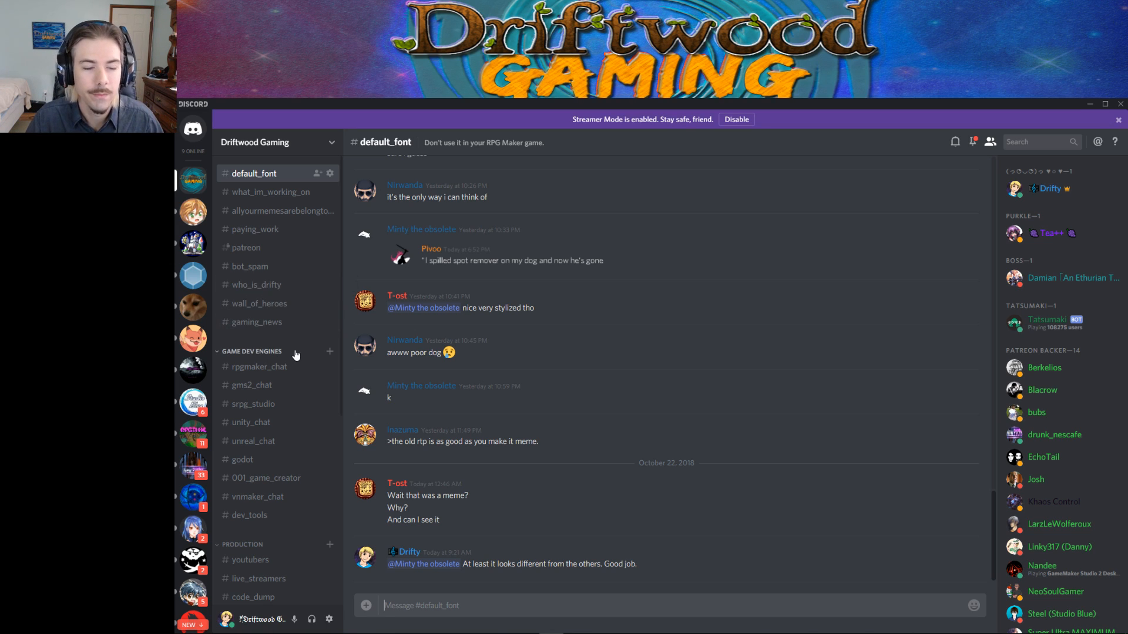
{"action": "scroll", "coordinate": [257, 499], "scroll_direction": "down", "scroll_amount": 3}
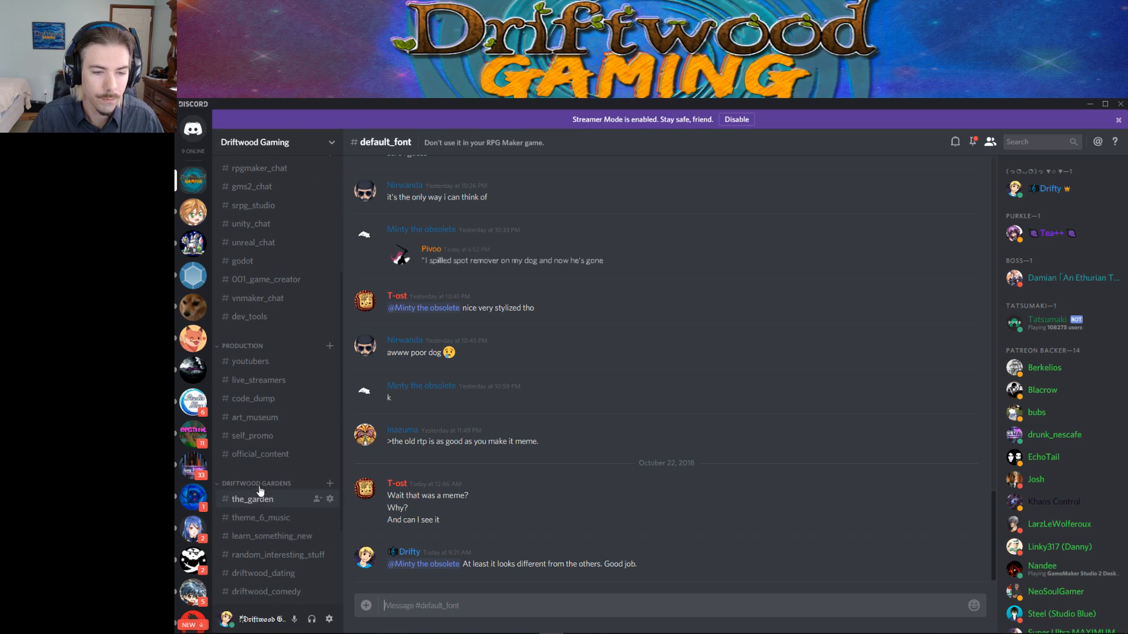
{"action": "left_click", "coordinate": [263, 436]}
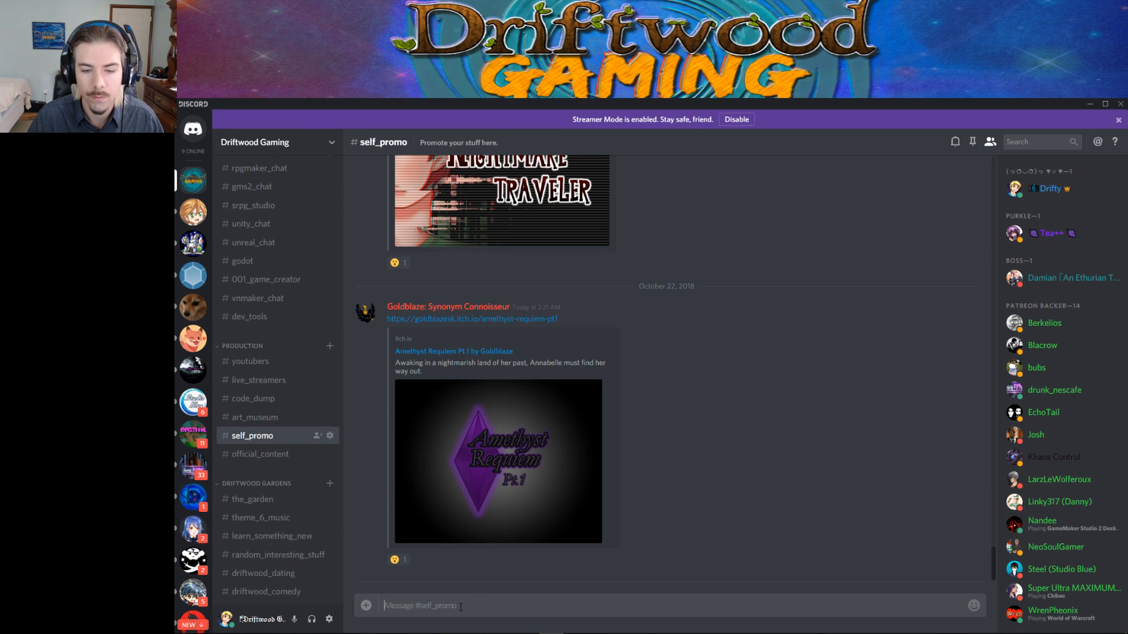
{"action": "type", "text": "https://www.youtube.com/c/DriftwoodGamingMV/live"}
{"action": "key", "text": "Return"}
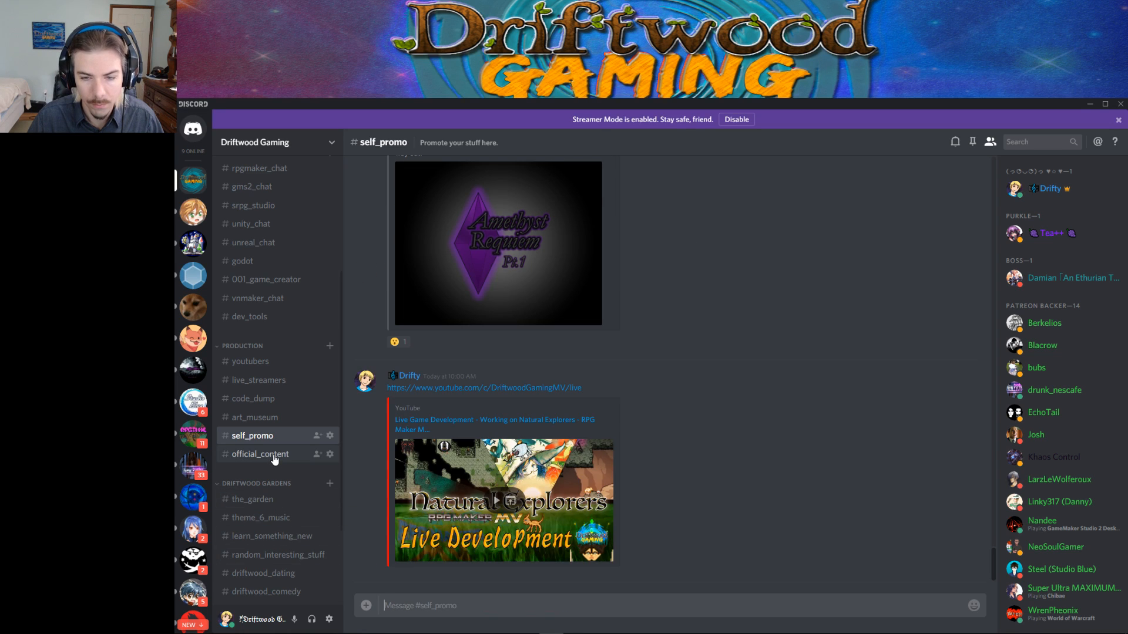
{"action": "left_click", "coordinate": [281, 458]}
{"action": "type", "text": "https://www.youtube.com/c/DriftwoodGamingMV/live"}
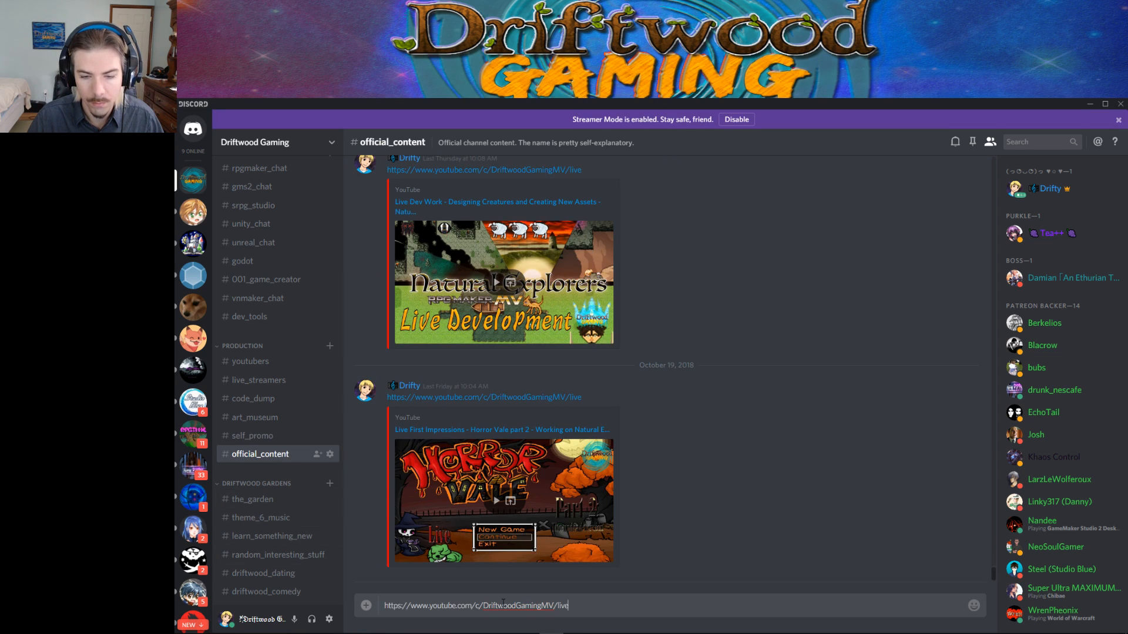
{"action": "key", "text": "Return"}
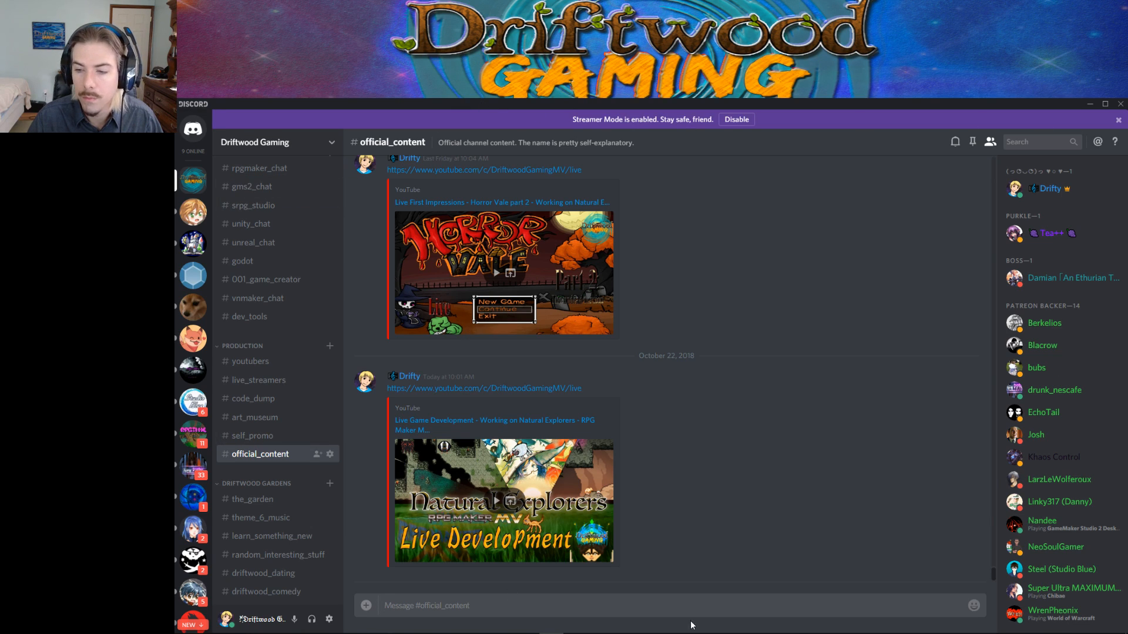
Switch to RPG Maker MV, save the Natural Explorers project and open its database.
{"action": "mouse_move", "coordinate": [730, 632]}
{"action": "left_click", "coordinate": [600, 624]}
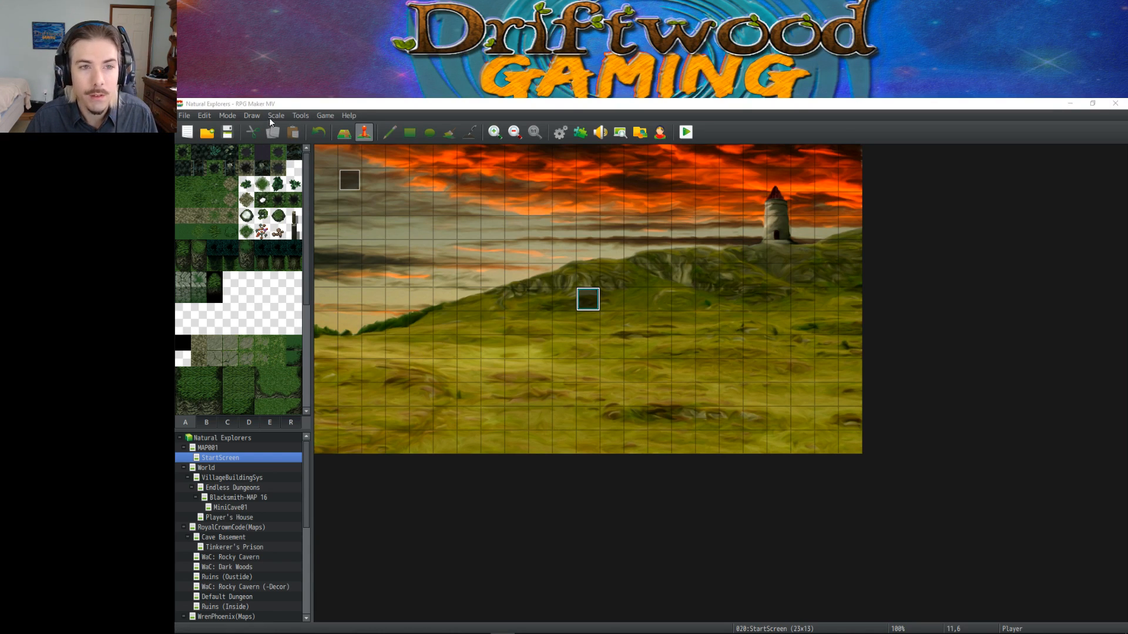
{"action": "left_click", "coordinate": [227, 132]}
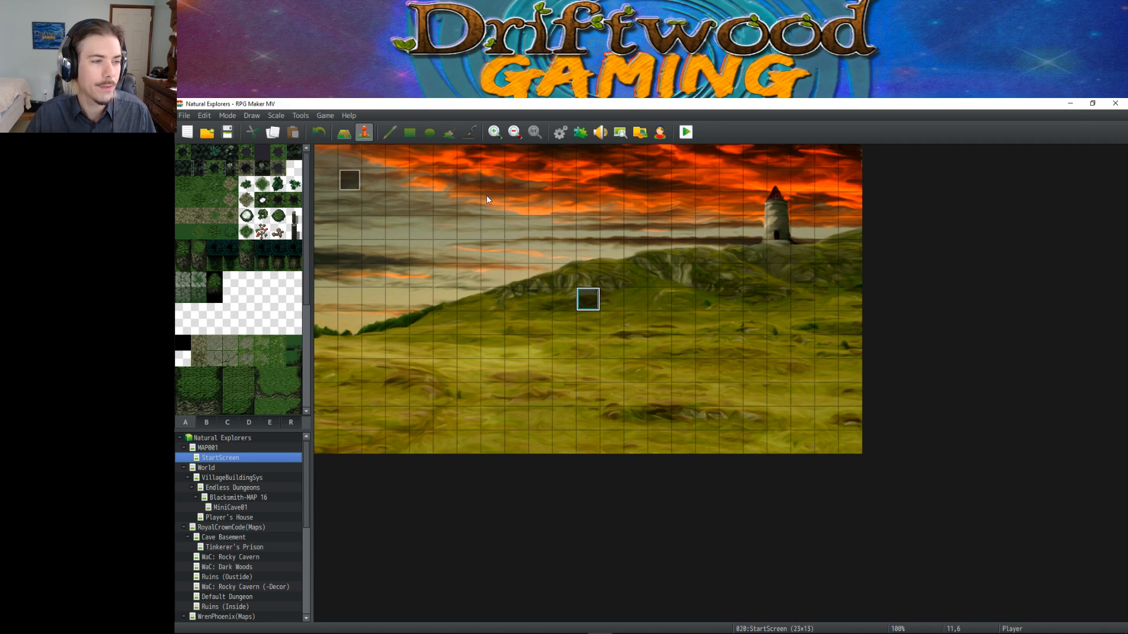
{"action": "left_click", "coordinate": [561, 132]}
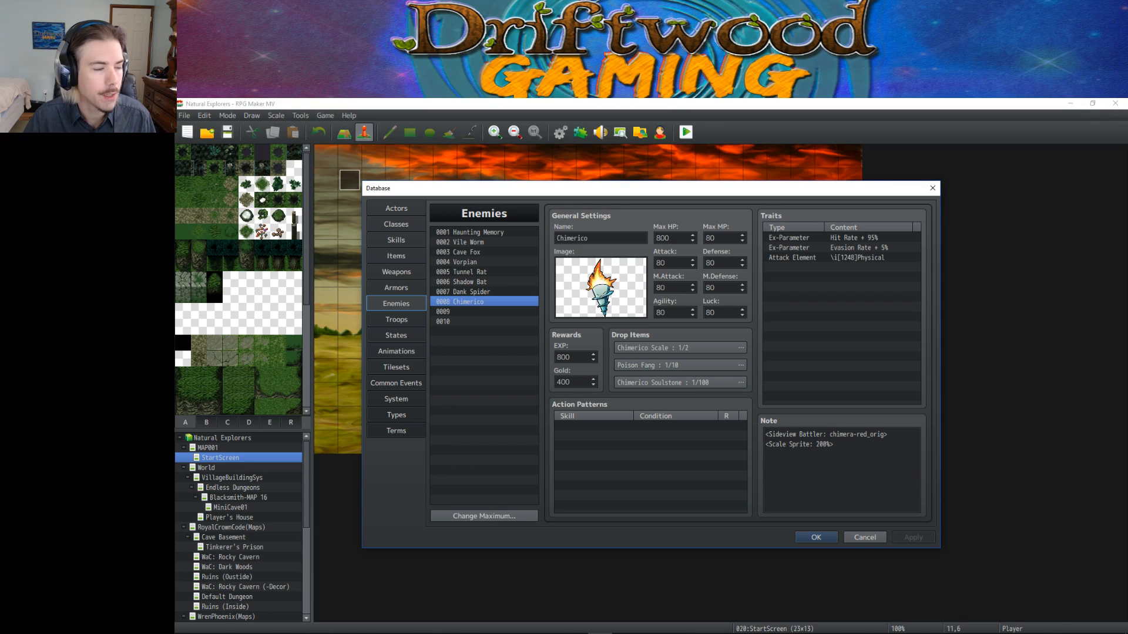
Switch to Sublime Text, open a PowerShell terminal in E:\NodeJS and arrange the terminal and randomLootGenV1.js side by side.
{"action": "mouse_move", "coordinate": [332, 616]}
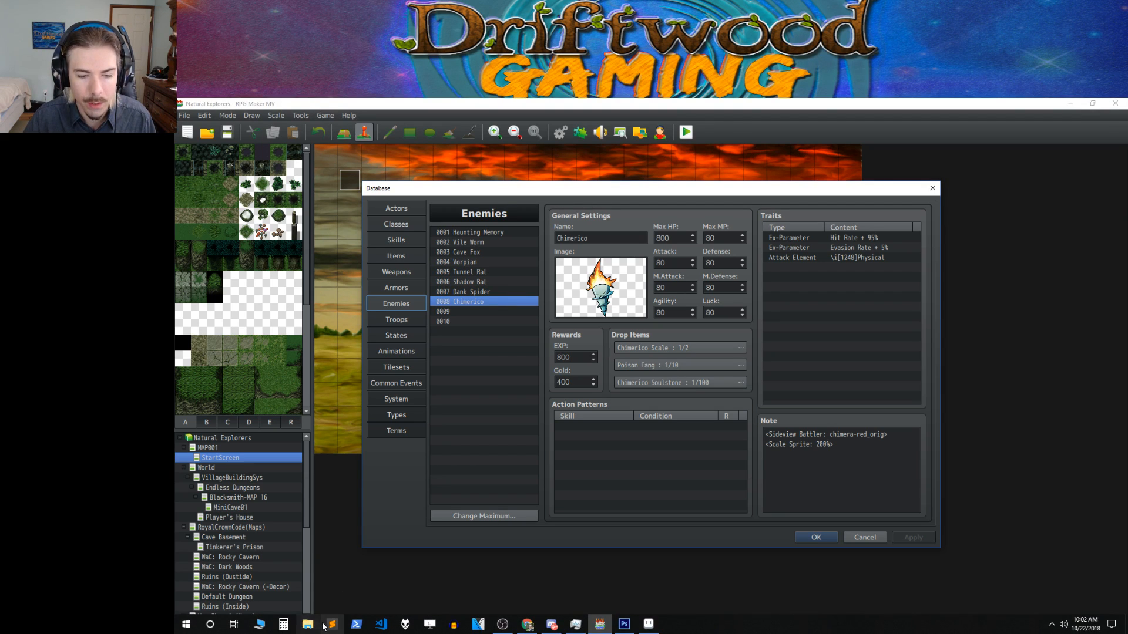
{"action": "left_click", "coordinate": [331, 616]}
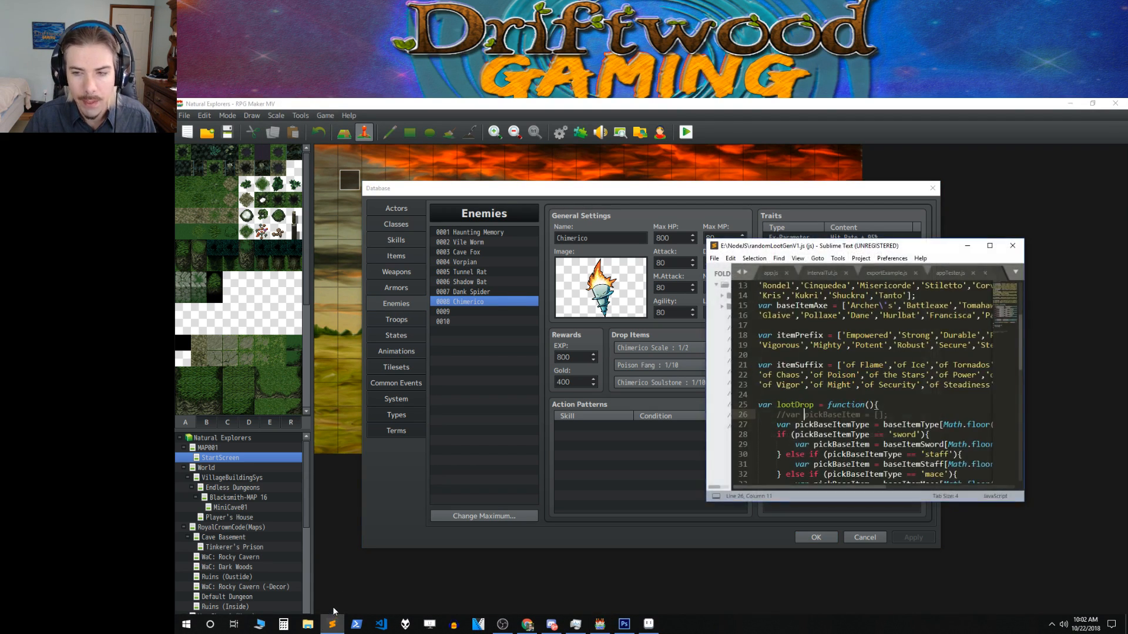
{"action": "left_click", "coordinate": [990, 247]}
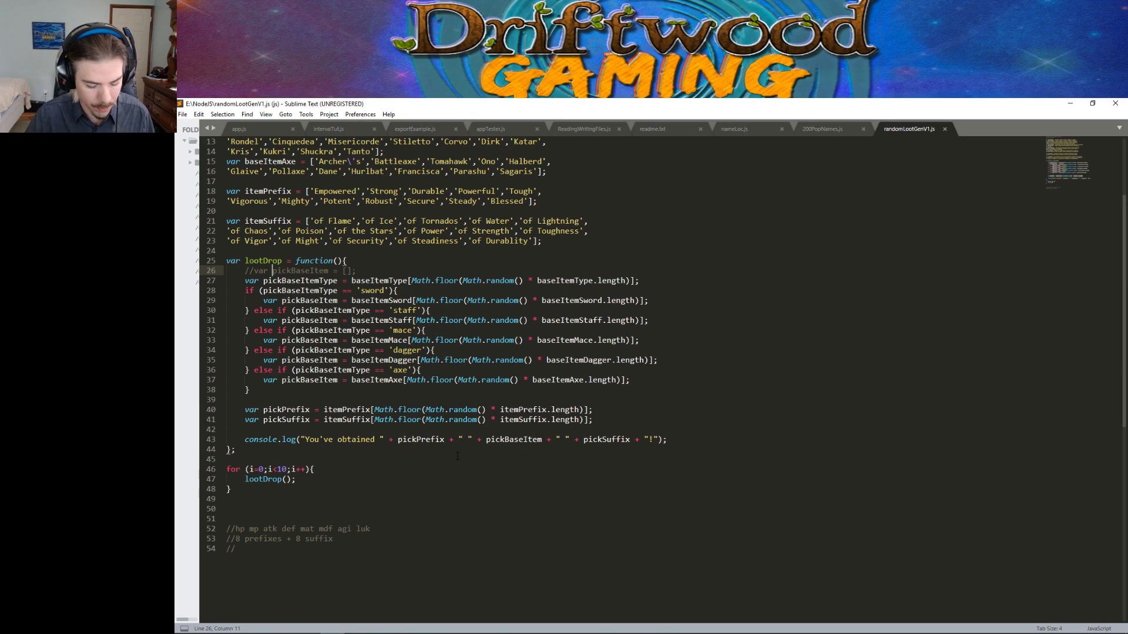
{"action": "key", "text": "ctrl+shift+t"}
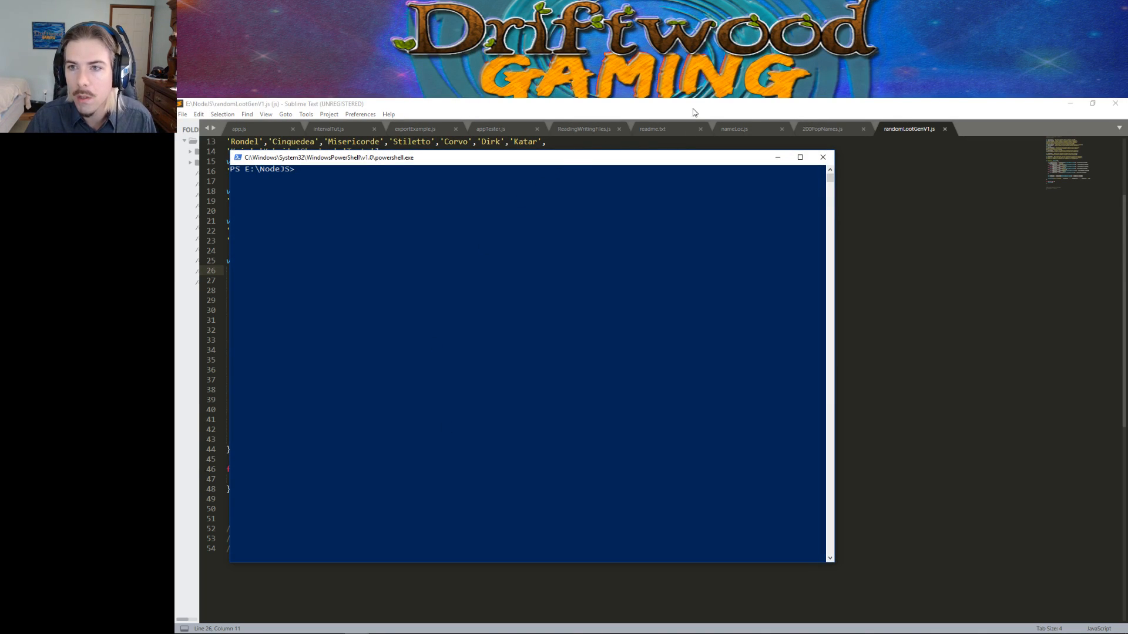
{"action": "left_click_drag", "start_coordinate": [695, 110], "coordinate": [1126, 223]}
{"action": "left_click", "coordinate": [269, 257]}
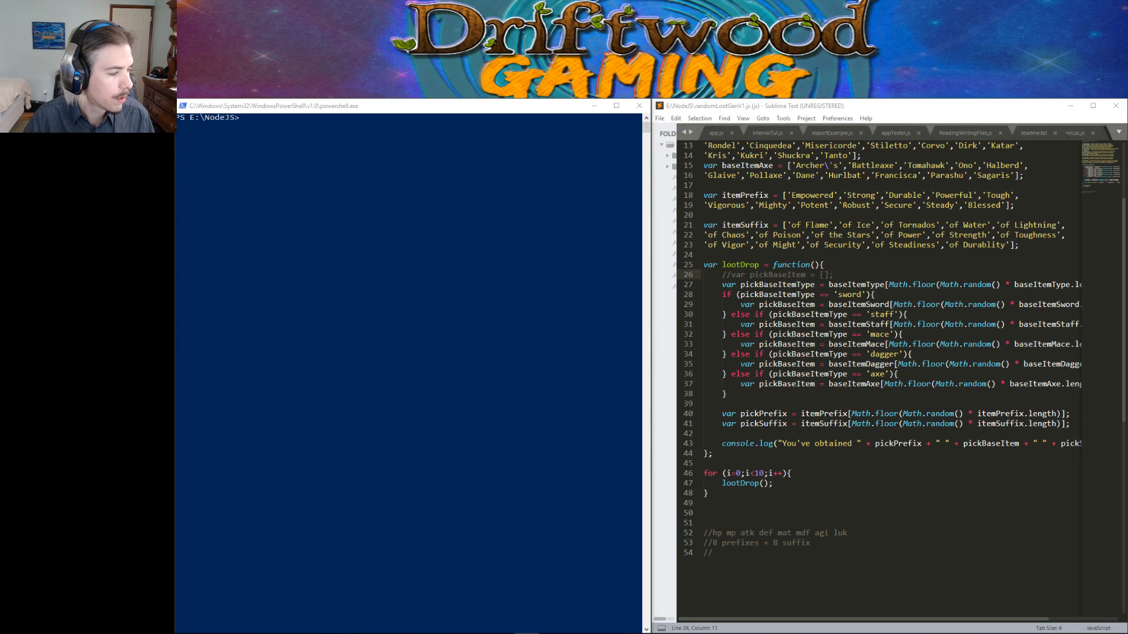
{"action": "left_click", "coordinate": [823, 556]}
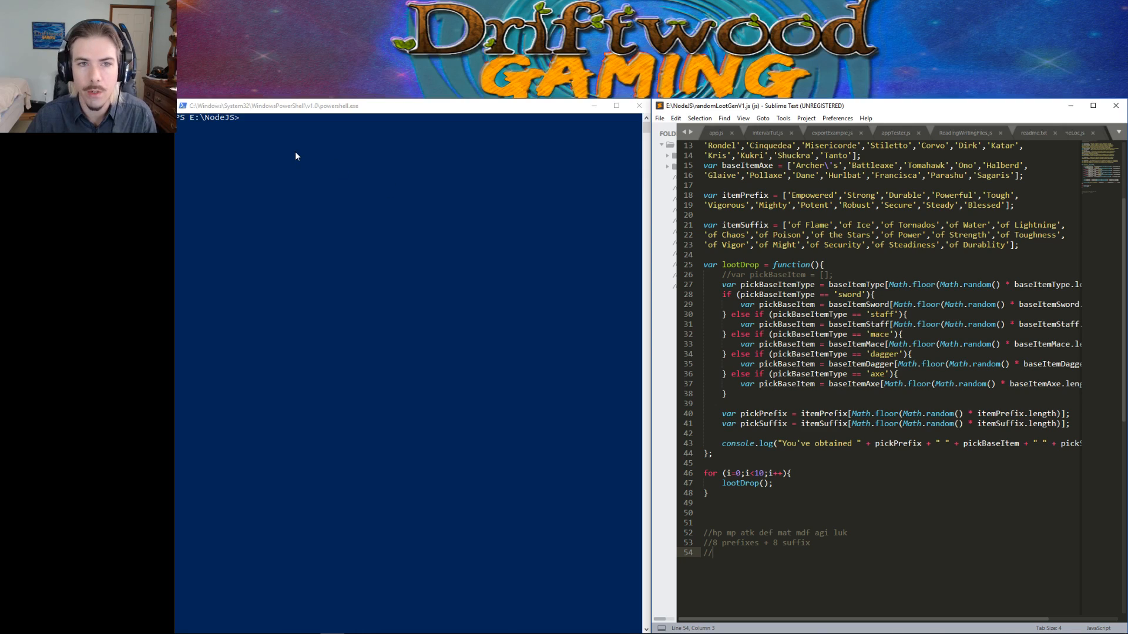
{"action": "left_click", "coordinate": [844, 523]}
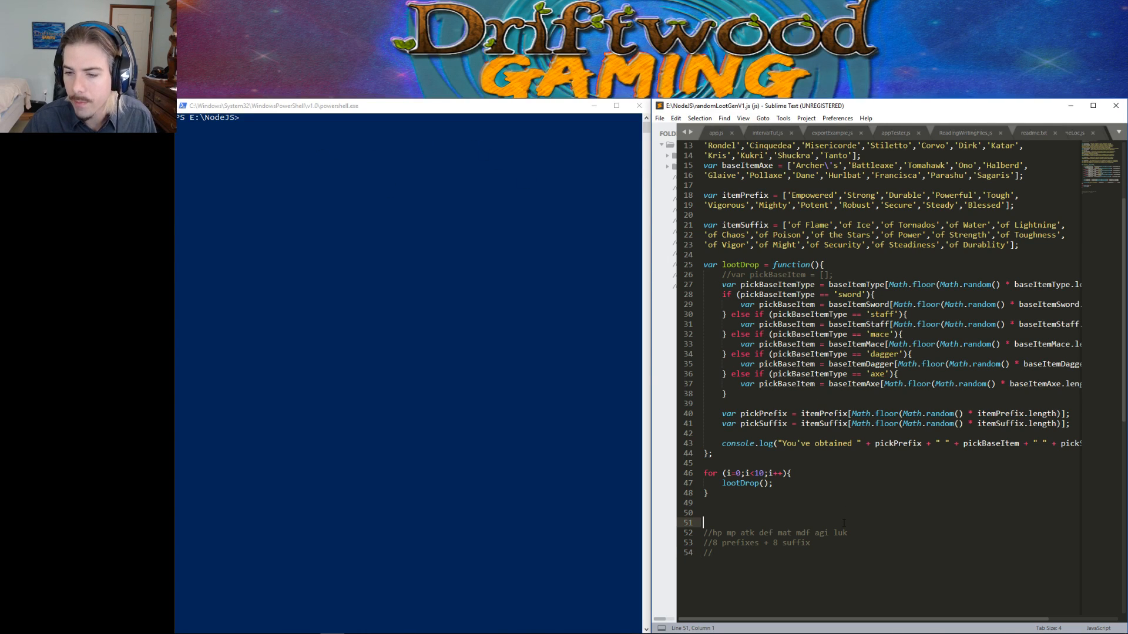
{"action": "left_click", "coordinate": [853, 552]}
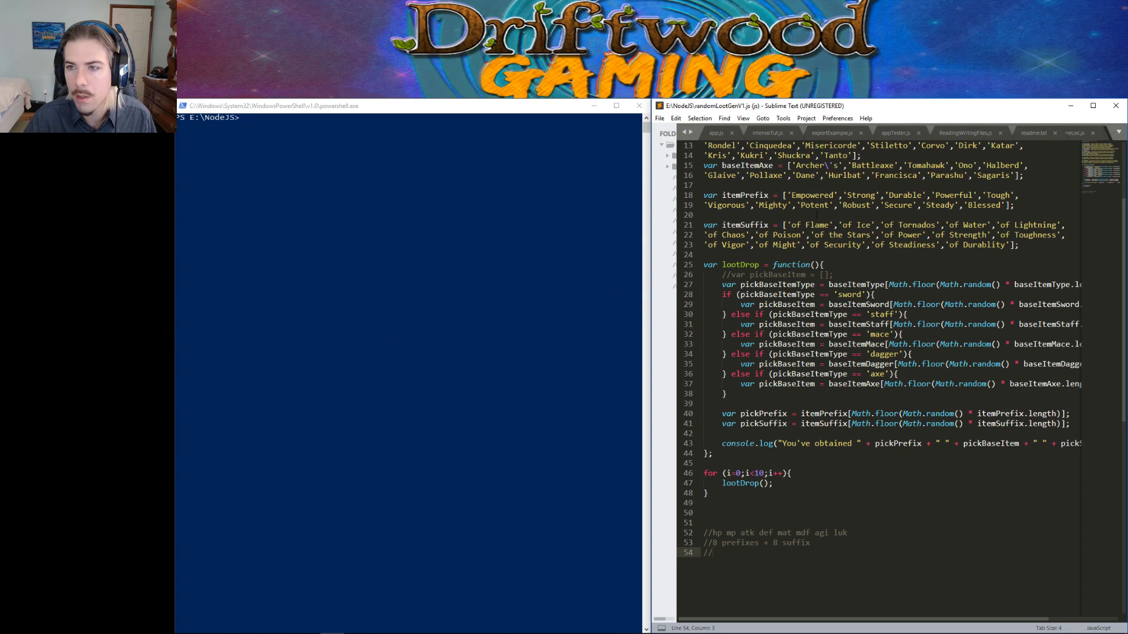
Switch back to RPG Maker MV, close the database and review the project's plugin list in the Plugin Manager.
{"action": "left_click", "coordinate": [502, 628]}
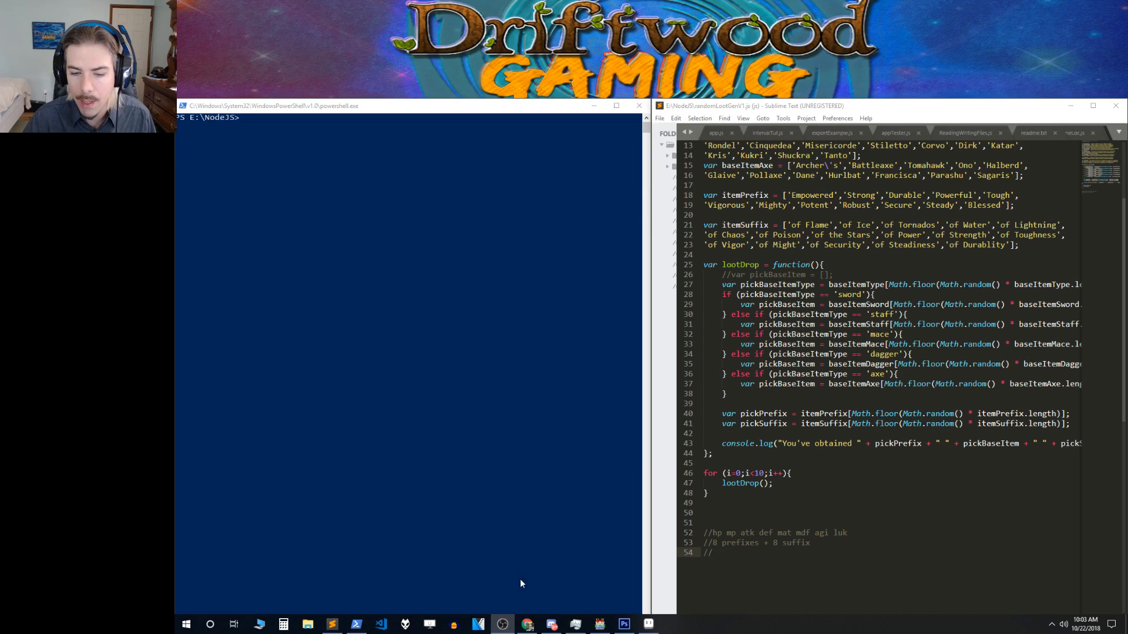
{"action": "left_click", "coordinate": [600, 628]}
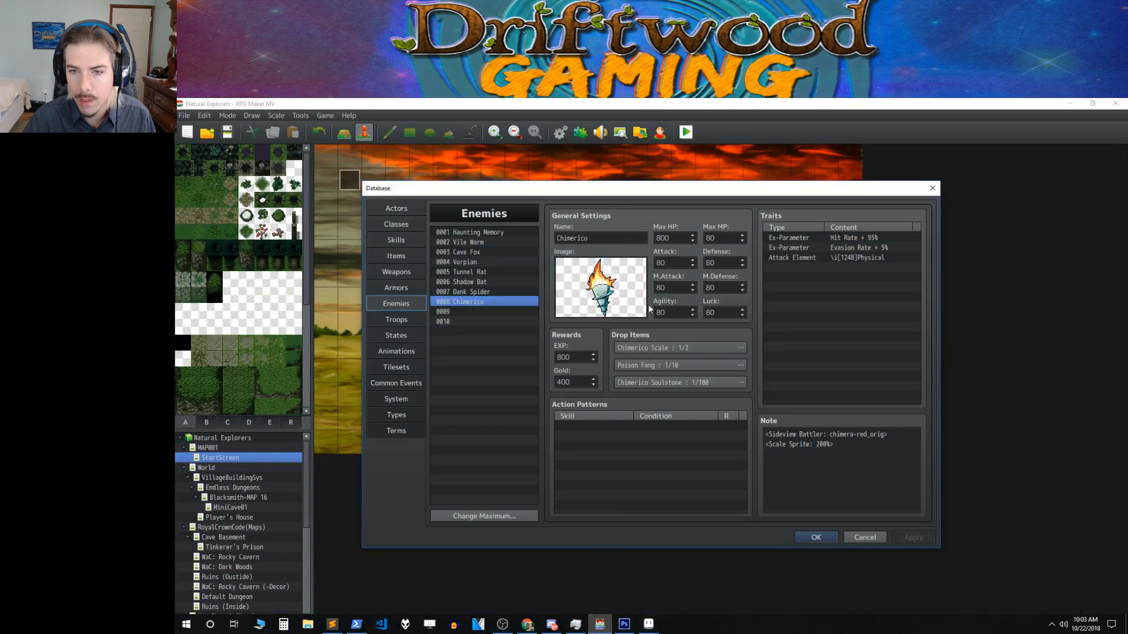
{"action": "left_click", "coordinate": [801, 534]}
{"action": "left_click", "coordinate": [580, 131]}
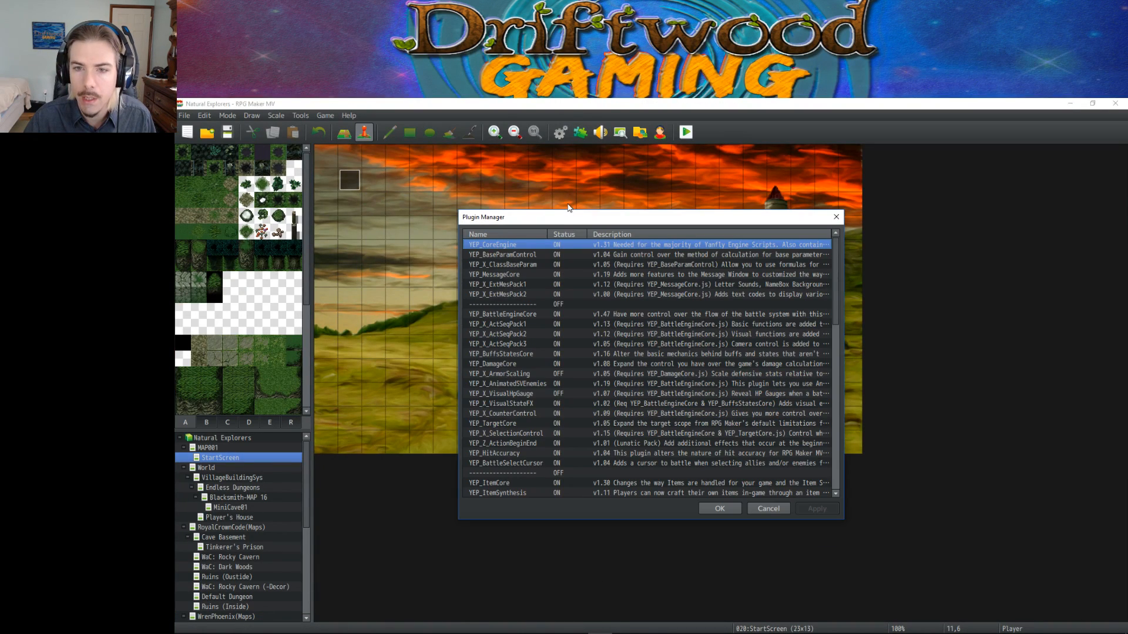
{"action": "scroll", "coordinate": [545, 300], "scroll_direction": "down", "scroll_amount": 7}
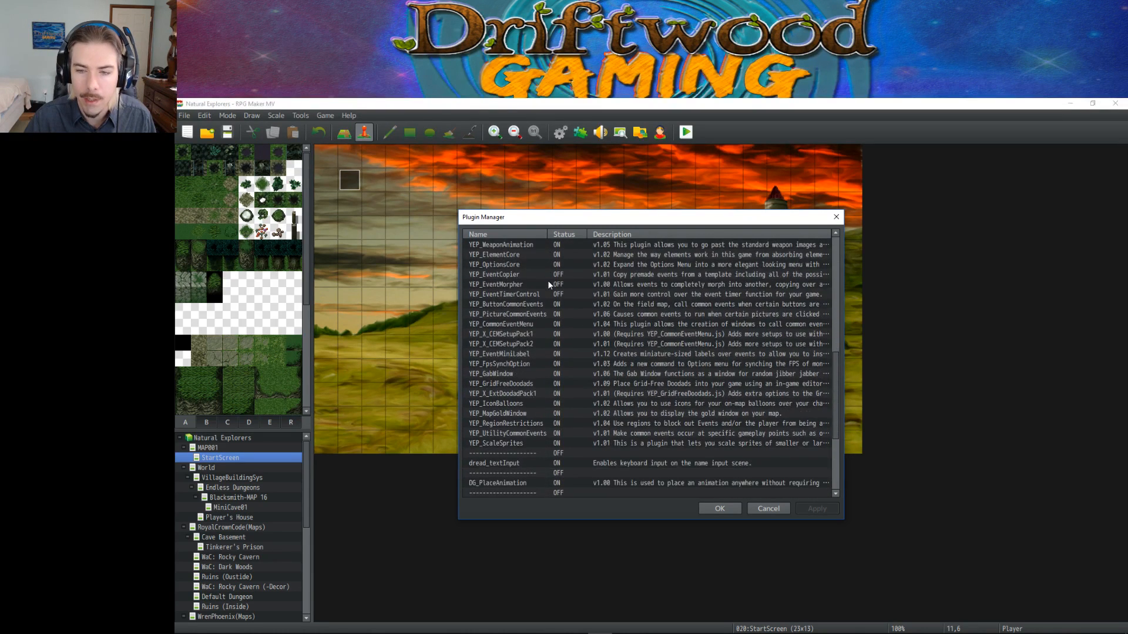
{"action": "scroll", "coordinate": [517, 320], "scroll_direction": "down", "scroll_amount": 3}
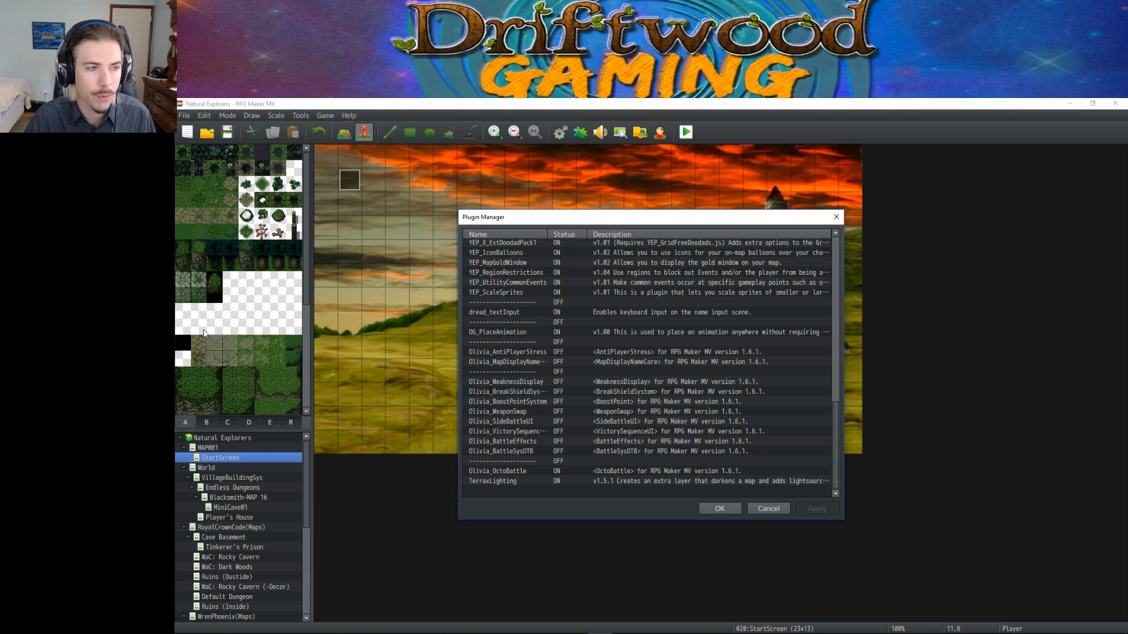
{"action": "mouse_move", "coordinate": [552, 626]}
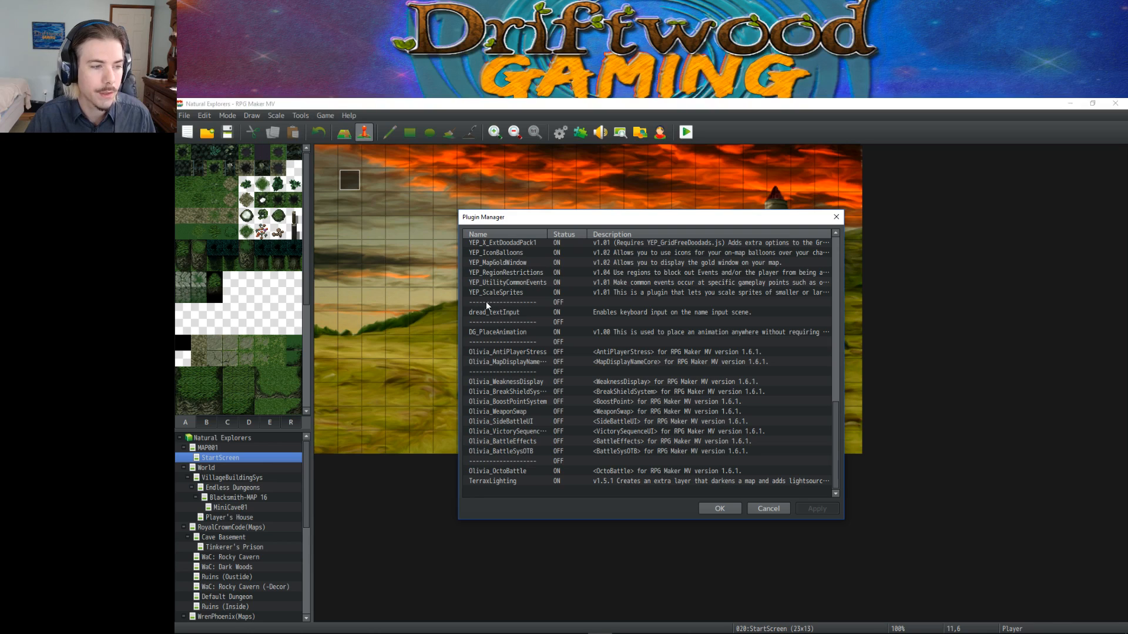
{"action": "left_click", "coordinate": [718, 509]}
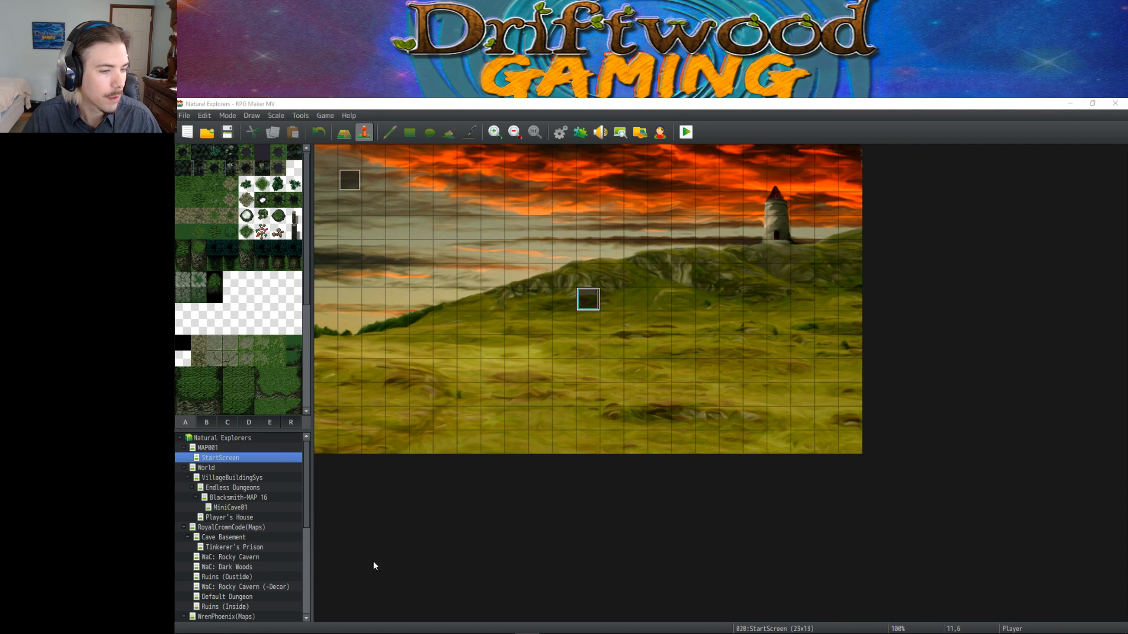
{"action": "mouse_move", "coordinate": [546, 628]}
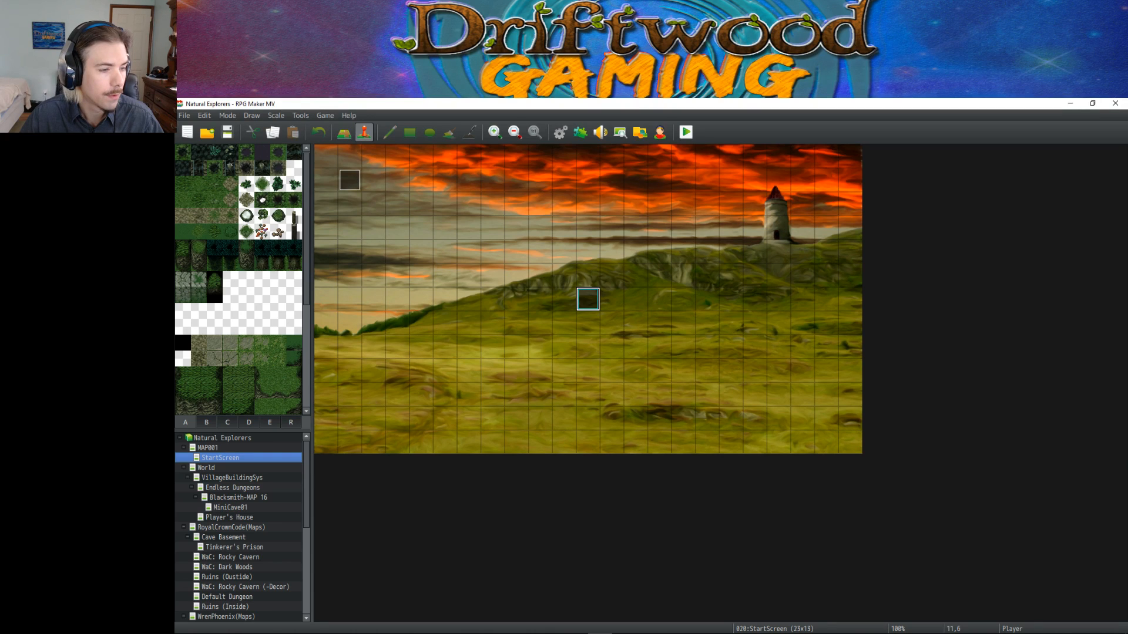
{"action": "left_click", "coordinate": [565, 277]}
{"action": "left_click", "coordinate": [610, 313]}
{"action": "left_click", "coordinate": [634, 255]}
{"action": "left_click", "coordinate": [610, 274]}
{"action": "left_click", "coordinate": [565, 318]}
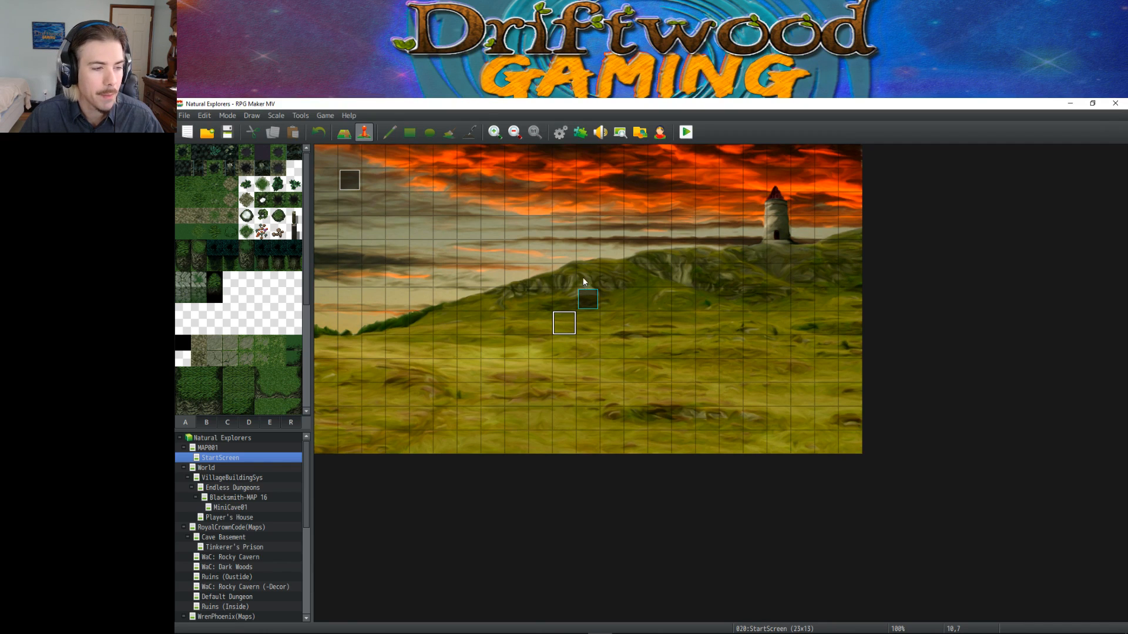
{"action": "left_click", "coordinate": [565, 274]}
{"action": "left_click", "coordinate": [532, 256]}
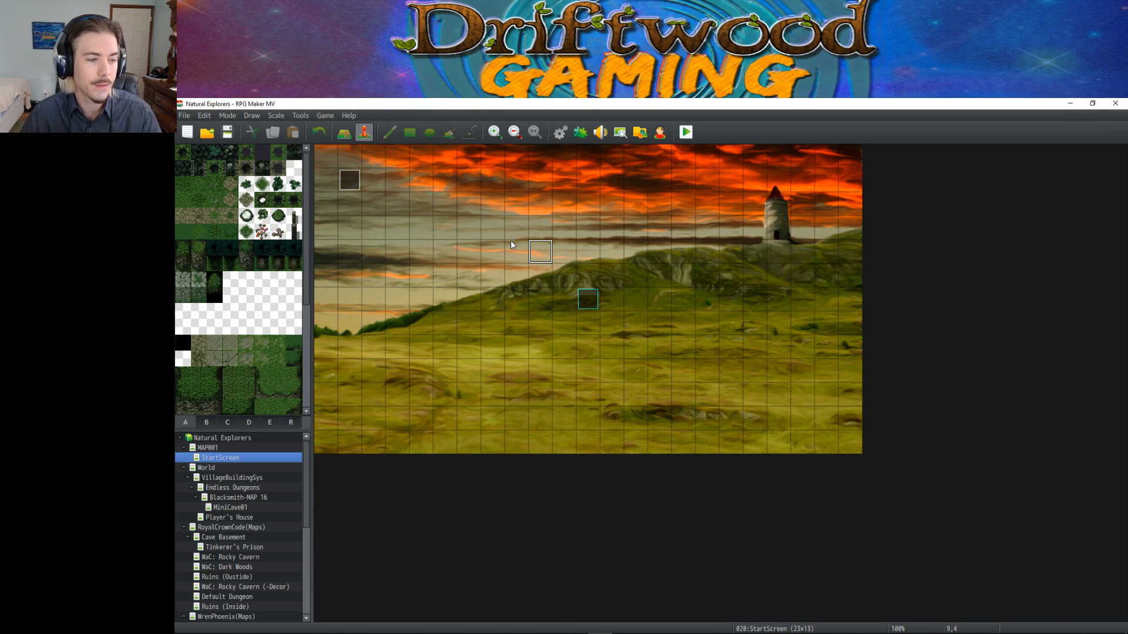
{"action": "left_click", "coordinate": [497, 208]}
{"action": "left_click", "coordinate": [616, 271]}
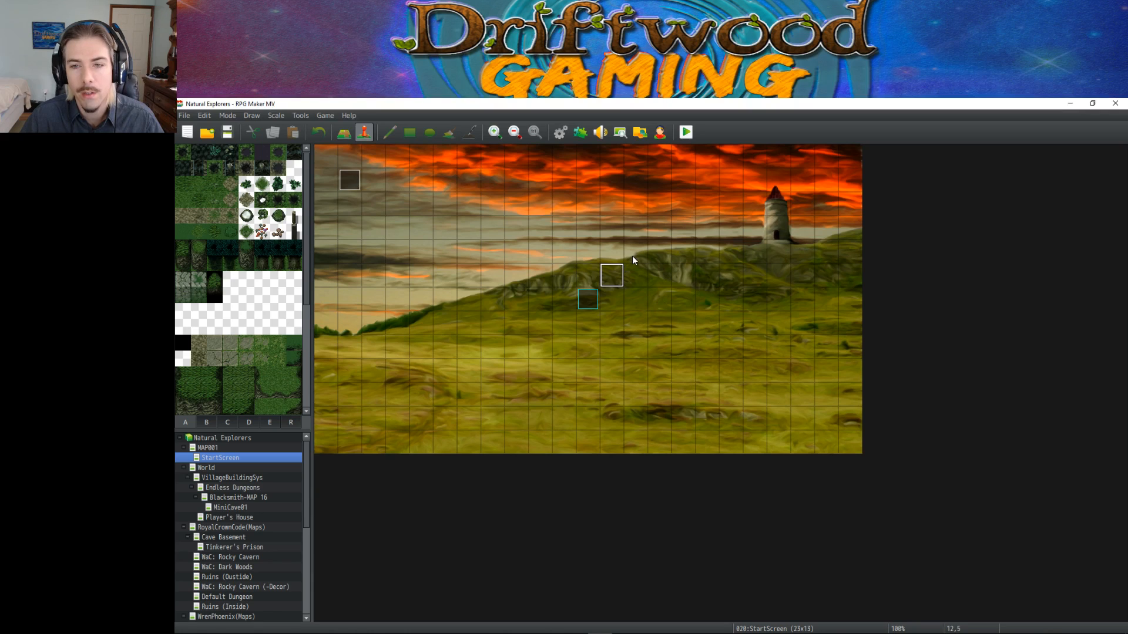
{"action": "left_click", "coordinate": [683, 201]}
{"action": "left_click", "coordinate": [723, 160]}
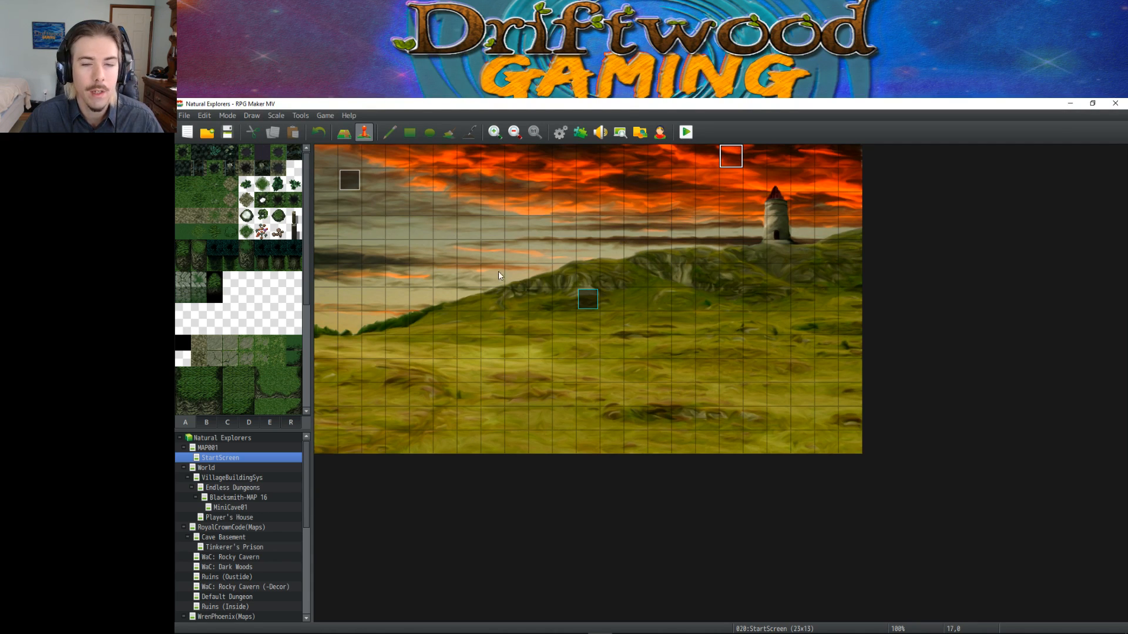
{"action": "left_click", "coordinate": [562, 277]}
{"action": "left_click", "coordinate": [540, 254]}
{"action": "left_click", "coordinate": [515, 229]}
{"action": "left_click", "coordinate": [476, 196]}
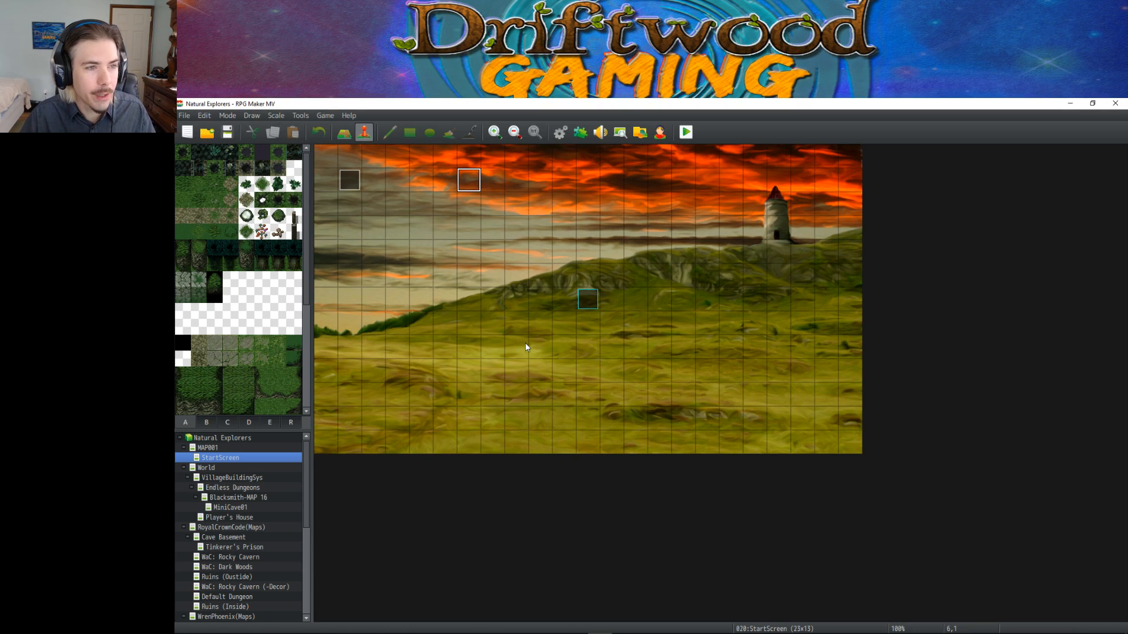
{"action": "mouse_move", "coordinate": [623, 628]}
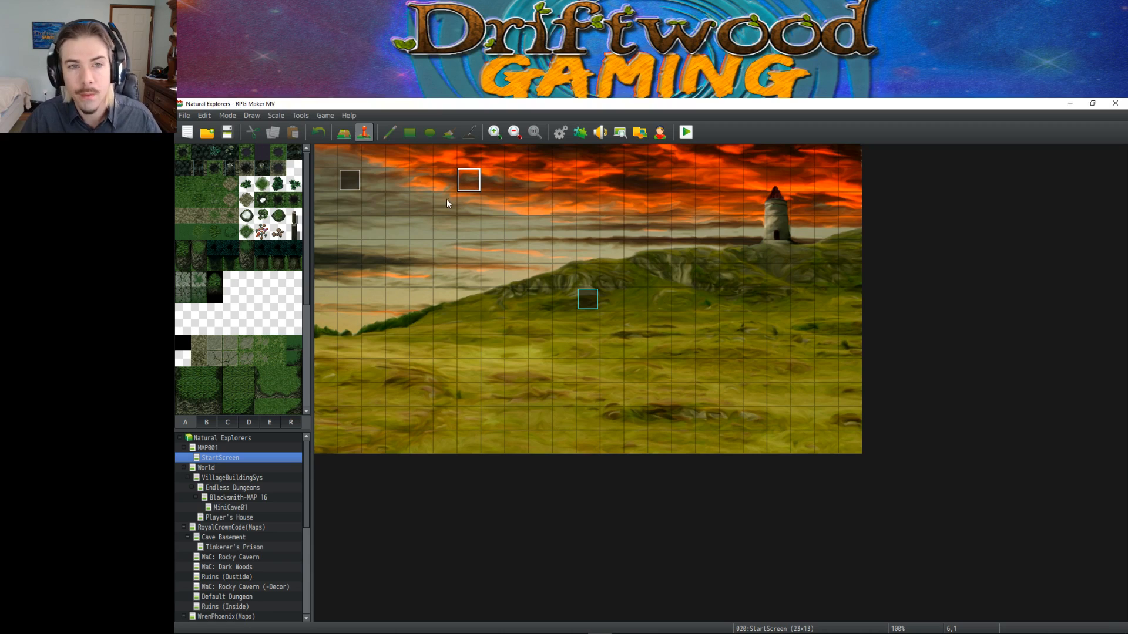
Reopen the database and look through several skills further down the skill list.
{"action": "left_click", "coordinate": [561, 132]}
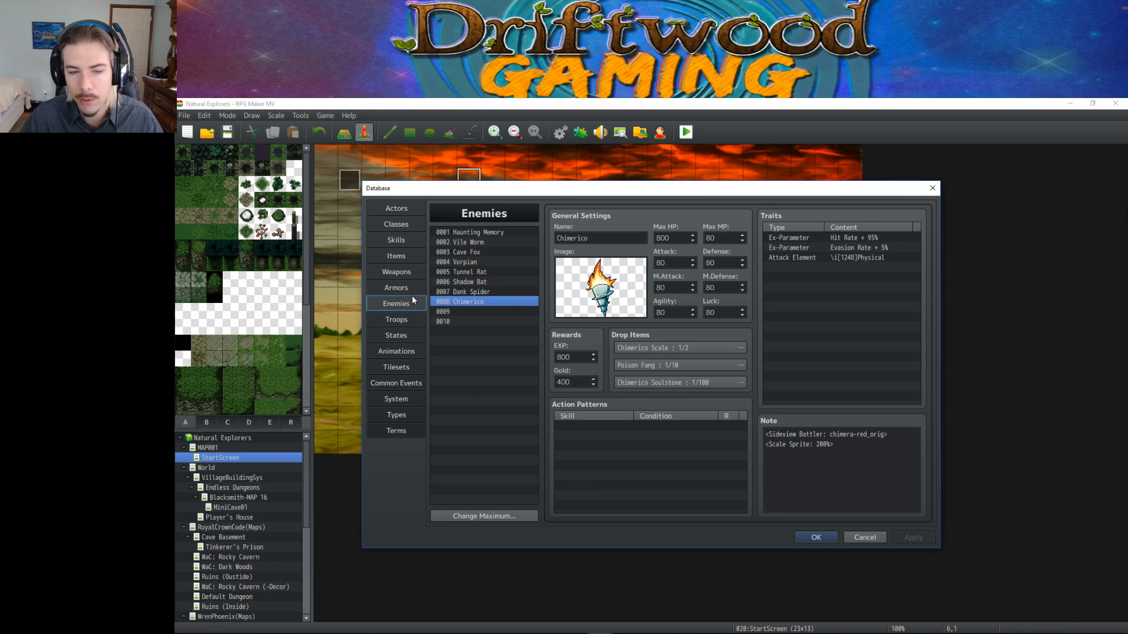
{"action": "left_click", "coordinate": [419, 238]}
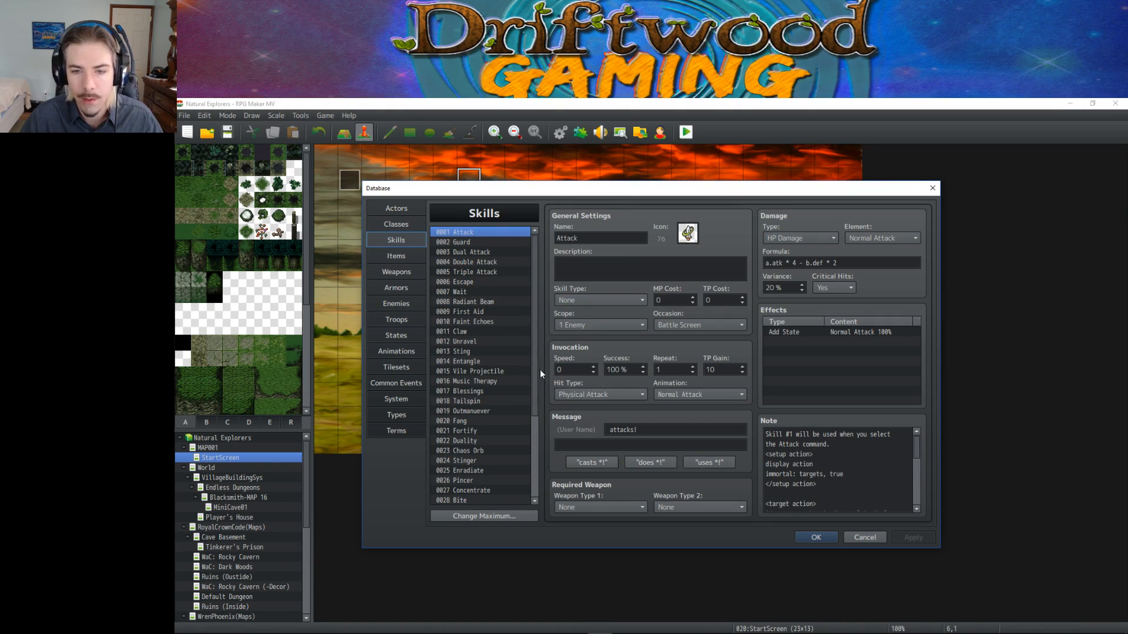
{"action": "left_click_drag", "start_coordinate": [535, 350], "coordinate": [527, 446]}
{"action": "left_click", "coordinate": [474, 481]}
{"action": "left_click", "coordinate": [481, 457]}
{"action": "left_click", "coordinate": [482, 470]}
{"action": "left_click", "coordinate": [484, 480]}
{"action": "left_click", "coordinate": [484, 462]}
Check the troops and states in the database, and view the Shadow Bat enemy's settings and action patterns.
{"action": "left_click", "coordinate": [403, 321]}
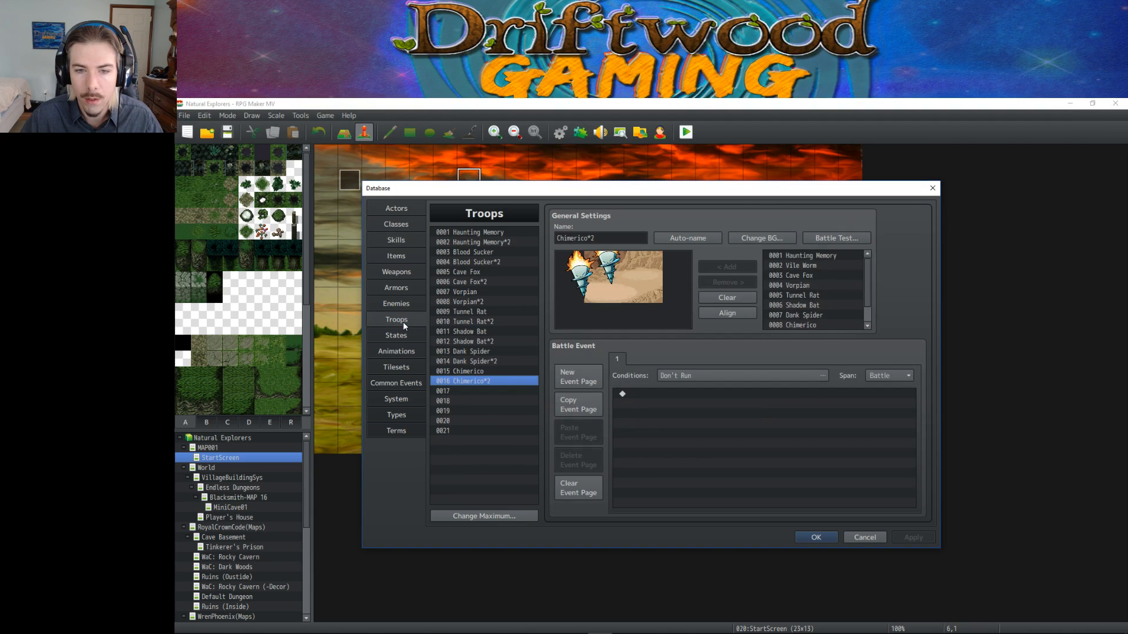
{"action": "left_click", "coordinate": [402, 333]}
{"action": "left_click", "coordinate": [405, 304]}
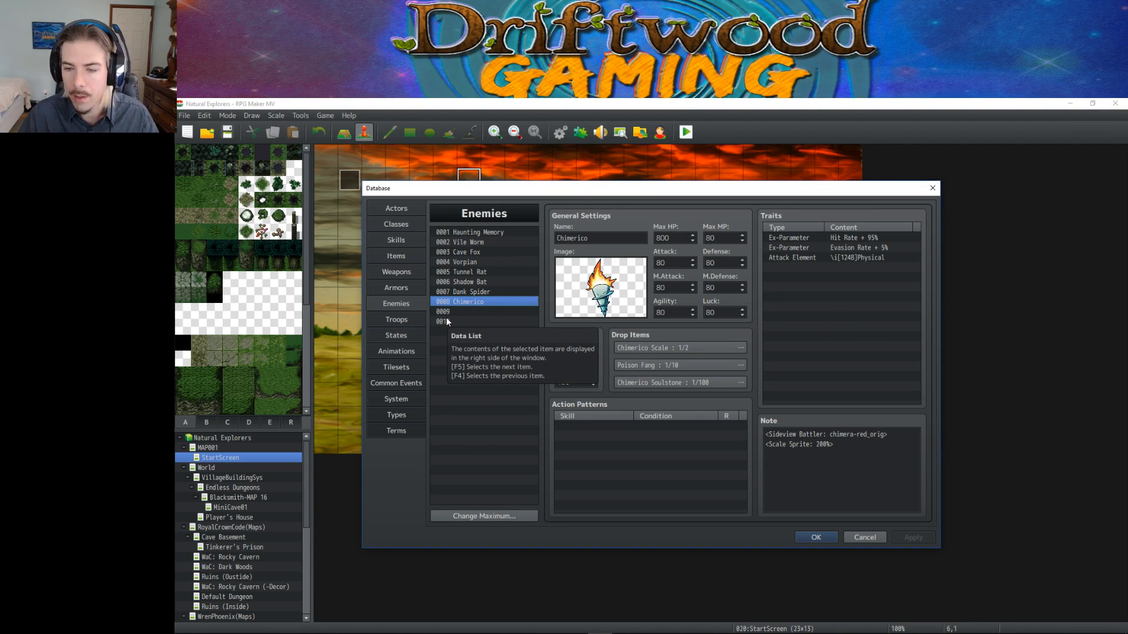
{"action": "left_click", "coordinate": [464, 283]}
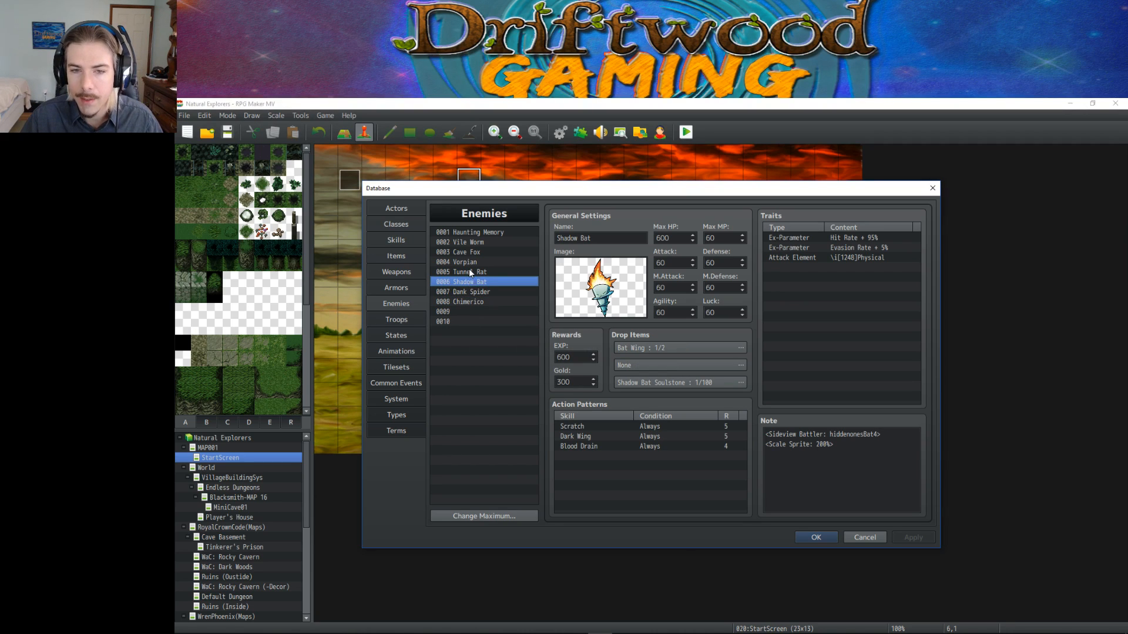
Look through the enemies from Shadow Bat back to Vile Worm and open the Chimerico entry.
{"action": "key", "text": "Up"}
{"action": "key", "text": "Up"}
{"action": "key", "text": "Up"}
{"action": "key", "text": "Up"}
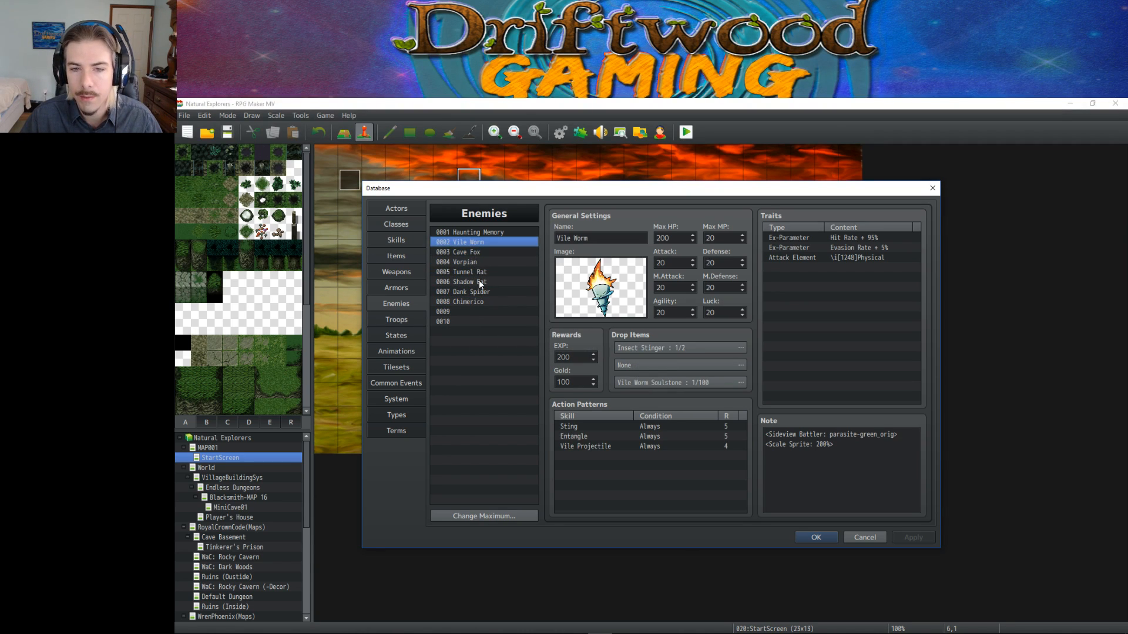
{"action": "left_click", "coordinate": [482, 301]}
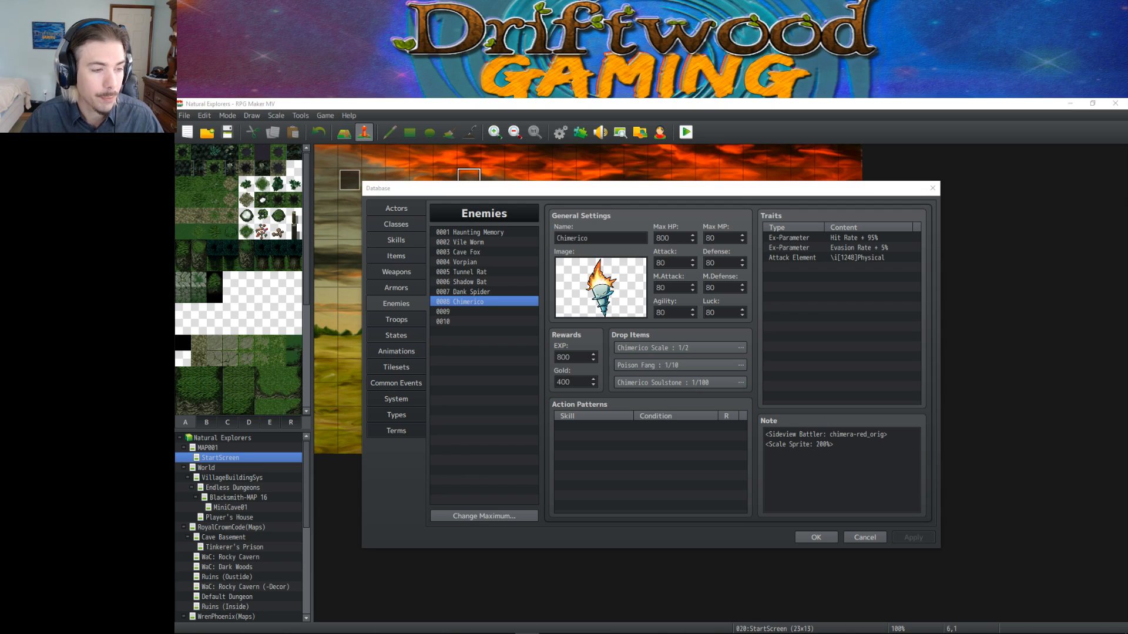
Examine the Sideview Battler and Scale Sprite tags in the Chimerico enemy's note.
{"action": "left_click_drag", "start_coordinate": [880, 499], "coordinate": [766, 433]}
{"action": "left_click", "coordinate": [822, 479]}
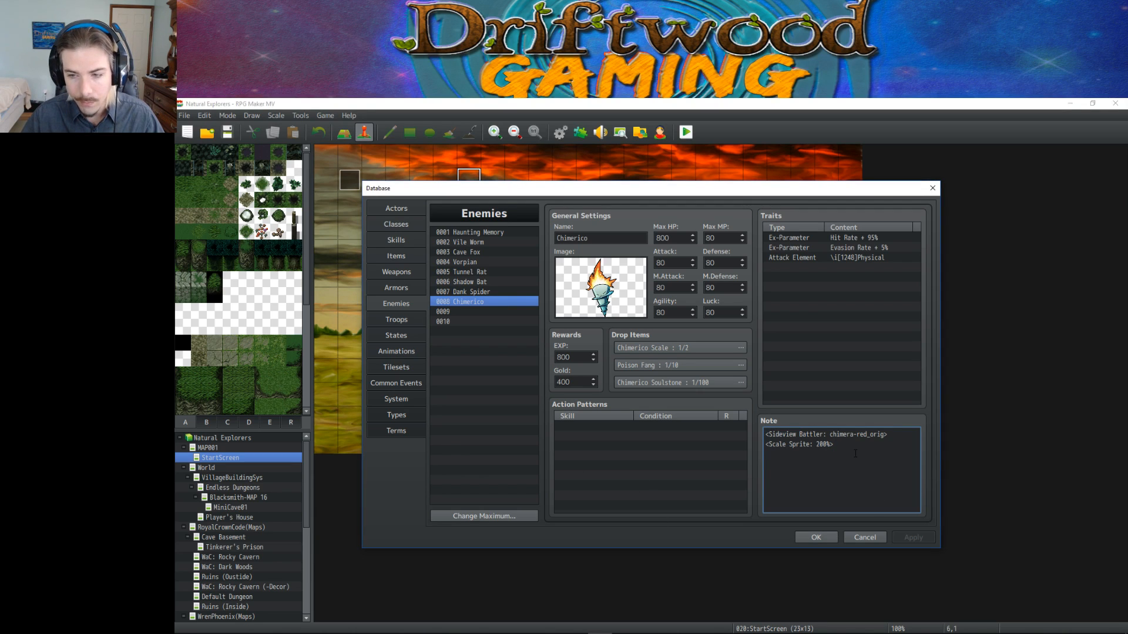
{"action": "left_click", "coordinate": [475, 316]}
{"action": "left_click", "coordinate": [475, 302]}
{"action": "left_click_drag", "start_coordinate": [869, 482], "coordinate": [745, 422]}
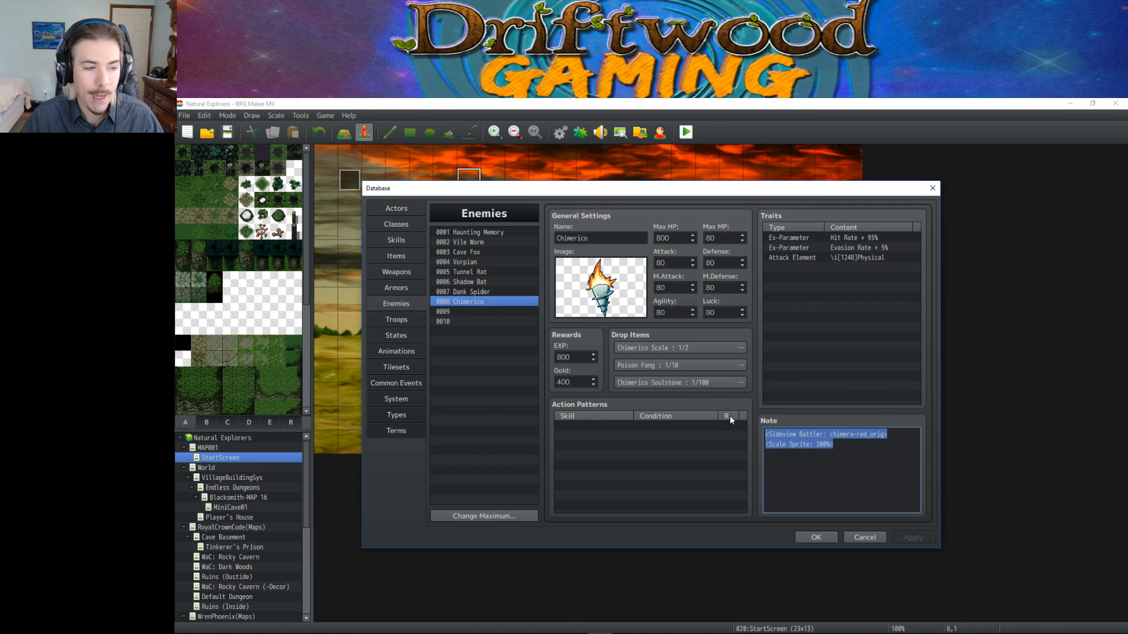
{"action": "left_click_drag", "start_coordinate": [863, 473], "coordinate": [744, 427]}
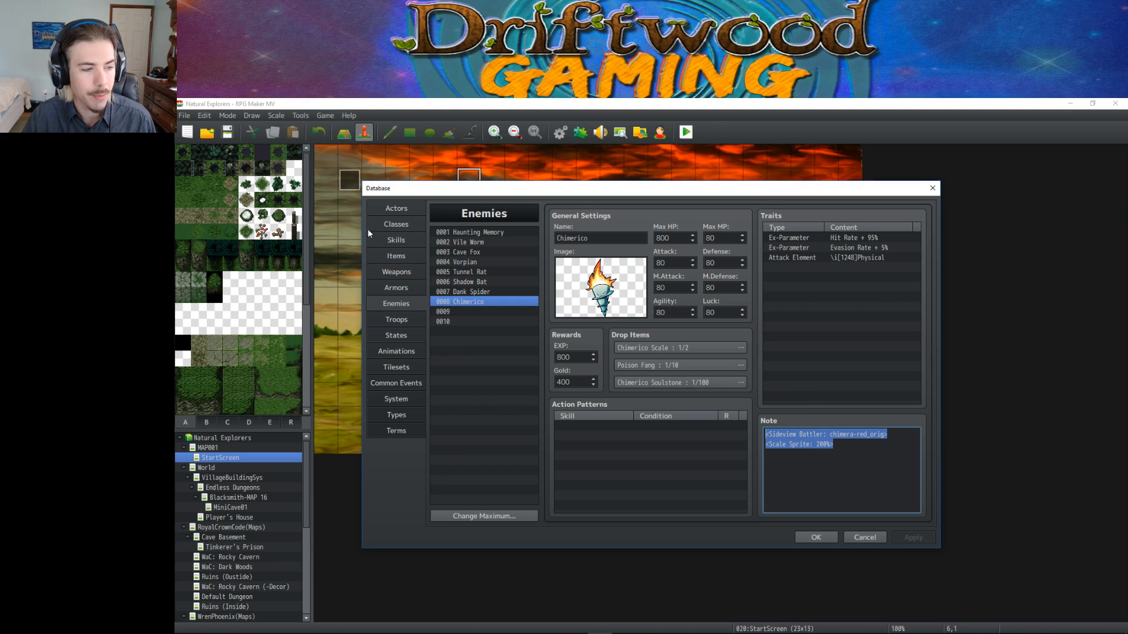
{"action": "left_click_drag", "start_coordinate": [846, 447], "coordinate": [825, 436]}
{"action": "left_click", "coordinate": [895, 436]}
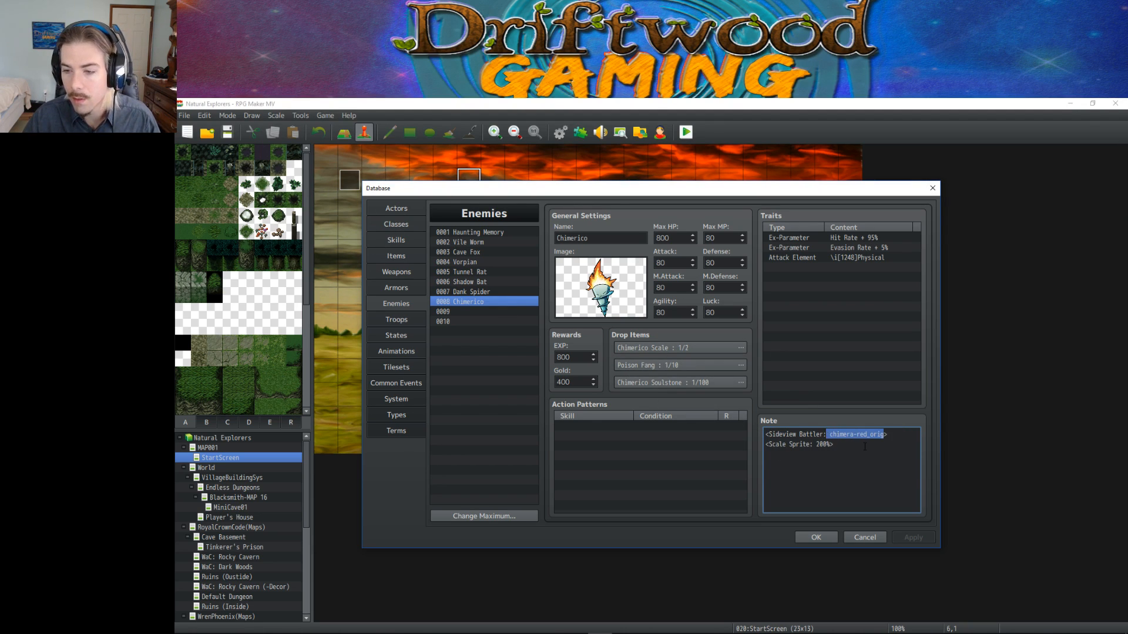
{"action": "left_click", "coordinate": [829, 444]}
Compare the Dank Spider enemy's note tags and settings with those of Chimerico and Shadow Bat.
{"action": "left_click", "coordinate": [469, 292]}
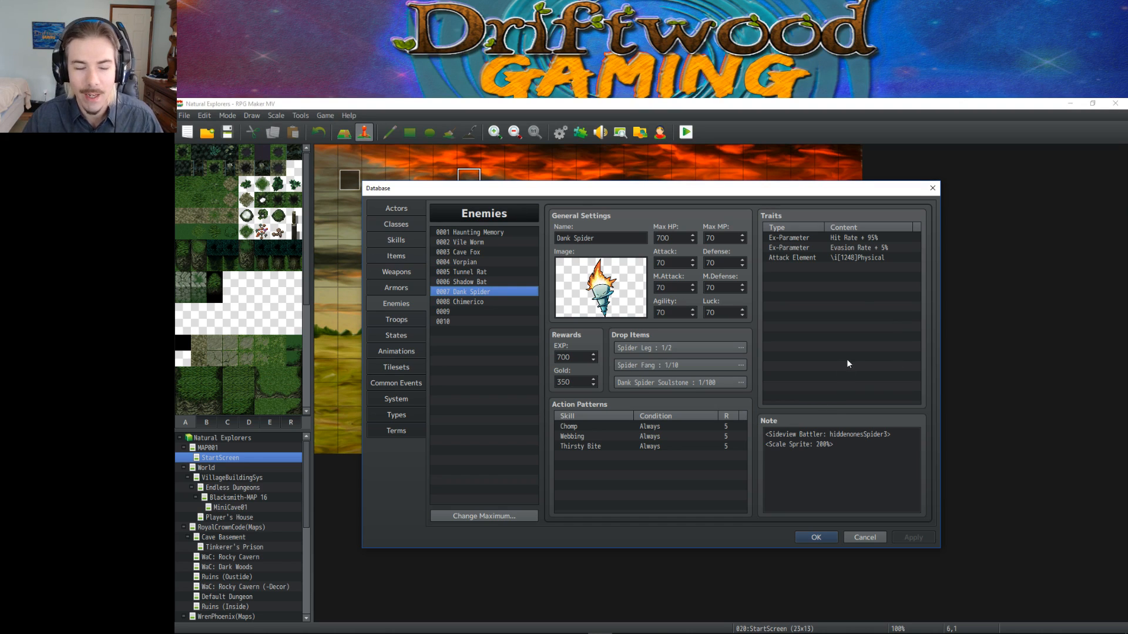
{"action": "left_click_drag", "start_coordinate": [814, 457], "coordinate": [765, 434]}
{"action": "left_click", "coordinate": [875, 435]}
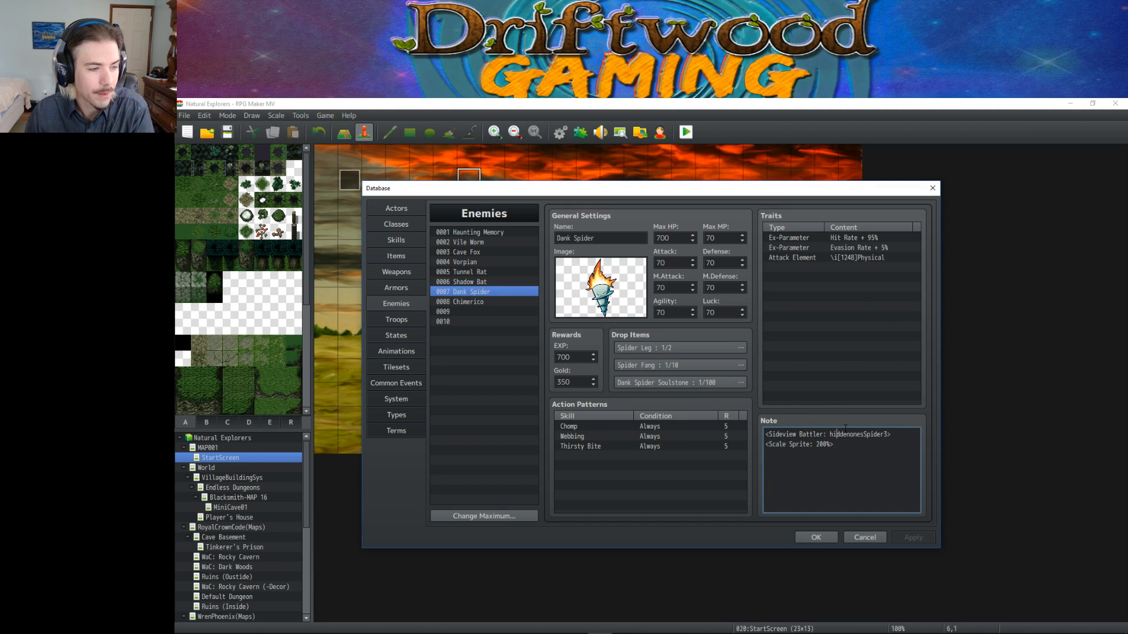
{"action": "left_click", "coordinate": [501, 301]}
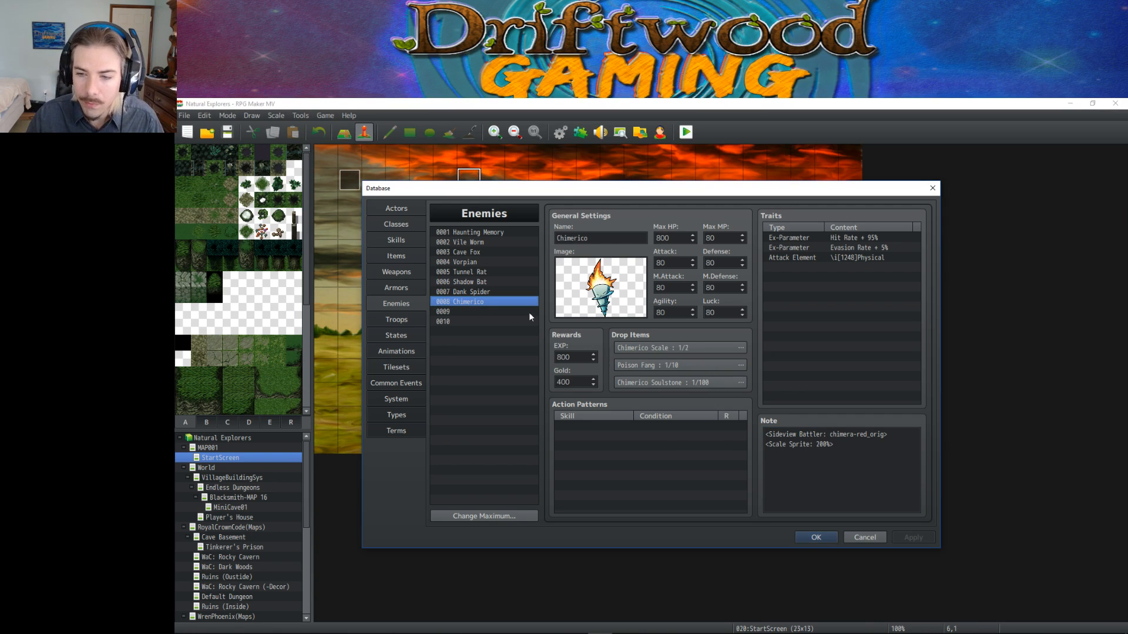
{"action": "left_click", "coordinate": [501, 293]}
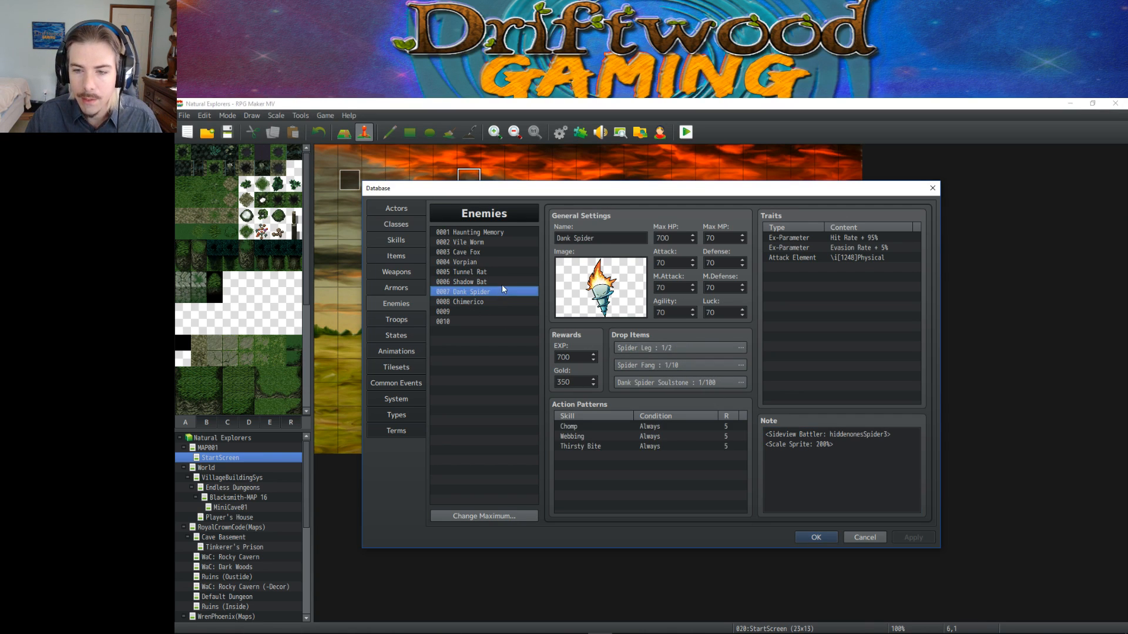
{"action": "left_click", "coordinate": [502, 284]}
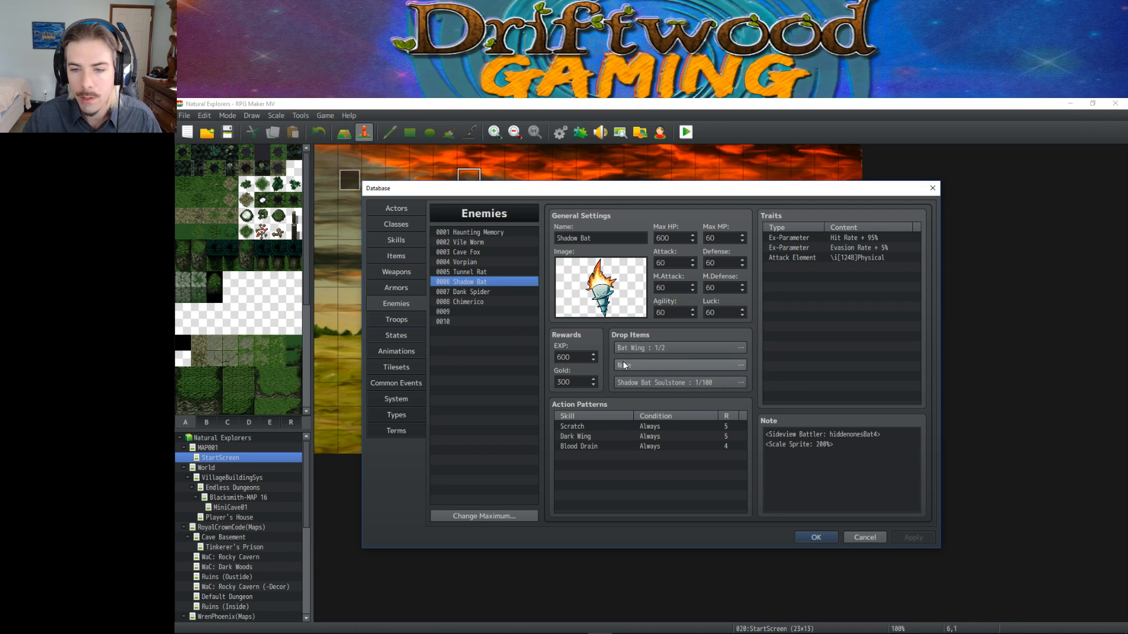
Review the stats, drop items and action patterns of all enemies from Haunting Memory to Chimerico.
{"action": "left_click", "coordinate": [477, 272]}
{"action": "left_click", "coordinate": [479, 262]}
{"action": "left_click", "coordinate": [482, 252]}
{"action": "left_click", "coordinate": [488, 232]}
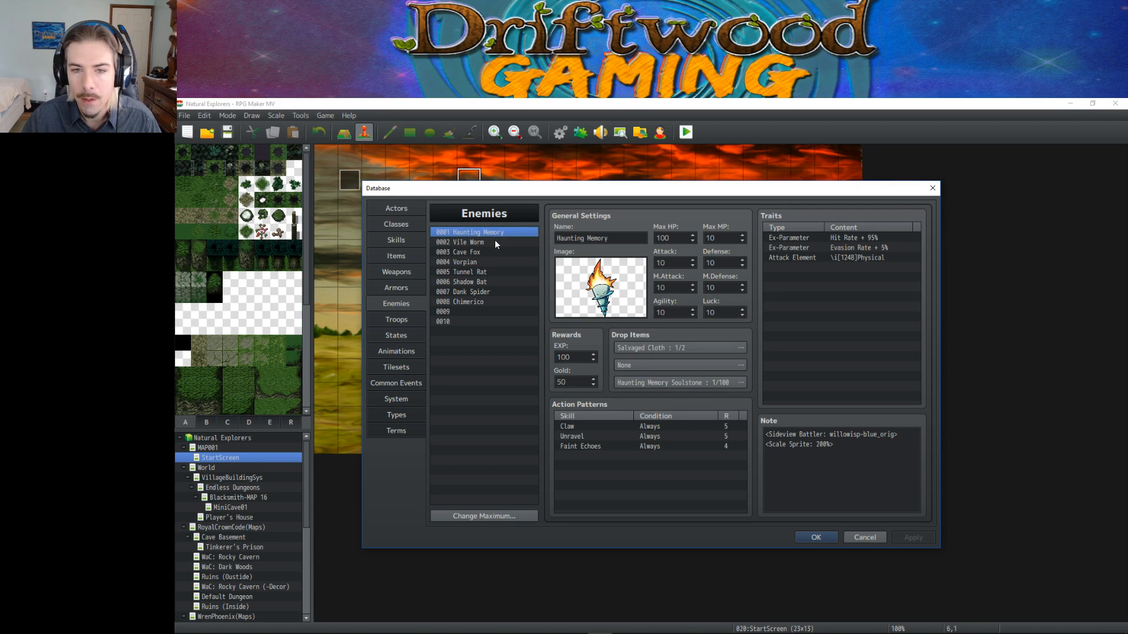
{"action": "left_click", "coordinate": [494, 241]}
{"action": "left_click", "coordinate": [493, 254]}
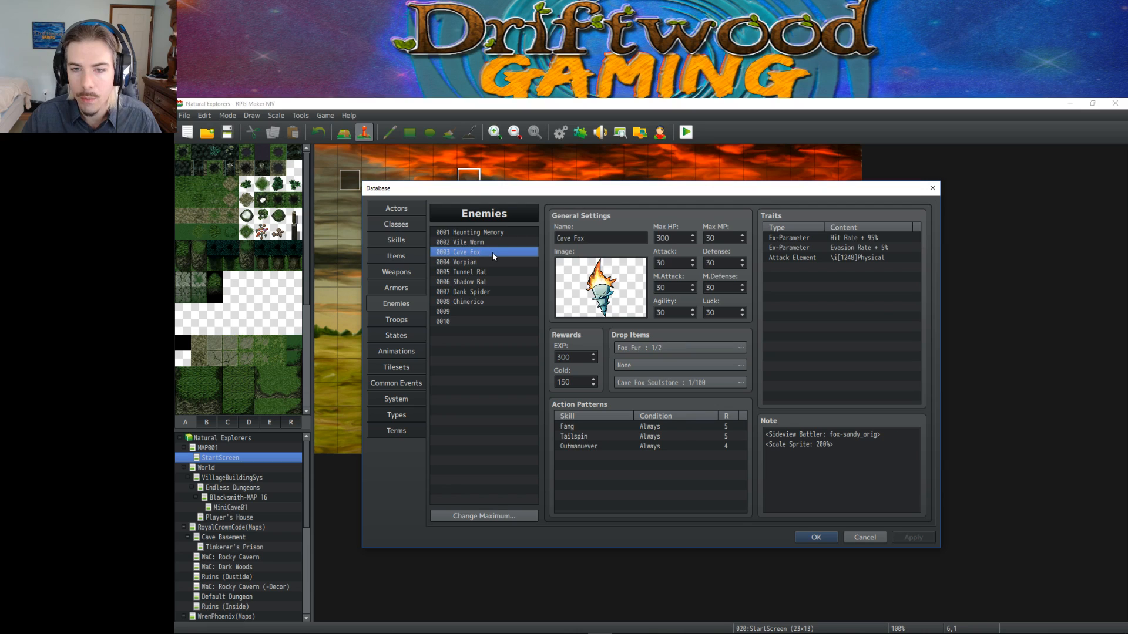
{"action": "left_click", "coordinate": [493, 262]}
{"action": "left_click", "coordinate": [491, 273]}
{"action": "left_click", "coordinate": [492, 284]}
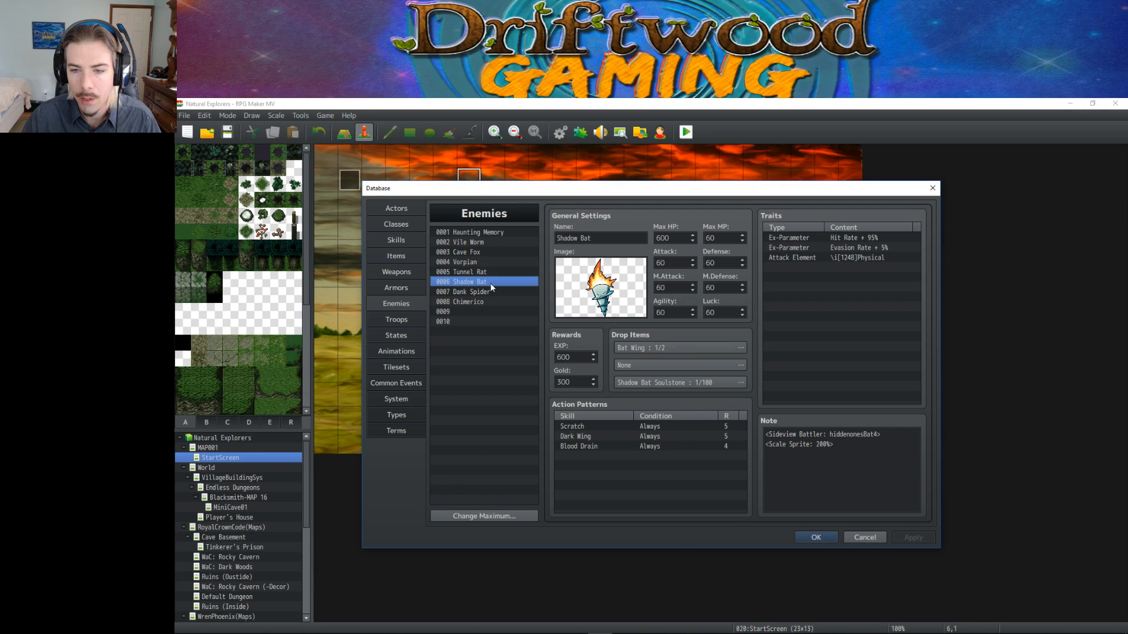
{"action": "left_click", "coordinate": [491, 292]}
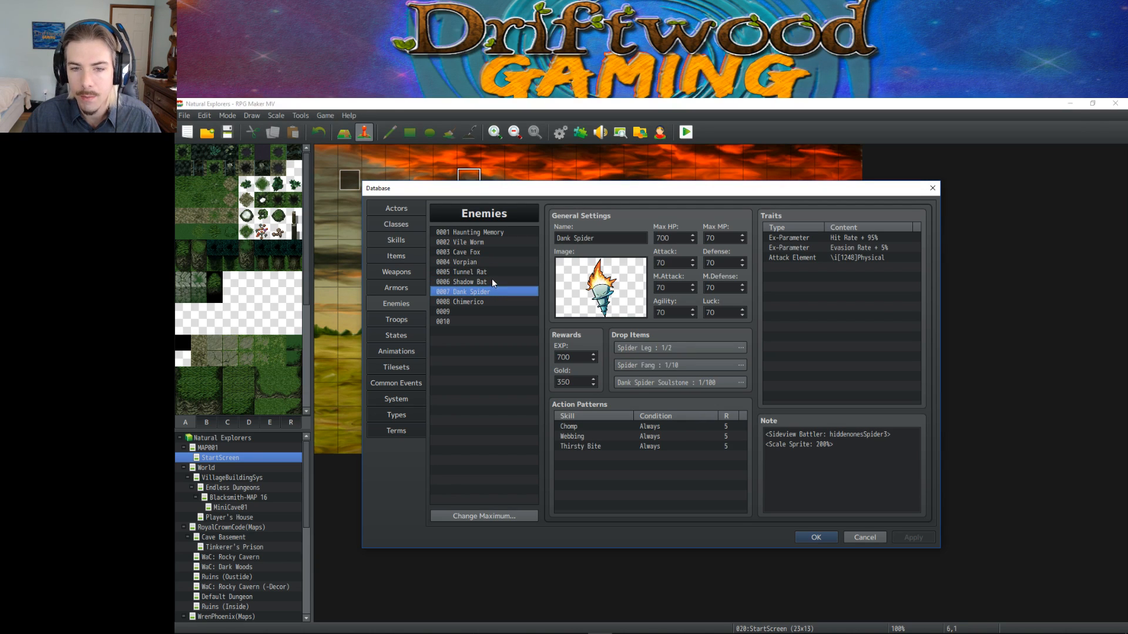
{"action": "left_click", "coordinate": [487, 300]}
{"action": "left_click", "coordinate": [487, 283]}
{"action": "left_click", "coordinate": [484, 302]}
{"action": "left_click", "coordinate": [484, 292]}
{"action": "left_click", "coordinate": [491, 232]}
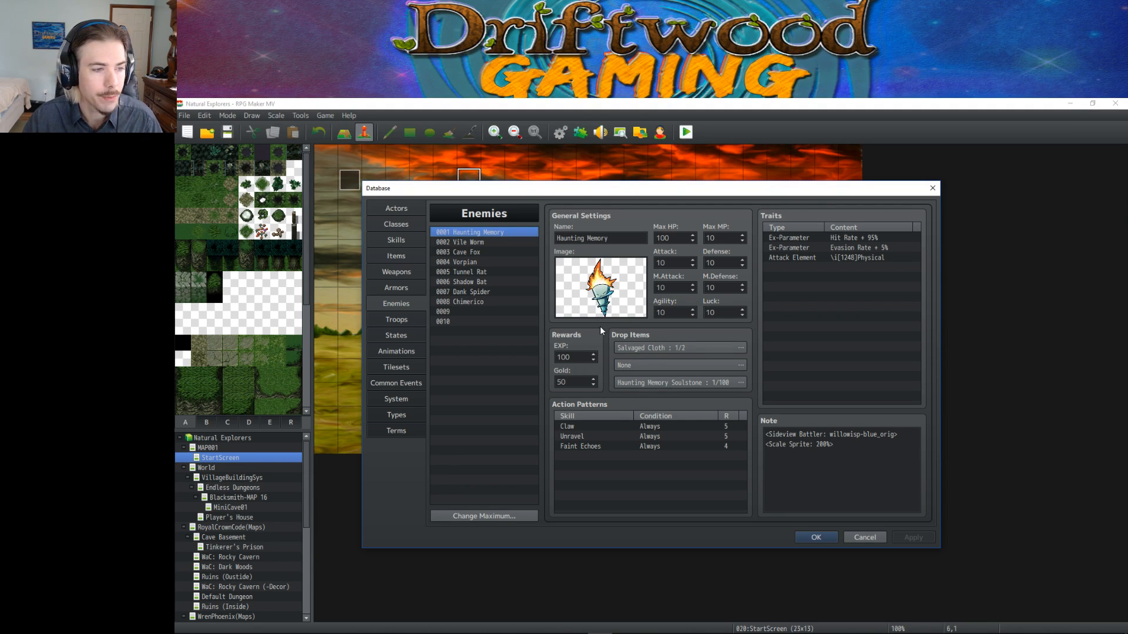
{"action": "mouse_move", "coordinate": [475, 614]}
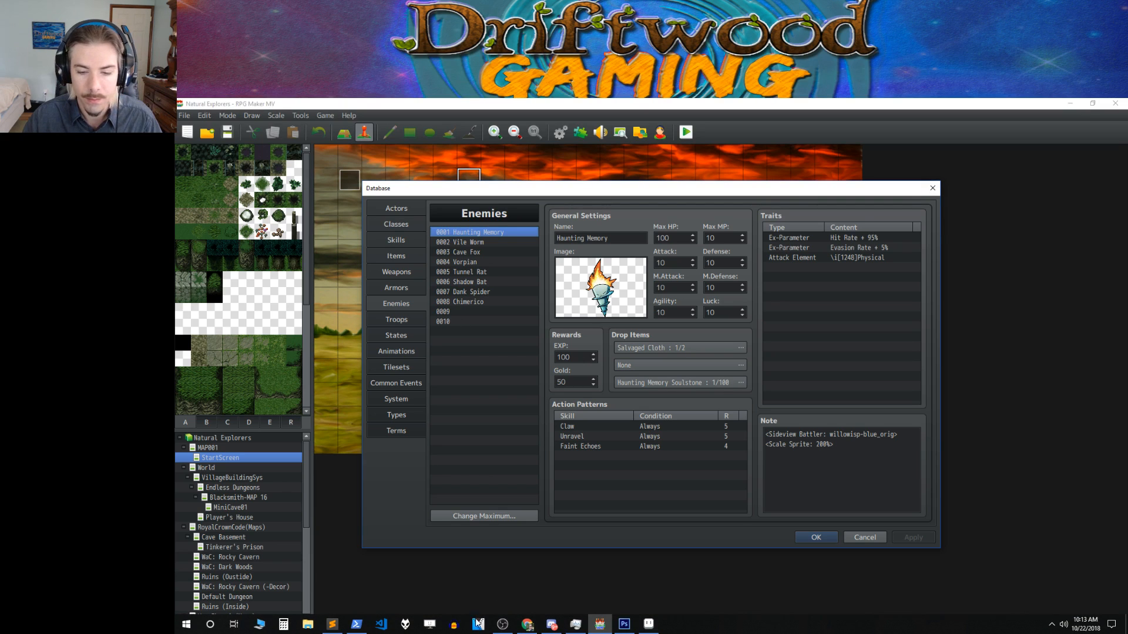
{"action": "left_click", "coordinate": [506, 628]}
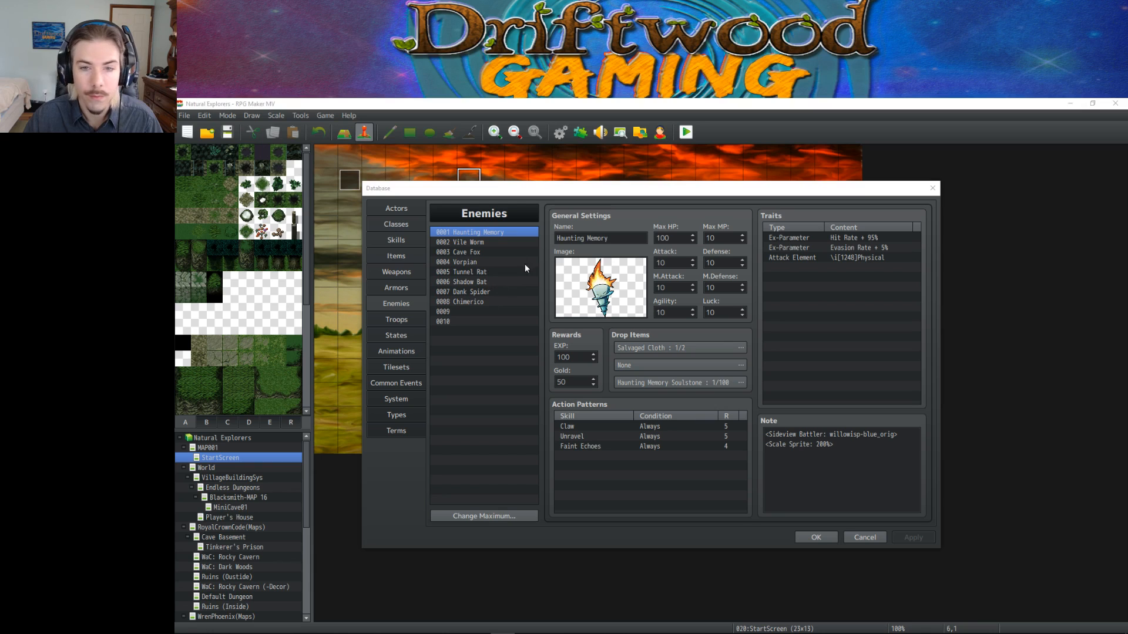
In the Items database, assign icon 319 to the empty item slot 0036.
{"action": "left_click", "coordinate": [402, 256]}
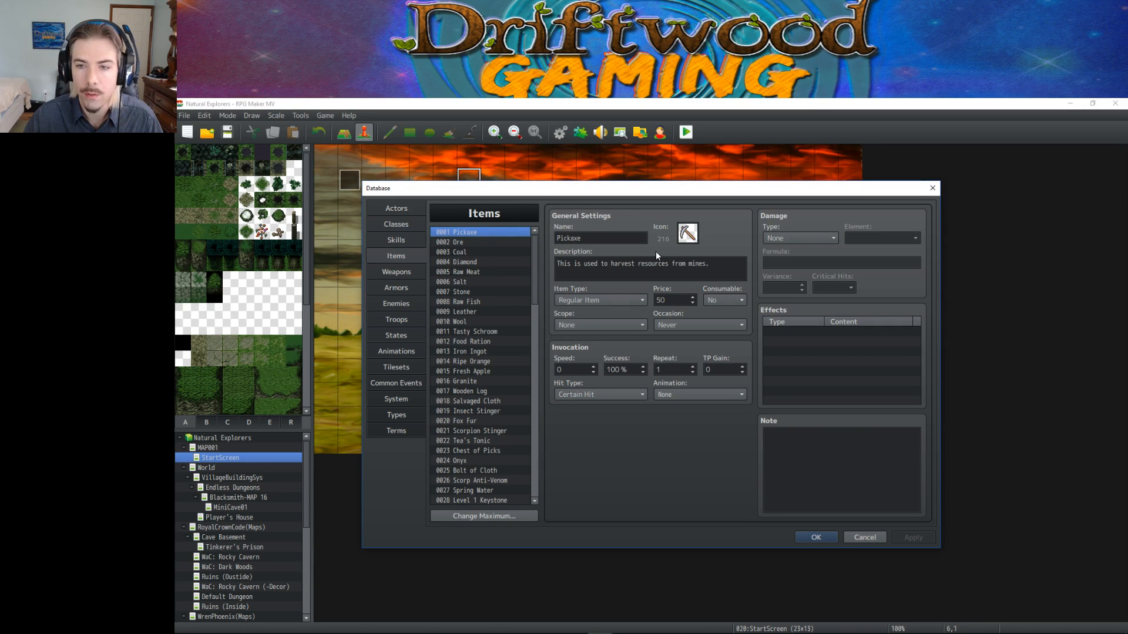
{"action": "left_click_drag", "start_coordinate": [537, 273], "coordinate": [538, 322]}
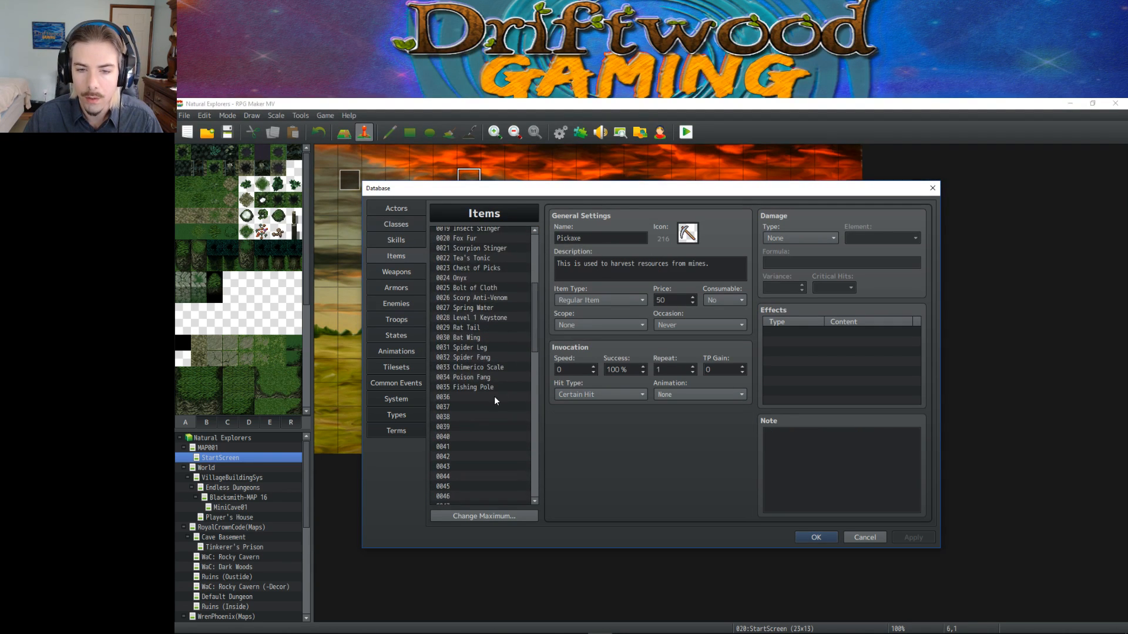
{"action": "left_click", "coordinate": [495, 395]}
{"action": "left_click", "coordinate": [688, 233]}
{"action": "scroll", "coordinate": [638, 366], "scroll_direction": "down", "scroll_amount": 5}
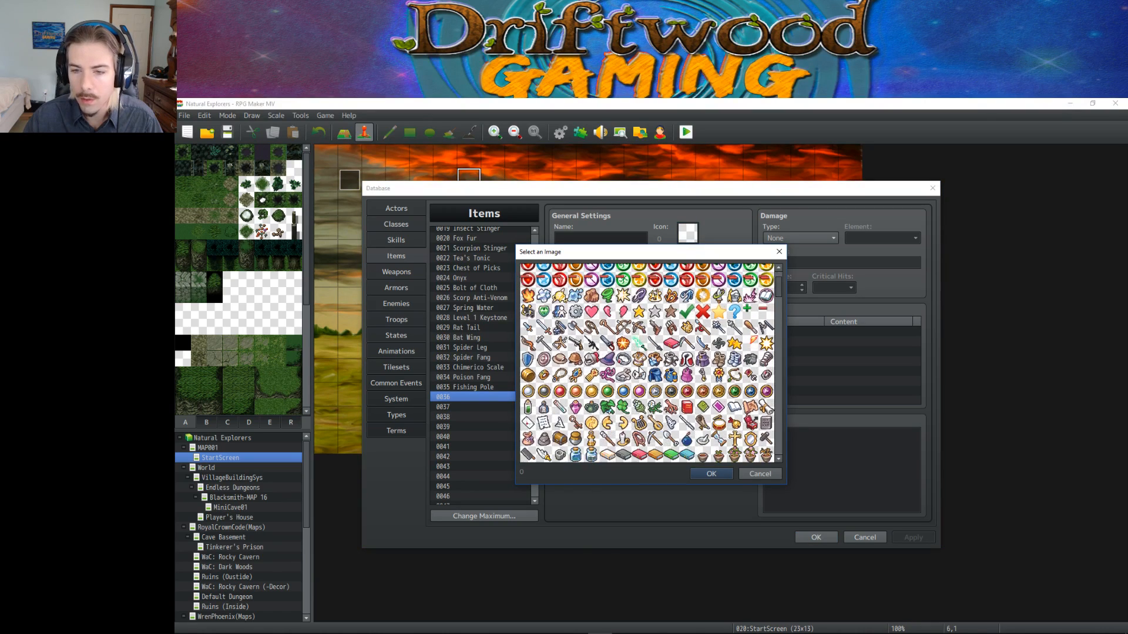
{"action": "scroll", "coordinate": [638, 365], "scroll_direction": "down", "scroll_amount": 10}
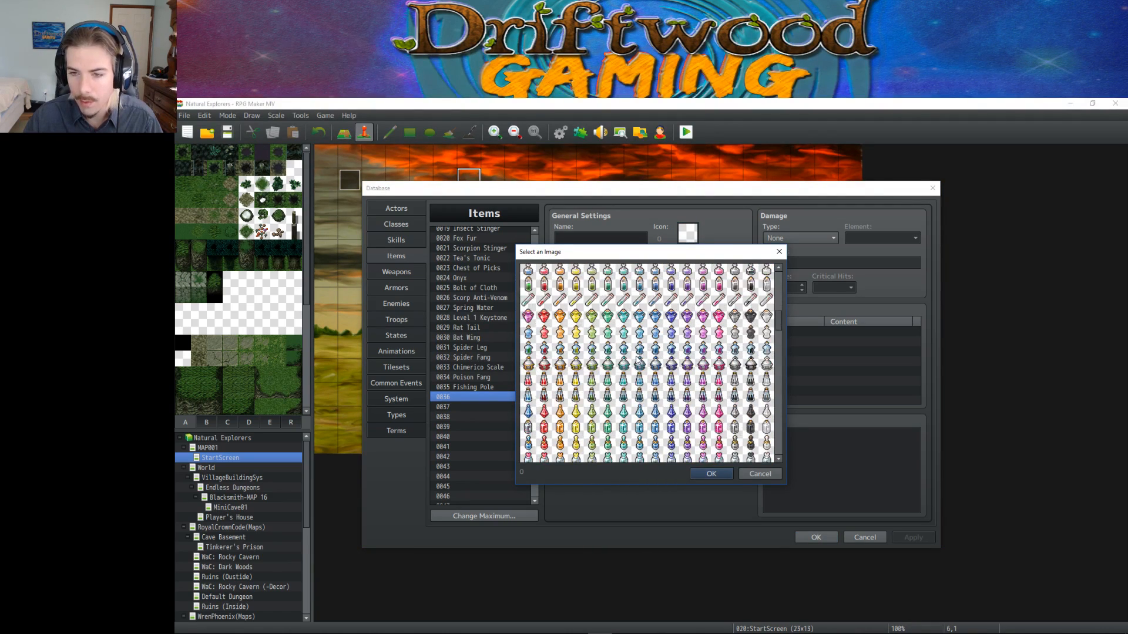
{"action": "scroll", "coordinate": [636, 354], "scroll_direction": "down", "scroll_amount": 3}
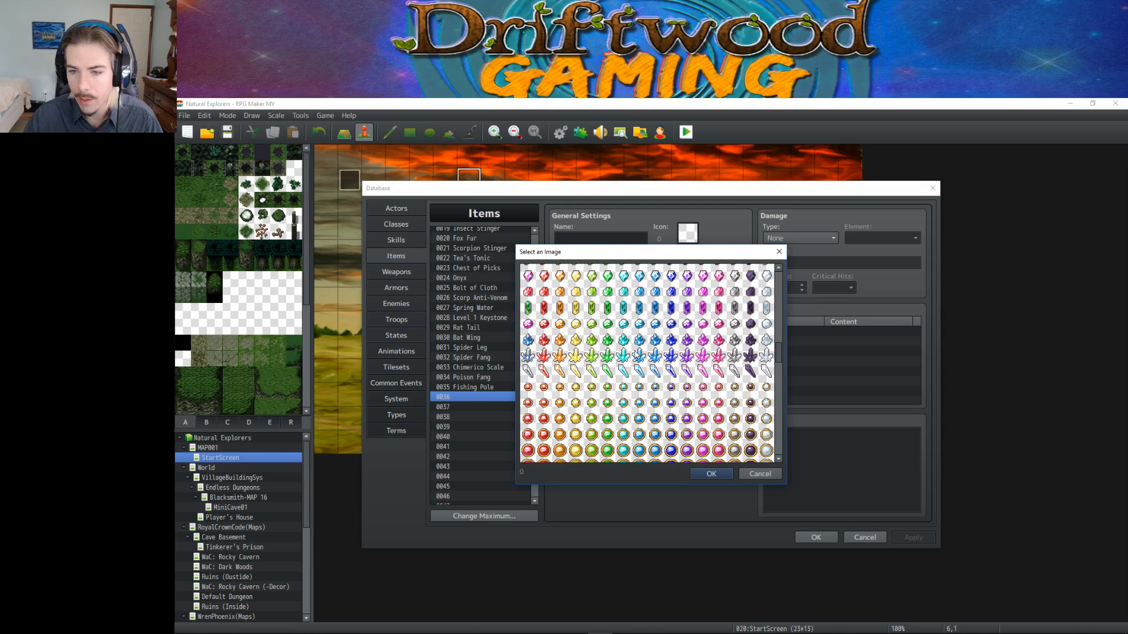
{"action": "scroll", "coordinate": [600, 358], "scroll_direction": "up", "scroll_amount": 3}
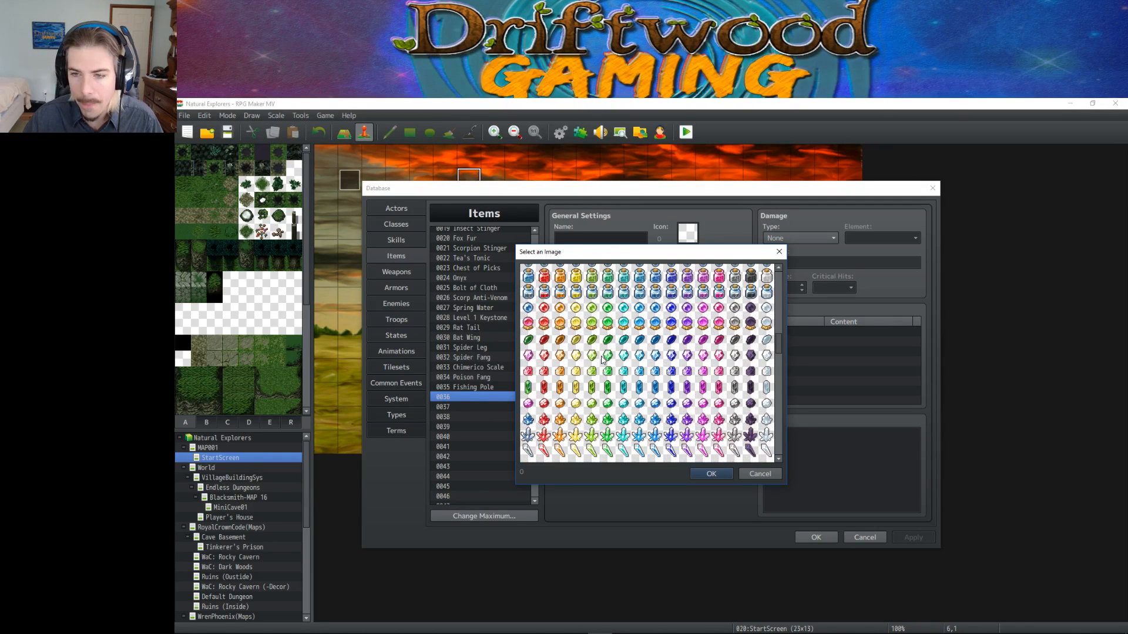
{"action": "scroll", "coordinate": [645, 357], "scroll_direction": "up", "scroll_amount": 3}
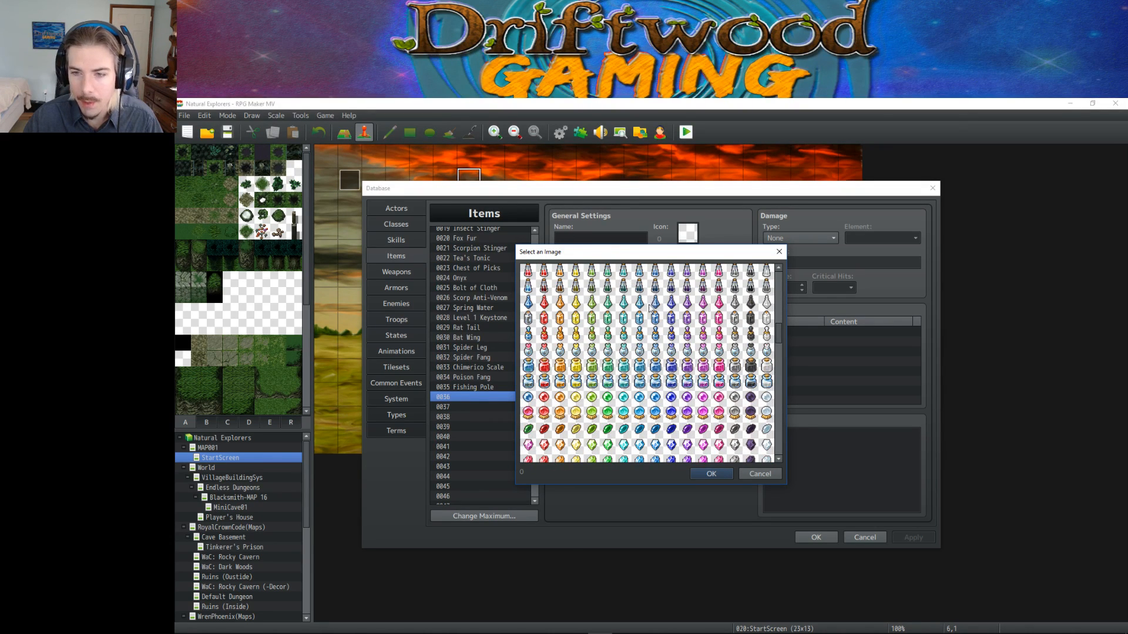
{"action": "scroll", "coordinate": [650, 306], "scroll_direction": "up", "scroll_amount": 3}
{"action": "scroll", "coordinate": [654, 328], "scroll_direction": "up", "scroll_amount": 3}
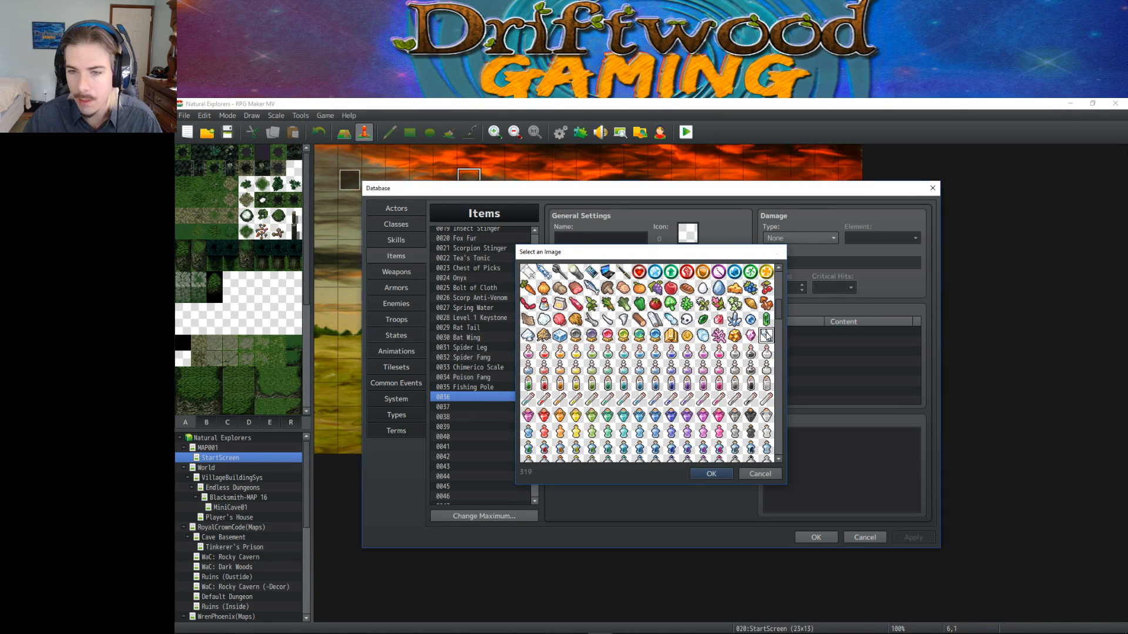
{"action": "double_click", "coordinate": [766, 335]}
Name item 0036 "Memory Fragment".
{"action": "left_click", "coordinate": [605, 237]}
{"action": "type", "text": "Mem"}
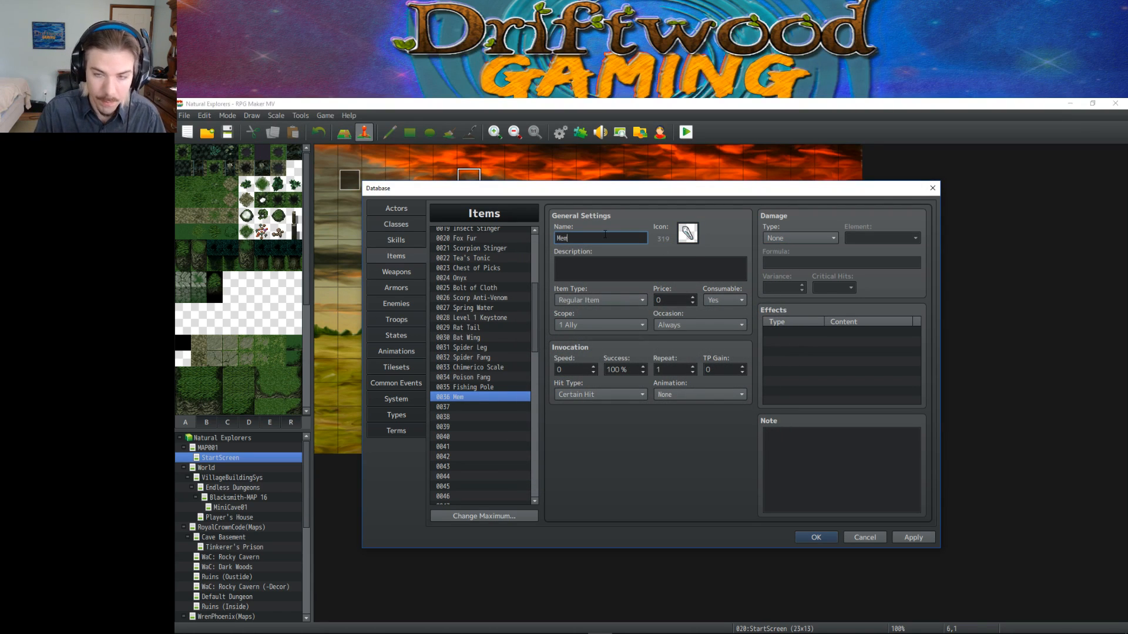
{"action": "type", "text": "ory Fragment"}
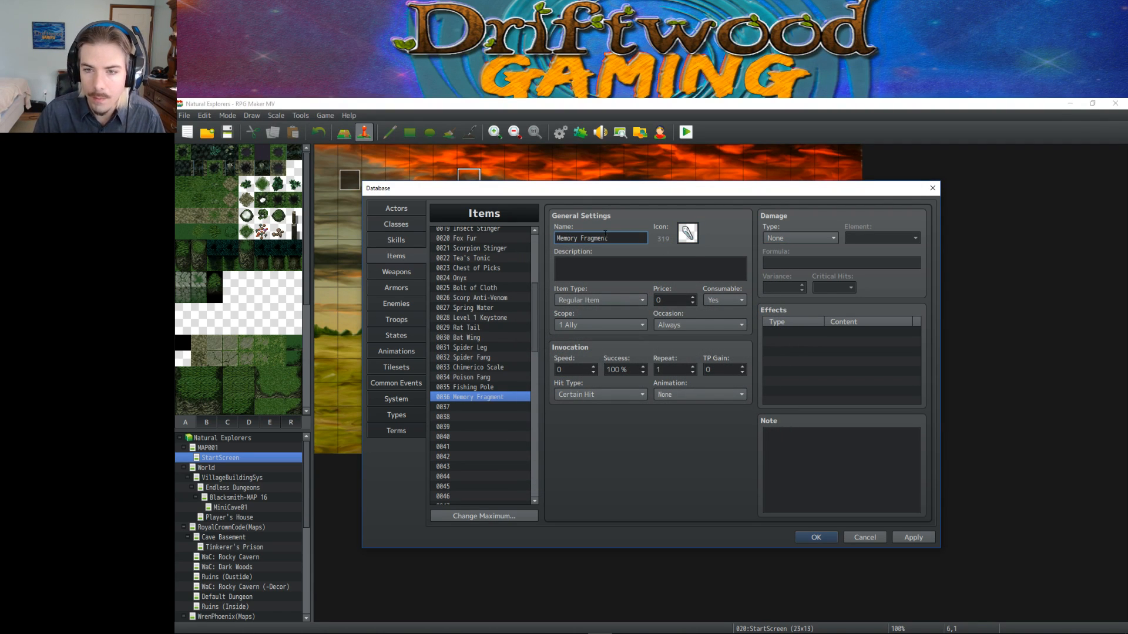
Copy the line "Can be sold or used to craft items." from the Salvaged Cloth item's description.
{"action": "scroll", "coordinate": [485, 339], "scroll_direction": "up", "scroll_amount": 4}
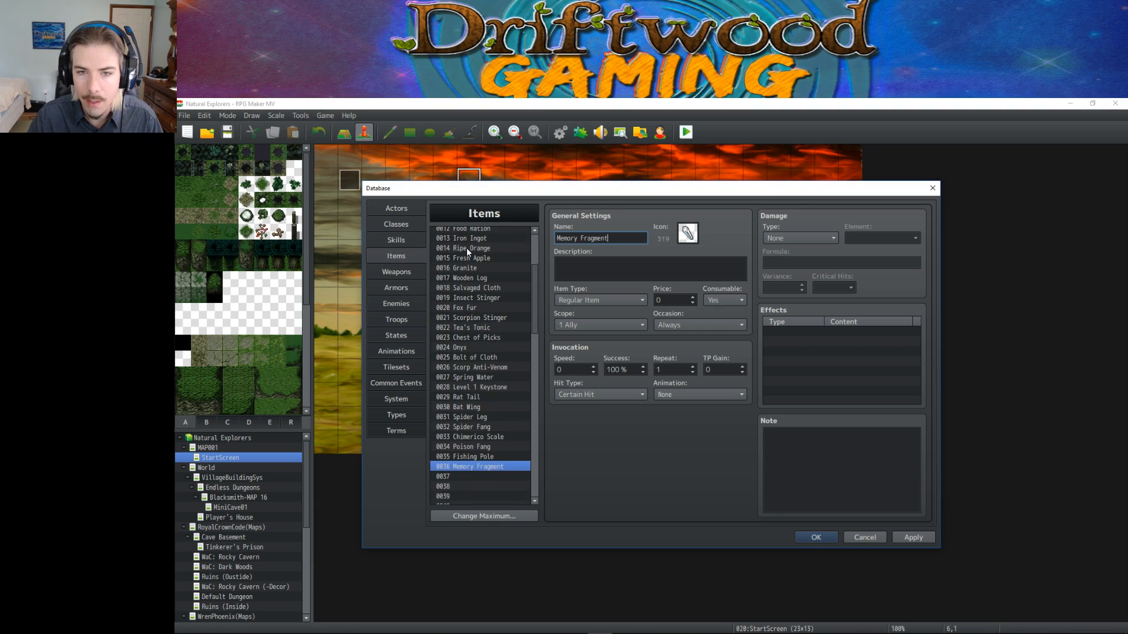
{"action": "left_click", "coordinate": [487, 298]}
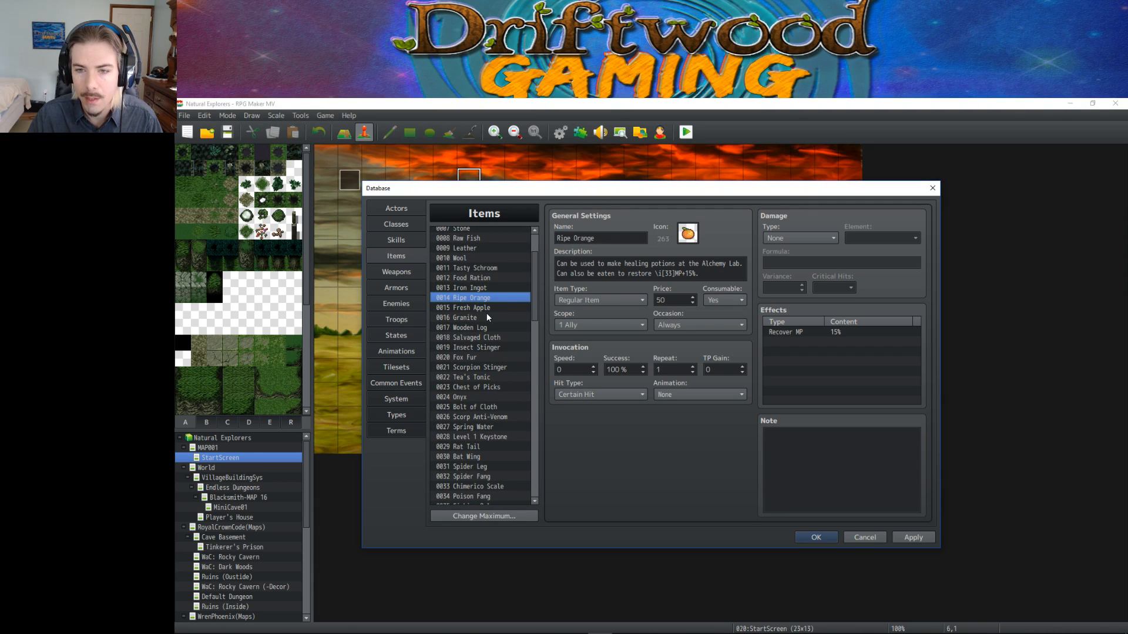
{"action": "left_click", "coordinate": [486, 316]}
{"action": "left_click", "coordinate": [478, 328]}
{"action": "left_click", "coordinate": [480, 337]}
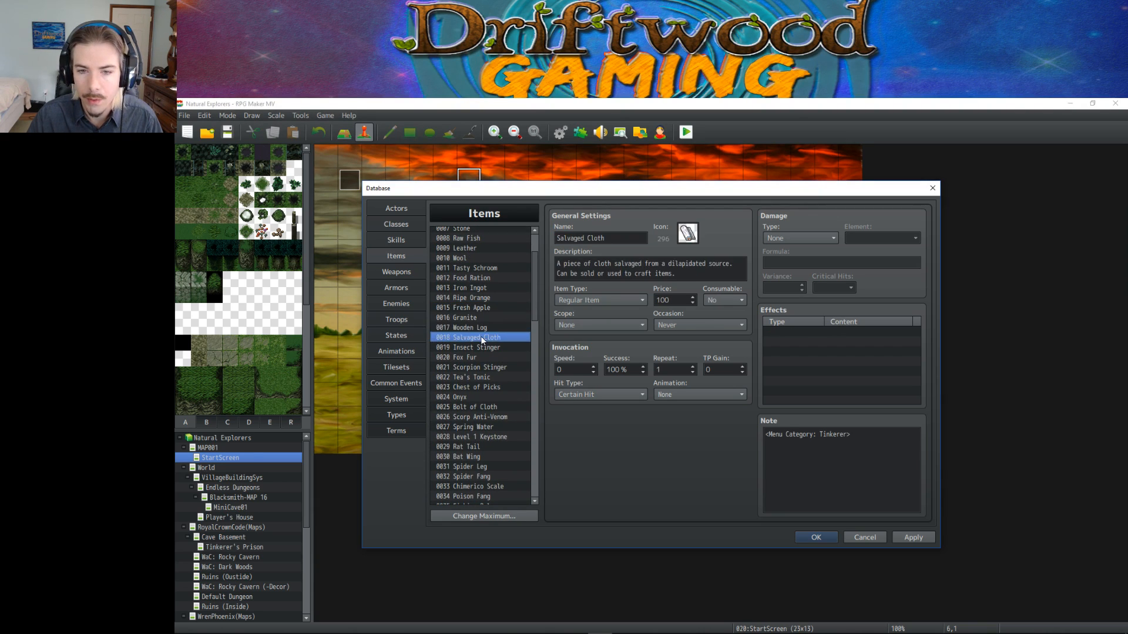
{"action": "left_click_drag", "start_coordinate": [557, 263], "coordinate": [700, 273]}
{"action": "left_click", "coordinate": [700, 273]}
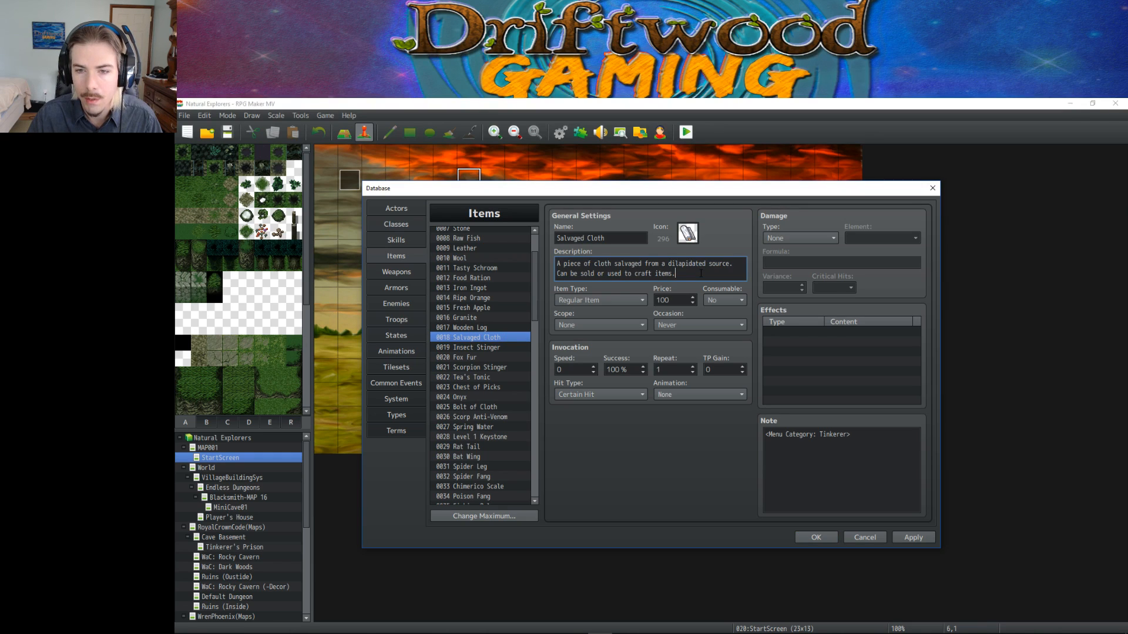
{"action": "left_click", "coordinate": [558, 280], "text": "shift"}
{"action": "key", "text": "ctrl+c"}
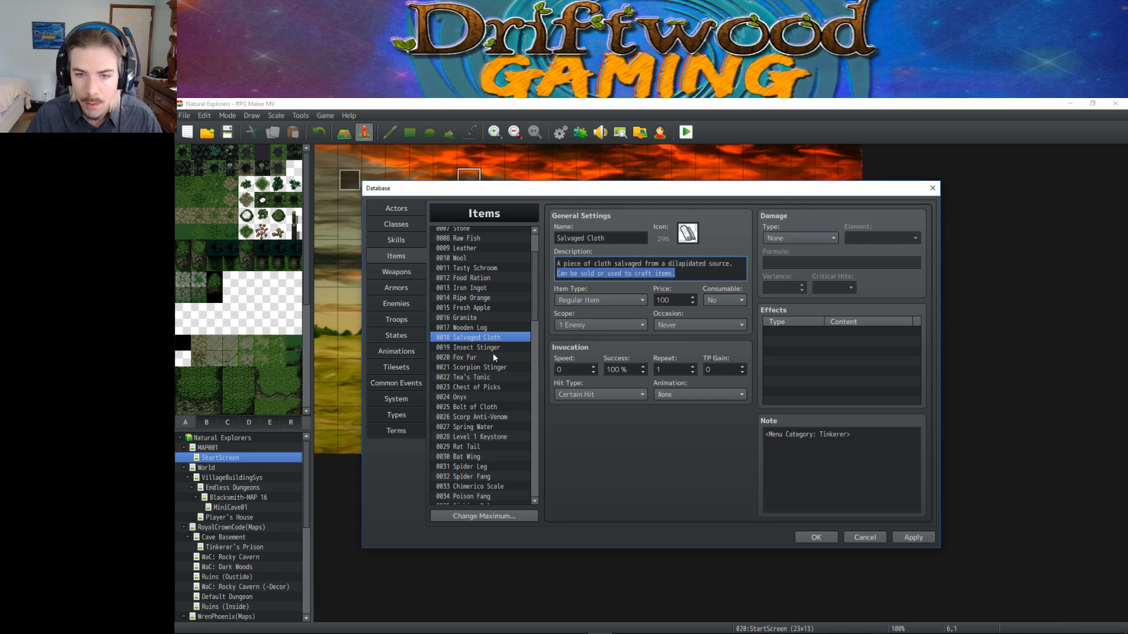
Paste the copied line into the Memory Fragment's description as its second line, leaving the first line free.
{"action": "scroll", "coordinate": [492, 353], "scroll_direction": "down", "scroll_amount": 3}
{"action": "left_click", "coordinate": [477, 426]}
{"action": "left_click", "coordinate": [588, 264]}
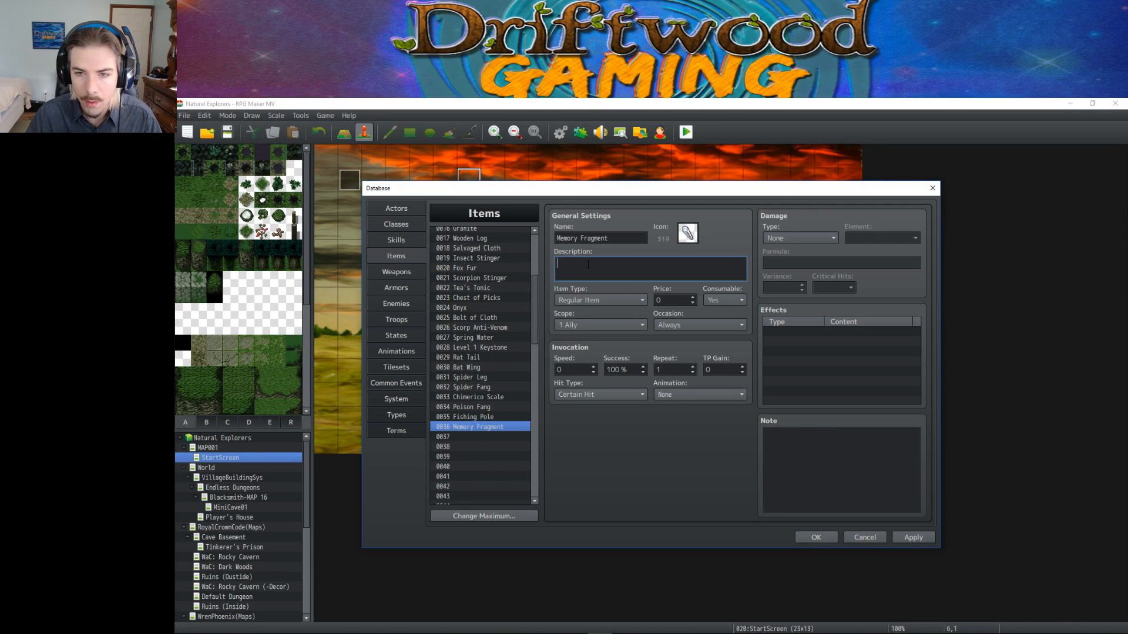
{"action": "key", "text": "ctrl+v"}
{"action": "key", "text": "Return"}
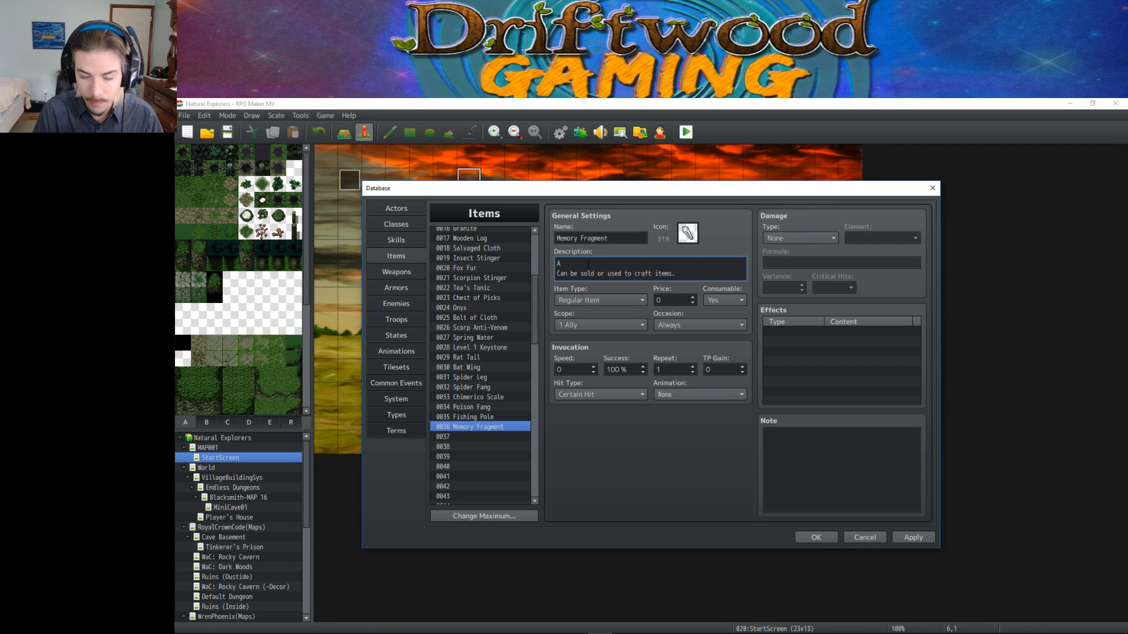
Enter "A terrible thought is stored within." as the first line of the Memory Fragment's description.
{"action": "type", "text": "A terrible thought"}
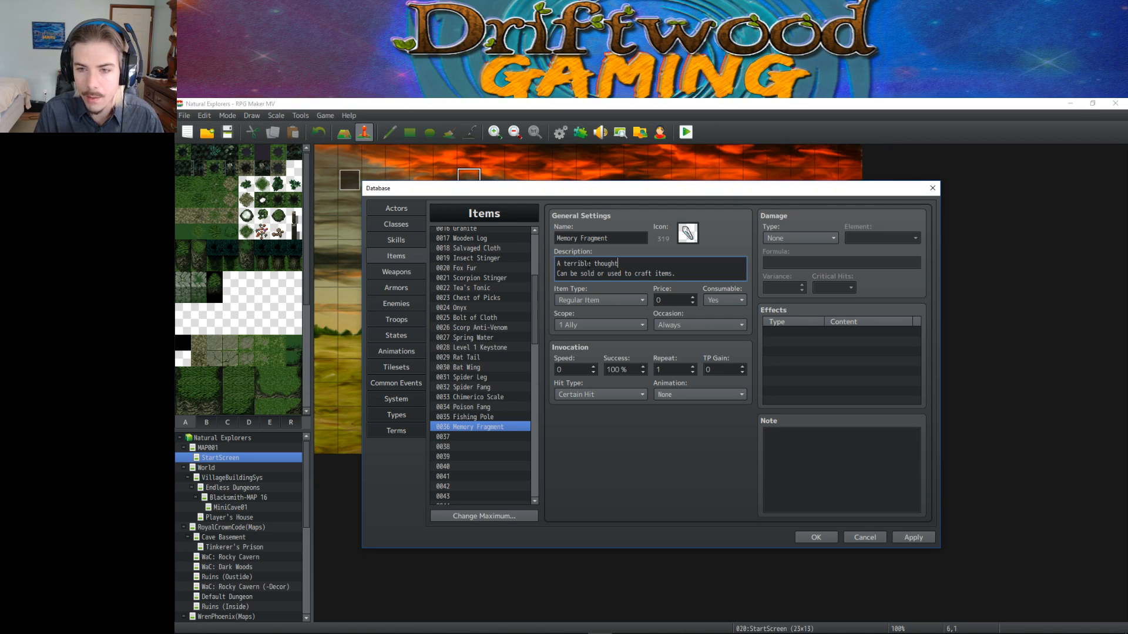
{"action": "type", "text": " is stored"}
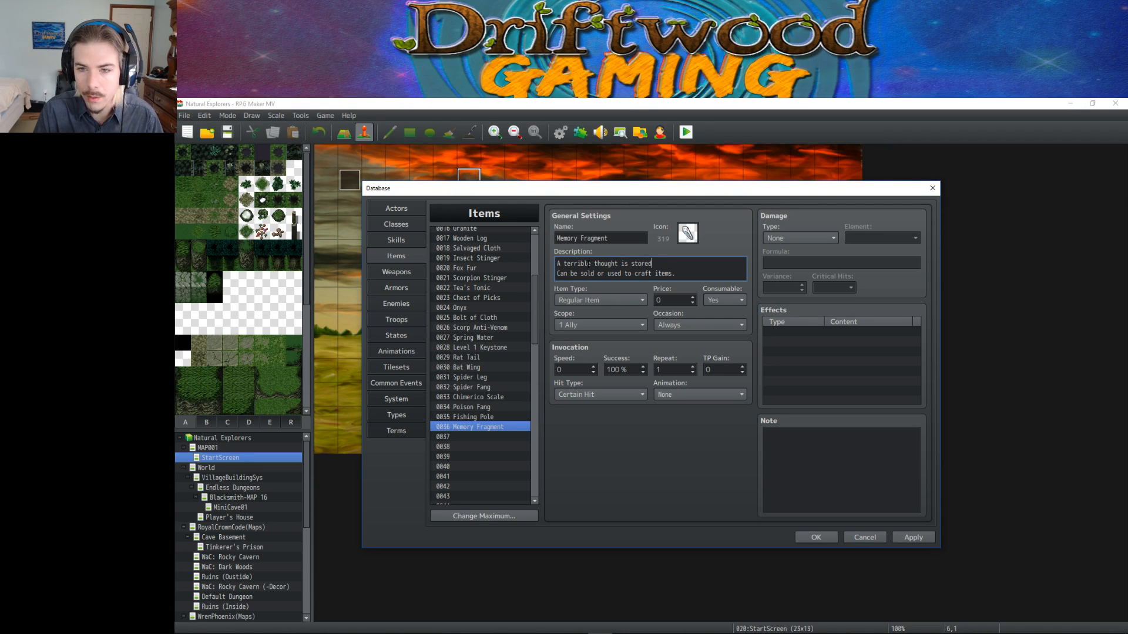
{"action": "type", "text": " withen."}
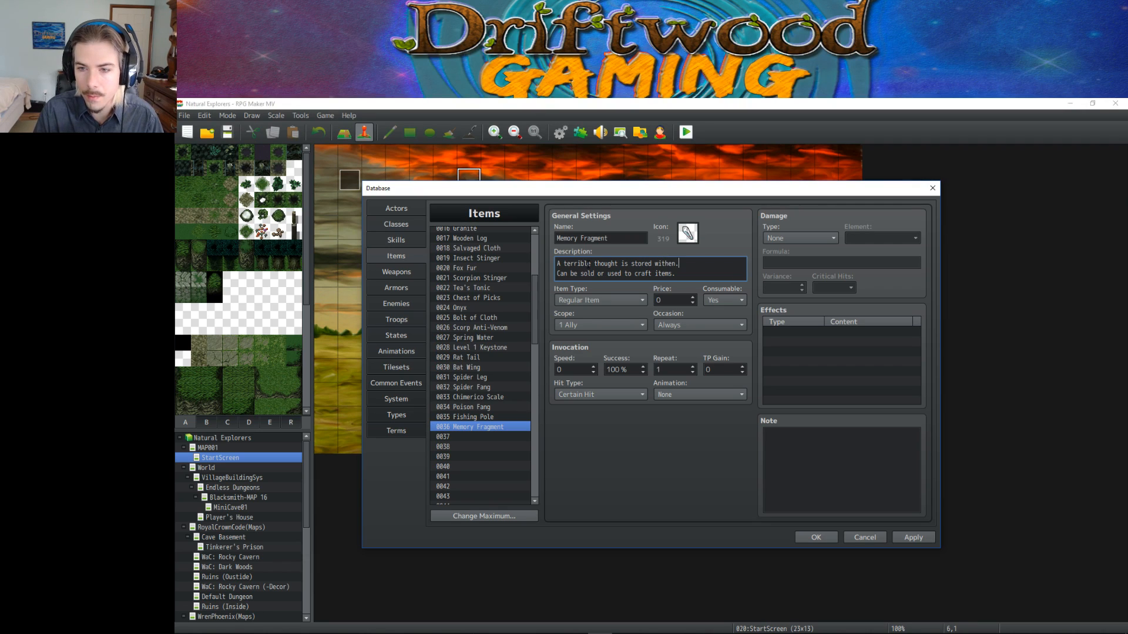
{"action": "key", "text": "BackSpace"}
{"action": "key", "text": "BackSpace"}
{"action": "key", "text": "BackSpace"}
{"action": "type", "text": "in."}
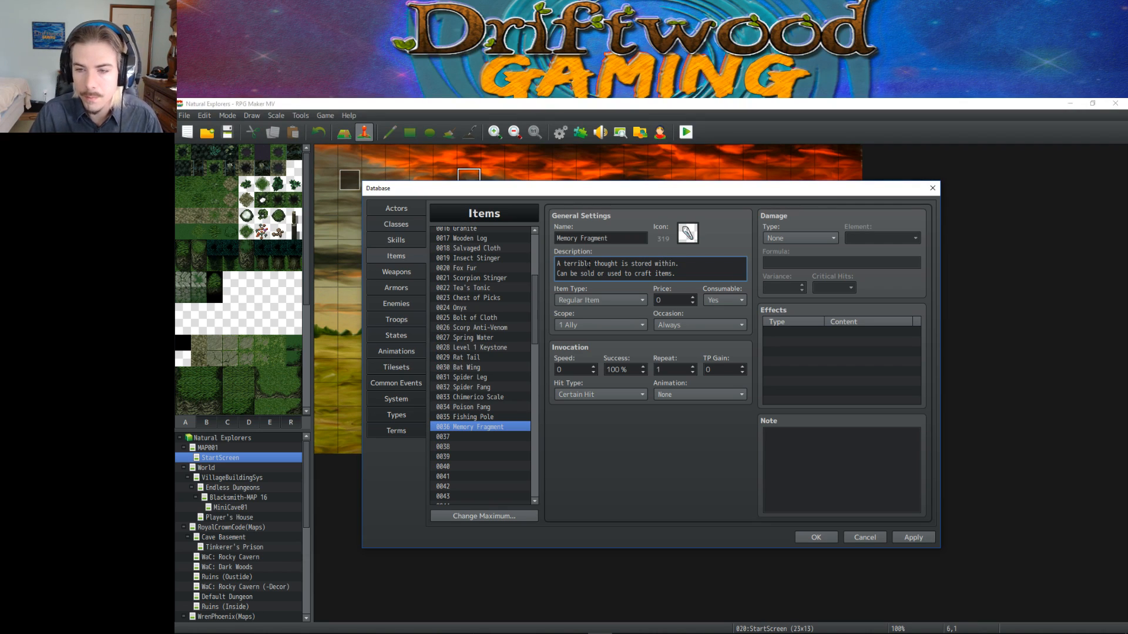
Set the Memory Fragment's price to 100, consumable to No, occasion to Never and scope to None, and apply the changes.
{"action": "left_click", "coordinate": [667, 300]}
{"action": "type", "text": "100"}
{"action": "left_click", "coordinate": [720, 300]}
{"action": "left_click", "coordinate": [728, 328]}
{"action": "left_click", "coordinate": [703, 326]}
{"action": "left_click", "coordinate": [678, 376]}
{"action": "left_click", "coordinate": [608, 325]}
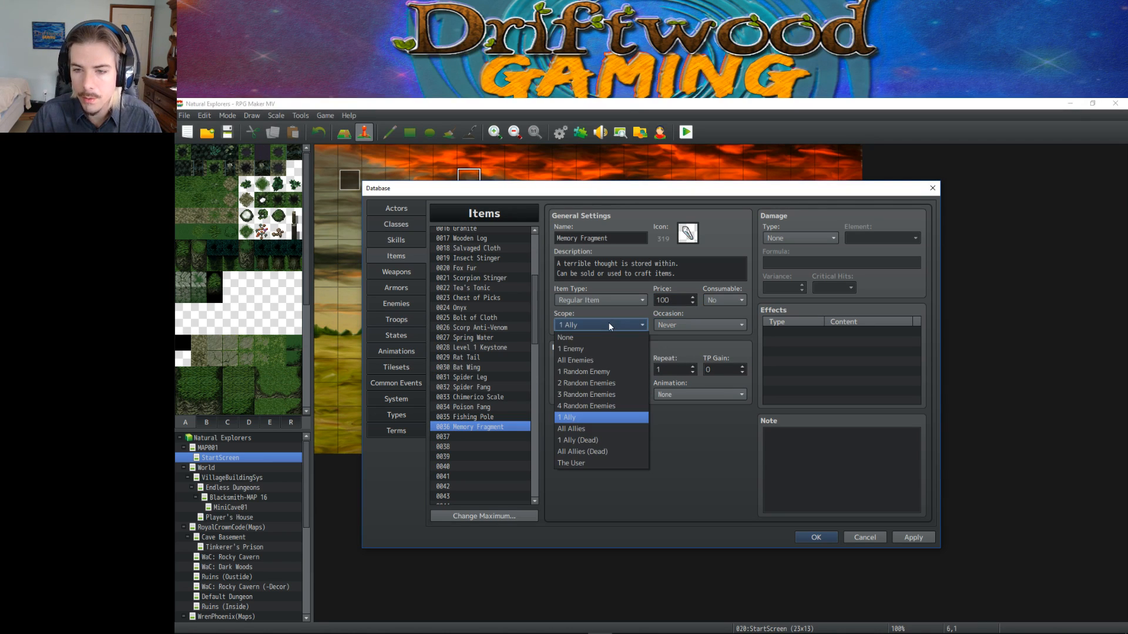
{"action": "left_click", "coordinate": [583, 341]}
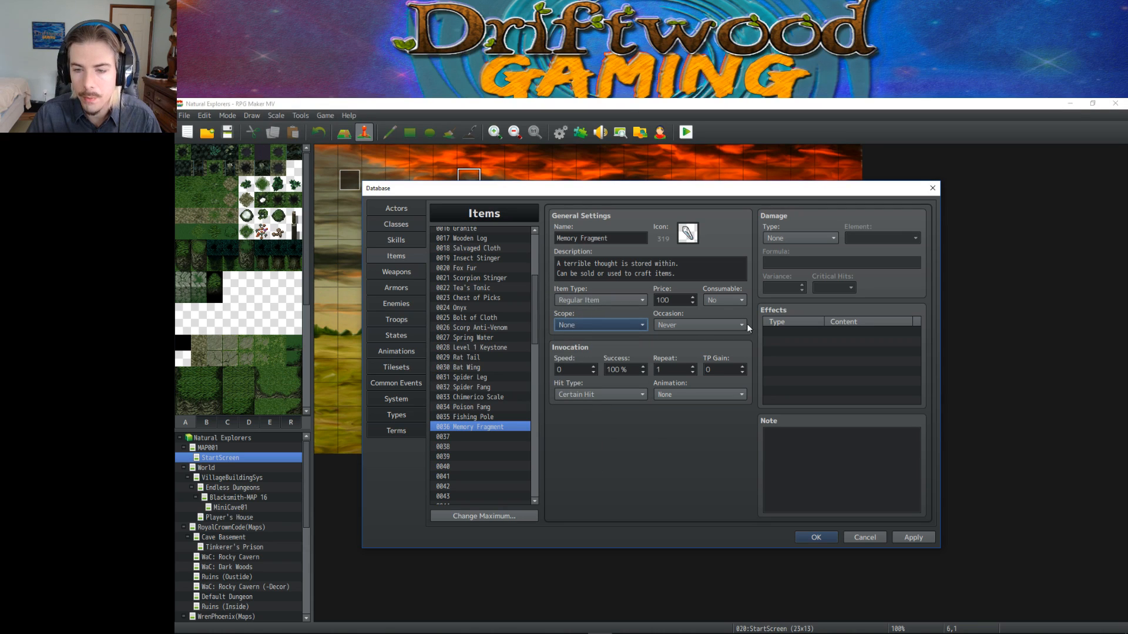
{"action": "left_click", "coordinate": [914, 538]}
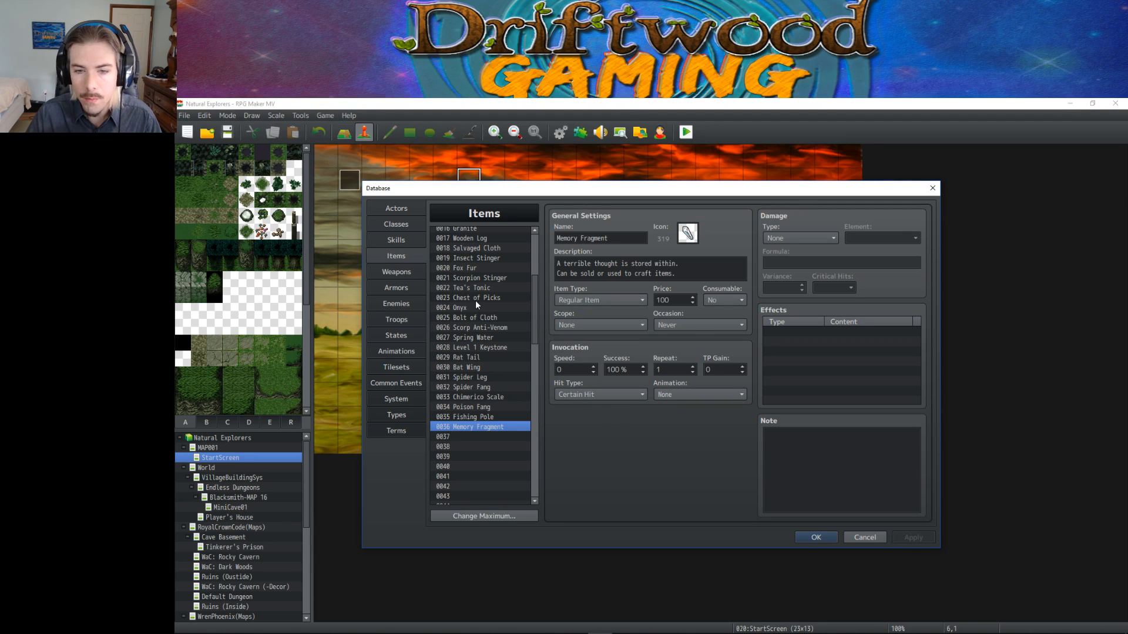
Add the Memory Fragment as the Haunting Memory enemy's second drop item with a probability of 1/10 and apply the change.
{"action": "left_click", "coordinate": [396, 304]}
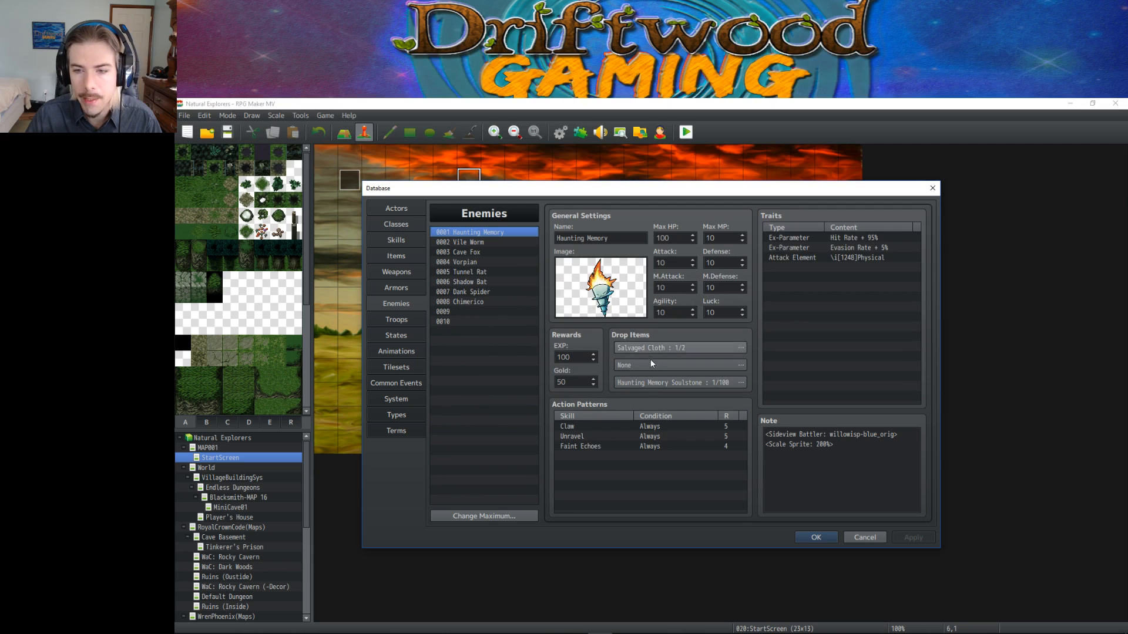
{"action": "double_click", "coordinate": [662, 366]}
{"action": "left_click", "coordinate": [597, 342]}
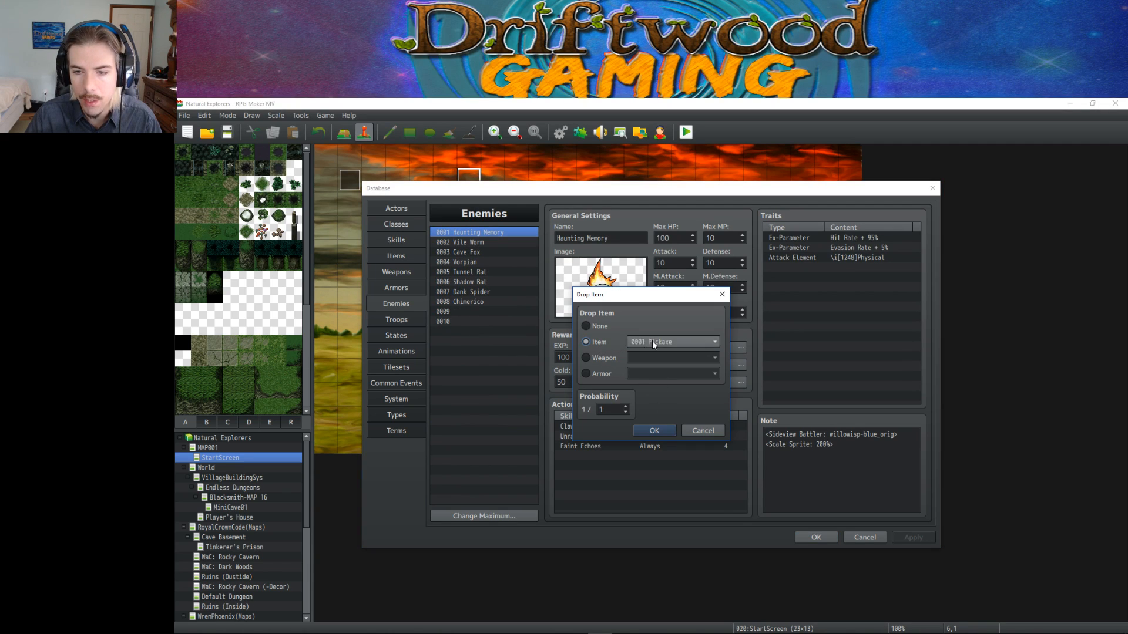
{"action": "left_click", "coordinate": [652, 341]}
{"action": "scroll", "coordinate": [684, 452], "scroll_direction": "down", "scroll_amount": 7}
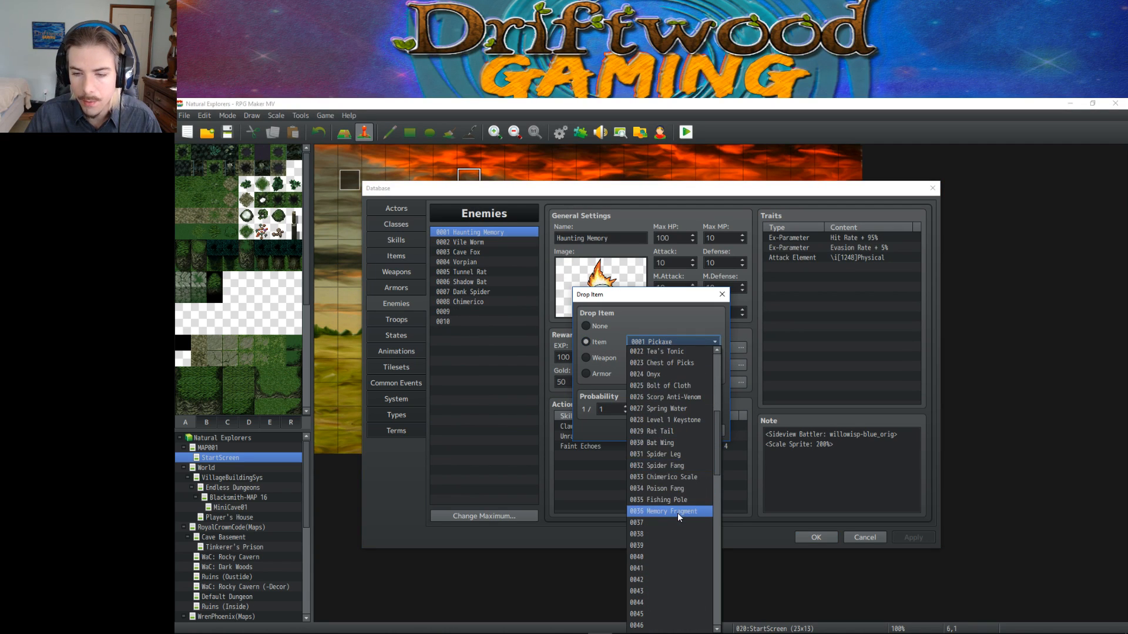
{"action": "left_click", "coordinate": [678, 512]}
{"action": "double_click", "coordinate": [616, 405]}
{"action": "type", "text": "10"}
{"action": "key", "text": "Return"}
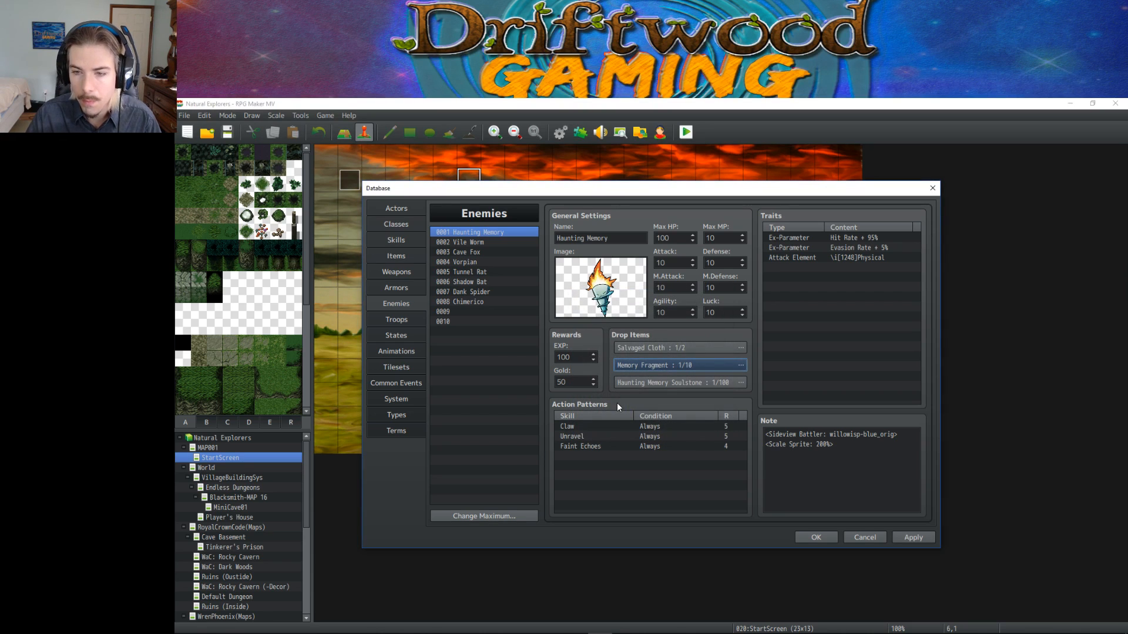
{"action": "left_click", "coordinate": [915, 541]}
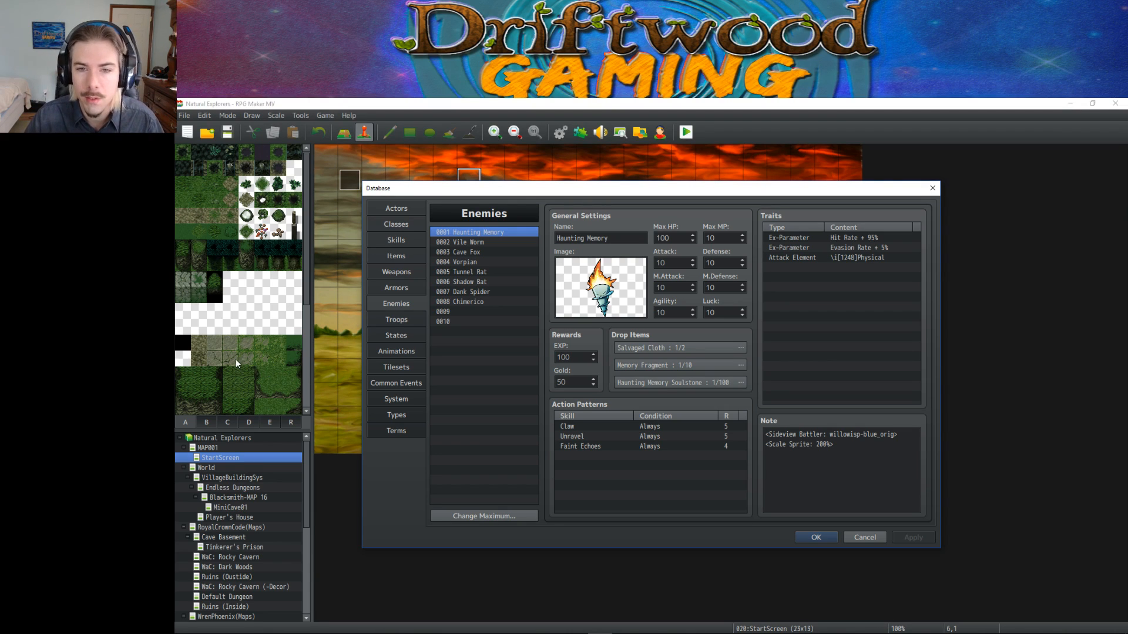
{"action": "left_click", "coordinate": [463, 242]}
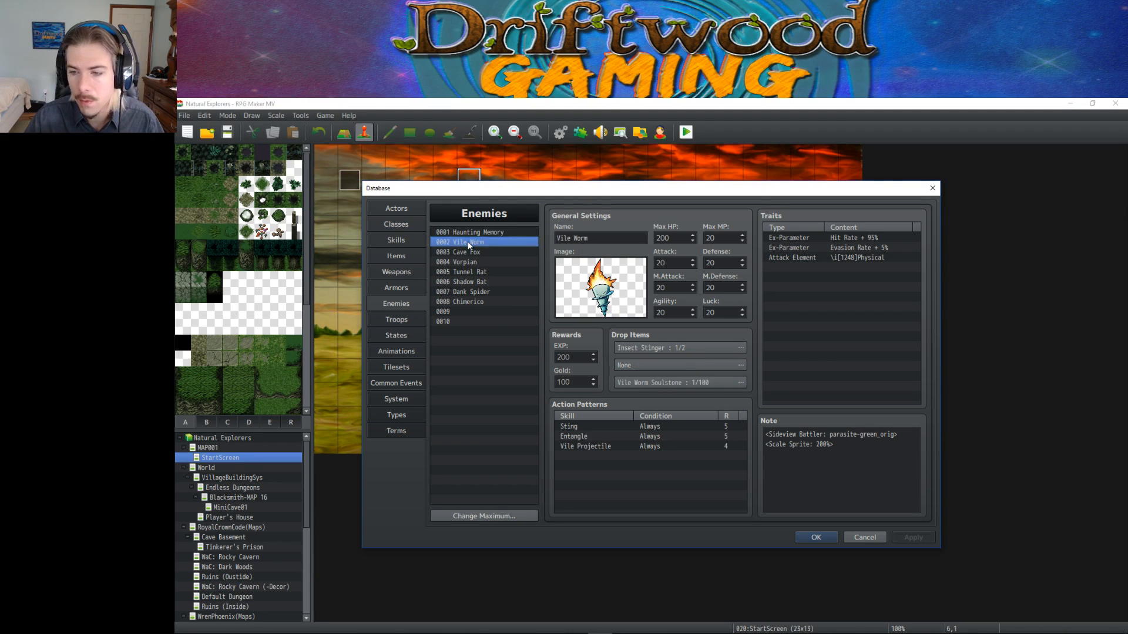
{"action": "left_click", "coordinate": [477, 235]}
{"action": "left_click", "coordinate": [478, 242]}
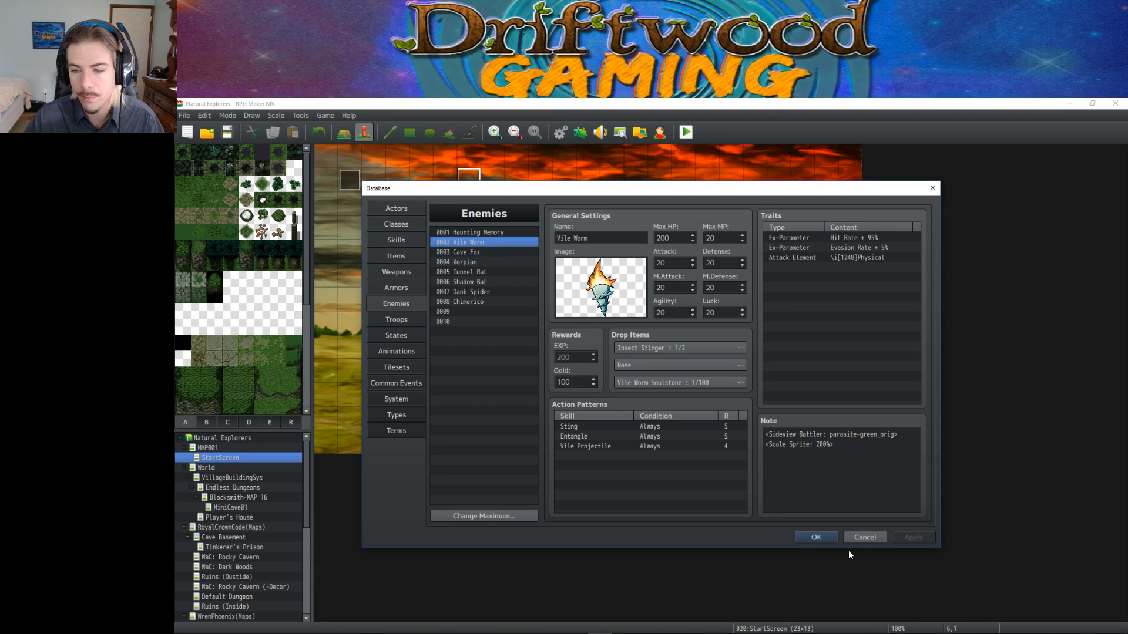
In the Common Events database, name the empty event slot 0045 "Rep System".
{"action": "left_click", "coordinate": [421, 383]}
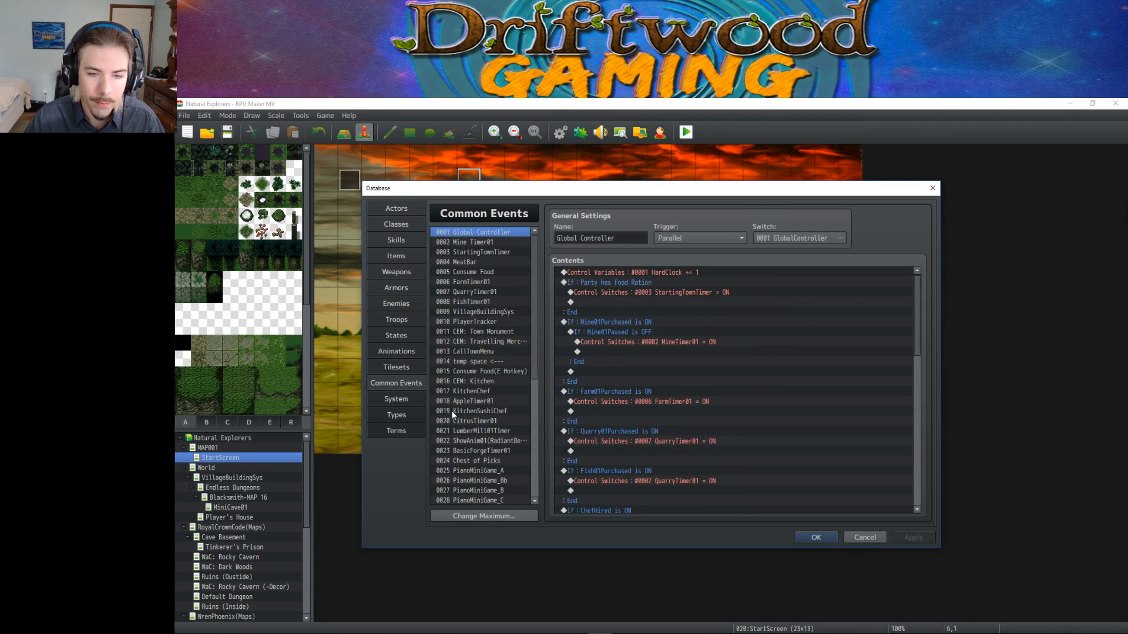
{"action": "scroll", "coordinate": [464, 411], "scroll_direction": "down", "scroll_amount": 7}
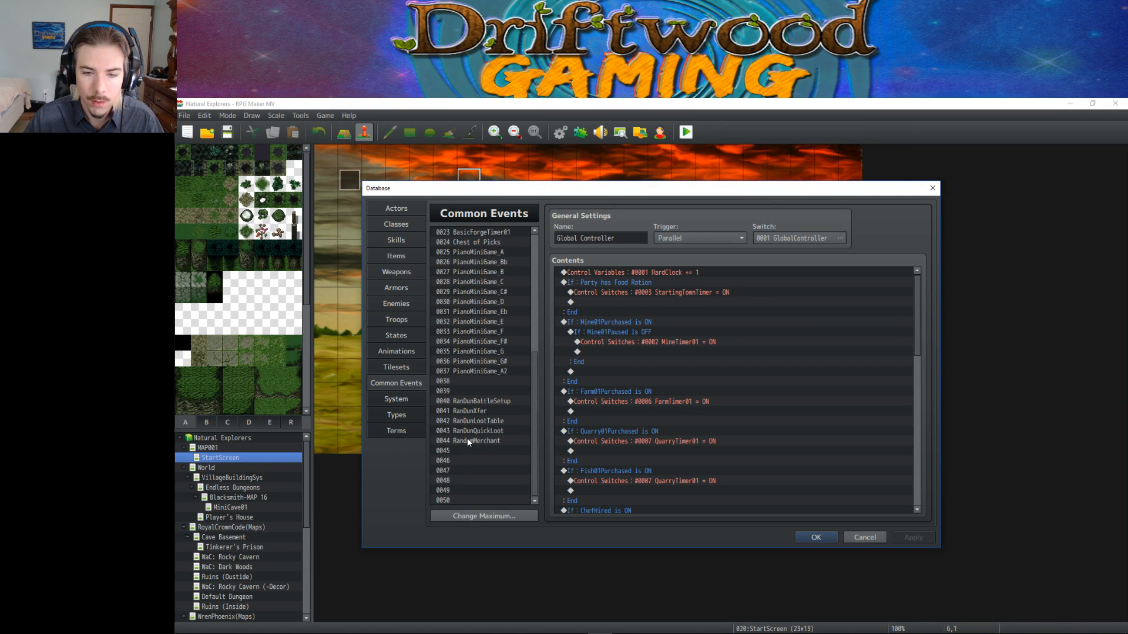
{"action": "left_click", "coordinate": [466, 448]}
{"action": "left_click", "coordinate": [579, 238]}
{"action": "type", "text": "Rep"}
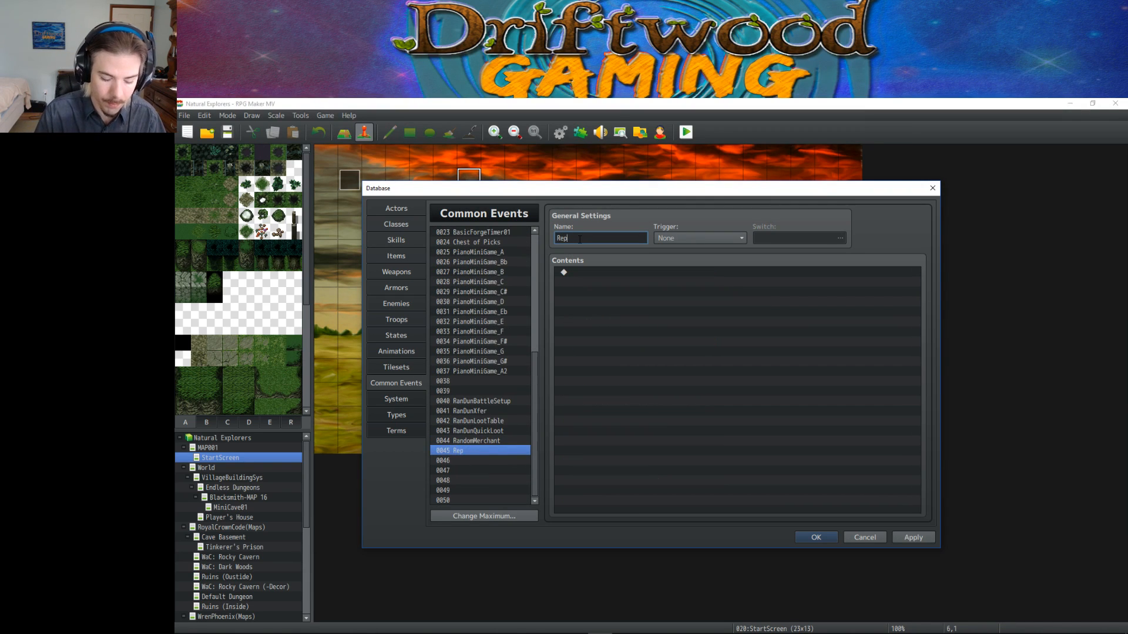
{"action": "type", "text": " System"}
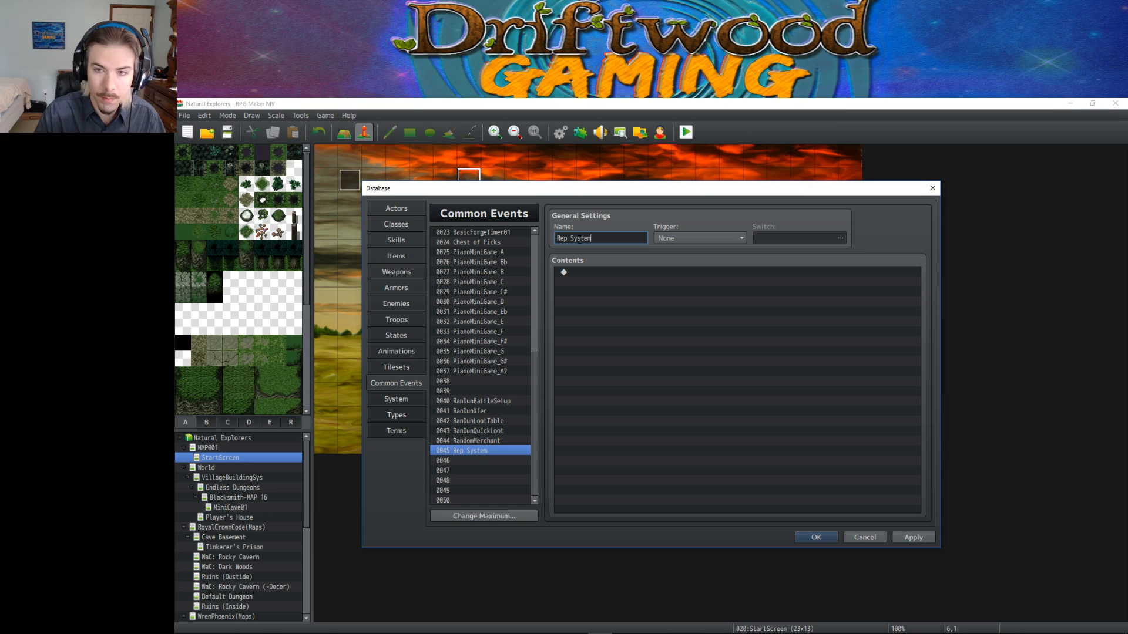
{"action": "left_click", "coordinate": [565, 272]}
{"action": "right_click", "coordinate": [573, 280]}
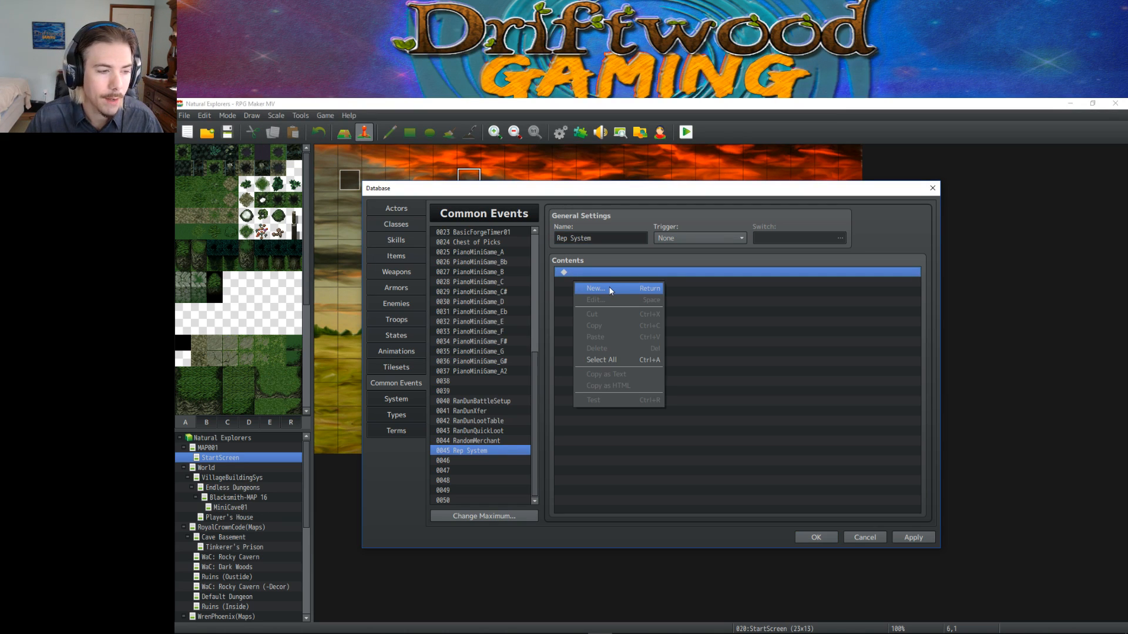
{"action": "left_click", "coordinate": [755, 309]}
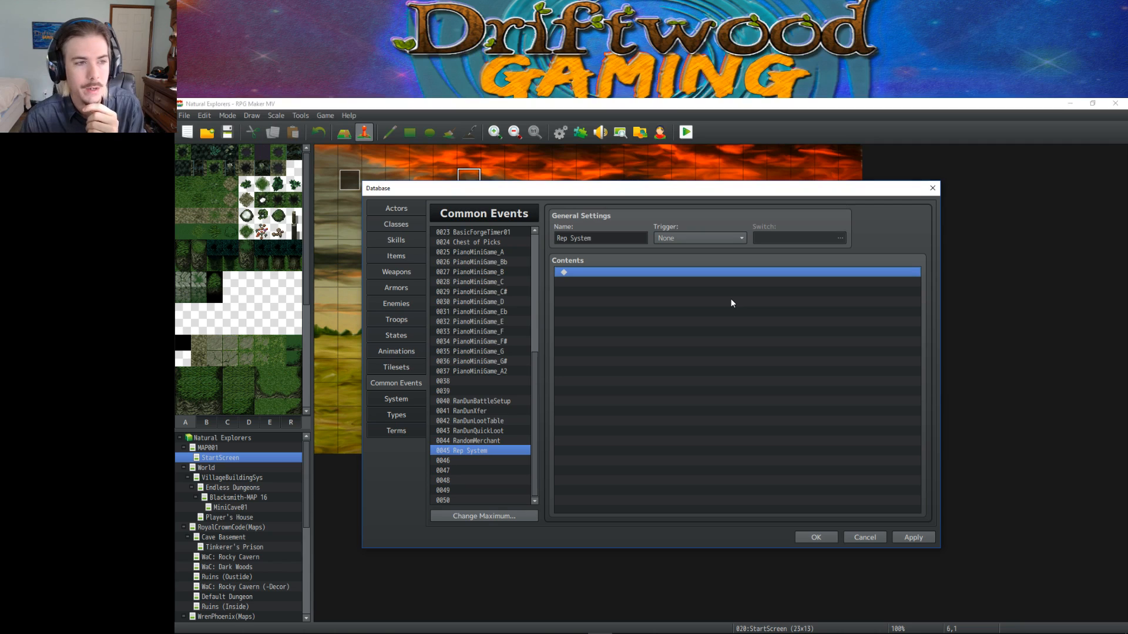
Add a Control Variables command to Rep System that sets variable 0041, named "Marsha", to the constant 0.
{"action": "right_click", "coordinate": [596, 273]}
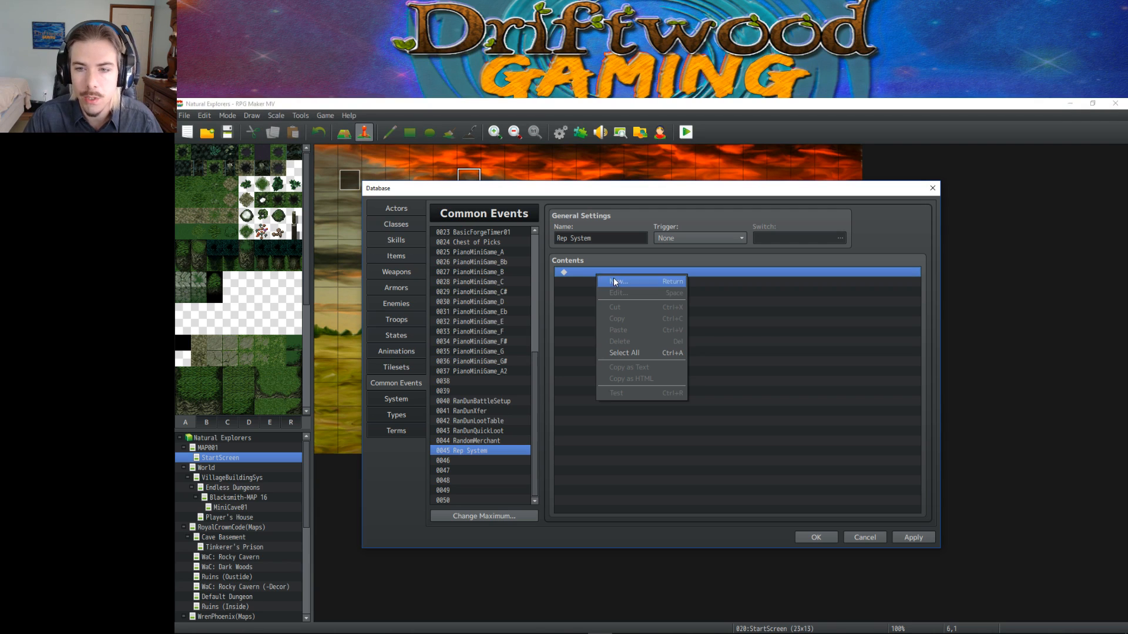
{"action": "left_click", "coordinate": [613, 280]}
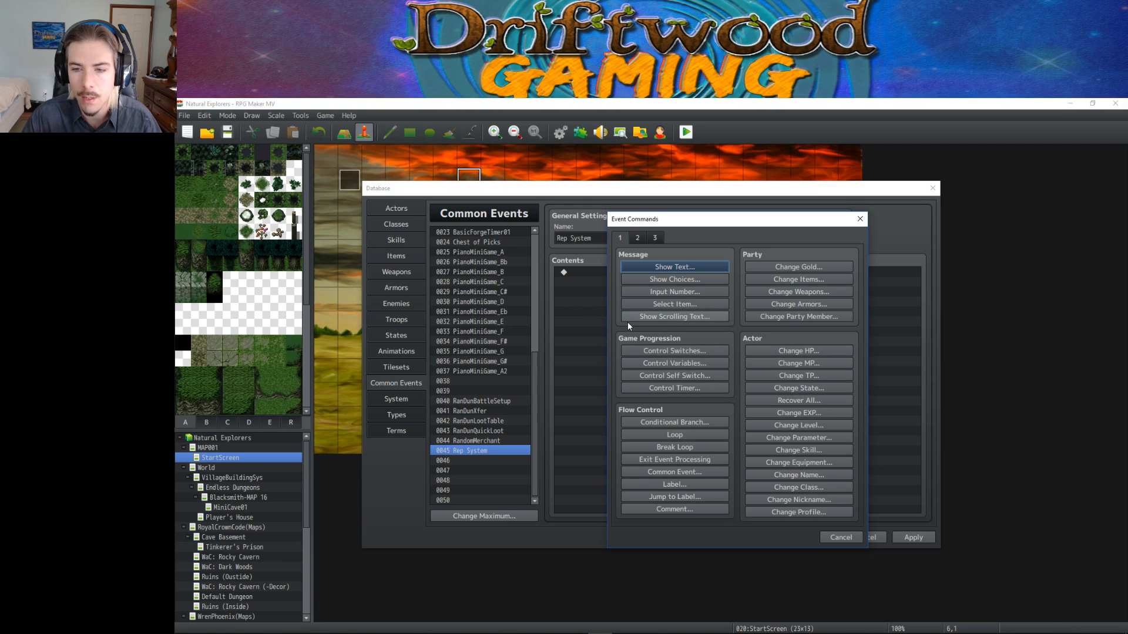
{"action": "left_click", "coordinate": [694, 364]}
{"action": "left_click", "coordinate": [701, 309]}
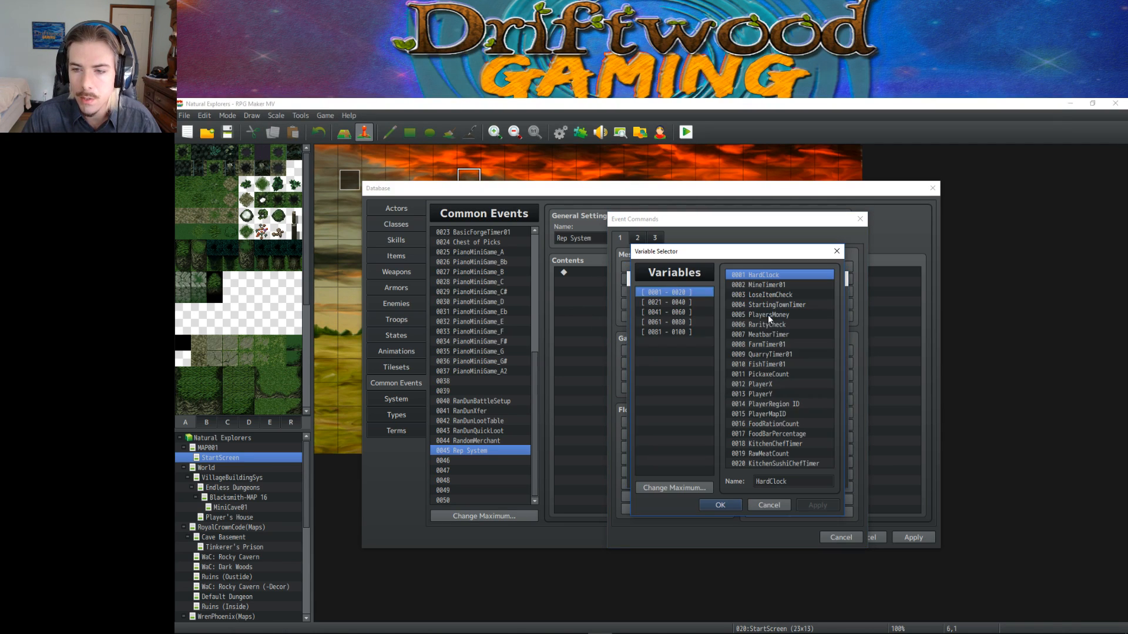
{"action": "left_click", "coordinate": [682, 304]}
{"action": "left_click", "coordinate": [686, 311]}
{"action": "left_click", "coordinate": [767, 478]}
{"action": "type", "text": "Marsha"}
{"action": "left_click", "coordinate": [728, 503]}
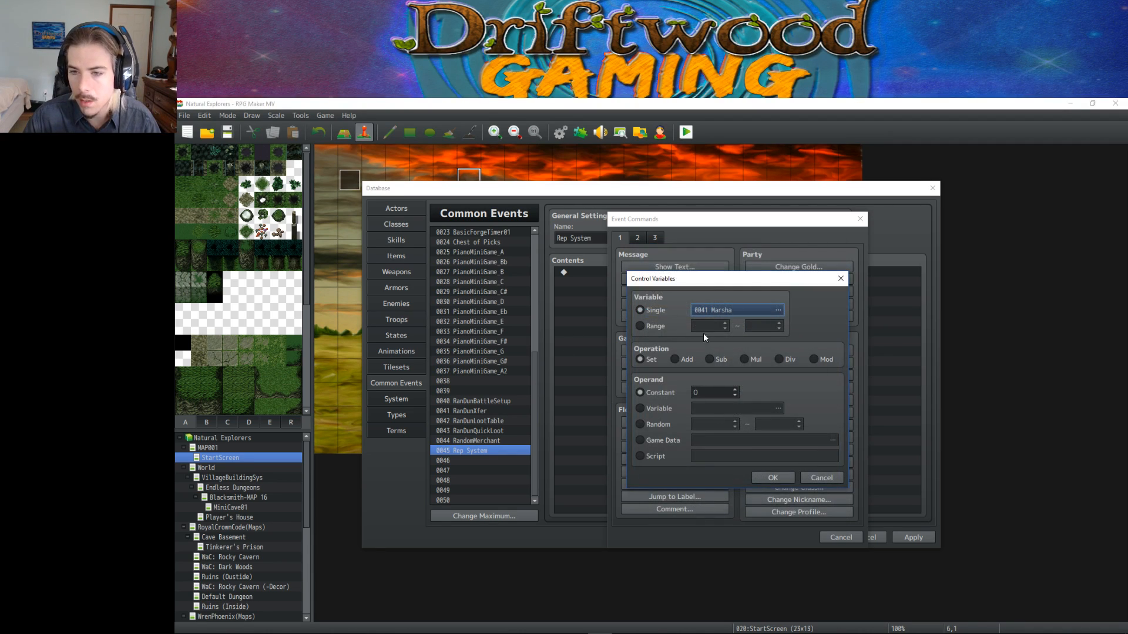
{"action": "left_click", "coordinate": [768, 477]}
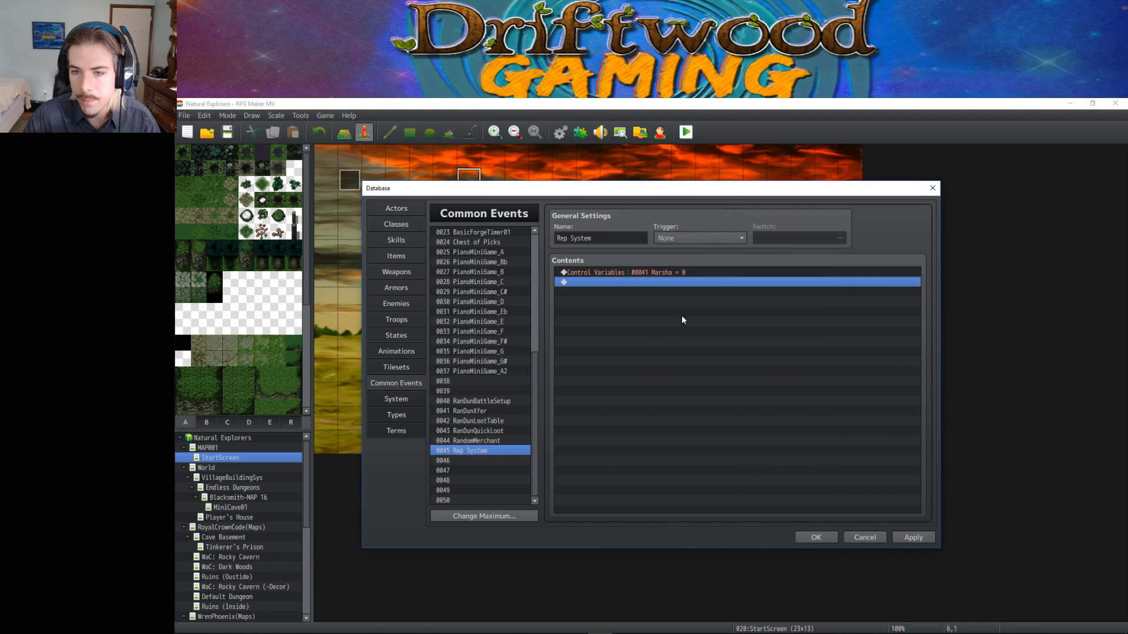
Change the Marsha variable command so that it adds a constant of 10.
{"action": "left_click", "coordinate": [603, 271]}
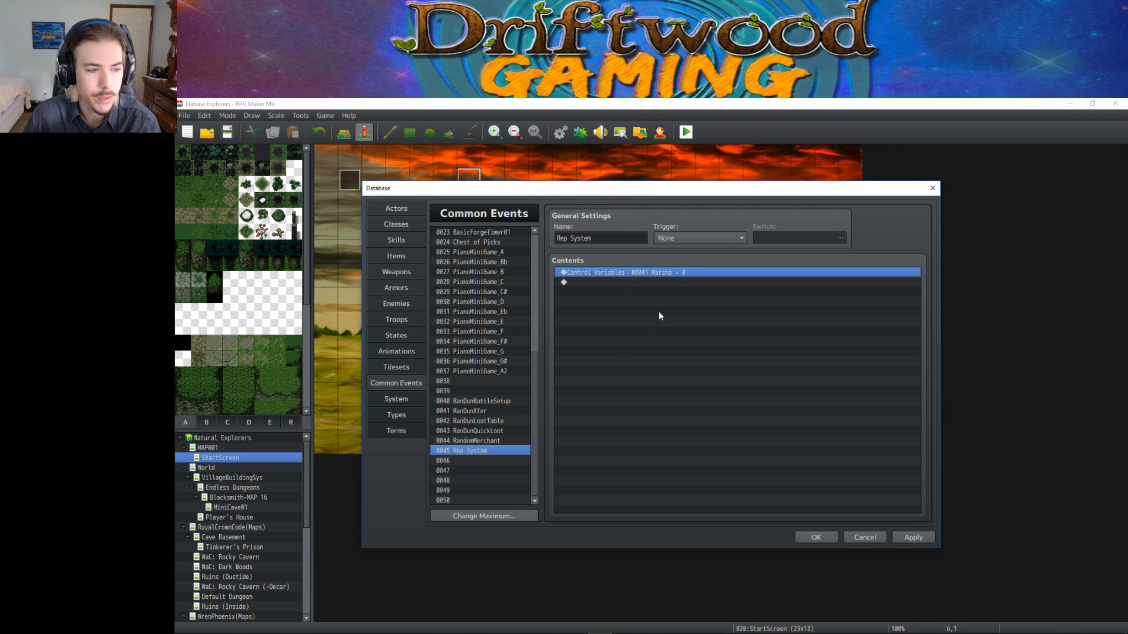
{"action": "right_click", "coordinate": [605, 273]}
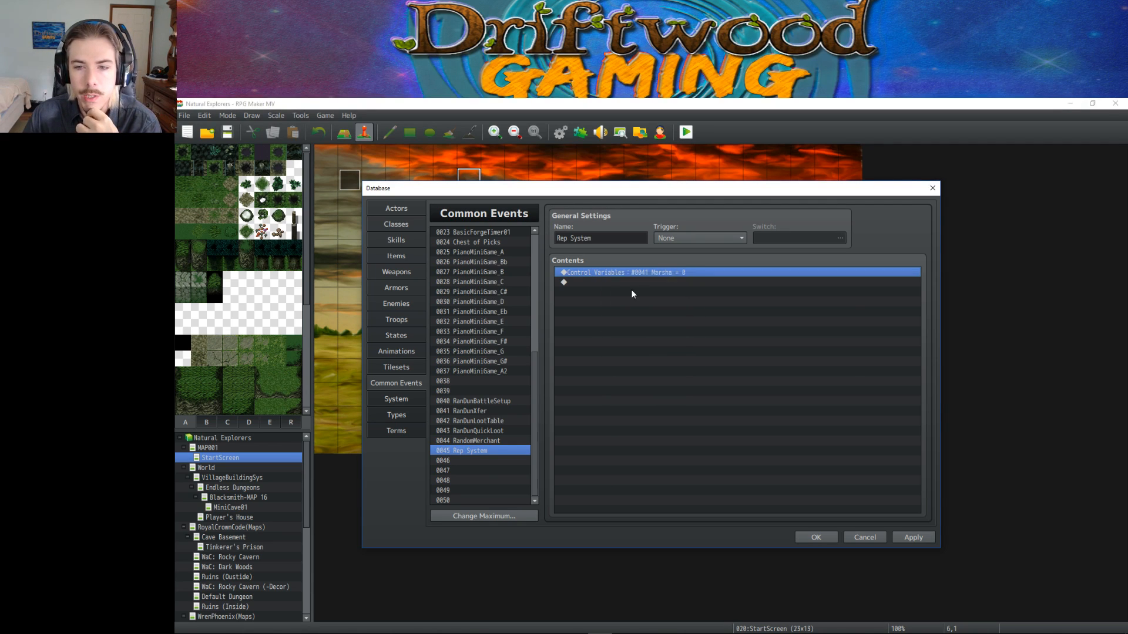
{"action": "left_click", "coordinate": [646, 292]}
{"action": "scroll", "coordinate": [708, 397], "scroll_direction": "up", "scroll_amount": 10}
{"action": "left_click", "coordinate": [769, 480]}
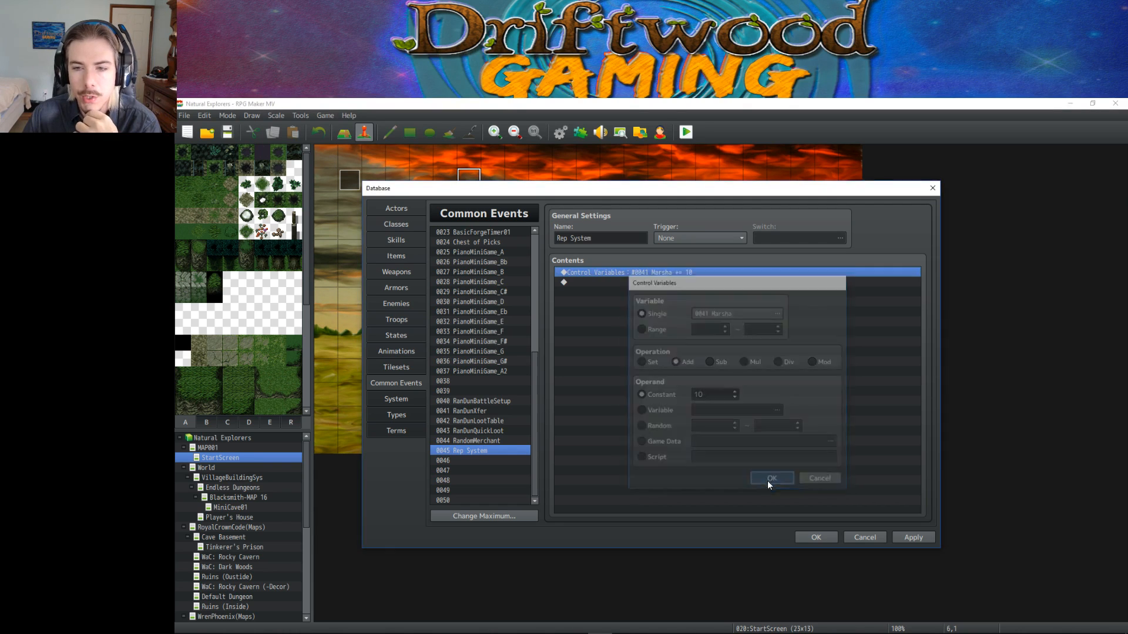
Duplicate the Marsha variable command onto the next line of the Rep System contents.
{"action": "right_click", "coordinate": [650, 281]}
{"action": "left_click", "coordinate": [635, 273]}
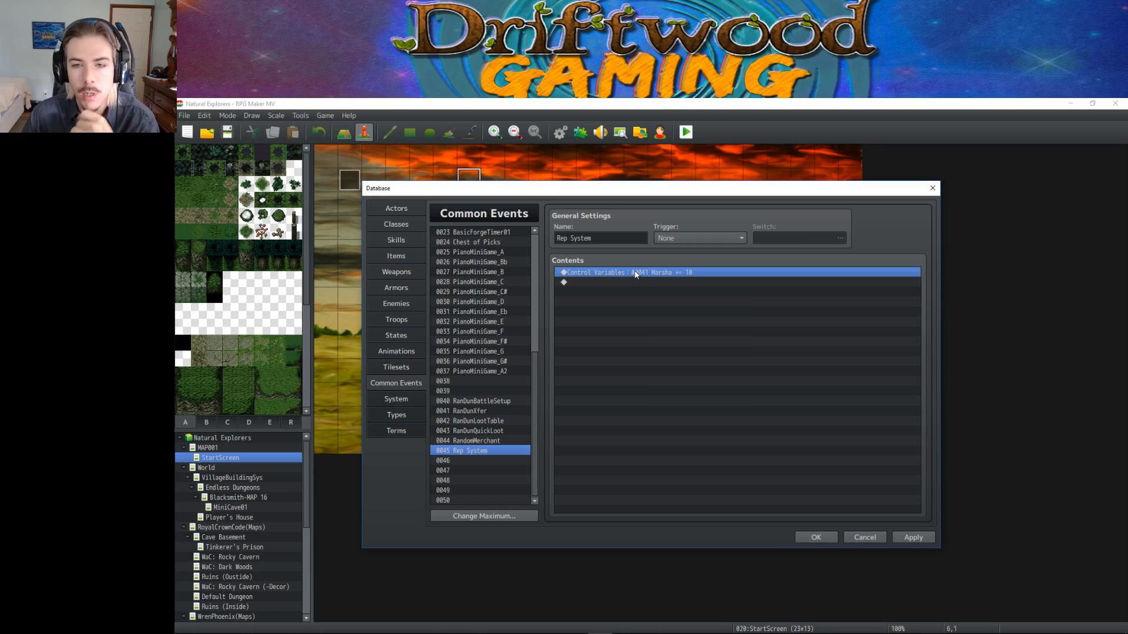
{"action": "left_click", "coordinate": [628, 284]}
{"action": "key", "text": "ctrl+v"}
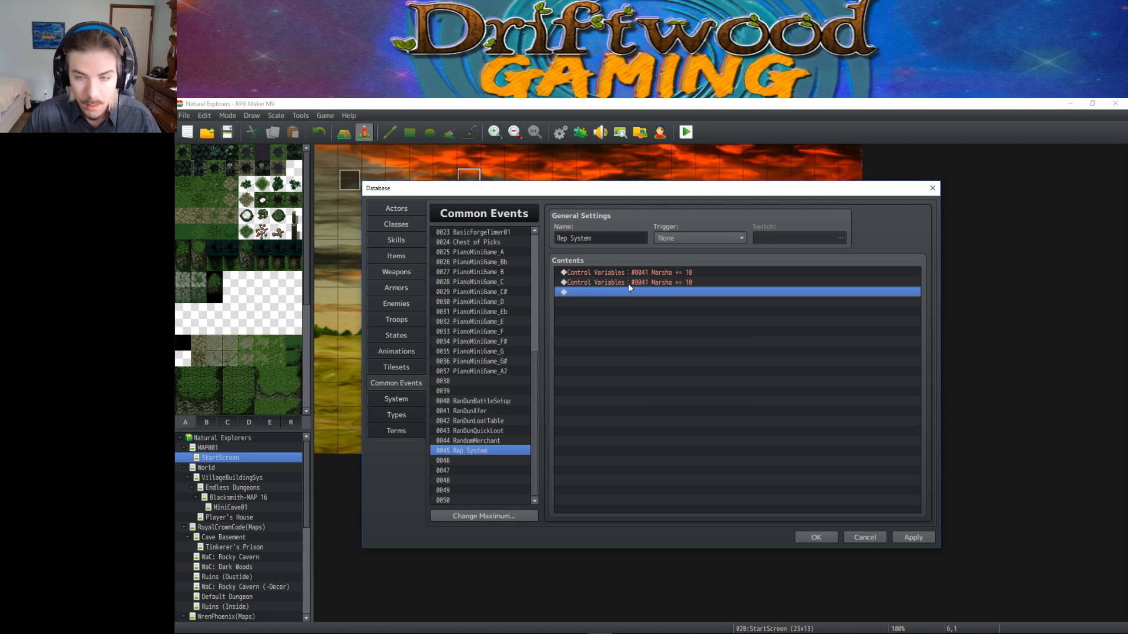
Change the duplicated Marsha command so that it subtracts a constant of 5 from variable 0042, named "Clarra".
{"action": "right_click", "coordinate": [628, 286]}
{"action": "left_click", "coordinate": [657, 296]}
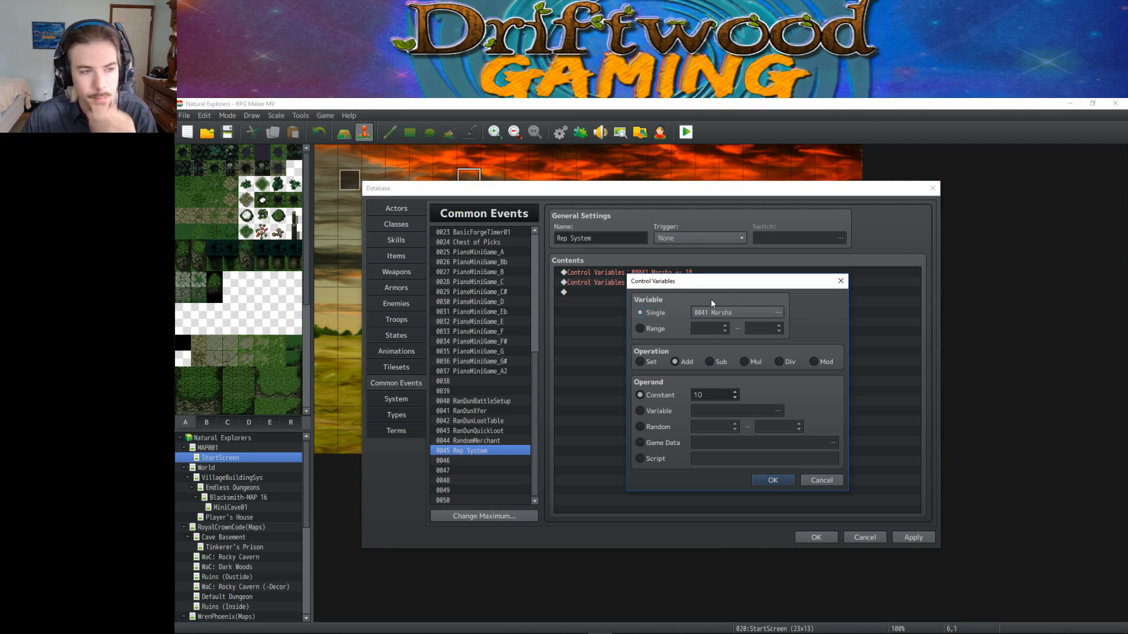
{"action": "left_click", "coordinate": [749, 313]}
{"action": "key", "text": "Down"}
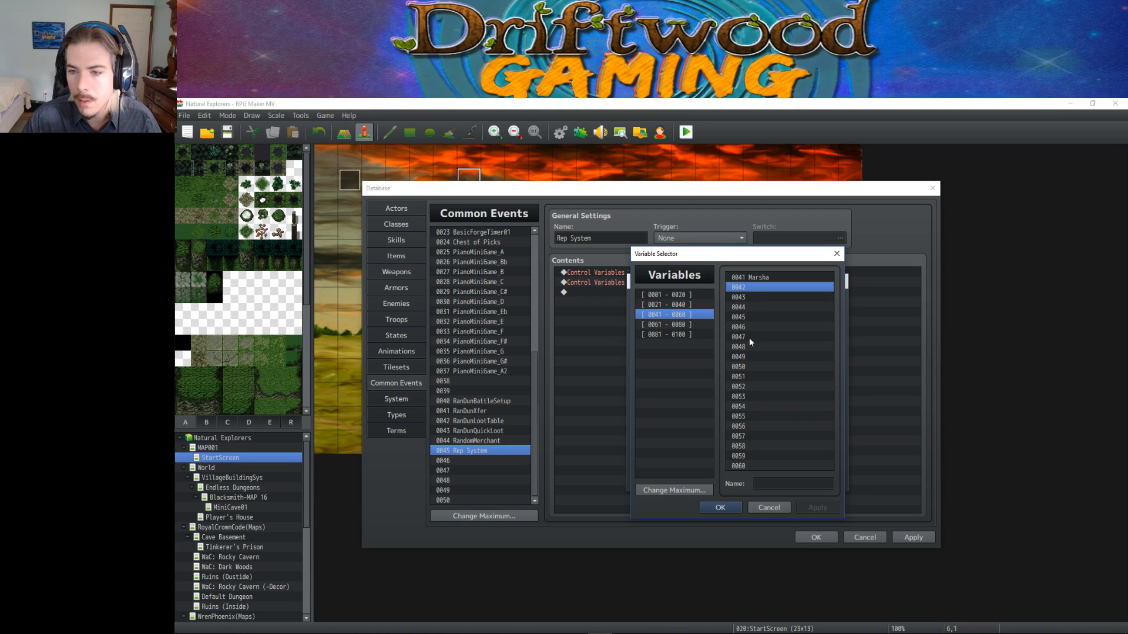
{"action": "left_click", "coordinate": [786, 484]}
{"action": "type", "text": "Clarra"}
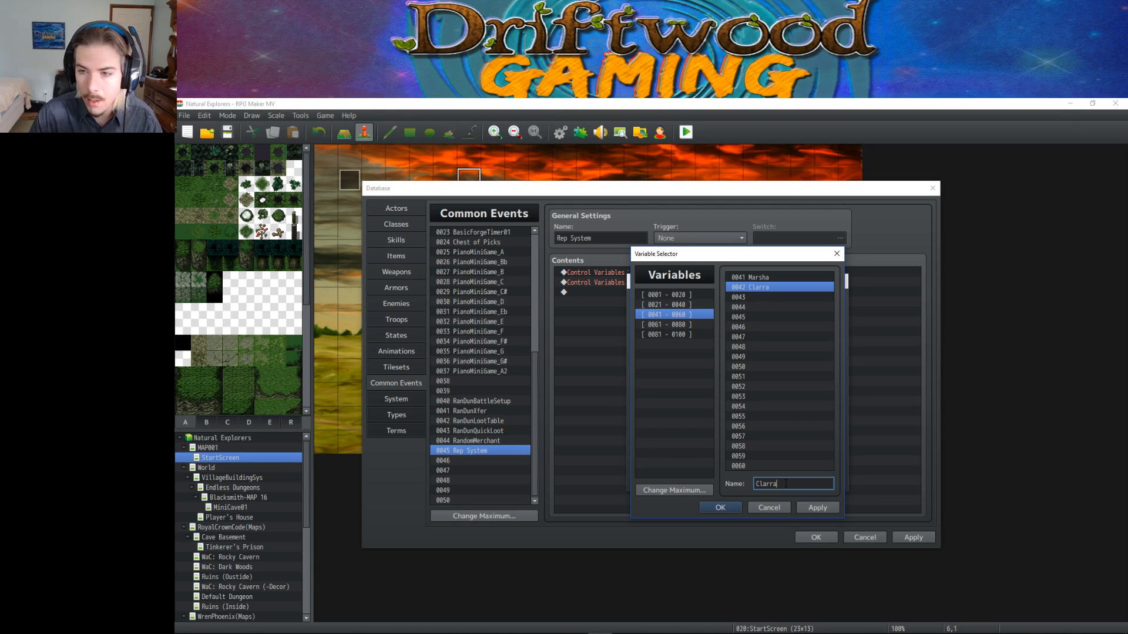
{"action": "left_click", "coordinate": [720, 508]}
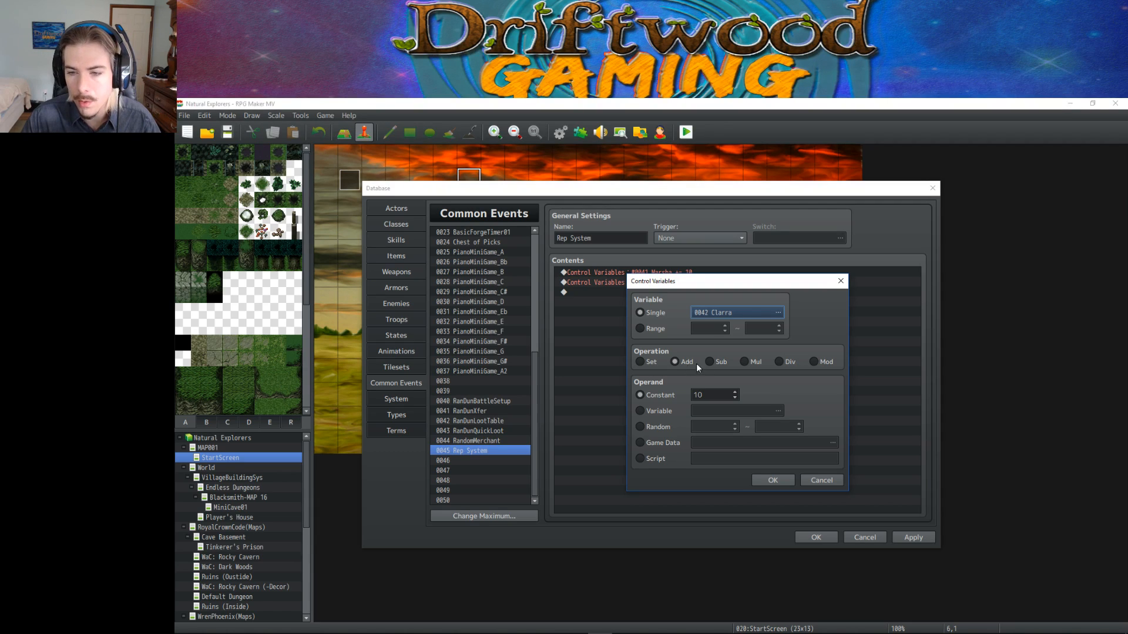
{"action": "left_click", "coordinate": [709, 361]}
{"action": "left_click", "coordinate": [674, 395]}
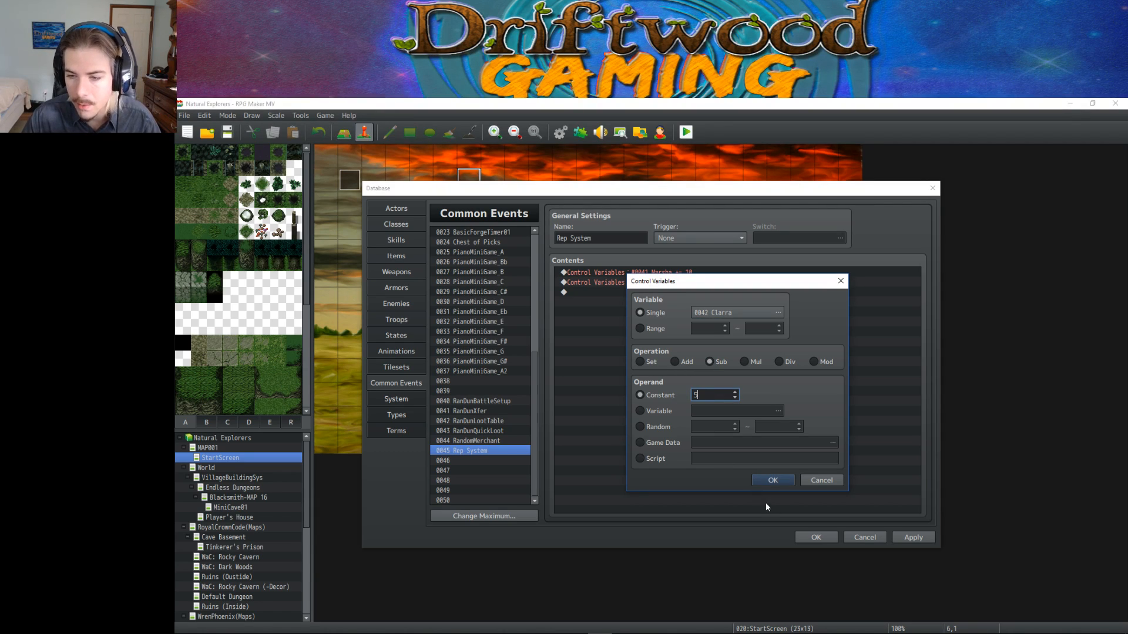
{"action": "left_click", "coordinate": [773, 476]}
{"action": "left_click", "coordinate": [659, 272]}
{"action": "left_click", "coordinate": [667, 282]}
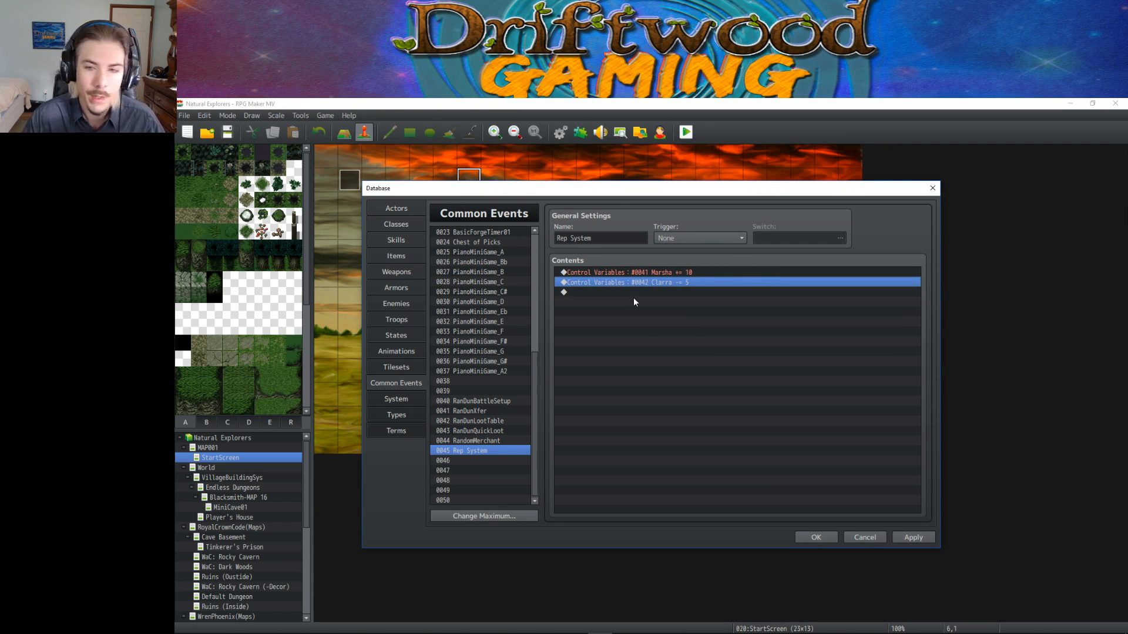
{"action": "left_click", "coordinate": [642, 274]}
{"action": "left_click", "coordinate": [647, 282]}
{"action": "left_click", "coordinate": [650, 274]}
{"action": "left_click", "coordinate": [649, 283]}
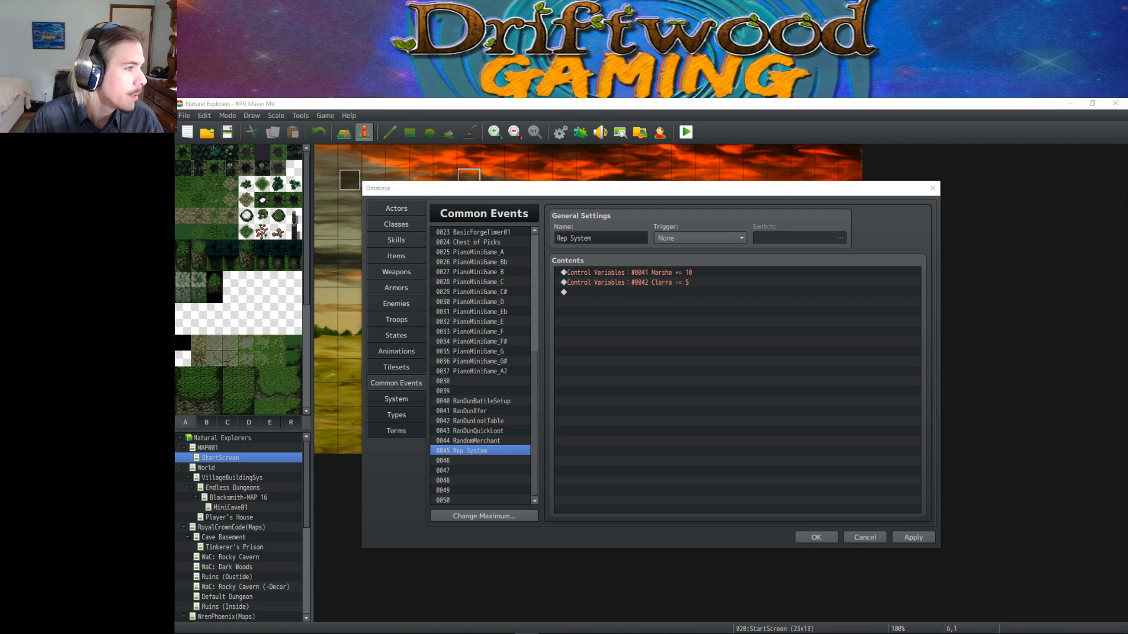
Switch to the browser and look through the matches for "actor" on the Yanfly Engine Plugins page.
{"action": "left_click_drag", "start_coordinate": [176, 112], "coordinate": [587, 99]}
{"action": "scroll", "coordinate": [522, 320], "scroll_direction": "down", "scroll_amount": 9}
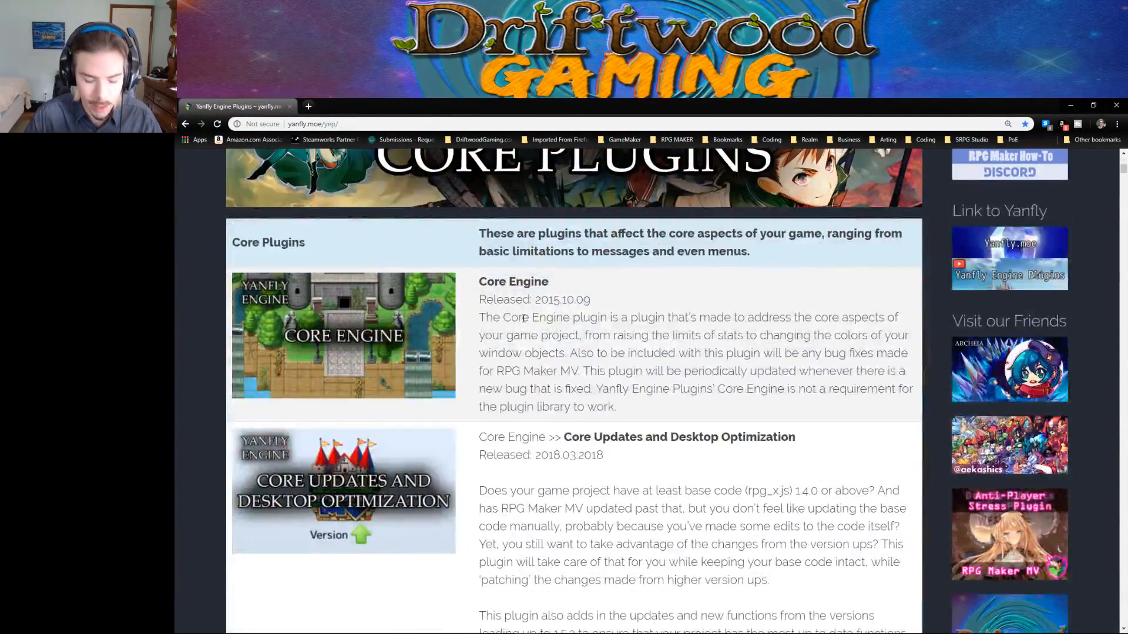
{"action": "key", "text": "ctrl+f"}
{"action": "type", "text": "actor"}
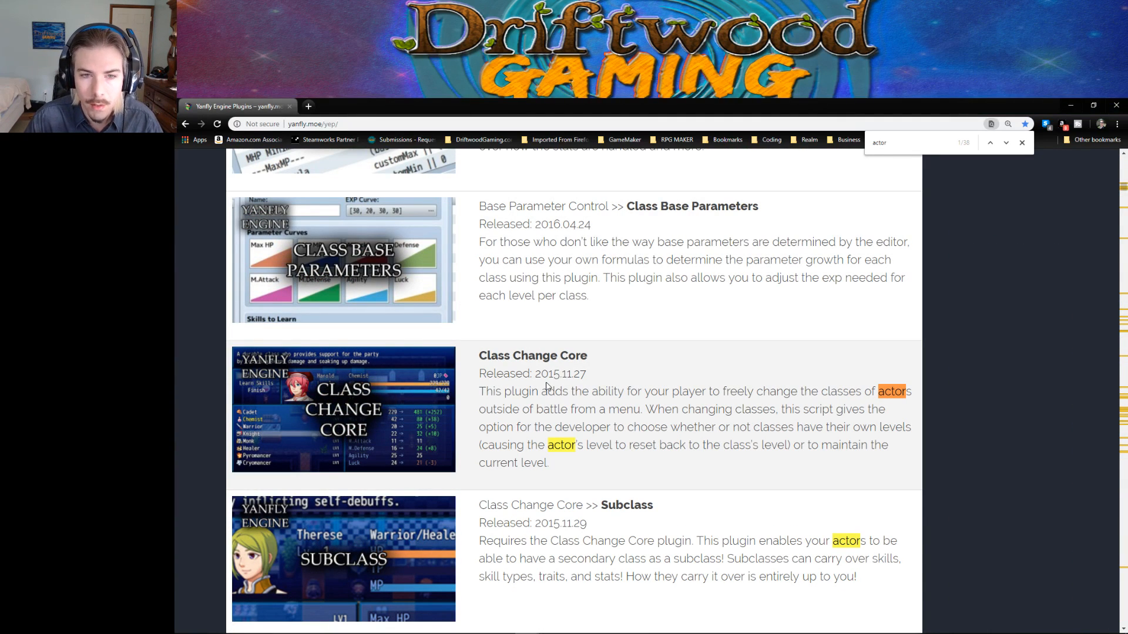
{"action": "left_click", "coordinate": [1005, 143]}
{"action": "left_click", "coordinate": [1006, 143]}
{"action": "left_click", "coordinate": [1006, 143]}
{"action": "left_click", "coordinate": [1005, 143]}
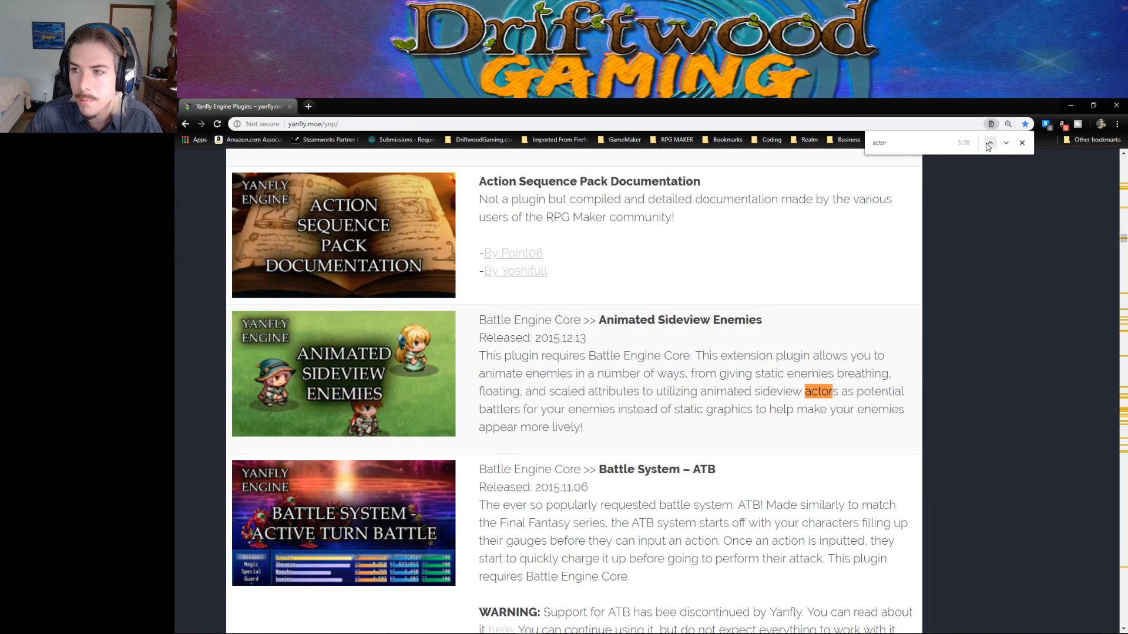
{"action": "left_click", "coordinate": [990, 143]}
Search the Yanfly plugins page for "actor var" and open the Actor Variables plugin page.
{"action": "key", "text": "ctrl+f"}
{"action": "type", "text": "show act"}
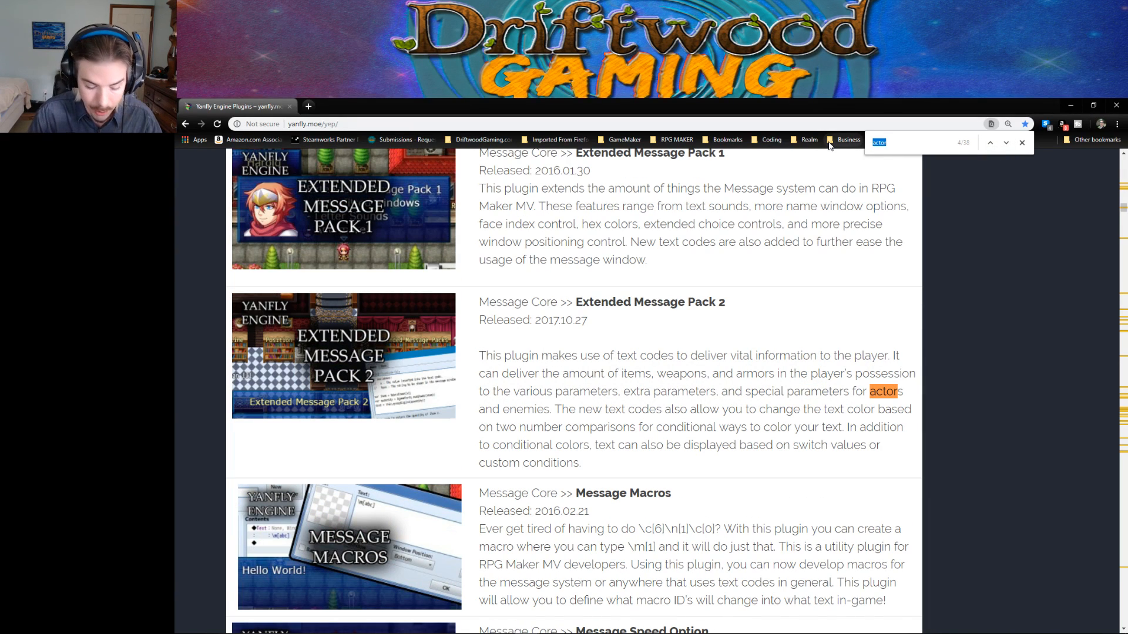
{"action": "key", "text": "BackSpace"}
{"action": "key", "text": "BackSpace"}
{"action": "key", "text": "BackSpace"}
{"action": "key", "text": "BackSpace"}
{"action": "key", "text": "BackSpace"}
{"action": "key", "text": "BackSpace"}
{"action": "key", "text": "BackSpace"}
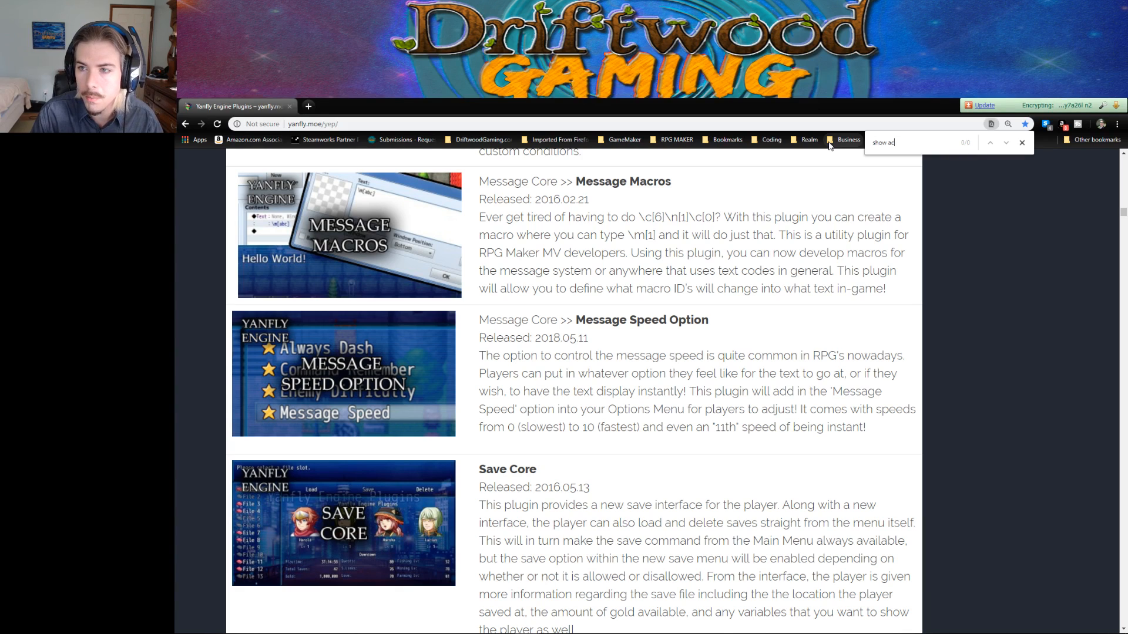
{"action": "key", "text": "BackSpace"}
{"action": "type", "text": "actor var"}
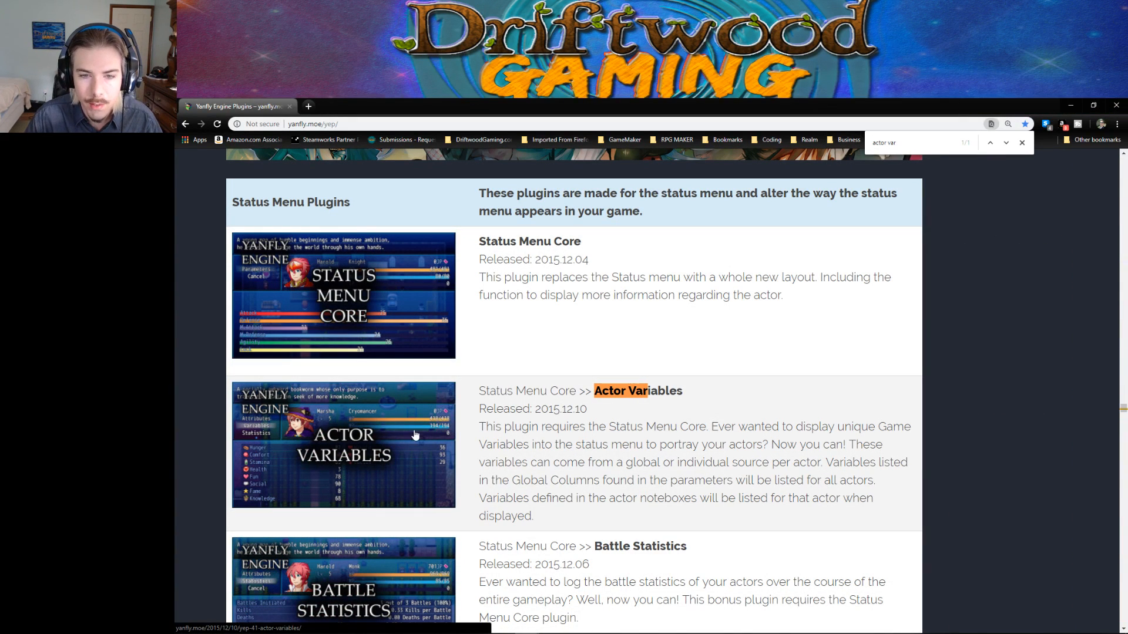
{"action": "left_click", "coordinate": [369, 436]}
{"action": "key", "text": "ctrl+l"}
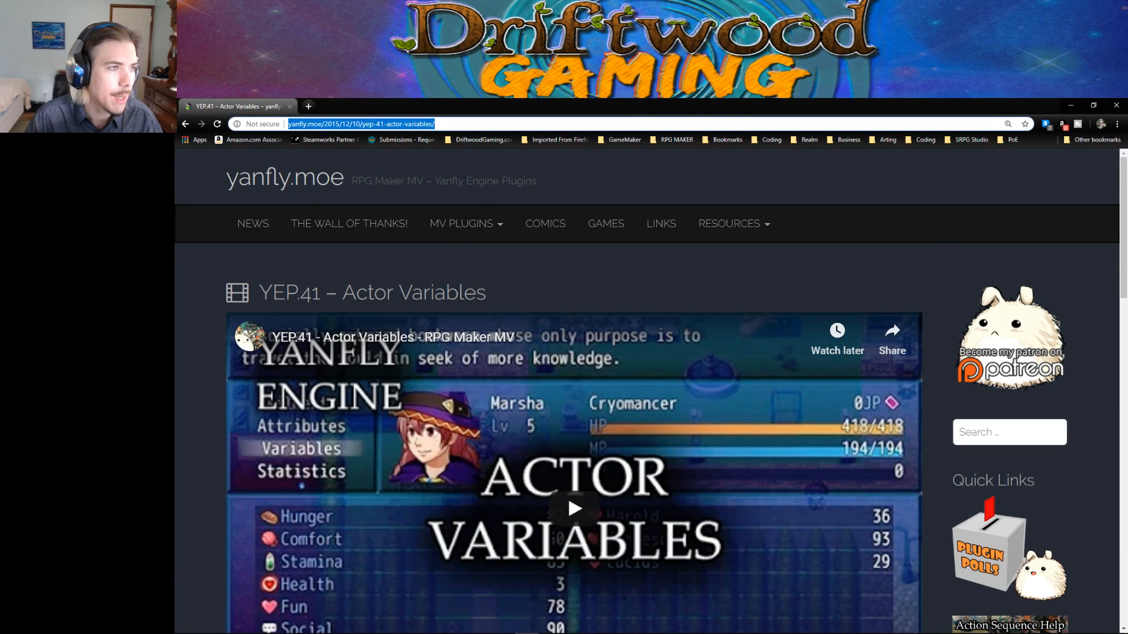
{"action": "key", "text": "alt+Tab"}
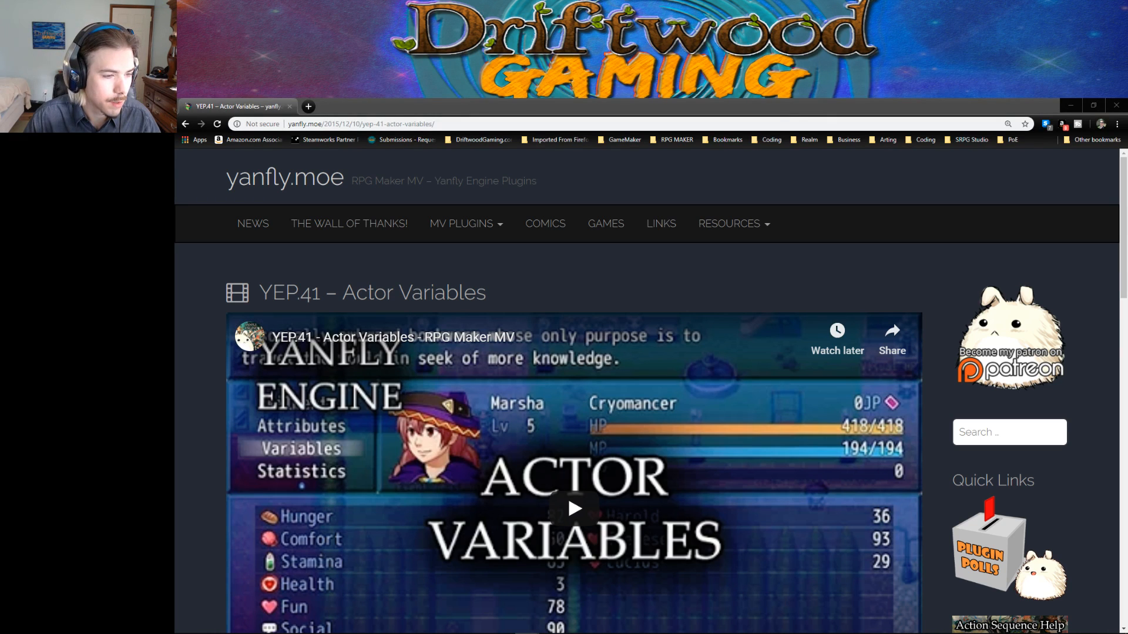
Examine the Actor Variables page, including its status menu preview image, download links and plugin description.
{"action": "scroll", "coordinate": [386, 374], "scroll_direction": "down", "scroll_amount": 3}
{"action": "scroll", "coordinate": [386, 373], "scroll_direction": "up", "scroll_amount": 2}
{"action": "scroll", "coordinate": [411, 370], "scroll_direction": "down", "scroll_amount": 3}
{"action": "scroll", "coordinate": [483, 360], "scroll_direction": "down", "scroll_amount": 3}
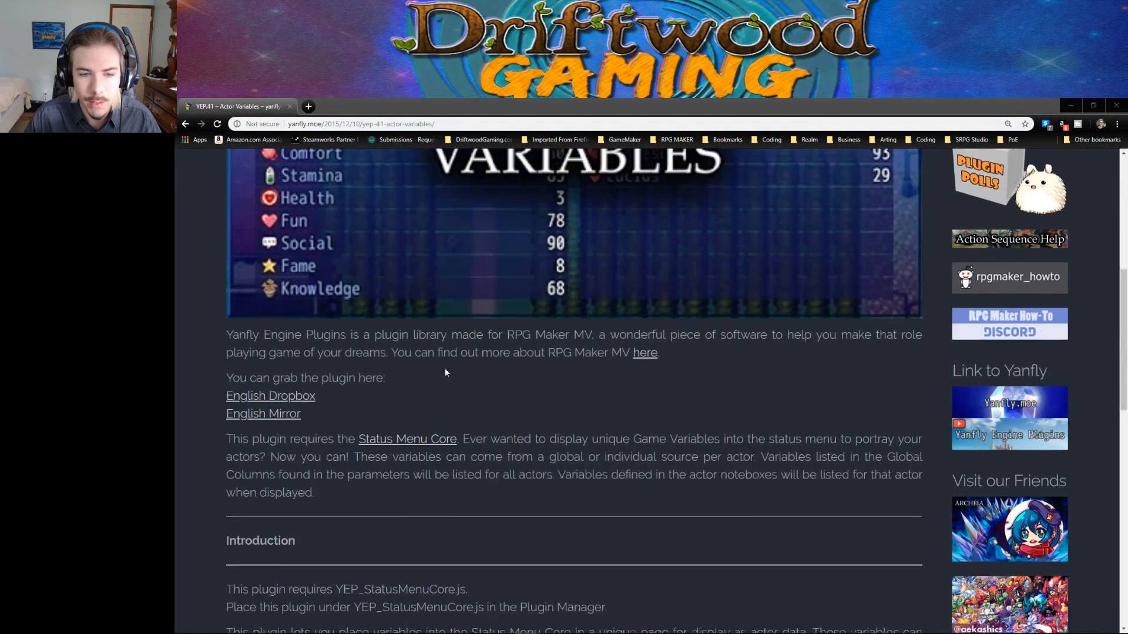
{"action": "scroll", "coordinate": [276, 405], "scroll_direction": "up", "scroll_amount": 4}
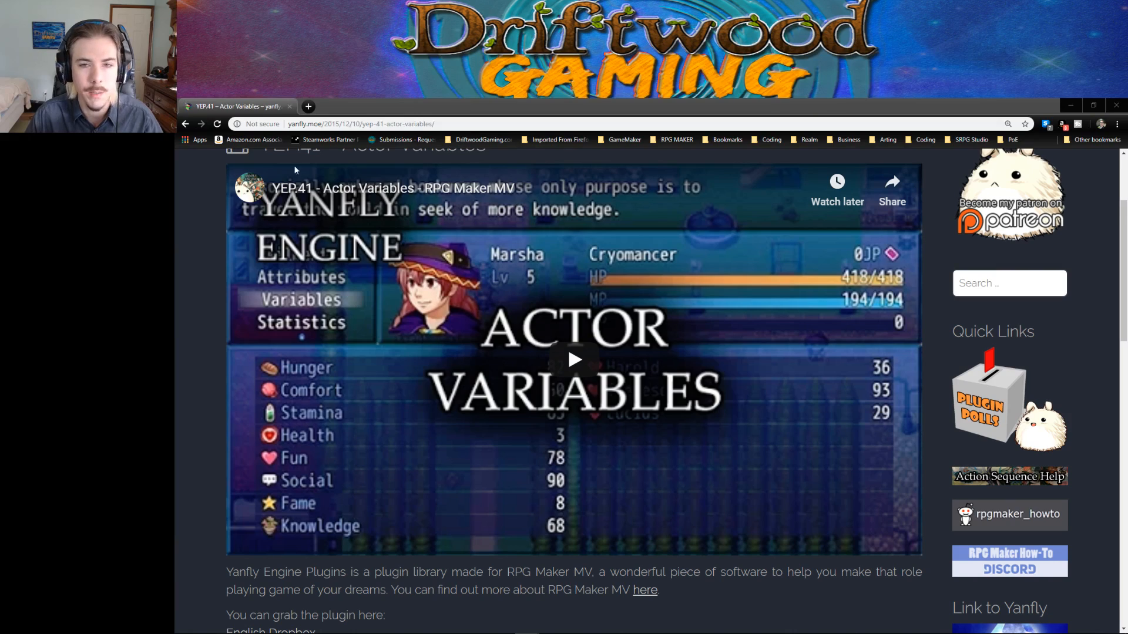
{"action": "scroll", "coordinate": [480, 260], "scroll_direction": "down", "scroll_amount": 5}
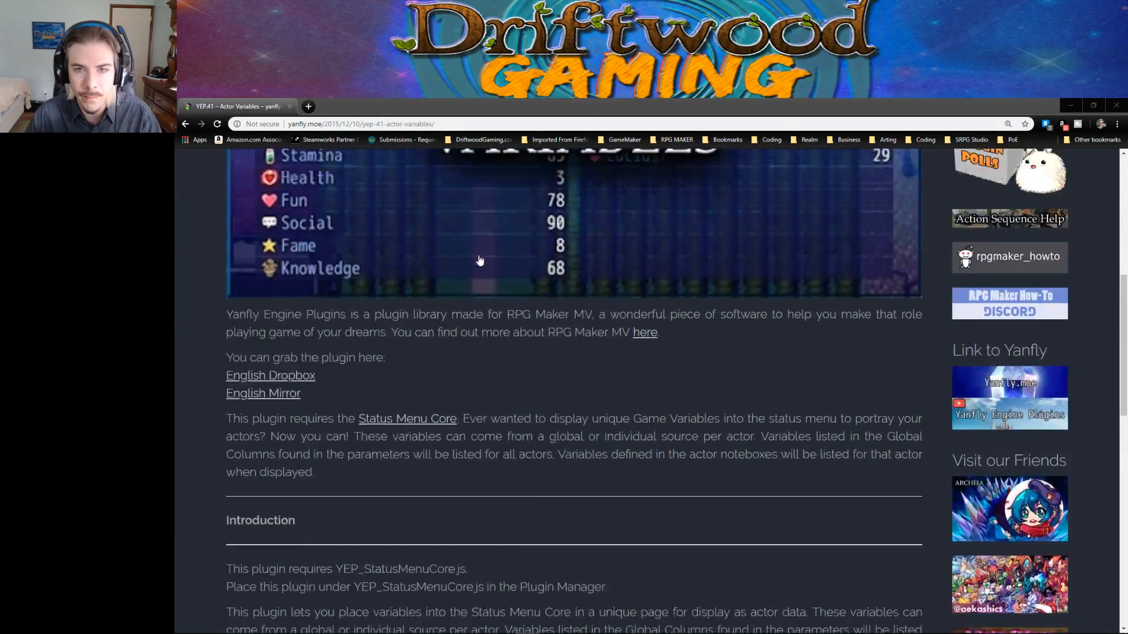
{"action": "scroll", "coordinate": [480, 260], "scroll_direction": "up", "scroll_amount": 4}
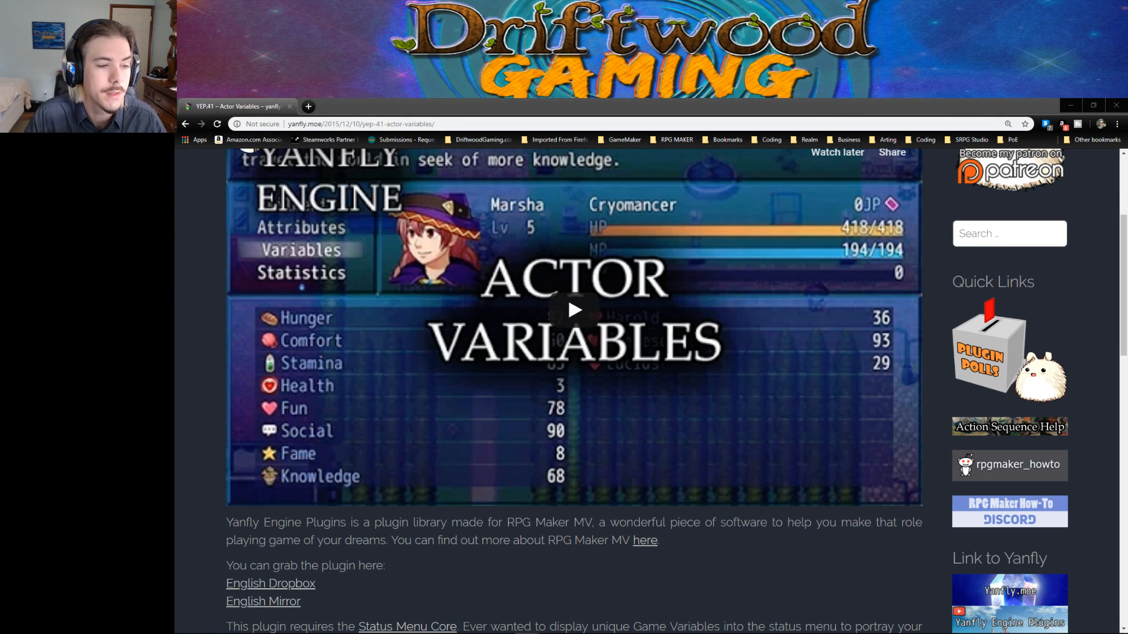
{"action": "scroll", "coordinate": [522, 370], "scroll_direction": "up", "scroll_amount": 4}
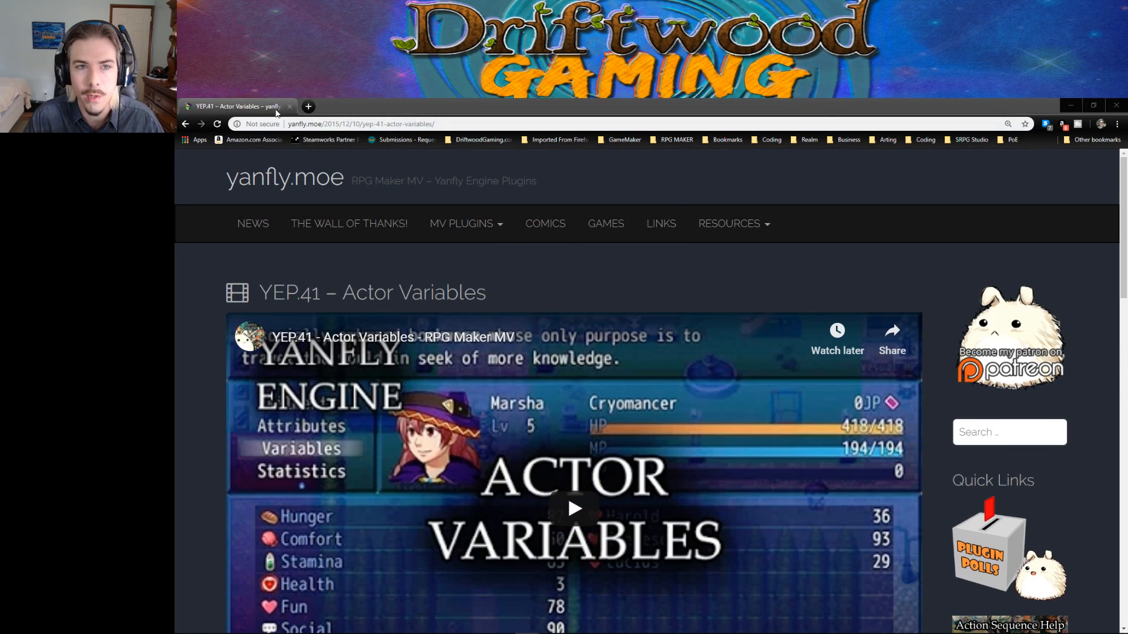
Return to the RPG Maker MV database and set the Rep System common event's trigger to Parallel.
{"action": "left_click", "coordinate": [288, 107]}
{"action": "left_click", "coordinate": [641, 317]}
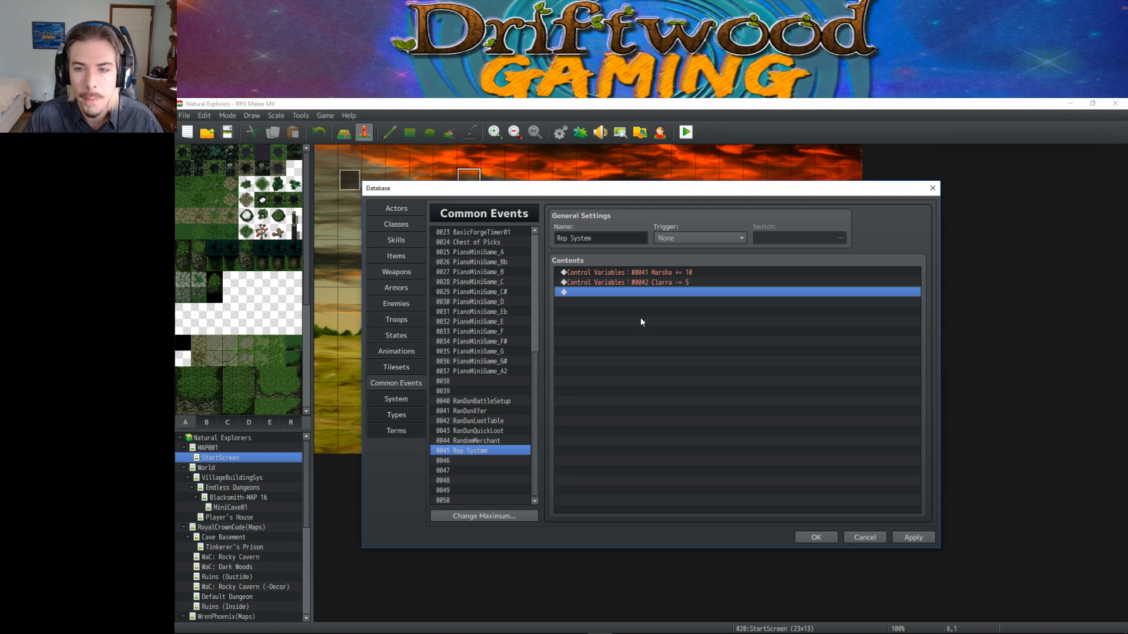
{"action": "left_click", "coordinate": [645, 284]}
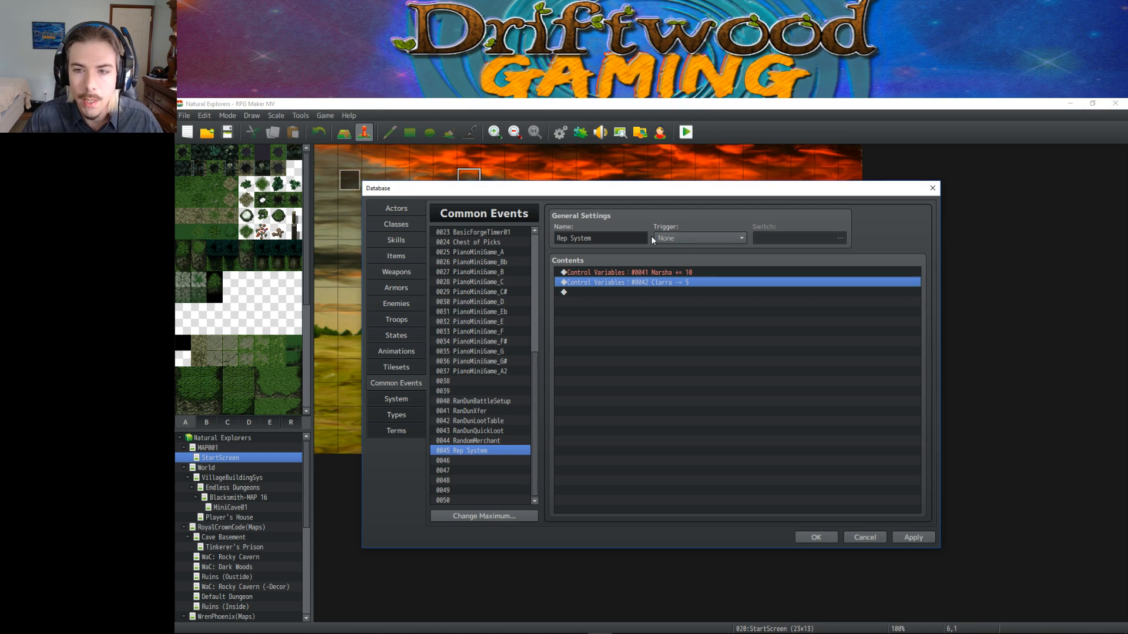
{"action": "left_click", "coordinate": [685, 239]}
{"action": "left_click", "coordinate": [685, 273]}
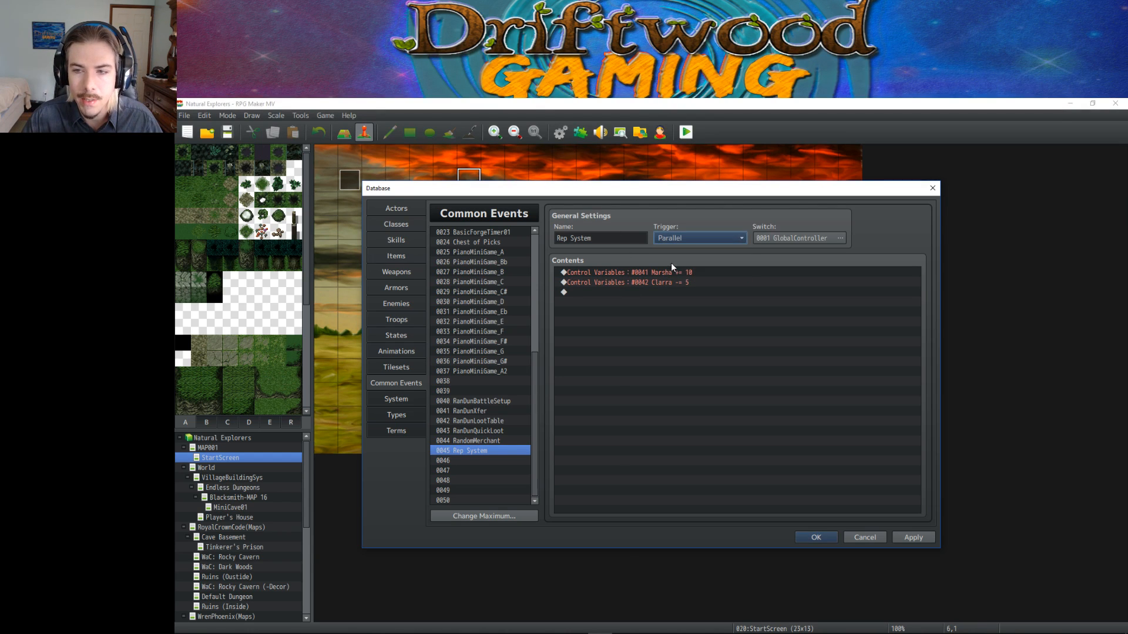
Assign the empty switch 0081 to Rep System's trigger and name it "reputationClamp".
{"action": "left_click", "coordinate": [794, 239]}
{"action": "left_click", "coordinate": [605, 287]}
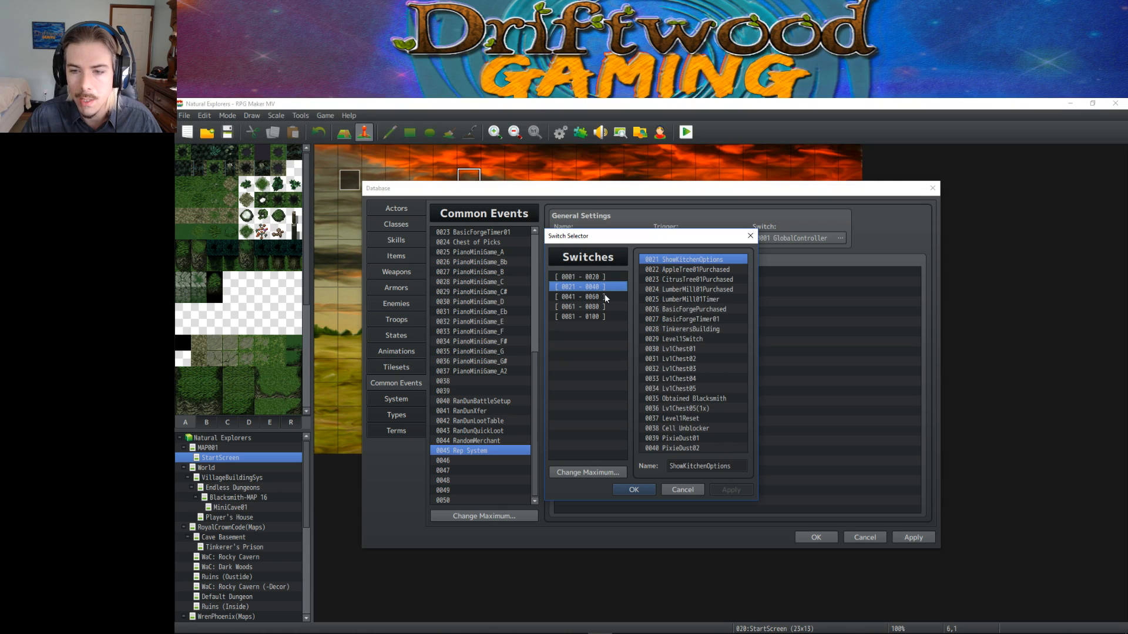
{"action": "left_click", "coordinate": [605, 297]}
{"action": "left_click", "coordinate": [605, 306]}
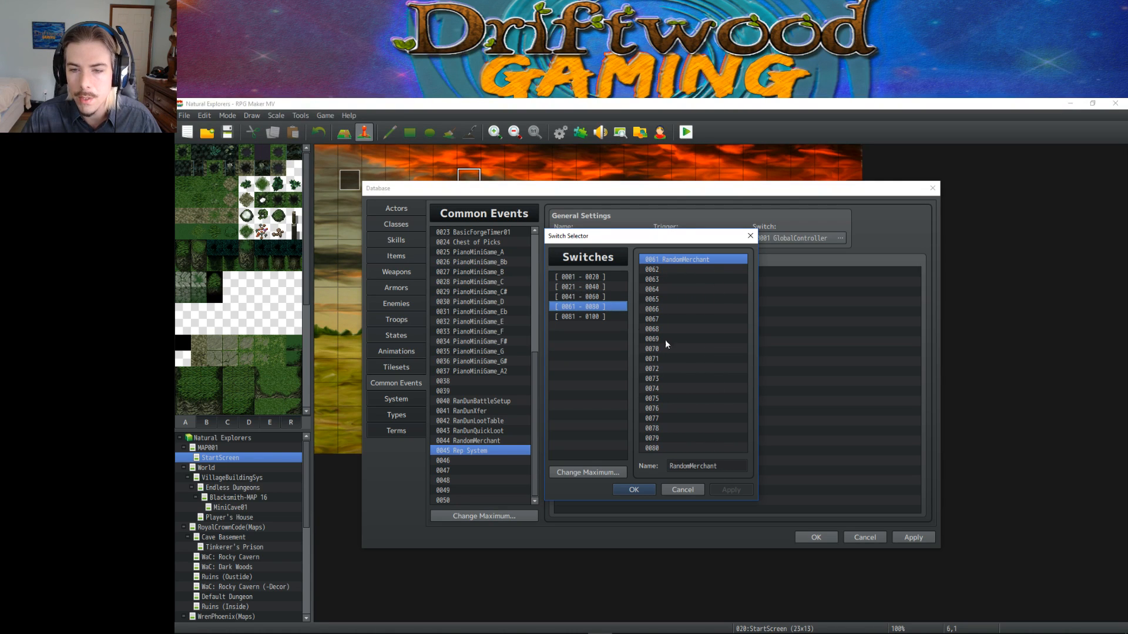
{"action": "left_click", "coordinate": [581, 318]}
{"action": "left_click", "coordinate": [684, 464]}
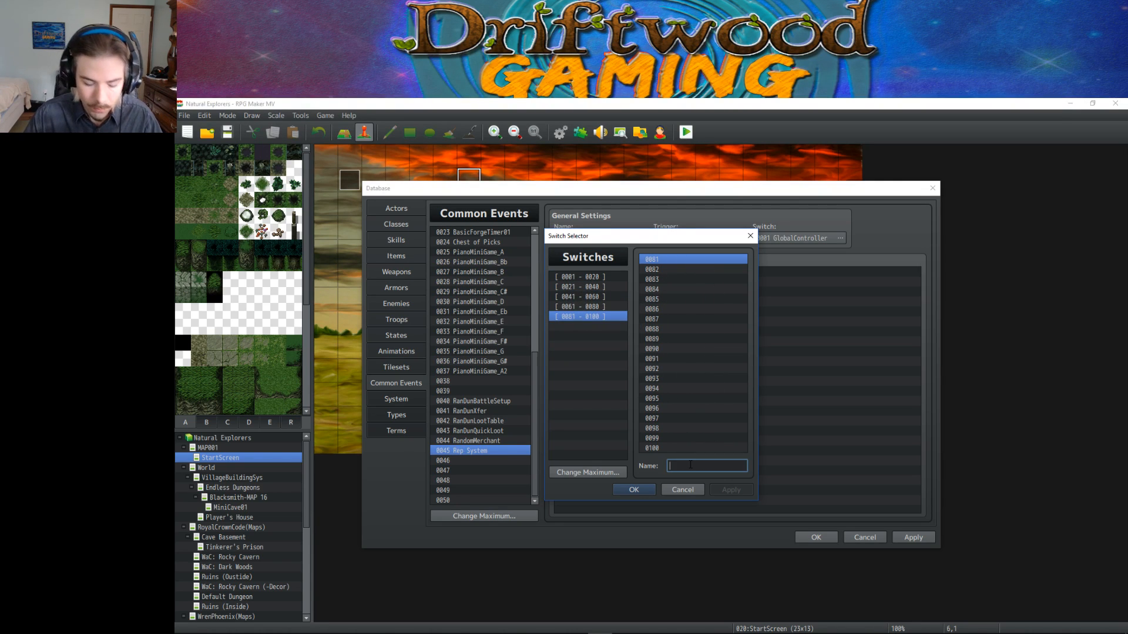
{"action": "type", "text": "reputationClamp"}
{"action": "left_click", "coordinate": [634, 485]}
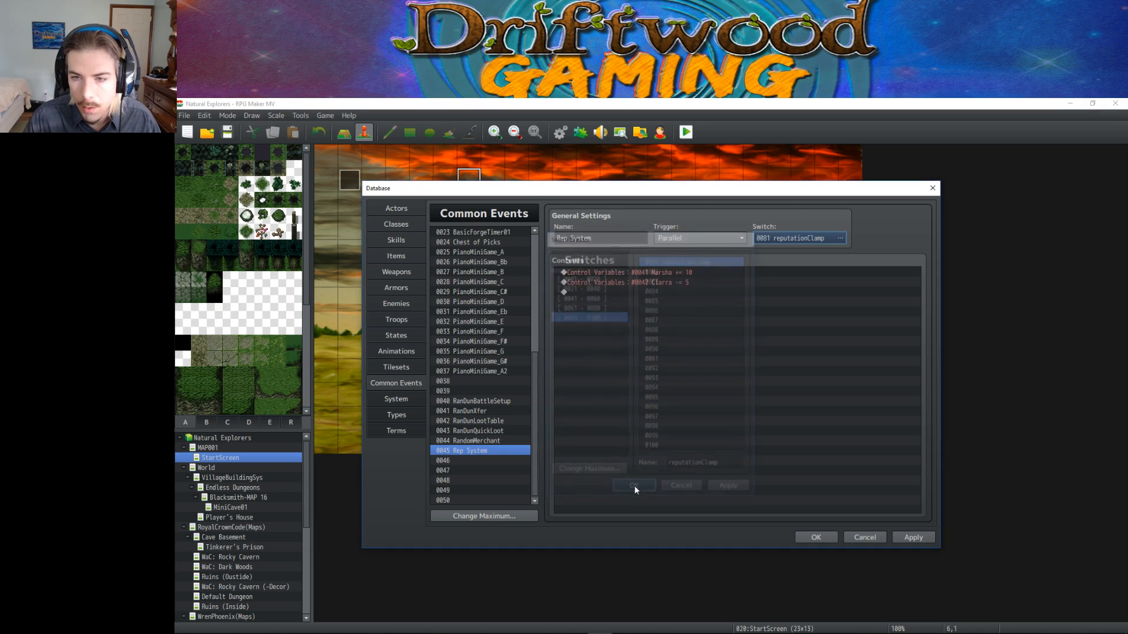
Delete both variable commands from Rep System and start a Conditional Branch that checks variable 0041 Marsha.
{"action": "left_click", "coordinate": [605, 271]}
{"action": "key", "text": "Delete"}
{"action": "right_click", "coordinate": [606, 273]}
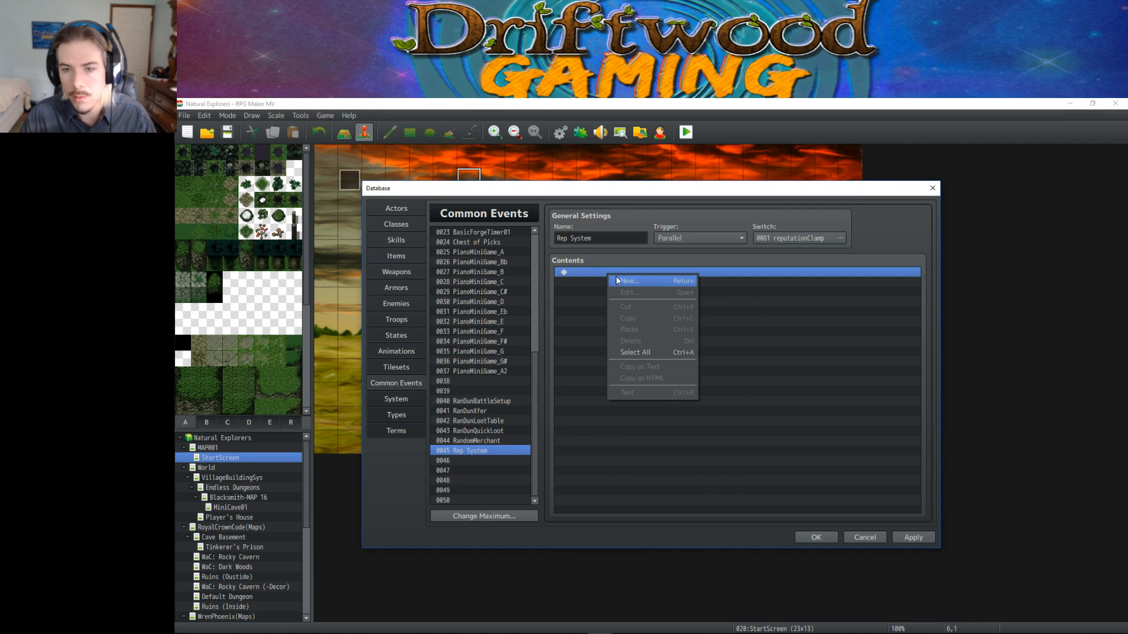
{"action": "left_click", "coordinate": [626, 280]}
{"action": "left_click", "coordinate": [663, 423]}
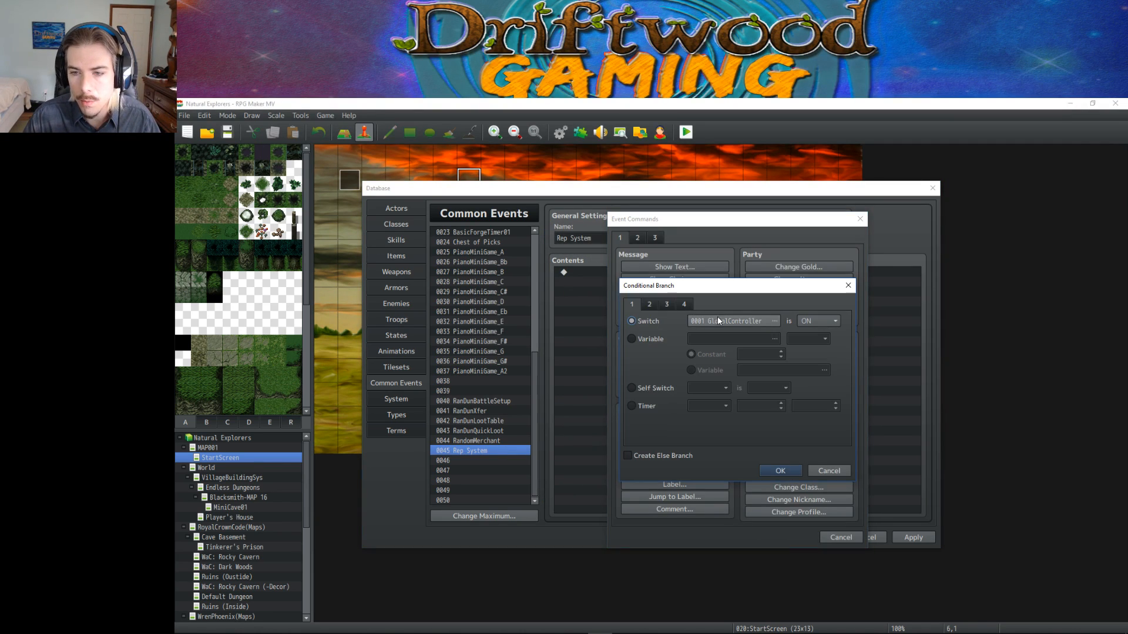
{"action": "left_click", "coordinate": [656, 340]}
{"action": "left_click", "coordinate": [736, 339]}
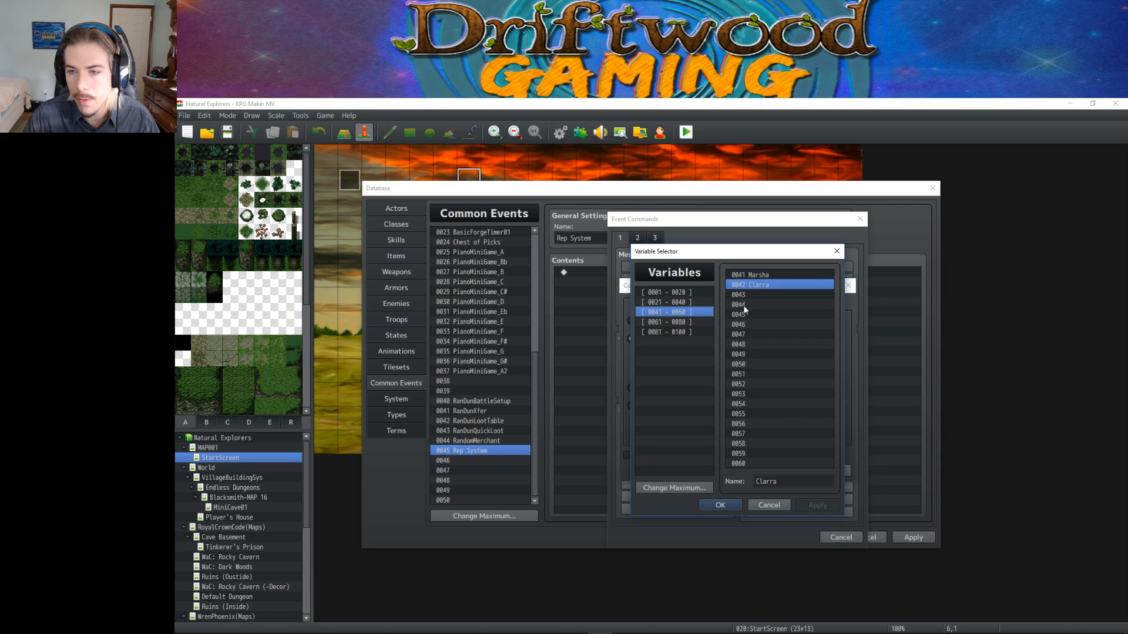
{"action": "left_click", "coordinate": [756, 275]}
{"action": "left_click", "coordinate": [724, 503]}
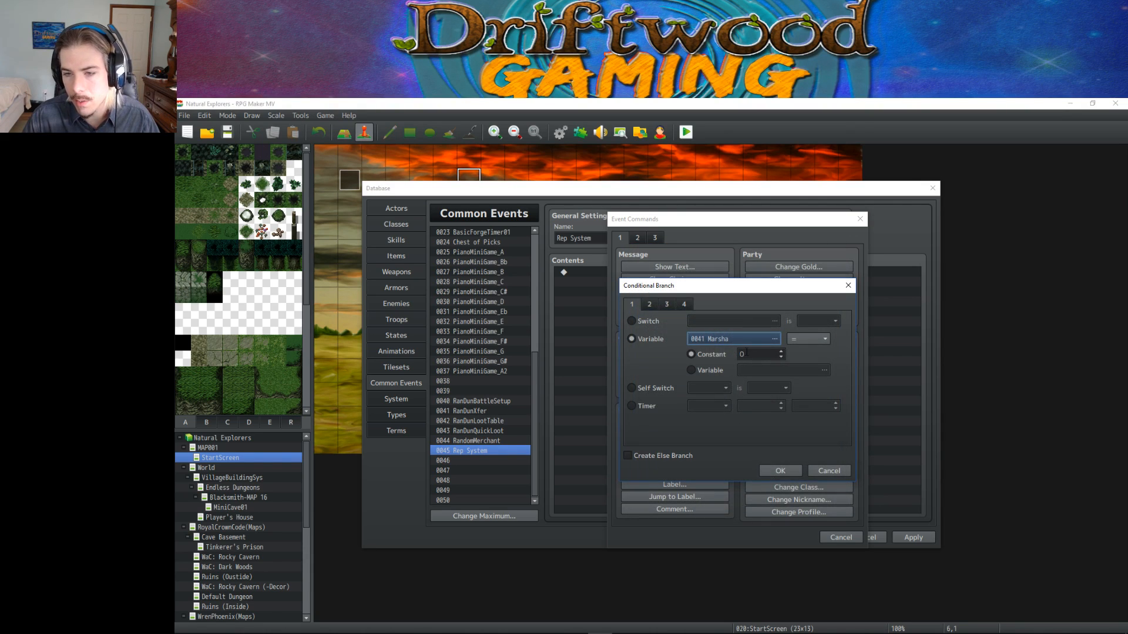
Set the branch condition to Marsha less than or equal to the constant -1 and add it to the contents.
{"action": "left_click", "coordinate": [813, 341]}
{"action": "left_click", "coordinate": [801, 371]}
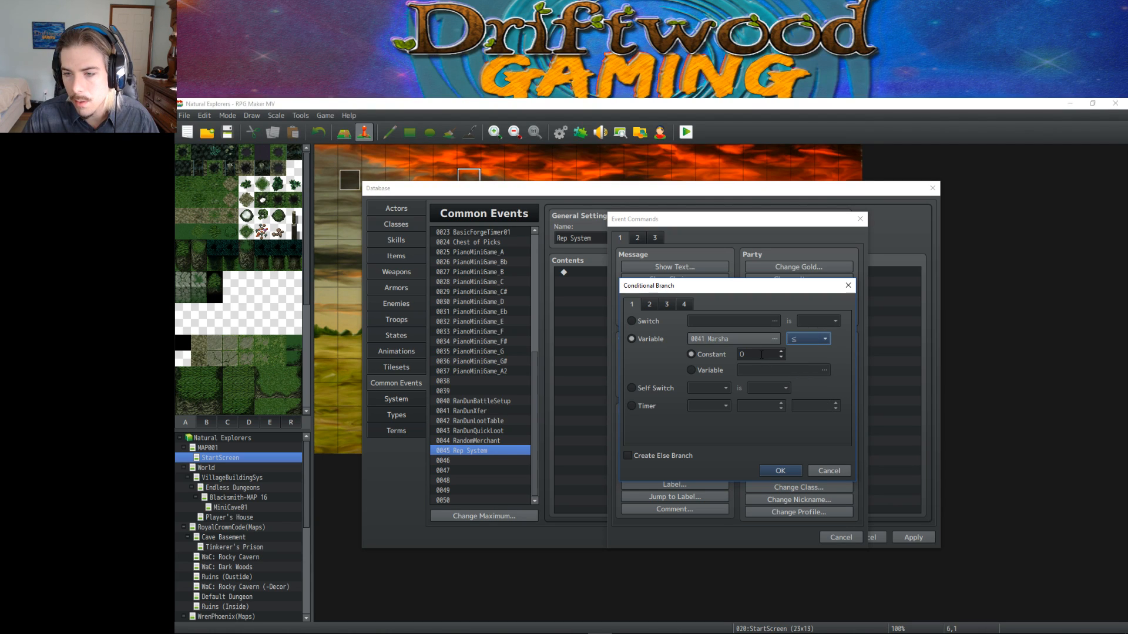
{"action": "scroll", "coordinate": [762, 353], "scroll_direction": "down", "scroll_amount": 1}
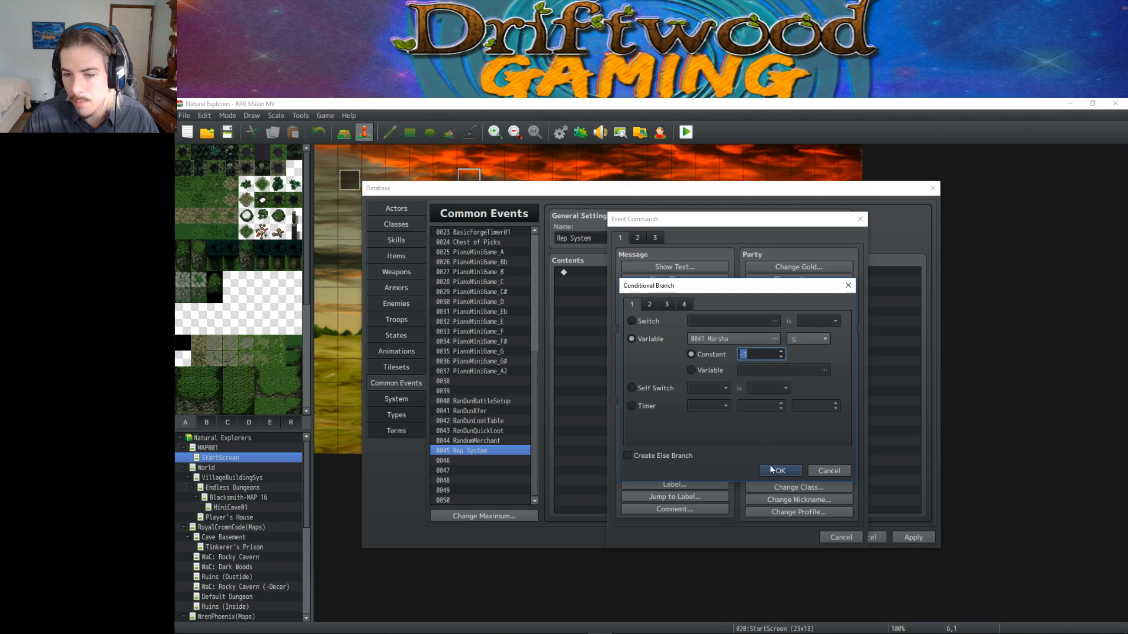
{"action": "left_click", "coordinate": [776, 471]}
Inside the Marsha ≤ -1 branch, add a Control Variables command that sets variable 0041 Marsha to the constant 0.
{"action": "double_click", "coordinate": [607, 284]}
{"action": "left_click", "coordinate": [688, 363]}
{"action": "left_click", "coordinate": [752, 309]}
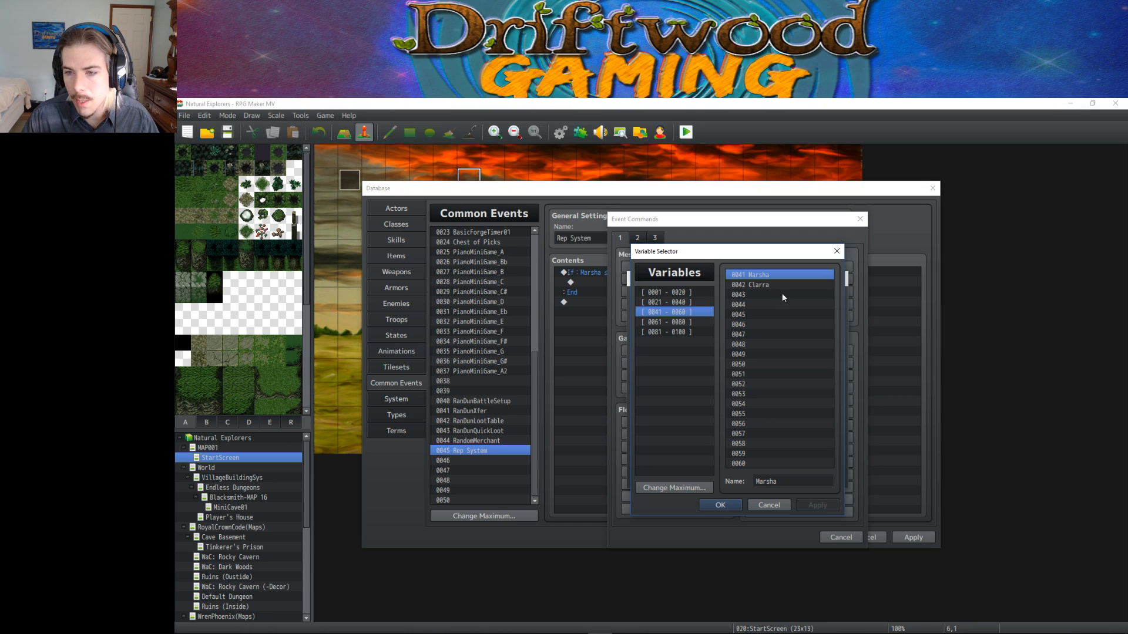
{"action": "left_click", "coordinate": [721, 506]}
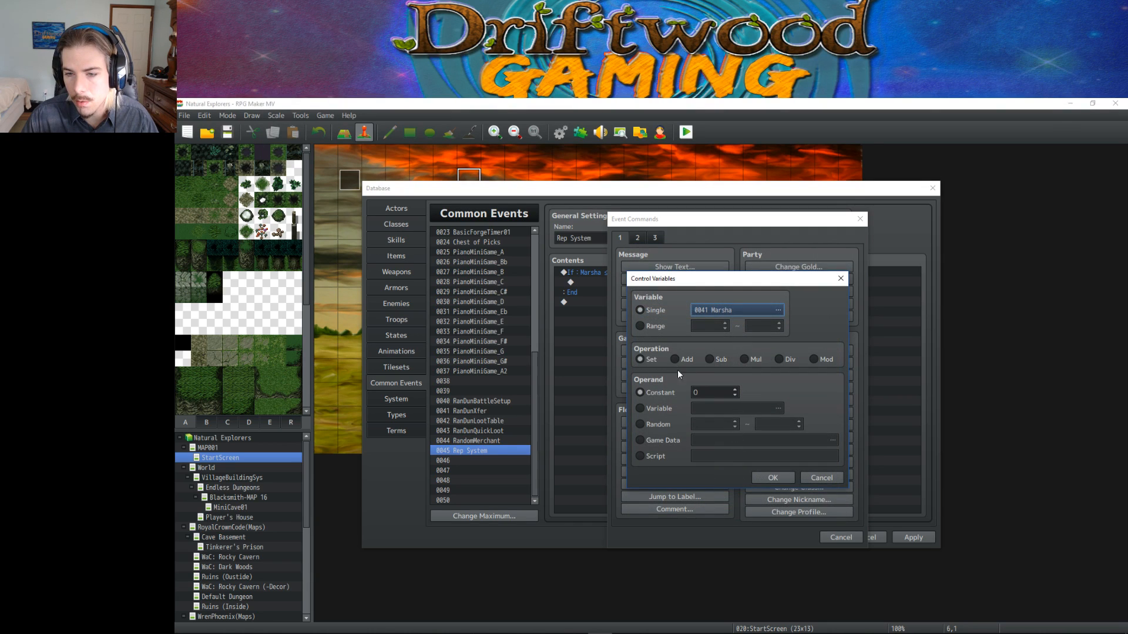
{"action": "left_click", "coordinate": [772, 478]}
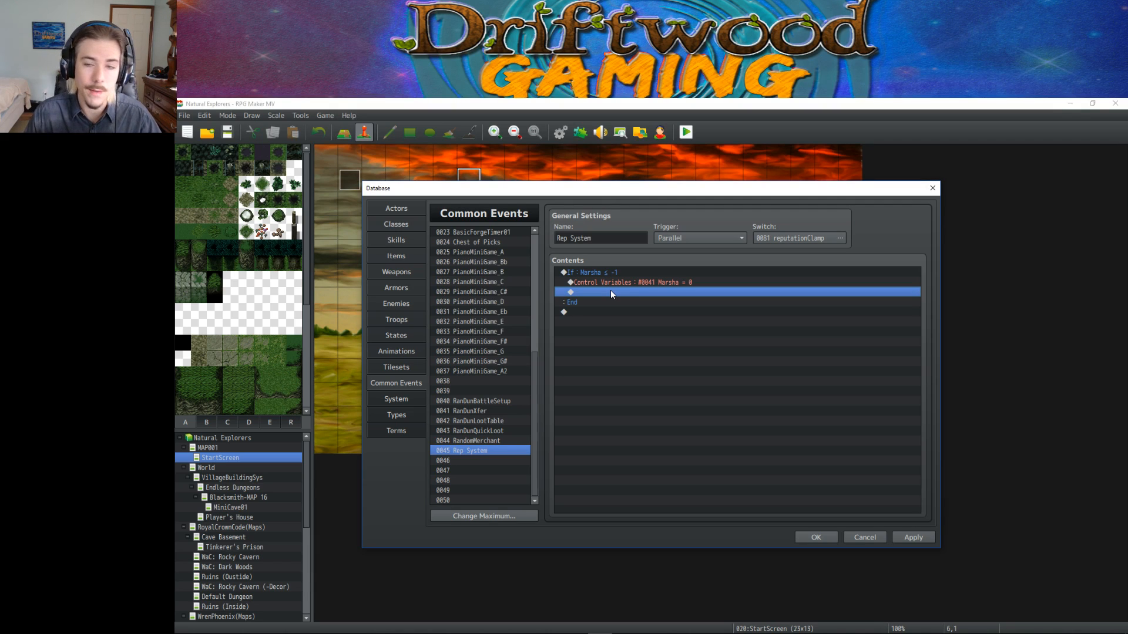
Duplicate the whole Marsha ≤ -1 conditional branch directly below the original in the Rep System contents.
{"action": "left_click", "coordinate": [611, 272]}
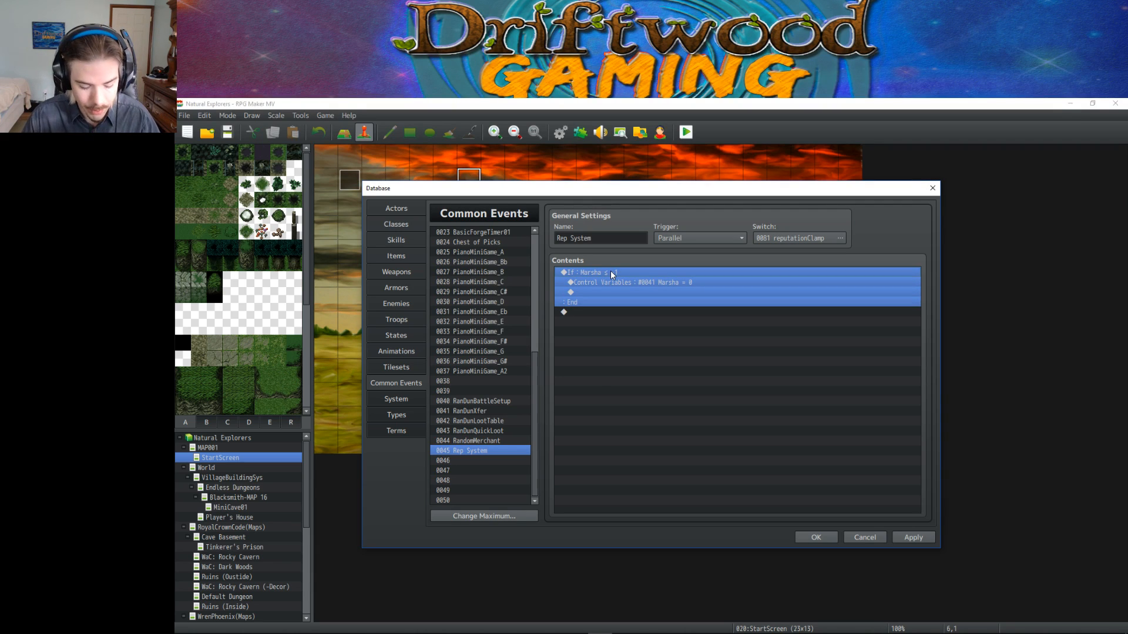
{"action": "key", "text": "ctrl+c"}
{"action": "left_click", "coordinate": [604, 313]}
{"action": "key", "text": "ctrl+v"}
{"action": "left_click", "coordinate": [601, 313]}
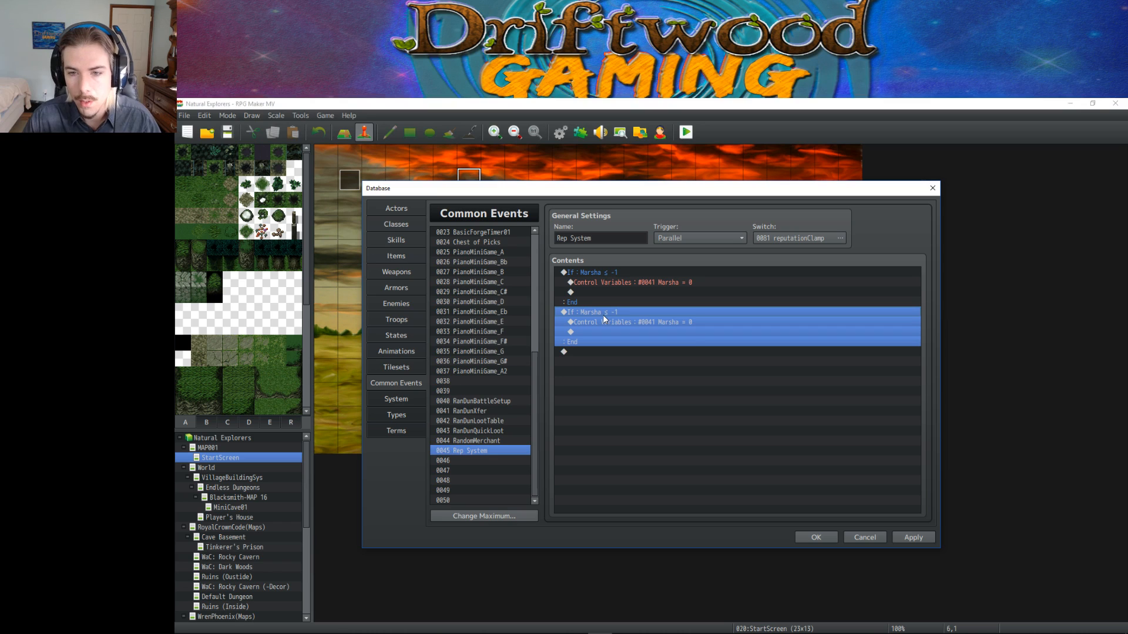
Change the duplicated branch's condition to Marsha greater than or equal to the constant 101.
{"action": "right_click", "coordinate": [603, 317]}
{"action": "left_click", "coordinate": [624, 334]}
{"action": "left_click", "coordinate": [803, 343]}
{"action": "left_click", "coordinate": [790, 363]}
{"action": "double_click", "coordinate": [764, 360]}
{"action": "type", "text": "101"}
{"action": "left_click", "coordinate": [776, 473]}
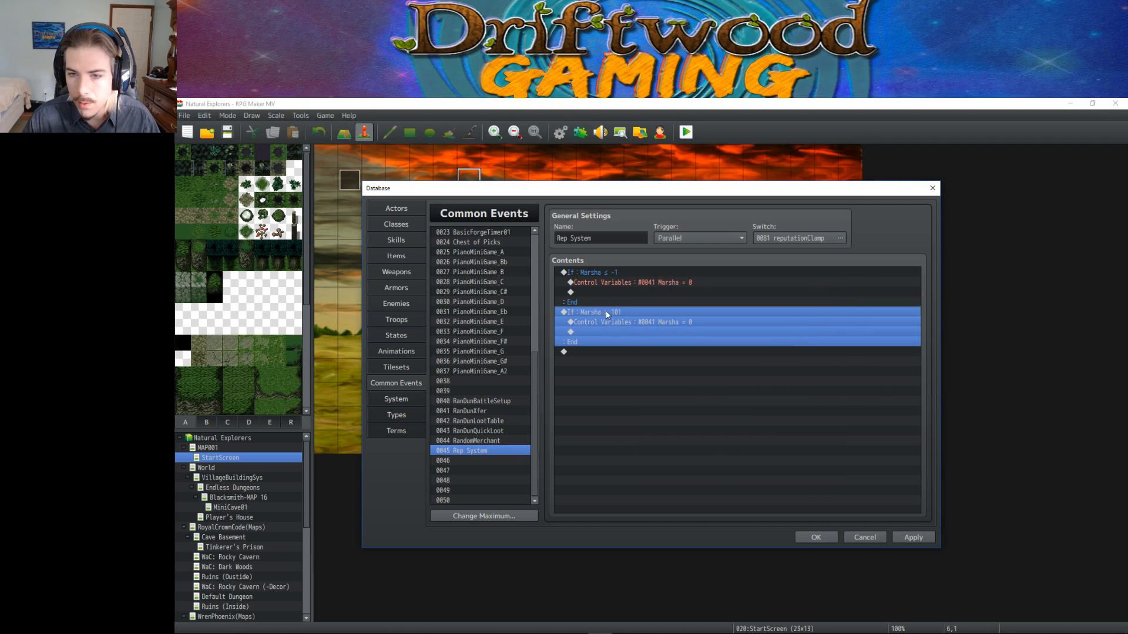
Edit the variable command inside the Marsha ≥ 101 branch so it sets Marsha to 100.
{"action": "left_click", "coordinate": [604, 281]}
{"action": "right_click", "coordinate": [656, 324]}
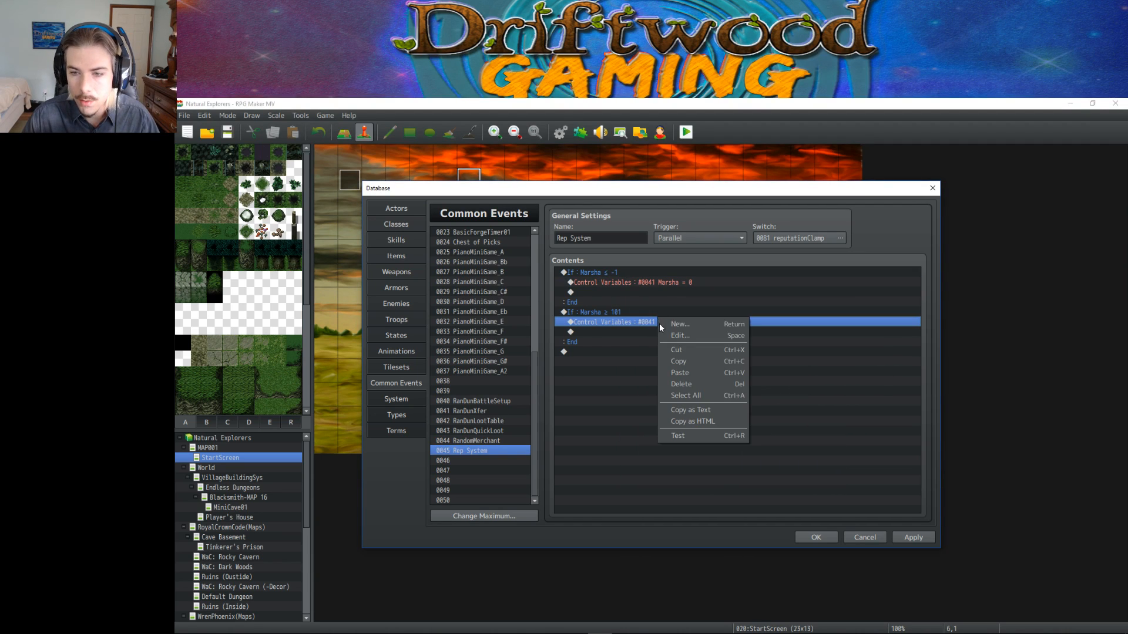
{"action": "left_click", "coordinate": [676, 336]}
{"action": "double_click", "coordinate": [717, 392]}
{"action": "type", "text": "100"}
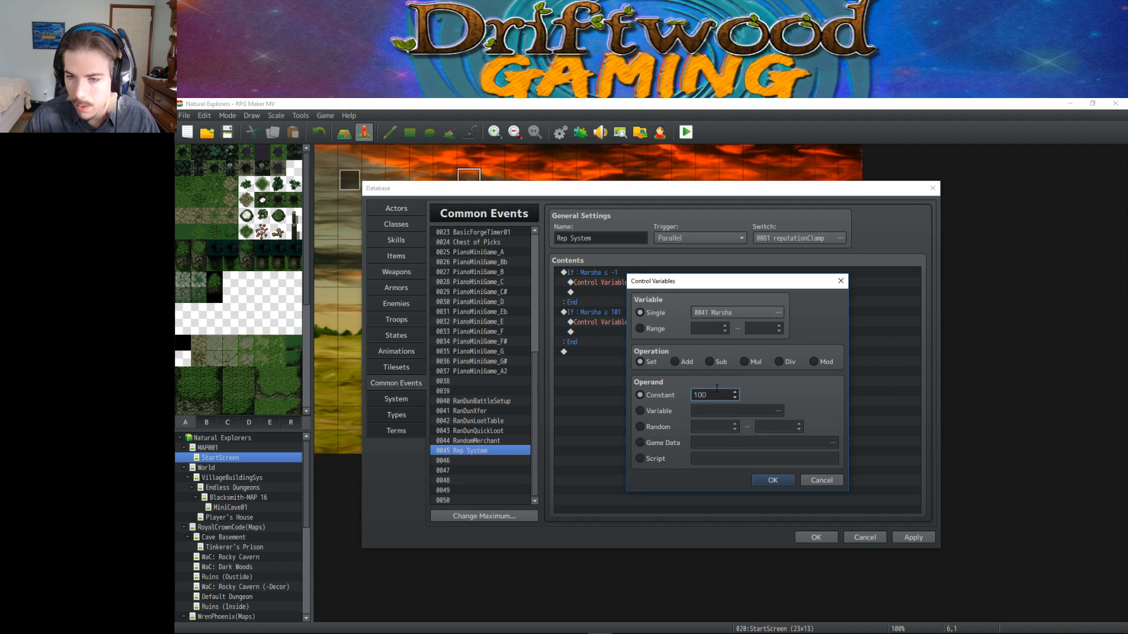
{"action": "left_click", "coordinate": [769, 479]}
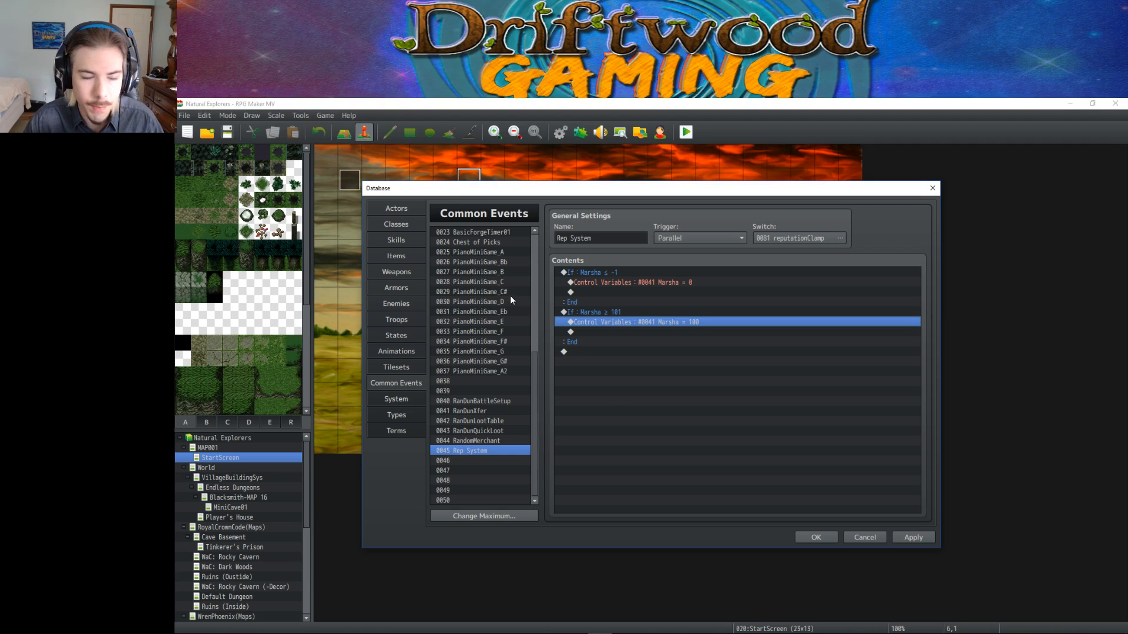
{"action": "left_click", "coordinate": [625, 273]}
{"action": "left_click", "coordinate": [646, 352], "text": "shift"}
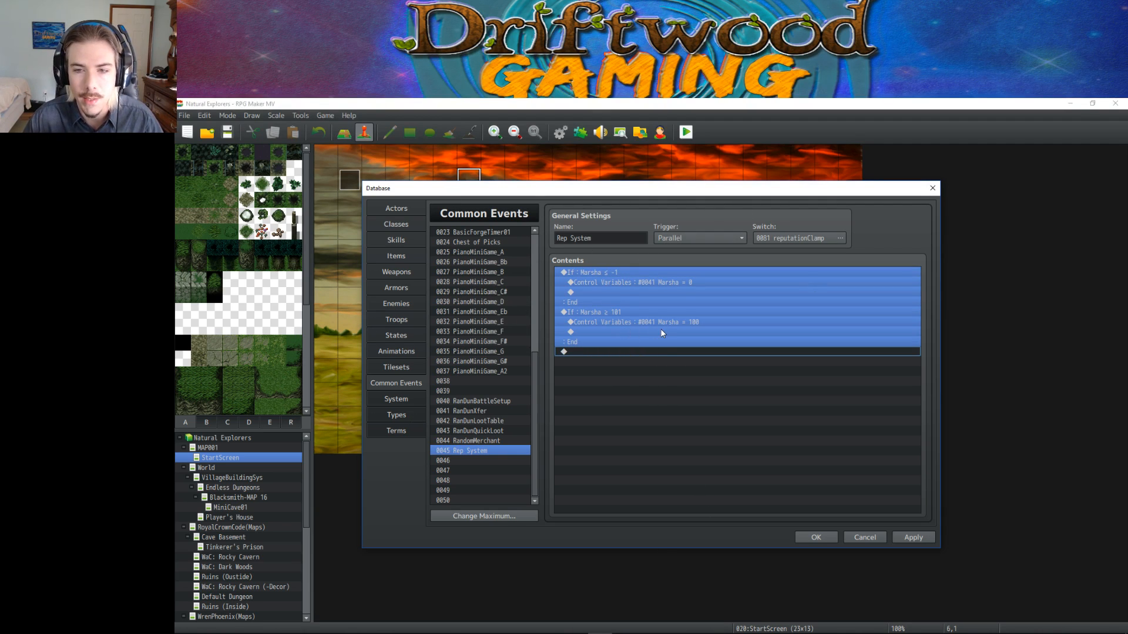
{"action": "left_click", "coordinate": [605, 331]}
{"action": "left_click", "coordinate": [605, 351]}
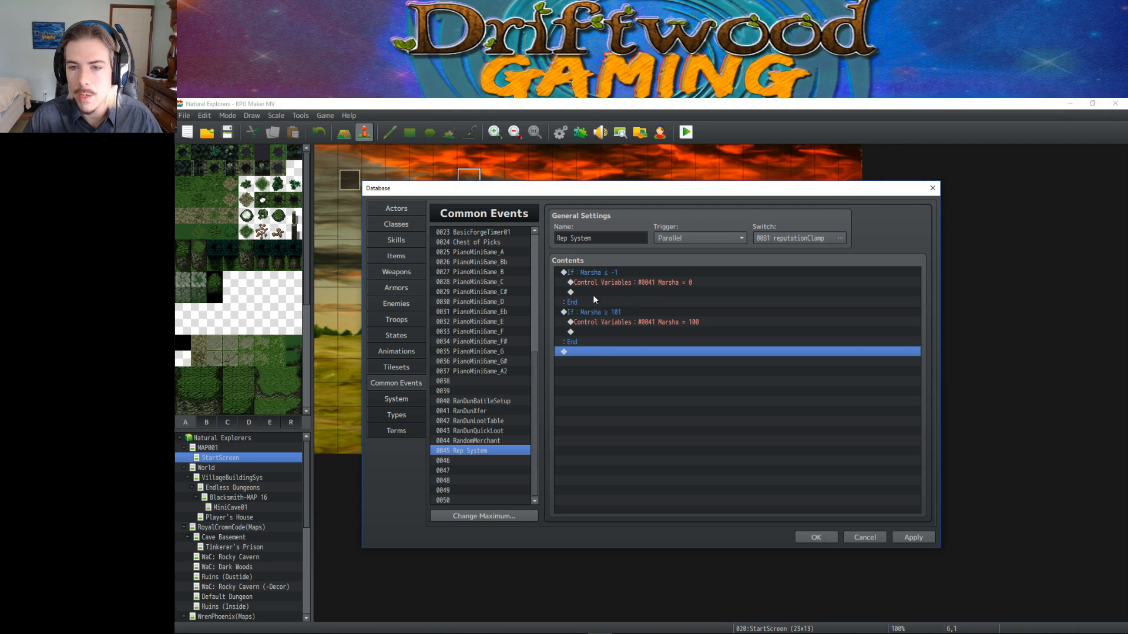
Clear the name of the common event's trigger switch 0081 and keep the switch selected.
{"action": "left_click", "coordinate": [783, 241]}
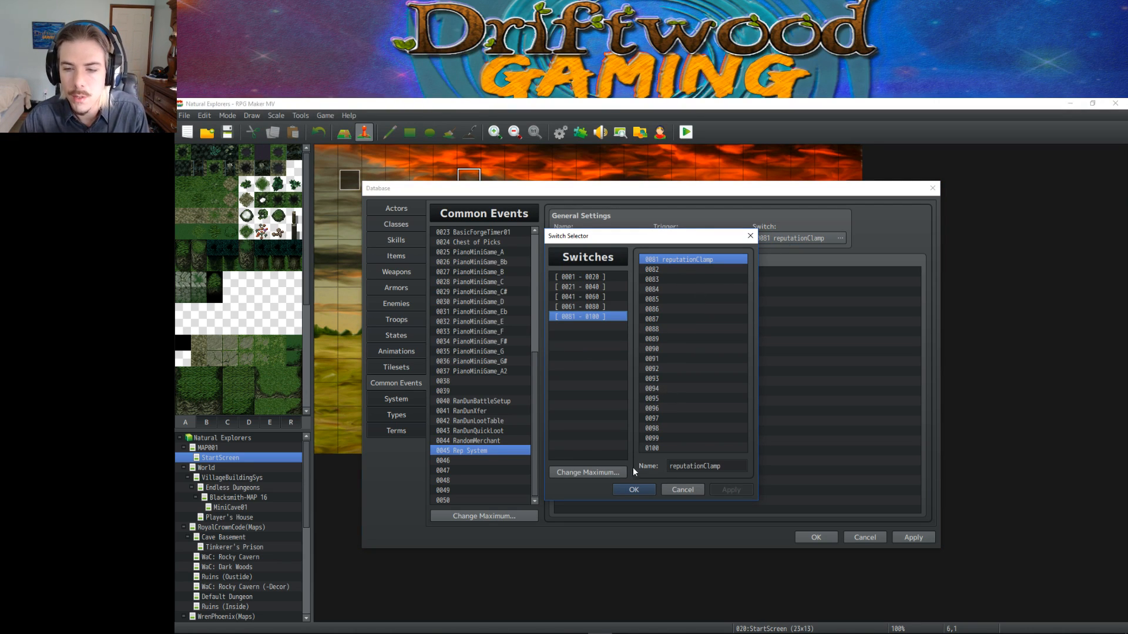
{"action": "left_click", "coordinate": [731, 466]}
{"action": "key", "text": "BackSpace"}
{"action": "key", "text": "BackSpace"}
{"action": "key", "text": "BackSpace"}
{"action": "key", "text": "BackSpace"}
{"action": "key", "text": "BackSpace"}
{"action": "key", "text": "BackSpace"}
{"action": "key", "text": "BackSpace"}
{"action": "key", "text": "BackSpace"}
{"action": "key", "text": "BackSpace"}
{"action": "key", "text": "BackSpace"}
{"action": "key", "text": "BackSpace"}
{"action": "key", "text": "BackSpace"}
{"action": "key", "text": "BackSpace"}
{"action": "key", "text": "BackSpace"}
{"action": "key", "text": "BackSpace"}
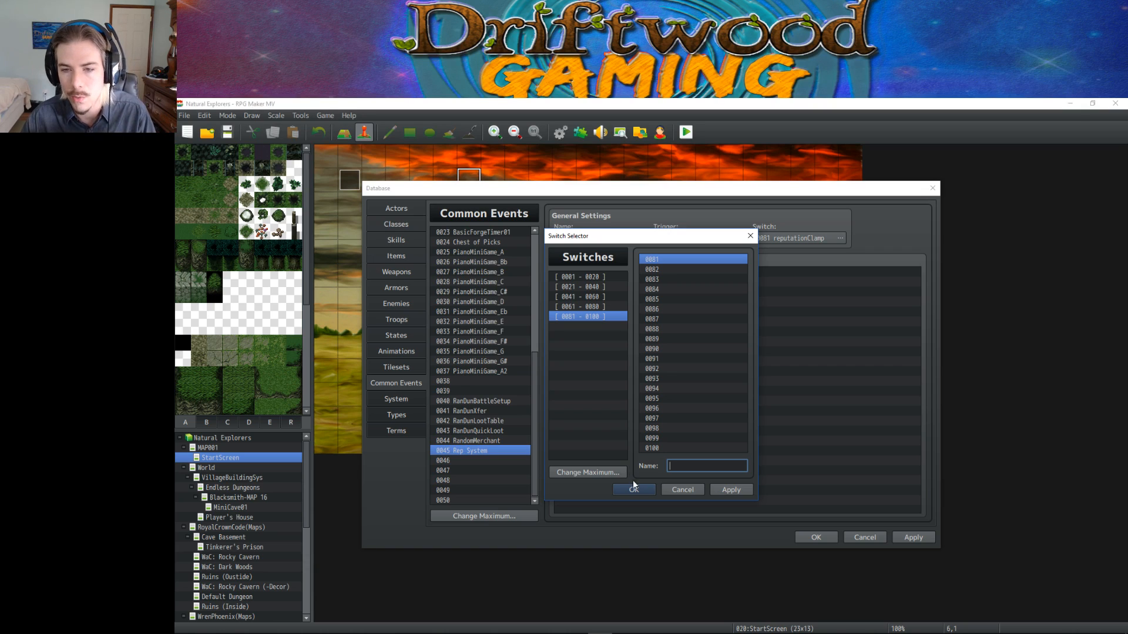
{"action": "left_click", "coordinate": [647, 492]}
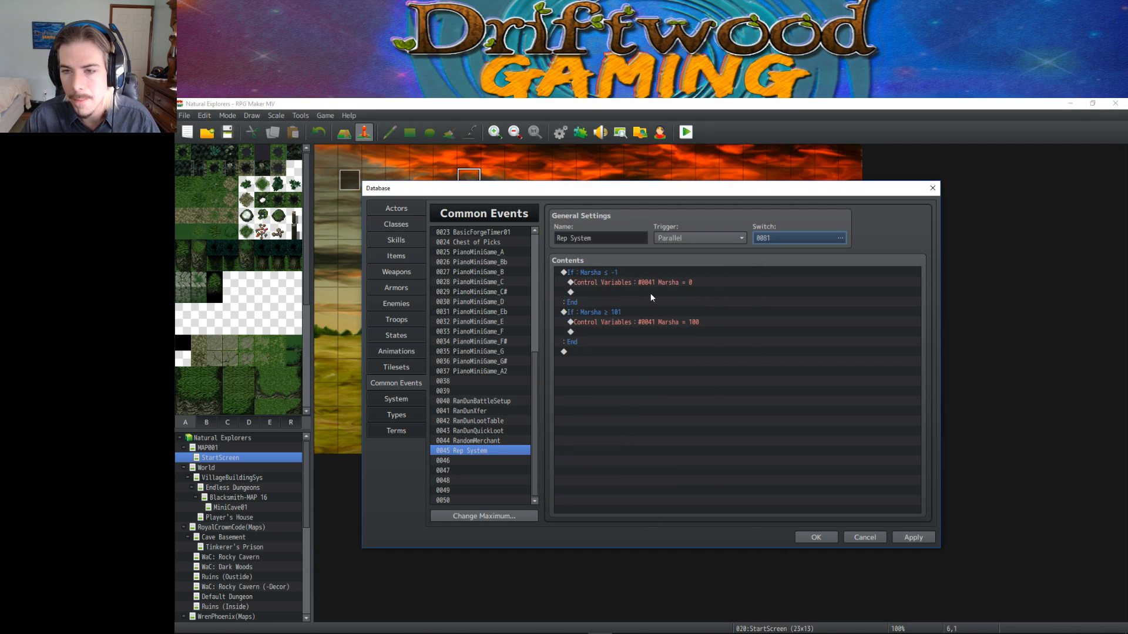
Delete both Marsha conditional branches from Rep System and set the common event's trigger to None.
{"action": "left_click", "coordinate": [667, 273]}
{"action": "key", "text": "Delete"}
{"action": "key", "text": "Delete"}
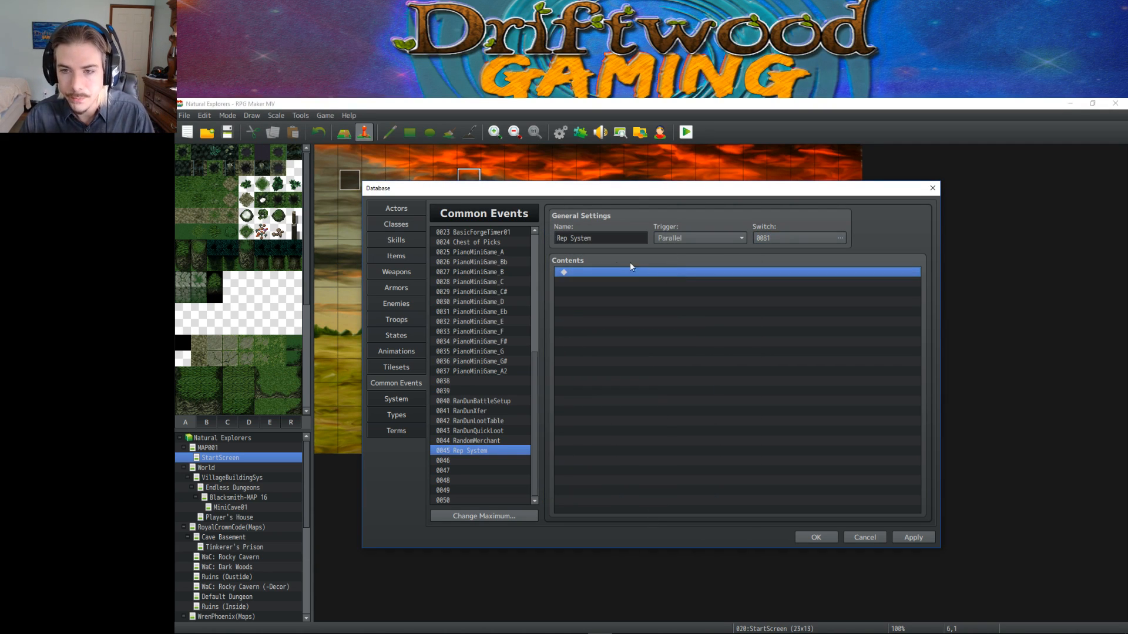
{"action": "left_click", "coordinate": [693, 237]}
{"action": "left_click", "coordinate": [694, 253]}
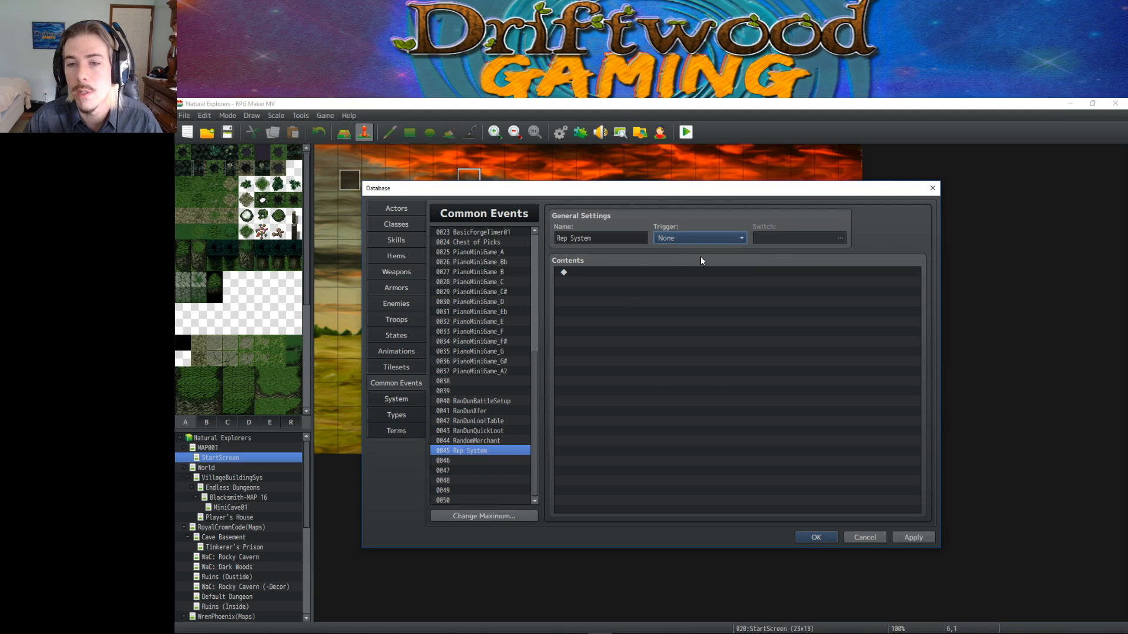
Clear the name of common event 0045, apply the change and close the database.
{"action": "triple_click", "coordinate": [609, 242]}
{"action": "key", "text": "BackSpace"}
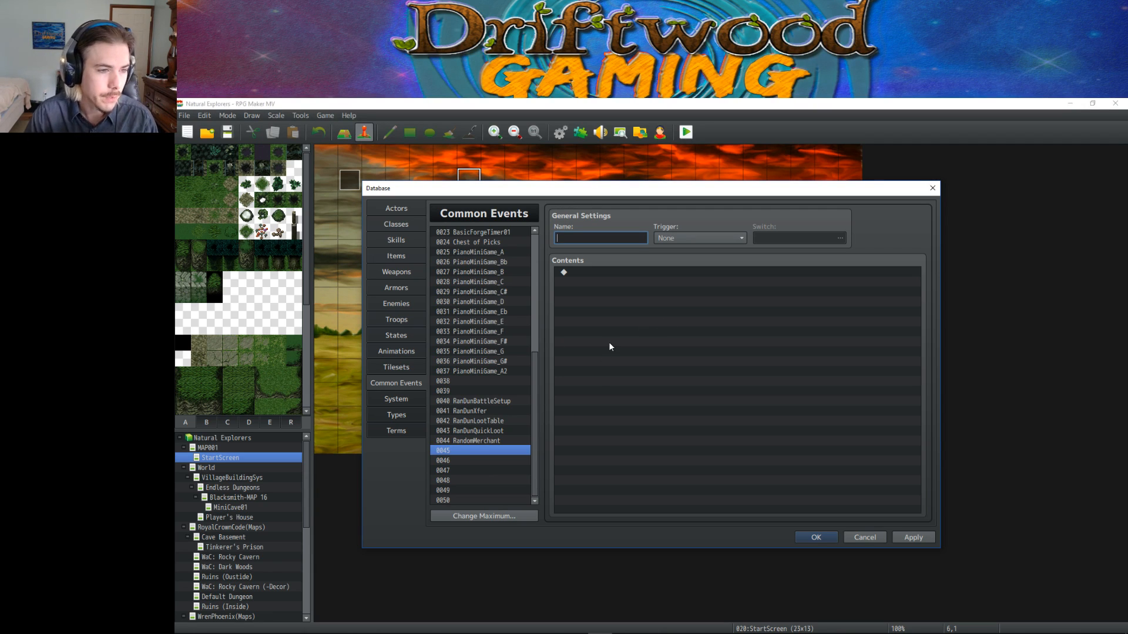
{"action": "left_click", "coordinate": [728, 341]}
{"action": "left_click", "coordinate": [899, 537]}
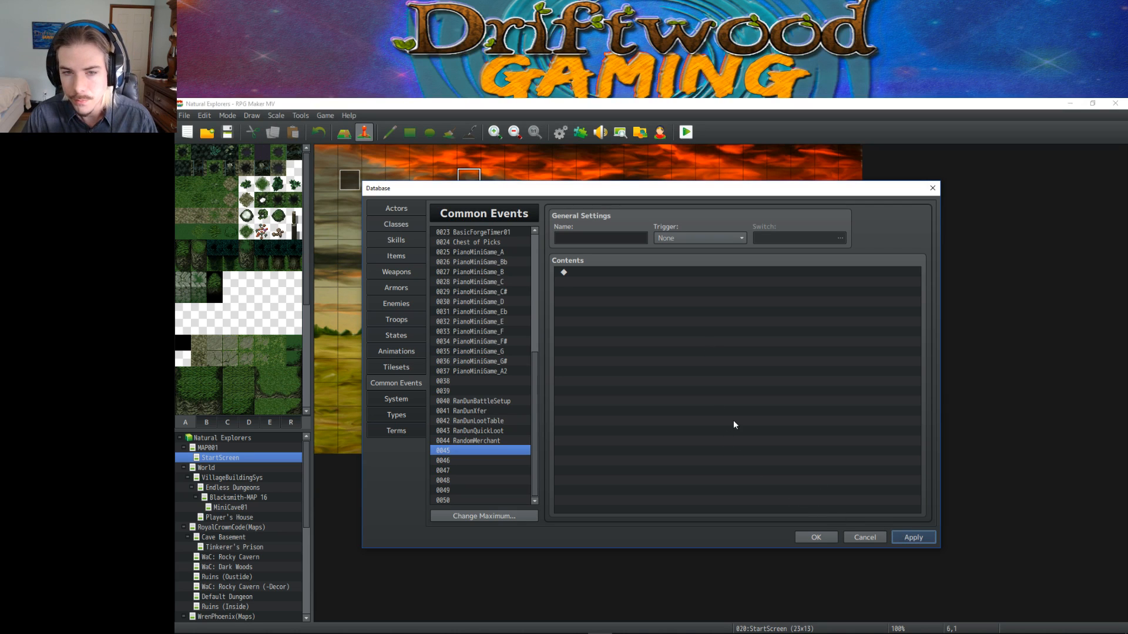
{"action": "left_click", "coordinate": [397, 209]}
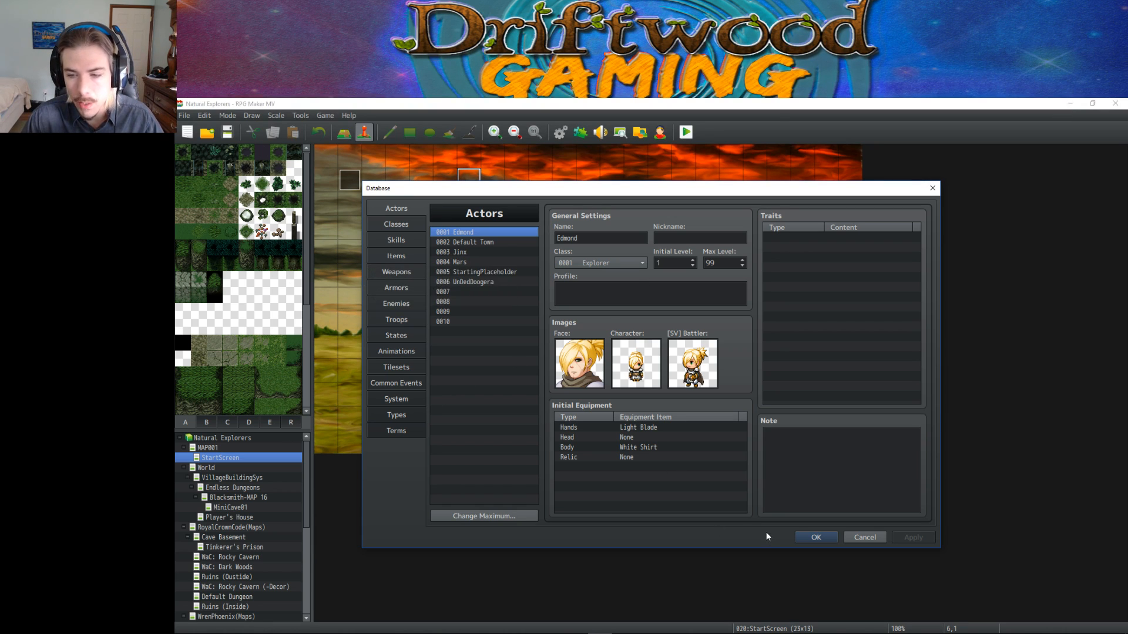
{"action": "left_click", "coordinate": [816, 537]}
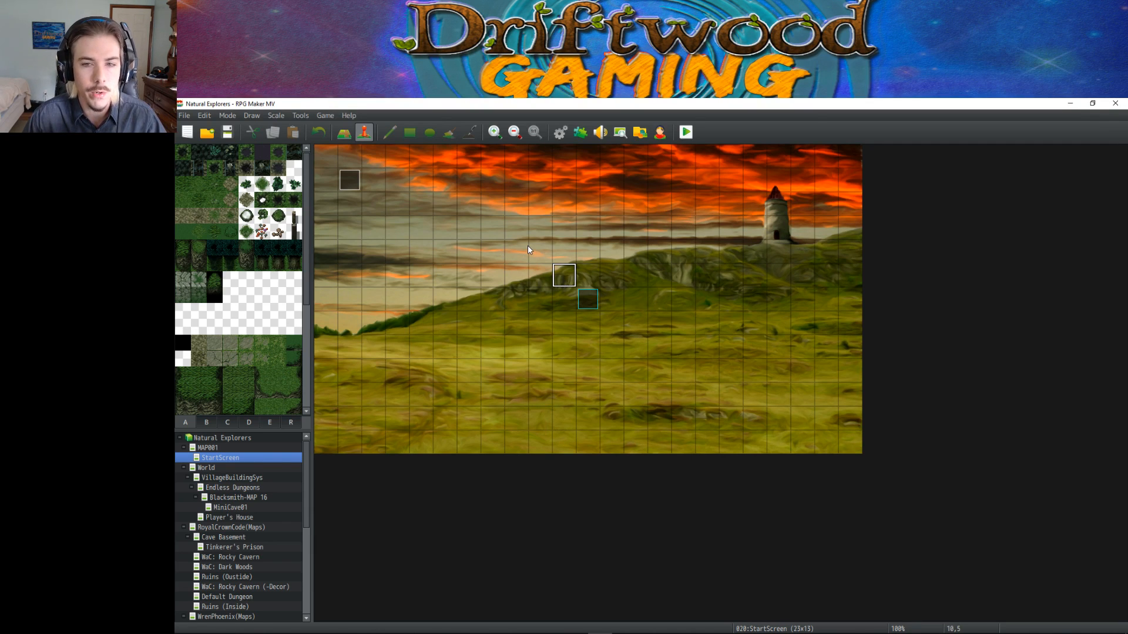
Examine both pages of the Initializing... event on the StartScreen map for its startup commands.
{"action": "double_click", "coordinate": [353, 179]}
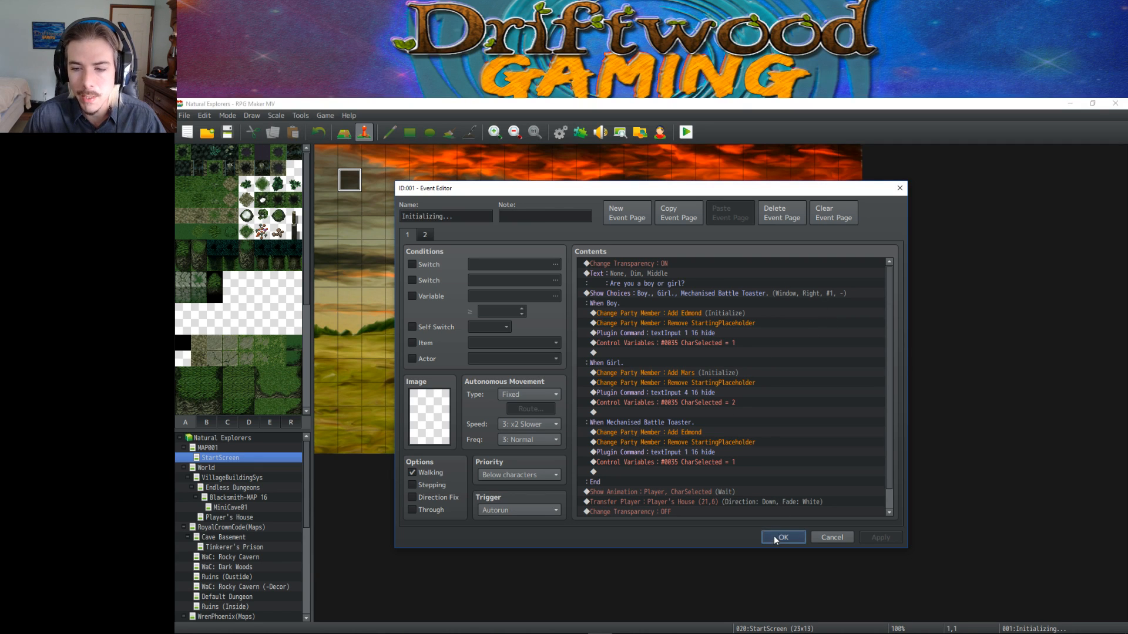
{"action": "left_click", "coordinate": [774, 536]}
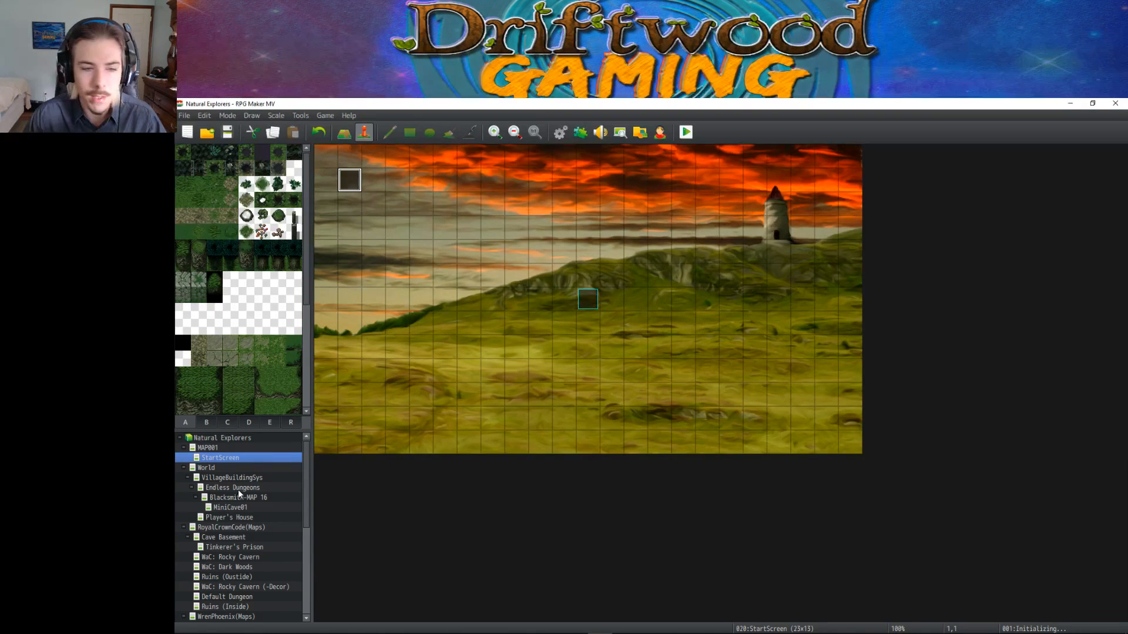
{"action": "double_click", "coordinate": [352, 178]}
{"action": "scroll", "coordinate": [678, 287], "scroll_direction": "down", "scroll_amount": 1}
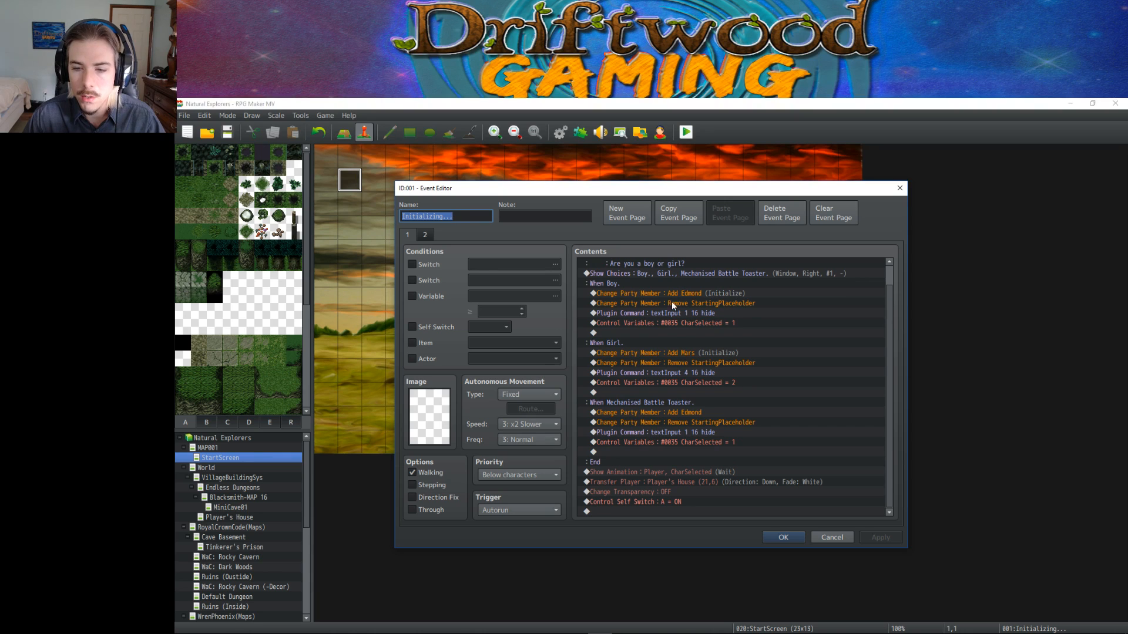
{"action": "left_click", "coordinate": [428, 236]}
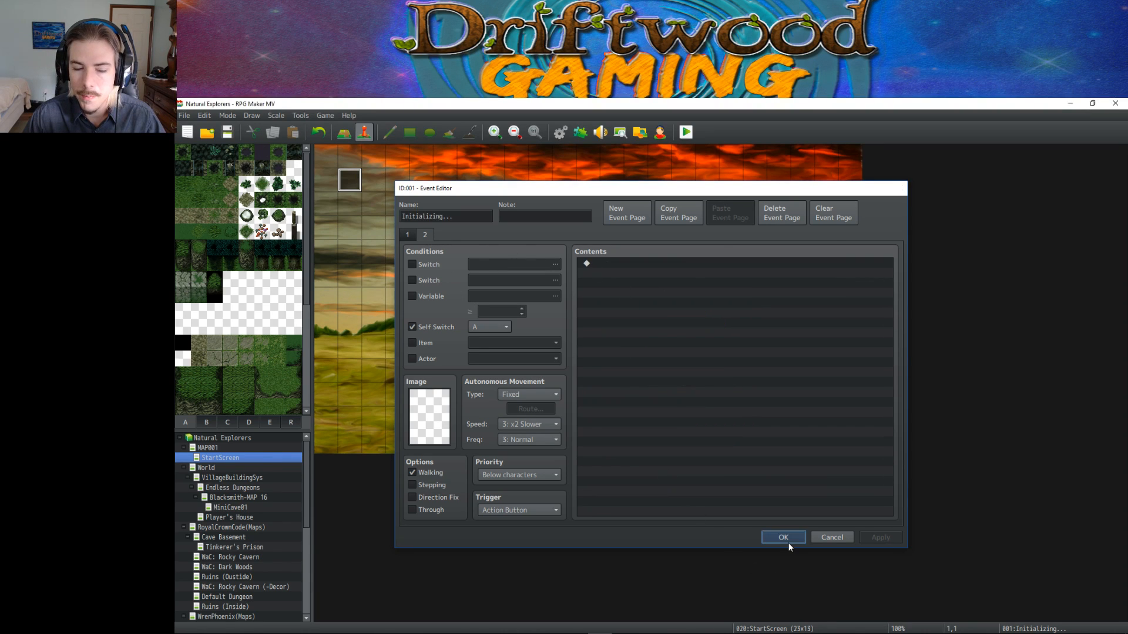
{"action": "left_click", "coordinate": [785, 538]}
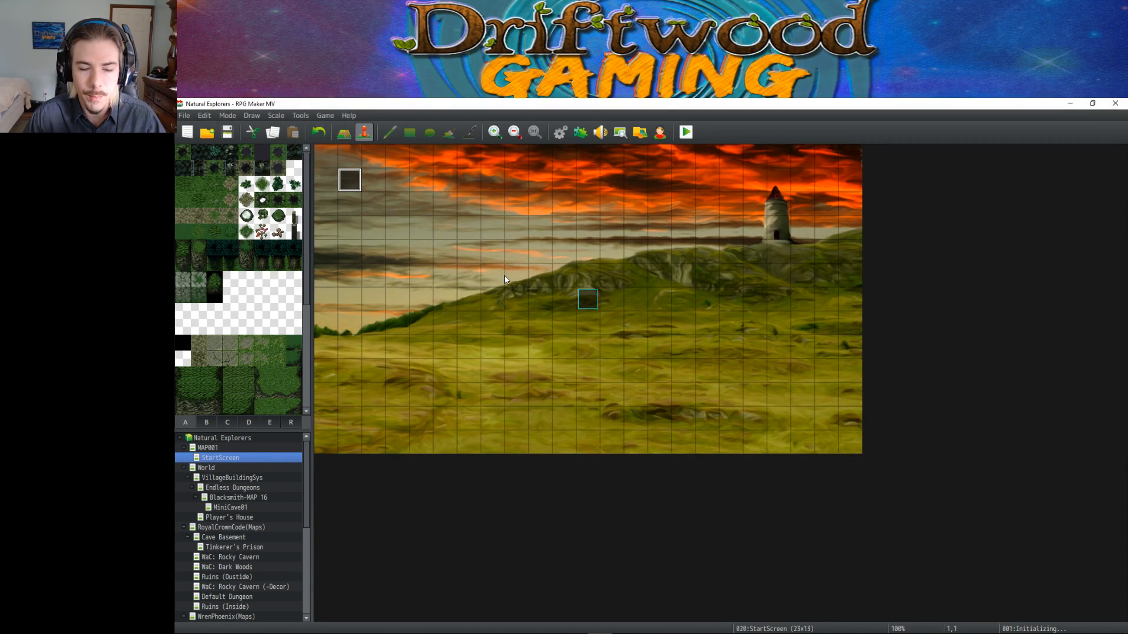
Open the Player's House map and examine the Initializer event's starting items, soulstones and switch commands.
{"action": "scroll", "coordinate": [216, 527], "scroll_direction": "down", "scroll_amount": 1}
{"action": "left_click", "coordinate": [234, 486]}
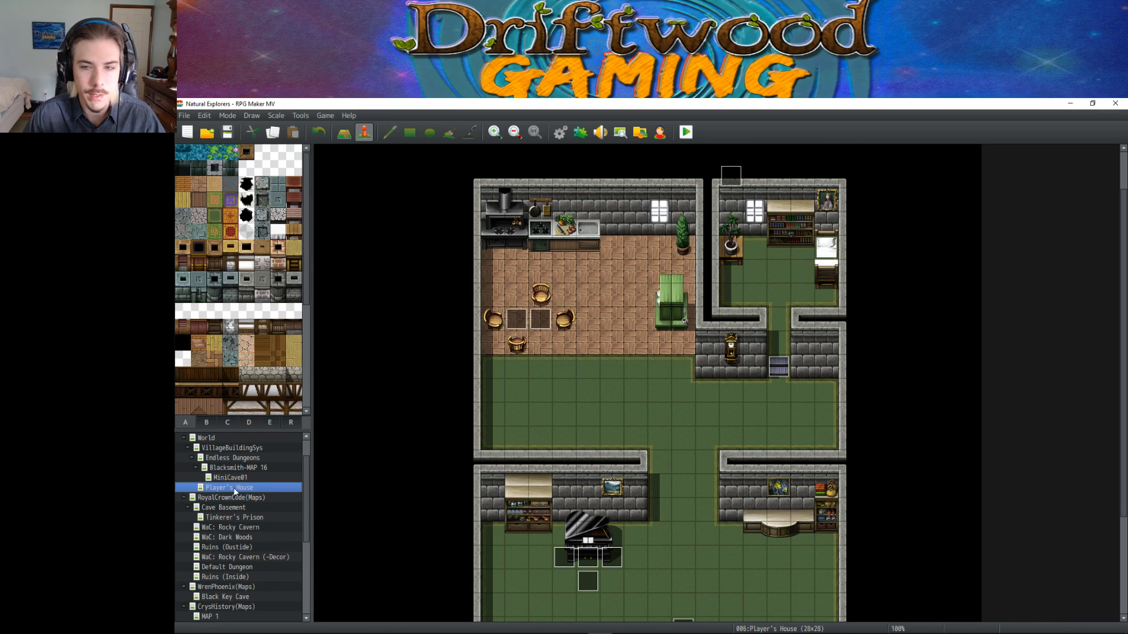
{"action": "double_click", "coordinate": [731, 172]}
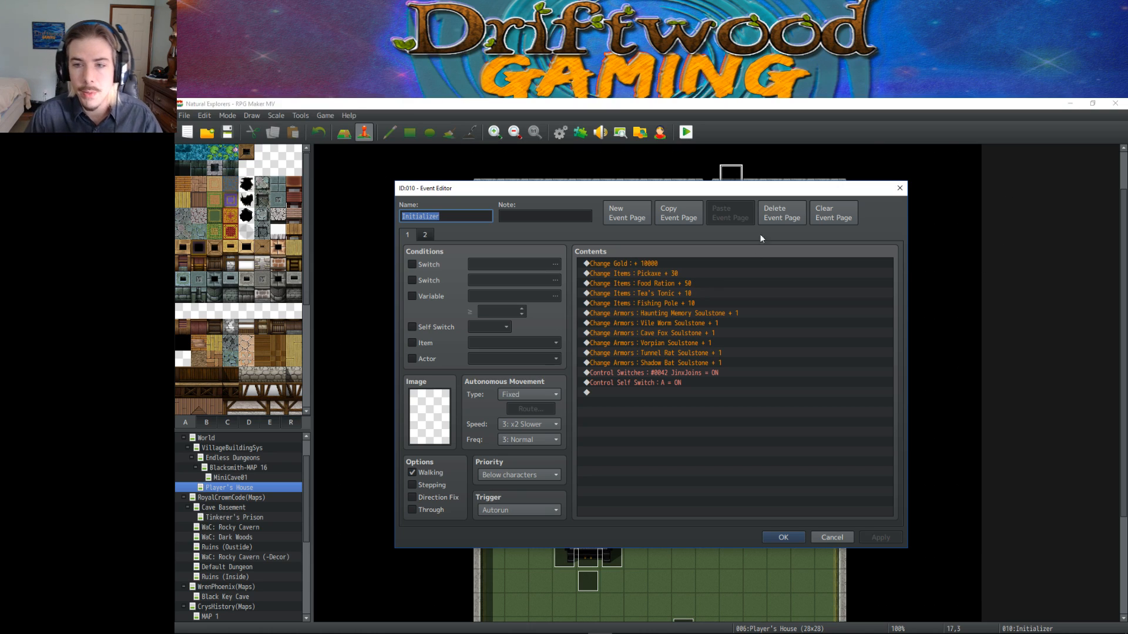
{"action": "left_click", "coordinate": [704, 266]}
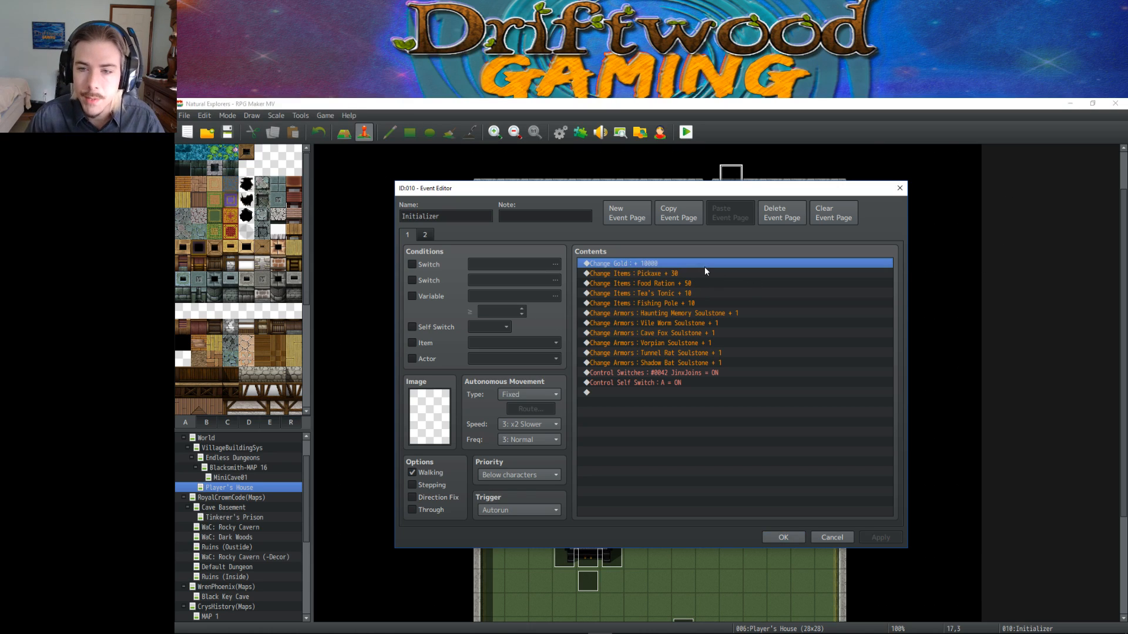
{"action": "left_click", "coordinate": [653, 283]}
{"action": "left_click", "coordinate": [656, 303]}
{"action": "left_click", "coordinate": [664, 324]}
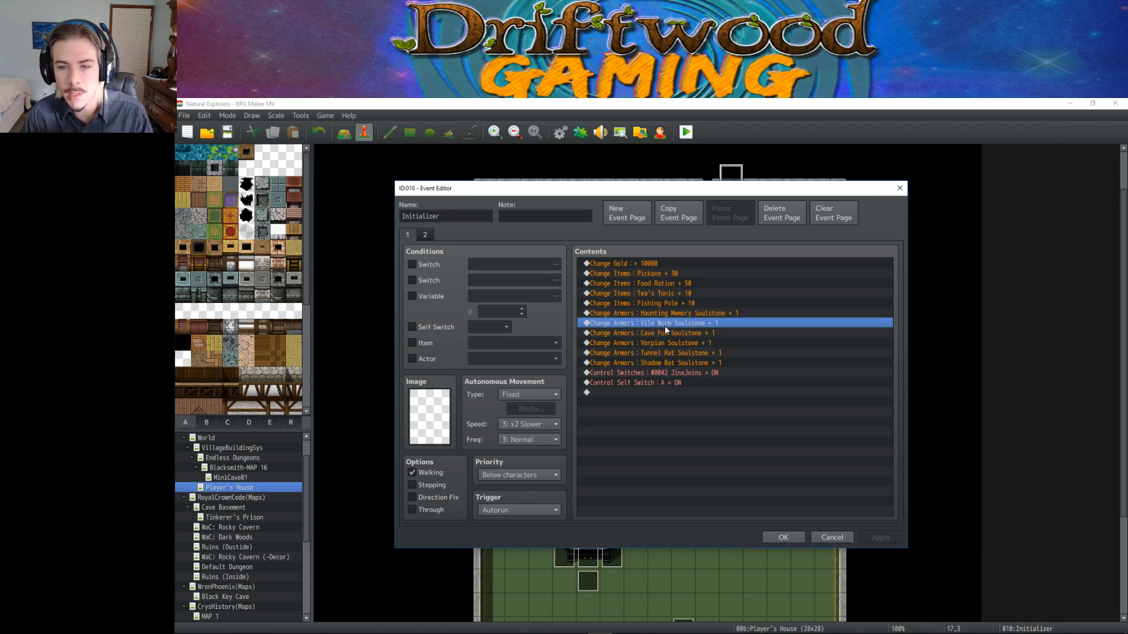
{"action": "left_click", "coordinate": [664, 363]}
{"action": "left_click", "coordinate": [652, 264]}
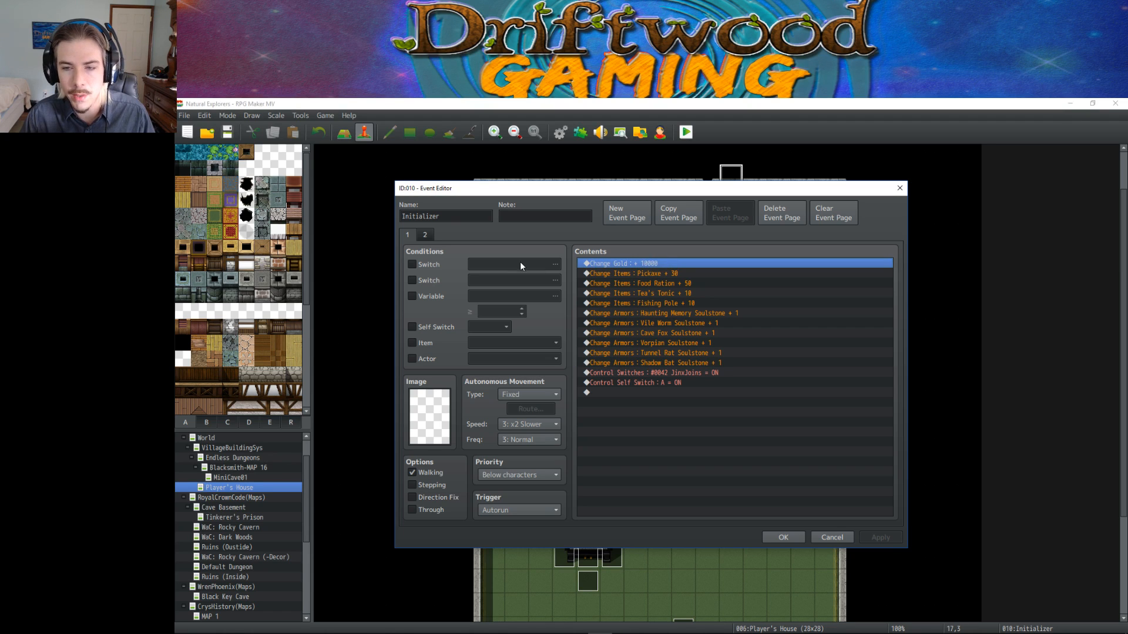
{"action": "left_click", "coordinate": [646, 383]}
{"action": "left_click", "coordinate": [590, 372]}
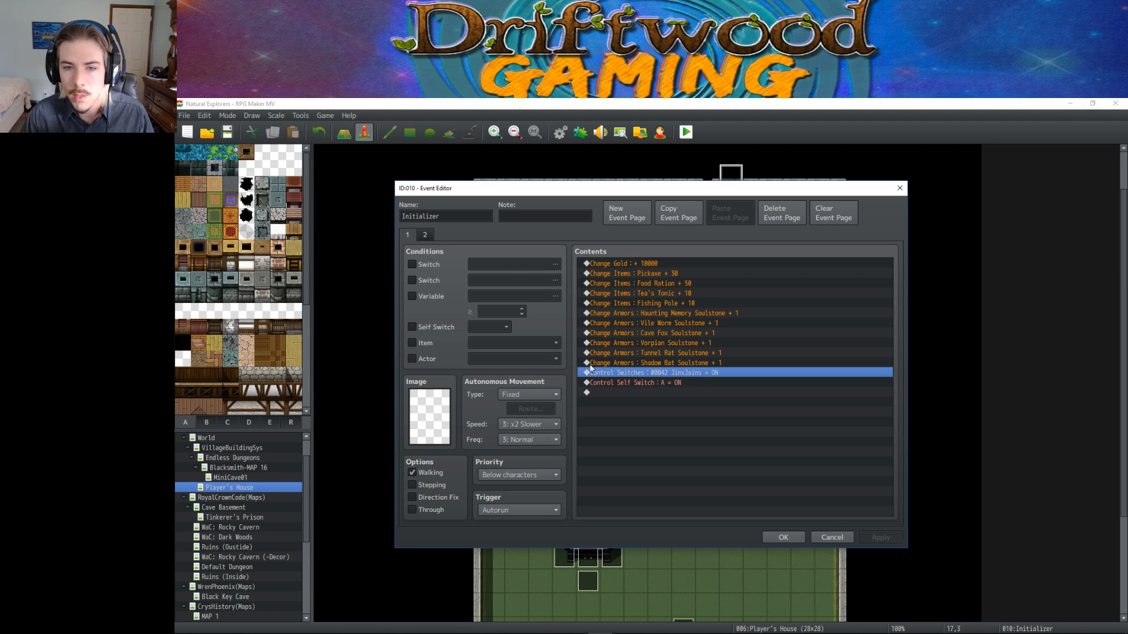
{"action": "left_click", "coordinate": [425, 234]}
{"action": "left_click", "coordinate": [781, 538]}
Open the JinxJoins event near the house entrance and examine the switches under its Timed Initialization comment.
{"action": "scroll", "coordinate": [715, 504], "scroll_direction": "down", "scroll_amount": 2}
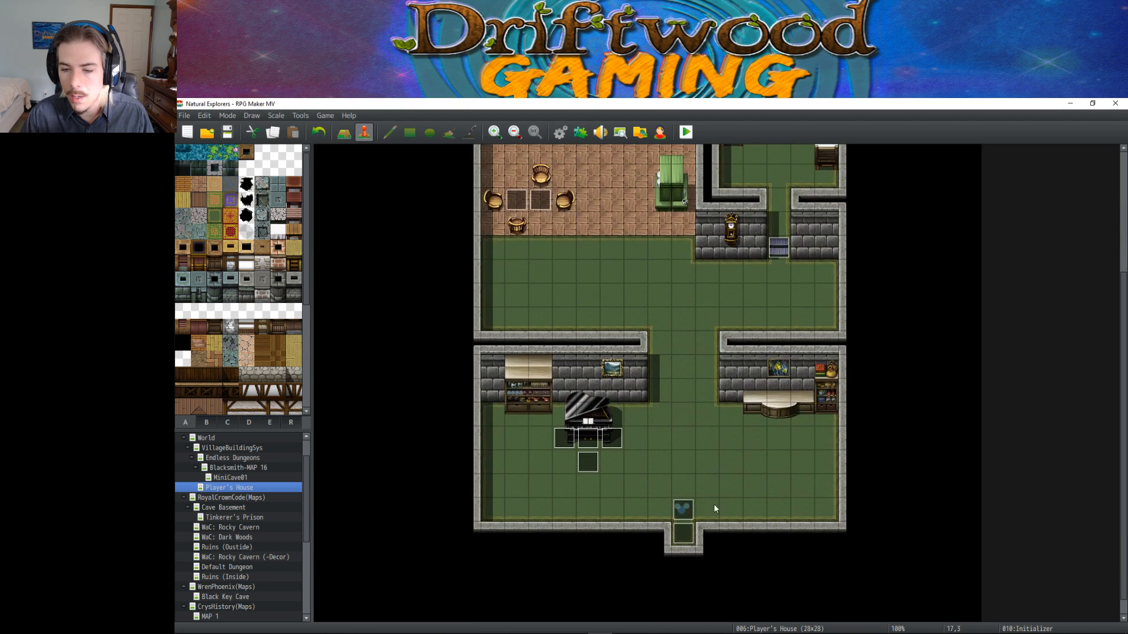
{"action": "double_click", "coordinate": [681, 511]}
{"action": "scroll", "coordinate": [640, 366], "scroll_direction": "down", "scroll_amount": 5}
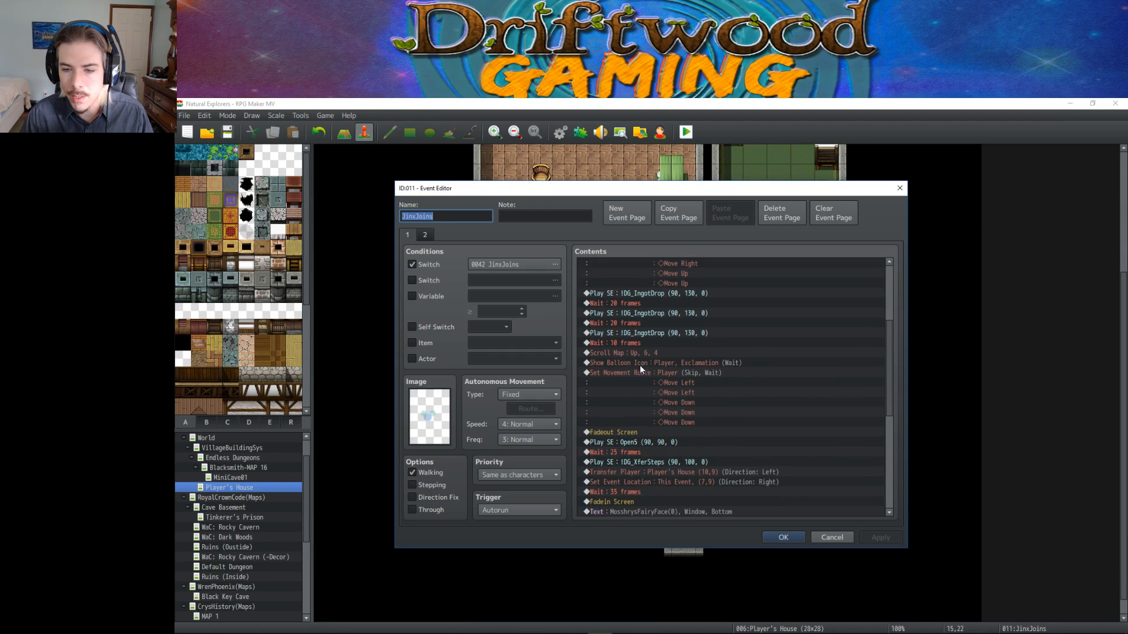
{"action": "scroll", "coordinate": [643, 376], "scroll_direction": "down", "scroll_amount": 3}
{"action": "left_click", "coordinate": [657, 392]}
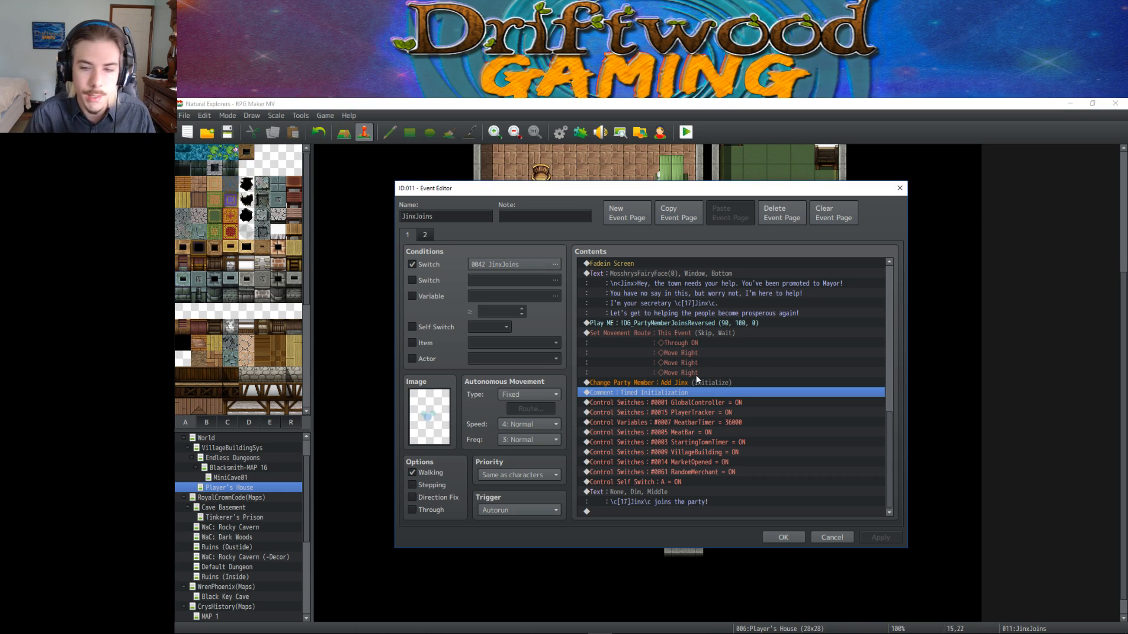
{"action": "left_click", "coordinate": [705, 404]}
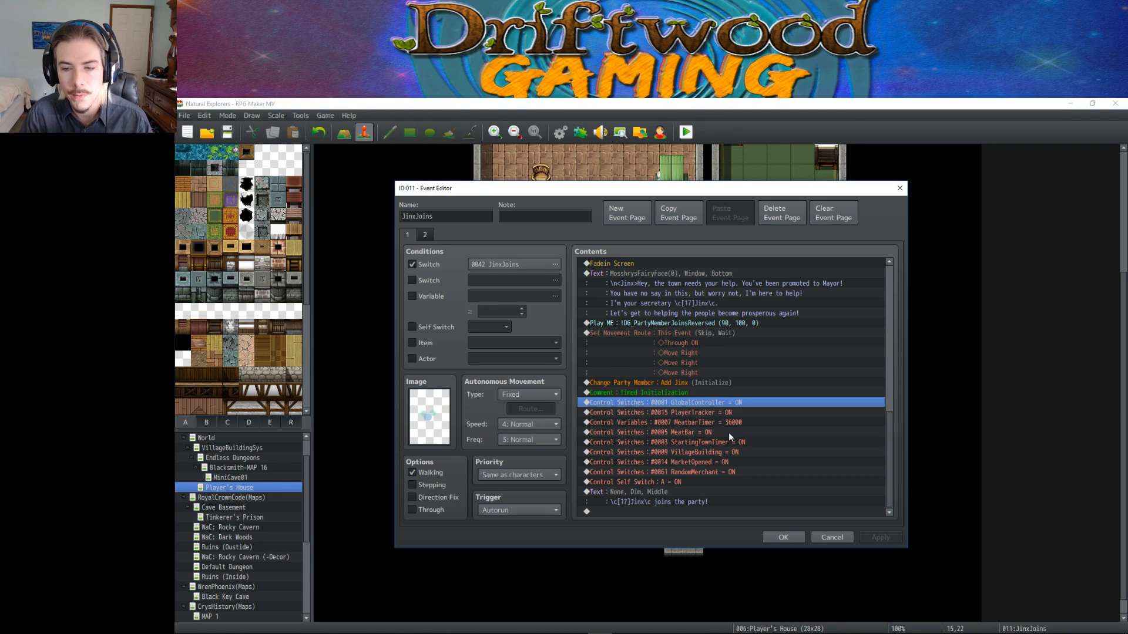
Review the JinxJoins commands from GlobalController to RandomMerchant, including the PlayerTracker, MeatbarTimer and MeatBar entries, and the closing party message.
{"action": "left_click", "coordinate": [727, 420]}
{"action": "left_click", "coordinate": [718, 444]}
{"action": "left_click", "coordinate": [721, 450]}
{"action": "left_click", "coordinate": [719, 462]}
{"action": "left_click", "coordinate": [718, 470]}
{"action": "left_click", "coordinate": [723, 412]}
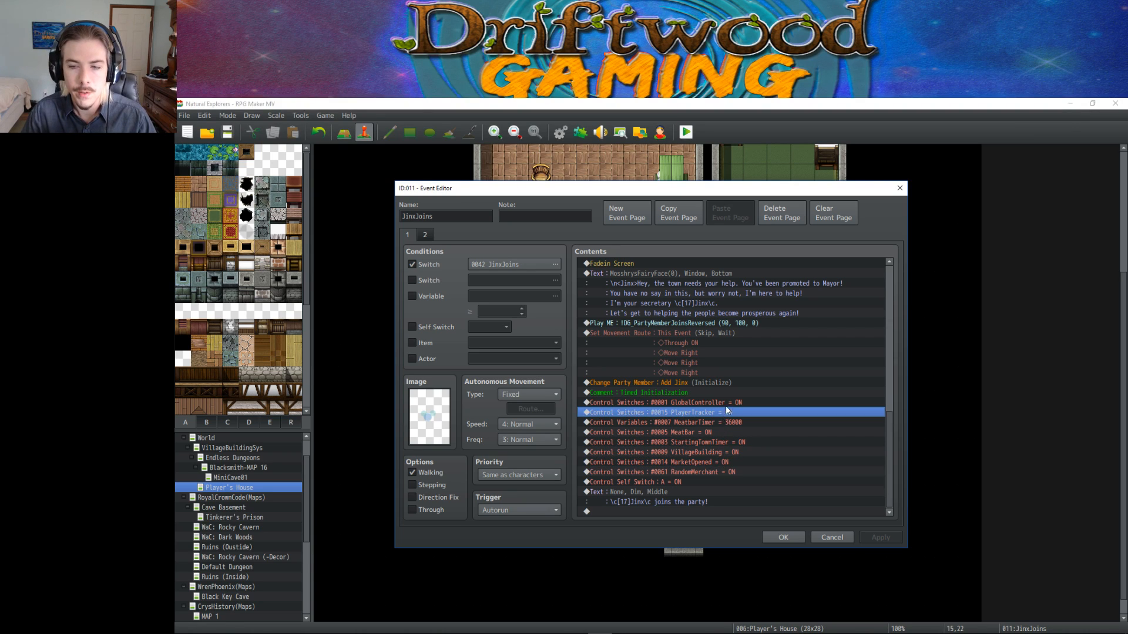
{"action": "left_click", "coordinate": [726, 405]}
{"action": "left_click", "coordinate": [720, 412]}
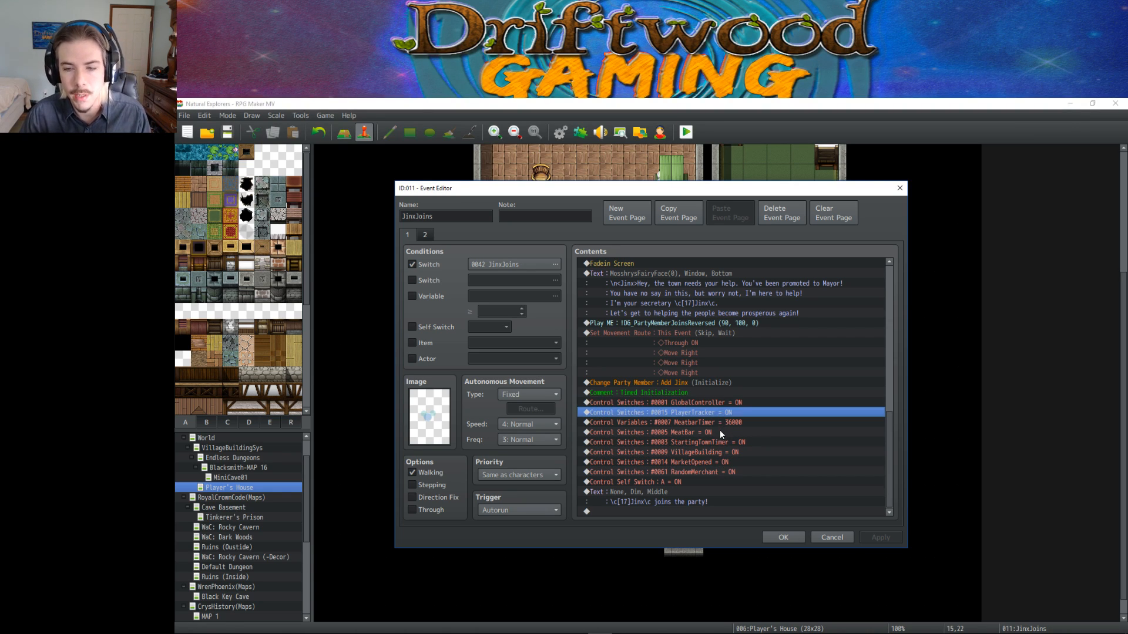
{"action": "left_click", "coordinate": [720, 431]}
{"action": "left_click", "coordinate": [721, 424]}
{"action": "left_click", "coordinate": [713, 432]}
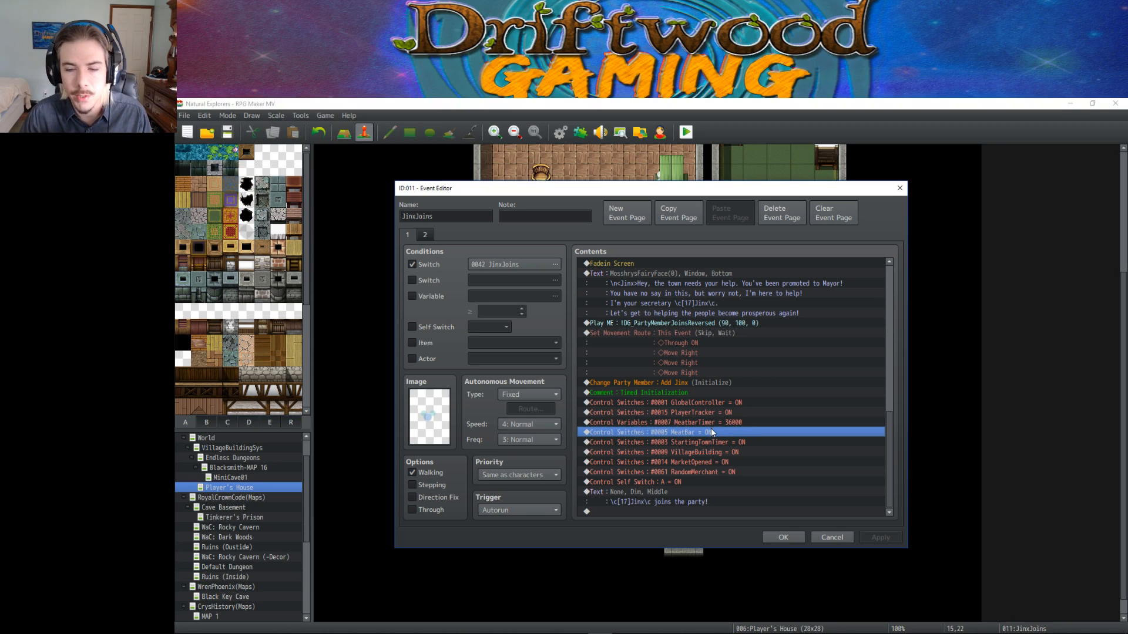
{"action": "left_click", "coordinate": [710, 461]}
{"action": "left_click", "coordinate": [717, 452]}
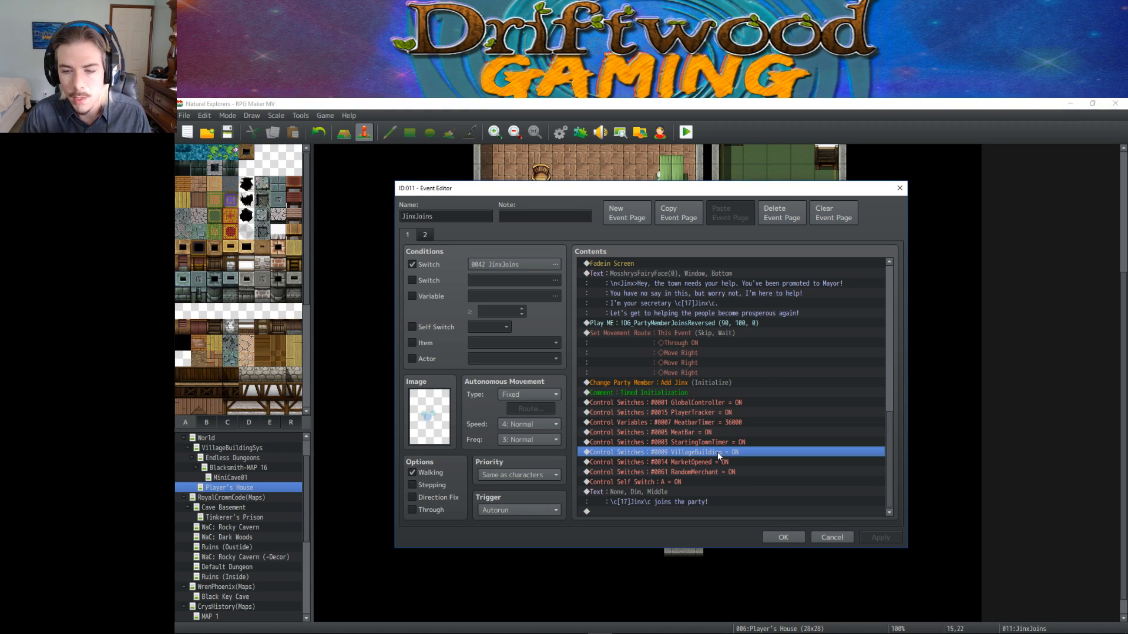
{"action": "left_click", "coordinate": [715, 463]}
{"action": "left_click", "coordinate": [715, 473]}
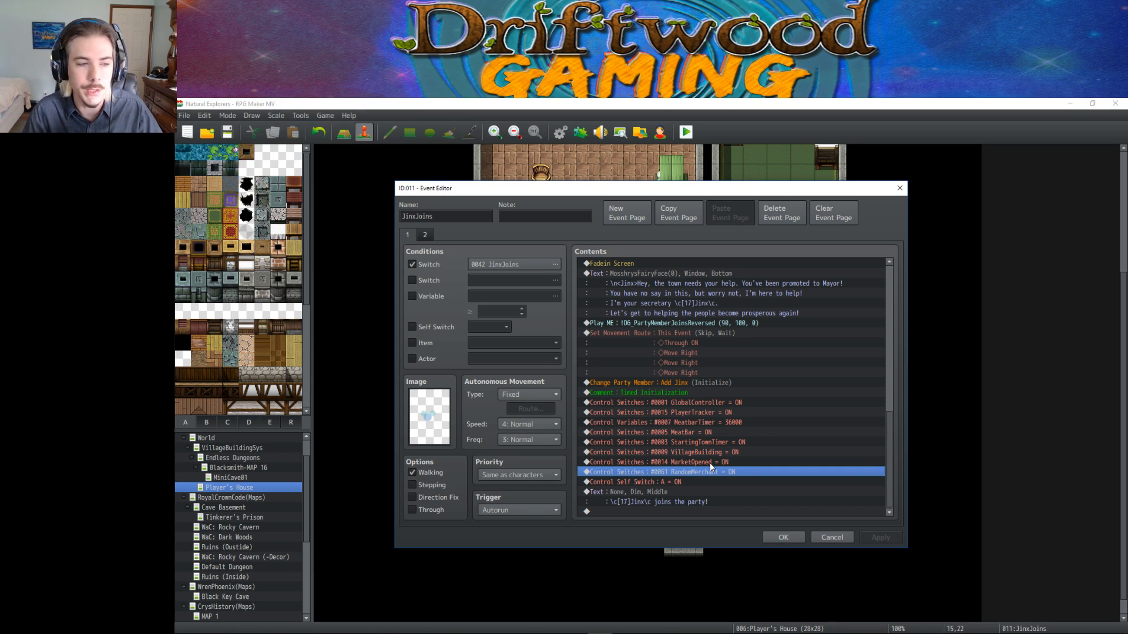
{"action": "left_click", "coordinate": [745, 430]}
{"action": "left_click", "coordinate": [744, 422]}
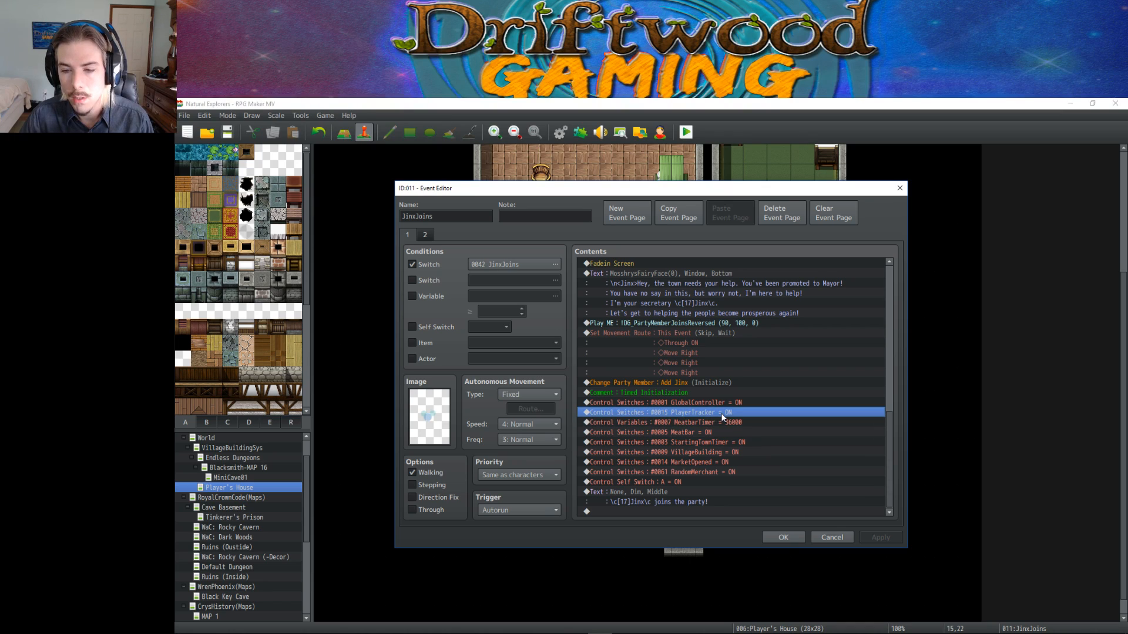
{"action": "left_click", "coordinate": [723, 432]}
{"action": "left_click", "coordinate": [707, 422]}
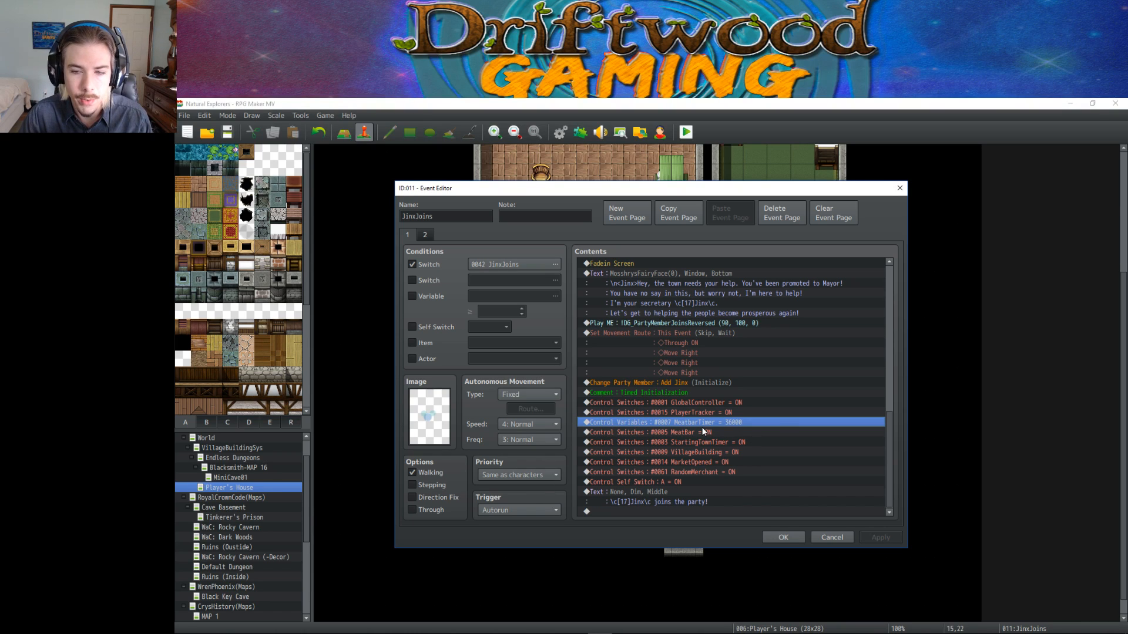
{"action": "left_click", "coordinate": [662, 492]}
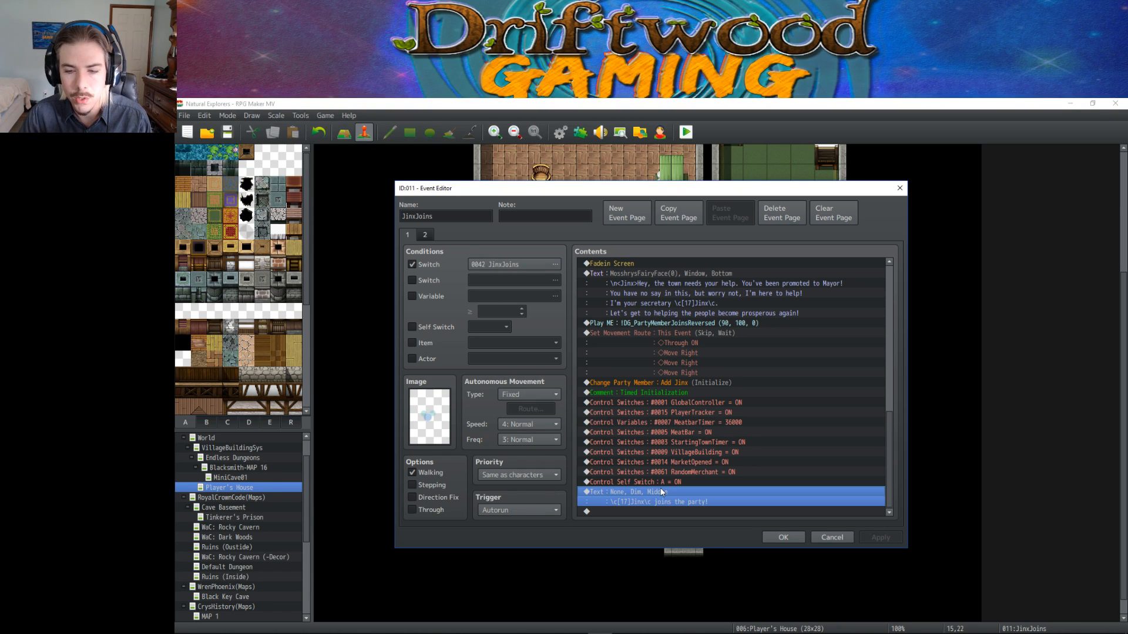
Compare the Self Switch A condition on the event's empty second page with the movement and sound commands on its first page.
{"action": "left_click", "coordinate": [426, 235]}
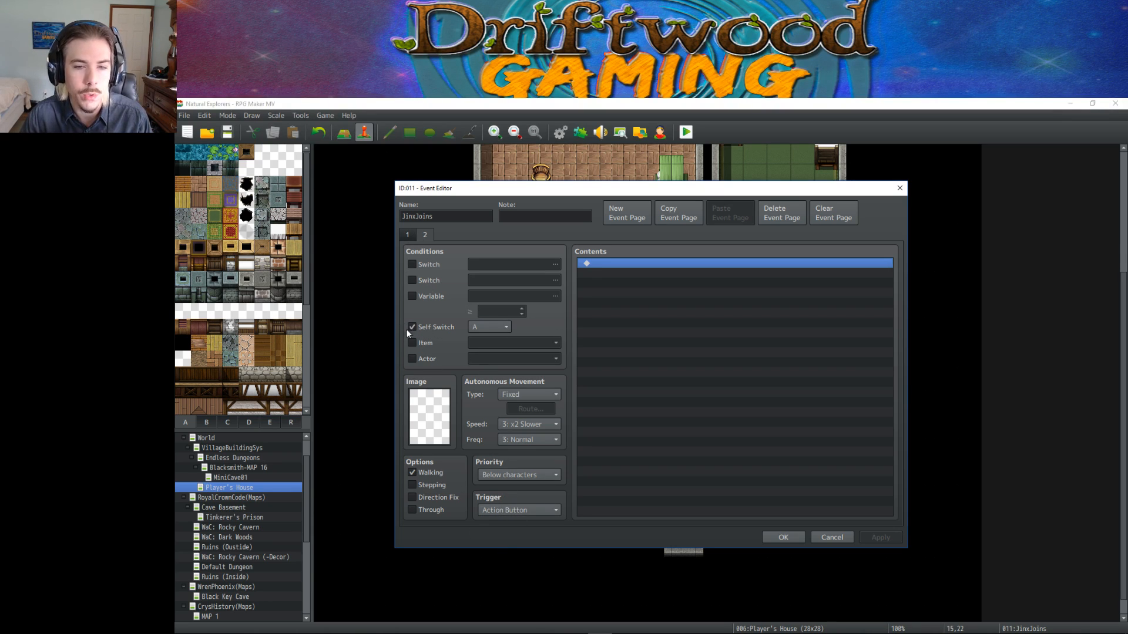
{"action": "left_click", "coordinate": [415, 232]}
{"action": "scroll", "coordinate": [699, 316], "scroll_direction": "down", "scroll_amount": 6}
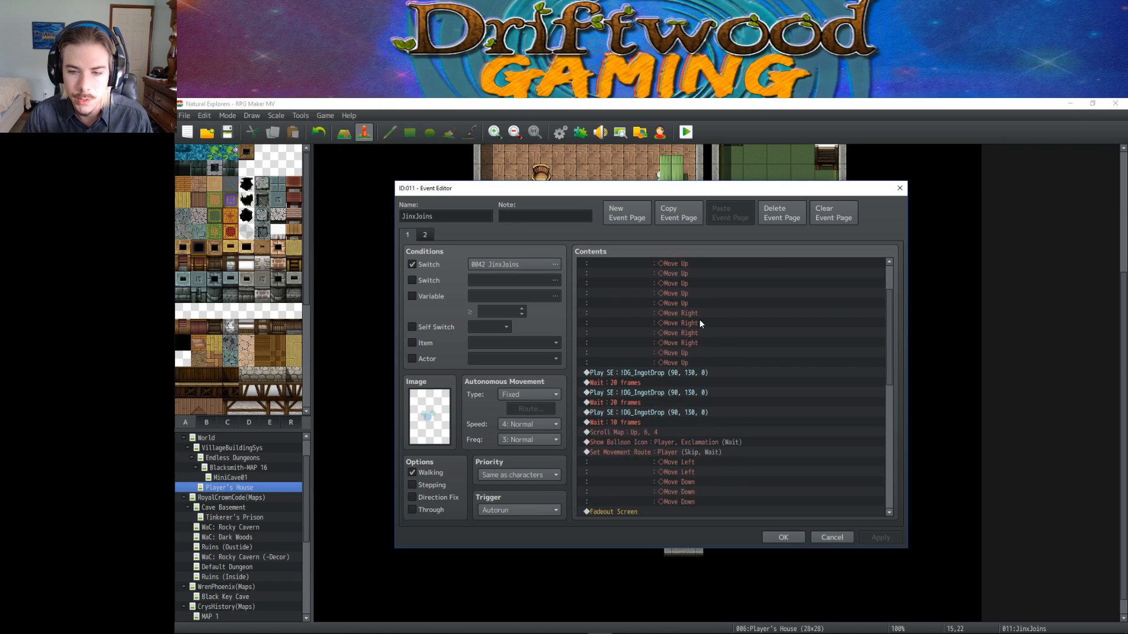
{"action": "scroll", "coordinate": [692, 287], "scroll_direction": "down", "scroll_amount": 3}
{"action": "left_click", "coordinate": [668, 494]}
{"action": "left_click", "coordinate": [429, 238]}
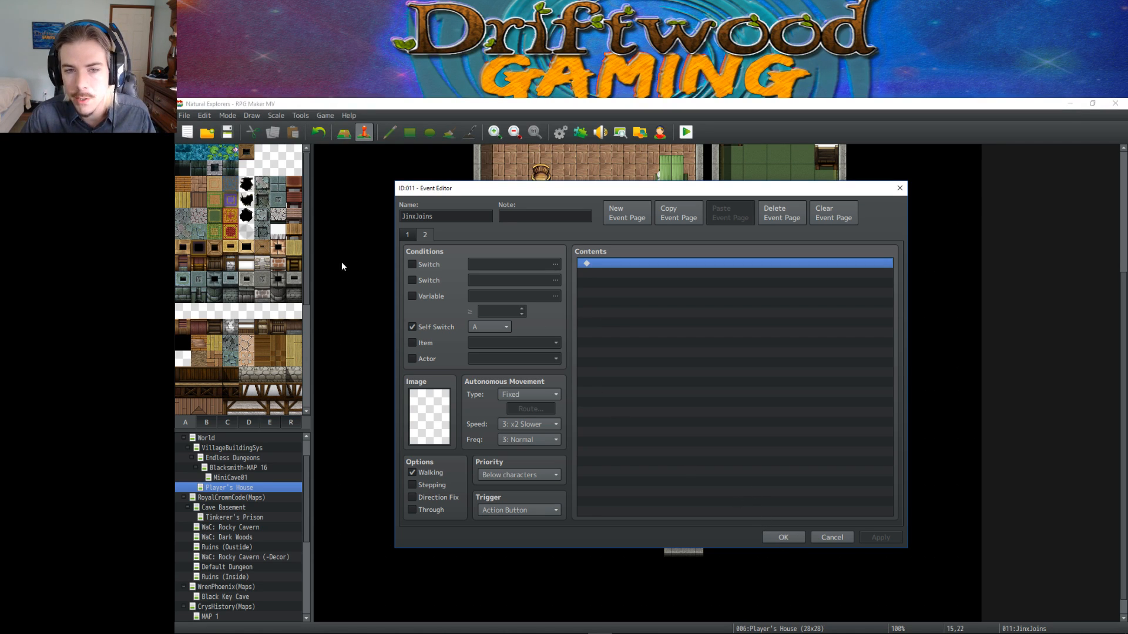
{"action": "left_click", "coordinate": [407, 234]}
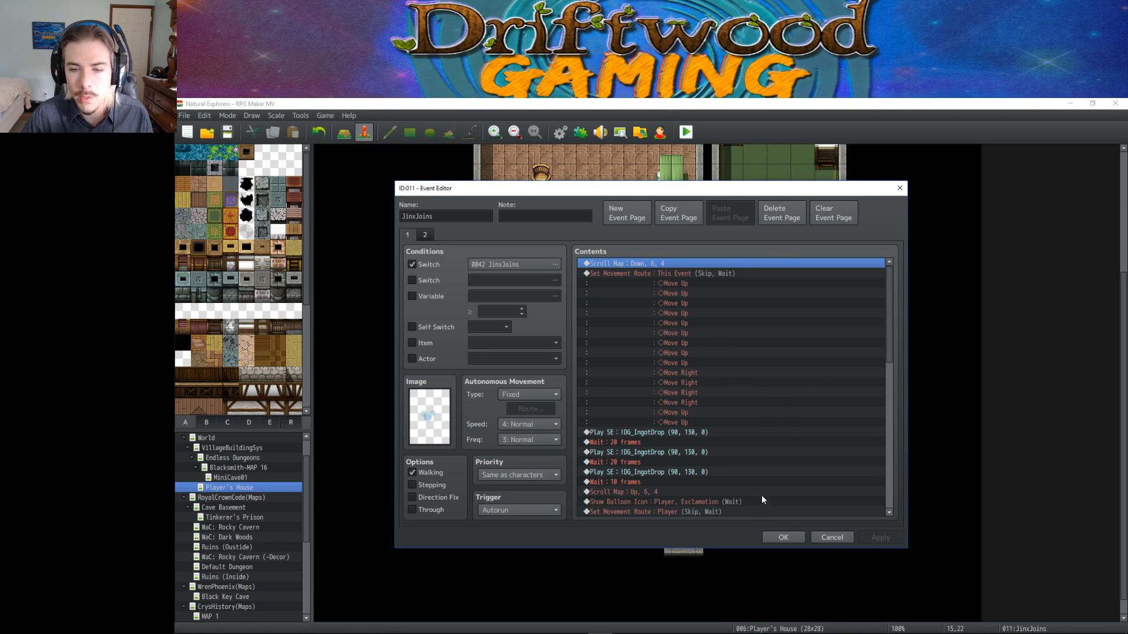
Close the JinxJoins event with its settings accepted and save the project.
{"action": "left_click", "coordinate": [784, 537]}
{"action": "scroll", "coordinate": [534, 252], "scroll_direction": "up", "scroll_amount": 5}
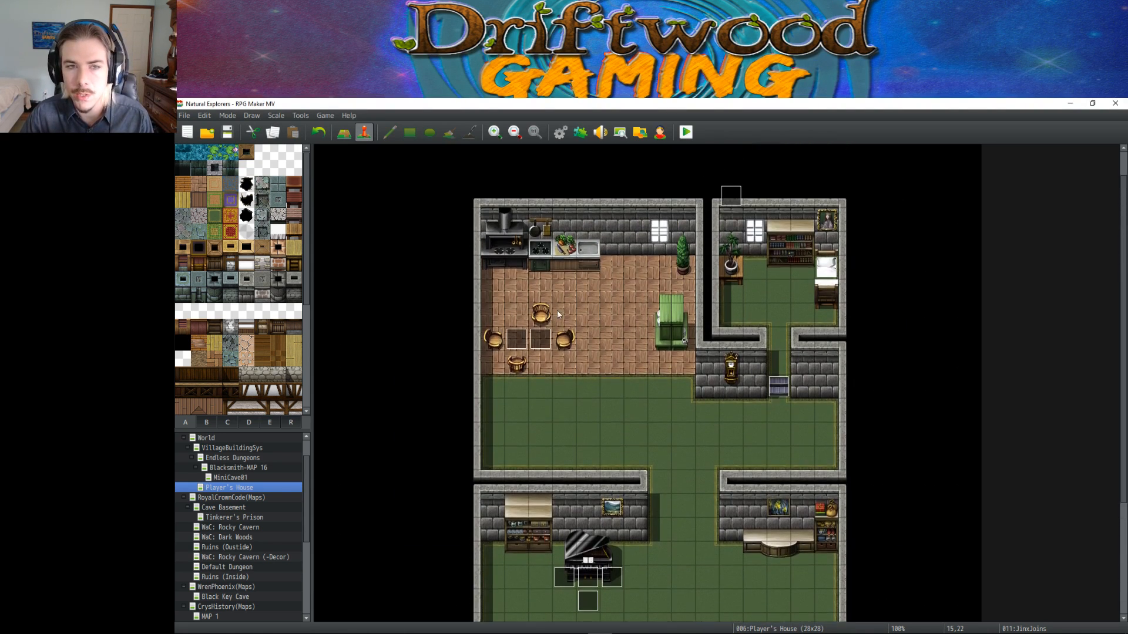
{"action": "left_click", "coordinate": [228, 132]}
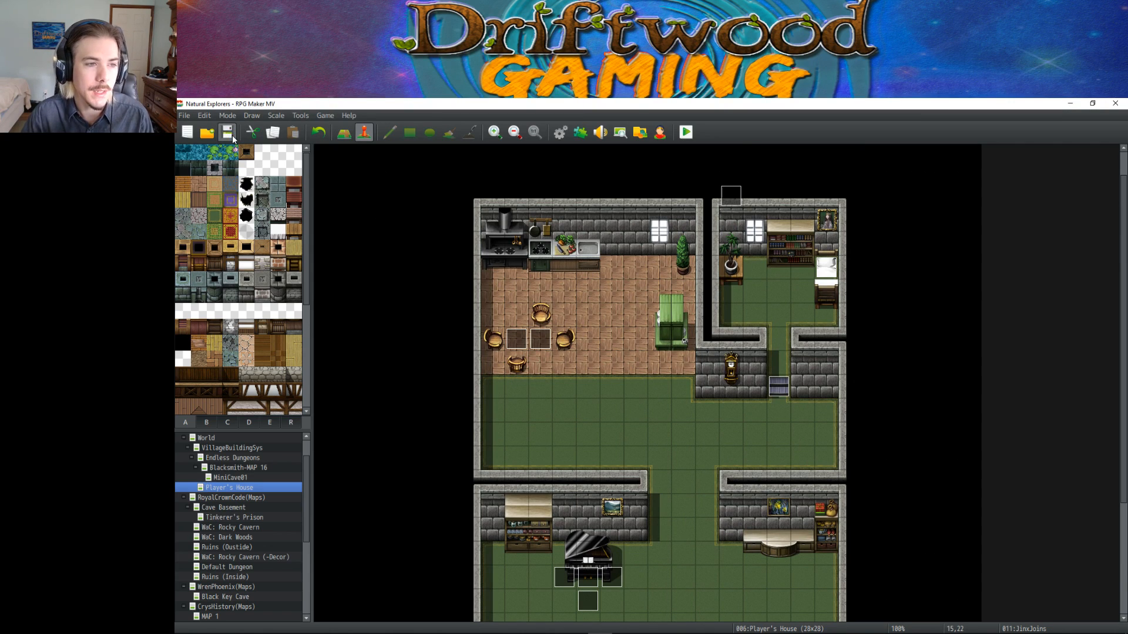
{"action": "scroll", "coordinate": [633, 316], "scroll_direction": "up", "scroll_amount": 1}
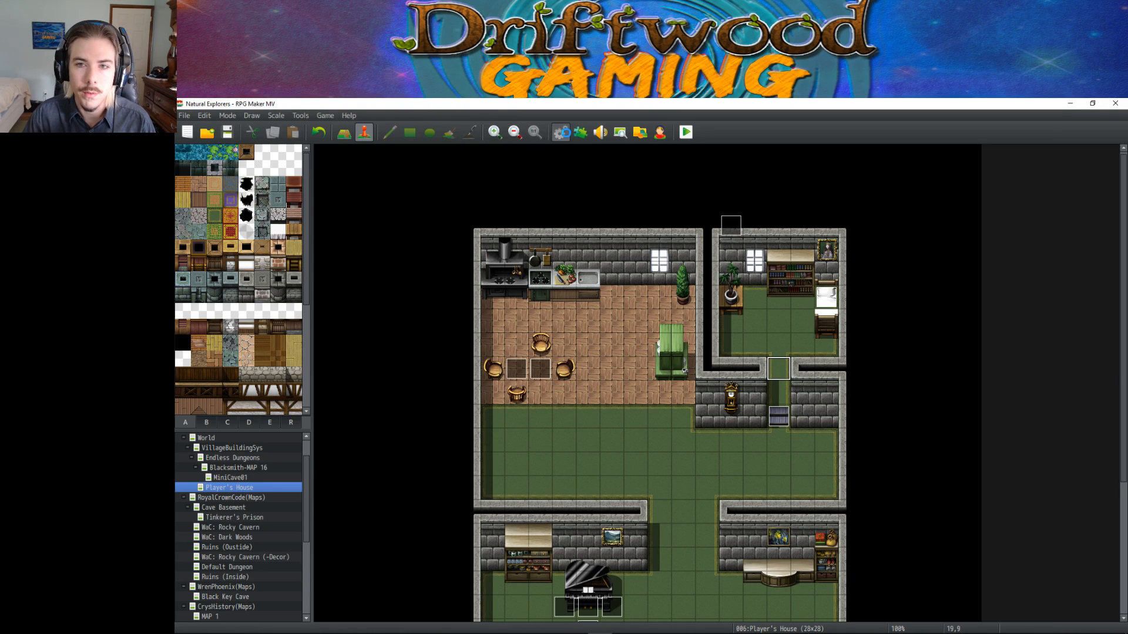
Open the database and look through the actors, items, armors and the Vile Worm enemy's data.
{"action": "left_click", "coordinate": [561, 132]}
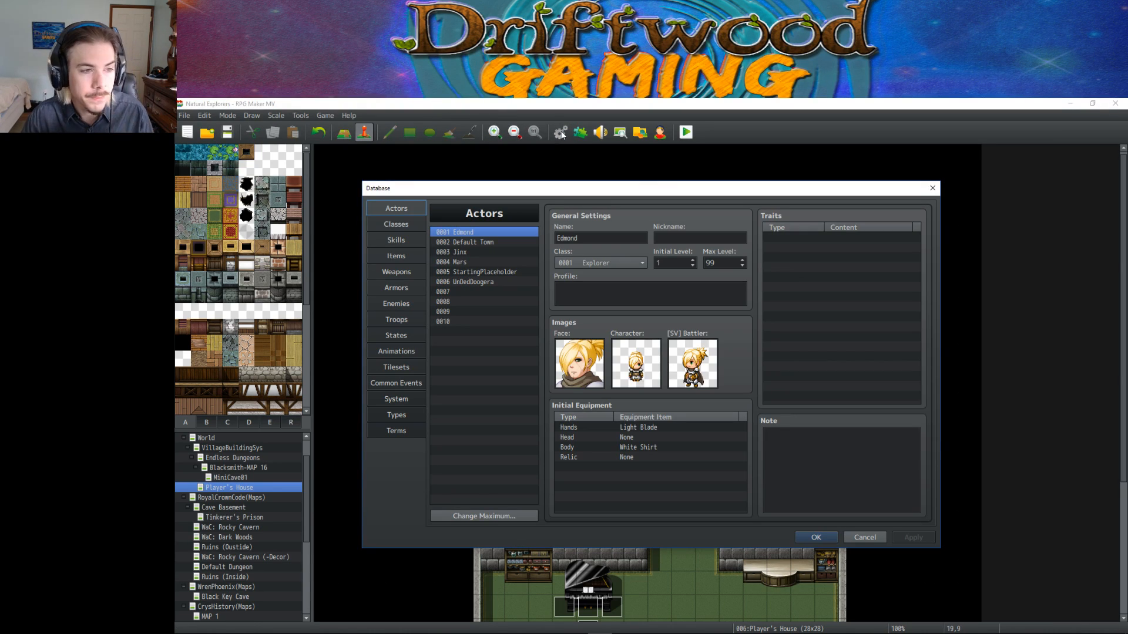
{"action": "left_click", "coordinate": [477, 242]}
{"action": "left_click", "coordinate": [477, 254]}
{"action": "left_click", "coordinate": [476, 262]}
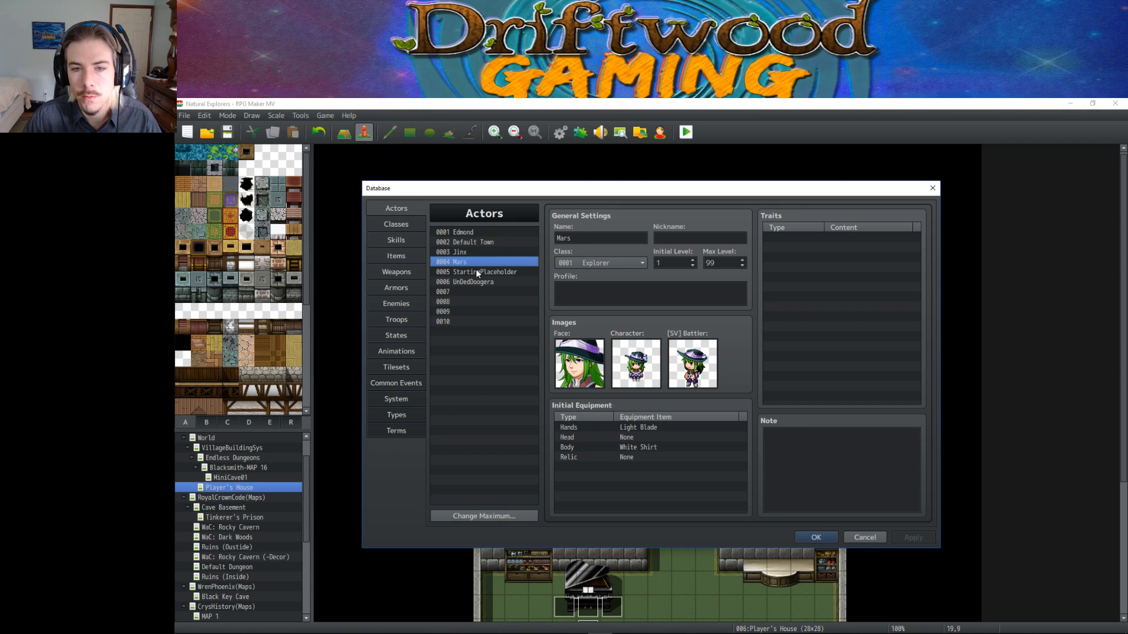
{"action": "left_click", "coordinate": [476, 272]}
{"action": "left_click", "coordinate": [400, 255]}
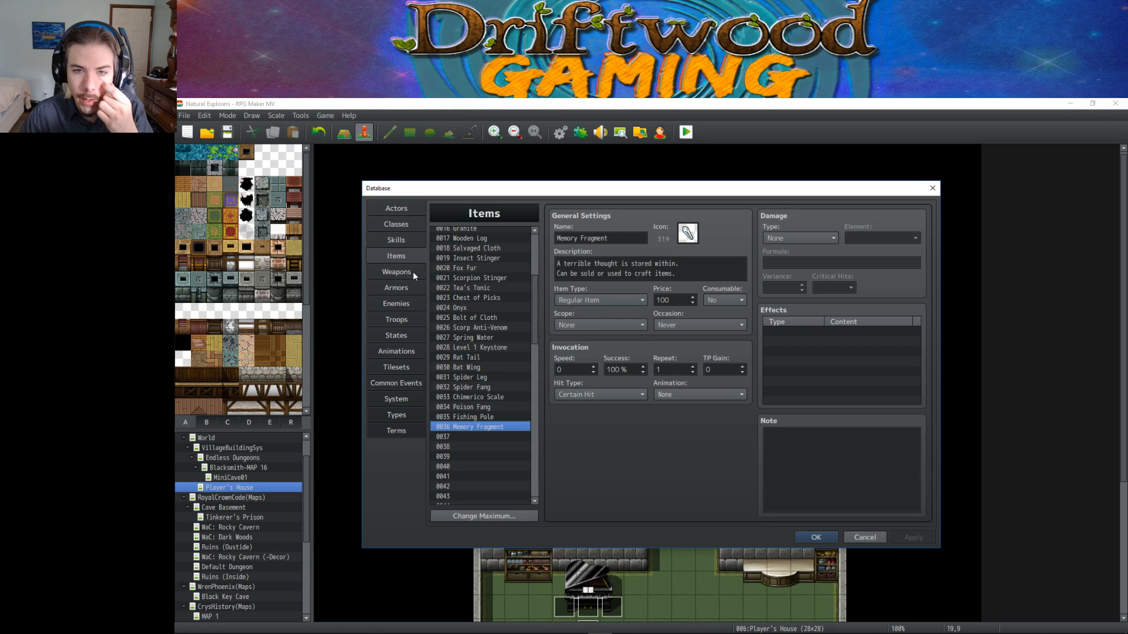
{"action": "left_click", "coordinate": [408, 286]}
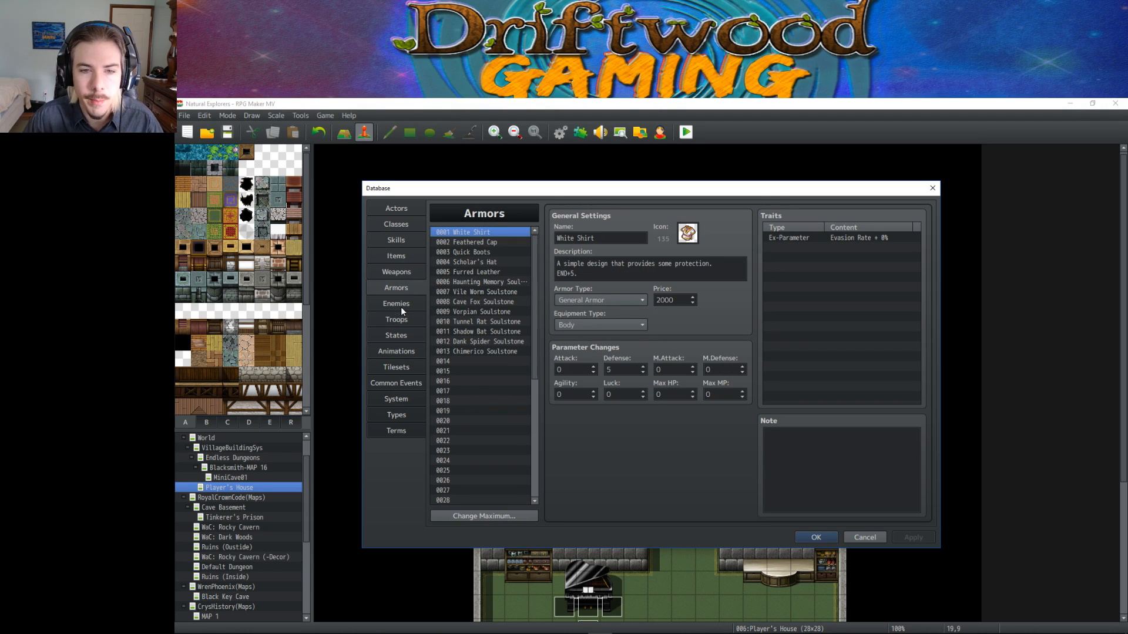
{"action": "left_click", "coordinate": [402, 305]}
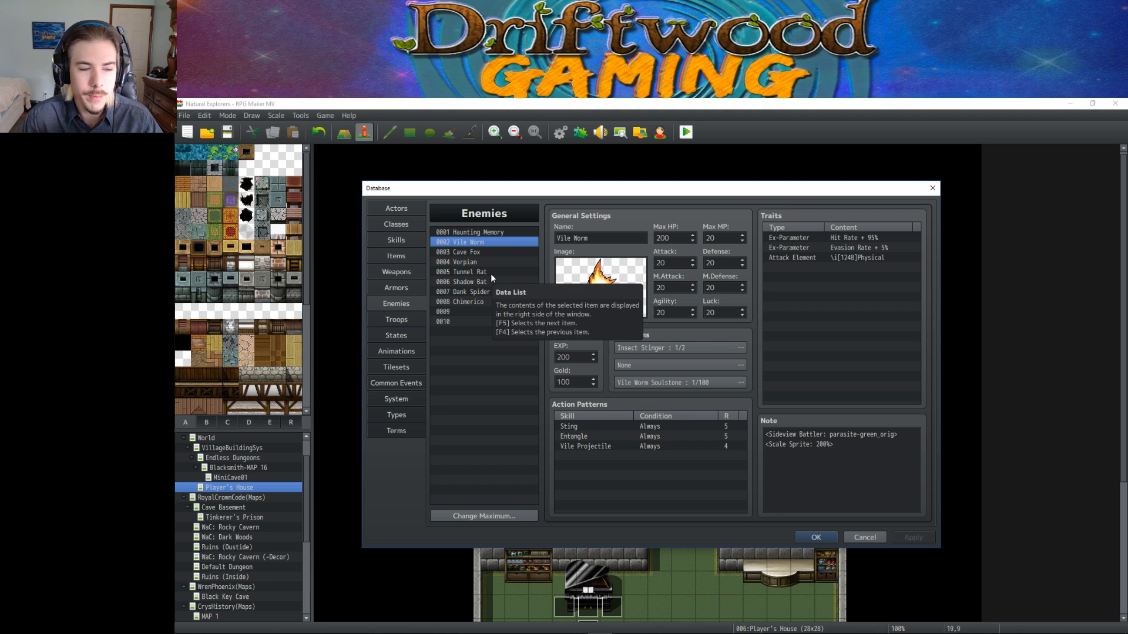
Create item 0037 with the teal droplet icon 1605 and name it Worm Slime.
{"action": "left_click", "coordinate": [396, 257]}
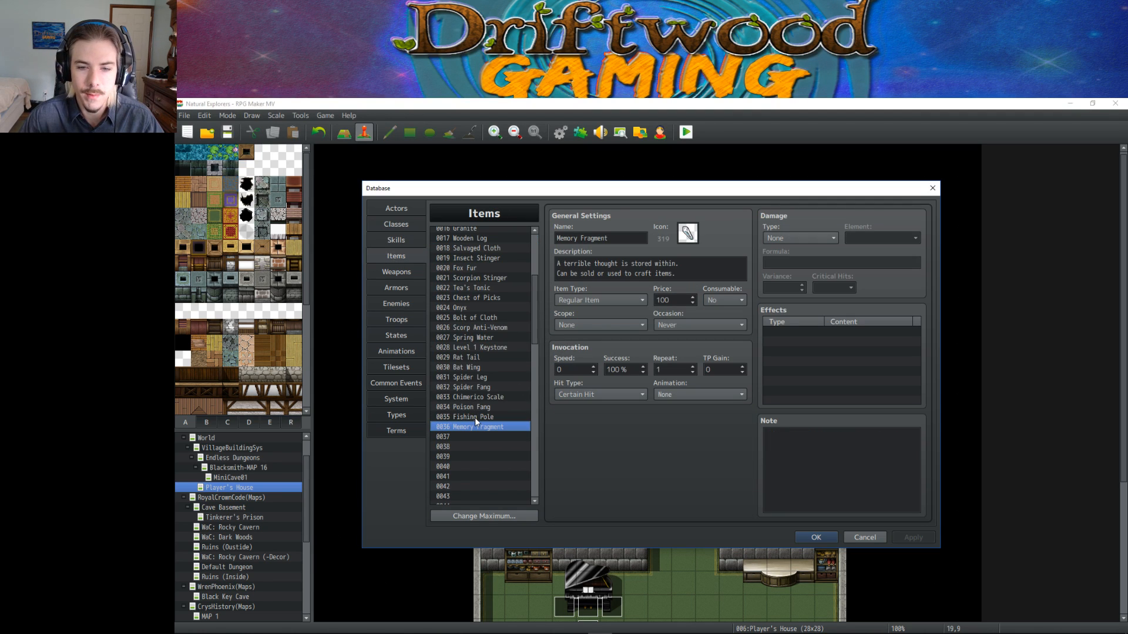
{"action": "left_click", "coordinate": [477, 437]}
{"action": "left_click", "coordinate": [687, 233]}
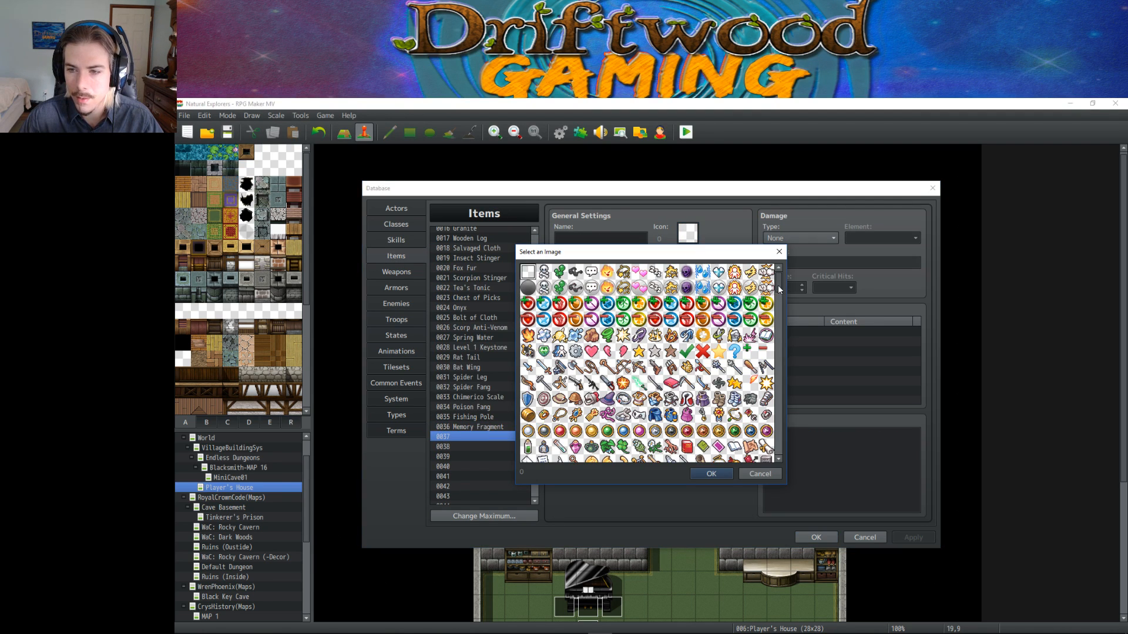
{"action": "scroll", "coordinate": [758, 418], "scroll_direction": "down", "scroll_amount": 3}
{"action": "scroll", "coordinate": [758, 418], "scroll_direction": "down", "scroll_amount": 3}
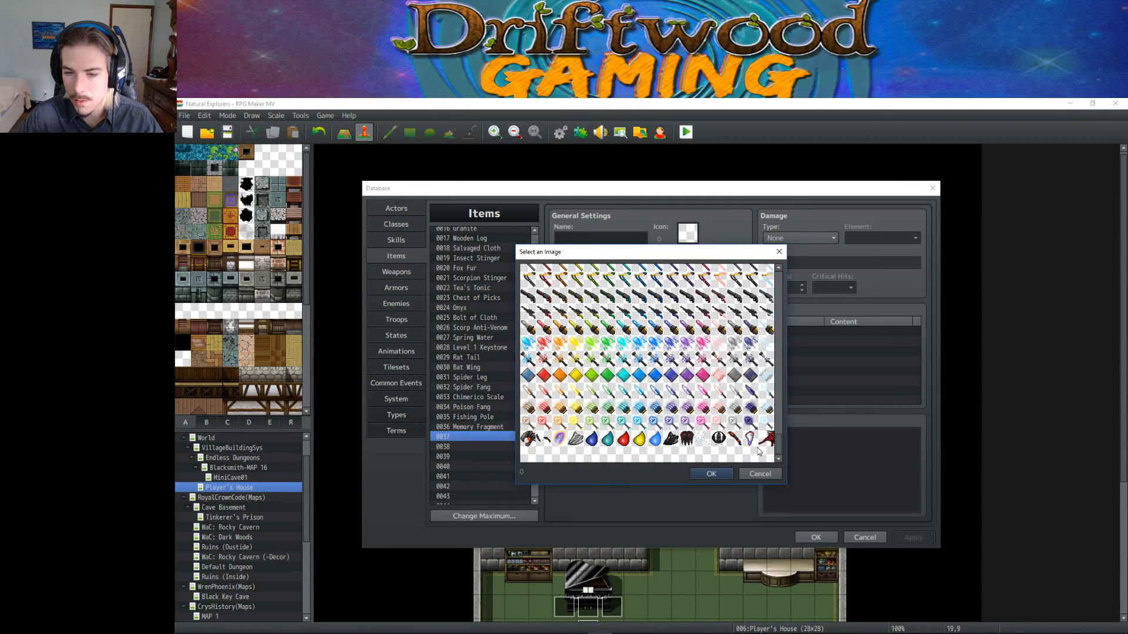
{"action": "double_click", "coordinate": [607, 440]}
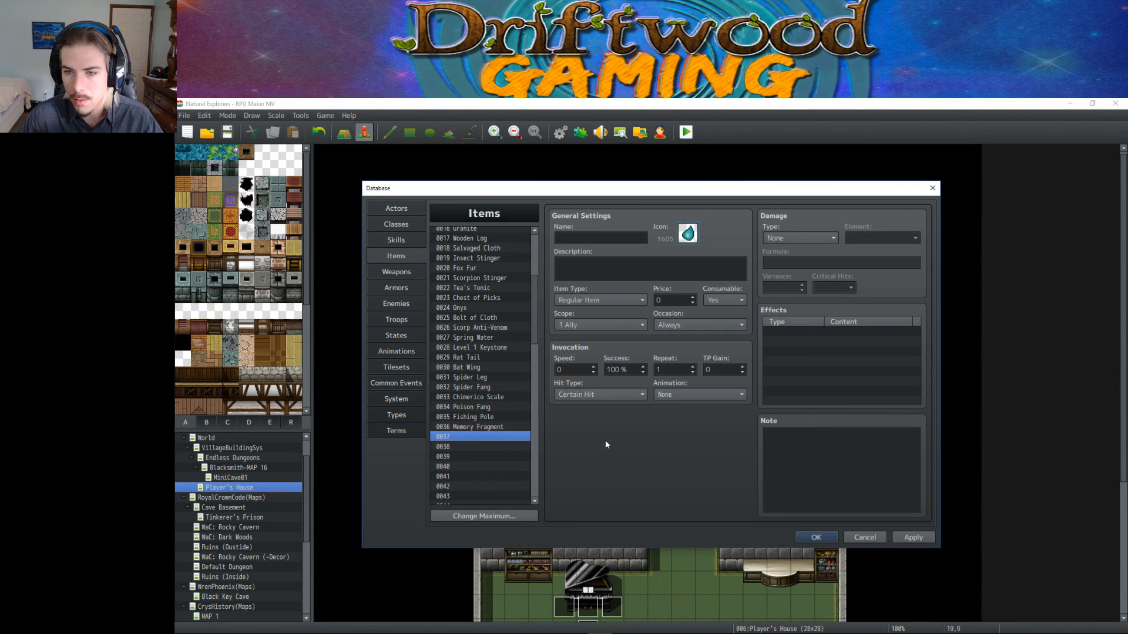
{"action": "left_click", "coordinate": [575, 238]}
{"action": "type", "text": "Worm Slime"}
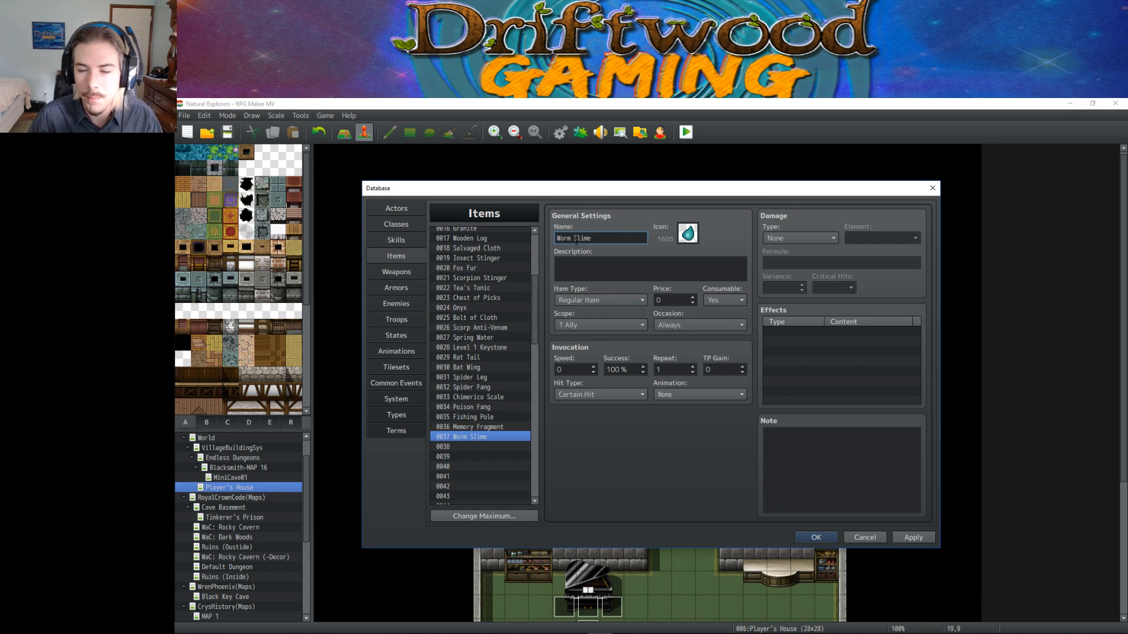
Enter the item description "A slimey substance left behind by Vile Worms.".
{"action": "left_click", "coordinate": [621, 271]}
{"action": "type", "text": "A slim"}
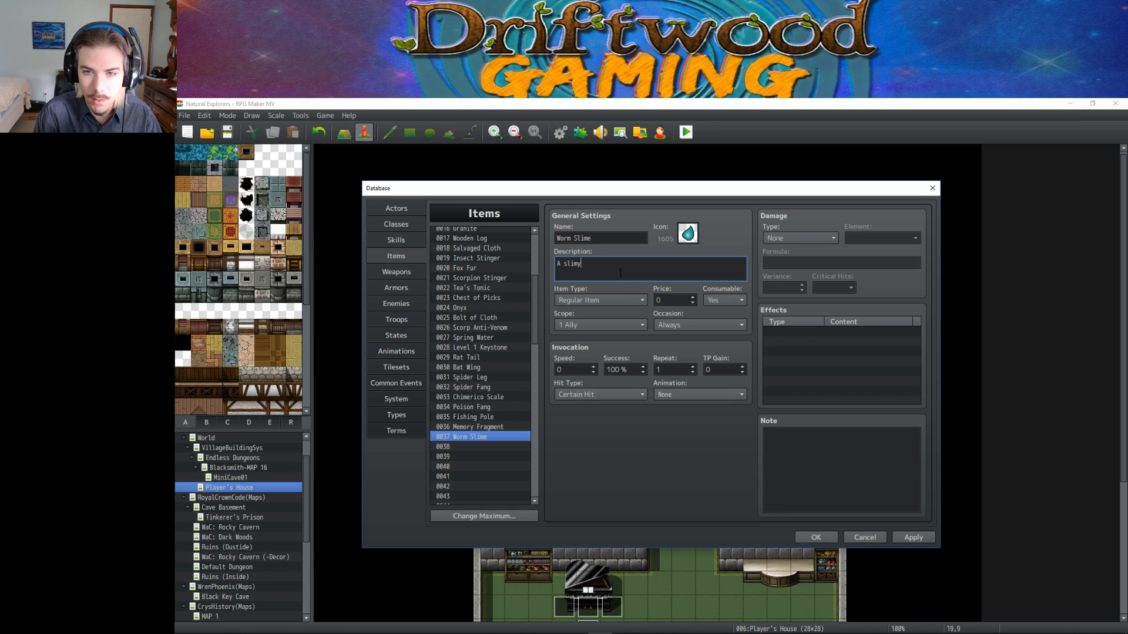
{"action": "type", "text": "ey subs"}
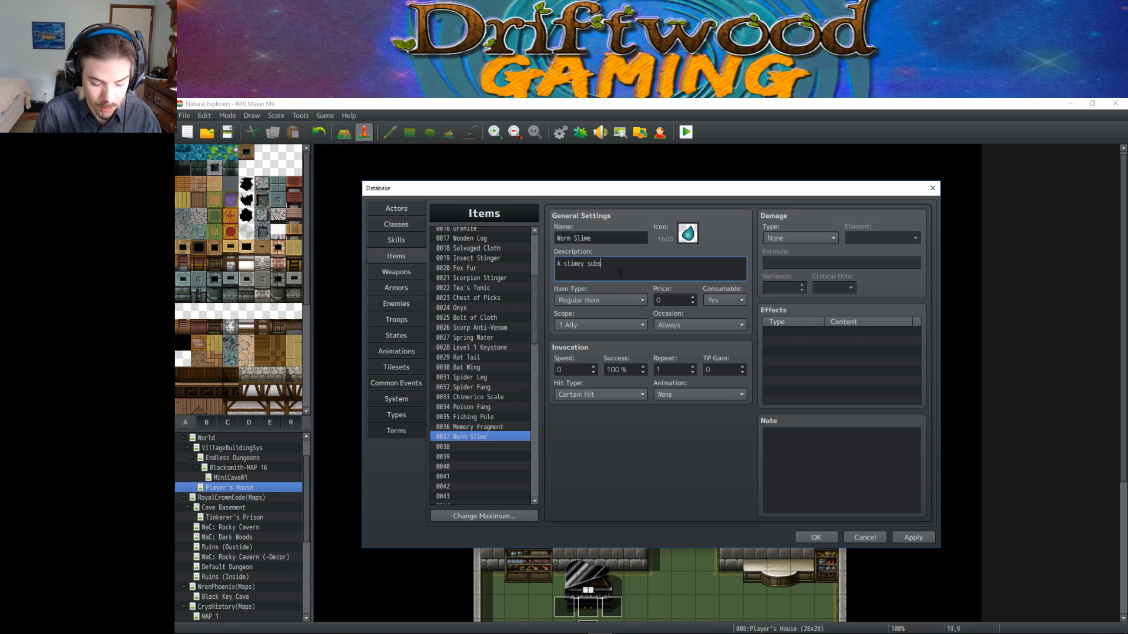
{"action": "type", "text": "tance left b"}
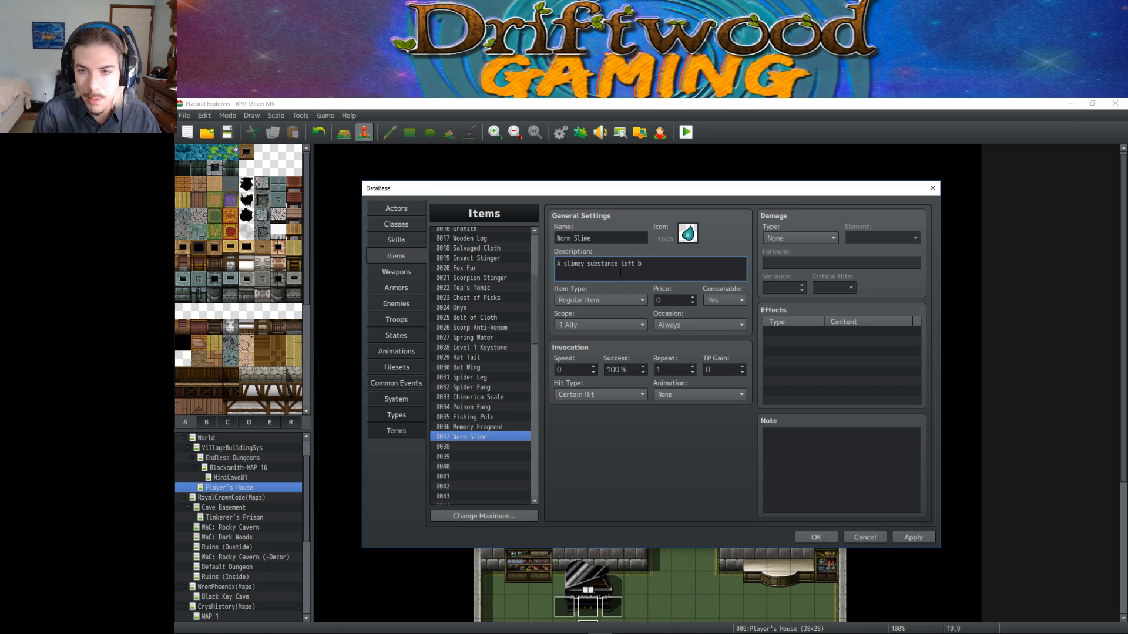
{"action": "type", "text": "ehind byt "}
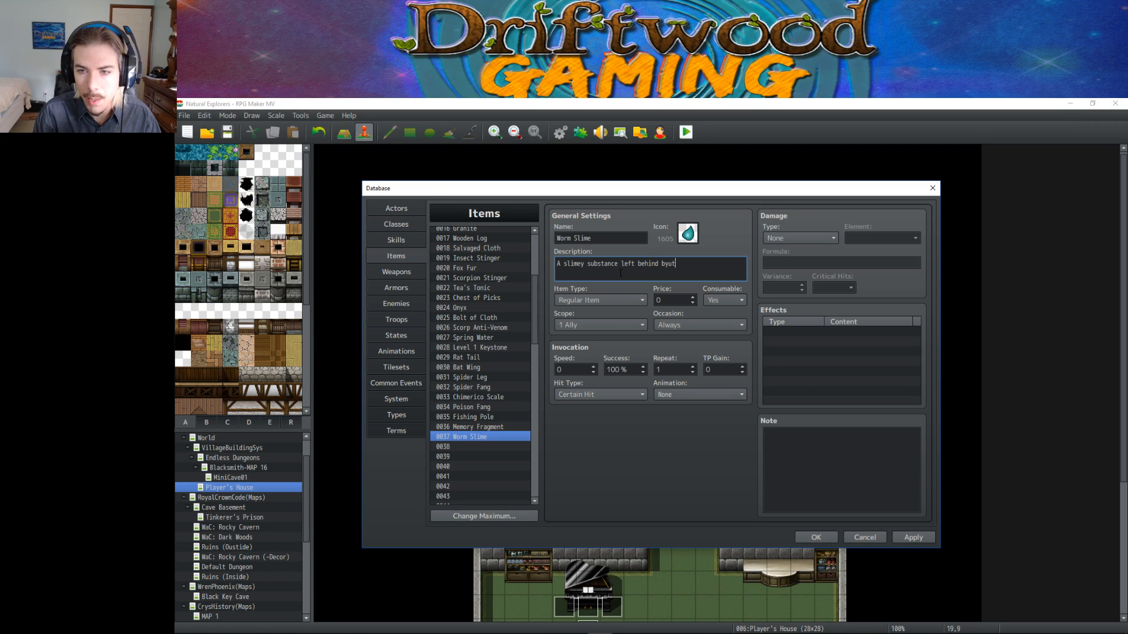
{"action": "type", "text": "ile worms."}
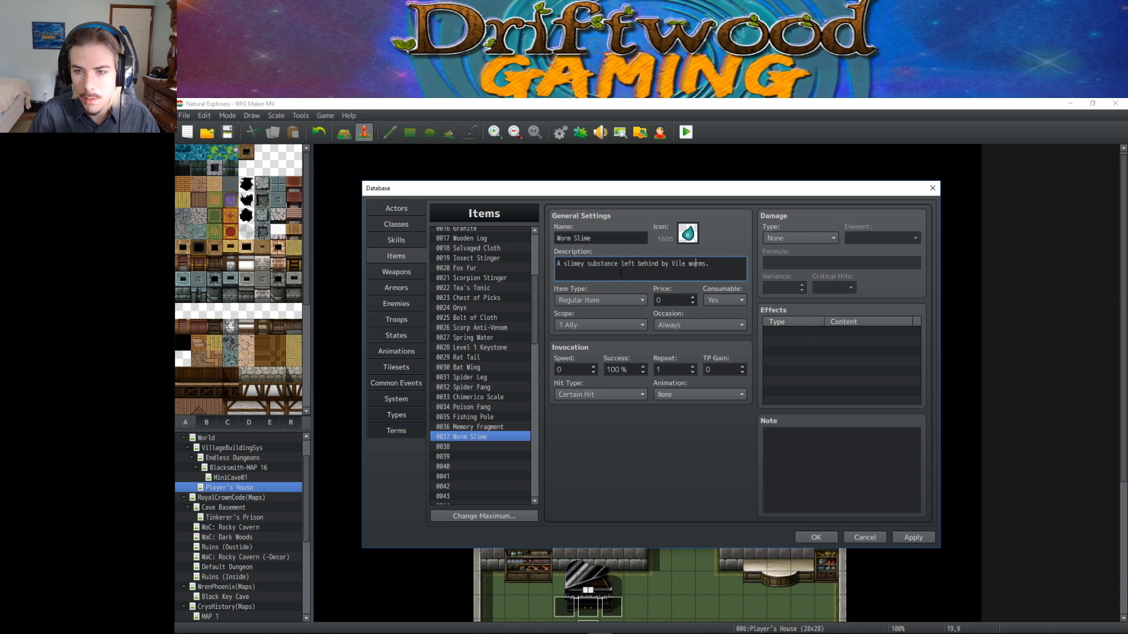
{"action": "key", "text": "BackSpace"}
{"action": "type", "text": "W"}
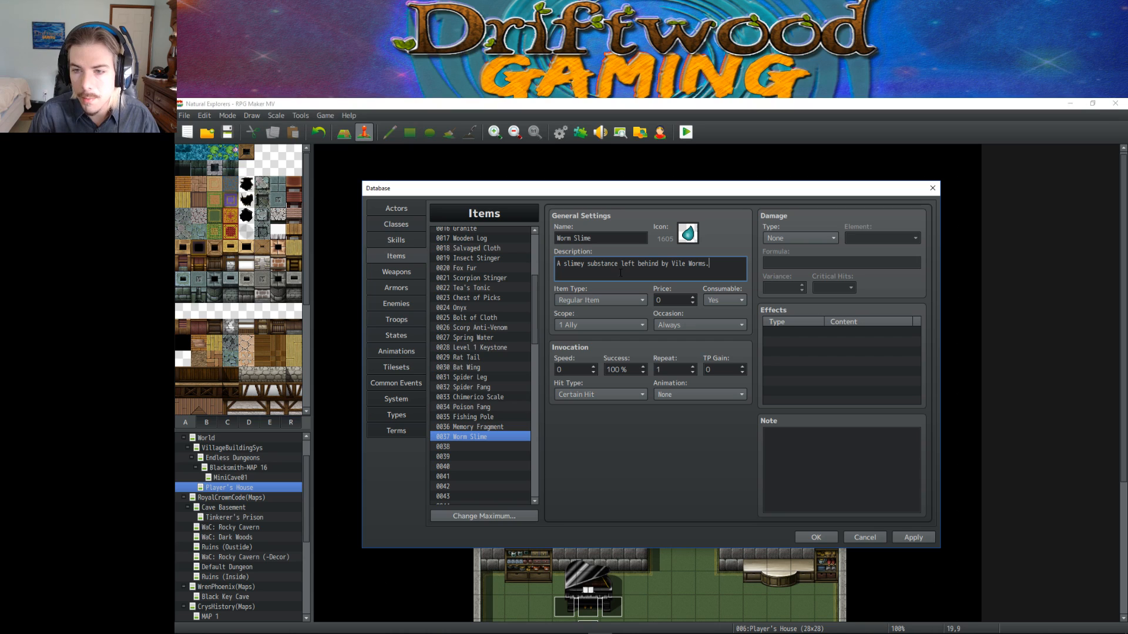
Copy the line "Can be sold or used to craft items." from Memory Fragment to the second description line of item 0037.
{"action": "left_click", "coordinate": [478, 426]}
{"action": "left_click_drag", "start_coordinate": [675, 274], "coordinate": [519, 272]}
{"action": "key", "text": "ctrl+c"}
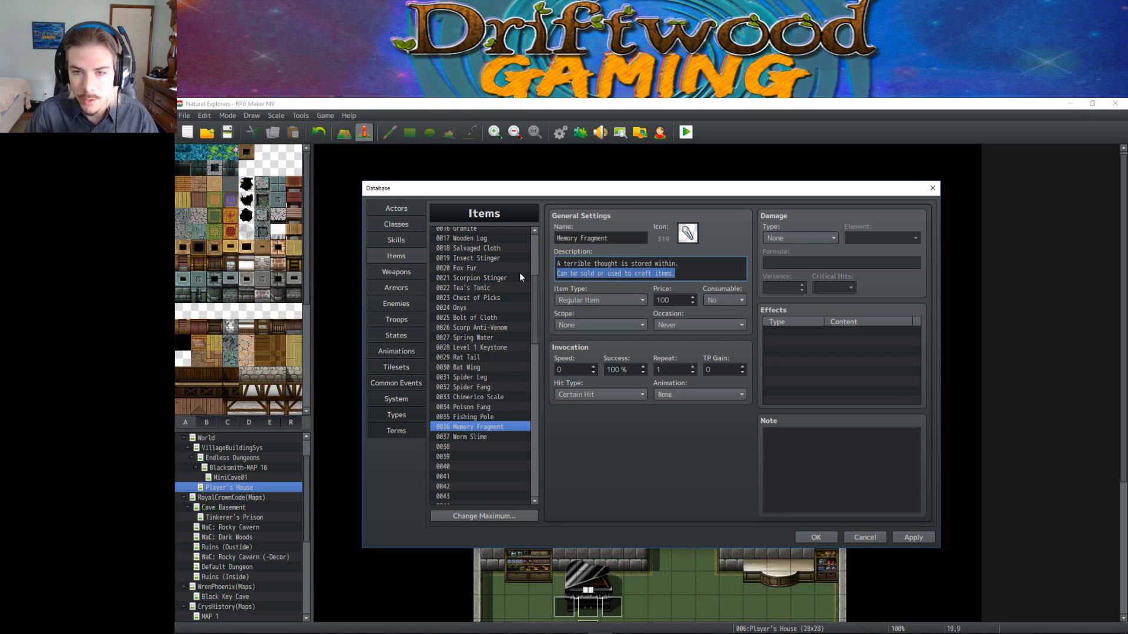
{"action": "left_click", "coordinate": [474, 436]}
{"action": "left_click", "coordinate": [725, 264]}
{"action": "left_click", "coordinate": [726, 264]}
{"action": "key", "text": "Return"}
{"action": "key", "text": "ctrl+v"}
Set item 0037's price to 200, Consumable to No, Occasion to Never and Scope to None, and apply the changes.
{"action": "left_click", "coordinate": [684, 301]}
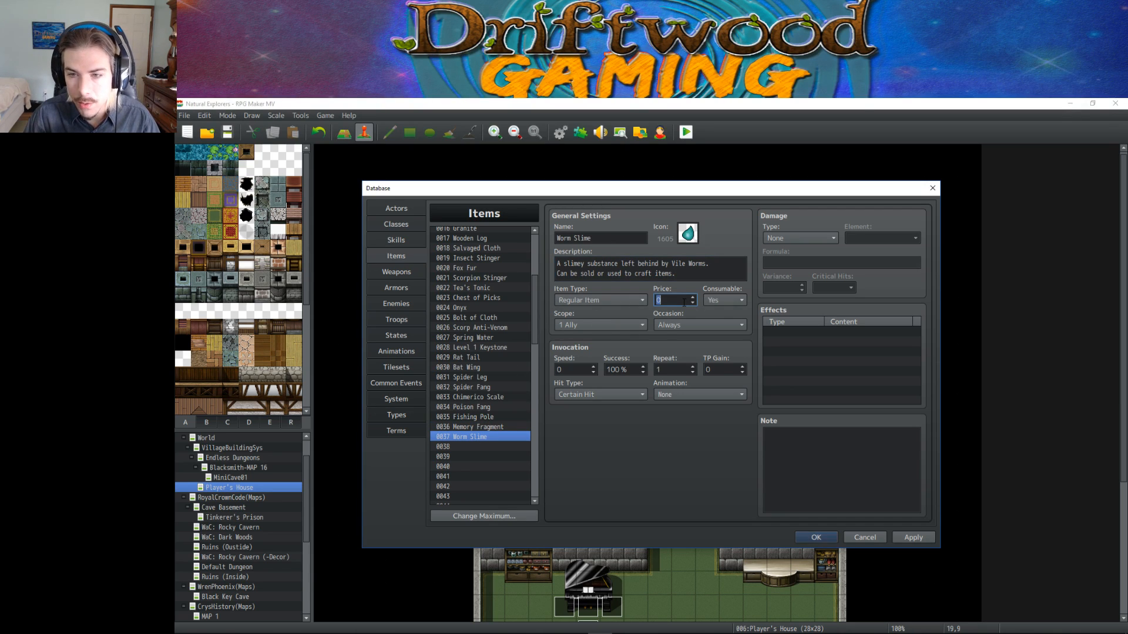
{"action": "type", "text": "200"}
{"action": "left_click", "coordinate": [714, 301]}
{"action": "left_click", "coordinate": [707, 323]}
{"action": "left_click", "coordinate": [706, 328]}
{"action": "left_click", "coordinate": [674, 376]}
{"action": "left_click", "coordinate": [602, 330]}
{"action": "left_click", "coordinate": [588, 337]}
{"action": "left_click", "coordinate": [920, 535]}
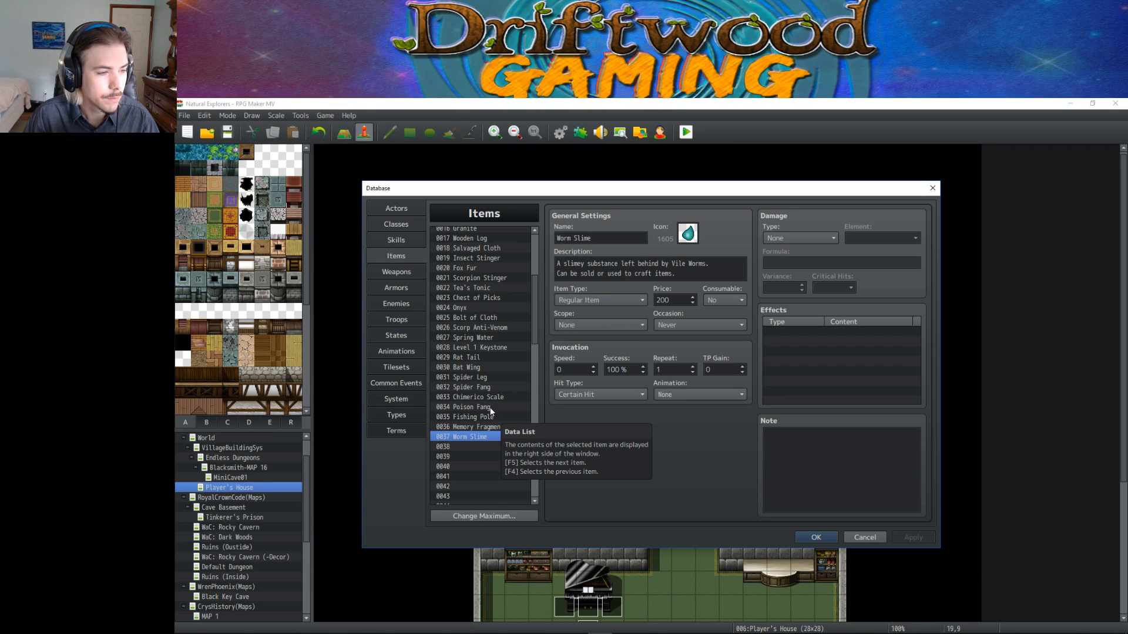
Rename item 0037 as Bio Slime.
{"action": "left_click", "coordinate": [572, 238]}
{"action": "type", "text": "Bio"}
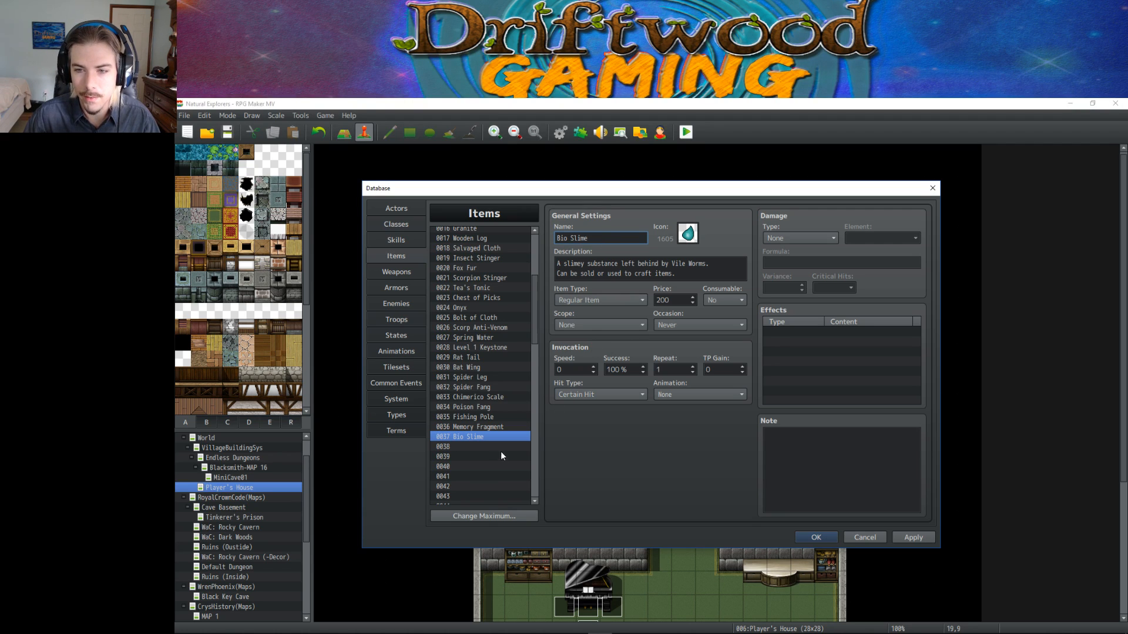
Set the Vile Worm enemy's second drop item to Bio Slime with a probability of 1/10 and apply the changes.
{"action": "left_click", "coordinate": [402, 303]}
{"action": "double_click", "coordinate": [634, 366]}
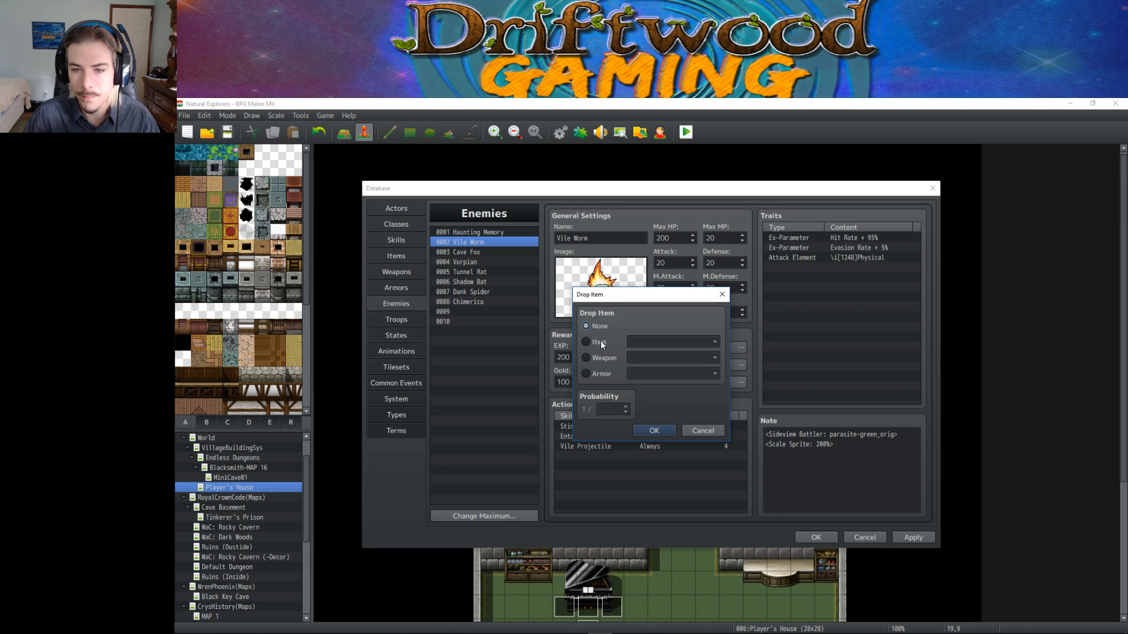
{"action": "left_click", "coordinate": [585, 342]}
{"action": "left_click", "coordinate": [650, 341]}
{"action": "scroll", "coordinate": [652, 380], "scroll_direction": "down", "scroll_amount": 5}
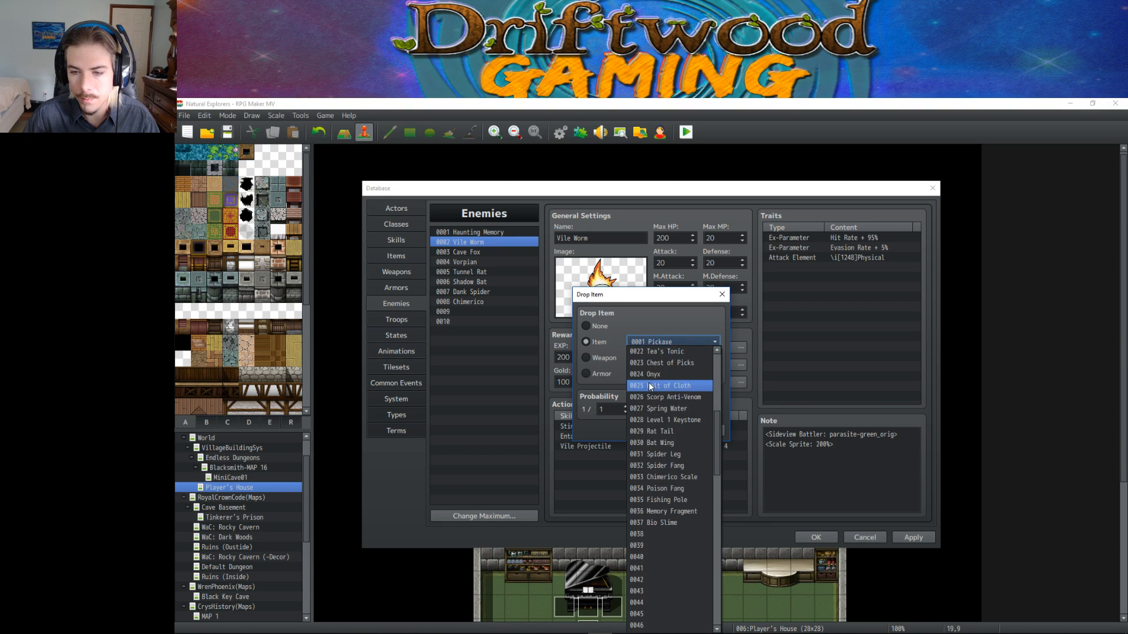
{"action": "left_click", "coordinate": [665, 527]}
{"action": "left_click", "coordinate": [620, 413]}
{"action": "type", "text": "0"}
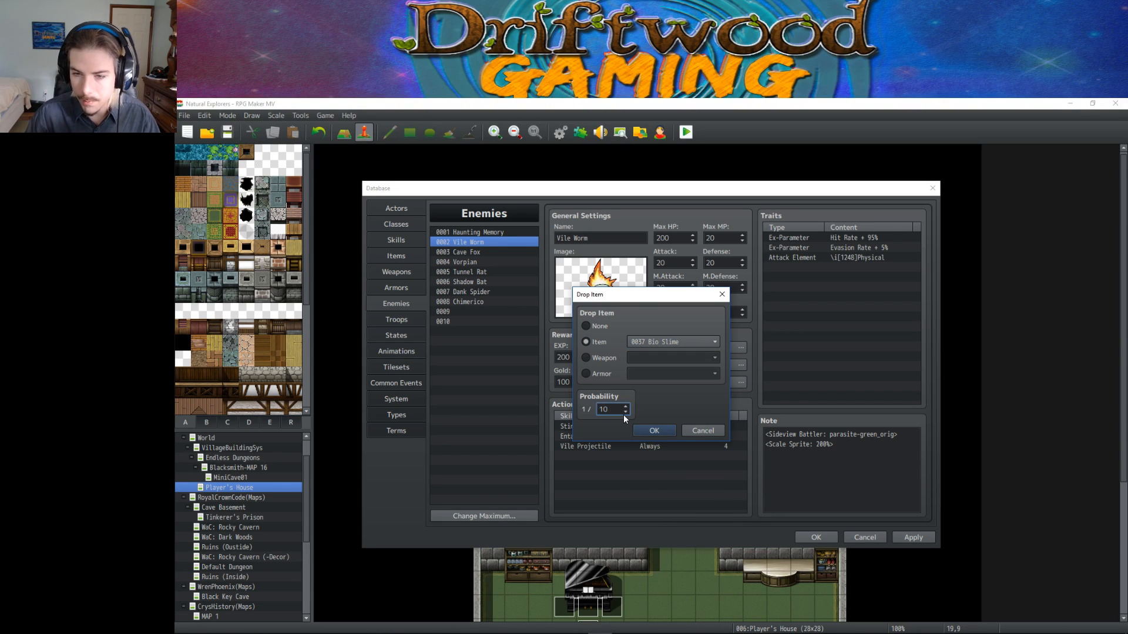
{"action": "key", "text": "Return"}
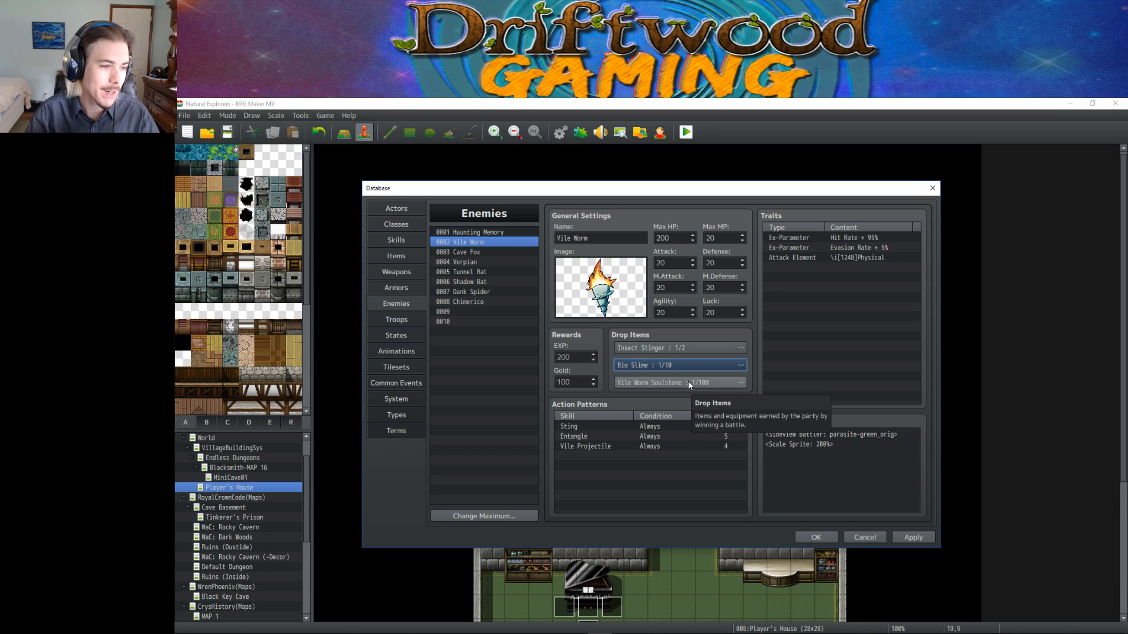
{"action": "left_click_drag", "start_coordinate": [766, 434], "coordinate": [863, 467]}
{"action": "left_click", "coordinate": [863, 473]}
{"action": "left_click", "coordinate": [912, 537]}
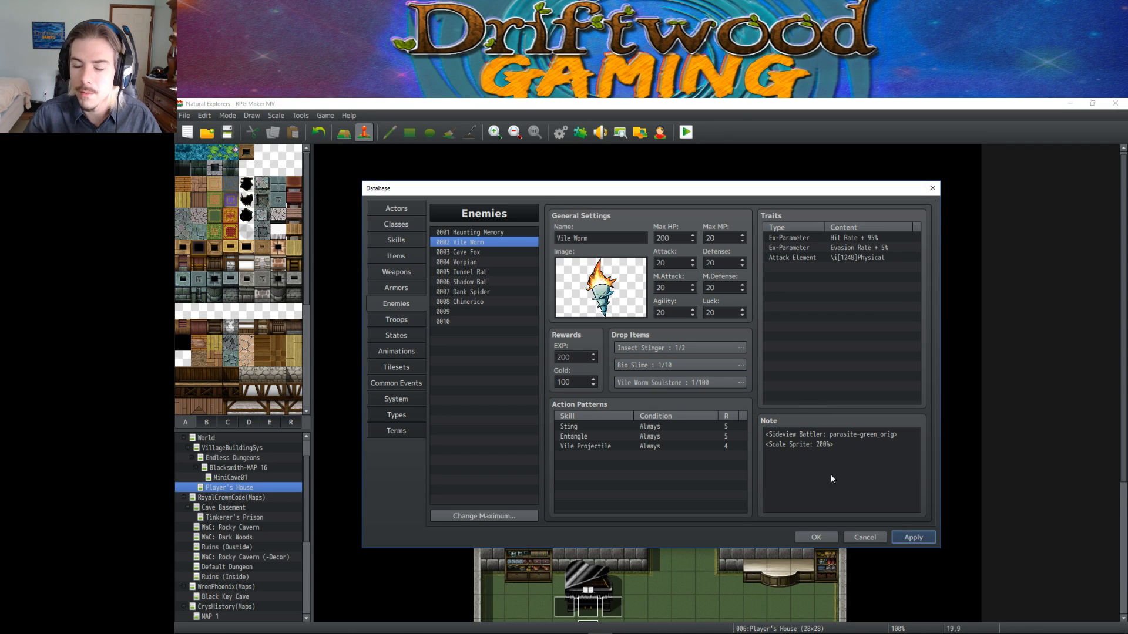
Check the drop items of the Chimerico and Cave Fox enemies.
{"action": "left_click", "coordinate": [467, 311]}
{"action": "left_click", "coordinate": [465, 302]}
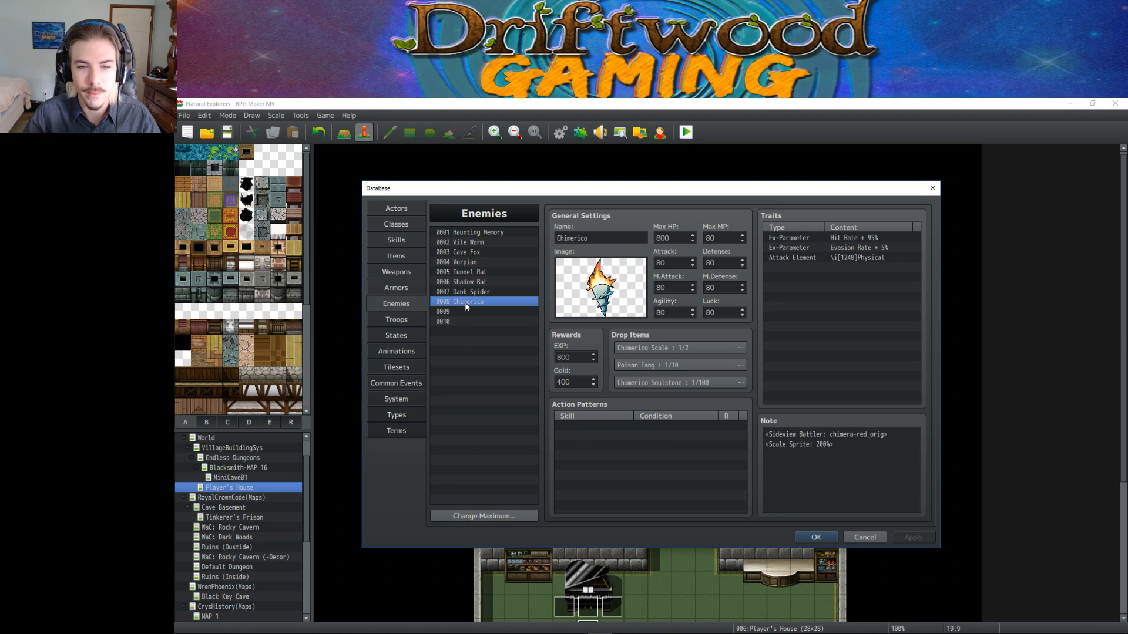
{"action": "left_click", "coordinate": [477, 252]}
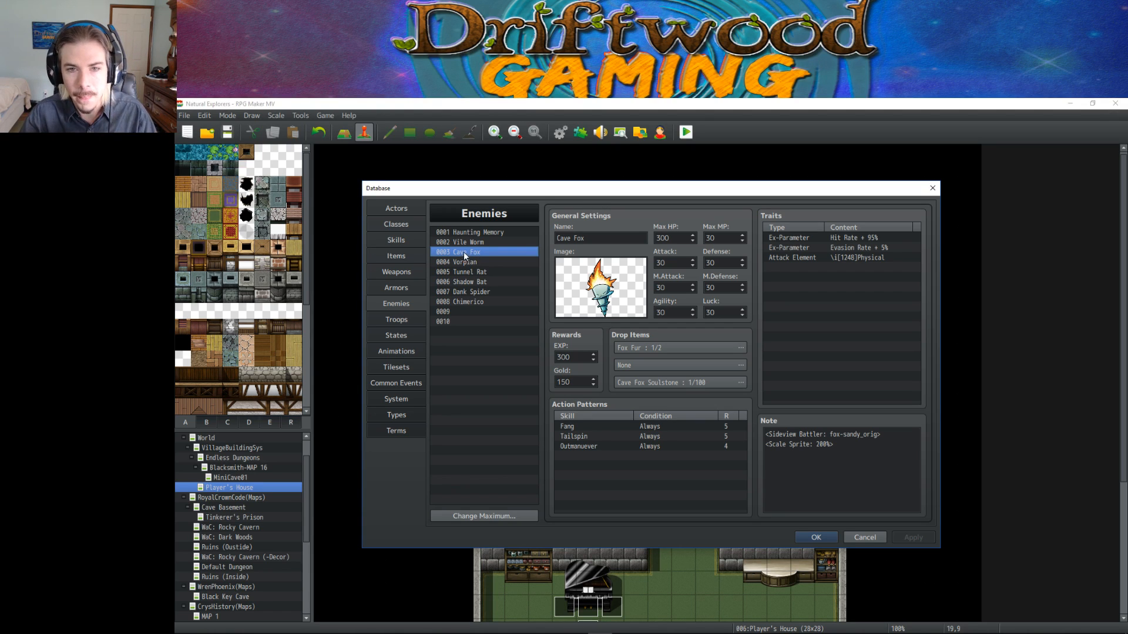
Open the icon selection for empty item 0038 and examine the icons at the end of the set.
{"action": "left_click", "coordinate": [396, 255]}
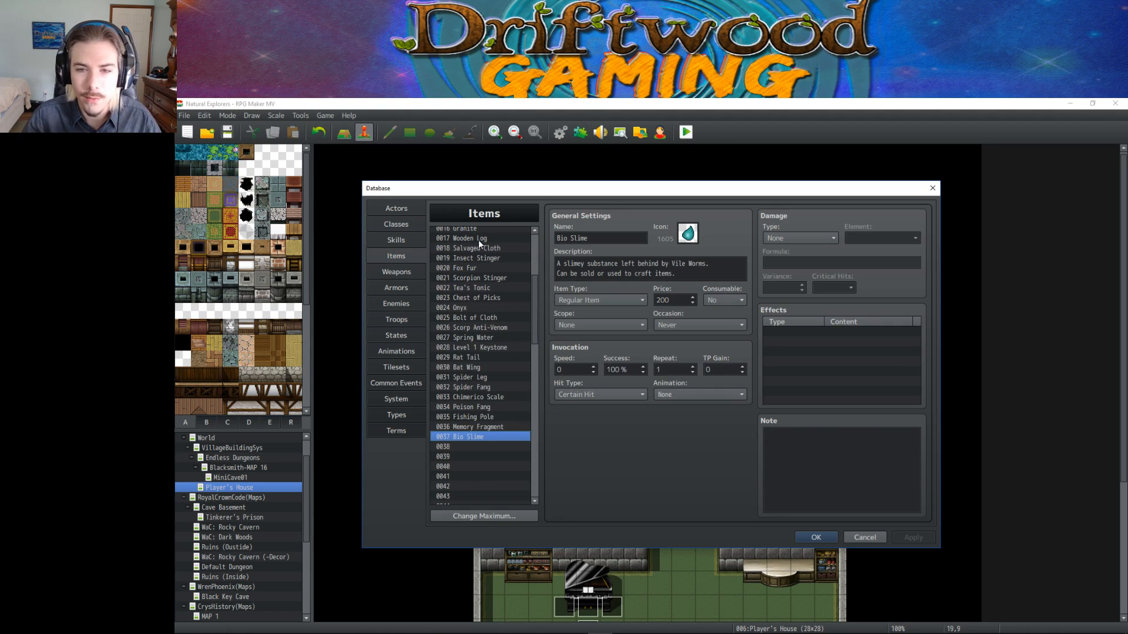
{"action": "left_click", "coordinate": [477, 445]}
{"action": "left_click", "coordinate": [689, 234]}
{"action": "scroll", "coordinate": [692, 340], "scroll_direction": "down", "scroll_amount": 10}
{"action": "scroll", "coordinate": [692, 341], "scroll_direction": "down", "scroll_amount": 10}
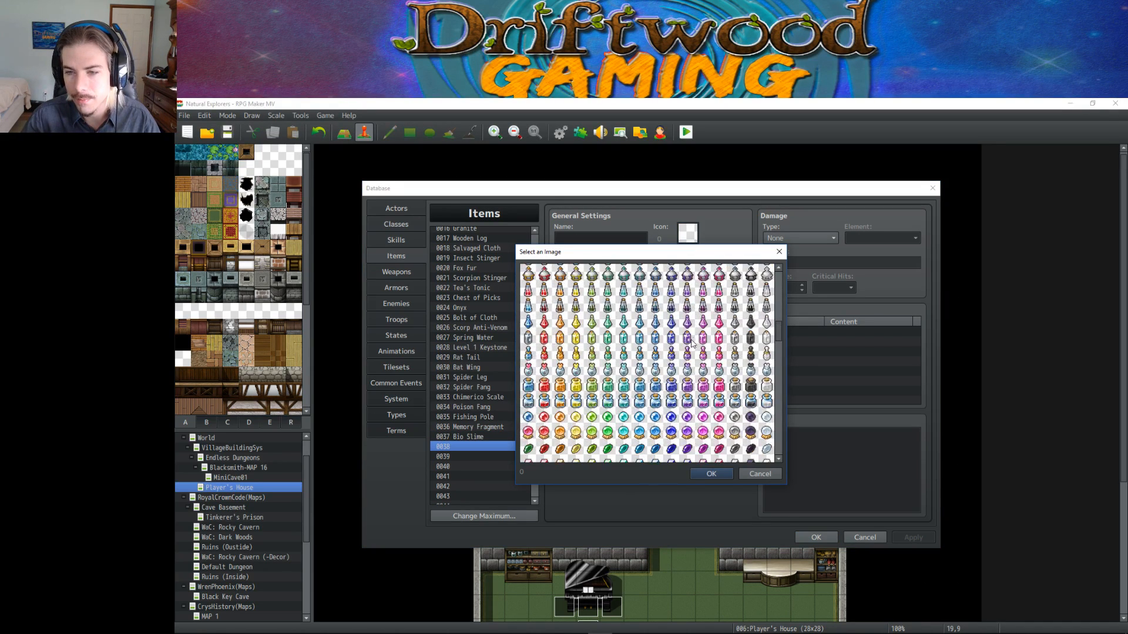
{"action": "scroll", "coordinate": [703, 333], "scroll_direction": "down", "scroll_amount": 10}
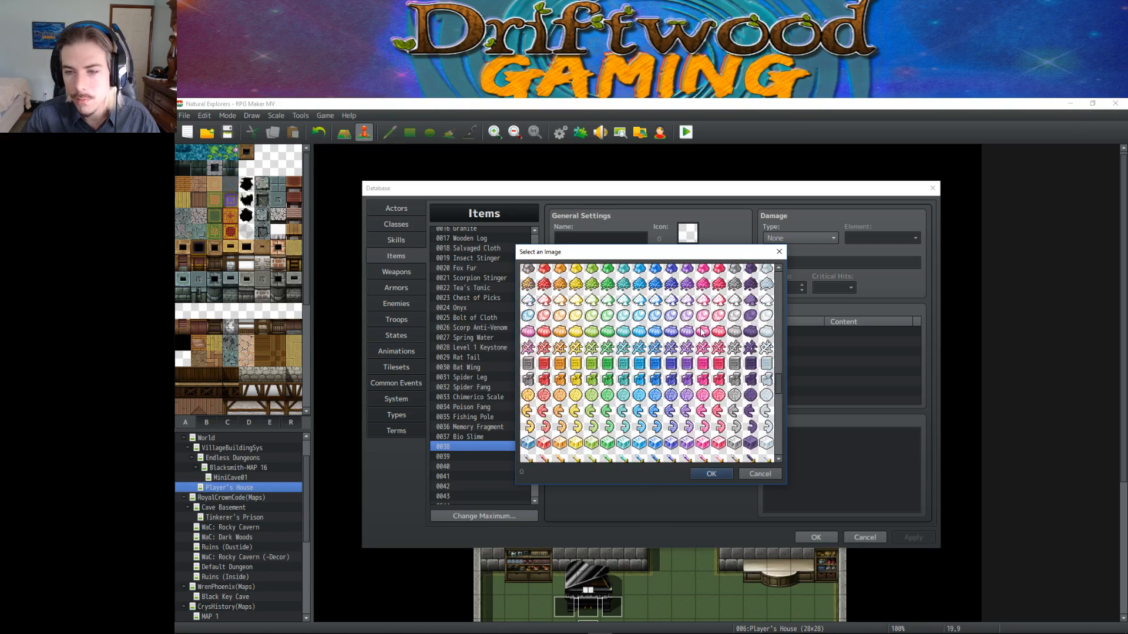
{"action": "scroll", "coordinate": [702, 330], "scroll_direction": "down", "scroll_amount": 8}
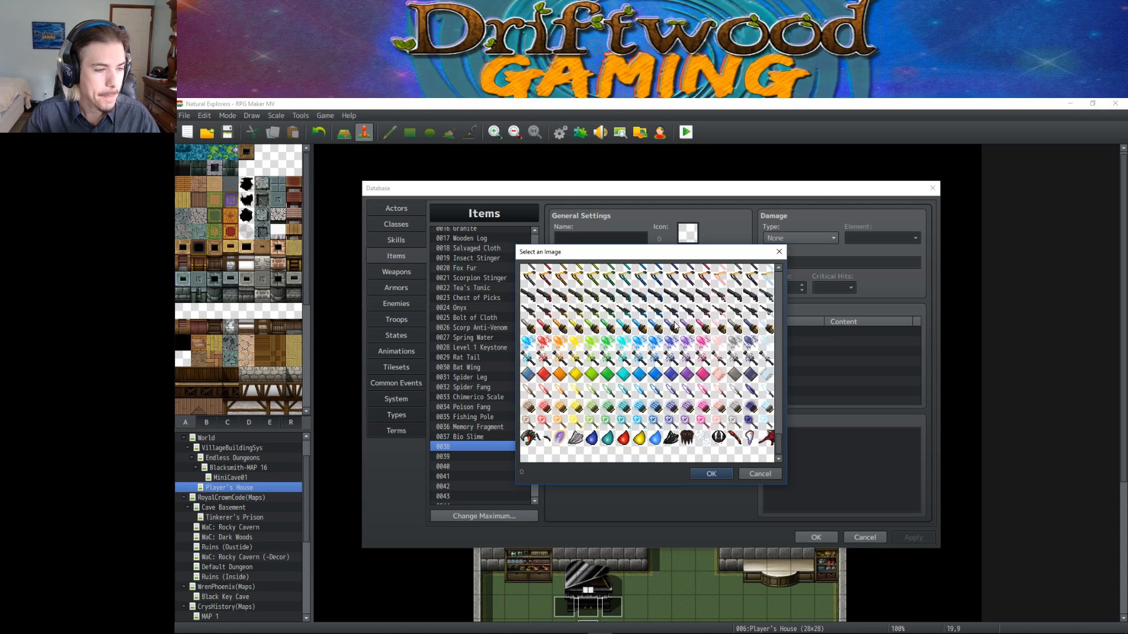
{"action": "left_click", "coordinate": [687, 389]}
{"action": "left_click", "coordinate": [703, 421]}
{"action": "left_click", "coordinate": [709, 435]}
{"action": "left_click", "coordinate": [748, 435]}
{"action": "left_click", "coordinate": [762, 435]}
{"action": "scroll", "coordinate": [701, 397], "scroll_direction": "up", "scroll_amount": 3}
{"action": "scroll", "coordinate": [701, 397], "scroll_direction": "down", "scroll_amount": 3}
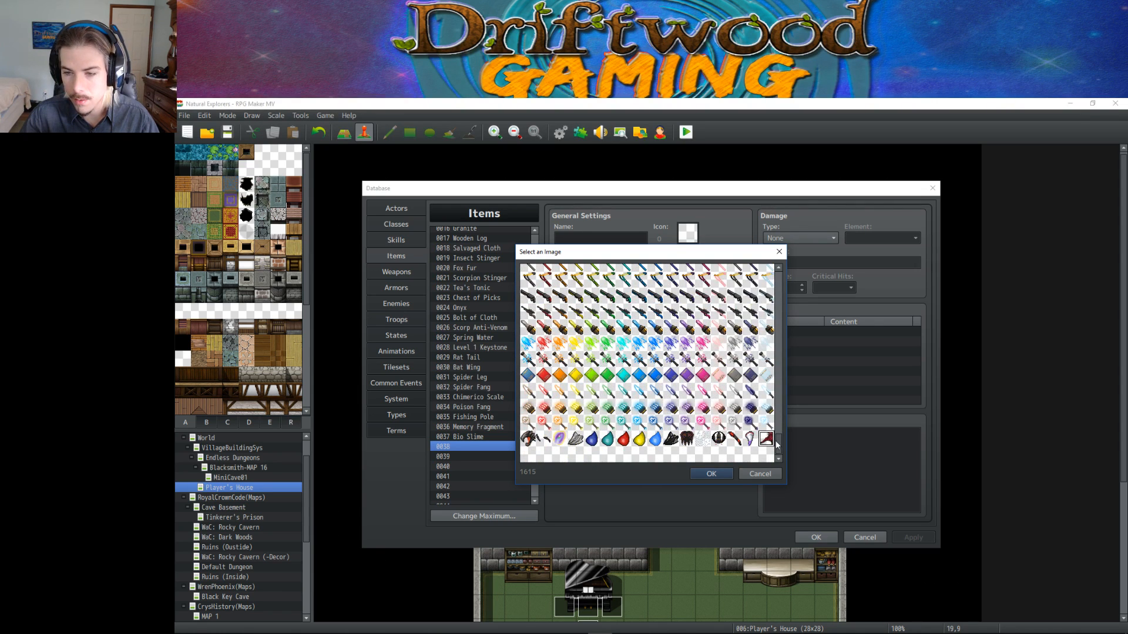
{"action": "left_click_drag", "start_coordinate": [777, 442], "coordinate": [779, 430]}
Look back through the coloured material icons and the basic icon rows for one suited to a Cave Fox drop.
{"action": "left_click", "coordinate": [639, 342]}
{"action": "scroll", "coordinate": [644, 355], "scroll_direction": "up", "scroll_amount": 2}
{"action": "scroll", "coordinate": [645, 356], "scroll_direction": "up", "scroll_amount": 9}
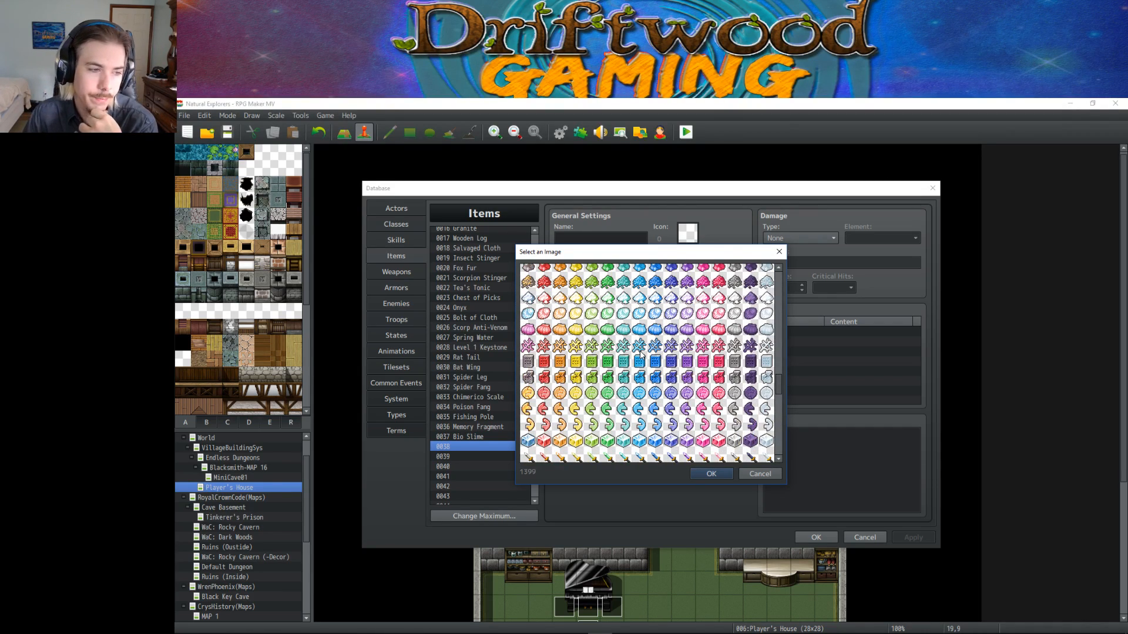
{"action": "scroll", "coordinate": [641, 352], "scroll_direction": "up", "scroll_amount": 3}
{"action": "scroll", "coordinate": [640, 347], "scroll_direction": "up", "scroll_amount": 2}
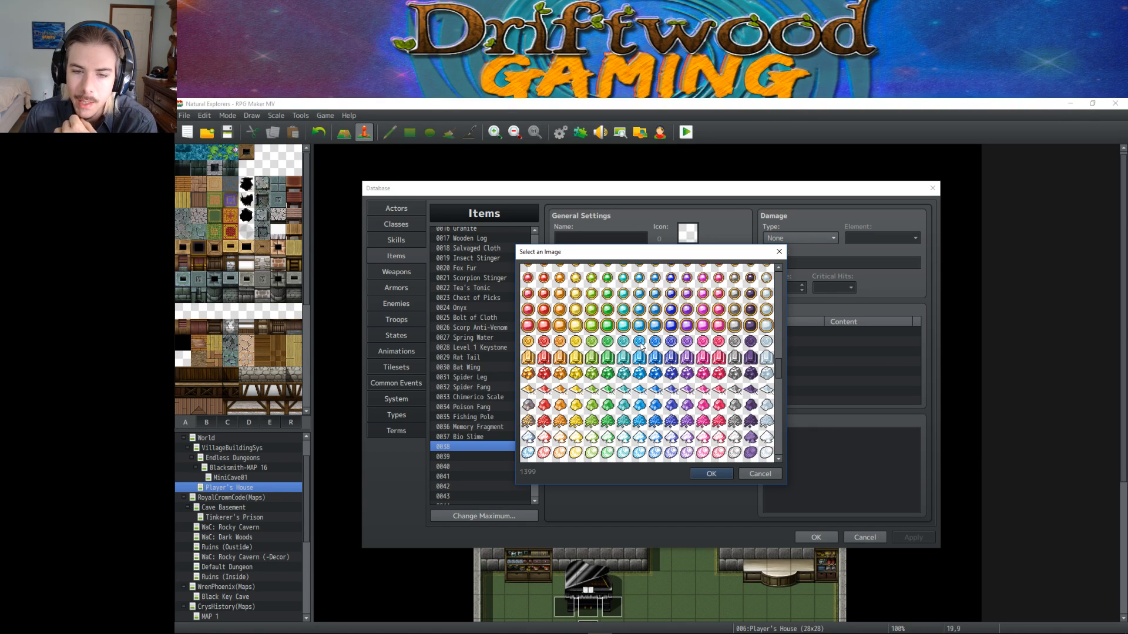
{"action": "scroll", "coordinate": [639, 344], "scroll_direction": "up", "scroll_amount": 8}
{"action": "scroll", "coordinate": [639, 345], "scroll_direction": "up", "scroll_amount": 10}
{"action": "scroll", "coordinate": [639, 345], "scroll_direction": "up", "scroll_amount": 2}
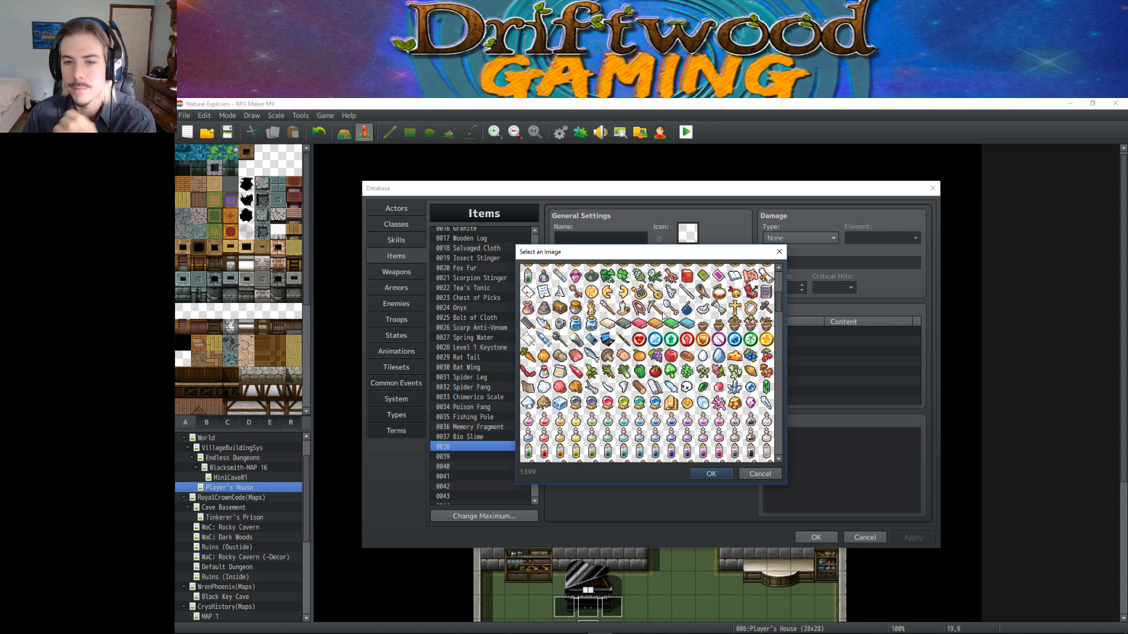
{"action": "scroll", "coordinate": [654, 341], "scroll_direction": "up", "scroll_amount": 3}
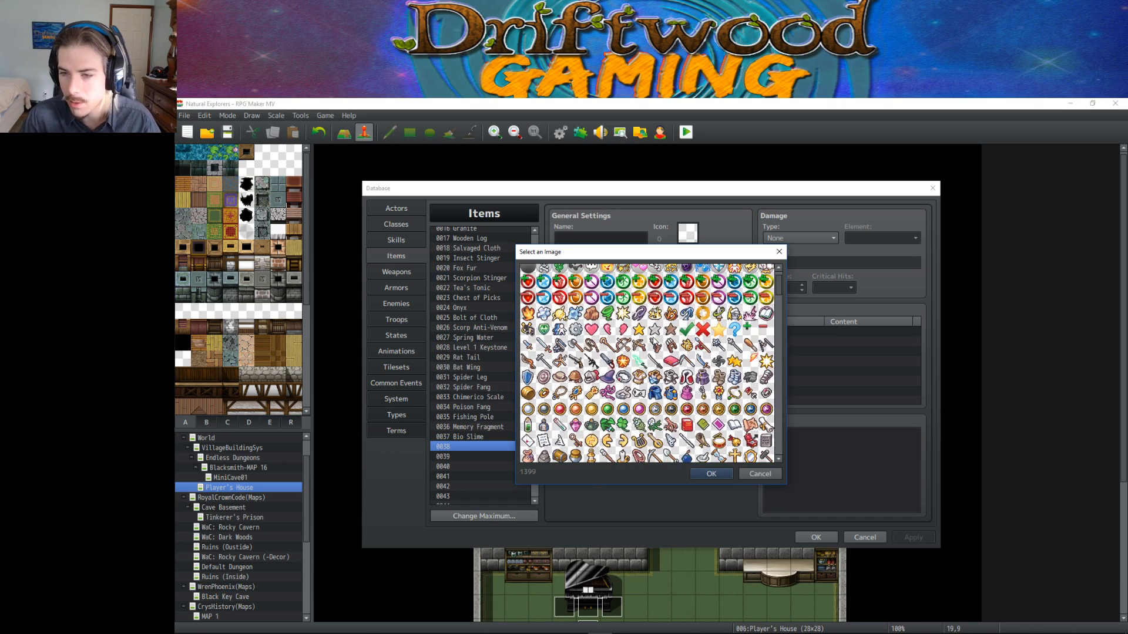
{"action": "left_click", "coordinate": [623, 353]}
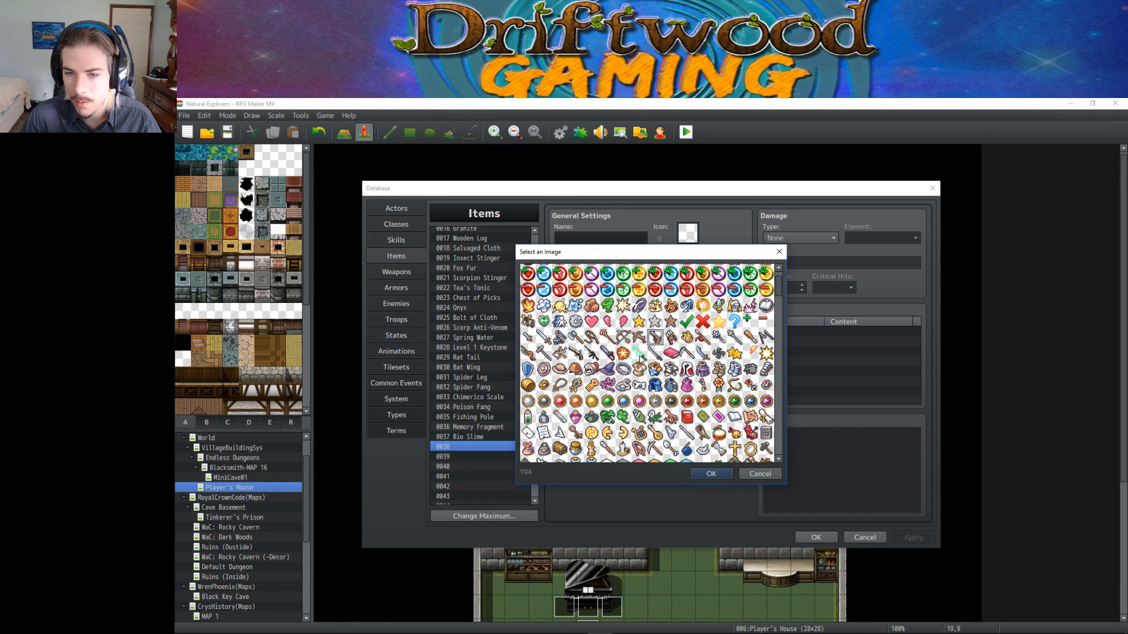
{"action": "scroll", "coordinate": [618, 369], "scroll_direction": "down", "scroll_amount": 1}
{"action": "scroll", "coordinate": [616, 363], "scroll_direction": "up", "scroll_amount": 1}
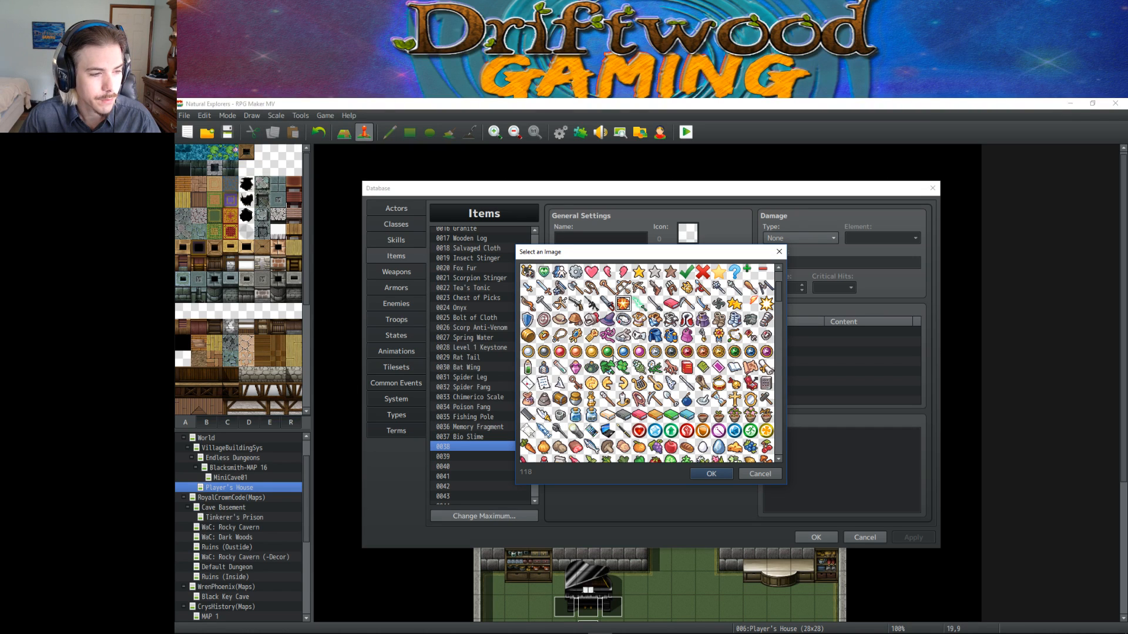
{"action": "scroll", "coordinate": [617, 329], "scroll_direction": "down", "scroll_amount": 3}
{"action": "scroll", "coordinate": [618, 329], "scroll_direction": "down", "scroll_amount": 1}
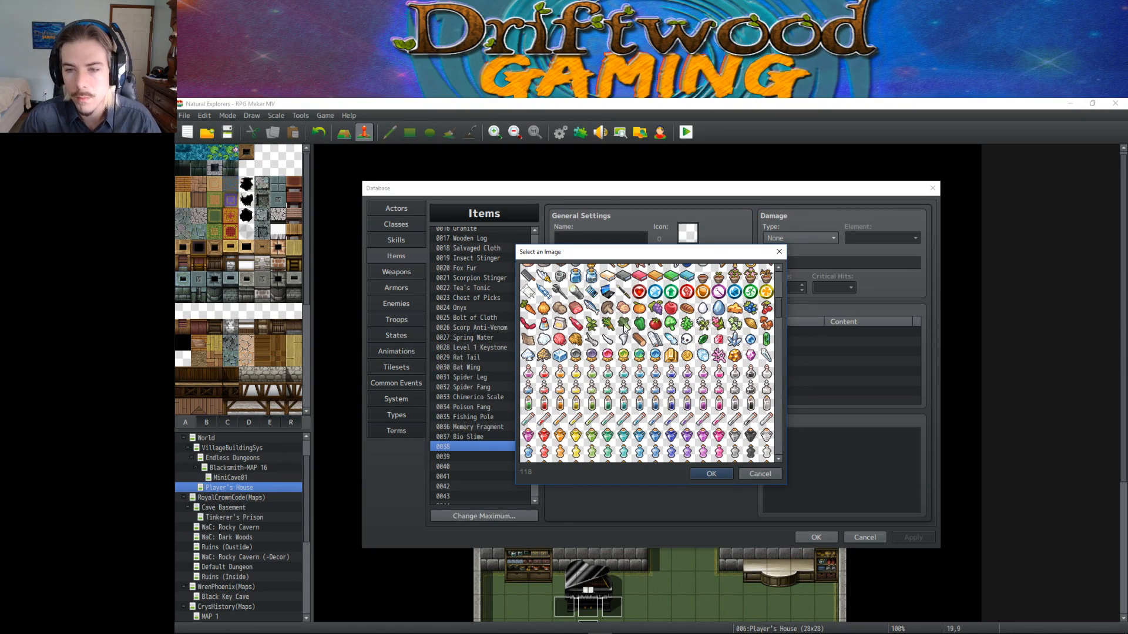
{"action": "scroll", "coordinate": [565, 298], "scroll_direction": "up", "scroll_amount": 1}
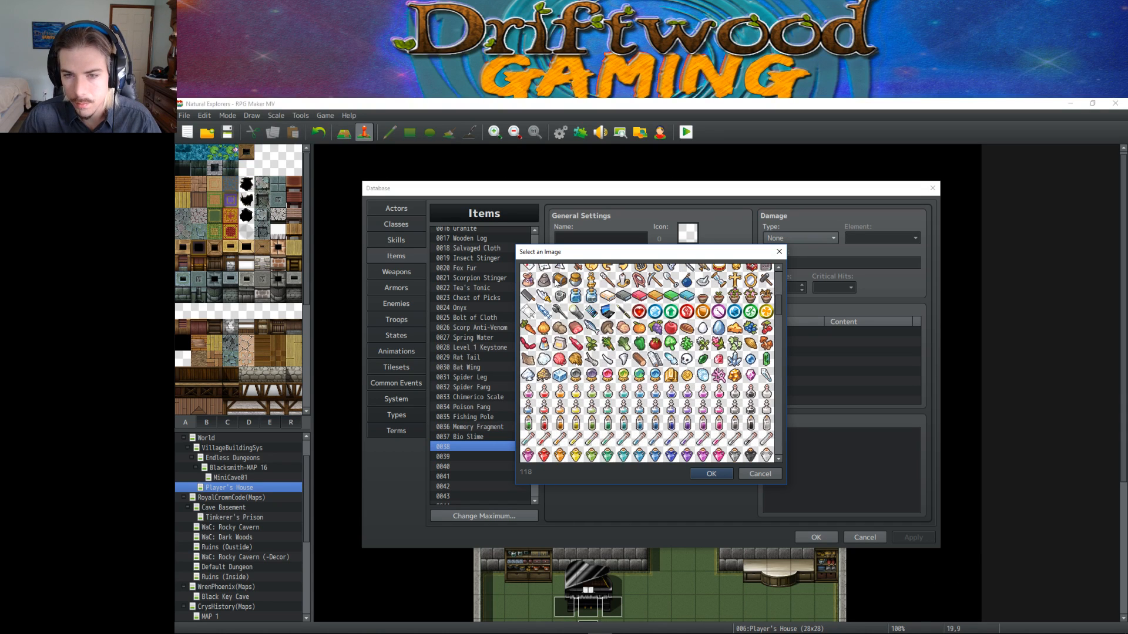
{"action": "scroll", "coordinate": [589, 305], "scroll_direction": "up", "scroll_amount": 1}
{"action": "scroll", "coordinate": [609, 300], "scroll_direction": "up", "scroll_amount": 2}
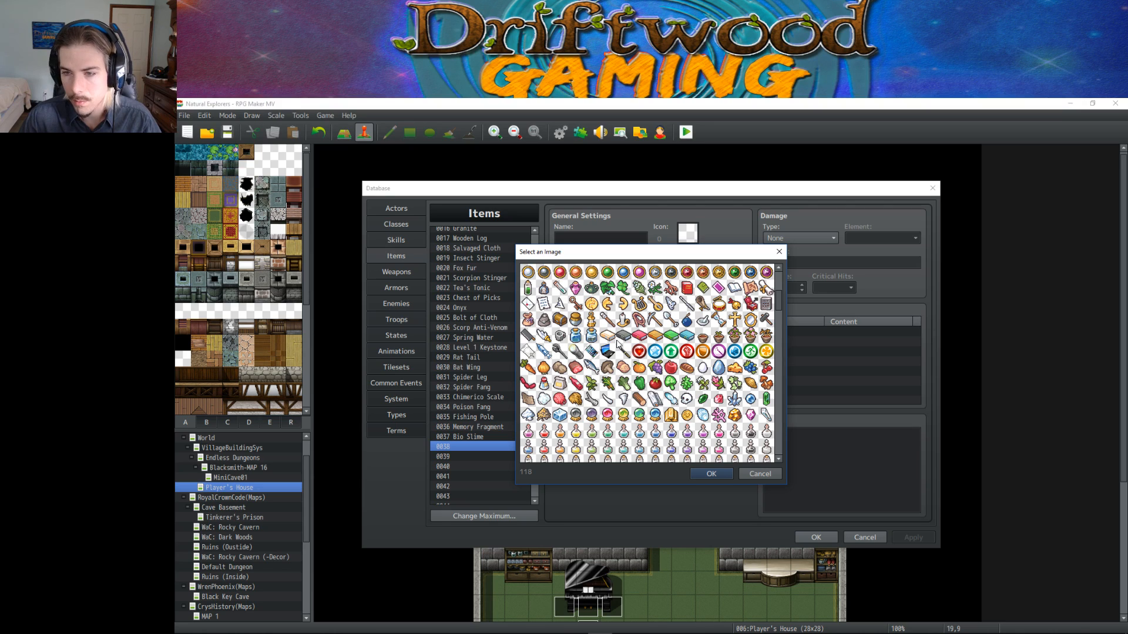
Assign the curved whip icon 1394 to item 0038 and name the item Fox Whisker.
{"action": "scroll", "coordinate": [631, 393], "scroll_direction": "down", "scroll_amount": 10}
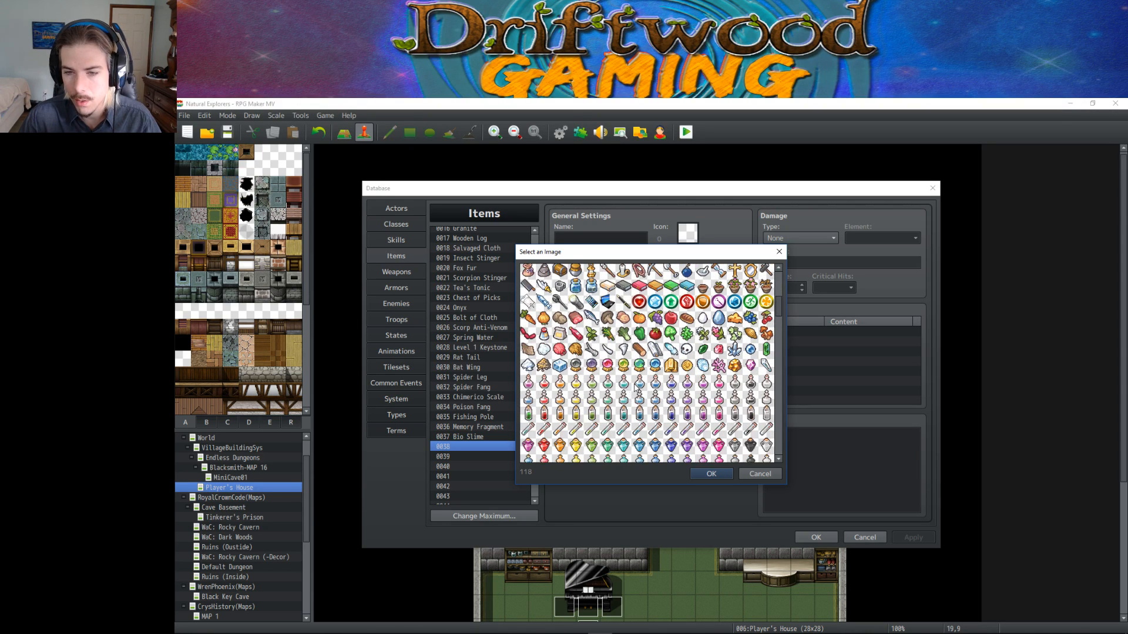
{"action": "scroll", "coordinate": [742, 343], "scroll_direction": "down", "scroll_amount": 10}
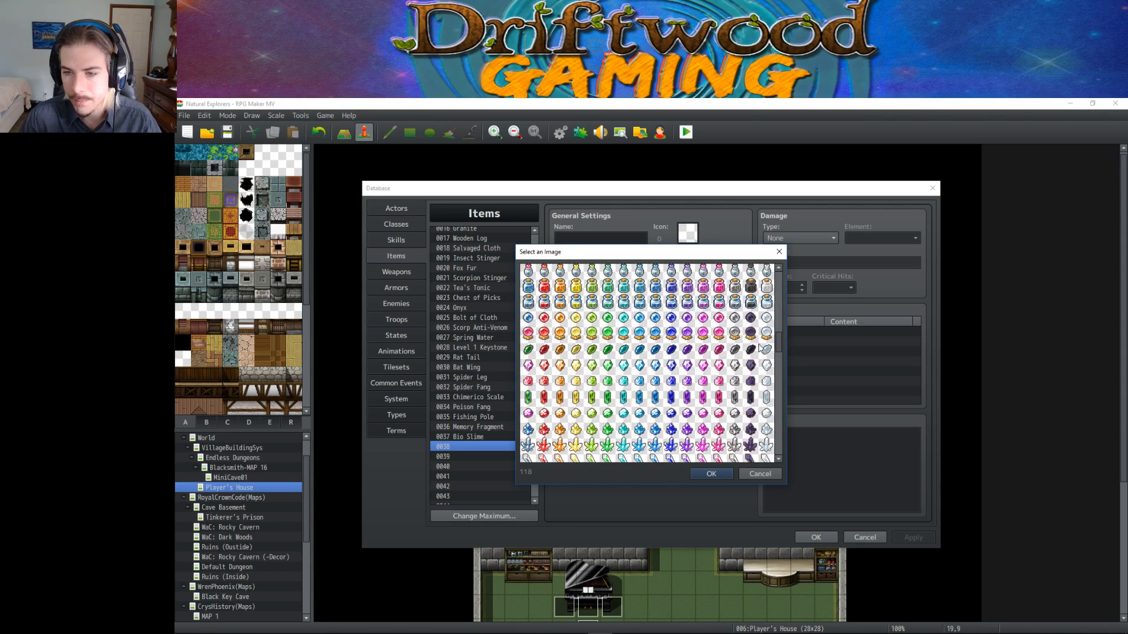
{"action": "scroll", "coordinate": [758, 347], "scroll_direction": "up", "scroll_amount": 3}
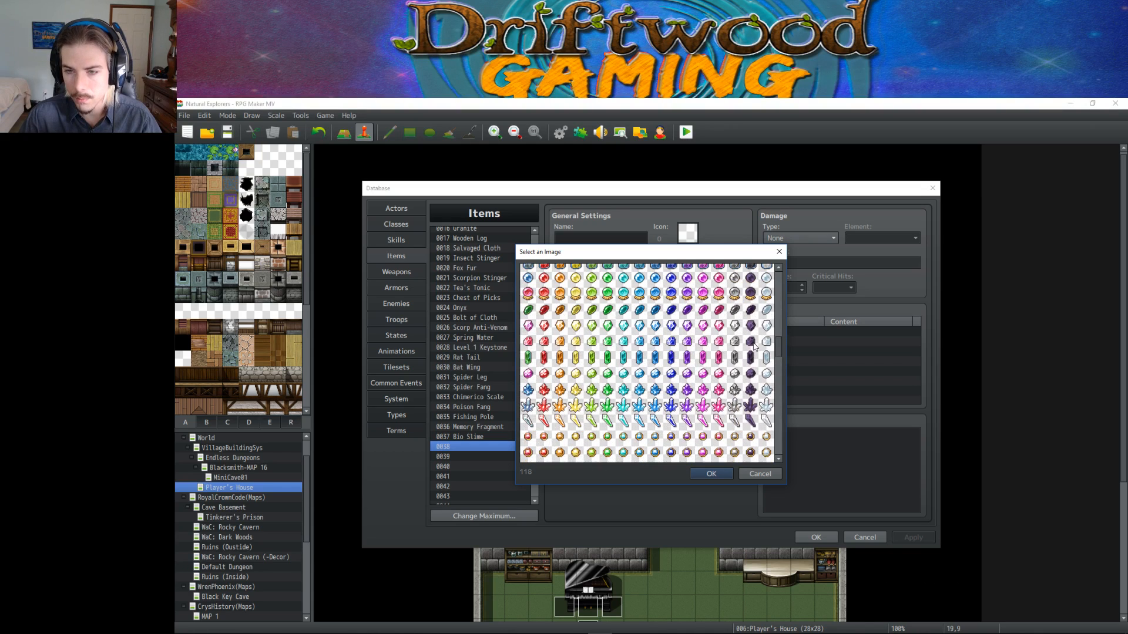
{"action": "scroll", "coordinate": [754, 346], "scroll_direction": "down", "scroll_amount": 10}
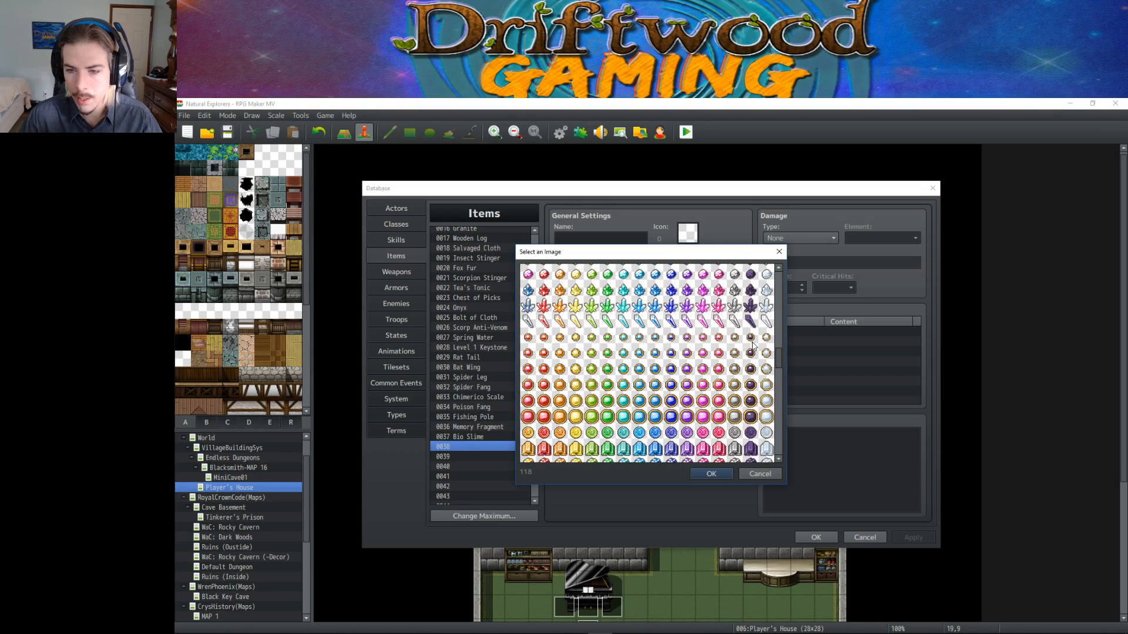
{"action": "scroll", "coordinate": [751, 345], "scroll_direction": "down", "scroll_amount": 10}
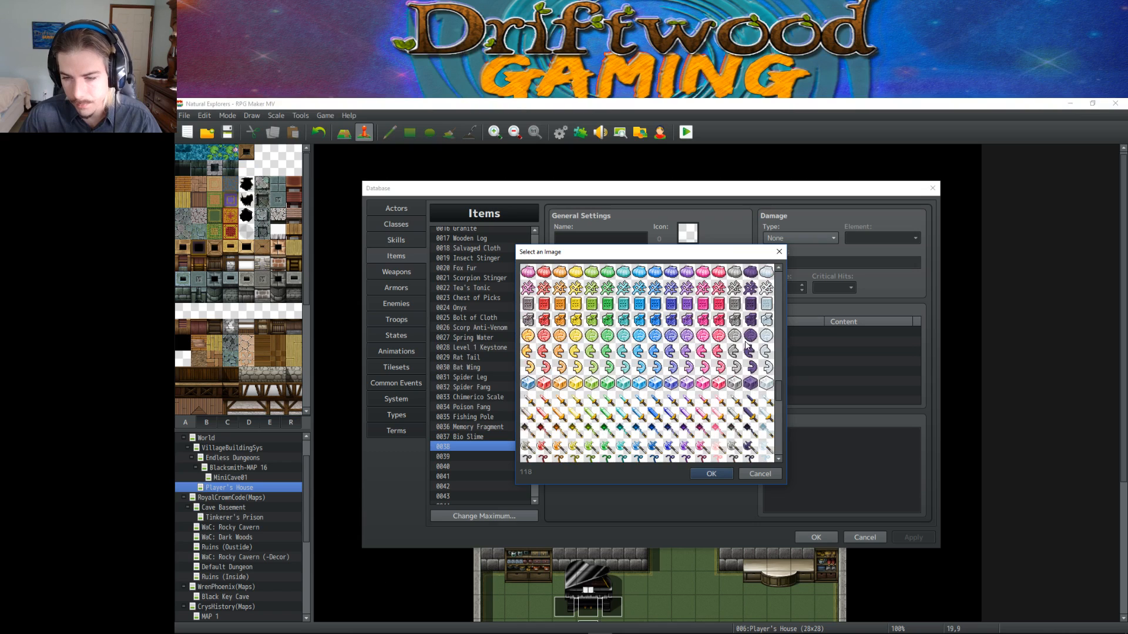
{"action": "scroll", "coordinate": [746, 346], "scroll_direction": "down", "scroll_amount": 10}
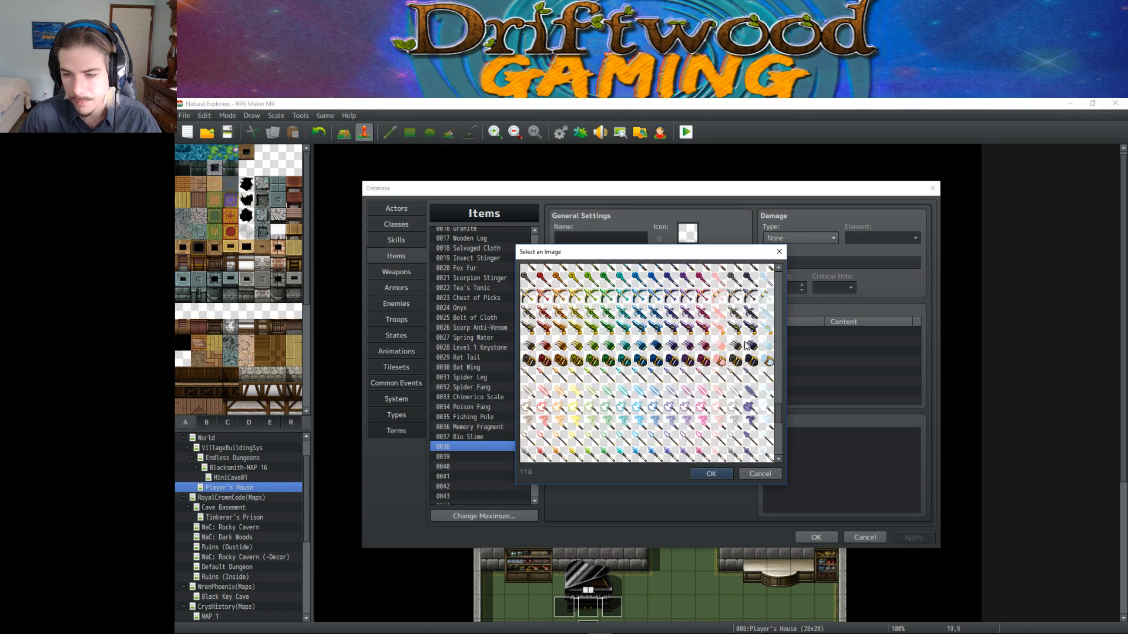
{"action": "scroll", "coordinate": [746, 346], "scroll_direction": "down", "scroll_amount": 4}
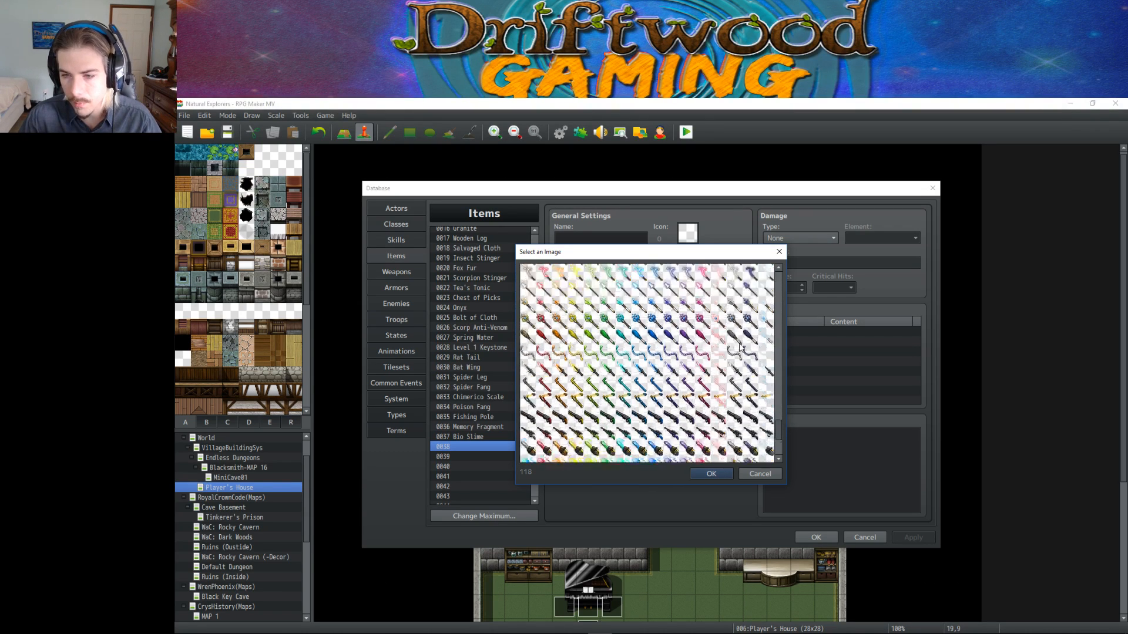
{"action": "double_click", "coordinate": [556, 326]}
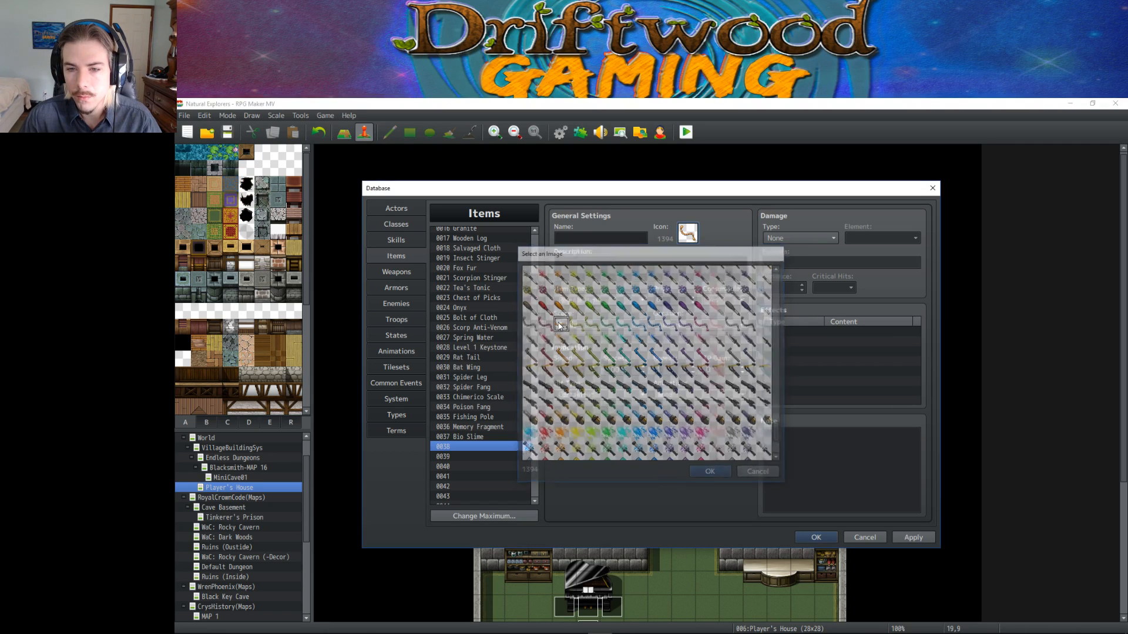
{"action": "left_click", "coordinate": [599, 238]}
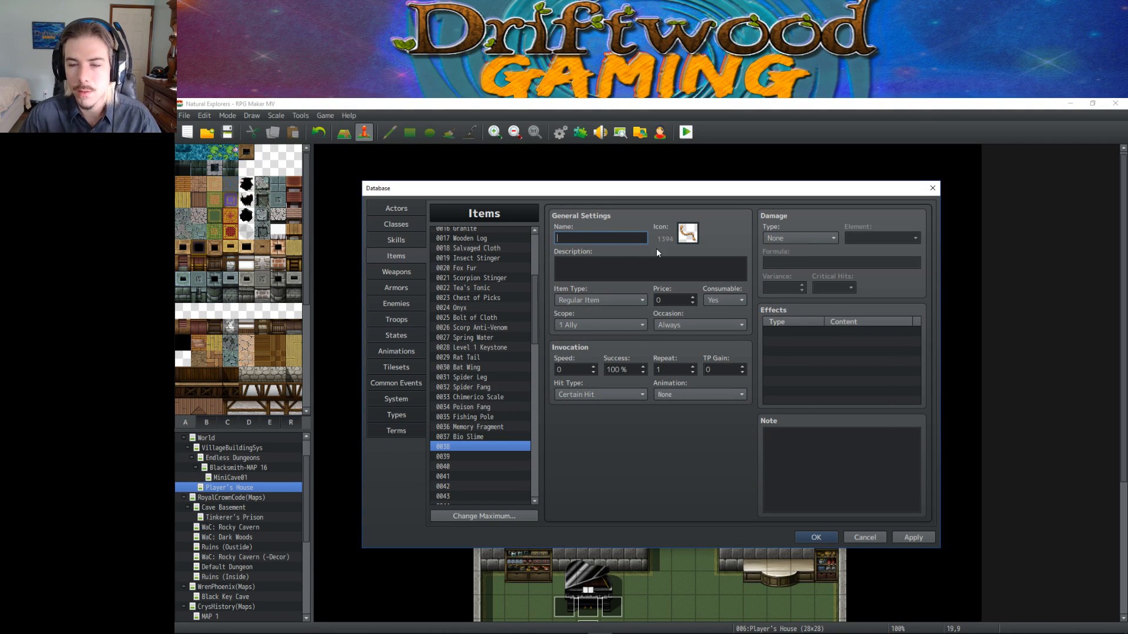
{"action": "type", "text": "Fox Whisker"}
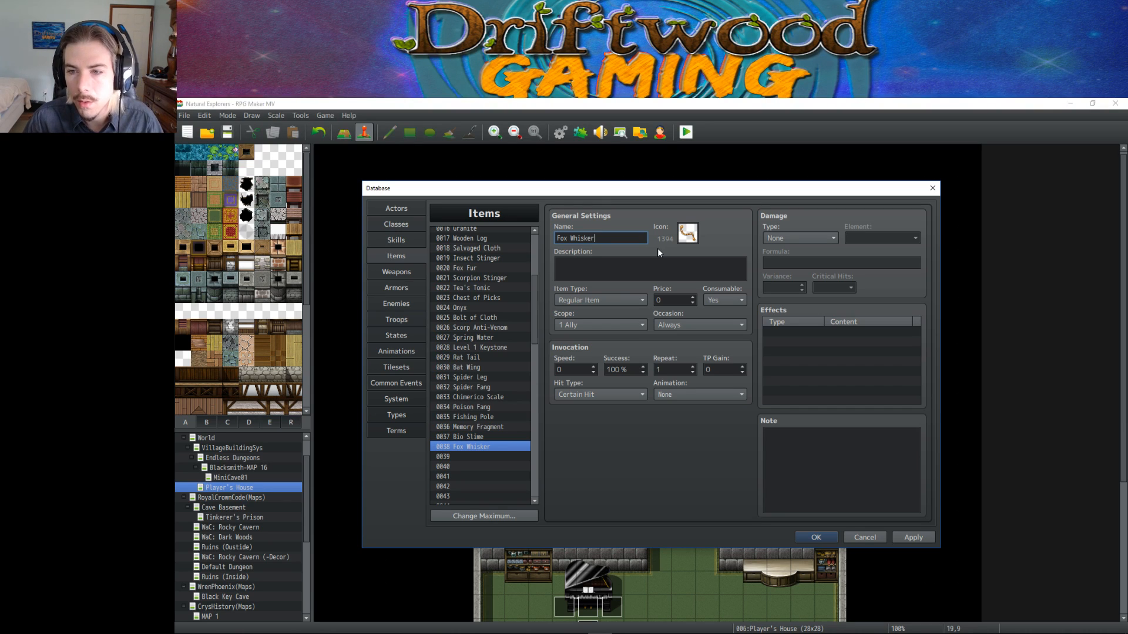
Describe the Fox Whisker as "A large whisker taken from a Cave Fox. Can be sold or used to craft items.".
{"action": "left_click", "coordinate": [588, 268]}
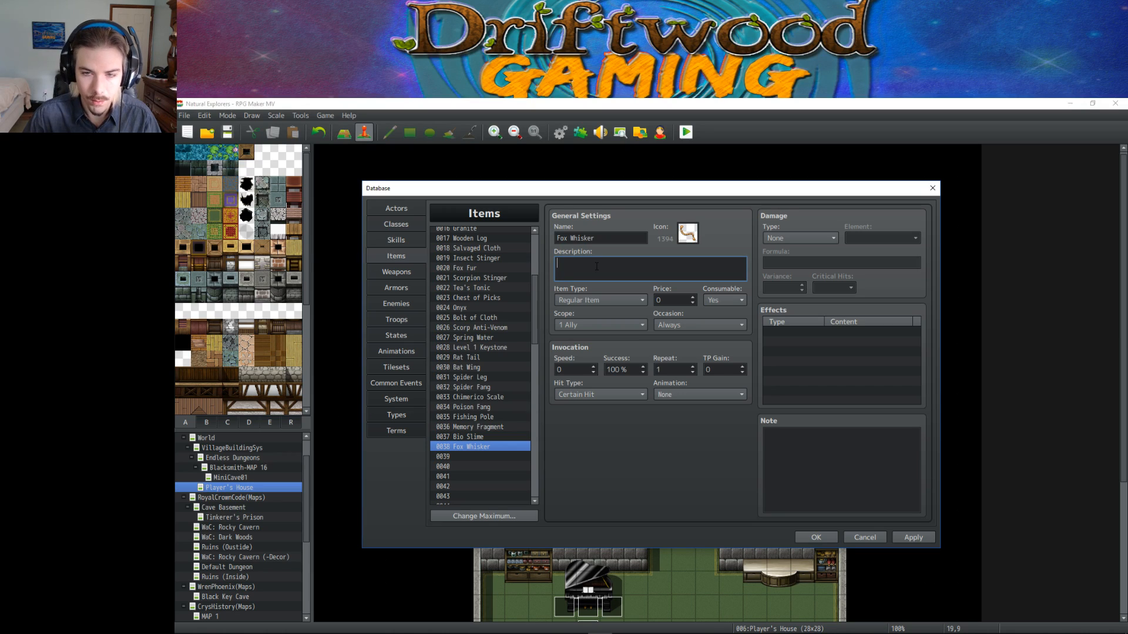
{"action": "type", "text": "A lar"}
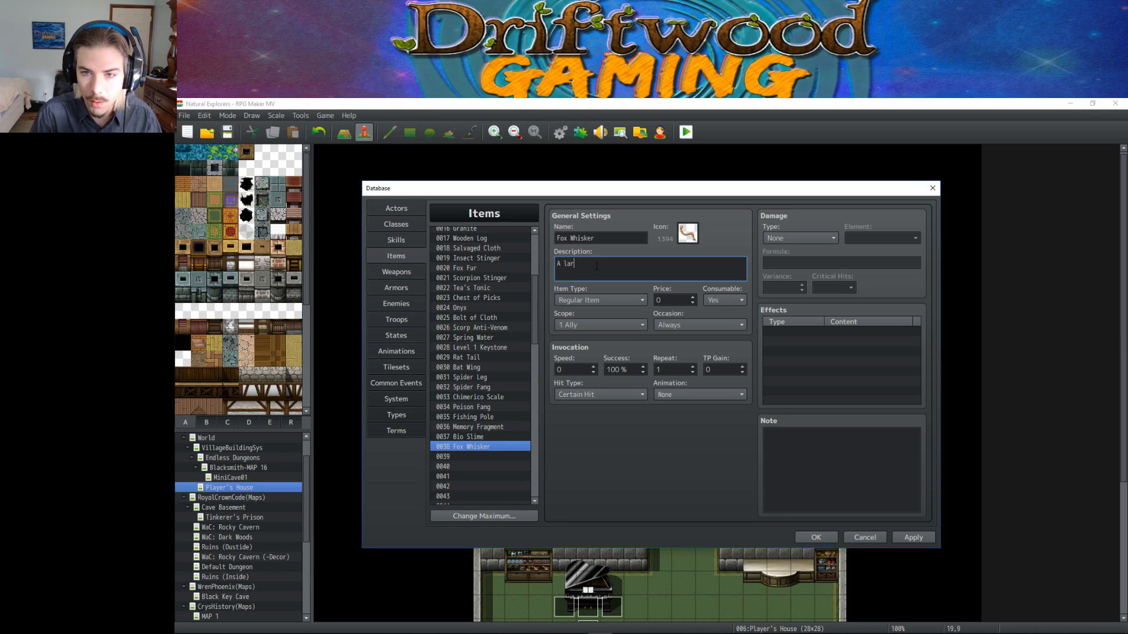
{"action": "type", "text": "ge whisker ta"}
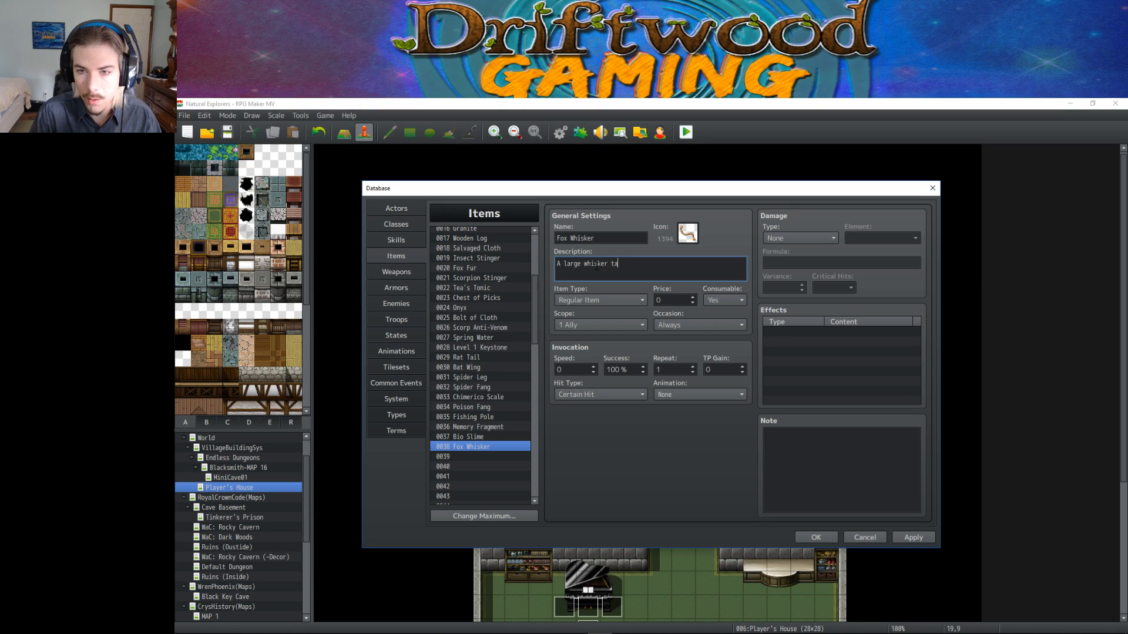
{"action": "type", "text": "ken from a C"}
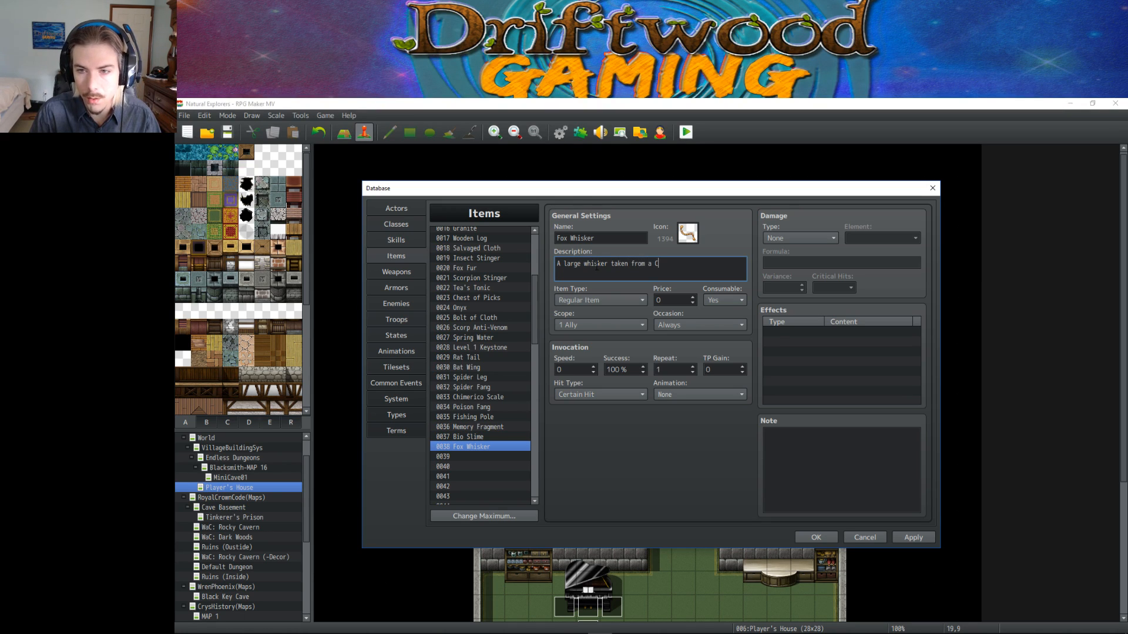
{"action": "type", "text": "ave Fox. "}
{"action": "type", "text": "Can be sold or used to craft items."}
Set the Fox Whisker's price to 300, consumable to No, occasion to Never and scope to None, and apply the changes.
{"action": "double_click", "coordinate": [661, 300]}
{"action": "type", "text": "300"}
{"action": "left_click", "coordinate": [720, 293]}
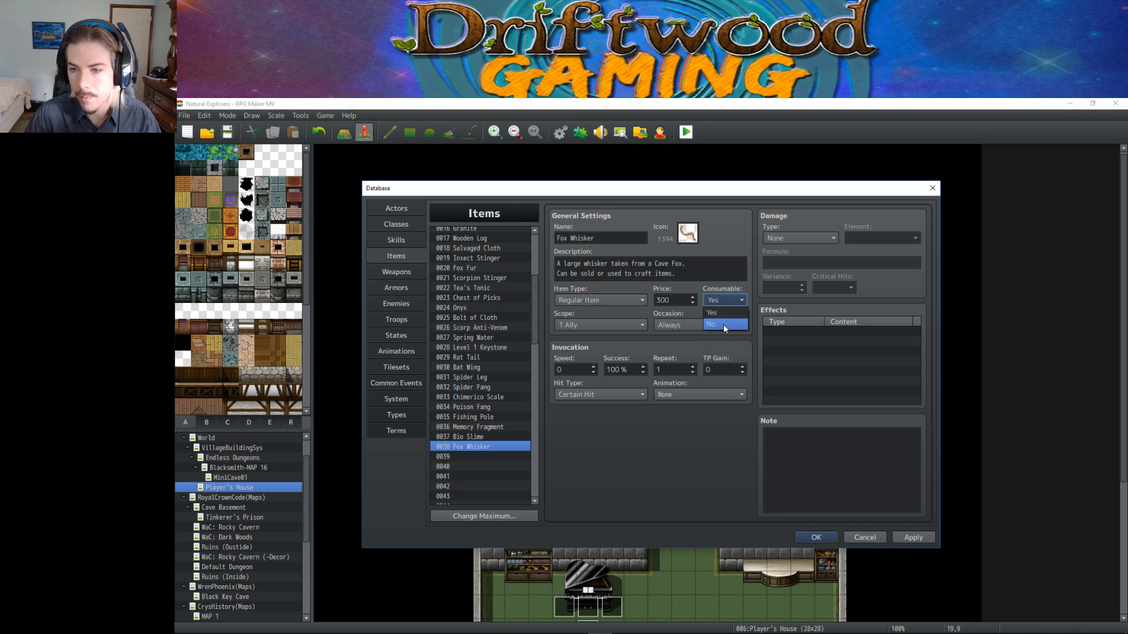
{"action": "left_click", "coordinate": [724, 323]}
{"action": "left_click", "coordinate": [713, 326]}
{"action": "left_click", "coordinate": [693, 373]}
{"action": "left_click", "coordinate": [598, 326]}
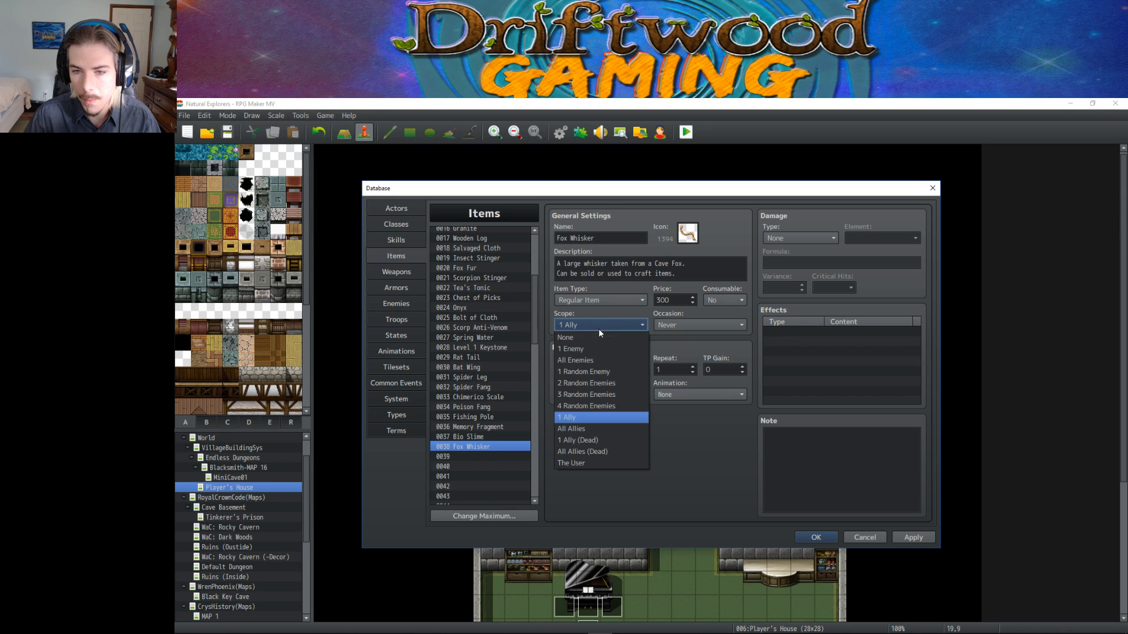
{"action": "left_click", "coordinate": [581, 338]}
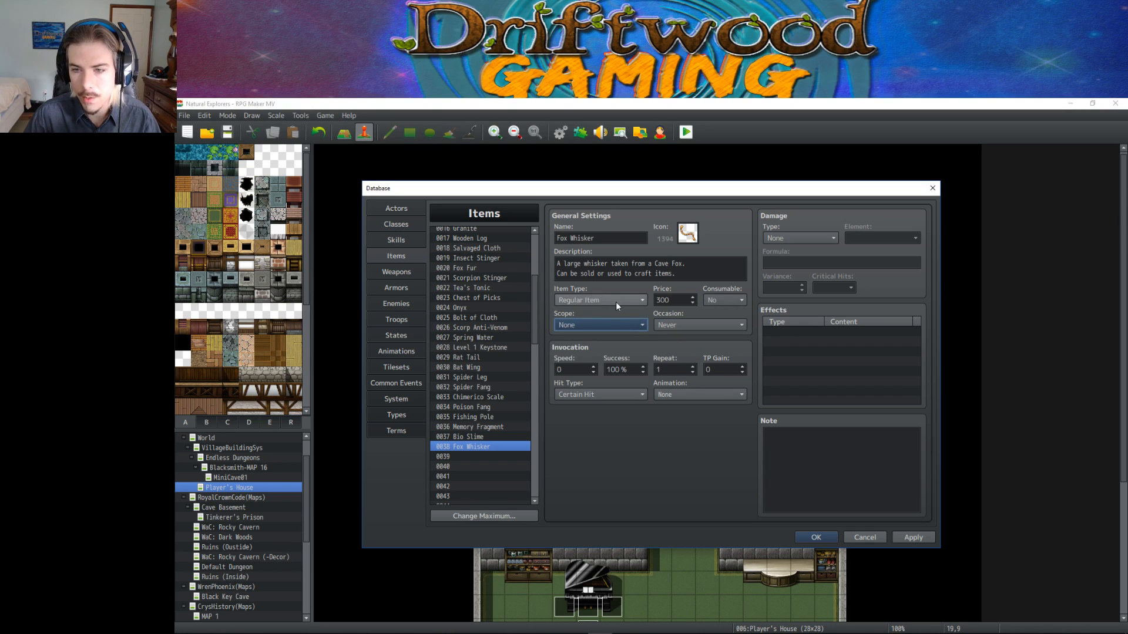
{"action": "left_click", "coordinate": [600, 300]}
{"action": "left_click", "coordinate": [599, 301]}
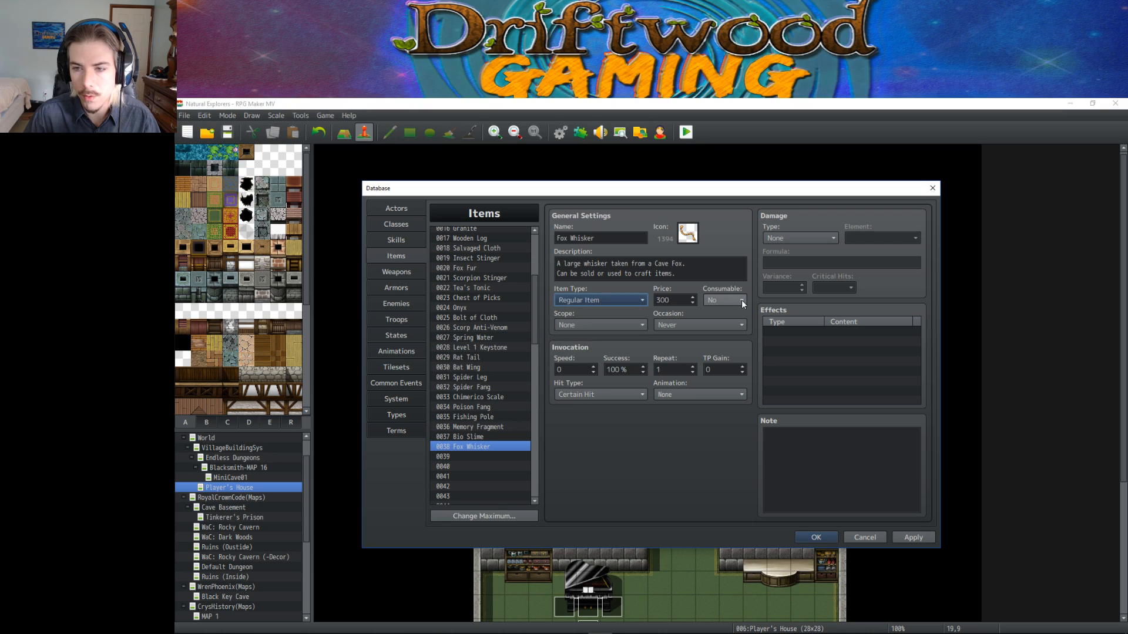
{"action": "left_click", "coordinate": [913, 537]}
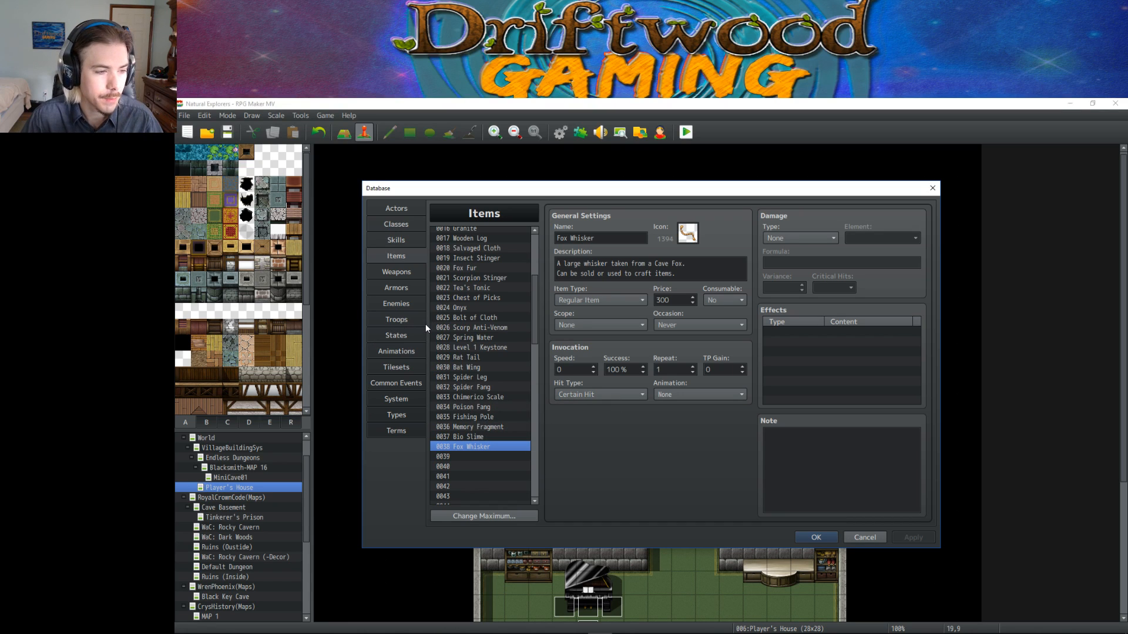
Review the Bio Slime and Fox Whisker item entries and the Cave Fox enemy's drop items.
{"action": "scroll", "coordinate": [520, 336], "scroll_direction": "down", "scroll_amount": 1}
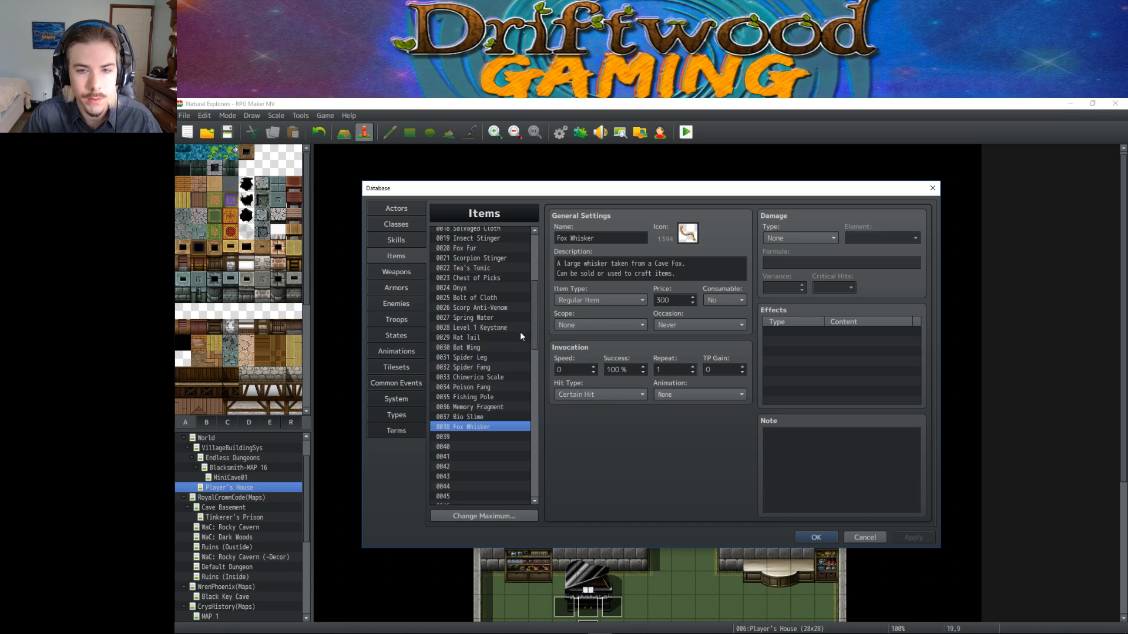
{"action": "scroll", "coordinate": [514, 329], "scroll_direction": "up", "scroll_amount": 4}
{"action": "scroll", "coordinate": [513, 330], "scroll_direction": "down", "scroll_amount": 5}
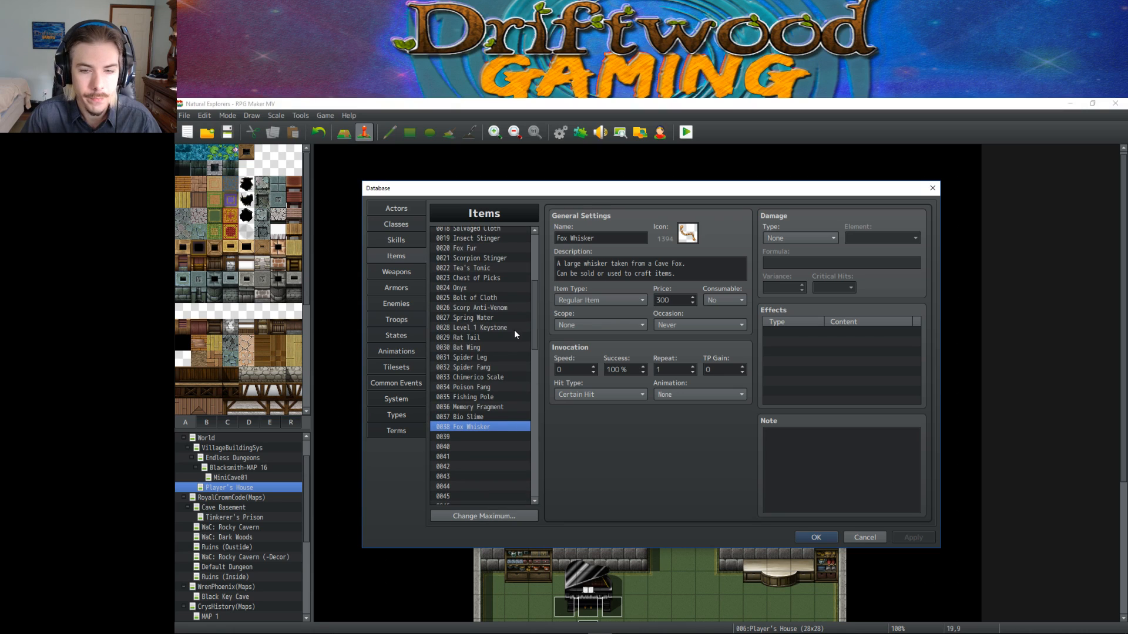
{"action": "left_click_drag", "start_coordinate": [534, 314], "coordinate": [533, 319]}
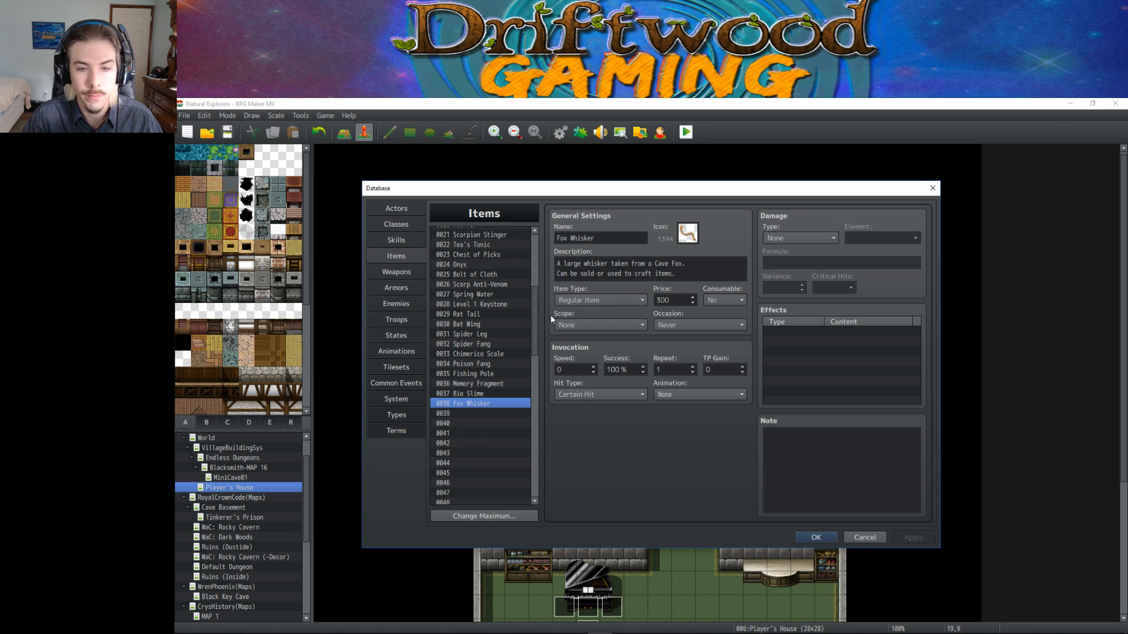
{"action": "left_click", "coordinate": [488, 394]}
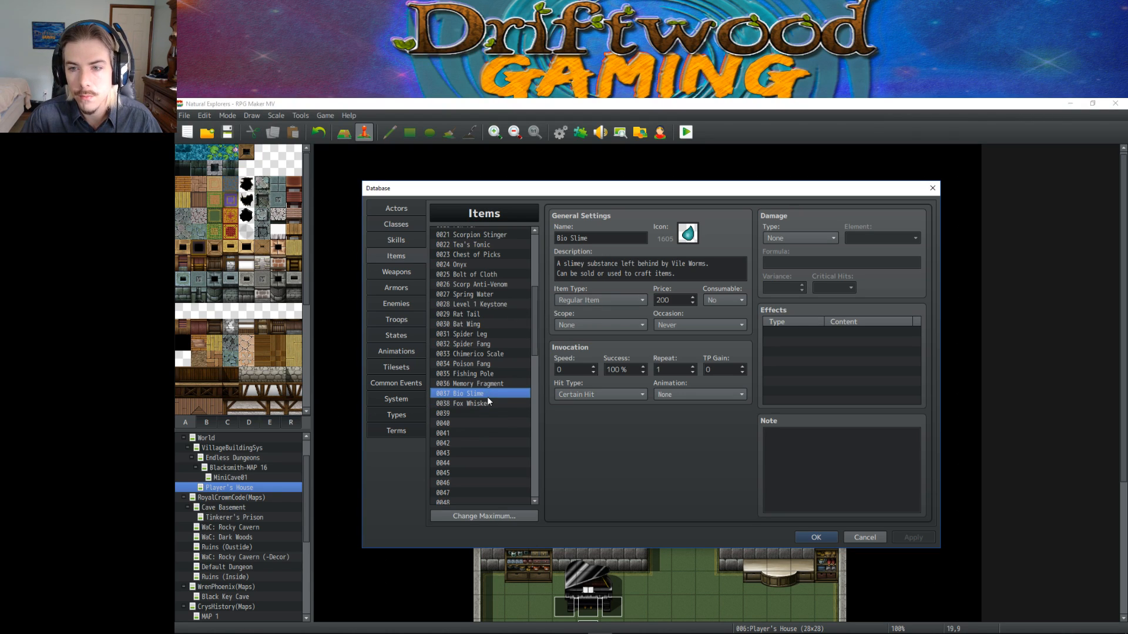
{"action": "left_click", "coordinate": [488, 402]}
{"action": "left_click", "coordinate": [490, 411]}
{"action": "left_click", "coordinate": [491, 404]}
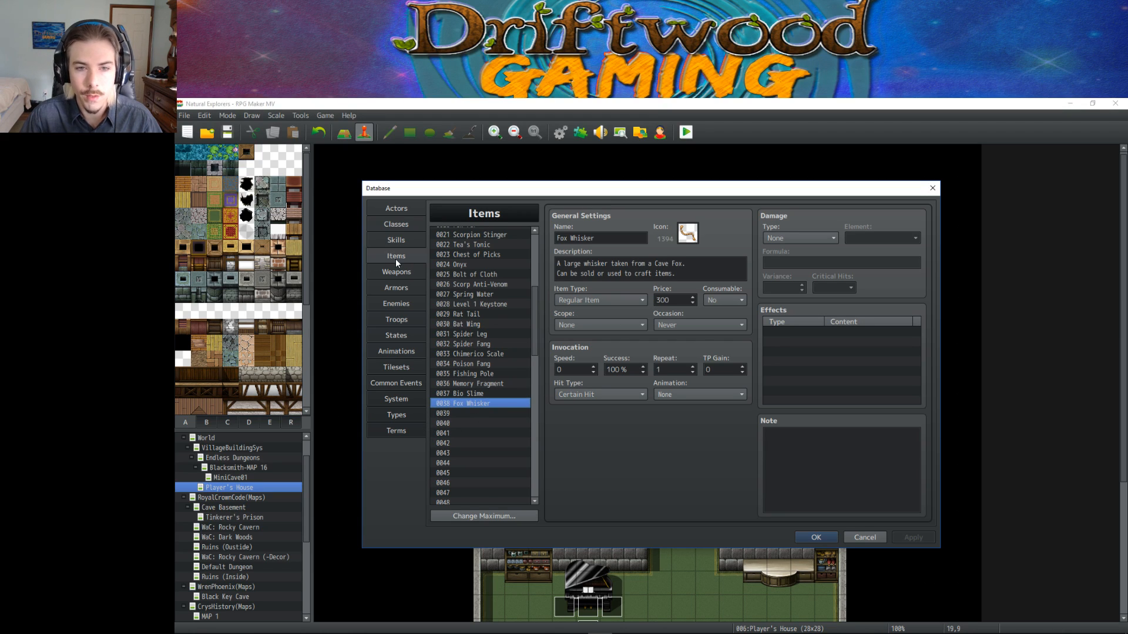
{"action": "left_click", "coordinate": [397, 303]}
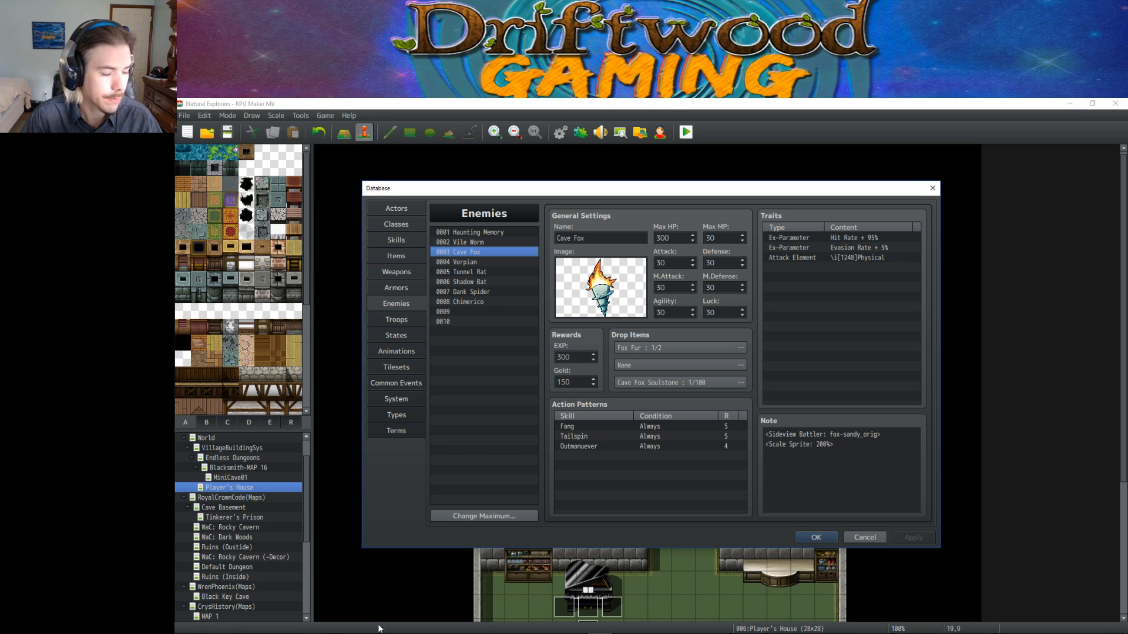
{"action": "left_click", "coordinate": [501, 631]}
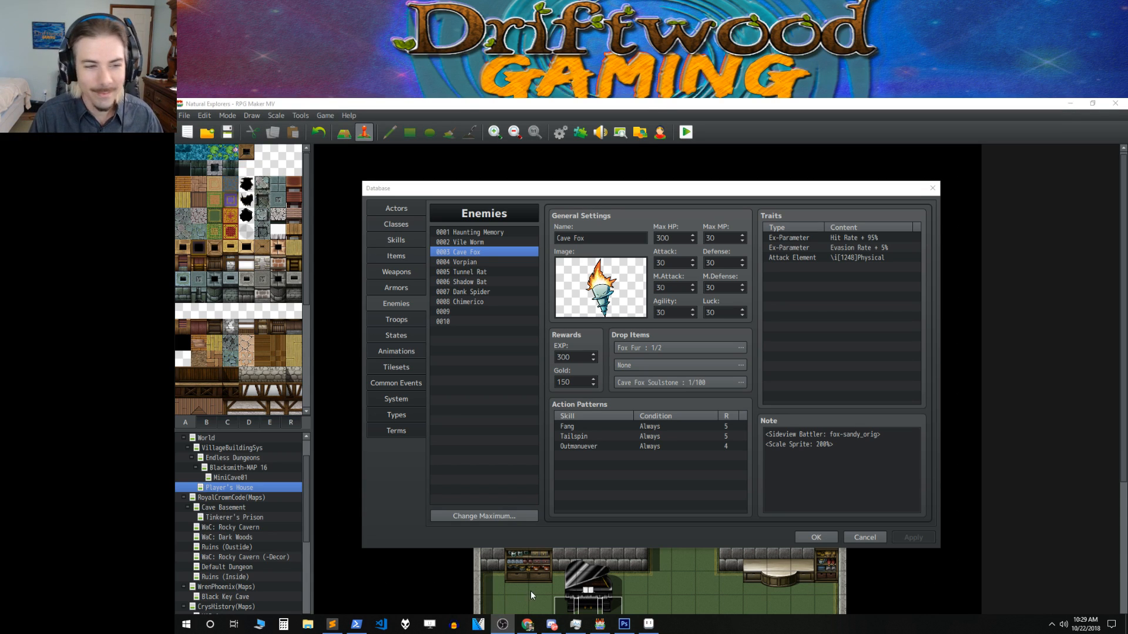
{"action": "mouse_move", "coordinate": [528, 626]}
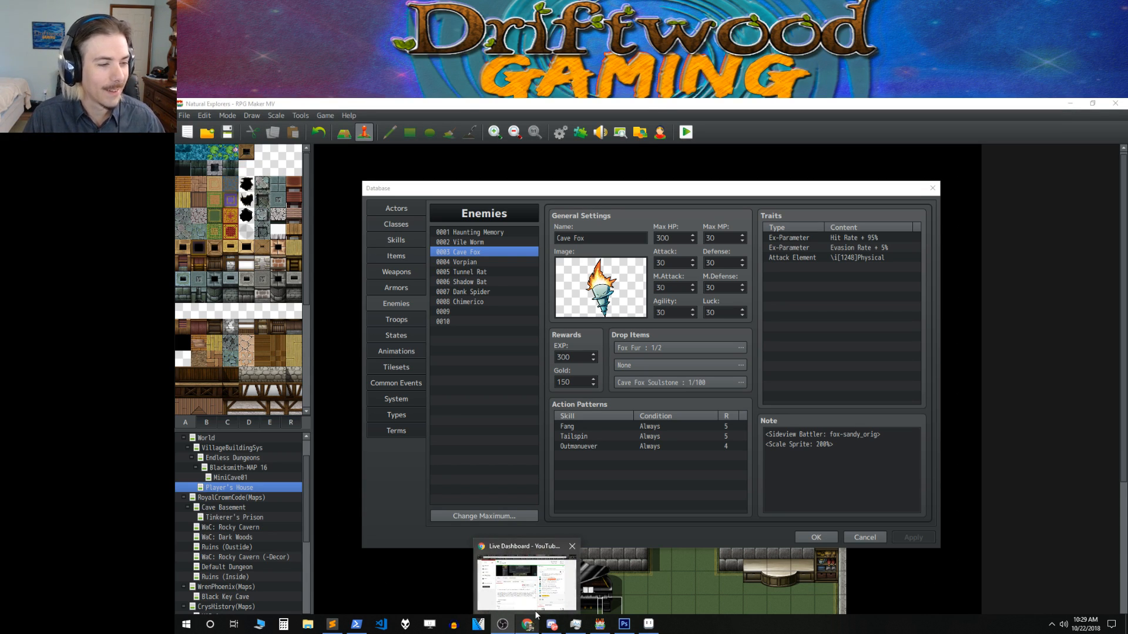
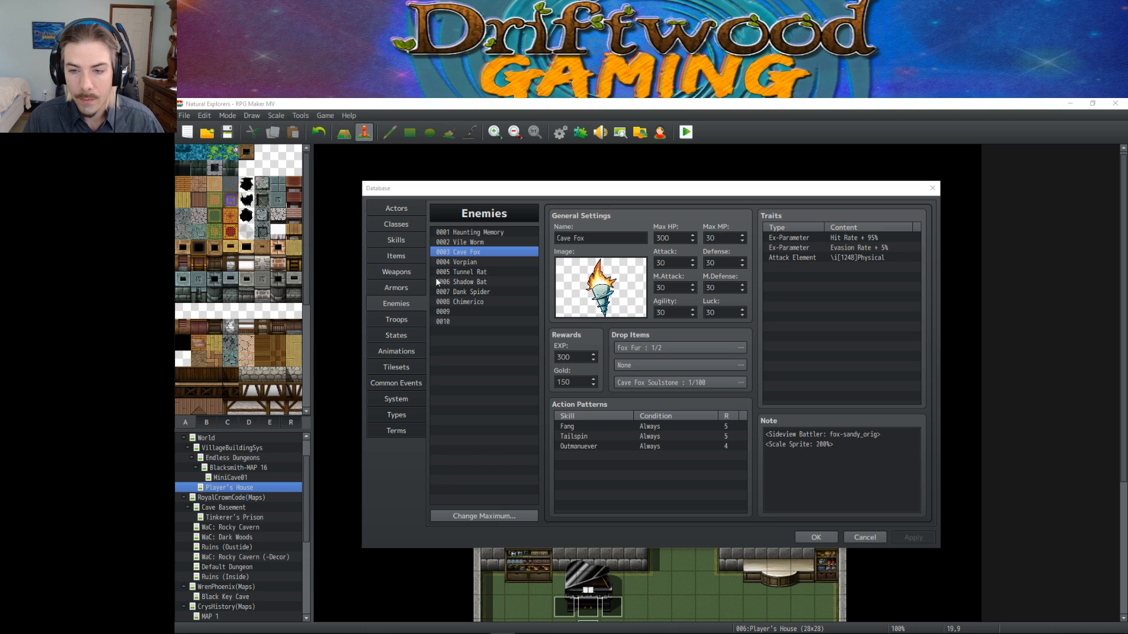
Check the Vorpian enemy's drop items and the existing Scorp Anti-Venom and Scorpion Stinger item entries.
{"action": "left_click", "coordinate": [459, 263]}
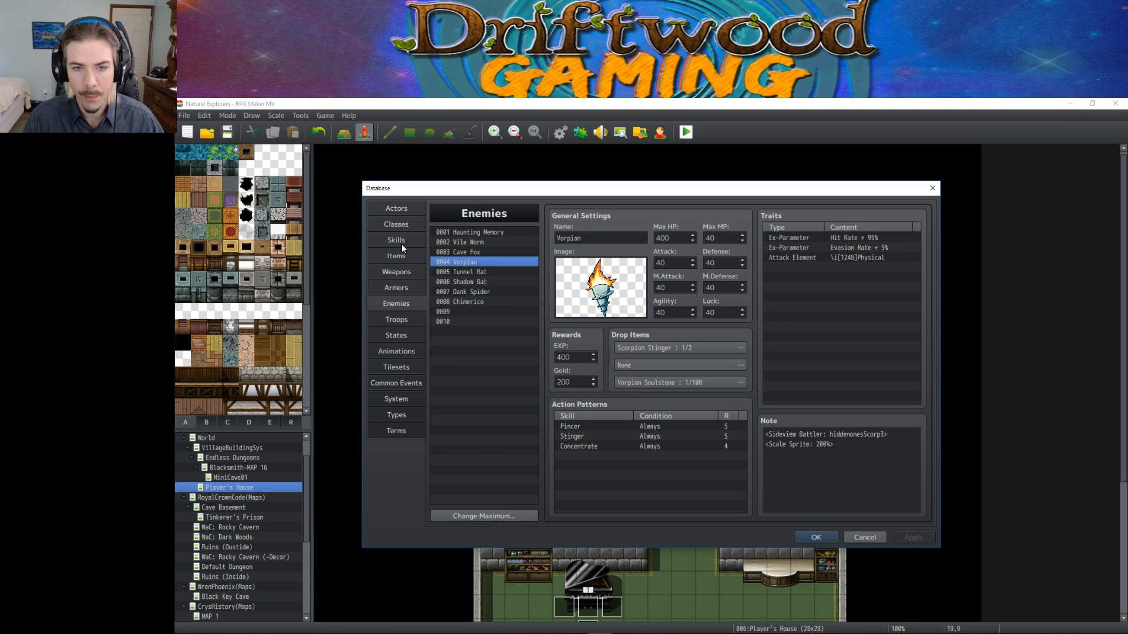
{"action": "left_click", "coordinate": [407, 258]}
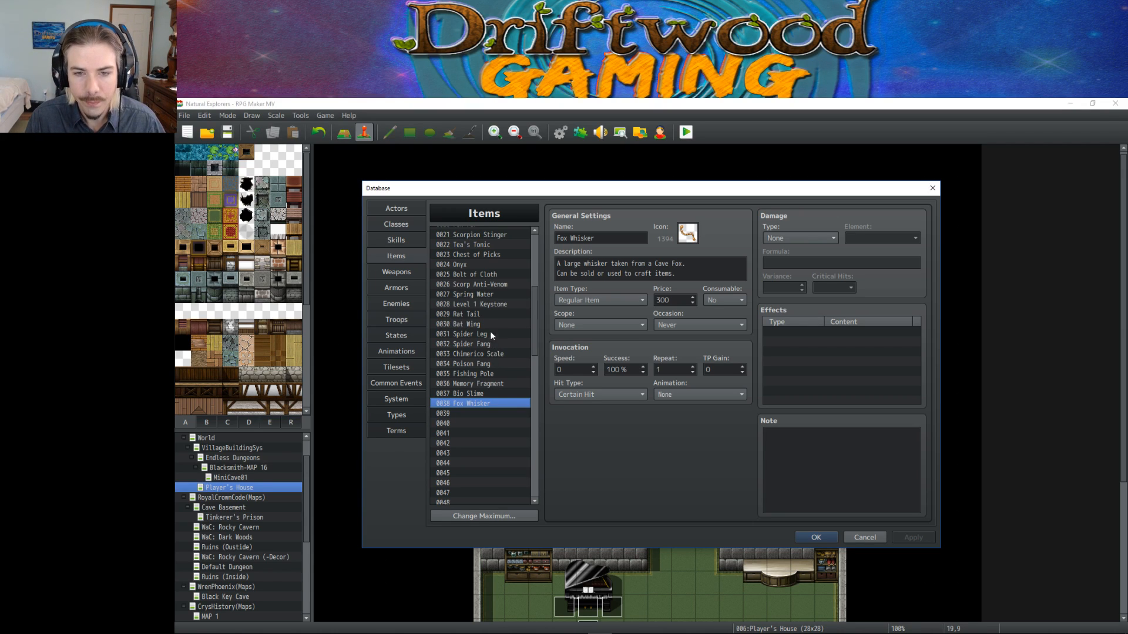
{"action": "left_click", "coordinate": [488, 284]}
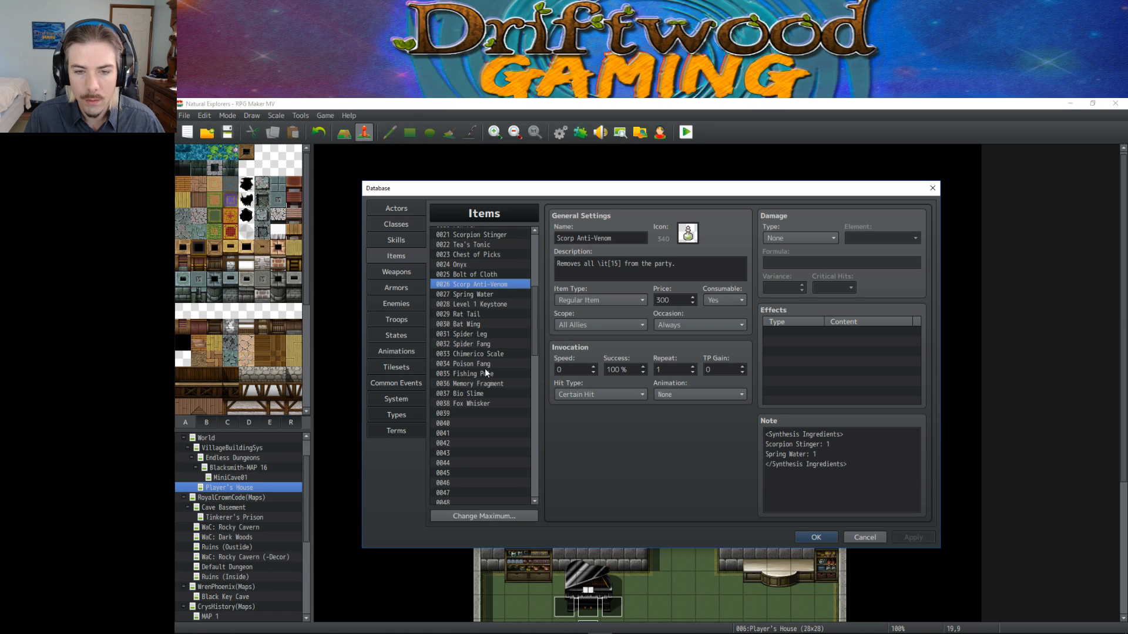
{"action": "scroll", "coordinate": [484, 364], "scroll_direction": "up", "scroll_amount": 1}
{"action": "left_click", "coordinate": [492, 244]}
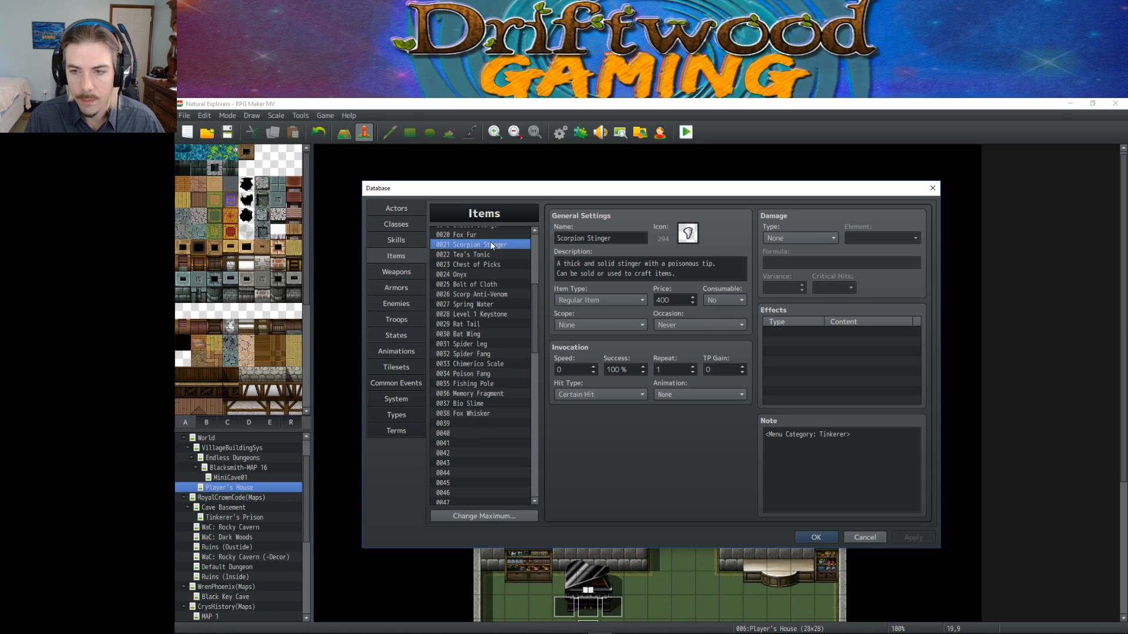
Assign icon 1600 from the last icon row to empty item 0039 and name the item Scorpian Pincer.
{"action": "left_click", "coordinate": [478, 413]}
{"action": "left_click", "coordinate": [478, 423]}
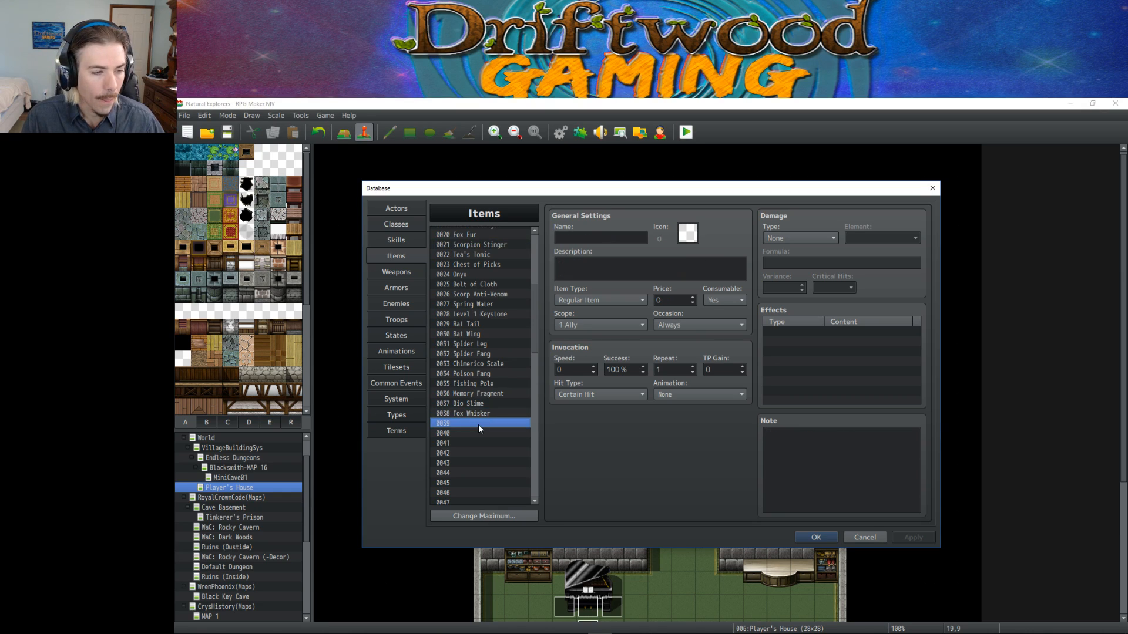
{"action": "double_click", "coordinate": [688, 234]}
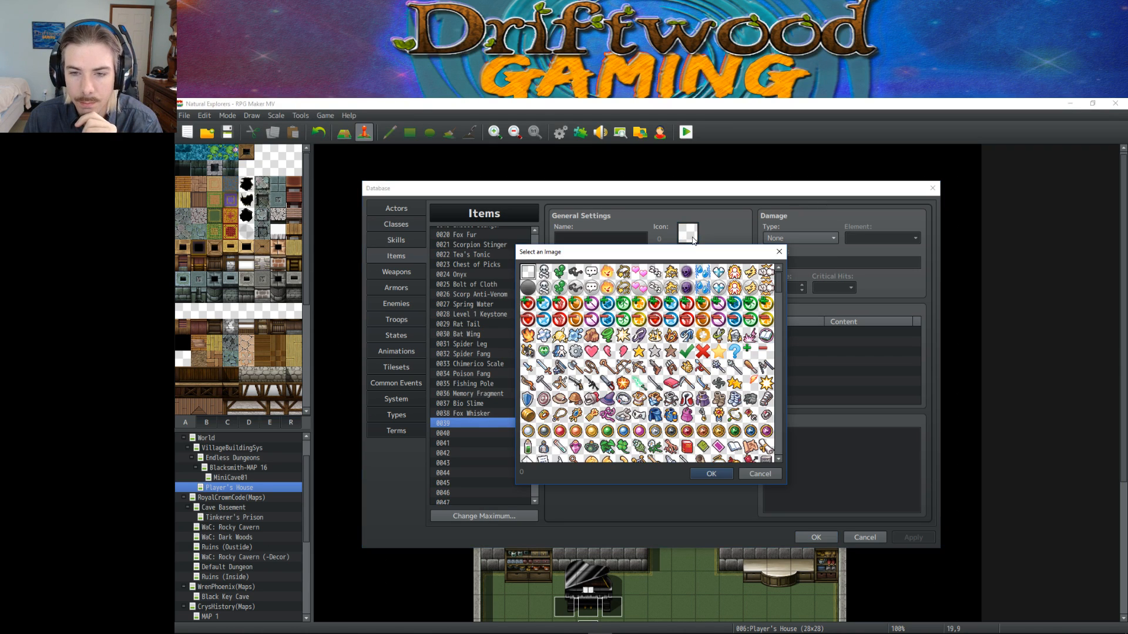
{"action": "scroll", "coordinate": [778, 287], "scroll_direction": "down", "scroll_amount": 2}
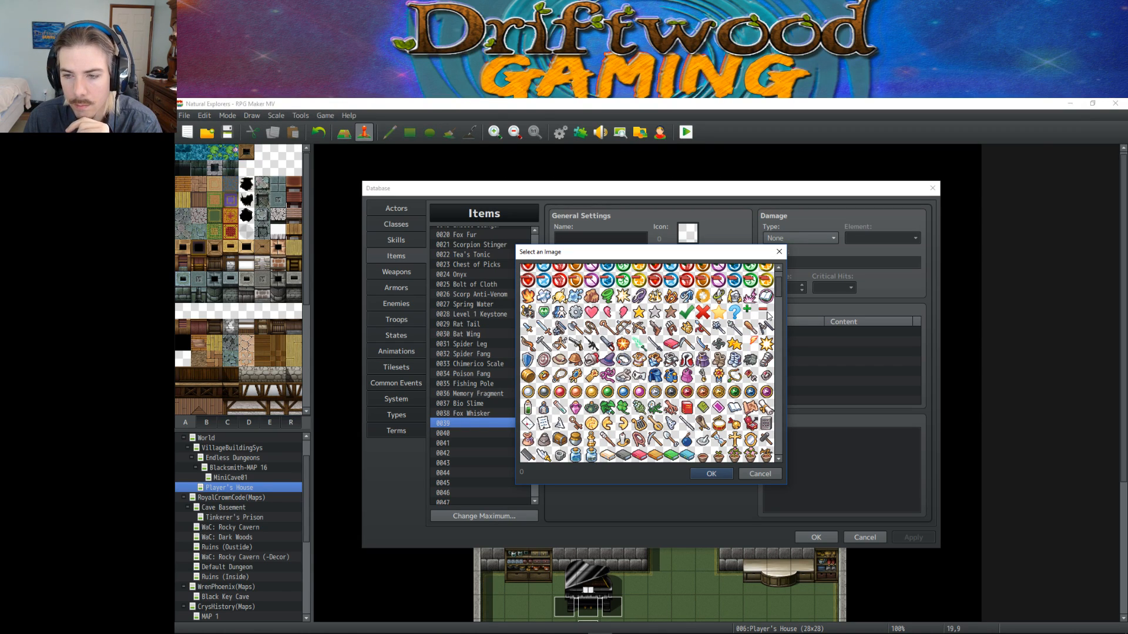
{"action": "scroll", "coordinate": [780, 297], "scroll_direction": "down", "scroll_amount": 3}
{"action": "left_click_drag", "start_coordinate": [780, 295], "coordinate": [771, 466]}
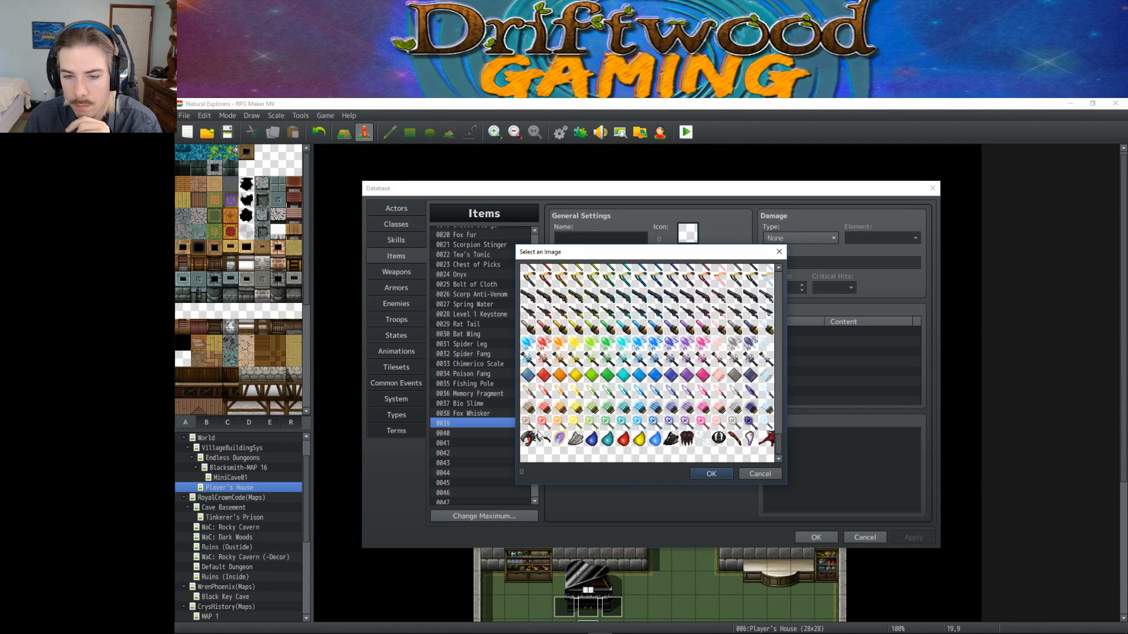
{"action": "double_click", "coordinate": [528, 437]}
{"action": "left_click", "coordinate": [568, 239]}
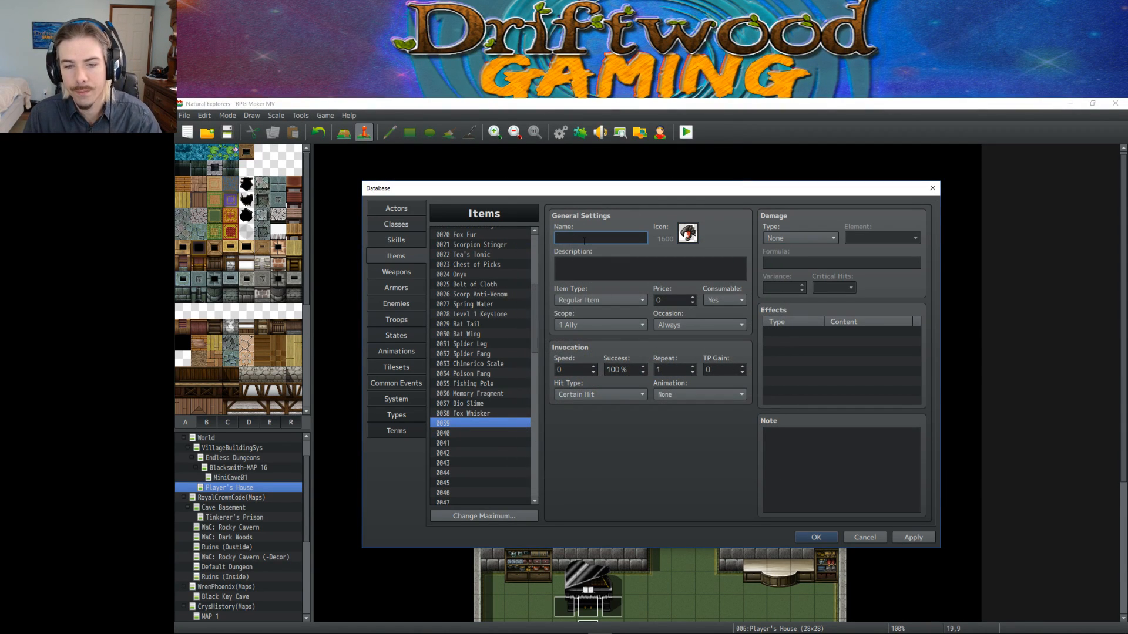
{"action": "type", "text": "Scor"}
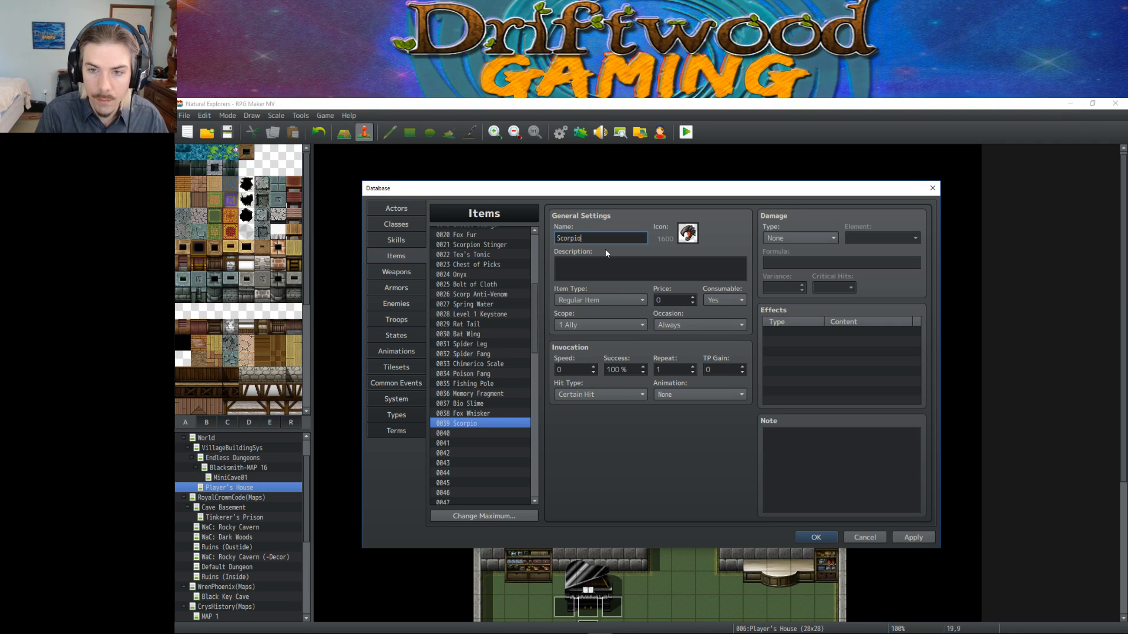
{"action": "type", "text": "pian Claw"}
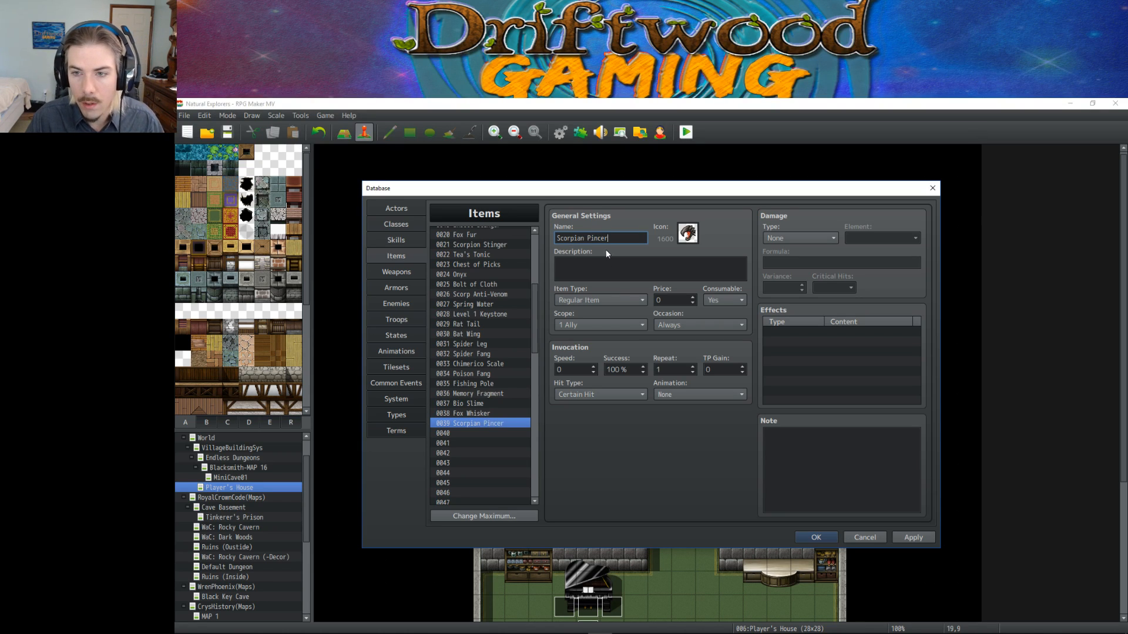
{"action": "left_click", "coordinate": [621, 275]}
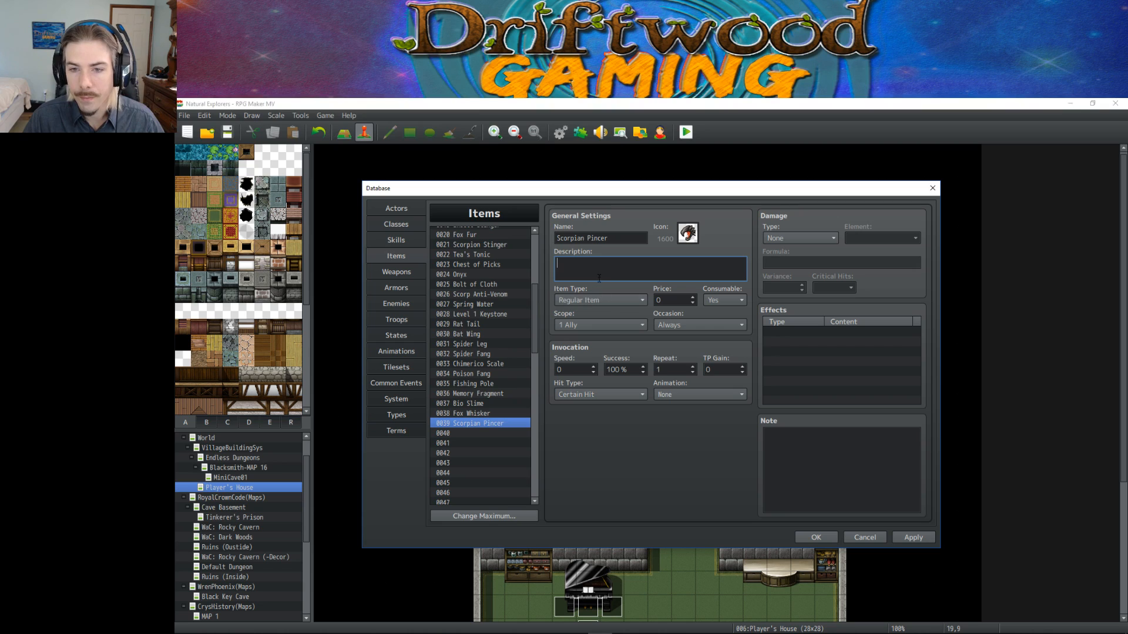
{"action": "type", "text": "claw found"}
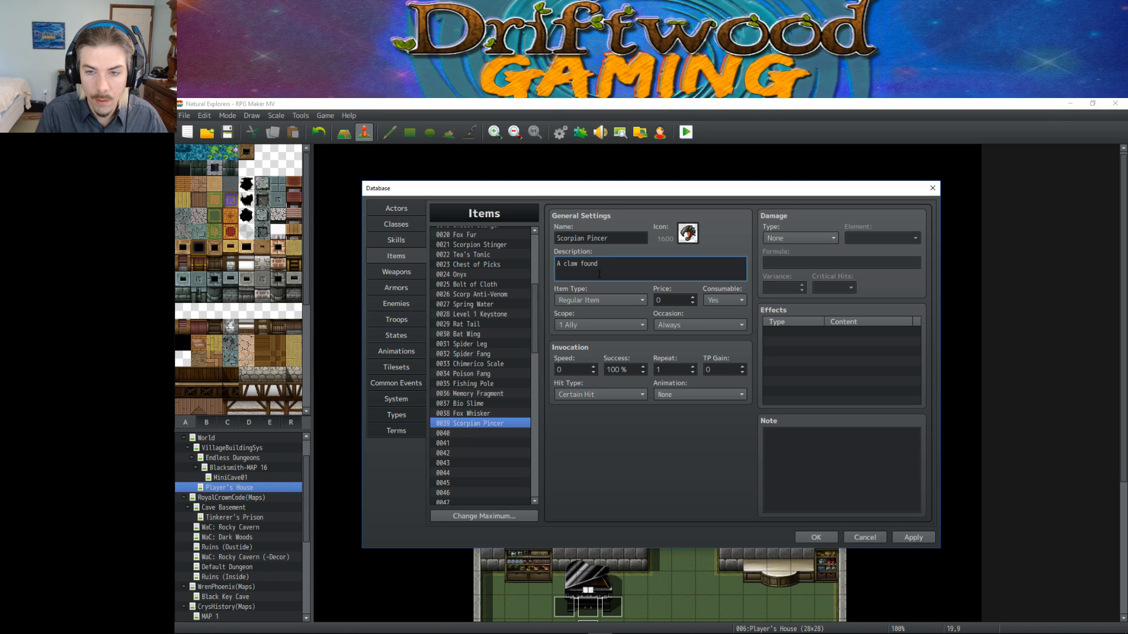
{"action": "type", "text": " from"}
{"action": "key", "text": "BackSpace"}
{"action": "key", "text": "BackSpace"}
{"action": "key", "text": "BackSpace"}
{"action": "key", "text": "BackSpace"}
{"action": "type", "text": "on"}
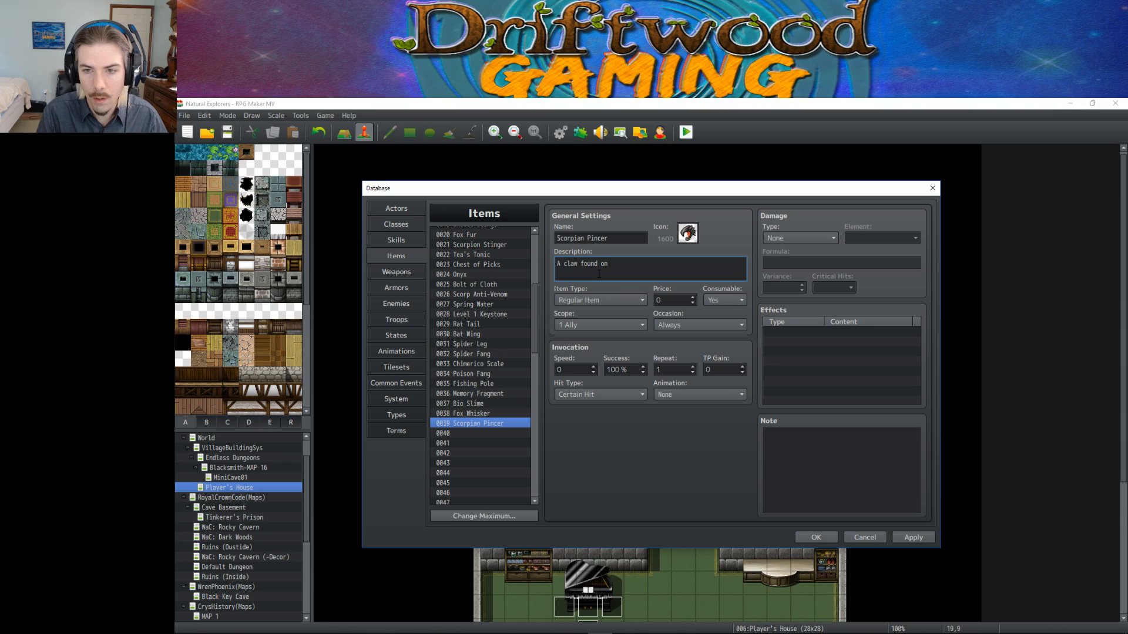
{"action": "key", "text": "BackSpace"}
{"action": "key", "text": "BackSpace"}
{"action": "key", "text": "BackSpace"}
{"action": "key", "text": "BackSpace"}
{"action": "key", "text": "BackSpace"}
{"action": "key", "text": "BackSpace"}
{"action": "key", "text": "BackSpace"}
{"action": "key", "text": "BackSpace"}
{"action": "key", "text": "BackSpace"}
{"action": "key", "text": "BackSpace"}
{"action": "key", "text": "BackSpace"}
{"action": "key", "text": "BackSpace"}
{"action": "key", "text": "BackSpace"}
{"action": "key", "text": "BackSpace"}
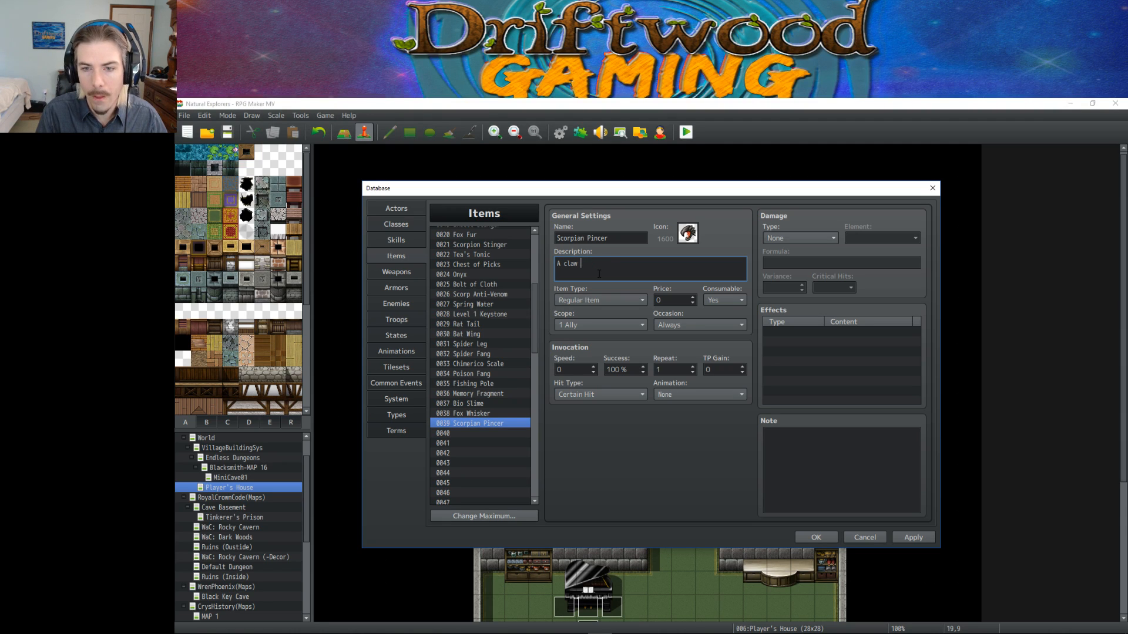
Enter the Scorpian Pincer's two-line description: "One of the claws on a Vorpian." and "Can be sold or used to craft items.".
{"action": "type", "text": "One of the"}
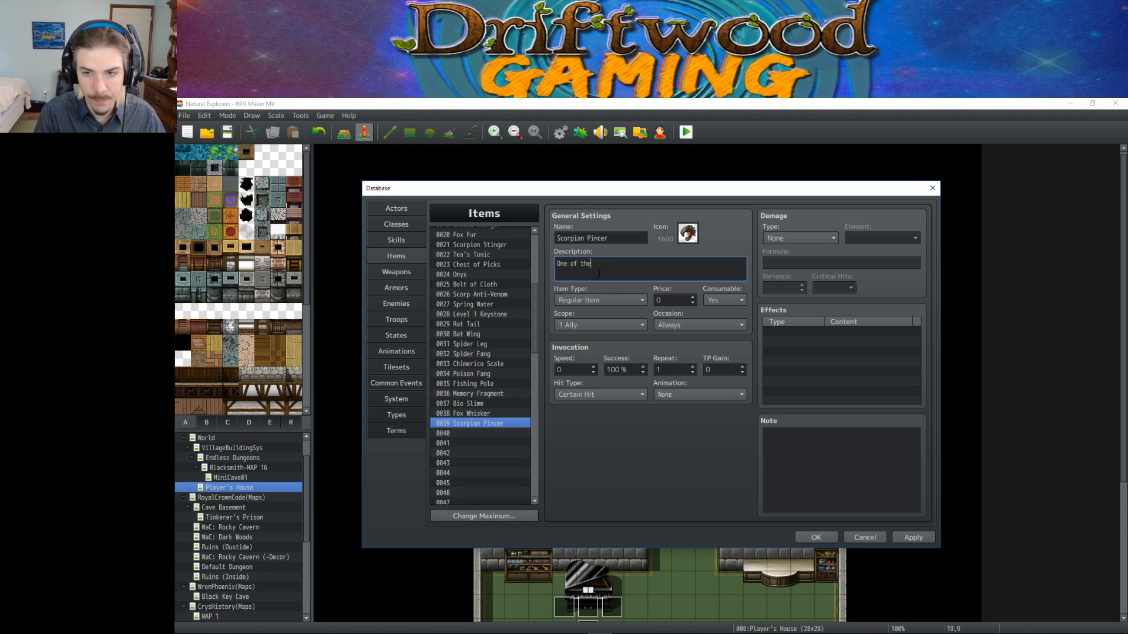
{"action": "type", "text": " claws on a Vor"}
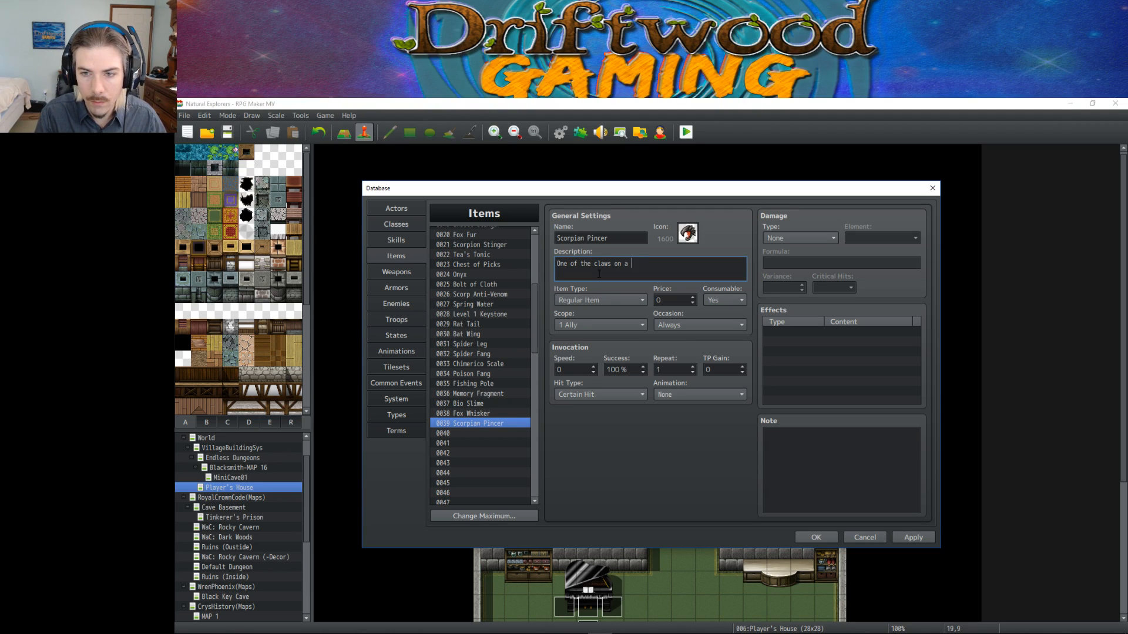
{"action": "type", "text": "pian."}
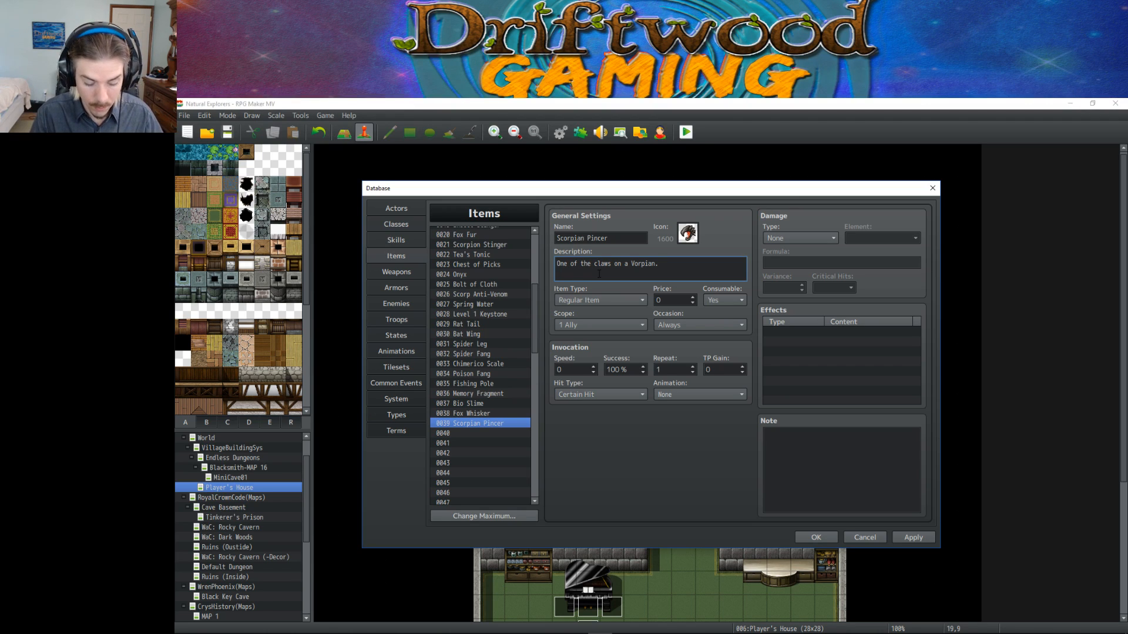
{"action": "type", "text": "Can be sold or used to craft items."}
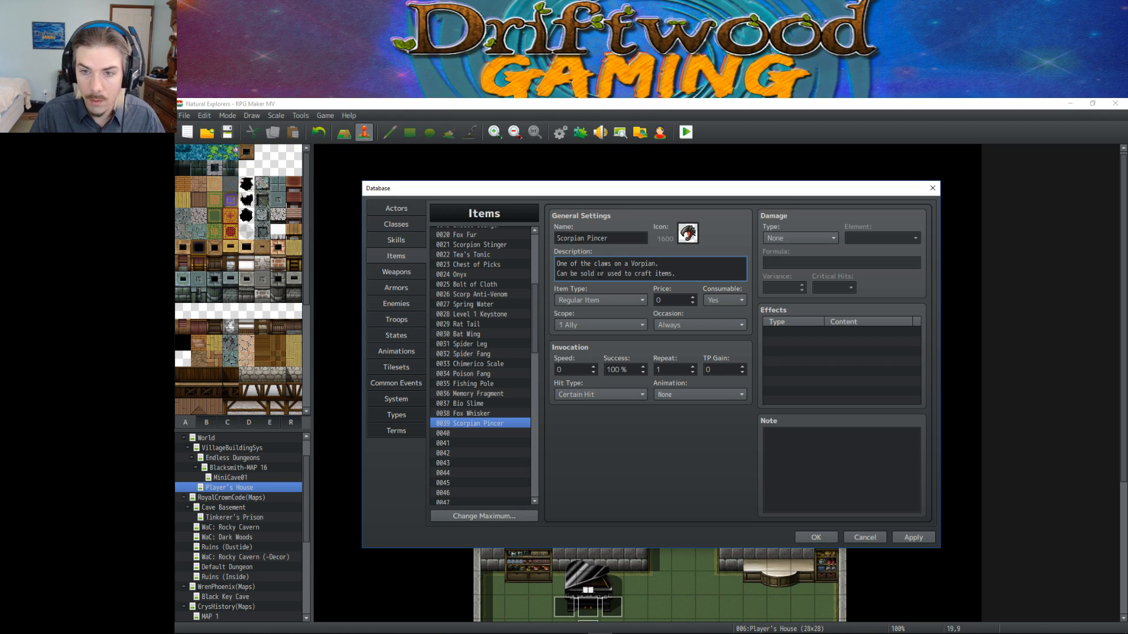
Set the Scorpian Pincer's price to 400, consumable to No, occasion to Never and scope to None.
{"action": "left_click", "coordinate": [681, 302]}
{"action": "key", "text": "BackSpace"}
{"action": "type", "text": "300"}
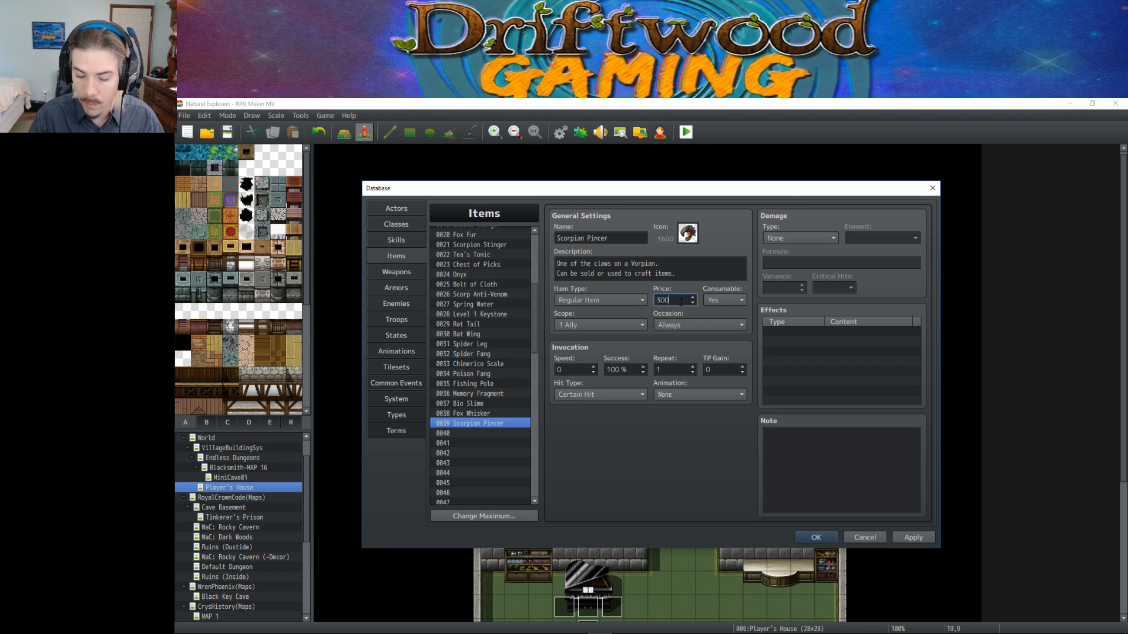
{"action": "type", "text": "400"}
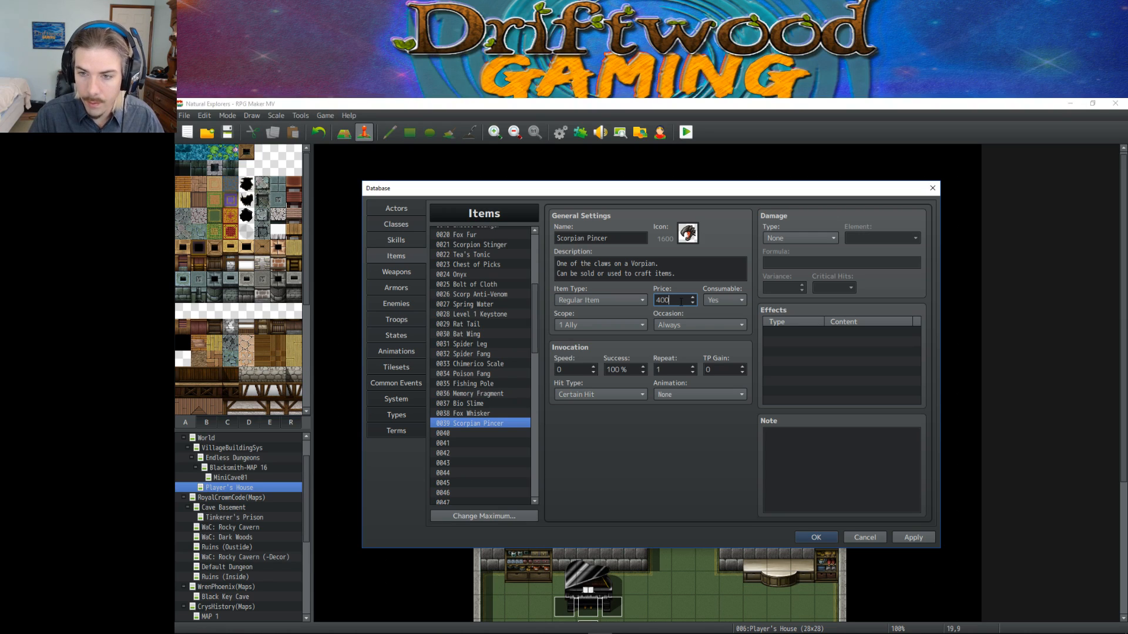
{"action": "left_click", "coordinate": [724, 300]}
{"action": "left_click", "coordinate": [720, 328]}
{"action": "left_click", "coordinate": [706, 327]}
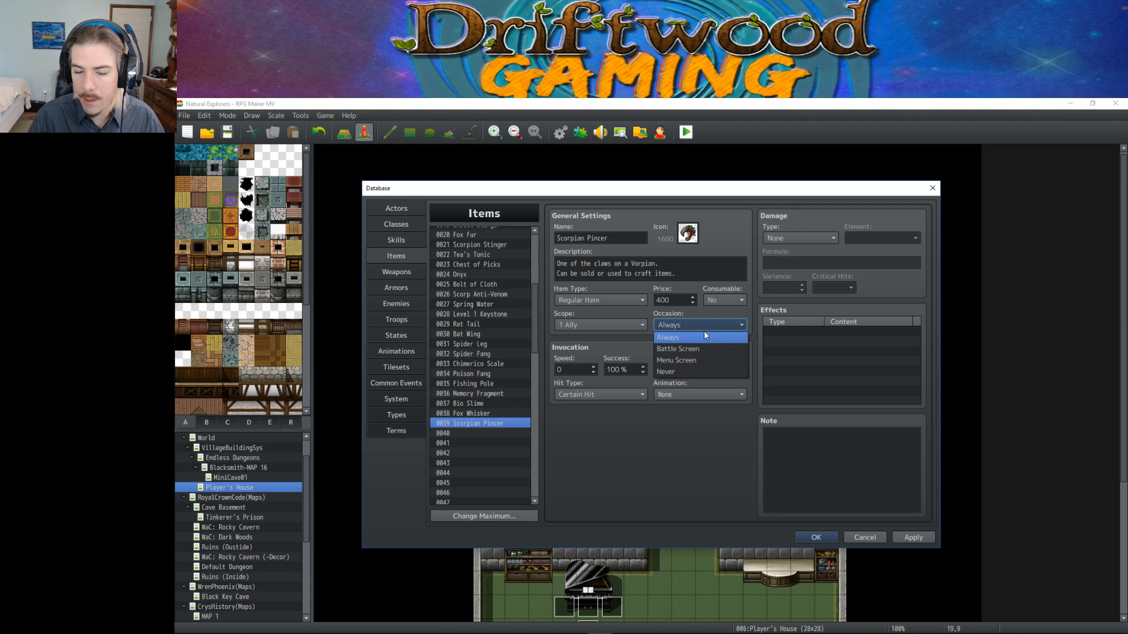
{"action": "left_click", "coordinate": [671, 371]}
{"action": "left_click", "coordinate": [588, 324]}
{"action": "left_click", "coordinate": [579, 337]}
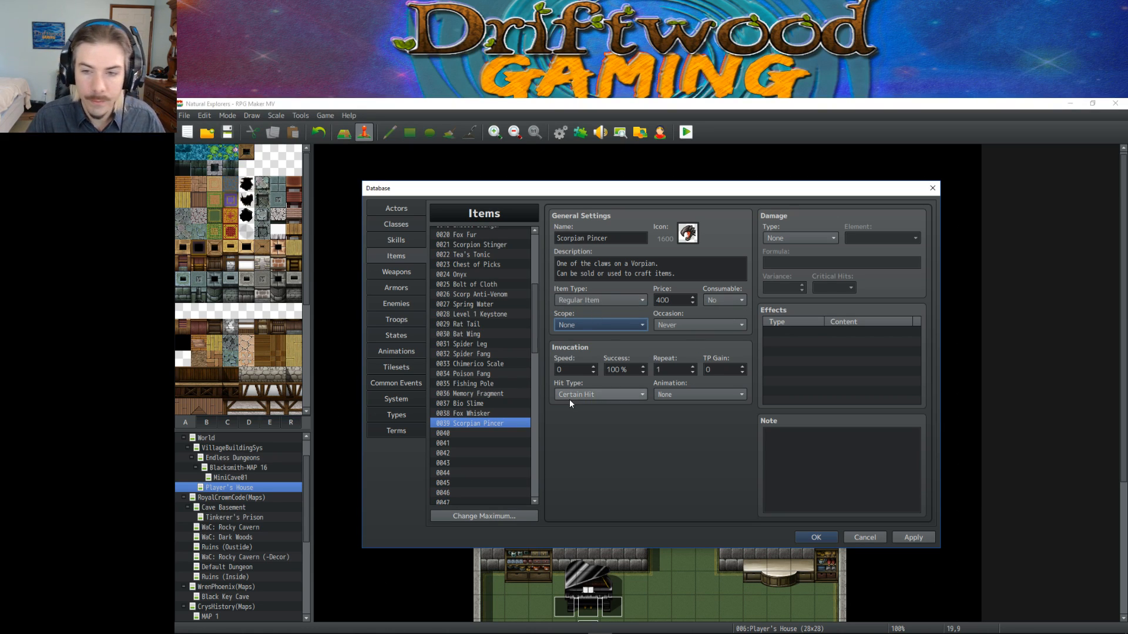
Compare the Scorpian Pincer with the neighbouring Fox Whisker entry and apply the item changes.
{"action": "left_click", "coordinate": [495, 433]}
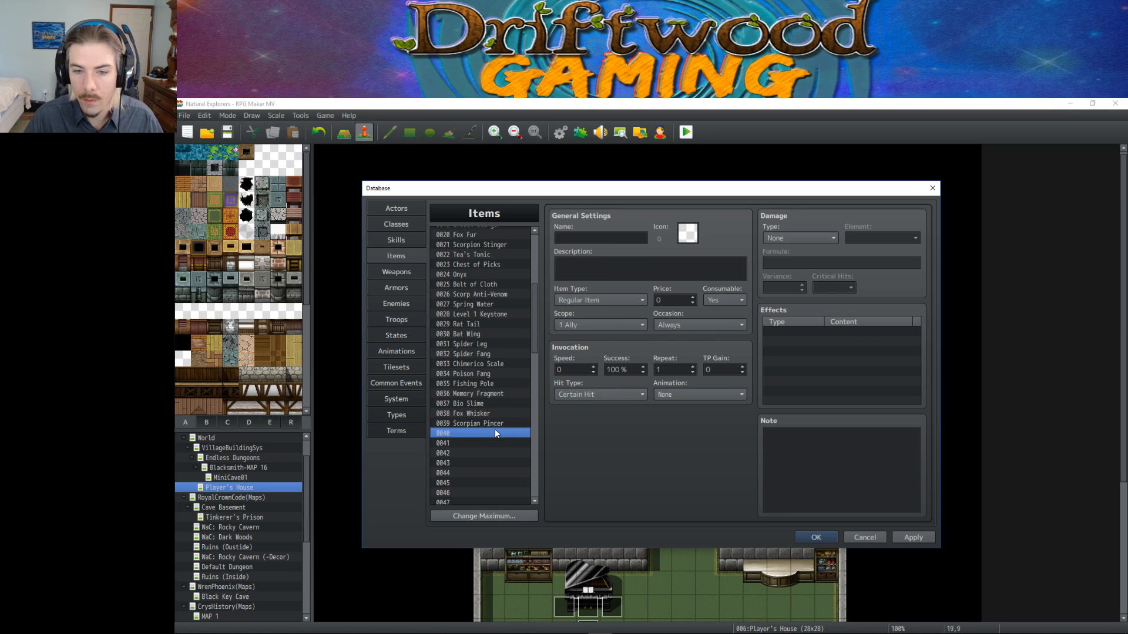
{"action": "left_click", "coordinate": [496, 424]}
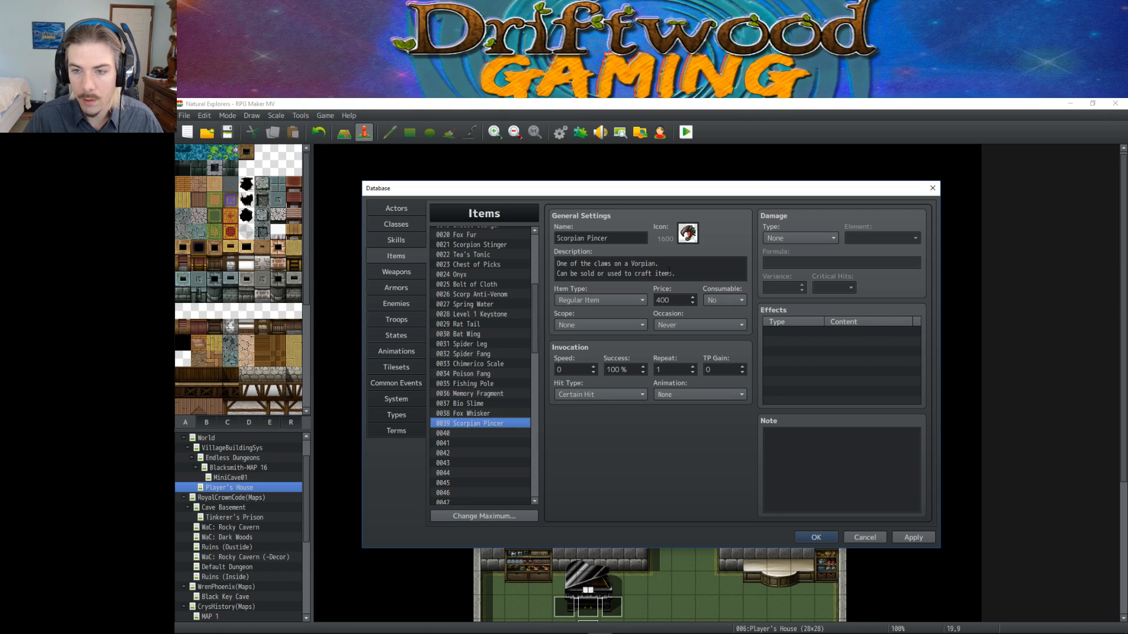
{"action": "left_click", "coordinate": [488, 413]}
{"action": "left_click", "coordinate": [485, 423]}
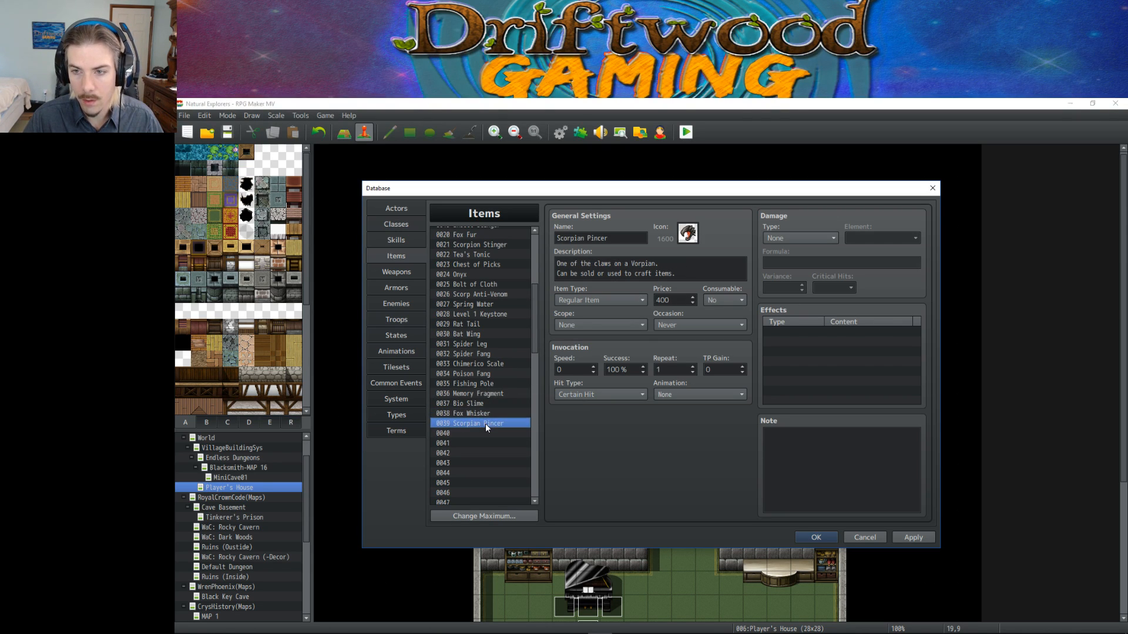
{"action": "left_click", "coordinate": [914, 537]}
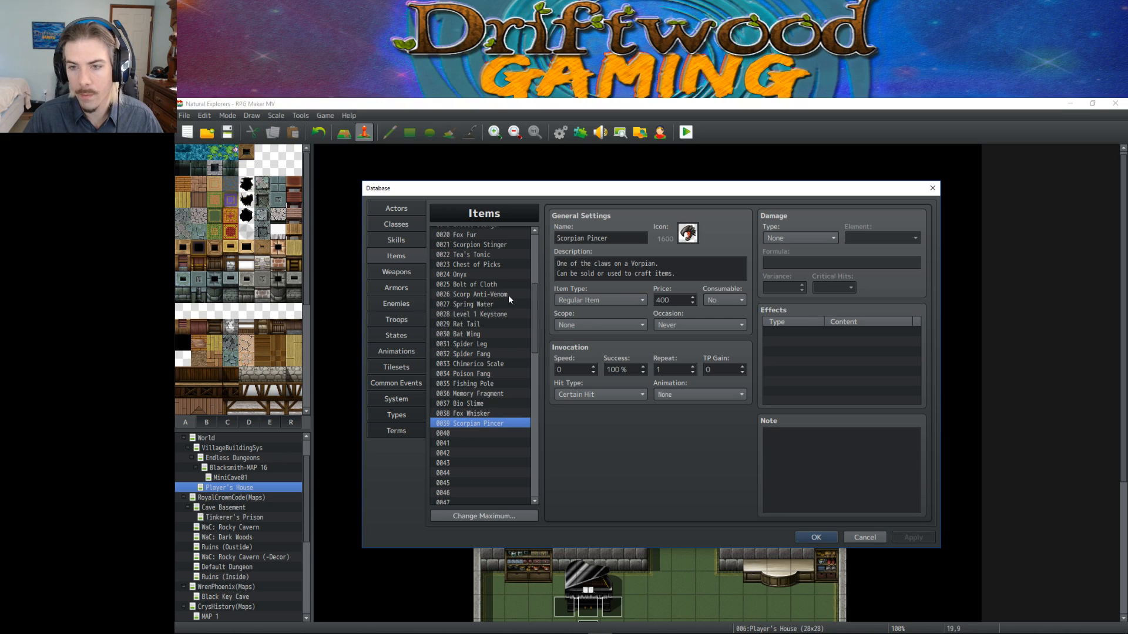
{"action": "left_click", "coordinate": [478, 415]}
{"action": "left_click", "coordinate": [478, 423]}
Assign Scorpian Pincer as the Vorpian enemy's second drop item with a 1/10 probability and apply the change.
{"action": "left_click", "coordinate": [406, 303]}
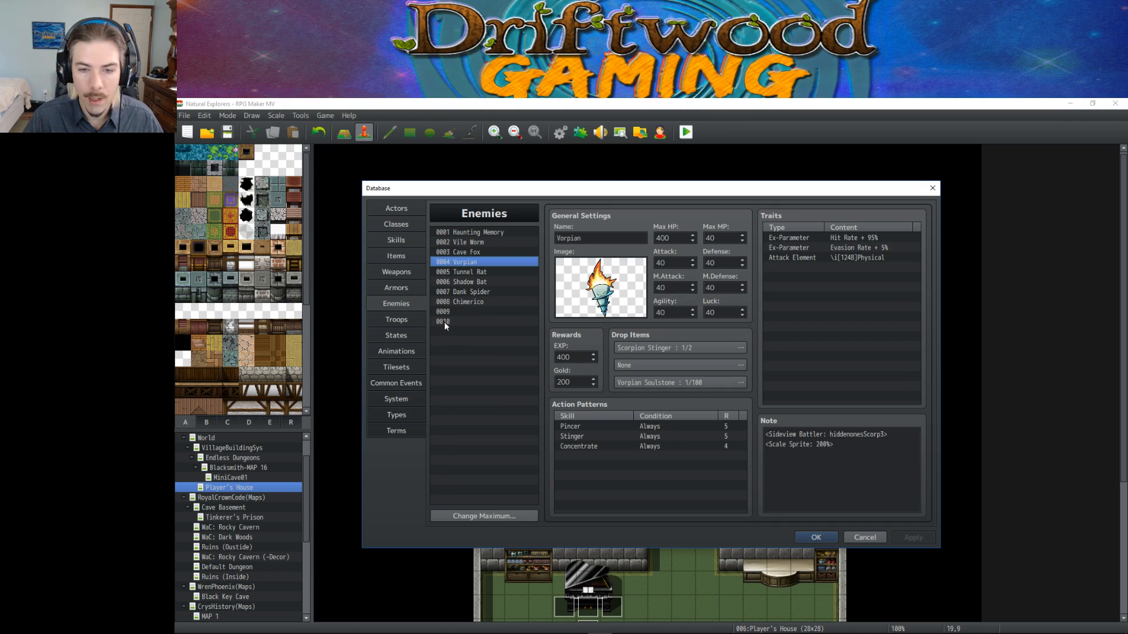
{"action": "double_click", "coordinate": [643, 365]}
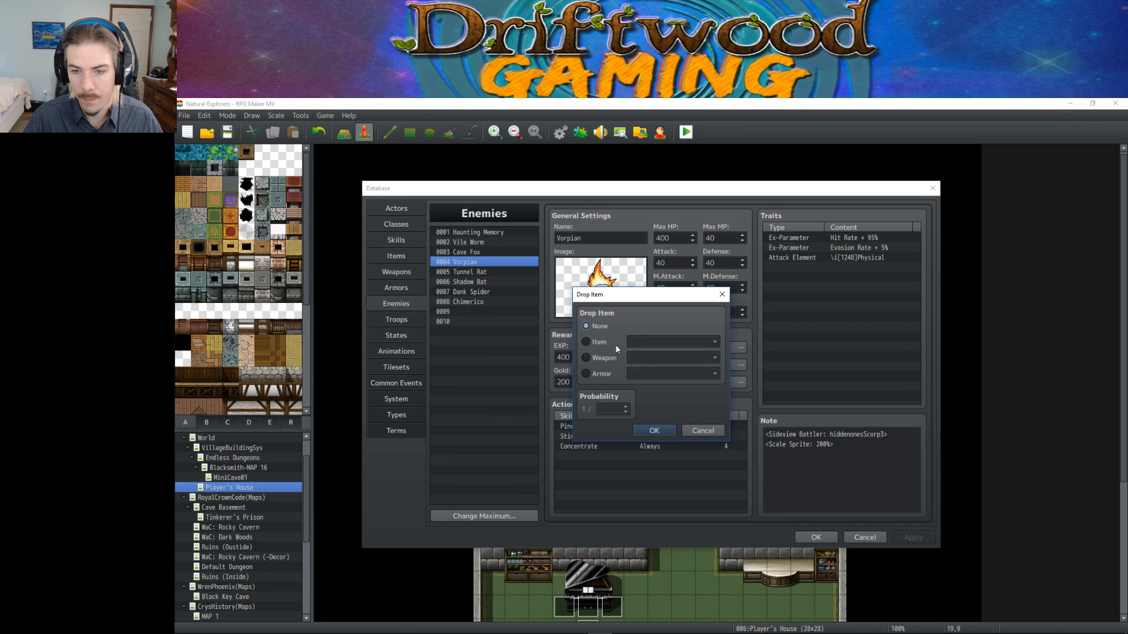
{"action": "left_click", "coordinate": [593, 343]}
{"action": "left_click", "coordinate": [672, 342]}
{"action": "scroll", "coordinate": [660, 458], "scroll_direction": "down", "scroll_amount": 7}
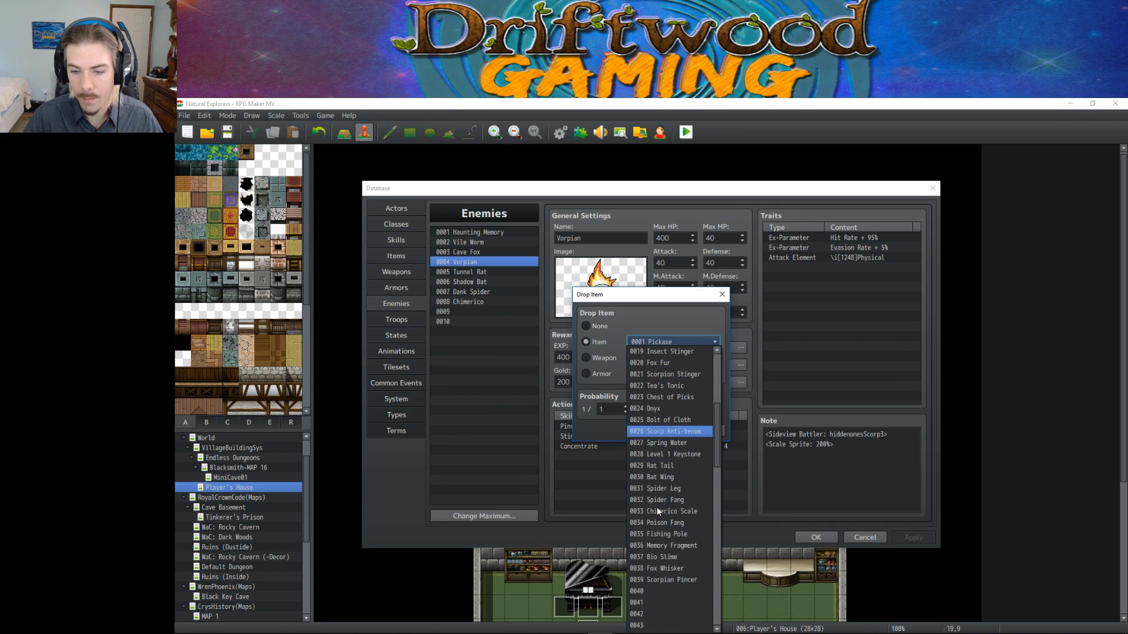
{"action": "left_click", "coordinate": [667, 534]}
{"action": "double_click", "coordinate": [608, 408]}
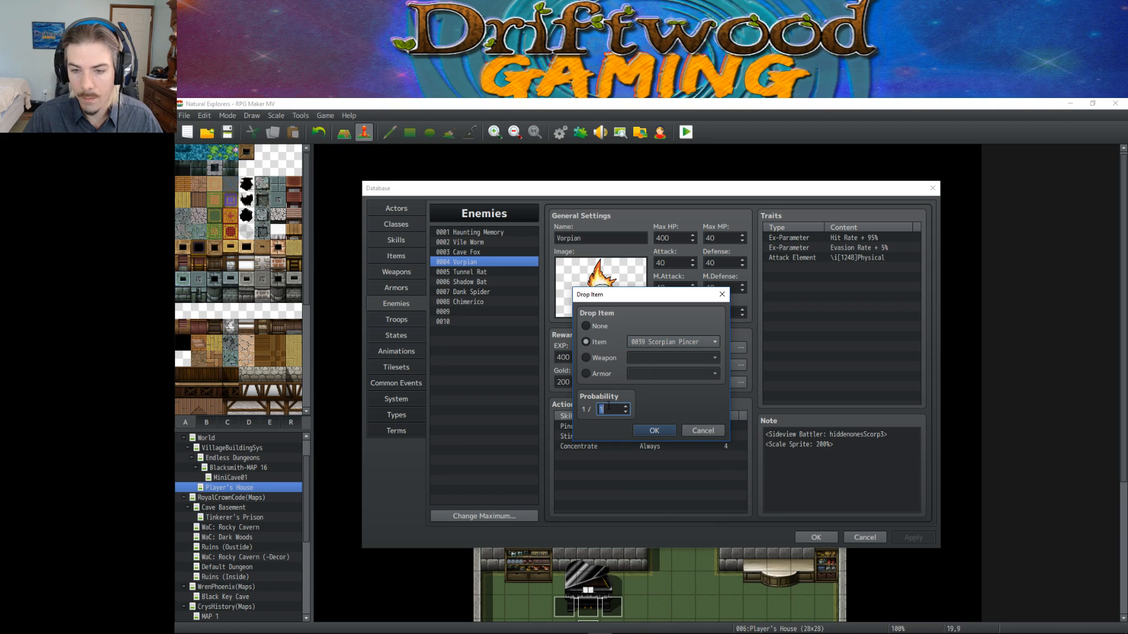
{"action": "type", "text": "10"}
{"action": "key", "text": "Return"}
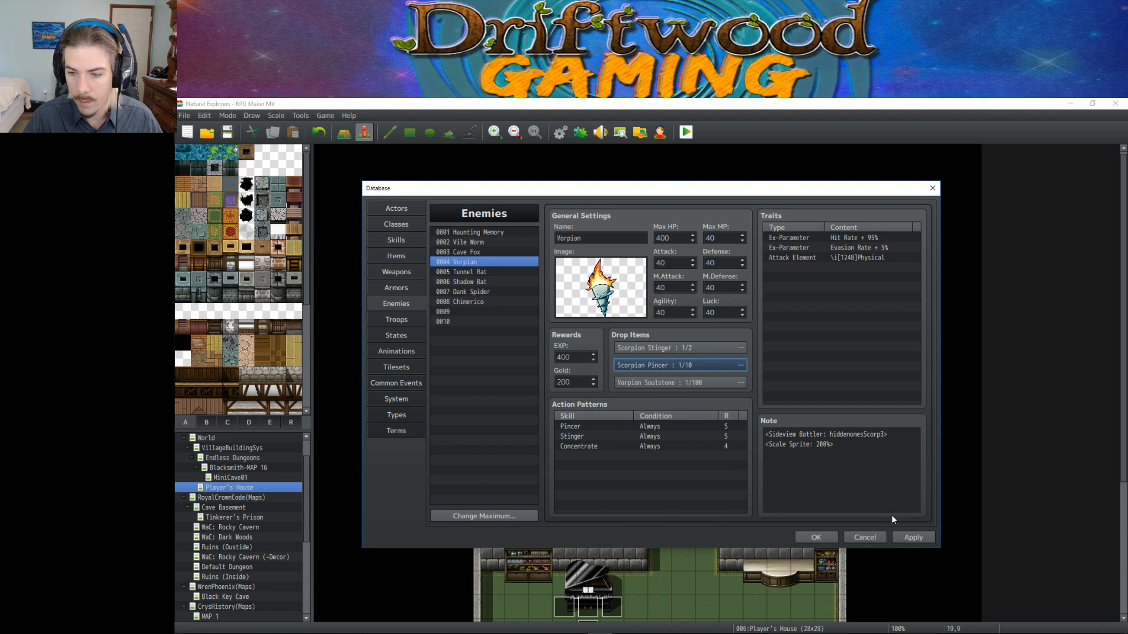
{"action": "left_click", "coordinate": [914, 537]}
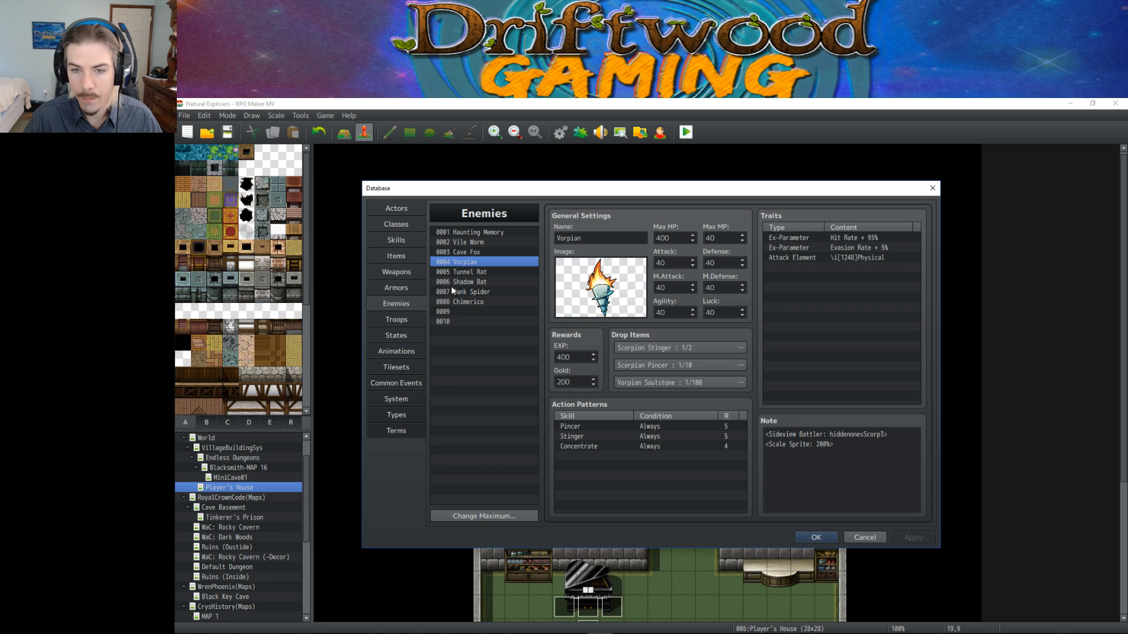
Check the drop items of the Tunnel Rat and Dank Spider enemies.
{"action": "left_click", "coordinate": [470, 270]}
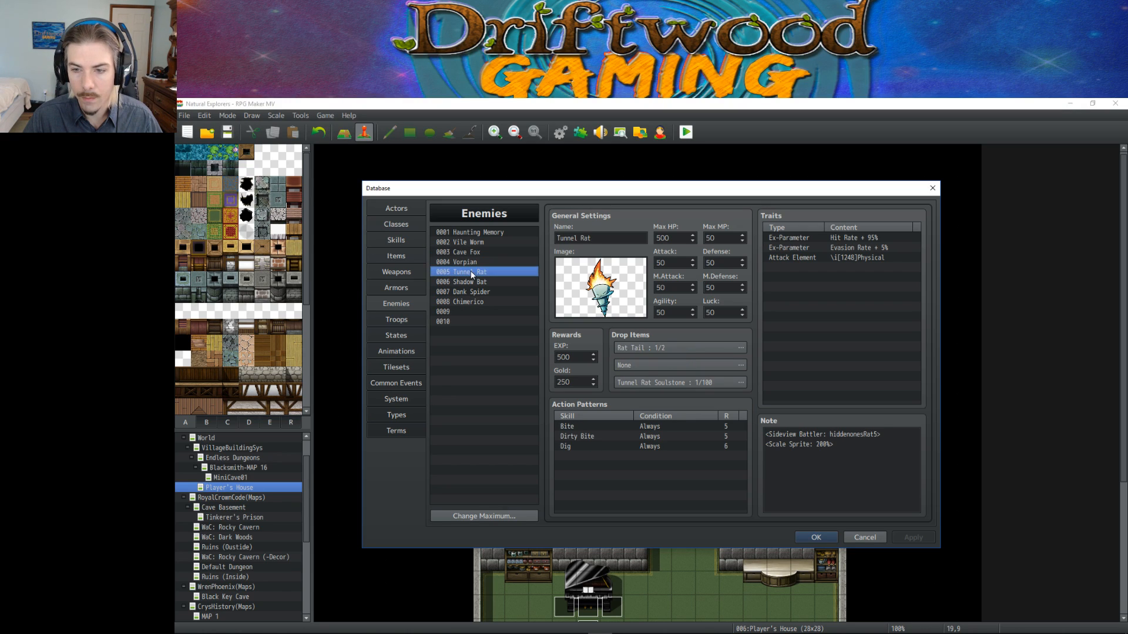
{"action": "left_click", "coordinate": [464, 282]}
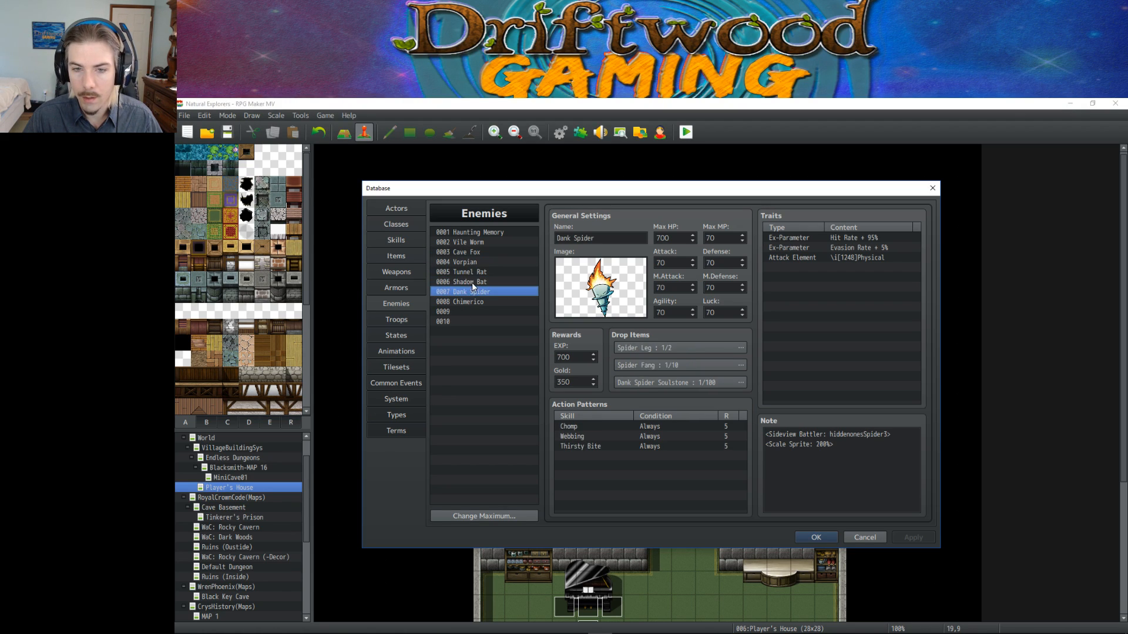
{"action": "left_click", "coordinate": [473, 273]}
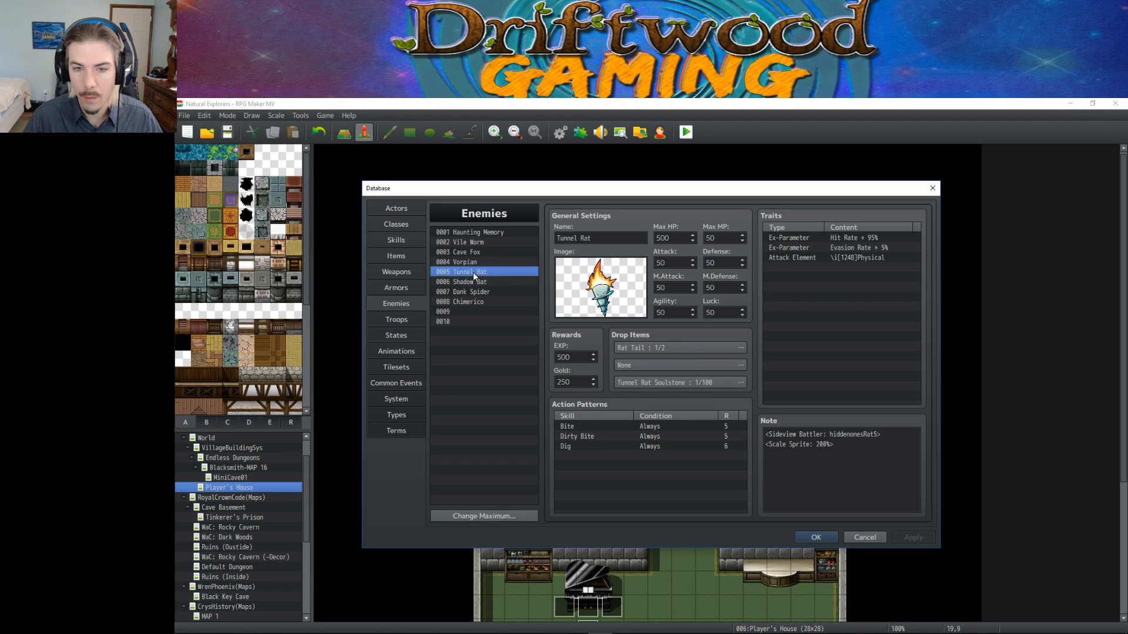
Select empty item slot 0040 and assign it icon 866, the orange cheese-like lump.
{"action": "left_click", "coordinate": [397, 257]}
{"action": "scroll", "coordinate": [508, 422], "scroll_direction": "down", "scroll_amount": 1}
{"action": "left_click", "coordinate": [467, 404]}
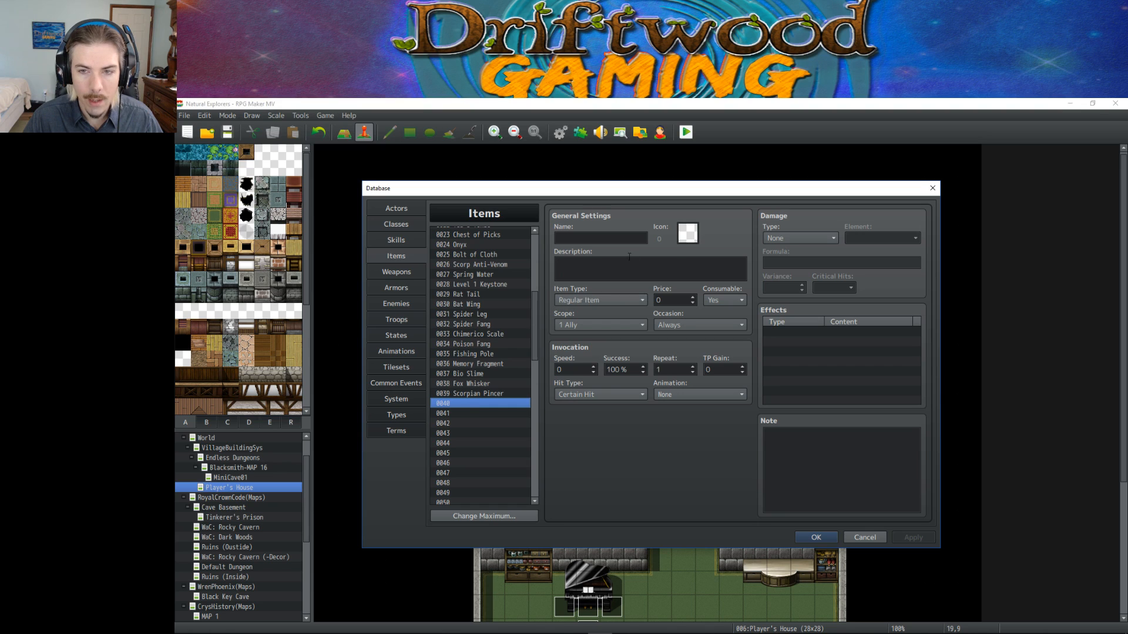
{"action": "double_click", "coordinate": [694, 233]}
{"action": "mouse_move", "coordinate": [779, 288]}
{"action": "left_mouse_down"}
{"action": "mouse_move", "coordinate": [774, 378]}
{"action": "mouse_move", "coordinate": [771, 283]}
{"action": "left_mouse_up"}
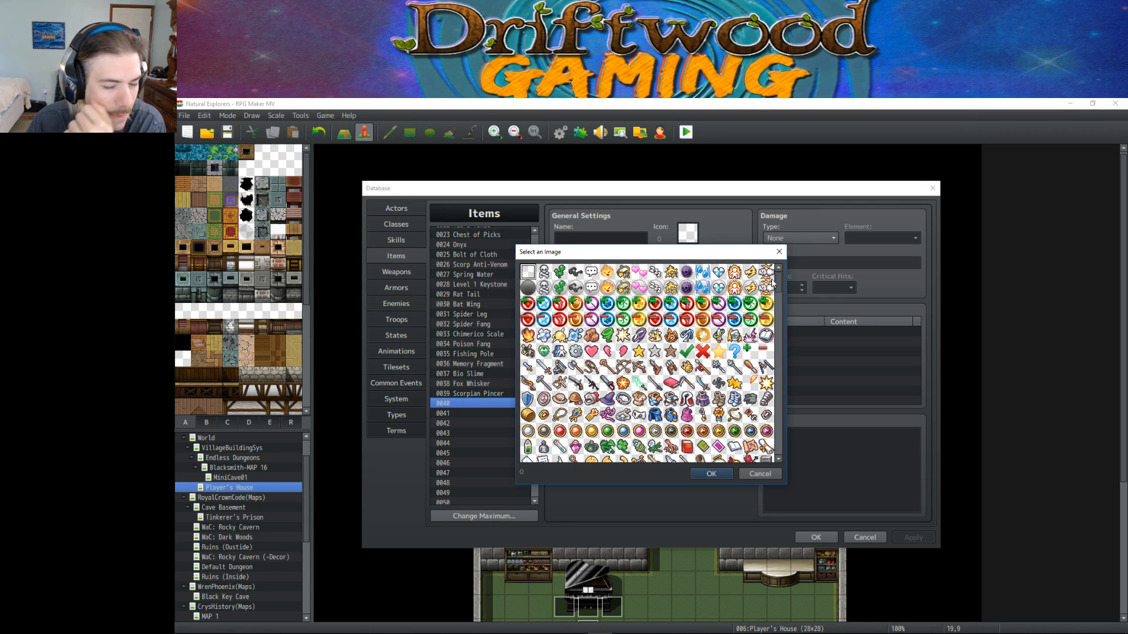
{"action": "left_click_drag", "start_coordinate": [772, 283], "coordinate": [773, 303]}
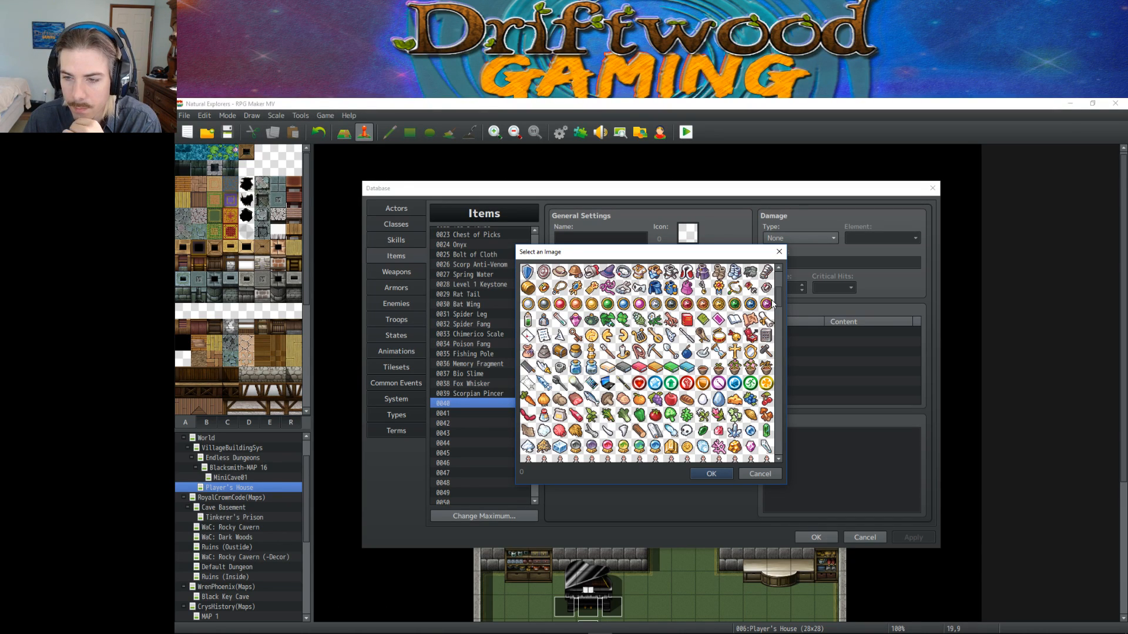
{"action": "left_click_drag", "start_coordinate": [773, 303], "coordinate": [773, 314]}
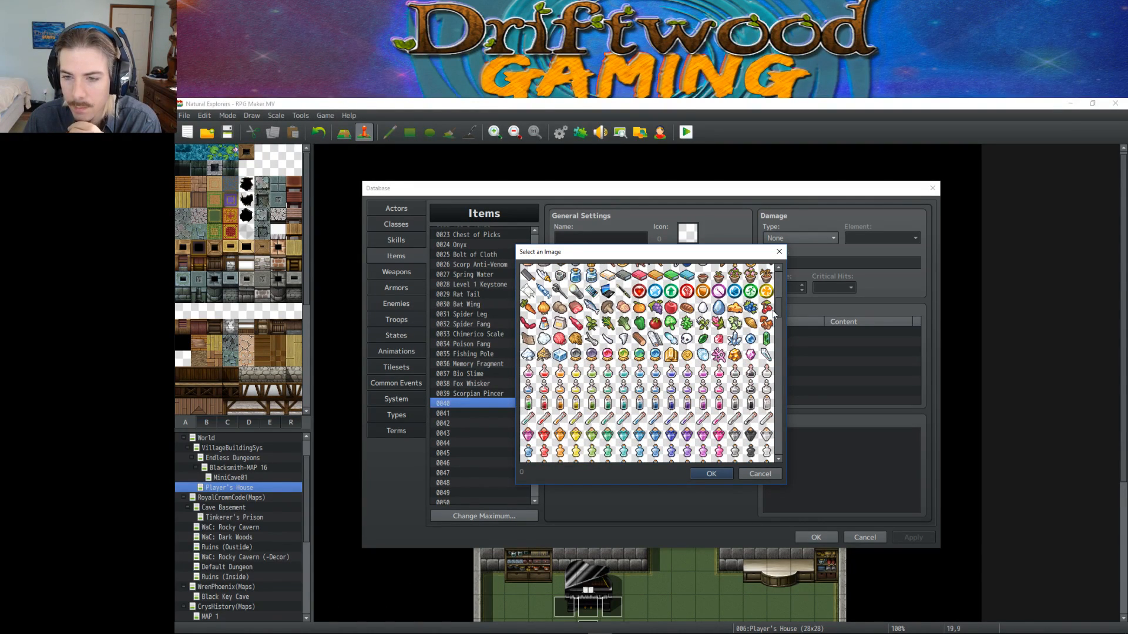
{"action": "left_click_drag", "start_coordinate": [773, 314], "coordinate": [780, 318]}
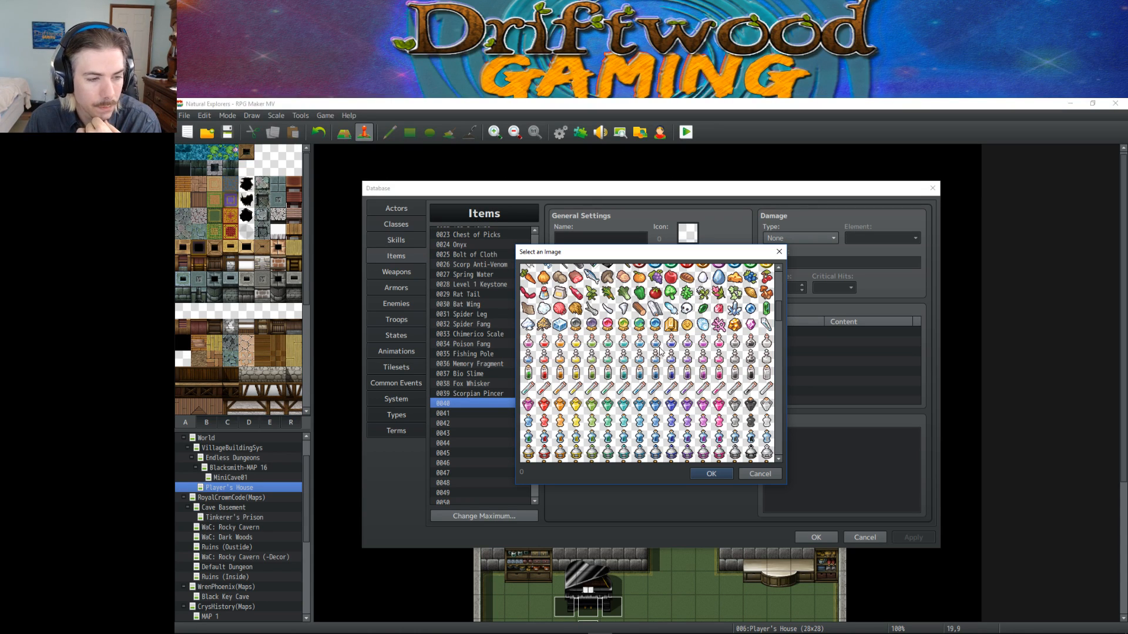
{"action": "scroll", "coordinate": [659, 347], "scroll_direction": "down", "scroll_amount": 2}
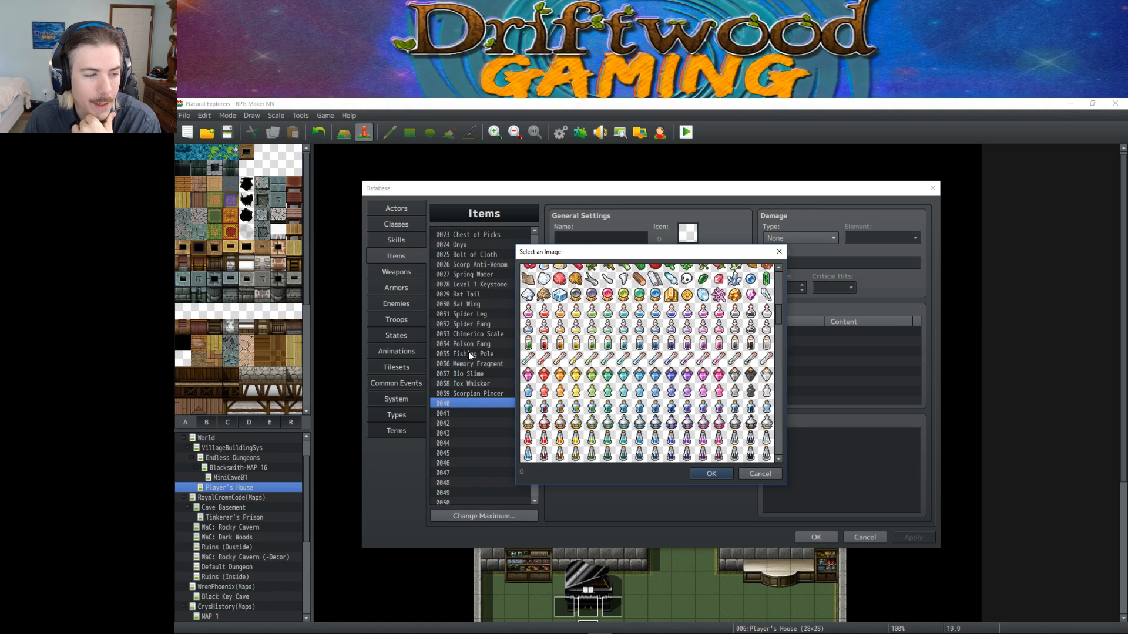
{"action": "scroll", "coordinate": [656, 350], "scroll_direction": "down", "scroll_amount": 2}
{"action": "scroll", "coordinate": [656, 351], "scroll_direction": "down", "scroll_amount": 2}
{"action": "scroll", "coordinate": [656, 350], "scroll_direction": "down", "scroll_amount": 1}
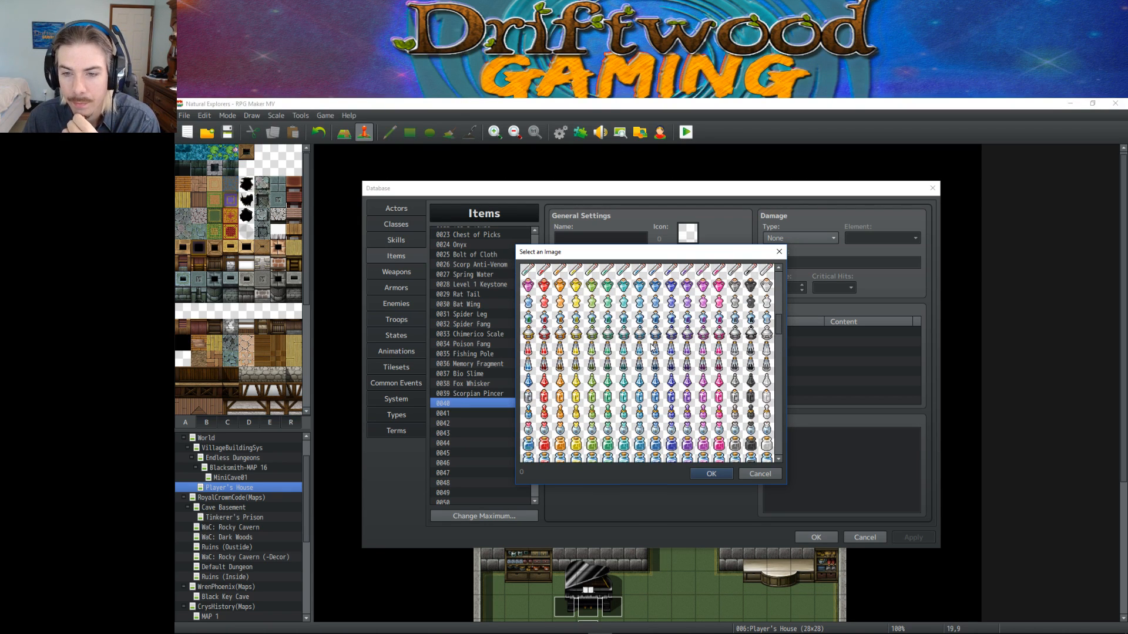
{"action": "scroll", "coordinate": [653, 349], "scroll_direction": "down", "scroll_amount": 1}
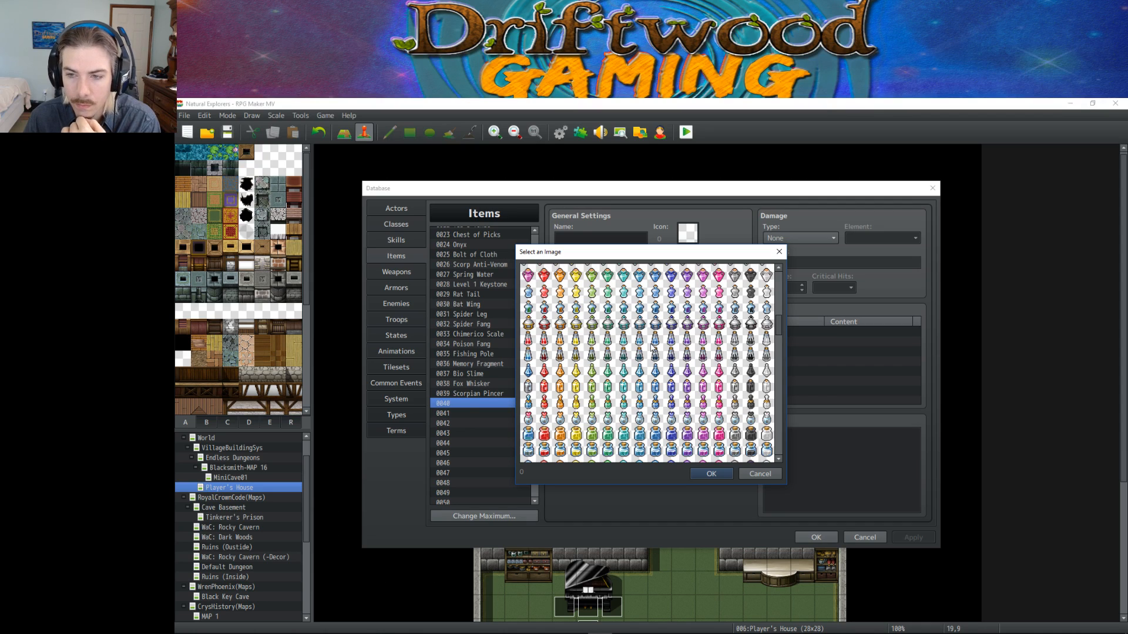
{"action": "scroll", "coordinate": [653, 349], "scroll_direction": "down", "scroll_amount": 1}
{"action": "scroll", "coordinate": [654, 349], "scroll_direction": "down", "scroll_amount": 1}
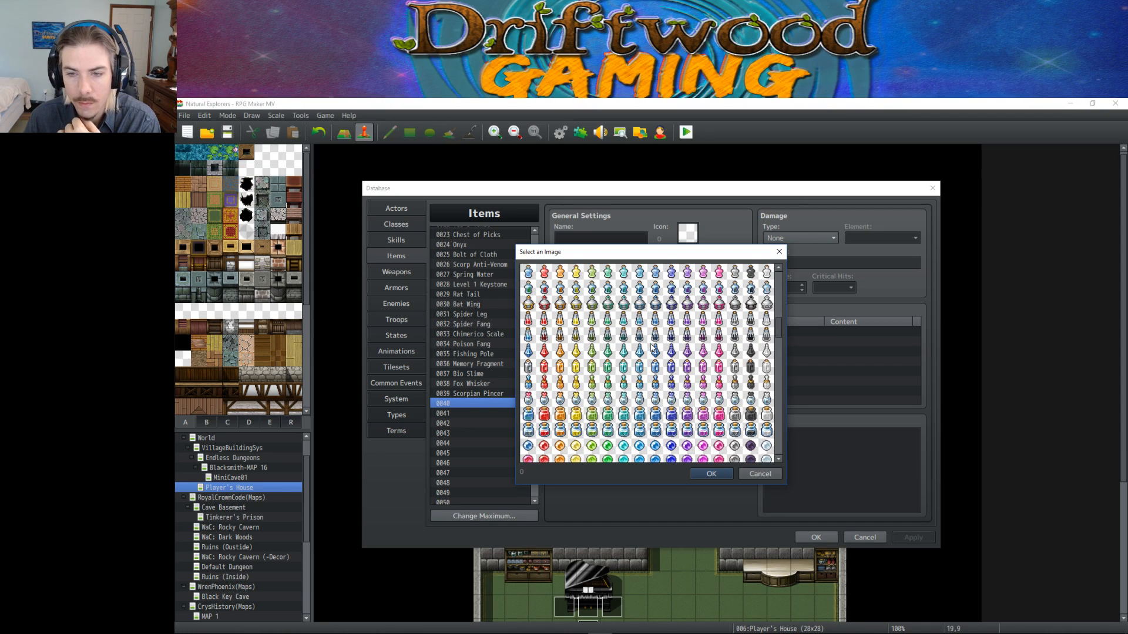
{"action": "scroll", "coordinate": [653, 348], "scroll_direction": "down", "scroll_amount": 1}
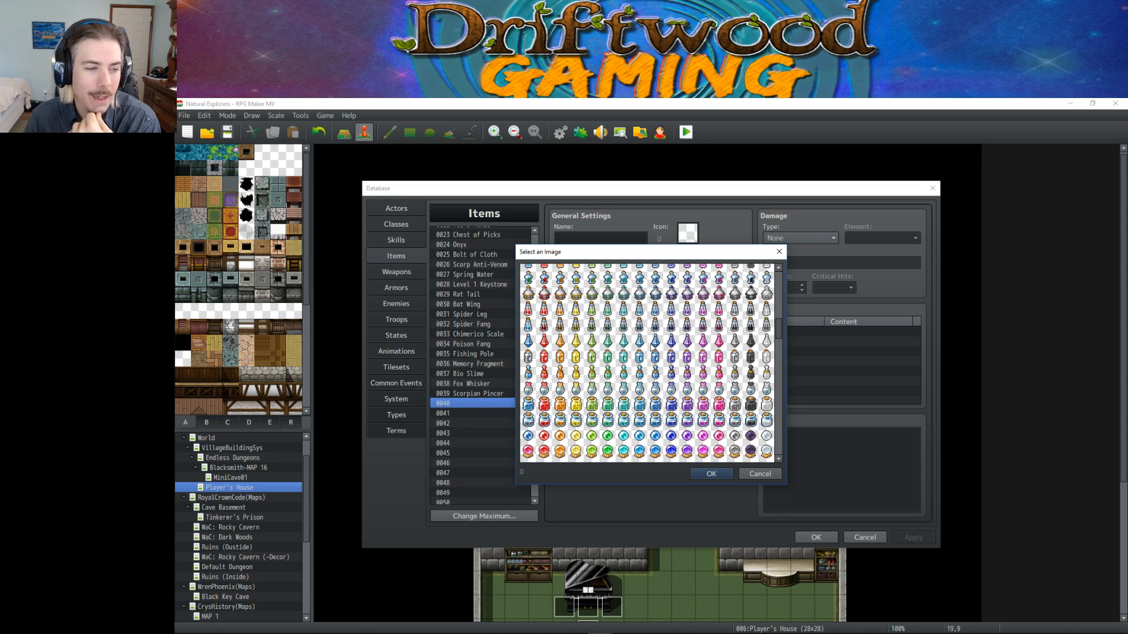
{"action": "scroll", "coordinate": [652, 349], "scroll_direction": "down", "scroll_amount": 5}
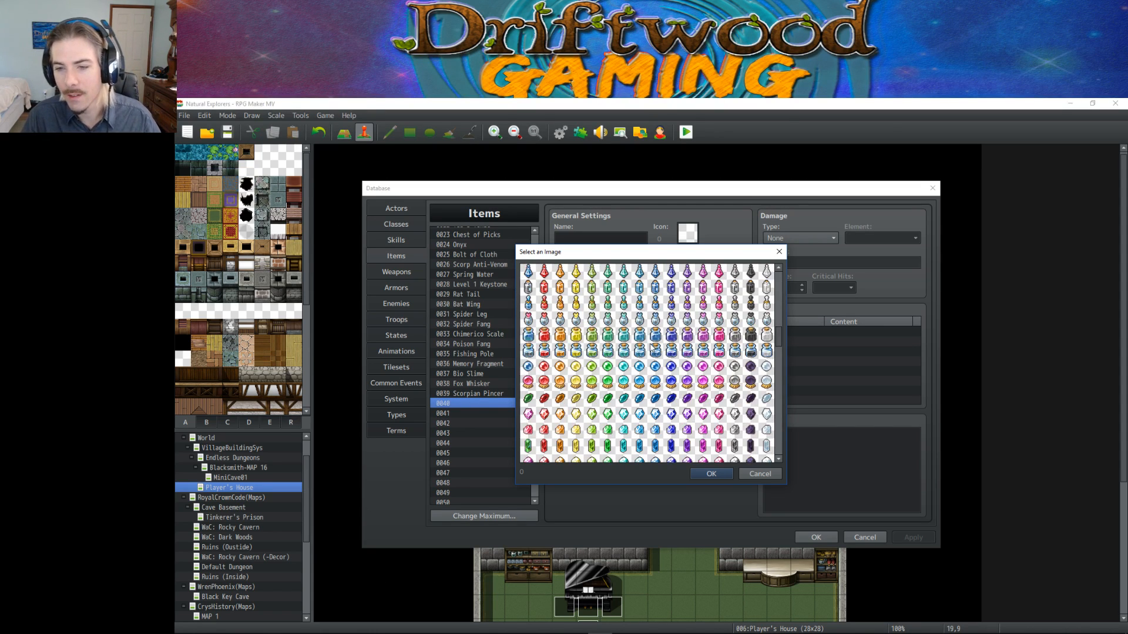
{"action": "scroll", "coordinate": [652, 349], "scroll_direction": "down", "scroll_amount": 2}
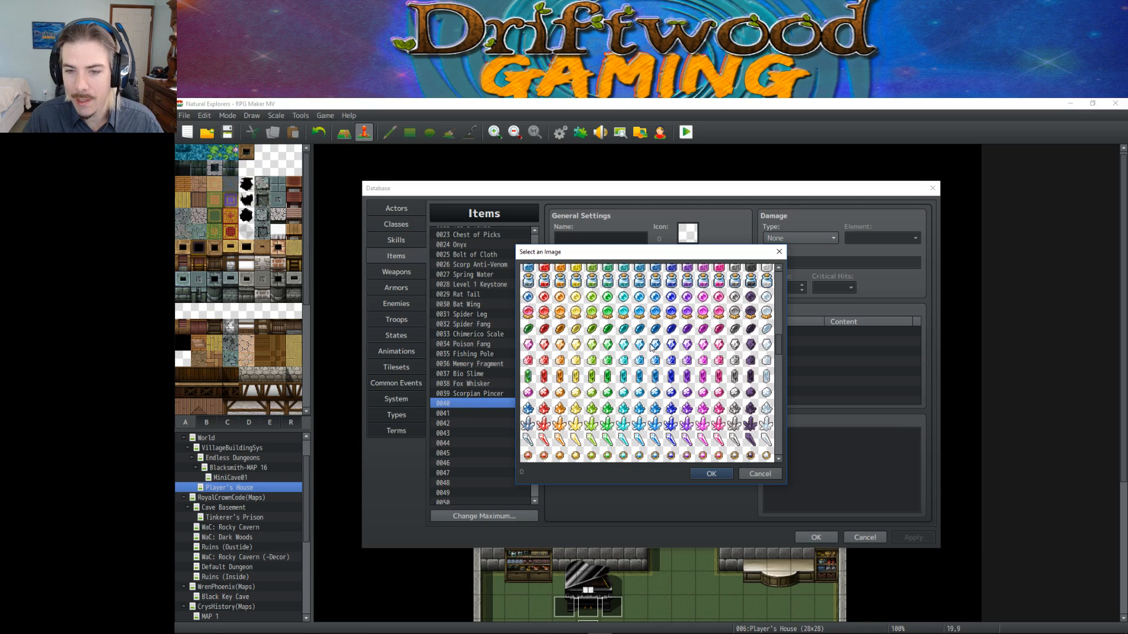
{"action": "scroll", "coordinate": [650, 348], "scroll_direction": "down", "scroll_amount": 1}
{"action": "scroll", "coordinate": [649, 348], "scroll_direction": "down", "scroll_amount": 8}
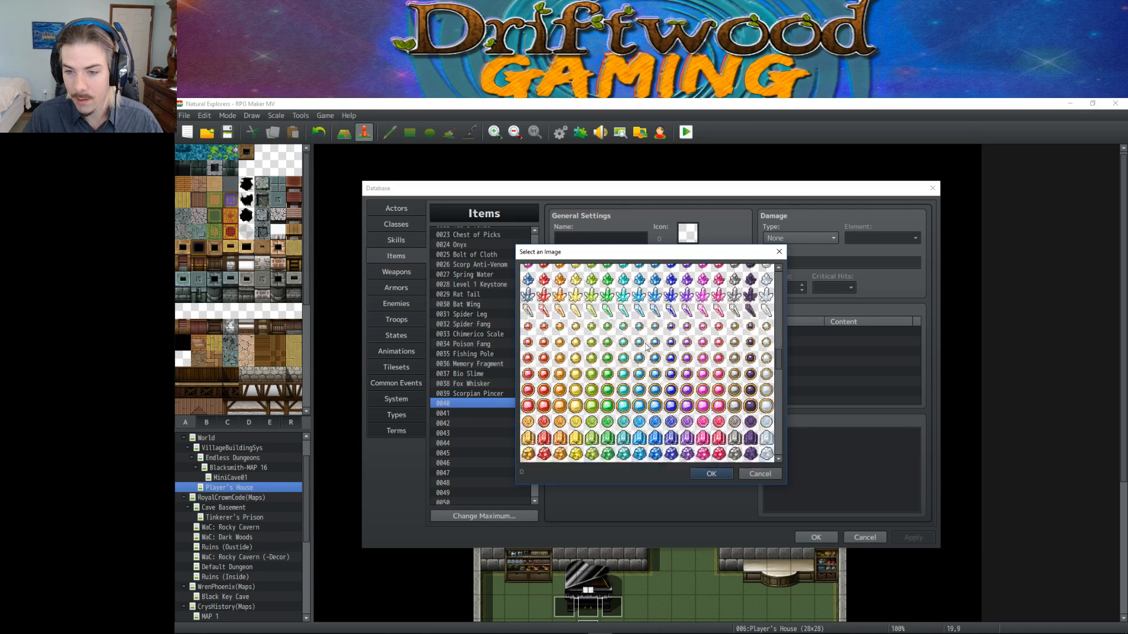
{"action": "scroll", "coordinate": [642, 350], "scroll_direction": "down", "scroll_amount": 3}
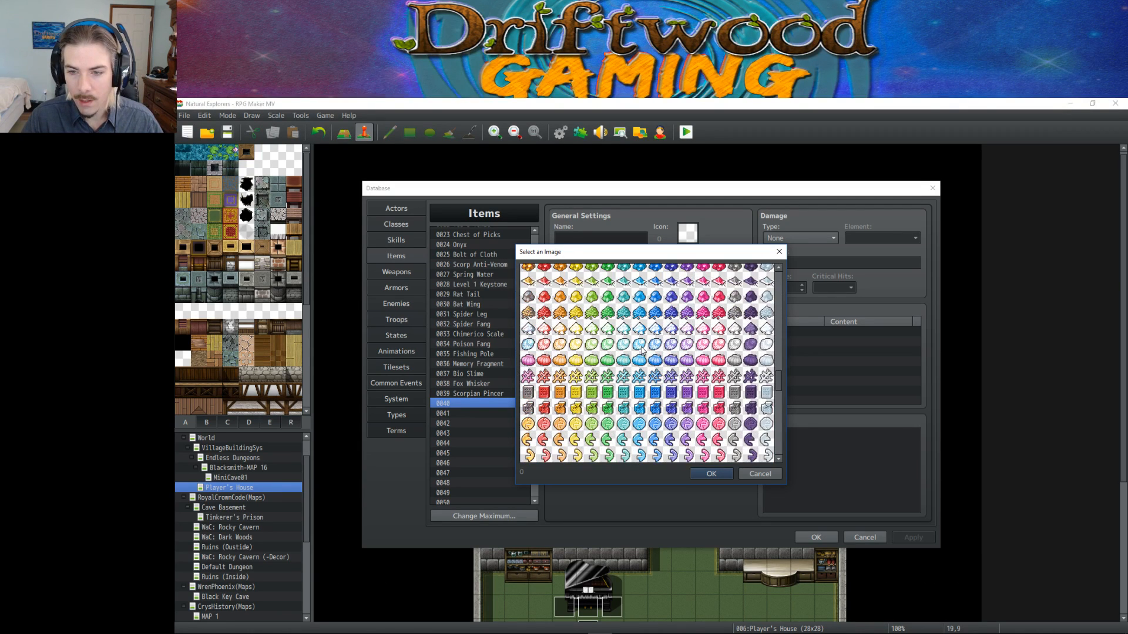
{"action": "double_click", "coordinate": [560, 304]}
Name item 0040 "Moldy Cheese".
{"action": "left_click", "coordinate": [577, 237]}
{"action": "type", "text": "Mold"}
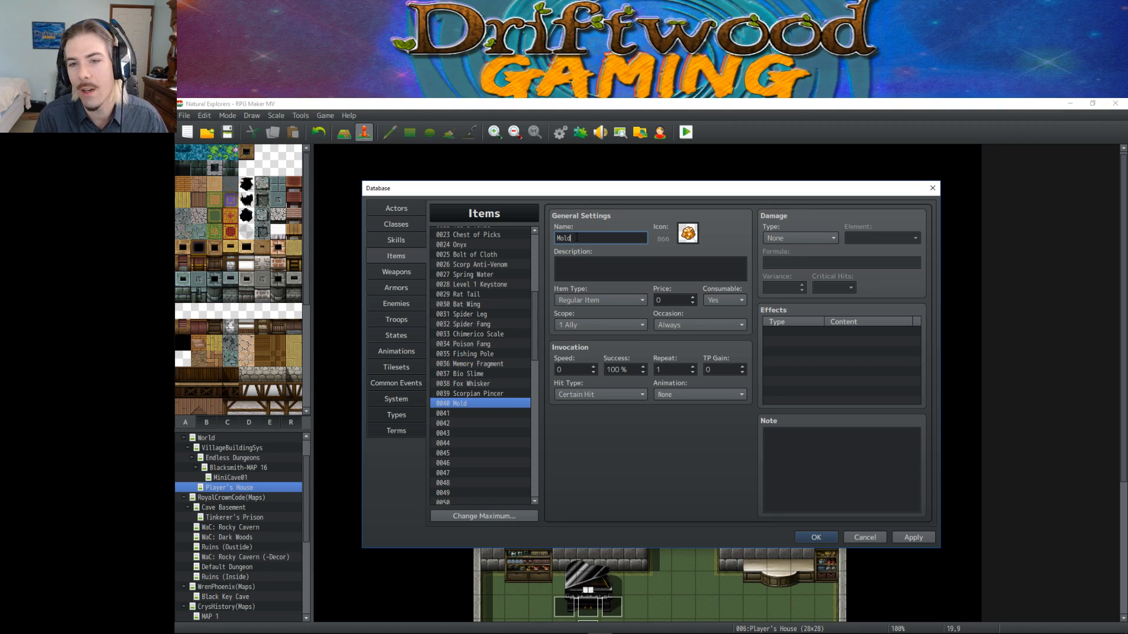
{"action": "type", "text": "y"}
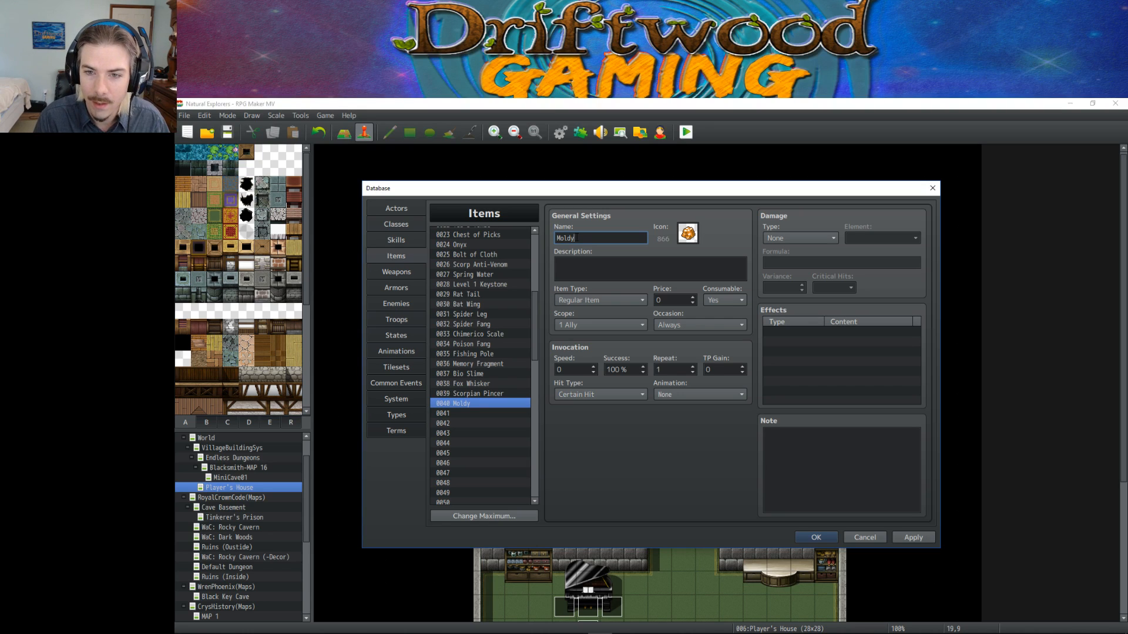
{"action": "type", "text": " Cheese"}
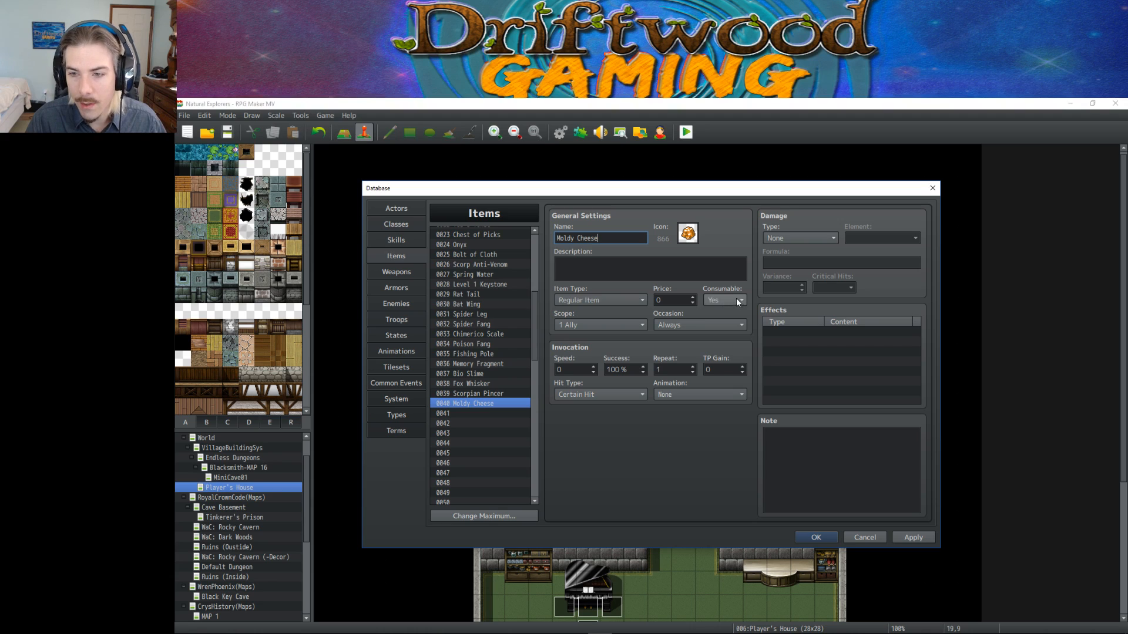
Choose 1 Ally as the Moldy Cheese's scope and apply the item changes.
{"action": "left_click", "coordinate": [672, 328]}
{"action": "left_click", "coordinate": [598, 326]}
{"action": "left_click", "coordinate": [598, 325]}
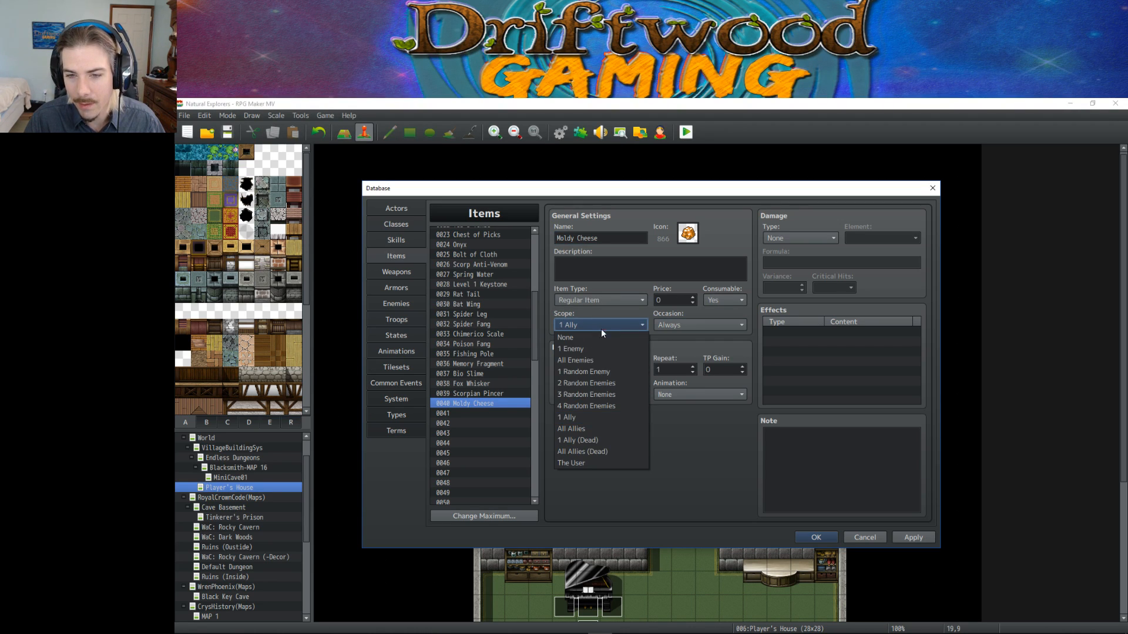
{"action": "left_click", "coordinate": [583, 416]}
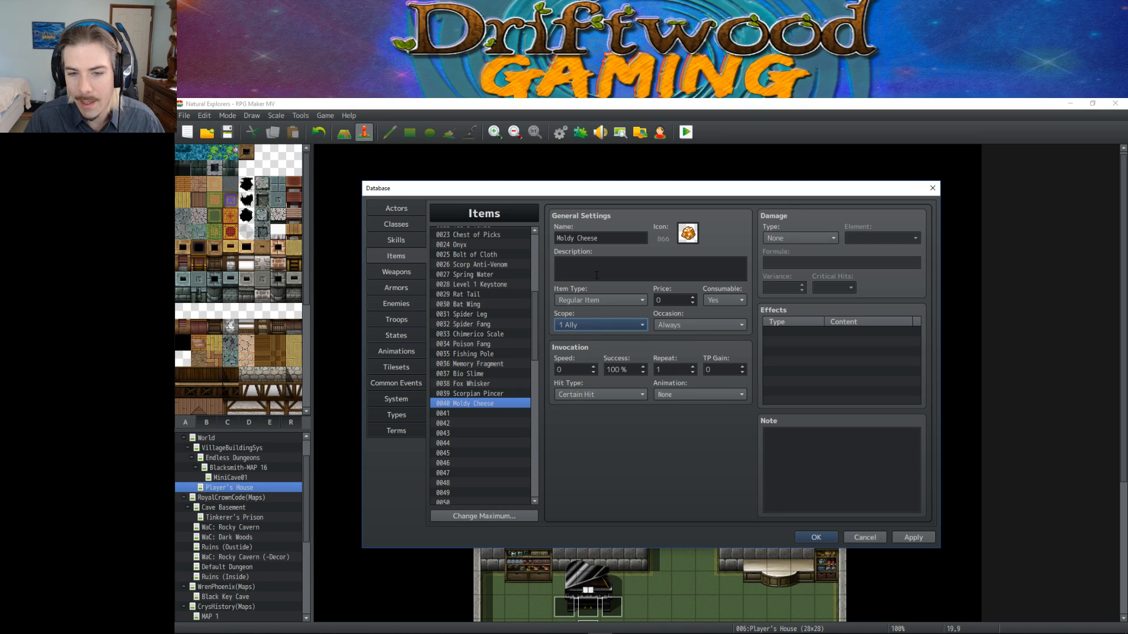
{"action": "left_click", "coordinate": [913, 537]}
Begin the Moldy Cheese's description with "How these" and apply the change.
{"action": "left_click", "coordinate": [572, 267]}
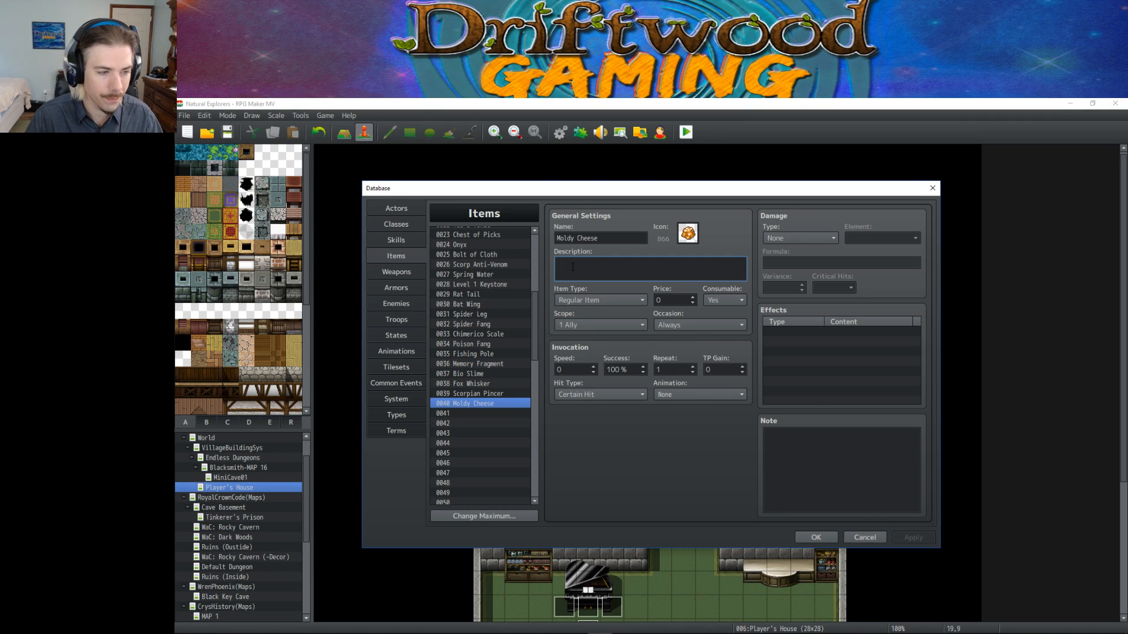
{"action": "type", "text": "How thes"}
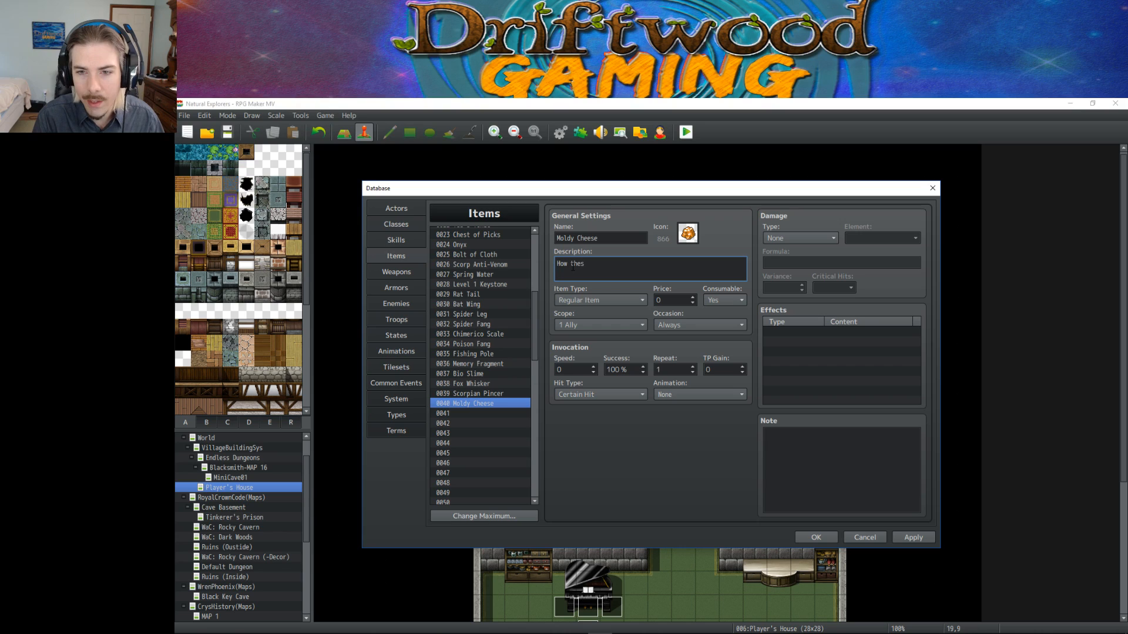
{"action": "type", "text": "e rats"}
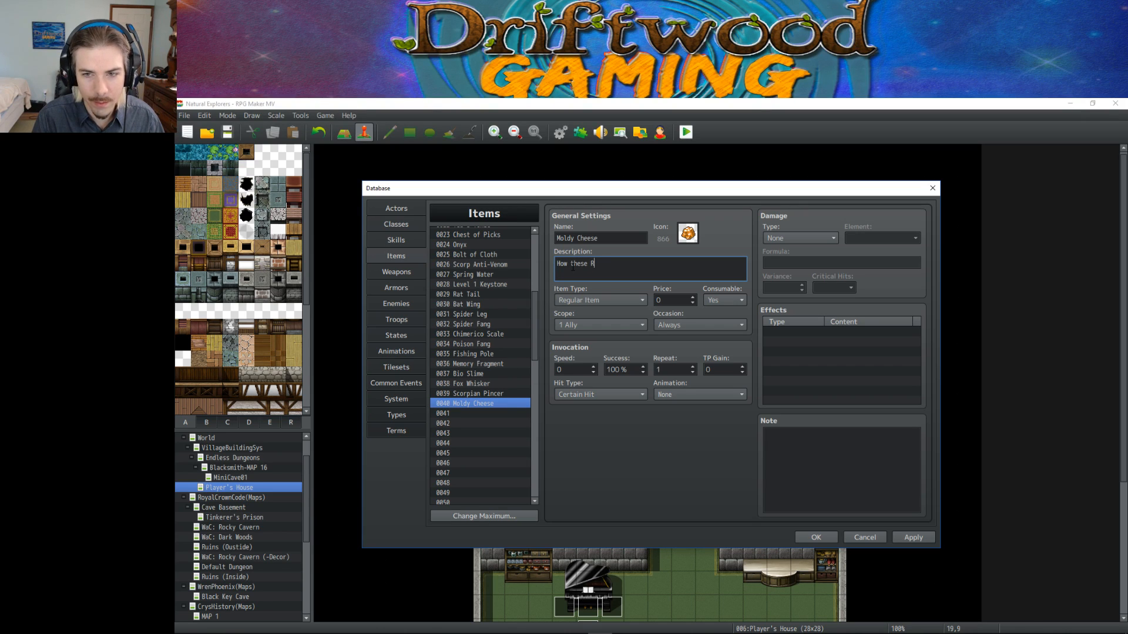
{"action": "key", "text": "BackSpace"}
{"action": "key", "text": "BackSpace"}
{"action": "key", "text": "BackSpace"}
{"action": "key", "text": "BackSpace"}
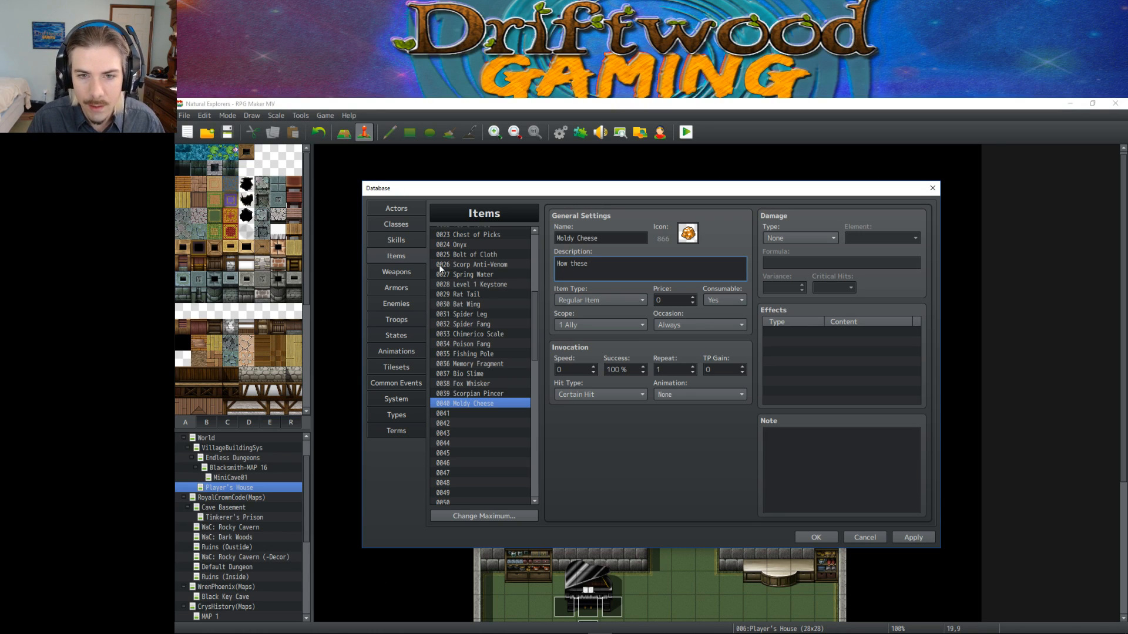
{"action": "left_click", "coordinate": [913, 538]}
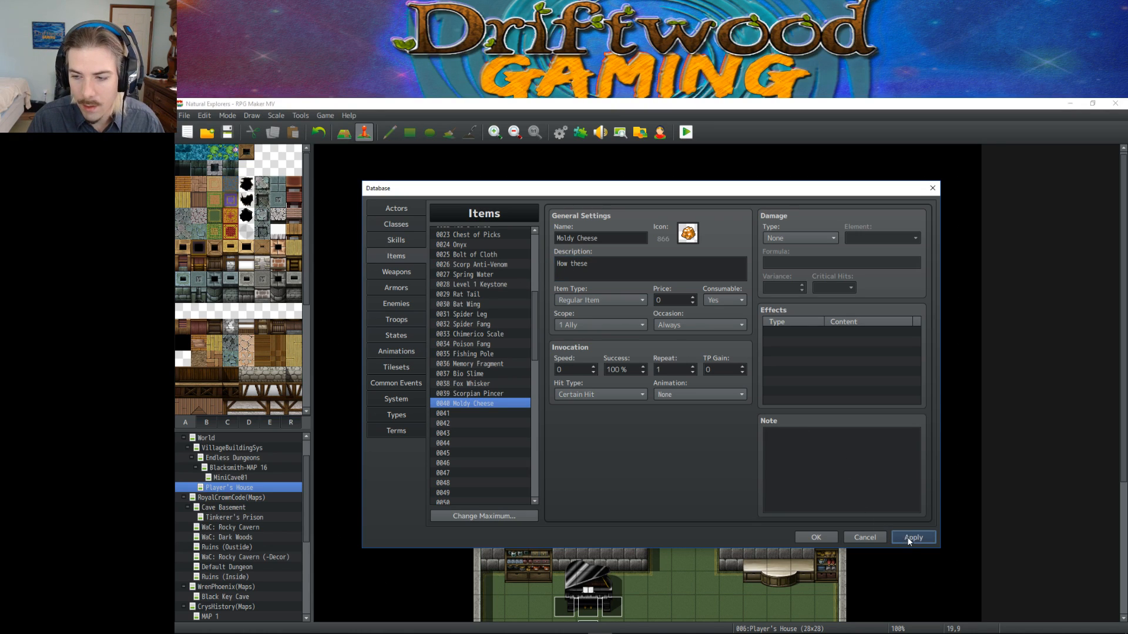
Check the rat enemy's name and extend the description to "How these Tunnel Rats find this, nobody knows. Can be sold or used to craft items.".
{"action": "left_click", "coordinate": [405, 302]}
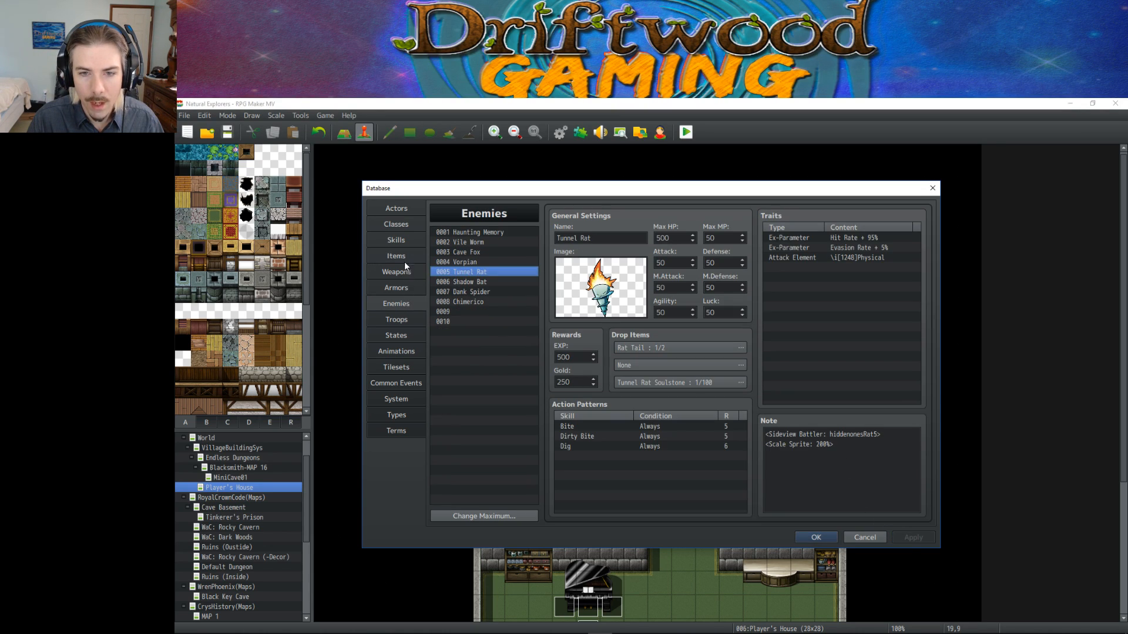
{"action": "left_click", "coordinate": [403, 238]}
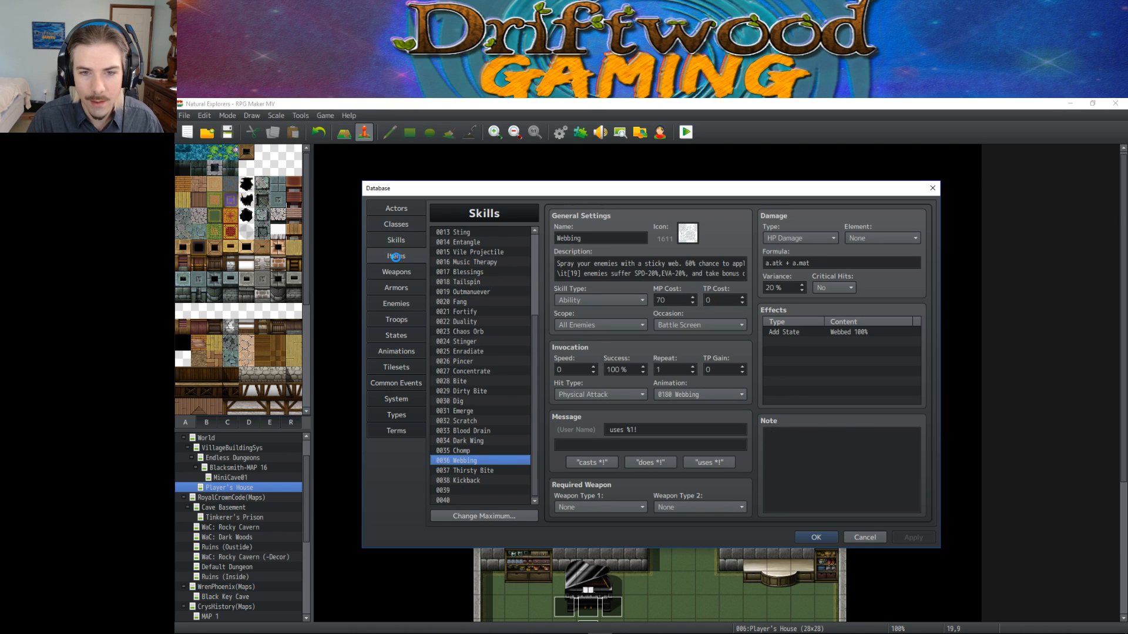
{"action": "left_click", "coordinate": [612, 260]}
{"action": "type", "text": "Tunnel Rats find this"}
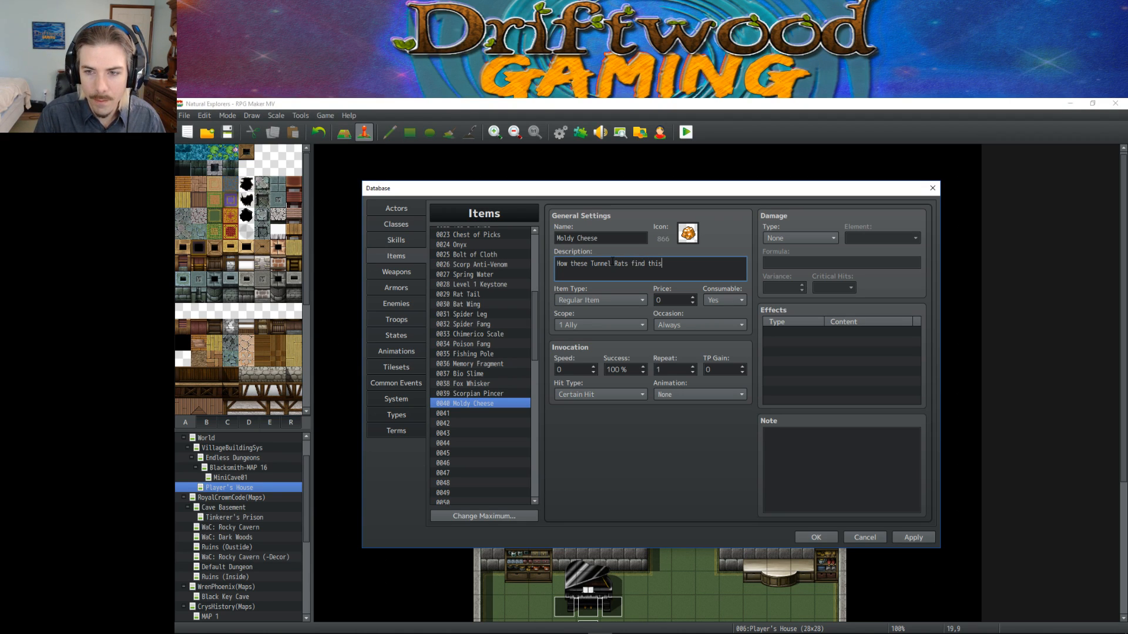
{"action": "type", "text": ", nobody knows."}
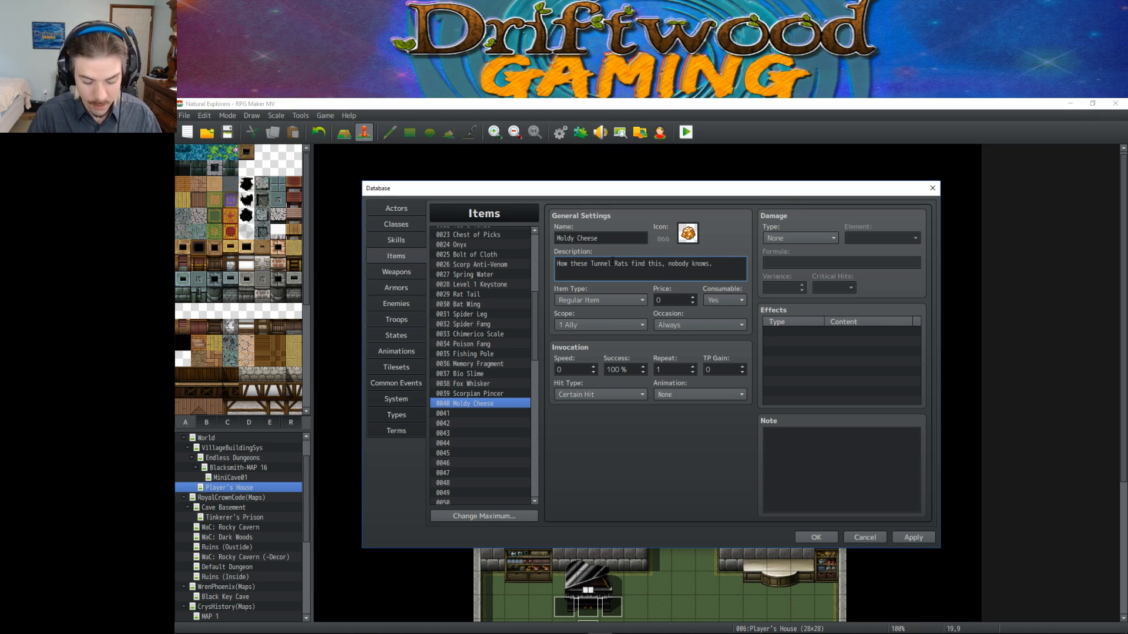
{"action": "type", "text": "Can be sold or used to craft items."}
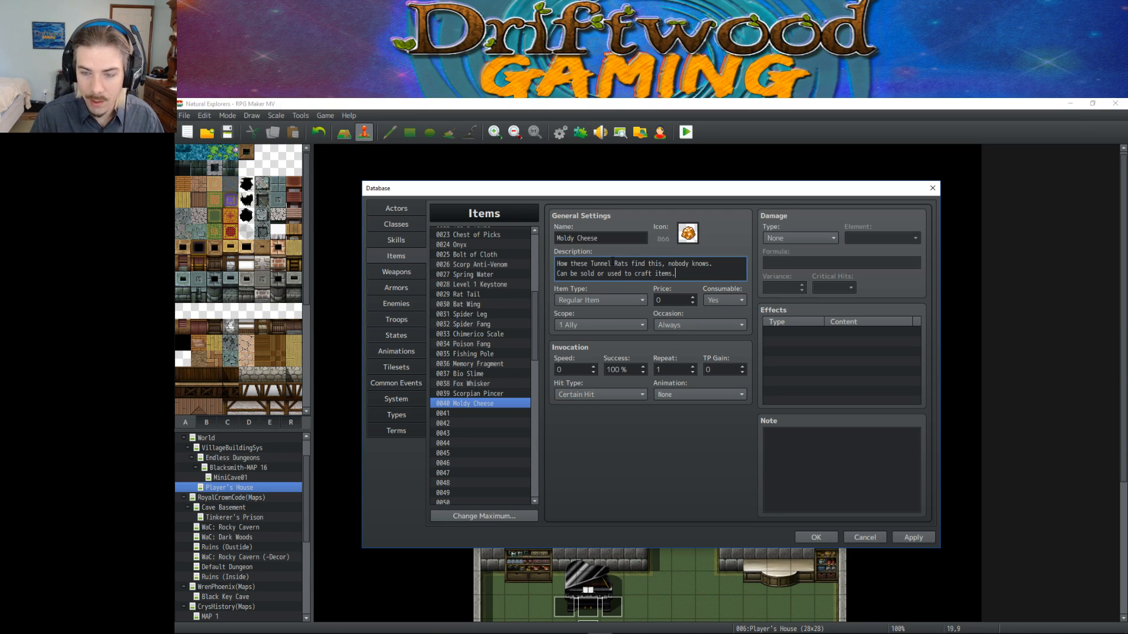
Append "You could also eat it?" without parentheses to the end of the Moldy Cheese's description.
{"action": "type", "text": "(Yo"}
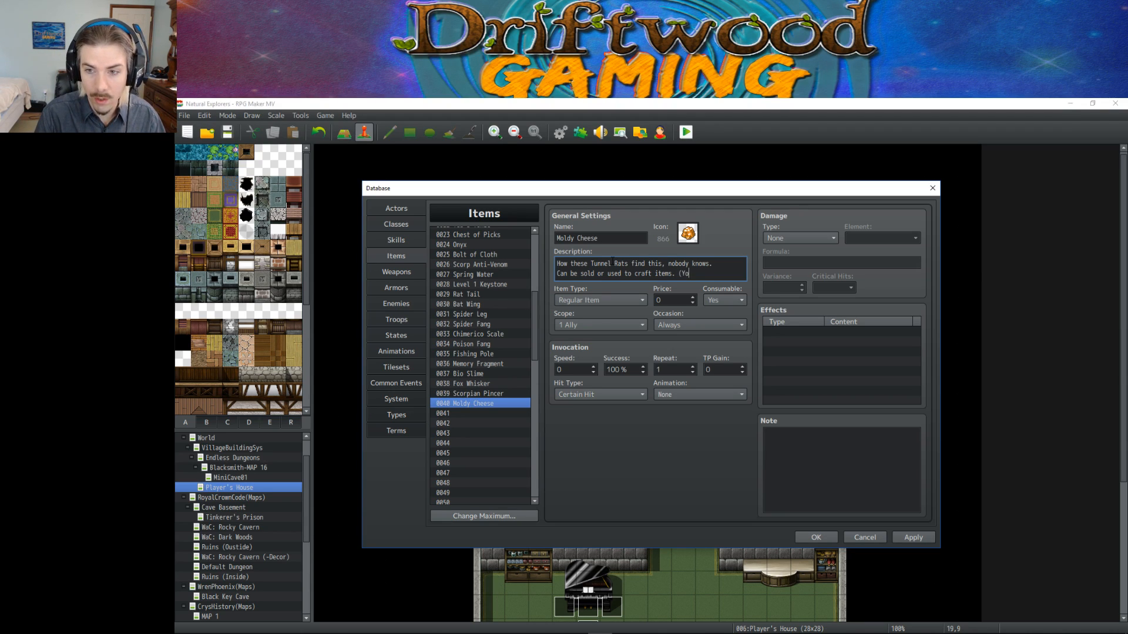
{"action": "type", "text": "u could also e"}
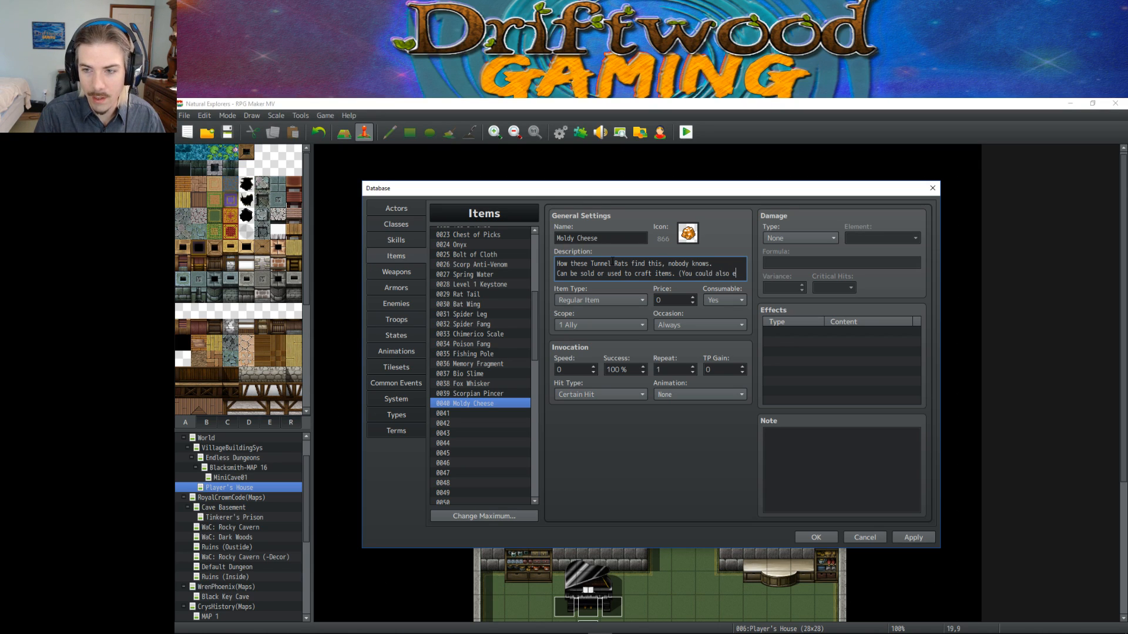
{"action": "type", "text": "at it?)"}
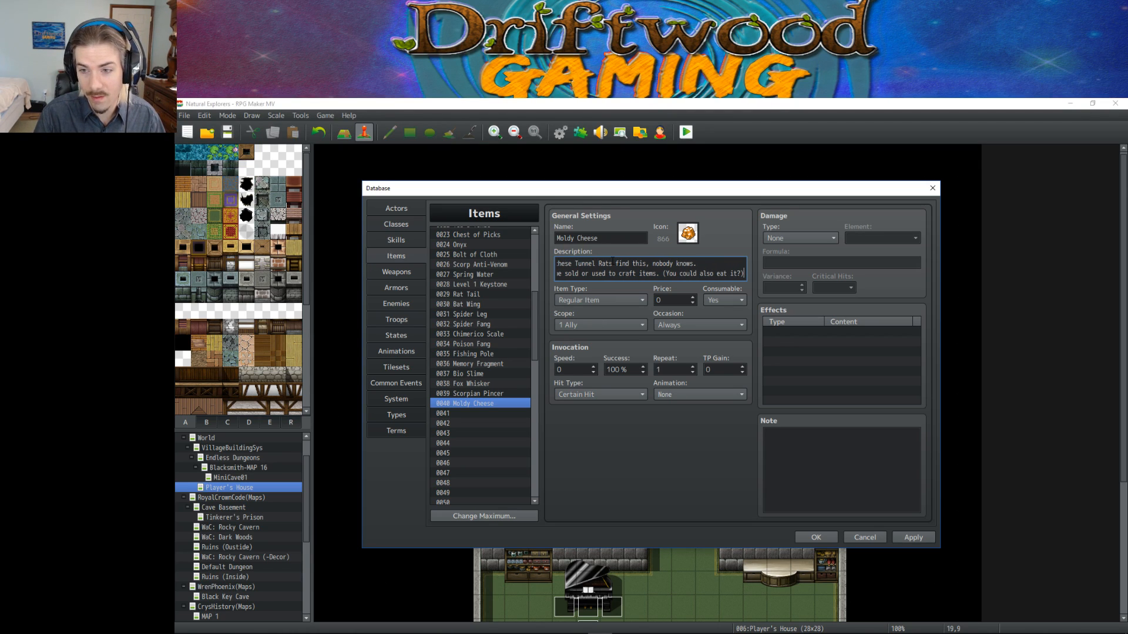
{"action": "key", "text": "BackSpace"}
{"action": "key", "text": "BackSpace"}
{"action": "type", "text": "("}
{"action": "key", "text": "BackSpace"}
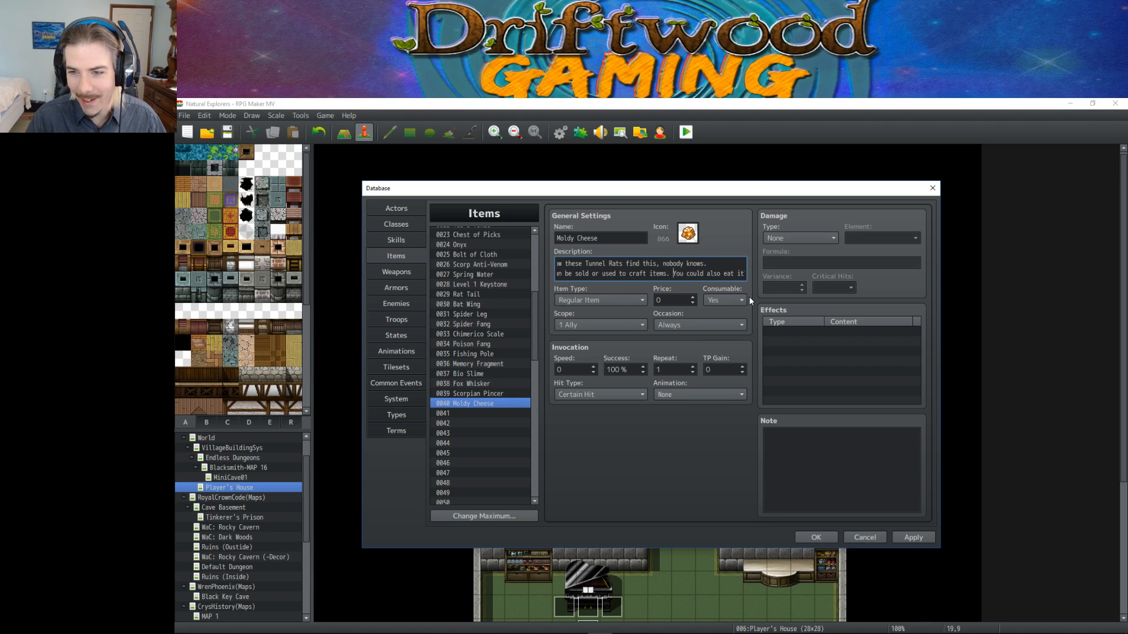
{"action": "left_click_drag", "start_coordinate": [721, 273], "coordinate": [745, 266]}
{"action": "left_click", "coordinate": [743, 274]}
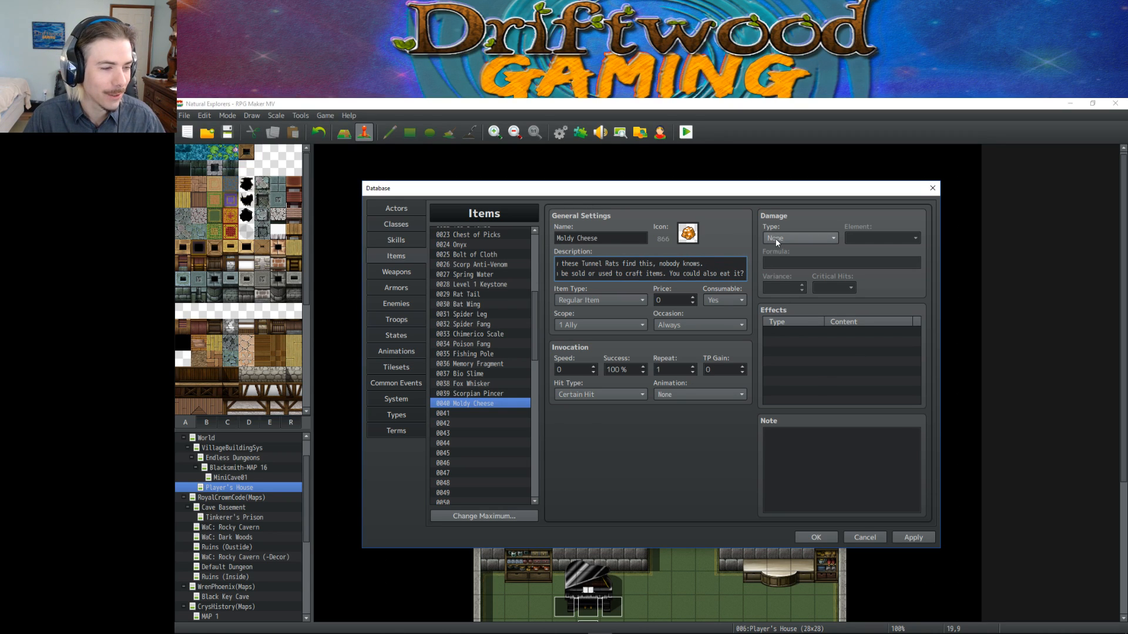
Set the Moldy Cheese's damage type to HP Damage with the Emotional element.
{"action": "left_click", "coordinate": [791, 239]}
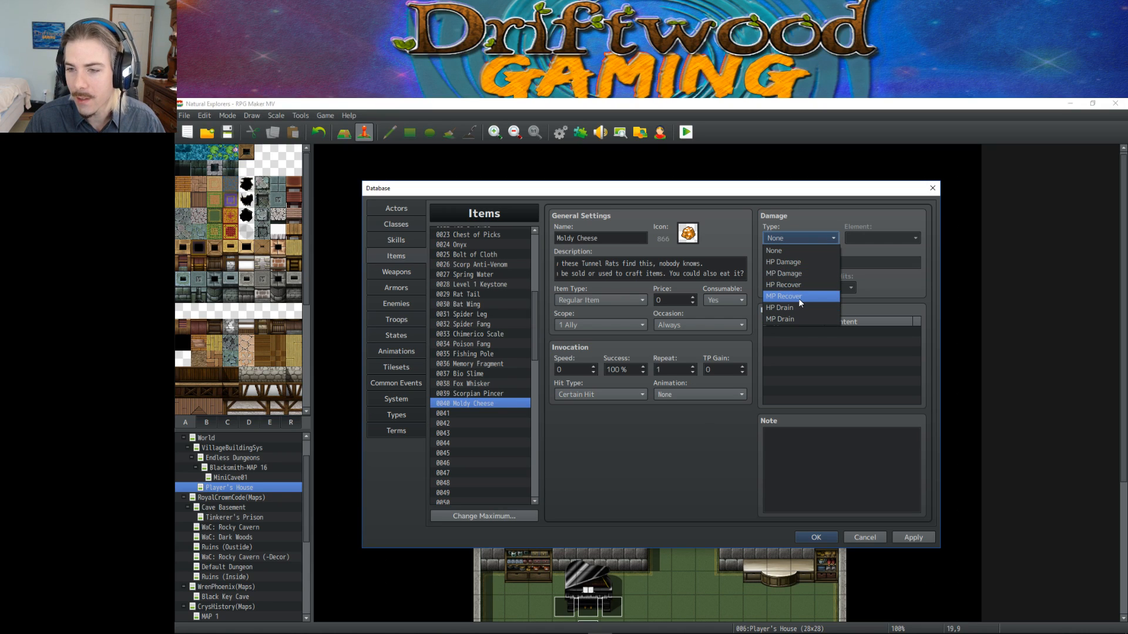
{"action": "left_click", "coordinate": [802, 262]}
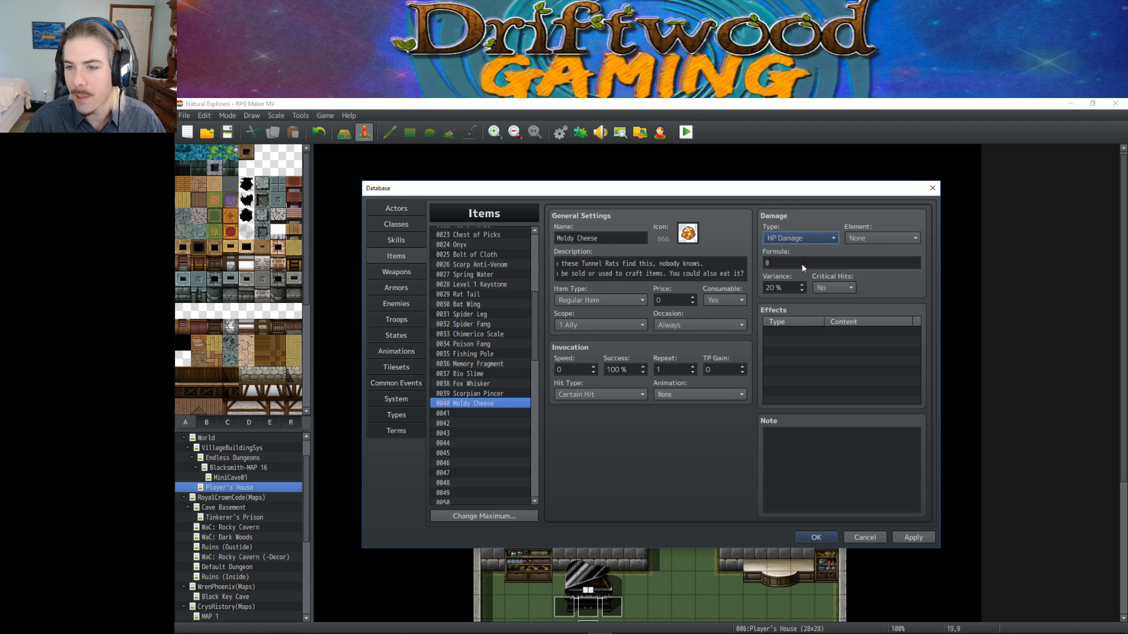
{"action": "left_click", "coordinate": [857, 238]}
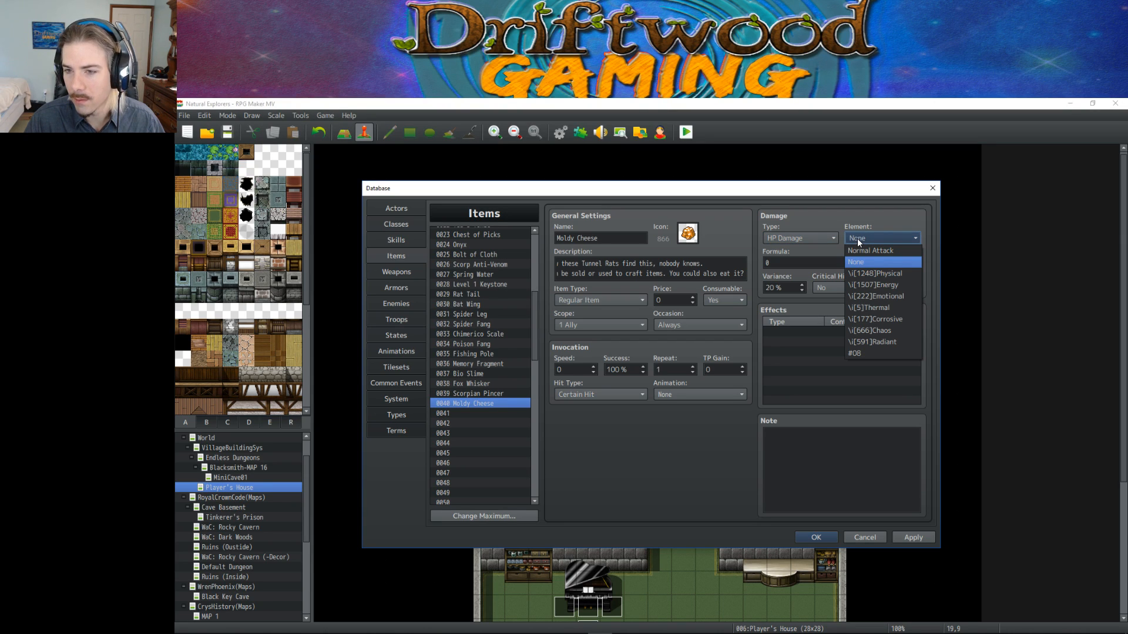
{"action": "left_click", "coordinate": [896, 294]}
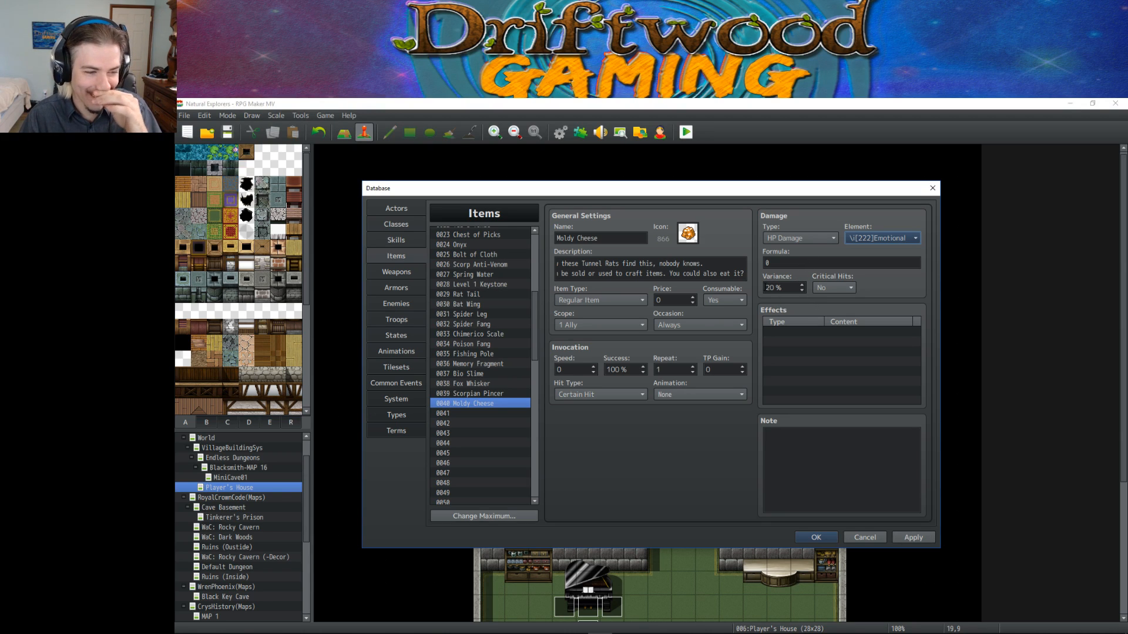
Replace the Moldy Cheese's damage formula with "a.mdf".
{"action": "double_click", "coordinate": [777, 262]}
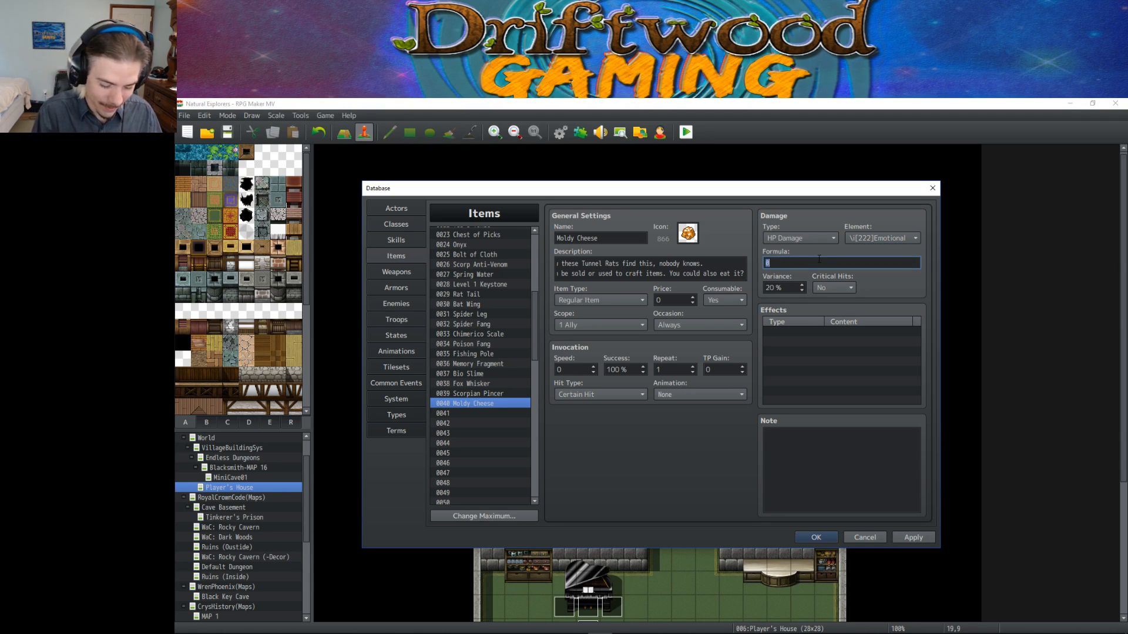
{"action": "type", "text": "a.mr"}
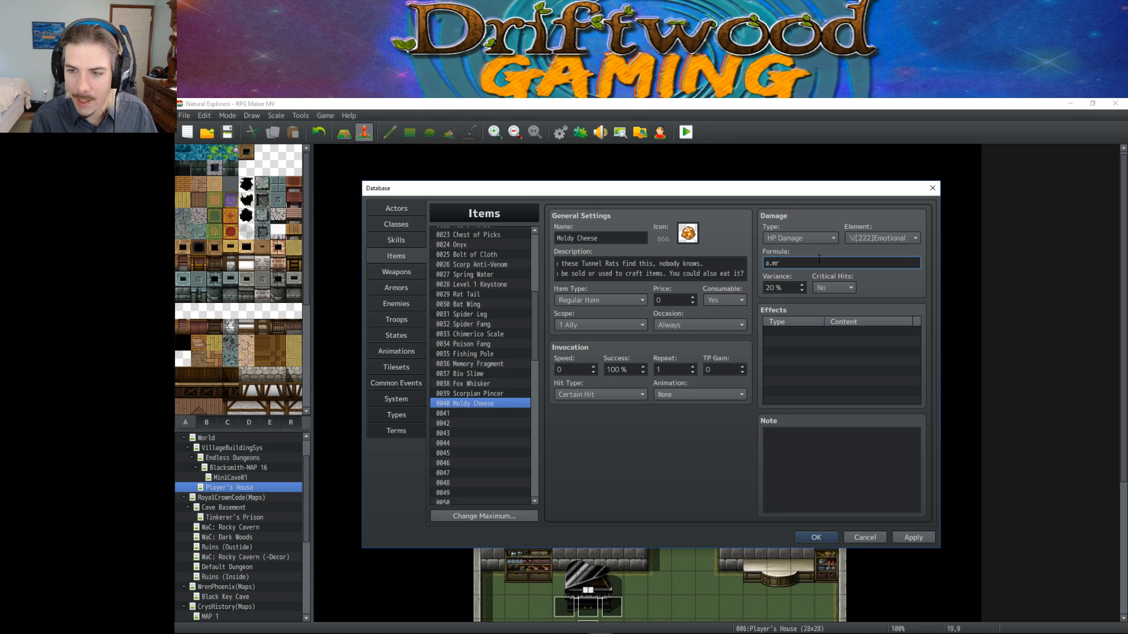
{"action": "key", "text": "BackSpace"}
{"action": "type", "text": "tk"}
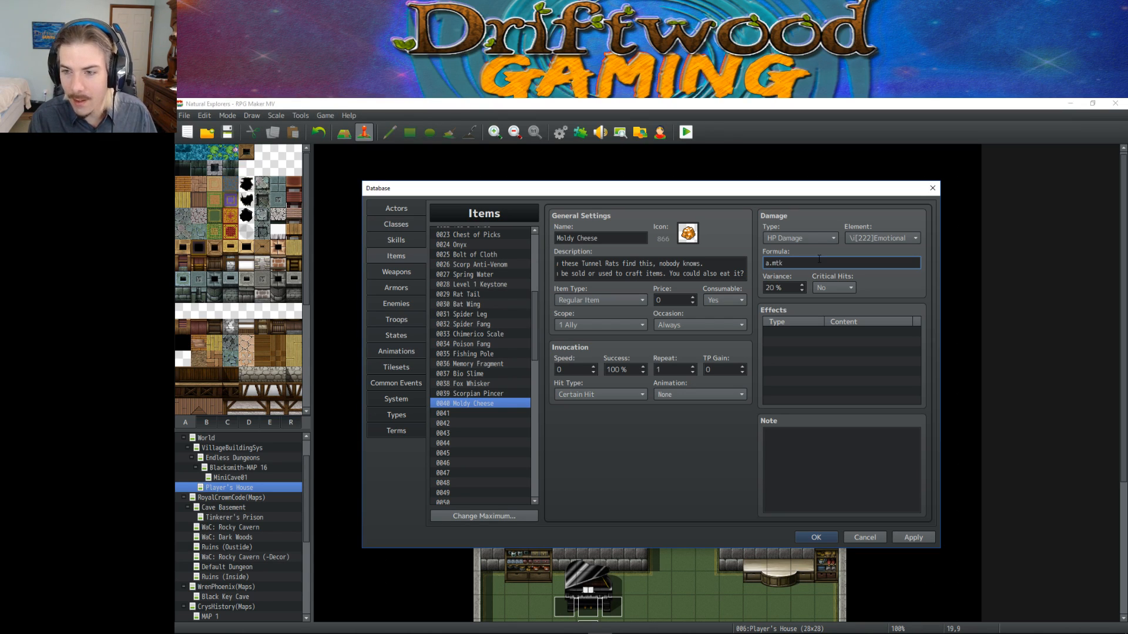
{"action": "key", "text": "BackSpace"}
{"action": "key", "text": "BackSpace"}
{"action": "type", "text": "df"}
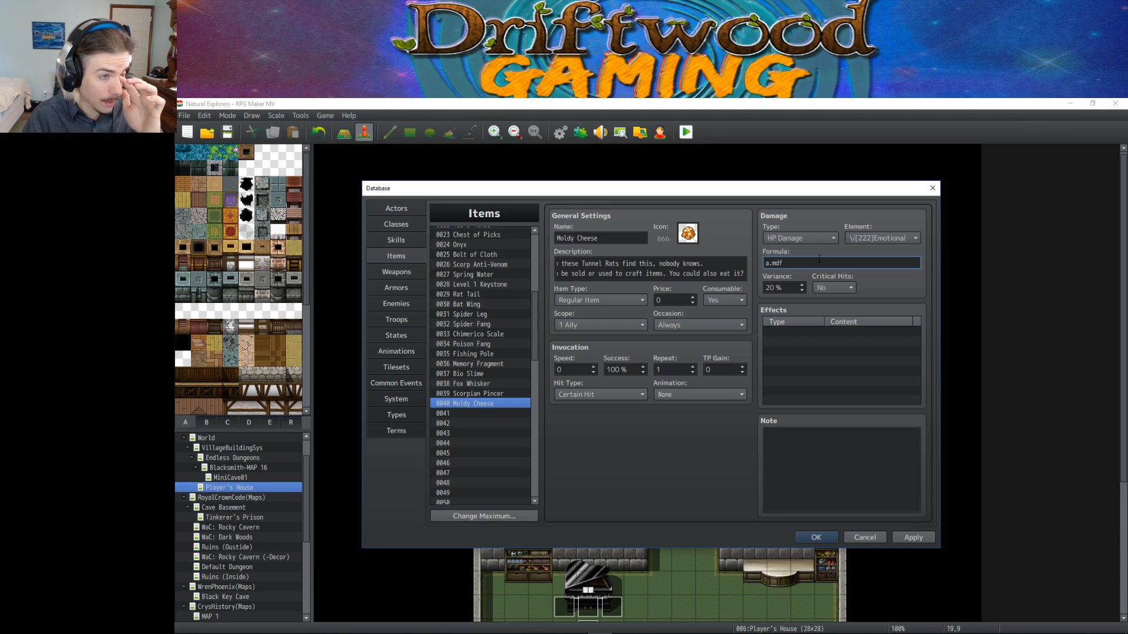
Extend the Moldy Cheese's damage formula with a multiplier so it reads "a.mdf * 2".
{"action": "key", "text": "alt+Tab"}
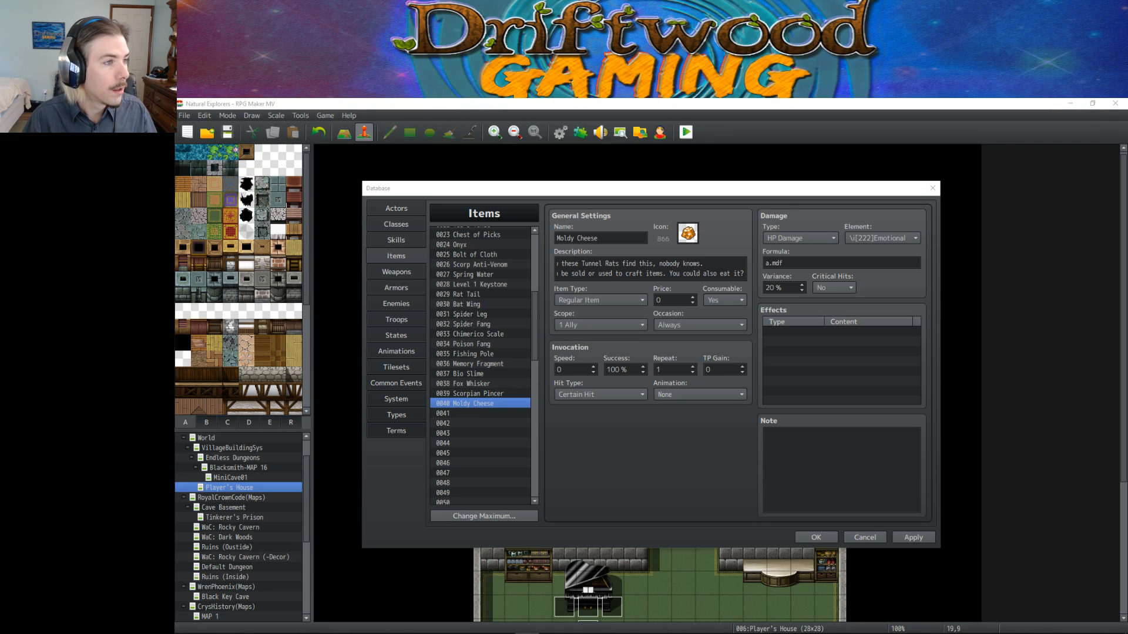
{"action": "left_click", "coordinate": [807, 468]}
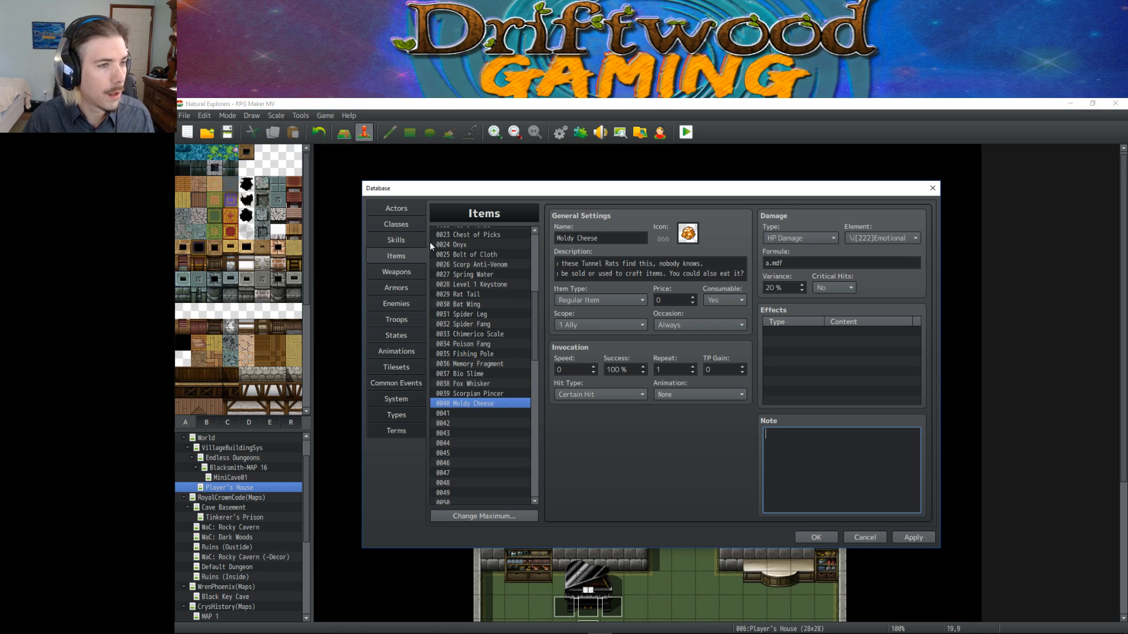
{"action": "left_click", "coordinate": [669, 279]}
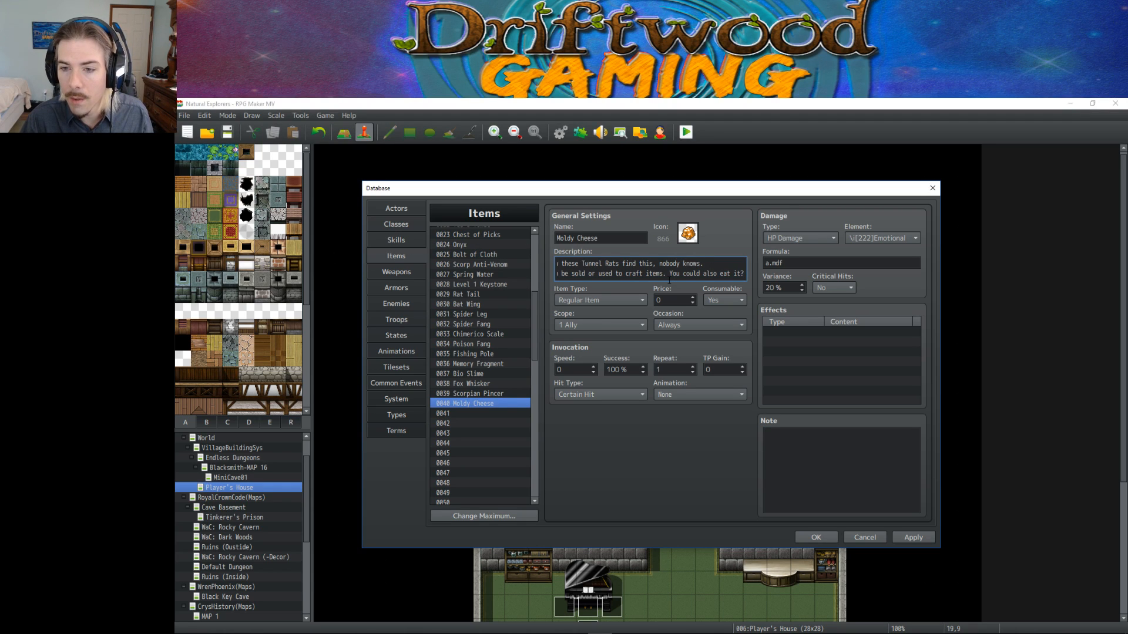
{"action": "left_click", "coordinate": [827, 261]}
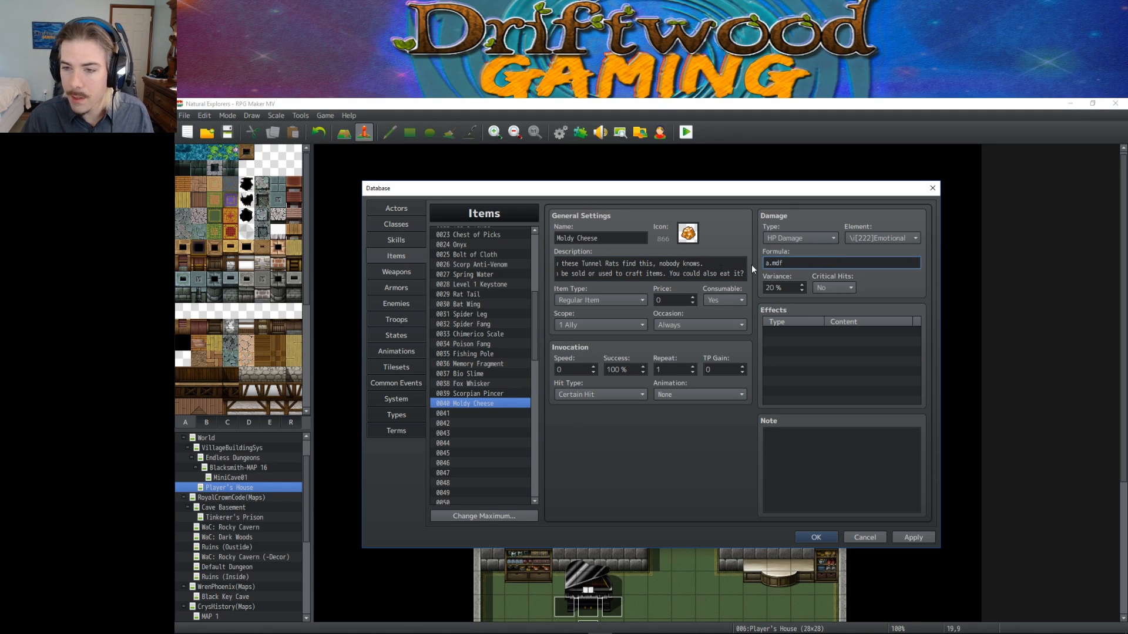
{"action": "type", "text": "*"}
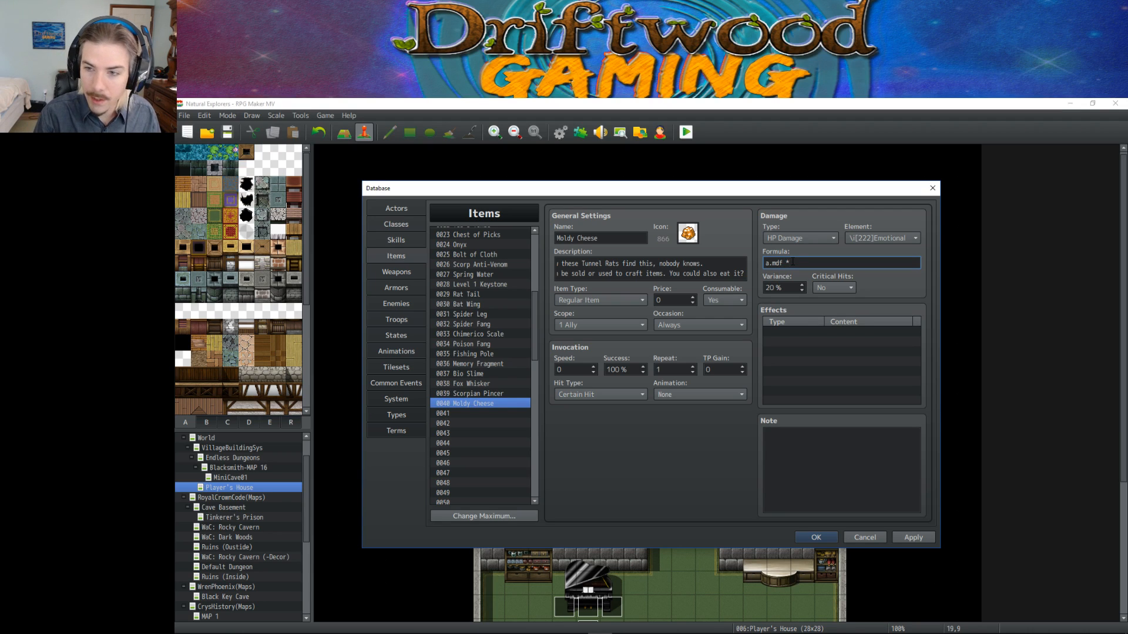
{"action": "type", "text": " 2"}
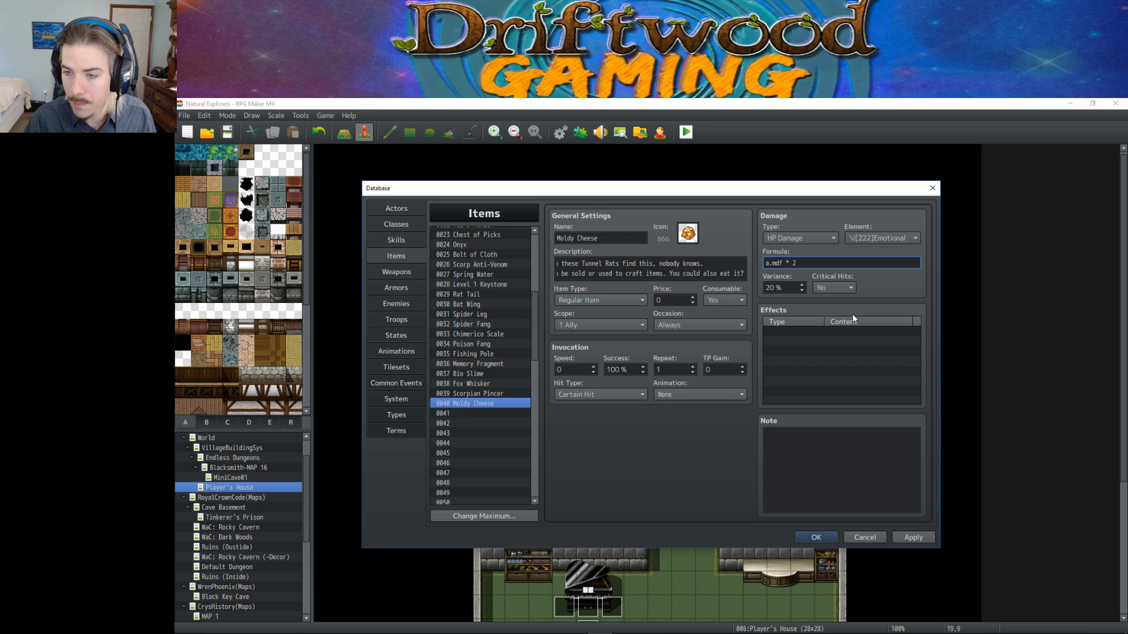
Set the Moldy Cheese damage formula to a.mdf * 2 + 1 and its variance to 30%.
{"action": "type", "text": " +1"}
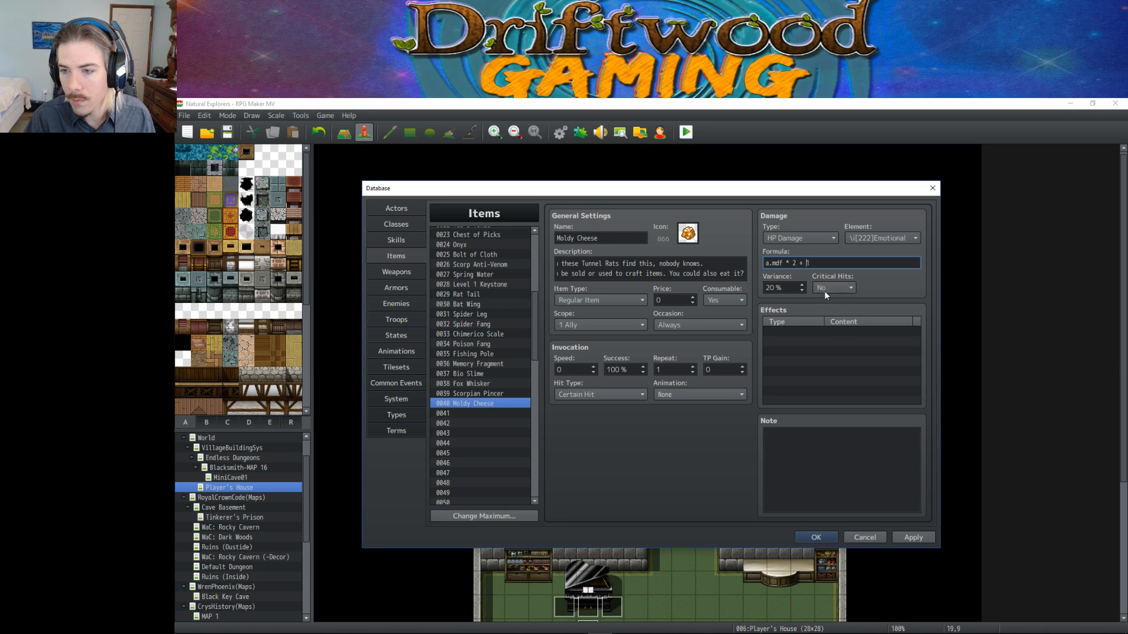
{"action": "double_click", "coordinate": [787, 287]}
{"action": "type", "text": "10"}
{"action": "left_click", "coordinate": [832, 333]}
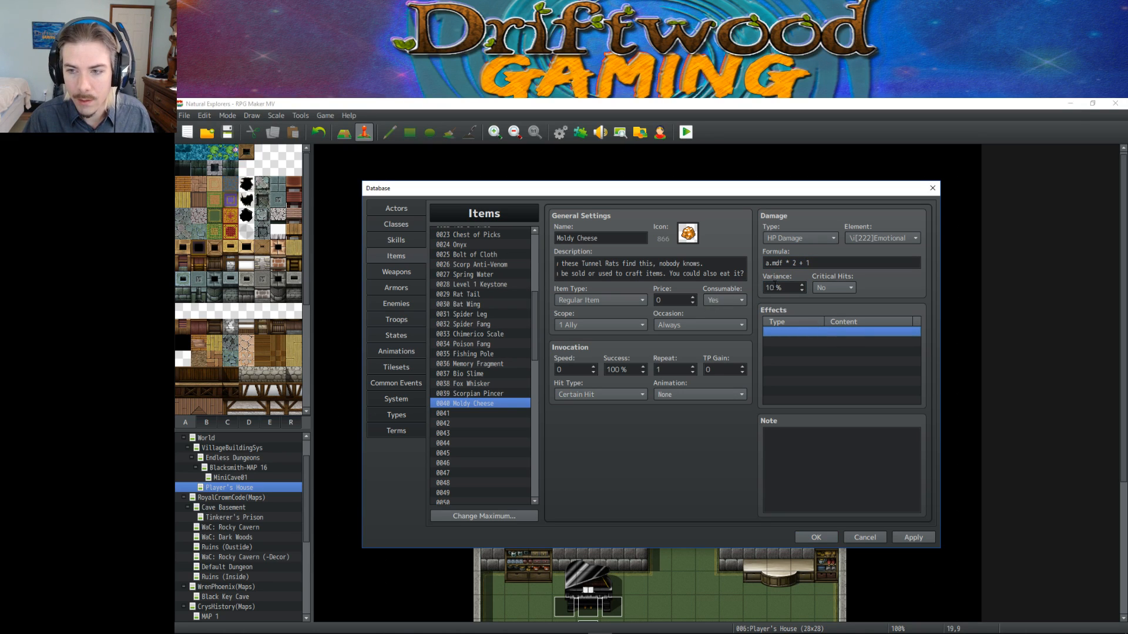
{"action": "left_click_drag", "start_coordinate": [780, 288], "coordinate": [761, 289]}
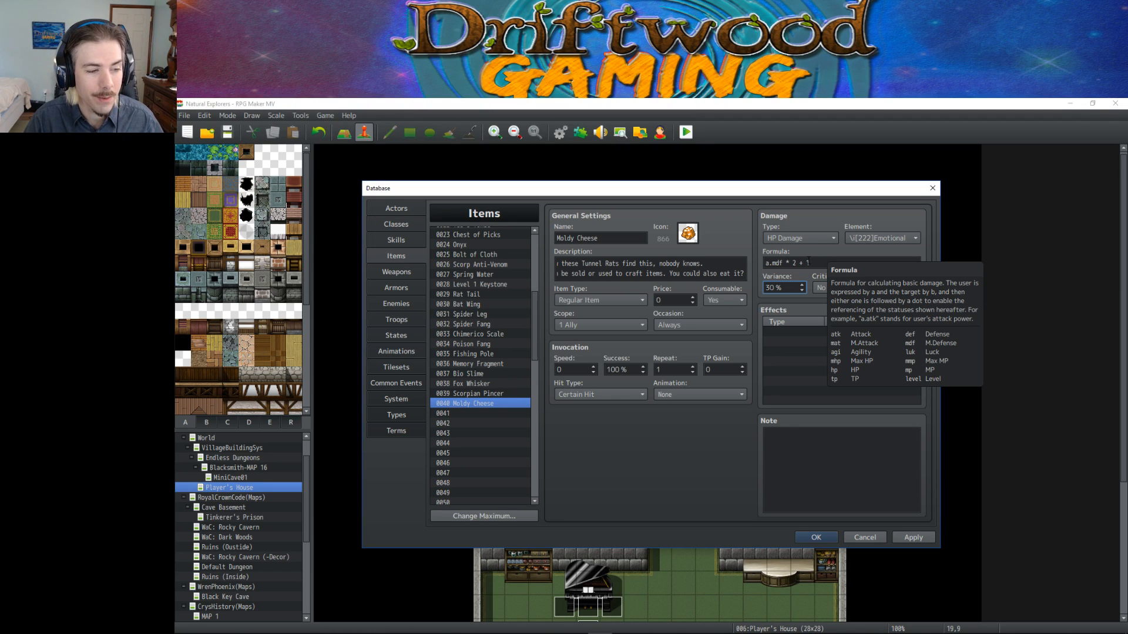
Set the Moldy Cheese item's damage type to None.
{"action": "left_click", "coordinate": [797, 241]}
{"action": "left_click", "coordinate": [798, 251]}
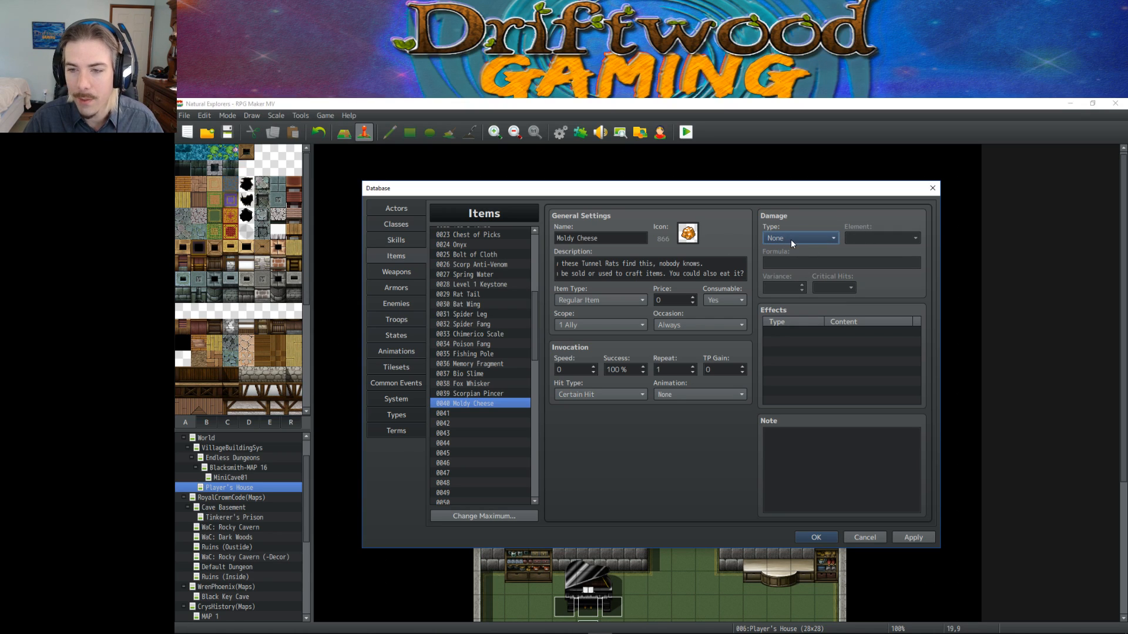
Add an effect to the Moldy Cheese item that calls the empty common event 0045, and apply the database changes.
{"action": "left_click", "coordinate": [813, 342]}
{"action": "right_click", "coordinate": [803, 336]}
{"action": "left_click", "coordinate": [820, 342]}
{"action": "left_click", "coordinate": [806, 296]}
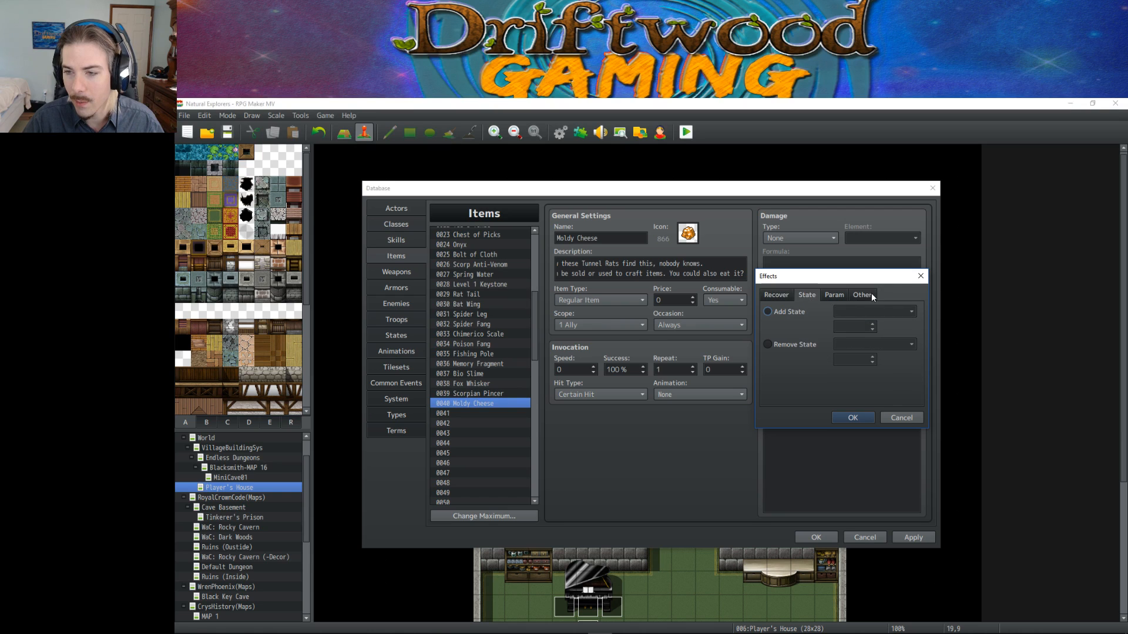
{"action": "left_click", "coordinate": [863, 296]}
{"action": "left_click", "coordinate": [821, 376]}
{"action": "left_click", "coordinate": [858, 381]}
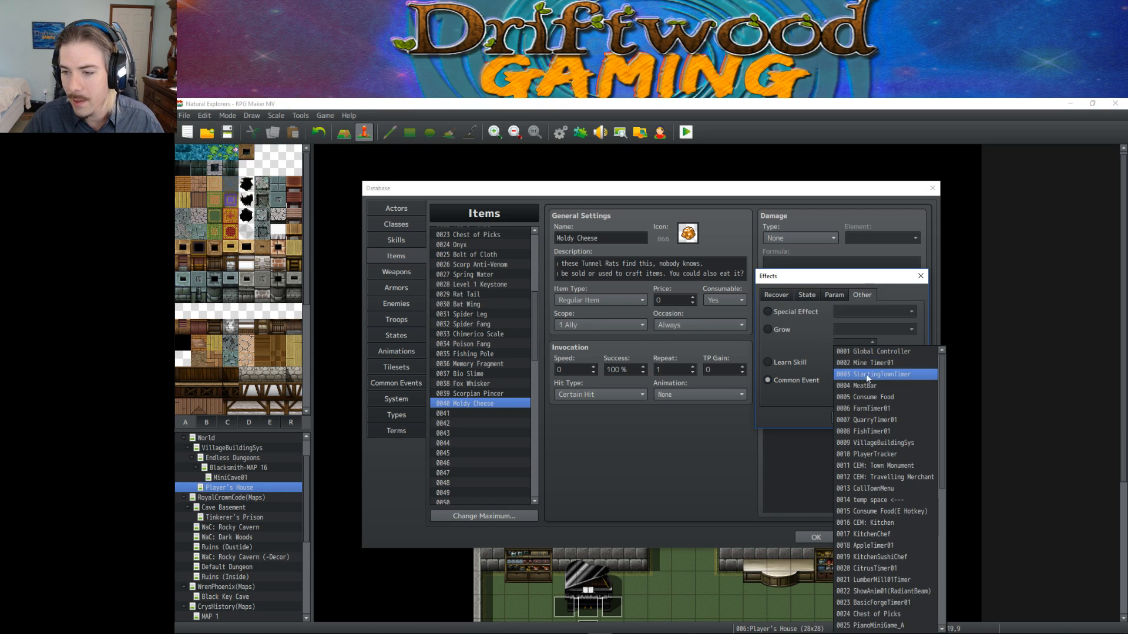
{"action": "scroll", "coordinate": [870, 492], "scroll_direction": "down", "scroll_amount": 1}
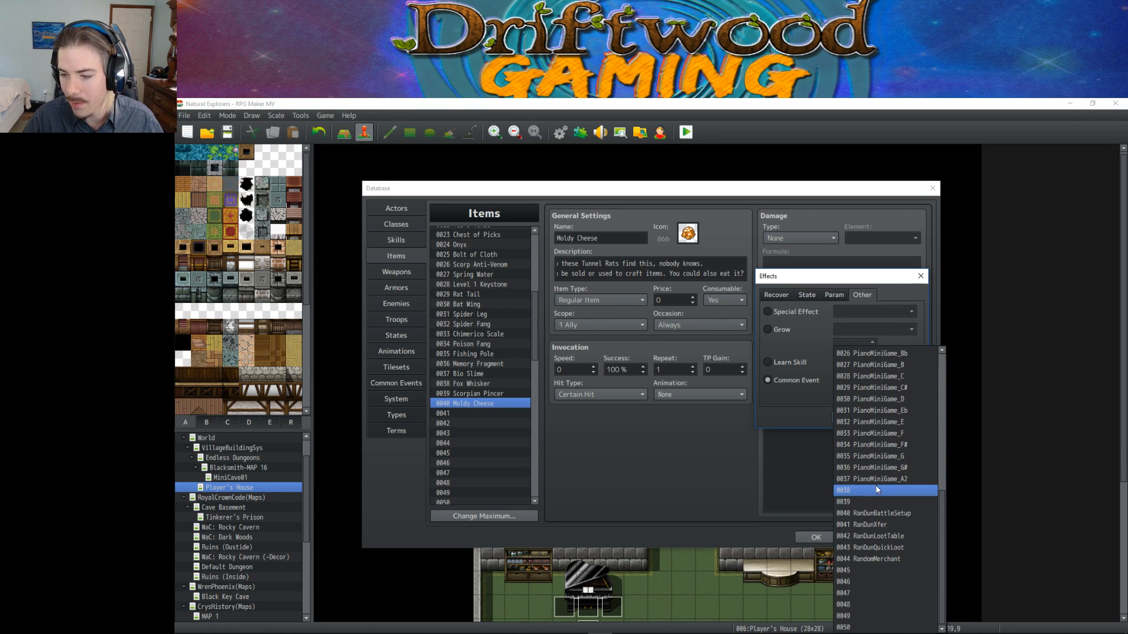
{"action": "left_click", "coordinate": [875, 568]}
{"action": "left_click", "coordinate": [862, 380]}
{"action": "scroll", "coordinate": [878, 517], "scroll_direction": "up", "scroll_amount": 3}
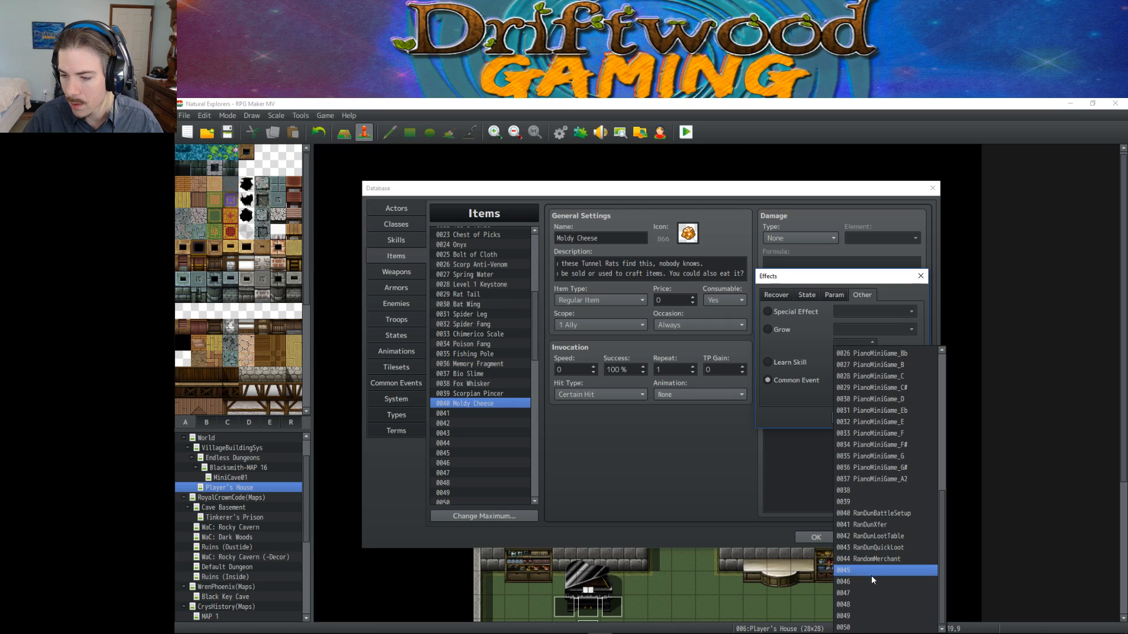
{"action": "left_click", "coordinate": [877, 569]}
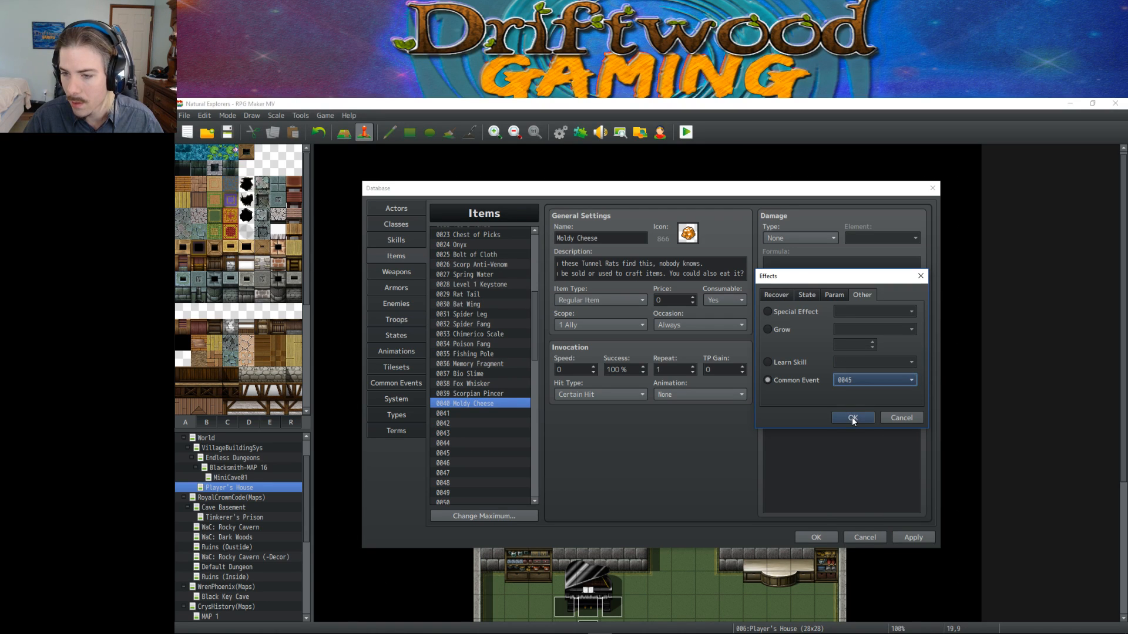
{"action": "left_click", "coordinate": [852, 418]}
{"action": "left_click", "coordinate": [914, 538]}
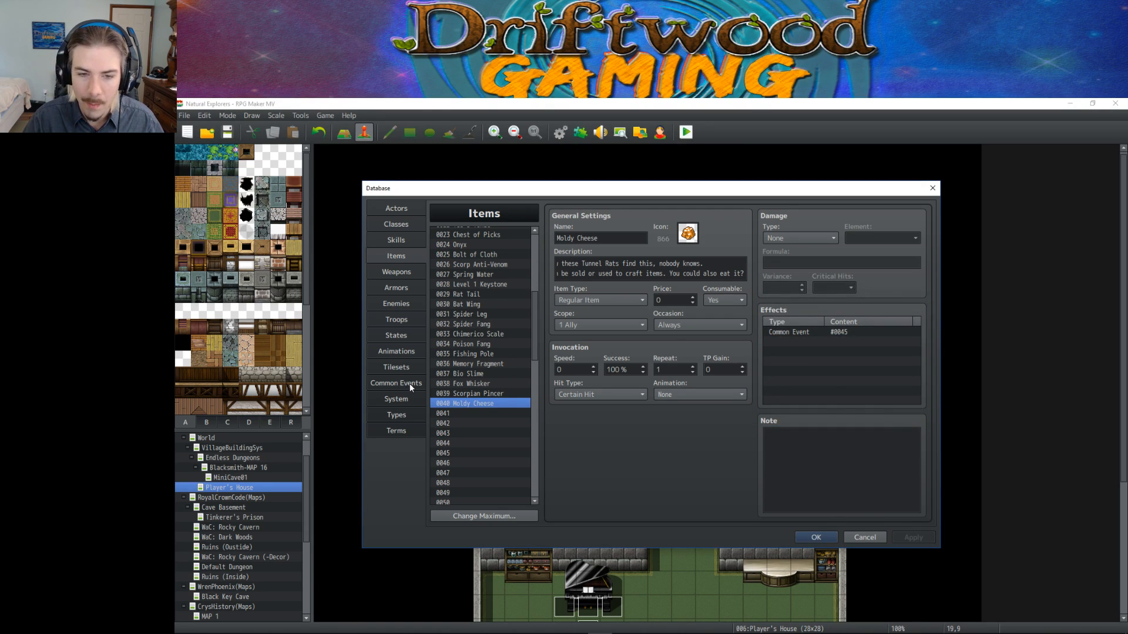
Name common event 0045 "Moldy Cheese".
{"action": "left_click", "coordinate": [405, 383]}
{"action": "left_click", "coordinate": [593, 238]}
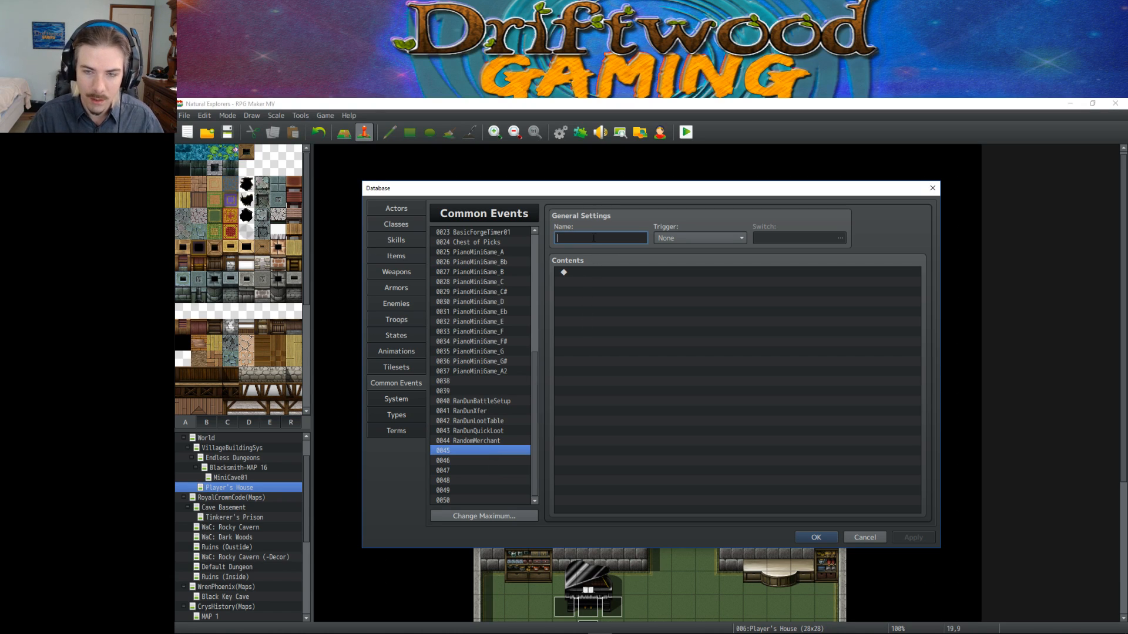
{"action": "type", "text": "Moldy Cheese"}
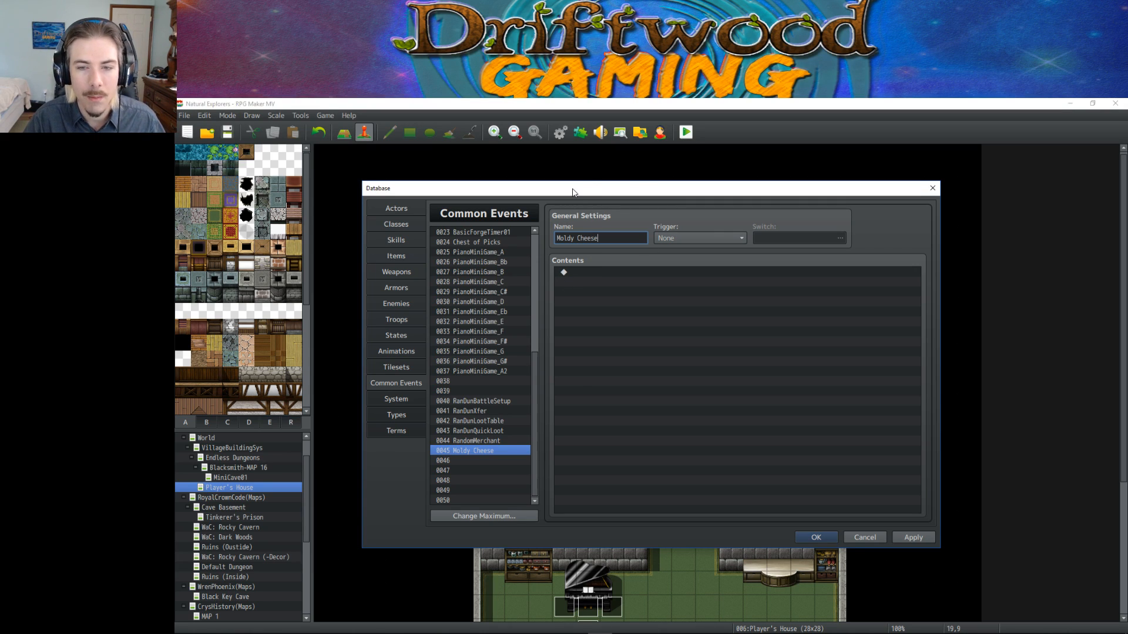
Add a Control Variables command to the Moldy Cheese event that sets 0034 ItemRandomizer to a random value from 1 to 100.
{"action": "left_click", "coordinate": [625, 272]}
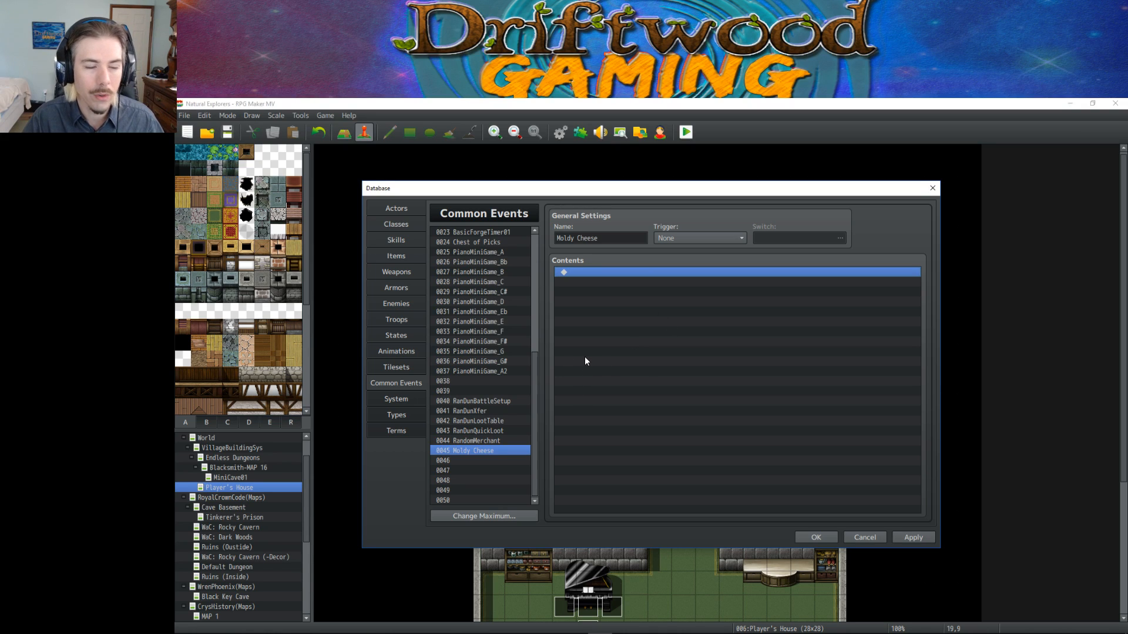
{"action": "right_click", "coordinate": [617, 305]}
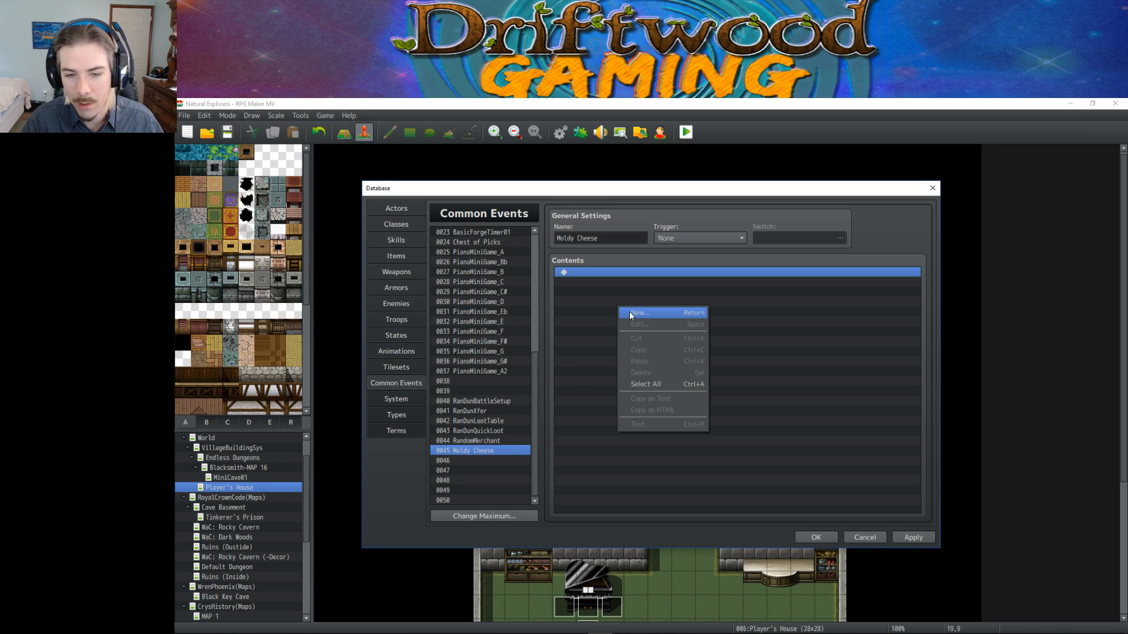
{"action": "left_click", "coordinate": [631, 313]}
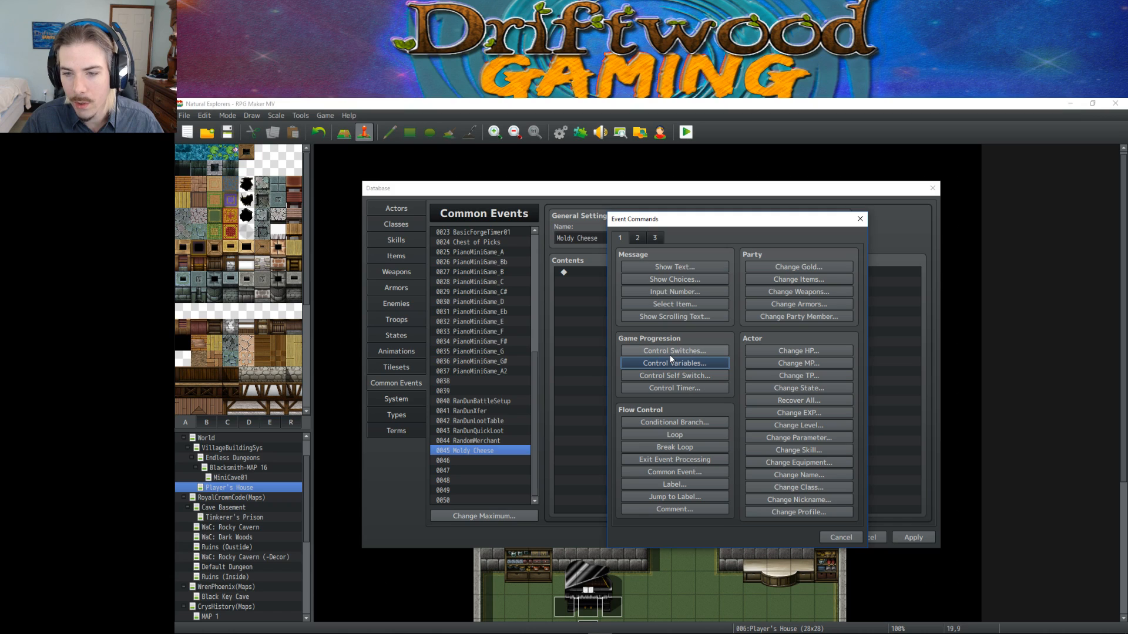
{"action": "left_click", "coordinate": [692, 363]}
{"action": "left_click", "coordinate": [737, 317]}
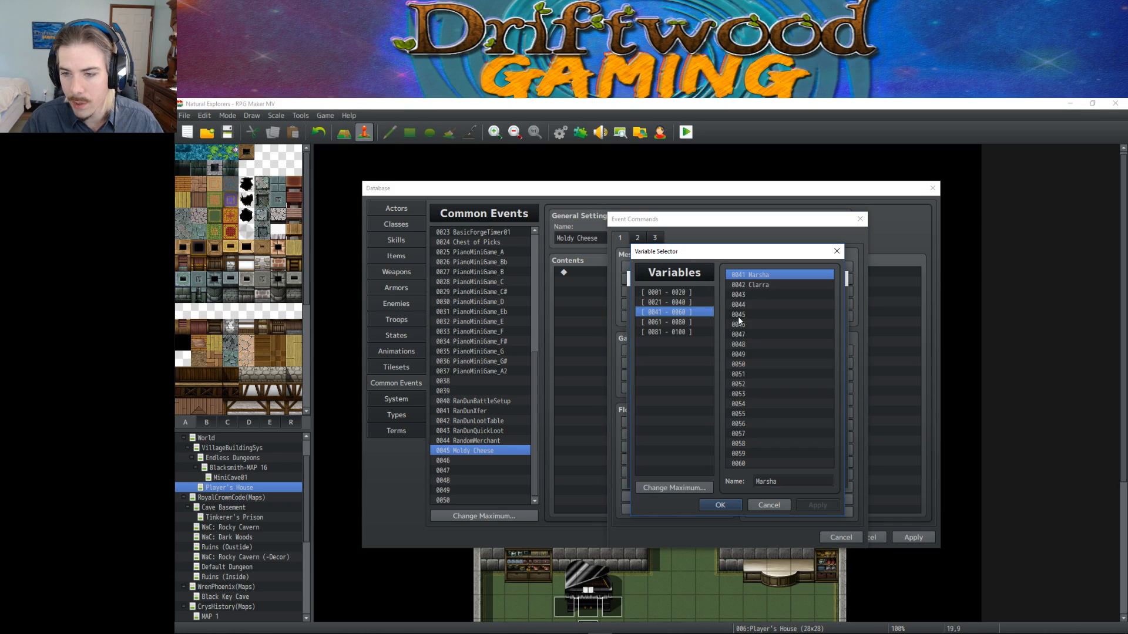
{"action": "left_click", "coordinate": [685, 303]}
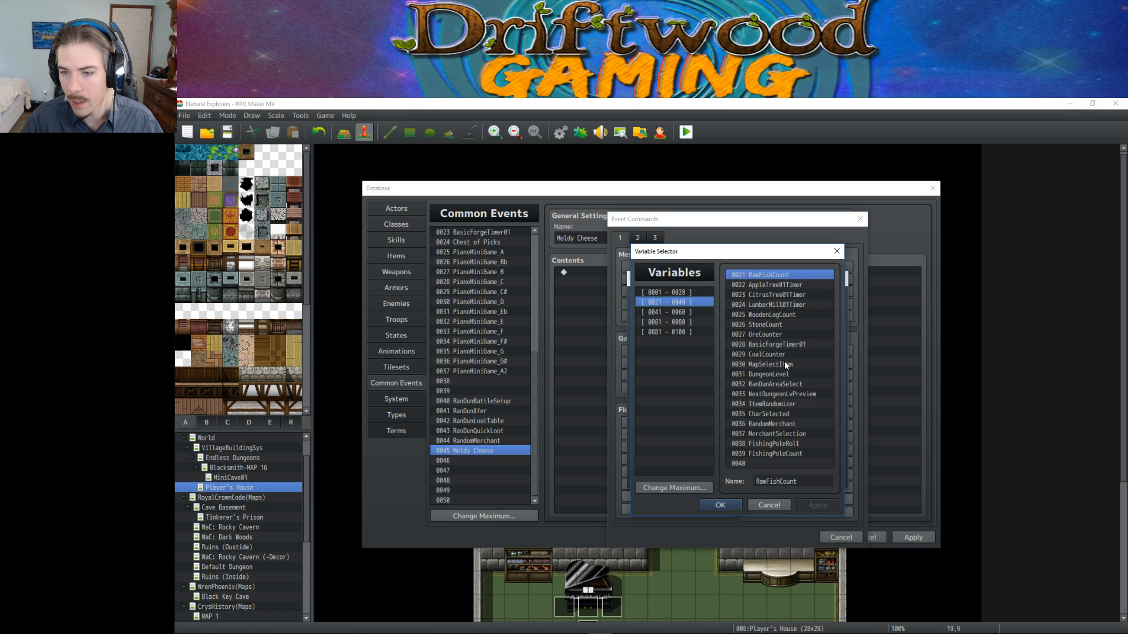
{"action": "left_click", "coordinate": [791, 405]}
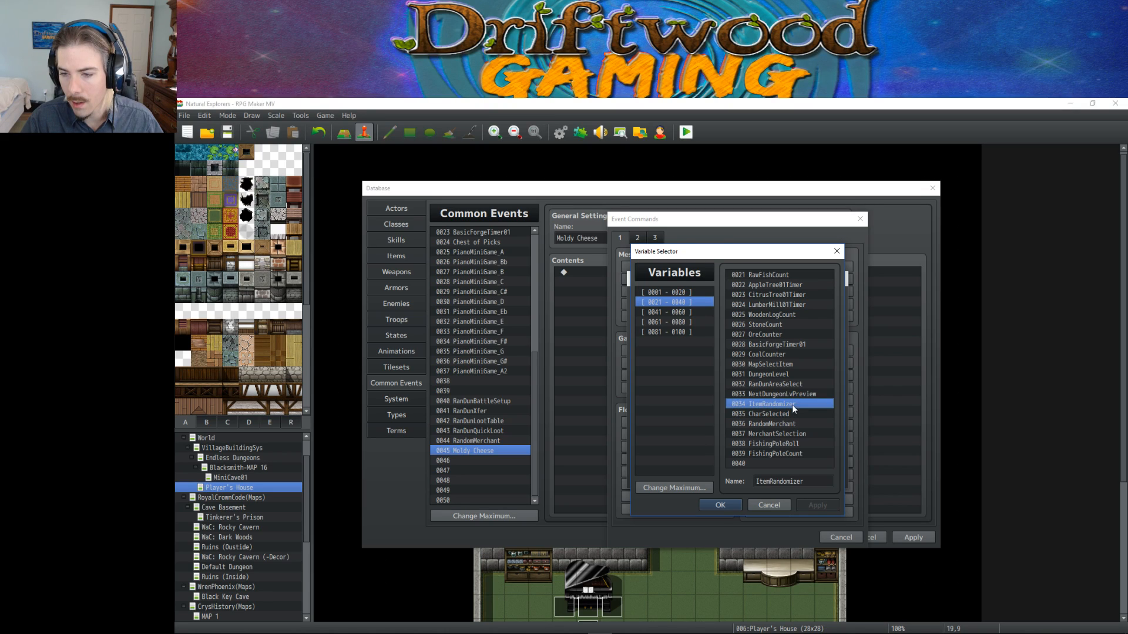
{"action": "left_click", "coordinate": [728, 503]}
{"action": "double_click", "coordinate": [708, 393]}
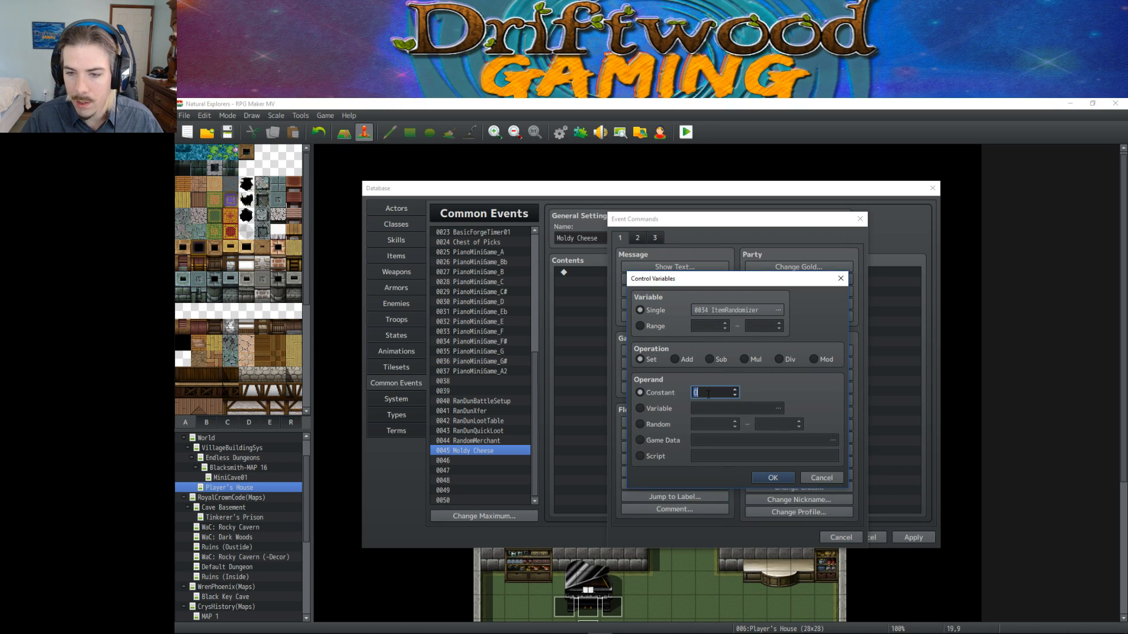
{"action": "left_click", "coordinate": [657, 424]}
{"action": "type", "text": "1"}
{"action": "key", "text": "Tab"}
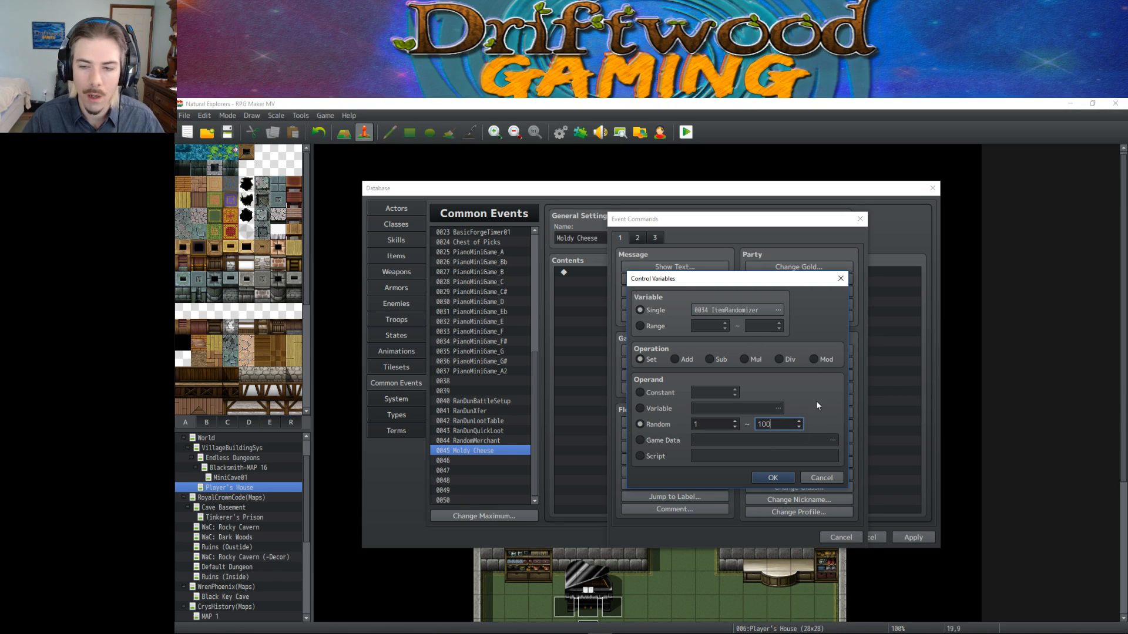
{"action": "left_click", "coordinate": [772, 477]}
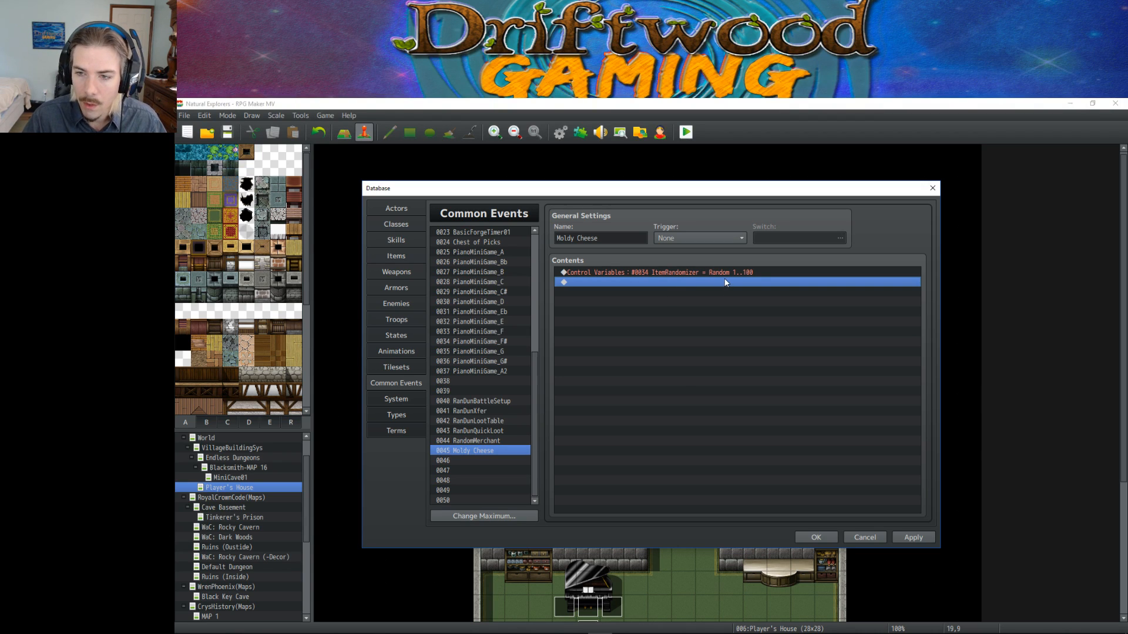
Add a conditional branch below the variable command for ItemRandomizer ≥ 50, including an Else branch.
{"action": "right_click", "coordinate": [640, 281]}
{"action": "left_click", "coordinate": [675, 286]}
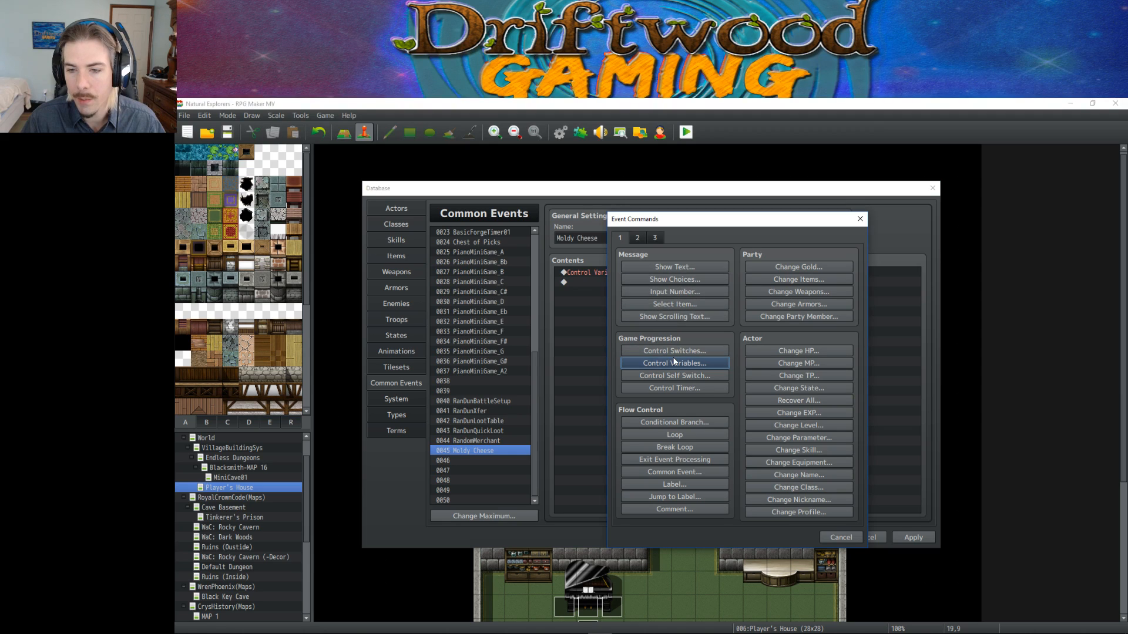
{"action": "left_click", "coordinate": [674, 422]}
{"action": "left_click", "coordinate": [643, 344]}
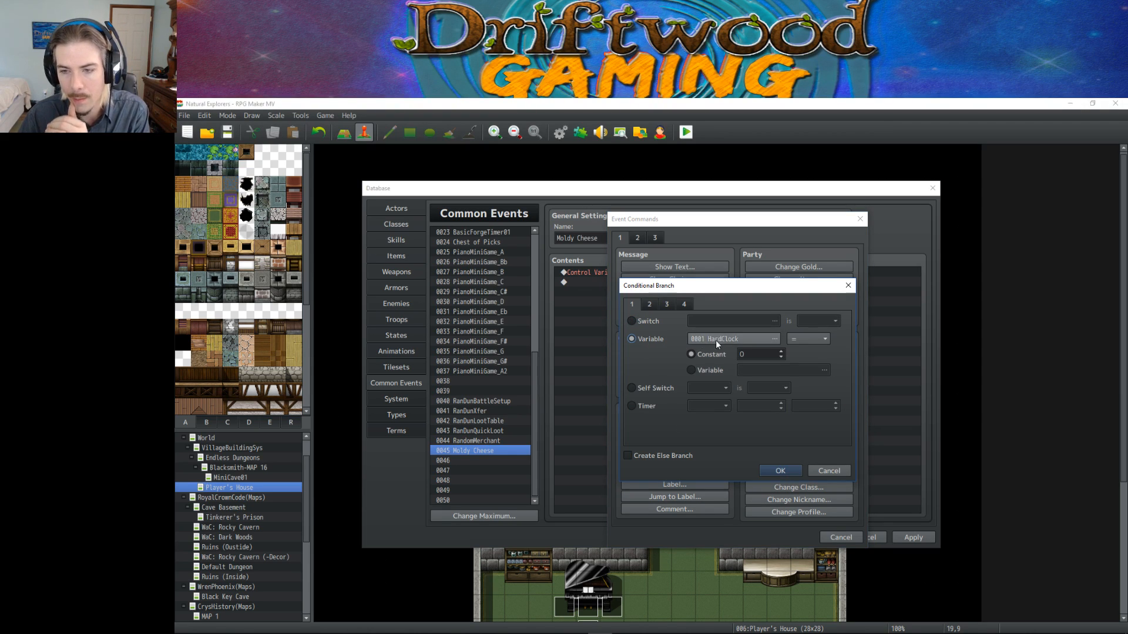
{"action": "left_click", "coordinate": [766, 339]}
{"action": "left_click", "coordinate": [723, 504]}
{"action": "left_click", "coordinate": [758, 354]}
{"action": "type", "text": "50"}
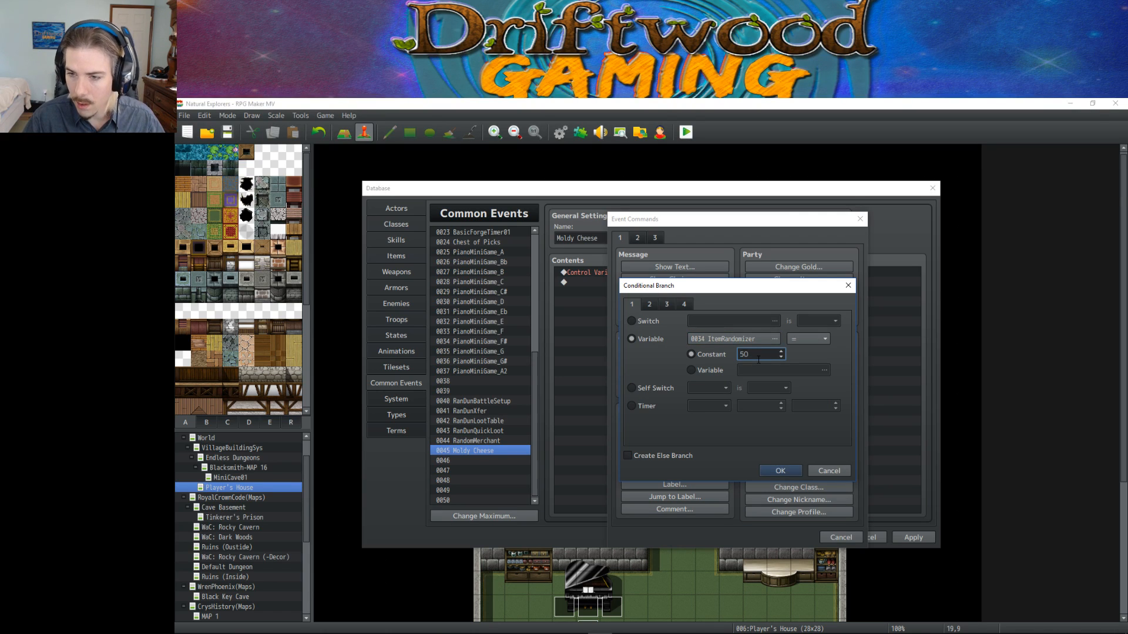
{"action": "left_click", "coordinate": [796, 341]}
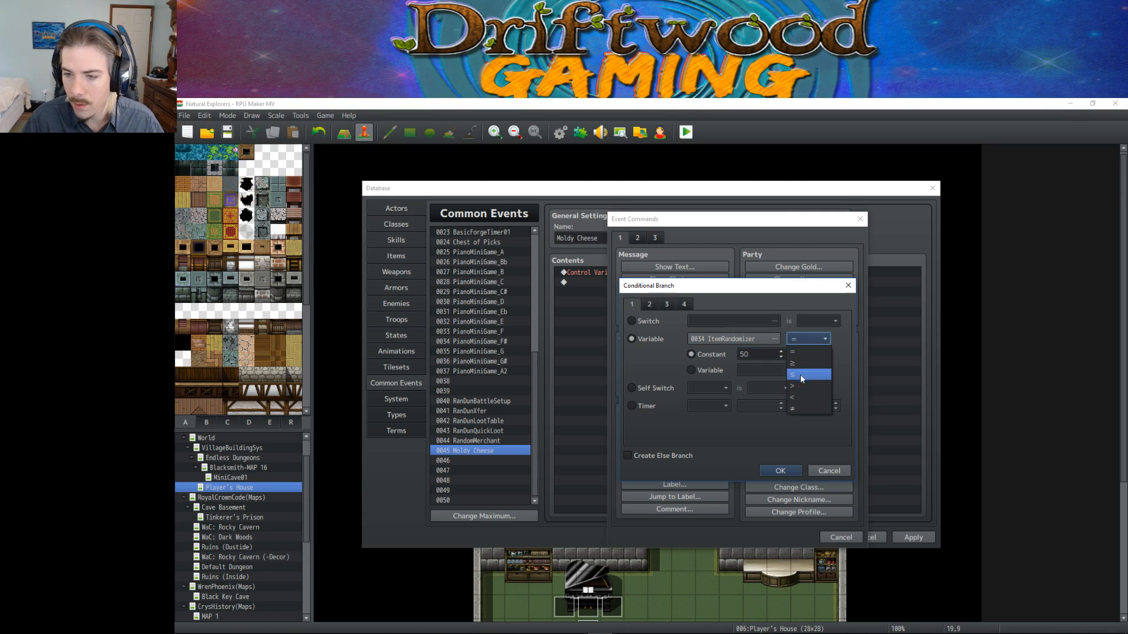
{"action": "left_click", "coordinate": [802, 364]}
{"action": "left_click", "coordinate": [656, 456]}
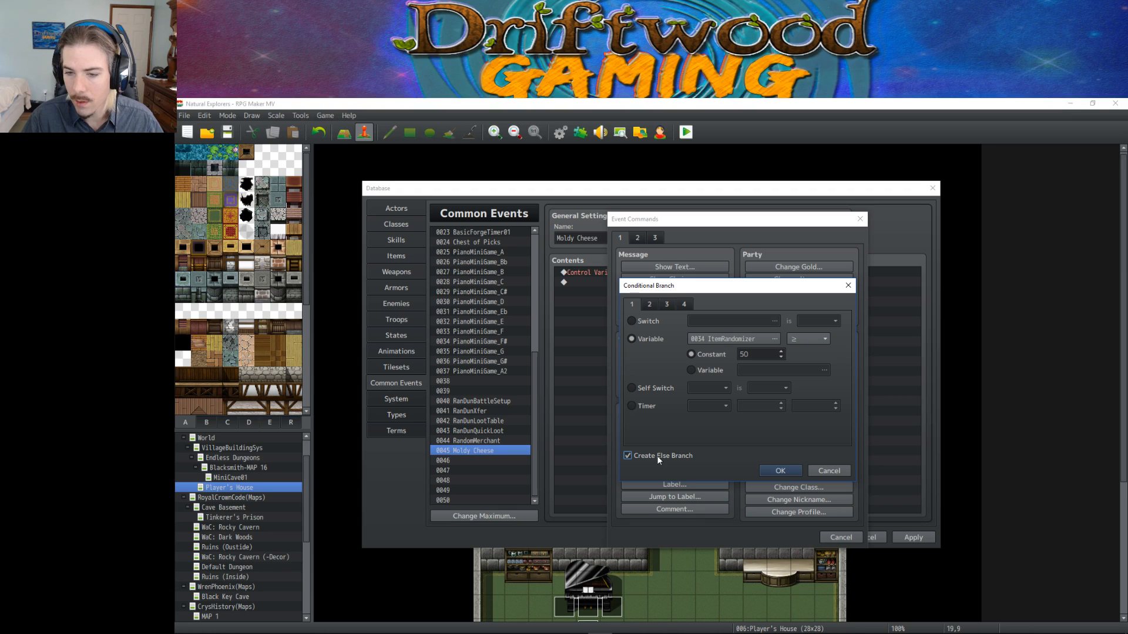
{"action": "left_click", "coordinate": [779, 470]}
{"action": "left_click", "coordinate": [622, 309]}
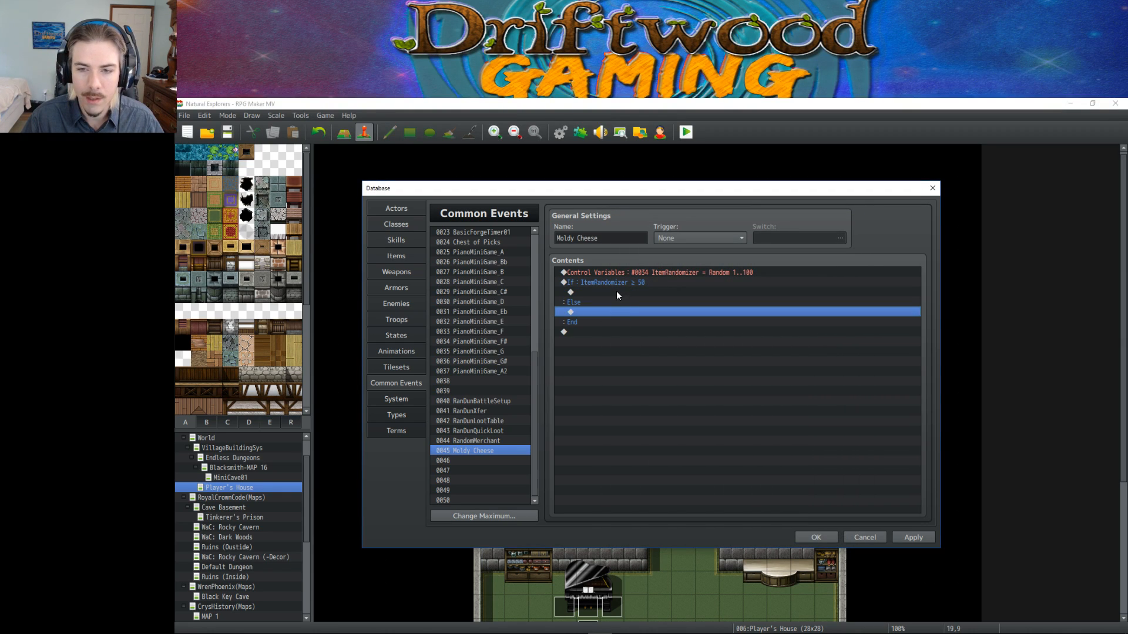
{"action": "left_click", "coordinate": [616, 292]}
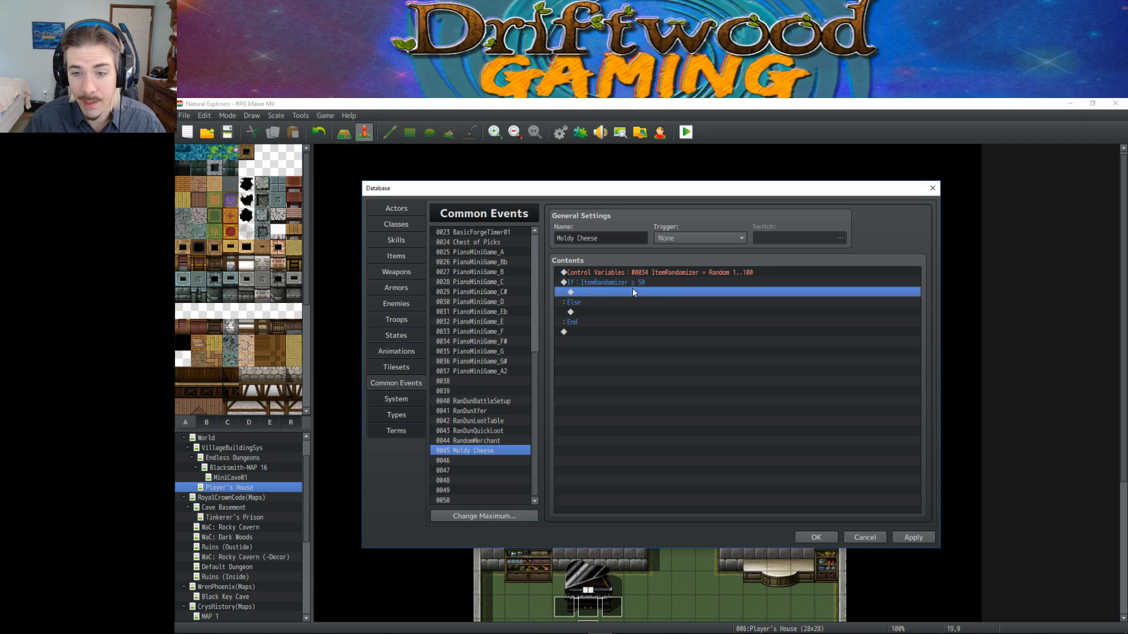
{"action": "left_click", "coordinate": [599, 312]}
{"action": "left_click", "coordinate": [610, 294]}
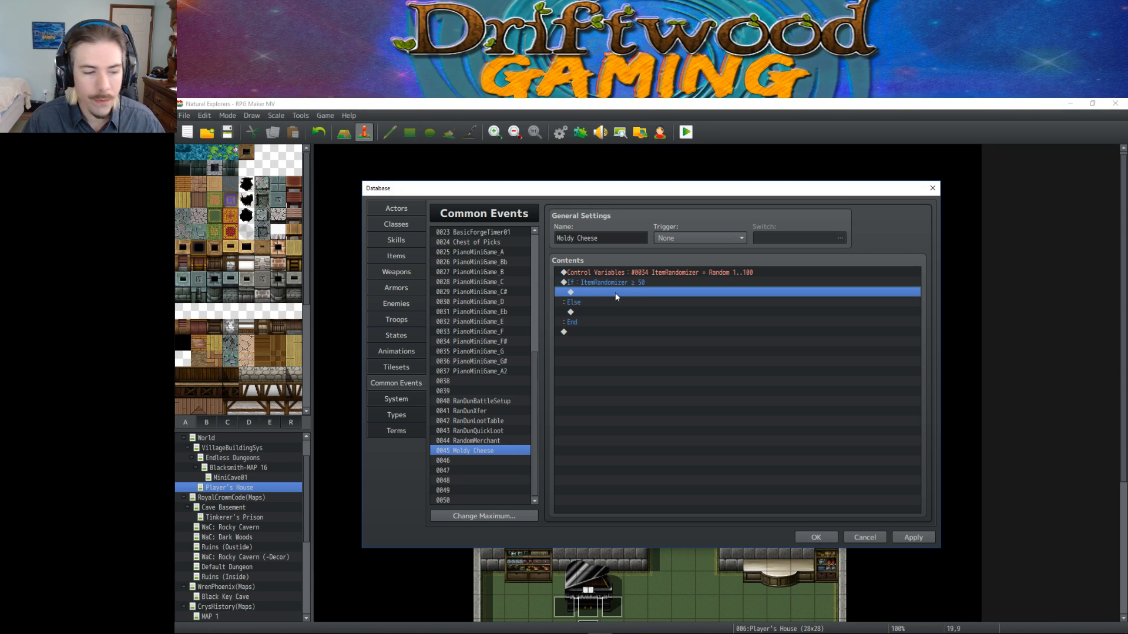
{"action": "right_click", "coordinate": [611, 290]}
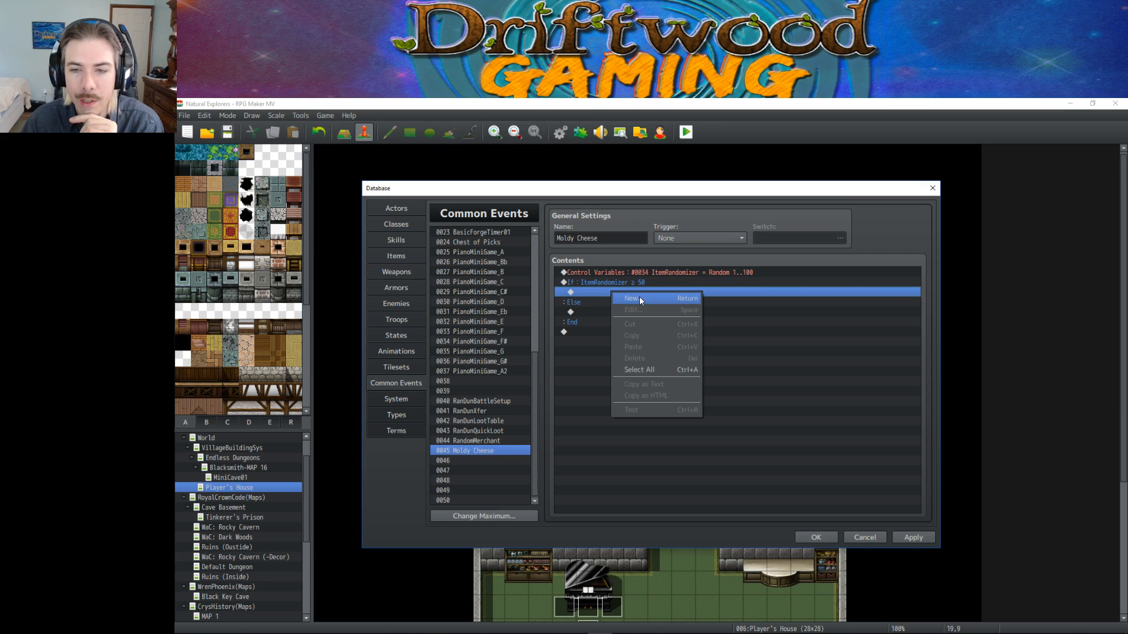
{"action": "left_click", "coordinate": [639, 296]}
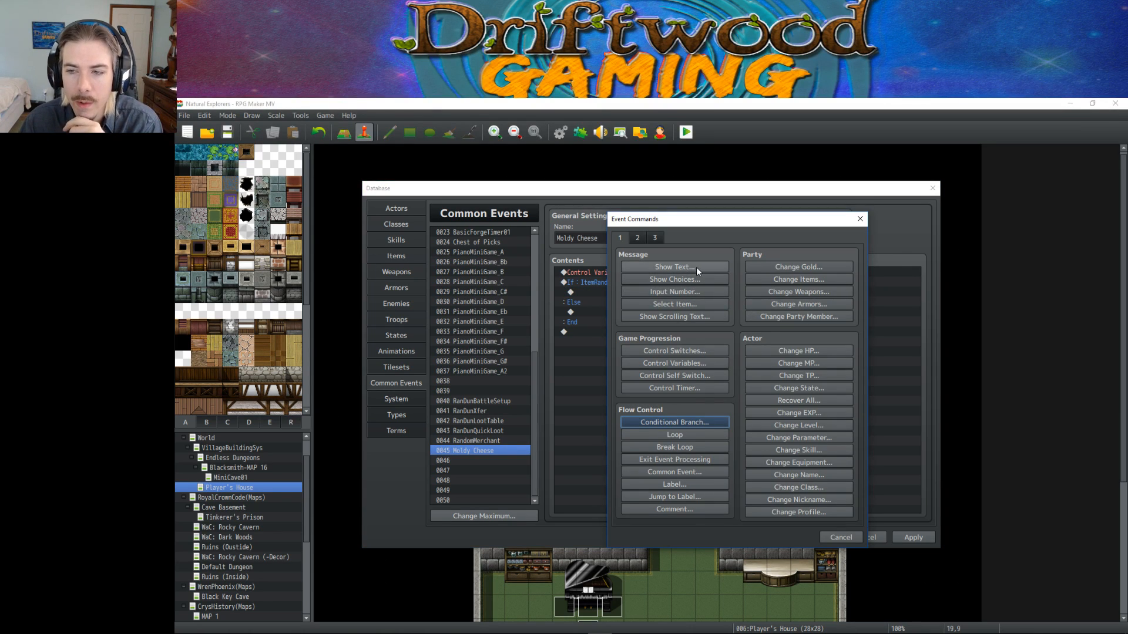
{"action": "left_click", "coordinate": [819, 388]}
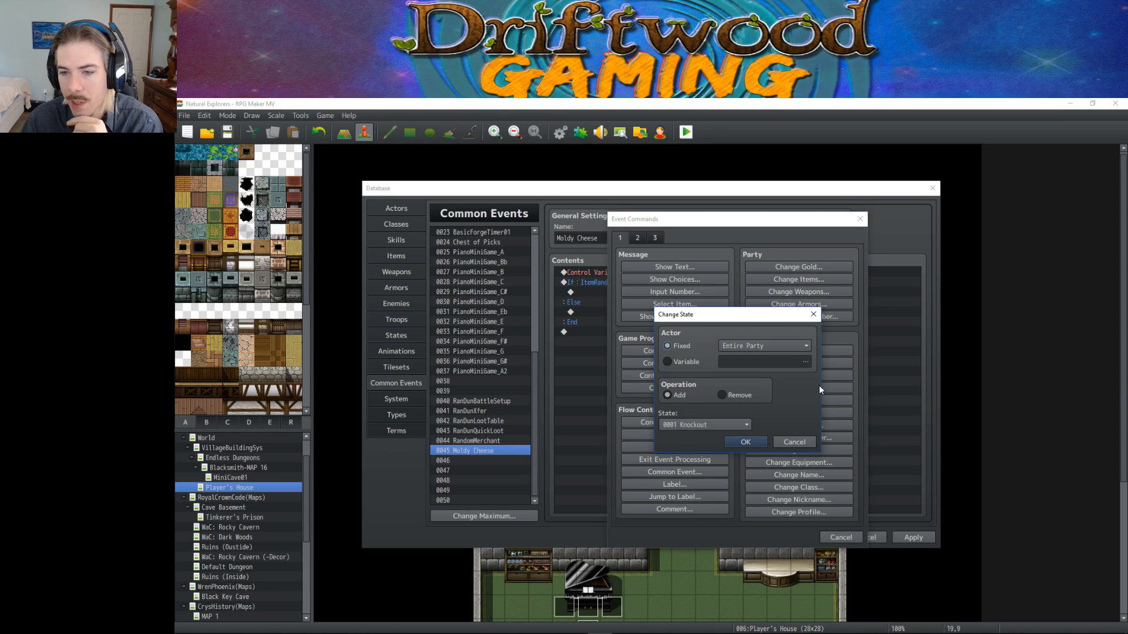
{"action": "left_click", "coordinate": [772, 346]}
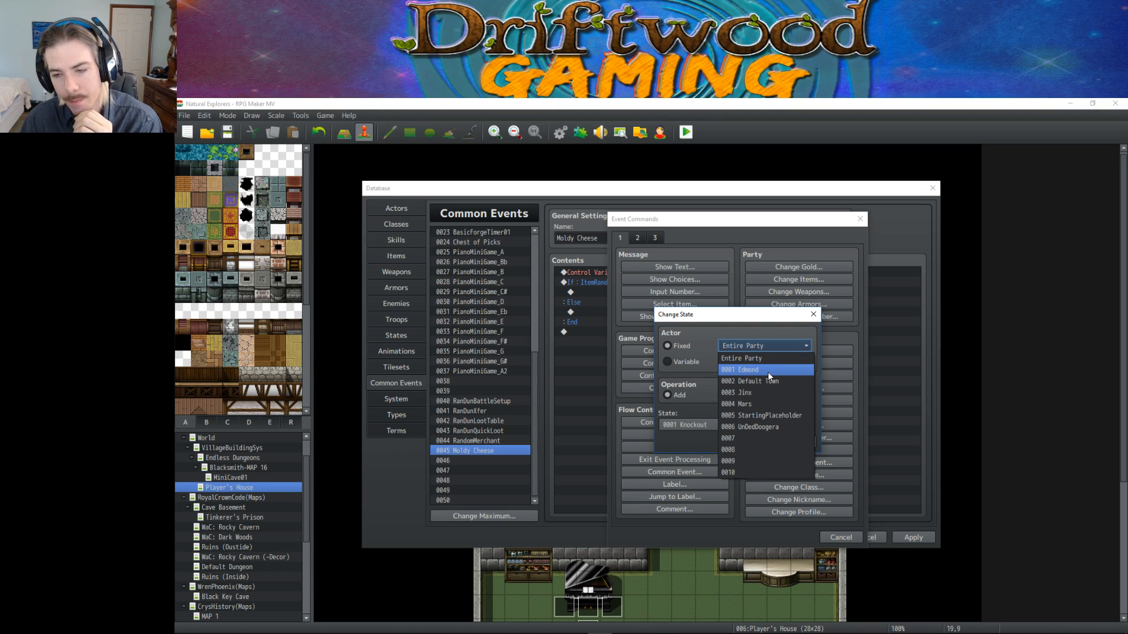
{"action": "left_click", "coordinate": [773, 344]}
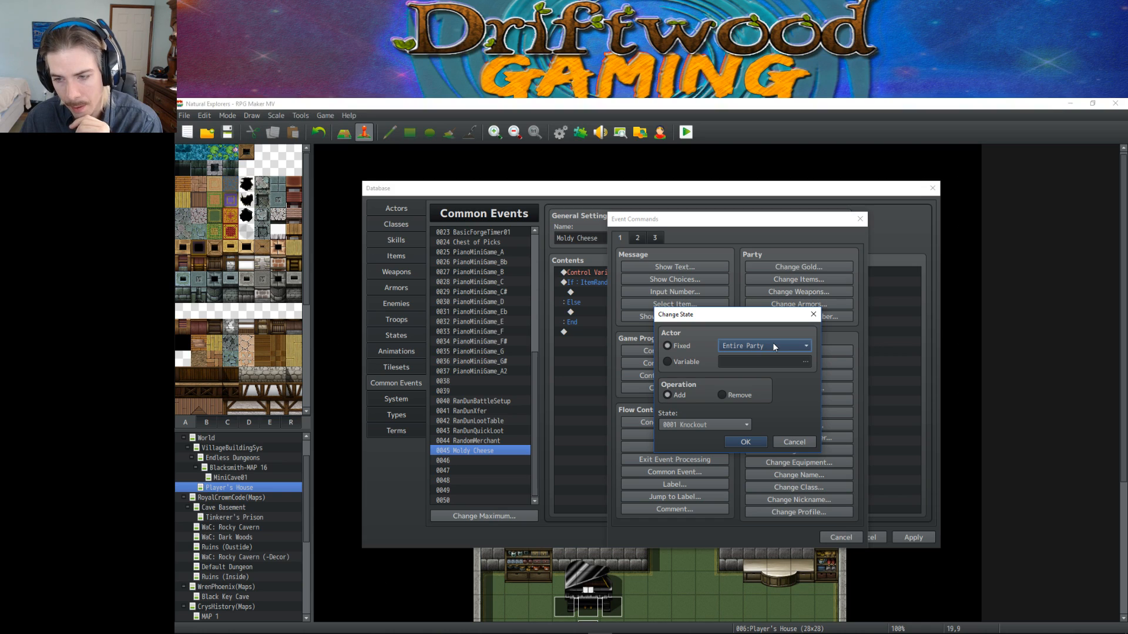
{"action": "left_click", "coordinate": [690, 360]}
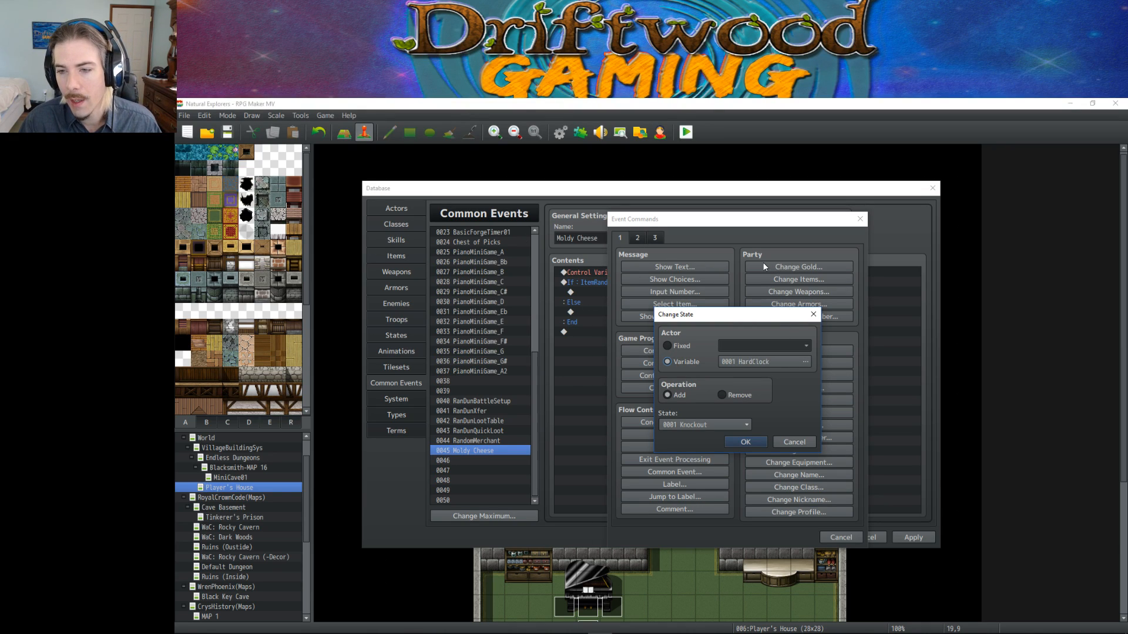
{"action": "left_click", "coordinate": [793, 441]}
{"action": "left_click", "coordinate": [794, 438]}
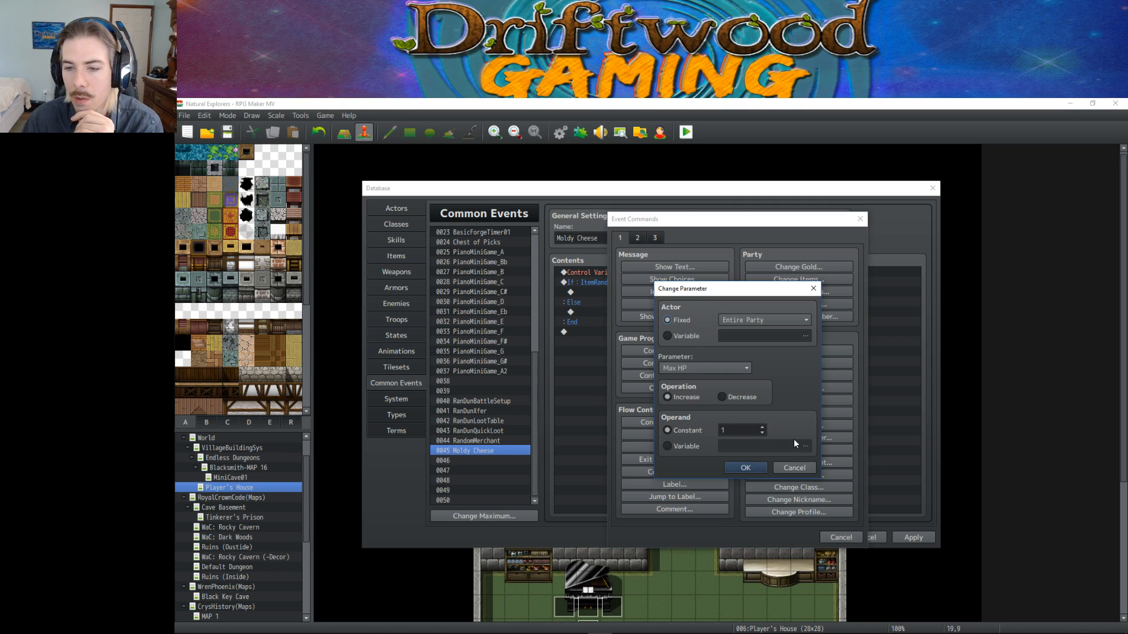
{"action": "left_click", "coordinate": [792, 466]}
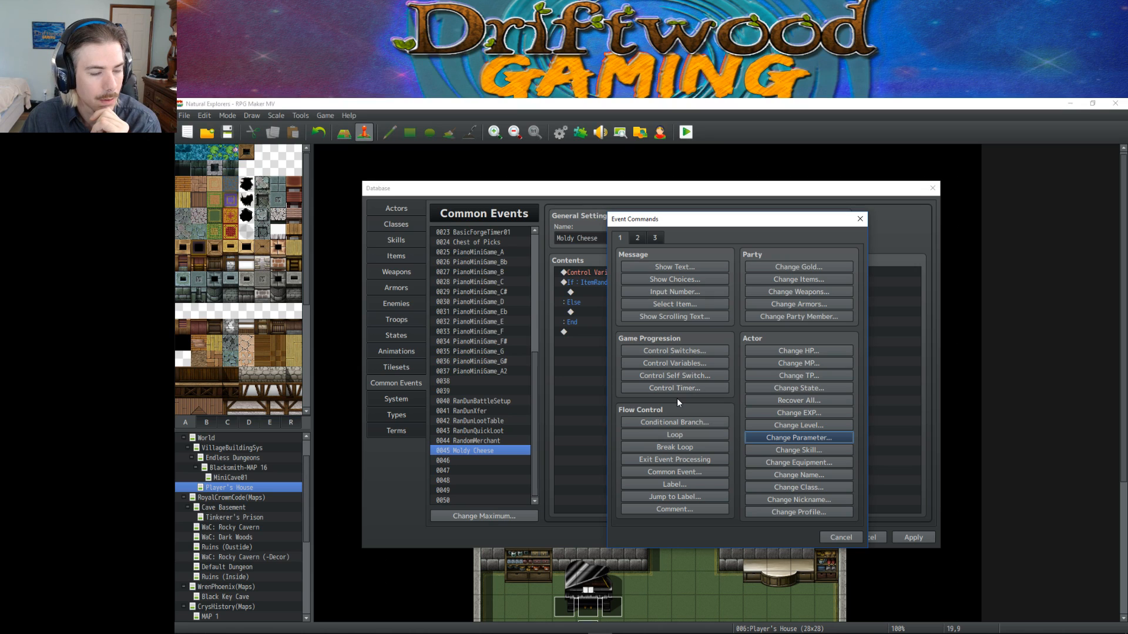
{"action": "left_click", "coordinate": [841, 537]}
Delete all commands from the Moldy Cheese common event and clear its name.
{"action": "left_click", "coordinate": [658, 271]}
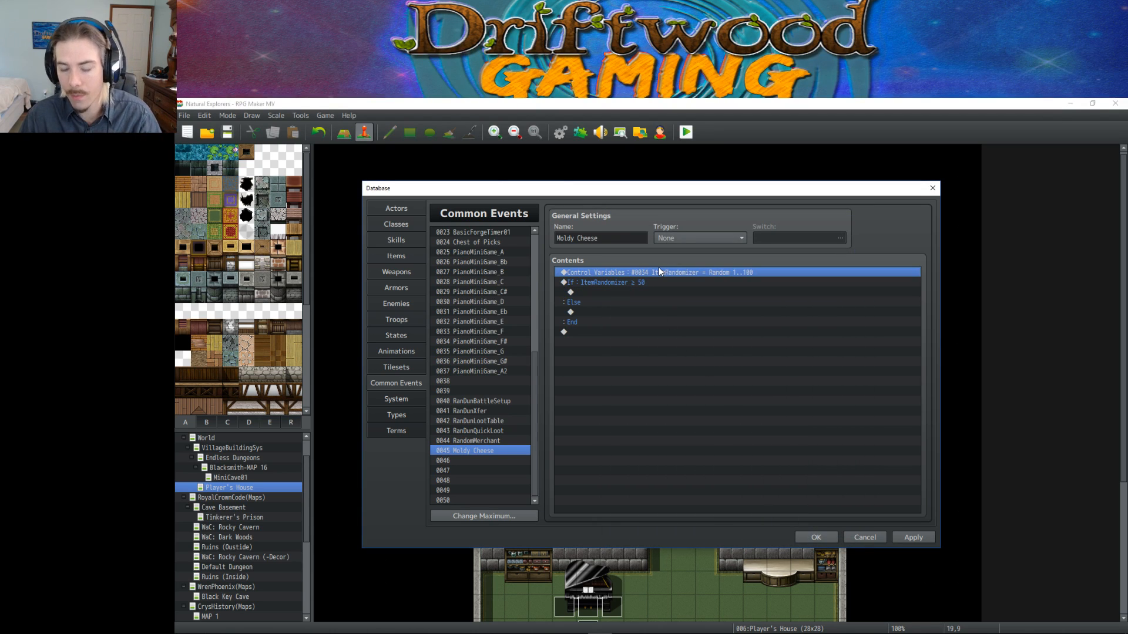
{"action": "left_click", "coordinate": [634, 290], "text": "shift"}
{"action": "key", "text": "Delete"}
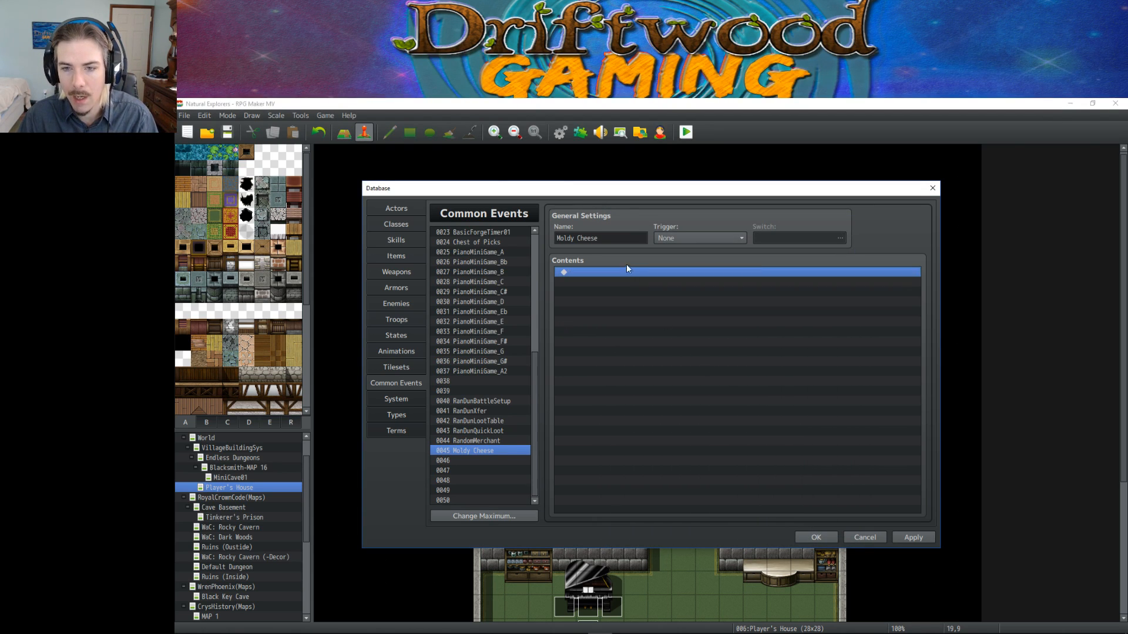
{"action": "left_click", "coordinate": [597, 239]}
{"action": "left_click_drag", "start_coordinate": [597, 239], "coordinate": [540, 237]}
{"action": "key", "text": "BackSpace"}
Remove the common event effect from the Moldy Cheese item.
{"action": "left_click", "coordinate": [403, 256]}
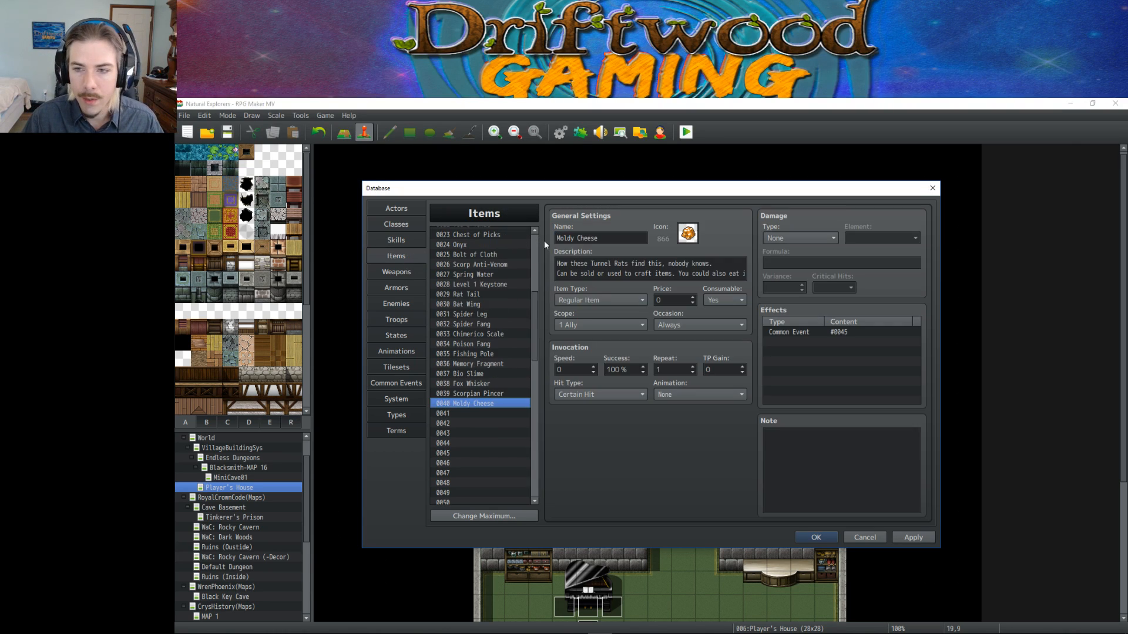
{"action": "left_click", "coordinate": [835, 333]}
{"action": "key", "text": "Delete"}
Give the Moldy Cheese item an Add State effect for the empty state 0020 with a 50% chance.
{"action": "right_click", "coordinate": [834, 332]}
{"action": "left_click", "coordinate": [851, 334]}
{"action": "left_click", "coordinate": [806, 295]}
{"action": "left_click", "coordinate": [788, 312]}
{"action": "left_click", "coordinate": [882, 315]}
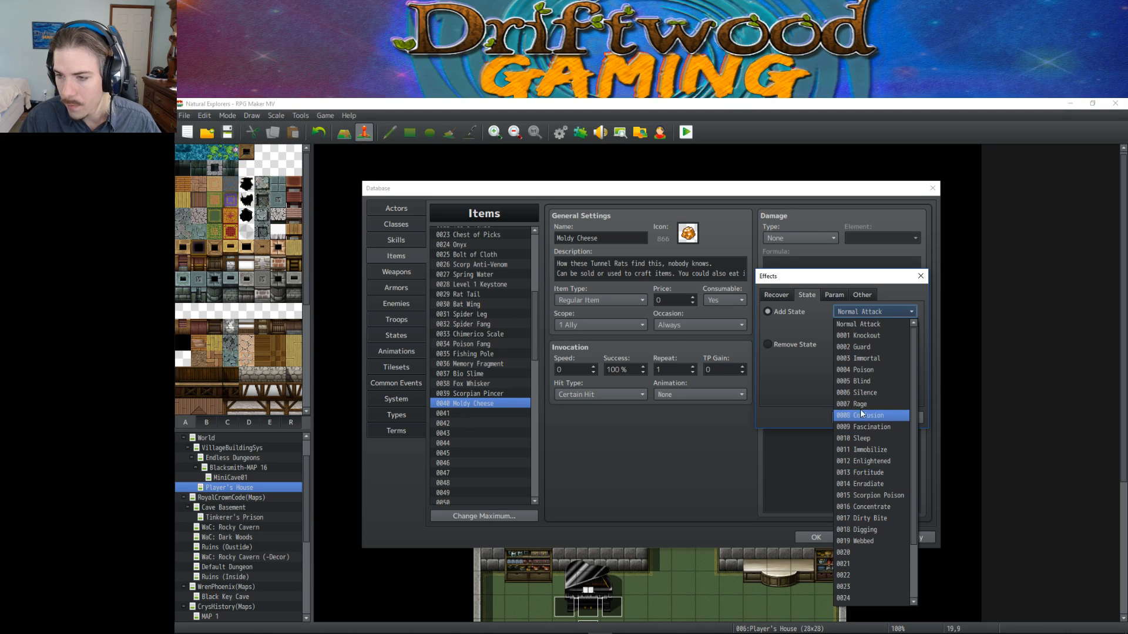
{"action": "left_click", "coordinate": [867, 553]}
{"action": "key", "text": "Tab"}
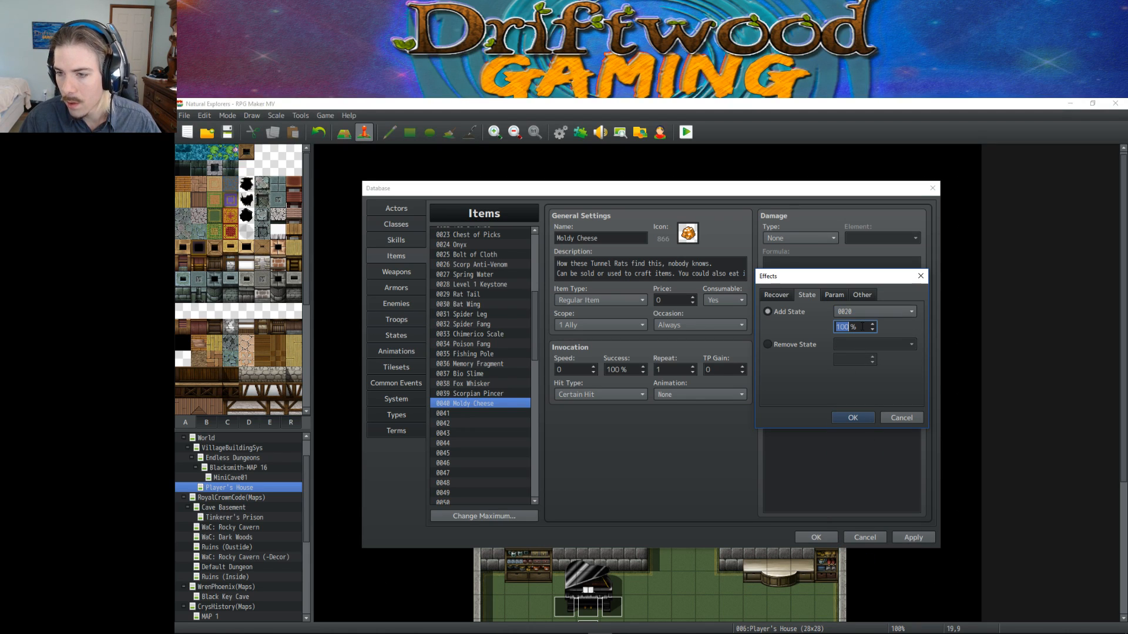
{"action": "type", "text": "50"}
{"action": "key", "text": "Return"}
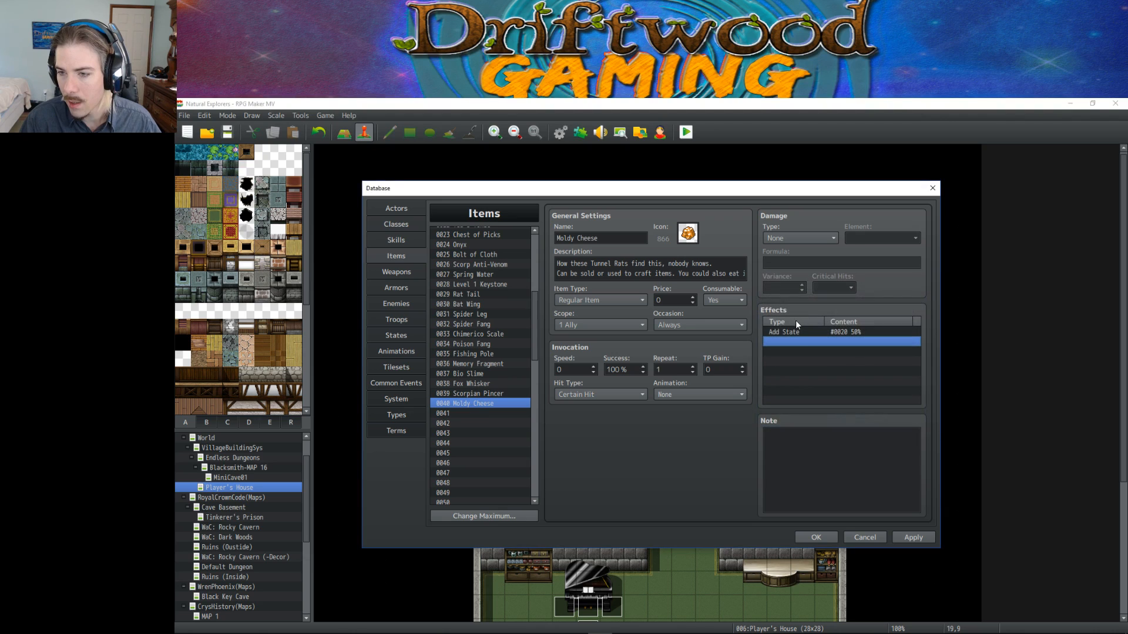
Give the Moldy Cheese item a second Add State effect, for the empty state 0021 with a 50% chance.
{"action": "double_click", "coordinate": [825, 341]}
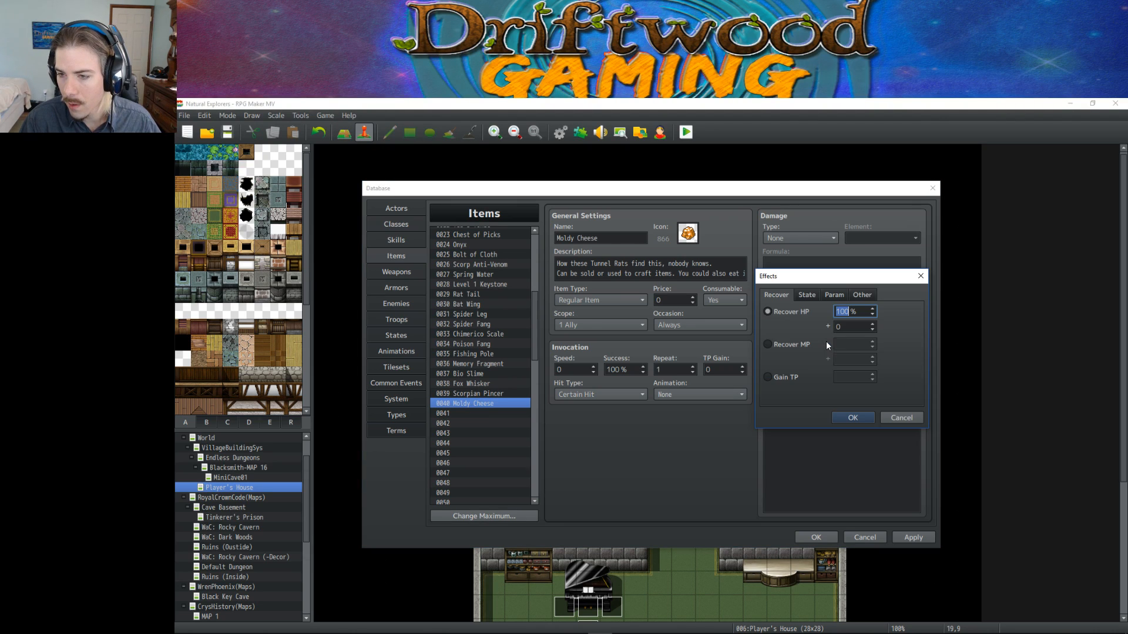
{"action": "left_click", "coordinate": [815, 294]}
{"action": "left_click", "coordinate": [856, 313]}
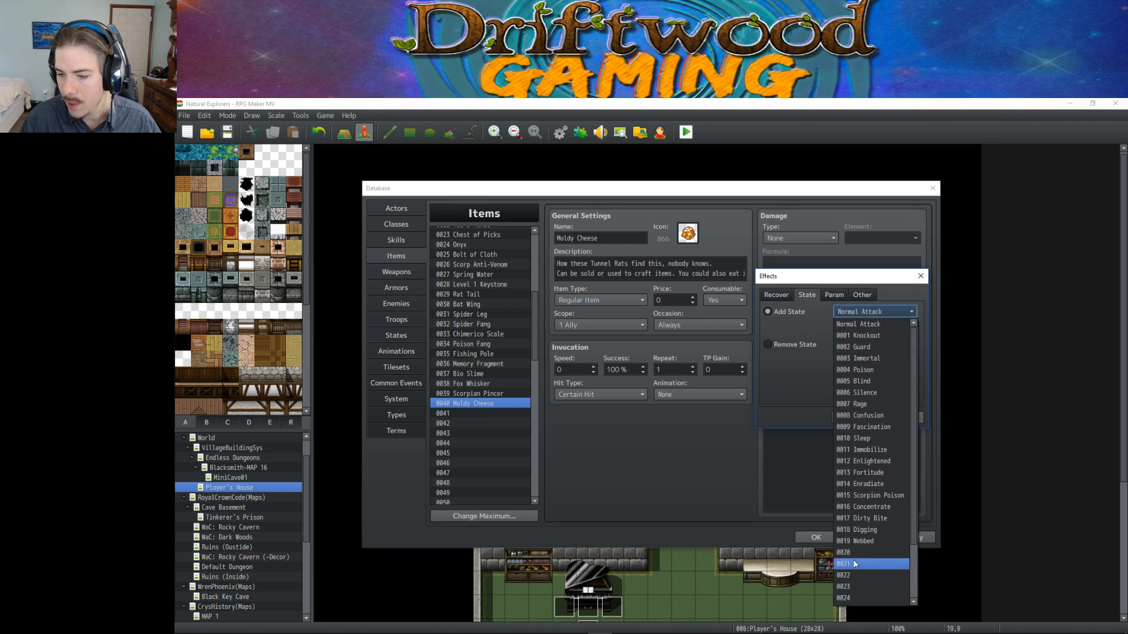
{"action": "left_click", "coordinate": [855, 544]}
{"action": "double_click", "coordinate": [863, 324]}
{"action": "type", "text": "50"}
{"action": "left_click", "coordinate": [853, 418]}
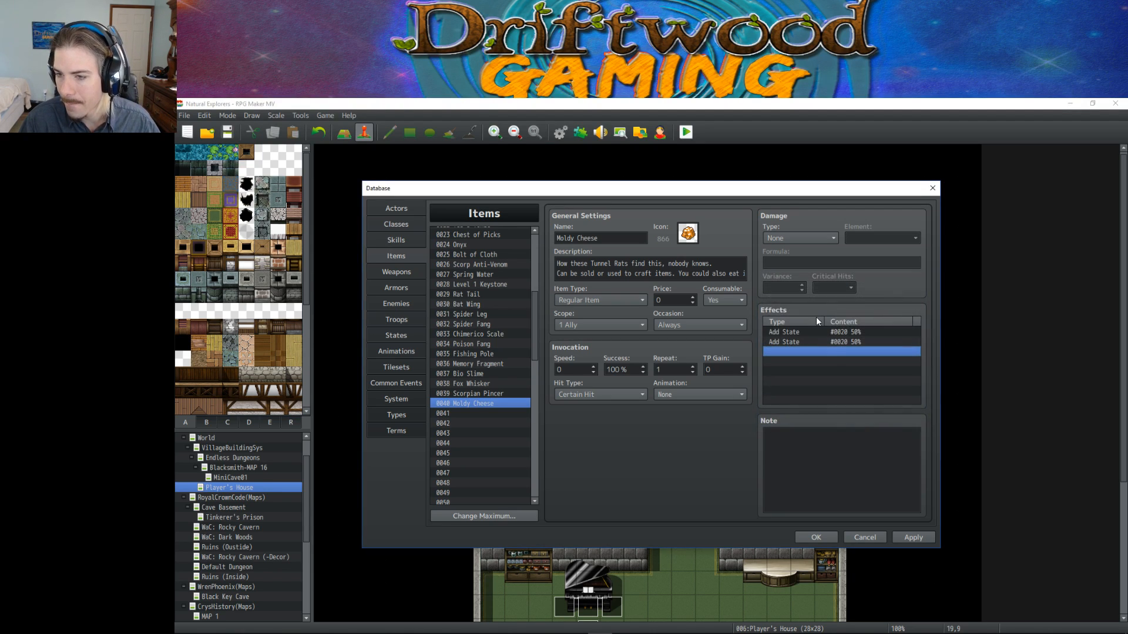
{"action": "right_click", "coordinate": [837, 340]}
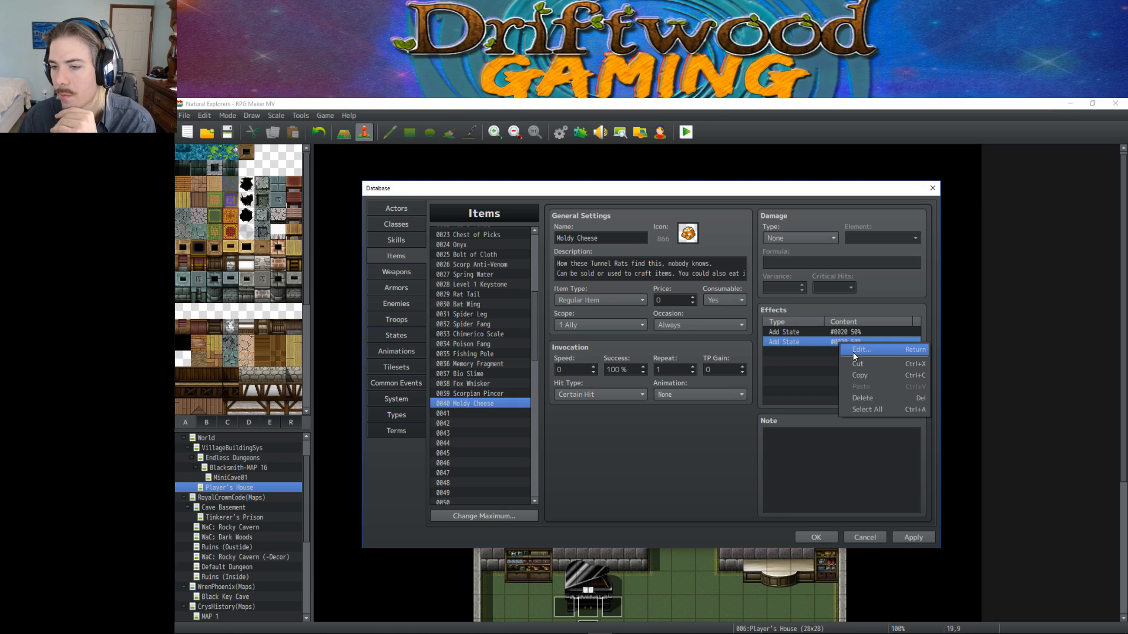
{"action": "left_click", "coordinate": [851, 351]}
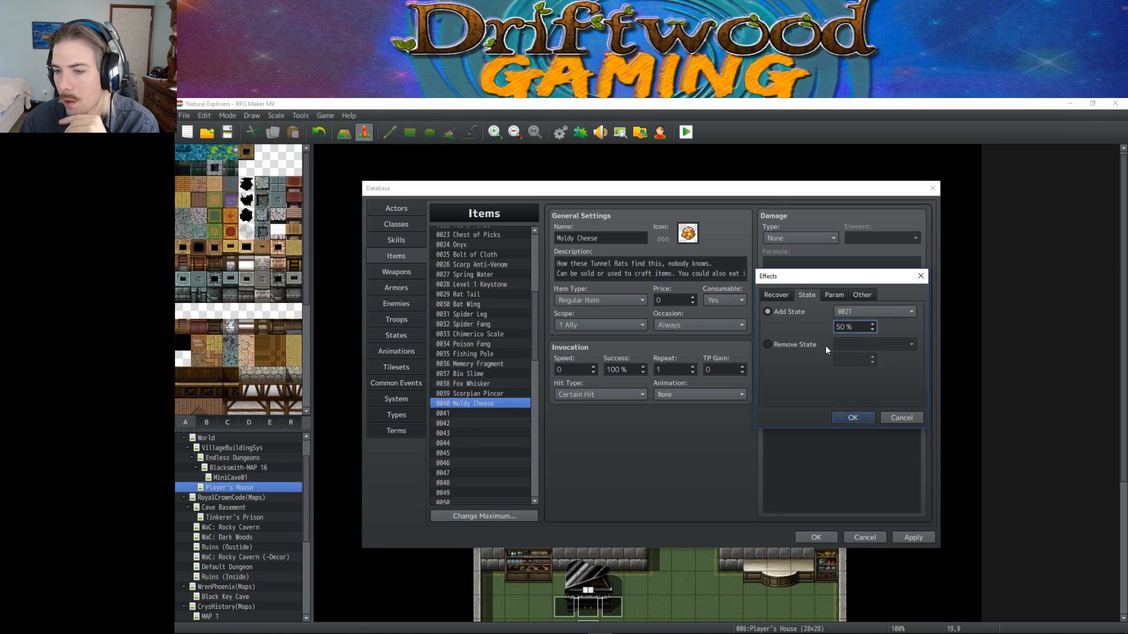
{"action": "left_click", "coordinate": [858, 416]}
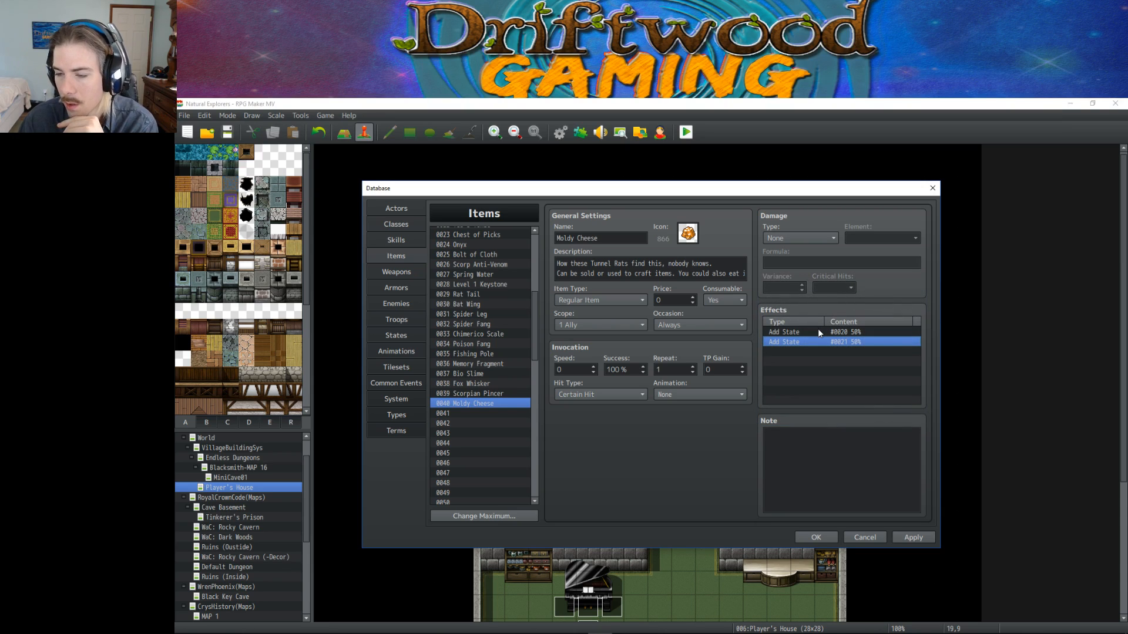
Check the item's state 0020 effect and save the database changes.
{"action": "right_click", "coordinate": [817, 330]}
{"action": "left_click", "coordinate": [843, 336]}
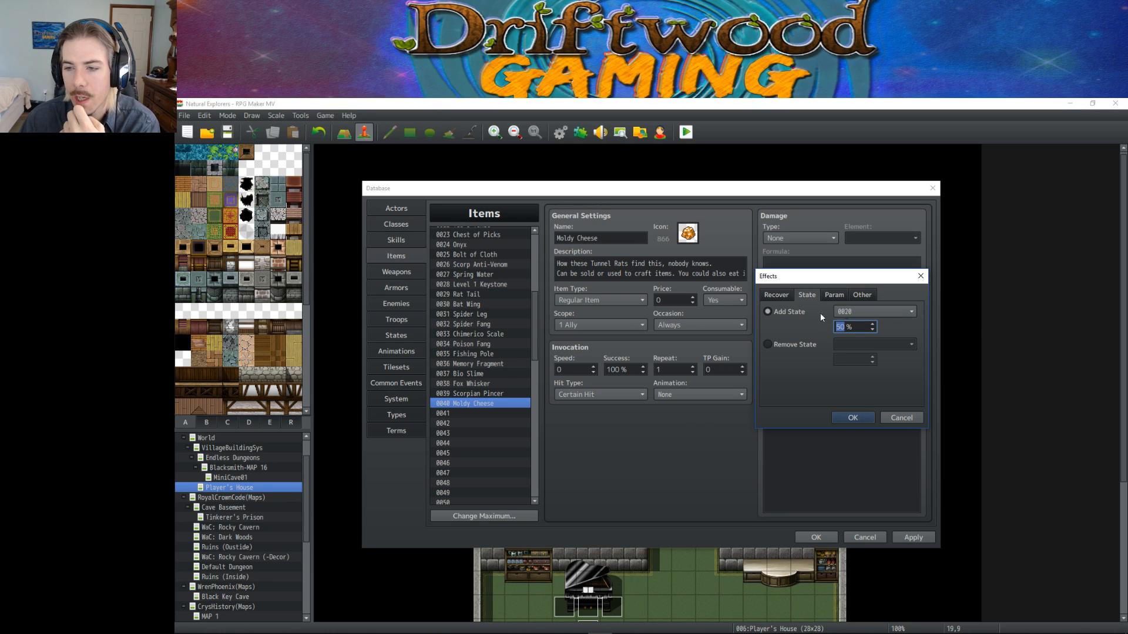
{"action": "left_click", "coordinate": [789, 294]}
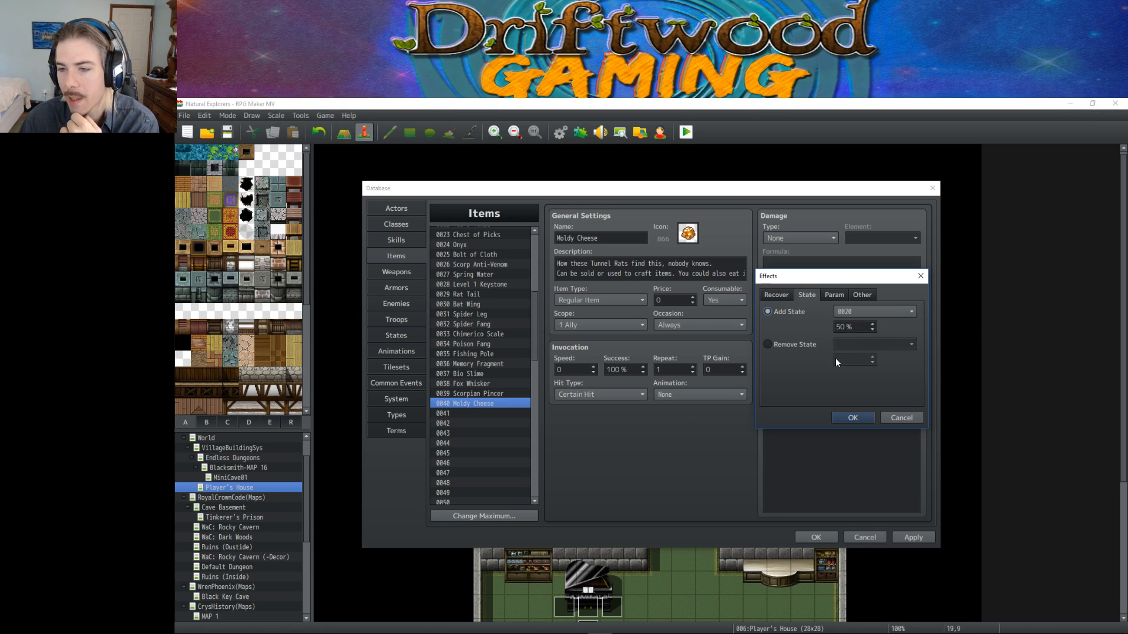
{"action": "left_click", "coordinate": [911, 417]}
{"action": "left_click", "coordinate": [821, 432]}
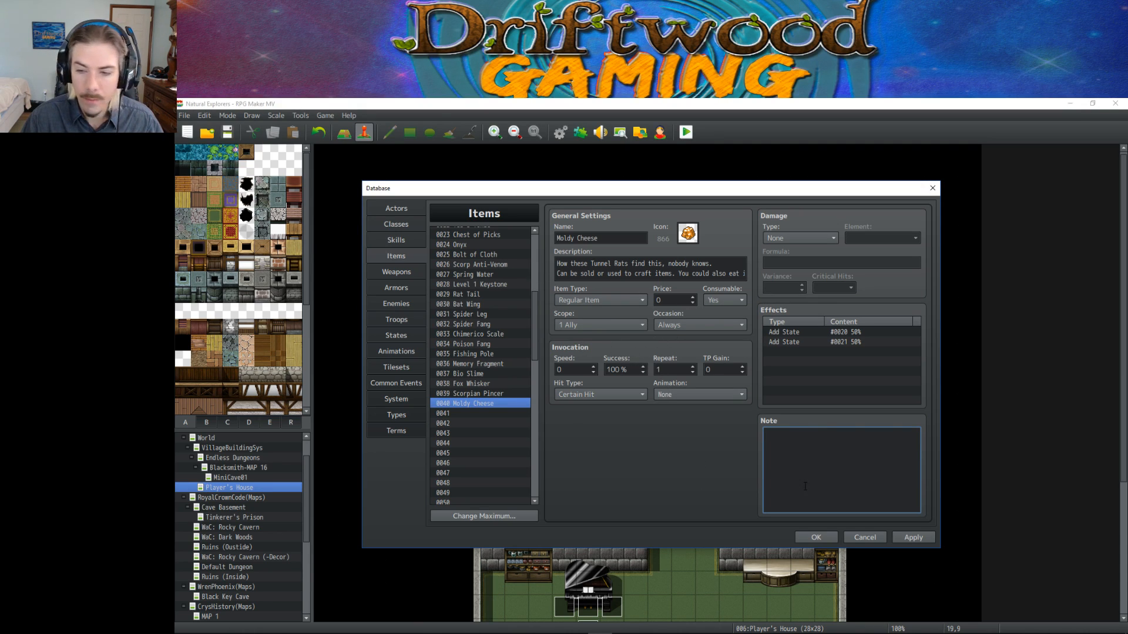
{"action": "left_click", "coordinate": [823, 536]}
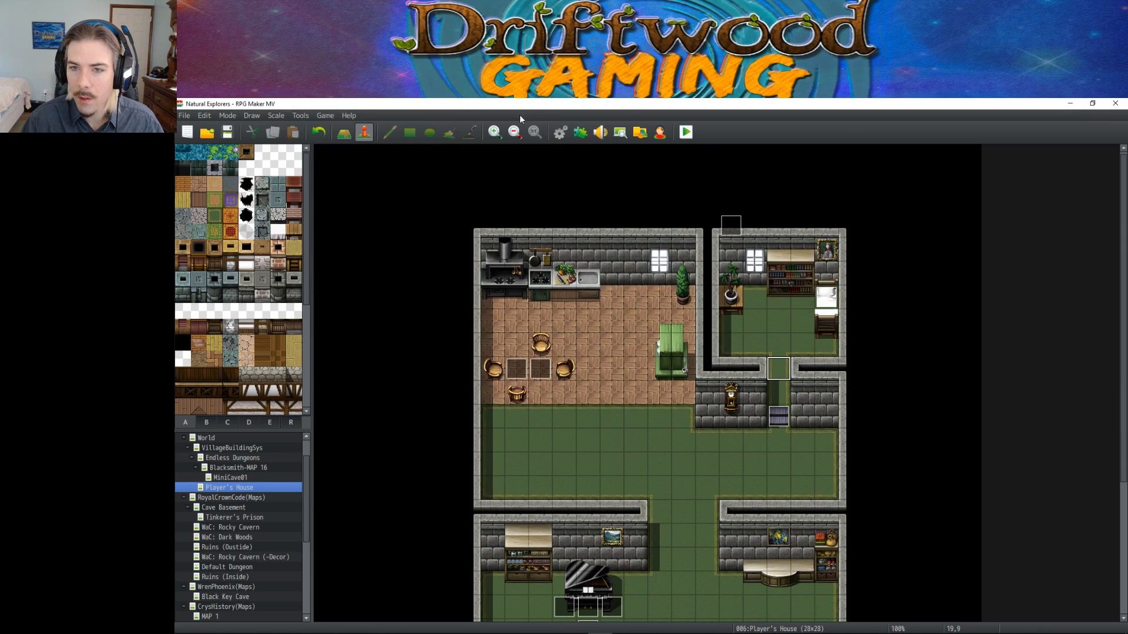
Open the details of the YEP_BuffsStatesCore plugin from the Plugin Manager.
{"action": "left_click", "coordinate": [580, 133]}
{"action": "scroll", "coordinate": [541, 358], "scroll_direction": "down", "scroll_amount": 2}
{"action": "scroll", "coordinate": [541, 358], "scroll_direction": "up", "scroll_amount": 2}
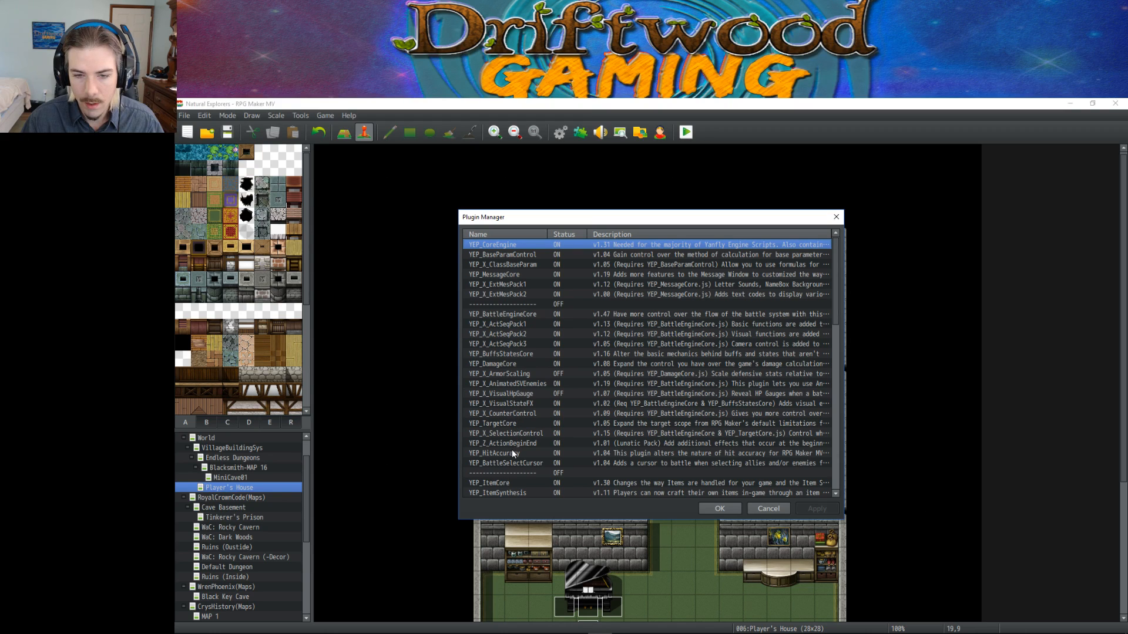
{"action": "left_click", "coordinate": [515, 371]}
{"action": "left_click", "coordinate": [525, 353]}
{"action": "right_click", "coordinate": [526, 351]}
{"action": "left_click", "coordinate": [549, 358]}
Examine the YEP_BuffsStatesCore help text for the notetags available for buffs and states.
{"action": "left_click_drag", "start_coordinate": [659, 337], "coordinate": [659, 365]}
{"action": "scroll", "coordinate": [522, 386], "scroll_direction": "up", "scroll_amount": 4}
{"action": "scroll", "coordinate": [522, 386], "scroll_direction": "up", "scroll_amount": 12}
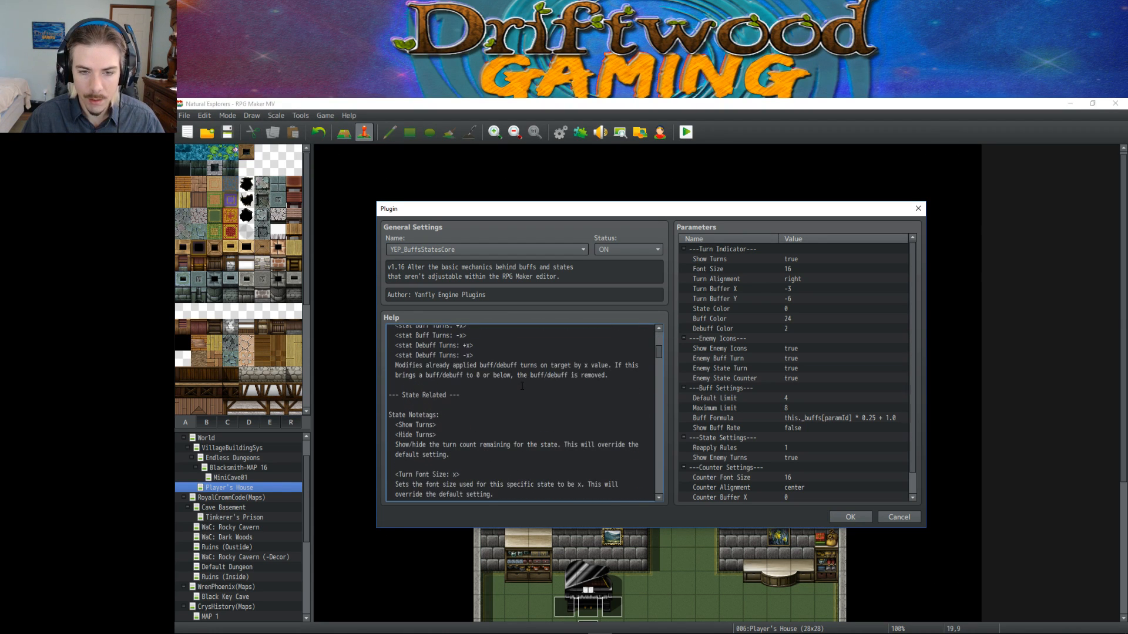
{"action": "scroll", "coordinate": [519, 385], "scroll_direction": "down", "scroll_amount": 2}
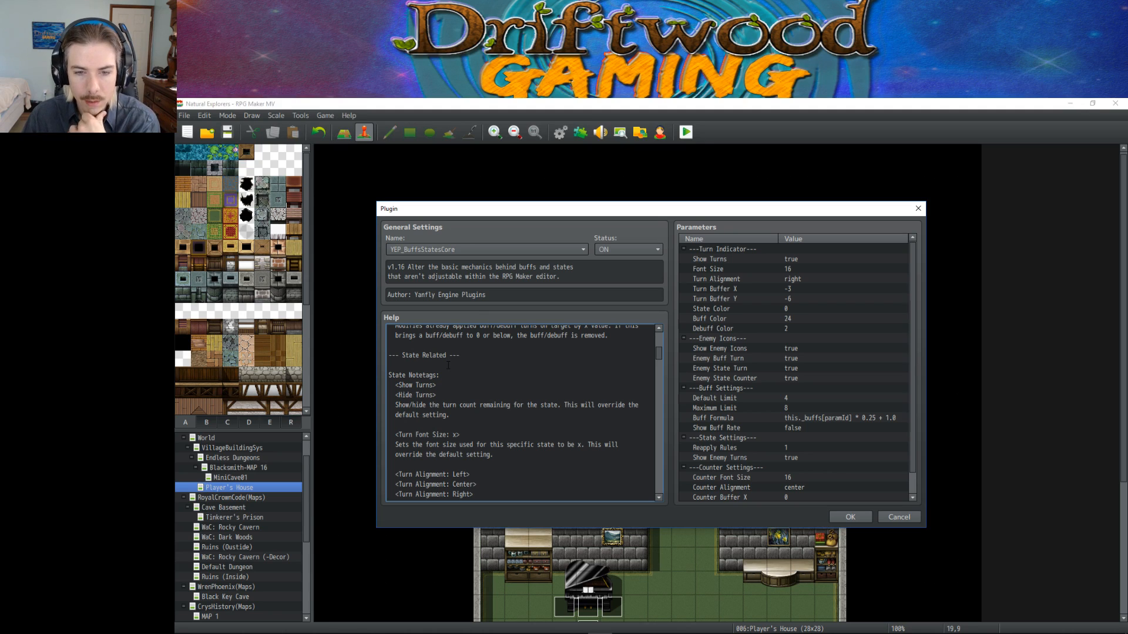
{"action": "scroll", "coordinate": [450, 367], "scroll_direction": "down", "scroll_amount": 2}
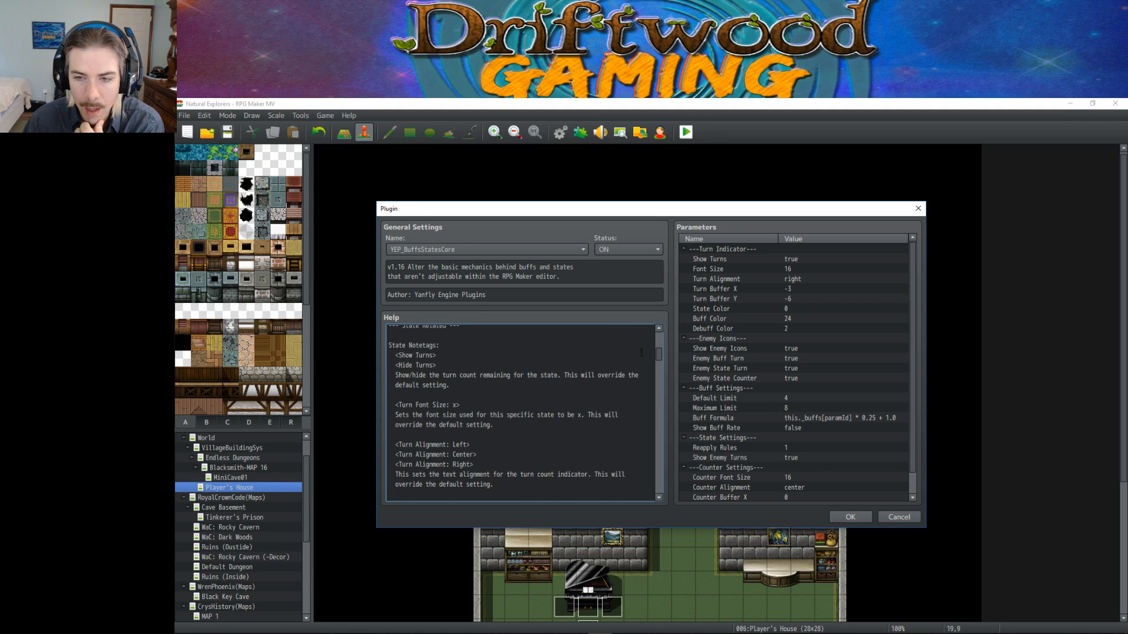
{"action": "left_click_drag", "start_coordinate": [656, 353], "coordinate": [656, 347]}
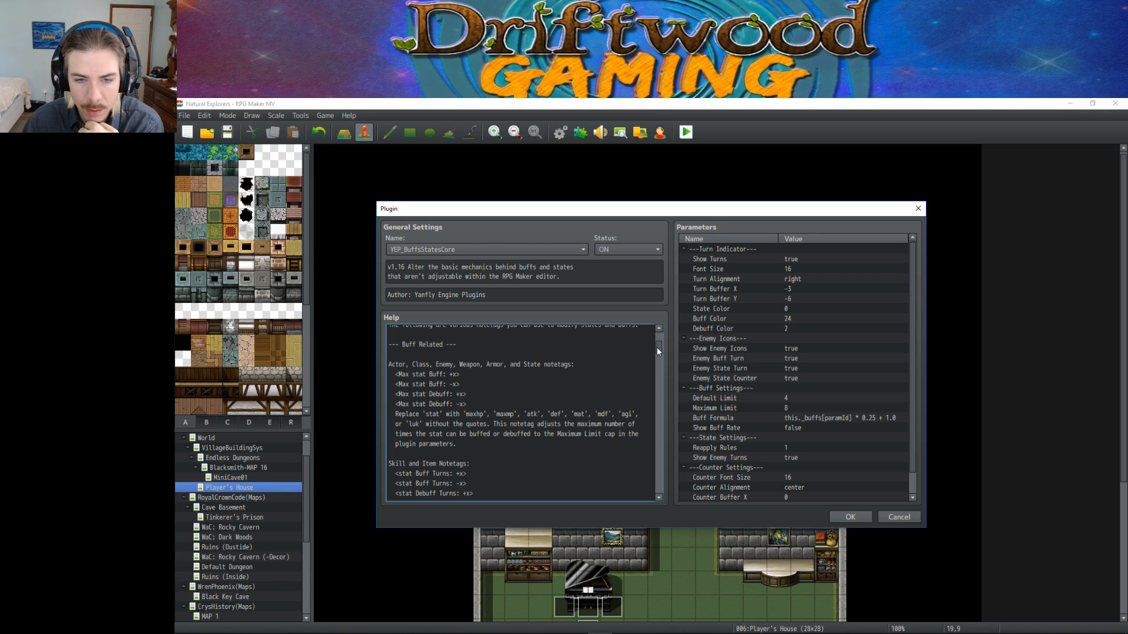
{"action": "left_click_drag", "start_coordinate": [657, 349], "coordinate": [656, 342]}
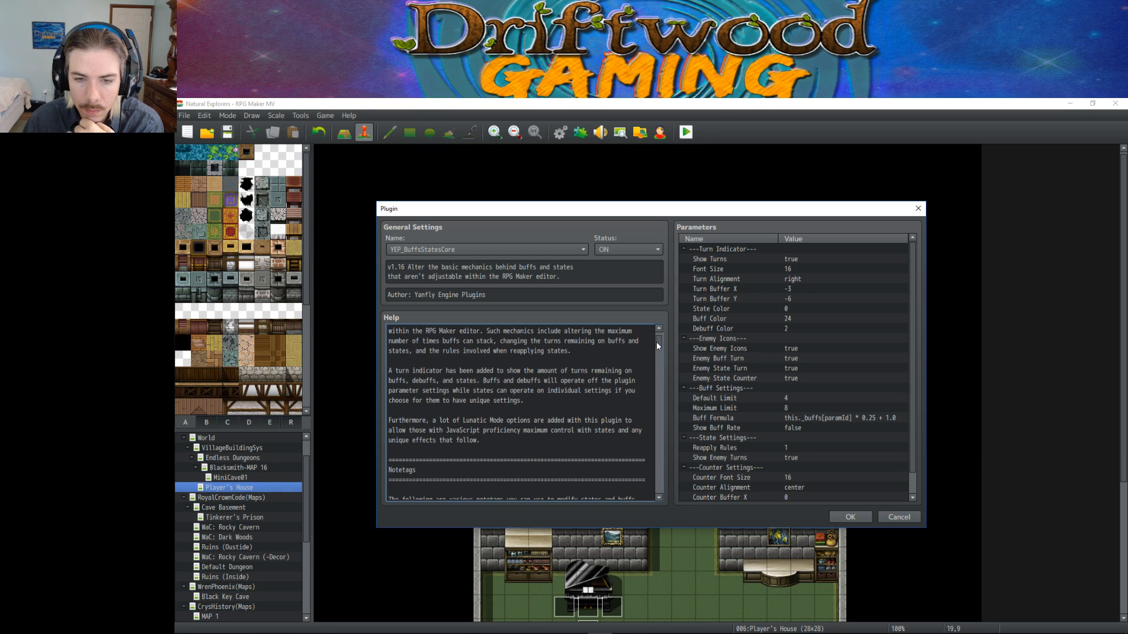
{"action": "scroll", "coordinate": [623, 354], "scroll_direction": "down", "scroll_amount": 12}
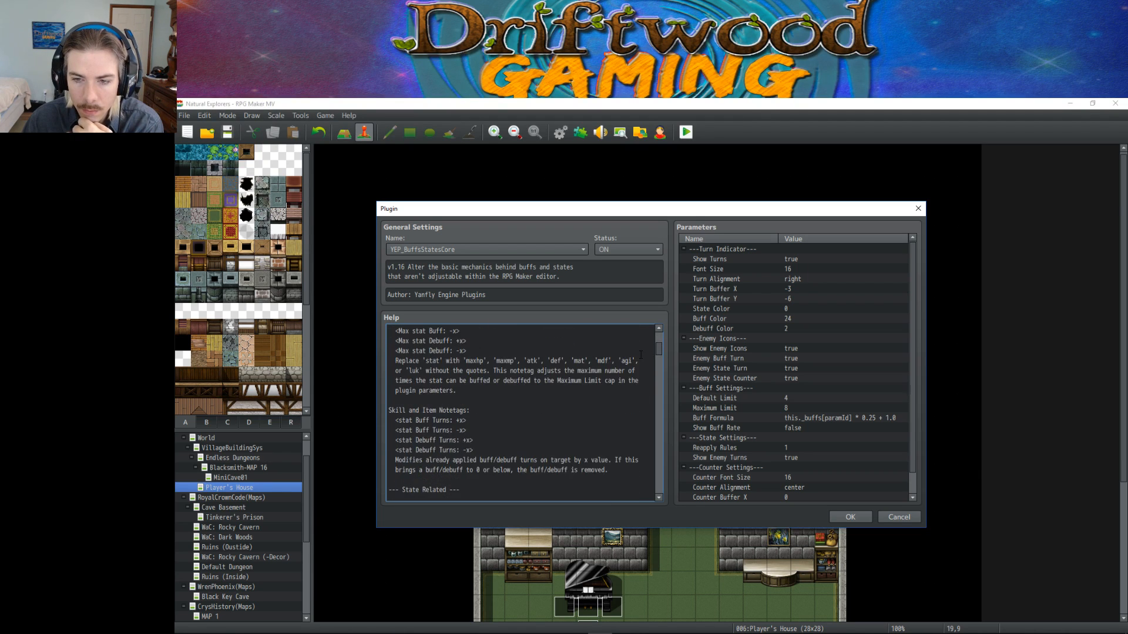
{"action": "scroll", "coordinate": [624, 354], "scroll_direction": "down", "scroll_amount": 4}
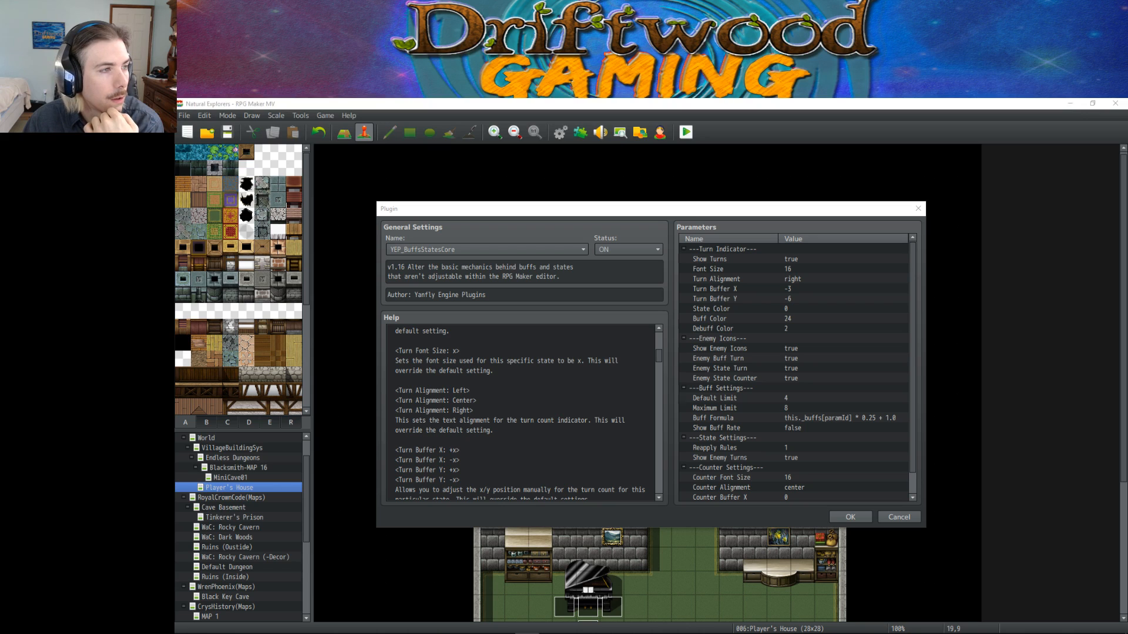
Read the help sections on state reapply rules and on the skill, item and enemy notetags for state turns.
{"action": "left_click", "coordinate": [499, 406]}
{"action": "scroll", "coordinate": [500, 394], "scroll_direction": "down", "scroll_amount": 2}
{"action": "scroll", "coordinate": [499, 395], "scroll_direction": "down", "scroll_amount": 6}
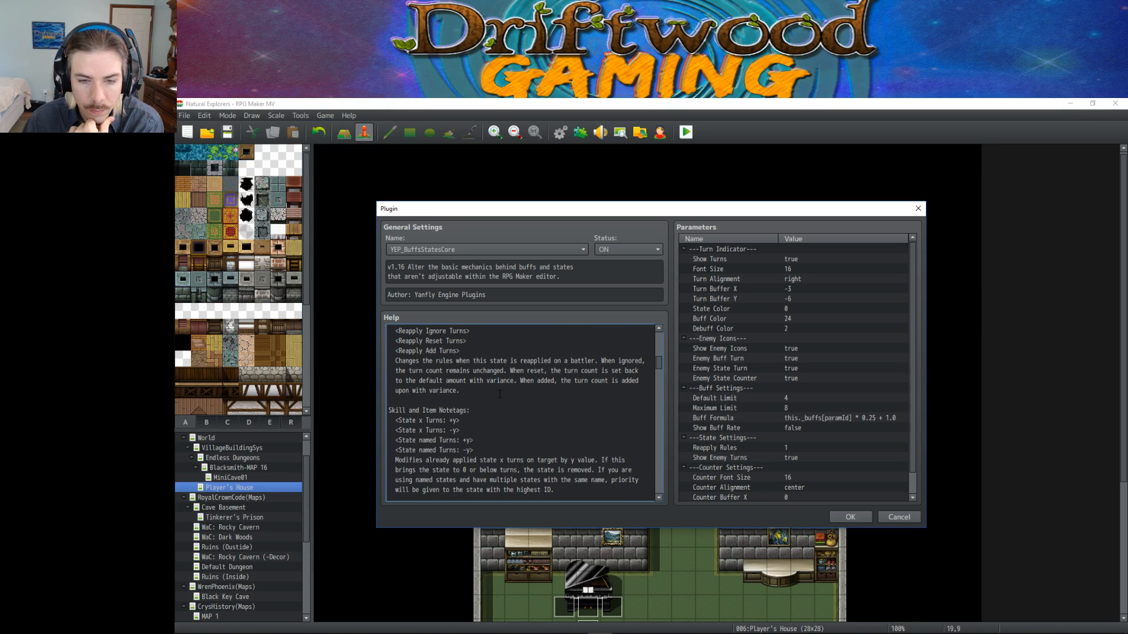
{"action": "scroll", "coordinate": [499, 394], "scroll_direction": "down", "scroll_amount": 2}
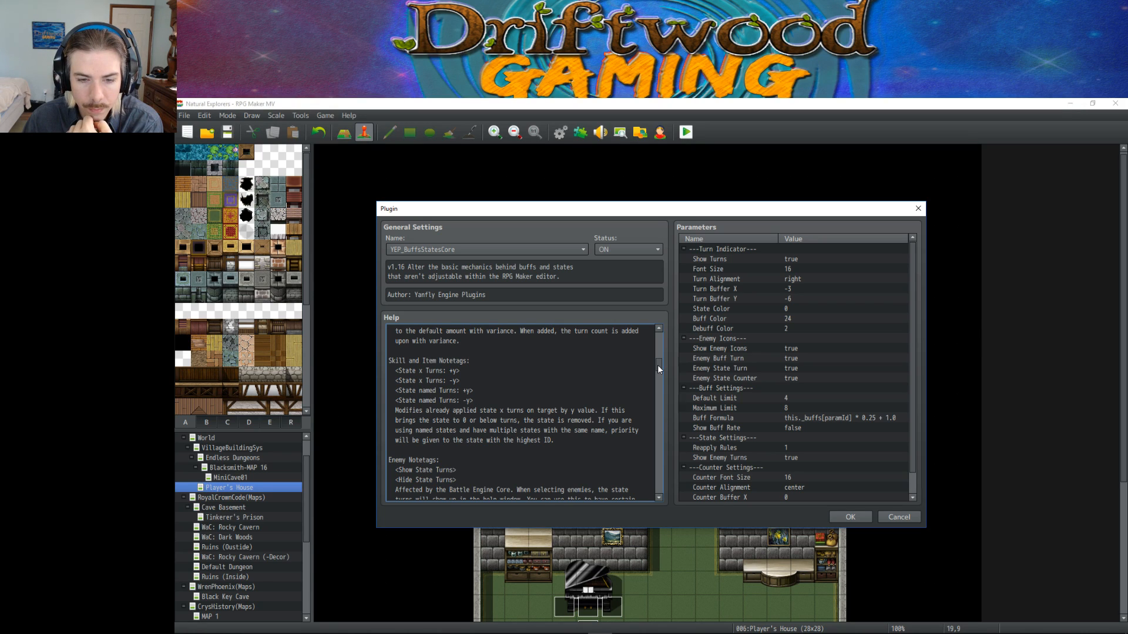
{"action": "scroll", "coordinate": [657, 365], "scroll_direction": "down", "scroll_amount": 2}
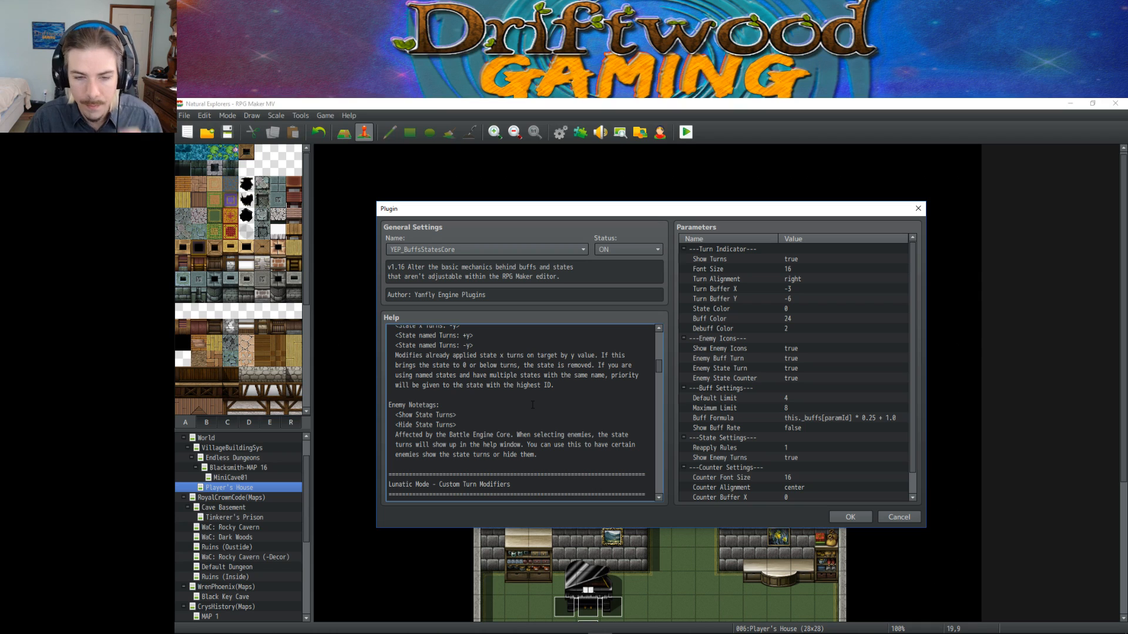
{"action": "scroll", "coordinate": [532, 404], "scroll_direction": "up", "scroll_amount": 1}
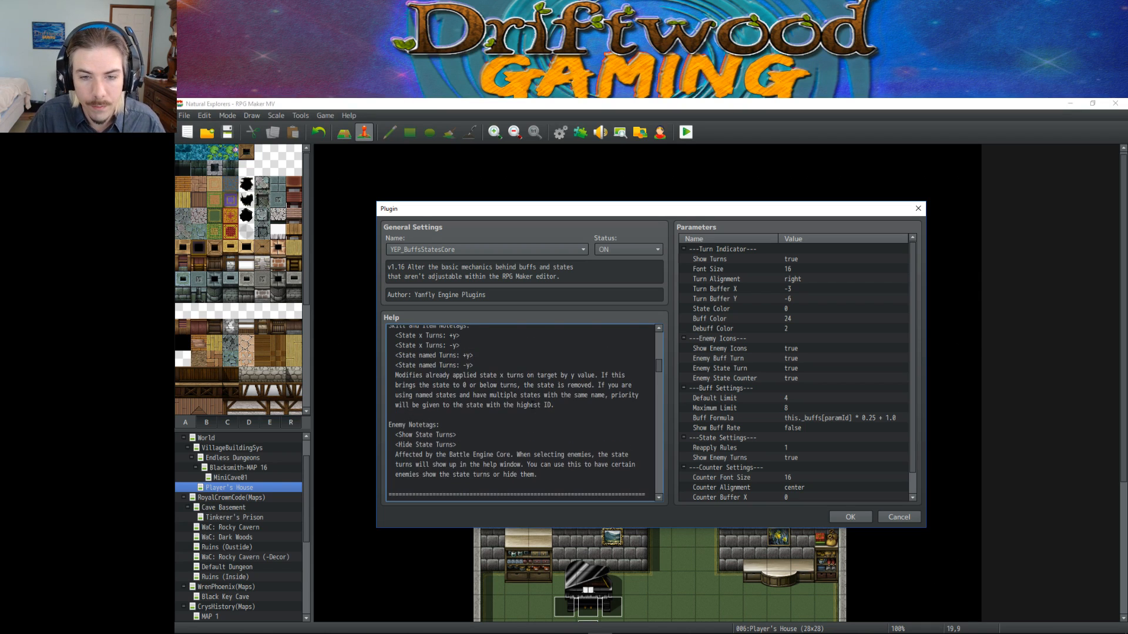
{"action": "scroll", "coordinate": [532, 405], "scroll_direction": "up", "scroll_amount": 1}
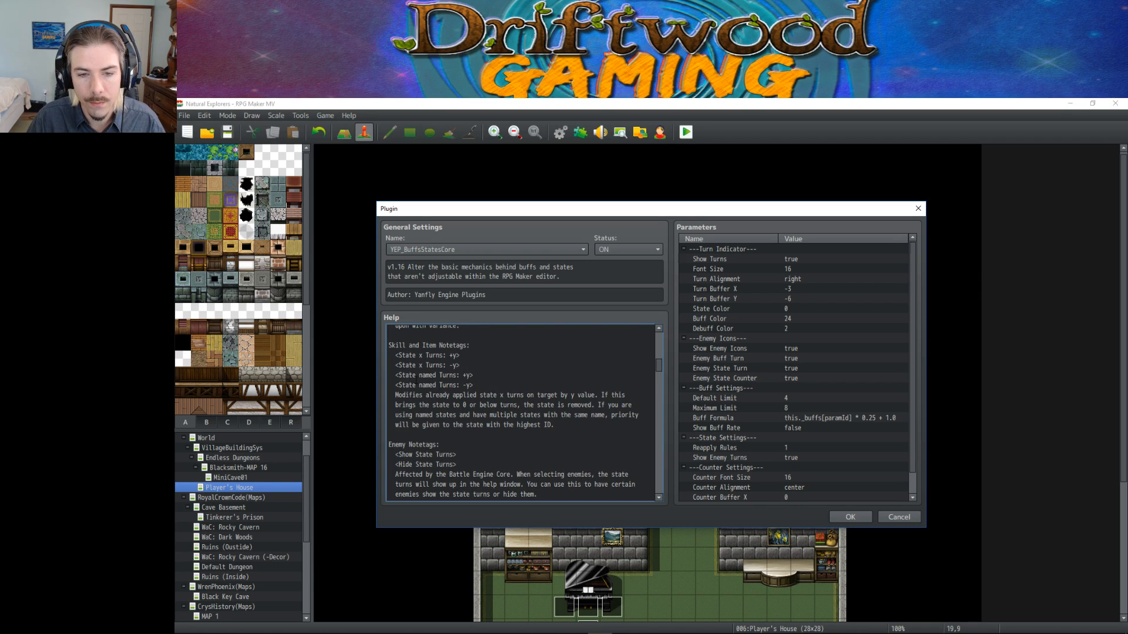
{"action": "scroll", "coordinate": [479, 371], "scroll_direction": "down", "scroll_amount": 5}
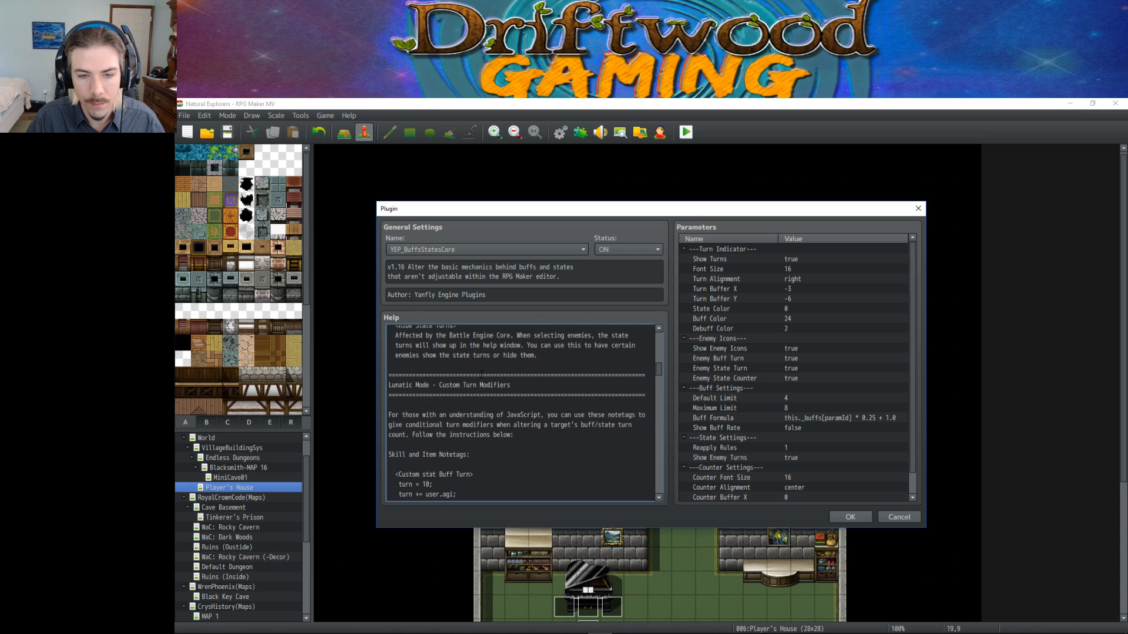
{"action": "scroll", "coordinate": [481, 374], "scroll_direction": "up", "scroll_amount": 5}
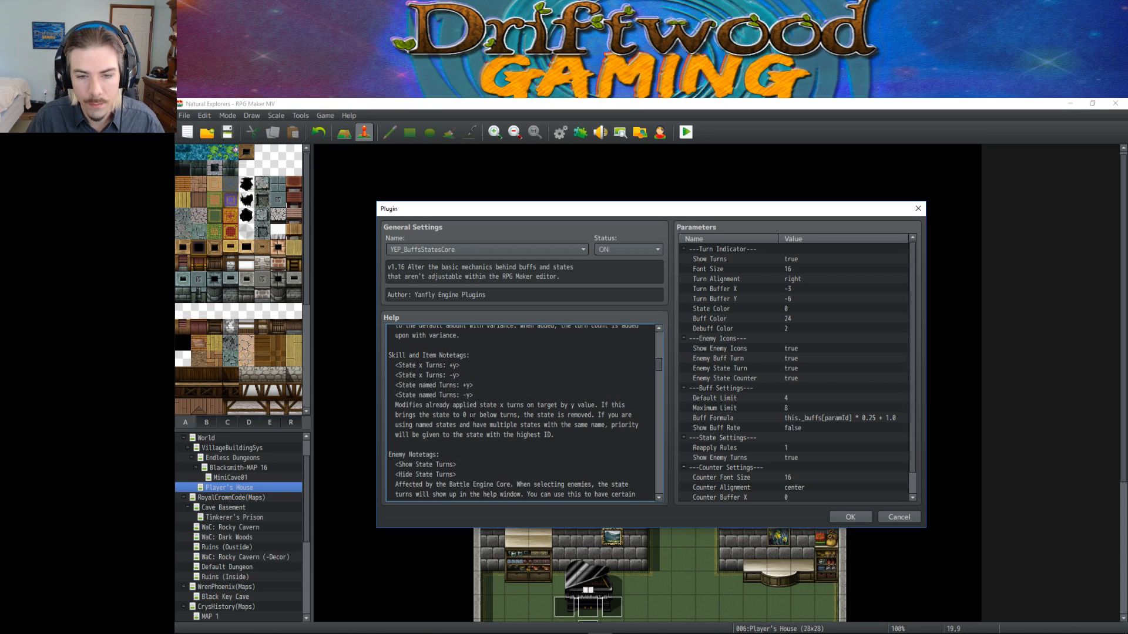
Examine the Lunatic Mode - Custom Turn Modifiers help section, including the Custom State X Turn notetag.
{"action": "scroll", "coordinate": [497, 405], "scroll_direction": "down", "scroll_amount": 6}
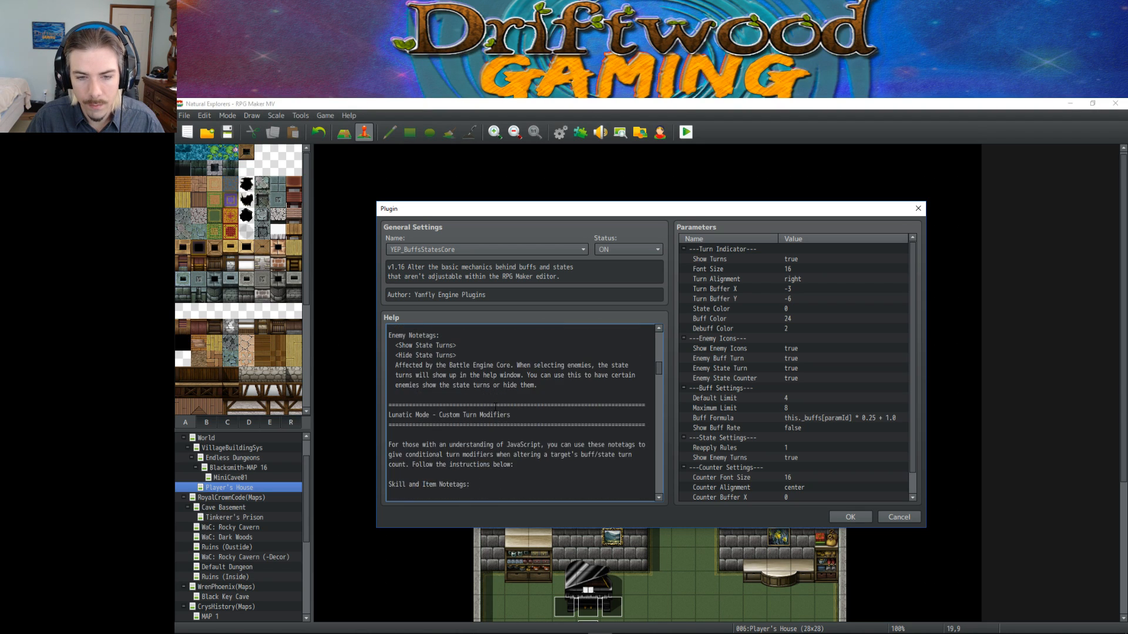
{"action": "scroll", "coordinate": [517, 404], "scroll_direction": "down", "scroll_amount": 2}
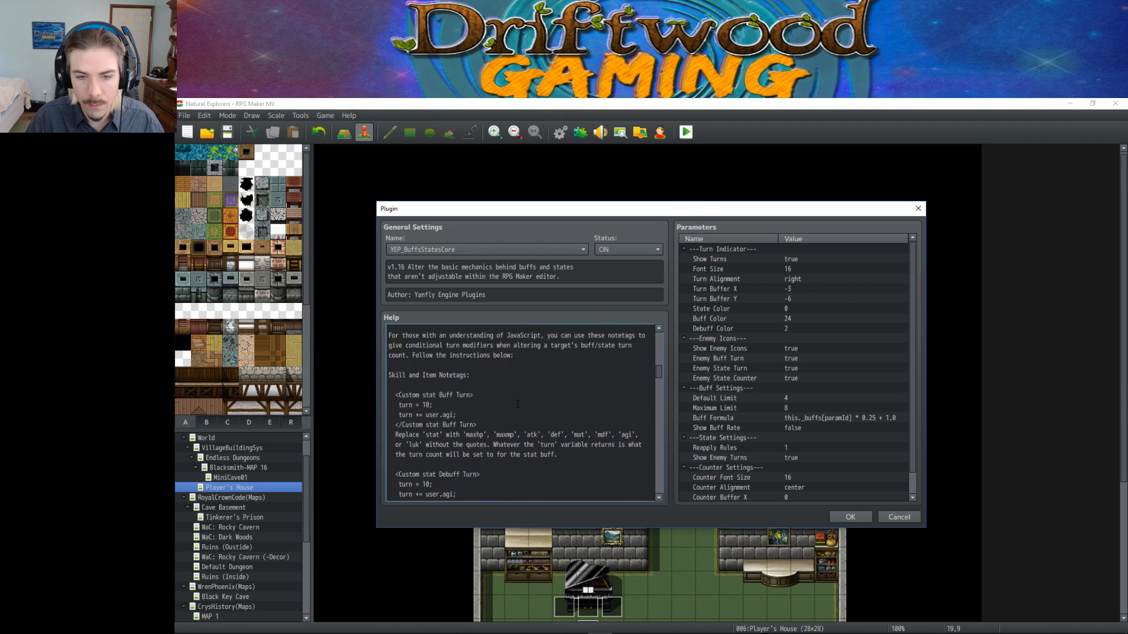
{"action": "scroll", "coordinate": [409, 405], "scroll_direction": "down", "scroll_amount": 1}
{"action": "scroll", "coordinate": [470, 386], "scroll_direction": "down", "scroll_amount": 1}
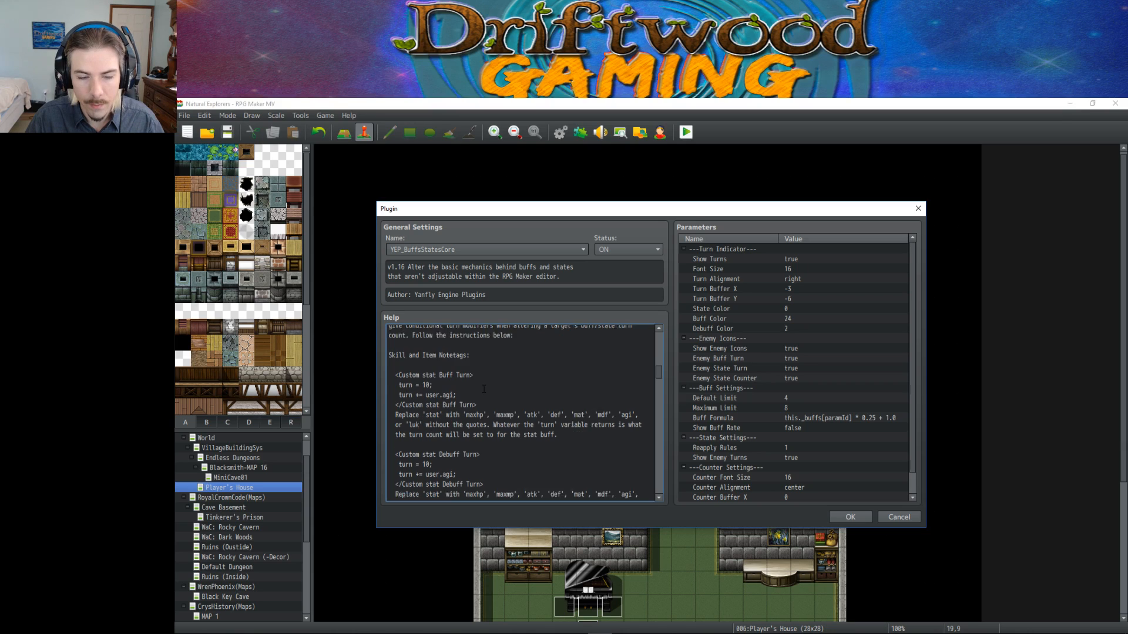
{"action": "scroll", "coordinate": [548, 387], "scroll_direction": "down", "scroll_amount": 1}
{"action": "scroll", "coordinate": [449, 379], "scroll_direction": "down", "scroll_amount": 5}
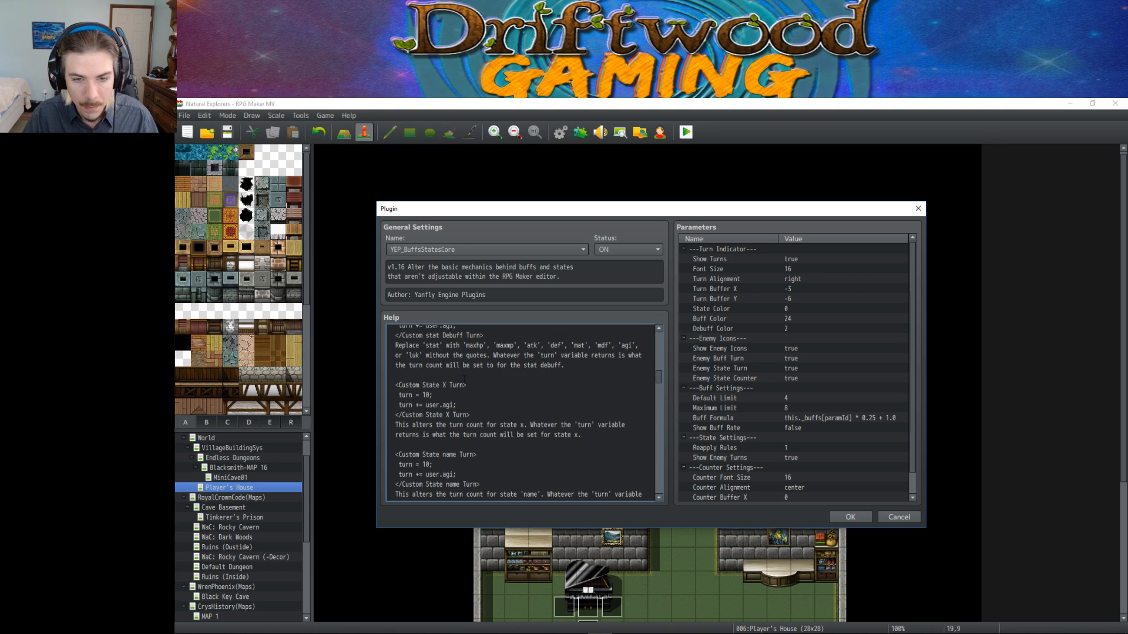
{"action": "scroll", "coordinate": [464, 380], "scroll_direction": "down", "scroll_amount": 1}
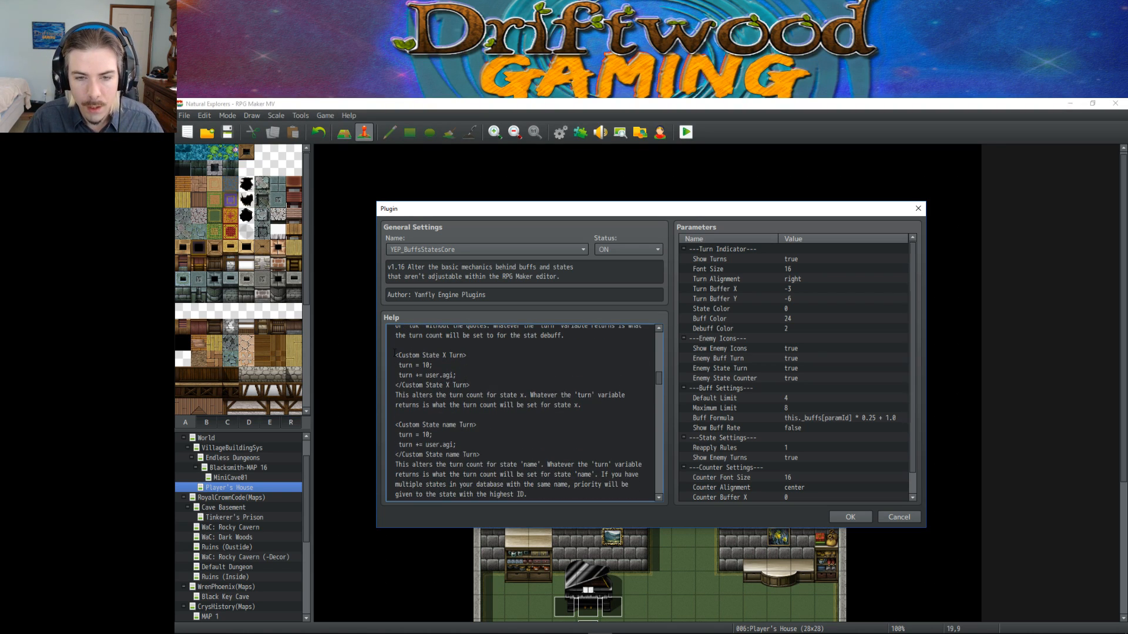
{"action": "left_click_drag", "start_coordinate": [465, 356], "coordinate": [409, 355]}
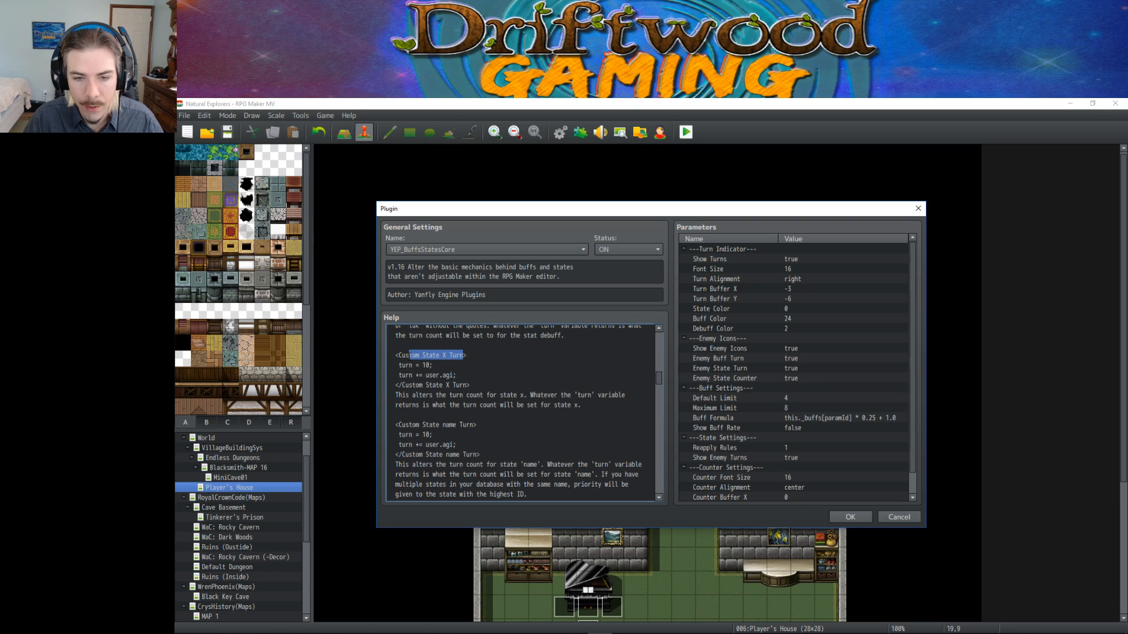
{"action": "left_click", "coordinate": [417, 408]}
{"action": "scroll", "coordinate": [541, 417], "scroll_direction": "down", "scroll_amount": 1}
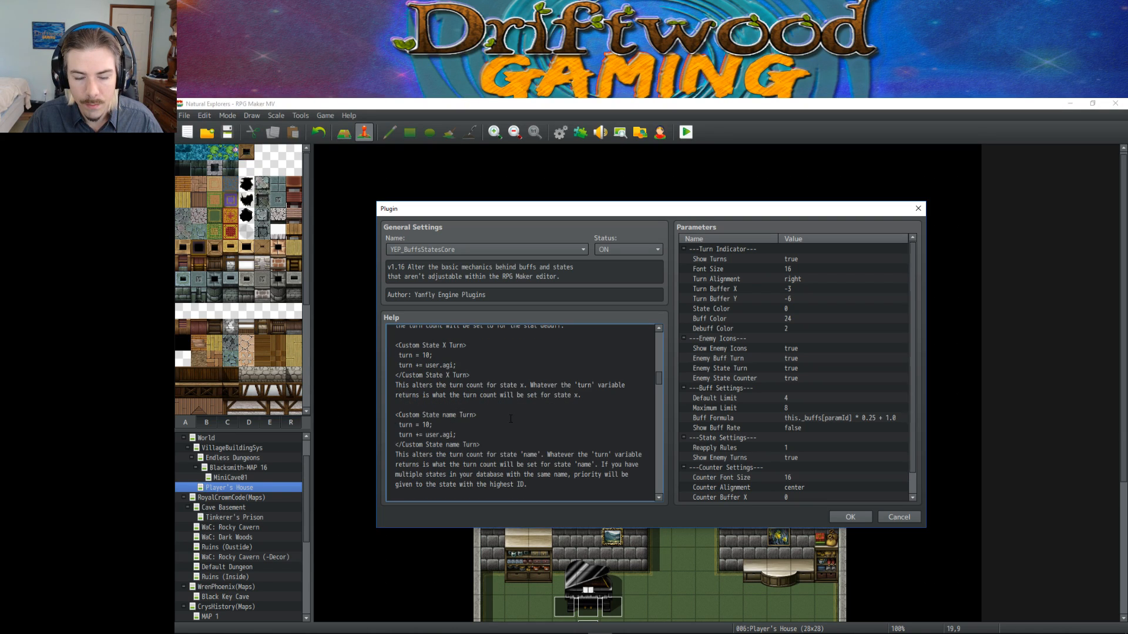
Examine the Lunatic Mode - Custom Timing Effects help section, from its quick reference through the state notetags for each timing.
{"action": "scroll", "coordinate": [460, 420], "scroll_direction": "down", "scroll_amount": 5}
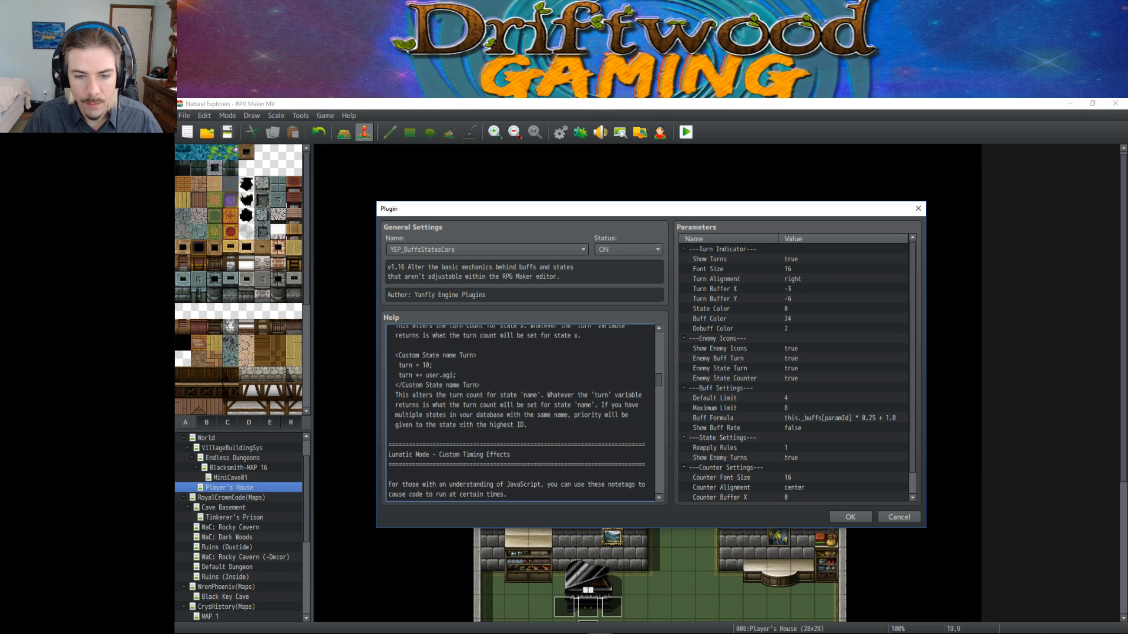
{"action": "scroll", "coordinate": [462, 421], "scroll_direction": "down", "scroll_amount": 2}
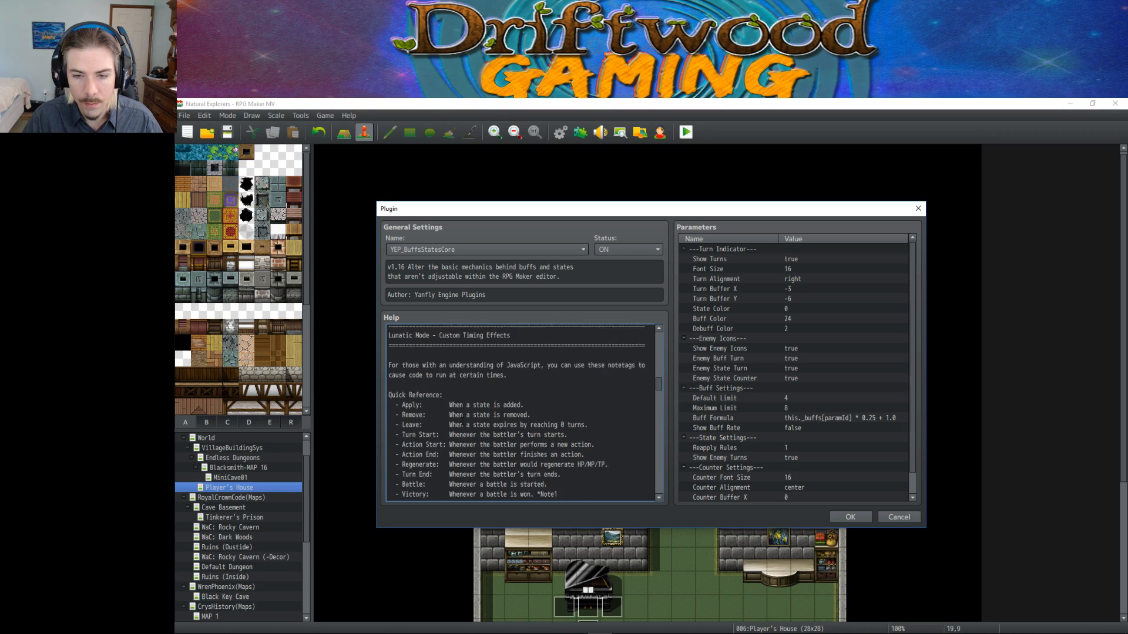
{"action": "scroll", "coordinate": [455, 425], "scroll_direction": "down", "scroll_amount": 1}
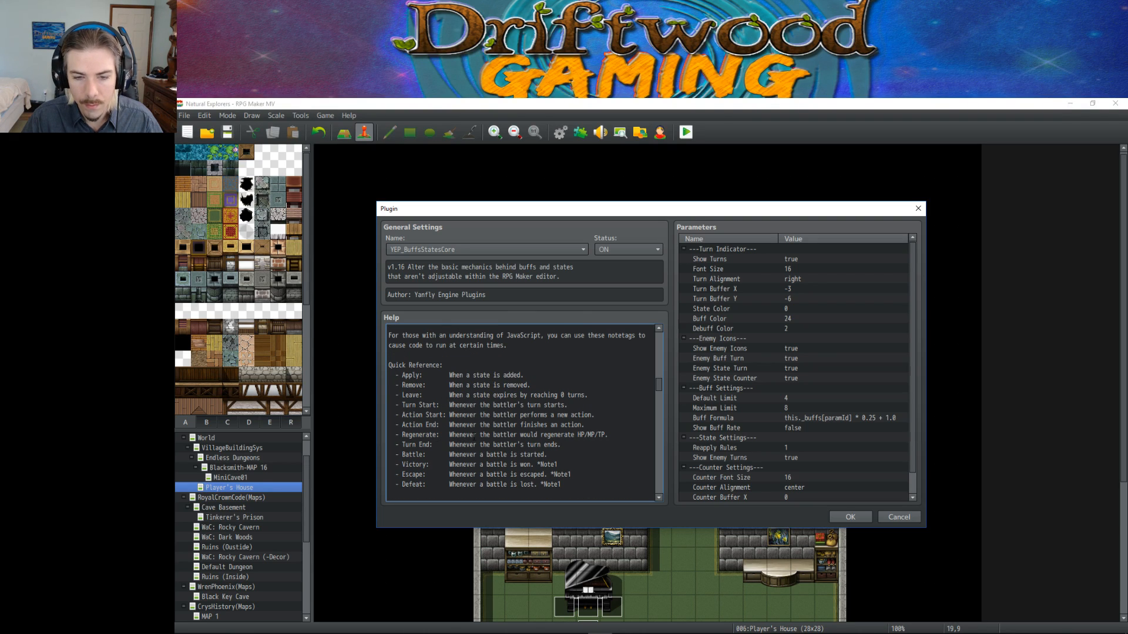
{"action": "scroll", "coordinate": [474, 436], "scroll_direction": "down", "scroll_amount": 1}
{"action": "scroll", "coordinate": [515, 437], "scroll_direction": "down", "scroll_amount": 3}
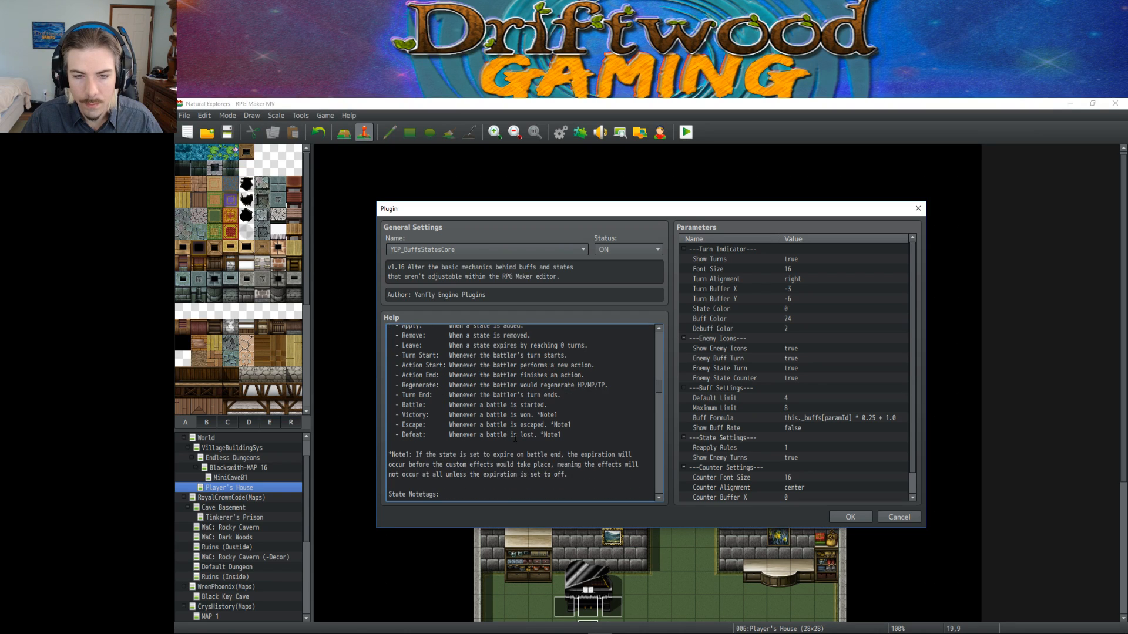
{"action": "scroll", "coordinate": [515, 438], "scroll_direction": "down", "scroll_amount": 5}
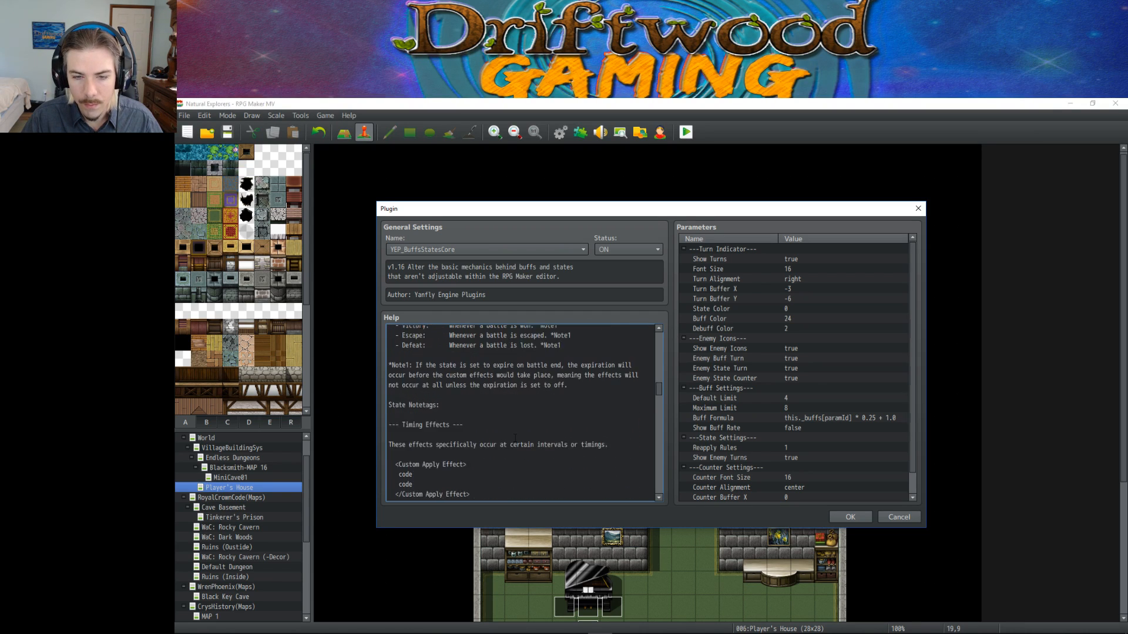
{"action": "scroll", "coordinate": [515, 438], "scroll_direction": "down", "scroll_amount": 7}
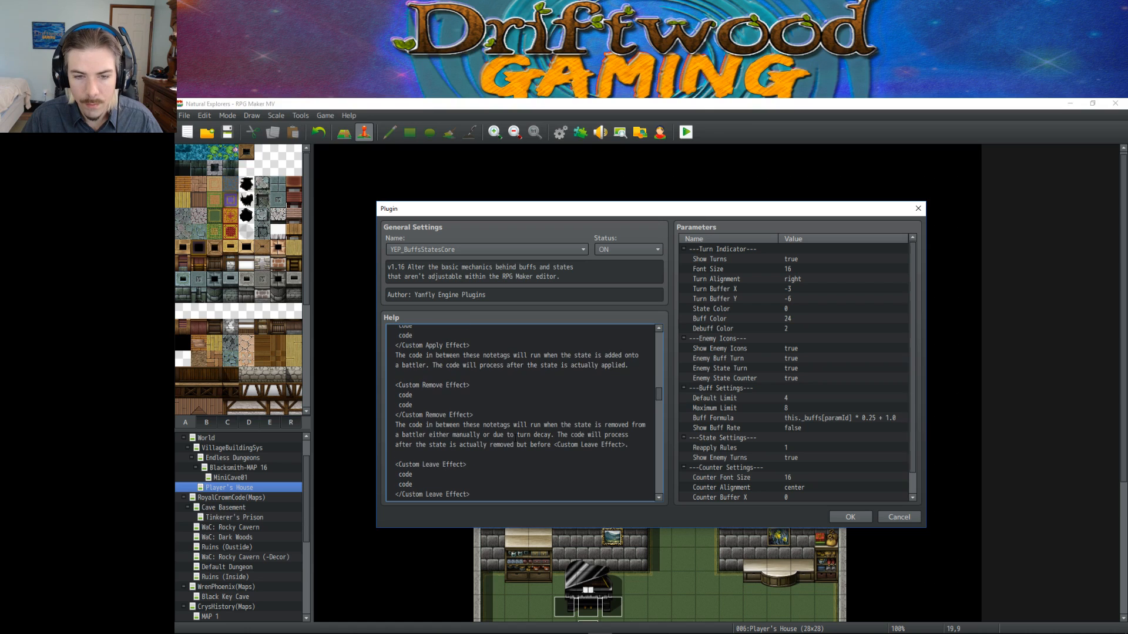
{"action": "scroll", "coordinate": [536, 429], "scroll_direction": "down", "scroll_amount": 2}
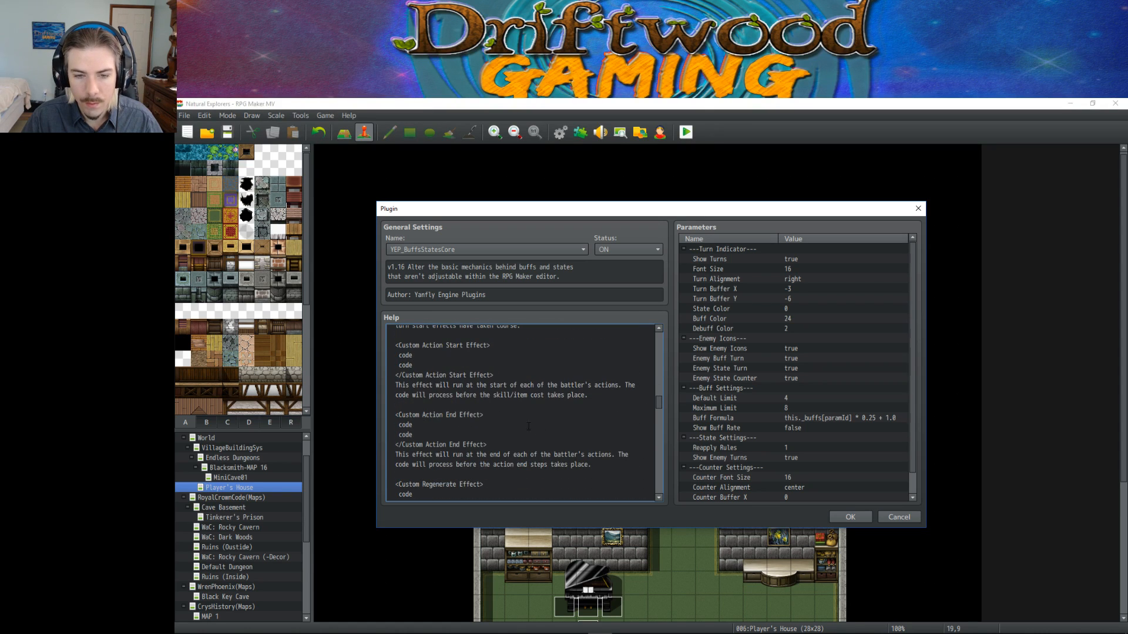
{"action": "left_click_drag", "start_coordinate": [482, 362], "coordinate": [501, 410]}
{"action": "left_click", "coordinate": [507, 416]}
{"action": "scroll", "coordinate": [501, 410], "scroll_direction": "down", "scroll_amount": 7}
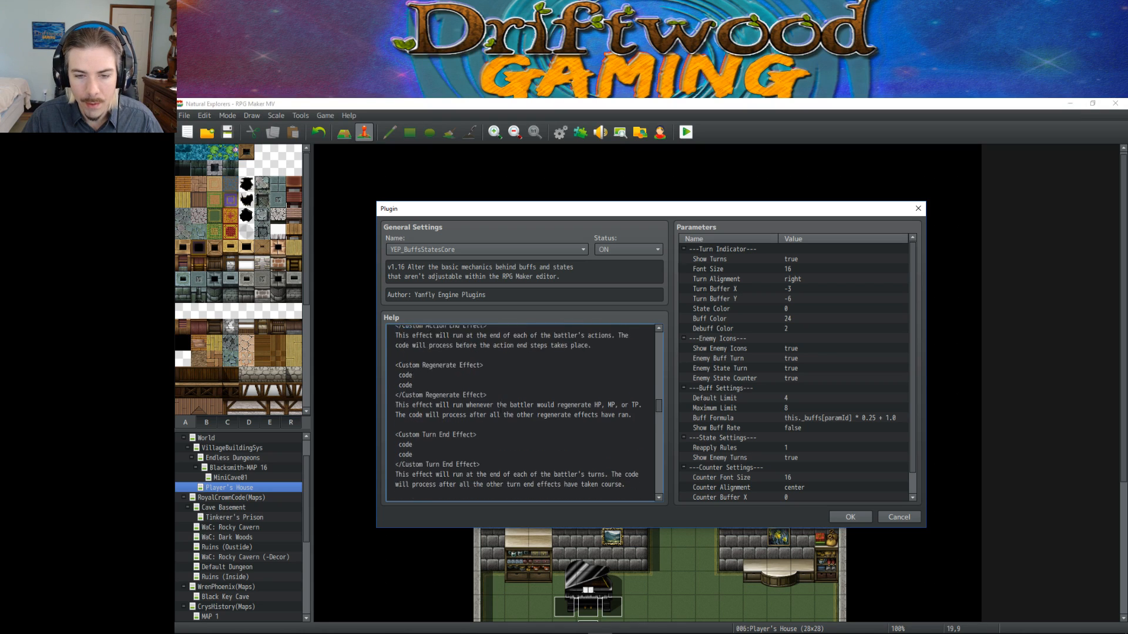
{"action": "scroll", "coordinate": [501, 410], "scroll_direction": "down", "scroll_amount": 8}
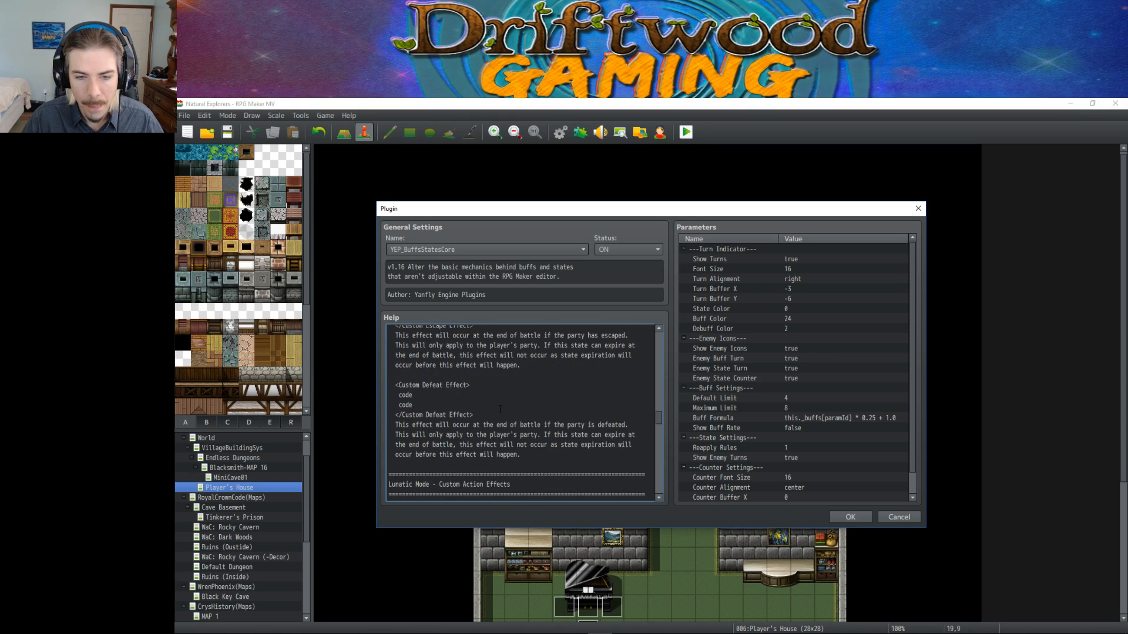
Examine the Lunatic Mode - Custom Action Effects help section, from its quick reference through the Custom Conclude Effect notetag.
{"action": "scroll", "coordinate": [500, 409], "scroll_direction": "down", "scroll_amount": 2}
{"action": "scroll", "coordinate": [500, 410], "scroll_direction": "down", "scroll_amount": 2}
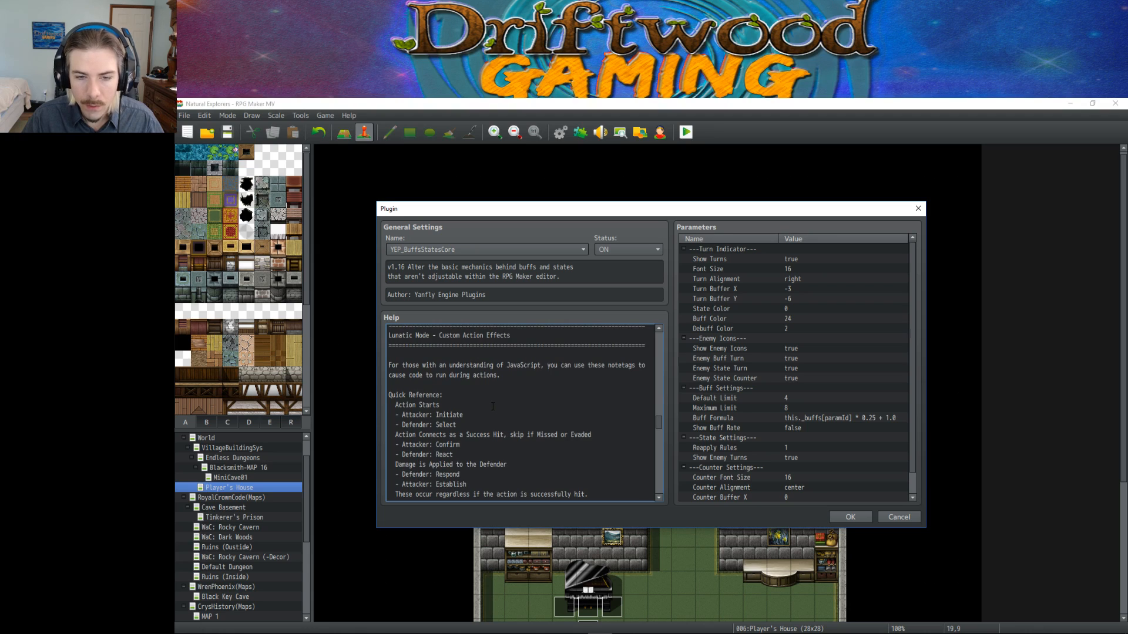
{"action": "scroll", "coordinate": [488, 423], "scroll_direction": "down", "scroll_amount": 1}
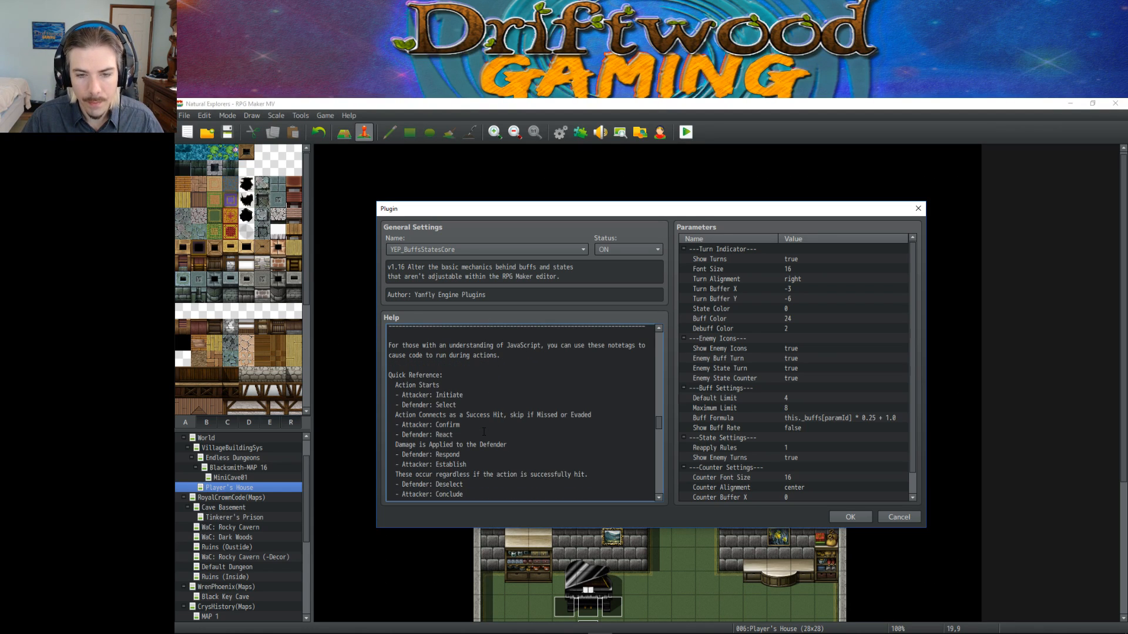
{"action": "scroll", "coordinate": [483, 432], "scroll_direction": "down", "scroll_amount": 3}
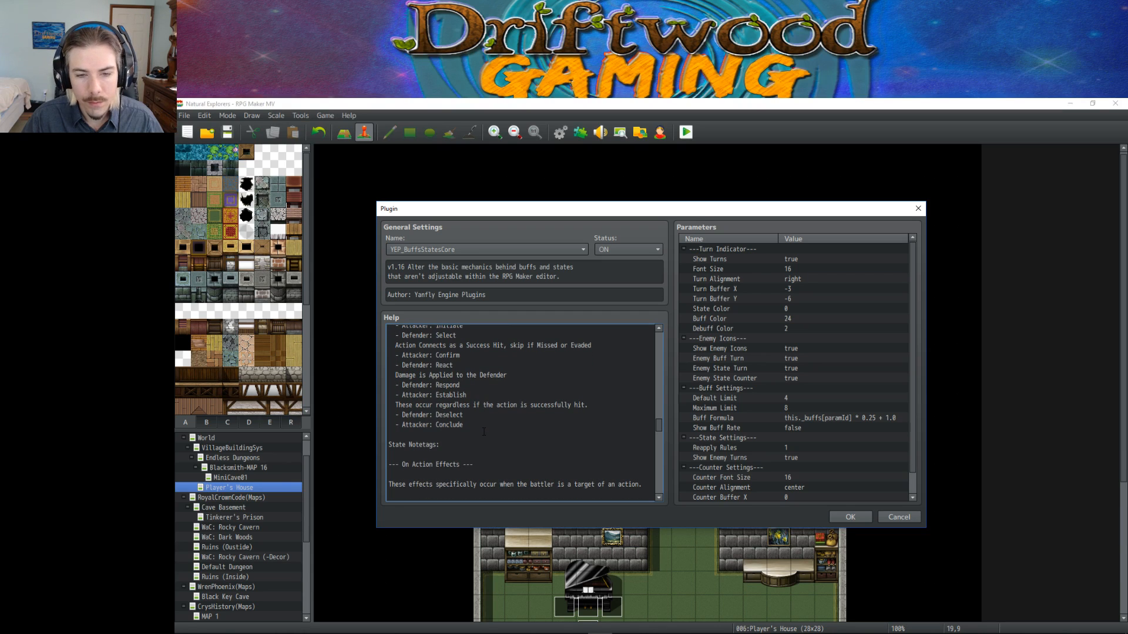
{"action": "scroll", "coordinate": [484, 431], "scroll_direction": "down", "scroll_amount": 4}
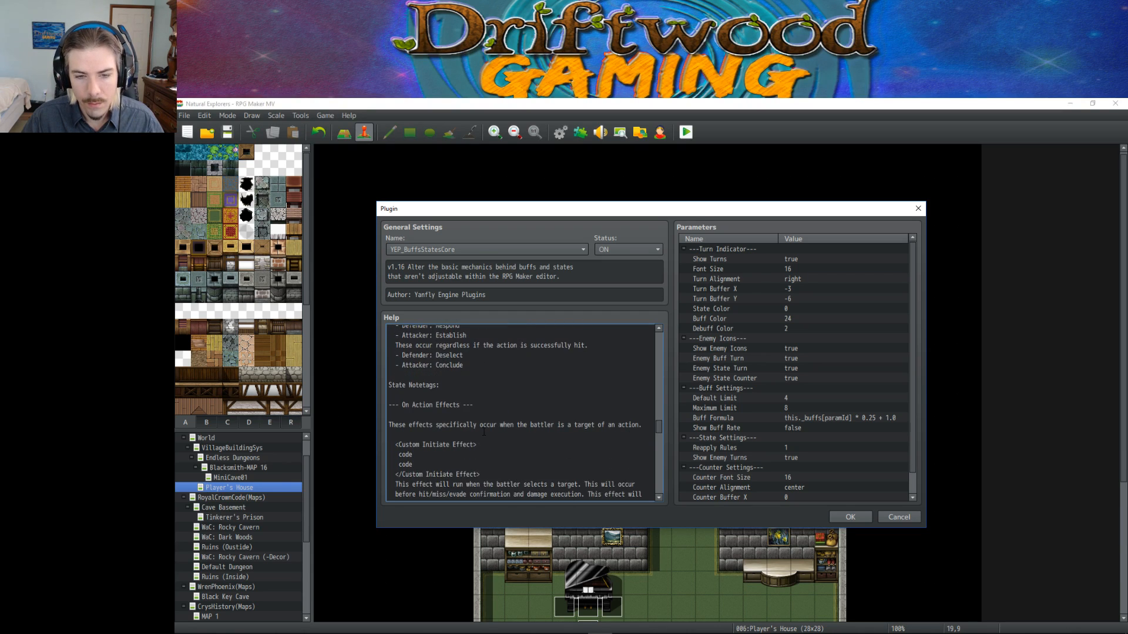
{"action": "scroll", "coordinate": [484, 432], "scroll_direction": "down", "scroll_amount": 2}
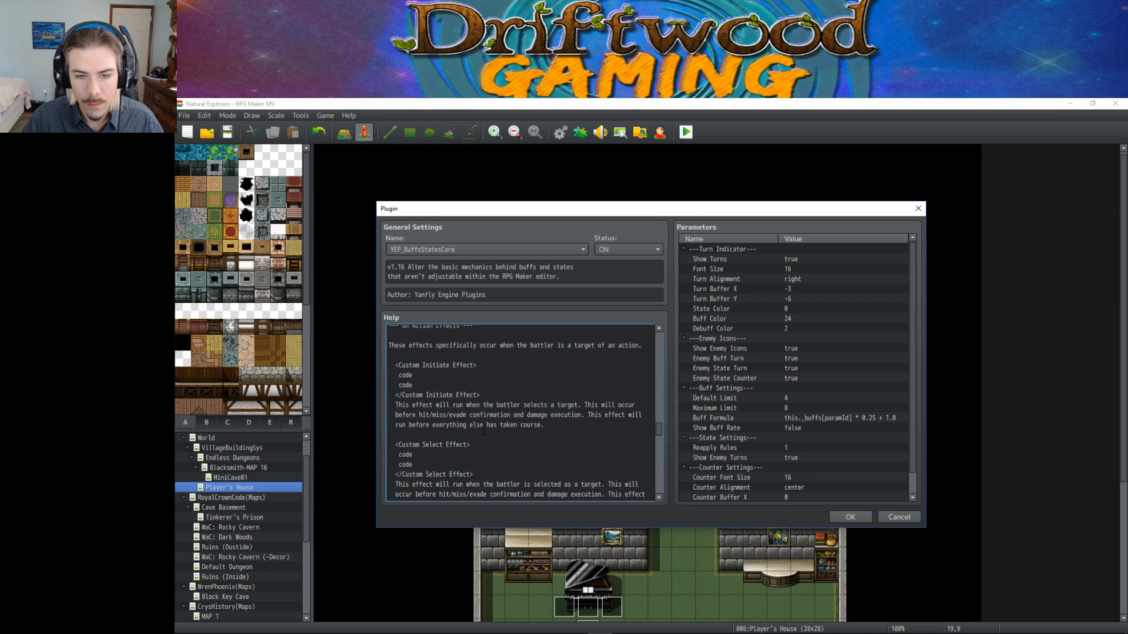
{"action": "scroll", "coordinate": [468, 430], "scroll_direction": "down", "scroll_amount": 3}
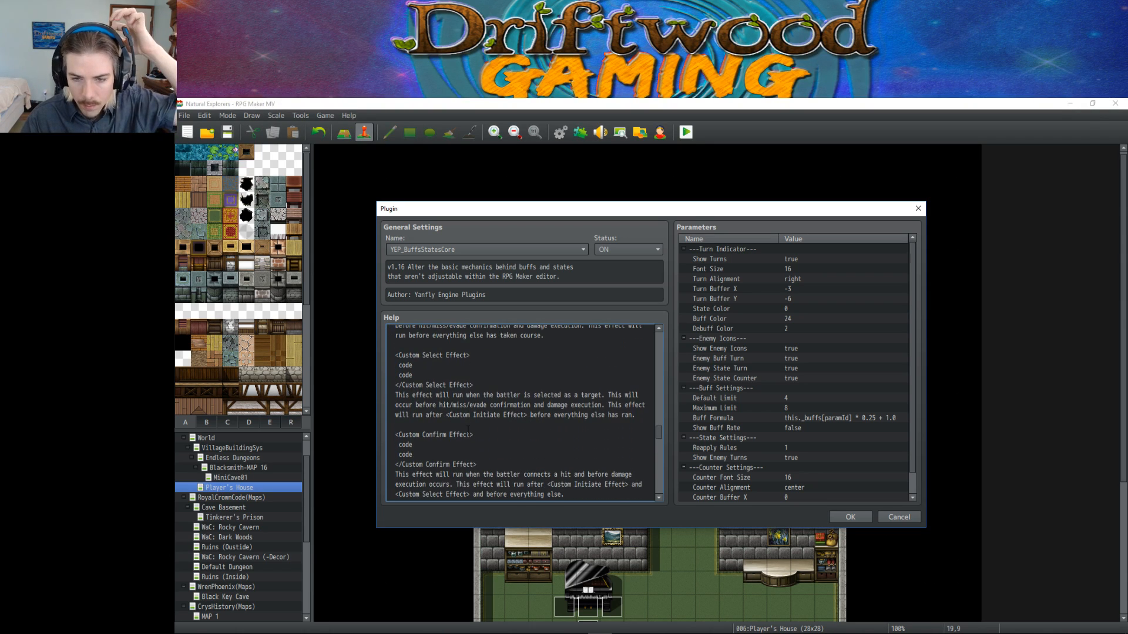
{"action": "scroll", "coordinate": [468, 429], "scroll_direction": "down", "scroll_amount": 3}
{"action": "scroll", "coordinate": [468, 429], "scroll_direction": "down", "scroll_amount": 2}
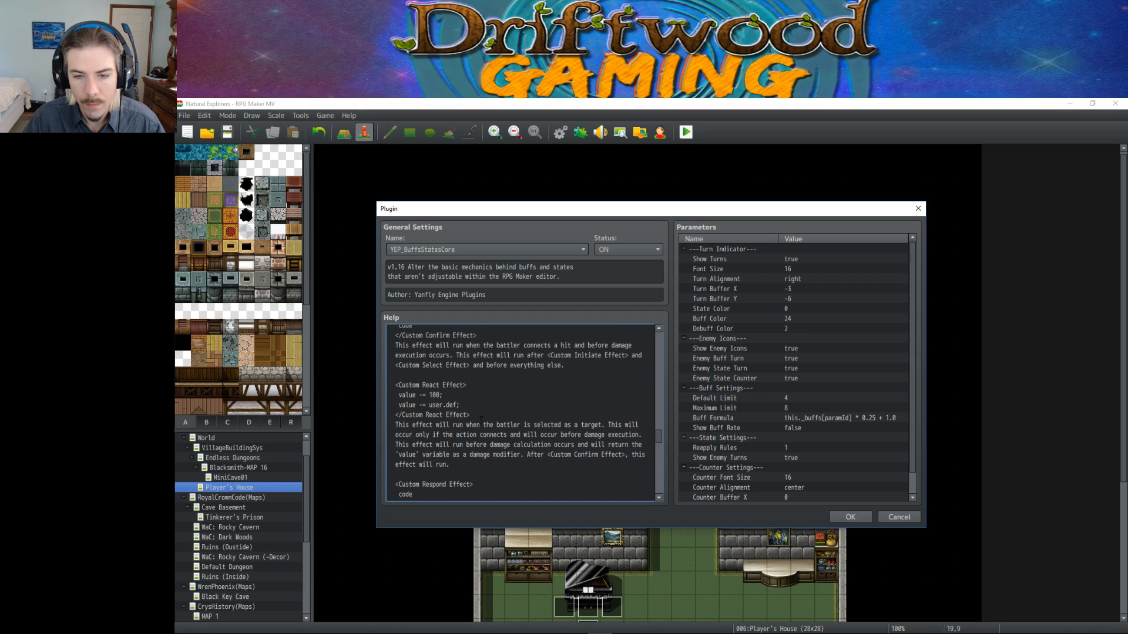
{"action": "scroll", "coordinate": [534, 415], "scroll_direction": "down", "scroll_amount": 5}
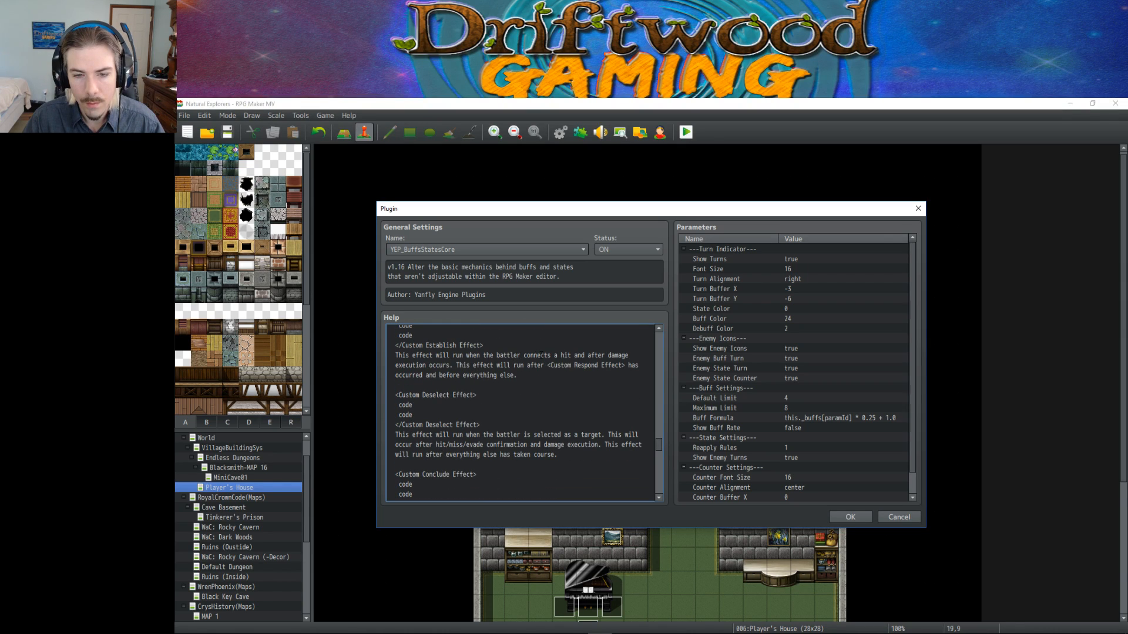
{"action": "scroll", "coordinate": [516, 355], "scroll_direction": "down", "scroll_amount": 3}
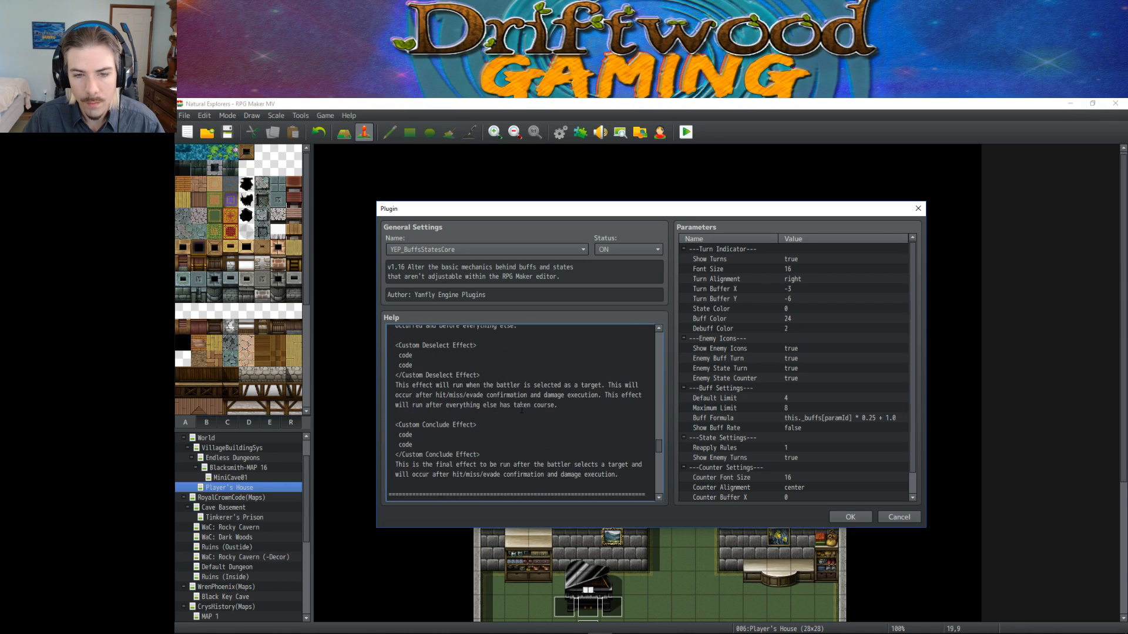
Examine the Lunatic Mode - State Counters help section, from its counter notetags through the JavaScript functions for adjusting counters.
{"action": "scroll", "coordinate": [520, 408], "scroll_direction": "down", "scroll_amount": 3}
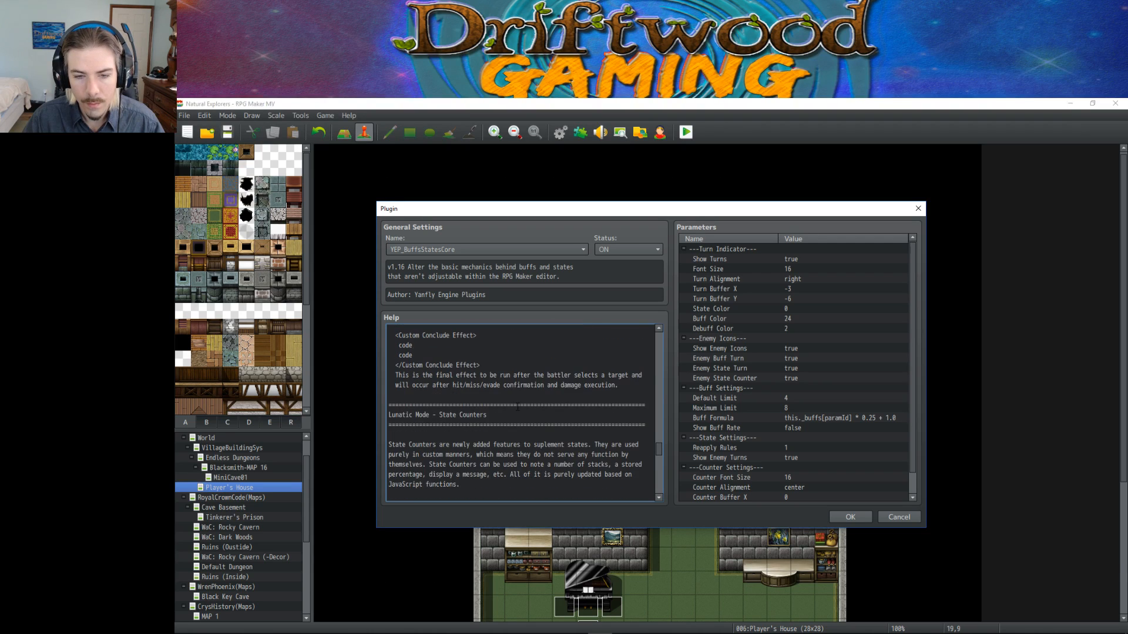
{"action": "scroll", "coordinate": [516, 406], "scroll_direction": "down", "scroll_amount": 3}
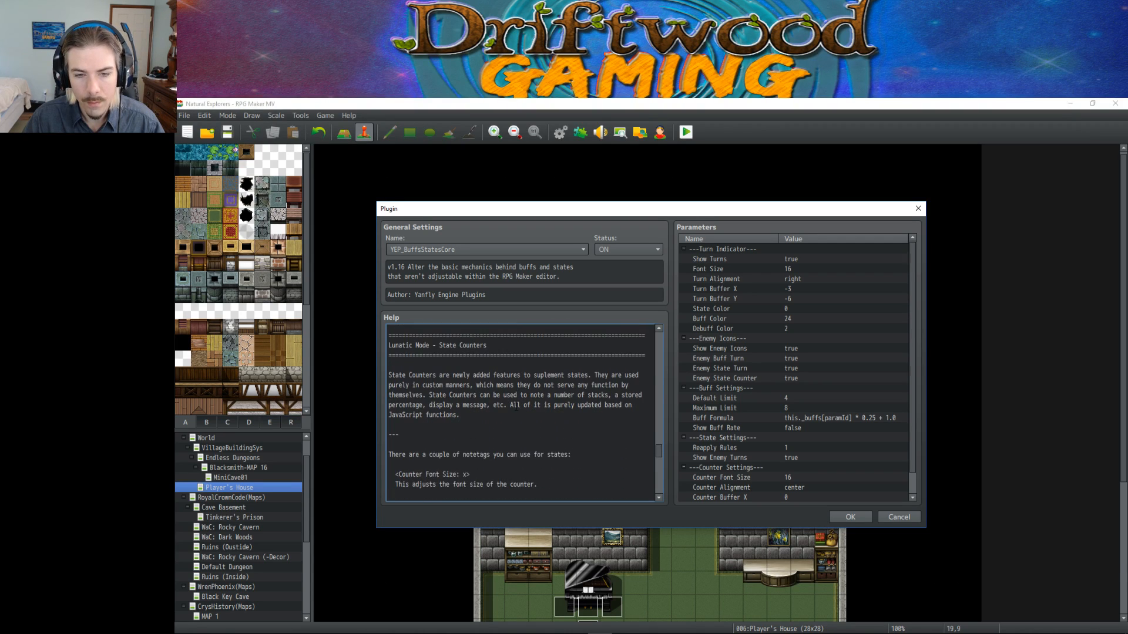
{"action": "scroll", "coordinate": [516, 406], "scroll_direction": "down", "scroll_amount": 2}
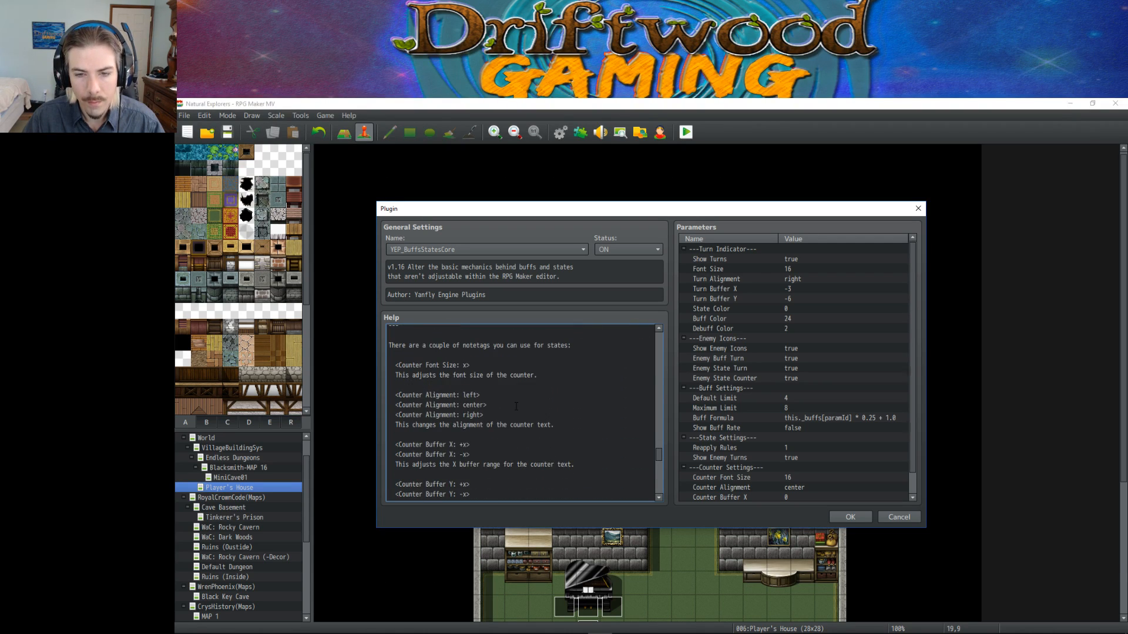
{"action": "scroll", "coordinate": [516, 406], "scroll_direction": "down", "scroll_amount": 2}
{"action": "scroll", "coordinate": [516, 407], "scroll_direction": "down", "scroll_amount": 3}
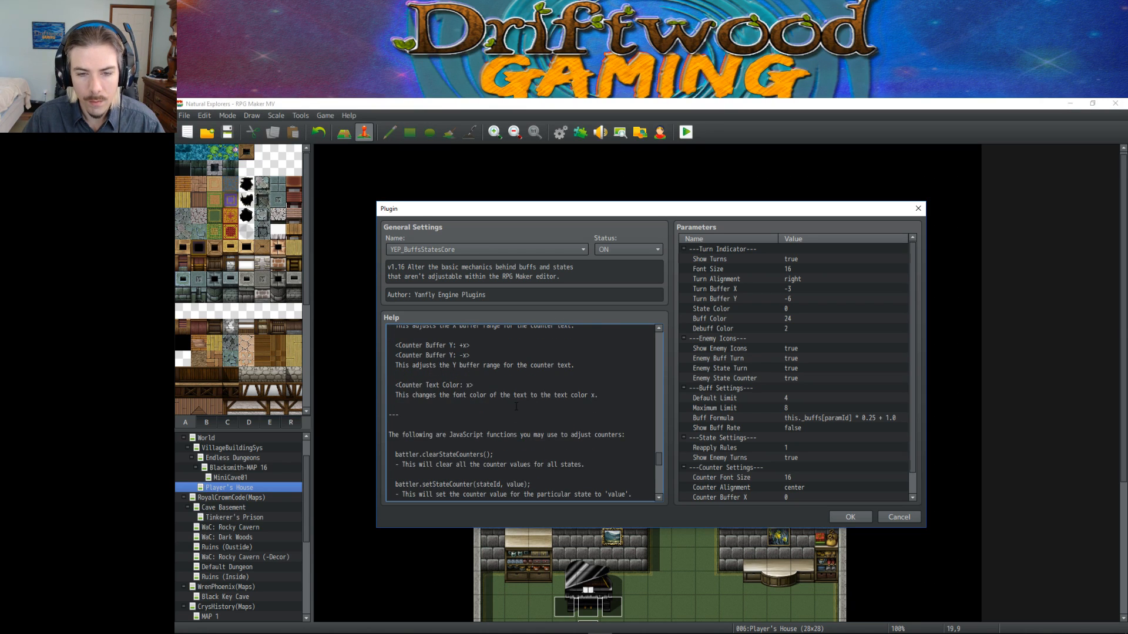
{"action": "scroll", "coordinate": [516, 406], "scroll_direction": "down", "scroll_amount": 2}
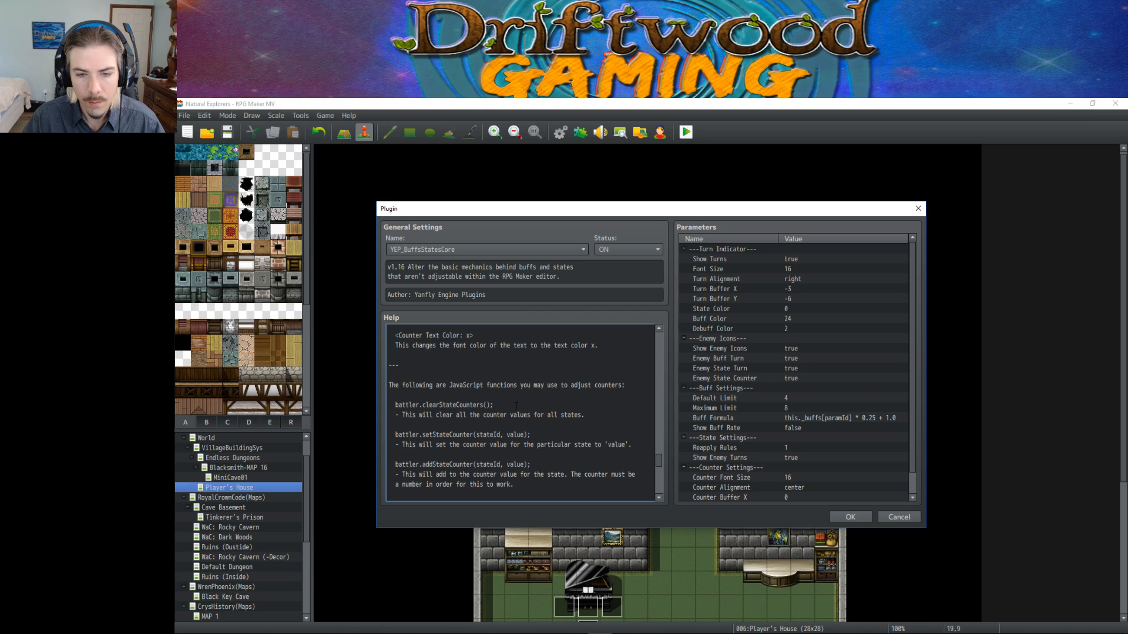
{"action": "scroll", "coordinate": [516, 406], "scroll_direction": "down", "scroll_amount": 2}
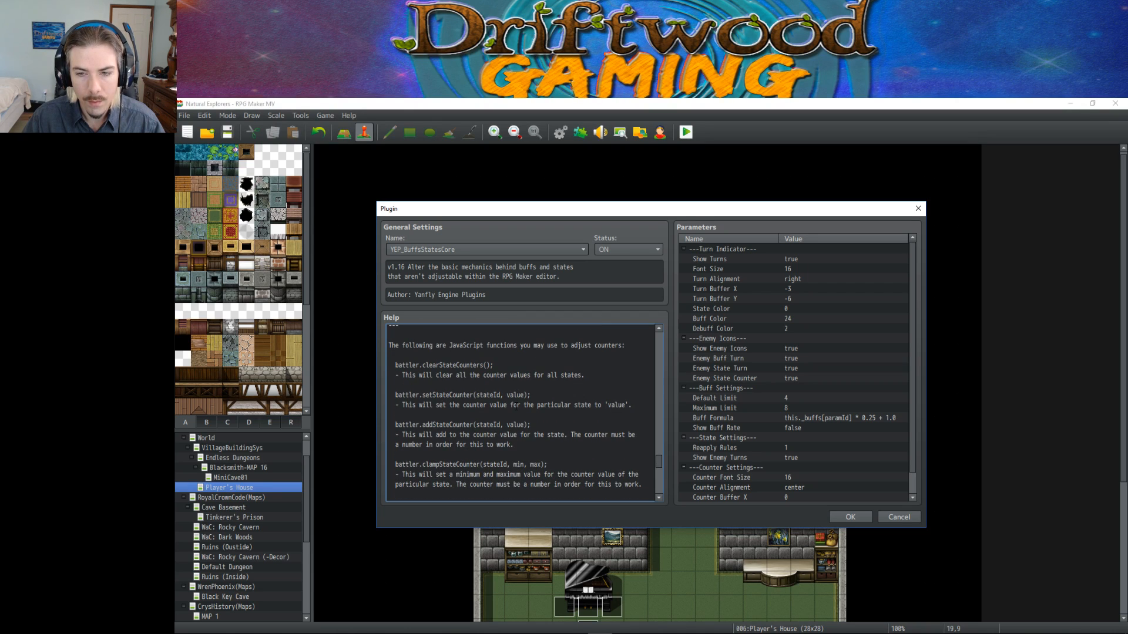
{"action": "scroll", "coordinate": [510, 405], "scroll_direction": "down", "scroll_amount": 6}
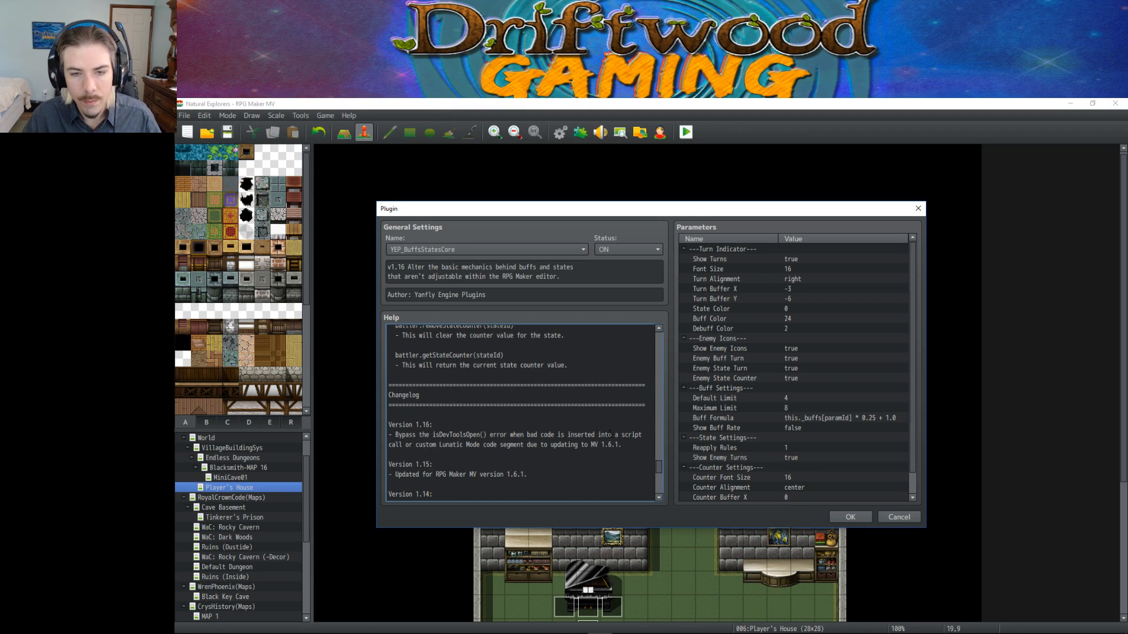
Reread the plugin help from the Introduction through the buff-related notetags, including the skill and item notetags for buff turns.
{"action": "left_click_drag", "start_coordinate": [657, 472], "coordinate": [639, 314]}
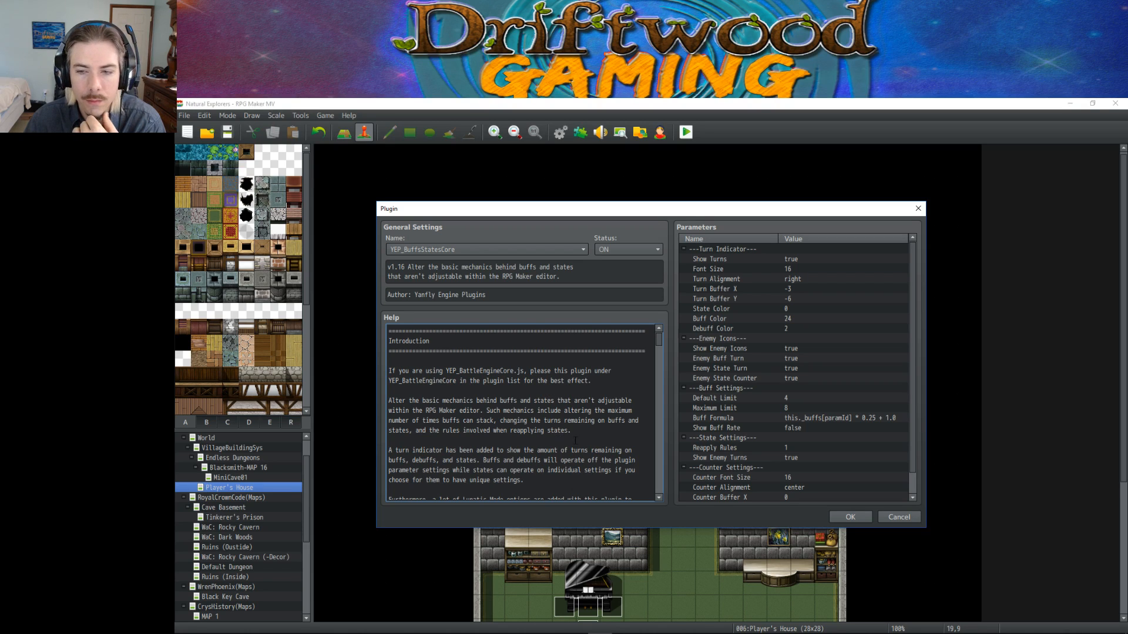
{"action": "scroll", "coordinate": [598, 422], "scroll_direction": "down", "scroll_amount": 7}
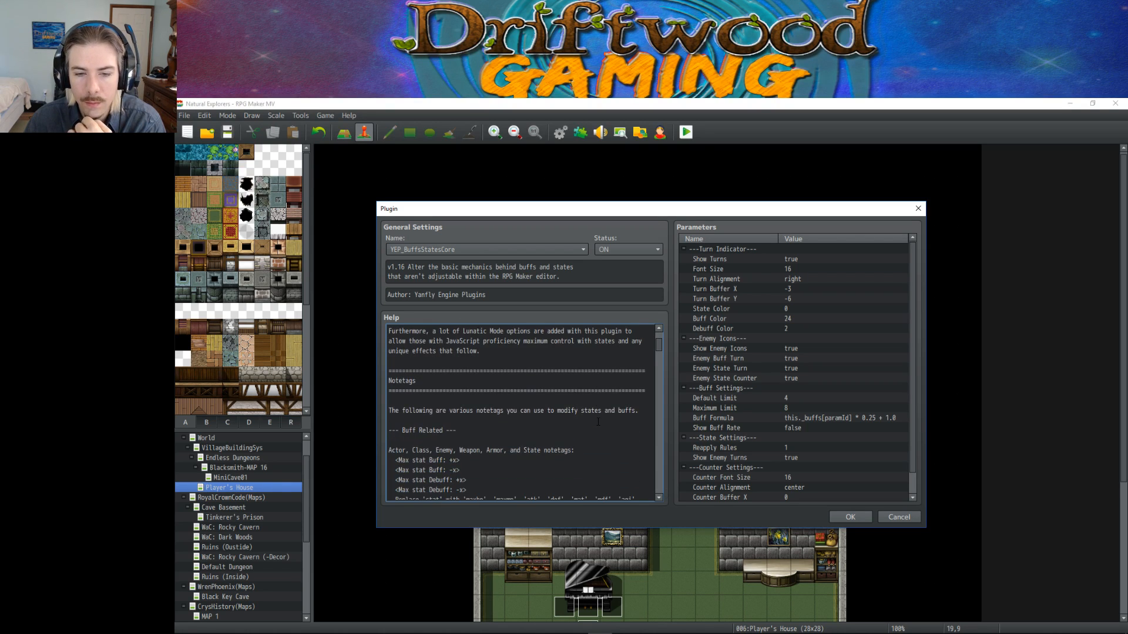
{"action": "scroll", "coordinate": [598, 421], "scroll_direction": "down", "scroll_amount": 1}
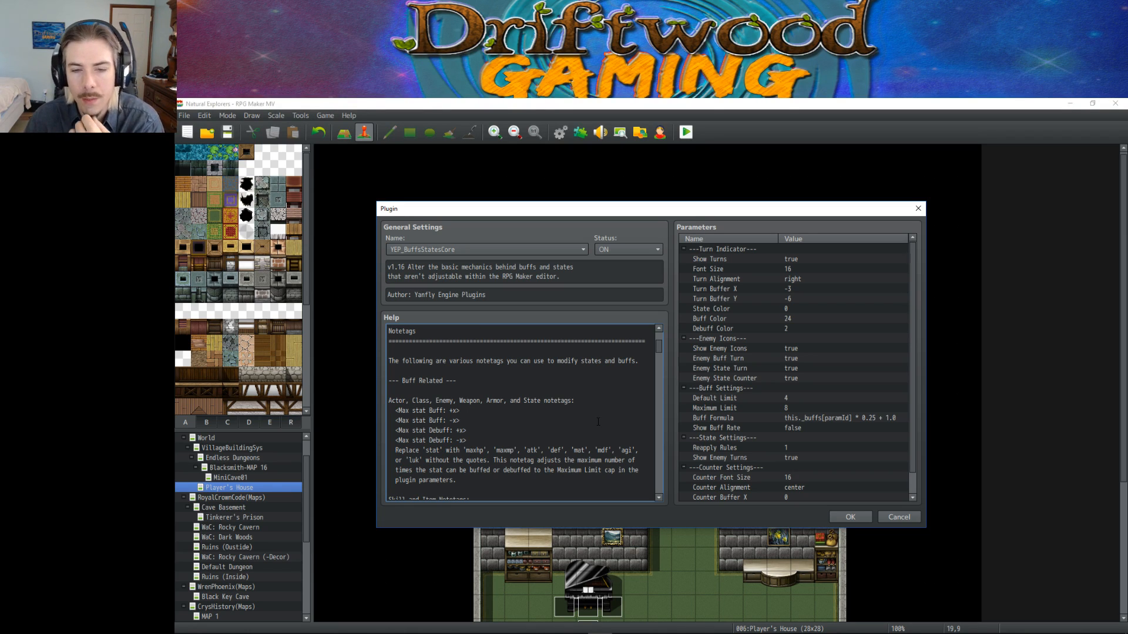
{"action": "scroll", "coordinate": [598, 422], "scroll_direction": "down", "scroll_amount": 3}
{"action": "scroll", "coordinate": [466, 425], "scroll_direction": "down", "scroll_amount": 3}
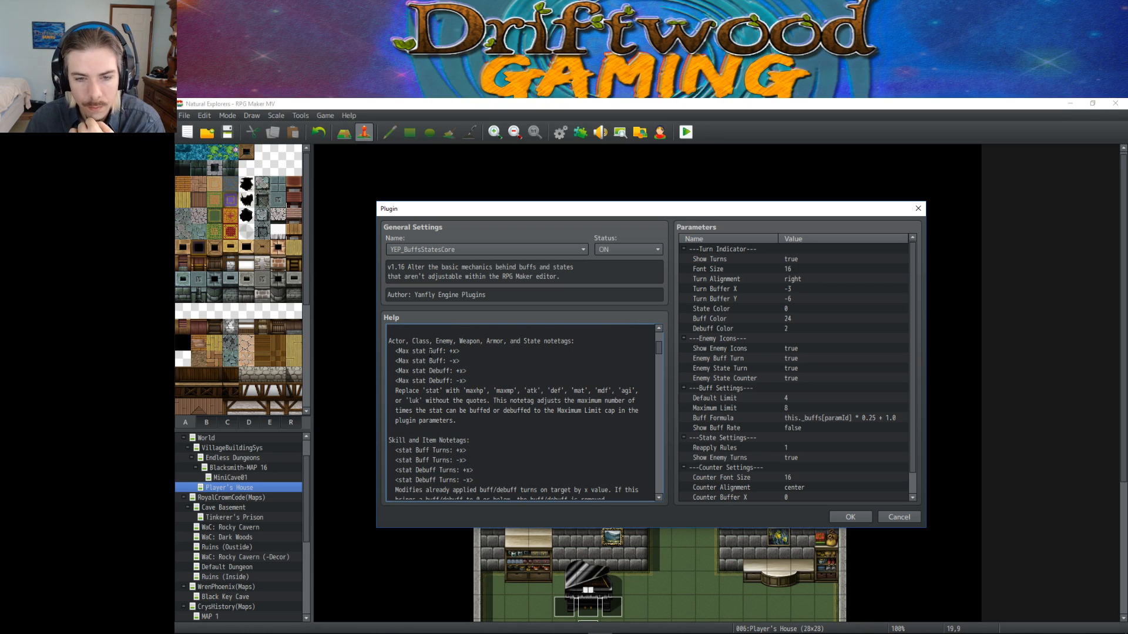
{"action": "scroll", "coordinate": [429, 349], "scroll_direction": "up", "scroll_amount": 4}
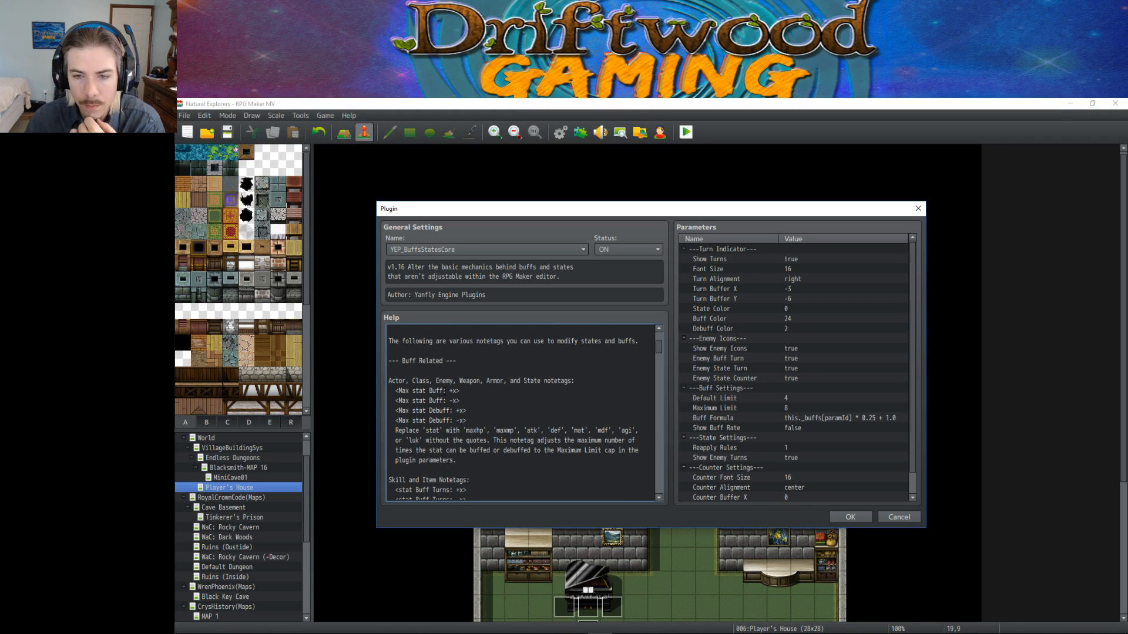
{"action": "scroll", "coordinate": [445, 391], "scroll_direction": "down", "scroll_amount": 4}
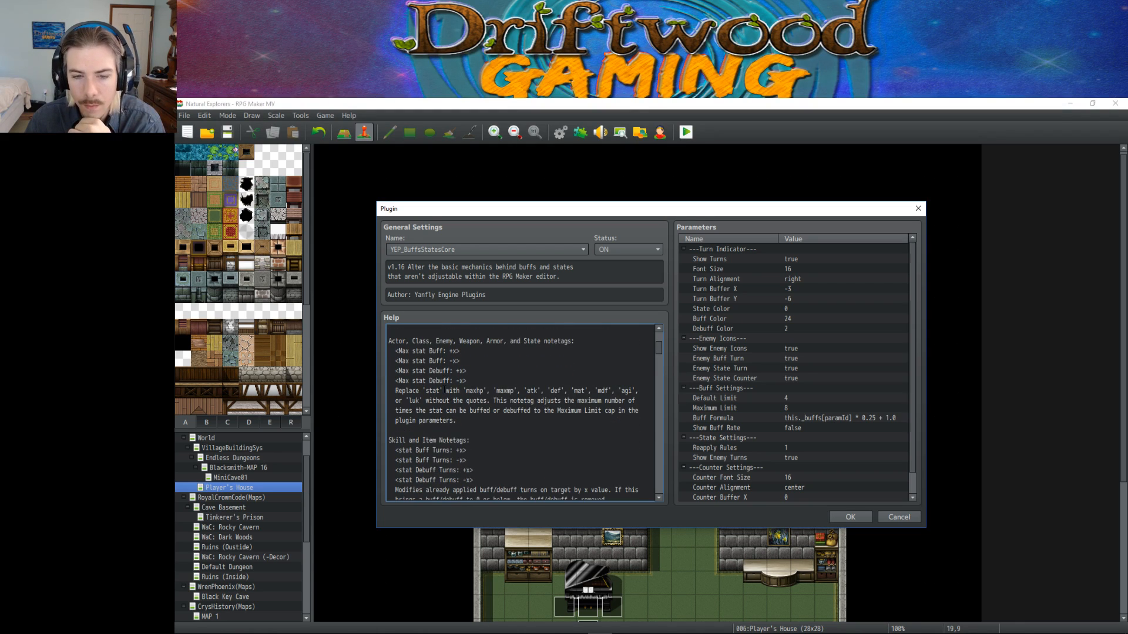
{"action": "scroll", "coordinate": [513, 414], "scroll_direction": "down", "scroll_amount": 2}
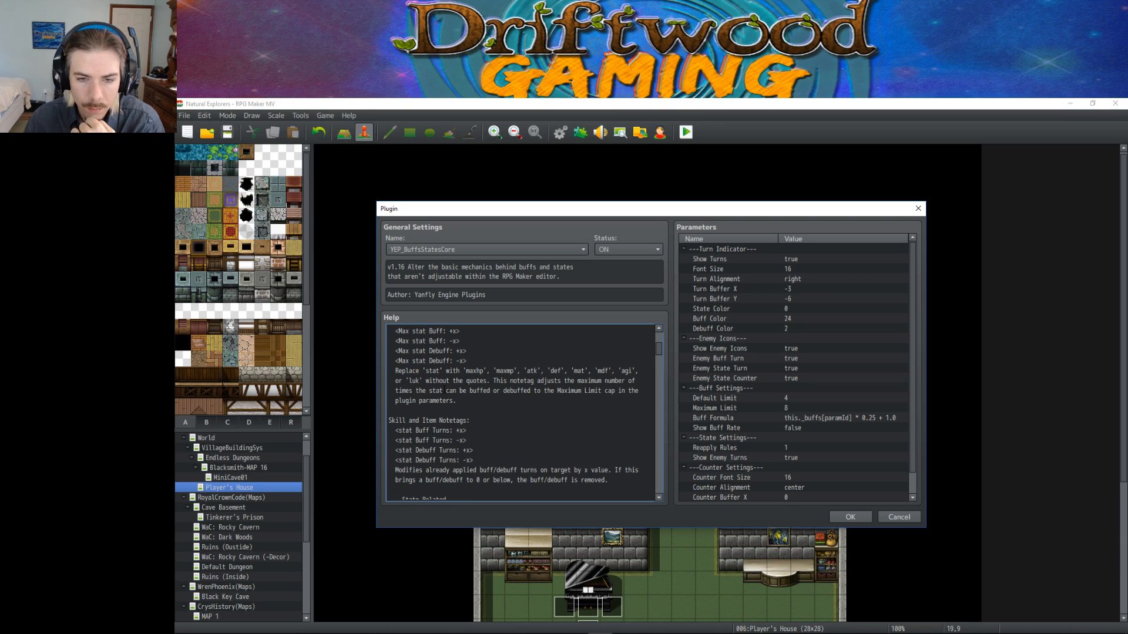
{"action": "scroll", "coordinate": [444, 390], "scroll_direction": "down", "scroll_amount": 1}
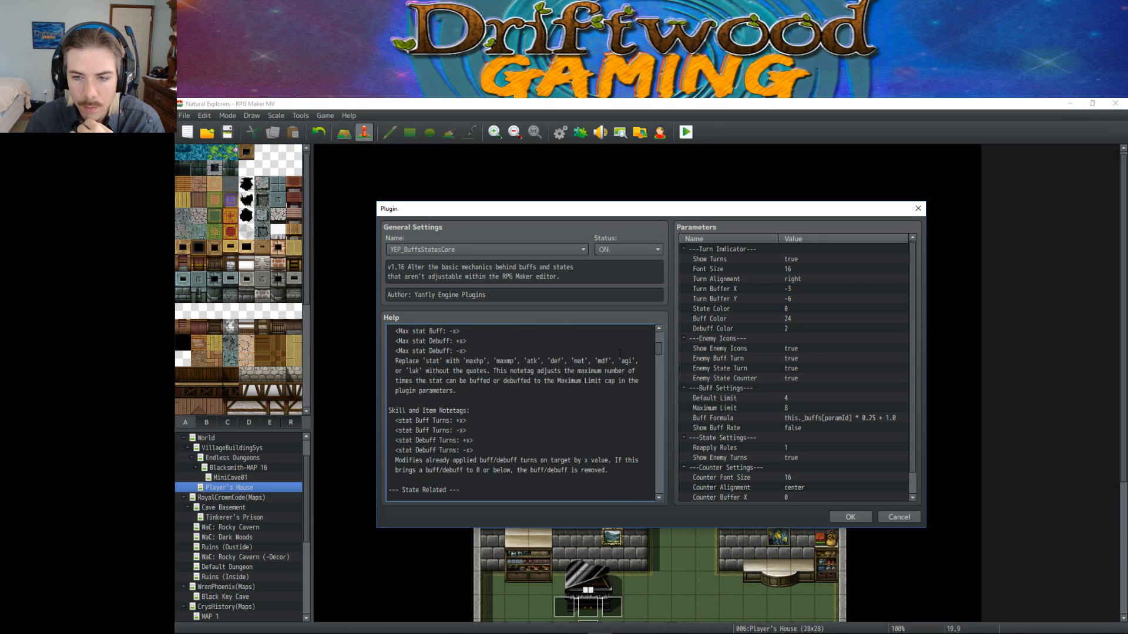
Review the On Action Effects state notetags again, from Custom Initiate Effect through Custom Deselect Effect.
{"action": "left_click_drag", "start_coordinate": [656, 351], "coordinate": [646, 431]}
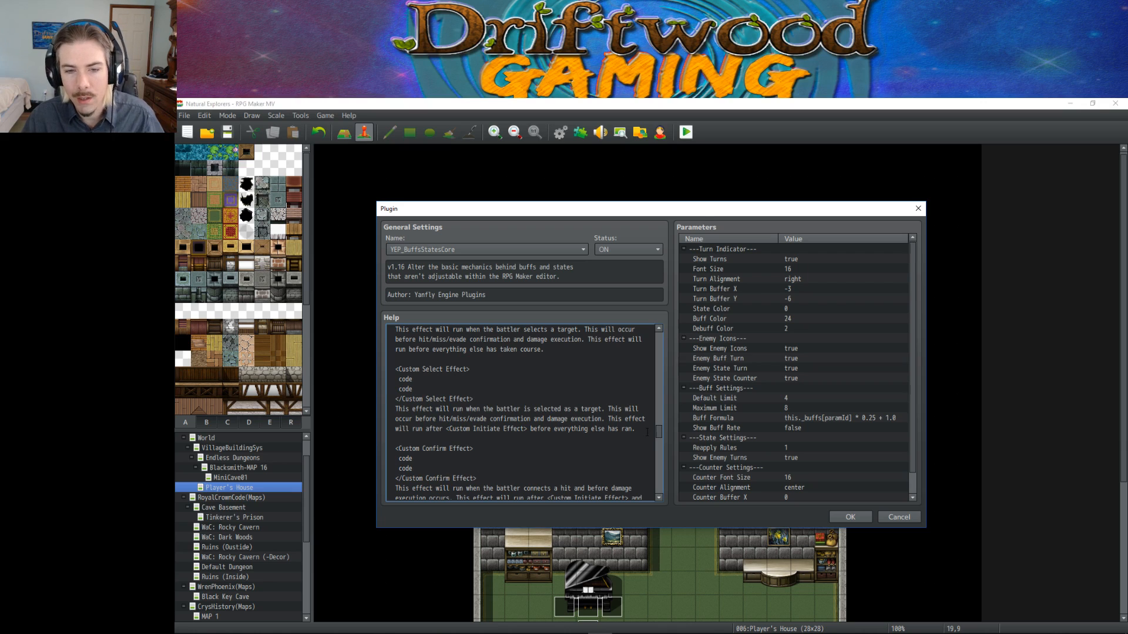
{"action": "scroll", "coordinate": [504, 411], "scroll_direction": "down", "scroll_amount": 7}
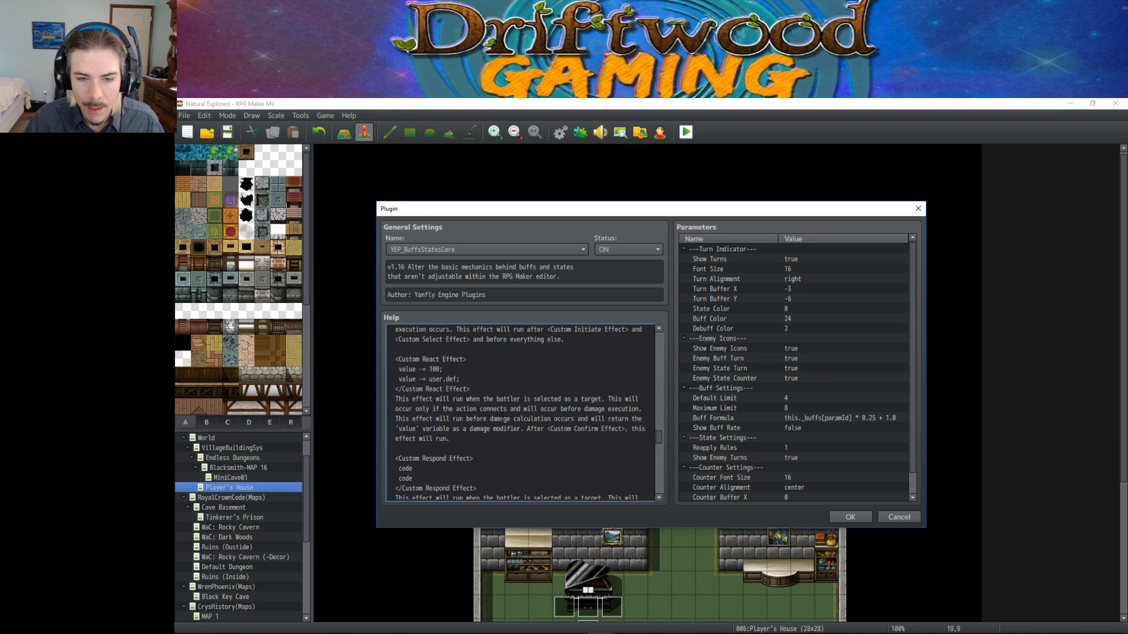
{"action": "scroll", "coordinate": [502, 417], "scroll_direction": "down", "scroll_amount": 6}
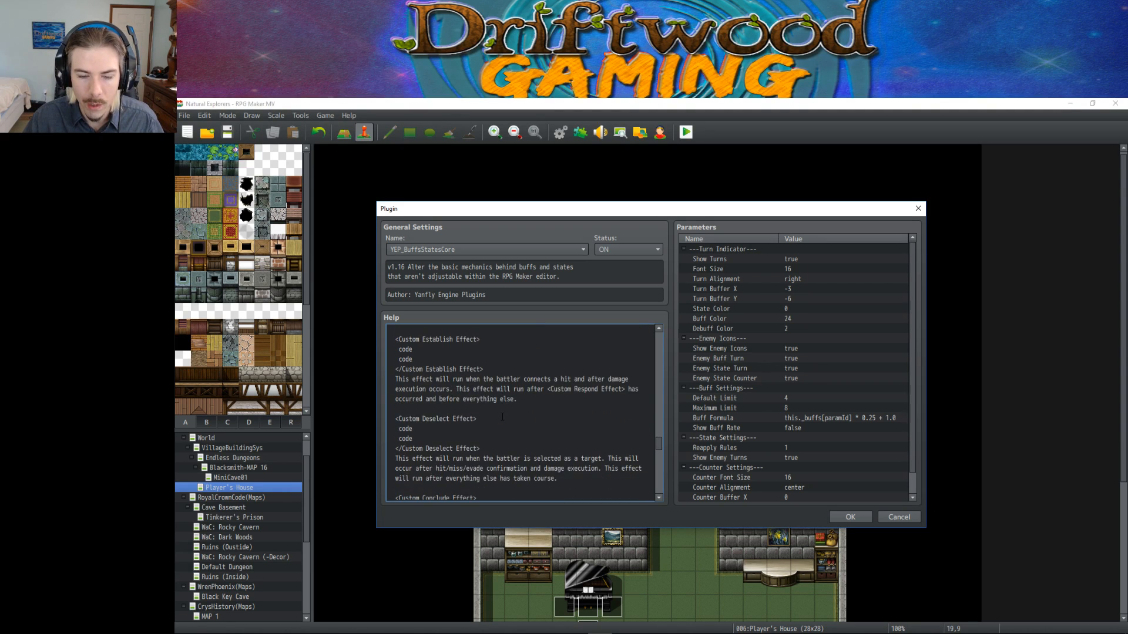
{"action": "scroll", "coordinate": [502, 417], "scroll_direction": "down", "scroll_amount": 1}
{"action": "scroll", "coordinate": [502, 417], "scroll_direction": "up", "scroll_amount": 8}
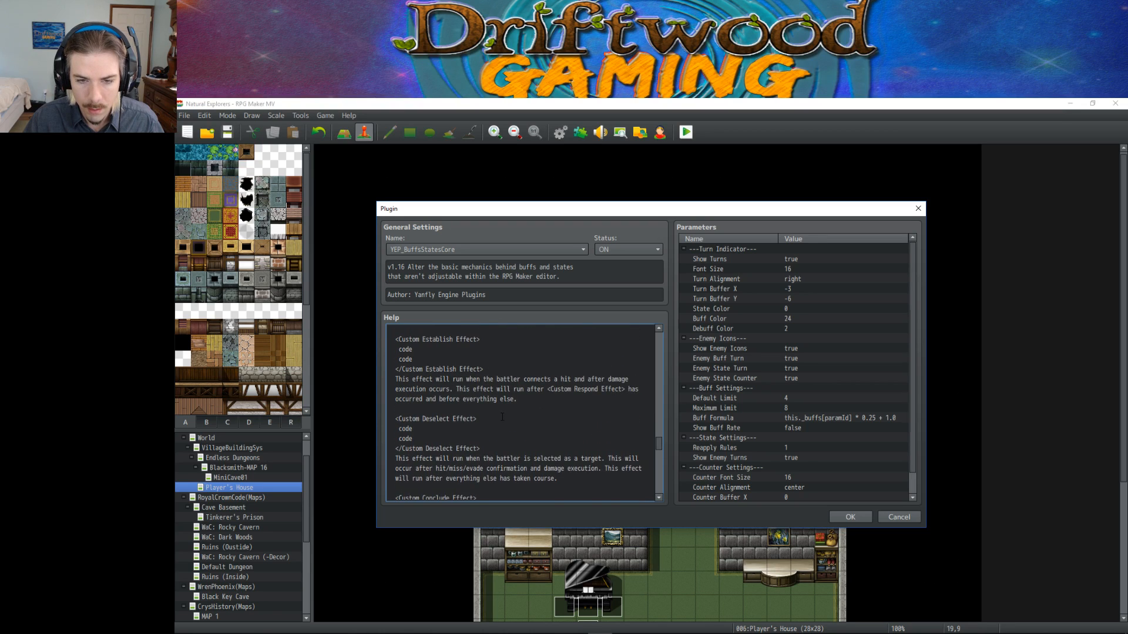
{"action": "scroll", "coordinate": [502, 416], "scroll_direction": "up", "scroll_amount": 8}
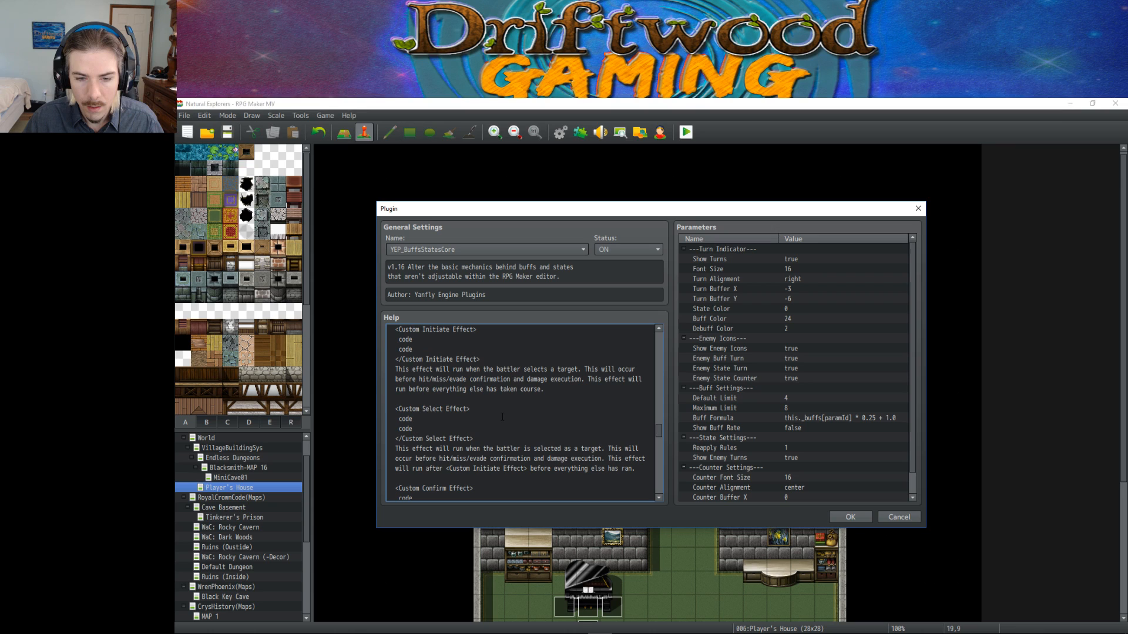
{"action": "scroll", "coordinate": [502, 417], "scroll_direction": "up", "scroll_amount": 2}
{"action": "scroll", "coordinate": [502, 416], "scroll_direction": "up", "scroll_amount": 2}
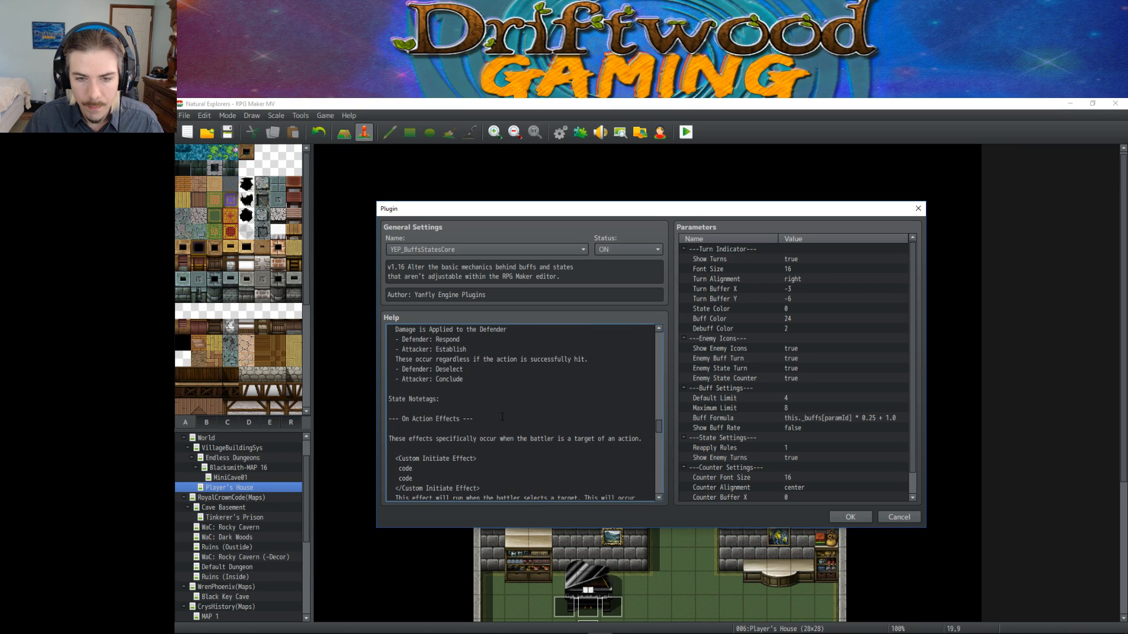
Recheck the State Counters functions and notetags, working backwards from the Changelog to the Custom Conclude Effect entry.
{"action": "left_click_drag", "start_coordinate": [660, 425], "coordinate": [658, 465]}
{"action": "scroll", "coordinate": [585, 450], "scroll_direction": "up", "scroll_amount": 12}
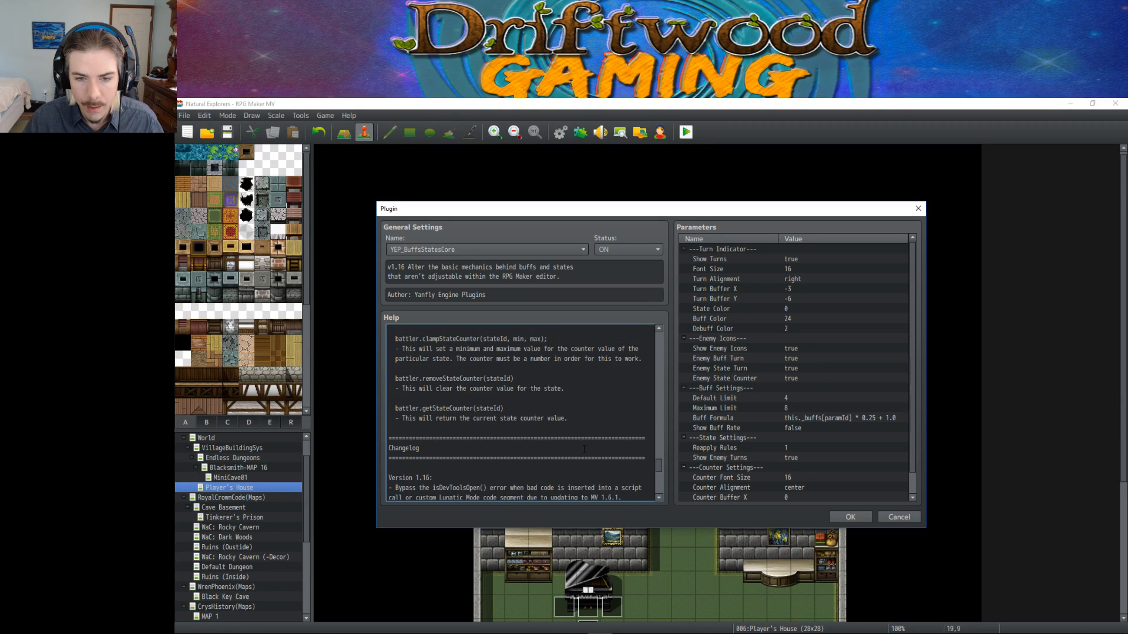
{"action": "scroll", "coordinate": [579, 449], "scroll_direction": "up", "scroll_amount": 10}
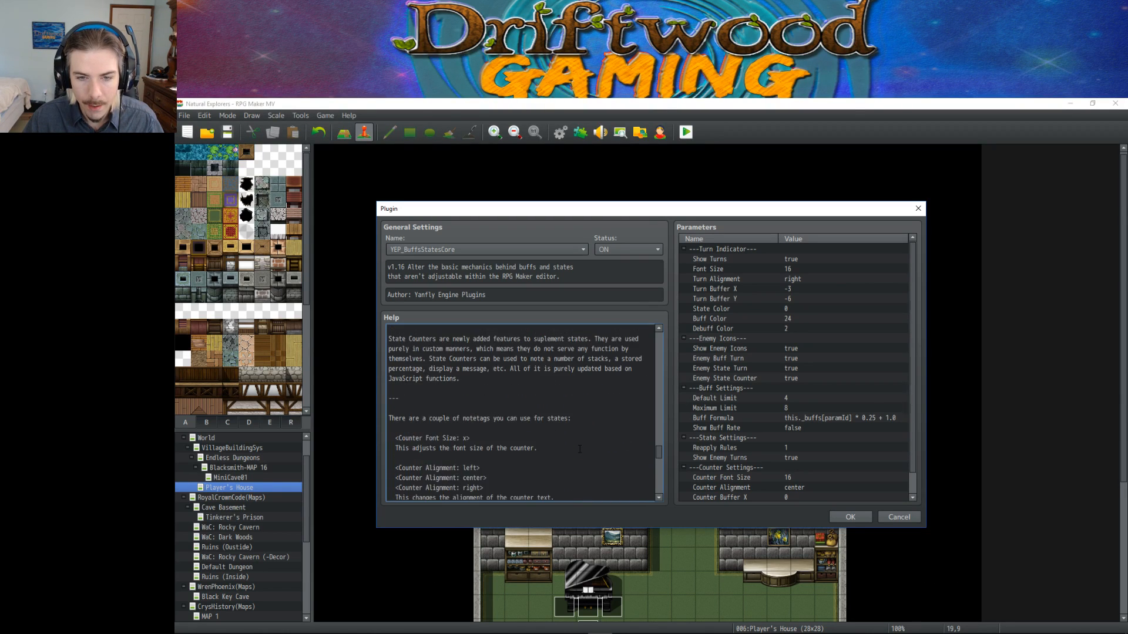
{"action": "scroll", "coordinate": [579, 449], "scroll_direction": "down", "scroll_amount": 3}
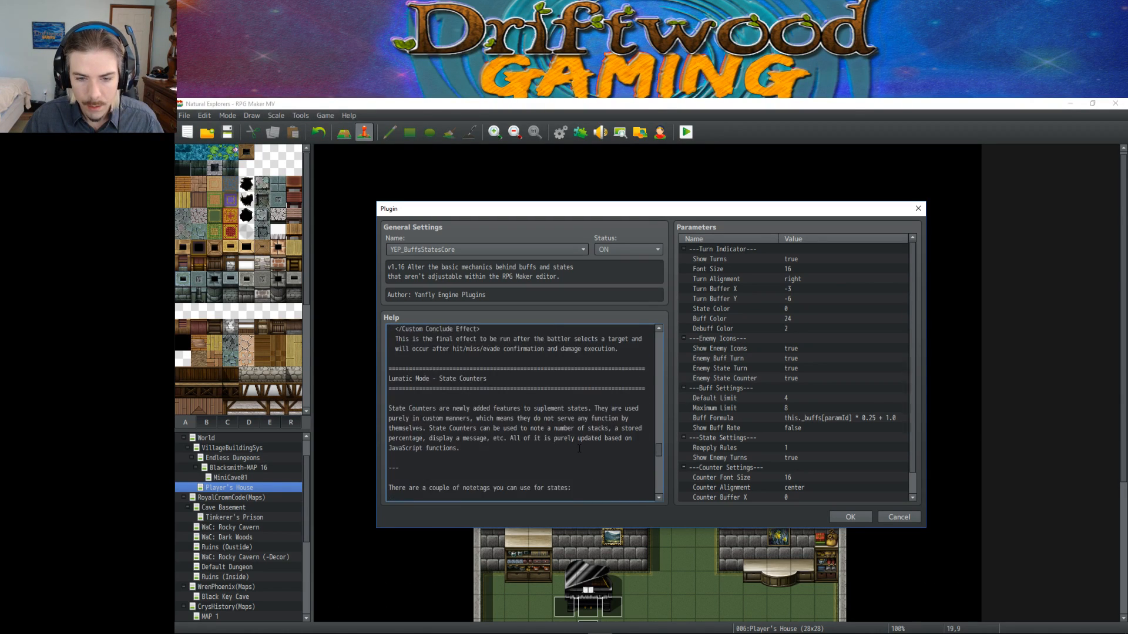
{"action": "scroll", "coordinate": [578, 447], "scroll_direction": "up", "scroll_amount": 4}
{"action": "scroll", "coordinate": [577, 446], "scroll_direction": "up", "scroll_amount": 10}
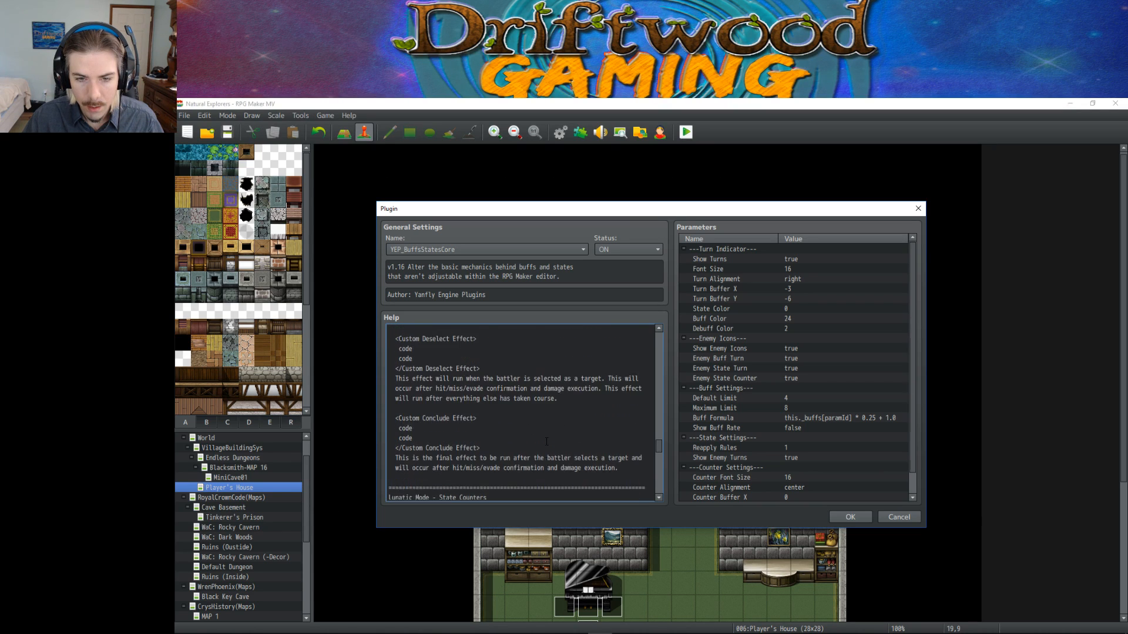
Read the descriptions of the Custom Respond, Custom Establish and Custom Deselect Effect notetags closely to compare when each runs.
{"action": "scroll", "coordinate": [484, 447], "scroll_direction": "down", "scroll_amount": 2}
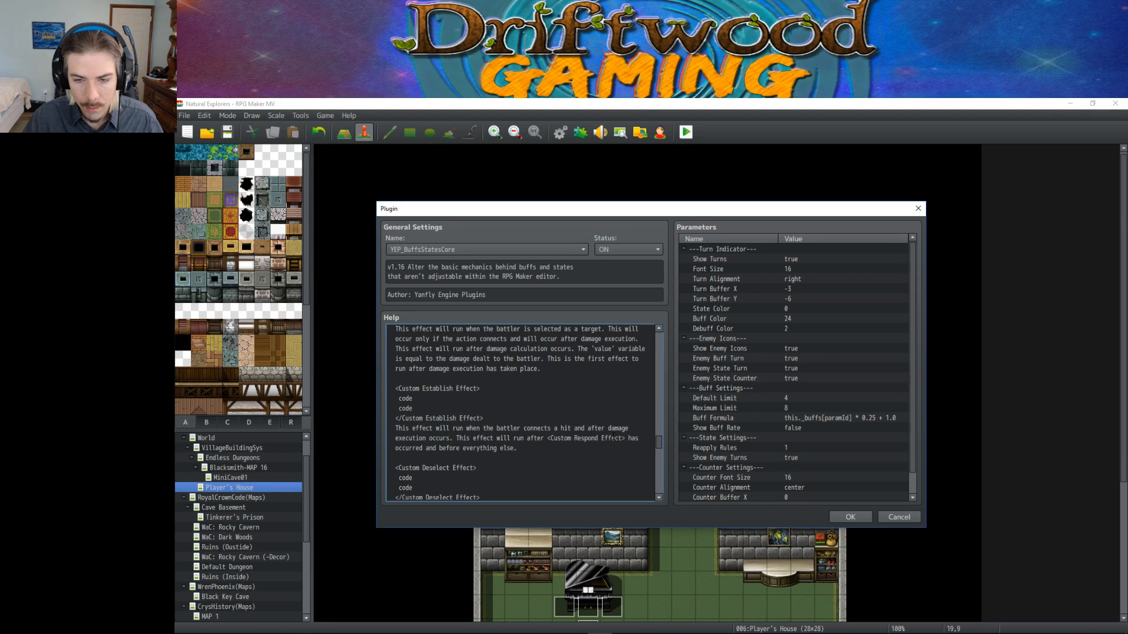
{"action": "scroll", "coordinate": [444, 441], "scroll_direction": "up", "scroll_amount": 1}
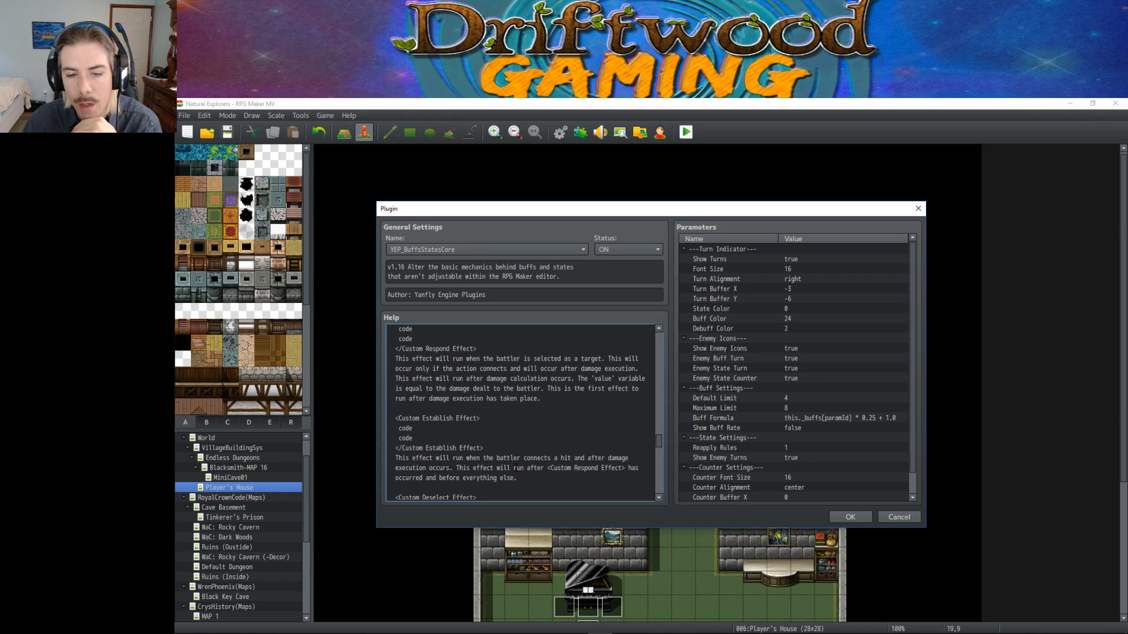
{"action": "left_click_drag", "start_coordinate": [565, 468], "coordinate": [519, 479]}
{"action": "left_click", "coordinate": [619, 471]}
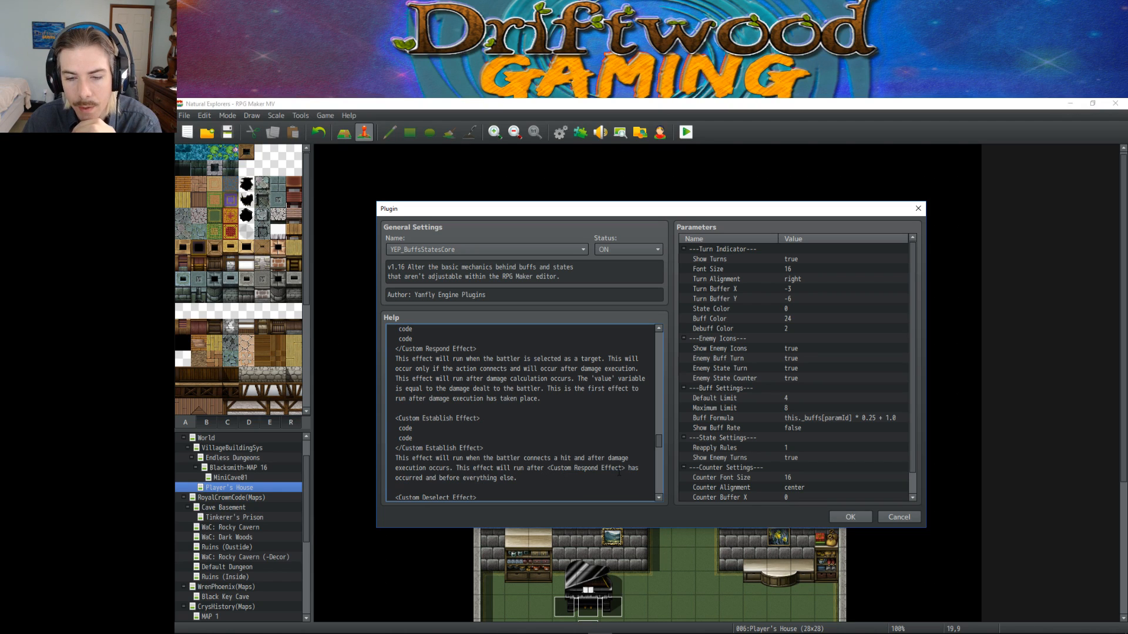
{"action": "scroll", "coordinate": [495, 478], "scroll_direction": "down", "scroll_amount": 1}
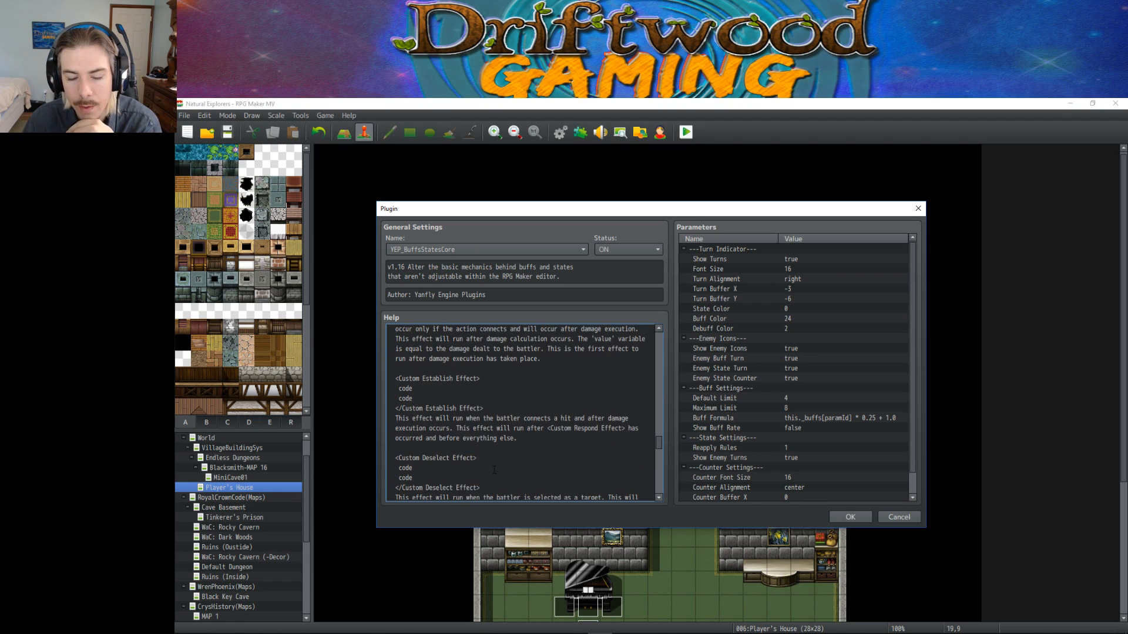
{"action": "scroll", "coordinate": [479, 456], "scroll_direction": "down", "scroll_amount": 1}
{"action": "scroll", "coordinate": [464, 446], "scroll_direction": "up", "scroll_amount": 3}
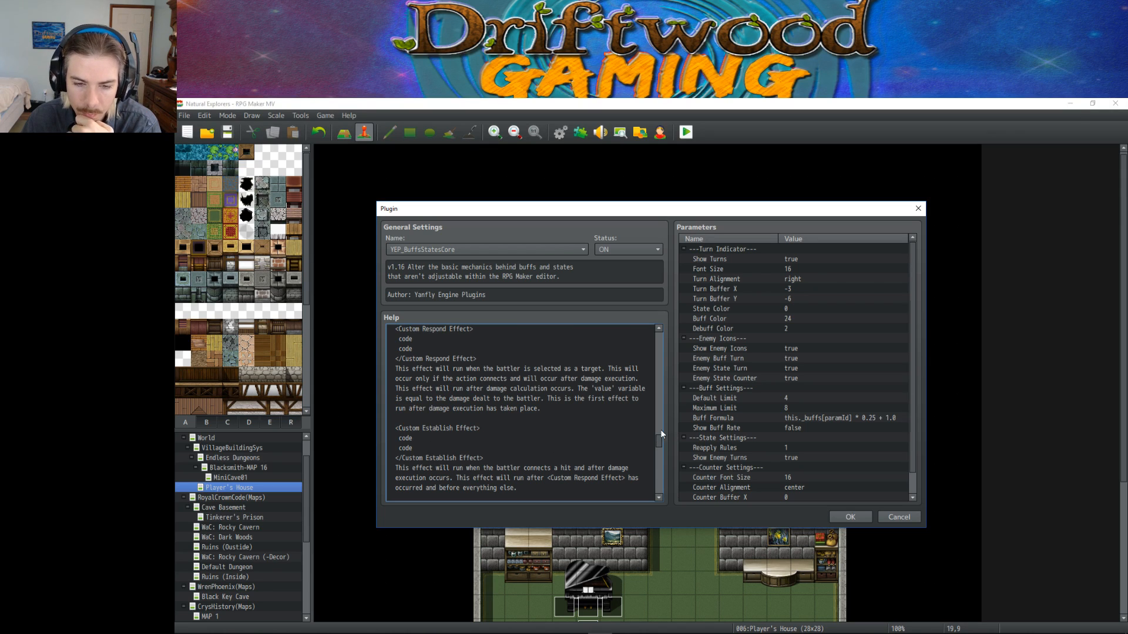
Check the Custom Timing Effects quick reference and highlight the description of the Apply timing.
{"action": "left_click_drag", "start_coordinate": [657, 439], "coordinate": [657, 386]}
{"action": "scroll", "coordinate": [643, 436], "scroll_direction": "down", "scroll_amount": 2}
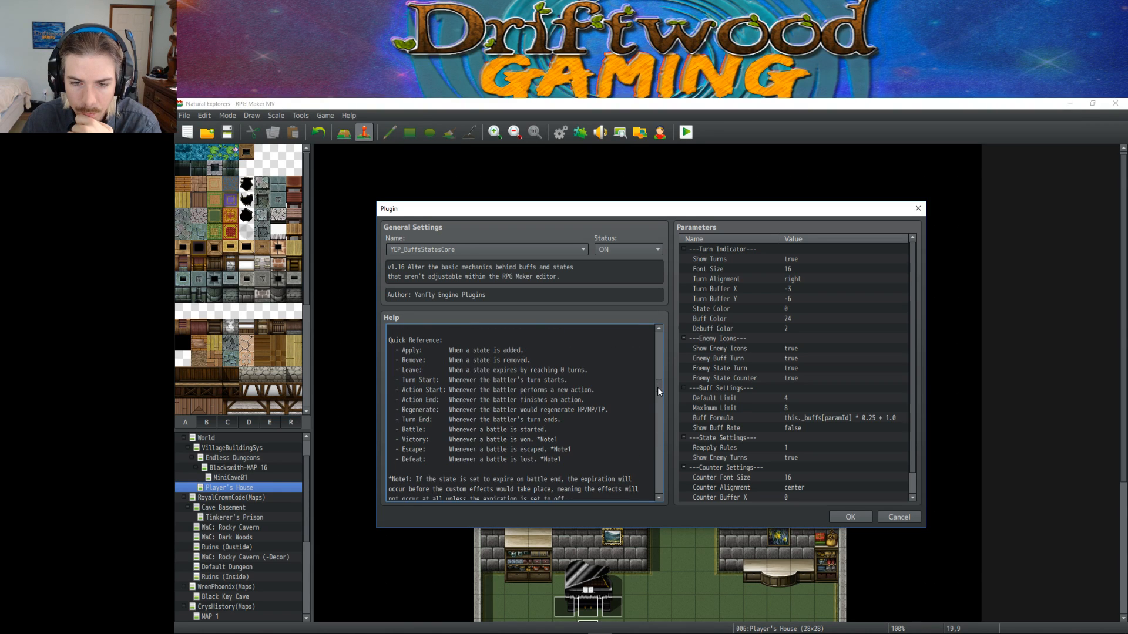
{"action": "scroll", "coordinate": [460, 392], "scroll_direction": "up", "scroll_amount": 3}
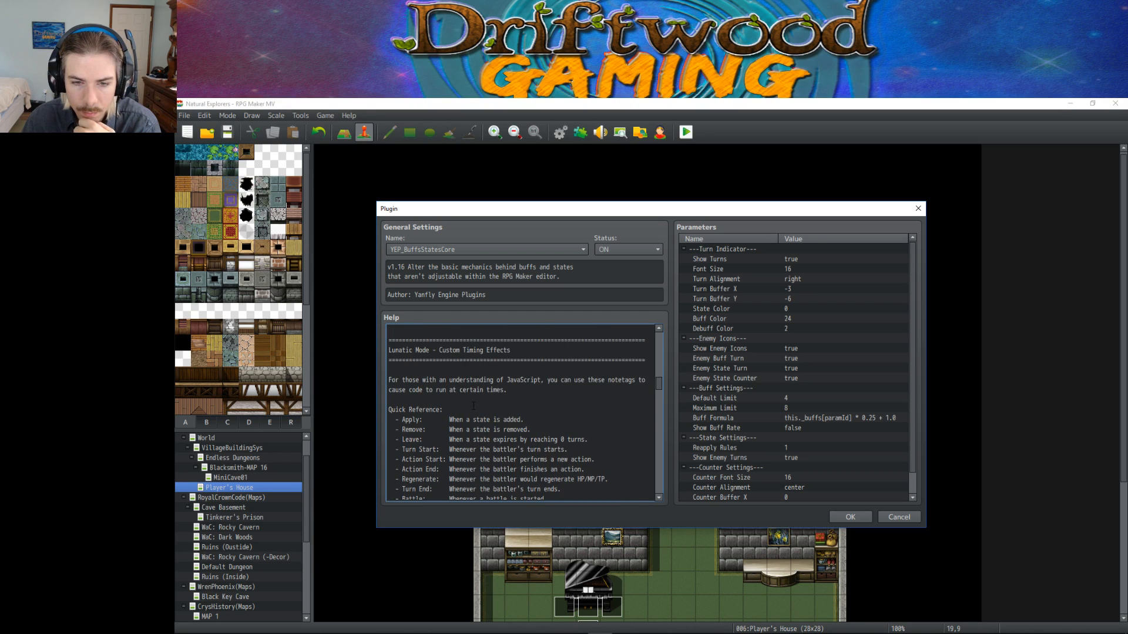
{"action": "left_click_drag", "start_coordinate": [449, 419], "coordinate": [523, 419]}
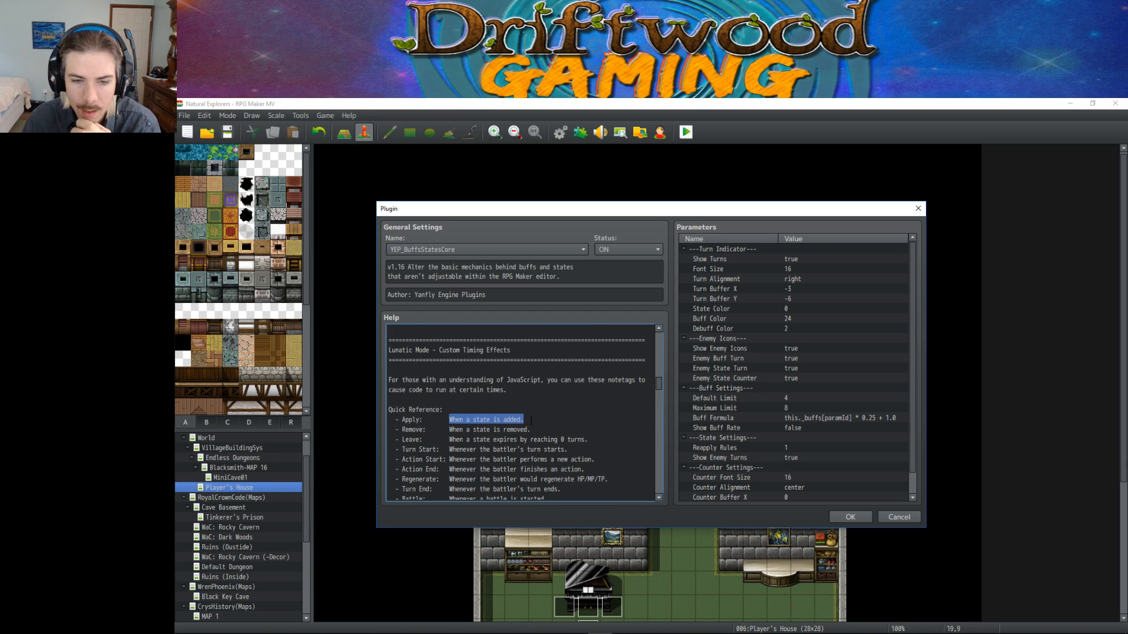
Go back through the earlier help sections to the Introduction and read its overview of buff and state mechanics.
{"action": "scroll", "coordinate": [523, 419], "scroll_direction": "up", "scroll_amount": 3}
{"action": "scroll", "coordinate": [523, 419], "scroll_direction": "up", "scroll_amount": 1}
{"action": "scroll", "coordinate": [519, 418], "scroll_direction": "up", "scroll_amount": 6}
{"action": "scroll", "coordinate": [518, 418], "scroll_direction": "up", "scroll_amount": 6}
{"action": "scroll", "coordinate": [538, 399], "scroll_direction": "up", "scroll_amount": 6}
{"action": "scroll", "coordinate": [536, 399], "scroll_direction": "up", "scroll_amount": 6}
{"action": "scroll", "coordinate": [549, 404], "scroll_direction": "up", "scroll_amount": 5}
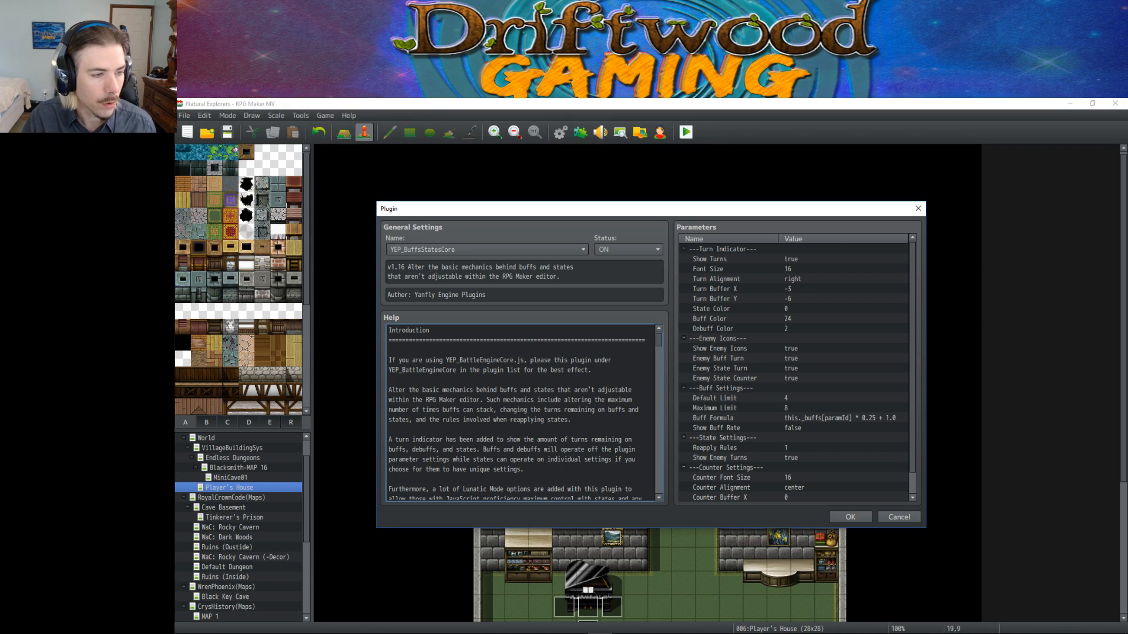
{"action": "scroll", "coordinate": [582, 409], "scroll_direction": "down", "scroll_amount": 1}
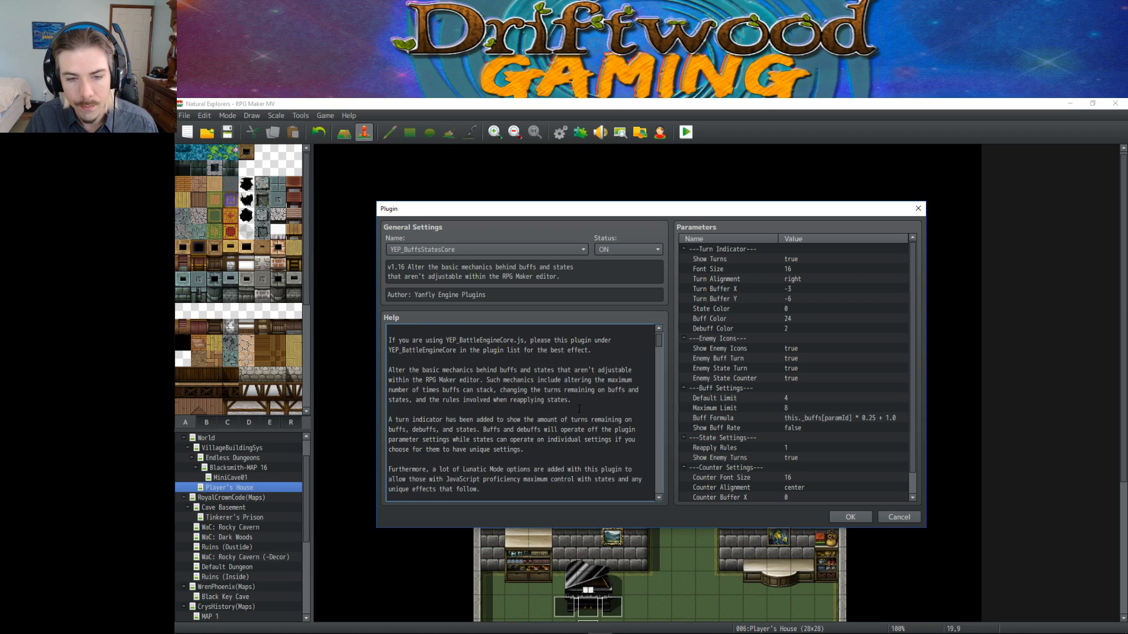
Read through the plugin help from the Introduction to the Skill and Item notetags under Lunatic Mode - Custom Turn Modifiers.
{"action": "scroll", "coordinate": [579, 408], "scroll_direction": "down", "scroll_amount": 1}
{"action": "left_click_drag", "start_coordinate": [659, 337], "coordinate": [662, 348]}
{"action": "scroll", "coordinate": [479, 393], "scroll_direction": "down", "scroll_amount": 8}
{"action": "scroll", "coordinate": [432, 352], "scroll_direction": "down", "scroll_amount": 6}
{"action": "scroll", "coordinate": [437, 371], "scroll_direction": "down", "scroll_amount": 5}
{"action": "scroll", "coordinate": [436, 374], "scroll_direction": "down", "scroll_amount": 3}
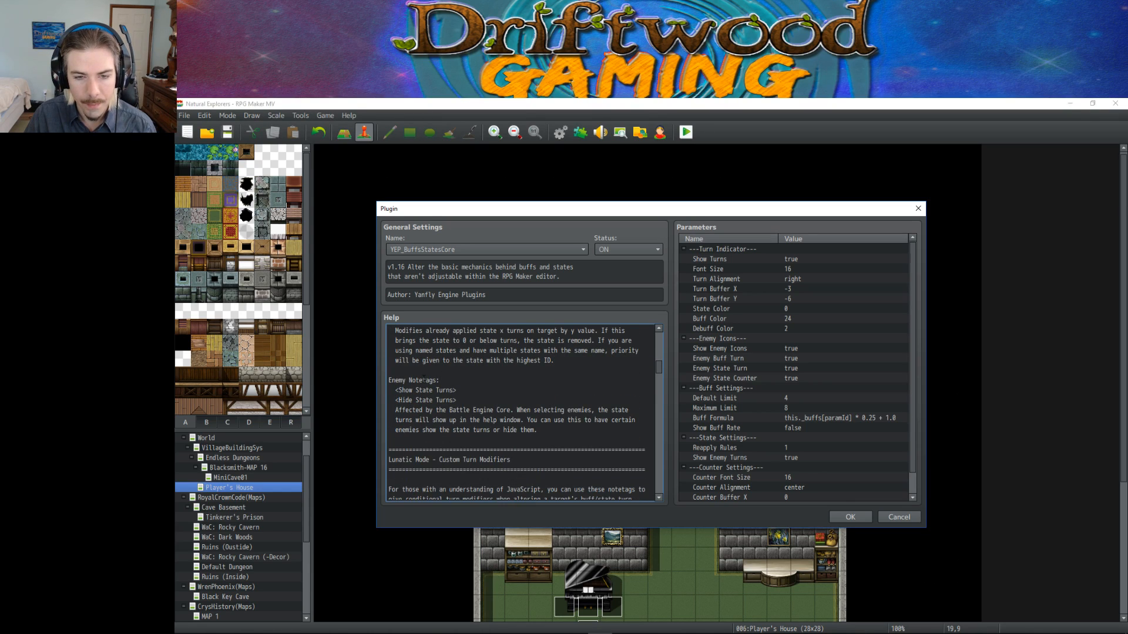
{"action": "scroll", "coordinate": [472, 399], "scroll_direction": "down", "scroll_amount": 4}
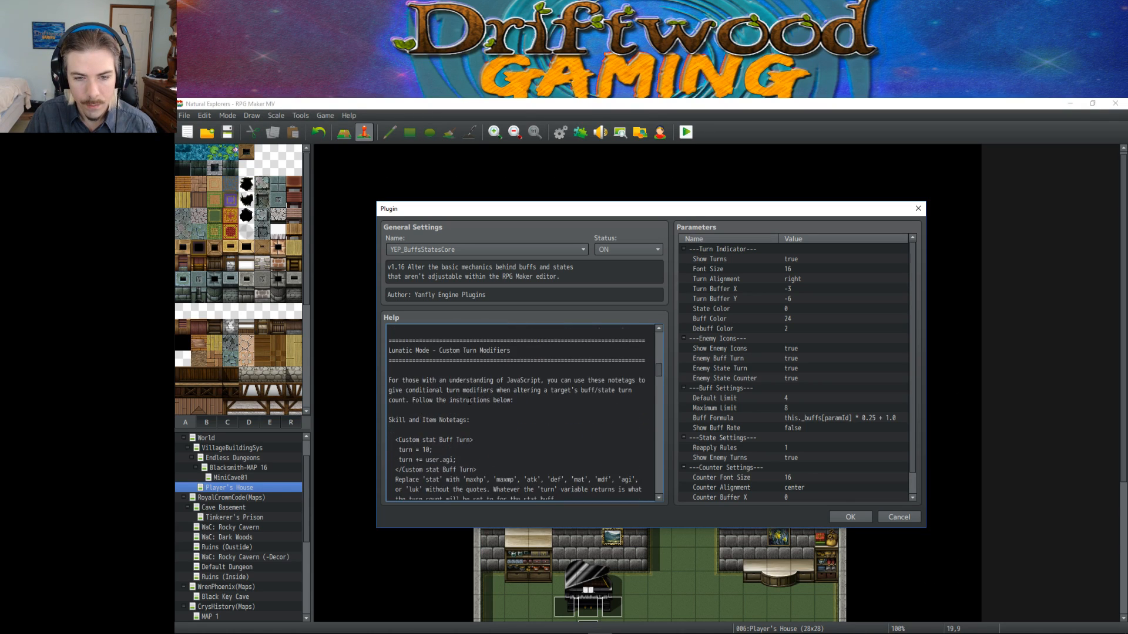
{"action": "scroll", "coordinate": [469, 400], "scroll_direction": "down", "scroll_amount": 1}
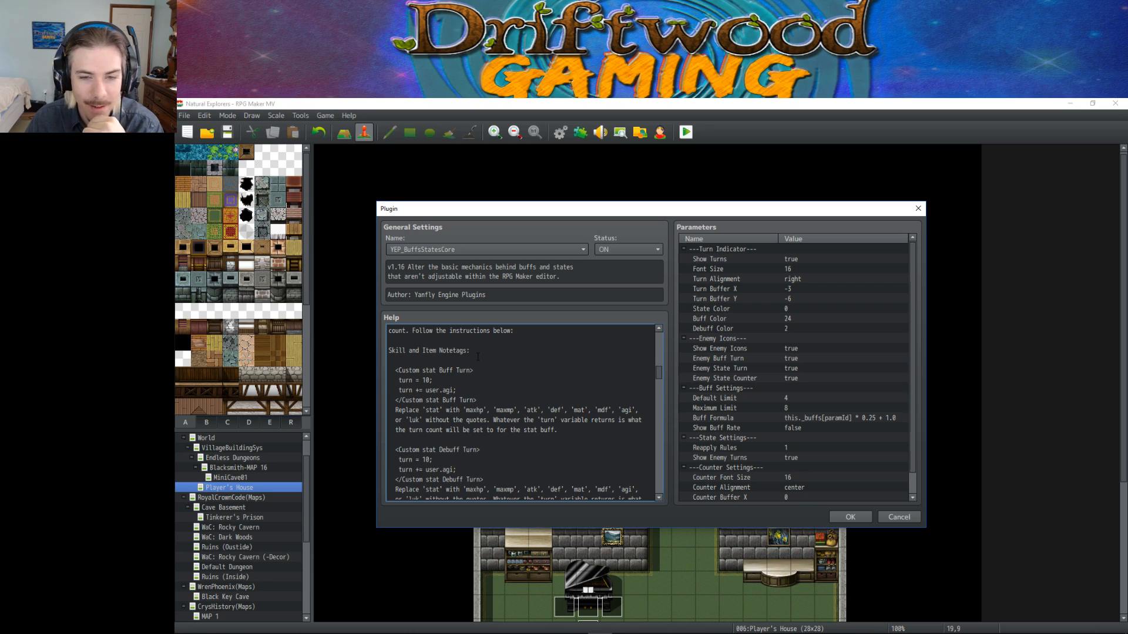
{"action": "scroll", "coordinate": [505, 404], "scroll_direction": "down", "scroll_amount": 1}
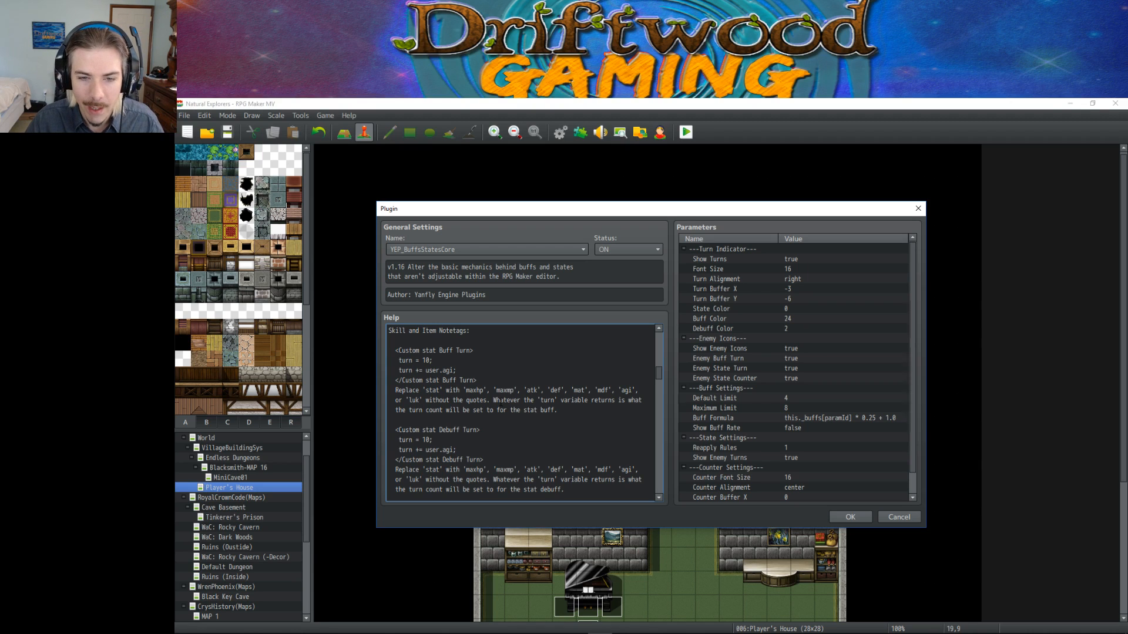
{"action": "scroll", "coordinate": [500, 402], "scroll_direction": "down", "scroll_amount": 6}
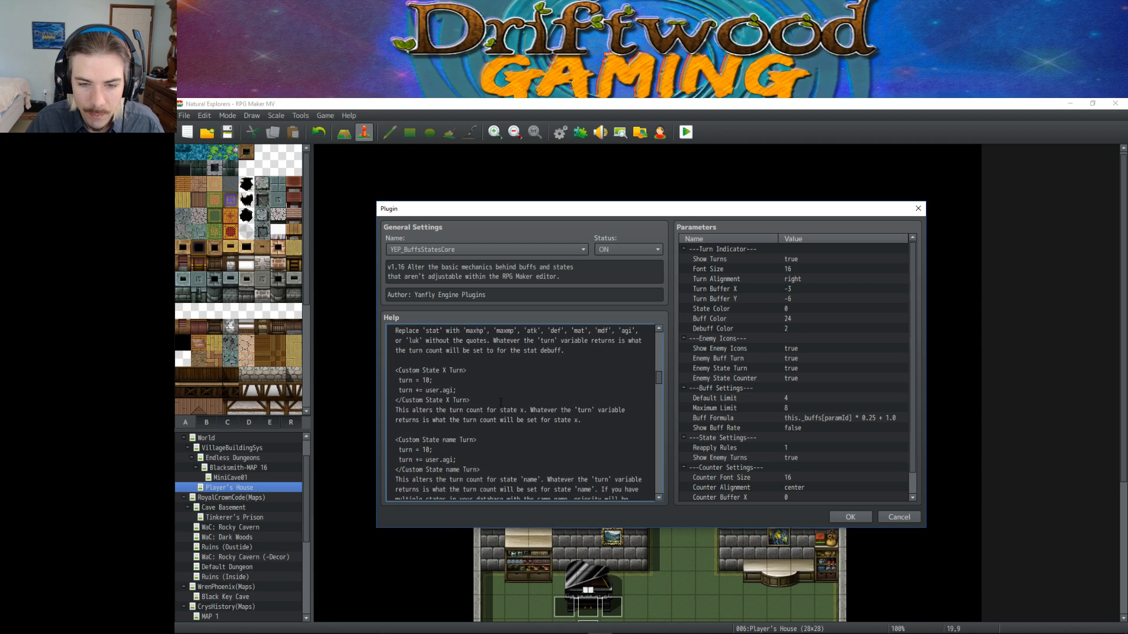
Check the Custom Timing Effects quick reference in the help and highlight when the Apply timing runs.
{"action": "scroll", "coordinate": [500, 403], "scroll_direction": "down", "scroll_amount": 5}
{"action": "left_click_drag", "start_coordinate": [490, 400], "coordinate": [533, 401]}
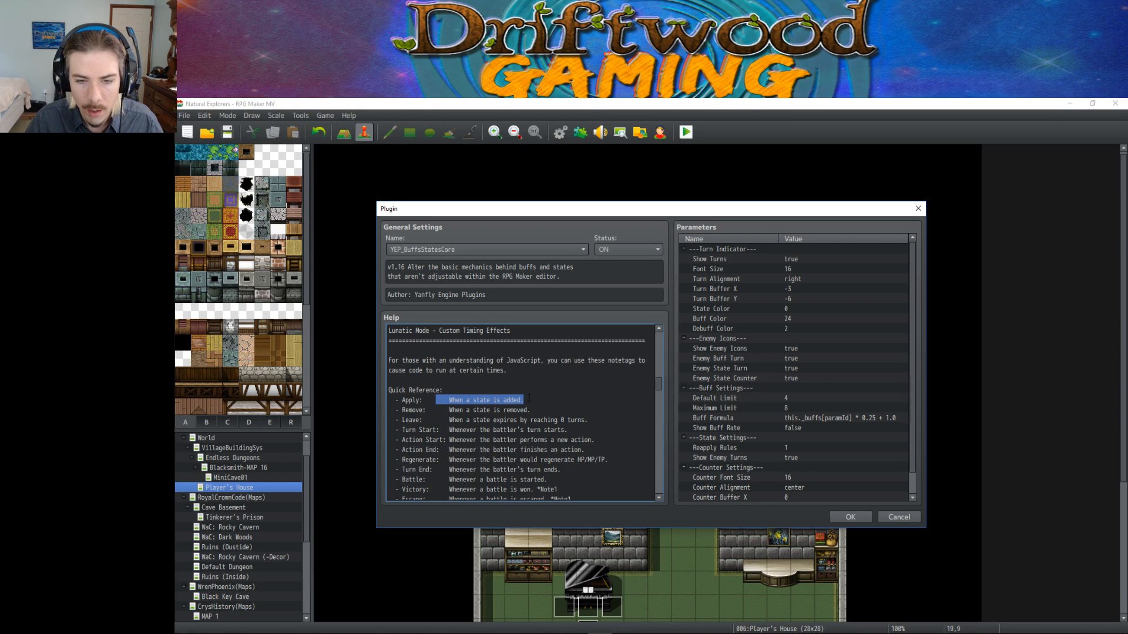
{"action": "left_click_drag", "start_coordinate": [422, 400], "coordinate": [548, 396]}
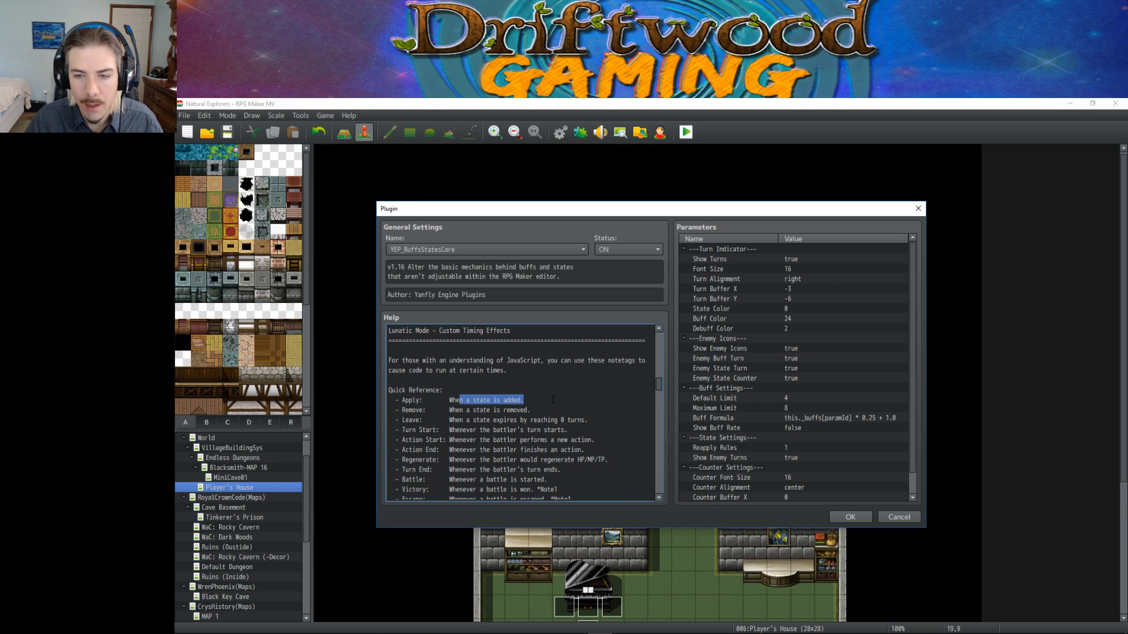
{"action": "scroll", "coordinate": [553, 400], "scroll_direction": "down", "scroll_amount": 2}
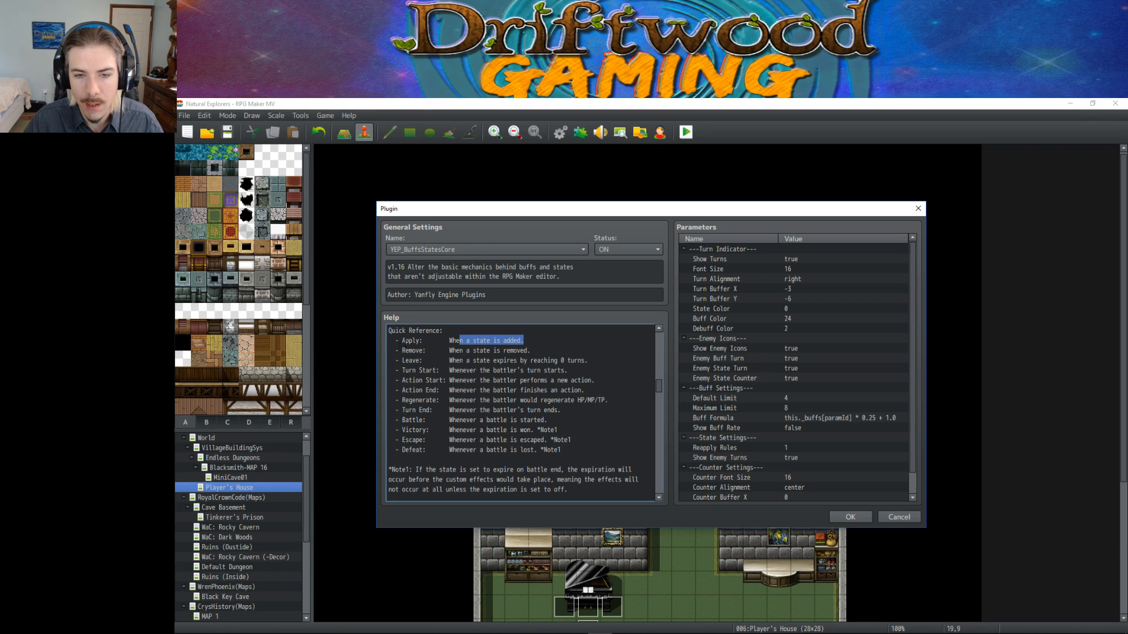
Copy the Custom Apply Effect notetag block from the Timing Effects help and close the plugin windows with OK.
{"action": "scroll", "coordinate": [516, 369], "scroll_direction": "down", "scroll_amount": 5}
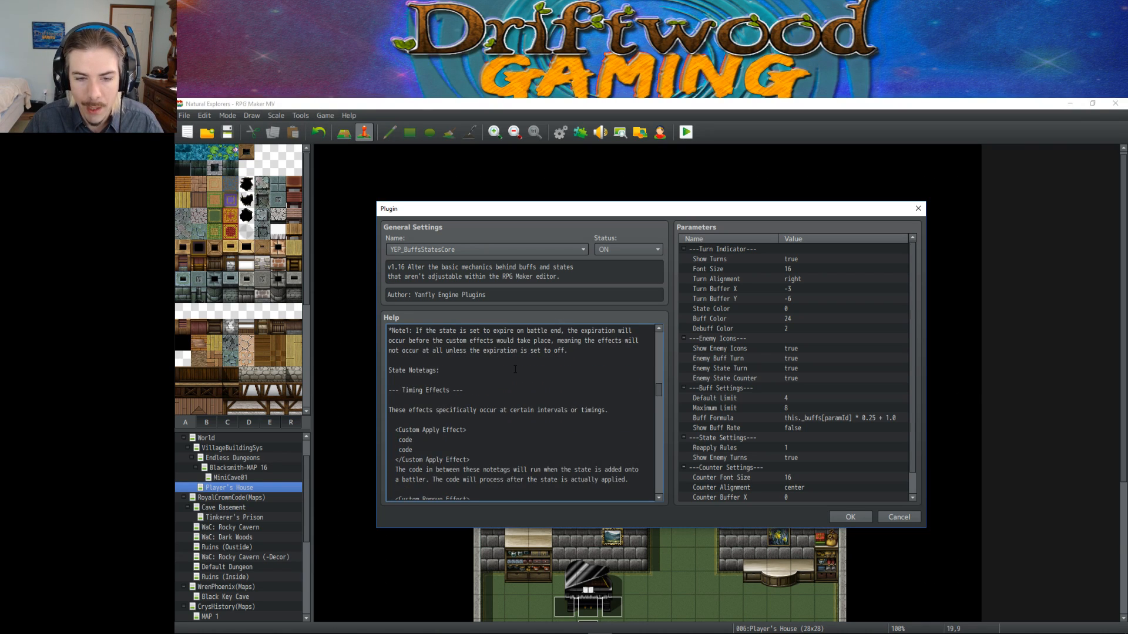
{"action": "scroll", "coordinate": [462, 429], "scroll_direction": "down", "scroll_amount": 2}
{"action": "left_click_drag", "start_coordinate": [390, 364], "coordinate": [566, 401]}
{"action": "key", "text": "ctrl+c"}
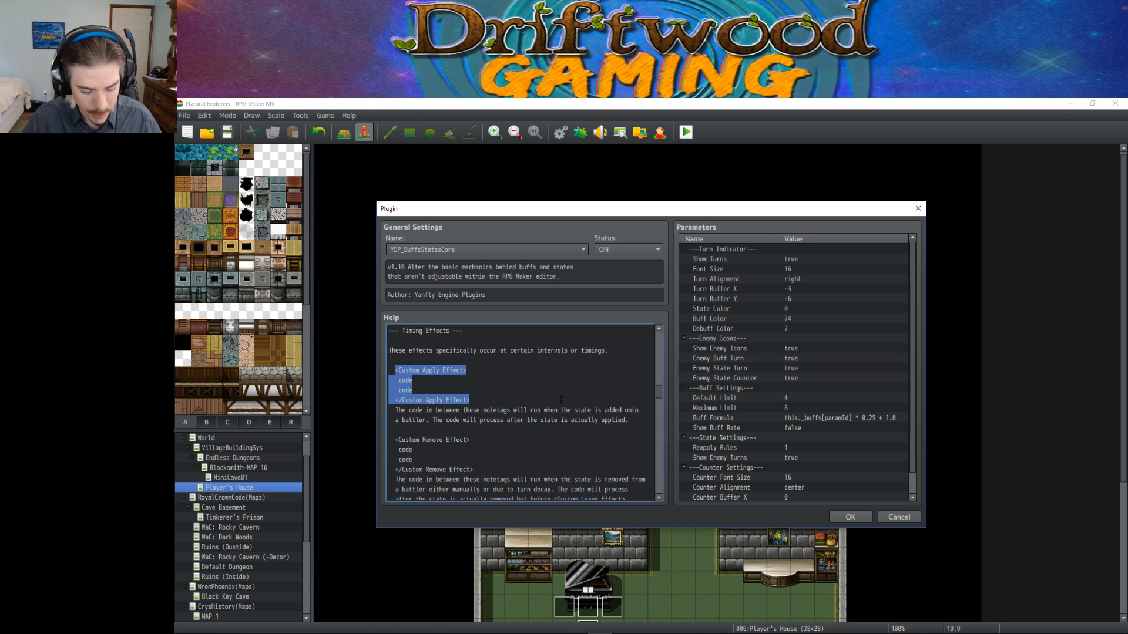
{"action": "left_click", "coordinate": [850, 517]}
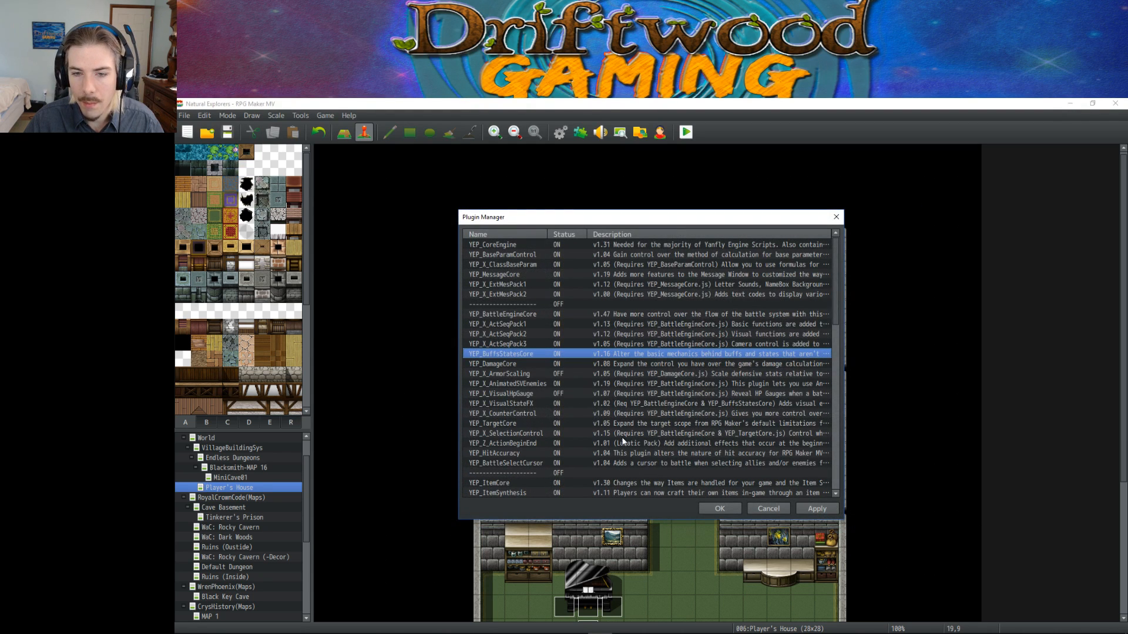
{"action": "left_click", "coordinate": [715, 508]}
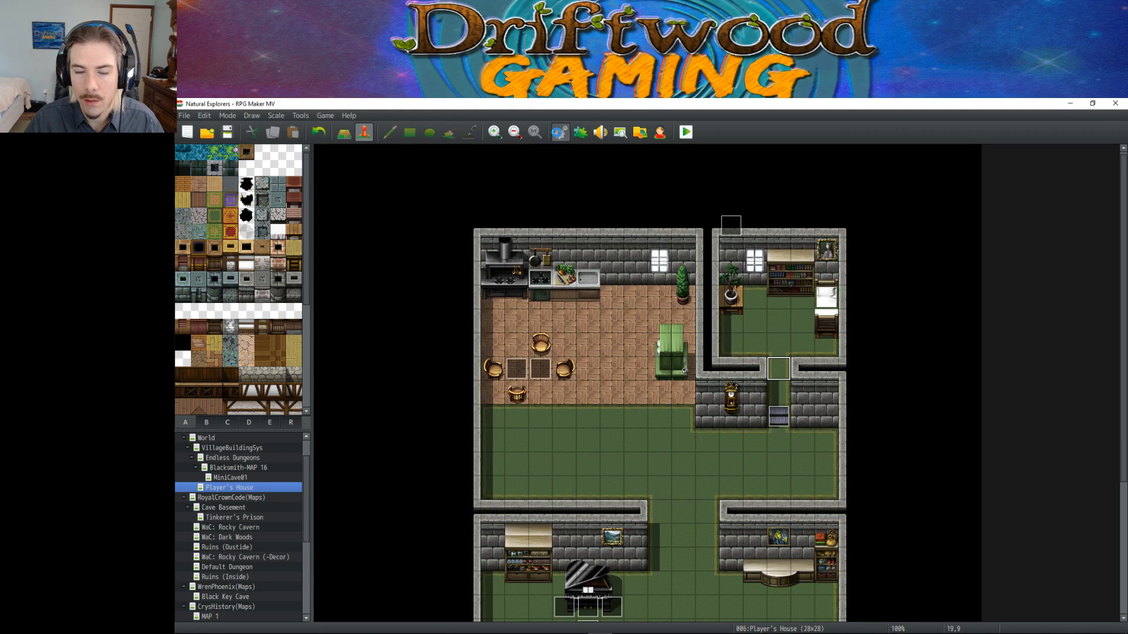
Paste the copied Custom Apply Effect block into the note of empty state 0020 in the database.
{"action": "left_click", "coordinate": [560, 132]}
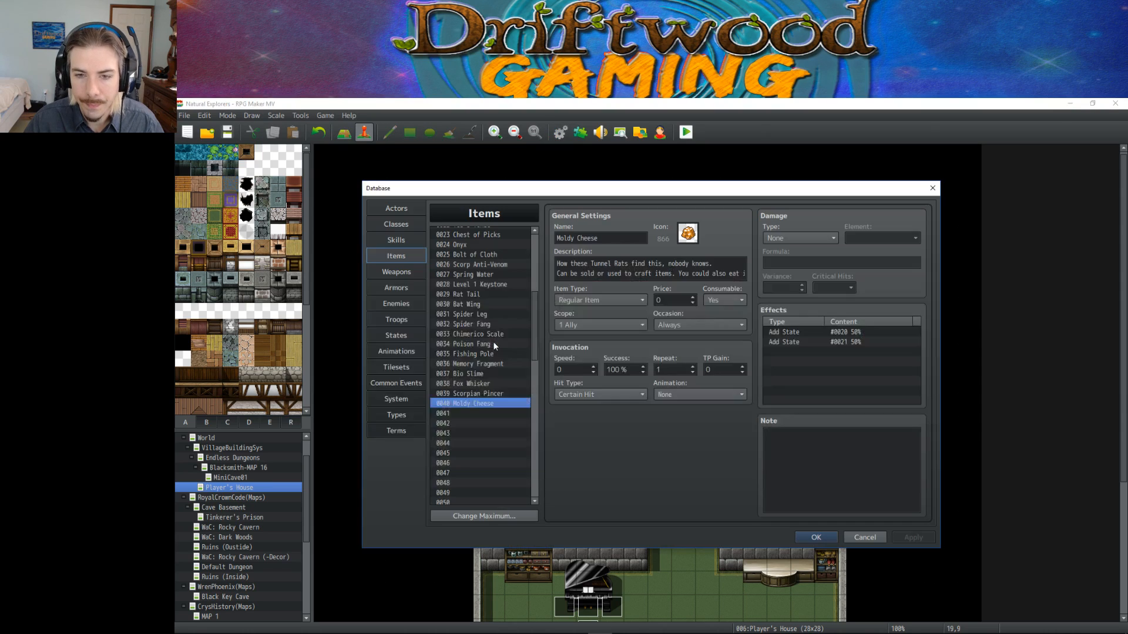
{"action": "left_click", "coordinate": [397, 335]}
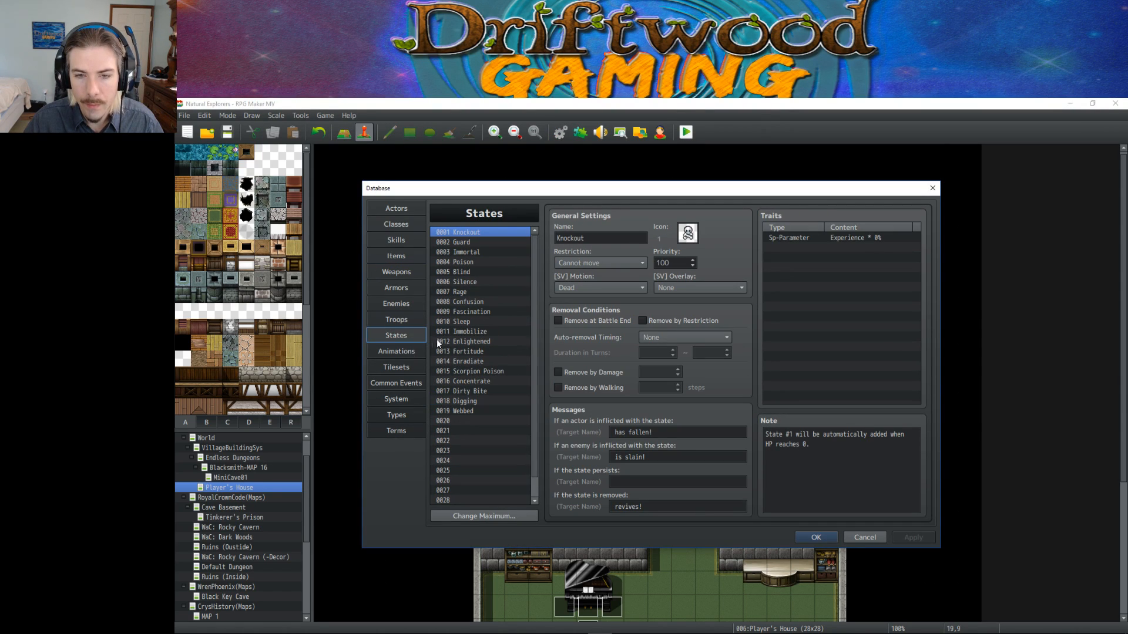
{"action": "left_click", "coordinate": [464, 421]}
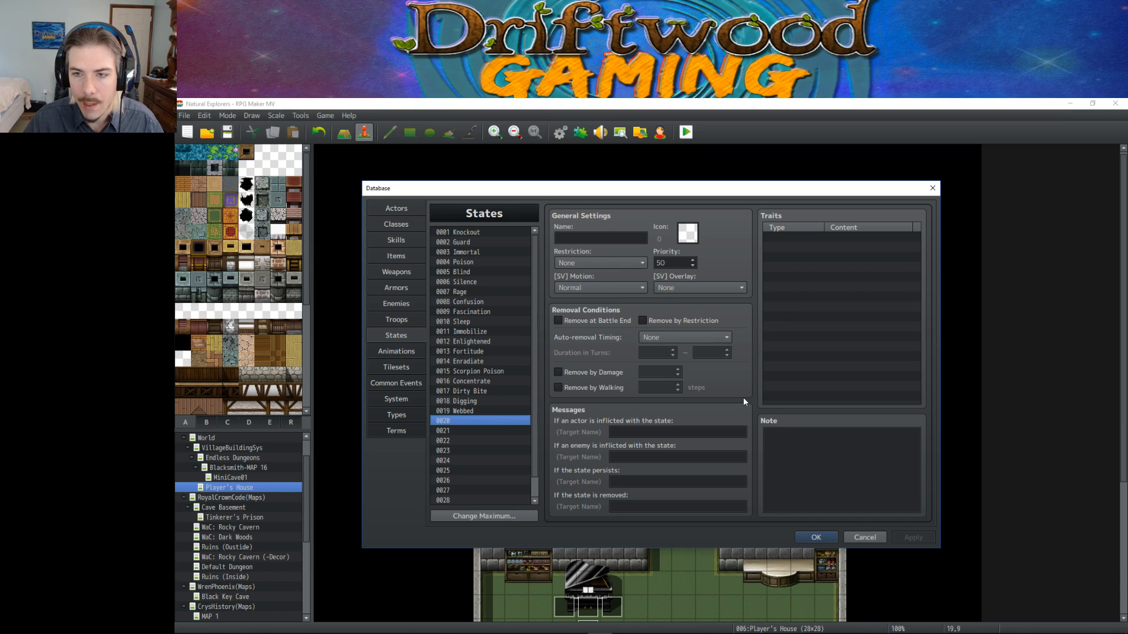
{"action": "left_click", "coordinate": [763, 456]}
{"action": "key", "text": "ctrl+v"}
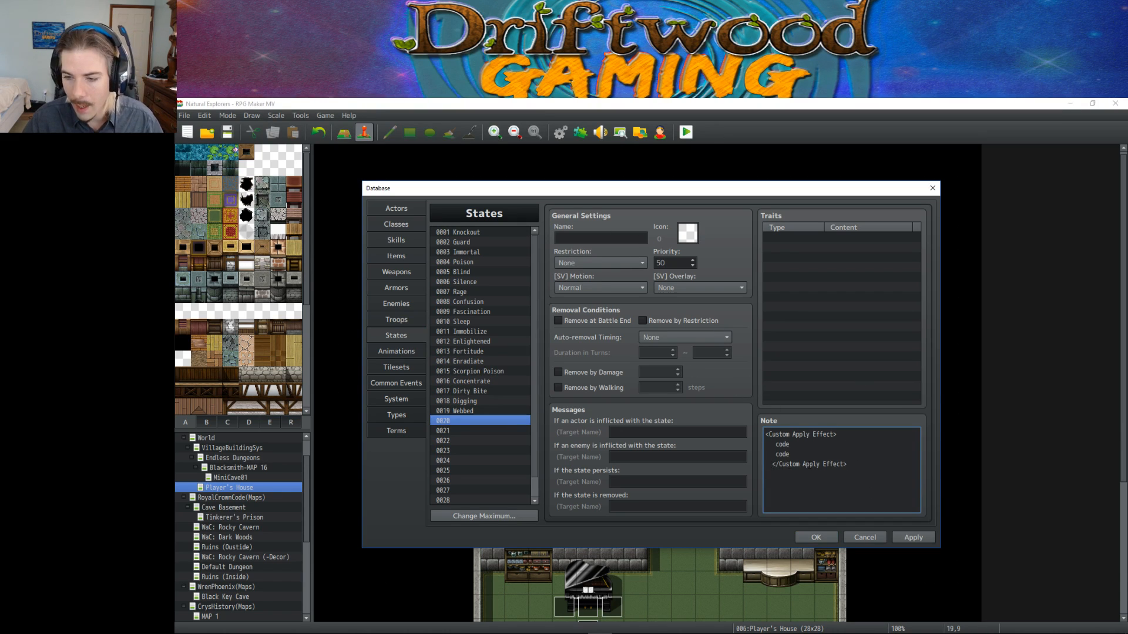
Remove the indentation and both placeholder code lines from the pasted notetag, leaving one empty line between the opening and closing tags.
{"action": "key", "text": "BackSpace"}
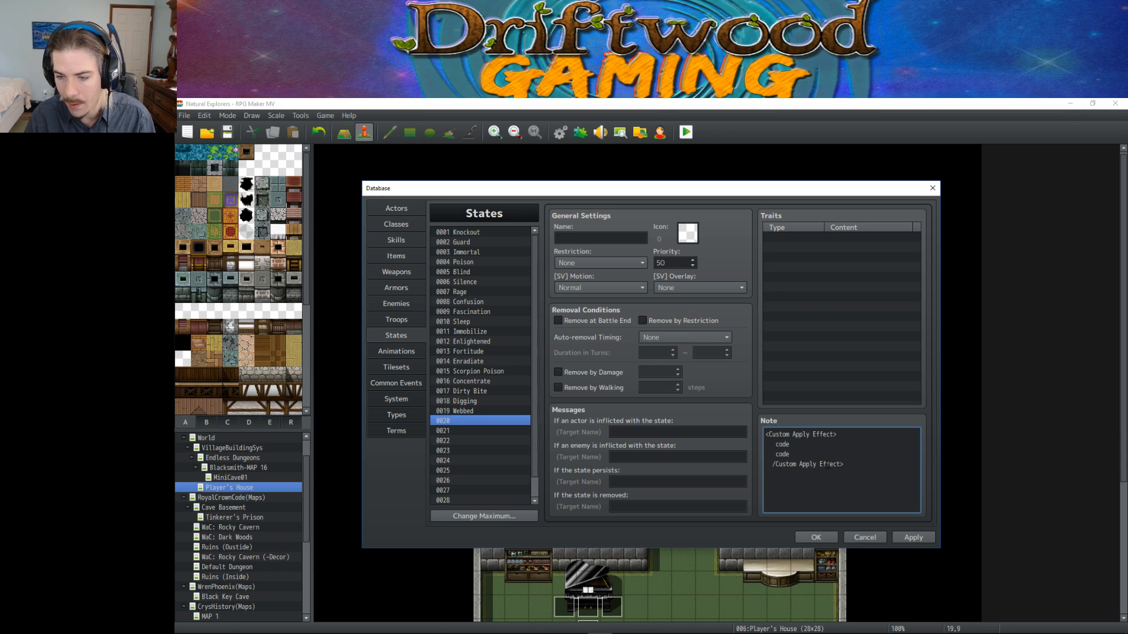
{"action": "type", "text": "<"}
{"action": "key", "text": "BackSpace"}
{"action": "key", "text": "BackSpace"}
{"action": "key", "text": "BackSpace"}
{"action": "key", "text": "Up"}
{"action": "key", "text": "Delete"}
{"action": "key", "text": "Delete"}
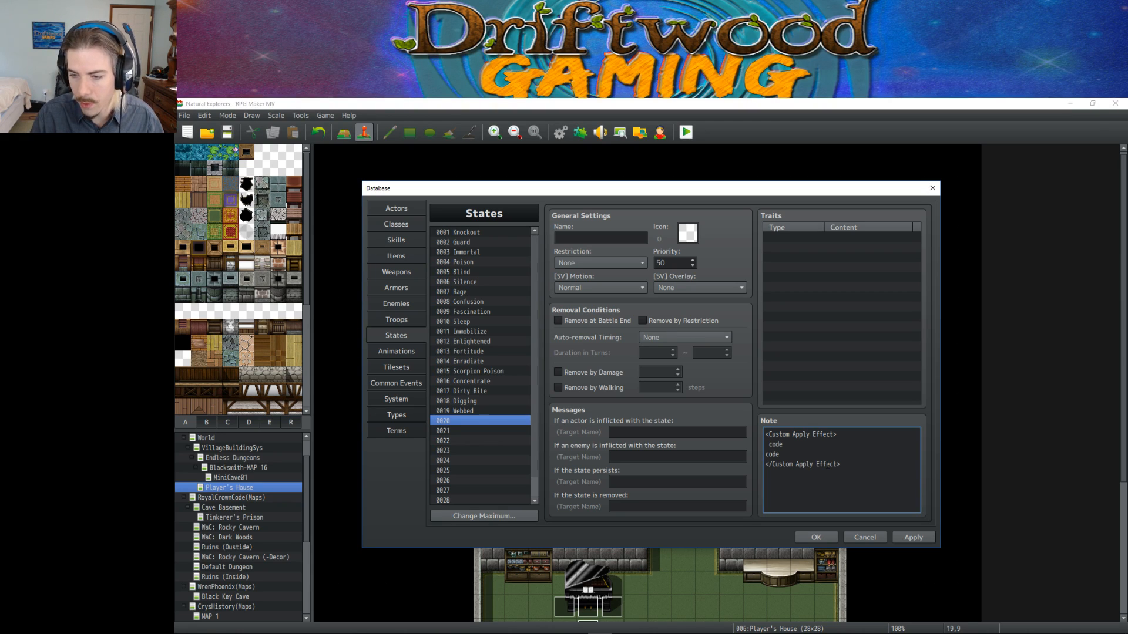
{"action": "key", "text": "Delete"}
{"action": "key", "text": "Delete"}
{"action": "key", "text": "Delete"}
{"action": "key", "text": "Delete"}
{"action": "key", "text": "Delete"}
{"action": "key", "text": "Delete"}
{"action": "key", "text": "Delete"}
{"action": "key", "text": "Delete"}
{"action": "key", "text": "Delete"}
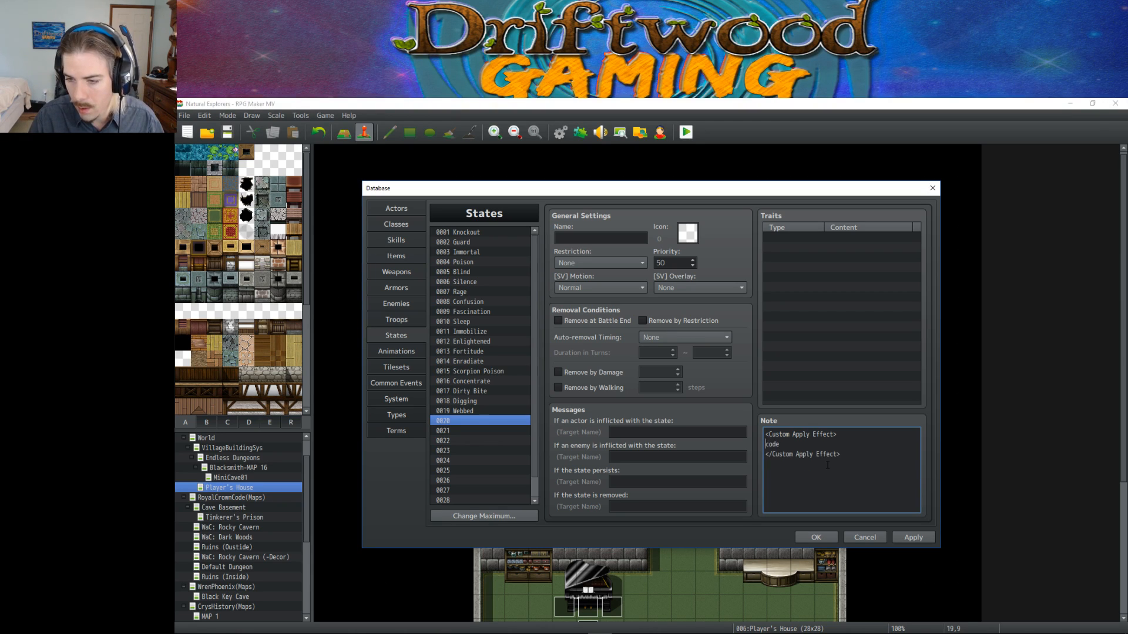
{"action": "key", "text": "Delete"}
{"action": "key", "text": "Delete"}
{"action": "key", "text": "Return"}
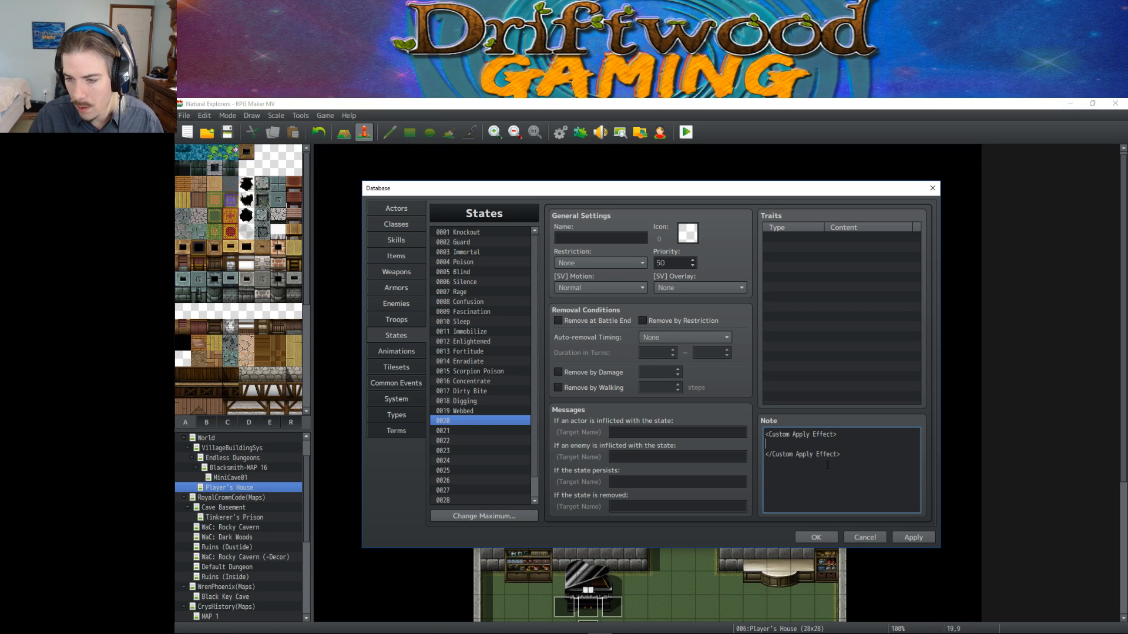
Start a code line between the Custom Apply Effect tags reading $gameVariables.setValue(10.
{"action": "type", "text": "ga"}
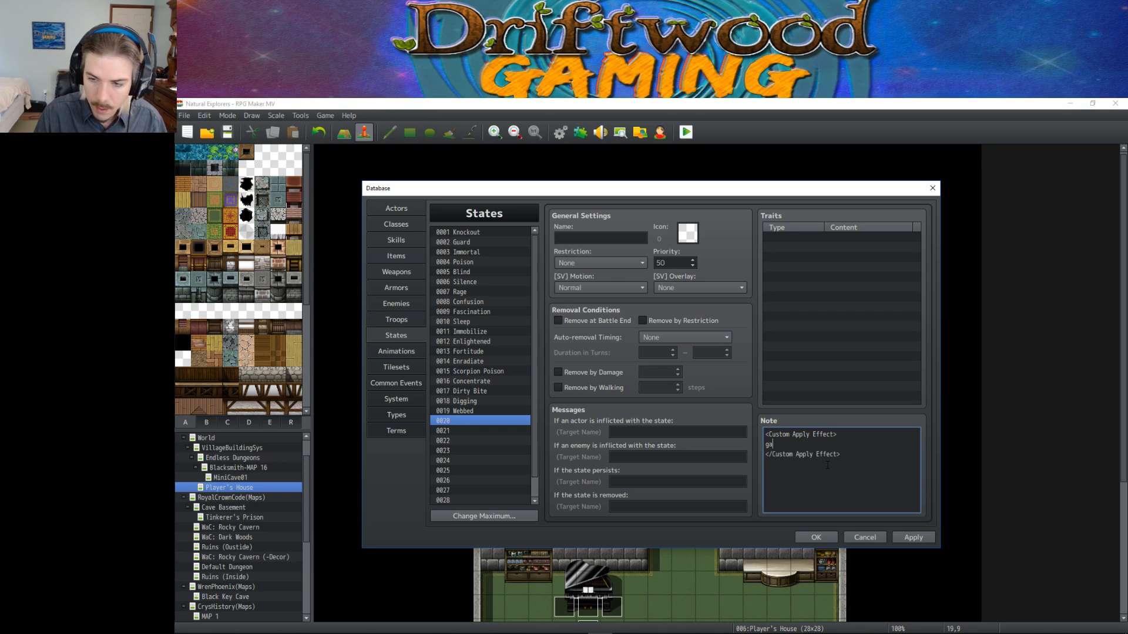
{"action": "key", "text": "BackSpace"}
{"action": "key", "text": "BackSpace"}
{"action": "type", "text": "%"}
{"action": "key", "text": "BackSpace"}
{"action": "type", "text": "$gameVariab"}
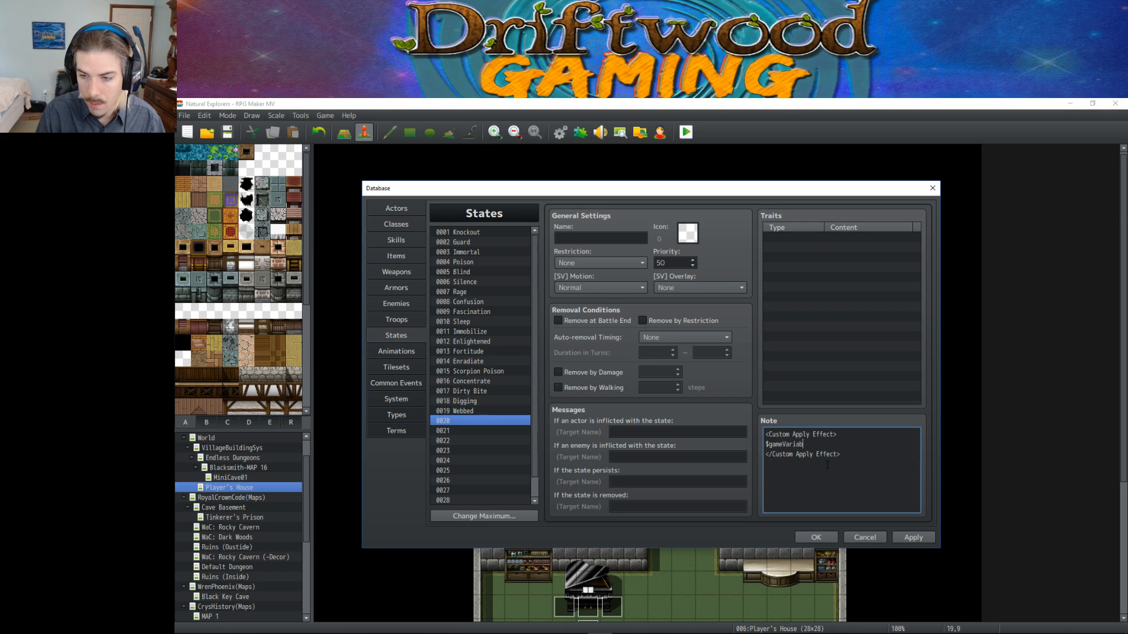
{"action": "type", "text": "les.value"}
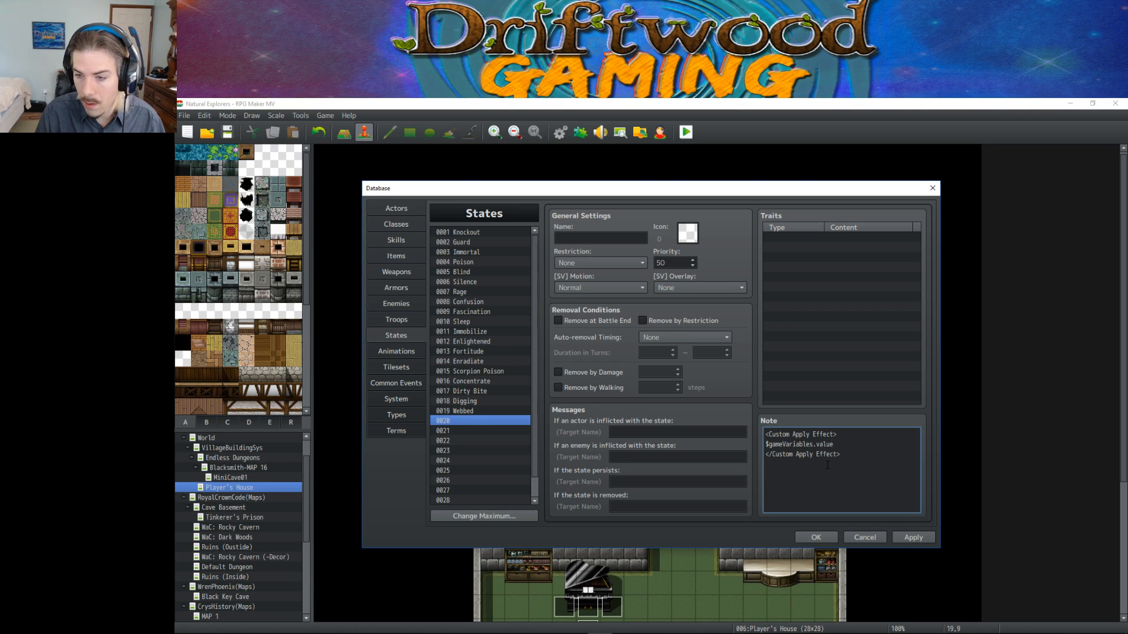
{"action": "type", "text": "(10,"}
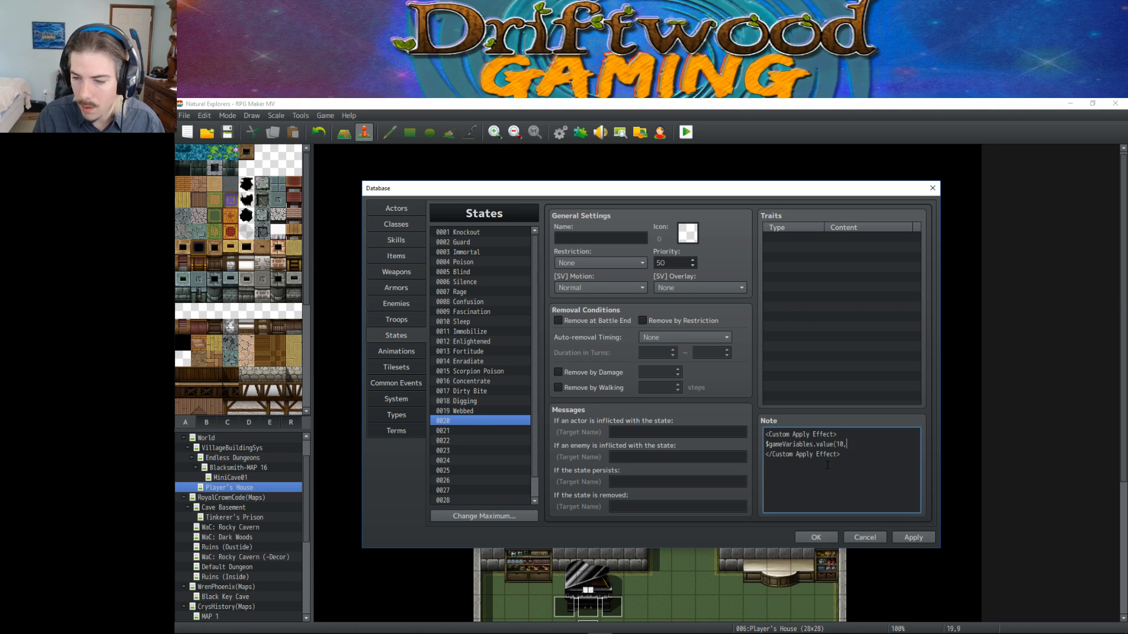
{"action": "key", "text": "BackSpace"}
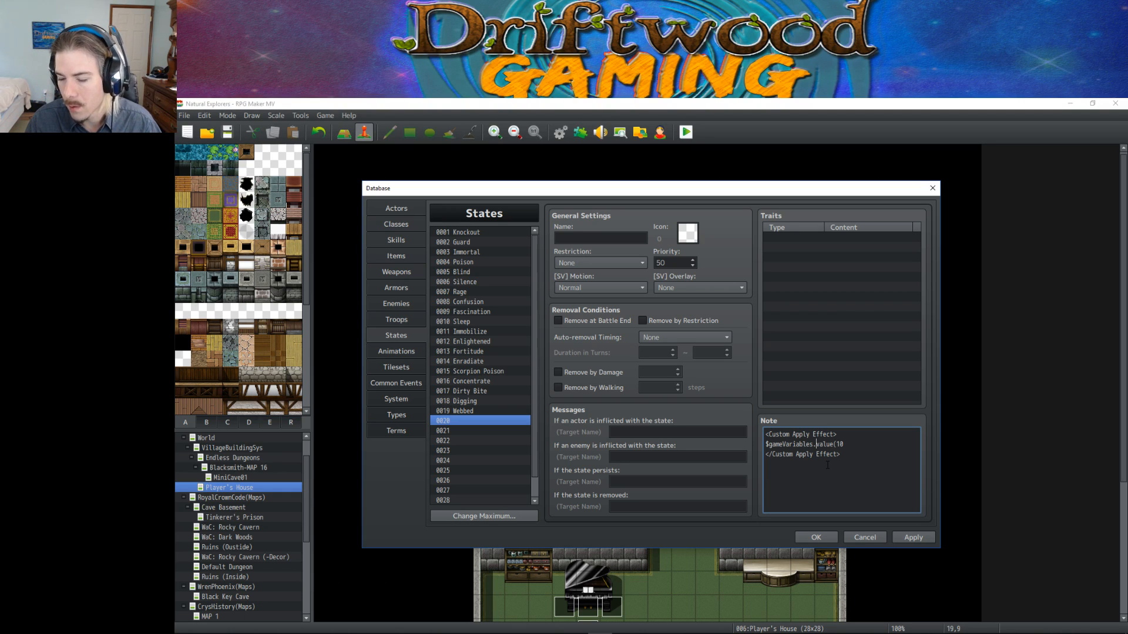
{"action": "type", "text": "setV"}
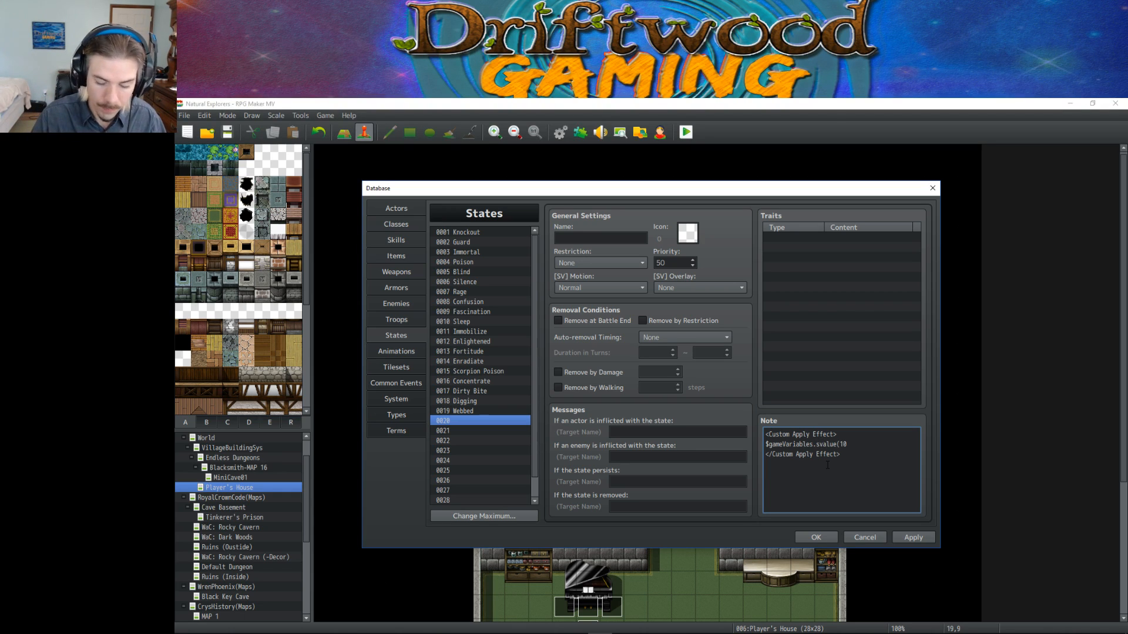
{"action": "key", "text": "Delete"}
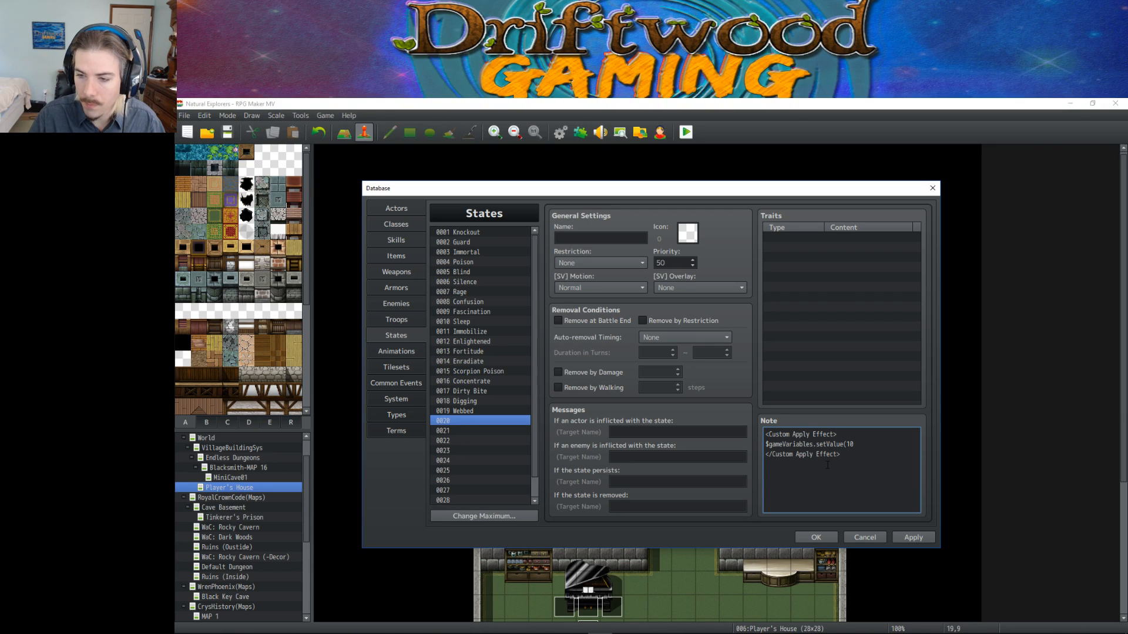
Turn the code line into "var currentHunger = $gameVariables.Value(10);" with an empty line below it, then apply the changes and close the database.
{"action": "key", "text": "Return"}
{"action": "type", "text": "var"}
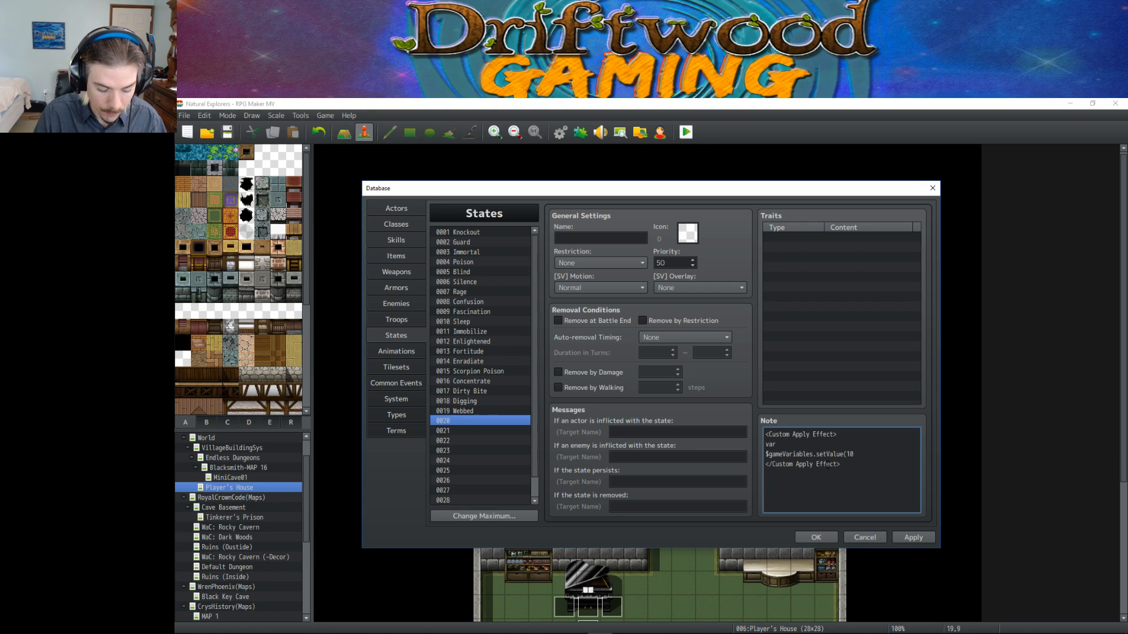
{"action": "type", "text": " curren"}
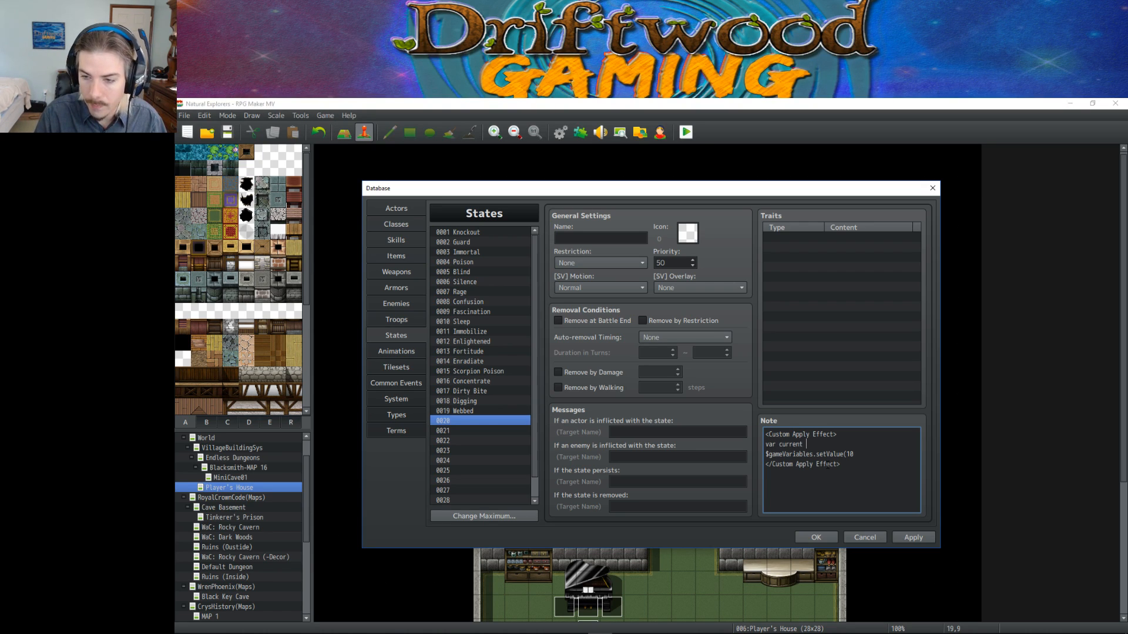
{"action": "type", "text": "tHunger"}
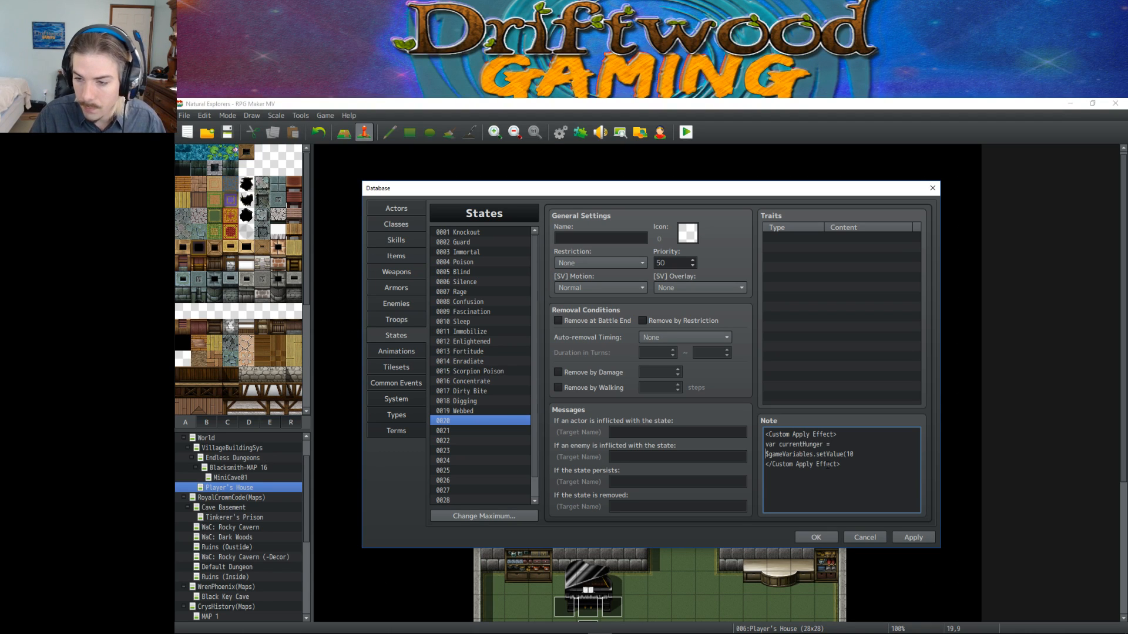
{"action": "type", "text": " ="}
{"action": "key", "text": "Delete"}
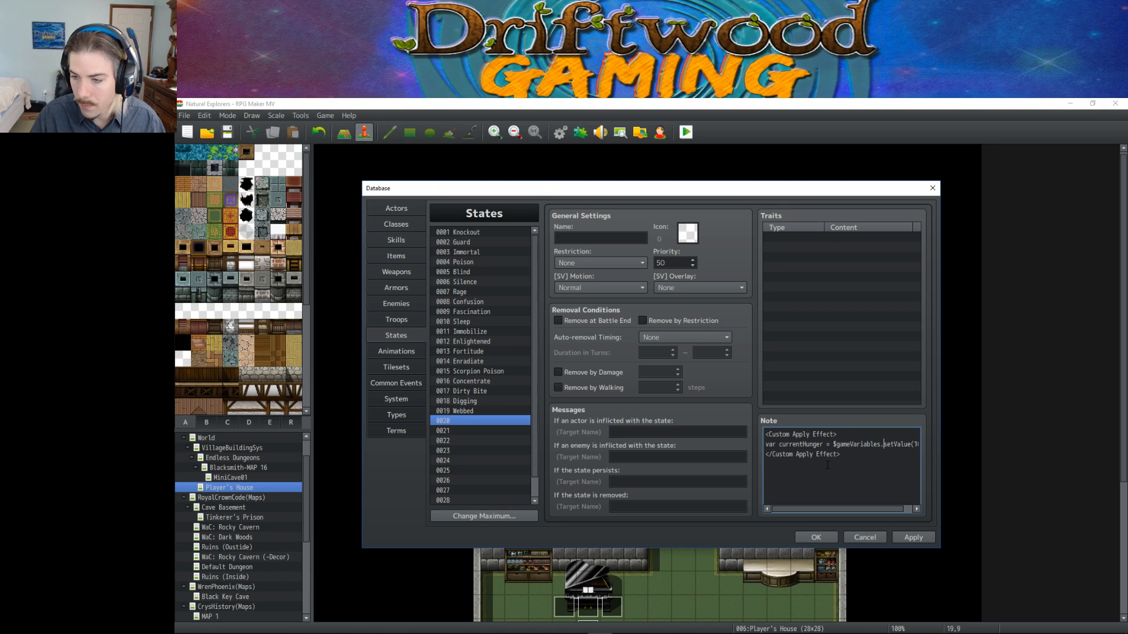
{"action": "key", "text": "Delete"}
{"action": "key", "text": "Delete"}
{"action": "key", "text": "Delete"}
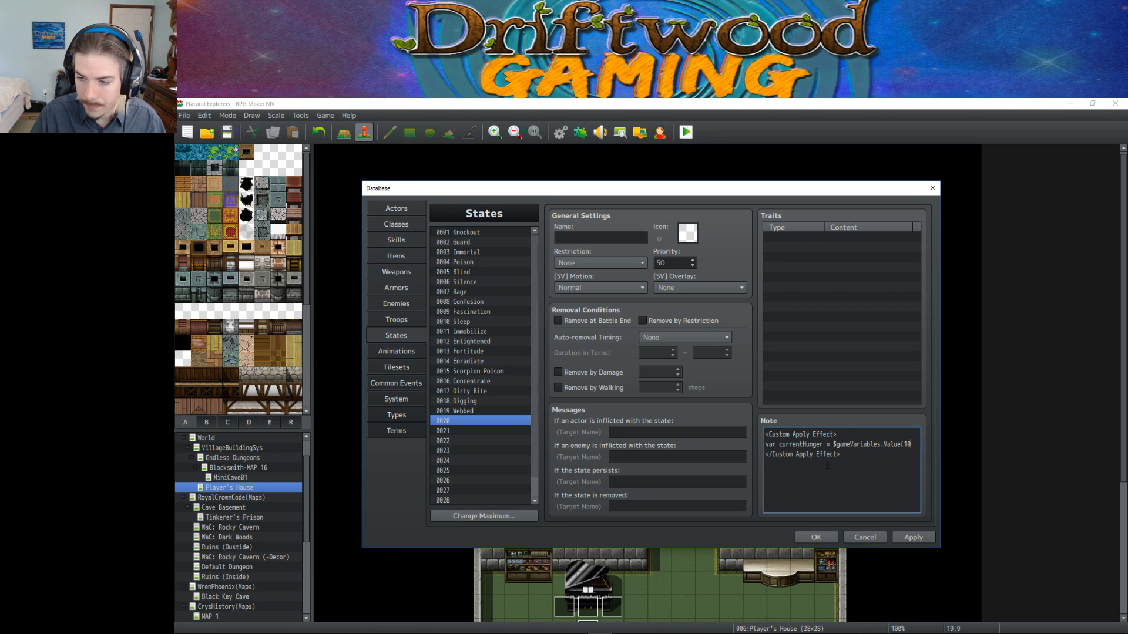
{"action": "key", "text": "Return"}
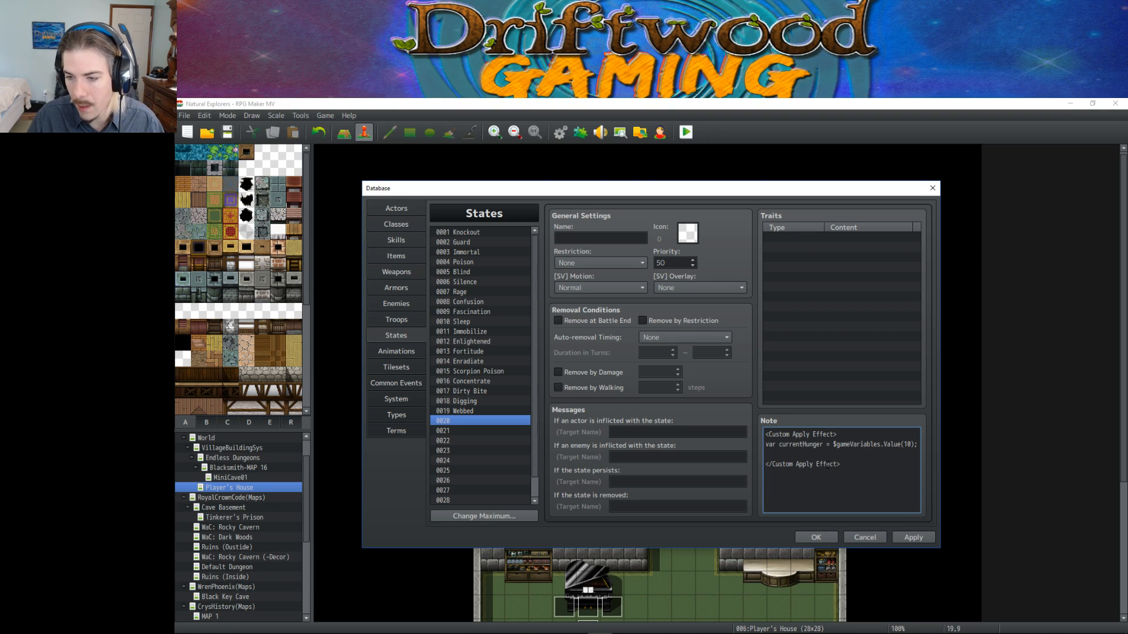
{"action": "left_click", "coordinate": [914, 537]}
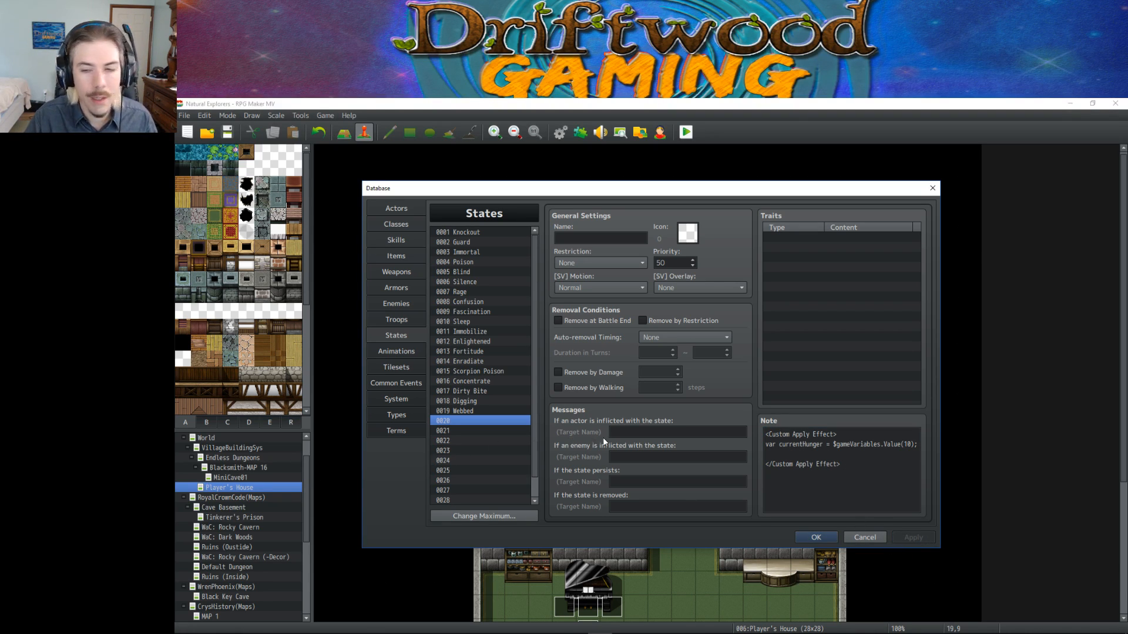
{"action": "left_click", "coordinate": [816, 538]}
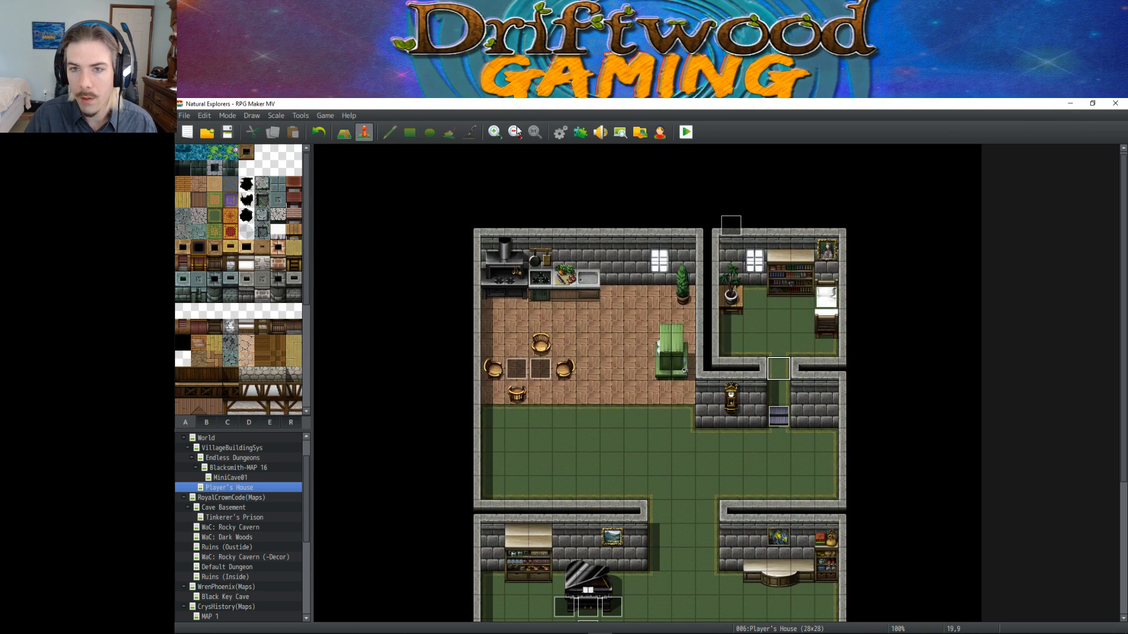
Check the Initializer and JinxJoins events on the Player's House map for the command that sets the hunger timer variable.
{"action": "double_click", "coordinate": [722, 226]}
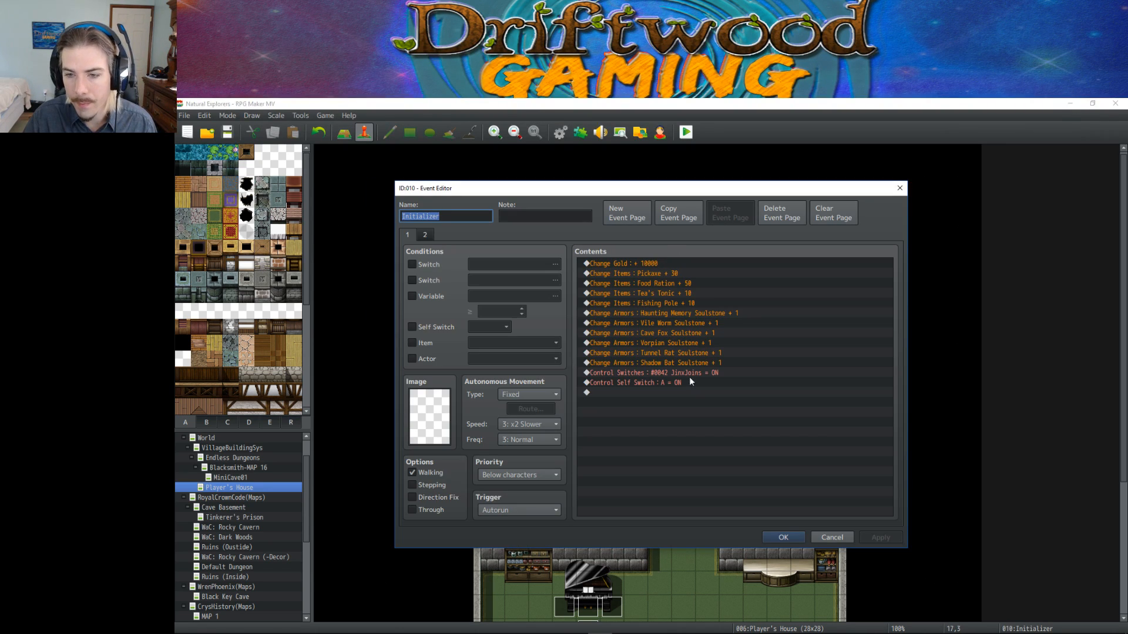
{"action": "left_click", "coordinate": [773, 537]}
{"action": "scroll", "coordinate": [692, 496], "scroll_direction": "down", "scroll_amount": 3}
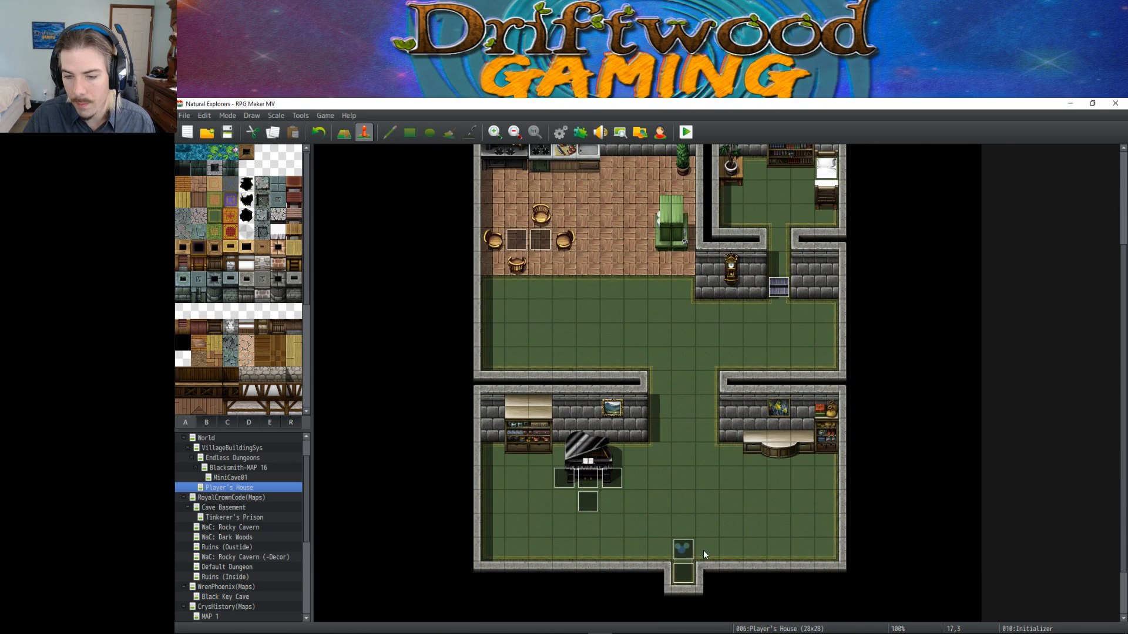
{"action": "double_click", "coordinate": [686, 549]}
{"action": "scroll", "coordinate": [665, 471], "scroll_direction": "down", "scroll_amount": 15}
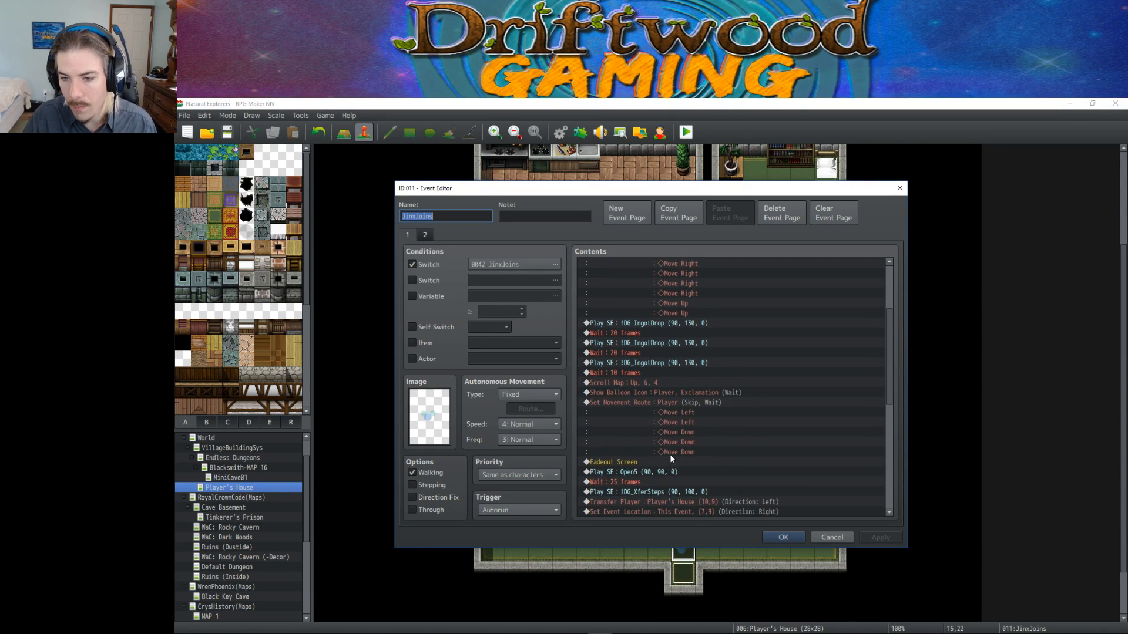
{"action": "scroll", "coordinate": [670, 456], "scroll_direction": "down", "scroll_amount": 4}
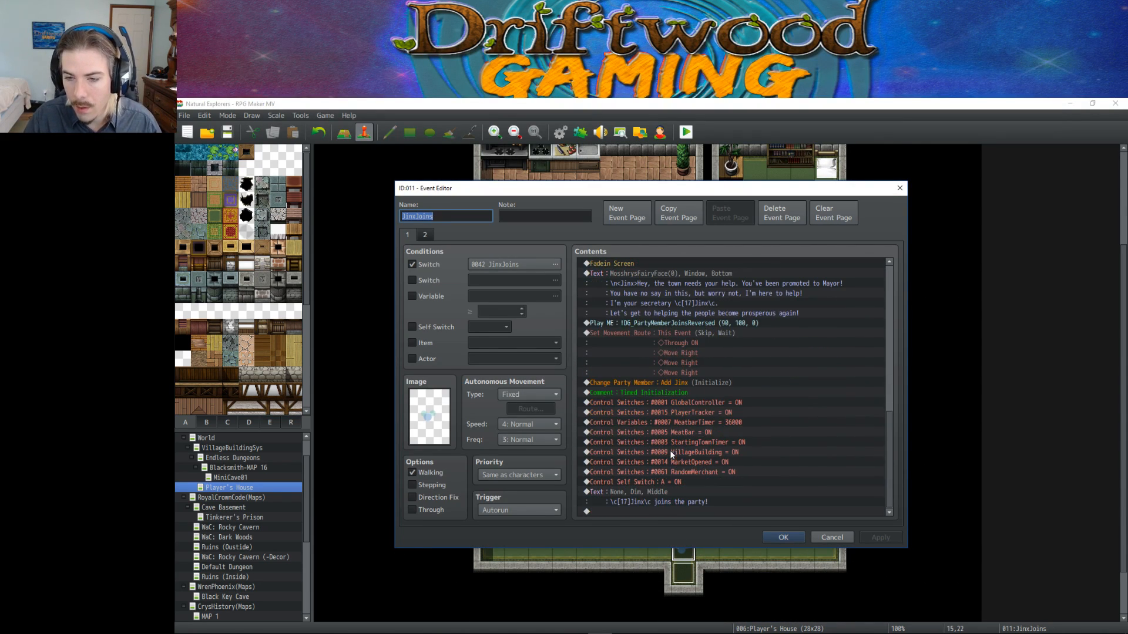
{"action": "left_click", "coordinate": [704, 423]}
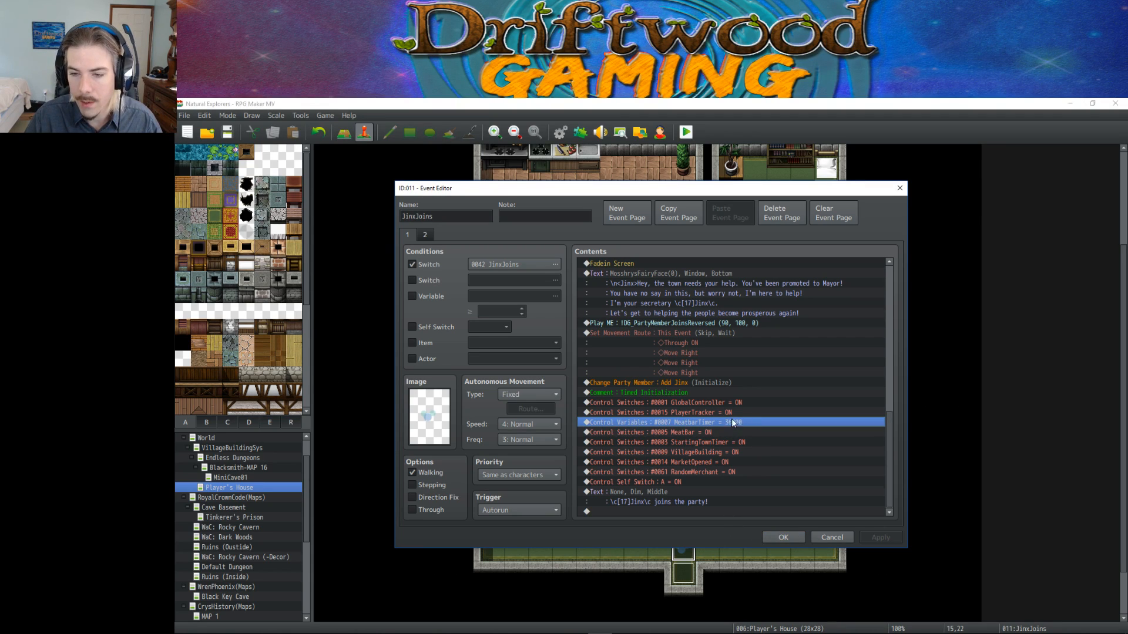
{"action": "left_click", "coordinate": [783, 538]}
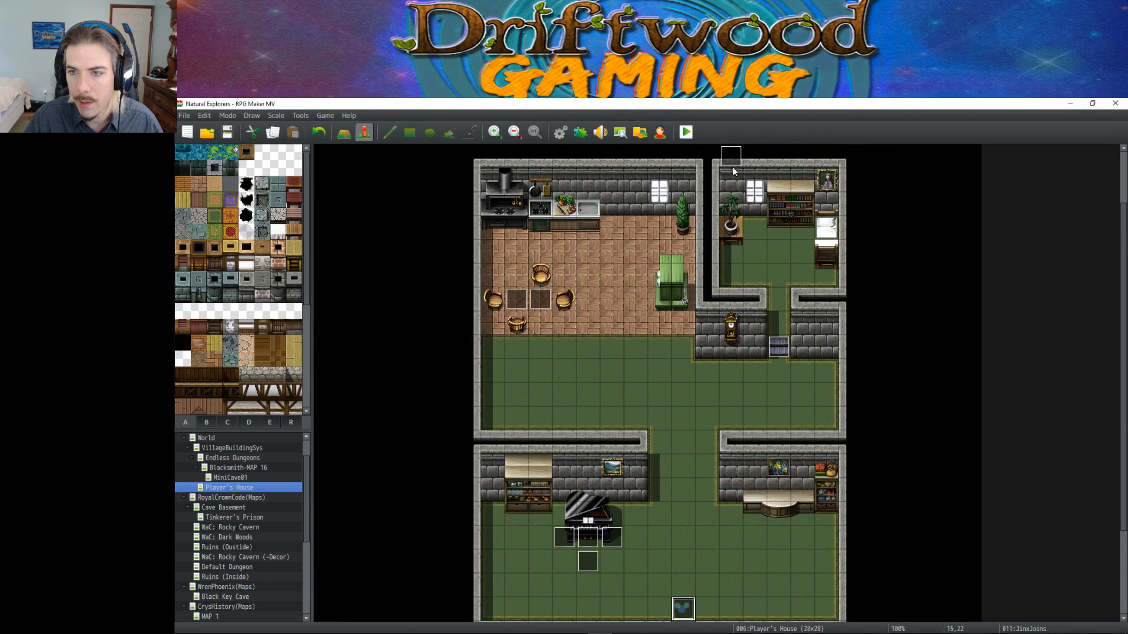
{"action": "double_click", "coordinate": [732, 161]}
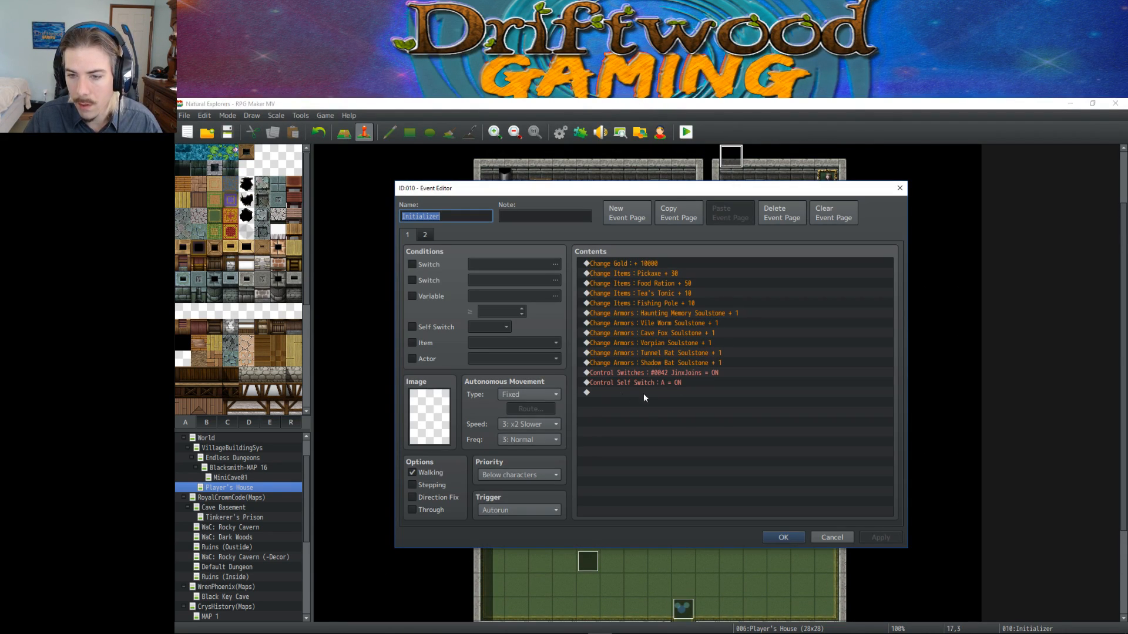
{"action": "left_click", "coordinate": [782, 537]}
{"action": "left_click", "coordinate": [495, 131]}
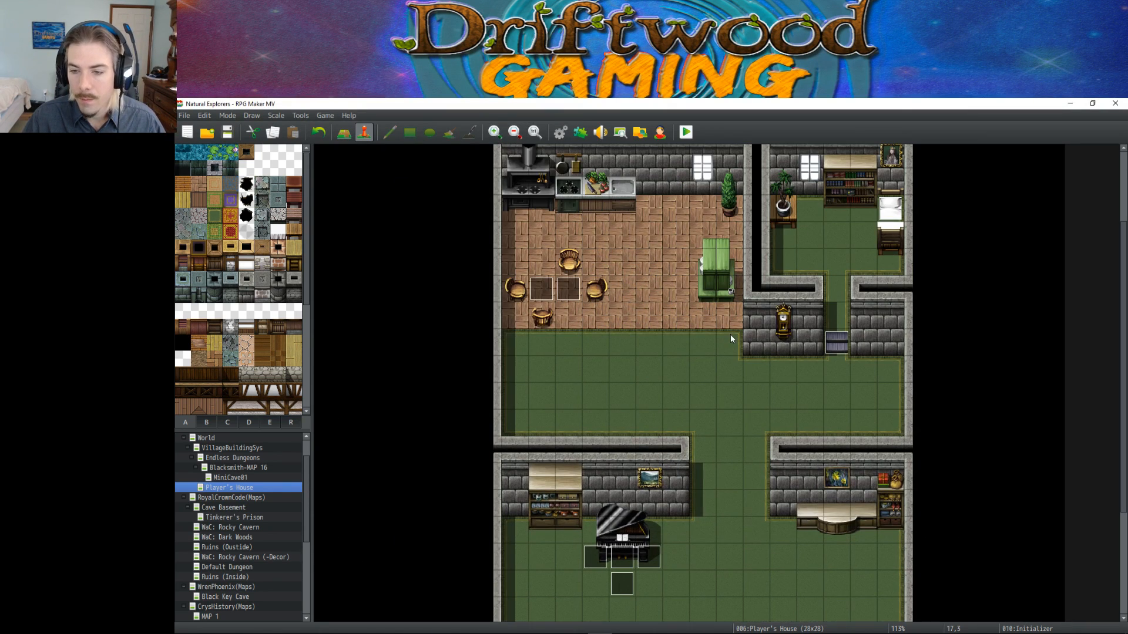
{"action": "left_click", "coordinate": [515, 134]}
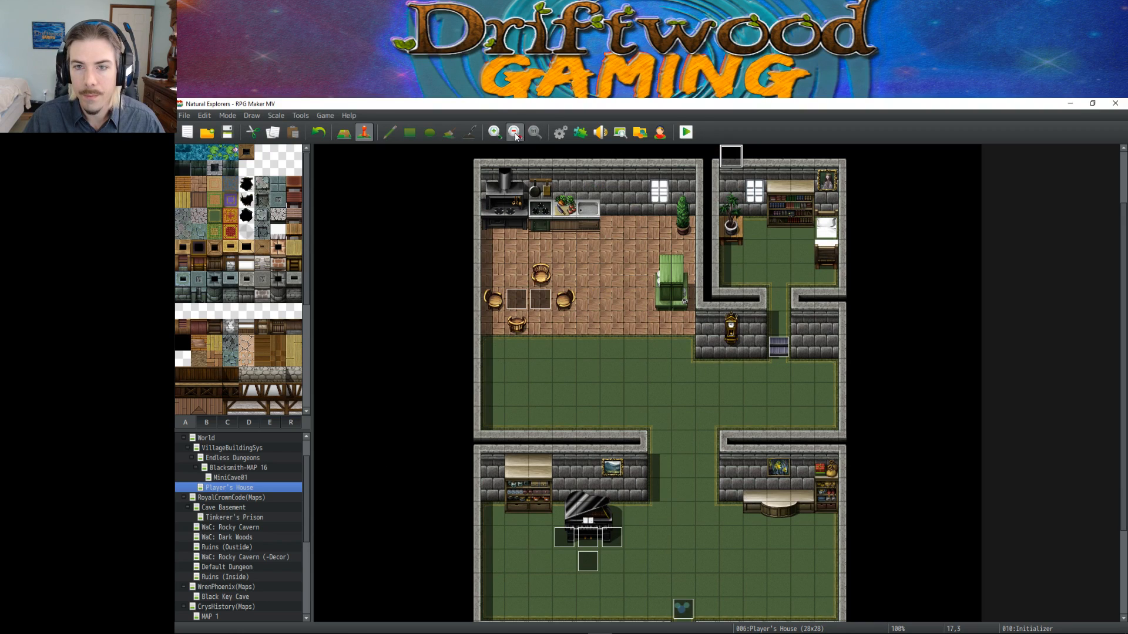
Reopen the database and change the variable ID in the currentHunger line of state 0020's note to 7.
{"action": "left_click", "coordinate": [560, 132]}
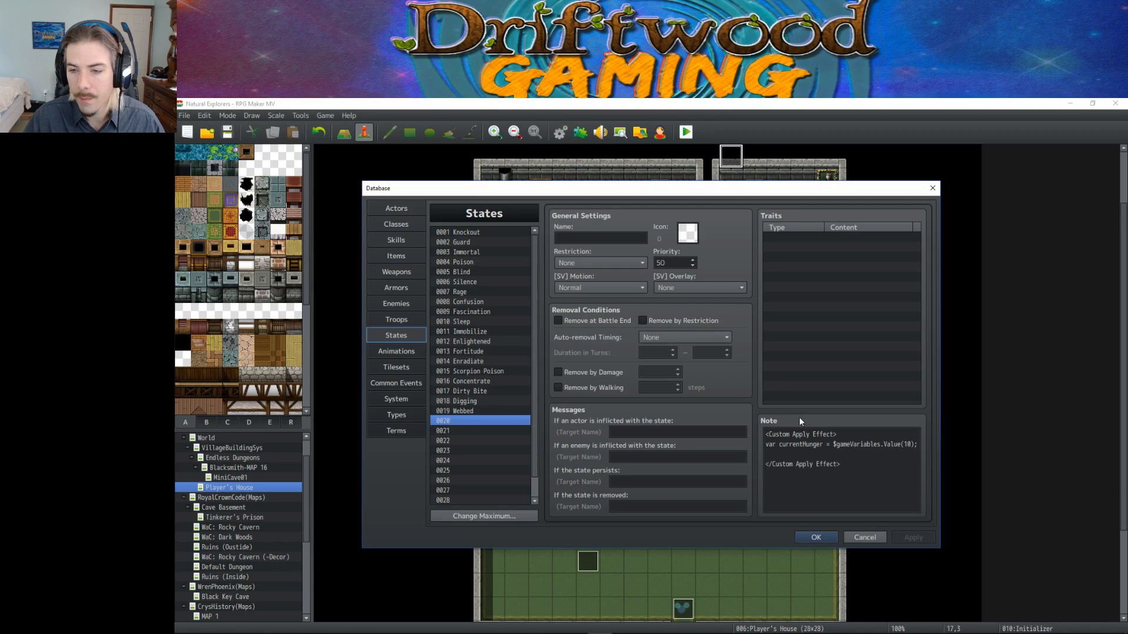
{"action": "double_click", "coordinate": [907, 444]}
{"action": "type", "text": "7"}
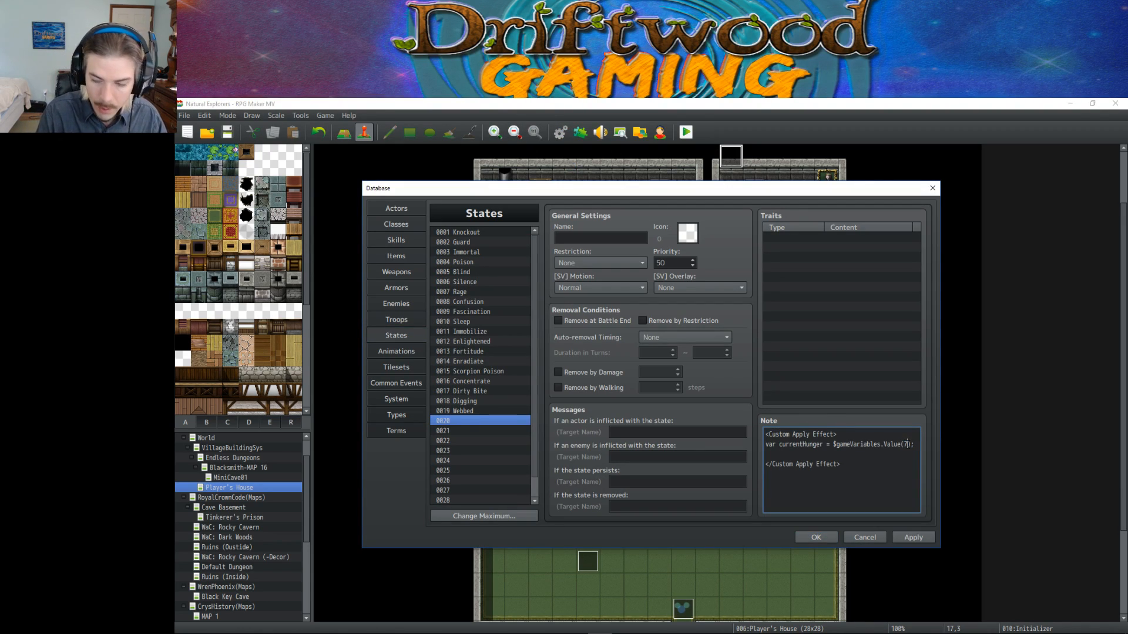
Start a second code line below the currentHunger line reading "var newHunger = $gameVariable".
{"action": "key", "text": "Return"}
{"action": "key", "text": "Delete"}
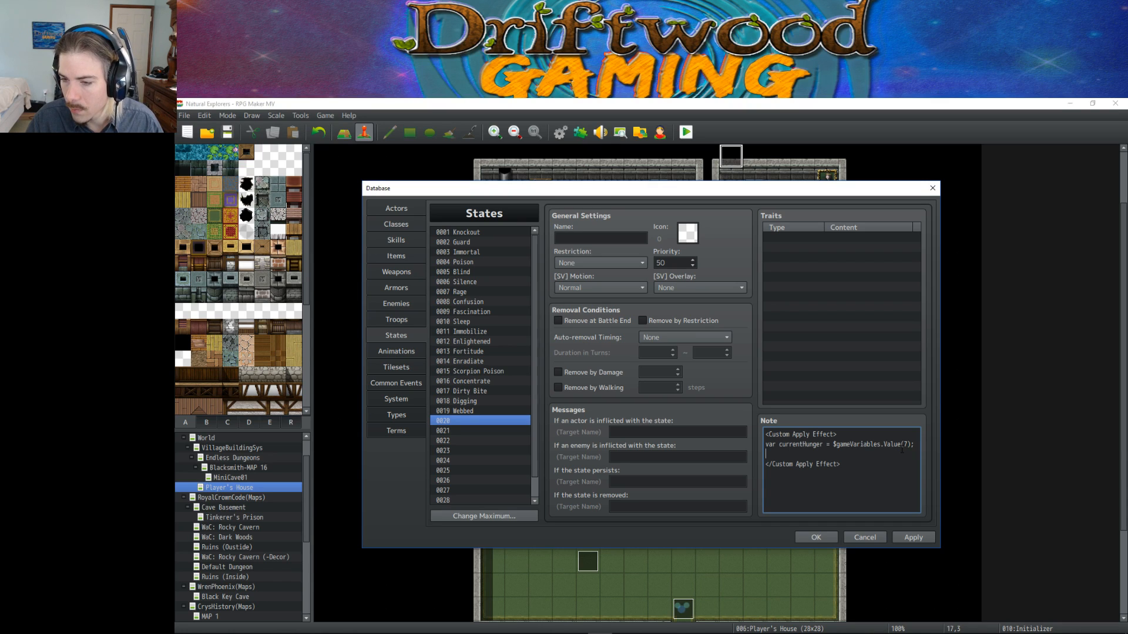
{"action": "type", "text": "var"}
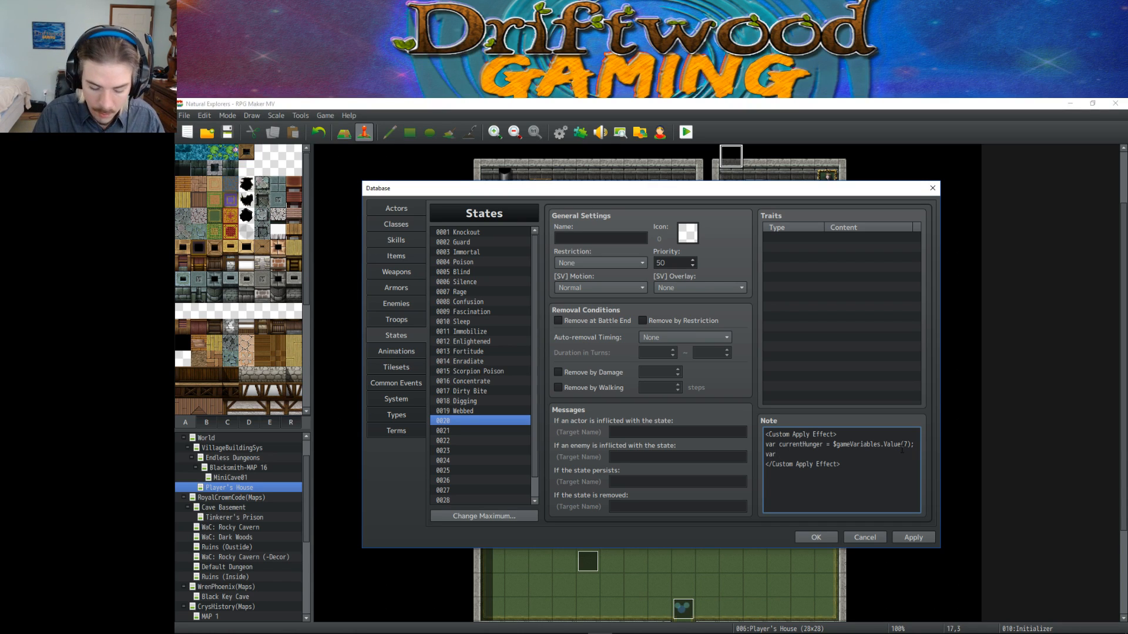
{"action": "type", "text": " newHunger ="}
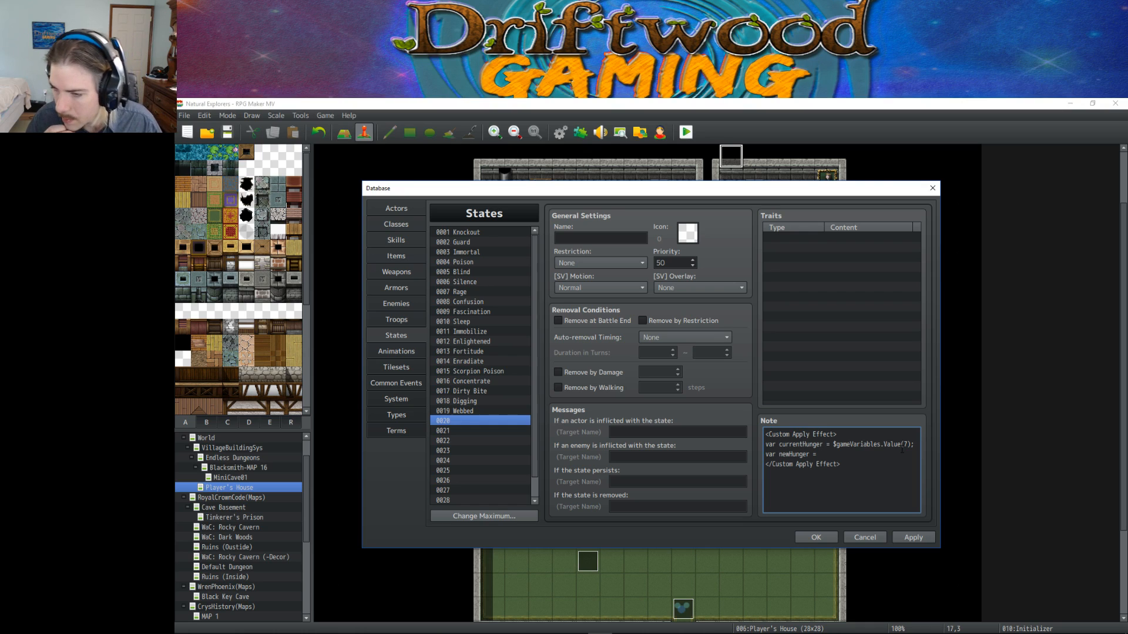
{"action": "type", "text": "$gameVariable"}
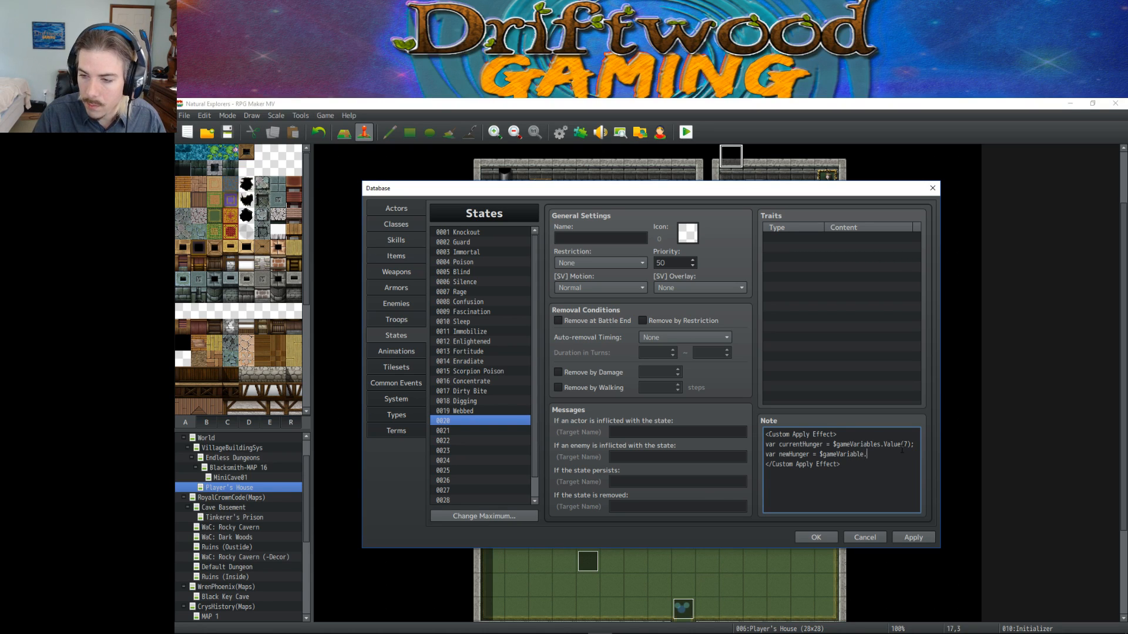
Extend the newHunger line with ".value" and change "Value" to lowercase "value" in the currentHunger line.
{"action": "type", "text": ".Va"}
{"action": "key", "text": "Delete"}
{"action": "type", "text": "va"}
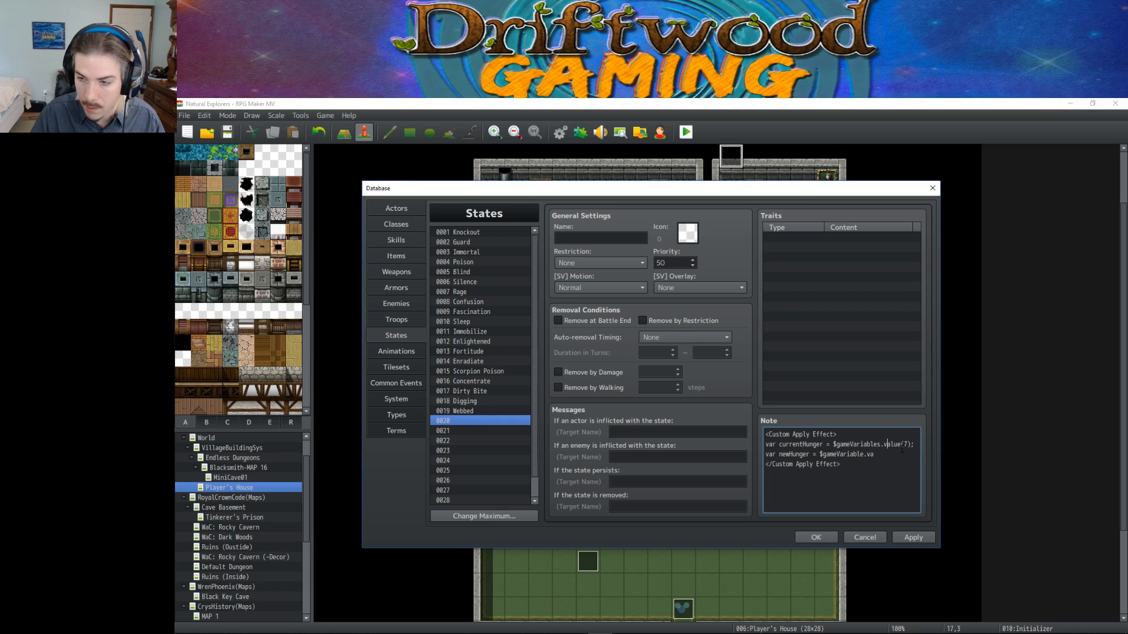
{"action": "type", "text": "lue"}
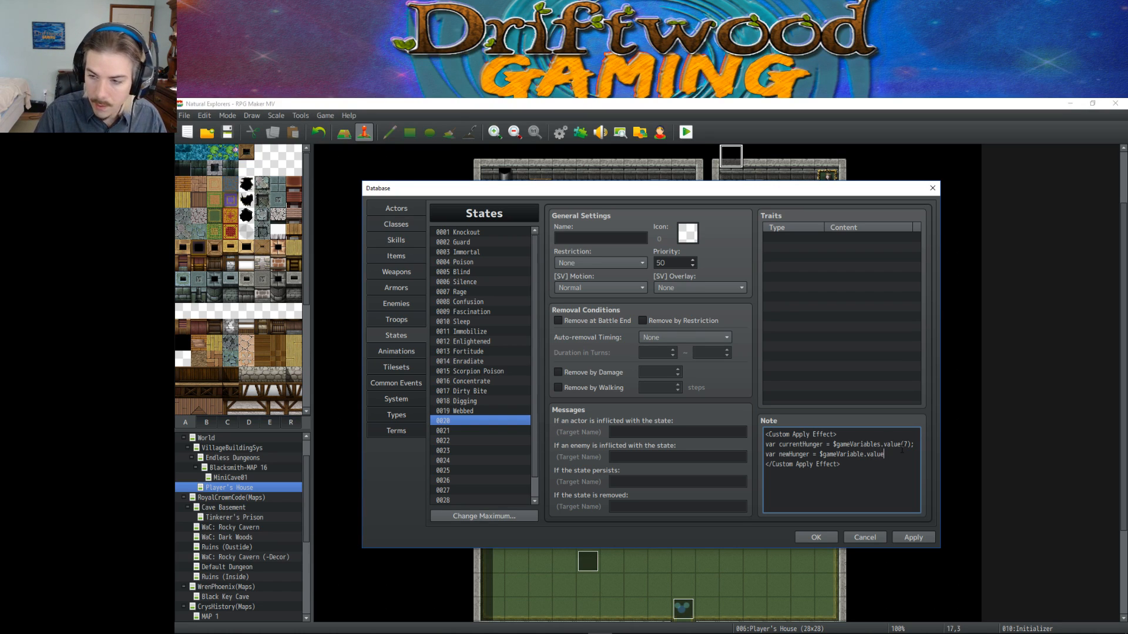
Complete the newHunger line with "(7)+7200;" so that it adds 7200 to variable 7.
{"action": "type", "text": "(7)+"}
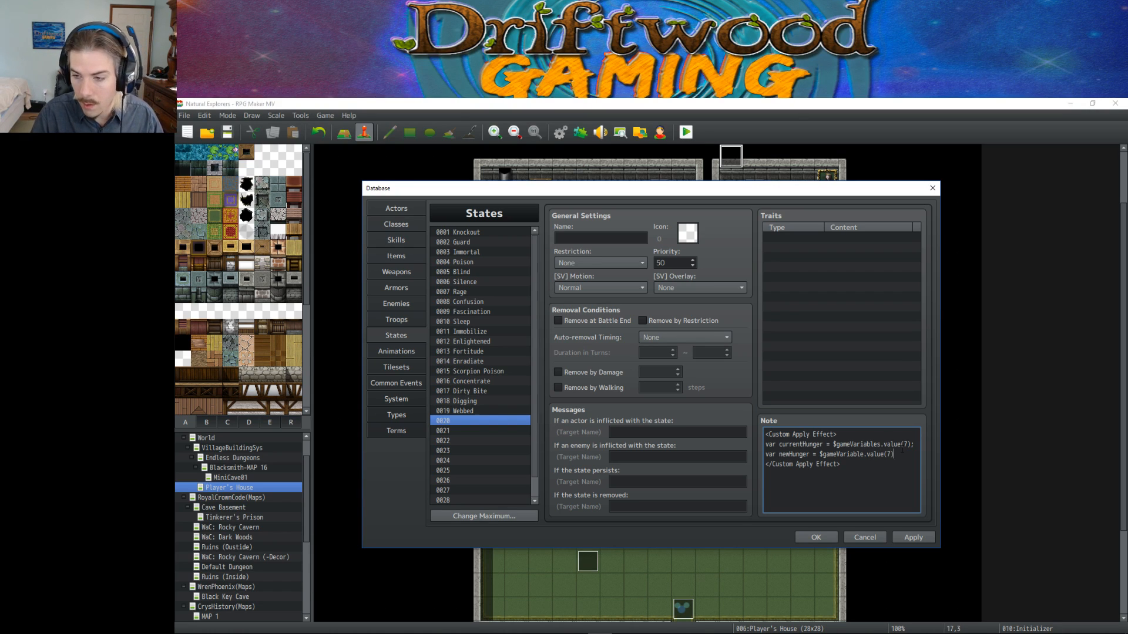
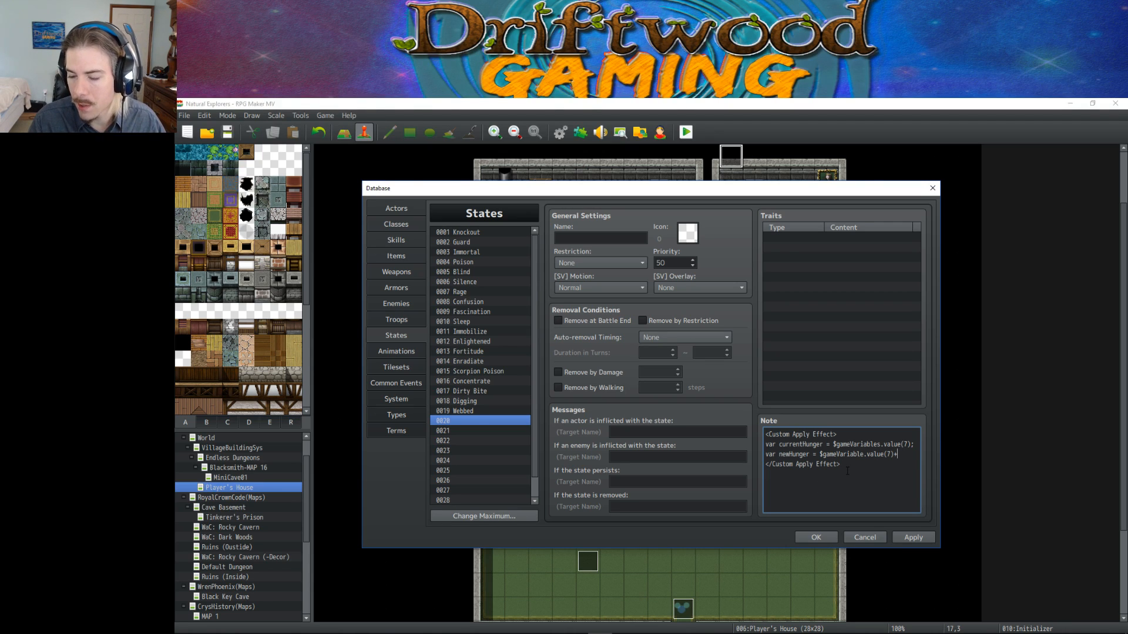
{"action": "type", "text": "7200"}
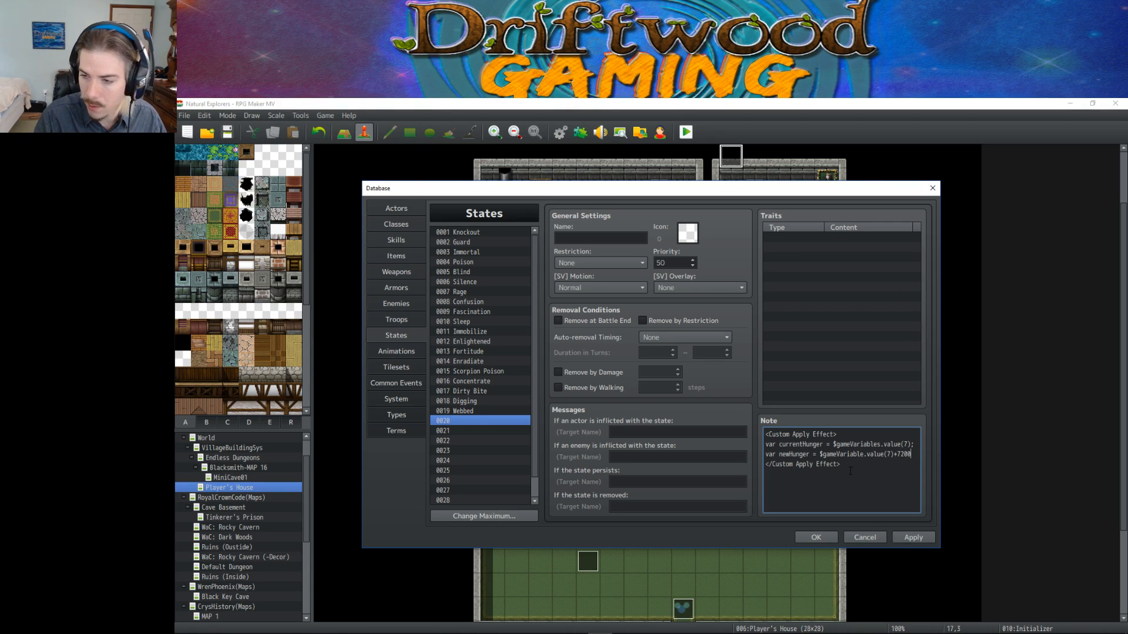
{"action": "key", "text": "Left"}
{"action": "key", "text": "Left"}
{"action": "key", "text": "Left"}
{"action": "key", "text": "Left"}
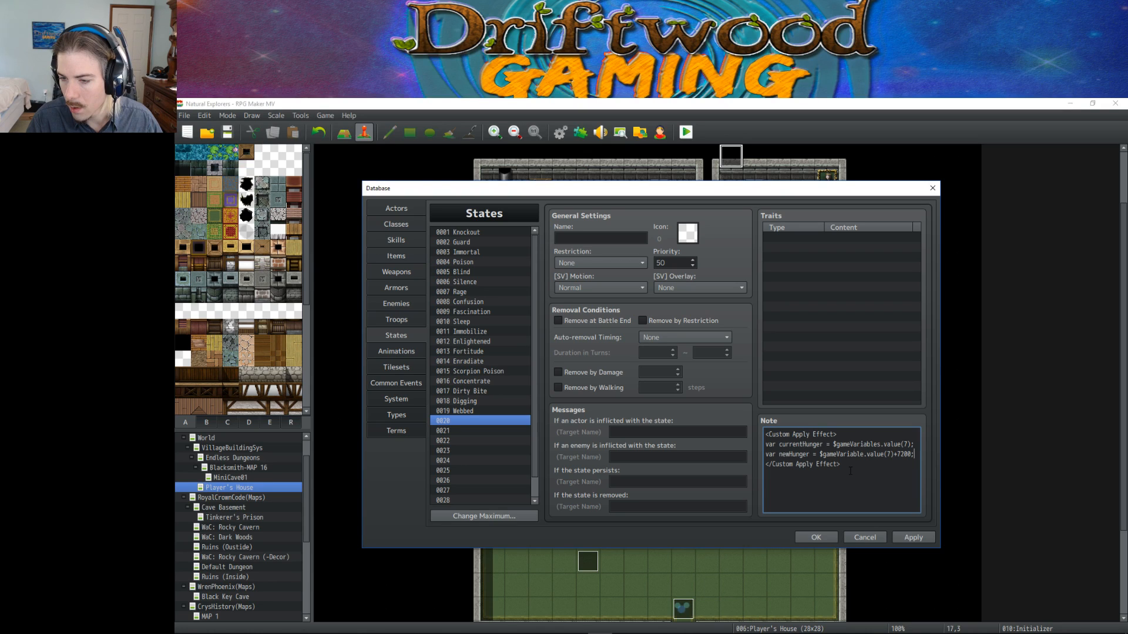
Add a third code line before the closing tag reading "$gameVariables.setValue(7, newHunger);".
{"action": "key", "text": "Return"}
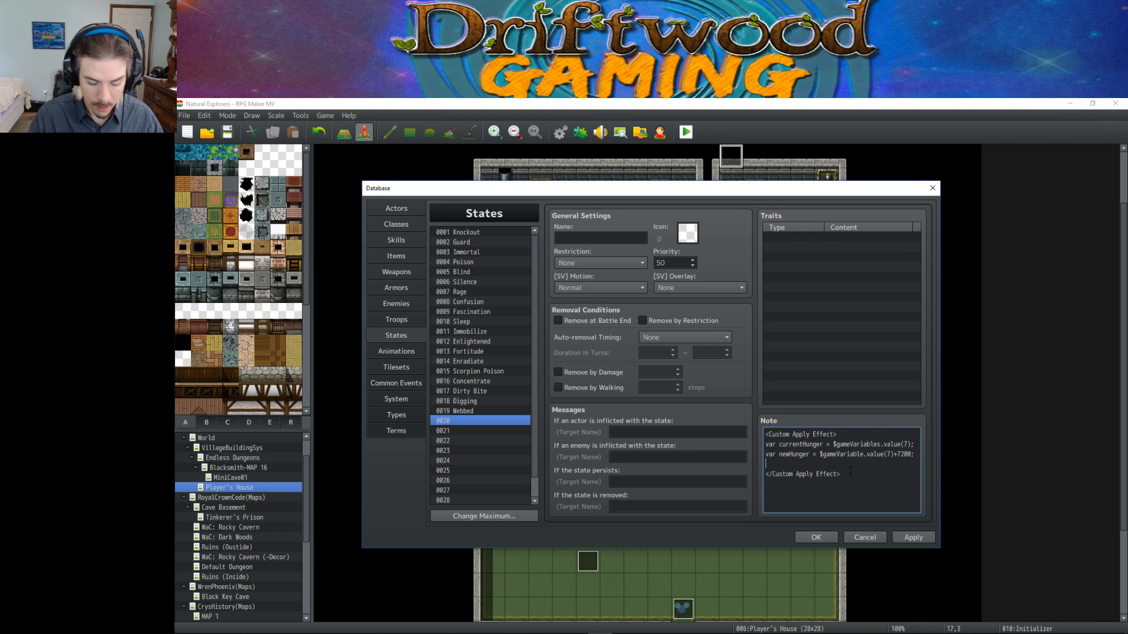
{"action": "type", "text": "$ga"}
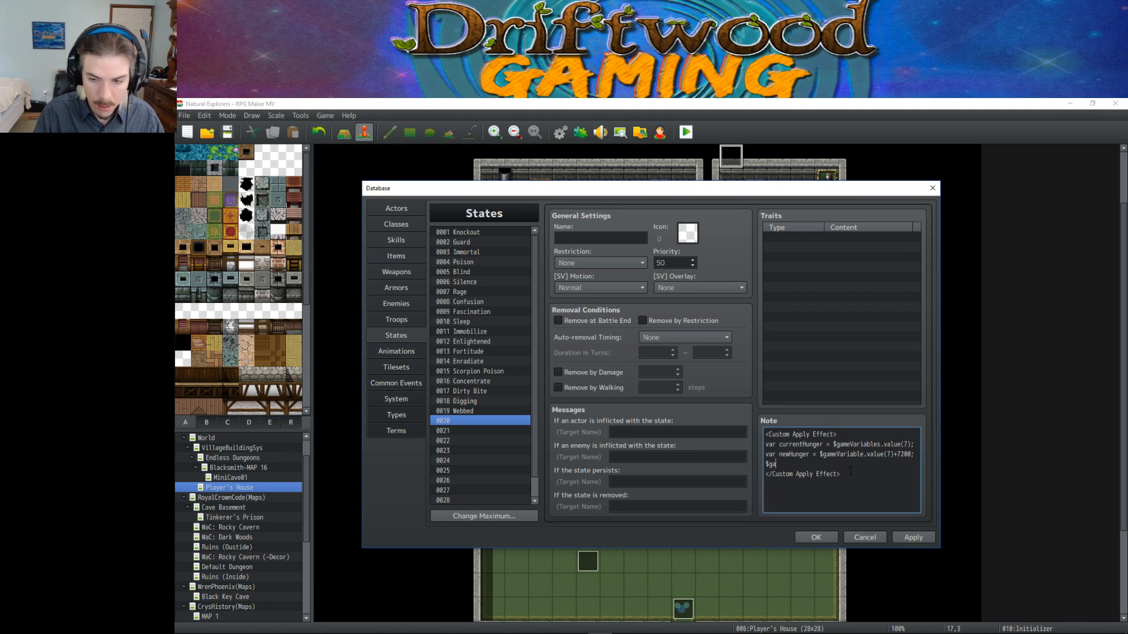
{"action": "type", "text": "meVariables.S"}
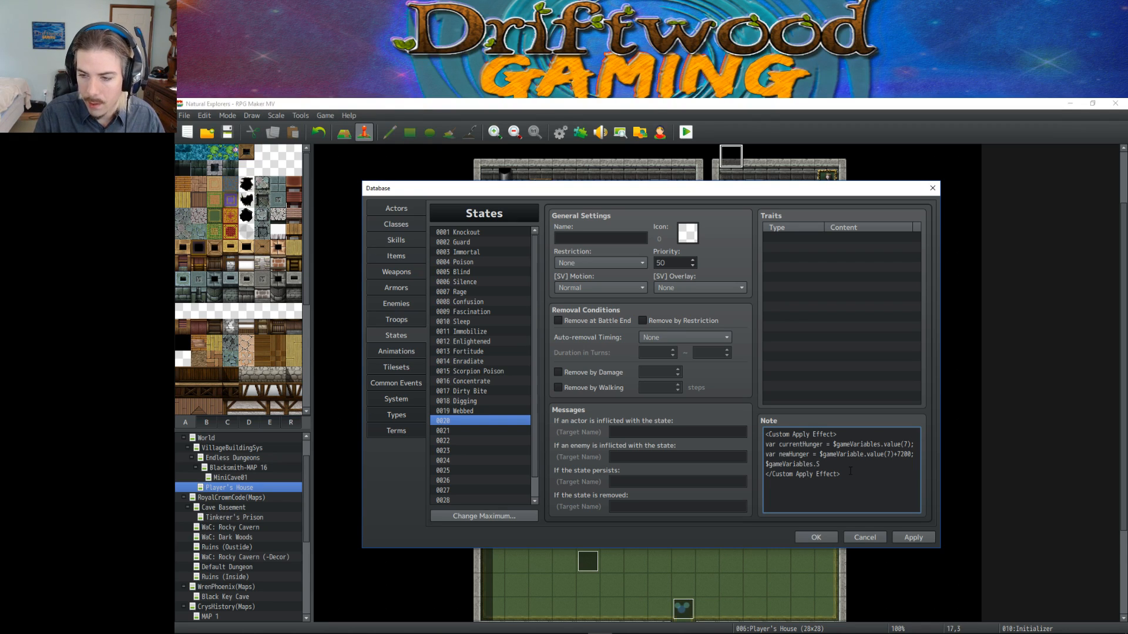
{"action": "key", "text": "BackSpace"}
{"action": "type", "text": "setVal"}
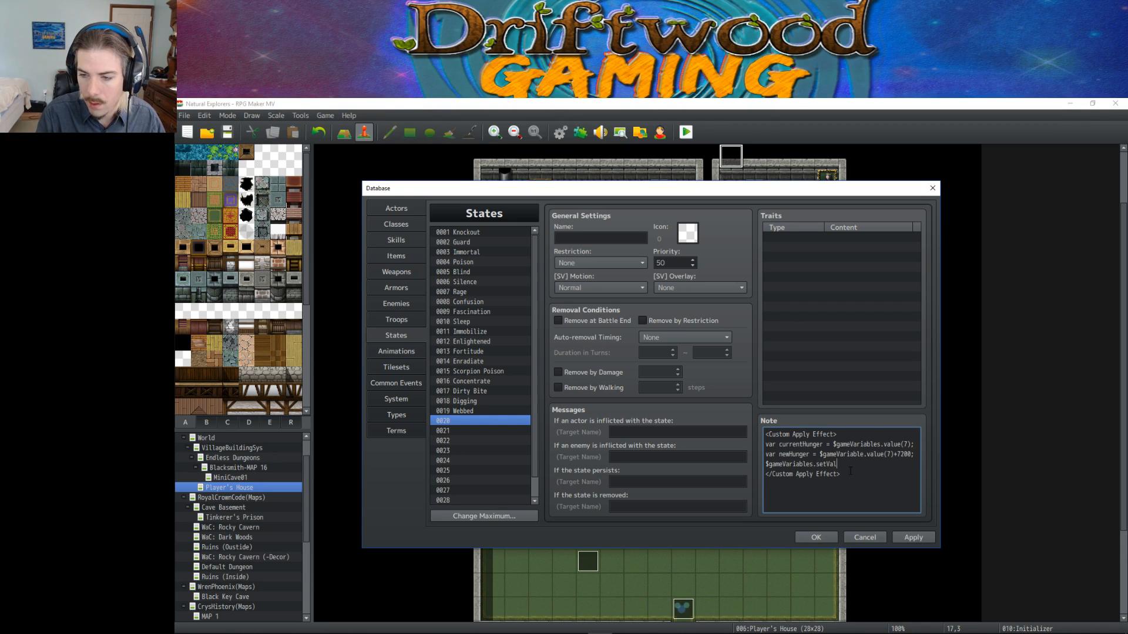
{"action": "type", "text": "ue(7,"}
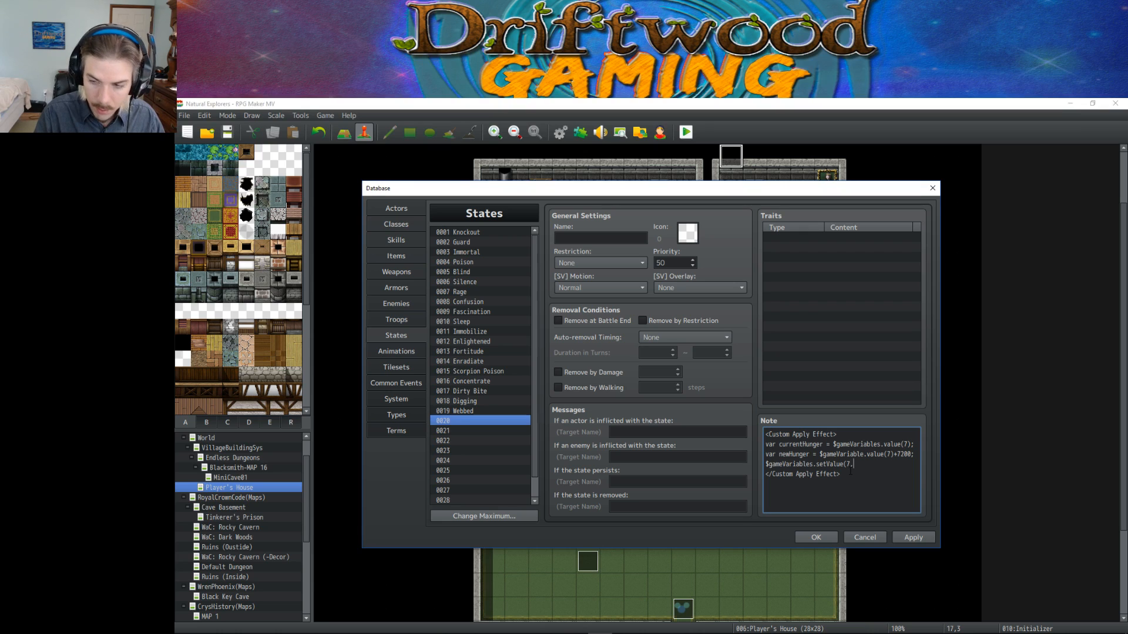
{"action": "type", "text": " newHunger);"}
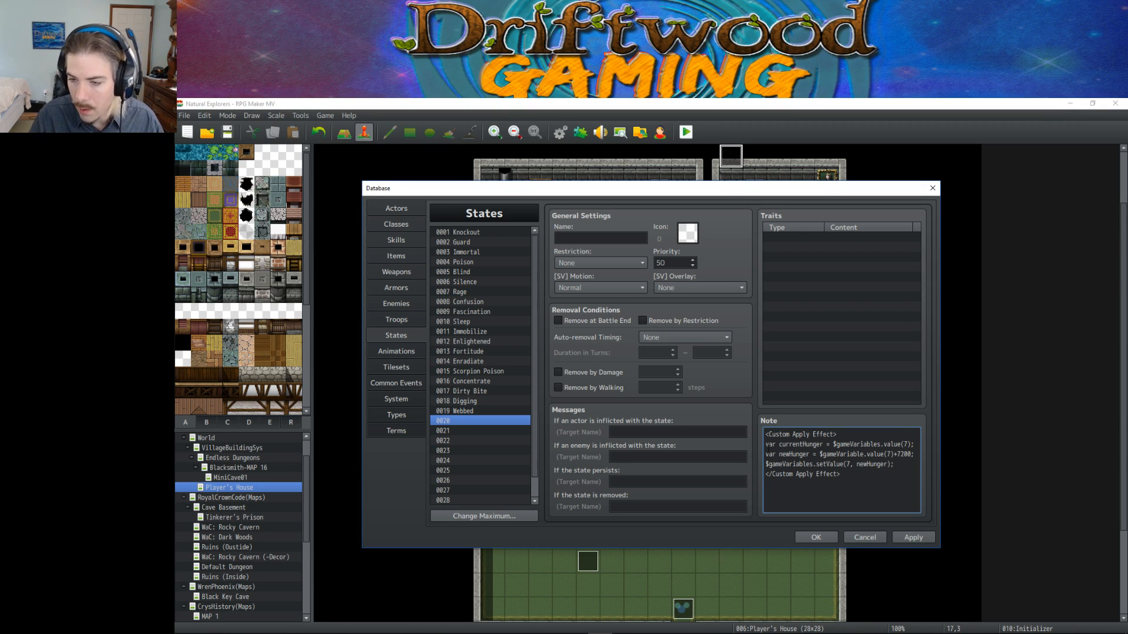
Replace "$gameVariable.value(7)" in the newHunger line with currentHunger, giving "var newHunger = currentHunger+7200;".
{"action": "left_click", "coordinate": [893, 454]}
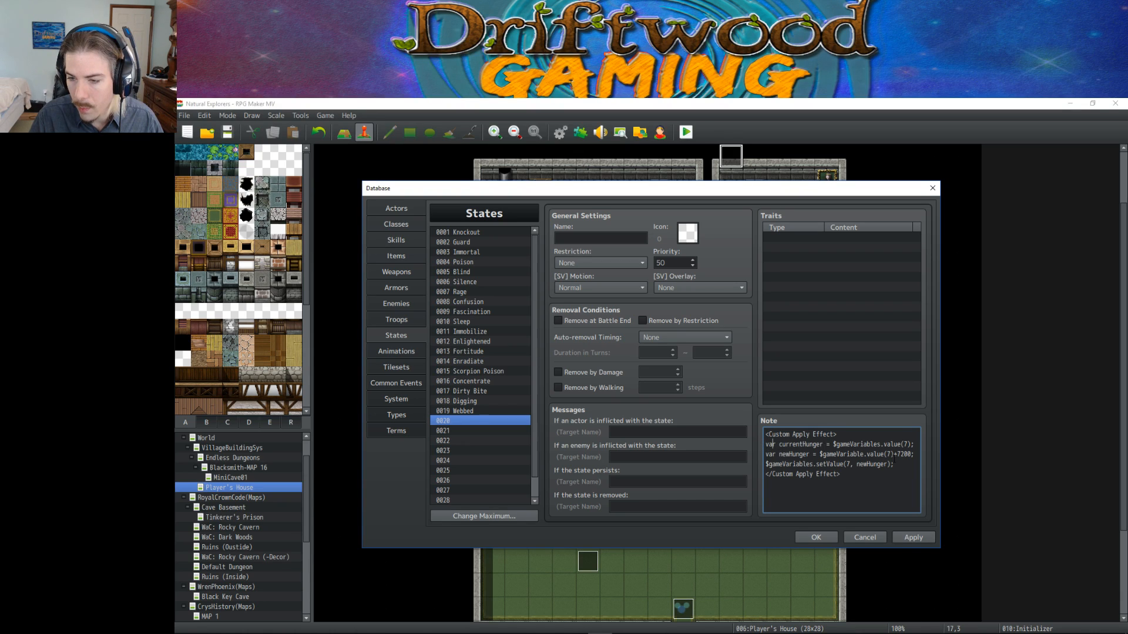
{"action": "left_click_drag", "start_coordinate": [894, 454], "coordinate": [820, 454]}
{"action": "type", "text": "curre"}
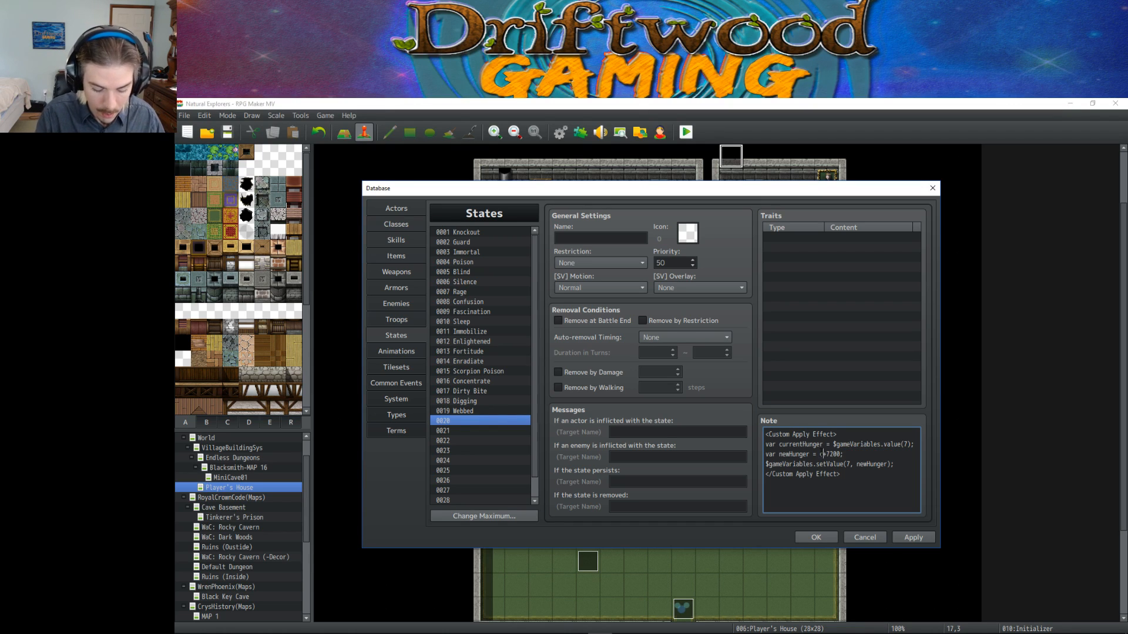
{"action": "type", "text": "ntHunger"}
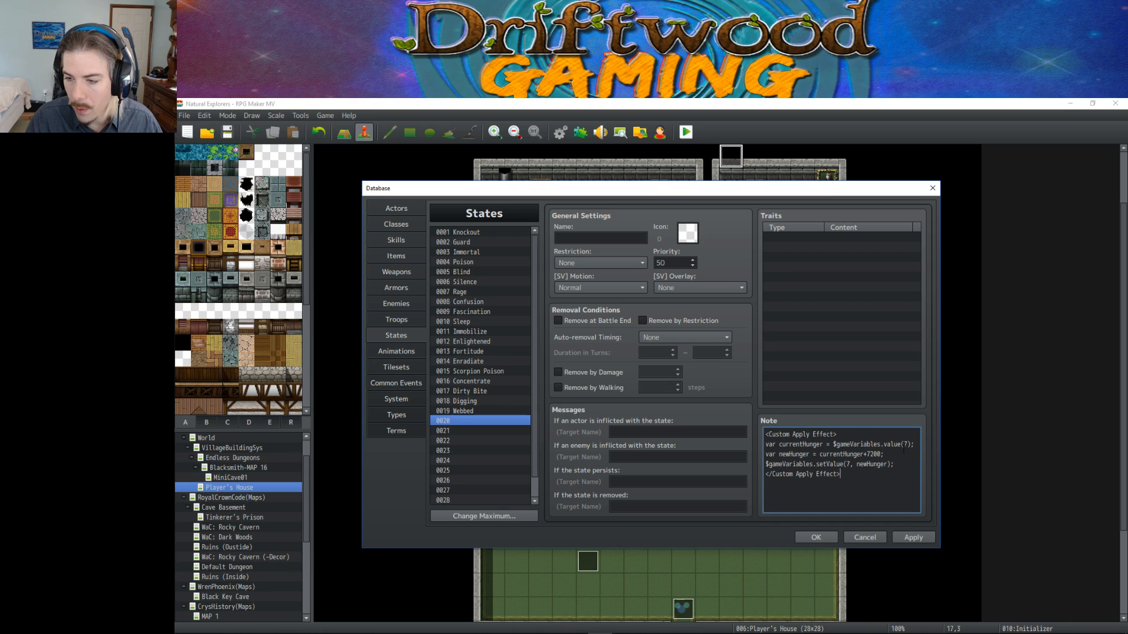
{"action": "left_click_drag", "start_coordinate": [915, 444], "coordinate": [734, 448]}
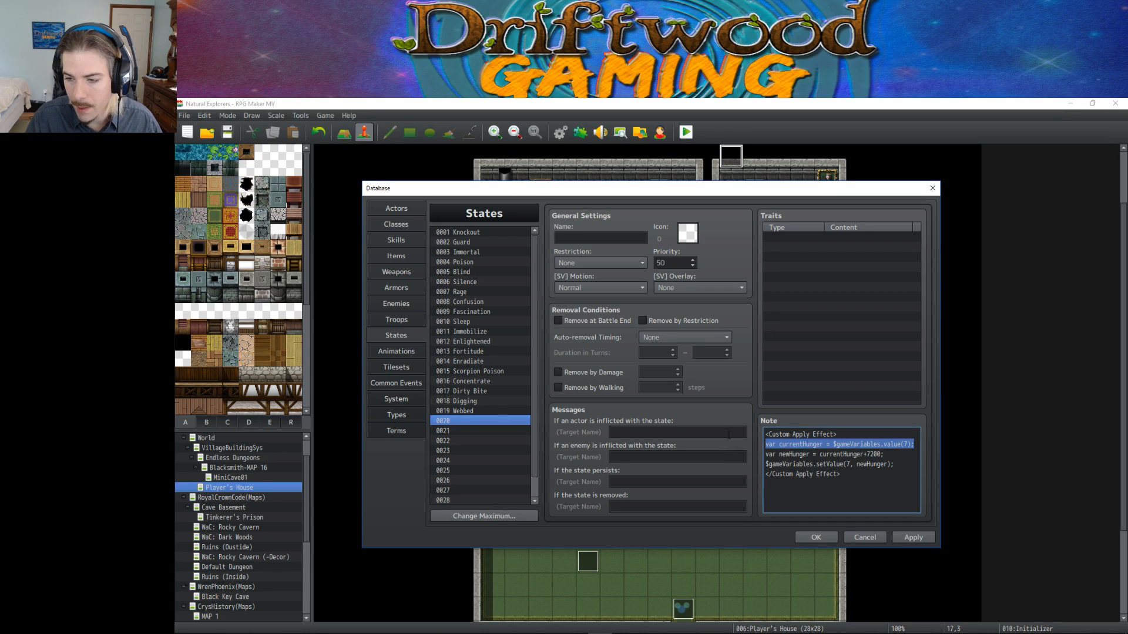
{"action": "left_click_drag", "start_coordinate": [834, 445], "coordinate": [911, 445]}
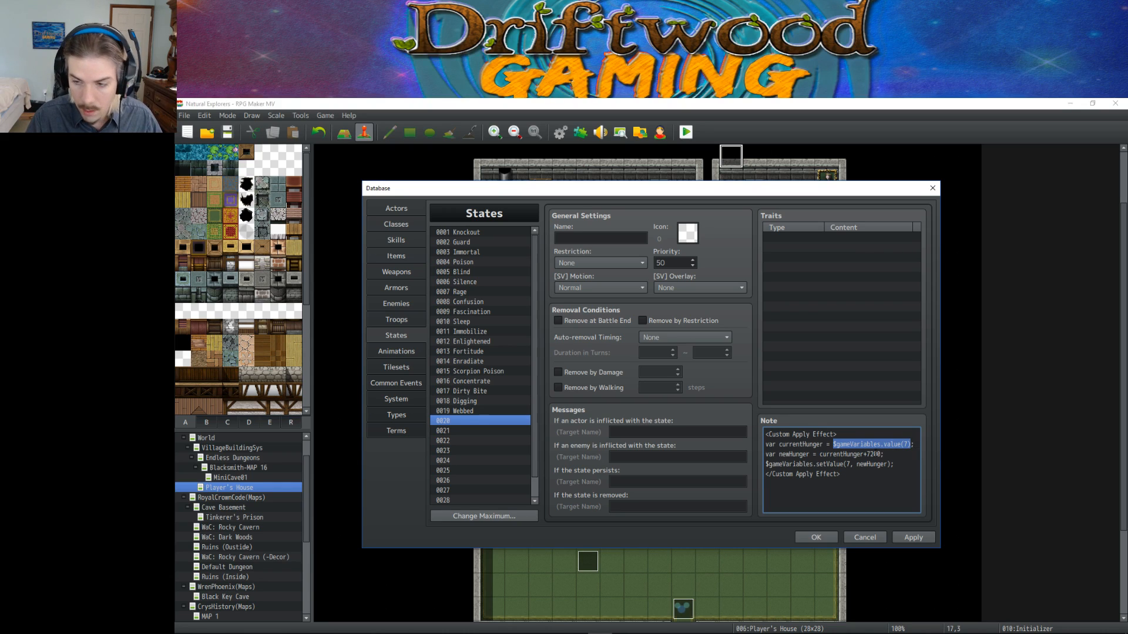
{"action": "key", "text": "ctrl+x"}
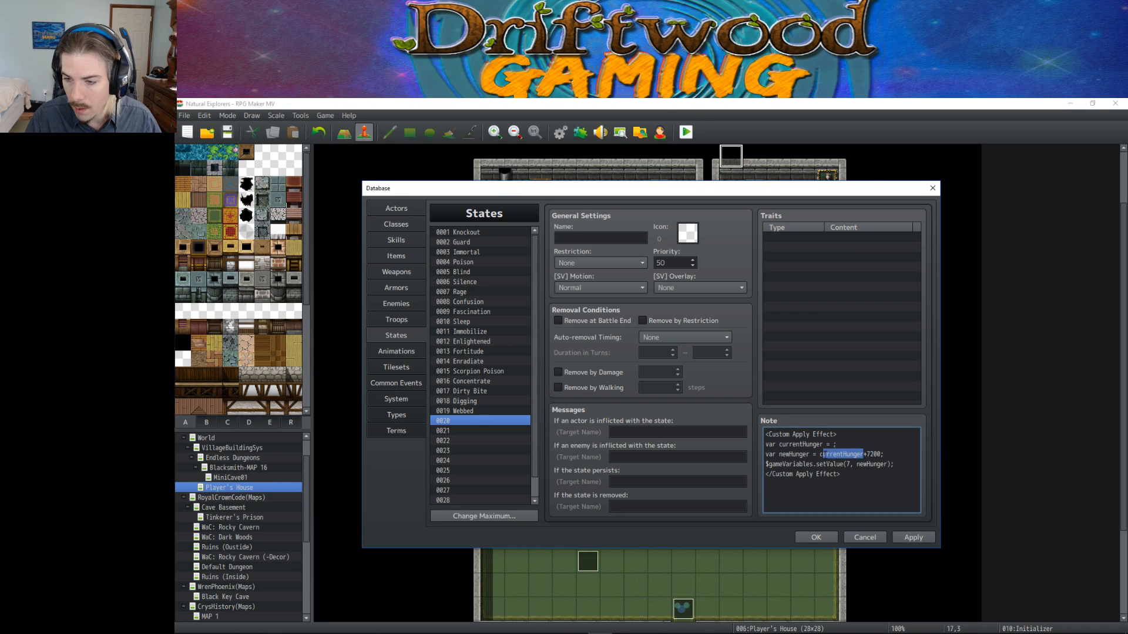
{"action": "key", "text": "ctrl+v"}
{"action": "left_click", "coordinate": [883, 454]}
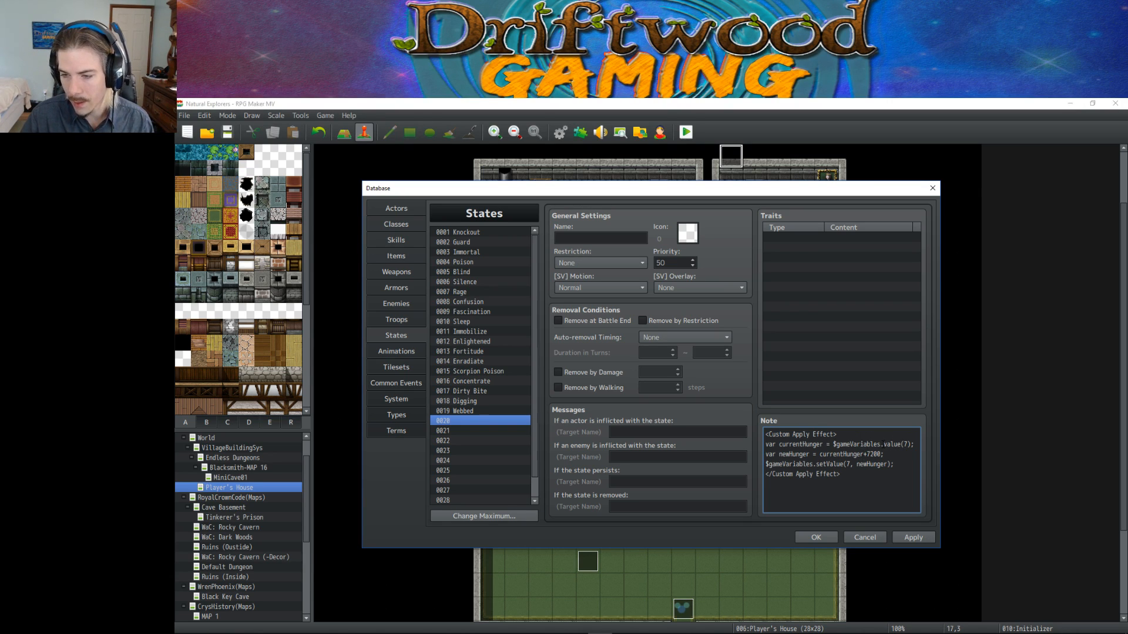
Apply the note changes made to state 0020 in the database.
{"action": "left_click", "coordinate": [914, 538]}
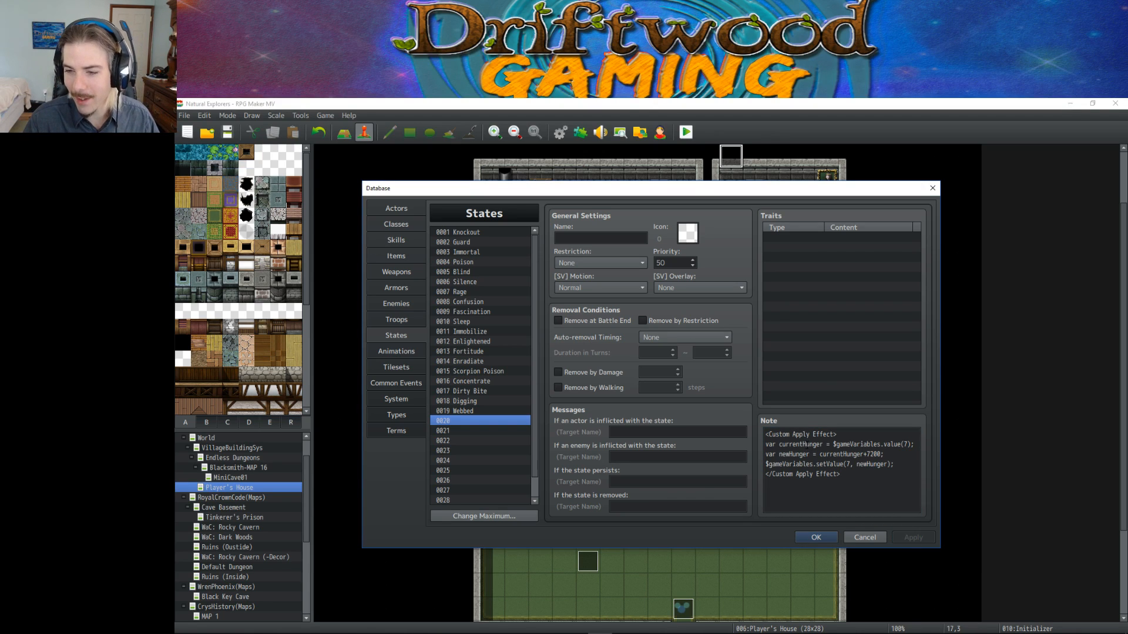
Review the hunger code in state 0020's note, checking the amount added and the line that writes variable 7.
{"action": "left_click", "coordinate": [898, 444]}
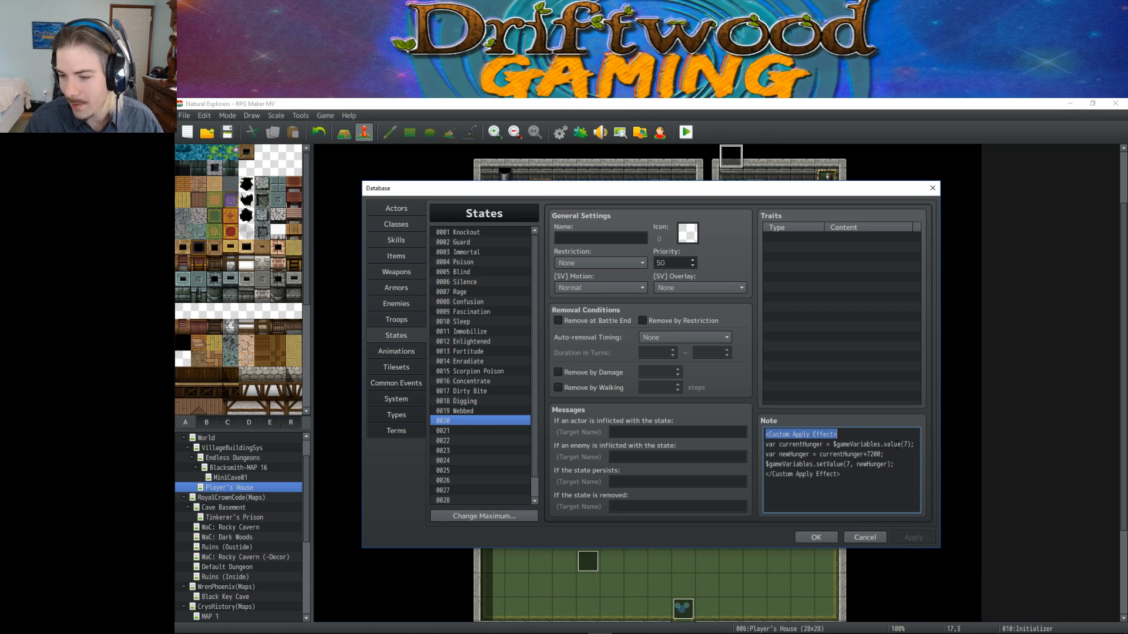
{"action": "left_click_drag", "start_coordinate": [833, 455], "coordinate": [865, 447]}
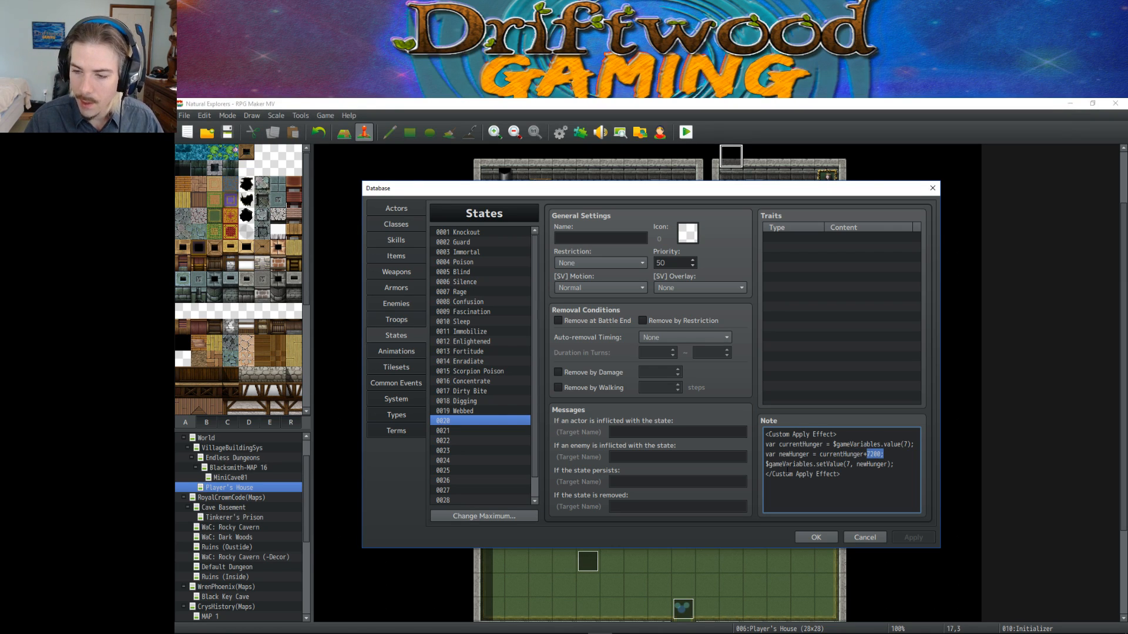
{"action": "left_click_drag", "start_coordinate": [772, 464], "coordinate": [874, 464]}
{"action": "left_click", "coordinate": [809, 463]}
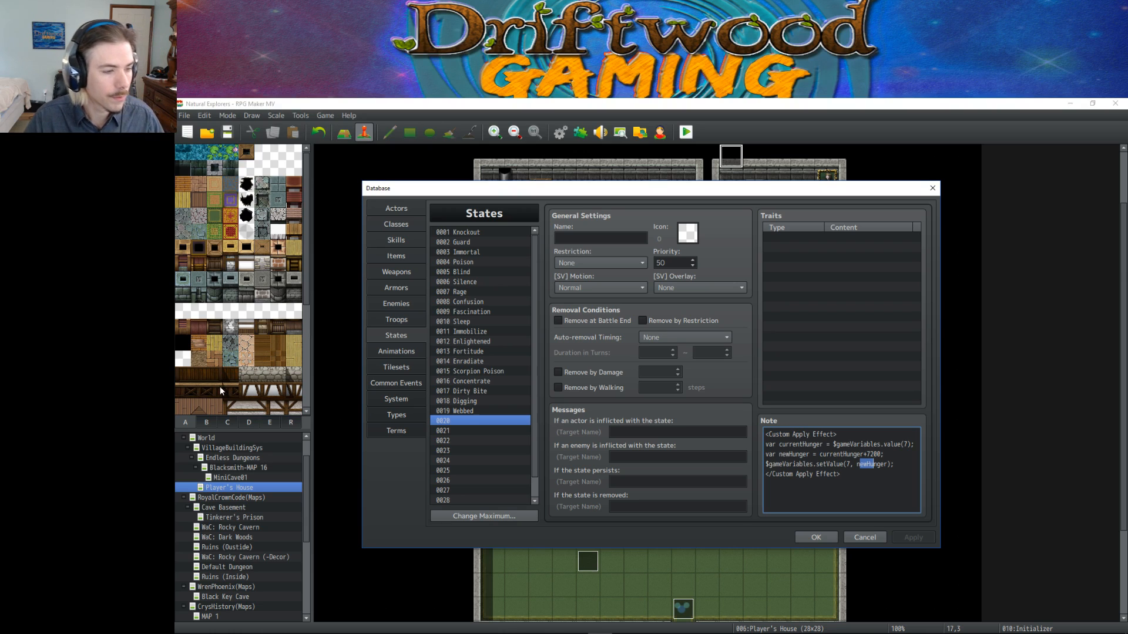
{"action": "left_click", "coordinate": [864, 464]}
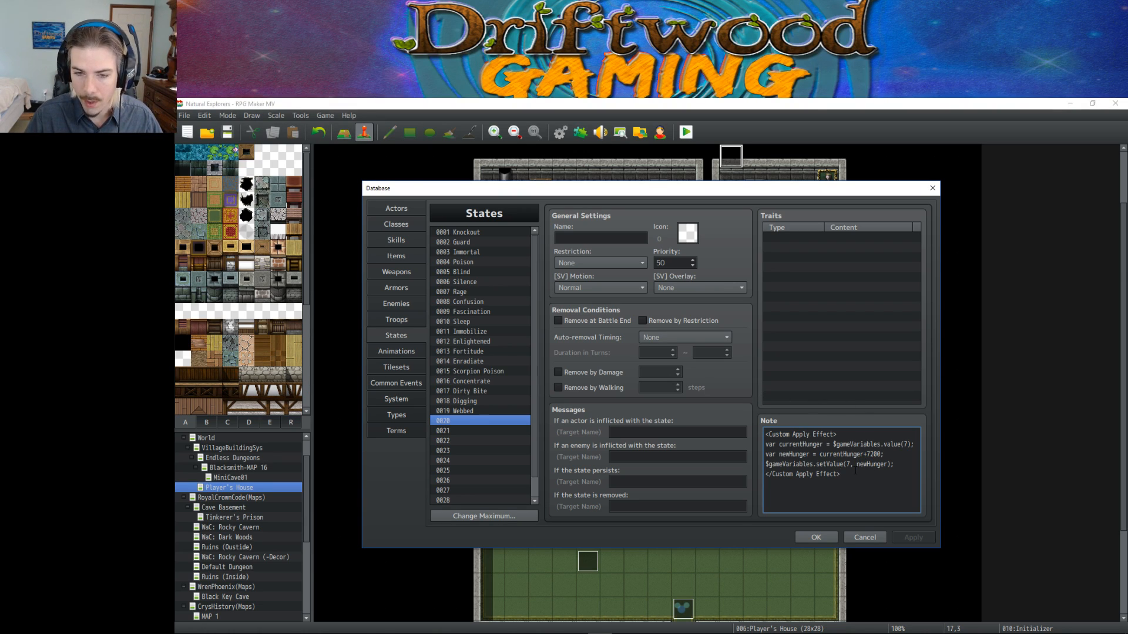
Name state 0020 MoldyCheese, give it the orange lump icon 898, and apply the changes.
{"action": "left_click", "coordinate": [562, 237]}
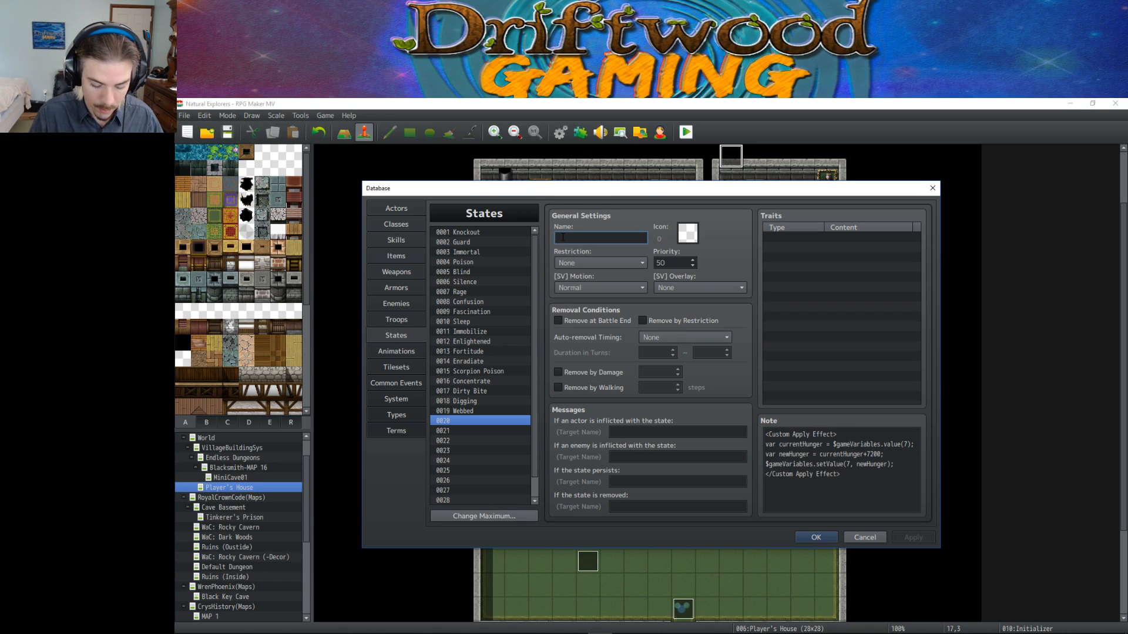
{"action": "type", "text": "MoldyCheese"}
{"action": "left_click", "coordinate": [691, 238]}
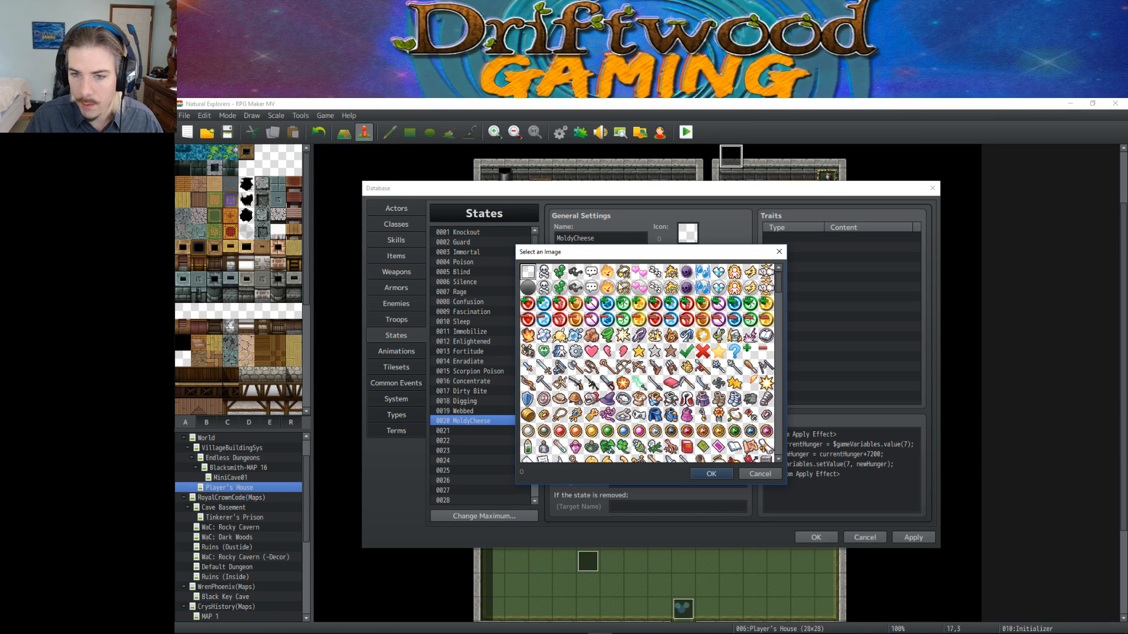
{"action": "left_click_drag", "start_coordinate": [778, 280], "coordinate": [762, 392]}
{"action": "scroll", "coordinate": [596, 337], "scroll_direction": "up", "scroll_amount": 5}
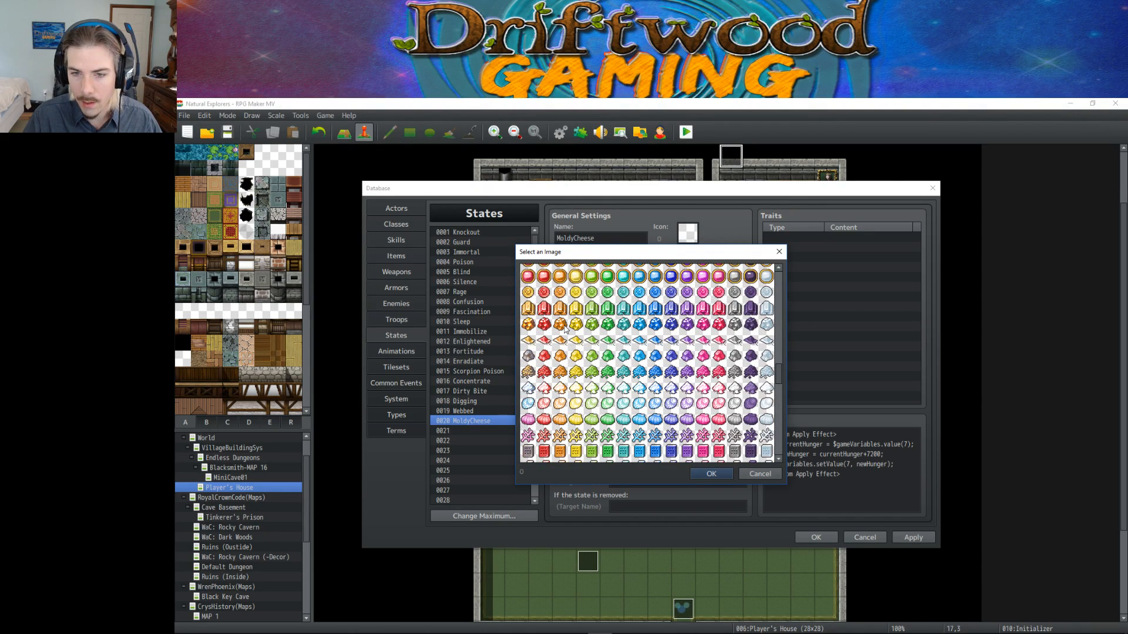
{"action": "double_click", "coordinate": [560, 356]}
{"action": "left_click", "coordinate": [913, 537]}
Change the Moldy Cheese item's icon to the same orange lump, icon 898.
{"action": "left_click", "coordinate": [399, 258]}
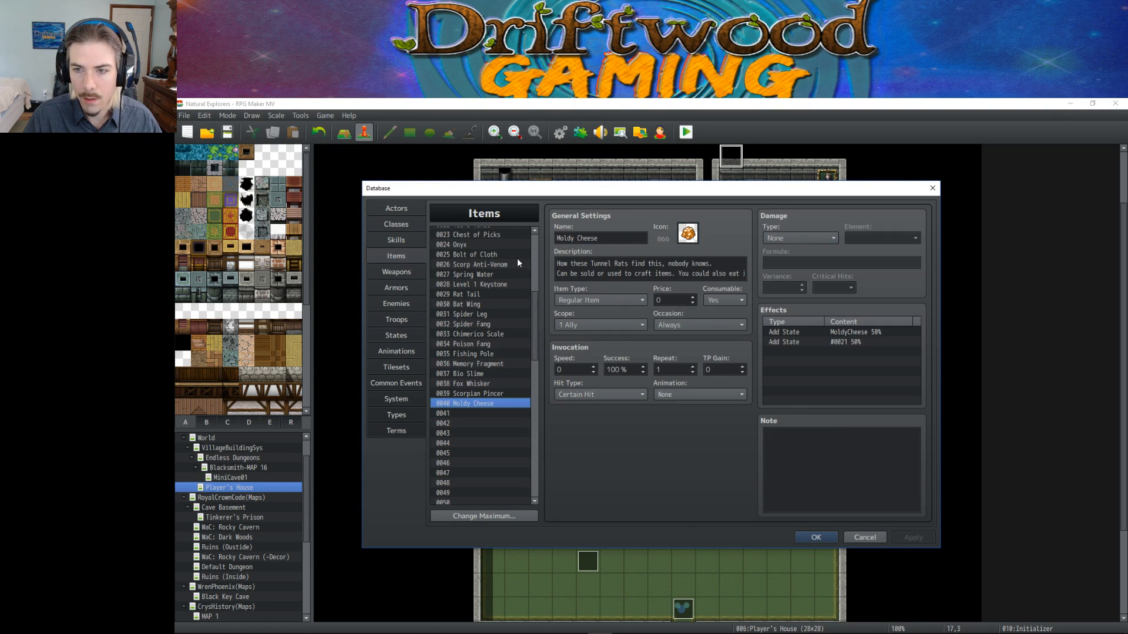
{"action": "left_click", "coordinate": [693, 233]}
{"action": "scroll", "coordinate": [553, 353], "scroll_direction": "down", "scroll_amount": 2}
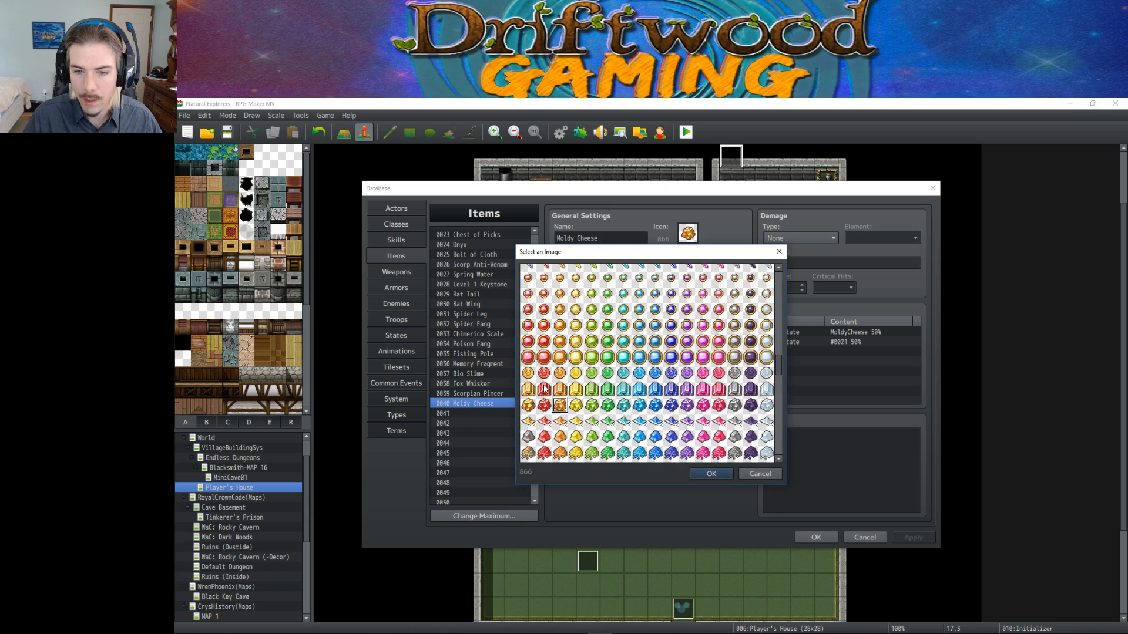
{"action": "double_click", "coordinate": [560, 437]}
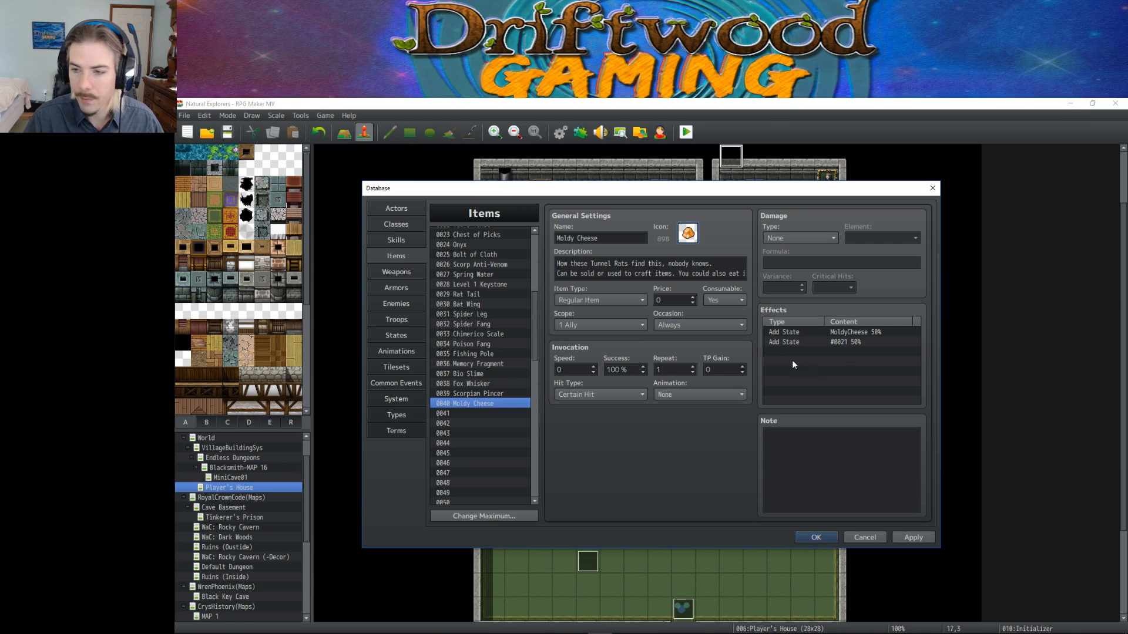
Remove the Moldy Cheese item's effect for state #0021 and set its MoldyCheese state chance to 100%.
{"action": "left_click", "coordinate": [815, 340]}
{"action": "key", "text": "Delete"}
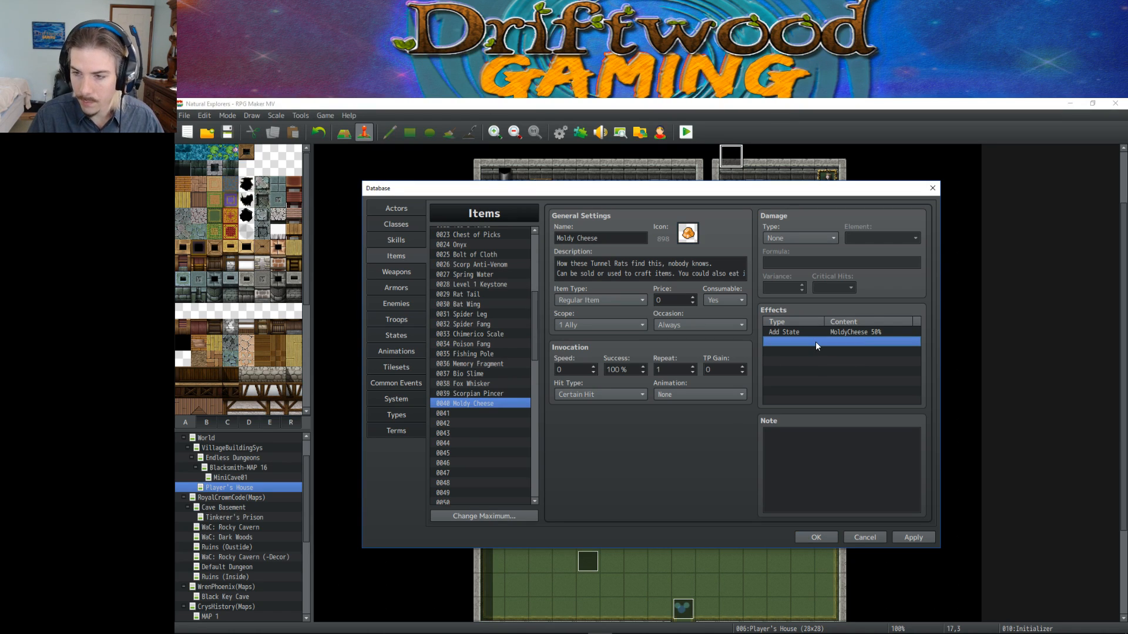
{"action": "left_click", "coordinate": [838, 332]}
{"action": "right_click", "coordinate": [845, 333]}
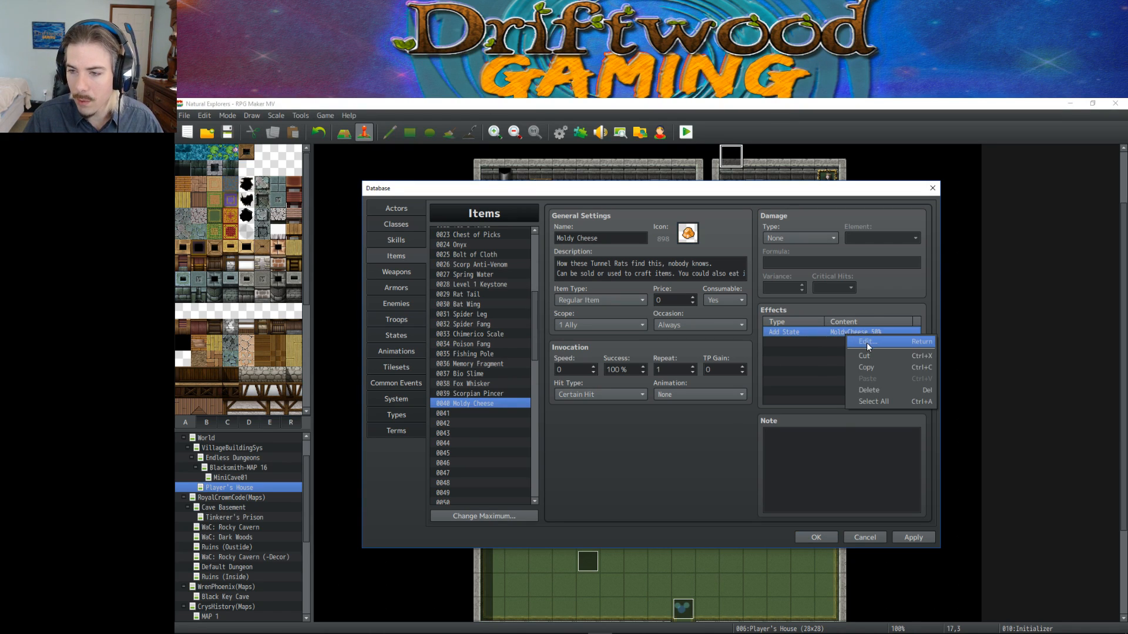
{"action": "left_click", "coordinate": [866, 342]}
{"action": "type", "text": "100"}
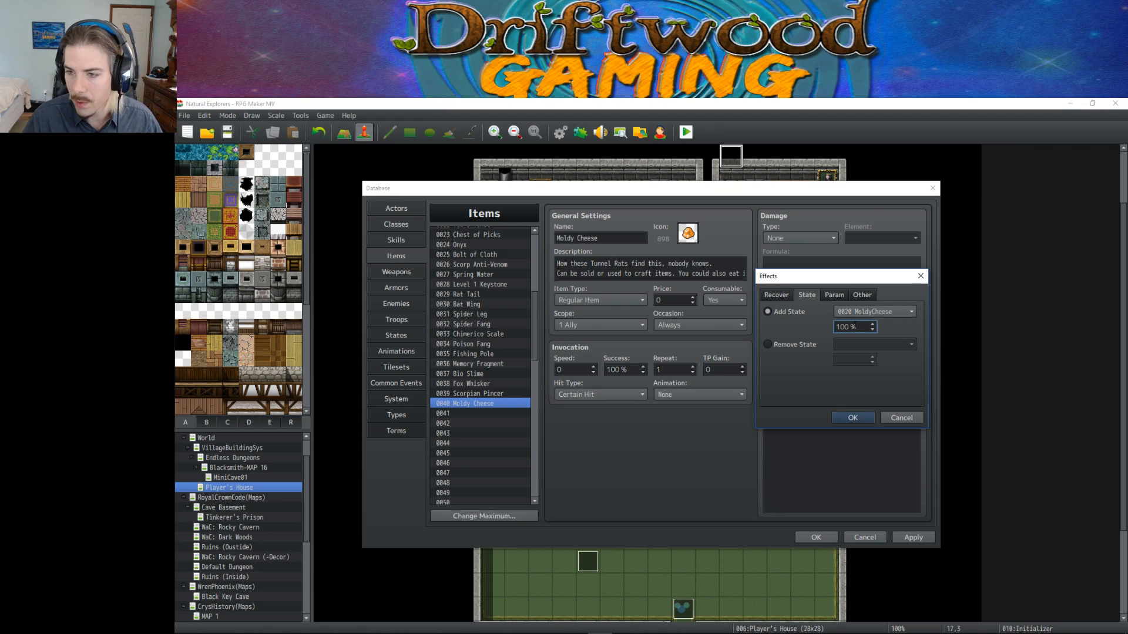
{"action": "left_click", "coordinate": [861, 418]}
Set the Moldy Cheese item's price to 500, using Scorpian Pincer's price as reference, and apply the changes.
{"action": "left_click", "coordinate": [670, 300]}
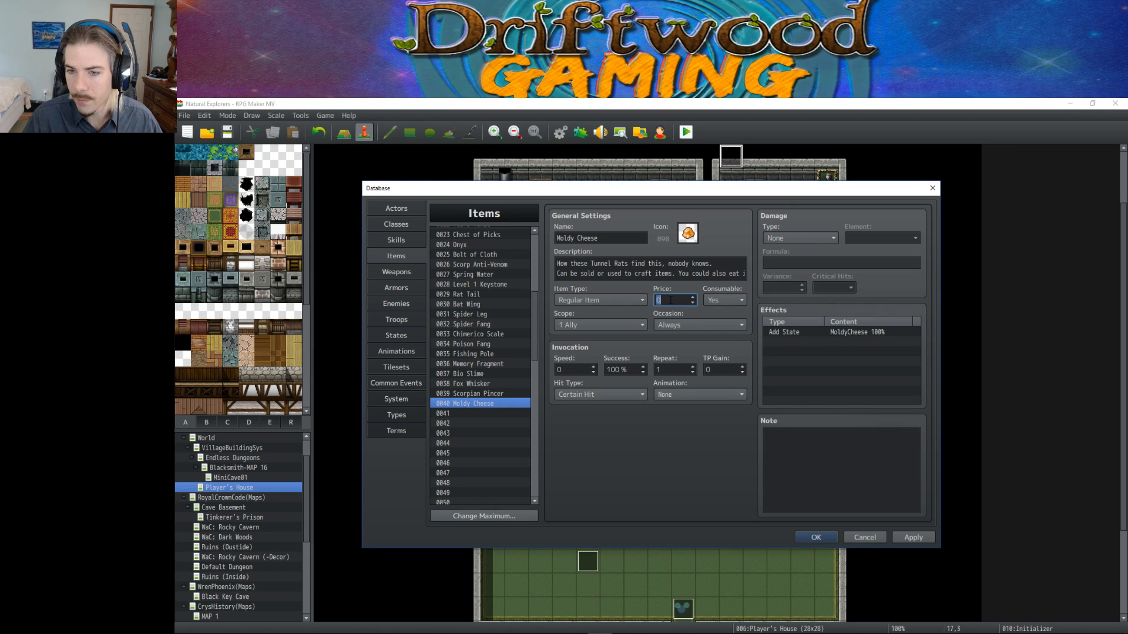
{"action": "left_click", "coordinate": [479, 403]}
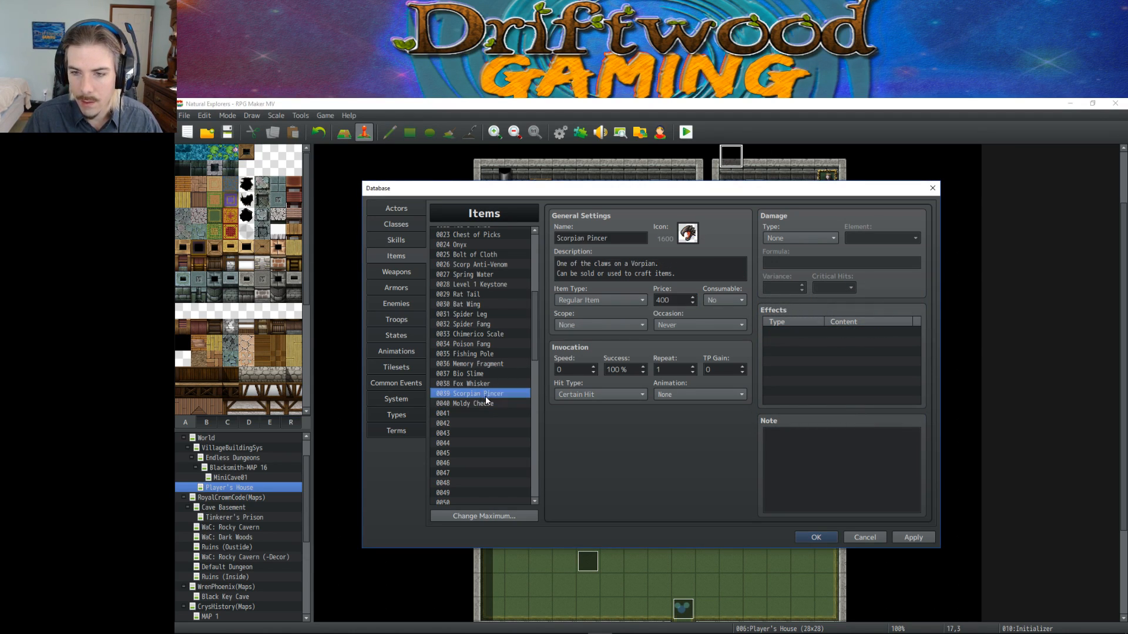
{"action": "type", "text": "500"}
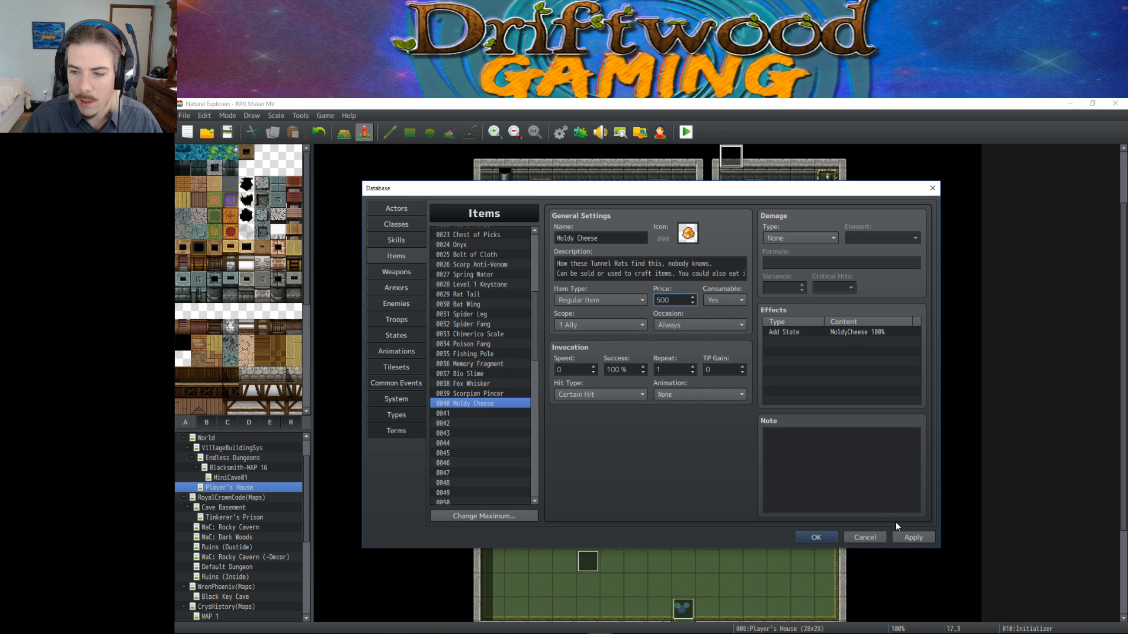
{"action": "left_click", "coordinate": [916, 539]}
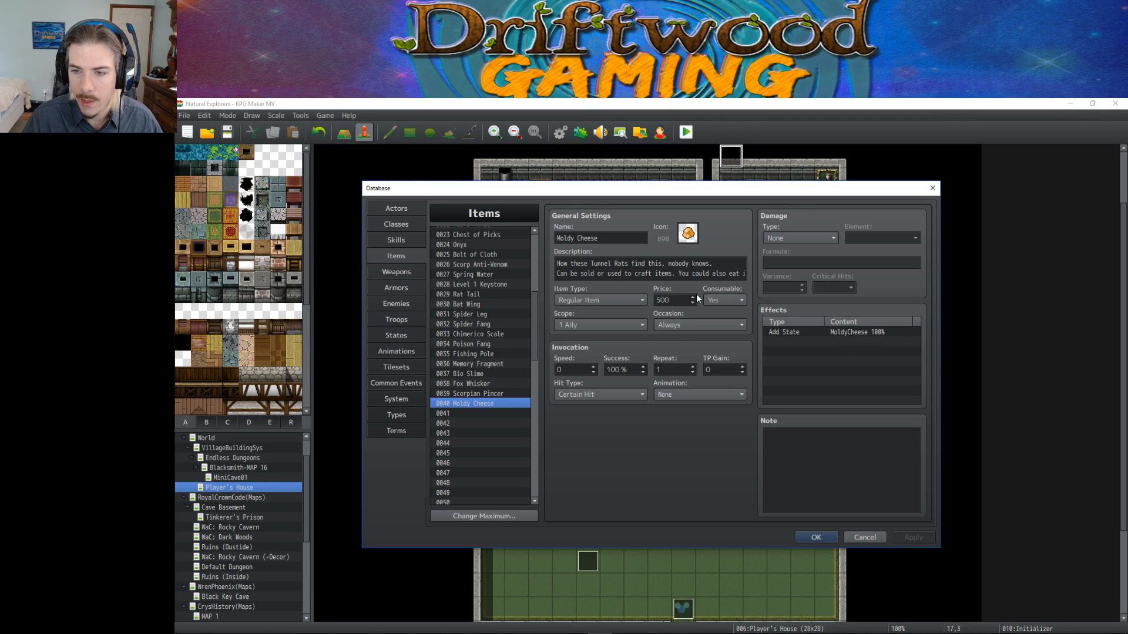
Return to the MoldyCheese state and add an empty line after the closing tag in its note.
{"action": "left_click", "coordinate": [826, 332]}
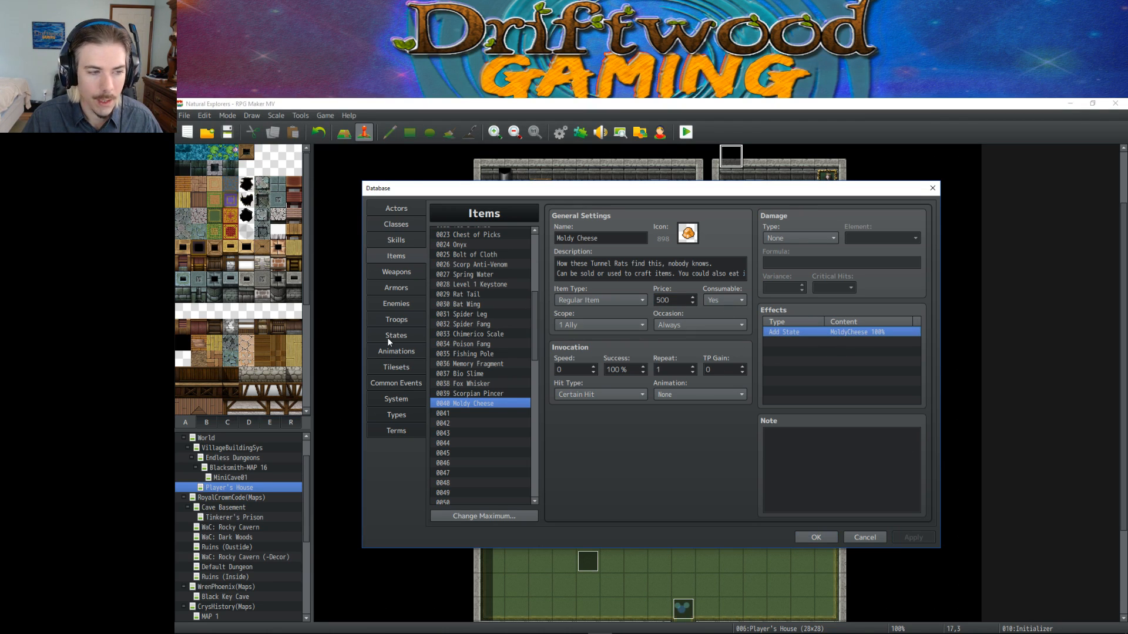
{"action": "left_click", "coordinate": [396, 383]}
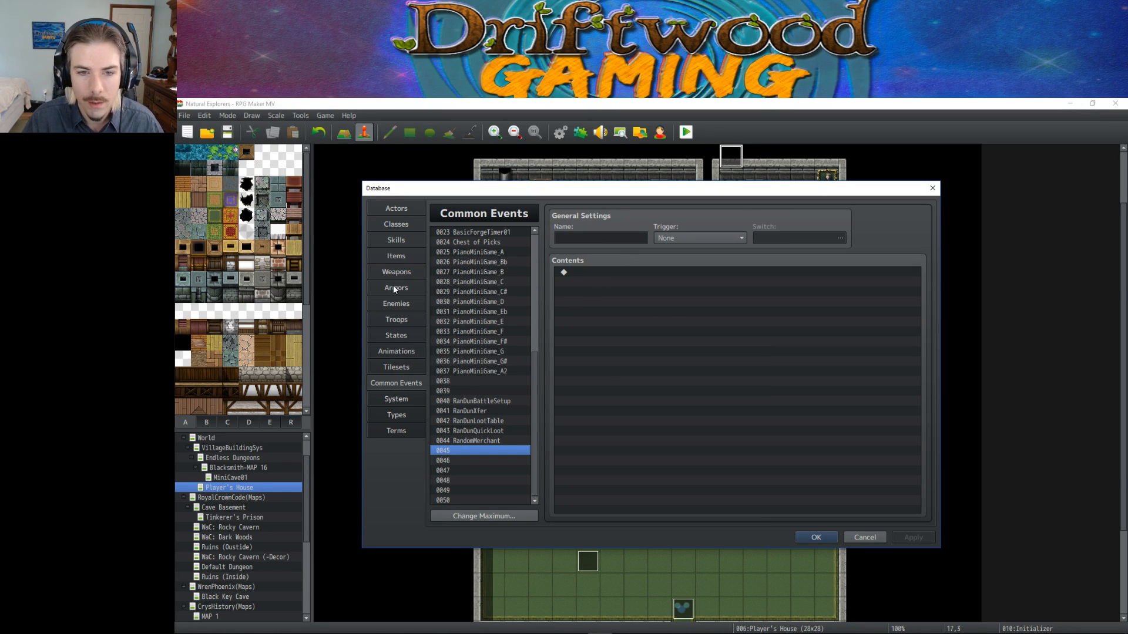
{"action": "left_click", "coordinate": [404, 332]}
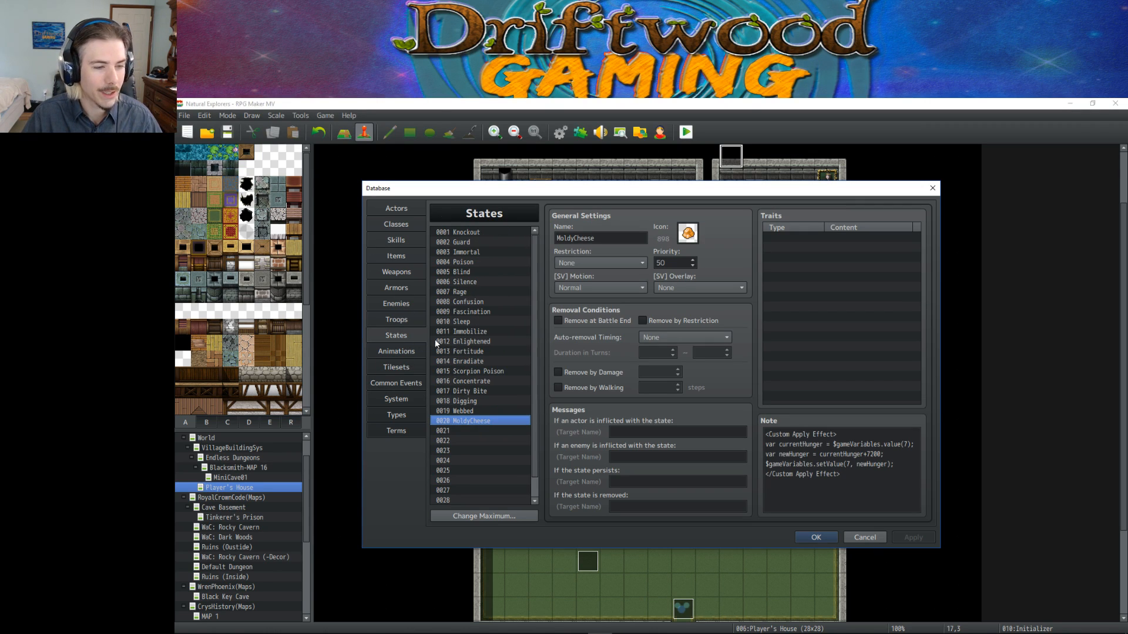
{"action": "left_click_drag", "start_coordinate": [765, 434], "coordinate": [840, 475]}
{"action": "left_click", "coordinate": [870, 482]}
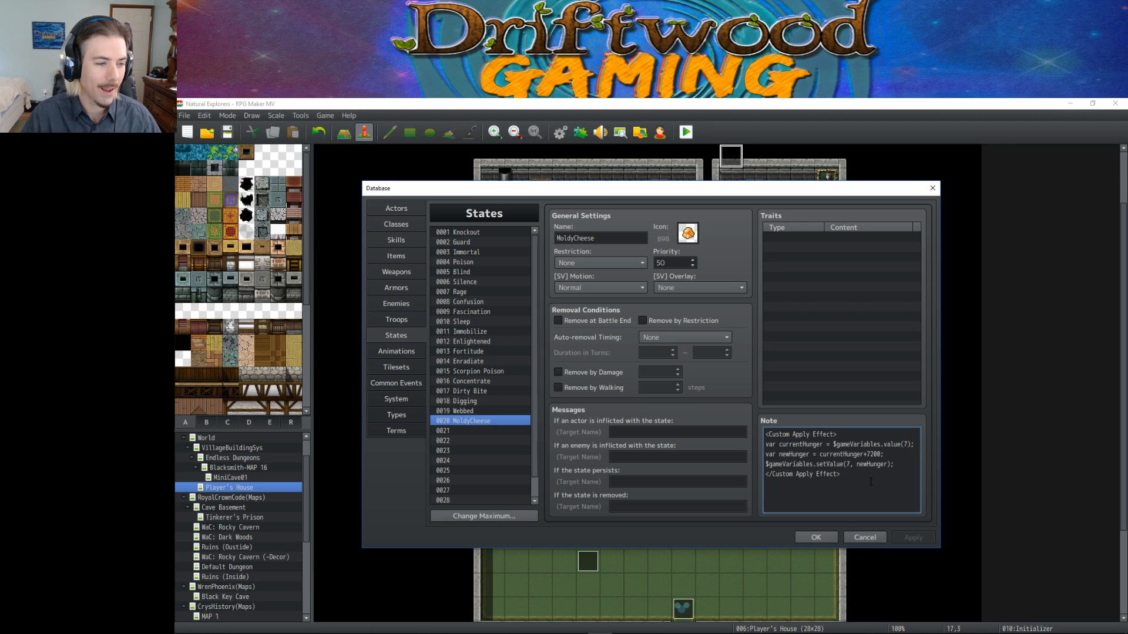
{"action": "key", "text": "Return"}
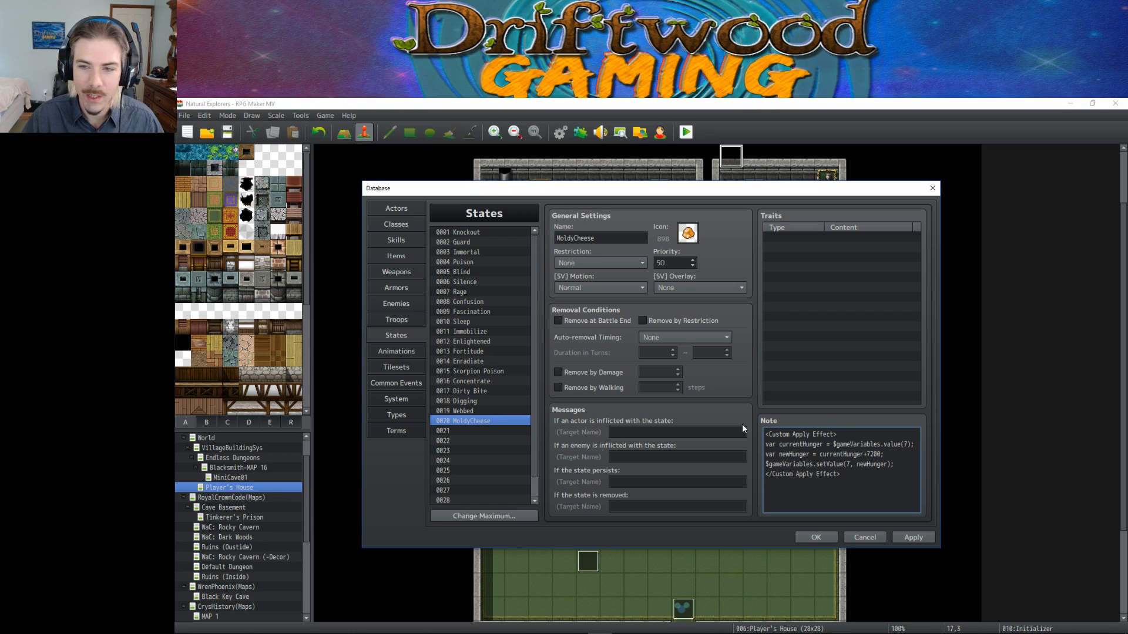
Examine the Tunnel Rat enemy's database entry, including its Max HP and EXP reward, and compare it with neighbouring enemies.
{"action": "left_click", "coordinate": [405, 255]}
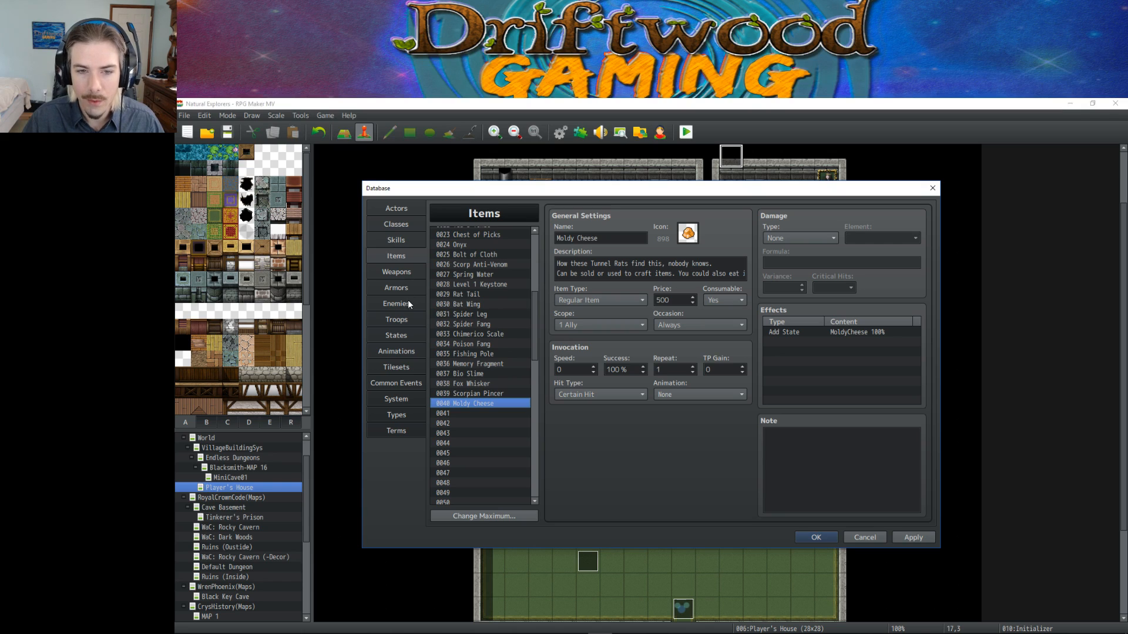
{"action": "left_click", "coordinate": [404, 288]}
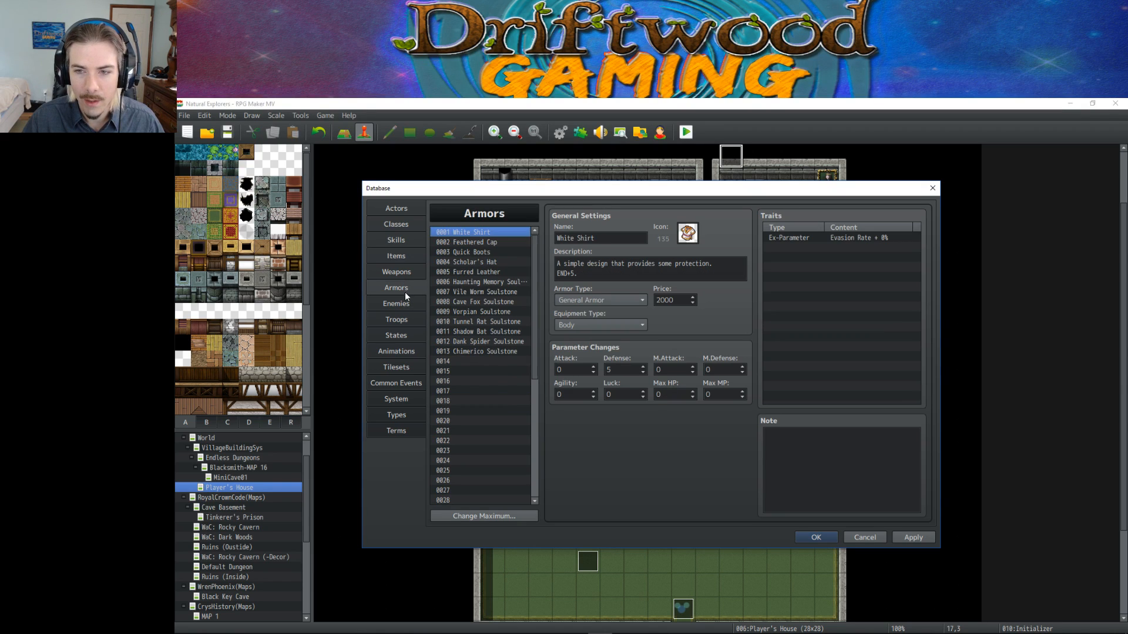
{"action": "left_click", "coordinate": [404, 303]}
{"action": "left_click", "coordinate": [403, 287]}
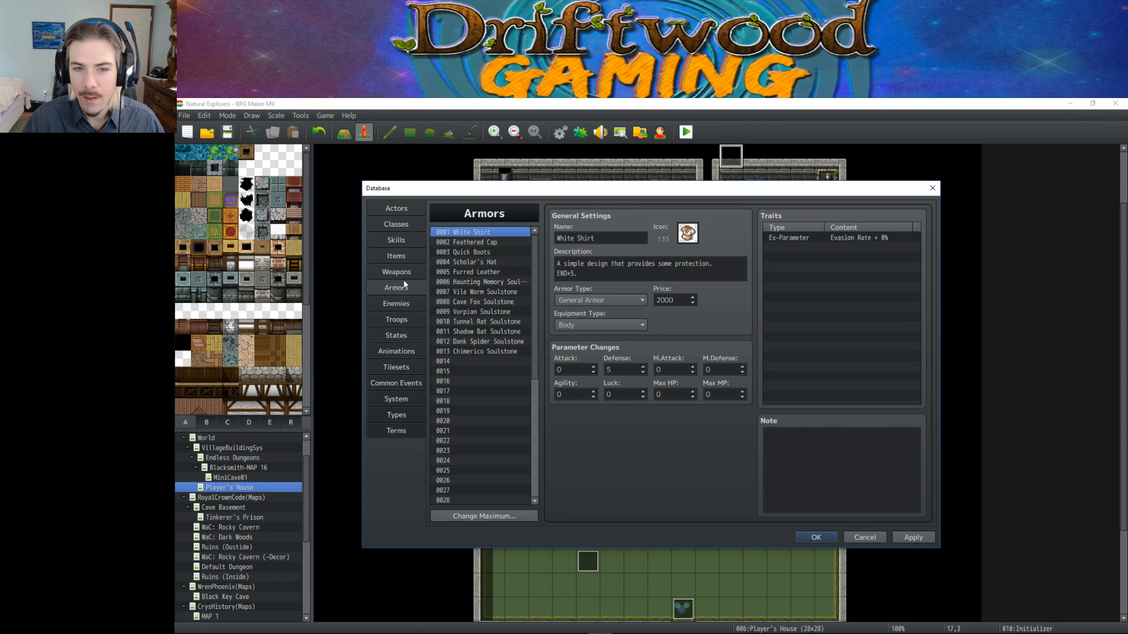
{"action": "left_click", "coordinate": [405, 256]}
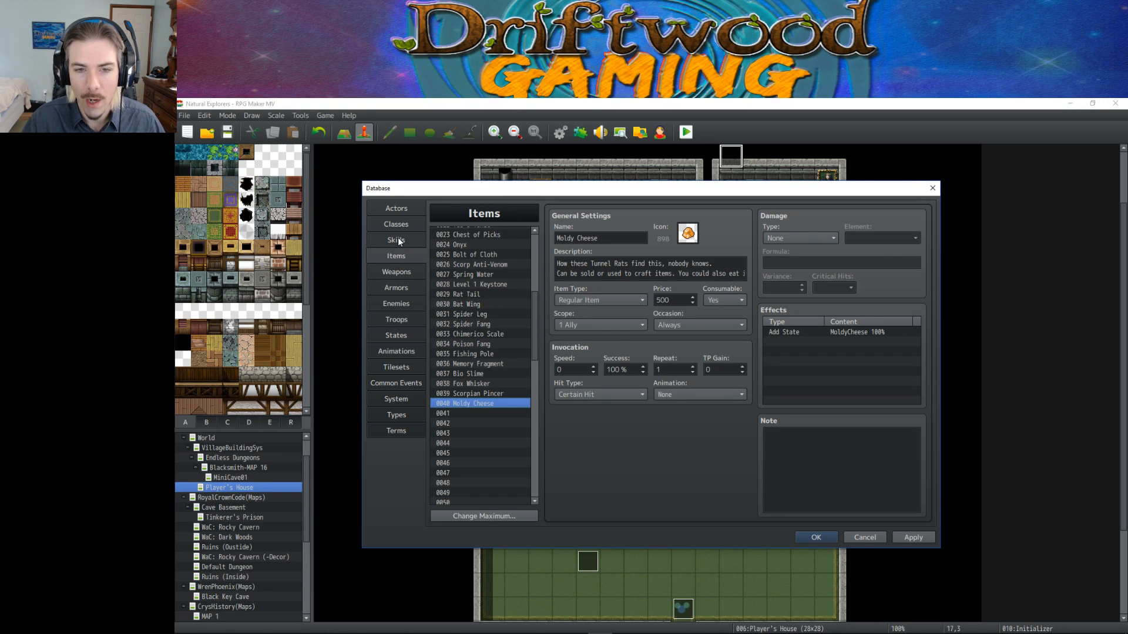
{"action": "left_click", "coordinate": [399, 302]}
{"action": "left_click", "coordinate": [496, 283]}
{"action": "left_click", "coordinate": [496, 274]}
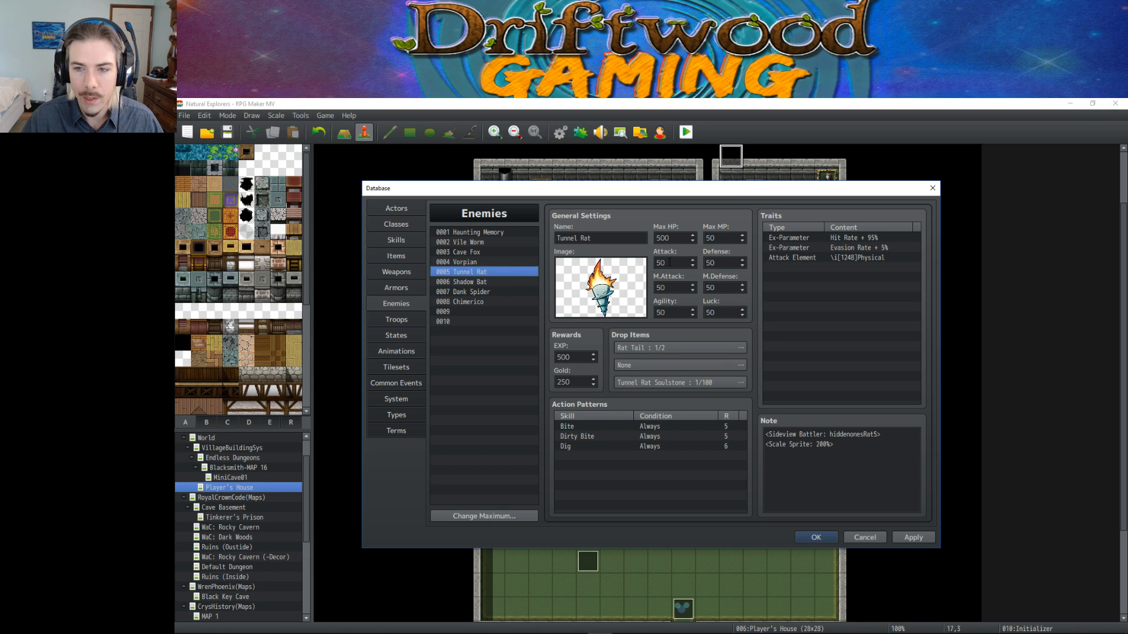
{"action": "double_click", "coordinate": [668, 235]}
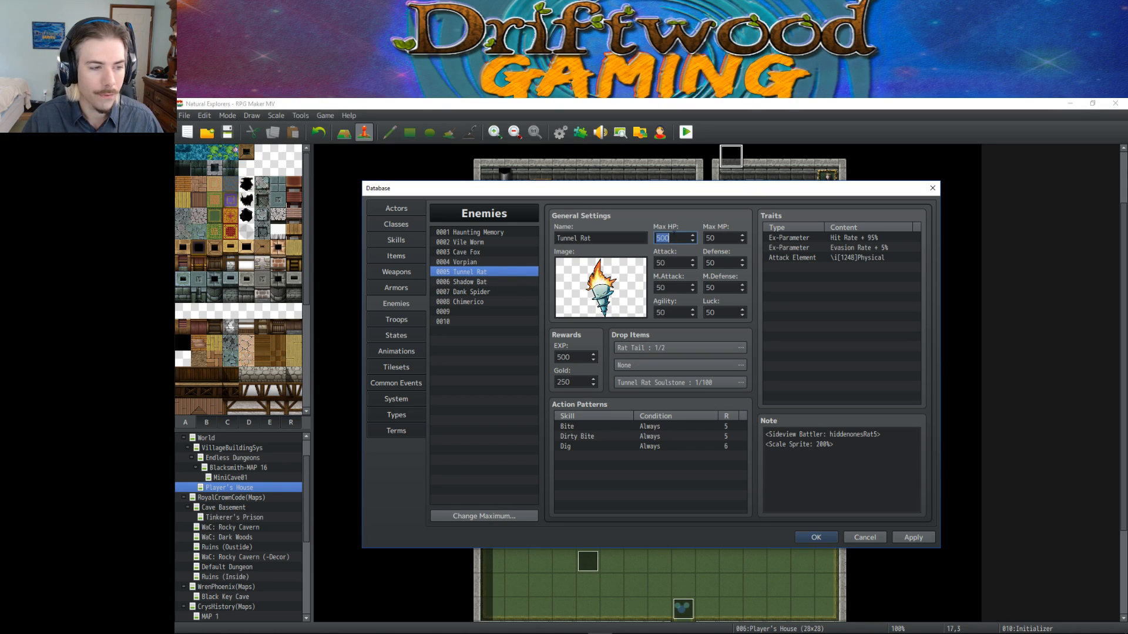
{"action": "double_click", "coordinate": [569, 357]}
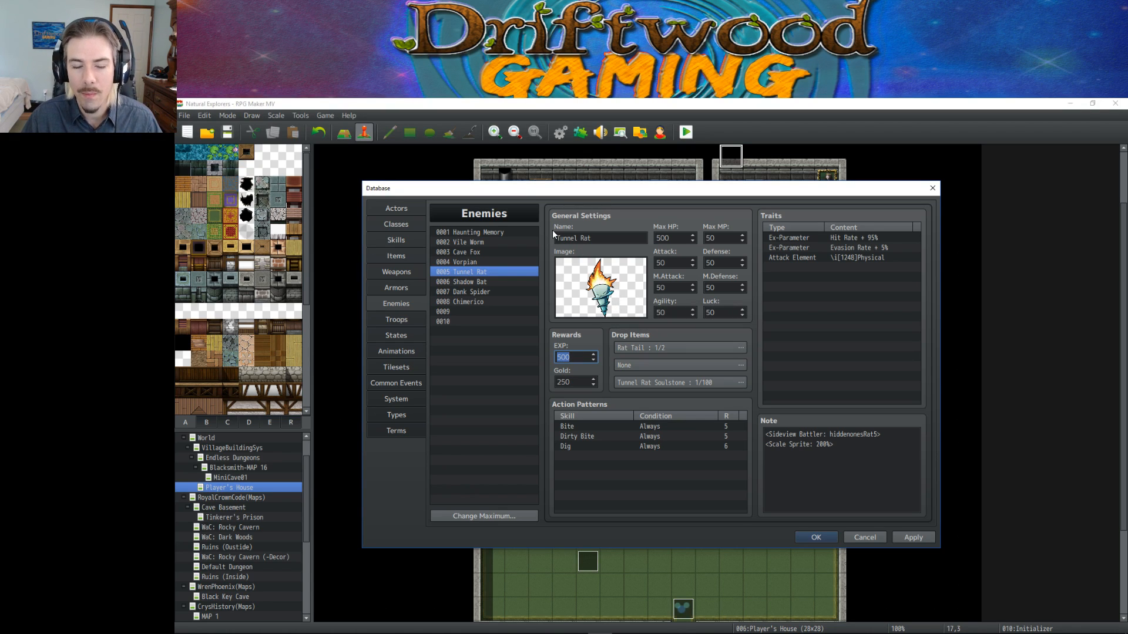
{"action": "left_click", "coordinate": [475, 260]}
{"action": "left_click", "coordinate": [482, 280]}
{"action": "left_click", "coordinate": [486, 270]}
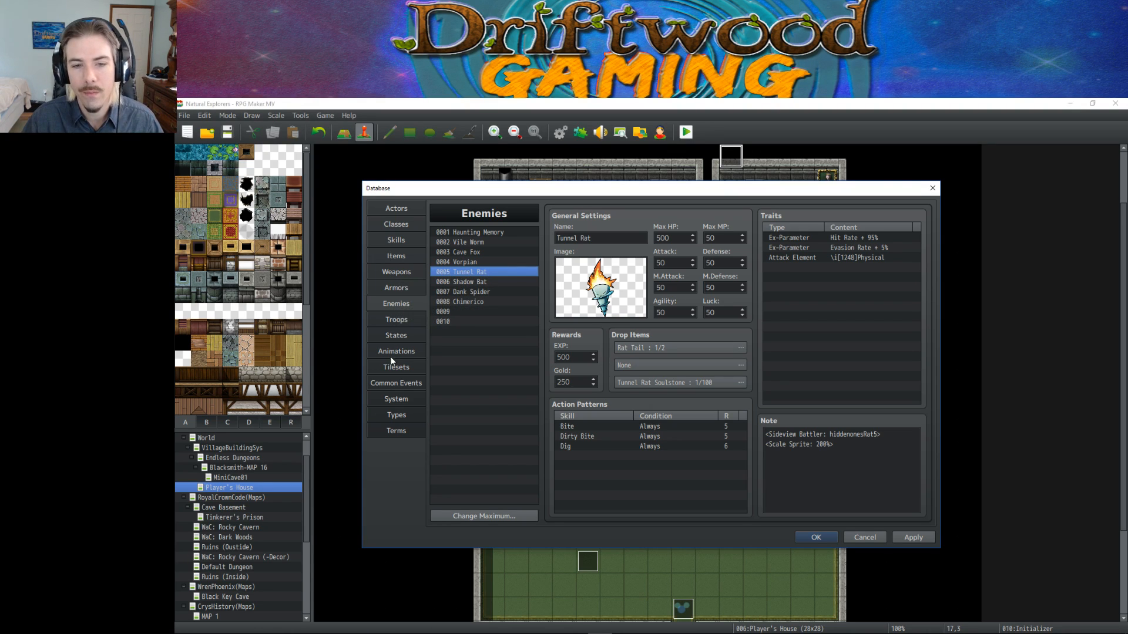
Return to the MoldyCheese state and set its auto-removal timing to Turn End, leaving Remove at Battle End off.
{"action": "left_click", "coordinate": [408, 321]}
{"action": "left_click", "coordinate": [406, 335]}
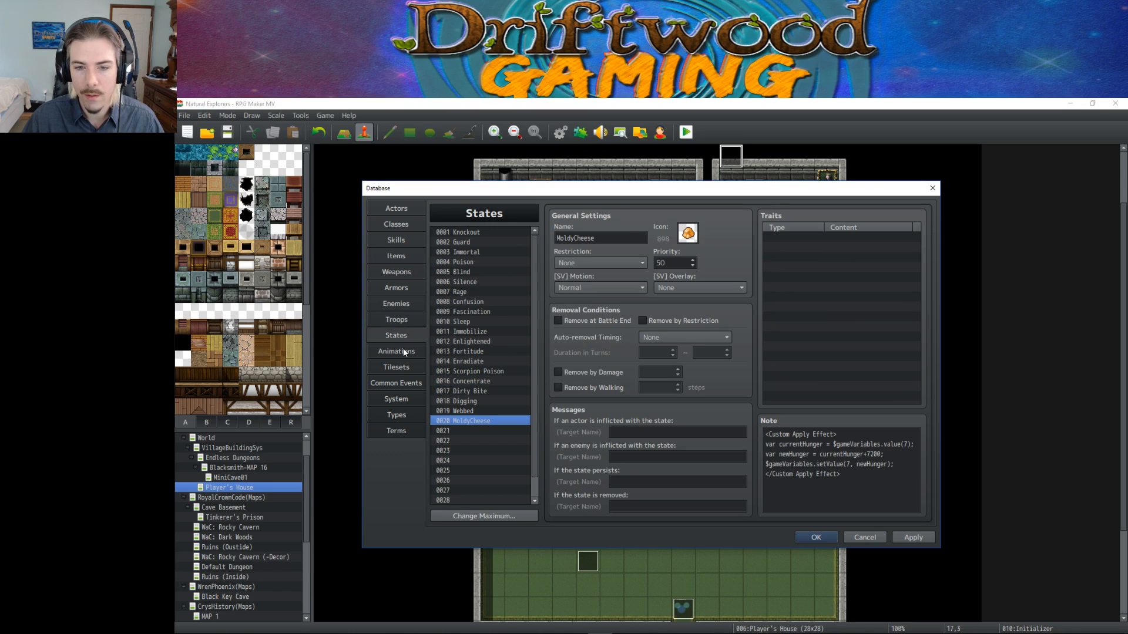
{"action": "left_click", "coordinate": [860, 481]}
{"action": "left_click", "coordinate": [862, 481]}
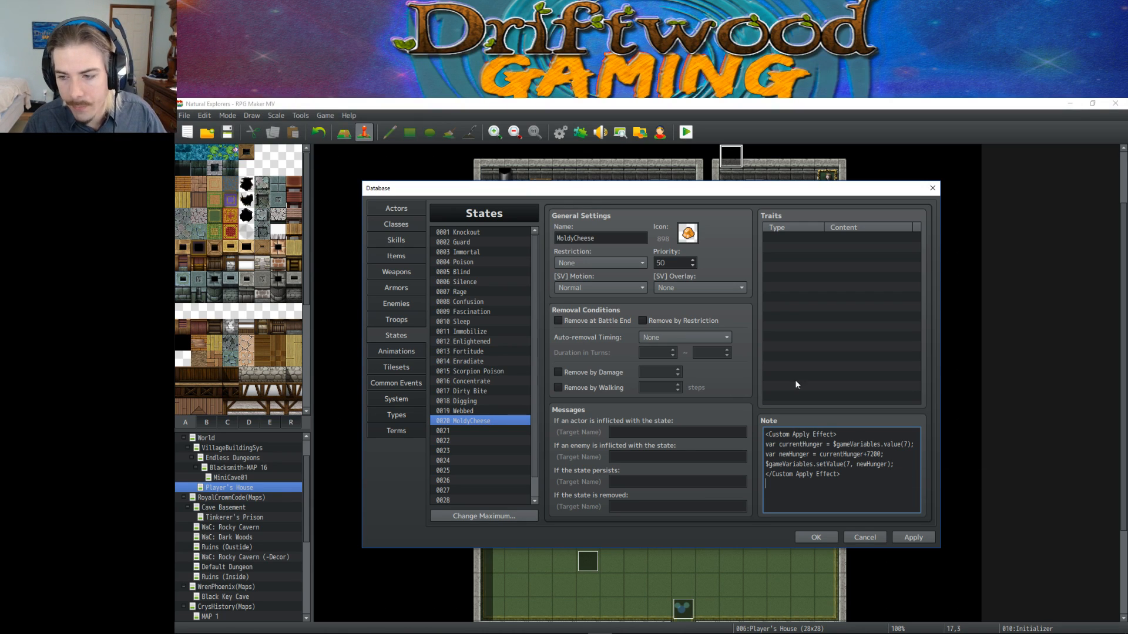
{"action": "left_click", "coordinate": [607, 323]}
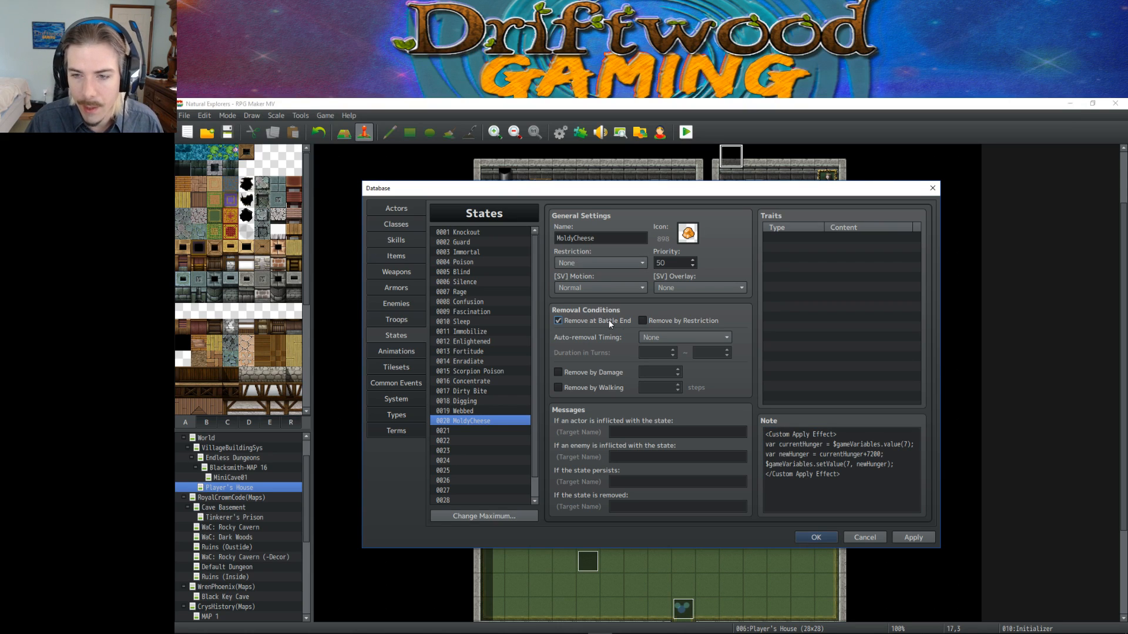
{"action": "left_click", "coordinate": [602, 319]}
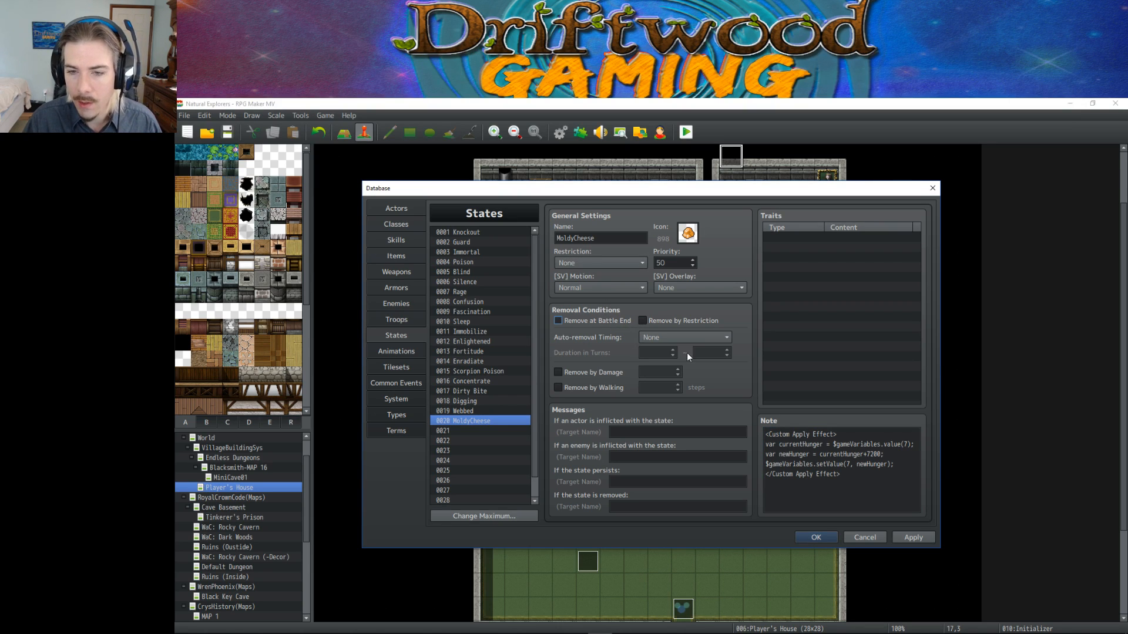
{"action": "left_click", "coordinate": [686, 338]}
{"action": "left_click", "coordinate": [680, 365]}
Set the MoldyCheese state's duration to 8–10 turns and apply the changes.
{"action": "left_click", "coordinate": [659, 351]}
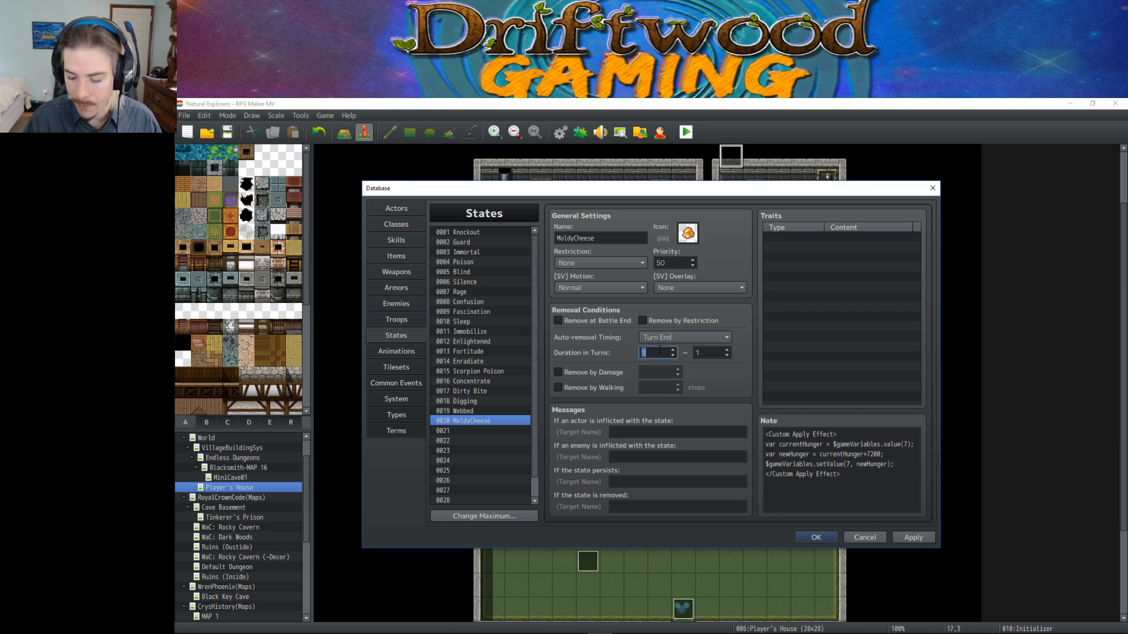
{"action": "type", "text": "10"}
{"action": "key", "text": "Tab"}
{"action": "type", "text": "10"}
{"action": "left_click", "coordinate": [660, 350]}
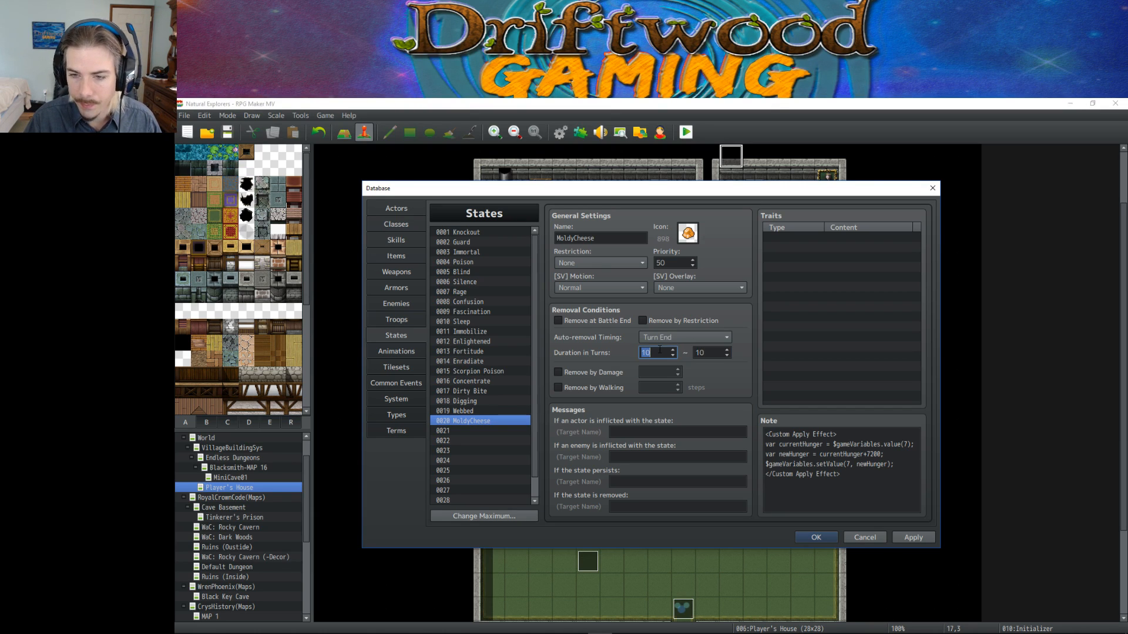
{"action": "type", "text": "8"}
{"action": "left_click", "coordinate": [871, 479]}
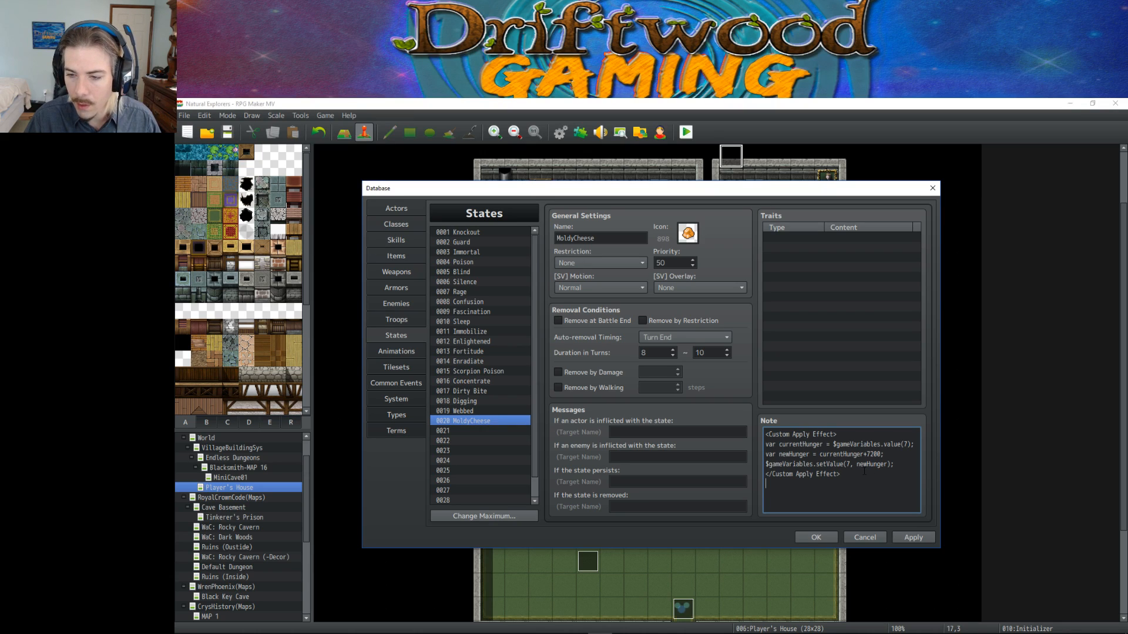
{"action": "left_click", "coordinate": [906, 536]}
Open the YEP_BuffsStatesCore plugin help from the MoldyCheese note and find the custom action effect notetags.
{"action": "right_click", "coordinate": [862, 486]}
{"action": "left_click", "coordinate": [814, 494]}
{"action": "right_click", "coordinate": [779, 486]}
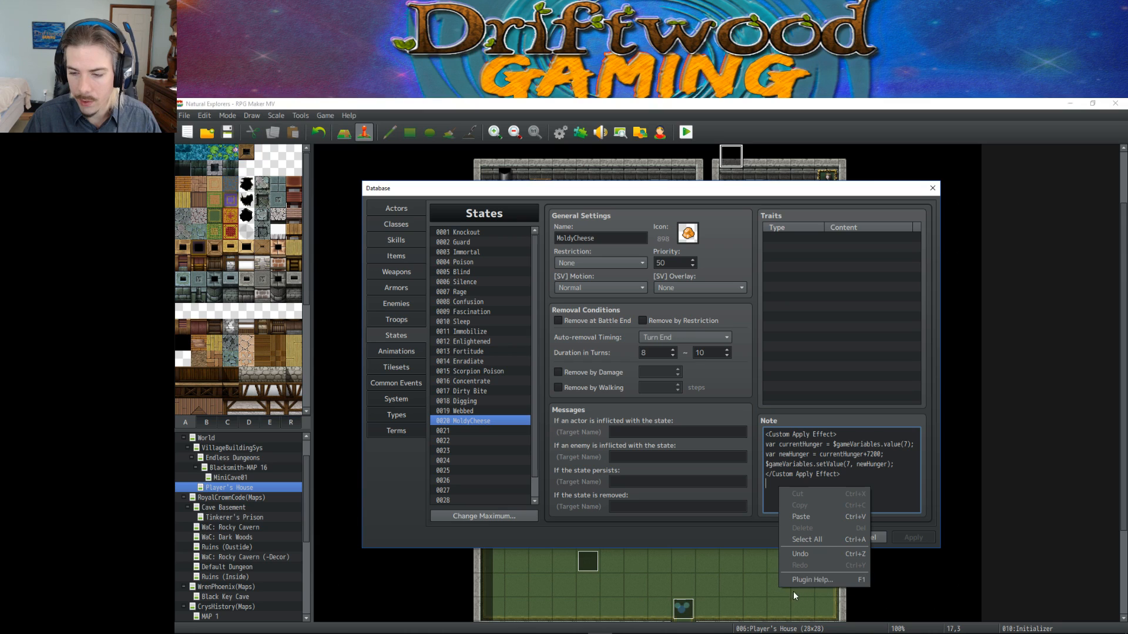
{"action": "left_click", "coordinate": [826, 579]}
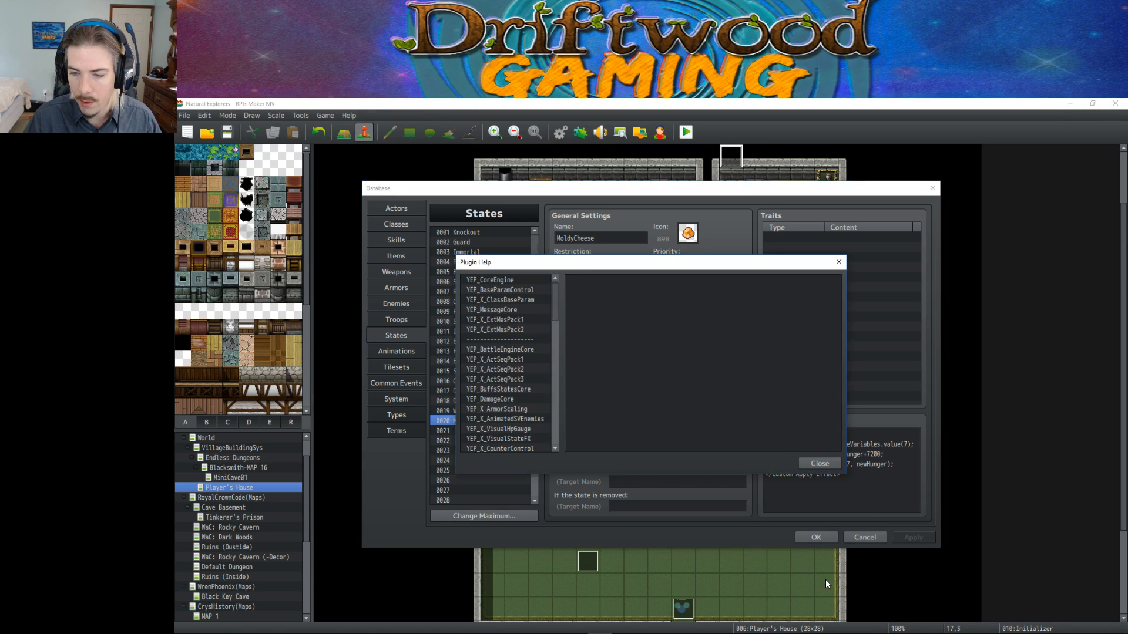
{"action": "left_click", "coordinate": [531, 390]}
{"action": "scroll", "coordinate": [669, 382], "scroll_direction": "down", "scroll_amount": 1}
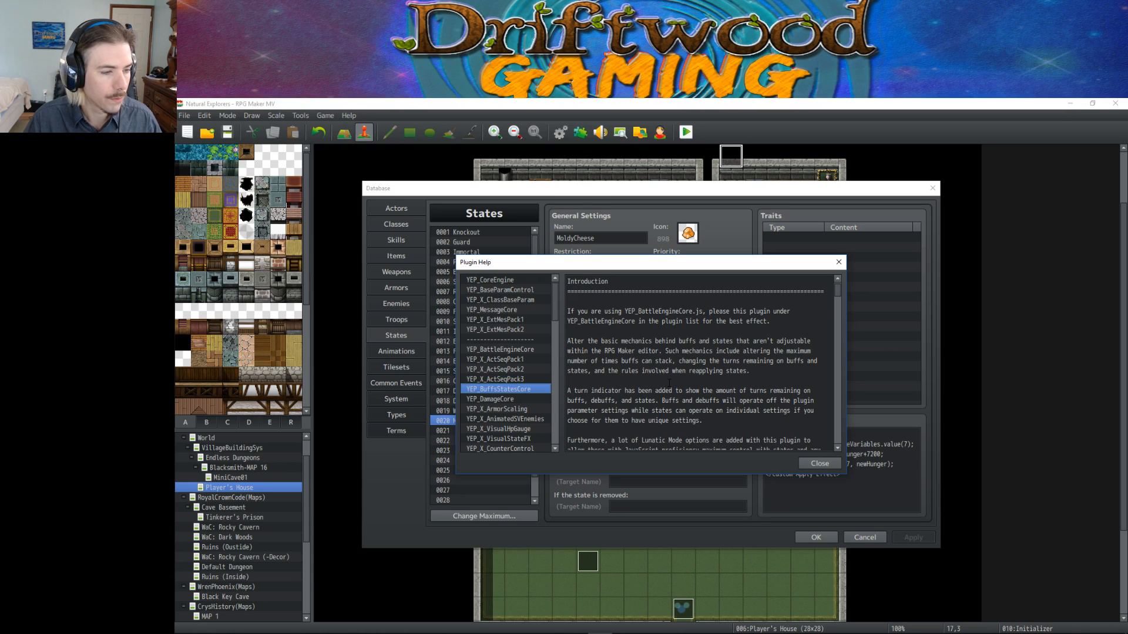
{"action": "scroll", "coordinate": [668, 383], "scroll_direction": "down", "scroll_amount": 4}
{"action": "scroll", "coordinate": [669, 380], "scroll_direction": "down", "scroll_amount": 4}
{"action": "left_click_drag", "start_coordinate": [837, 296], "coordinate": [833, 389]}
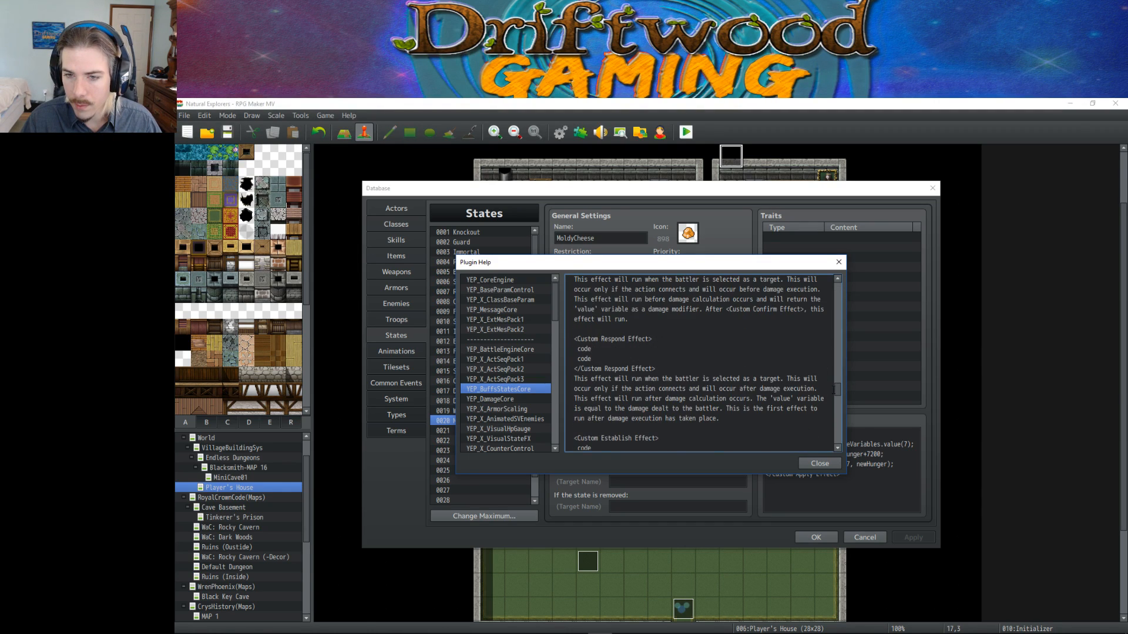
Read when each custom action effect notetag runs, from Custom Initiate Effect through Custom Conclude Effect.
{"action": "scroll", "coordinate": [631, 346], "scroll_direction": "up", "scroll_amount": 4}
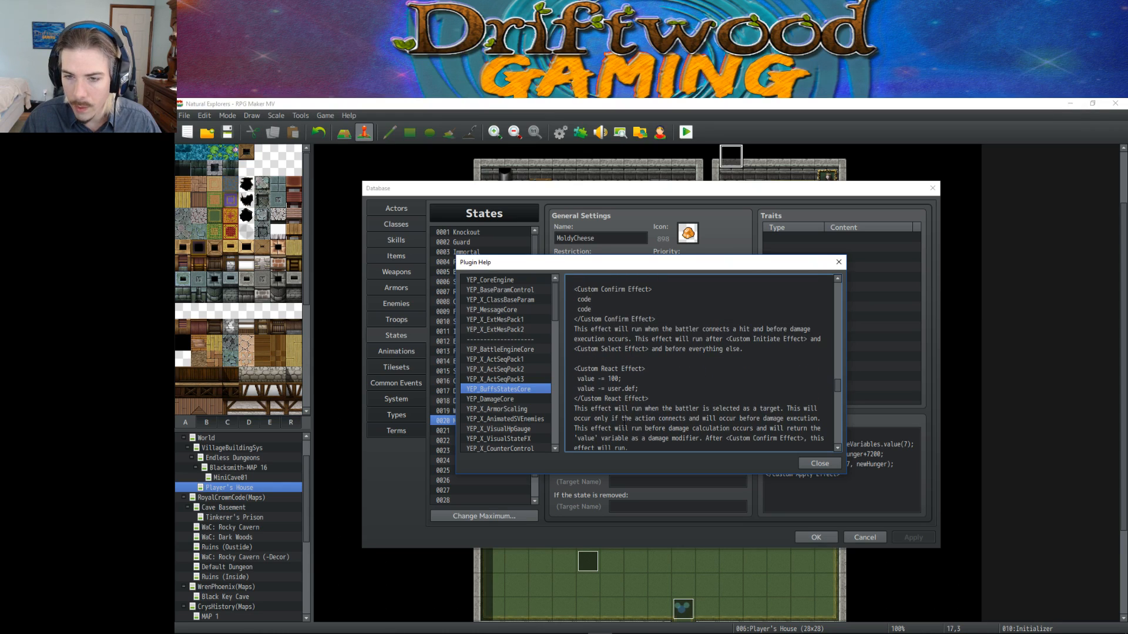
{"action": "scroll", "coordinate": [654, 366], "scroll_direction": "up", "scroll_amount": 6}
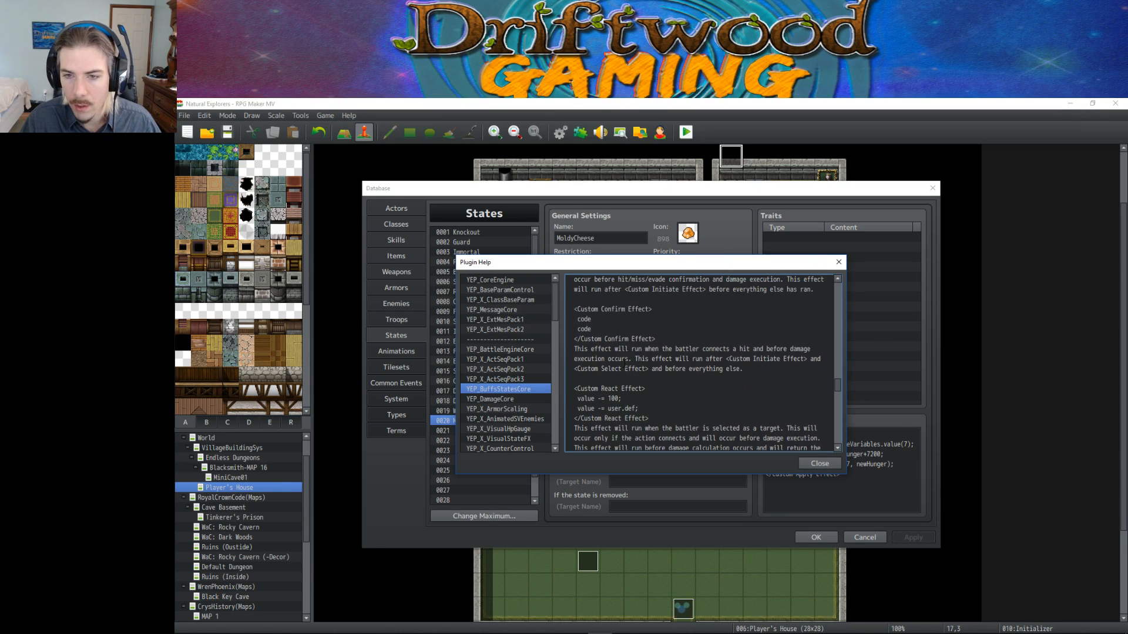
{"action": "scroll", "coordinate": [632, 329], "scroll_direction": "up", "scroll_amount": 1}
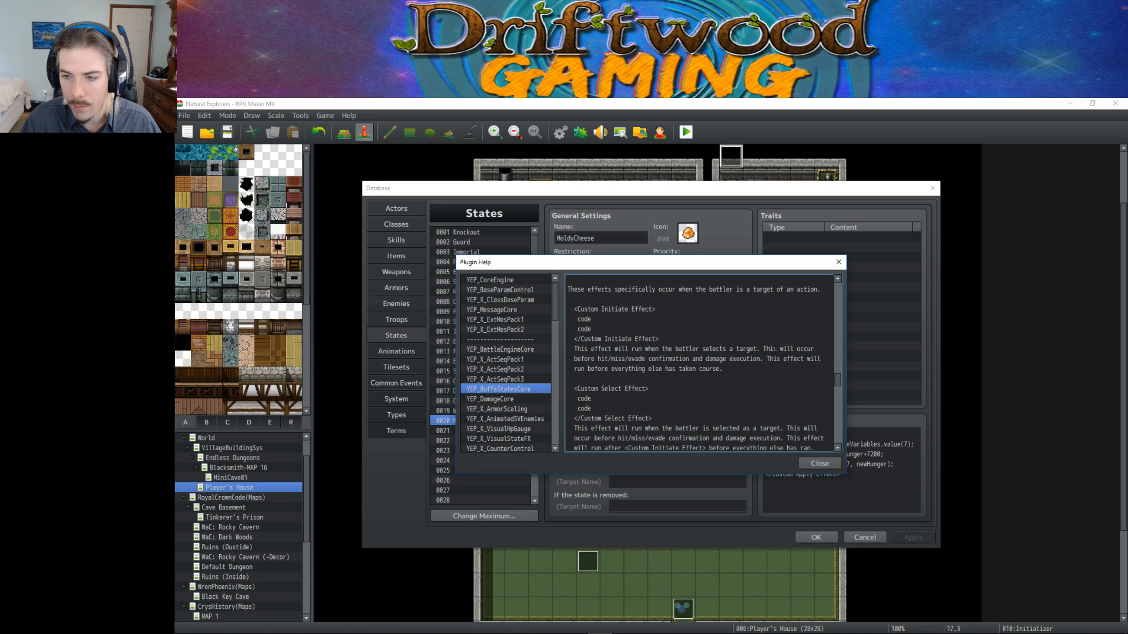
{"action": "scroll", "coordinate": [707, 341], "scroll_direction": "down", "scroll_amount": 2}
{"action": "scroll", "coordinate": [648, 344], "scroll_direction": "down", "scroll_amount": 3}
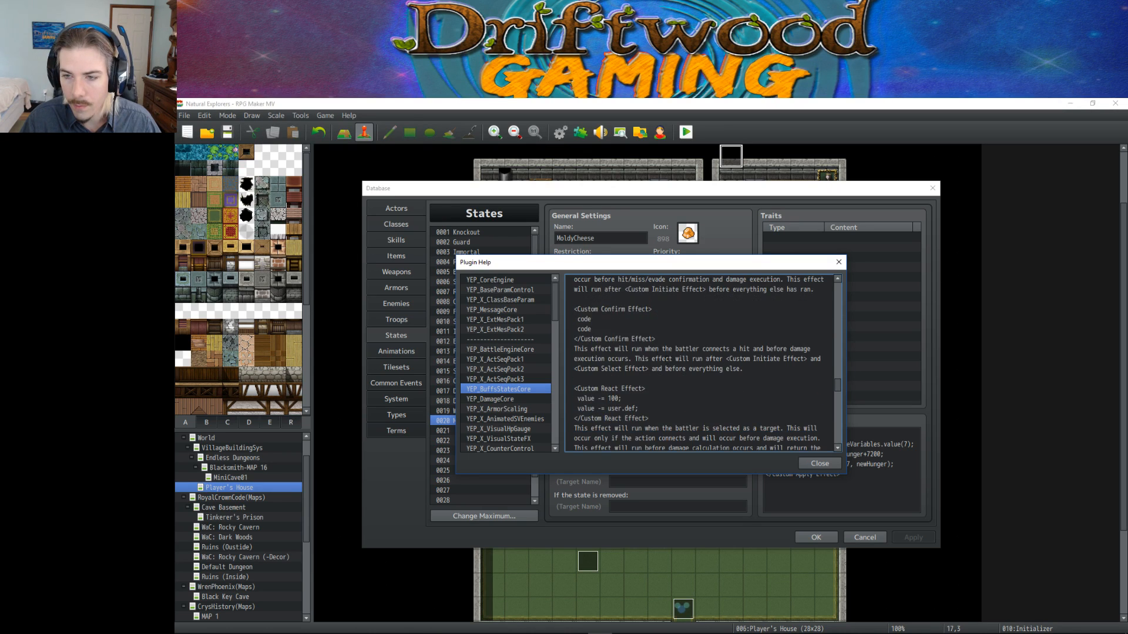
{"action": "scroll", "coordinate": [637, 350], "scroll_direction": "down", "scroll_amount": 4}
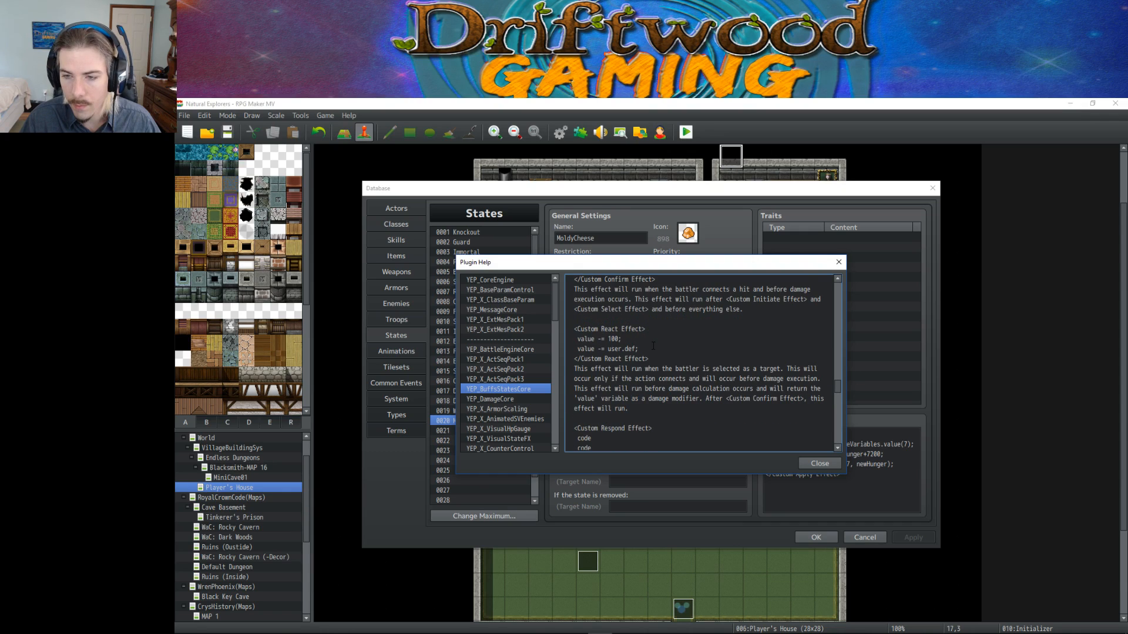
{"action": "scroll", "coordinate": [652, 355], "scroll_direction": "down", "scroll_amount": 2}
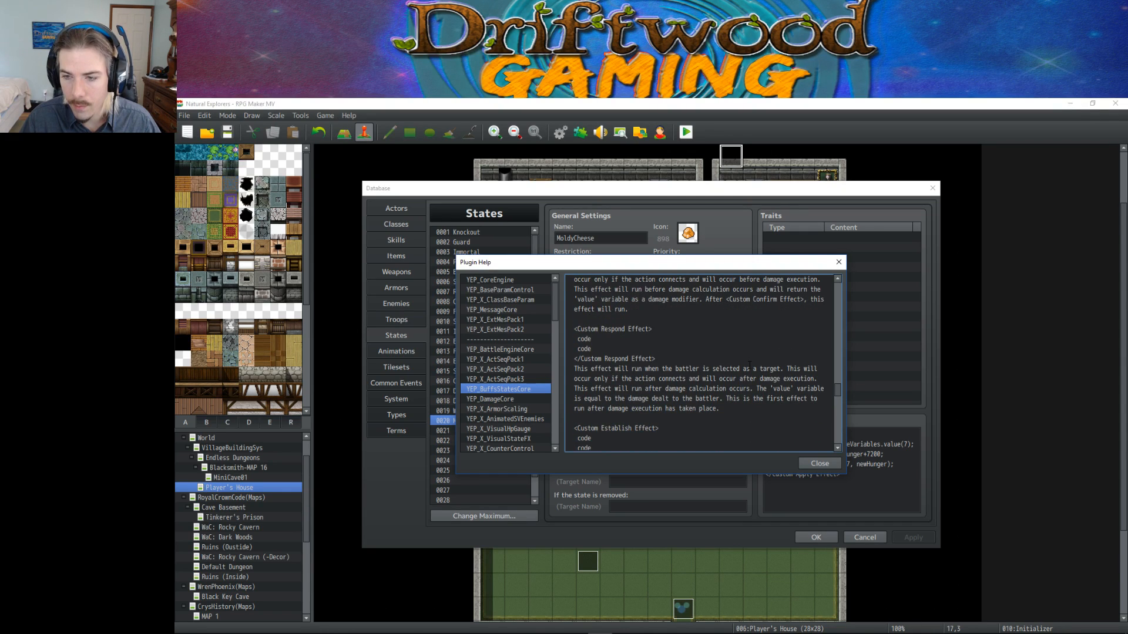
{"action": "scroll", "coordinate": [703, 383], "scroll_direction": "down", "scroll_amount": 3}
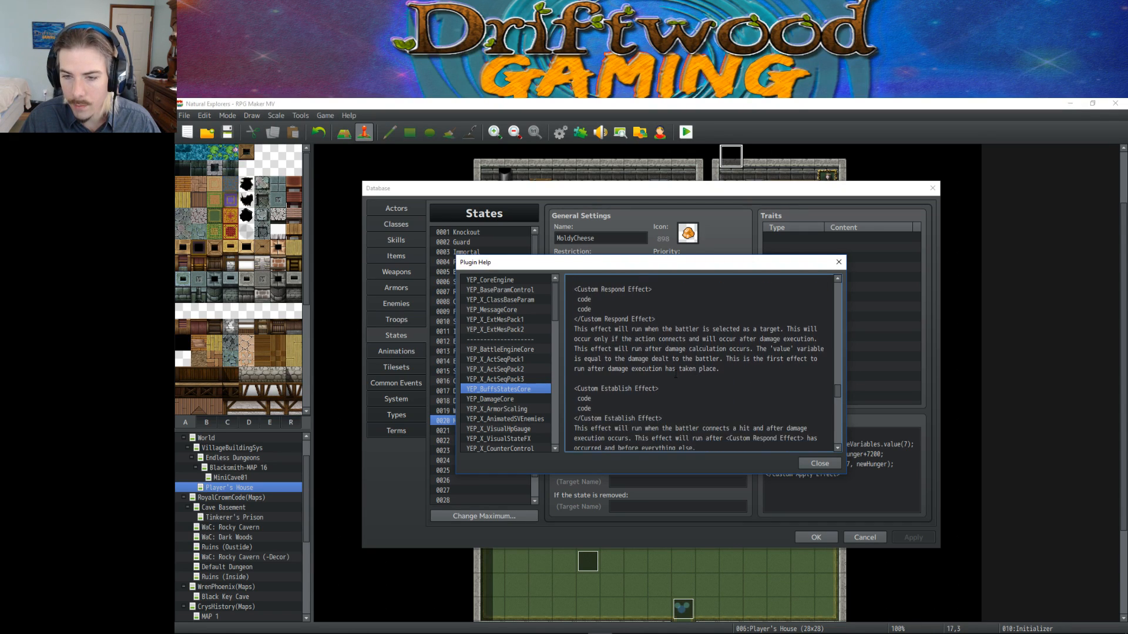
{"action": "scroll", "coordinate": [754, 376], "scroll_direction": "down", "scroll_amount": 2}
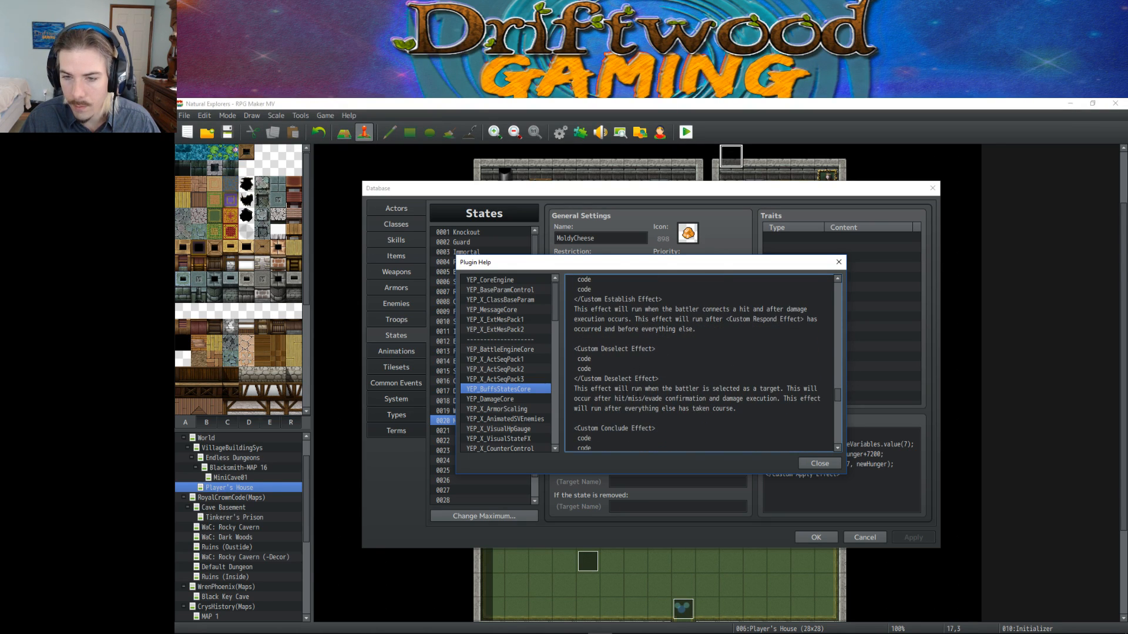
{"action": "scroll", "coordinate": [660, 390], "scroll_direction": "down", "scroll_amount": 2}
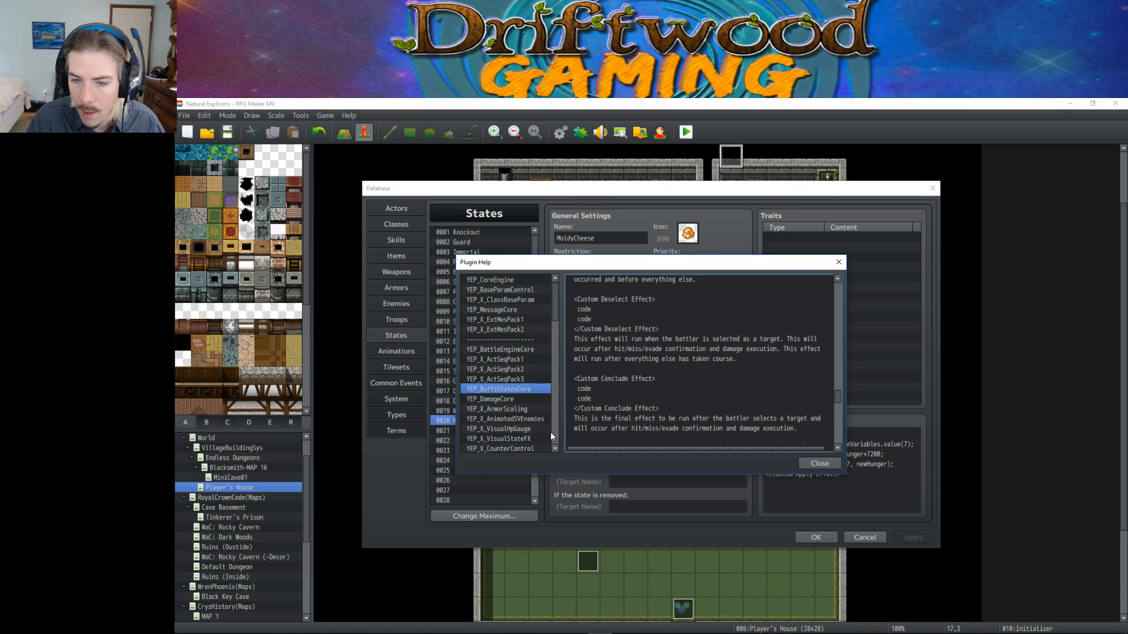
Copy the Custom Conclude Effect template from the help into the MoldyCheese note, remove the closing tag's indent, and apply the changes.
{"action": "left_click_drag", "start_coordinate": [576, 374], "coordinate": [668, 406]}
{"action": "key", "text": "ctrl+c"}
{"action": "left_click", "coordinate": [813, 463]}
{"action": "key", "text": "ctrl+v"}
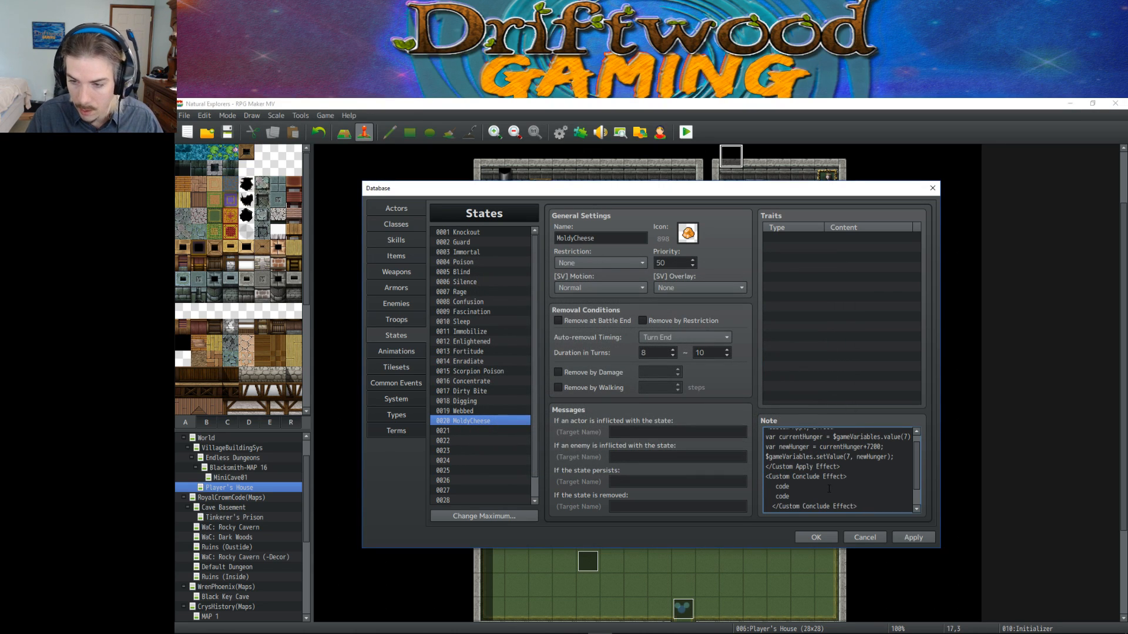
{"action": "key", "text": "BackSpace"}
{"action": "key", "text": "BackSpace"}
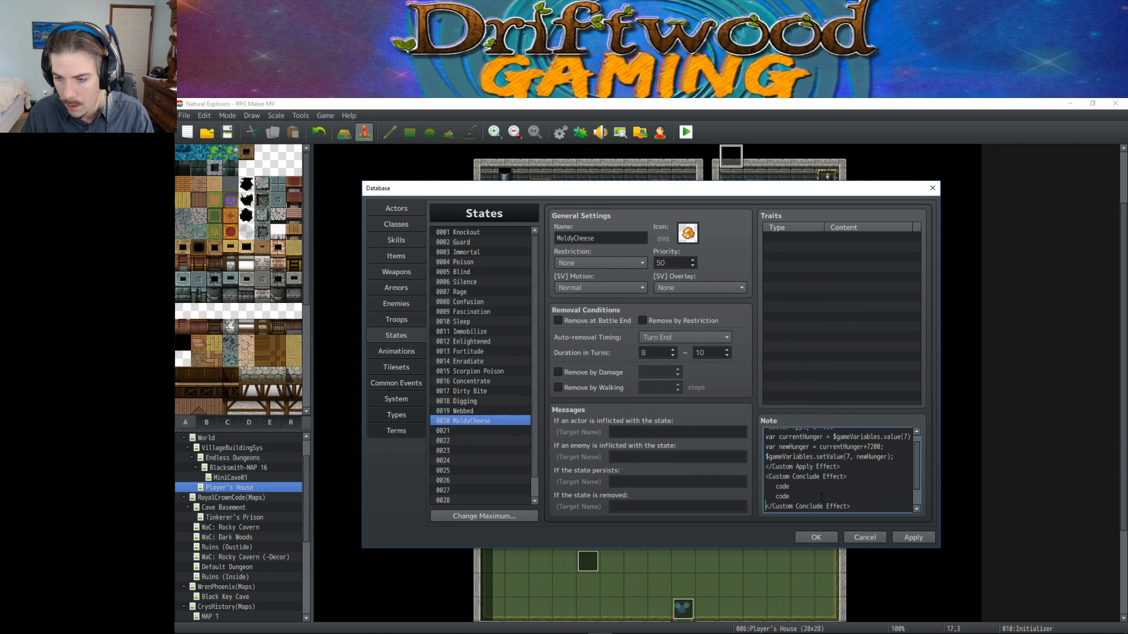
{"action": "left_click_drag", "start_coordinate": [810, 495], "coordinate": [765, 489]}
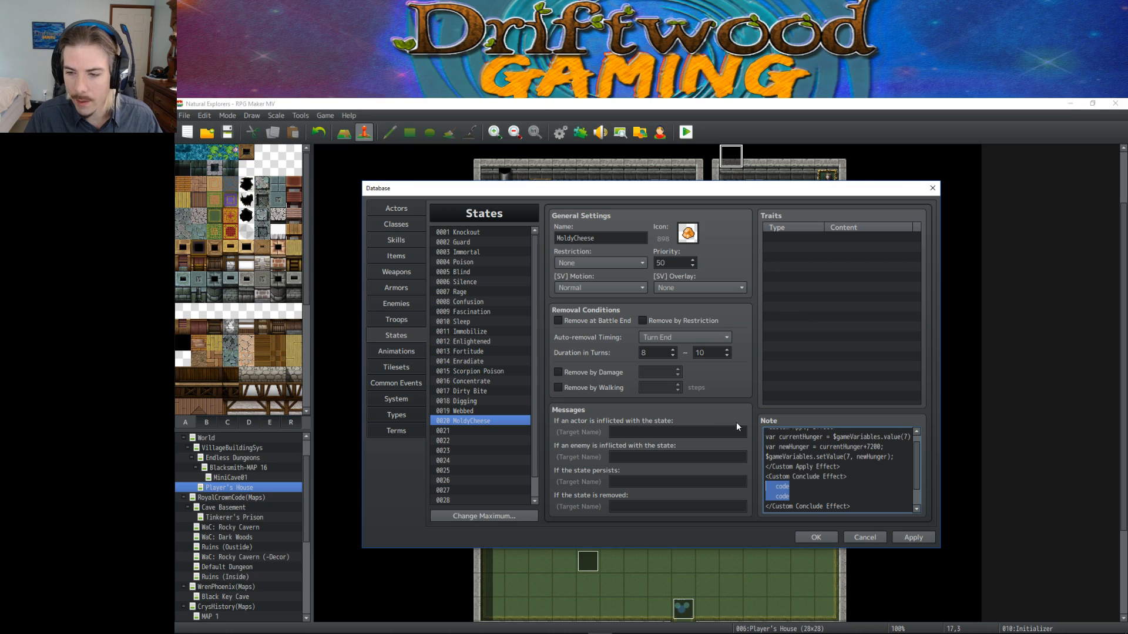
{"action": "left_click", "coordinate": [912, 537]}
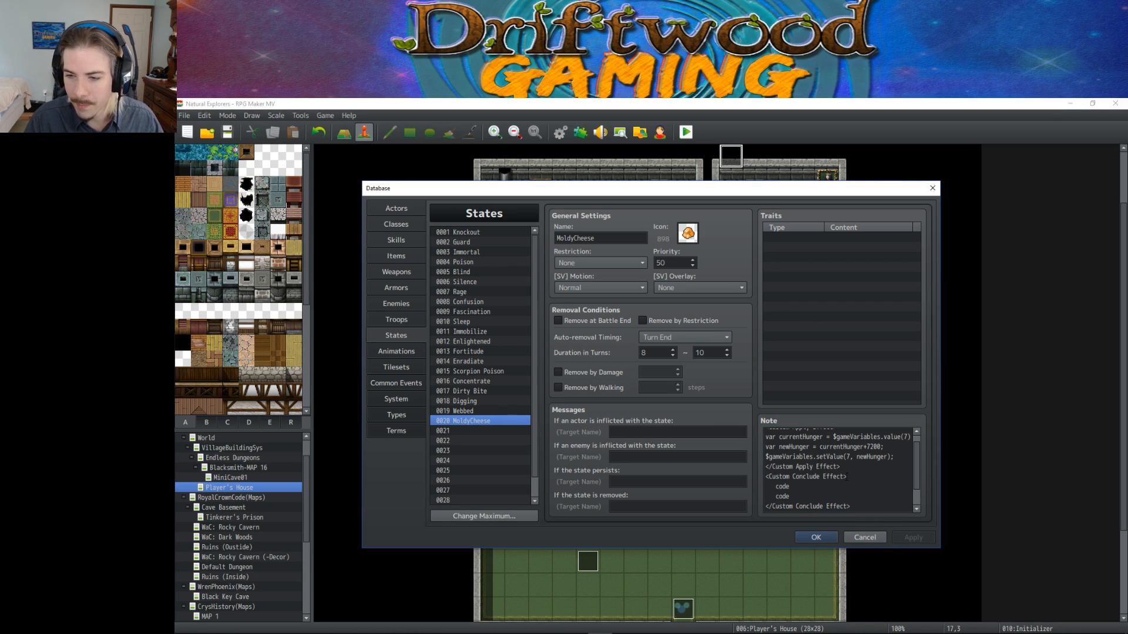
Open the YEP_BuffsStatesCore plugin help from the MoldyCheese note and find the notetags for custom turn and battle effects.
{"action": "key", "text": "ctrl+a"}
{"action": "left_click_drag", "start_coordinate": [822, 496], "coordinate": [753, 495]}
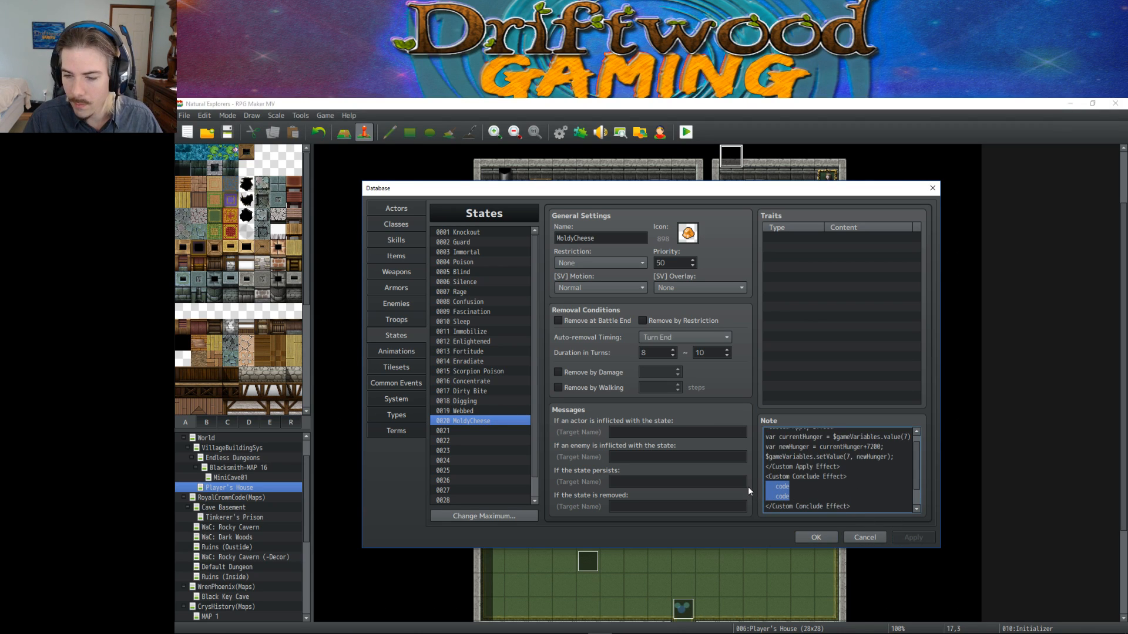
{"action": "right_click", "coordinate": [804, 492]}
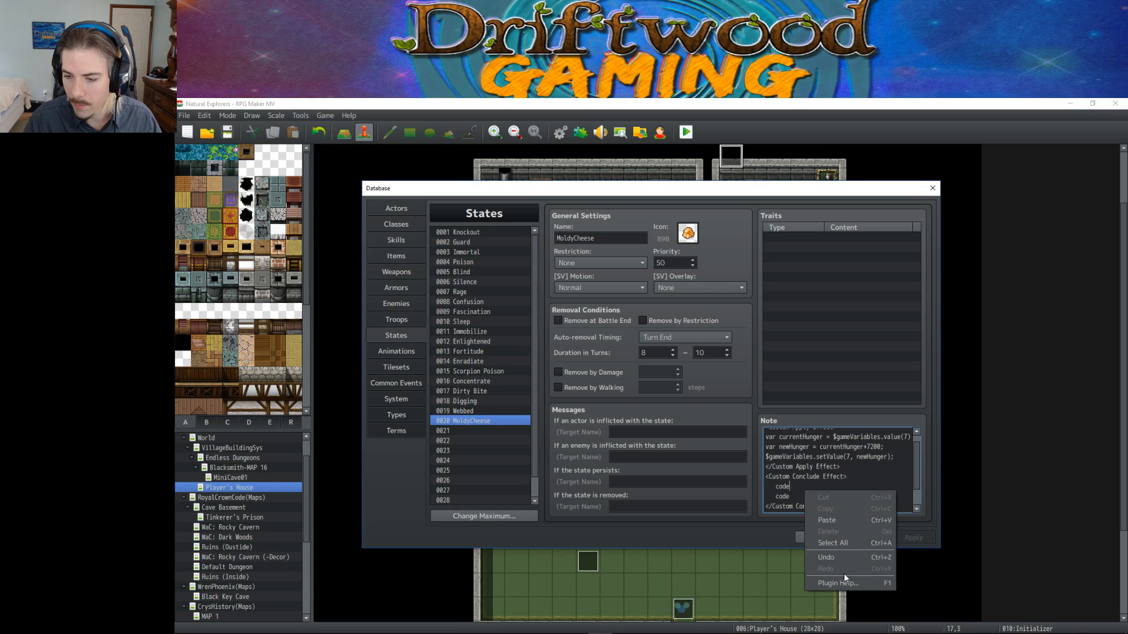
{"action": "left_click", "coordinate": [843, 580]}
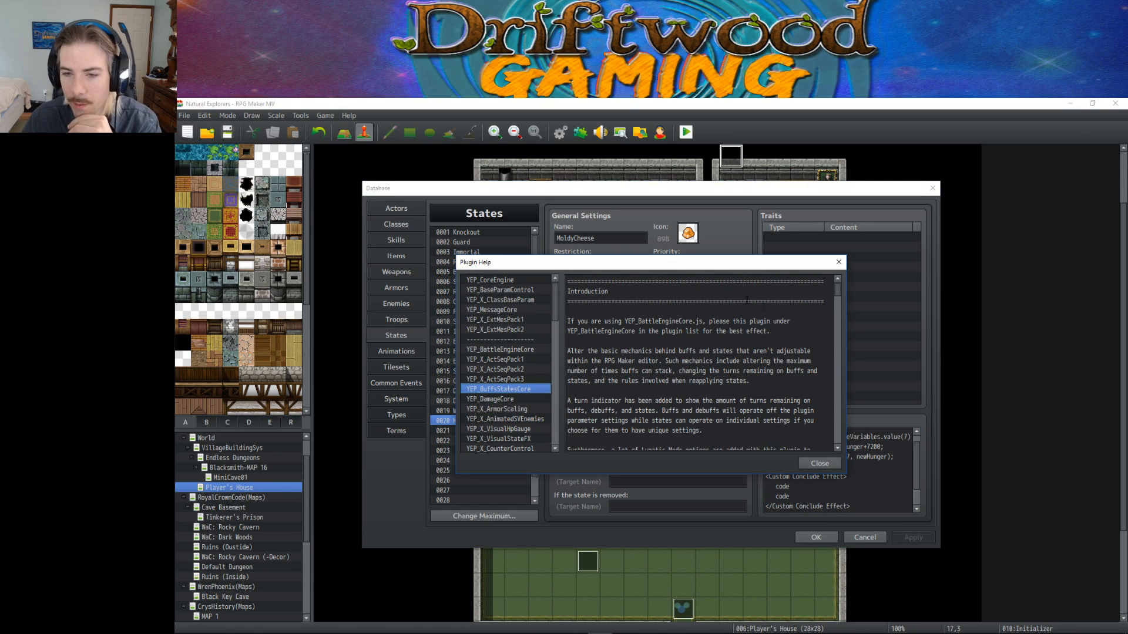
{"action": "left_click_drag", "start_coordinate": [839, 289], "coordinate": [842, 302]}
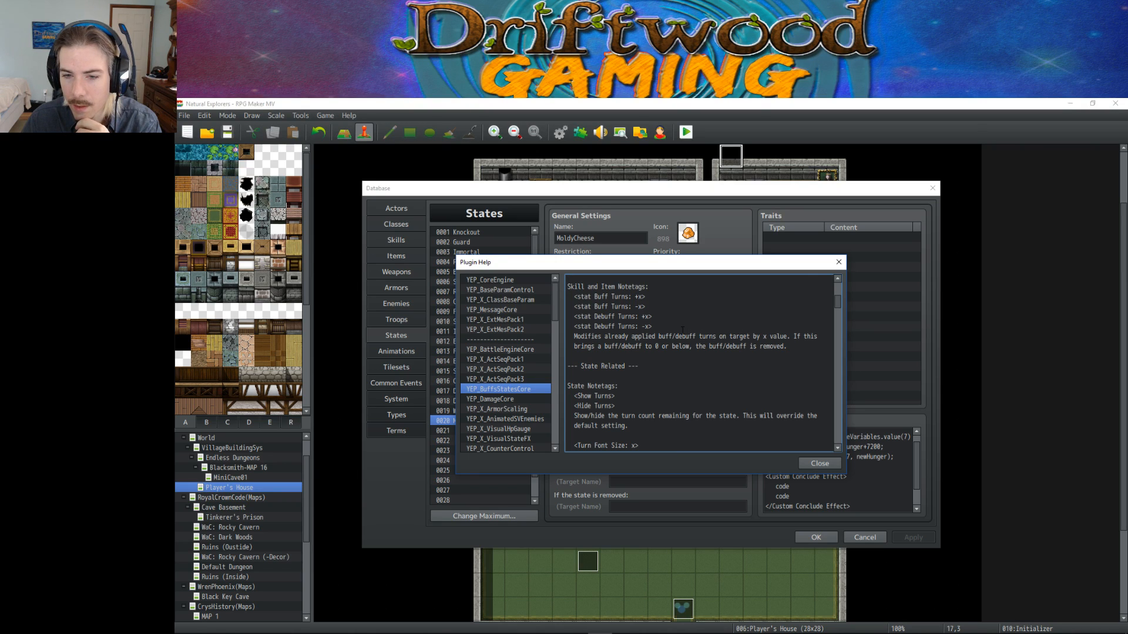
{"action": "left_click_drag", "start_coordinate": [837, 298], "coordinate": [837, 318]}
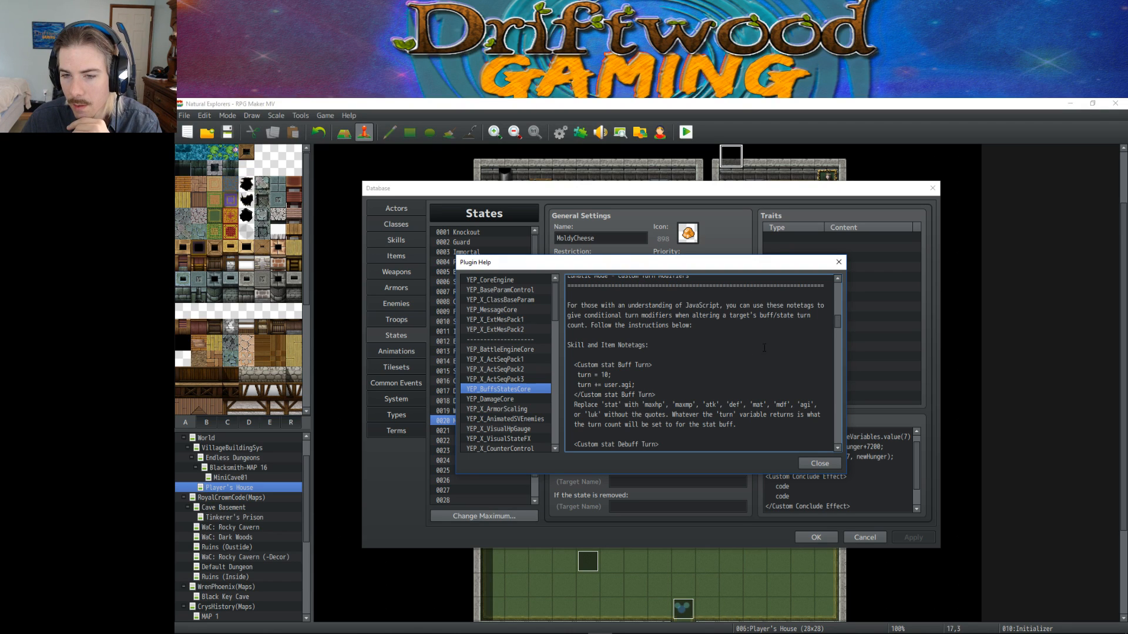
{"action": "scroll", "coordinate": [855, 343], "scroll_direction": "down", "scroll_amount": 4}
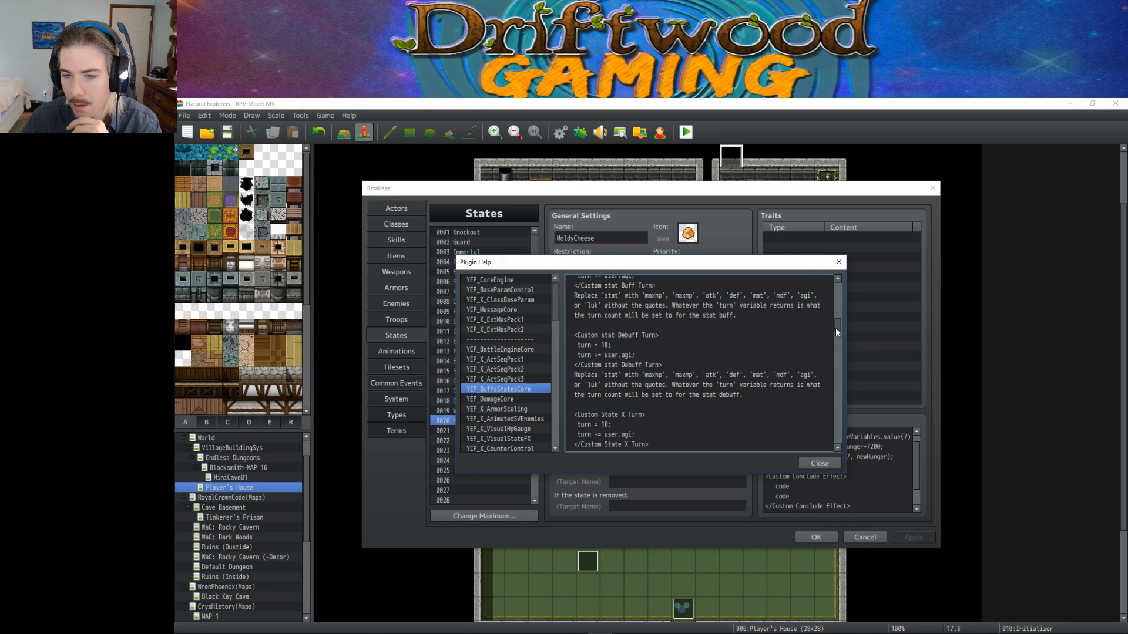
{"action": "left_click_drag", "start_coordinate": [835, 327], "coordinate": [836, 361]}
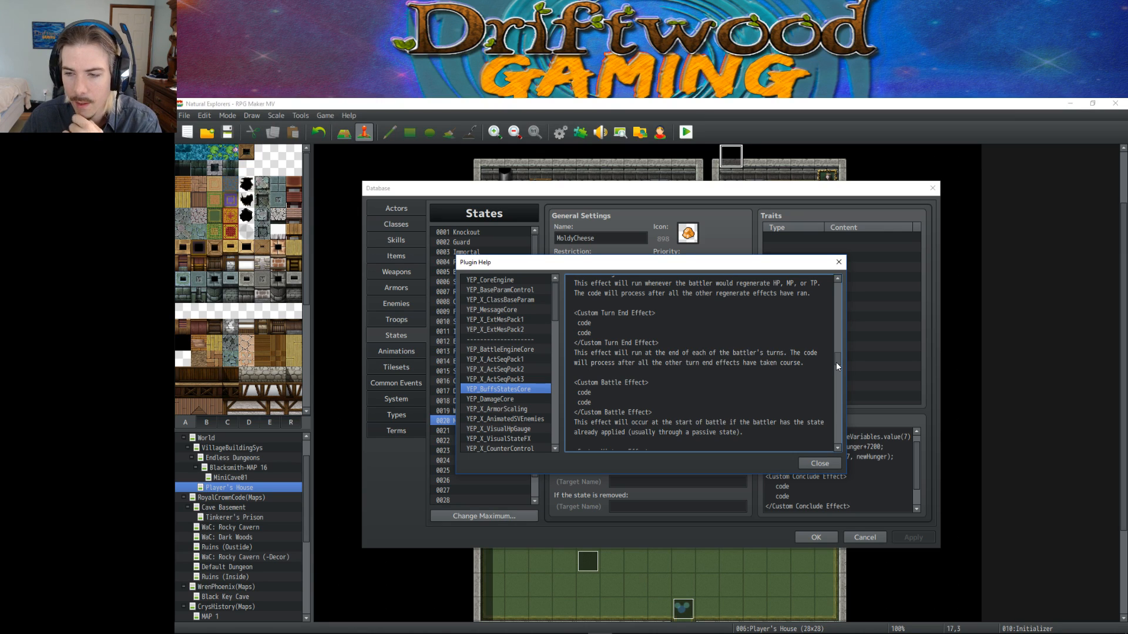
{"action": "left_click_drag", "start_coordinate": [837, 362], "coordinate": [836, 363]}
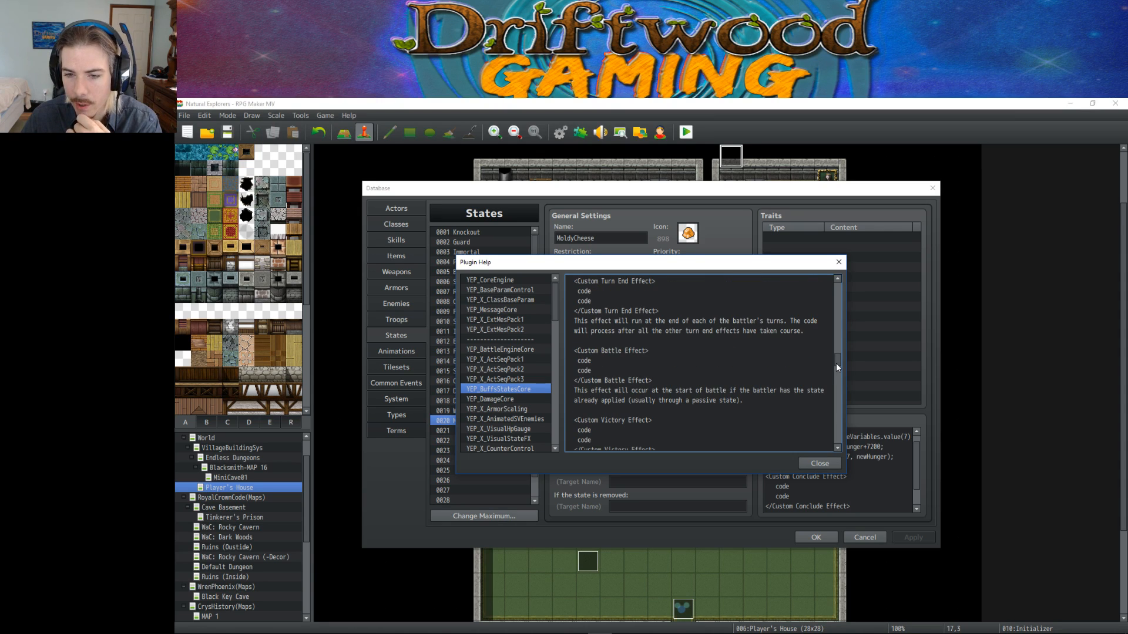
Read when the custom effect notetags run, from Custom Victory Effect through Custom Deselect Effect, and close the plugin help.
{"action": "scroll", "coordinate": [776, 360], "scroll_direction": "down", "scroll_amount": 5}
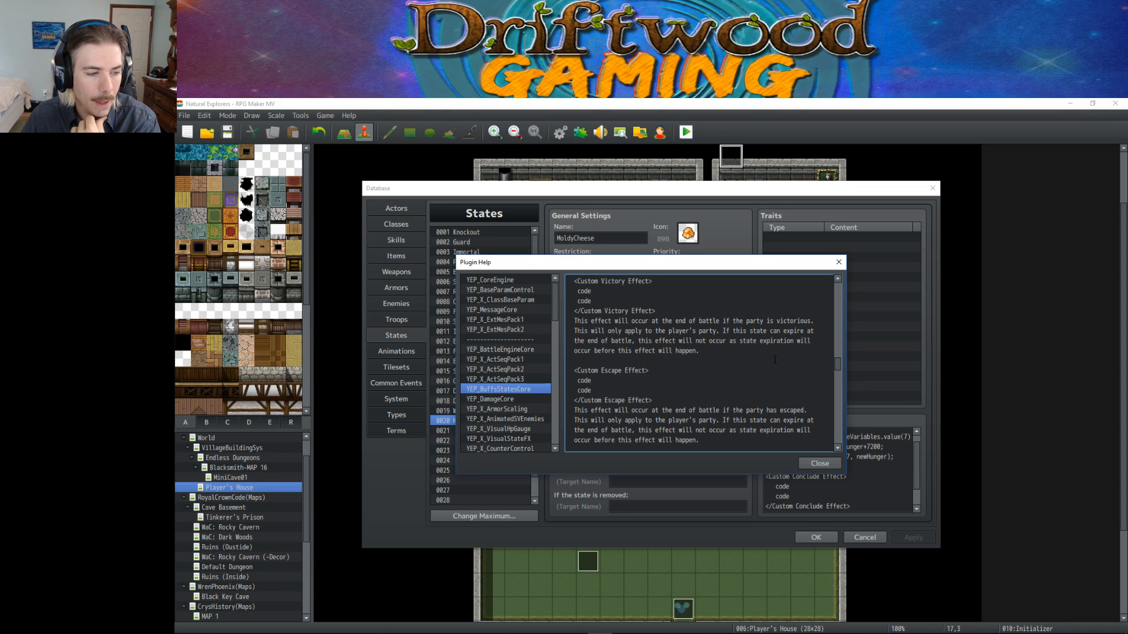
{"action": "scroll", "coordinate": [774, 359], "scroll_direction": "down", "scroll_amount": 5}
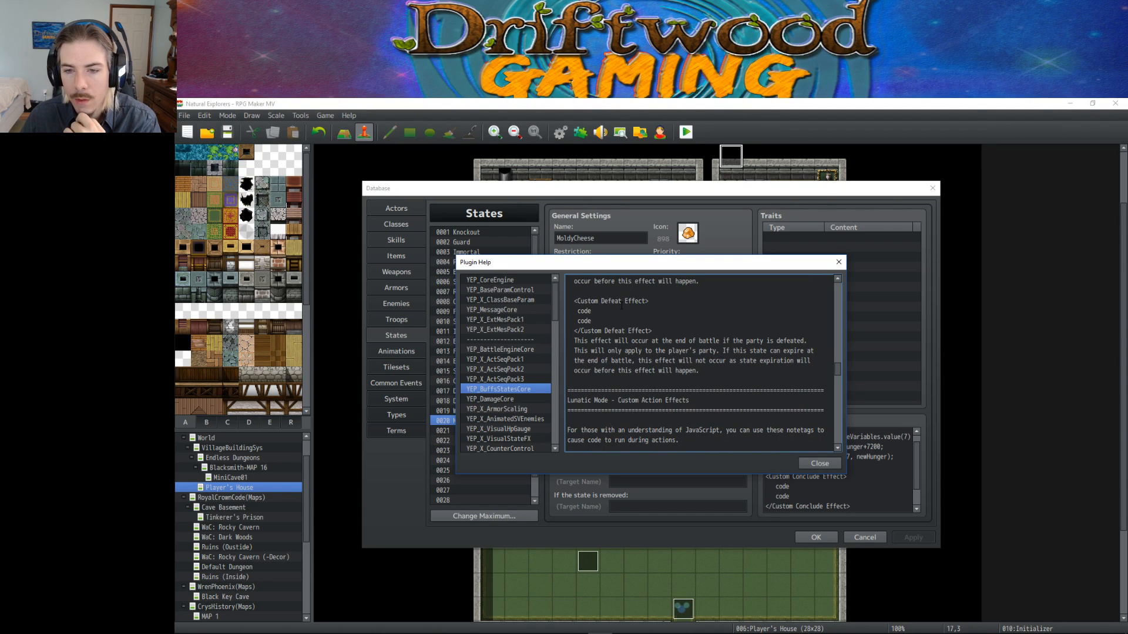
{"action": "scroll", "coordinate": [626, 322], "scroll_direction": "down", "scroll_amount": 3}
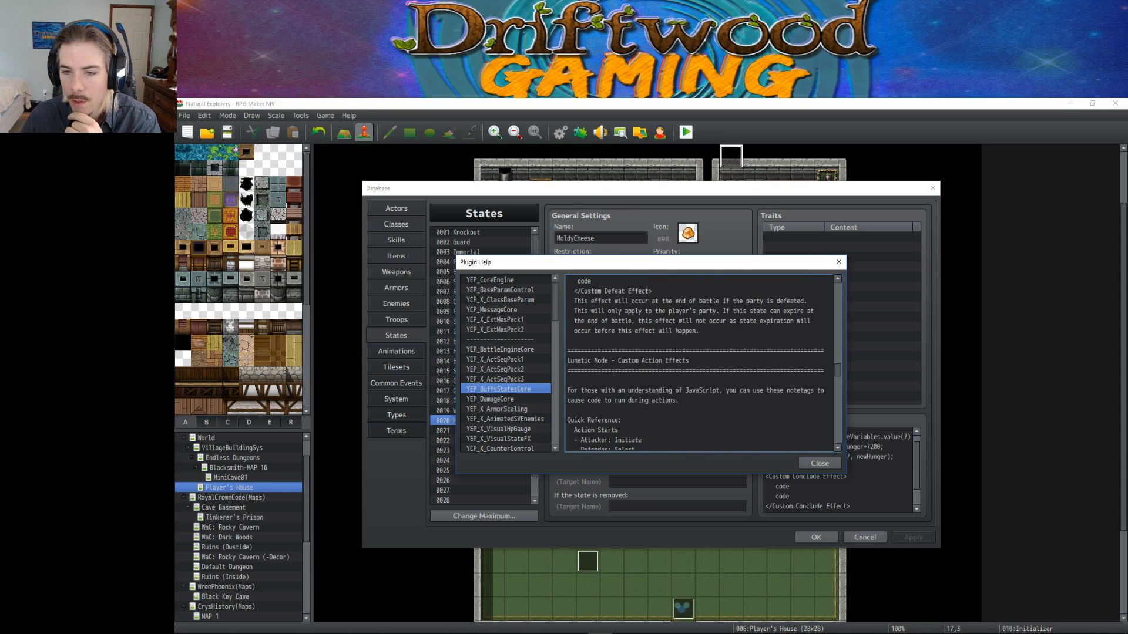
{"action": "scroll", "coordinate": [681, 304], "scroll_direction": "down", "scroll_amount": 7}
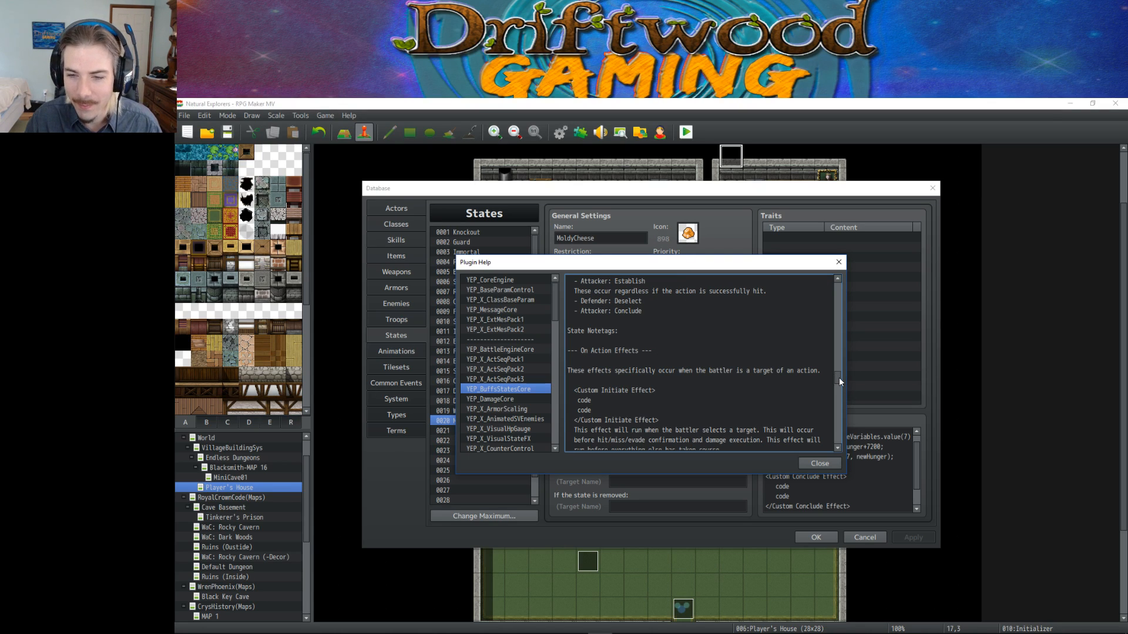
{"action": "left_click_drag", "start_coordinate": [839, 377], "coordinate": [840, 381]}
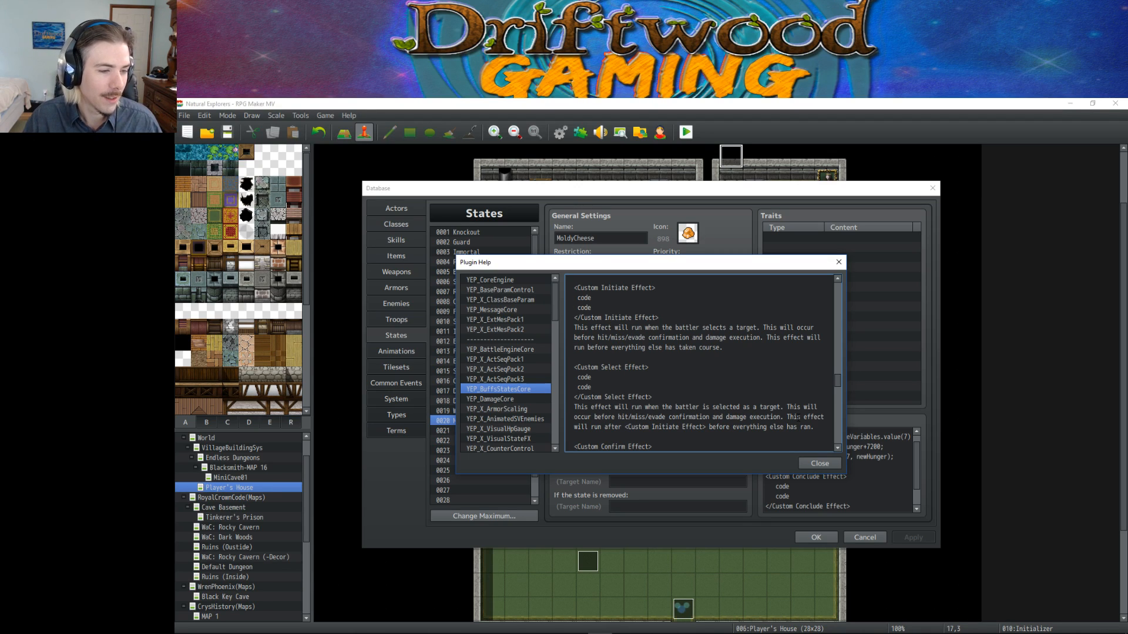
{"action": "scroll", "coordinate": [699, 362], "scroll_direction": "down", "scroll_amount": 7}
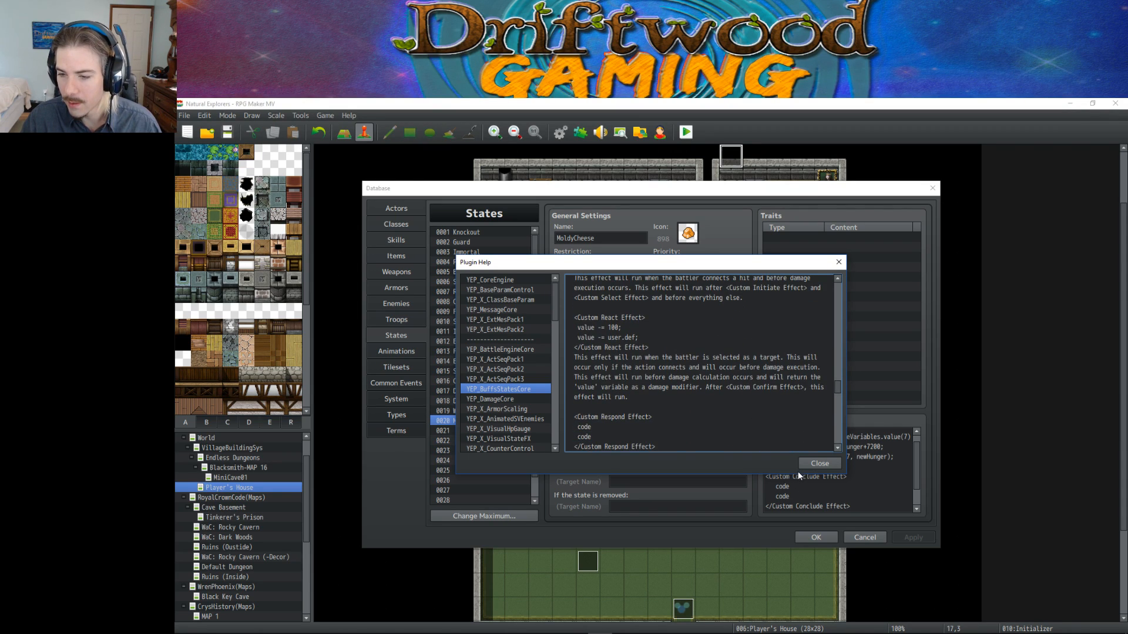
{"action": "scroll", "coordinate": [810, 459], "scroll_direction": "down", "scroll_amount": 4}
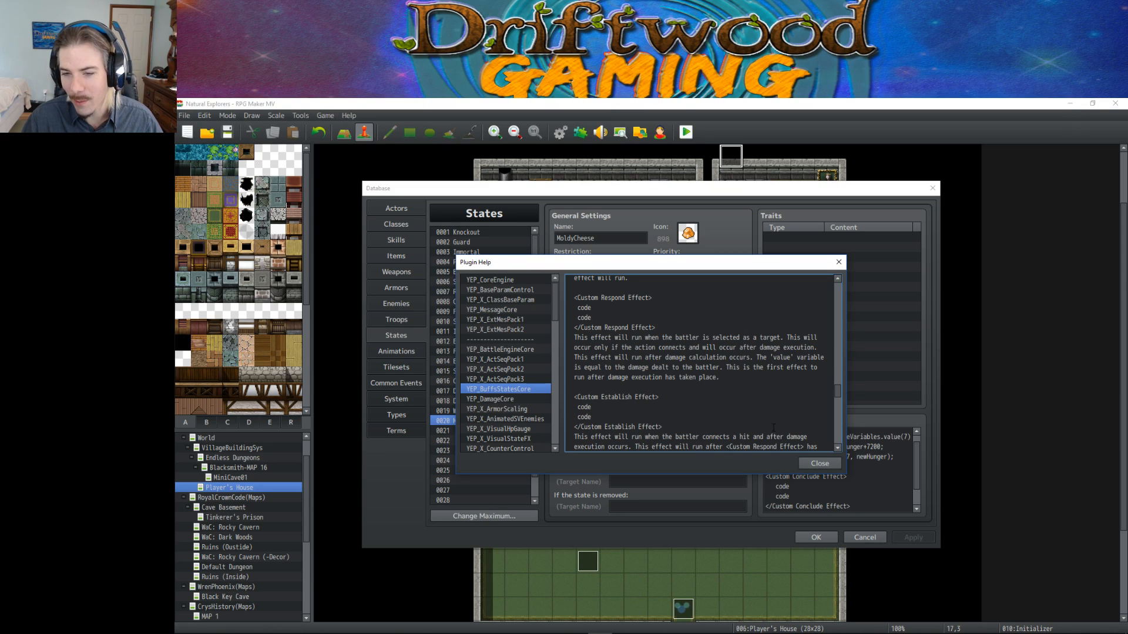
{"action": "scroll", "coordinate": [810, 435], "scroll_direction": "down", "scroll_amount": 8}
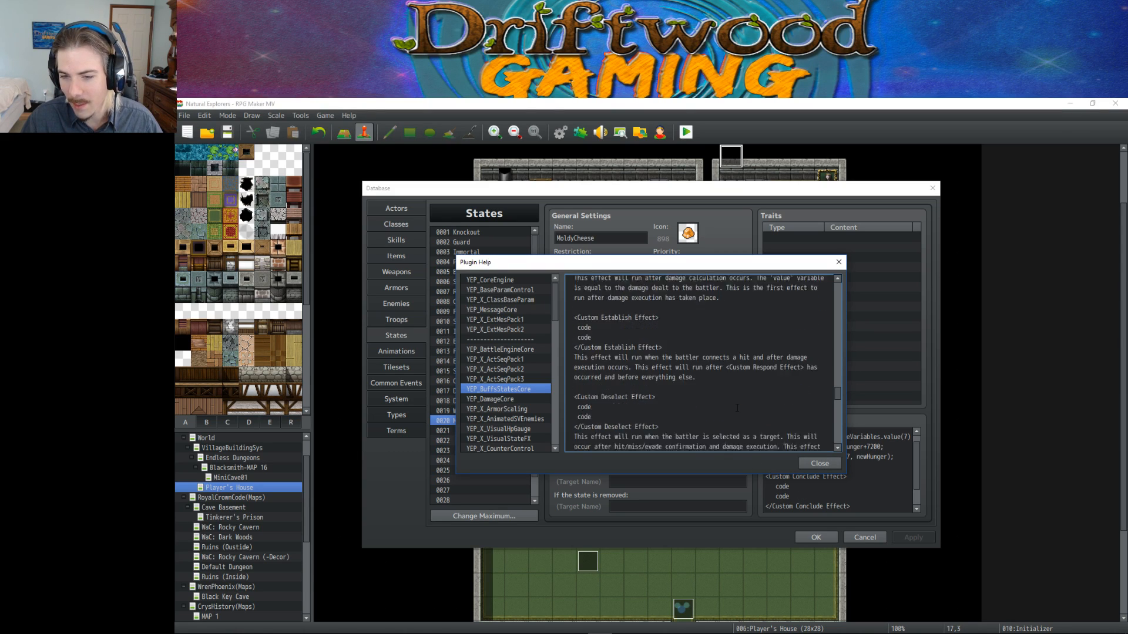
{"action": "left_click", "coordinate": [818, 464]}
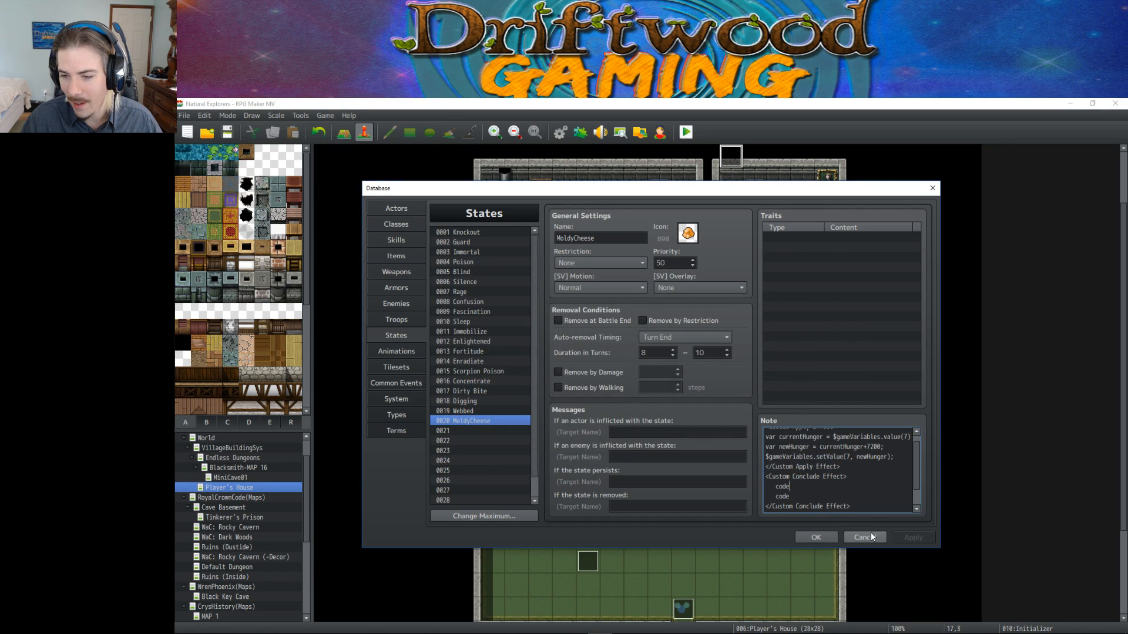
Replace the placeholder code lines in the MoldyCheese note's Custom Conclude Effect with "var rando = Math.random();".
{"action": "left_click_drag", "start_coordinate": [789, 497], "coordinate": [764, 486]}
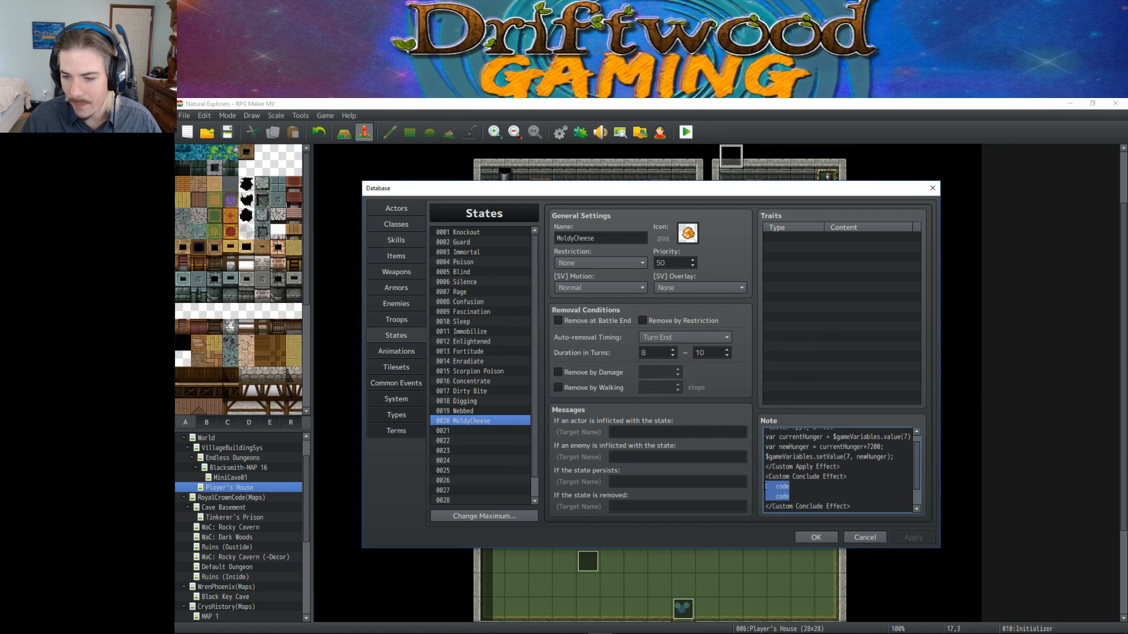
{"action": "type", "text": "var rando ="}
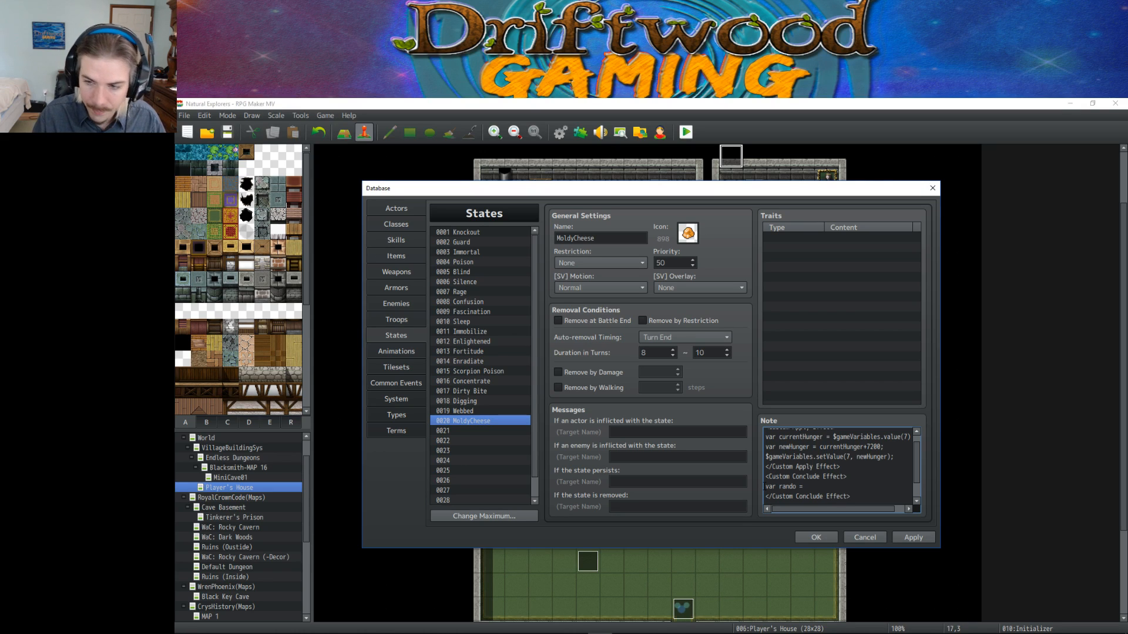
{"action": "type", "text": "Math."}
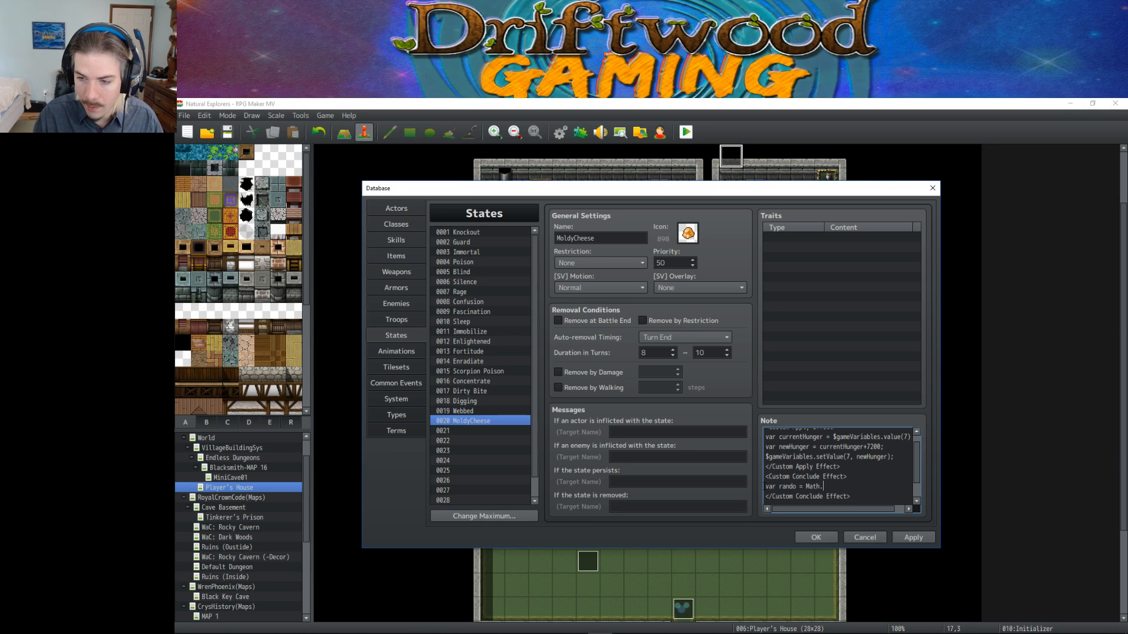
{"action": "type", "text": "random"}
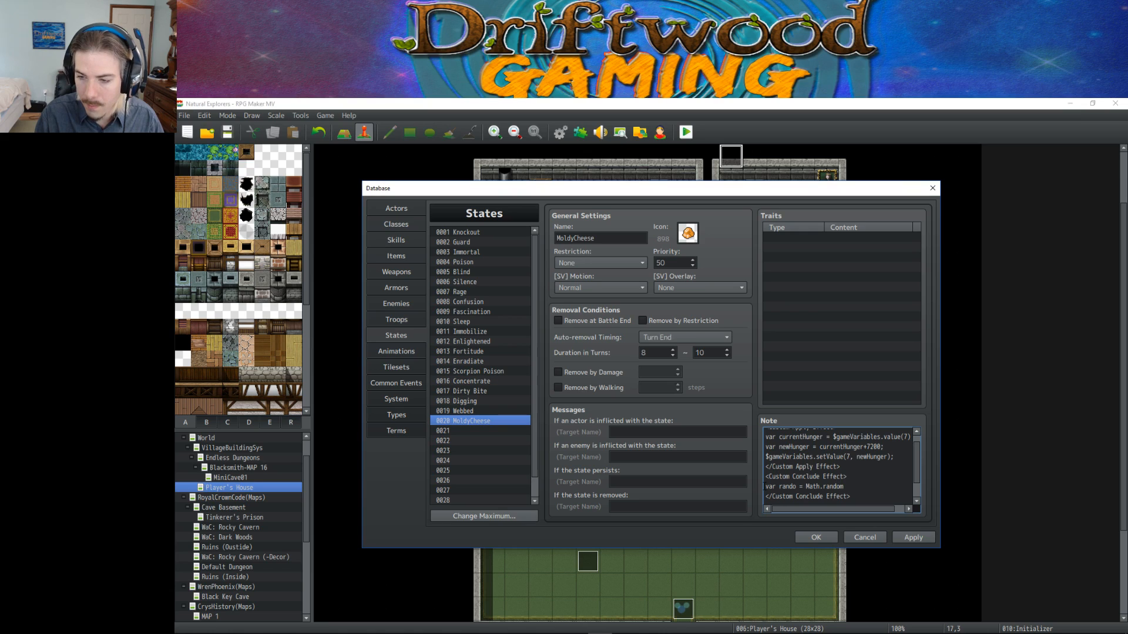
{"action": "type", "text": "()"}
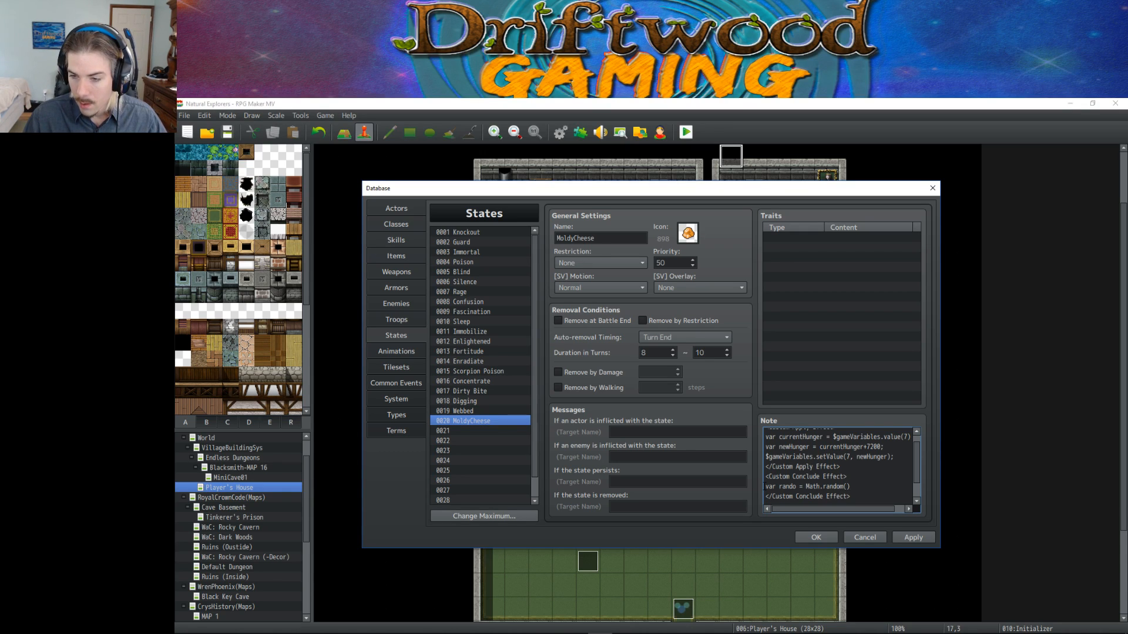
{"action": "type", "text": ";"}
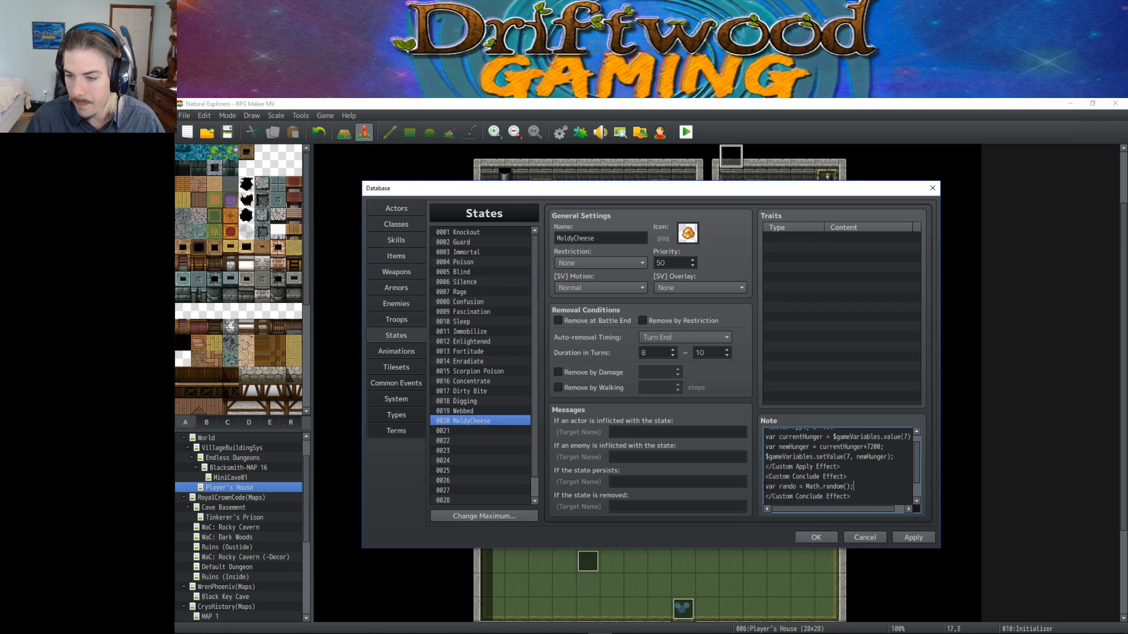
Add an empty "if (rando >= 0.5){ }" block below the rando variable in the Custom Conclude Effect.
{"action": "key", "text": "Return"}
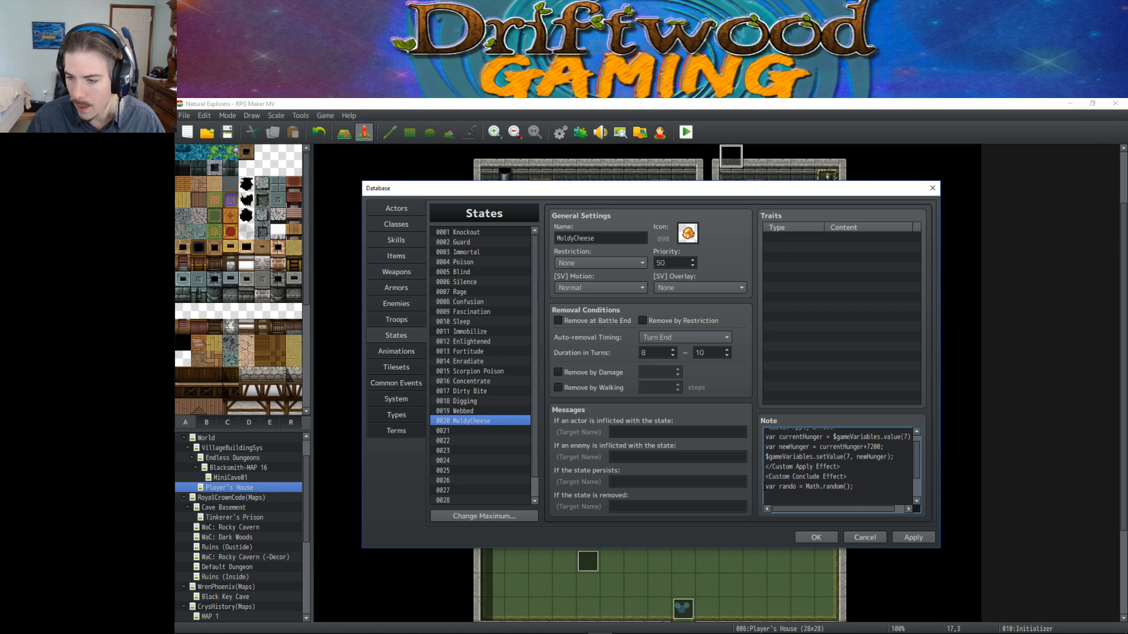
{"action": "scroll", "coordinate": [853, 496], "scroll_direction": "down", "scroll_amount": 1}
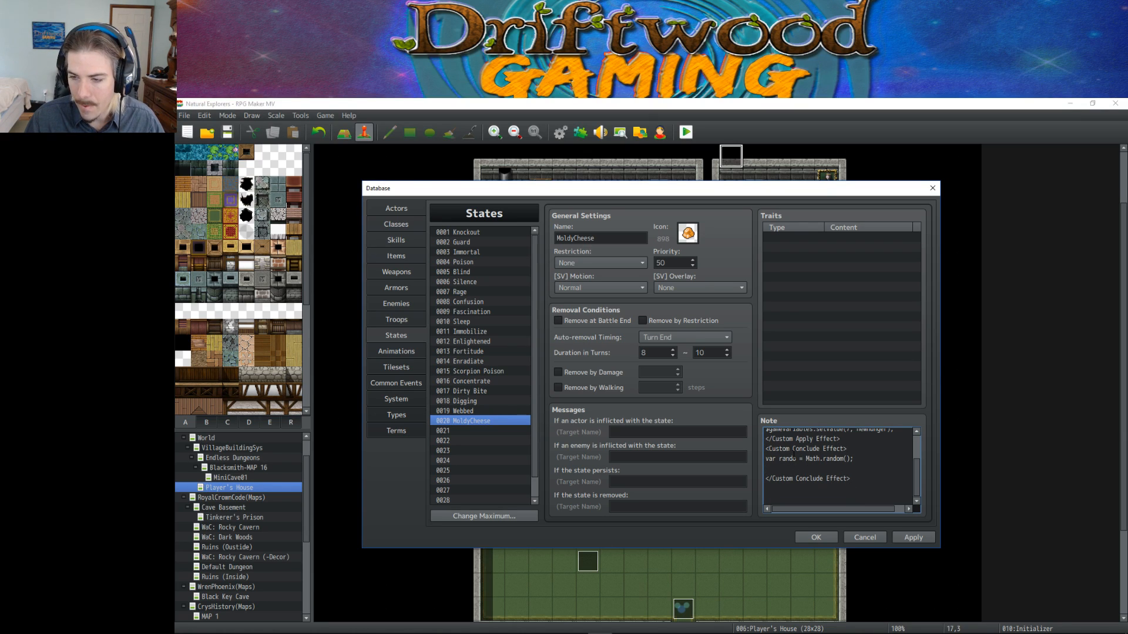
{"action": "type", "text": "if rando"}
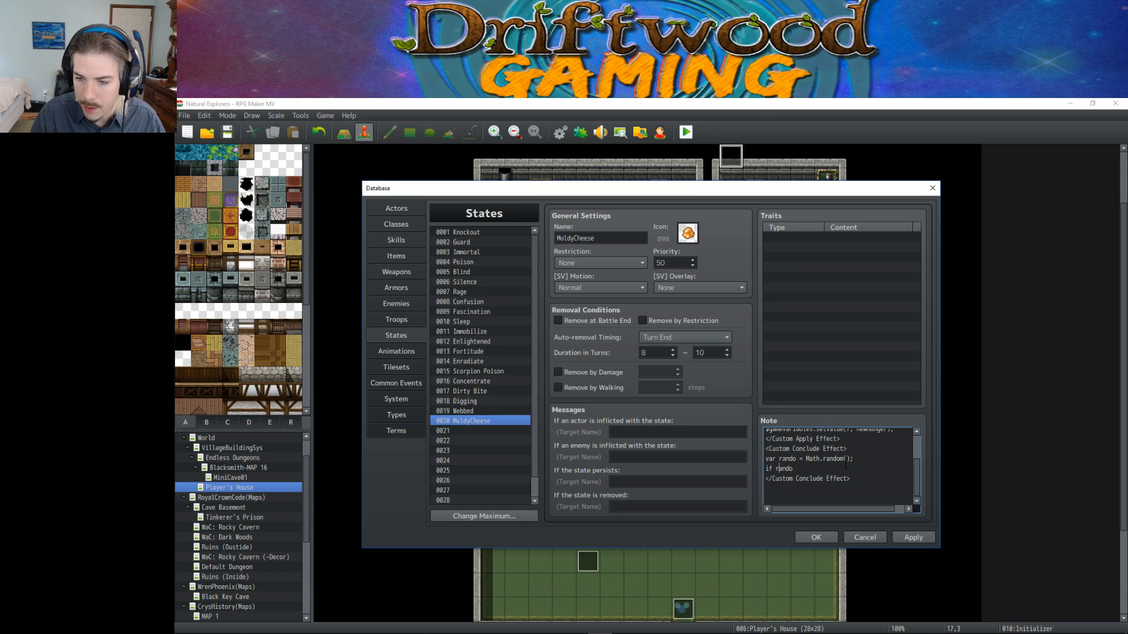
{"action": "type", "text": "("}
{"action": "key", "text": "End"}
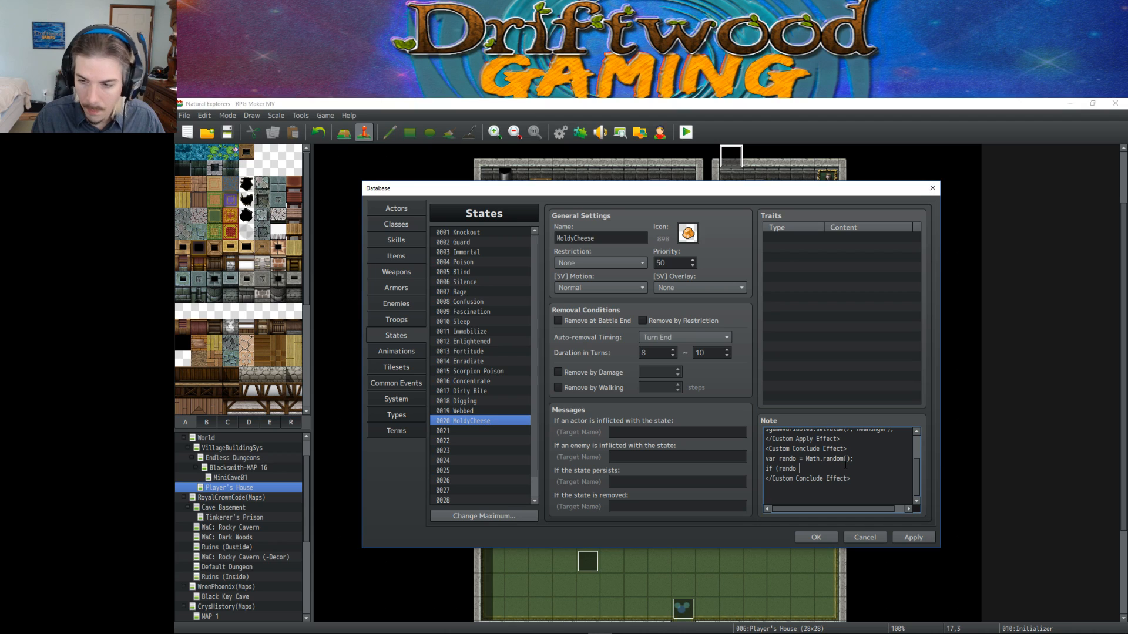
{"action": "type", "text": ">= 50"}
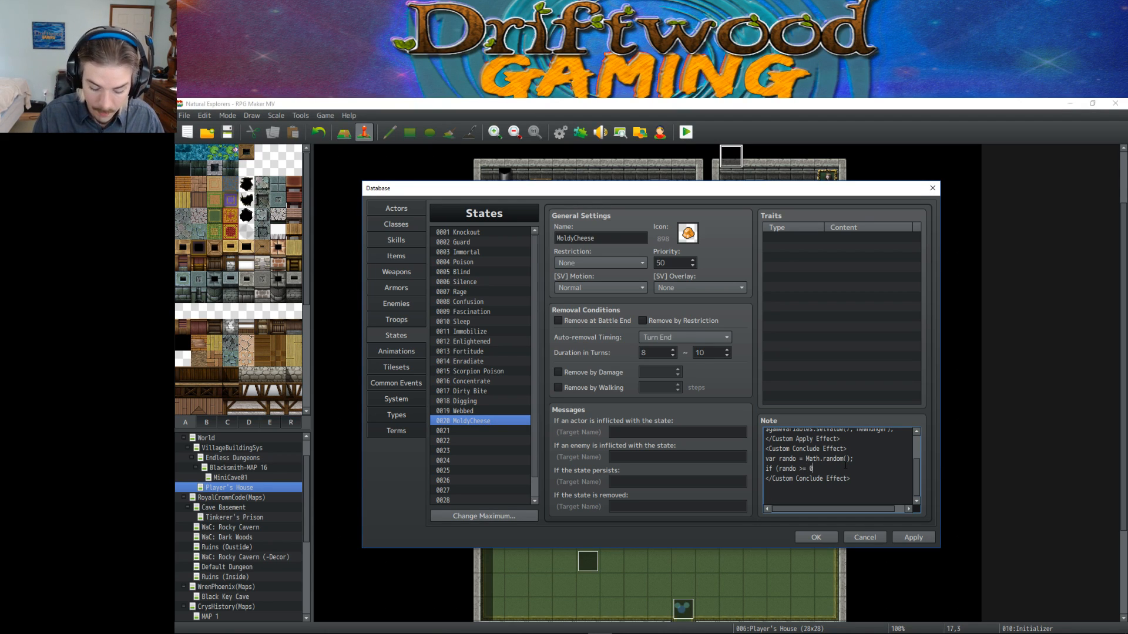
{"action": "type", "text": ".5){"}
{"action": "key", "text": "Return"}
{"action": "key", "text": "Return"}
{"action": "type", "text": "}"}
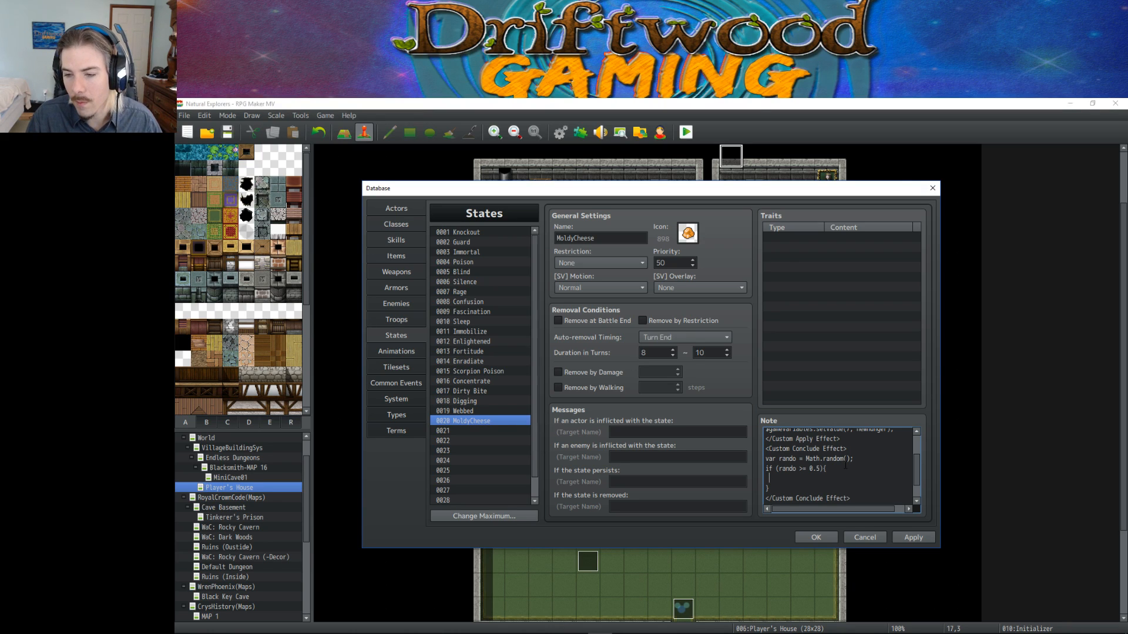
Extend the rando condition with an empty "else { }" block.
{"action": "type", "text": "else {"}
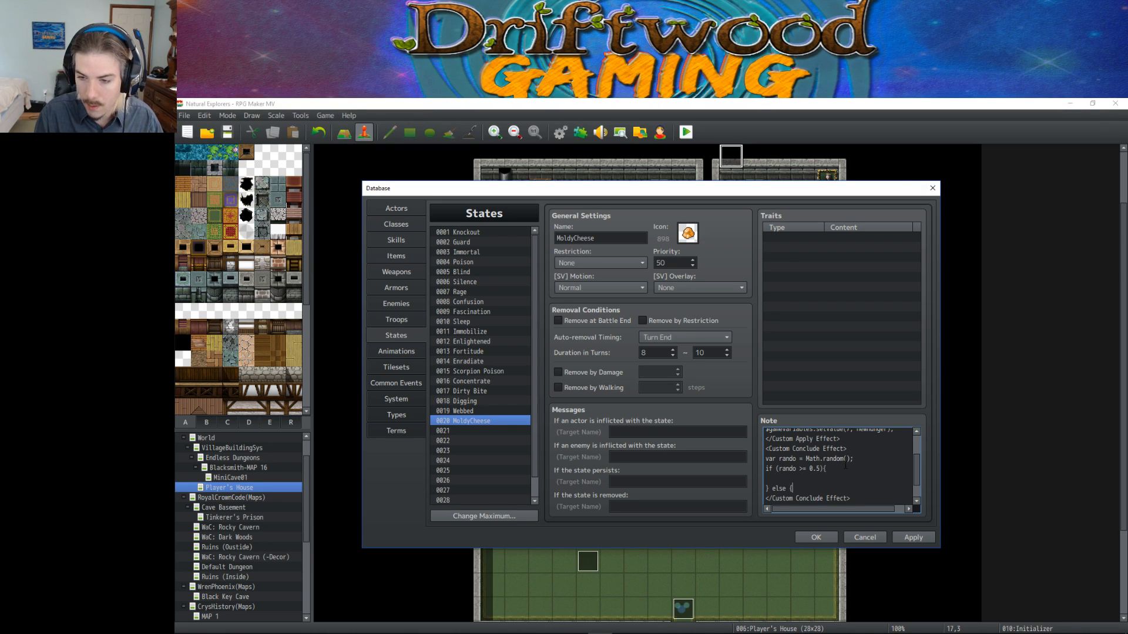
{"action": "key", "text": "Return"}
{"action": "key", "text": "Return"}
{"action": "type", "text": "}"}
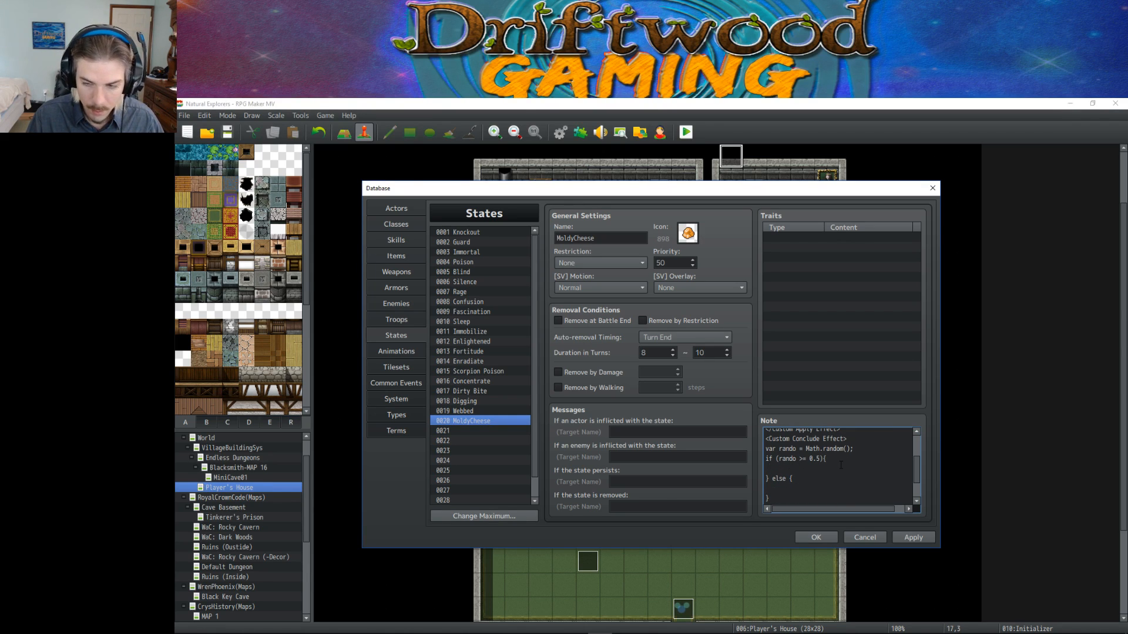
Fill the rando condition in the MoldyCheese note with "user.addState(21);" in the if branch and "user.addState(22);" in the else branch.
{"action": "type", "text": " user."}
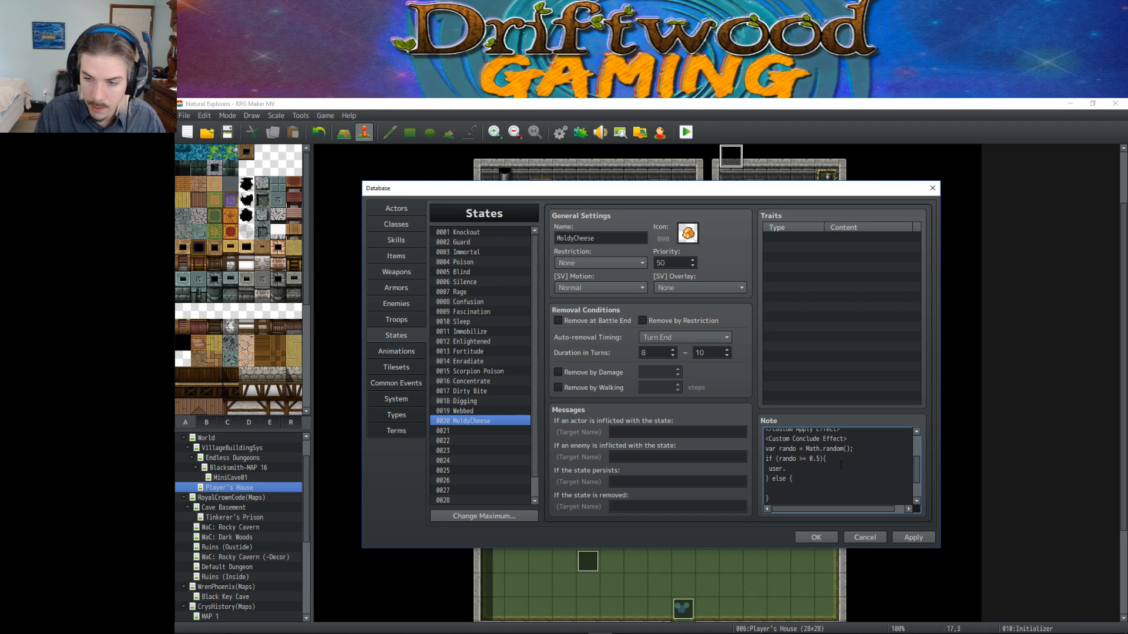
{"action": "type", "text": "addState"}
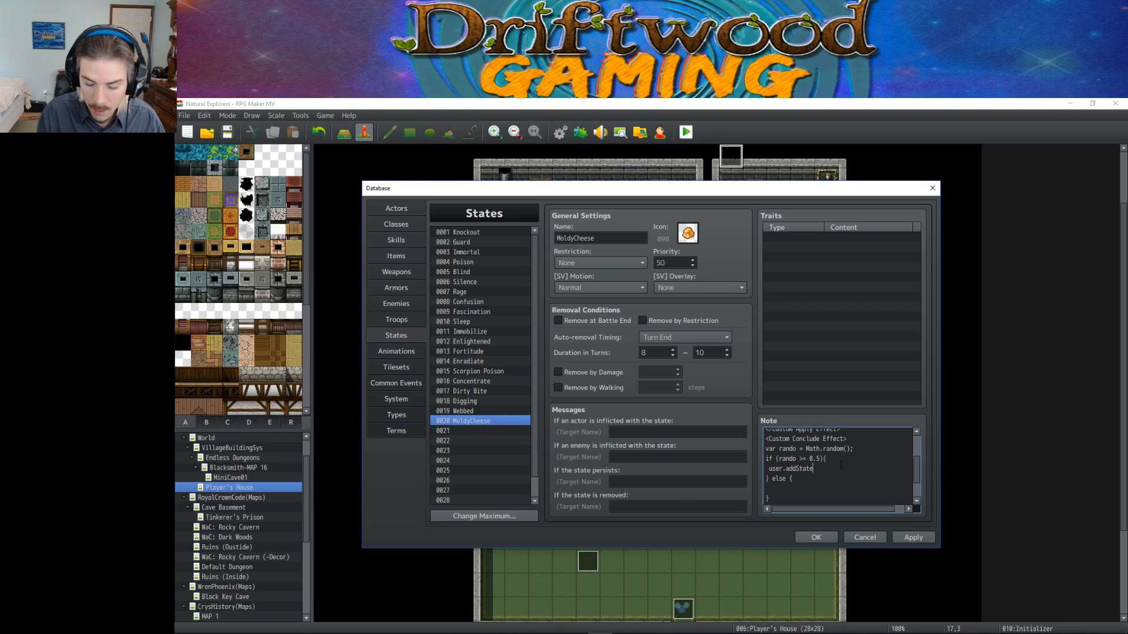
{"action": "type", "text": "(21)"}
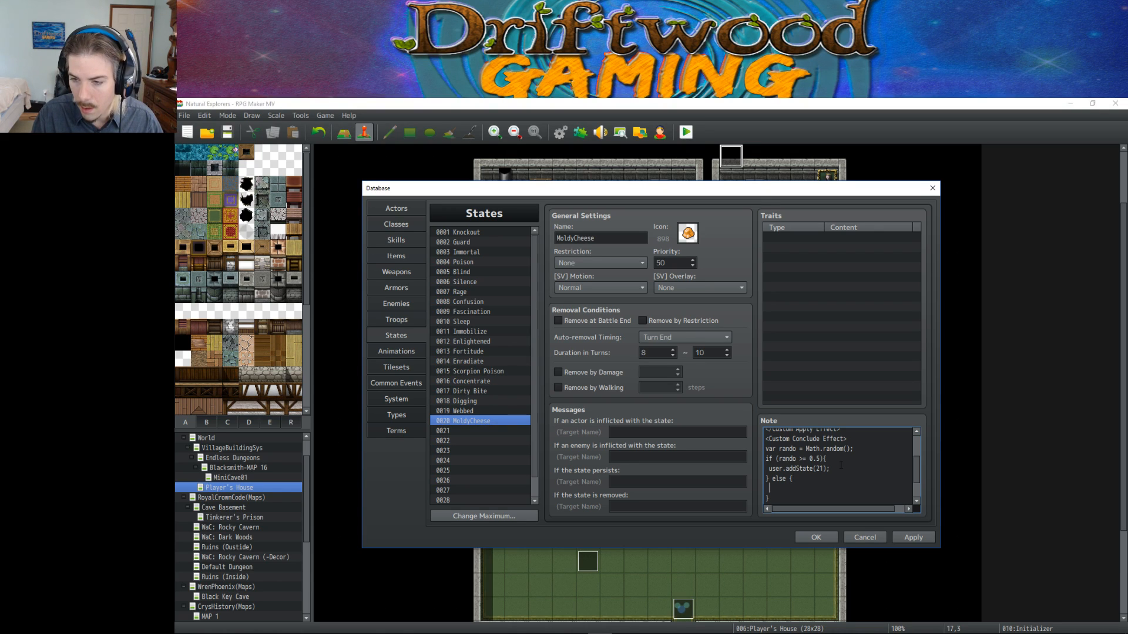
{"action": "type", "text": "us"}
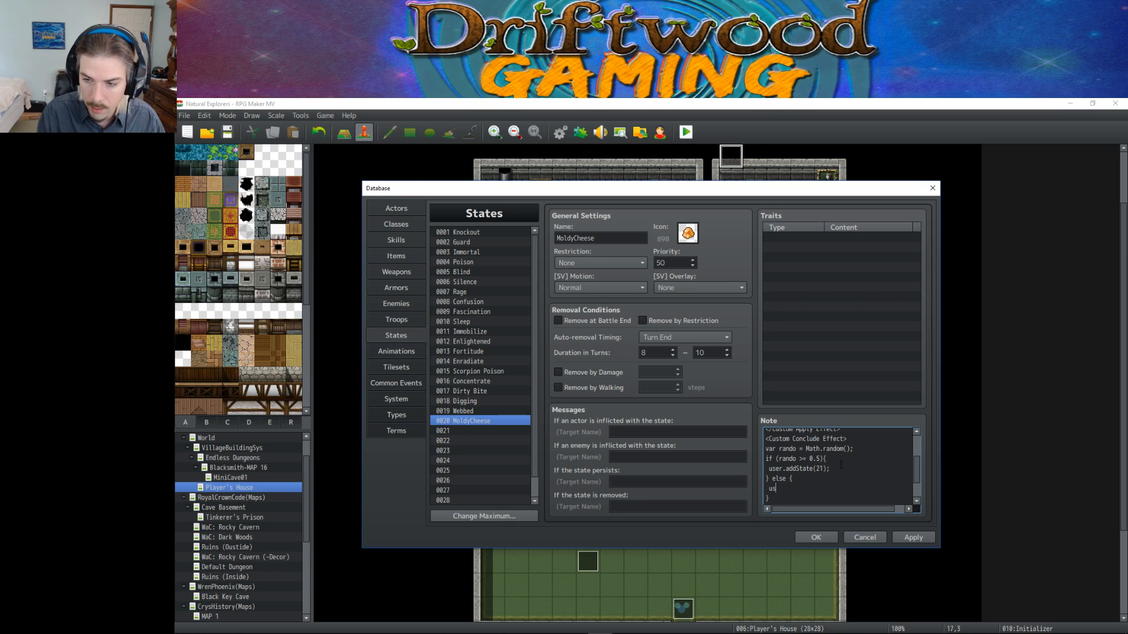
{"action": "type", "text": "er.addState(22);"}
{"action": "scroll", "coordinate": [840, 465], "scroll_direction": "down", "scroll_amount": 1}
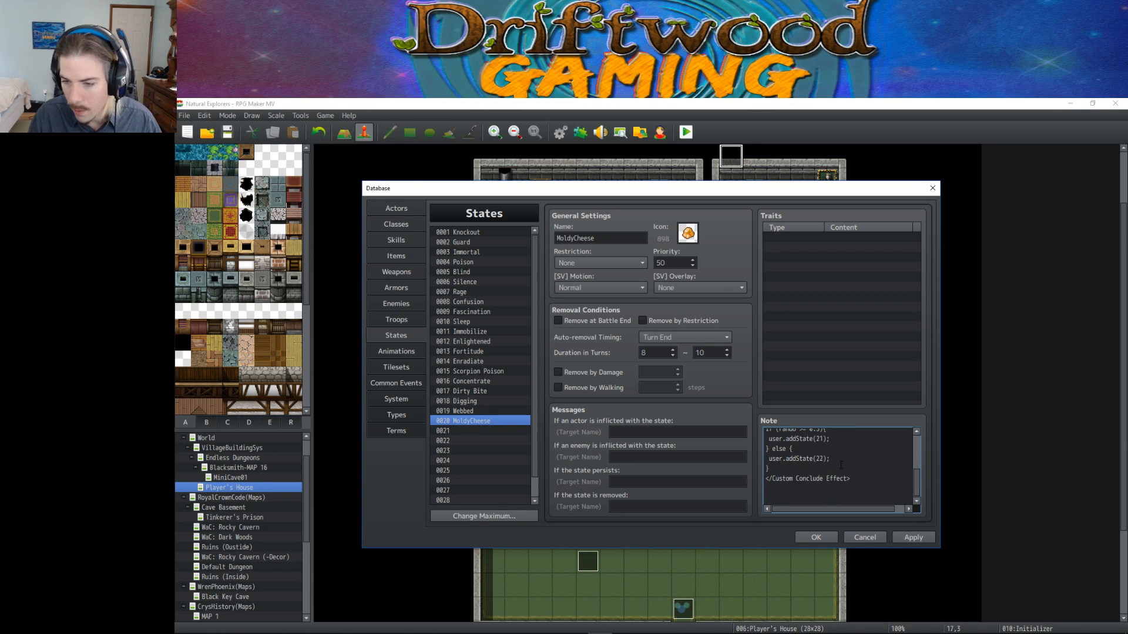
{"action": "scroll", "coordinate": [826, 470], "scroll_direction": "up", "scroll_amount": 2}
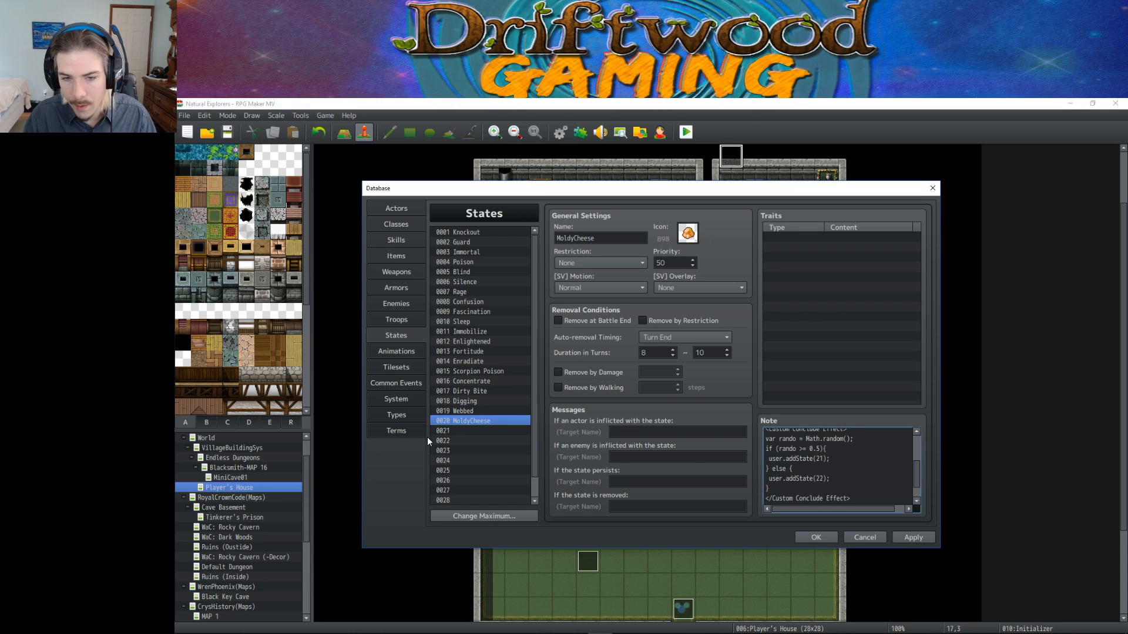
Give the empty state 0021 the orange gem icon, number 674.
{"action": "left_click", "coordinate": [445, 431]}
{"action": "left_click", "coordinate": [690, 239]}
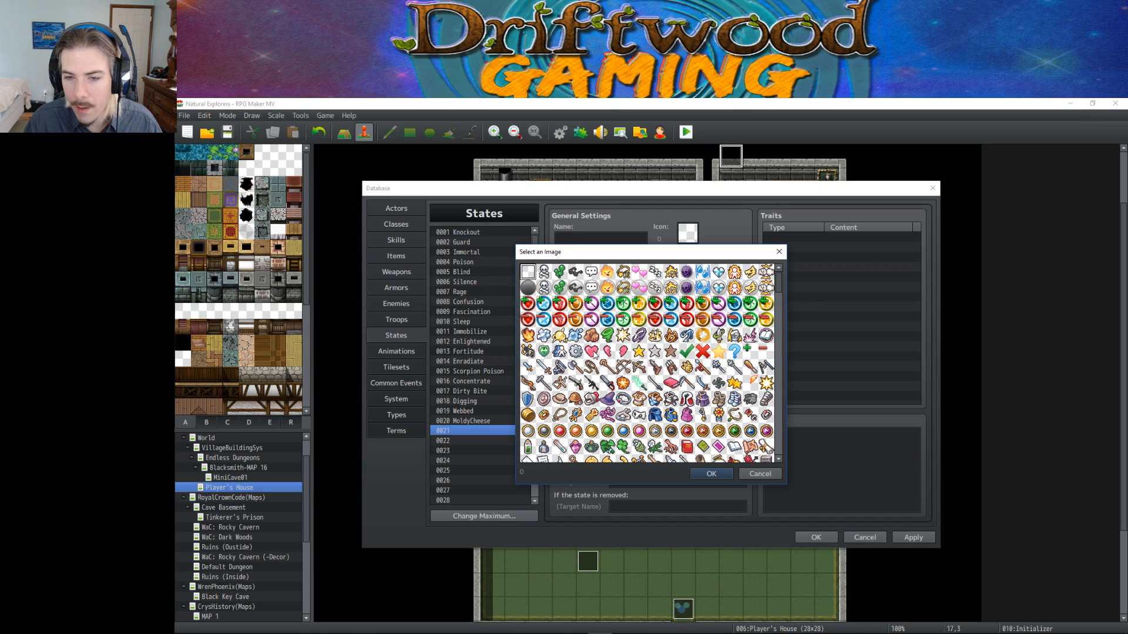
{"action": "scroll", "coordinate": [617, 347], "scroll_direction": "down", "scroll_amount": 9}
{"action": "scroll", "coordinate": [626, 344], "scroll_direction": "down", "scroll_amount": 2}
{"action": "scroll", "coordinate": [626, 345], "scroll_direction": "down", "scroll_amount": 4}
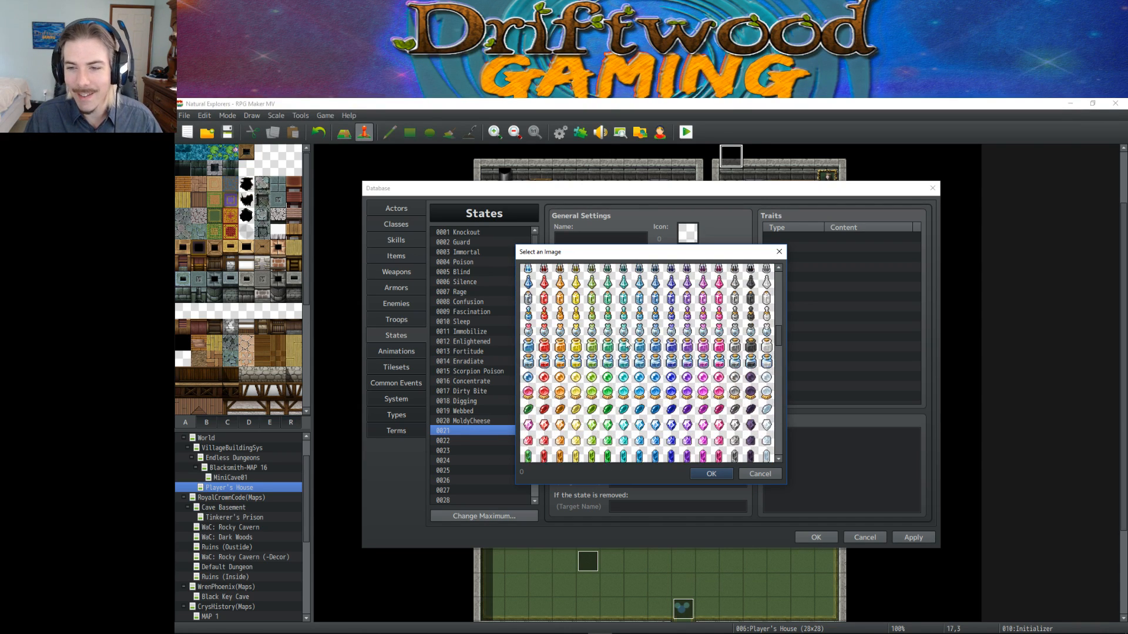
{"action": "scroll", "coordinate": [626, 345], "scroll_direction": "down", "scroll_amount": 2}
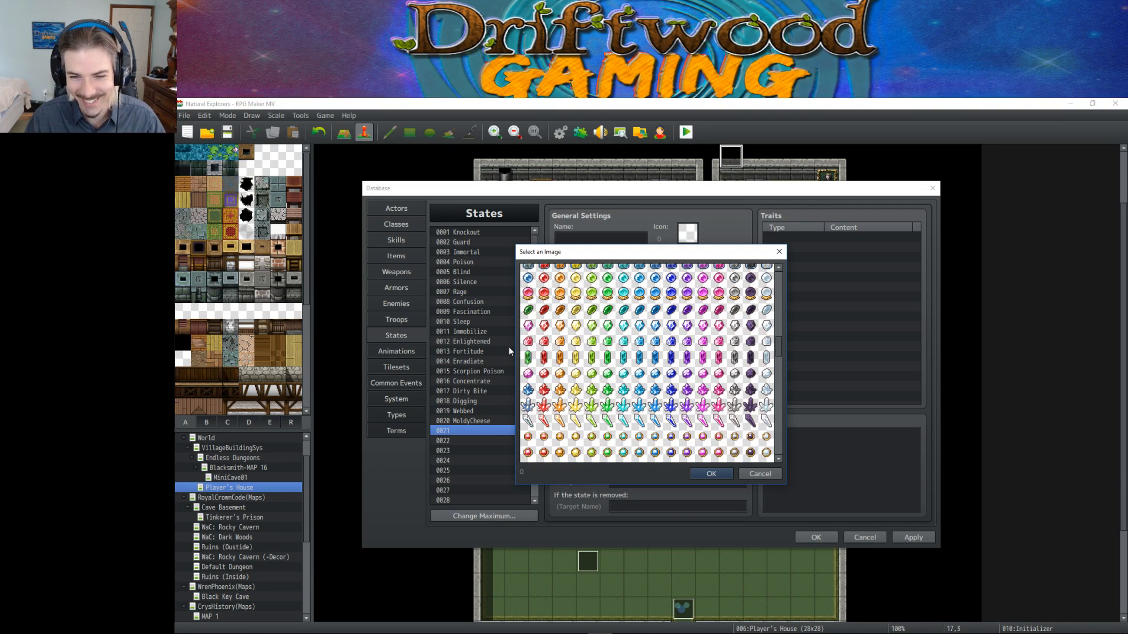
{"action": "double_click", "coordinate": [560, 373]}
Name state 0021 GoodCheese.
{"action": "left_click", "coordinate": [584, 238]}
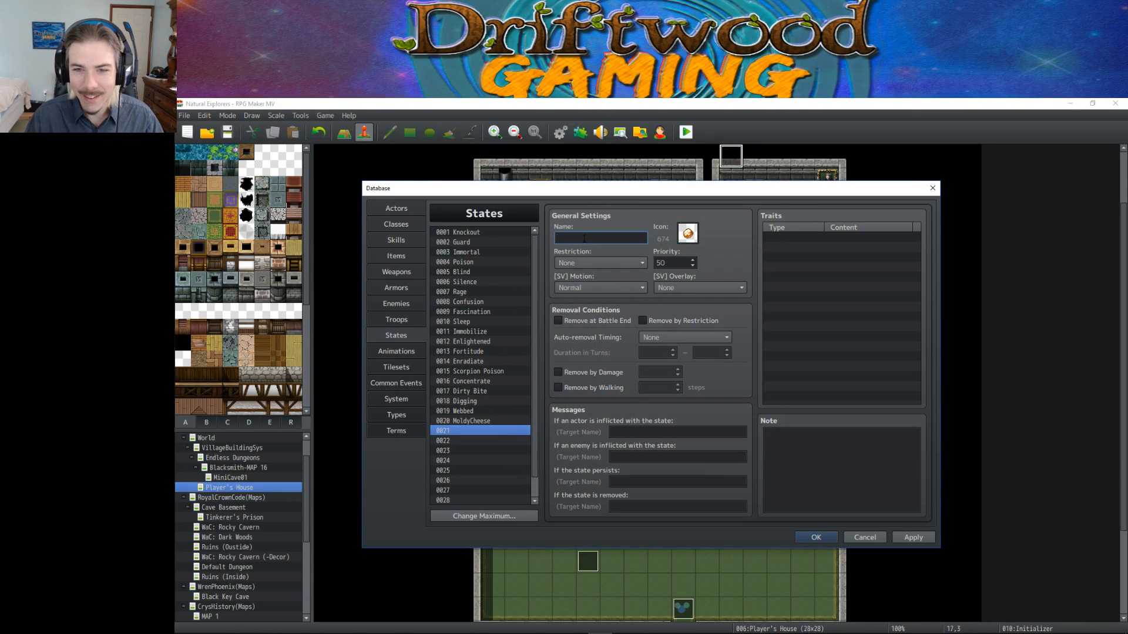
{"action": "type", "text": "Ch"}
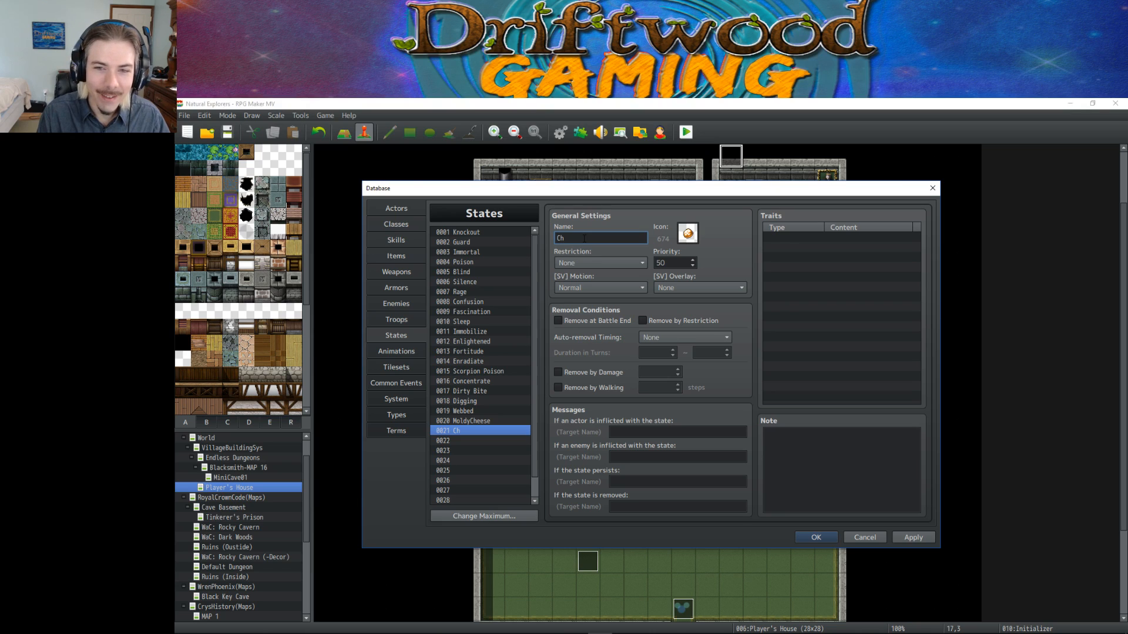
{"action": "type", "text": "G"}
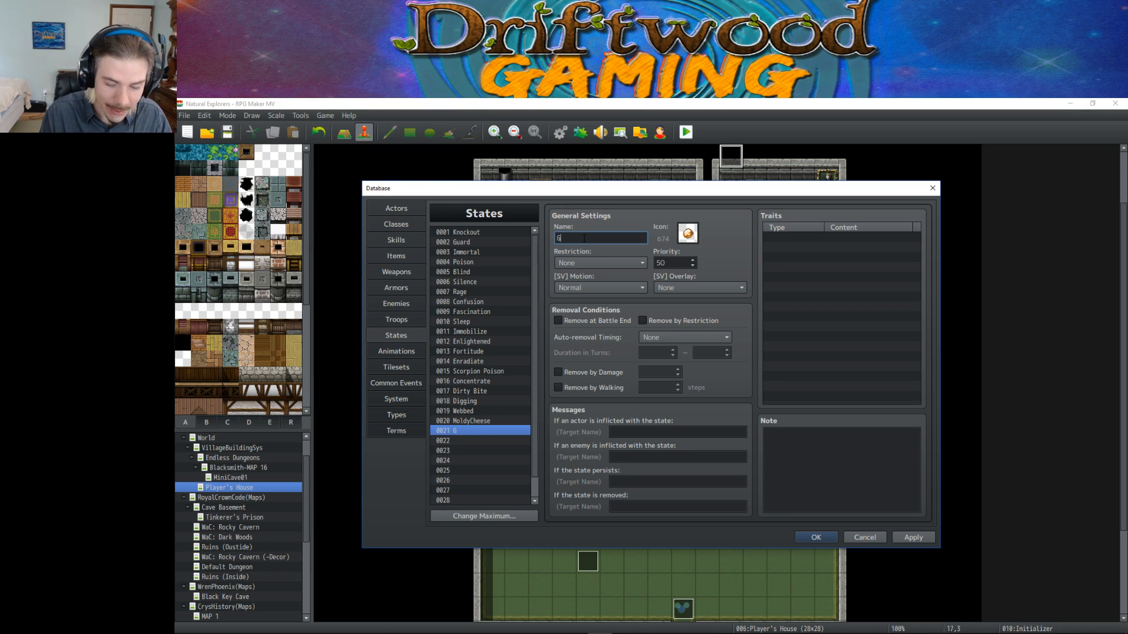
{"action": "type", "text": "oodCheese"}
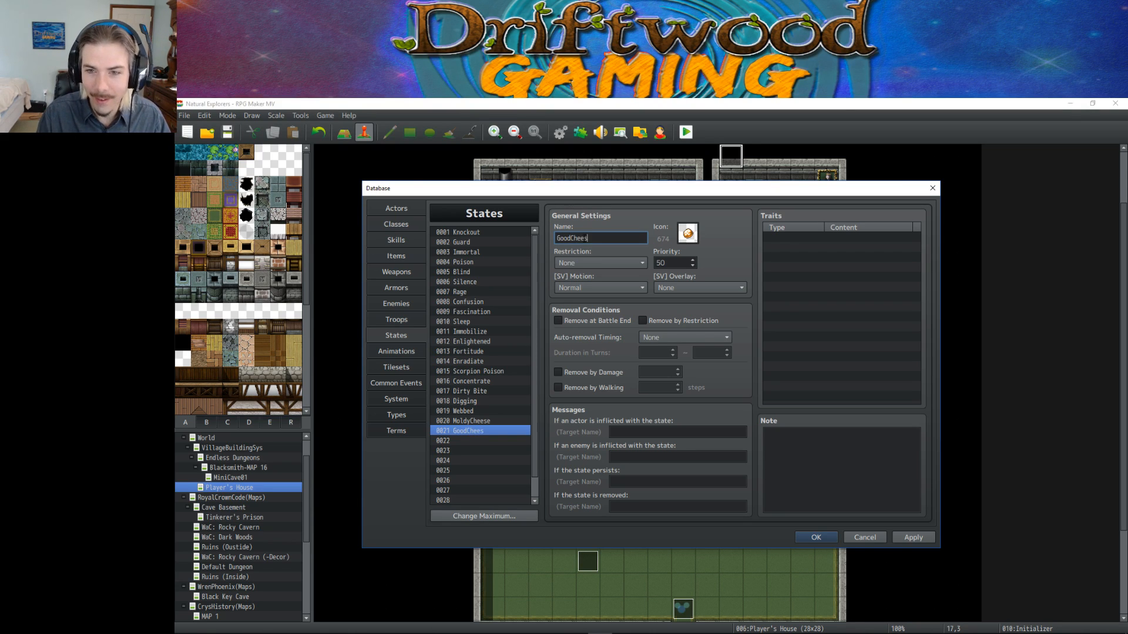
Name state 0022 BadCheese and give it the light green rock icon, number 900.
{"action": "left_click", "coordinate": [462, 441]}
{"action": "left_click", "coordinate": [571, 242]}
{"action": "type", "text": "BadCheese"}
{"action": "double_click", "coordinate": [687, 233]}
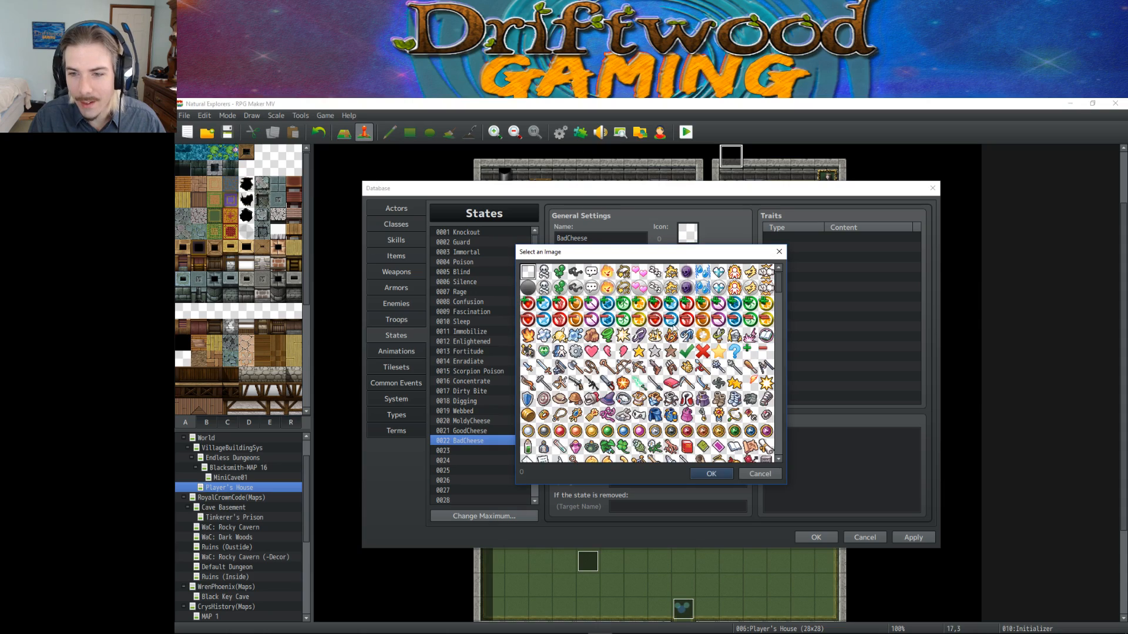
{"action": "scroll", "coordinate": [580, 325], "scroll_direction": "down", "scroll_amount": 6}
{"action": "scroll", "coordinate": [580, 325], "scroll_direction": "down", "scroll_amount": 8}
{"action": "scroll", "coordinate": [576, 336], "scroll_direction": "down", "scroll_amount": 4}
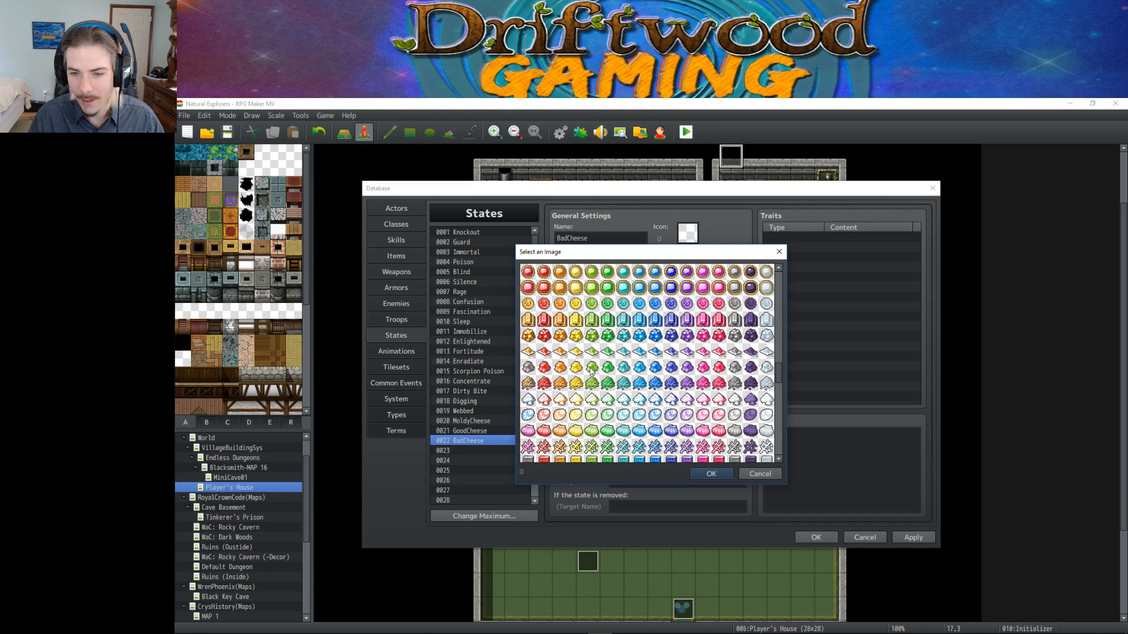
{"action": "double_click", "coordinate": [591, 369]}
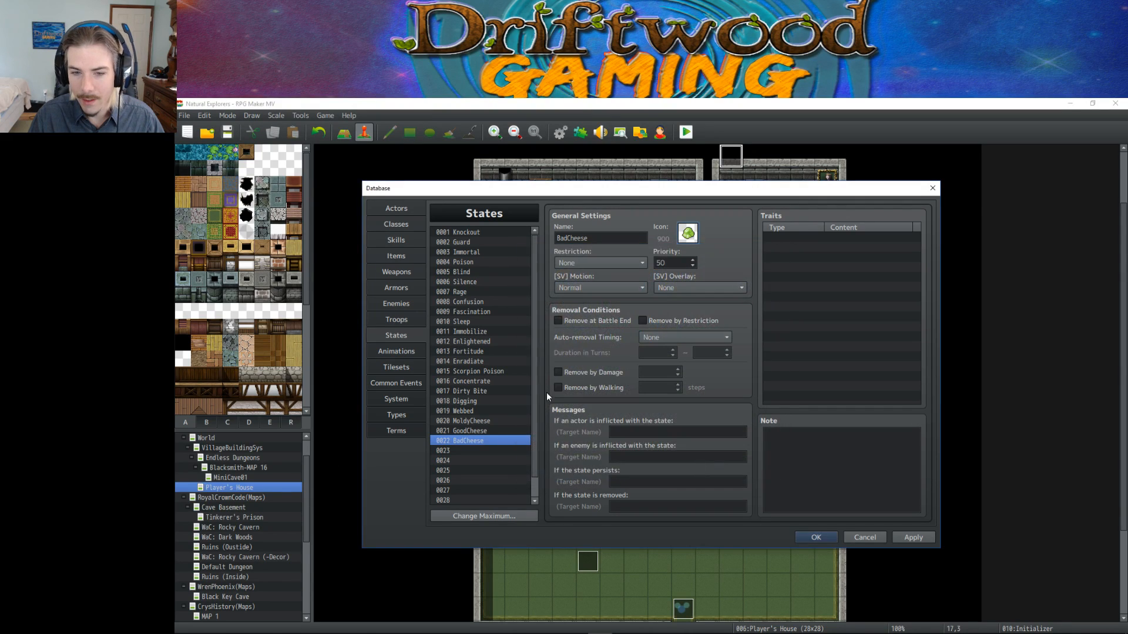
Change the GoodCheese state's icon to the orange rock, number 898.
{"action": "left_click", "coordinate": [471, 431]}
{"action": "left_click", "coordinate": [688, 233]}
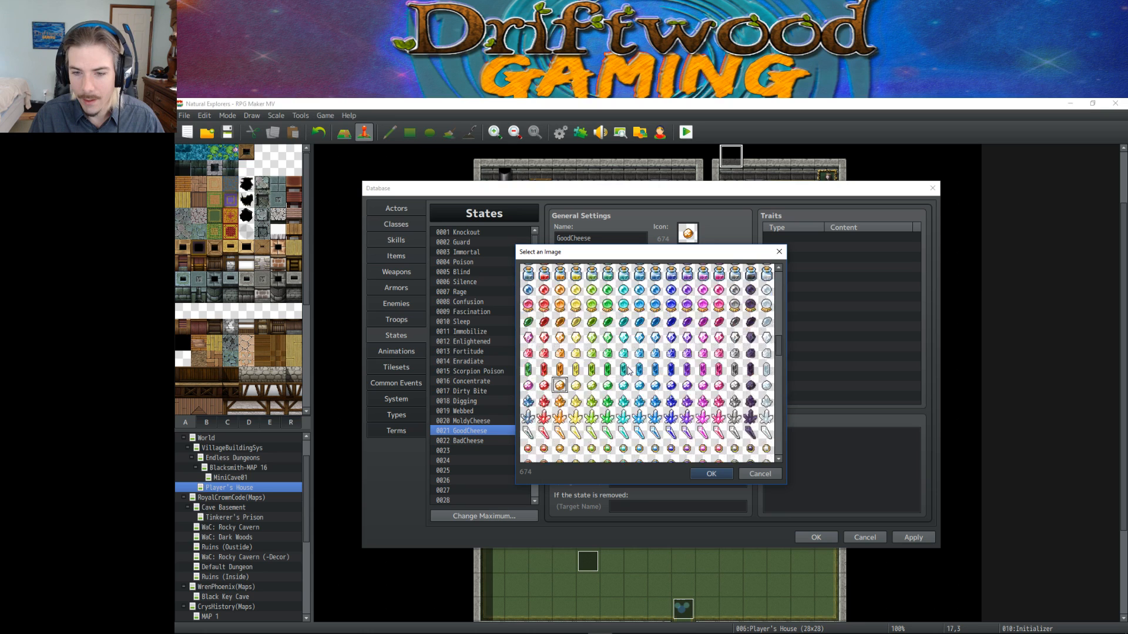
{"action": "scroll", "coordinate": [622, 368], "scroll_direction": "down", "scroll_amount": 5}
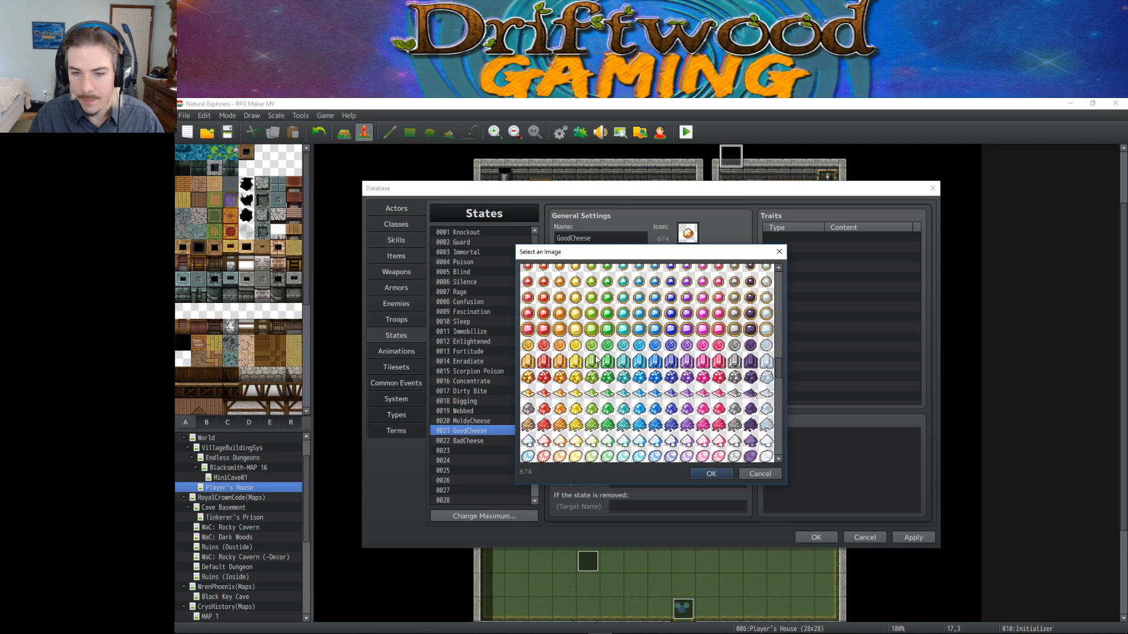
{"action": "double_click", "coordinate": [560, 410]}
Change the MoldyCheese state's icon to the teal rock, number 902.
{"action": "left_click", "coordinate": [478, 421]}
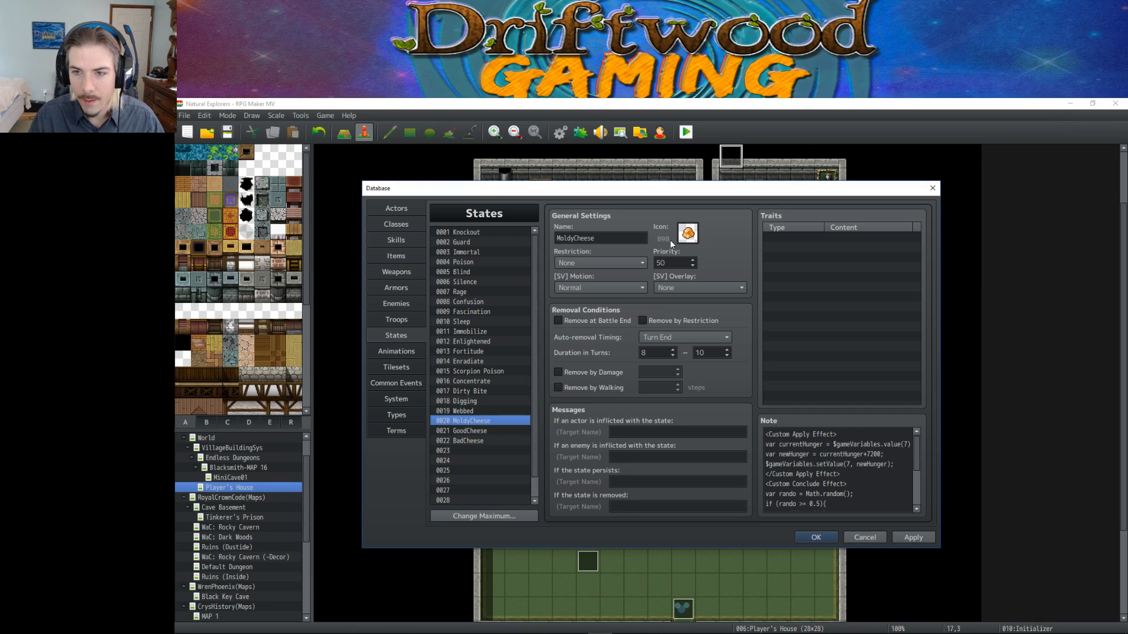
{"action": "double_click", "coordinate": [684, 235]}
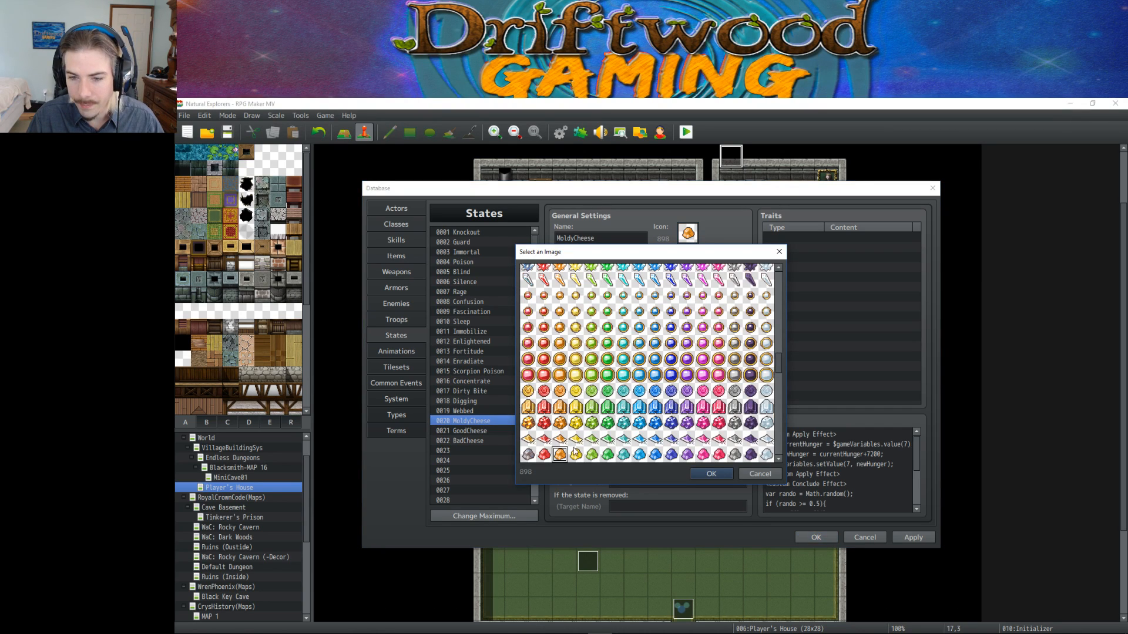
{"action": "left_click", "coordinate": [590, 455]}
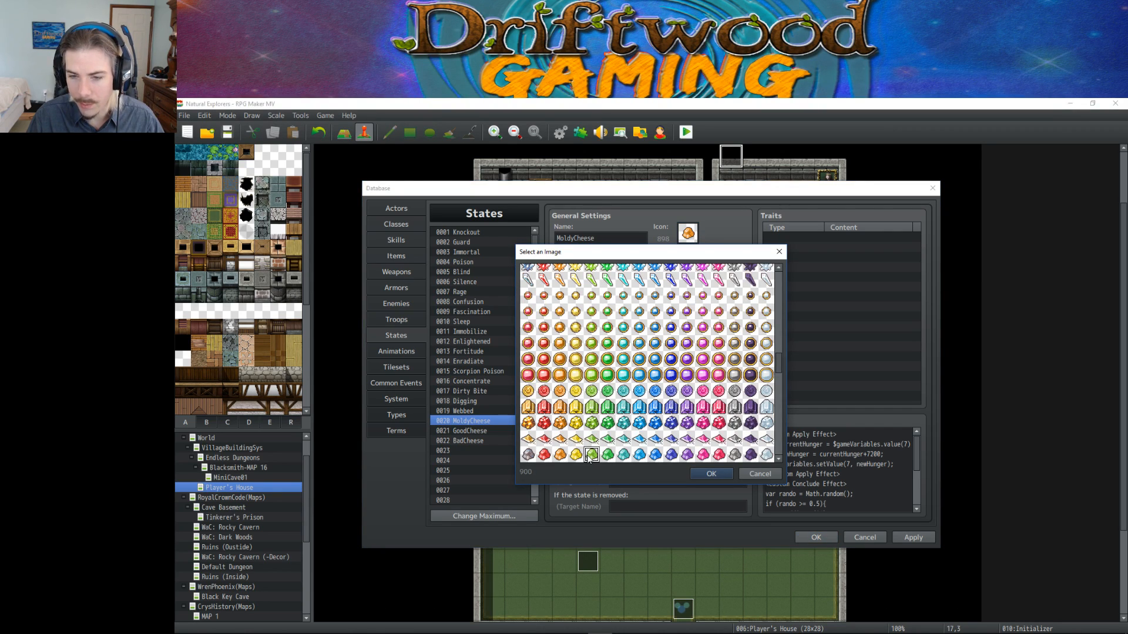
{"action": "left_click", "coordinate": [607, 456]}
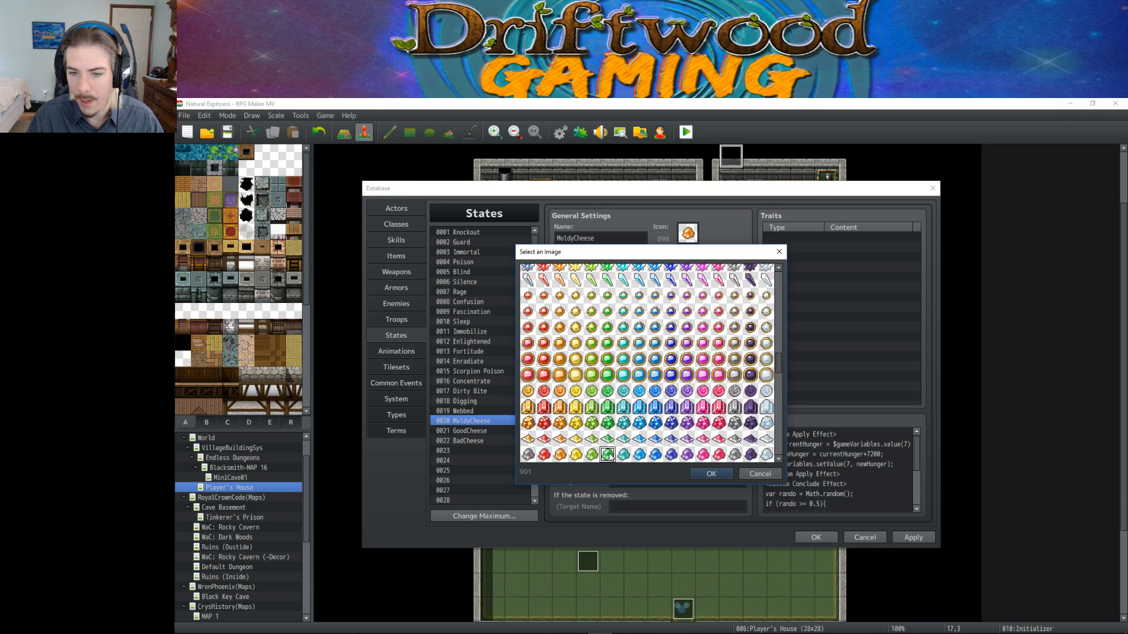
{"action": "left_click", "coordinate": [590, 458]}
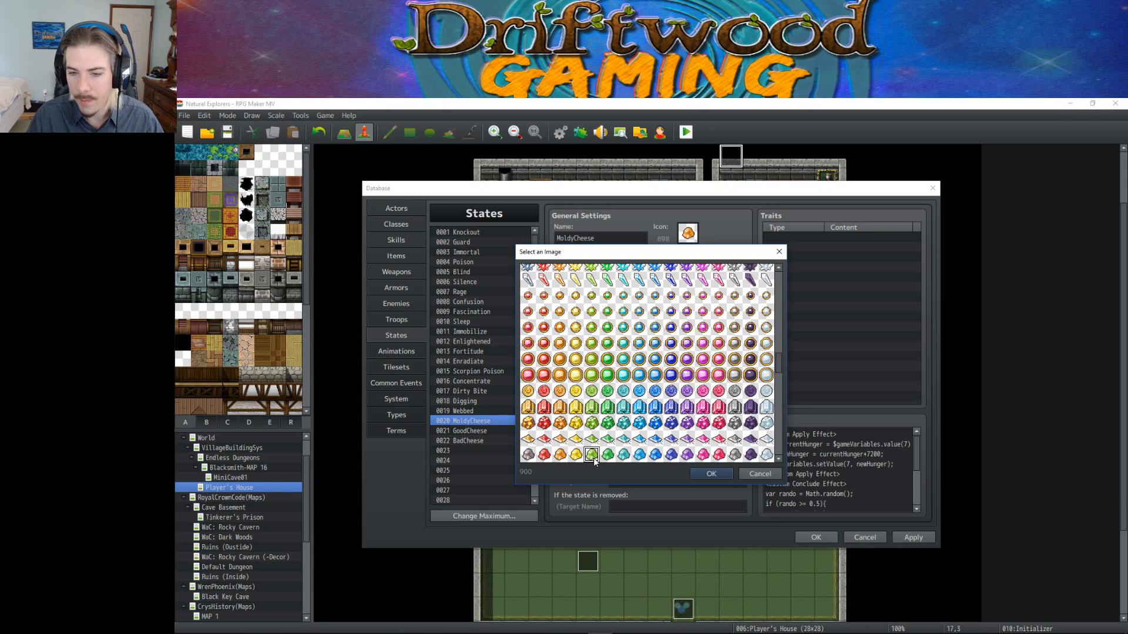
{"action": "left_click", "coordinate": [623, 455]}
{"action": "left_click", "coordinate": [693, 473]}
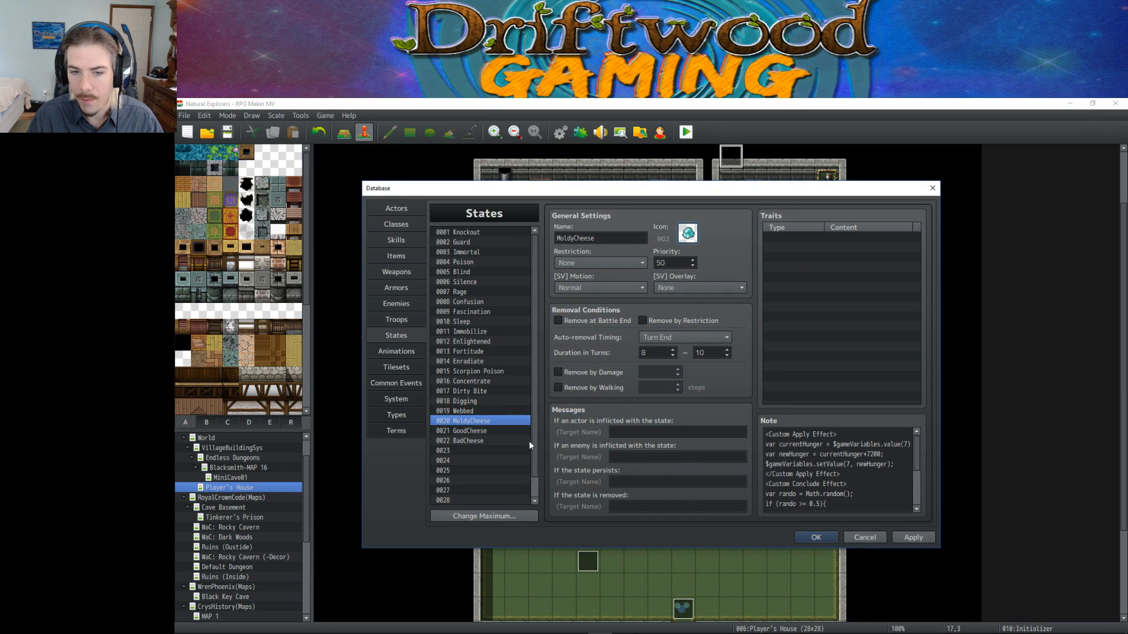
Compare the icons and settings of the MoldyCheese, GoodCheese and BadCheese states.
{"action": "left_click", "coordinate": [477, 429]}
{"action": "left_click", "coordinate": [476, 442]}
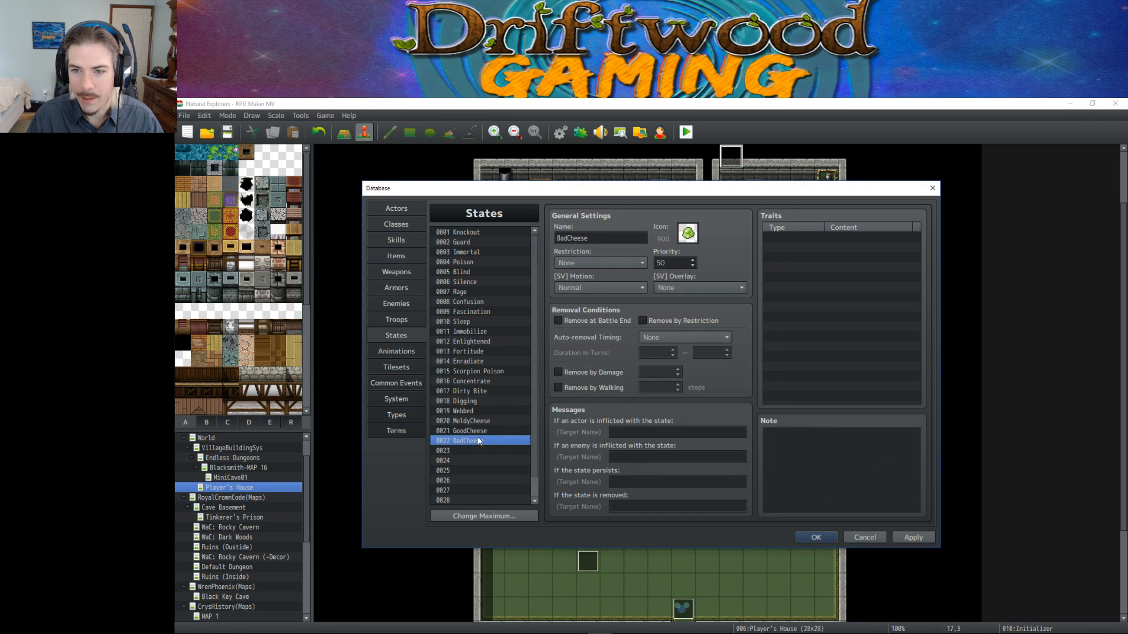
{"action": "left_click", "coordinate": [478, 431]}
{"action": "left_click", "coordinate": [479, 424]}
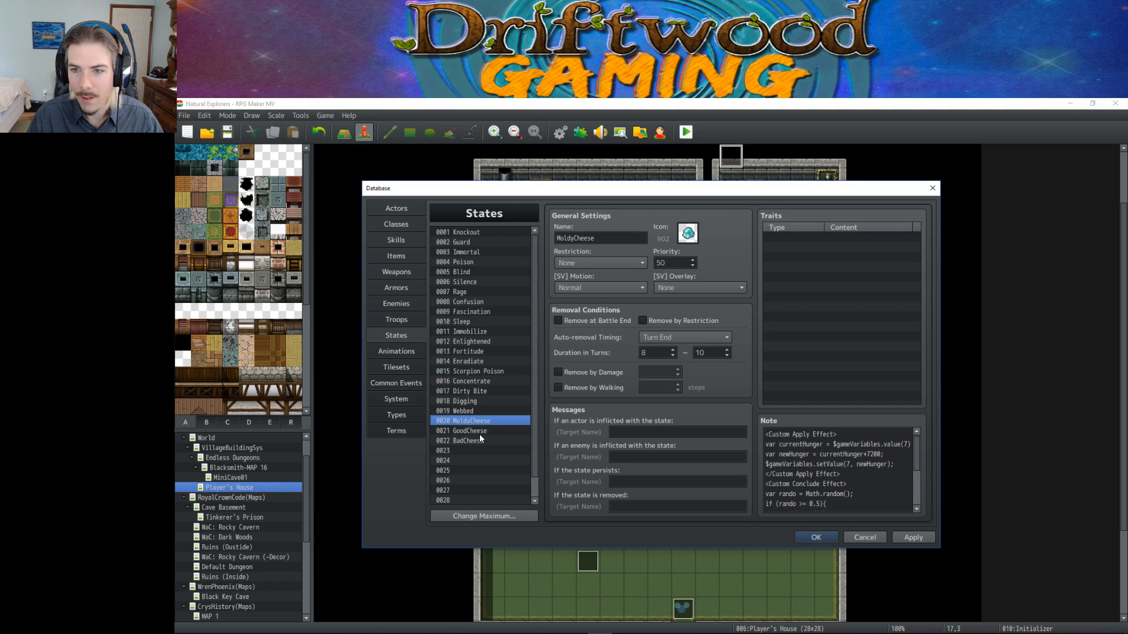
{"action": "left_click", "coordinate": [480, 432]}
{"action": "left_click", "coordinate": [481, 422]}
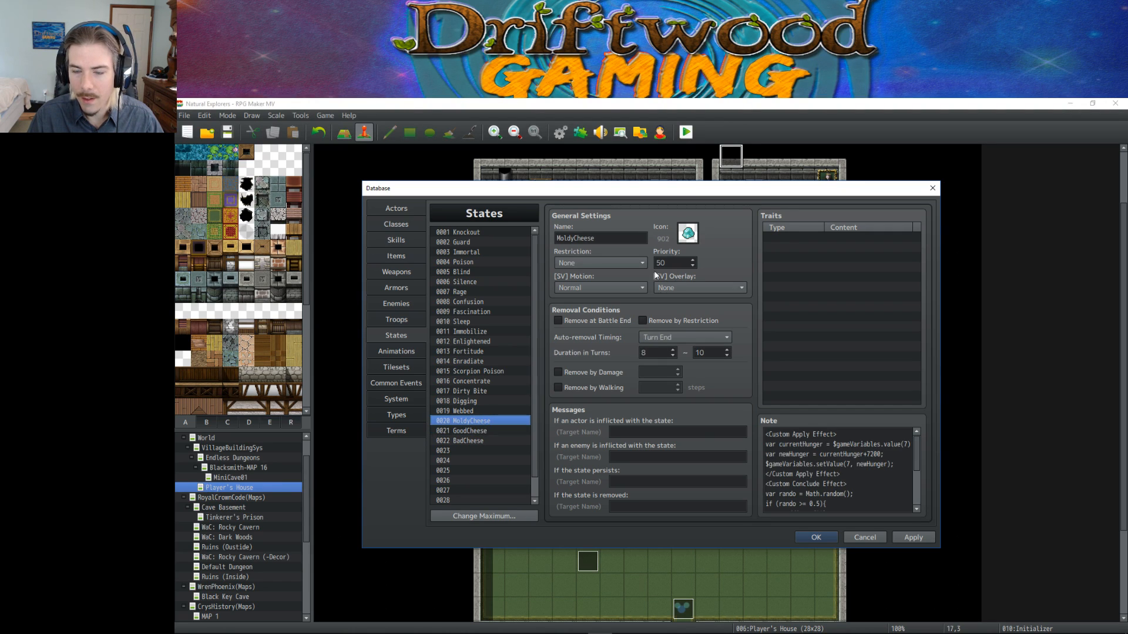
{"action": "left_click", "coordinate": [458, 431]}
{"action": "left_click", "coordinate": [459, 440]}
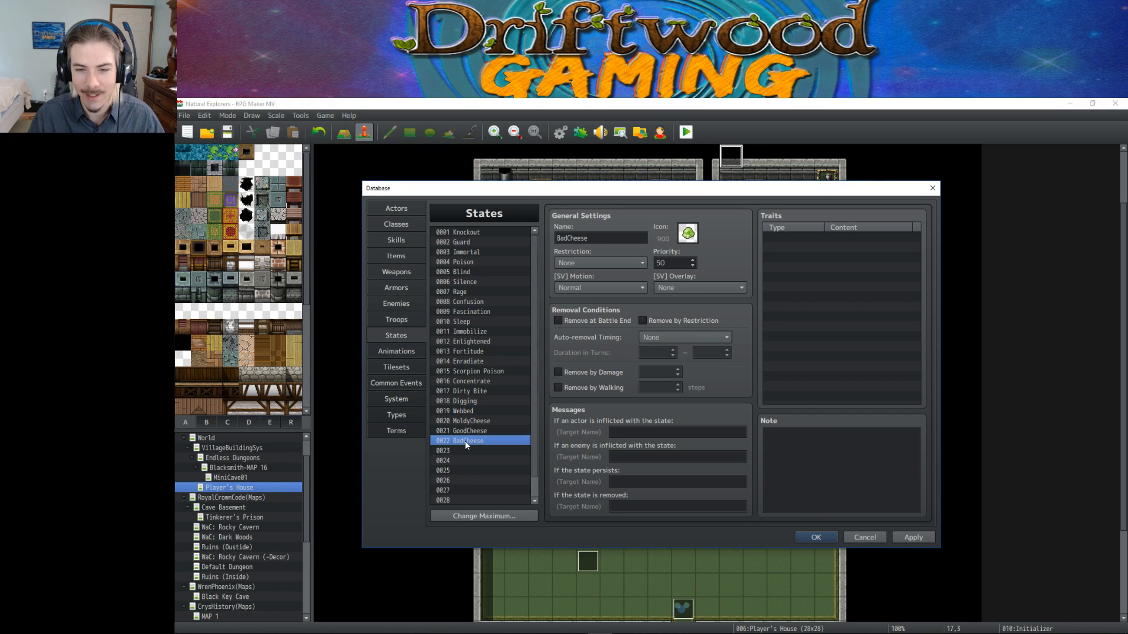
Review the random condition in MoldyCheese's Custom Conclude Effect against the GoodCheese and BadCheese states it adds.
{"action": "left_click", "coordinate": [473, 421]}
{"action": "scroll", "coordinate": [879, 474], "scroll_direction": "down", "scroll_amount": 3}
{"action": "scroll", "coordinate": [869, 478], "scroll_direction": "up", "scroll_amount": 1}
{"action": "left_click", "coordinate": [847, 490]}
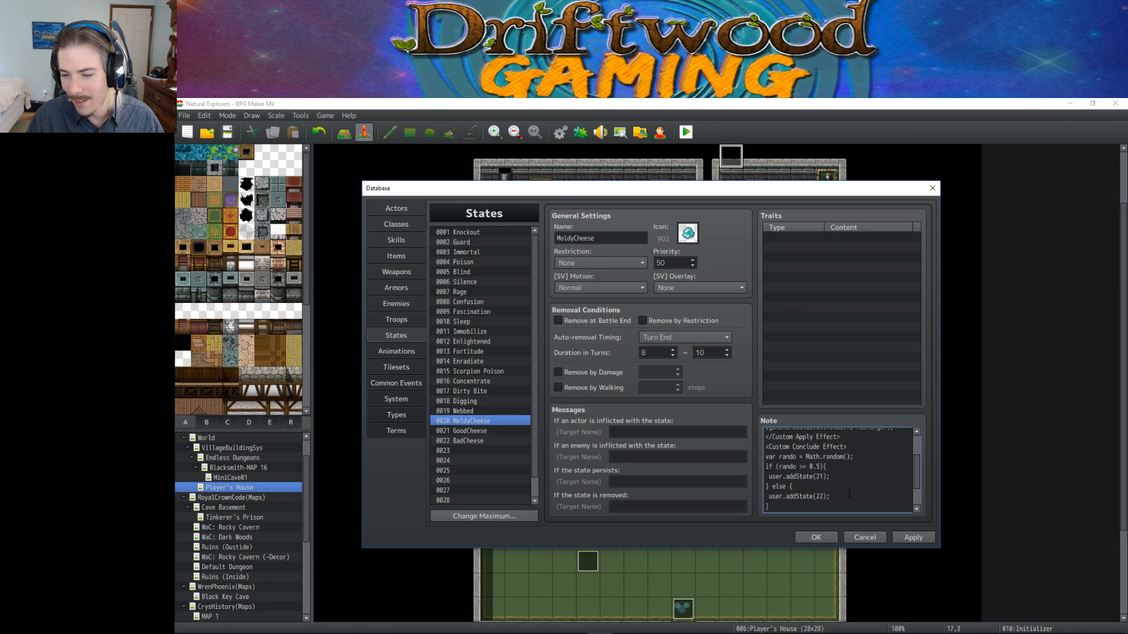
{"action": "key", "text": "Down"}
{"action": "key", "text": "Down"}
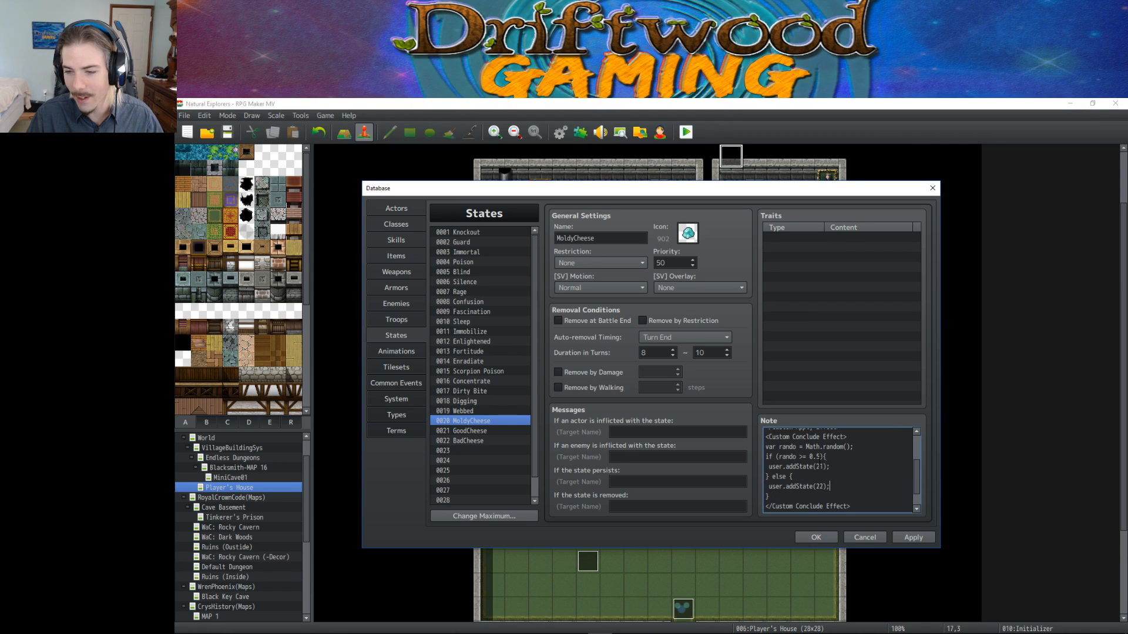
{"action": "left_click_drag", "start_coordinate": [829, 467], "coordinate": [779, 456]}
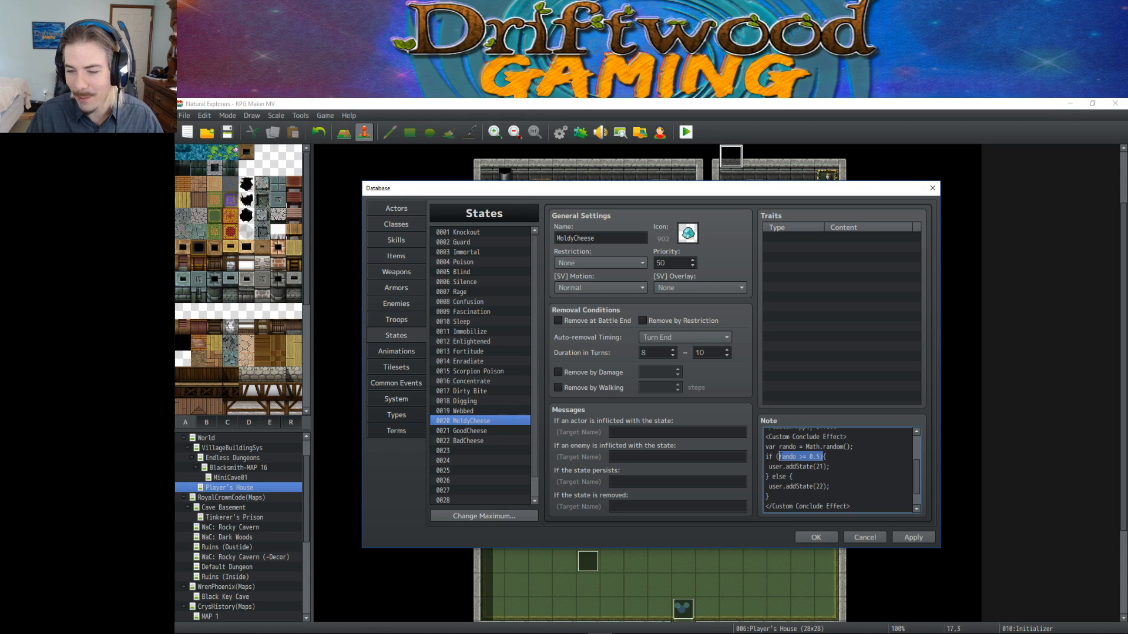
{"action": "left_click", "coordinate": [815, 456]}
{"action": "left_click", "coordinate": [465, 433]}
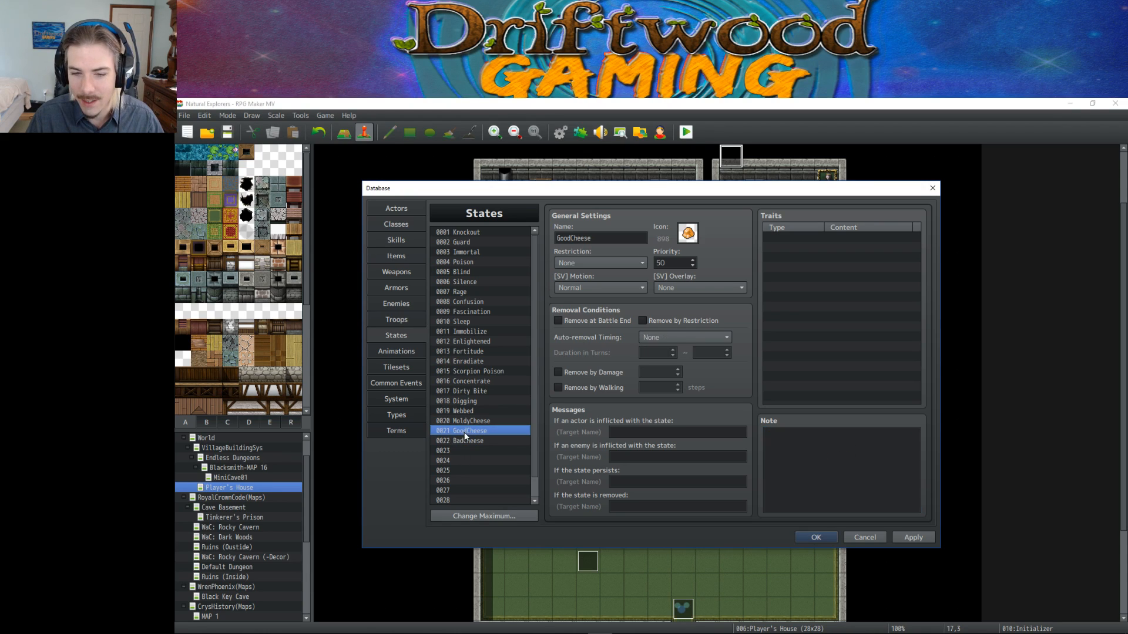
{"action": "left_click", "coordinate": [473, 442]}
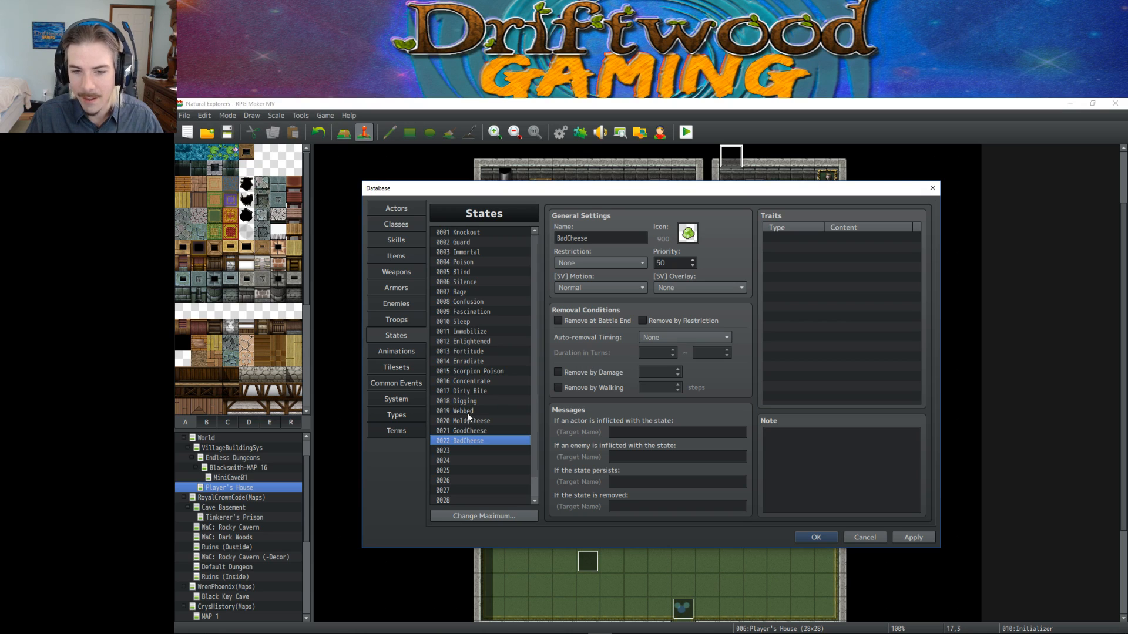
Make the GoodCheese state end with the battle and set its auto-removal timing to Turn End.
{"action": "left_click", "coordinate": [468, 430]}
{"action": "left_click", "coordinate": [569, 321]}
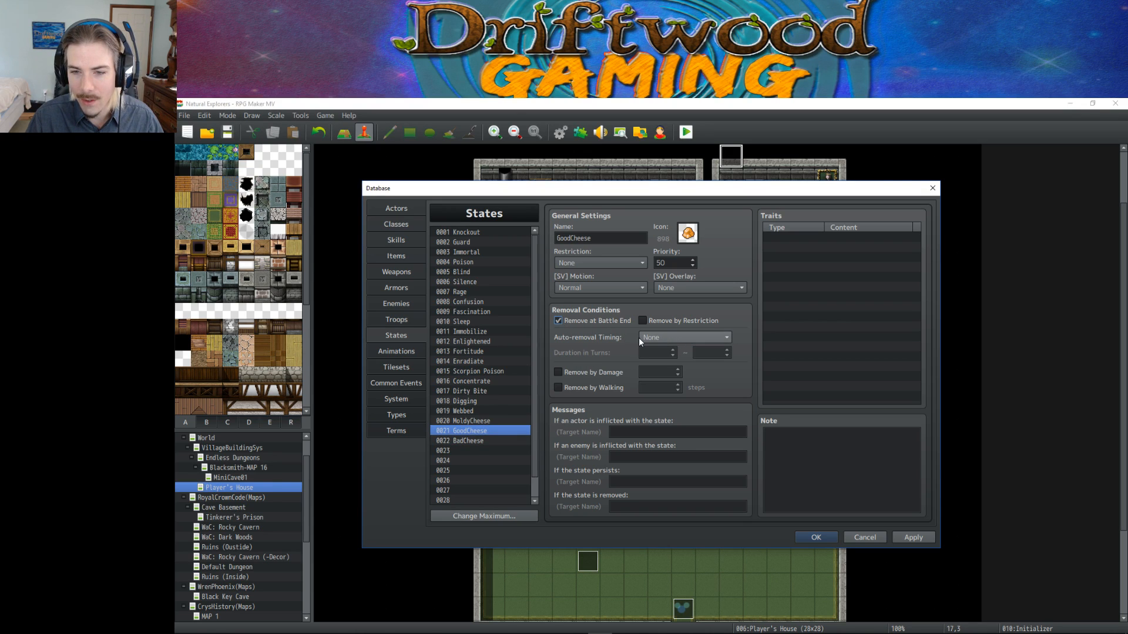
{"action": "left_click", "coordinate": [665, 336]}
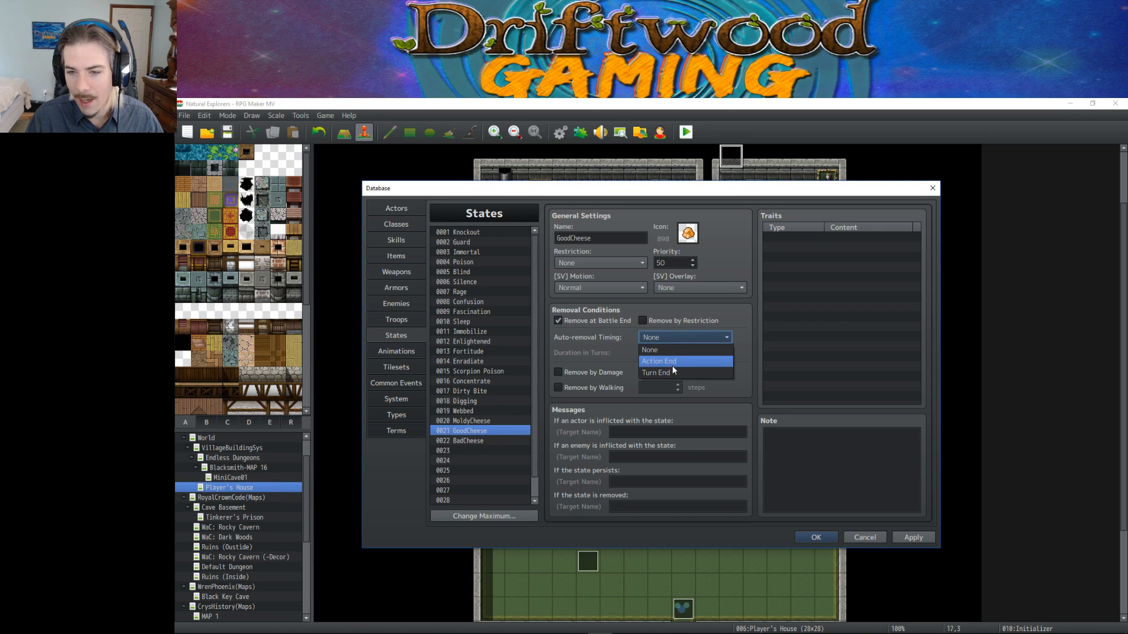
{"action": "left_click", "coordinate": [673, 372]}
Set the GoodCheese state's duration to 2 to 3 turns.
{"action": "left_click", "coordinate": [666, 353]}
{"action": "type", "text": "2"}
{"action": "key", "text": "Tab"}
{"action": "type", "text": "3"}
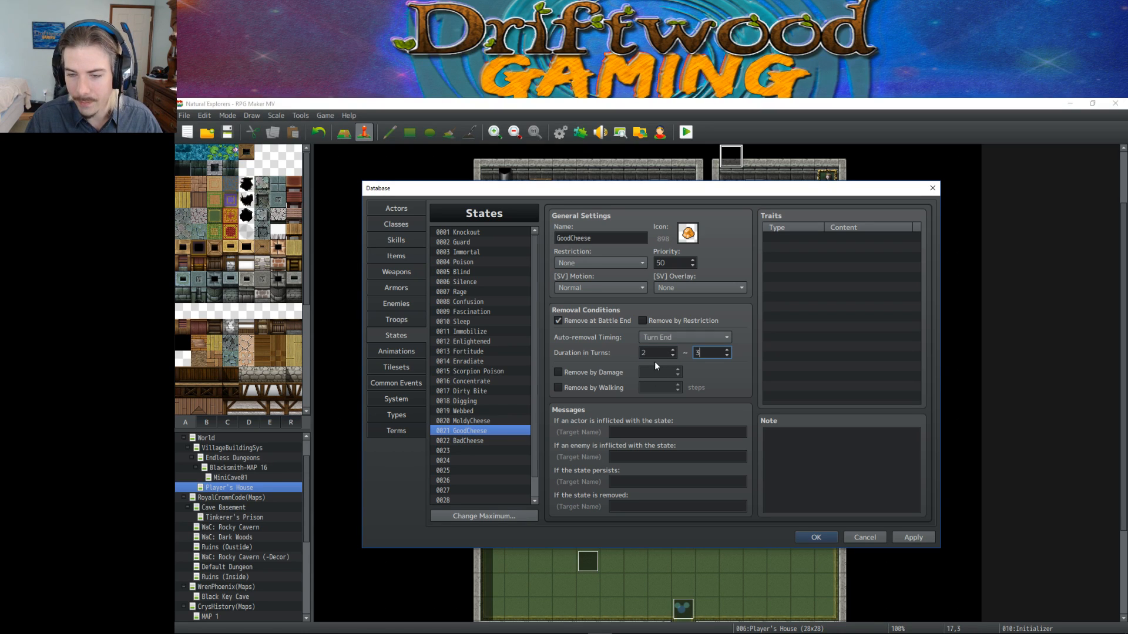
Set the GoodCheese state's minimum and maximum duration to 1 turn and apply the database changes.
{"action": "left_click", "coordinate": [678, 337]}
{"action": "left_click", "coordinate": [667, 333]}
{"action": "double_click", "coordinate": [668, 354]}
{"action": "type", "text": "1"}
{"action": "key", "text": "Tab"}
{"action": "type", "text": "2"}
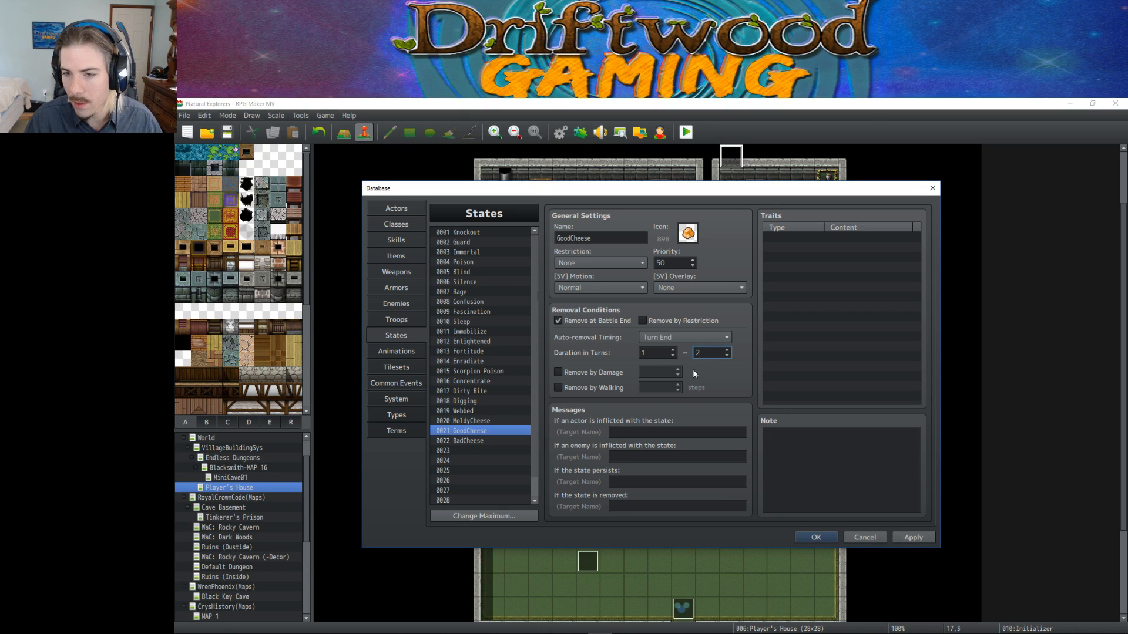
{"action": "key", "text": "BackSpace"}
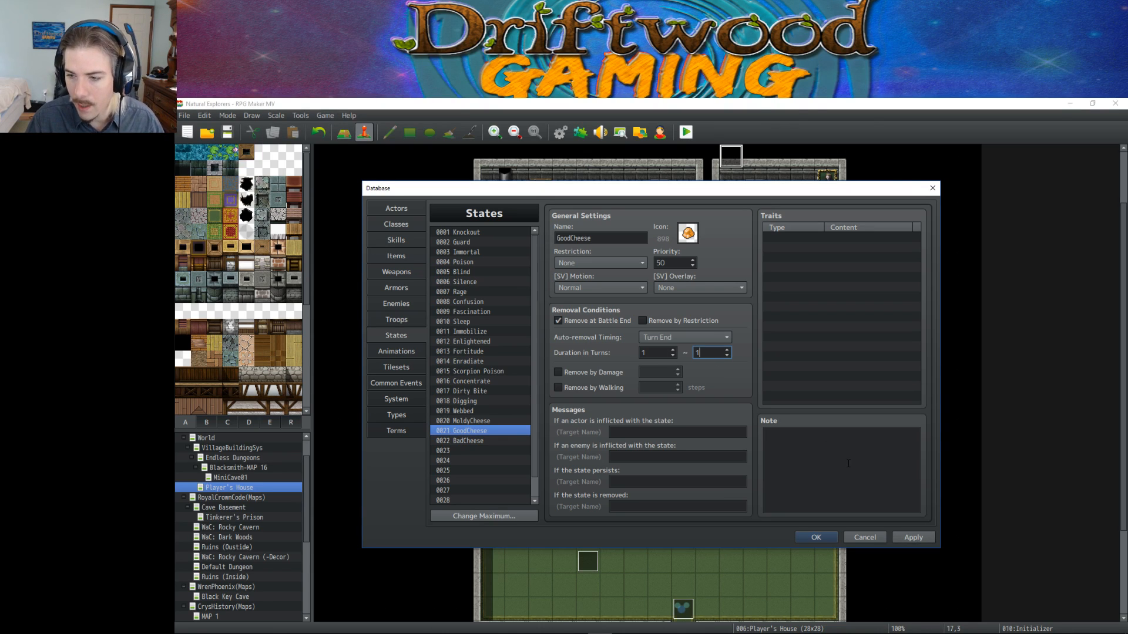
{"action": "left_click", "coordinate": [914, 537]}
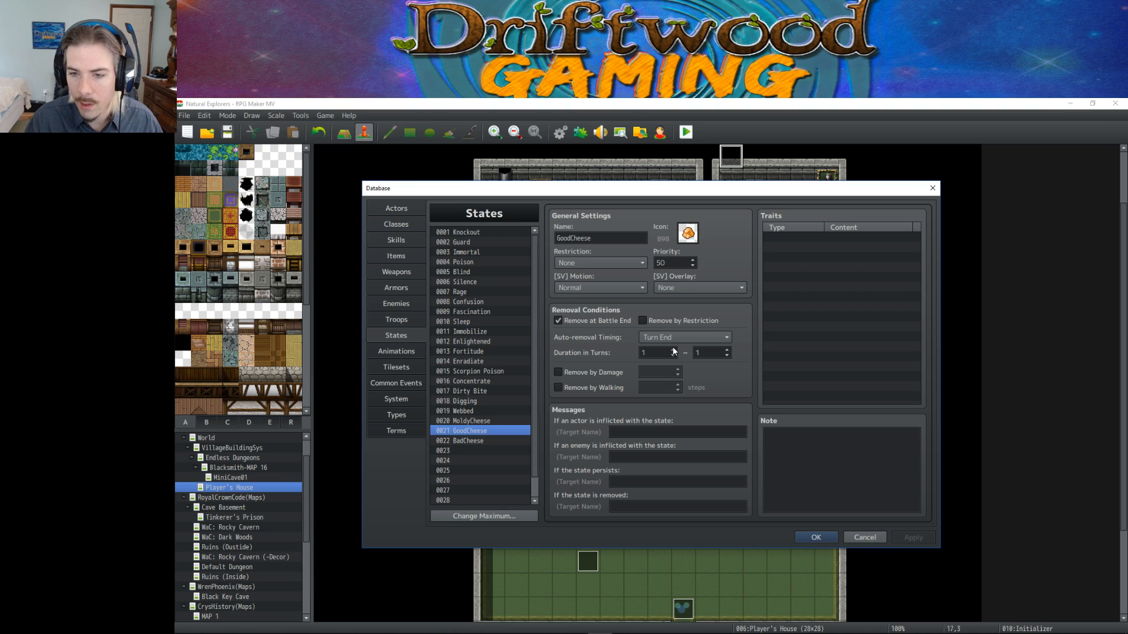
Add an Ex-Parameter trait to the GoodCheese state that gives HP Regeneration + 10%.
{"action": "left_click", "coordinate": [816, 238]}
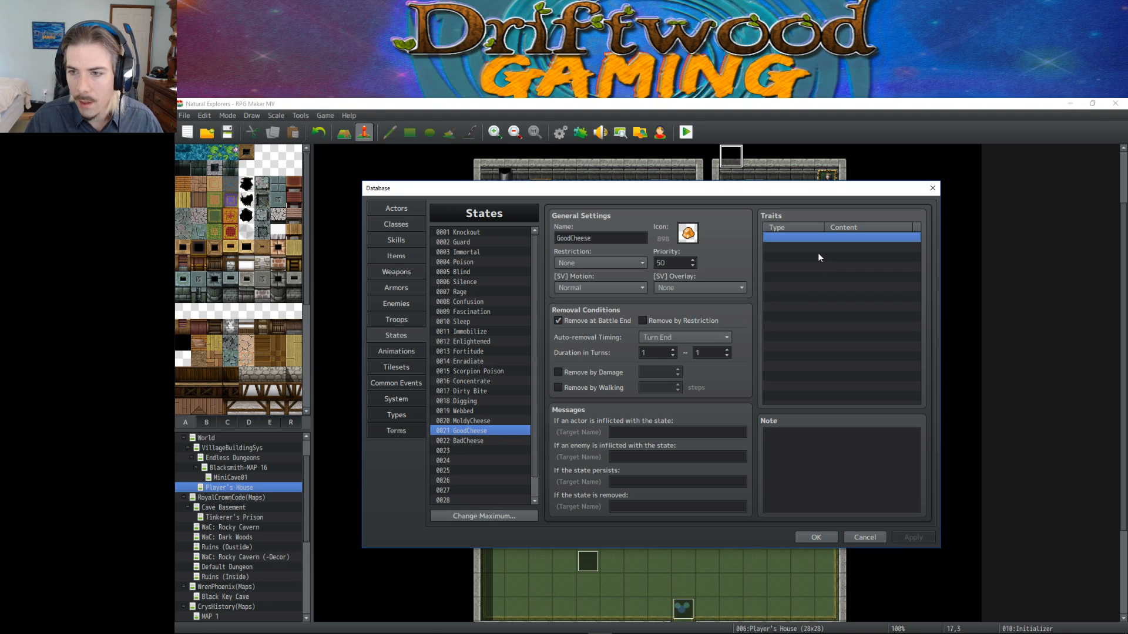
{"action": "double_click", "coordinate": [818, 253]}
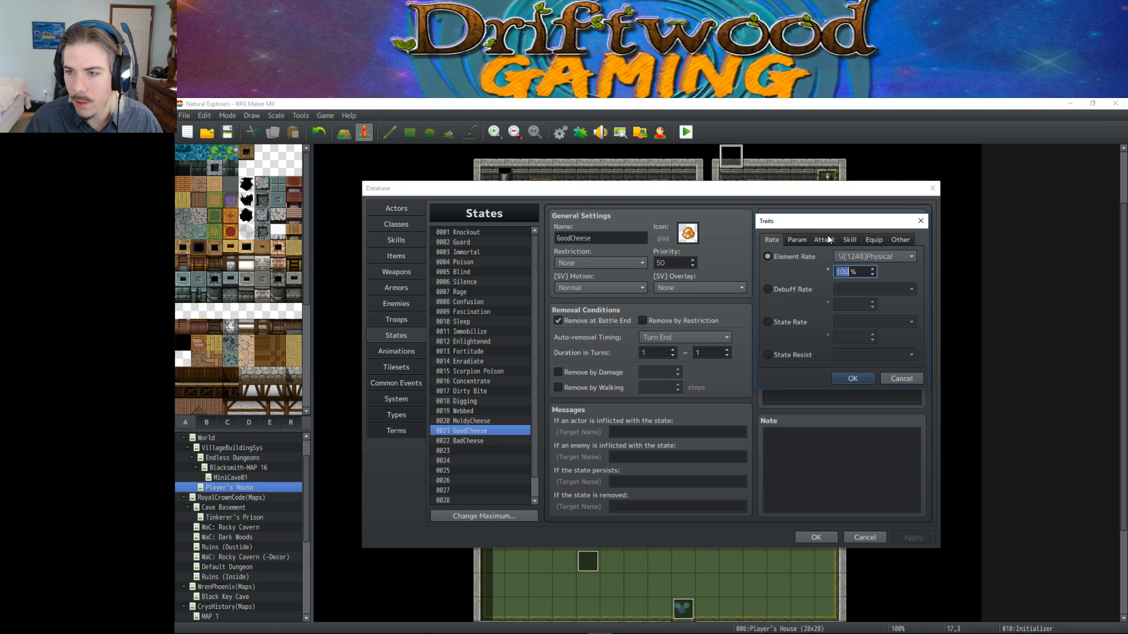
{"action": "left_click", "coordinate": [796, 241]}
{"action": "left_click", "coordinate": [791, 289]}
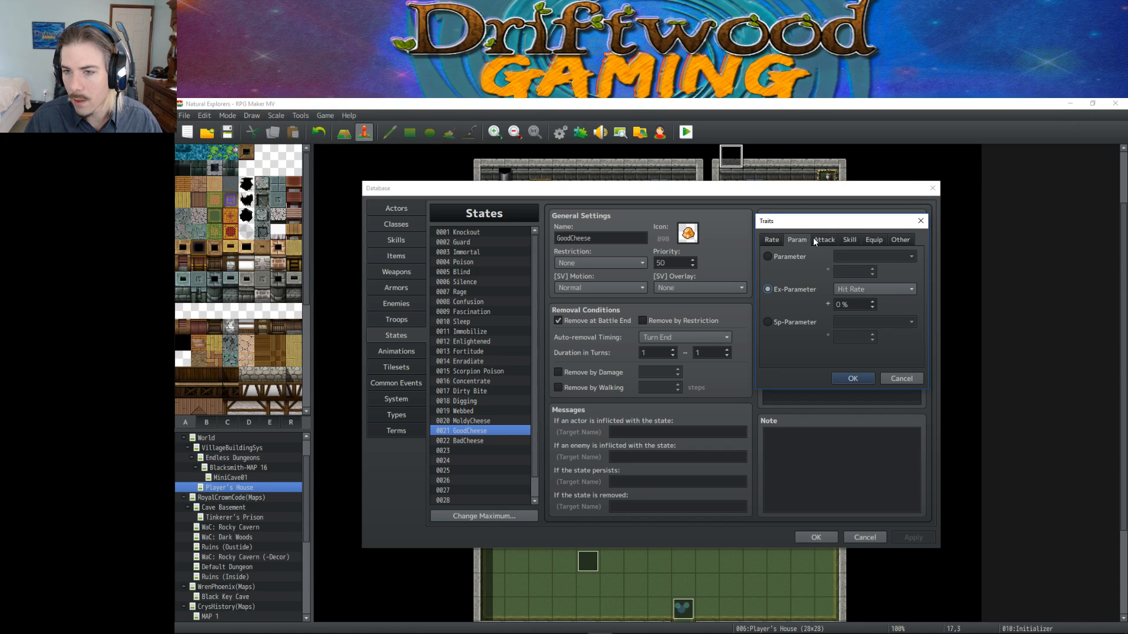
{"action": "left_click", "coordinate": [774, 239]}
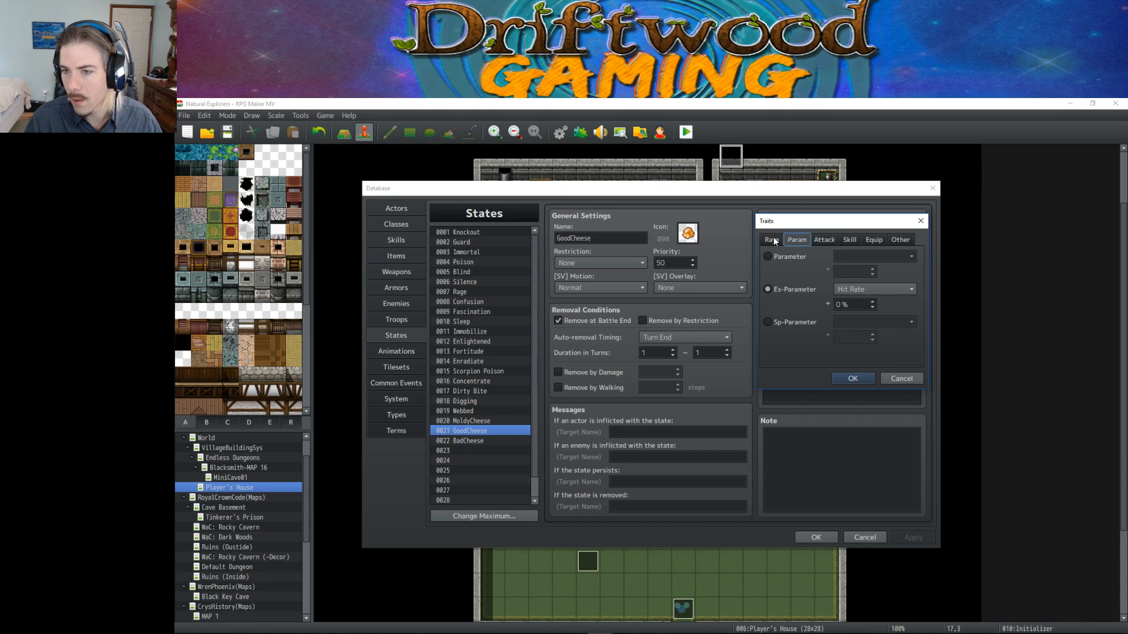
{"action": "left_click", "coordinate": [797, 239]}
{"action": "left_click", "coordinate": [773, 240]}
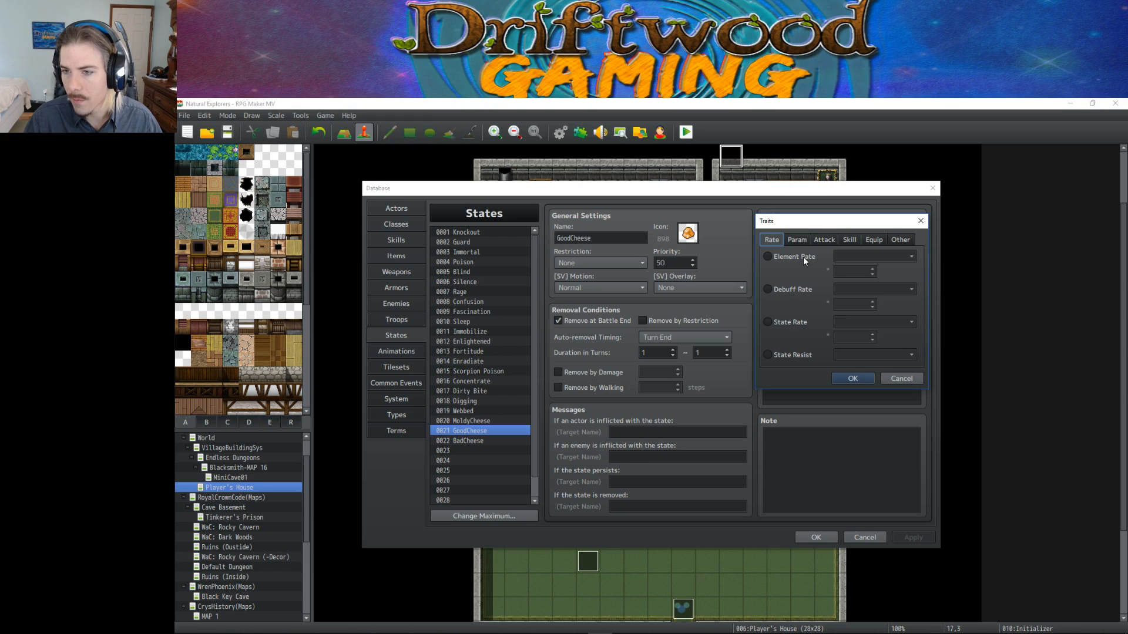
{"action": "left_click", "coordinate": [794, 240]}
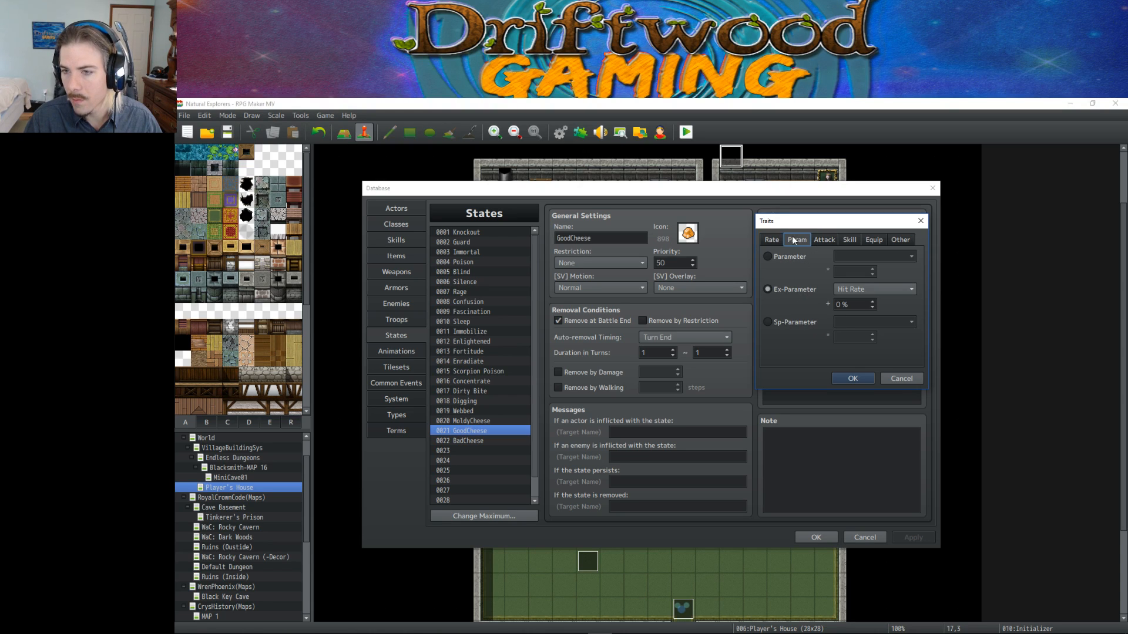
{"action": "left_click", "coordinate": [846, 290]}
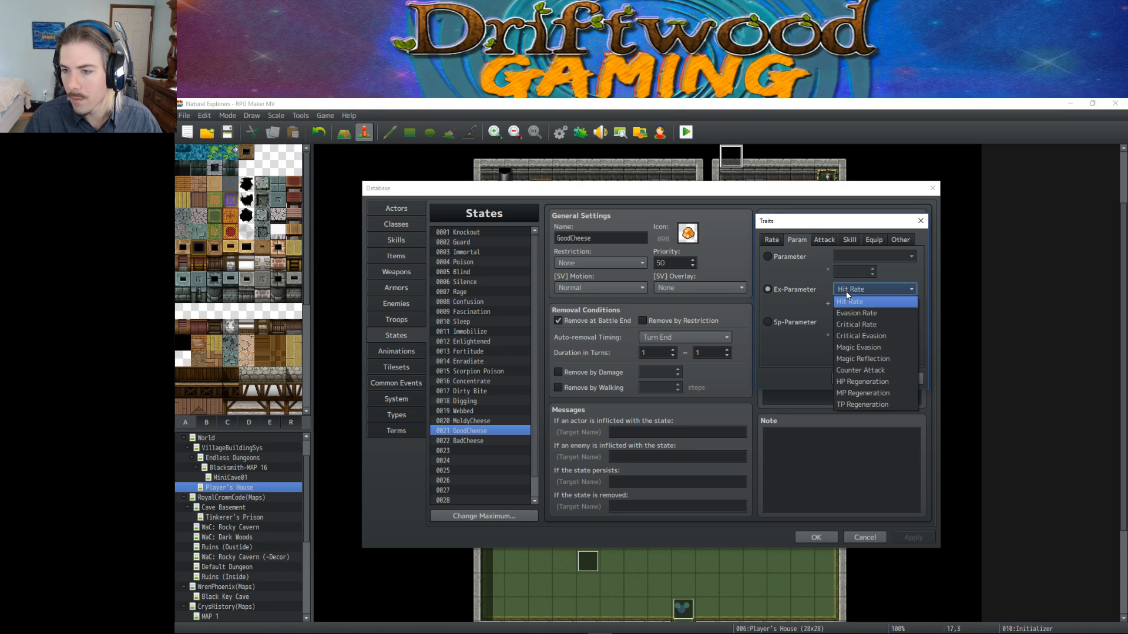
{"action": "left_click", "coordinate": [855, 289]}
{"action": "left_click", "coordinate": [845, 290]}
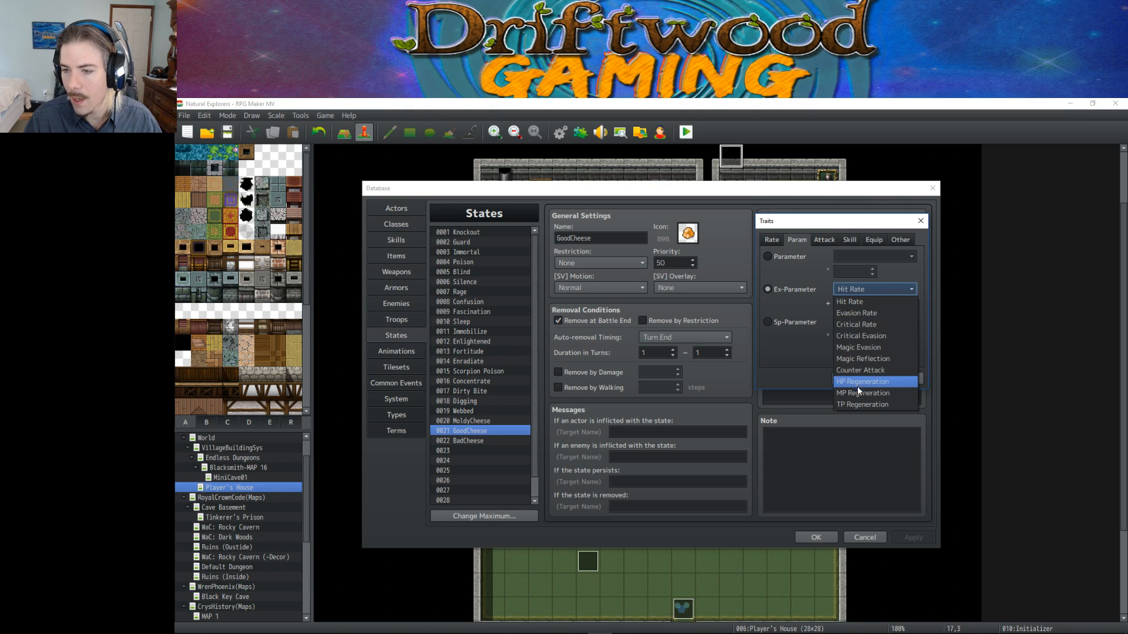
{"action": "left_click", "coordinate": [858, 386]}
{"action": "double_click", "coordinate": [844, 306]}
{"action": "type", "text": "10"}
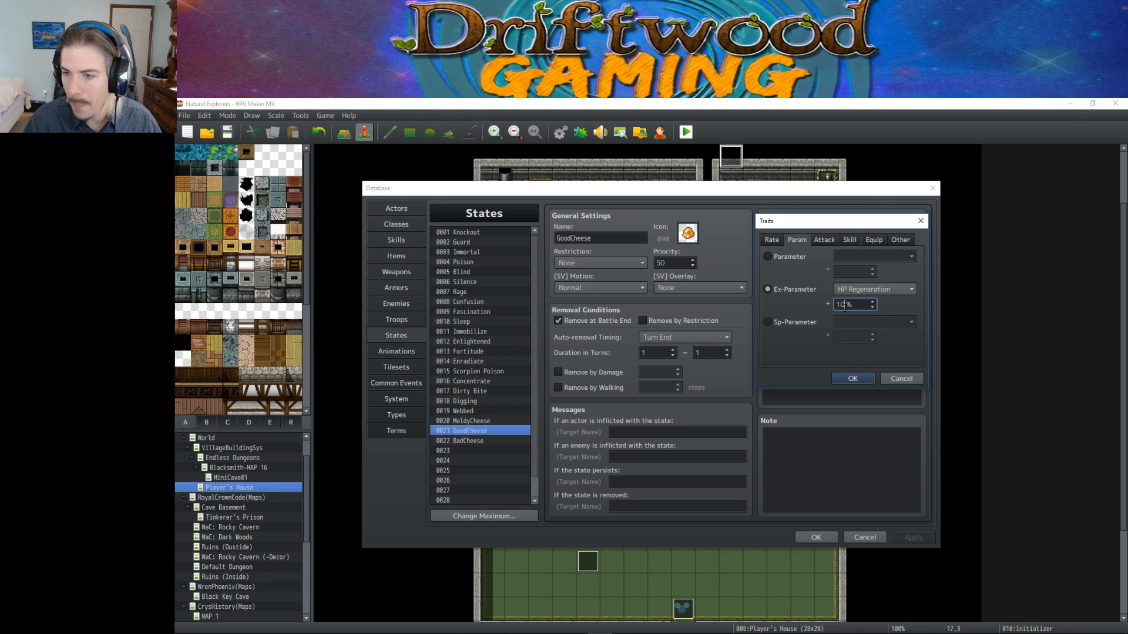
{"action": "left_click", "coordinate": [848, 379]}
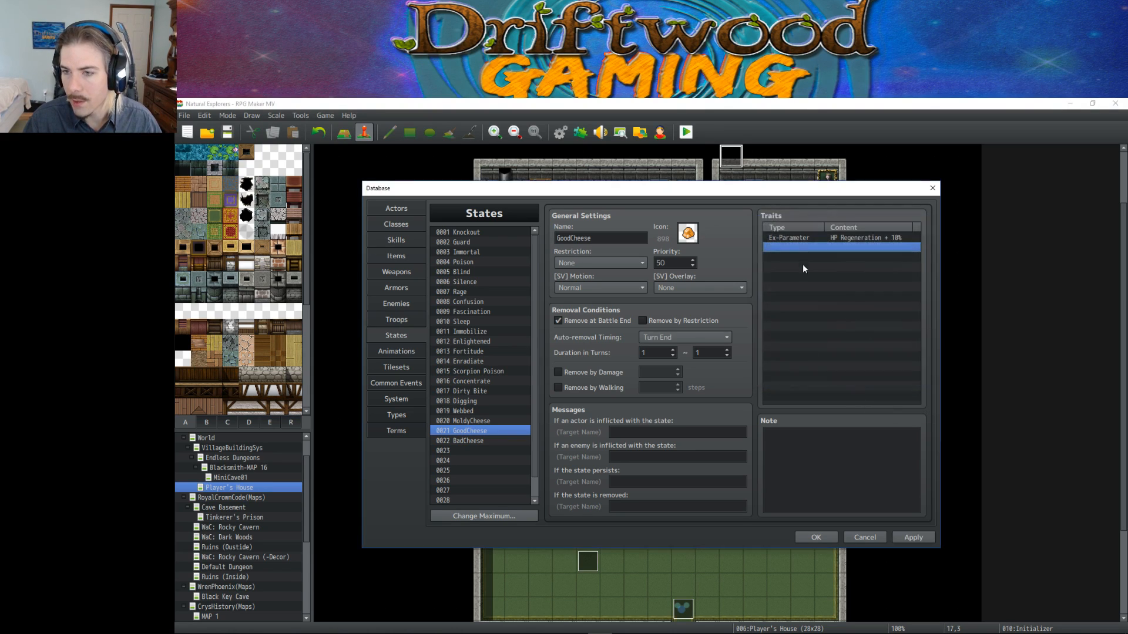
Add a State Rate trait to the GoodCheese state that sets Dirty Bite to 50%.
{"action": "double_click", "coordinate": [802, 247]}
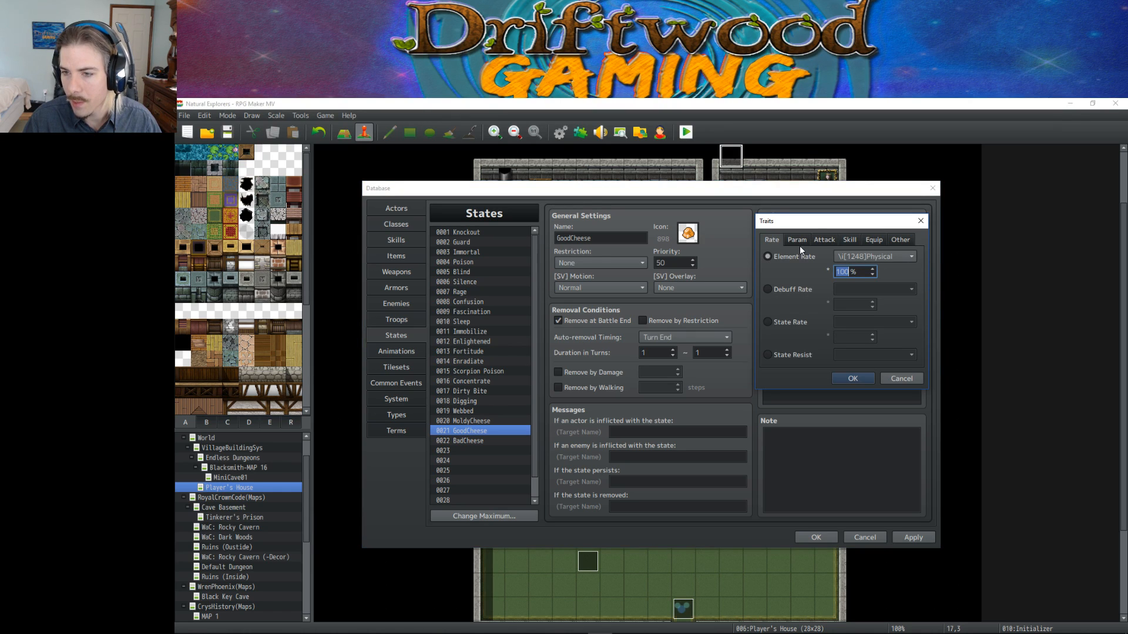
{"action": "left_click", "coordinate": [796, 323]}
{"action": "left_click", "coordinate": [881, 322]}
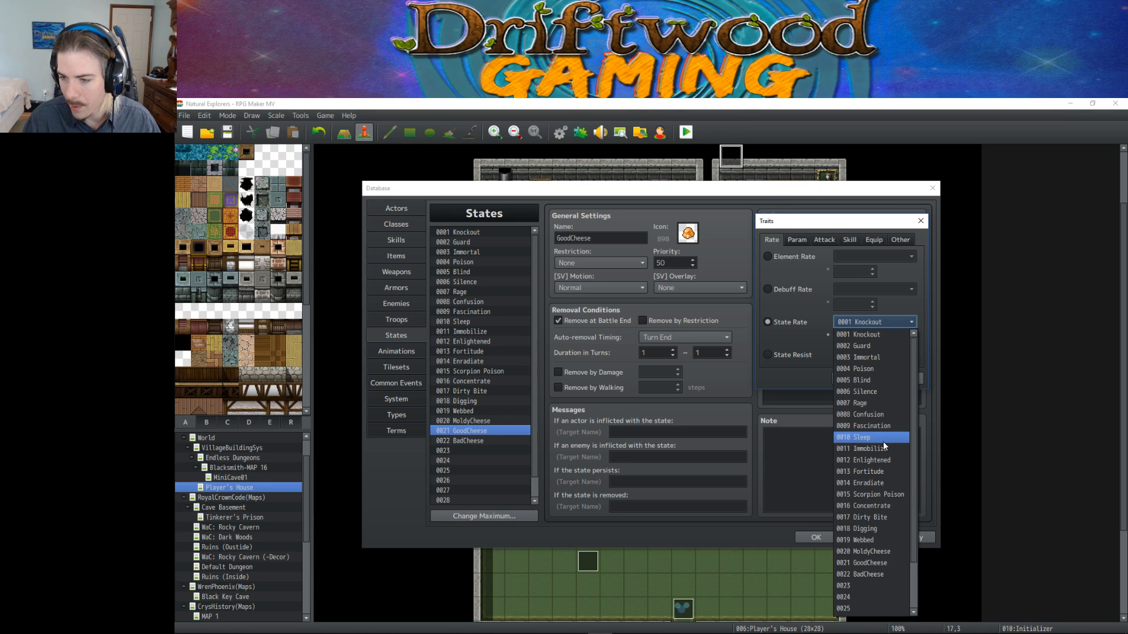
{"action": "left_click", "coordinate": [877, 518]}
{"action": "left_click_drag", "start_coordinate": [865, 337], "coordinate": [832, 338]}
{"action": "type", "text": "50"}
{"action": "left_click", "coordinate": [861, 377]}
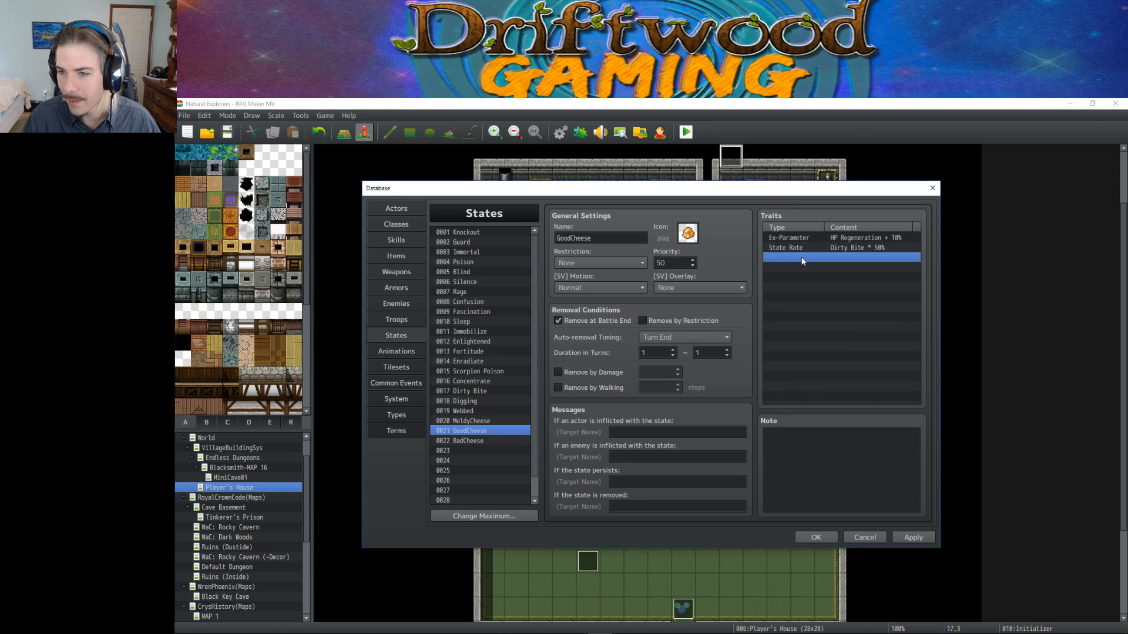
Start a third trait for the GoodCheese state and bring up the parameter trait options.
{"action": "double_click", "coordinate": [801, 256]}
{"action": "left_click", "coordinate": [796, 238]}
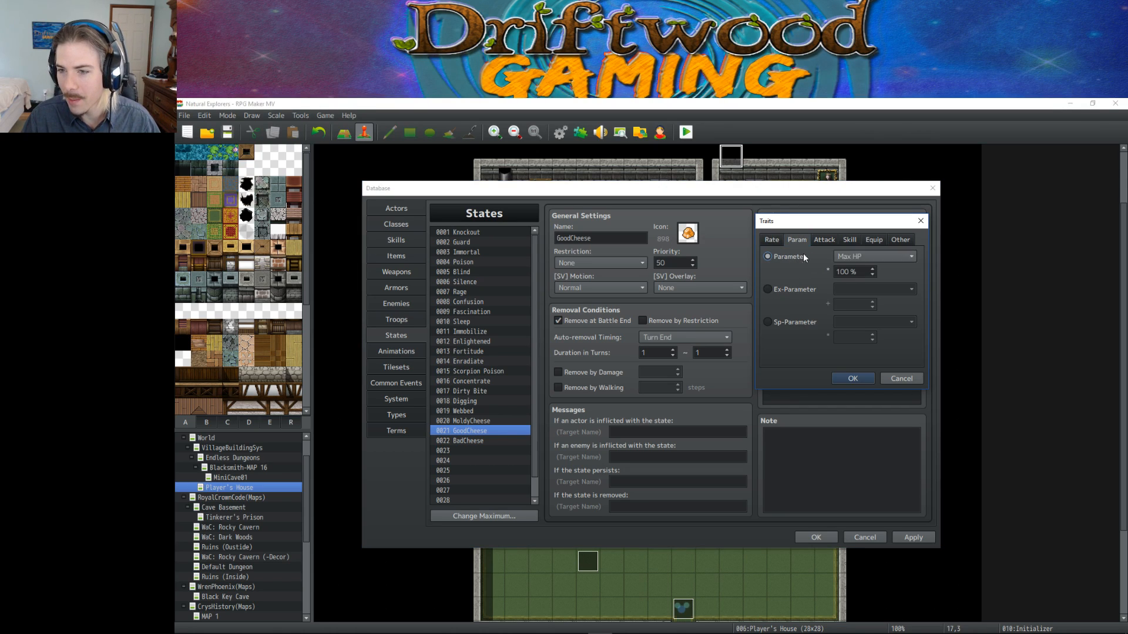
Complete the new GoodCheese trait as a Defense parameter of 110%.
{"action": "left_click", "coordinate": [862, 256]}
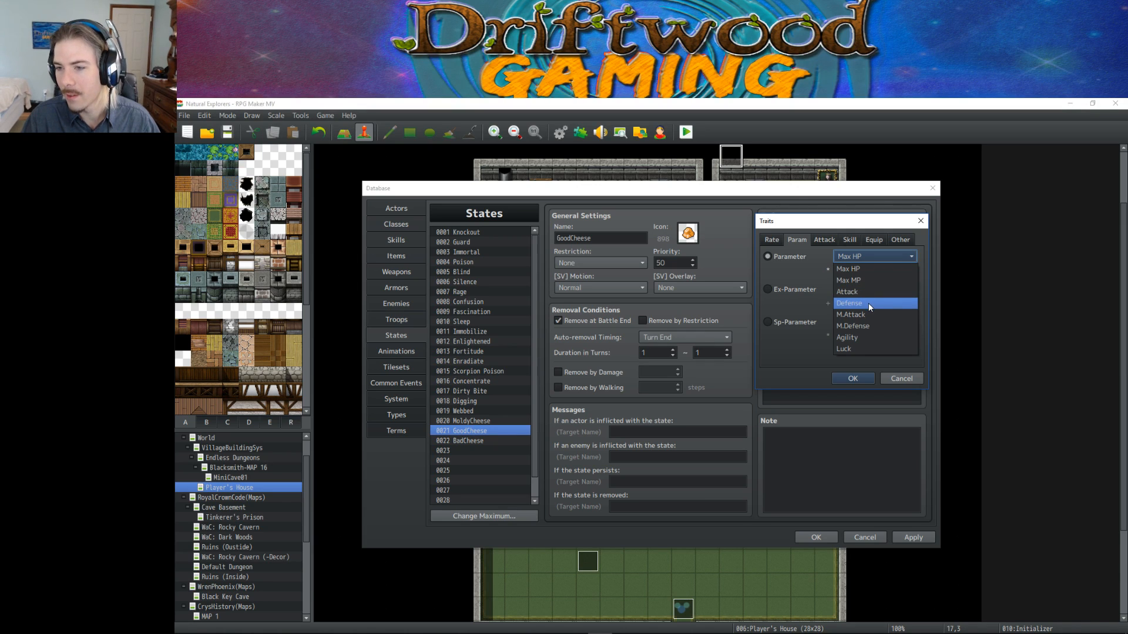
{"action": "left_click", "coordinate": [868, 303]}
{"action": "double_click", "coordinate": [846, 272]}
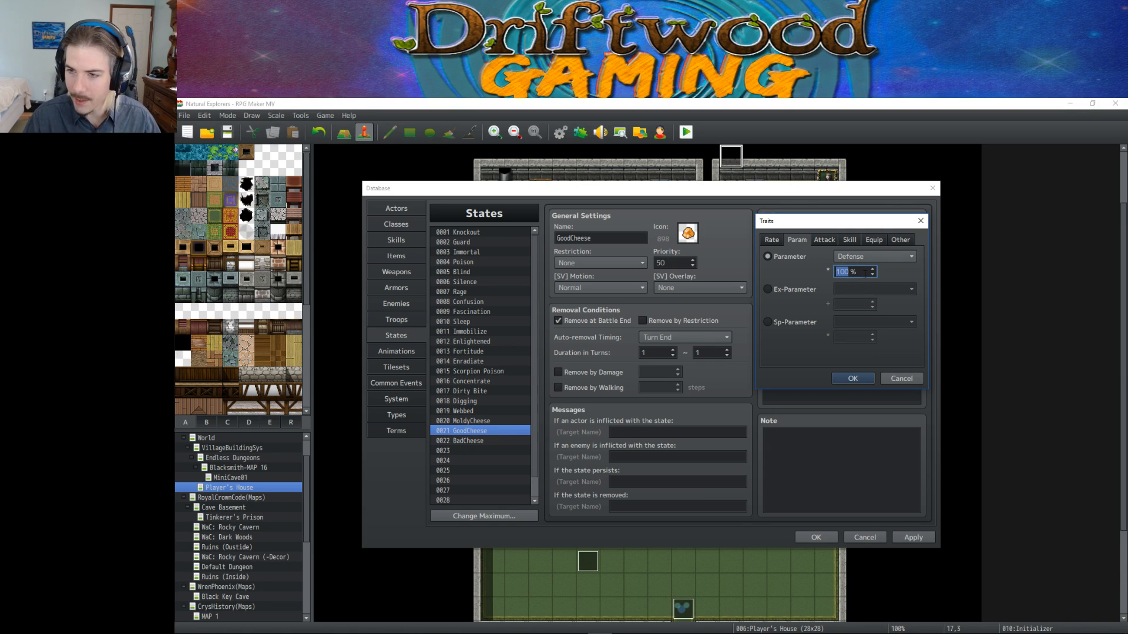
{"action": "type", "text": "110"}
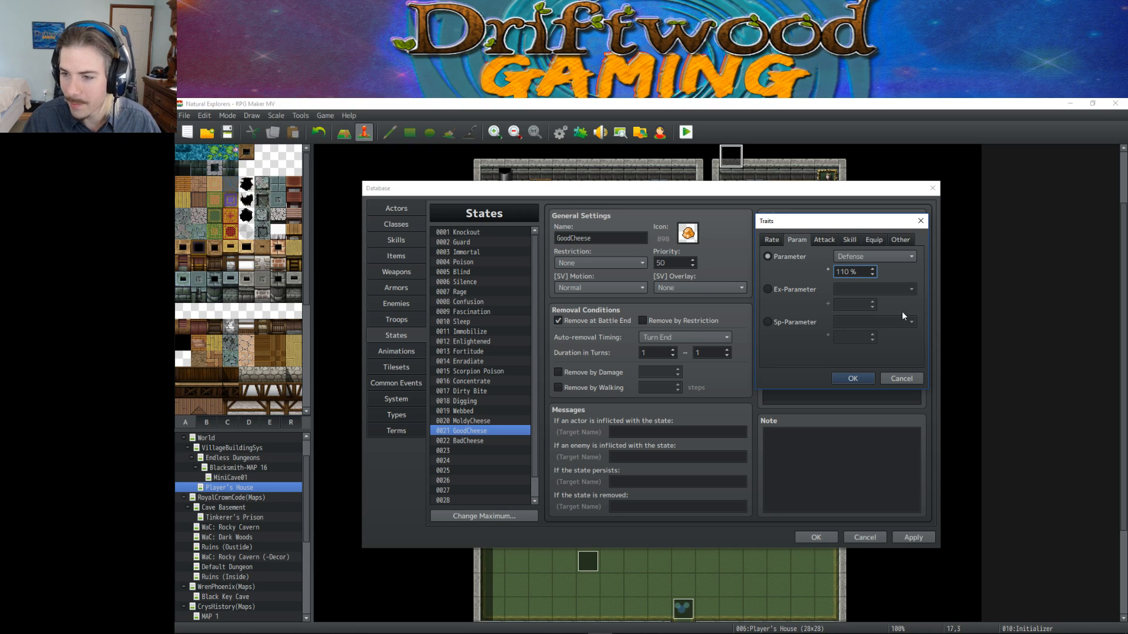
{"action": "left_click", "coordinate": [844, 379]}
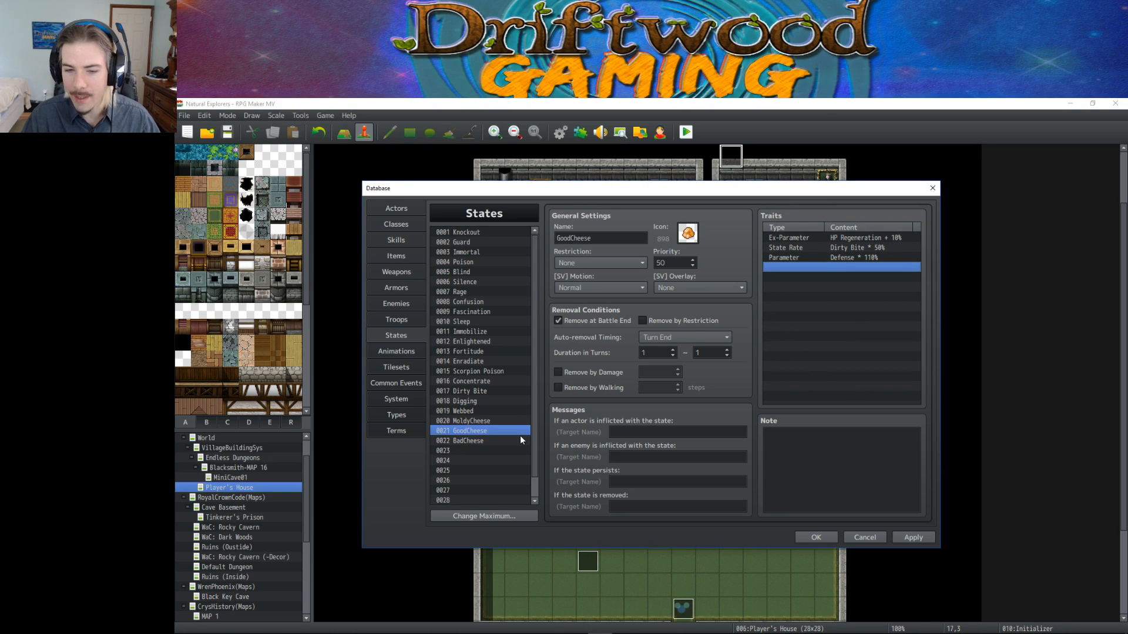
Copy the HP Regeneration, Dirty Bite and Defense traits from the GoodCheese state into the BadCheese state.
{"action": "left_click", "coordinate": [822, 237]}
{"action": "left_click", "coordinate": [822, 247], "text": "ctrl"}
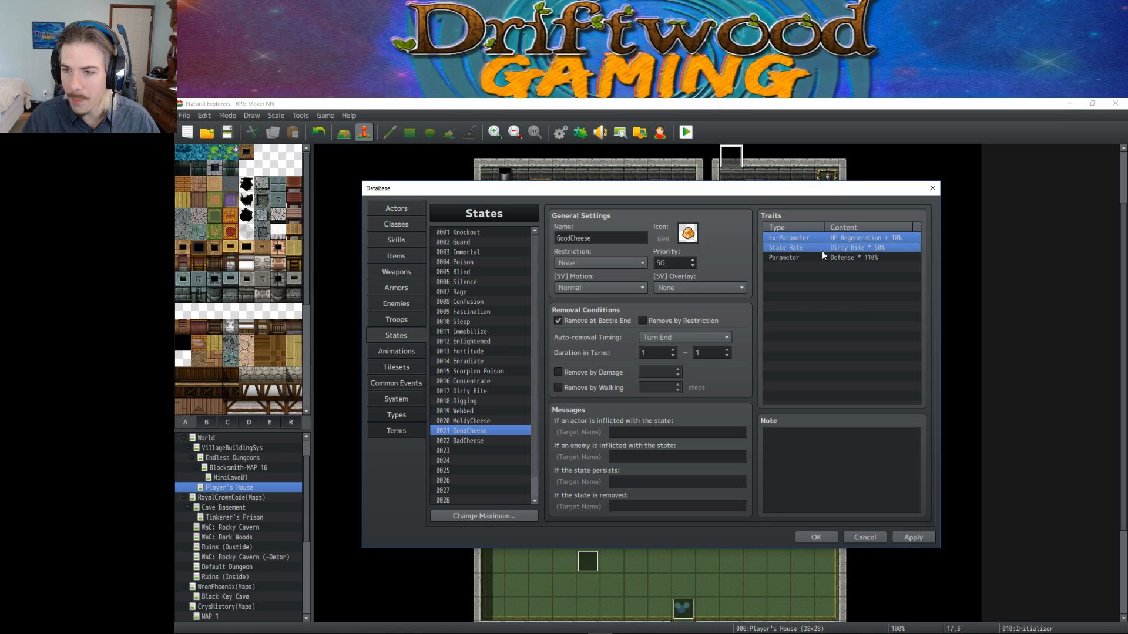
{"action": "left_click", "coordinate": [819, 257], "text": "ctrl"}
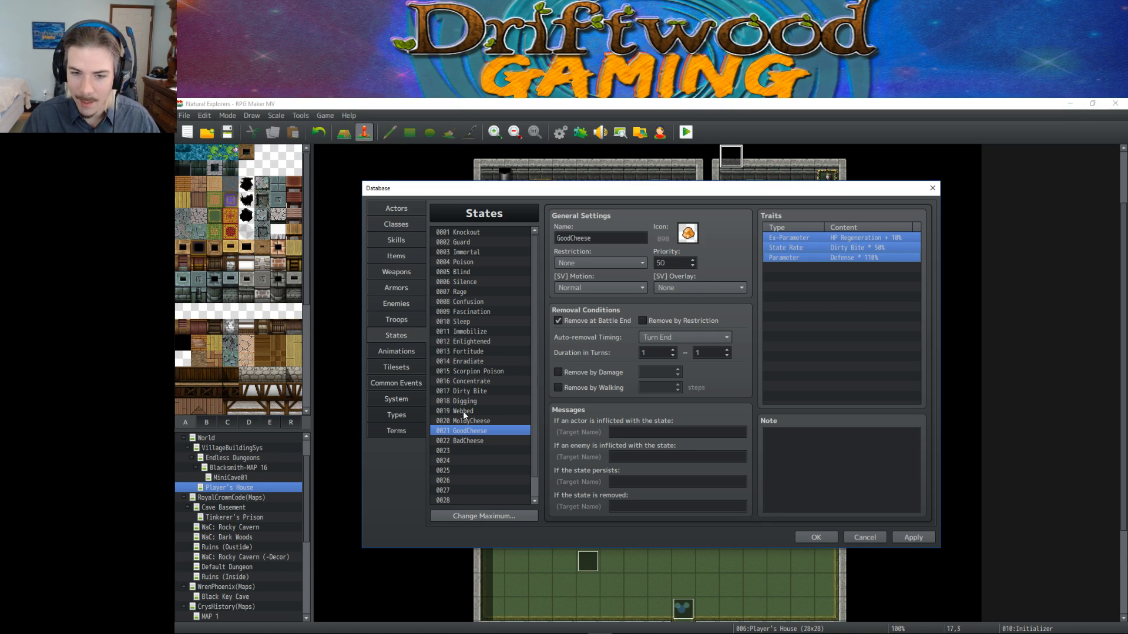
{"action": "left_click", "coordinate": [473, 440]}
{"action": "key", "text": "ctrl+v"}
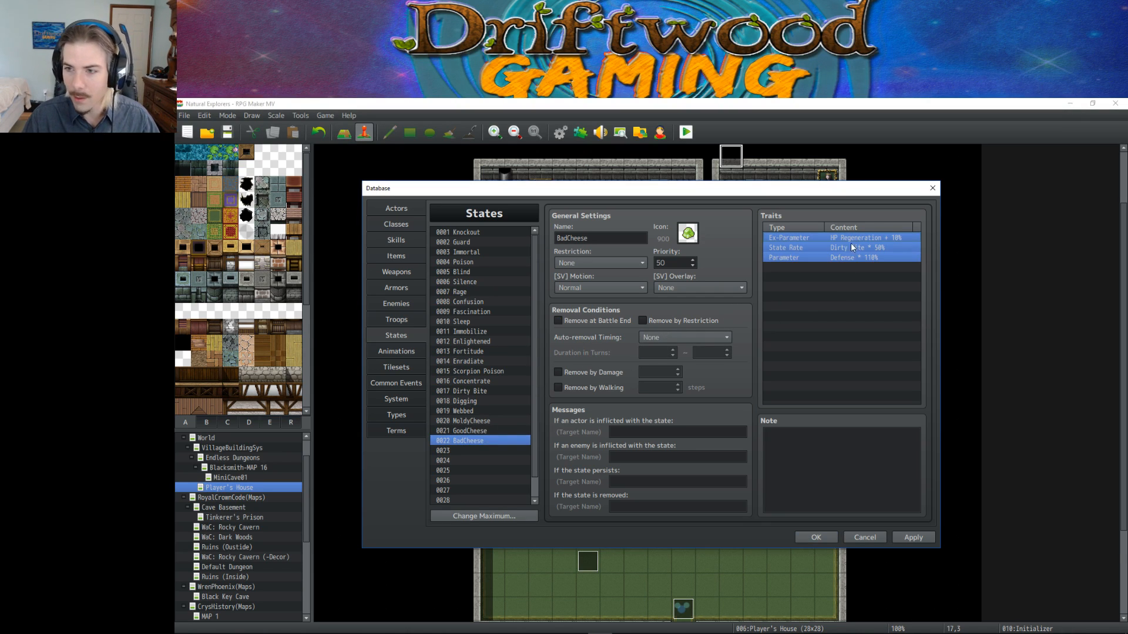
Set the HP Regeneration trait of the BadCheese state to -10%.
{"action": "left_click", "coordinate": [852, 241]}
{"action": "double_click", "coordinate": [856, 238]}
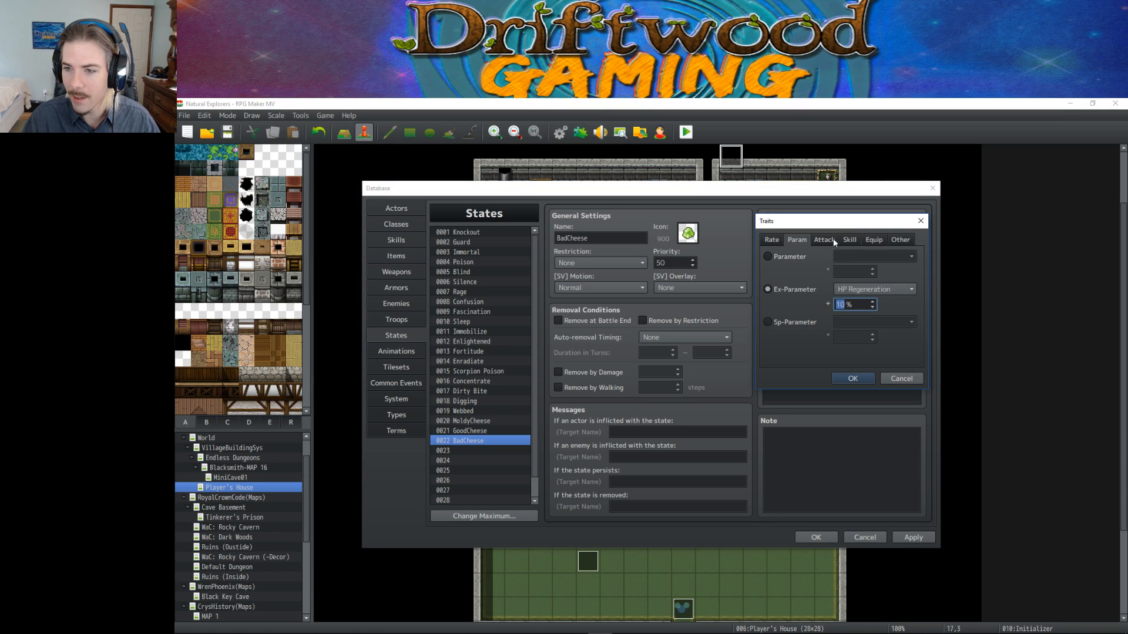
{"action": "left_click", "coordinate": [896, 379]}
{"action": "right_click", "coordinate": [844, 235]}
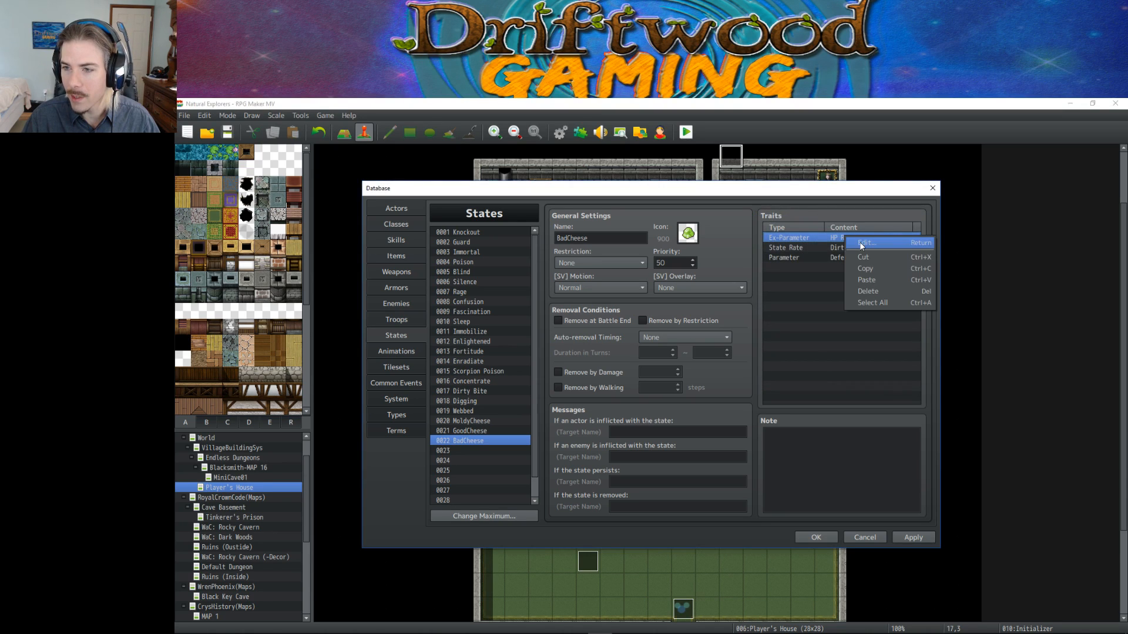
{"action": "left_click", "coordinate": [859, 242]}
{"action": "scroll", "coordinate": [848, 304], "scroll_direction": "down", "scroll_amount": 20}
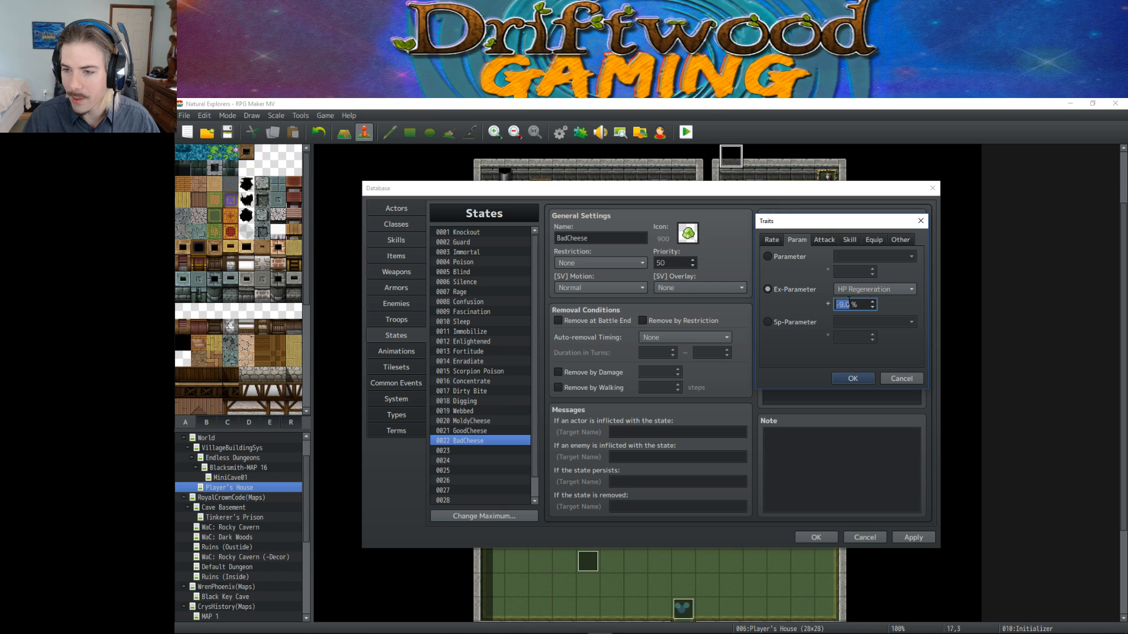
{"action": "left_click", "coordinate": [852, 378]}
Set the Dirty Bite state rate of BadCheese to 150%.
{"action": "right_click", "coordinate": [844, 250]}
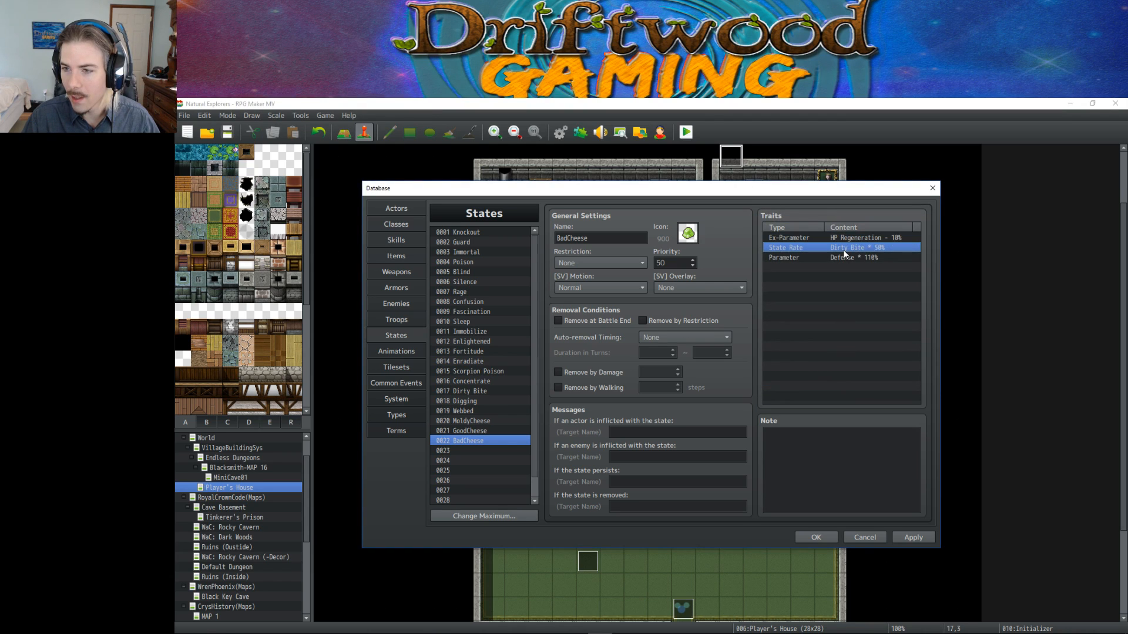
{"action": "left_click", "coordinate": [869, 259]}
{"action": "type", "text": "150"}
{"action": "left_click", "coordinate": [852, 379]}
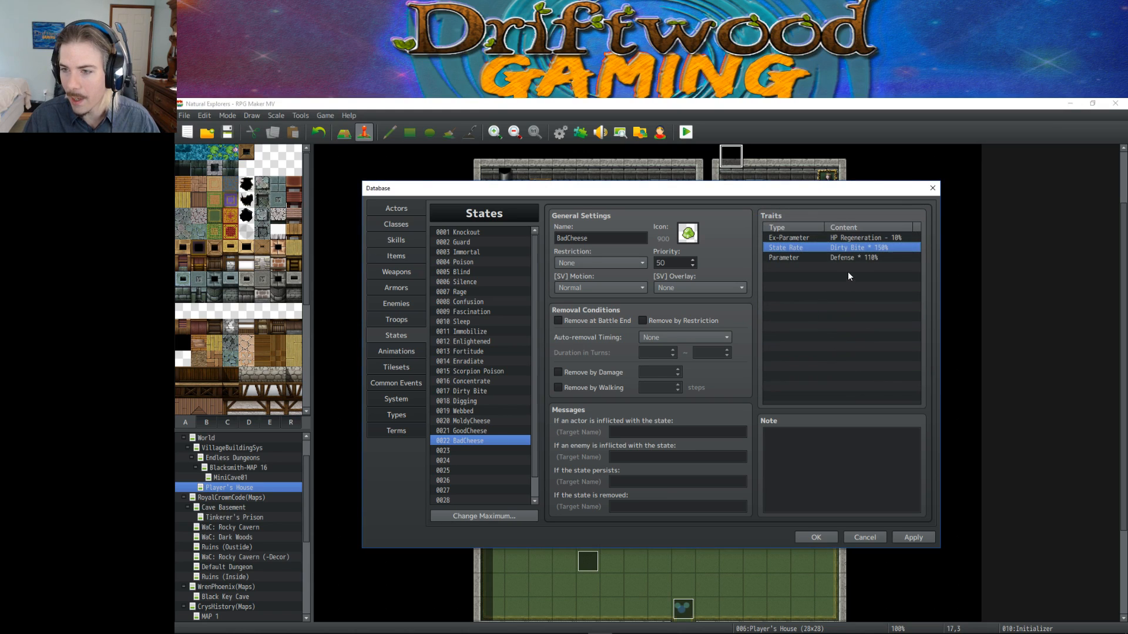
Set the Defense parameter trait of BadCheese to 90% and apply the database changes.
{"action": "right_click", "coordinate": [854, 257]}
{"action": "left_click", "coordinate": [875, 268]}
{"action": "scroll", "coordinate": [856, 272], "scroll_direction": "down", "scroll_amount": 11}
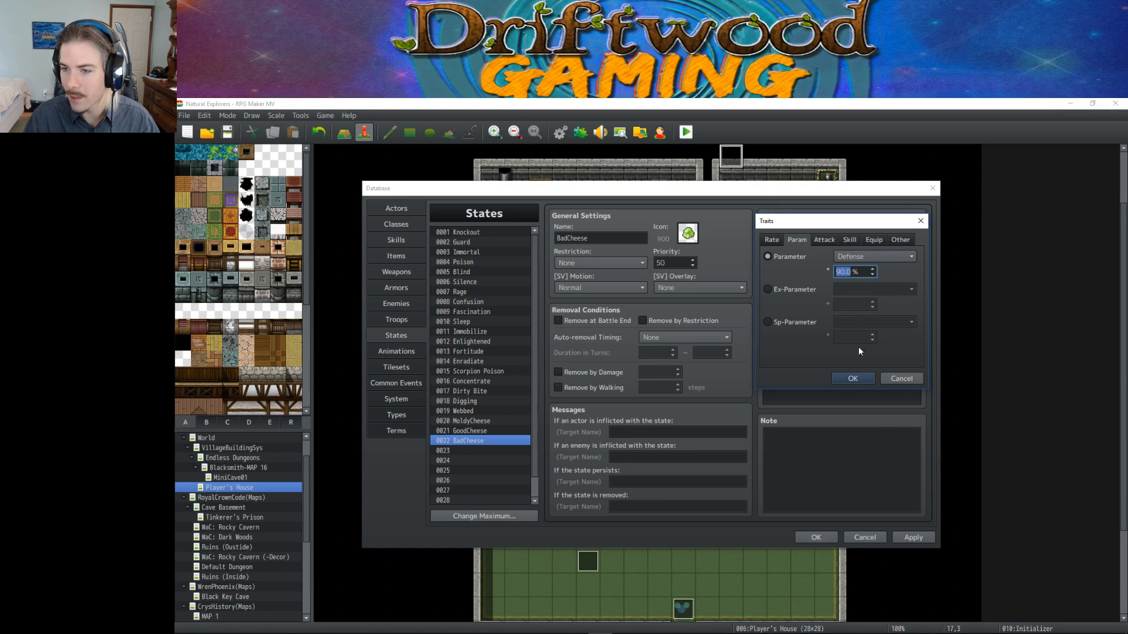
{"action": "left_click", "coordinate": [853, 379]}
{"action": "left_click", "coordinate": [914, 538]}
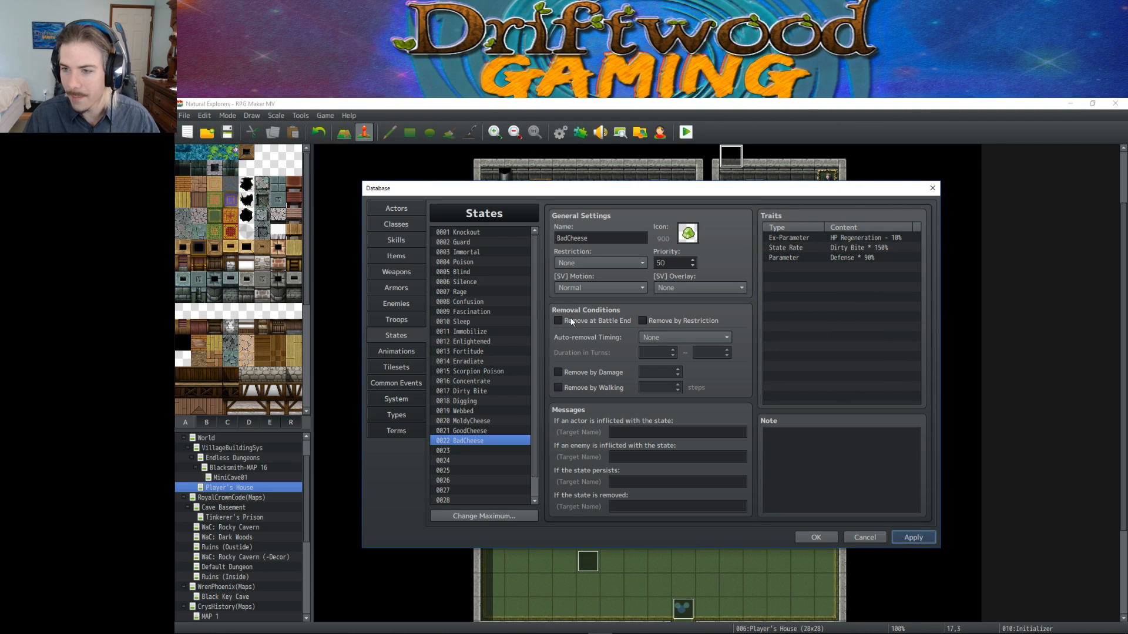
Match BadCheese's removal conditions to GoodCheese: remove at battle end, with auto-removal at Turn End after 1 to 1 turns.
{"action": "left_click", "coordinate": [469, 431]}
{"action": "left_click", "coordinate": [467, 440]}
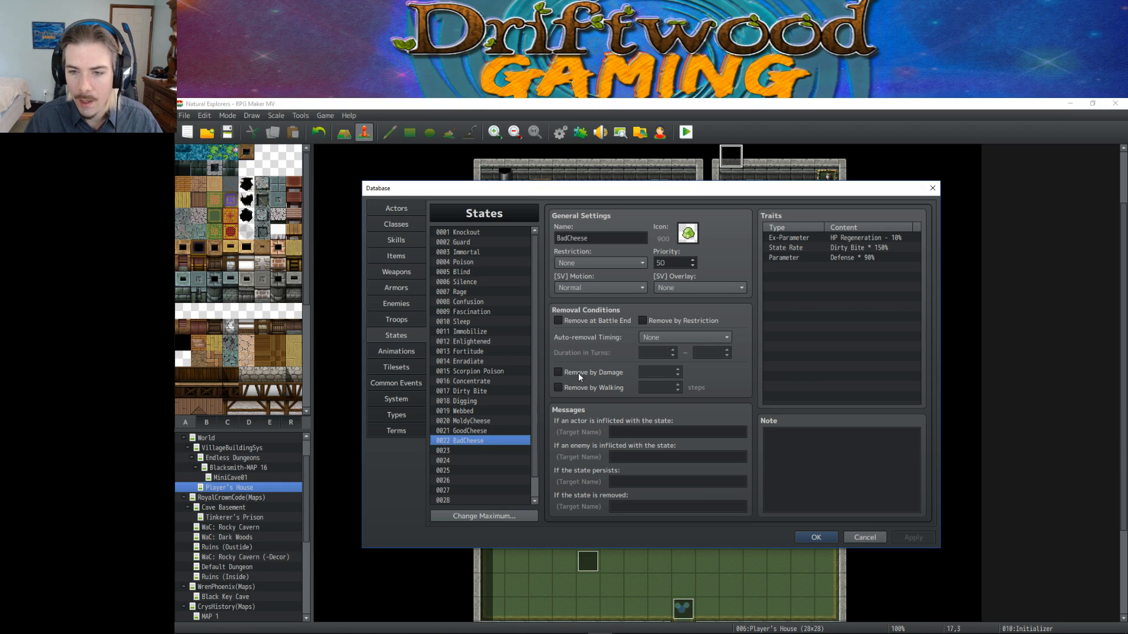
{"action": "left_click", "coordinate": [599, 321]}
{"action": "left_click", "coordinate": [478, 433]}
{"action": "left_click", "coordinate": [480, 442]}
{"action": "left_click", "coordinate": [674, 336]}
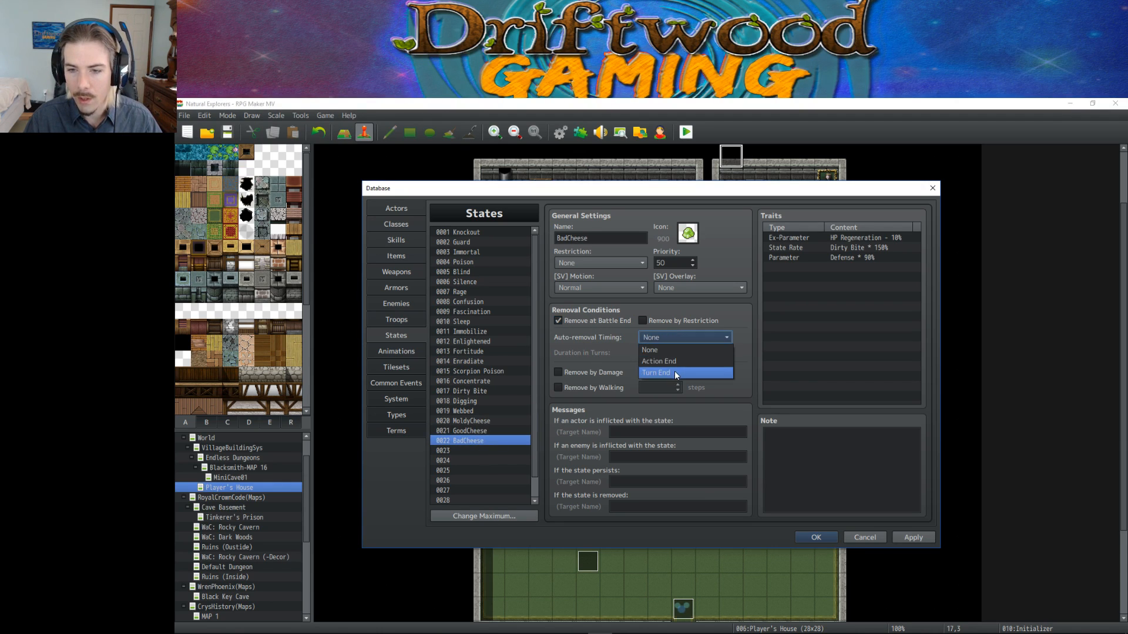
{"action": "left_click", "coordinate": [674, 371]}
{"action": "left_click", "coordinate": [660, 352]}
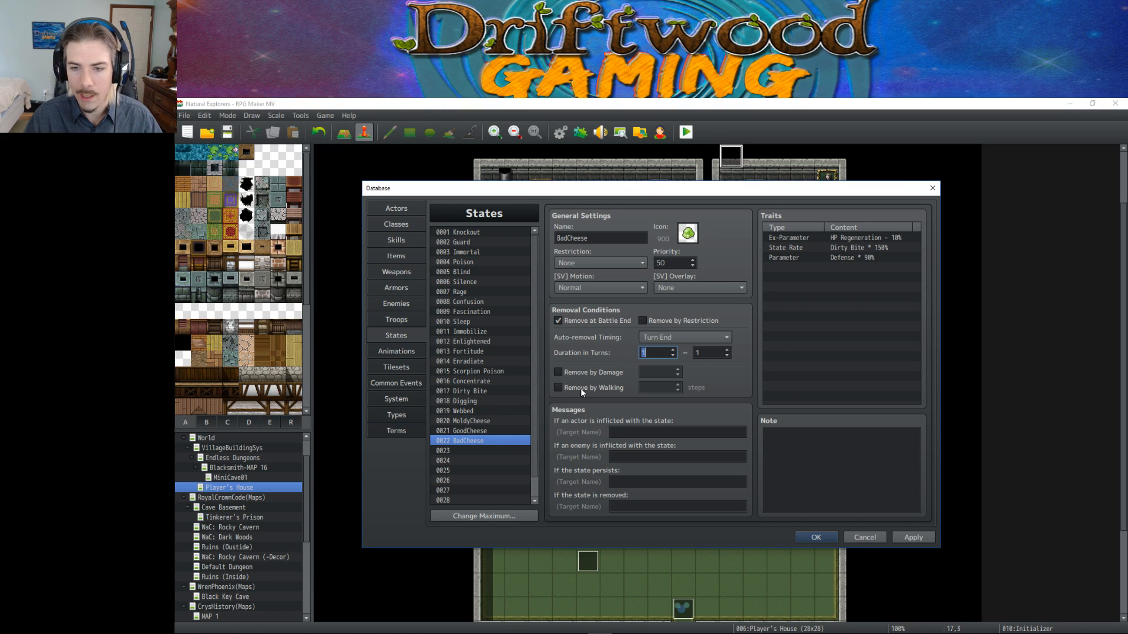
{"action": "left_click", "coordinate": [479, 431]}
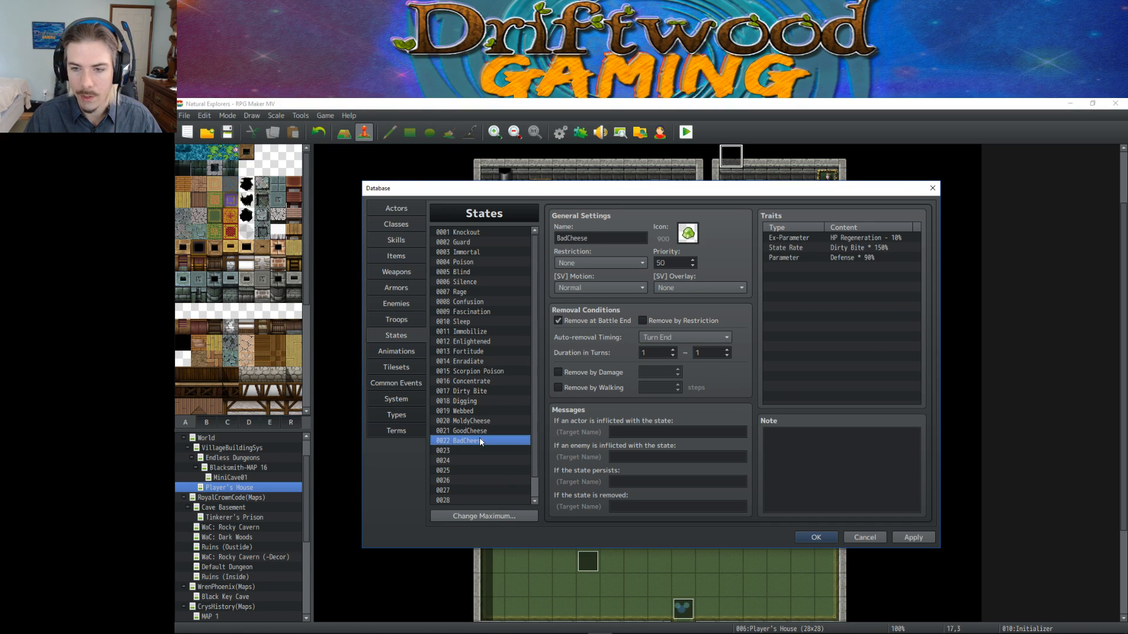
{"action": "left_click", "coordinate": [481, 440]}
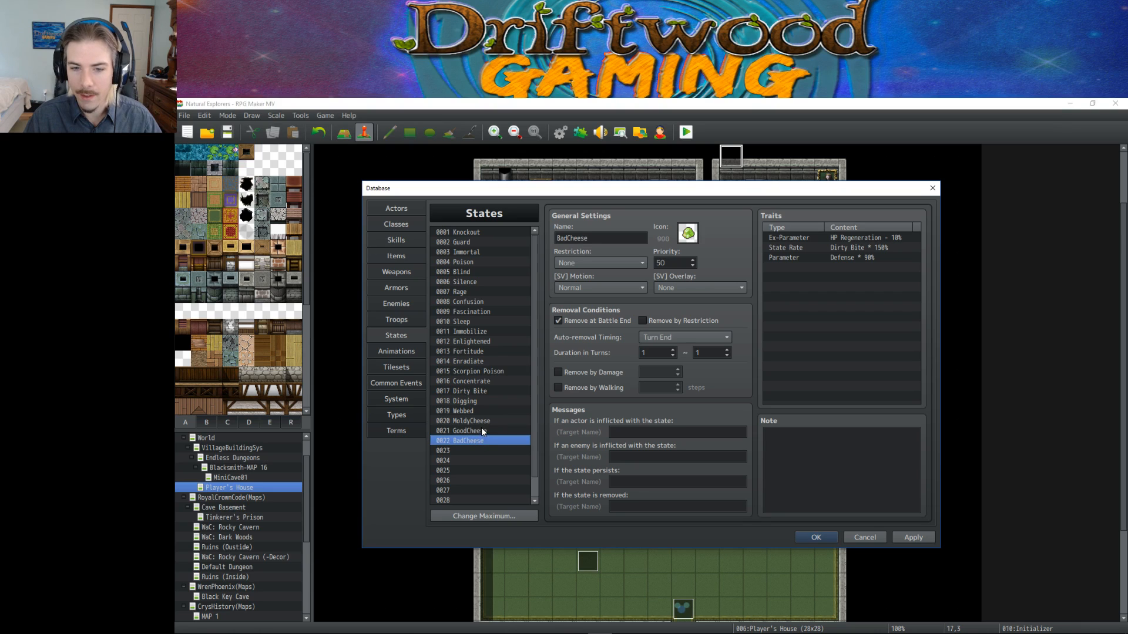
Remove the trailing blank lines after the closing Custom Conclude Effect tag in the MoldyCheese state's note and apply the change.
{"action": "left_click", "coordinate": [481, 421]}
{"action": "scroll", "coordinate": [850, 470], "scroll_direction": "down", "scroll_amount": 3}
{"action": "scroll", "coordinate": [840, 473], "scroll_direction": "up", "scroll_amount": 1}
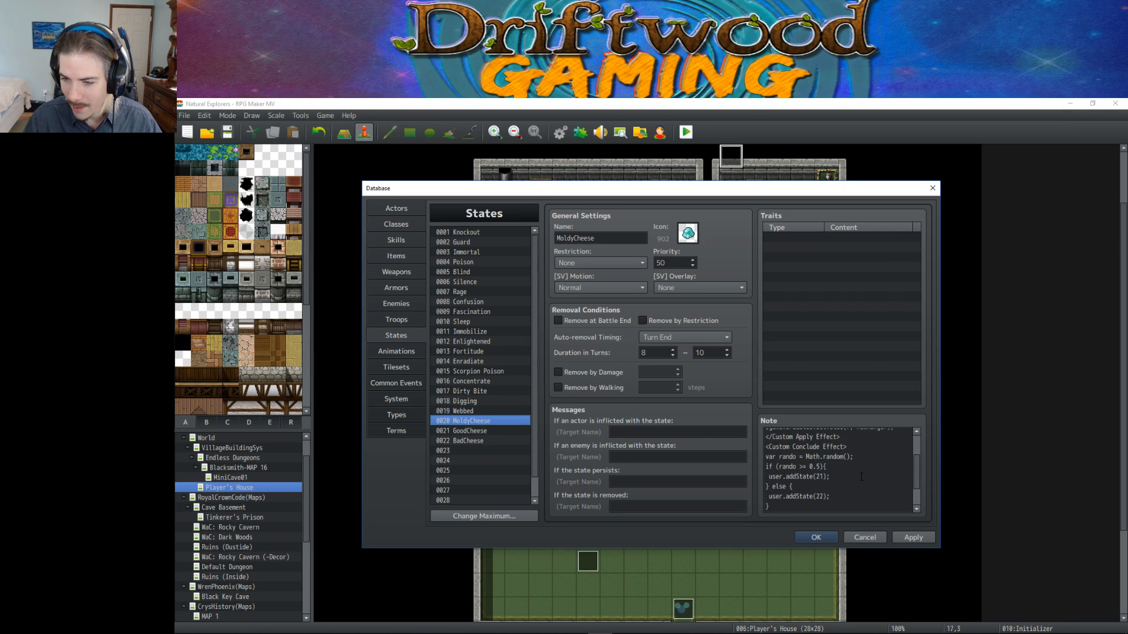
{"action": "scroll", "coordinate": [861, 477], "scroll_direction": "down", "scroll_amount": 1}
{"action": "left_click", "coordinate": [834, 503]}
{"action": "left_click", "coordinate": [833, 504]}
{"action": "key", "text": "BackSpace"}
{"action": "key", "text": "BackSpace"}
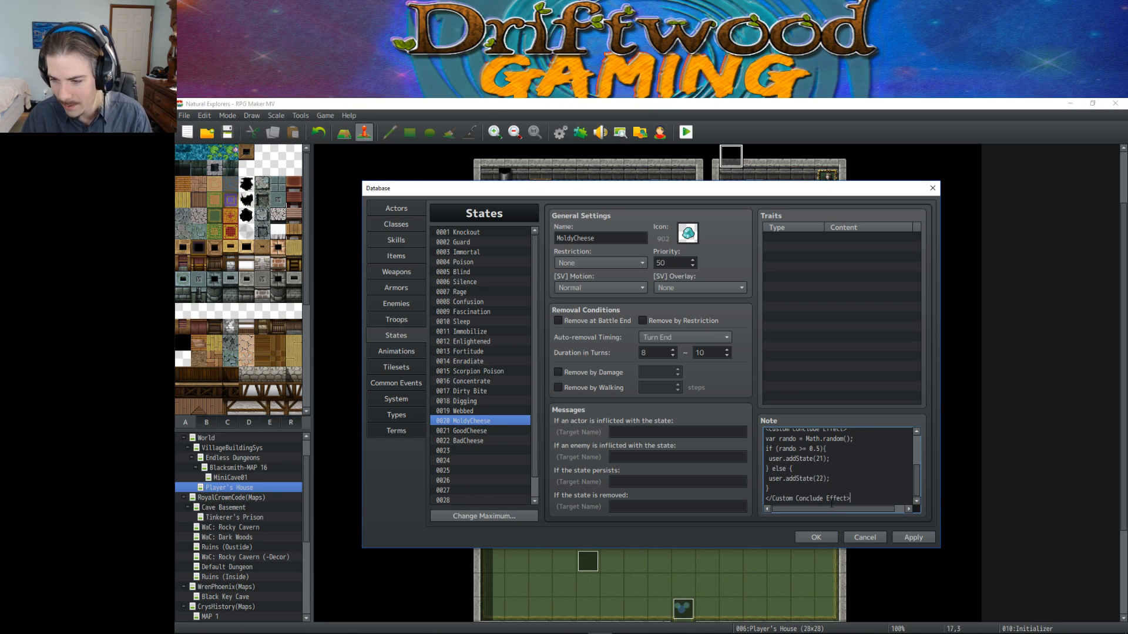
{"action": "left_click", "coordinate": [913, 537]}
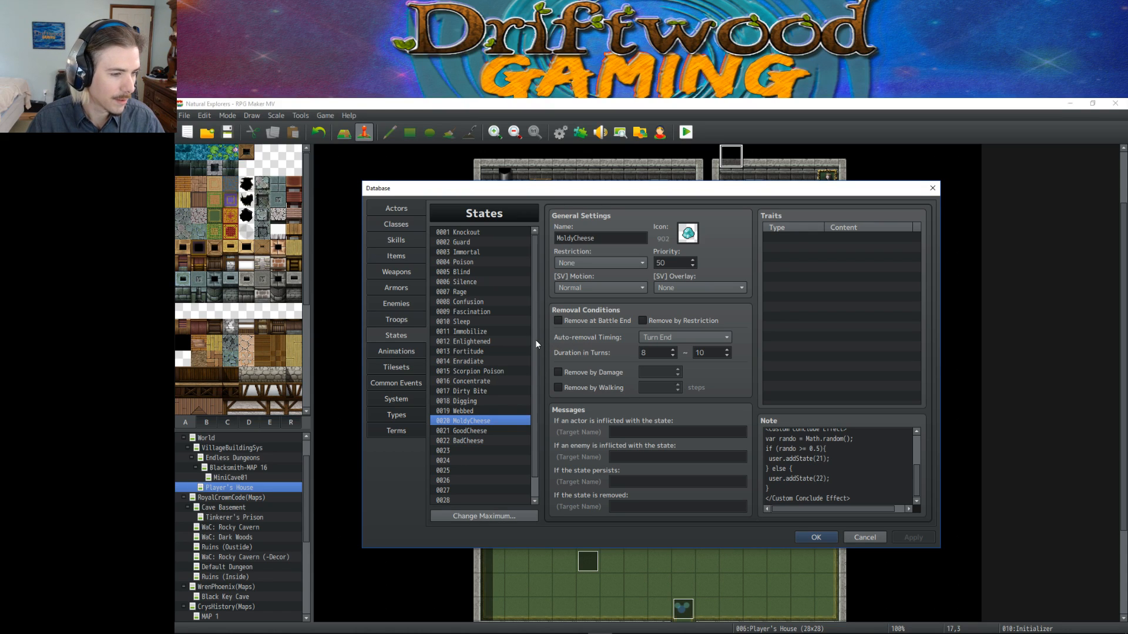
Review the GoodCheese state's settings and the effect of the Moldy Cheese item.
{"action": "left_click", "coordinate": [471, 431]}
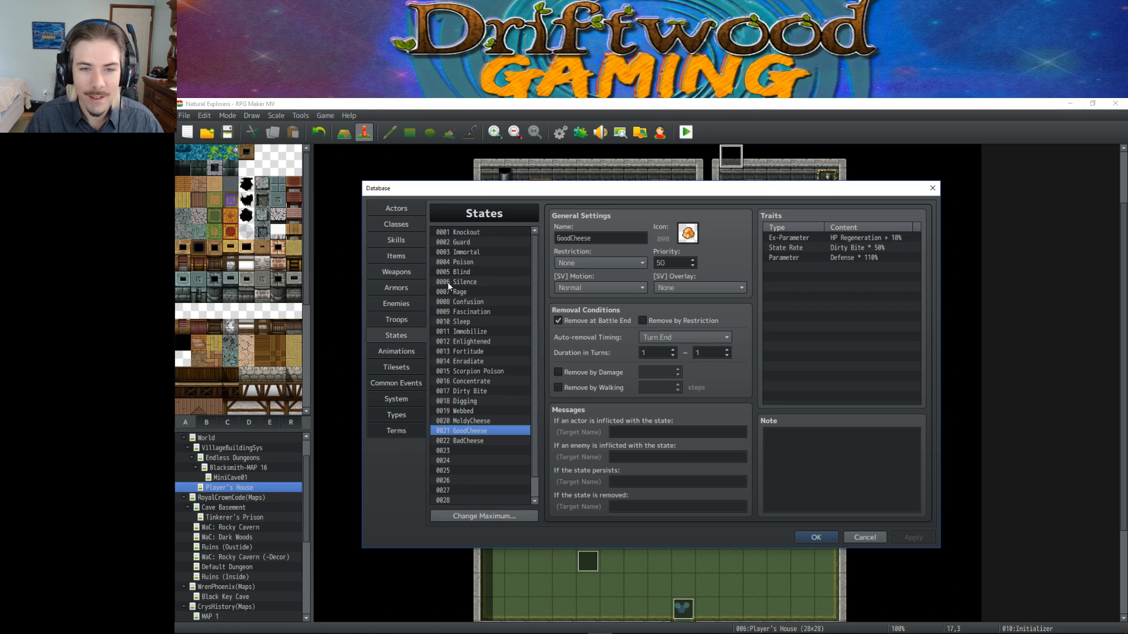
{"action": "left_click", "coordinate": [410, 242]}
{"action": "left_click", "coordinate": [413, 256]}
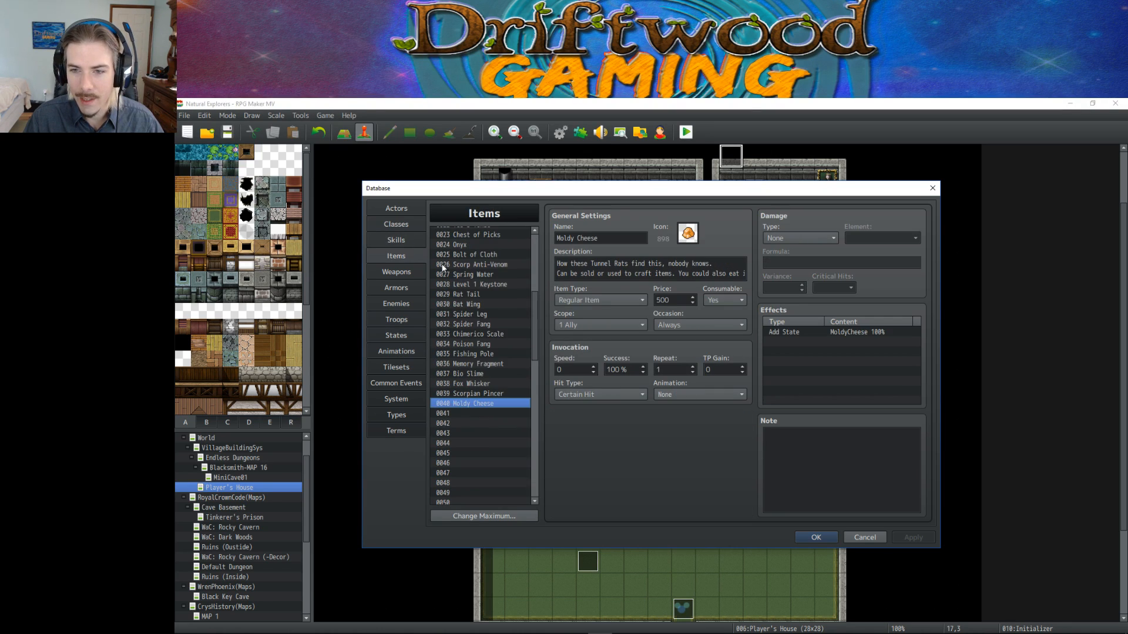
{"action": "left_click", "coordinate": [850, 333]}
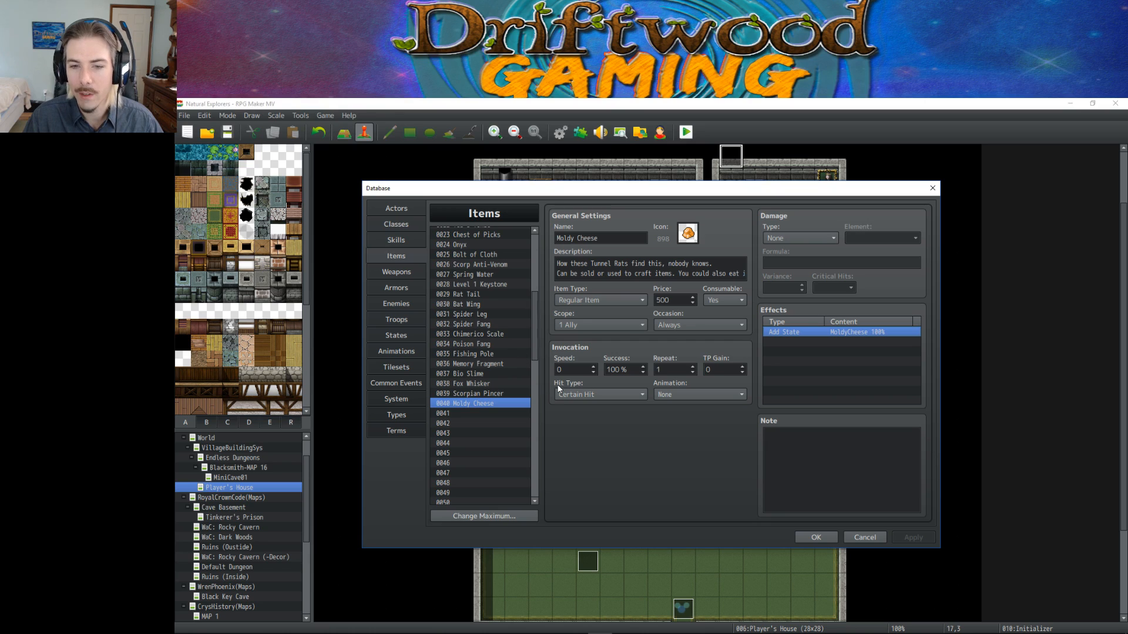
{"action": "left_click", "coordinate": [399, 337]}
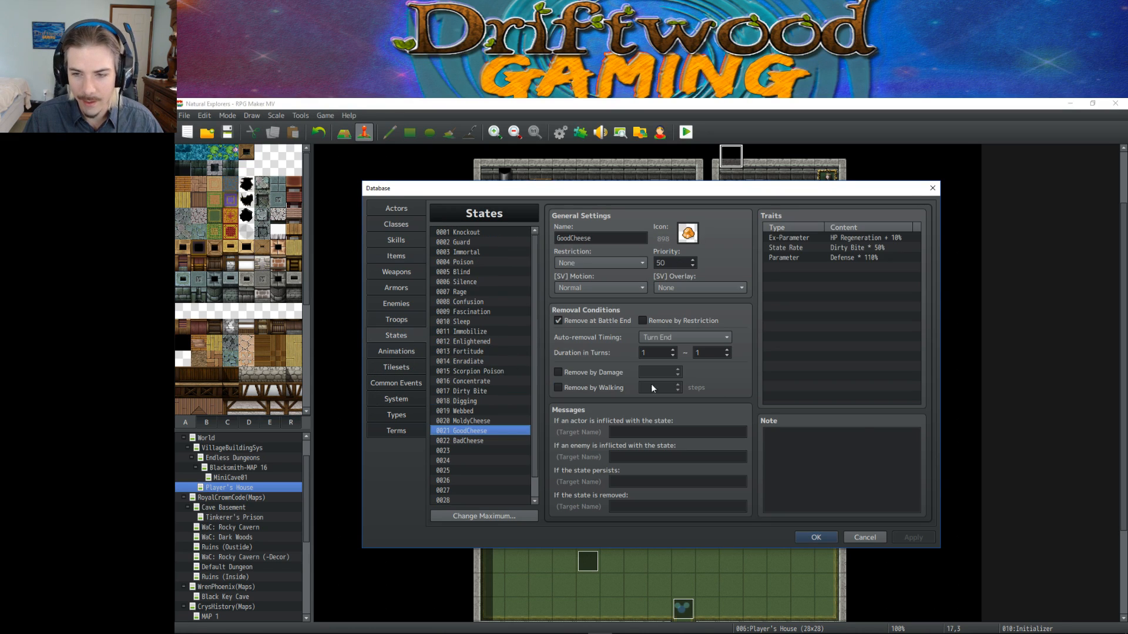
Append the tag <State Animation: 123> to the end of the MoldyCheese state's note and apply the change.
{"action": "left_click", "coordinate": [477, 421]}
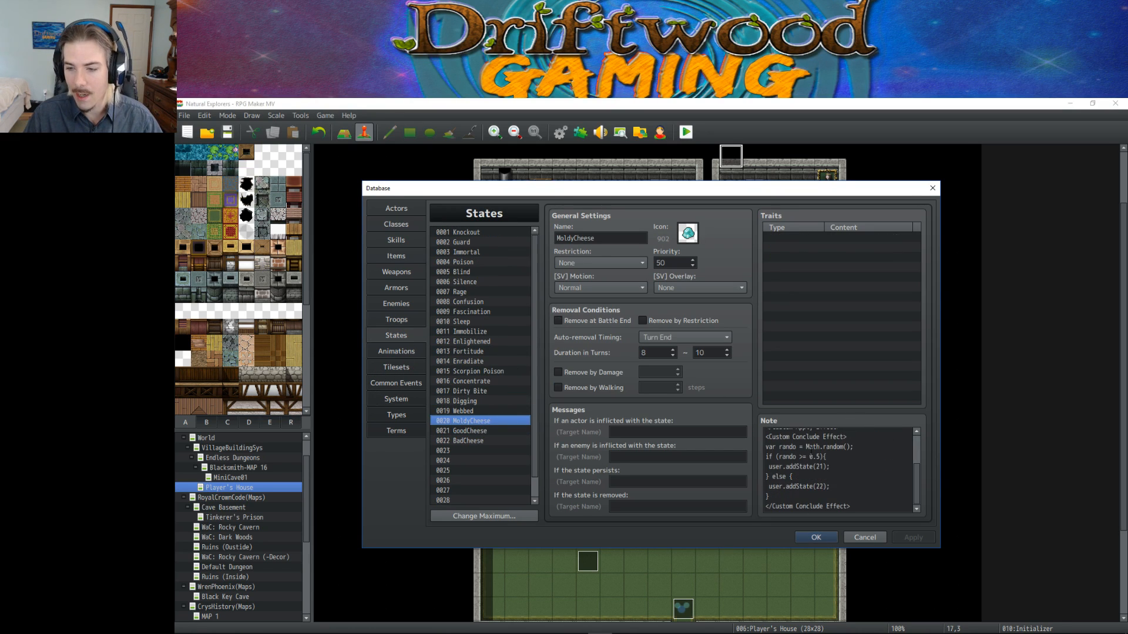
{"action": "left_click", "coordinate": [879, 505]}
{"action": "key", "text": "Return"}
{"action": "type", "text": "<State Animation"}
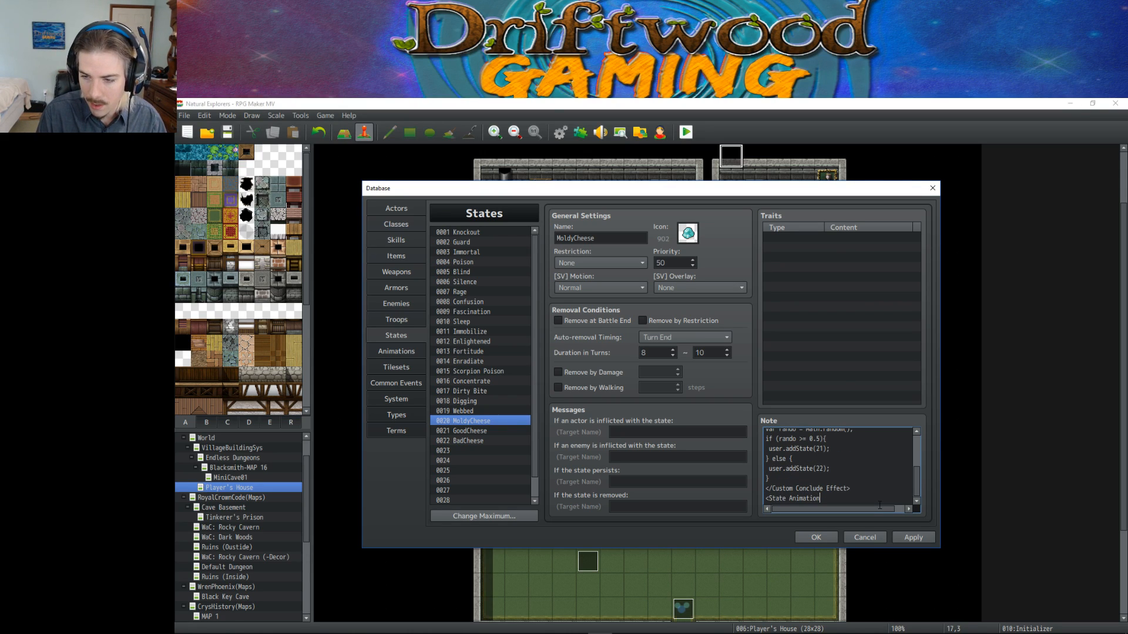
{"action": "type", "text": ">"}
{"action": "key", "text": "Return"}
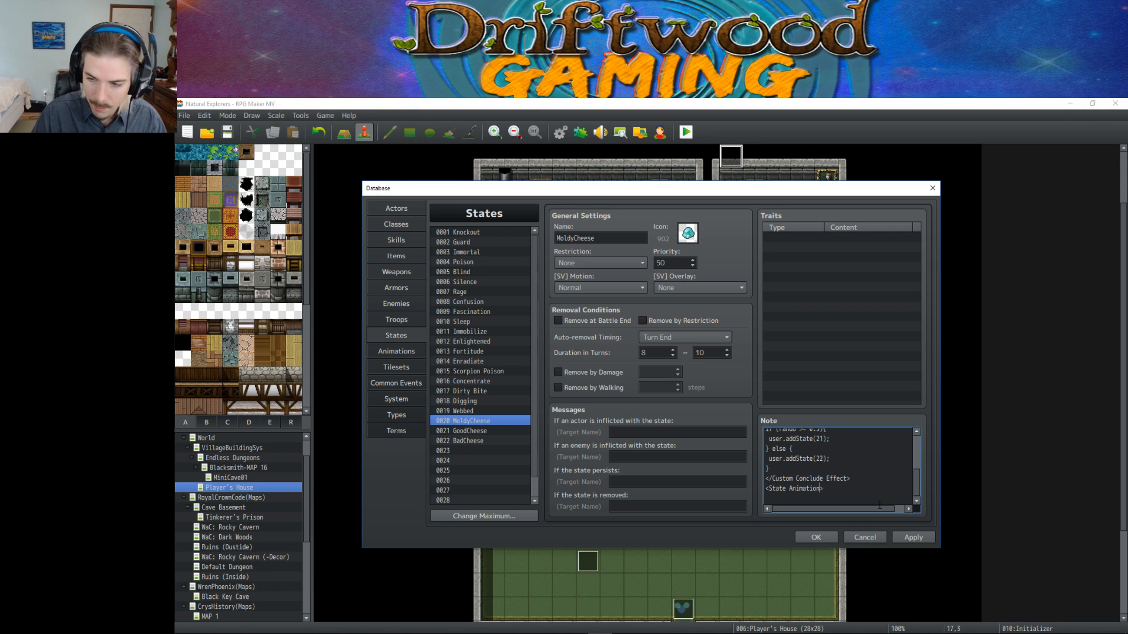
{"action": "type", "text": ": 123"}
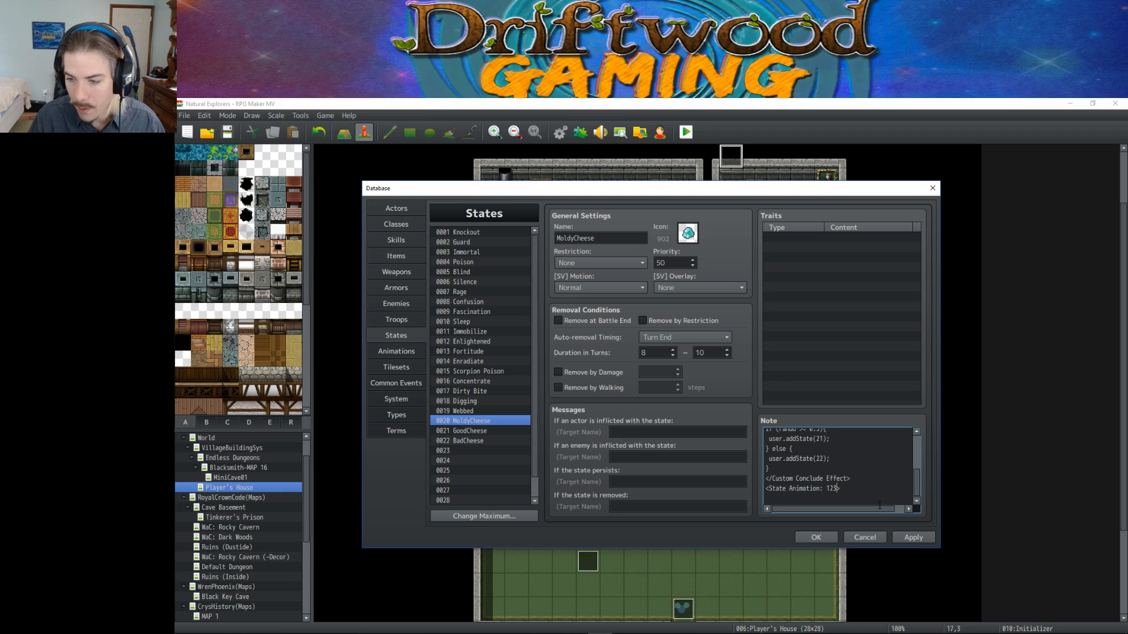
{"action": "left_click", "coordinate": [914, 536]}
Find the Revive 1 animation in the database and play its preview.
{"action": "left_click", "coordinate": [405, 383]}
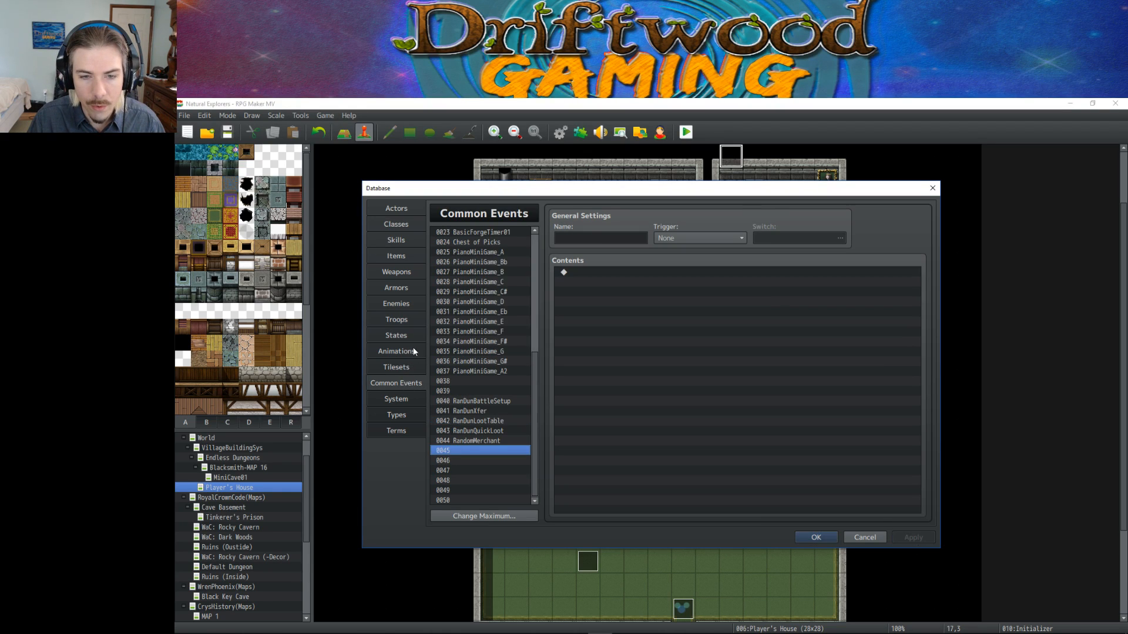
{"action": "left_click", "coordinate": [413, 350]}
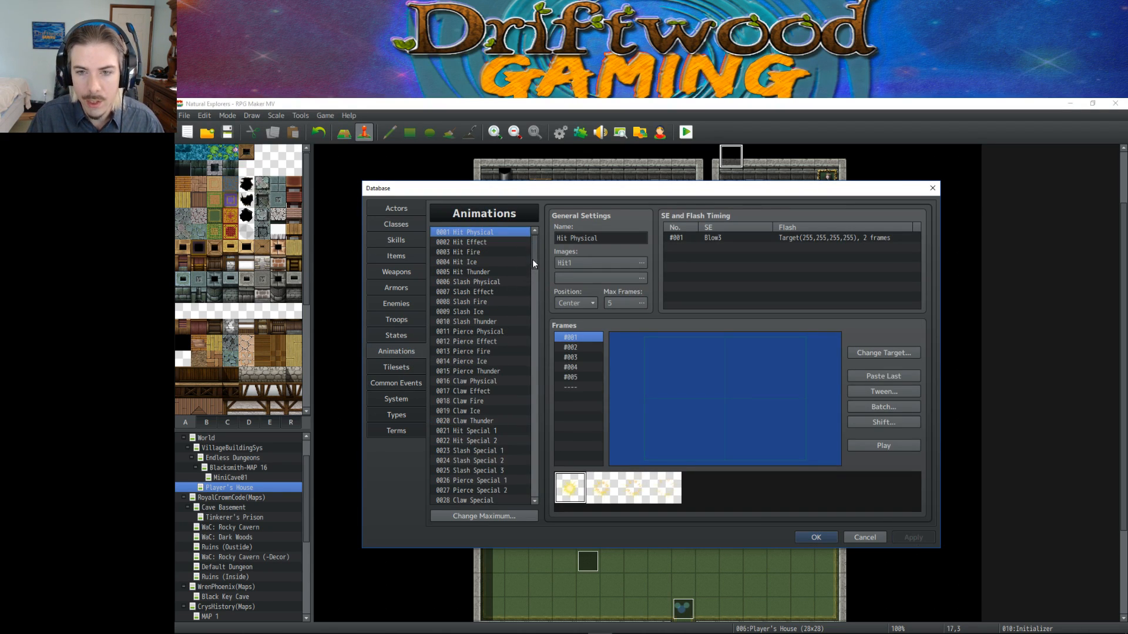
{"action": "left_click_drag", "start_coordinate": [534, 261], "coordinate": [533, 310]}
{"action": "left_click", "coordinate": [505, 308]}
{"action": "left_click", "coordinate": [889, 446]}
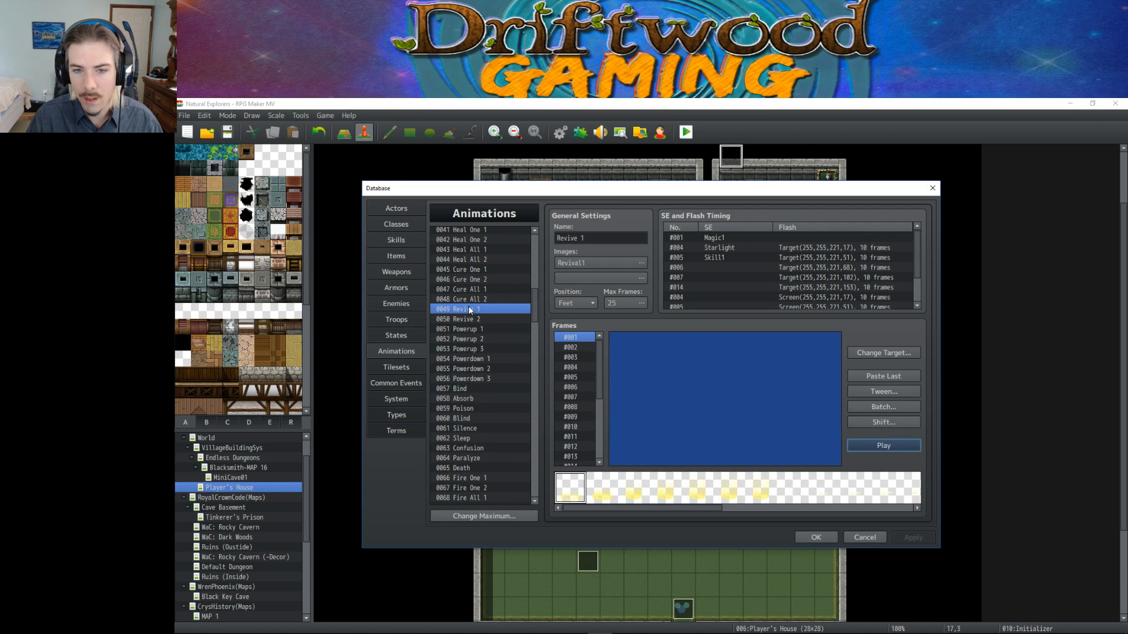
Duplicate the Revive 1 animation into empty slot 0183 and rename the copy MoldyCheese.
{"action": "left_click_drag", "start_coordinate": [538, 298], "coordinate": [535, 462]}
{"action": "scroll", "coordinate": [517, 441], "scroll_direction": "down", "scroll_amount": 2}
{"action": "left_click", "coordinate": [478, 396]}
{"action": "key", "text": "ctrl+v"}
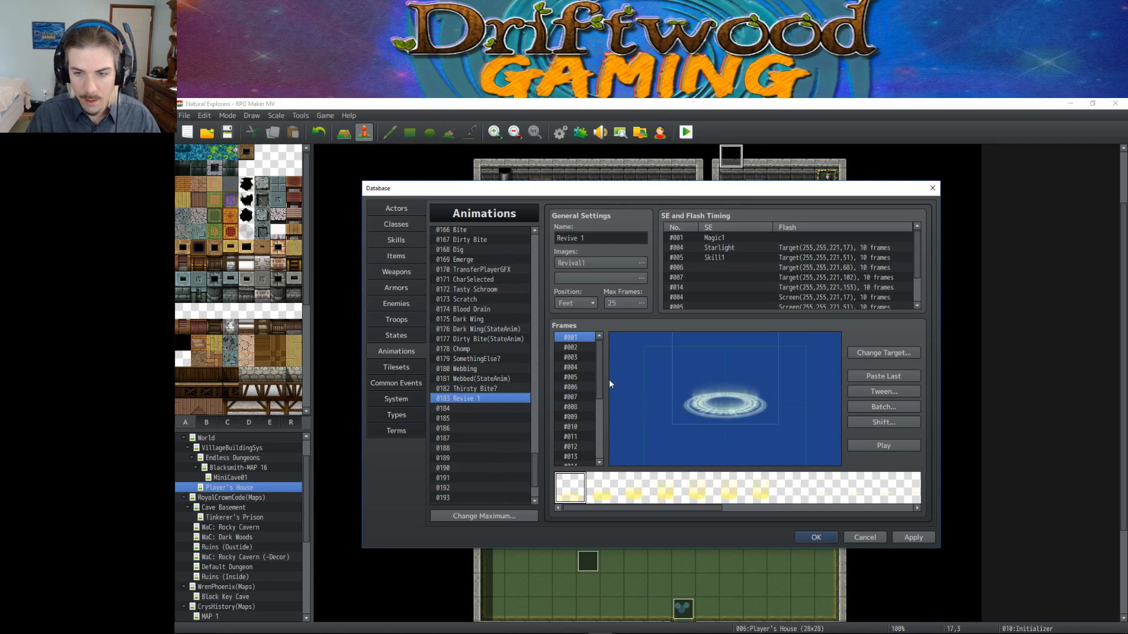
{"action": "left_click_drag", "start_coordinate": [556, 238], "coordinate": [600, 235]}
{"action": "type", "text": "MoldyCheese"}
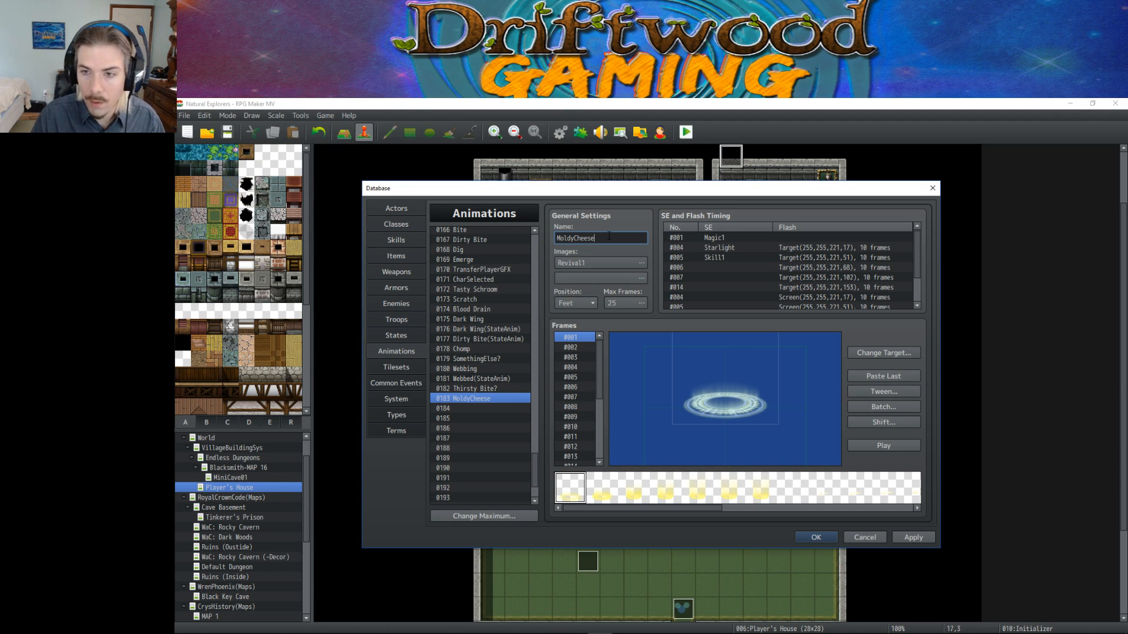
Set the MoldyCheese animation's first image to XStone with a hue of 352 and preview the animation.
{"action": "left_click", "coordinate": [601, 265]}
{"action": "left_click_drag", "start_coordinate": [572, 351], "coordinate": [570, 438]}
{"action": "left_click", "coordinate": [531, 423]}
{"action": "left_click", "coordinate": [534, 403]}
{"action": "left_click", "coordinate": [527, 424]}
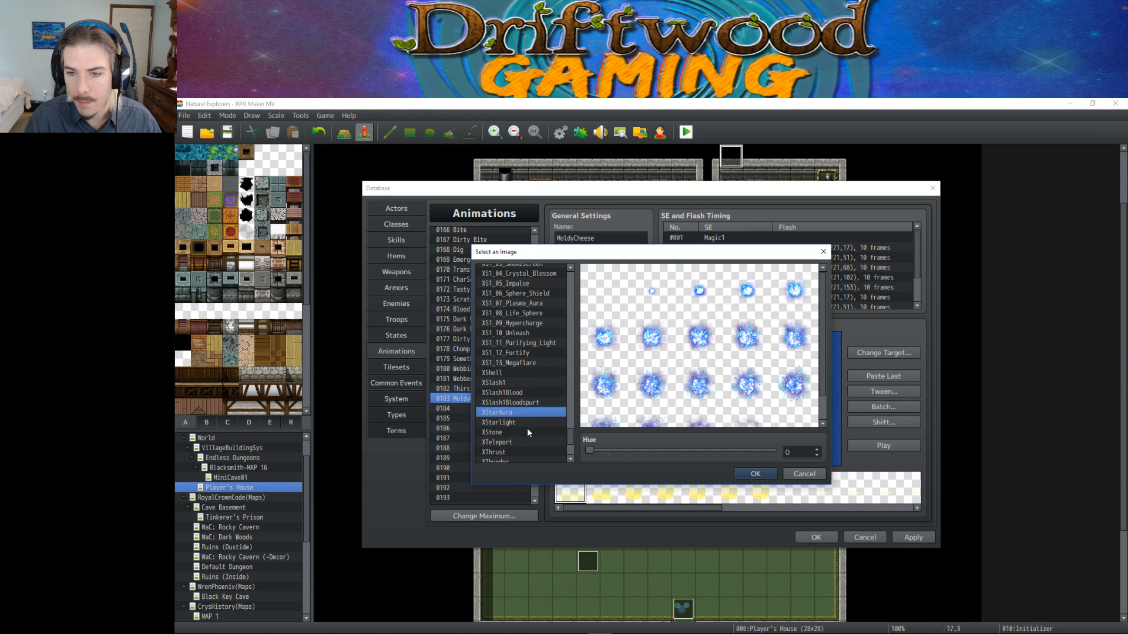
{"action": "left_click", "coordinate": [527, 432]}
{"action": "left_click_drag", "start_coordinate": [599, 456], "coordinate": [768, 450]}
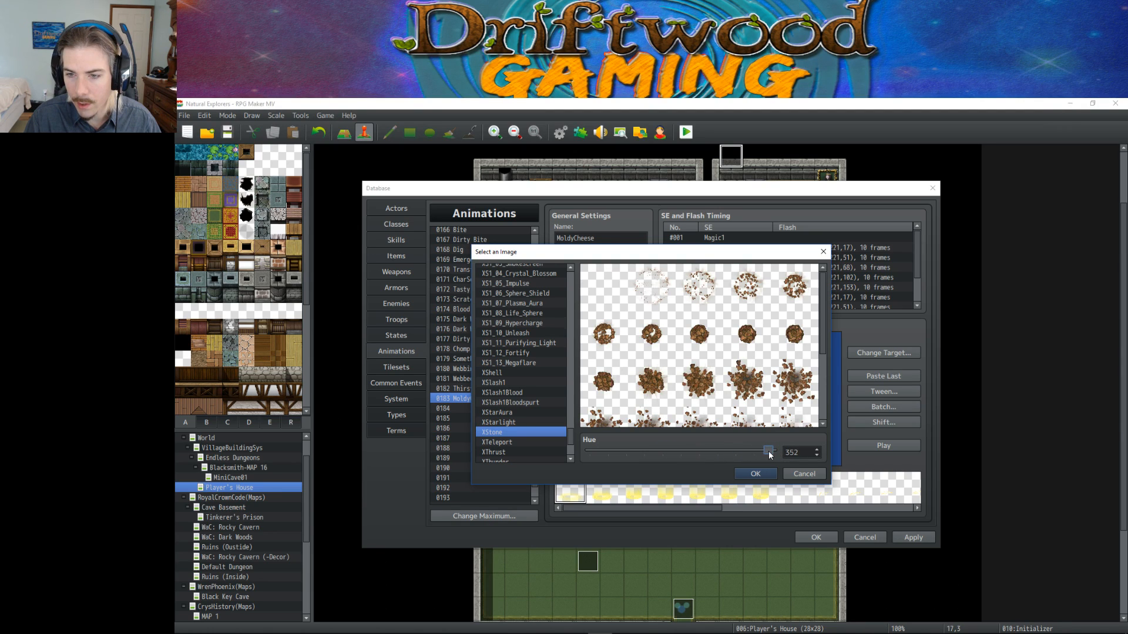
{"action": "left_click", "coordinate": [762, 473]}
{"action": "left_click", "coordinate": [874, 448]}
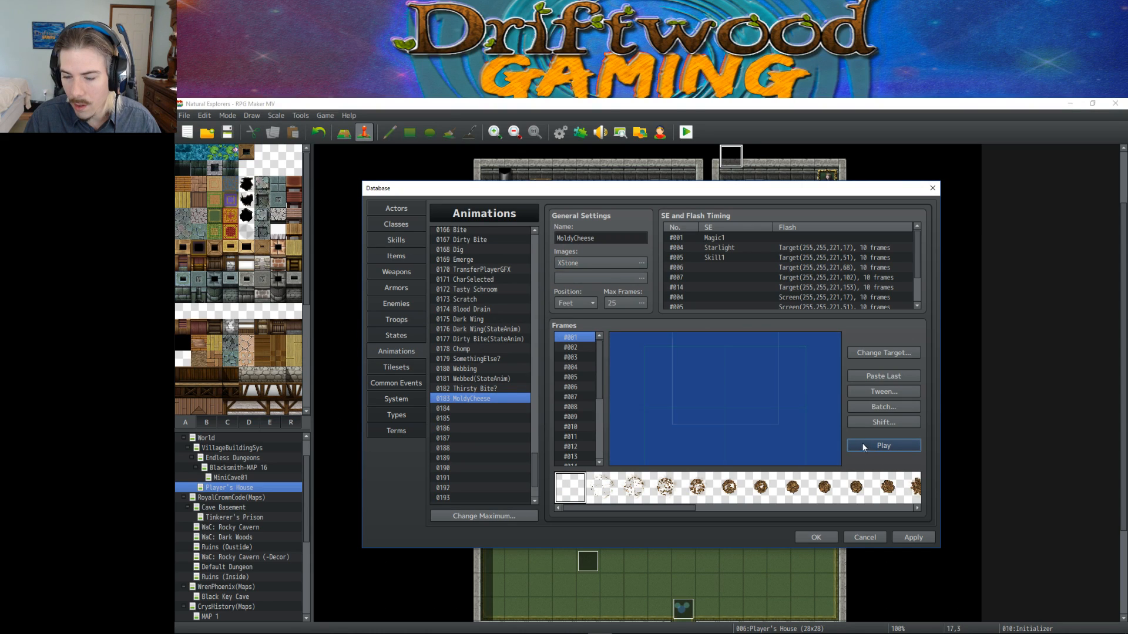
Change the sound effect of the frame 1 timing entry to !DG_nomnomnom.
{"action": "left_click", "coordinate": [723, 240]}
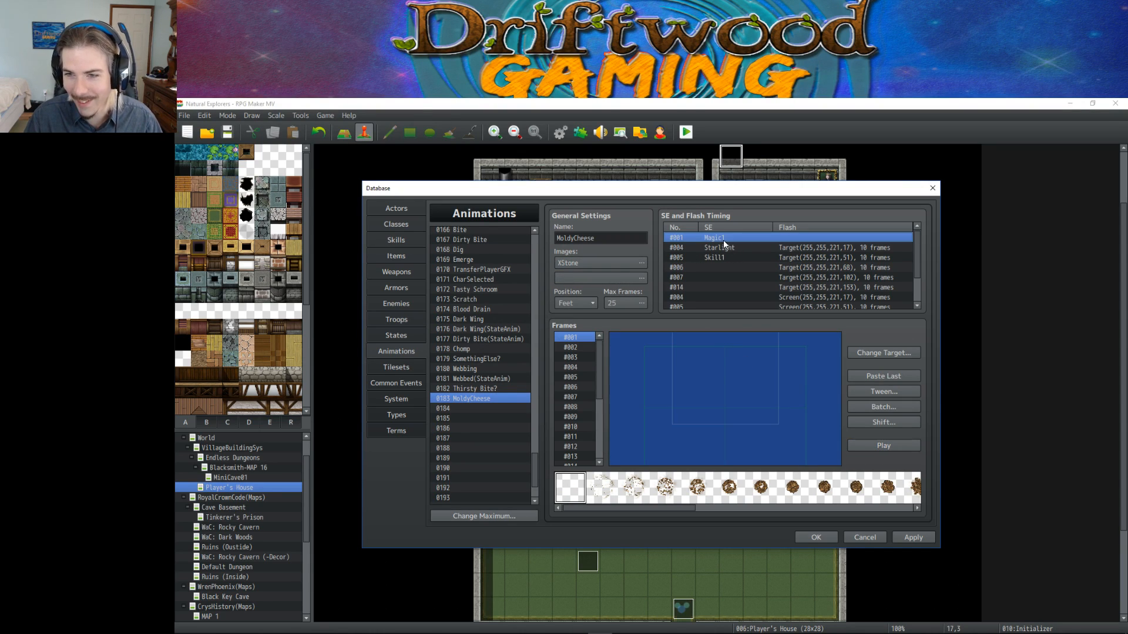
{"action": "right_click", "coordinate": [724, 238]}
{"action": "left_click", "coordinate": [748, 246]}
{"action": "left_click", "coordinate": [834, 220]}
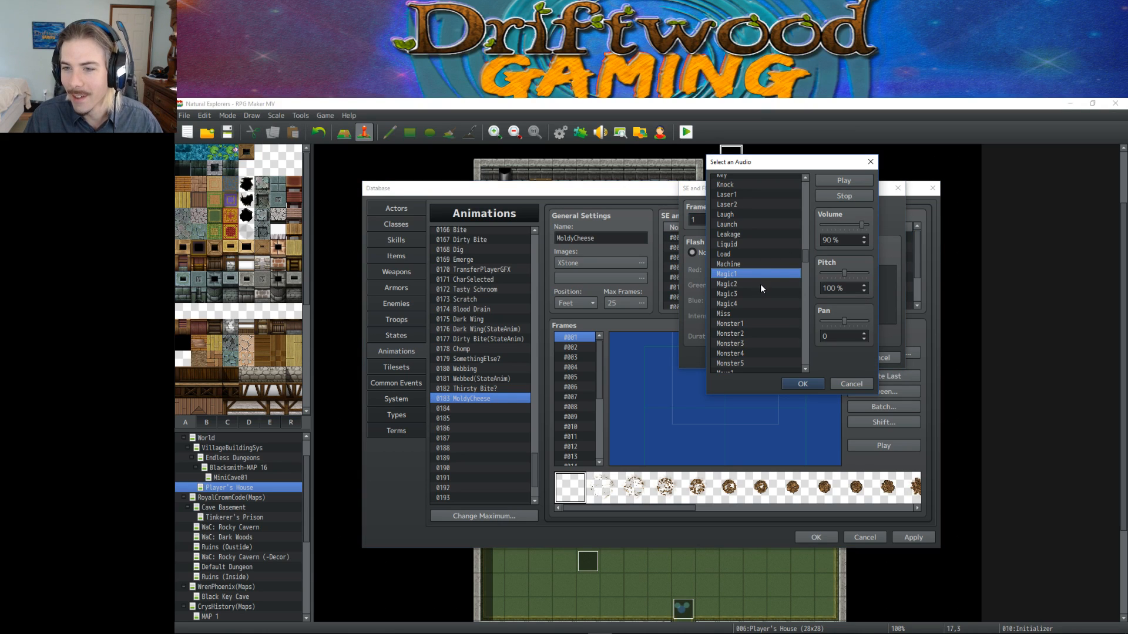
{"action": "left_click_drag", "start_coordinate": [804, 258], "coordinate": [781, 352]}
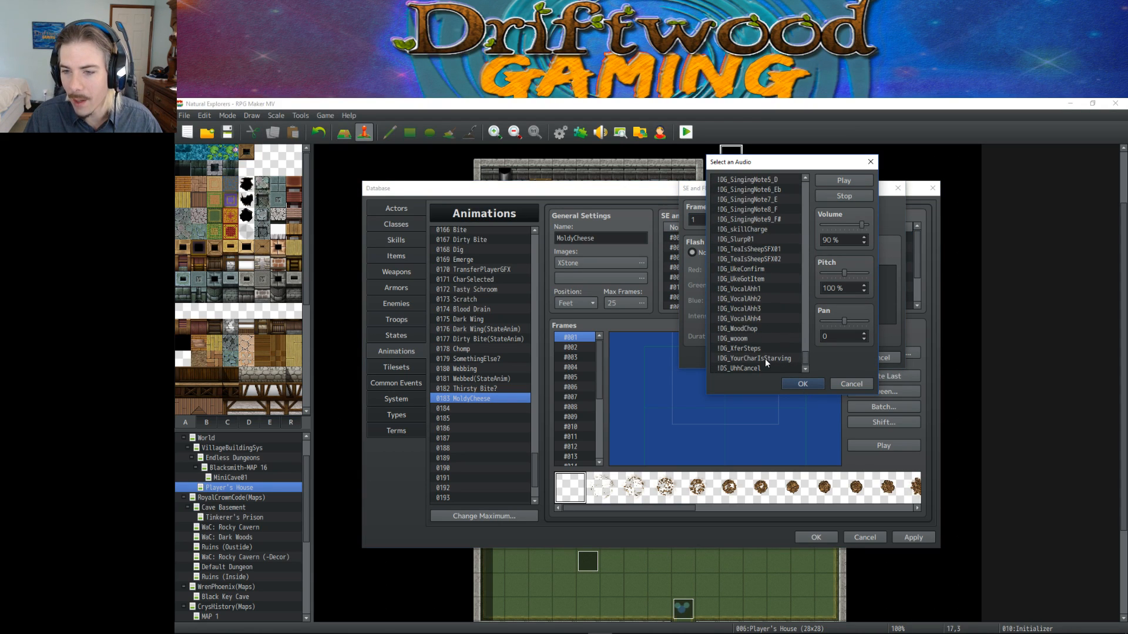
{"action": "scroll", "coordinate": [766, 291], "scroll_direction": "up", "scroll_amount": 1}
{"action": "scroll", "coordinate": [762, 287], "scroll_direction": "up", "scroll_amount": 7}
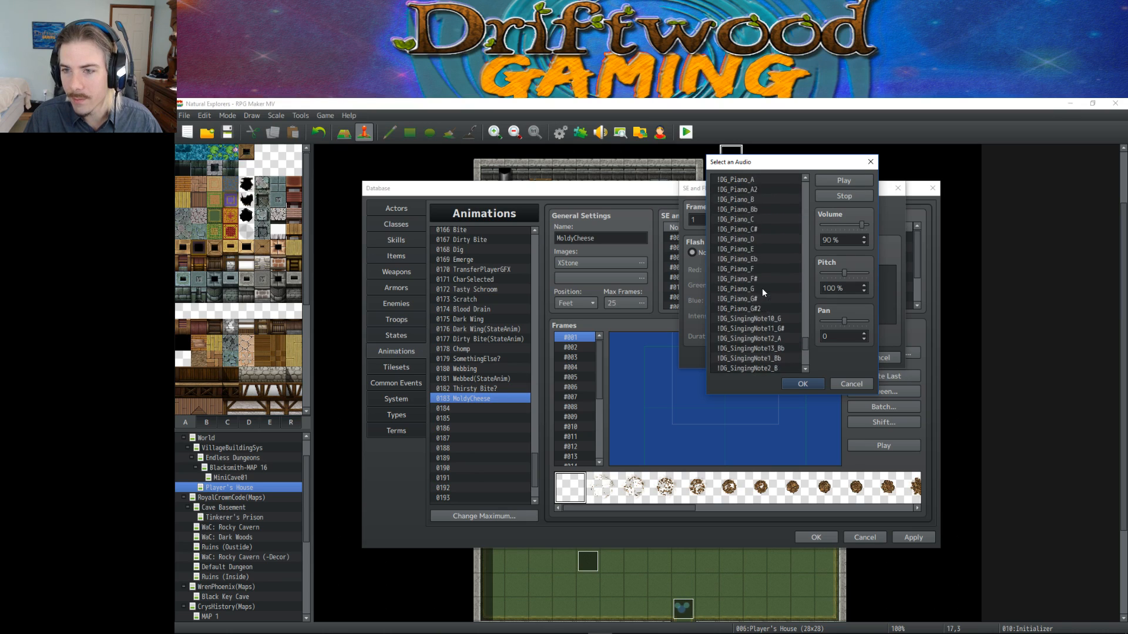
{"action": "left_click", "coordinate": [762, 279]}
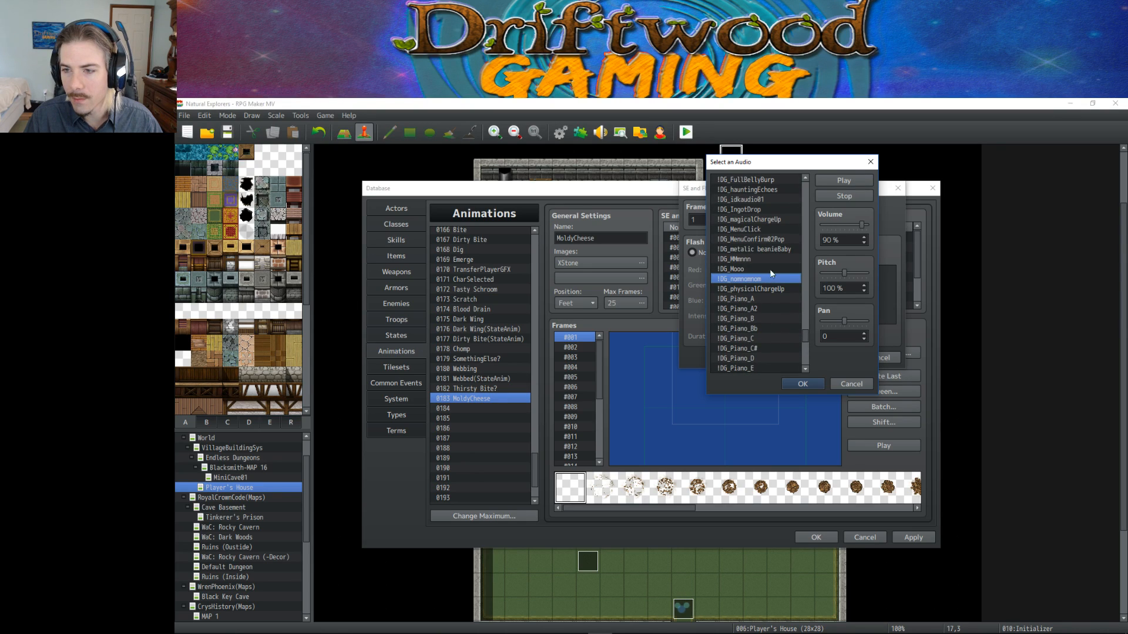
{"action": "left_click", "coordinate": [852, 274]}
{"action": "left_click", "coordinate": [811, 384]}
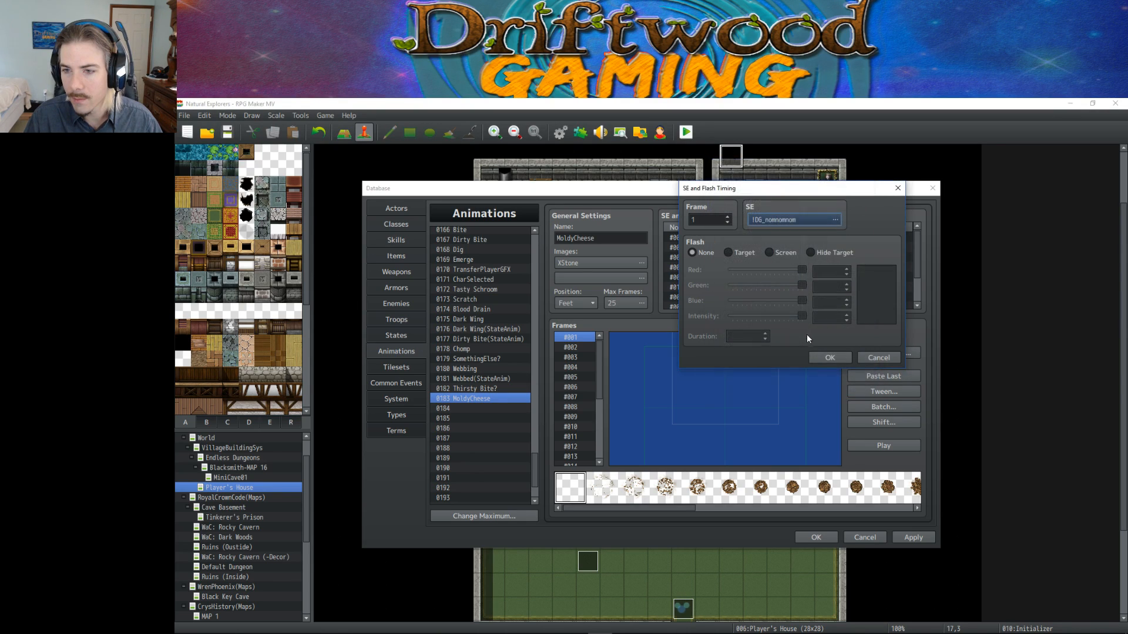
{"action": "left_click", "coordinate": [821, 356]}
Lower the Starlight sound's pitch in the frame 4 timing entry and set its target flash to red 221 and intensity 0.
{"action": "double_click", "coordinate": [734, 247]}
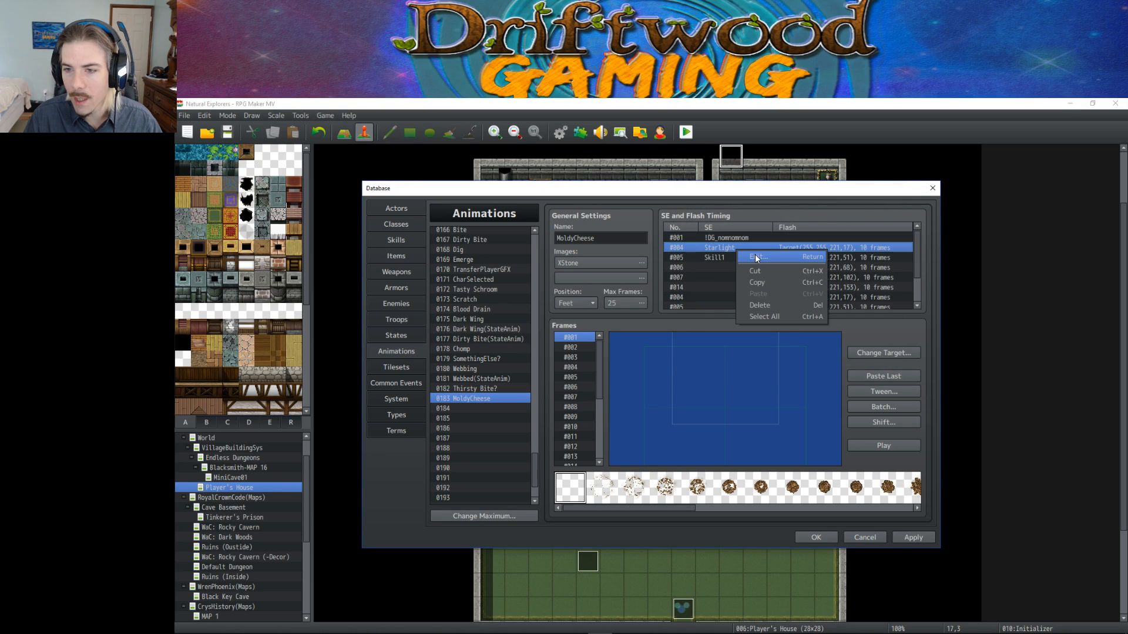
{"action": "left_click", "coordinate": [801, 226]}
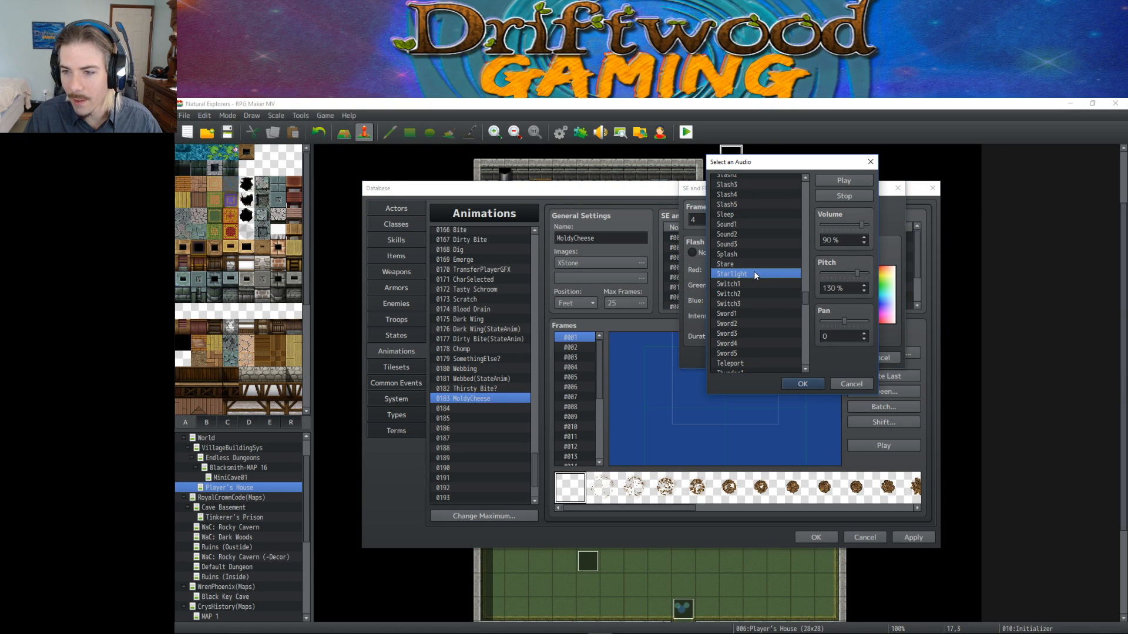
{"action": "left_click_drag", "start_coordinate": [857, 273], "coordinate": [852, 276]}
{"action": "left_click", "coordinate": [803, 384]}
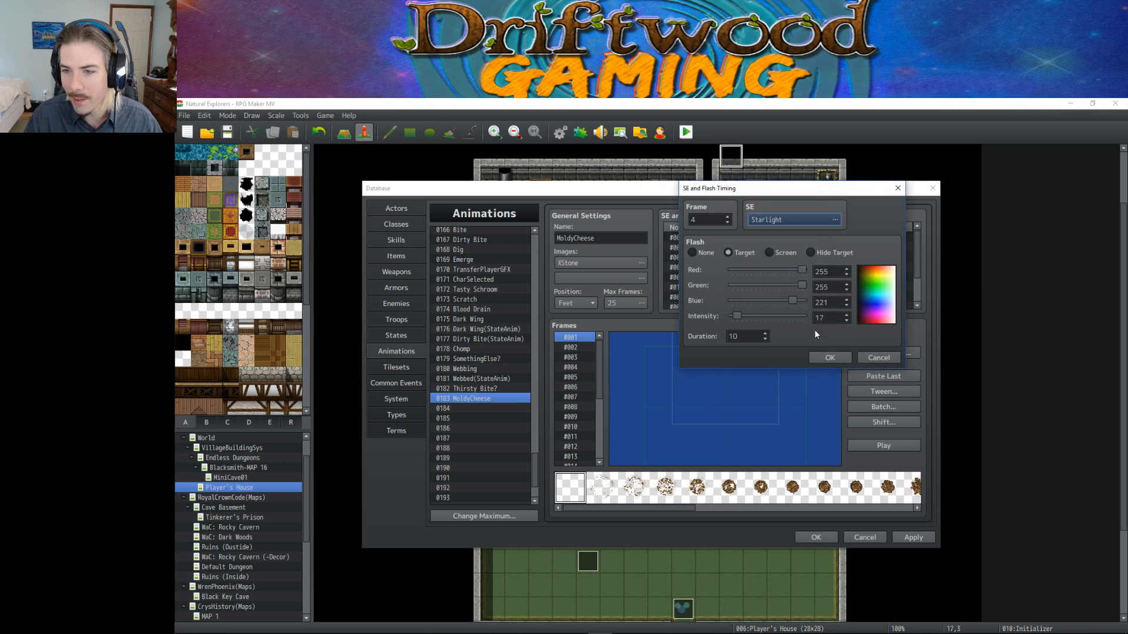
{"action": "left_click_drag", "start_coordinate": [738, 319], "coordinate": [732, 317]}
{"action": "left_click_drag", "start_coordinate": [808, 269], "coordinate": [799, 294]}
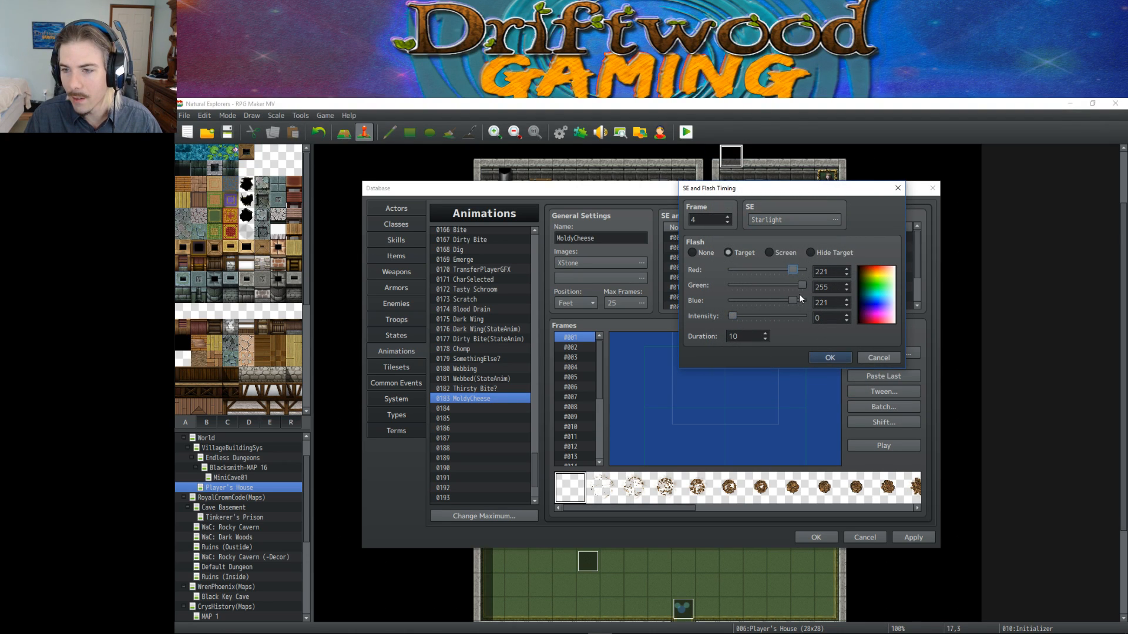
{"action": "left_click", "coordinate": [830, 358]}
Change the sound effect of the frame 5 timing entry from the sound list to Skill3.
{"action": "left_click", "coordinate": [743, 257]}
{"action": "double_click", "coordinate": [745, 258]}
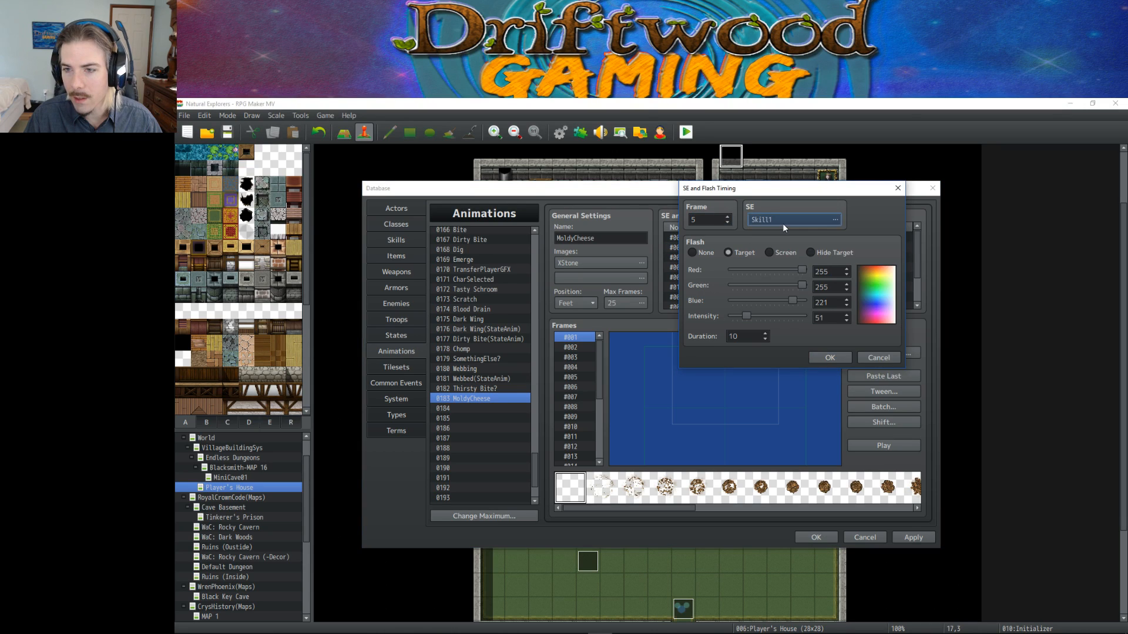
{"action": "left_click", "coordinate": [782, 224]}
{"action": "scroll", "coordinate": [745, 285], "scroll_direction": "down", "scroll_amount": 12}
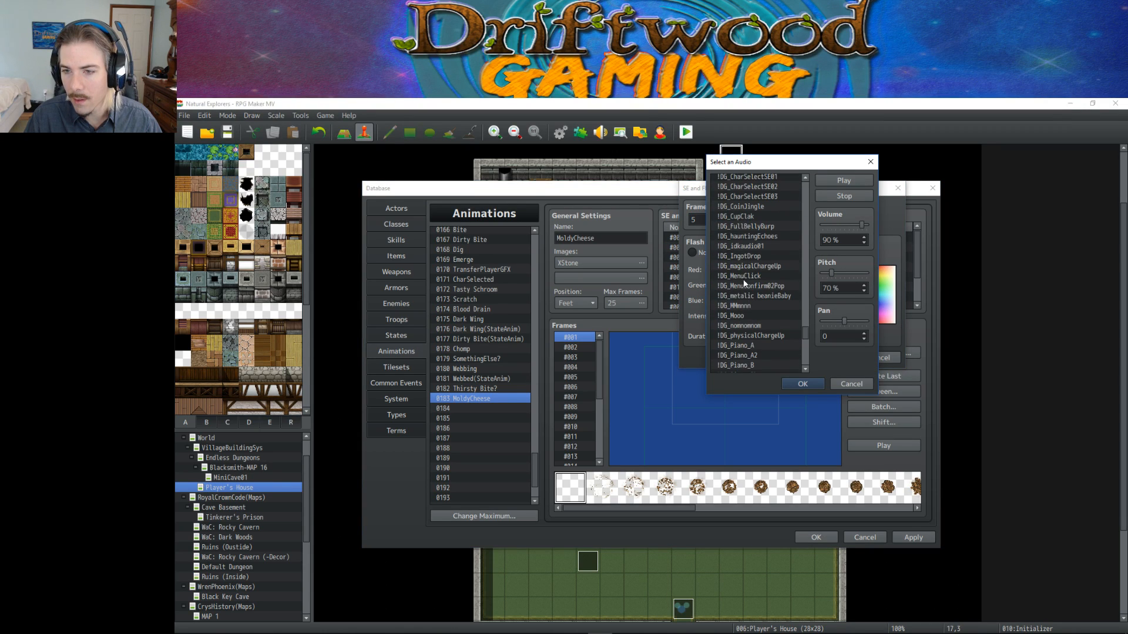
{"action": "scroll", "coordinate": [745, 267], "scroll_direction": "up", "scroll_amount": 13}
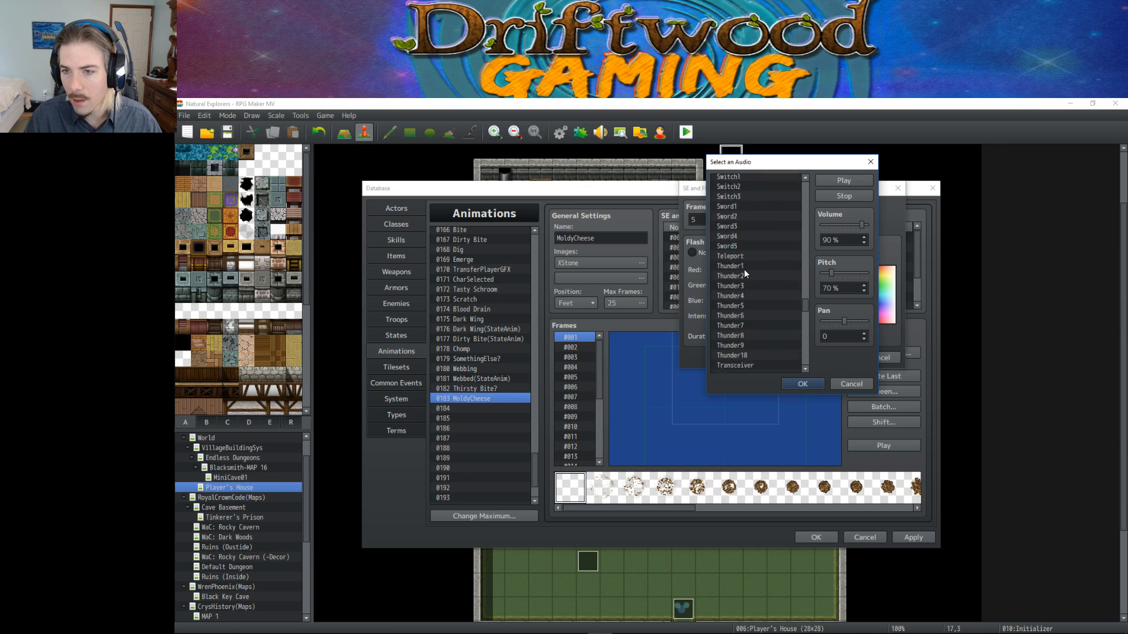
{"action": "left_click", "coordinate": [749, 296]}
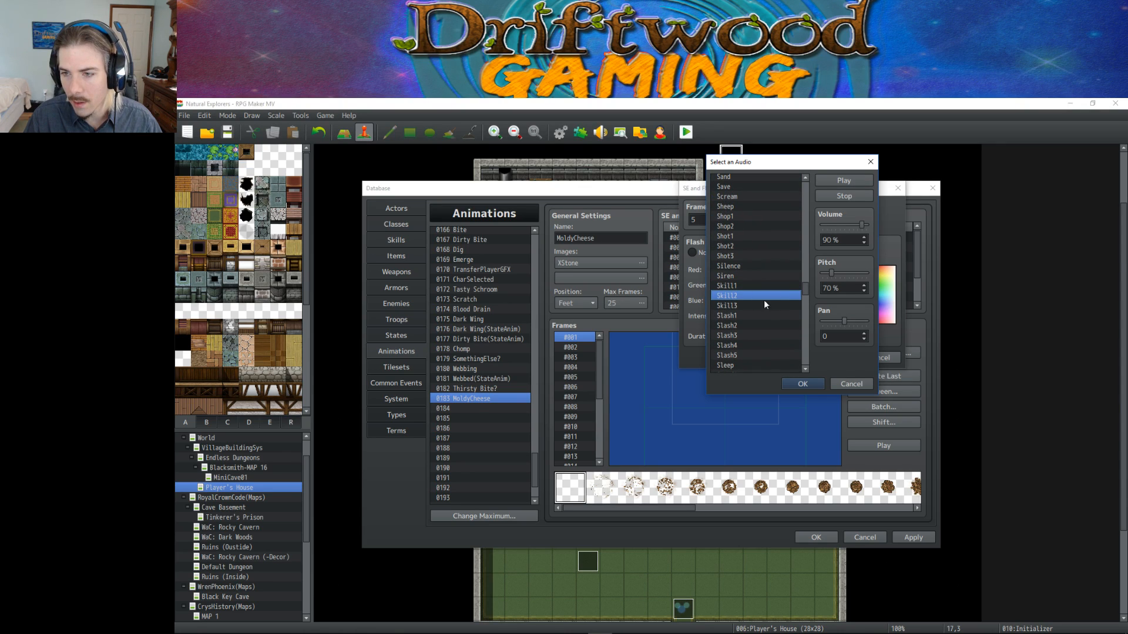
{"action": "left_click", "coordinate": [776, 303]}
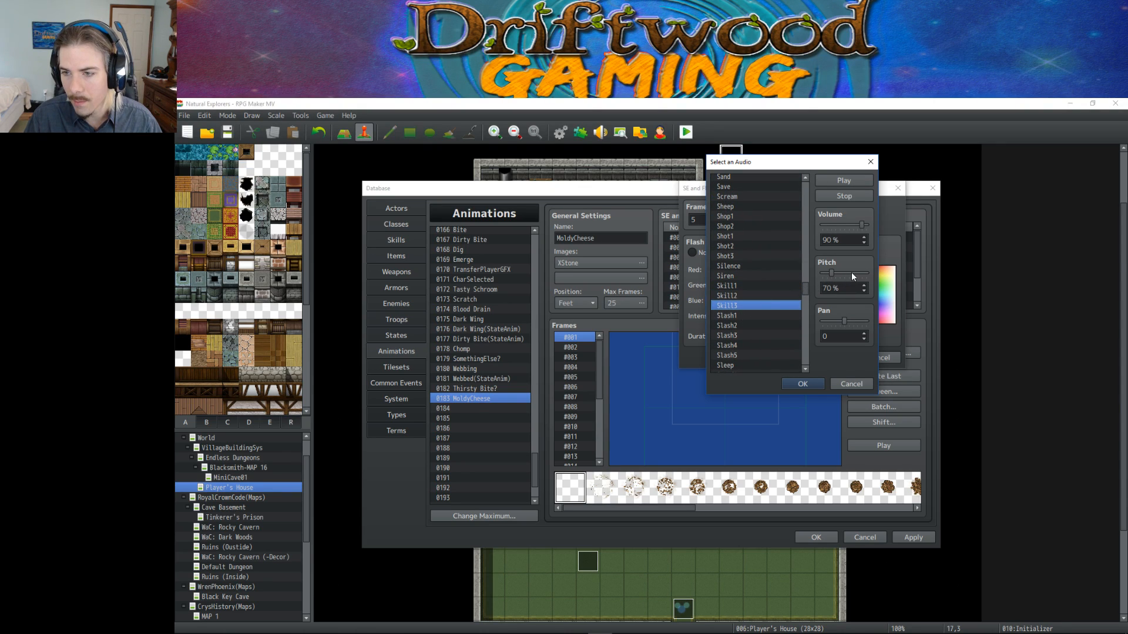
{"action": "left_click", "coordinate": [814, 385]}
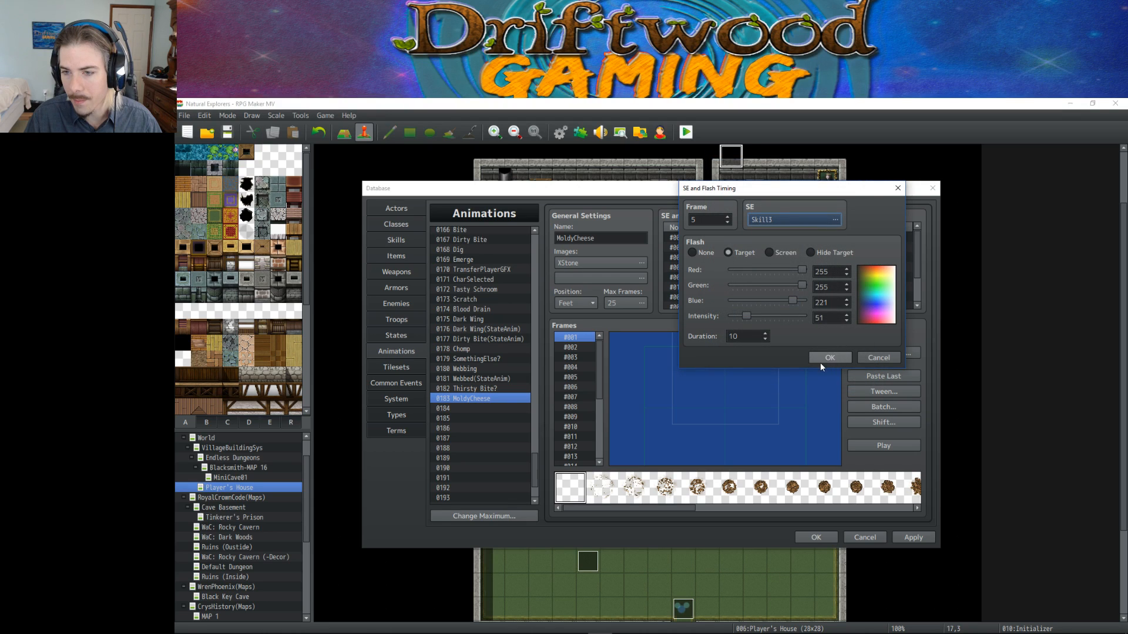
{"action": "left_click", "coordinate": [825, 357]}
Delete the four Screen flash entries from the MoldyCheese animation's timing list and preview the animation.
{"action": "scroll", "coordinate": [734, 271], "scroll_direction": "down", "scroll_amount": 2}
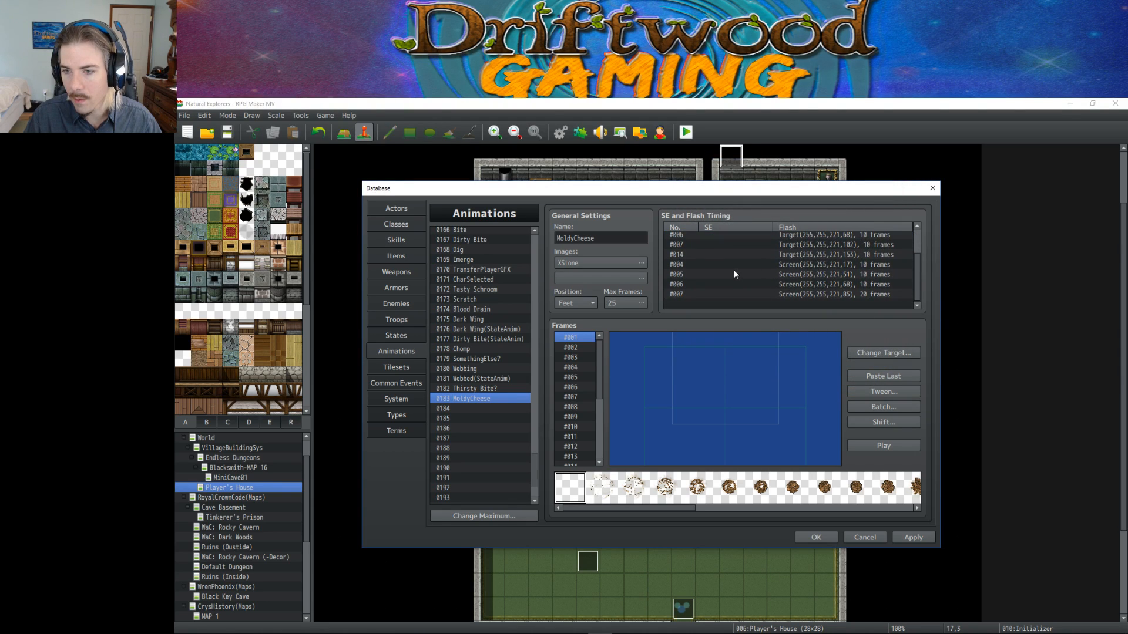
{"action": "left_click", "coordinate": [736, 265]}
{"action": "key", "text": "Delete"}
{"action": "key", "text": "Delete"}
{"action": "key", "text": "Delete"}
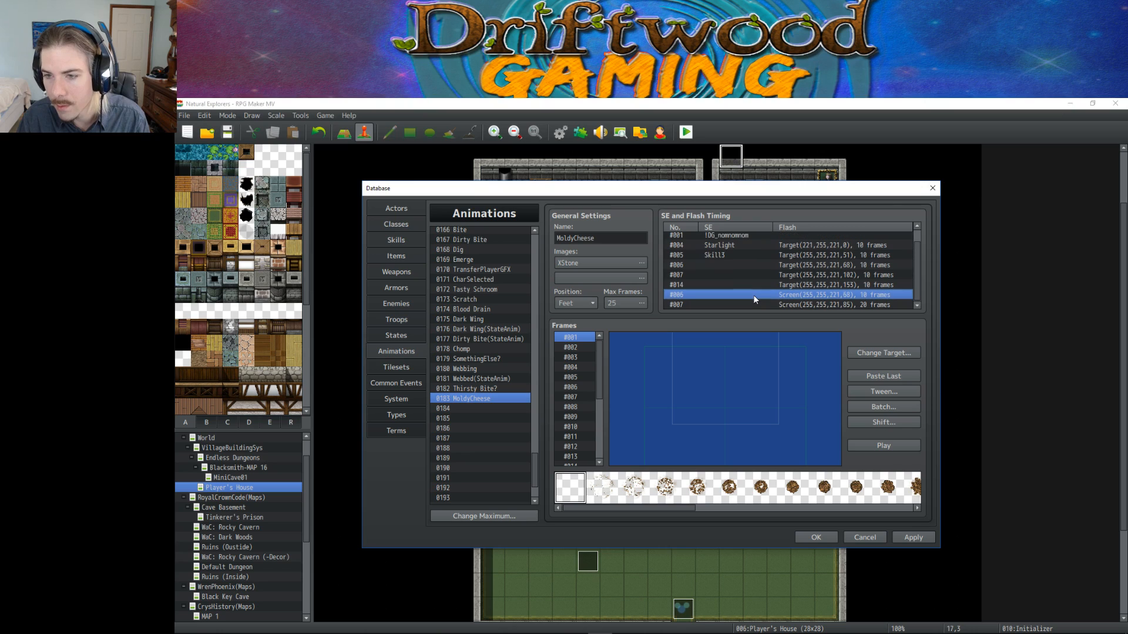
{"action": "key", "text": "Delete"}
{"action": "left_click", "coordinate": [882, 446]}
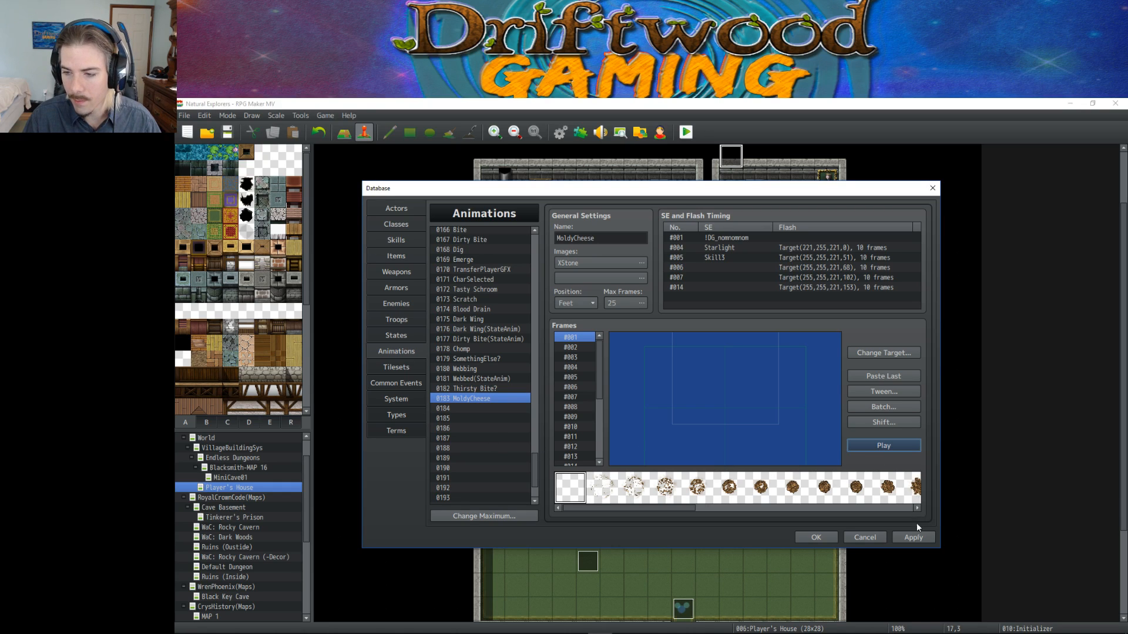
Delete the empty first frame of the MoldyCheese animation.
{"action": "left_click", "coordinate": [577, 355]}
{"action": "left_click", "coordinate": [578, 347]}
{"action": "left_click", "coordinate": [579, 337]}
Step through the frames of the MoldyCheese animation and play its preview.
{"action": "scroll", "coordinate": [577, 408], "scroll_direction": "down", "scroll_amount": 3}
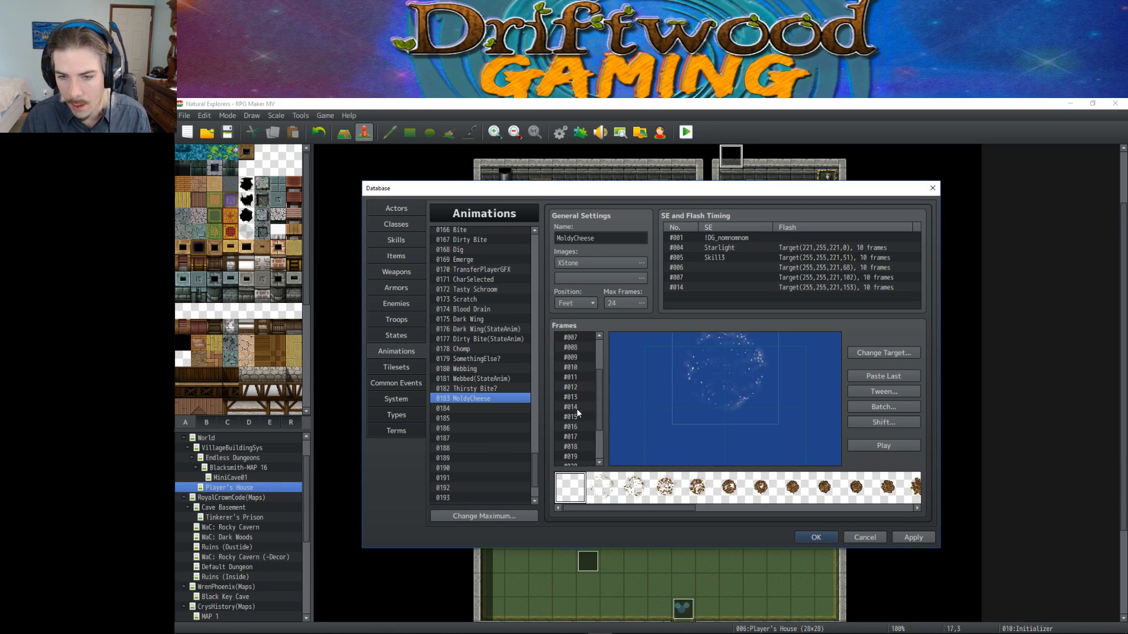
{"action": "left_click", "coordinate": [575, 417]}
{"action": "key", "text": "Down"}
{"action": "key", "text": "Down"}
{"action": "key", "text": "Down"}
{"action": "key", "text": "Down"}
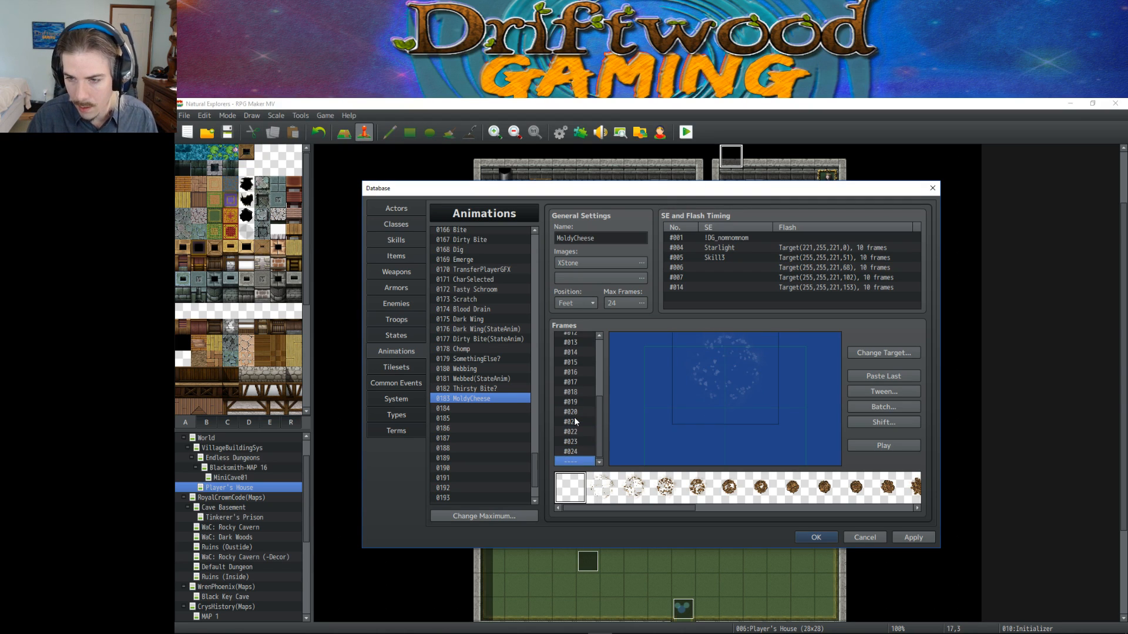
{"action": "key", "text": "Up"}
{"action": "key", "text": "Up"}
{"action": "key", "text": "Up"}
{"action": "key", "text": "Up"}
{"action": "key", "text": "Up"}
{"action": "key", "text": "Up"}
{"action": "key", "text": "Up"}
{"action": "key", "text": "Up"}
{"action": "key", "text": "Up"}
{"action": "key", "text": "Up"}
{"action": "key", "text": "Up"}
{"action": "key", "text": "Up"}
{"action": "key", "text": "Up"}
{"action": "key", "text": "Up"}
{"action": "key", "text": "Up"}
{"action": "key", "text": "Up"}
{"action": "key", "text": "Up"}
{"action": "key", "text": "Up"}
{"action": "key", "text": "Up"}
{"action": "key", "text": "Up"}
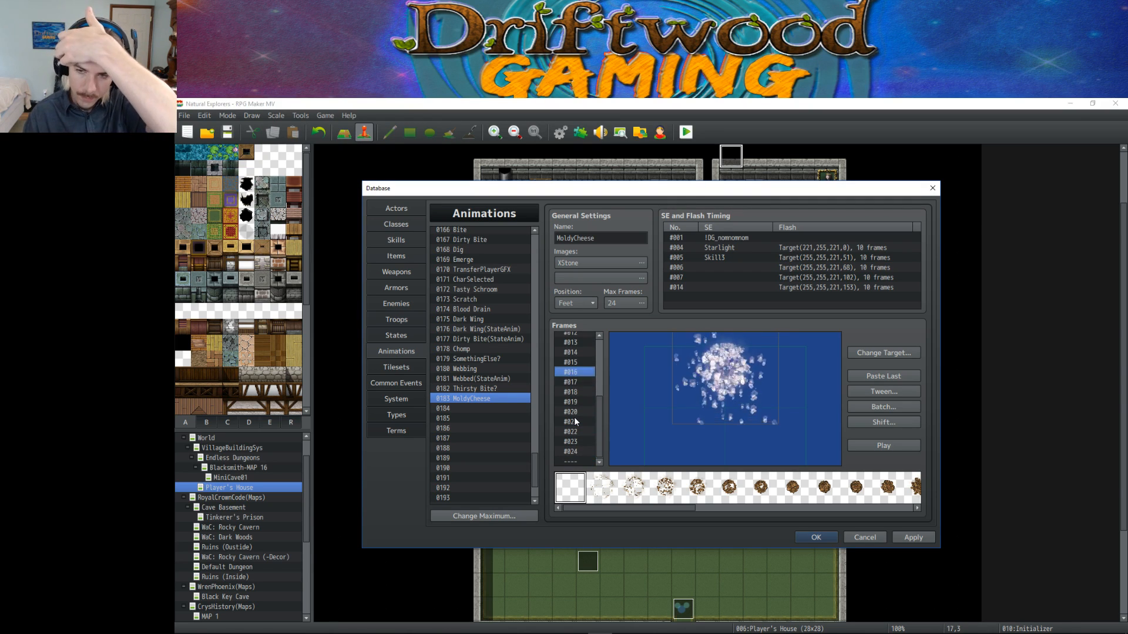
{"action": "left_click", "coordinate": [883, 444]}
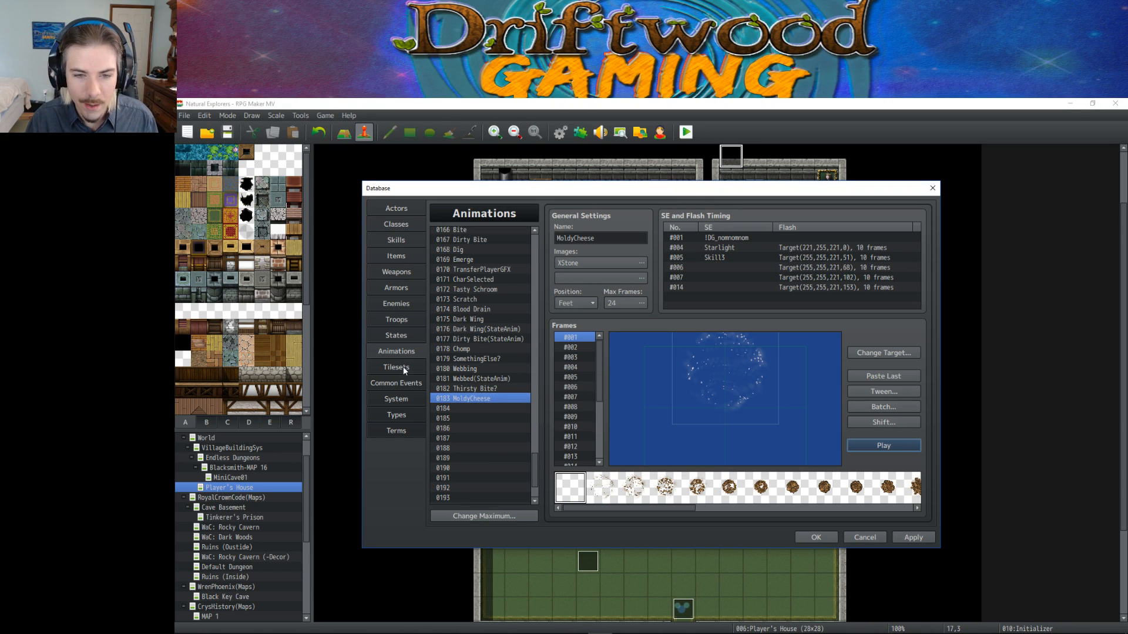
Review the custom apply and conclude effect code in the MoldyCheese state's note.
{"action": "left_click", "coordinate": [405, 337]}
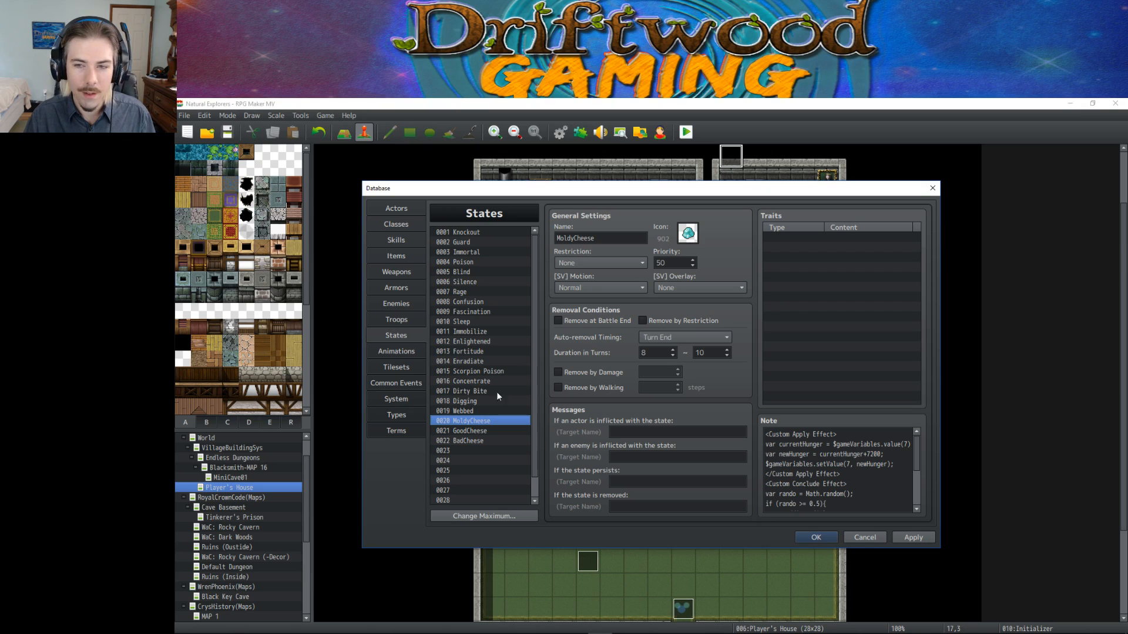
{"action": "left_click", "coordinate": [838, 444]}
{"action": "left_click_drag", "start_coordinate": [895, 463], "coordinate": [766, 441]}
{"action": "key", "text": "BackSpace"}
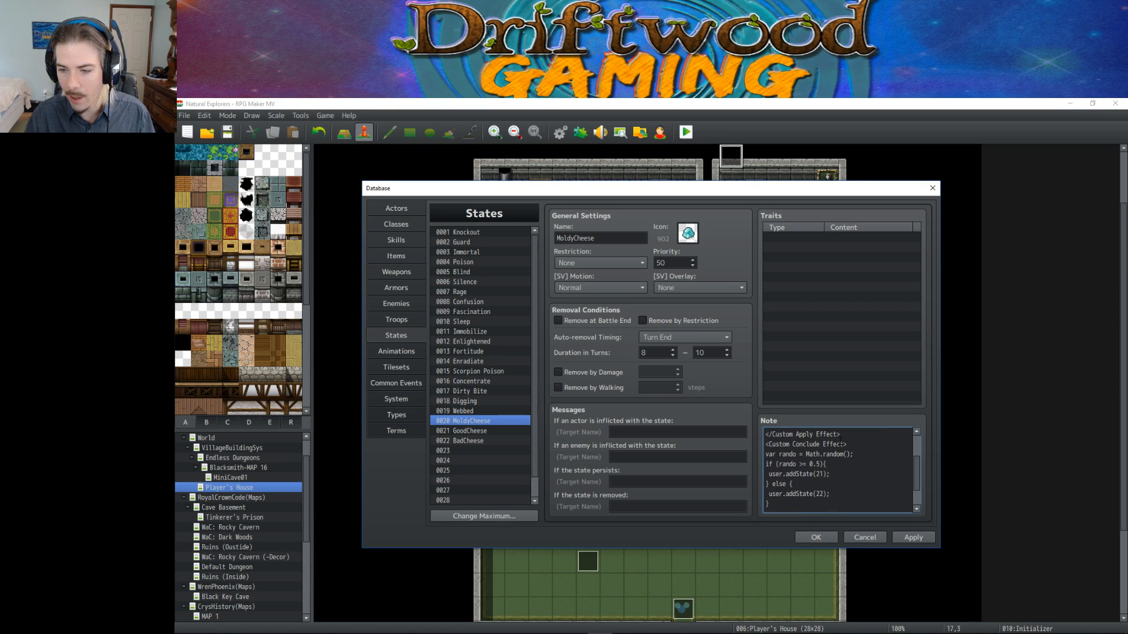
{"action": "left_click_drag", "start_coordinate": [861, 466], "coordinate": [773, 467]}
{"action": "left_click", "coordinate": [852, 464]}
{"action": "scroll", "coordinate": [846, 474], "scroll_direction": "down", "scroll_amount": 1}
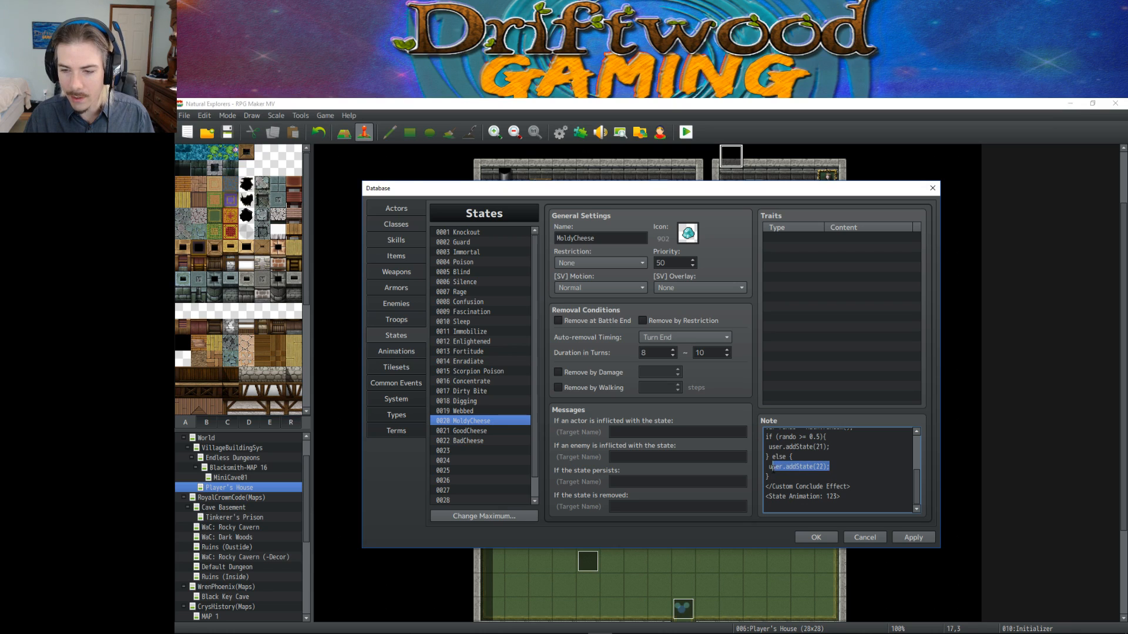
{"action": "left_click", "coordinate": [826, 436]}
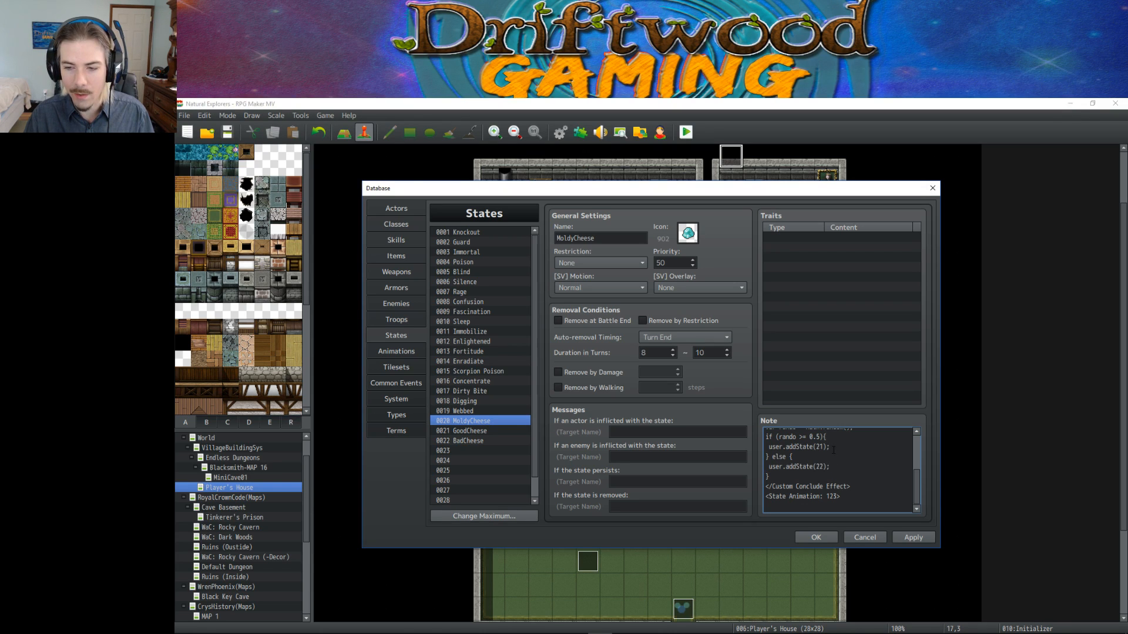
Compare the traits and removal conditions of the GoodCheese and BadCheese states.
{"action": "left_click", "coordinate": [479, 433]}
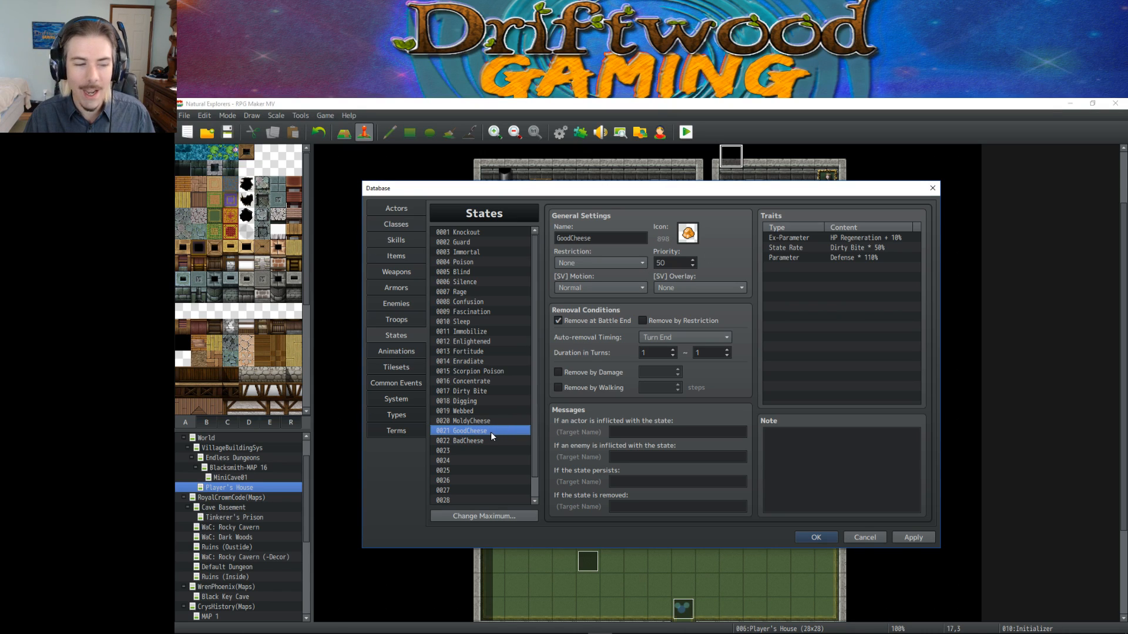
{"action": "left_click", "coordinate": [489, 441]}
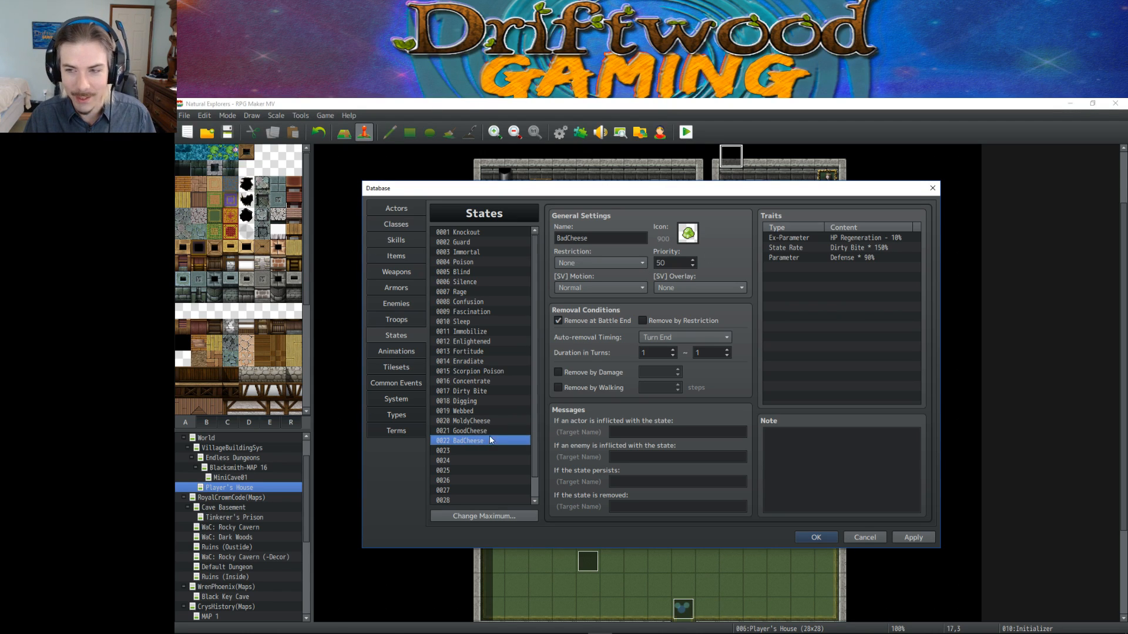
{"action": "left_click", "coordinate": [492, 433]}
{"action": "left_click", "coordinate": [489, 439]}
{"action": "left_click", "coordinate": [505, 431]}
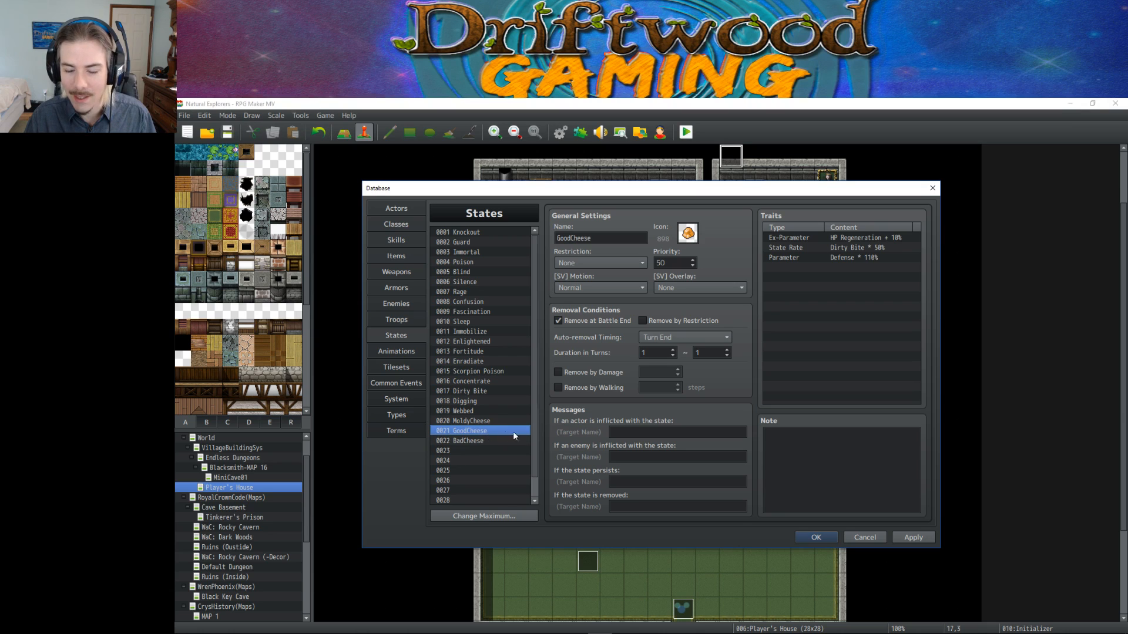
Check the random branch in the MoldyCheese state's Custom Conclude Effect and apply the database changes.
{"action": "left_click", "coordinate": [499, 422]}
{"action": "scroll", "coordinate": [787, 457], "scroll_direction": "down", "scroll_amount": 5}
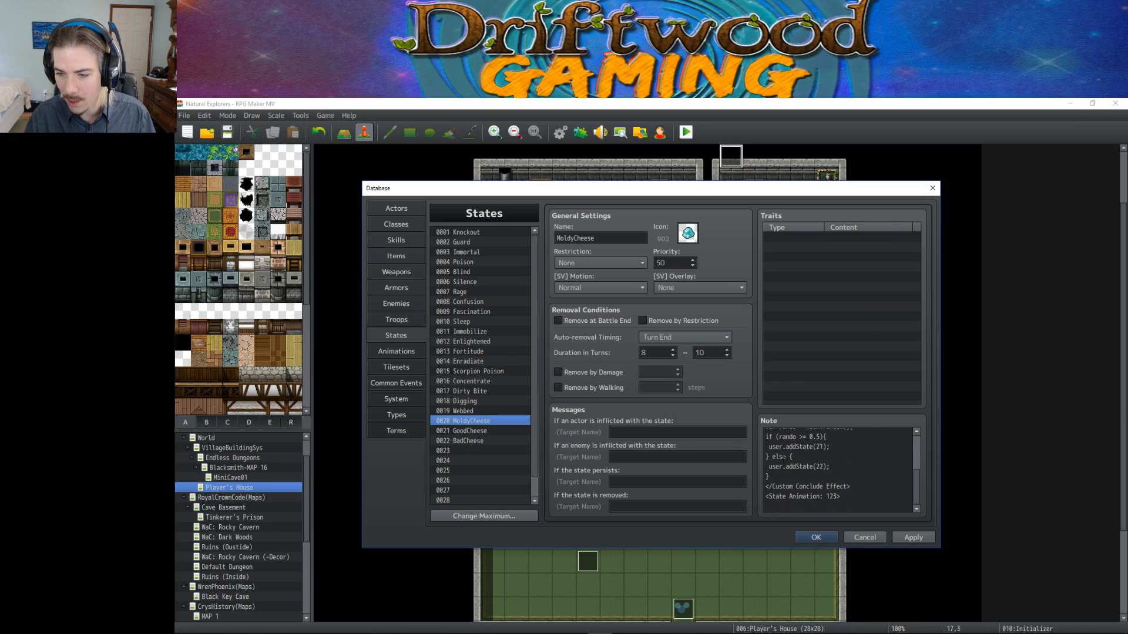
{"action": "scroll", "coordinate": [786, 456], "scroll_direction": "up", "scroll_amount": 1}
{"action": "left_click", "coordinate": [787, 475]}
{"action": "left_click", "coordinate": [786, 476]}
{"action": "left_click_drag", "start_coordinate": [830, 476], "coordinate": [766, 476]}
{"action": "left_click", "coordinate": [789, 476]}
{"action": "left_click", "coordinate": [913, 537]}
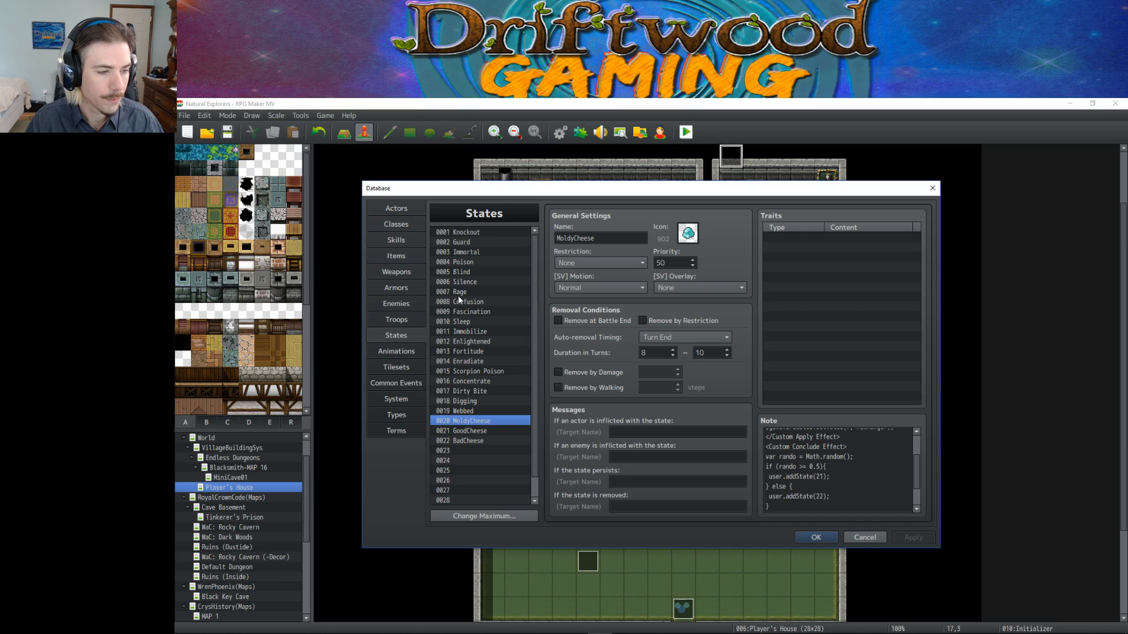
Set the MoldyCheese state's maximum duration to 9 turns.
{"action": "double_click", "coordinate": [711, 354]}
{"action": "type", "text": "9"}
{"action": "key", "text": "Return"}
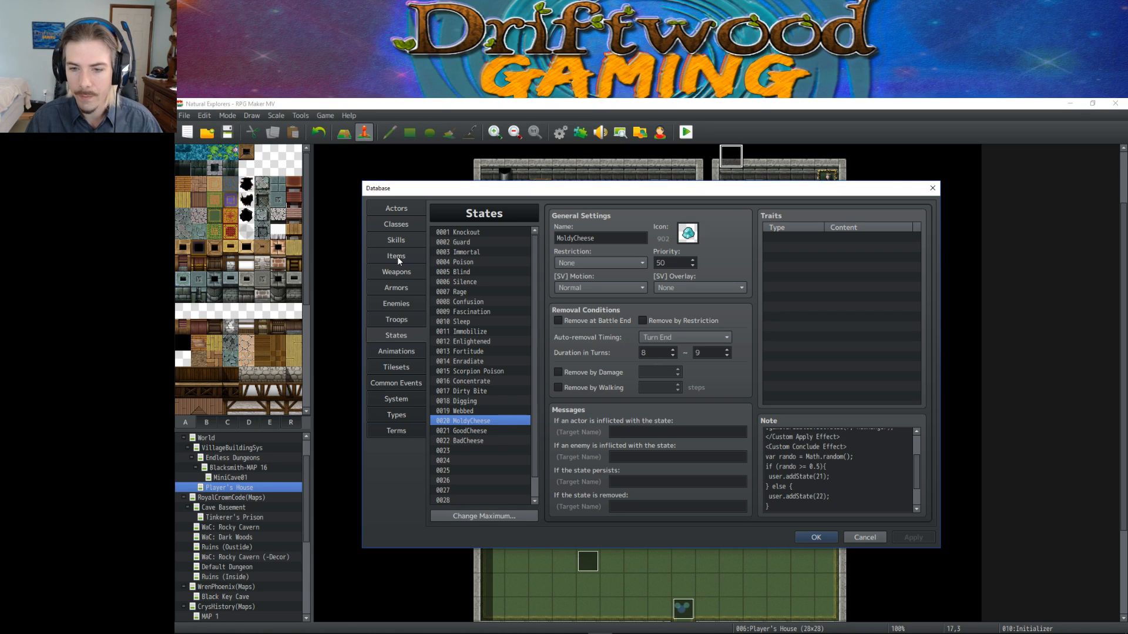
Compare the MoldyCheese and GoodCheese states, check the Moldy Cheese item's settings, and close the database.
{"action": "left_click", "coordinate": [480, 431]}
{"action": "left_click", "coordinate": [485, 423]}
{"action": "left_click", "coordinate": [484, 431]}
{"action": "left_click", "coordinate": [485, 422]}
{"action": "left_click", "coordinate": [484, 431]}
{"action": "left_click", "coordinate": [485, 423]}
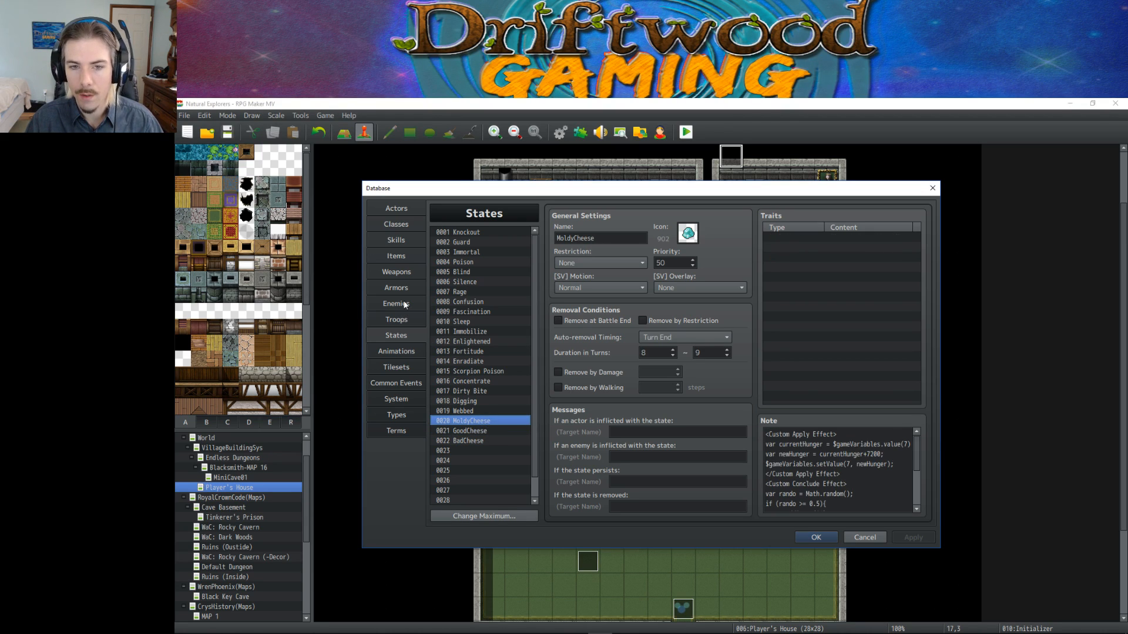
{"action": "left_click", "coordinate": [396, 258]}
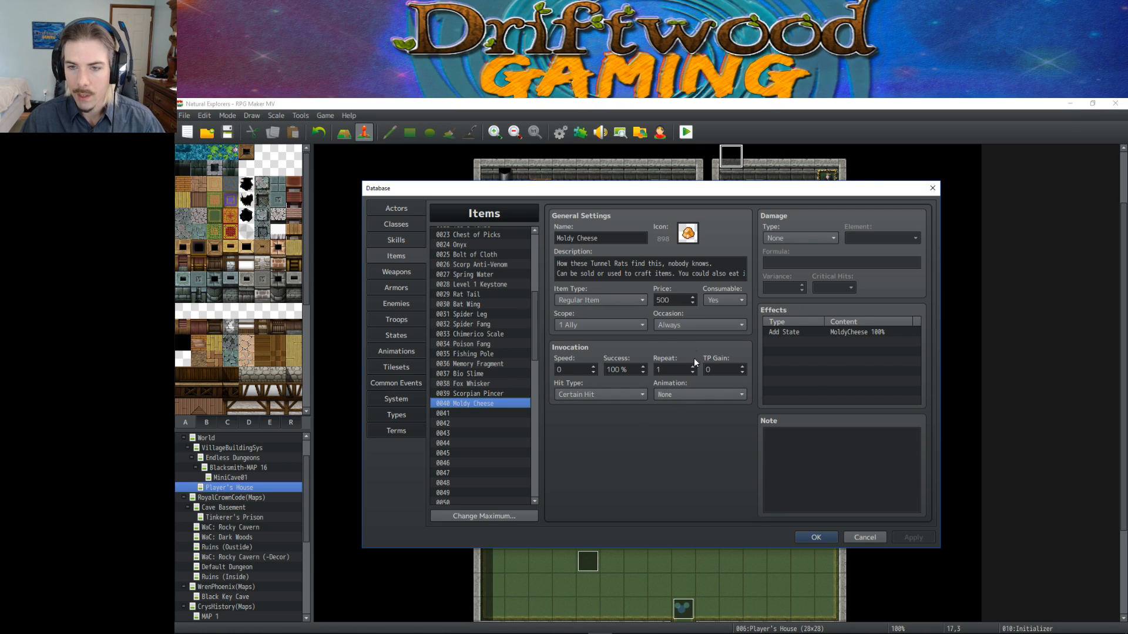
{"action": "left_click", "coordinate": [816, 538]}
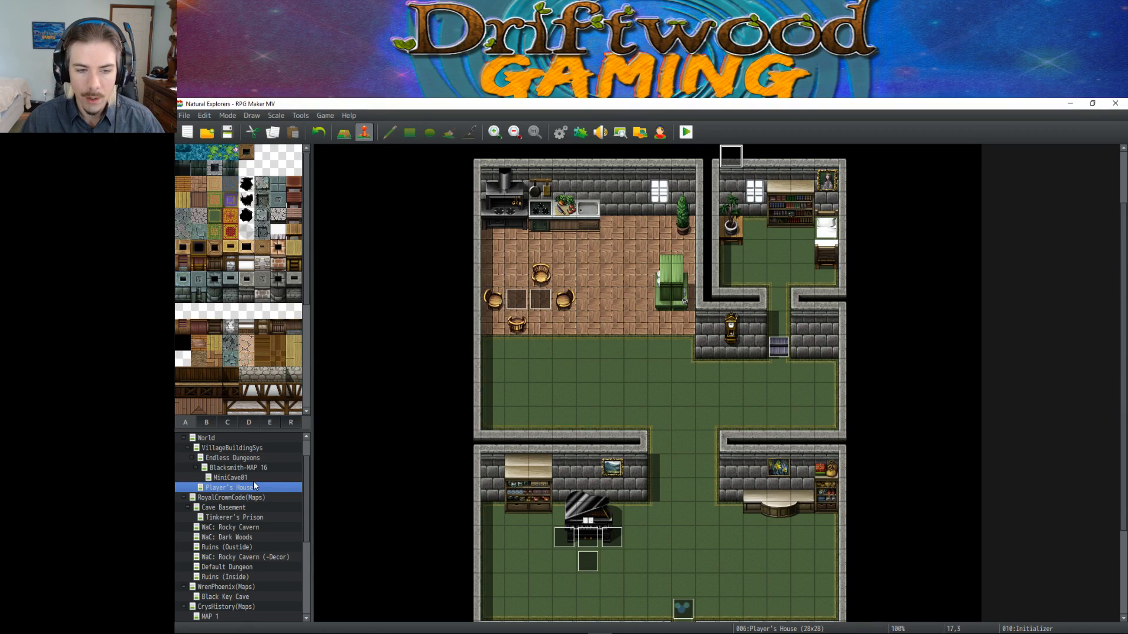
Open the Initializer event in the Player's House and duplicate its Fishing Pole item command.
{"action": "double_click", "coordinate": [729, 162]}
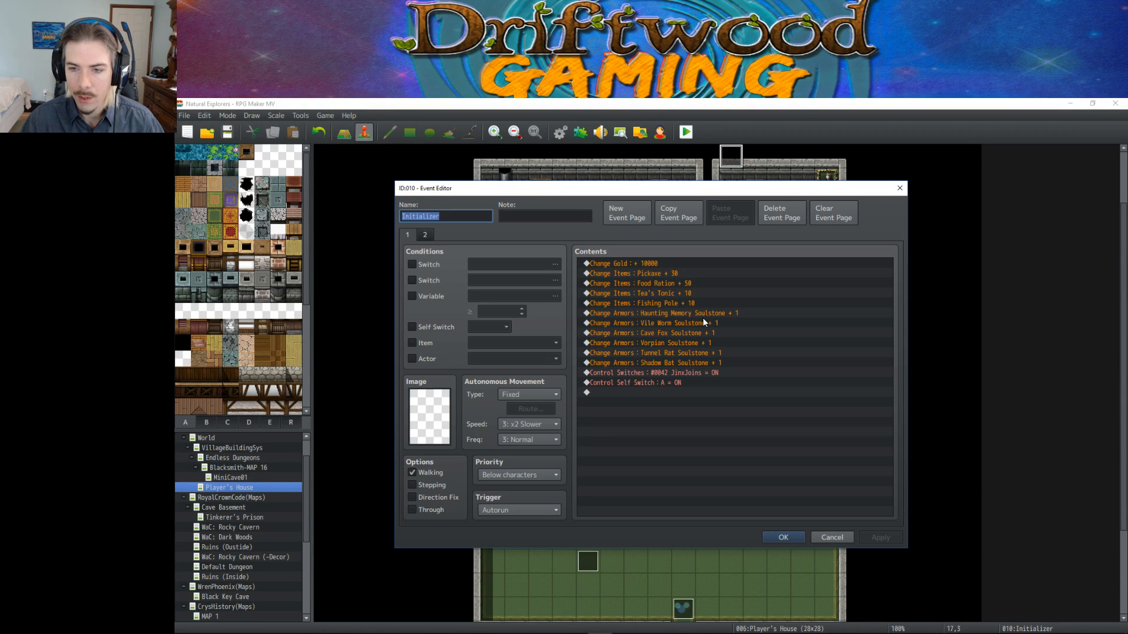
{"action": "left_click", "coordinate": [686, 303]}
{"action": "key", "text": "ctrl+c"}
{"action": "key", "text": "ctrl+v"}
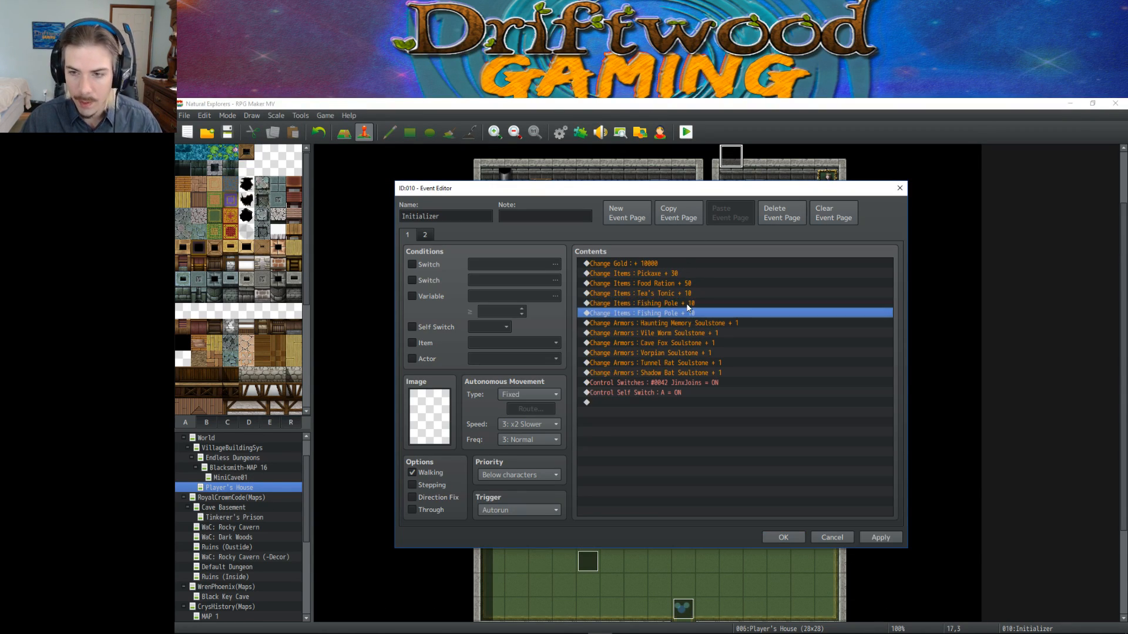
Change the duplicated command's item to 0040 Moldy Cheese and save the Initializer event.
{"action": "right_click", "coordinate": [678, 313]}
{"action": "left_click", "coordinate": [705, 333]}
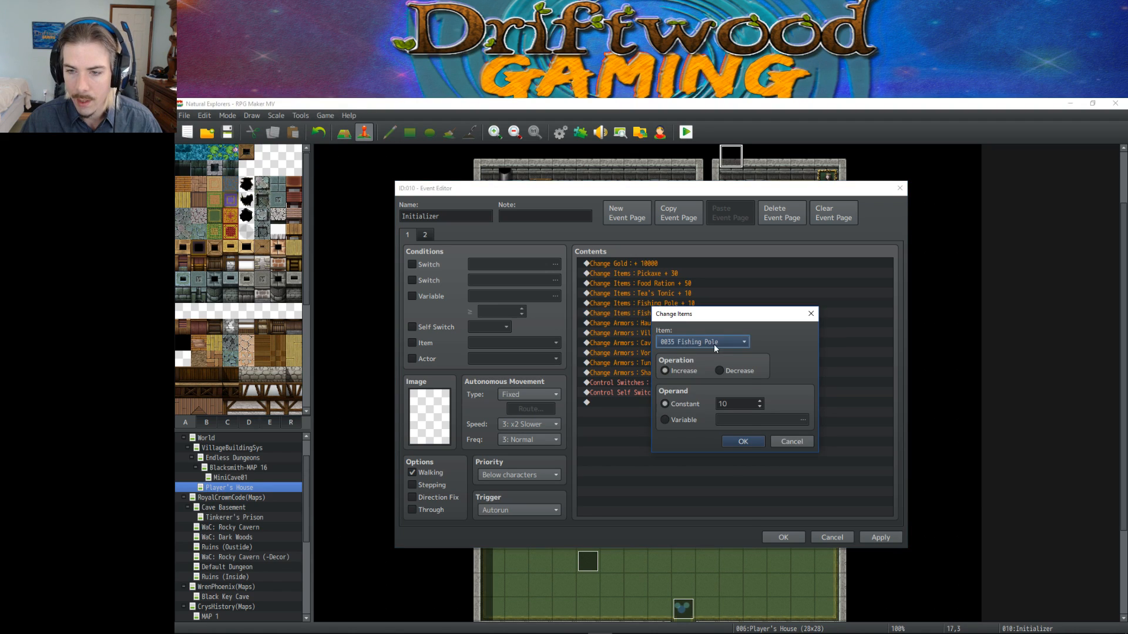
{"action": "left_click", "coordinate": [707, 342]}
{"action": "left_click", "coordinate": [707, 406]}
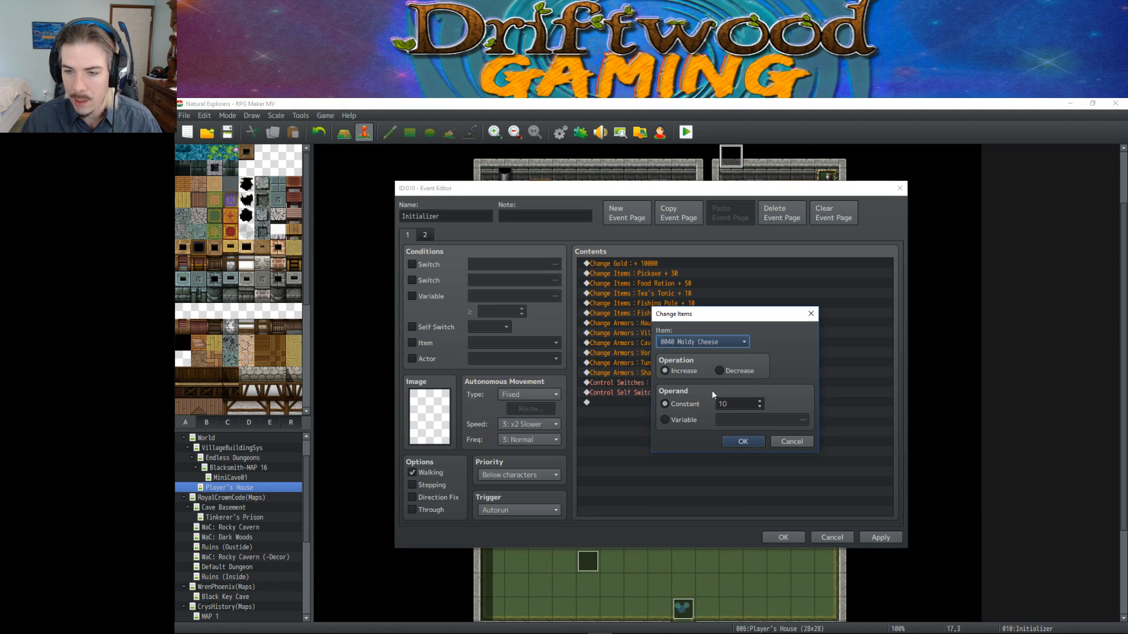
{"action": "left_click", "coordinate": [744, 441]}
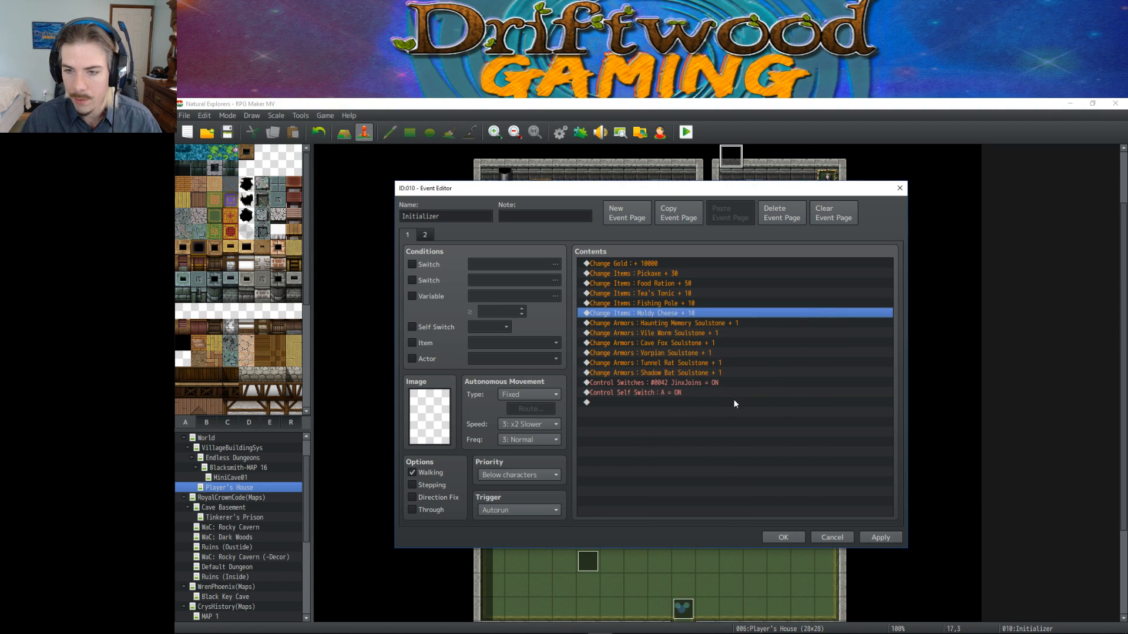
{"action": "left_click", "coordinate": [782, 537]}
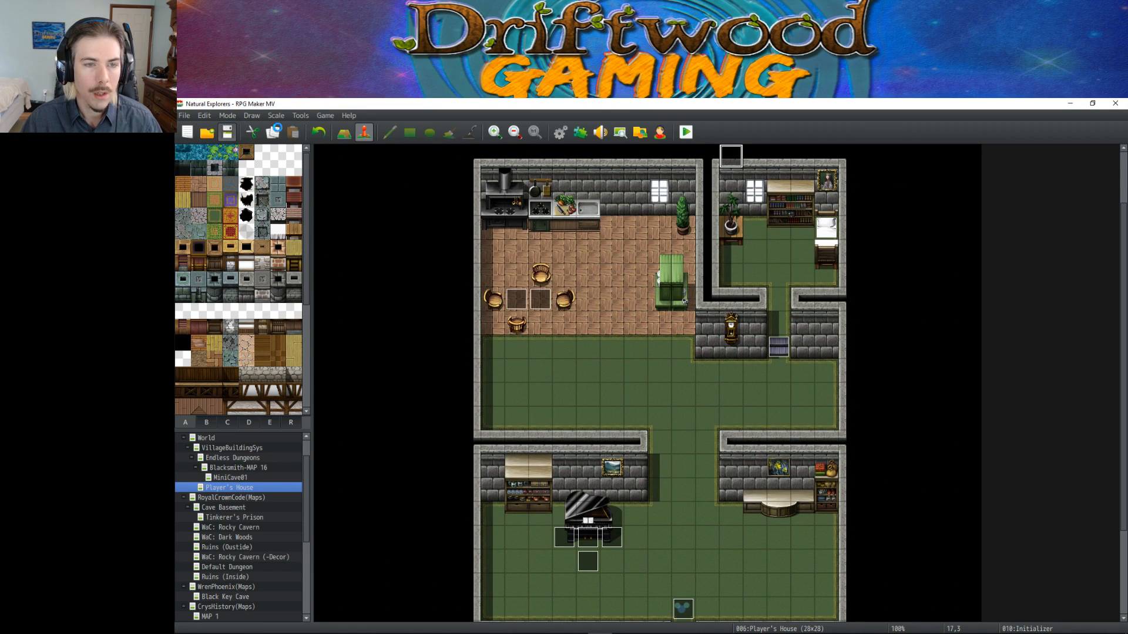
Start a playtest with a new game, answering the opening prompts with Boy and 123.
{"action": "left_click", "coordinate": [693, 133]}
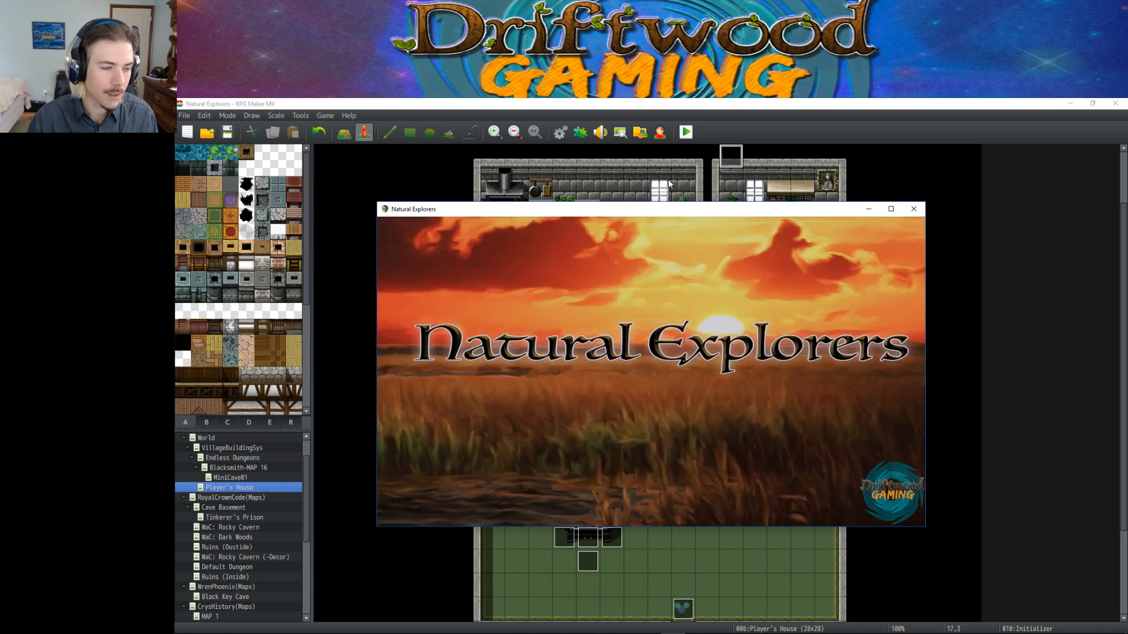
{"action": "key", "text": "Return"}
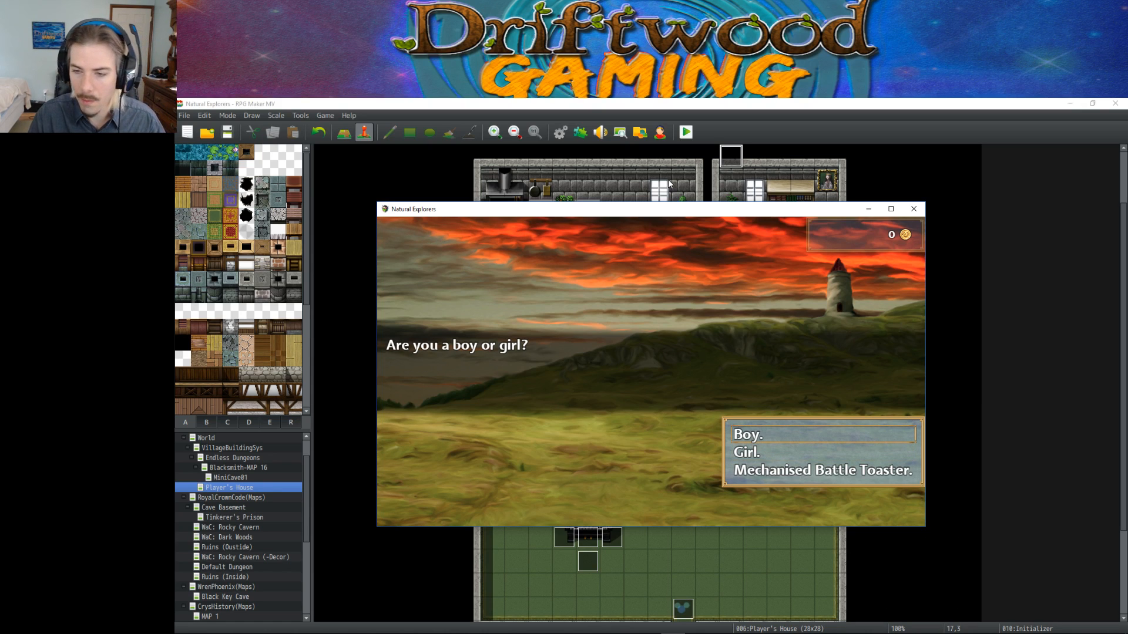
{"action": "key", "text": "Return"}
{"action": "type", "text": "123"}
{"action": "key", "text": "Return"}
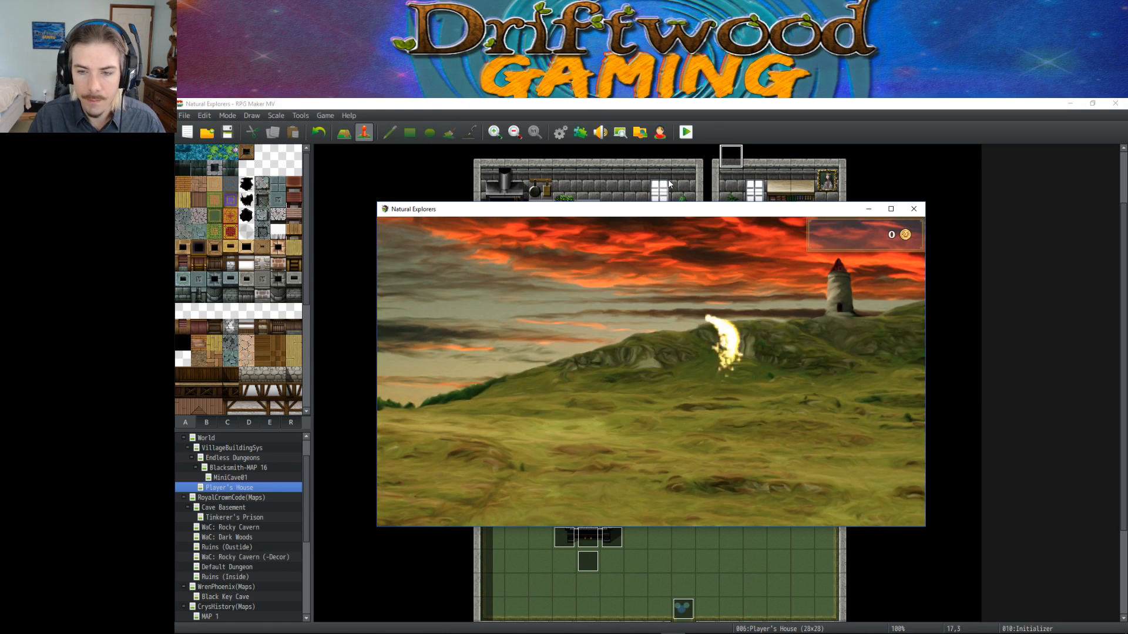
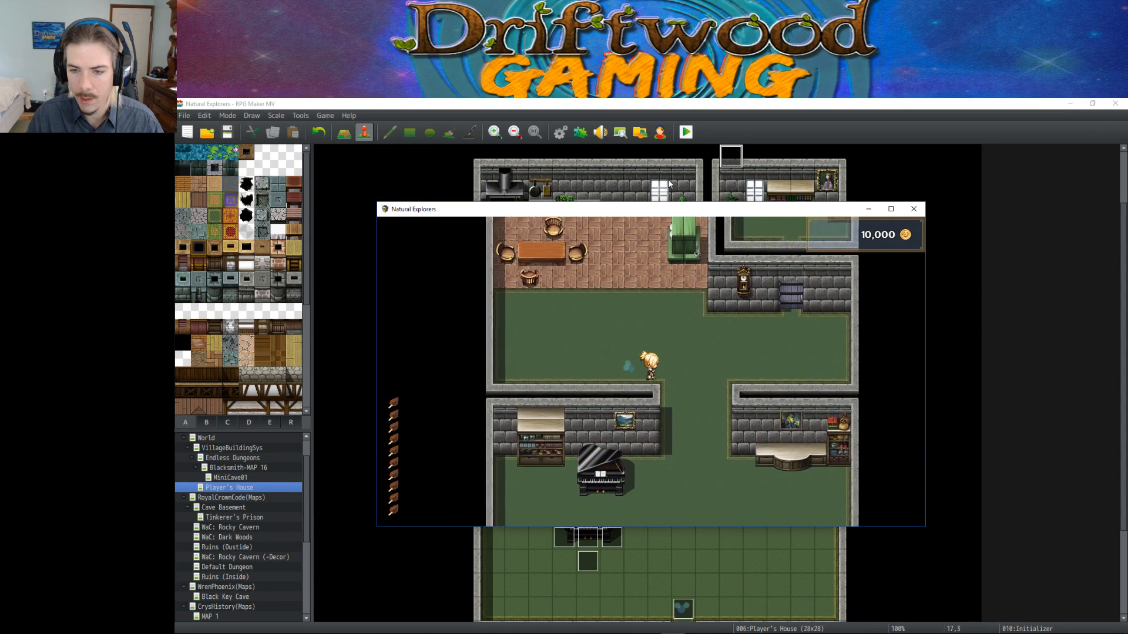
Walk out of the house into the village and check the inventory for Moldy Cheese before closing the playtest.
{"action": "key", "text": "Down"}
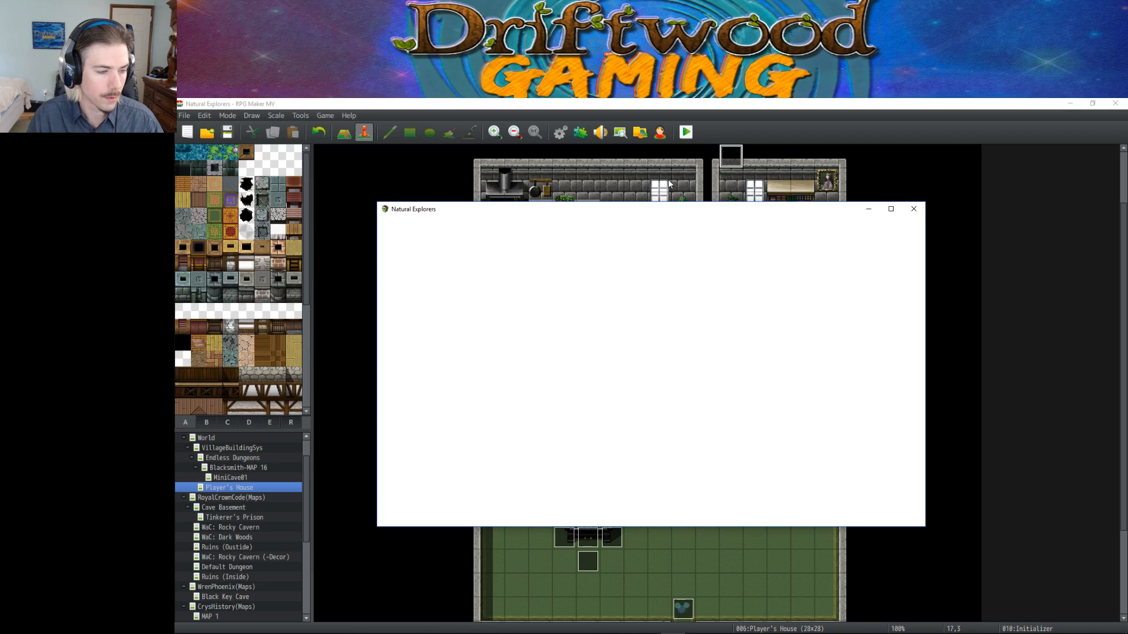
{"action": "key", "text": "Left"}
{"action": "key", "text": "Left"}
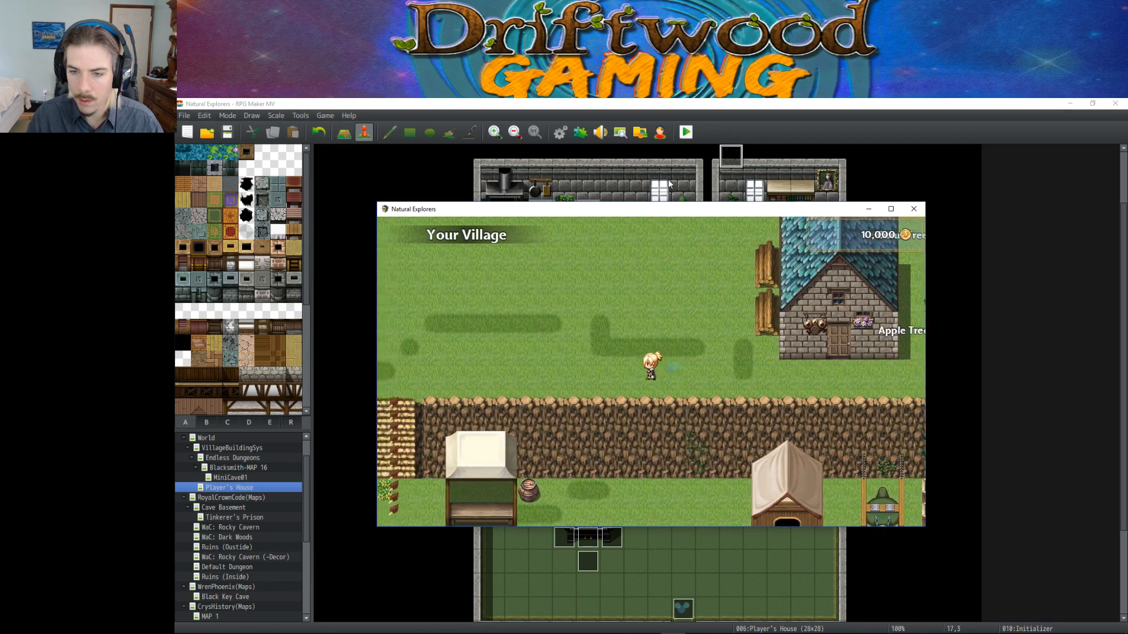
{"action": "key", "text": "Left"}
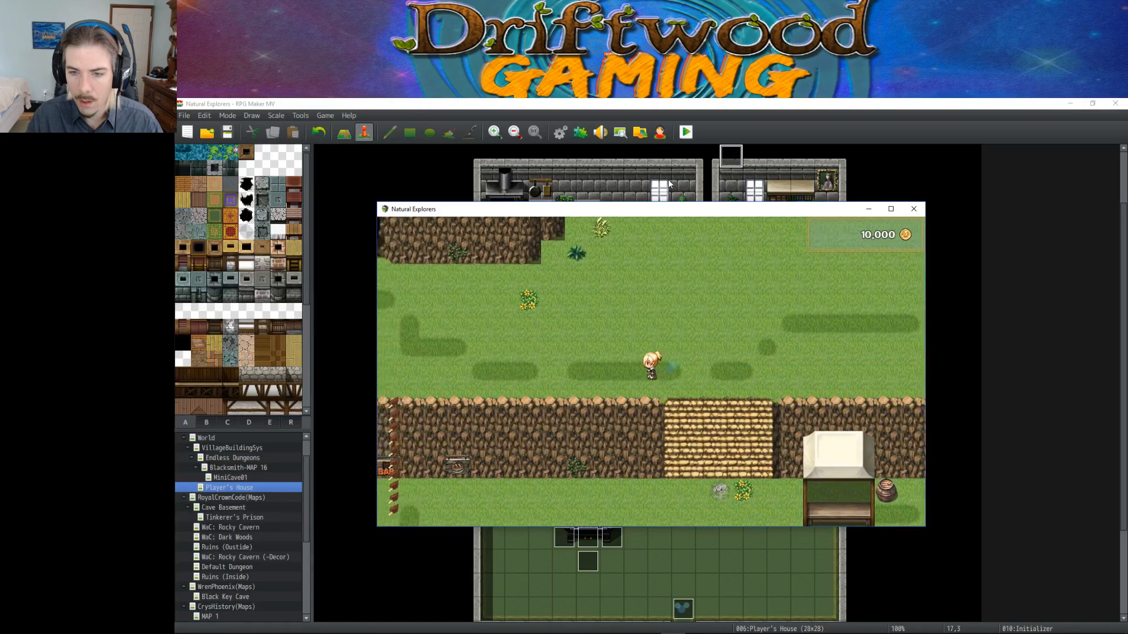
{"action": "key", "text": "Escape"}
{"action": "key", "text": "Return"}
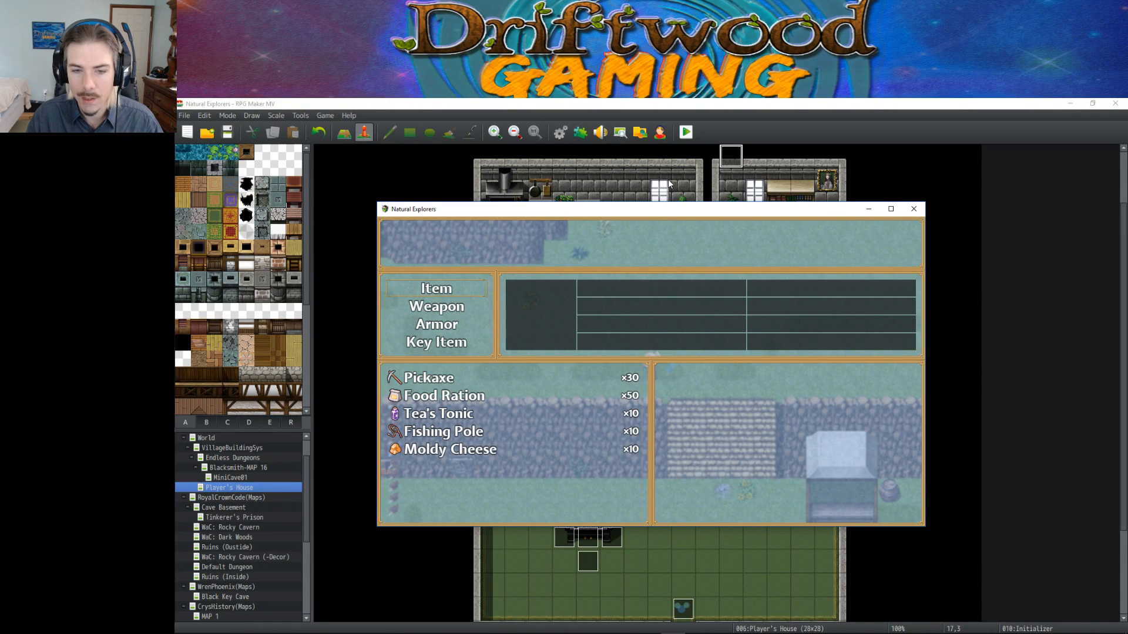
{"action": "left_click", "coordinate": [915, 210]}
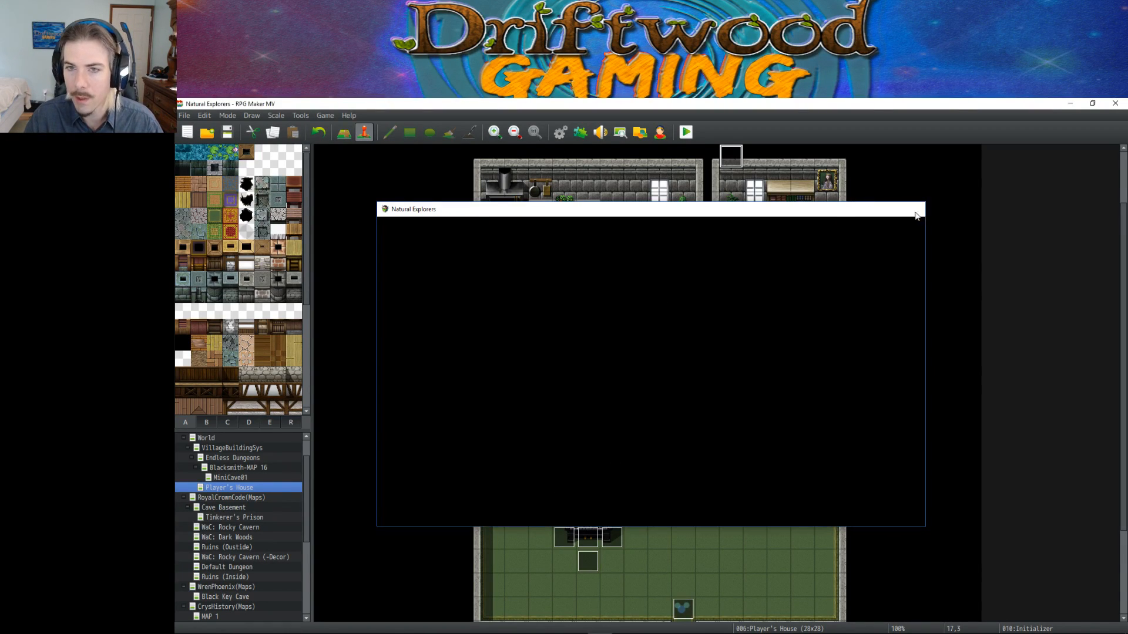
Reopen the database, set the Moldy Cheese item's invocation animation to 0183 MoldyCheese and apply the change.
{"action": "left_click", "coordinate": [561, 139]}
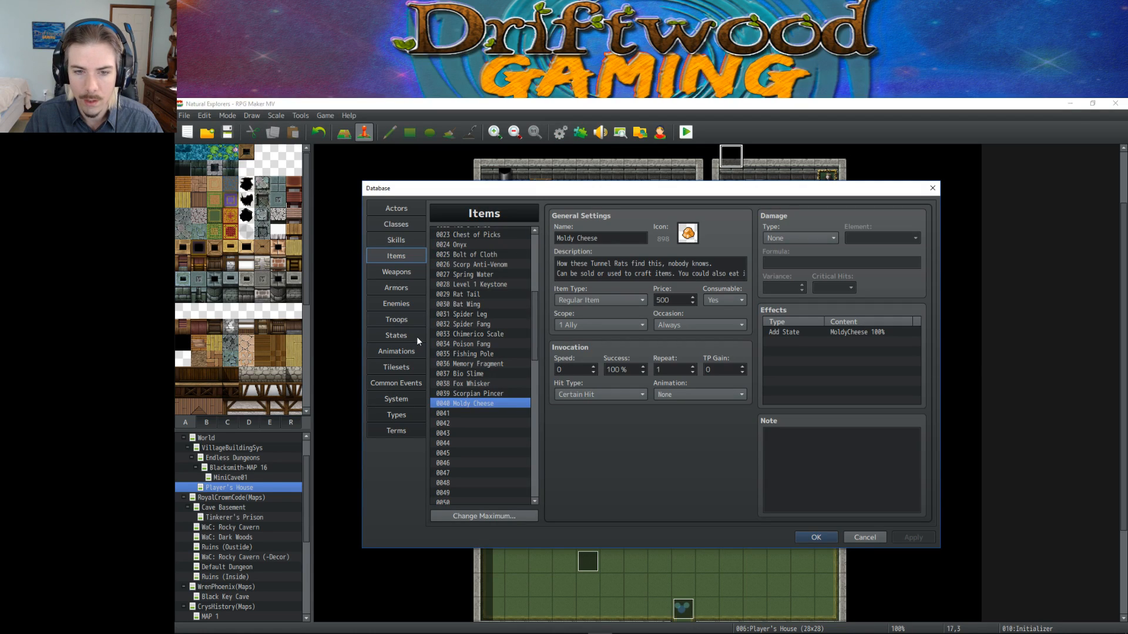
{"action": "left_click", "coordinate": [411, 351]}
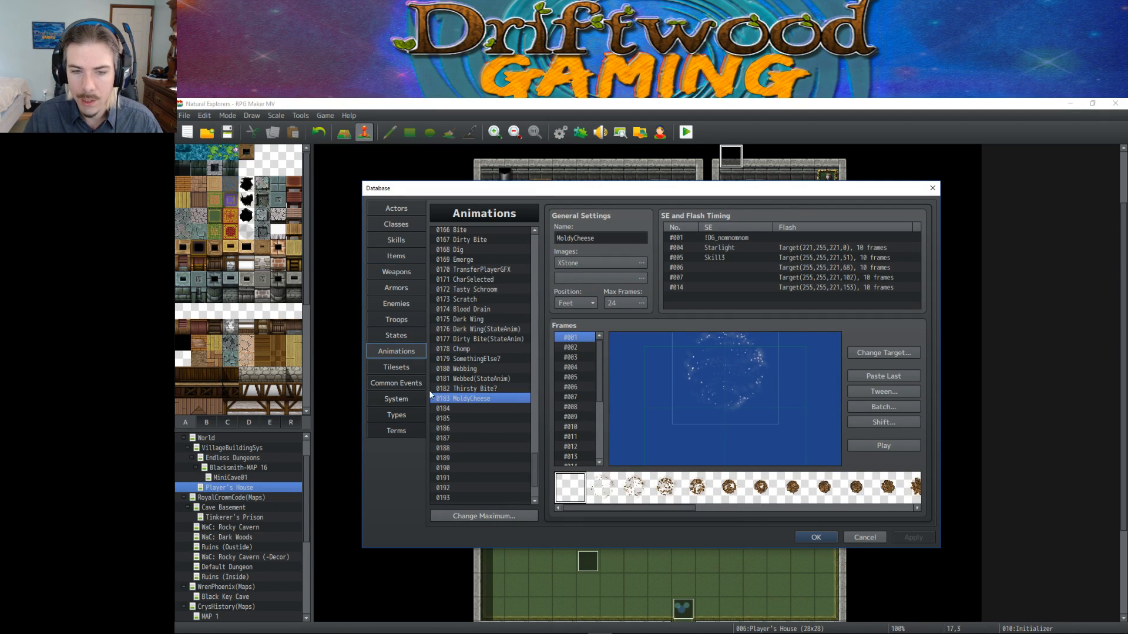
{"action": "left_click", "coordinate": [408, 385]}
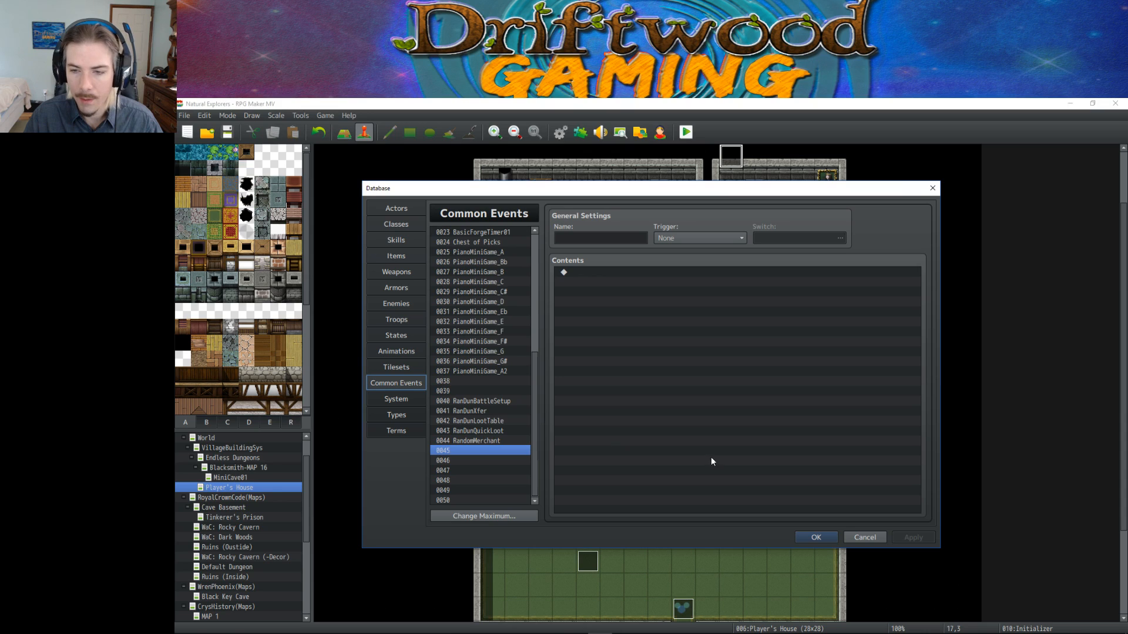
{"action": "left_click", "coordinate": [391, 401]}
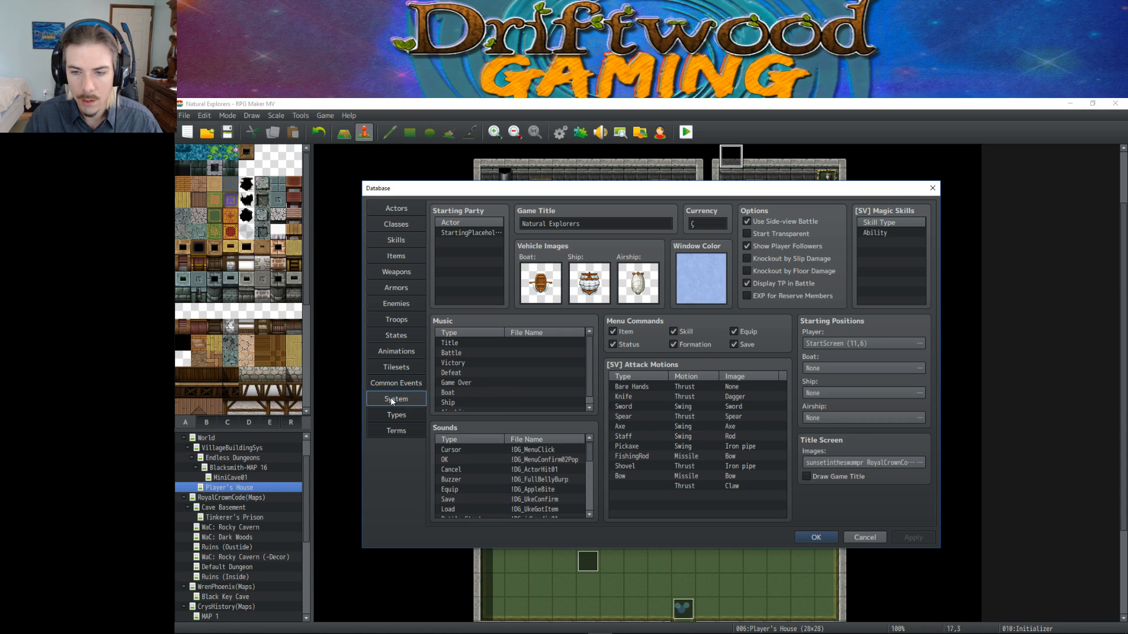
{"action": "left_click", "coordinate": [393, 384]}
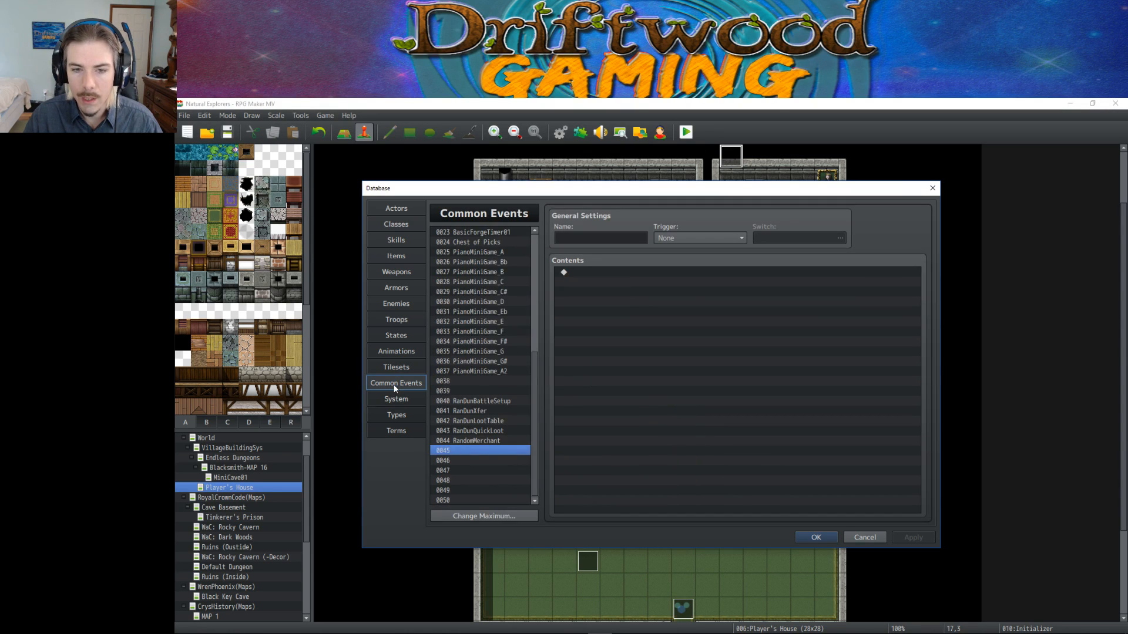
{"action": "left_click", "coordinate": [397, 258]}
{"action": "left_click", "coordinate": [704, 392]}
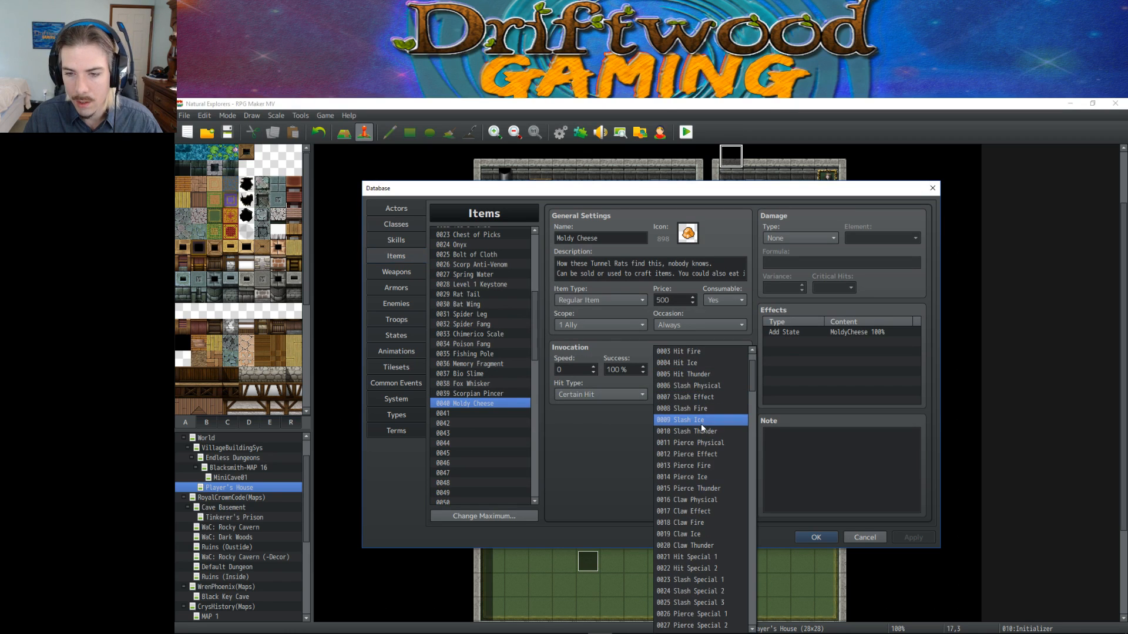
{"action": "left_click_drag", "start_coordinate": [751, 381], "coordinate": [751, 594]}
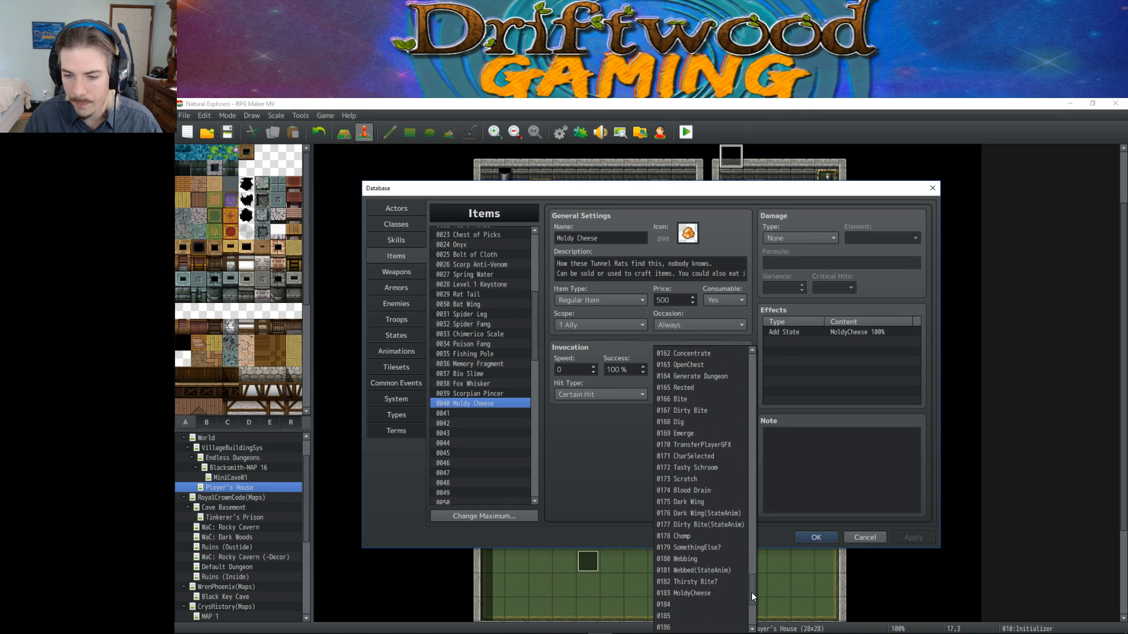
{"action": "left_click", "coordinate": [720, 594]}
{"action": "left_click", "coordinate": [913, 537]}
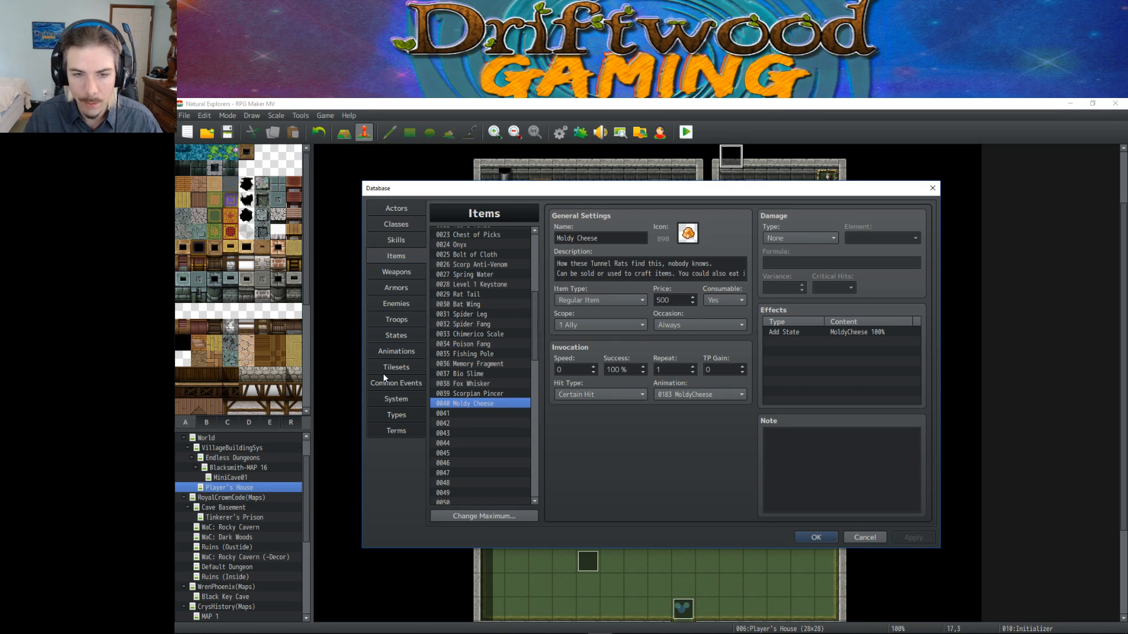
Paste a copy of the MoldyCheese animation into the empty slot 0184.
{"action": "left_click", "coordinate": [397, 352]}
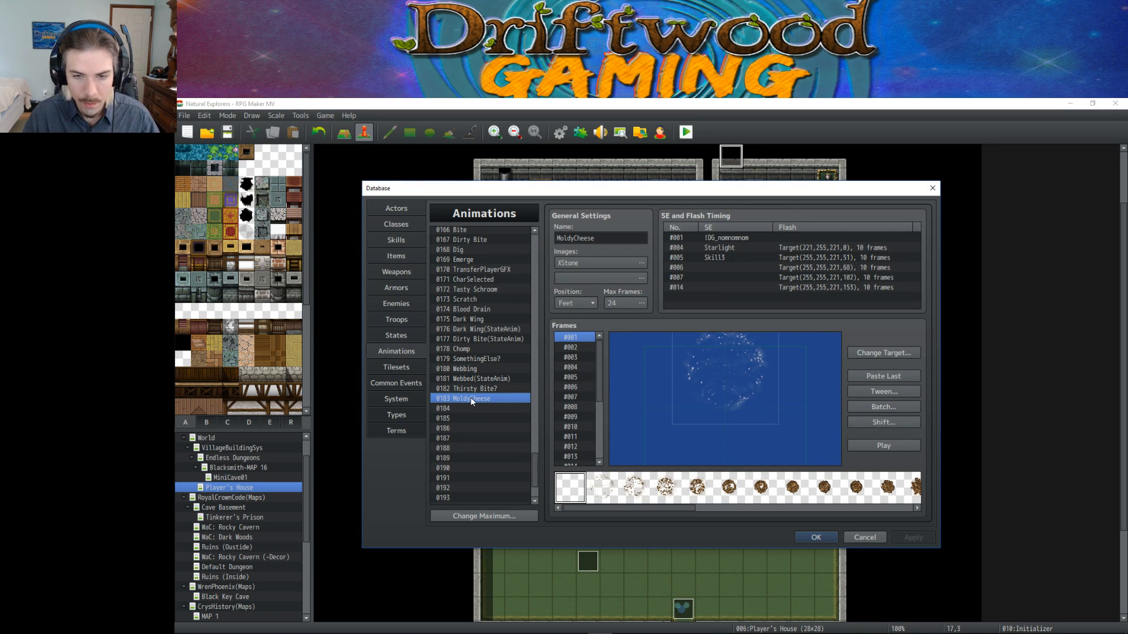
{"action": "left_click", "coordinate": [470, 409]}
{"action": "key", "text": "ctrl+v"}
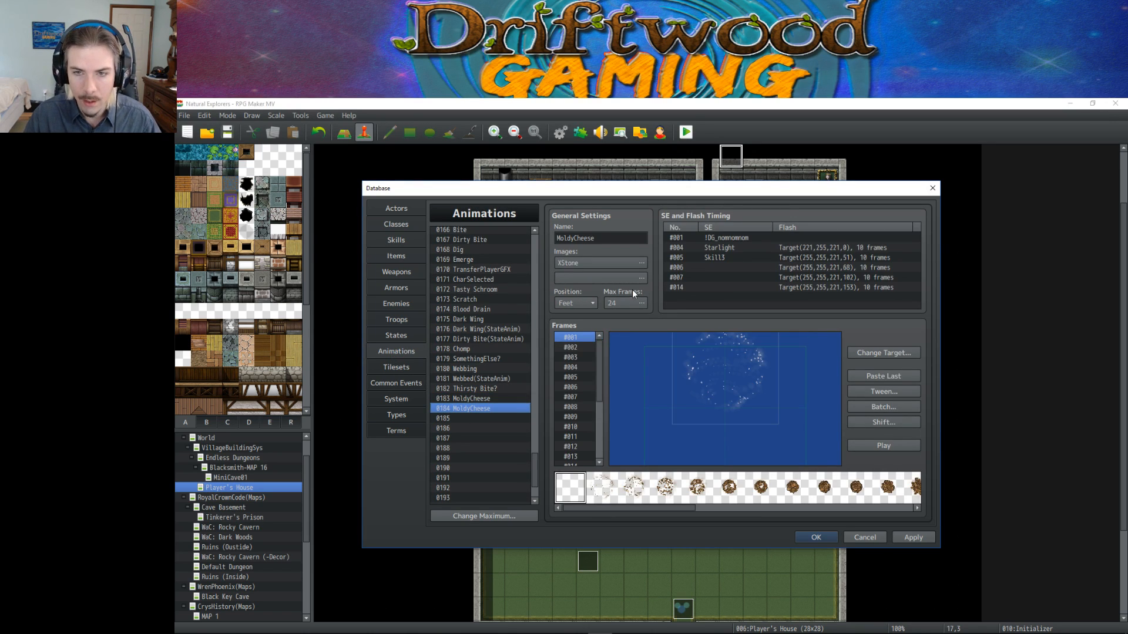
Batch-set the scale of the 0184 animation's cells to 33 and preview the animation.
{"action": "left_click", "coordinate": [902, 407]}
{"action": "left_click", "coordinate": [890, 416]}
{"action": "double_click", "coordinate": [909, 429]}
{"action": "type", "text": "33"}
{"action": "left_click", "coordinate": [864, 477]}
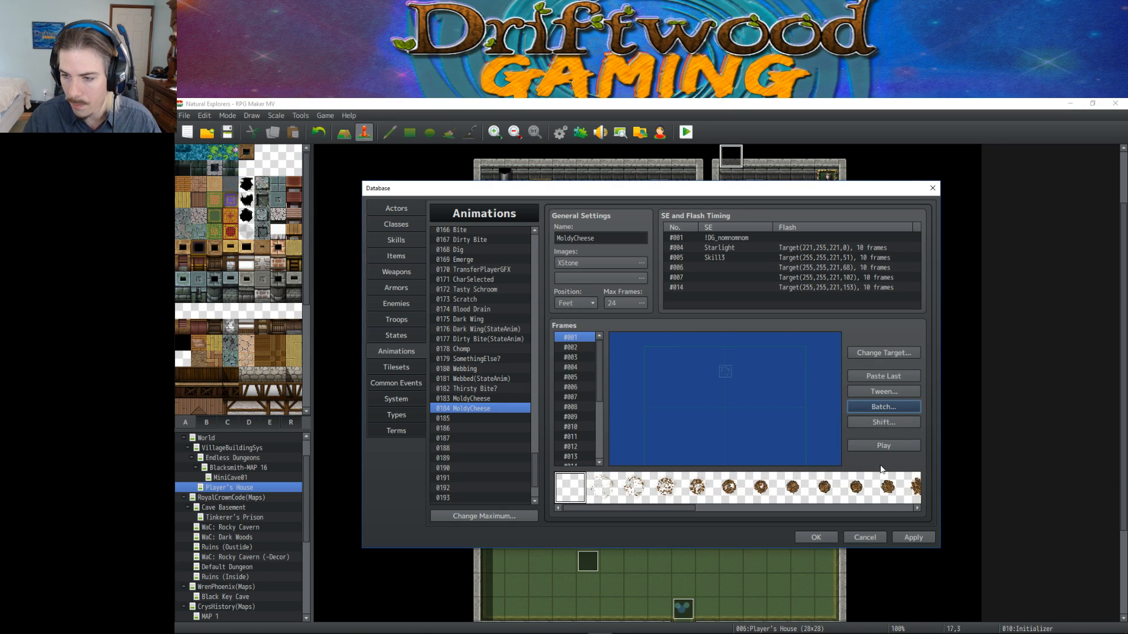
{"action": "left_click", "coordinate": [883, 447]}
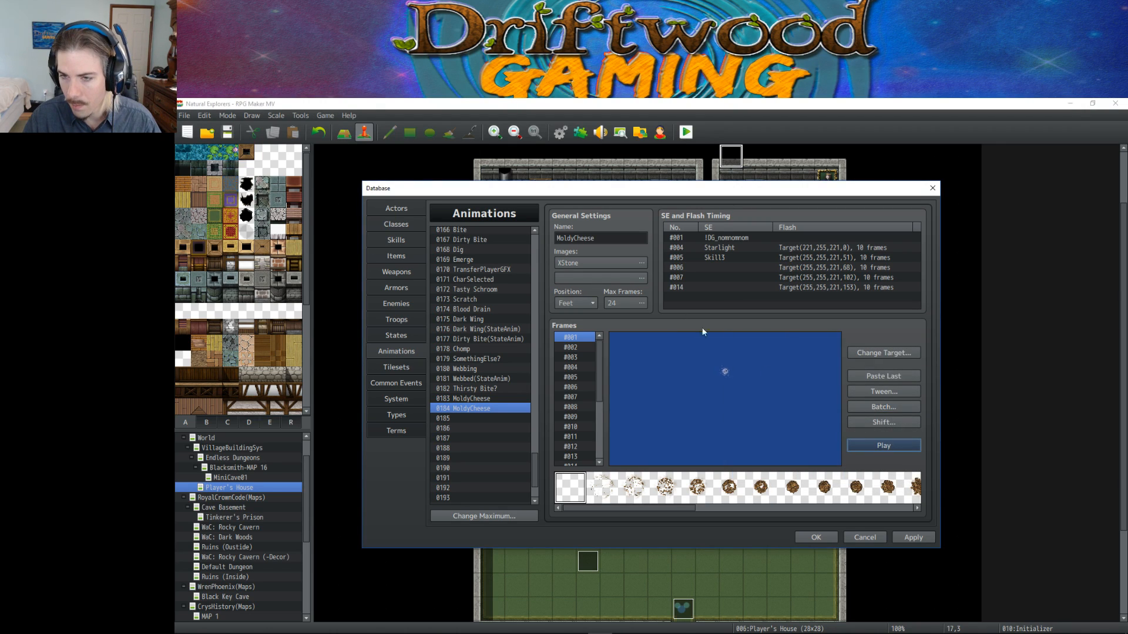
Delete the SE and flash timing entries for frames 001, 004 and 005 from animation 0184 and preview it.
{"action": "left_click", "coordinate": [711, 237]}
{"action": "key", "text": "Delete"}
{"action": "key", "text": "Delete"}
{"action": "key", "text": "Delete"}
{"action": "left_click", "coordinate": [882, 444]}
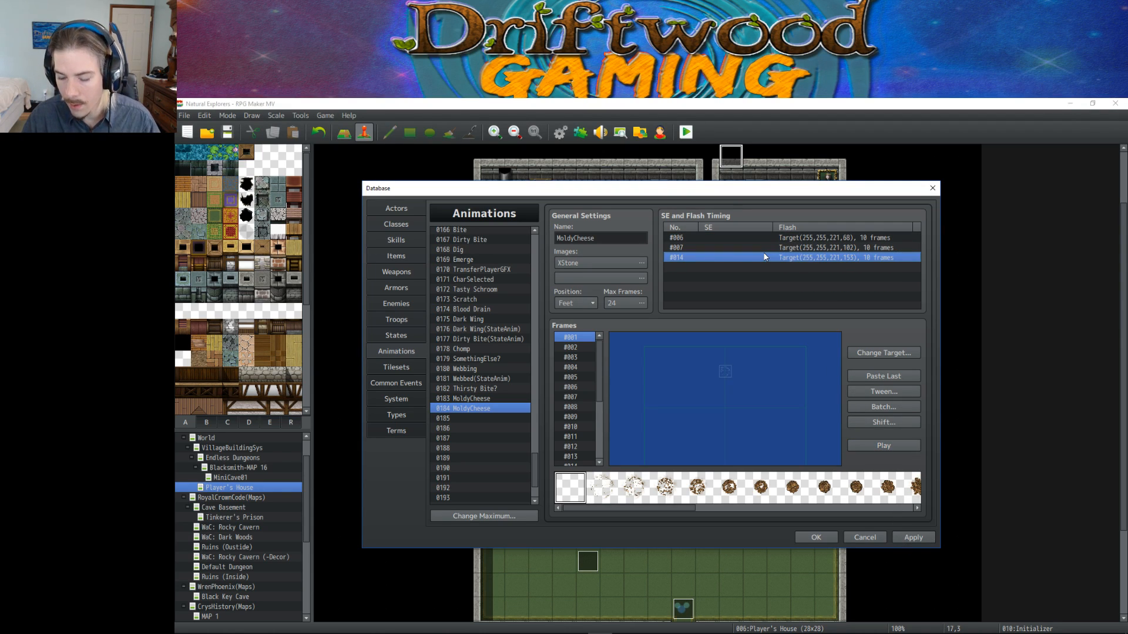
Delete the flash timings for frames 007 and 014 from animation 0184, preview it and apply the changes.
{"action": "left_click", "coordinate": [739, 245]}
{"action": "key", "text": "Delete"}
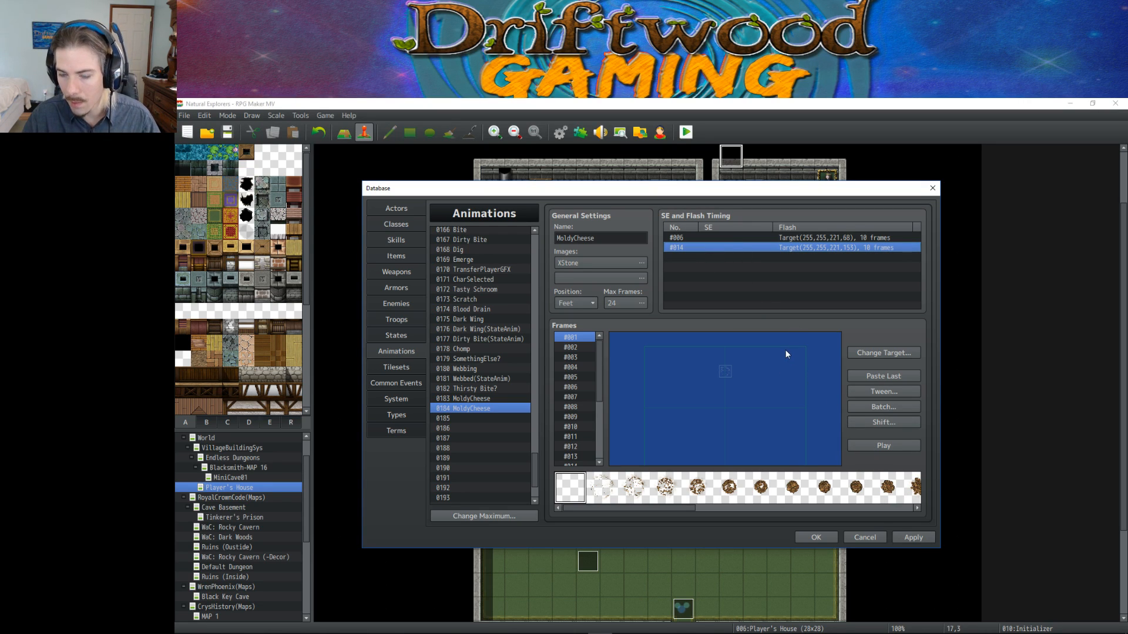
{"action": "key", "text": "Delete"}
{"action": "left_click", "coordinate": [878, 446]}
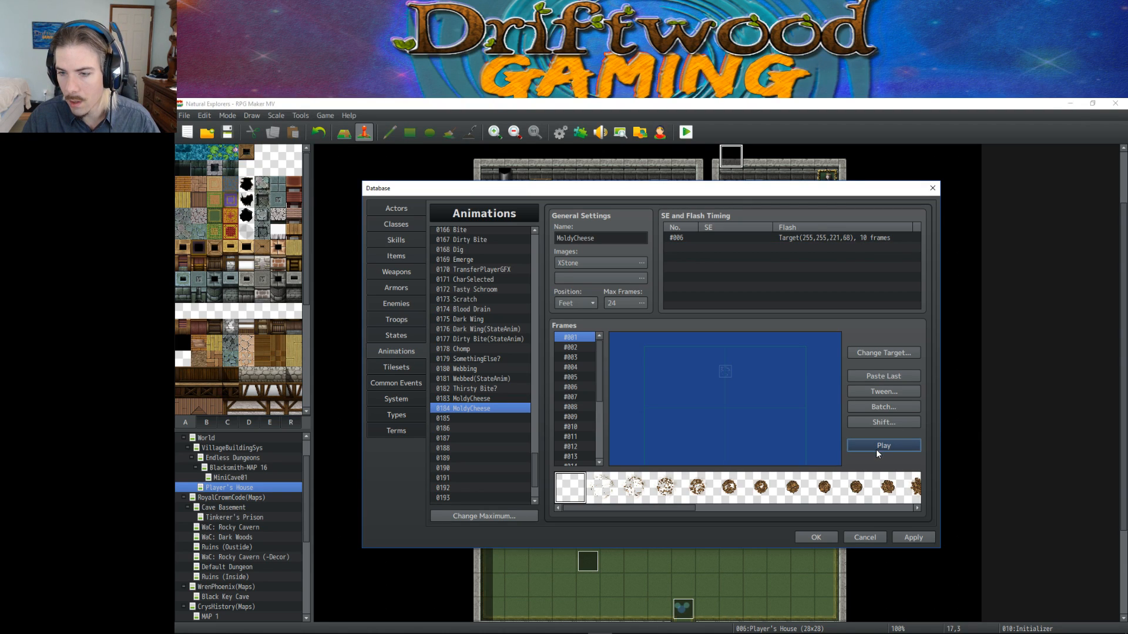
{"action": "left_click", "coordinate": [915, 538]}
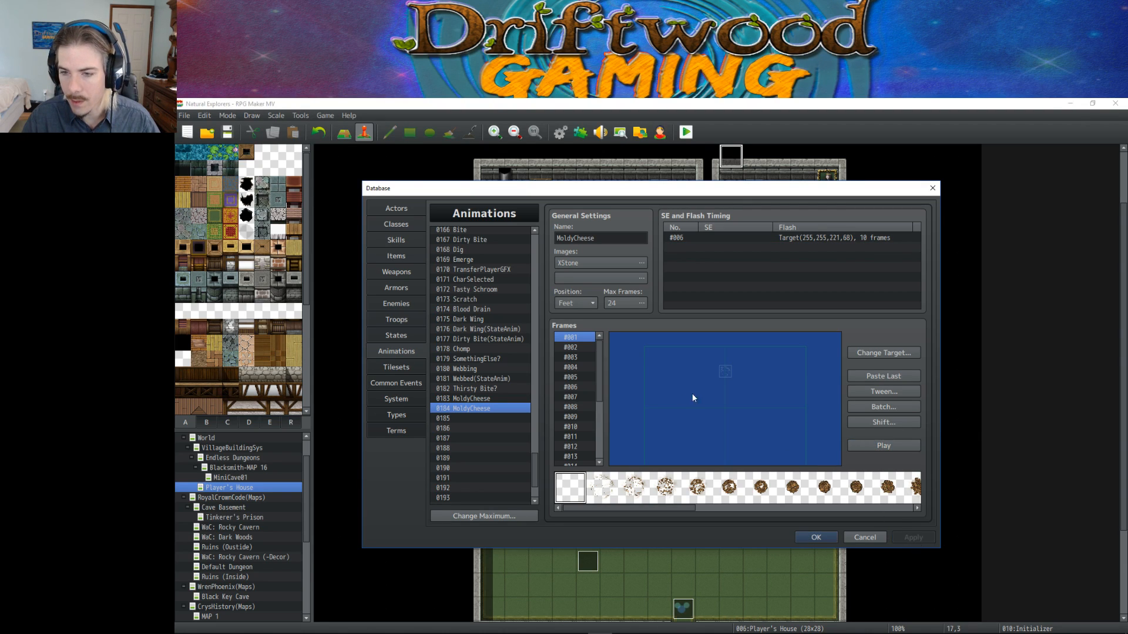
Shift all cells of the 0184 animation by a Y offset of 50 and preview it.
{"action": "left_click", "coordinate": [885, 423]}
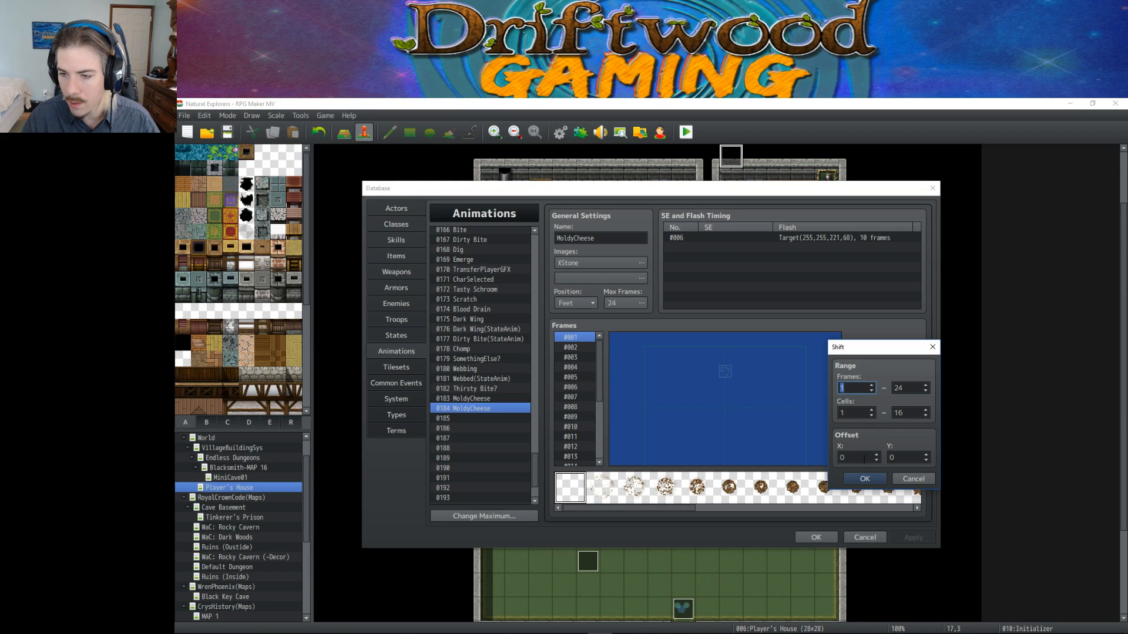
{"action": "double_click", "coordinate": [899, 457]}
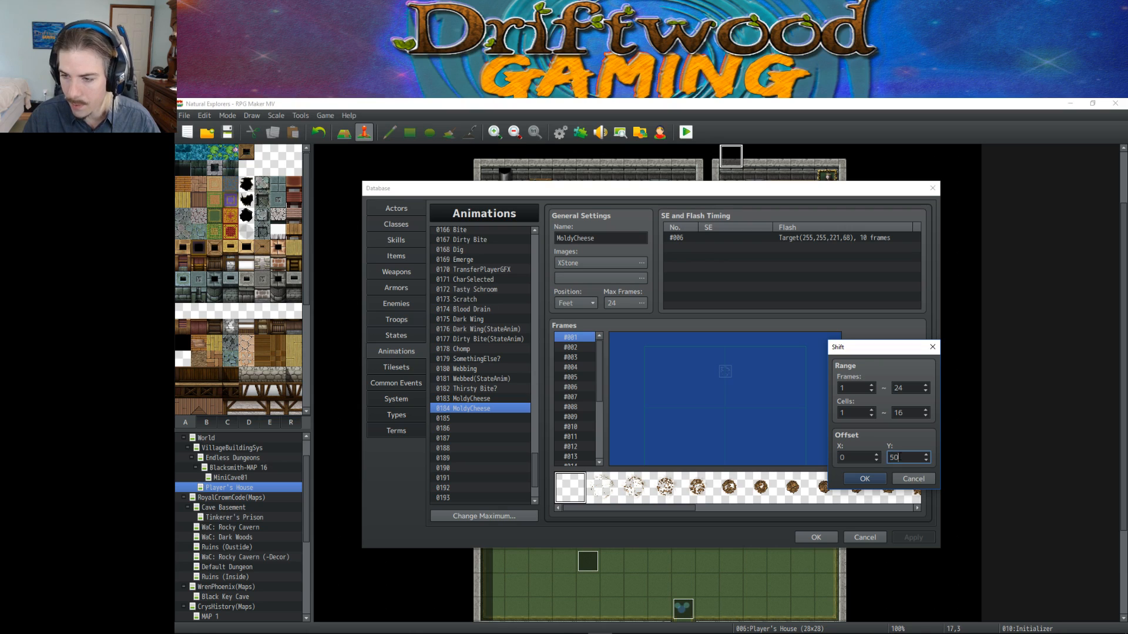
{"action": "left_click", "coordinate": [867, 479]}
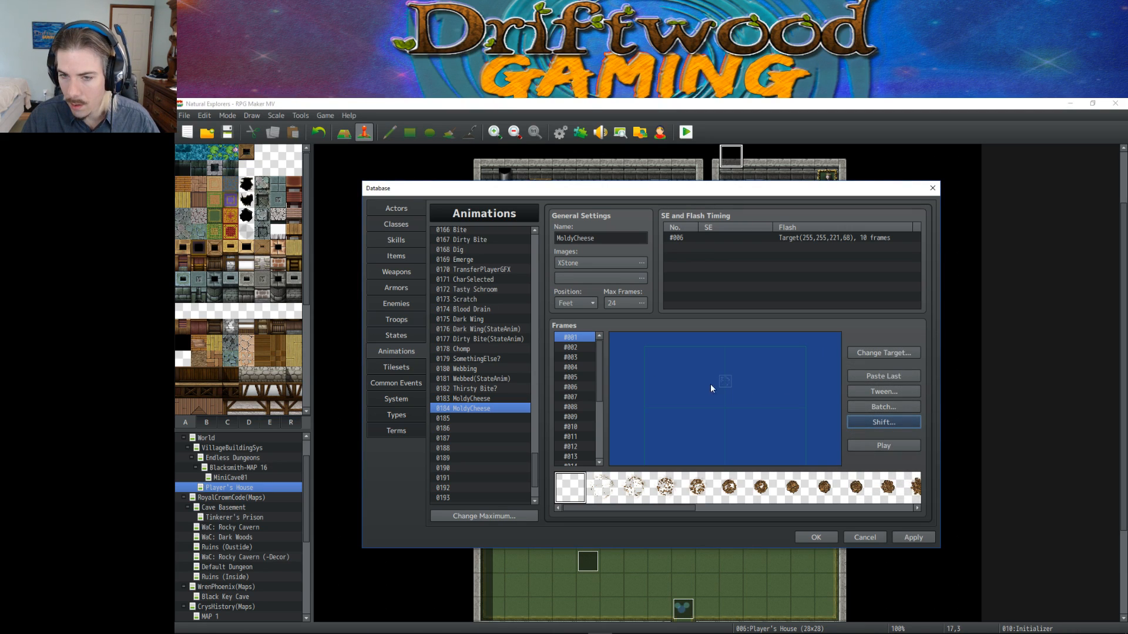
{"action": "left_click", "coordinate": [874, 447]}
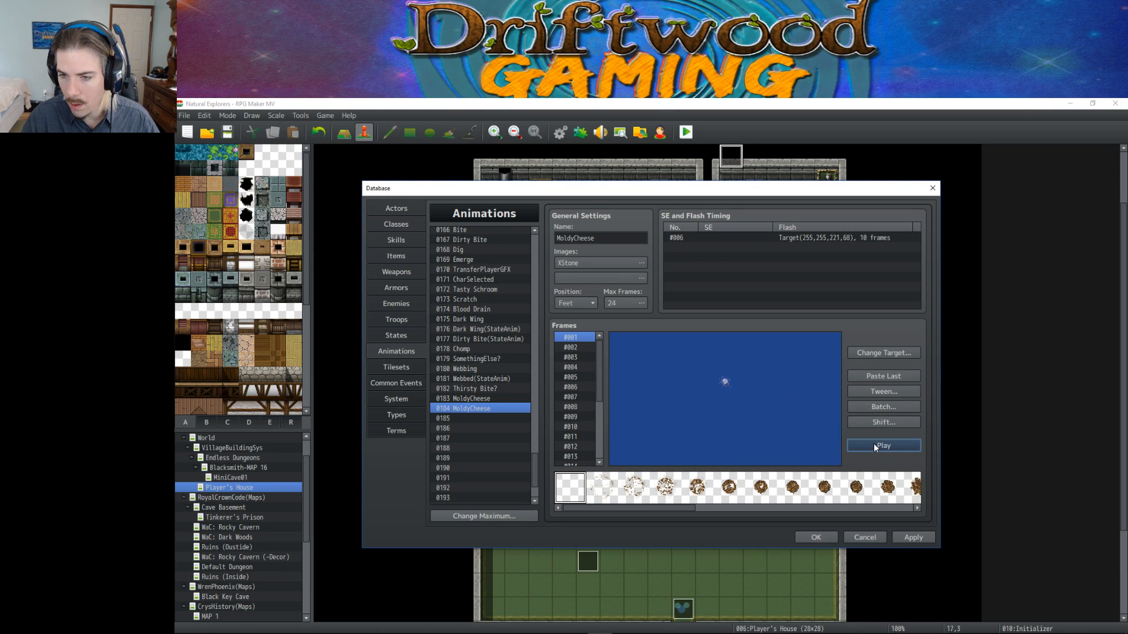
Shift the 0184 animation's cells down a second time, preview the result and apply the changes.
{"action": "left_click", "coordinate": [879, 422]}
{"action": "double_click", "coordinate": [909, 456]}
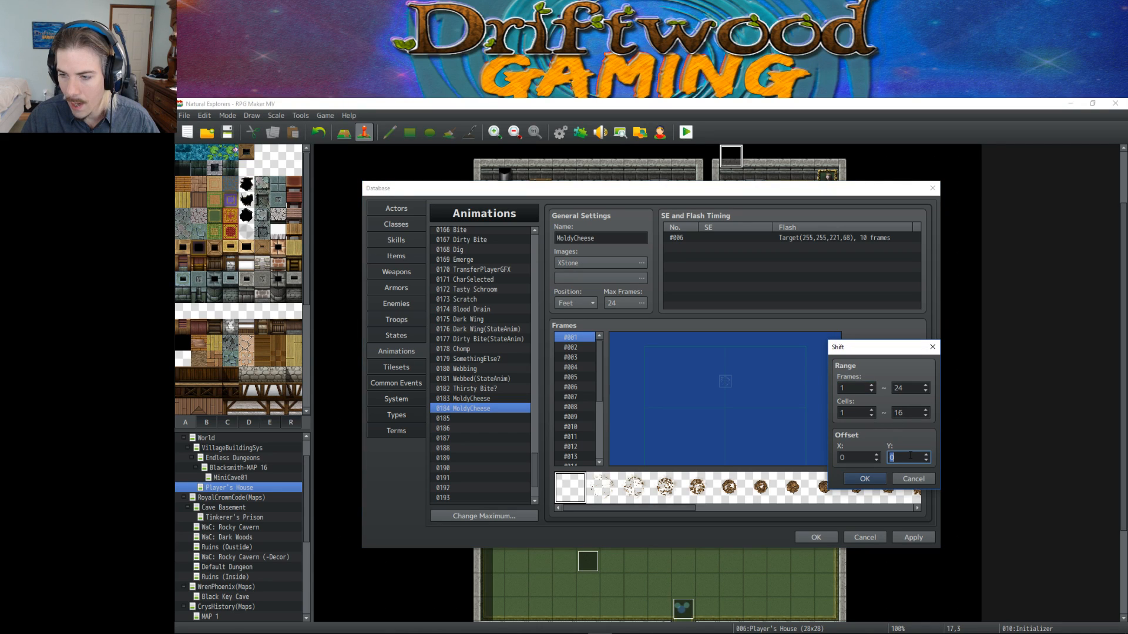
{"action": "left_click", "coordinate": [864, 479]}
{"action": "left_click", "coordinate": [891, 449]}
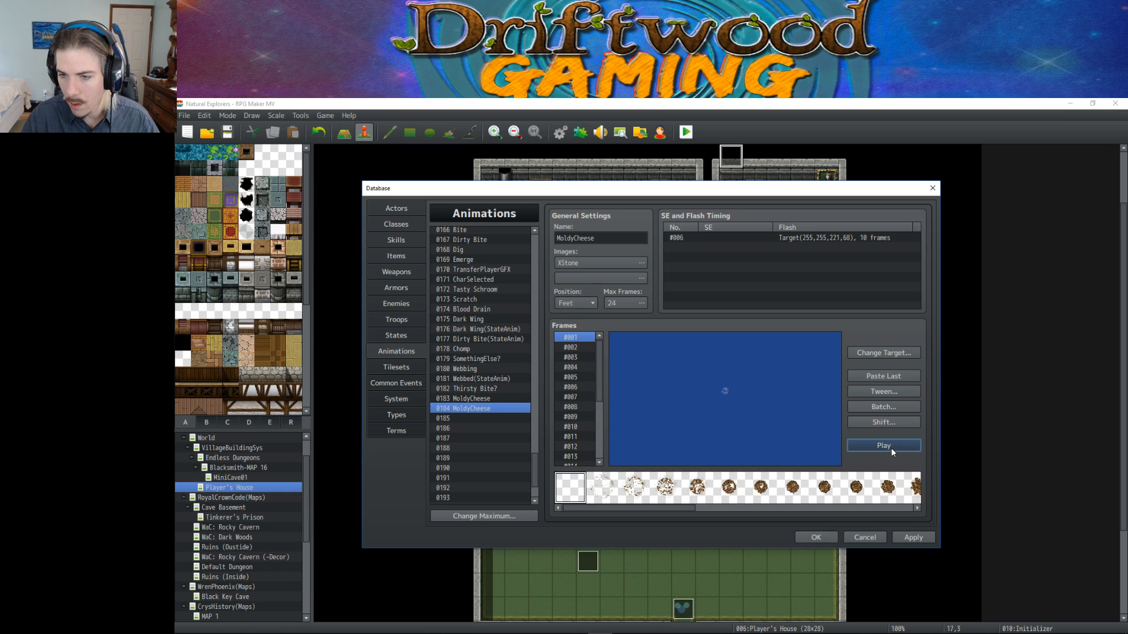
{"action": "left_click", "coordinate": [912, 541]}
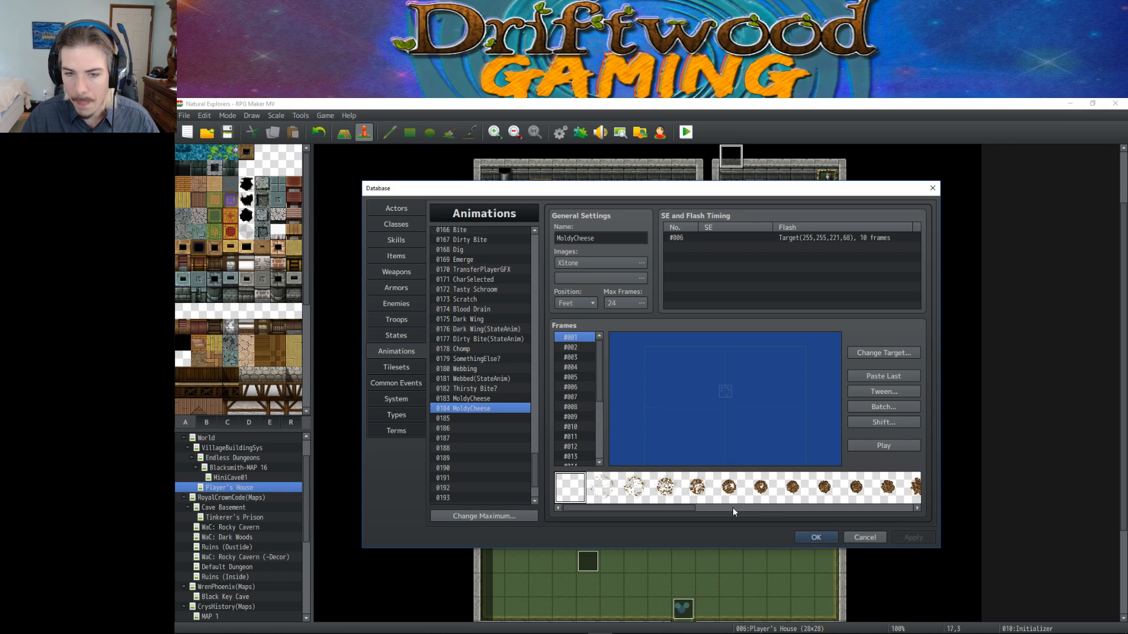
Rename animation 0184 to MoldyCheese(StateAnim) and apply the change.
{"action": "left_click", "coordinate": [611, 238]}
{"action": "type", "text": "("}
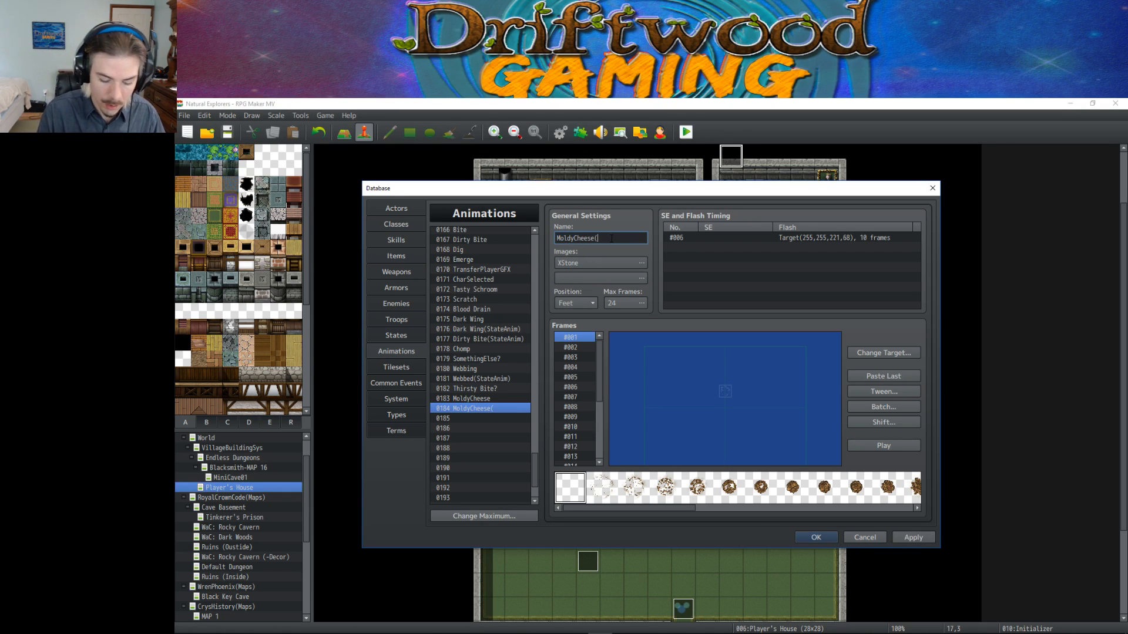
{"action": "type", "text": "StateAnim)"}
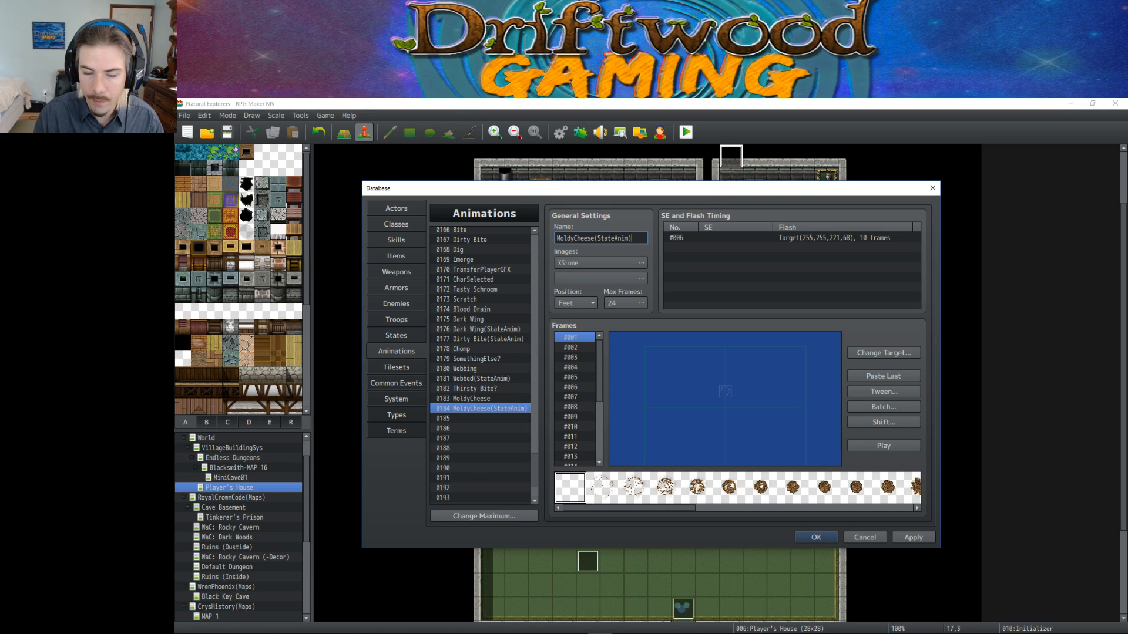
{"action": "left_click", "coordinate": [905, 539]}
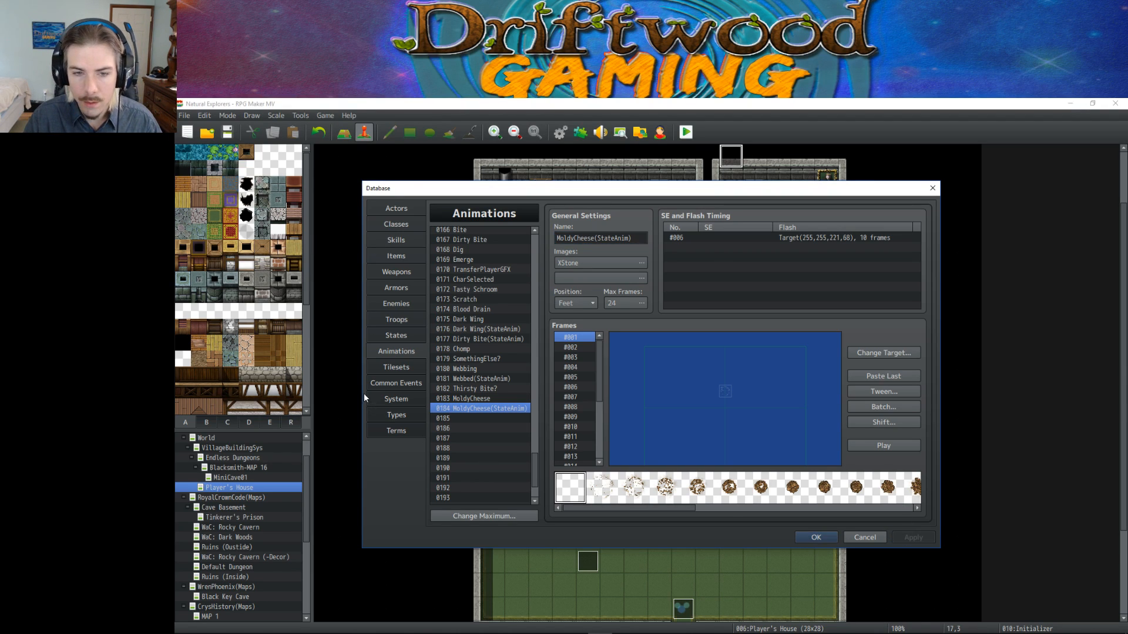
Set the State Animation tag in the MoldyCheese state's note to 184, apply it and close the database.
{"action": "left_click", "coordinate": [396, 336]}
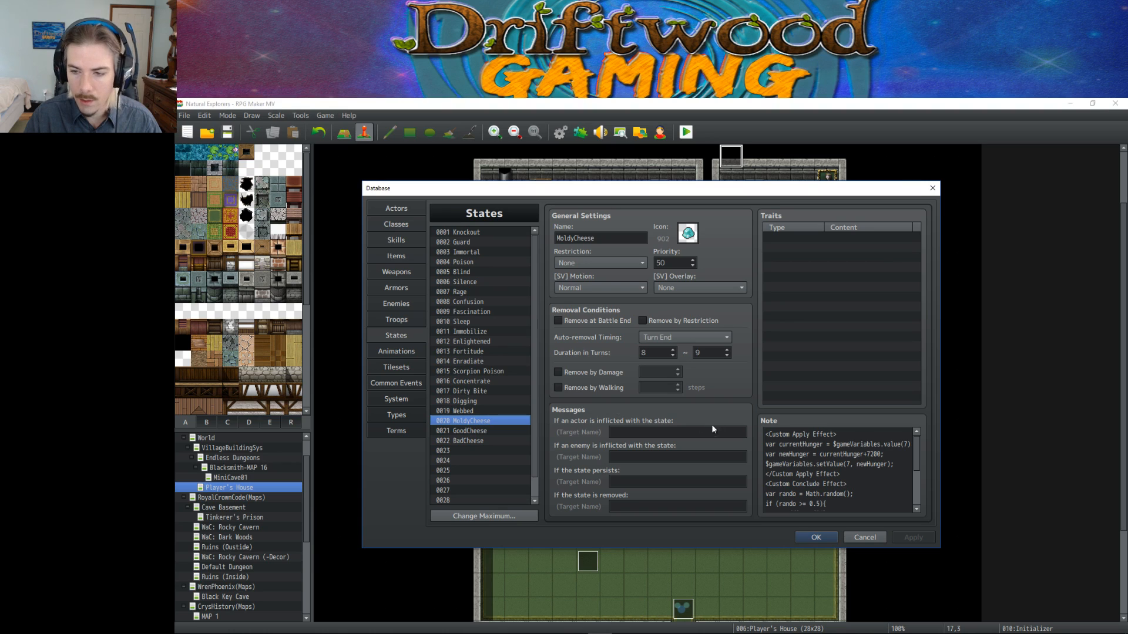
{"action": "scroll", "coordinate": [840, 482], "scroll_direction": "down", "scroll_amount": 3}
{"action": "left_click", "coordinate": [837, 495]}
{"action": "key", "text": "ctrl+a"}
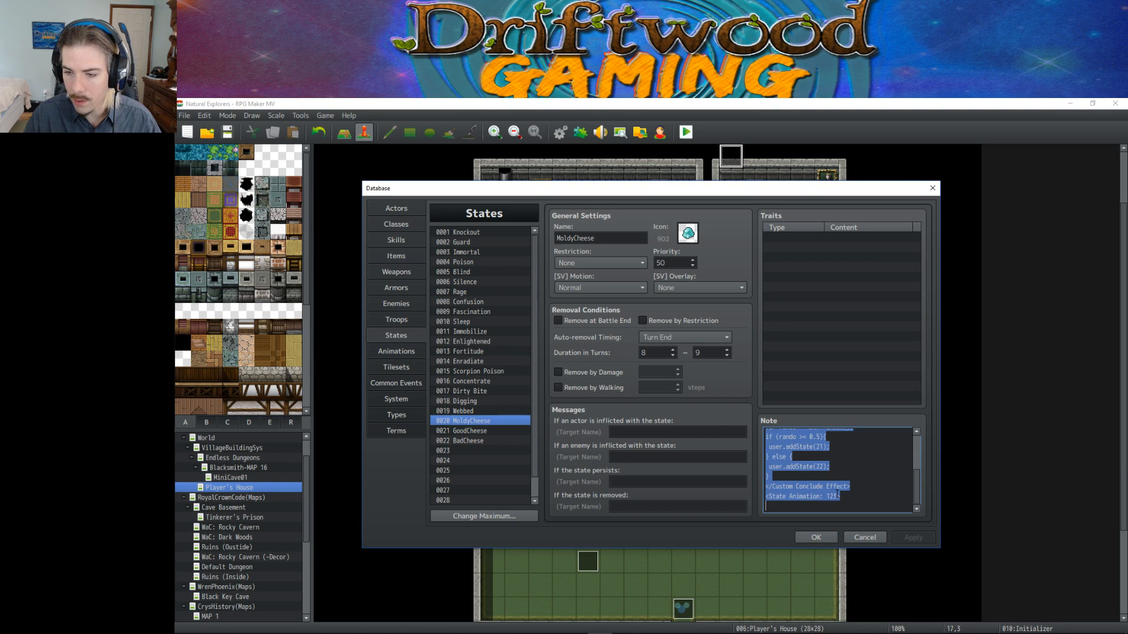
{"action": "double_click", "coordinate": [831, 496]}
{"action": "type", "text": "18"}
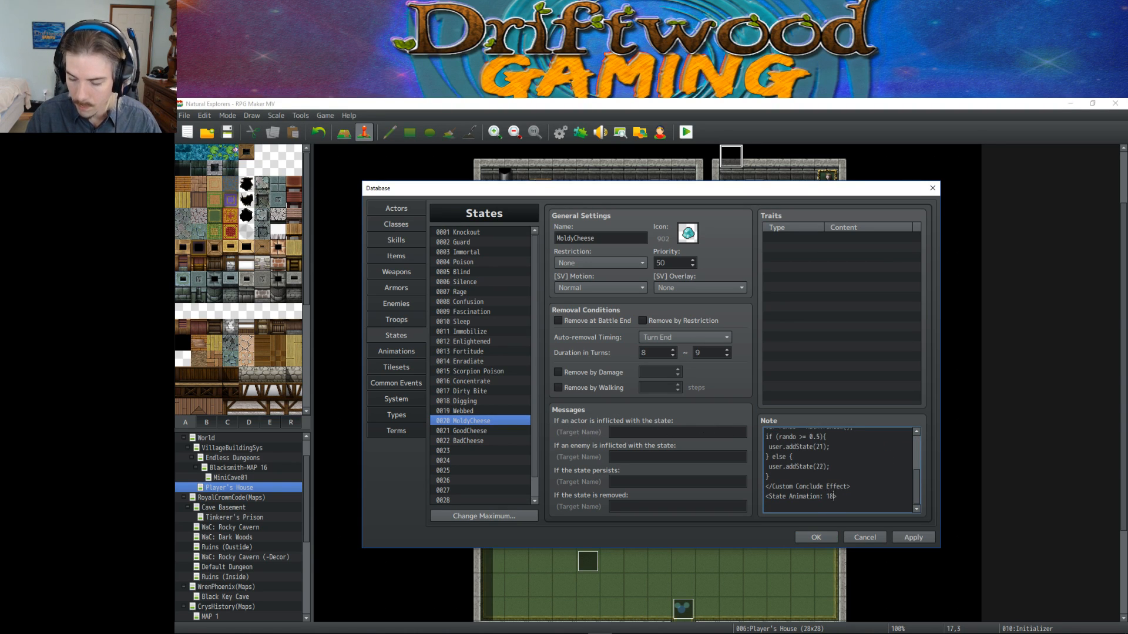
{"action": "left_click", "coordinate": [914, 537]}
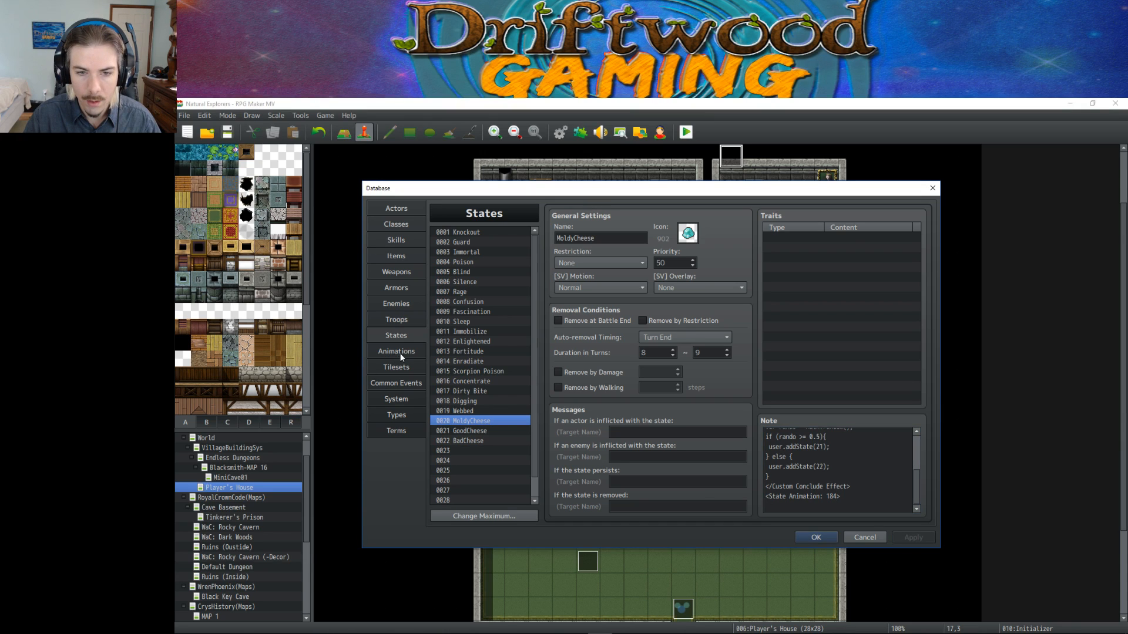
{"action": "left_click", "coordinate": [401, 352]}
{"action": "left_click", "coordinate": [814, 538]}
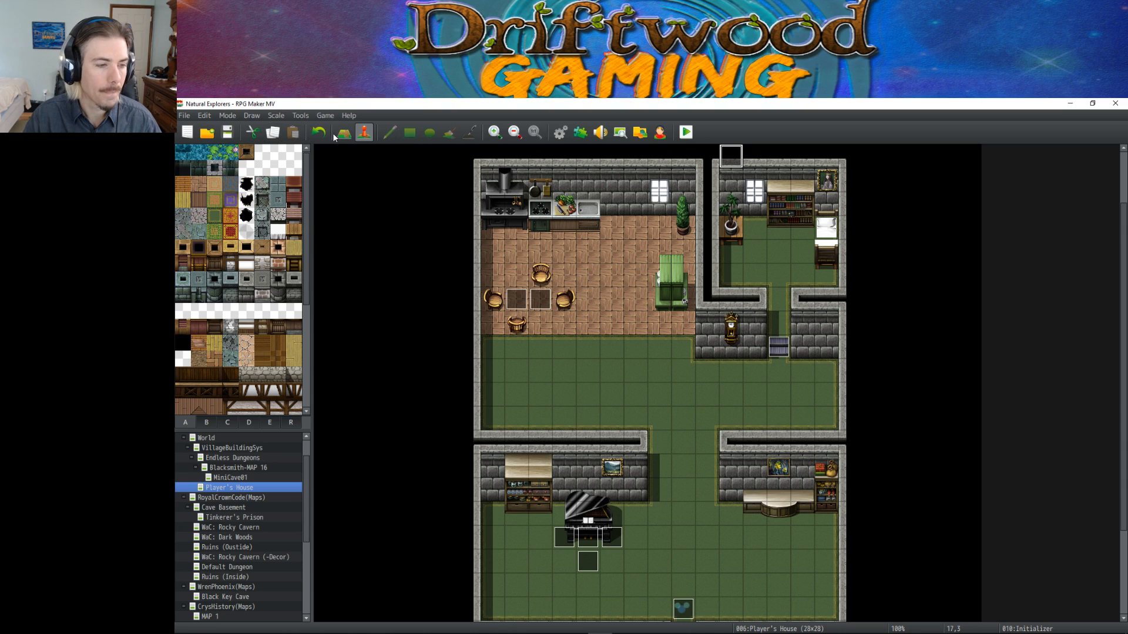
Launch a playtest and start a new game as a boy, adding "wd1" to the default character name.
{"action": "left_click", "coordinate": [686, 132]}
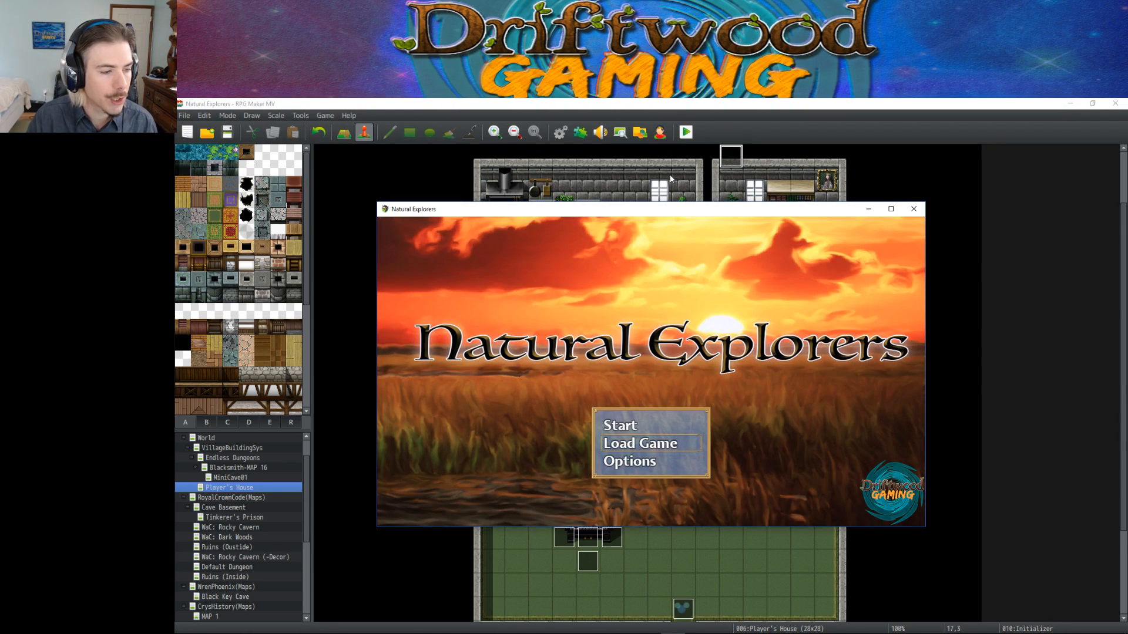
{"action": "key", "text": "Return"}
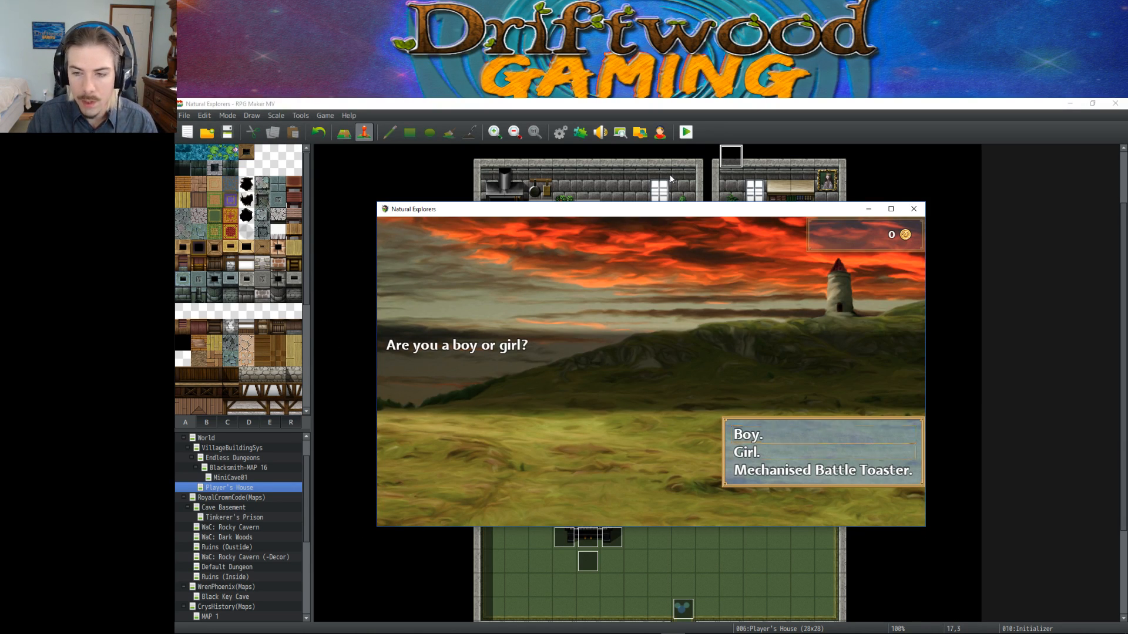
{"action": "key", "text": "Return"}
{"action": "type", "text": "wd1"}
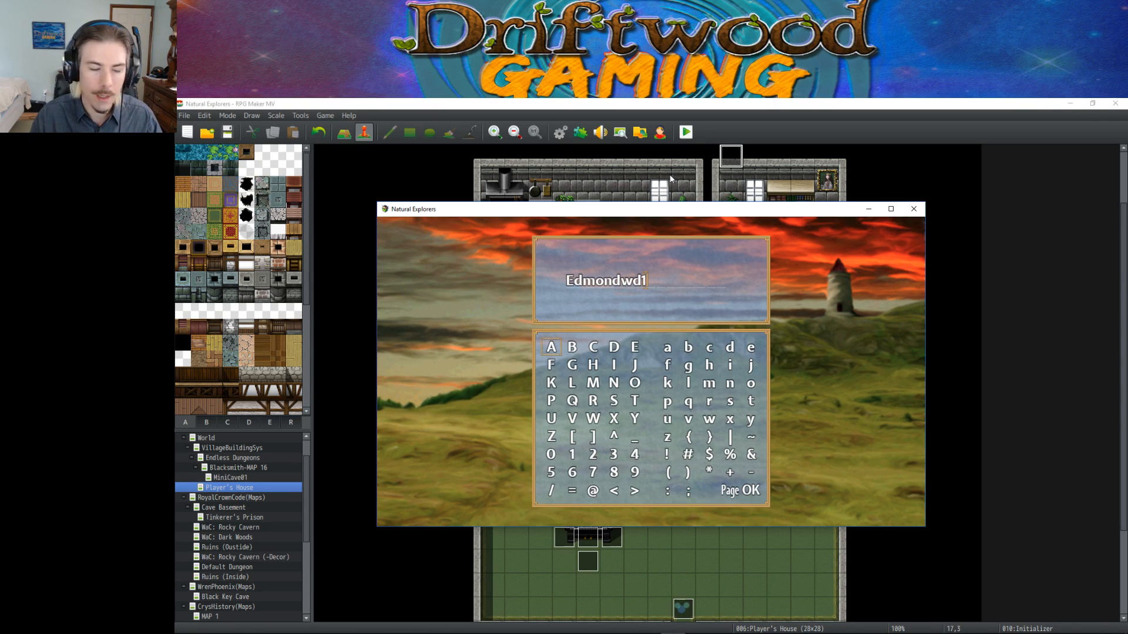
{"action": "key", "text": "Return"}
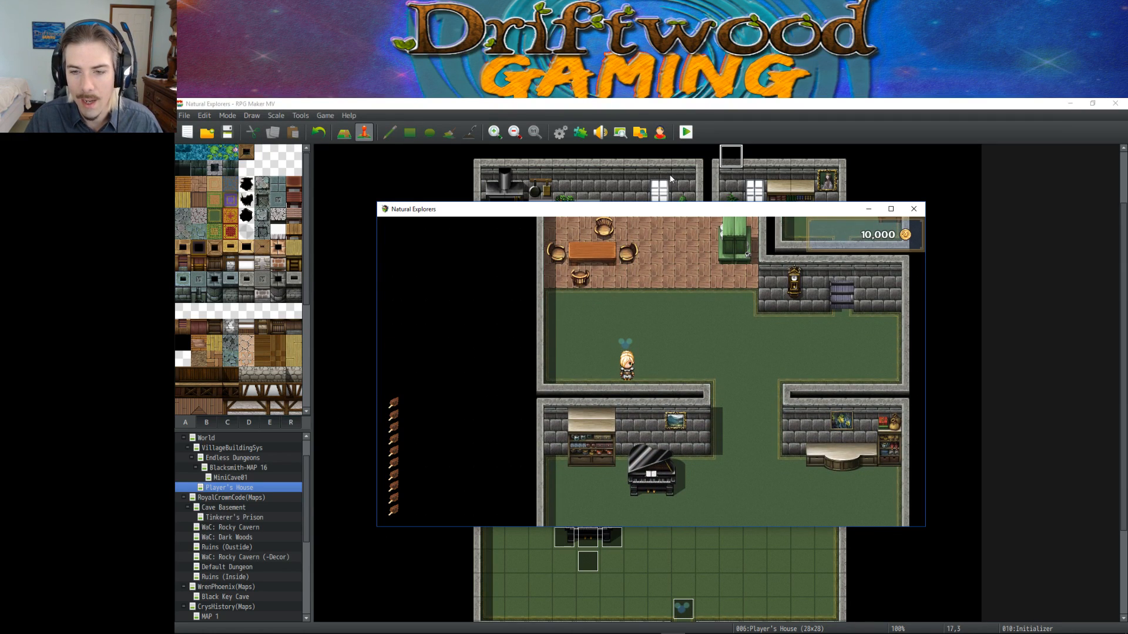
Walk the character out of the house and across the village field into the cave entrance.
{"action": "key", "text": "Down"}
{"action": "key", "text": "Left"}
{"action": "key", "text": "Up"}
{"action": "key", "text": "Left"}
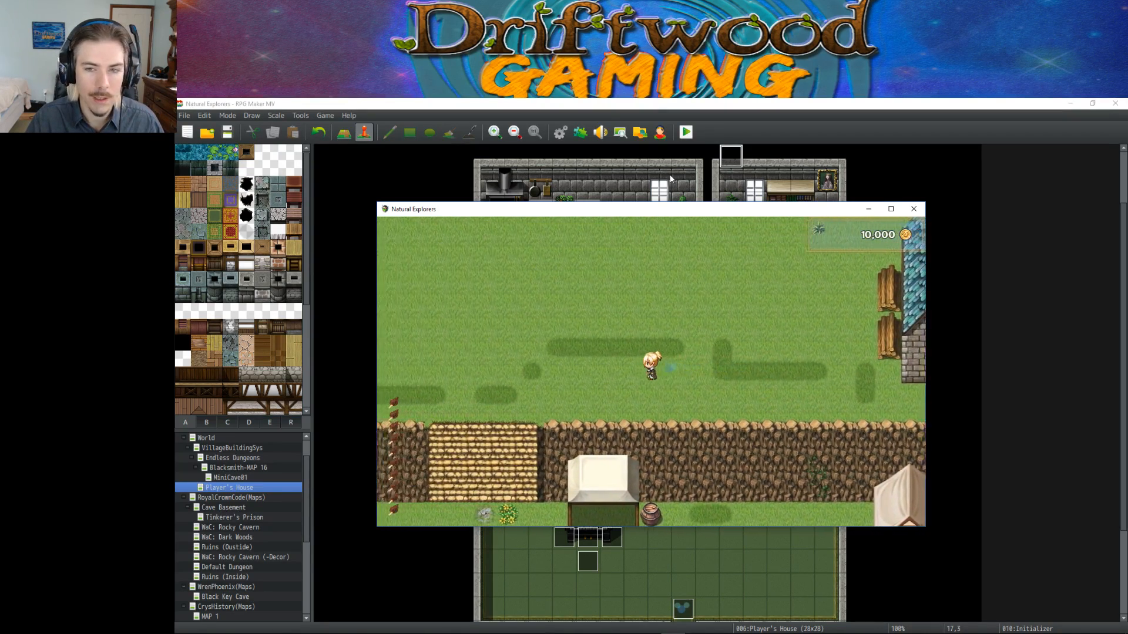
{"action": "key", "text": "Up"}
{"action": "key", "text": "Left"}
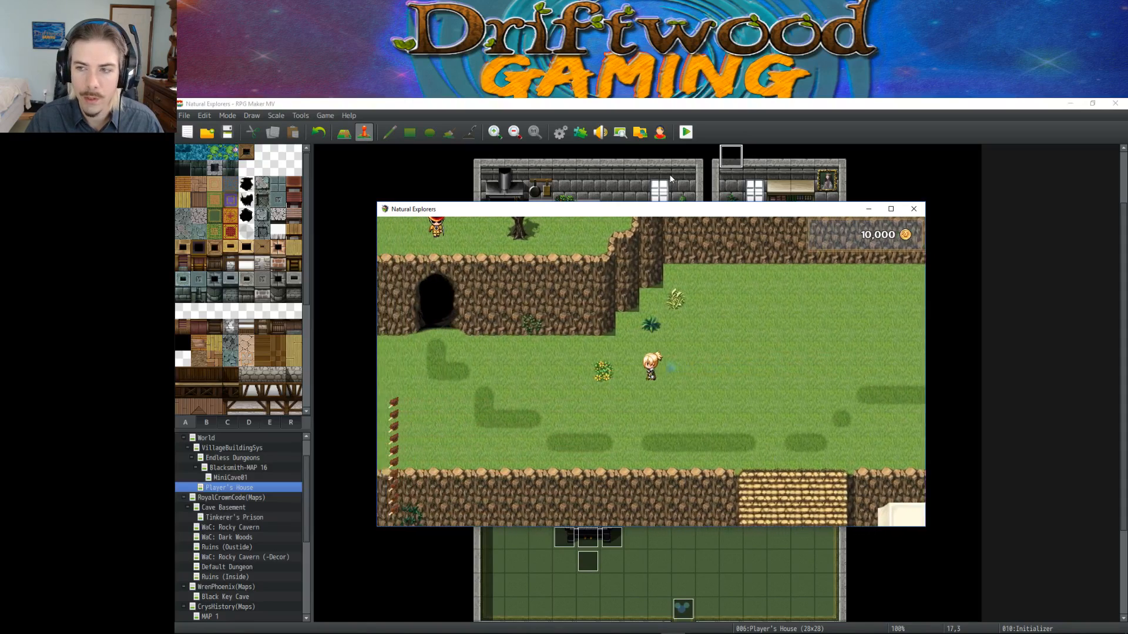
{"action": "key", "text": "Left"}
{"action": "key", "text": "Up"}
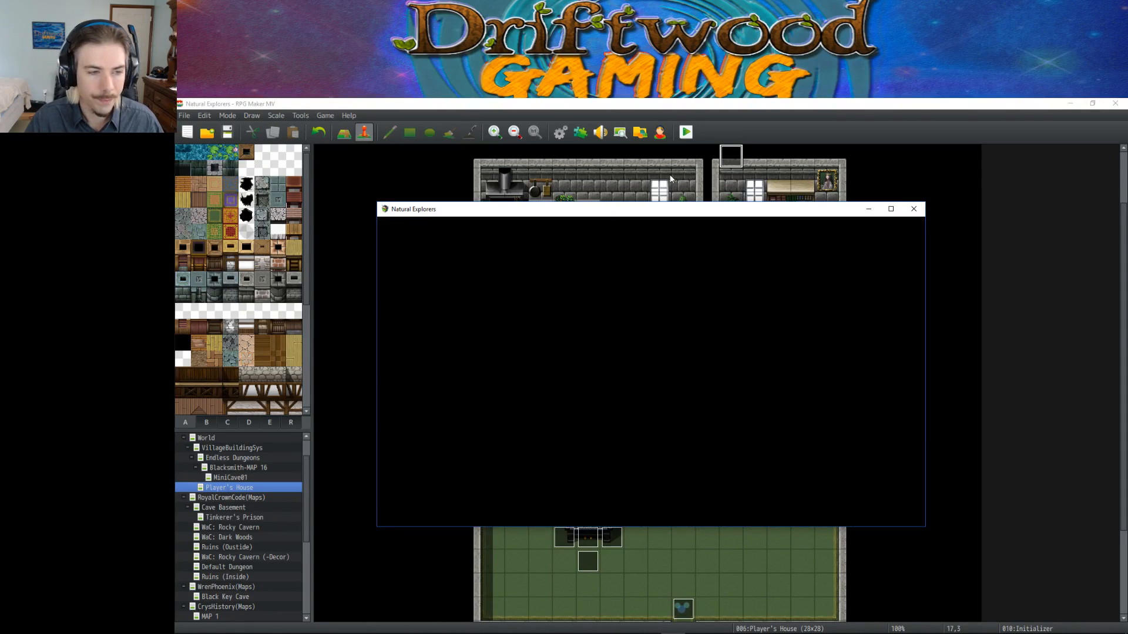
Explore the dungeon past the stone stairs until a battle begins.
{"action": "key", "text": "Left"}
{"action": "key", "text": "Up"}
{"action": "key", "text": "Left"}
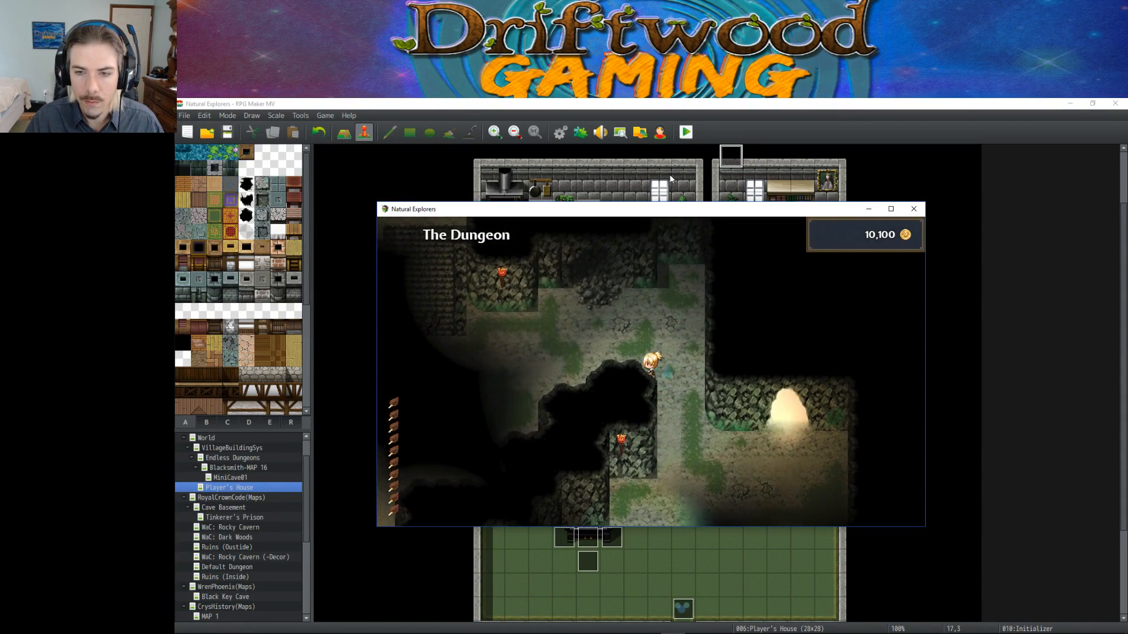
{"action": "key", "text": "Left"}
{"action": "key", "text": "Up"}
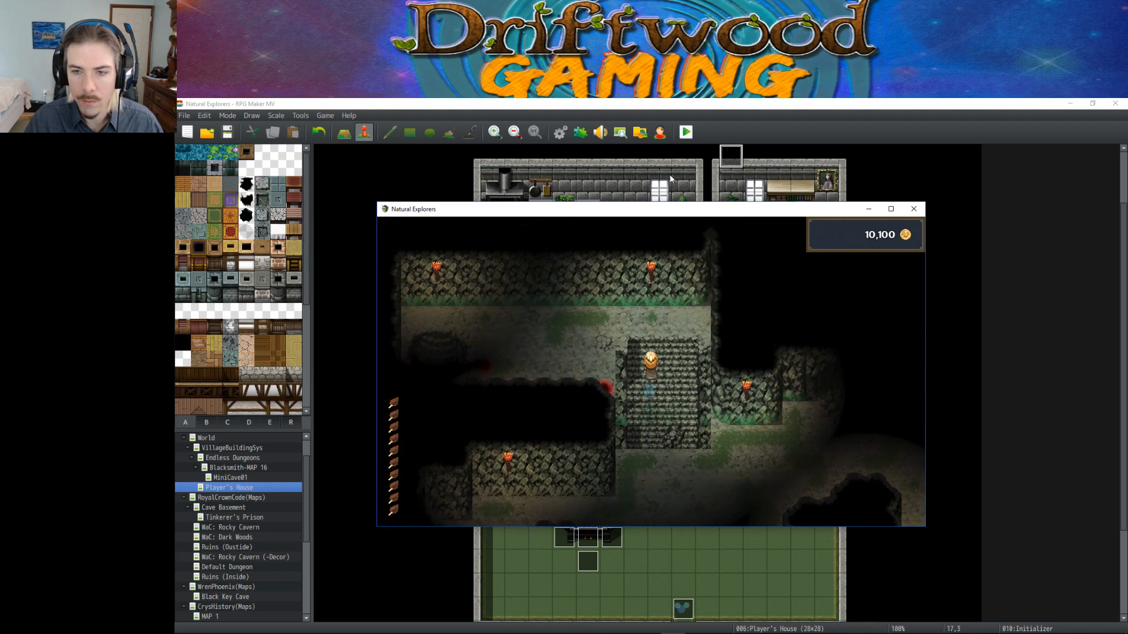
{"action": "key", "text": "Up"}
{"action": "key", "text": "Left"}
{"action": "key", "text": "Right"}
{"action": "key", "text": "Down"}
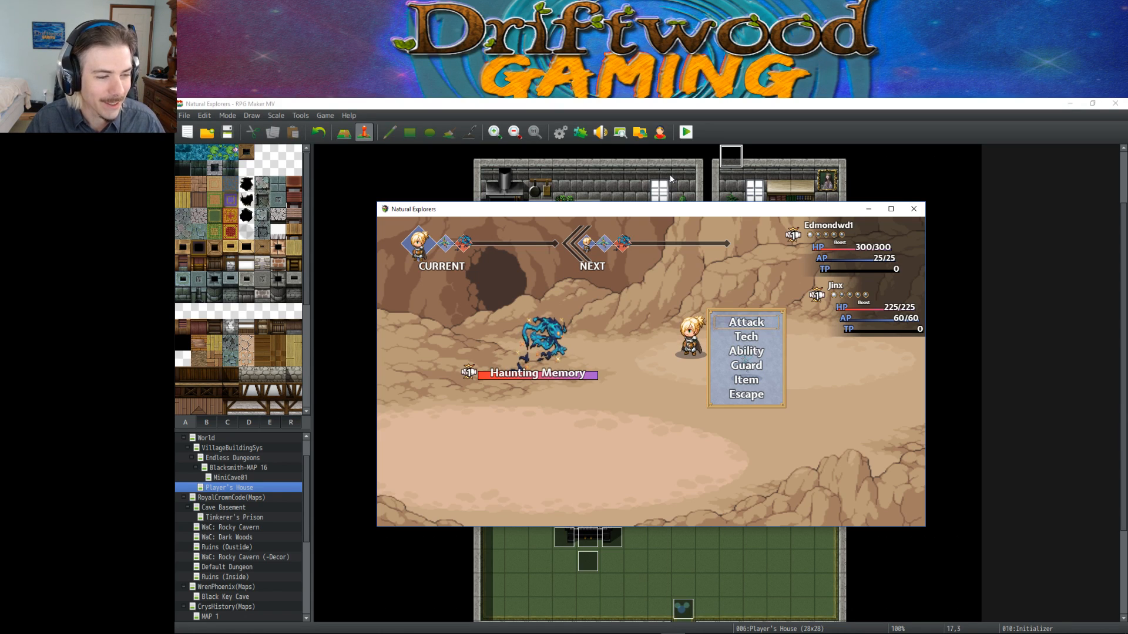
Use a Moldy Cheese on the lead character during his first battle turn.
{"action": "key", "text": "Down"}
{"action": "key", "text": "Down"}
{"action": "key", "text": "Down"}
{"action": "key", "text": "Return"}
{"action": "key", "text": "Down"}
{"action": "key", "text": "Return"}
{"action": "key", "text": "Return"}
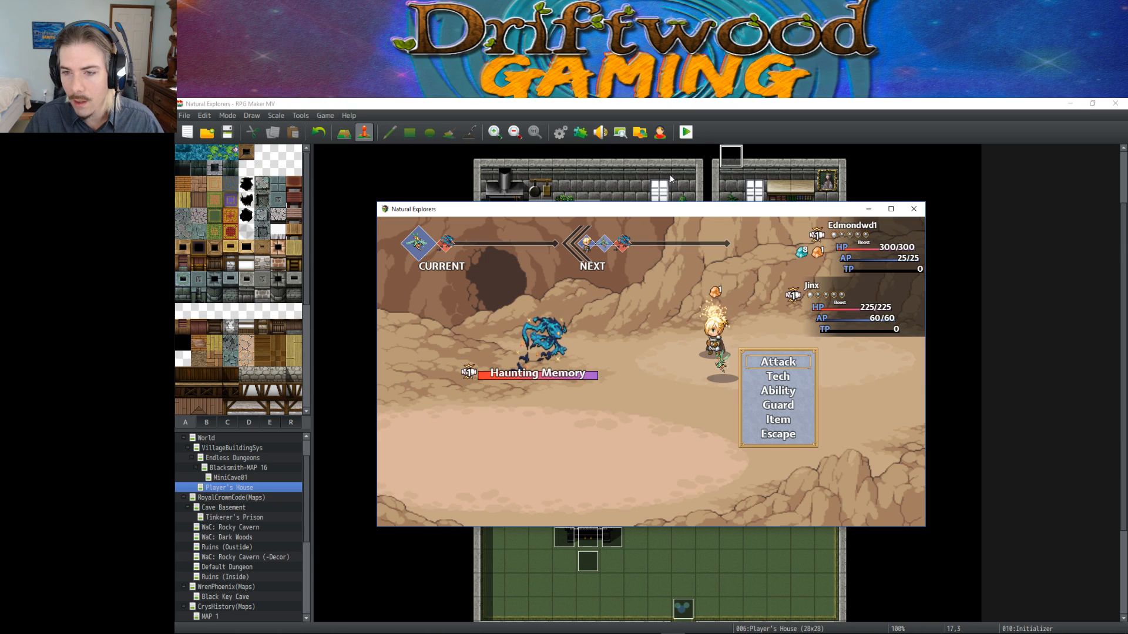
Use another Moldy Cheese on the lead character during Jinx's turn.
{"action": "key", "text": "Down"}
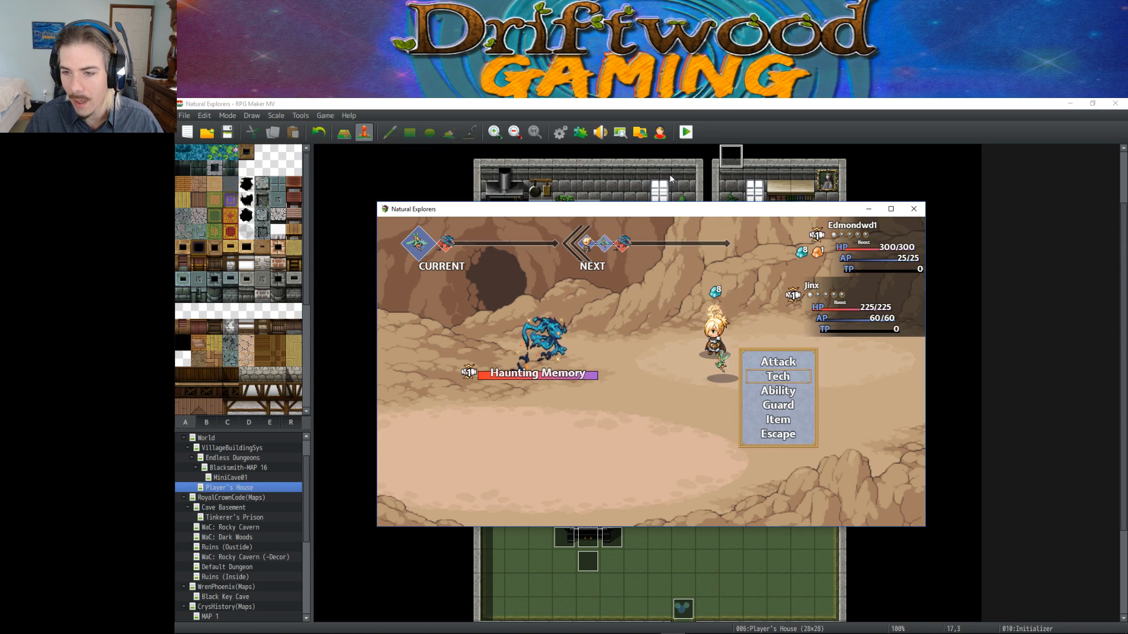
{"action": "key", "text": "Down"}
{"action": "key", "text": "Down"}
{"action": "key", "text": "Return"}
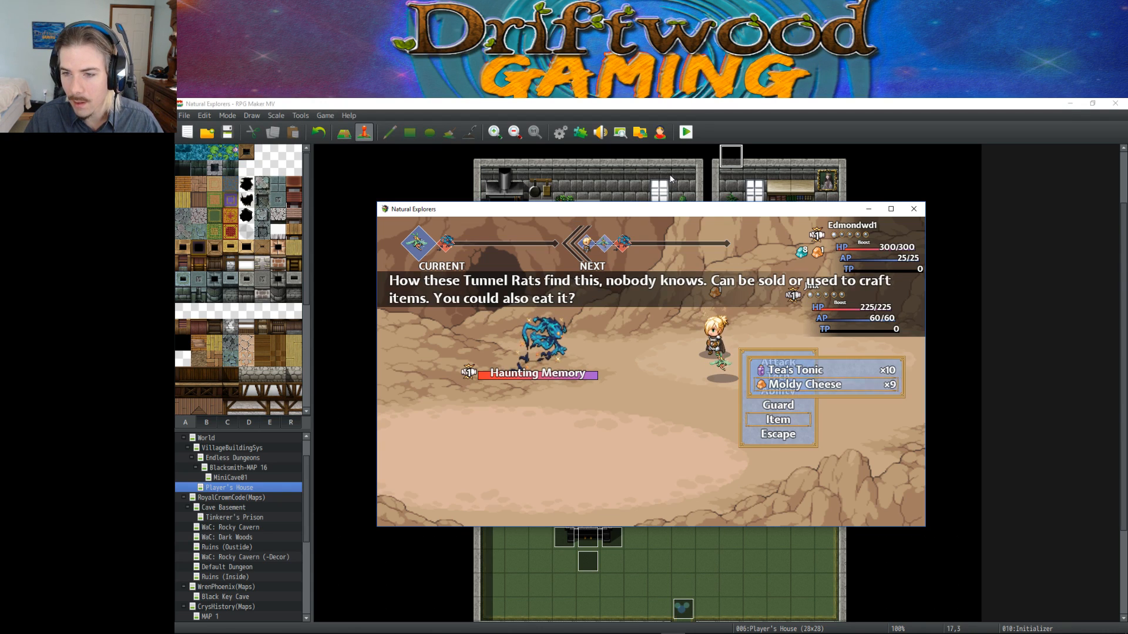
{"action": "key", "text": "Return"}
{"action": "key", "text": "Return"}
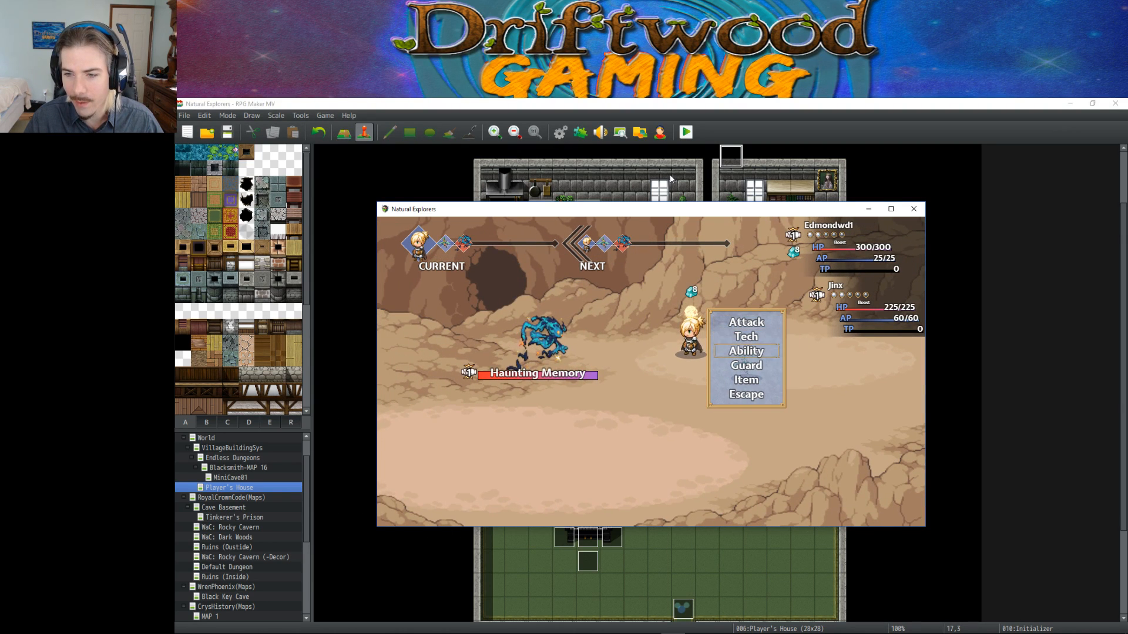
Use a Moldy Cheese on Jinx during the lead character's second turn.
{"action": "key", "text": "Down"}
{"action": "key", "text": "Down"}
{"action": "key", "text": "Return"}
{"action": "key", "text": "Return"}
{"action": "key", "text": "Return"}
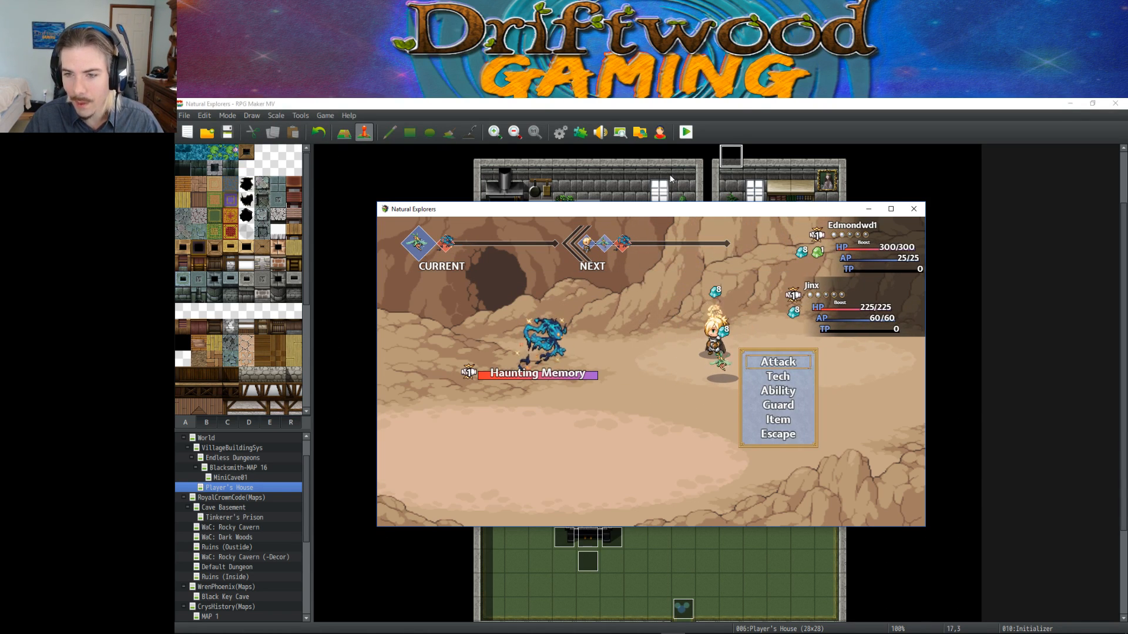
Check Jinx's Music Therapy tech, back out of it and use an ability on all allies instead.
{"action": "key", "text": "Down"}
{"action": "key", "text": "Return"}
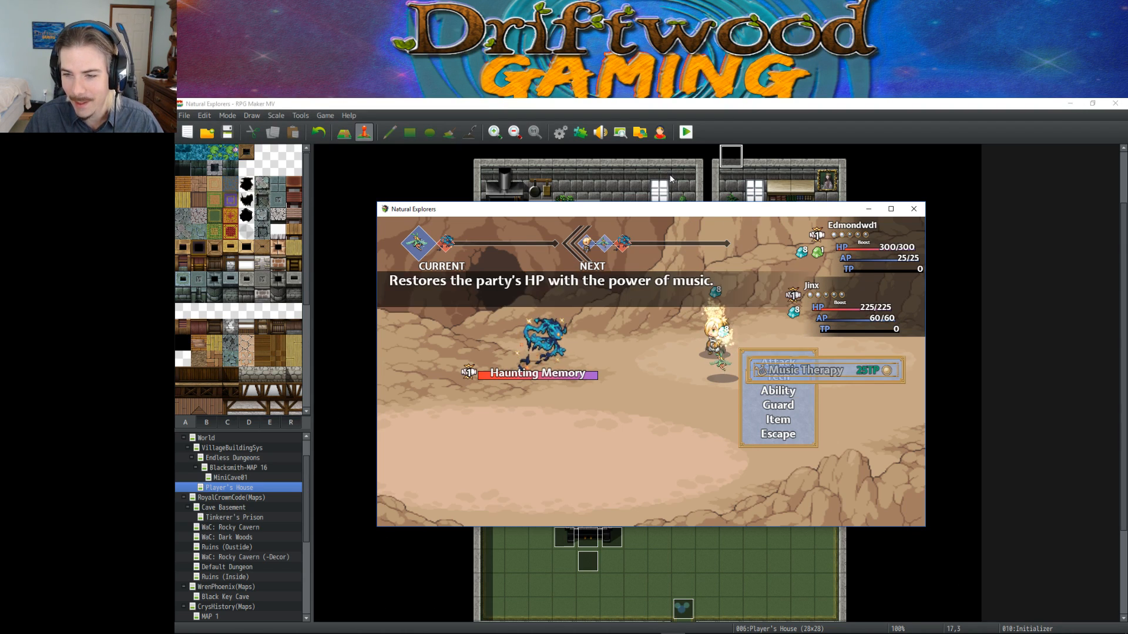
{"action": "key", "text": "Down"}
{"action": "key", "text": "Return"}
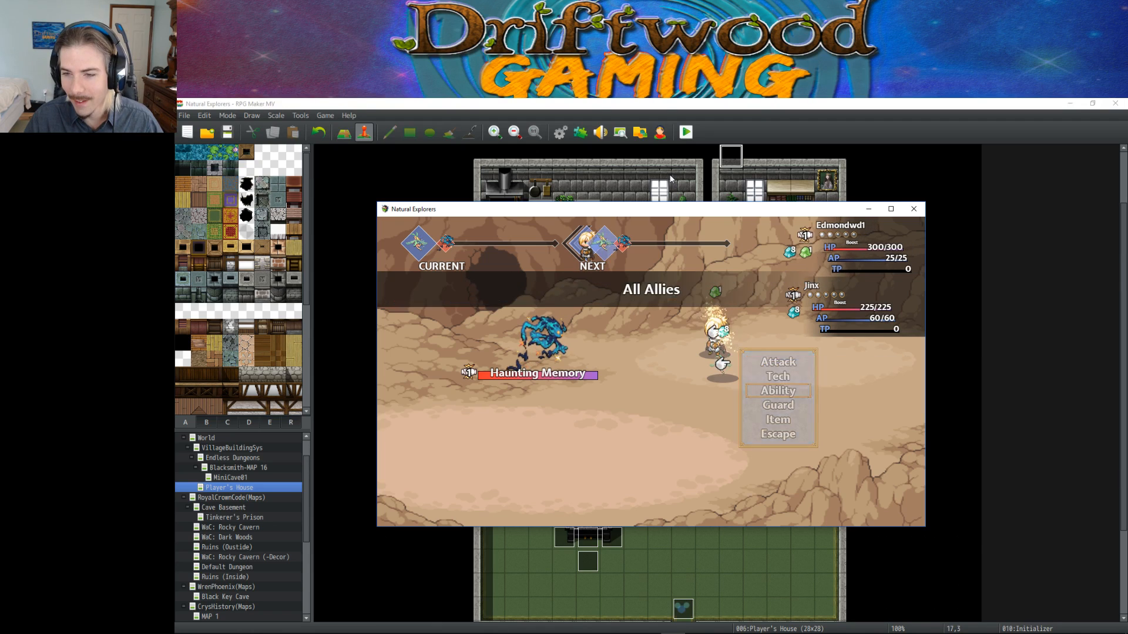
{"action": "key", "text": "Return"}
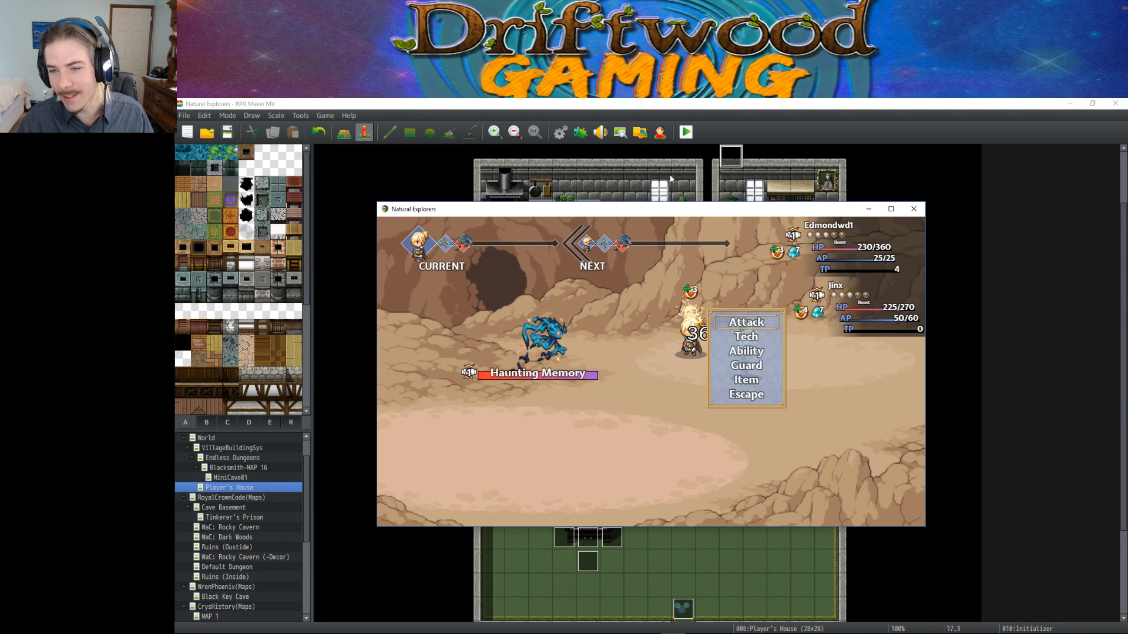
{"action": "key", "text": "Down"}
{"action": "key", "text": "Down"}
{"action": "key", "text": "Down"}
{"action": "key", "text": "Return"}
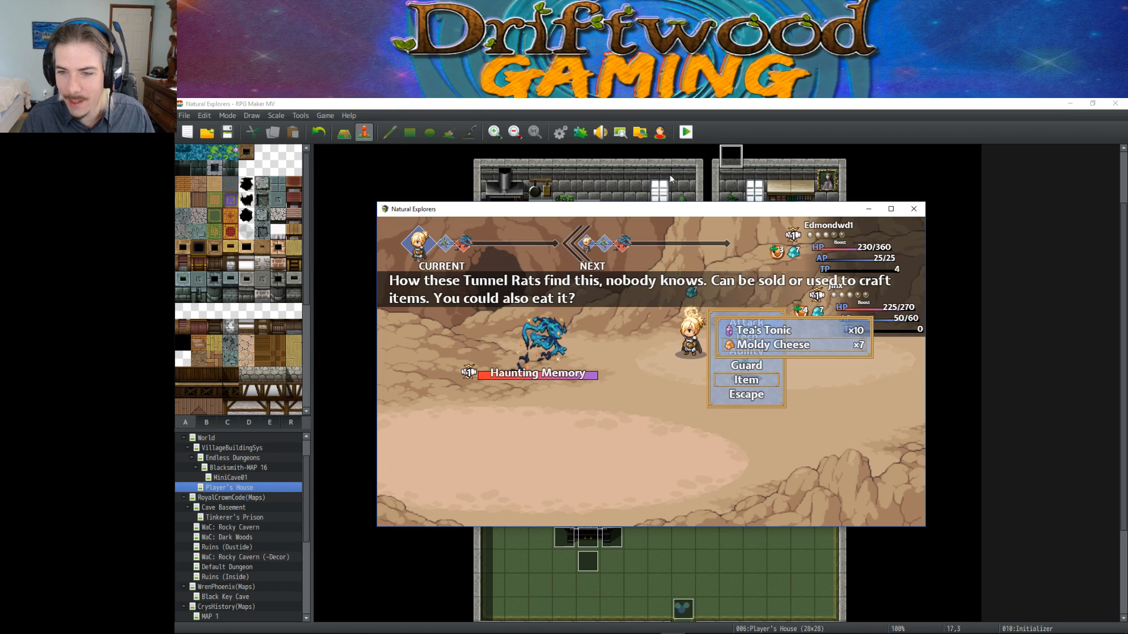
{"action": "key", "text": "Up"}
{"action": "key", "text": "Escape"}
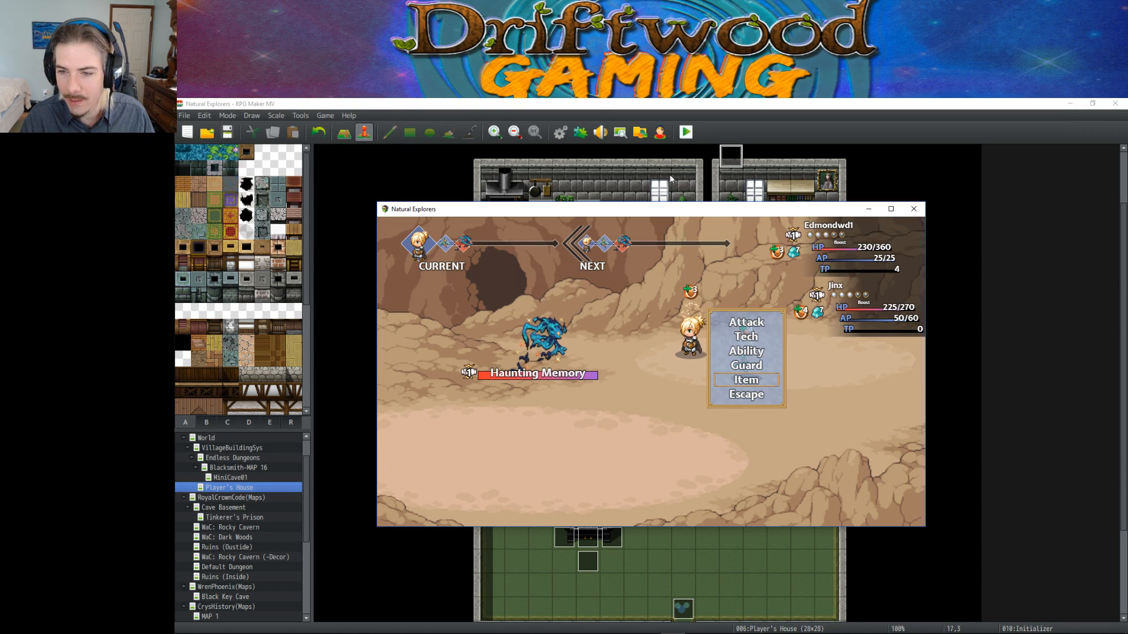
Defeat the Haunting Memory with the party's basic attacks and dismiss the victory rewards.
{"action": "key", "text": "Return"}
{"action": "key", "text": "Return"}
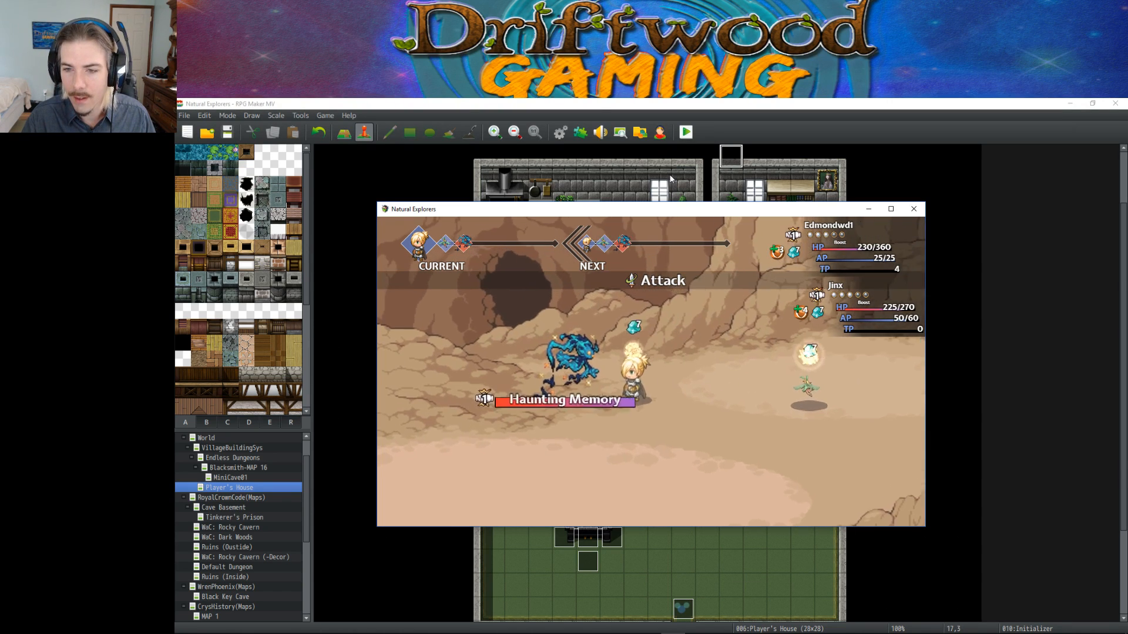
{"action": "key", "text": "Return"}
{"action": "key", "text": "Return"}
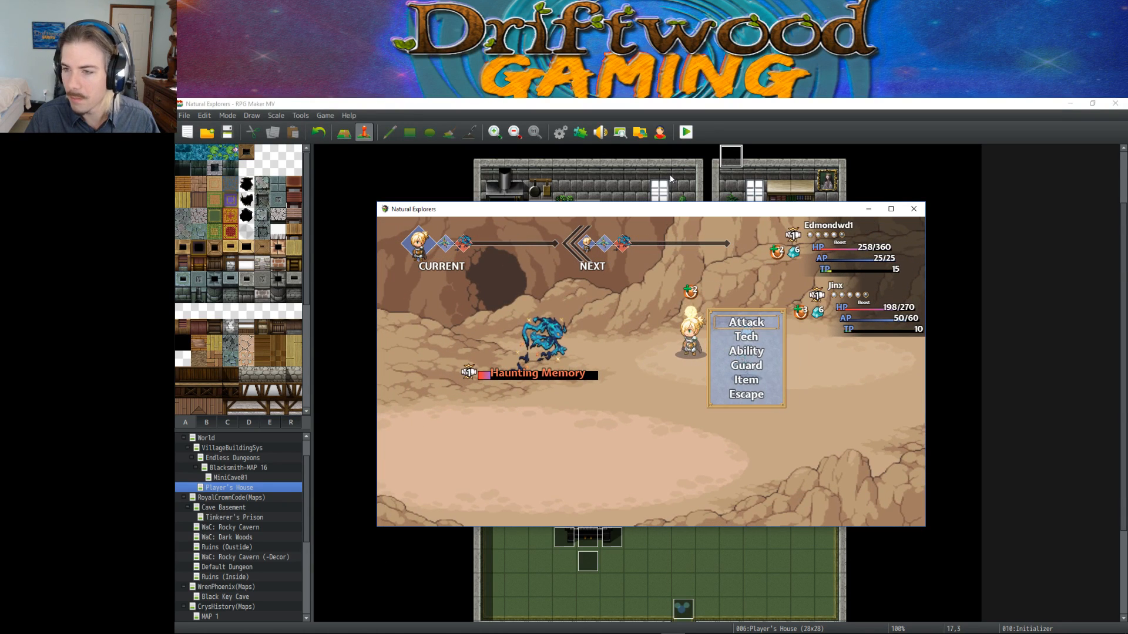
{"action": "key", "text": "Return"}
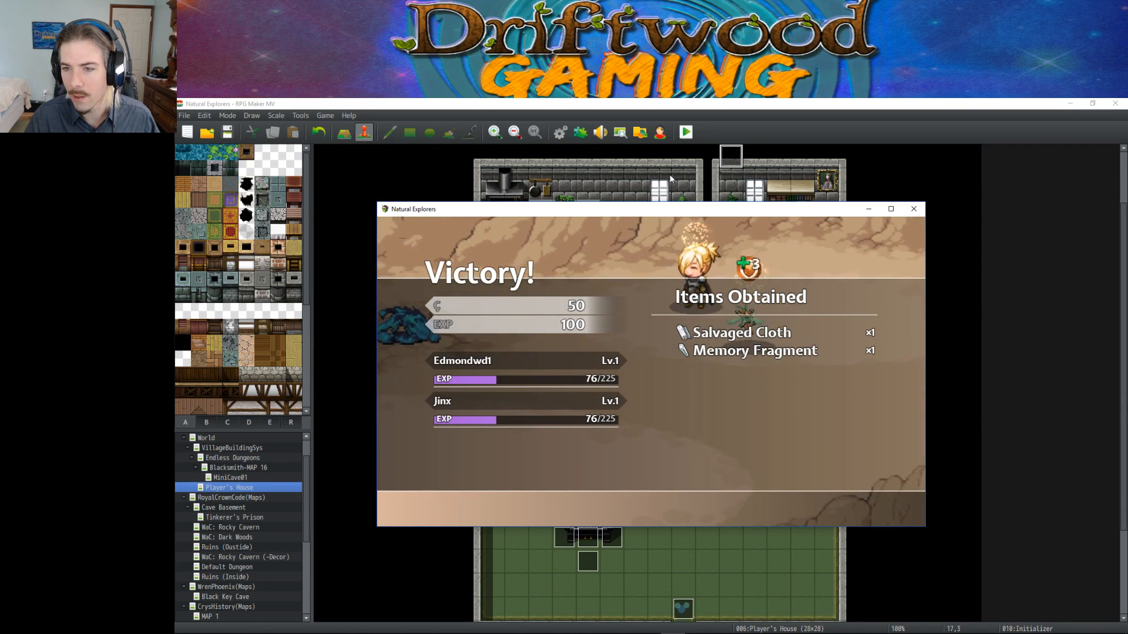
{"action": "key", "text": "Return"}
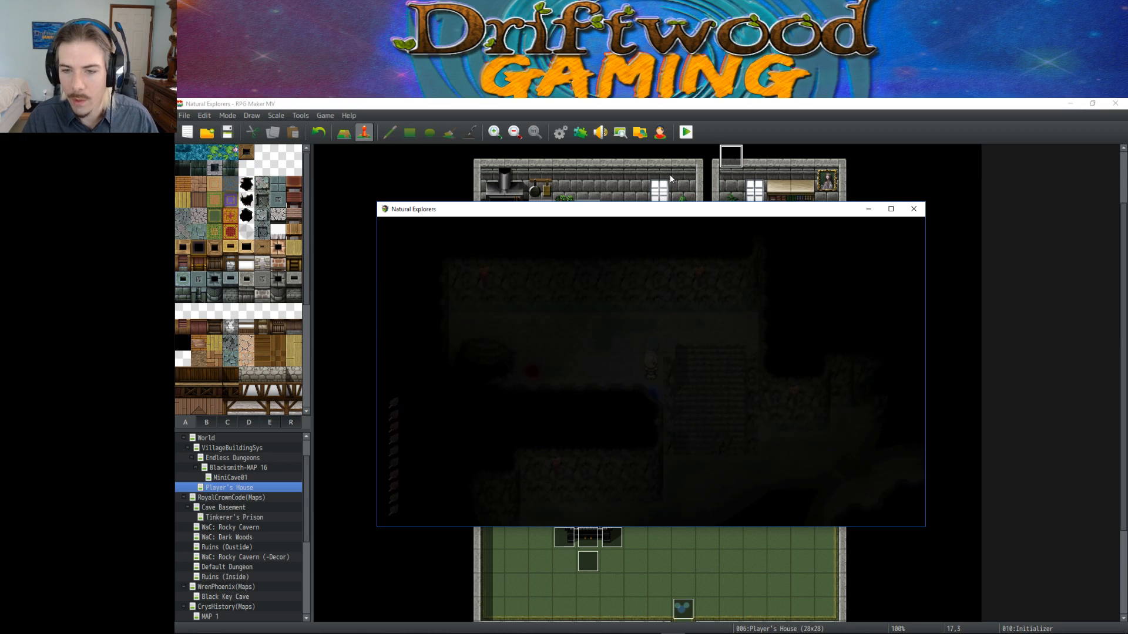
Check the party's active states in the main menu and walk on into the next battle.
{"action": "key", "text": "Escape"}
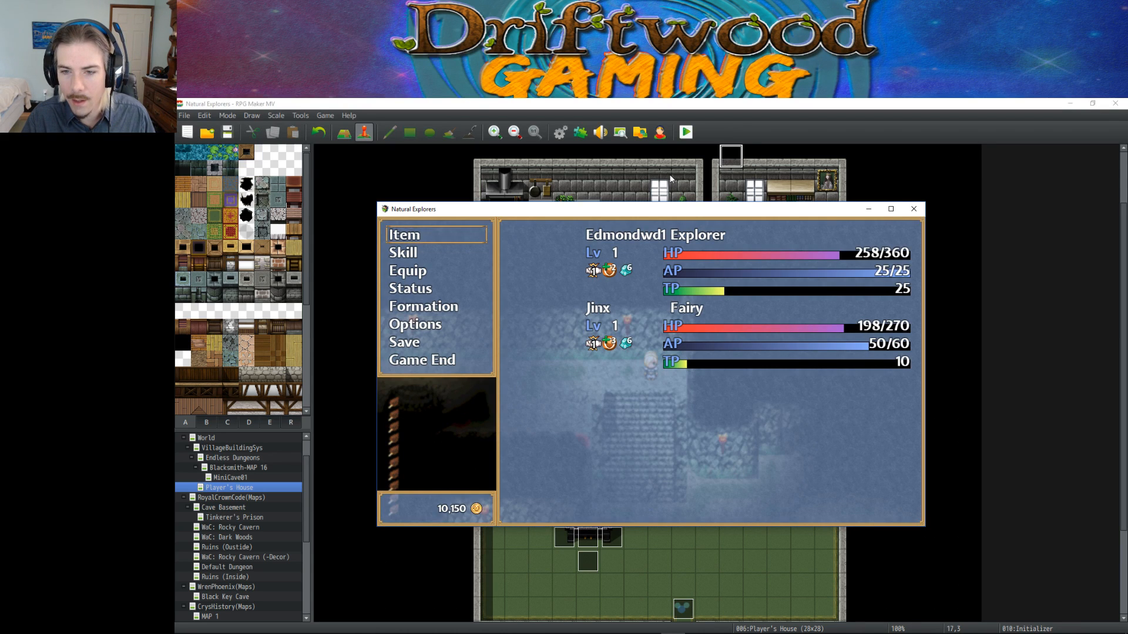
{"action": "key", "text": "Escape"}
{"action": "key", "text": "Left"}
{"action": "key", "text": "Down"}
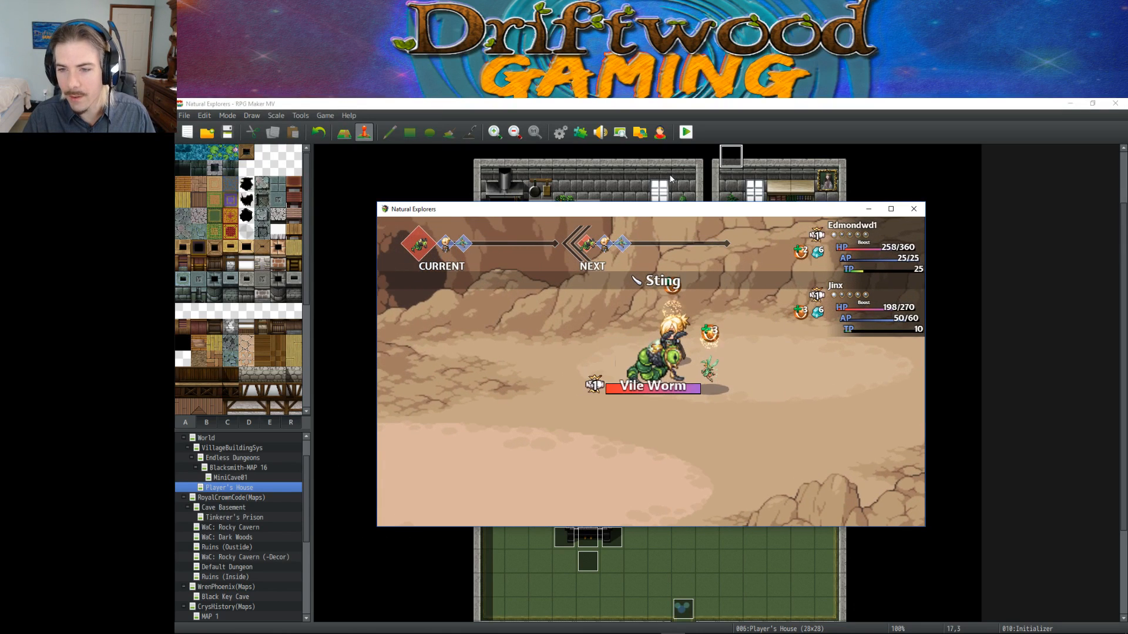
Attack the Vile Worm with the lead character and use one of Jinx's abilities on her turn.
{"action": "key", "text": "Return"}
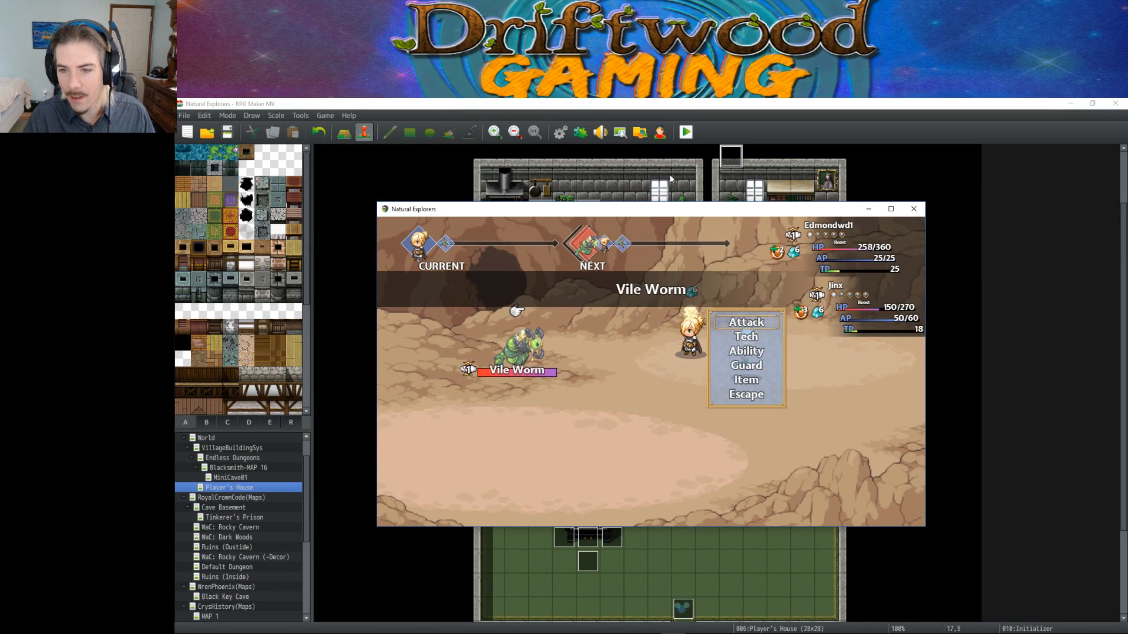
{"action": "key", "text": "Return"}
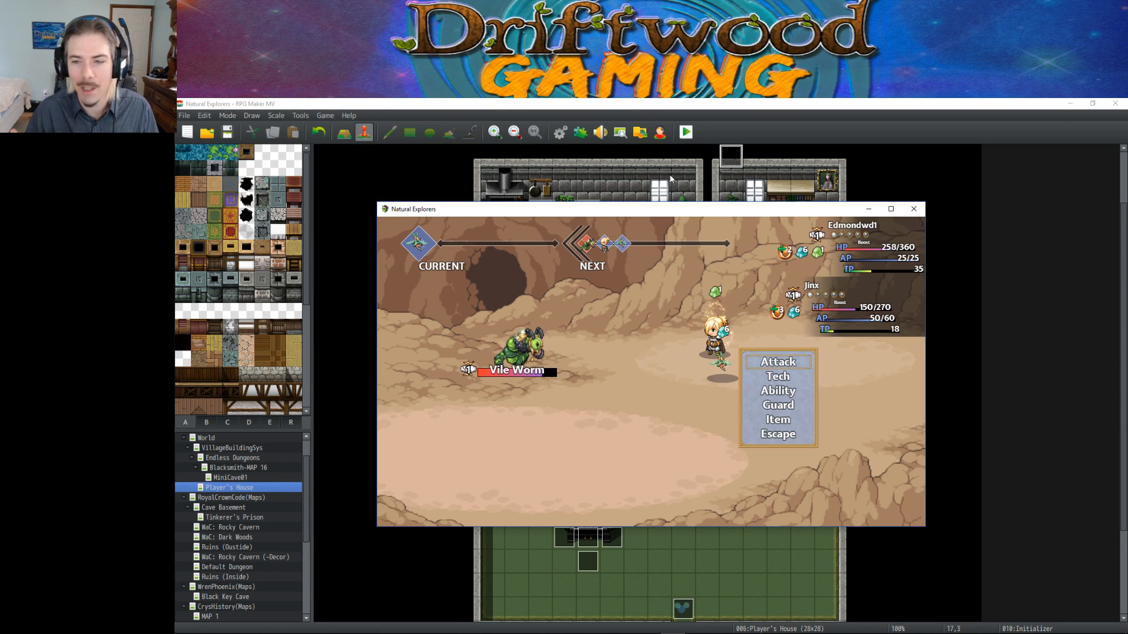
{"action": "key", "text": "Down"}
{"action": "key", "text": "Return"}
{"action": "key", "text": "Escape"}
{"action": "key", "text": "Down"}
{"action": "key", "text": "Return"}
{"action": "key", "text": "Down"}
{"action": "key", "text": "Return"}
{"action": "key", "text": "Return"}
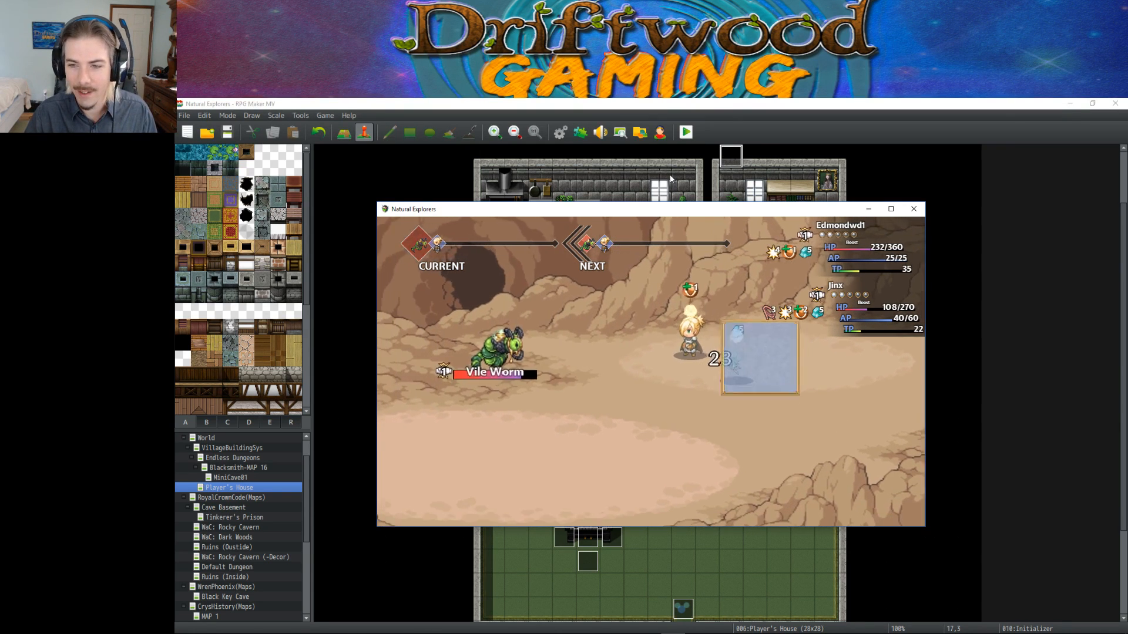
Use Enradiate with the lead character, finish the Vile Worm battle and close the playtest.
{"action": "key", "text": "Down"}
{"action": "key", "text": "Return"}
{"action": "key", "text": "Down"}
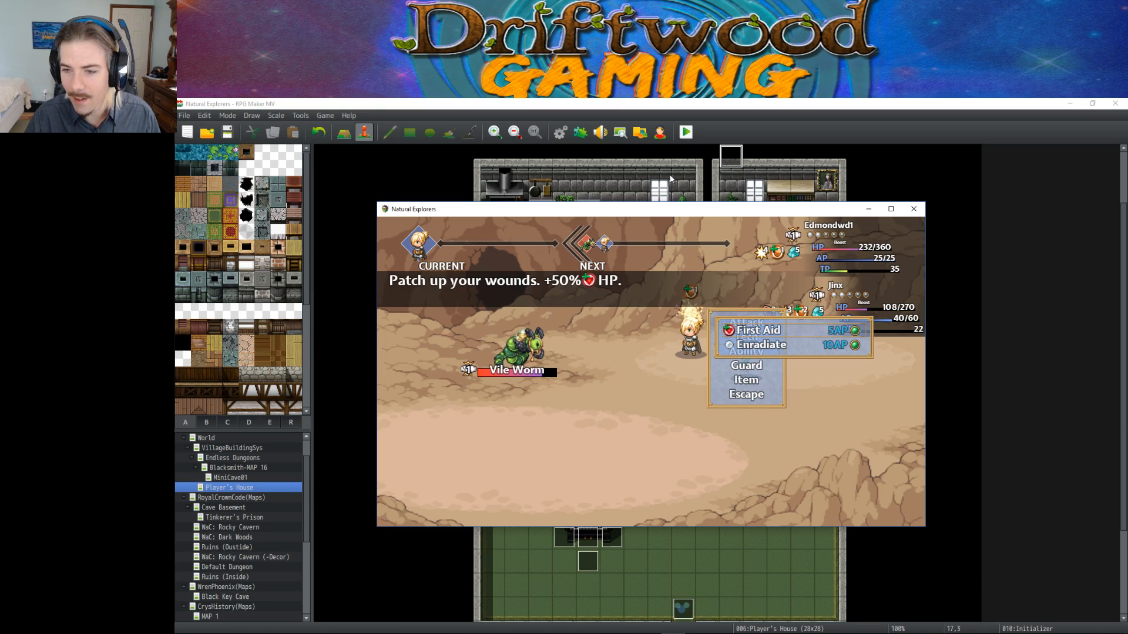
{"action": "key", "text": "Return"}
{"action": "key", "text": "Return"}
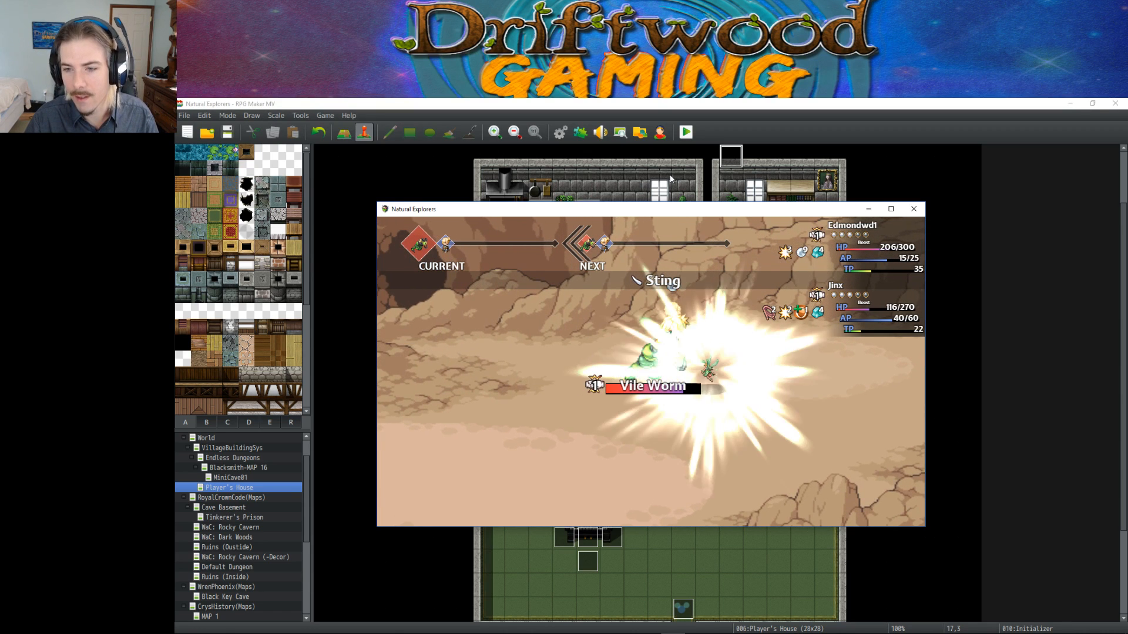
{"action": "key", "text": "Return"}
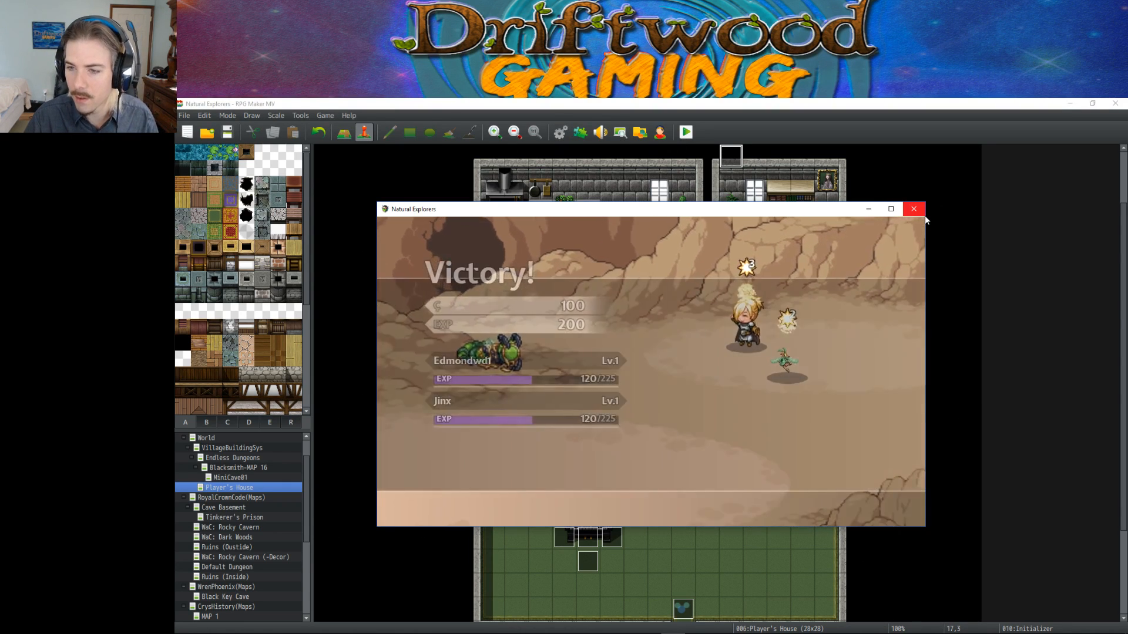
{"action": "left_click", "coordinate": [914, 209]}
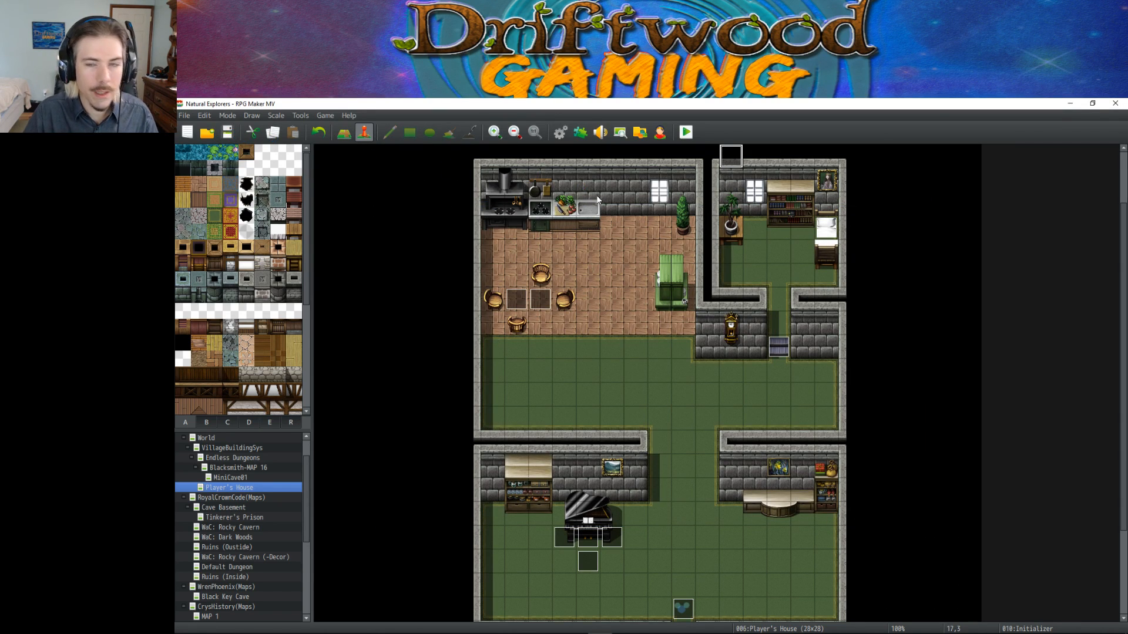
Review the RandomMerchant and RanDunQuickLoot common events in the database.
{"action": "left_click", "coordinate": [561, 133]}
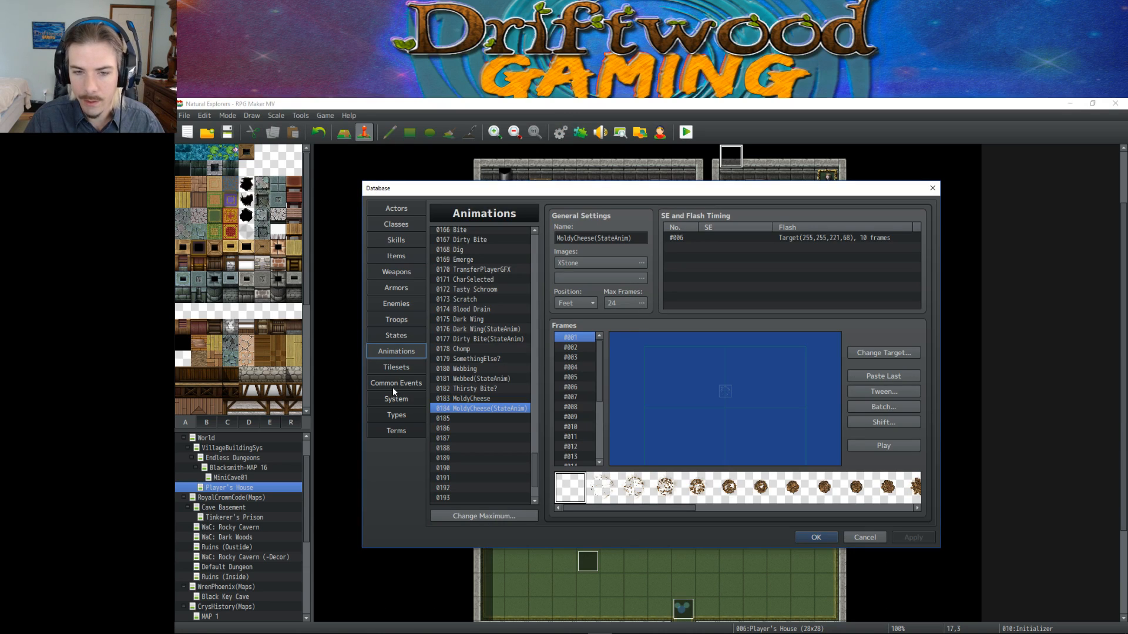
{"action": "left_click", "coordinate": [397, 384]}
{"action": "left_click", "coordinate": [486, 441]}
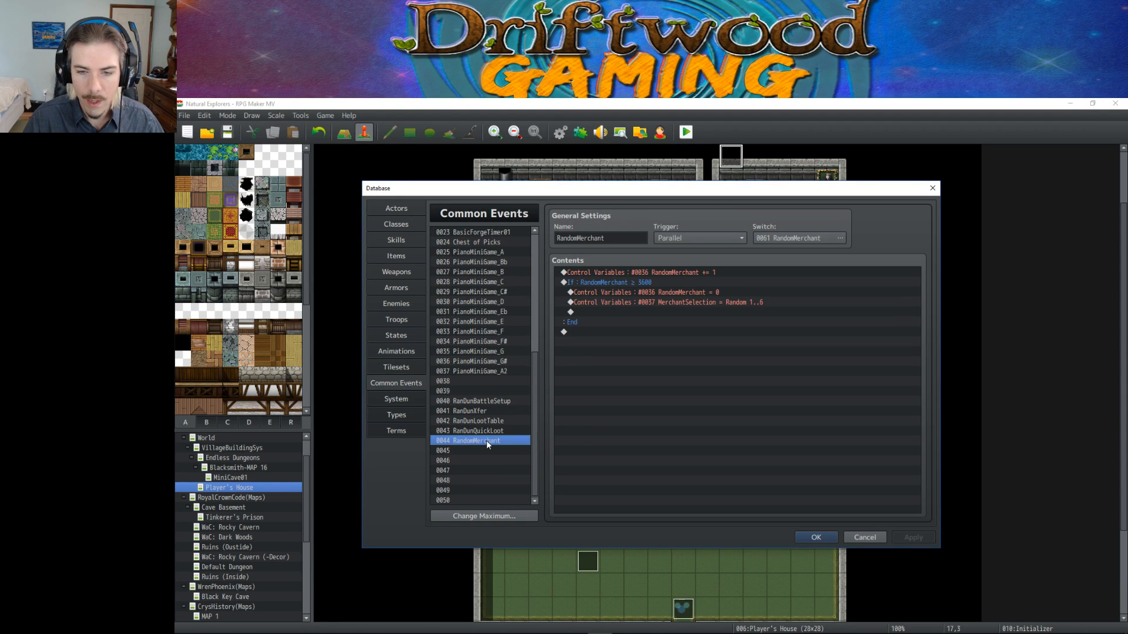
{"action": "left_click", "coordinate": [494, 431]}
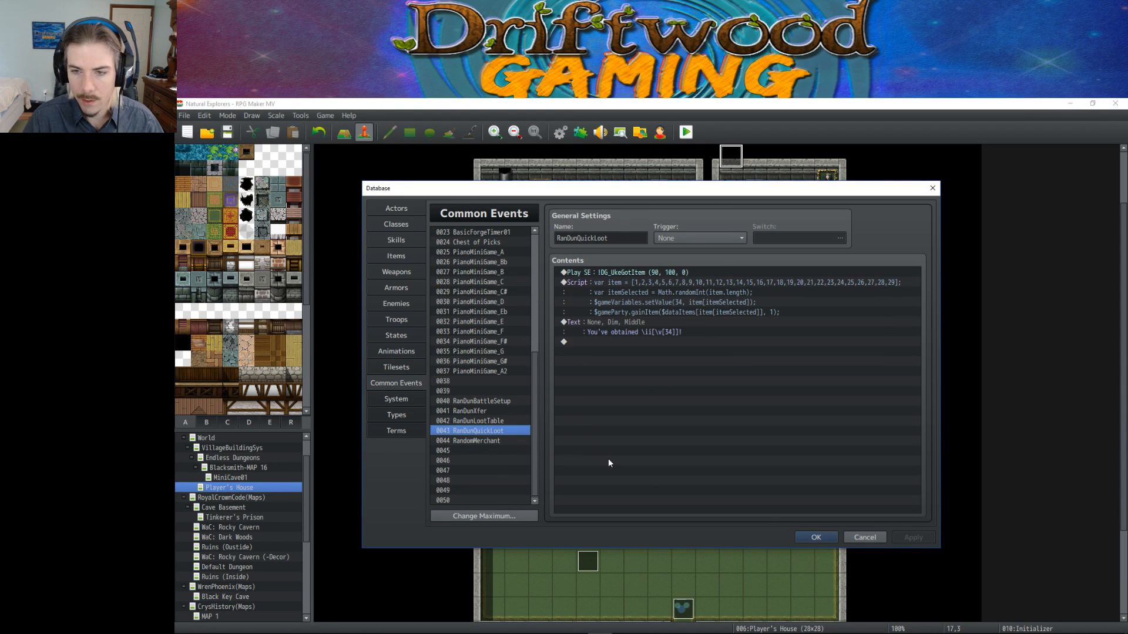
{"action": "left_click", "coordinate": [816, 537]}
Open the TravellingMerchant event on the VillageBuildingSys map for editing.
{"action": "scroll", "coordinate": [270, 498], "scroll_direction": "down", "scroll_amount": 2}
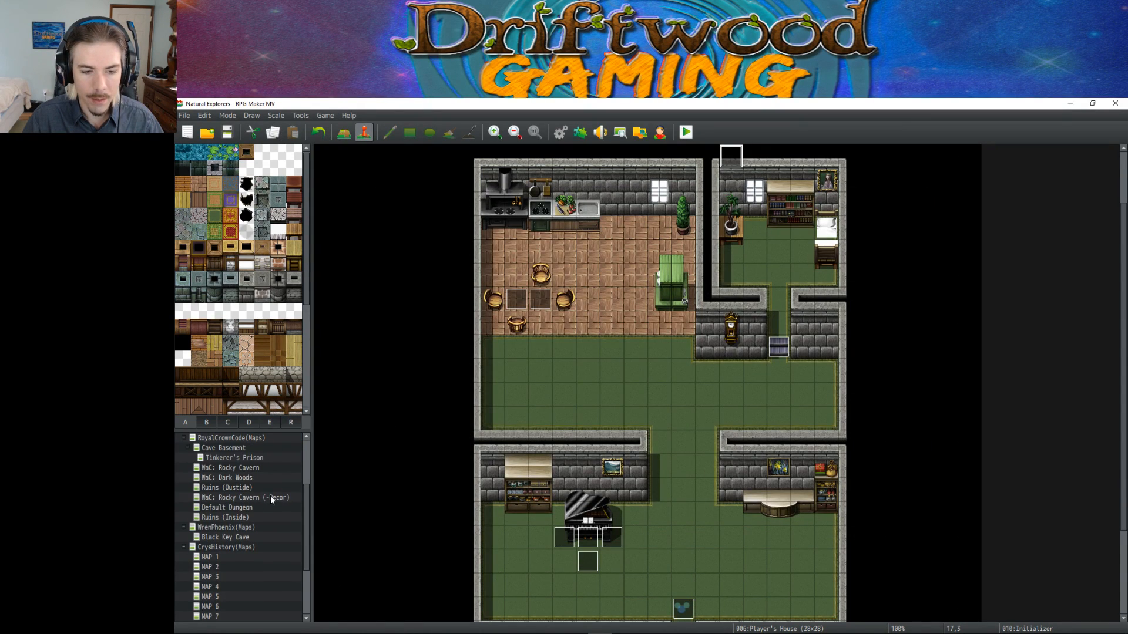
{"action": "scroll", "coordinate": [270, 498], "scroll_direction": "up", "scroll_amount": 2}
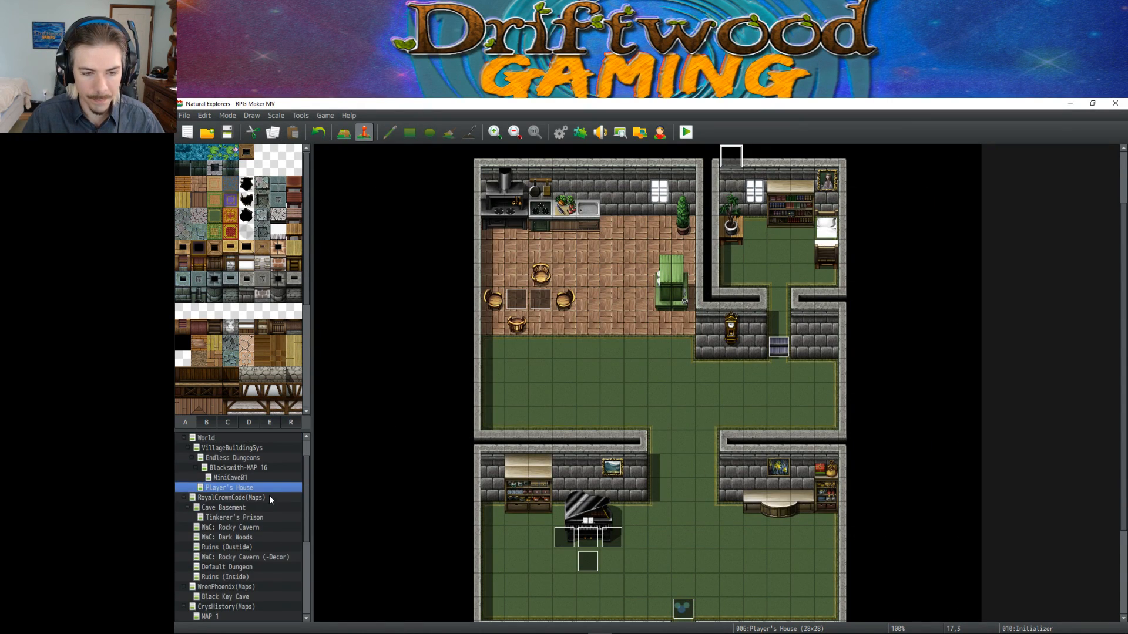
{"action": "left_click", "coordinate": [240, 467]}
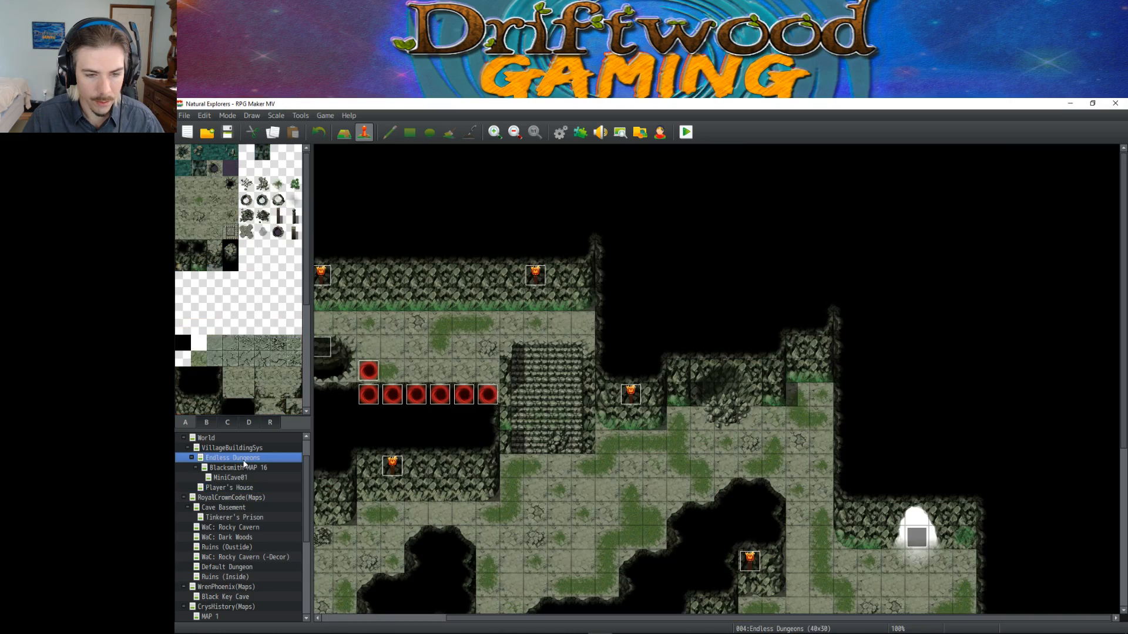
{"action": "left_click", "coordinate": [245, 448]}
{"action": "double_click", "coordinate": [1012, 465]}
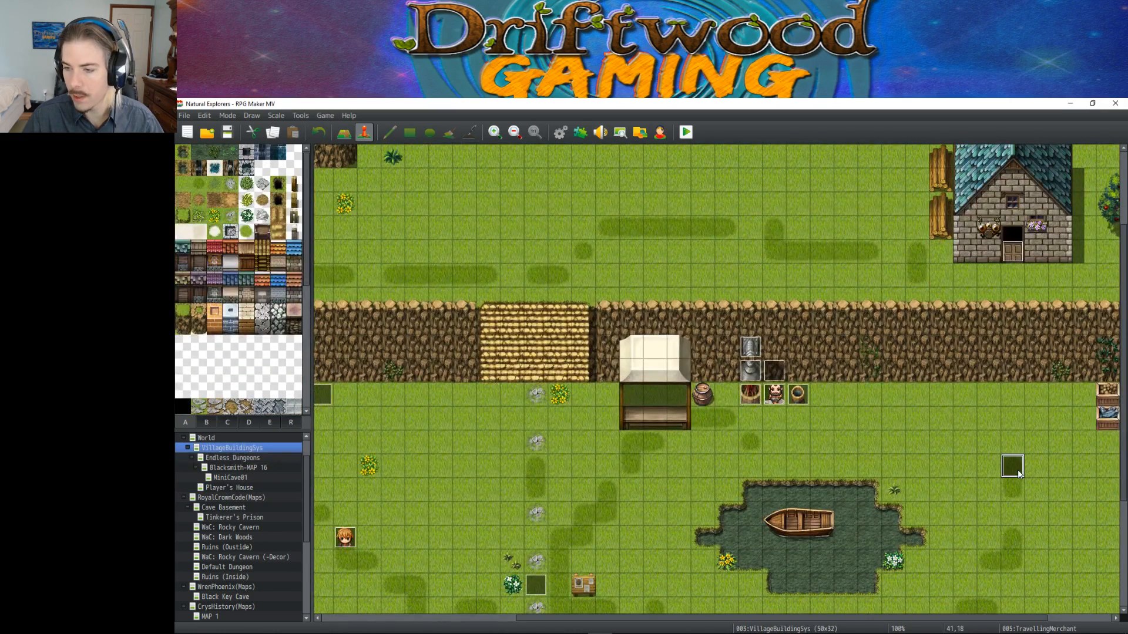
{"action": "scroll", "coordinate": [685, 332], "scroll_direction": "up", "scroll_amount": 1}
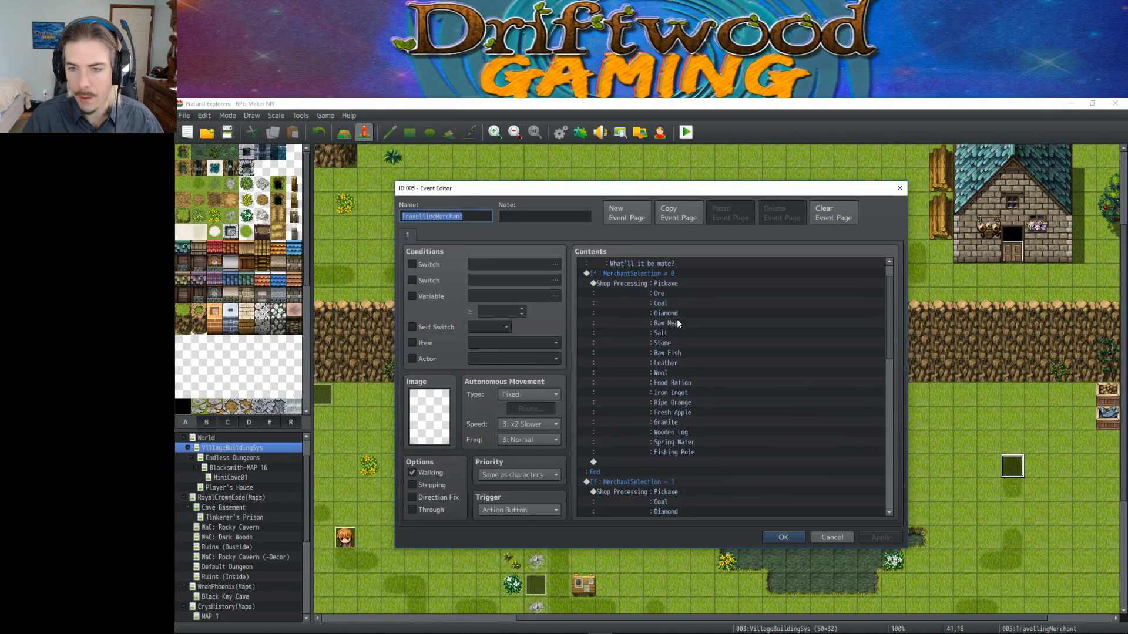
Add Moldy Cheese at the standard price to the shop in the MerchantSelection = 0 branch.
{"action": "left_click", "coordinate": [654, 284]}
{"action": "right_click", "coordinate": [650, 281]}
{"action": "left_click", "coordinate": [675, 292]}
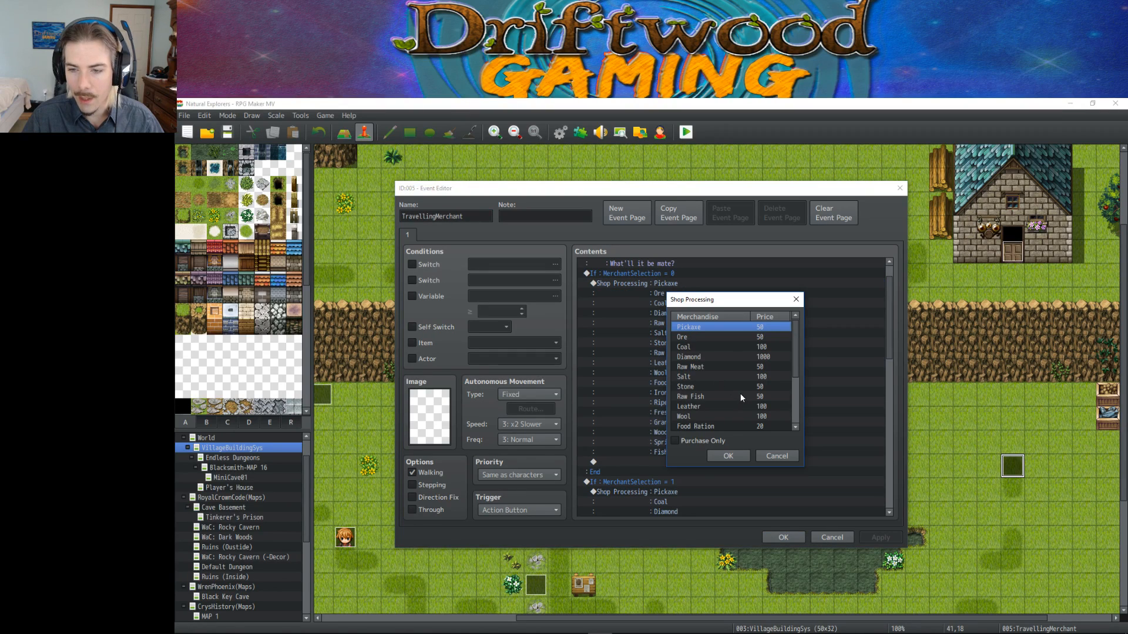
{"action": "double_click", "coordinate": [709, 424]}
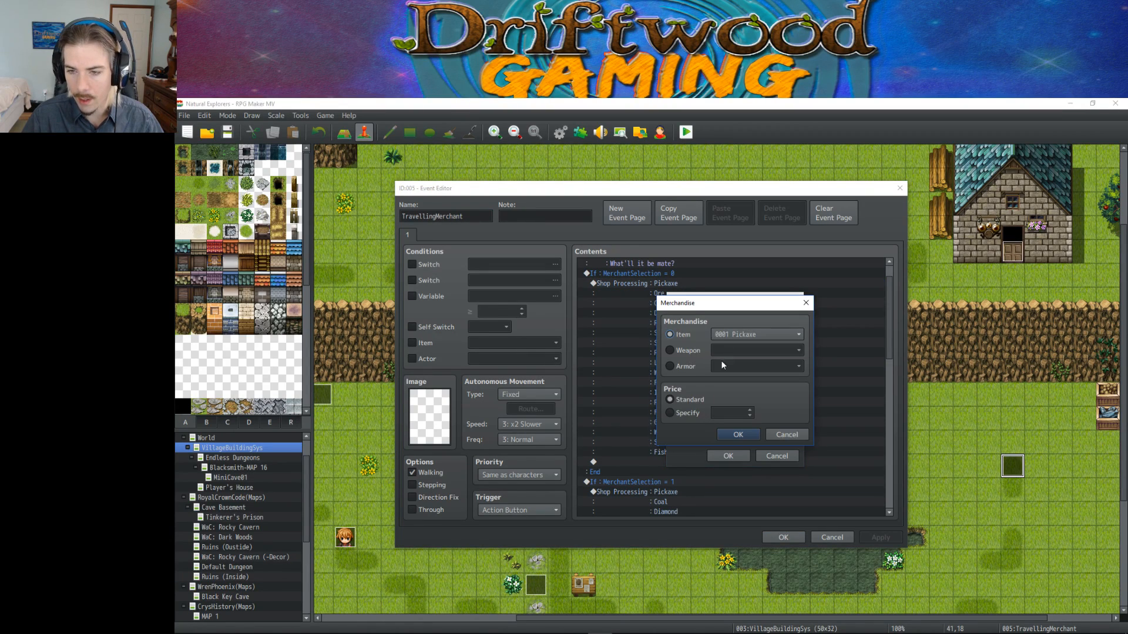
{"action": "left_click", "coordinate": [795, 335]}
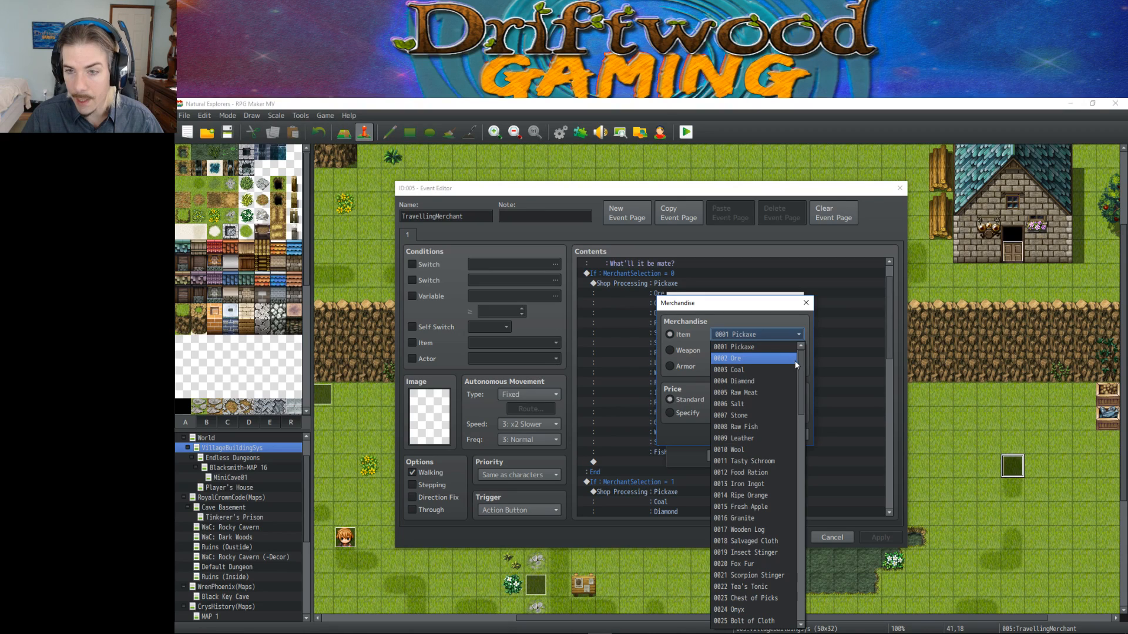
{"action": "scroll", "coordinate": [800, 364], "scroll_direction": "down", "scroll_amount": 3}
{"action": "scroll", "coordinate": [796, 368], "scroll_direction": "down", "scroll_amount": 6}
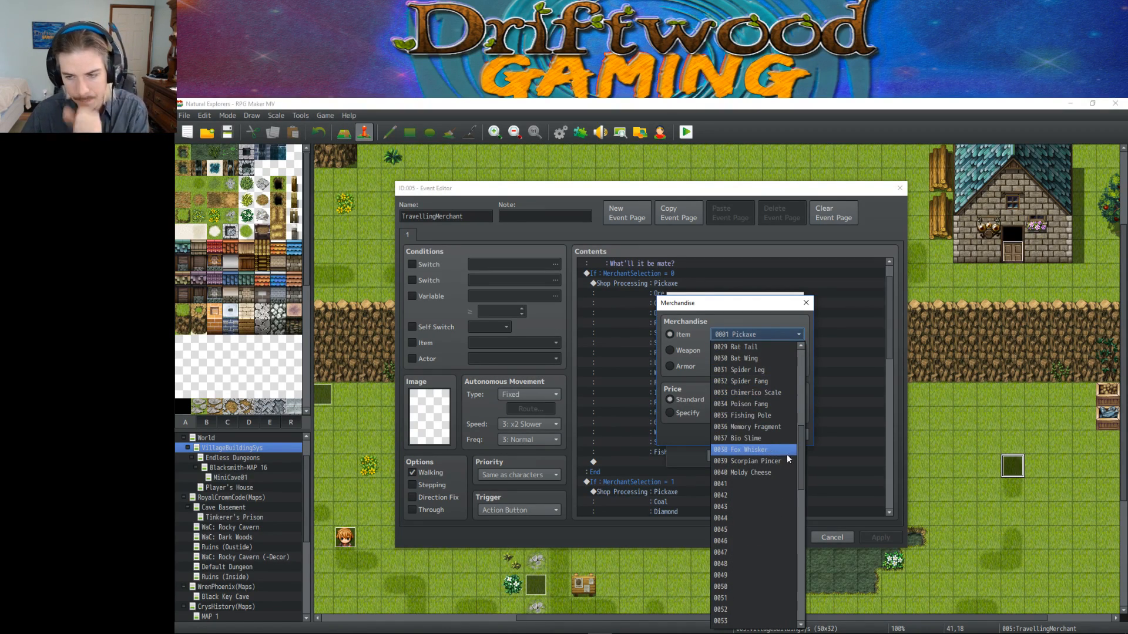
{"action": "left_click", "coordinate": [757, 474]}
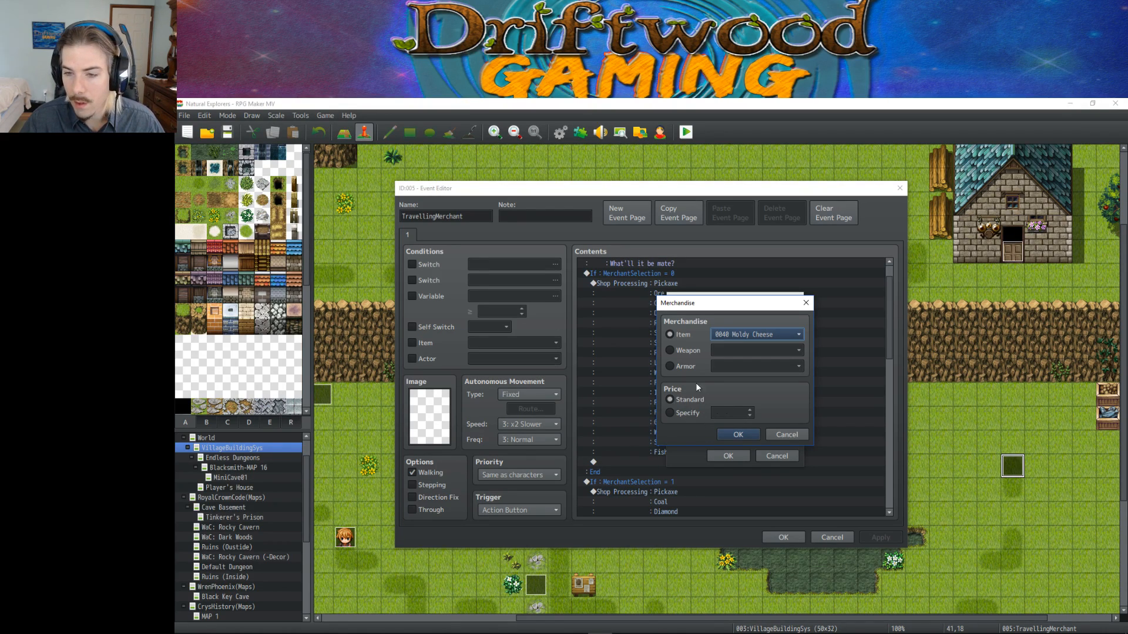
{"action": "left_click", "coordinate": [741, 435]}
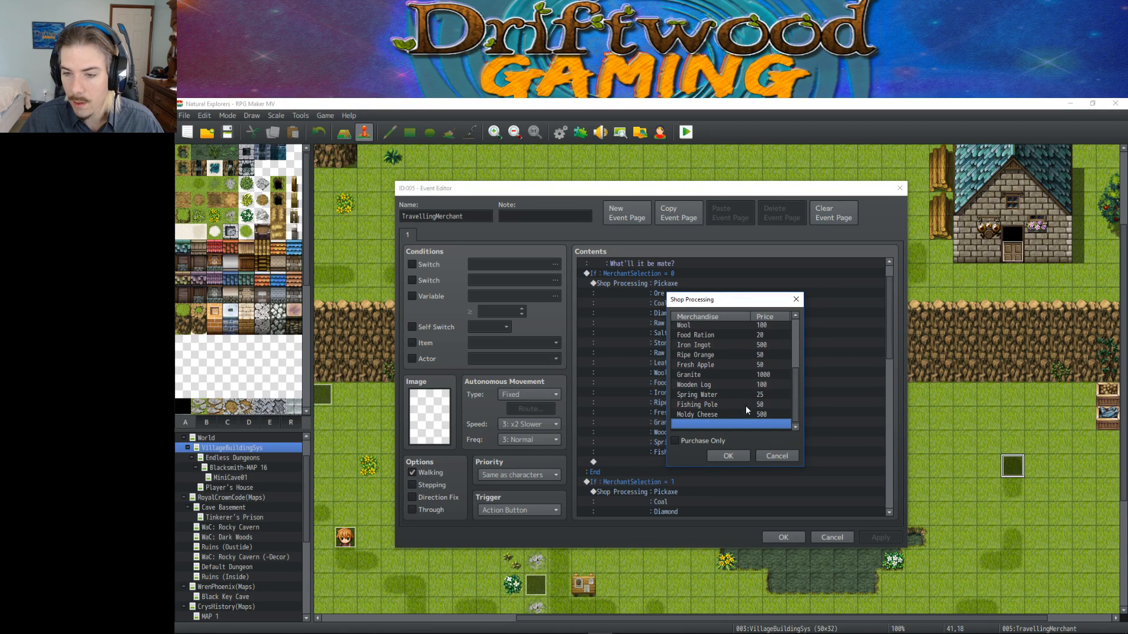
{"action": "left_click", "coordinate": [727, 456]}
{"action": "scroll", "coordinate": [678, 452], "scroll_direction": "down", "scroll_amount": 7}
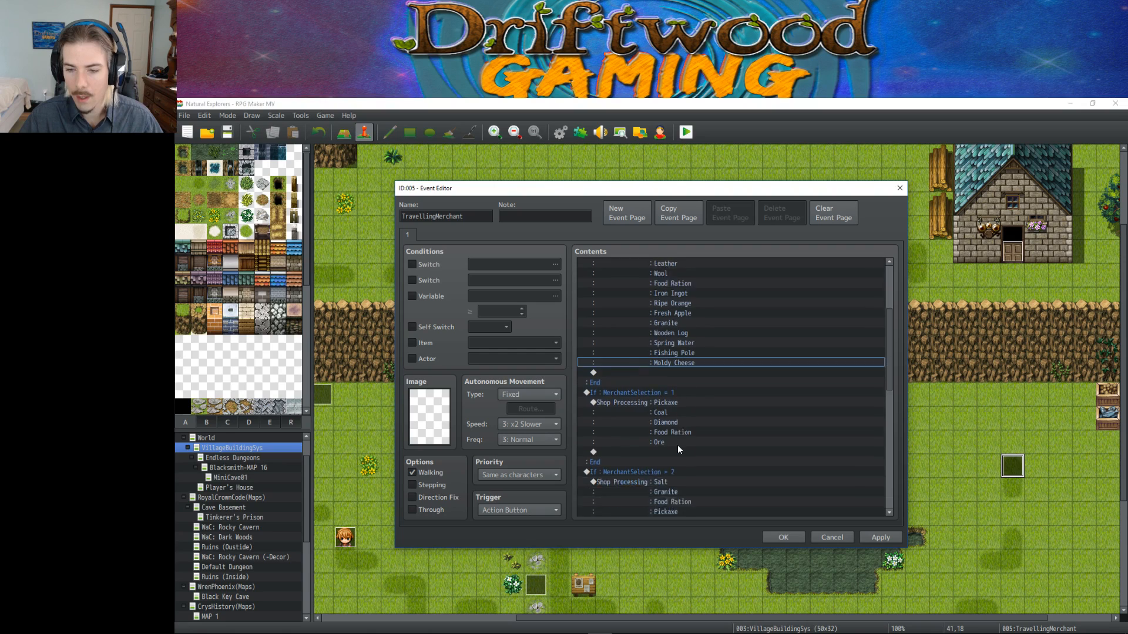
{"action": "scroll", "coordinate": [676, 426], "scroll_direction": "down", "scroll_amount": 9}
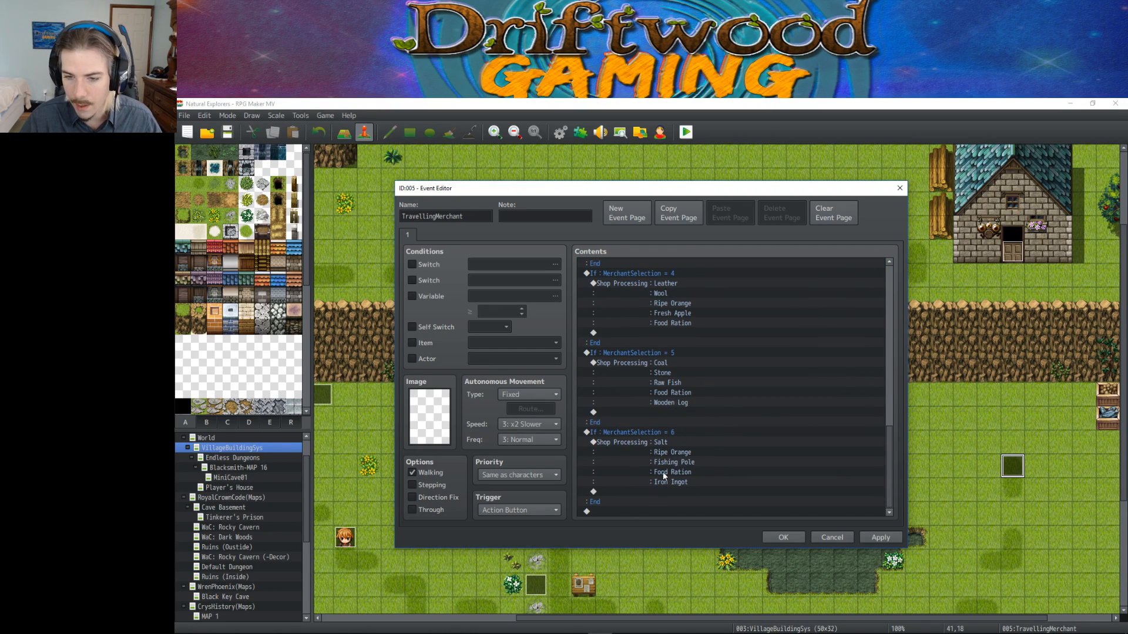
{"action": "left_click", "coordinate": [657, 445]}
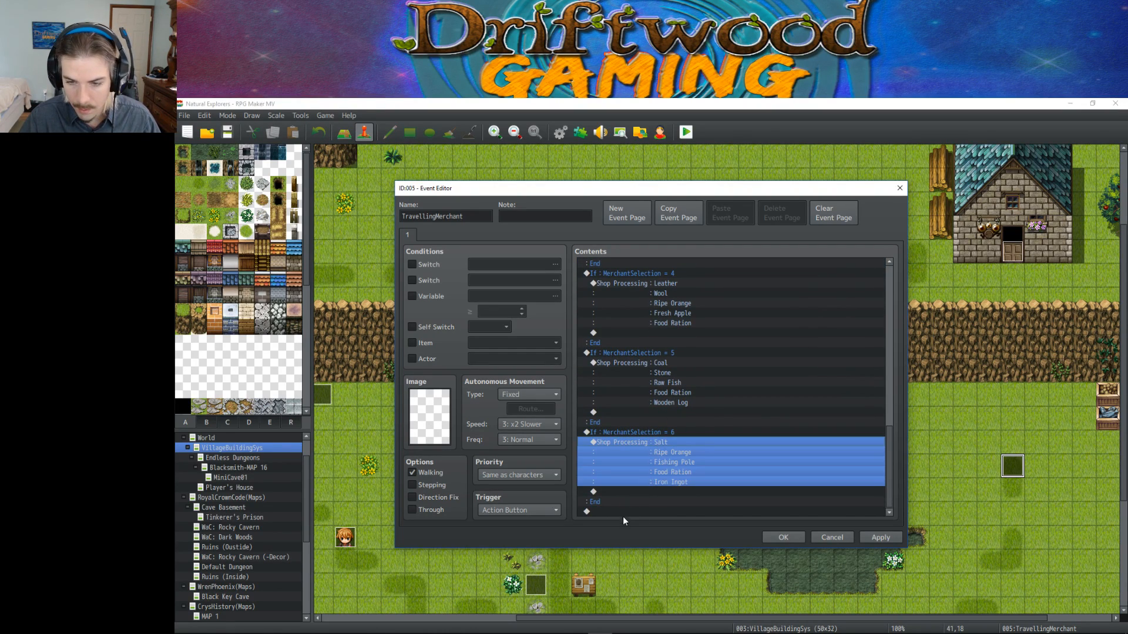
{"action": "left_click", "coordinate": [622, 512]}
{"action": "key", "text": "ctrl+v"}
{"action": "right_click", "coordinate": [656, 465]}
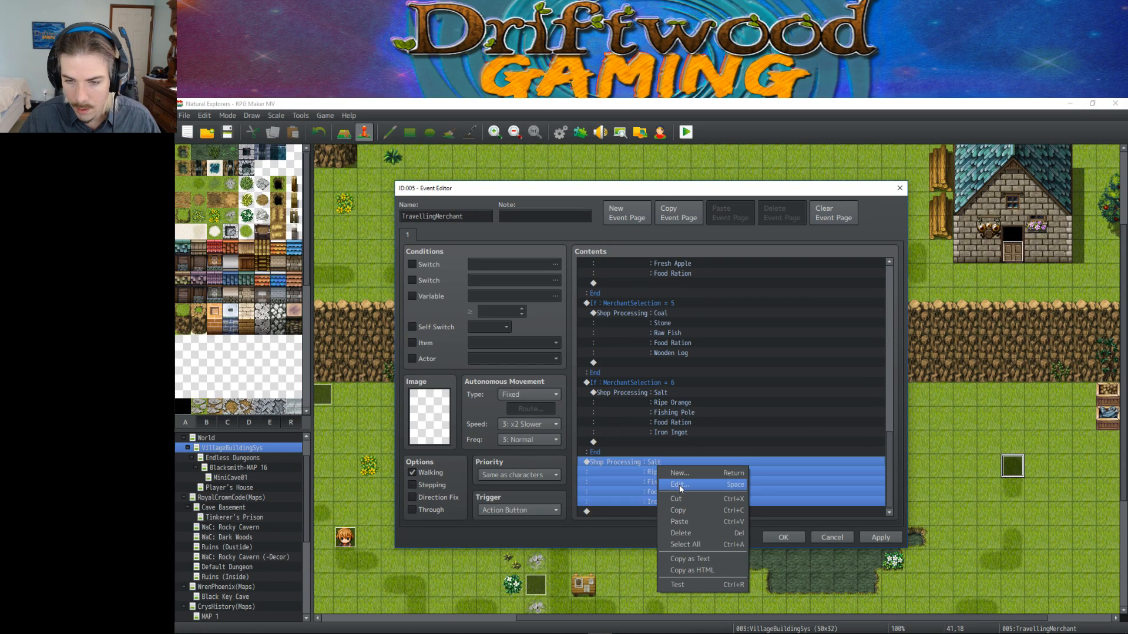
{"action": "left_click", "coordinate": [679, 484]}
{"action": "left_click", "coordinate": [713, 461]}
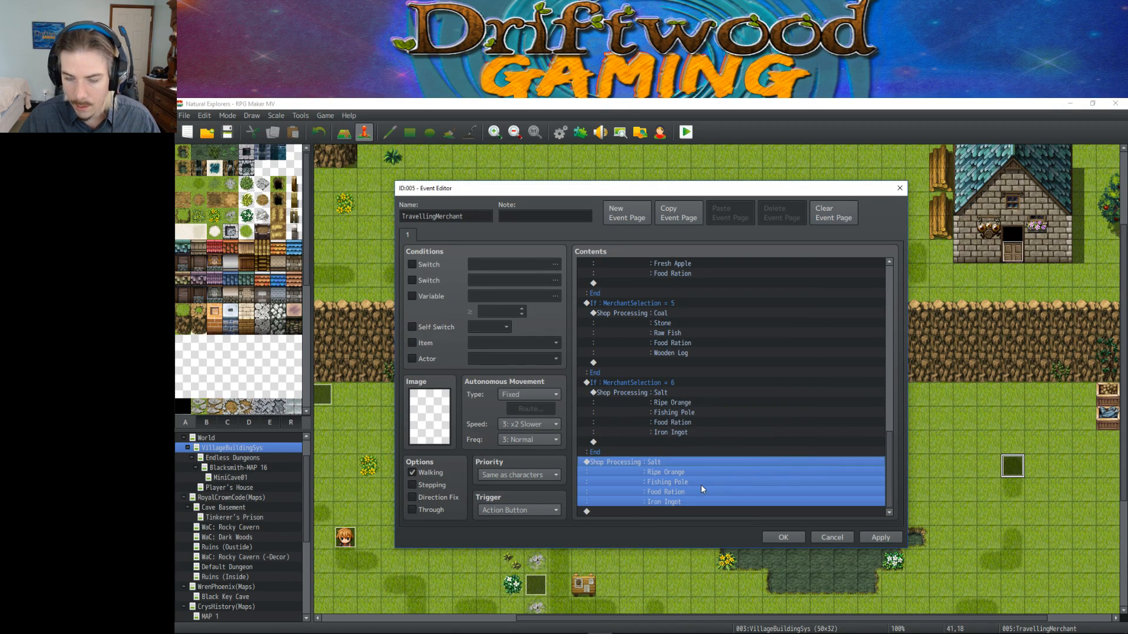
{"action": "key", "text": "Delete"}
Duplicate the whole MerchantSelection = 6 branch at the end of the event and set the copy's condition to 7.
{"action": "left_click", "coordinate": [656, 432]}
{"action": "key", "text": "ctrl+c"}
{"action": "left_click", "coordinate": [624, 513]}
{"action": "key", "text": "ctrl+v"}
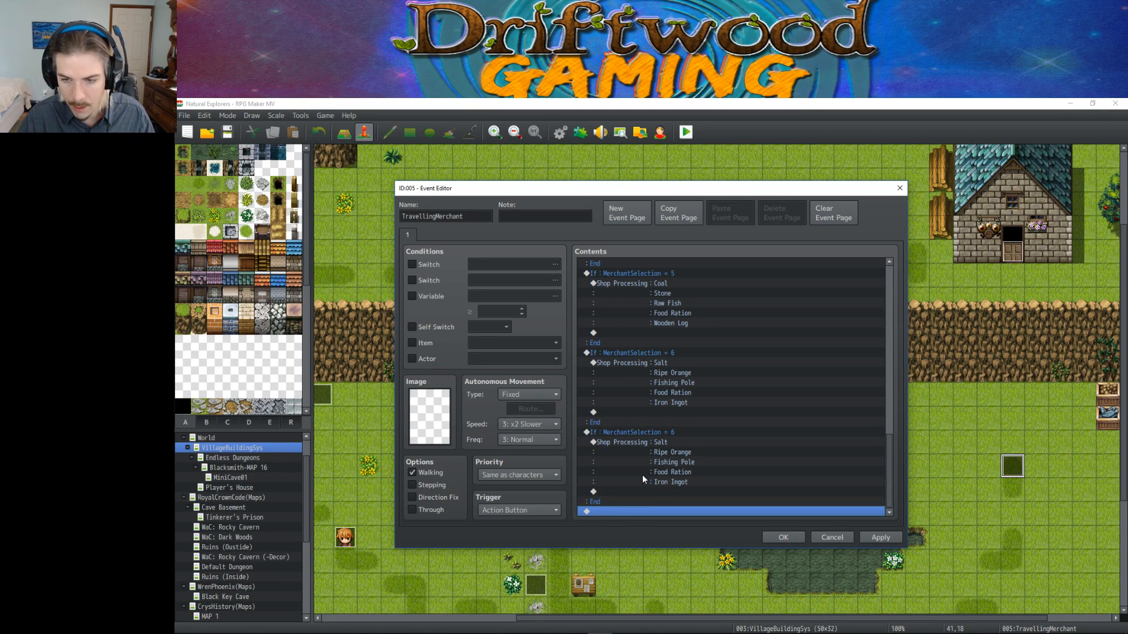
{"action": "left_click", "coordinate": [664, 431]}
{"action": "right_click", "coordinate": [663, 431]}
{"action": "left_click", "coordinate": [685, 450]}
{"action": "double_click", "coordinate": [756, 356]}
{"action": "type", "text": "7"}
{"action": "left_click", "coordinate": [777, 471]}
Replace Iron Ingot with Moldy Cheese in the shop of the MerchantSelection = 6 branch.
{"action": "left_click", "coordinate": [656, 444]}
{"action": "right_click", "coordinate": [655, 442]}
{"action": "left_click", "coordinate": [691, 459]}
{"action": "left_click", "coordinate": [722, 347]}
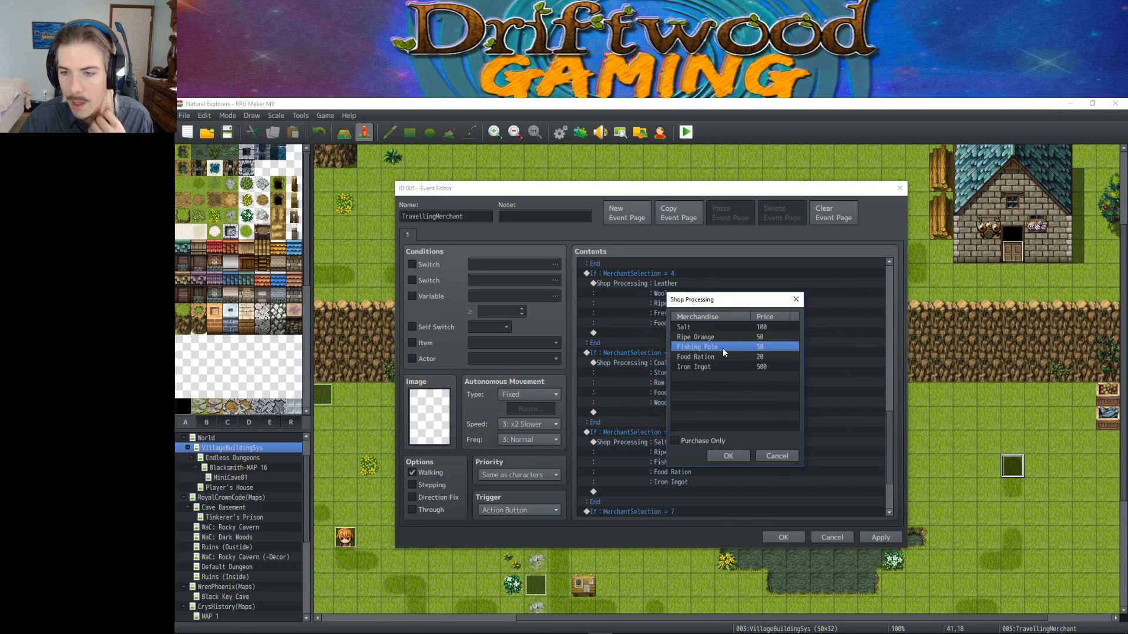
{"action": "left_click", "coordinate": [713, 356]}
{"action": "left_click", "coordinate": [713, 366]}
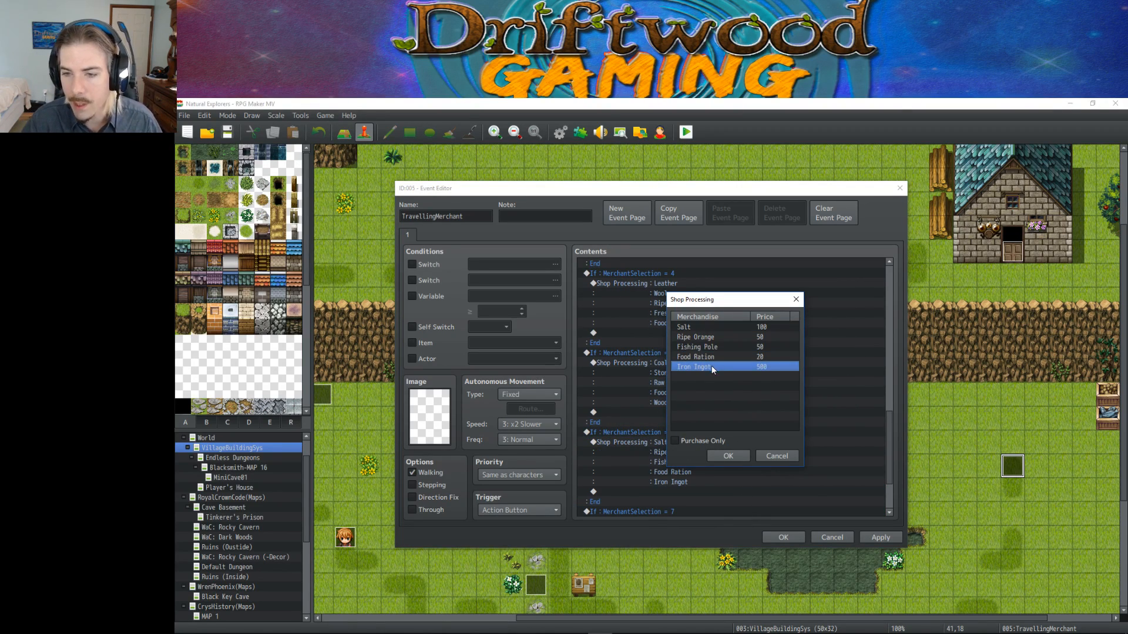
{"action": "double_click", "coordinate": [714, 367]}
{"action": "left_click", "coordinate": [762, 334]}
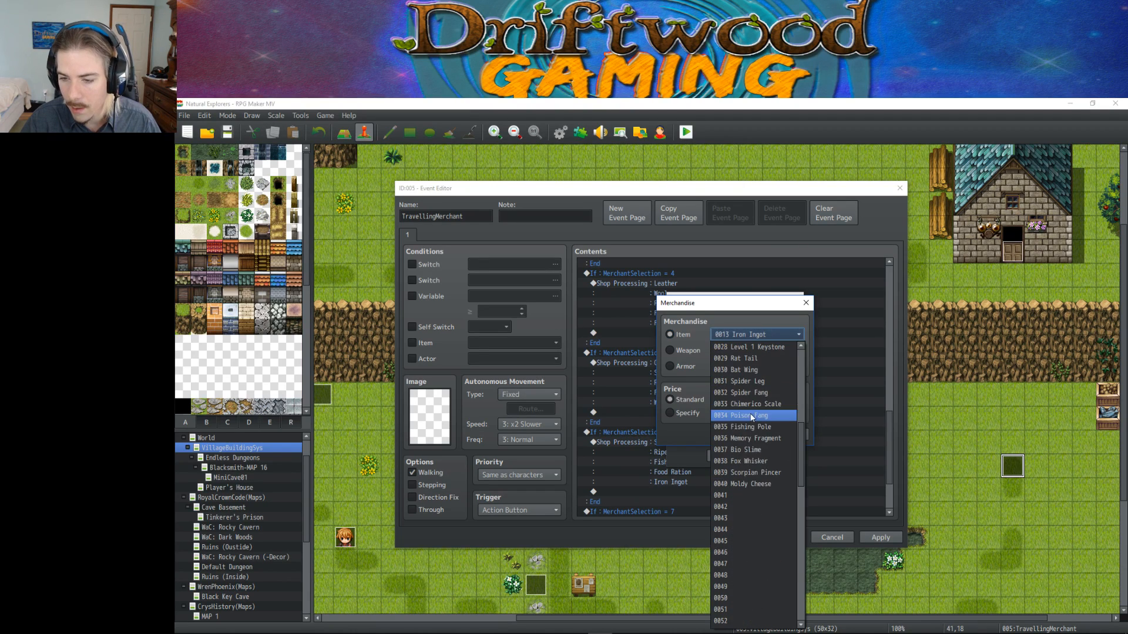
{"action": "scroll", "coordinate": [753, 477], "scroll_direction": "down", "scroll_amount": 5}
{"action": "left_click", "coordinate": [753, 477]}
{"action": "left_click", "coordinate": [740, 438]}
Replace Fishing Pole with Wooden Log in the same shop's merchandise.
{"action": "double_click", "coordinate": [712, 342]}
{"action": "left_click", "coordinate": [746, 334]}
{"action": "scroll", "coordinate": [751, 364], "scroll_direction": "down", "scroll_amount": 7}
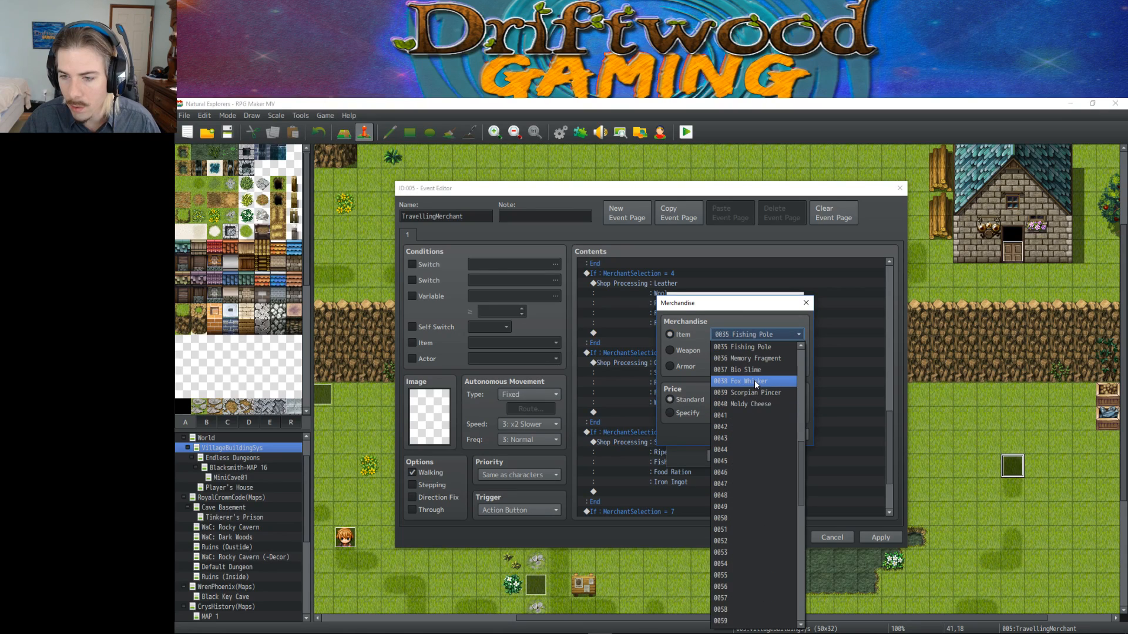
{"action": "scroll", "coordinate": [753, 394], "scroll_direction": "up", "scroll_amount": 2}
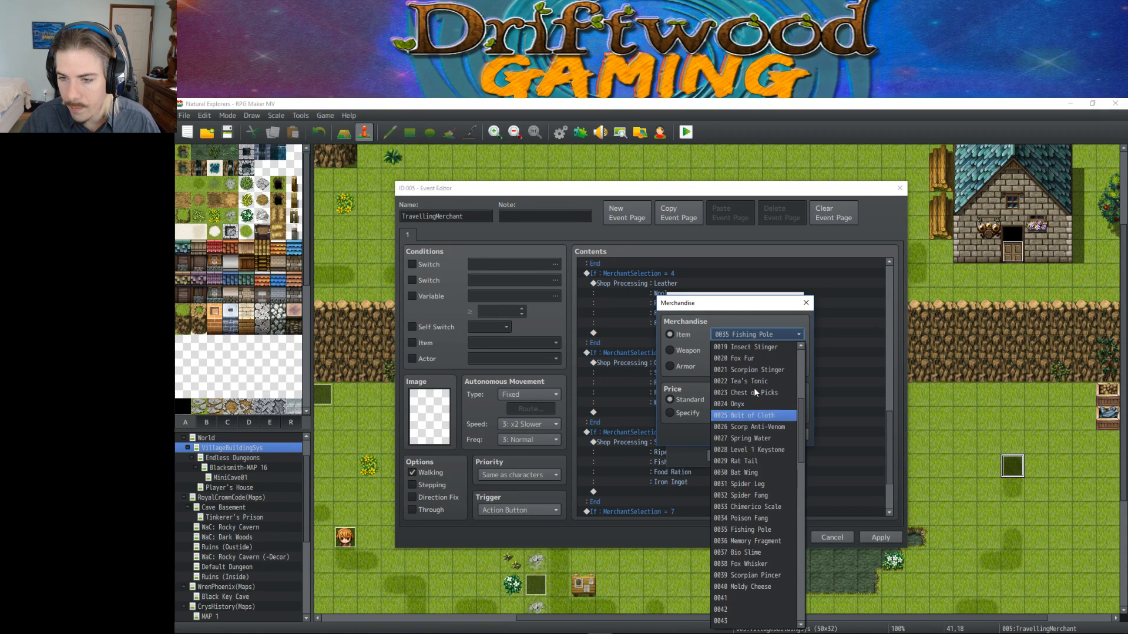
{"action": "scroll", "coordinate": [759, 386], "scroll_direction": "up", "scroll_amount": 1}
{"action": "left_click", "coordinate": [766, 397]}
{"action": "left_click", "coordinate": [740, 435]}
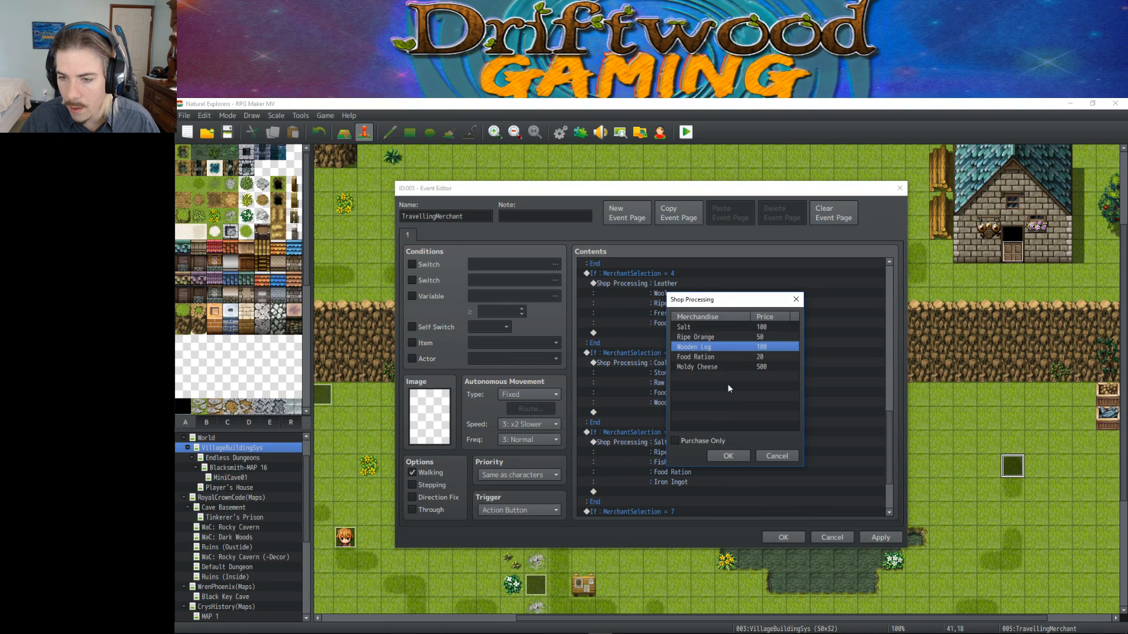
Replace Ripe Orange with Fresh Apple in the shop's merchandise.
{"action": "double_click", "coordinate": [715, 336]}
{"action": "left_click", "coordinate": [741, 335]}
{"action": "left_click", "coordinate": [751, 358]}
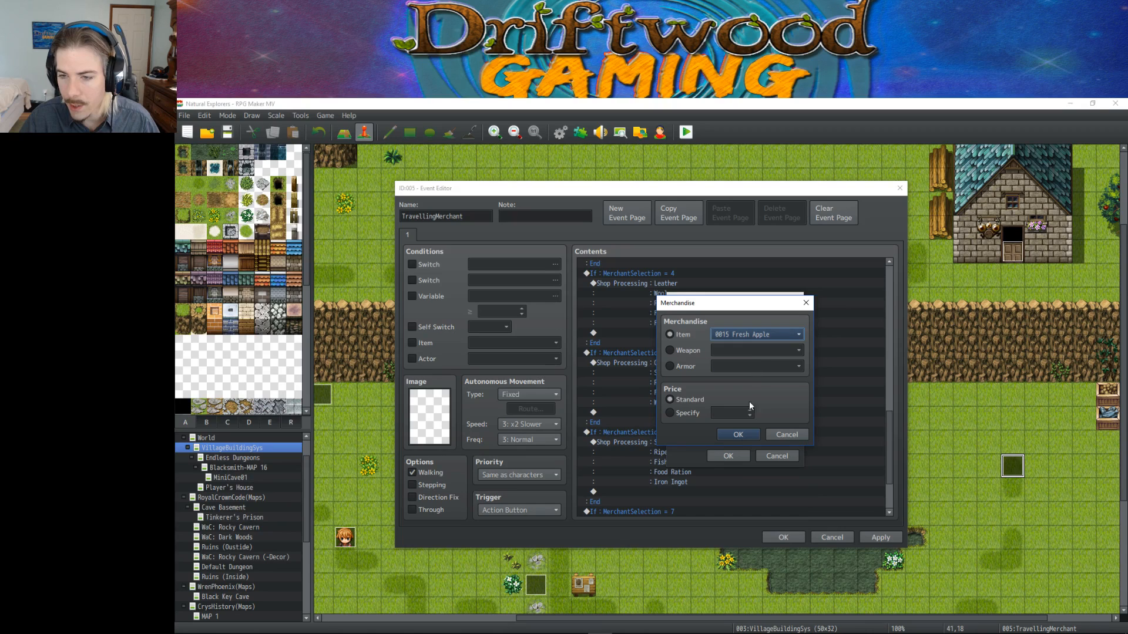
{"action": "left_click", "coordinate": [740, 437]}
Replace Salt with Diamond in the shop's merchandise and confirm the shop and the TravellingMerchant event.
{"action": "double_click", "coordinate": [722, 327]}
{"action": "left_click", "coordinate": [731, 334]}
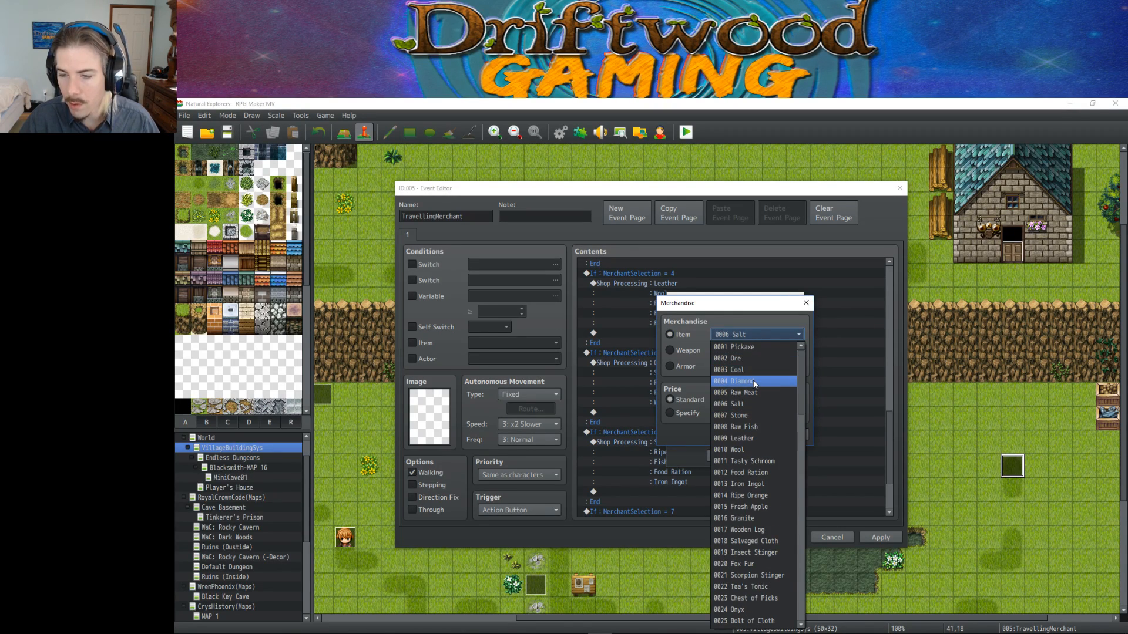
{"action": "left_click", "coordinate": [750, 380]}
{"action": "left_click", "coordinate": [741, 432]}
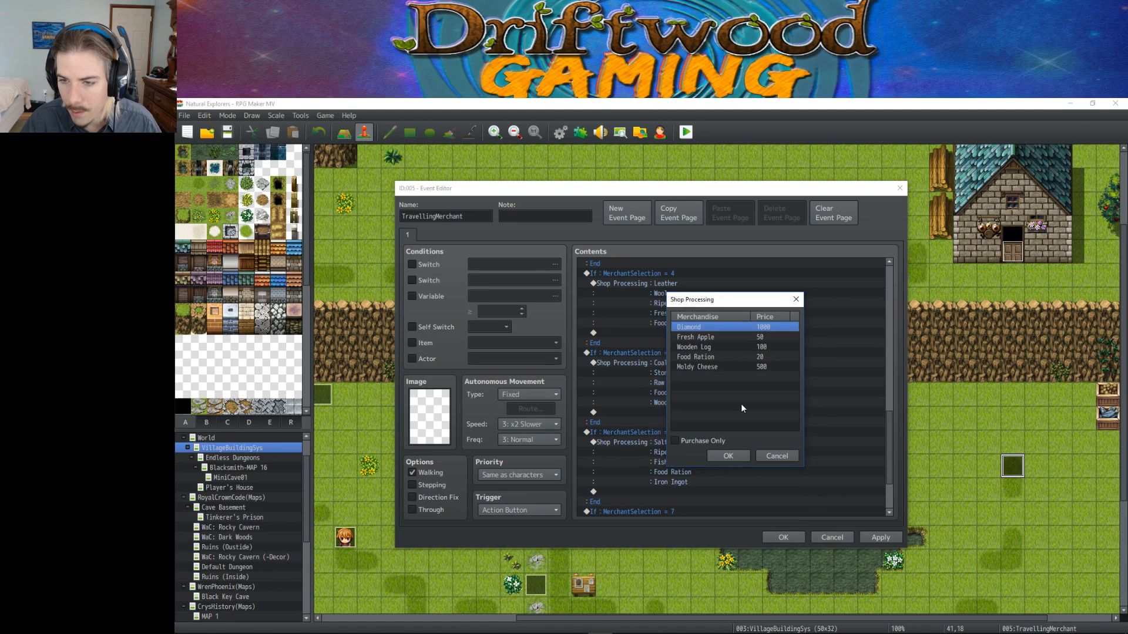
{"action": "left_click", "coordinate": [728, 456]}
{"action": "scroll", "coordinate": [730, 449], "scroll_direction": "down", "scroll_amount": 3}
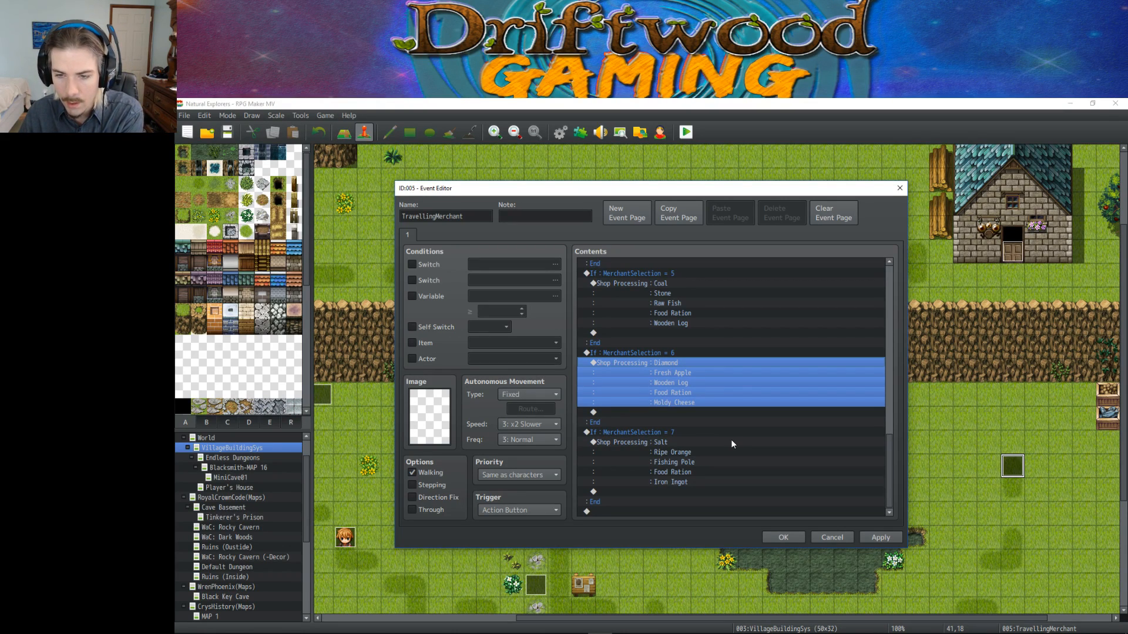
{"action": "left_click_drag", "start_coordinate": [887, 435], "coordinate": [869, 468]}
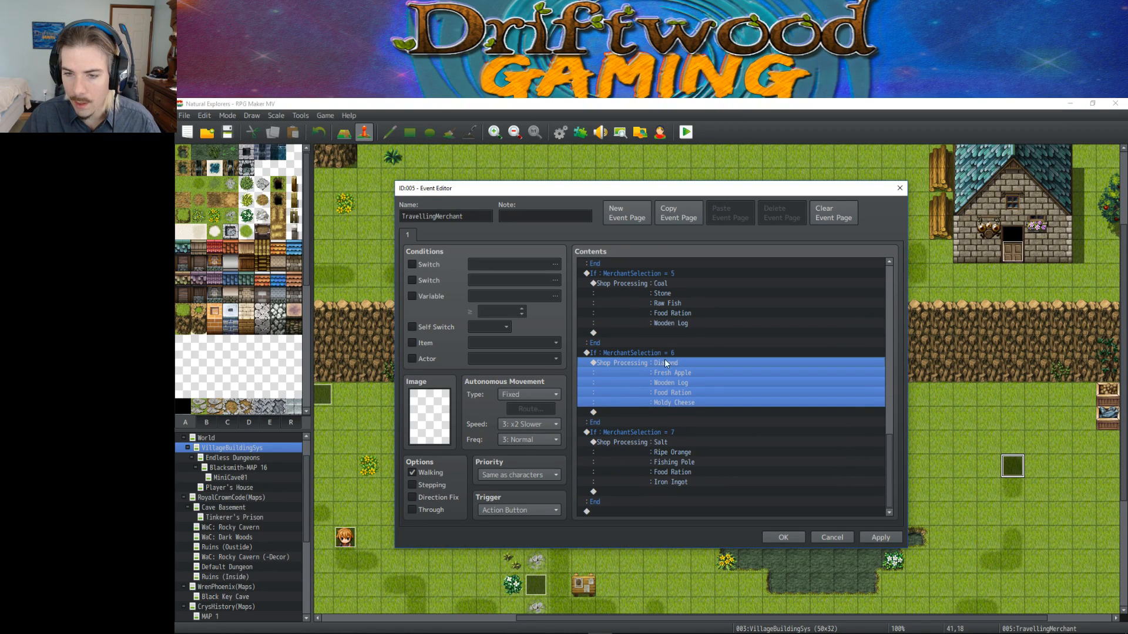
{"action": "left_click", "coordinate": [781, 537]}
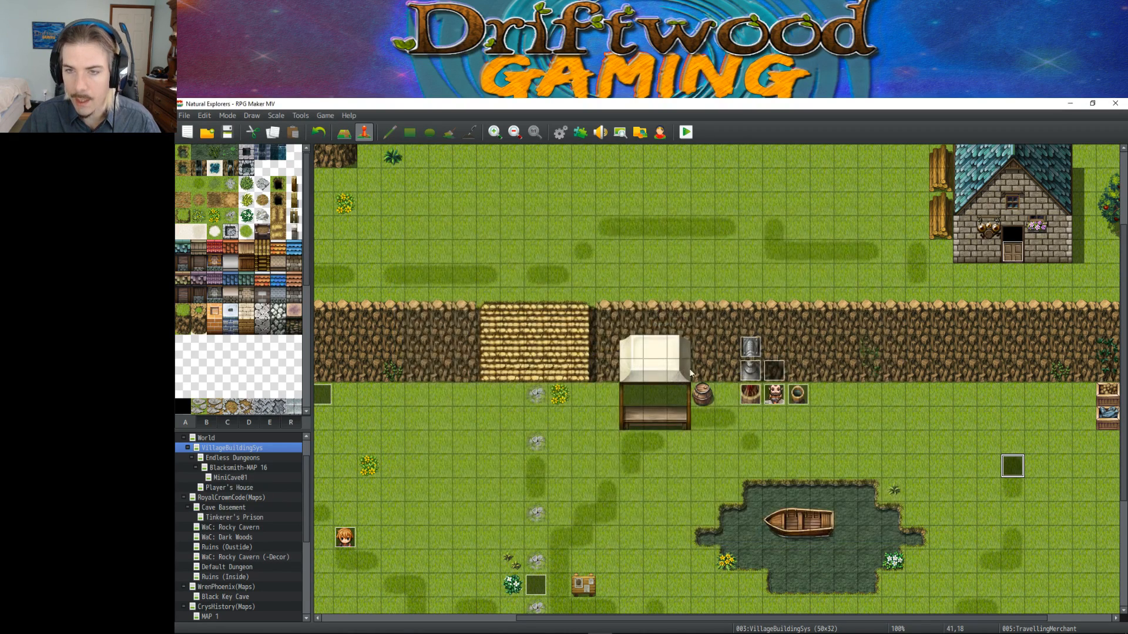
Set MerchantSelection's random range to 1–7 in the RandomMerchant common event and save the project.
{"action": "left_click", "coordinate": [562, 134]}
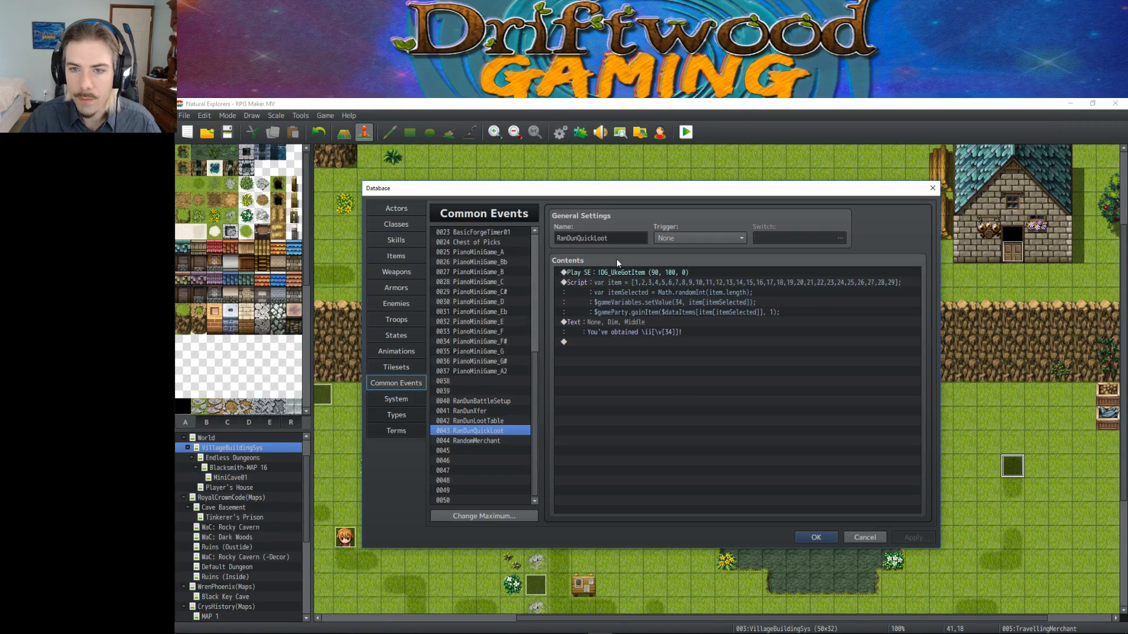
{"action": "left_click", "coordinate": [475, 440]}
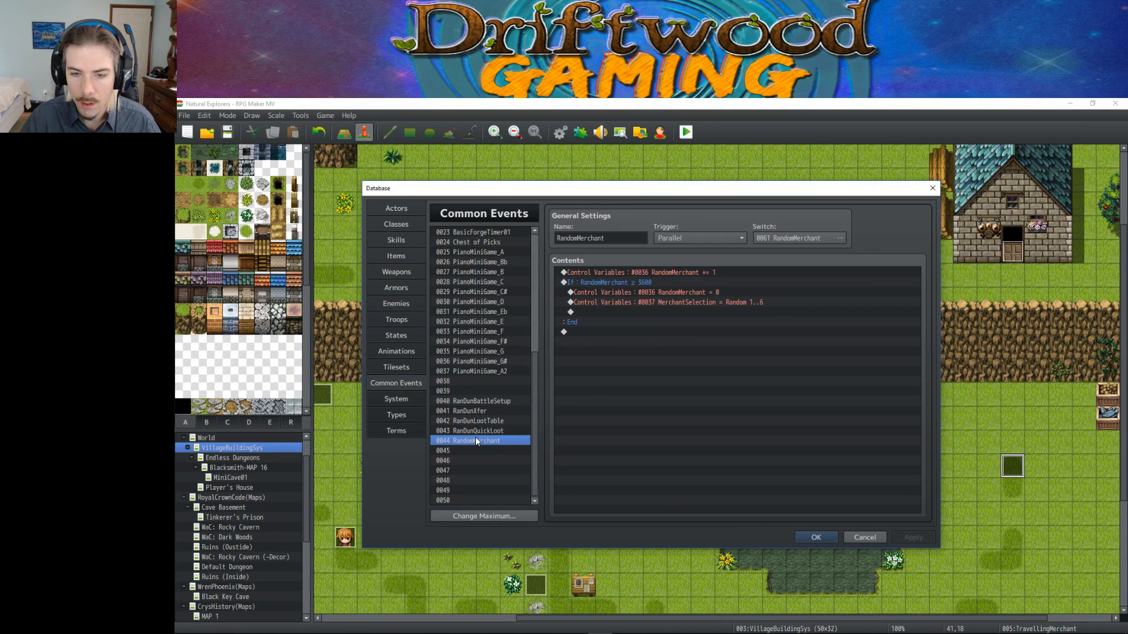
{"action": "left_click", "coordinate": [667, 290]}
{"action": "right_click", "coordinate": [658, 302]}
{"action": "left_click", "coordinate": [685, 320]}
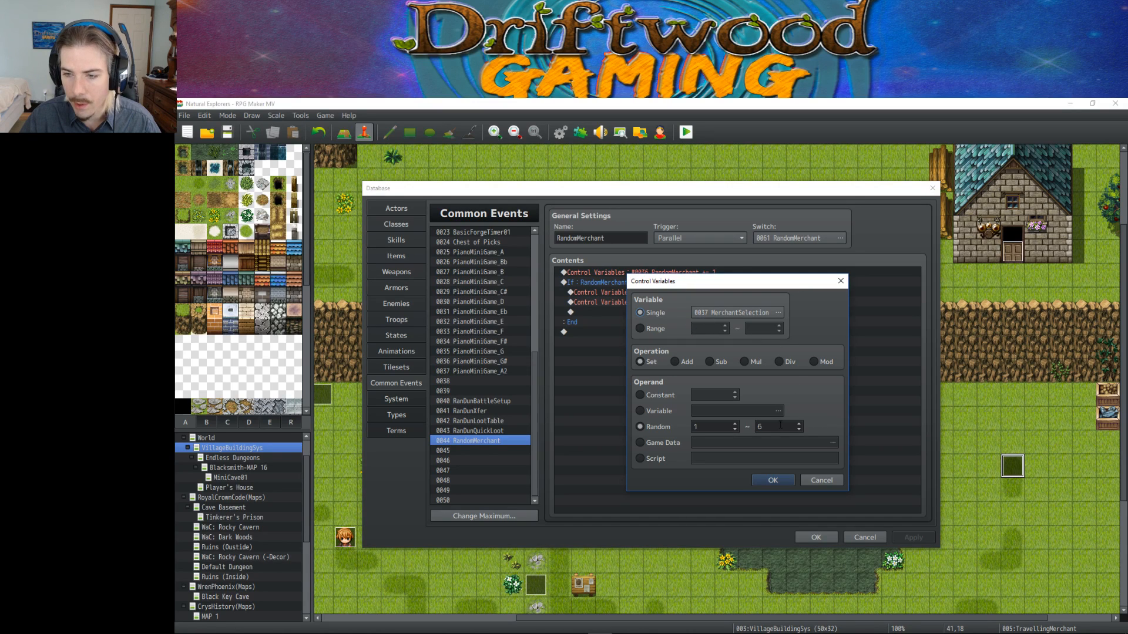
{"action": "left_click", "coordinate": [772, 481]}
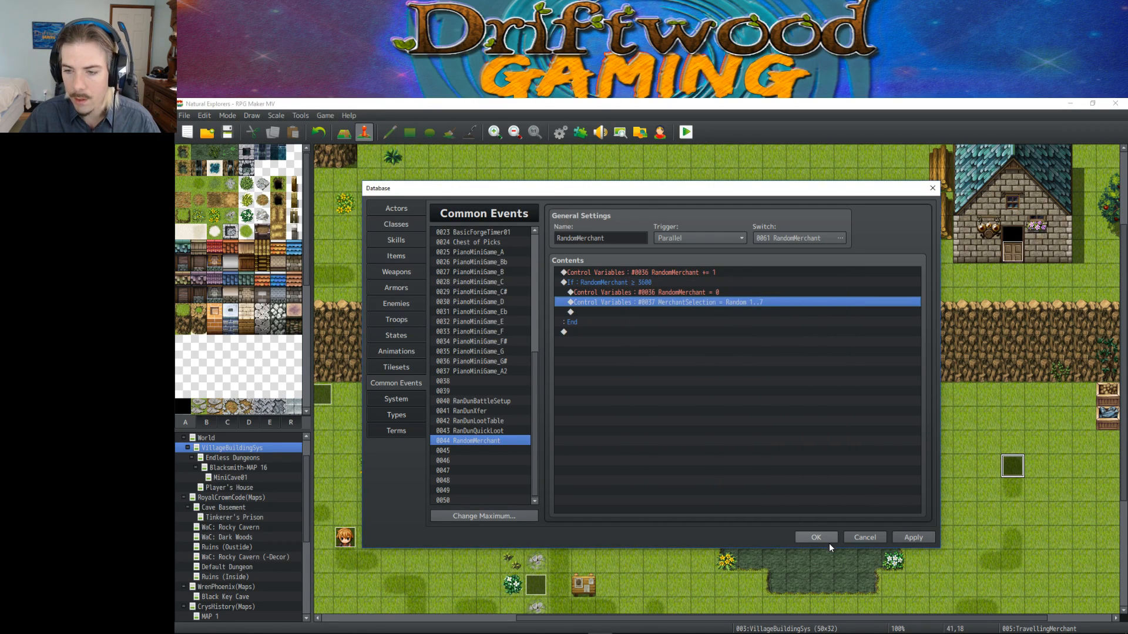
{"action": "left_click", "coordinate": [825, 537]}
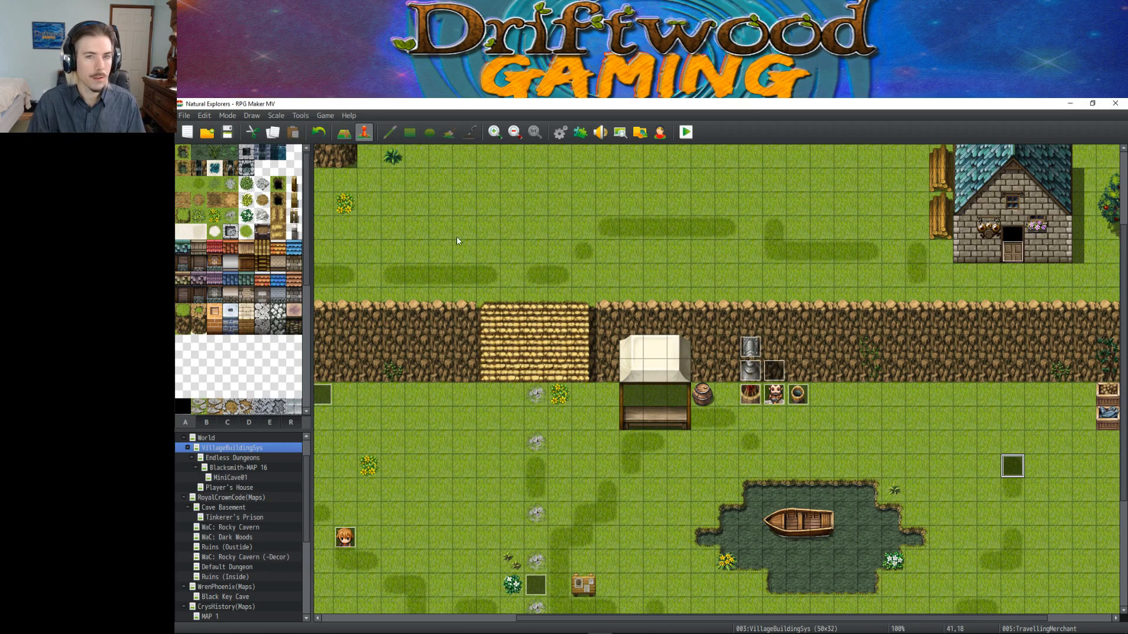
{"action": "left_click", "coordinate": [228, 132]}
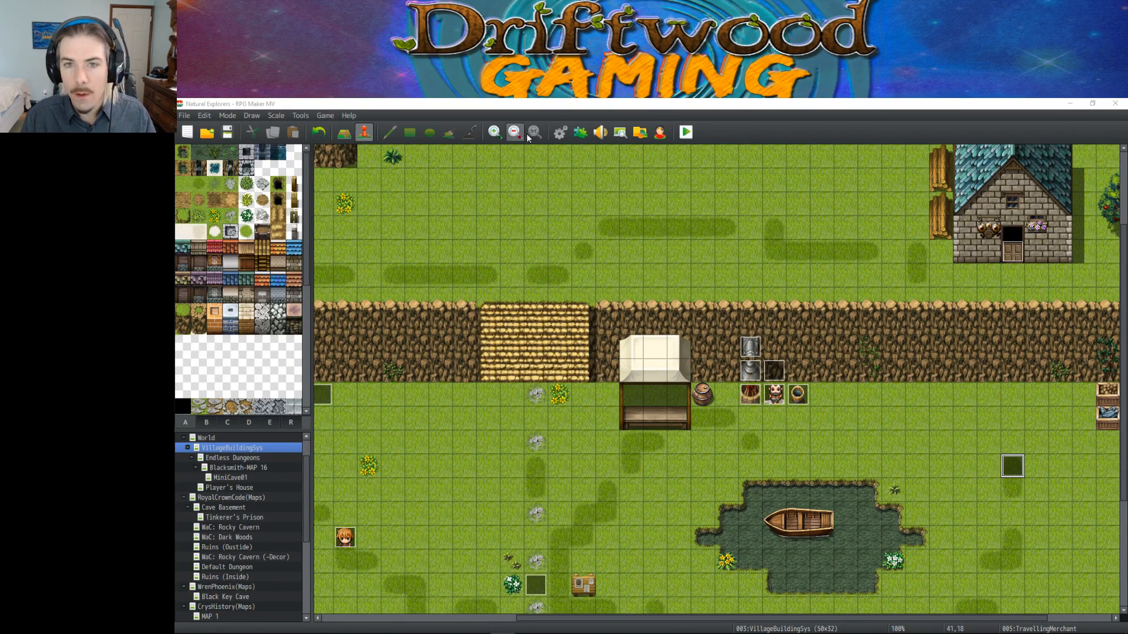
Add Moldy Cheese with a 1/10 probability as the Tunnel Rat enemy's second drop item and apply the change.
{"action": "left_click", "coordinate": [482, 100]}
{"action": "left_click", "coordinate": [561, 133]}
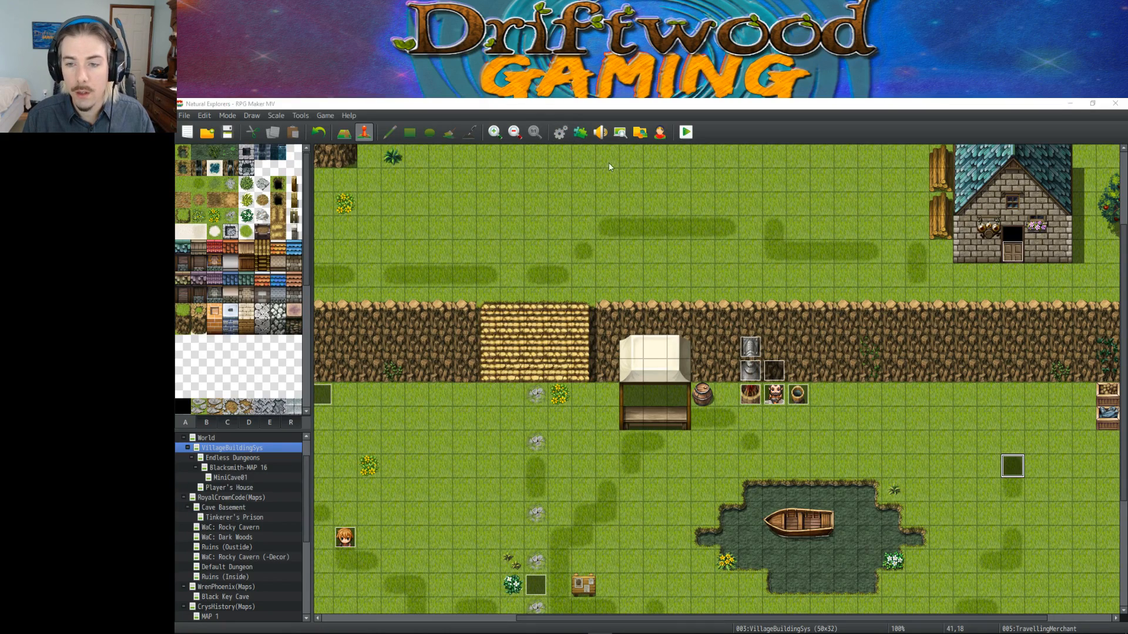
{"action": "left_click", "coordinate": [400, 257]}
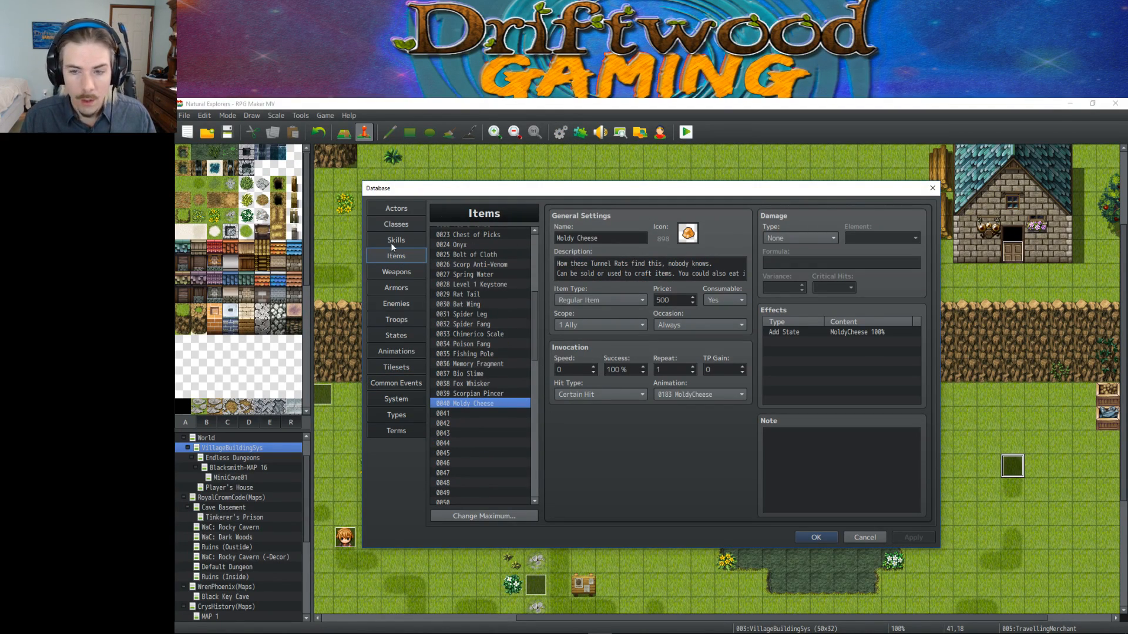
{"action": "left_click", "coordinate": [398, 303]}
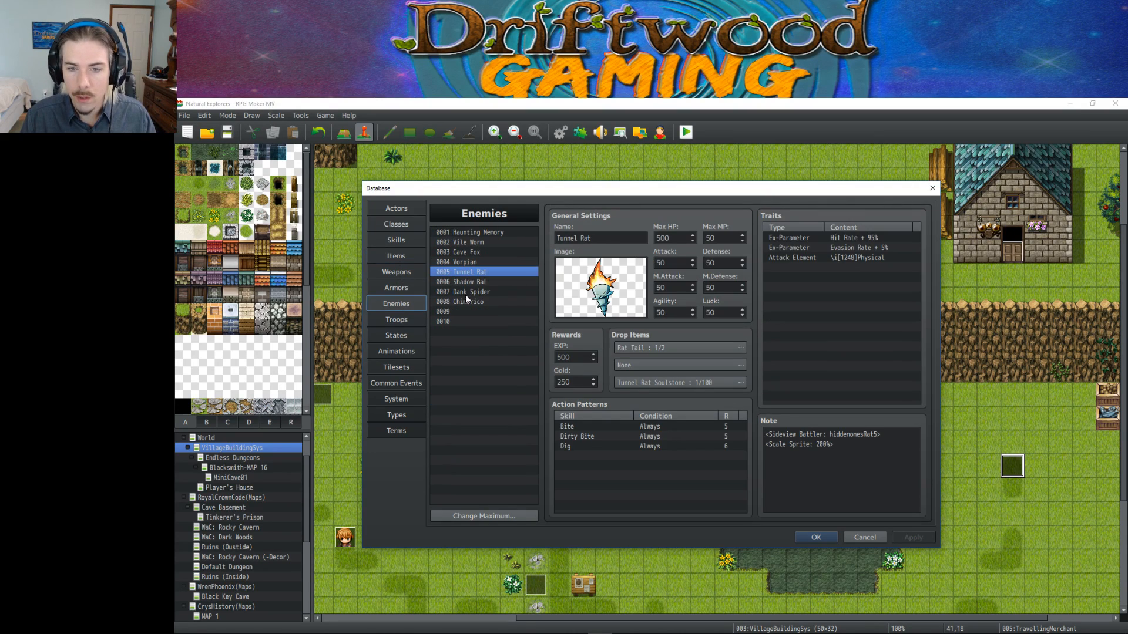
{"action": "double_click", "coordinate": [653, 364]}
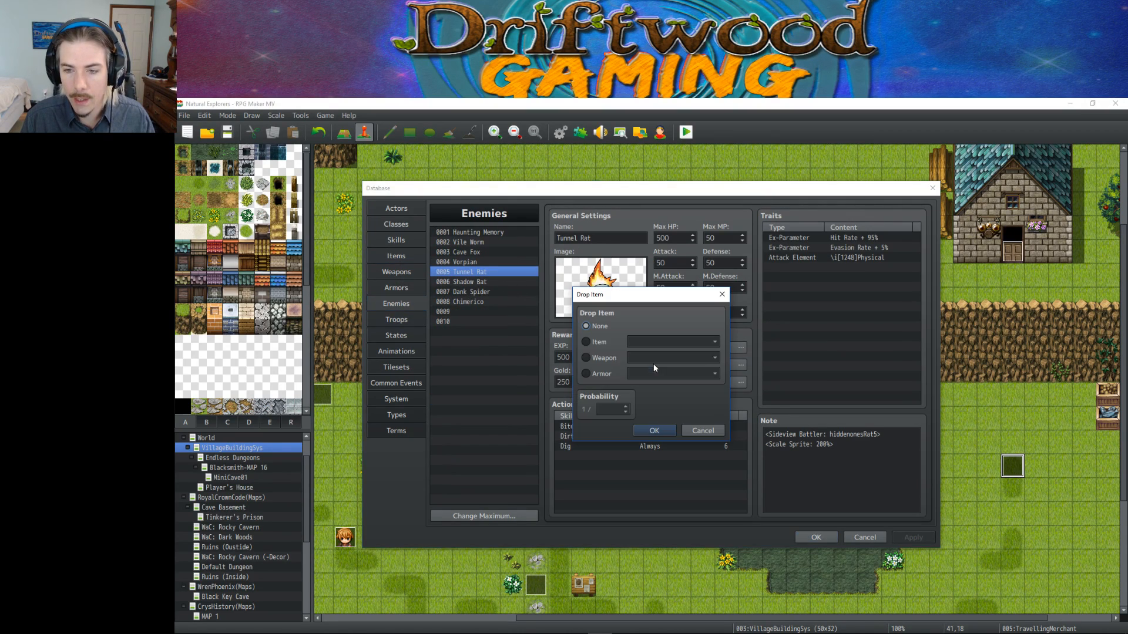
{"action": "left_click", "coordinate": [648, 341]}
{"action": "left_click", "coordinate": [649, 341]}
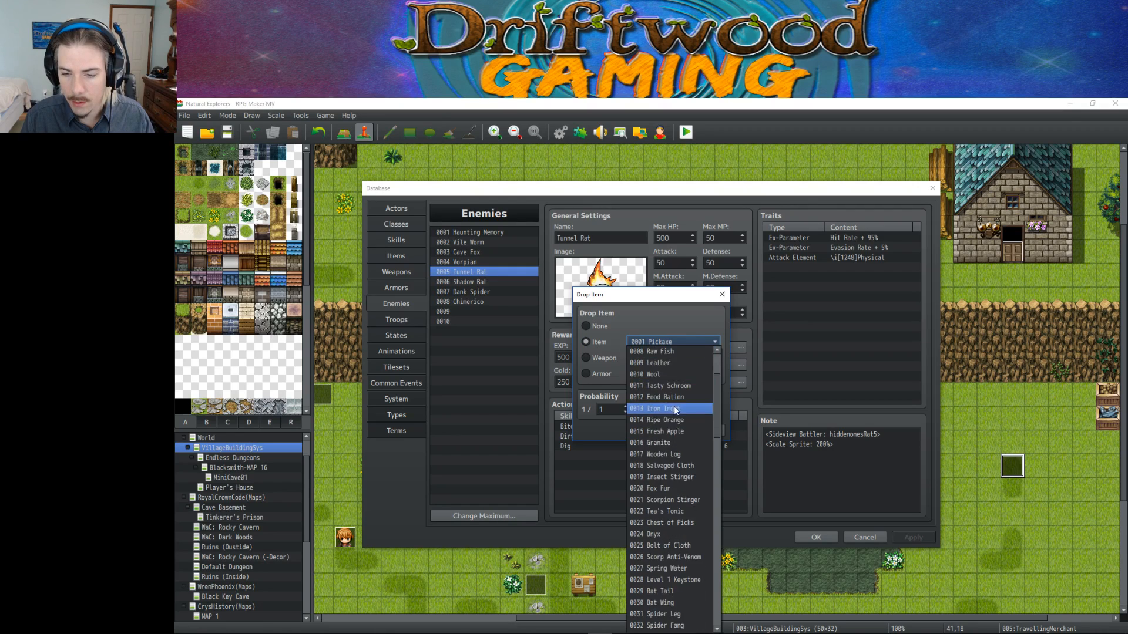
{"action": "left_click", "coordinate": [671, 532]}
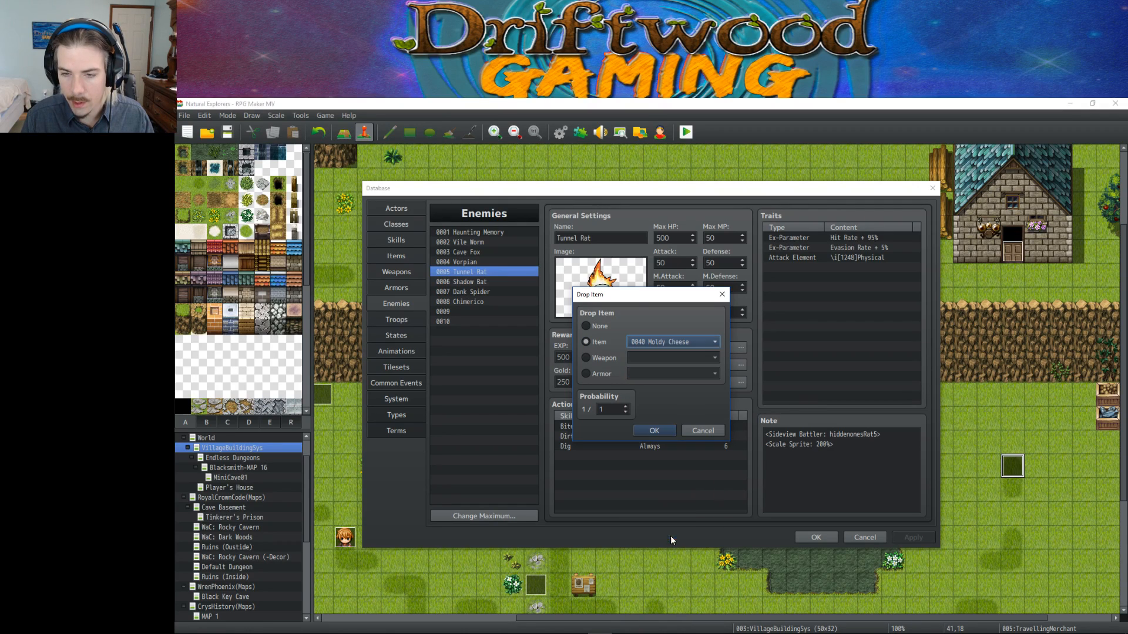
{"action": "double_click", "coordinate": [613, 407]}
{"action": "type", "text": "10"}
{"action": "key", "text": "Return"}
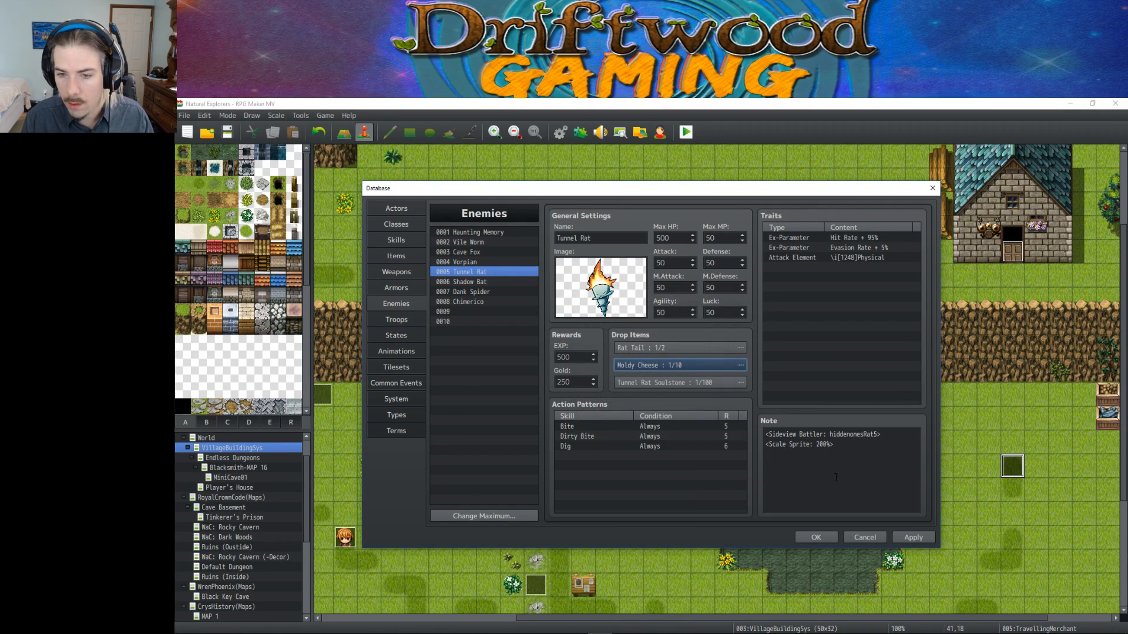
{"action": "left_click", "coordinate": [910, 537]}
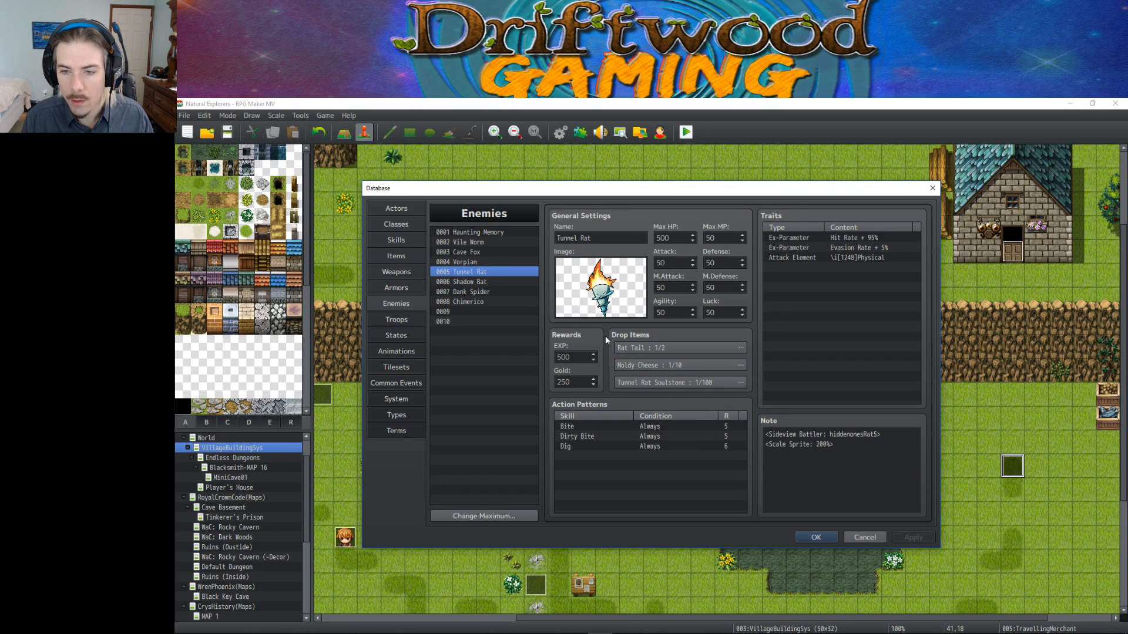
Check the Shadow Bat enemy's settings and name the empty item slot 0041 Bat Guano.
{"action": "left_click", "coordinate": [485, 281]}
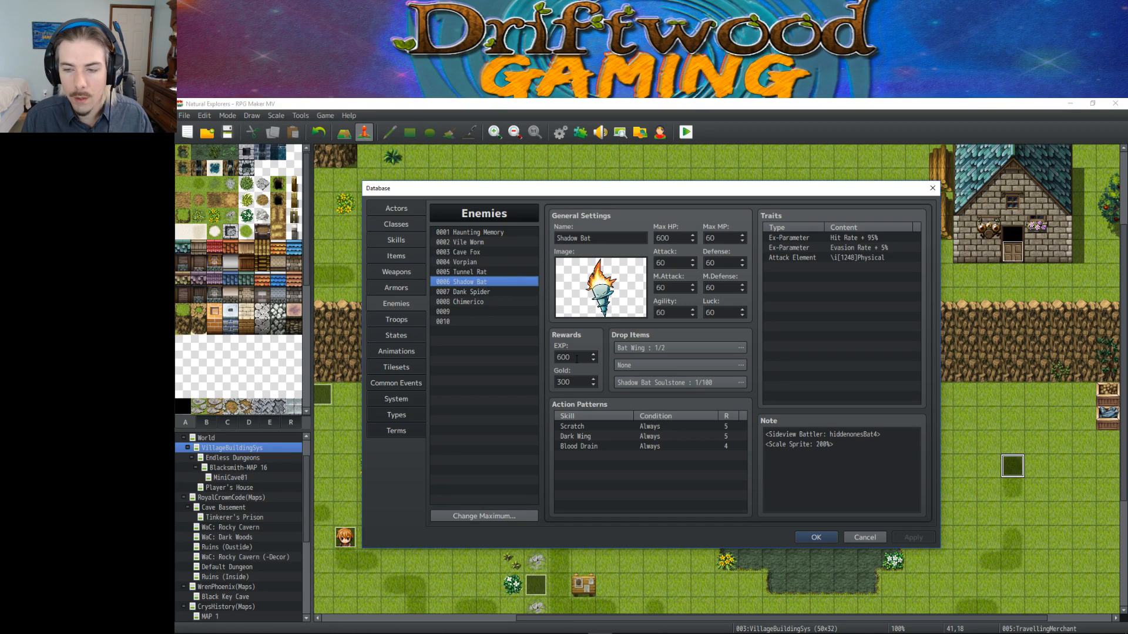
{"action": "left_click", "coordinate": [480, 302]}
{"action": "left_click", "coordinate": [478, 281]}
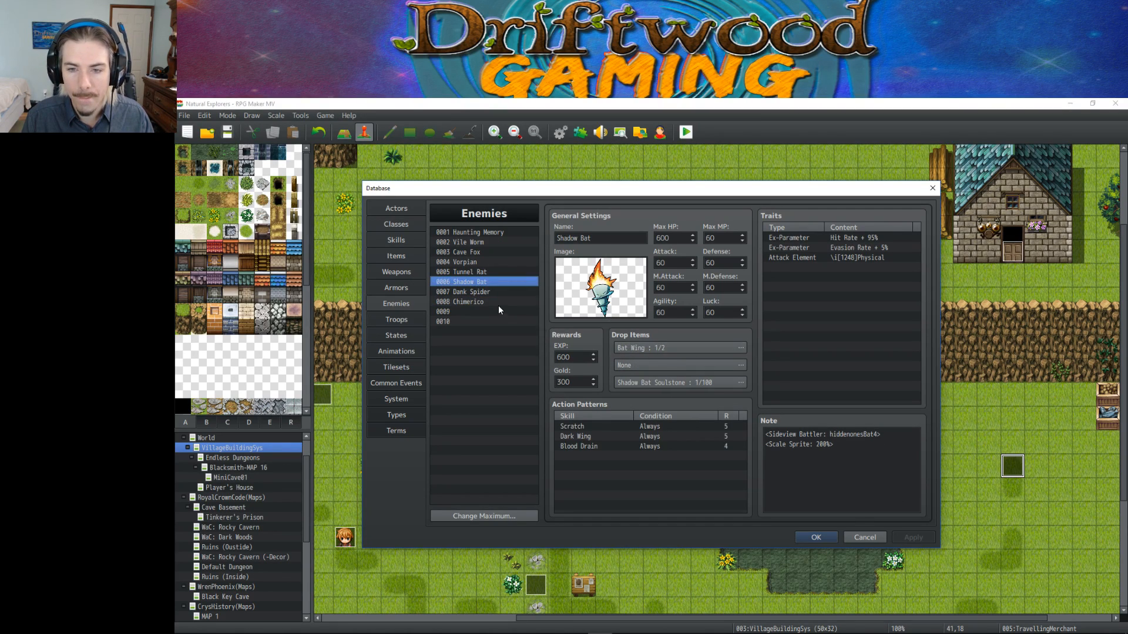
{"action": "left_click", "coordinate": [403, 255]}
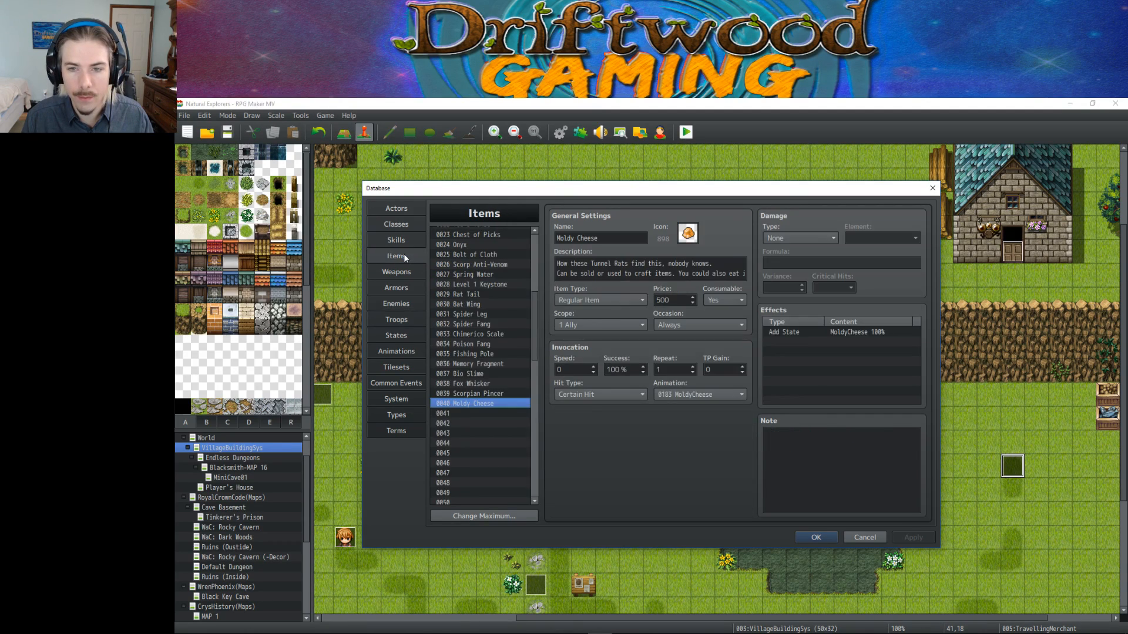
{"action": "left_click", "coordinate": [477, 413]}
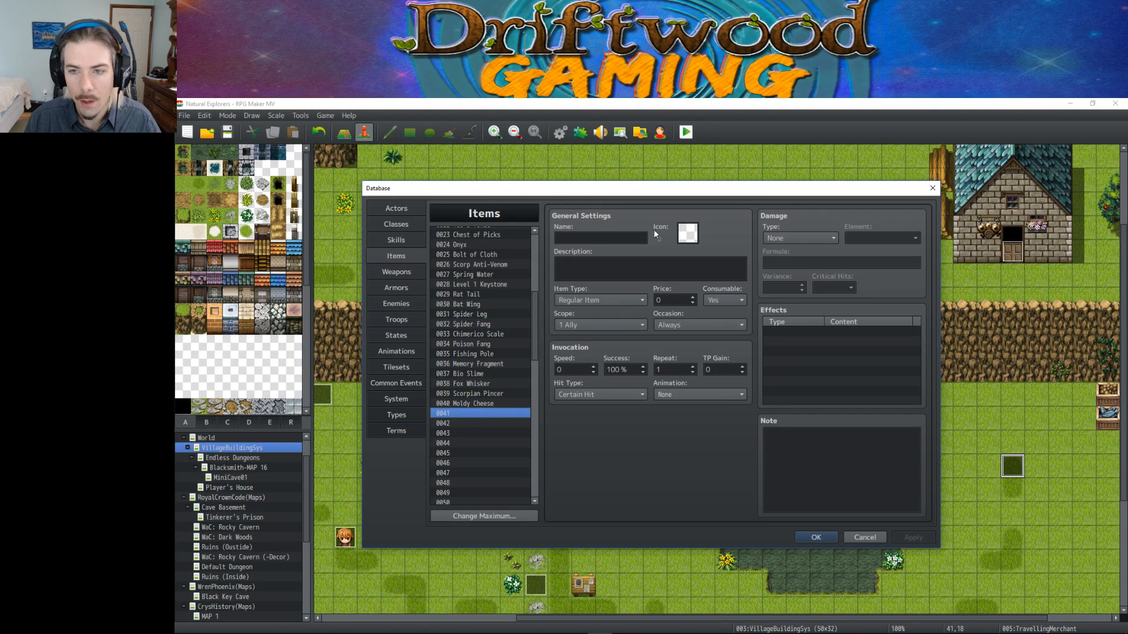
{"action": "left_click", "coordinate": [623, 239]}
{"action": "type", "text": "B"}
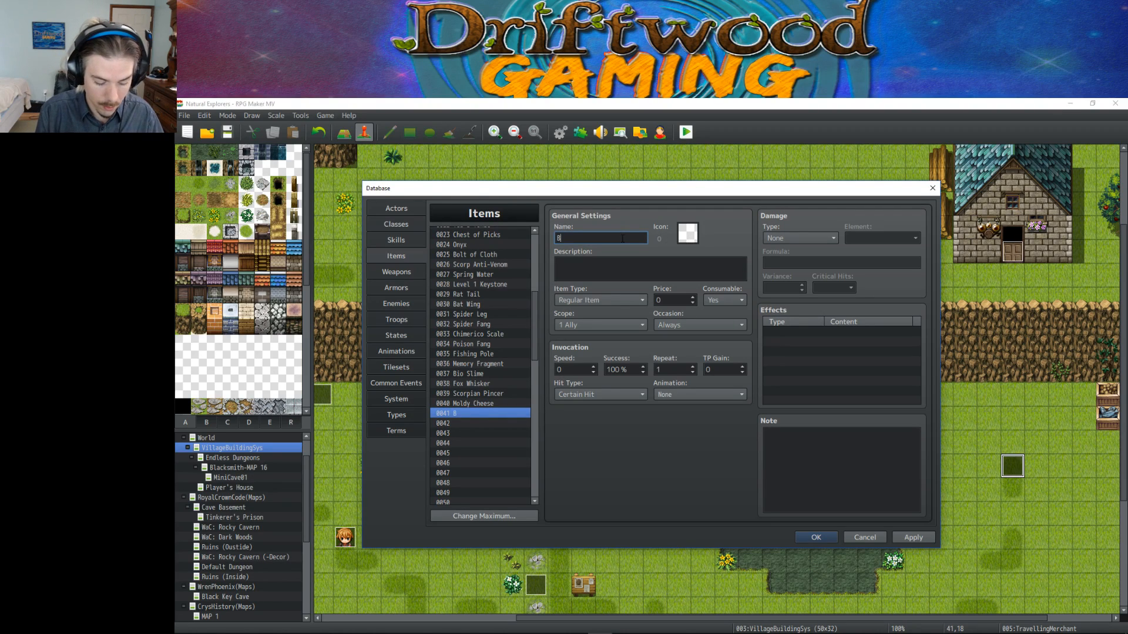
{"action": "type", "text": "at Guano"}
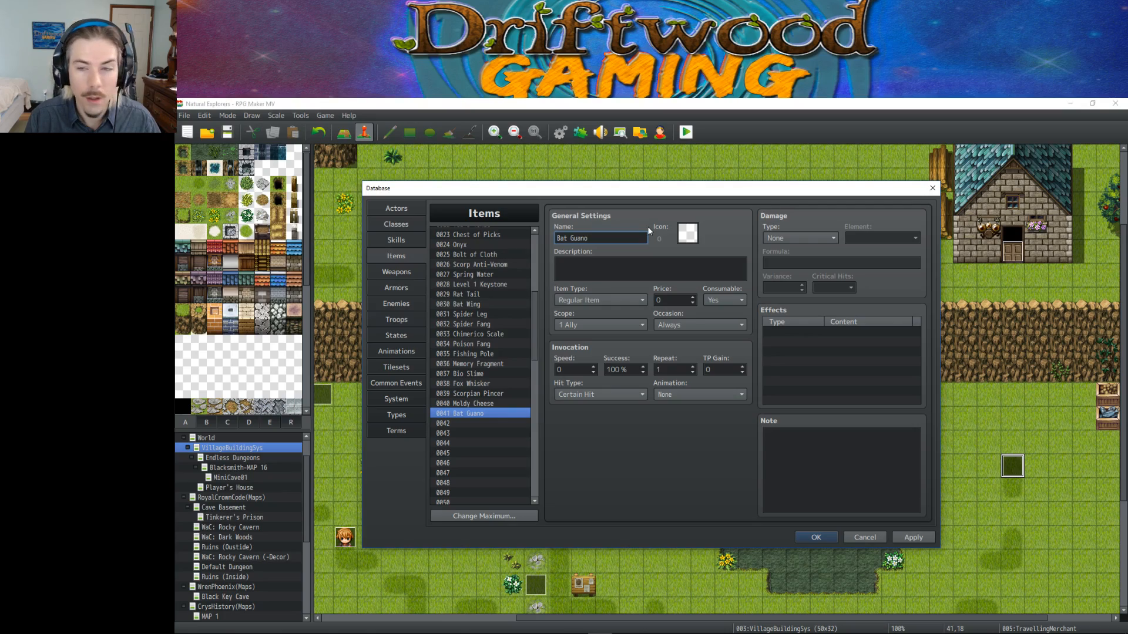
Assign the dark purple lump icon, index 878, to the Bat Guano item.
{"action": "double_click", "coordinate": [687, 234]}
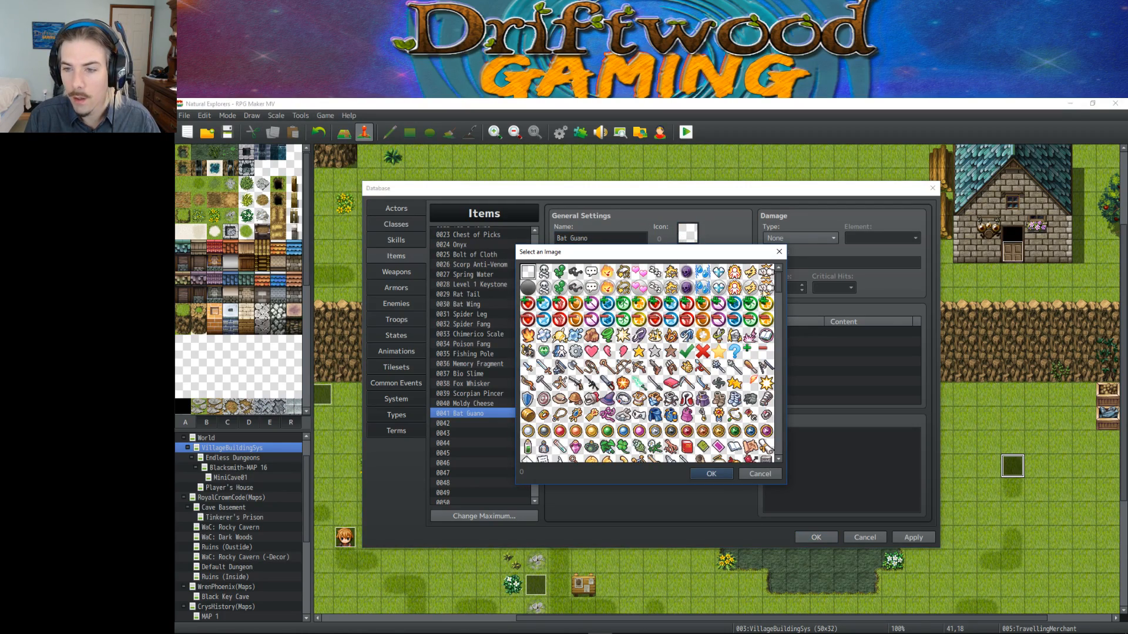
{"action": "left_click_drag", "start_coordinate": [777, 284], "coordinate": [780, 357]}
{"action": "scroll", "coordinate": [757, 354], "scroll_direction": "down", "scroll_amount": 5}
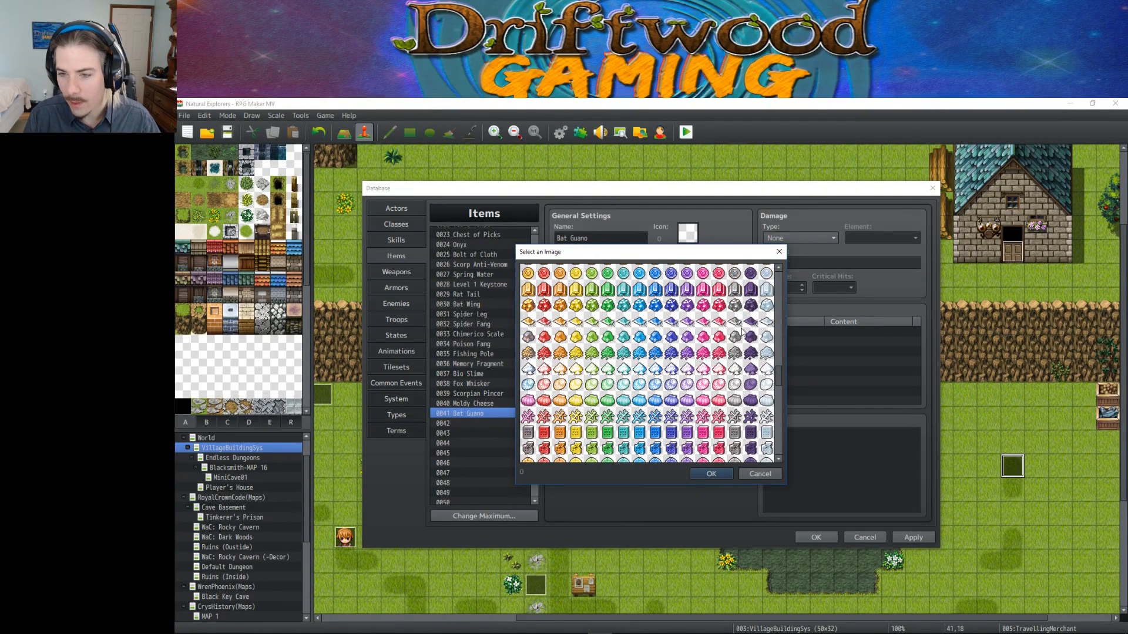
{"action": "scroll", "coordinate": [740, 335], "scroll_direction": "down", "scroll_amount": 2}
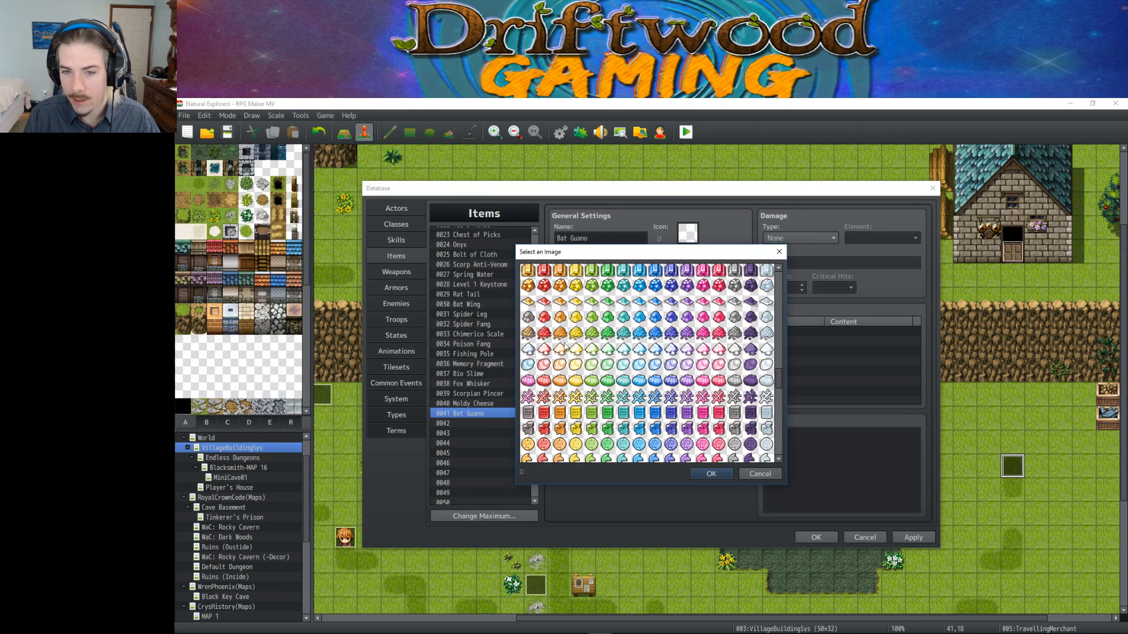
{"action": "double_click", "coordinate": [752, 289]}
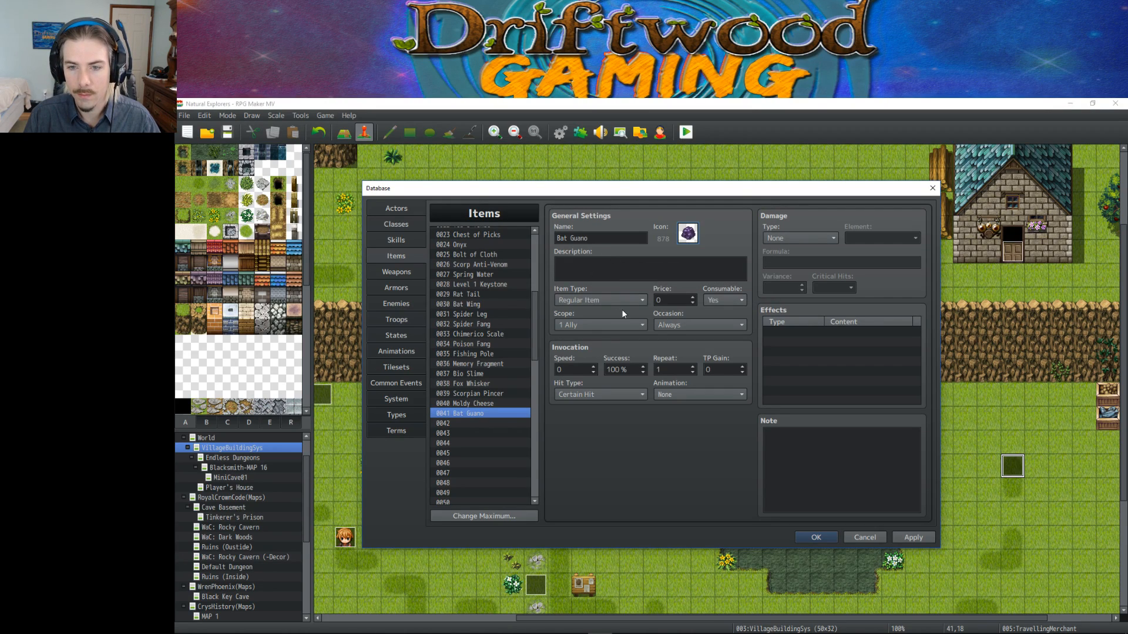
Set Bat Guano's scope to None, occasion to Never, consumable to No and price to 600, and apply the changes.
{"action": "left_click", "coordinate": [608, 327]}
{"action": "left_click", "coordinate": [603, 337]}
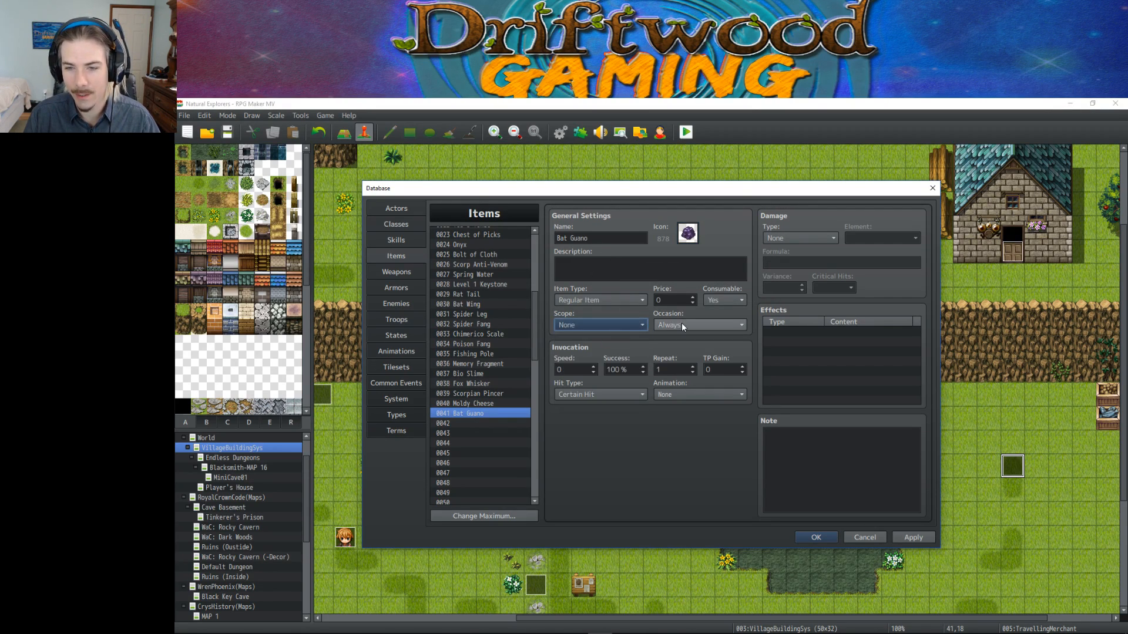
{"action": "left_click", "coordinate": [681, 324]}
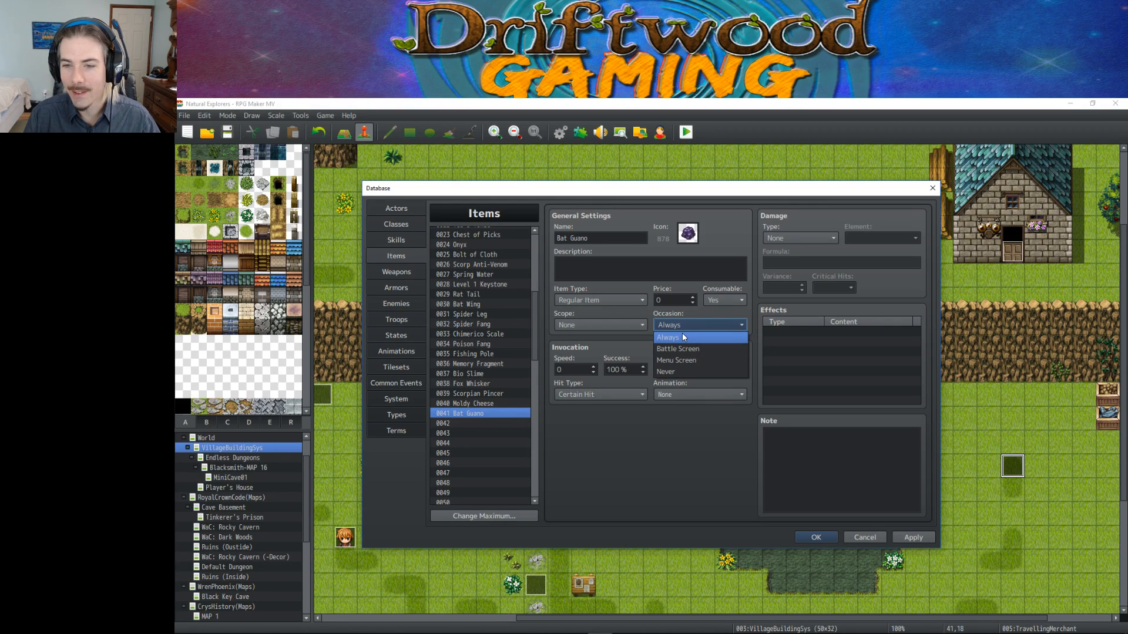
{"action": "left_click", "coordinate": [680, 372]}
{"action": "left_click", "coordinate": [720, 304]}
{"action": "left_click", "coordinate": [720, 326]}
{"action": "double_click", "coordinate": [675, 301]}
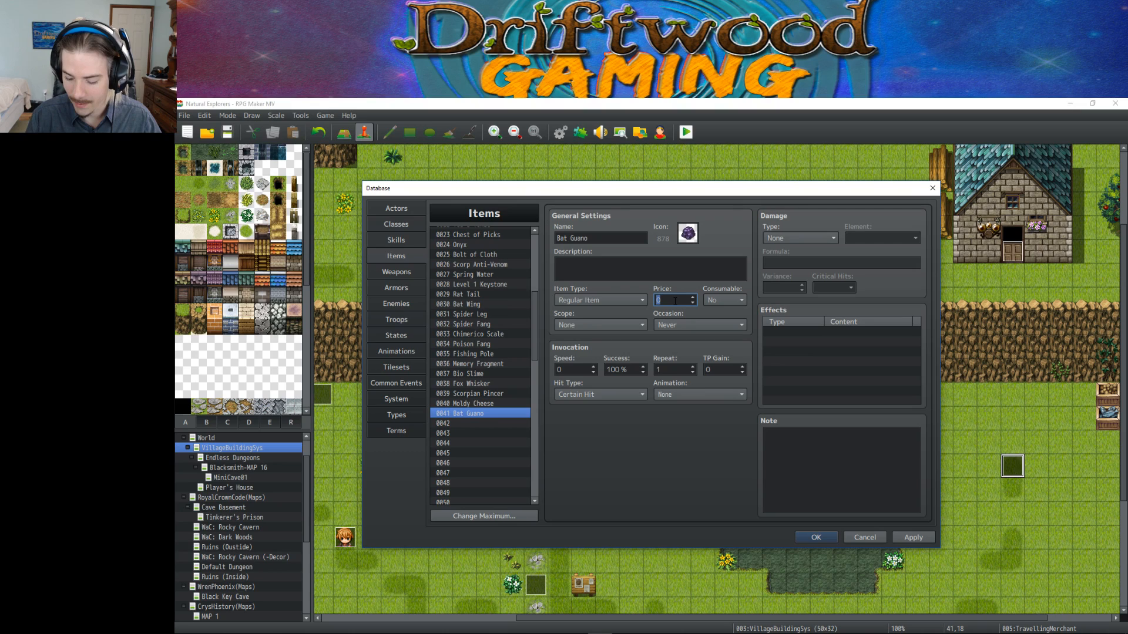
{"action": "type", "text": "600"}
{"action": "left_click", "coordinate": [914, 538]}
Describe Bat Guano as "A useful resource, it comes from bats." and begin a second description line.
{"action": "left_click", "coordinate": [614, 260]}
{"action": "type", "text": "A useful resource"}
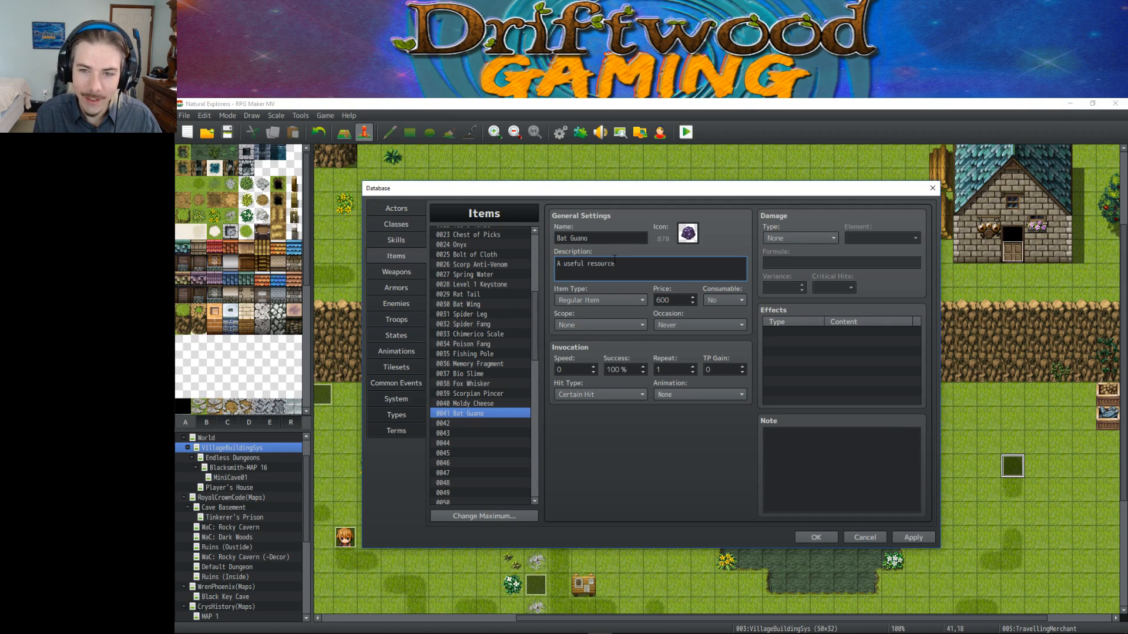
{"action": "type", "text": ", it comes"}
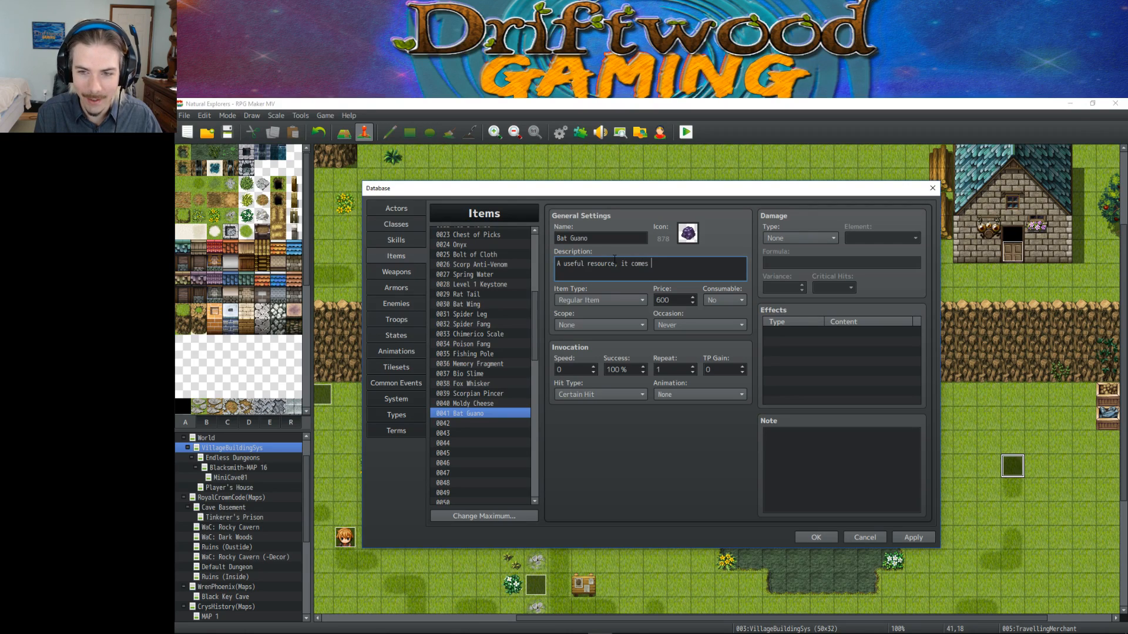
{"action": "type", "text": " from bats."}
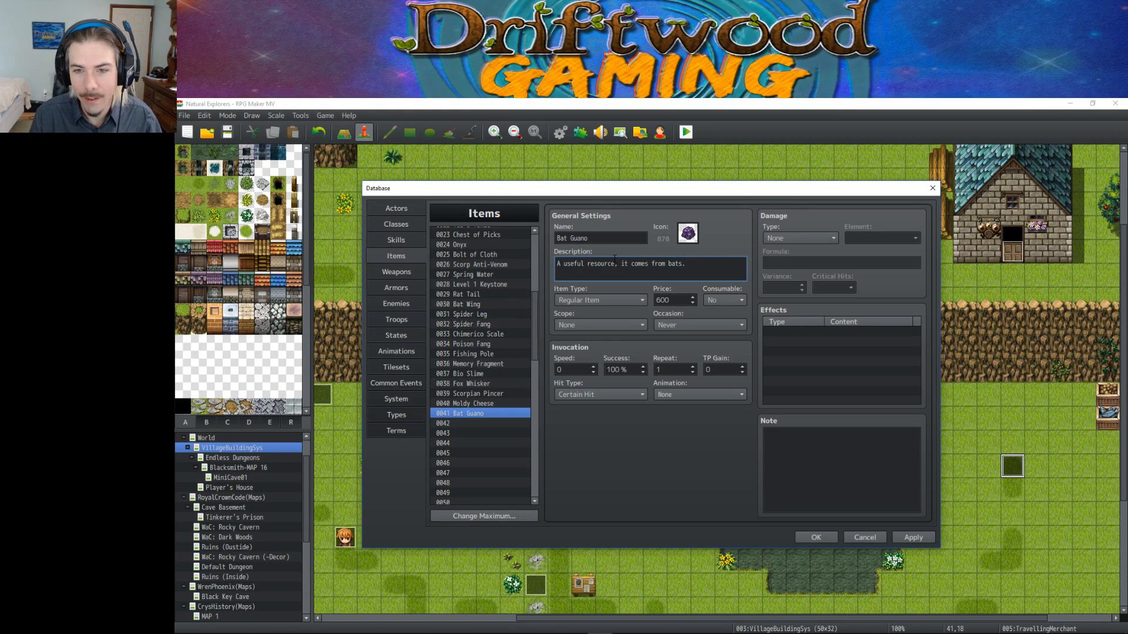
{"action": "key", "text": "Return"}
{"action": "type", "text": "C"}
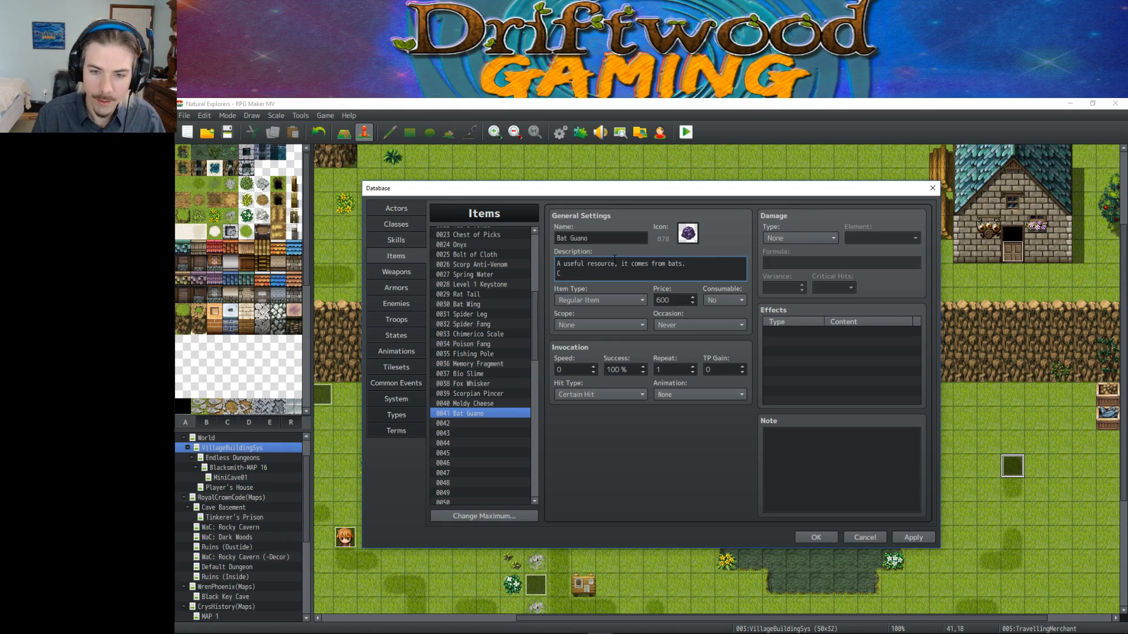
Copy "Can be sold or used to craft items." from Moldy Cheese's description into Bat Guano's second line and apply it.
{"action": "left_click", "coordinate": [492, 403]}
{"action": "left_click_drag", "start_coordinate": [556, 273], "coordinate": [675, 274]}
{"action": "key", "text": "ctrl+c"}
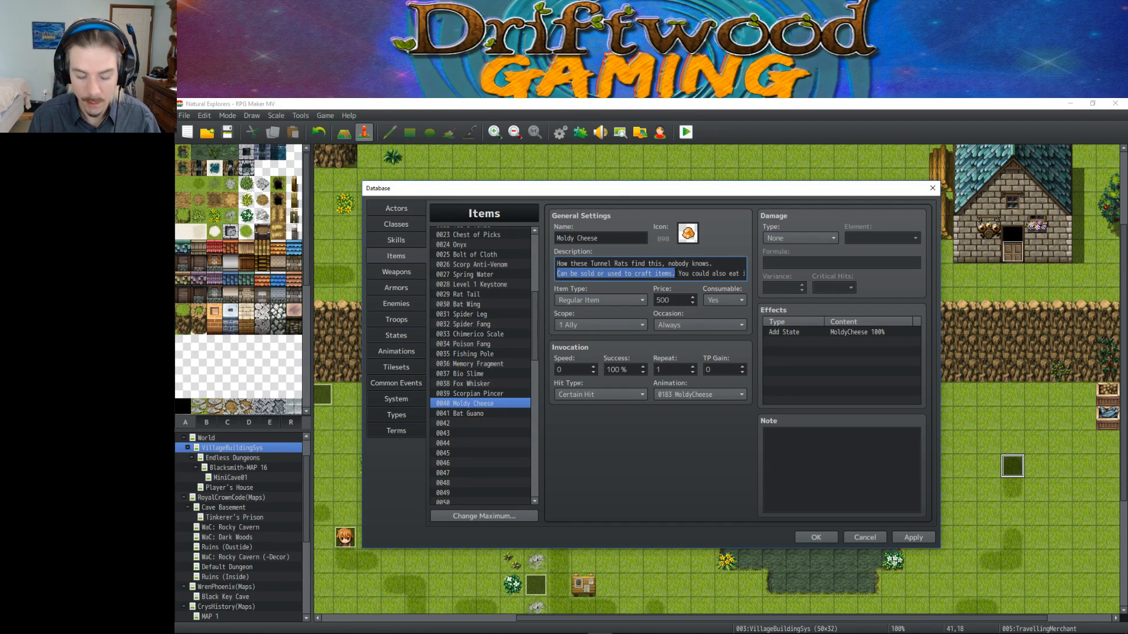
{"action": "left_click", "coordinate": [468, 415]}
{"action": "left_click_drag", "start_coordinate": [578, 274], "coordinate": [520, 276]}
{"action": "key", "text": "ctrl+v"}
{"action": "left_click", "coordinate": [919, 537]}
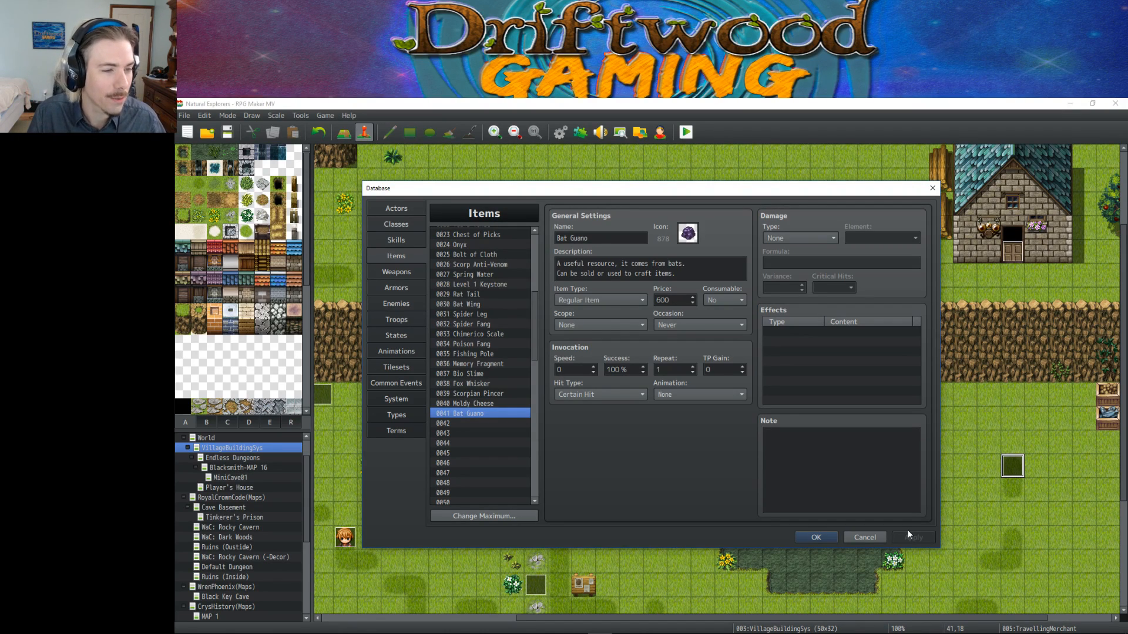
Compare the descriptions and settings of the Bat Guano and Moldy Cheese items.
{"action": "left_click", "coordinate": [790, 454]}
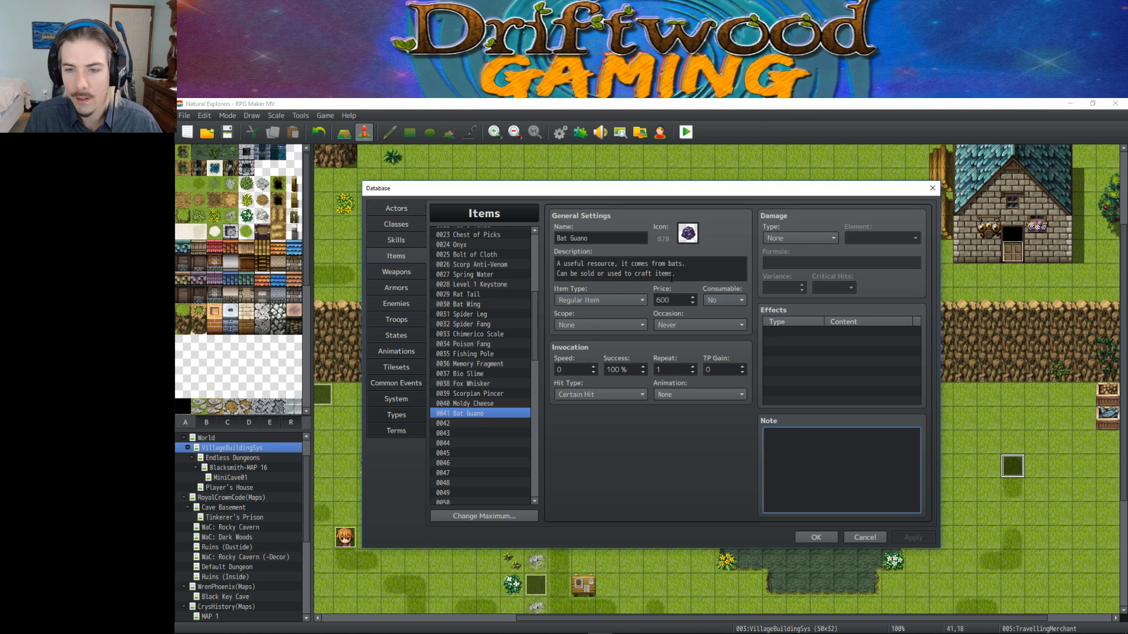
{"action": "left_click_drag", "start_coordinate": [557, 263], "coordinate": [672, 276]}
{"action": "left_click", "coordinate": [493, 404]}
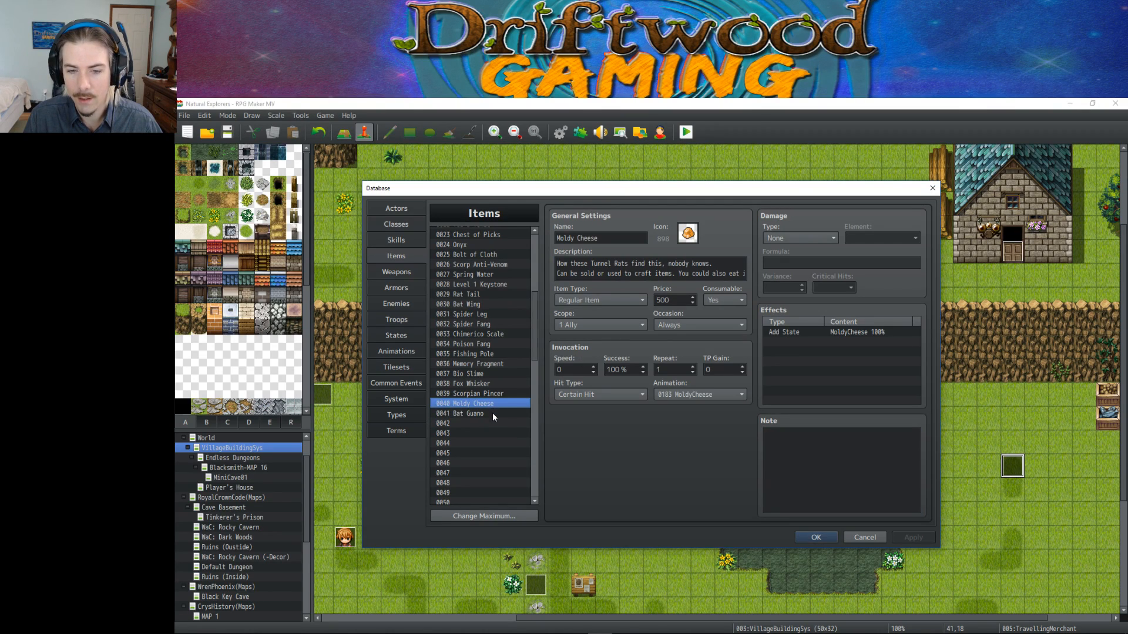
{"action": "left_click", "coordinate": [492, 413]}
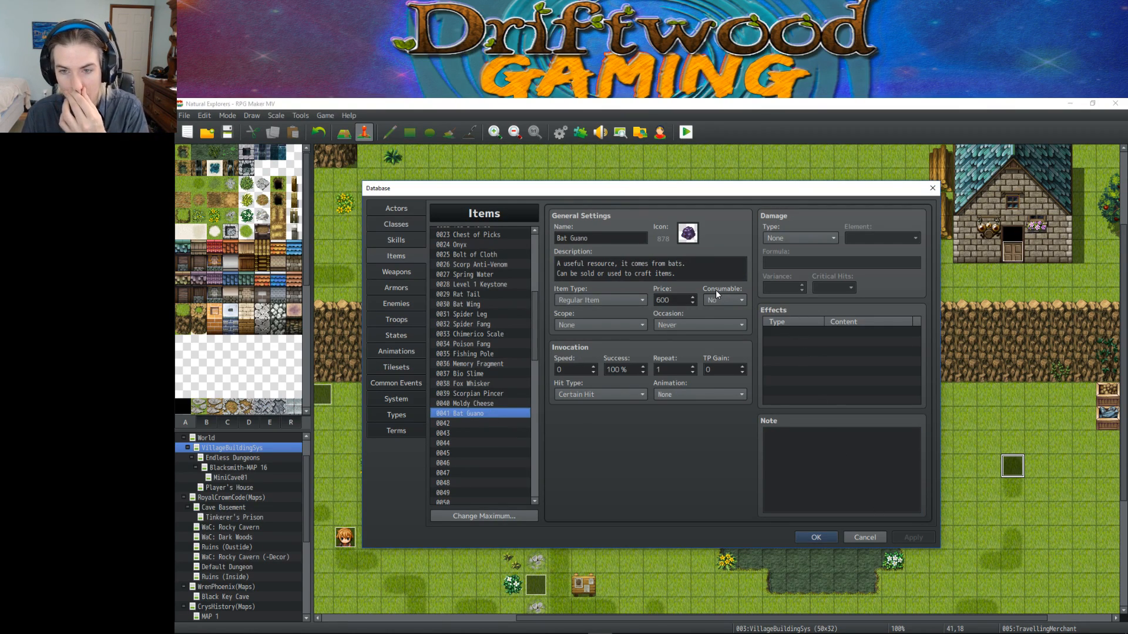
{"action": "left_click_drag", "start_coordinate": [679, 277], "coordinate": [556, 262]}
{"action": "left_click", "coordinate": [700, 264]}
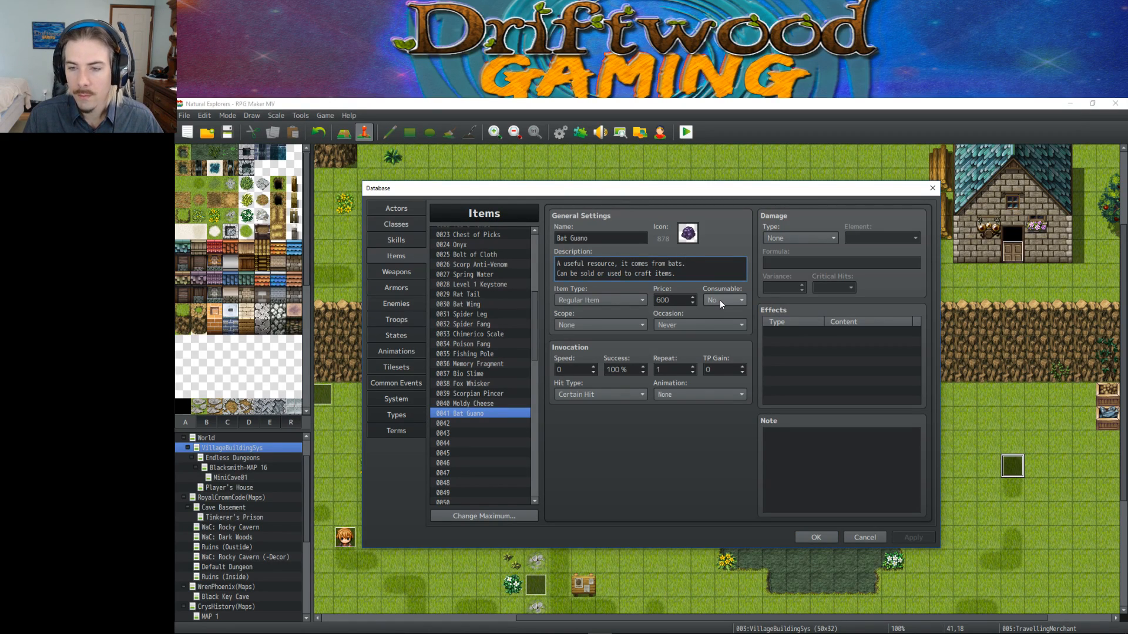
{"action": "left_click", "coordinate": [488, 405]}
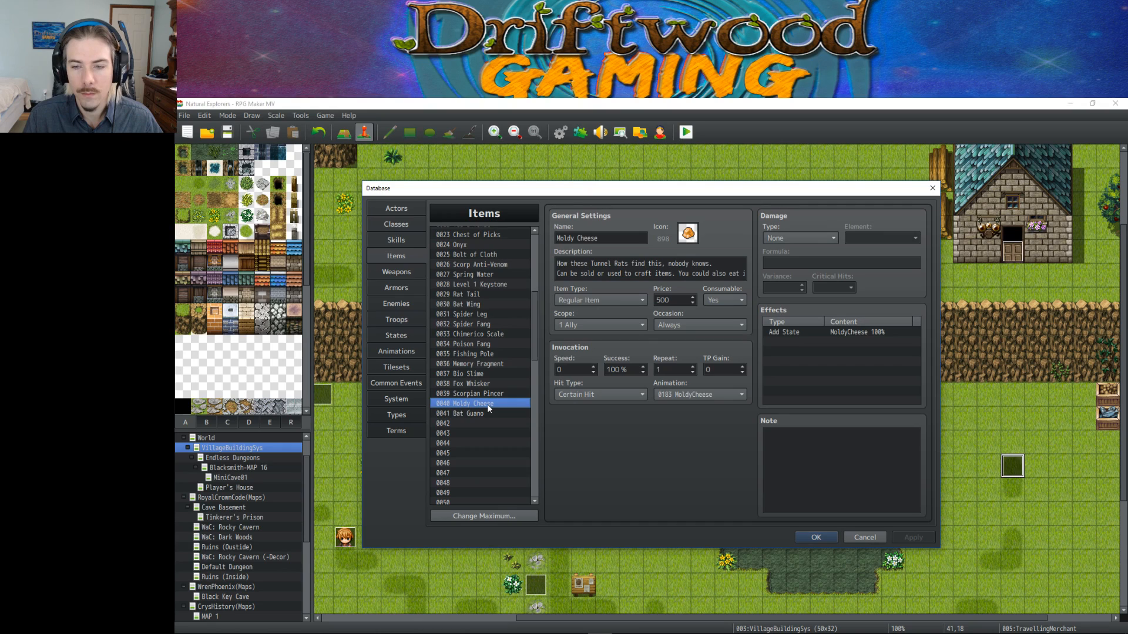
{"action": "left_click", "coordinate": [491, 413]}
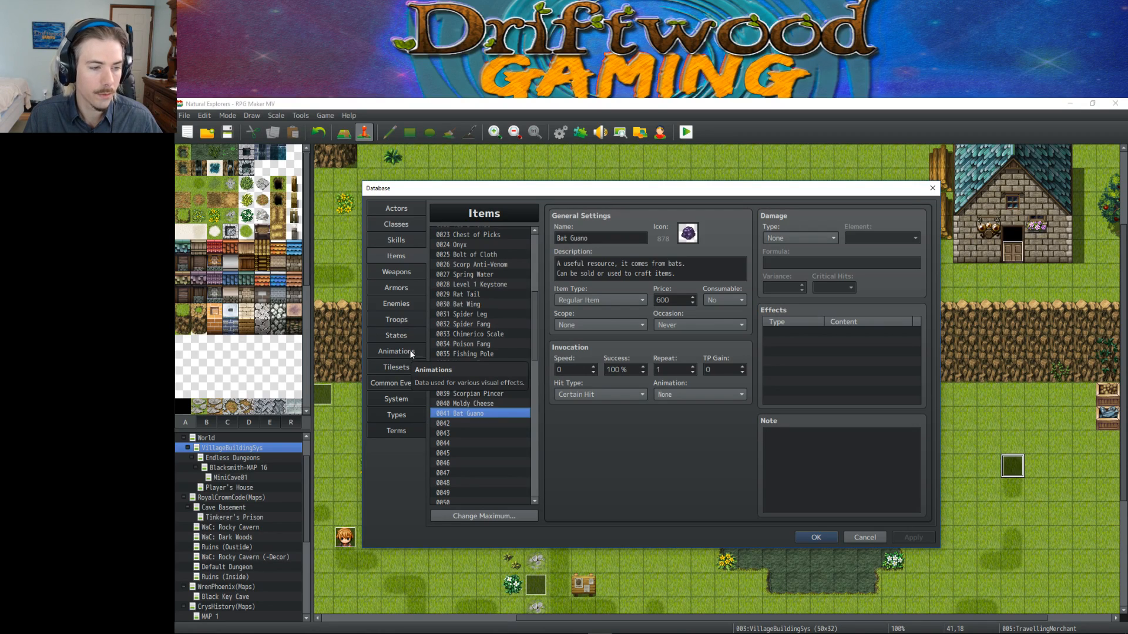
{"action": "left_click", "coordinate": [493, 403]}
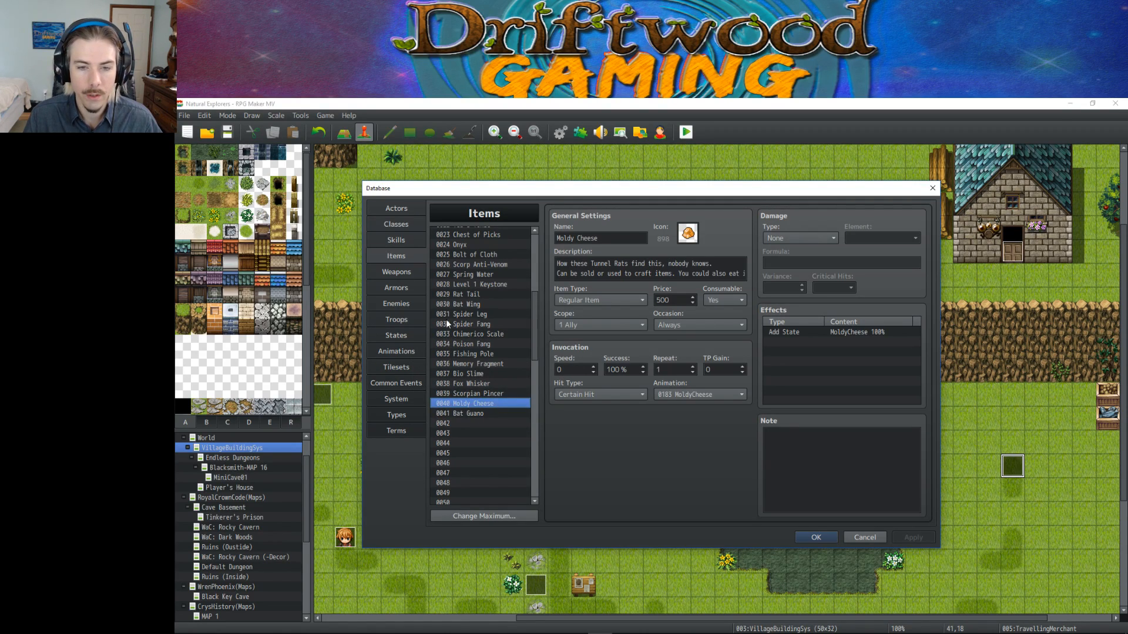
Review the weapon, armor and Shadow Bat enemy entries, including the bat's Blood Drain action, and recheck the Bat Guano item.
{"action": "left_click", "coordinate": [418, 273]}
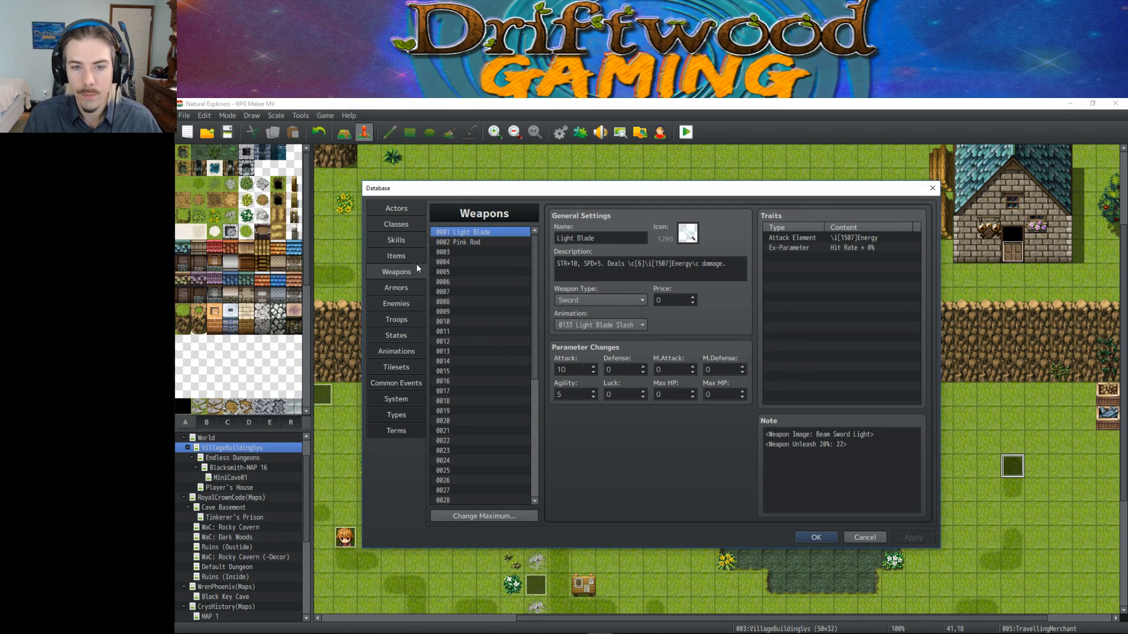
{"action": "left_click", "coordinate": [413, 258]}
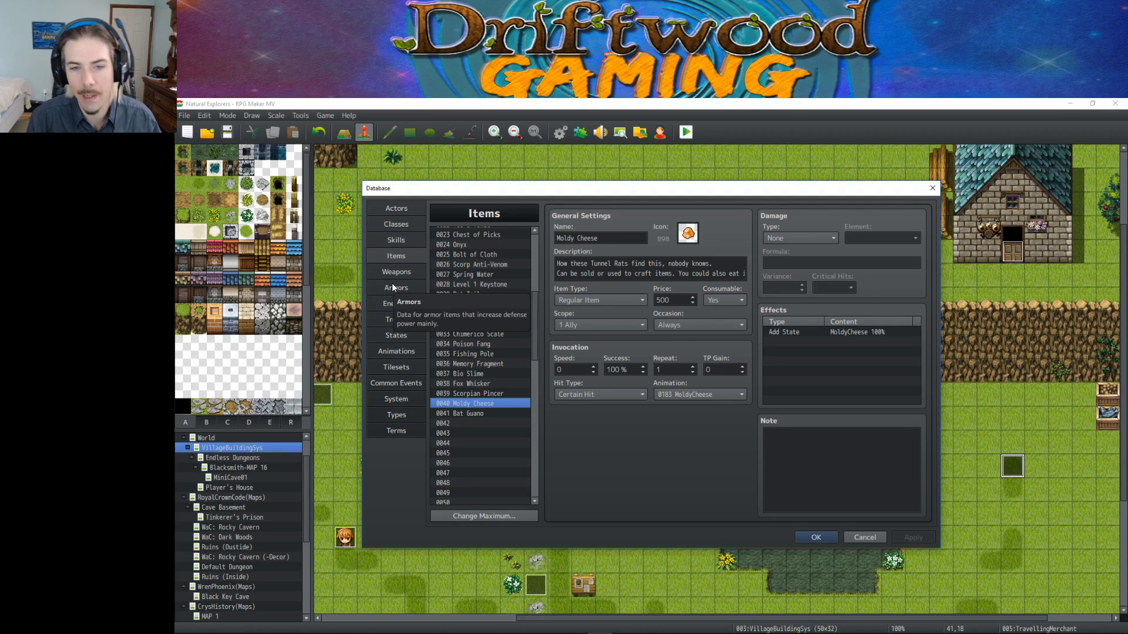
{"action": "left_click", "coordinate": [404, 273]}
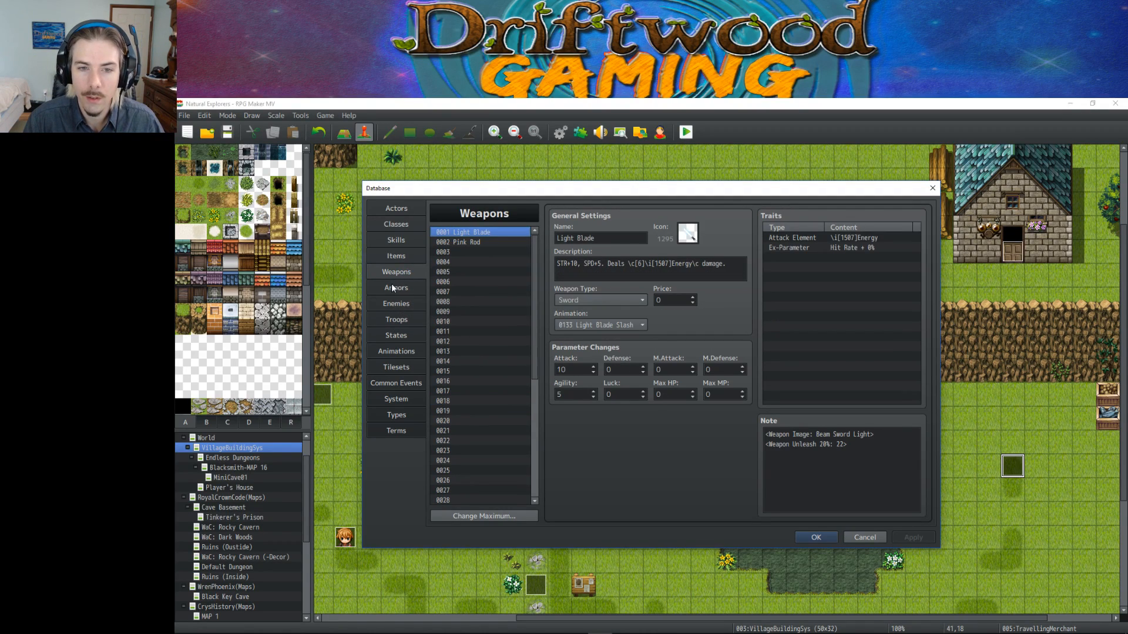
{"action": "left_click", "coordinate": [392, 287]}
{"action": "left_click", "coordinate": [394, 302]}
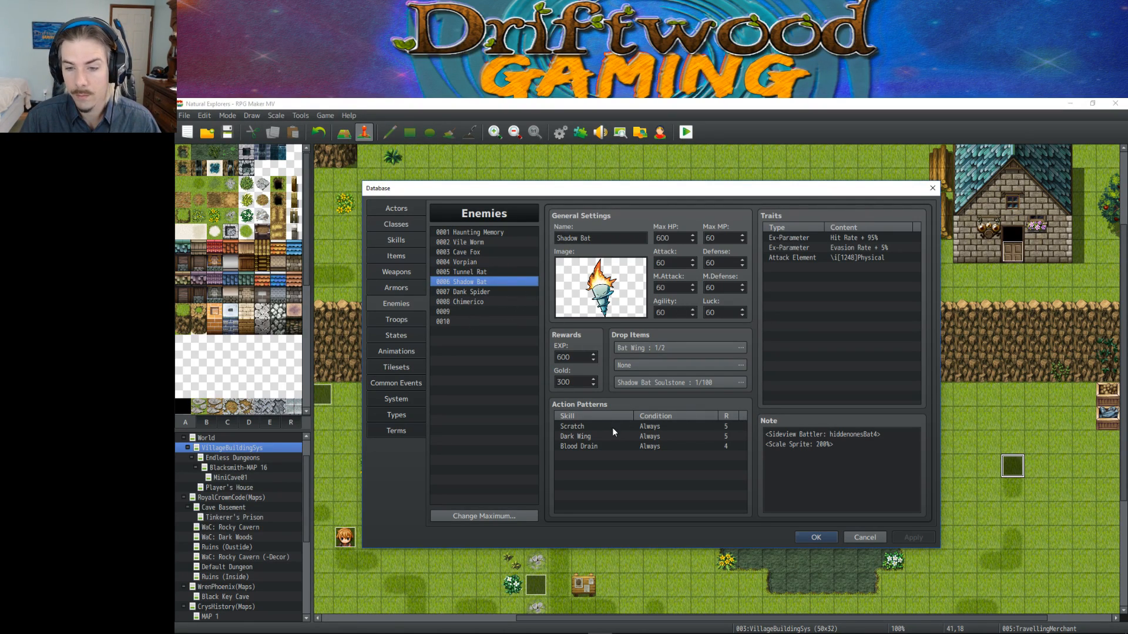
{"action": "left_click", "coordinate": [622, 448]}
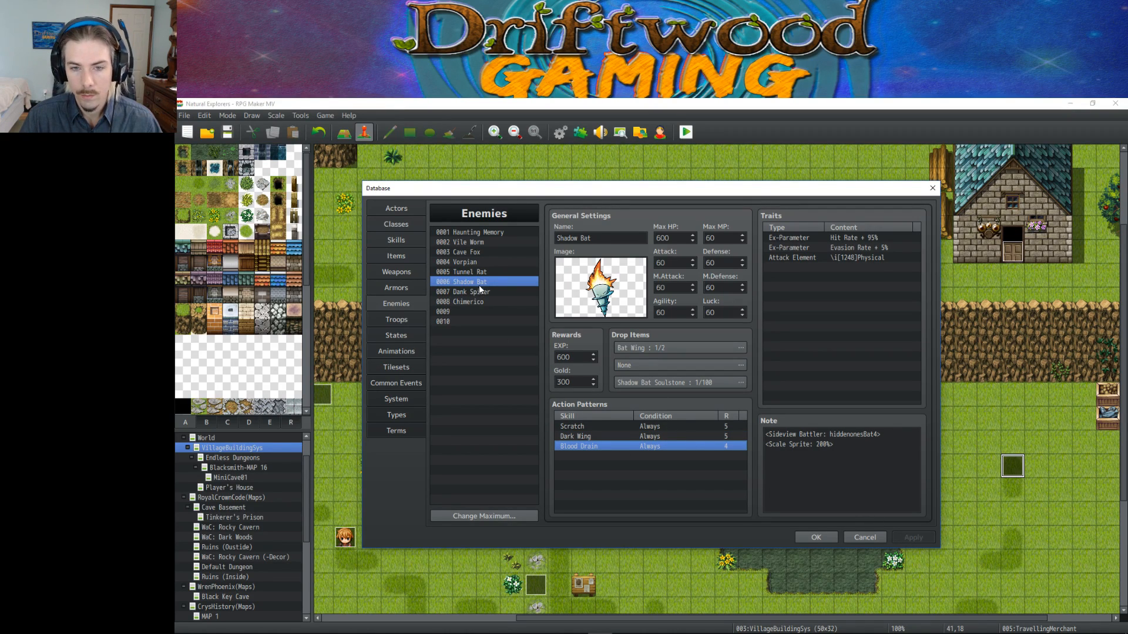
{"action": "left_click", "coordinate": [419, 256]}
{"action": "left_click", "coordinate": [488, 414]}
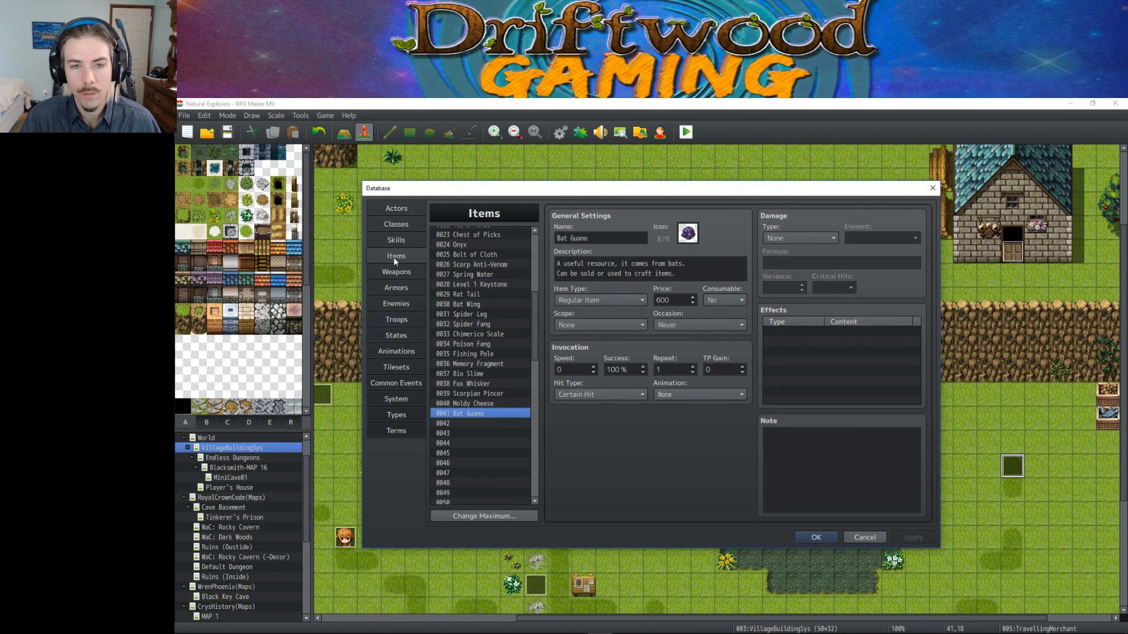
Add Bat Guano with a 1/10 probability as the Shadow Bat enemy's second drop item.
{"action": "left_click", "coordinate": [403, 304]}
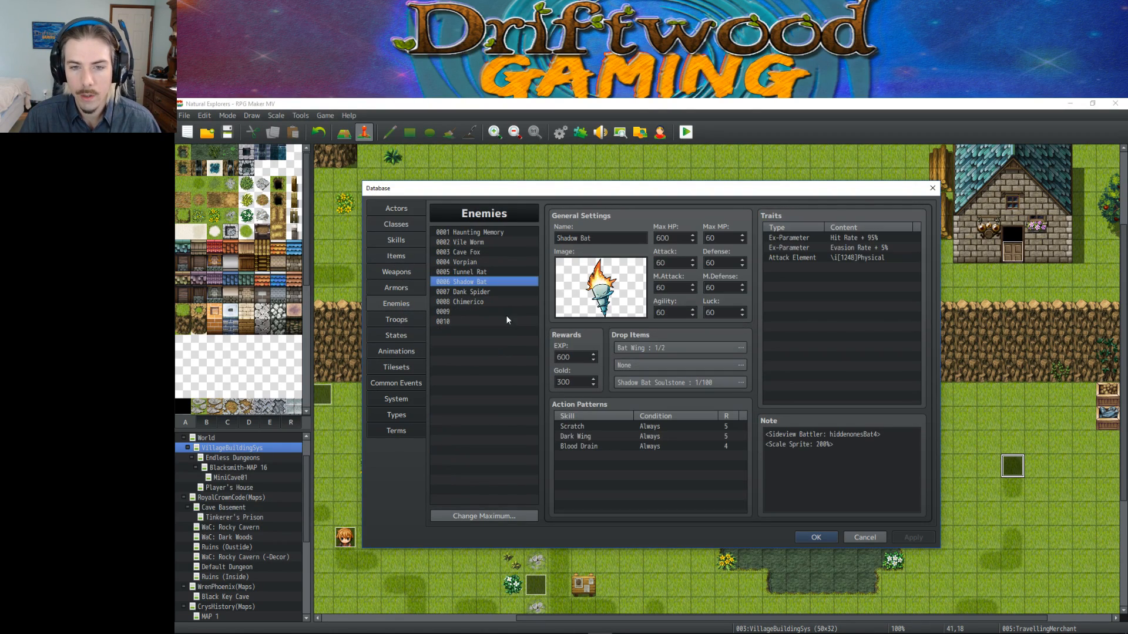
{"action": "double_click", "coordinate": [634, 365]}
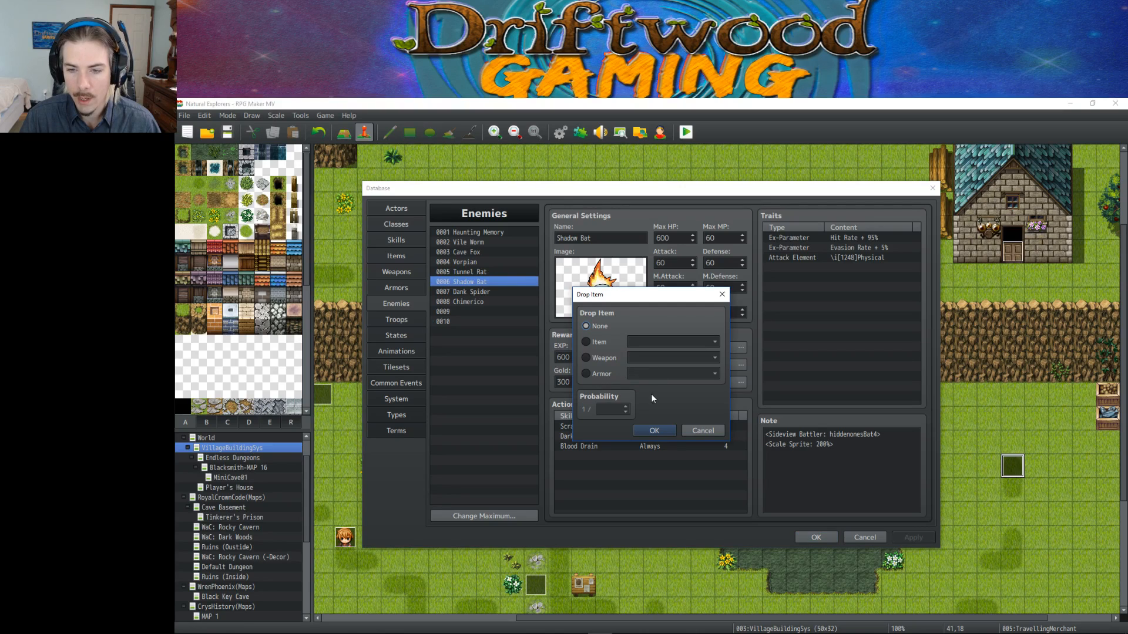
{"action": "left_click", "coordinate": [603, 346]}
{"action": "left_click", "coordinate": [675, 345]}
{"action": "scroll", "coordinate": [679, 406], "scroll_direction": "down", "scroll_amount": 8}
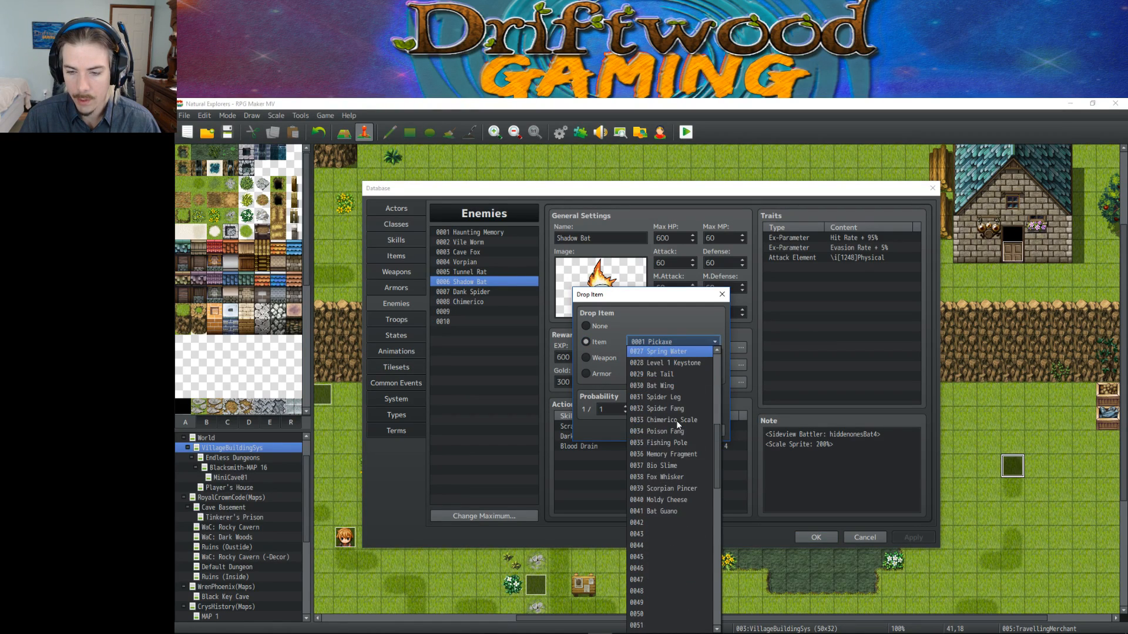
{"action": "left_click", "coordinate": [669, 511]}
{"action": "double_click", "coordinate": [609, 410]}
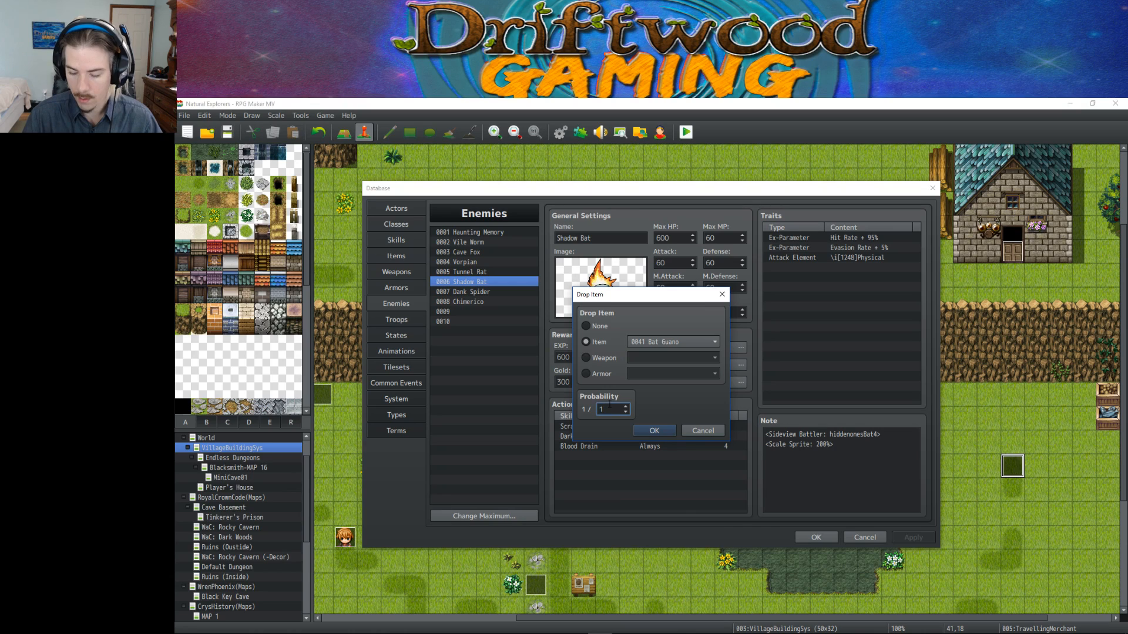
{"action": "type", "text": "10"}
{"action": "key", "text": "Return"}
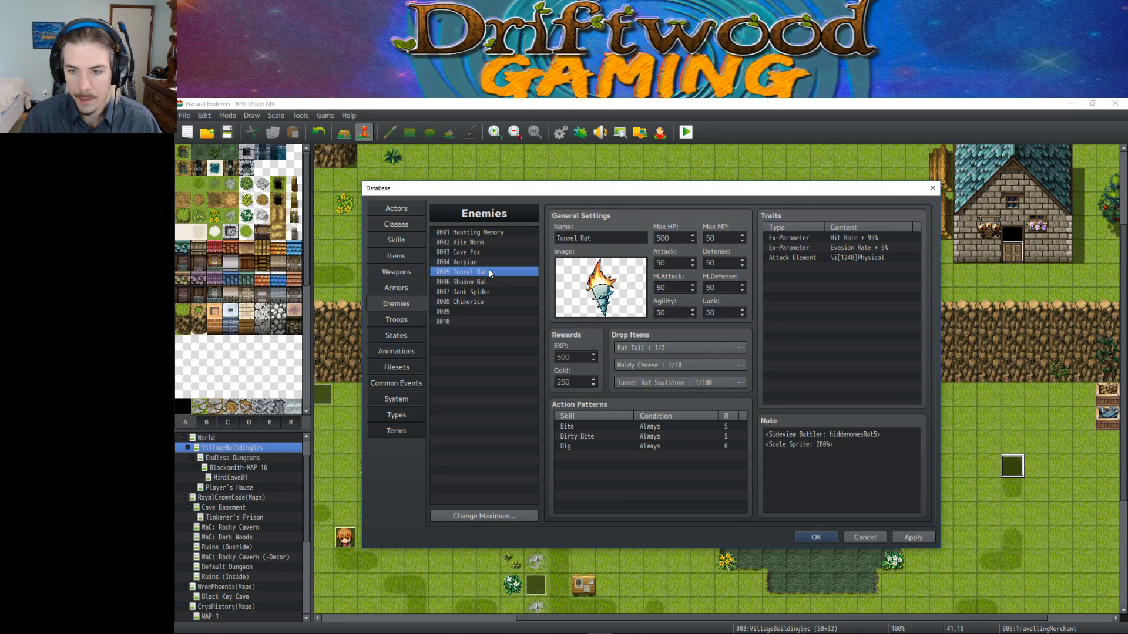
Add Fox Whisker with a 1/10 probability as the Cave Fox enemy's second drop item.
{"action": "left_click", "coordinate": [481, 233]}
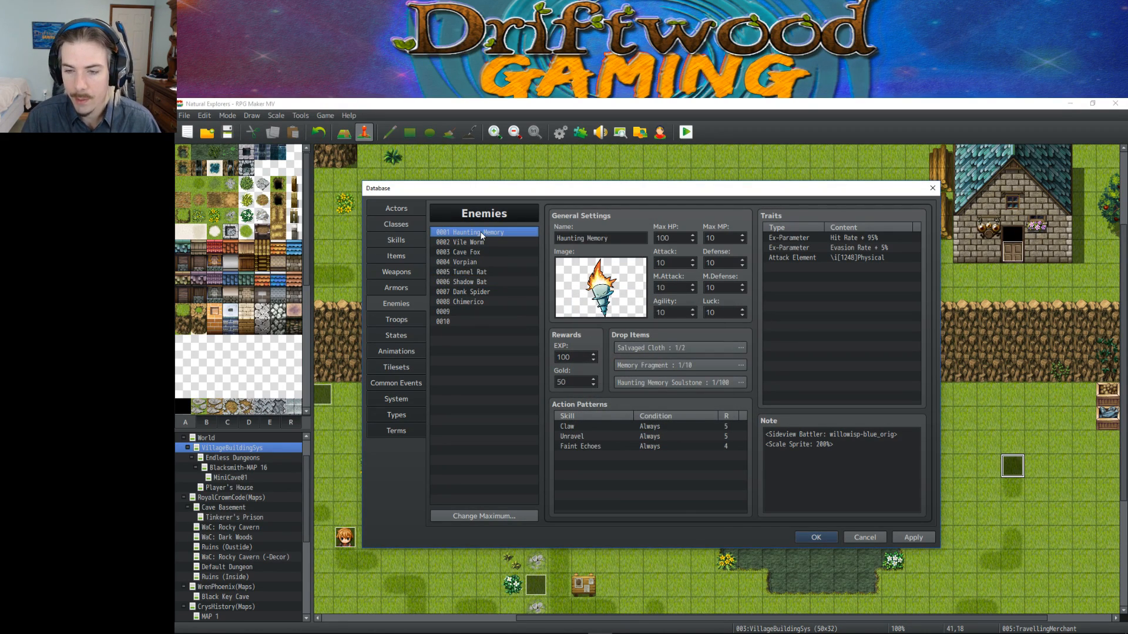
{"action": "key", "text": "Down"}
{"action": "key", "text": "Down"}
{"action": "key", "text": "Up"}
{"action": "key", "text": "Down"}
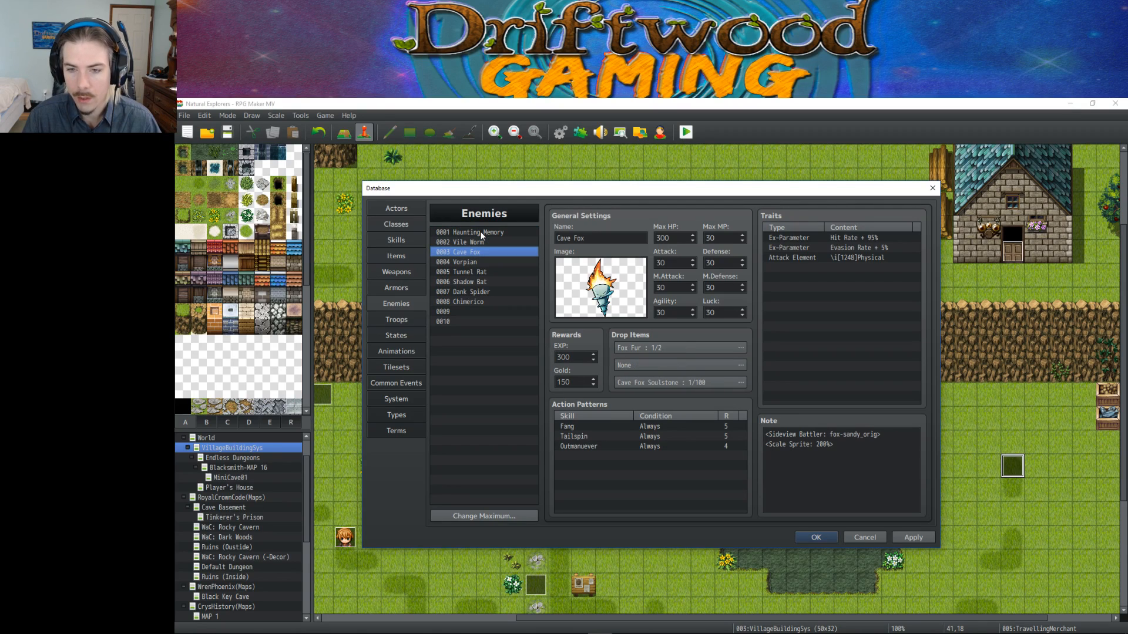
{"action": "double_click", "coordinate": [649, 365]}
{"action": "left_click", "coordinate": [587, 341]}
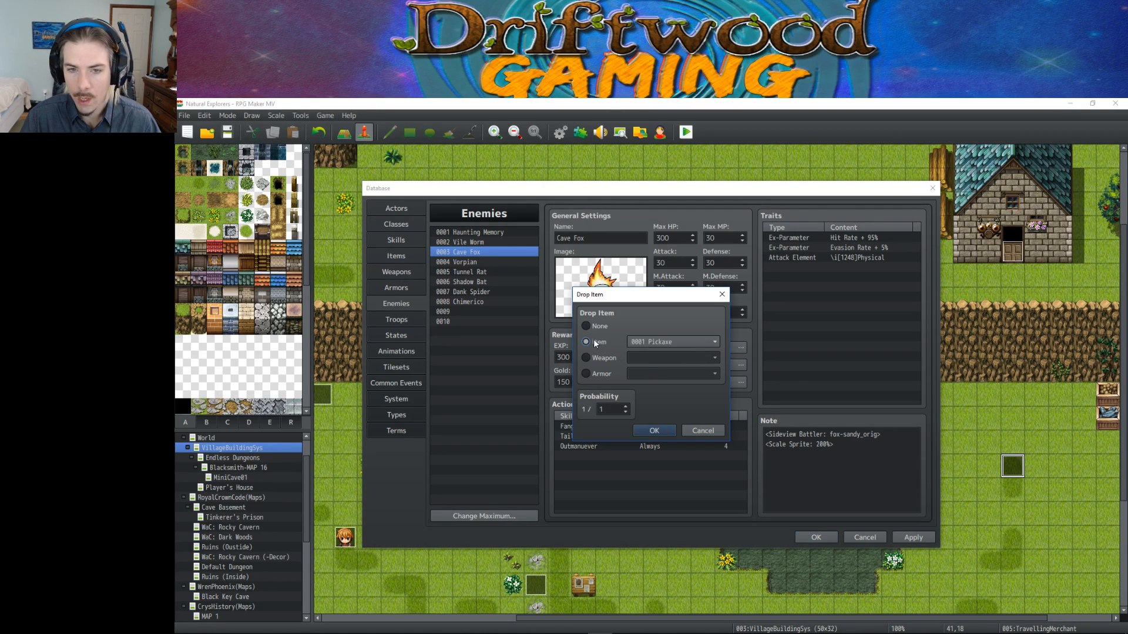
{"action": "left_click", "coordinate": [645, 342]}
{"action": "scroll", "coordinate": [667, 432], "scroll_direction": "down", "scroll_amount": 8}
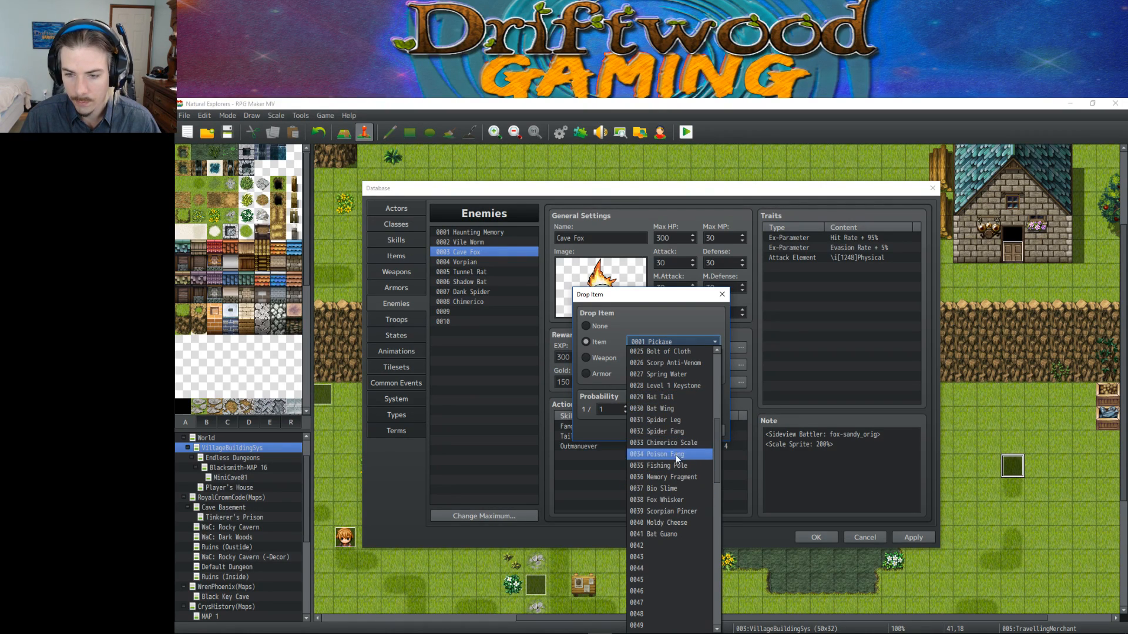
{"action": "left_click", "coordinate": [671, 500]}
{"action": "left_click", "coordinate": [617, 409]}
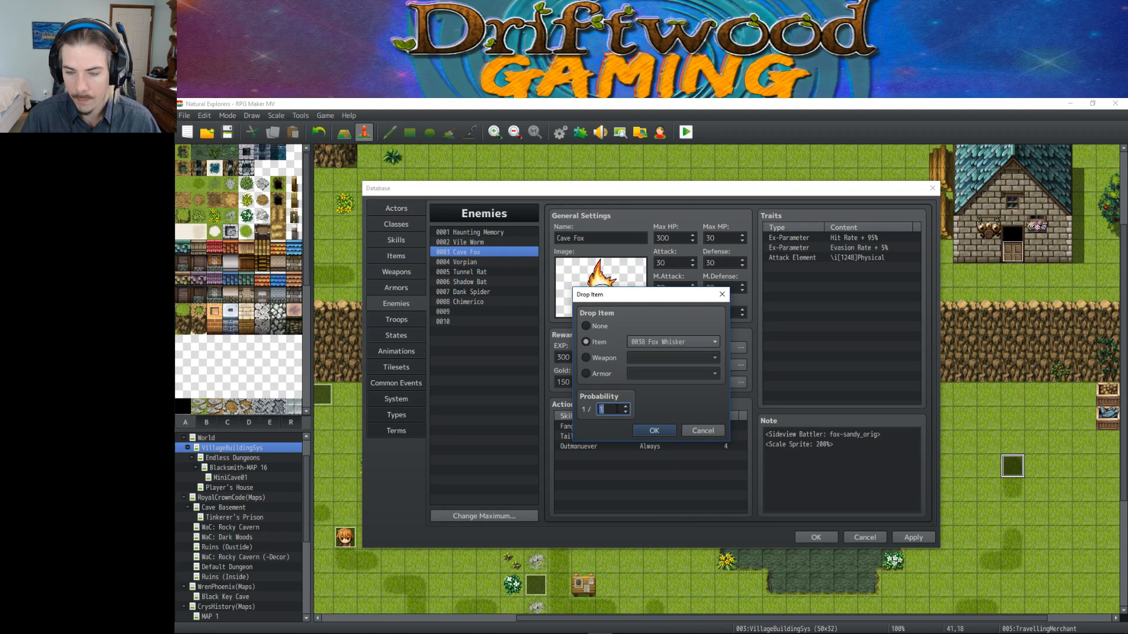
{"action": "type", "text": "0"}
{"action": "key", "text": "Return"}
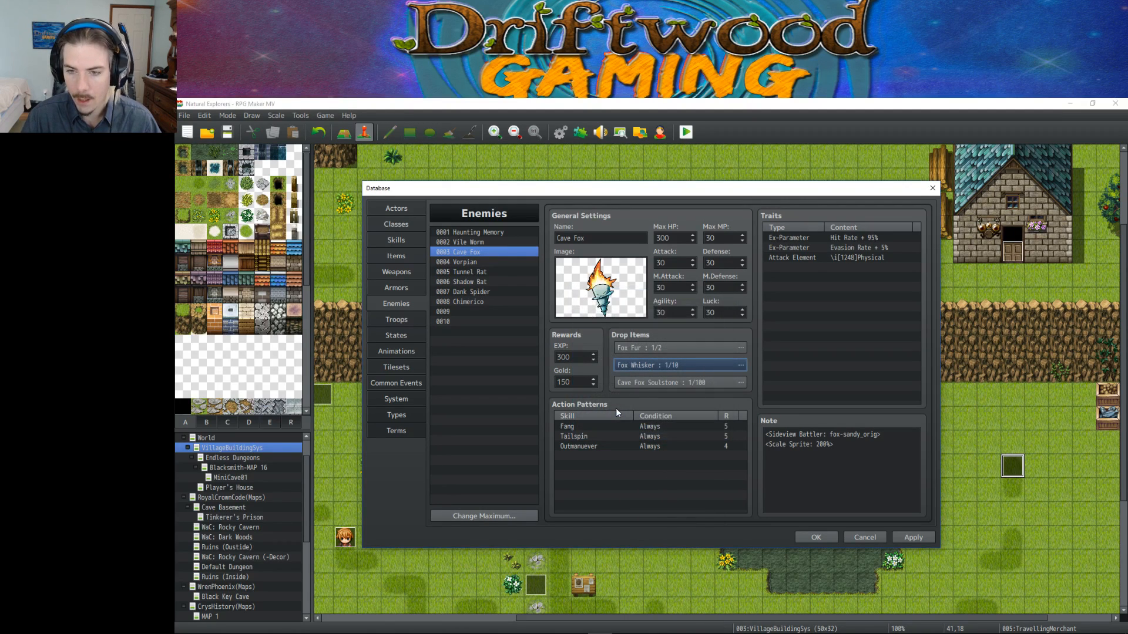
Check the drop items of the enemies from Vorpian through Chimerico and apply the database changes.
{"action": "left_click", "coordinate": [485, 262]}
{"action": "key", "text": "Down"}
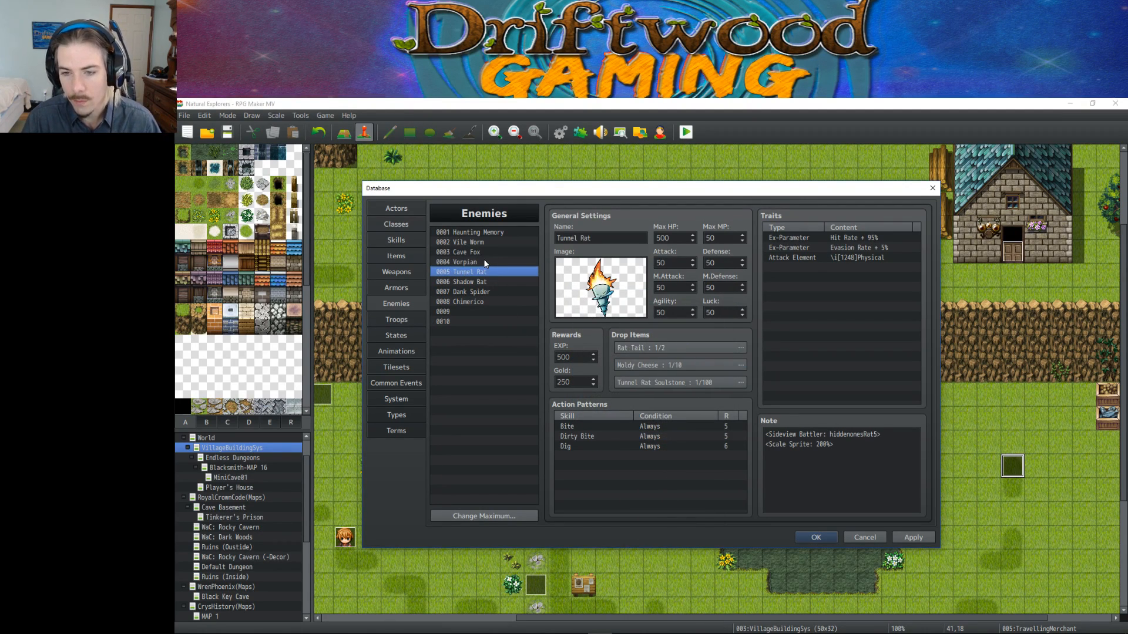
{"action": "key", "text": "Down"}
{"action": "key", "text": "Down"}
{"action": "key", "text": "Down"}
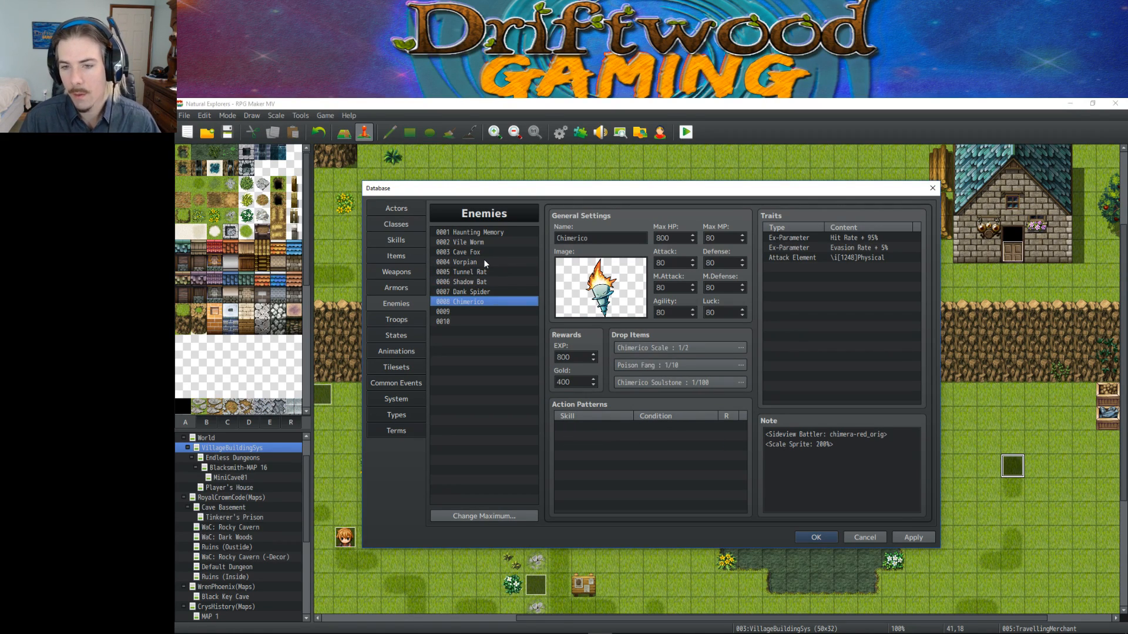
{"action": "left_click", "coordinate": [900, 535]}
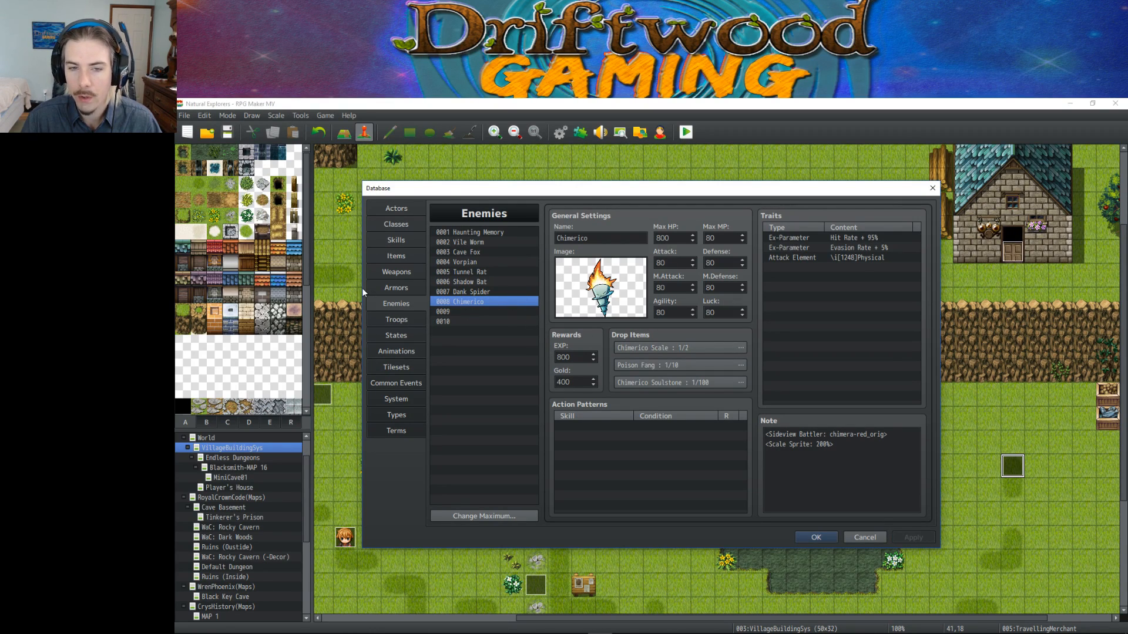
Compare the Thirsty Bite and Kickback skills and set Kickback's occasion to Battle Screen.
{"action": "left_click", "coordinate": [405, 260]}
{"action": "left_click", "coordinate": [395, 240]}
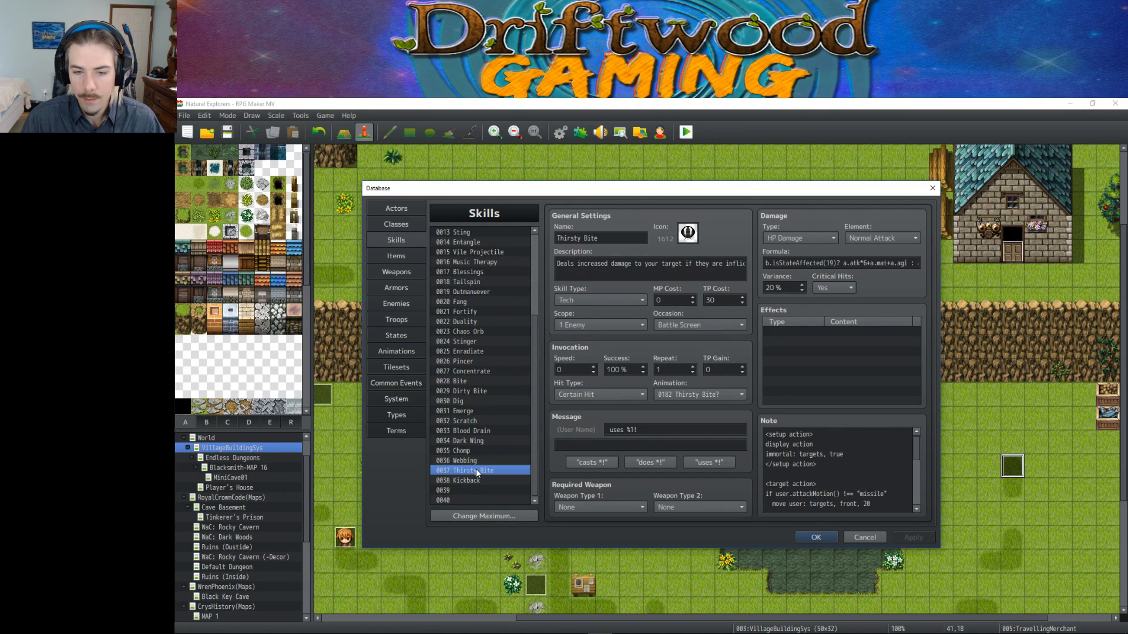
{"action": "left_click", "coordinate": [473, 481]}
{"action": "left_click", "coordinate": [477, 470]}
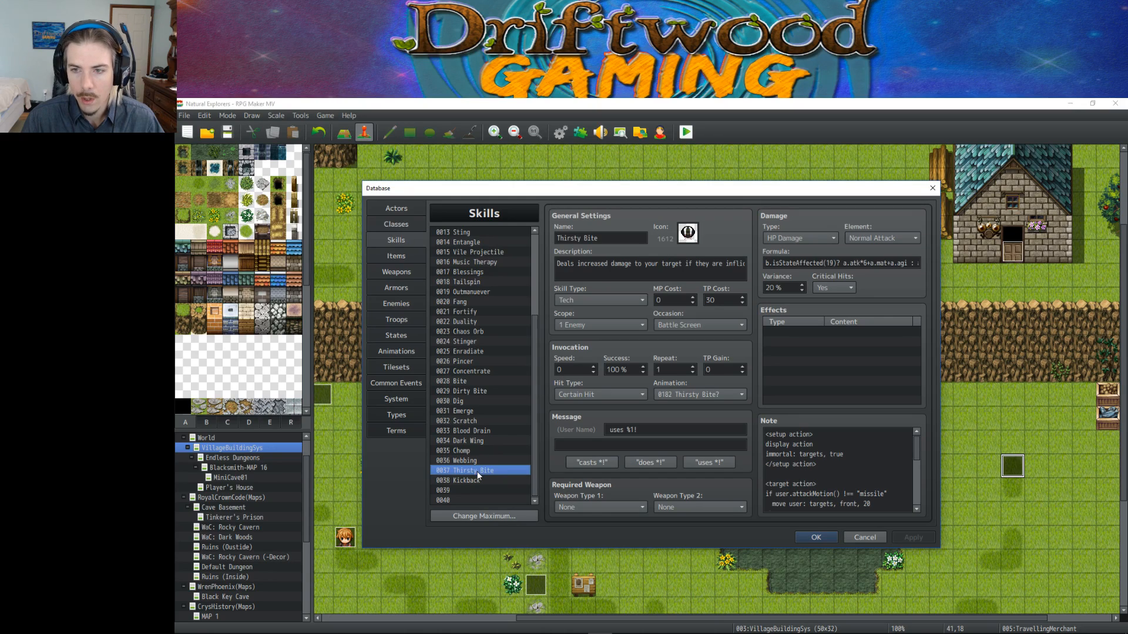
{"action": "left_click", "coordinate": [475, 479]}
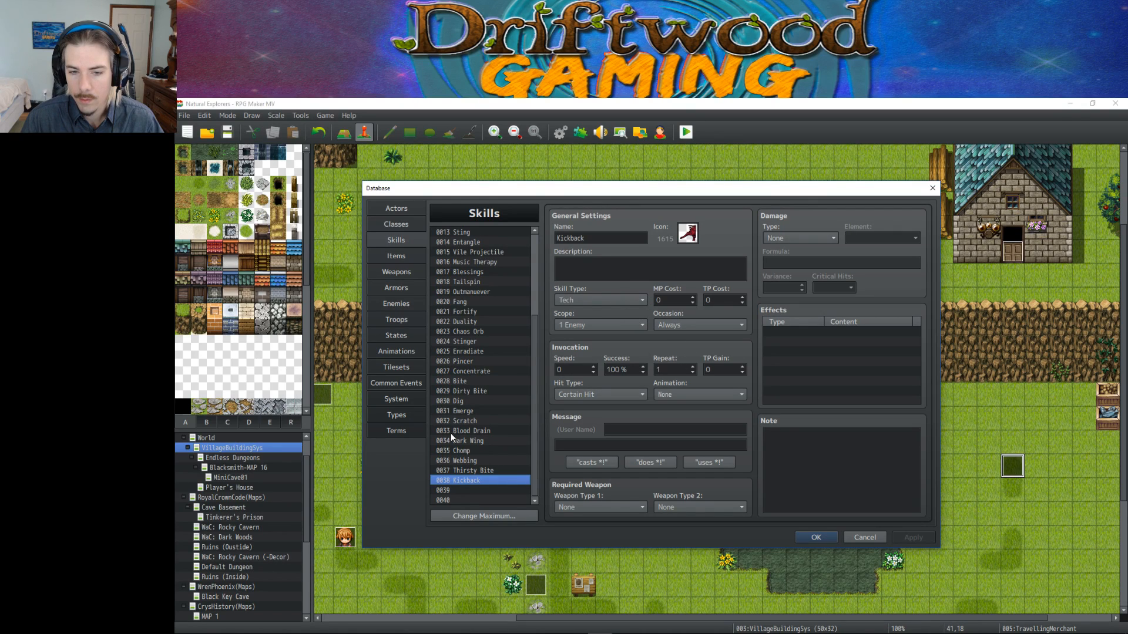
{"action": "left_click", "coordinate": [472, 412]}
{"action": "left_click", "coordinate": [474, 481]}
{"action": "left_click", "coordinate": [709, 322]}
{"action": "left_click", "coordinate": [671, 344]}
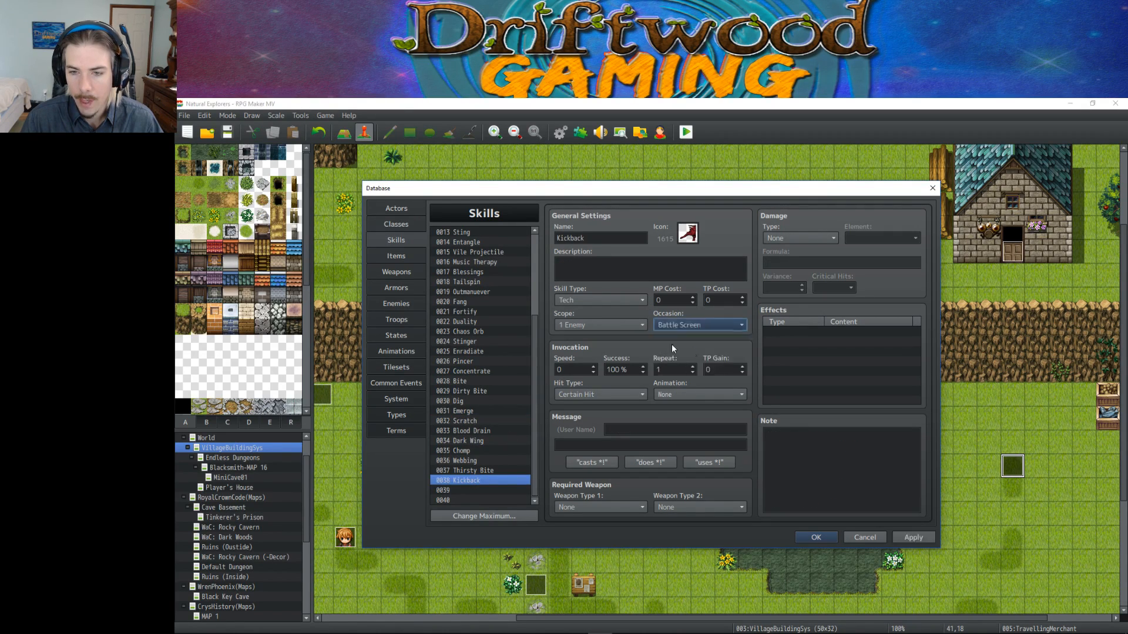
Give the Kickback skill a TP gain of 15 and the "uses %1!" message.
{"action": "left_click", "coordinate": [594, 299]}
{"action": "left_click", "coordinate": [725, 369]}
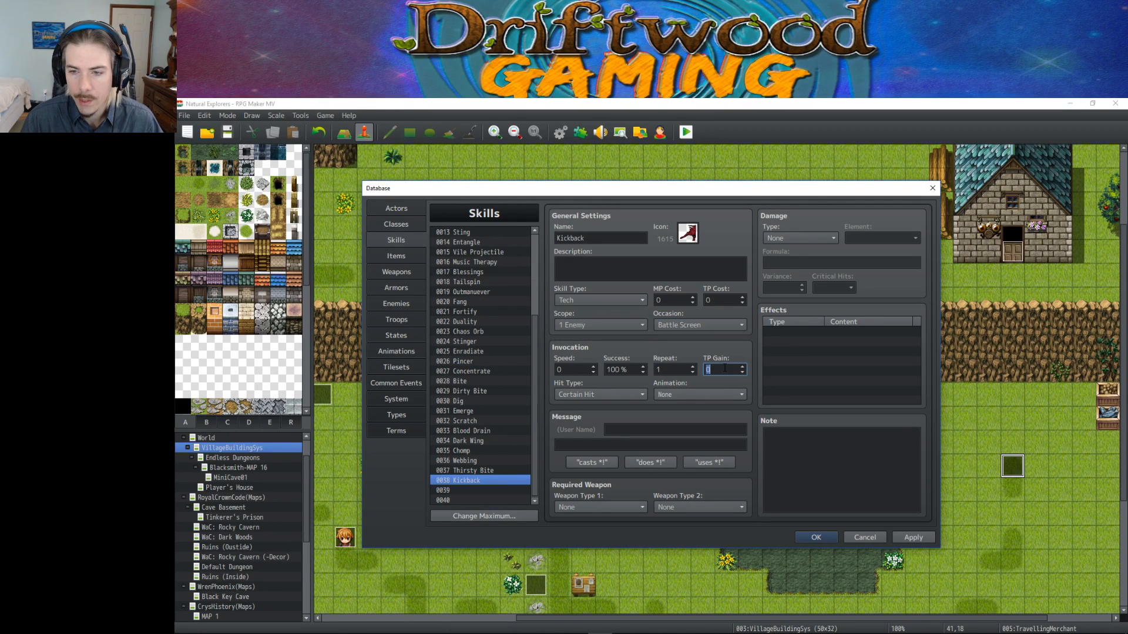
{"action": "type", "text": "15"}
{"action": "left_click", "coordinate": [706, 463]}
{"action": "left_click", "coordinate": [478, 470]}
{"action": "left_click", "coordinate": [478, 479]}
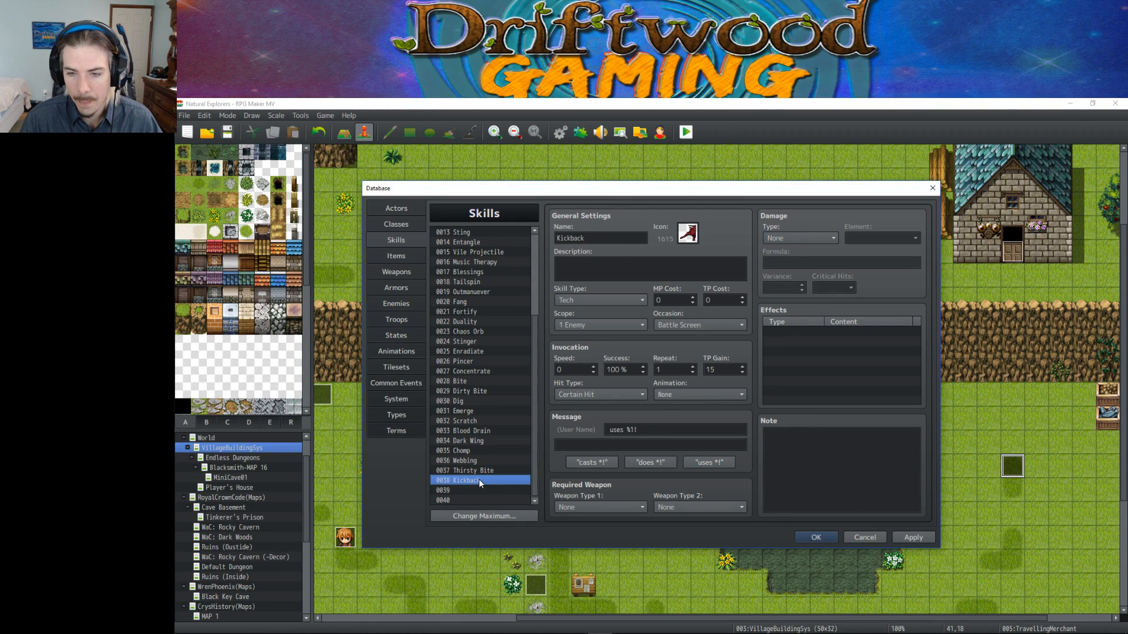
Set Kickback's damage to HP Damage with the Physical element and the formula "a.atk * 3".
{"action": "left_click", "coordinate": [819, 237]}
{"action": "left_click", "coordinate": [806, 261]}
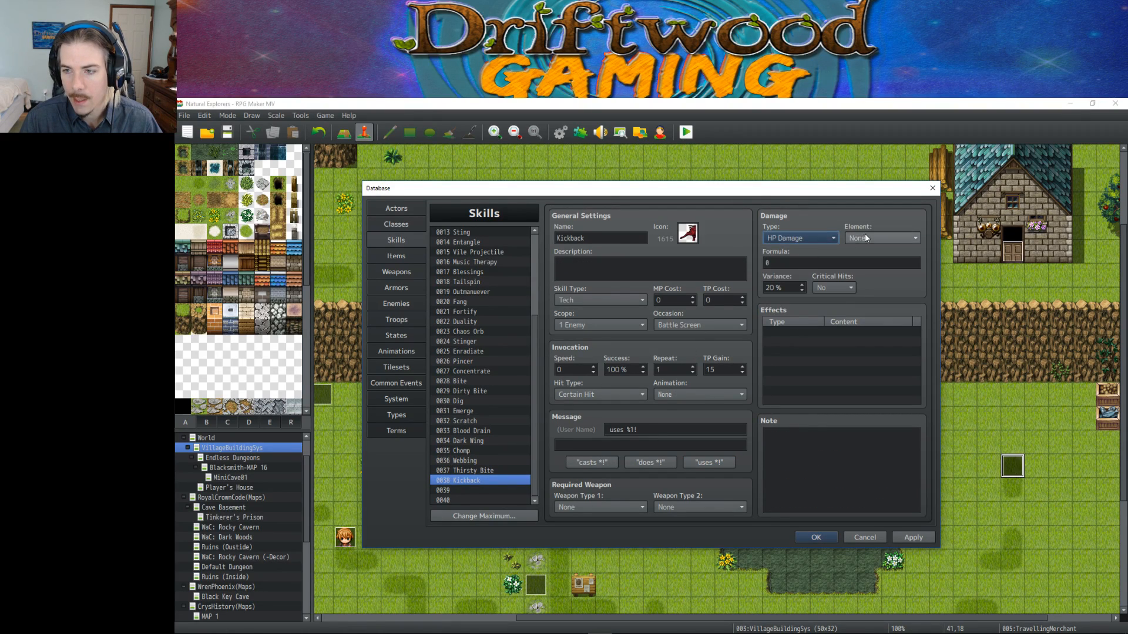
{"action": "left_click", "coordinate": [865, 236]}
{"action": "left_click", "coordinate": [887, 274]}
{"action": "left_click", "coordinate": [794, 264]}
{"action": "type", "text": "a.atk *"}
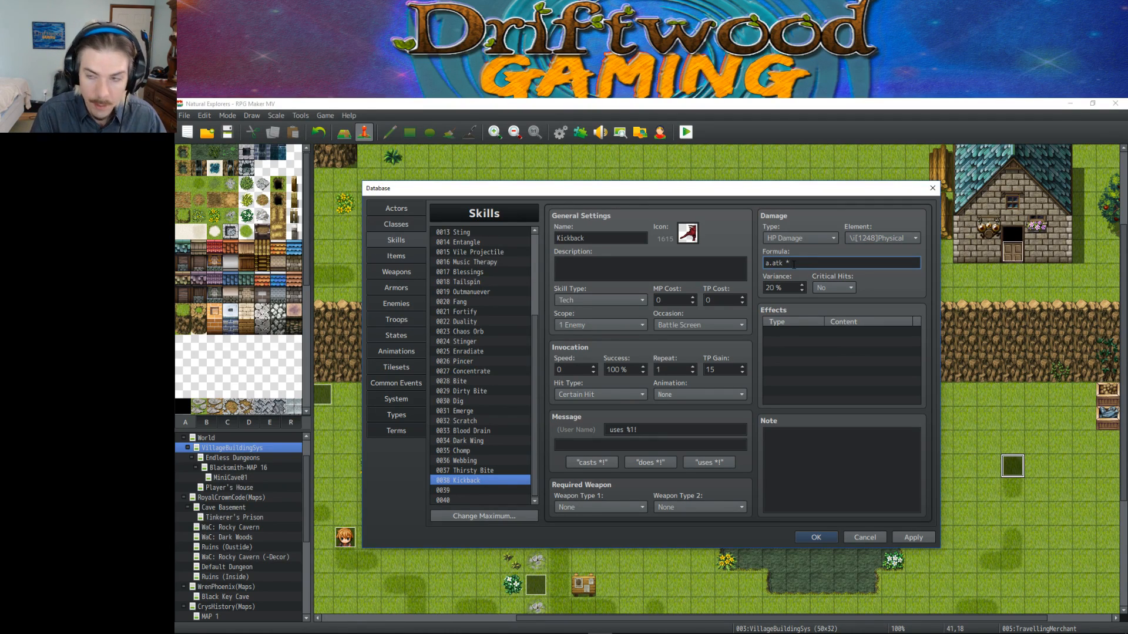
{"action": "type", "text": "3"}
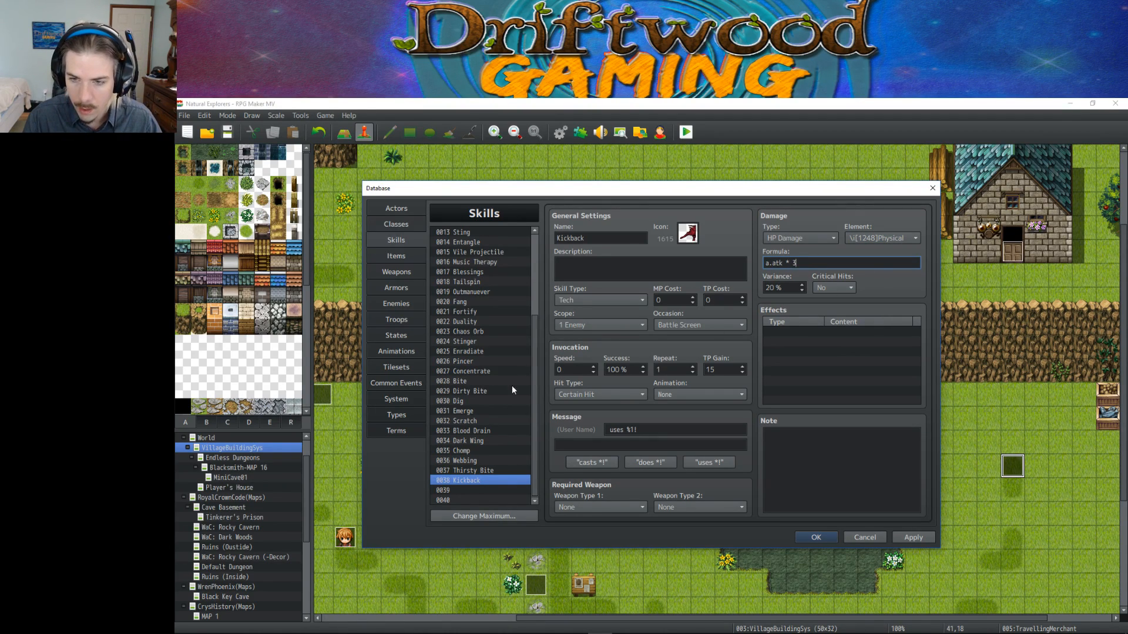
Check Chomp's damage formula, complete Kickback's as "a.atk * 3 - b.def", apply it and allow critical hits.
{"action": "left_click", "coordinate": [467, 470]}
{"action": "left_click", "coordinate": [466, 460]}
{"action": "left_click", "coordinate": [467, 449]}
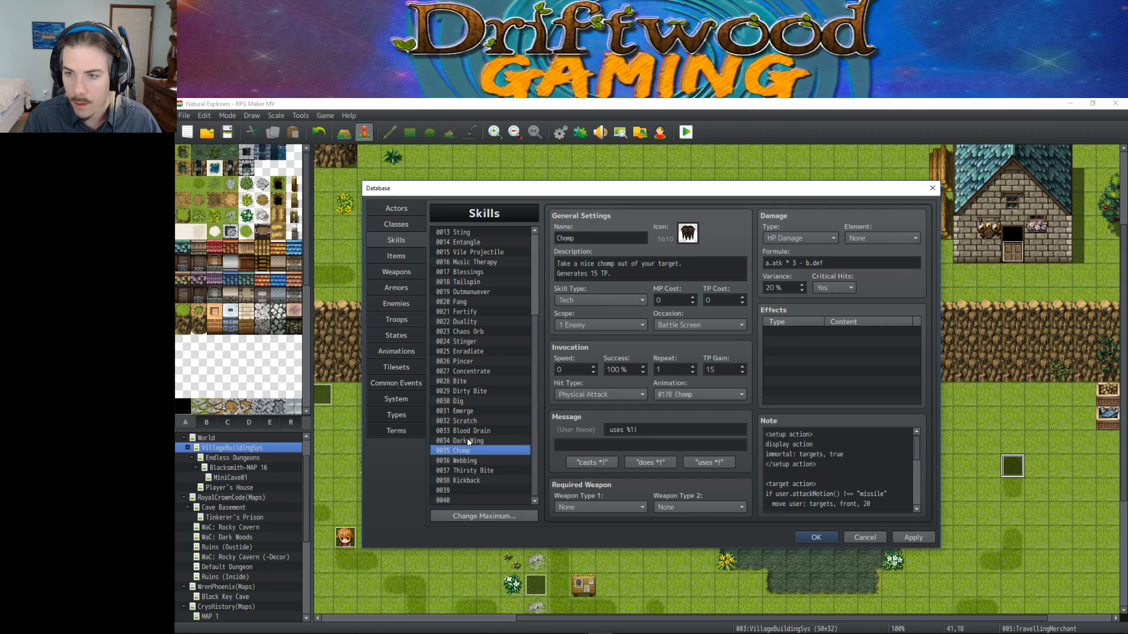
{"action": "left_click", "coordinate": [471, 480]}
{"action": "left_click", "coordinate": [856, 263]}
{"action": "type", "text": "- b.def"}
{"action": "left_click", "coordinate": [919, 537]}
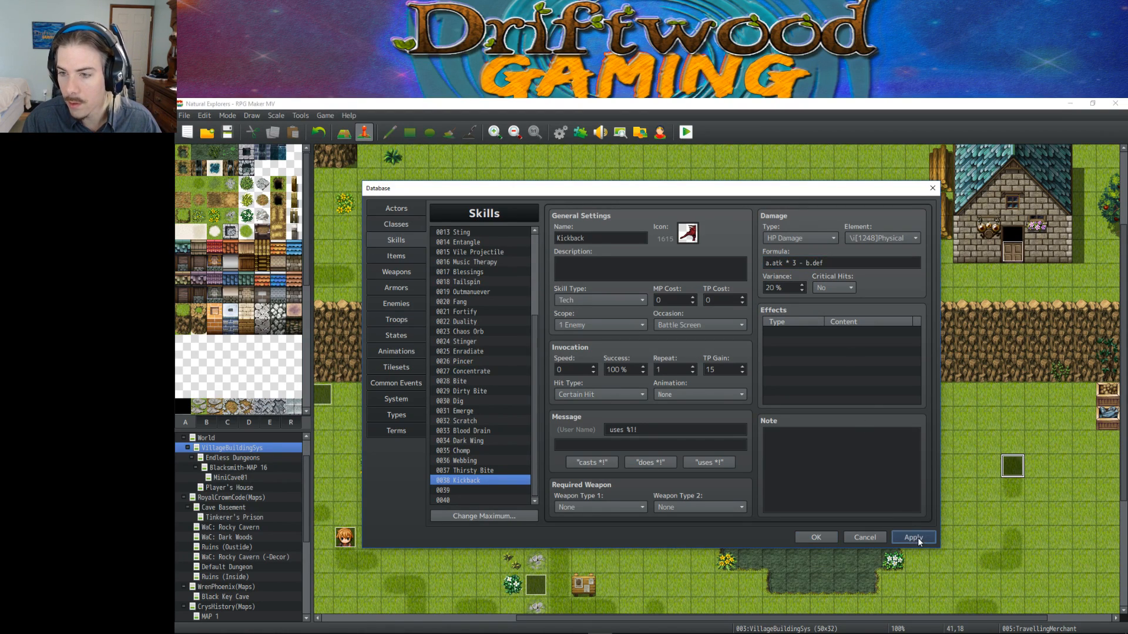
{"action": "left_click", "coordinate": [834, 300]}
{"action": "left_click", "coordinate": [861, 331]}
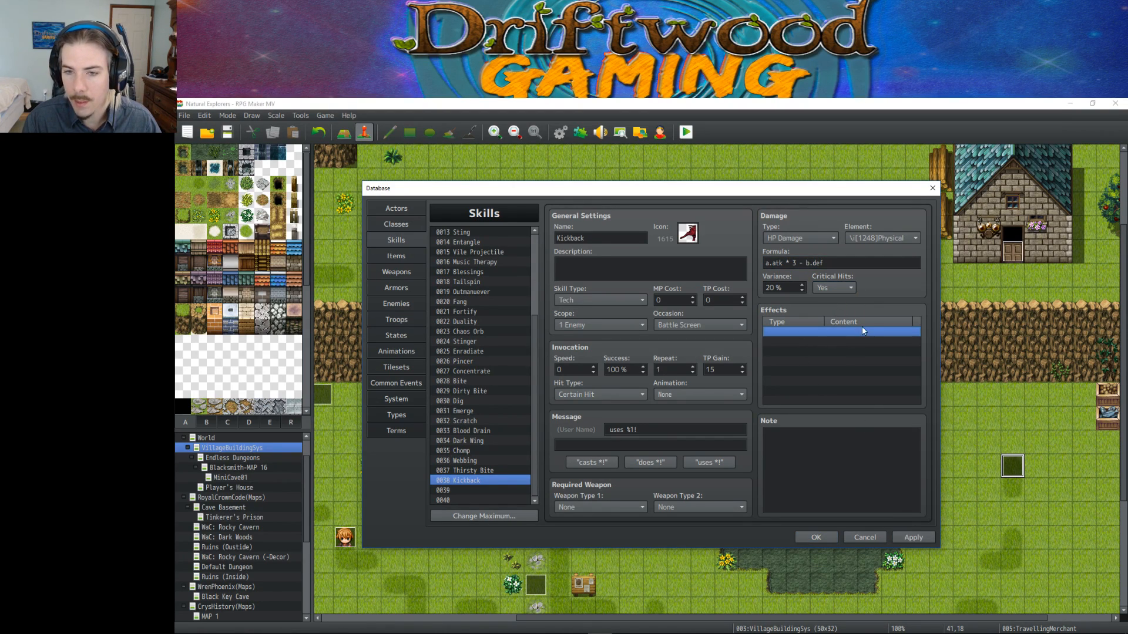
Write "A goat leg to the face." as Kickback's description and apply it.
{"action": "left_click", "coordinate": [473, 461]}
{"action": "left_click", "coordinate": [471, 471]}
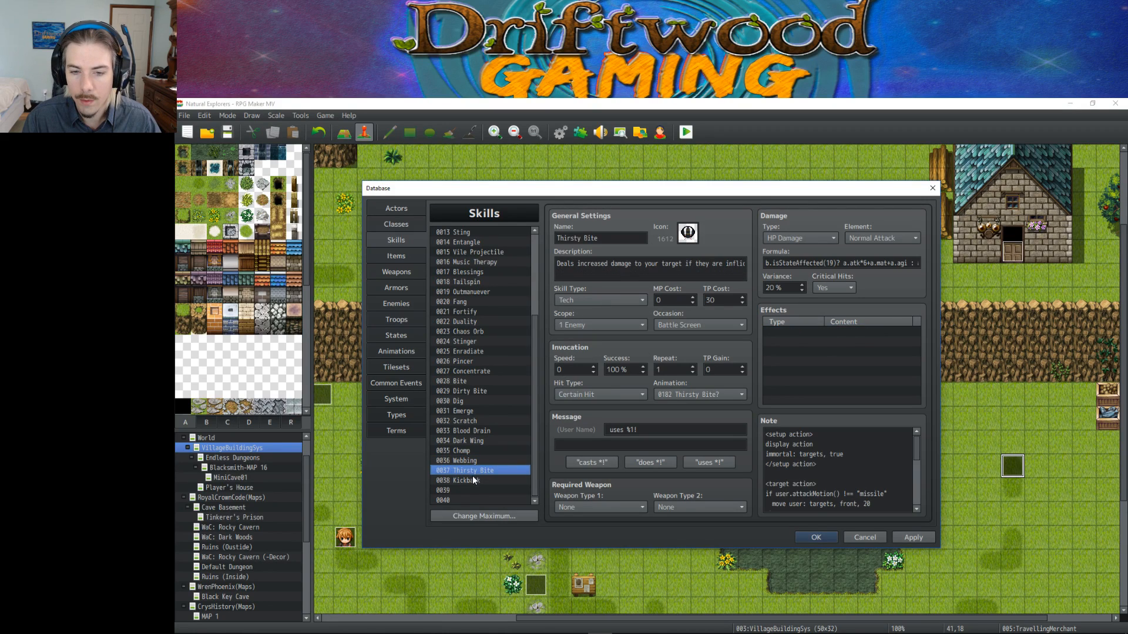
{"action": "left_click", "coordinate": [471, 480]}
{"action": "left_click", "coordinate": [607, 262]}
{"action": "type", "text": "A back"}
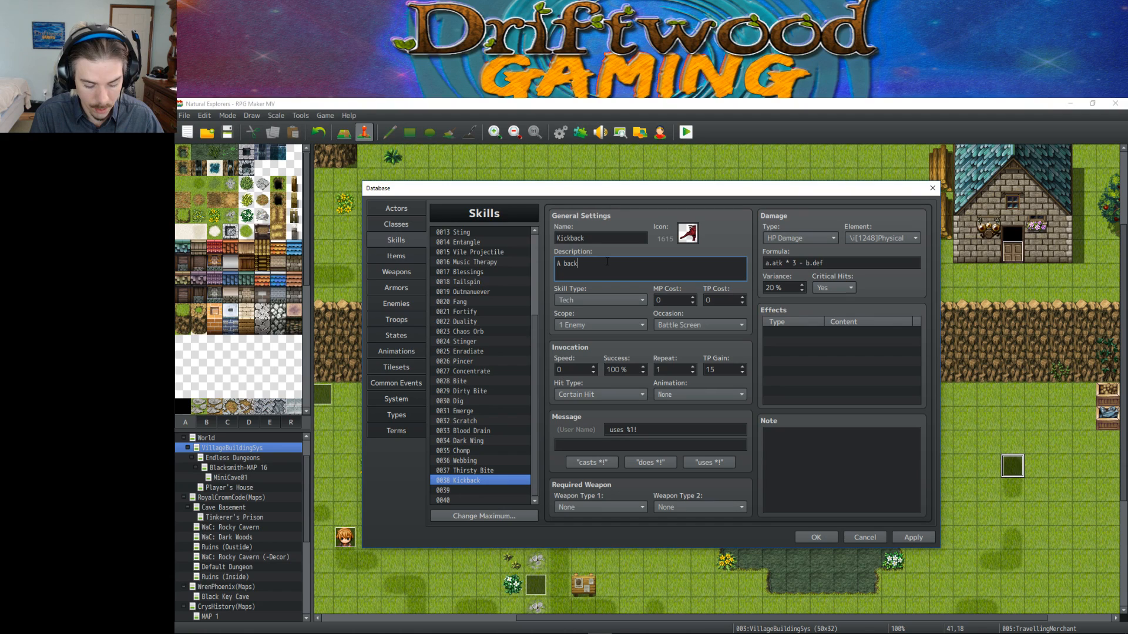
{"action": "key", "text": "BackSpace"}
{"action": "key", "text": "BackSpace"}
{"action": "key", "text": "BackSpace"}
{"action": "type", "text": "goat"}
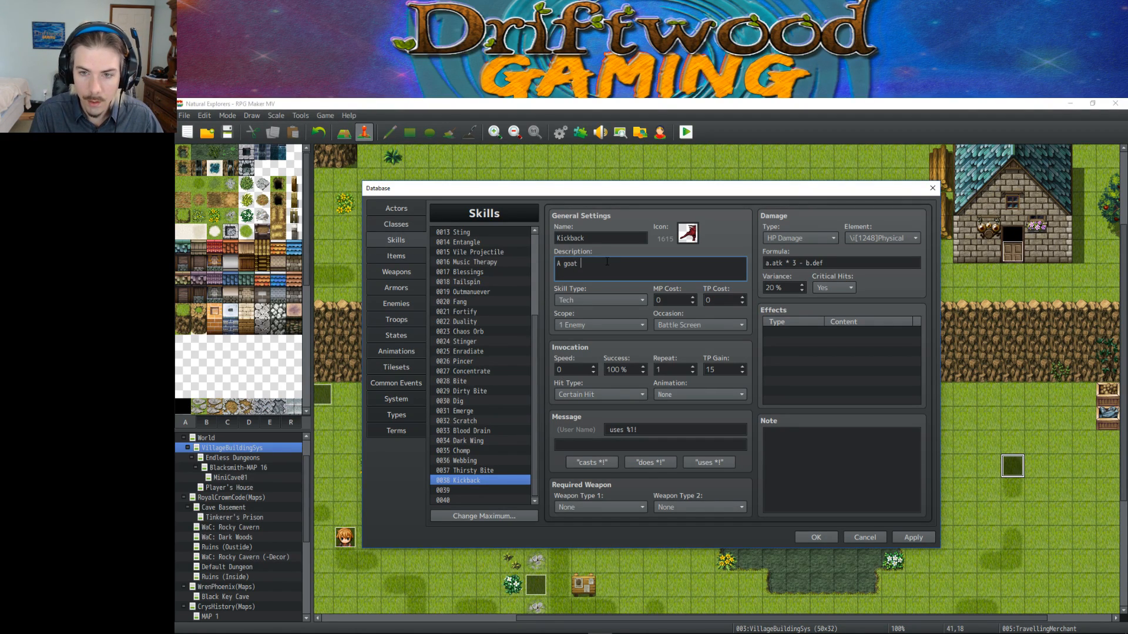
{"action": "type", "text": " leg to the face."}
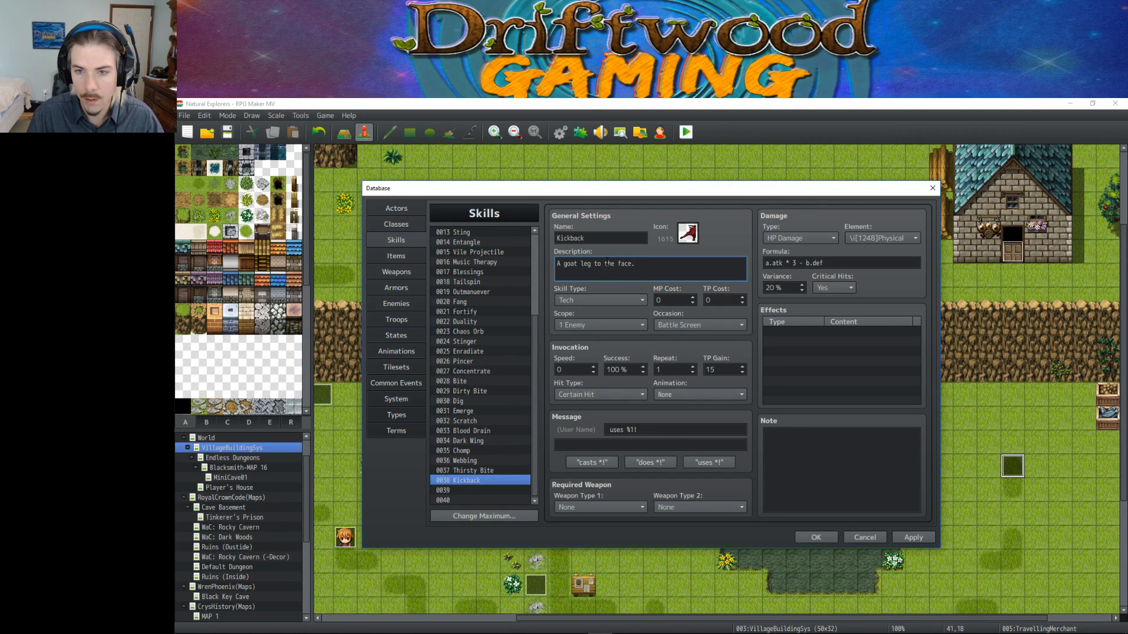
{"action": "left_click", "coordinate": [919, 536]}
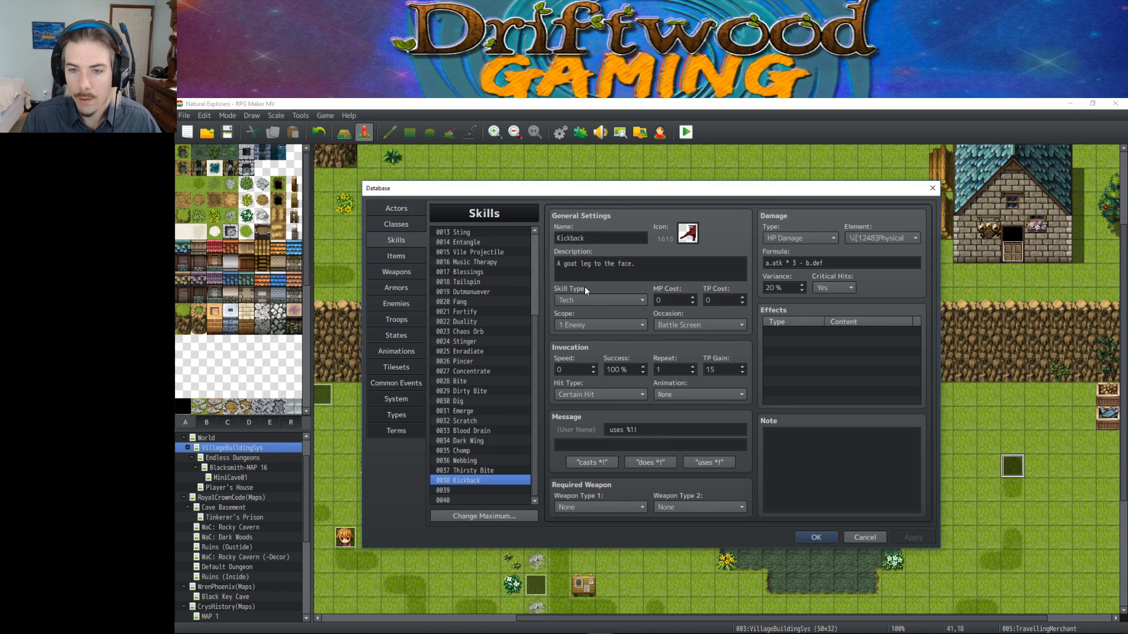
Copy "Generates 15 TP." from Chomp's description into Kickback's second description line and apply it.
{"action": "left_click", "coordinate": [464, 451]}
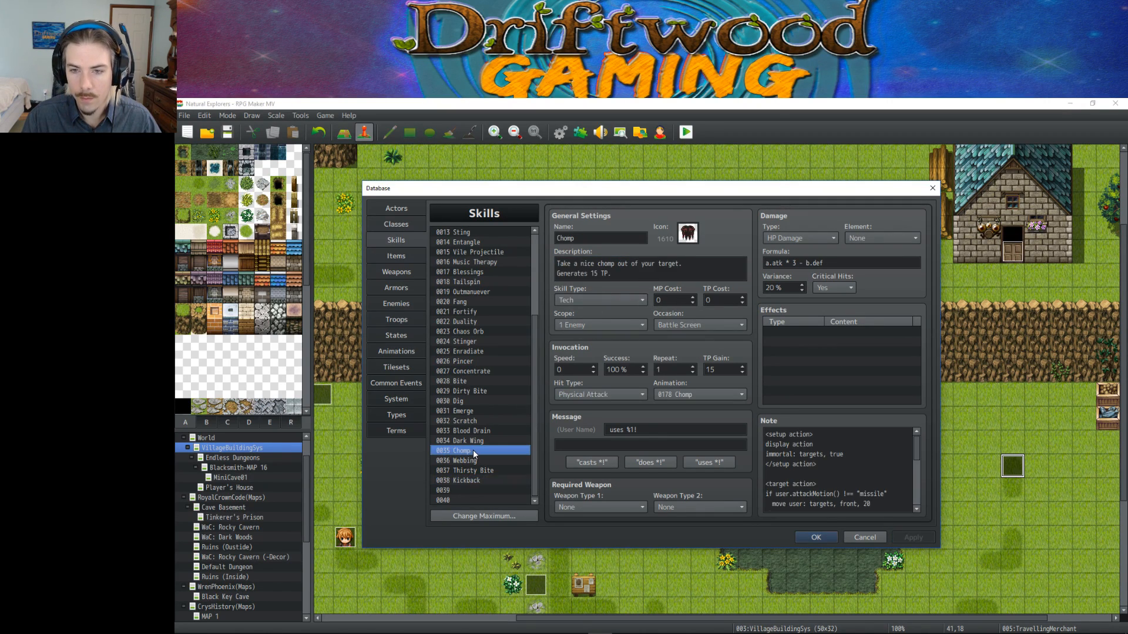
{"action": "left_click_drag", "start_coordinate": [611, 274], "coordinate": [503, 273]}
{"action": "key", "text": "ctrl+c"}
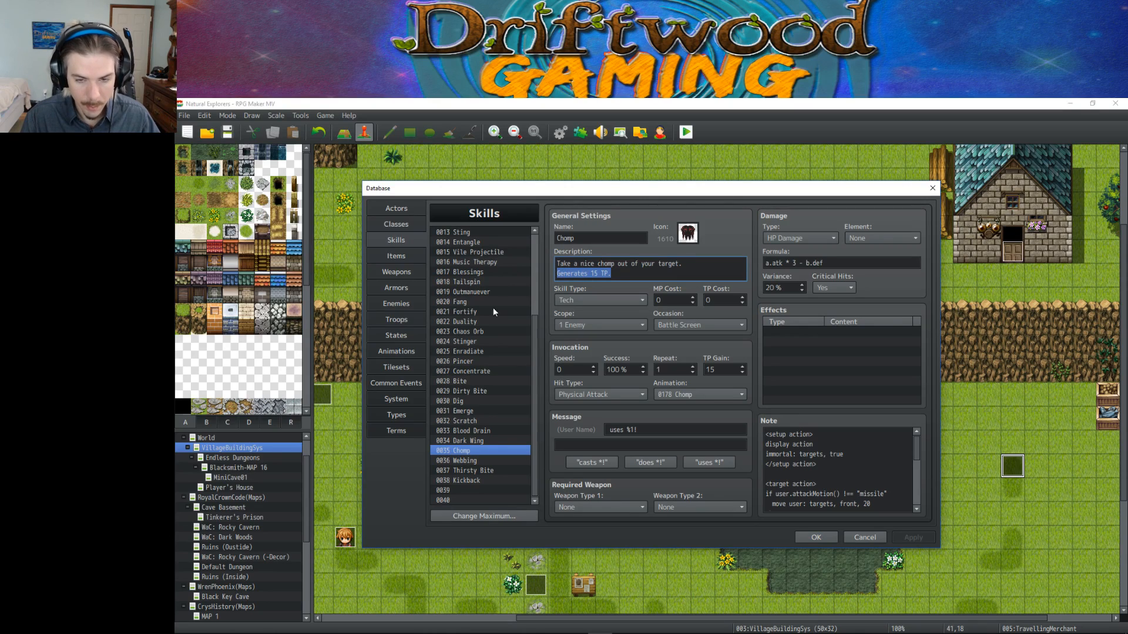
{"action": "left_click", "coordinate": [467, 481]}
{"action": "left_click", "coordinate": [696, 275]}
{"action": "key", "text": "ctrl+v"}
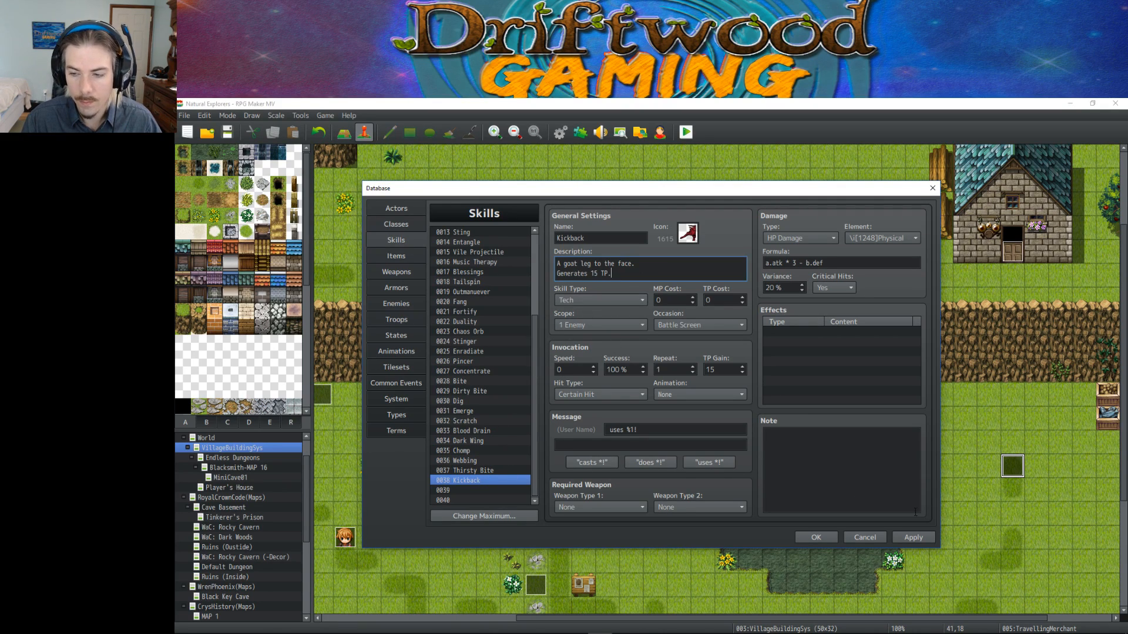
{"action": "left_click", "coordinate": [914, 538]}
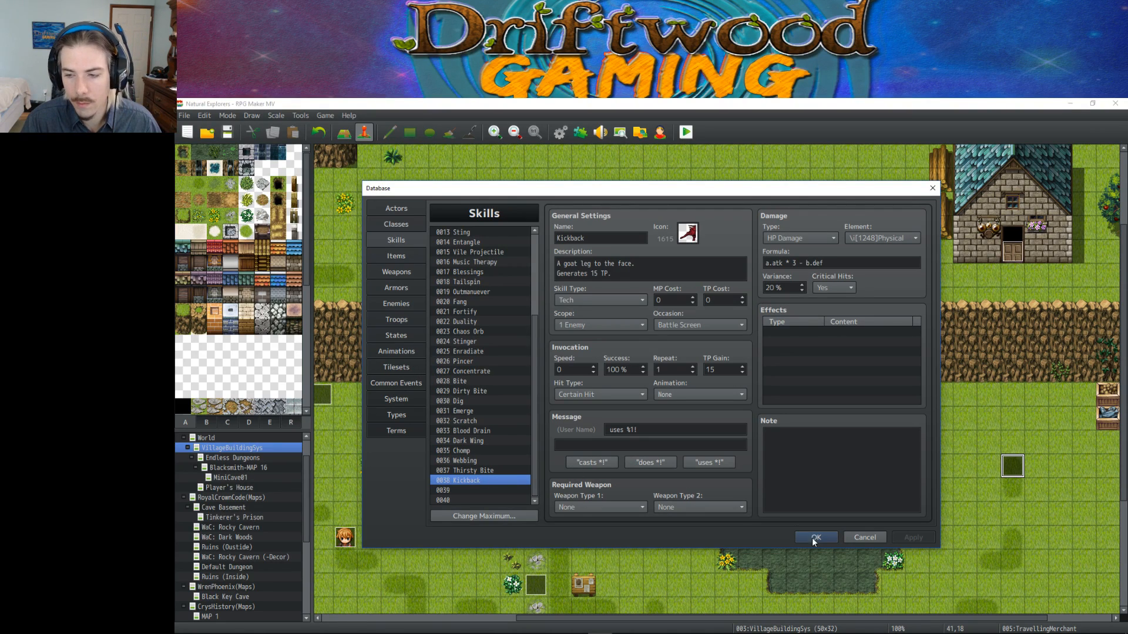
Review the BadCheese state, the empty state 0023, the Bat Guano item and the Chimerico enemy, and return to the Kickback skill.
{"action": "left_click", "coordinate": [402, 336]}
{"action": "left_click", "coordinate": [469, 442]}
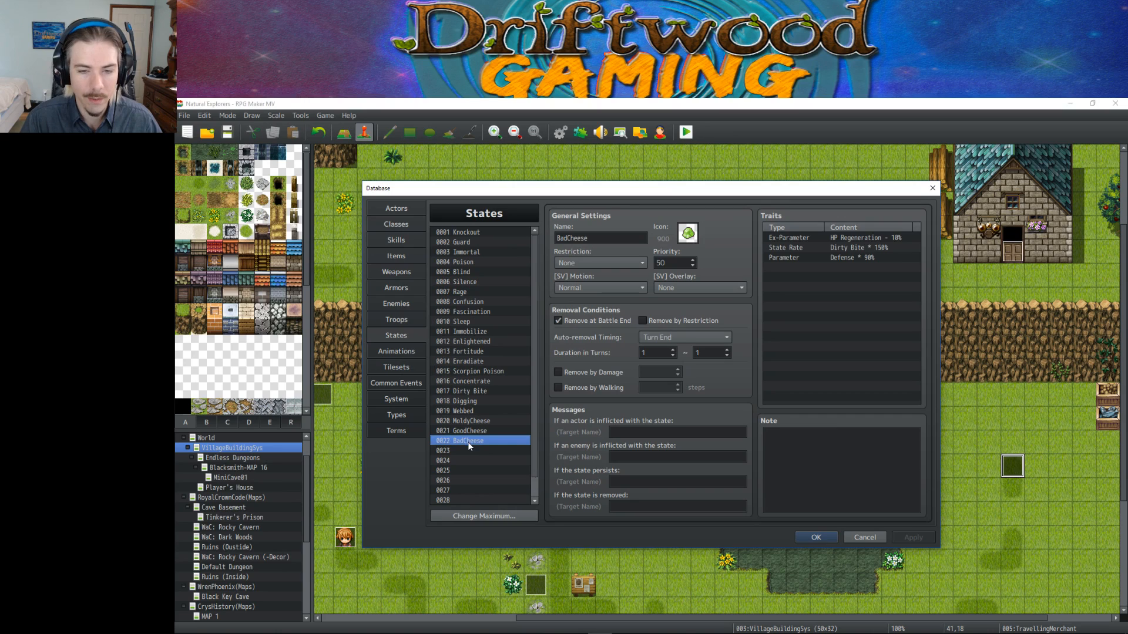
{"action": "left_click", "coordinate": [467, 448]}
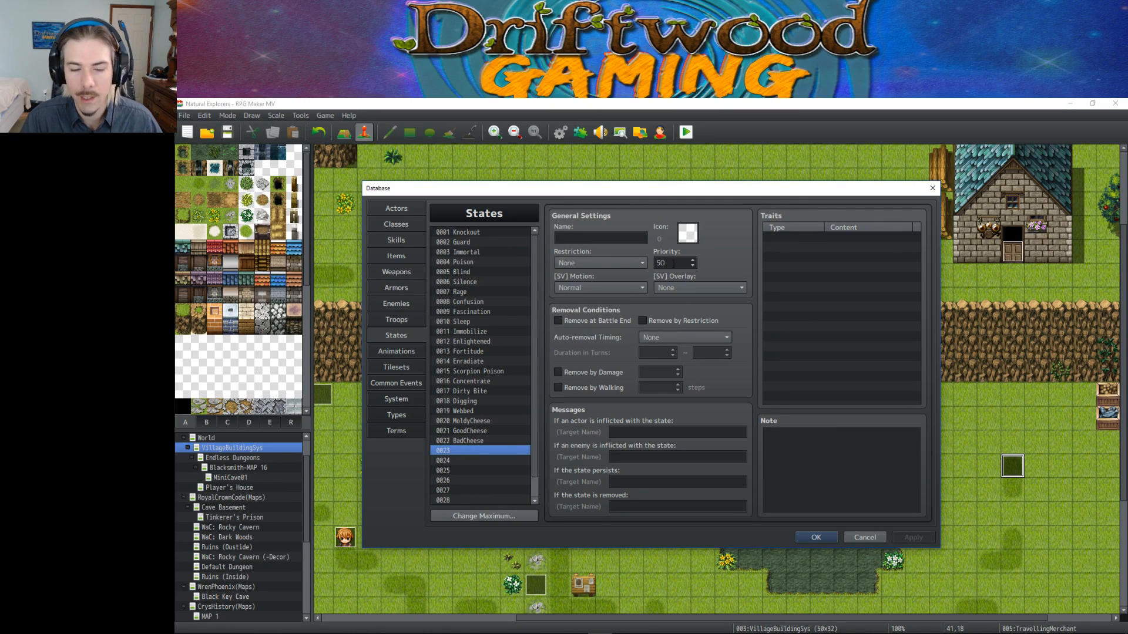
{"action": "left_click", "coordinate": [412, 256]}
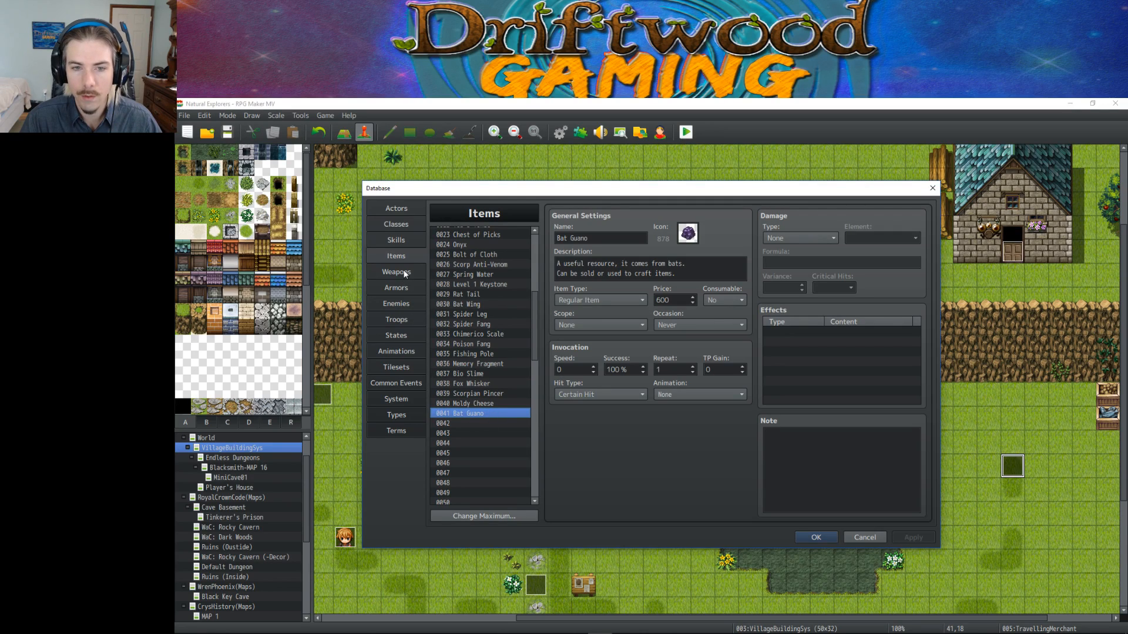
{"action": "left_click", "coordinate": [405, 305]}
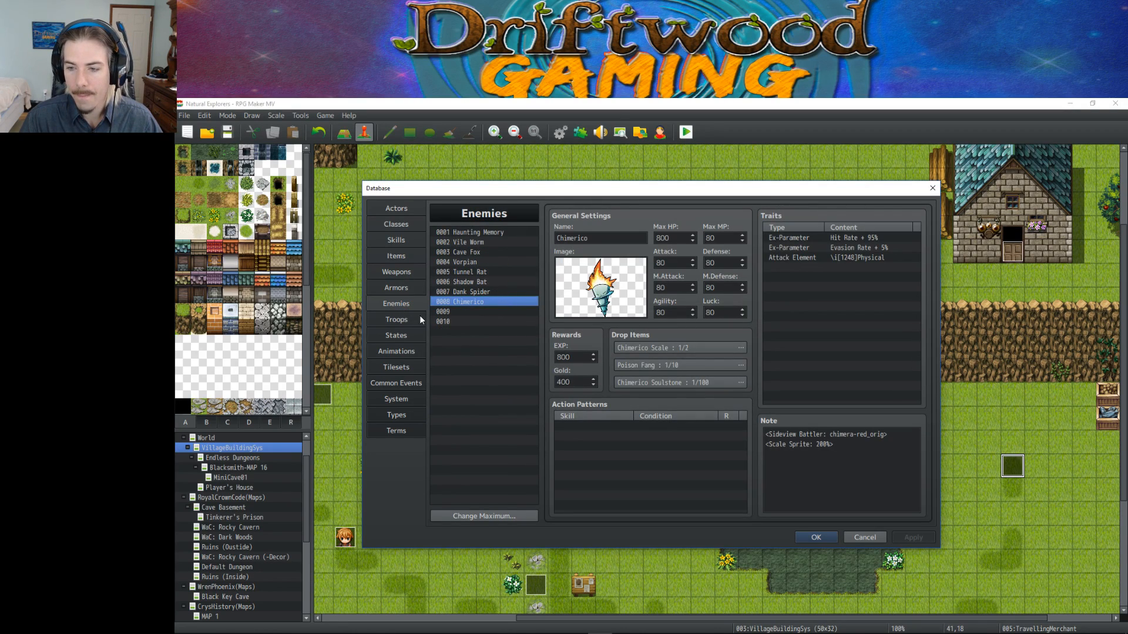
{"action": "left_click", "coordinate": [397, 257]}
{"action": "left_click", "coordinate": [406, 241]}
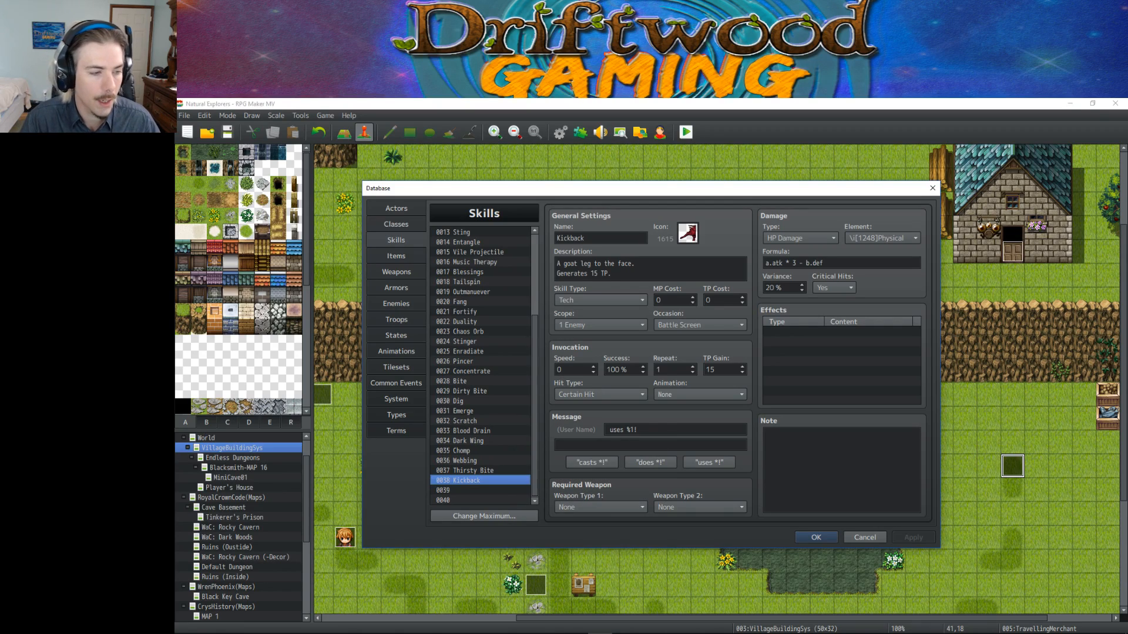
Open the MoldyCheese state and examine the Custom Conclude Effect code in its note.
{"action": "left_click", "coordinate": [463, 490]}
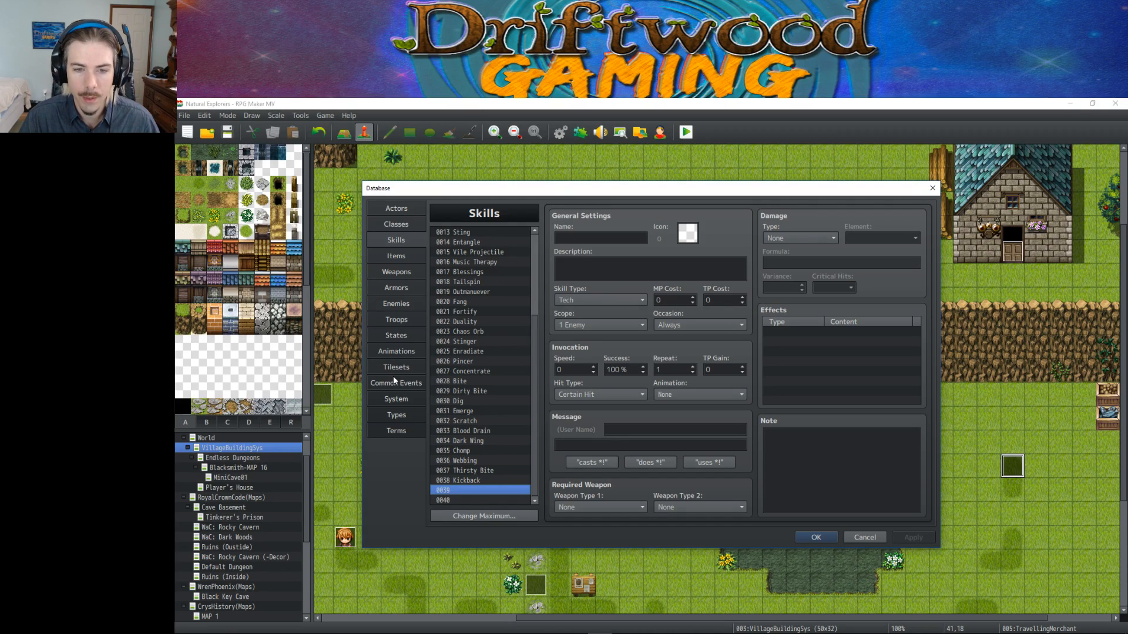
{"action": "left_click", "coordinate": [399, 334]}
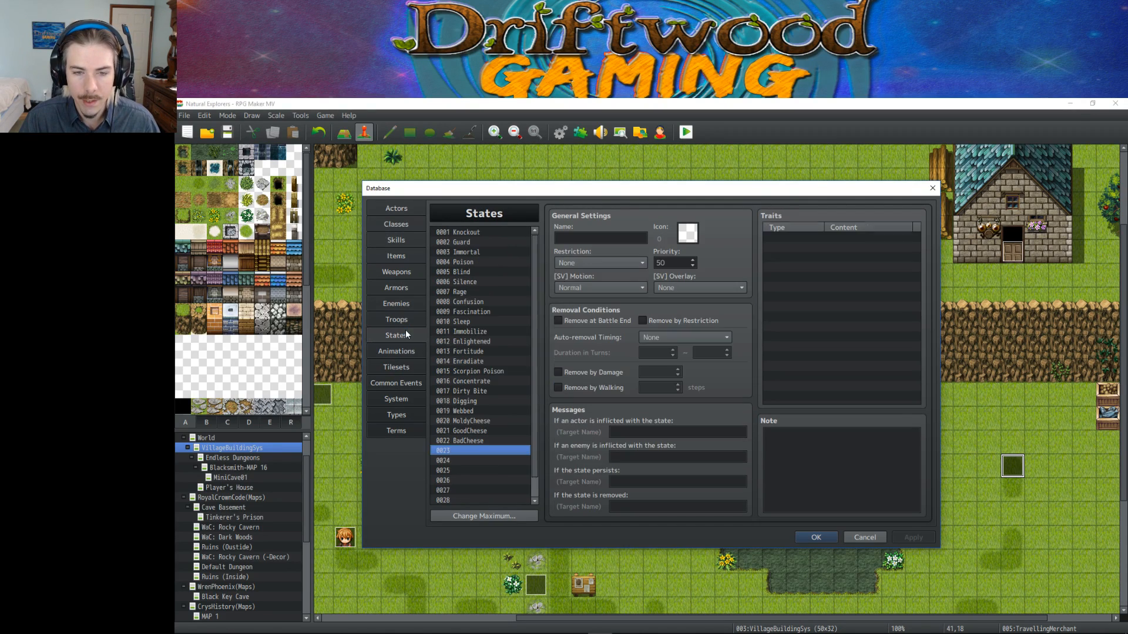
{"action": "left_click", "coordinate": [478, 421]}
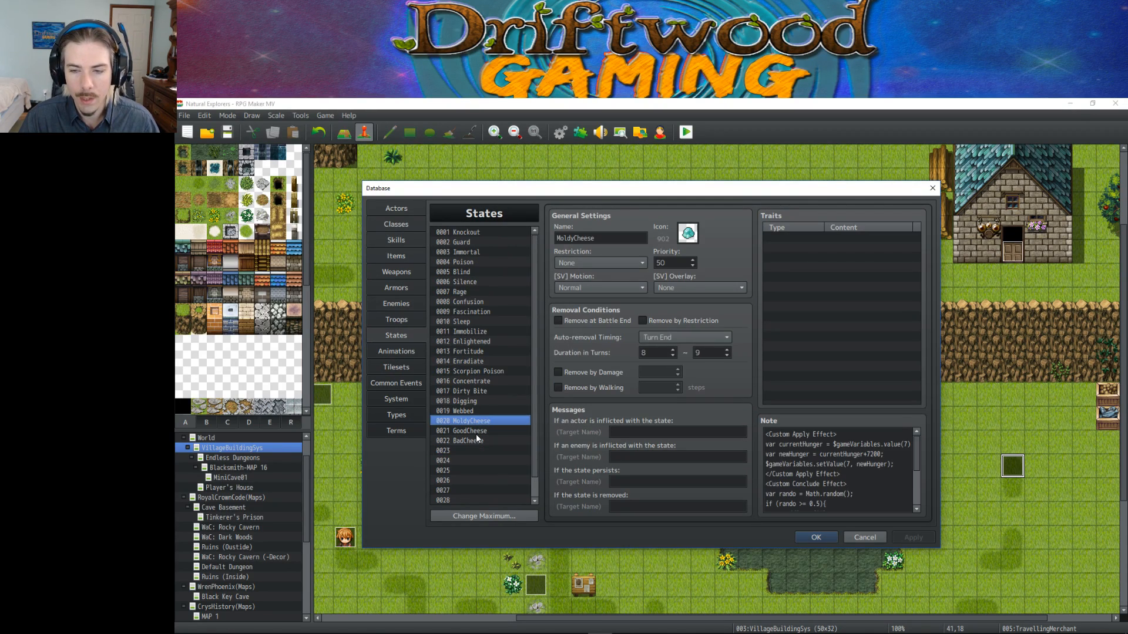
{"action": "left_click", "coordinate": [479, 431]}
{"action": "left_click", "coordinate": [478, 422]}
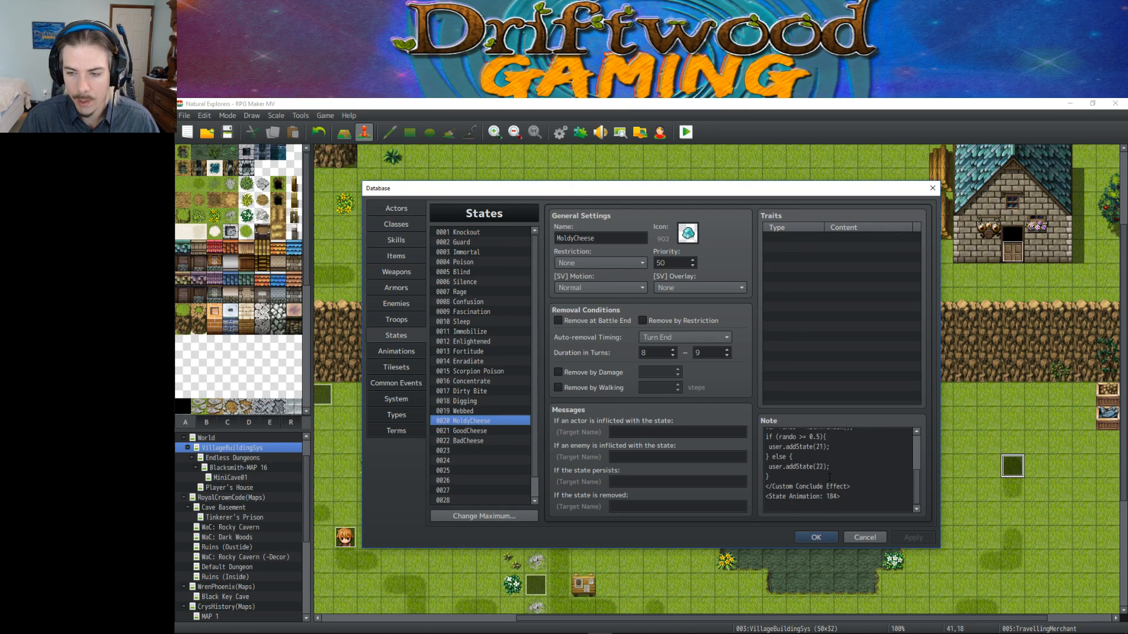
{"action": "scroll", "coordinate": [894, 470], "scroll_direction": "up", "scroll_amount": 3}
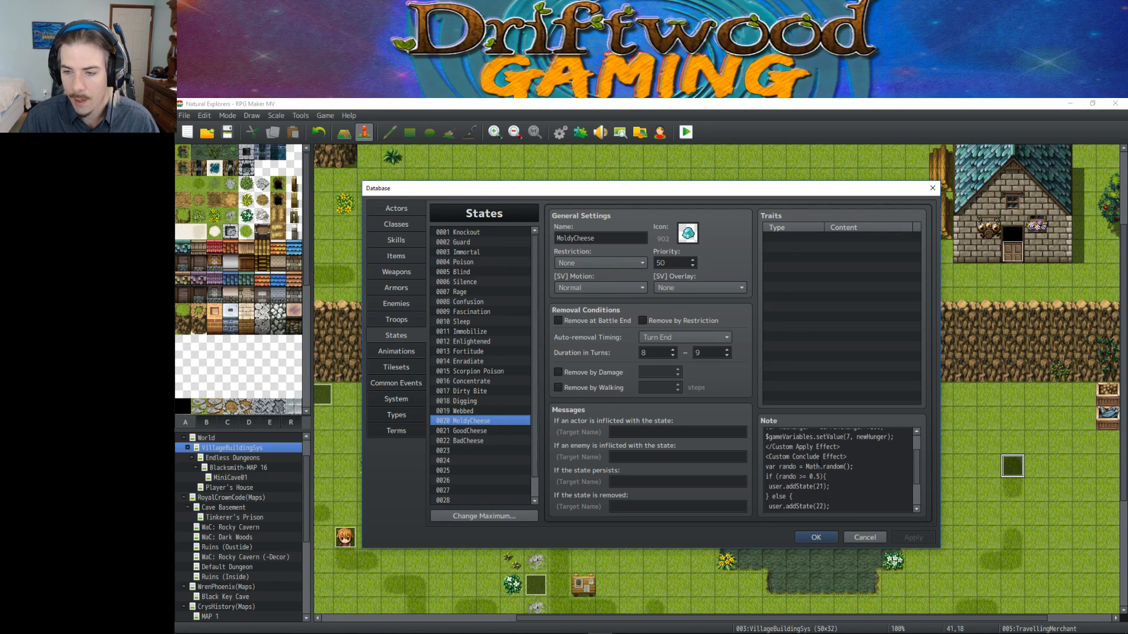
{"action": "scroll", "coordinate": [820, 461], "scroll_direction": "down", "scroll_amount": 1}
{"action": "left_click", "coordinate": [811, 457]}
{"action": "left_click", "coordinate": [846, 464]}
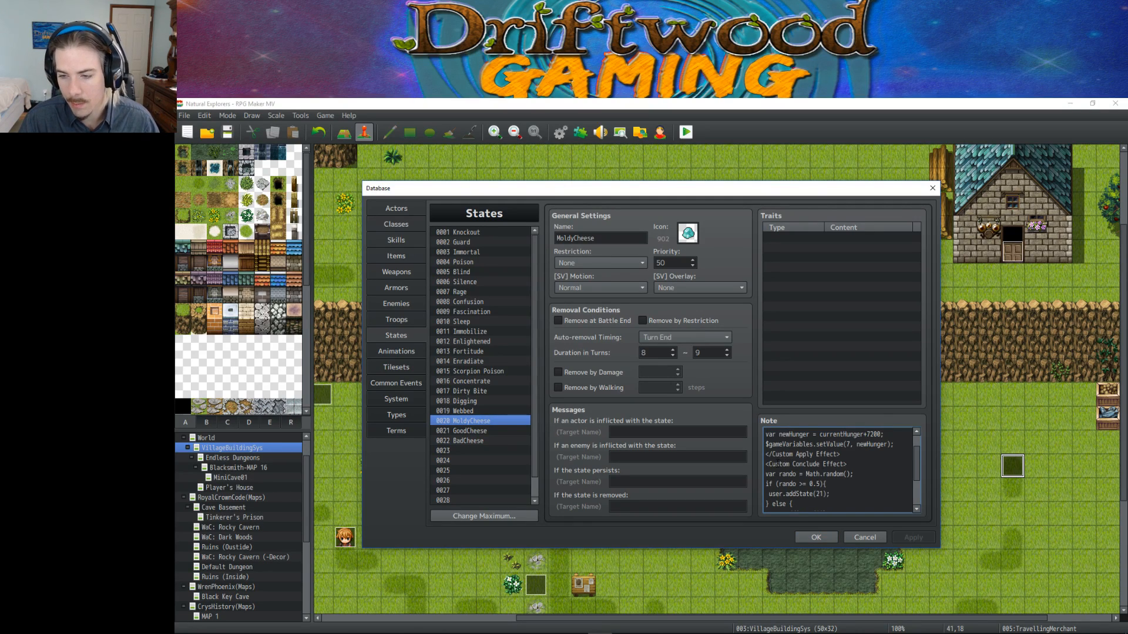
Copy the Custom Conclude Effect block from MoldyCheese's note into the note of the empty state 0023.
{"action": "left_click_drag", "start_coordinate": [764, 464], "coordinate": [871, 508]}
{"action": "key", "text": "ctrl+c"}
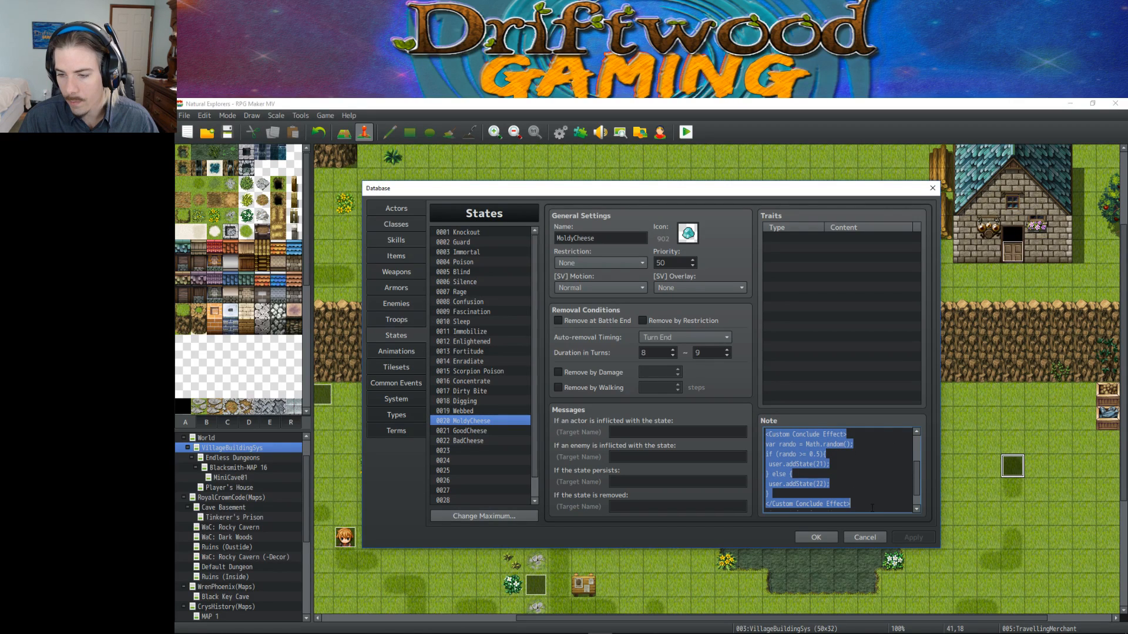
{"action": "left_click", "coordinate": [488, 432]}
{"action": "left_click", "coordinate": [487, 450]}
{"action": "key", "text": "ctrl+v"}
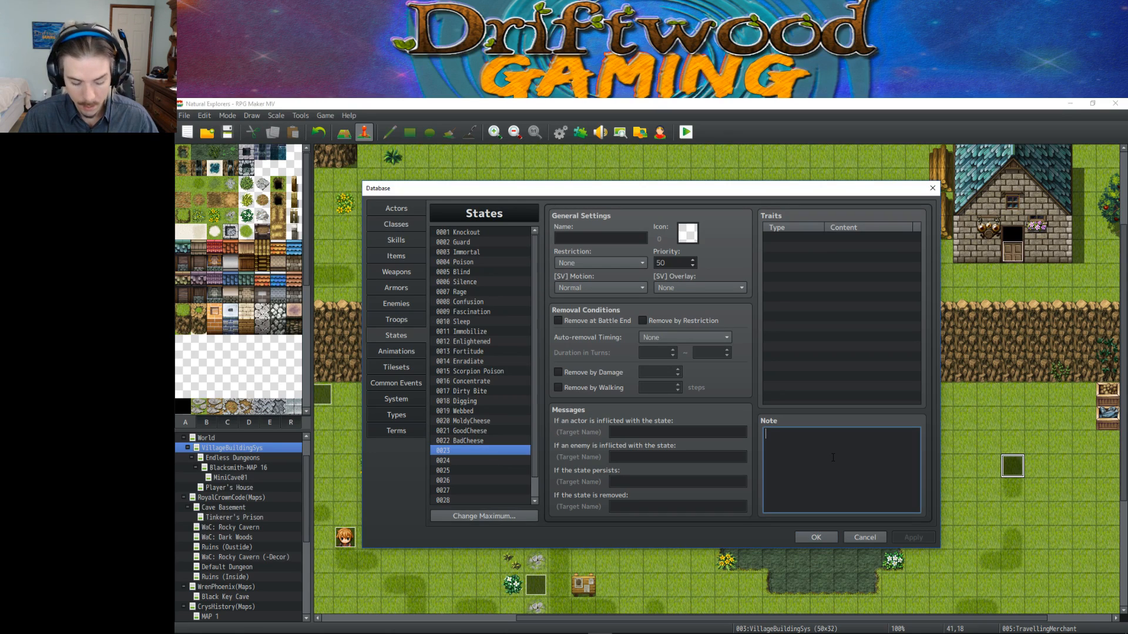
Give state 0023 icon 13, the name "Prismatic State" and a priority of 60.
{"action": "double_click", "coordinate": [688, 233]}
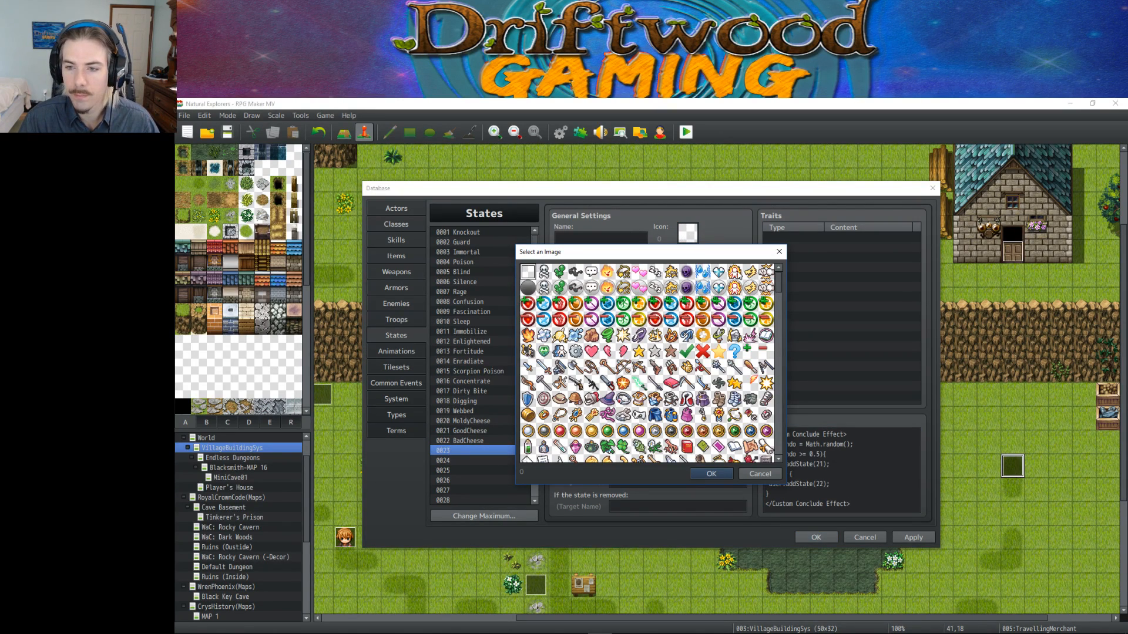
{"action": "double_click", "coordinate": [735, 272]}
{"action": "left_click", "coordinate": [630, 239]}
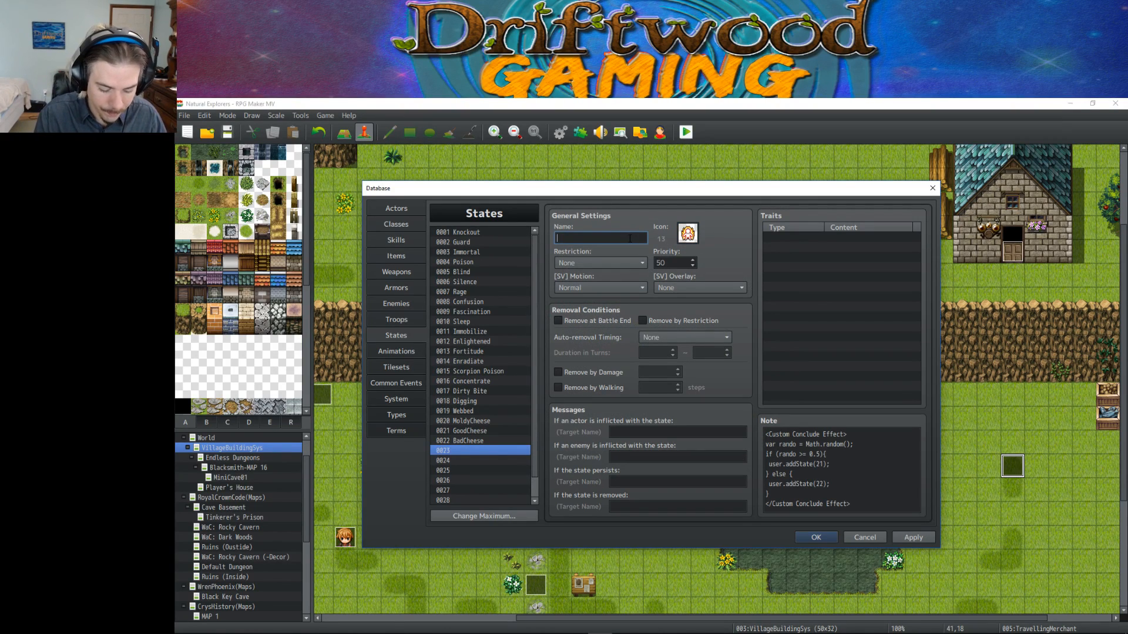
{"action": "type", "text": "Prismatic State"}
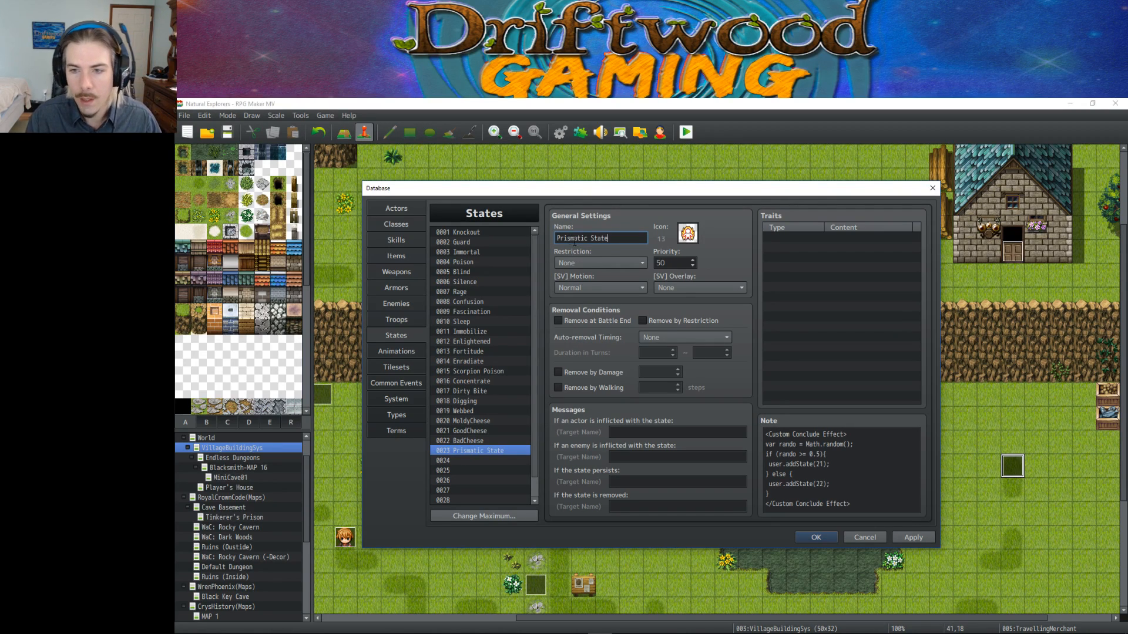
{"action": "double_click", "coordinate": [673, 263]}
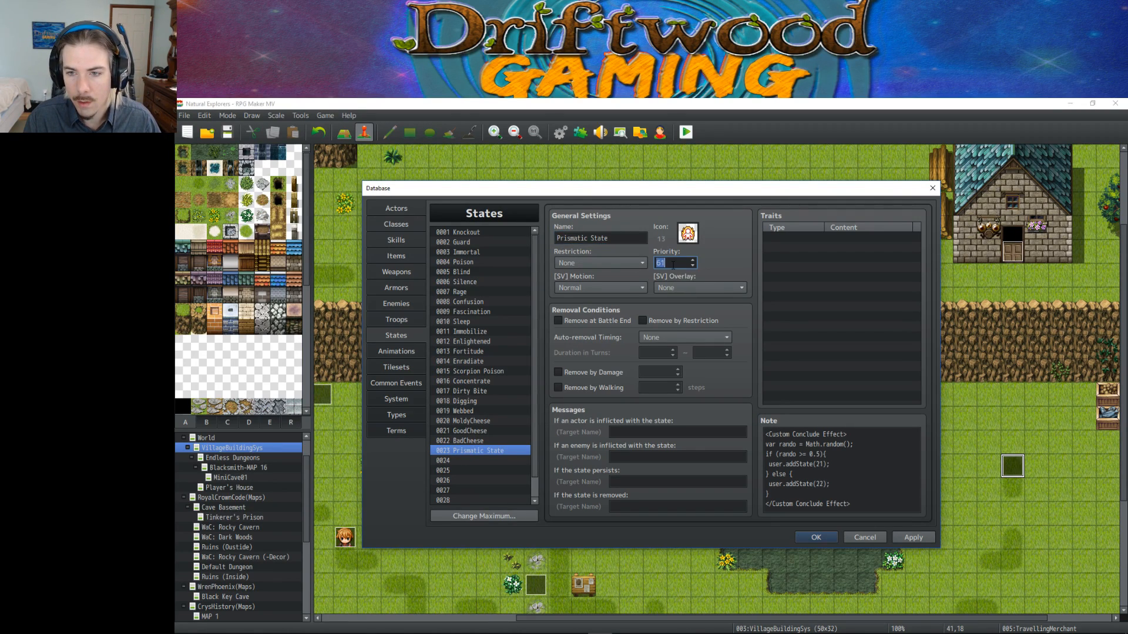
Set Prismatic State to be removed at battle end and at turn end after 3 to 5 turns, and apply it.
{"action": "left_click", "coordinate": [586, 322]}
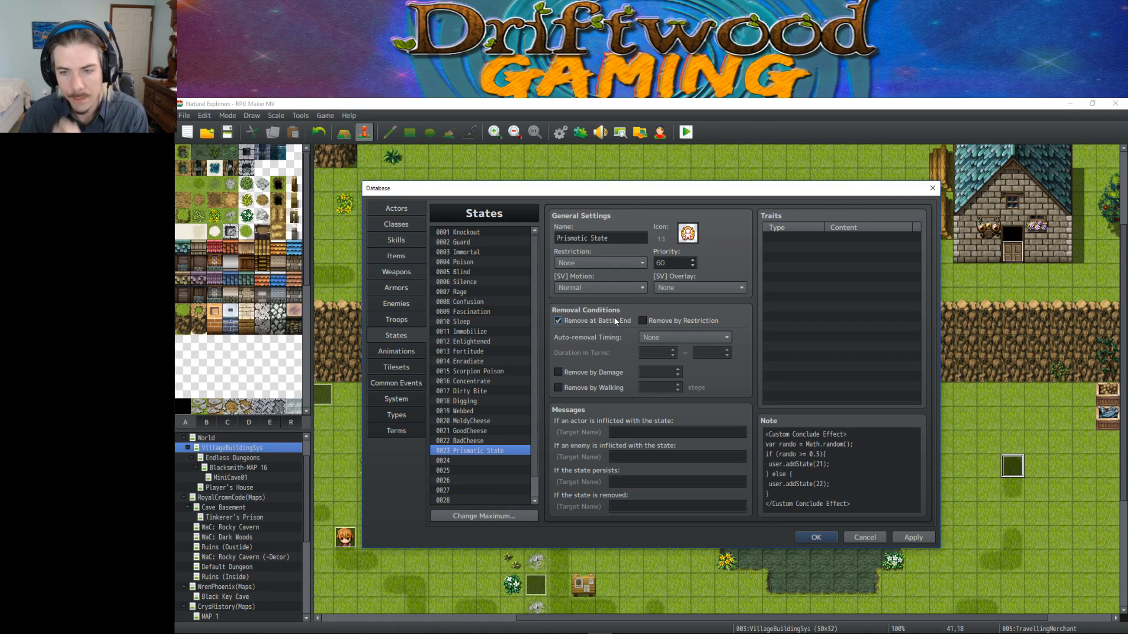
{"action": "left_click", "coordinate": [672, 338]}
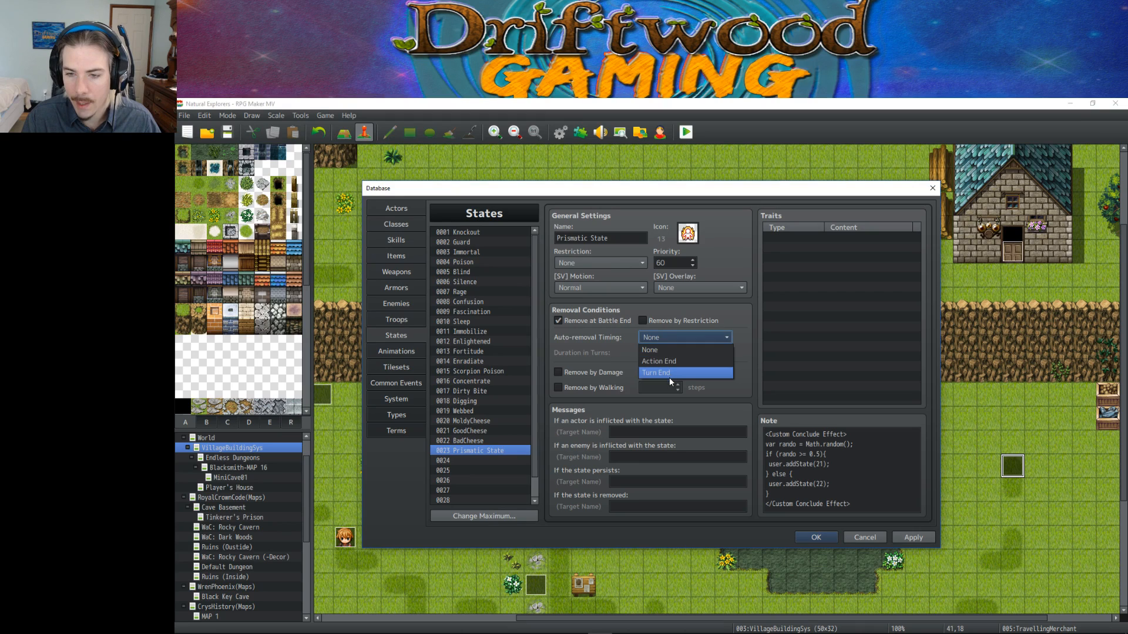
{"action": "left_click", "coordinate": [669, 372]}
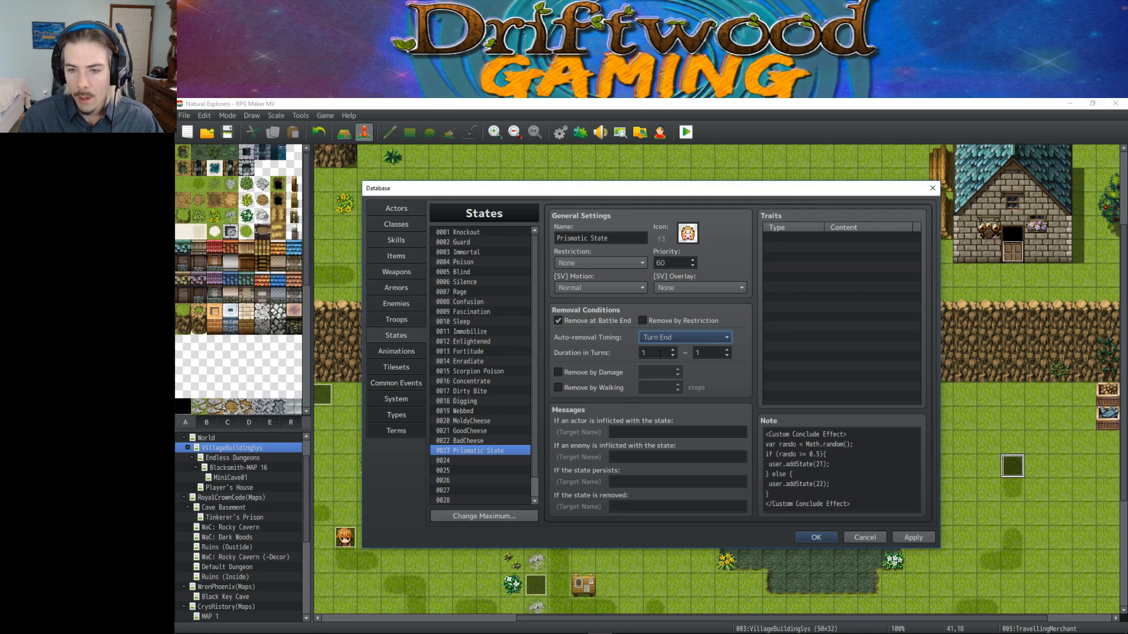
{"action": "type", "text": "3"}
{"action": "key", "text": "Tab"}
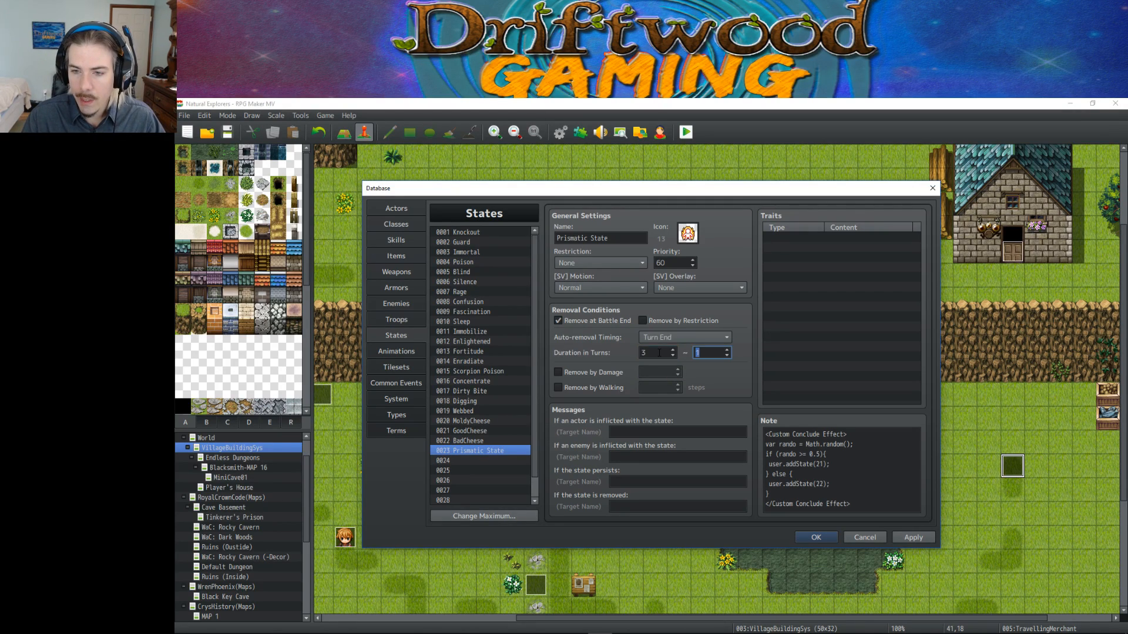
{"action": "type", "text": "5"}
{"action": "double_click", "coordinate": [656, 353]}
{"action": "left_click", "coordinate": [914, 537]}
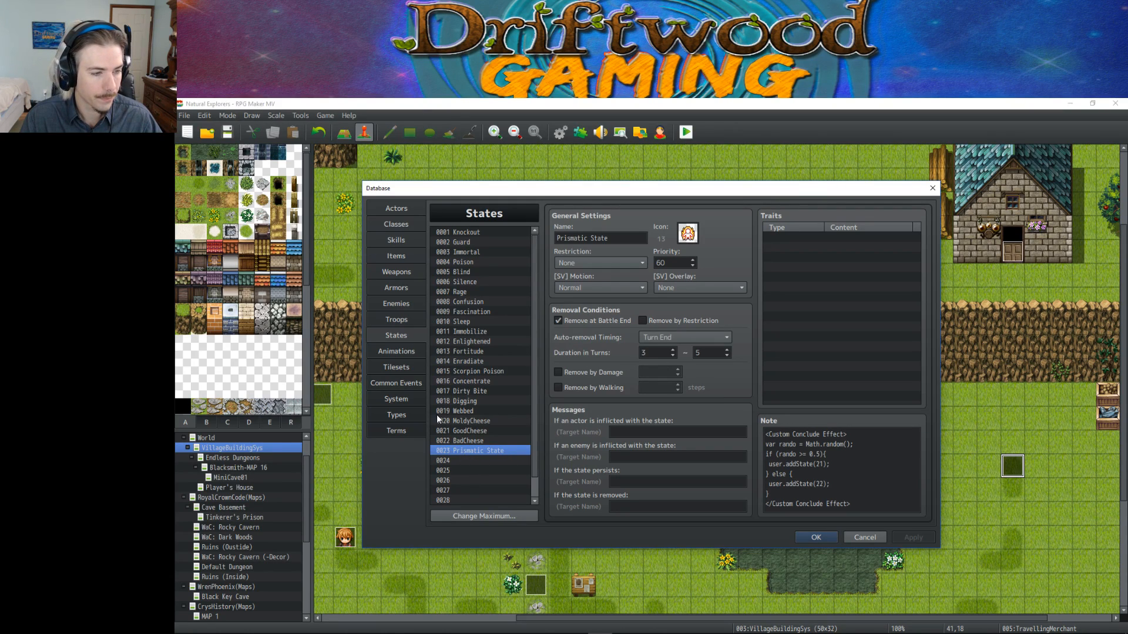
Change the first condition in Prismatic State's note to "if (rando >= 0.9){".
{"action": "left_click", "coordinate": [837, 446]}
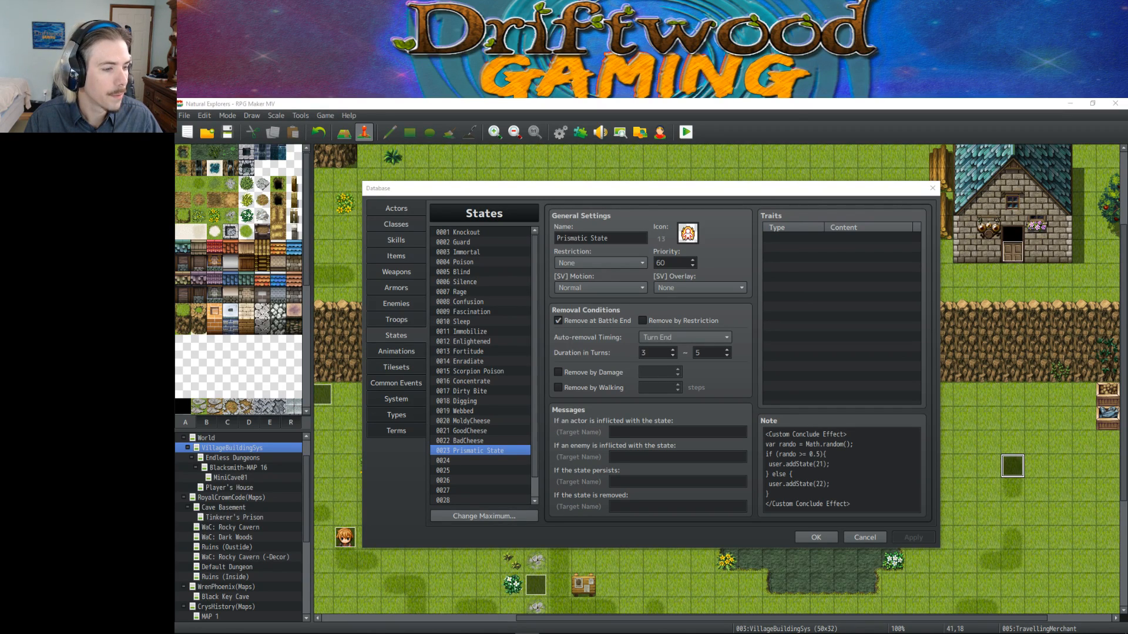
{"action": "mouse_move", "coordinate": [454, 633]}
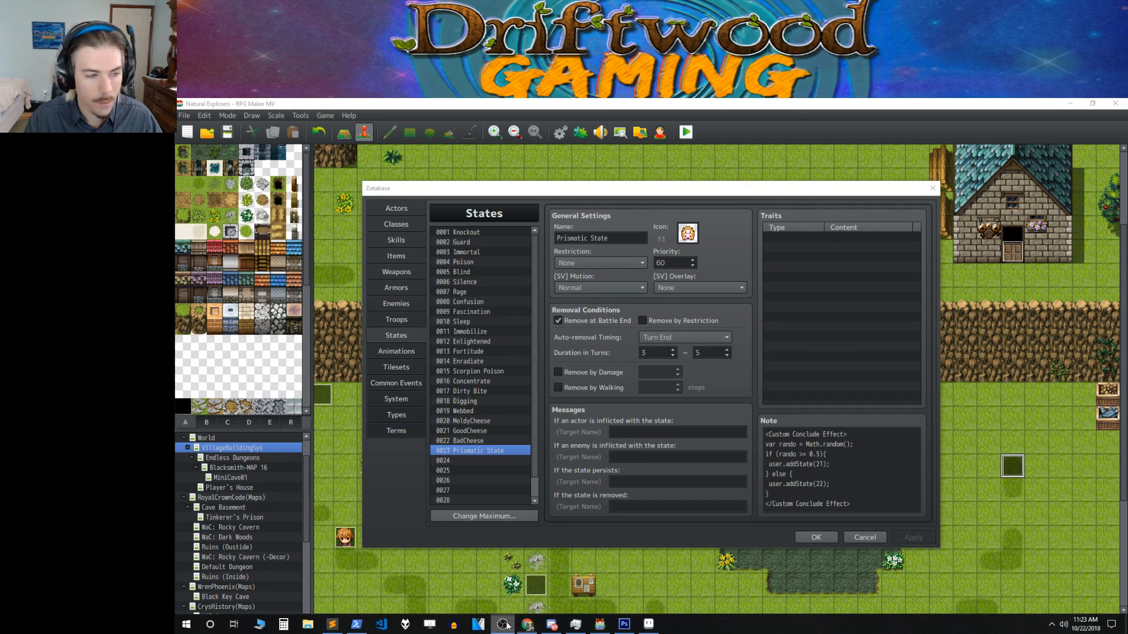
{"action": "left_click", "coordinate": [825, 454]}
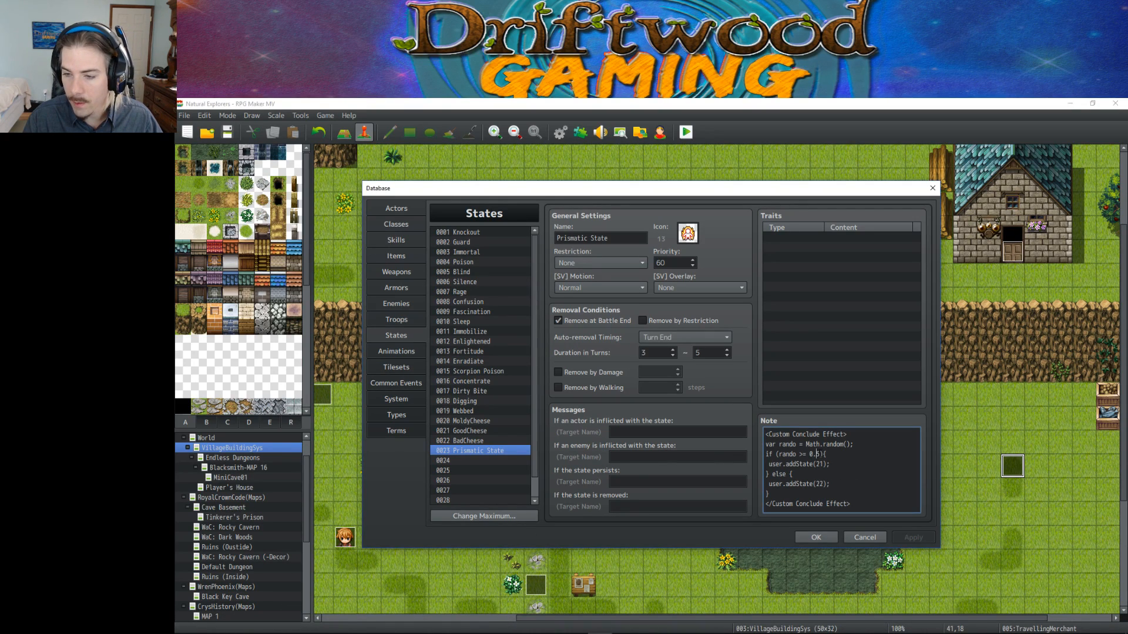
{"action": "key", "text": "Left"}
{"action": "key", "text": "Left"}
{"action": "key", "text": "BackSpace"}
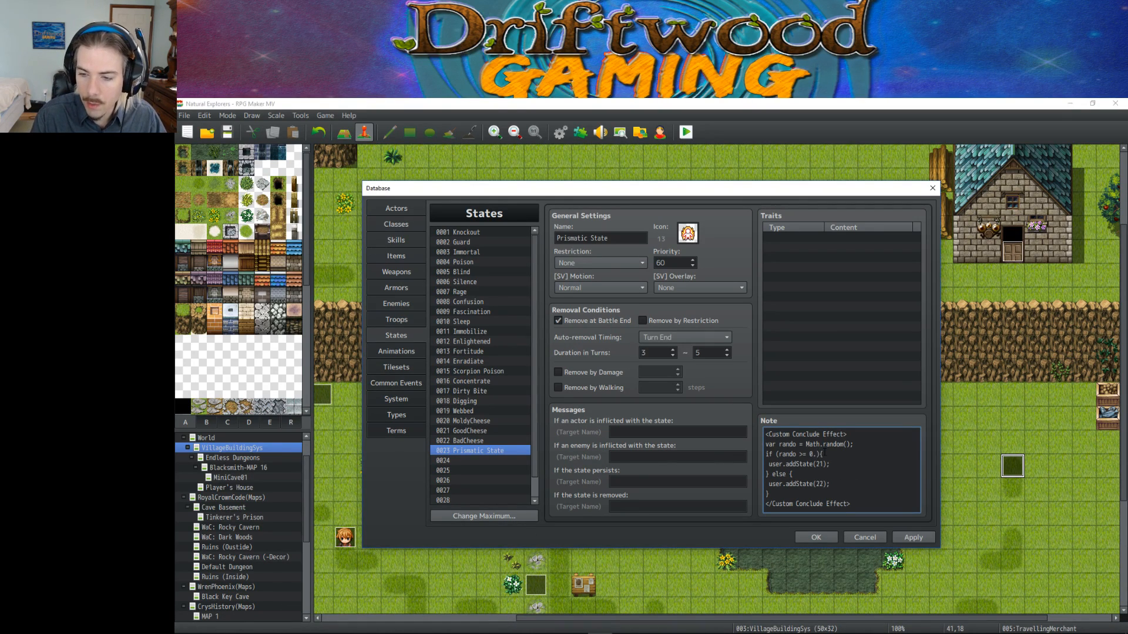
{"action": "type", "text": "9"}
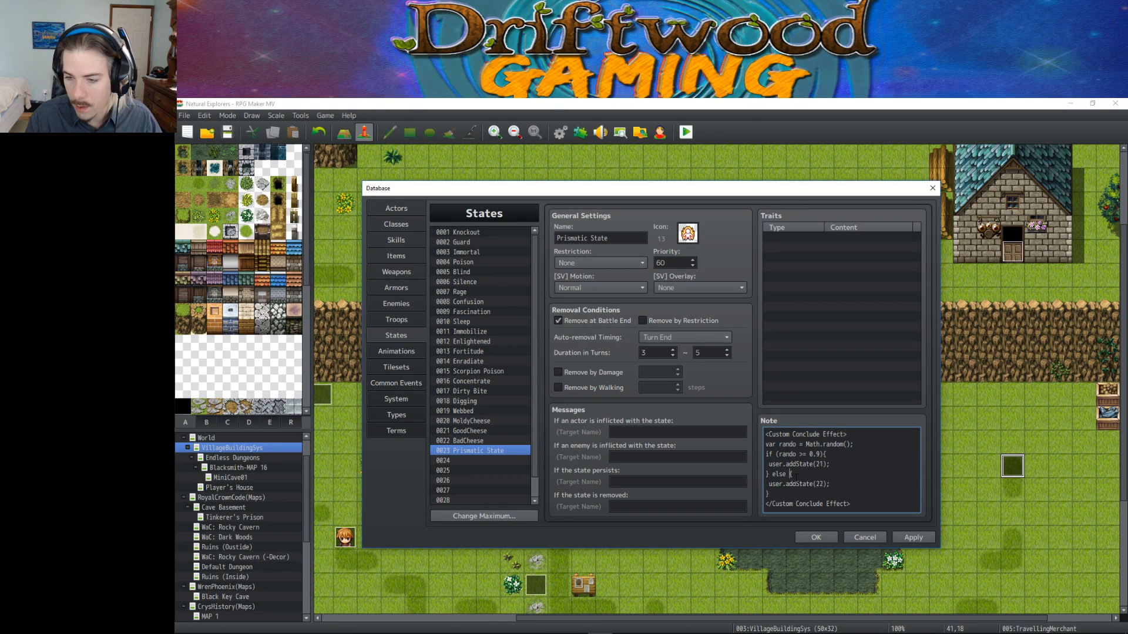
Turn the plain else branch in the note into "} else if (rando >= 0.8){".
{"action": "type", "text": "if ("}
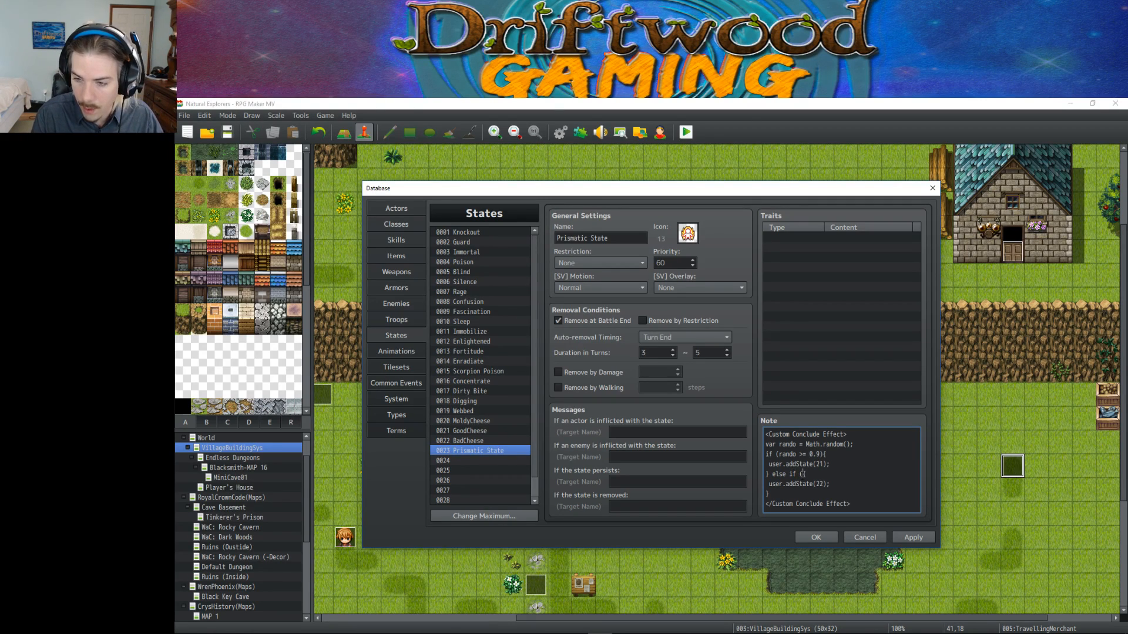
{"action": "type", "text": "rando"}
{"action": "type", "text": " >= 0"}
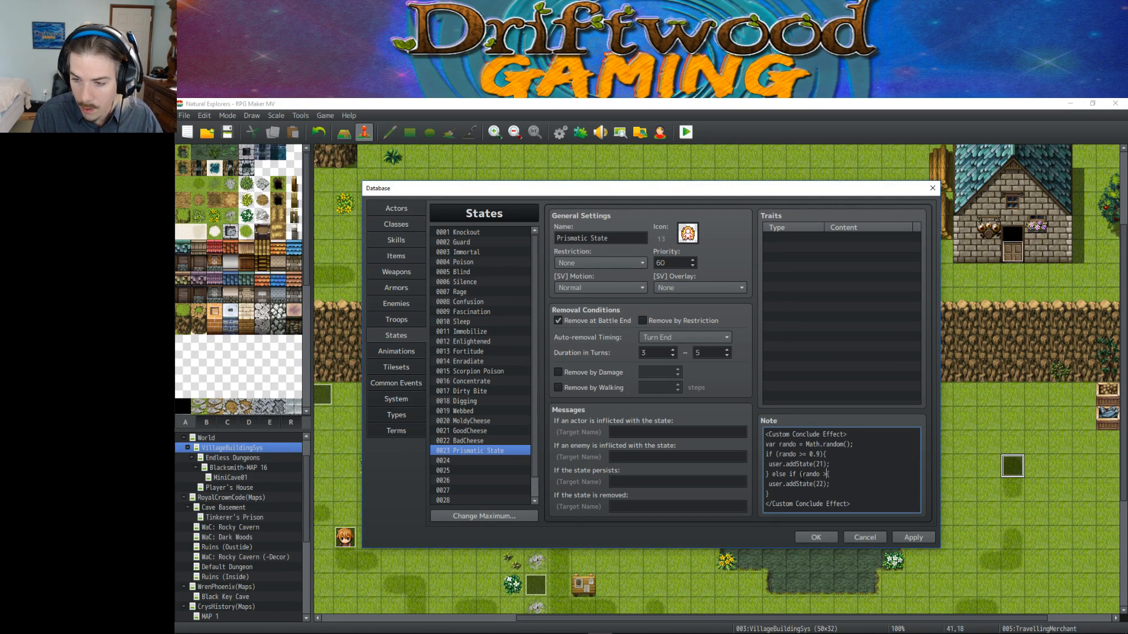
{"action": "type", "text": ".8"}
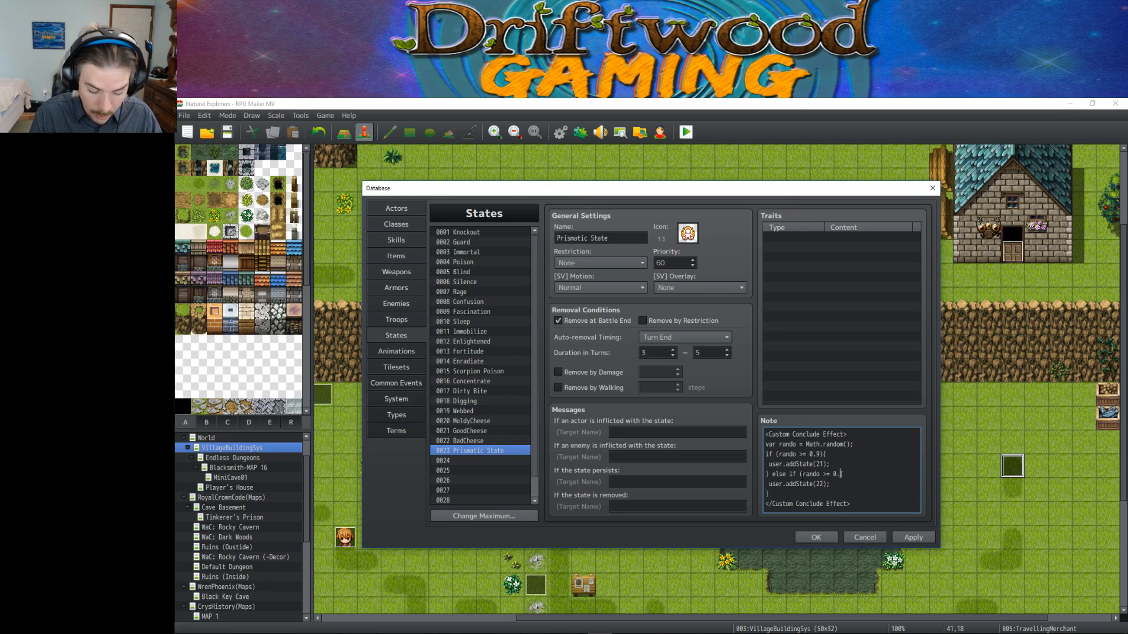
{"action": "type", "text": ")"}
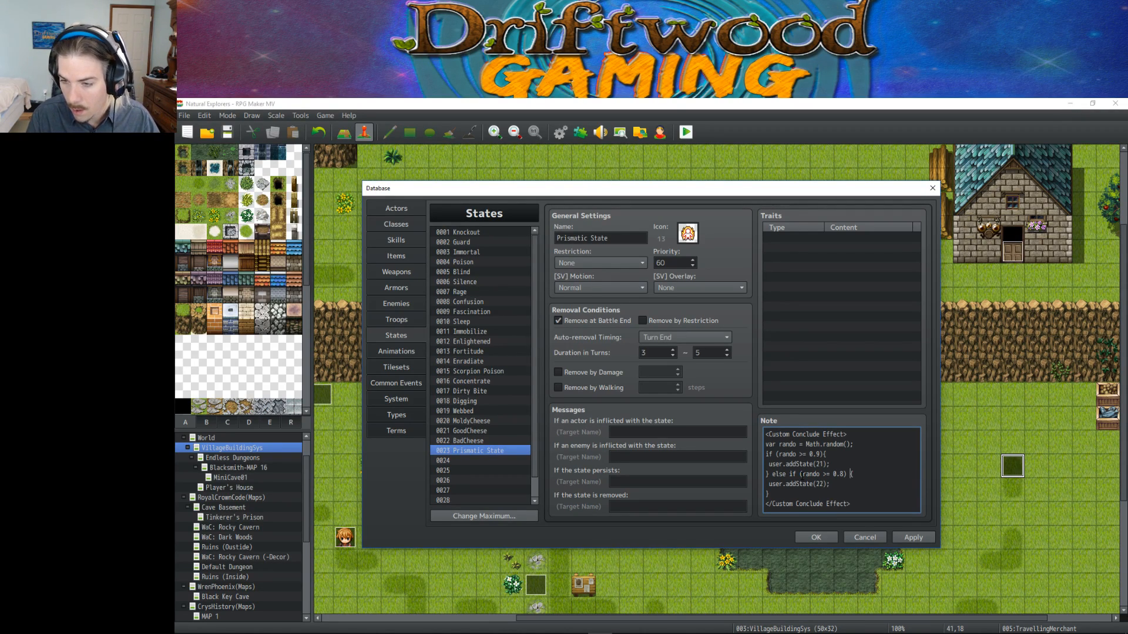
{"action": "key", "text": "BackSpace"}
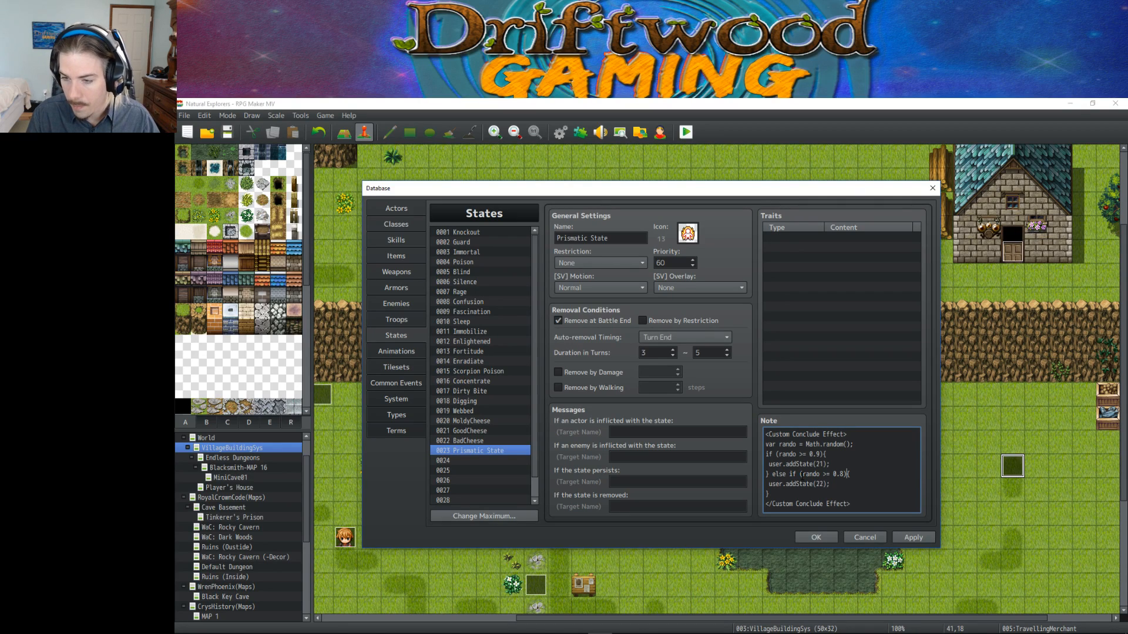
Begin a third branch in the note with "} else if (random >= 0.7){" after the state 22 line.
{"action": "type", "text": "e"}
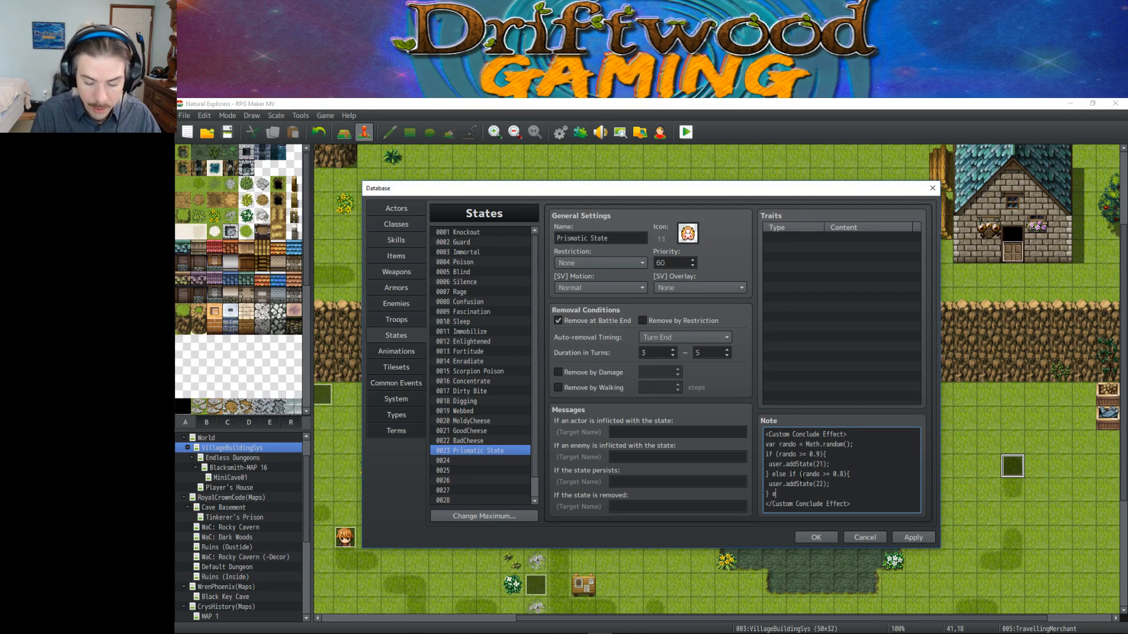
{"action": "type", "text": "lse if (random >"}
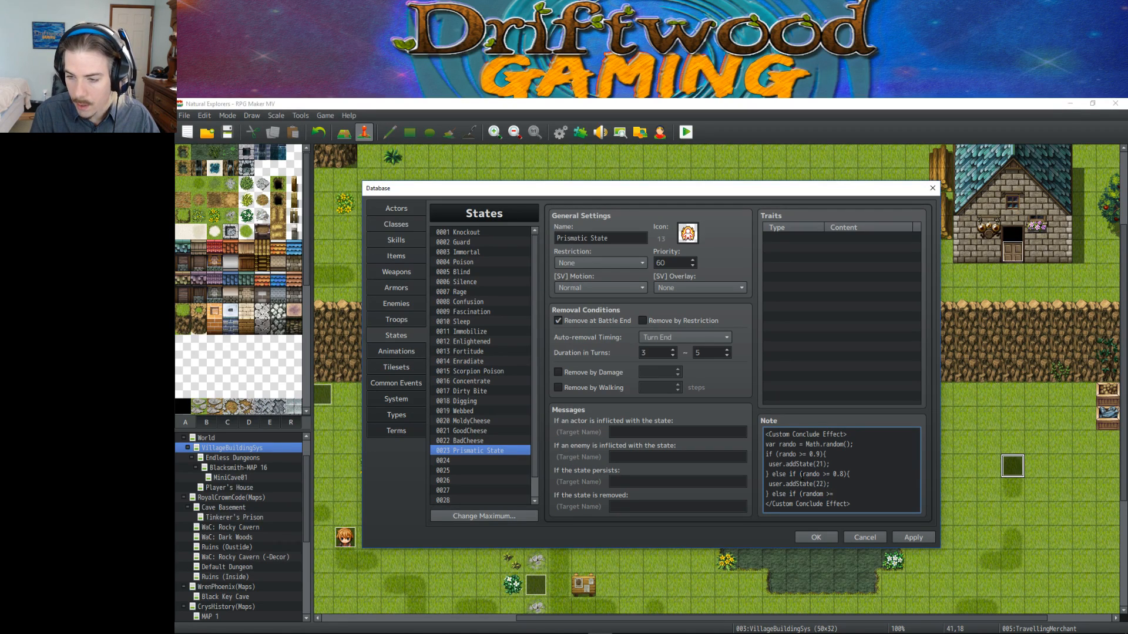
{"action": "type", "text": "= 0."}
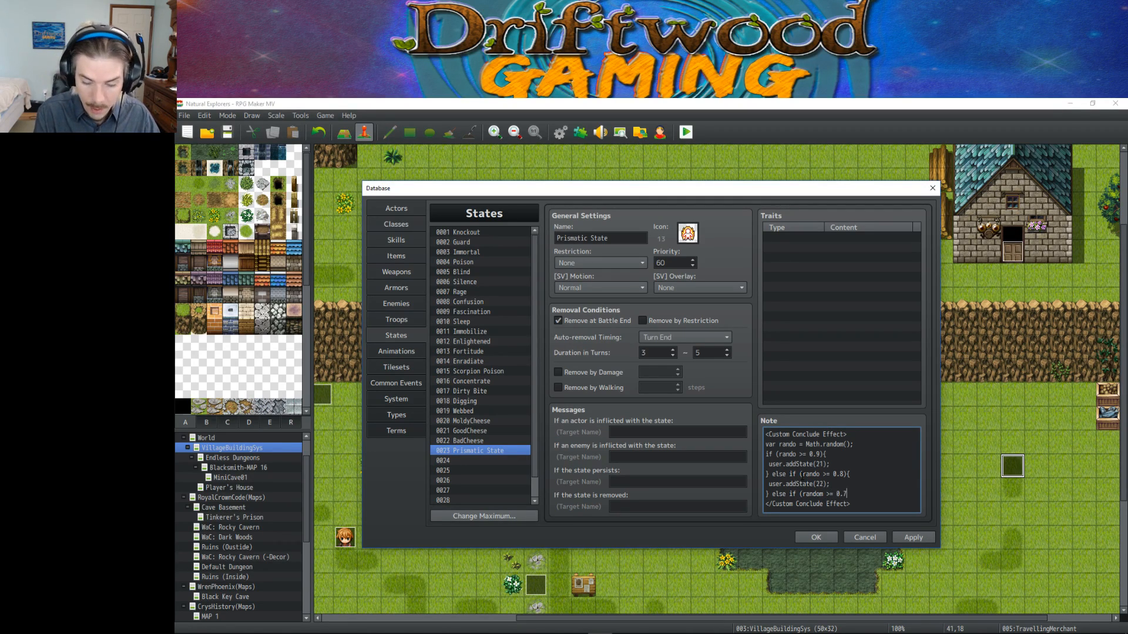
{"action": "type", "text": "7){"}
{"action": "key", "text": "Return"}
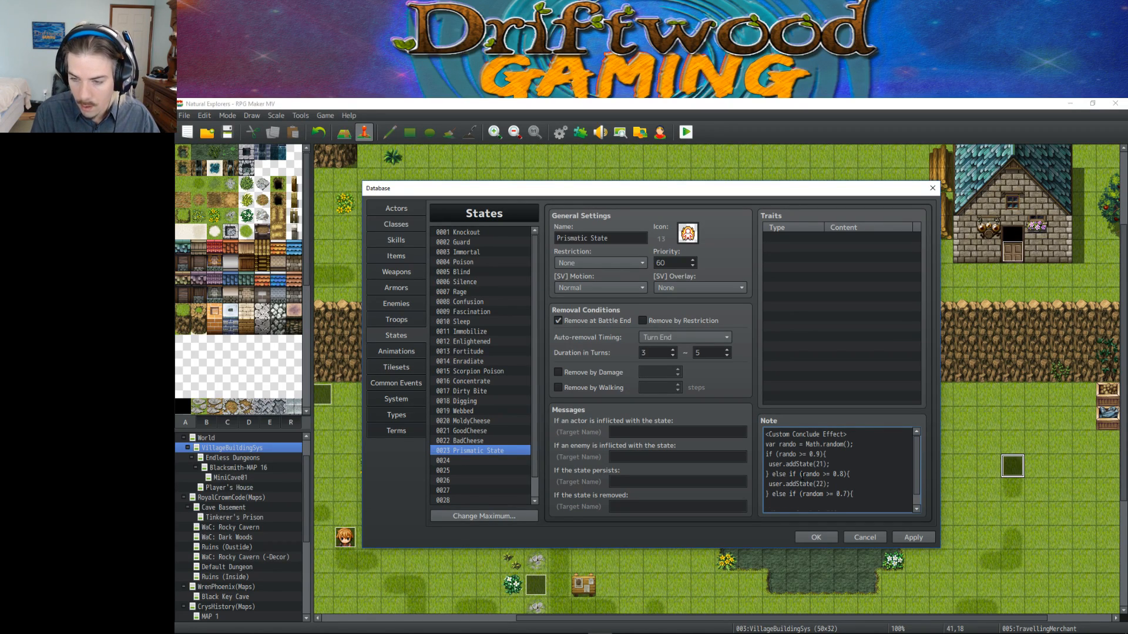
Write "user.addState(23);" as the body of the 0.7 branch.
{"action": "type", "text": "user.addStat"}
{"action": "key", "text": "BackSpace"}
{"action": "key", "text": "BackSpace"}
{"action": "type", "text": "tate(23"}
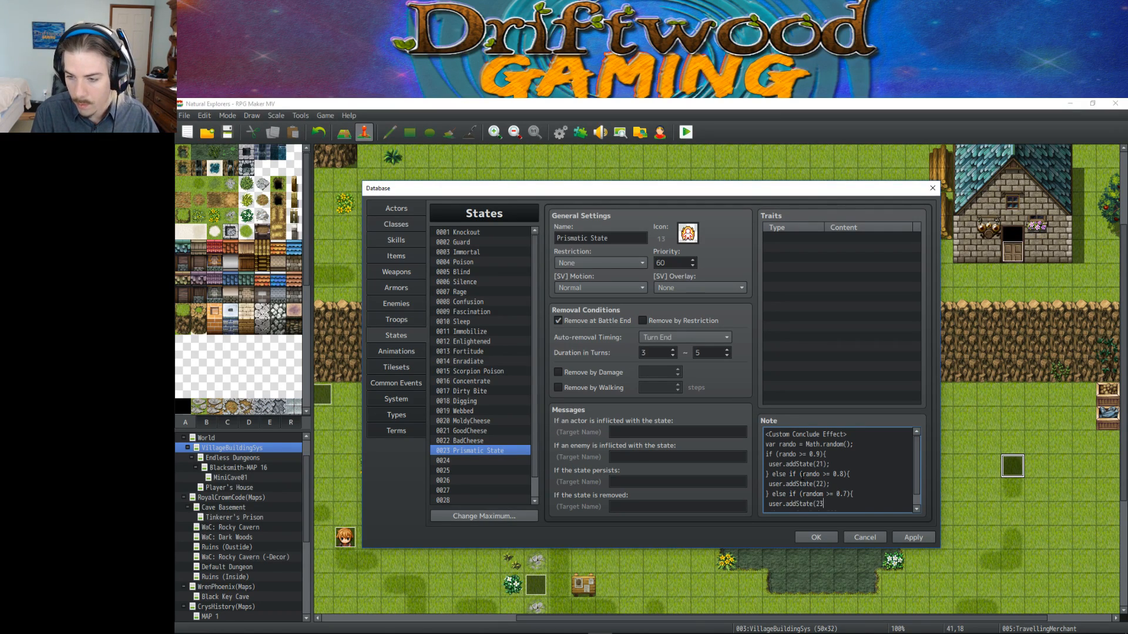
{"action": "type", "text": ")"}
{"action": "key", "text": "Down"}
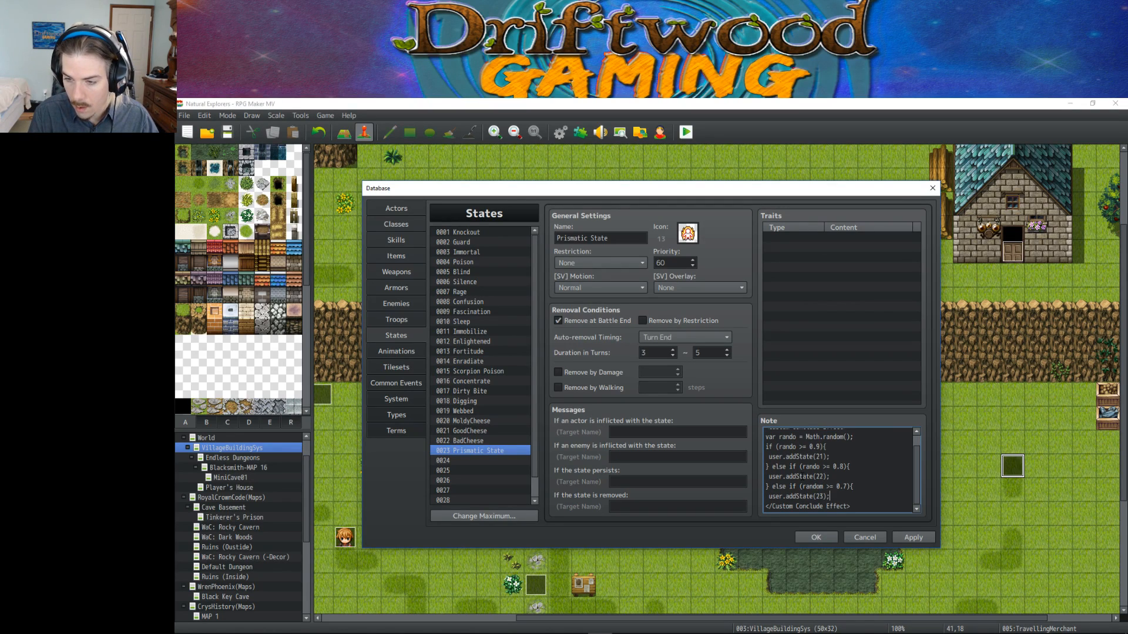
Paste six copies of the "} else if (rando >= 0.8){" branch with its "user.addState(22);" line below the 0.7 branch in the note.
{"action": "key", "text": "Return"}
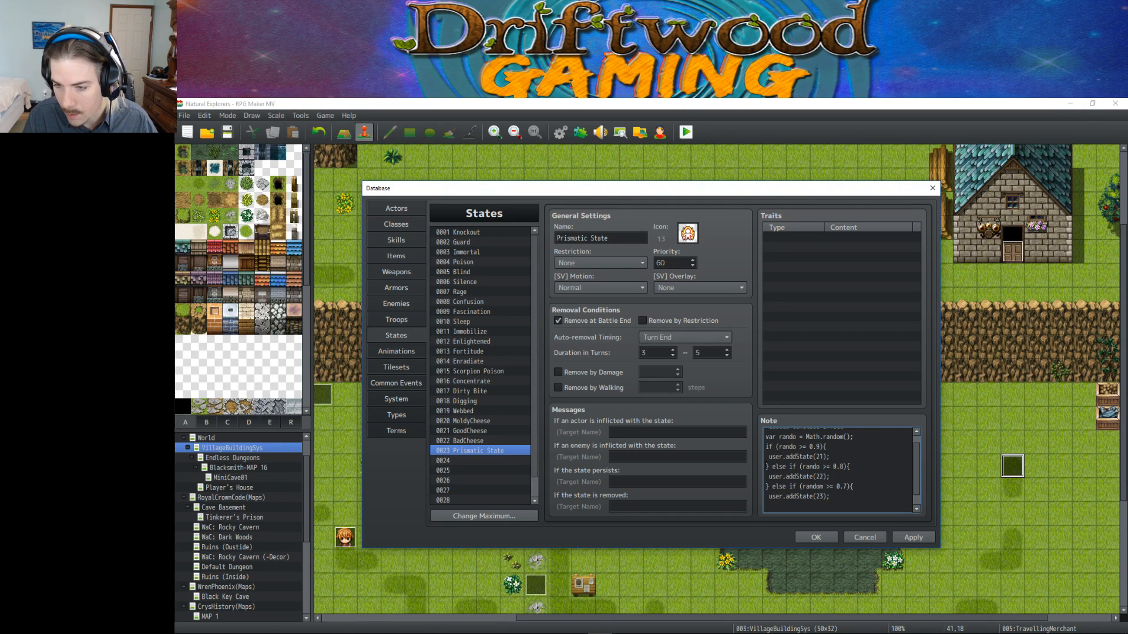
{"action": "left_click_drag", "start_coordinate": [767, 467], "coordinate": [851, 481]}
{"action": "key", "text": "ctrl+c"}
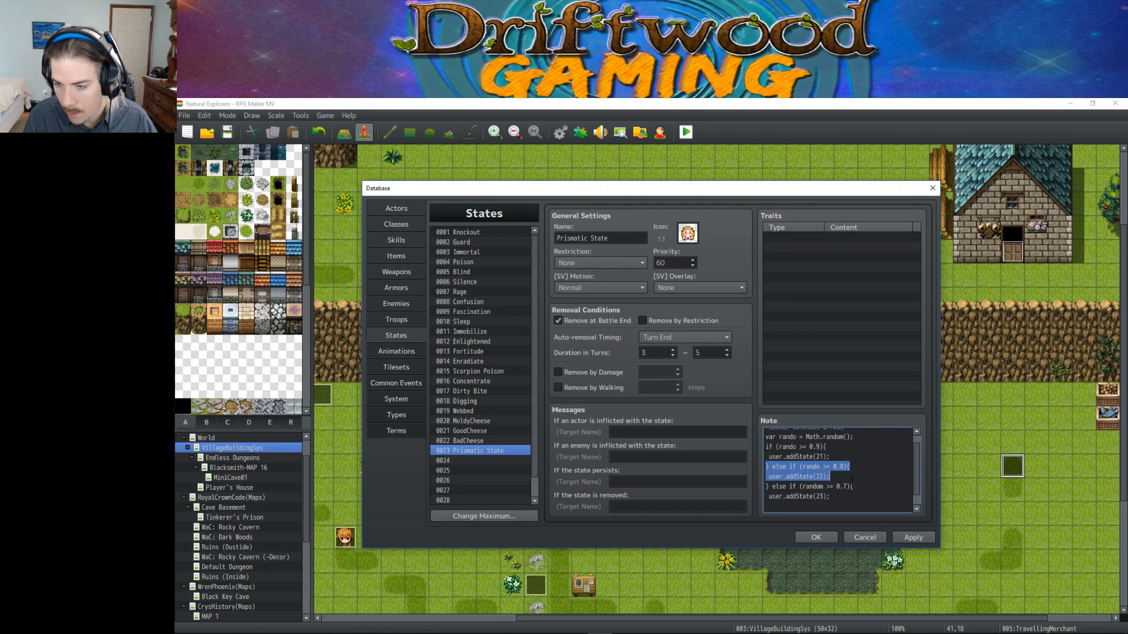
{"action": "scroll", "coordinate": [839, 479], "scroll_direction": "down", "scroll_amount": 1}
{"action": "left_click", "coordinate": [840, 487]}
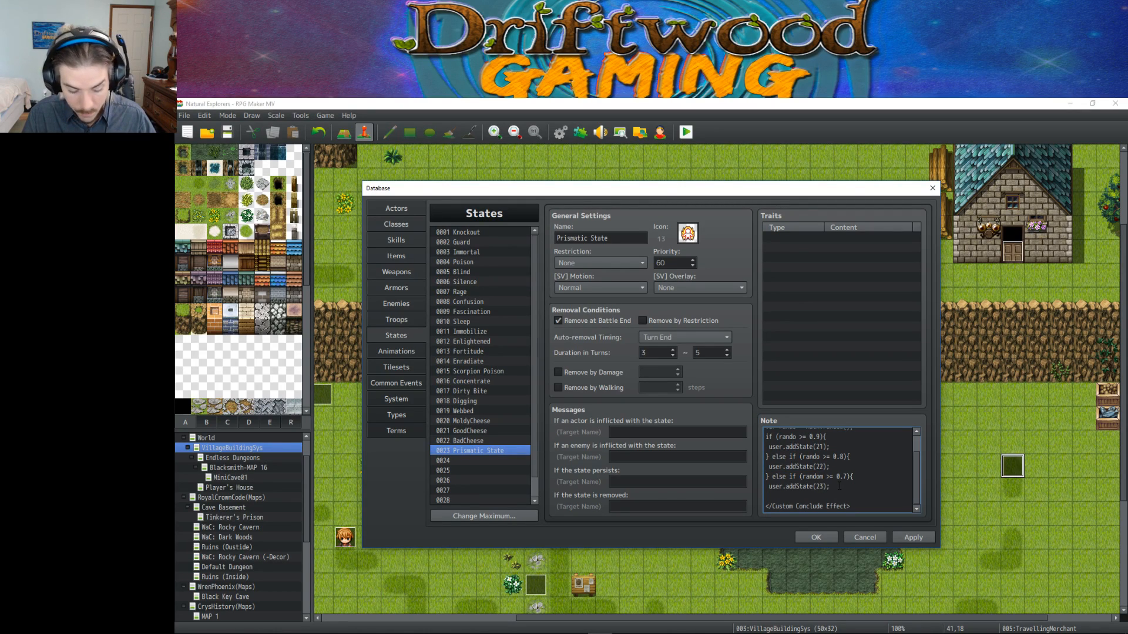
{"action": "key", "text": "Return"}
{"action": "key", "text": "ctrl+v"}
{"action": "scroll", "coordinate": [840, 486], "scroll_direction": "down", "scroll_amount": 1}
{"action": "key", "text": "Return"}
{"action": "key", "text": "ctrl+v"}
{"action": "key", "text": "Return"}
{"action": "key", "text": "ctrl+v"}
{"action": "key", "text": "Return"}
{"action": "key", "text": "ctrl+v"}
{"action": "key", "text": "Return"}
{"action": "key", "text": "ctrl+v"}
{"action": "key", "text": "Return"}
{"action": "key", "text": "ctrl+v"}
{"action": "key", "text": "Return"}
{"action": "scroll", "coordinate": [848, 473], "scroll_direction": "up", "scroll_amount": 5}
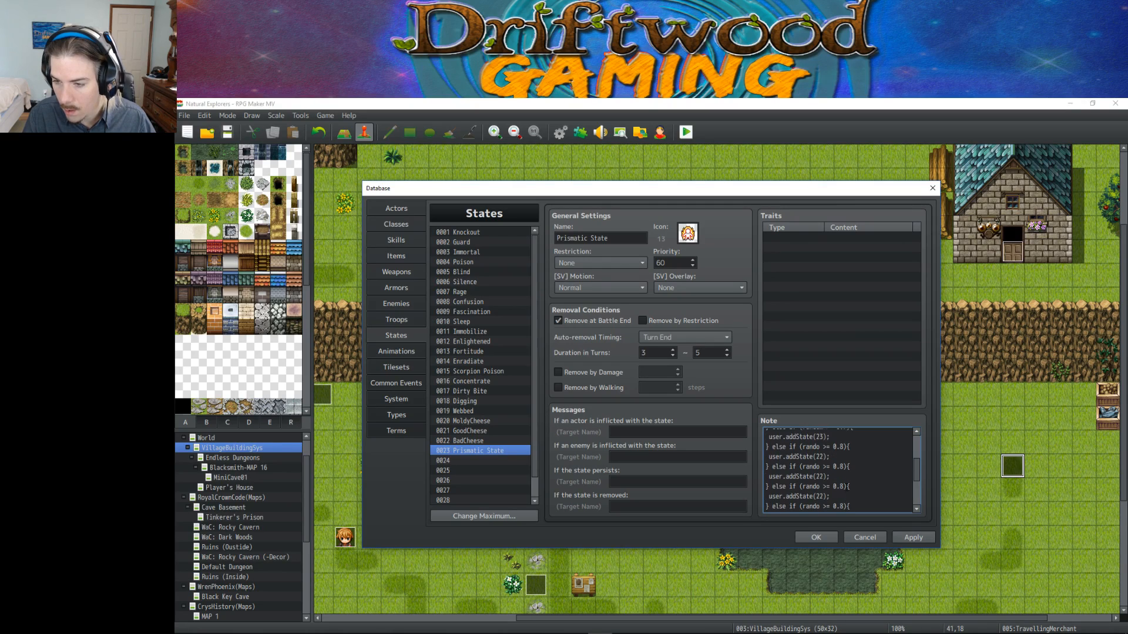
Set the thresholds of the pasted else-if branches to 0.6, 0.5, 0.4, 0.3, 0.2 and 0.1 in descending order.
{"action": "scroll", "coordinate": [848, 473], "scroll_direction": "down", "scroll_amount": 2}
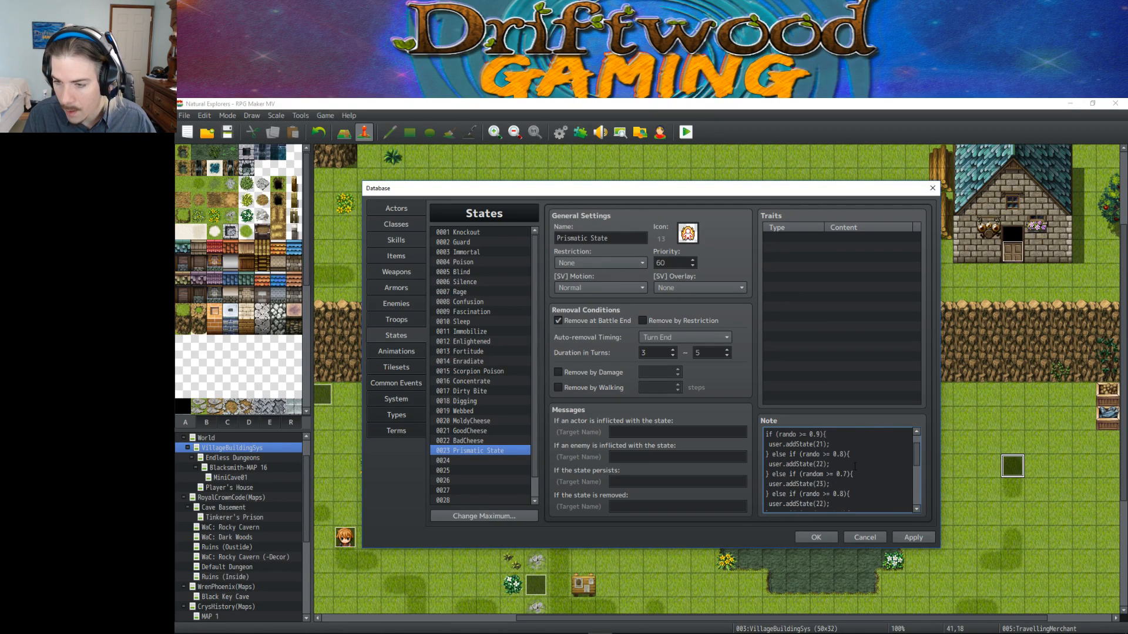
{"action": "left_click", "coordinate": [848, 474]}
{"action": "key", "text": "BackSpace"}
{"action": "type", "text": "6"}
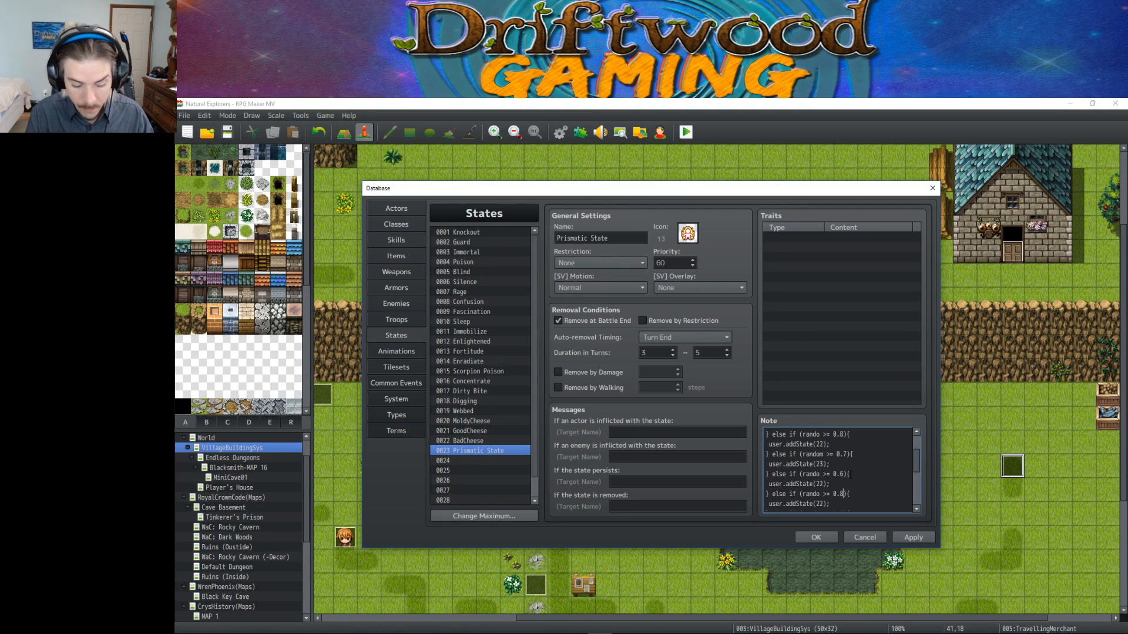
{"action": "scroll", "coordinate": [848, 474], "scroll_direction": "down", "scroll_amount": 1}
{"action": "scroll", "coordinate": [850, 474], "scroll_direction": "down", "scroll_amount": 1}
{"action": "scroll", "coordinate": [850, 475], "scroll_direction": "down", "scroll_amount": 1}
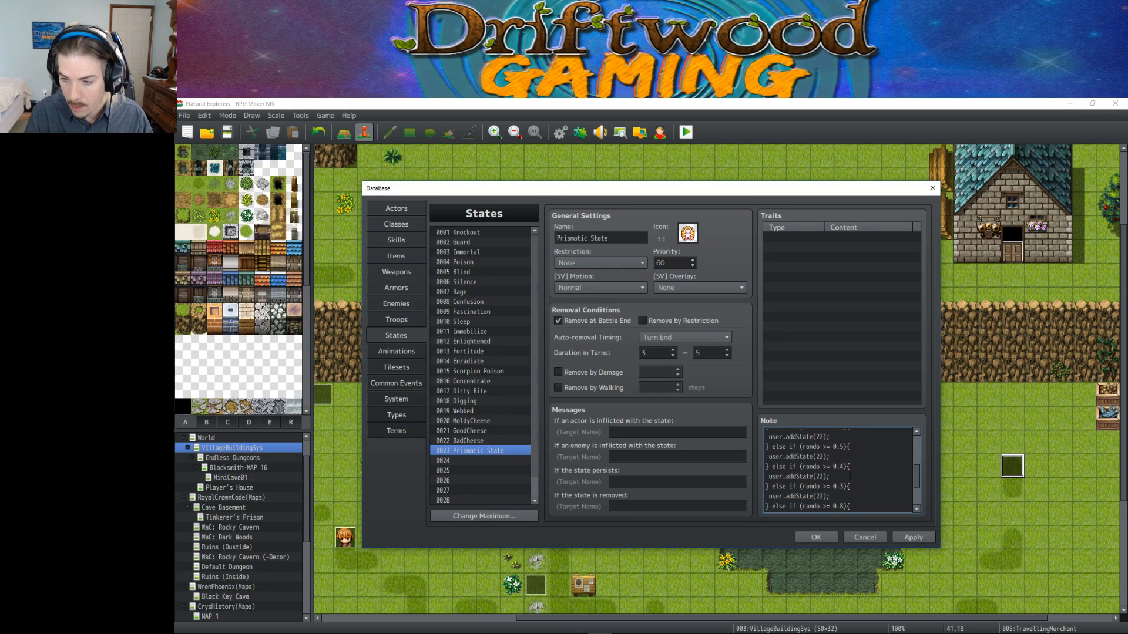
{"action": "key", "text": "Down"}
{"action": "key", "text": "Return"}
{"action": "key", "text": "ctrl+v"}
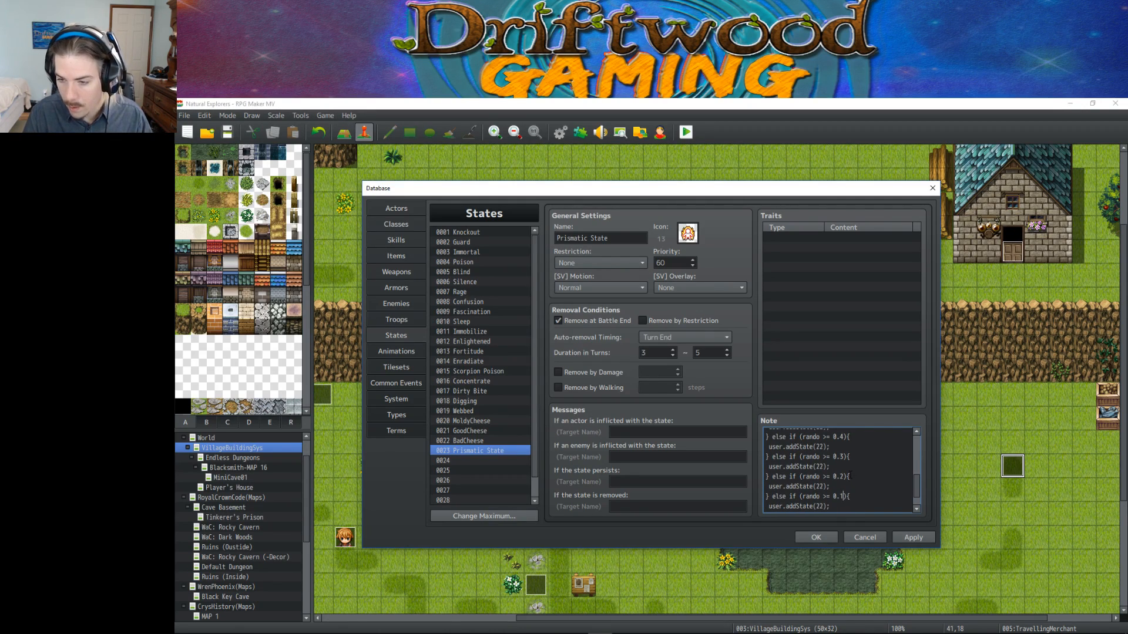
{"action": "scroll", "coordinate": [847, 487], "scroll_direction": "up", "scroll_amount": 6}
{"action": "scroll", "coordinate": [844, 487], "scroll_direction": "down", "scroll_amount": 6}
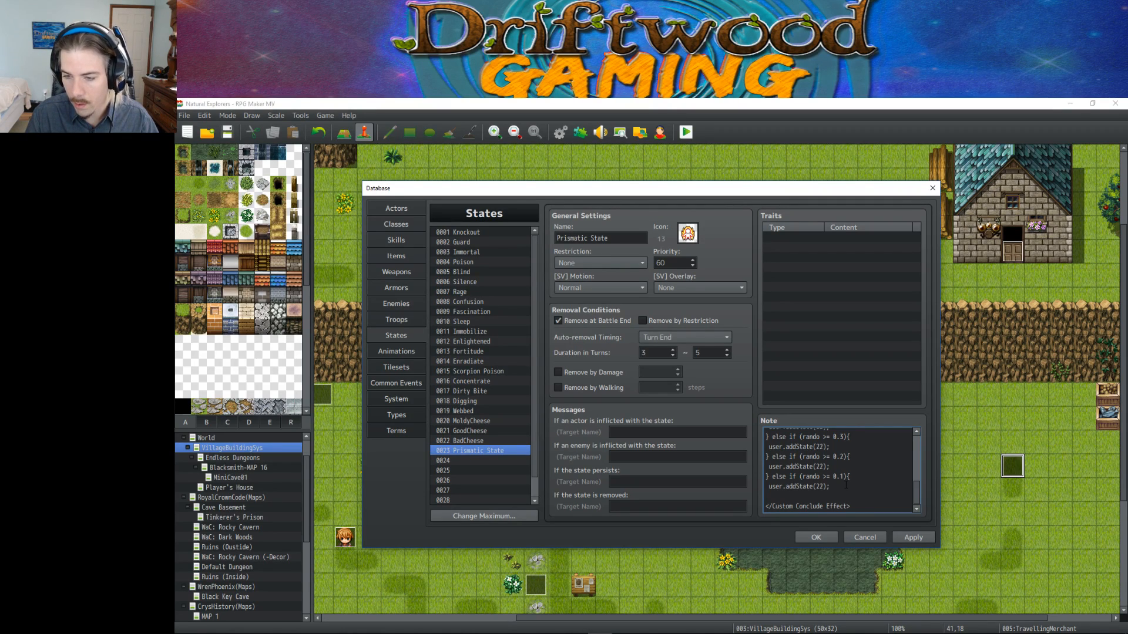
Add a final "} else {" branch after the 0.1 branch with "user.addState(1);" as its body.
{"action": "key", "text": "Return"}
{"action": "type", "text": "} else {"}
{"action": "key", "text": "Return"}
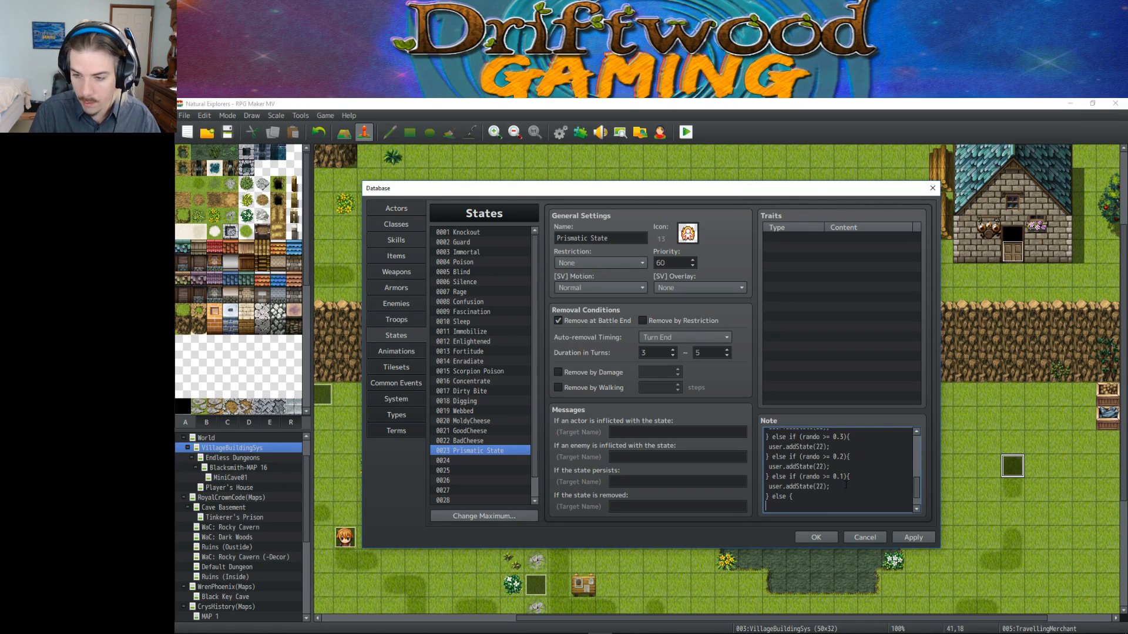
{"action": "type", "text": "us"}
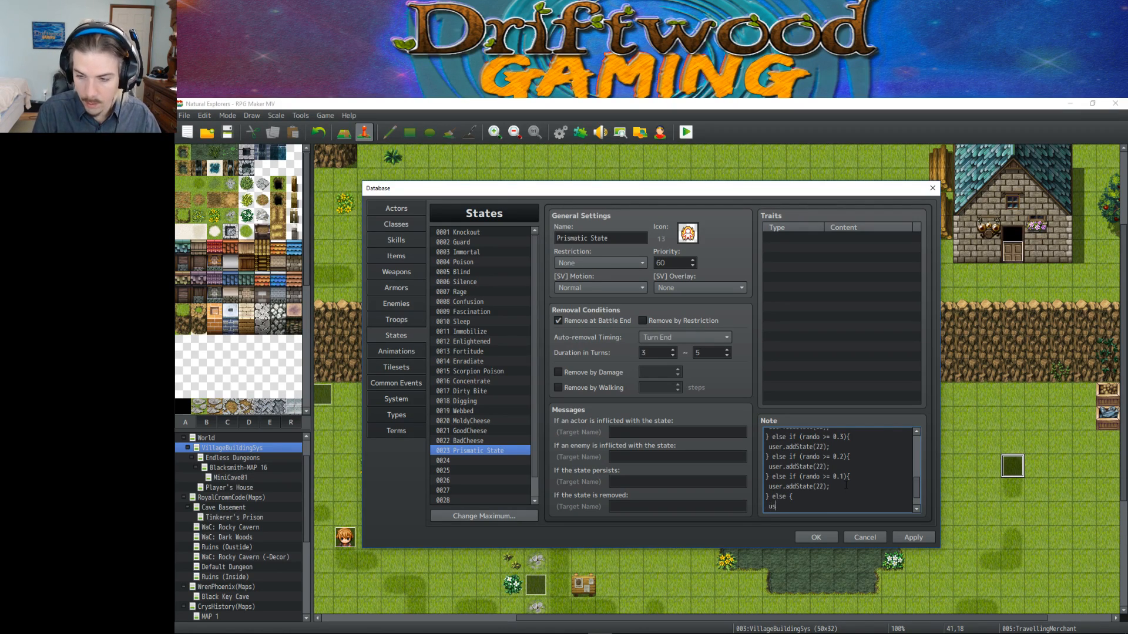
{"action": "type", "text": "er.addState()"}
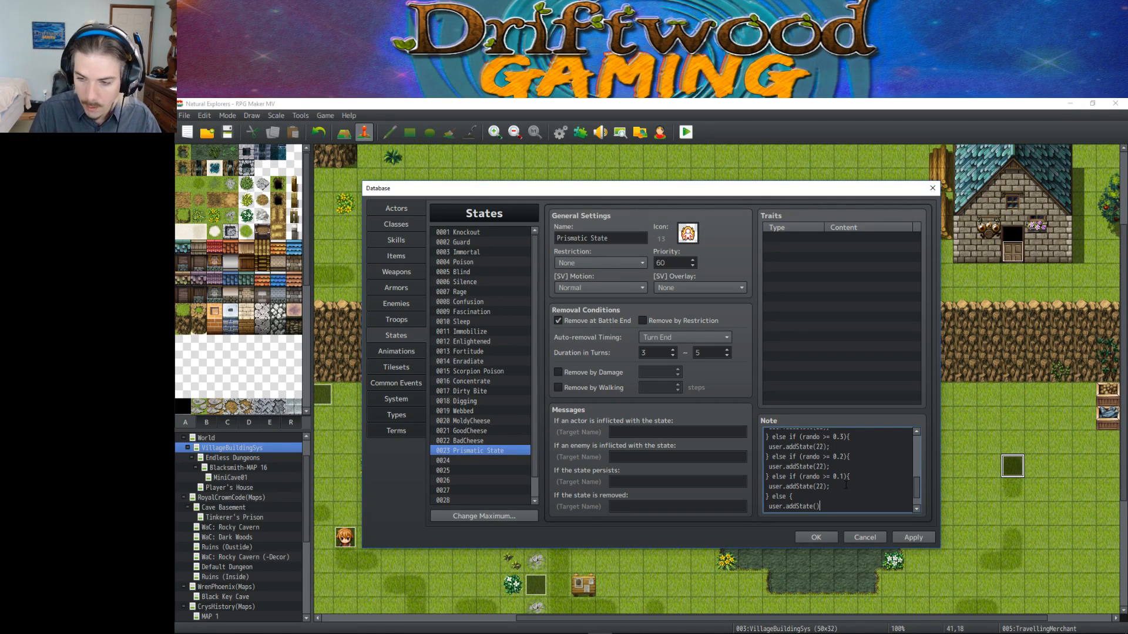
{"action": "type", "text": "1"}
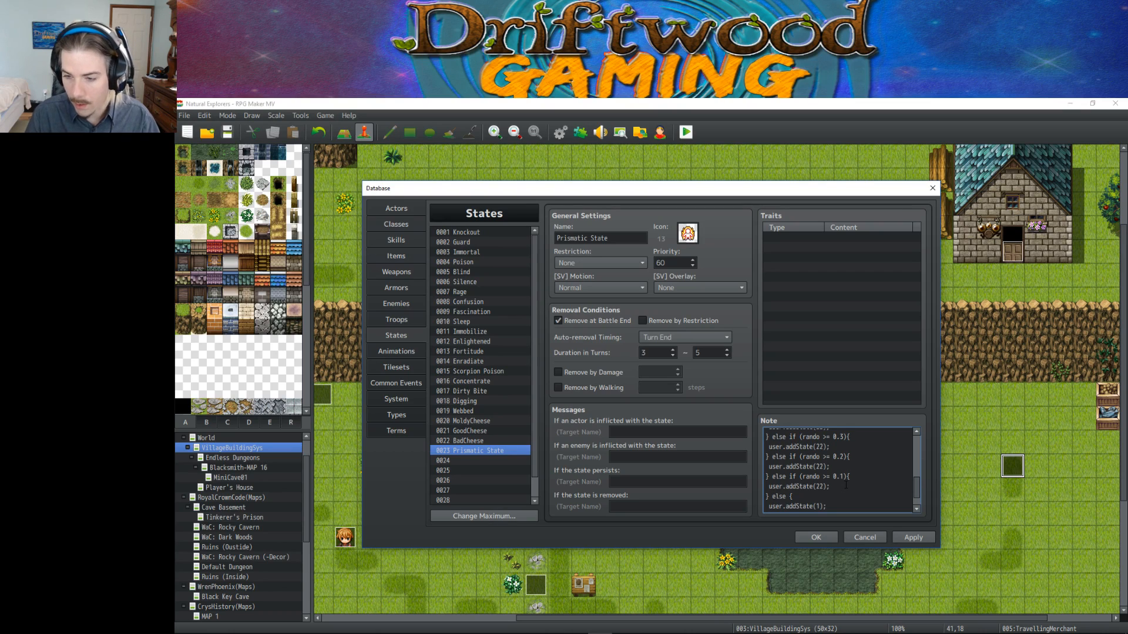
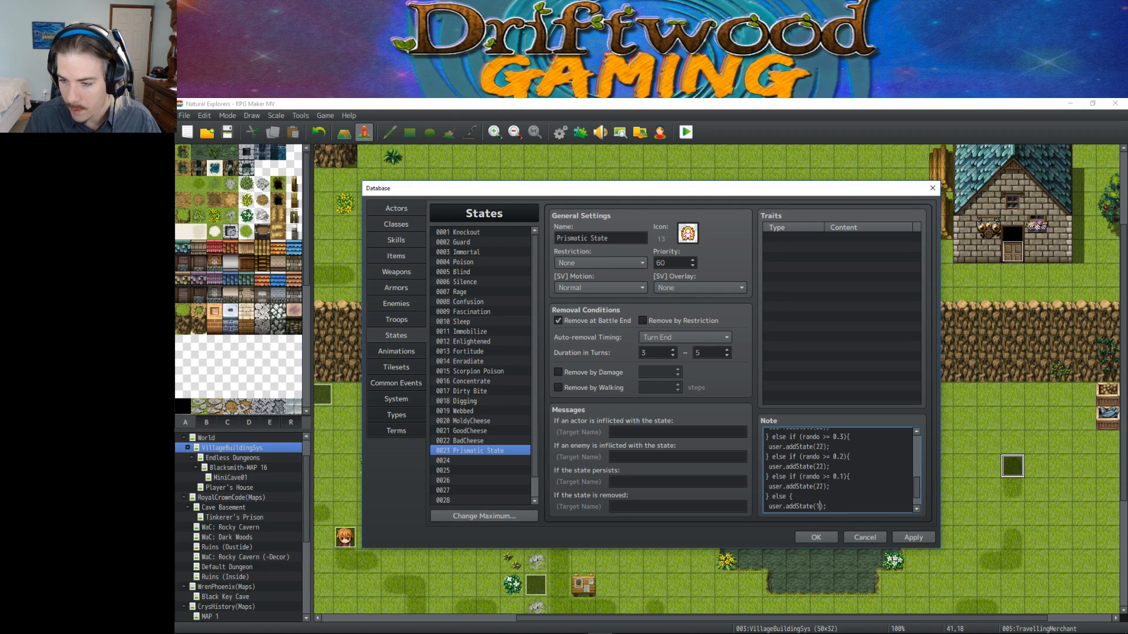
Look up the Enlightened state and make the 0.9 branch in Prismatic State's note add state 12.
{"action": "scroll", "coordinate": [820, 464], "scroll_direction": "up", "scroll_amount": 1}
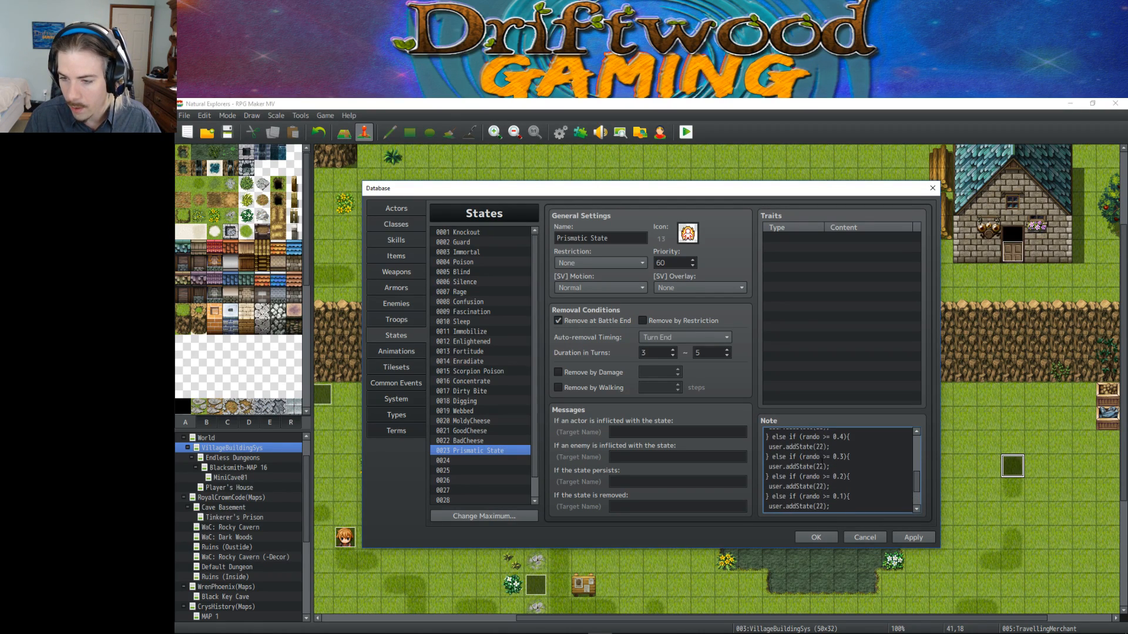
{"action": "scroll", "coordinate": [833, 465], "scroll_direction": "up", "scroll_amount": 2}
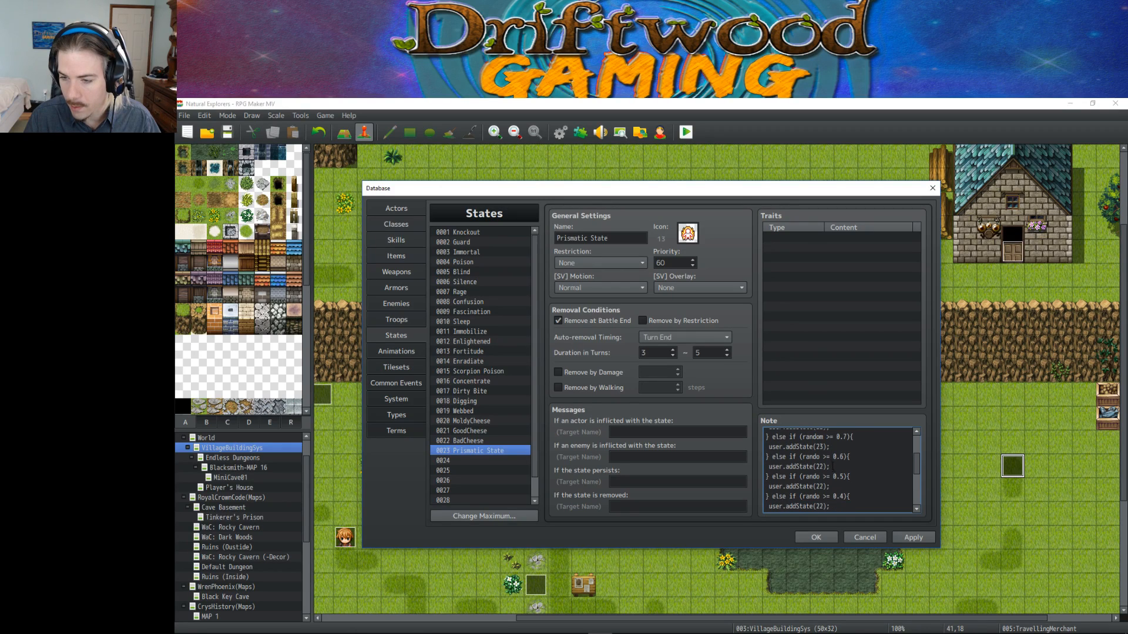
{"action": "scroll", "coordinate": [820, 477], "scroll_direction": "up", "scroll_amount": 2}
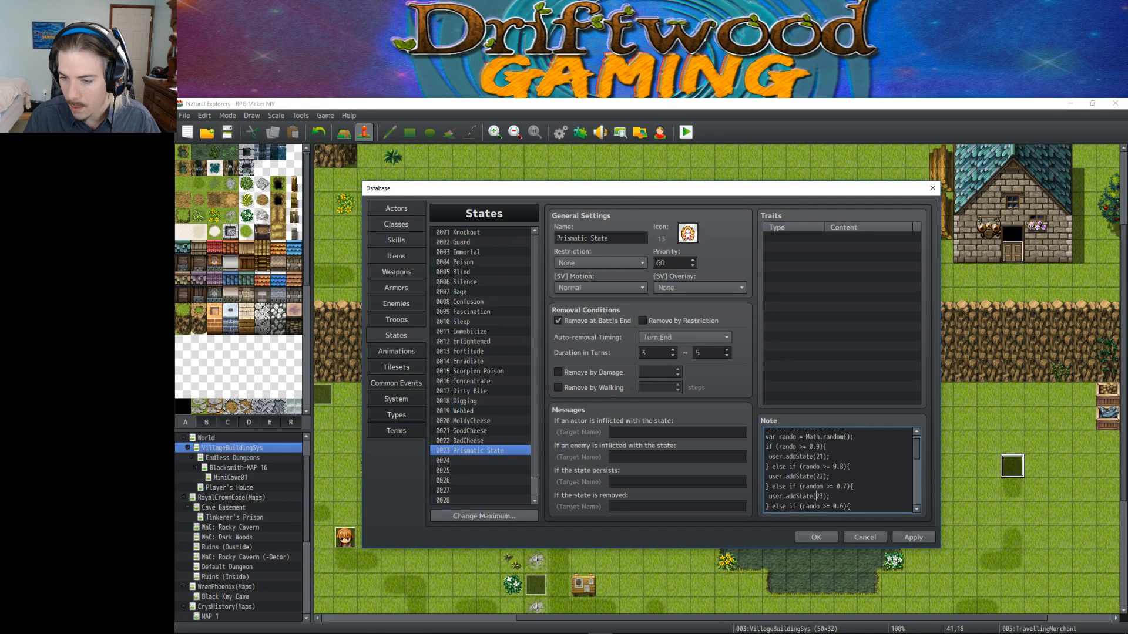
{"action": "scroll", "coordinate": [827, 454], "scroll_direction": "up", "scroll_amount": 1}
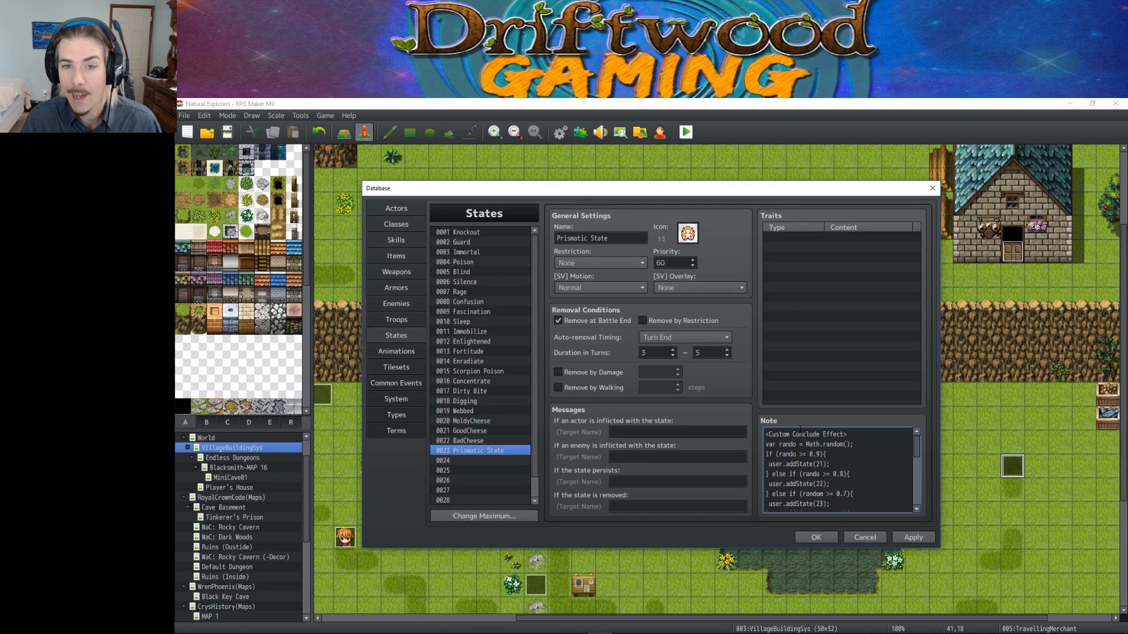
{"action": "left_click", "coordinate": [491, 332]}
{"action": "left_click", "coordinate": [485, 343]}
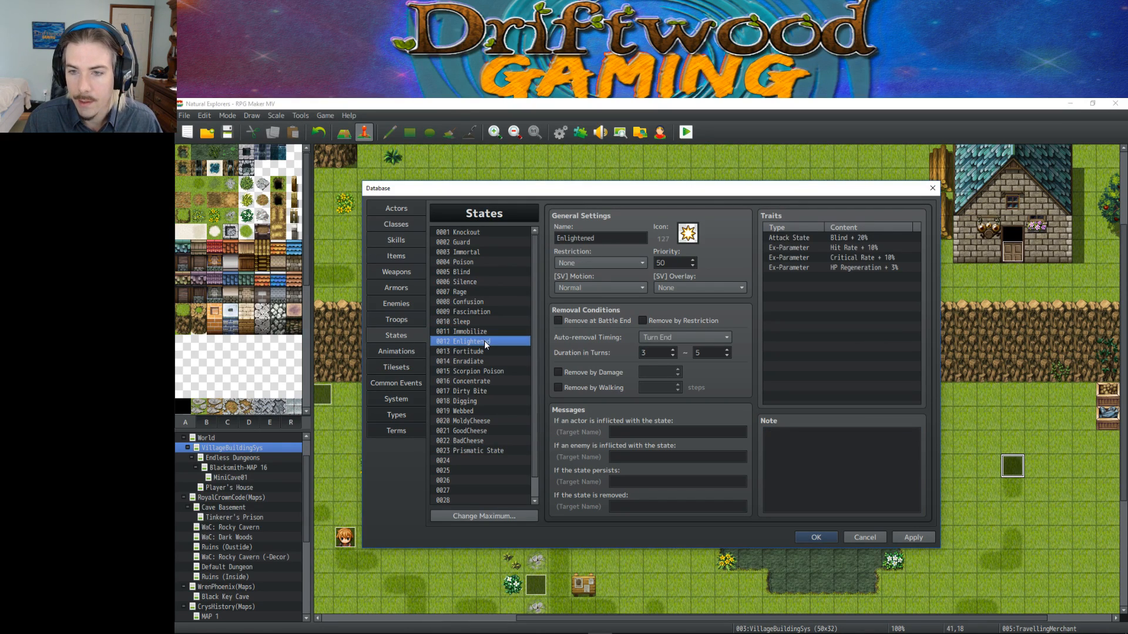
{"action": "left_click", "coordinate": [477, 451]}
{"action": "left_click", "coordinate": [815, 464]}
{"action": "left_click", "coordinate": [822, 462]}
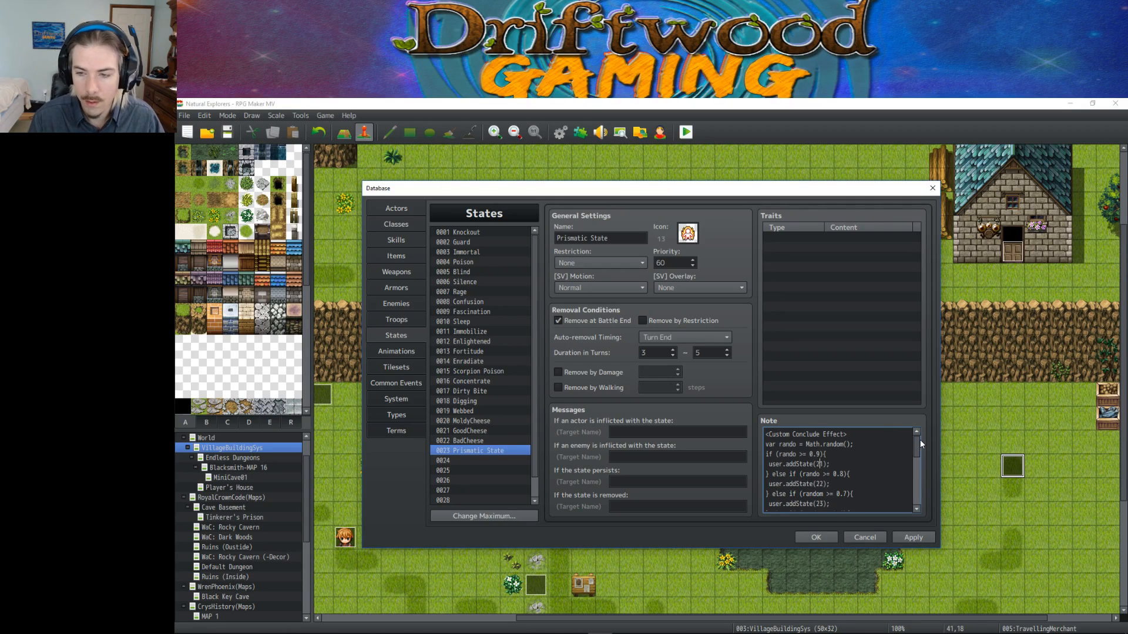
{"action": "key", "text": "BackSpace"}
{"action": "key", "text": "BackSpace"}
{"action": "type", "text": "12"}
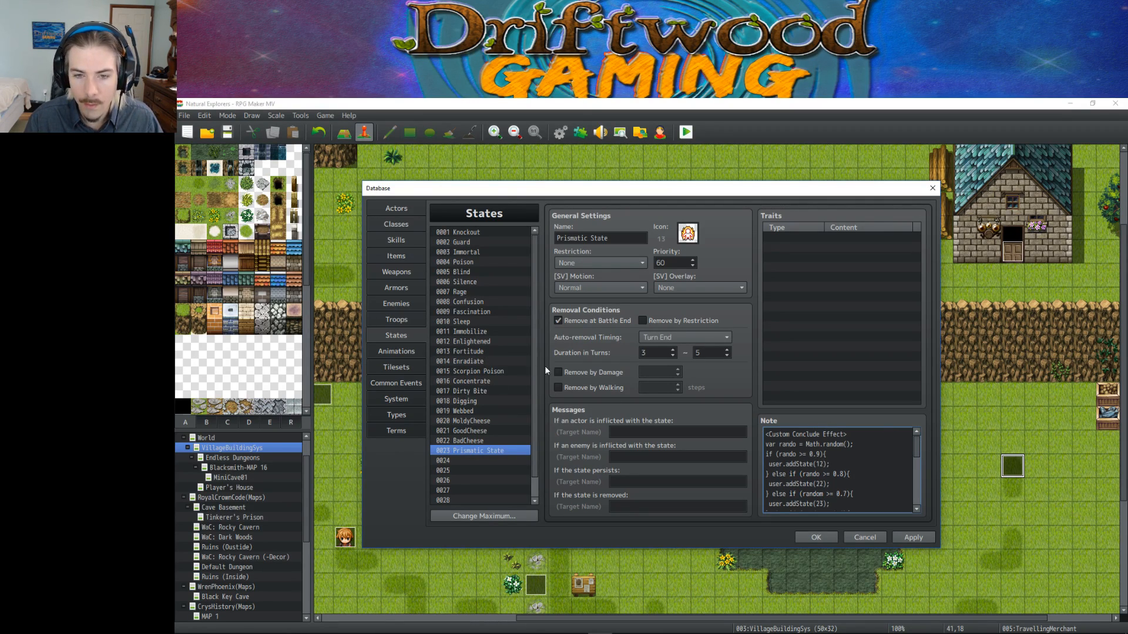
Make the 0.8 branch add state 13 and the 0.7 branch add state 14.
{"action": "double_click", "coordinate": [819, 484]}
{"action": "type", "text": "13"}
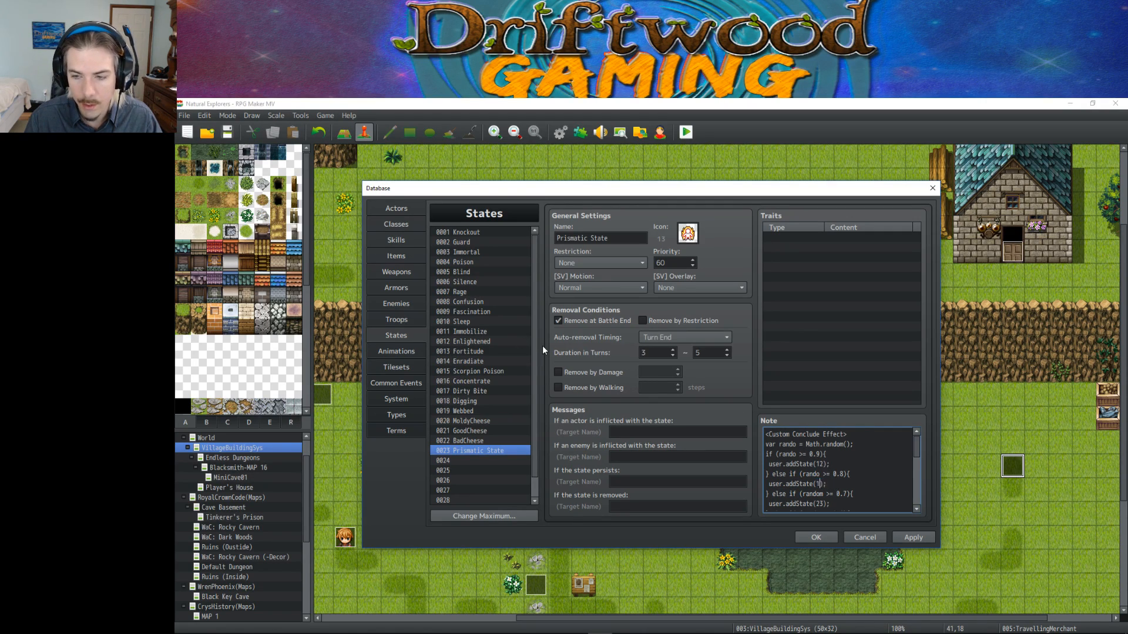
{"action": "scroll", "coordinate": [841, 464], "scroll_direction": "down", "scroll_amount": 1}
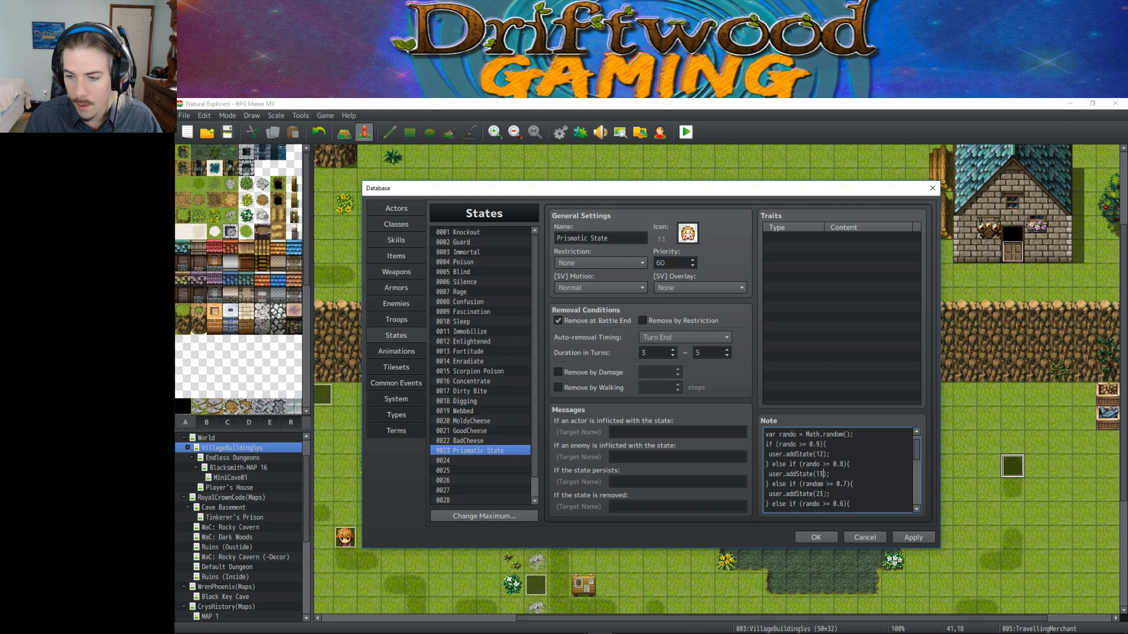
{"action": "double_click", "coordinate": [820, 494]}
{"action": "type", "text": "14"}
Make the 0.6 branch add state 16 and the 0.5 branch add state 21.
{"action": "scroll", "coordinate": [819, 494], "scroll_direction": "down", "scroll_amount": 3}
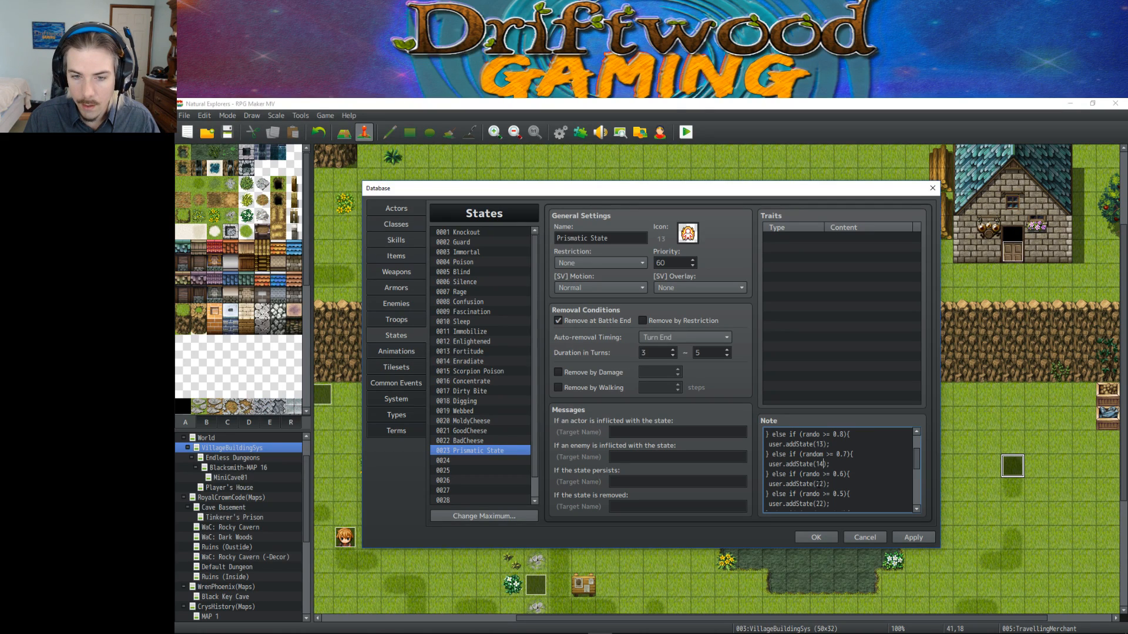
{"action": "double_click", "coordinate": [820, 483]}
{"action": "type", "text": "16"}
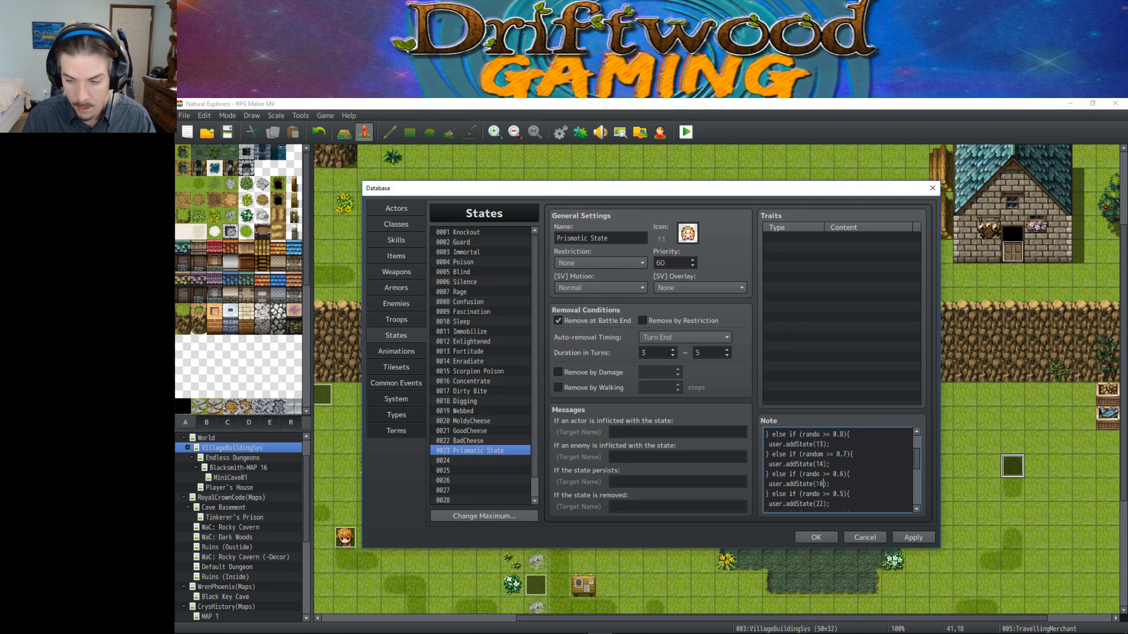
{"action": "scroll", "coordinate": [820, 483], "scroll_direction": "down", "scroll_amount": 1}
{"action": "scroll", "coordinate": [820, 483], "scroll_direction": "down", "scroll_amount": 1}
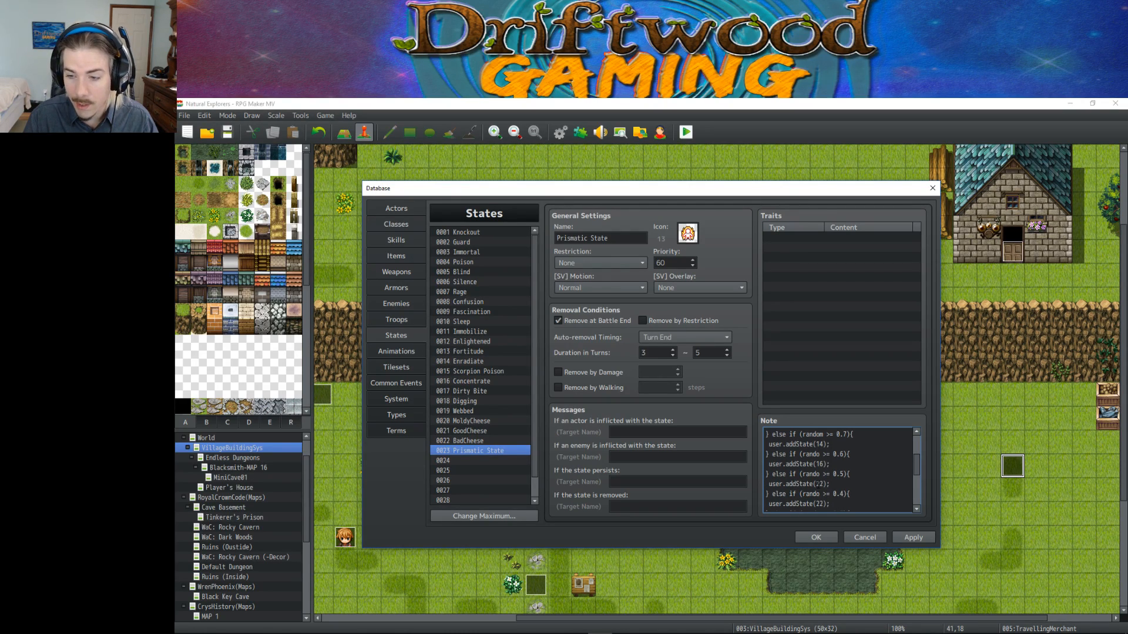
{"action": "double_click", "coordinate": [821, 484]}
{"action": "type", "text": "21"}
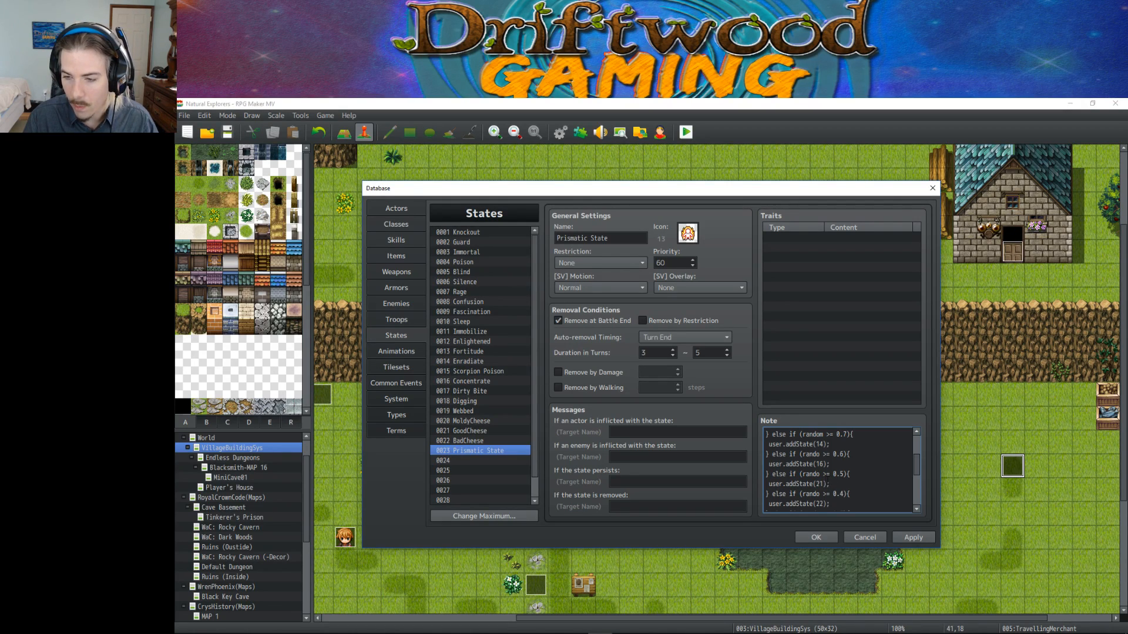
Check the branches already assigned and start editing the state number in the 0.4 branch.
{"action": "scroll", "coordinate": [839, 469], "scroll_direction": "up", "scroll_amount": 2}
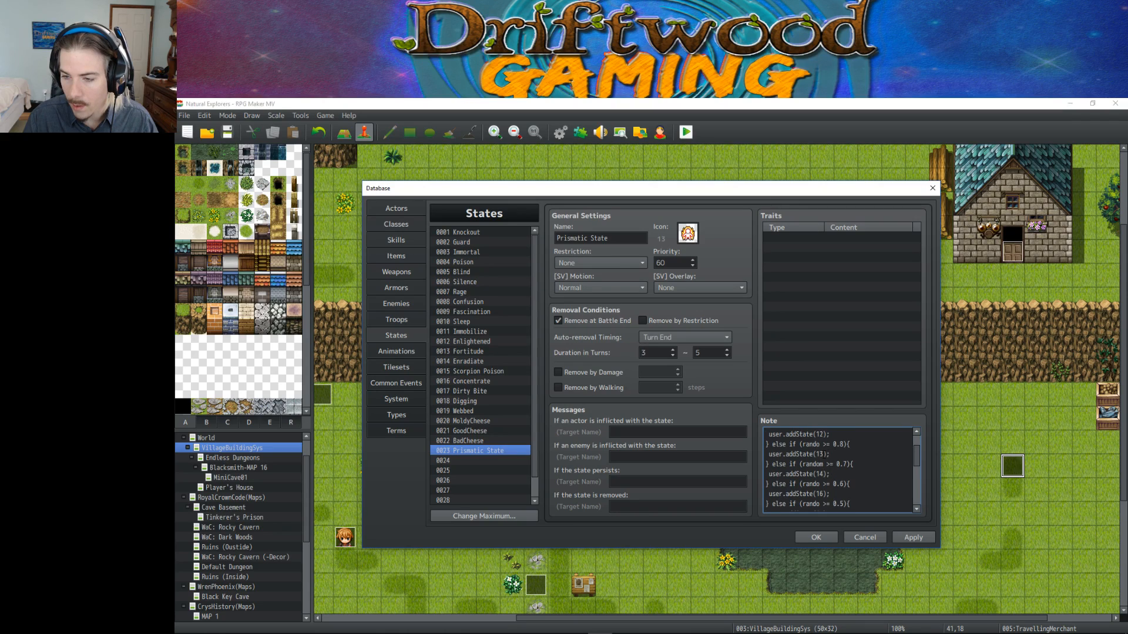
{"action": "scroll", "coordinate": [821, 464], "scroll_direction": "down", "scroll_amount": 3}
{"action": "scroll", "coordinate": [828, 459], "scroll_direction": "up", "scroll_amount": 1}
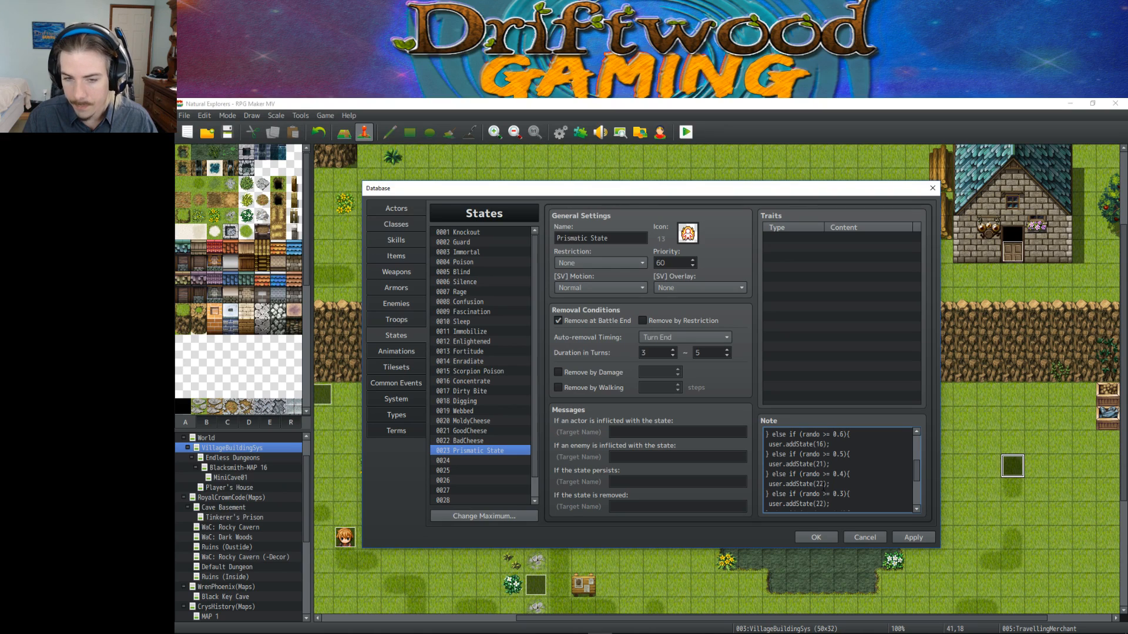
{"action": "type", "text": "1"}
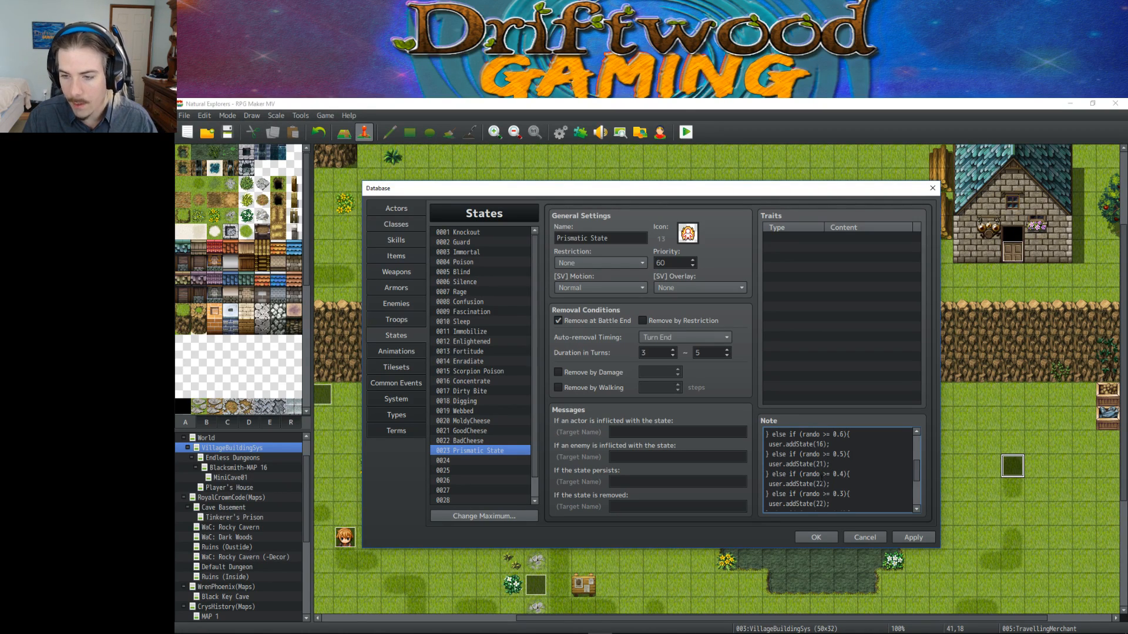
{"action": "scroll", "coordinate": [820, 464], "scroll_direction": "down", "scroll_amount": 2}
{"action": "left_click", "coordinate": [820, 464]}
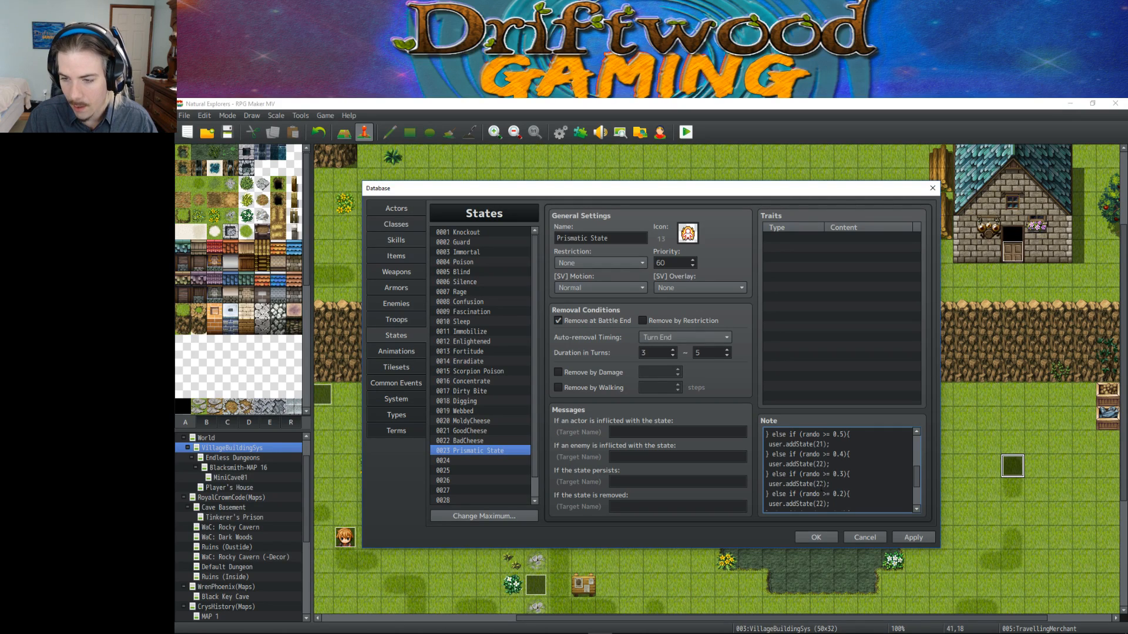
In the Prismatic State note, set the addState IDs of the 0.3, 0.2 and 0.1 branches to 4, 5 and 8.
{"action": "scroll", "coordinate": [820, 484], "scroll_direction": "down", "scroll_amount": 2}
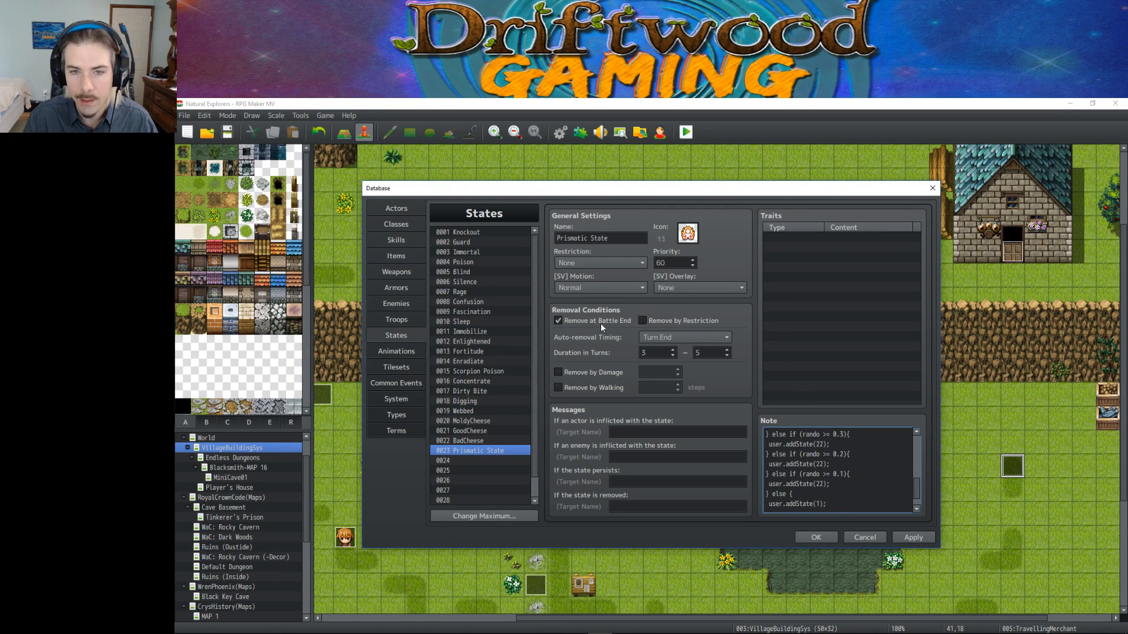
{"action": "key", "text": "BackSpace"}
{"action": "key", "text": "BackSpace"}
{"action": "type", "text": "4"}
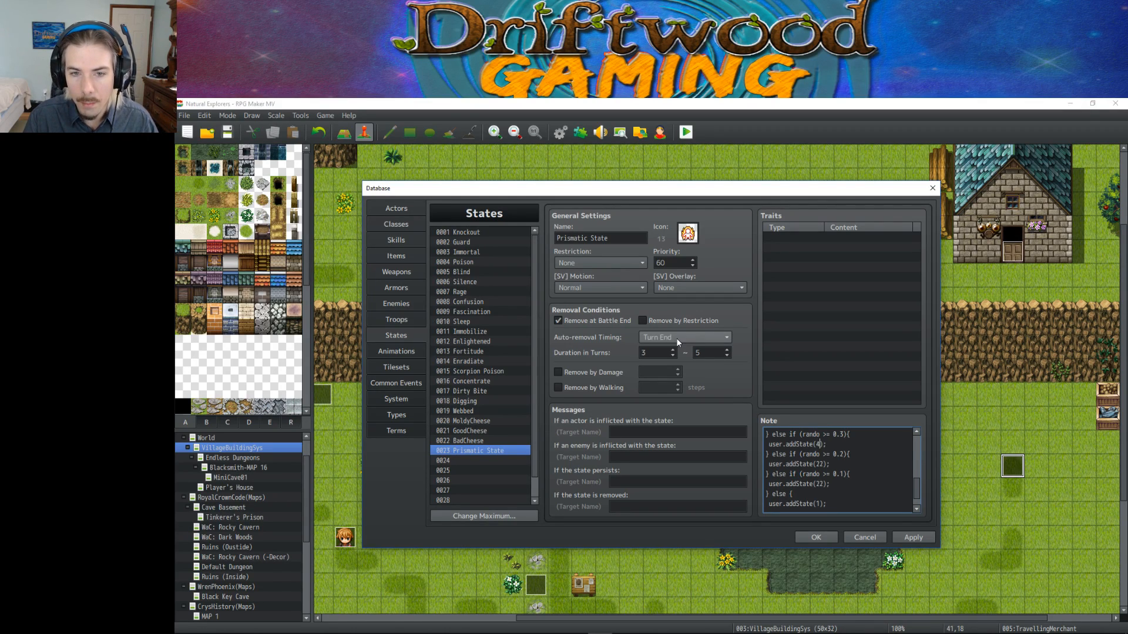
{"action": "key", "text": "BackSpace"}
{"action": "key", "text": "BackSpace"}
{"action": "type", "text": "5"}
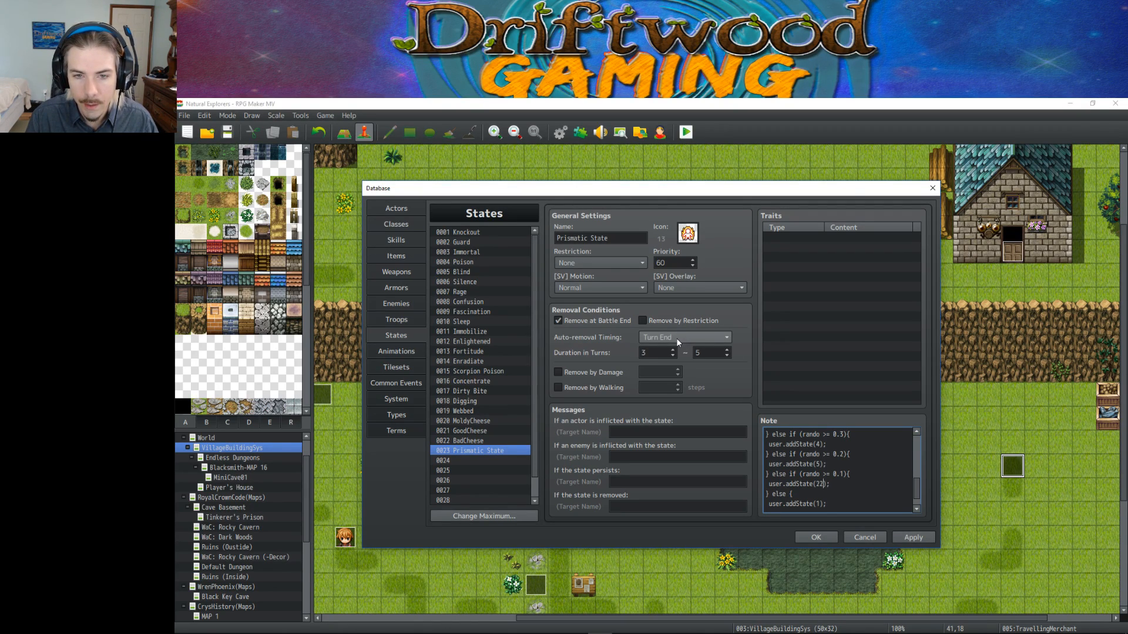
{"action": "key", "text": "BackSpace"}
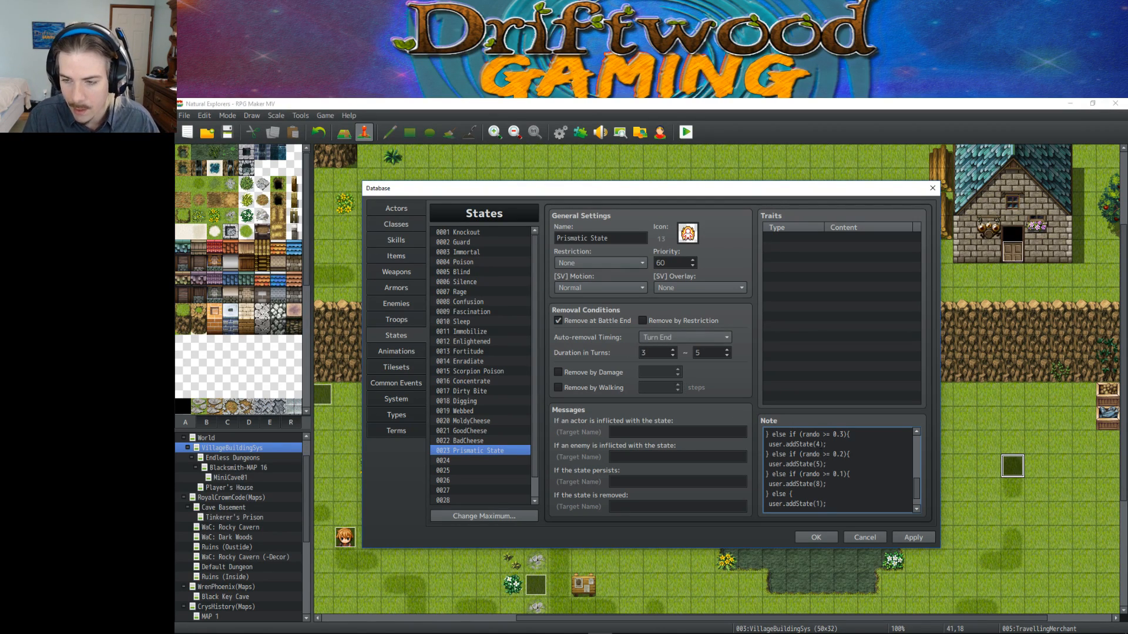
{"action": "scroll", "coordinate": [831, 451], "scroll_direction": "up", "scroll_amount": 1}
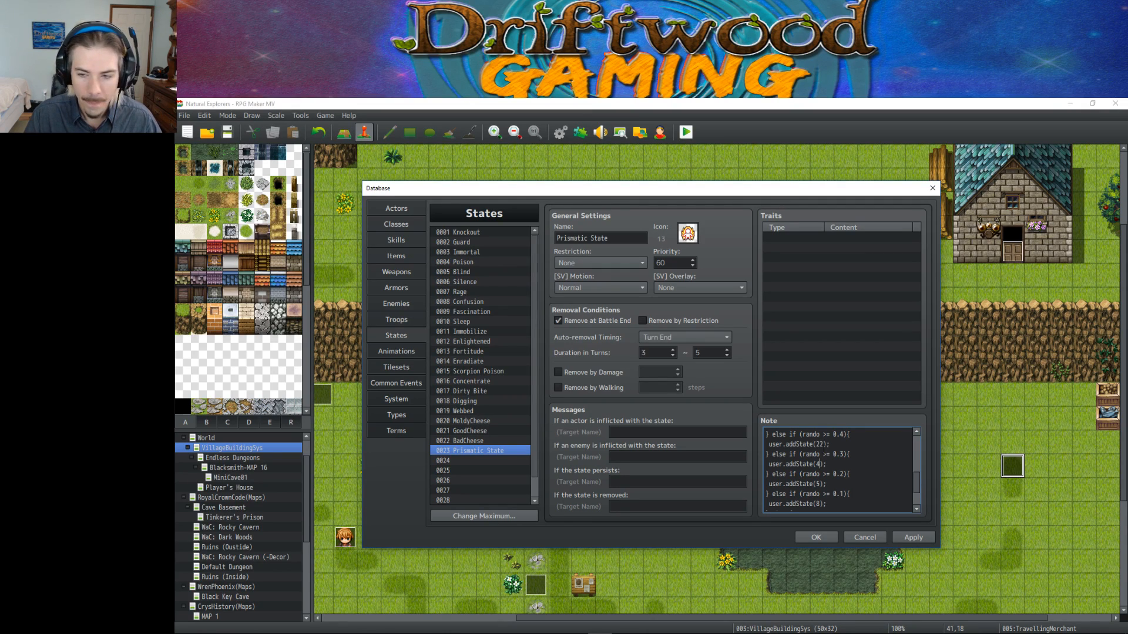
{"action": "scroll", "coordinate": [837, 470], "scroll_direction": "up", "scroll_amount": 2}
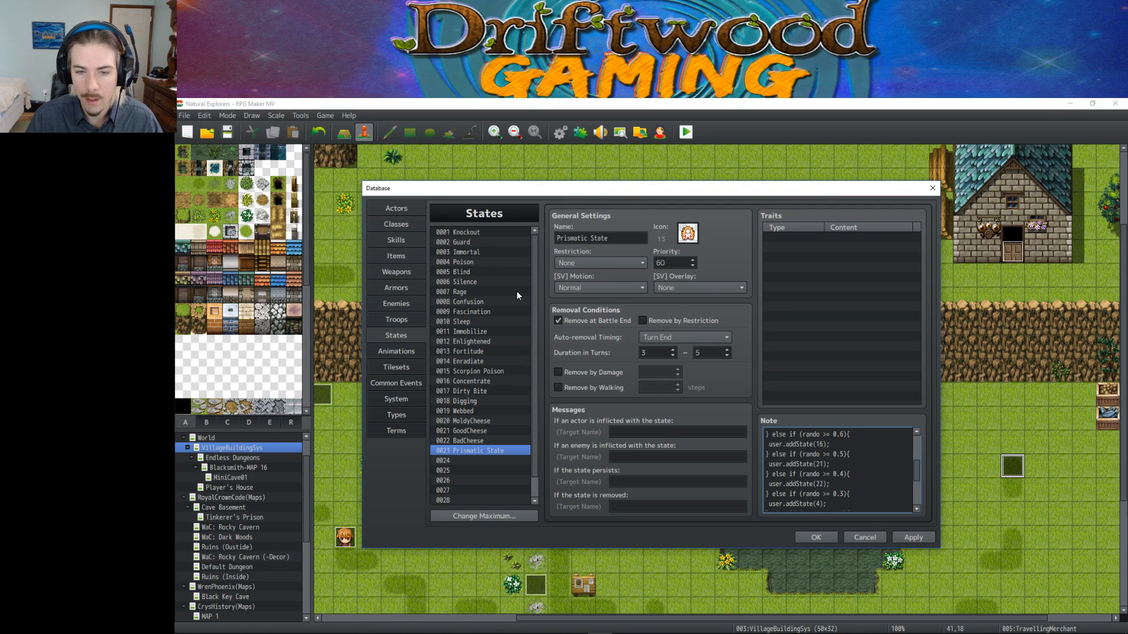
Close the final else block with a closing brace on its own line directly before the Custom Conclude Effect end tag.
{"action": "scroll", "coordinate": [875, 470], "scroll_direction": "down", "scroll_amount": 3}
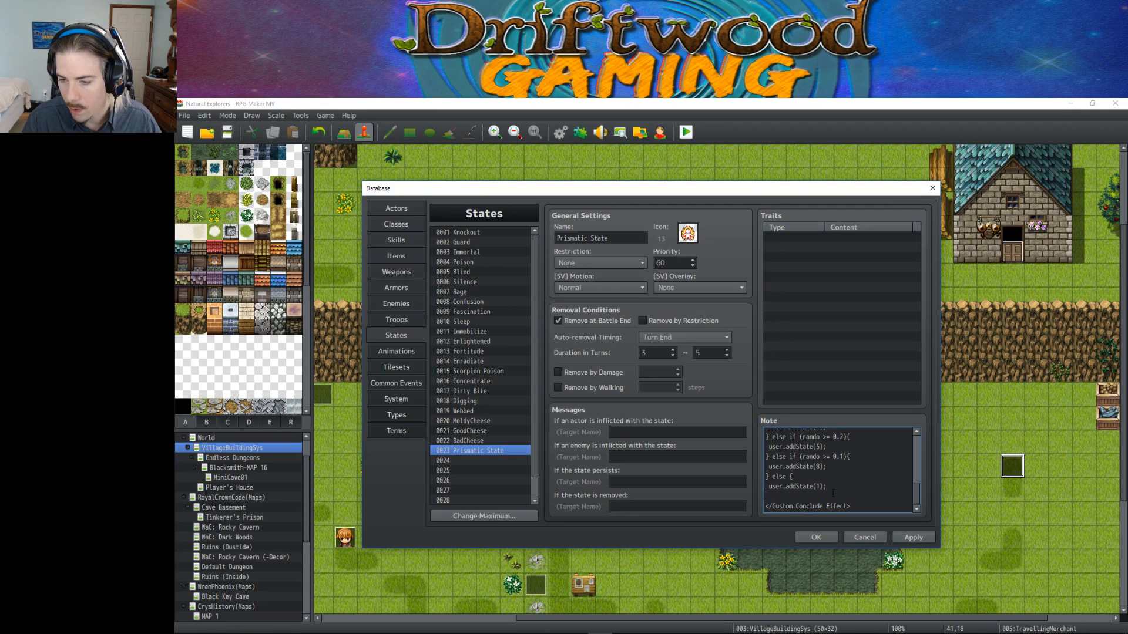
{"action": "left_click", "coordinate": [833, 496]}
{"action": "key", "text": "BackSpace"}
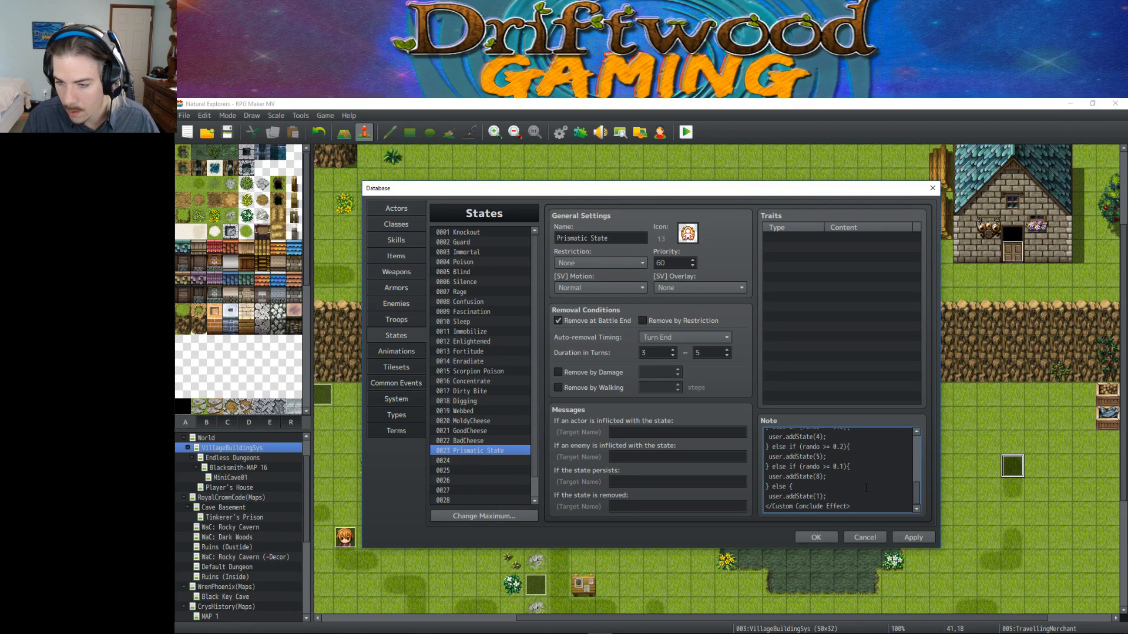
{"action": "key", "text": "Return"}
{"action": "type", "text": "}"}
{"action": "scroll", "coordinate": [866, 489], "scroll_direction": "down", "scroll_amount": 1}
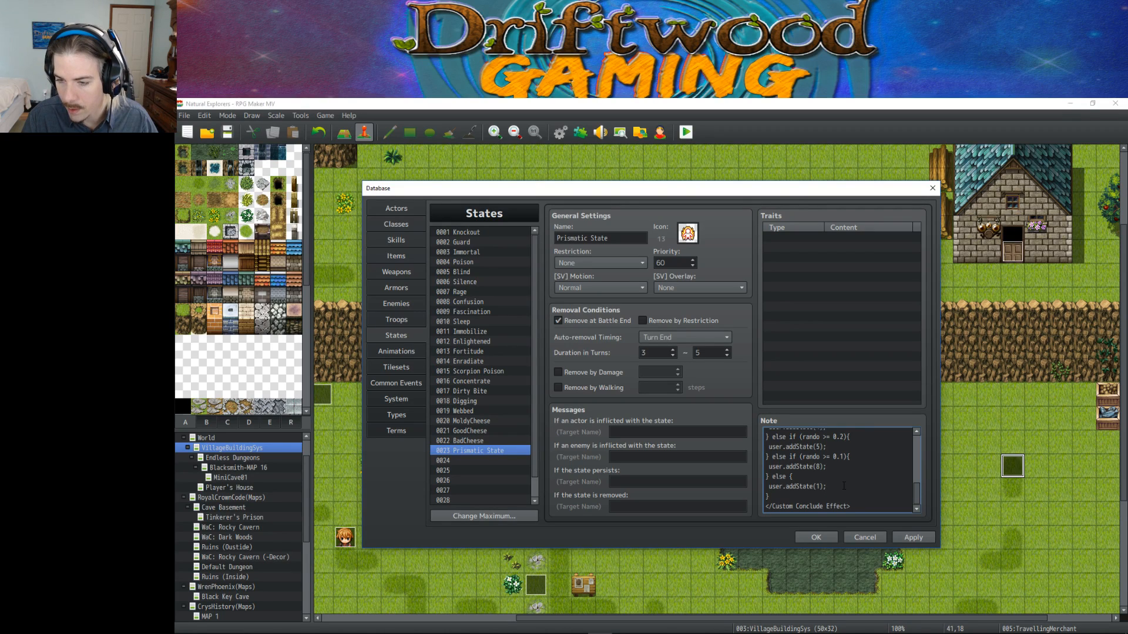
{"action": "left_click", "coordinate": [817, 480]}
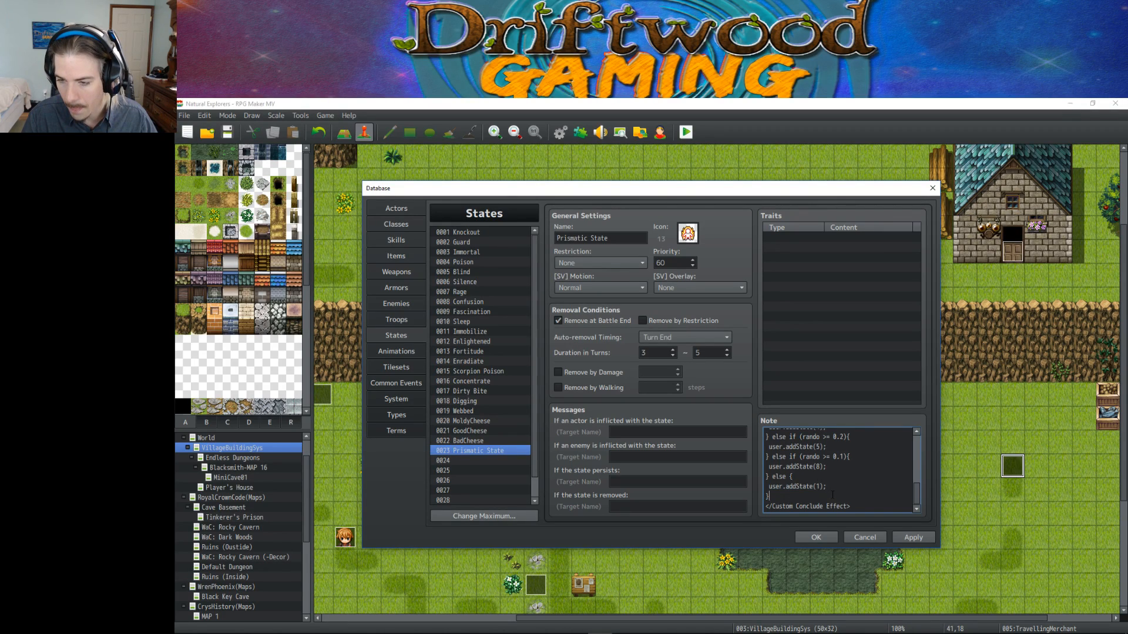
Set the Prismatic State's minimum duration to 4 turns and apply the database changes.
{"action": "scroll", "coordinate": [849, 493], "scroll_direction": "up", "scroll_amount": 5}
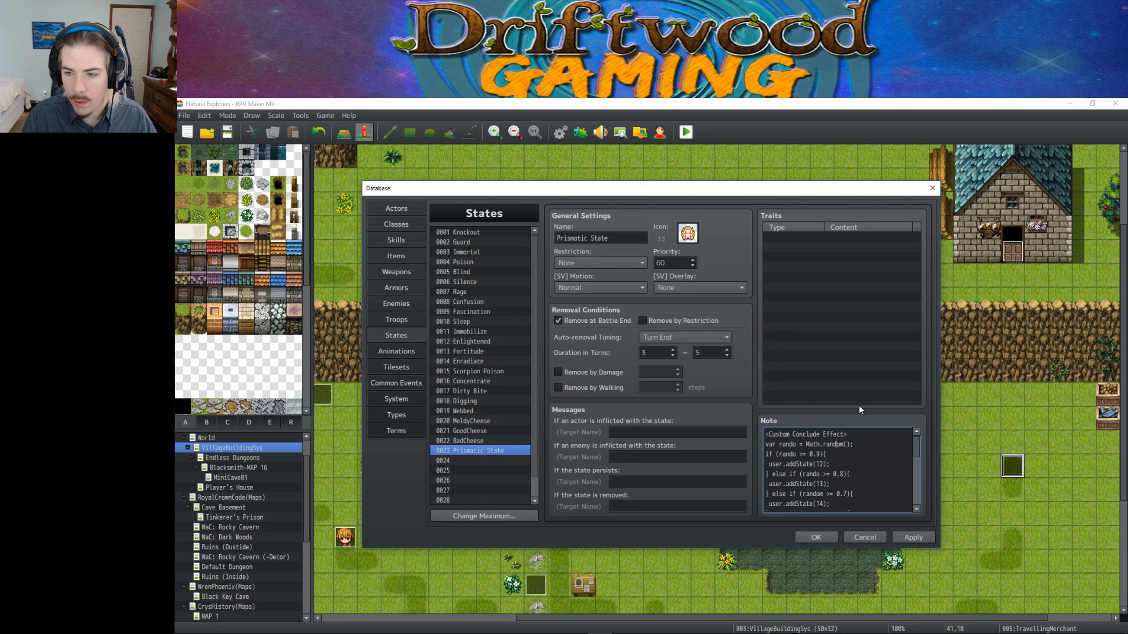
{"action": "double_click", "coordinate": [657, 353]}
{"action": "type", "text": "4"}
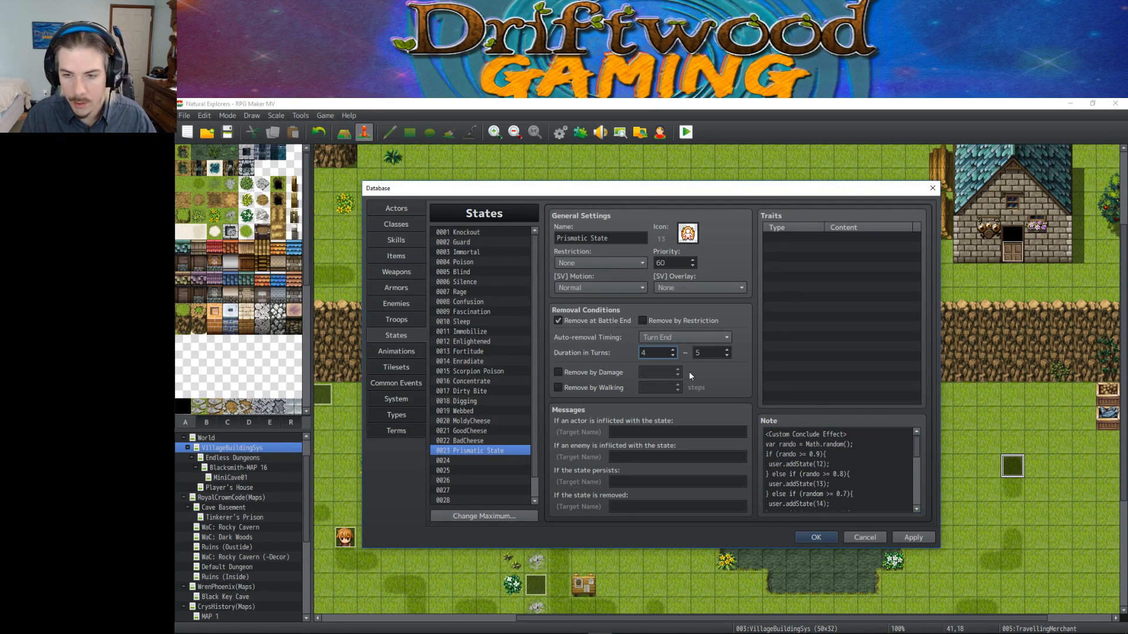
{"action": "left_click", "coordinate": [913, 537]}
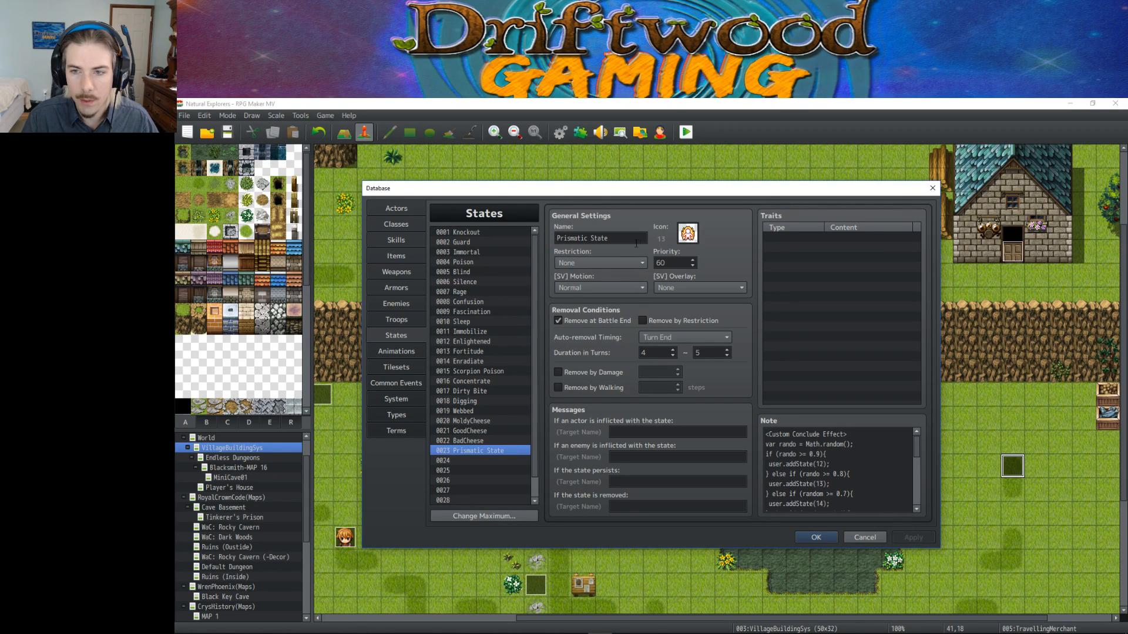
Set up empty item 0042 with the name Strange Liquid and the red potion bottle icon 417.
{"action": "left_click", "coordinate": [403, 254]}
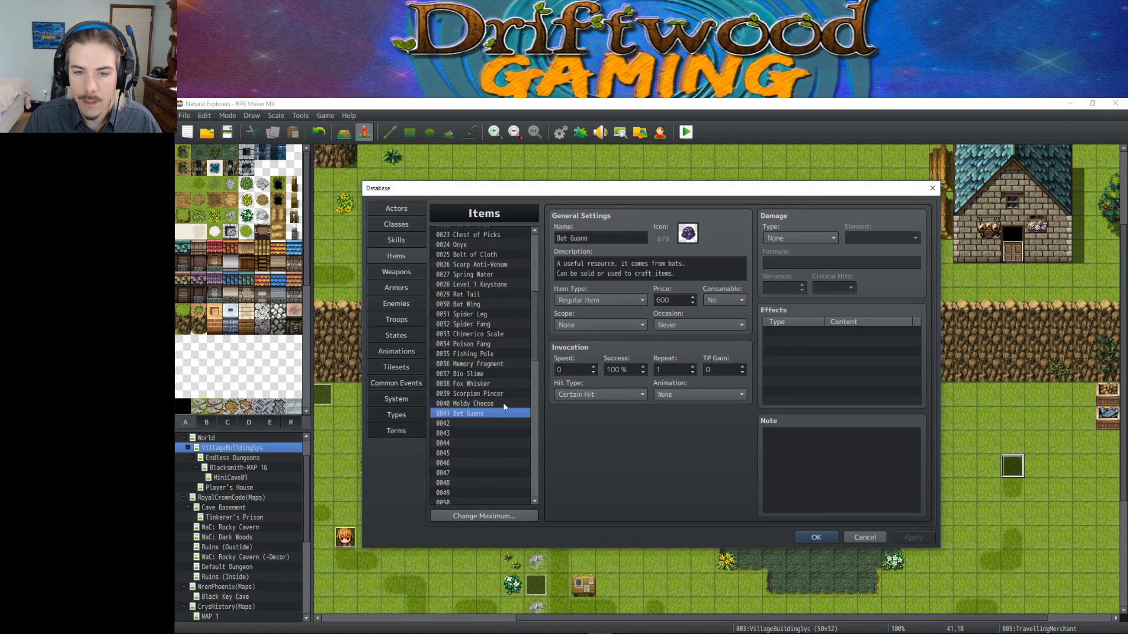
{"action": "left_click", "coordinate": [481, 424]}
{"action": "left_click", "coordinate": [687, 233]}
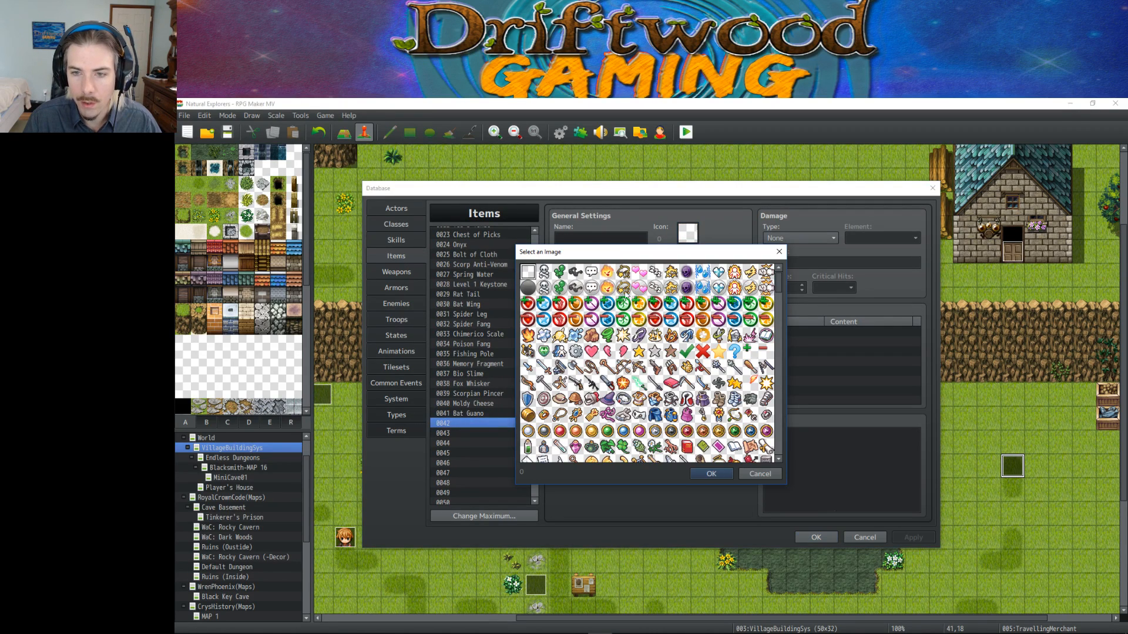
{"action": "left_click_drag", "start_coordinate": [785, 290], "coordinate": [781, 323]}
{"action": "scroll", "coordinate": [756, 352], "scroll_direction": "up", "scroll_amount": 2}
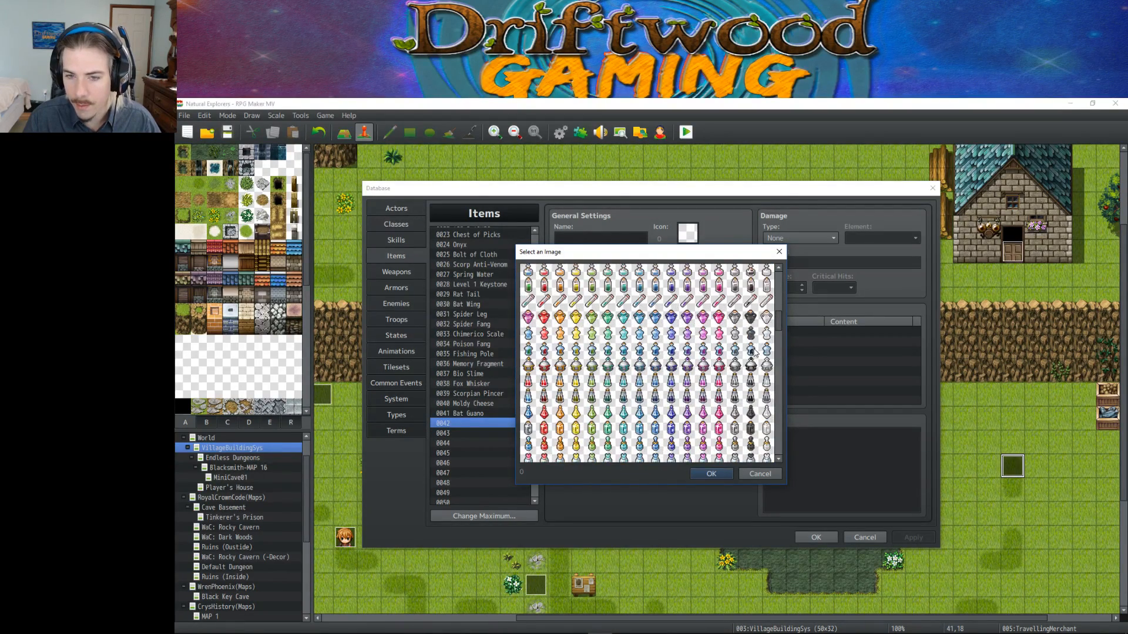
{"action": "double_click", "coordinate": [687, 351]}
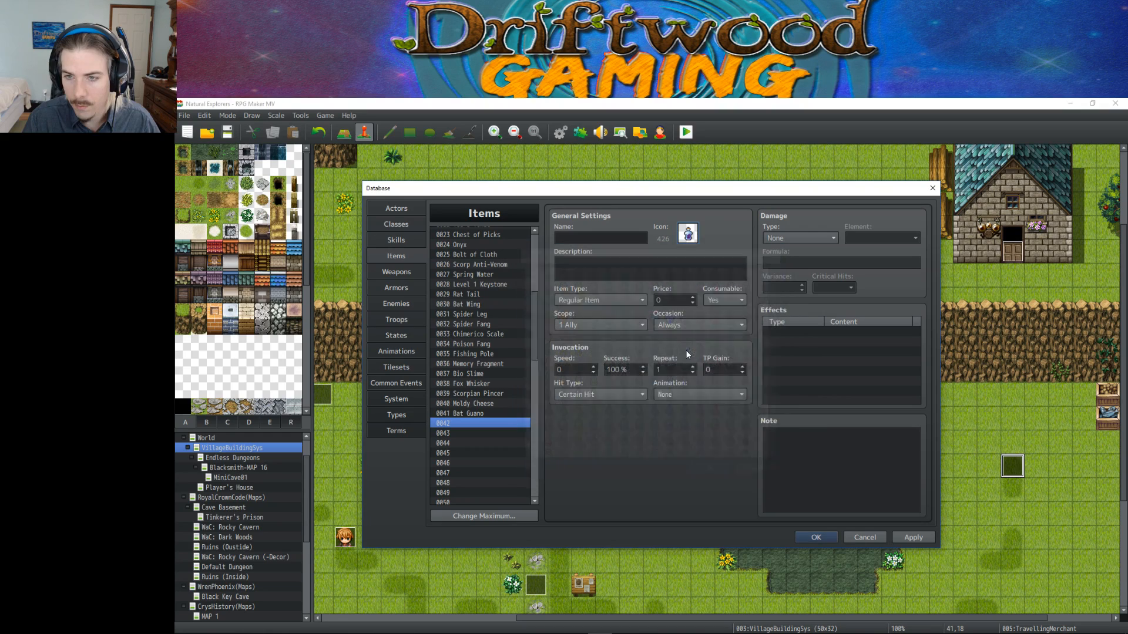
{"action": "left_click", "coordinate": [587, 238]}
{"action": "type", "text": "Strange Liquie"}
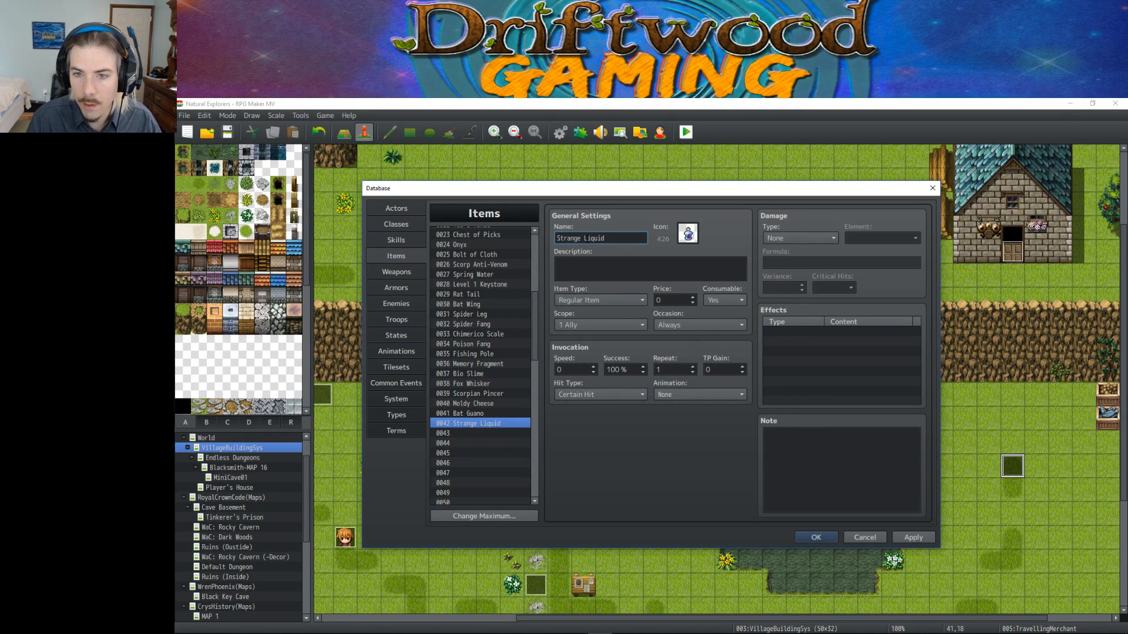
{"action": "left_click", "coordinate": [687, 233]}
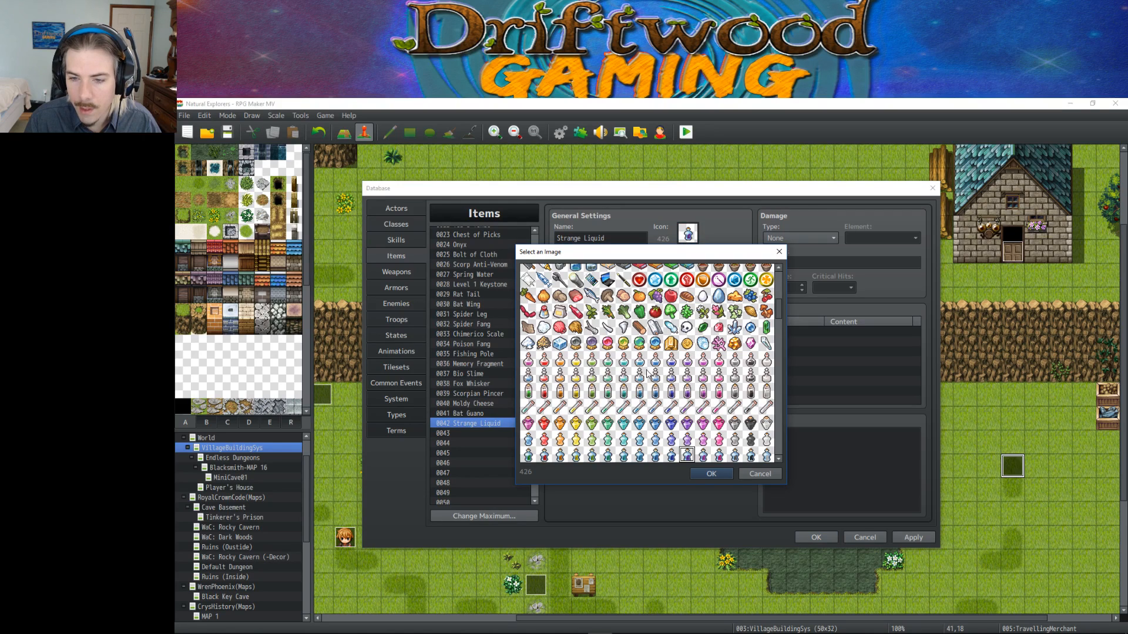
{"action": "double_click", "coordinate": [545, 455]}
{"action": "left_click", "coordinate": [631, 262]}
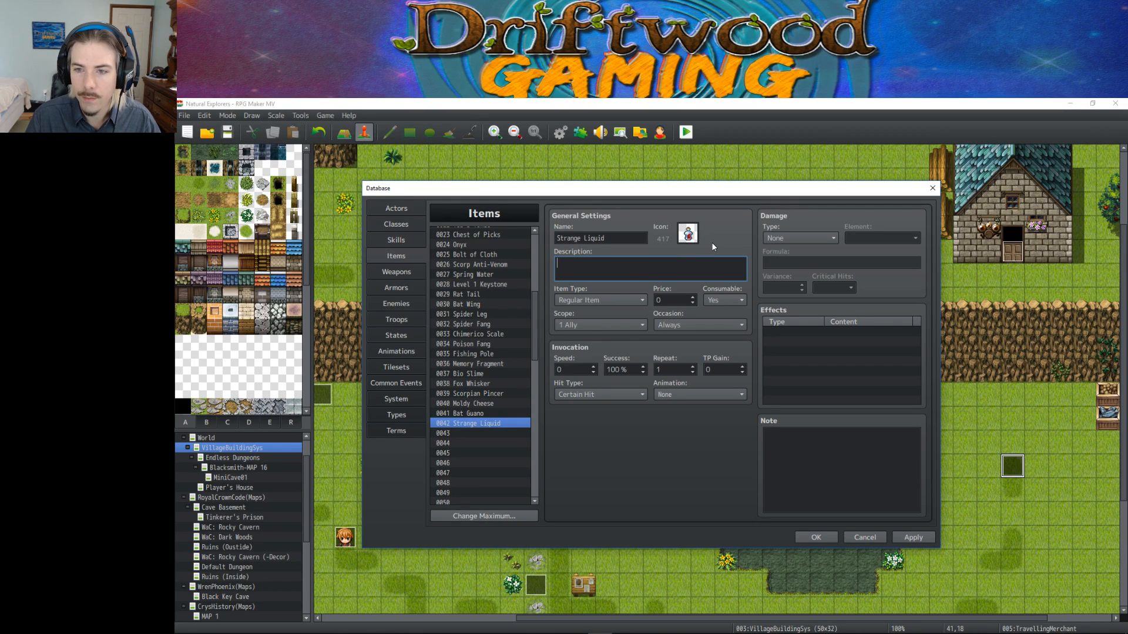
{"action": "type", "text": "T"}
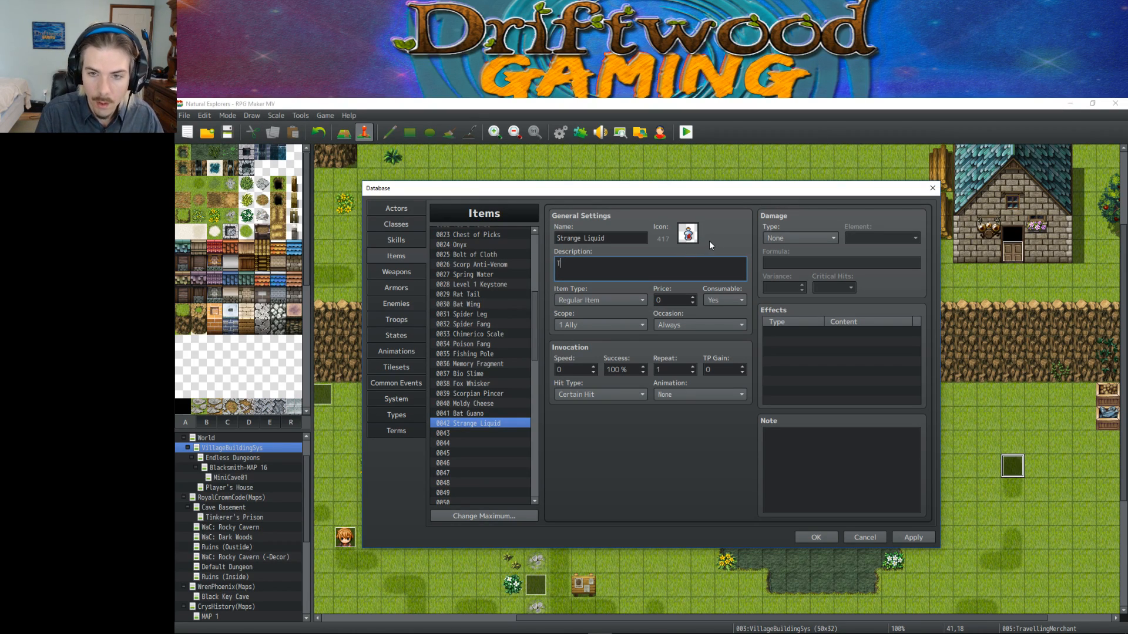
{"action": "type", "text": "his will apply"}
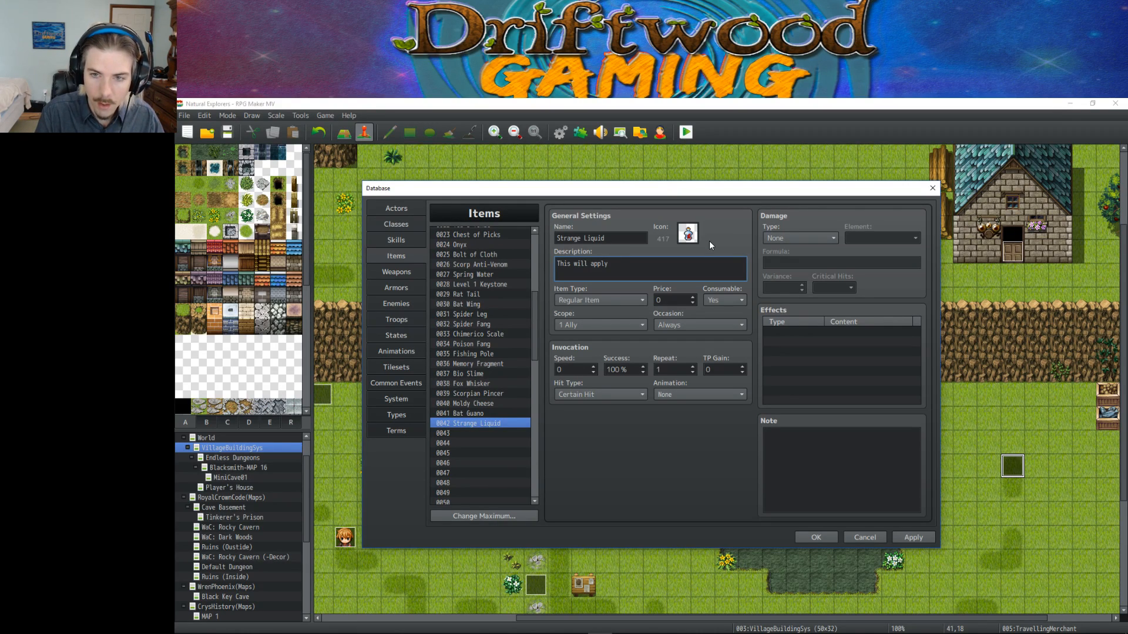
{"action": "key", "text": "BackSpace"}
{"action": "key", "text": "BackSpace"}
{"action": "key", "text": "BackSpace"}
{"action": "key", "text": "BackSpace"}
{"action": "key", "text": "BackSpace"}
{"action": "key", "text": "BackSpace"}
{"action": "key", "text": "BackSpace"}
{"action": "key", "text": "BackSpace"}
{"action": "key", "text": "BackSpace"}
{"action": "key", "text": "BackSpace"}
{"action": "key", "text": "BackSpace"}
{"action": "key", "text": "BackSpace"}
{"action": "key", "text": "BackSpace"}
{"action": "key", "text": "BackSpace"}
{"action": "key", "text": "BackSpace"}
Enter the Strange Liquid description 'The actual substance is unknown. It could do many different things.'.
{"action": "type", "text": "The actual substance is unknown. I"}
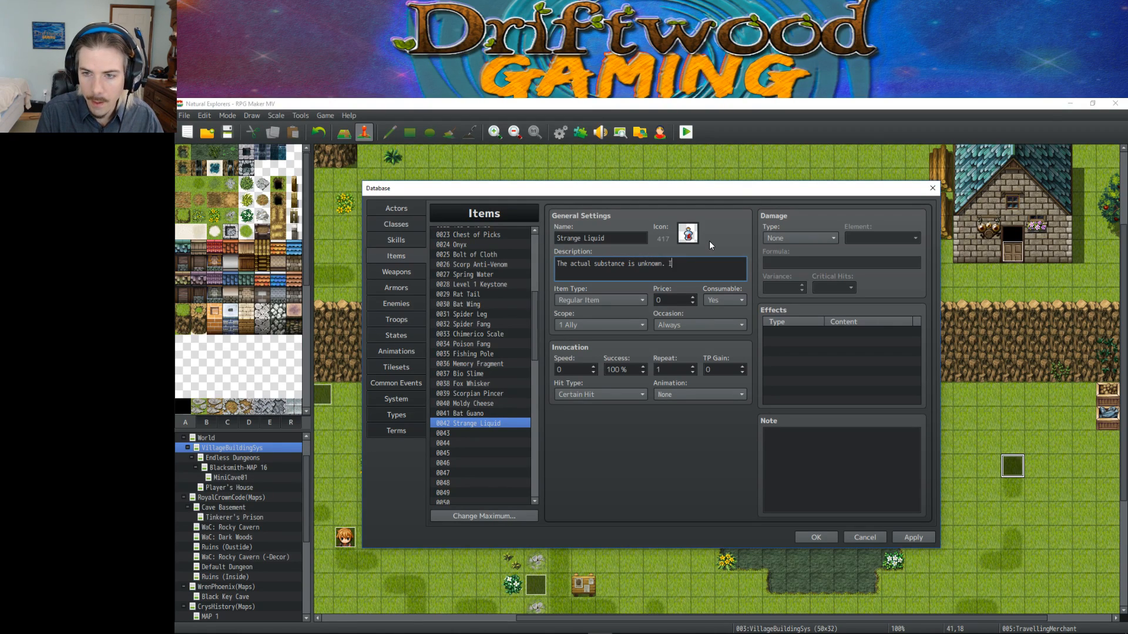
{"action": "type", "text": "t could do many different things."}
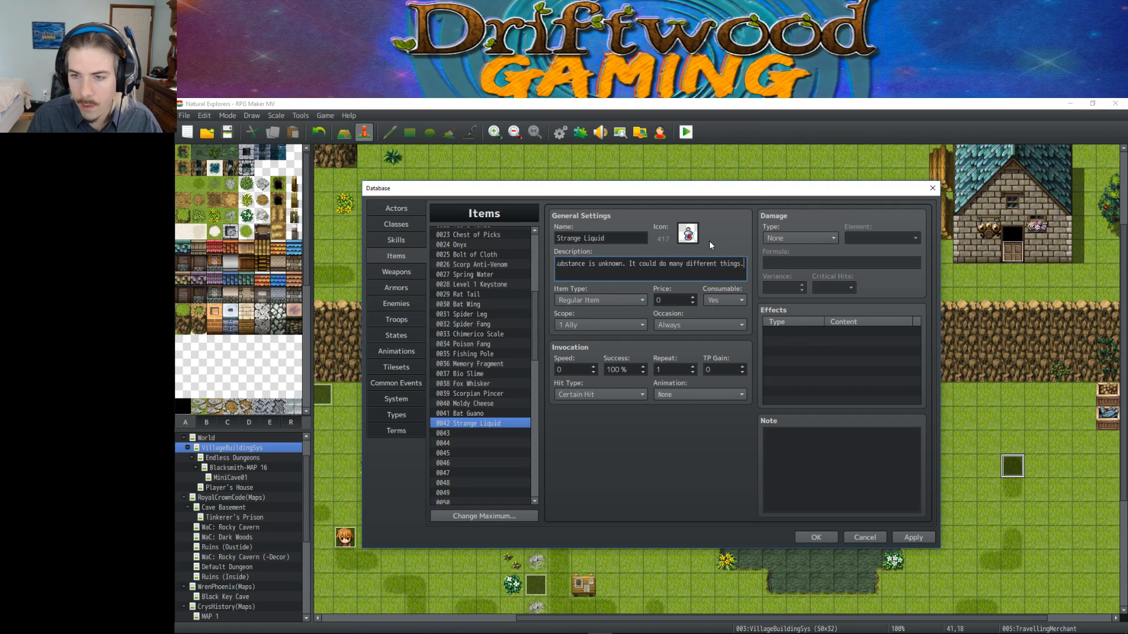
Make Strange Liquid usable only on the Battle Screen, keep its scope at 1 Ally, and apply the changes.
{"action": "left_click", "coordinate": [718, 301]}
{"action": "left_click", "coordinate": [719, 302]}
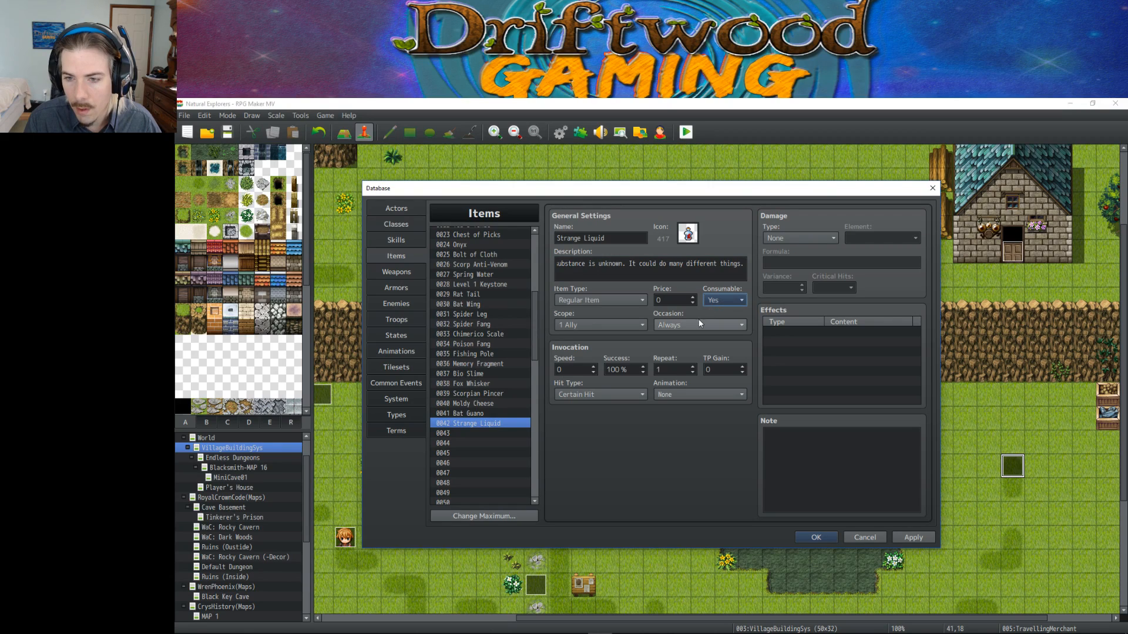
{"action": "left_click", "coordinate": [699, 324]}
{"action": "left_click", "coordinate": [695, 350]}
{"action": "left_click", "coordinate": [605, 326]}
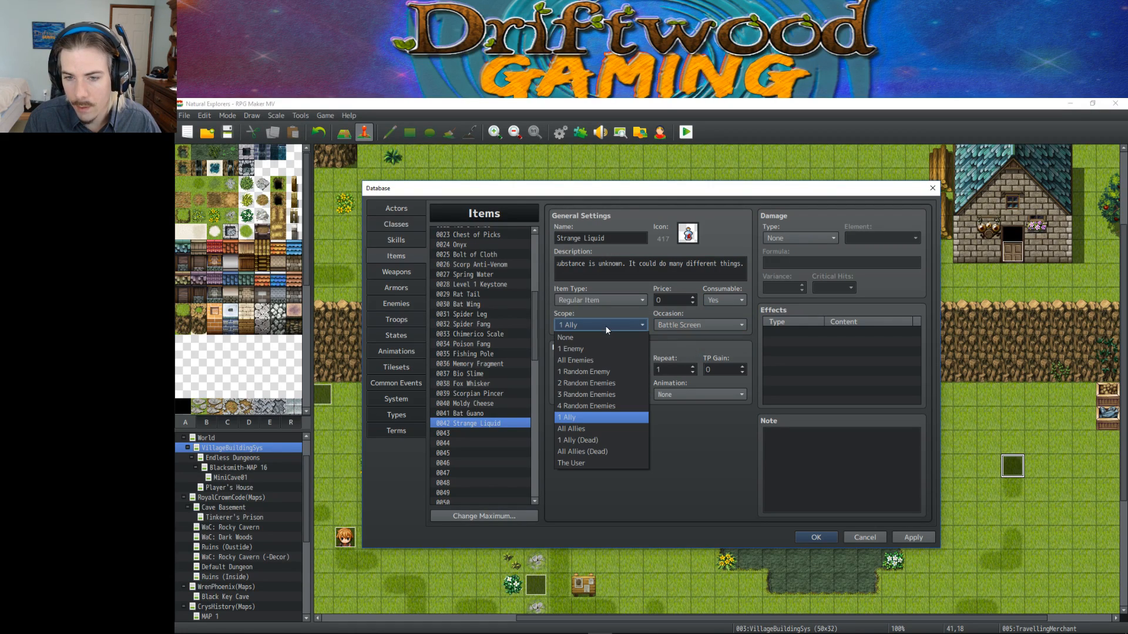
{"action": "left_click", "coordinate": [605, 326]}
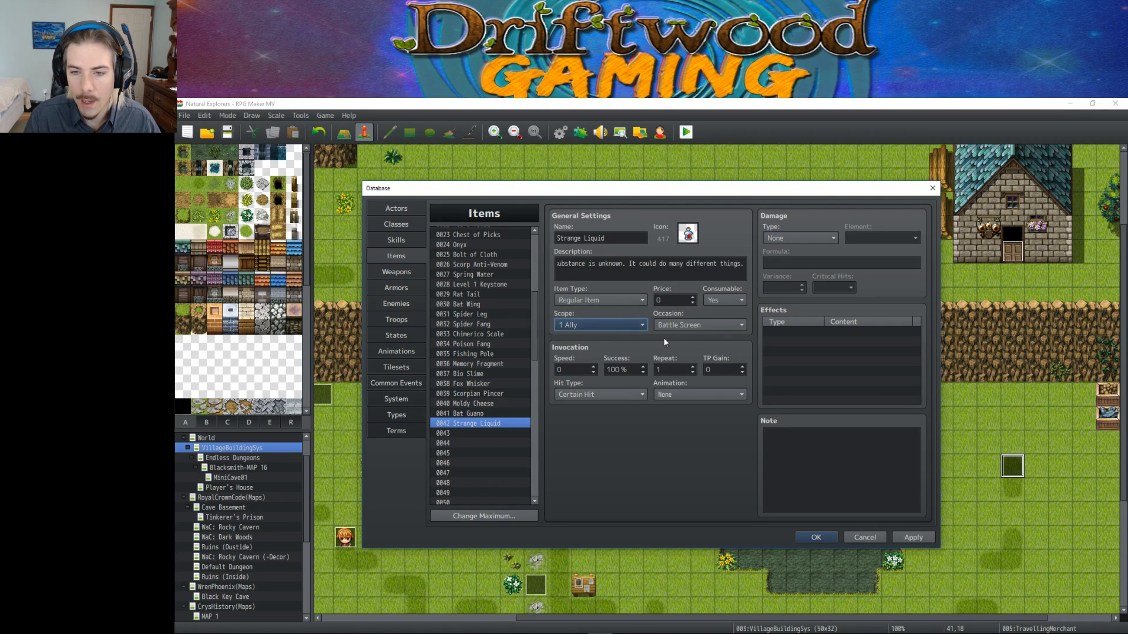
{"action": "left_click", "coordinate": [913, 538]}
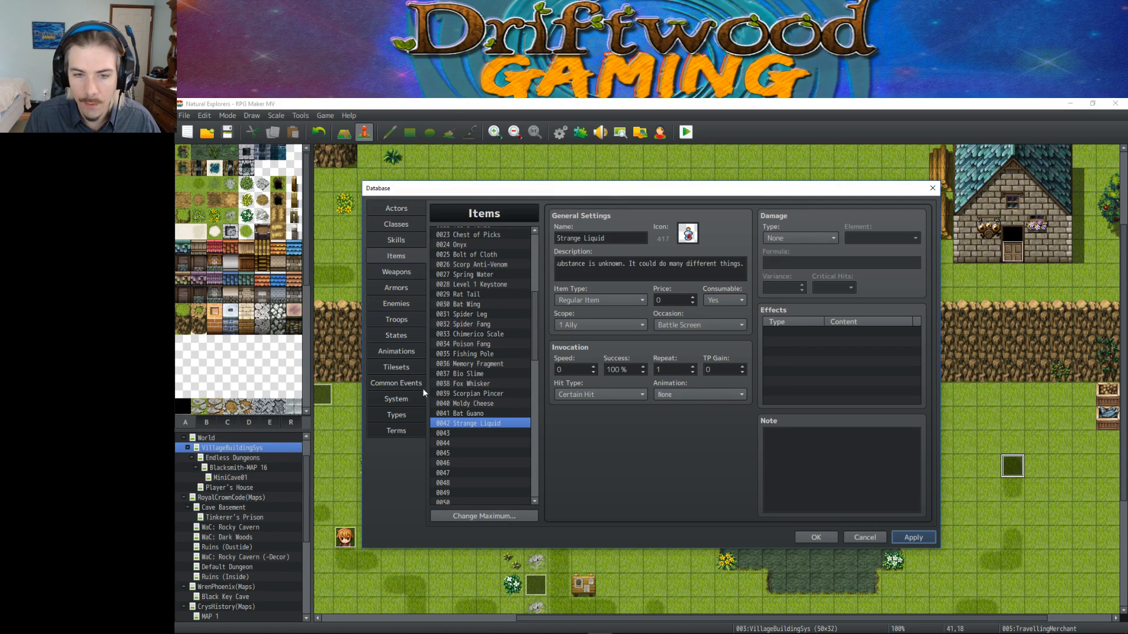
Copy the Death animation (0065) into the empty animation slot 0185.
{"action": "left_click", "coordinate": [396, 351]}
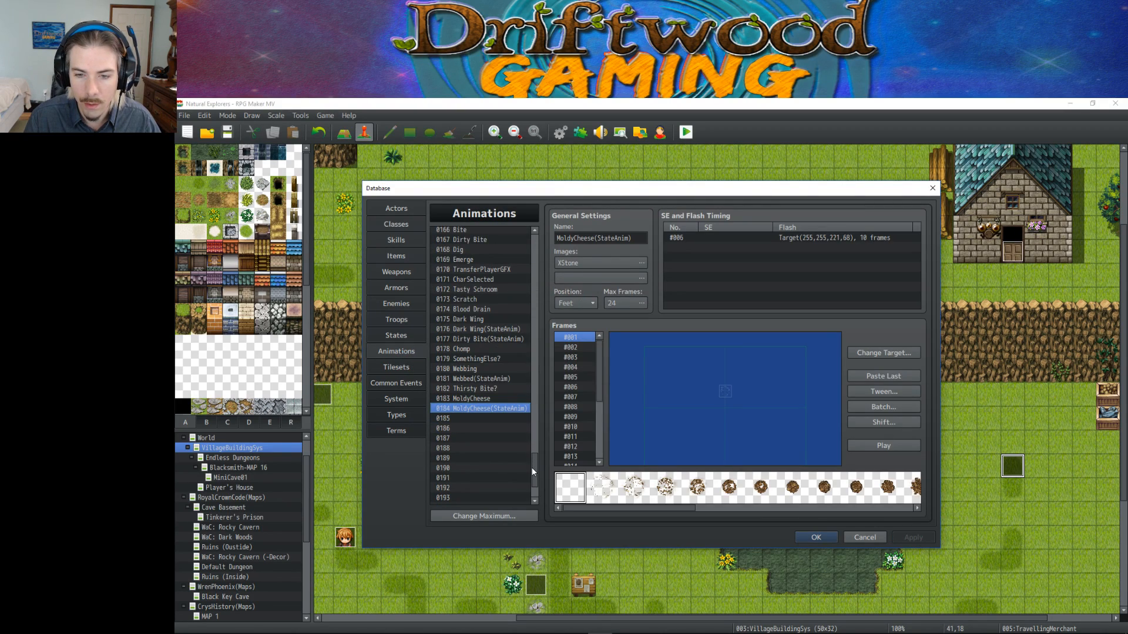
{"action": "left_click_drag", "start_coordinate": [531, 468], "coordinate": [512, 319]}
{"action": "left_click", "coordinate": [513, 319]}
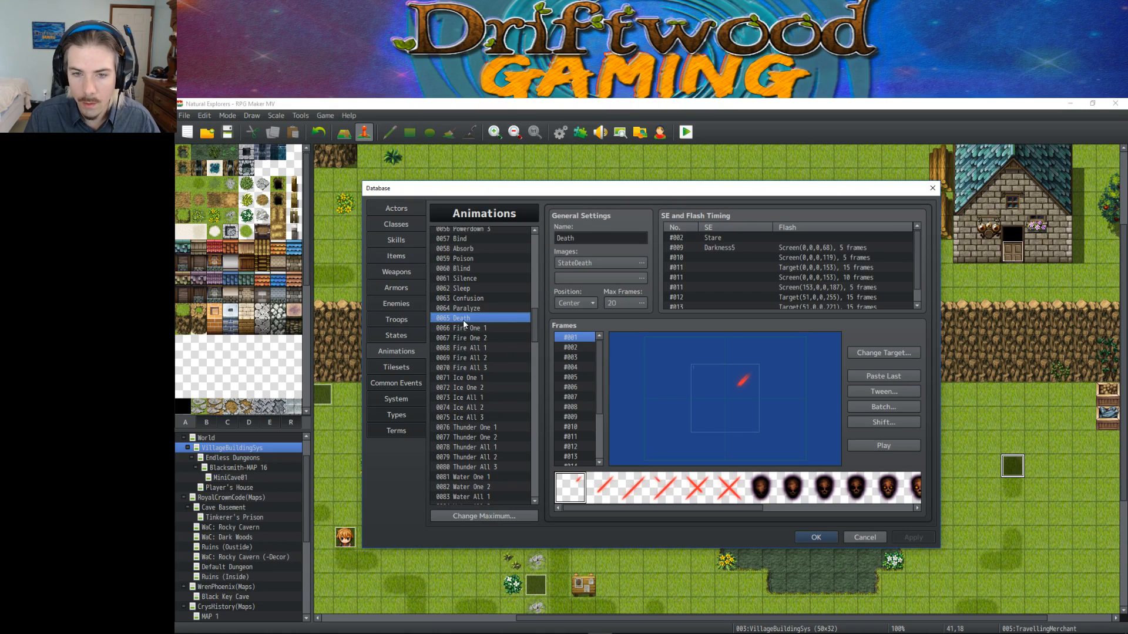
{"action": "left_click_drag", "start_coordinate": [534, 318], "coordinate": [537, 481]}
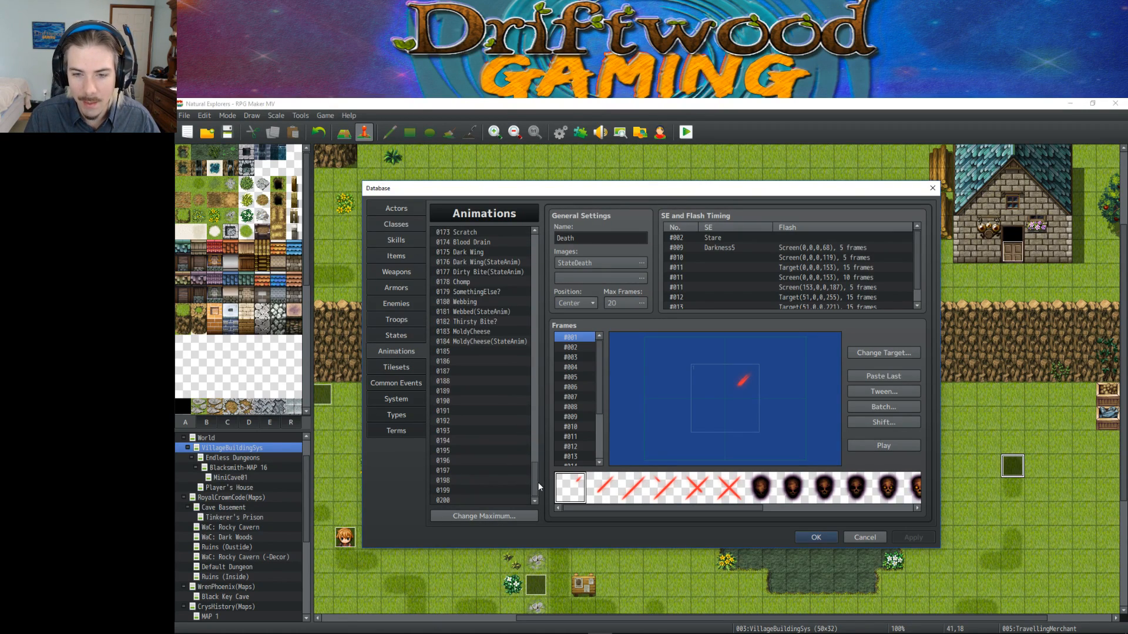
{"action": "left_click", "coordinate": [482, 341]}
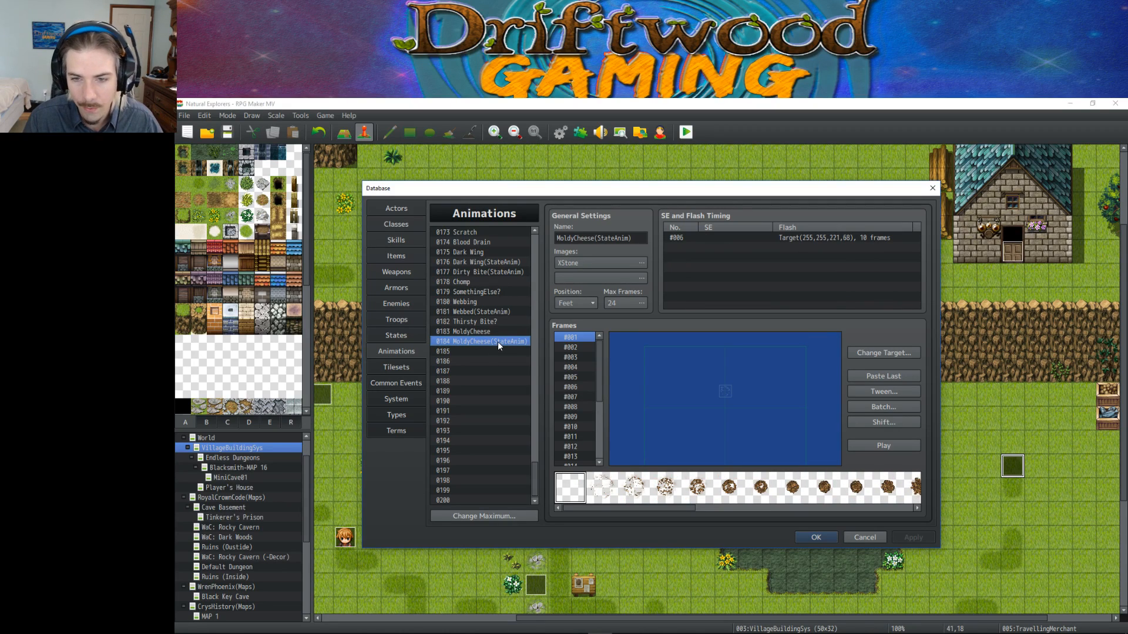
{"action": "left_click", "coordinate": [495, 351]}
{"action": "key", "text": "ctrl+v"}
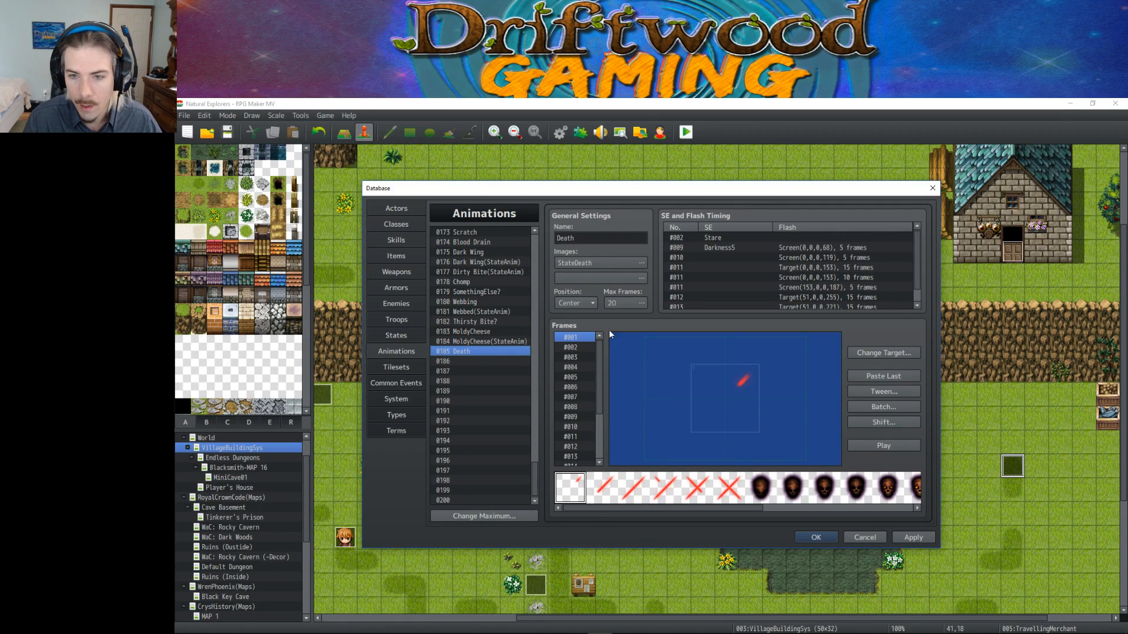
Replace the image of animation 0185 with XStarAura shifted to a green hue, and play the animation.
{"action": "left_click", "coordinate": [642, 263]}
{"action": "left_click", "coordinate": [527, 384]}
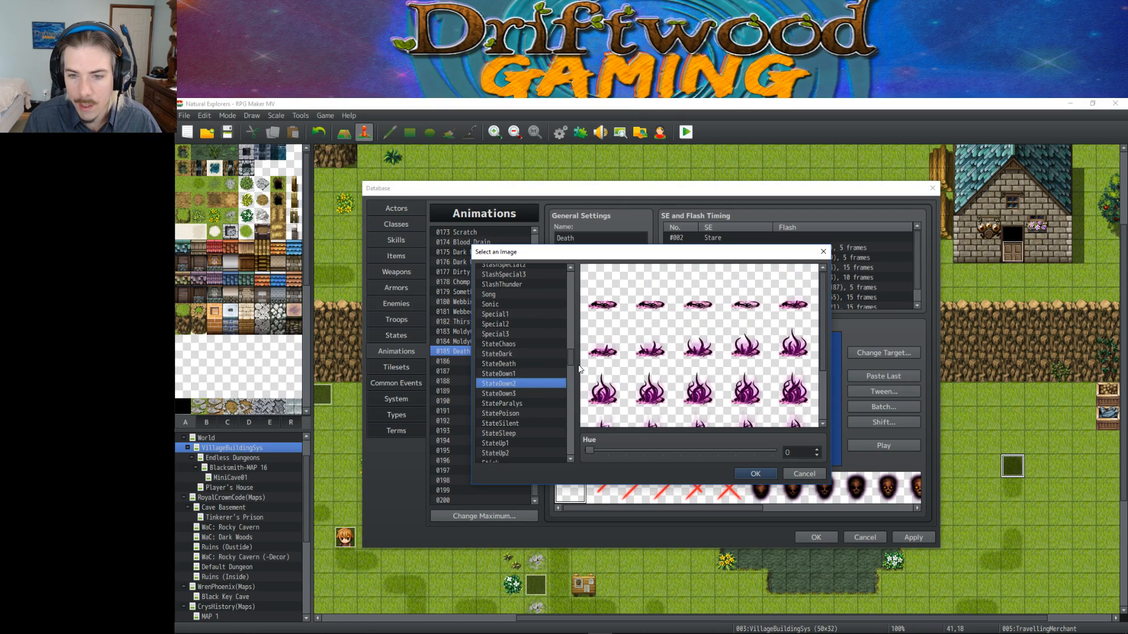
{"action": "scroll", "coordinate": [546, 399], "scroll_direction": "down", "scroll_amount": 15}
{"action": "left_click", "coordinate": [536, 428]}
{"action": "left_click_drag", "start_coordinate": [672, 451], "coordinate": [716, 451]}
{"action": "left_click", "coordinate": [749, 476]}
{"action": "left_click", "coordinate": [848, 445]}
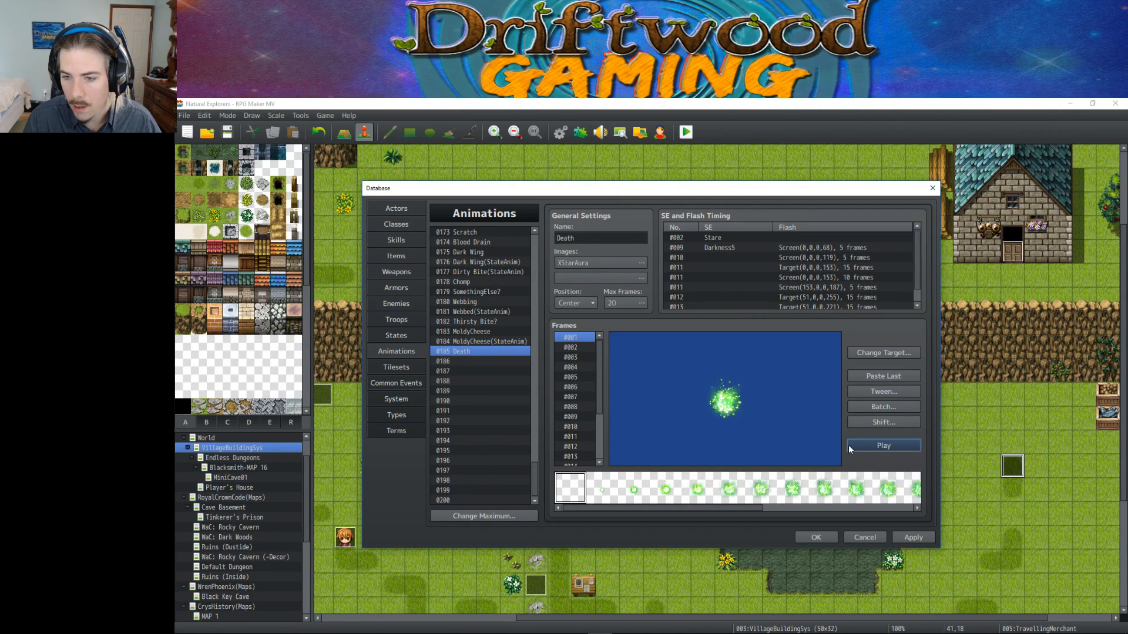
Try other images for animation 0185, set it to XThunder1 with hue 322, and play the animation.
{"action": "left_click", "coordinate": [620, 263]}
{"action": "left_click", "coordinate": [512, 383]}
{"action": "left_click", "coordinate": [513, 393]}
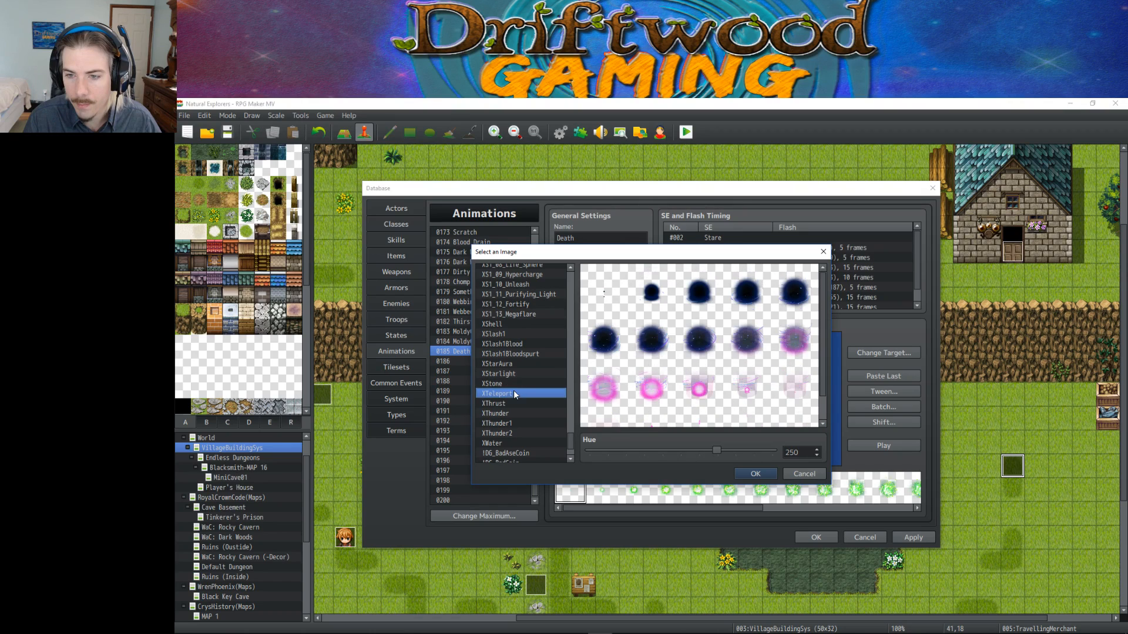
{"action": "left_click_drag", "start_coordinate": [717, 450], "coordinate": [612, 451]}
{"action": "left_click", "coordinate": [517, 403]}
{"action": "left_click", "coordinate": [517, 414]}
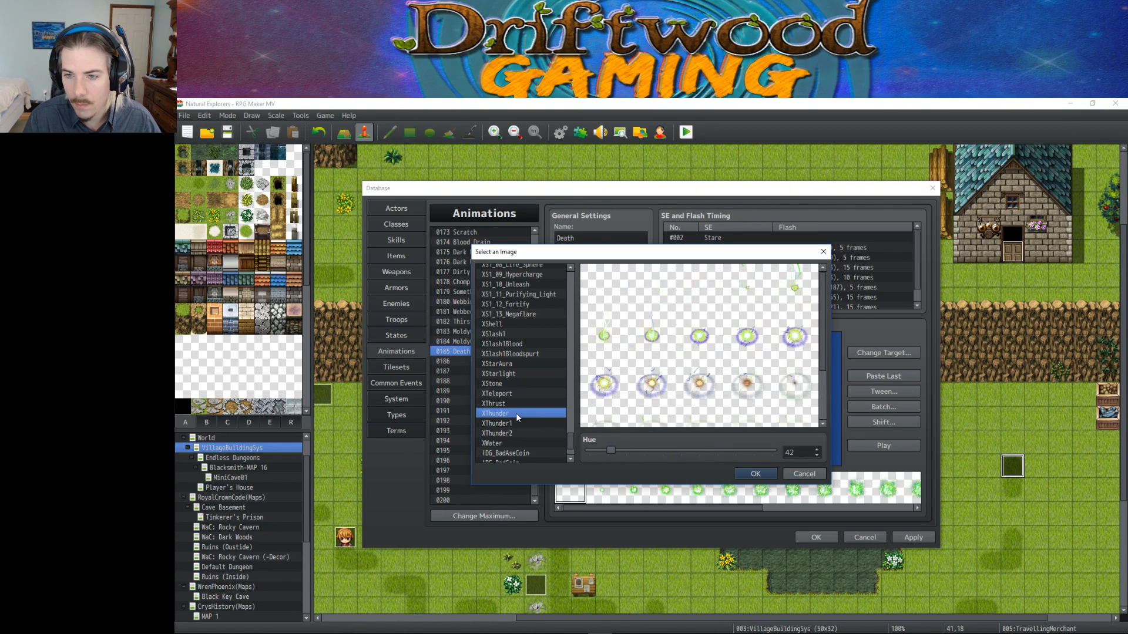
{"action": "left_click", "coordinate": [524, 424]}
{"action": "left_click_drag", "start_coordinate": [680, 455], "coordinate": [758, 453]}
{"action": "left_click", "coordinate": [755, 473]}
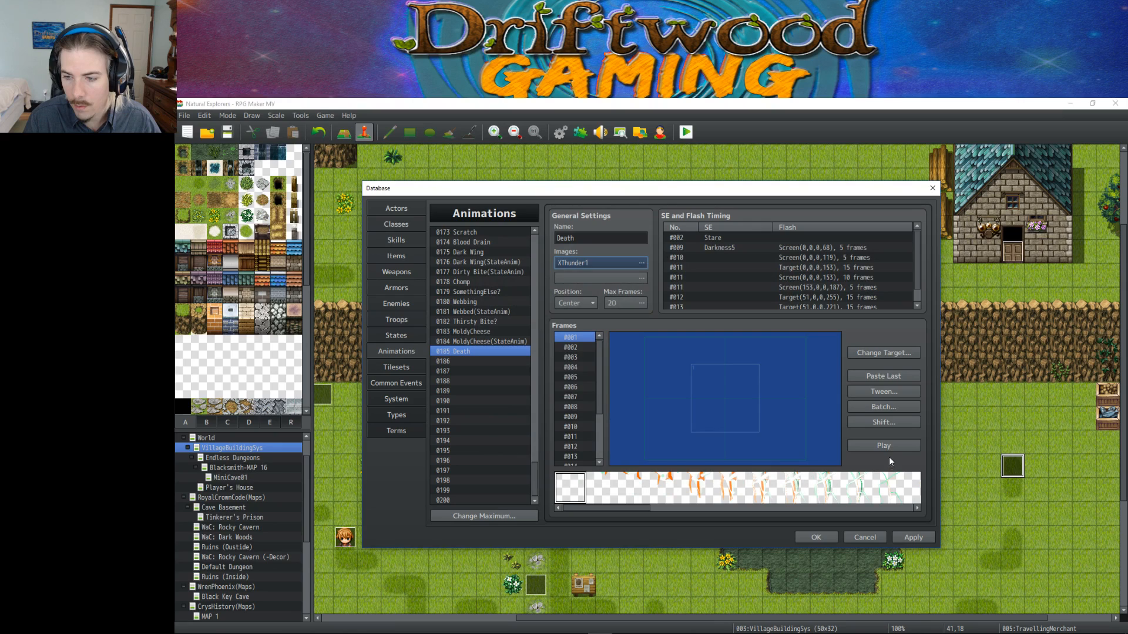
{"action": "left_click", "coordinate": [885, 447]}
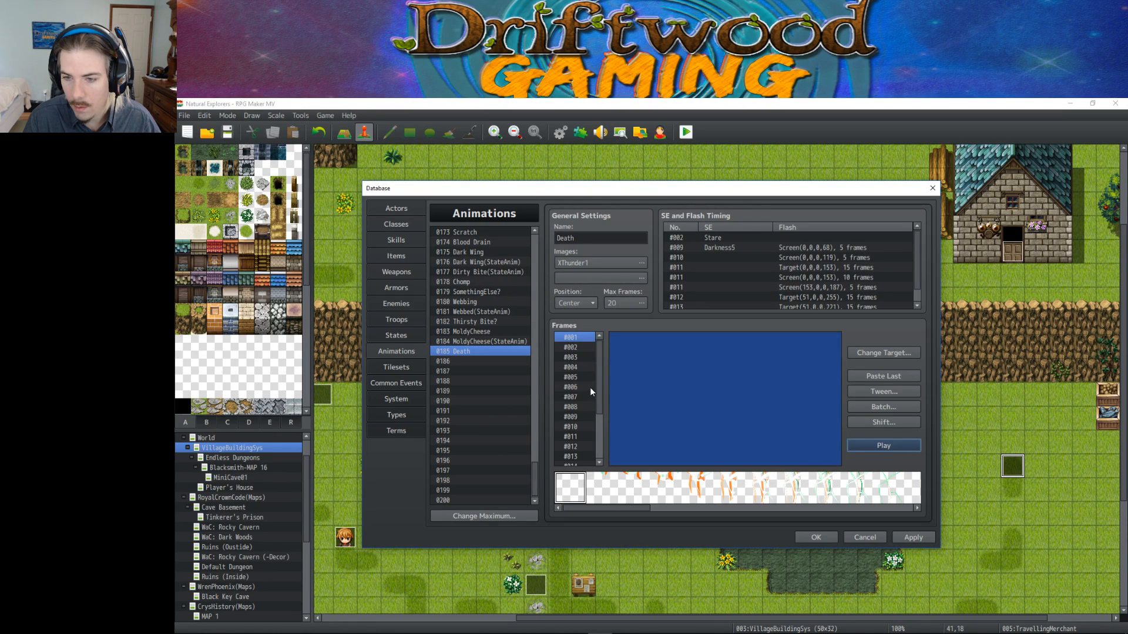
Try !DG_BadCoin as the image of animation 0185 and play the animation.
{"action": "left_click", "coordinate": [630, 264]}
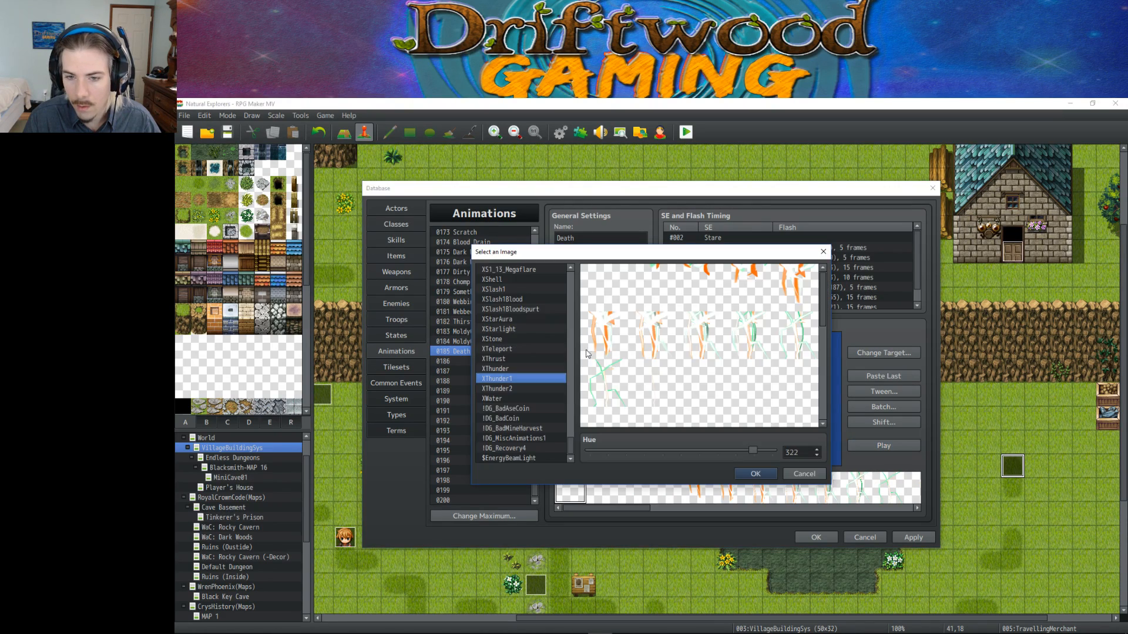
{"action": "left_click", "coordinate": [505, 389]}
{"action": "left_click", "coordinate": [516, 398]}
{"action": "left_click", "coordinate": [519, 418]}
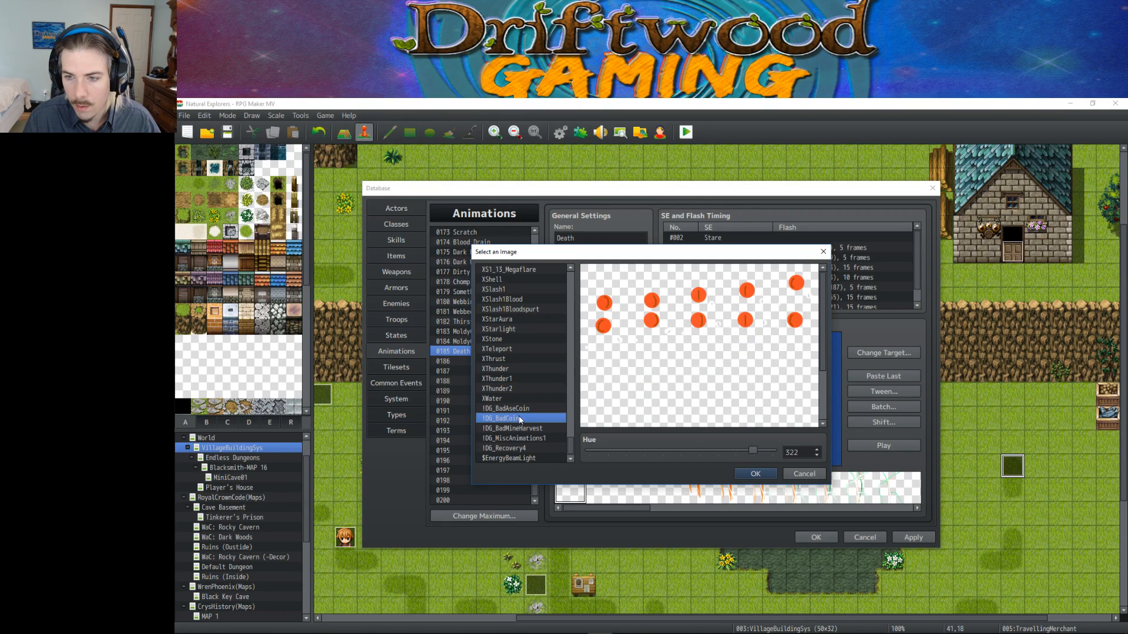
{"action": "left_click", "coordinate": [756, 474]}
{"action": "left_click", "coordinate": [884, 445]}
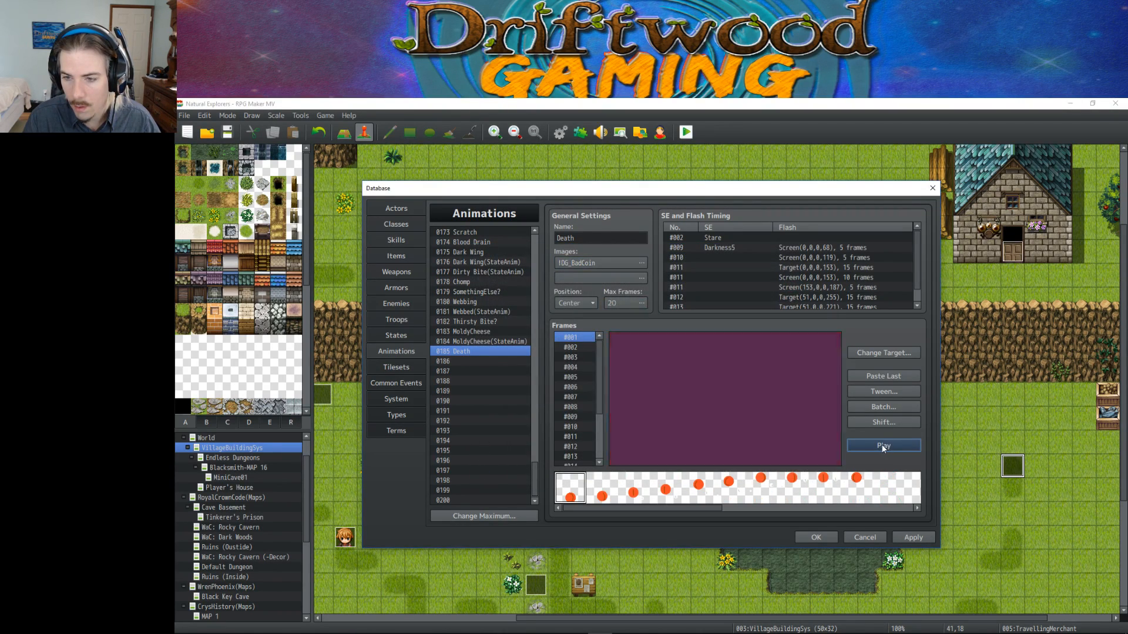
Set the image of animation 0185 to !DG_BadMineHarvest and play the animation.
{"action": "double_click", "coordinate": [622, 262]}
{"action": "left_click", "coordinate": [517, 428]}
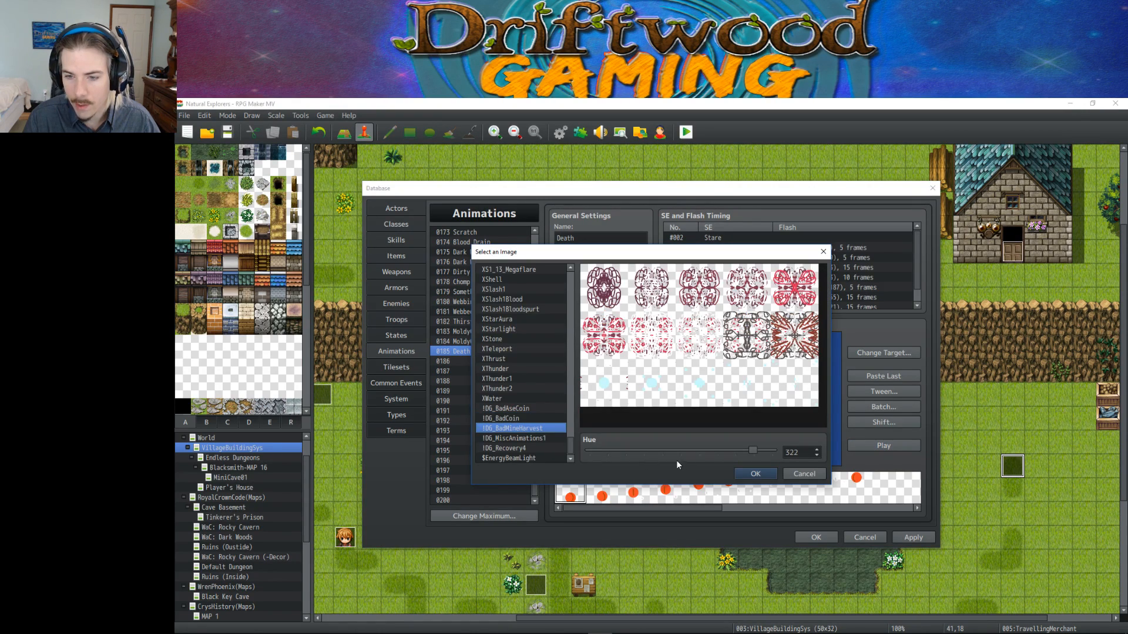
{"action": "left_click", "coordinate": [757, 471]}
{"action": "left_click", "coordinate": [884, 445]}
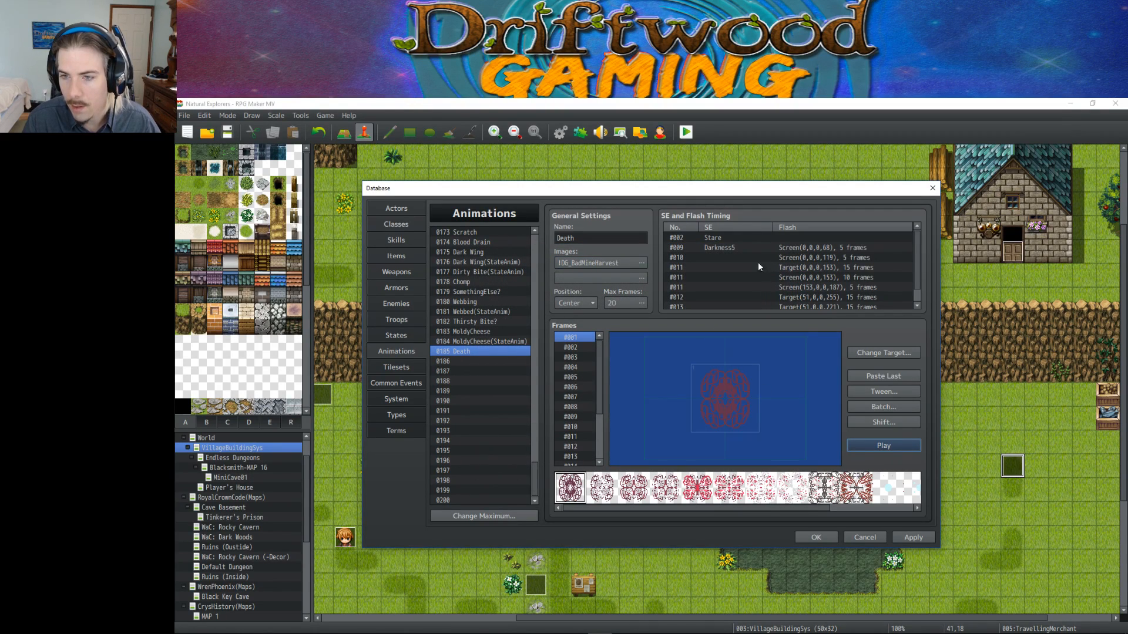
Replace the frame 2 sound effect of the animation with !DG_CharSelectSE03 at 150% pitch.
{"action": "left_click", "coordinate": [733, 239]}
{"action": "double_click", "coordinate": [773, 245]}
{"action": "double_click", "coordinate": [808, 221]}
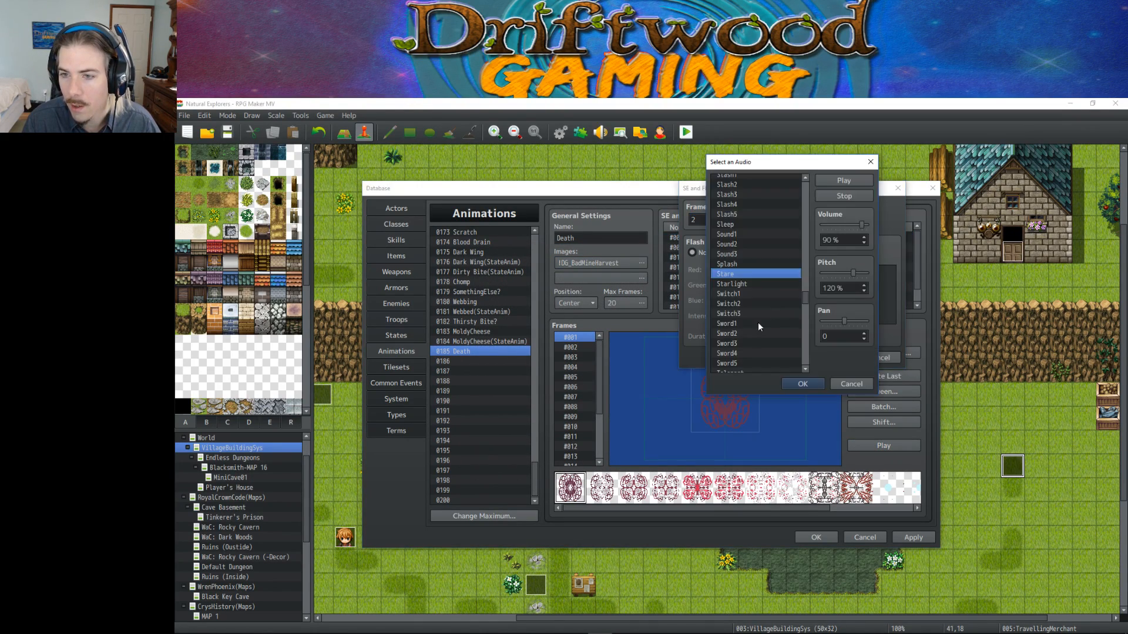
{"action": "scroll", "coordinate": [806, 299], "scroll_direction": "down", "scroll_amount": 10}
{"action": "left_click", "coordinate": [752, 284]}
{"action": "left_click", "coordinate": [759, 225]}
{"action": "scroll", "coordinate": [774, 275], "scroll_direction": "up", "scroll_amount": 2}
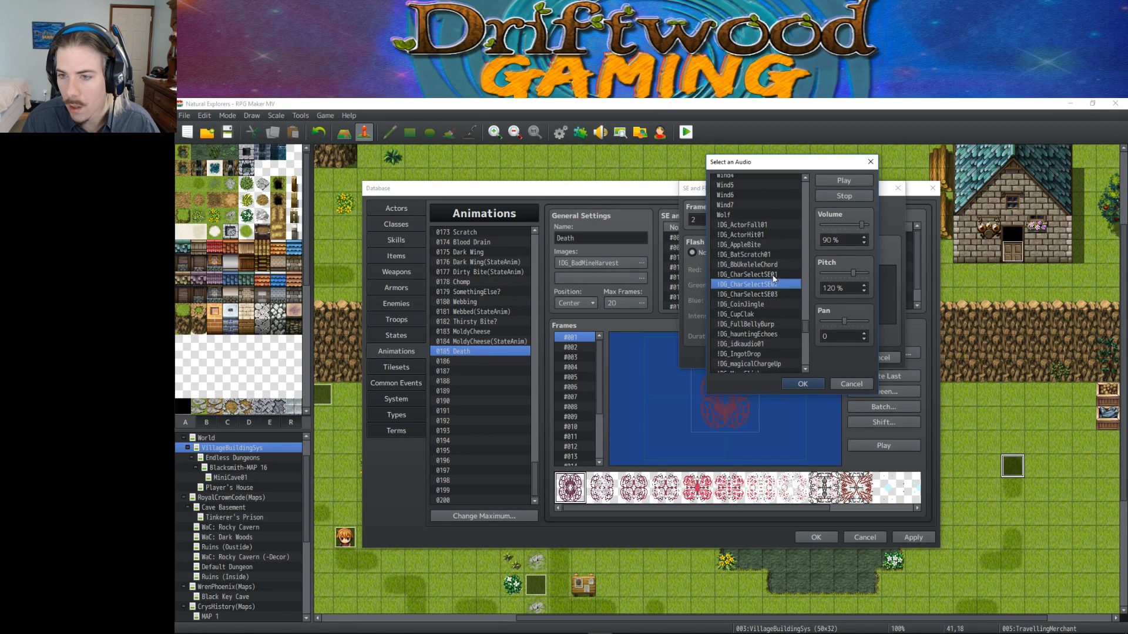
{"action": "left_click", "coordinate": [773, 296]}
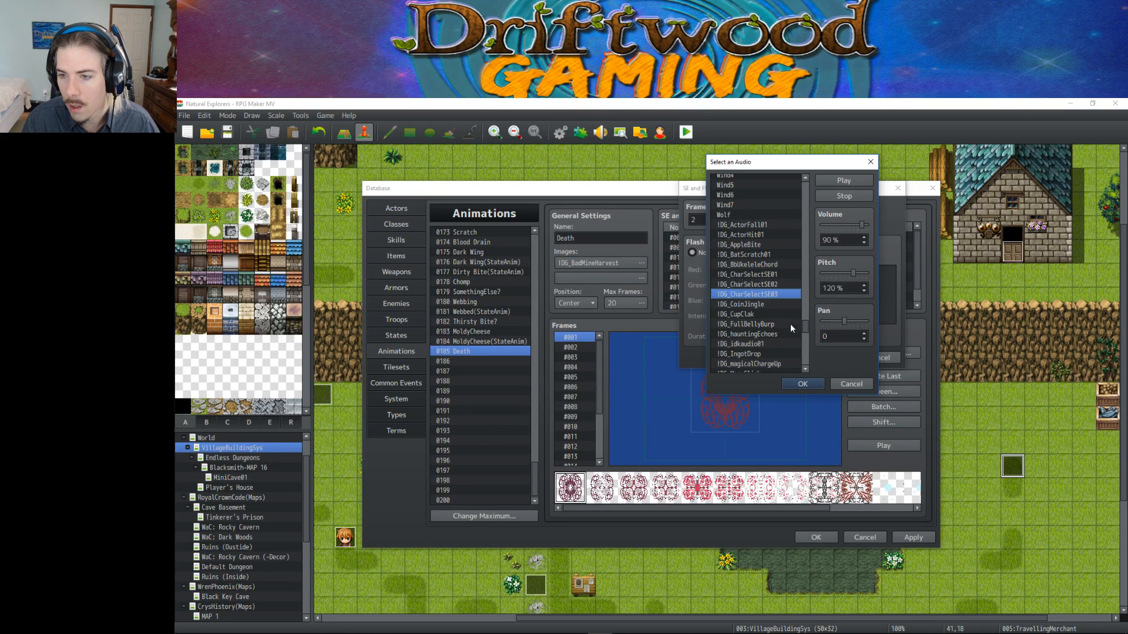
{"action": "left_click_drag", "start_coordinate": [853, 273], "coordinate": [870, 276]}
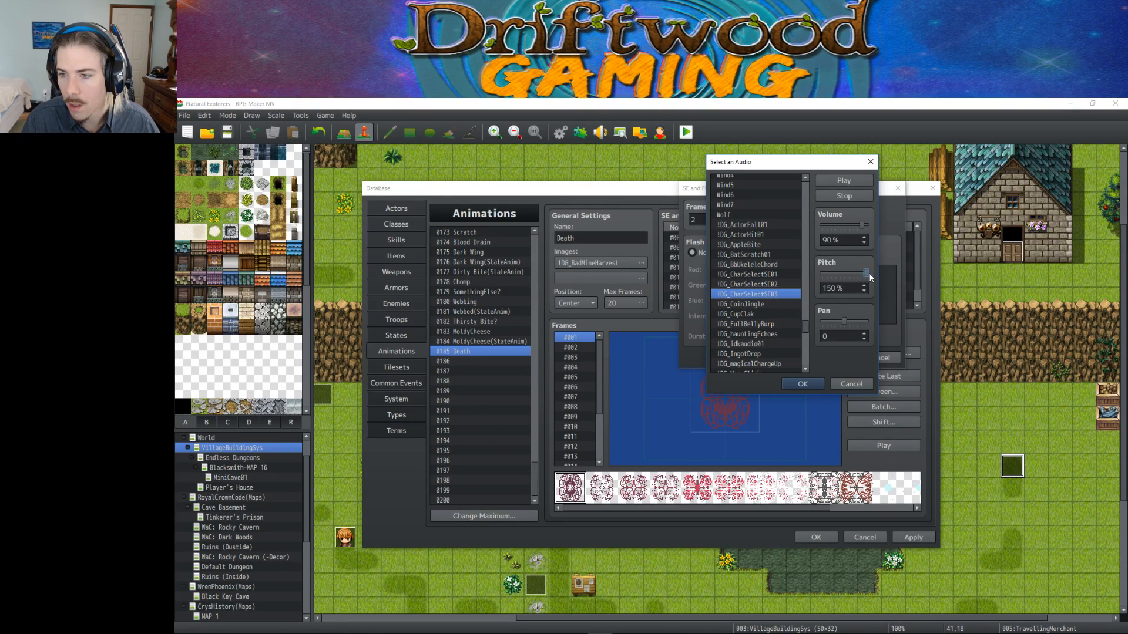
{"action": "left_click", "coordinate": [802, 382]}
{"action": "left_click", "coordinate": [825, 357]}
Replace the frame 9 sound effect with Collapse2 and raise its pitch.
{"action": "right_click", "coordinate": [730, 249]}
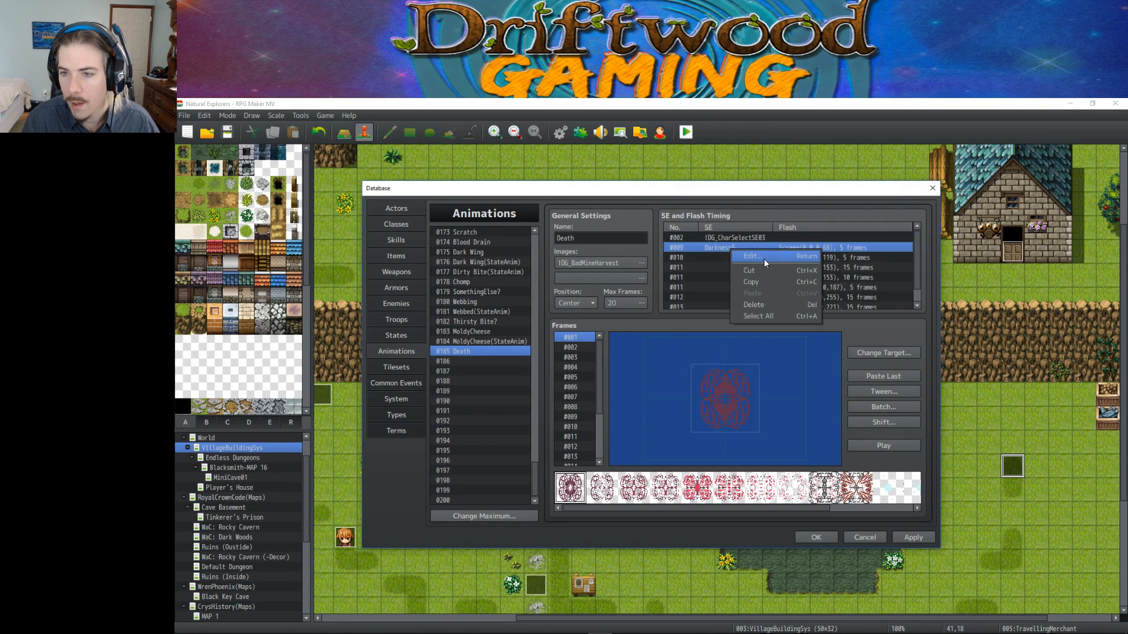
{"action": "left_click", "coordinate": [765, 262]}
{"action": "left_click", "coordinate": [813, 222]}
{"action": "scroll", "coordinate": [764, 227], "scroll_direction": "up", "scroll_amount": 3}
{"action": "left_click", "coordinate": [763, 263]}
{"action": "left_click", "coordinate": [770, 235]}
{"action": "scroll", "coordinate": [770, 237], "scroll_direction": "up", "scroll_amount": 2}
{"action": "scroll", "coordinate": [766, 247], "scroll_direction": "up", "scroll_amount": 3}
{"action": "left_click", "coordinate": [762, 289]}
{"action": "scroll", "coordinate": [762, 288], "scroll_direction": "up", "scroll_amount": 3}
{"action": "left_click_drag", "start_coordinate": [840, 273], "coordinate": [907, 270]}
{"action": "left_click", "coordinate": [794, 385]}
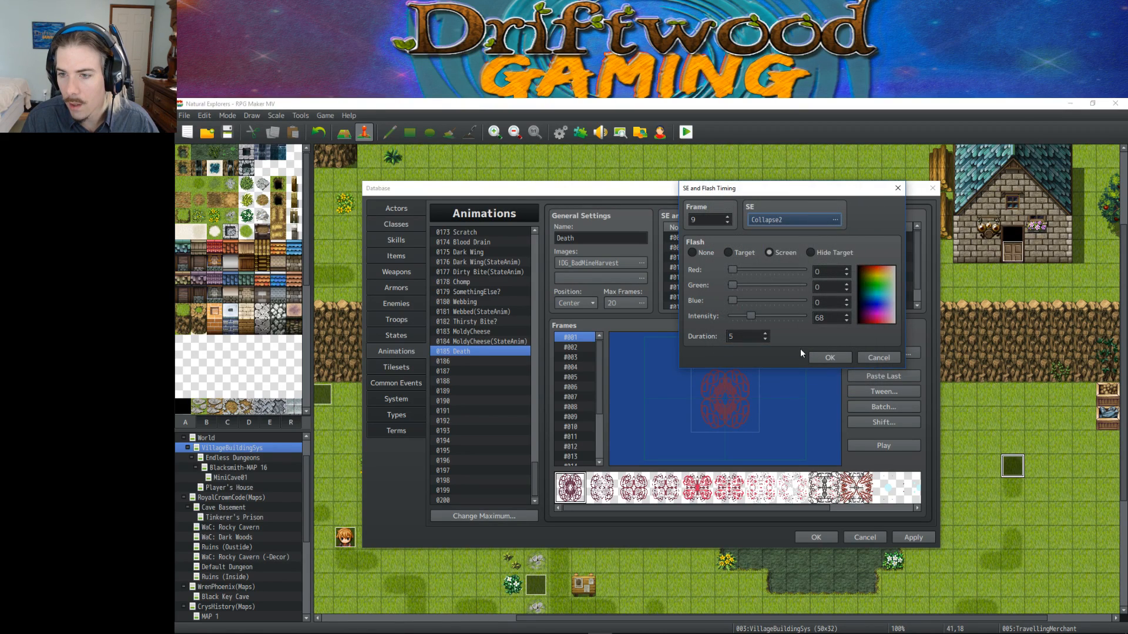
{"action": "left_click", "coordinate": [830, 358]}
Make the frame 9 flash affect the target instead of the screen.
{"action": "right_click", "coordinate": [738, 248]}
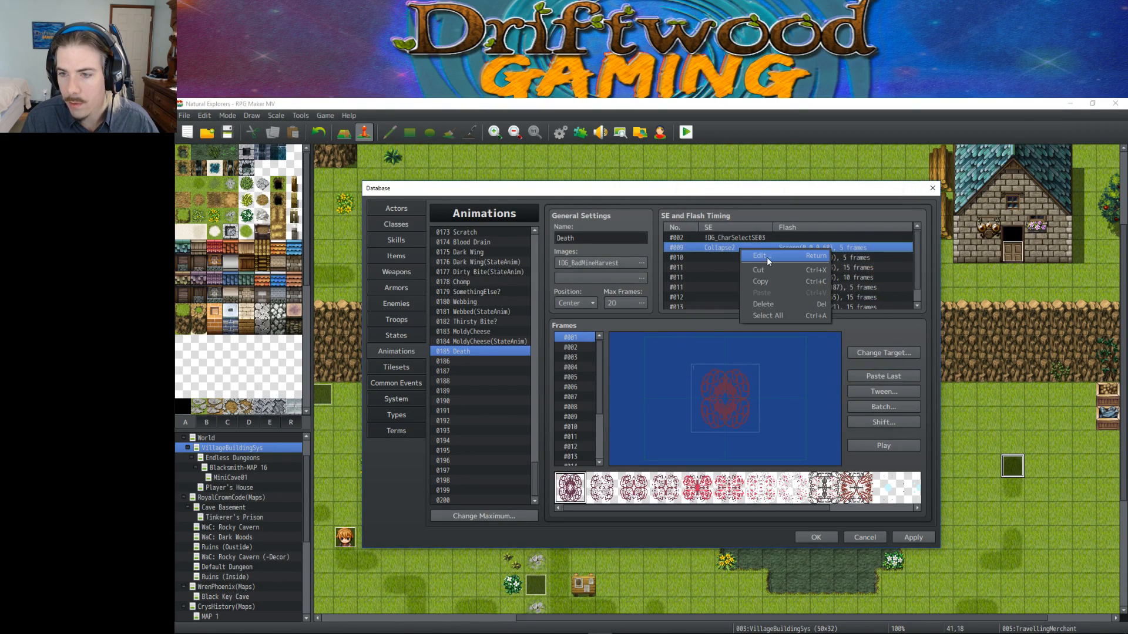
{"action": "left_click", "coordinate": [766, 257]}
{"action": "left_click", "coordinate": [734, 254]}
{"action": "left_click", "coordinate": [830, 357]}
Delete all SE and flash timing entries after the Collapse2 entry, and play the animation.
{"action": "left_click", "coordinate": [732, 257]}
{"action": "key", "text": "Delete"}
{"action": "key", "text": "Delete"}
{"action": "key", "text": "Delete"}
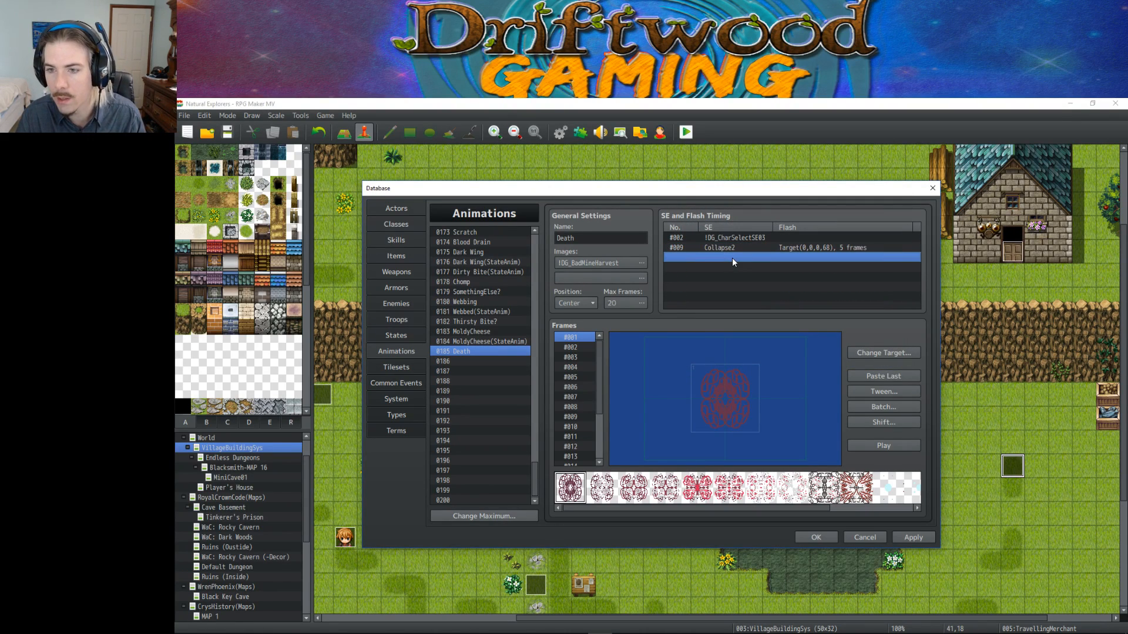
{"action": "left_click", "coordinate": [884, 446]}
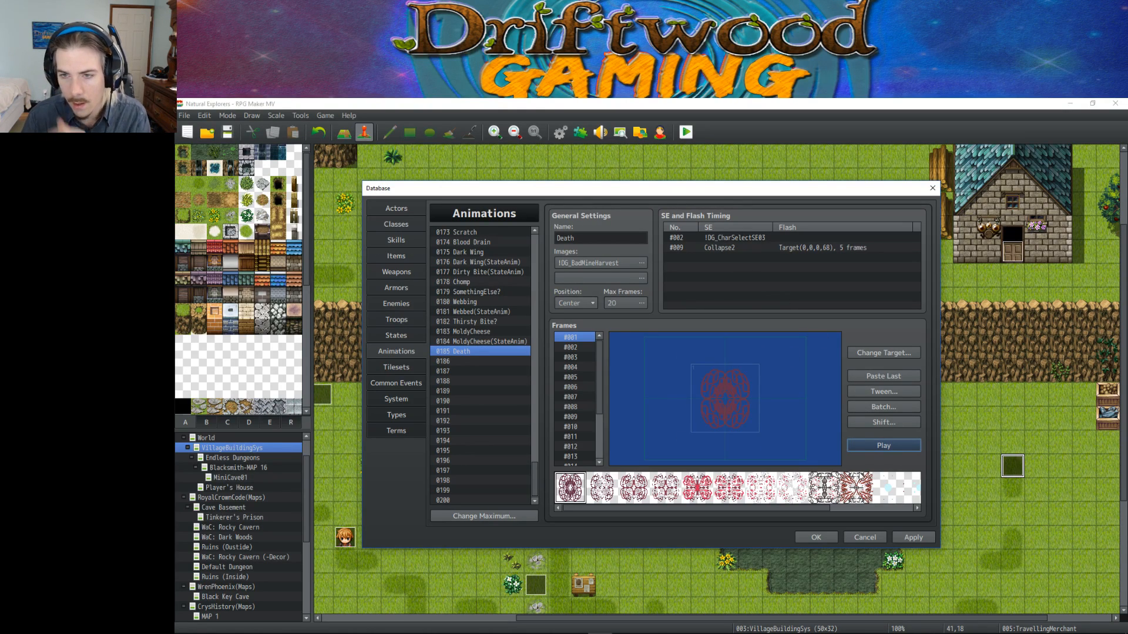
Move the Collapse2 sound and flash timing to frame 8 and replay the animation.
{"action": "left_click", "coordinate": [574, 406]}
{"action": "double_click", "coordinate": [707, 247]}
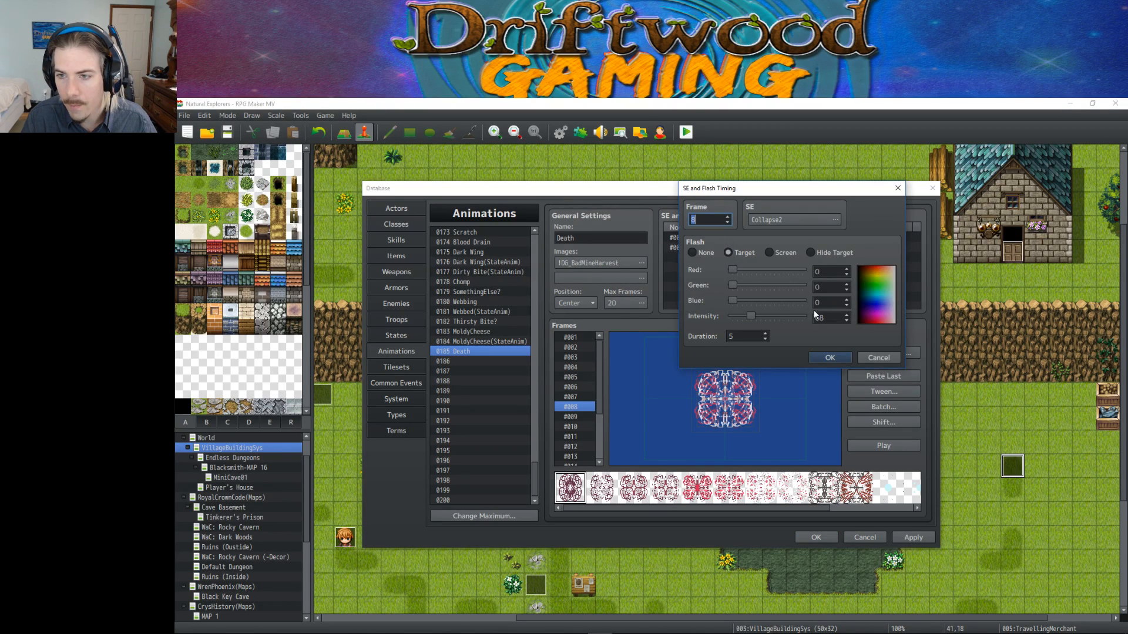
{"action": "left_click", "coordinate": [829, 358]}
{"action": "left_click", "coordinate": [880, 450]}
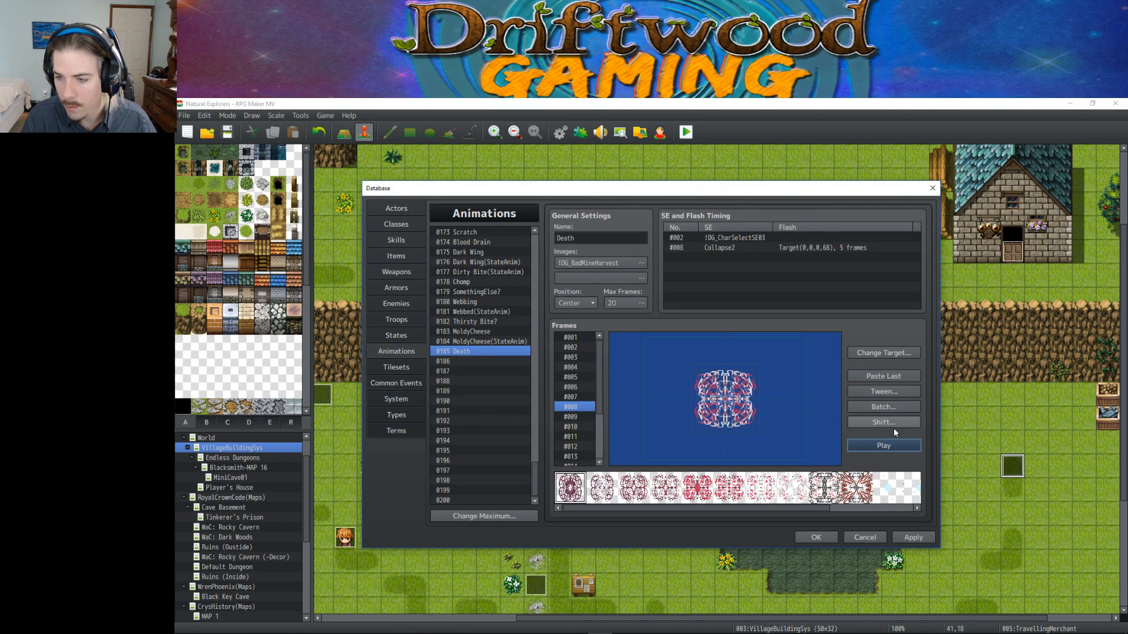
Batch-scale cells 1 to 16 in frames 1 to 20 of animation 0185 to 75%, and play the animation.
{"action": "left_click", "coordinate": [892, 424]}
{"action": "left_click", "coordinate": [915, 479]}
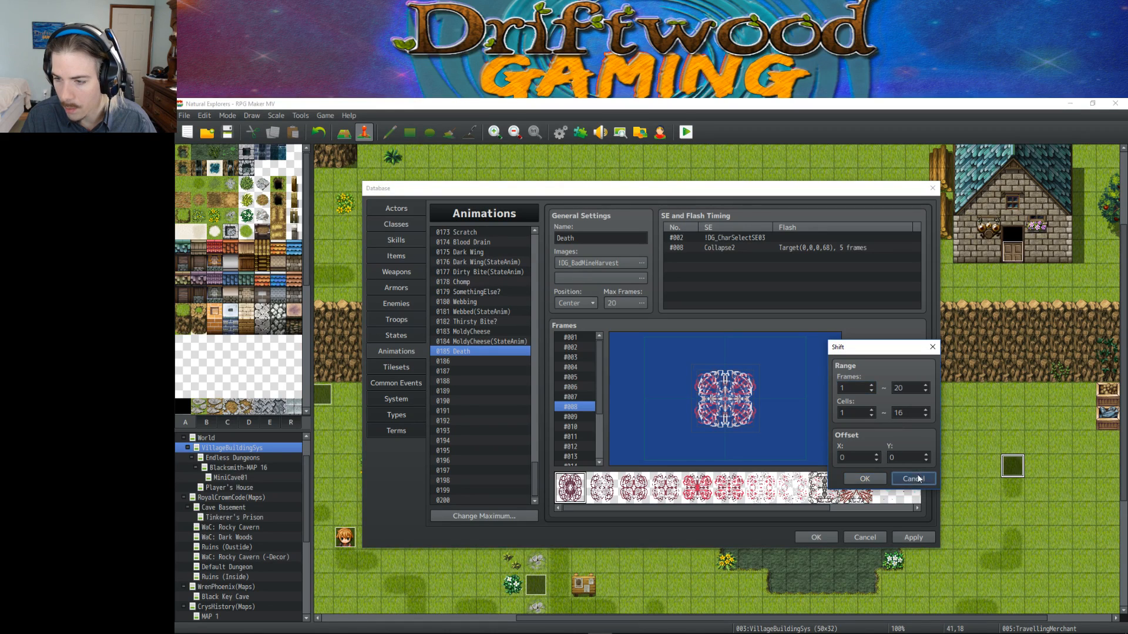
{"action": "left_click", "coordinate": [884, 406]}
{"action": "left_click", "coordinate": [890, 416]}
{"action": "double_click", "coordinate": [896, 428]}
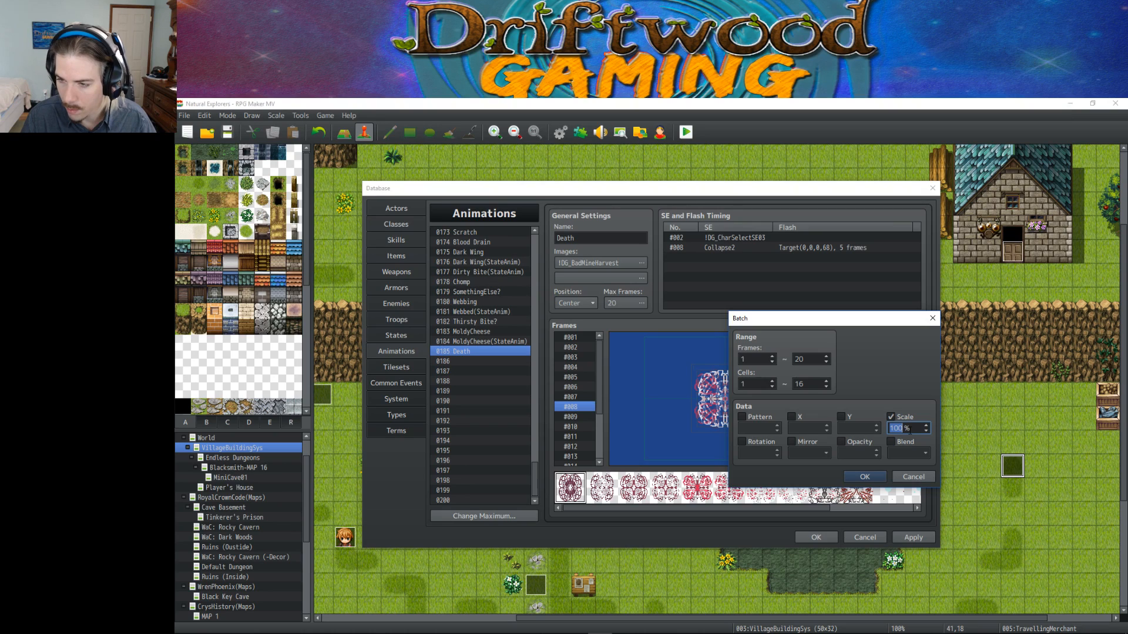
{"action": "type", "text": "75"}
{"action": "key", "text": "Return"}
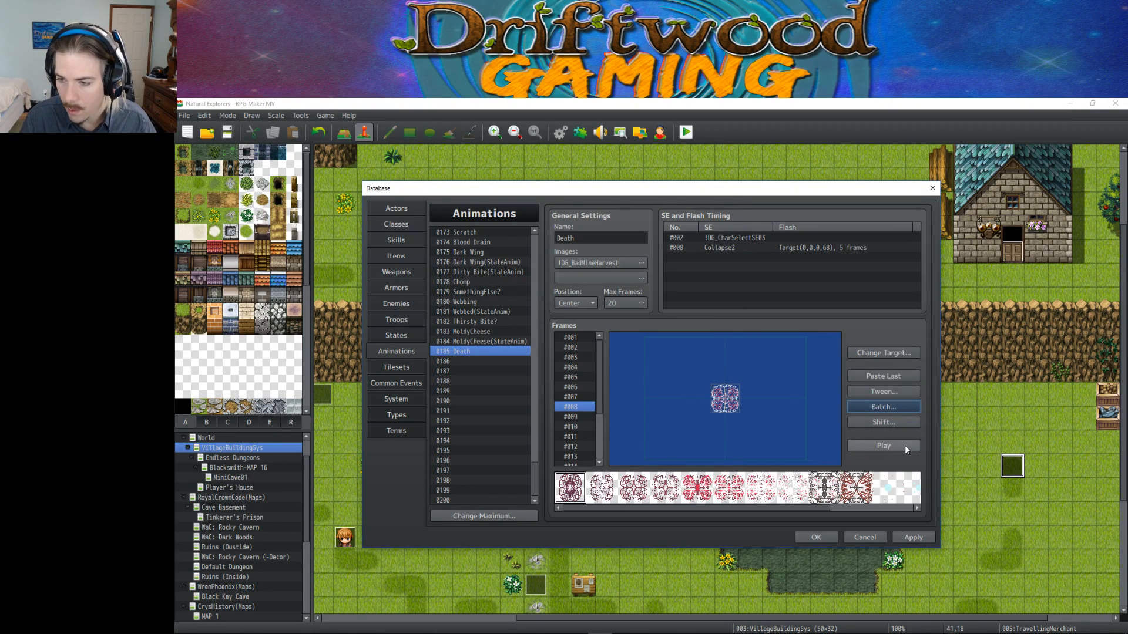
{"action": "left_click", "coordinate": [903, 449]}
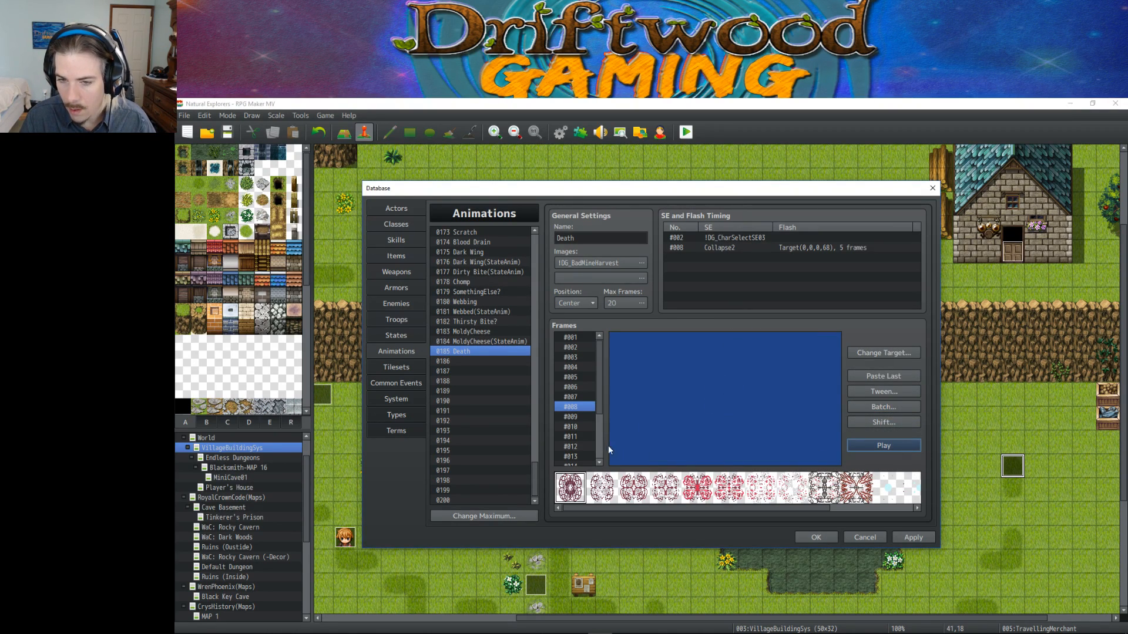
Rename animation 0185 to PrismaticState and copy it into the empty slot 0186.
{"action": "double_click", "coordinate": [587, 238]}
{"action": "type", "text": "PrismaticState"}
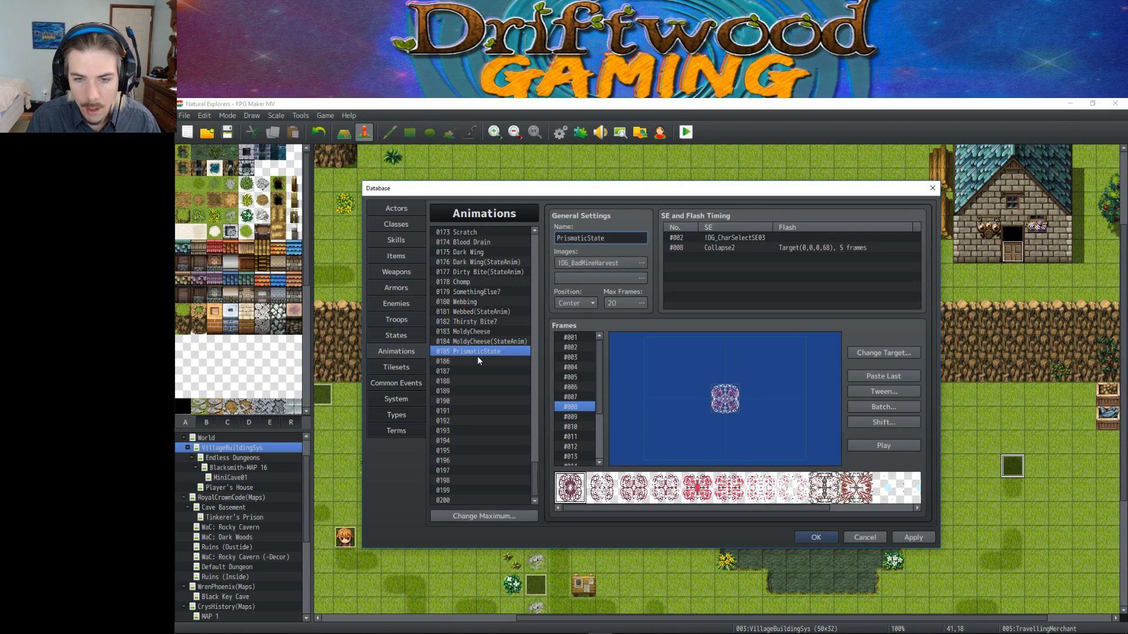
{"action": "left_click", "coordinate": [478, 351]}
{"action": "key", "text": "ctrl+c"}
{"action": "left_click", "coordinate": [474, 360]}
{"action": "key", "text": "ctrl+v"}
Rename the copied animation in slot 0186 to PrismaticState(StateAnim).
{"action": "left_click", "coordinate": [630, 238]}
{"action": "left_click", "coordinate": [630, 238]}
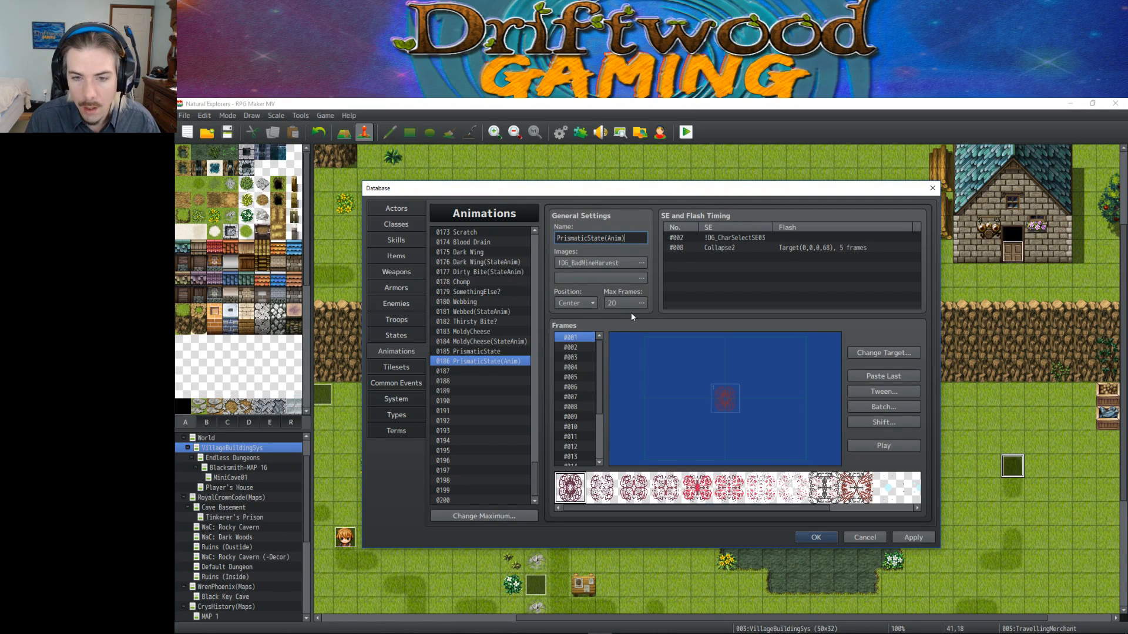
{"action": "left_click", "coordinate": [608, 238]}
{"action": "type", "text": "State"}
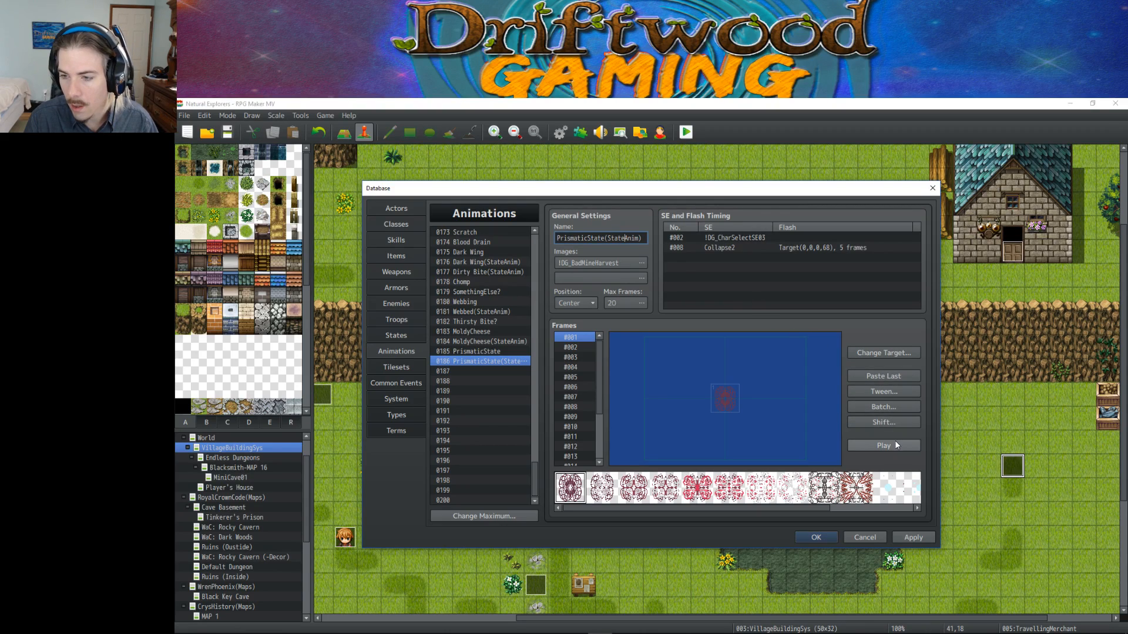
Batch-scale all cells in frames 1 to 20 of animation 0186 to 25%, play it, and apply the changes.
{"action": "left_click", "coordinate": [893, 423]}
{"action": "left_click", "coordinate": [914, 479]}
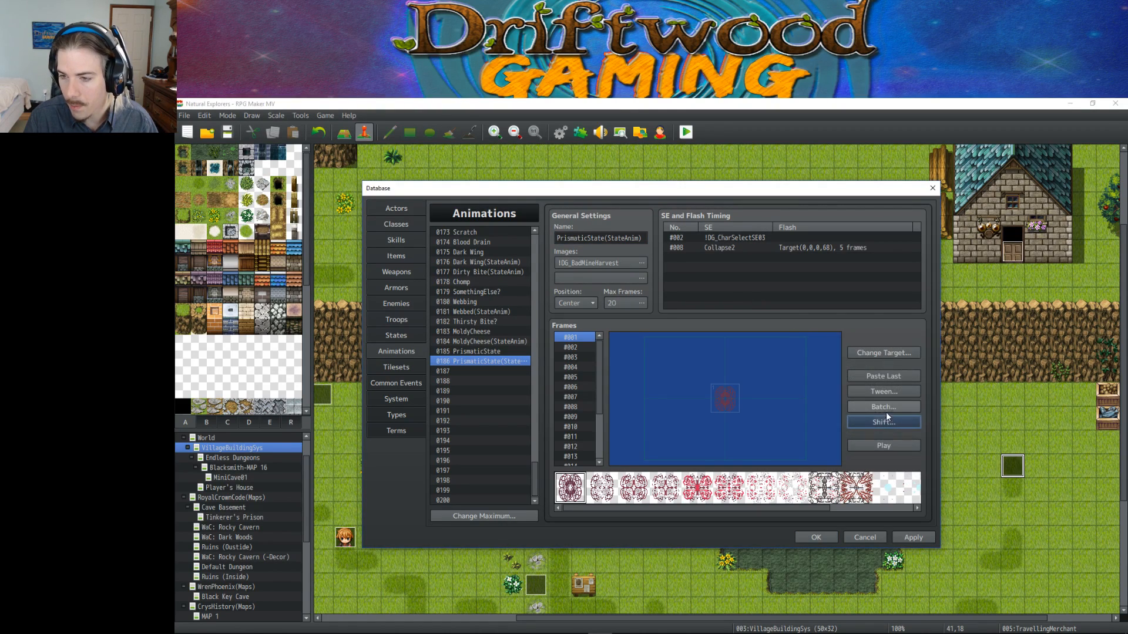
{"action": "left_click", "coordinate": [888, 405]}
{"action": "left_click", "coordinate": [891, 416]}
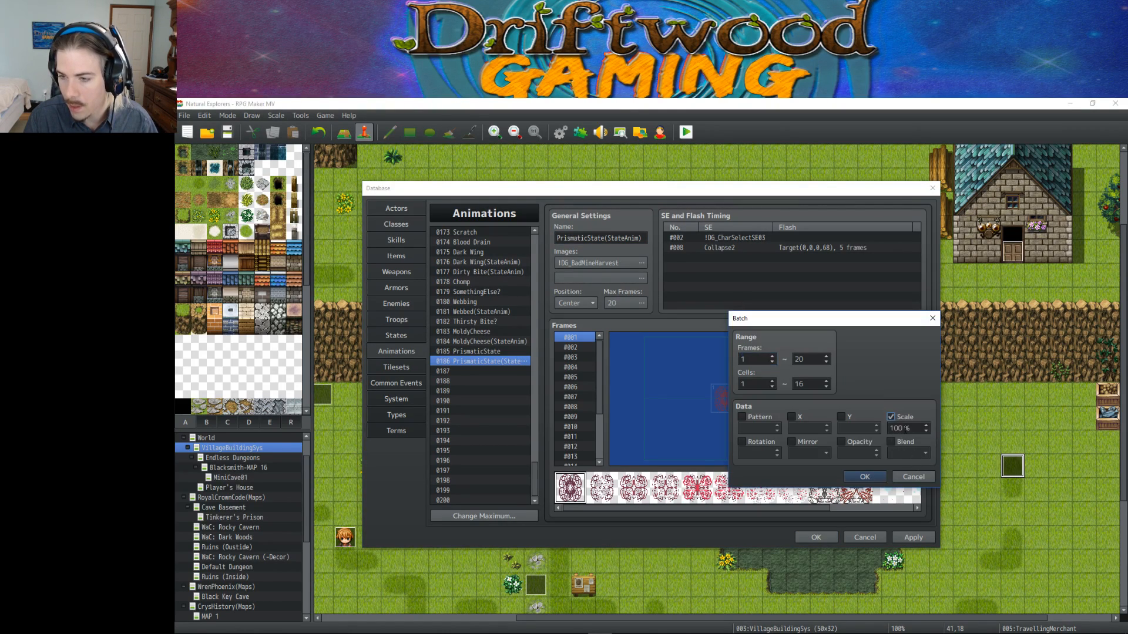
{"action": "type", "text": "25"}
{"action": "key", "text": "Return"}
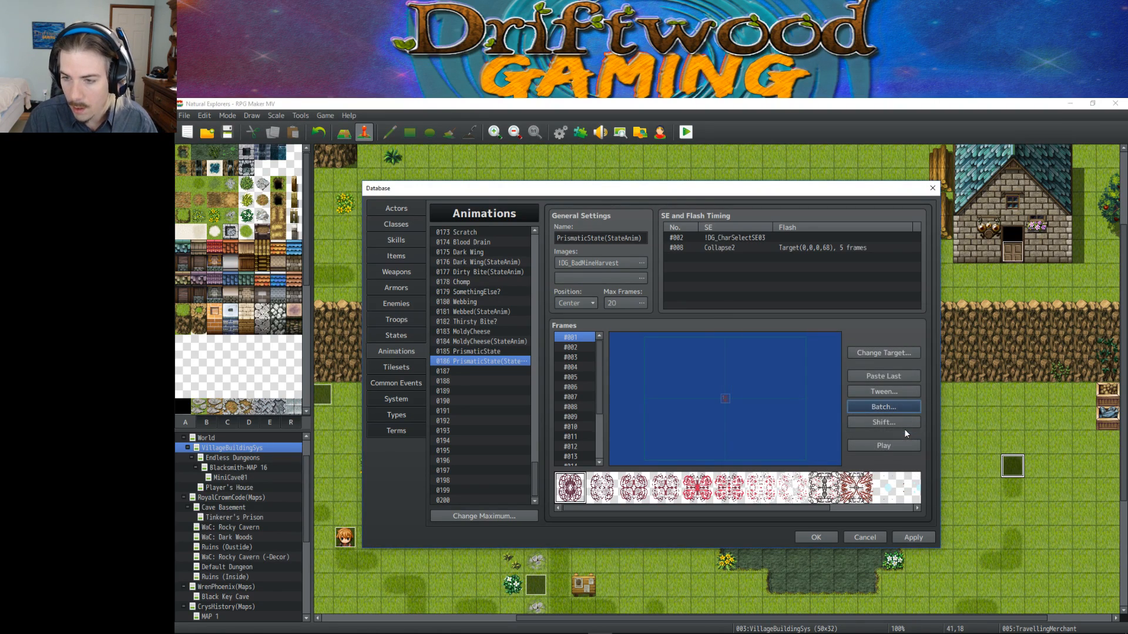
{"action": "left_click", "coordinate": [891, 447]}
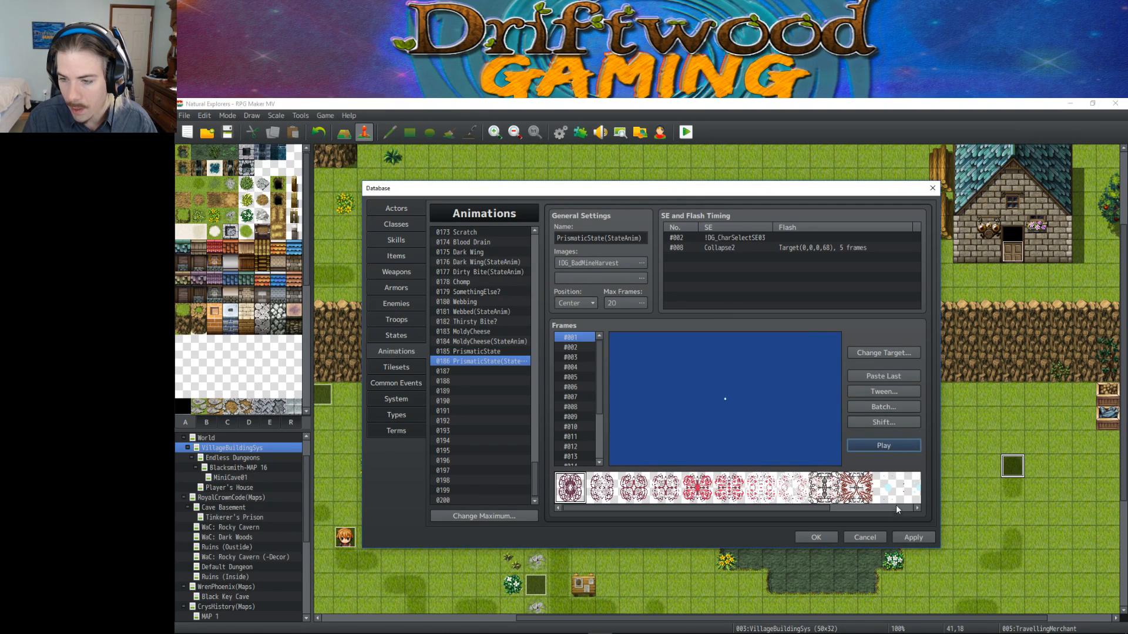
{"action": "left_click", "coordinate": [915, 538]}
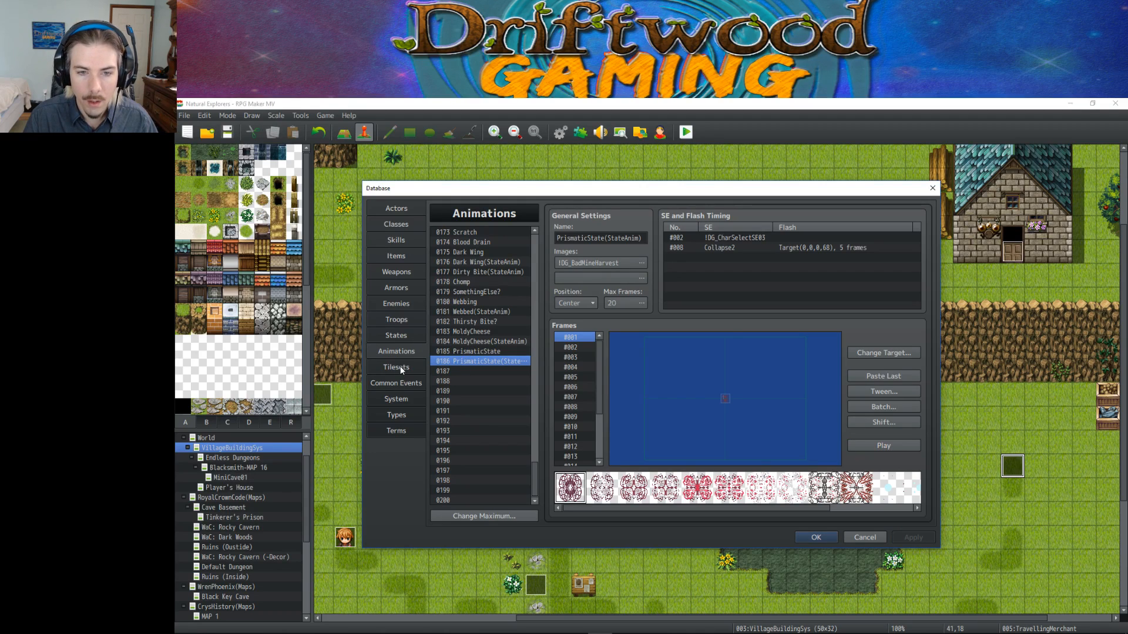
Add the notetag <State Animation: 186> at the end of the Prismatic State note and apply the changes.
{"action": "left_click", "coordinate": [396, 336]}
{"action": "scroll", "coordinate": [848, 481], "scroll_direction": "down", "scroll_amount": 5}
{"action": "left_click", "coordinate": [853, 505]}
{"action": "key", "text": "Return"}
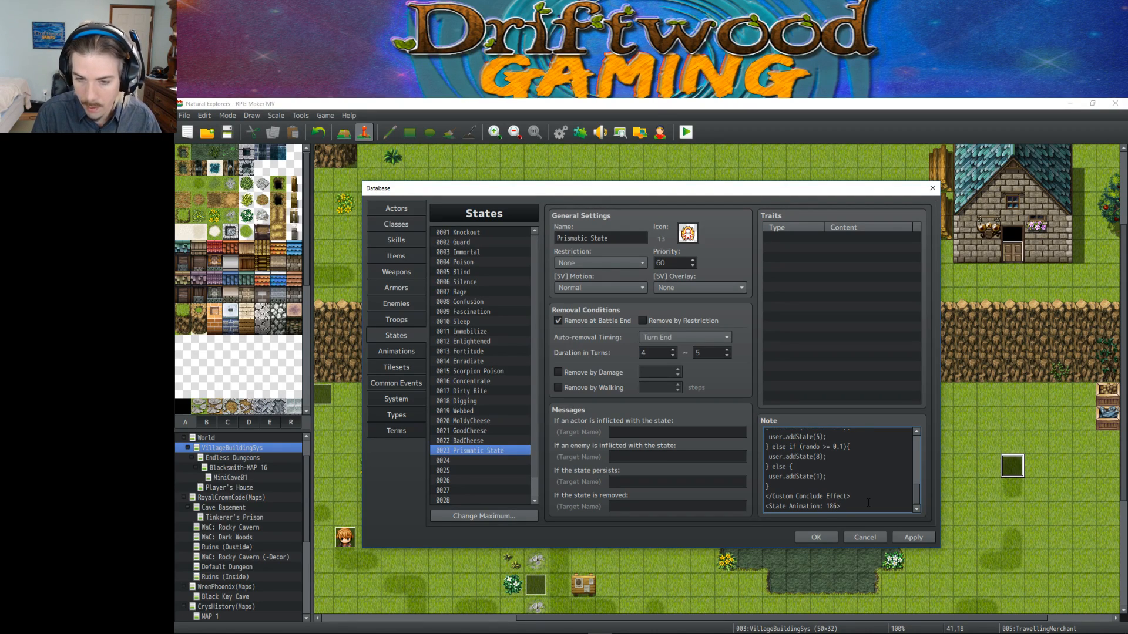
{"action": "left_click", "coordinate": [920, 535]}
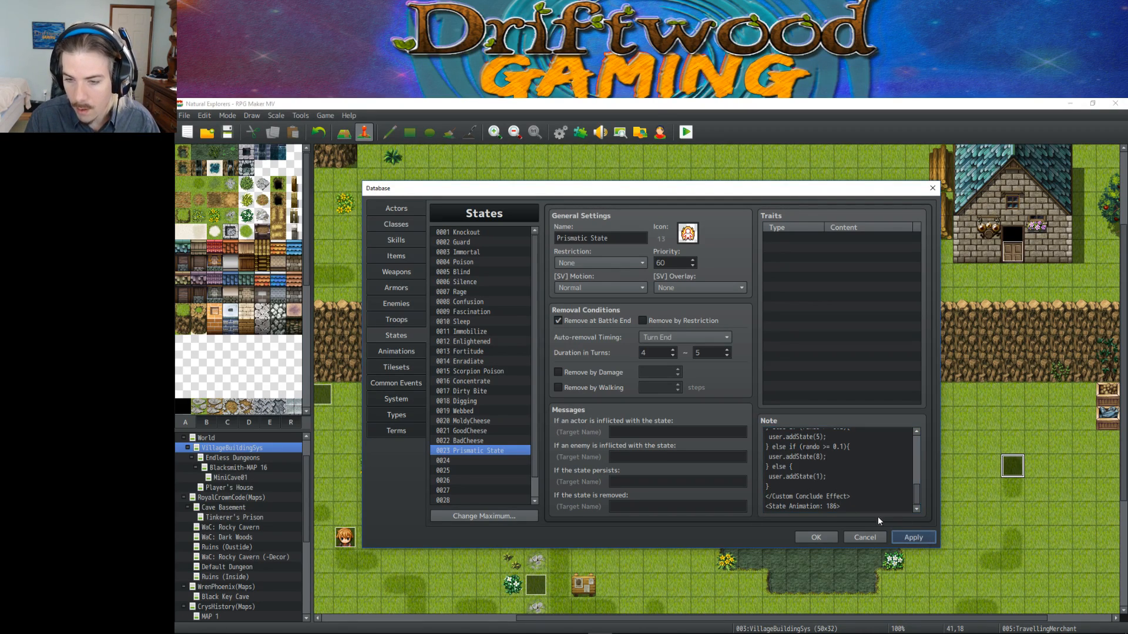
Set the Strange Liquid item's animation to 0185 PrismaticState, apply the change and close the database.
{"action": "left_click", "coordinate": [405, 353]}
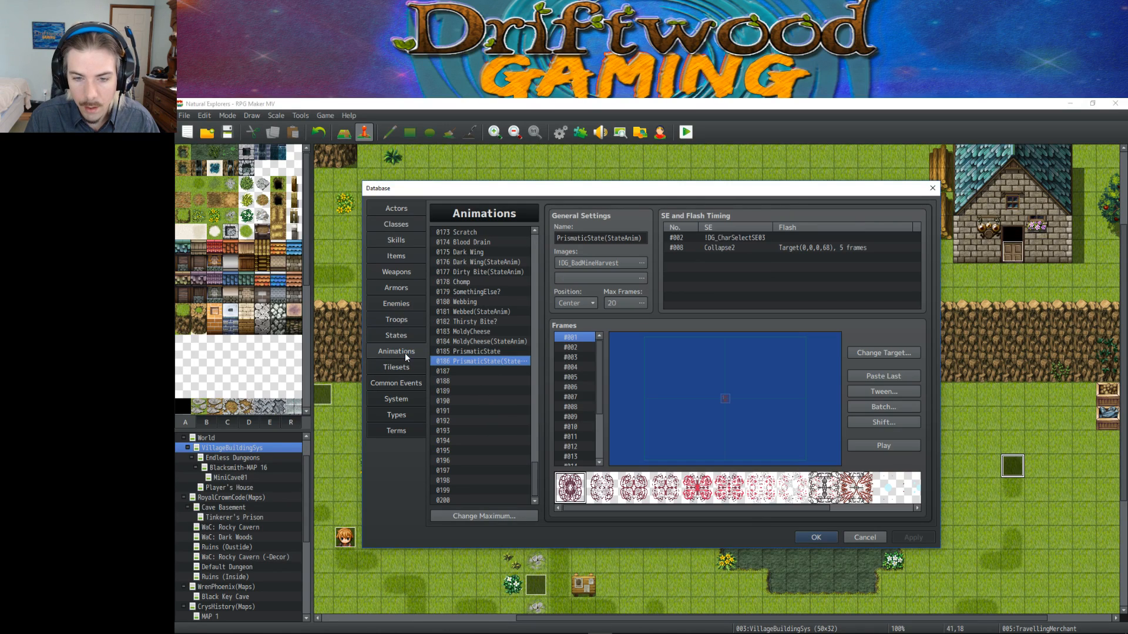
{"action": "left_click", "coordinate": [399, 253]}
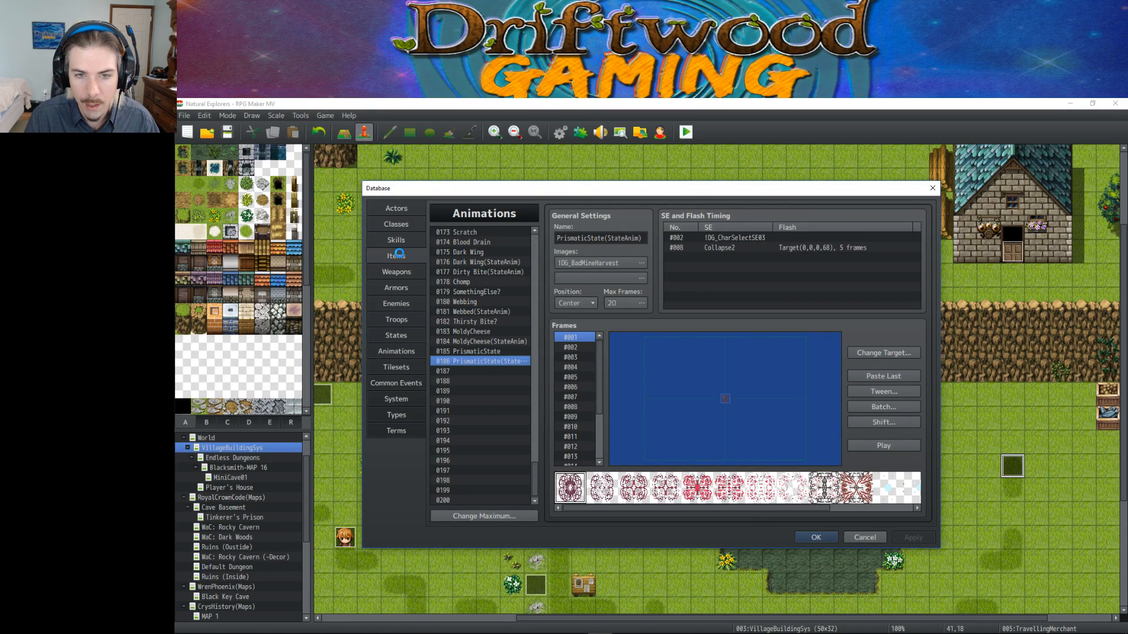
{"action": "left_click", "coordinate": [715, 397]}
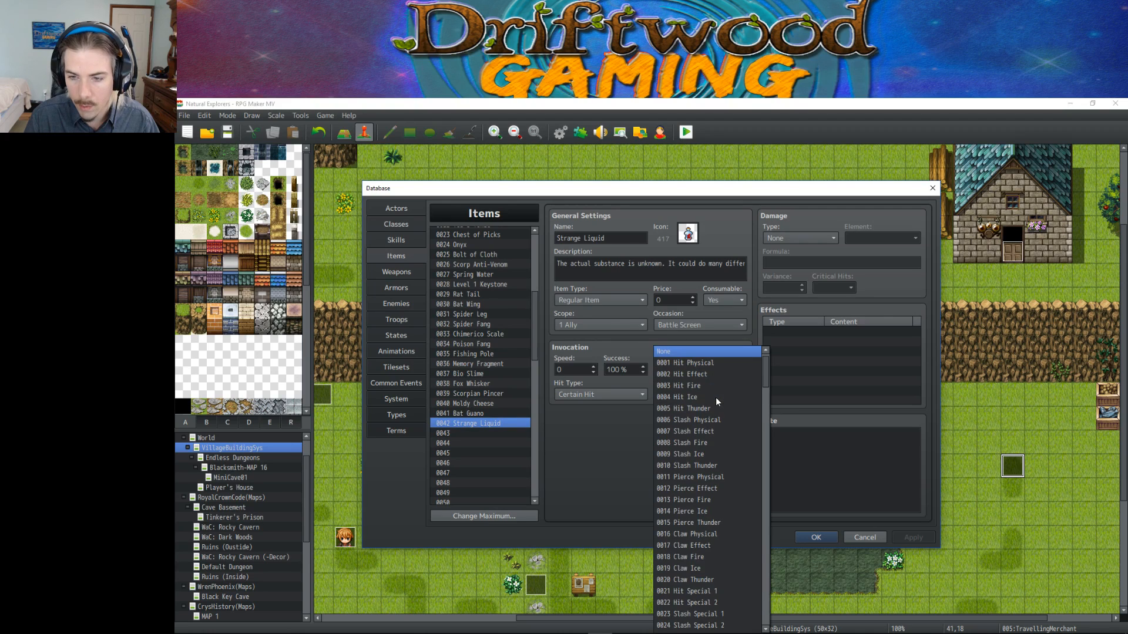
{"action": "left_click_drag", "start_coordinate": [766, 395], "coordinate": [767, 600]}
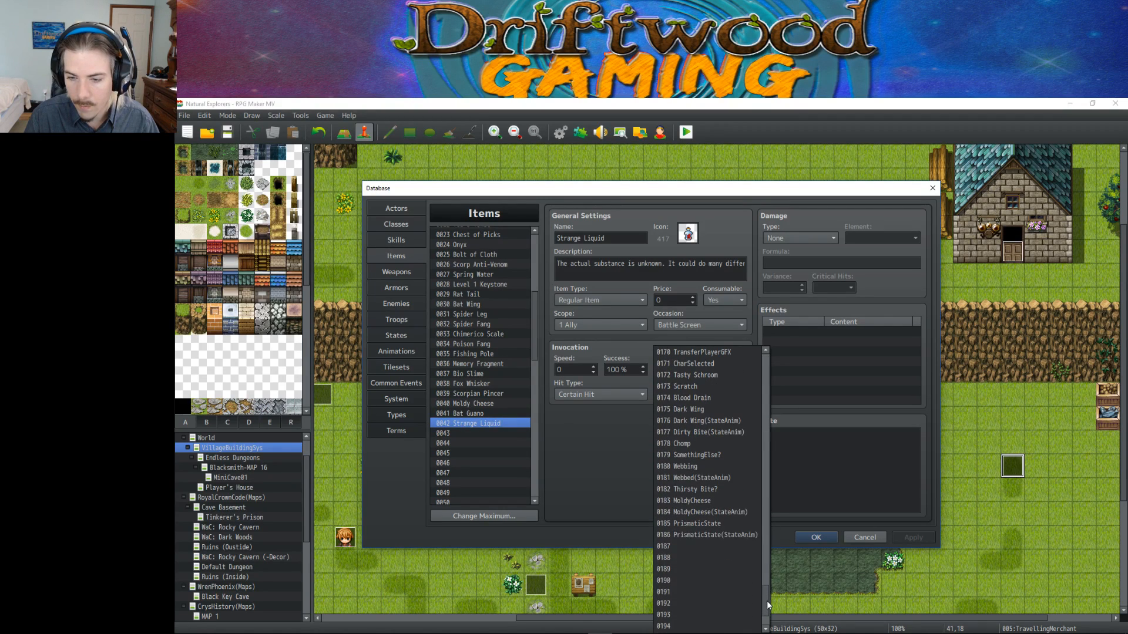
{"action": "left_click", "coordinate": [731, 524]}
{"action": "left_click", "coordinate": [913, 537]}
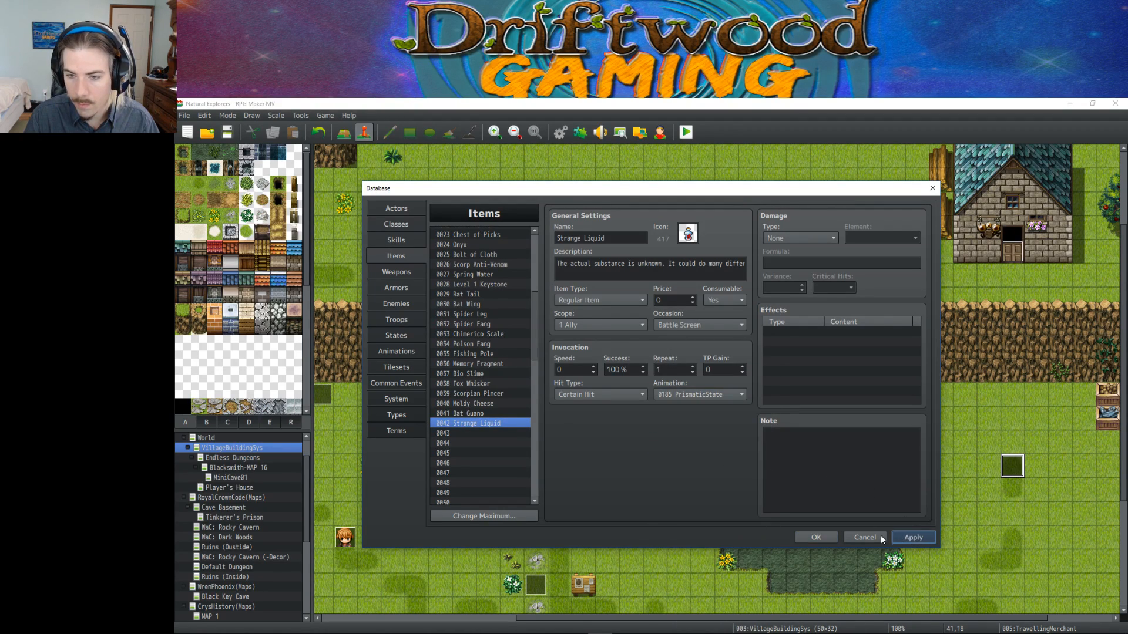
{"action": "left_click", "coordinate": [808, 537]}
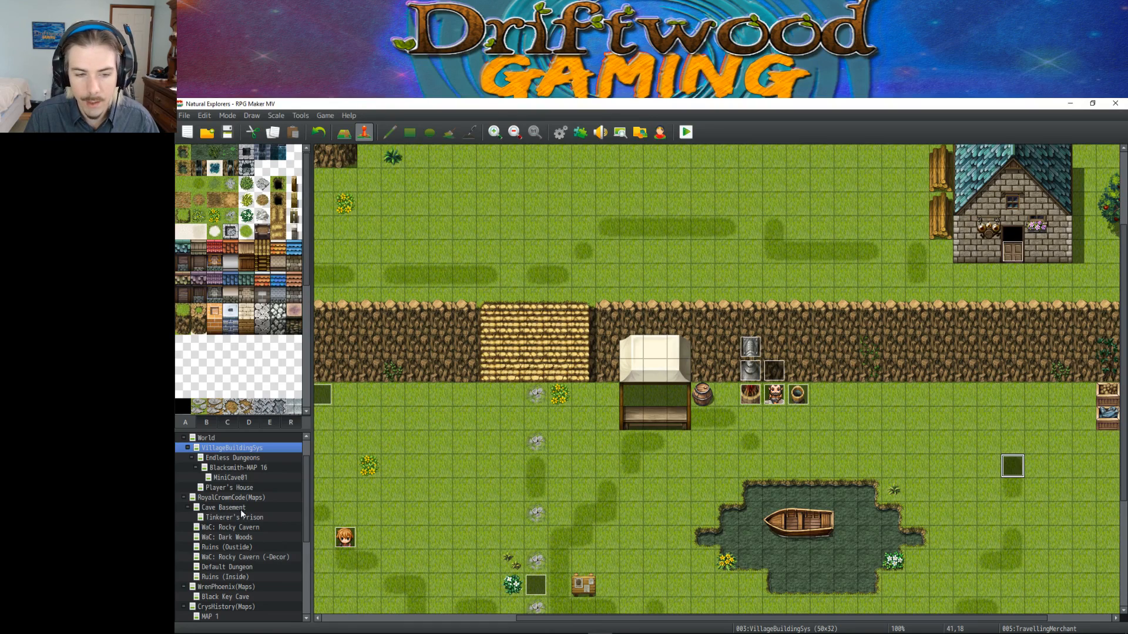
Find the Initializer event above the bedroom on the Player's House map and open it for editing.
{"action": "left_click", "coordinate": [247, 459]}
{"action": "left_click", "coordinate": [247, 467]}
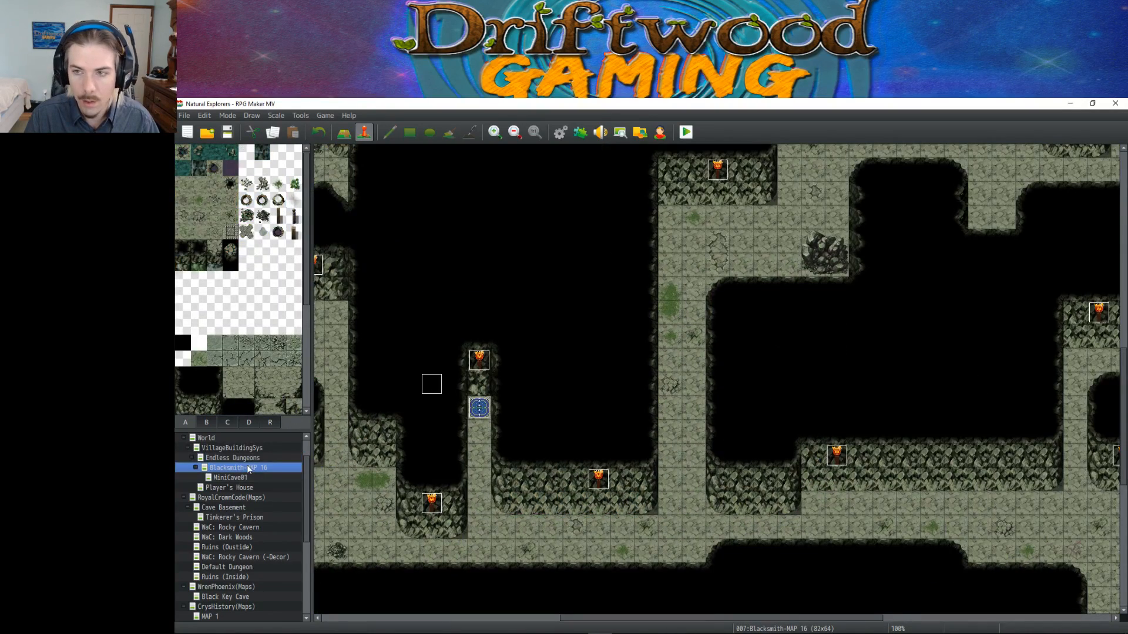
{"action": "left_click", "coordinate": [246, 477]}
{"action": "left_click", "coordinate": [244, 487]}
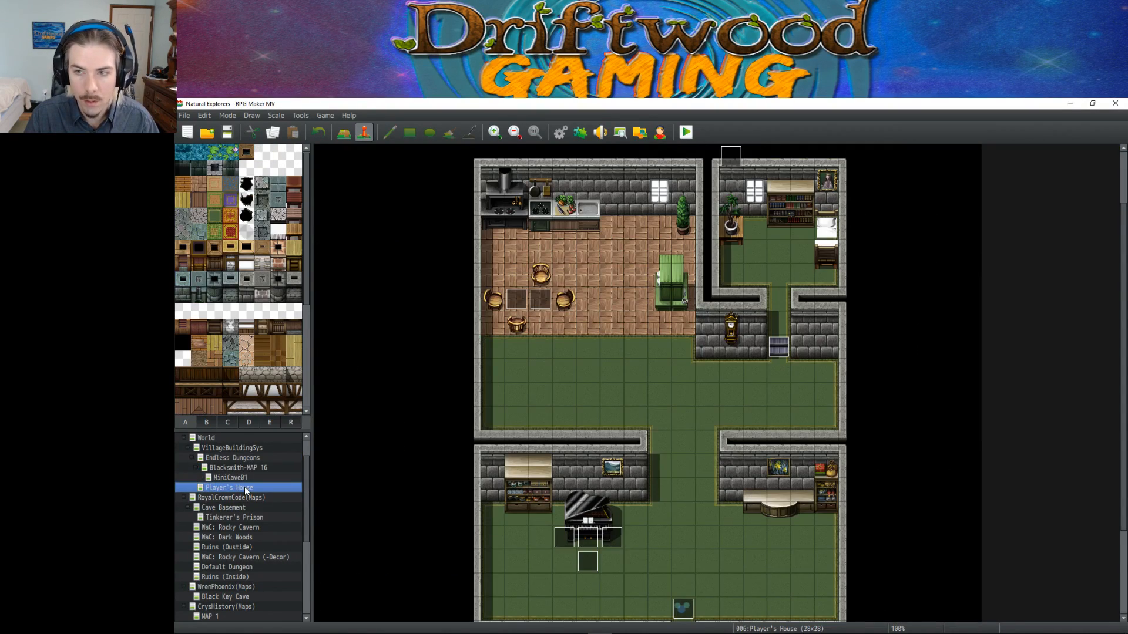
{"action": "scroll", "coordinate": [717, 353], "scroll_direction": "down", "scroll_amount": 2}
{"action": "double_click", "coordinate": [681, 551]}
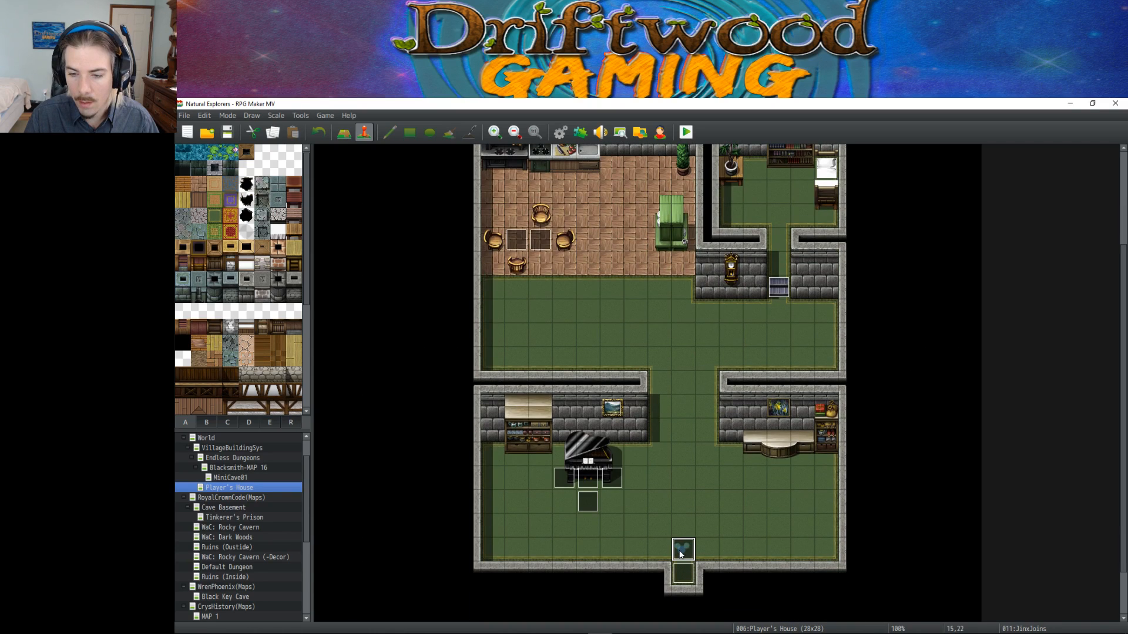
{"action": "left_click", "coordinate": [831, 537]}
{"action": "scroll", "coordinate": [731, 235], "scroll_direction": "up", "scroll_amount": 2}
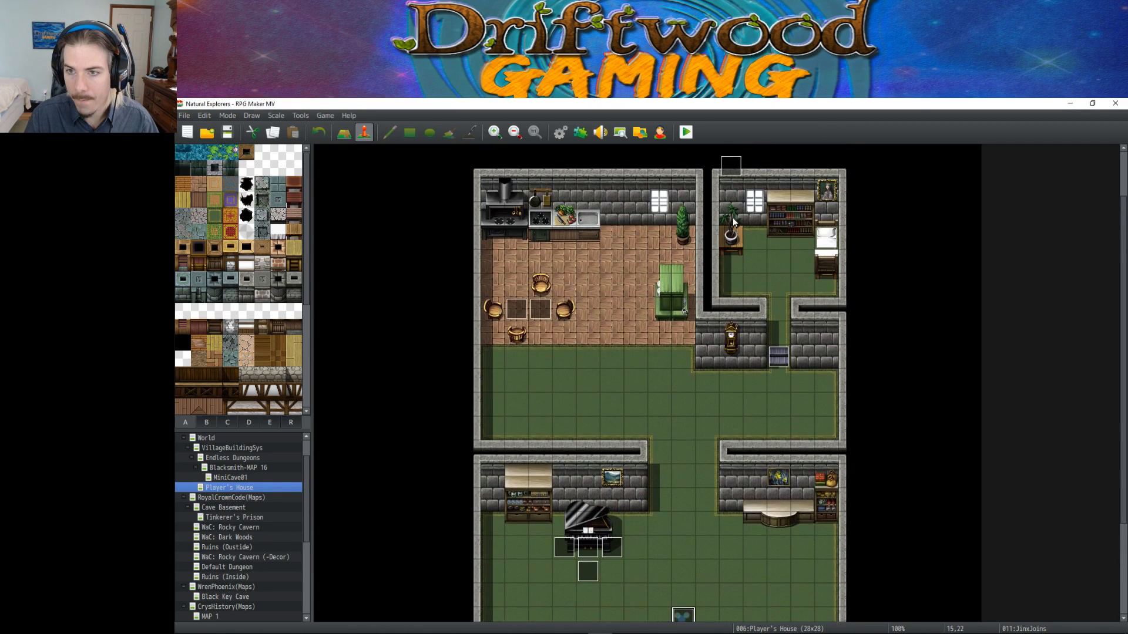
{"action": "double_click", "coordinate": [731, 166]}
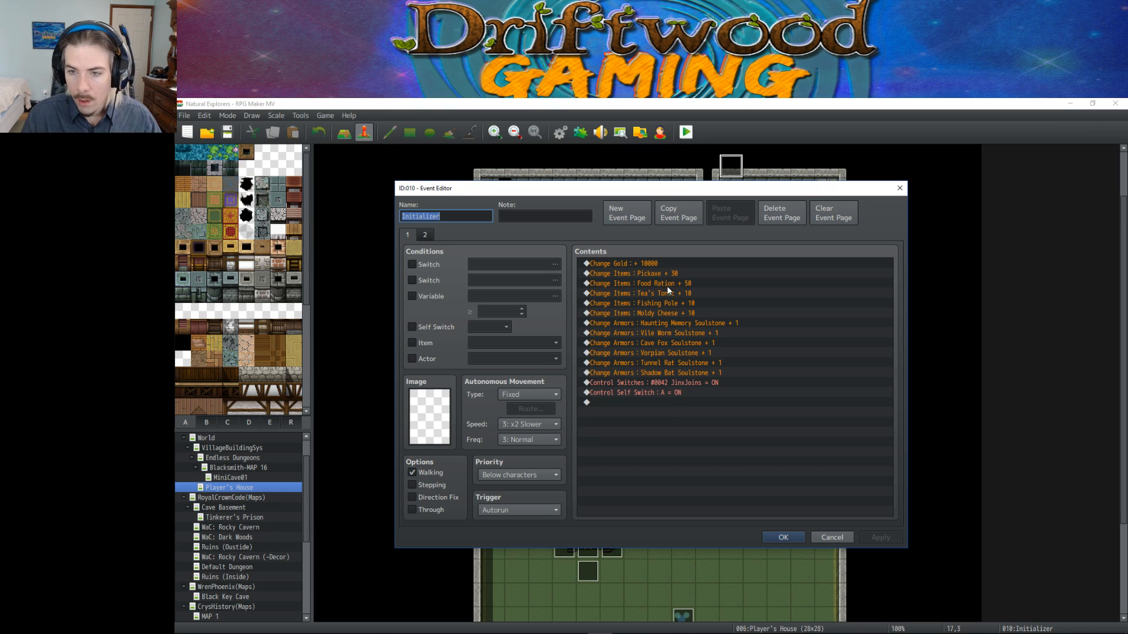
Duplicate the Food Ration command in the Initializer event and change the copy to add 10 Strange Liquid, confirming the event.
{"action": "left_click", "coordinate": [685, 284]}
{"action": "key", "text": "ctrl+c"}
{"action": "key", "text": "ctrl+v"}
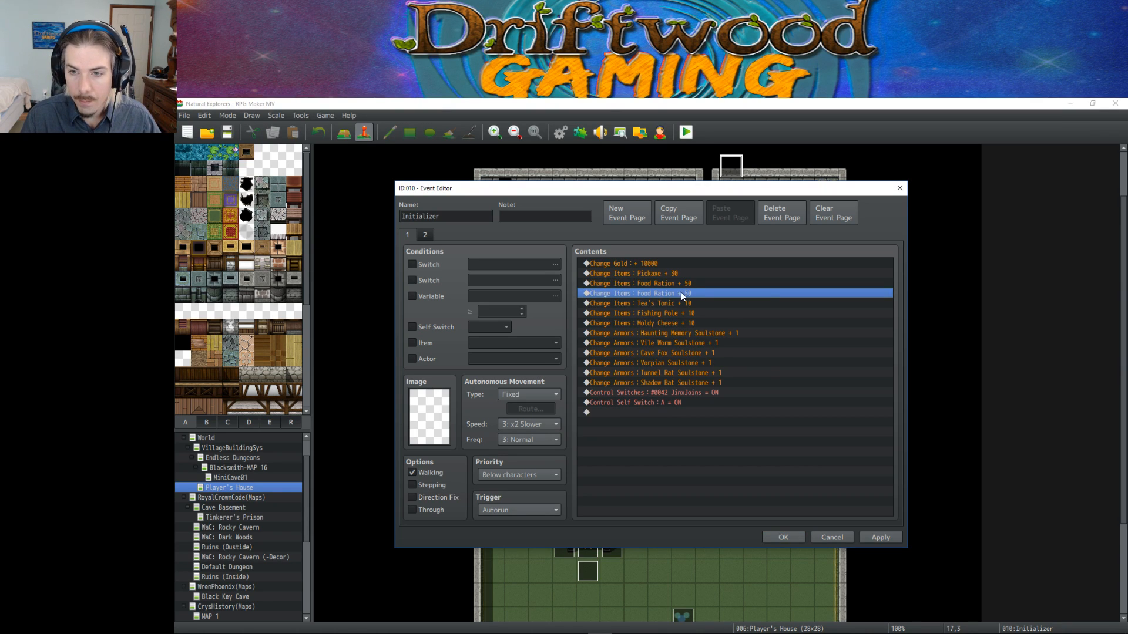
{"action": "right_click", "coordinate": [681, 295]}
{"action": "left_click", "coordinate": [703, 316]}
{"action": "double_click", "coordinate": [737, 403]}
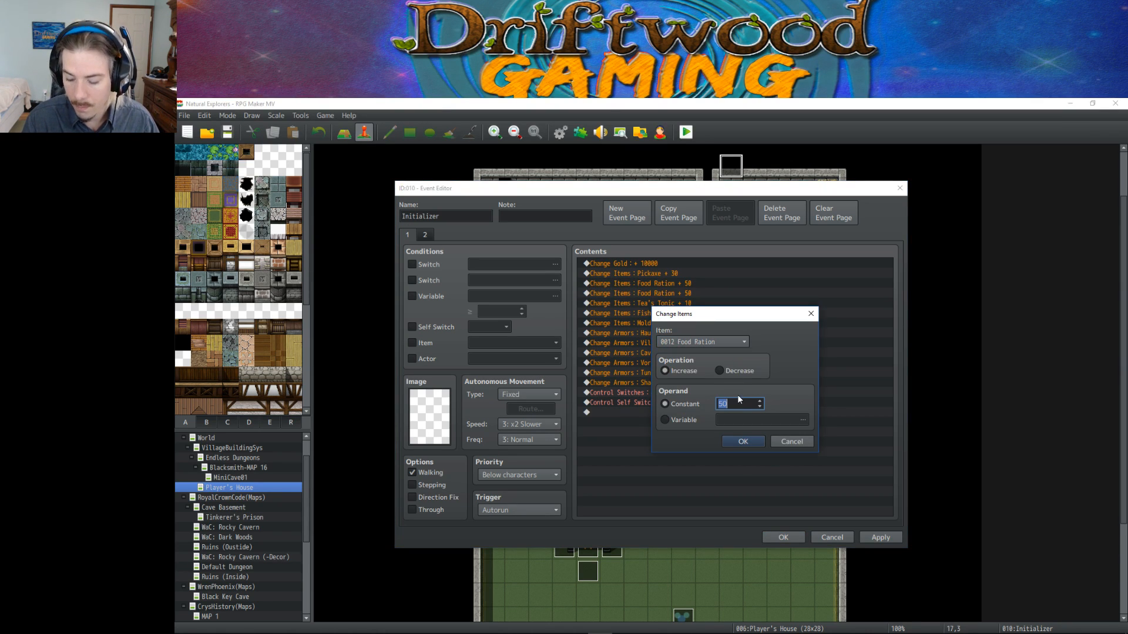
{"action": "left_click", "coordinate": [714, 341]}
{"action": "scroll", "coordinate": [716, 410], "scroll_direction": "down", "scroll_amount": 4}
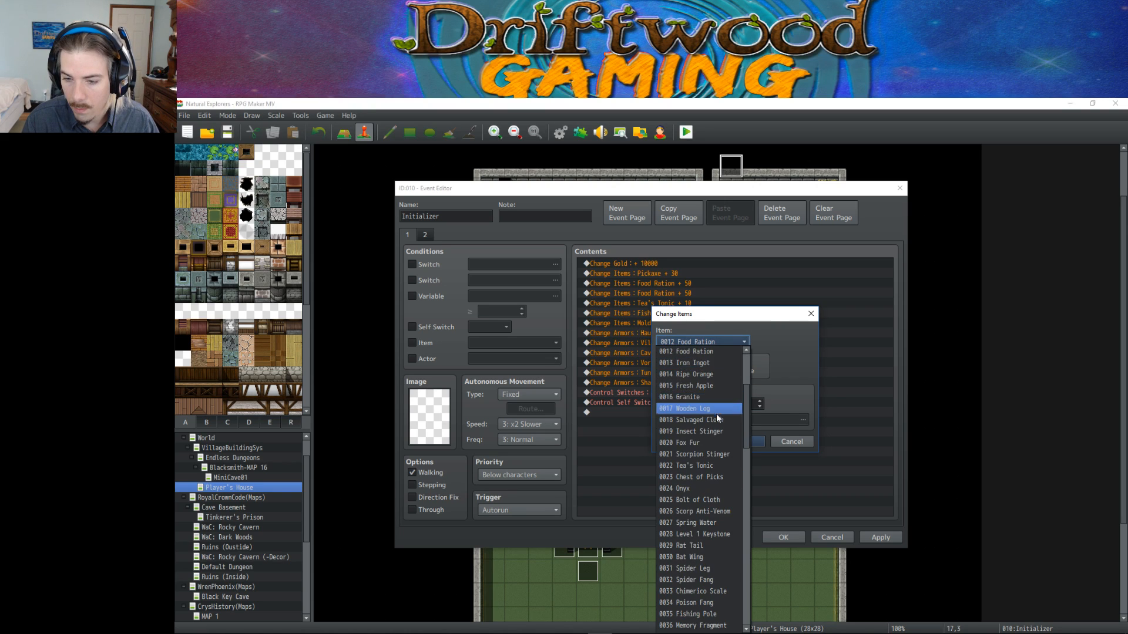
{"action": "left_click", "coordinate": [718, 546]}
{"action": "left_click", "coordinate": [745, 443]}
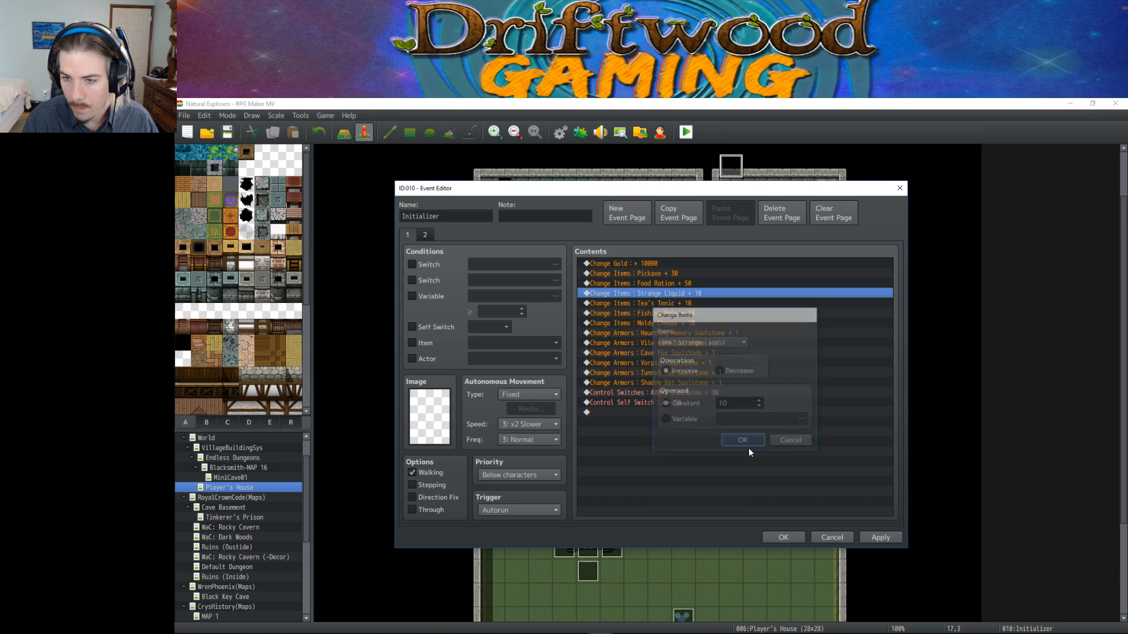
{"action": "left_click", "coordinate": [776, 536]}
Set the Strange Liquid item's price to 1000 in the database and save the project.
{"action": "left_click", "coordinate": [561, 133]}
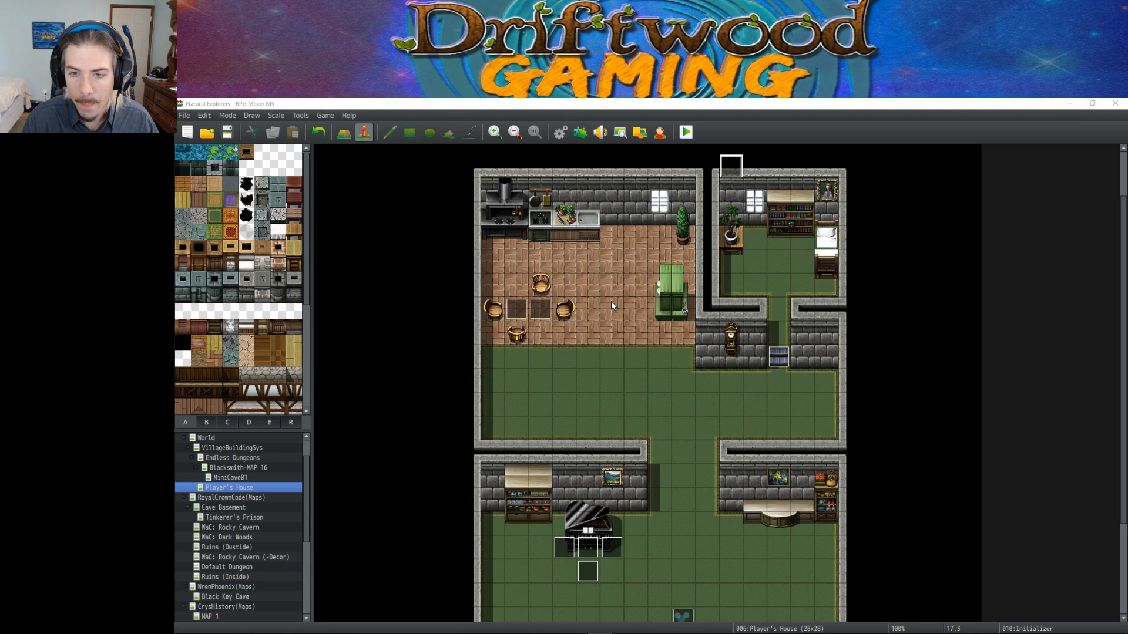
{"action": "left_click", "coordinate": [670, 300]}
{"action": "type", "text": "5000"}
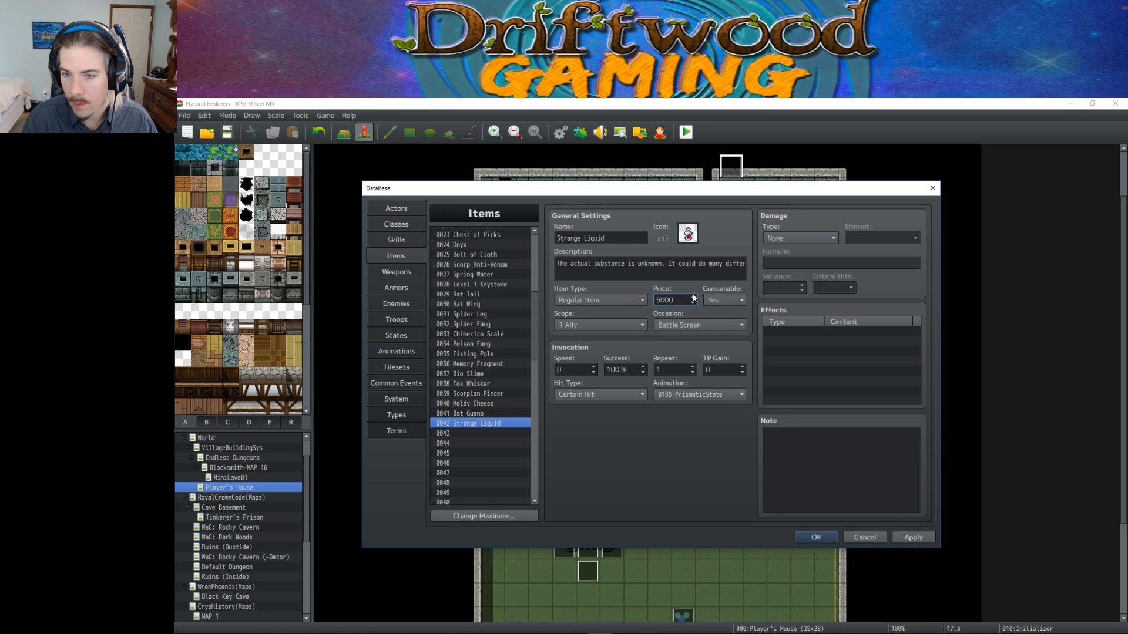
{"action": "left_click_drag", "start_coordinate": [680, 298], "coordinate": [605, 289]}
{"action": "type", "text": "1000"}
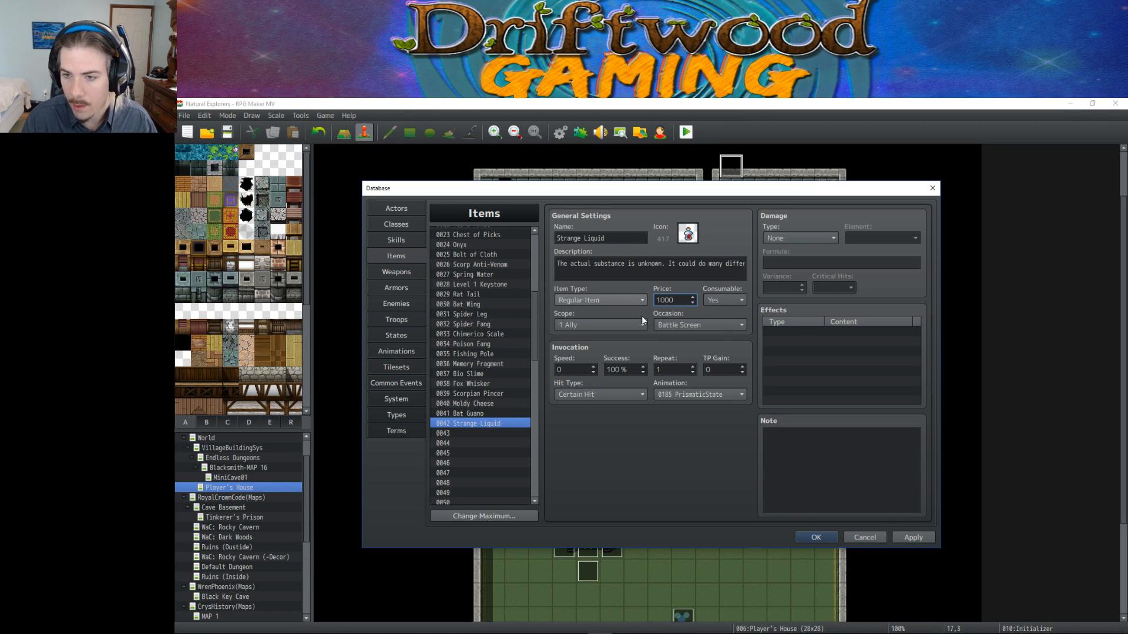
{"action": "left_click", "coordinate": [816, 536]}
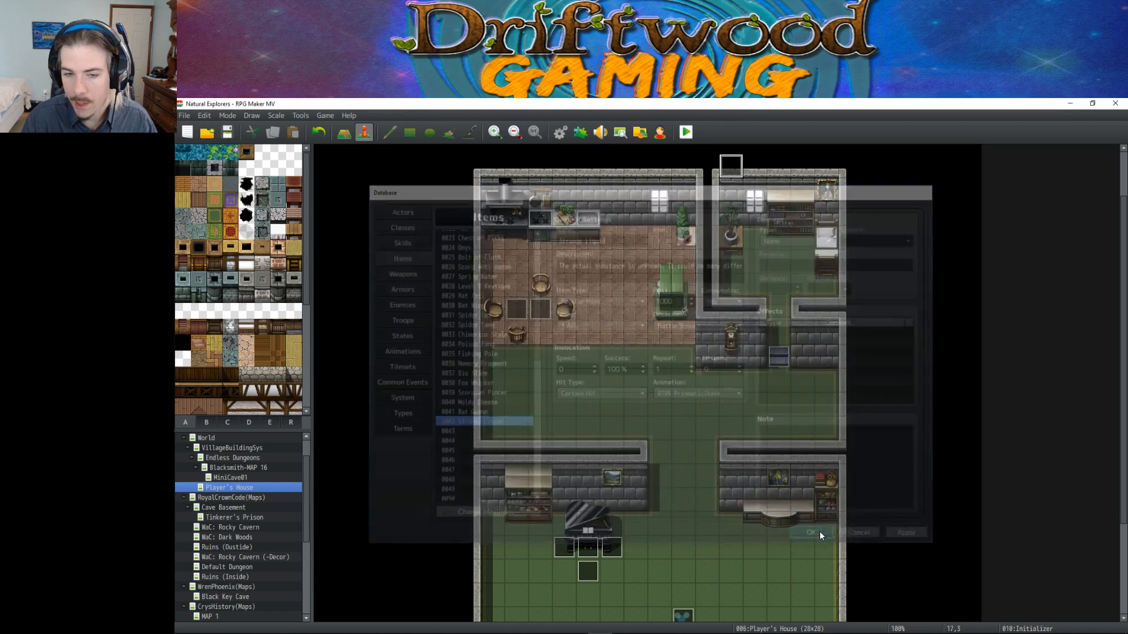
{"action": "left_click", "coordinate": [228, 131]}
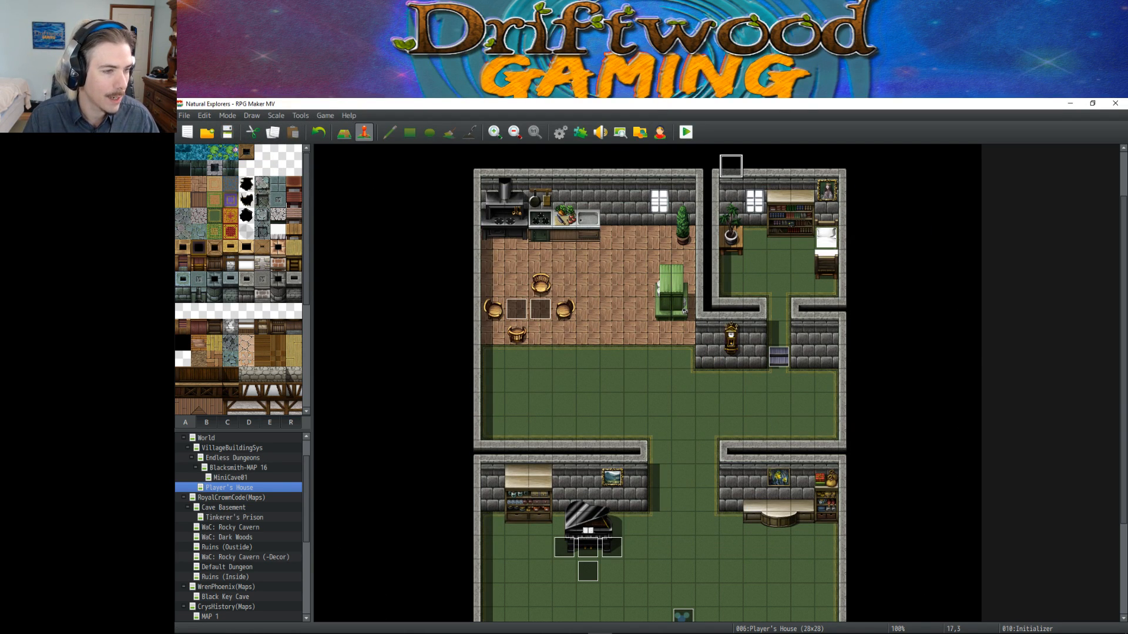
Start a playtest with a new game, answer the boy-or-girl question and accept a character name with 4gij42 appended.
{"action": "left_click", "coordinate": [686, 132]}
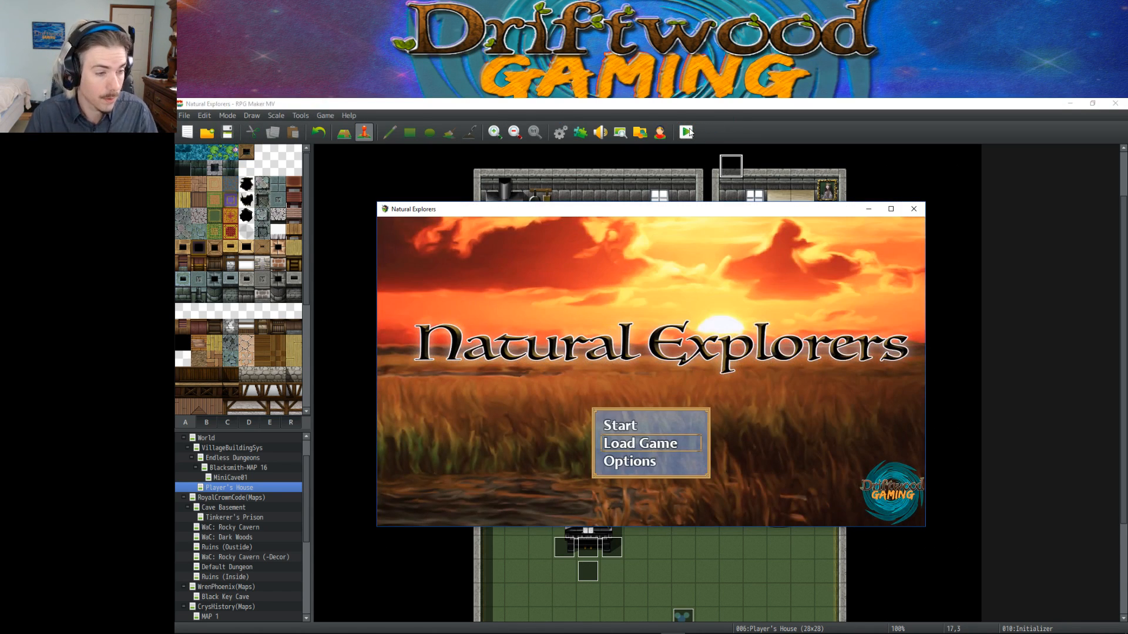
{"action": "key", "text": "Return"}
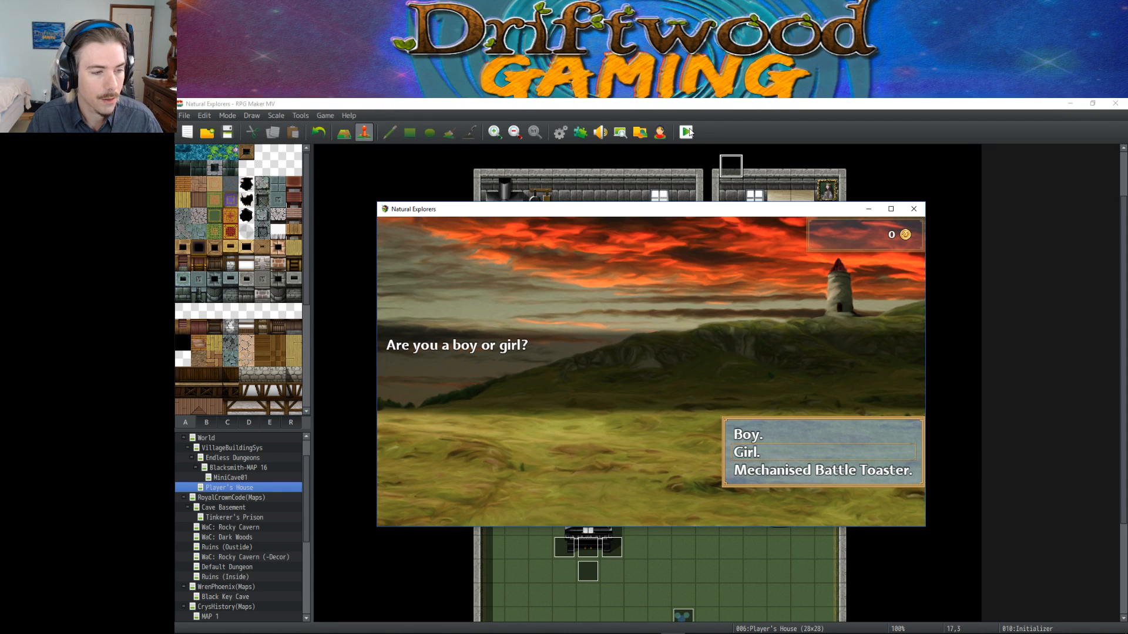
{"action": "key", "text": "Return"}
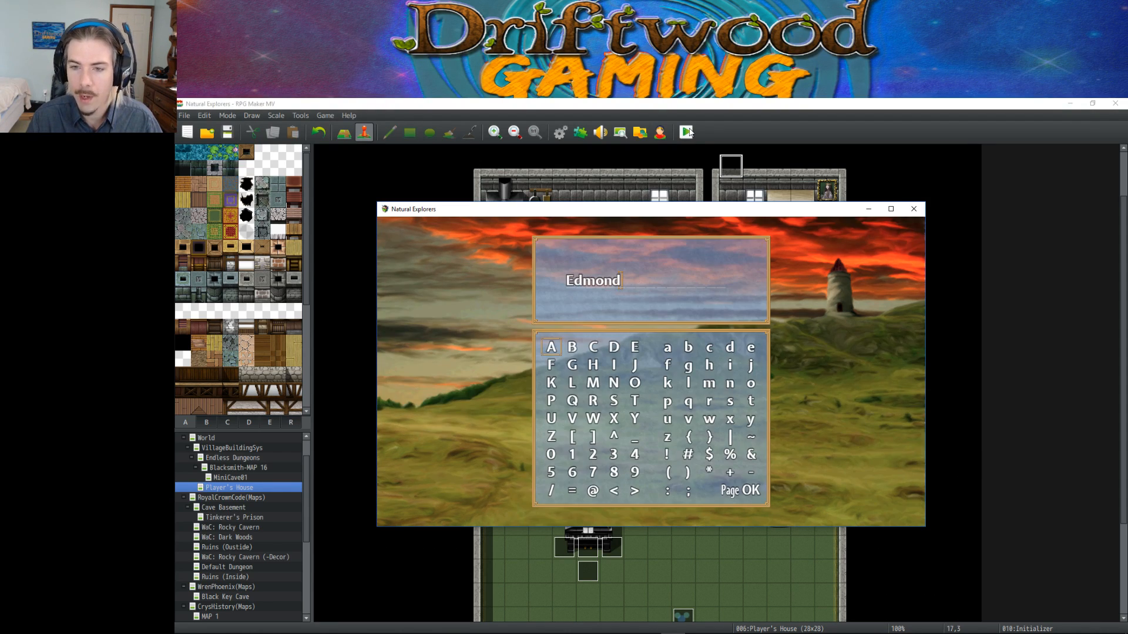
{"action": "type", "text": "4gij42"}
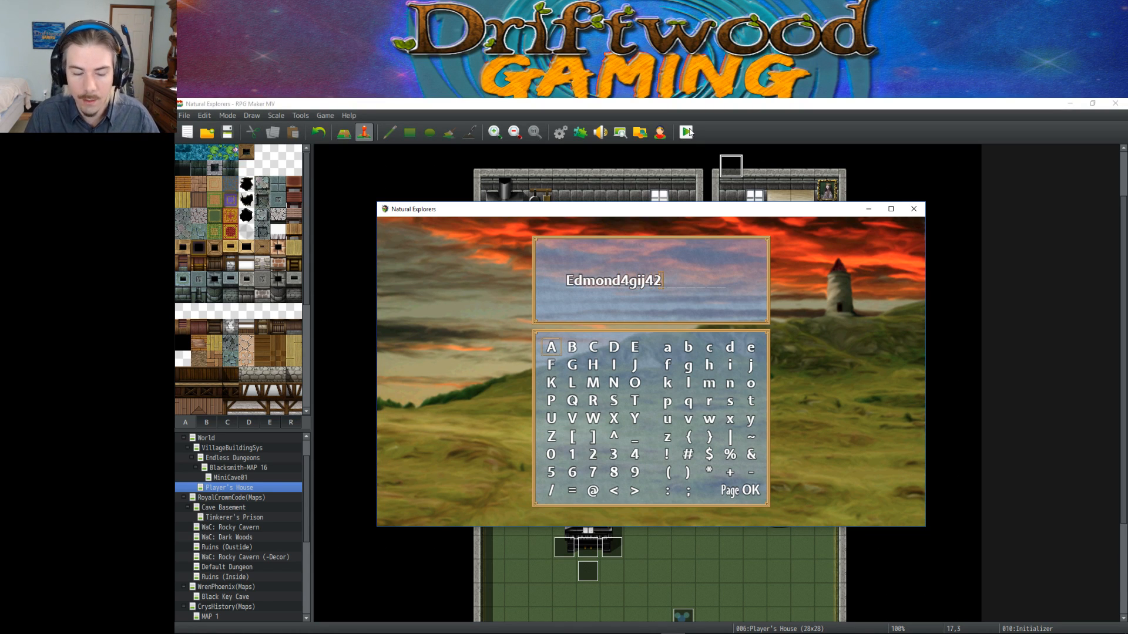
{"action": "key", "text": "Return"}
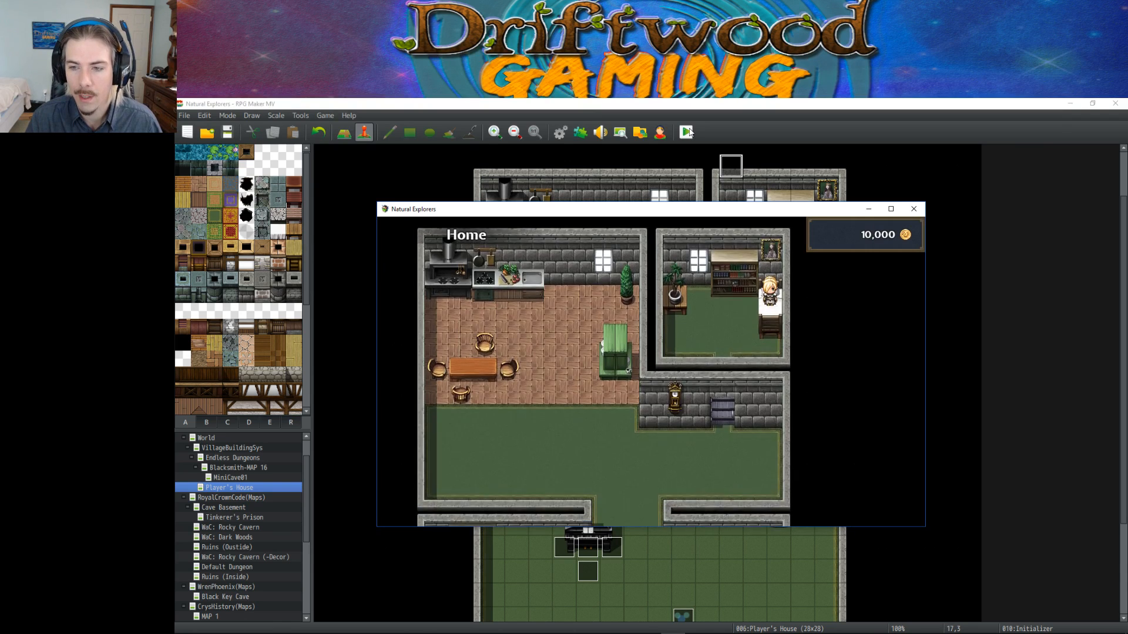
Get through the opening scene at home and walk the character out of the house into the village.
{"action": "key", "text": "Right"}
{"action": "key", "text": "Right"}
{"action": "key", "text": "Right"}
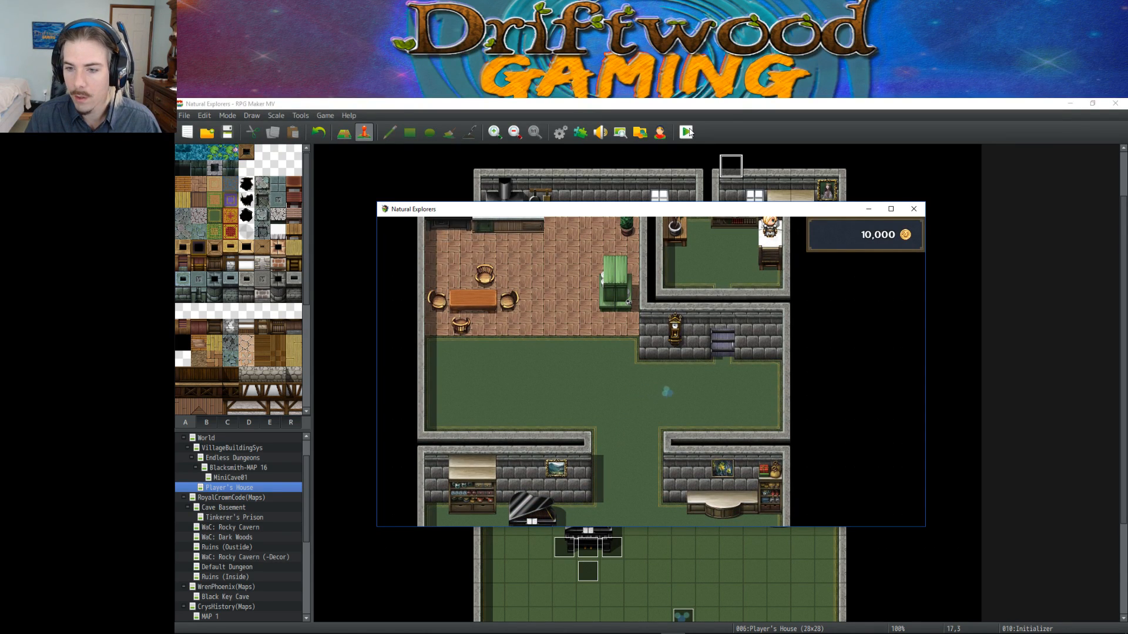
{"action": "key", "text": "Up"}
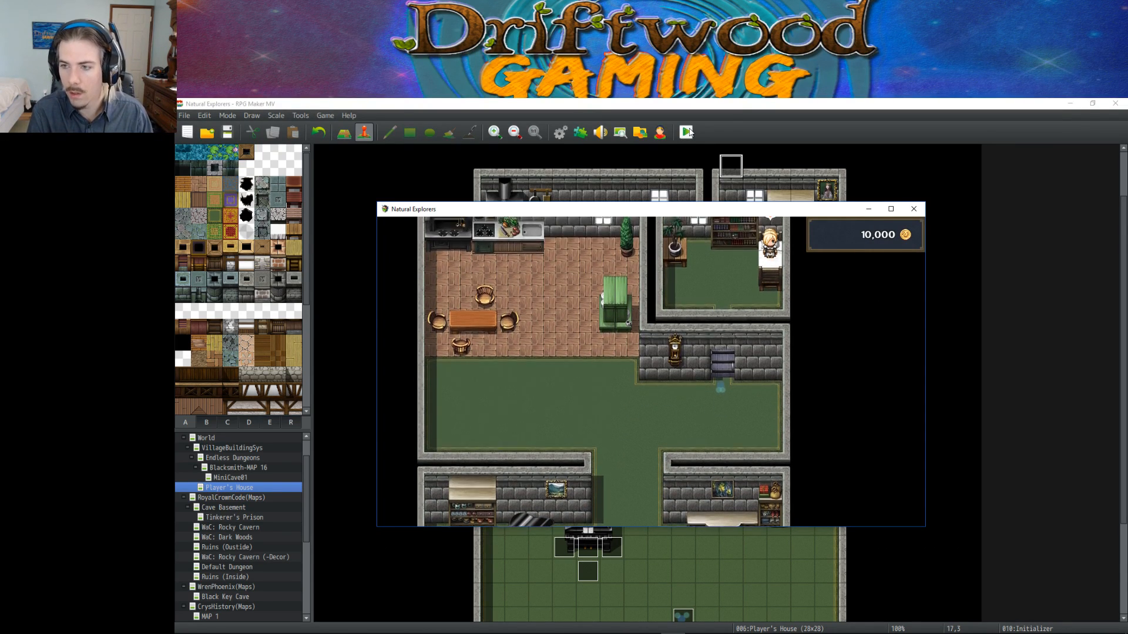
{"action": "key", "text": "Left"}
{"action": "key", "text": "Down"}
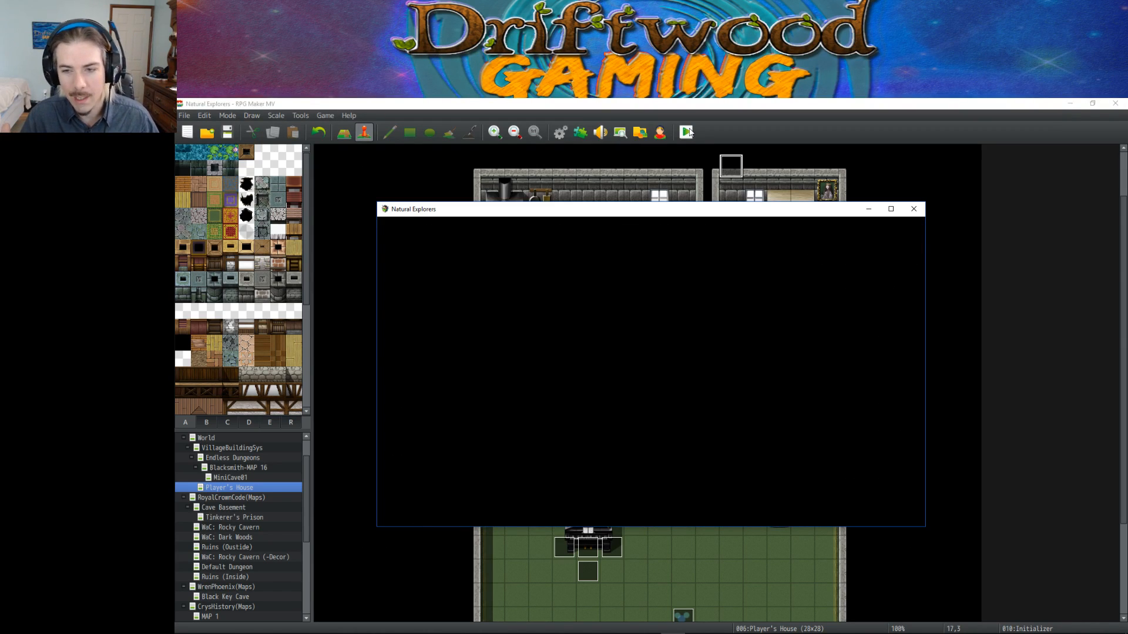
{"action": "key", "text": "Return"}
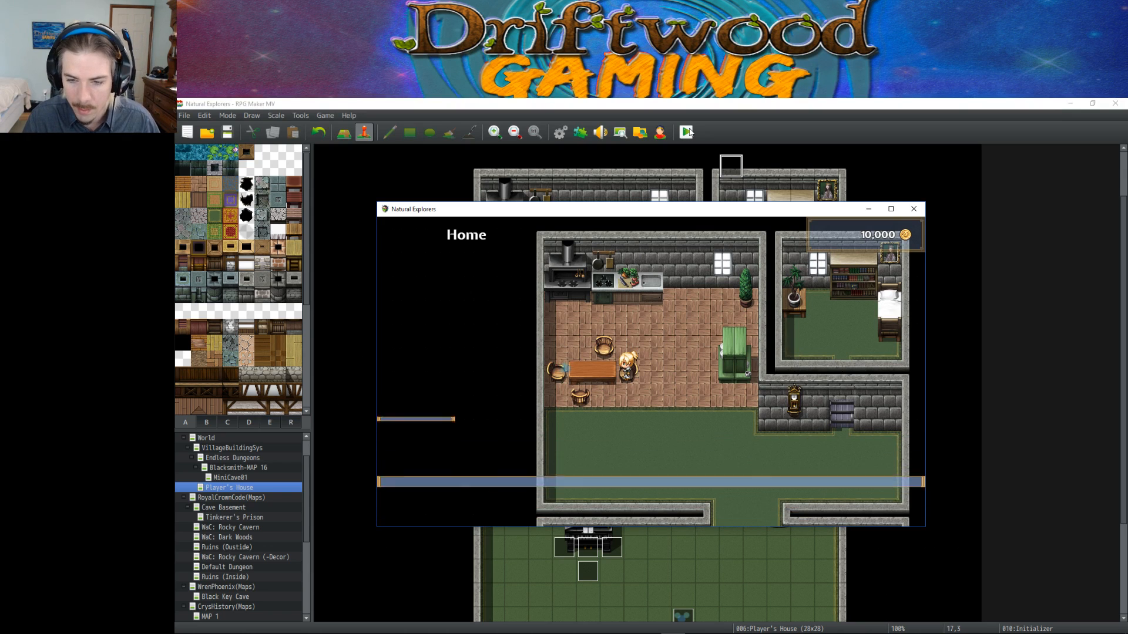
{"action": "key", "text": "Return"}
{"action": "key", "text": "Down"}
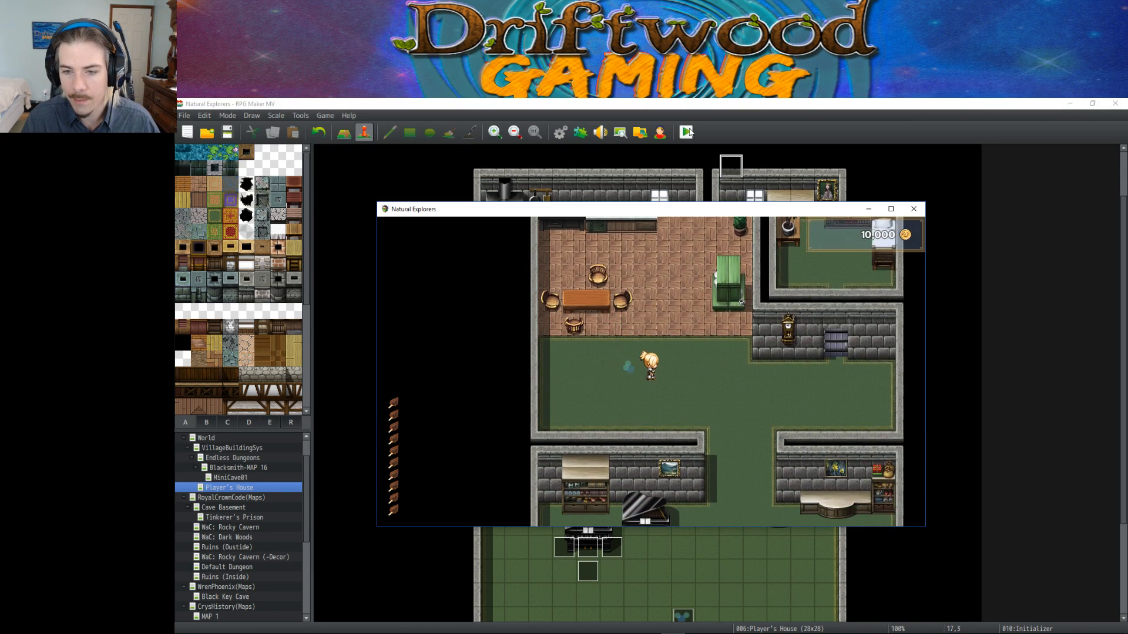
{"action": "key", "text": "Down"}
{"action": "key", "text": "Down"}
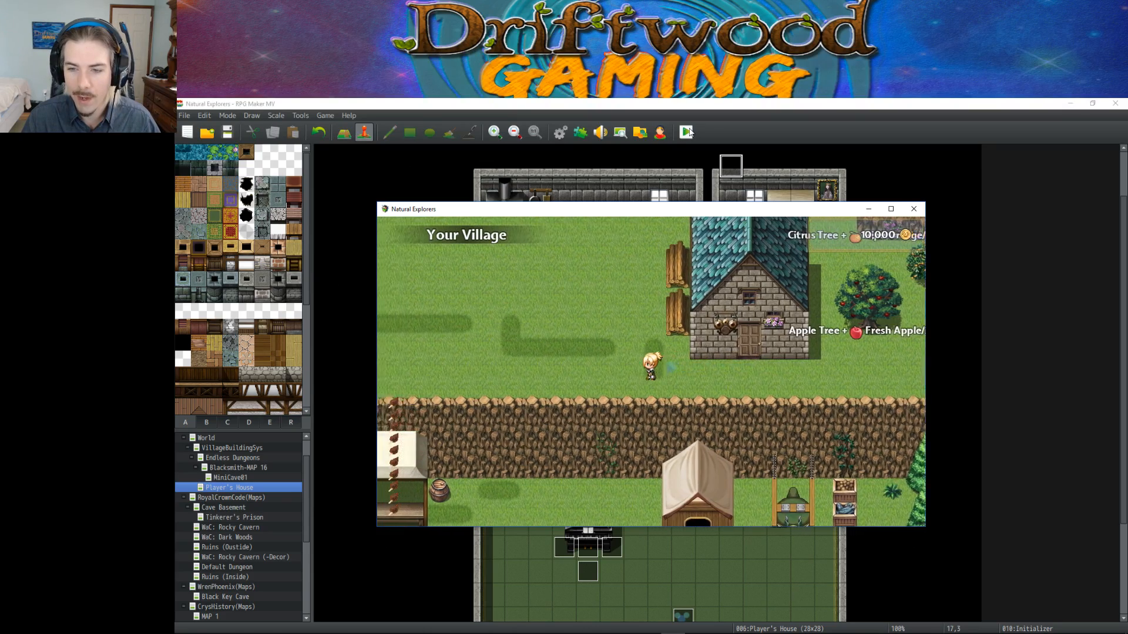
Walk the character across the village to the cave opening in the cliff and enter the dungeon.
{"action": "key", "text": "Left"}
{"action": "key", "text": "Up"}
{"action": "key", "text": "Left"}
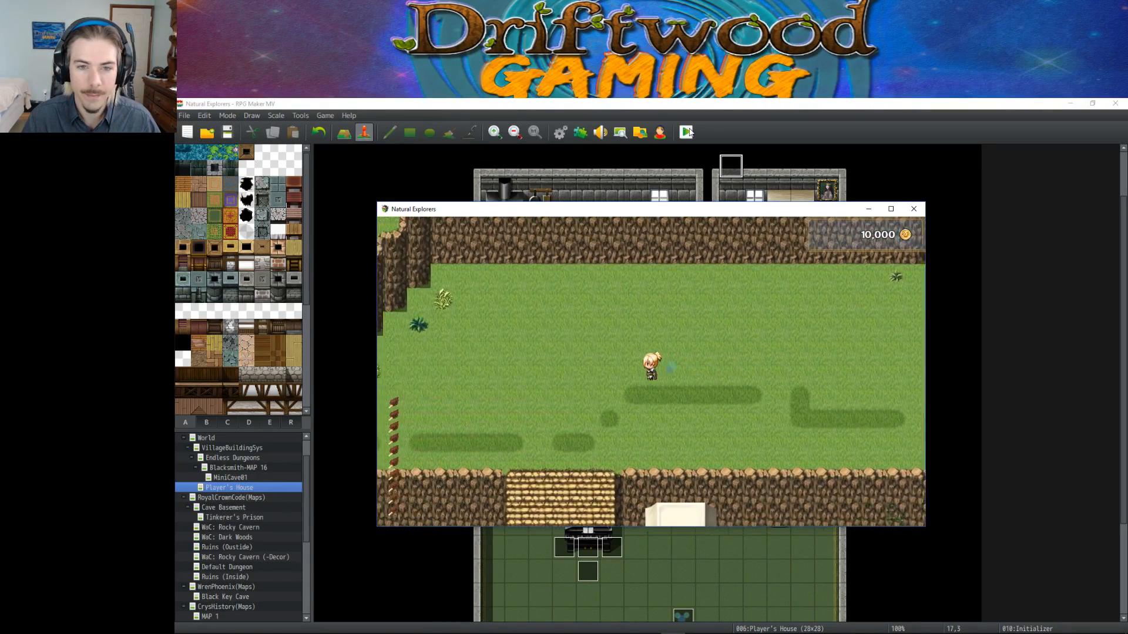
{"action": "key", "text": "Left"}
{"action": "key", "text": "Up"}
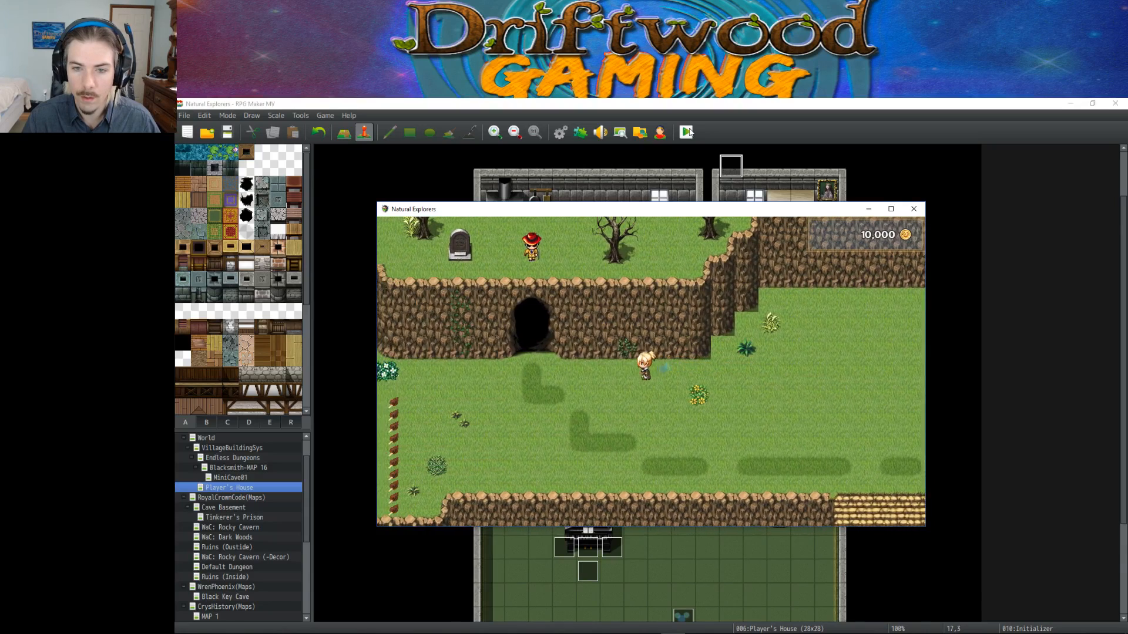
{"action": "key", "text": "Left"}
{"action": "key", "text": "Up"}
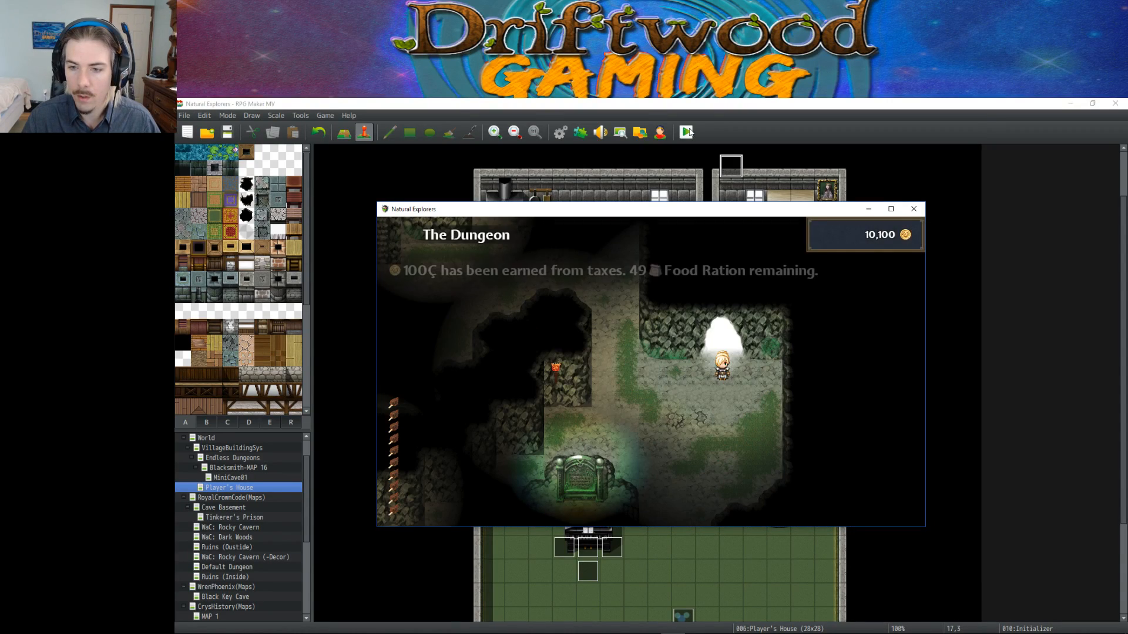
Roam the dungeon passages beyond the entrance until a random battle starts.
{"action": "key", "text": "Up"}
{"action": "key", "text": "Left"}
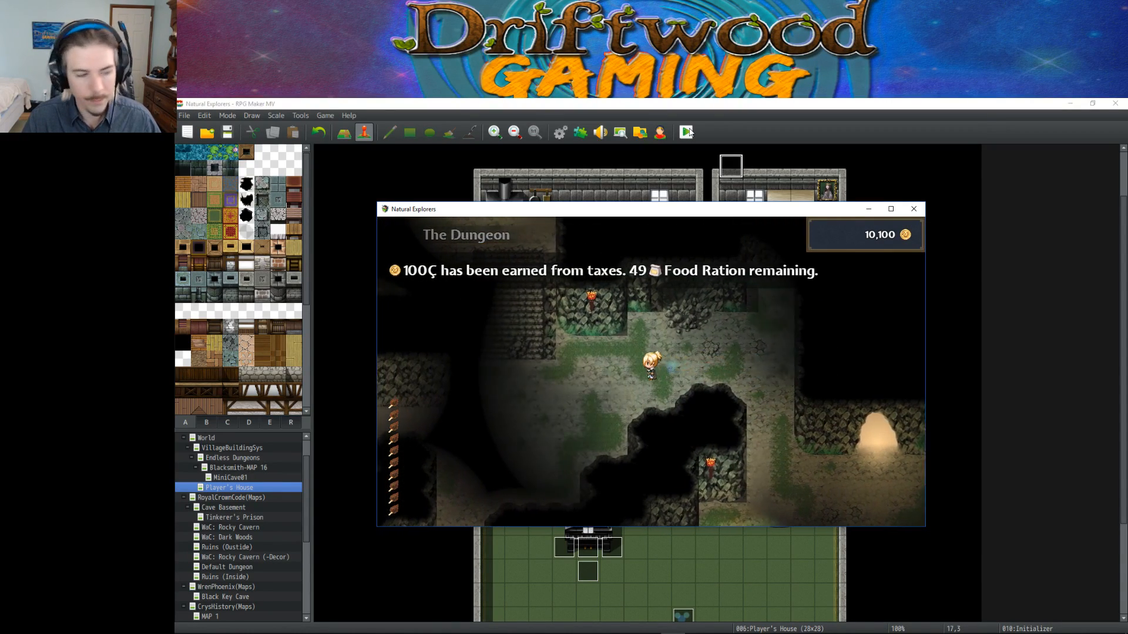
{"action": "key", "text": "Up"}
{"action": "key", "text": "Left"}
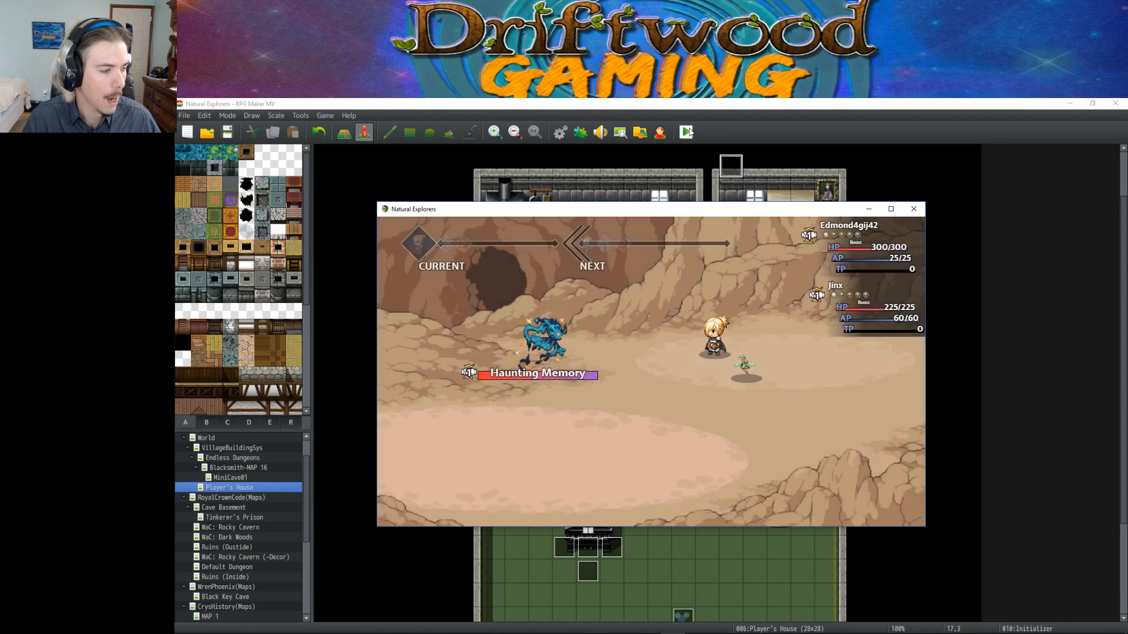
{"action": "key", "text": "Down"}
{"action": "key", "text": "Return"}
{"action": "key", "text": "Escape"}
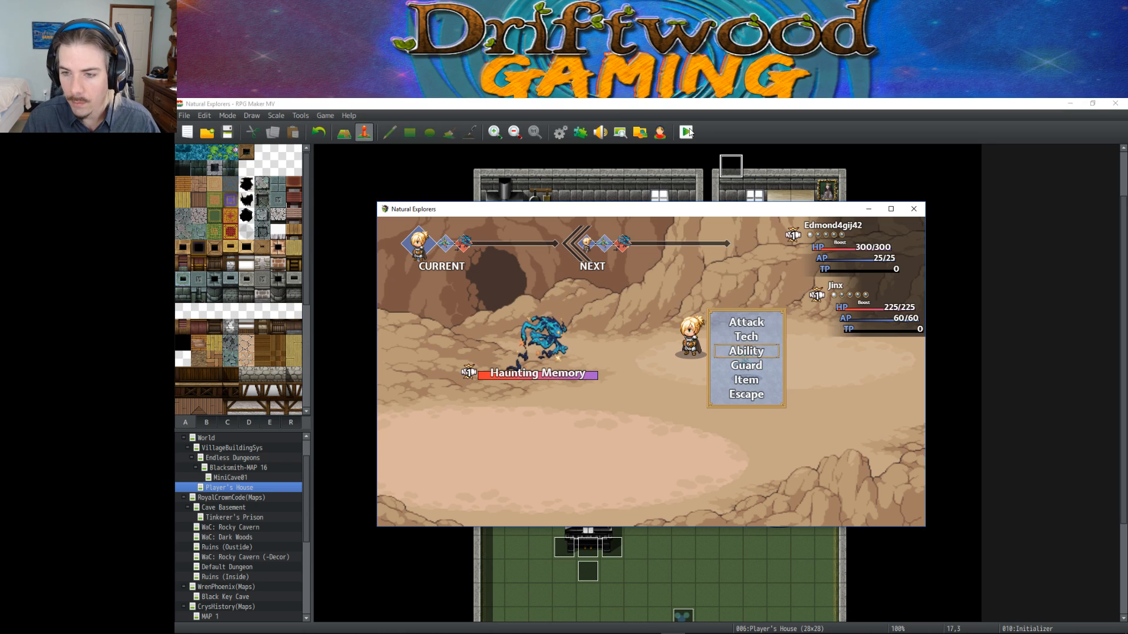
{"action": "key", "text": "Down"}
{"action": "key", "text": "Return"}
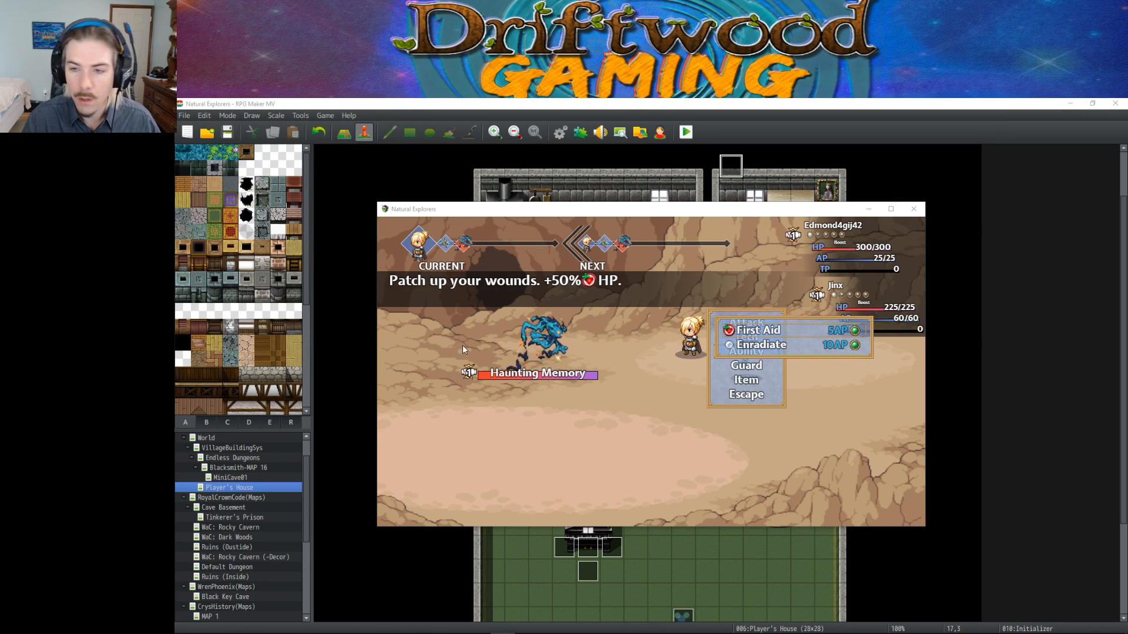
{"action": "left_click", "coordinate": [729, 258]}
{"action": "key", "text": "Escape"}
Have the lead character use the Strange Liquid item on an ally in the battle.
{"action": "key", "text": "Down"}
{"action": "key", "text": "Down"}
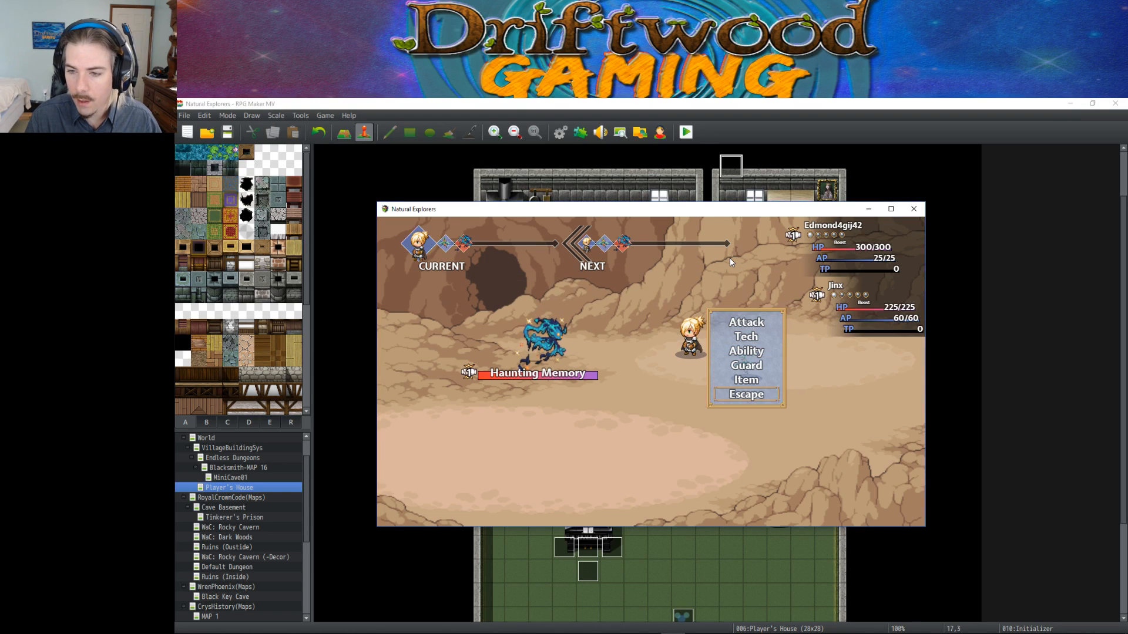
{"action": "key", "text": "Return"}
{"action": "key", "text": "Down"}
{"action": "key", "text": "Down"}
{"action": "key", "text": "Up"}
{"action": "key", "text": "Down"}
{"action": "key", "text": "Return"}
{"action": "key", "text": "Return"}
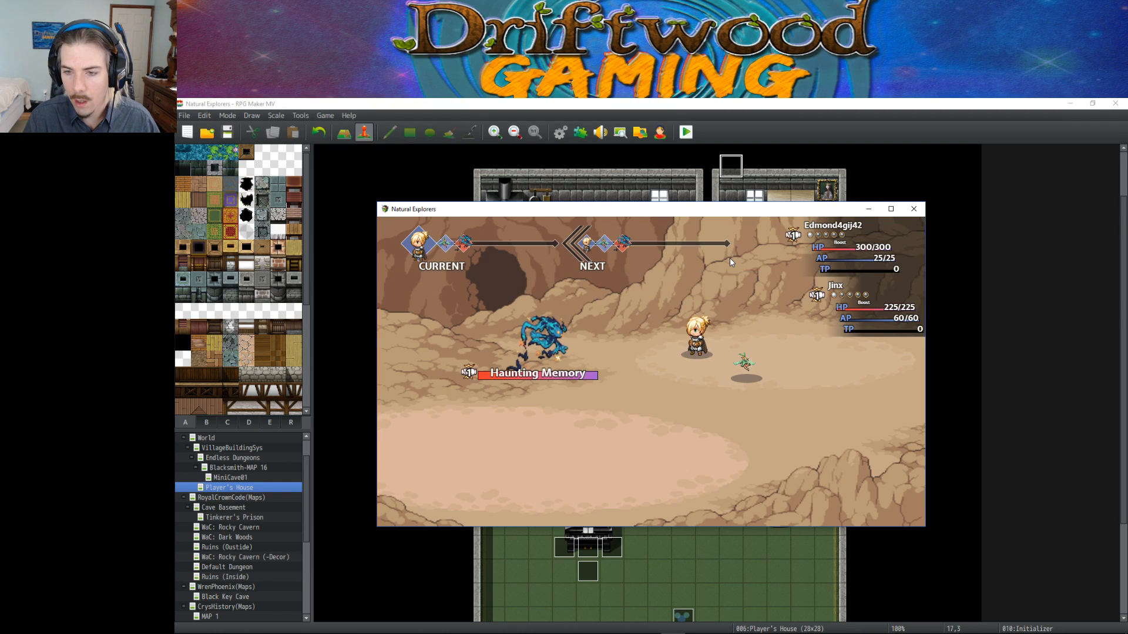
Have Jinx use a battle item on herself and play out the turn.
{"action": "key", "text": "Down"}
{"action": "key", "text": "Down"}
{"action": "key", "text": "Down"}
{"action": "key", "text": "Down"}
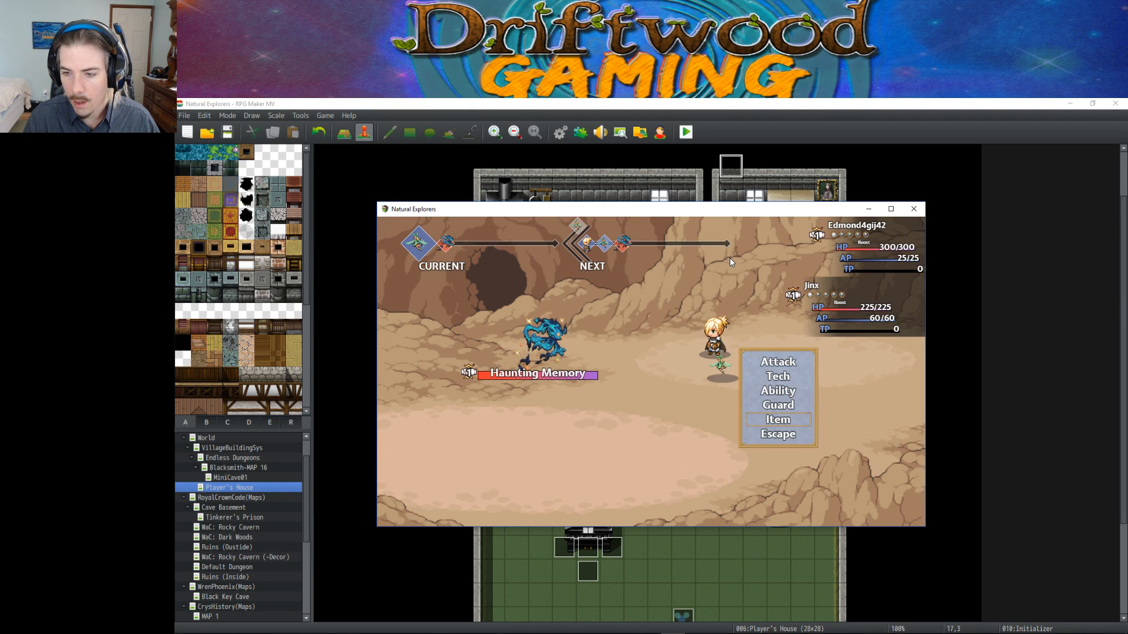
{"action": "key", "text": "Return"}
{"action": "key", "text": "Up"}
{"action": "key", "text": "Up"}
{"action": "key", "text": "Return"}
{"action": "key", "text": "Down"}
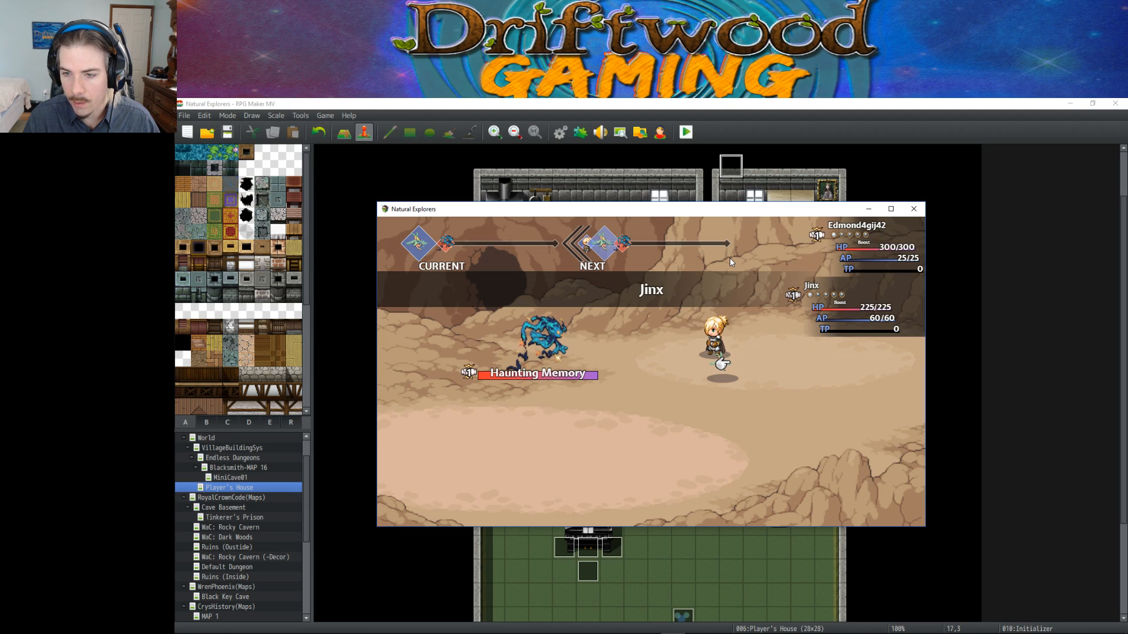
{"action": "key", "text": "Return"}
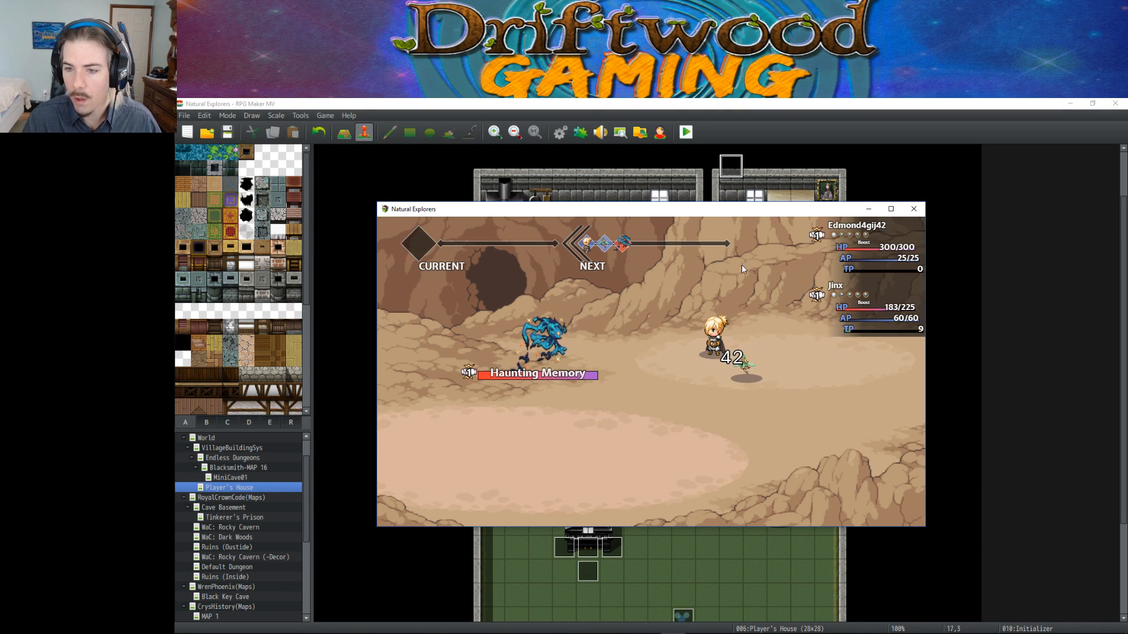
End the playtest and add an Add State effect of Prismatic State 100% to the Strange Liquid item in the database.
{"action": "left_click", "coordinate": [913, 209]}
{"action": "left_click", "coordinate": [559, 132]}
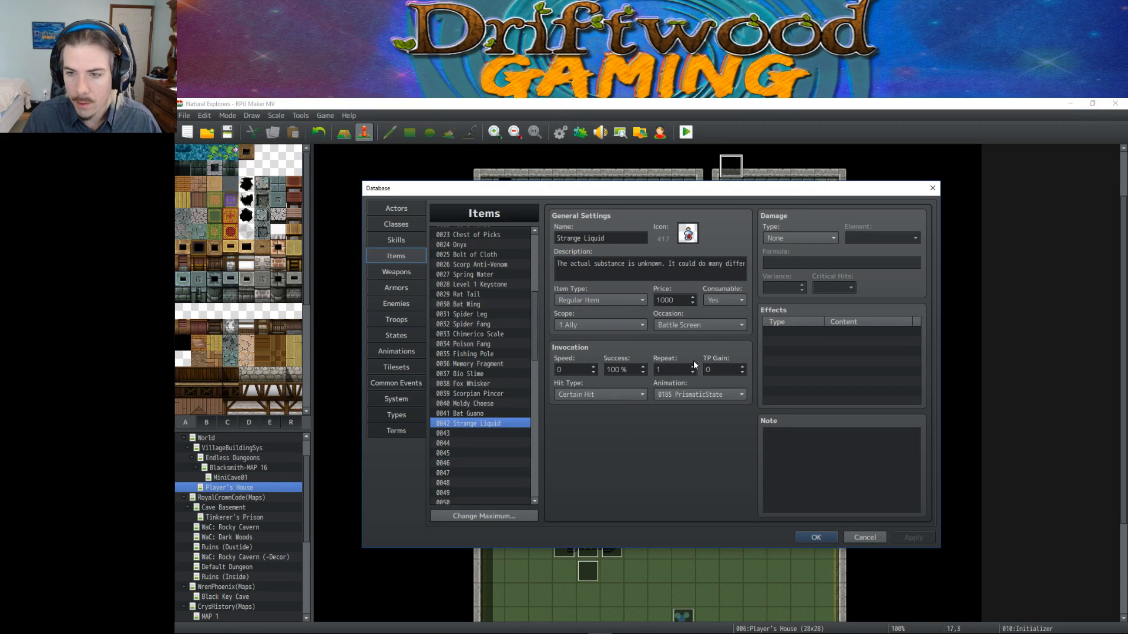
{"action": "double_click", "coordinate": [793, 336]}
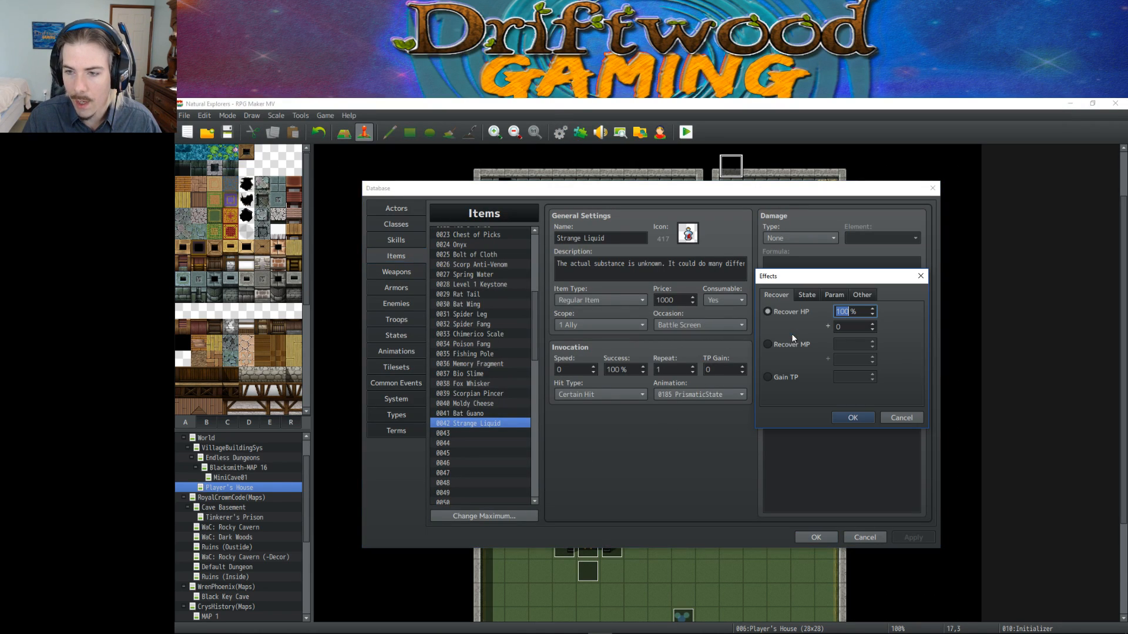
{"action": "left_click", "coordinate": [813, 296]}
{"action": "scroll", "coordinate": [881, 467], "scroll_direction": "down", "scroll_amount": 2}
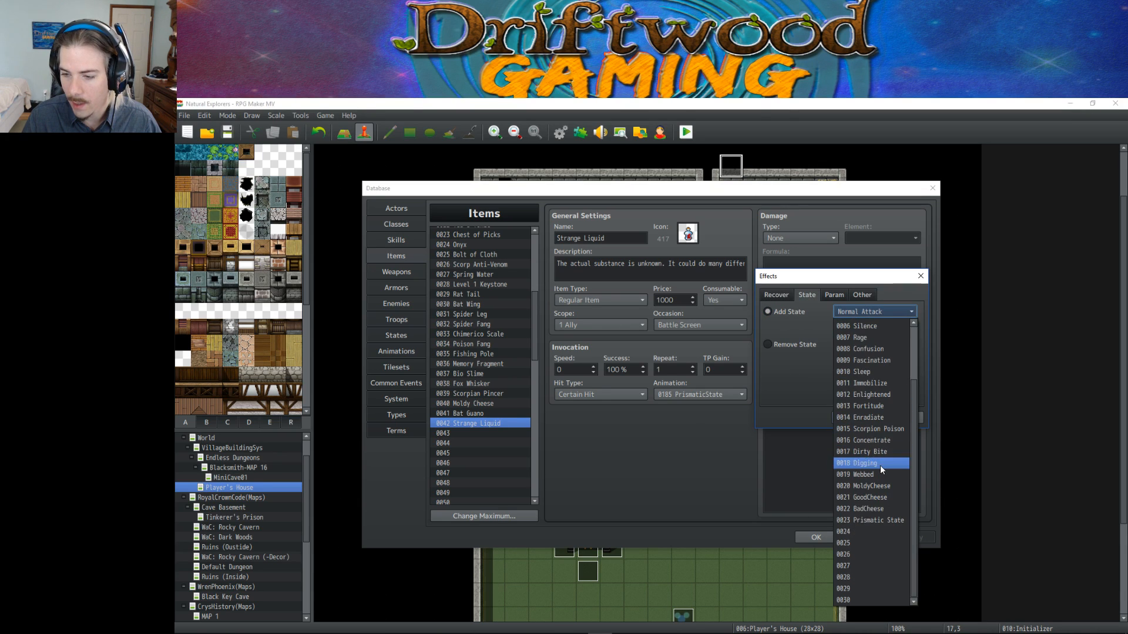
{"action": "left_click", "coordinate": [875, 525]}
{"action": "left_click", "coordinate": [851, 415]}
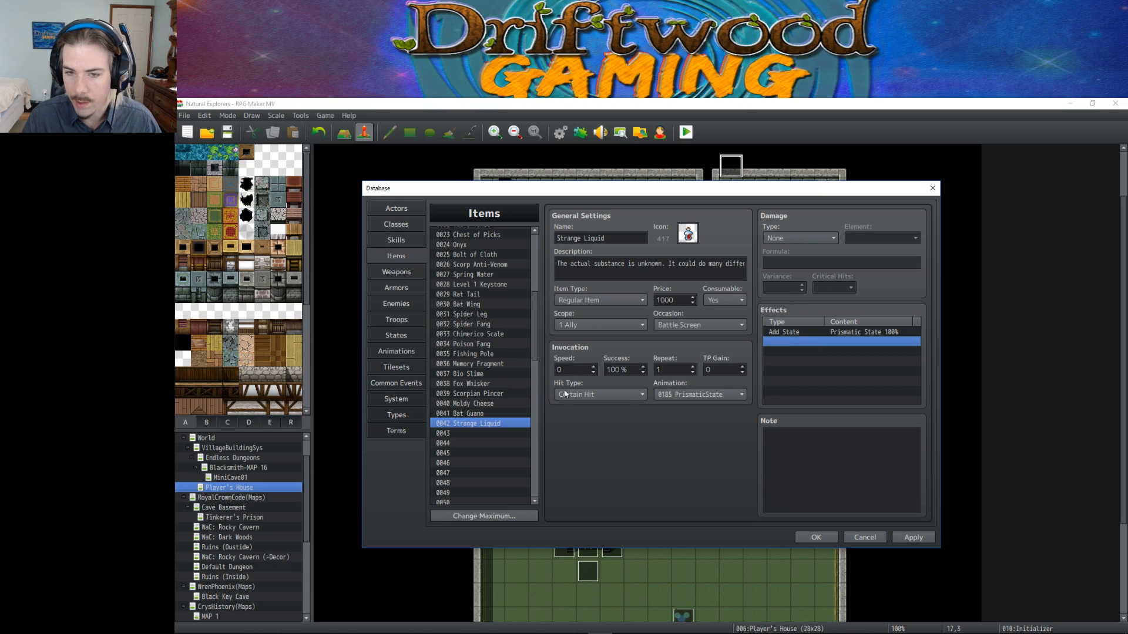
Set the Prismatic State's icon to potion bottle icon 417 and confirm the database changes.
{"action": "left_click", "coordinate": [404, 336]}
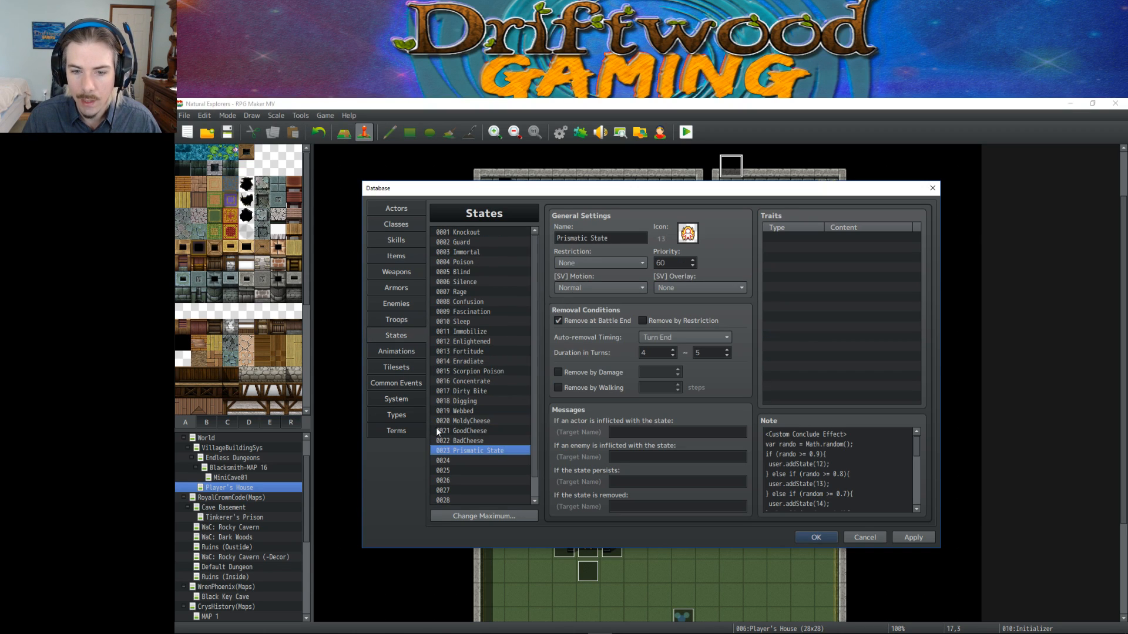
{"action": "left_click", "coordinate": [687, 235]}
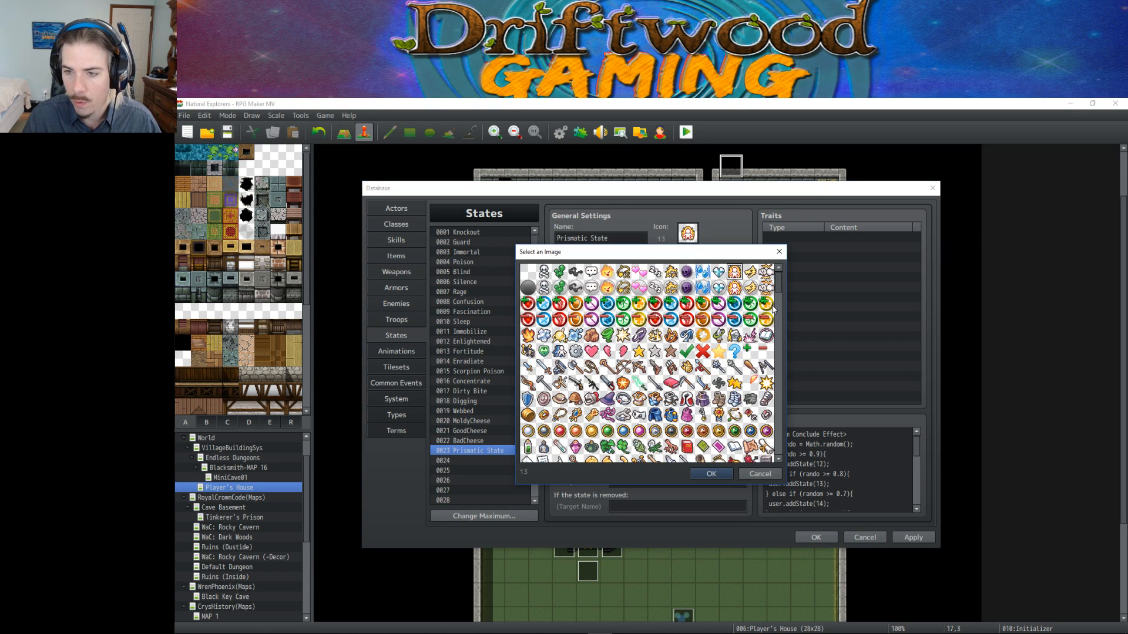
{"action": "left_click_drag", "start_coordinate": [779, 286], "coordinate": [788, 347]}
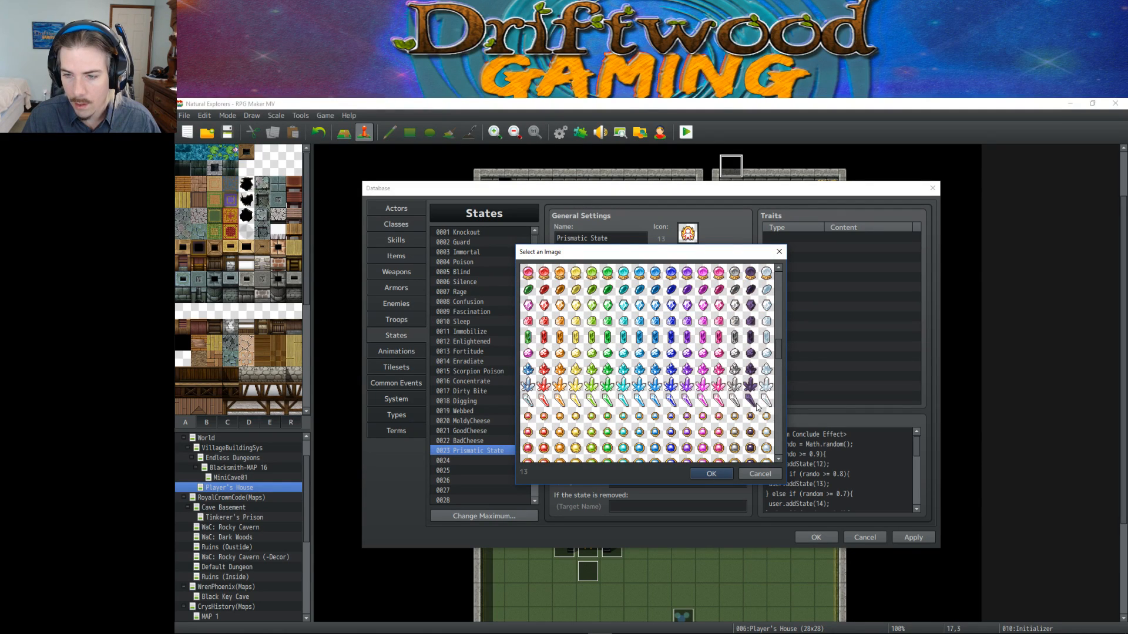
{"action": "double_click", "coordinate": [527, 401]}
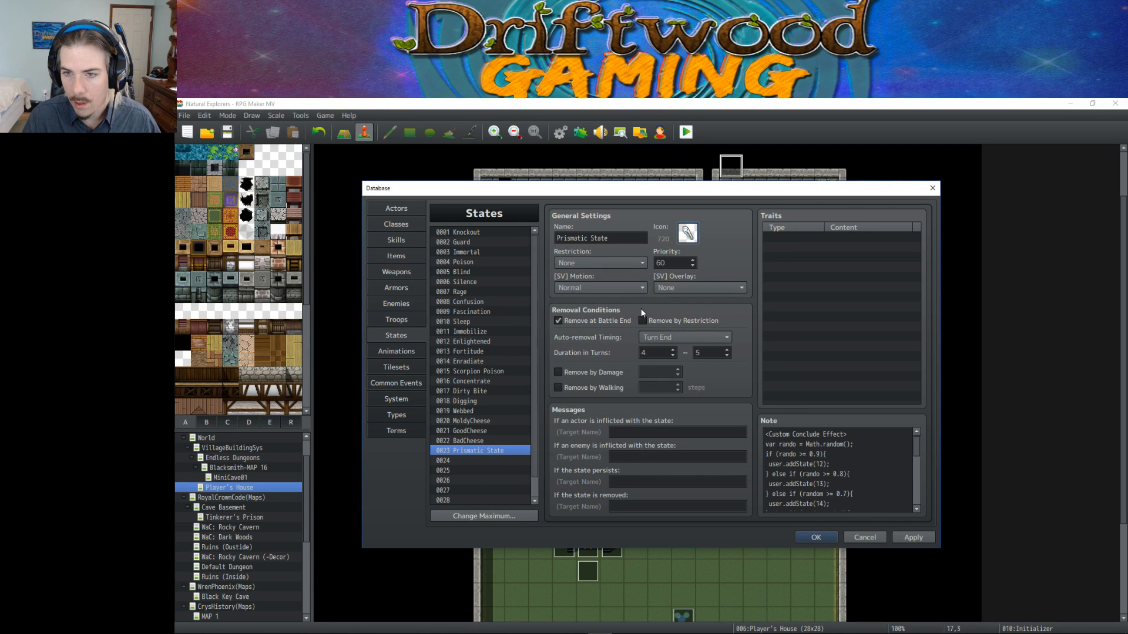
{"action": "left_click", "coordinate": [694, 235]}
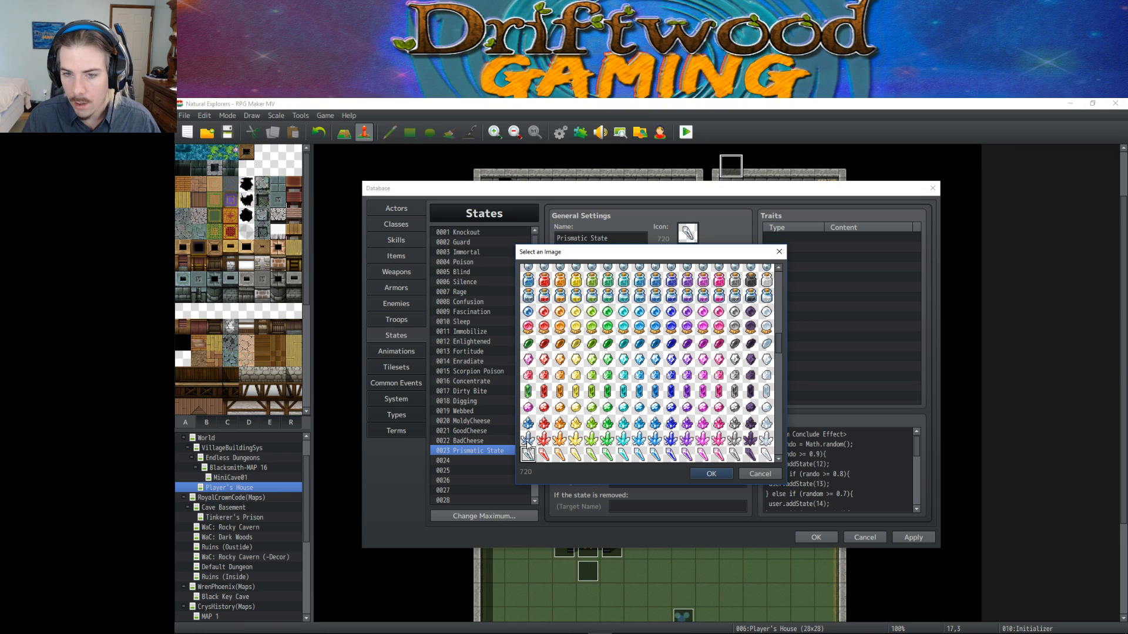
{"action": "scroll", "coordinate": [541, 445], "scroll_direction": "up", "scroll_amount": 5}
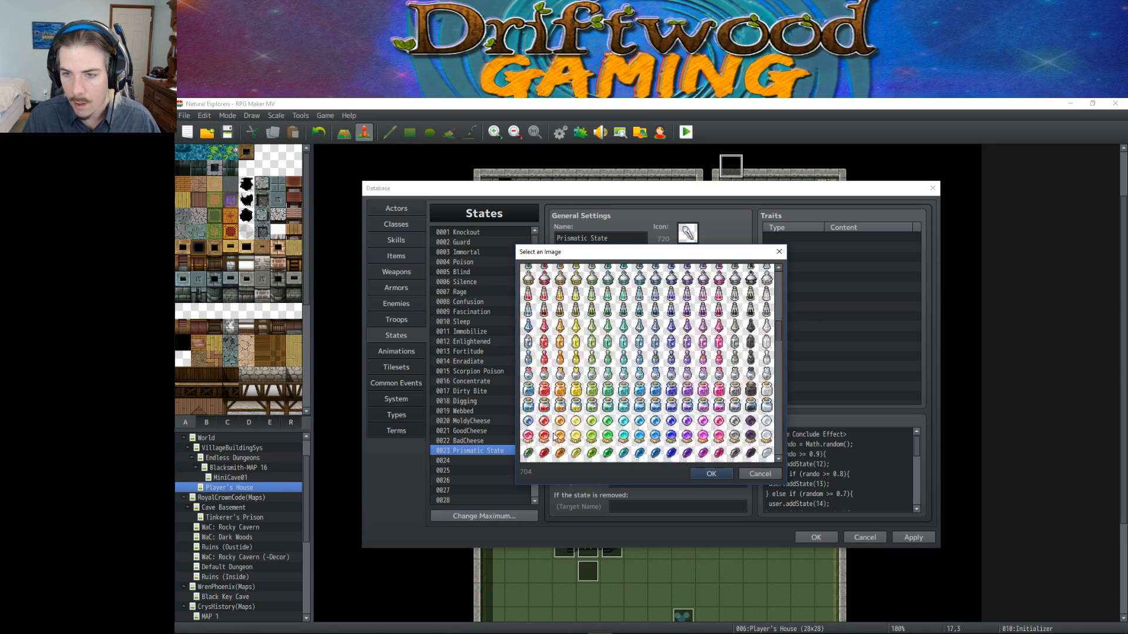
{"action": "double_click", "coordinate": [546, 345]}
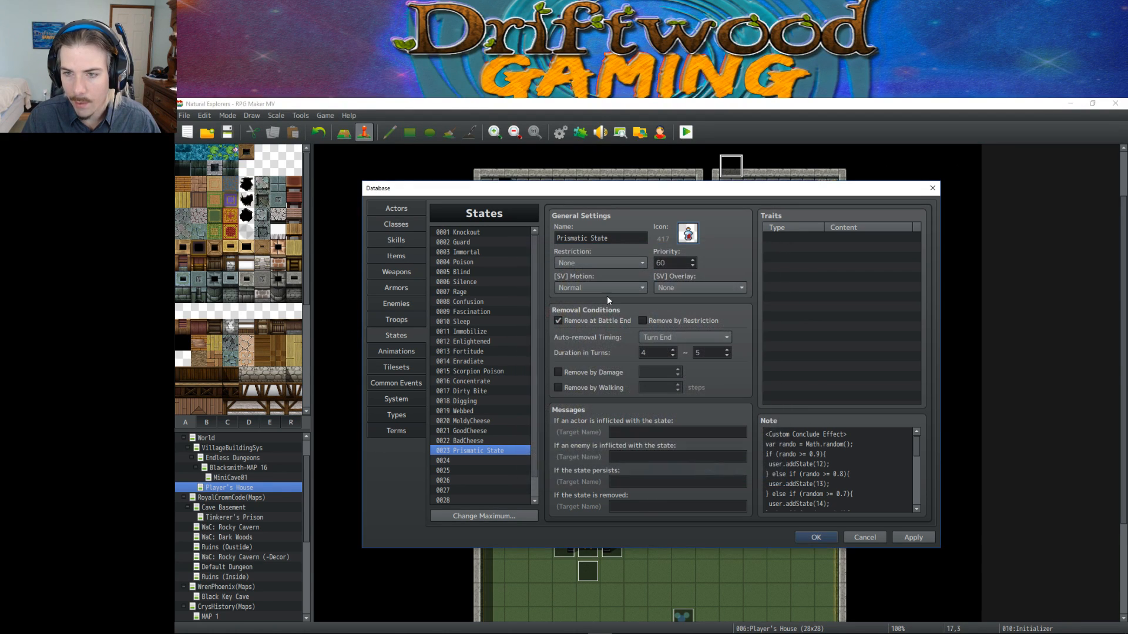
{"action": "left_click", "coordinate": [817, 538]}
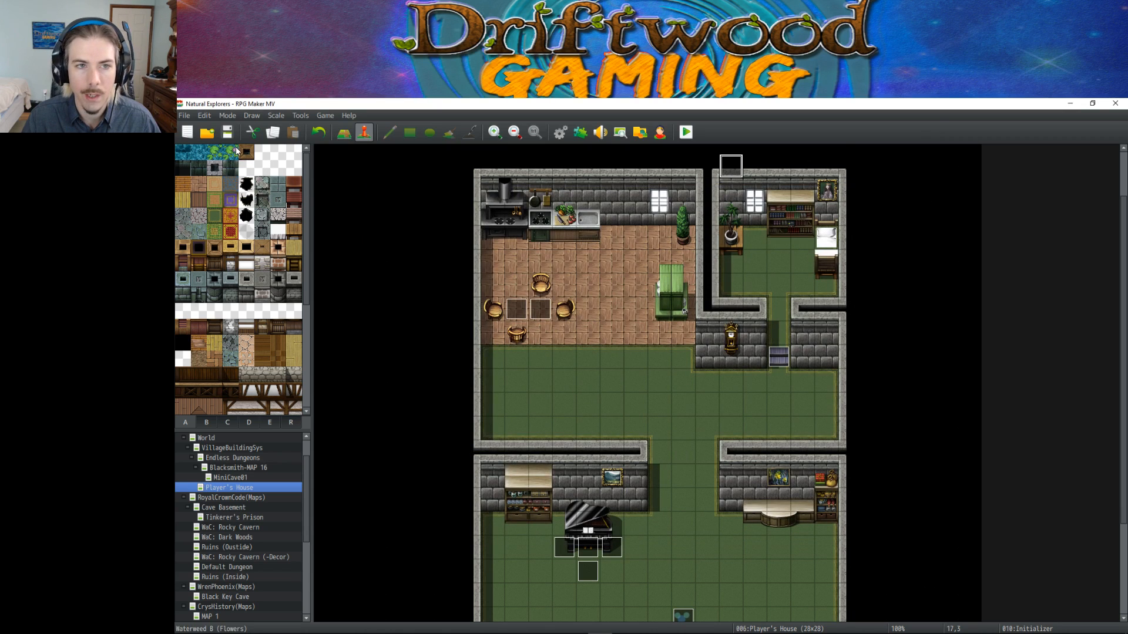
Start a new game in a maximized playtest window, answer the boy-or-girl question and accept a character name with 123e appended.
{"action": "left_click", "coordinate": [686, 132]}
{"action": "left_click", "coordinate": [648, 424]}
{"action": "left_click_drag", "start_coordinate": [764, 209], "coordinate": [768, 102]}
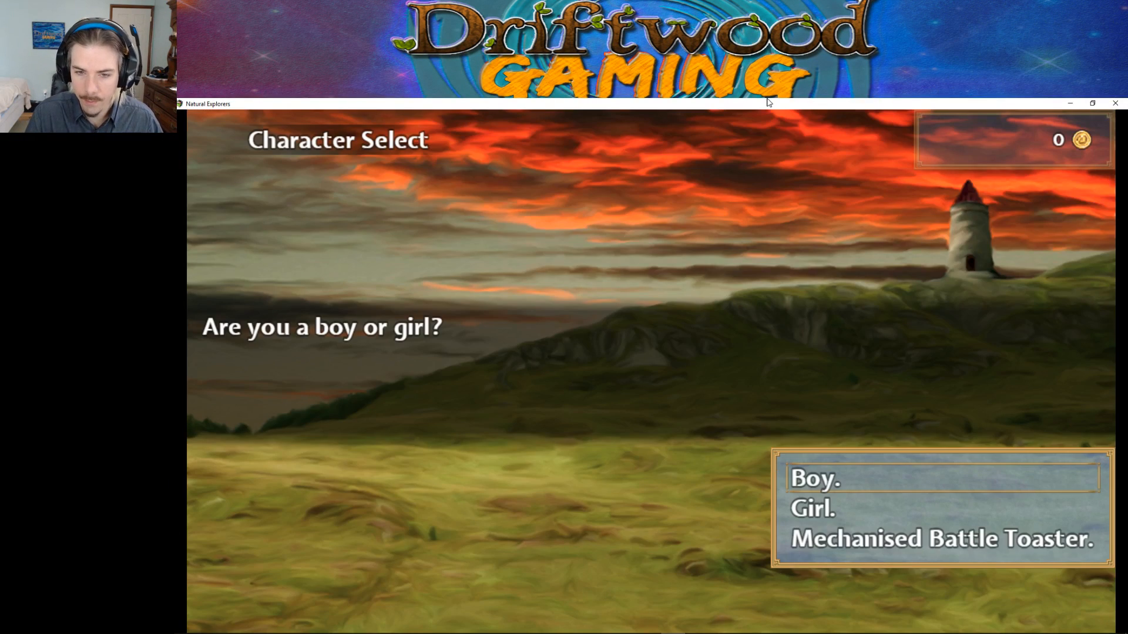
{"action": "key", "text": "Return"}
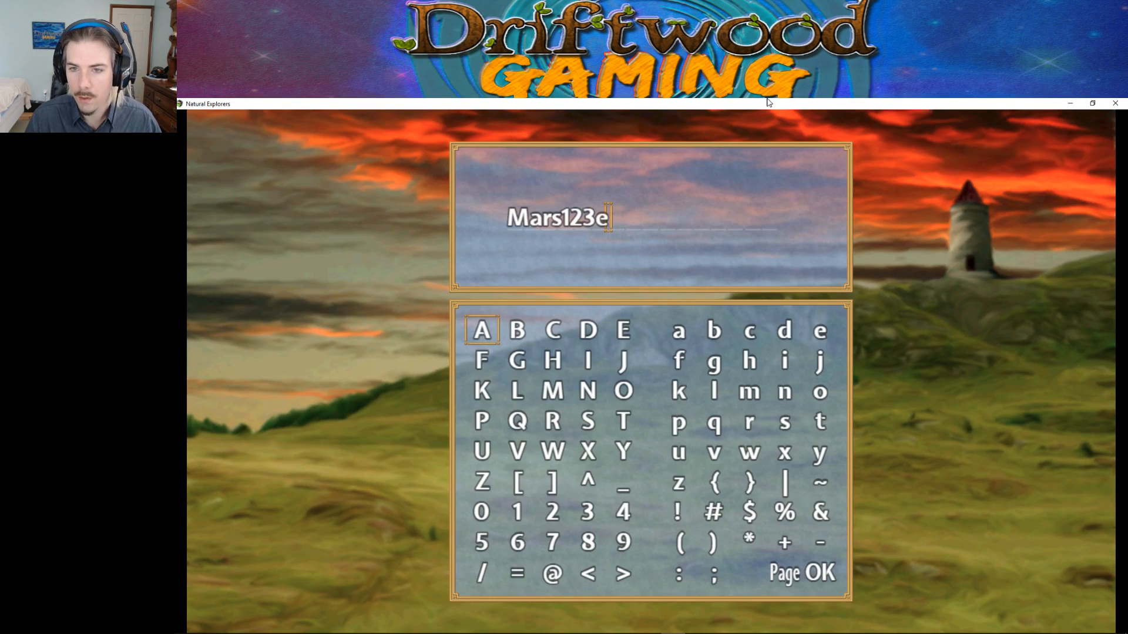
{"action": "key", "text": "Return"}
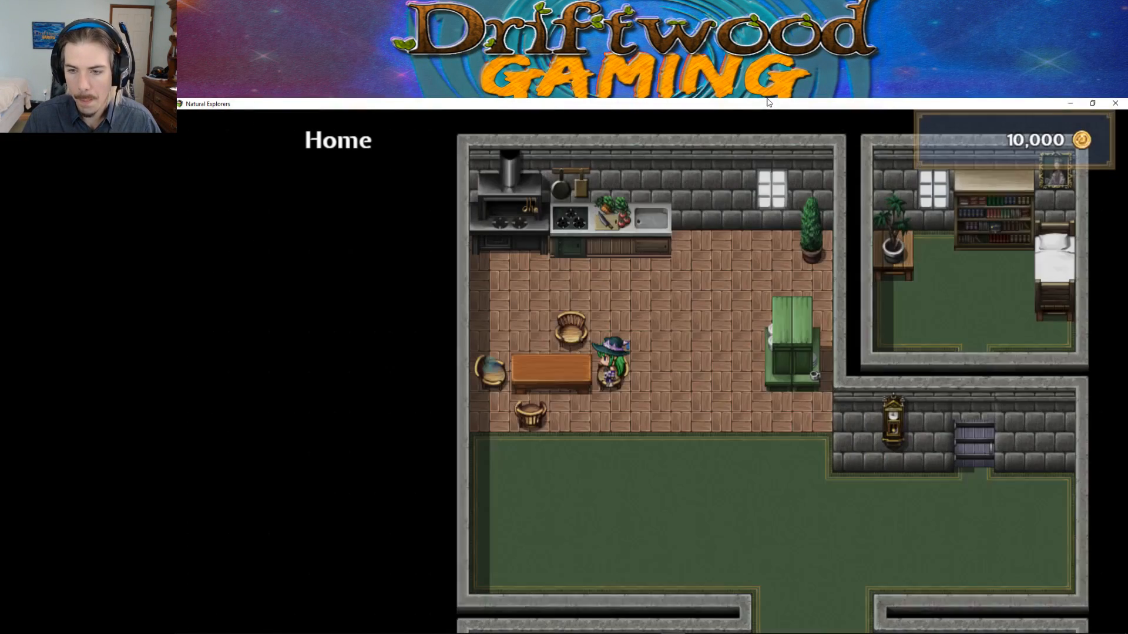
Advance through the opening scene at home and leave the house for the village.
{"action": "key", "text": "Return"}
{"action": "key", "text": "Return"}
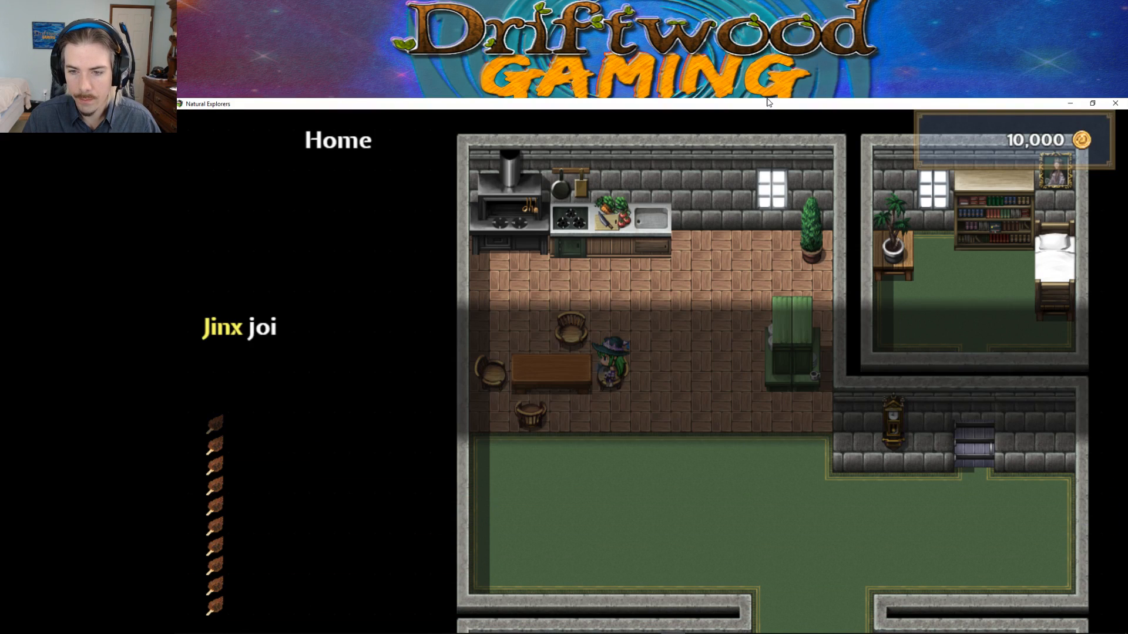
{"action": "key", "text": "Return"}
{"action": "key", "text": "Down"}
{"action": "key", "text": "Down"}
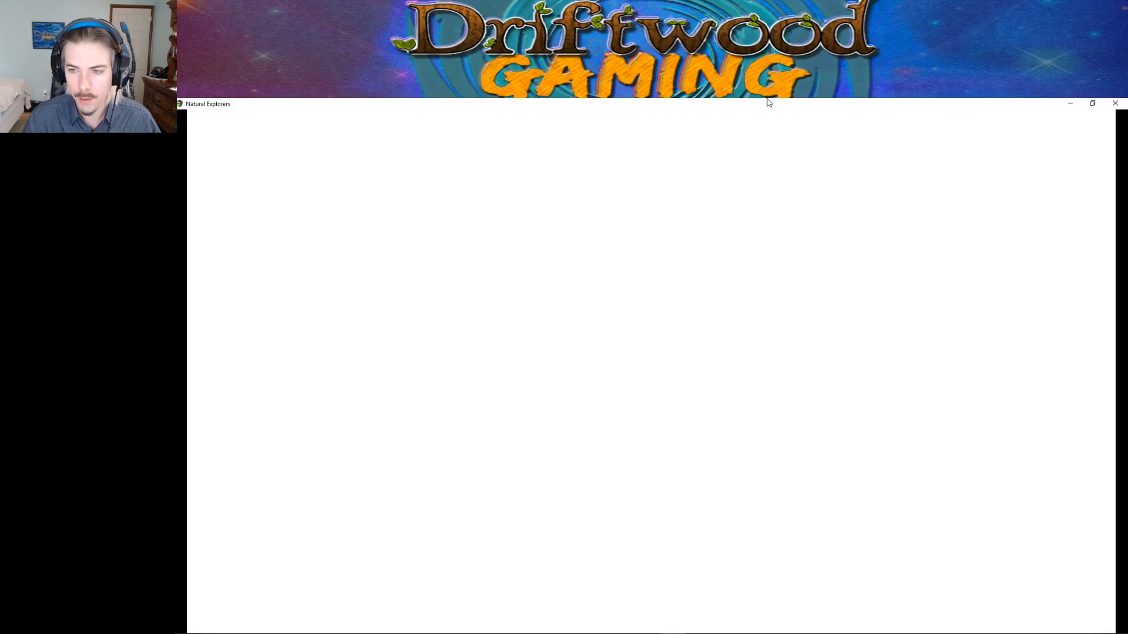
Cross the village to the cave and enter the dungeon with the new character.
{"action": "key", "text": "Left"}
{"action": "key", "text": "Left"}
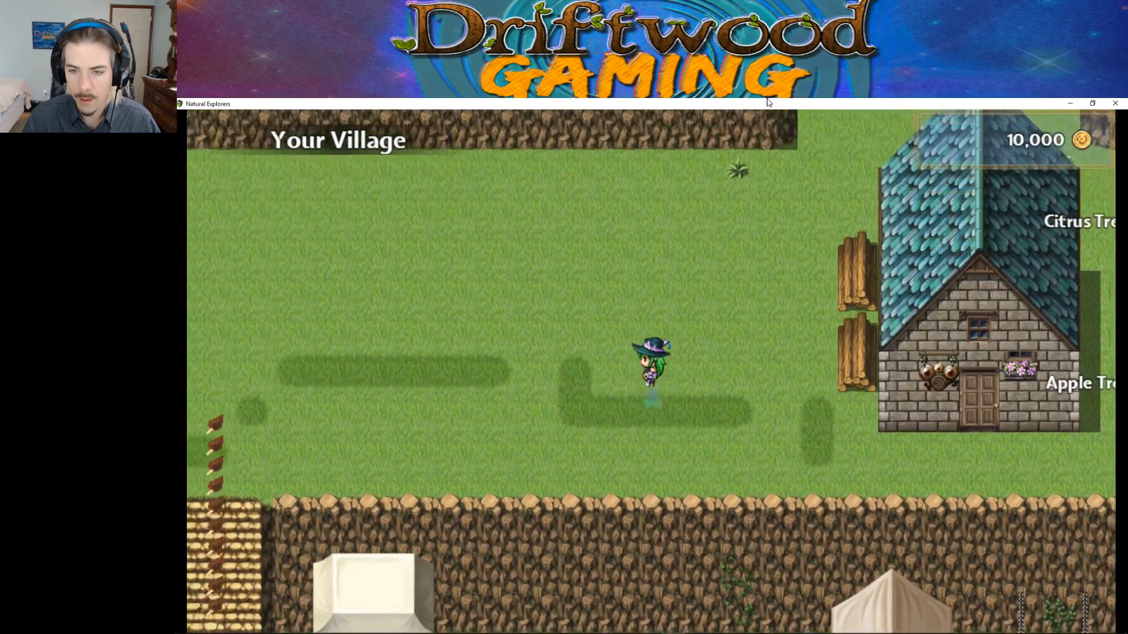
{"action": "key", "text": "Left"}
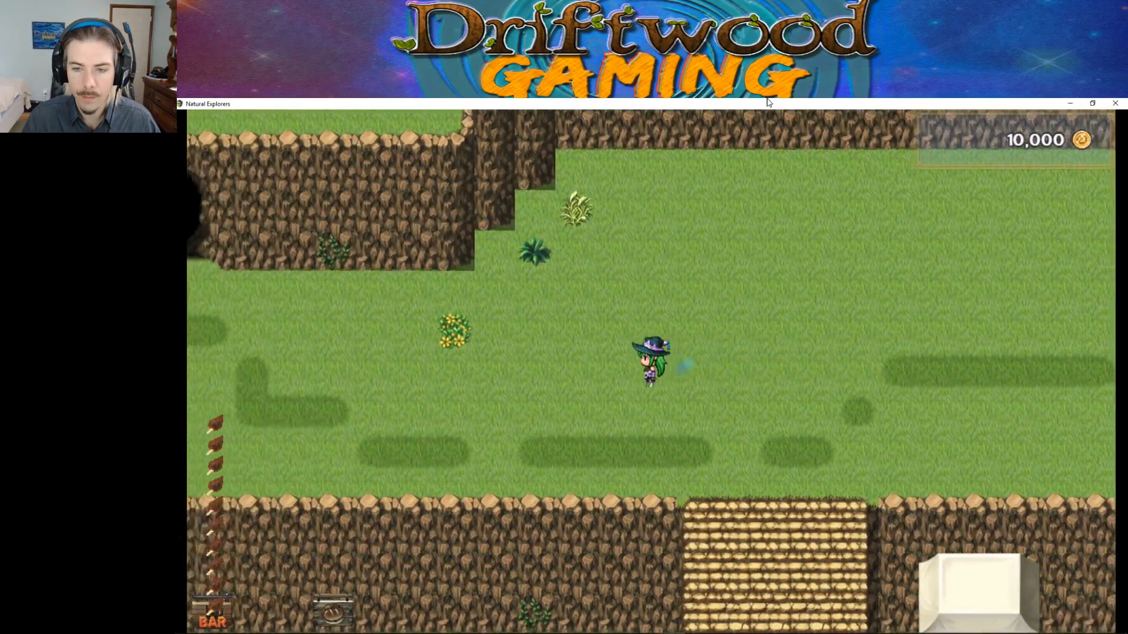
{"action": "key", "text": "Up"}
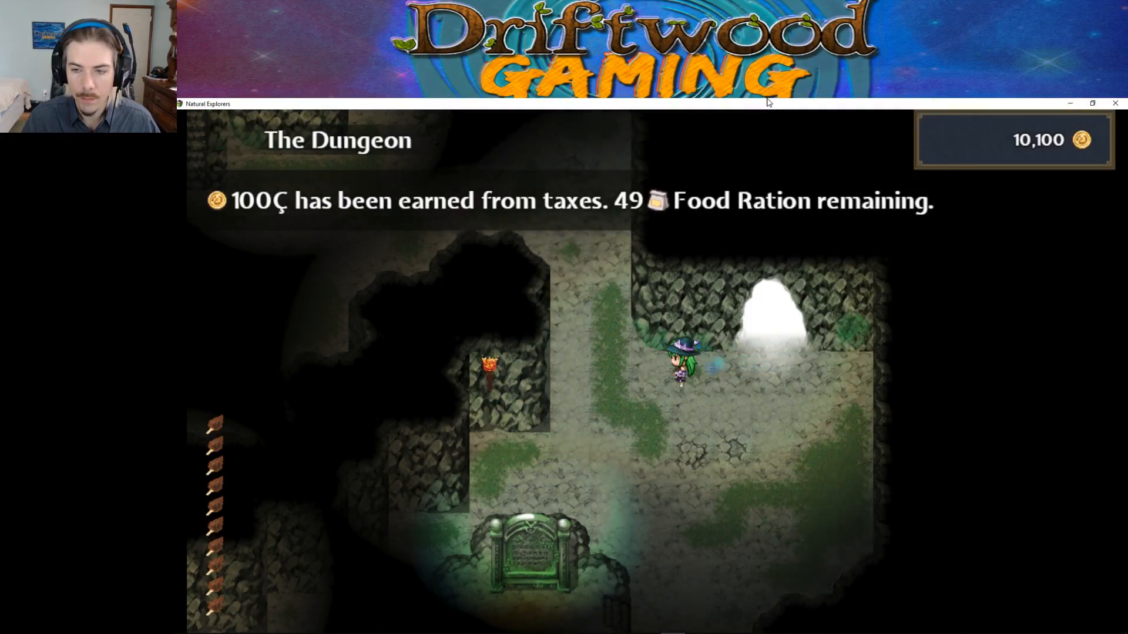
Explore the dungeon past the stairway until an enemy encounter begins.
{"action": "key", "text": "Left"}
{"action": "key", "text": "Up"}
{"action": "key", "text": "Left"}
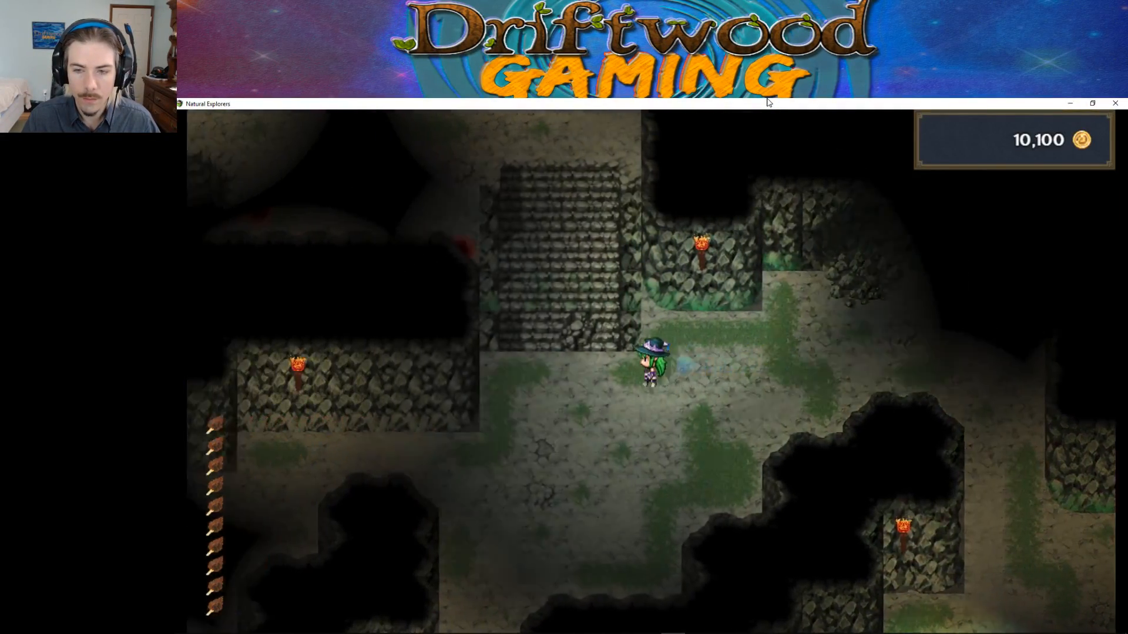
{"action": "key", "text": "Left"}
{"action": "key", "text": "Up"}
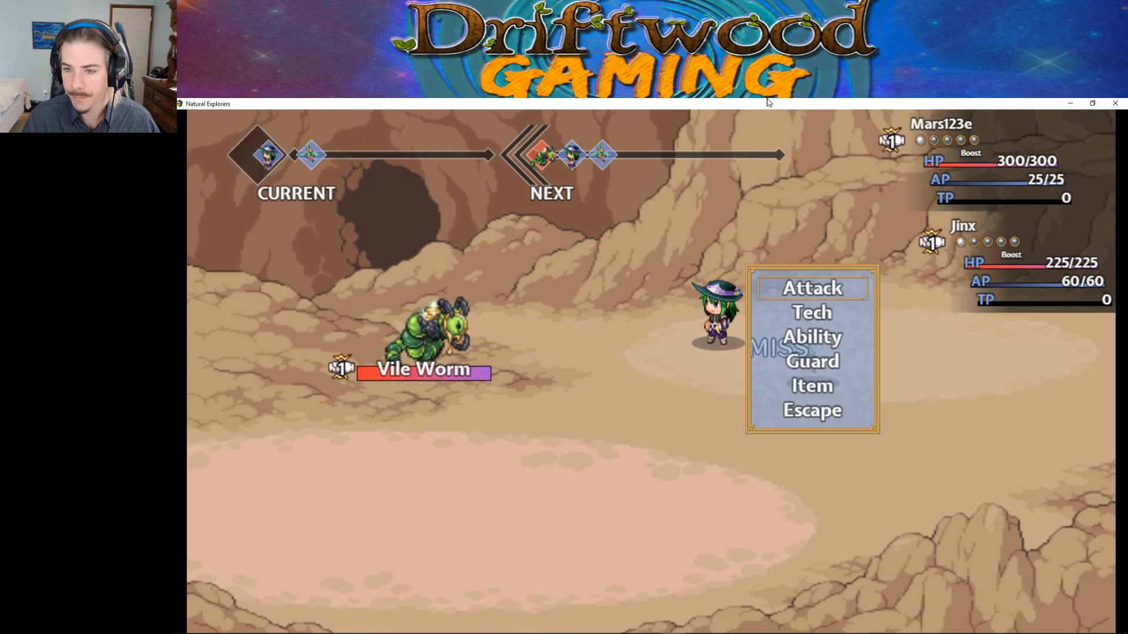
Open the item list in the Vile Worm battle and highlight Strange Liquid.
{"action": "key", "text": "Up"}
{"action": "key", "text": "Return"}
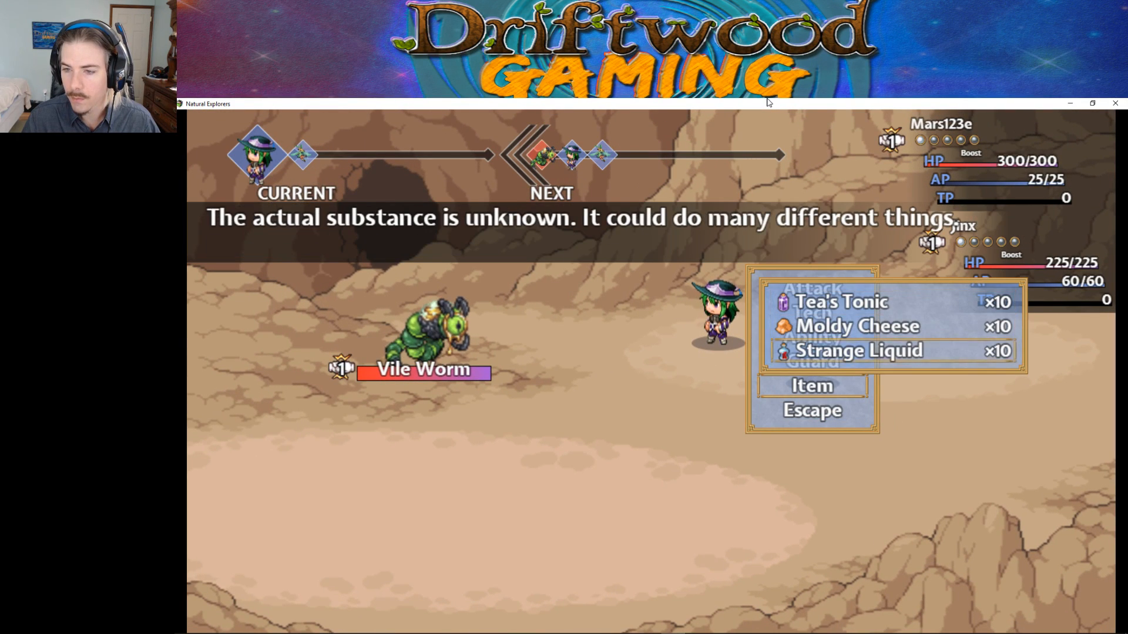
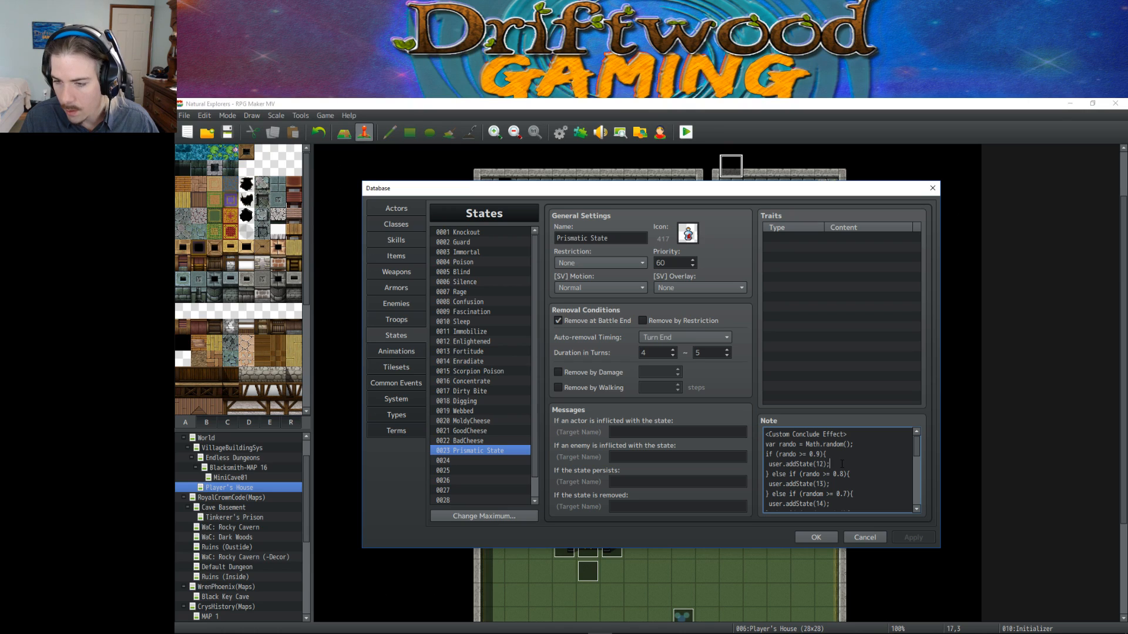
Review the Custom Conclude Effect code in the Prismatic State note, from the first random branch through the State Animation tag.
{"action": "scroll", "coordinate": [839, 463], "scroll_direction": "down", "scroll_amount": 1}
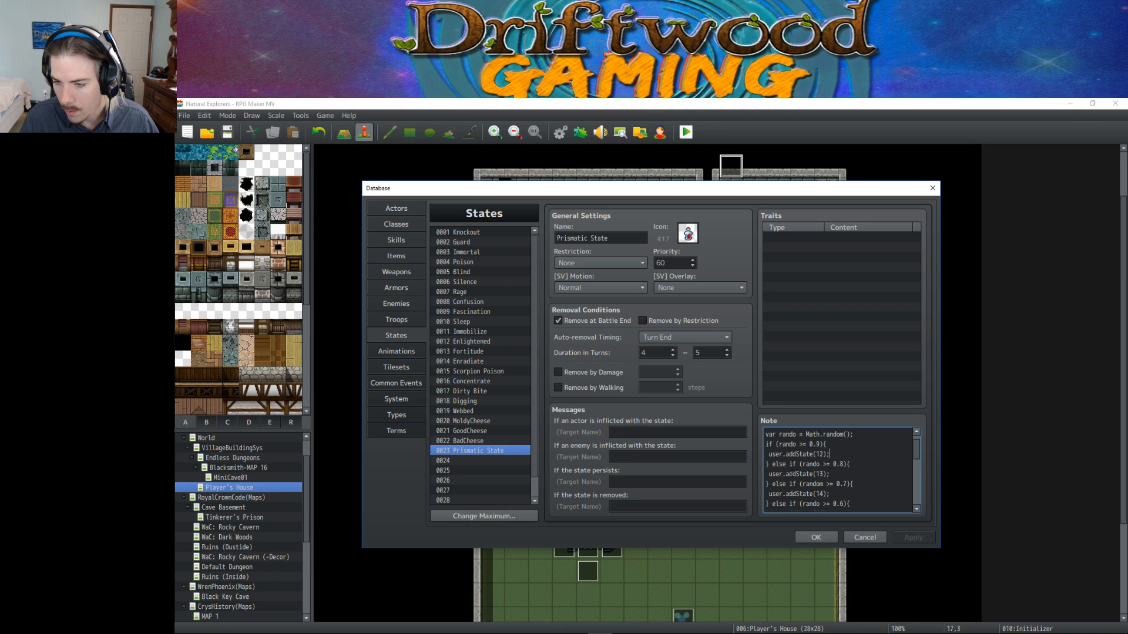
{"action": "scroll", "coordinate": [846, 469], "scroll_direction": "down", "scroll_amount": 3}
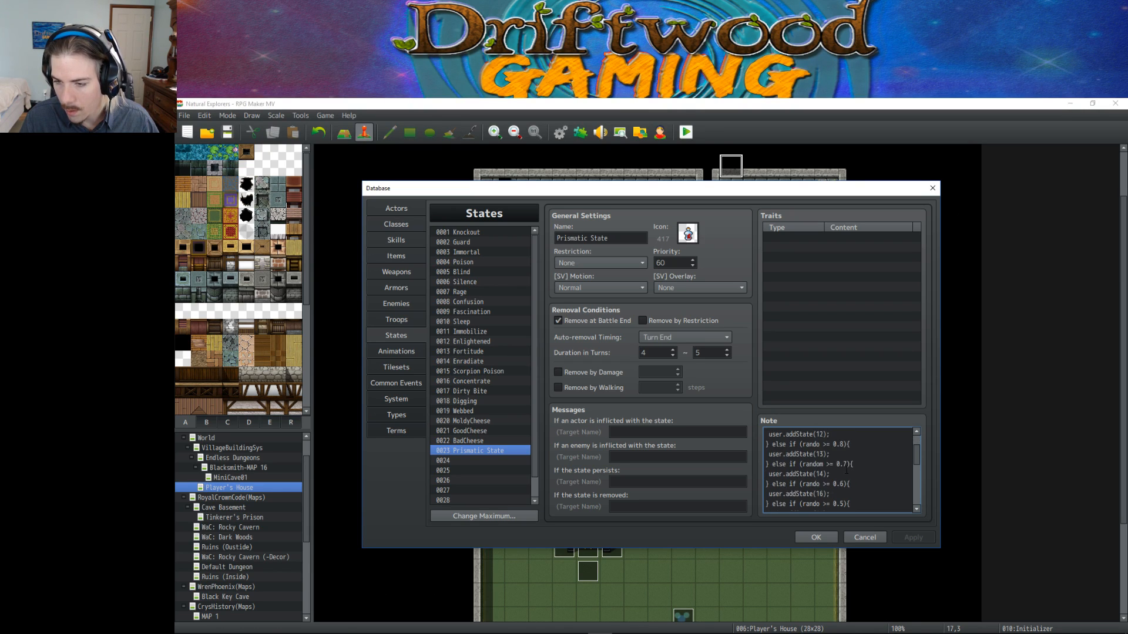
{"action": "scroll", "coordinate": [868, 471], "scroll_direction": "down", "scroll_amount": 2}
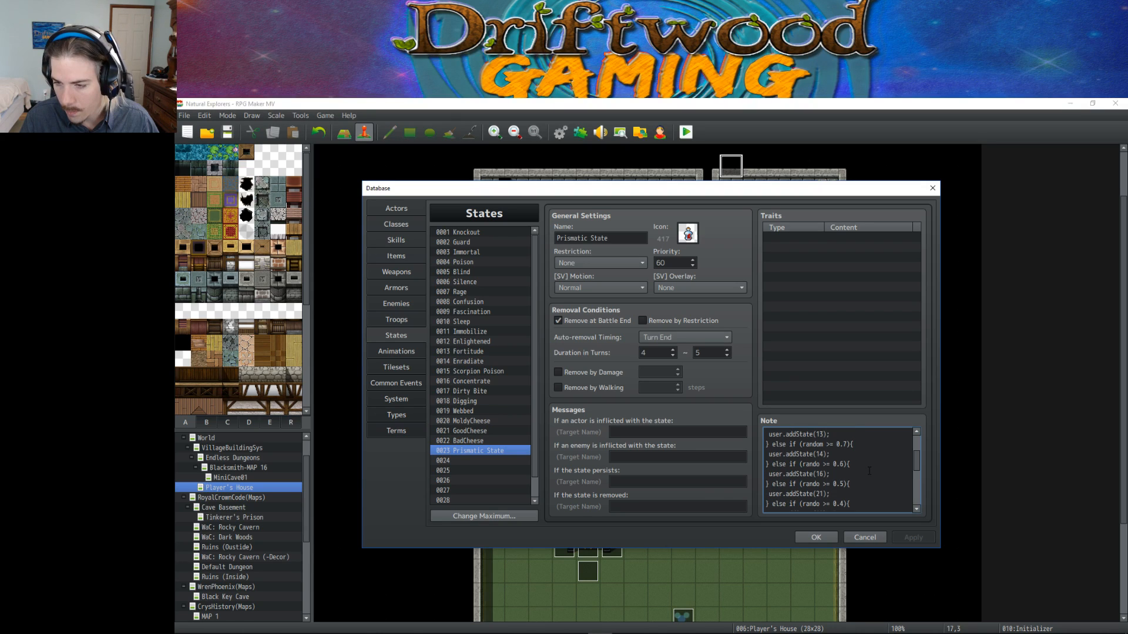
{"action": "scroll", "coordinate": [869, 471], "scroll_direction": "down", "scroll_amount": 1}
{"action": "scroll", "coordinate": [869, 471], "scroll_direction": "down", "scroll_amount": 1}
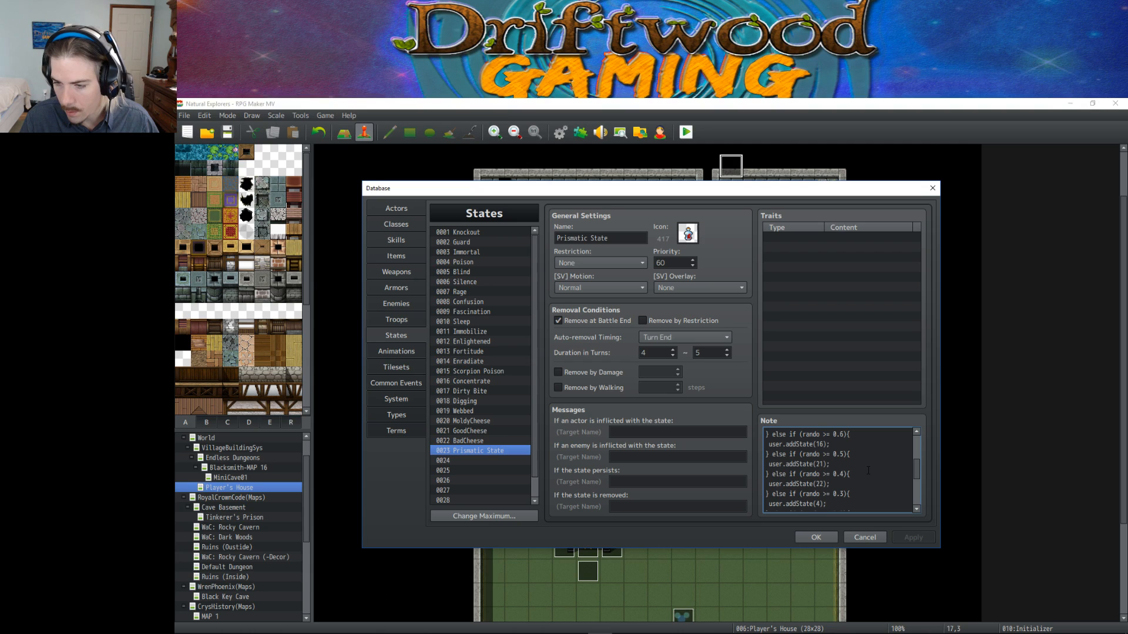
{"action": "scroll", "coordinate": [869, 471], "scroll_direction": "down", "scroll_amount": 1}
{"action": "scroll", "coordinate": [869, 471], "scroll_direction": "down", "scroll_amount": 1}
{"action": "scroll", "coordinate": [869, 471], "scroll_direction": "down", "scroll_amount": 3}
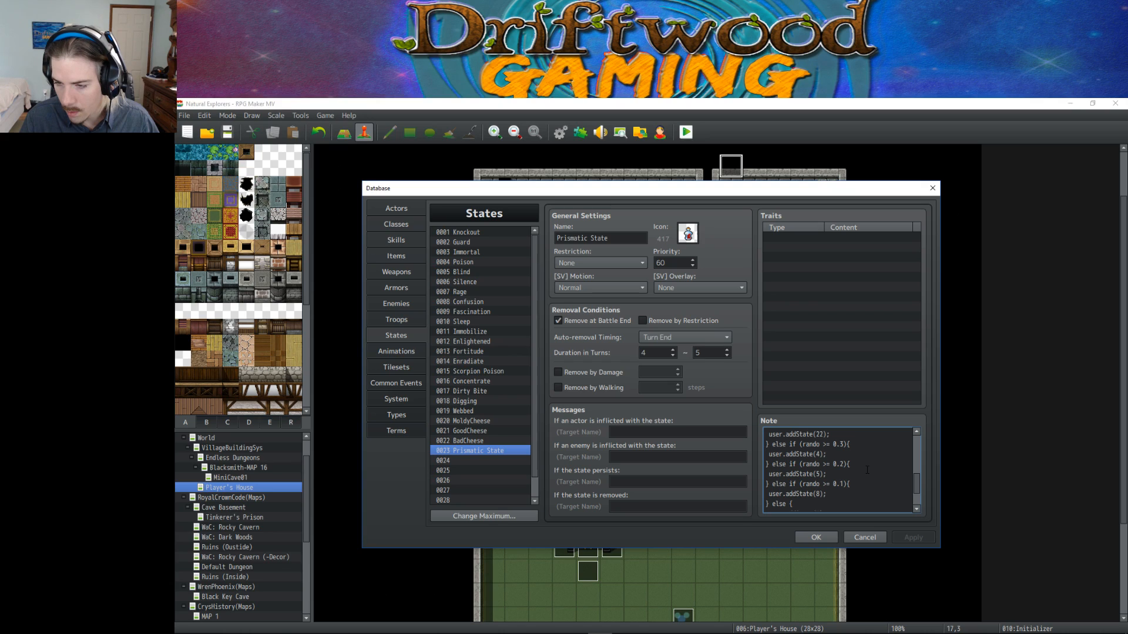
{"action": "scroll", "coordinate": [867, 471], "scroll_direction": "down", "scroll_amount": 1}
{"action": "scroll", "coordinate": [867, 470], "scroll_direction": "down", "scroll_amount": 1}
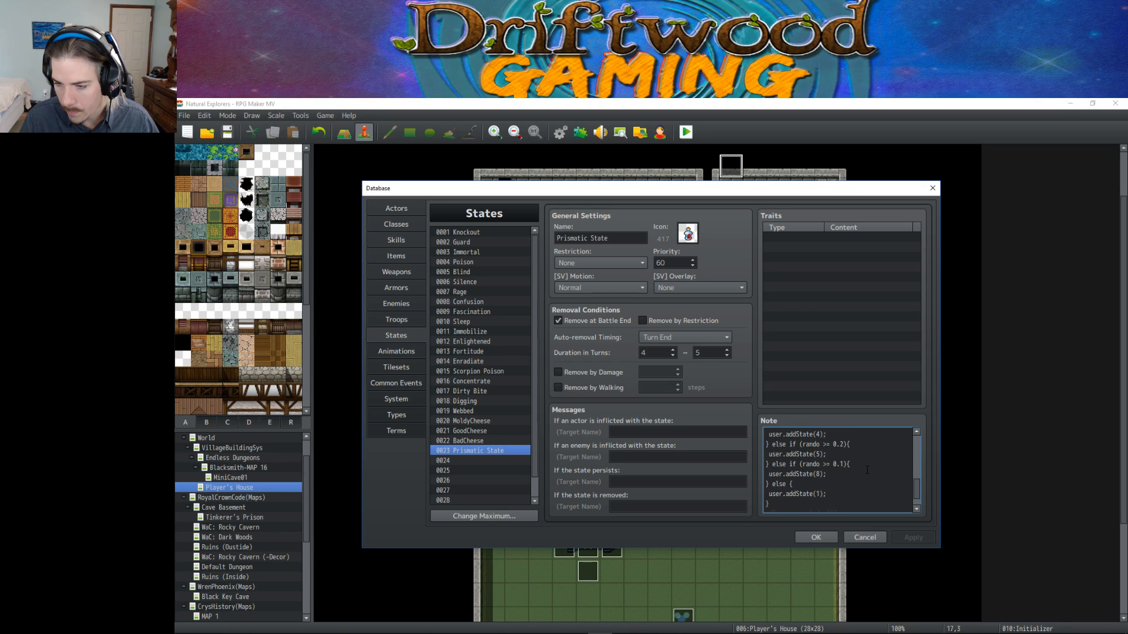
{"action": "scroll", "coordinate": [867, 470], "scroll_direction": "down", "scroll_amount": 2}
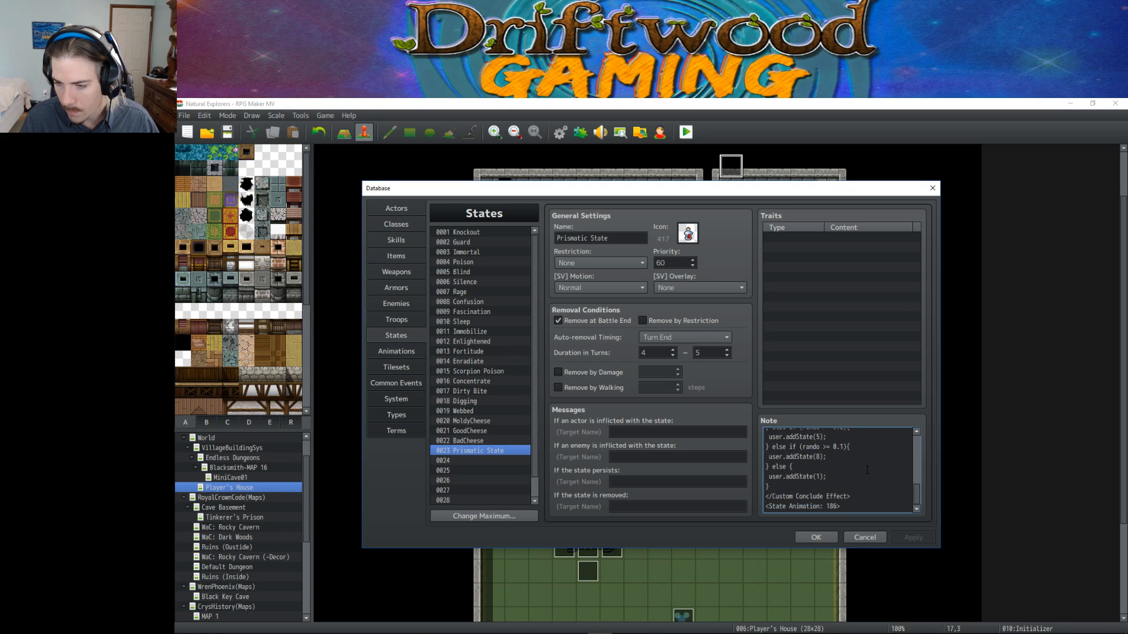
{"action": "scroll", "coordinate": [867, 469], "scroll_direction": "up", "scroll_amount": 6}
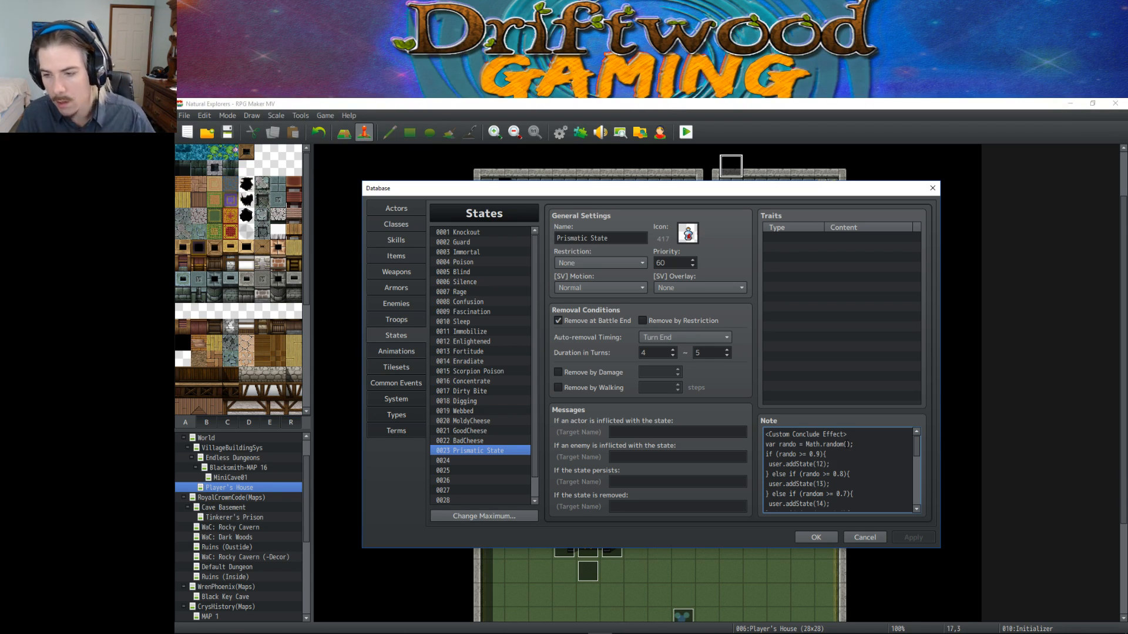
Add the line $gameMessage.add('You got \\it[12]'); after user.addState(12); in the Prismatic State note.
{"action": "key", "text": "Return"}
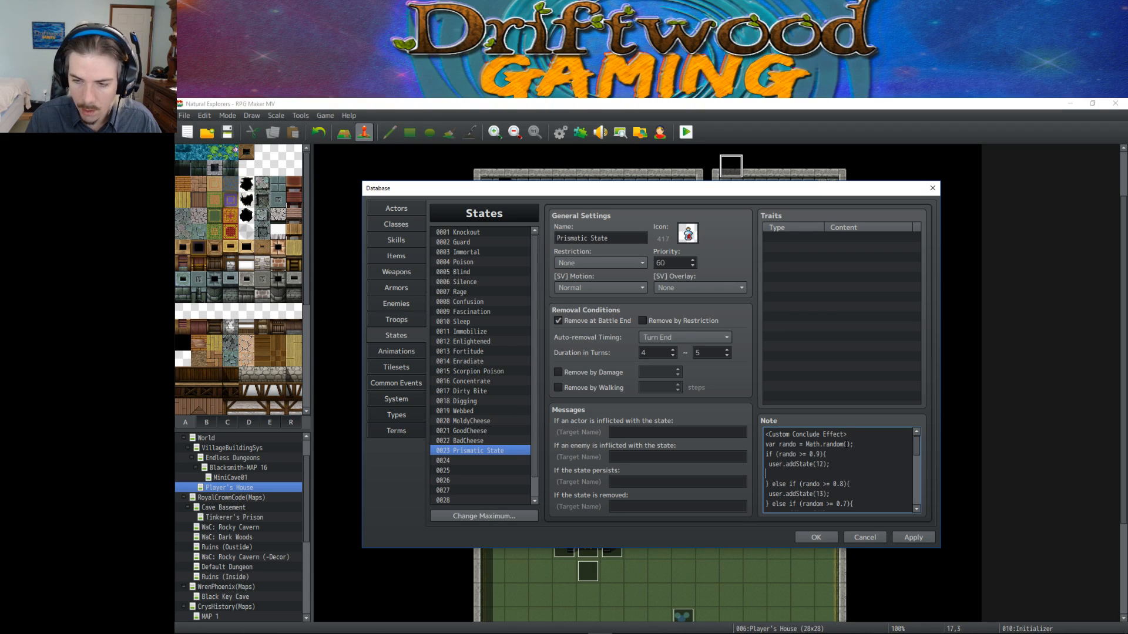
{"action": "key", "text": "Tab"}
{"action": "left_click", "coordinate": [808, 469]}
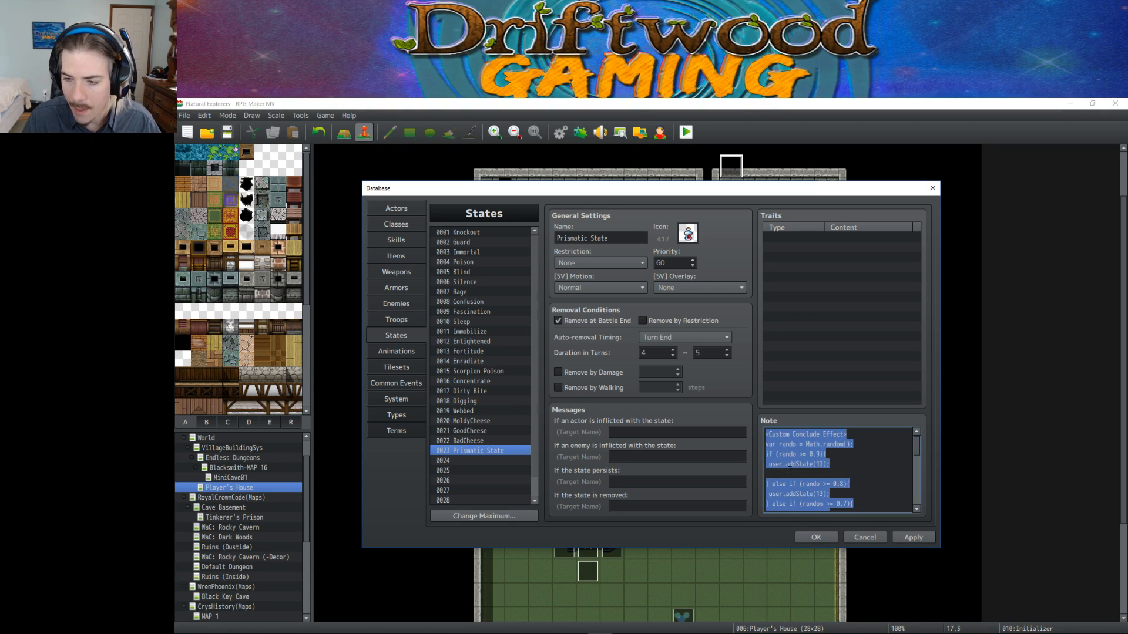
{"action": "type", "text": "$gameMessage.add("}
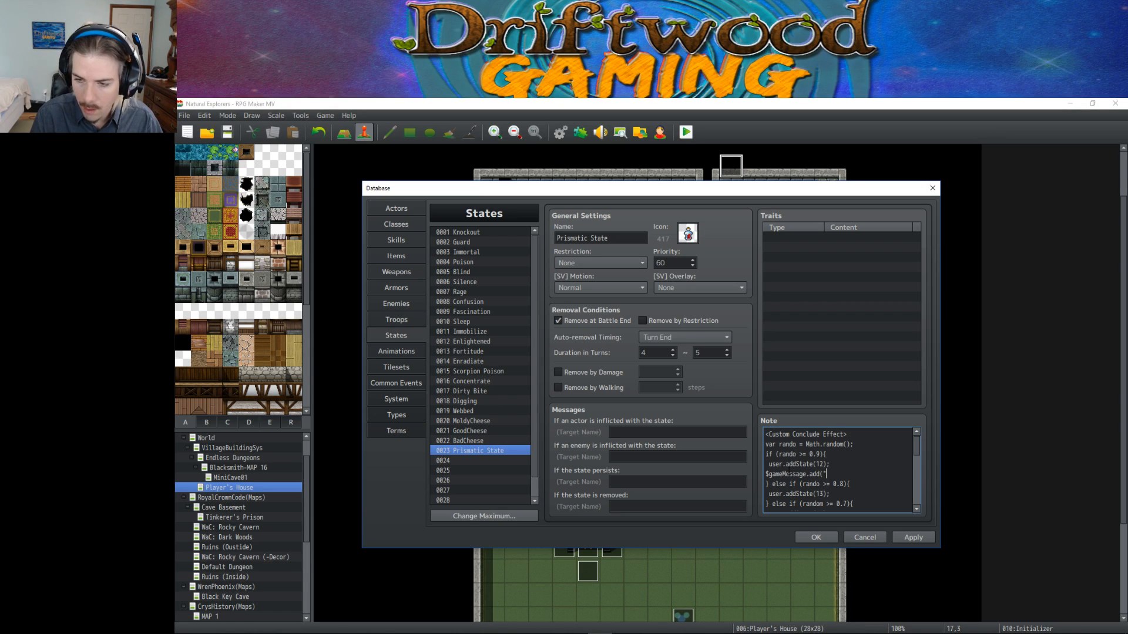
{"action": "type", "text": "'You got"}
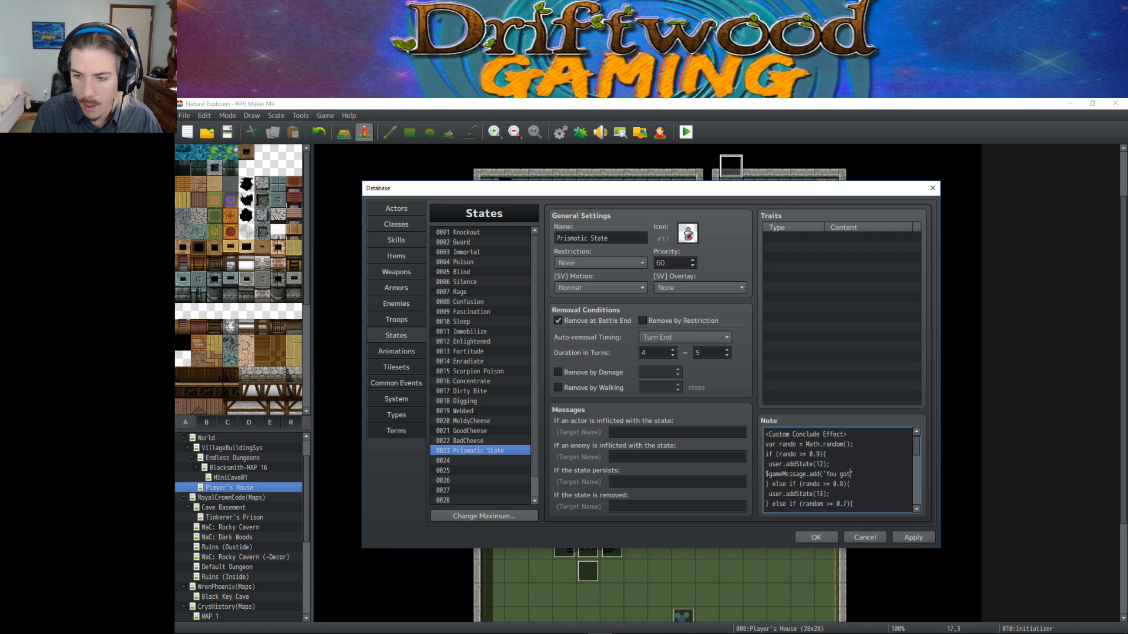
{"action": "type", "text": " En"}
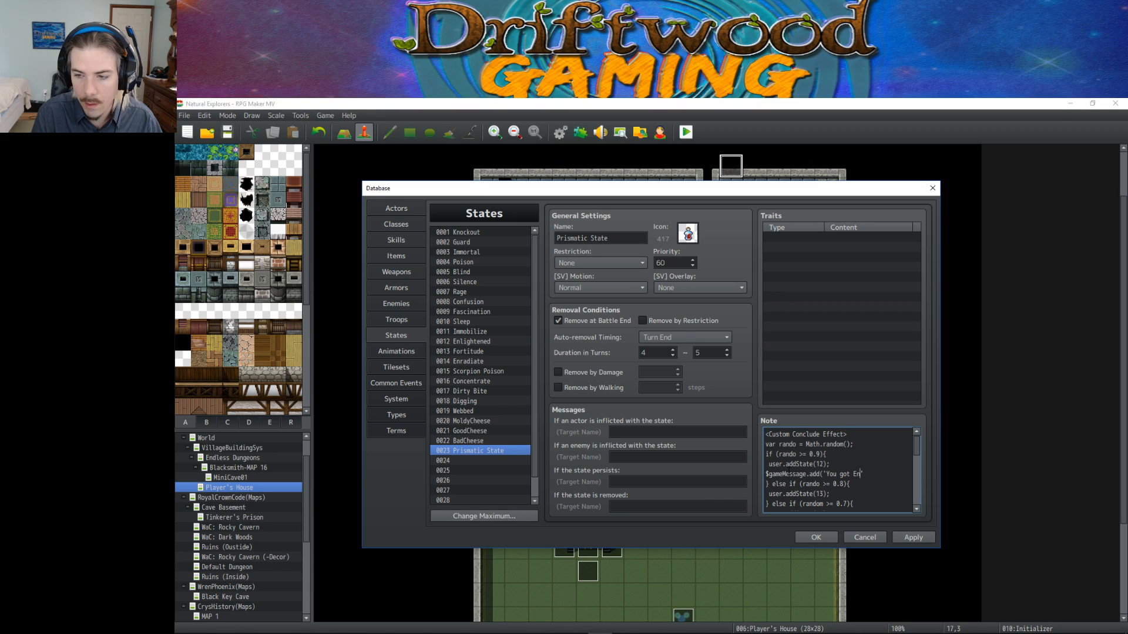
{"action": "key", "text": "BackSpace"}
{"action": "type", "text": "\\i["}
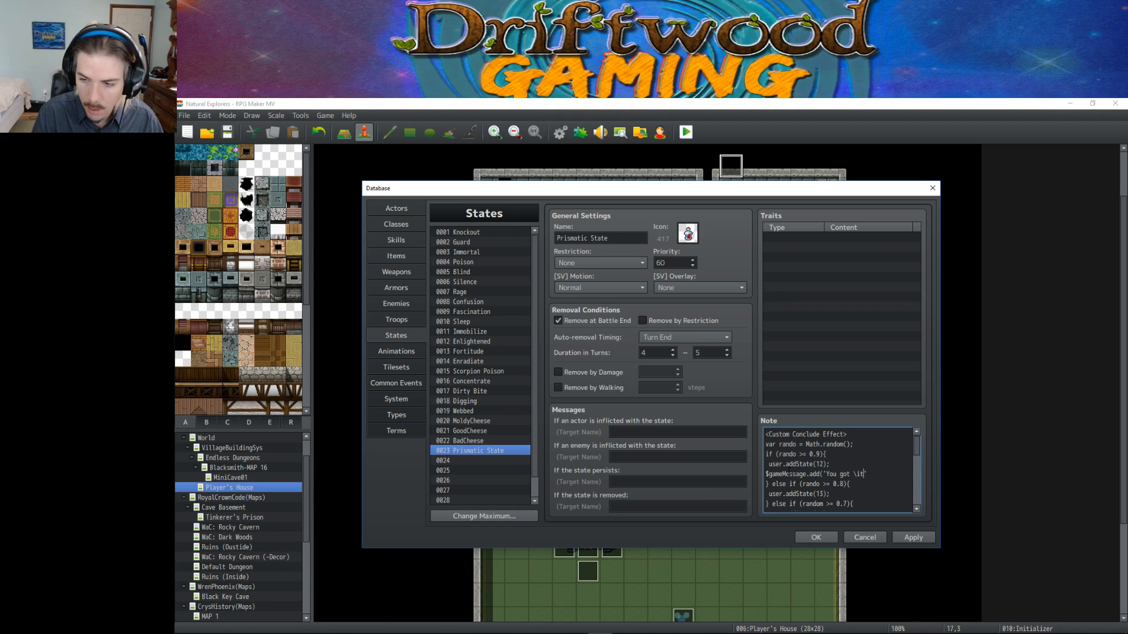
{"action": "type", "text": "[12]"}
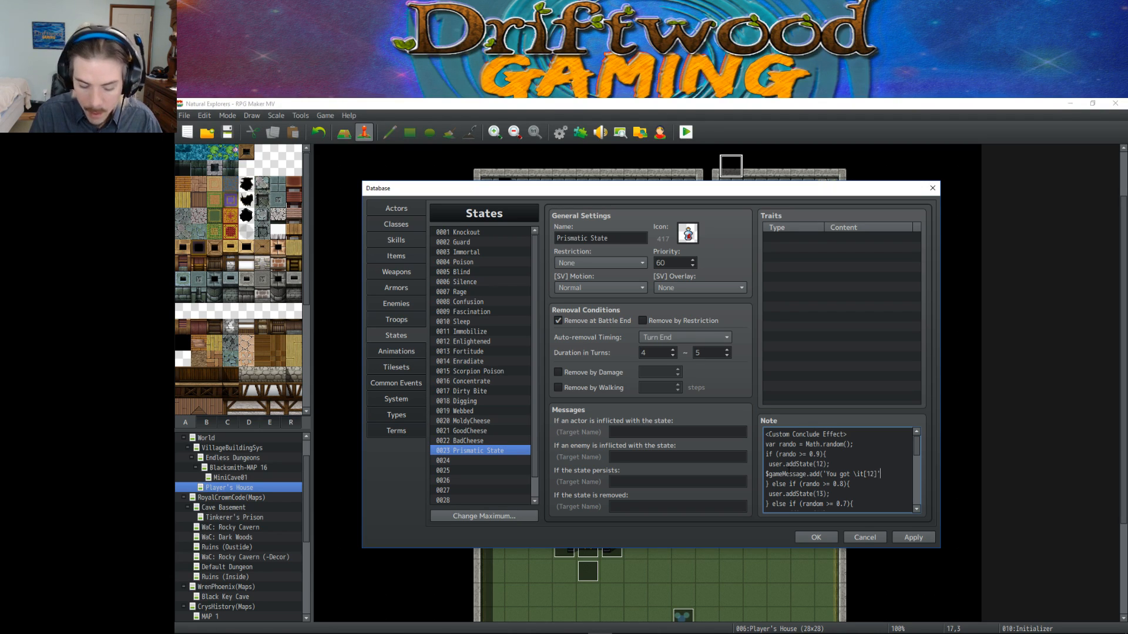
{"action": "type", "text": ";"}
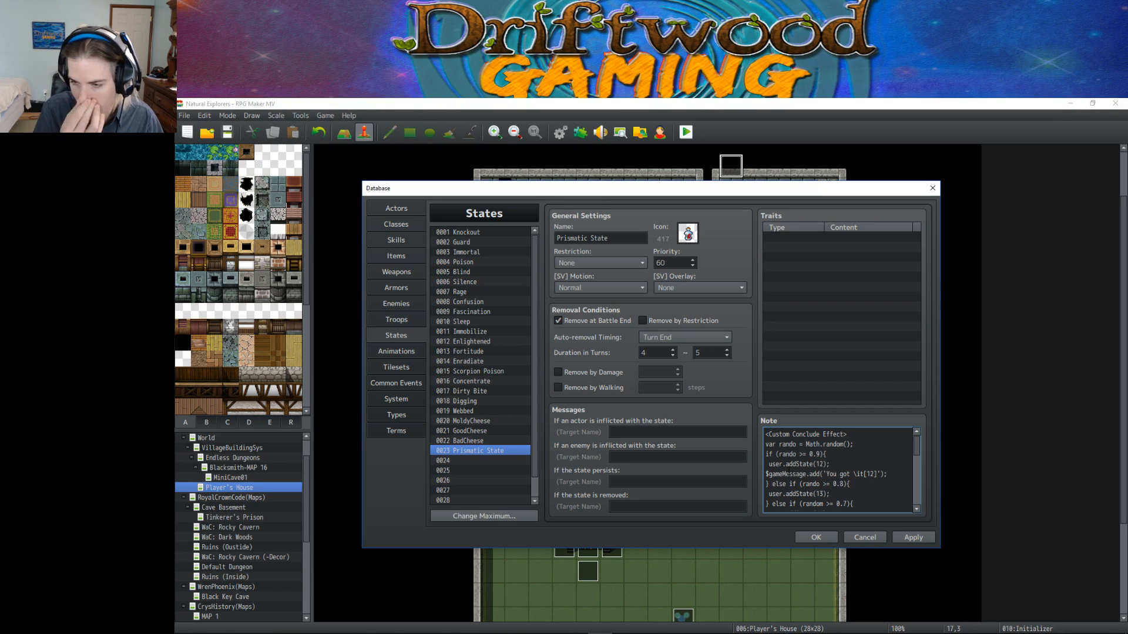
{"action": "type", "text": "\\"}
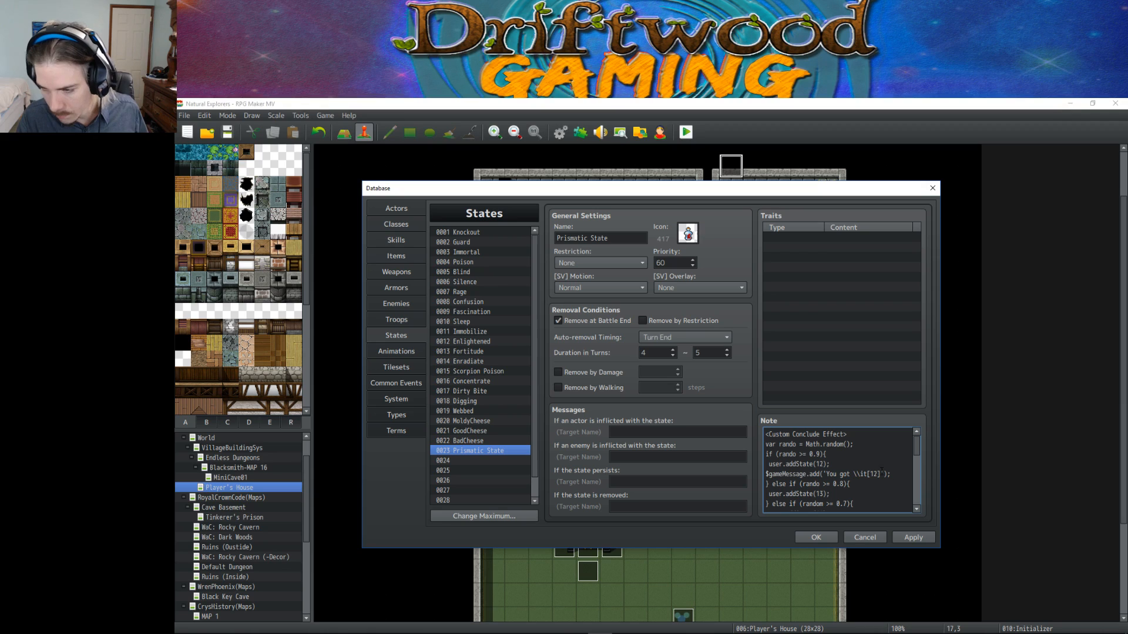
Copy the message line below user.addState(13); and user.addState(14);, changing its number to 13 and 14 respectively.
{"action": "left_click_drag", "start_coordinate": [890, 474], "coordinate": [767, 474]}
{"action": "key", "text": "ctrl+c"}
{"action": "scroll", "coordinate": [856, 454], "scroll_direction": "down", "scroll_amount": 2}
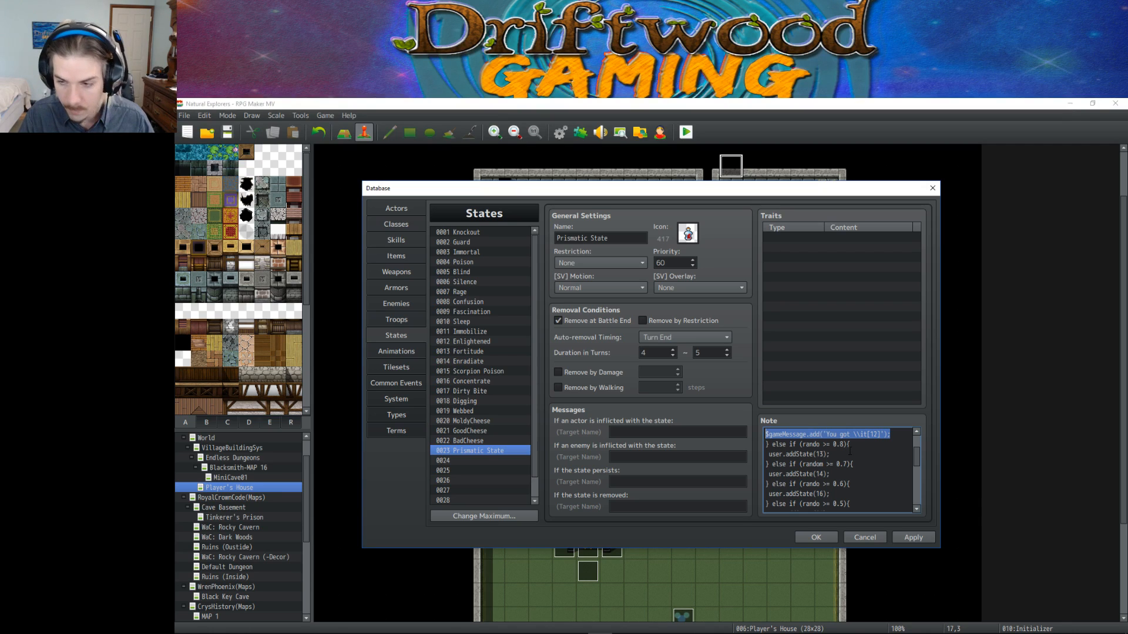
{"action": "left_click", "coordinate": [862, 453]}
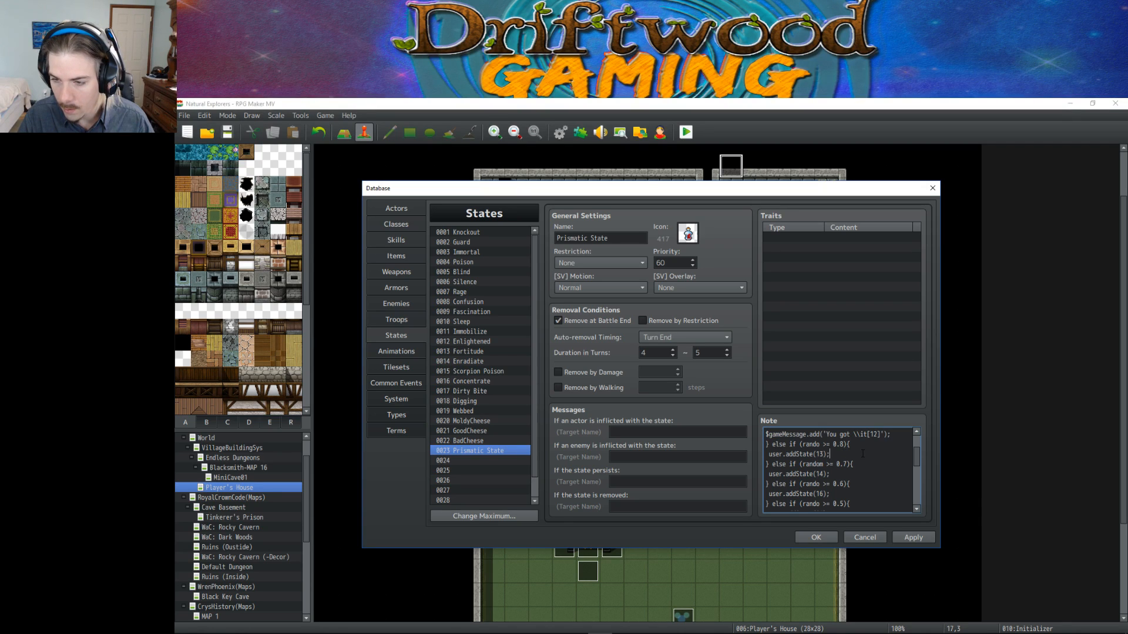
{"action": "key", "text": "Return"}
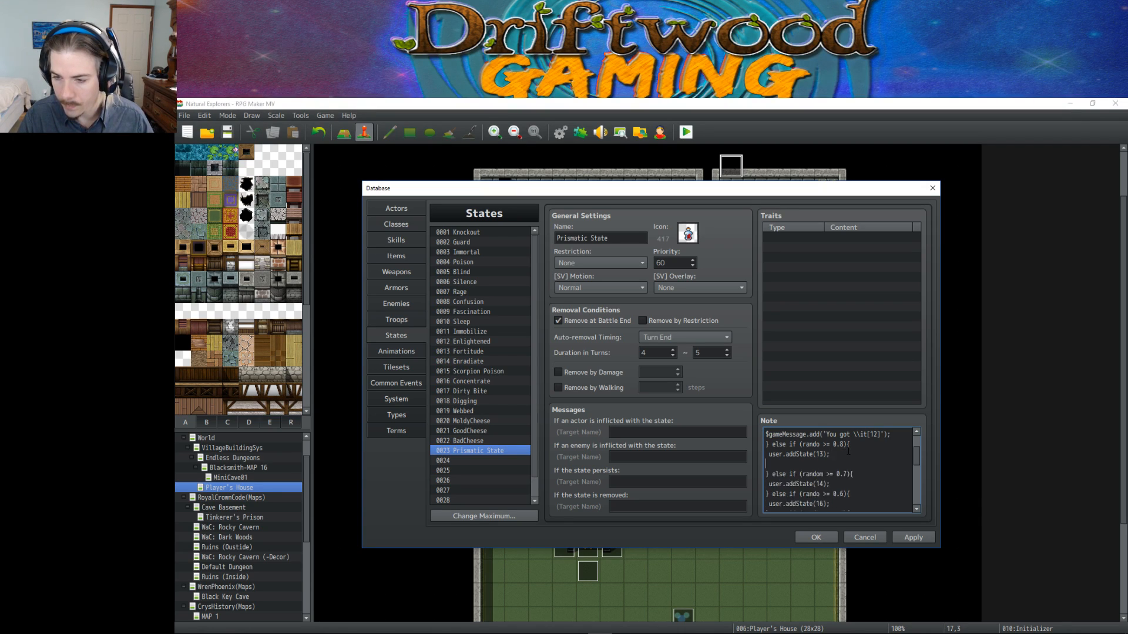
{"action": "key", "text": "ctrl+v"}
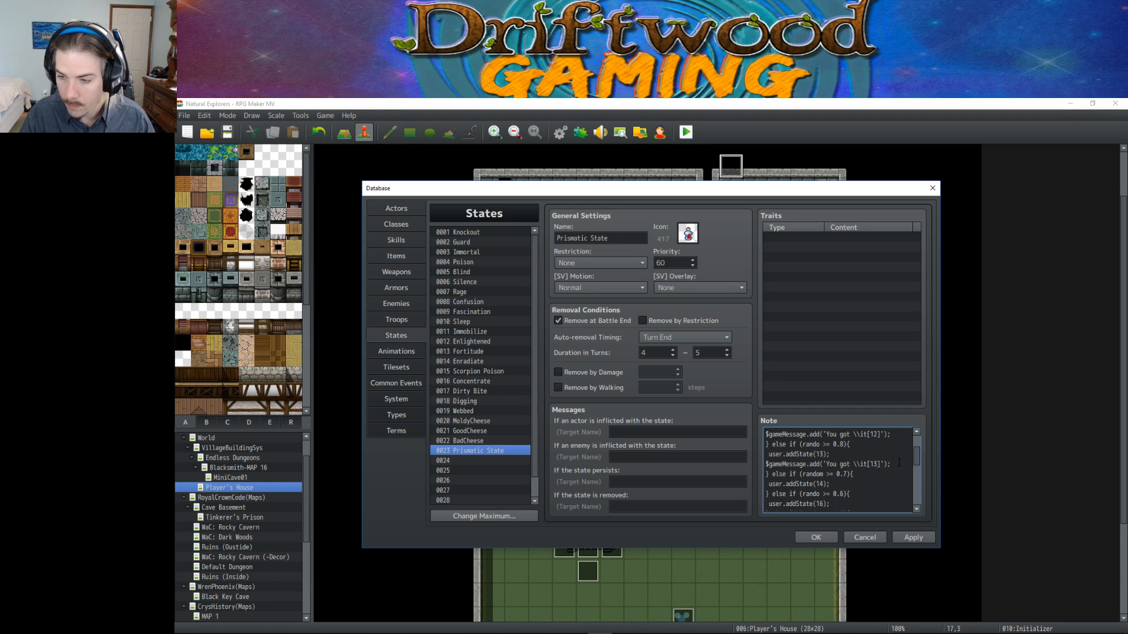
{"action": "key", "text": "Return"}
{"action": "key", "text": "ctrl+v"}
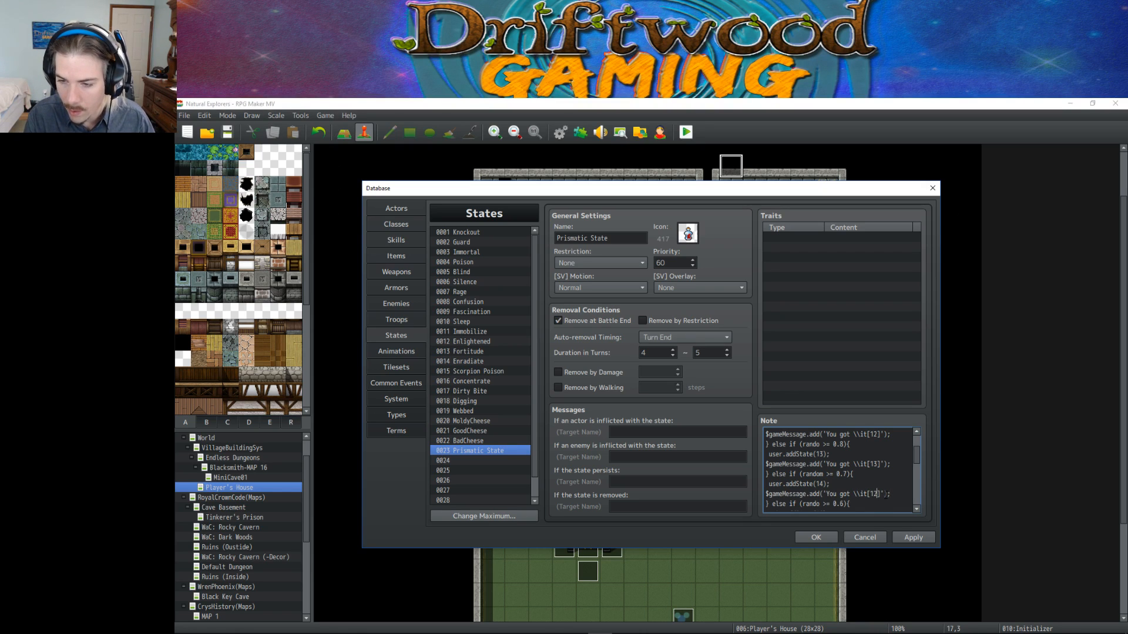
{"action": "scroll", "coordinate": [884, 495], "scroll_direction": "down", "scroll_amount": 1}
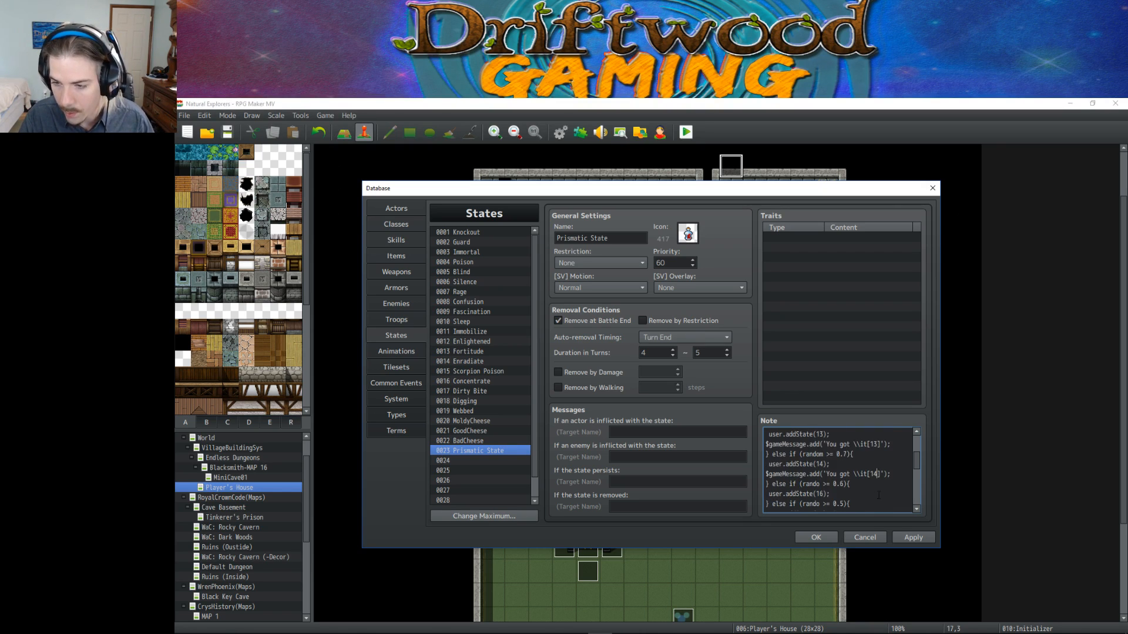
Paste the message line below user.addState(16); and change its number to 16.
{"action": "key", "text": "Return"}
{"action": "key", "text": "ctrl+v"}
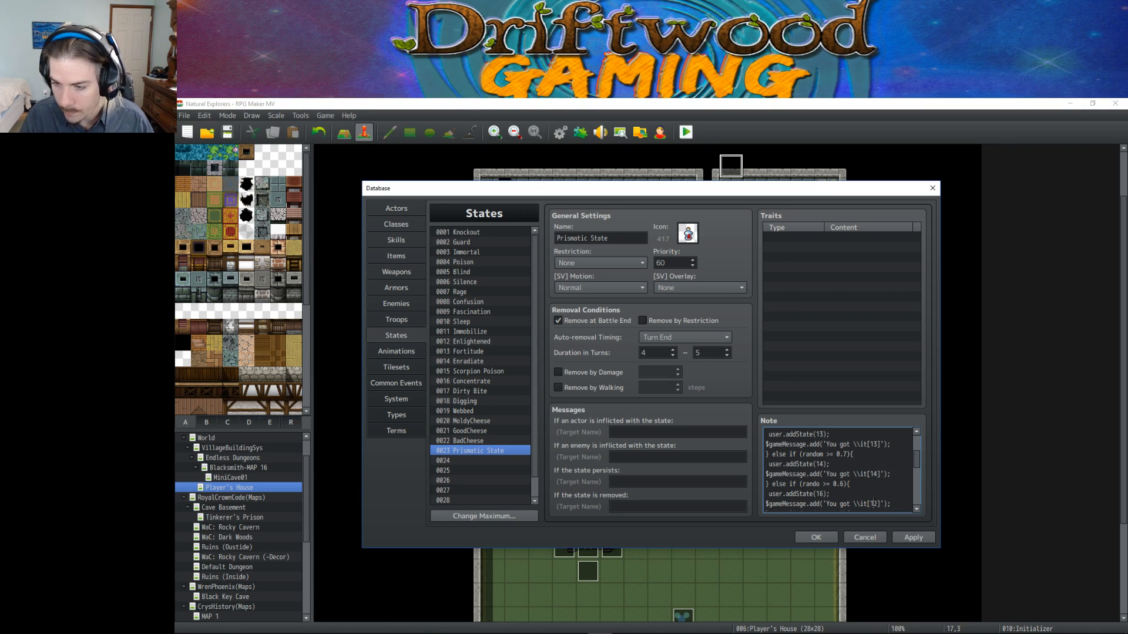
{"action": "left_click", "coordinate": [875, 504]}
{"action": "key", "text": "BackSpace"}
{"action": "type", "text": "6"}
Paste the message line below user.addState(21); and change its number to 21.
{"action": "scroll", "coordinate": [847, 500], "scroll_direction": "down", "scroll_amount": 2}
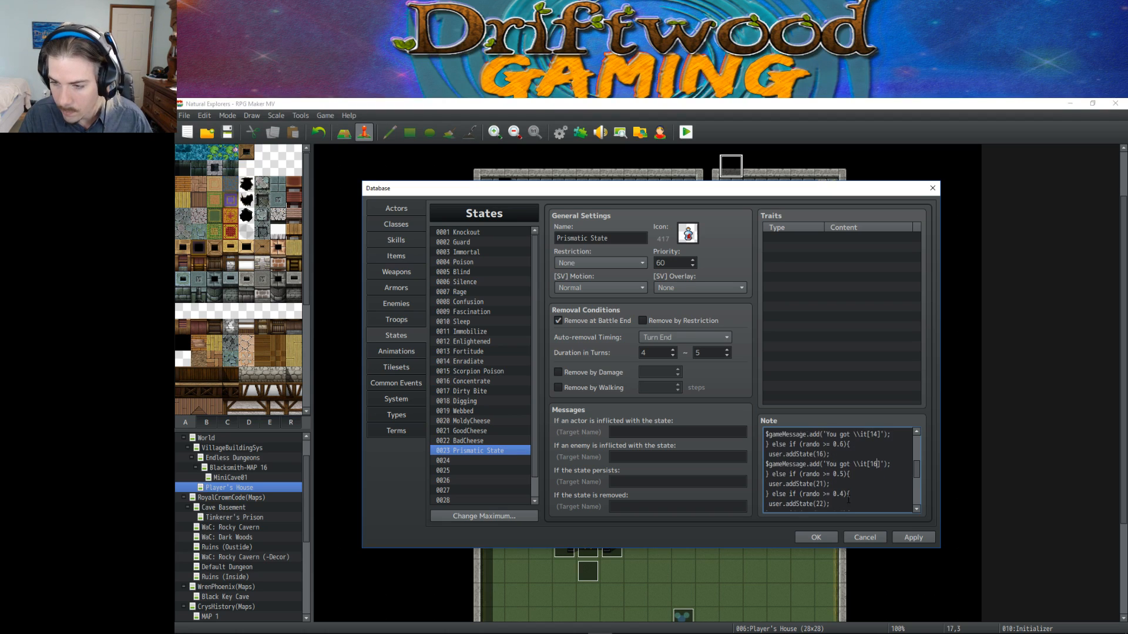
{"action": "key", "text": "Return"}
{"action": "key", "text": "ctrl+v"}
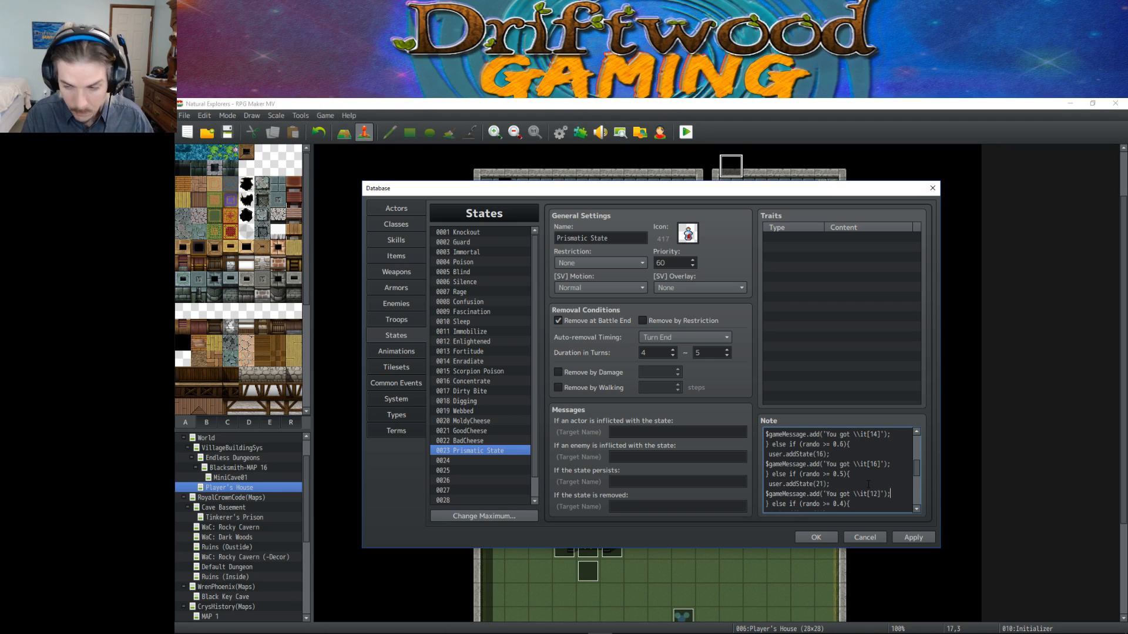
{"action": "key", "text": "Delete"}
{"action": "key", "text": "Delete"}
{"action": "type", "text": "21"}
Paste the message line below user.addState(22); and change its number to 22.
{"action": "scroll", "coordinate": [864, 495], "scroll_direction": "down", "scroll_amount": 1}
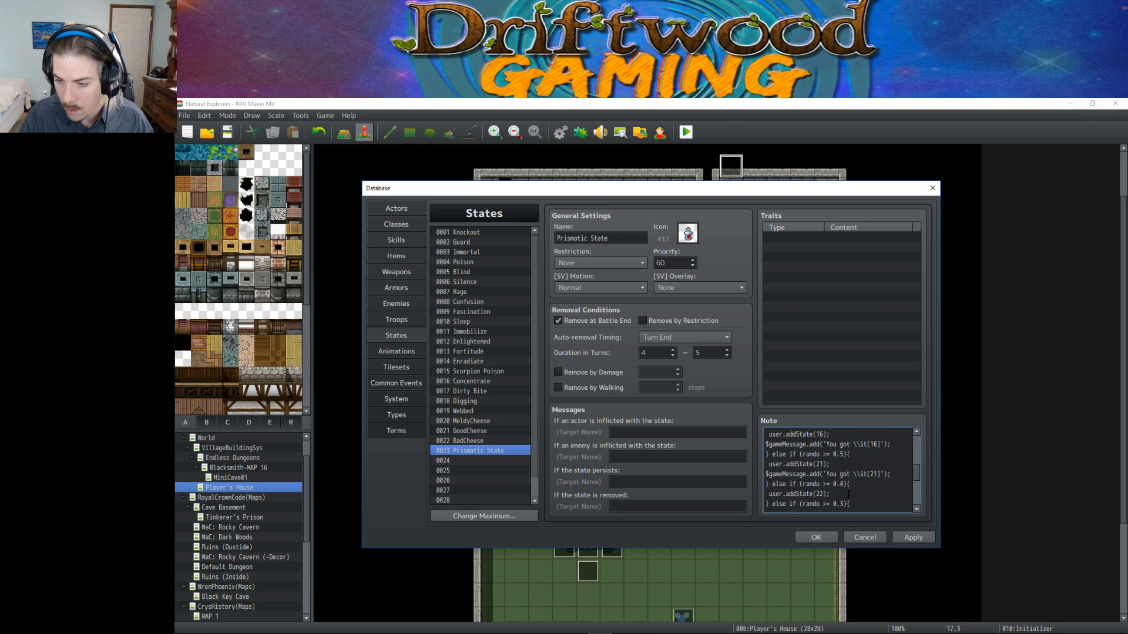
{"action": "left_click", "coordinate": [848, 494]}
{"action": "key", "text": "Return"}
{"action": "key", "text": "ctrl+v"}
{"action": "scroll", "coordinate": [875, 509], "scroll_direction": "down", "scroll_amount": 1}
{"action": "key", "text": "BackSpace"}
{"action": "type", "text": "2"}
Paste the message line below user.addState(4); and change its number to 4.
{"action": "scroll", "coordinate": [862, 492], "scroll_direction": "down", "scroll_amount": 2}
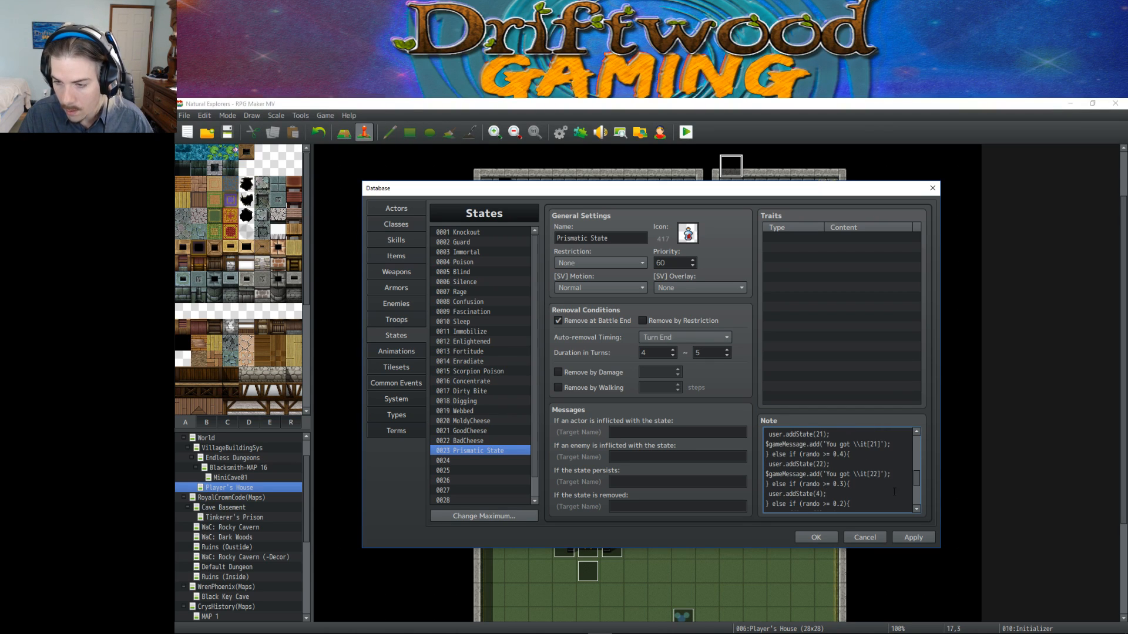
{"action": "left_click", "coordinate": [899, 492]}
{"action": "key", "text": "Return"}
{"action": "key", "text": "ctrl+v"}
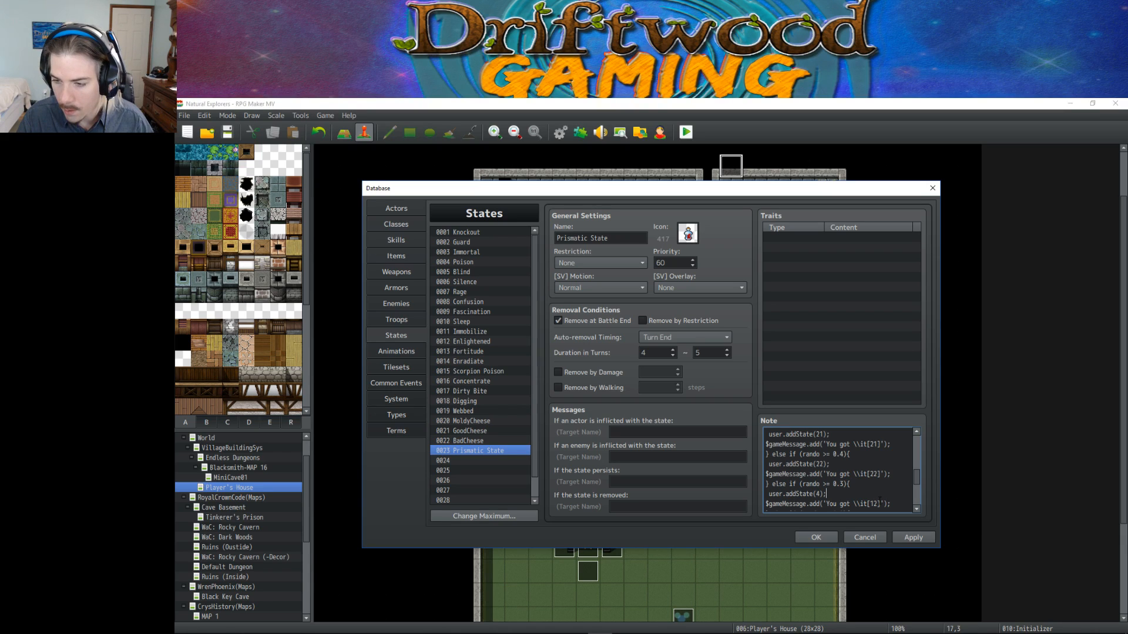
{"action": "left_click", "coordinate": [880, 504]}
{"action": "scroll", "coordinate": [879, 504], "scroll_direction": "down", "scroll_amount": 2}
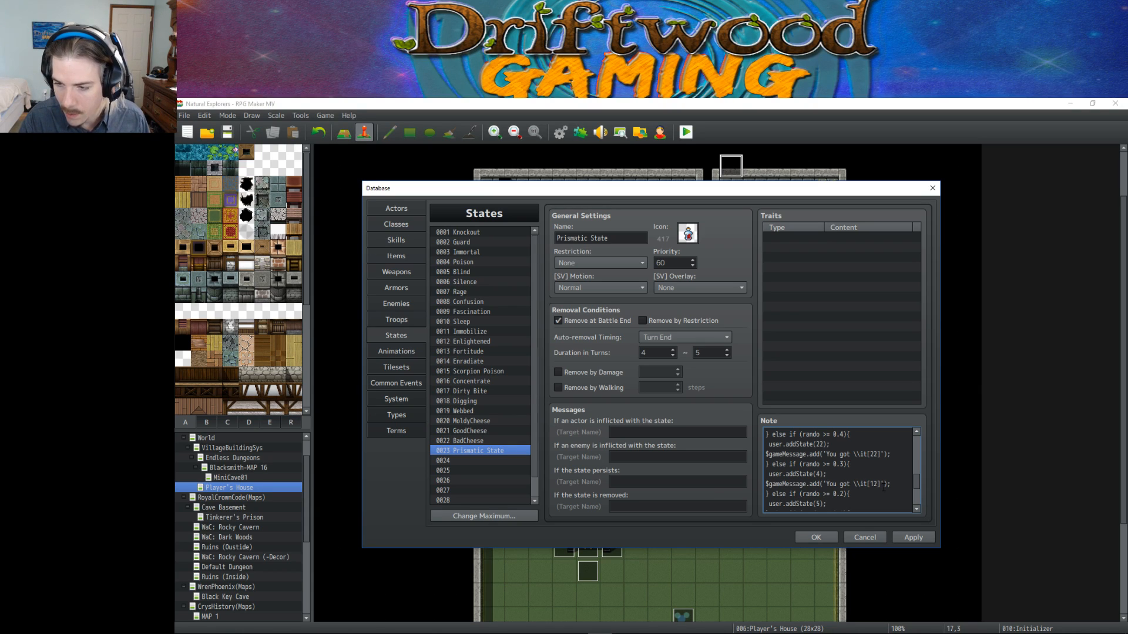
{"action": "key", "text": "BackSpace"}
{"action": "key", "text": "BackSpace"}
{"action": "type", "text": "4"}
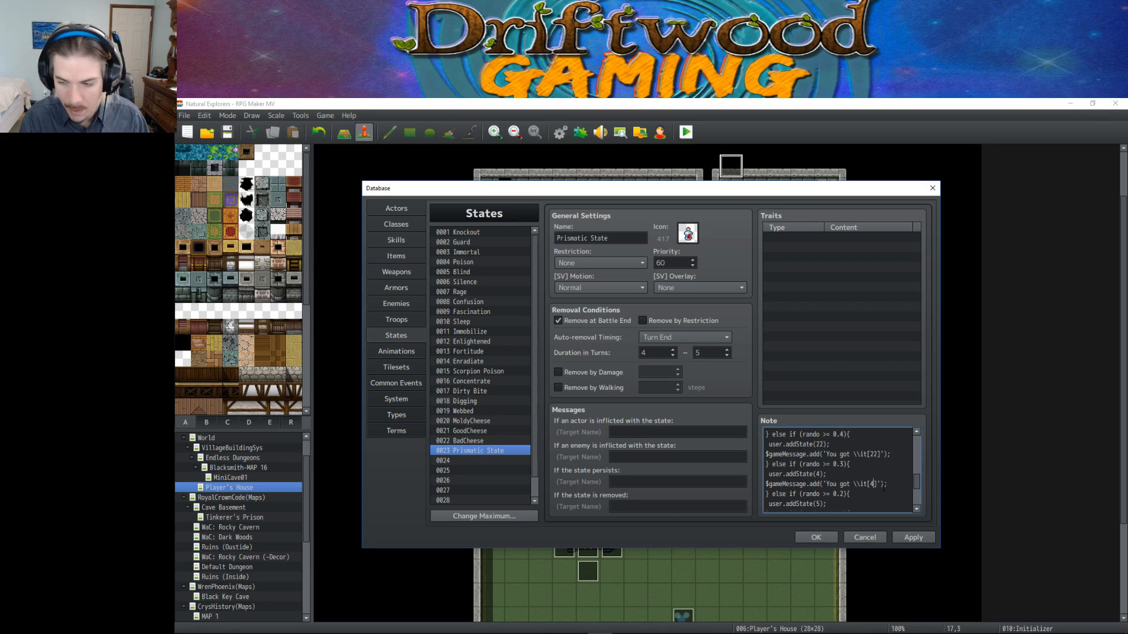
Paste the message line below user.addState(5); and below user.addState(8); in the Prismatic State note.
{"action": "scroll", "coordinate": [846, 502], "scroll_direction": "down", "scroll_amount": 1}
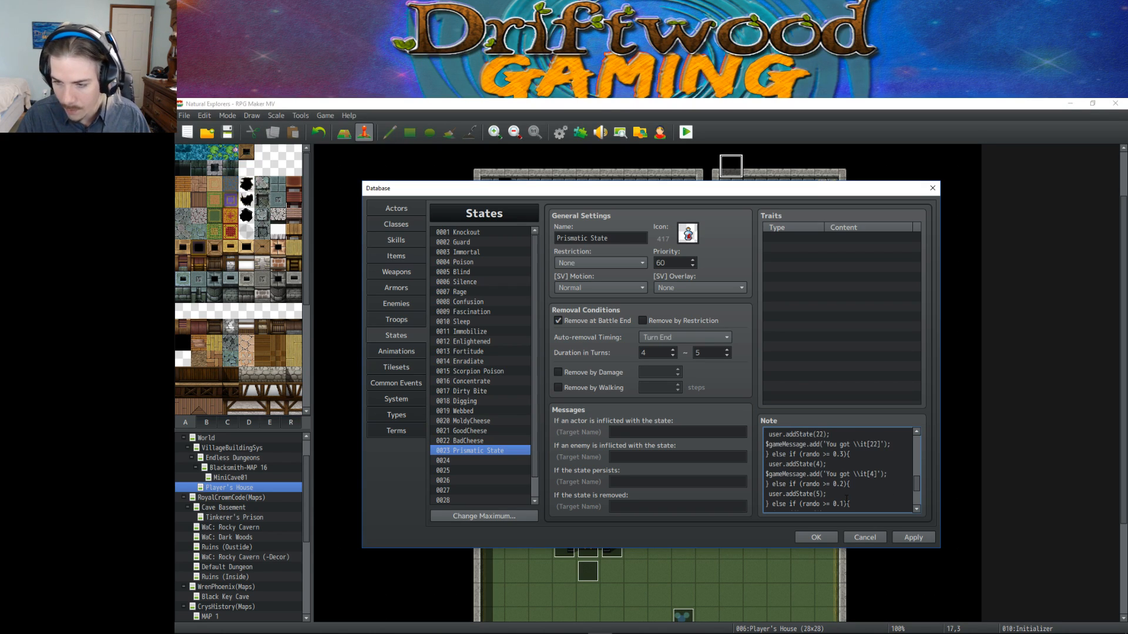
{"action": "type", "text": "$gameMessage.add('You got \\\\it[12]');"}
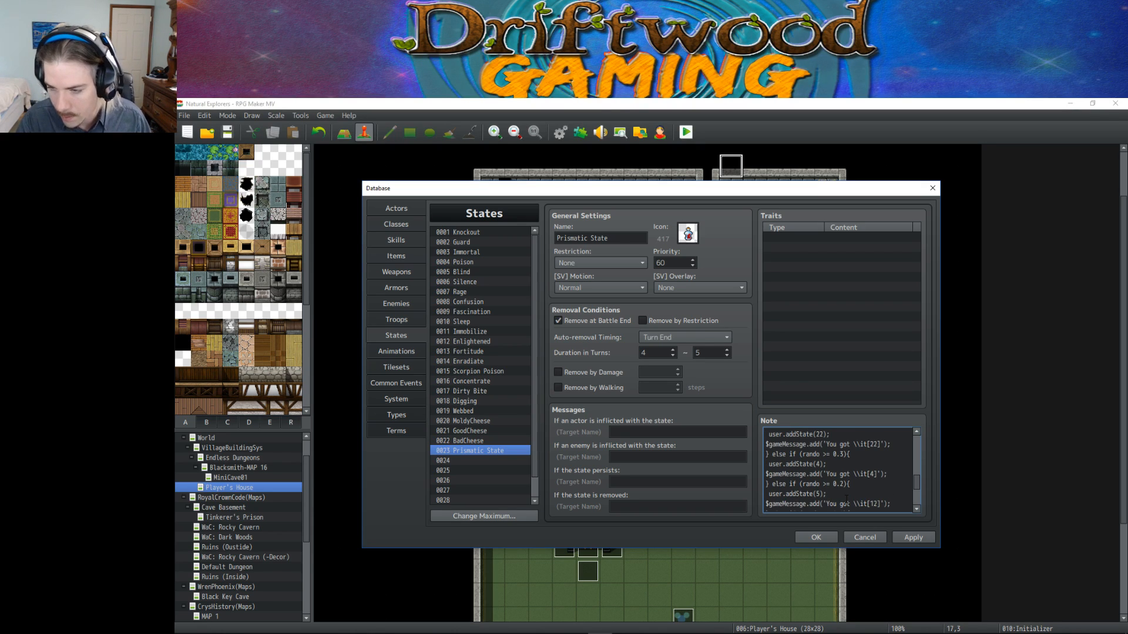
{"action": "scroll", "coordinate": [833, 492], "scroll_direction": "down", "scroll_amount": 2}
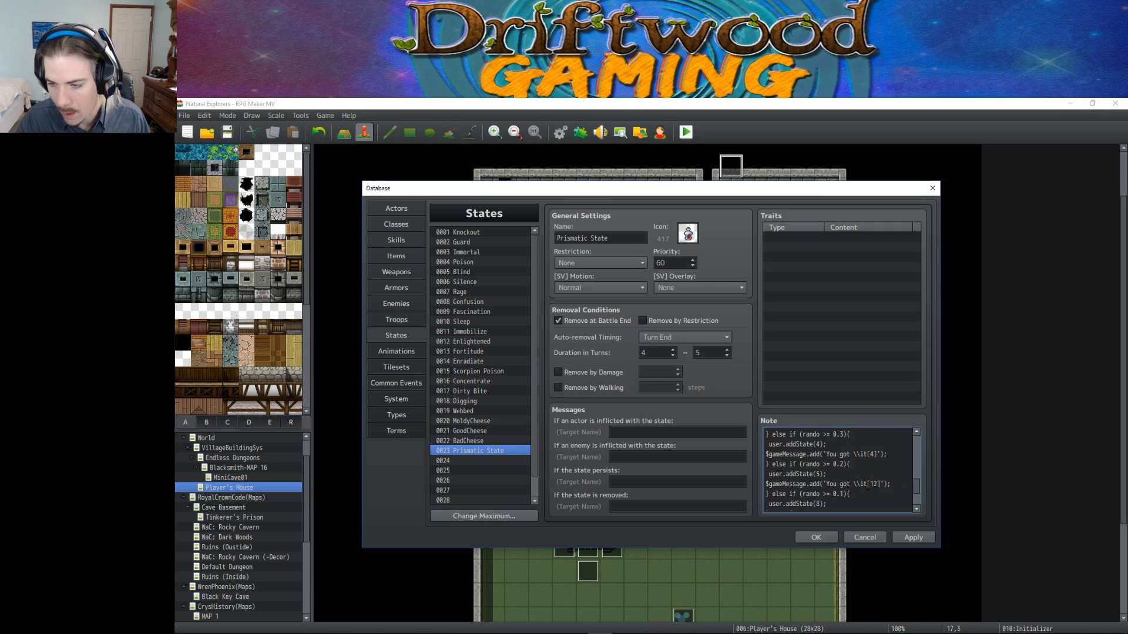
{"action": "scroll", "coordinate": [859, 500], "scroll_direction": "down", "scroll_amount": 1}
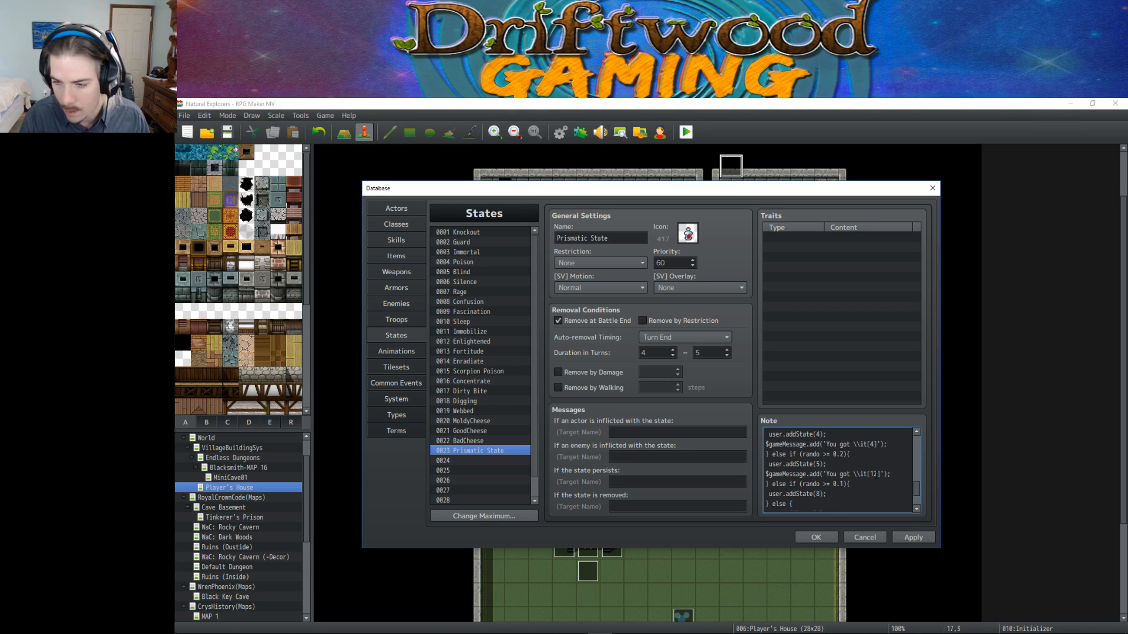
{"action": "key", "text": "Return"}
{"action": "type", "text": "$gameMessage.add('You got \\\\it[12]');"}
{"action": "key", "text": "Down"}
{"action": "key", "text": "Down"}
{"action": "key", "text": "Down"}
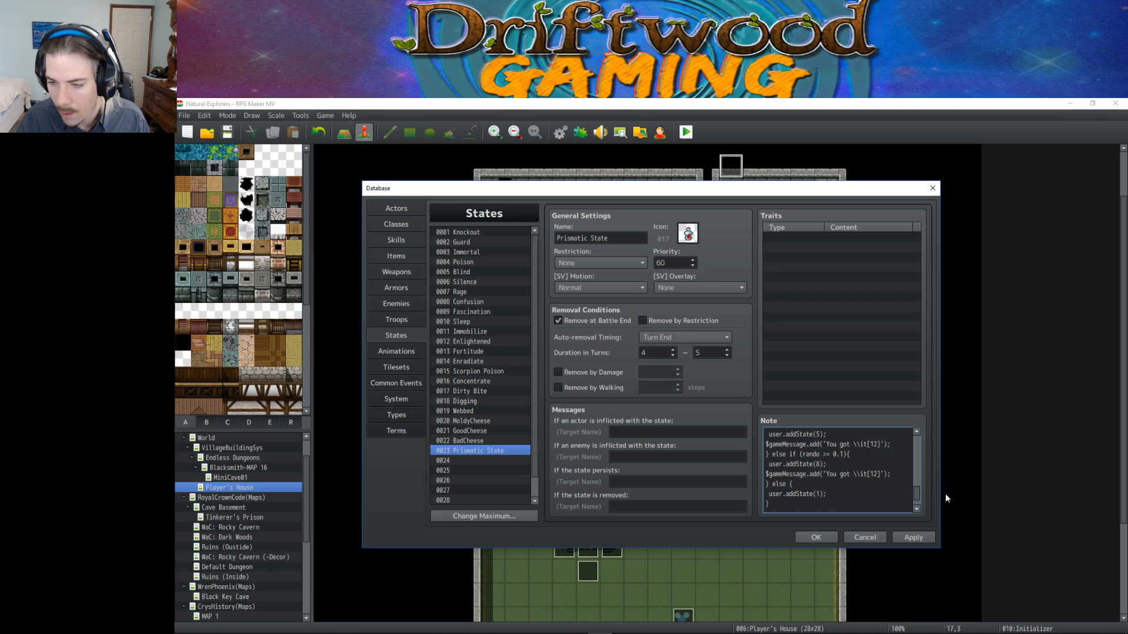
Change the numbers in the two newly pasted message lines to 5 and 8, matching the addState calls above them.
{"action": "scroll", "coordinate": [886, 477], "scroll_direction": "up", "scroll_amount": 1}
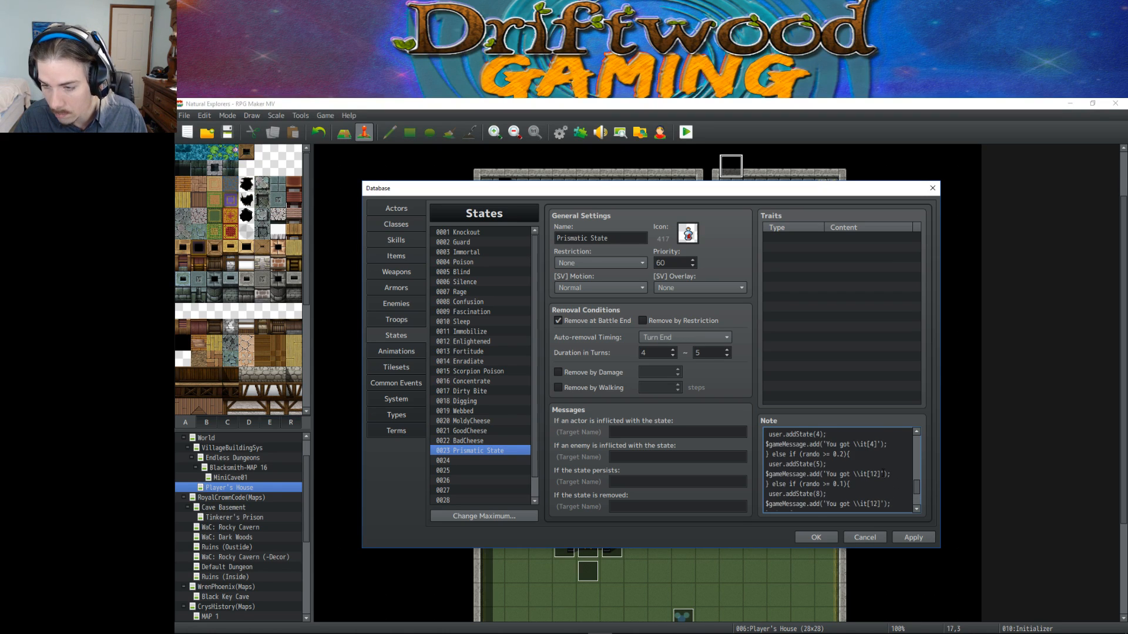
{"action": "double_click", "coordinate": [873, 474]}
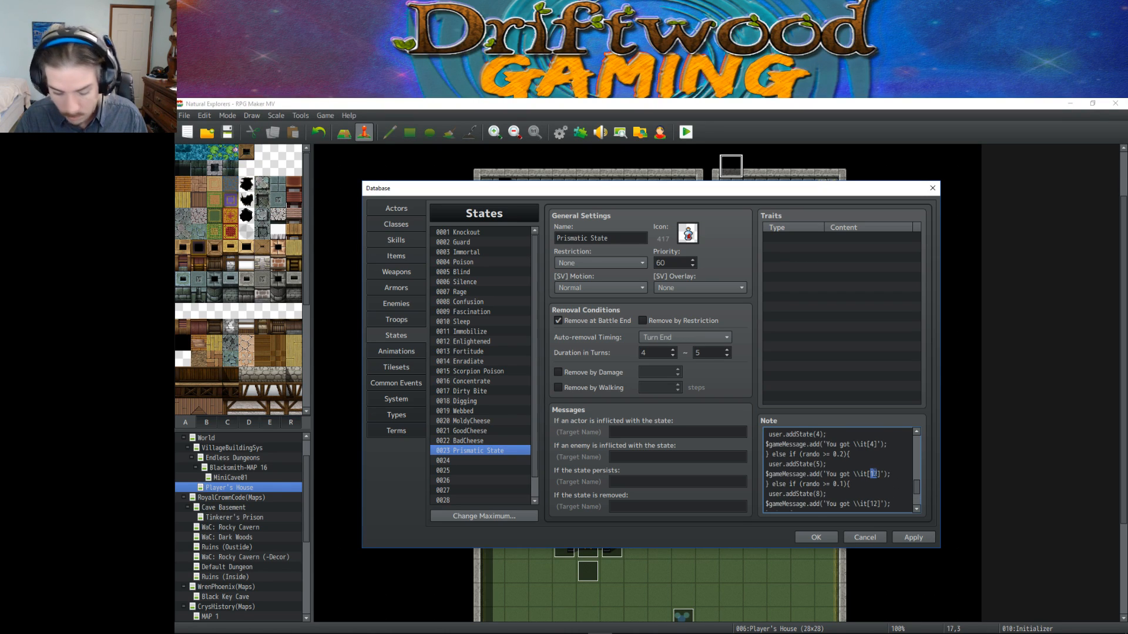
{"action": "type", "text": "5"}
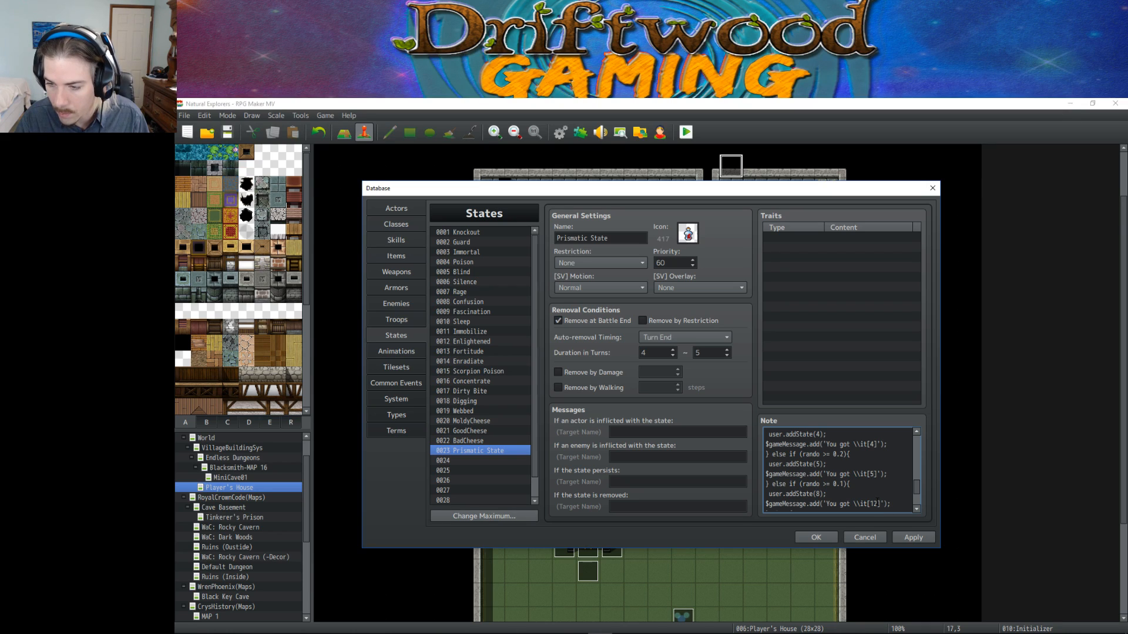
{"action": "double_click", "coordinate": [874, 504]}
{"action": "type", "text": "8"}
{"action": "scroll", "coordinate": [872, 502], "scroll_direction": "down", "scroll_amount": 1}
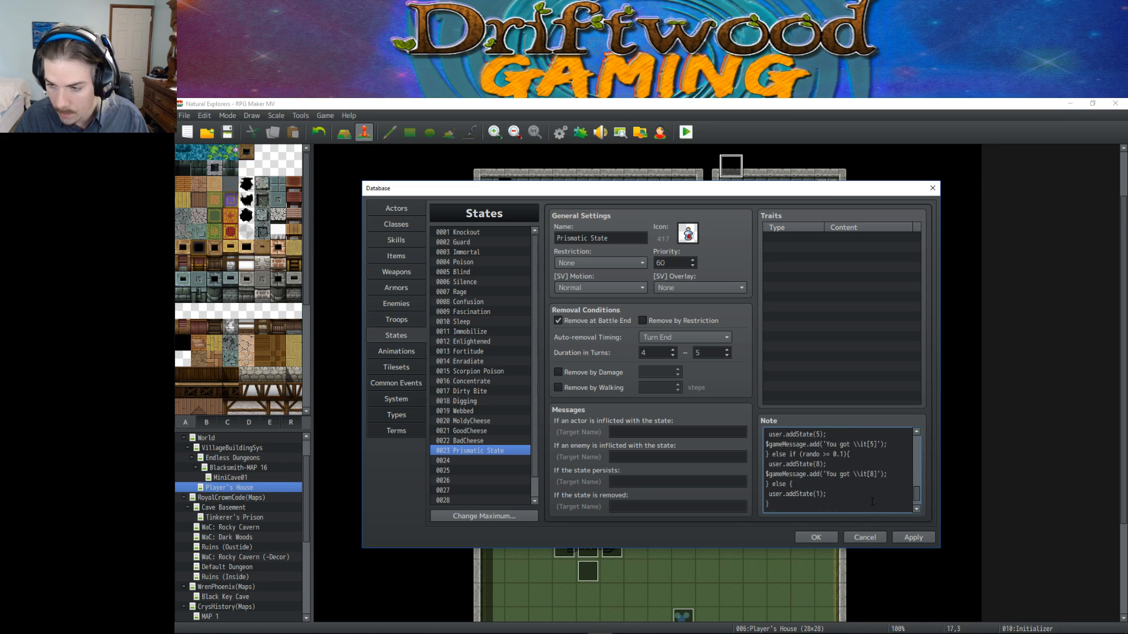
Paste the message line below user.addState(1);, change its number to 1, and apply the database changes.
{"action": "scroll", "coordinate": [861, 487], "scroll_direction": "down", "scroll_amount": 1}
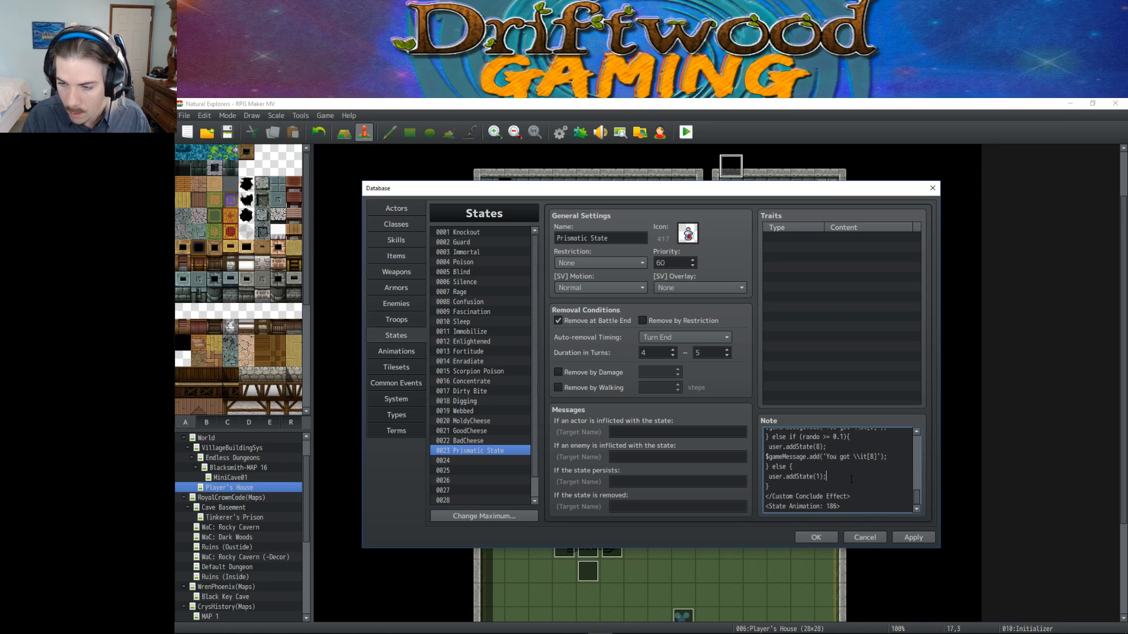
{"action": "left_click", "coordinate": [851, 479]}
{"action": "key", "text": "Return"}
{"action": "type", "text": "$gameMessage.add('You got \\\\it[12]');"}
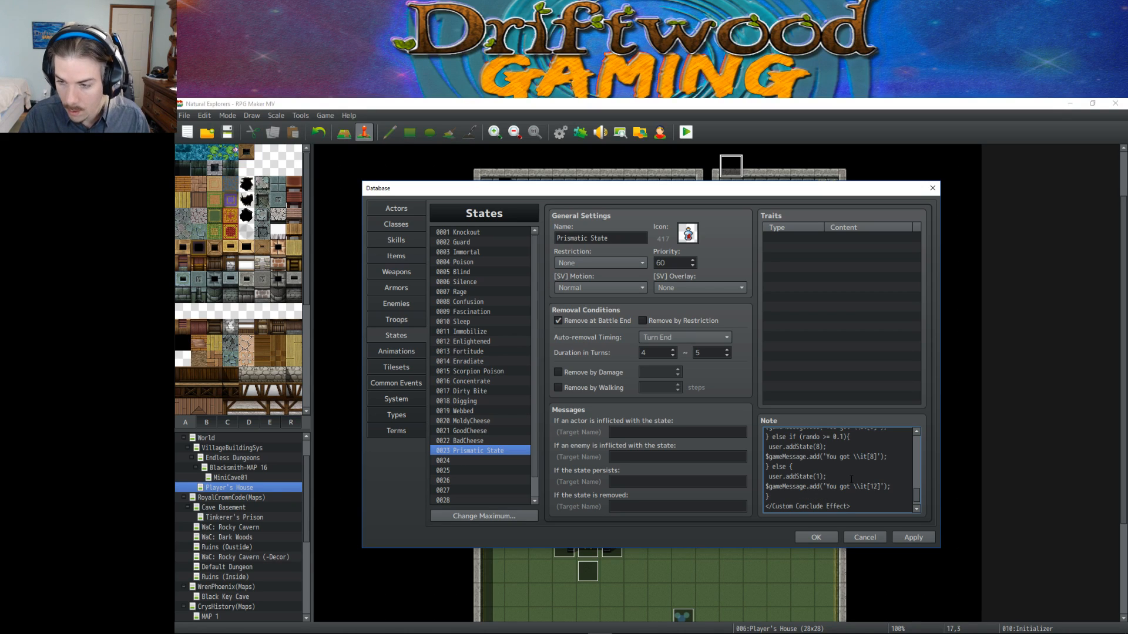
{"action": "key", "text": "BackSpace"}
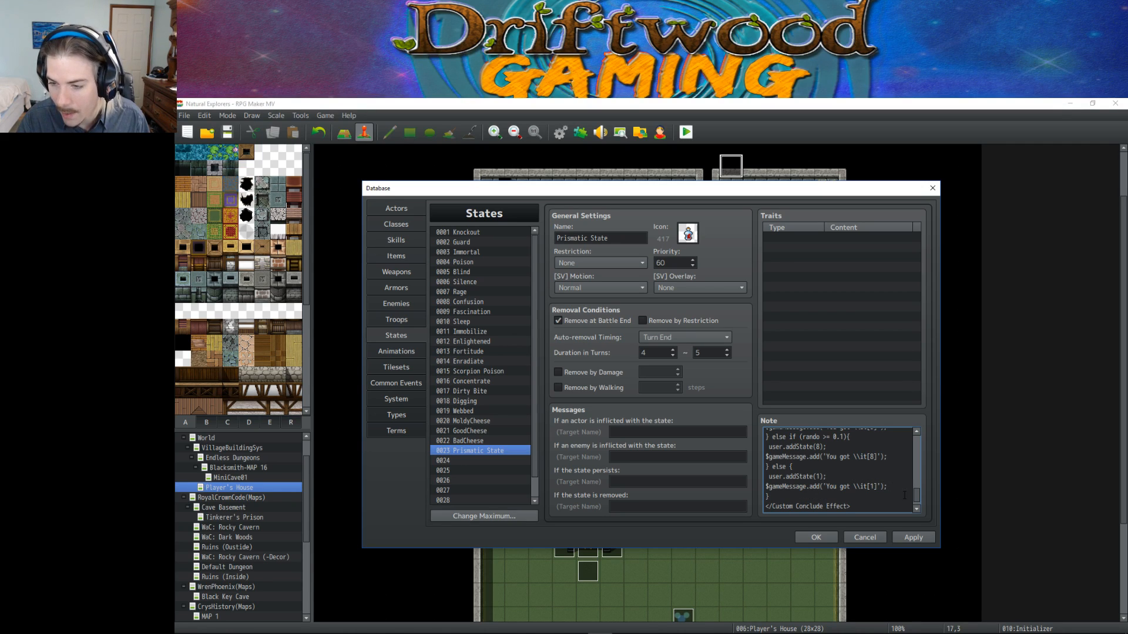
{"action": "left_click", "coordinate": [914, 537]}
Review the Prismatic State note code, from the Custom Conclude Effect tag and Math.random() through the addState branches and their messages.
{"action": "scroll", "coordinate": [861, 503], "scroll_direction": "down", "scroll_amount": 1}
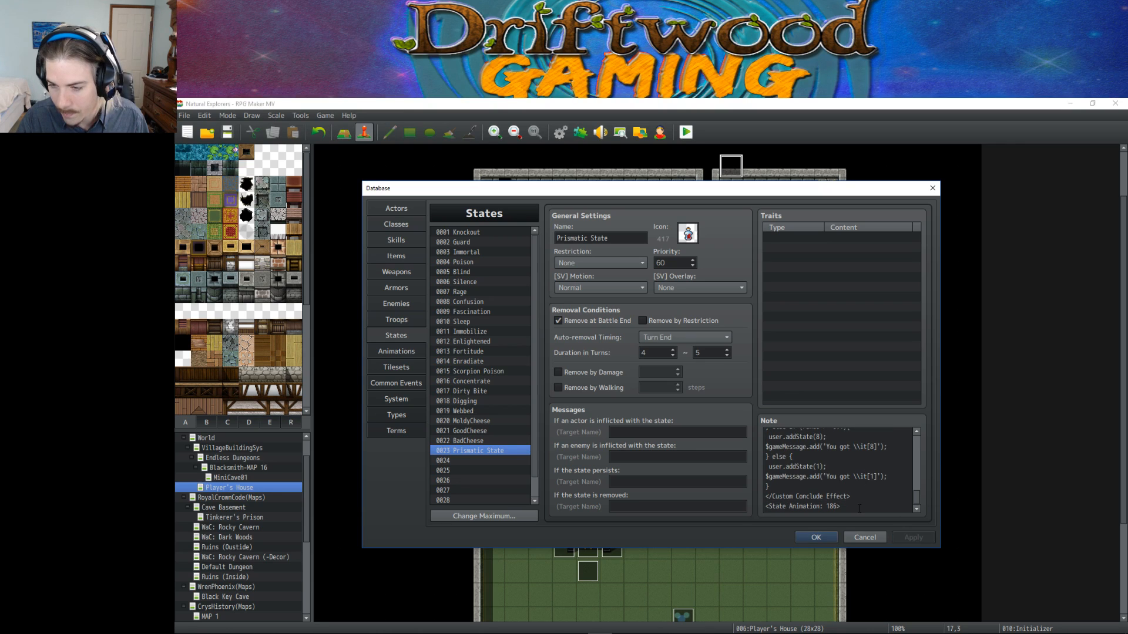
{"action": "left_click", "coordinate": [841, 506]}
{"action": "left_click", "coordinate": [852, 498]}
{"action": "scroll", "coordinate": [859, 491], "scroll_direction": "up", "scroll_amount": 6}
{"action": "scroll", "coordinate": [859, 491], "scroll_direction": "up", "scroll_amount": 3}
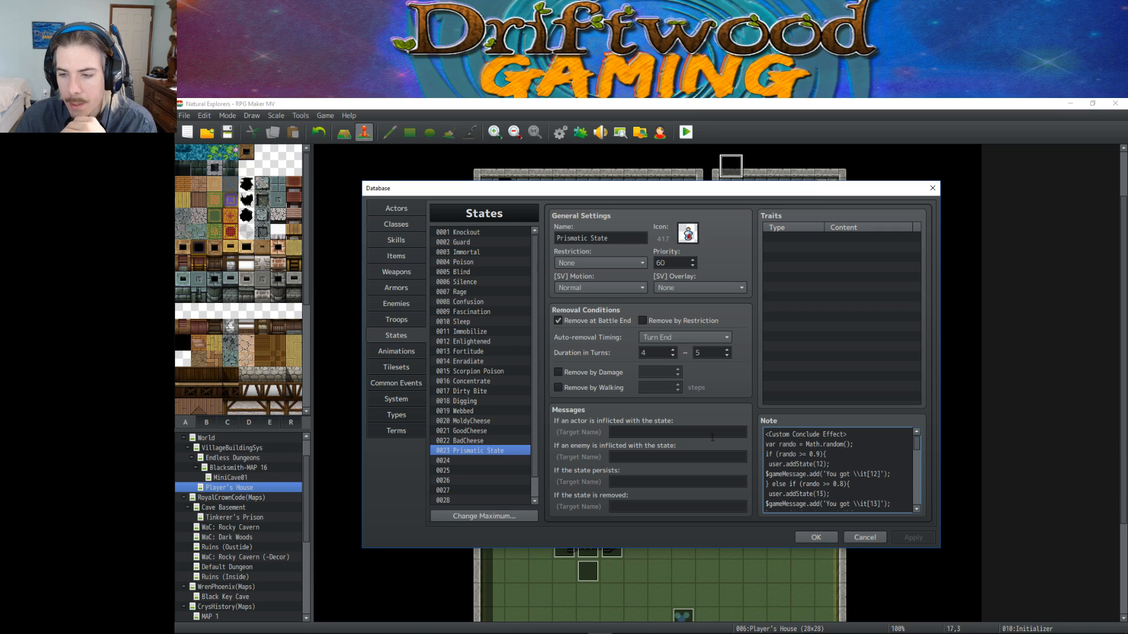
{"action": "left_click_drag", "start_coordinate": [876, 433], "coordinate": [765, 433]}
{"action": "left_click", "coordinate": [769, 433]}
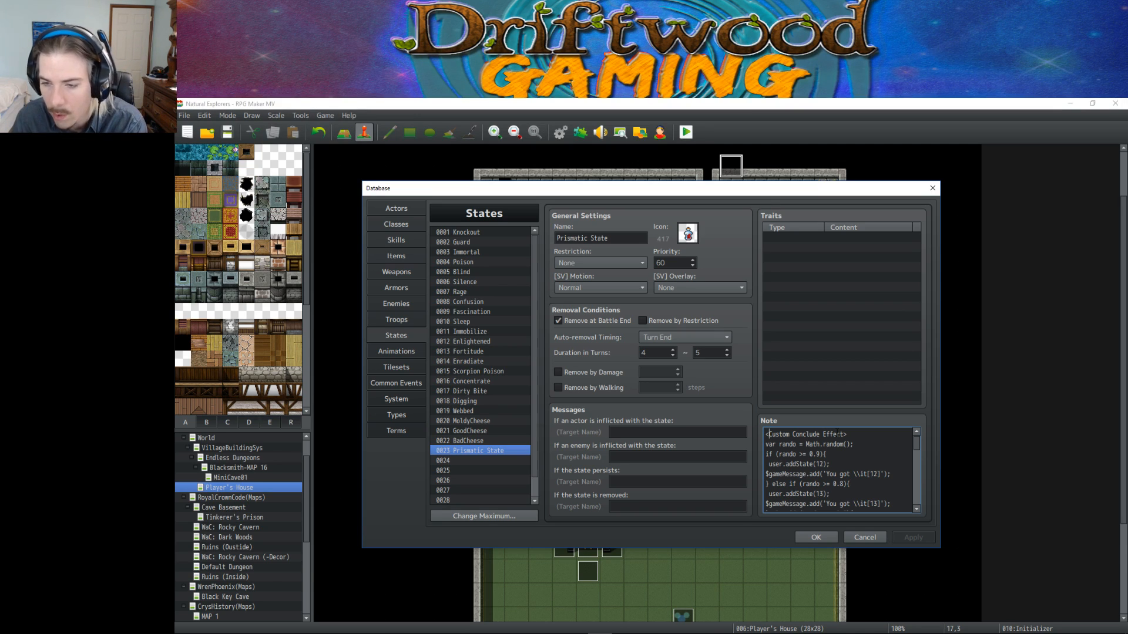
{"action": "left_click_drag", "start_coordinate": [857, 443], "coordinate": [806, 444]}
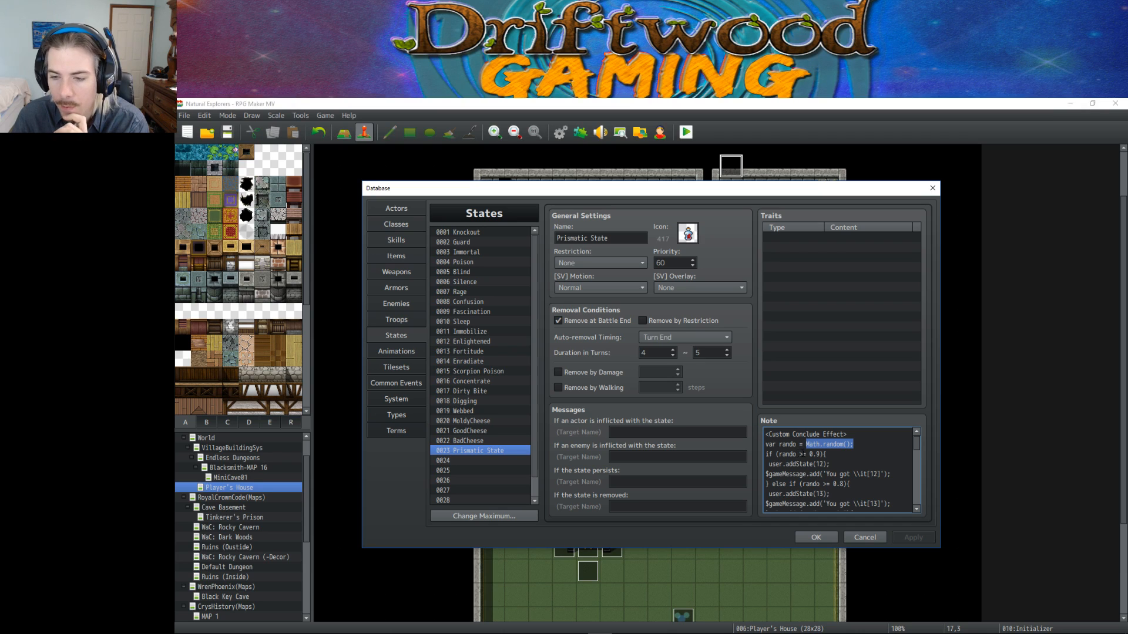
{"action": "left_click_drag", "start_coordinate": [830, 464], "coordinate": [768, 464]}
{"action": "left_click", "coordinate": [775, 464]}
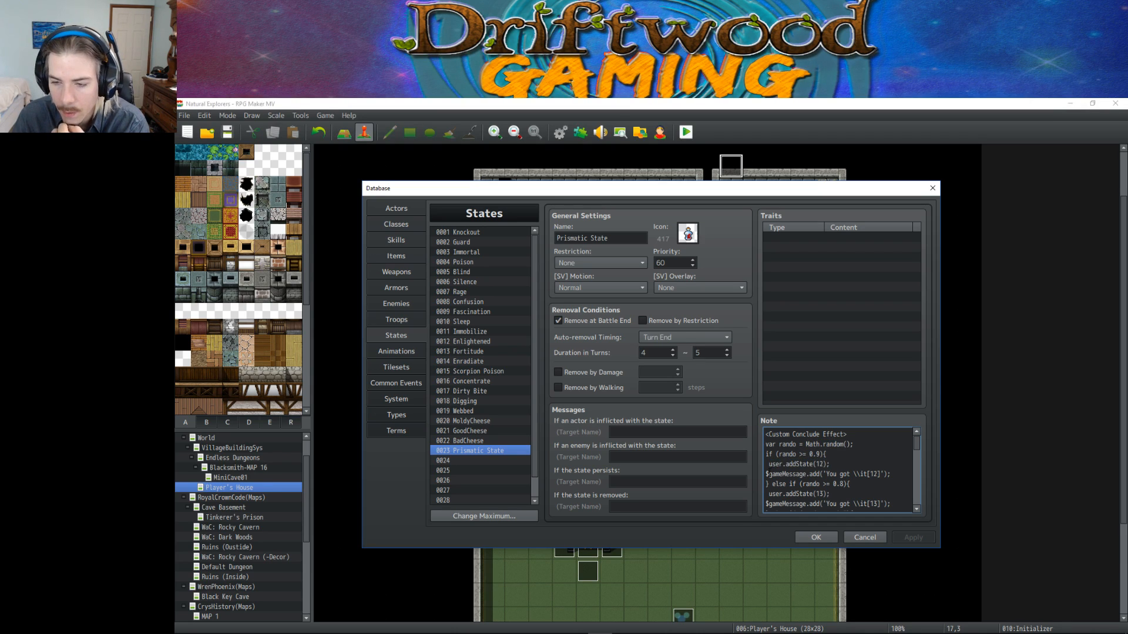
{"action": "scroll", "coordinate": [841, 474], "scroll_direction": "down", "scroll_amount": 1}
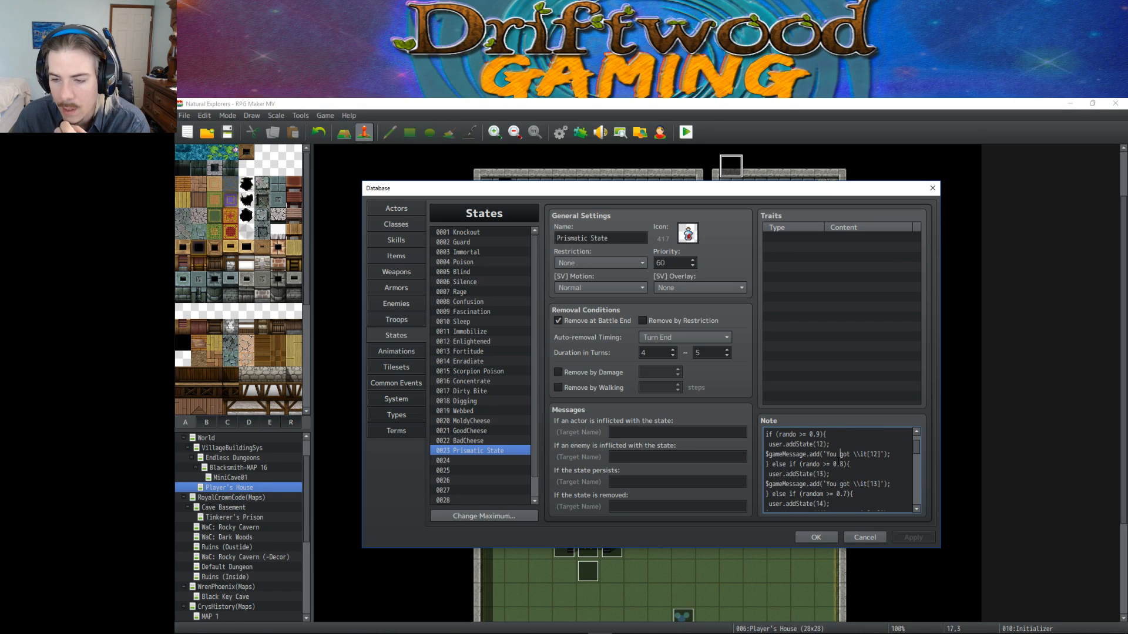
{"action": "scroll", "coordinate": [824, 464], "scroll_direction": "down", "scroll_amount": 1}
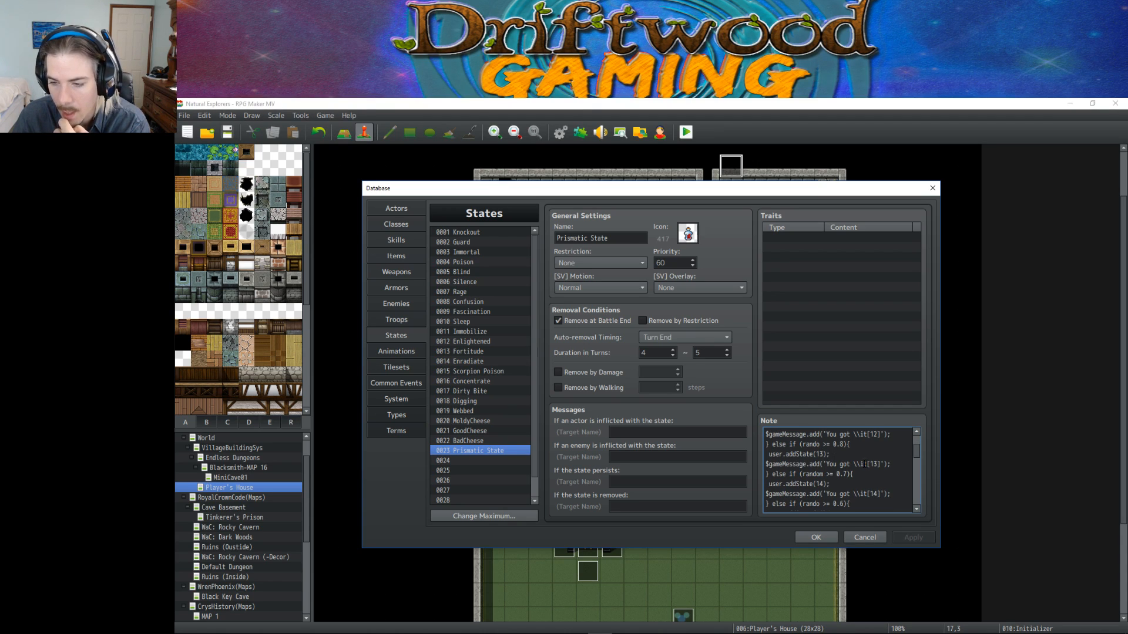
{"action": "scroll", "coordinate": [869, 464], "scroll_direction": "down", "scroll_amount": 1}
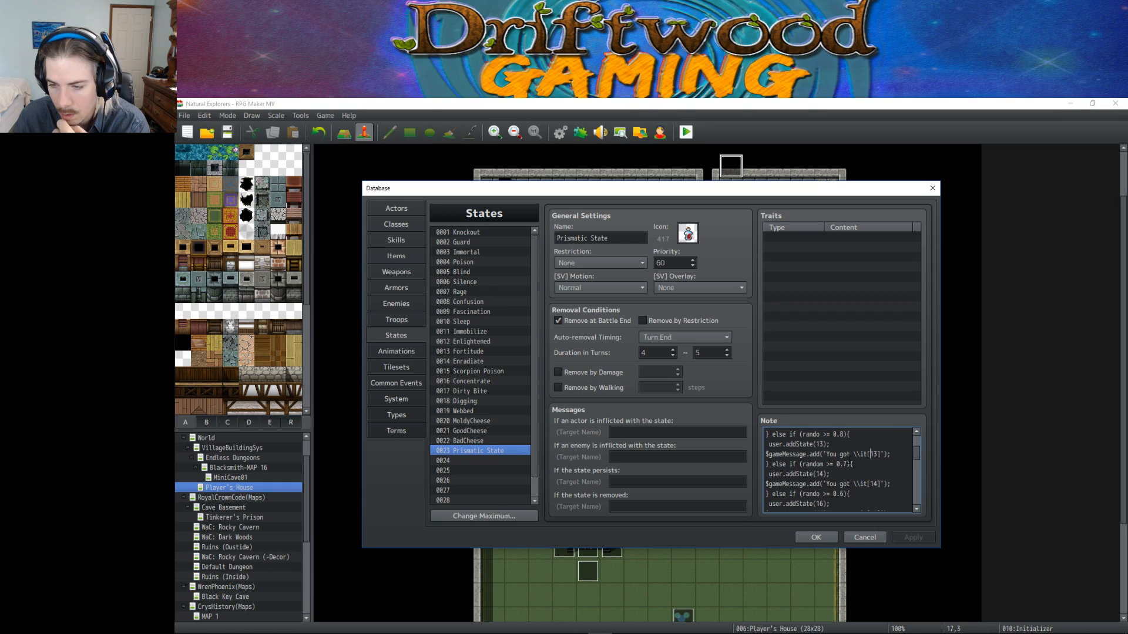
{"action": "scroll", "coordinate": [847, 461], "scroll_direction": "down", "scroll_amount": 1}
{"action": "scroll", "coordinate": [783, 465], "scroll_direction": "down", "scroll_amount": 1}
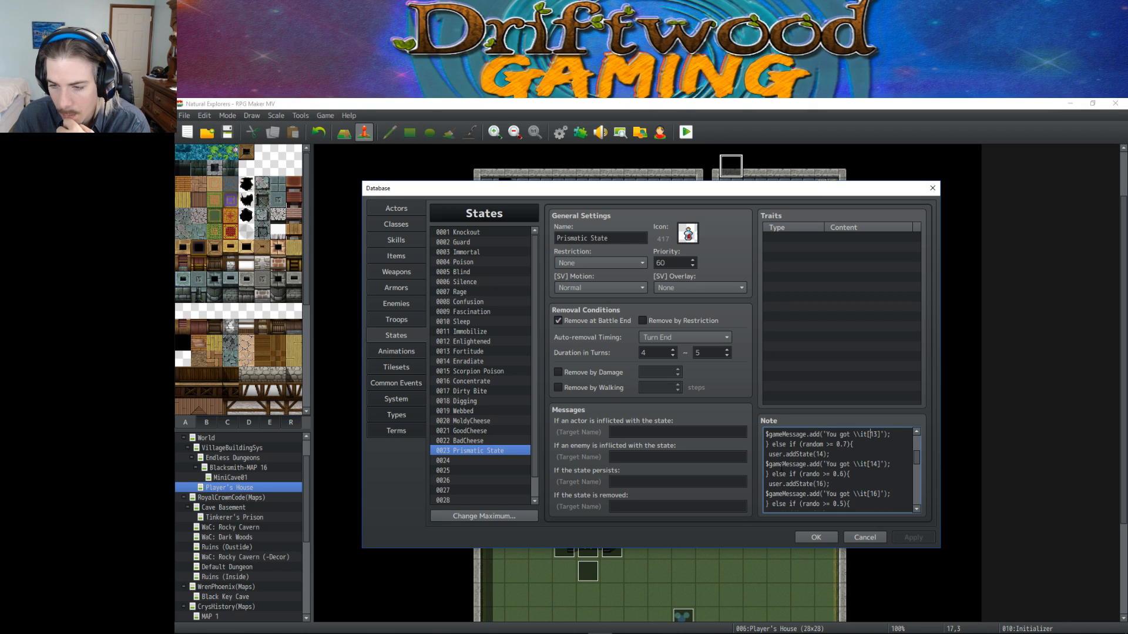
{"action": "scroll", "coordinate": [783, 465], "scroll_direction": "down", "scroll_amount": 1}
{"action": "scroll", "coordinate": [783, 464], "scroll_direction": "down", "scroll_amount": 3}
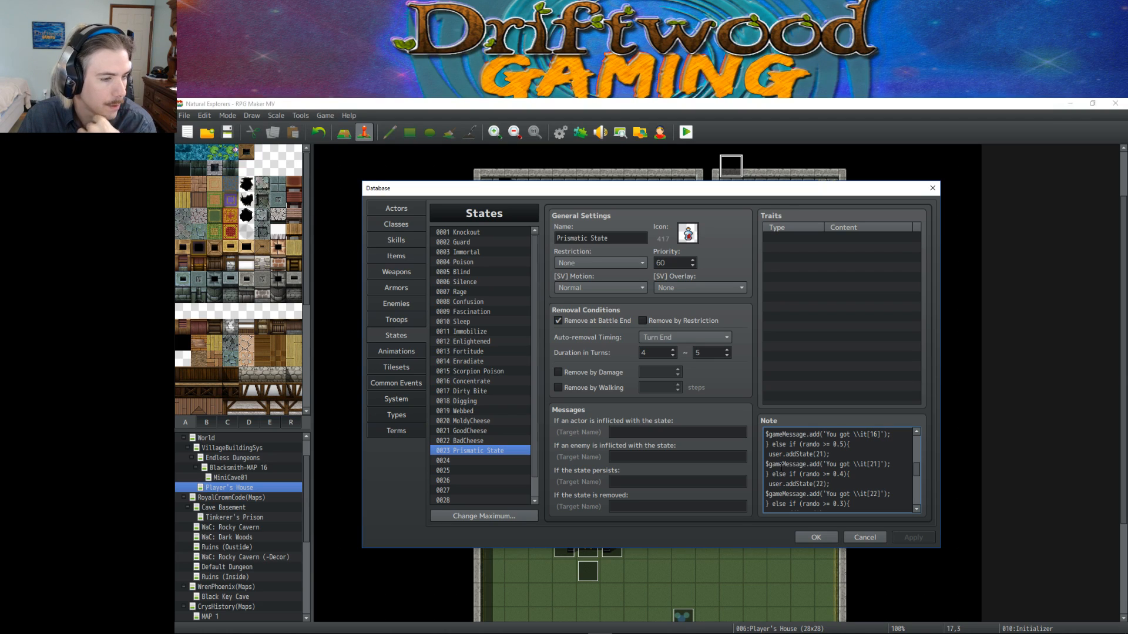
{"action": "scroll", "coordinate": [837, 470], "scroll_direction": "down", "scroll_amount": 3}
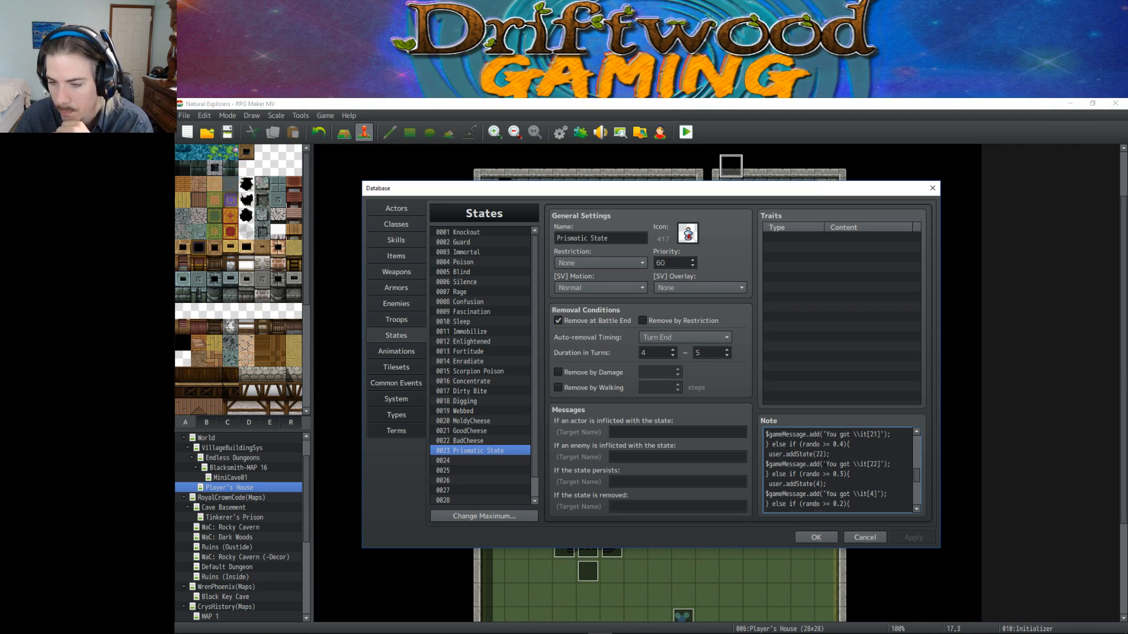
{"action": "scroll", "coordinate": [869, 504], "scroll_direction": "up", "scroll_amount": 6}
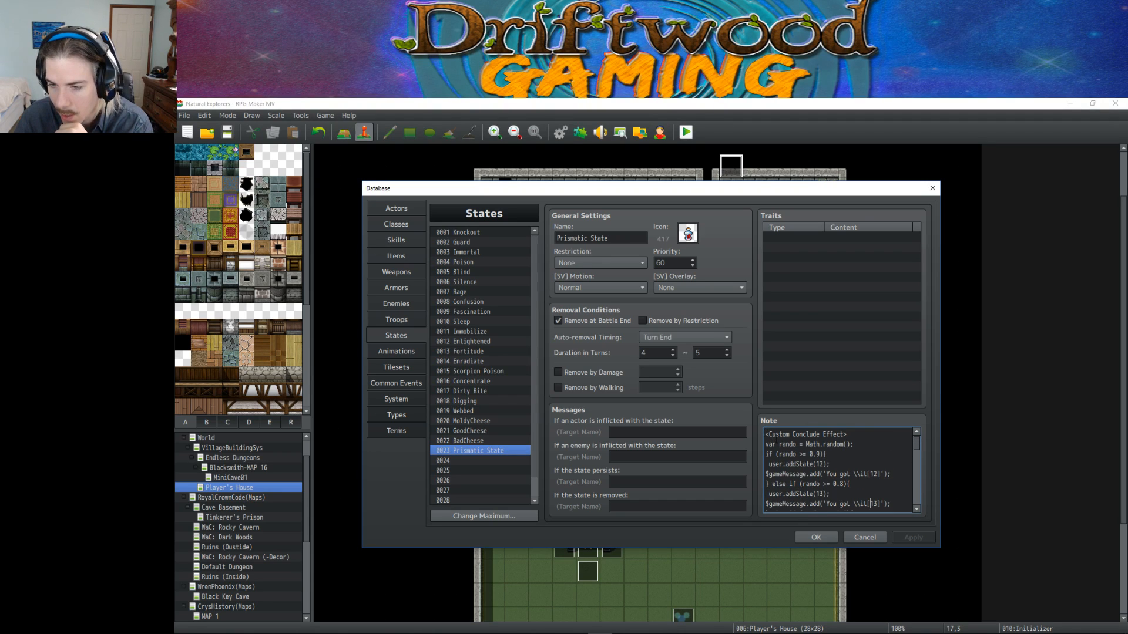
Copy the entire Prismatic State note and paste it into a new Sublime Text window.
{"action": "left_click_drag", "start_coordinate": [766, 434], "coordinate": [929, 603]}
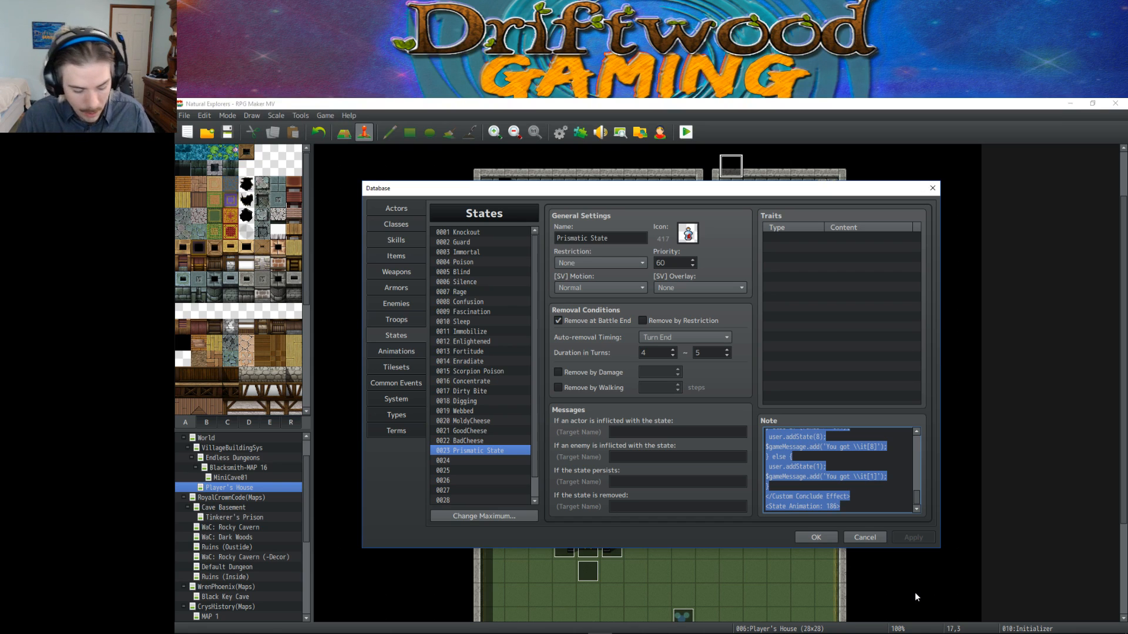
{"action": "mouse_move", "coordinate": [728, 631]}
{"action": "left_click", "coordinate": [331, 623]}
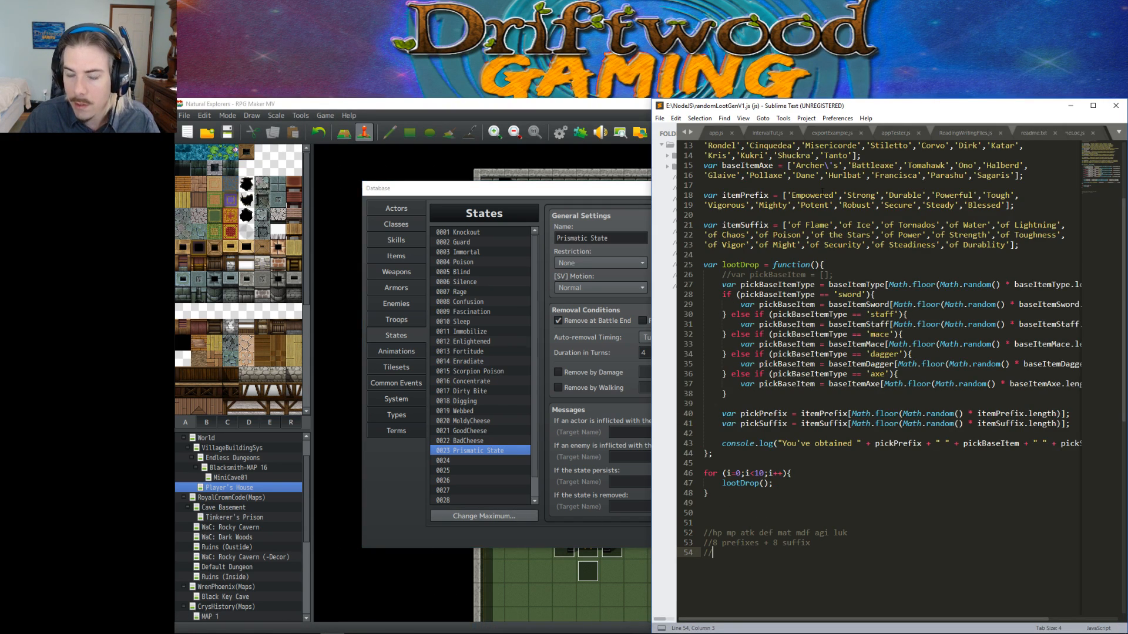
{"action": "key", "text": "ctrl+shift+n"}
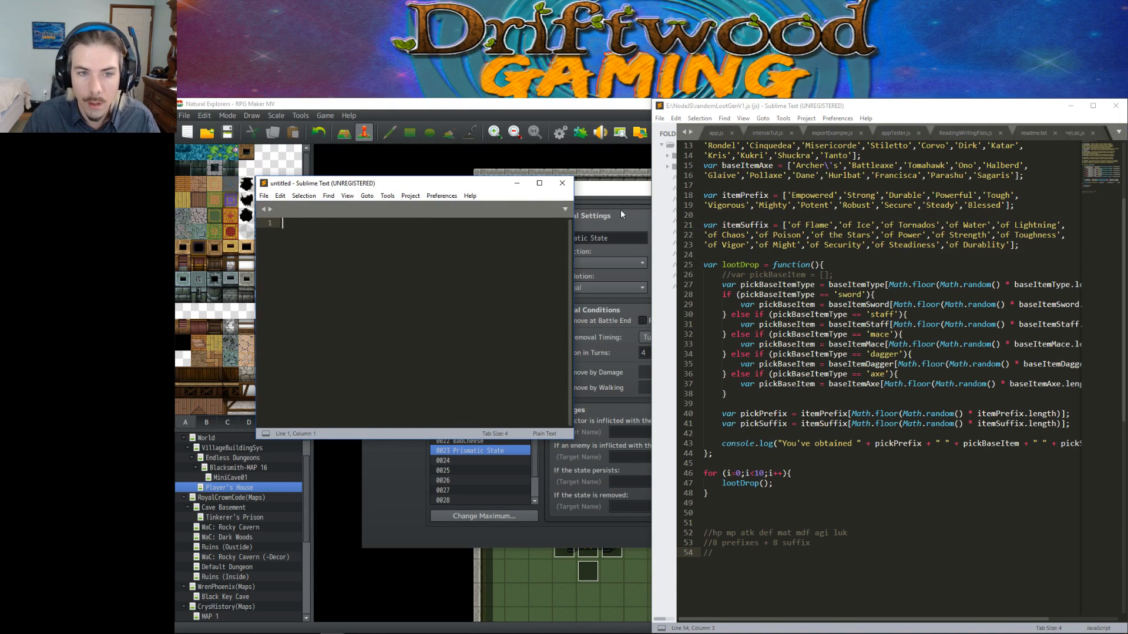
{"action": "key", "text": "ctrl+v"}
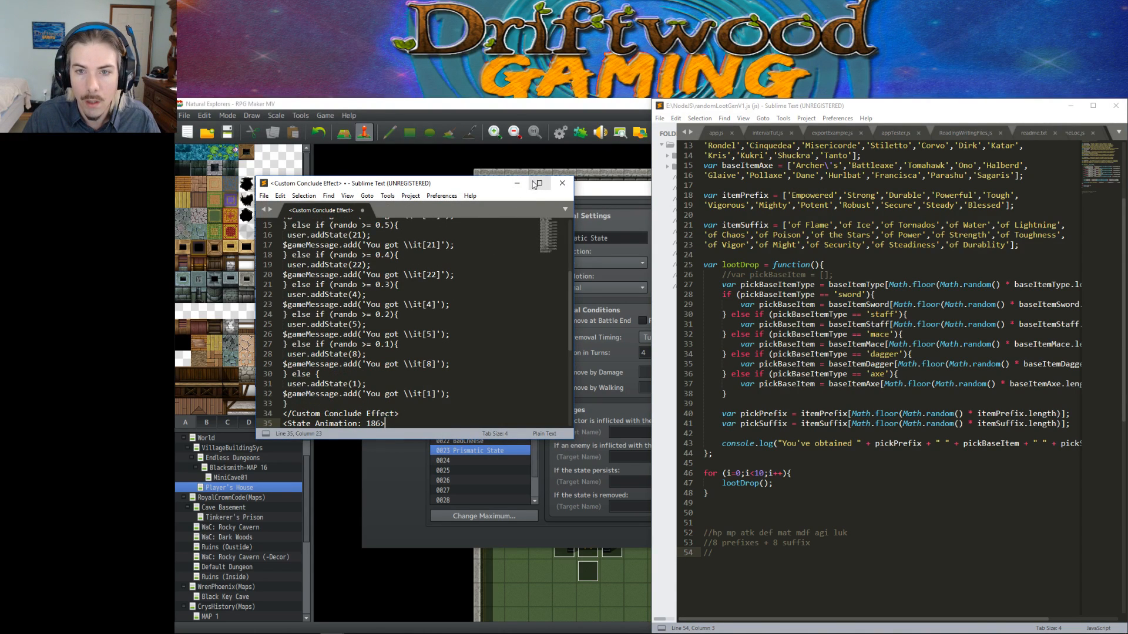
Arrange the pasted note's window side by side with the randomLootGenV1.js window and show the code from its first line.
{"action": "left_click_drag", "start_coordinate": [468, 186], "coordinate": [524, 296]}
{"action": "left_click_drag", "start_coordinate": [824, 108], "coordinate": [1126, 153]}
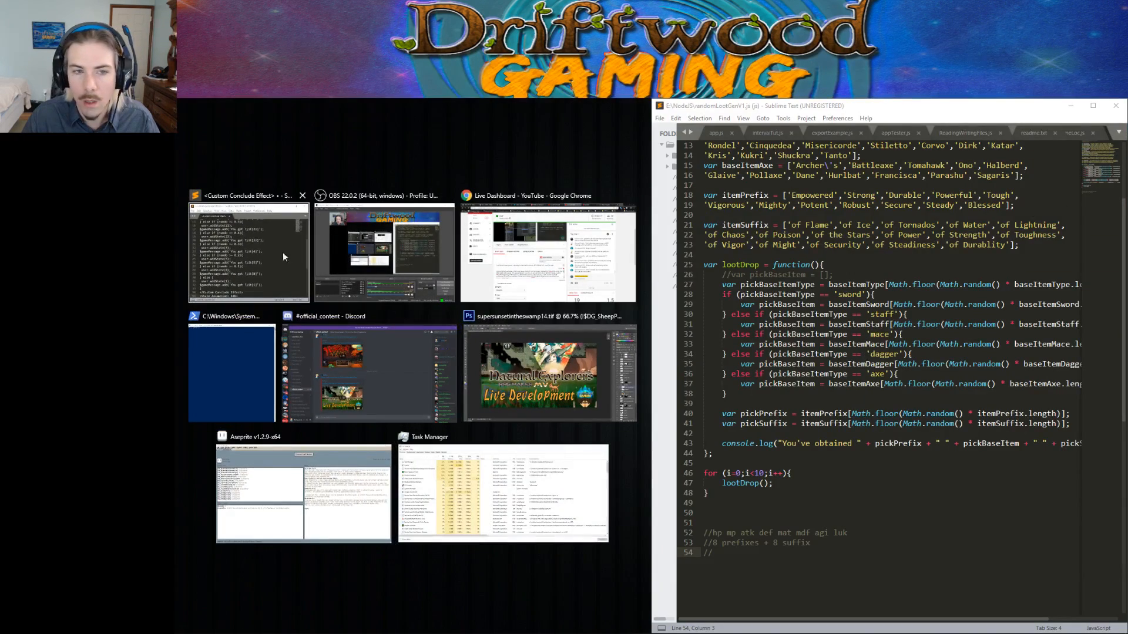
{"action": "left_click", "coordinate": [219, 249]}
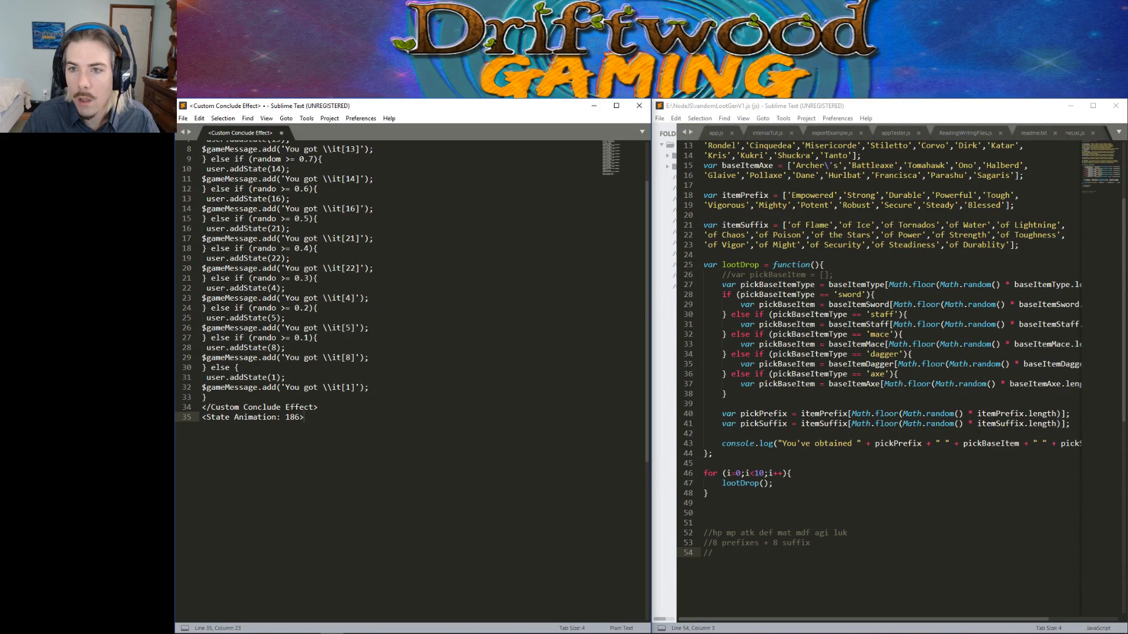
{"action": "scroll", "coordinate": [340, 411], "scroll_direction": "up", "scroll_amount": 3}
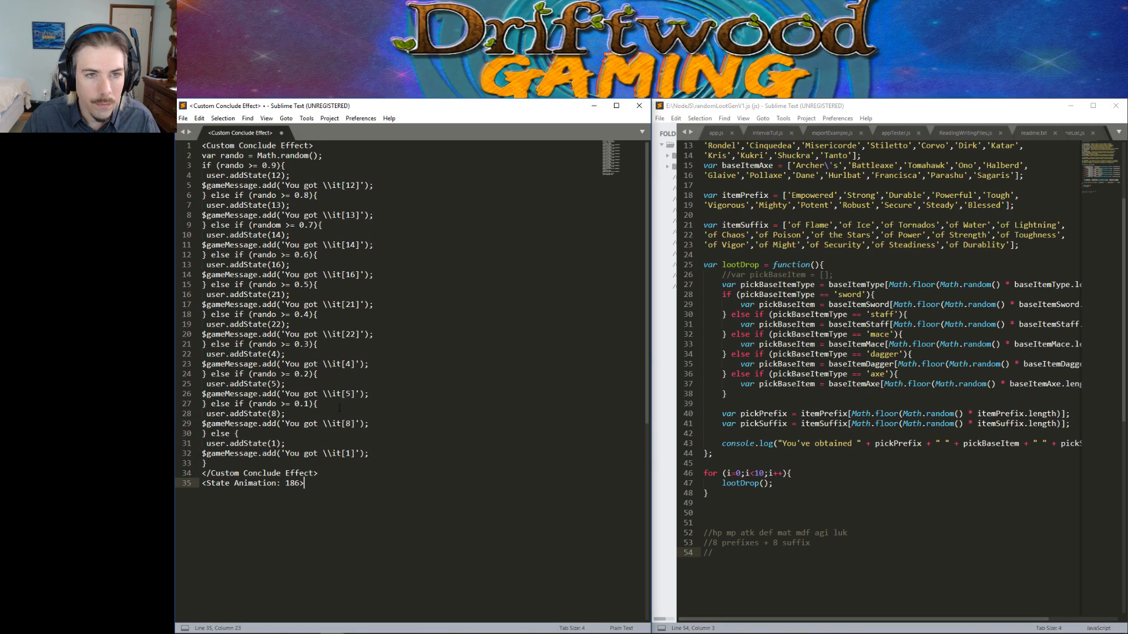
Put the cursor on the if (rando >= 0.9) line of the pasted code and enlarge the editor font four steps.
{"action": "left_click", "coordinate": [305, 148]}
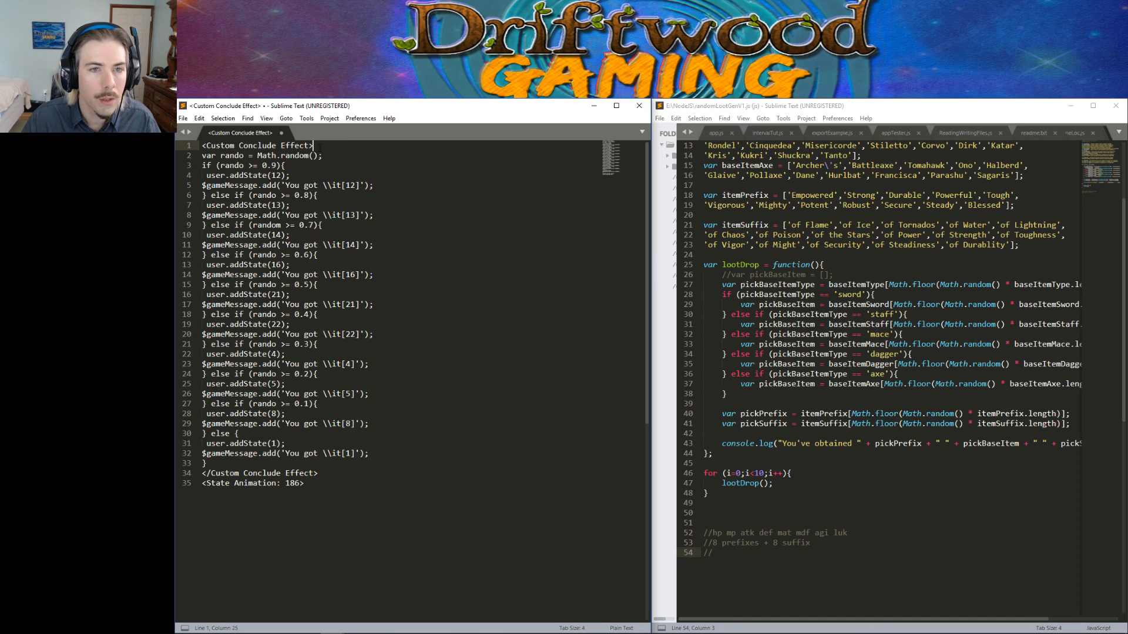
{"action": "key", "text": "Down"}
{"action": "key", "text": "Down"}
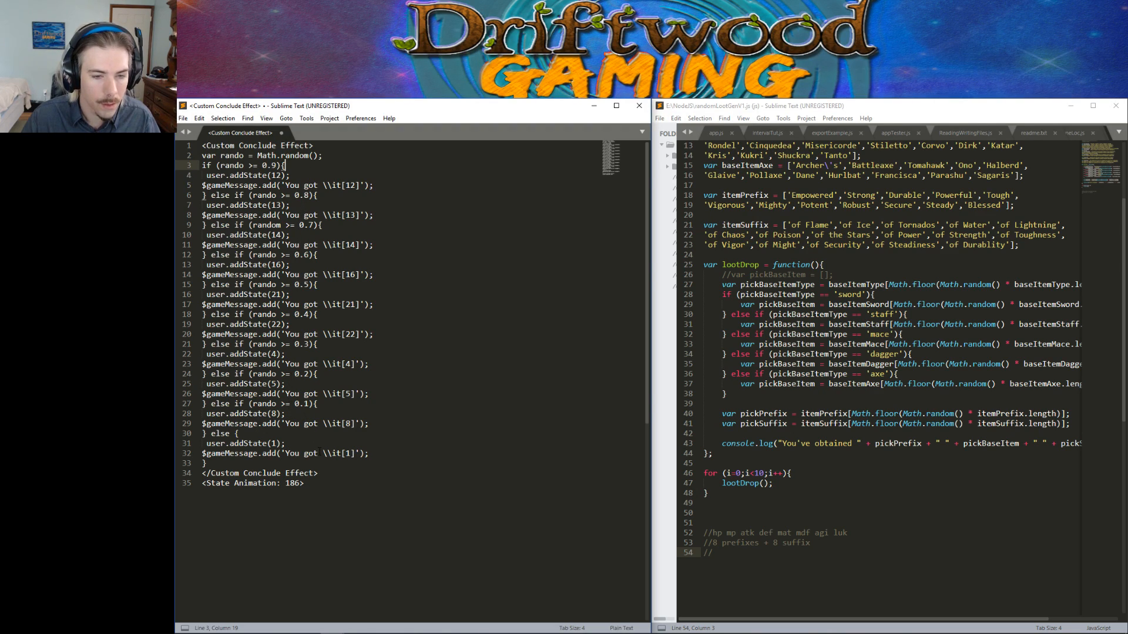
{"action": "key", "text": "ctrl+equal"}
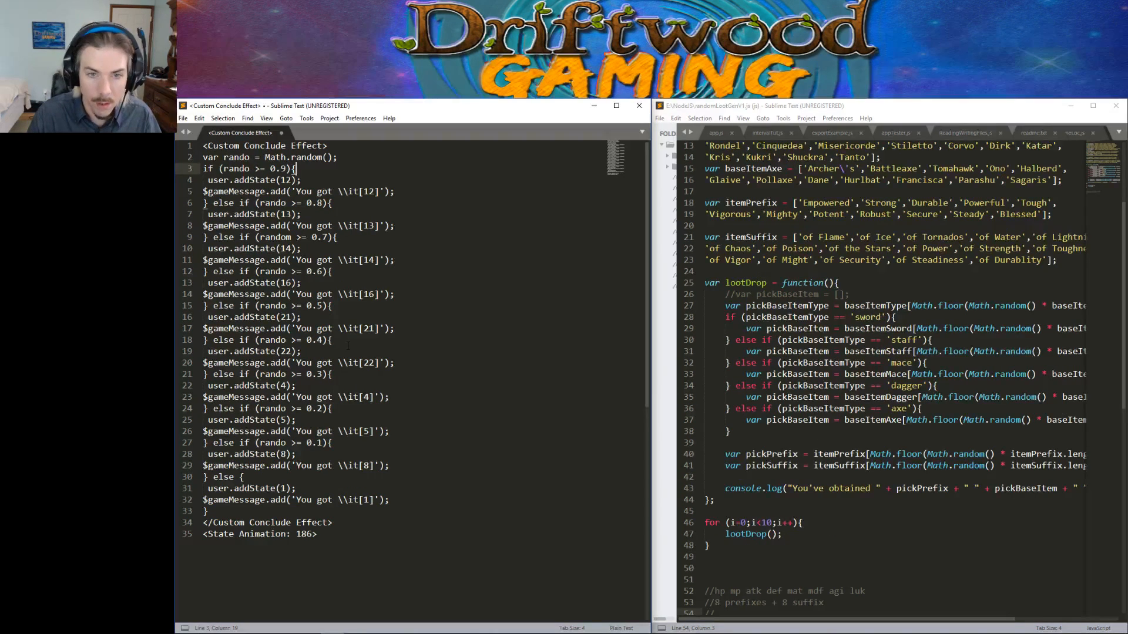
{"action": "key", "text": "ctrl+equal"}
{"action": "key", "text": "ctrl+equal"}
{"action": "key", "text": "ctrl+equal"}
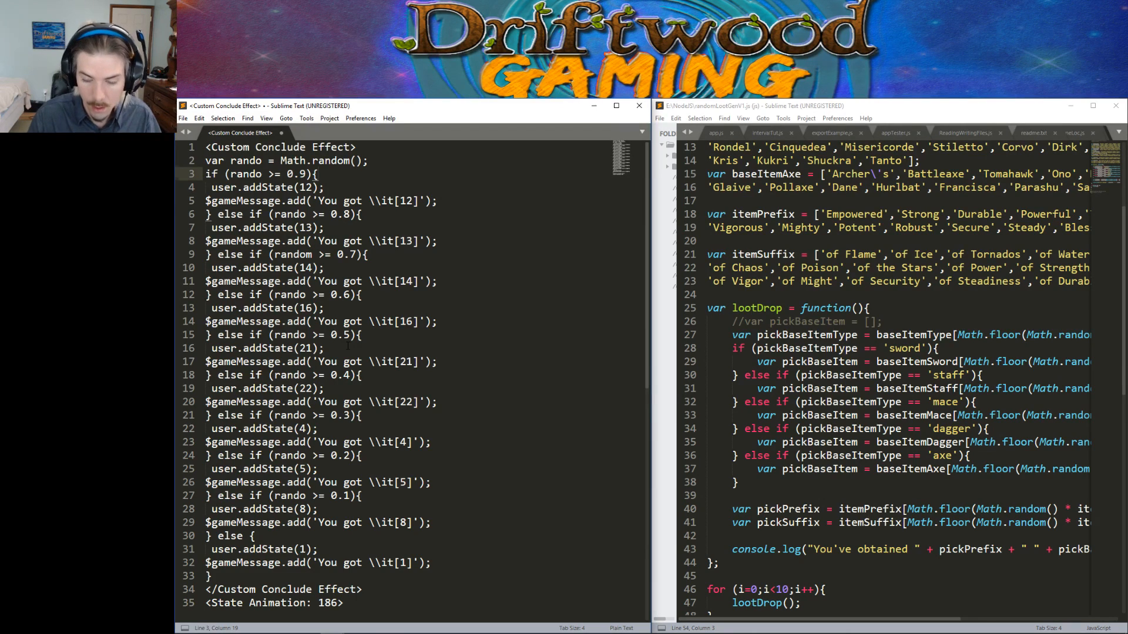
Reduce the editor font one step, copy the entire pasted Prismatic State code and switch to the browser.
{"action": "key", "text": "ctrl+minus"}
{"action": "key", "text": "ctrl+minus"}
{"action": "key", "text": "ctrl+equal"}
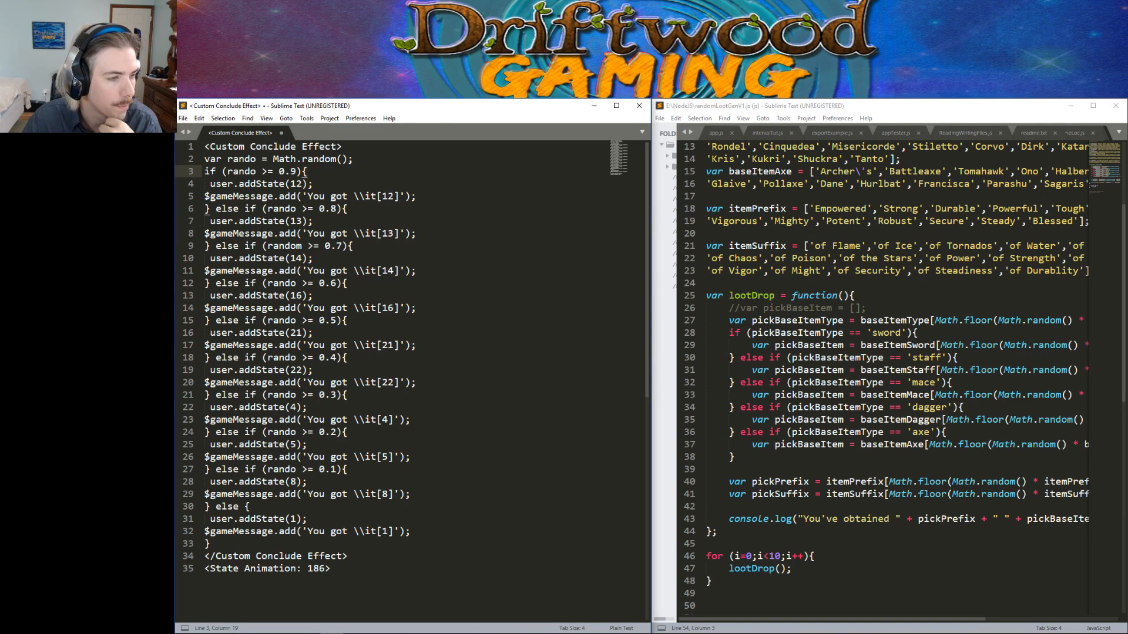
{"action": "left_click_drag", "start_coordinate": [353, 574], "coordinate": [205, 147]}
{"action": "right_click", "coordinate": [235, 170]}
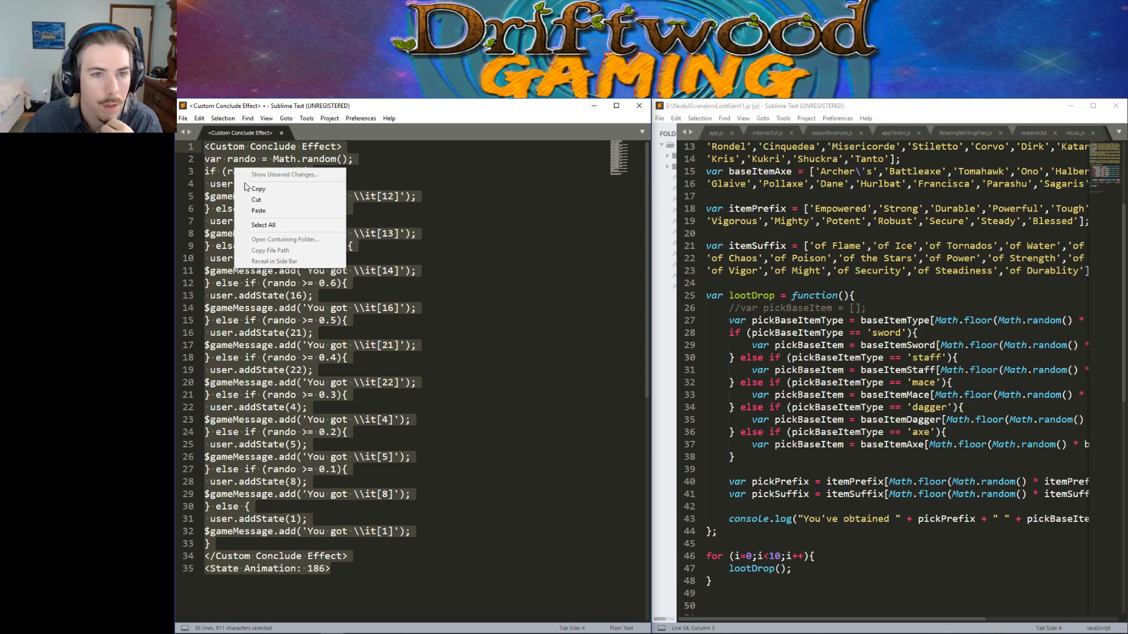
{"action": "left_click", "coordinate": [256, 189]}
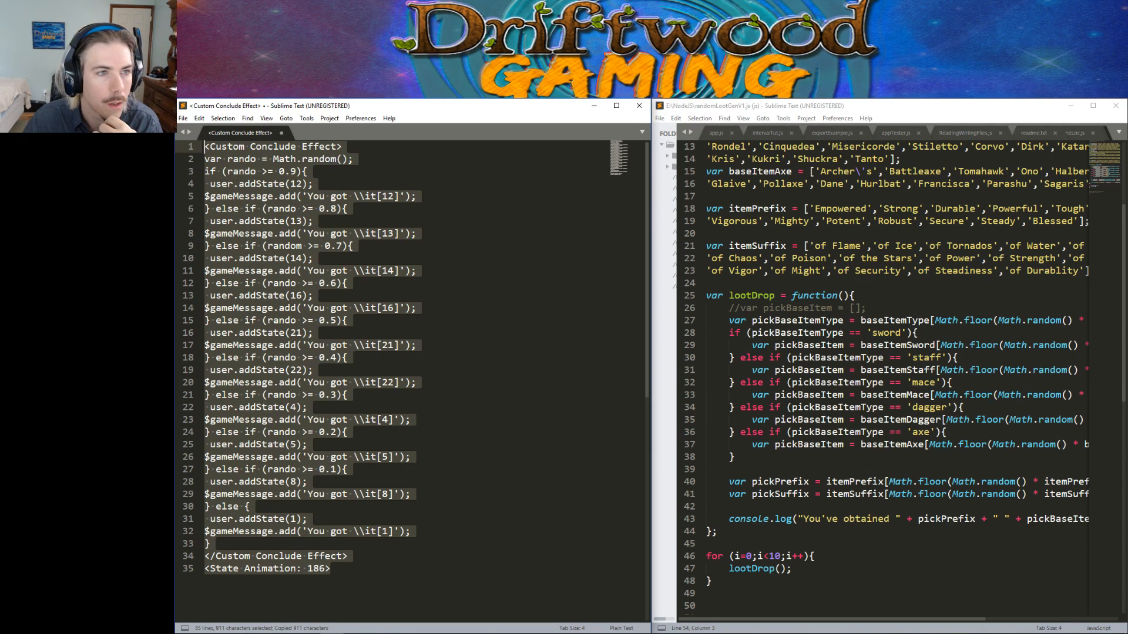
{"action": "key", "text": "alt+Tab"}
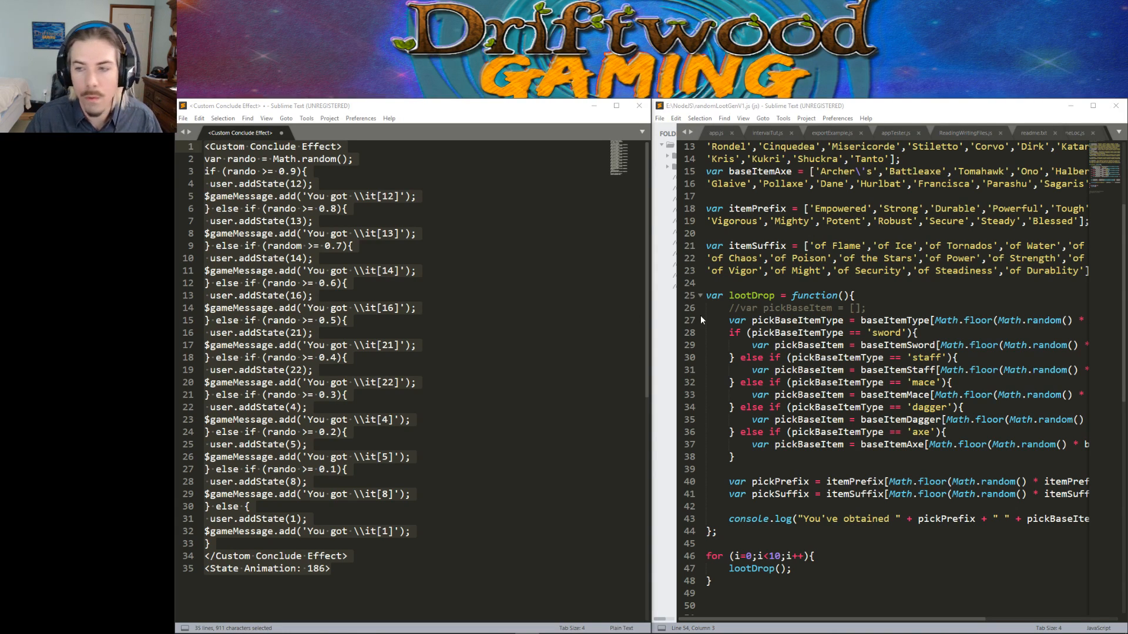
Change the single quotes around the \\it[12] message on line 5 of the Prismatic State code to double quotes.
{"action": "left_click", "coordinate": [368, 273]}
{"action": "left_click", "coordinate": [307, 197]}
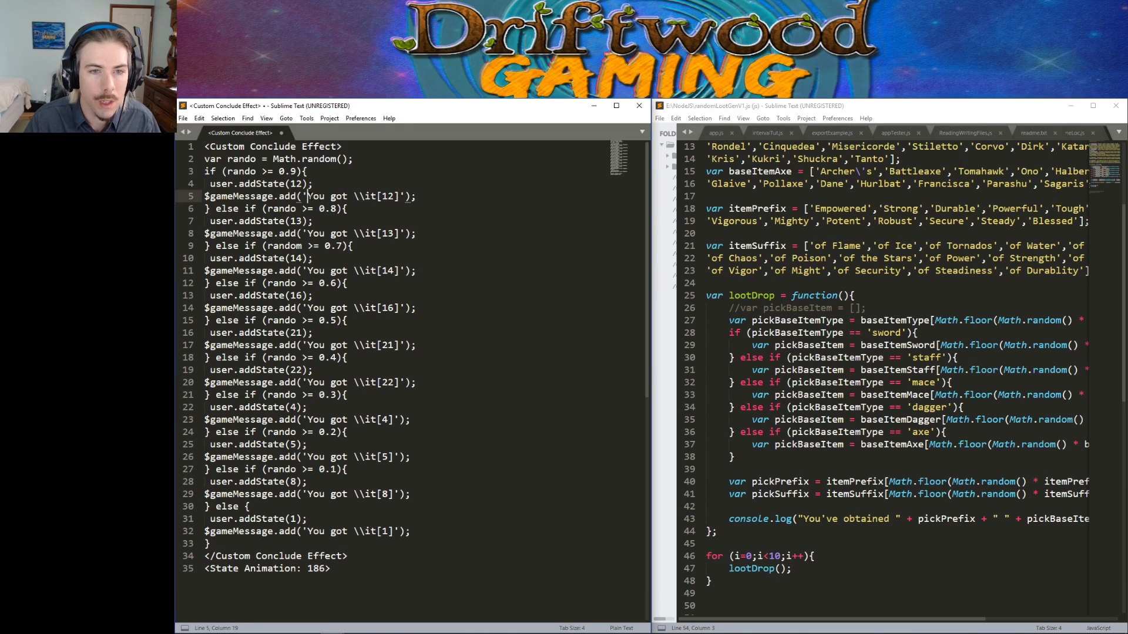
{"action": "key", "text": "BackSpace"}
{"action": "type", "text": "\""}
{"action": "key", "text": "Right"}
{"action": "key", "text": "Right"}
{"action": "key", "text": "Right"}
{"action": "key", "text": "Right"}
{"action": "key", "text": "Right"}
{"action": "key", "text": "Right"}
{"action": "key", "text": "Right"}
{"action": "key", "text": "Right"}
{"action": "type", "text": "\""}
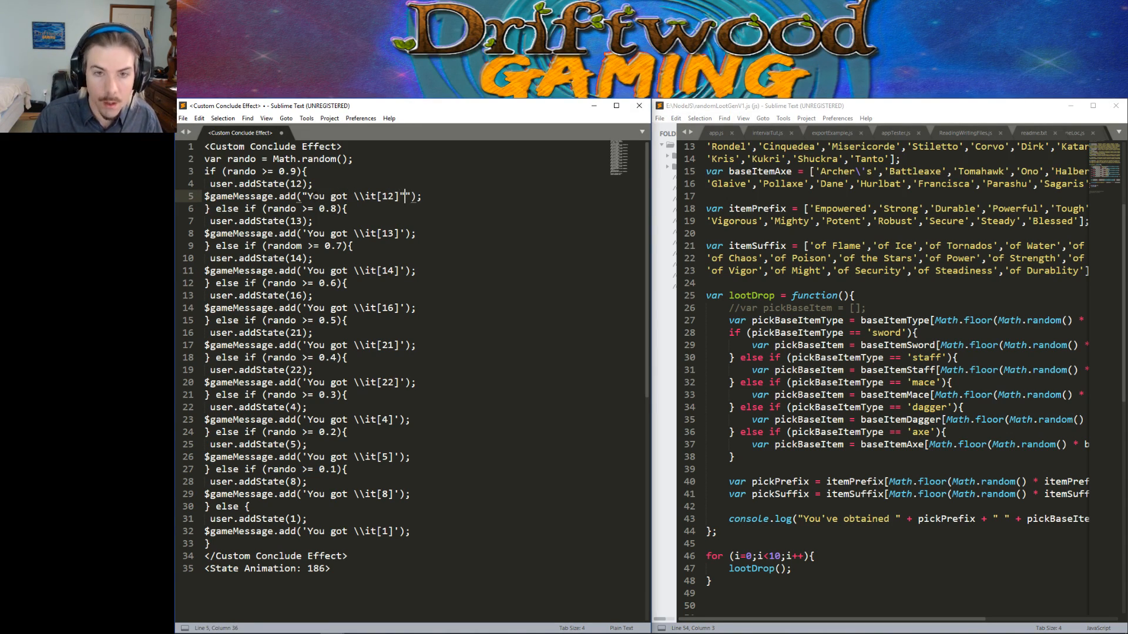
{"action": "key", "text": "BackSpace"}
{"action": "key", "text": "Delete"}
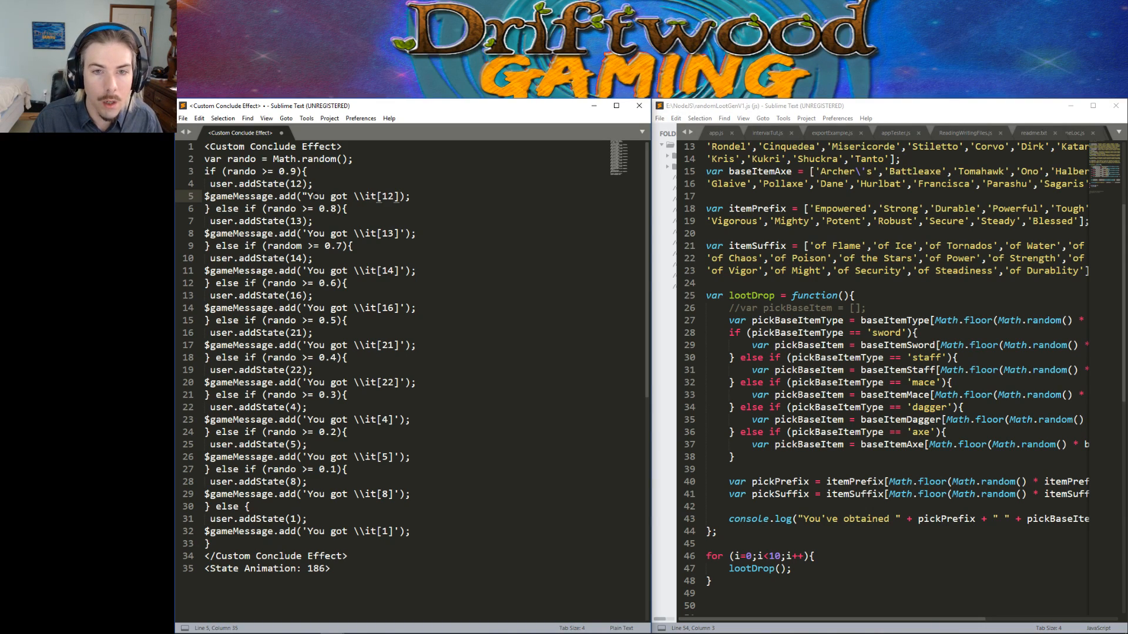
{"action": "type", "text": "\""}
{"action": "key", "text": "Delete"}
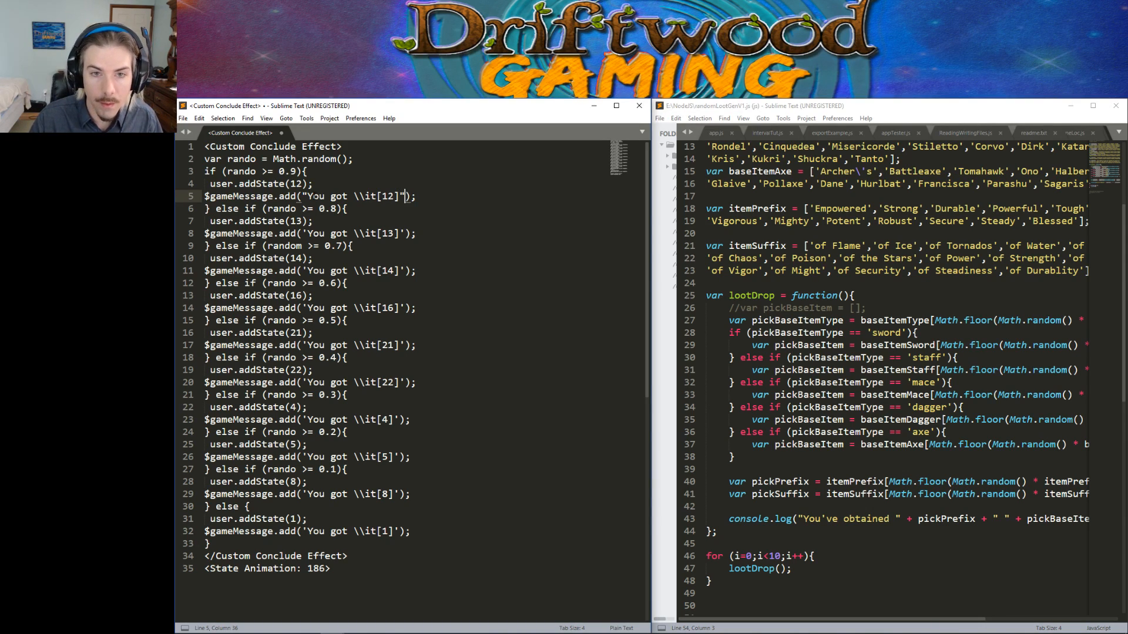
Change the single quotes around the \\it[13] message on line 8 to double quotes.
{"action": "left_click", "coordinate": [305, 234]}
{"action": "key", "text": "BackSpace"}
{"action": "type", "text": "\""}
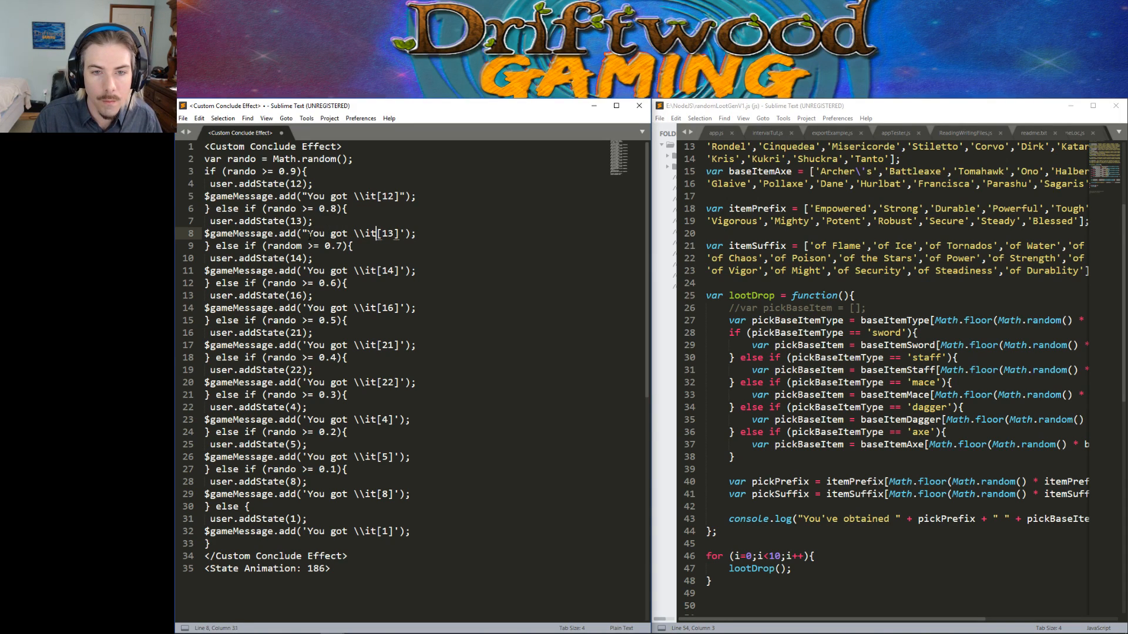
{"action": "type", "text": "\""}
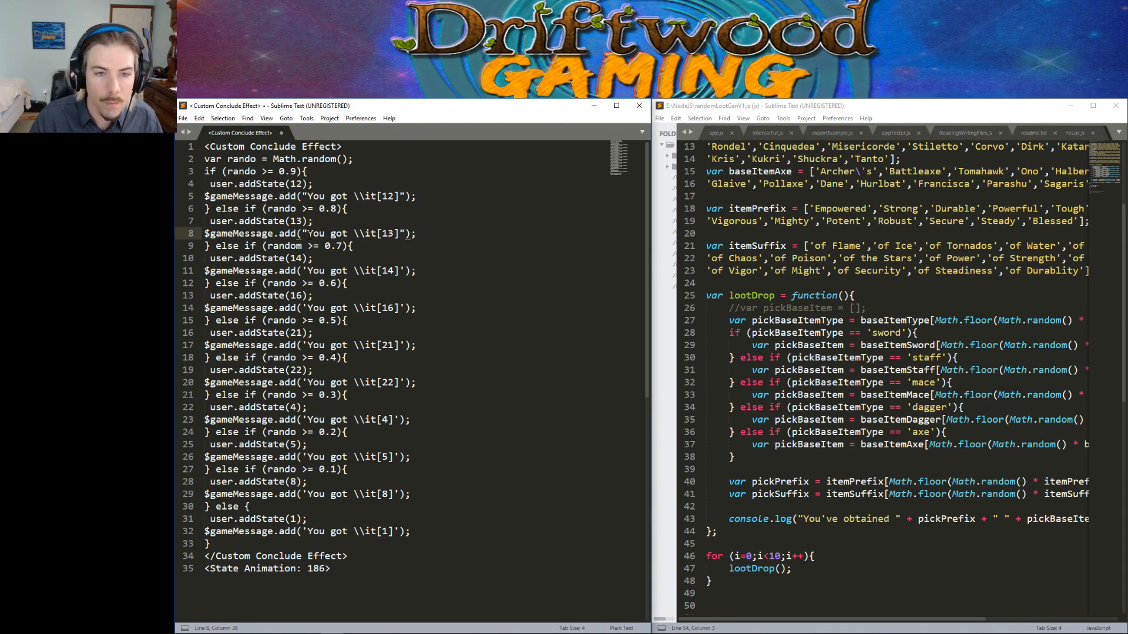
Replace all remaining single quotes in the pasted code with double quotes using Find and Replace.
{"action": "left_click_drag", "start_coordinate": [301, 271], "coordinate": [309, 270]}
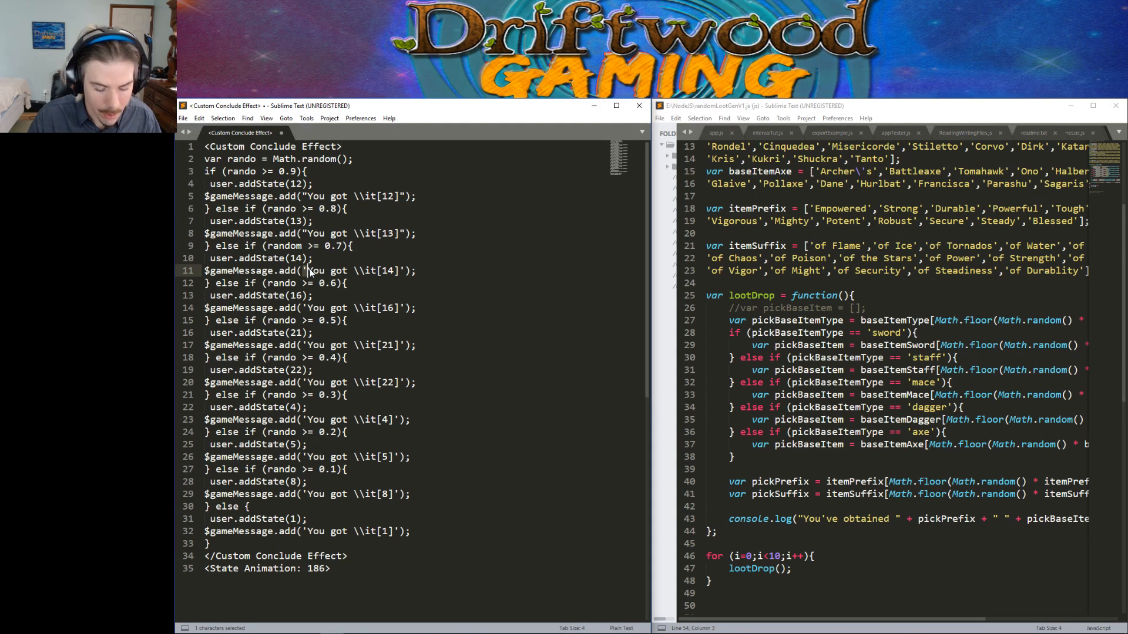
{"action": "key", "text": "ctrl+f"}
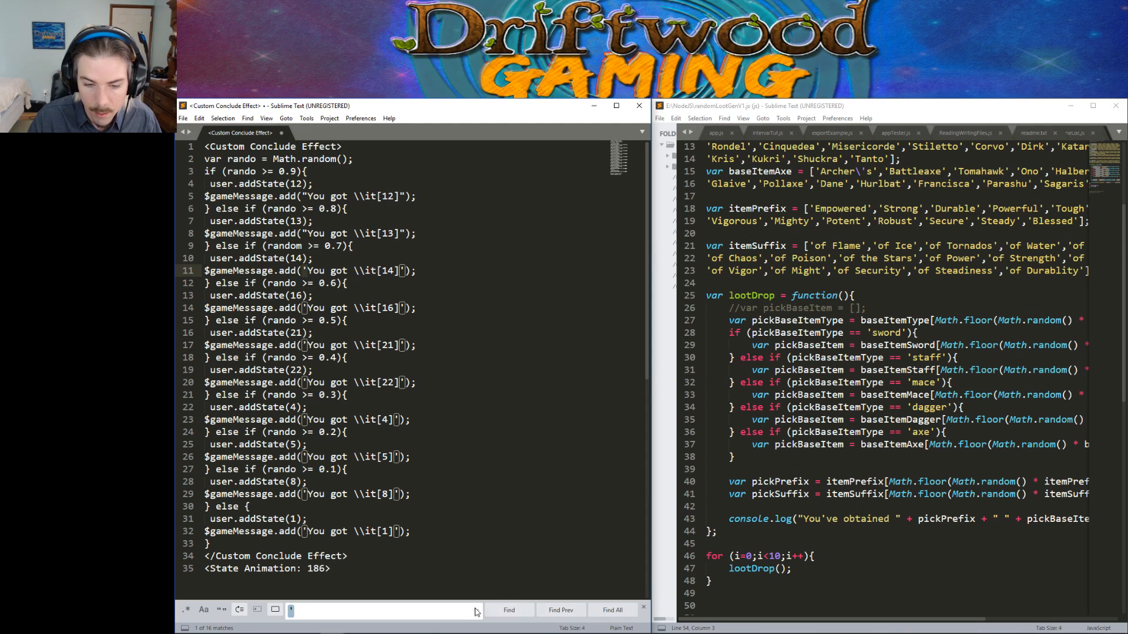
{"action": "left_click", "coordinate": [214, 120]}
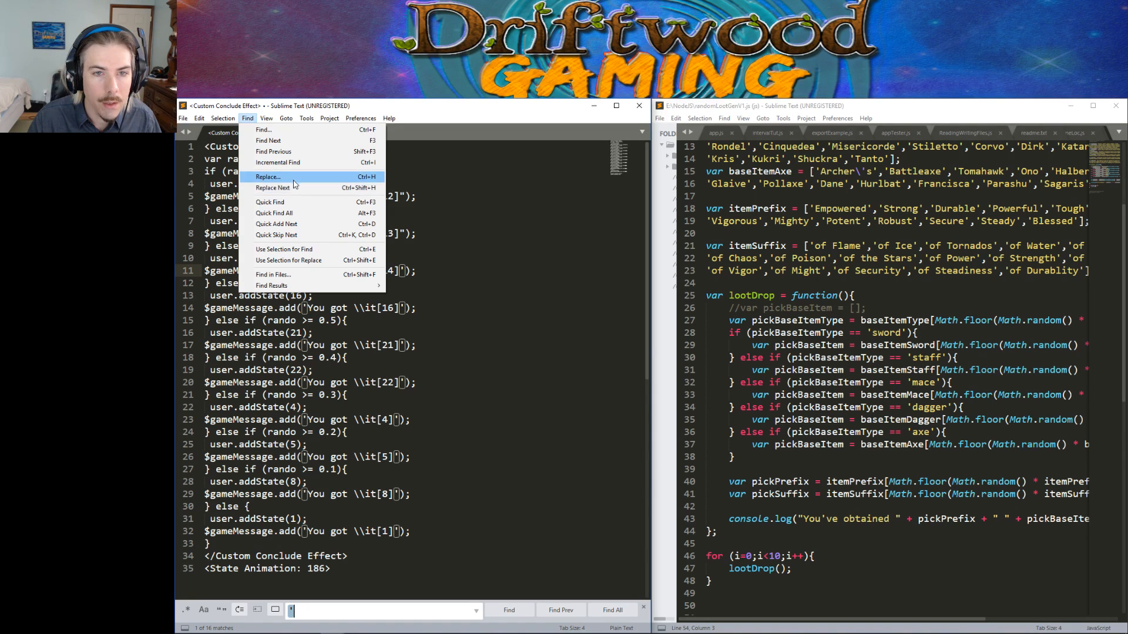
{"action": "left_click", "coordinate": [269, 177]}
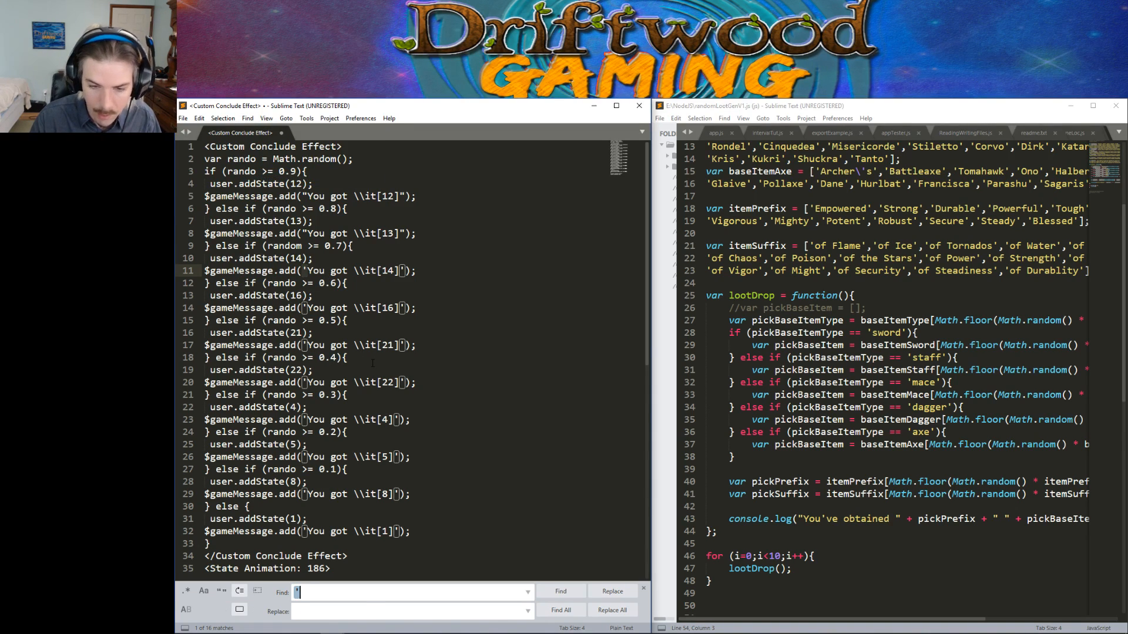
{"action": "left_click", "coordinate": [320, 610]}
{"action": "type", "text": "\""}
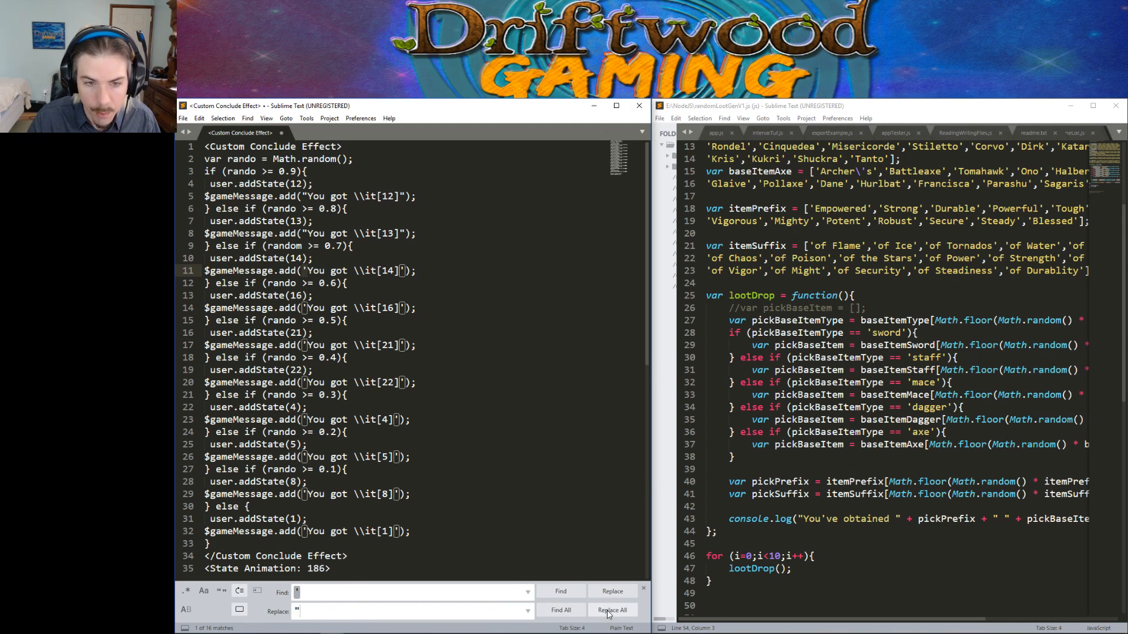
{"action": "left_click", "coordinate": [609, 610]}
{"action": "left_click", "coordinate": [502, 357]}
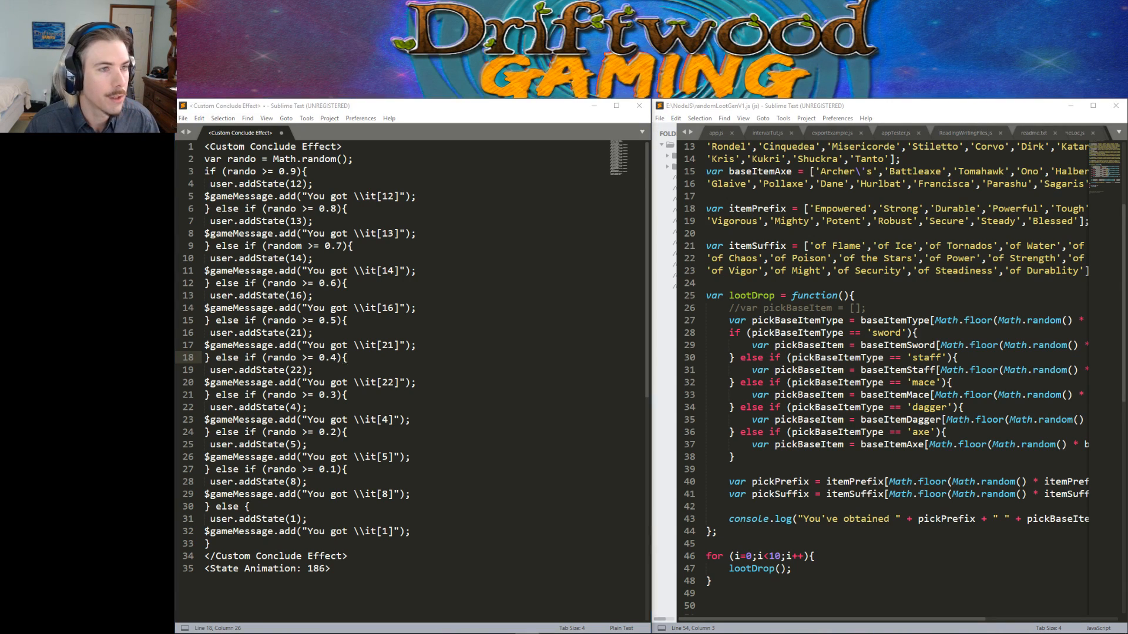
Examine the JSLint warnings in the browser, down to those about the closing Custom Conclude Effect tag.
{"action": "key", "text": "alt+Tab"}
{"action": "scroll", "coordinate": [375, 279], "scroll_direction": "up", "scroll_amount": 2}
{"action": "scroll", "coordinate": [375, 279], "scroll_direction": "down", "scroll_amount": 5}
{"action": "scroll", "coordinate": [350, 305], "scroll_direction": "down", "scroll_amount": 3}
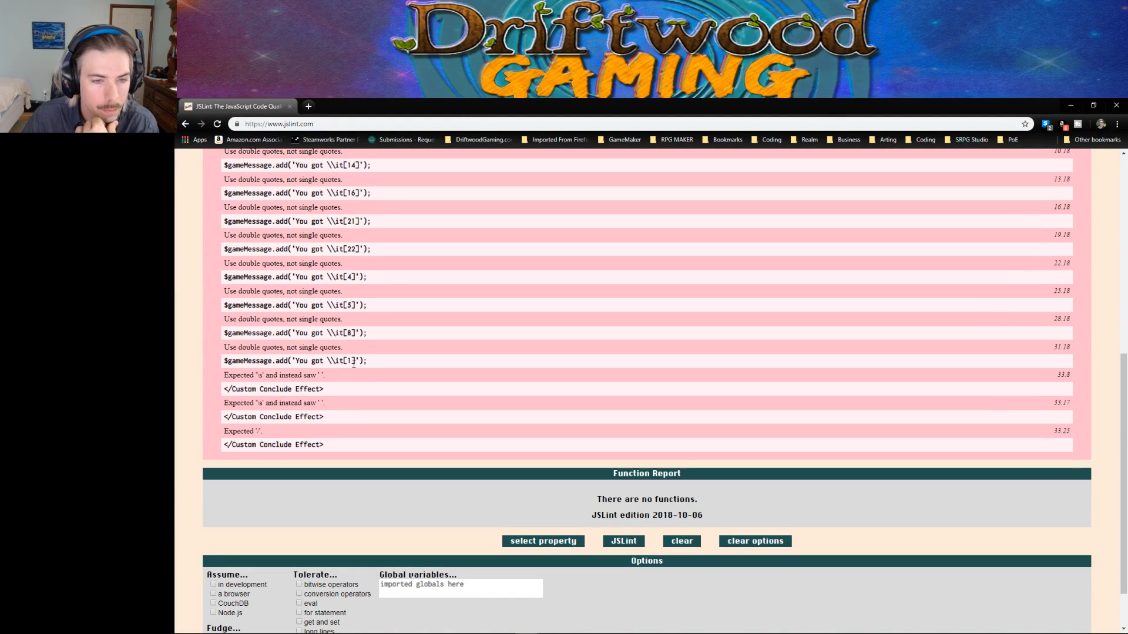
{"action": "left_click_drag", "start_coordinate": [254, 375], "coordinate": [329, 377]}
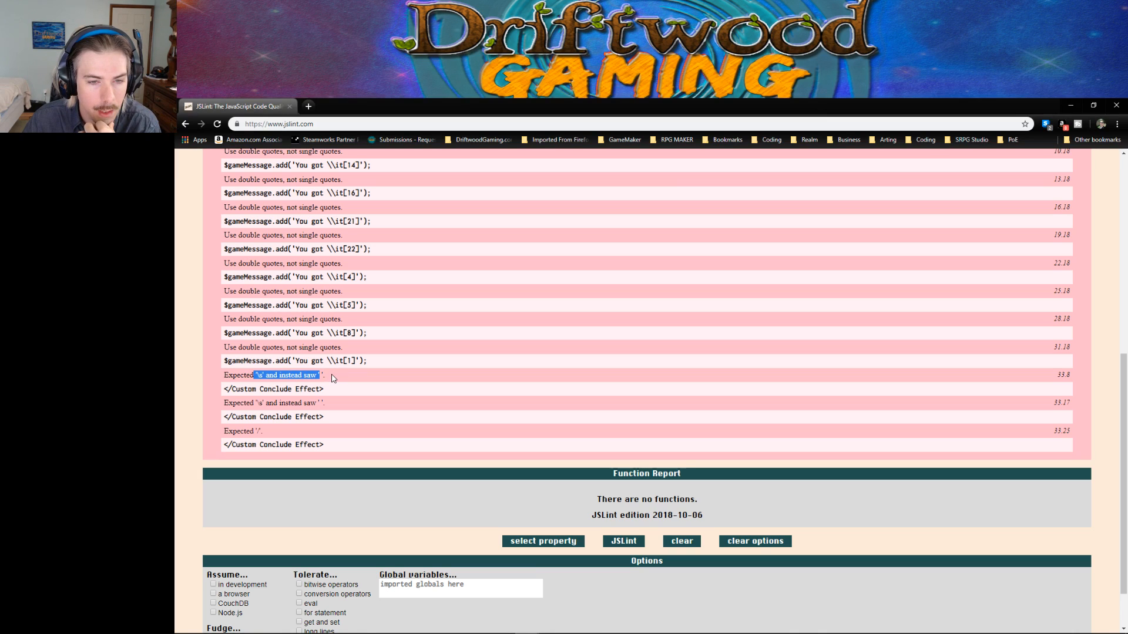
{"action": "left_click", "coordinate": [324, 404]}
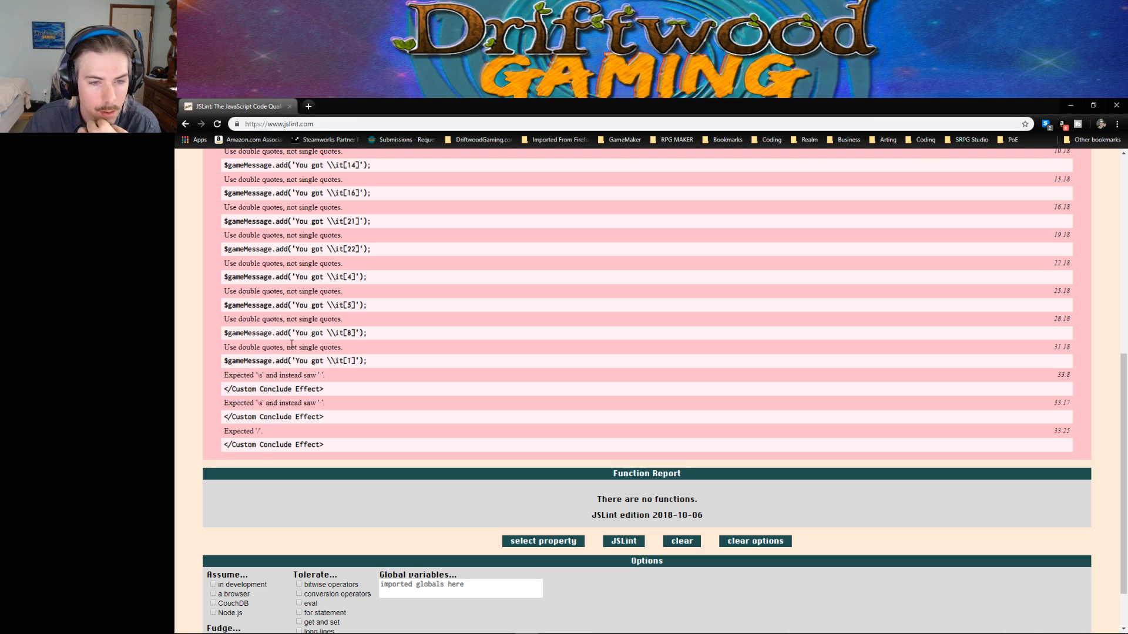
{"action": "left_click_drag", "start_coordinate": [248, 107], "coordinate": [0, 170]}
Review the else-if branches and their $gameMessage.add lines in the Sublime Text copy of the code.
{"action": "left_click", "coordinate": [392, 374]}
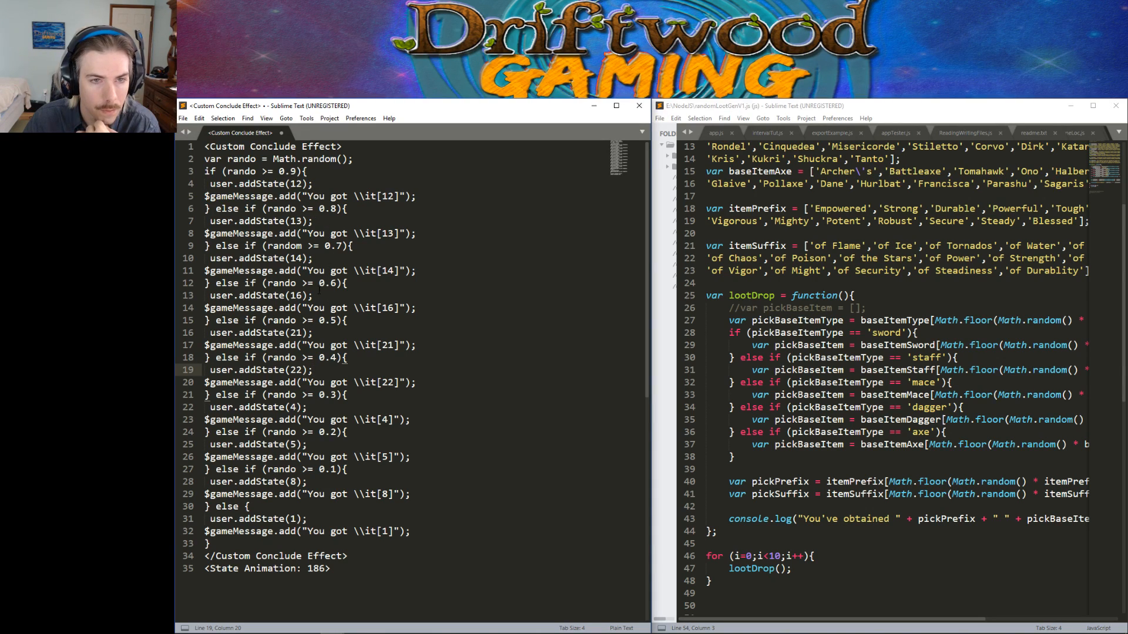
{"action": "left_click_drag", "start_coordinate": [279, 209], "coordinate": [286, 494]}
{"action": "left_click", "coordinate": [369, 434]}
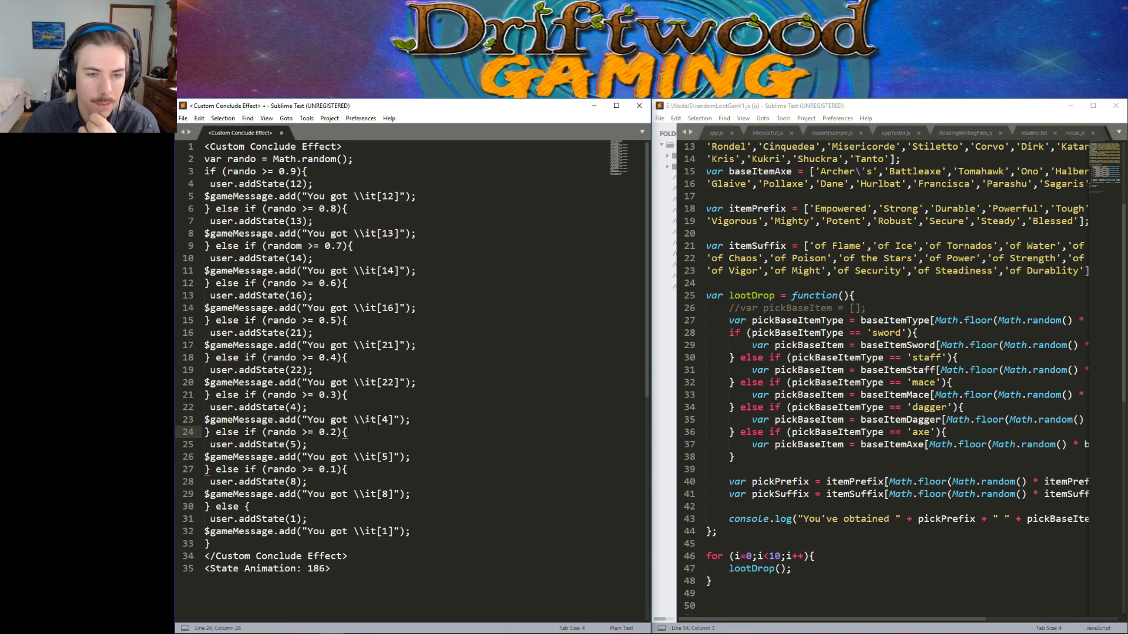
{"action": "left_click", "coordinate": [354, 359]}
{"action": "left_click", "coordinate": [345, 408]}
{"action": "left_click", "coordinate": [337, 457]}
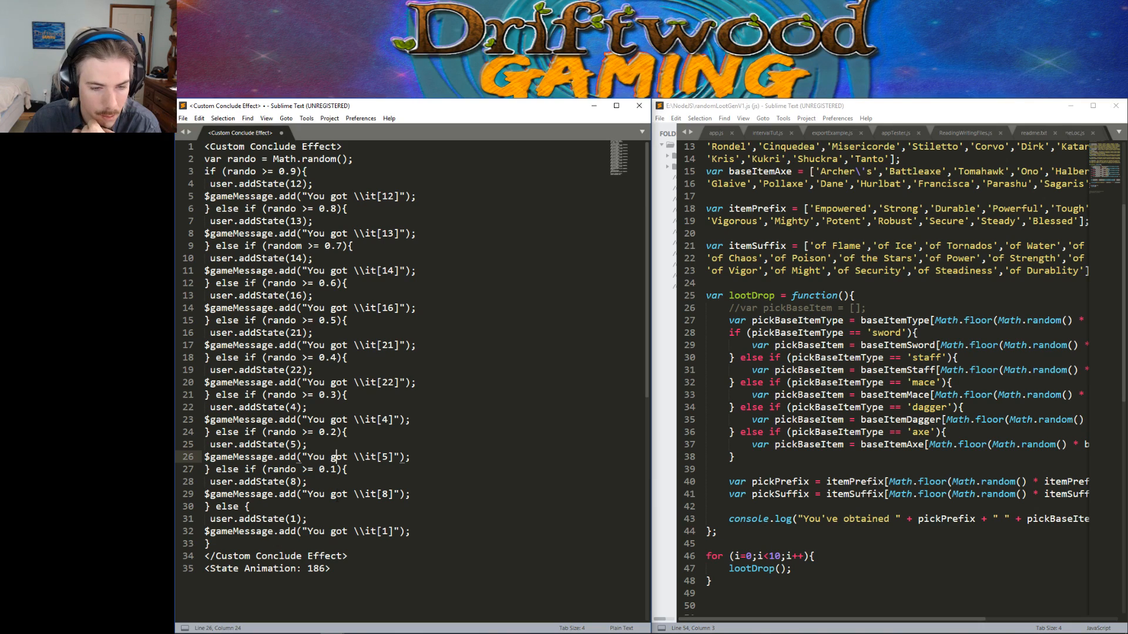
{"action": "left_click", "coordinate": [359, 495]}
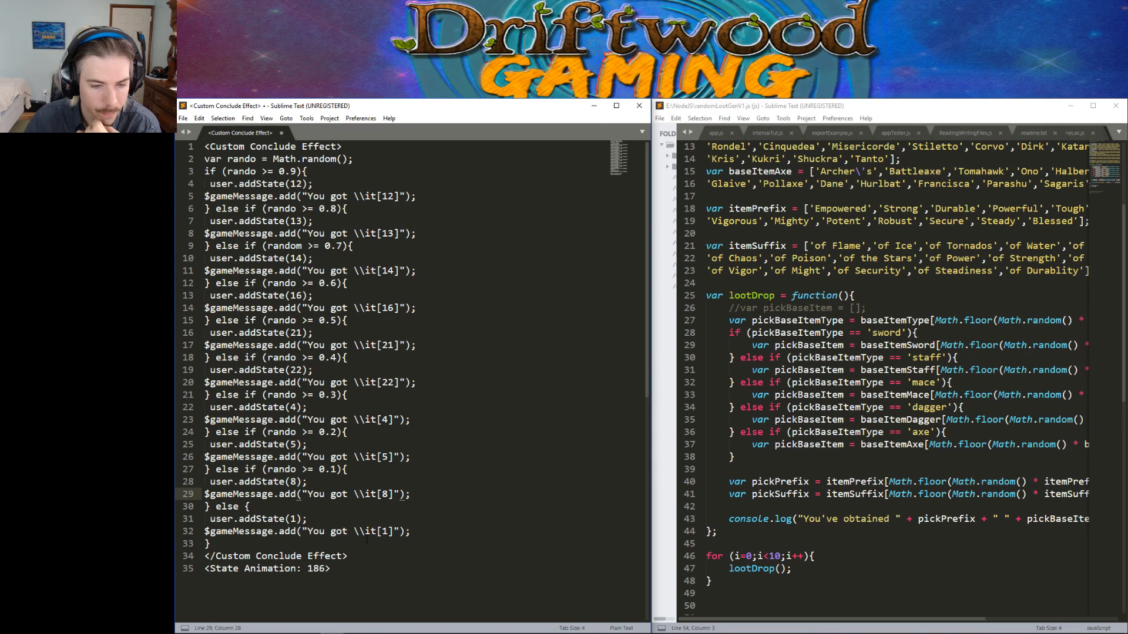
Copy the whole double-quoted code, replace the Prismatic State note in RPG Maker MV with it, and apply and close the database.
{"action": "left_click_drag", "start_coordinate": [352, 568], "coordinate": [204, 146]}
{"action": "key", "text": "ctrl+c"}
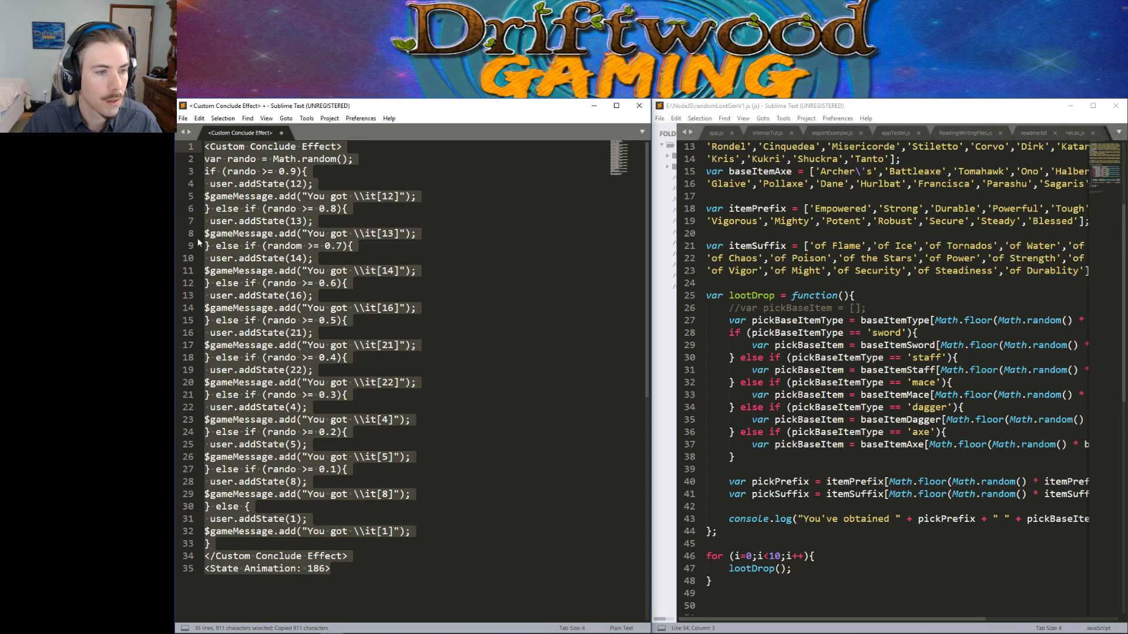
{"action": "key", "text": "alt+Tab"}
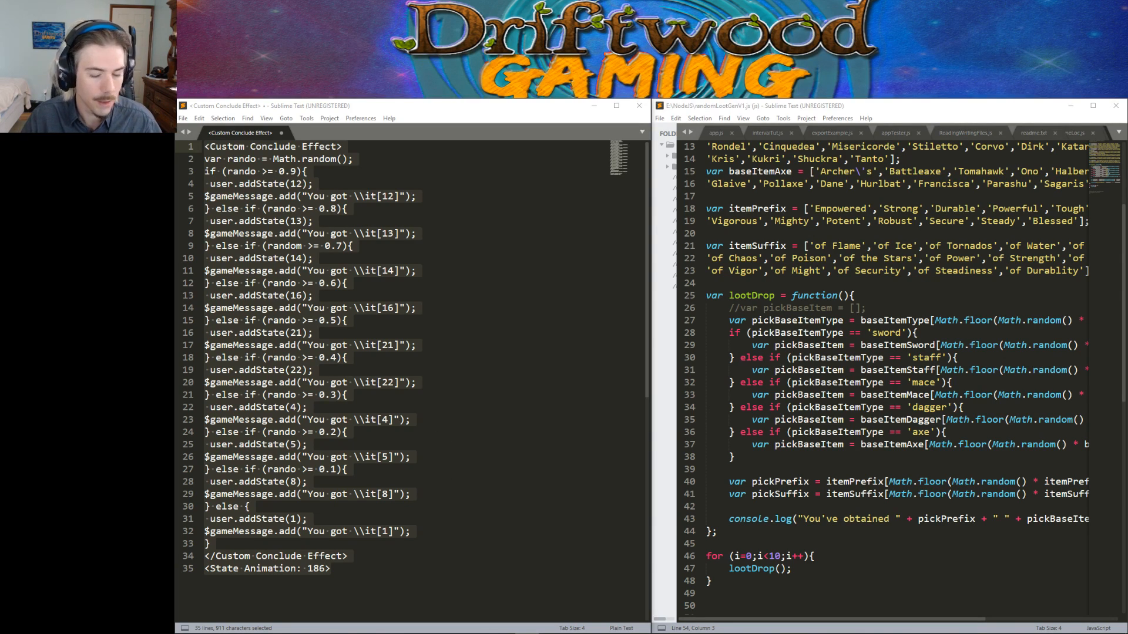
{"action": "mouse_move", "coordinate": [552, 626]}
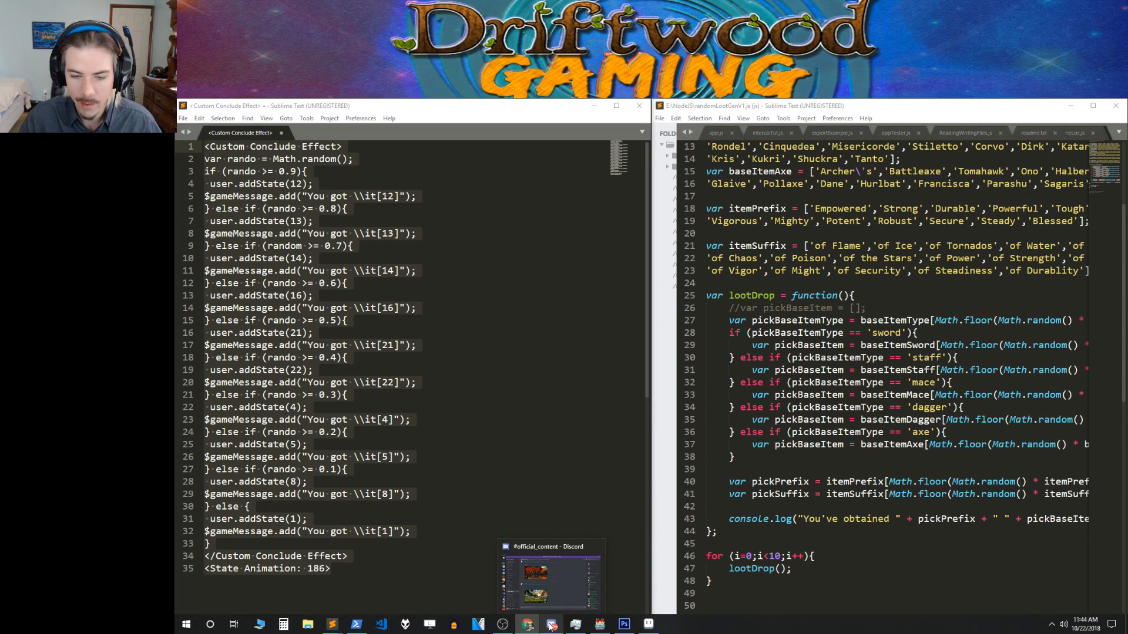
{"action": "left_click", "coordinate": [599, 624]}
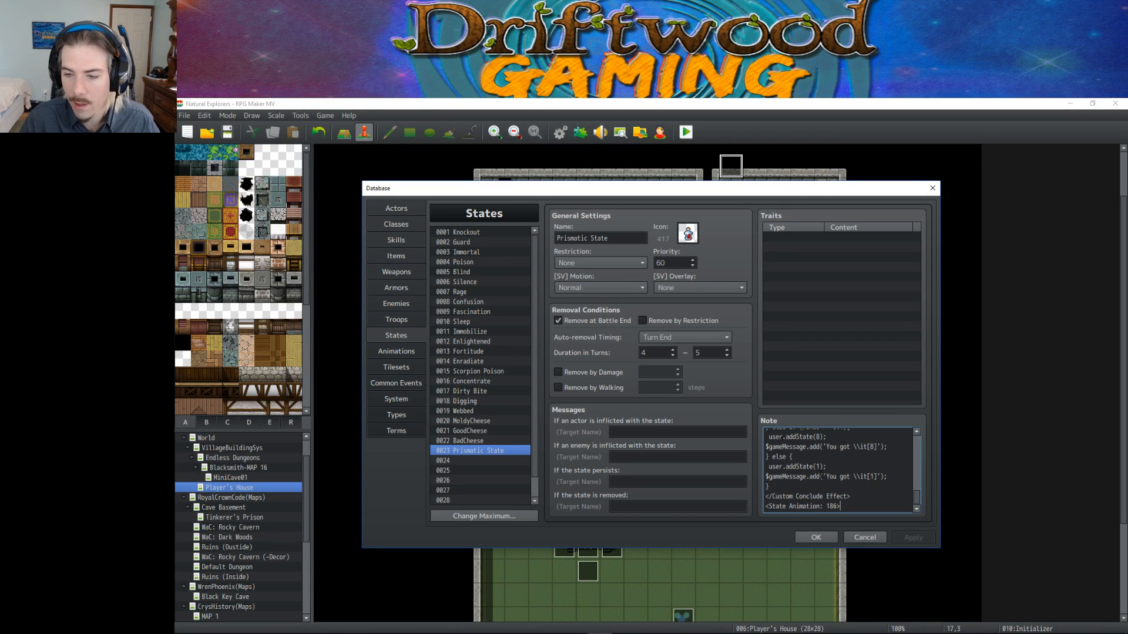
{"action": "key", "text": "ctrl+a"}
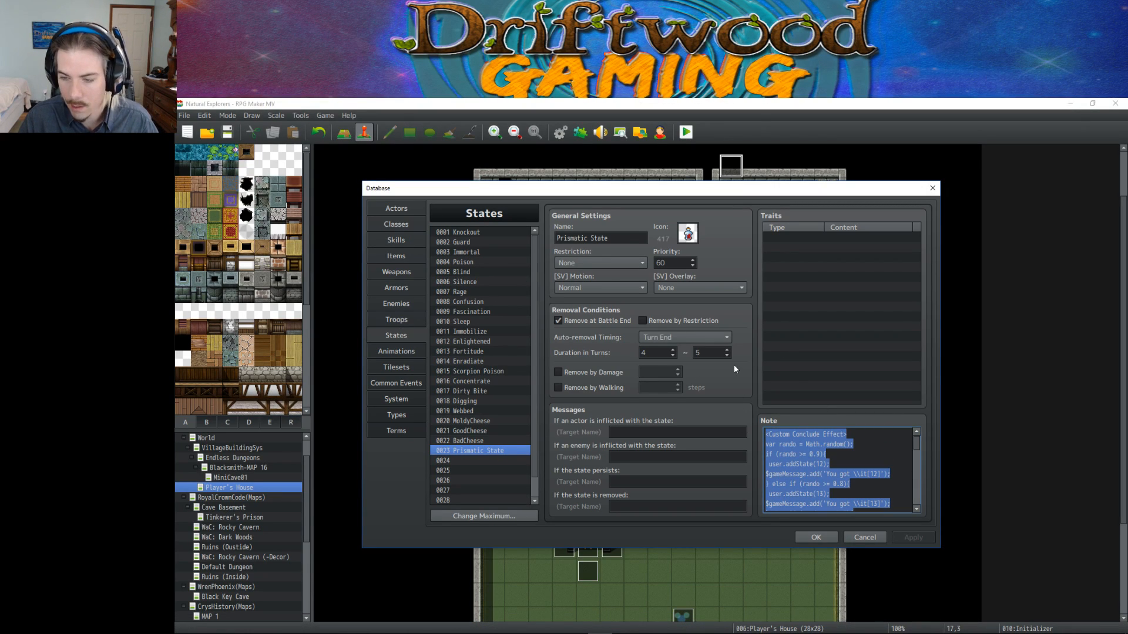
{"action": "key", "text": "ctrl+v"}
{"action": "scroll", "coordinate": [845, 468], "scroll_direction": "up", "scroll_amount": 5}
{"action": "left_click", "coordinate": [905, 535]}
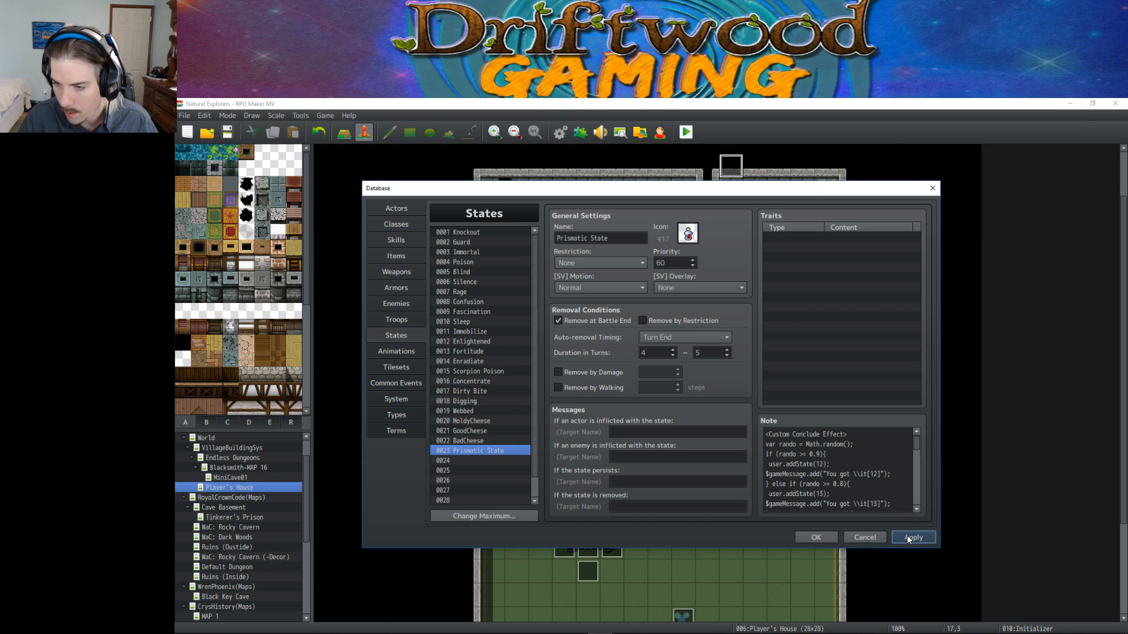
{"action": "left_click", "coordinate": [815, 541]}
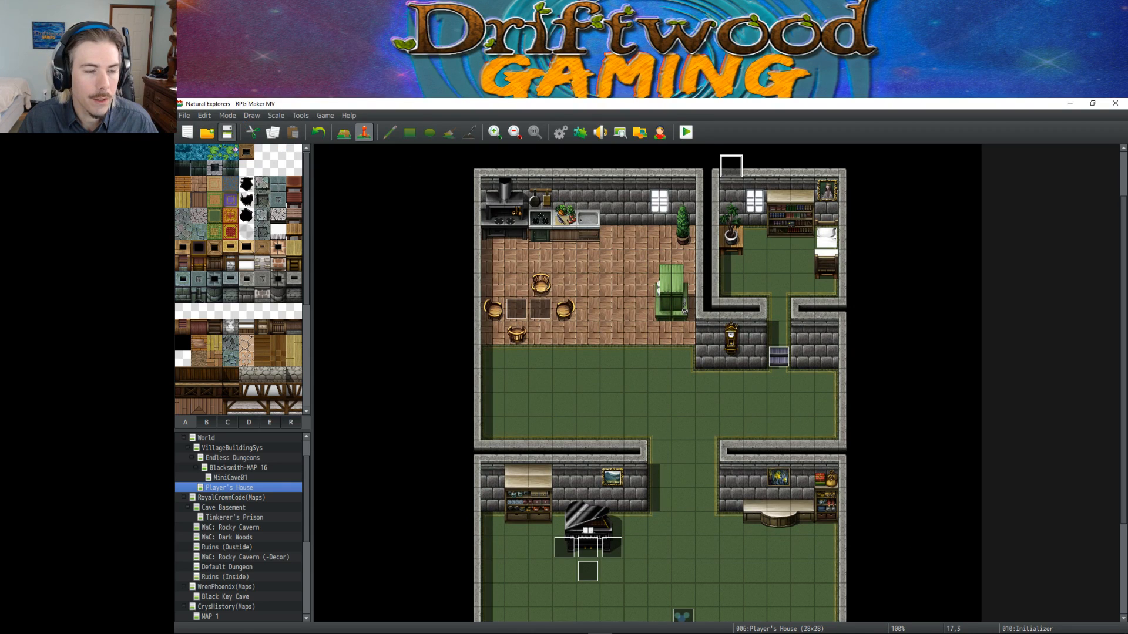
Start a playtest, create a Boy character named qwek and get through Jinx's opening dialogue.
{"action": "left_click", "coordinate": [686, 132]}
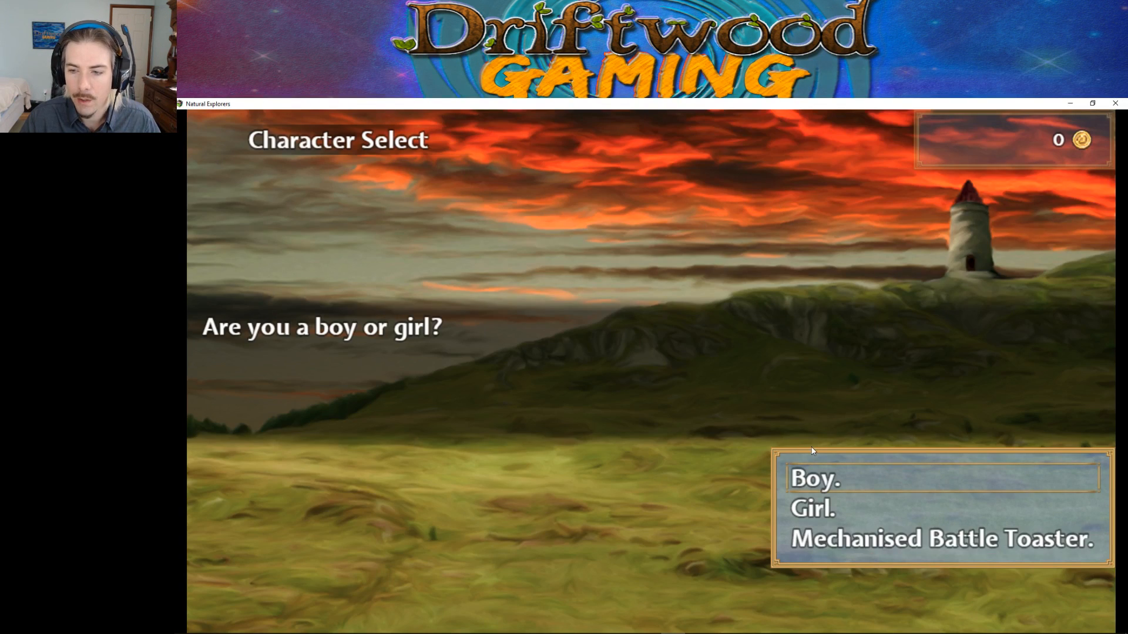
{"action": "left_click", "coordinate": [832, 488]}
{"action": "type", "text": "qwek"}
{"action": "key", "text": "Return"}
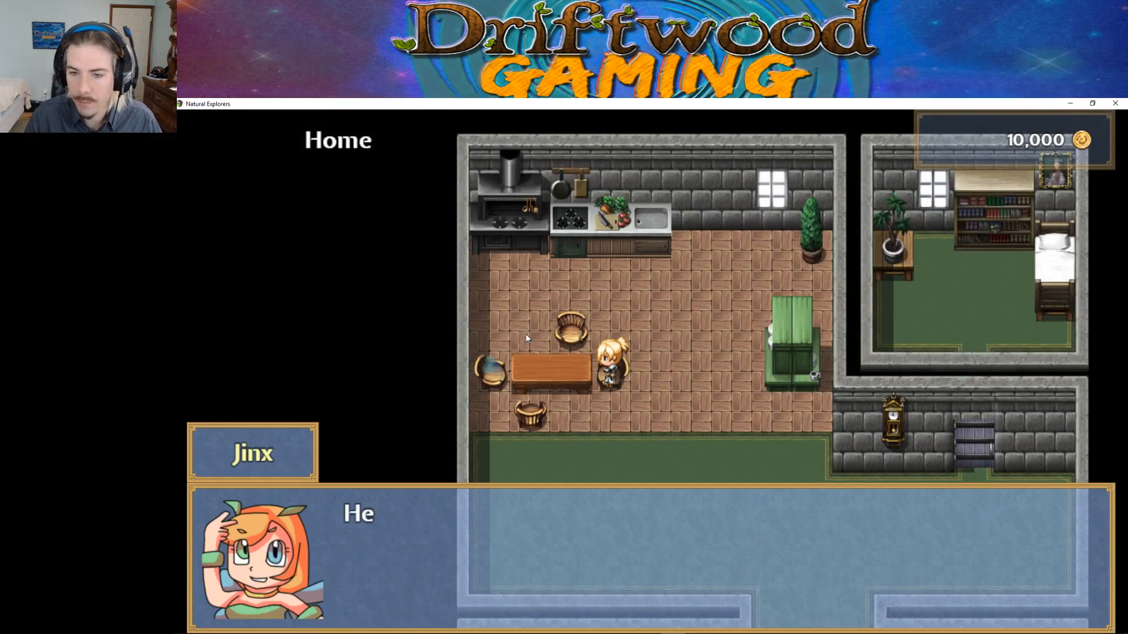
{"action": "left_click", "coordinate": [525, 334]}
{"action": "left_click", "coordinate": [526, 334]}
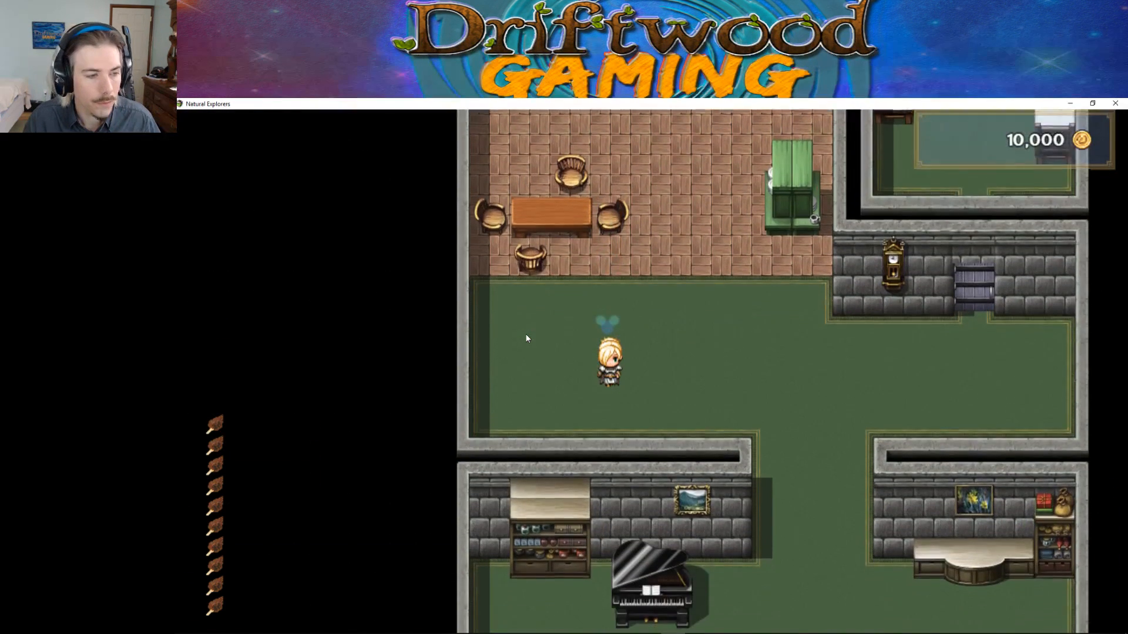
Walk the character out of the player's house and west across the village into the cave entrance.
{"action": "key", "text": "Down"}
{"action": "key", "text": "Right"}
{"action": "key", "text": "Down"}
{"action": "key", "text": "Right"}
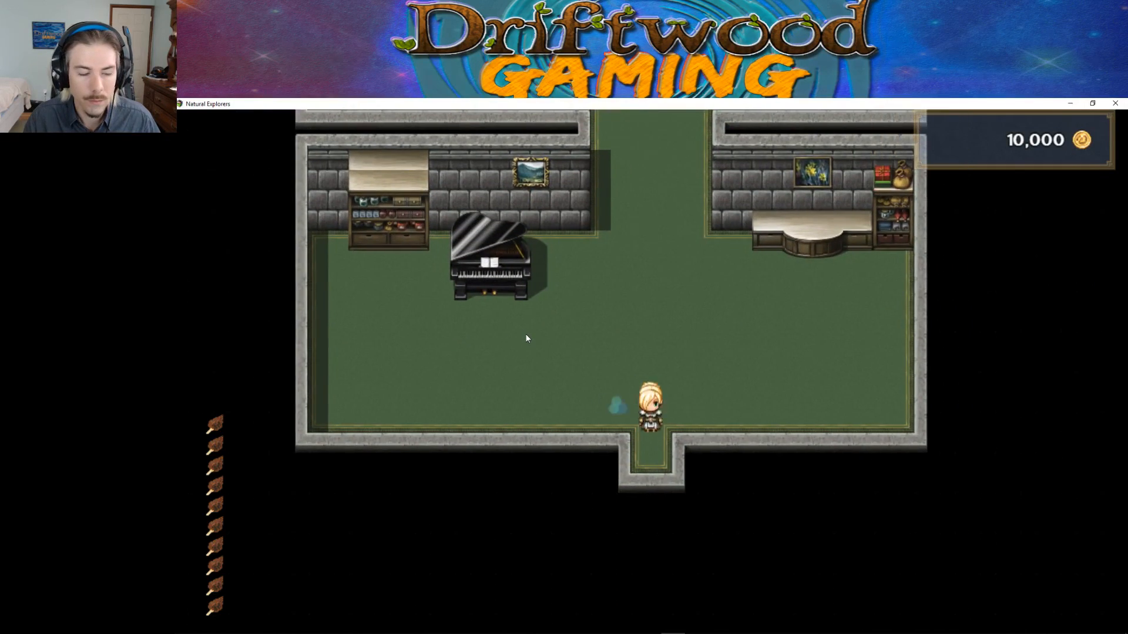
{"action": "key", "text": "Down"}
{"action": "key", "text": "Left"}
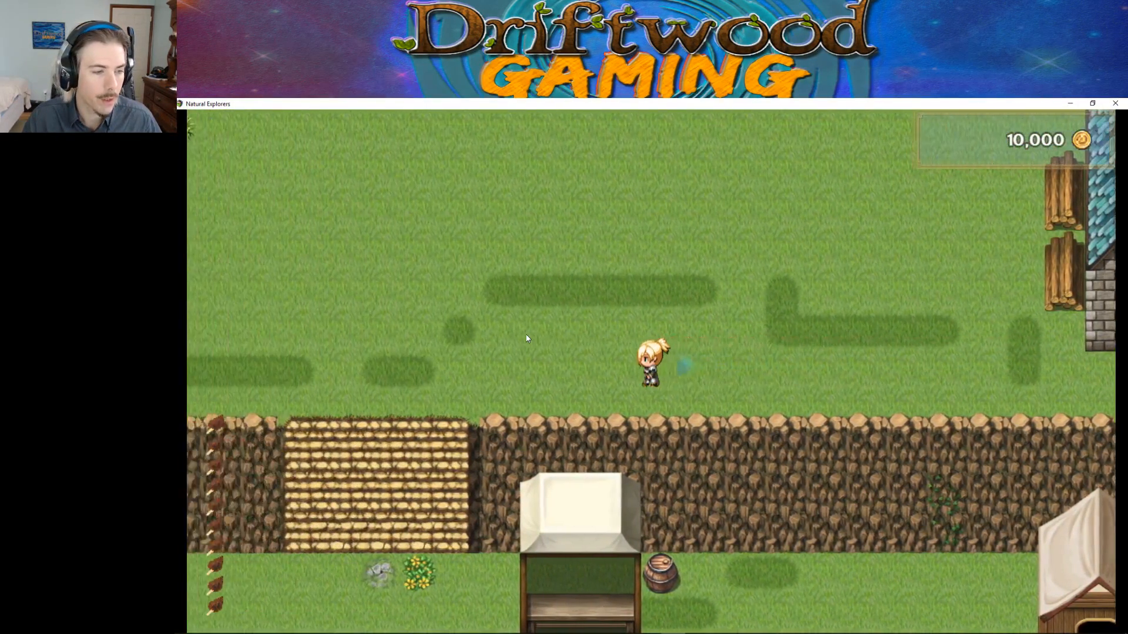
{"action": "key", "text": "Up"}
{"action": "key", "text": "Left"}
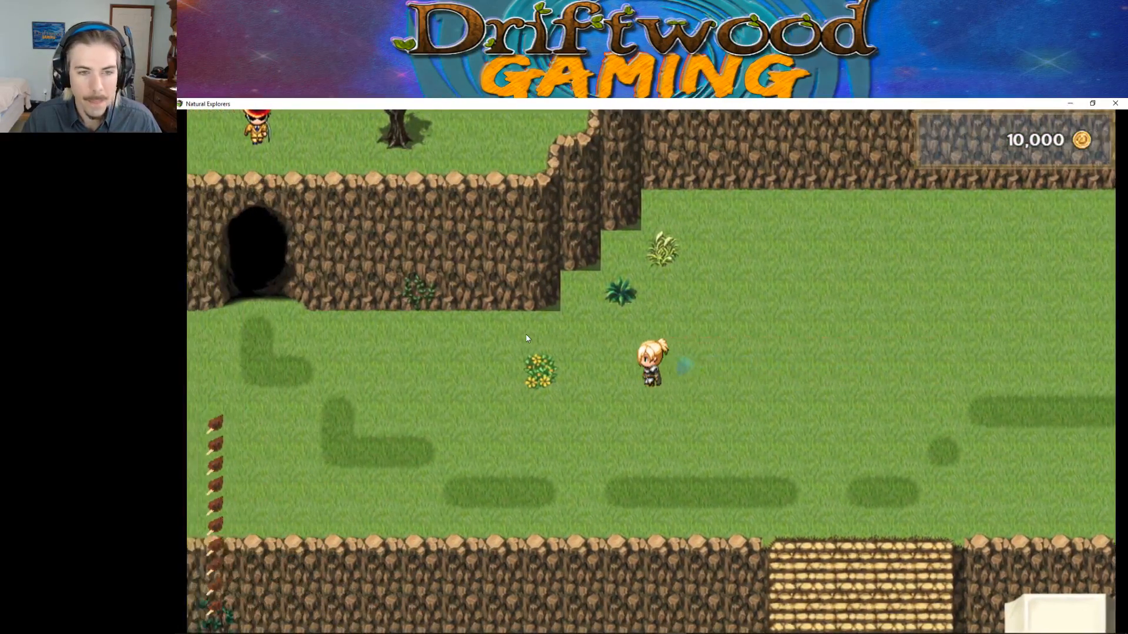
{"action": "key", "text": "Left"}
{"action": "key", "text": "Up"}
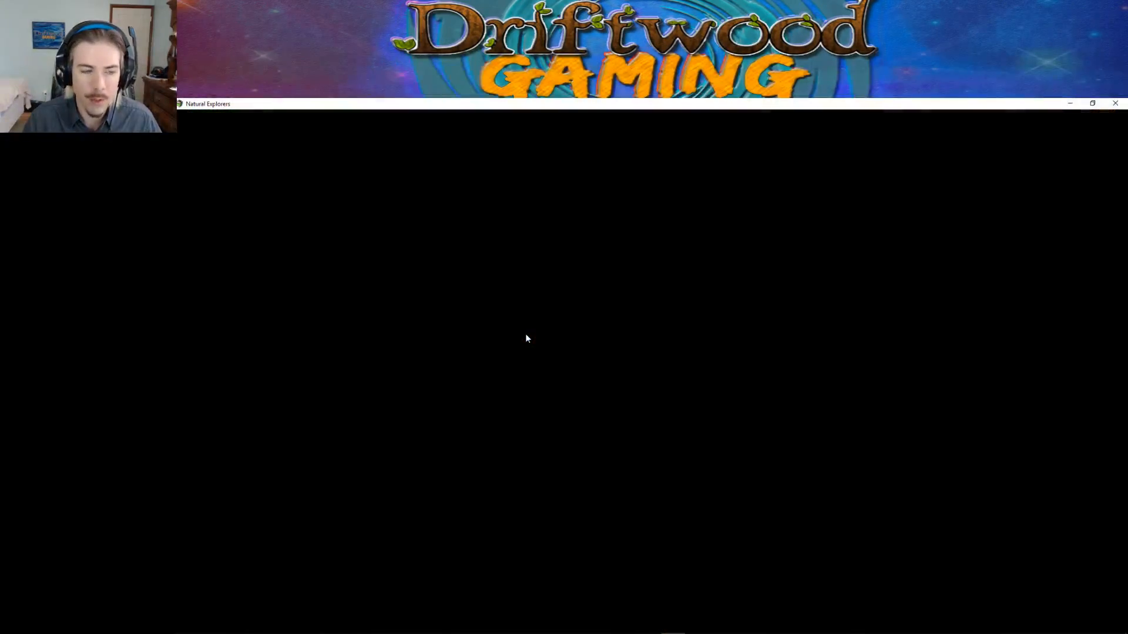
Move through The Dungeon and up the stone stairs until a battle begins.
{"action": "key", "text": "Left"}
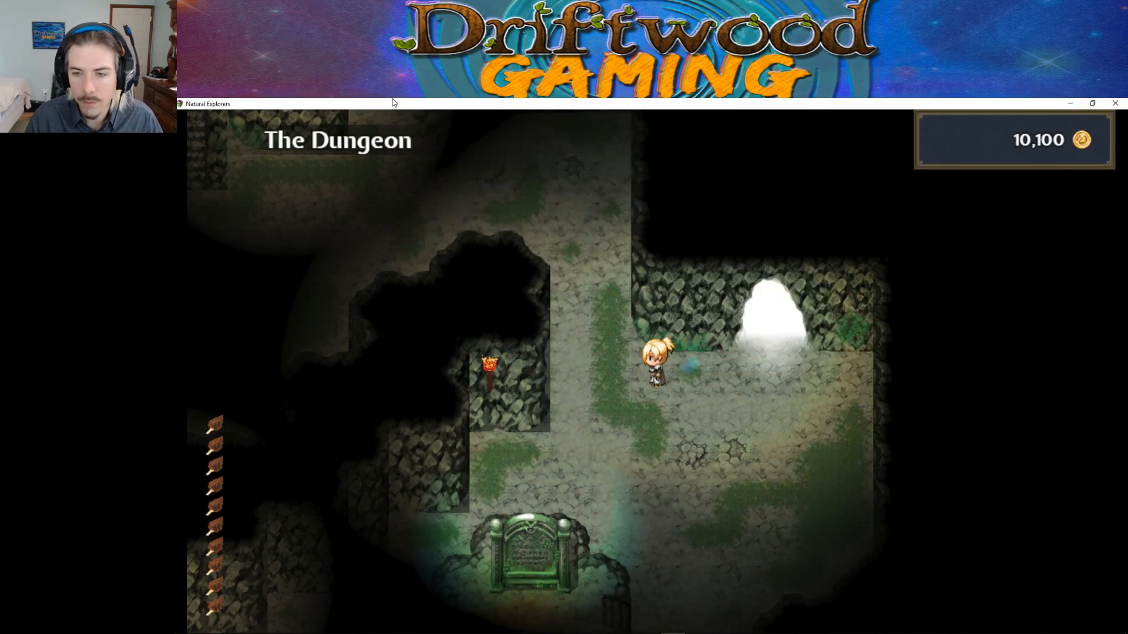
{"action": "key", "text": "Up"}
{"action": "key", "text": "Left"}
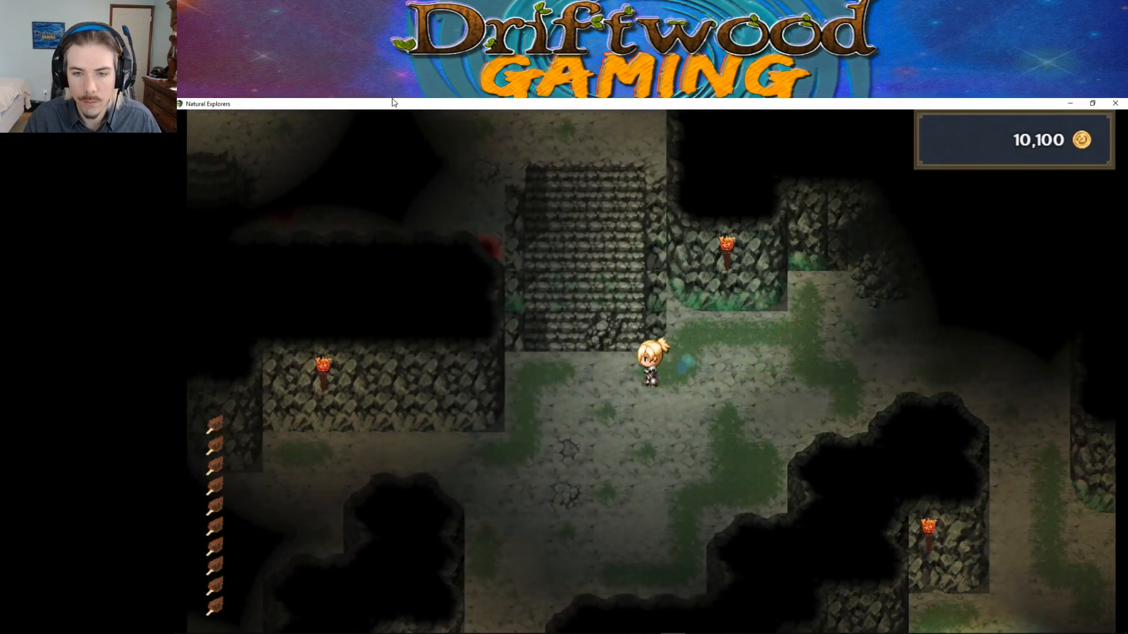
{"action": "key", "text": "Up"}
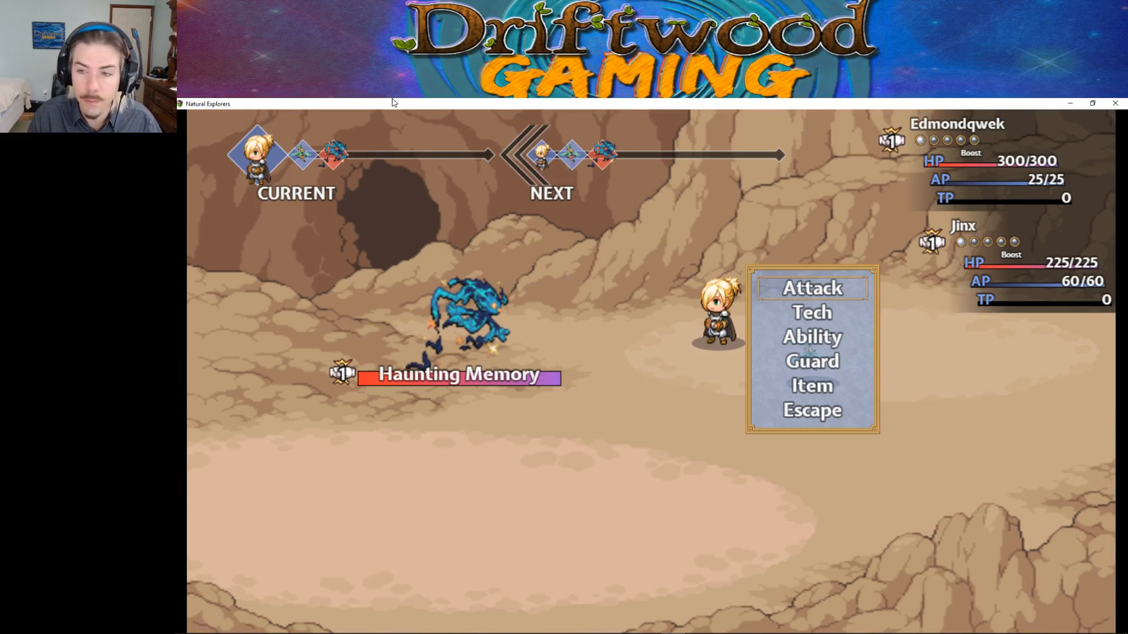
Have the first party member use a Strange Liquid on himself in the Haunting Memory battle.
{"action": "key", "text": "Down"}
{"action": "key", "text": "Return"}
{"action": "key", "text": "Escape"}
{"action": "key", "text": "Down"}
{"action": "key", "text": "Return"}
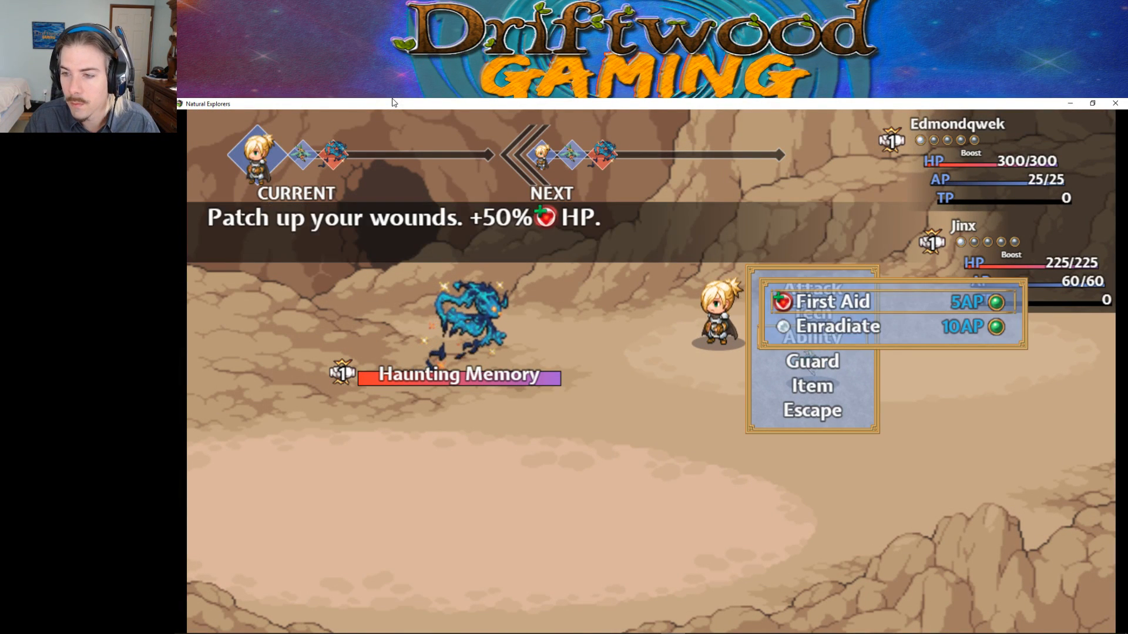
{"action": "key", "text": "Escape"}
{"action": "key", "text": "Down"}
{"action": "key", "text": "Down"}
{"action": "key", "text": "Return"}
{"action": "key", "text": "Down"}
{"action": "key", "text": "Down"}
{"action": "key", "text": "Return"}
{"action": "key", "text": "Return"}
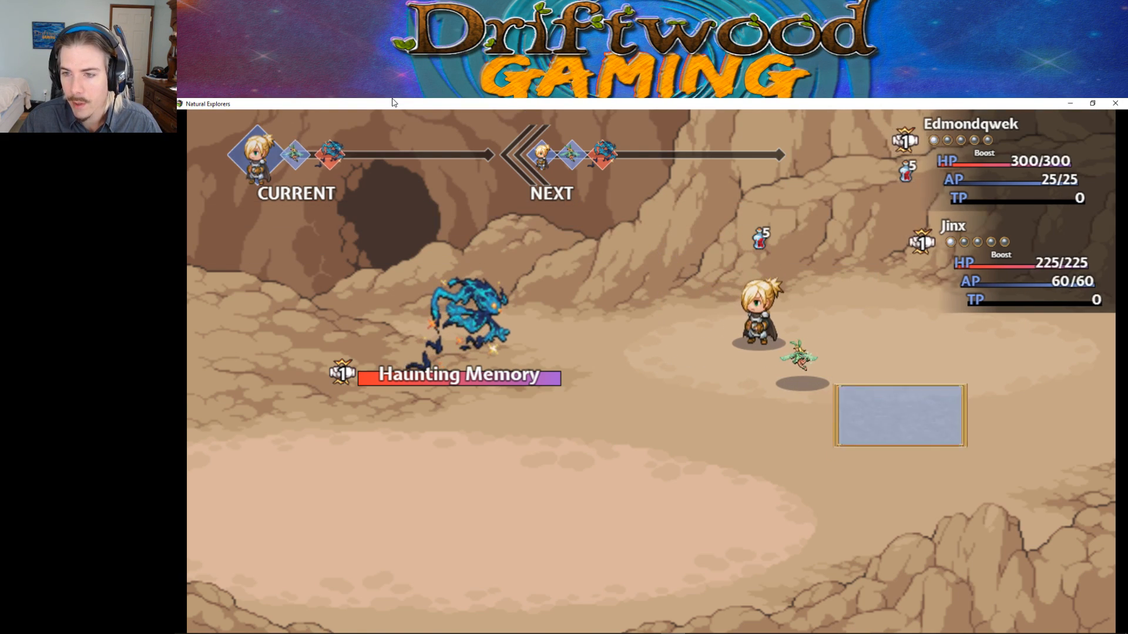
Have Jinx use a Strange Liquid on herself to complete the turn.
{"action": "key", "text": "Down"}
{"action": "key", "text": "Down"}
{"action": "key", "text": "Down"}
{"action": "key", "text": "Down"}
{"action": "key", "text": "Return"}
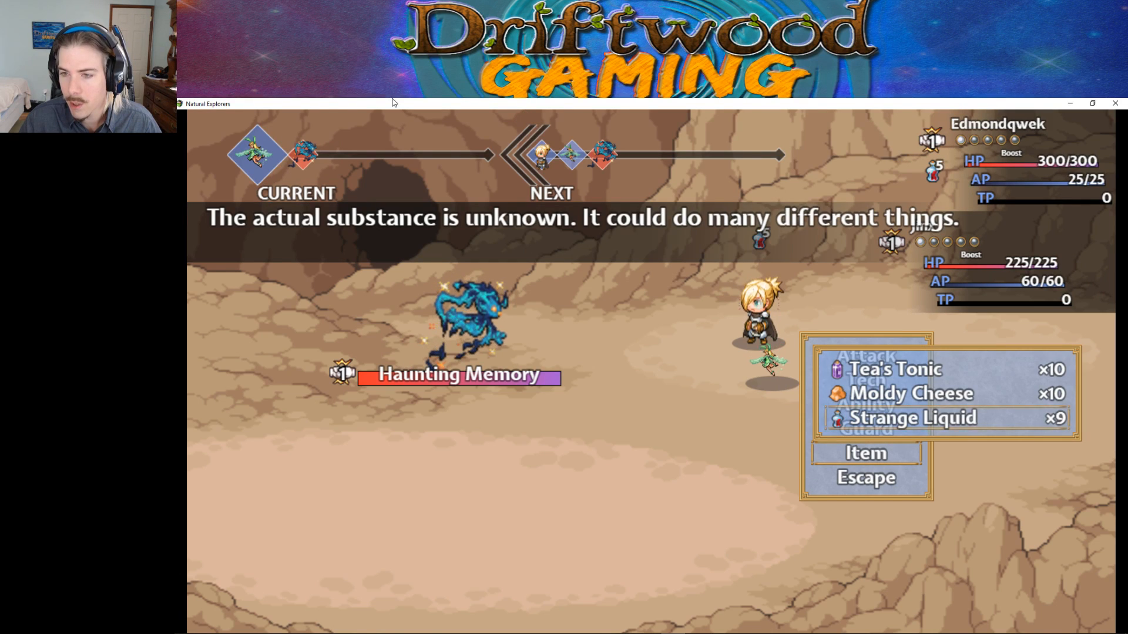
{"action": "key", "text": "Return"}
{"action": "key", "text": "Return"}
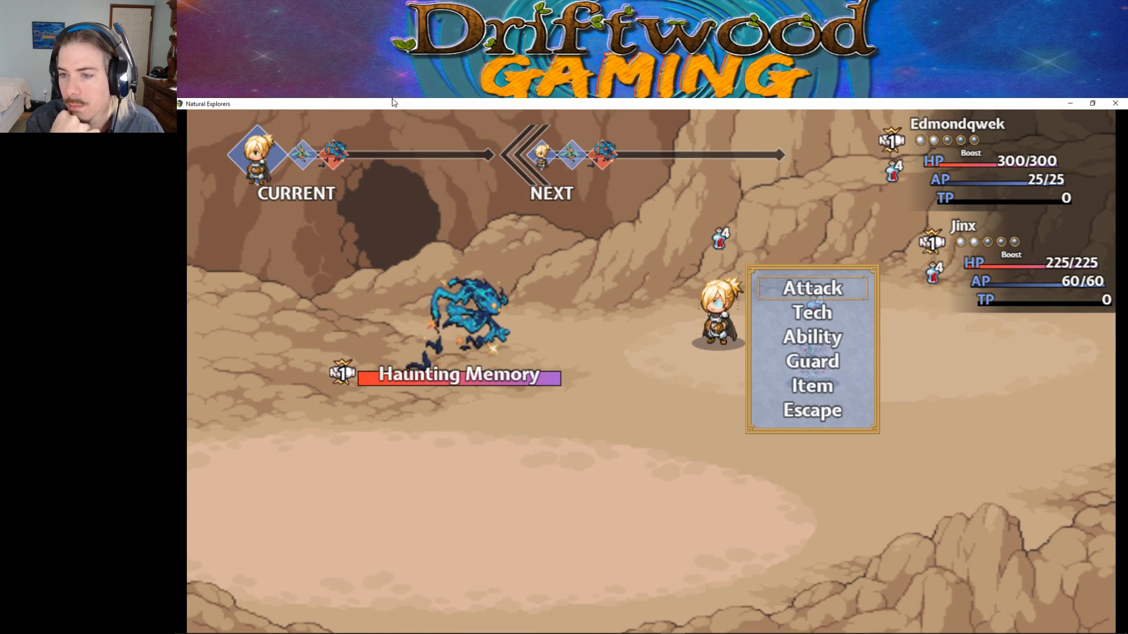
Attack the Haunting Memory with both party members for a turn, and close the playtest.
{"action": "key", "text": "Return"}
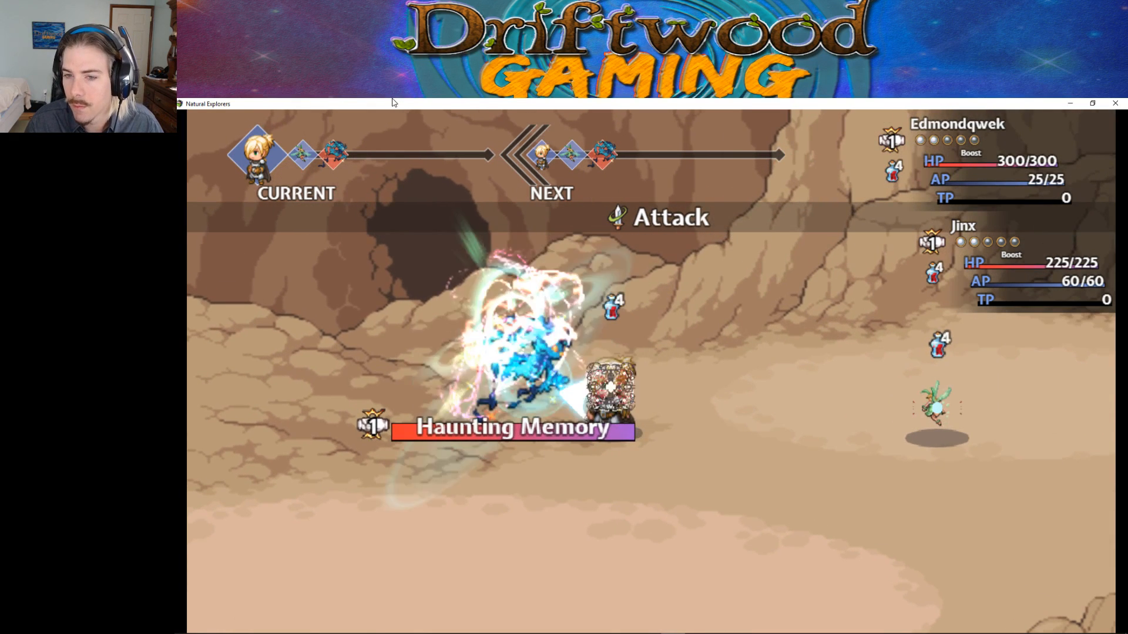
{"action": "key", "text": "Return"}
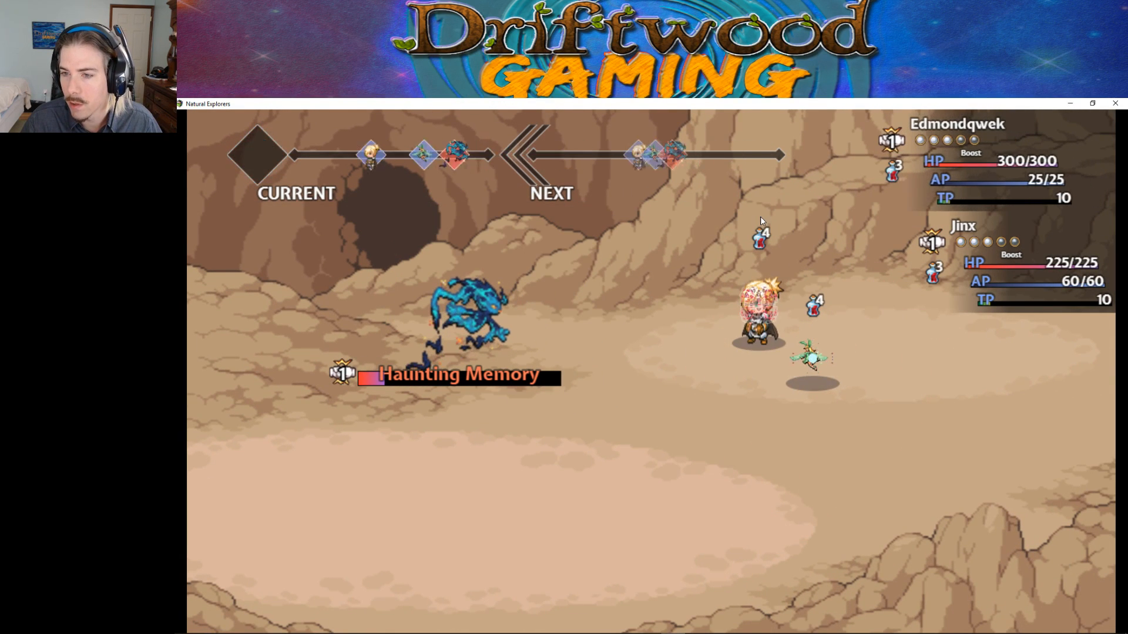
{"action": "left_click", "coordinate": [1115, 102]}
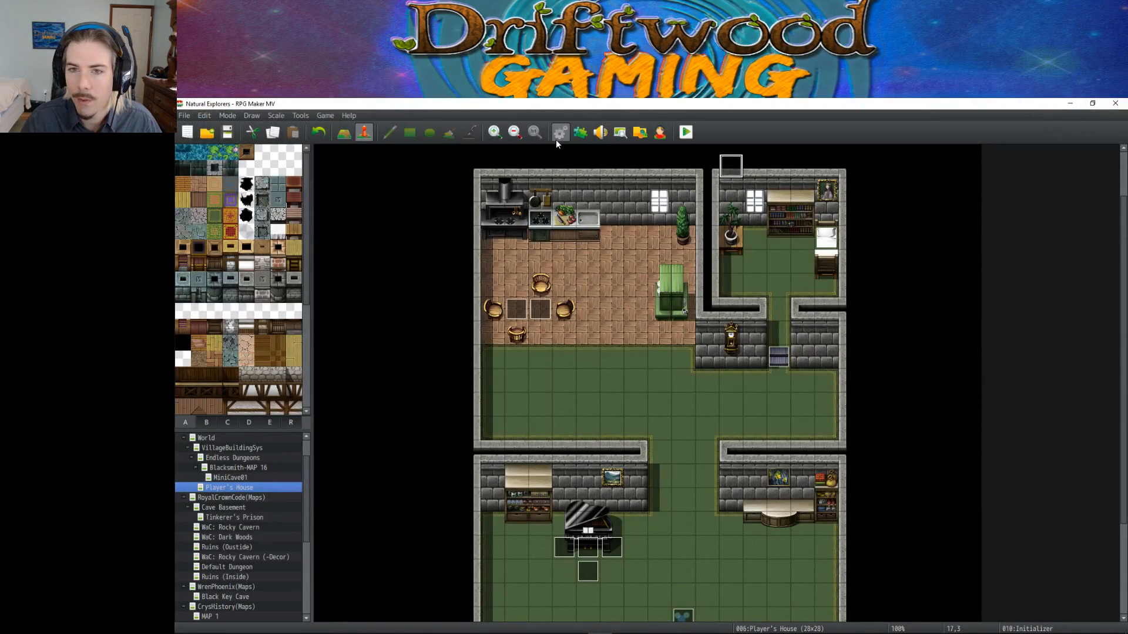
In the database's Prismatic State note, cut the branches from rando >= 0.6 down to rando >= 0.1.
{"action": "left_click", "coordinate": [557, 136]}
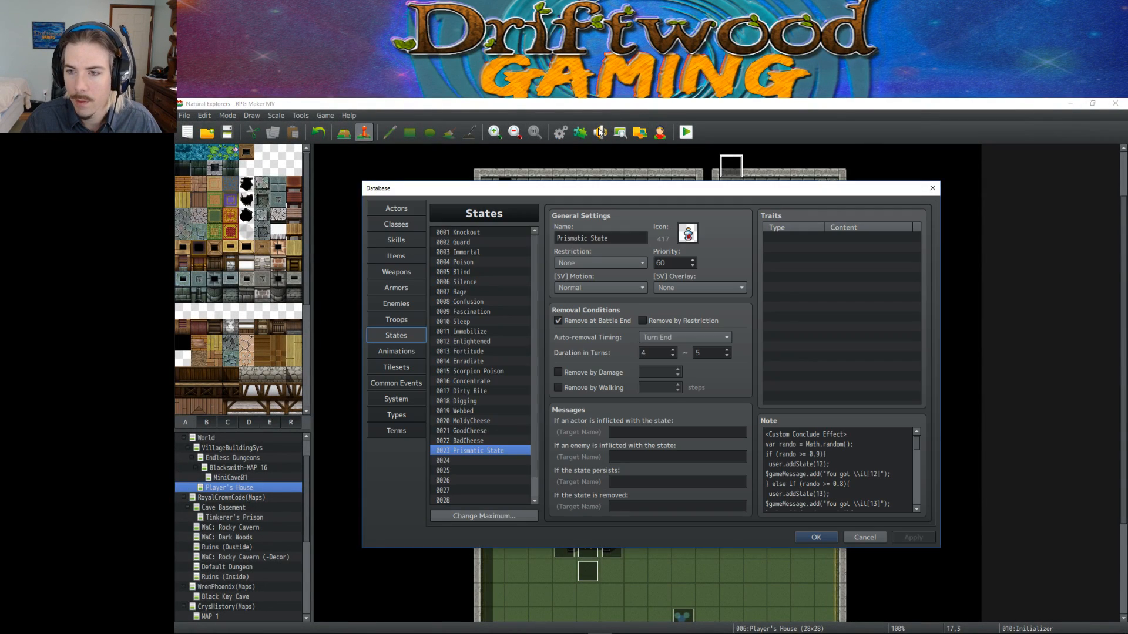
{"action": "left_click", "coordinate": [473, 441]}
{"action": "left_click", "coordinate": [475, 450]}
{"action": "left_click", "coordinate": [824, 470]}
{"action": "left_click", "coordinate": [826, 471]}
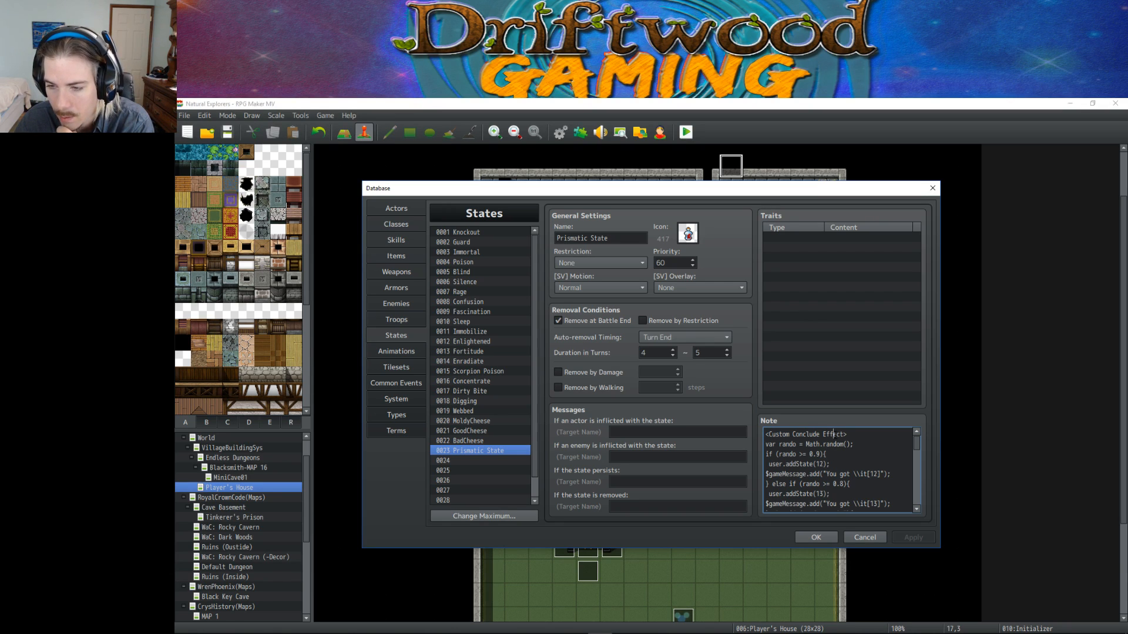
{"action": "scroll", "coordinate": [846, 434], "scroll_direction": "down", "scroll_amount": 5}
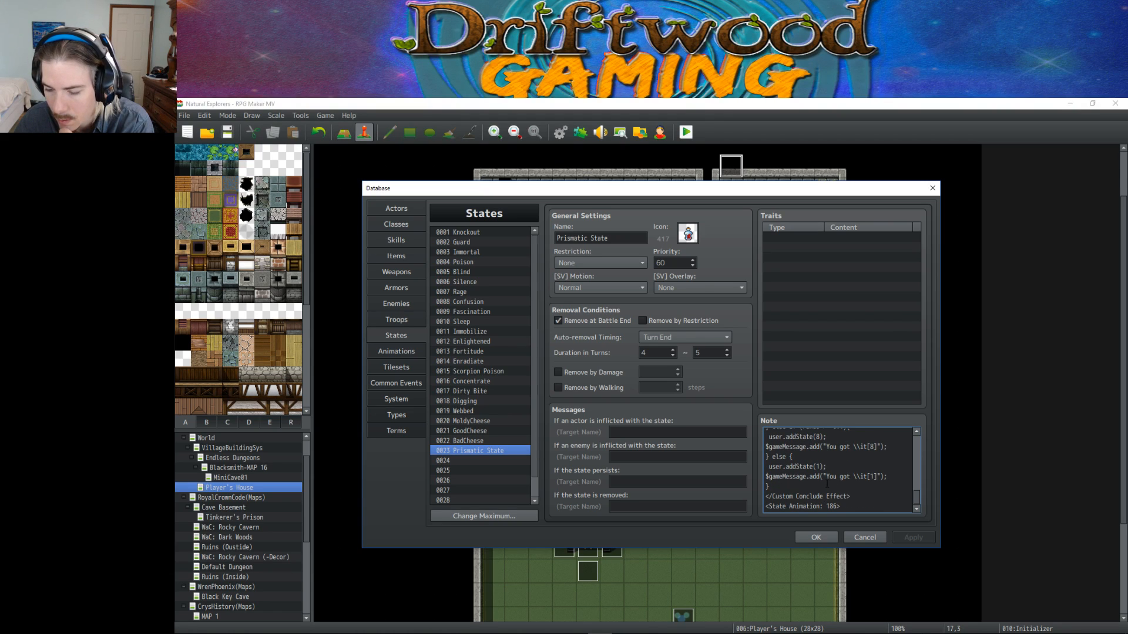
{"action": "left_click_drag", "start_coordinate": [850, 496], "coordinate": [763, 485]}
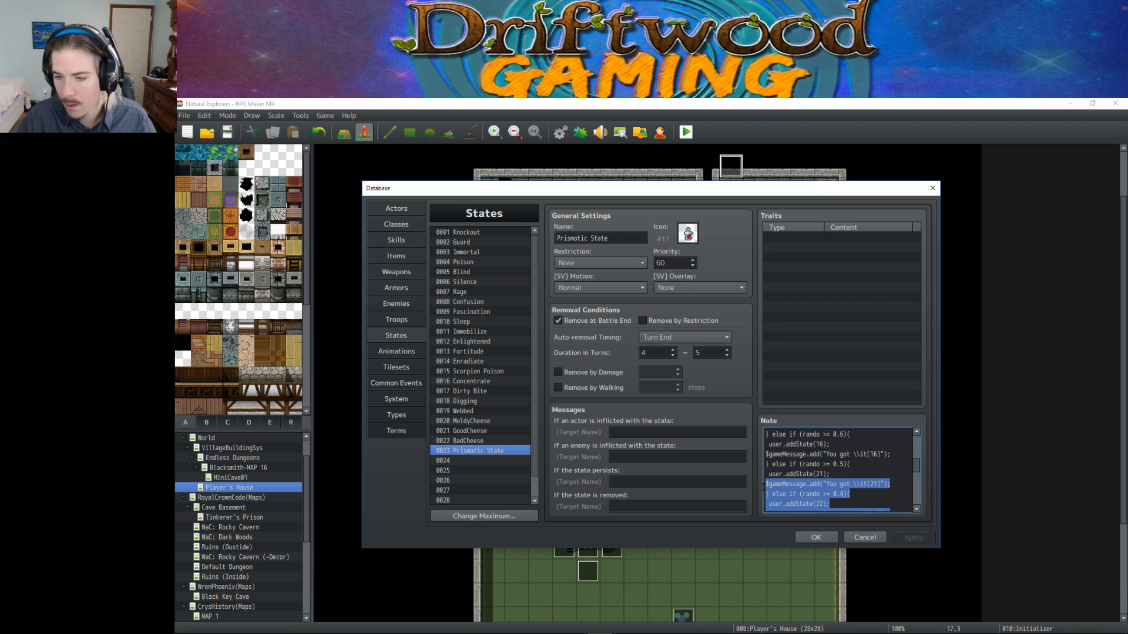
{"action": "left_click", "coordinate": [829, 474]}
{"action": "left_click_drag", "start_coordinate": [765, 483], "coordinate": [805, 494]}
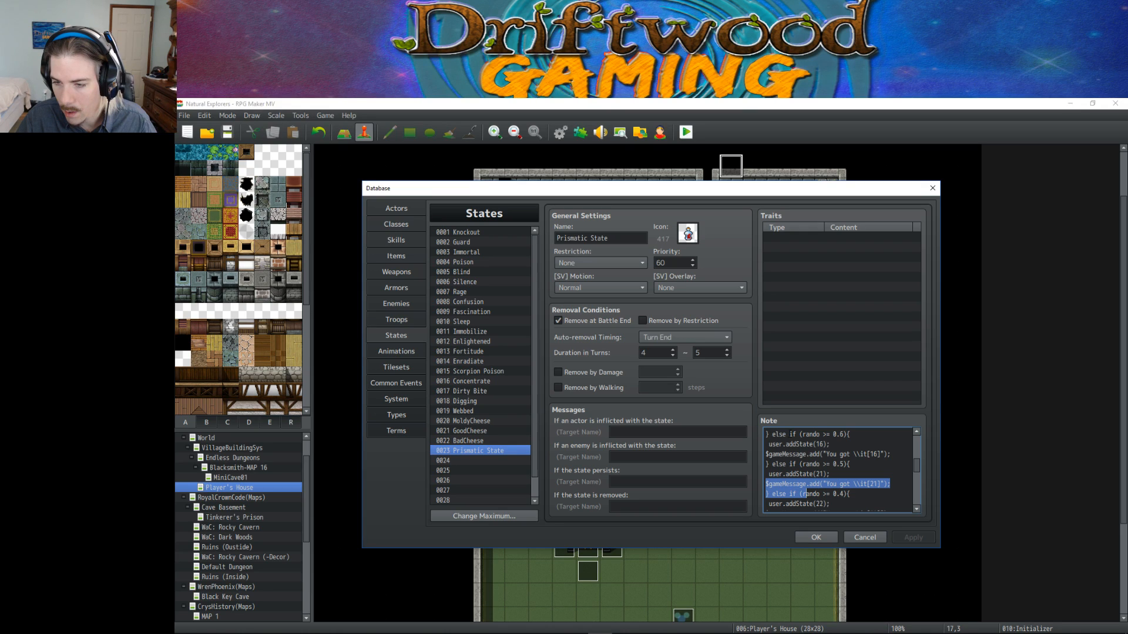
{"action": "scroll", "coordinate": [805, 494], "scroll_direction": "down", "scroll_amount": 2}
{"action": "scroll", "coordinate": [819, 464], "scroll_direction": "down", "scroll_amount": 3}
{"action": "left_click", "coordinate": [767, 456], "text": "shift"}
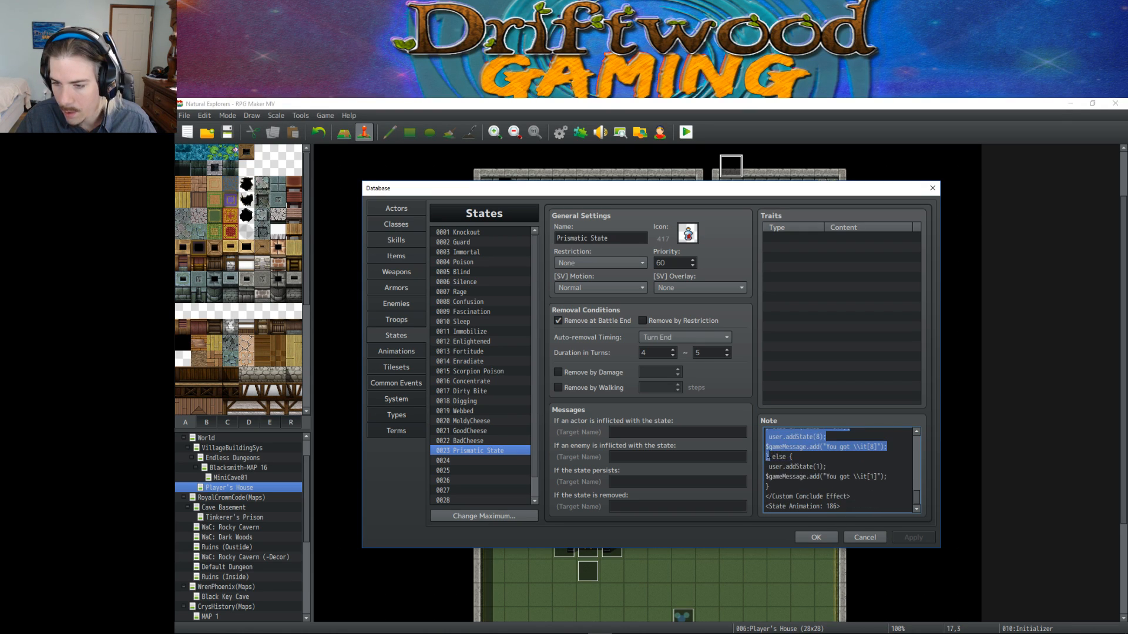
{"action": "key", "text": "ctrl+v"}
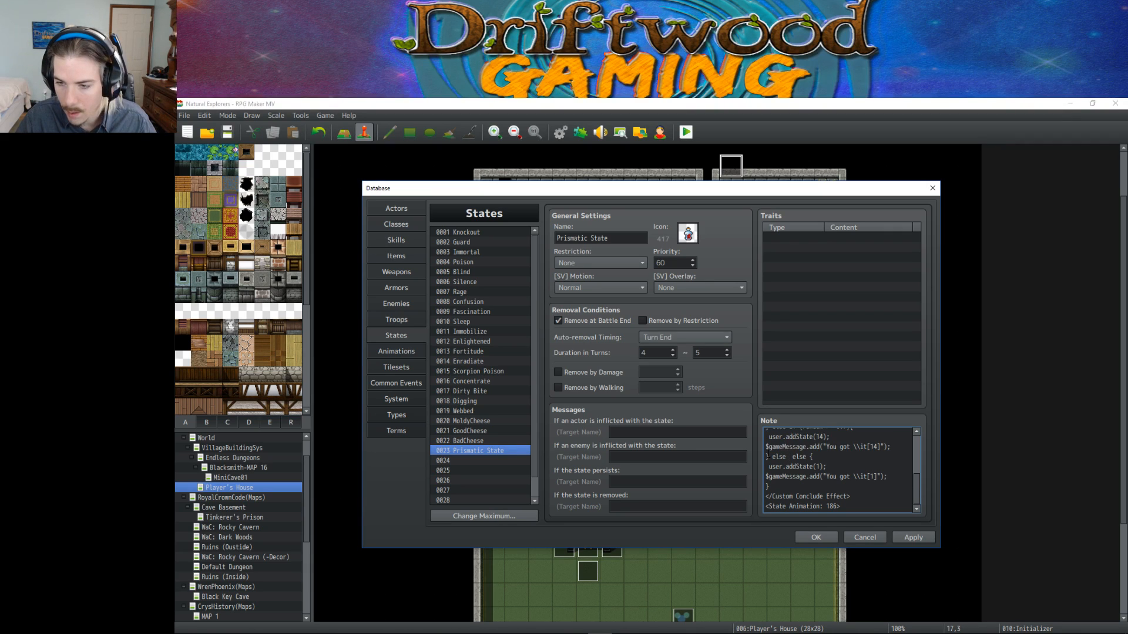
Remove the duplicate else left in the note so the random >= 0.7 branch leads directly into "} else {".
{"action": "key", "text": "Delete"}
{"action": "key", "text": "Delete"}
{"action": "key", "text": "Delete"}
{"action": "key", "text": "Delete"}
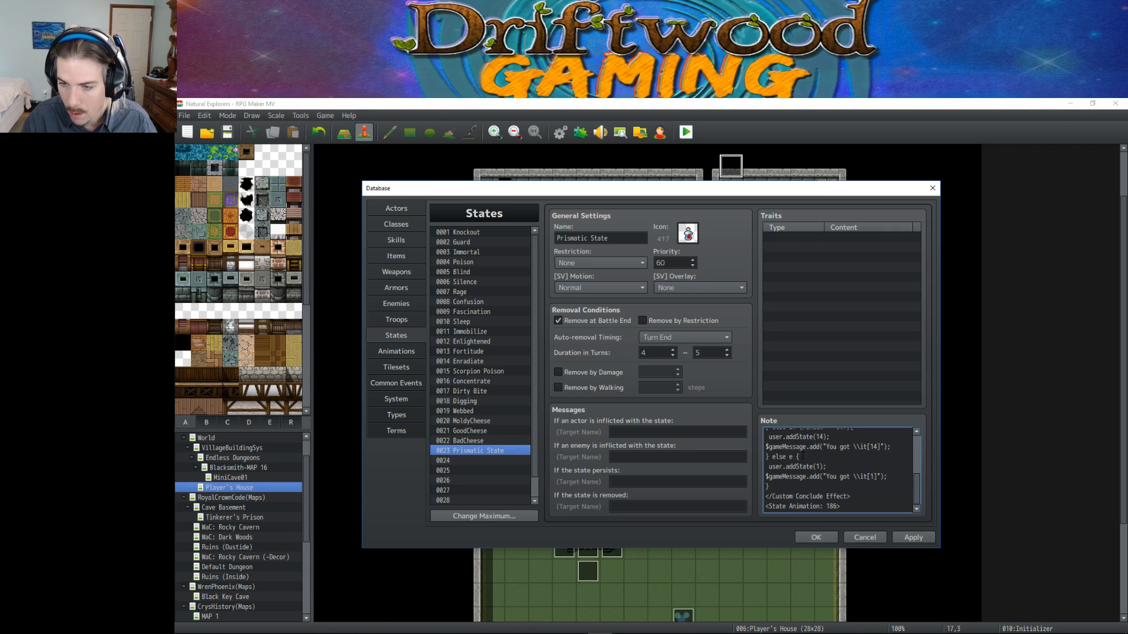
{"action": "scroll", "coordinate": [802, 456], "scroll_direction": "up", "scroll_amount": 1}
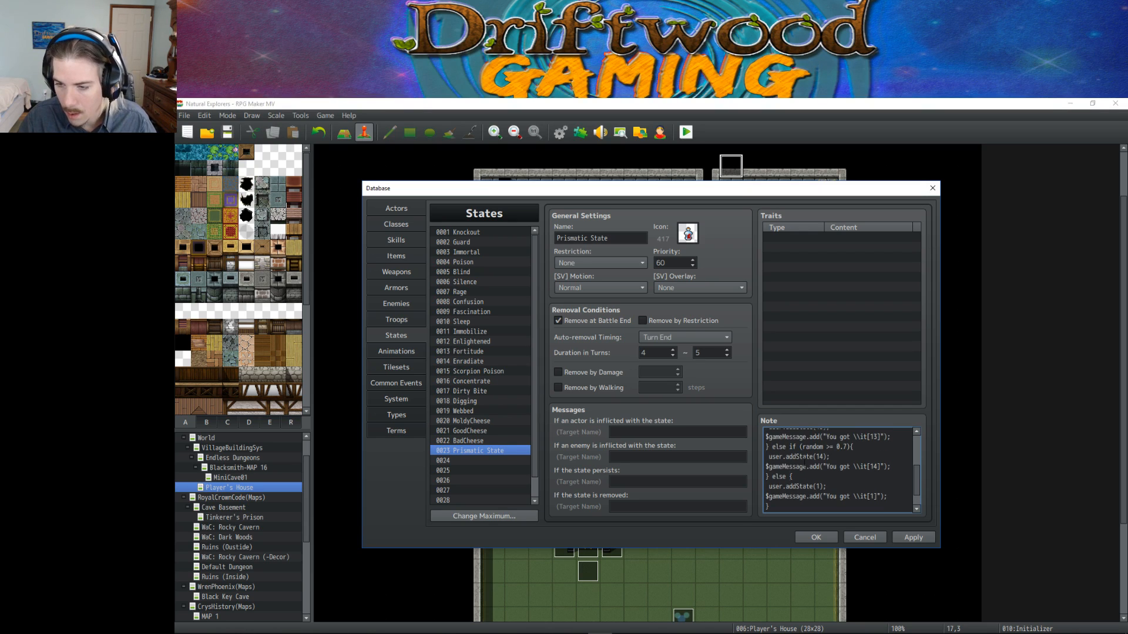
{"action": "scroll", "coordinate": [803, 464], "scroll_direction": "up", "scroll_amount": 1}
{"action": "scroll", "coordinate": [802, 467], "scroll_direction": "down", "scroll_amount": 2}
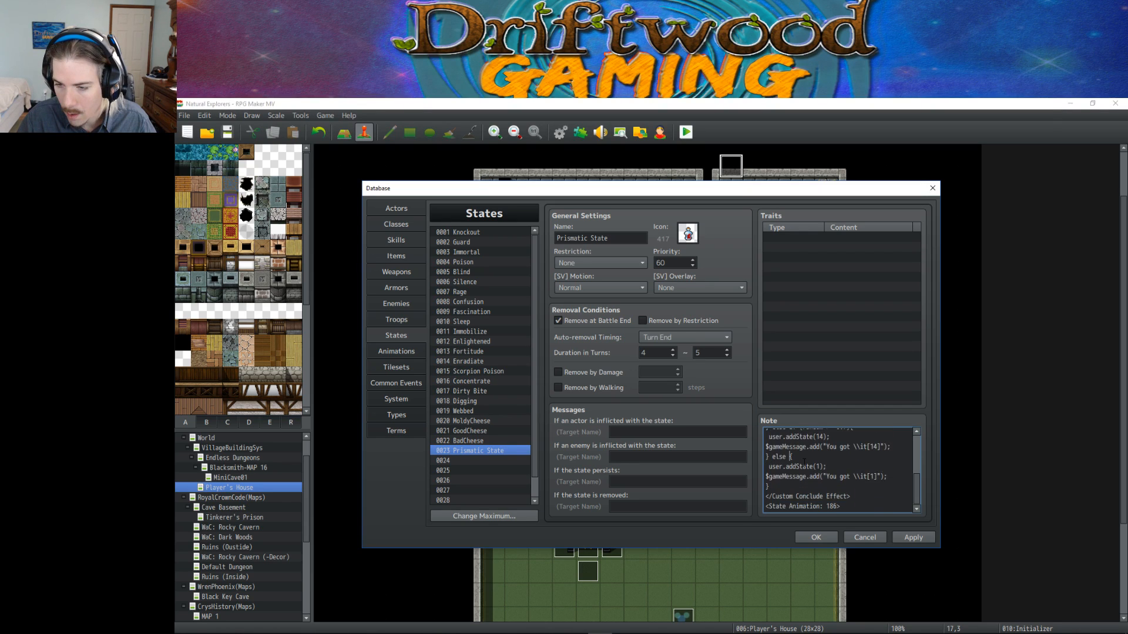
Store the cut branches in the Sublime Text file, below the full code under a "temp" heading.
{"action": "mouse_move", "coordinate": [573, 628]}
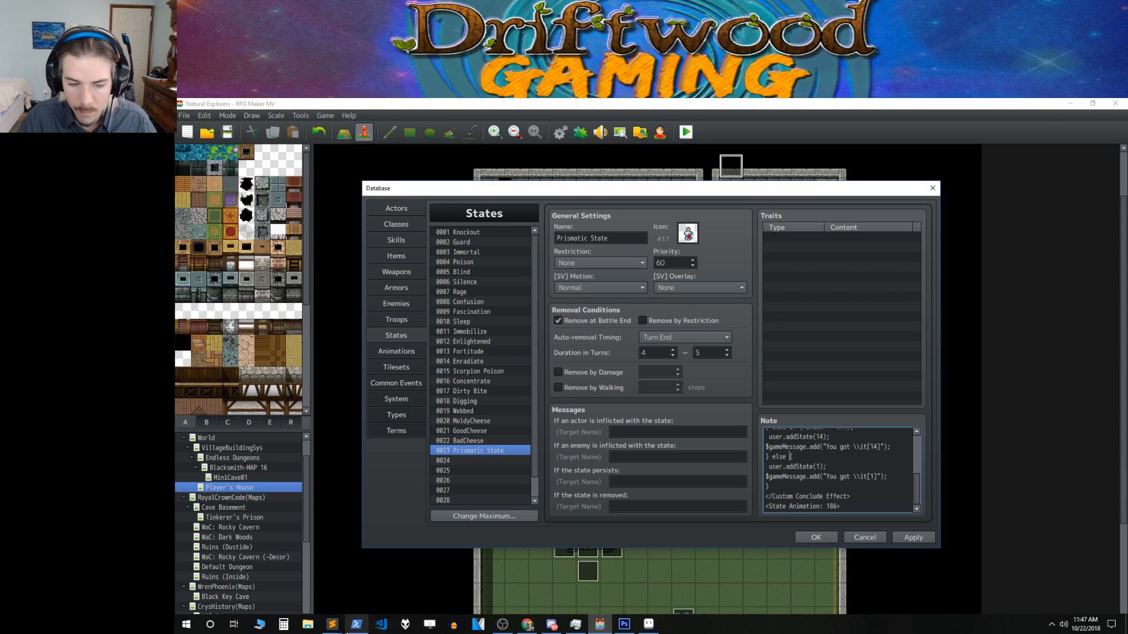
{"action": "mouse_move", "coordinate": [323, 628]}
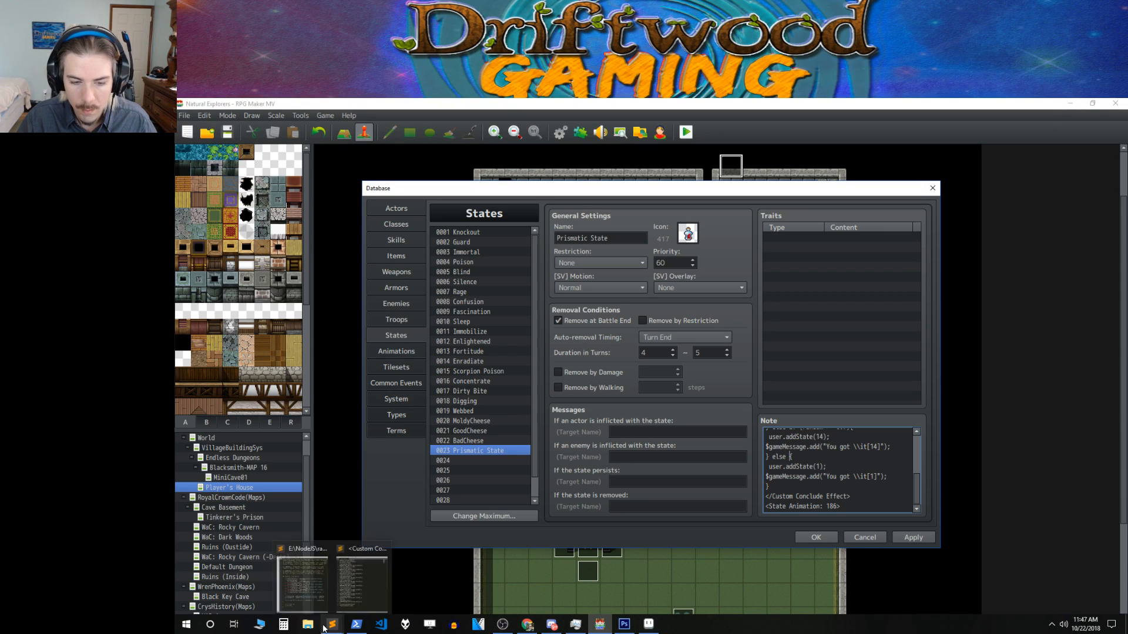
{"action": "left_click", "coordinate": [347, 570]}
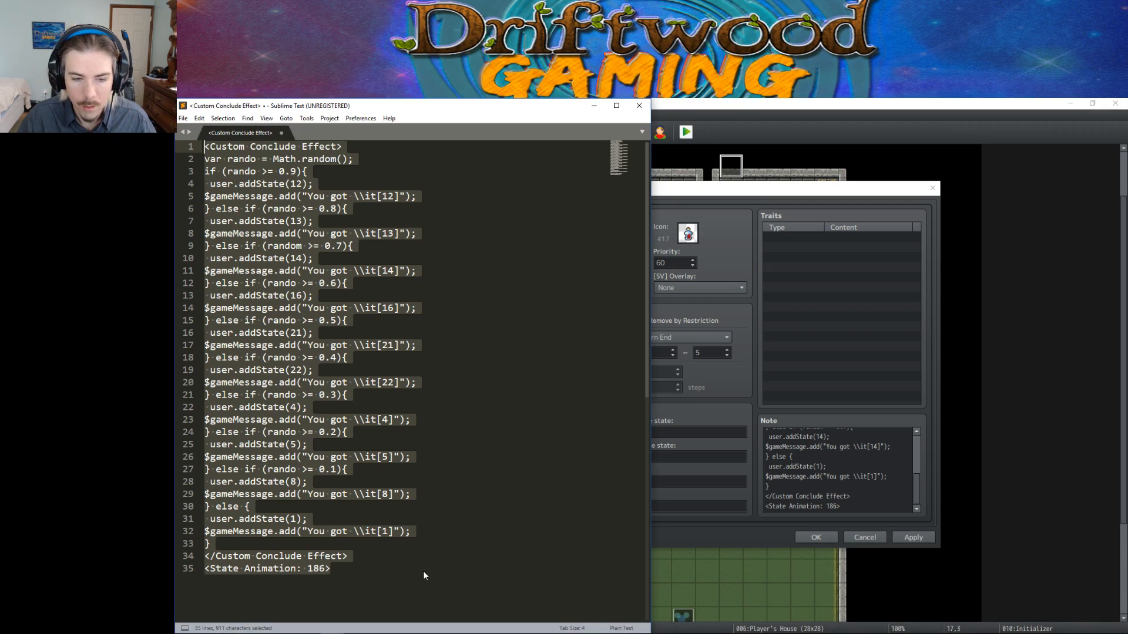
{"action": "scroll", "coordinate": [423, 571], "scroll_direction": "down", "scroll_amount": 6}
{"action": "key", "text": "Return"}
{"action": "key", "text": "Return"}
{"action": "key", "text": "Return"}
{"action": "type", "text": "temp"}
{"action": "key", "text": "Return"}
{"action": "key", "text": "Return"}
{"action": "type", "text": "if (rando >= 0.6){  user.addState(16); $gameMessage.add(\"You got \\\\it[16]\"); } else if (rando >= 0.5){  user.addState(21); $gameMessage.add(\"You got \\\\it[21]\"); } else if (rando >= 0.4){  user.addState(22); $gameMessage.add(\"You got \\\\it[22]\"); } else if (rando >= 0.3){  user.addState(4); $gameMessage.add(\"You got \\\\it[4]\"); } else if (rando >= 0.2){  user.addState(5); $gameMessage.add(\"You got \\\\it[5]\"); } else if (rando >= 0.1){  user.addState(8); $gameMessage.add(\"You got \\\\it[8]\"); }"}
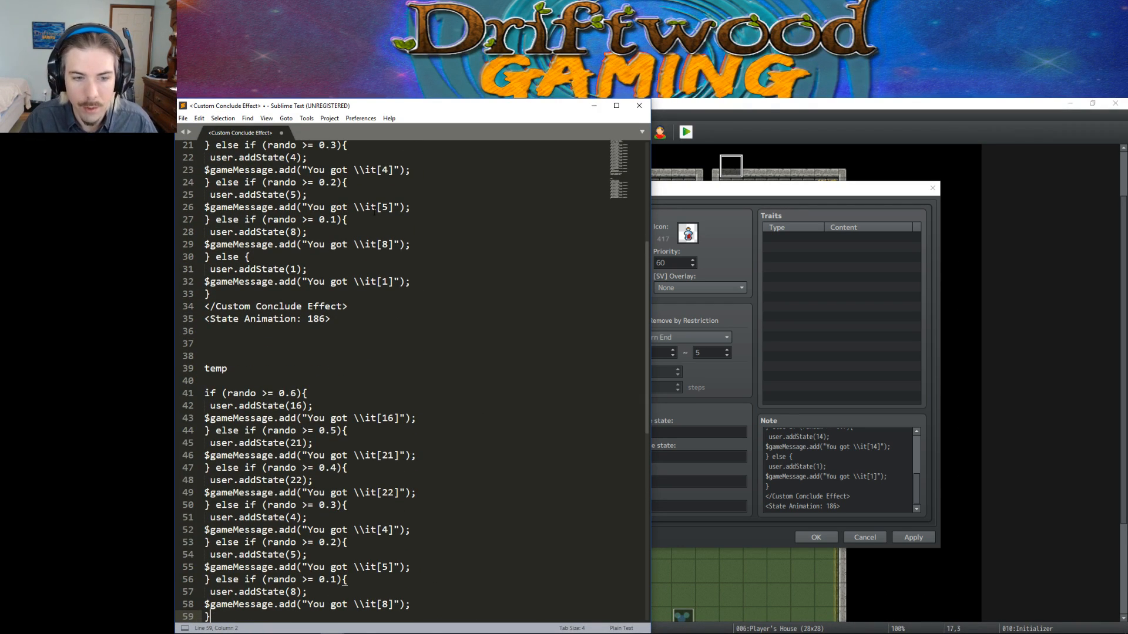
Review the shortened Prismatic State note in RPG Maker MV from top to bottom, and accept the database changes.
{"action": "left_click", "coordinate": [782, 191]}
{"action": "scroll", "coordinate": [831, 494], "scroll_direction": "up", "scroll_amount": 9}
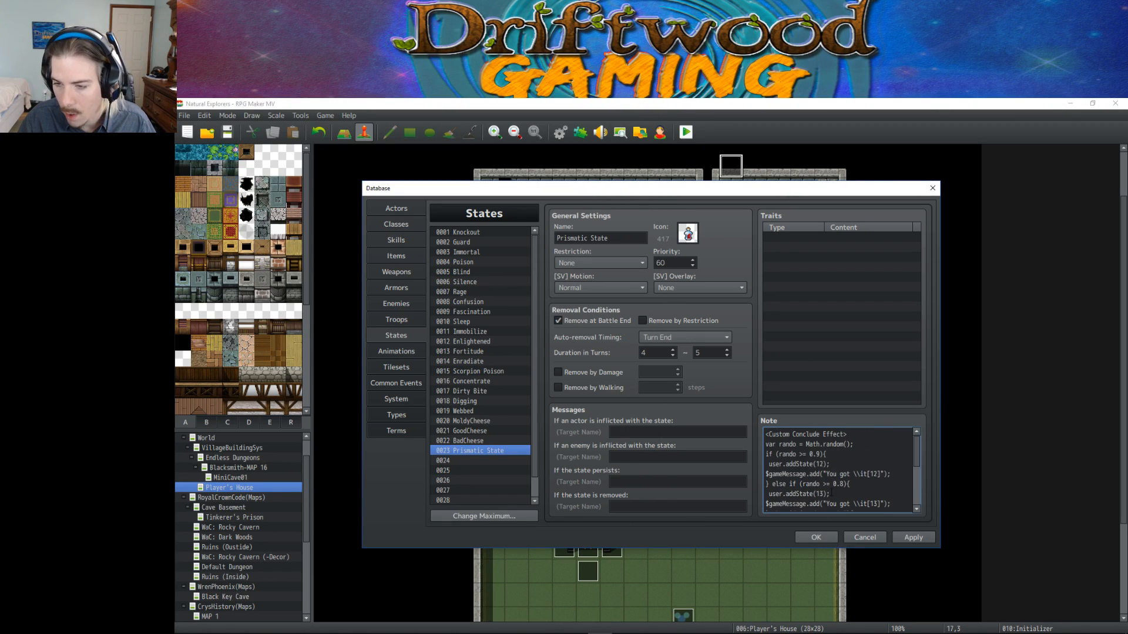
{"action": "scroll", "coordinate": [838, 460], "scroll_direction": "down", "scroll_amount": 1}
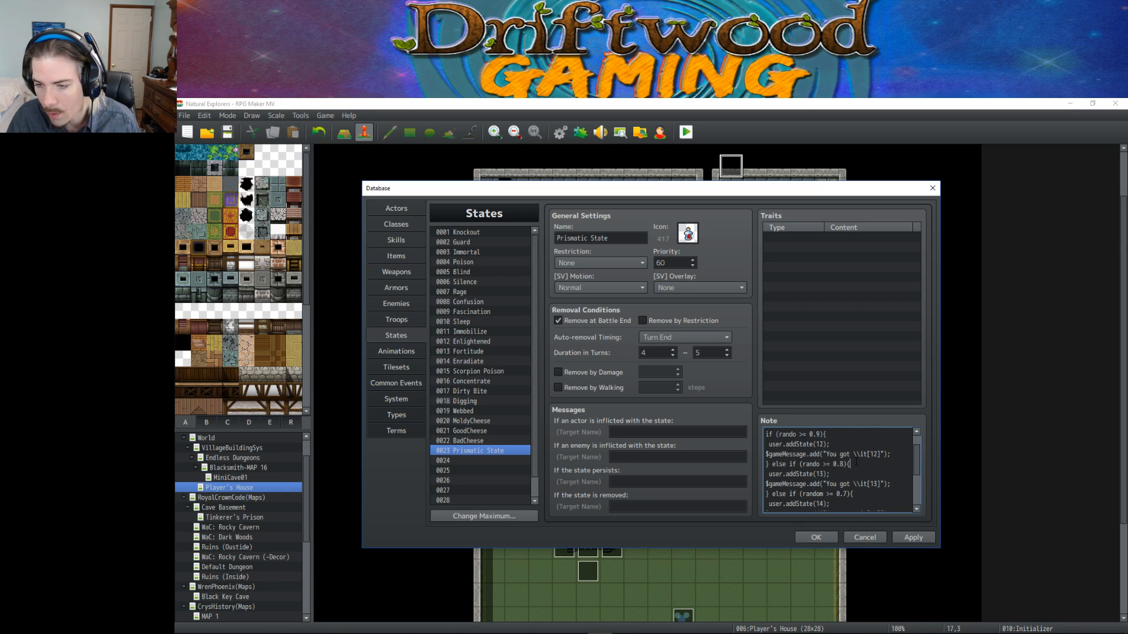
{"action": "scroll", "coordinate": [852, 470], "scroll_direction": "down", "scroll_amount": 2}
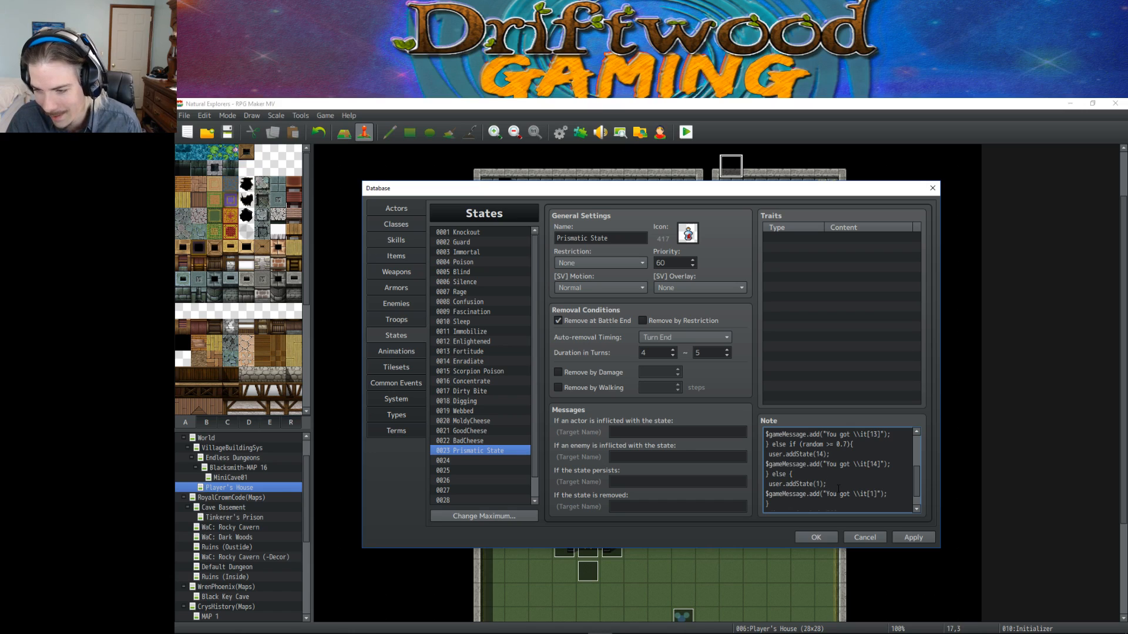
{"action": "scroll", "coordinate": [850, 486], "scroll_direction": "down", "scroll_amount": 1}
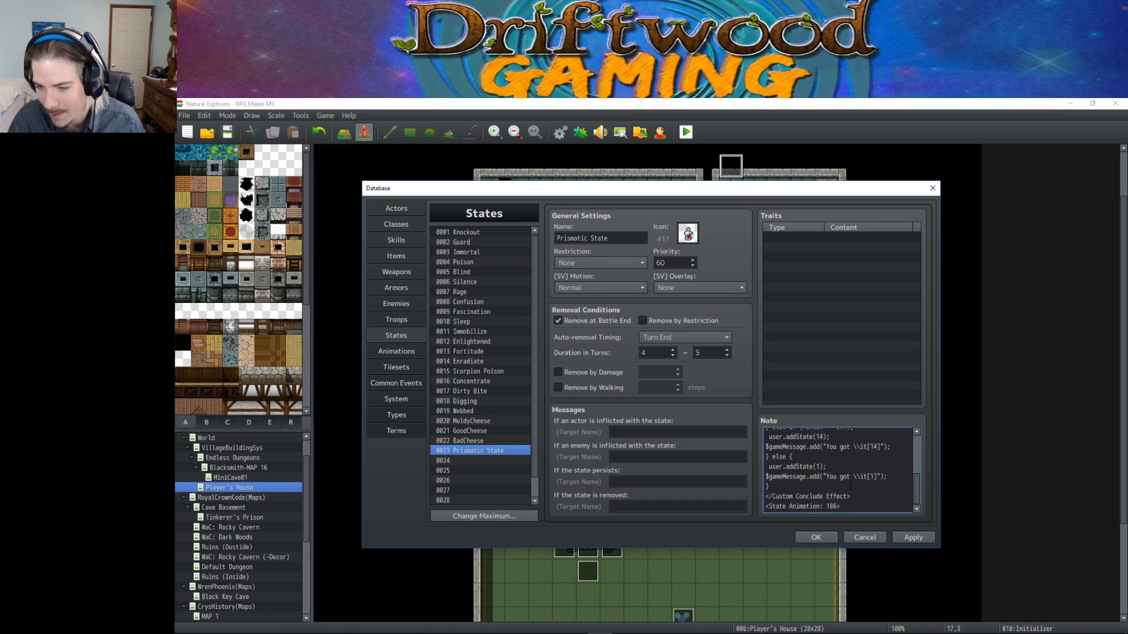
{"action": "left_click", "coordinate": [816, 537]}
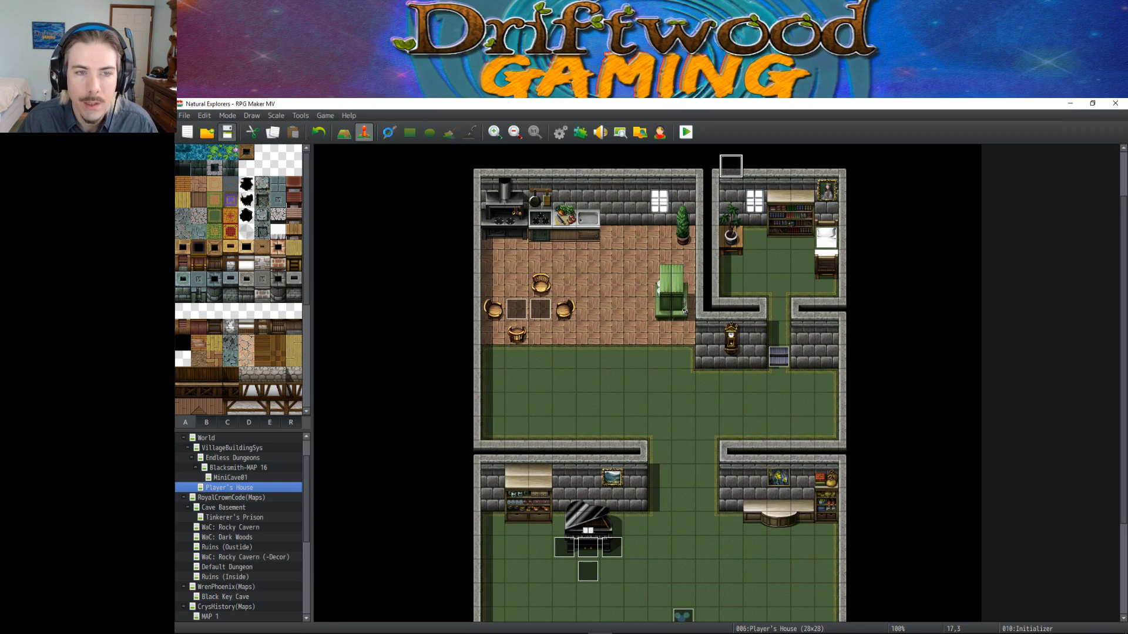
Start a new playtest and create a Boy character named 1.
{"action": "left_click", "coordinate": [685, 132]}
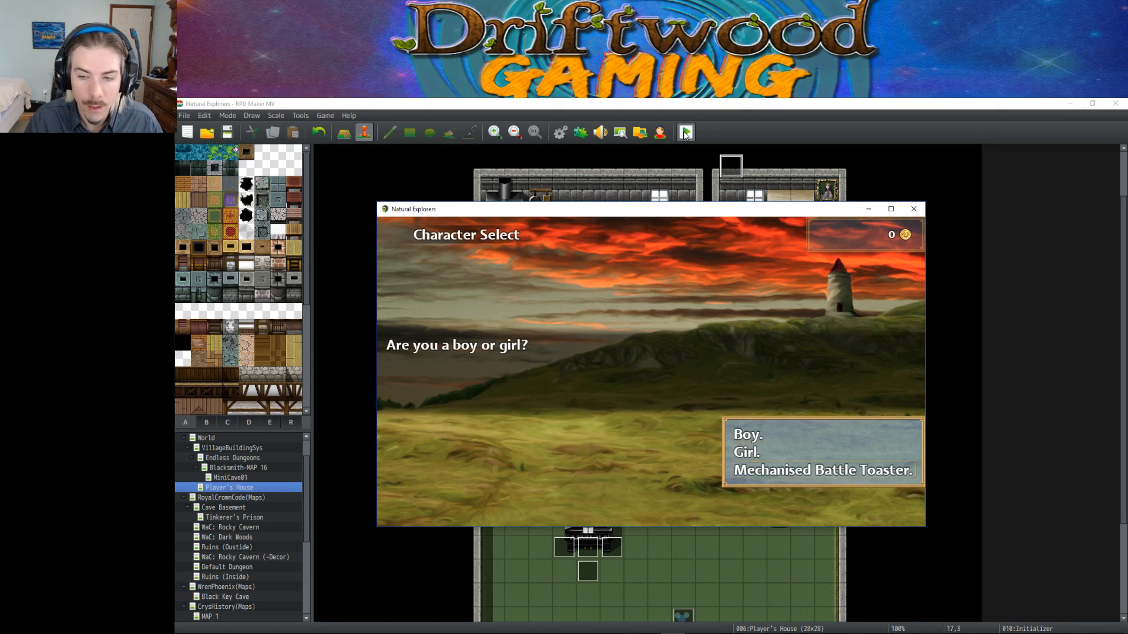
{"action": "key", "text": "Return"}
{"action": "type", "text": "1"}
{"action": "key", "text": "Return"}
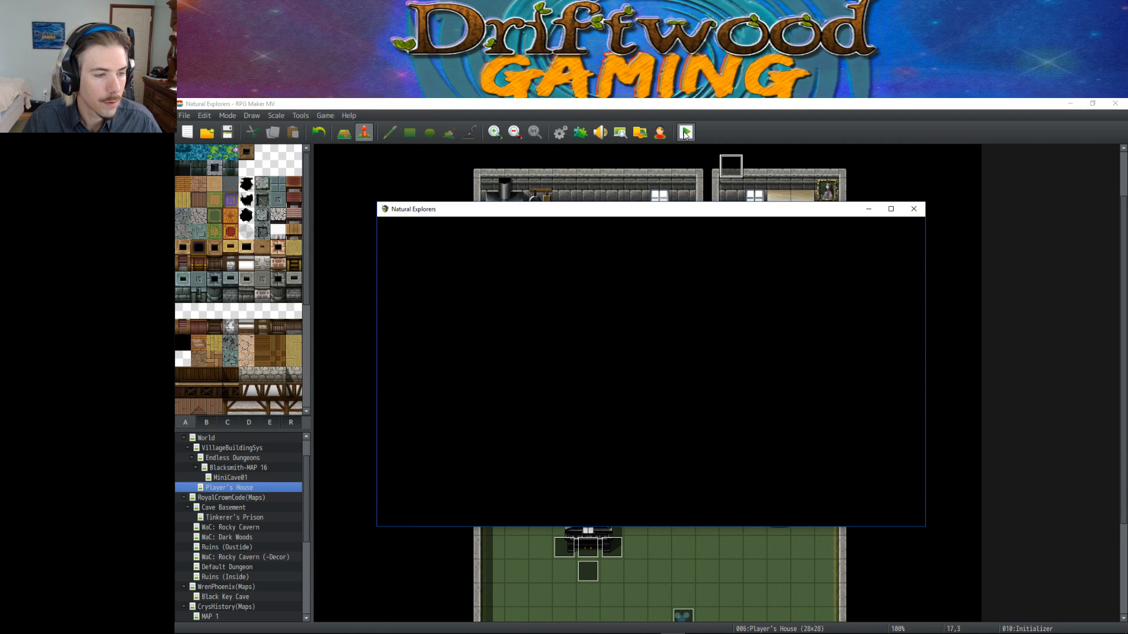
Dismiss the intro messages, walk the character down through the house to the piano and interact with it.
{"action": "key", "text": "Return"}
{"action": "key", "text": "Return"}
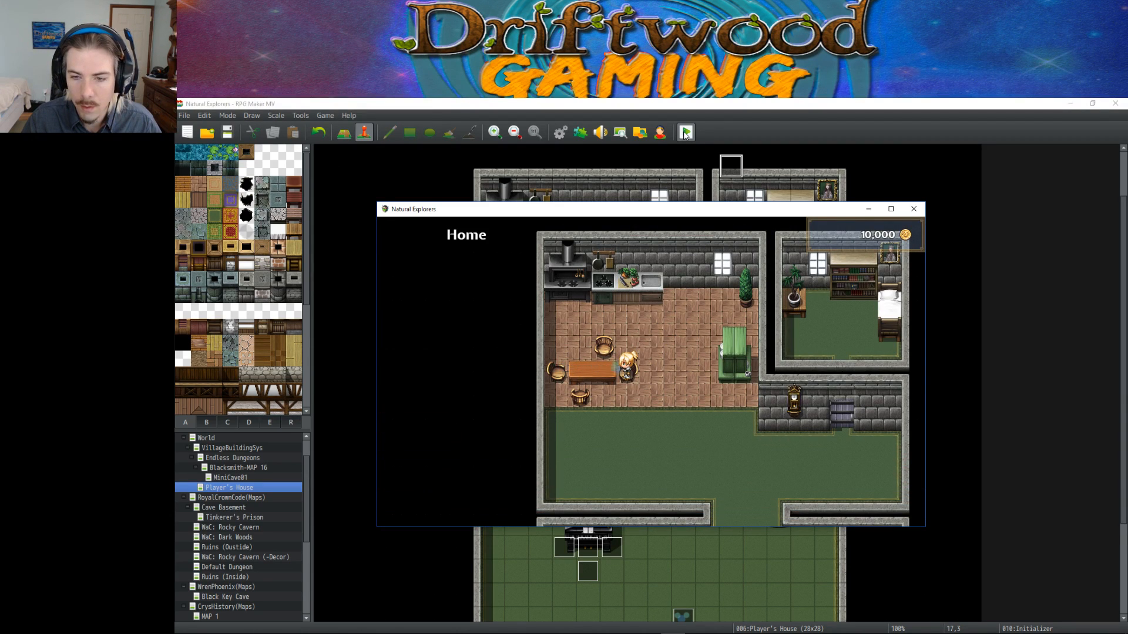
{"action": "key", "text": "Return"}
{"action": "key", "text": "Down"}
{"action": "key", "text": "Right"}
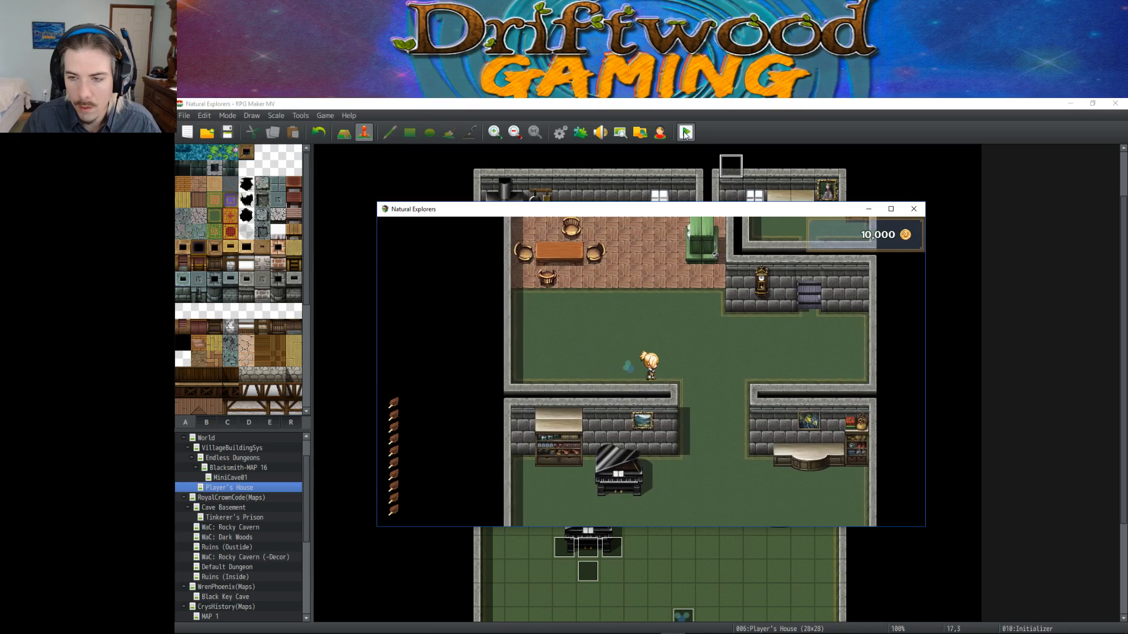
{"action": "key", "text": "Down"}
{"action": "key", "text": "Left"}
{"action": "key", "text": "Up"}
{"action": "key", "text": "Return"}
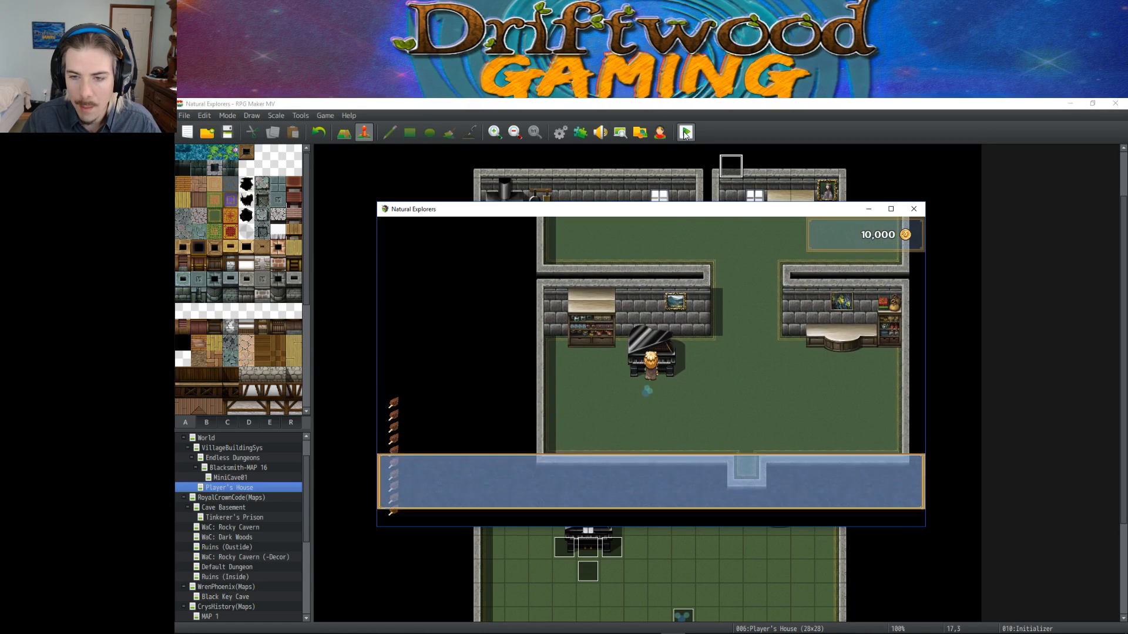
{"action": "key", "text": "Return"}
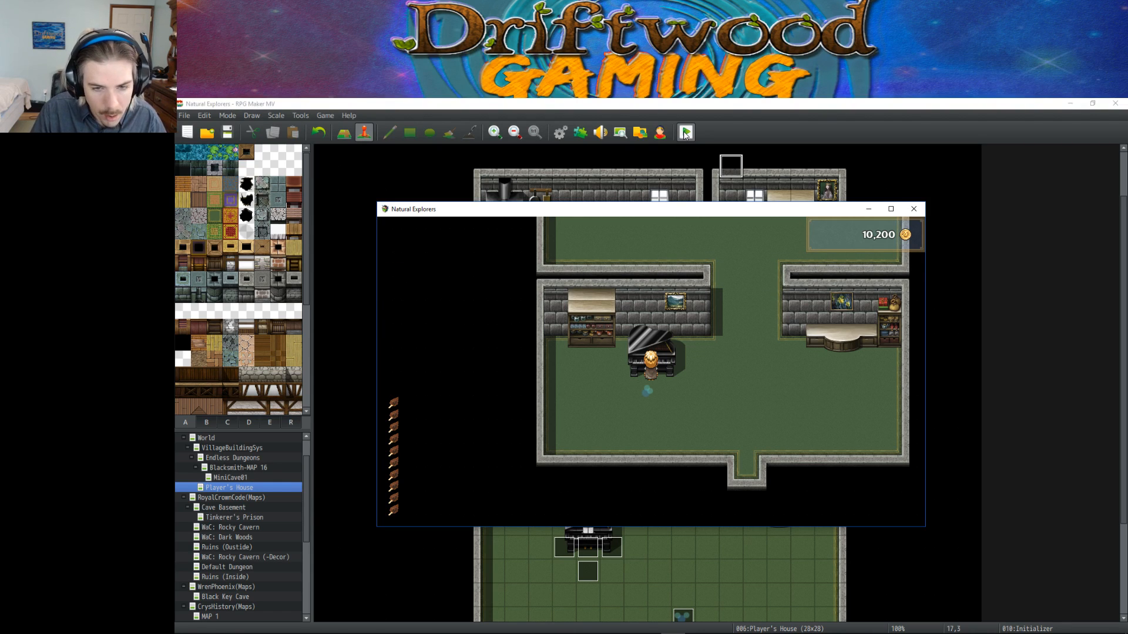
Leave the house and cross the village to enter the dungeon cave in the cliff.
{"action": "key", "text": "Escape"}
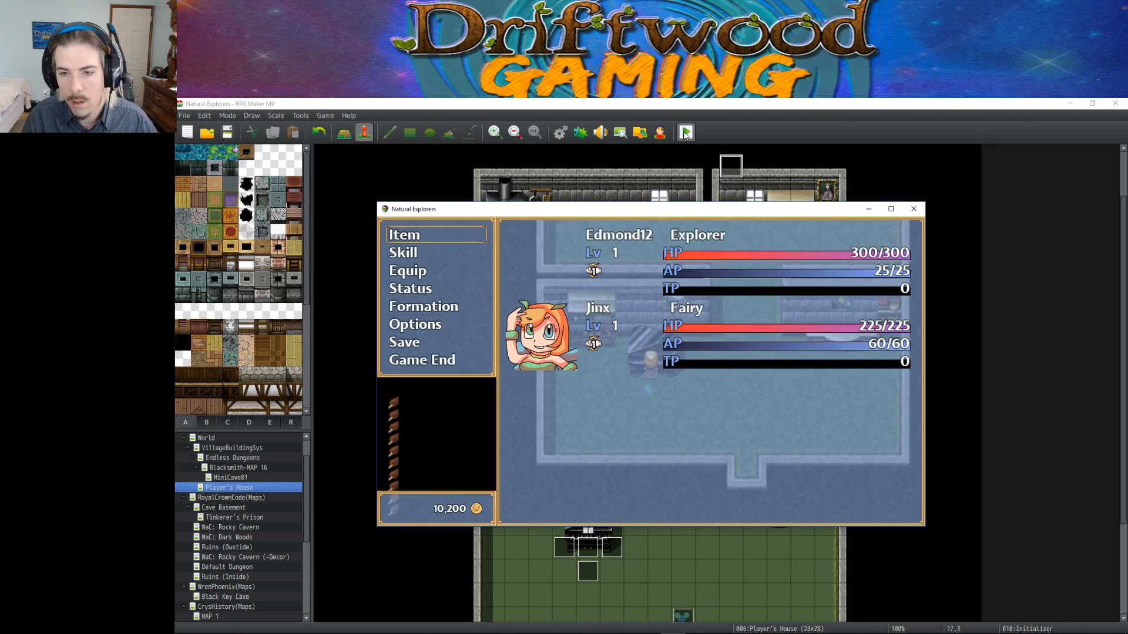
{"action": "key", "text": "Escape"}
{"action": "key", "text": "Down"}
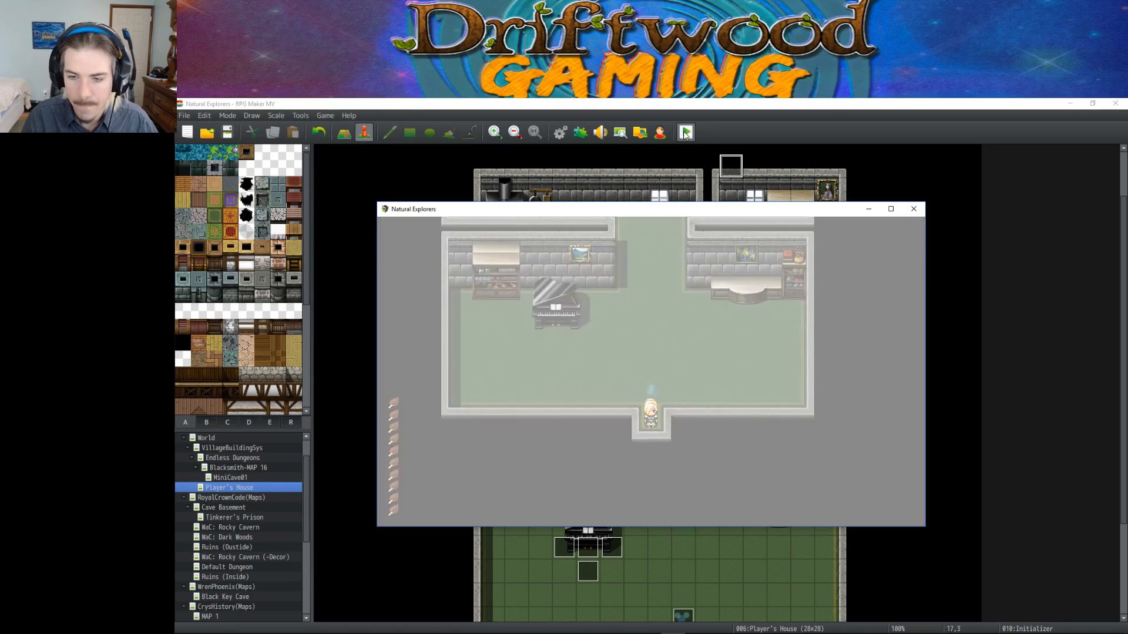
{"action": "key", "text": "Left"}
{"action": "key", "text": "Up"}
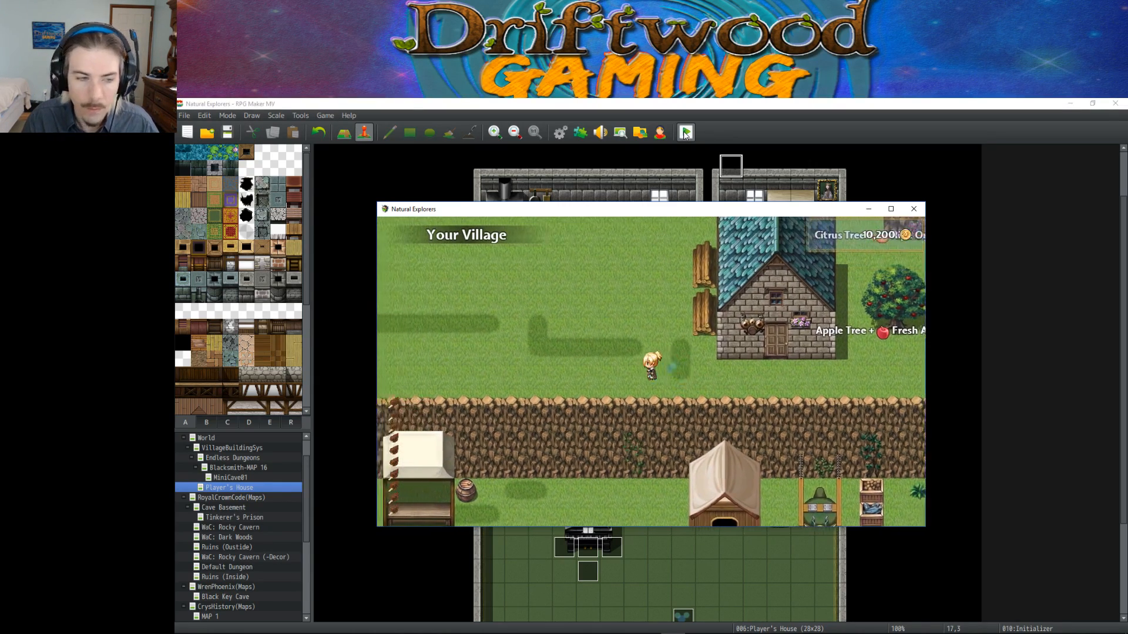
{"action": "key", "text": "Left"}
{"action": "key", "text": "Up"}
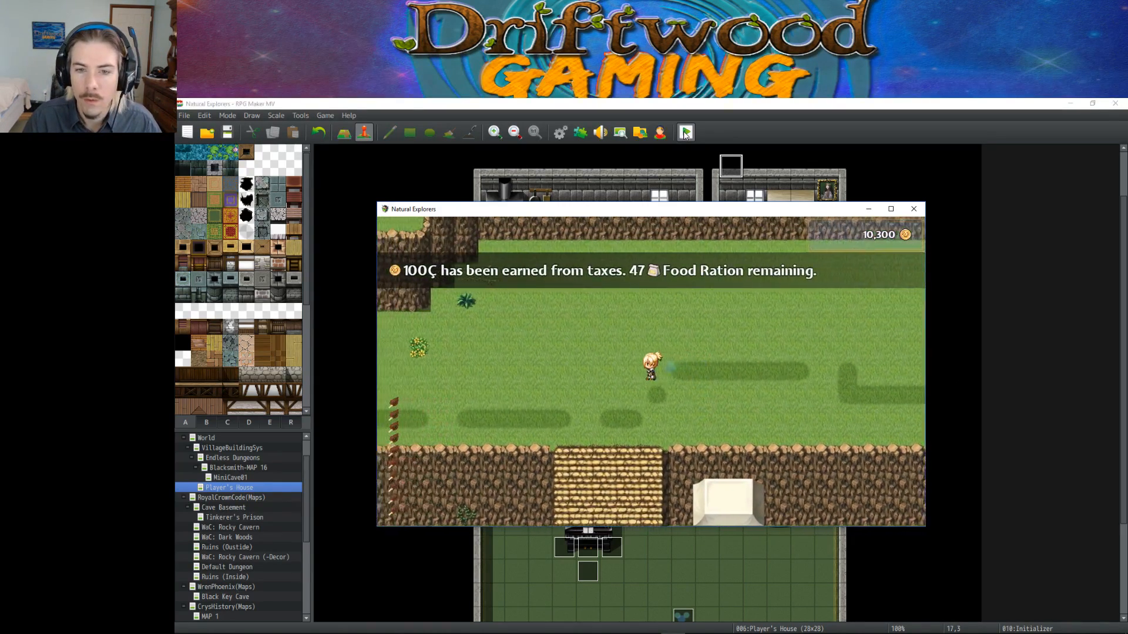
{"action": "key", "text": "Left"}
{"action": "key", "text": "Up"}
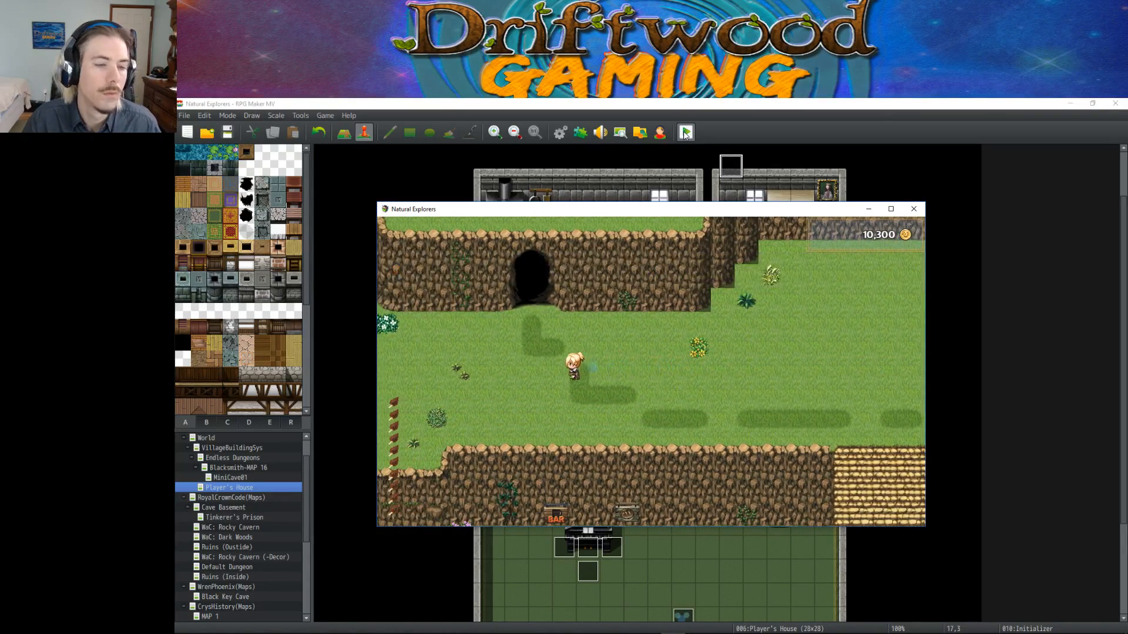
{"action": "key", "text": "Right"}
{"action": "key", "text": "Up"}
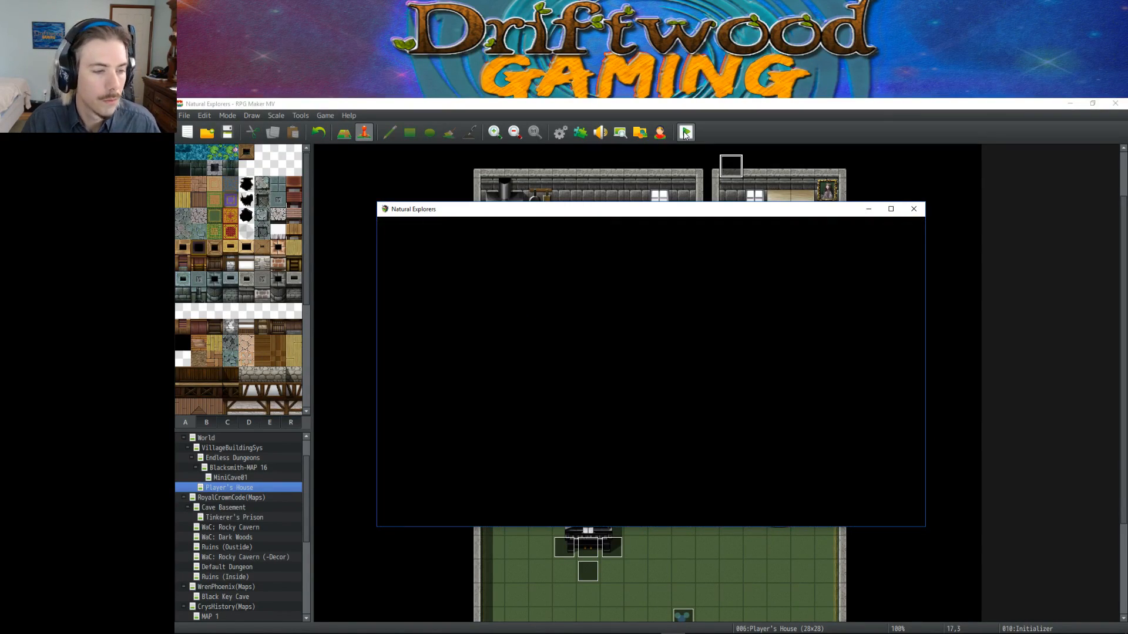
Walk through the dungeon past the stone stairs to start a battle with a Vile Worm.
{"action": "key", "text": "Left"}
{"action": "key", "text": "Up"}
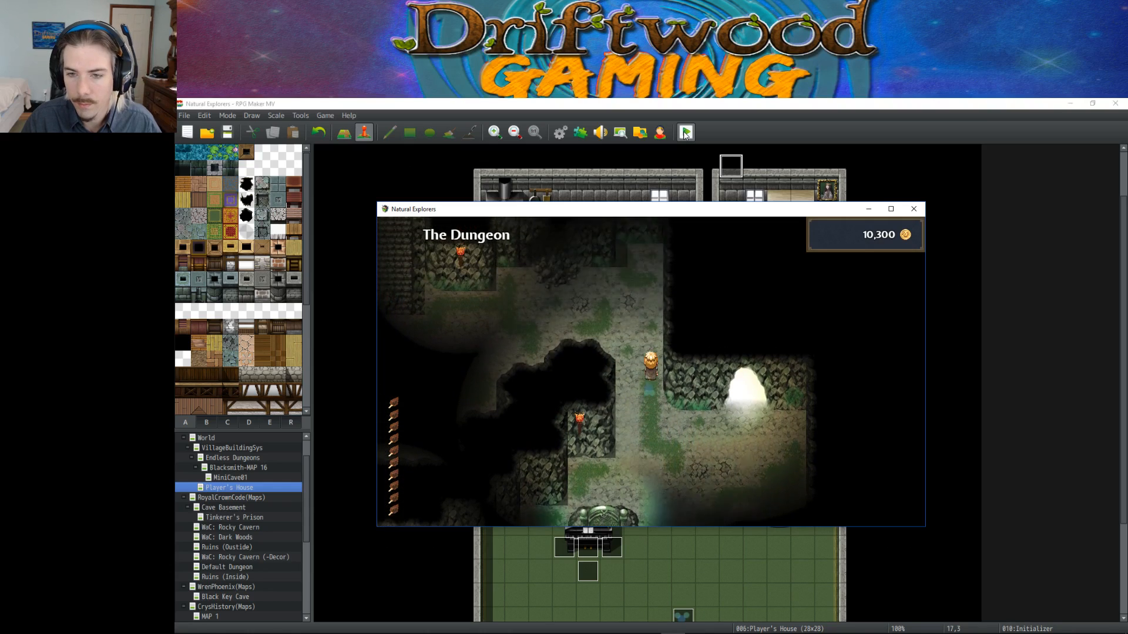
{"action": "key", "text": "Left"}
{"action": "key", "text": "Up"}
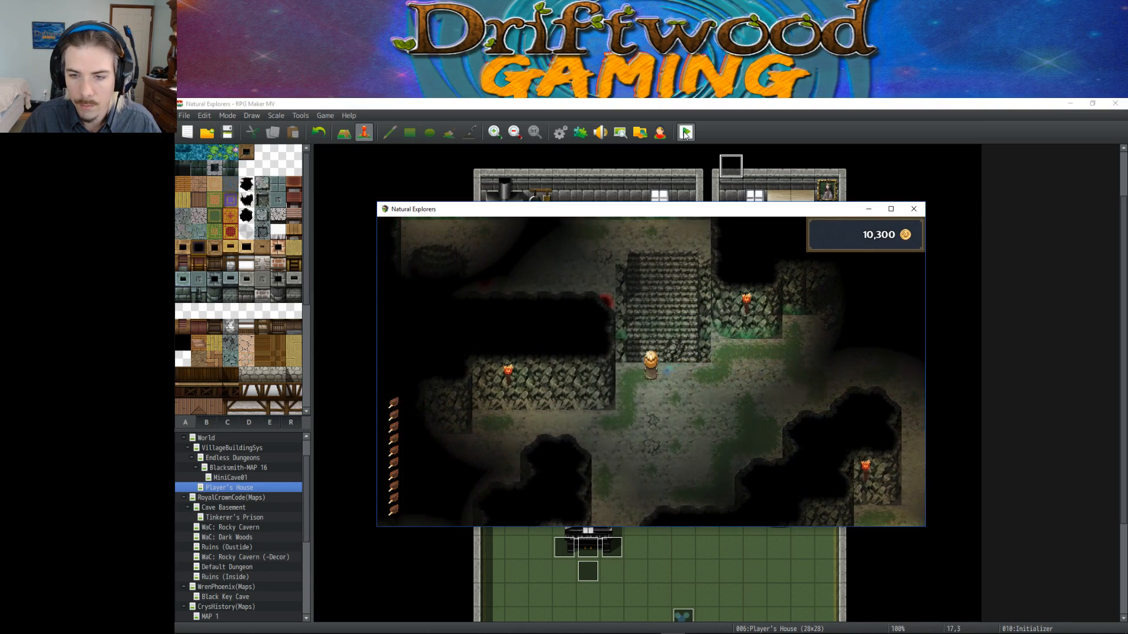
{"action": "key", "text": "Left"}
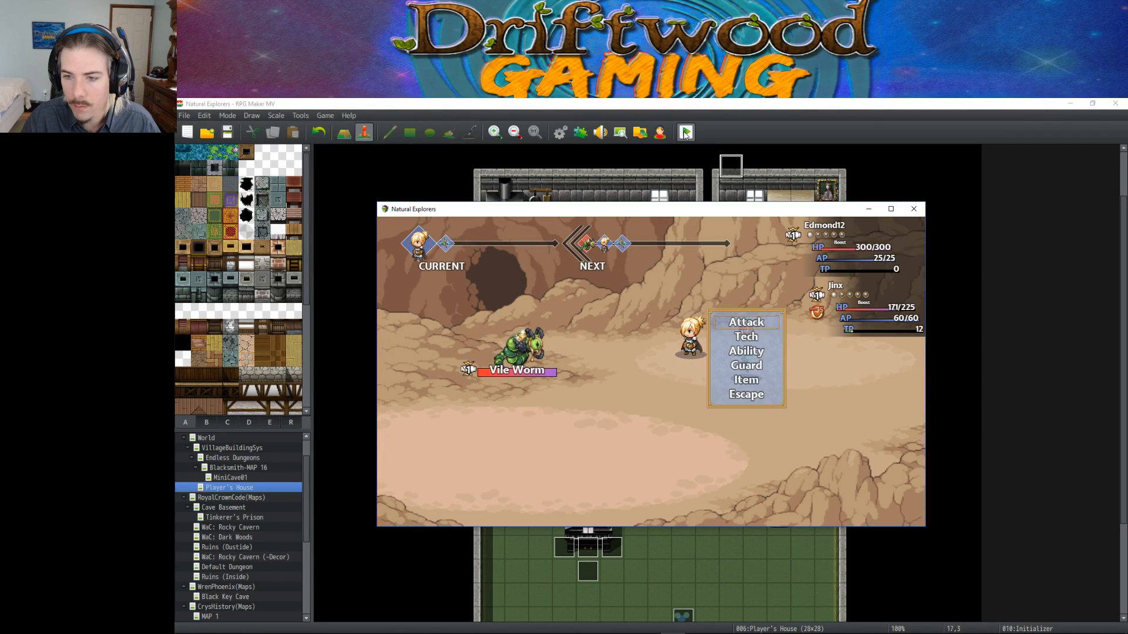
Use a Strange Liquid item on the explorer in the battle.
{"action": "key", "text": "Up"}
{"action": "key", "text": "Up"}
{"action": "key", "text": "Return"}
{"action": "key", "text": "Down"}
{"action": "key", "text": "Down"}
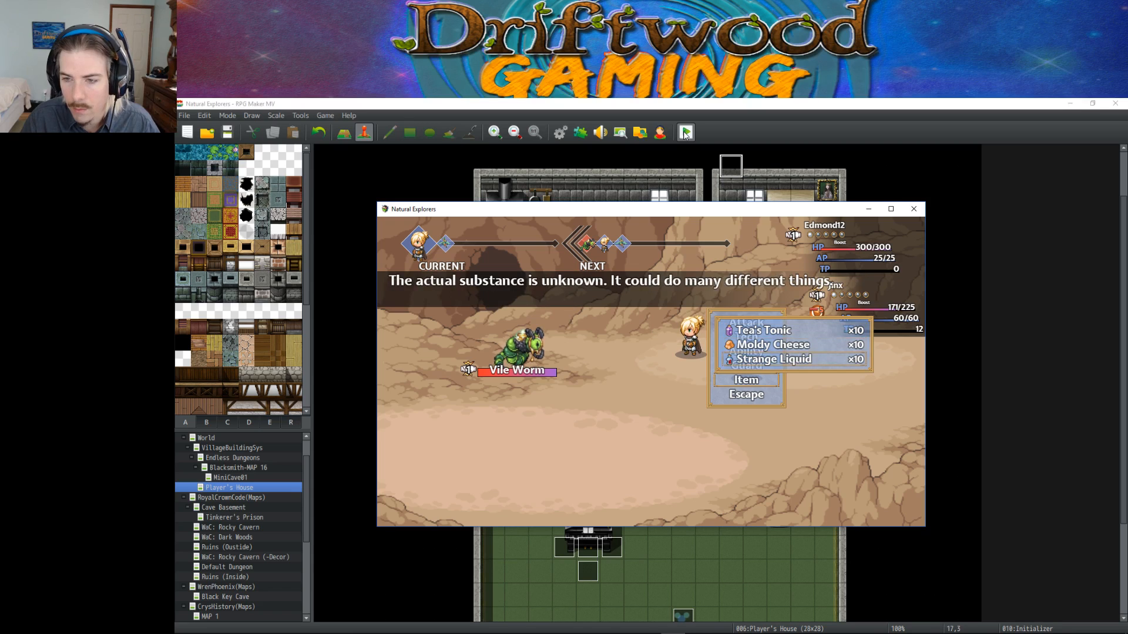
{"action": "key", "text": "Return"}
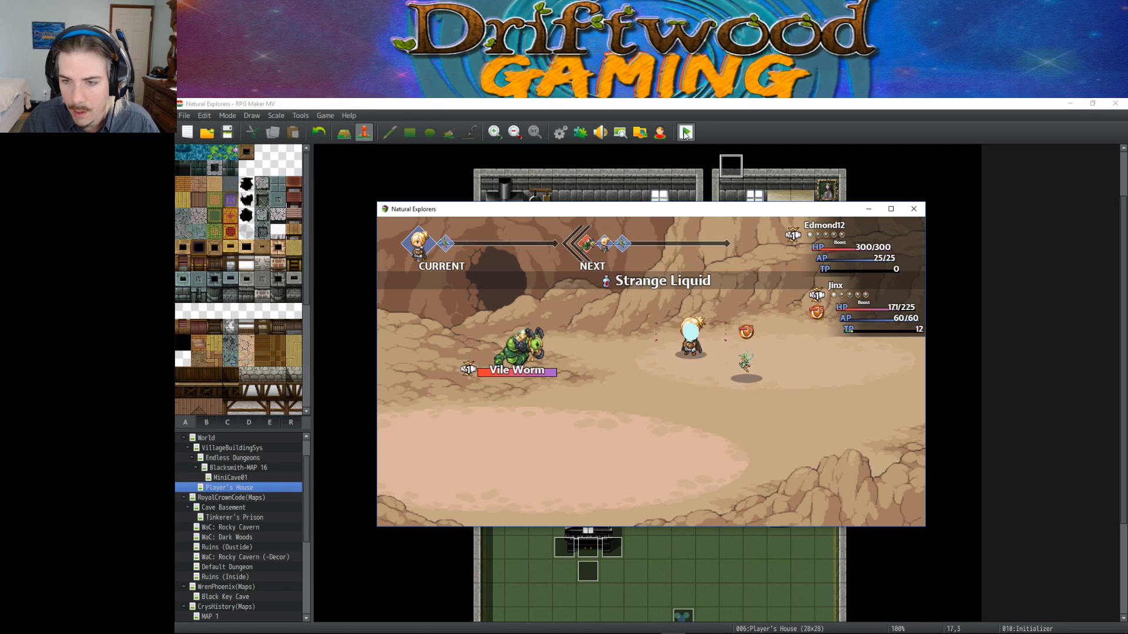
On Jinx's turn, use a Strange Liquid on Jinx.
{"action": "key", "text": "Down"}
{"action": "key", "text": "Down"}
{"action": "key", "text": "Down"}
{"action": "key", "text": "Down"}
{"action": "key", "text": "Return"}
{"action": "key", "text": "Down"}
{"action": "key", "text": "Up"}
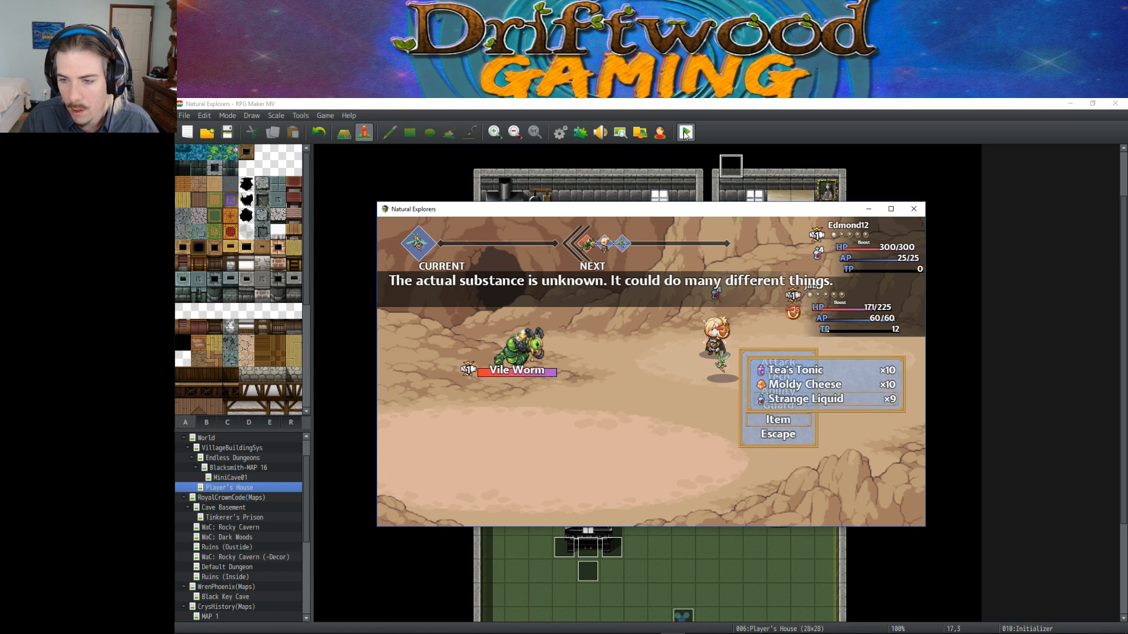
{"action": "key", "text": "Return"}
{"action": "key", "text": "Down"}
{"action": "key", "text": "Return"}
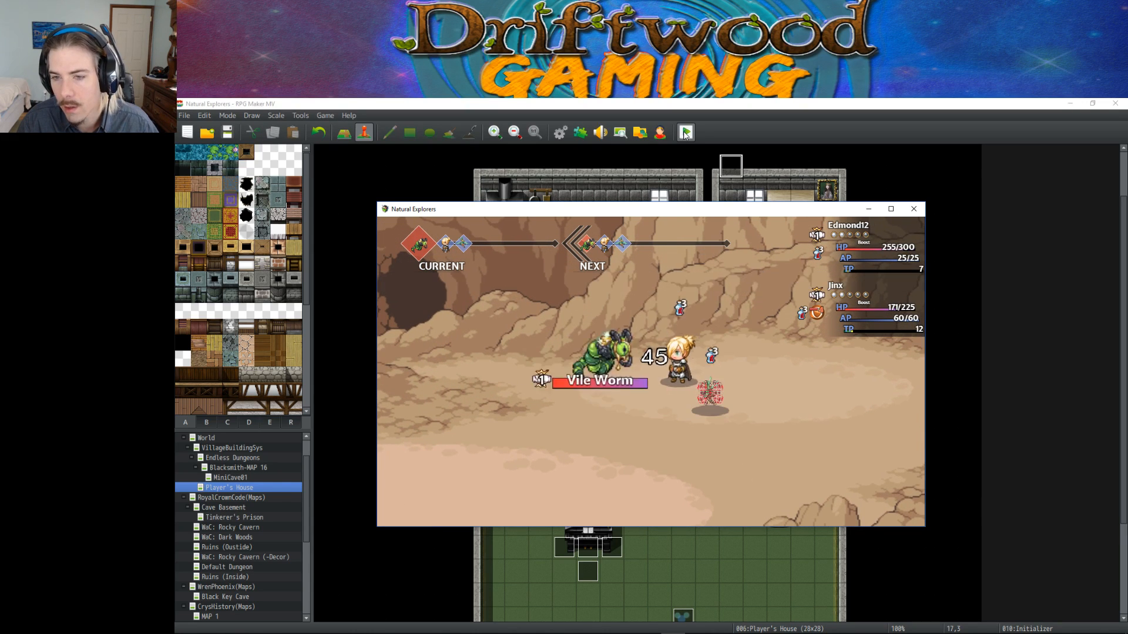
Use another Strange Liquid on the explorer, and have Jinx guard.
{"action": "key", "text": "Return"}
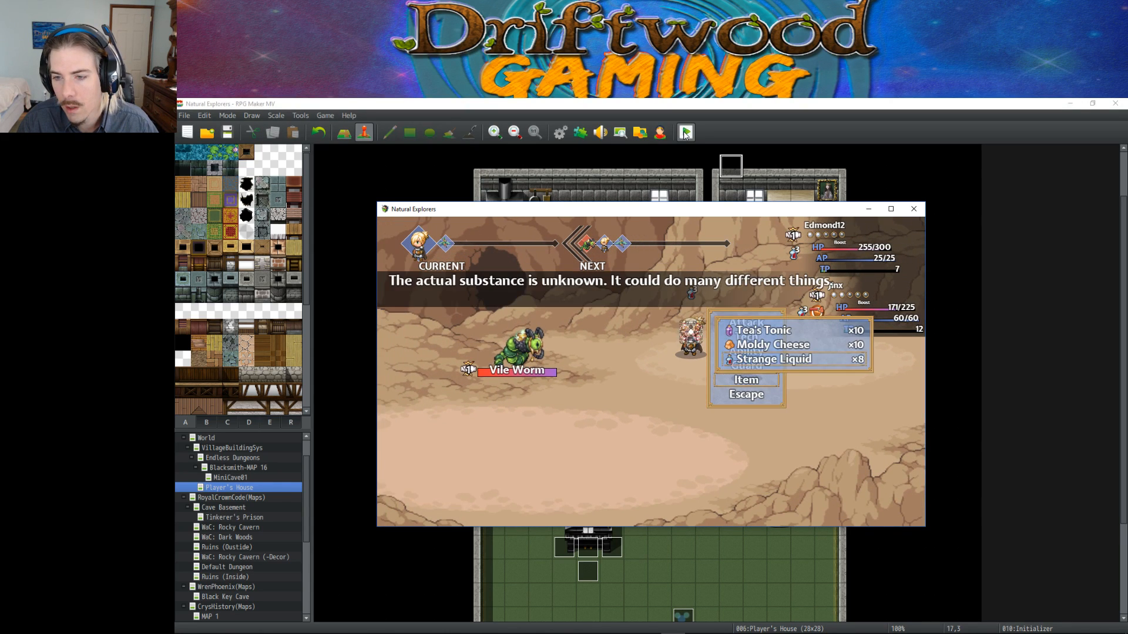
{"action": "key", "text": "Return"}
{"action": "key", "text": "Return"}
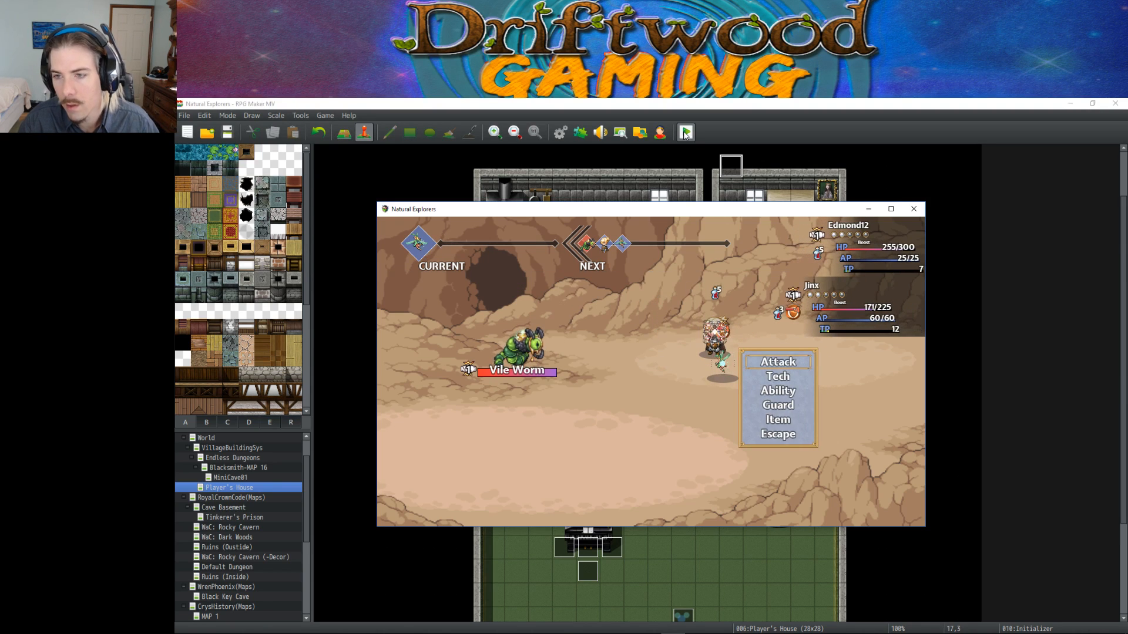
{"action": "key", "text": "Down"}
{"action": "key", "text": "Down"}
{"action": "key", "text": "Down"}
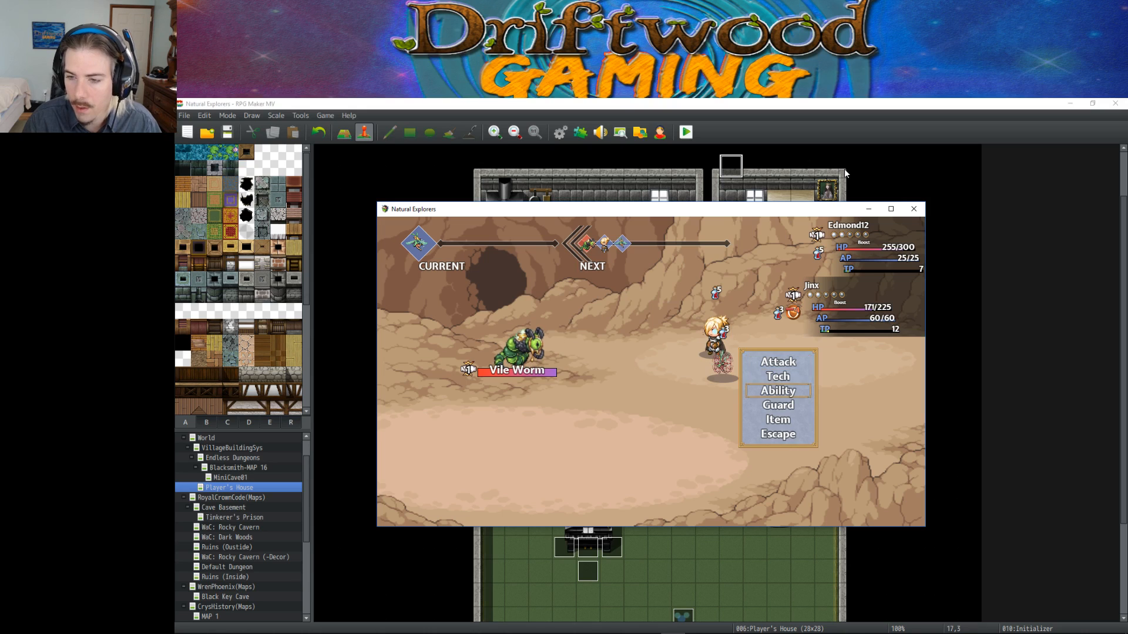
{"action": "key", "text": "Return"}
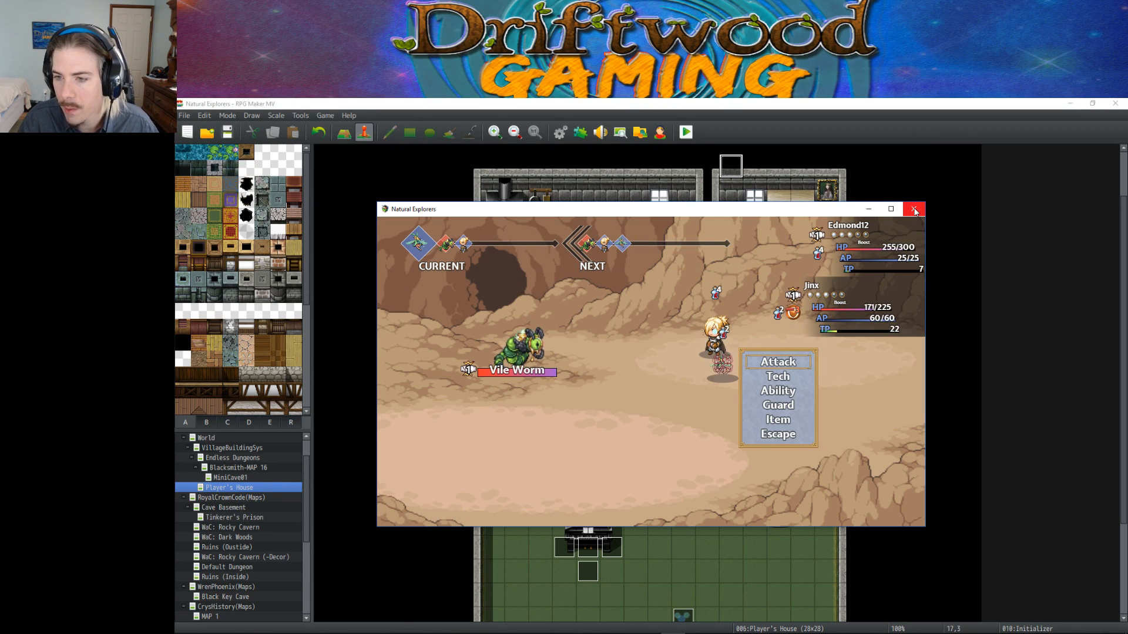
On Jinx's turn, use a Moldy Cheese on the explorer.
{"action": "key", "text": "Down"}
{"action": "key", "text": "Down"}
{"action": "key", "text": "Down"}
{"action": "key", "text": "Down"}
{"action": "key", "text": "Return"}
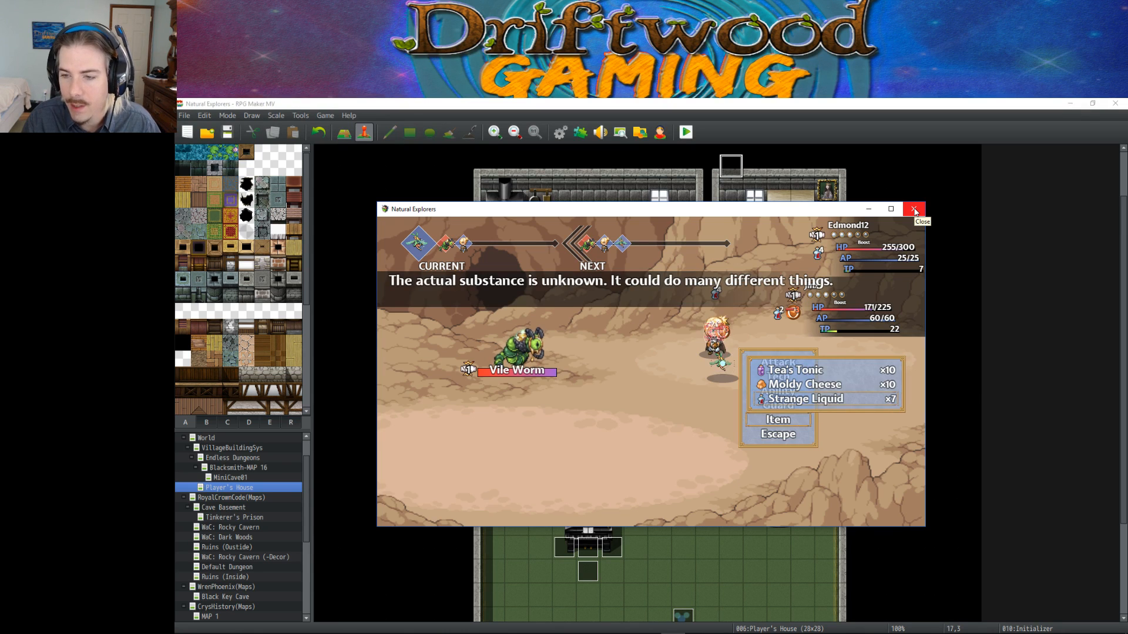
{"action": "key", "text": "Up"}
{"action": "key", "text": "Return"}
{"action": "key", "text": "Return"}
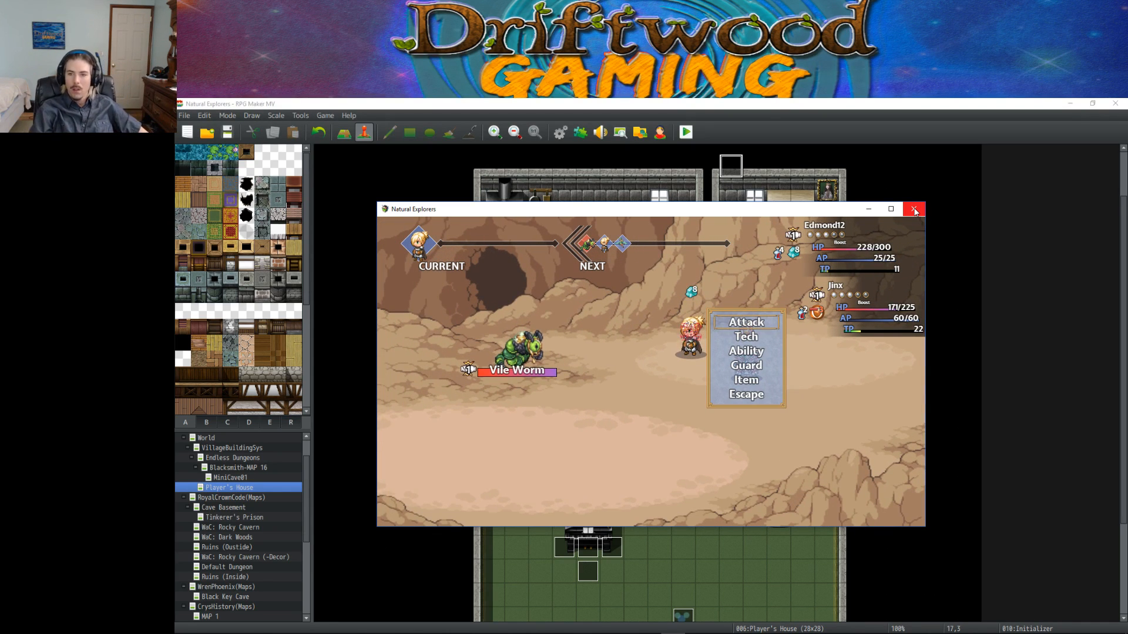
Attack the Vile Worm with the explorer to pass more turns, and close the playtest.
{"action": "key", "text": "Up"}
{"action": "key", "text": "Up"}
{"action": "key", "text": "Return"}
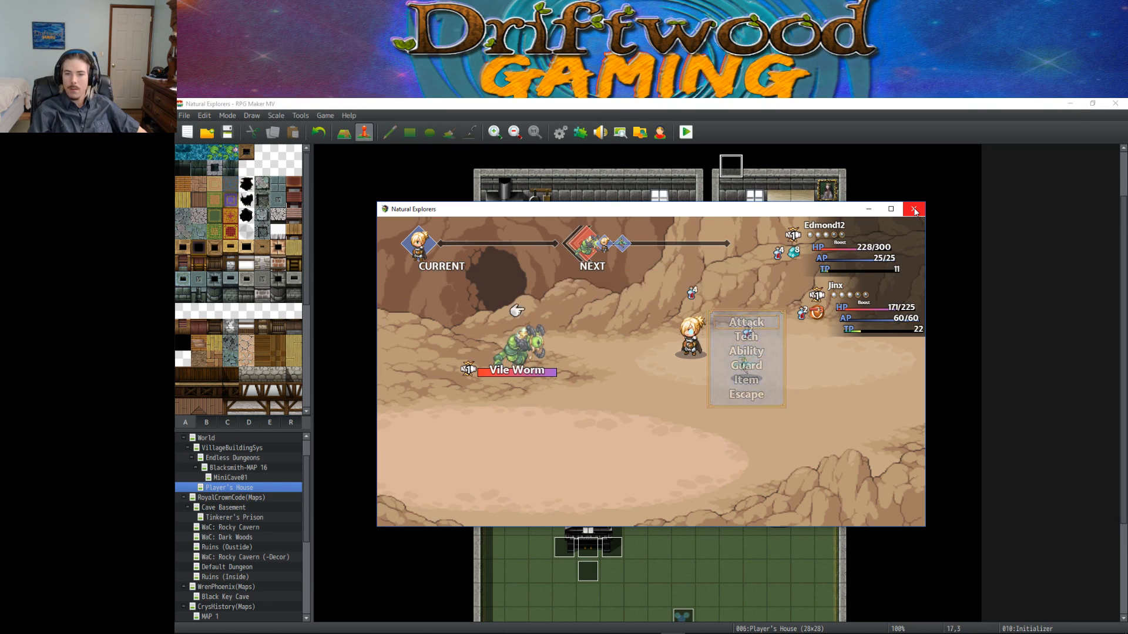
{"action": "key", "text": "Return"}
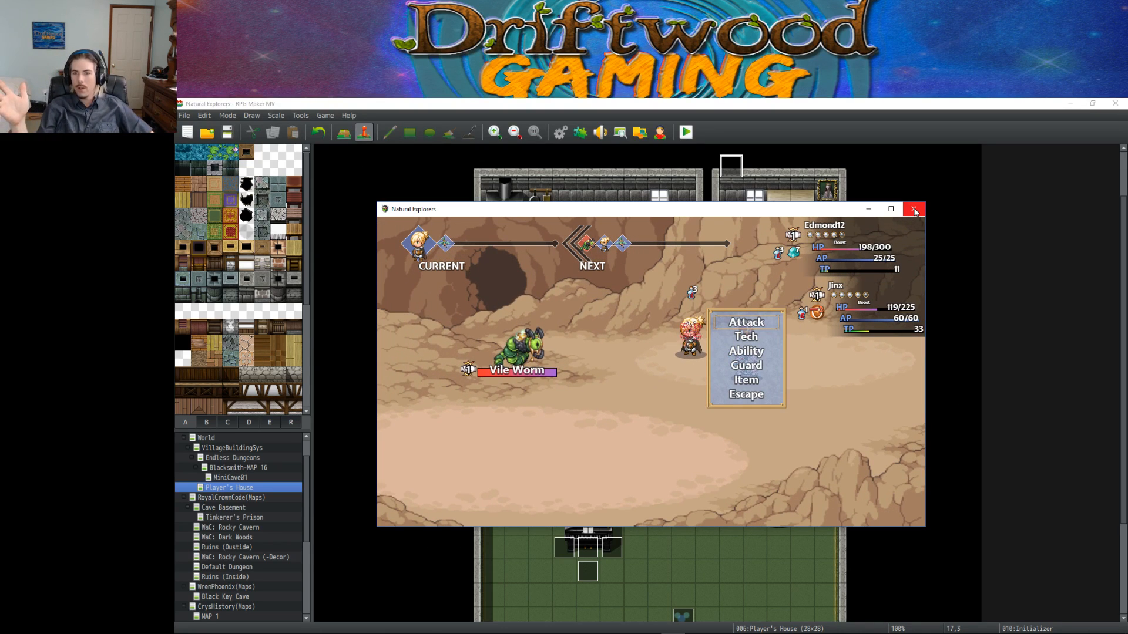
{"action": "key", "text": "Return"}
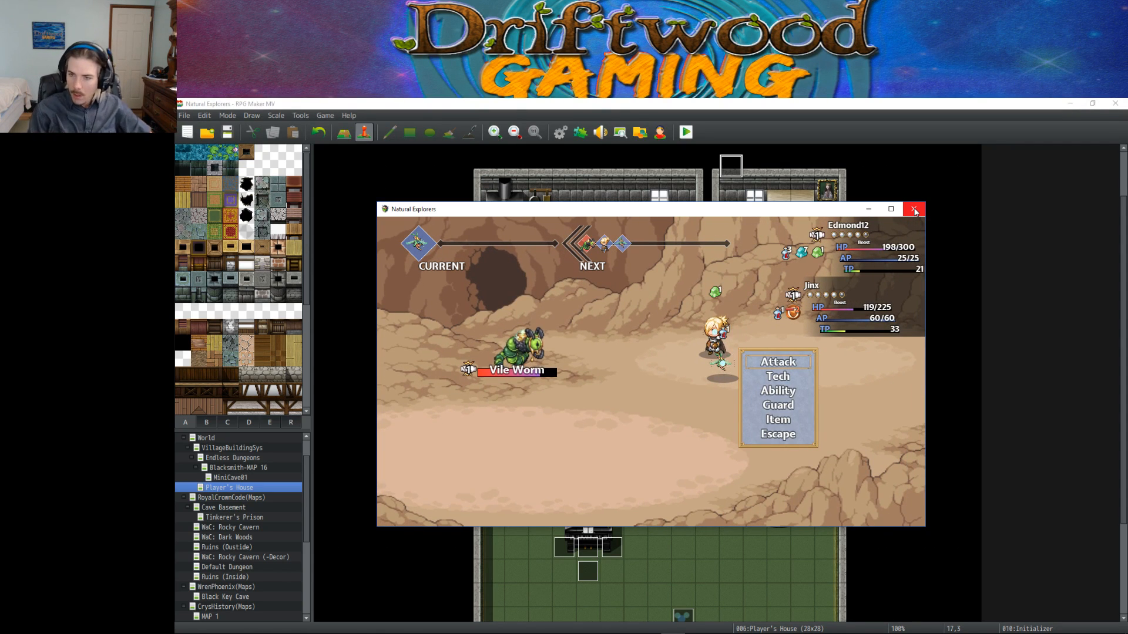
{"action": "left_click", "coordinate": [914, 209]}
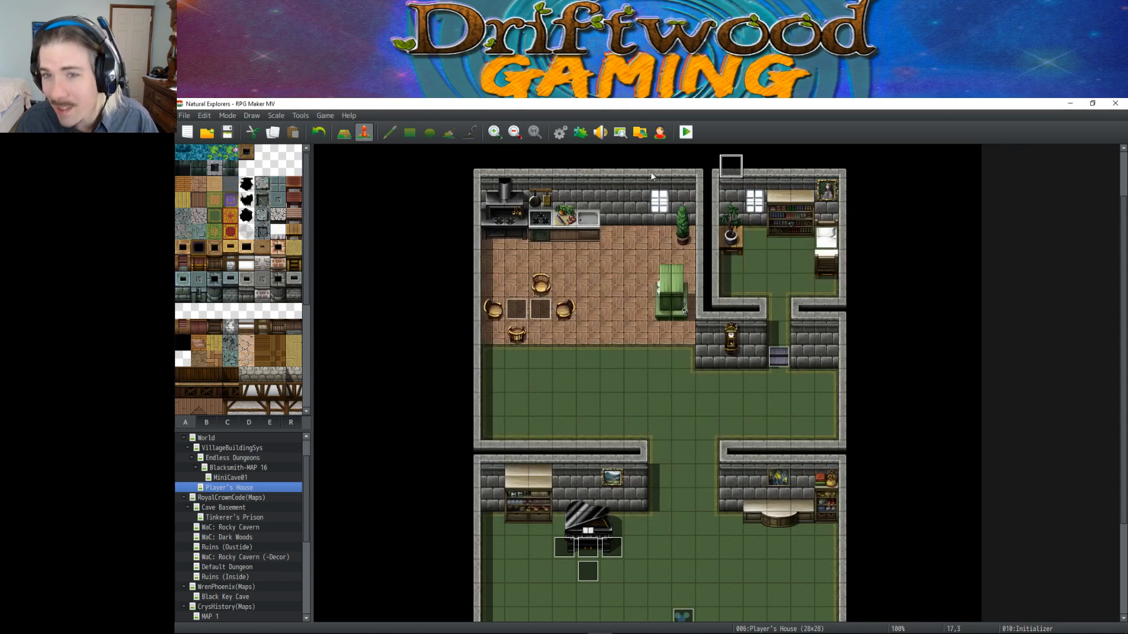
Compare the Prismatic State's settings and note with the MoldyCheese and GoodCheese states in the database, reading through MoldyCheese's note code.
{"action": "left_click", "coordinate": [563, 139]}
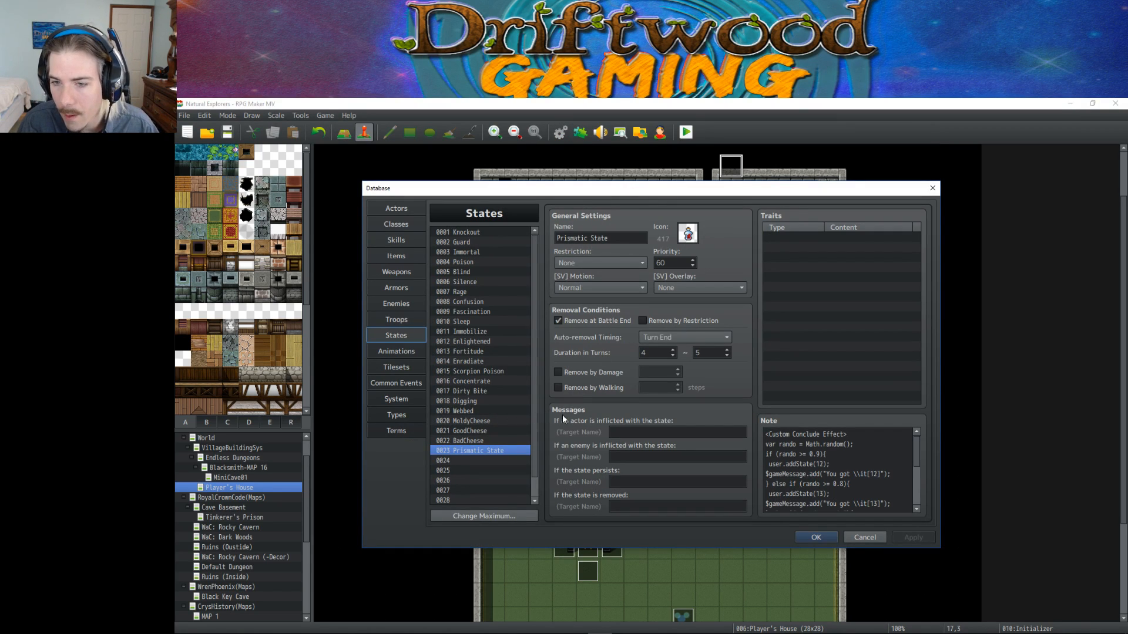
{"action": "left_click", "coordinate": [471, 431]}
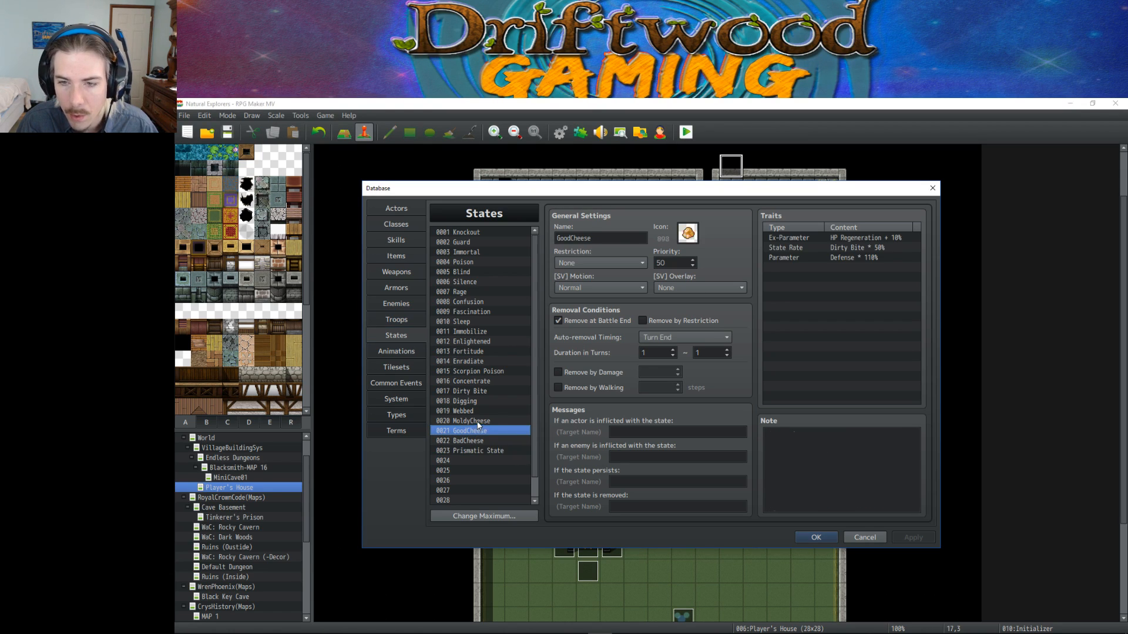
{"action": "left_click", "coordinate": [477, 421]}
{"action": "left_click", "coordinate": [479, 451]}
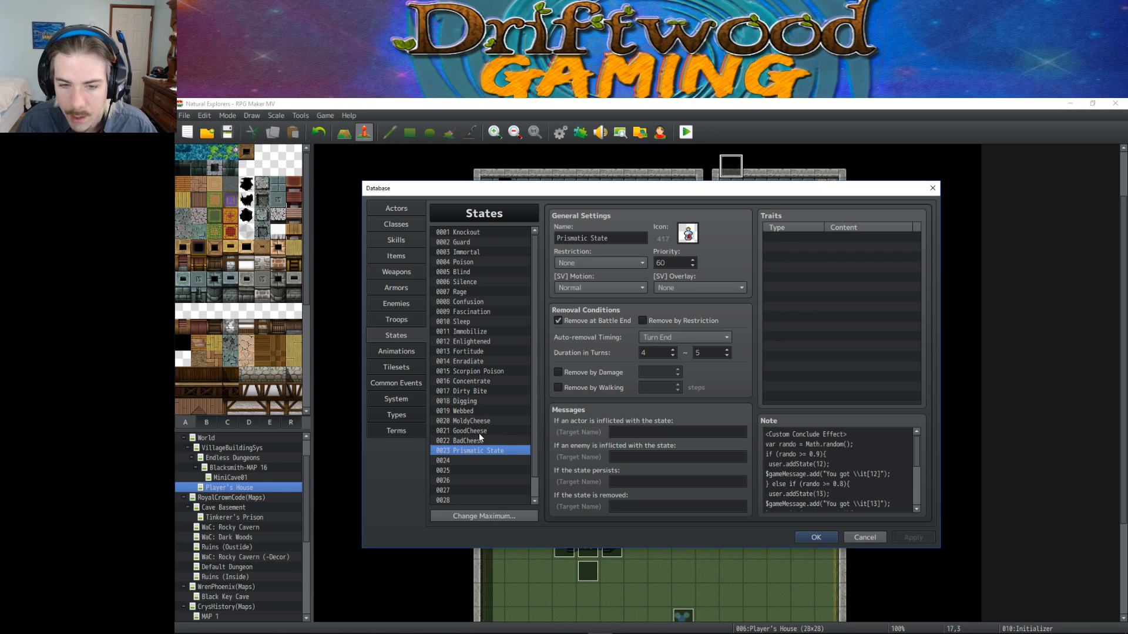
{"action": "left_click", "coordinate": [477, 431]}
{"action": "left_click", "coordinate": [478, 450]}
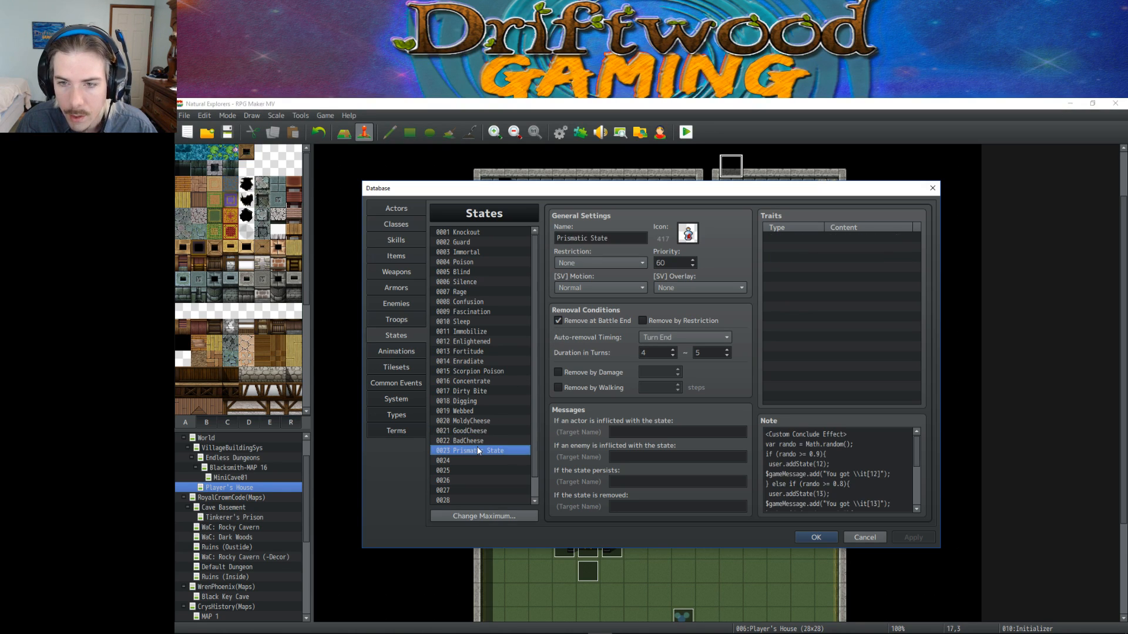
{"action": "left_click", "coordinate": [477, 421]}
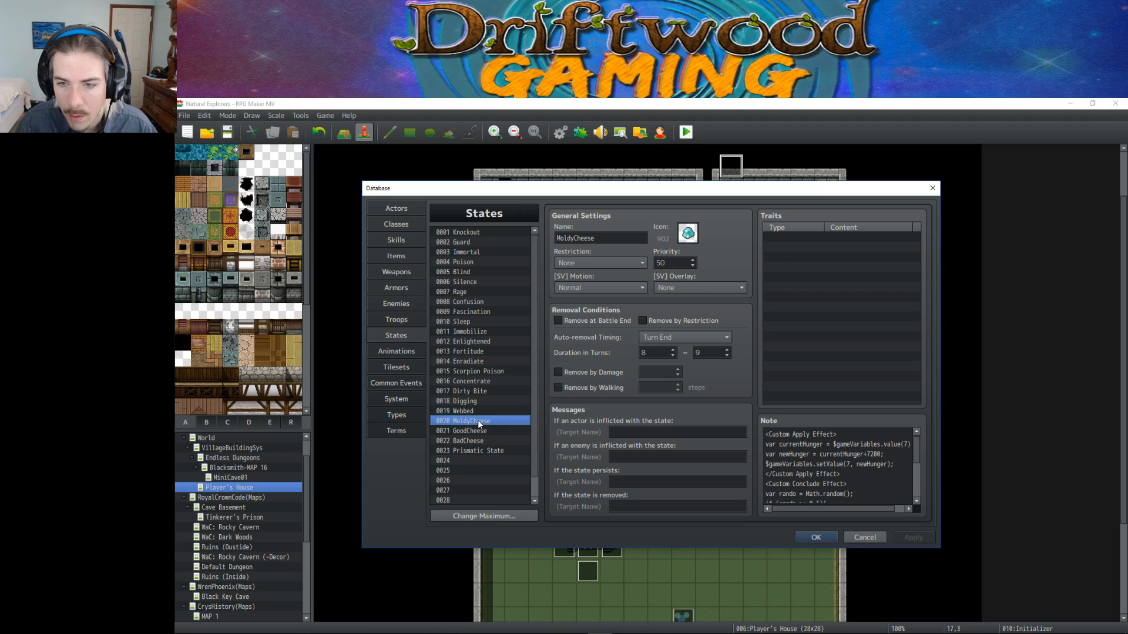
{"action": "left_click", "coordinate": [478, 451]}
{"action": "left_click", "coordinate": [481, 430]}
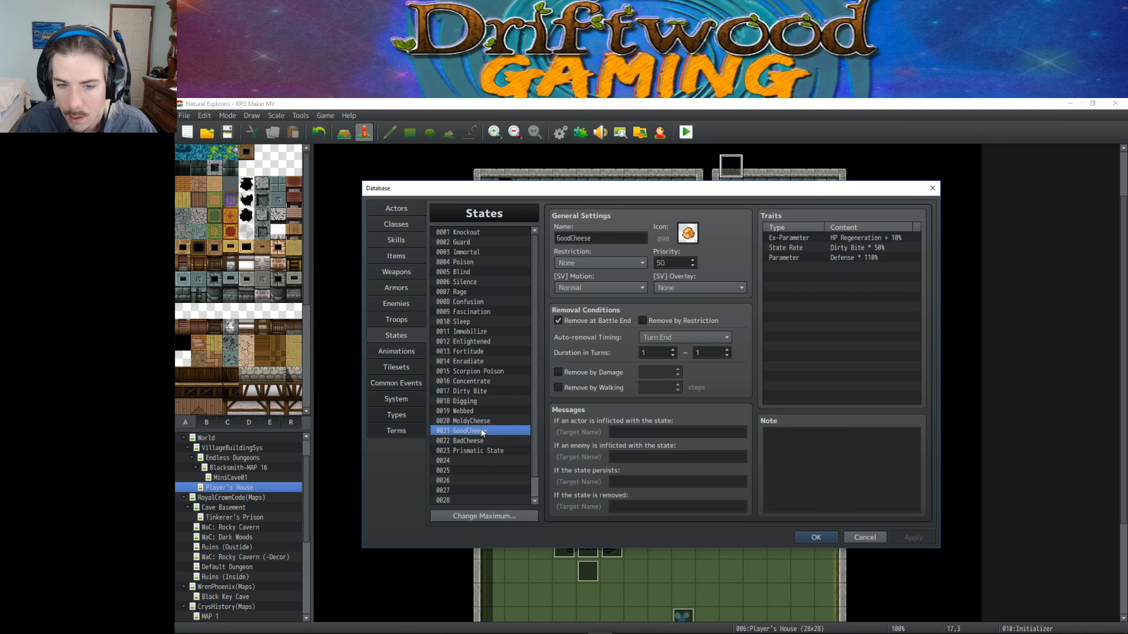
{"action": "left_click", "coordinate": [482, 424]}
{"action": "left_click", "coordinate": [837, 444]}
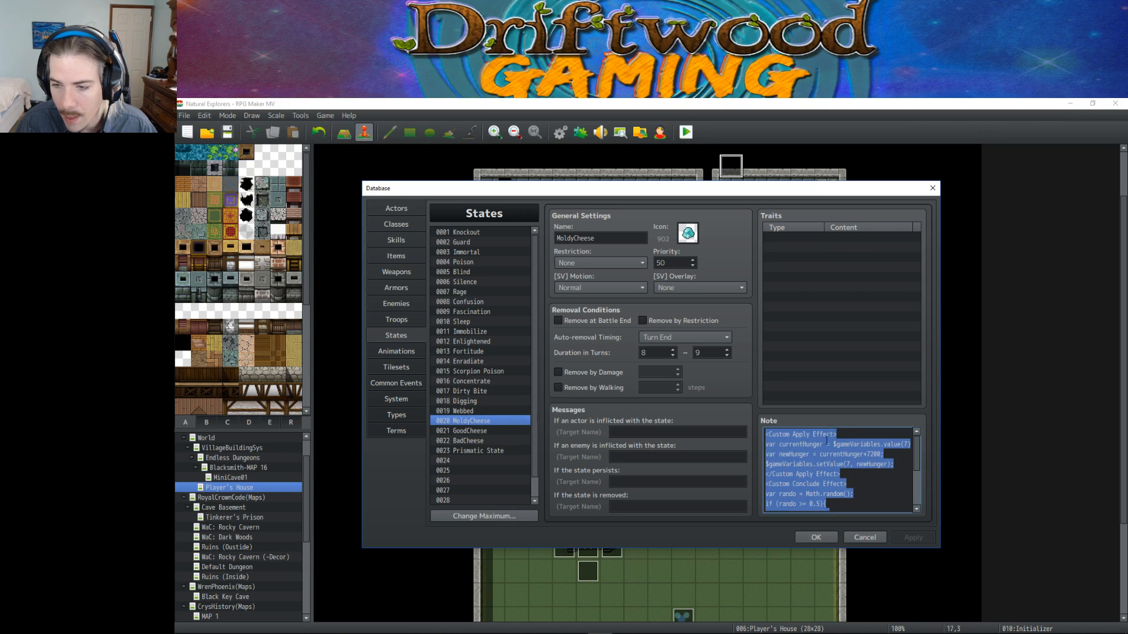
{"action": "scroll", "coordinate": [845, 483], "scroll_direction": "down", "scroll_amount": 1}
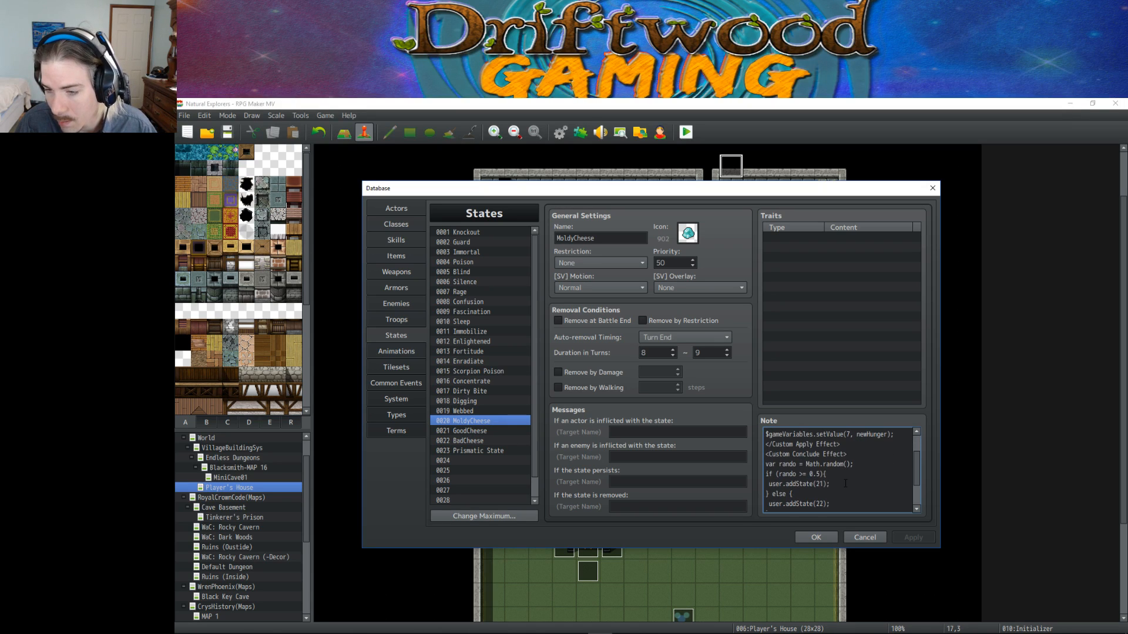
Compare the Custom Conclude Effect code in the MoldyCheese note with the if/else chain in the Prismatic State note.
{"action": "scroll", "coordinate": [850, 452], "scroll_direction": "up", "scroll_amount": 1}
{"action": "left_click_drag", "start_coordinate": [895, 465], "coordinate": [764, 433]}
{"action": "left_click", "coordinate": [886, 455]}
{"action": "scroll", "coordinate": [808, 457], "scroll_direction": "down", "scroll_amount": 2}
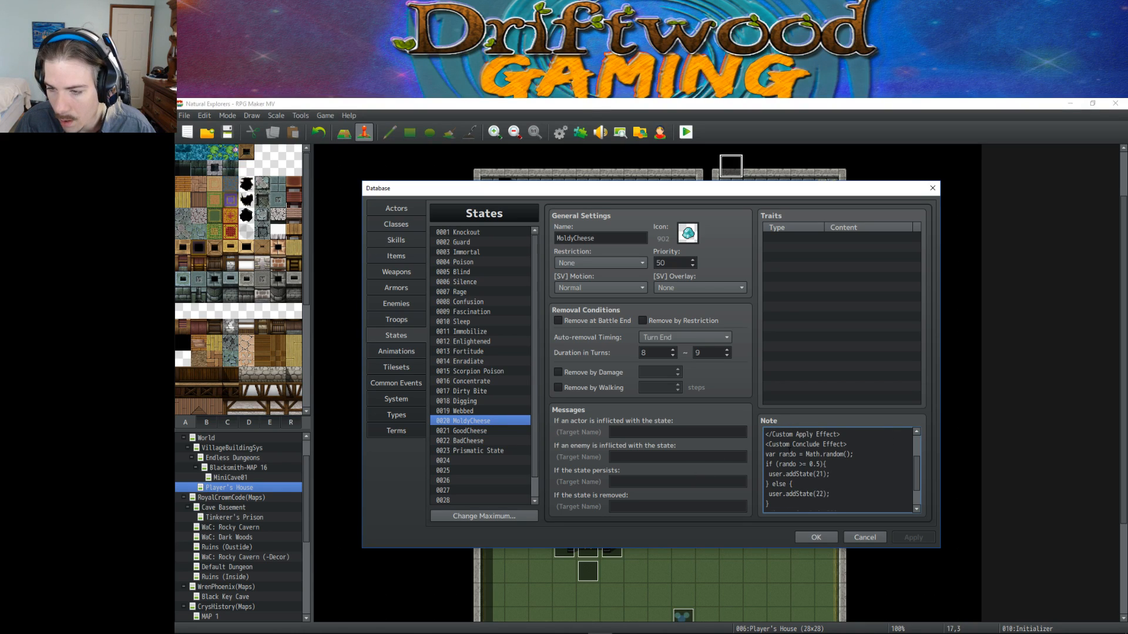
{"action": "left_click", "coordinate": [471, 449]}
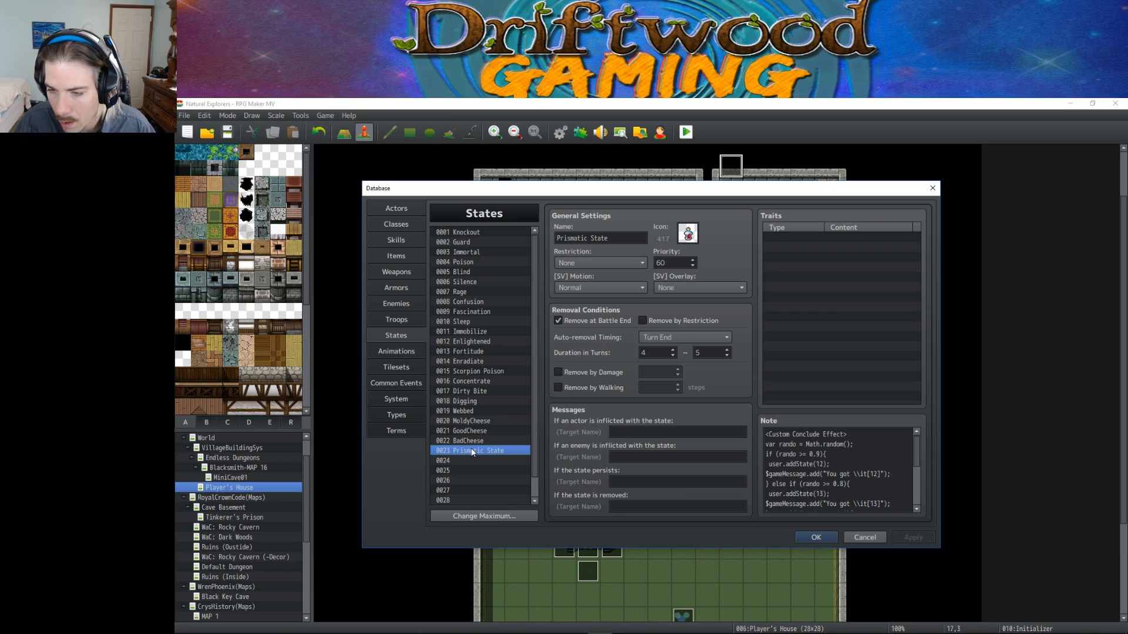
{"action": "left_click", "coordinate": [826, 453]}
{"action": "key", "text": "ctrl+a"}
{"action": "left_click", "coordinate": [826, 452]}
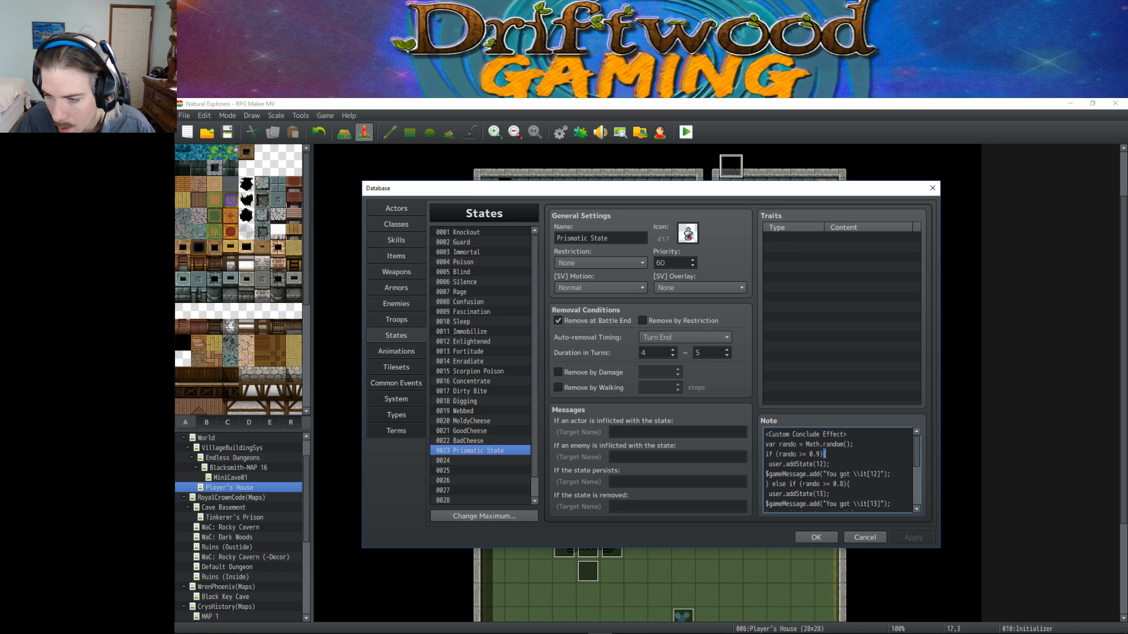
{"action": "scroll", "coordinate": [849, 484], "scroll_direction": "down", "scroll_amount": 1}
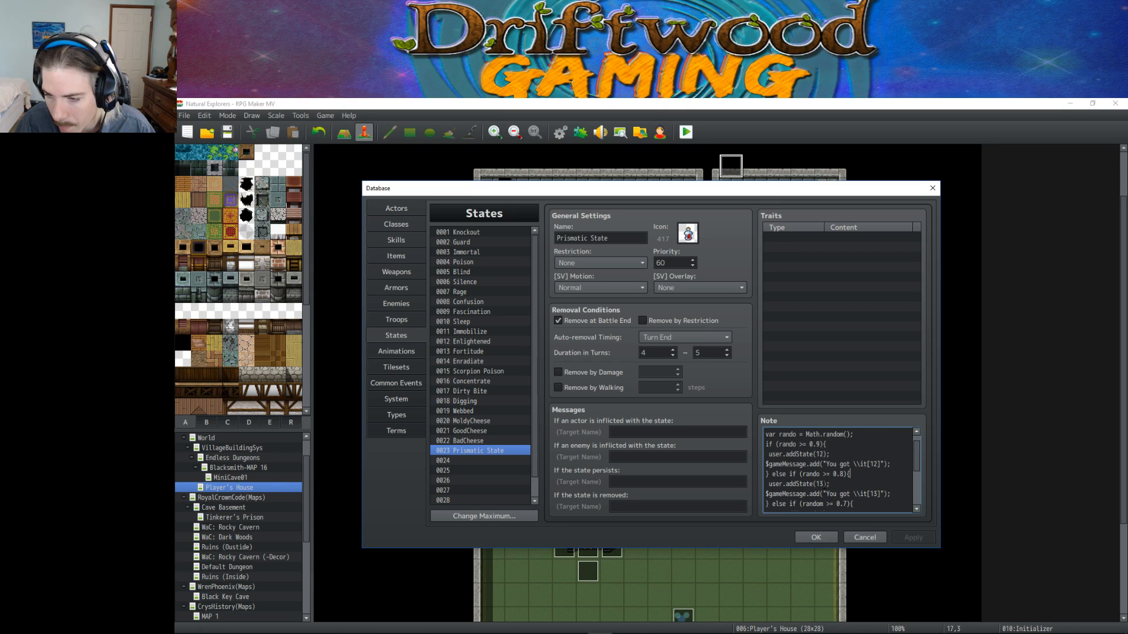
{"action": "scroll", "coordinate": [767, 474], "scroll_direction": "down", "scroll_amount": 1}
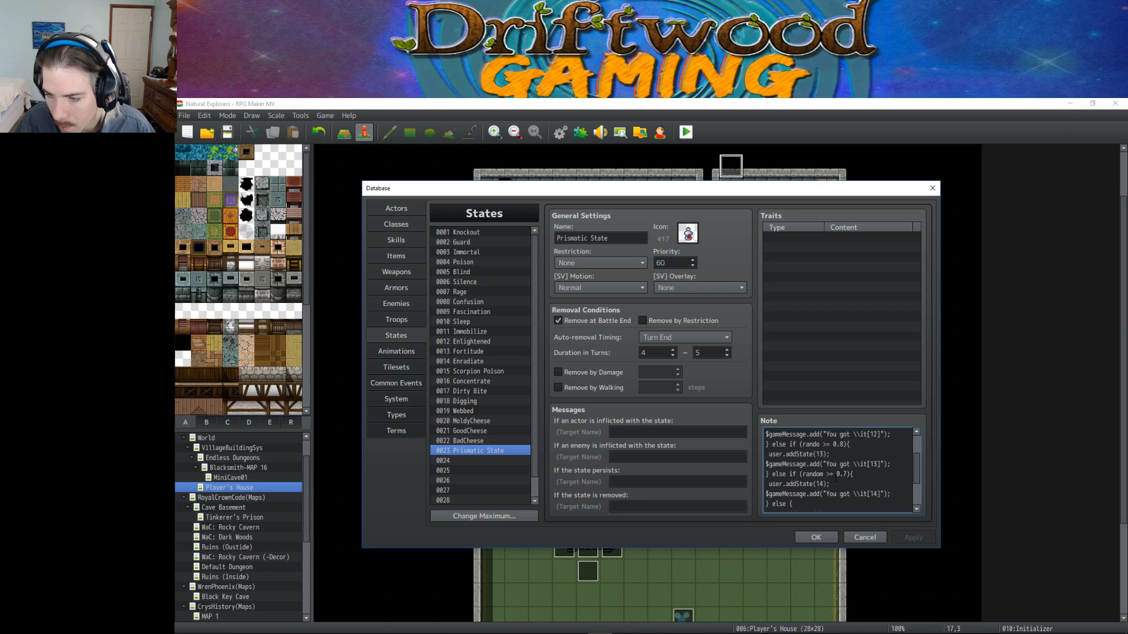
{"action": "scroll", "coordinate": [818, 483], "scroll_direction": "down", "scroll_amount": 2}
{"action": "scroll", "coordinate": [799, 485], "scroll_direction": "up", "scroll_amount": 1}
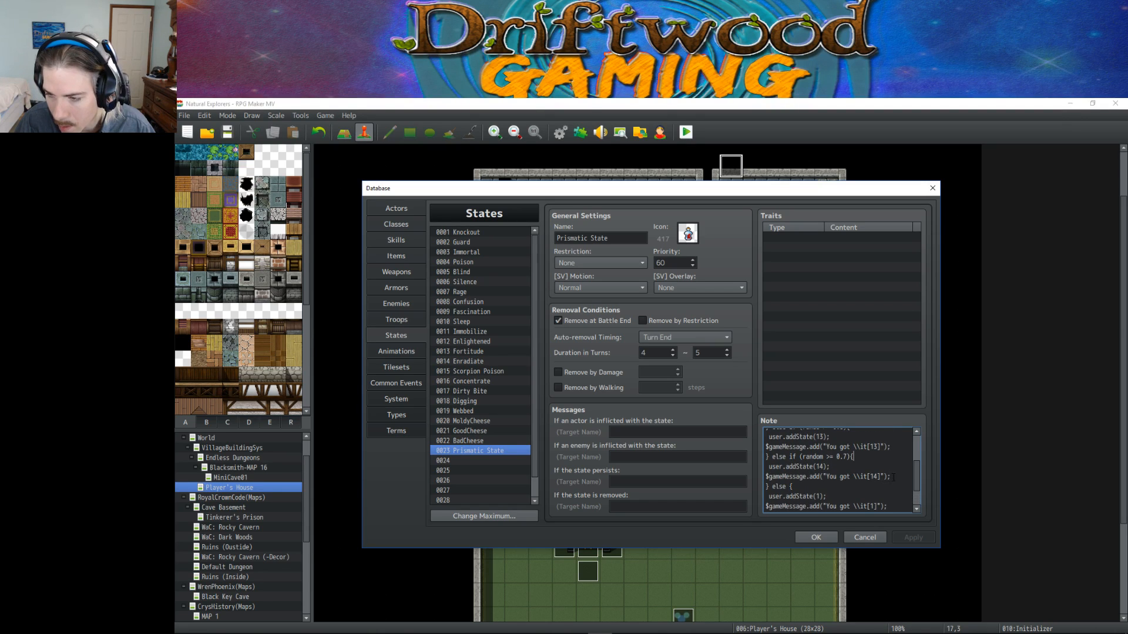
{"action": "scroll", "coordinate": [895, 476], "scroll_direction": "up", "scroll_amount": 2}
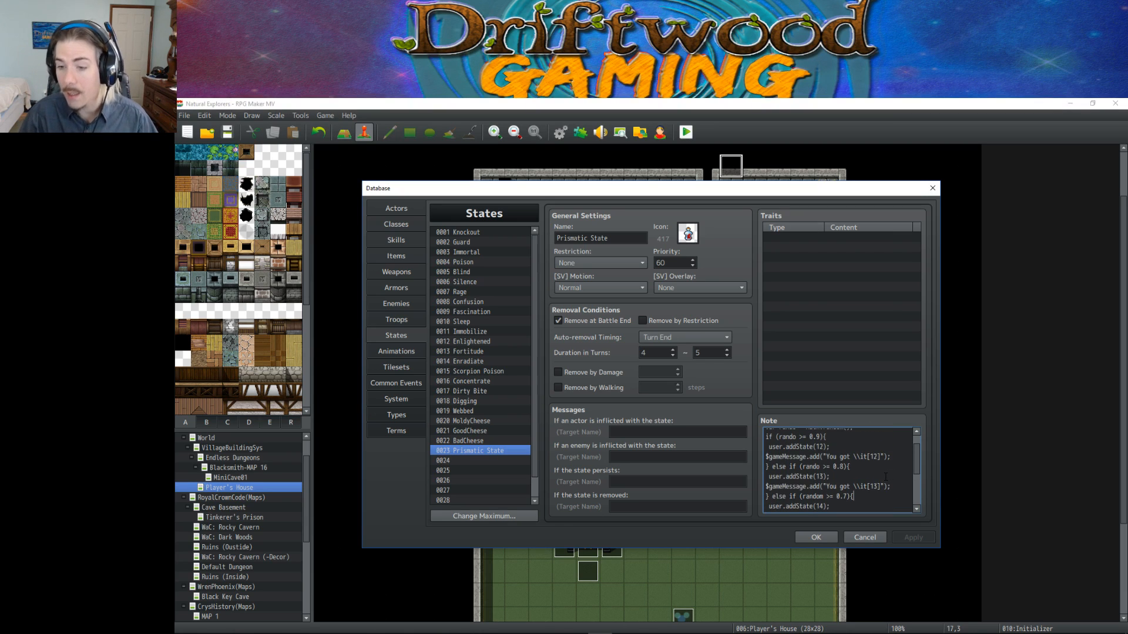
{"action": "scroll", "coordinate": [857, 473], "scroll_direction": "up", "scroll_amount": 1}
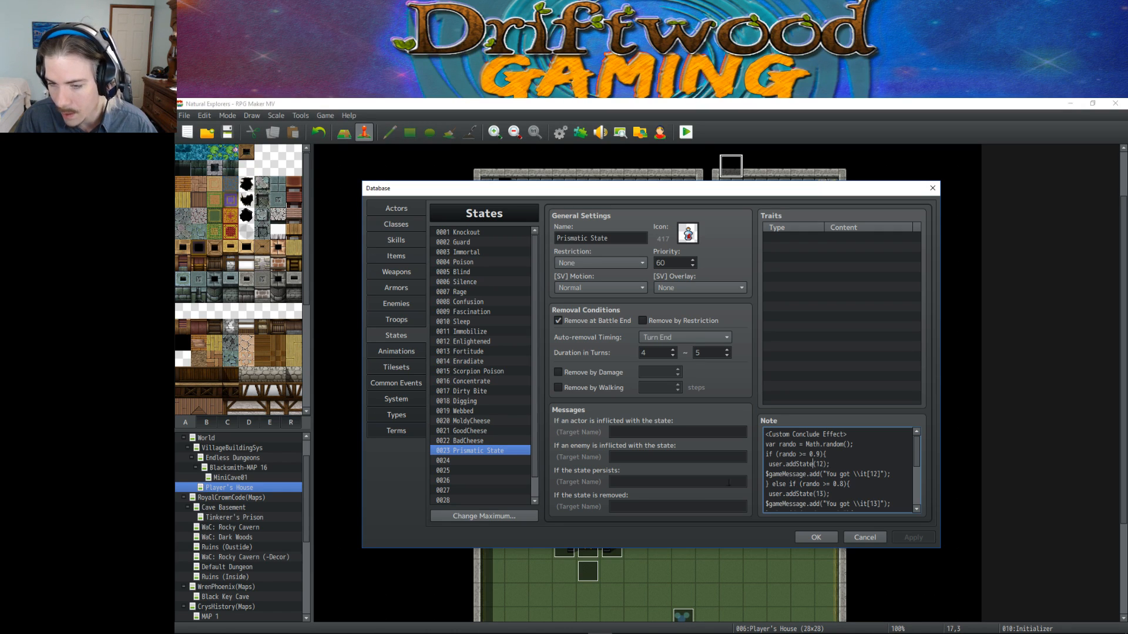
Check the MoldyCheese, GoodCheese and BadCheese states again, and return to the Prismatic State's note.
{"action": "left_click", "coordinate": [482, 421]}
{"action": "scroll", "coordinate": [839, 467], "scroll_direction": "down", "scroll_amount": 2}
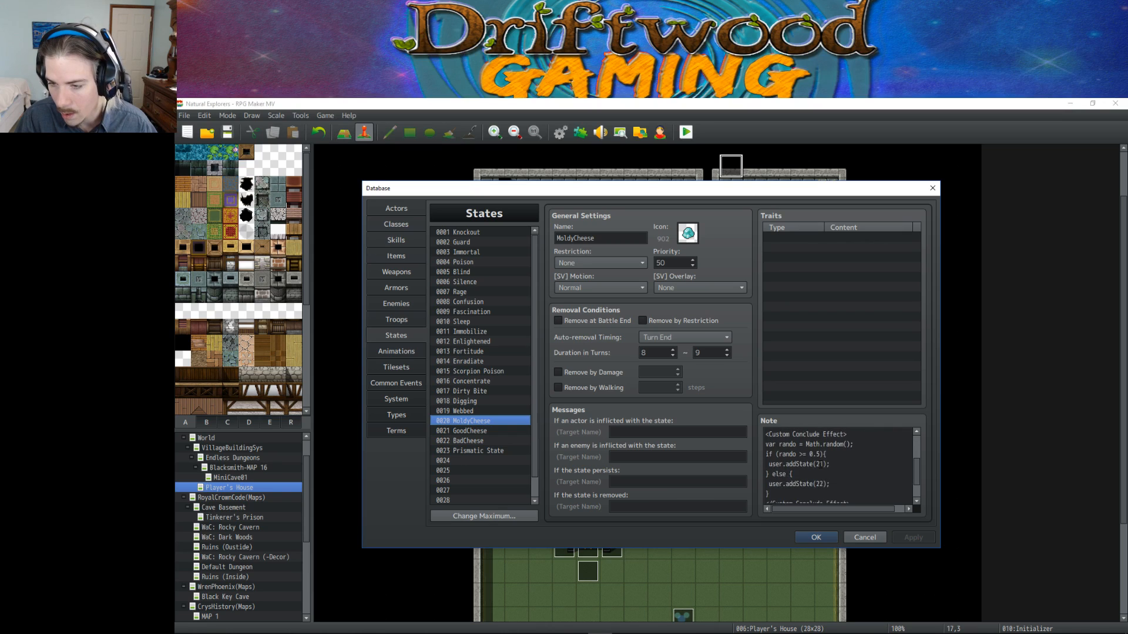
{"action": "left_click", "coordinate": [483, 430]}
{"action": "left_click", "coordinate": [482, 440]}
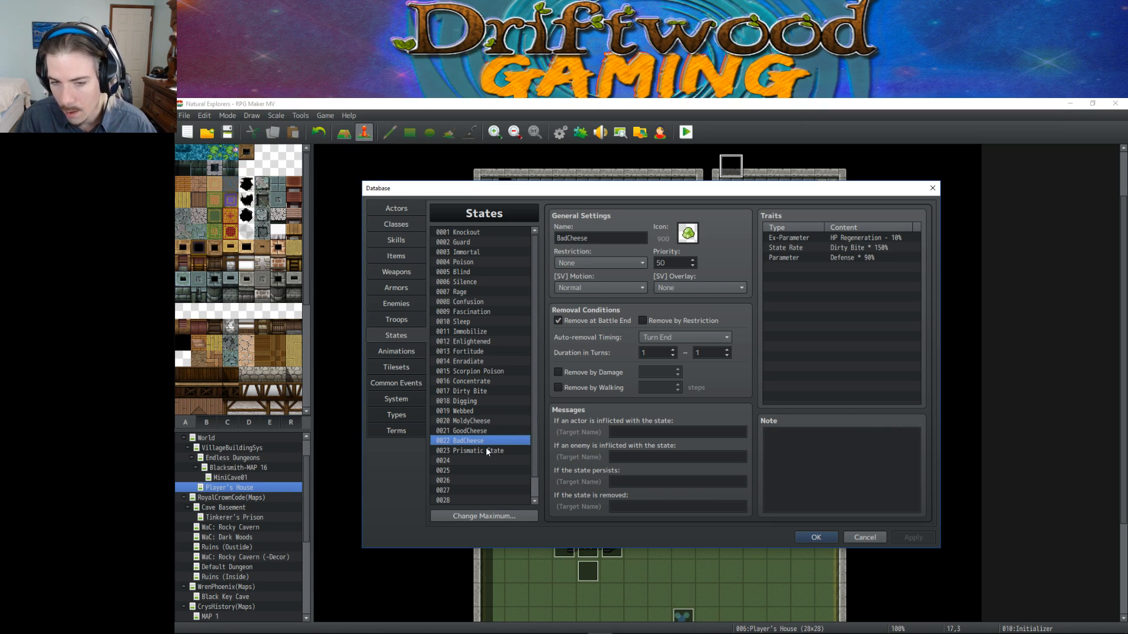
{"action": "left_click", "coordinate": [486, 450]}
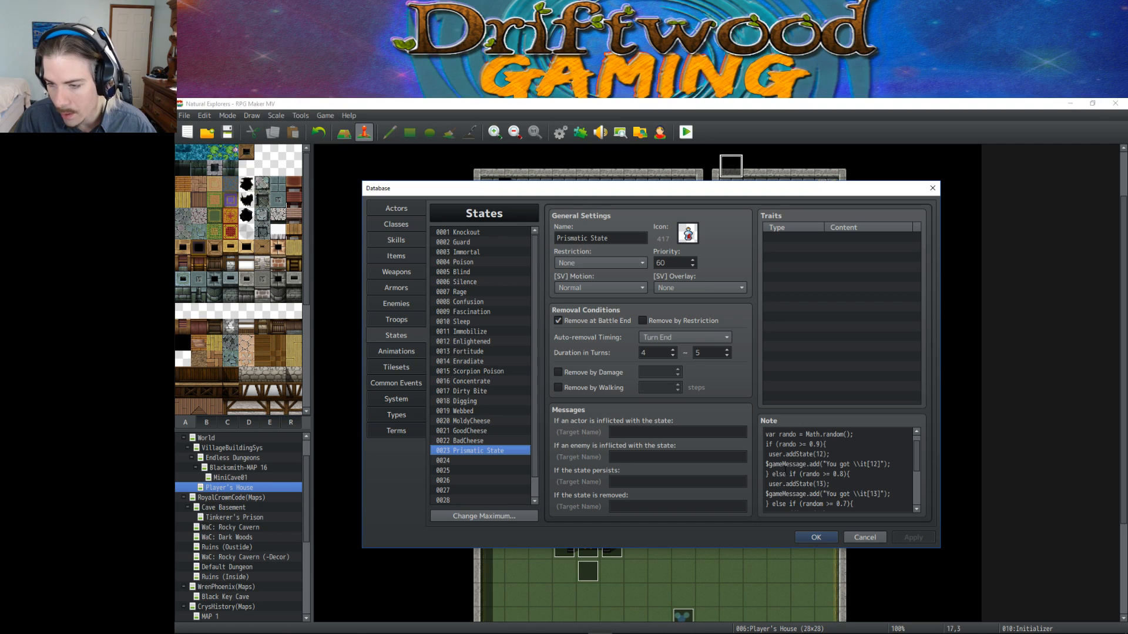
{"action": "left_click", "coordinate": [787, 473]}
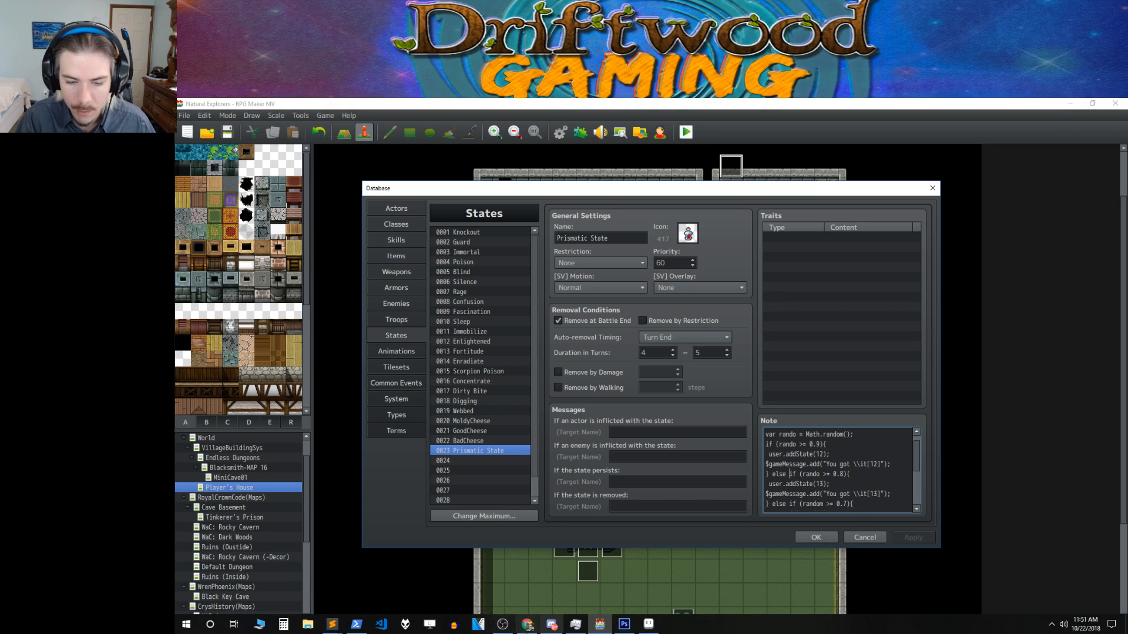
Switch to the Sublime Text window holding the Custom Conclude Effect code and show it from its first line.
{"action": "left_click", "coordinate": [330, 625]}
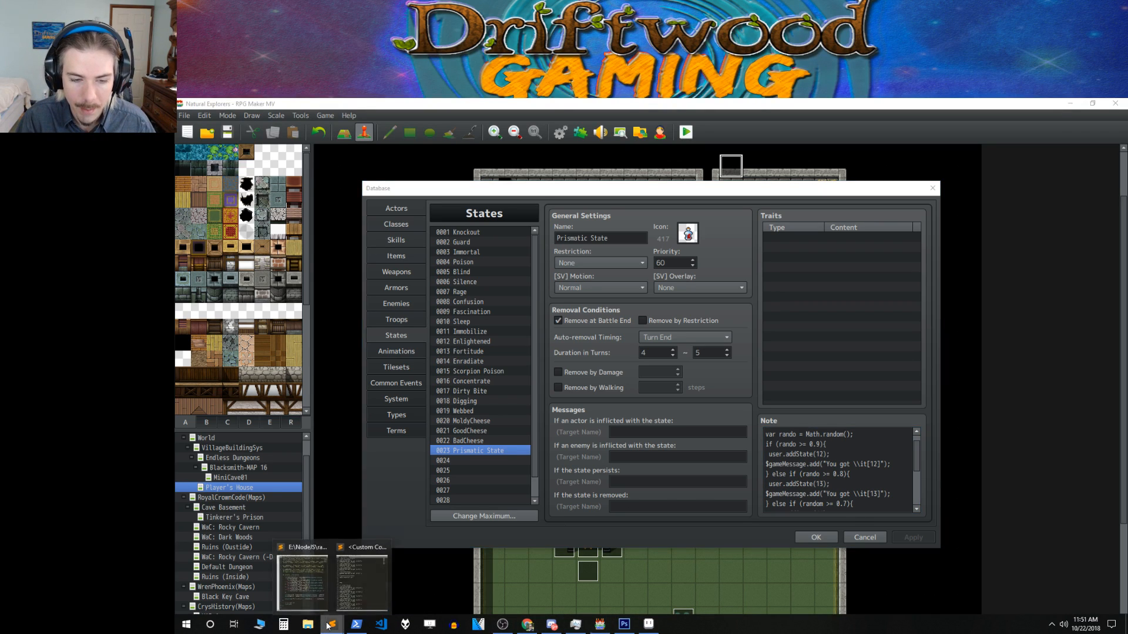
{"action": "left_click", "coordinate": [354, 575]}
{"action": "scroll", "coordinate": [322, 409], "scroll_direction": "up", "scroll_amount": 8}
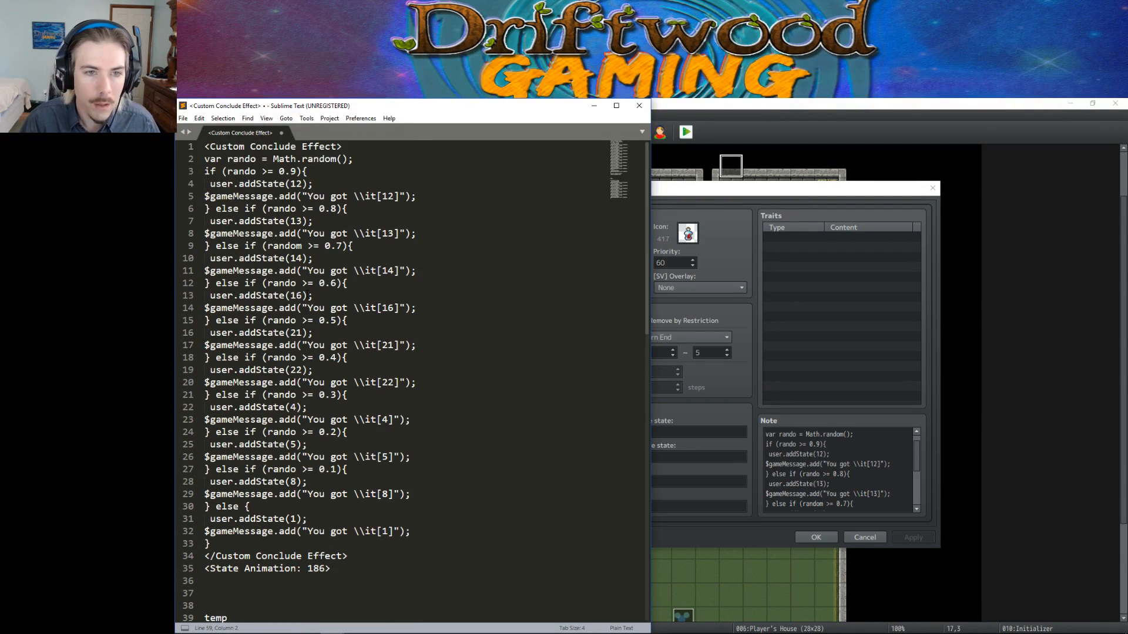
{"action": "left_click", "coordinate": [249, 209]}
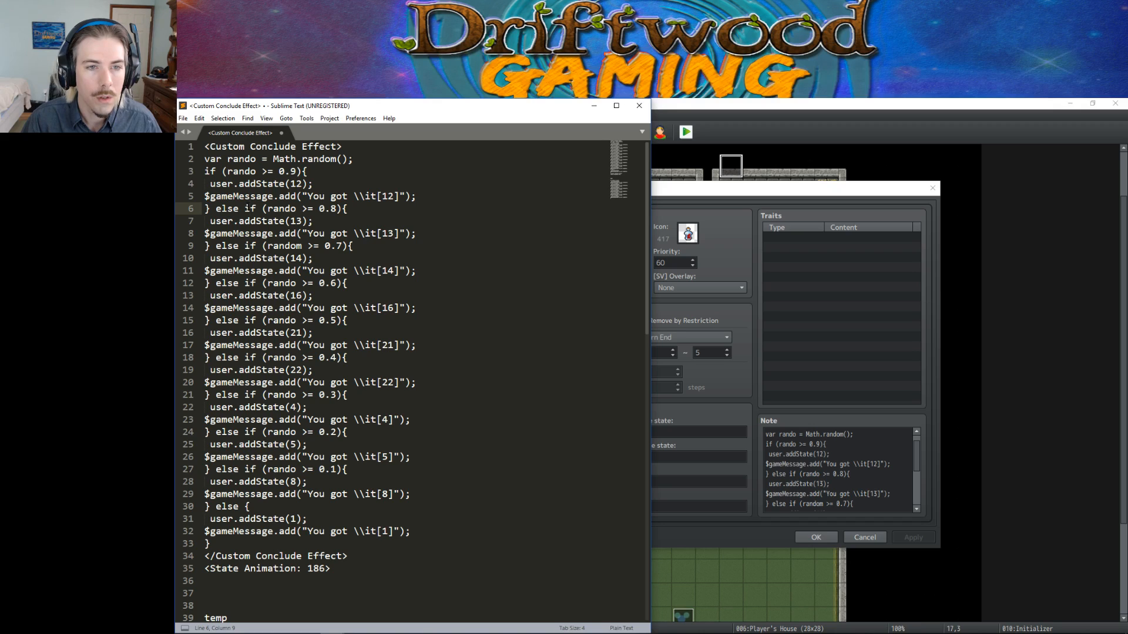
Bring up the second Sublime Text window with randomLootGenV1.js and create a new empty file there.
{"action": "mouse_move", "coordinate": [628, 624]}
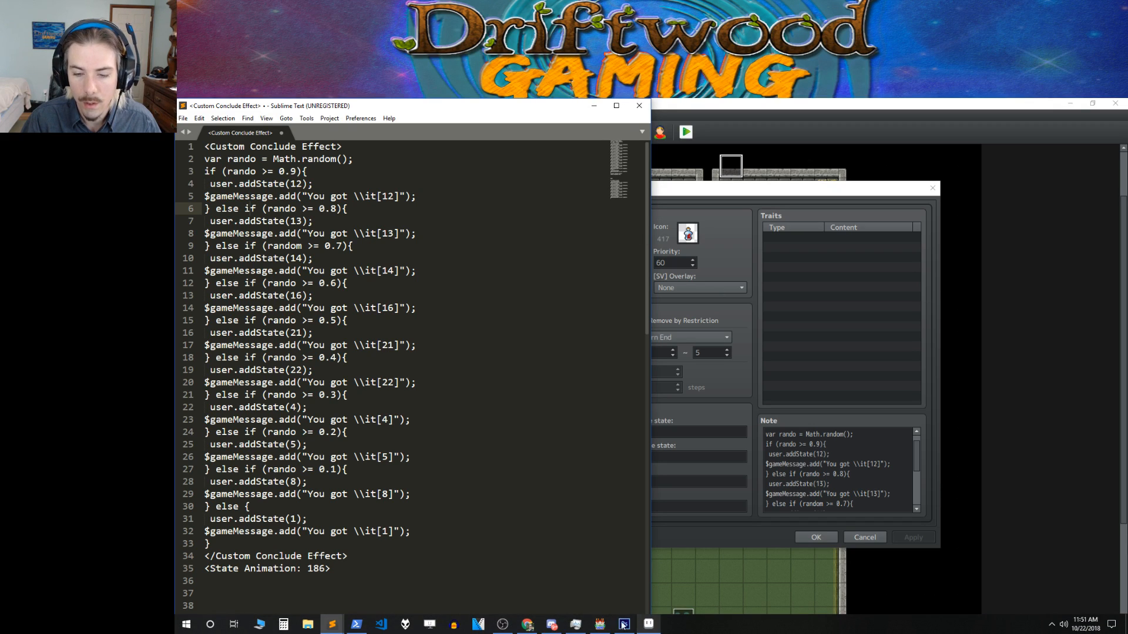
{"action": "left_click", "coordinate": [335, 626]}
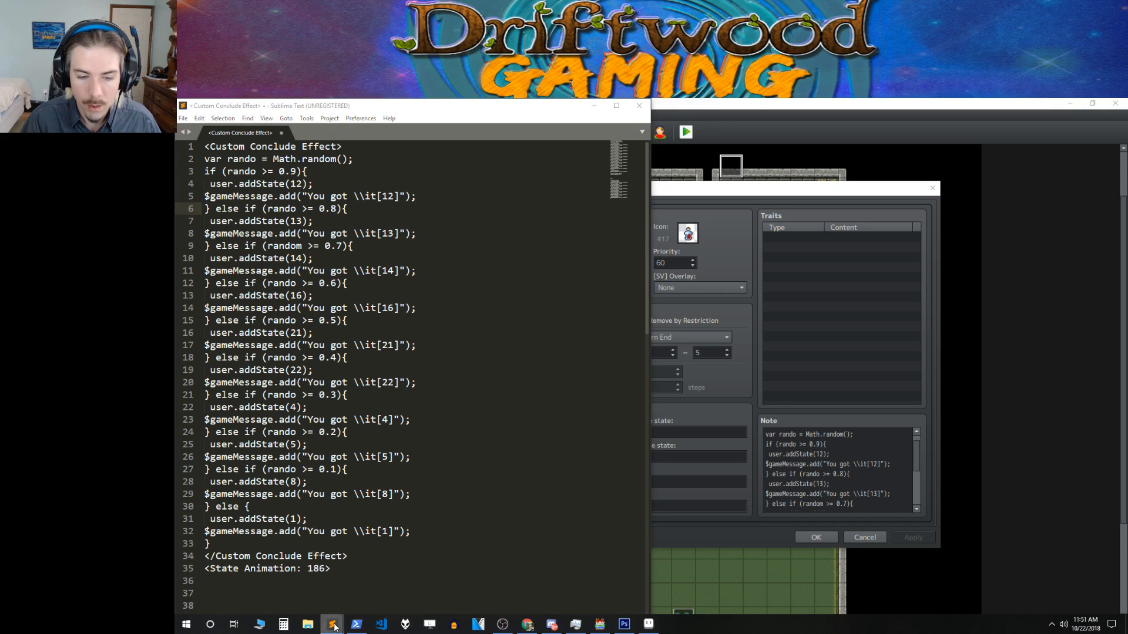
{"action": "left_click", "coordinate": [304, 583]}
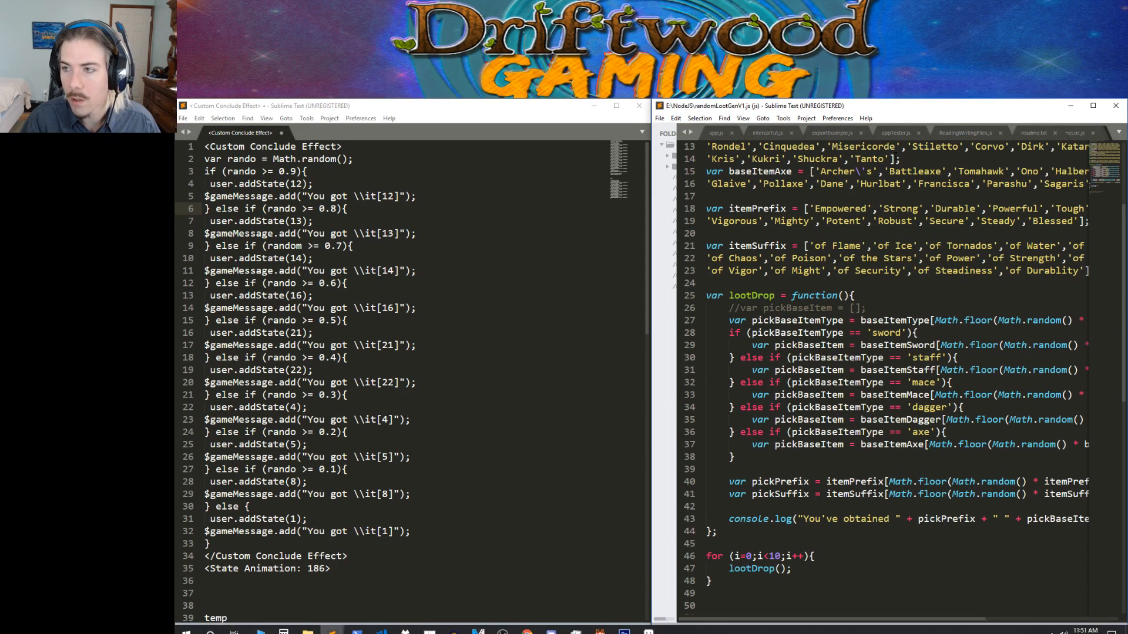
{"action": "left_click", "coordinate": [1119, 132]}
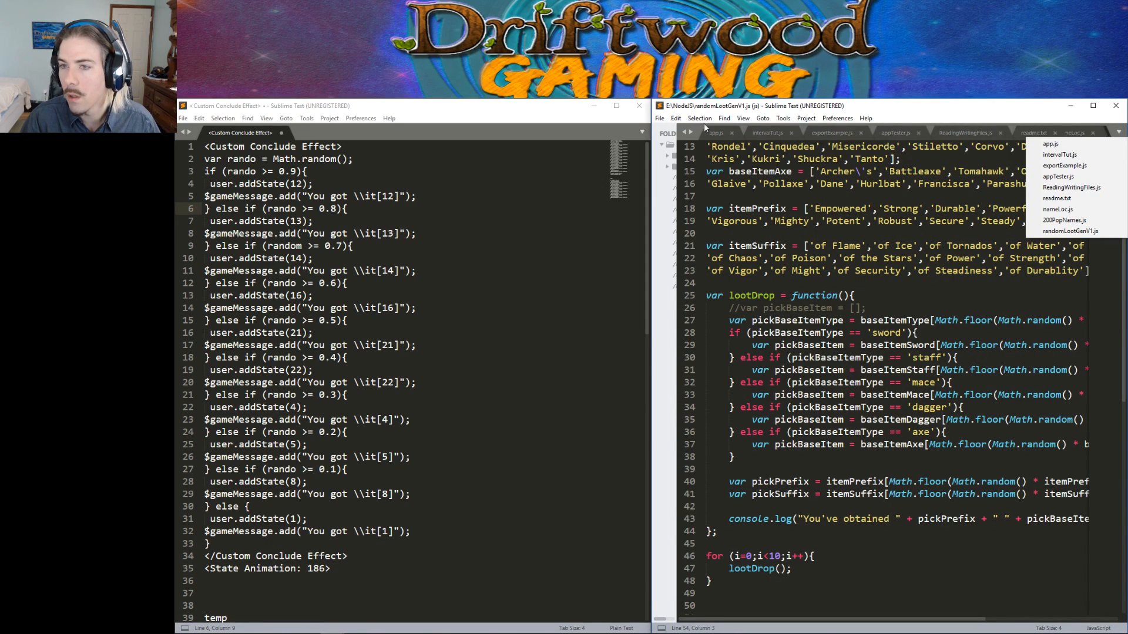
{"action": "left_click", "coordinate": [659, 118]}
{"action": "left_click", "coordinate": [682, 131]}
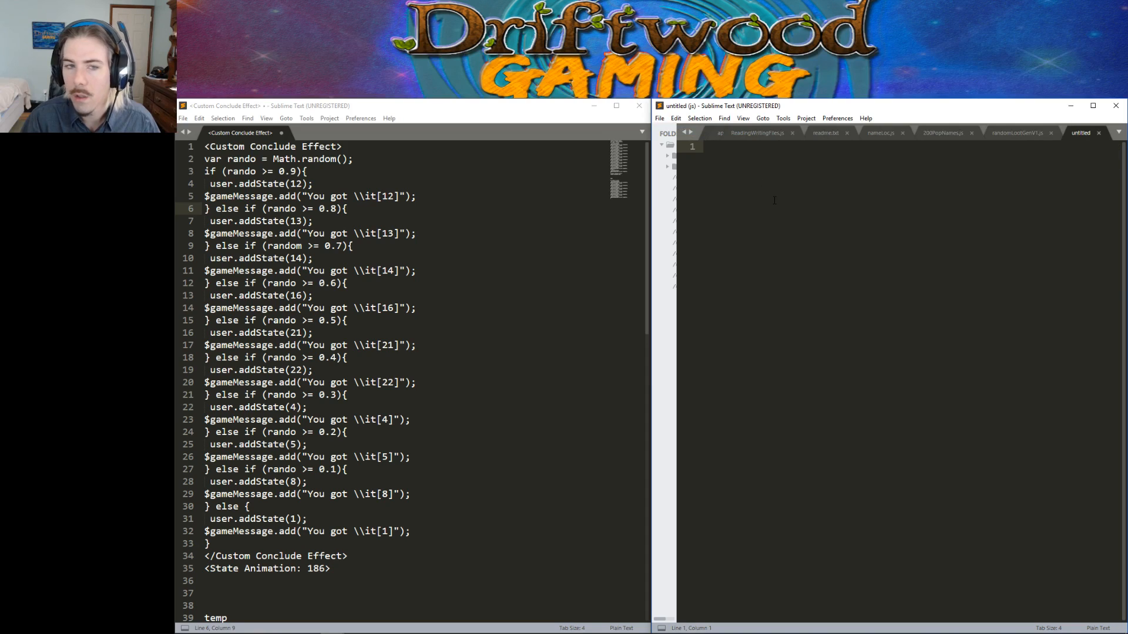
Write the <Custom Conclude Effect> opening tag and the line "var rando = Math.random();" in the new file.
{"action": "type", "text": "<C"}
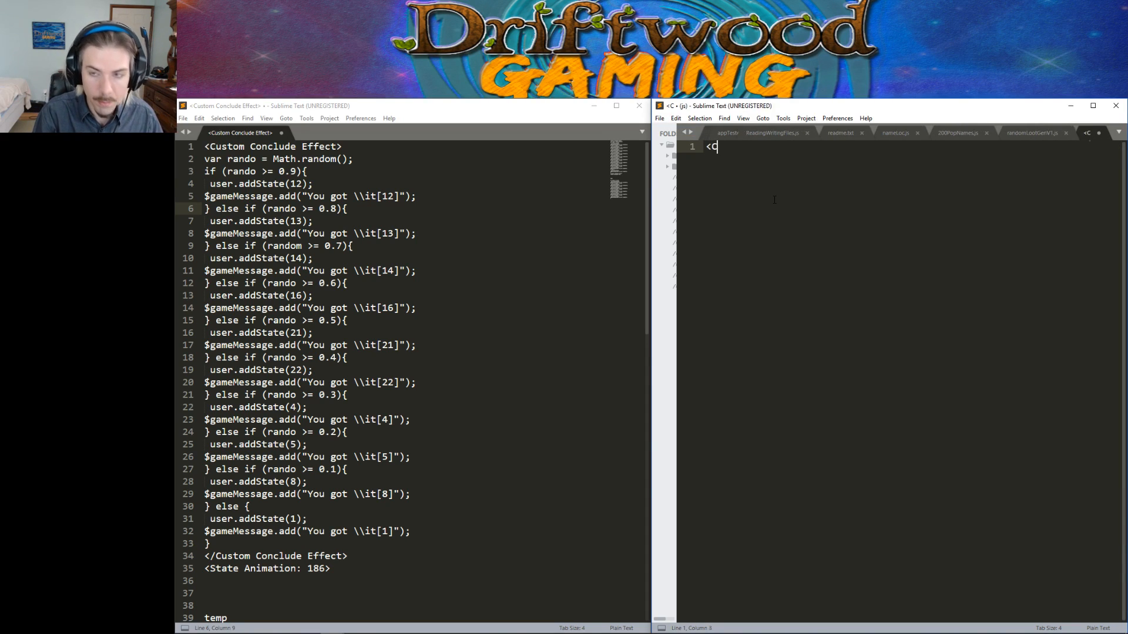
{"action": "type", "text": "ustom Conclud"}
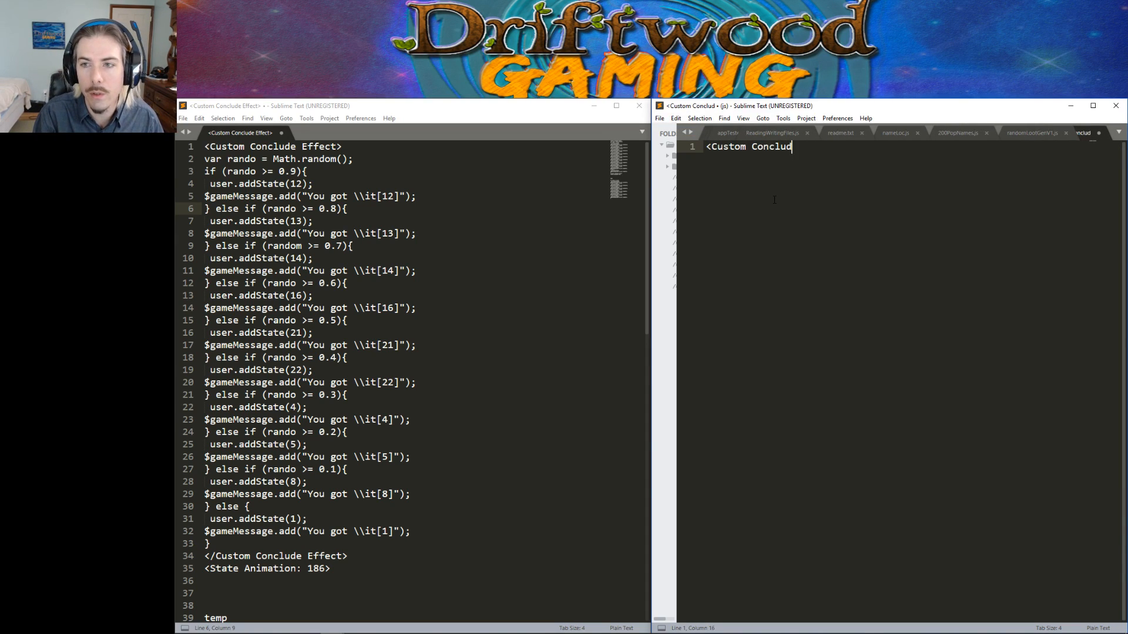
{"action": "type", "text": "e Effect>"}
{"action": "key", "text": "Return"}
{"action": "type", "text": "var random"}
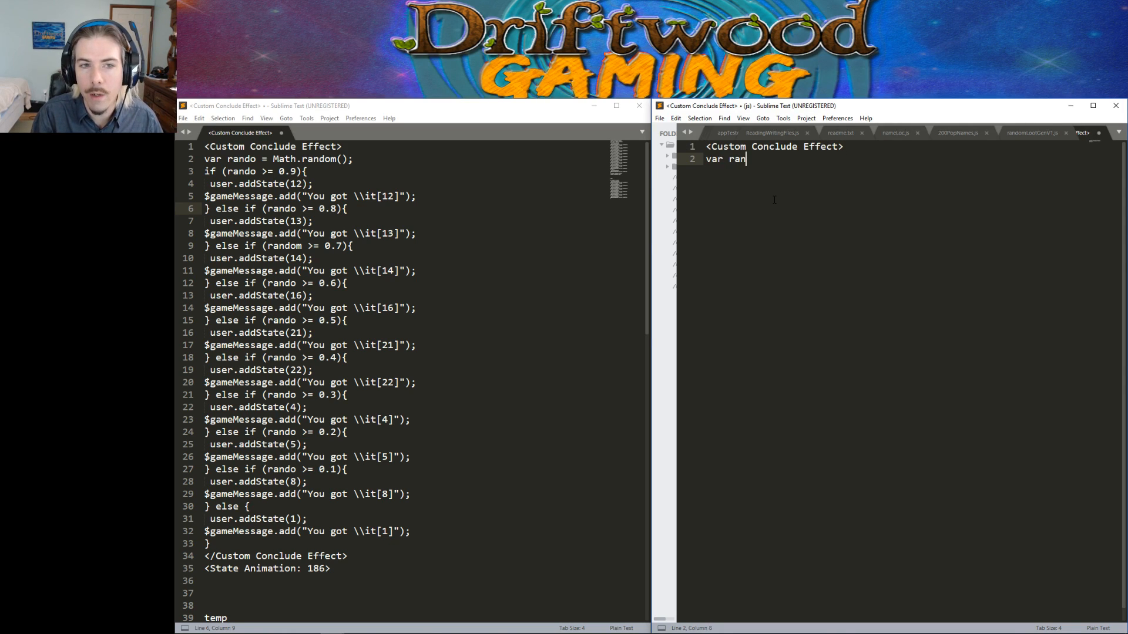
{"action": "key", "text": "BackSpace"}
{"action": "type", "text": "= Math.random()l"}
{"action": "key", "text": "Return"}
{"action": "key", "text": "BackSpace"}
{"action": "key", "text": "BackSpace"}
{"action": "type", "text": ";"}
{"action": "key", "text": "Return"}
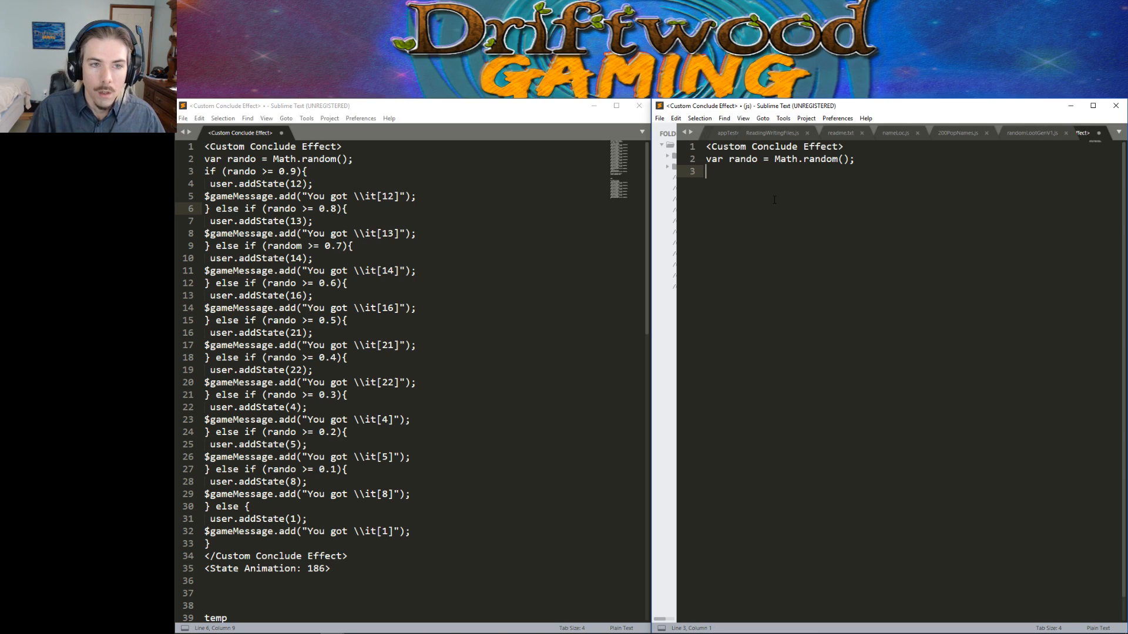
Add an if block with the condition rando >= 0.9 and start a user.addState call inside it.
{"action": "type", "text": "if rando ("}
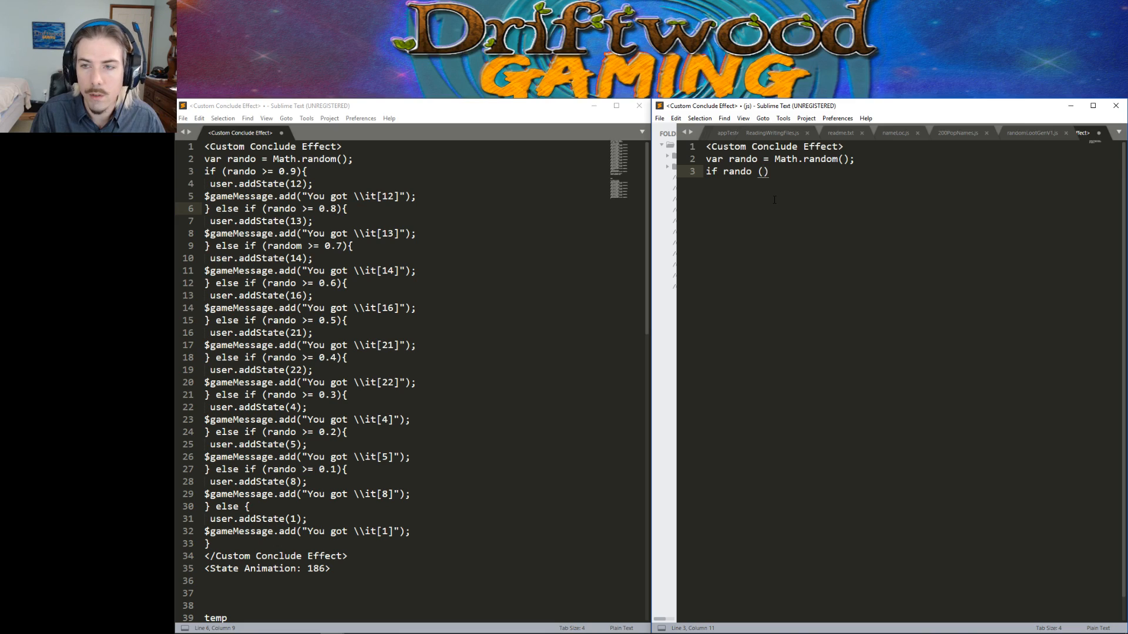
{"action": "key", "text": "BackSpace"}
{"action": "key", "text": "BackSpace"}
{"action": "key", "text": "Left"}
{"action": "key", "text": "Left"}
{"action": "key", "text": "Left"}
{"action": "key", "text": "Left"}
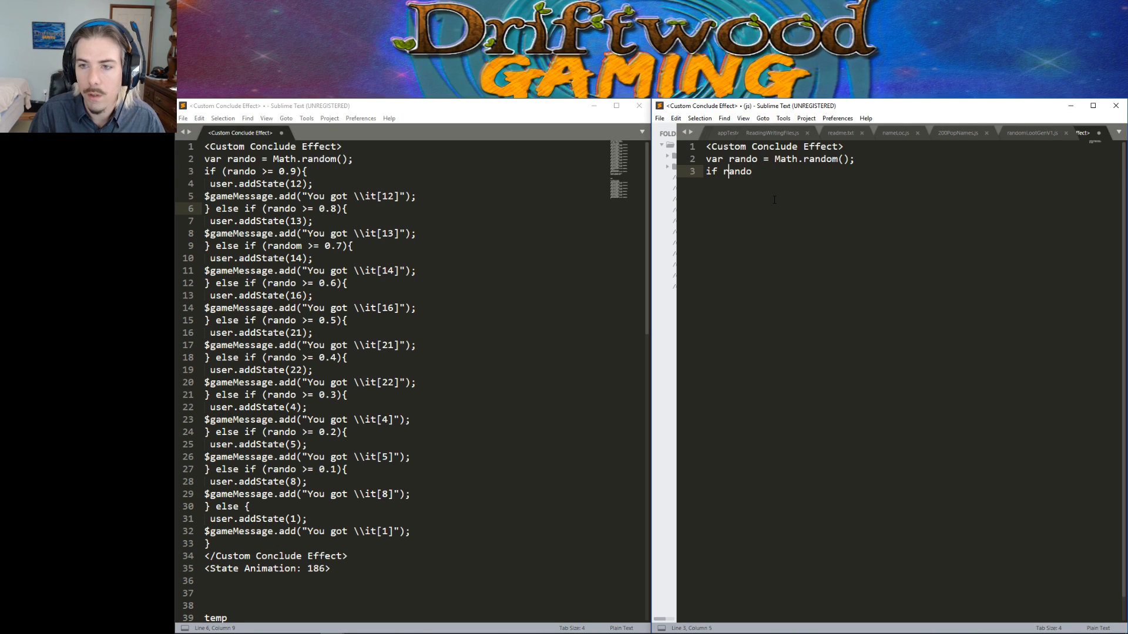
{"action": "type", "text": "("}
{"action": "key", "text": "End"}
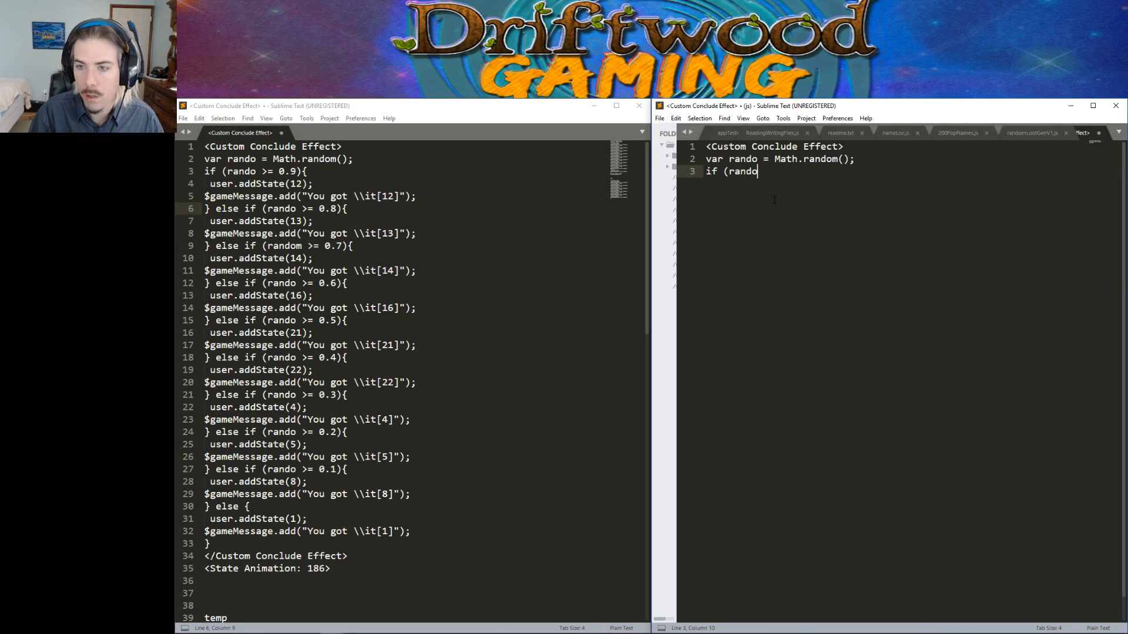
{"action": "type", "text": ">="}
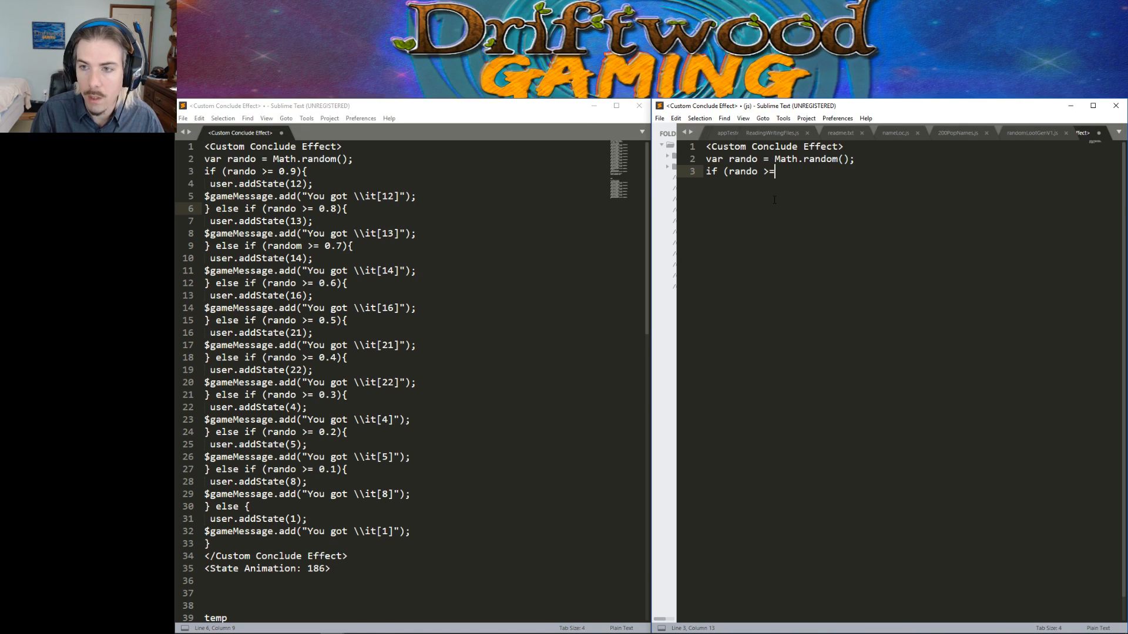
{"action": "type", "text": " 0.9"}
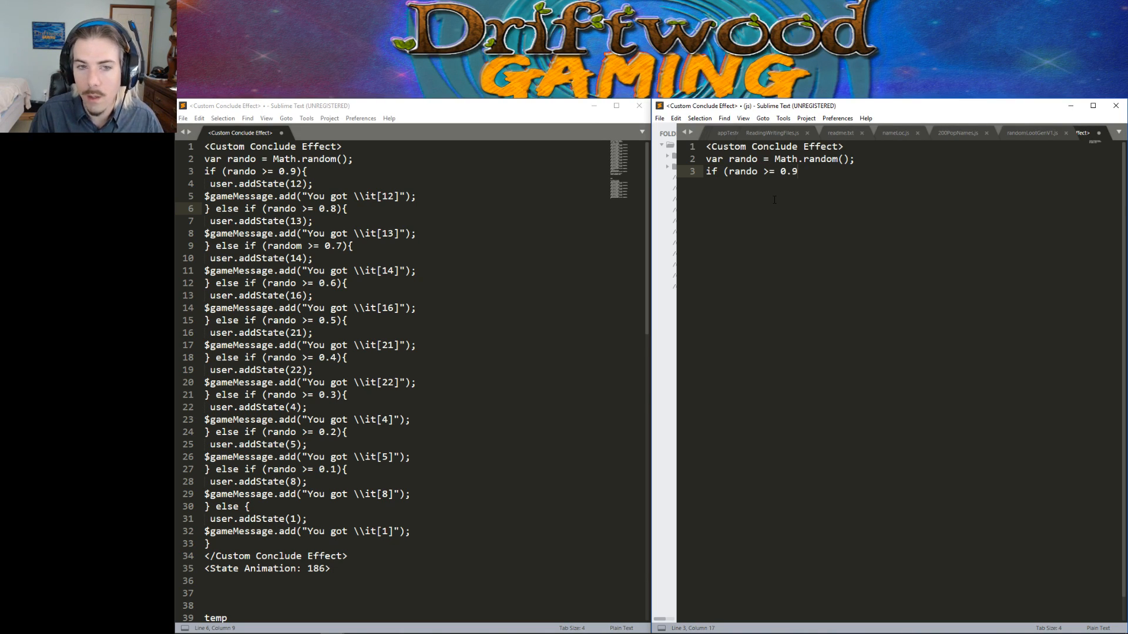
{"action": "type", "text": "){"}
{"action": "key", "text": "Return"}
{"action": "type", "text": "use"}
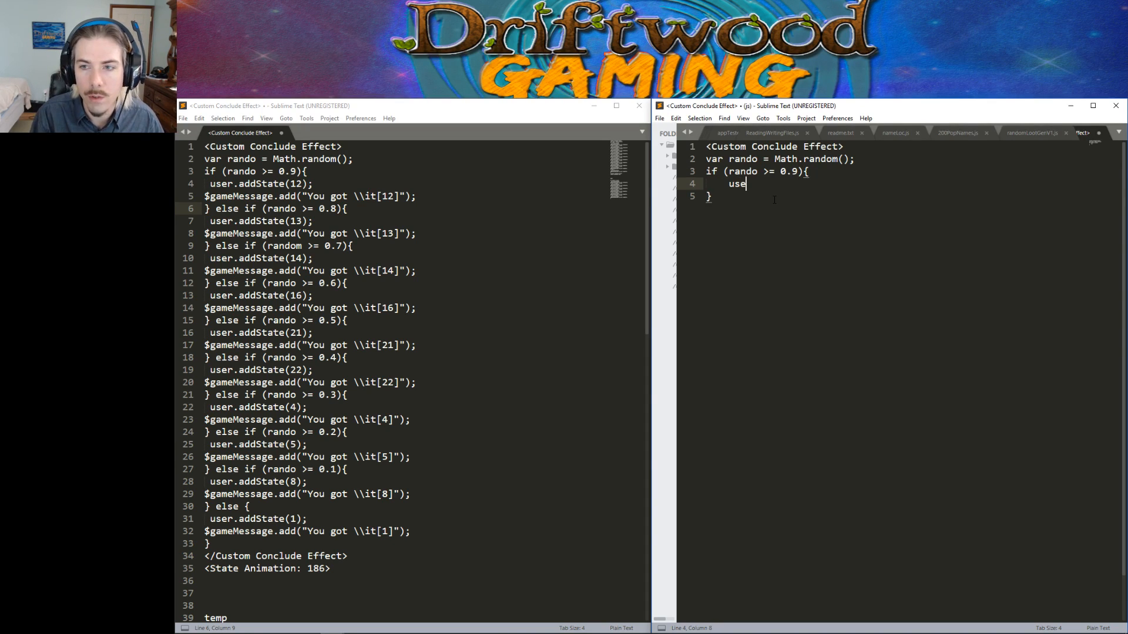
{"action": "type", "text": "r.addSta"}
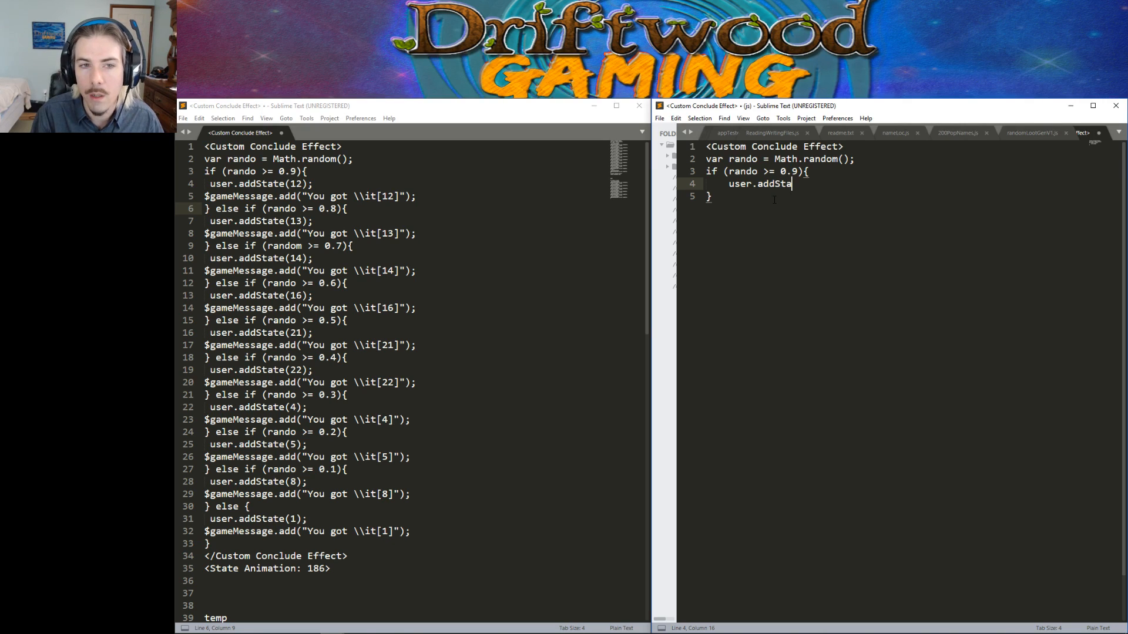
Complete the statement inside the first if block as user.addState(12);.
{"action": "type", "text": "te(12);"}
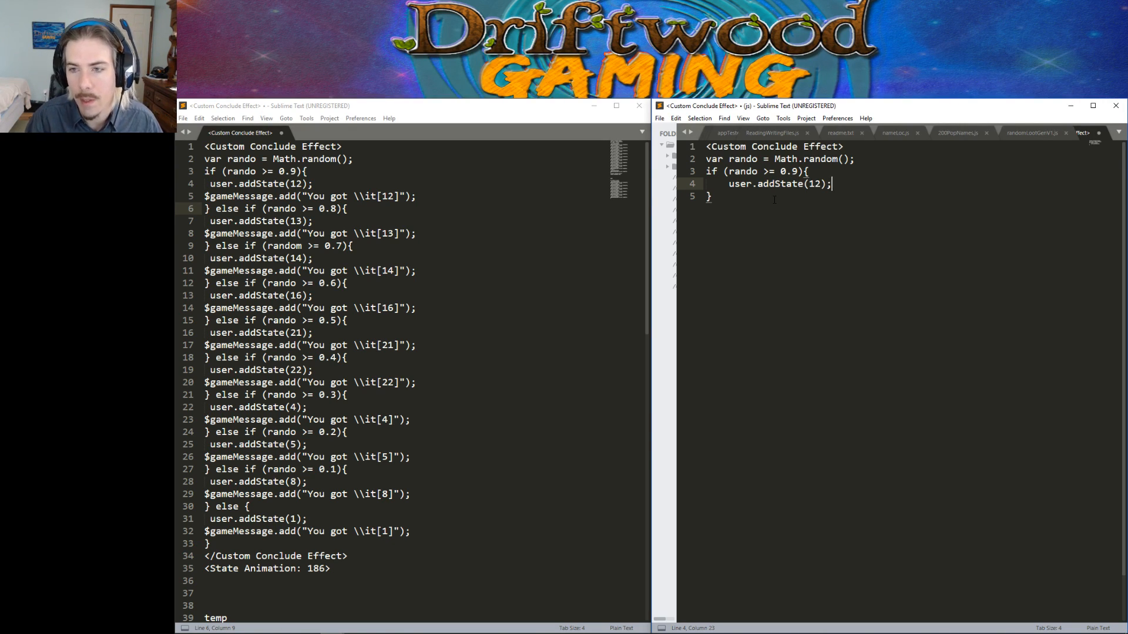
{"action": "key", "text": "Down"}
{"action": "type", "text": "e;"}
{"action": "key", "text": "BackSpace"}
{"action": "type", "text": "lse"}
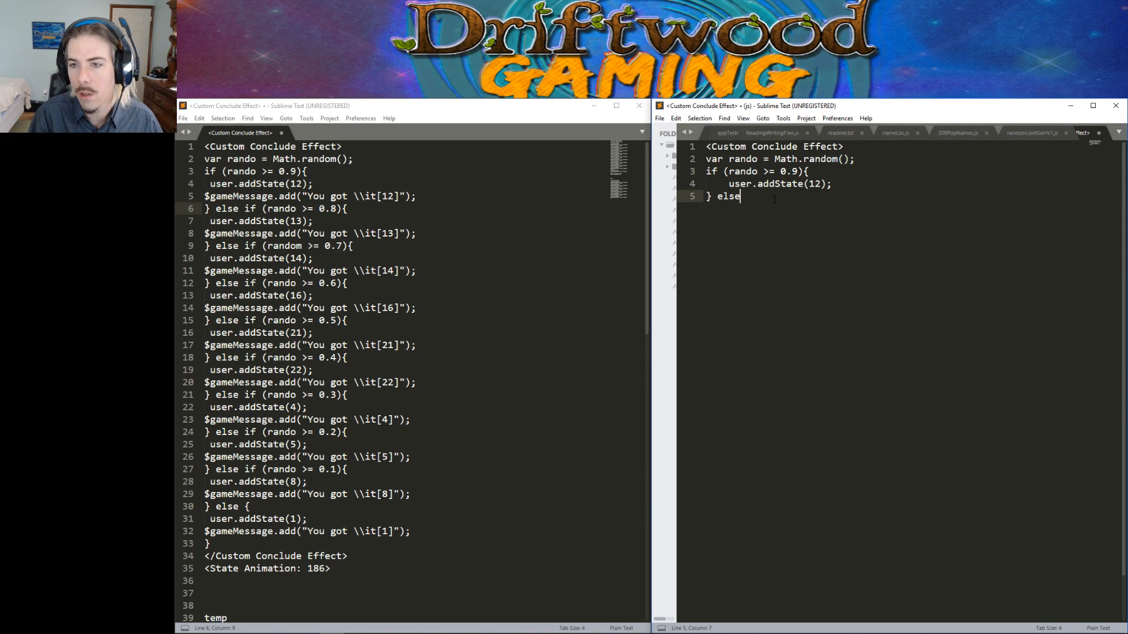
{"action": "key", "text": "BackSpace"}
{"action": "key", "text": "BackSpace"}
{"action": "key", "text": "BackSpace"}
{"action": "key", "text": "BackSpace"}
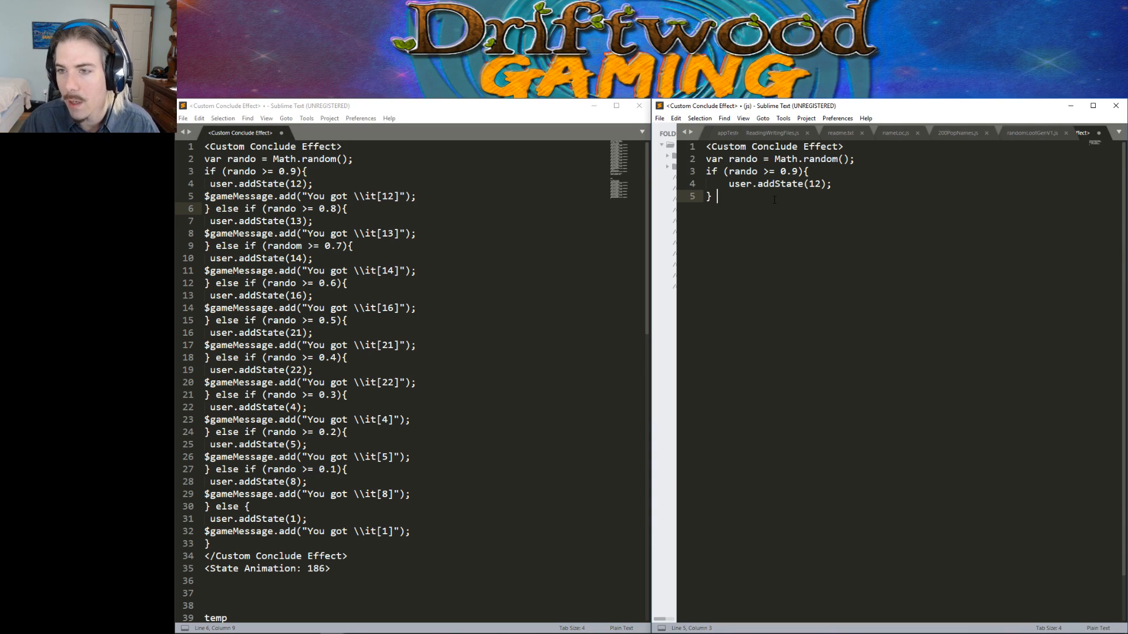
Add a copy of the rando >= 0.9 if block directly below the original.
{"action": "key", "text": "Return"}
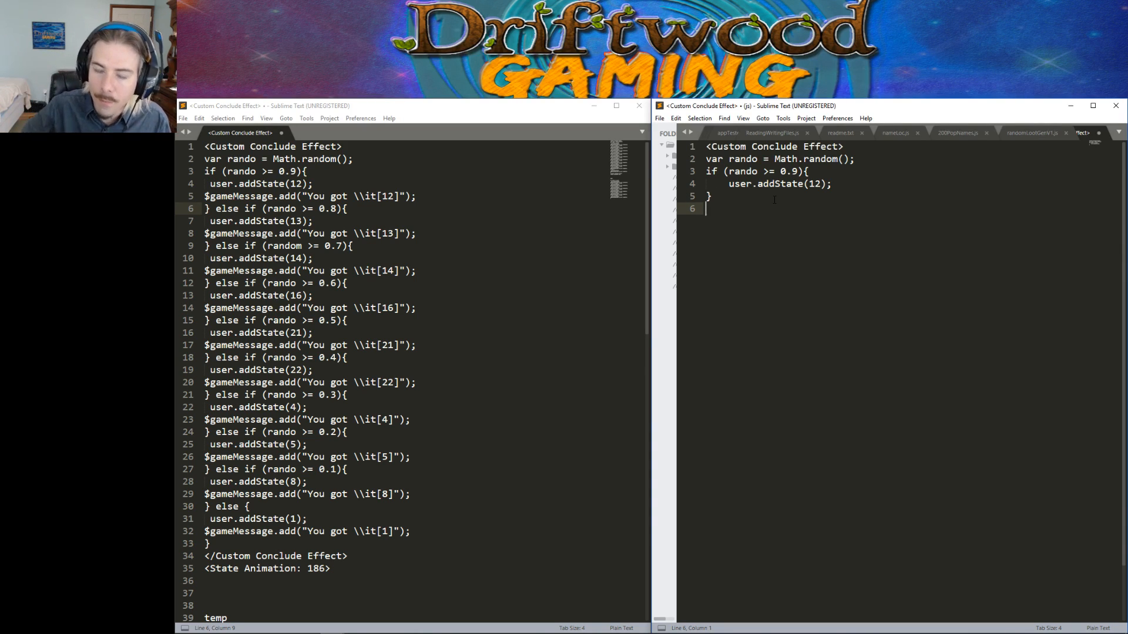
{"action": "type", "text": "if ("}
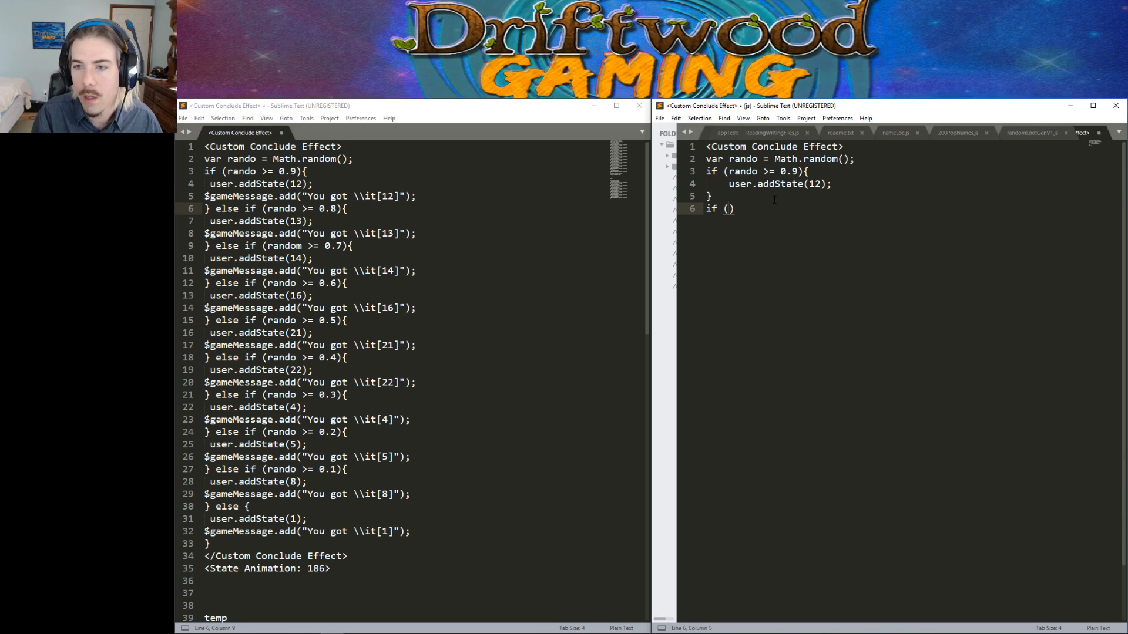
{"action": "left_click_drag", "start_coordinate": [705, 171], "coordinate": [703, 206]}
{"action": "key", "text": "ctrl+c"}
{"action": "key", "text": "ctrl+v"}
{"action": "left_click", "coordinate": [799, 208]}
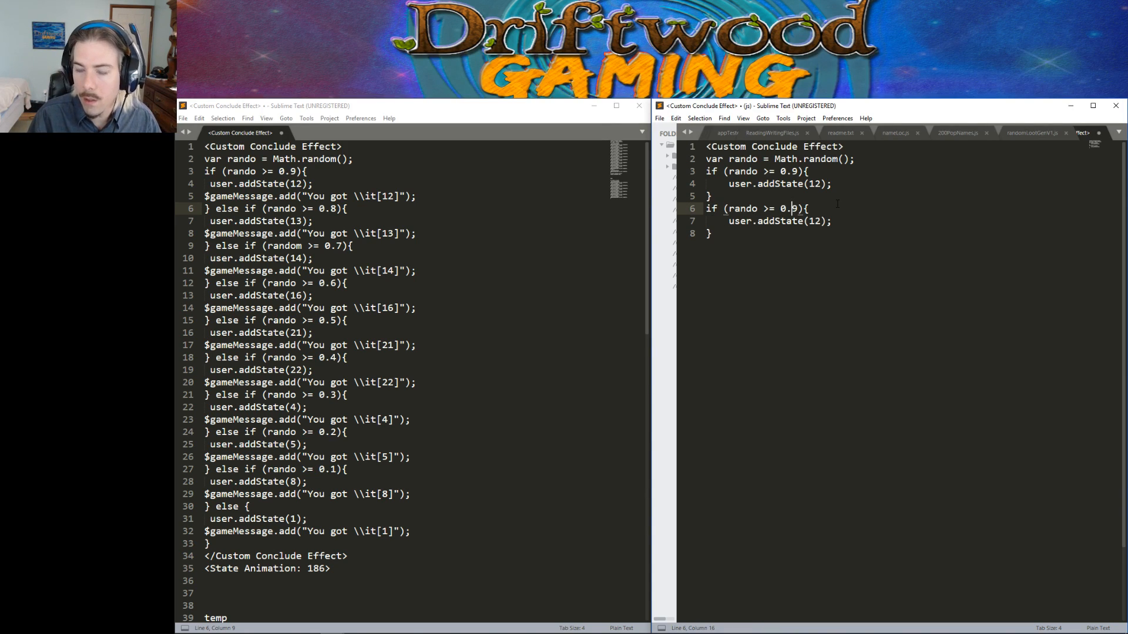
Change the second if block's condition to rando >= 0.8 && rando <=0.9.
{"action": "key", "text": "Delete"}
{"action": "type", "text": "8 "}
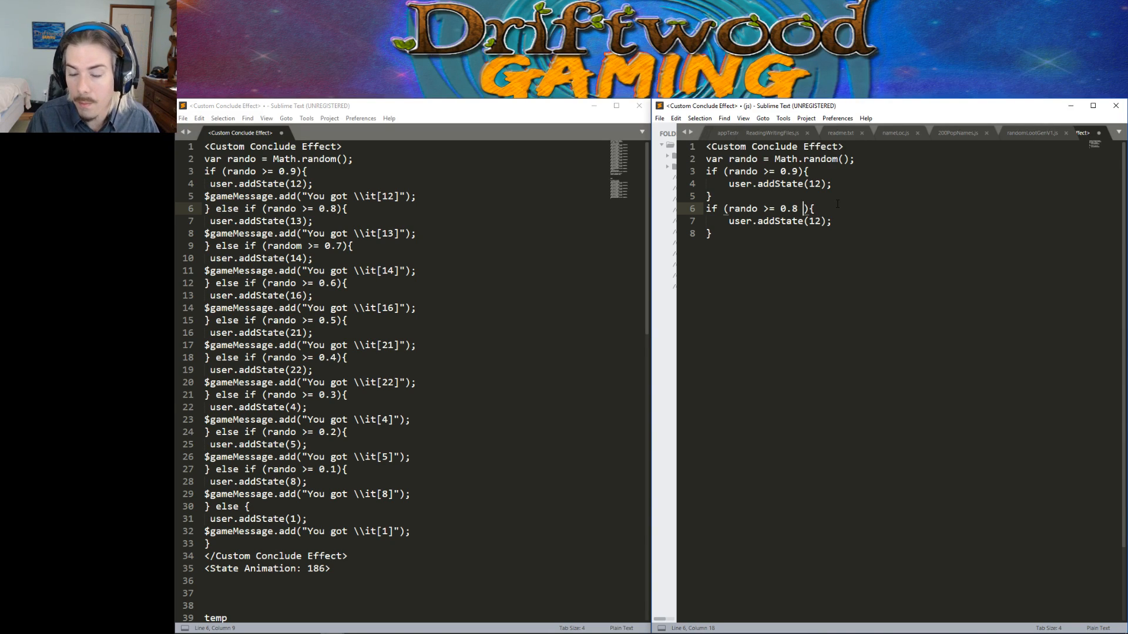
{"action": "type", "text": "&& "}
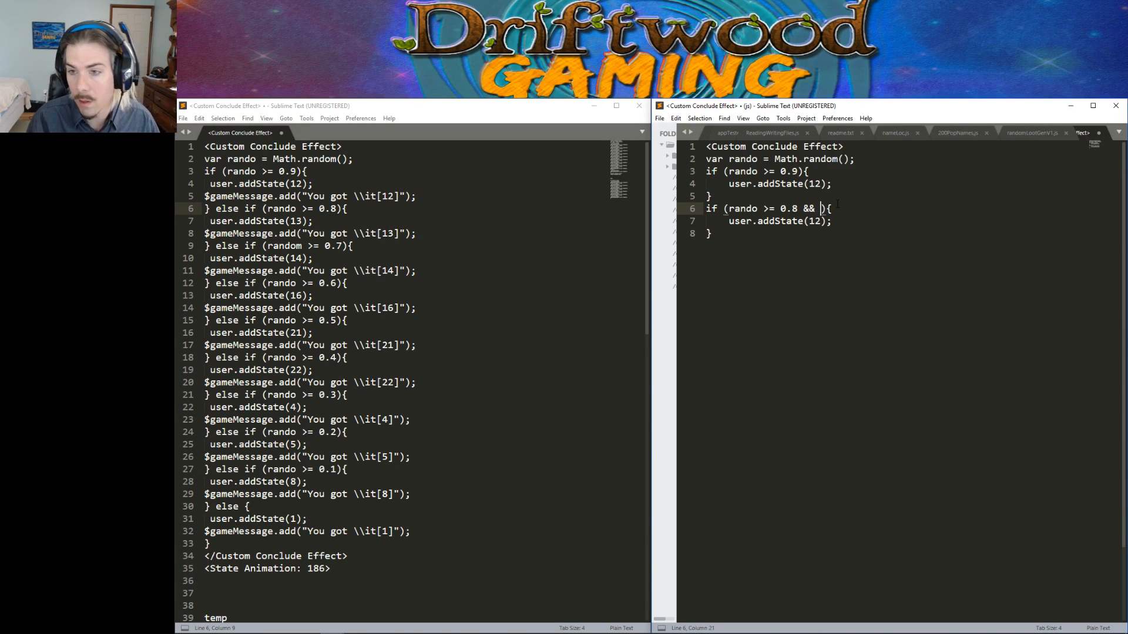
{"action": "type", "text": "random"}
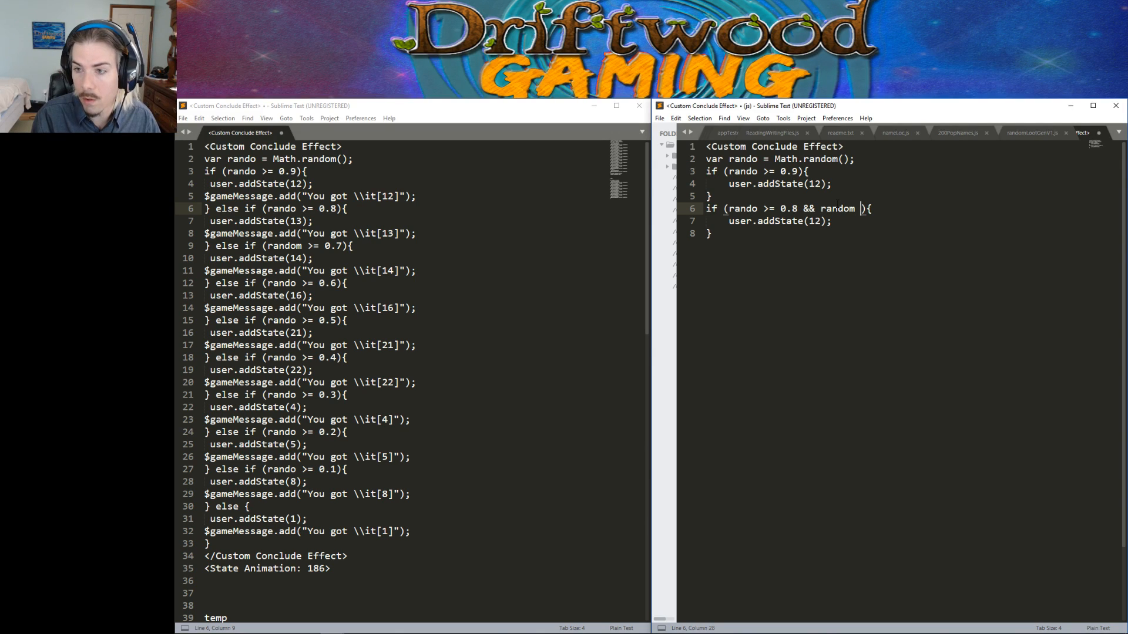
{"action": "key", "text": "BackSpace"}
{"action": "type", "text": "<="}
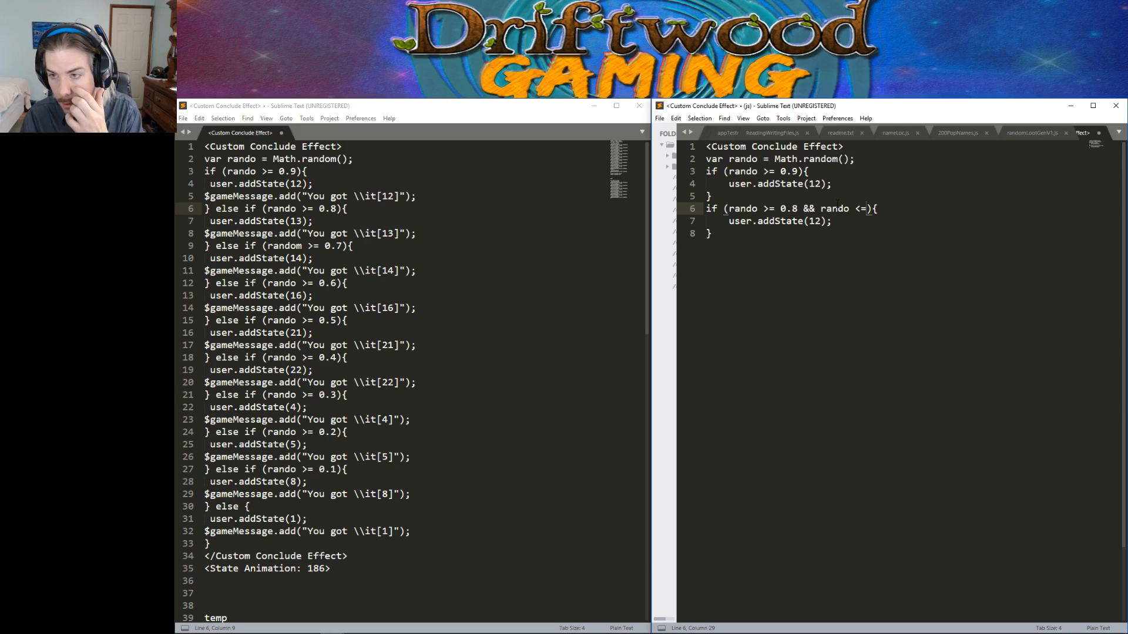
{"action": "type", "text": "."}
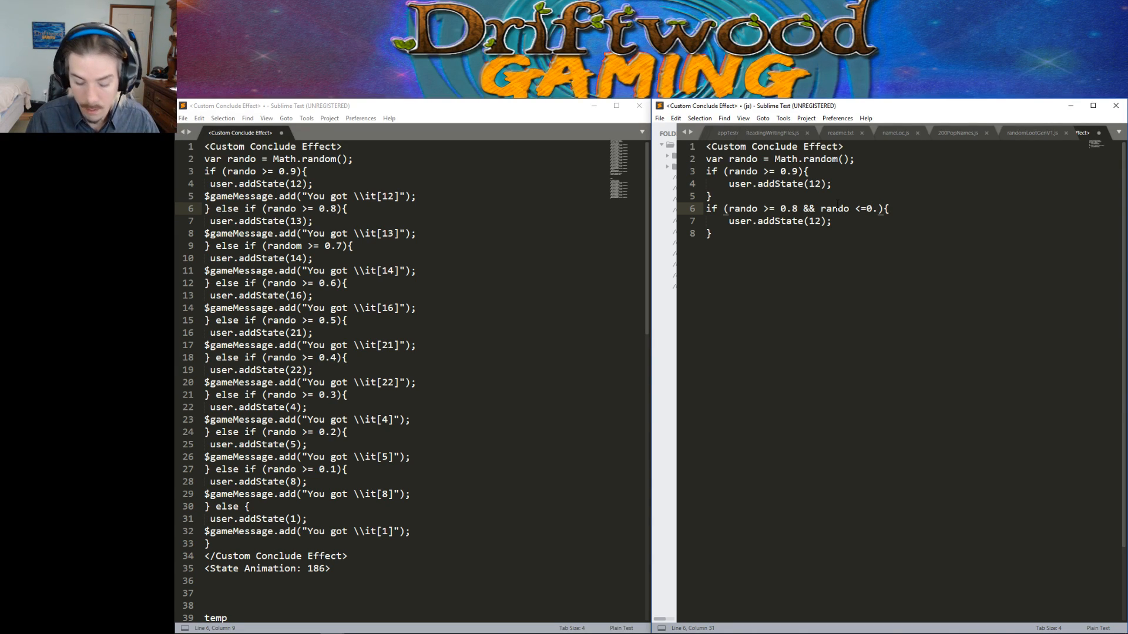
{"action": "type", "text": "9"}
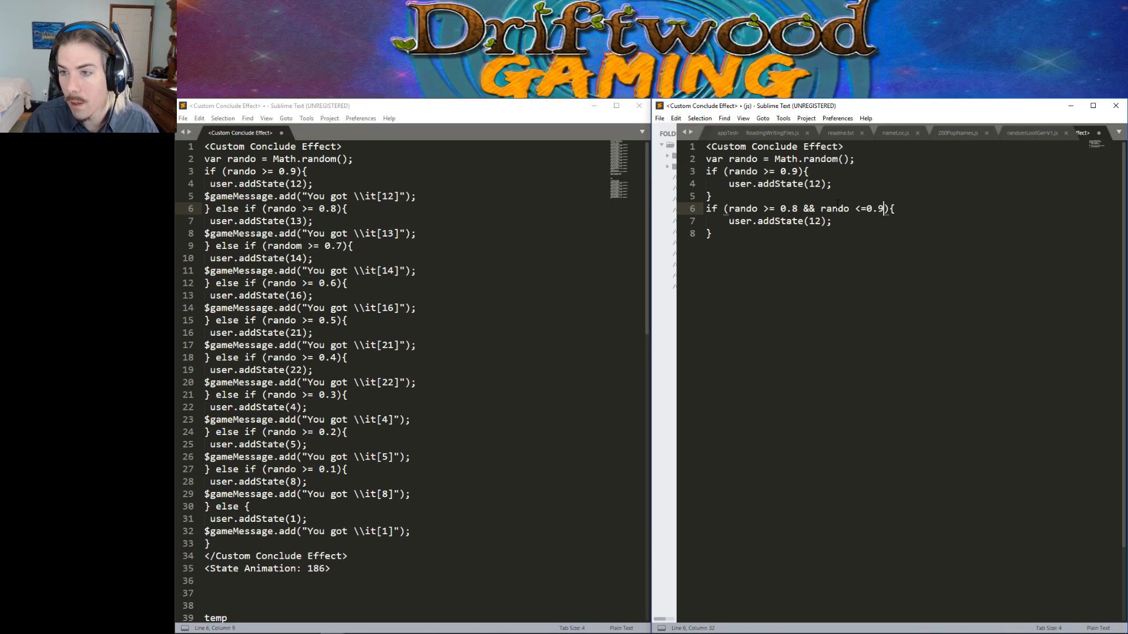
Set the state in the second if block to 13, matching the original script's 0.8 branch.
{"action": "key", "text": "Down"}
{"action": "key", "text": "Left"}
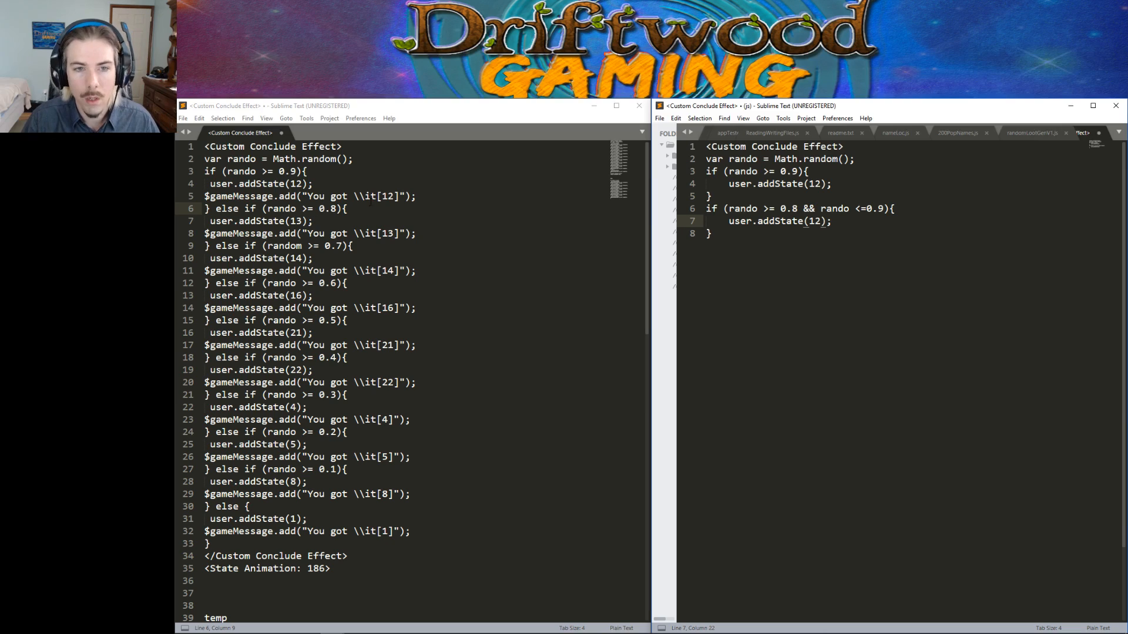
{"action": "left_click_drag", "start_coordinate": [430, 196], "coordinate": [204, 196]}
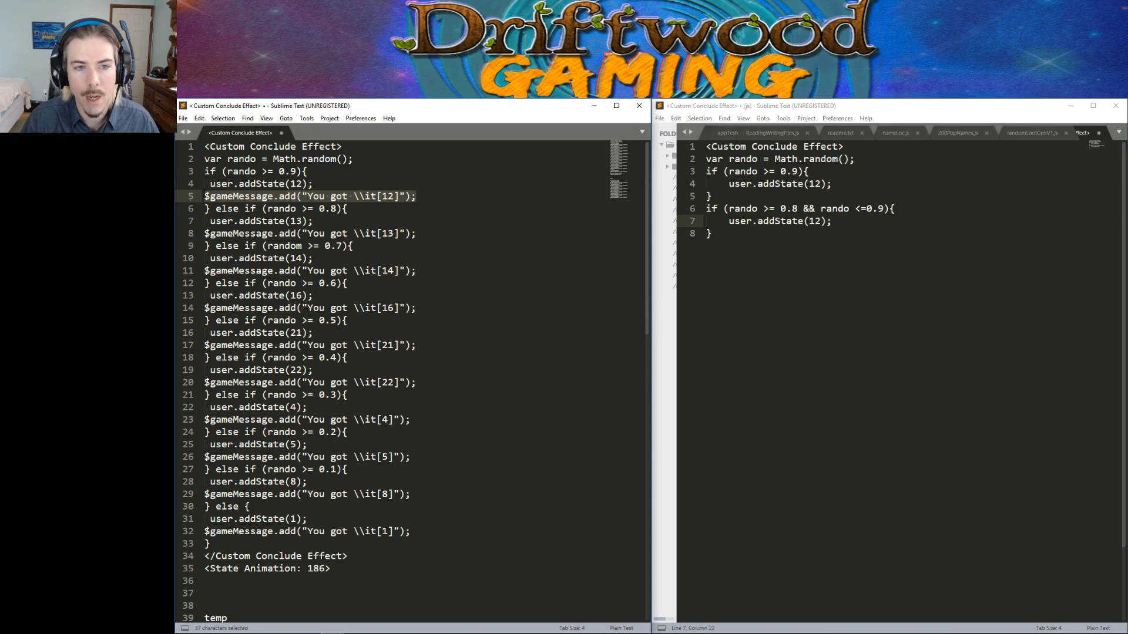
{"action": "left_click", "coordinate": [312, 199]}
{"action": "left_click", "coordinate": [273, 221]}
{"action": "left_click", "coordinate": [810, 225]}
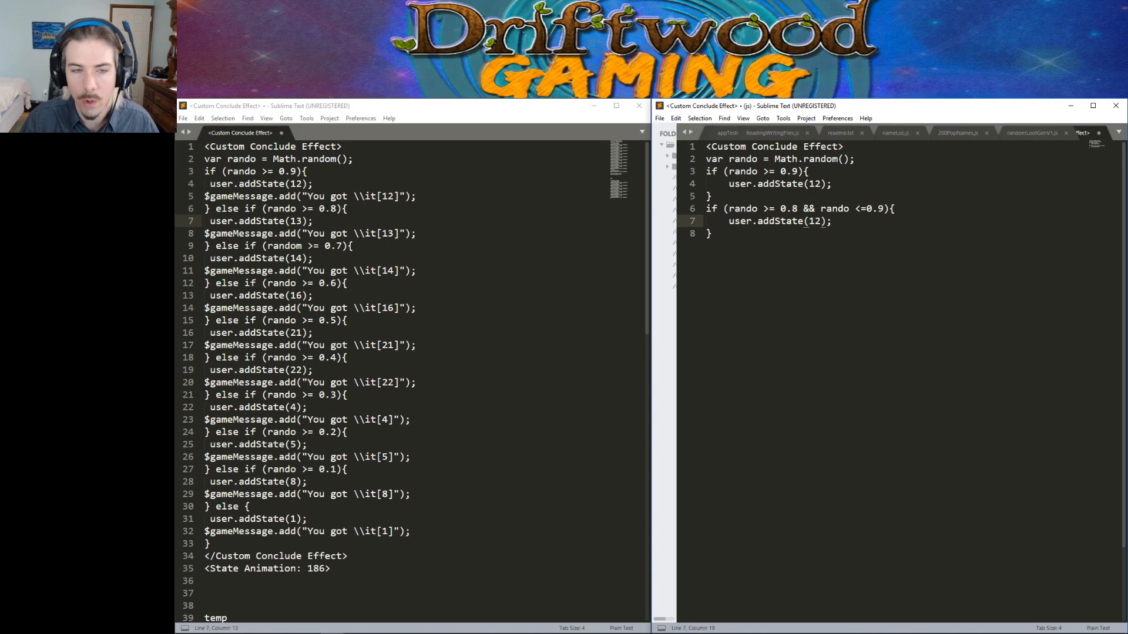
{"action": "key", "text": "Left"}
{"action": "key", "text": "Right"}
{"action": "key", "text": "Right"}
{"action": "key", "text": "Right"}
{"action": "key", "text": "BackSpace"}
{"action": "type", "text": "3"}
Copy the second if block below itself and set the copy's addState value to 14.
{"action": "left_click", "coordinate": [839, 232]}
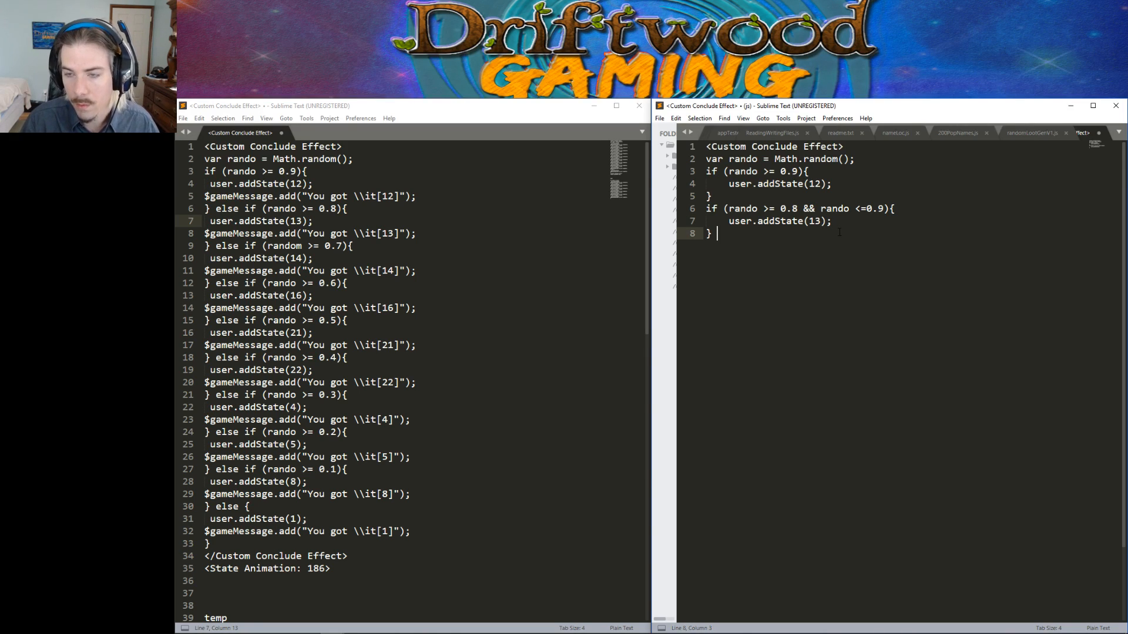
{"action": "key", "text": "Return"}
{"action": "left_click_drag", "start_coordinate": [753, 243], "coordinate": [707, 209]}
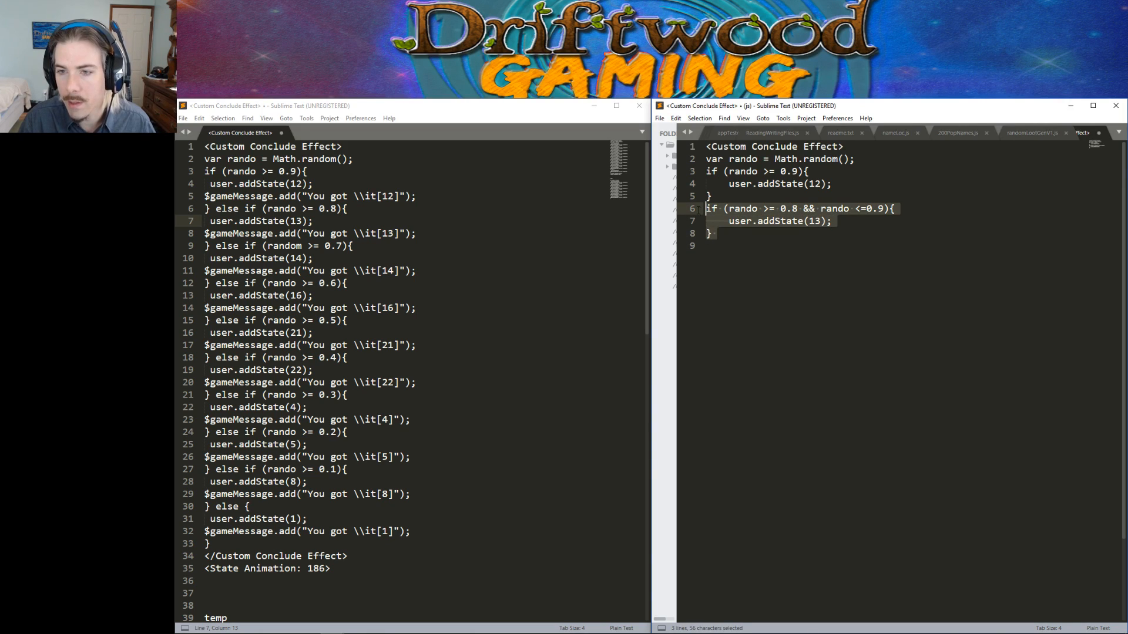
{"action": "key", "text": "ctrl+c"}
{"action": "left_click", "coordinate": [733, 235]}
{"action": "key", "text": "Down"}
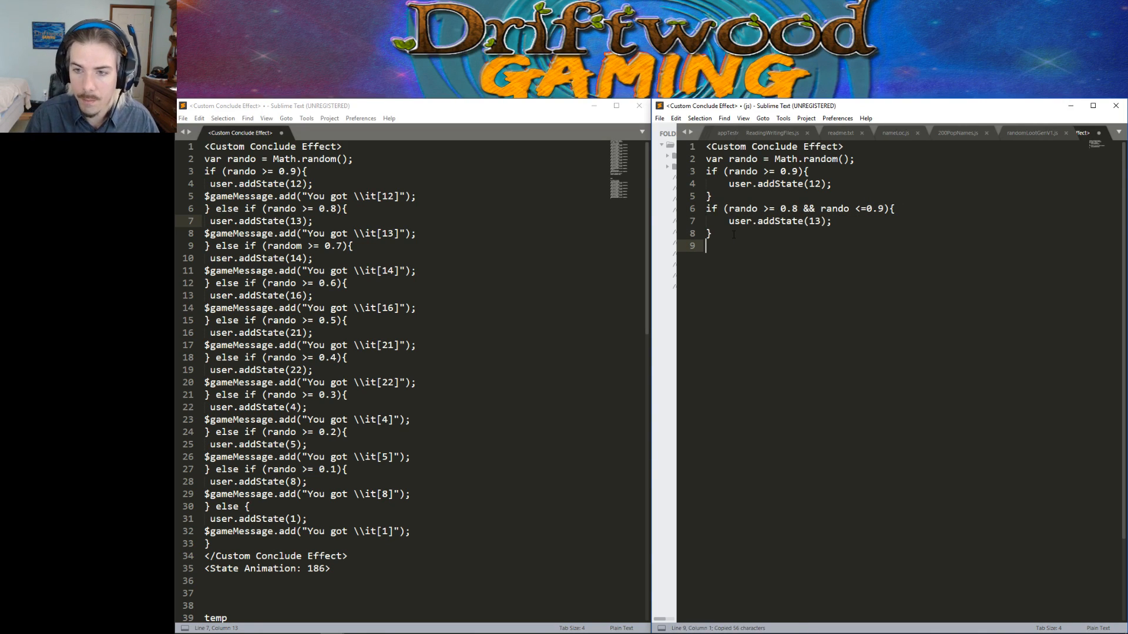
{"action": "key", "text": "ctrl+v"}
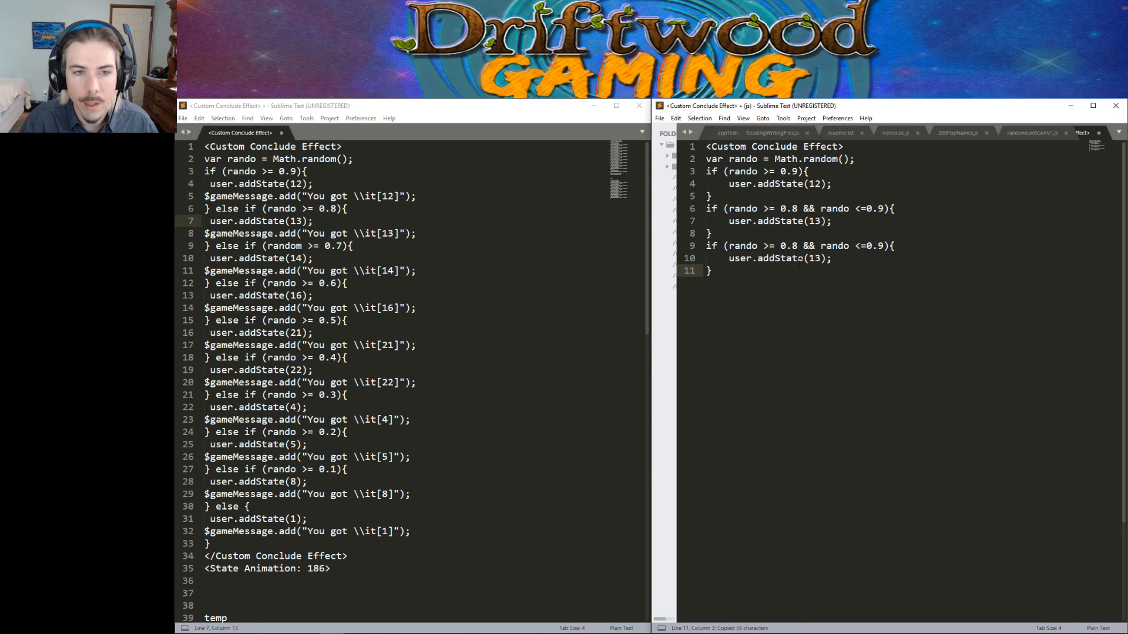
{"action": "left_click", "coordinate": [814, 258]}
Paste the copied if block below the state 14 block and set its addState value to 16.
{"action": "key", "text": "Down"}
{"action": "key", "text": "Return"}
{"action": "key", "text": "ctrl+v"}
{"action": "left_click", "coordinate": [814, 295]}
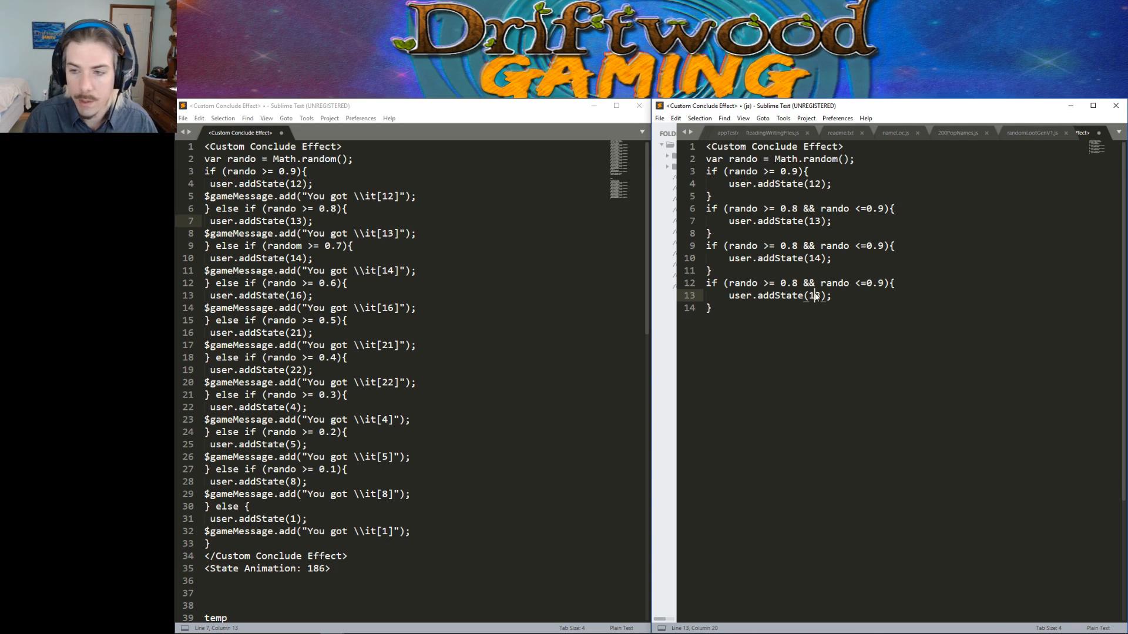
{"action": "key", "text": "Delete"}
{"action": "type", "text": "6"}
Paste another if block below the state 16 block and set its addState value to 21.
{"action": "left_click", "coordinate": [760, 307]}
{"action": "key", "text": "Return"}
{"action": "key", "text": "ctrl+v"}
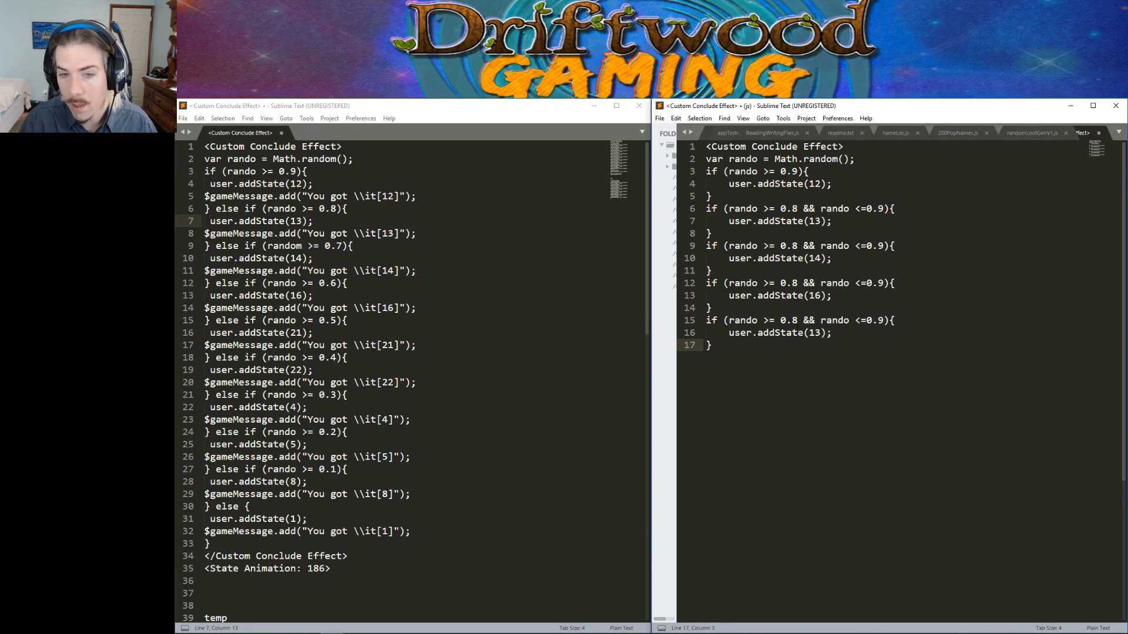
{"action": "double_click", "coordinate": [816, 333]}
{"action": "type", "text": "21"}
Paste another if block below the state 21 block and set its addState value to 22.
{"action": "left_click", "coordinate": [771, 364]}
{"action": "key", "text": "Return"}
{"action": "key", "text": "ctrl+v"}
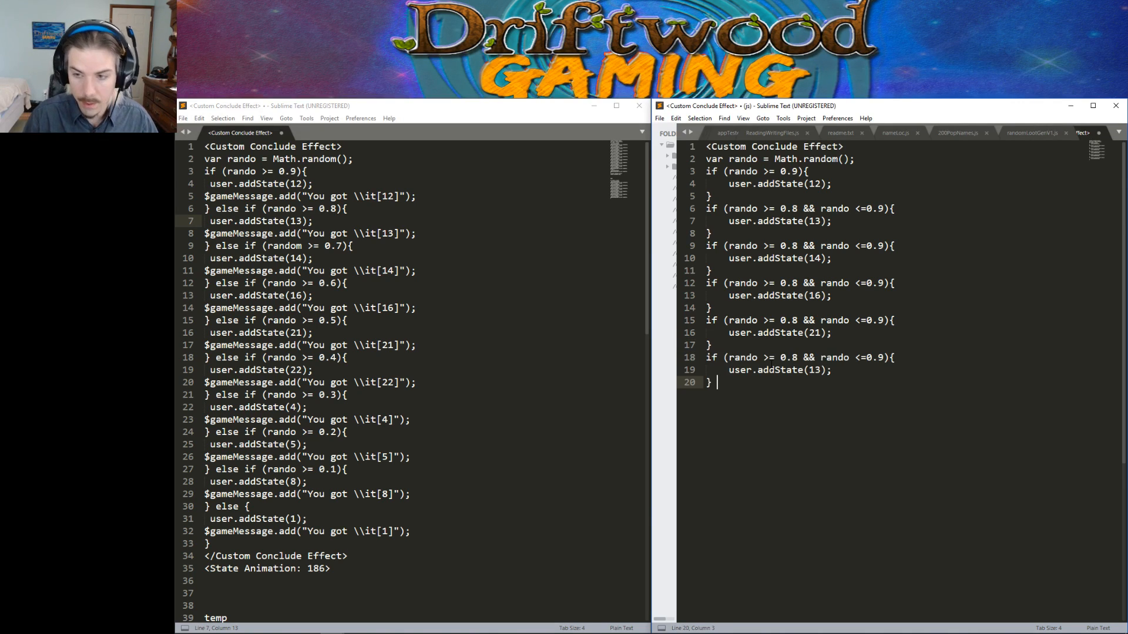
{"action": "double_click", "coordinate": [816, 370]}
{"action": "type", "text": "22"}
Paste another if block below the state 22 block and set its addState value to 4.
{"action": "left_click", "coordinate": [757, 392]}
{"action": "key", "text": "Return"}
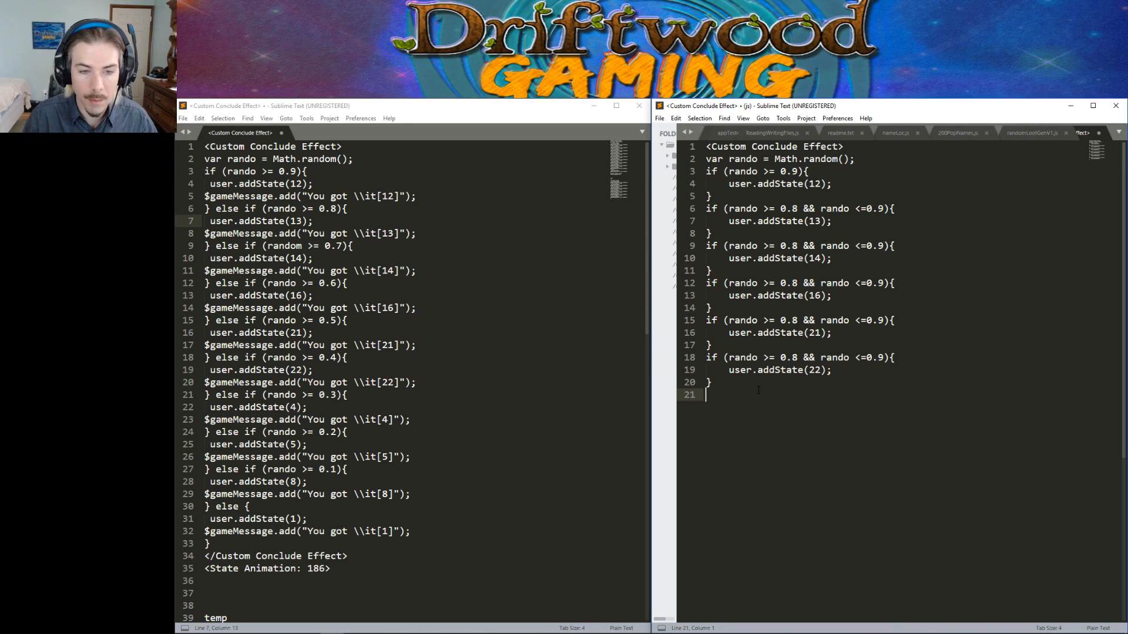
{"action": "key", "text": "ctrl+v"}
{"action": "double_click", "coordinate": [816, 407]}
{"action": "type", "text": "4"}
Paste another if block below the state 4 block and set its addState value to 5.
{"action": "left_click", "coordinate": [816, 437]}
{"action": "key", "text": "Return"}
{"action": "key", "text": "ctrl+v"}
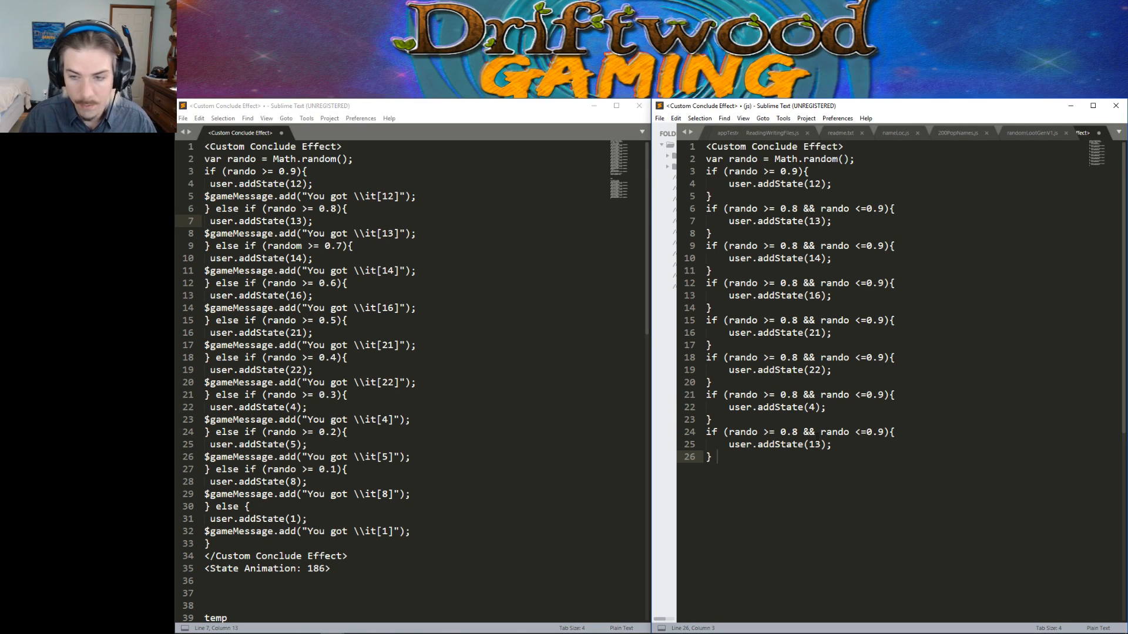
{"action": "left_click", "coordinate": [814, 445]}
{"action": "double_click", "coordinate": [814, 444]}
{"action": "type", "text": "5"}
Paste another if block below the state 5 block and set its addState value to 8.
{"action": "left_click", "coordinate": [815, 461]}
{"action": "key", "text": "Return"}
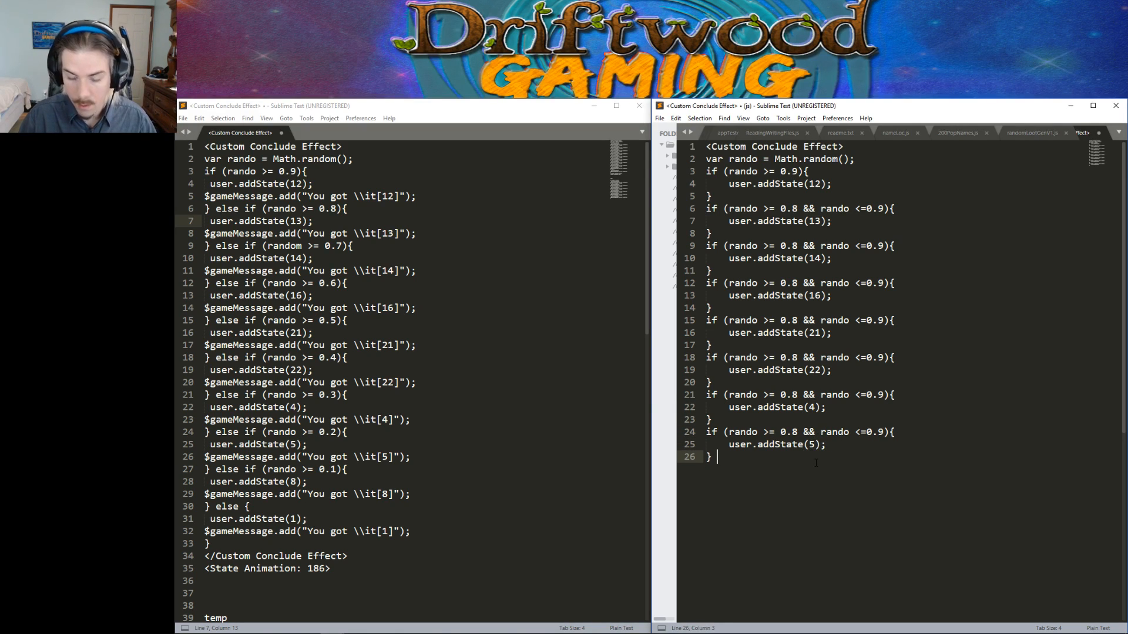
{"action": "key", "text": "ctrl+v"}
{"action": "double_click", "coordinate": [816, 481]}
{"action": "type", "text": "8"}
Paste a final if block below the state 8 block and set its addState value to 1.
{"action": "left_click", "coordinate": [788, 495]}
{"action": "key", "text": "Return"}
{"action": "key", "text": "ctrl+v"}
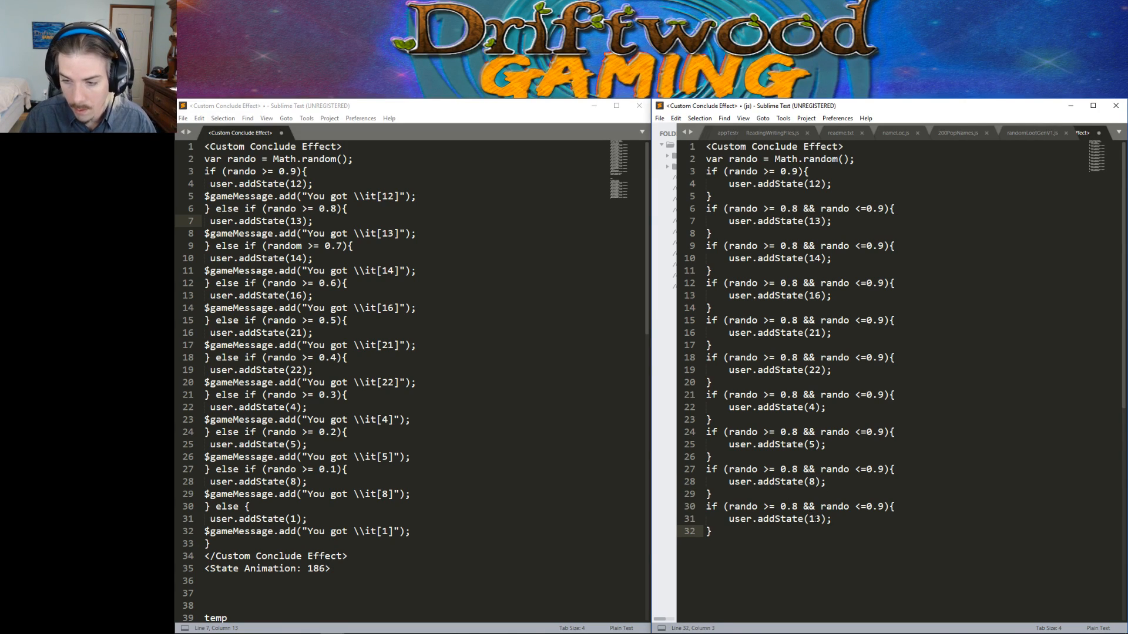
{"action": "double_click", "coordinate": [818, 518]}
{"action": "type", "text": "1"}
Copy the closing </Custom Conclude Effect> tag and <State Animation: 186> line from the original script to the end of the new one.
{"action": "left_click", "coordinate": [764, 540]}
{"action": "key", "text": "Return"}
{"action": "left_click_drag", "start_coordinate": [331, 569], "coordinate": [204, 556]}
{"action": "key", "text": "ctrl+c"}
{"action": "left_click", "coordinate": [719, 551]}
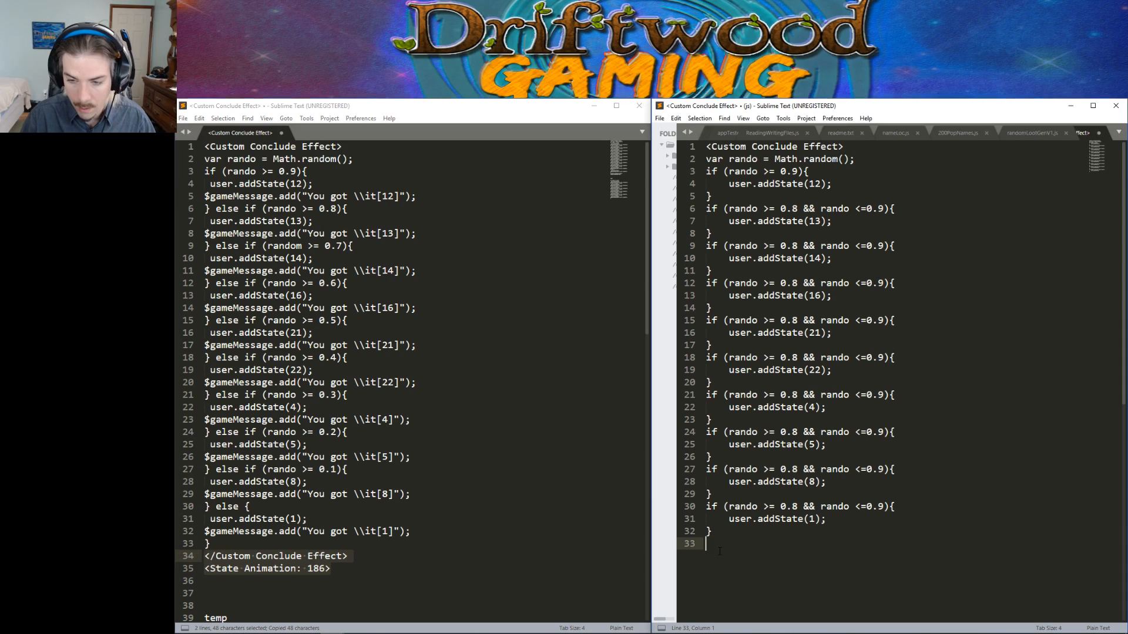
{"action": "key", "text": "ctrl+v"}
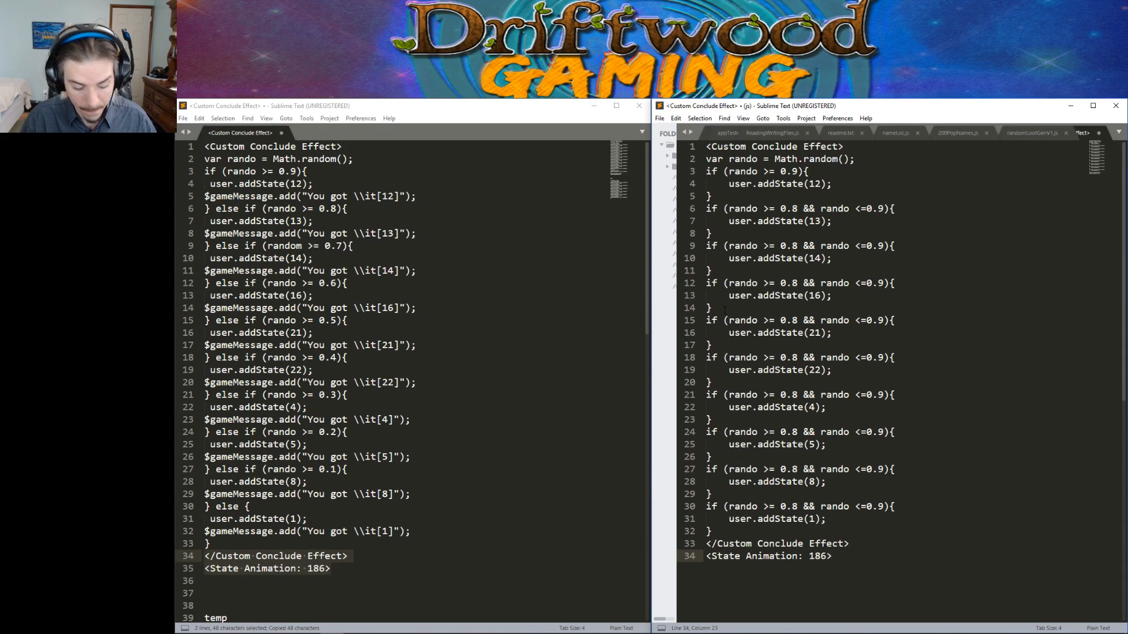
{"action": "key", "text": "ctrl+s"}
{"action": "left_click", "coordinate": [1094, 375]}
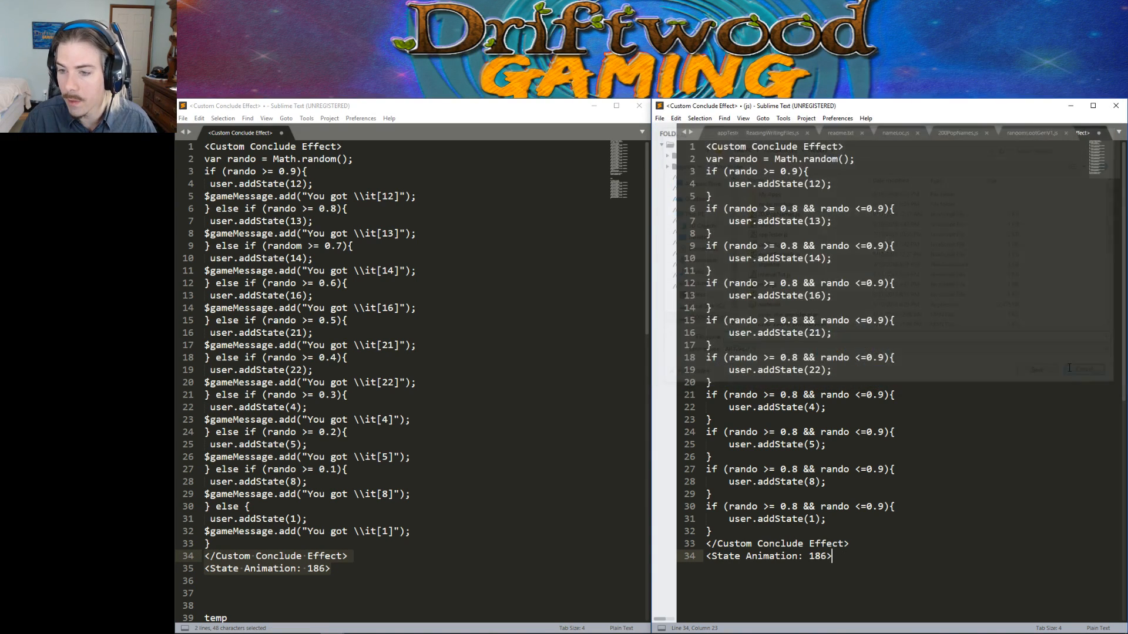
Review the rando conditions of the new script's if blocks from the first to the last.
{"action": "left_click", "coordinate": [779, 146]}
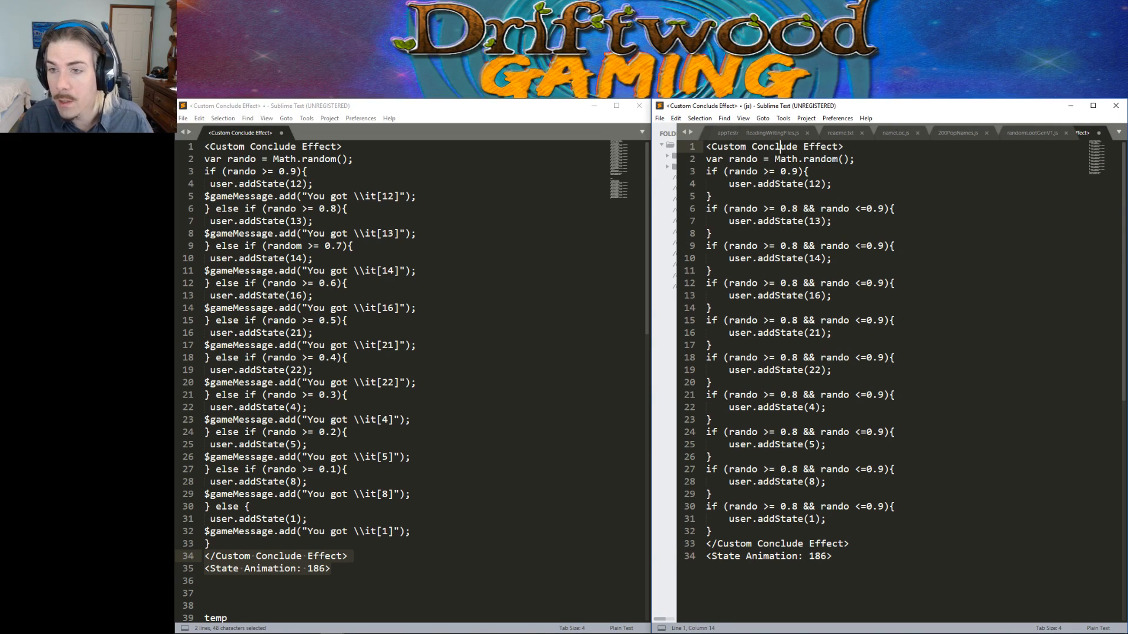
{"action": "left_click_drag", "start_coordinate": [797, 171], "coordinate": [818, 190]}
{"action": "left_click", "coordinate": [819, 192]}
{"action": "left_click_drag", "start_coordinate": [895, 208], "coordinate": [902, 224]}
{"action": "left_click", "coordinate": [895, 246]}
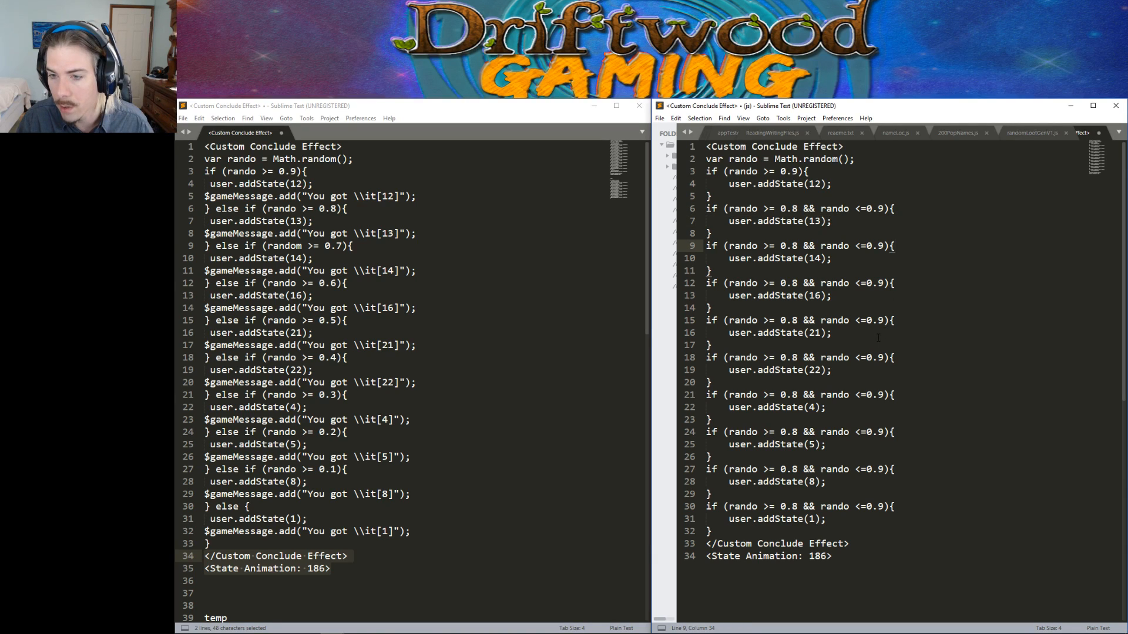
{"action": "left_click_drag", "start_coordinate": [809, 518], "coordinate": [823, 506]}
{"action": "left_click", "coordinate": [809, 507]}
{"action": "left_click", "coordinate": [838, 506]}
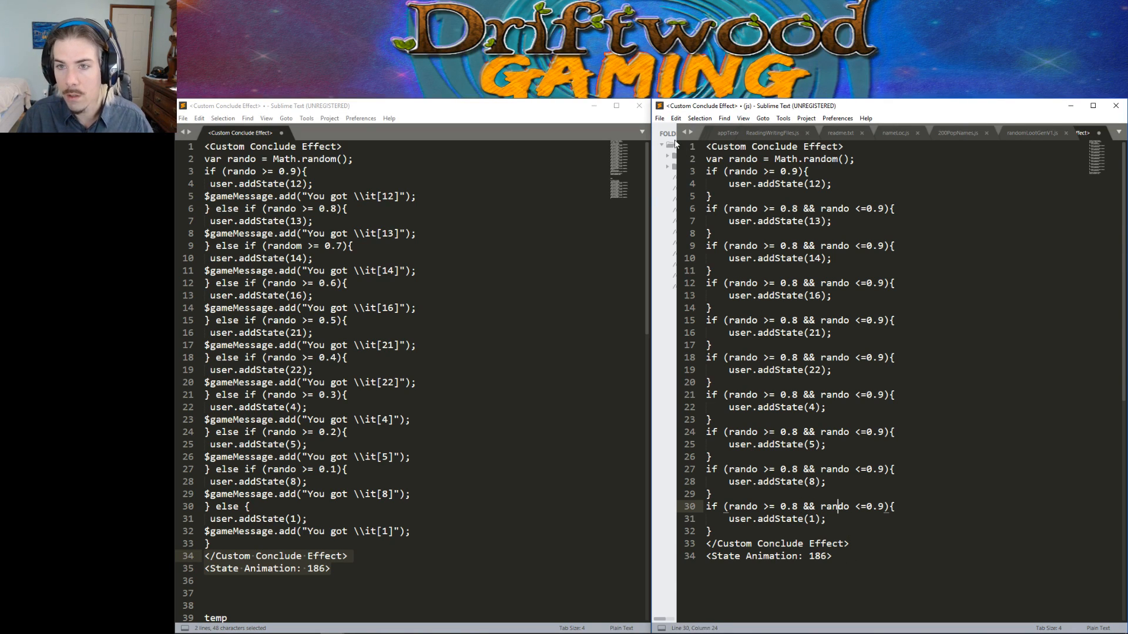
Copy the entire rewritten script, switch to RPG Maker MV, replace the Prismatic State's note with it and apply the change.
{"action": "left_click_drag", "start_coordinate": [848, 560], "coordinate": [632, 140]}
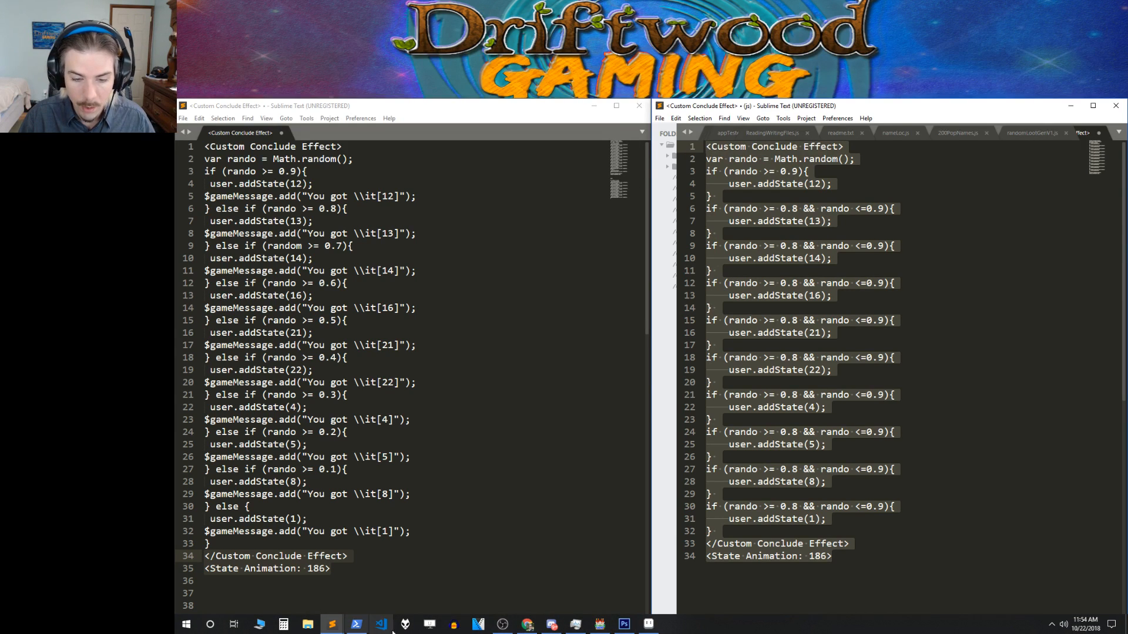
{"action": "left_click", "coordinate": [554, 628]}
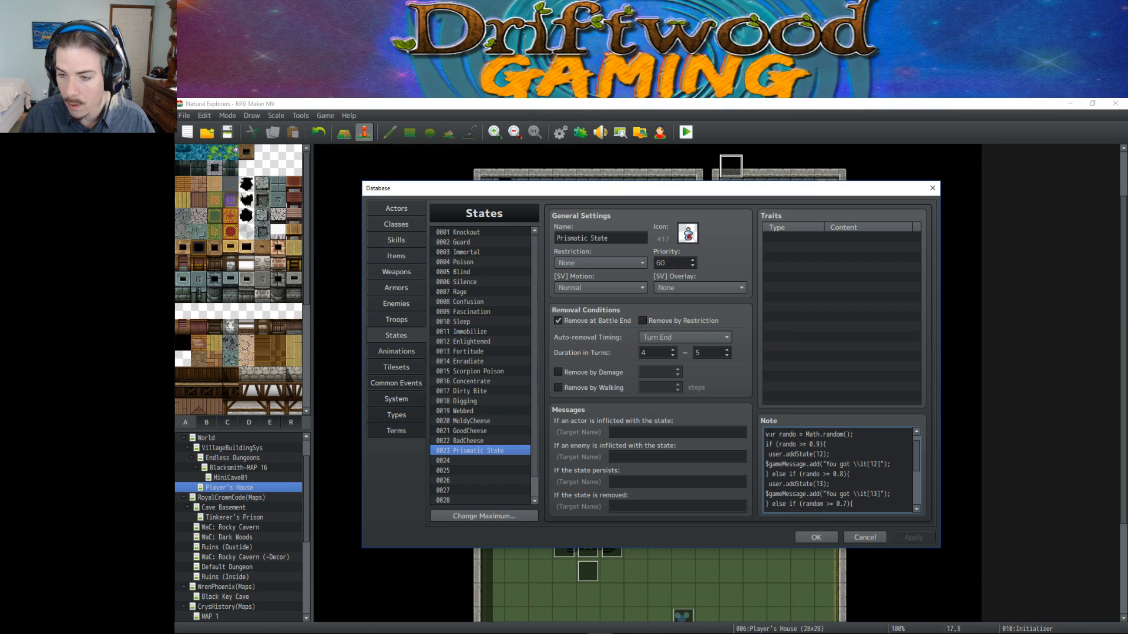
{"action": "left_click_drag", "start_coordinate": [766, 434], "coordinate": [814, 454]}
{"action": "key", "text": "ctrl+a"}
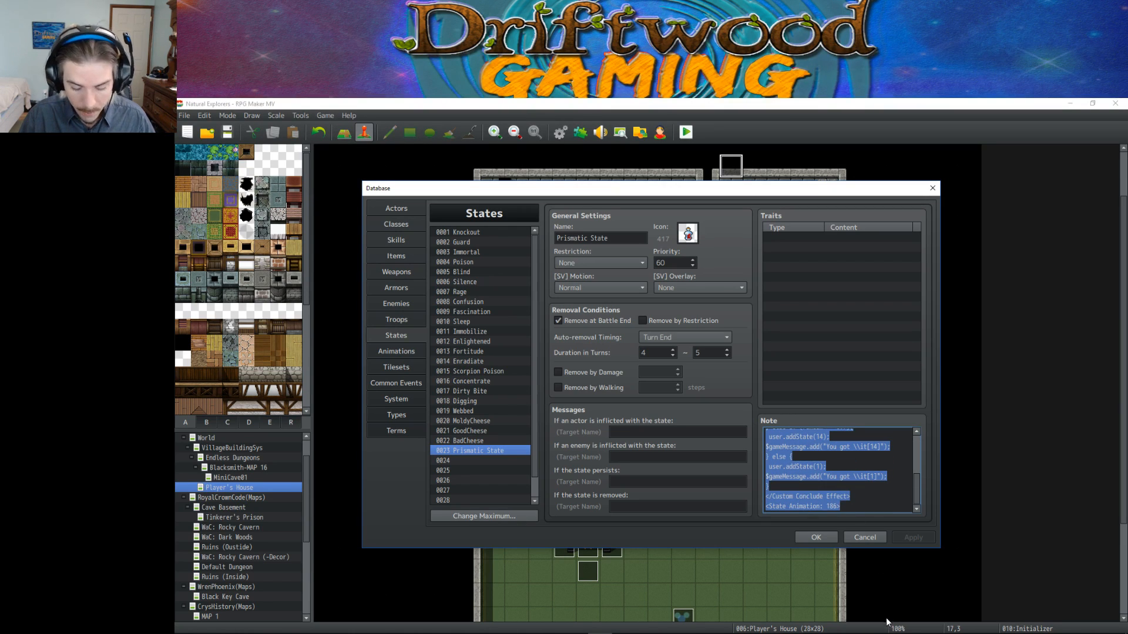
{"action": "key", "text": "ctrl+v"}
{"action": "left_click", "coordinate": [912, 536]}
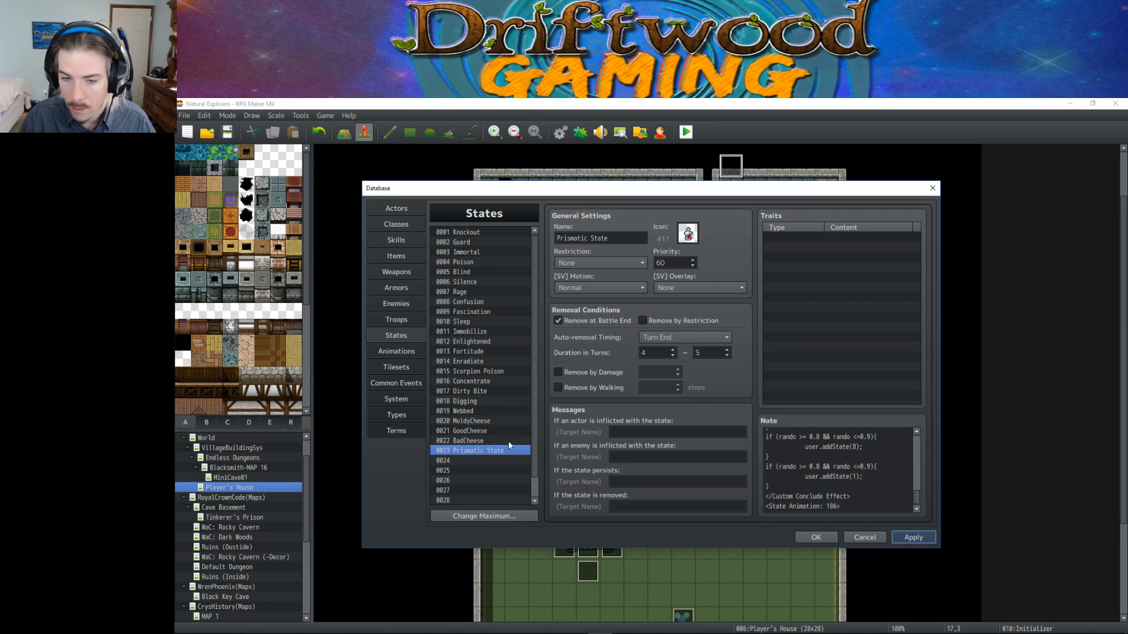
Delete the duplicate opening <Custom Conclude Effect> tag from the start of the Prismatic State's note and apply the change.
{"action": "left_click", "coordinate": [481, 422]}
{"action": "left_click", "coordinate": [478, 450]}
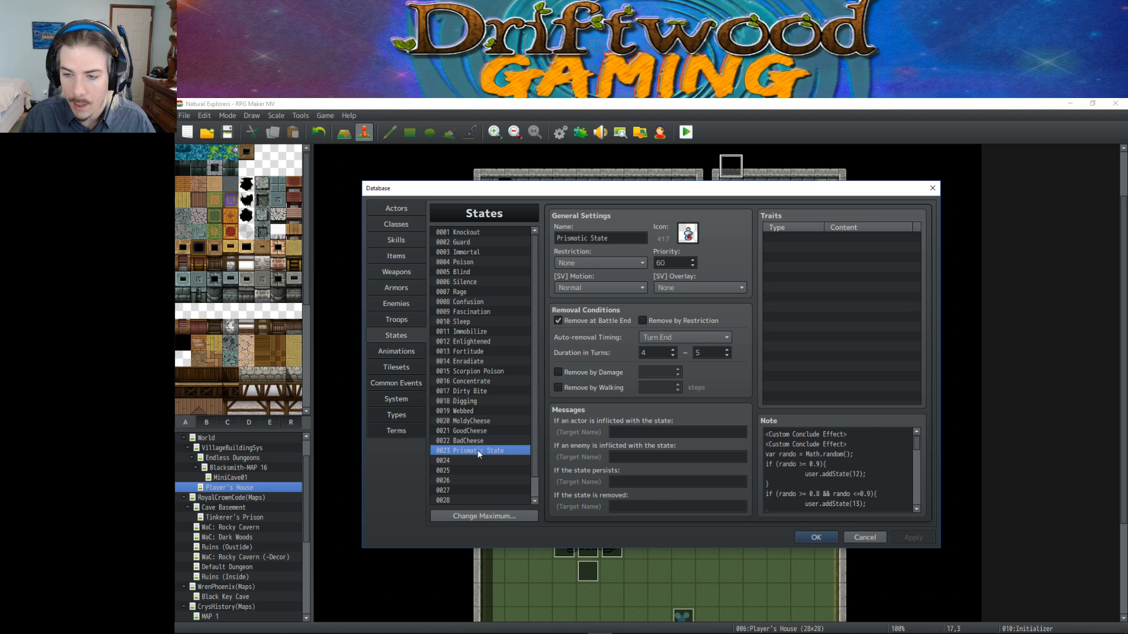
{"action": "left_click", "coordinate": [852, 436]}
{"action": "left_click_drag", "start_coordinate": [852, 435], "coordinate": [734, 433]}
{"action": "key", "text": "BackSpace"}
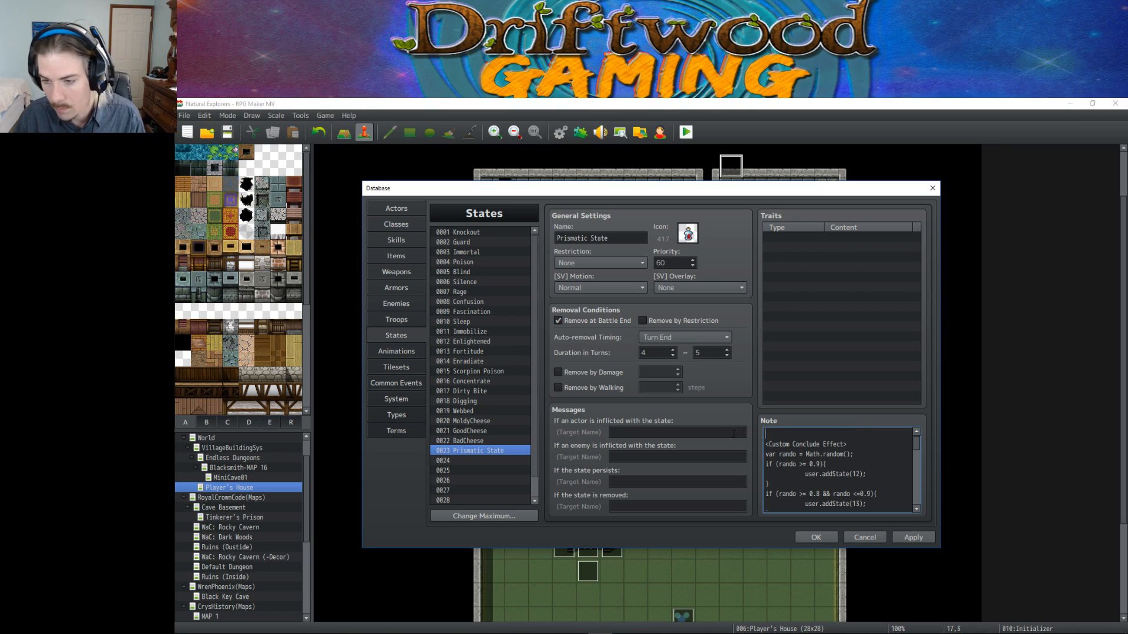
{"action": "scroll", "coordinate": [837, 462], "scroll_direction": "down", "scroll_amount": 4}
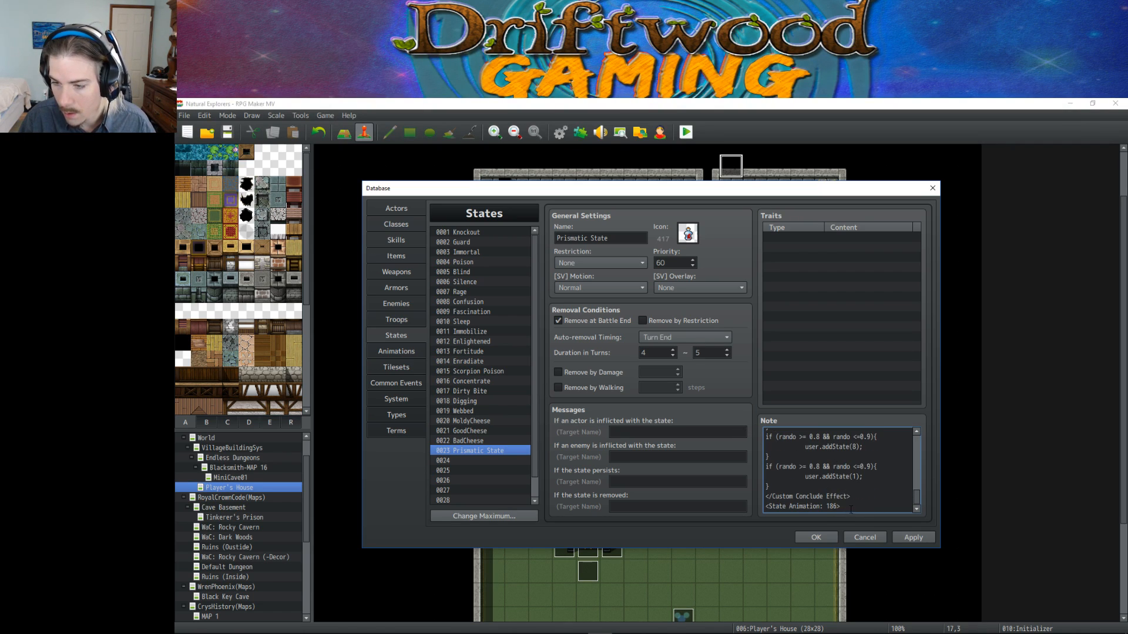
{"action": "left_click", "coordinate": [929, 540]}
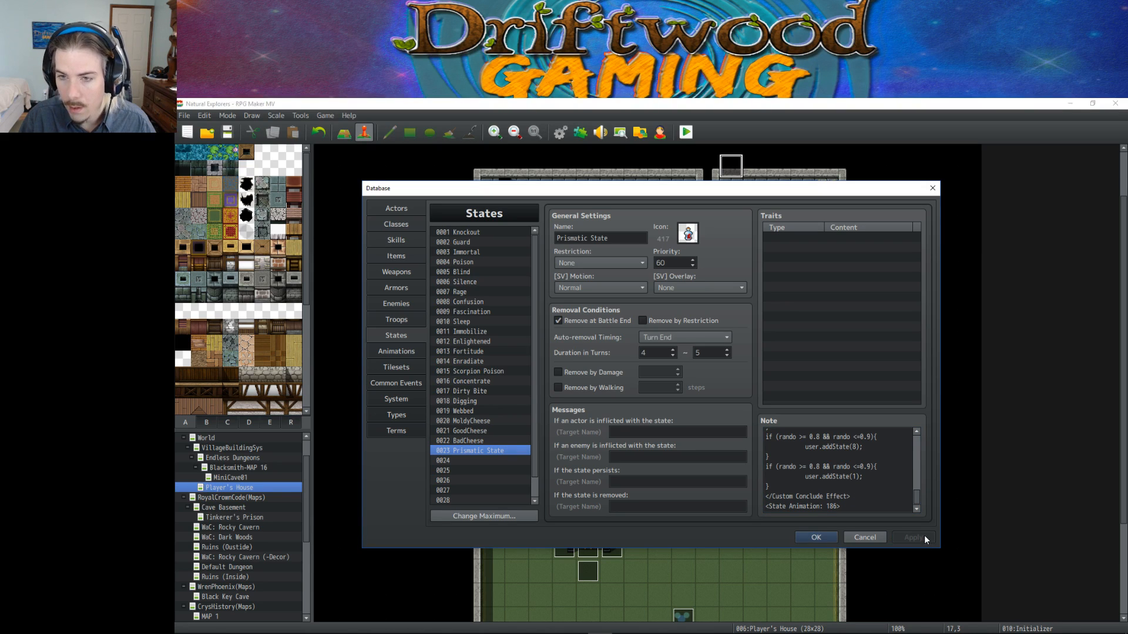
In the note, set the state 14 block's condition to rando >= 0.7 && rando <= 0.8.
{"action": "scroll", "coordinate": [886, 487], "scroll_direction": "up", "scroll_amount": 2}
{"action": "scroll", "coordinate": [886, 487], "scroll_direction": "up", "scroll_amount": 4}
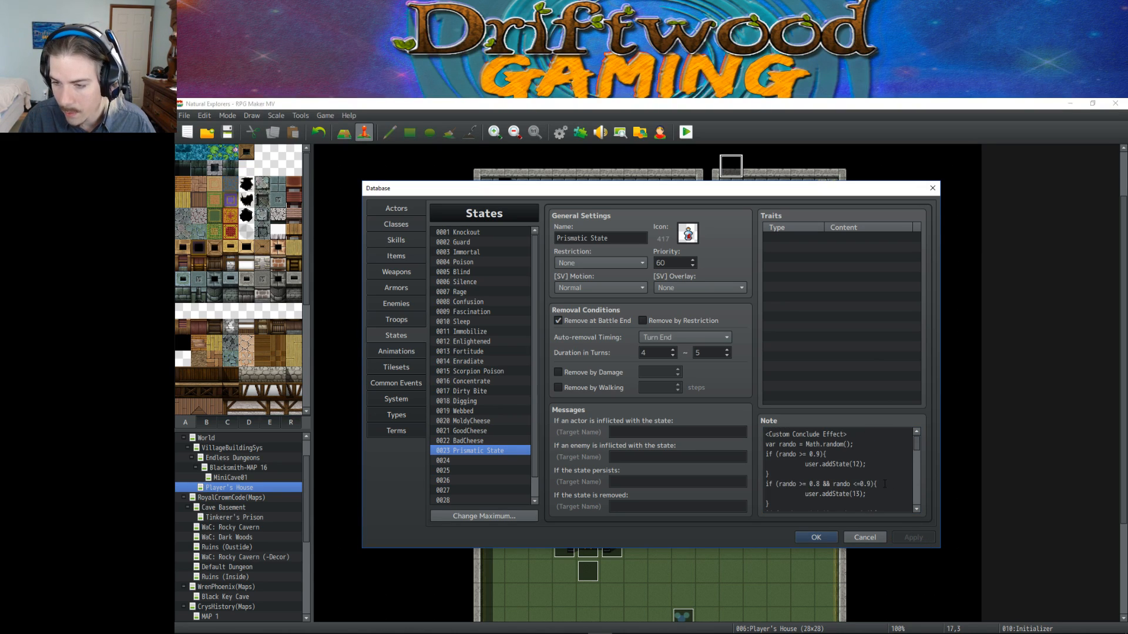
{"action": "scroll", "coordinate": [878, 464], "scroll_direction": "down", "scroll_amount": 1}
{"action": "scroll", "coordinate": [876, 464], "scroll_direction": "up", "scroll_amount": 1}
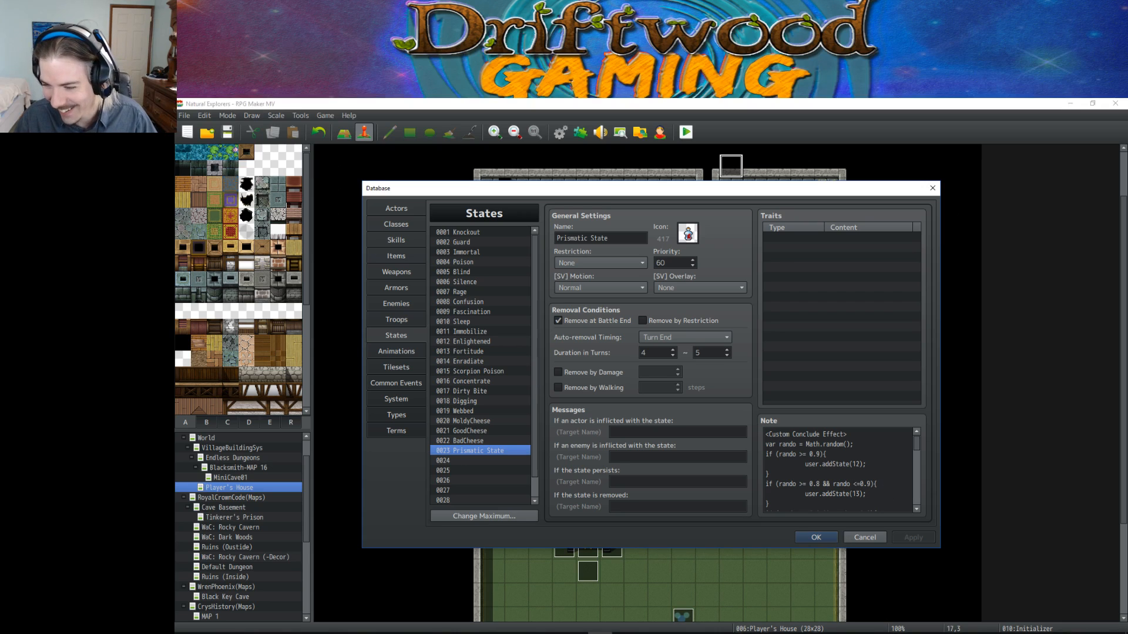
{"action": "left_click", "coordinate": [868, 484]}
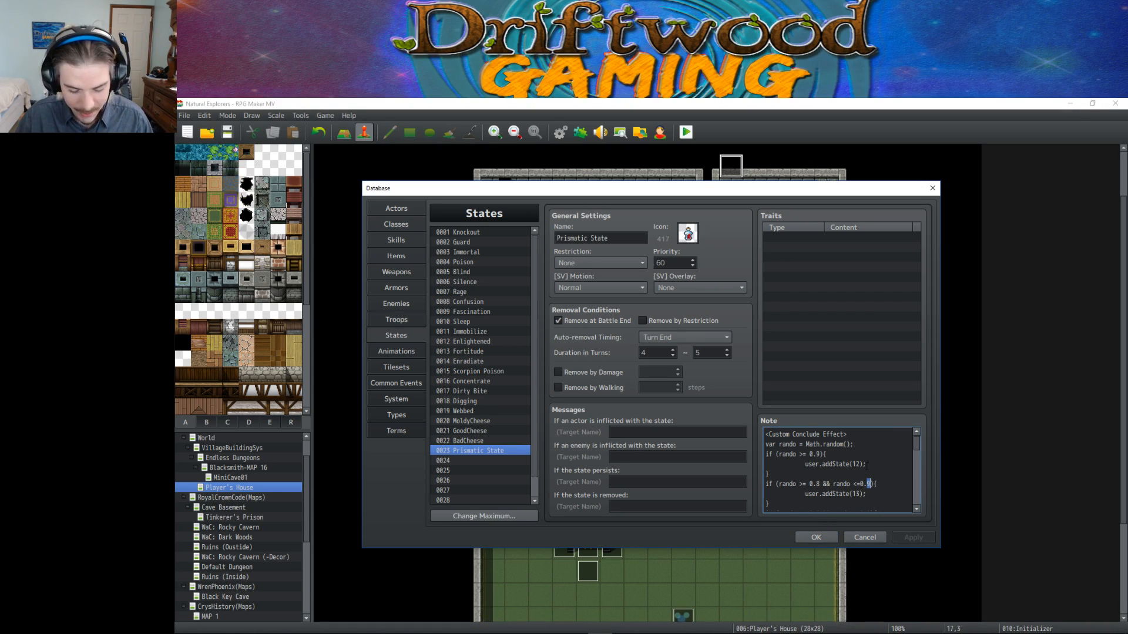
{"action": "scroll", "coordinate": [868, 482], "scroll_direction": "down", "scroll_amount": 1}
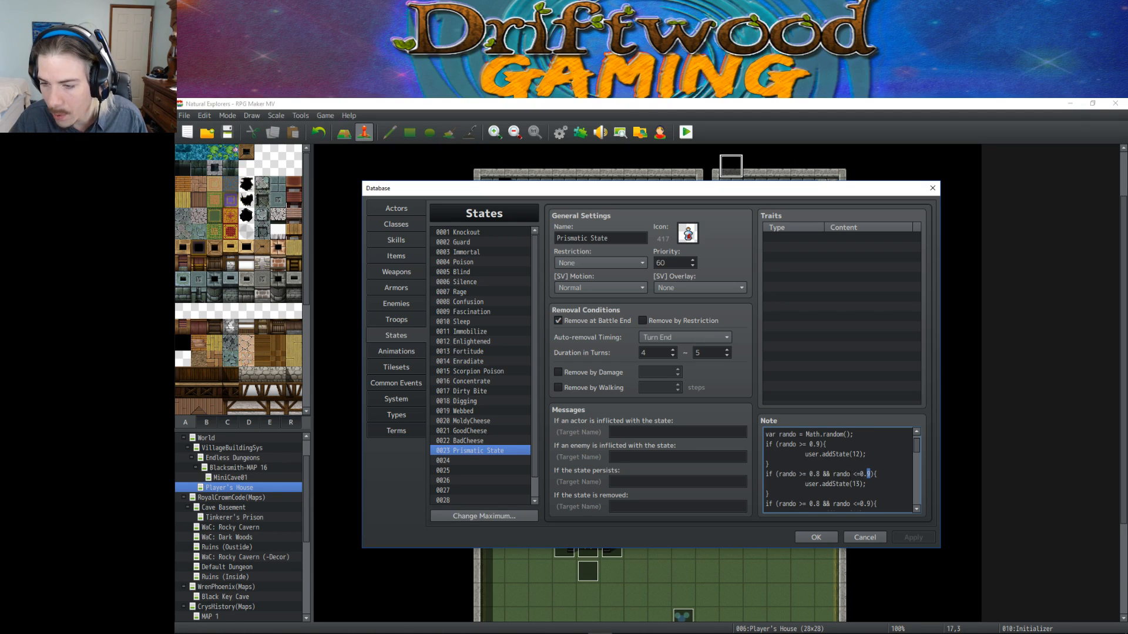
{"action": "scroll", "coordinate": [855, 474], "scroll_direction": "down", "scroll_amount": 2}
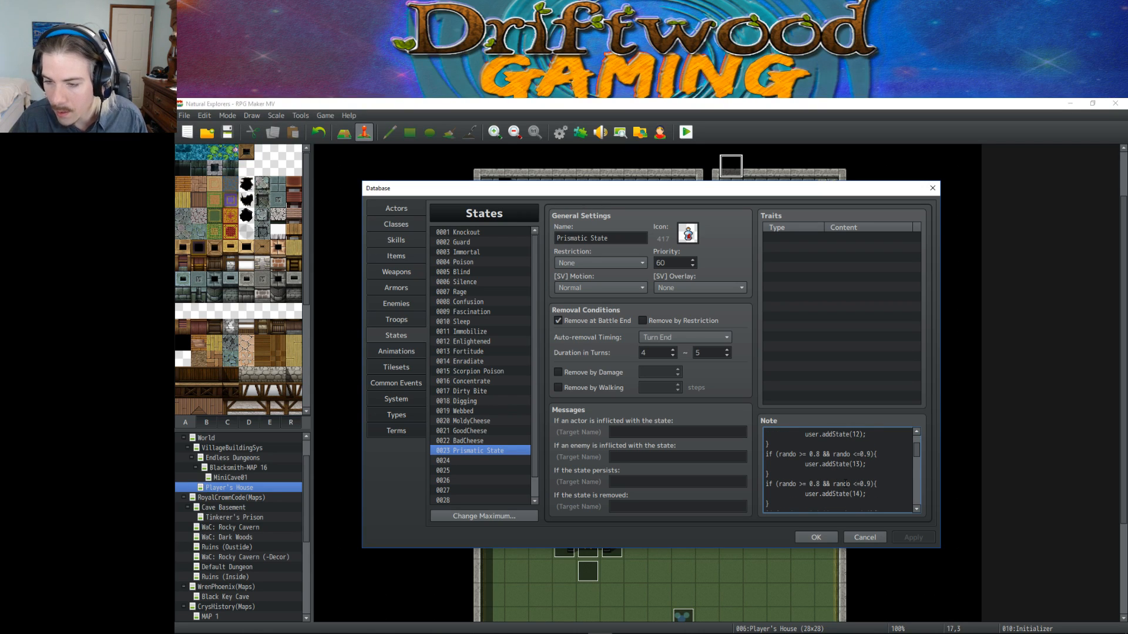
{"action": "type", "text": "7"}
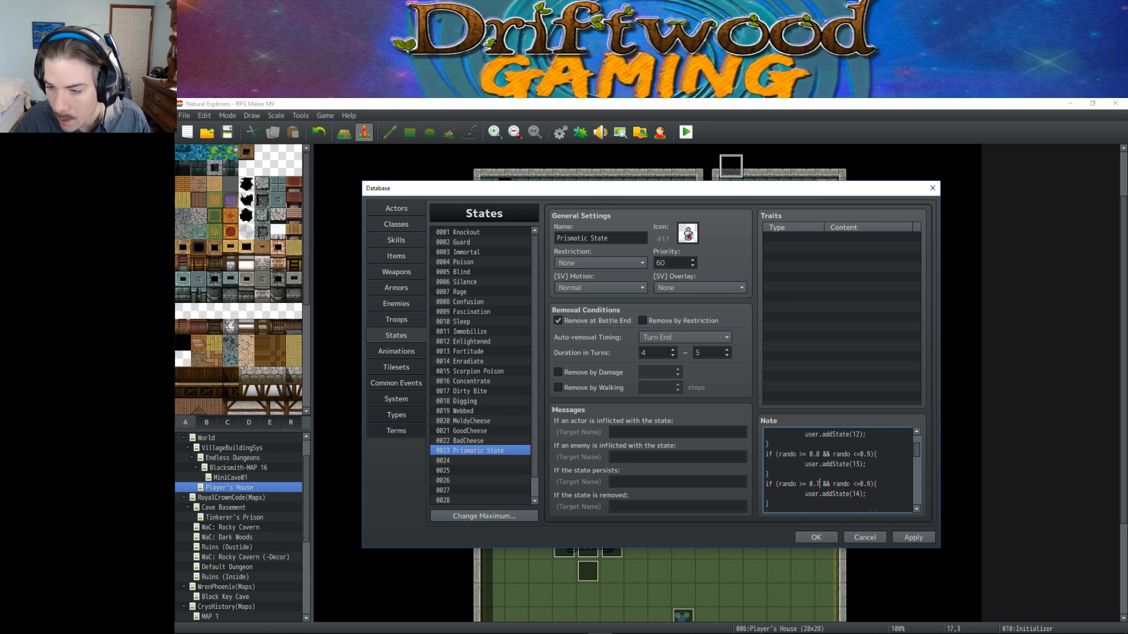
{"action": "double_click", "coordinate": [868, 484]}
{"action": "type", "text": "8"}
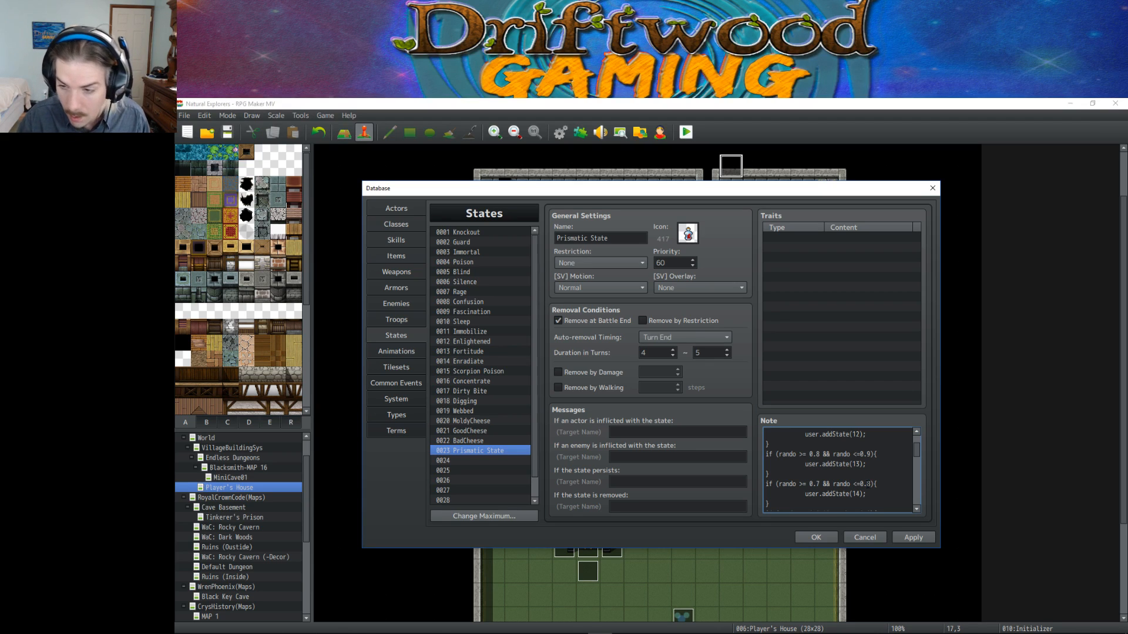
{"action": "left_click", "coordinate": [864, 483]}
Add a space after <= in the state 13 condition and set the state 16 condition to rando >= 0.6 && rando <= 0.7.
{"action": "scroll", "coordinate": [859, 494], "scroll_direction": "down", "scroll_amount": 1}
{"action": "scroll", "coordinate": [843, 486], "scroll_direction": "down", "scroll_amount": 1}
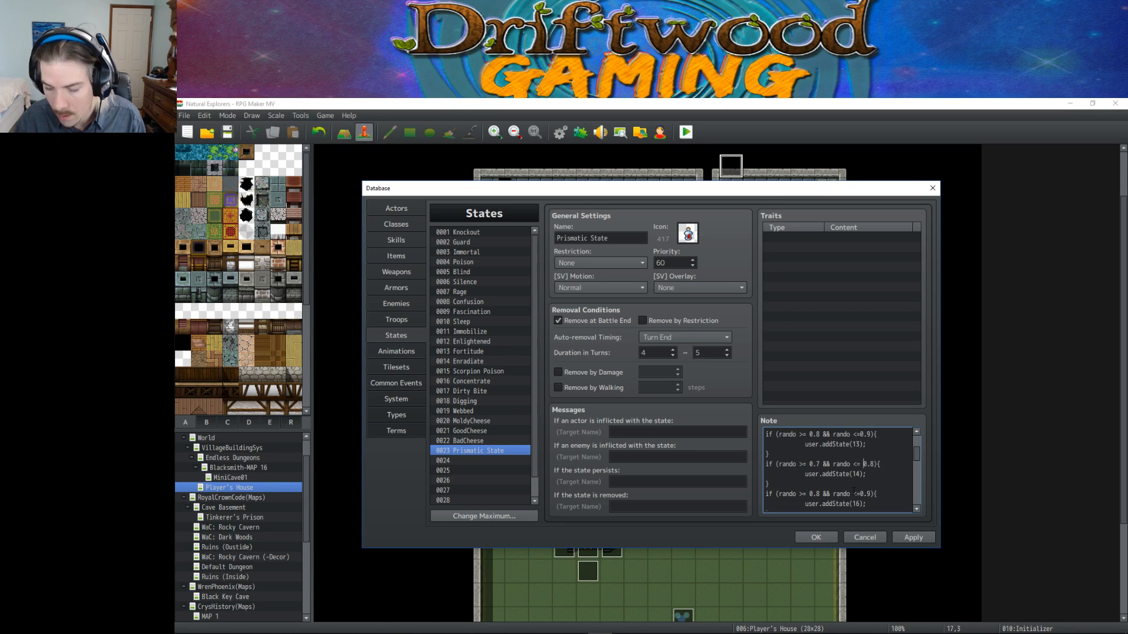
{"action": "scroll", "coordinate": [875, 479], "scroll_direction": "up", "scroll_amount": 2}
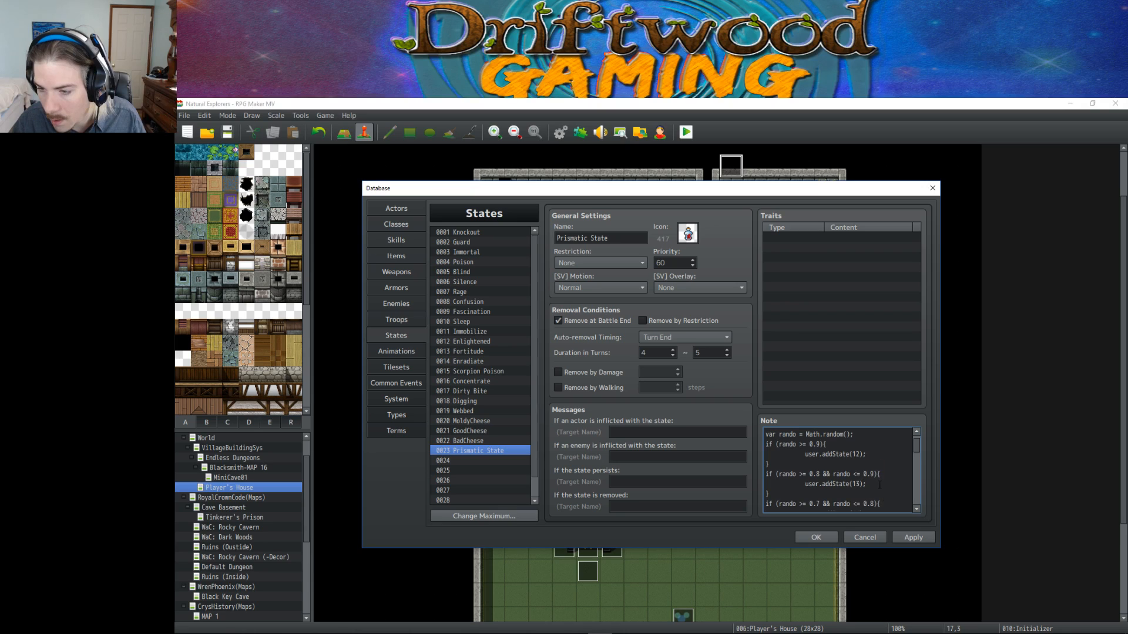
{"action": "scroll", "coordinate": [854, 464], "scroll_direction": "down", "scroll_amount": 2}
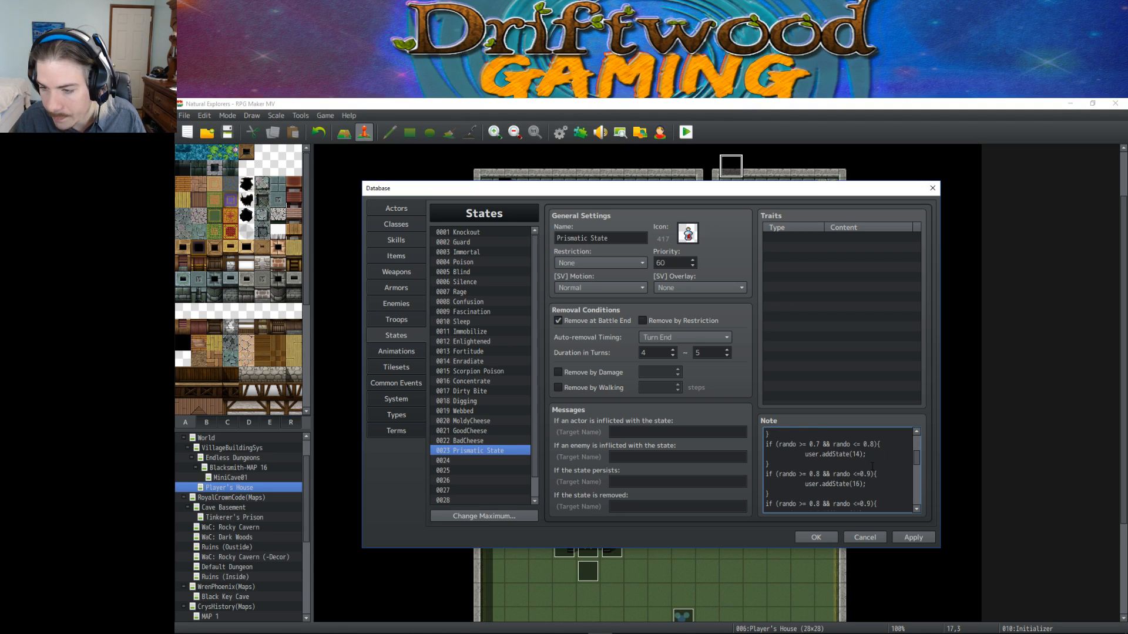
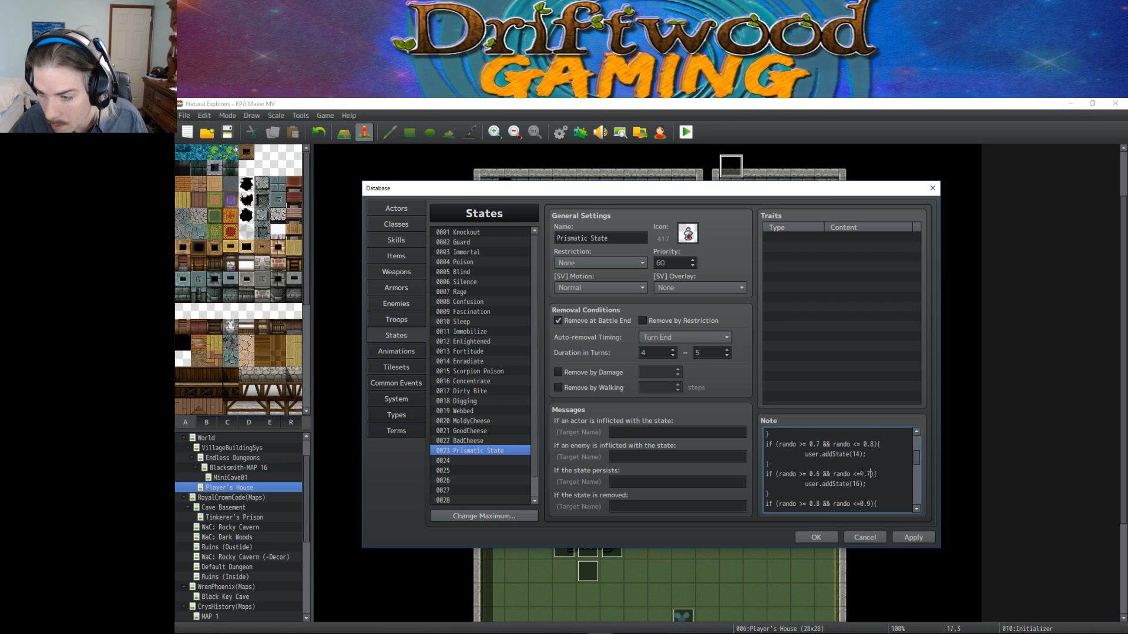
Check the preceding ranges and set the state 21 block's condition to rando >= 0.5 && rando <= 0.6.
{"action": "scroll", "coordinate": [869, 476], "scroll_direction": "down", "scroll_amount": 1}
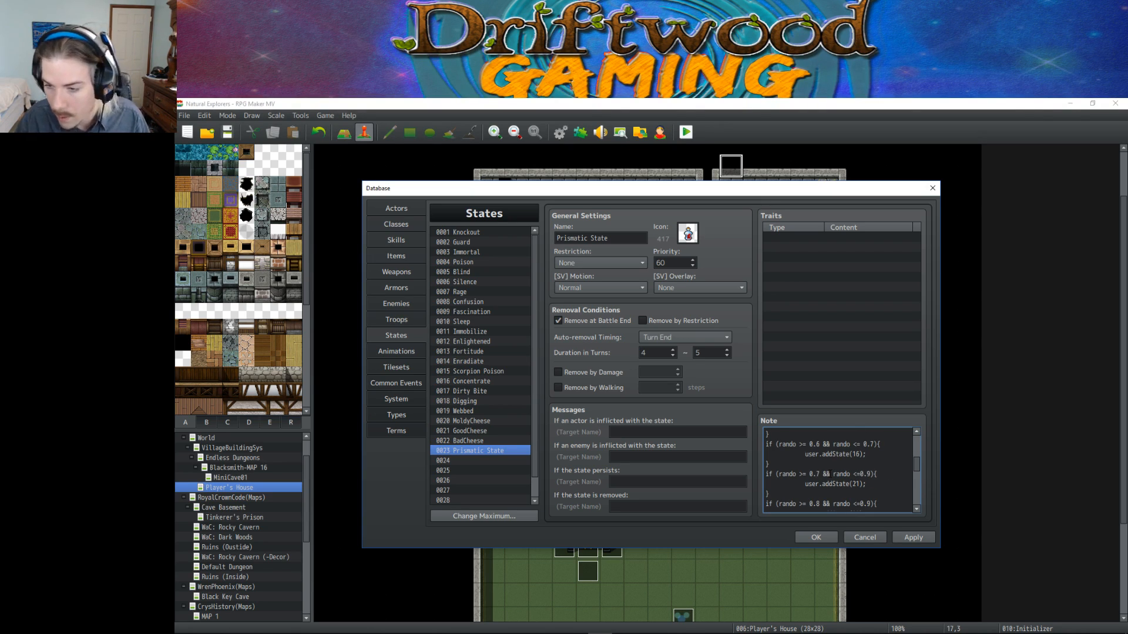
{"action": "left_click", "coordinate": [859, 473]}
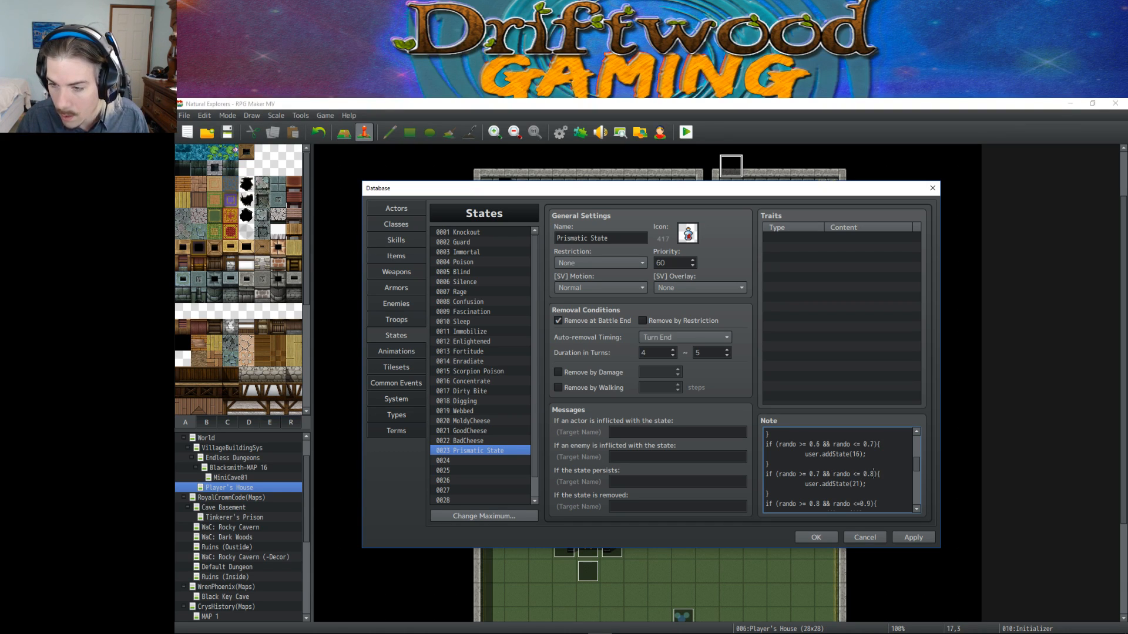
{"action": "scroll", "coordinate": [870, 473], "scroll_direction": "up", "scroll_amount": 3}
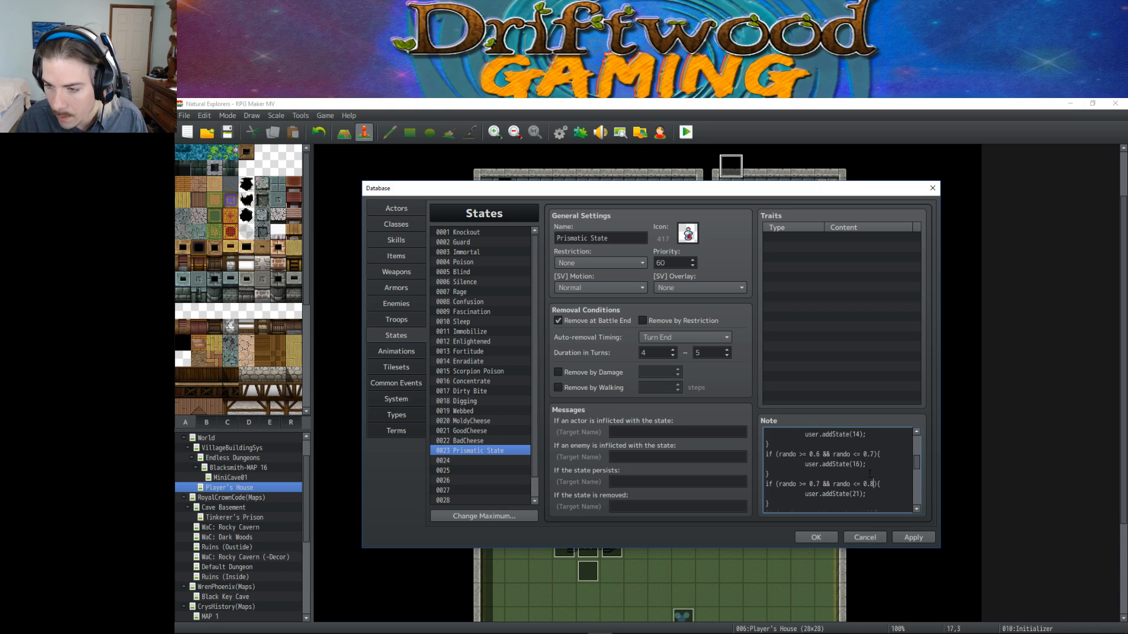
{"action": "scroll", "coordinate": [840, 459], "scroll_direction": "down", "scroll_amount": 2}
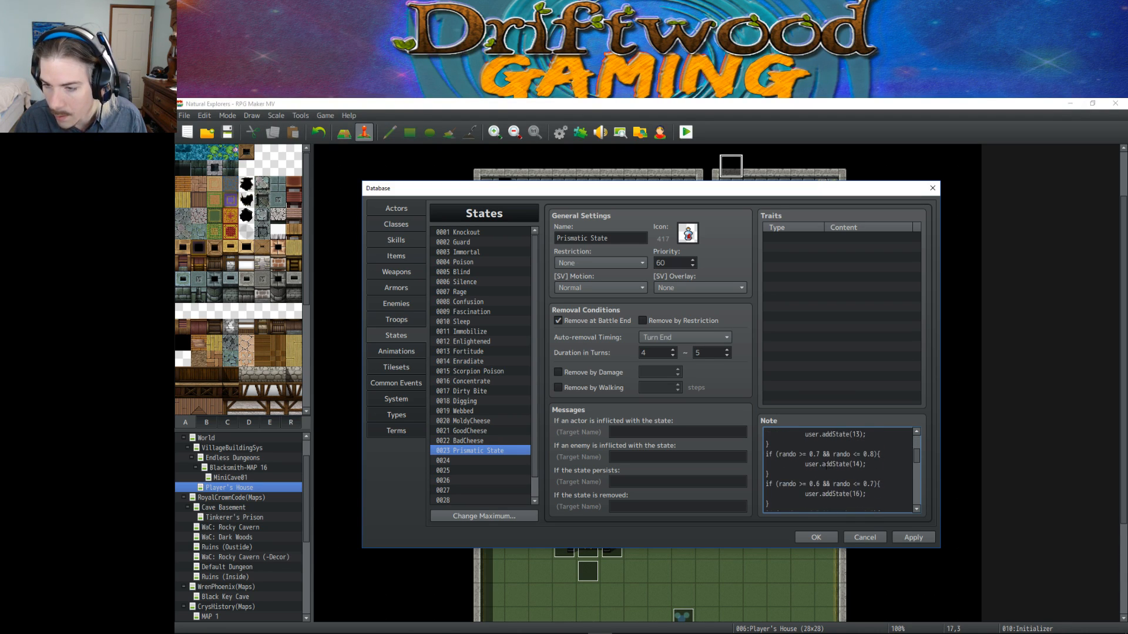
{"action": "scroll", "coordinate": [863, 475], "scroll_direction": "down", "scroll_amount": 1}
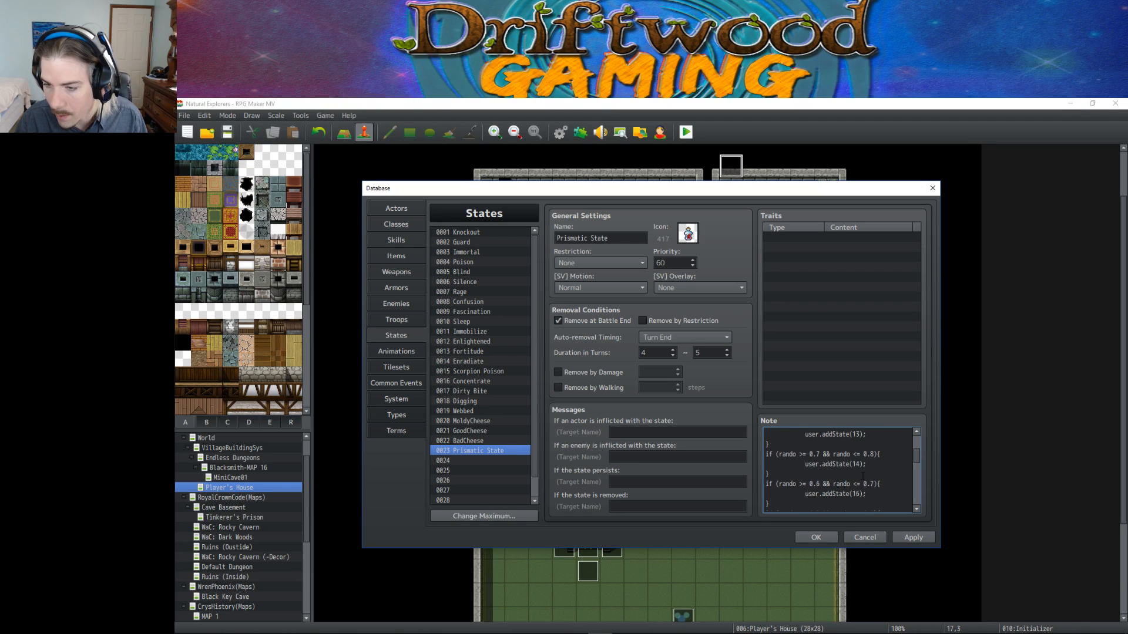
{"action": "scroll", "coordinate": [858, 482], "scroll_direction": "down", "scroll_amount": 1}
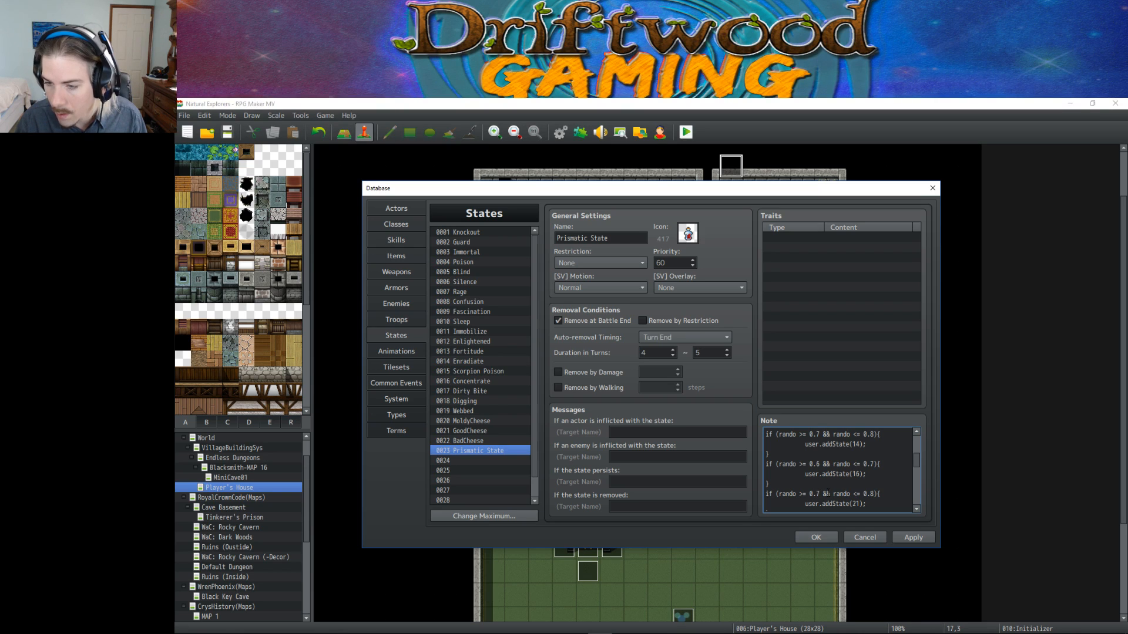
{"action": "key", "text": "Delete"}
{"action": "type", "text": "5"}
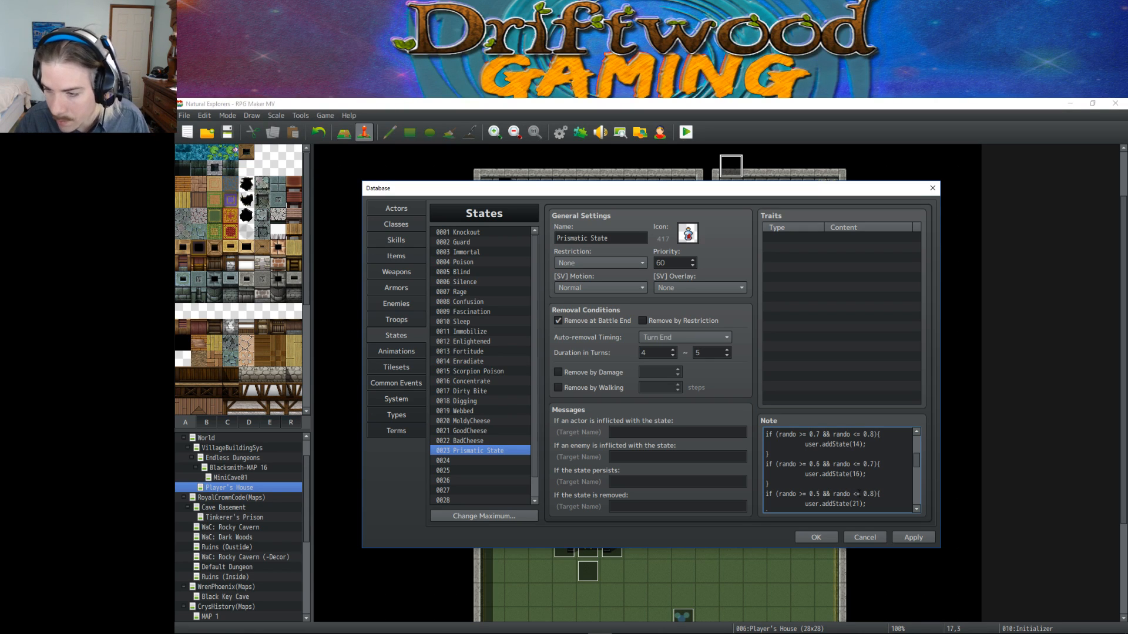
Set the rando range to 0.4–0.5 in the state 22 condition and 0.3–0.4 in the state 4 condition.
{"action": "scroll", "coordinate": [840, 470], "scroll_direction": "down", "scroll_amount": 1}
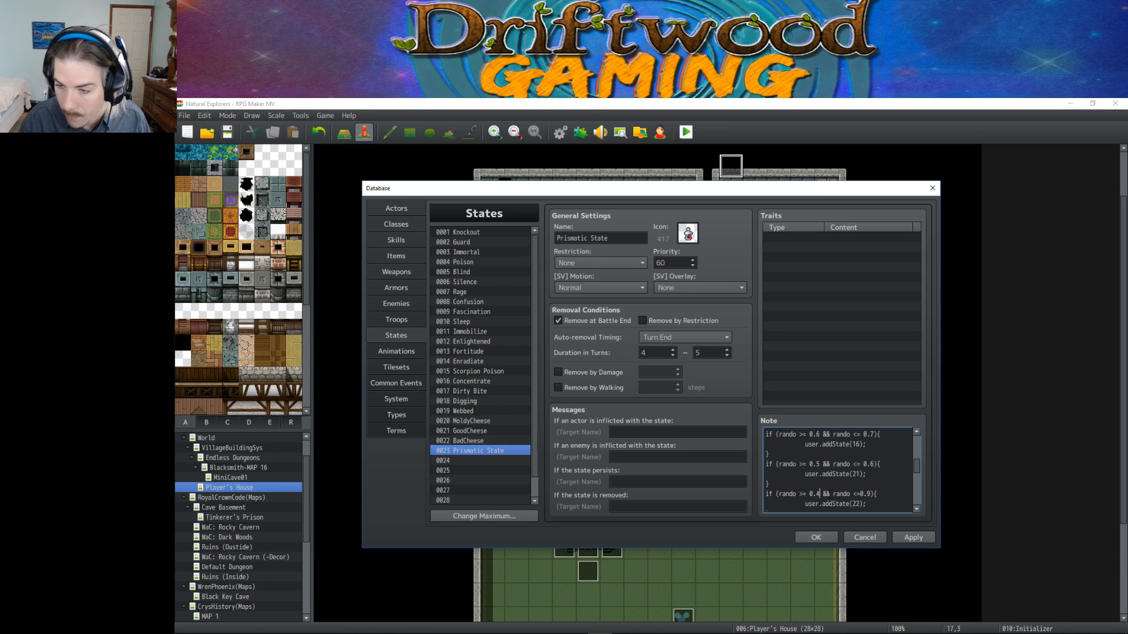
{"action": "scroll", "coordinate": [846, 499], "scroll_direction": "down", "scroll_amount": 1}
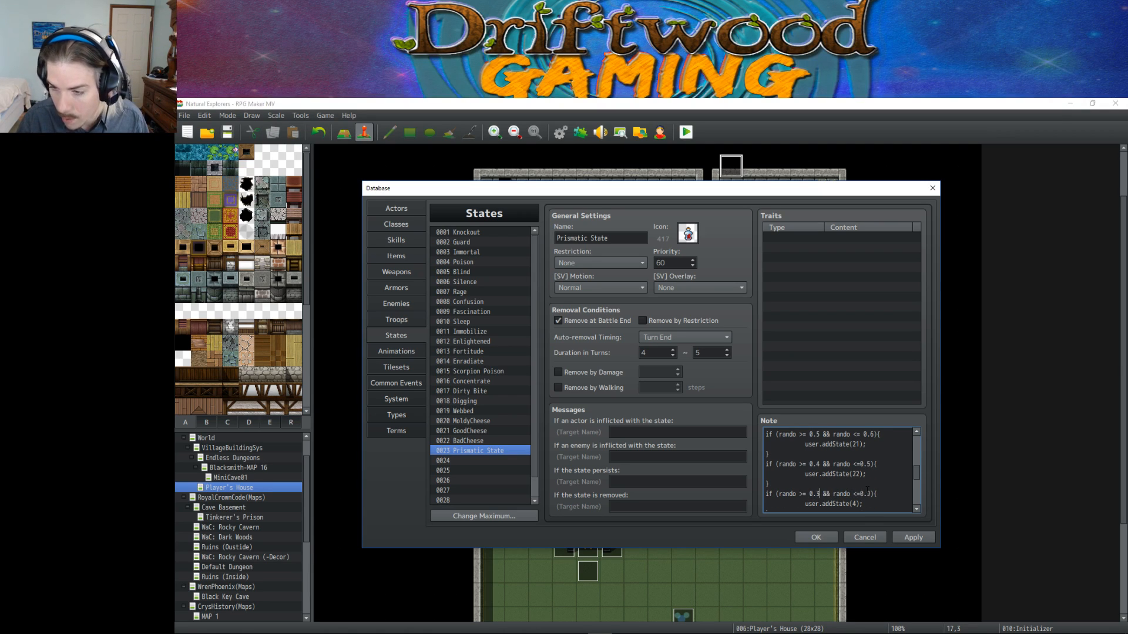
{"action": "scroll", "coordinate": [868, 492], "scroll_direction": "down", "scroll_amount": 1}
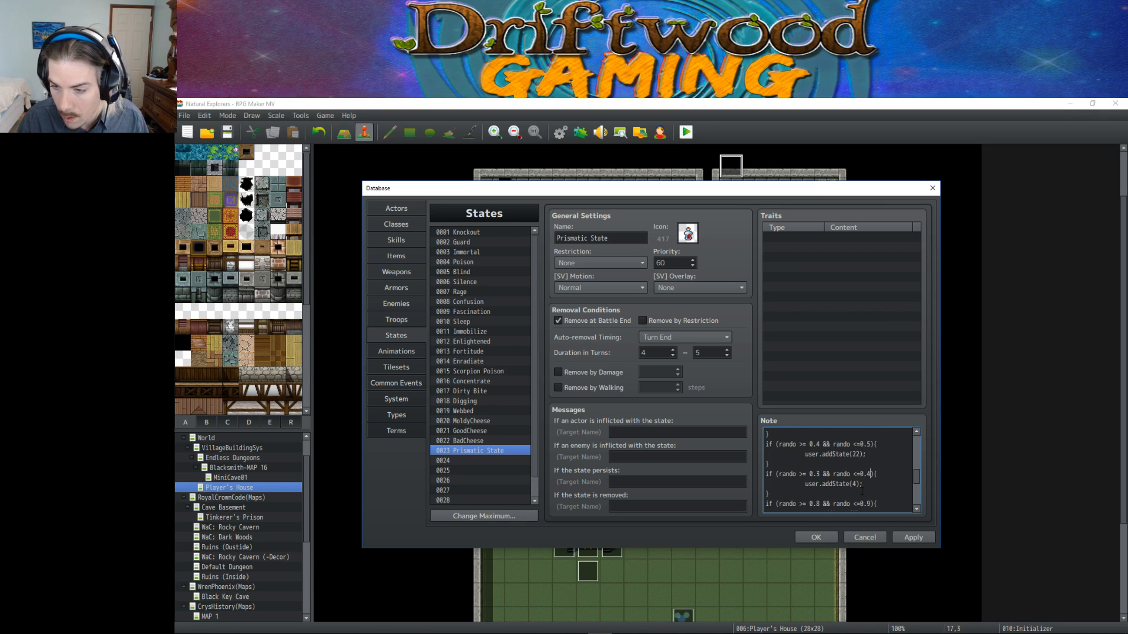
Set the rando ranges of the last three conditions to 0.2–0.3 for state 5, 0.1–0.2 for state 8 and 0.0–0.1 for state 1.
{"action": "key", "text": "BackSpace"}
{"action": "type", "text": "2"}
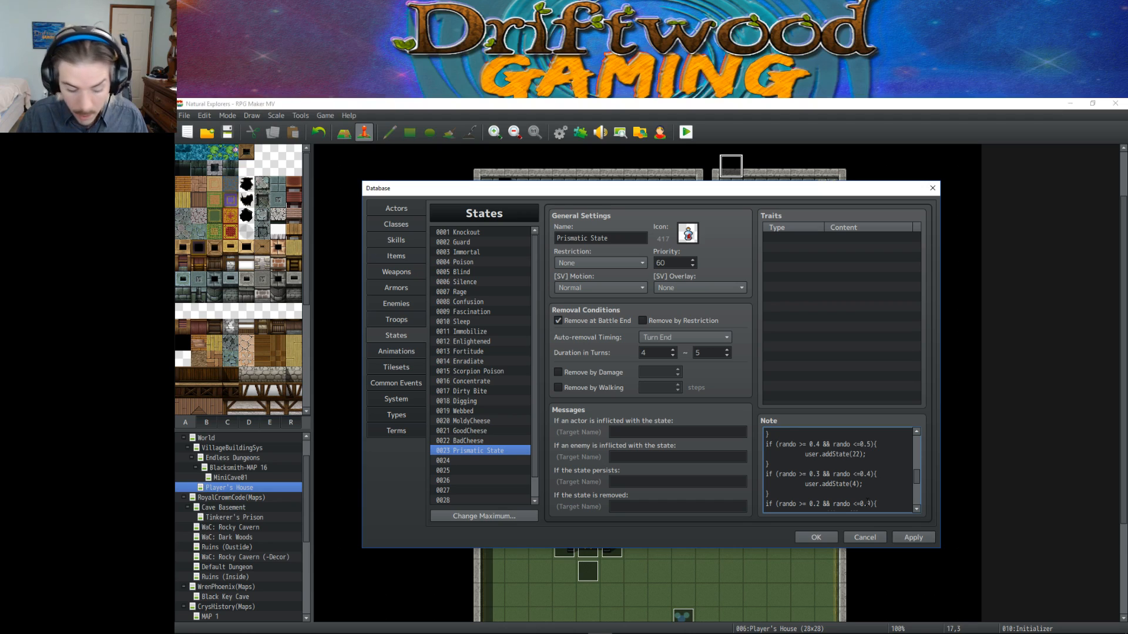
{"action": "scroll", "coordinate": [867, 504], "scroll_direction": "down", "scroll_amount": 3}
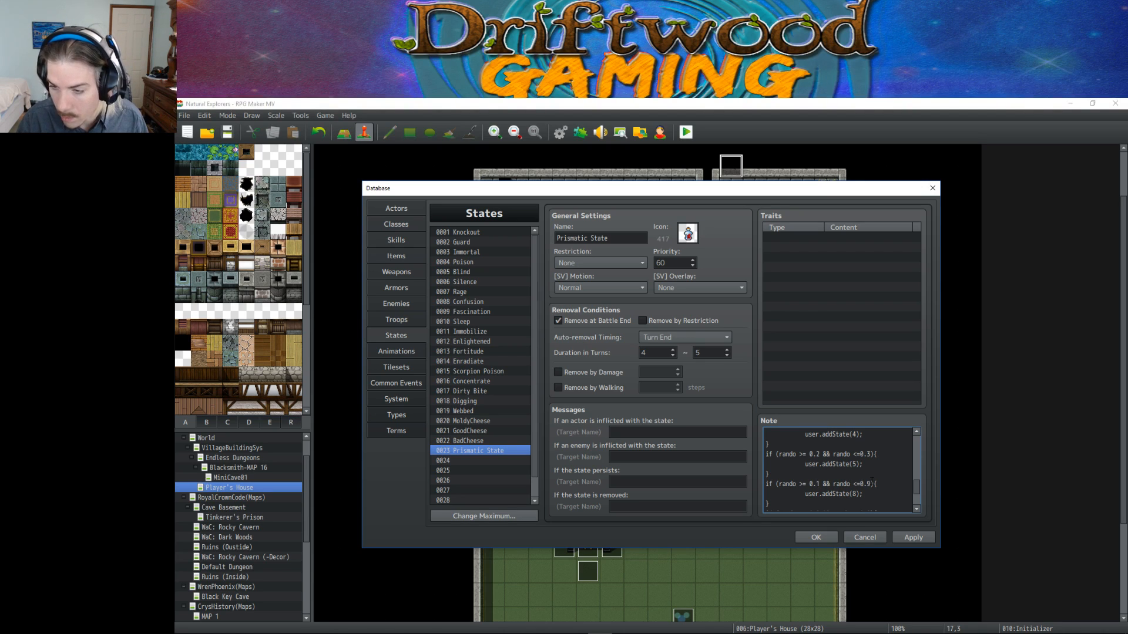
{"action": "scroll", "coordinate": [867, 484], "scroll_direction": "down", "scroll_amount": 1}
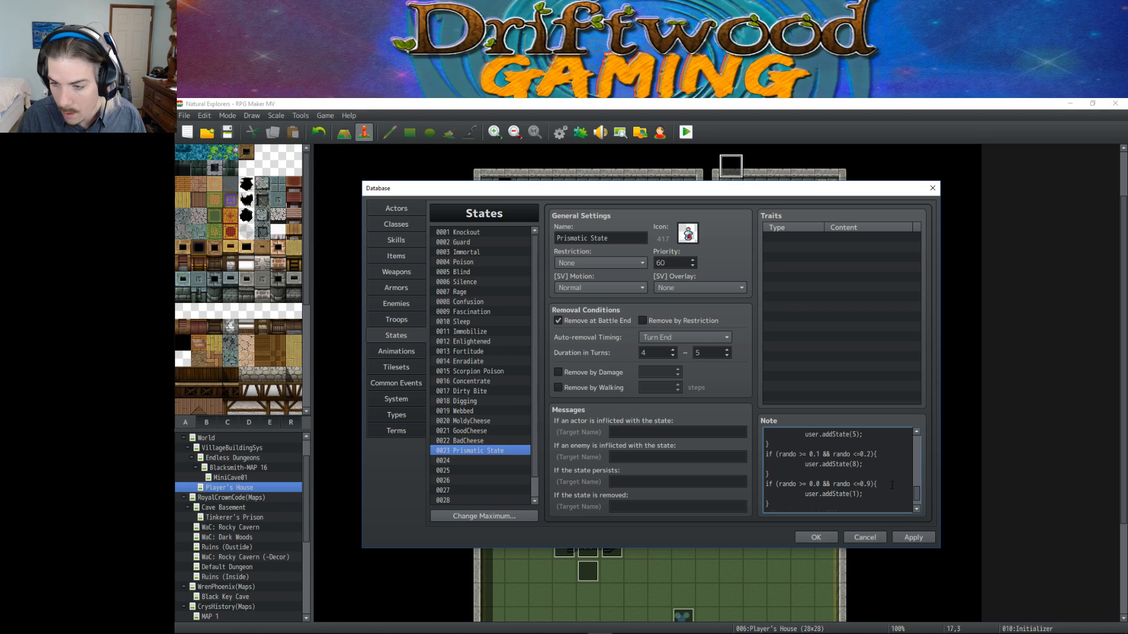
{"action": "scroll", "coordinate": [892, 486], "scroll_direction": "down", "scroll_amount": 1}
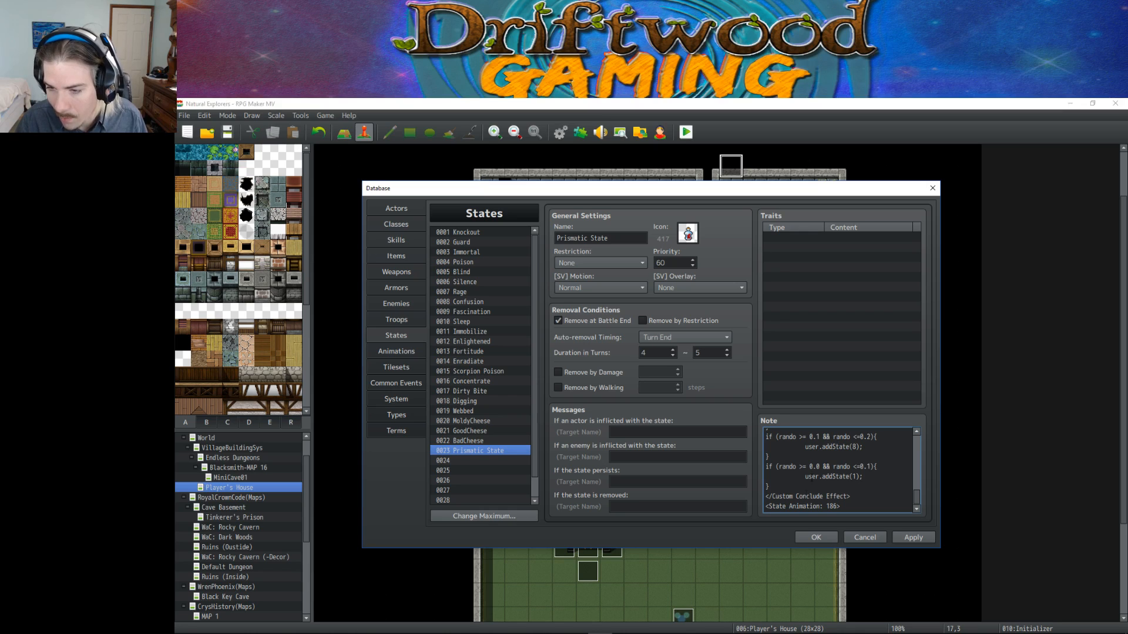
Add the missing spaces after <= in the lower rando conditions of the Prismatic State's note, then apply the changes and close the database.
{"action": "scroll", "coordinate": [850, 470], "scroll_direction": "up", "scroll_amount": 1}
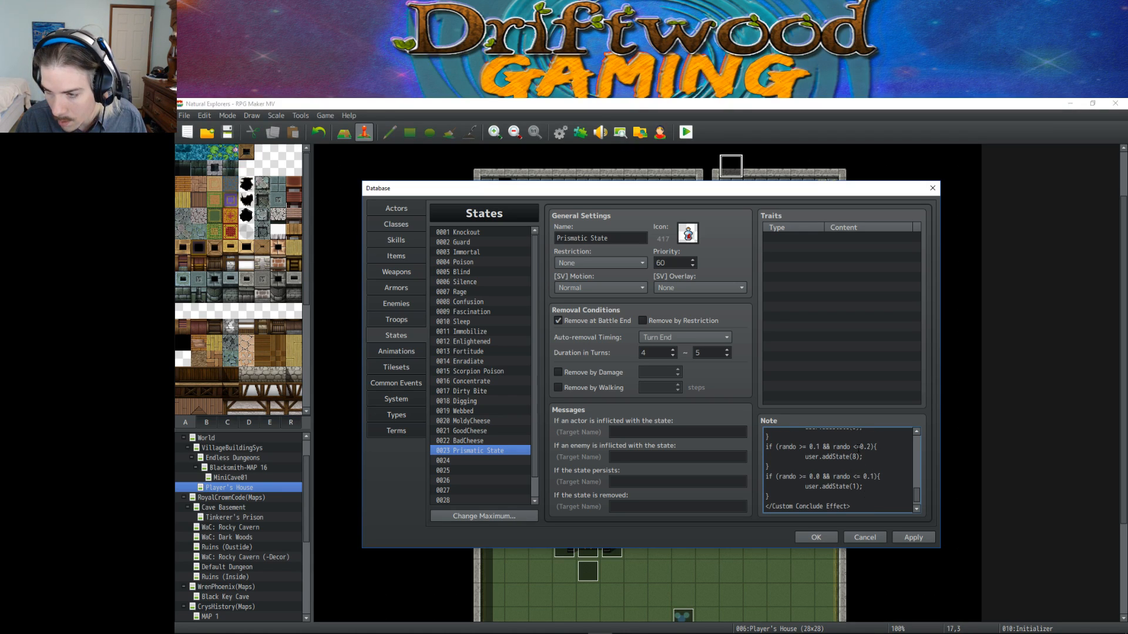
{"action": "scroll", "coordinate": [866, 465], "scroll_direction": "up", "scroll_amount": 1}
{"action": "scroll", "coordinate": [860, 457], "scroll_direction": "up", "scroll_amount": 3}
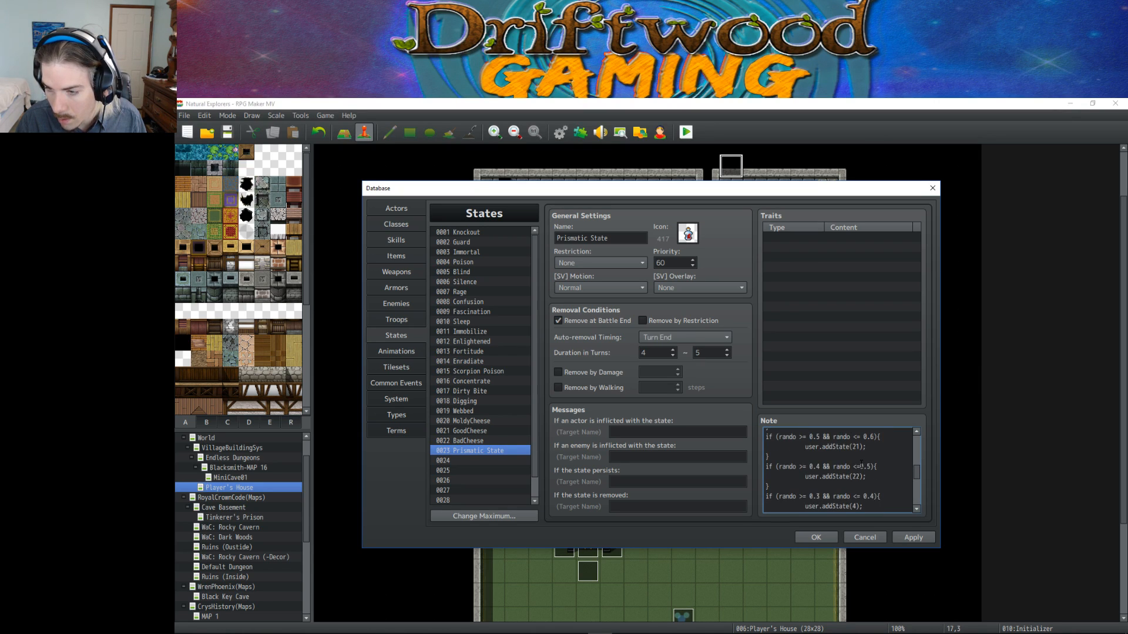
{"action": "scroll", "coordinate": [865, 465], "scroll_direction": "down", "scroll_amount": 5}
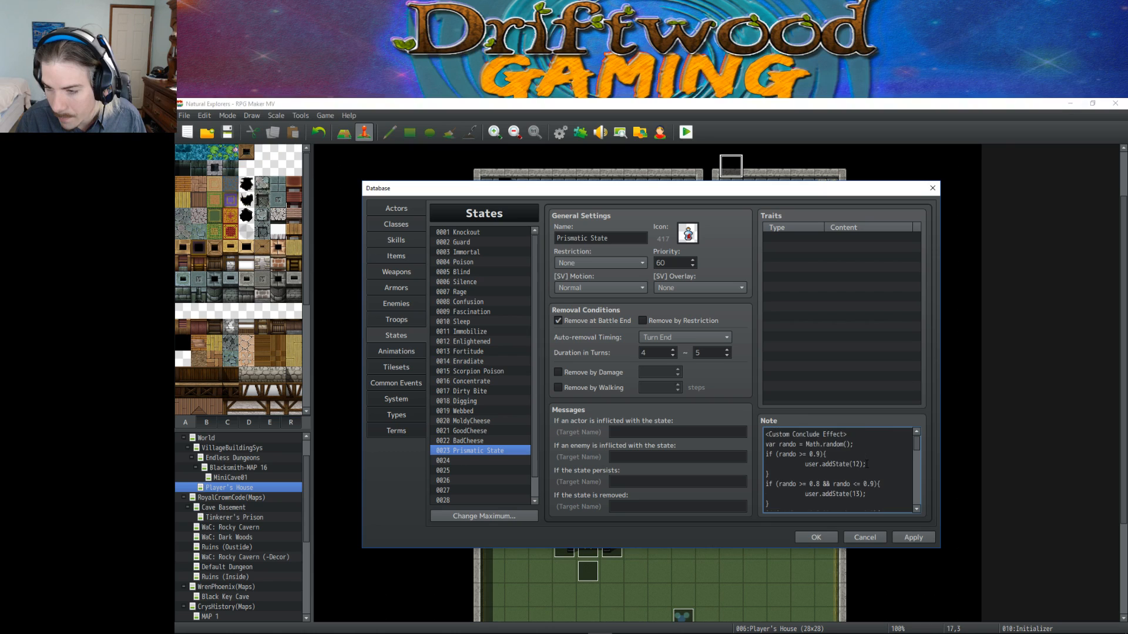
{"action": "scroll", "coordinate": [915, 487], "scroll_direction": "up", "scroll_amount": 8}
{"action": "left_click", "coordinate": [920, 538]}
{"action": "left_click", "coordinate": [815, 536]}
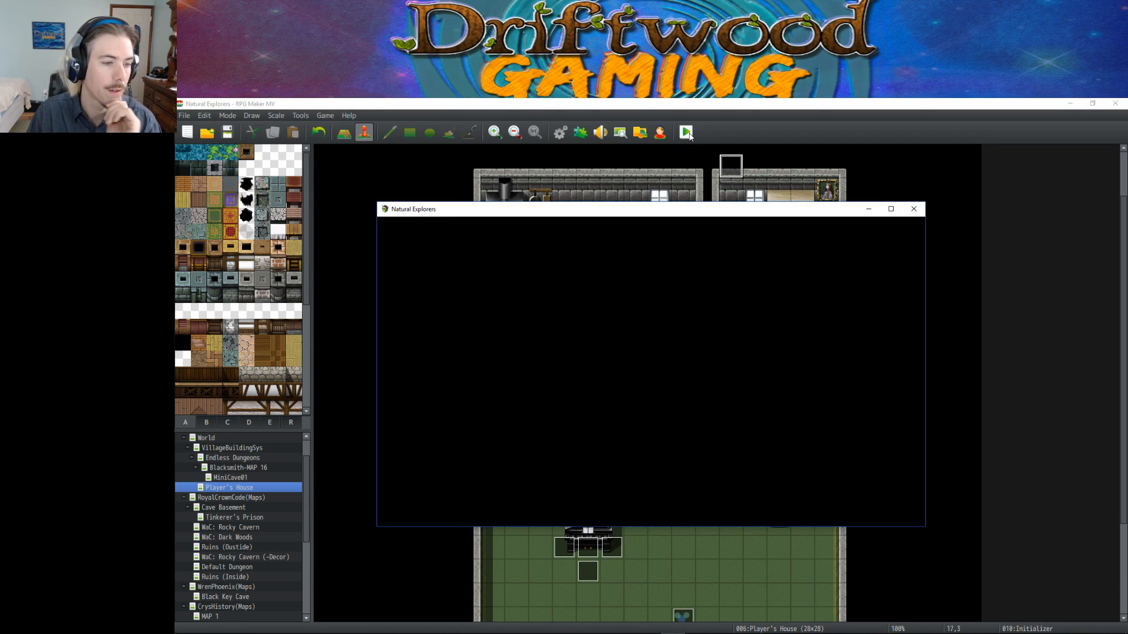
Start a new game in the playtest as a boy, accept the default character name and dismiss Jinx's opening dialogue.
{"action": "key", "text": "Return"}
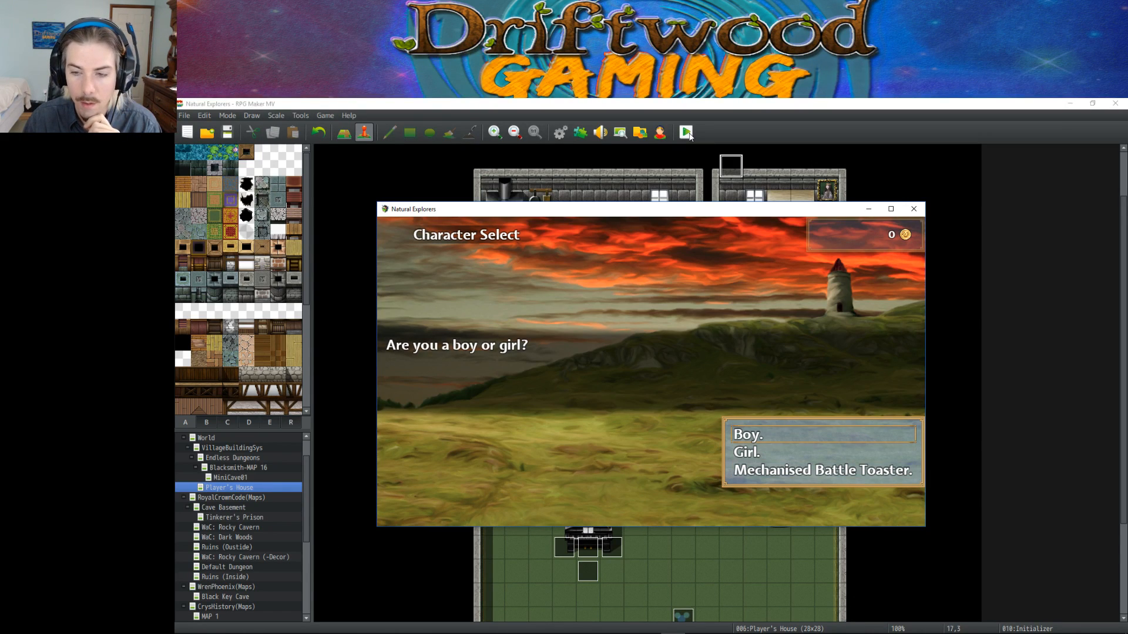
{"action": "key", "text": "Return"}
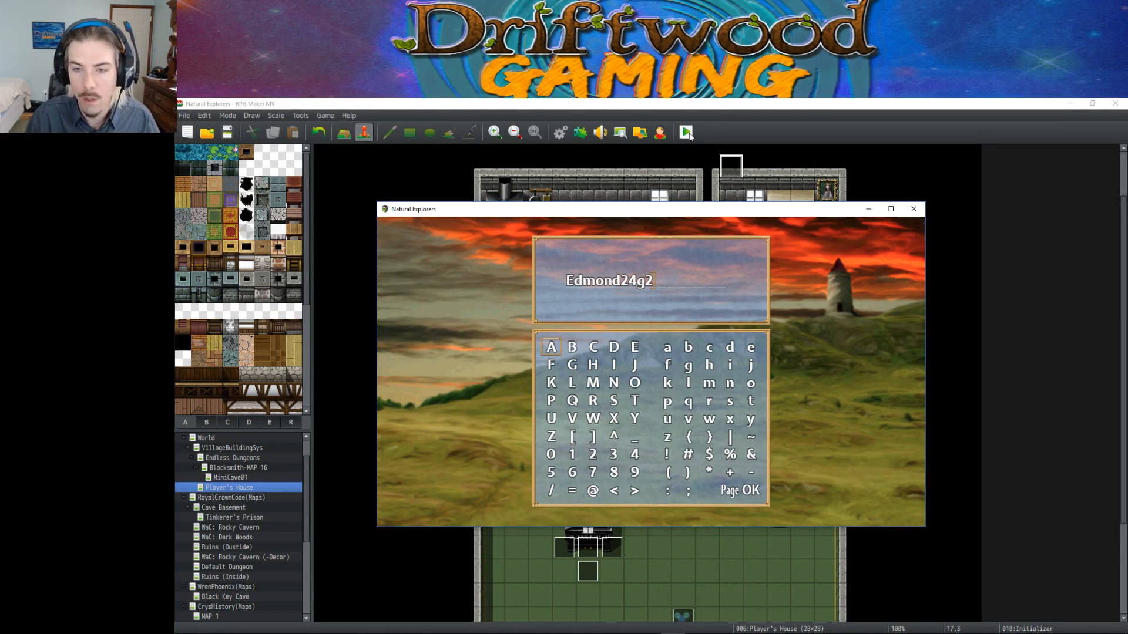
{"action": "key", "text": "Return"}
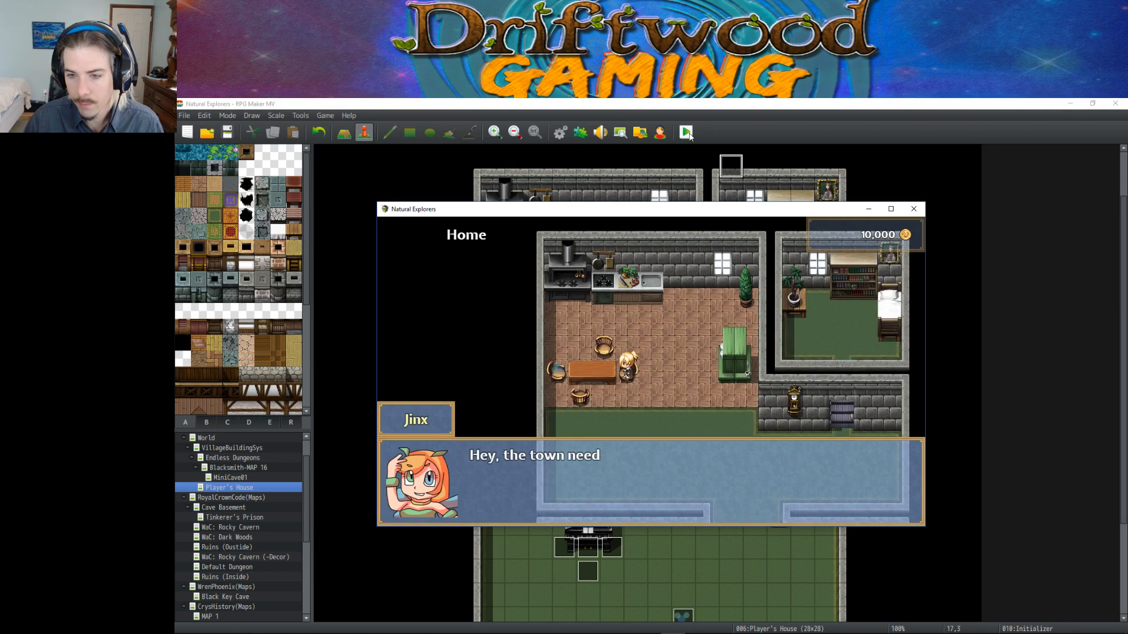
{"action": "key", "text": "Return"}
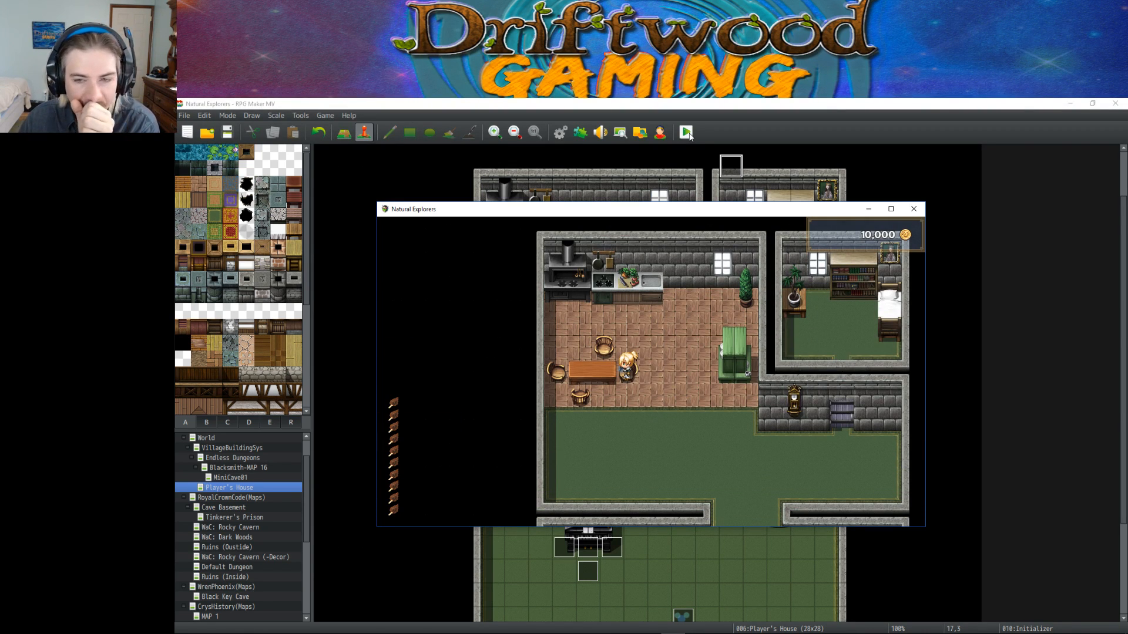
Walk the character out of the house and across the village into the dungeon.
{"action": "key", "text": "Down"}
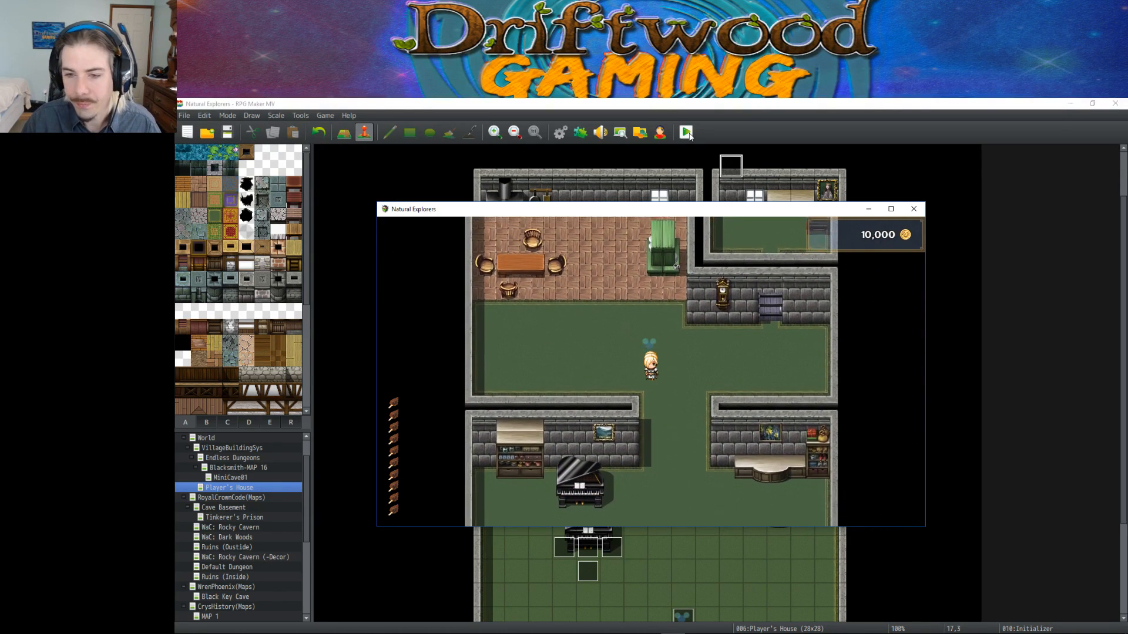
{"action": "key", "text": "Down"}
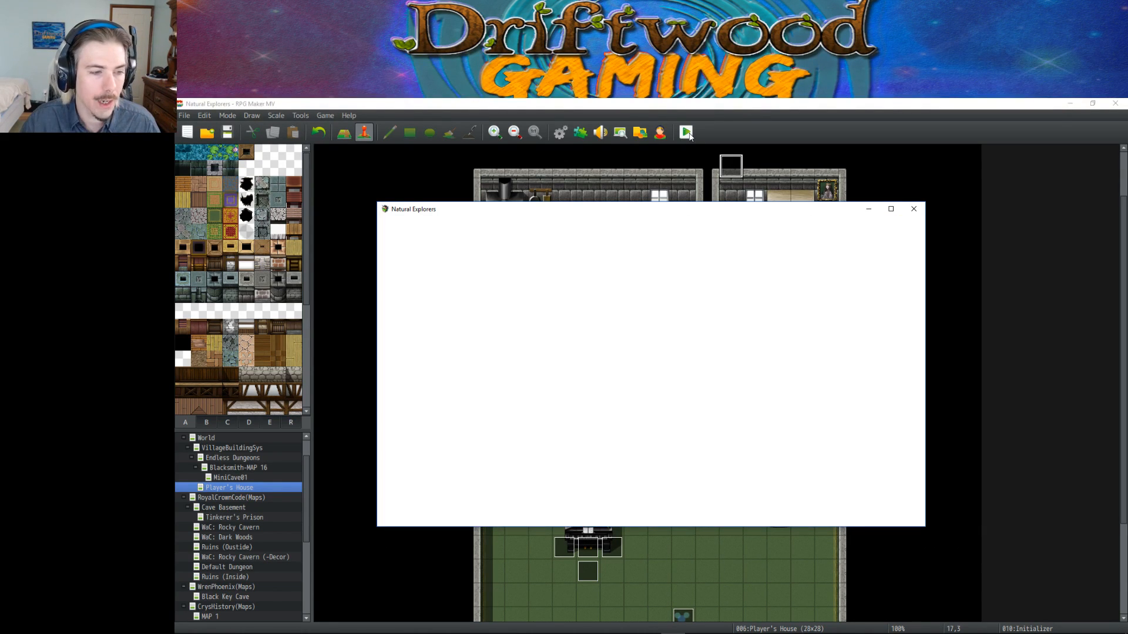
{"action": "key", "text": "Left"}
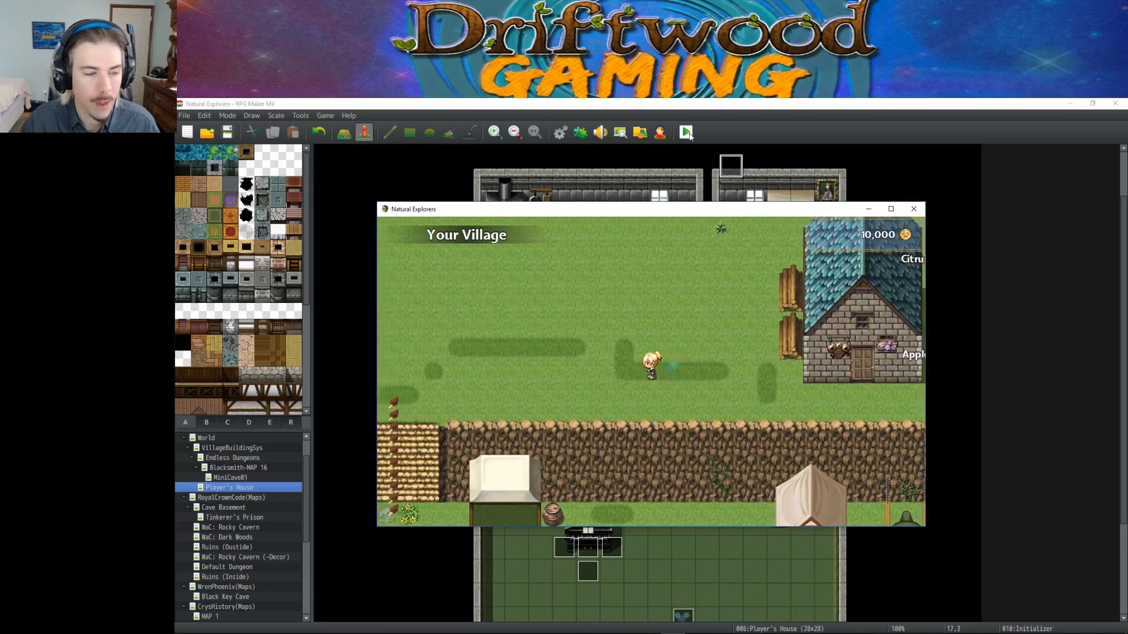
{"action": "key", "text": "Left"}
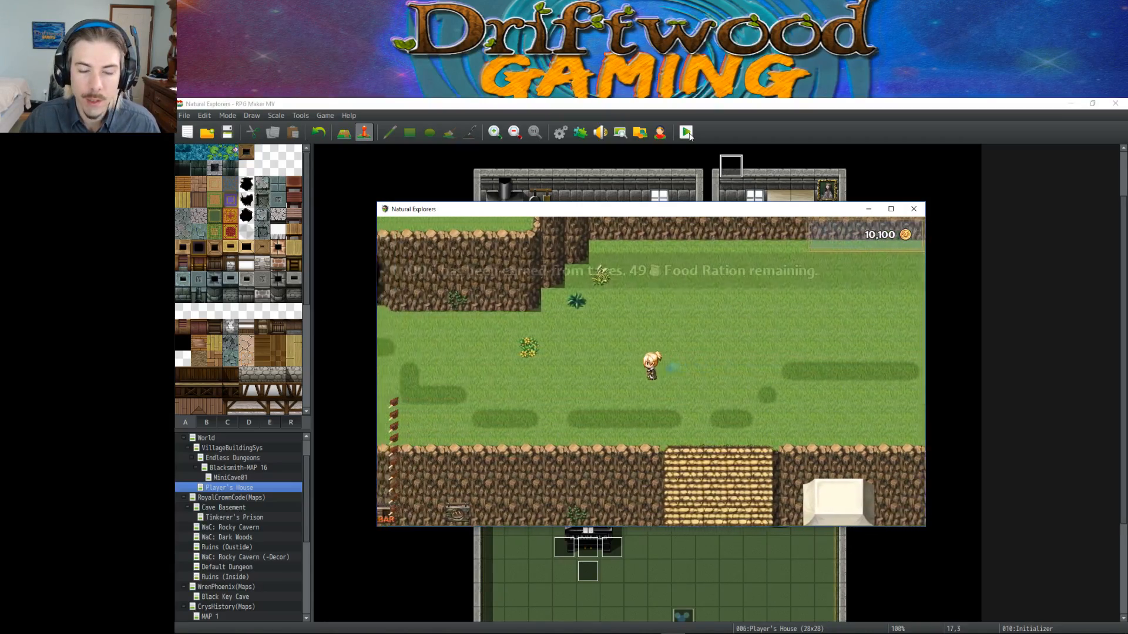
{"action": "key", "text": "Left"}
{"action": "key", "text": "Up"}
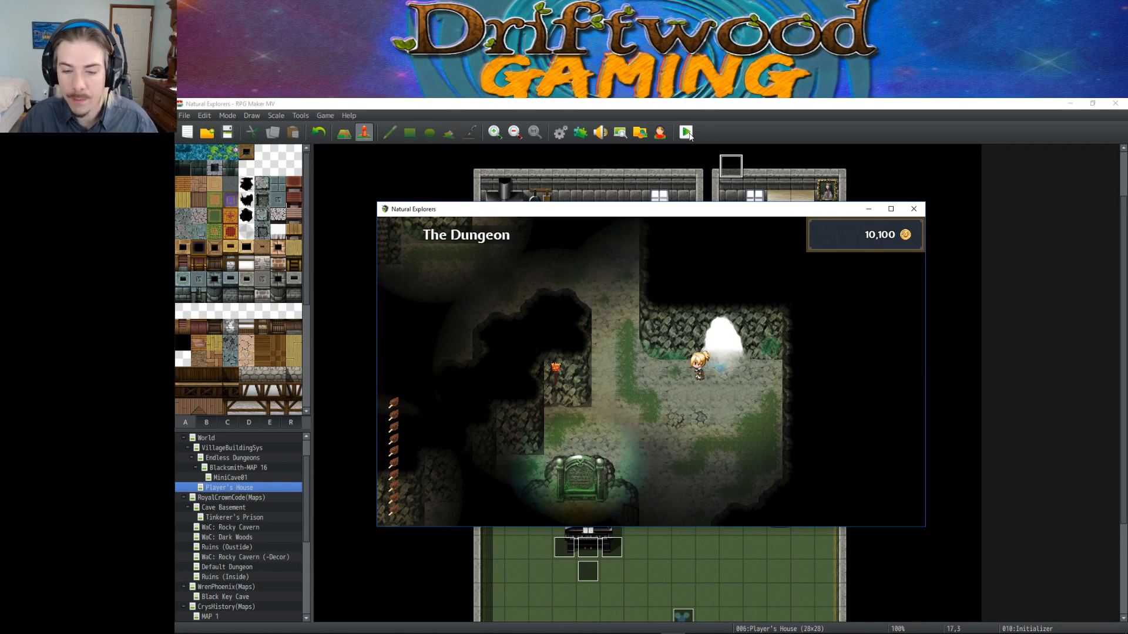
Explore the dungeon past the cave-in and up the stairs until a Cave Fox battle starts.
{"action": "key", "text": "Left"}
{"action": "key", "text": "Up"}
{"action": "key", "text": "Left"}
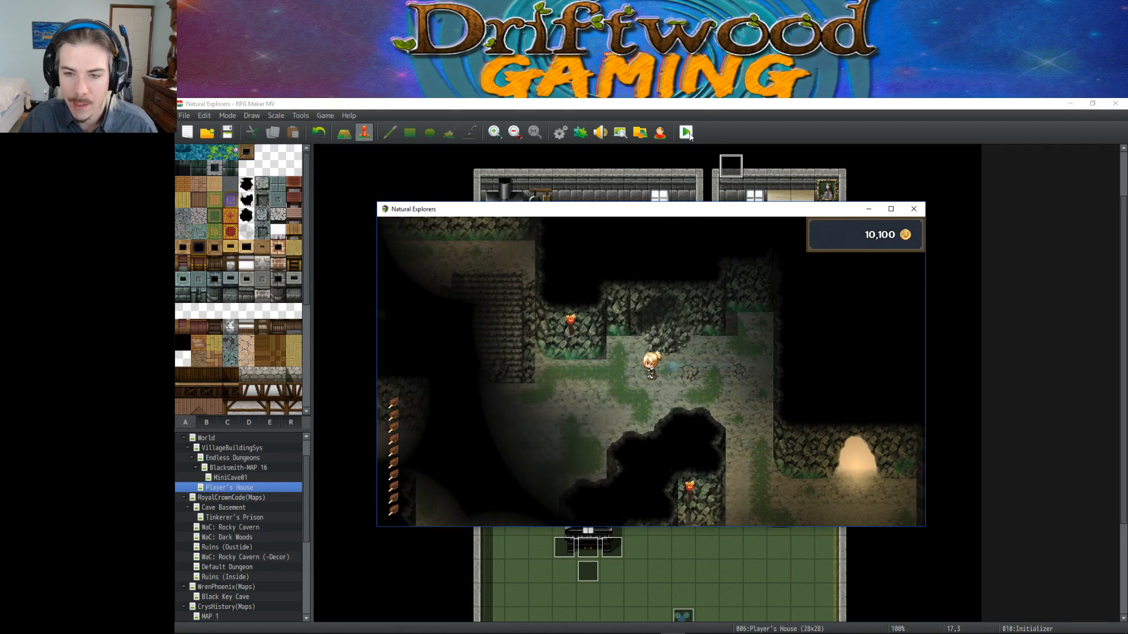
{"action": "key", "text": "Down"}
{"action": "key", "text": "Left"}
{"action": "key", "text": "Up"}
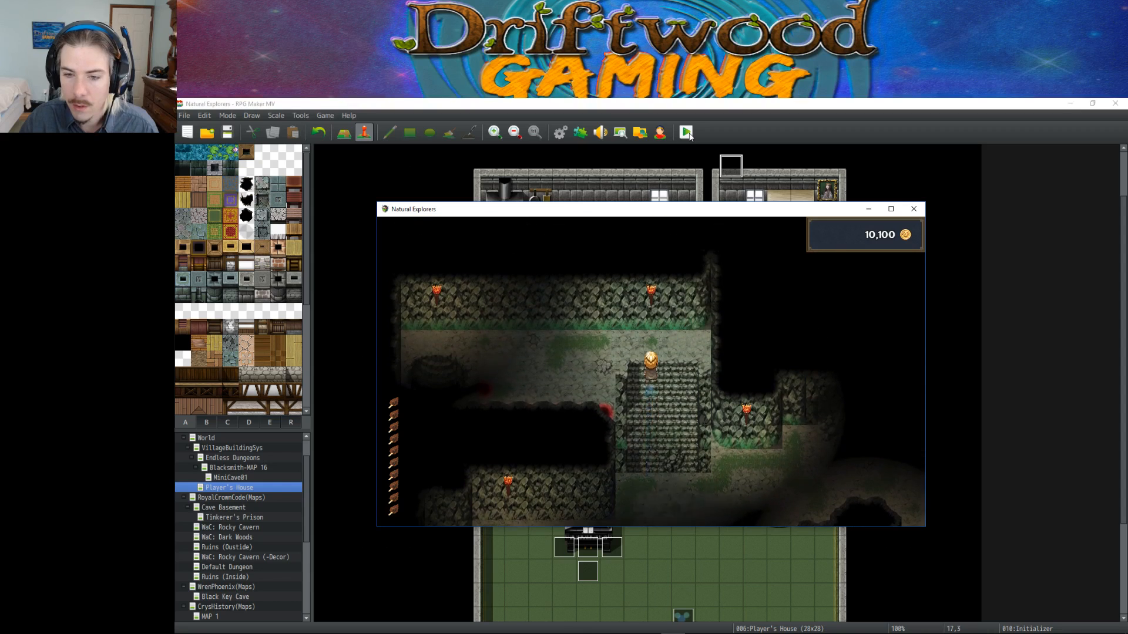
{"action": "key", "text": "Left"}
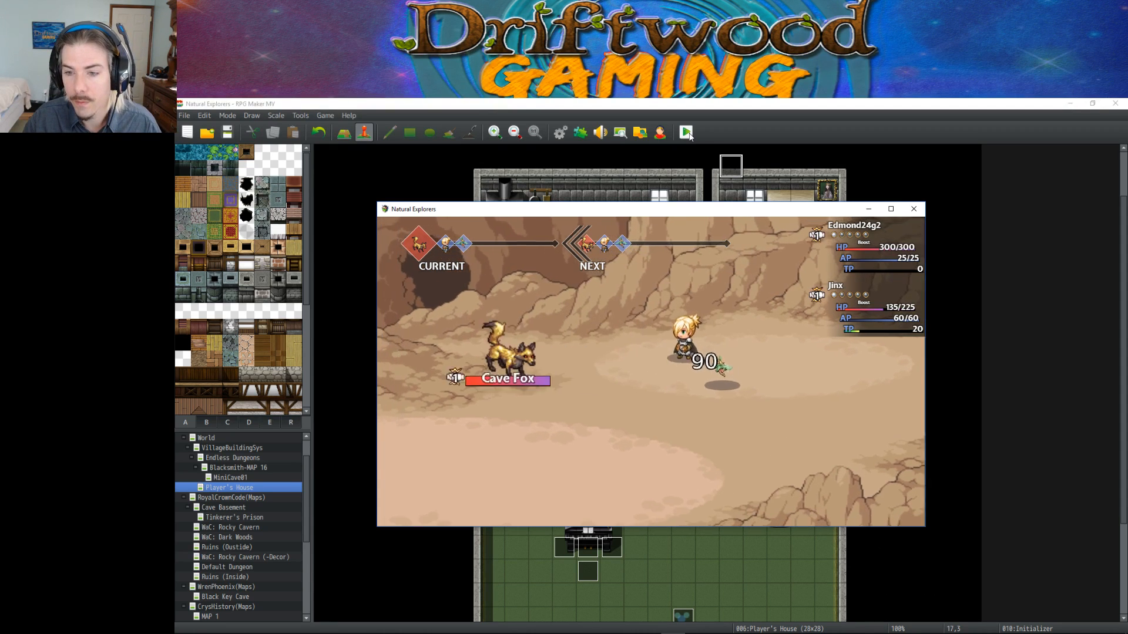
Use the Strange Liquid item on the main hero during the Cave Fox battle.
{"action": "key", "text": "Down"}
{"action": "key", "text": "Return"}
{"action": "key", "text": "Down"}
{"action": "key", "text": "Down"}
{"action": "key", "text": "Return"}
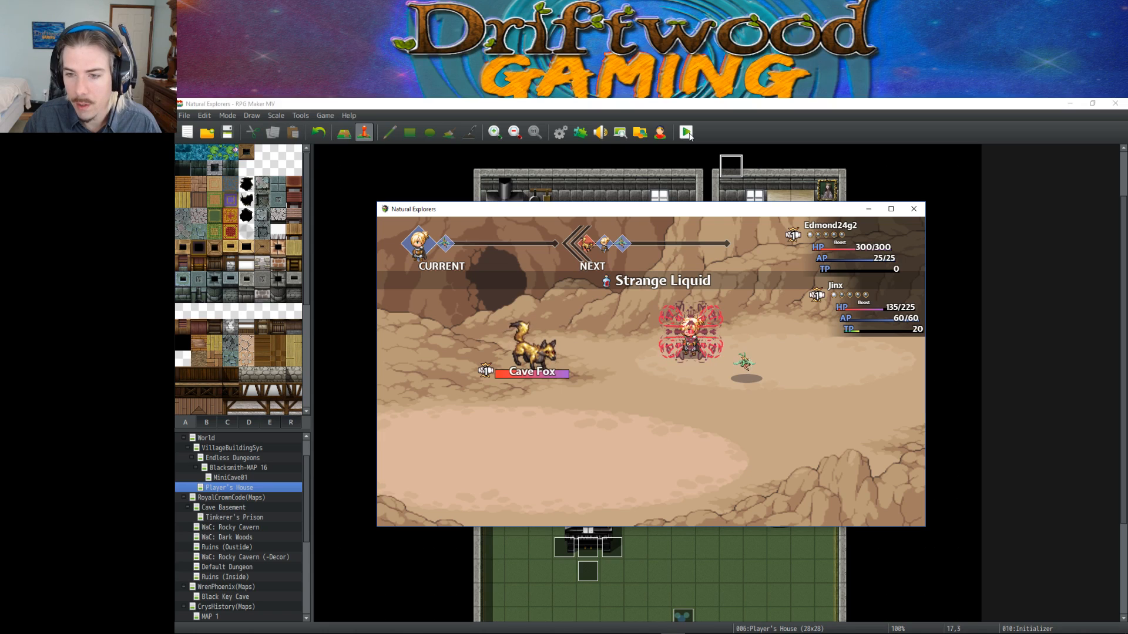
Use a Strange Liquid on Jinx in the Cave Fox battle to test the Prismatic State on a second party member.
{"action": "key", "text": "Down"}
{"action": "key", "text": "Down"}
{"action": "key", "text": "Down"}
{"action": "key", "text": "Down"}
{"action": "key", "text": "Return"}
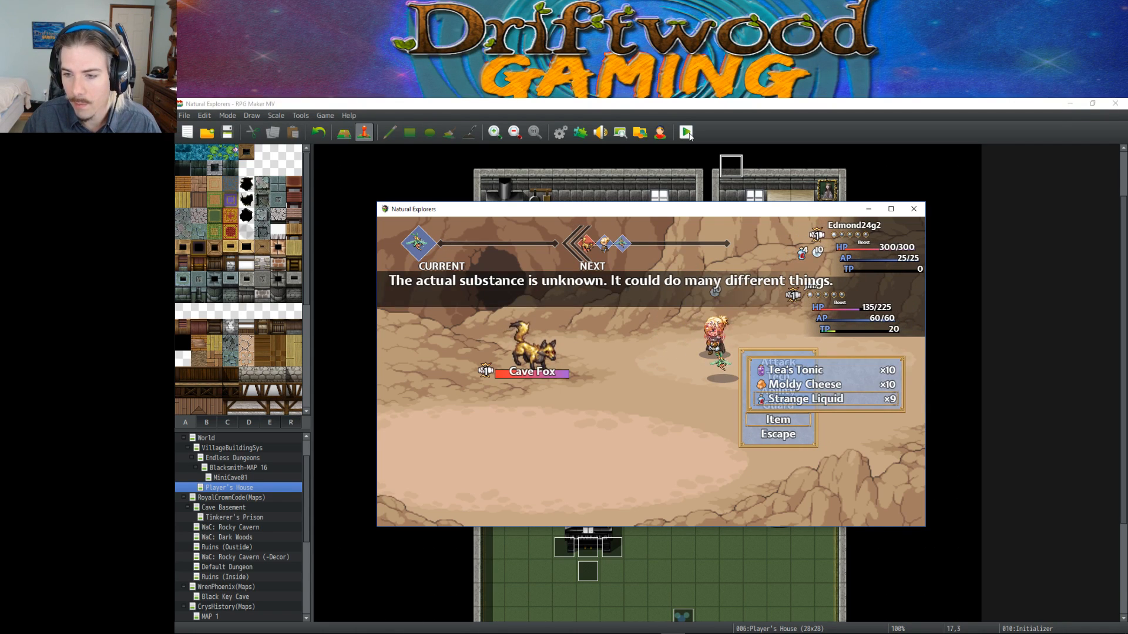
{"action": "key", "text": "Return"}
{"action": "key", "text": "Down"}
{"action": "key", "text": "Return"}
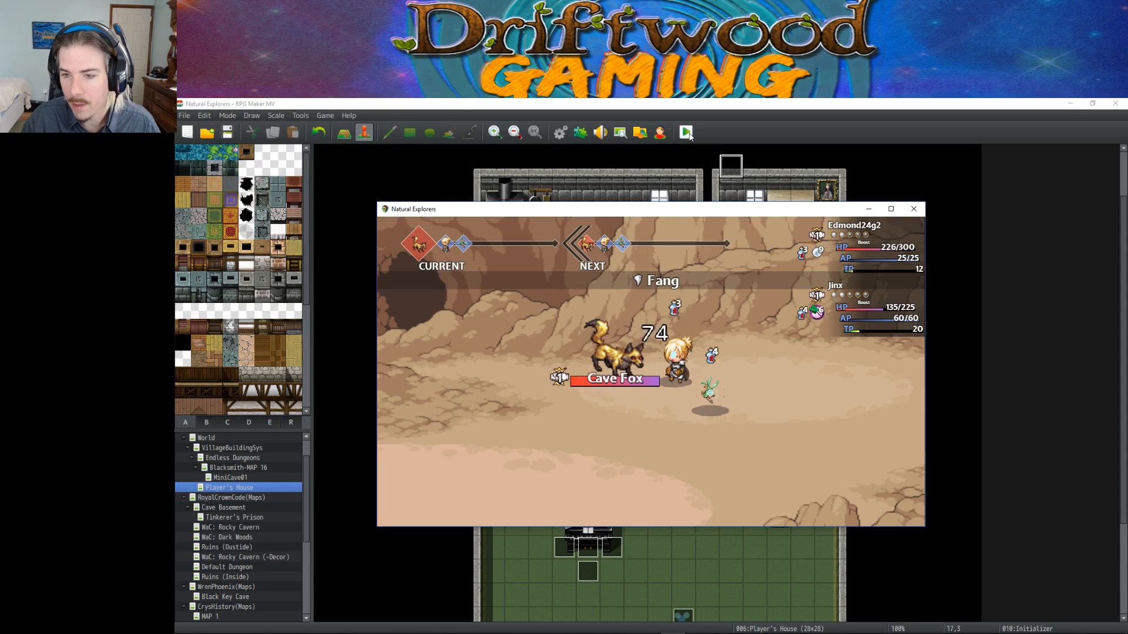
Attack the Cave Fox with both party members over several turns until it is defeated, then close the victory screen.
{"action": "key", "text": "Return"}
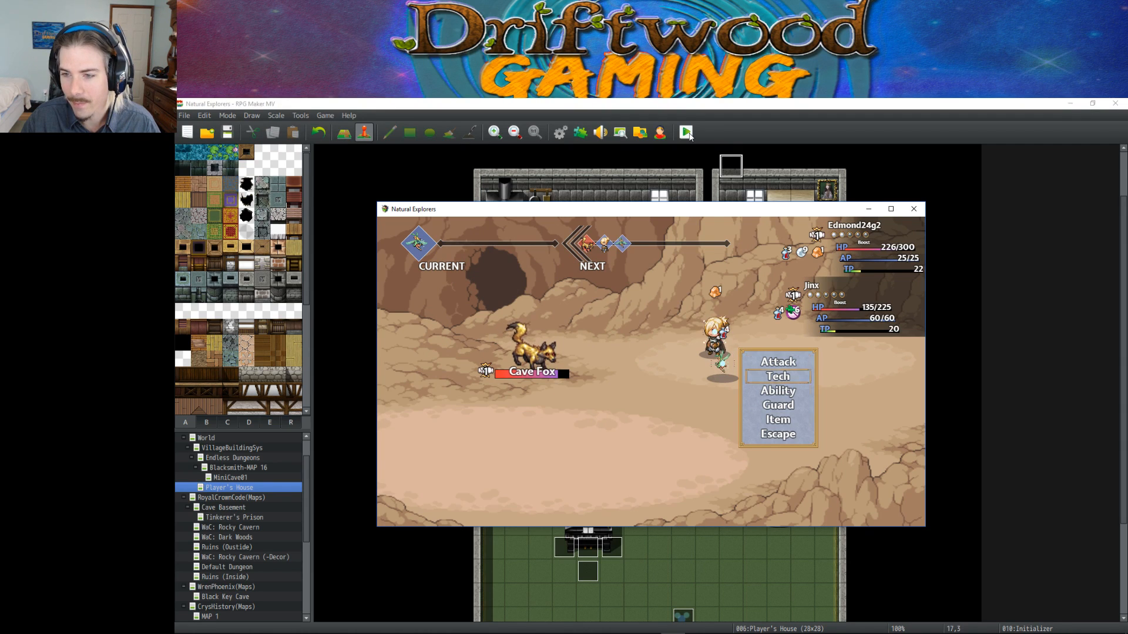
{"action": "key", "text": "Return"}
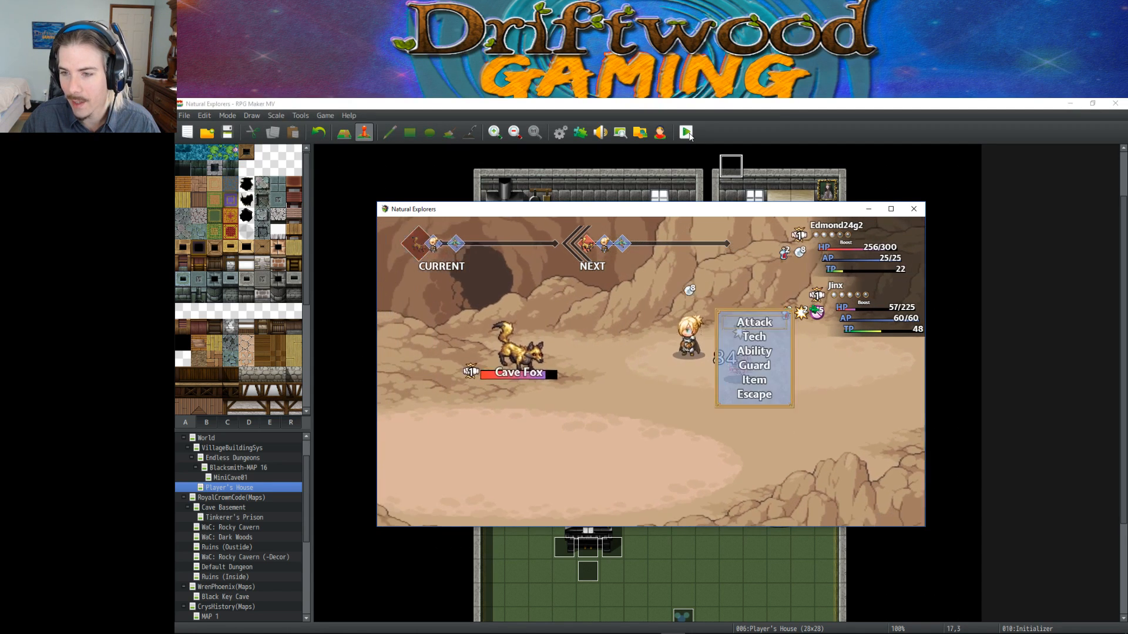
{"action": "key", "text": "Return"}
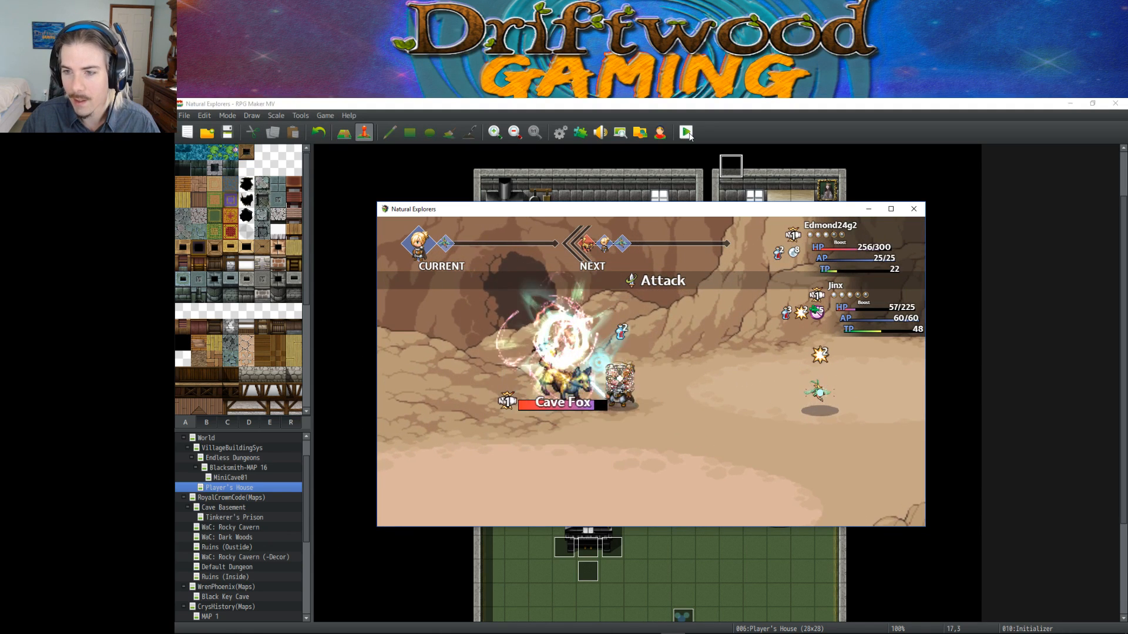
{"action": "key", "text": "Return"}
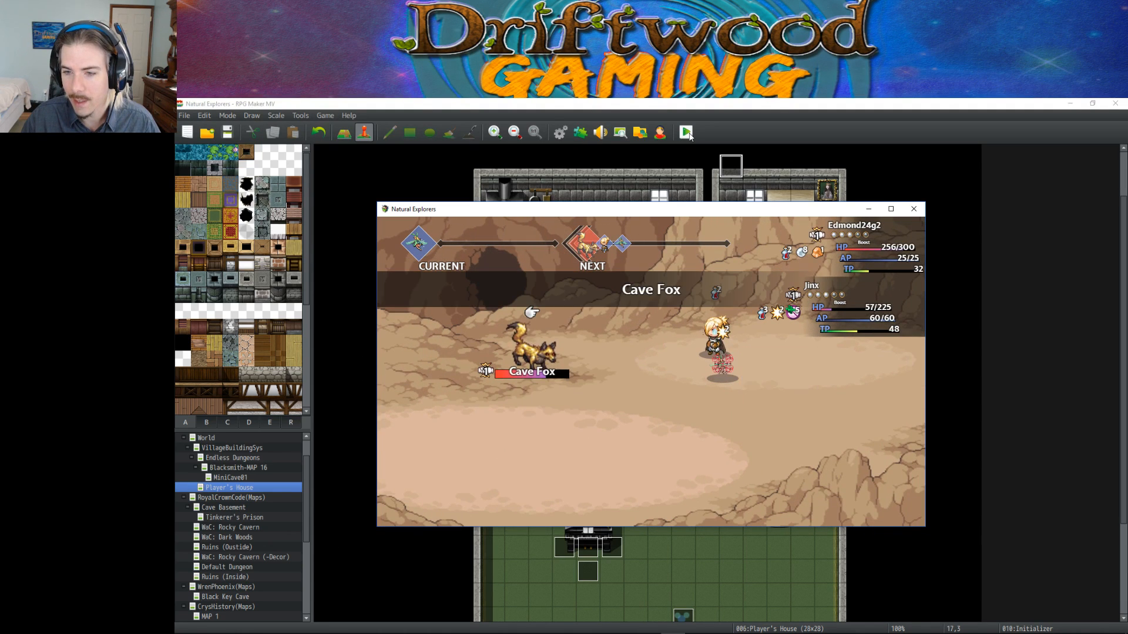
{"action": "key", "text": "Return"}
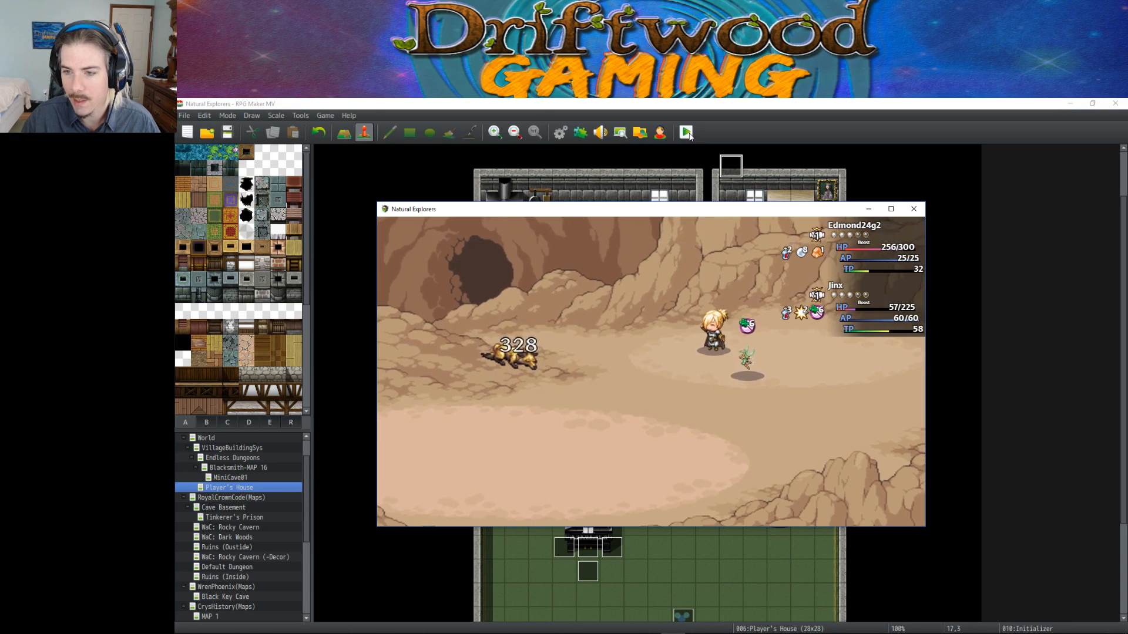
{"action": "key", "text": "Return"}
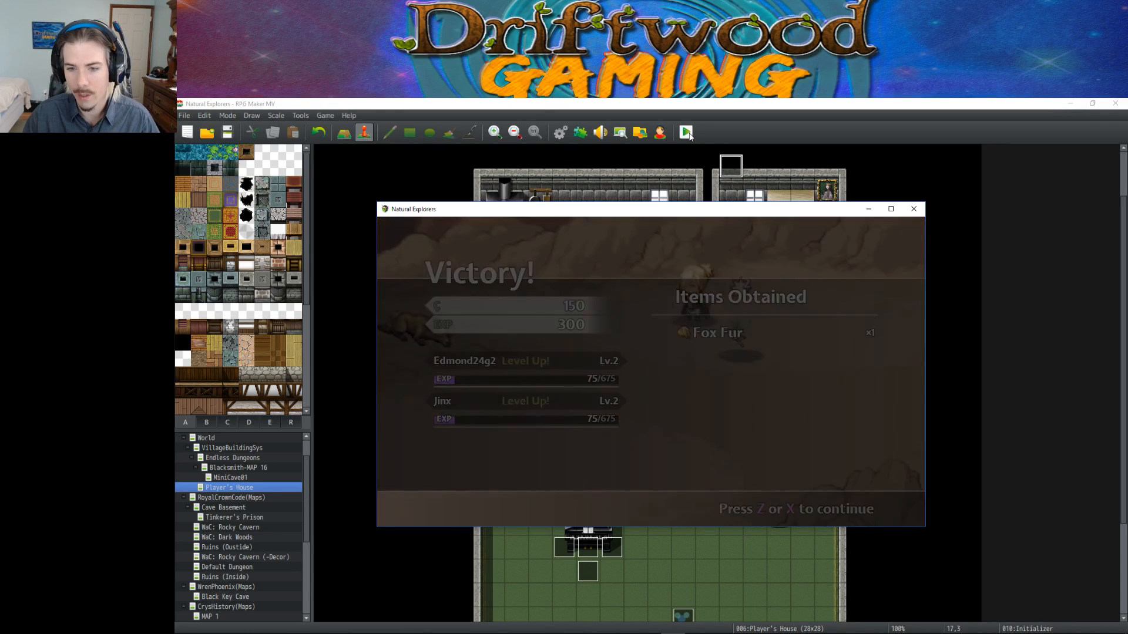
Walk on through the dungeon into the Vorpian battle, defeat the Vorpian and close the victory screen.
{"action": "key", "text": "Left"}
{"action": "key", "text": "Down"}
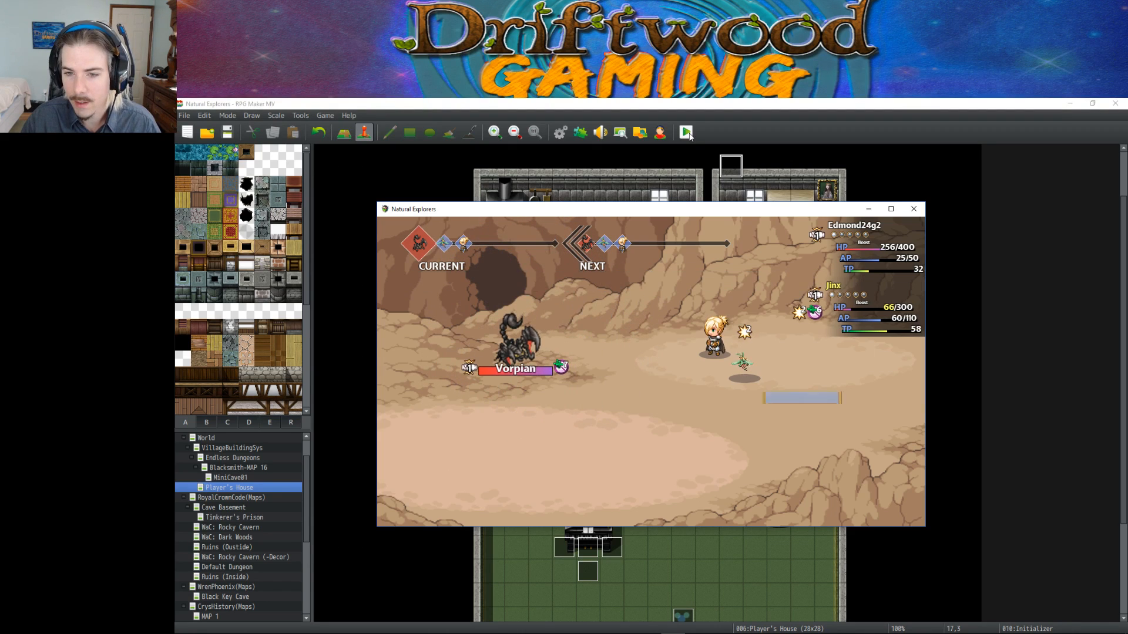
{"action": "key", "text": "Return"}
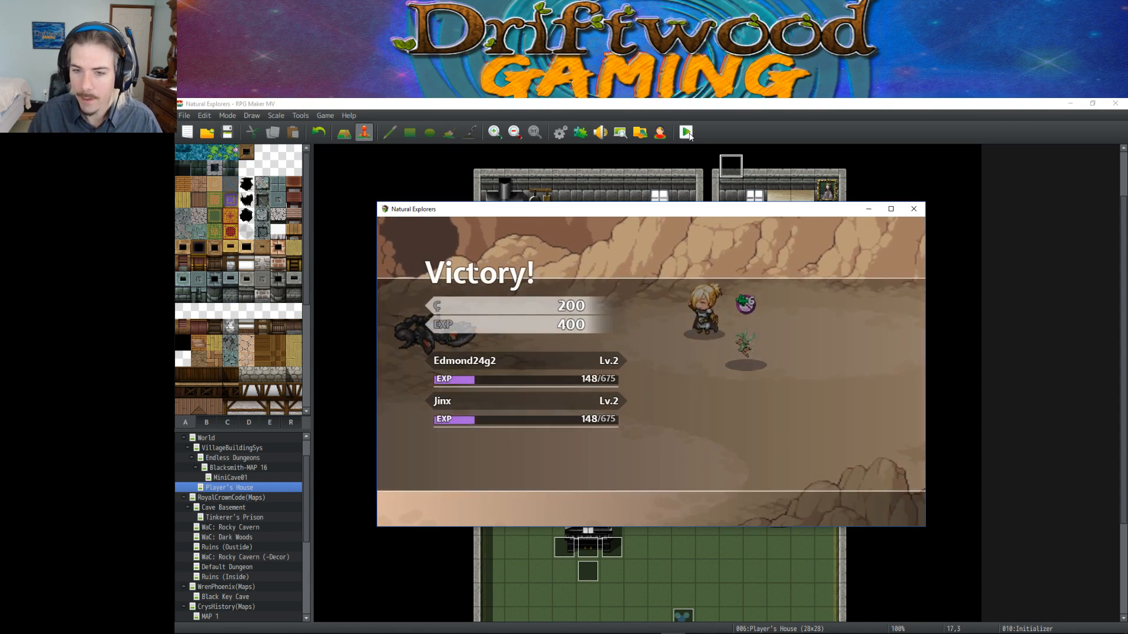
{"action": "key", "text": "Return"}
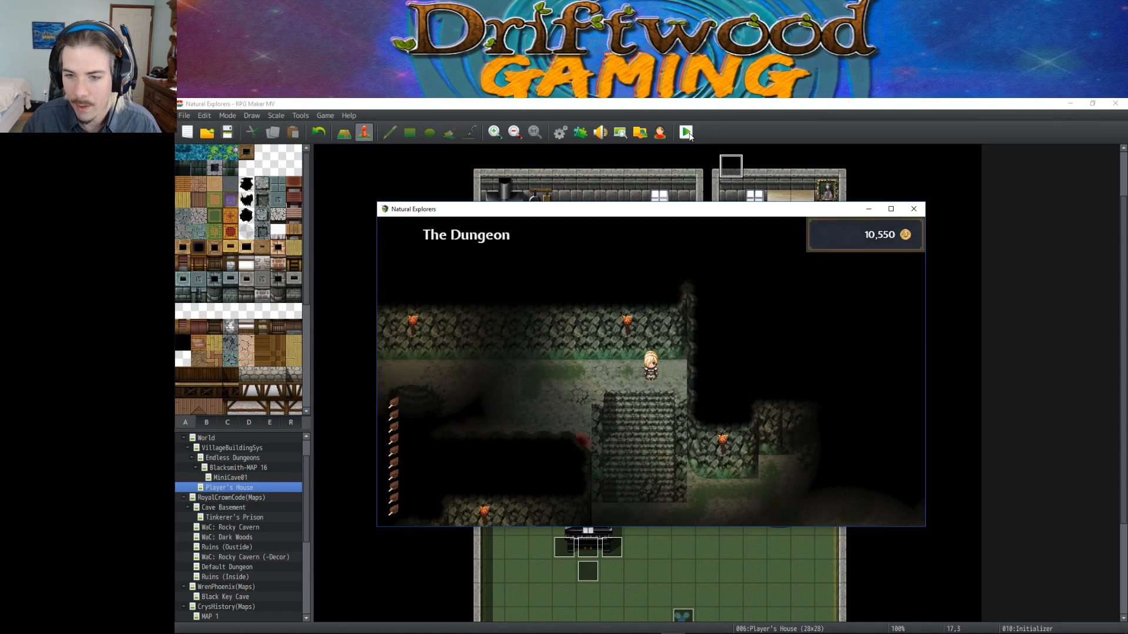
Continue into the Dank Spider battle, use another Strange Liquid on the hero and finish the encounter.
{"action": "key", "text": "Left"}
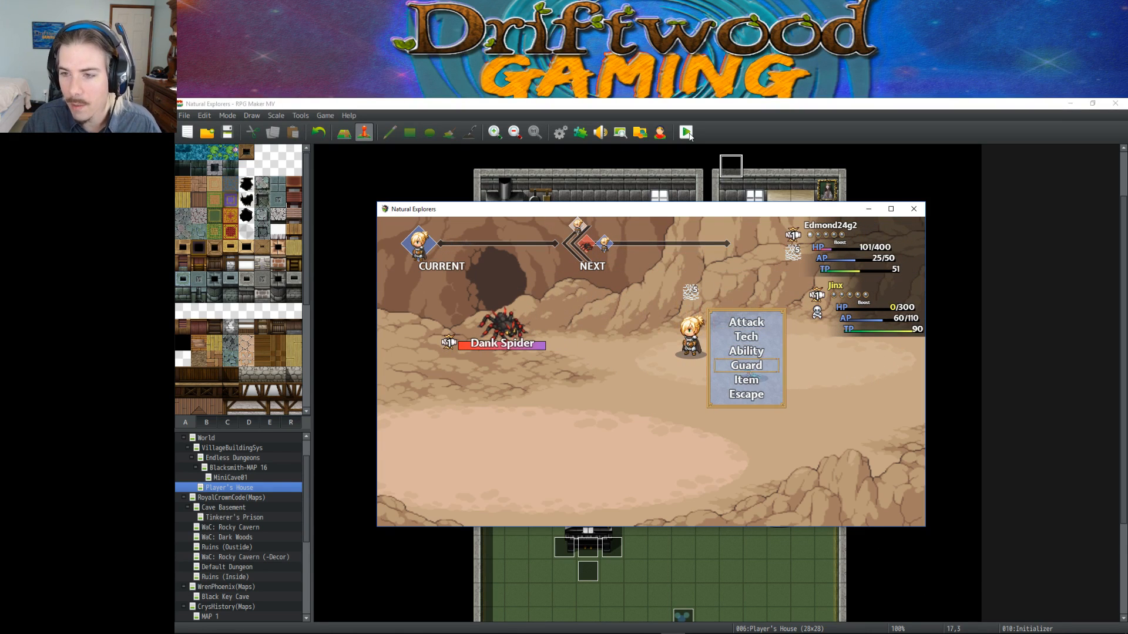
{"action": "key", "text": "Down"}
{"action": "key", "text": "Return"}
{"action": "key", "text": "Return"}
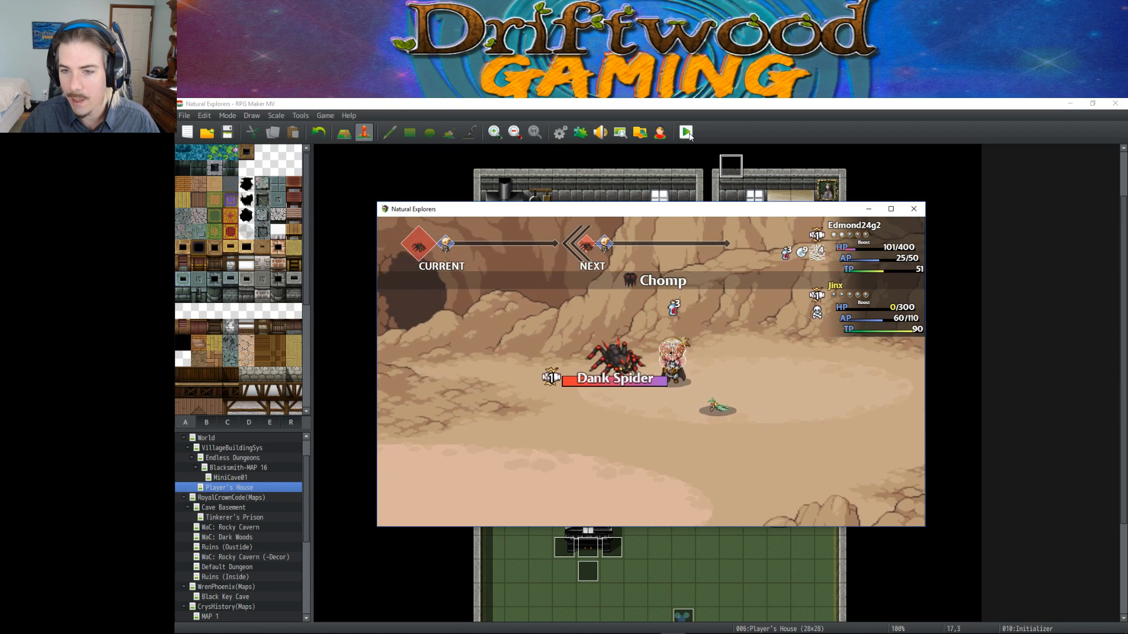
{"action": "key", "text": "Return"}
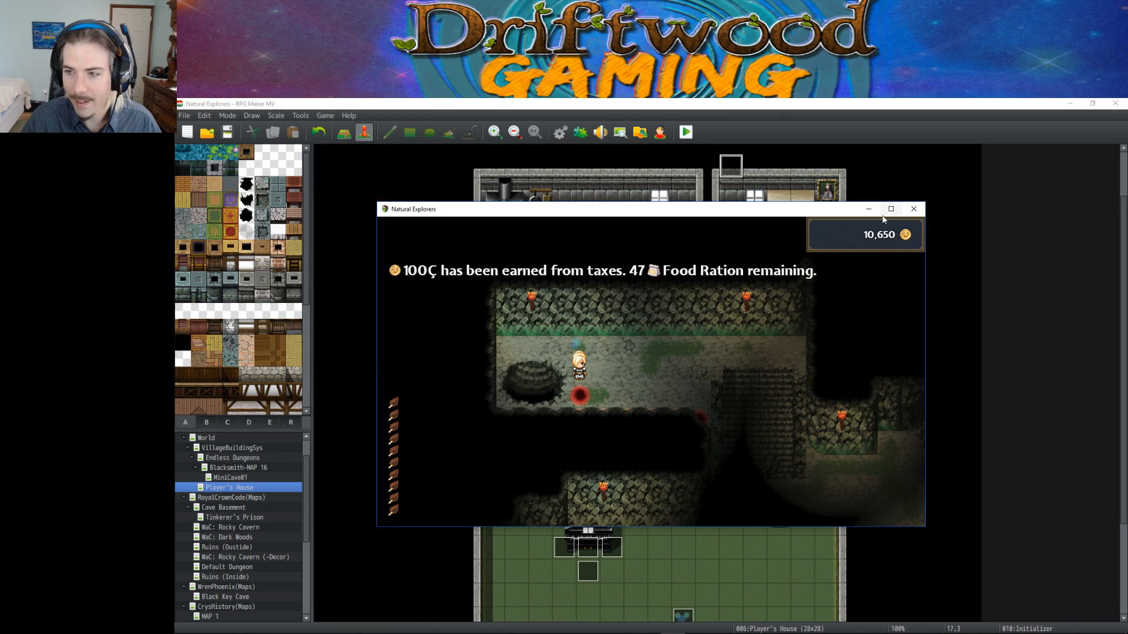
Close the playtest, reopen the Prismatic State in the database and select its entire note, then switch to another window.
{"action": "left_click", "coordinate": [913, 208]}
{"action": "left_click", "coordinate": [560, 132]}
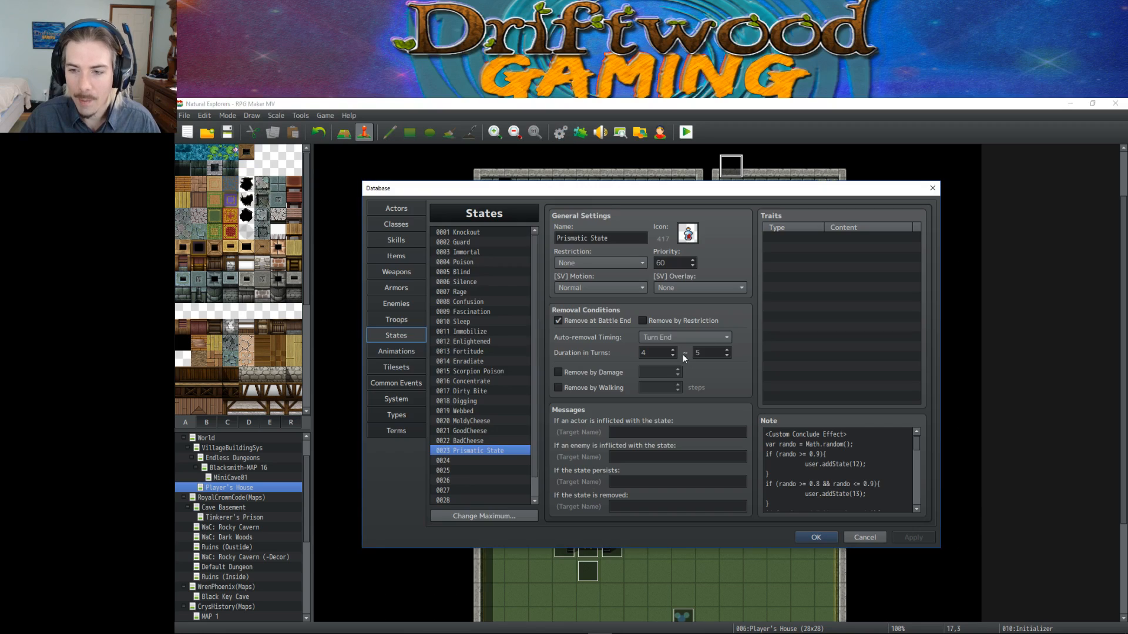
{"action": "left_click", "coordinate": [767, 435]}
{"action": "key", "text": "ctrl+a"}
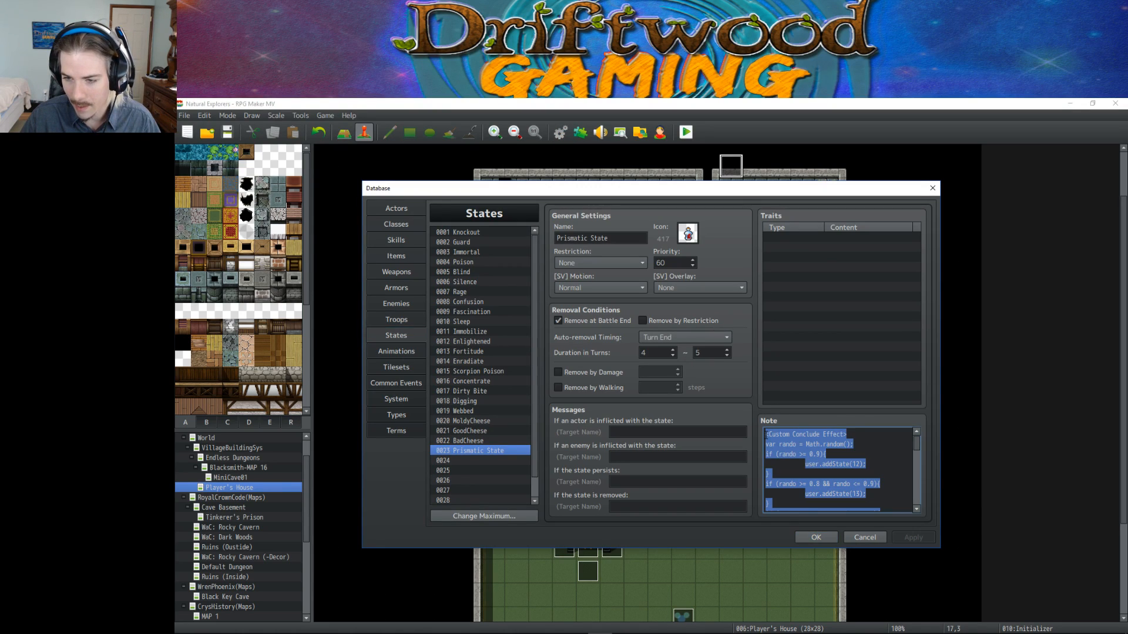
{"action": "scroll", "coordinate": [784, 435], "scroll_direction": "down", "scroll_amount": 5}
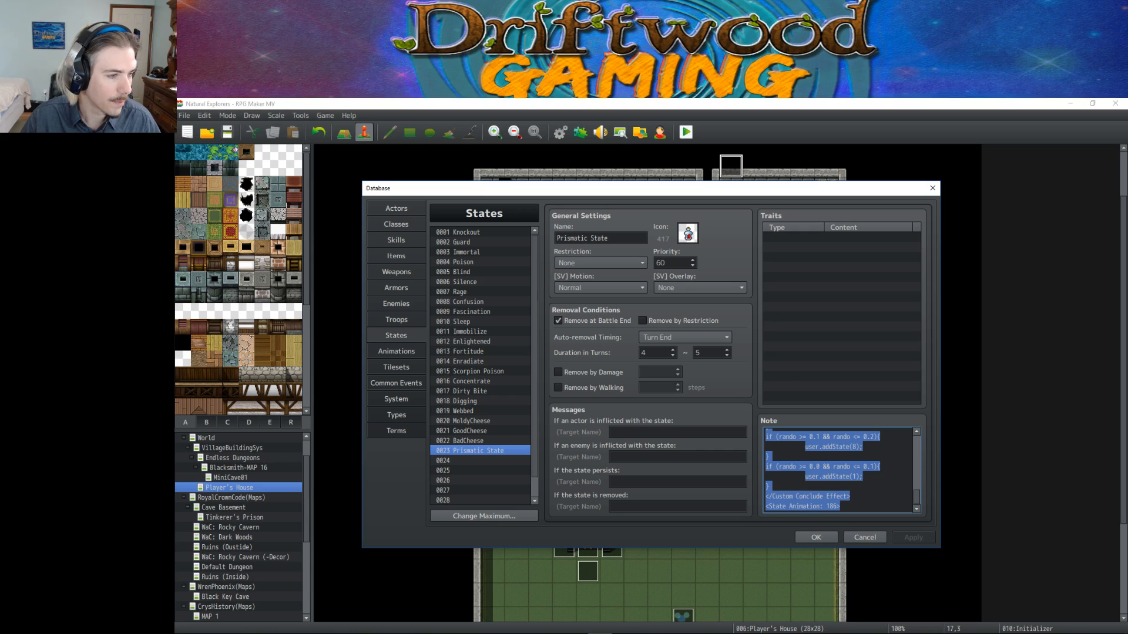
{"action": "key", "text": "alt+Tab"}
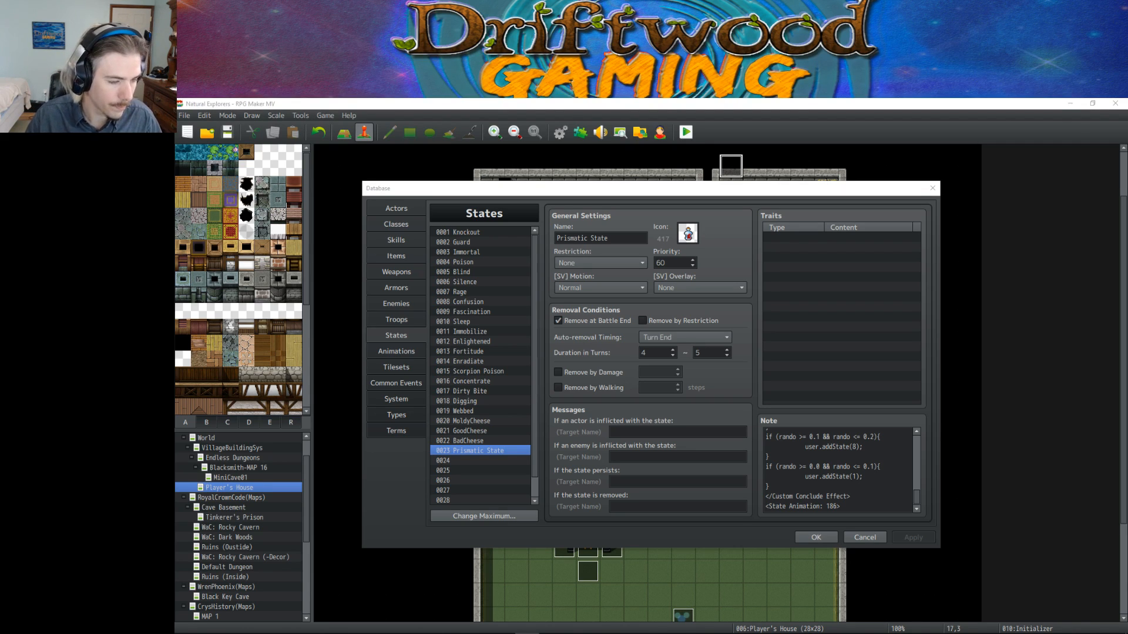
Select the Prismatic State note's opening lines, from the Custom Conclude Effect tag through user.addState(13), and switch to another window.
{"action": "left_click", "coordinate": [850, 502]}
{"action": "scroll", "coordinate": [850, 502], "scroll_direction": "up", "scroll_amount": 5}
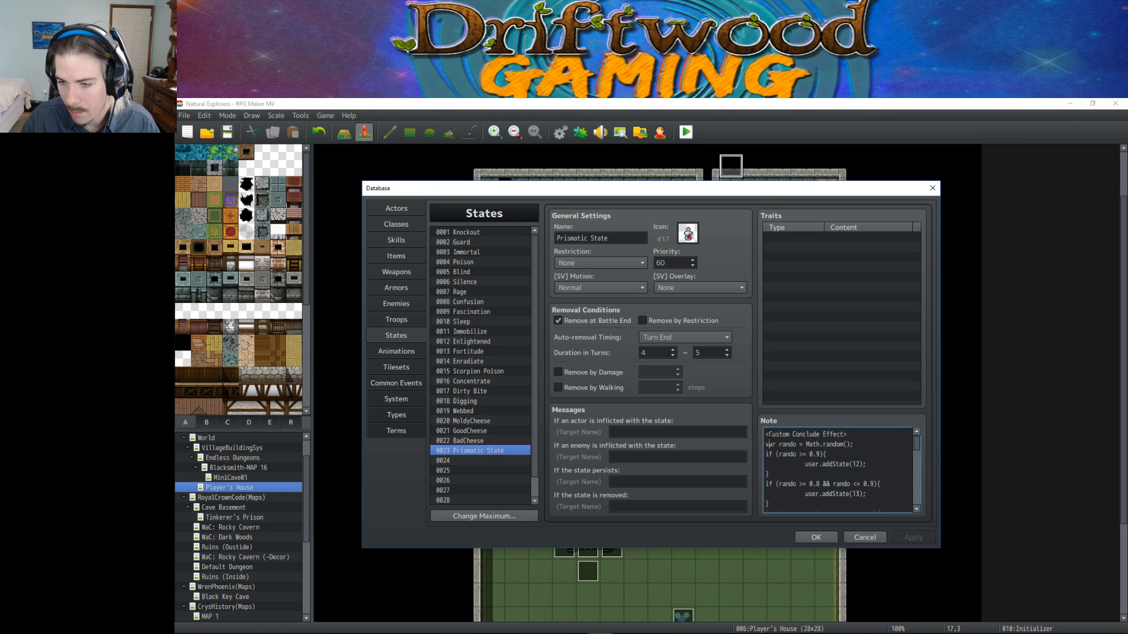
{"action": "left_click_drag", "start_coordinate": [765, 434], "coordinate": [877, 494]}
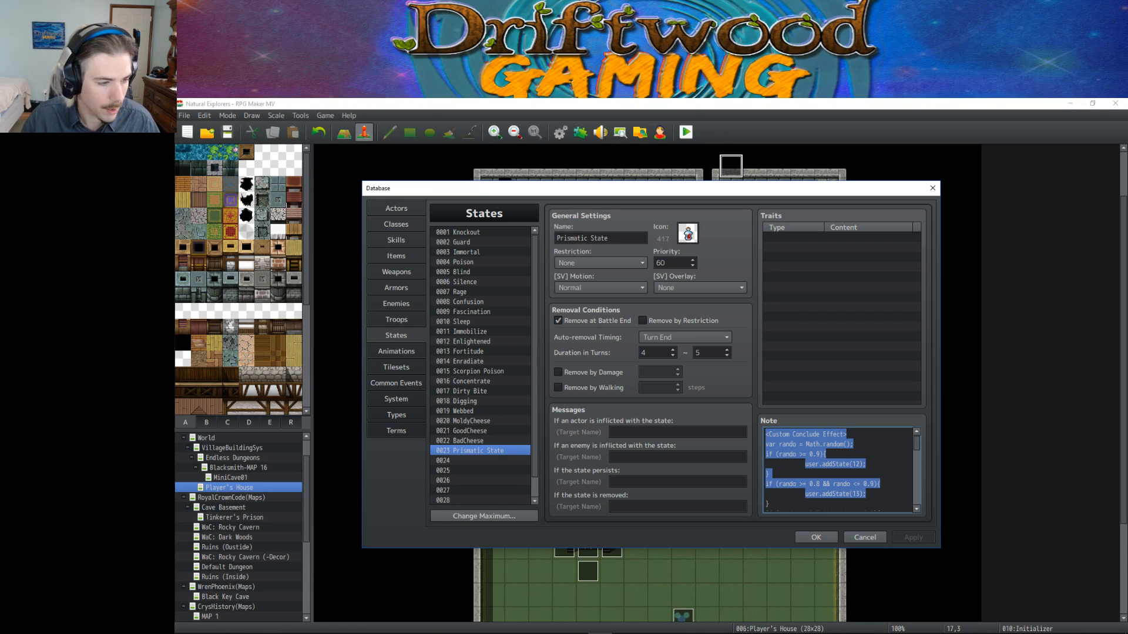
{"action": "key", "text": "alt+Tab"}
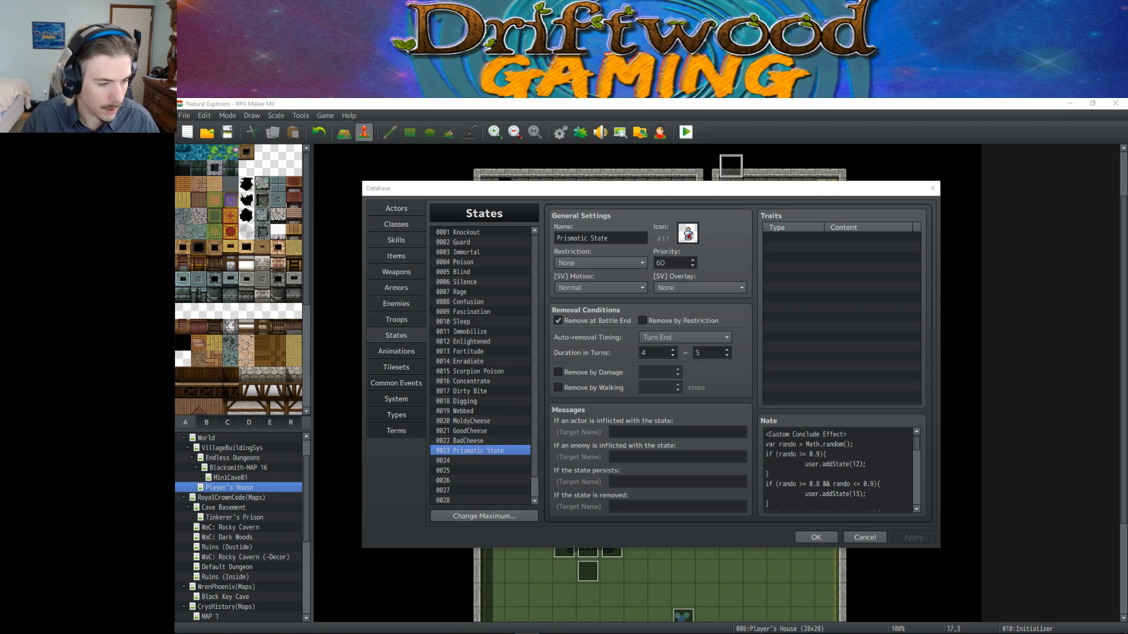
Select the note's closing Custom Conclude Effect tag and the State Animation: 186 line, then switch to another window.
{"action": "scroll", "coordinate": [847, 503], "scroll_direction": "down", "scroll_amount": 5}
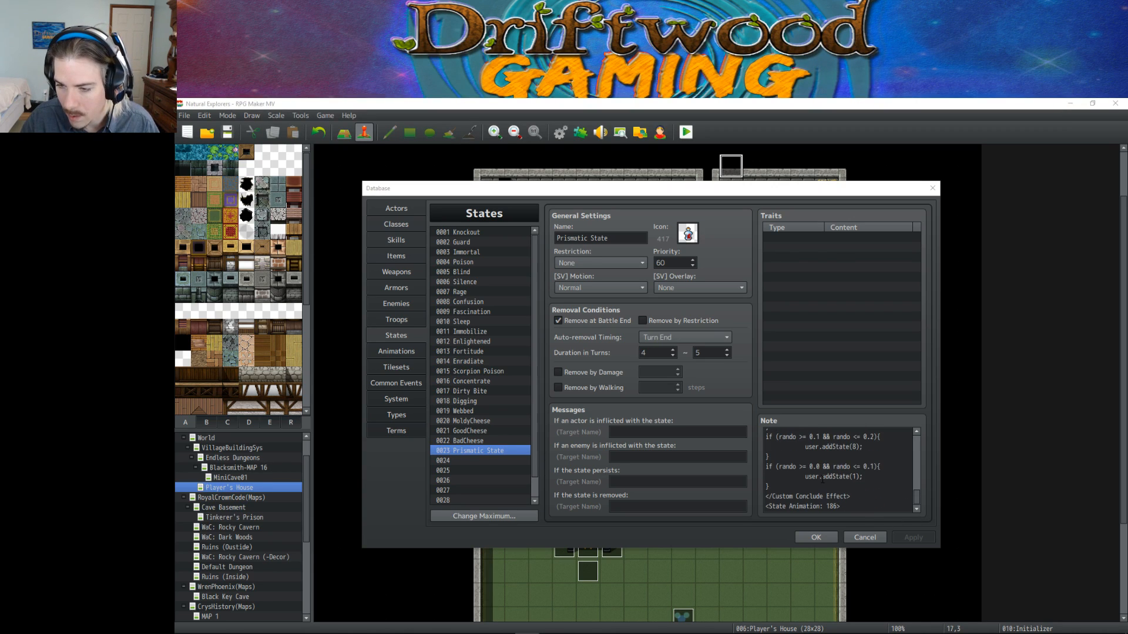
{"action": "mouse_move", "coordinate": [766, 496]}
{"action": "left_mouse_down"}
{"action": "mouse_move", "coordinate": [807, 506]}
{"action": "mouse_move", "coordinate": [761, 498]}
{"action": "left_mouse_up"}
{"action": "left_click", "coordinate": [864, 496]}
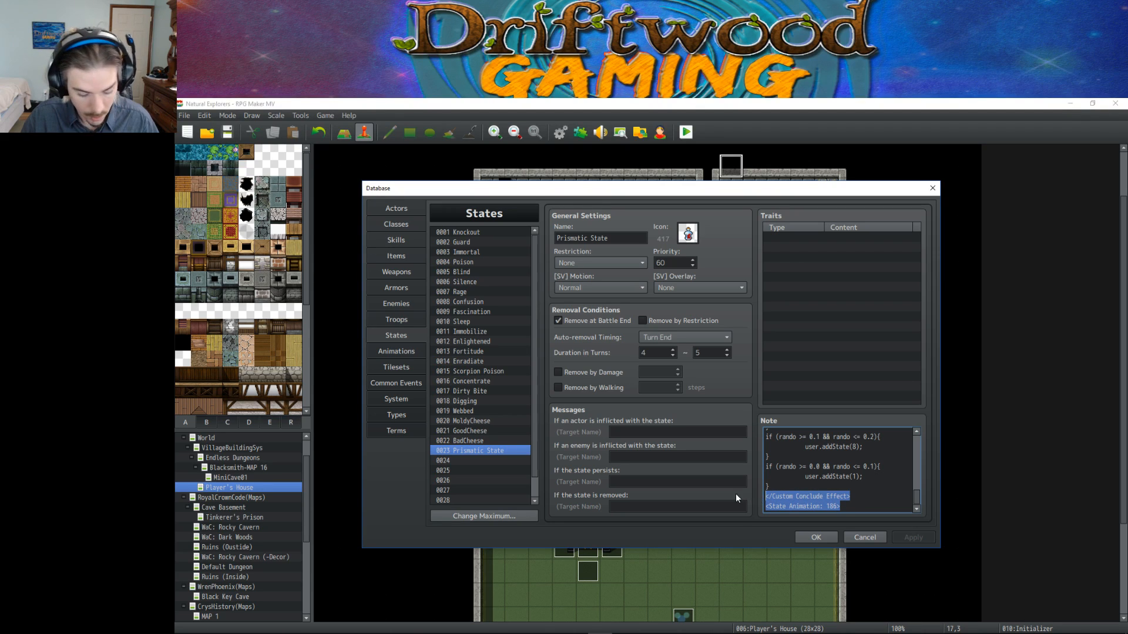
{"action": "key", "text": "alt+Tab"}
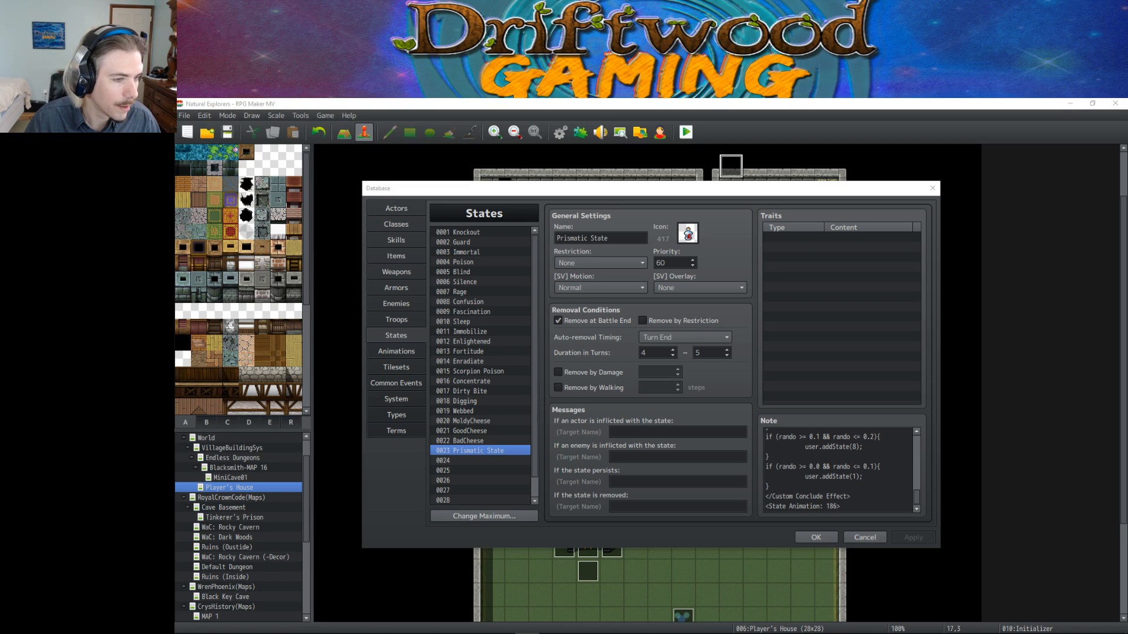
Review the random-range conditions in the Prismatic State's note, then look at the BadCheese and GoodCheese states.
{"action": "left_click", "coordinate": [871, 456]}
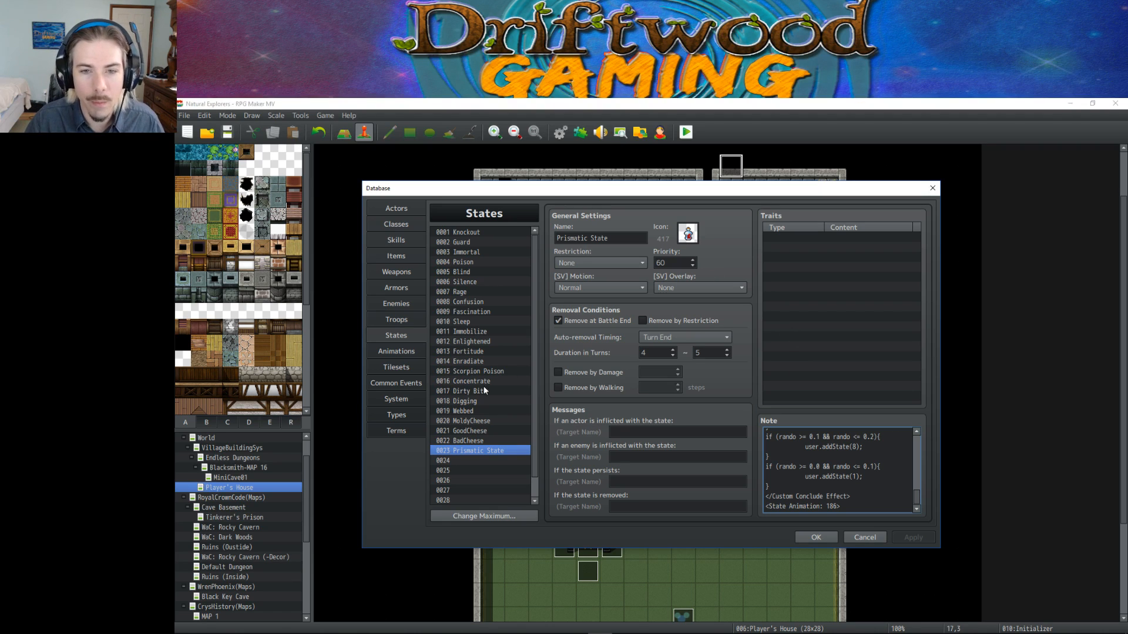
{"action": "scroll", "coordinate": [873, 481], "scroll_direction": "up", "scroll_amount": 6}
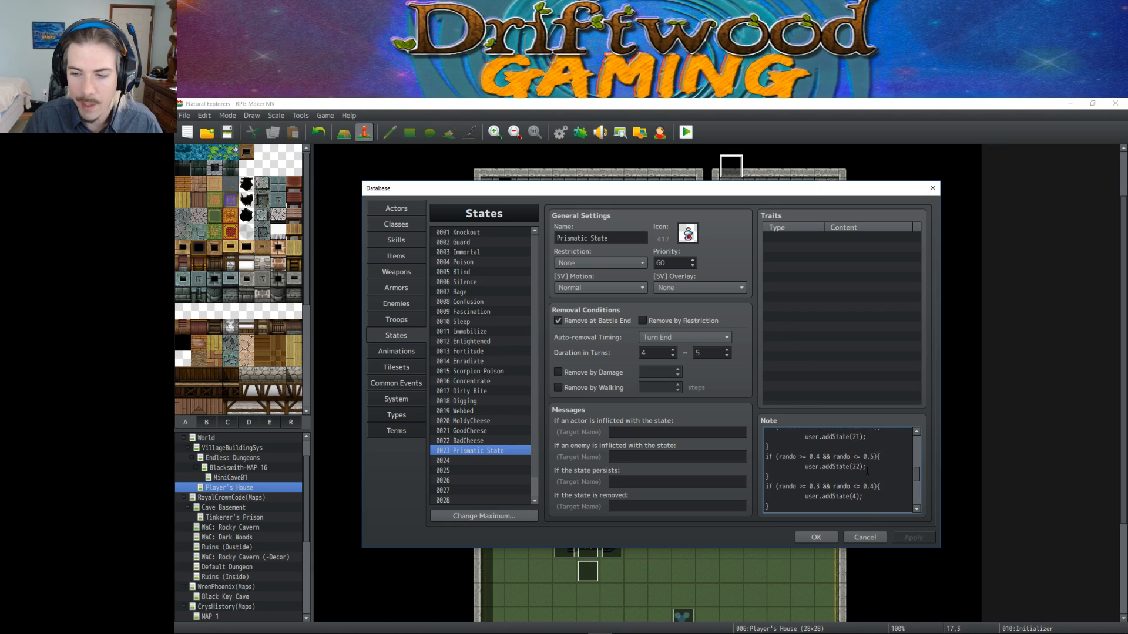
{"action": "scroll", "coordinate": [865, 467], "scroll_direction": "down", "scroll_amount": 6}
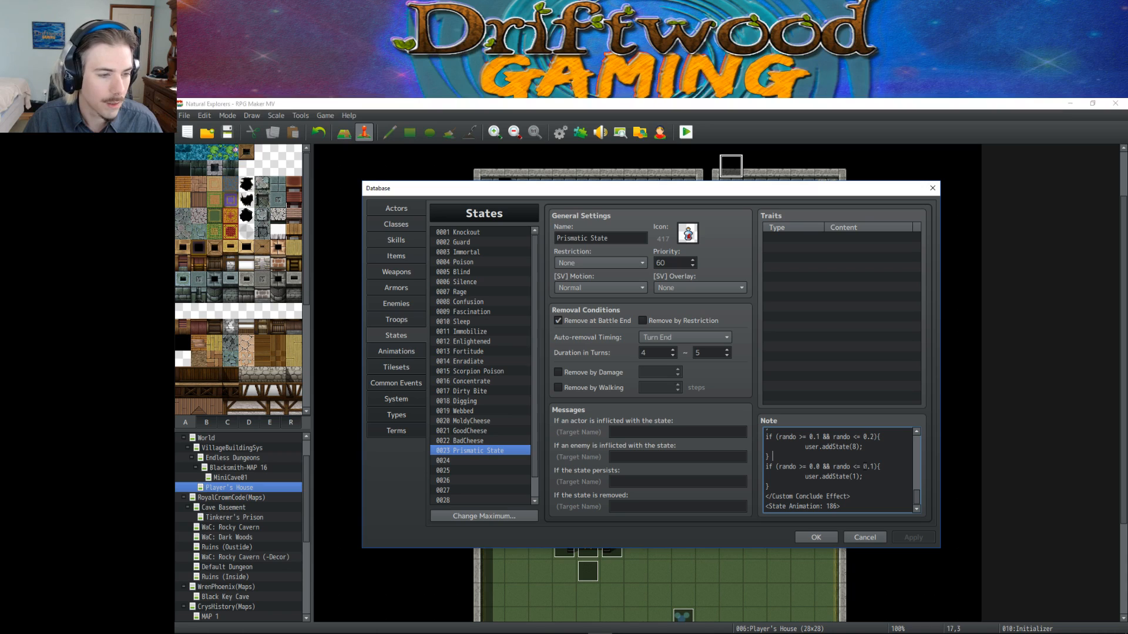
{"action": "left_click", "coordinate": [475, 450]}
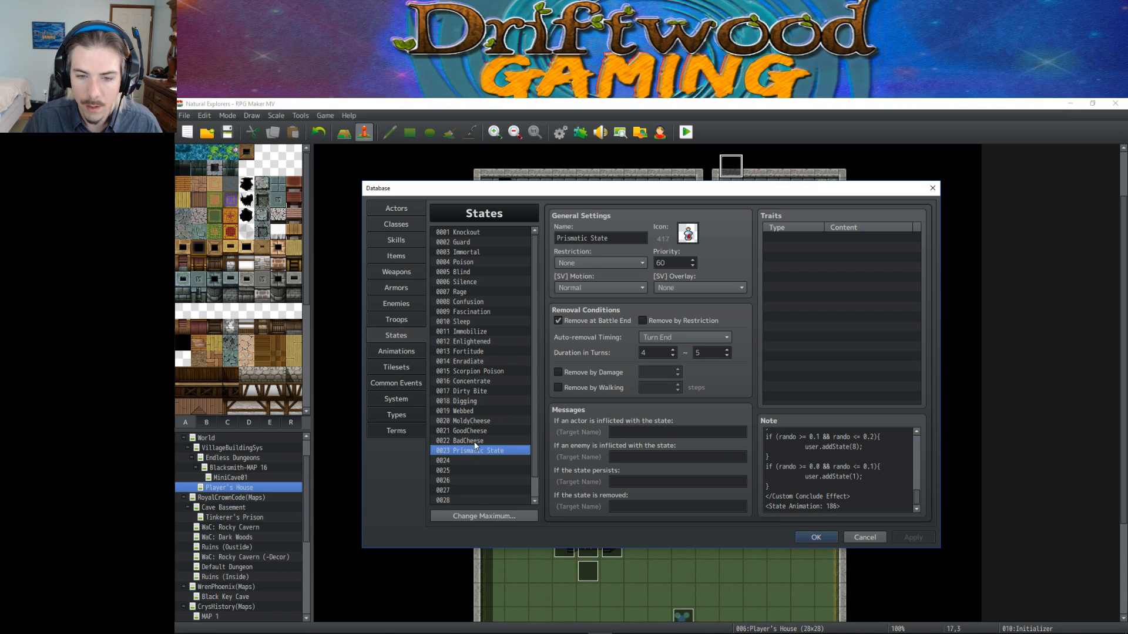
{"action": "left_click", "coordinate": [476, 442]}
{"action": "left_click", "coordinate": [478, 432]}
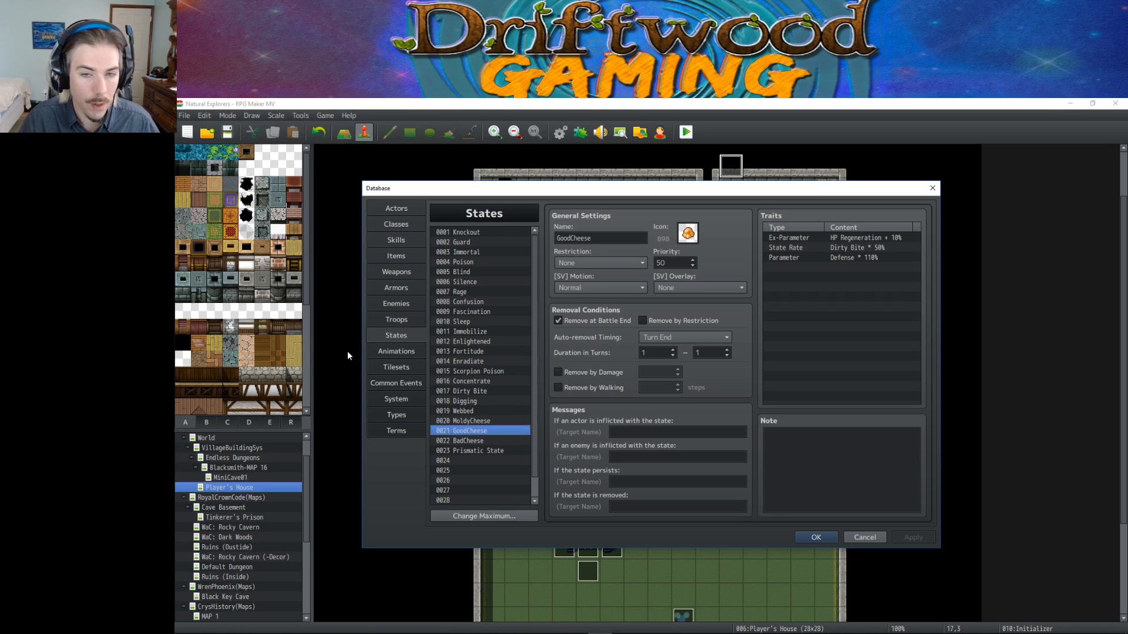
Switch to Aseprite and create a new 32 × 32 px RGB sprite with a transparent background.
{"action": "mouse_move", "coordinate": [719, 631]}
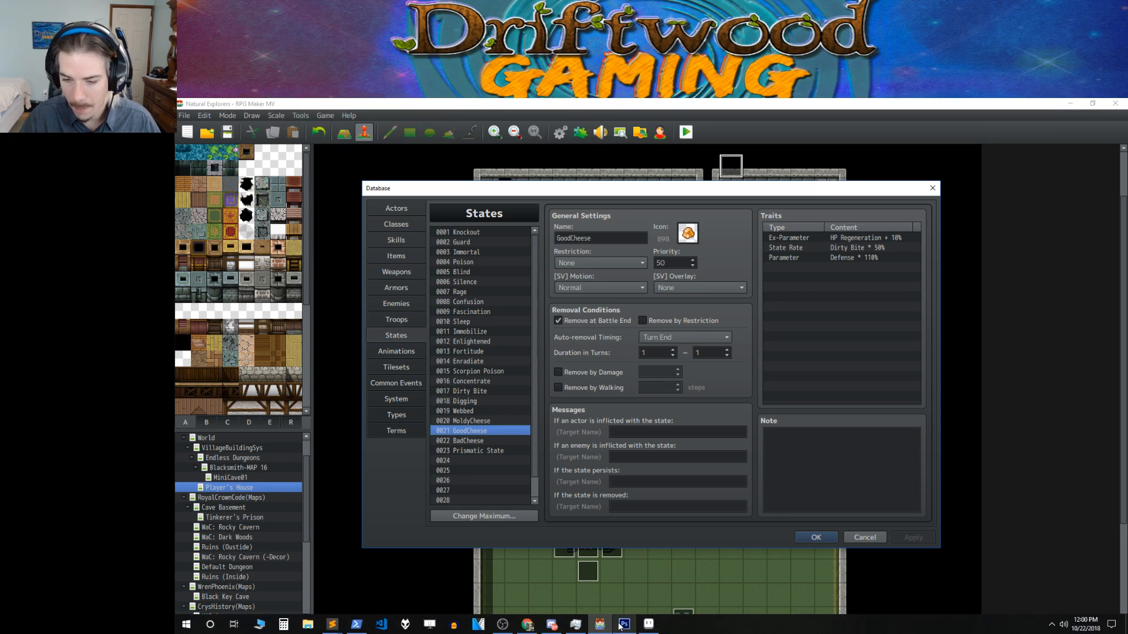
{"action": "left_click", "coordinate": [648, 624]}
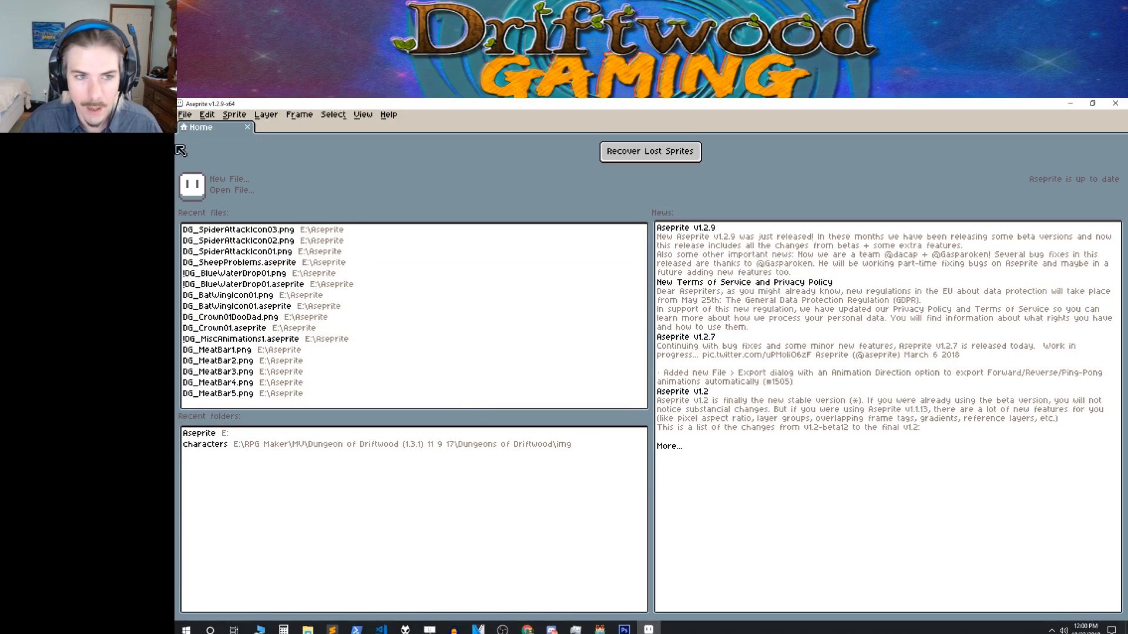
{"action": "left_click", "coordinate": [185, 118]}
{"action": "left_click", "coordinate": [199, 131]}
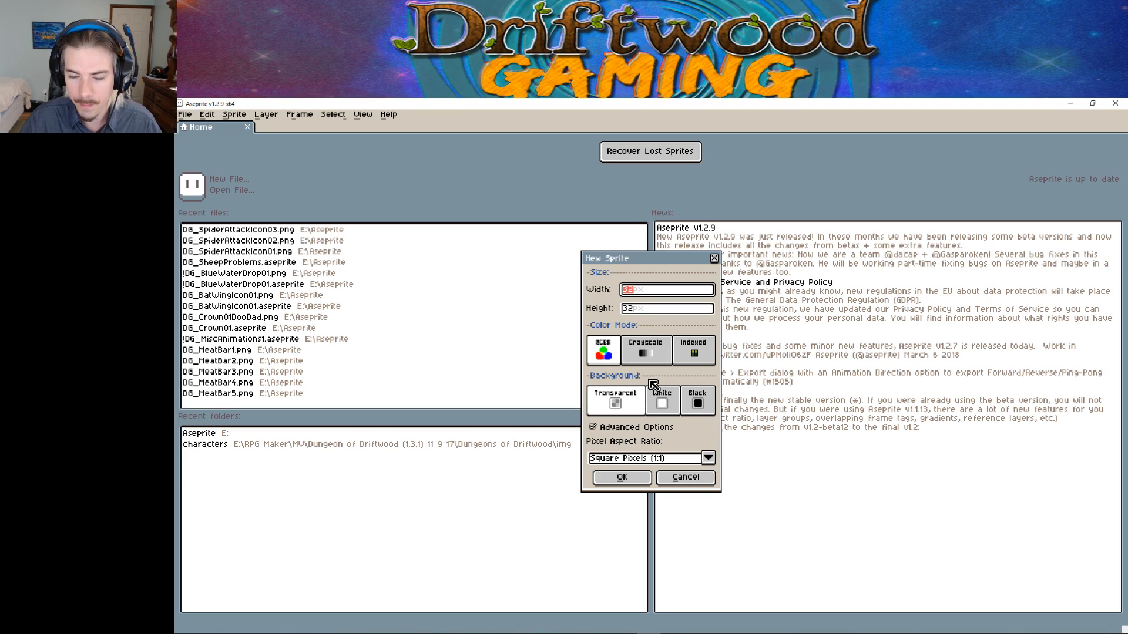
{"action": "left_click", "coordinate": [622, 478]}
{"action": "middle_click_drag", "start_coordinate": [681, 326], "coordinate": [478, 333]}
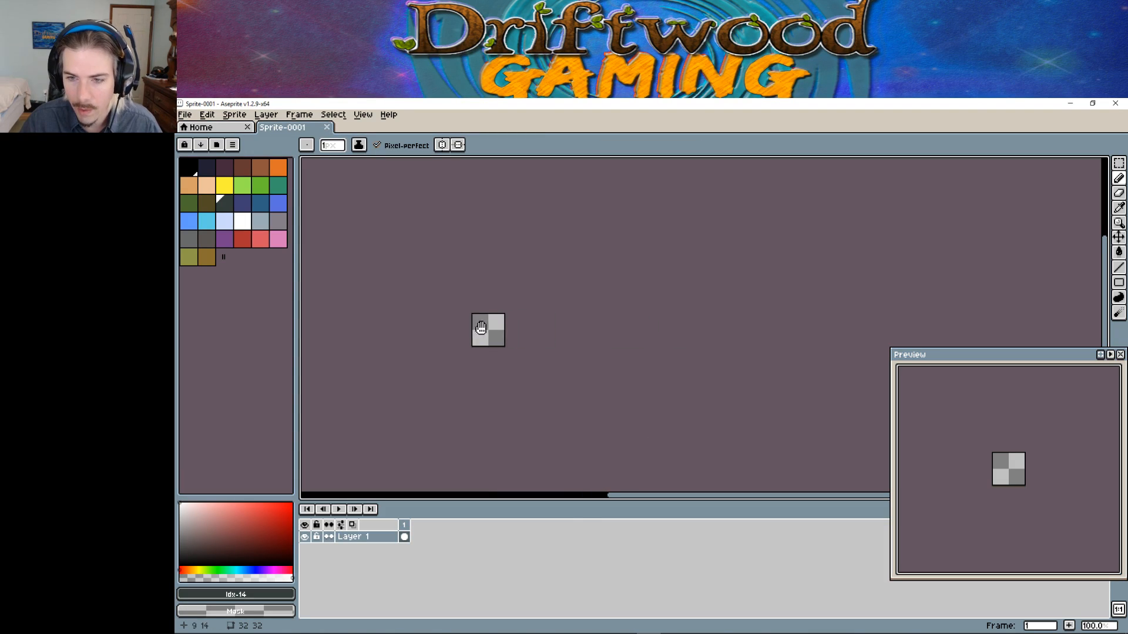
{"action": "scroll", "coordinate": [477, 333], "scroll_direction": "up", "scroll_amount": 3}
{"action": "scroll", "coordinate": [477, 333], "scroll_direction": "up", "scroll_amount": 3}
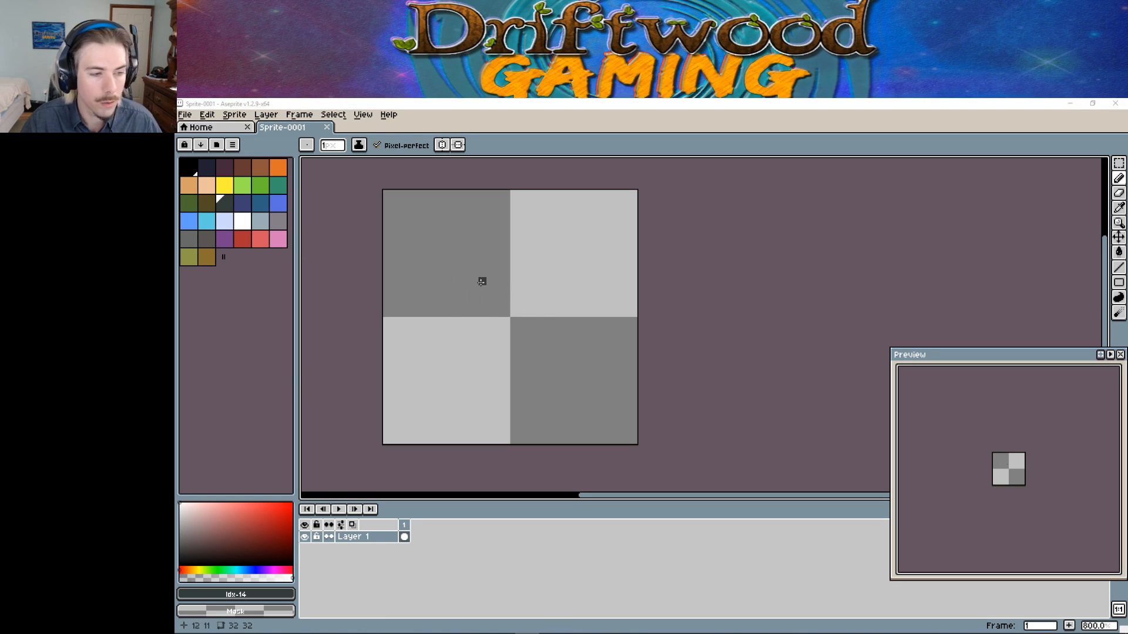
Load the EDG32 palette preset for the sprite and close the palette list.
{"action": "left_click", "coordinate": [216, 152]}
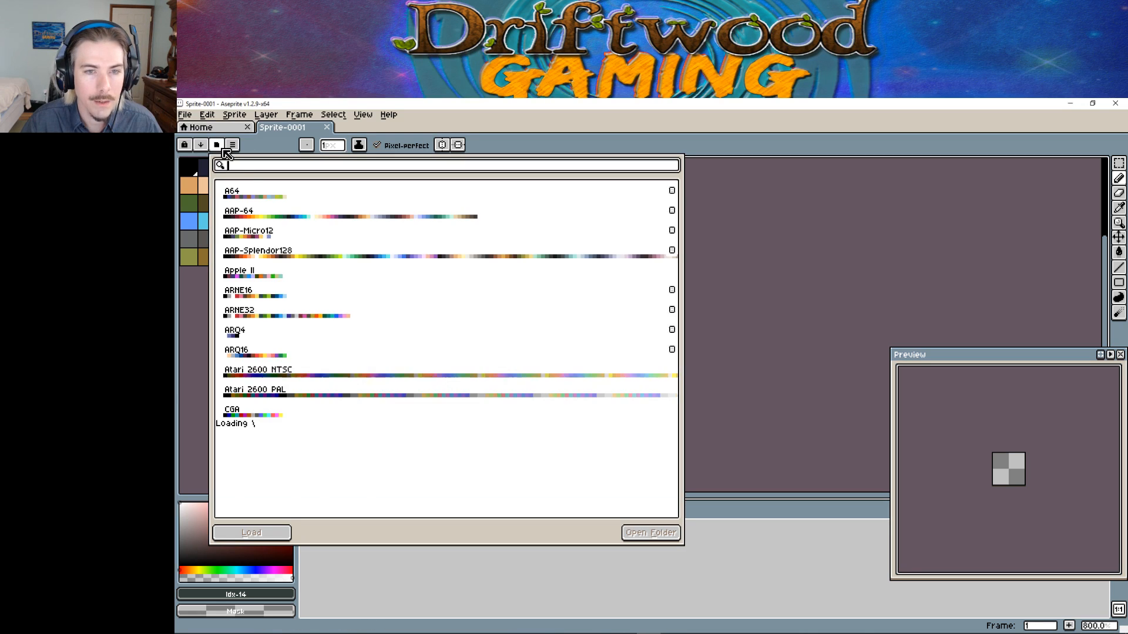
{"action": "left_click", "coordinate": [372, 276]}
{"action": "scroll", "coordinate": [375, 307], "scroll_direction": "down", "scroll_amount": 8}
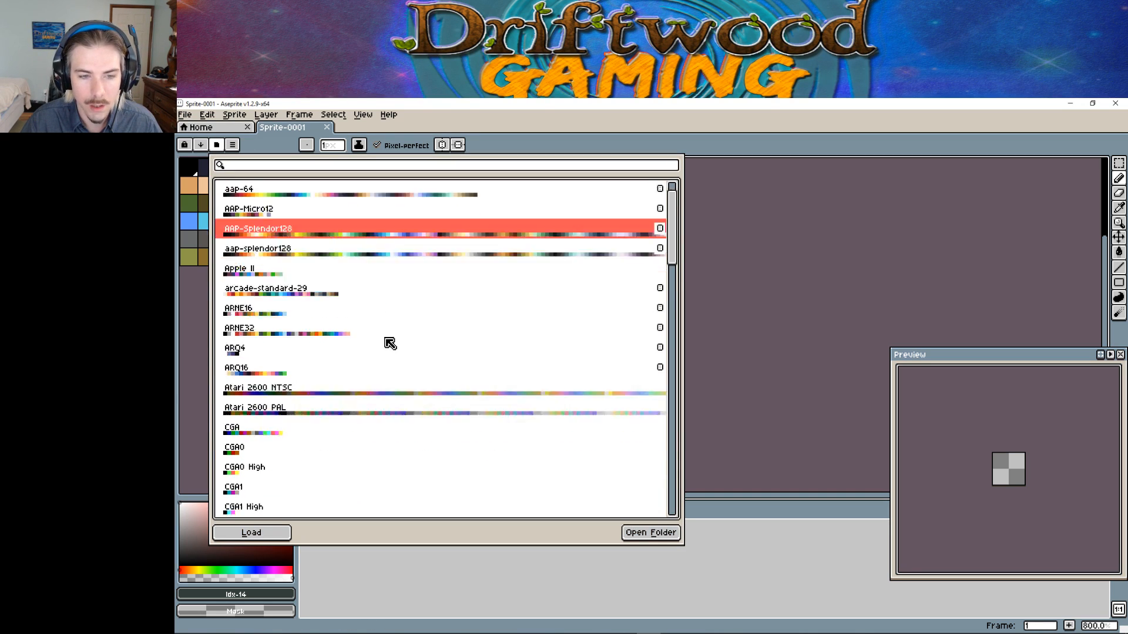
{"action": "scroll", "coordinate": [368, 348], "scroll_direction": "down", "scroll_amount": 2}
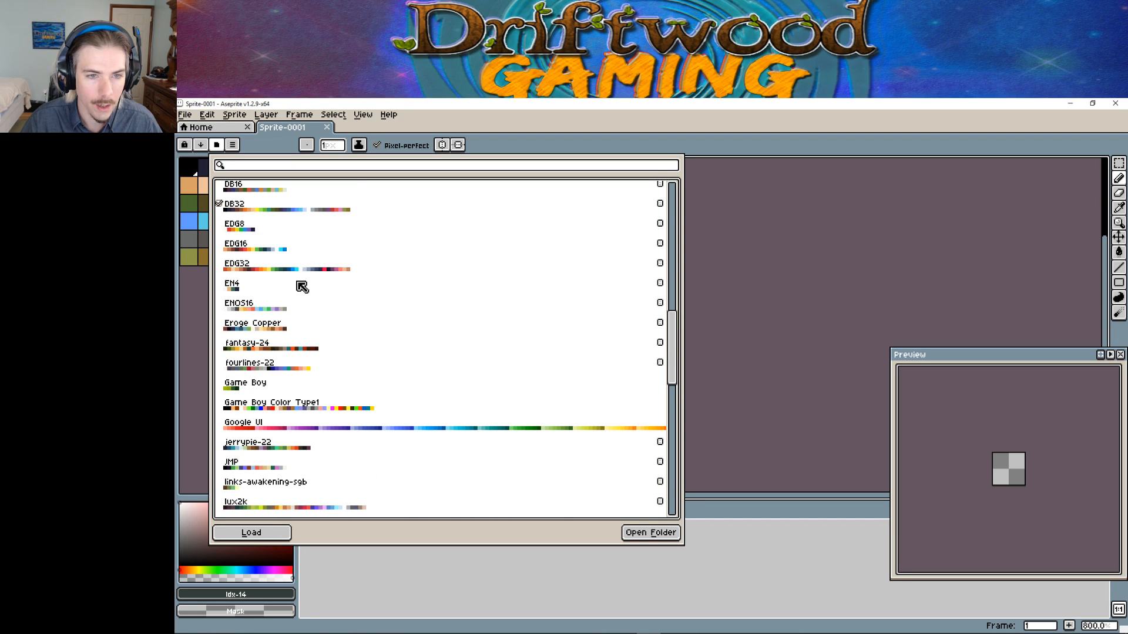
{"action": "left_click", "coordinate": [310, 270]}
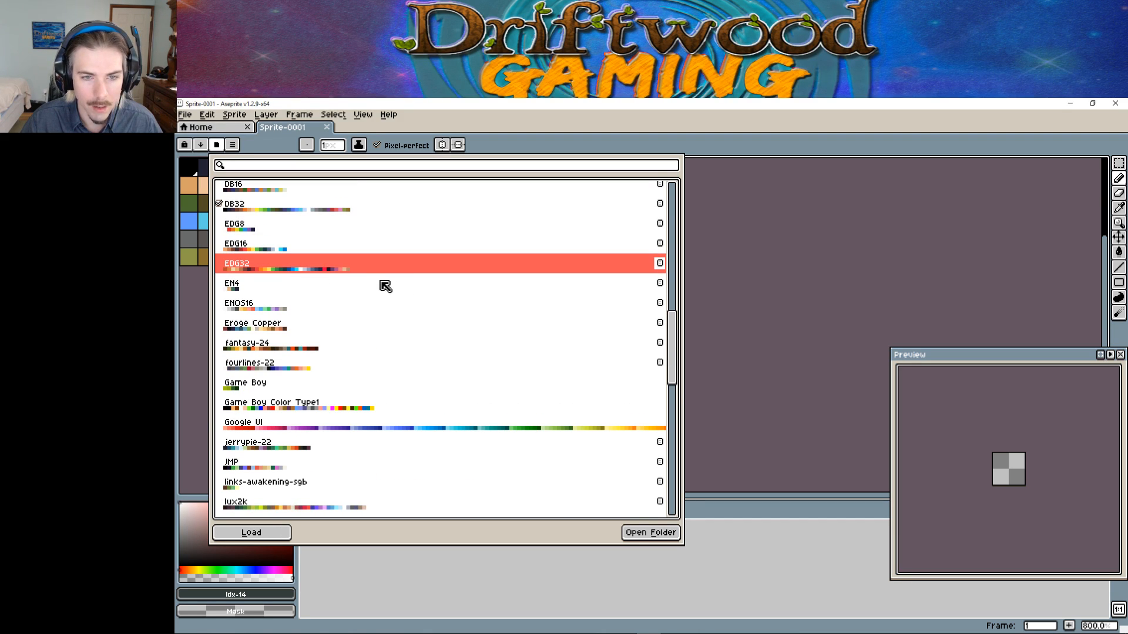
{"action": "left_click", "coordinate": [643, 532]}
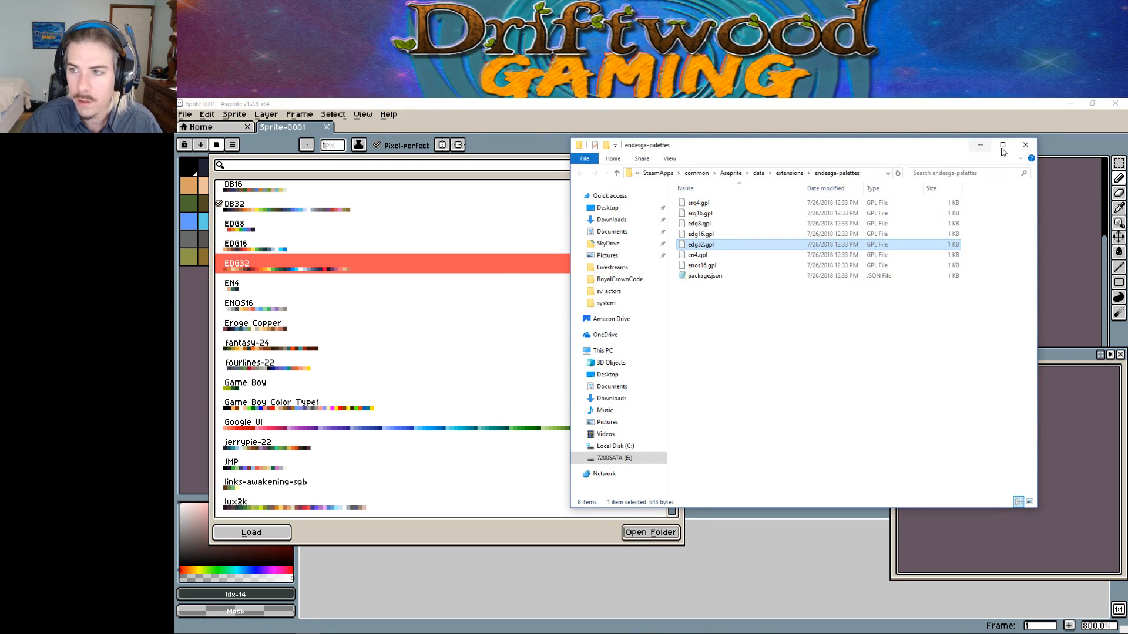
{"action": "left_click", "coordinate": [1025, 145]}
{"action": "double_click", "coordinate": [371, 267]}
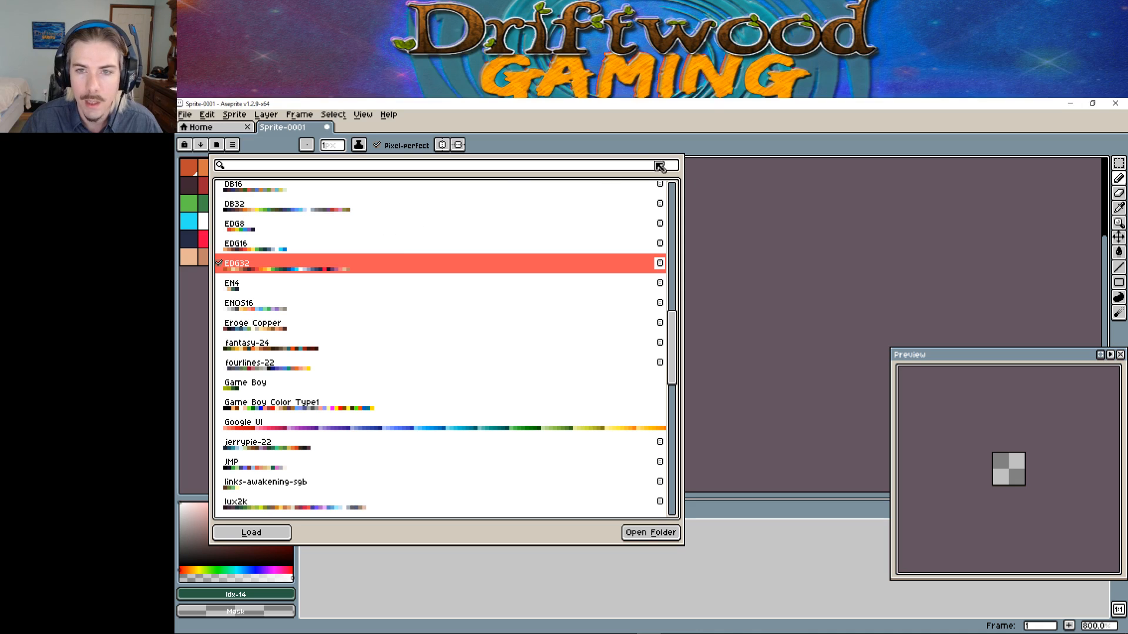
{"action": "left_click", "coordinate": [217, 145]}
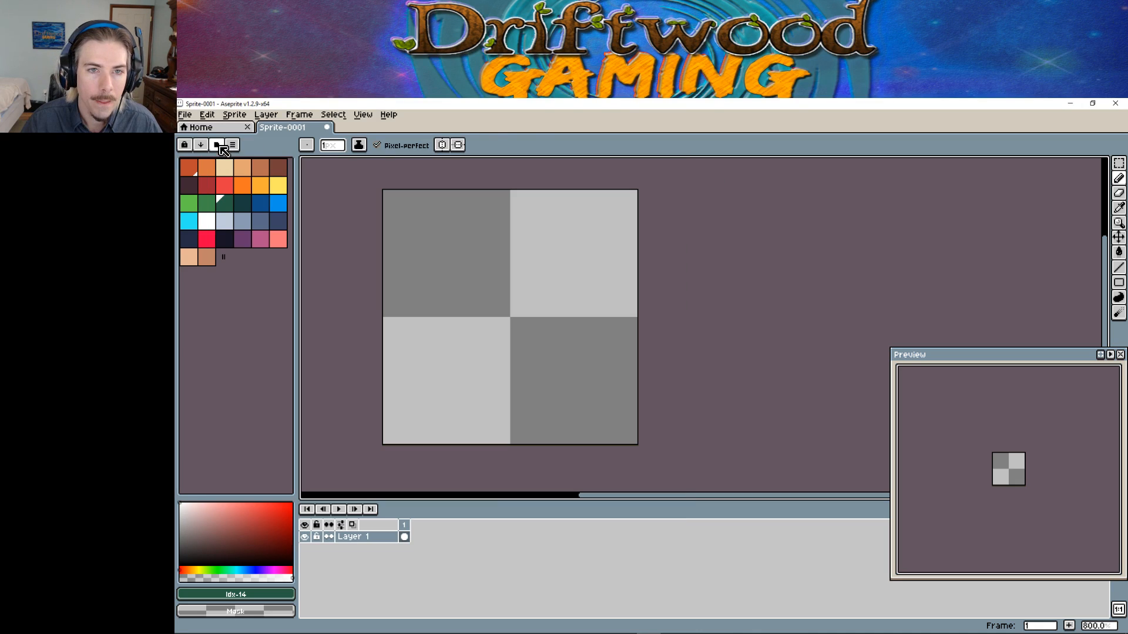
Draw a closed blob outline in light orange, with a yellow outline just inside it and a dark orange one around it.
{"action": "left_click", "coordinate": [260, 185]}
{"action": "mouse_move", "coordinate": [442, 297]}
{"action": "left_mouse_down"}
{"action": "mouse_move", "coordinate": [433, 385]}
{"action": "mouse_move", "coordinate": [507, 391]}
{"action": "mouse_move", "coordinate": [577, 319]}
{"action": "mouse_move", "coordinate": [616, 240]}
{"action": "mouse_move", "coordinate": [538, 201]}
{"action": "mouse_move", "coordinate": [441, 253]}
{"action": "mouse_move", "coordinate": [442, 296]}
{"action": "left_mouse_up"}
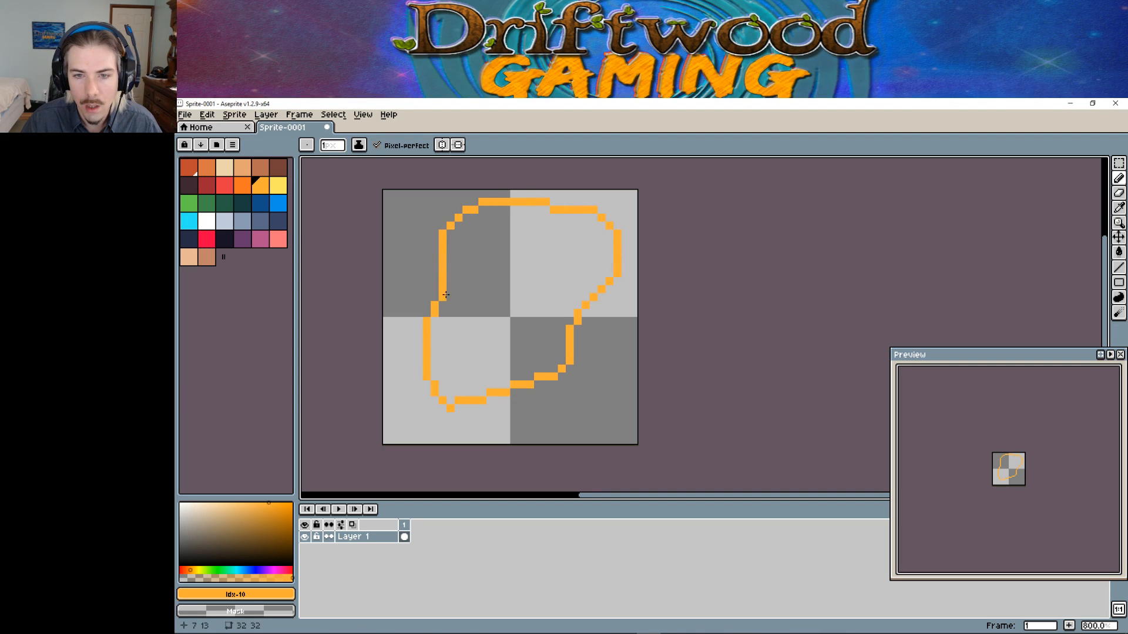
{"action": "left_click", "coordinate": [278, 185]}
{"action": "mouse_move", "coordinate": [434, 351]}
{"action": "left_mouse_down"}
{"action": "mouse_move", "coordinate": [451, 390]}
{"action": "mouse_move", "coordinate": [552, 369]}
{"action": "mouse_move", "coordinate": [575, 297]}
{"action": "mouse_move", "coordinate": [611, 247]}
{"action": "mouse_move", "coordinate": [516, 213]}
{"action": "mouse_move", "coordinate": [458, 253]}
{"action": "mouse_move", "coordinate": [435, 347]}
{"action": "left_mouse_up"}
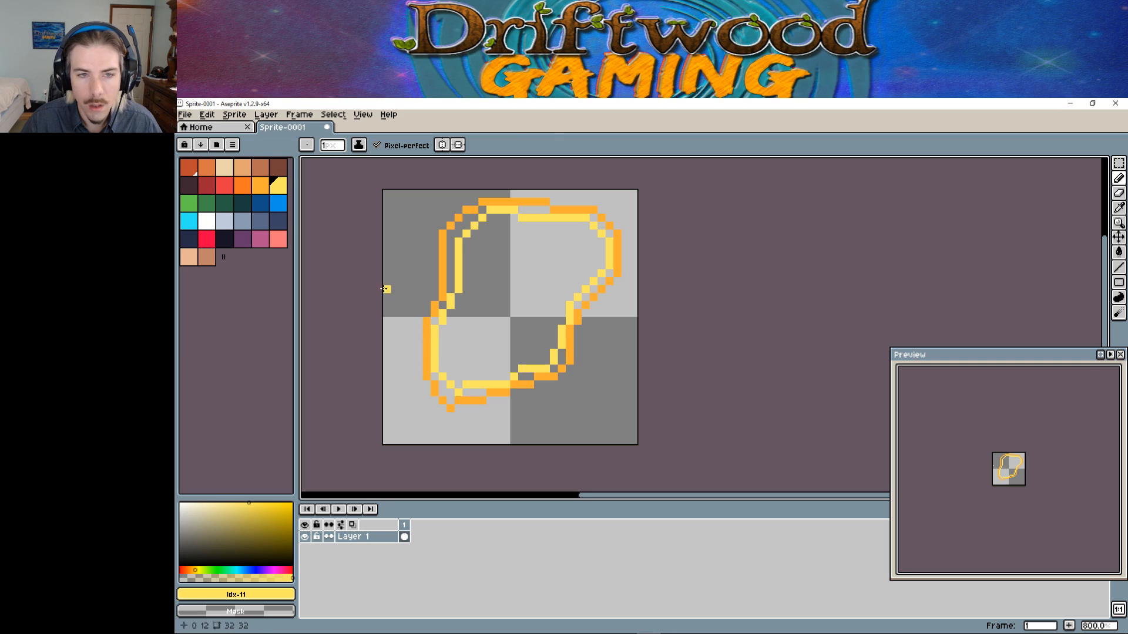
{"action": "left_click", "coordinate": [251, 184]}
{"action": "mouse_move", "coordinate": [490, 192]}
{"action": "left_mouse_down"}
{"action": "mouse_move", "coordinate": [450, 214]}
{"action": "mouse_move", "coordinate": [401, 385]}
{"action": "mouse_move", "coordinate": [437, 433]}
{"action": "mouse_move", "coordinate": [549, 392]}
{"action": "mouse_move", "coordinate": [611, 293]}
{"action": "mouse_move", "coordinate": [625, 228]}
{"action": "mouse_move", "coordinate": [496, 193]}
{"action": "left_mouse_up"}
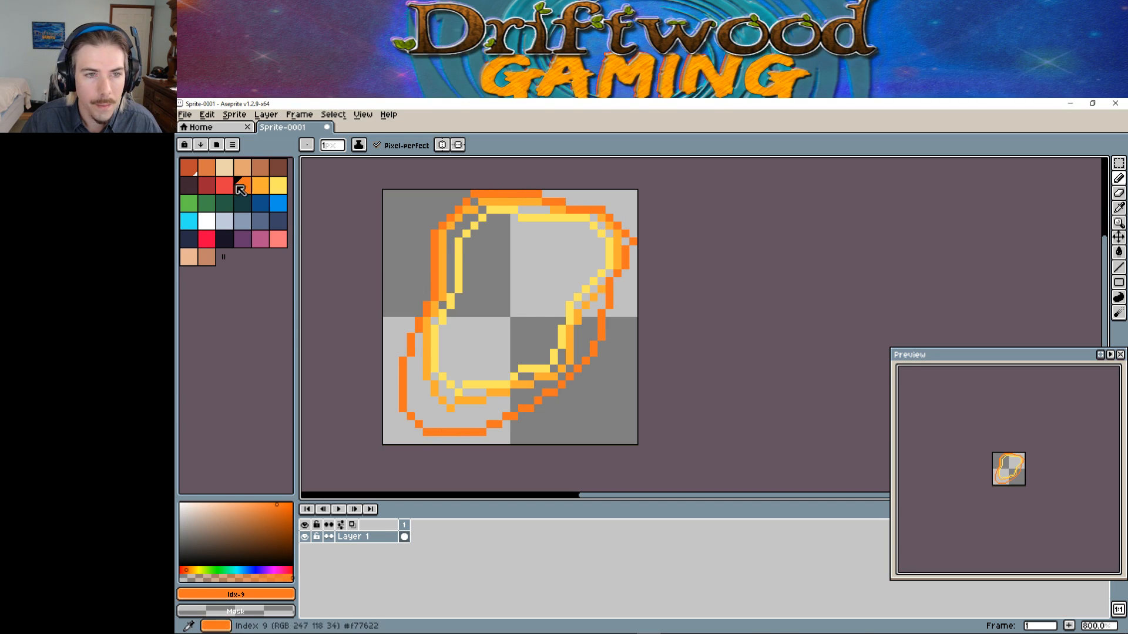
Scribble pale beige diagonal pencil strokes across the inside of the yellow outline.
{"action": "left_click", "coordinate": [224, 168]}
{"action": "mouse_move", "coordinate": [519, 265]}
{"action": "left_mouse_down"}
{"action": "mouse_move", "coordinate": [487, 308]}
{"action": "mouse_move", "coordinate": [506, 321]}
{"action": "mouse_move", "coordinate": [556, 253]}
{"action": "mouse_move", "coordinate": [518, 266]}
{"action": "mouse_move", "coordinate": [514, 241]}
{"action": "left_mouse_up"}
{"action": "mouse_move", "coordinate": [474, 328]}
{"action": "left_mouse_down"}
{"action": "mouse_move", "coordinate": [461, 357]}
{"action": "mouse_move", "coordinate": [571, 259]}
{"action": "mouse_move", "coordinate": [502, 355]}
{"action": "mouse_move", "coordinate": [546, 282]}
{"action": "mouse_move", "coordinate": [511, 294]}
{"action": "mouse_move", "coordinate": [498, 264]}
{"action": "mouse_move", "coordinate": [490, 306]}
{"action": "mouse_move", "coordinate": [475, 311]}
{"action": "left_mouse_up"}
{"action": "mouse_move", "coordinate": [505, 277]}
{"action": "left_mouse_down"}
{"action": "mouse_move", "coordinate": [537, 247]}
{"action": "mouse_move", "coordinate": [531, 324]}
{"action": "left_mouse_up"}
{"action": "mouse_move", "coordinate": [487, 357]}
{"action": "left_mouse_down"}
{"action": "mouse_move", "coordinate": [545, 313]}
{"action": "mouse_move", "coordinate": [554, 249]}
{"action": "mouse_move", "coordinate": [450, 369]}
{"action": "left_mouse_up"}
Add more light orange pencil strokes between the dark orange outer outline and the inner outlines along the lower and right rim.
{"action": "left_click", "coordinate": [260, 185]}
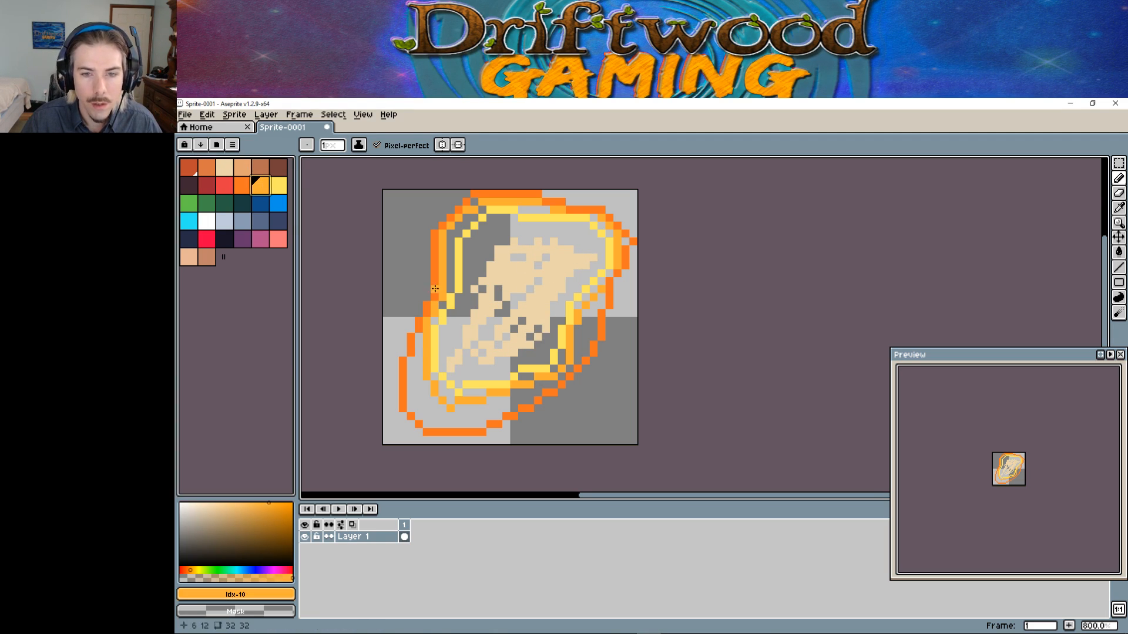
{"action": "mouse_move", "coordinate": [427, 327]}
{"action": "left_mouse_down"}
{"action": "mouse_move", "coordinate": [417, 388]}
{"action": "mouse_move", "coordinate": [467, 419]}
{"action": "mouse_move", "coordinate": [532, 397]}
{"action": "mouse_move", "coordinate": [592, 314]}
{"action": "mouse_move", "coordinate": [586, 288]}
{"action": "left_mouse_up"}
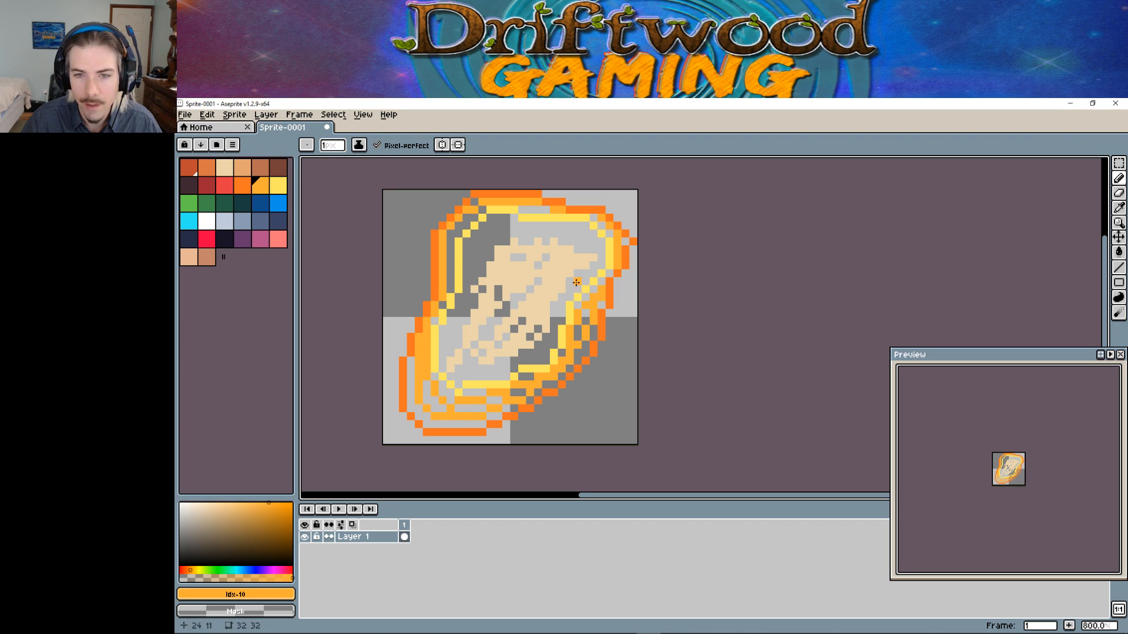
{"action": "left_click", "coordinate": [246, 193]}
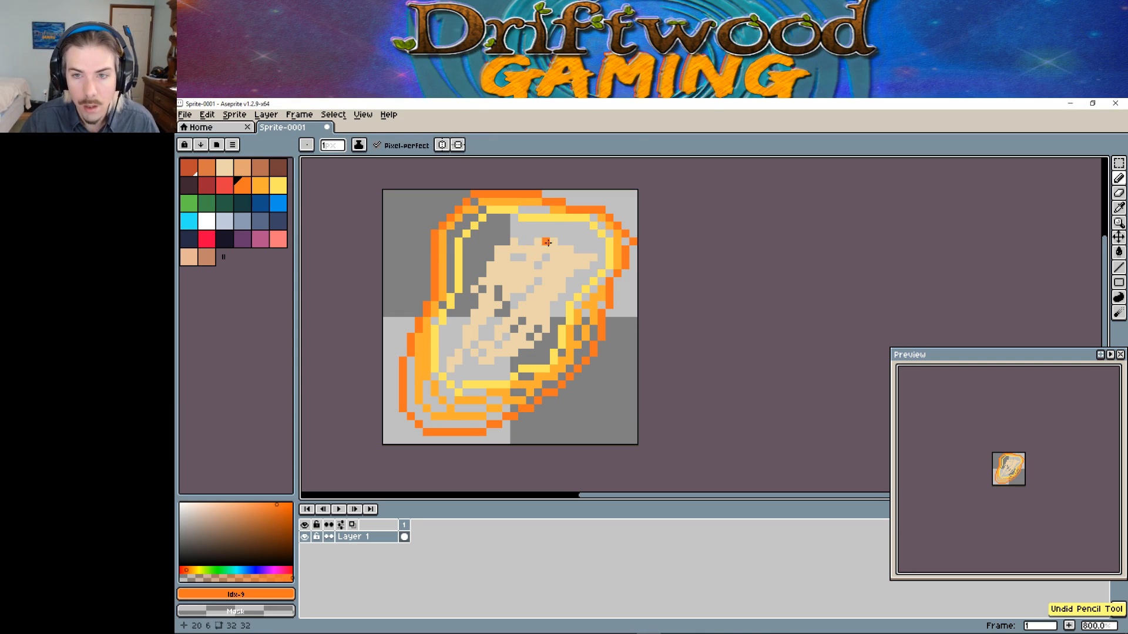
{"action": "key", "text": "bracketright"}
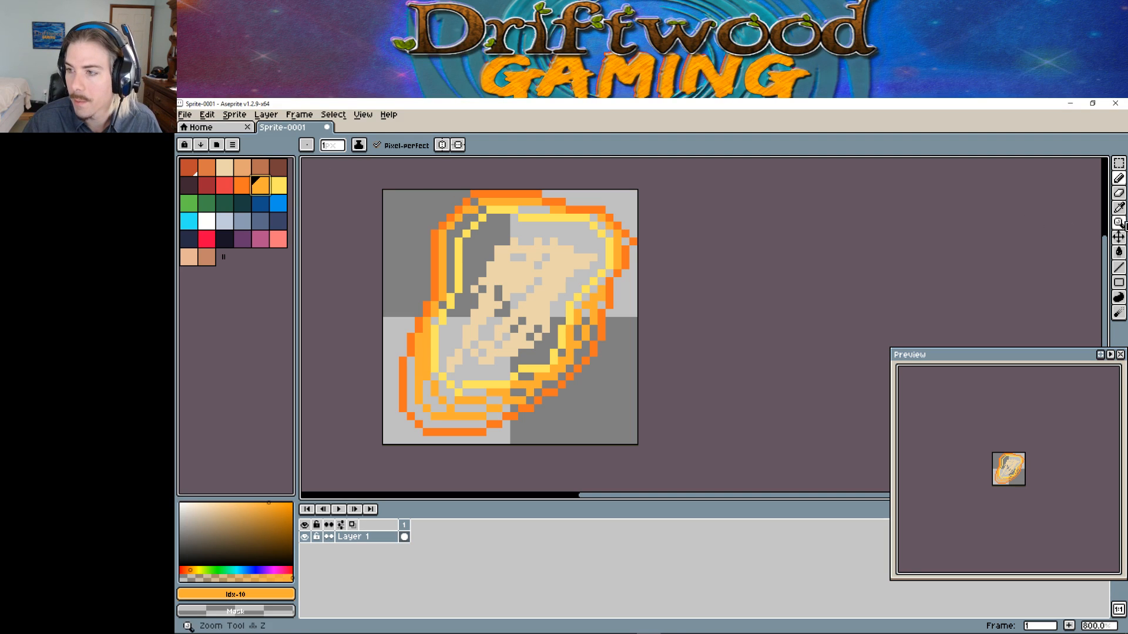
Fill gaps along the shape's upper-left rim with light orange using the Paint Bucket, undoing the unwanted fill.
{"action": "left_click", "coordinate": [1119, 252]}
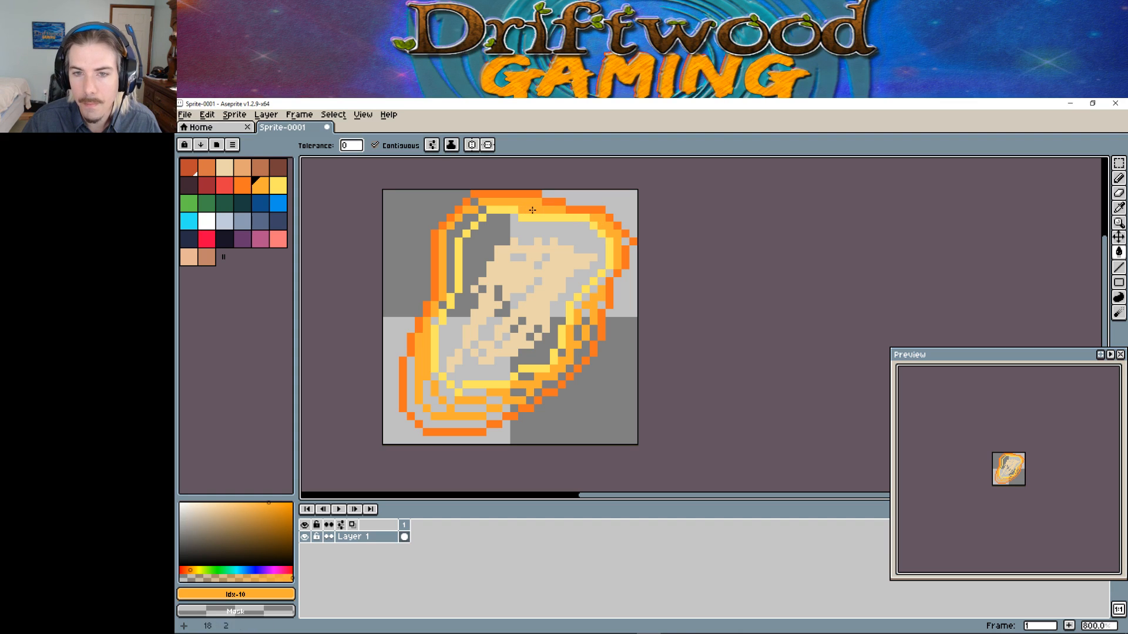
{"action": "left_click", "coordinate": [442, 312]}
{"action": "left_click", "coordinate": [441, 306]}
{"action": "key", "text": "ctrl+z"}
{"action": "key", "text": "ctrl+z"}
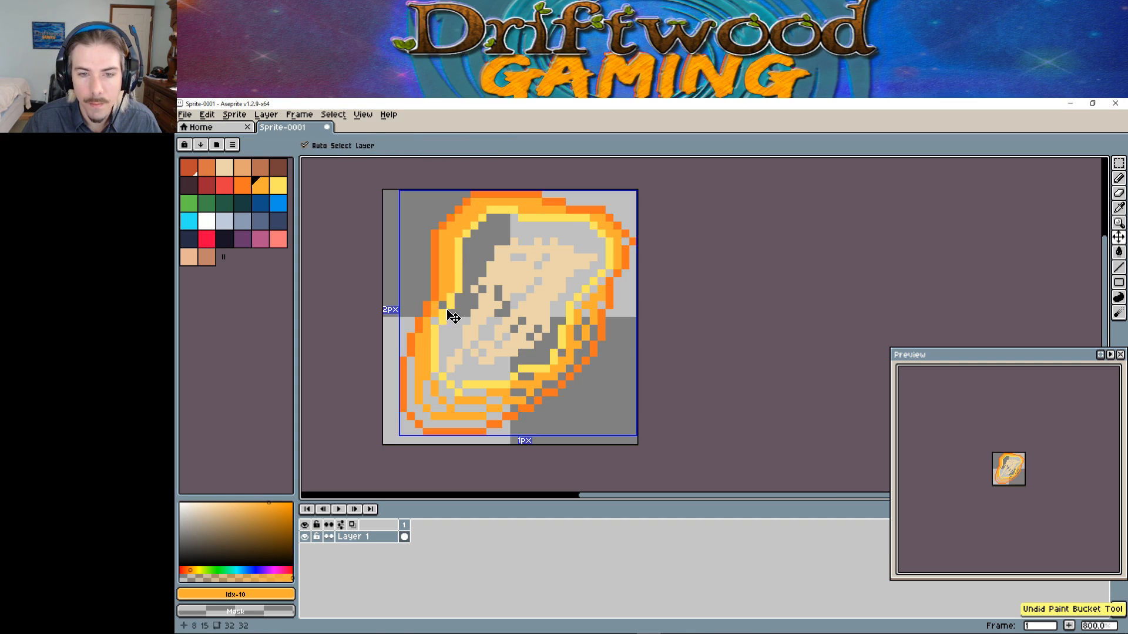
Fill the remaining gaps between the light orange strokes along the shape's lower and right rim with the same orange.
{"action": "left_click", "coordinate": [411, 374]}
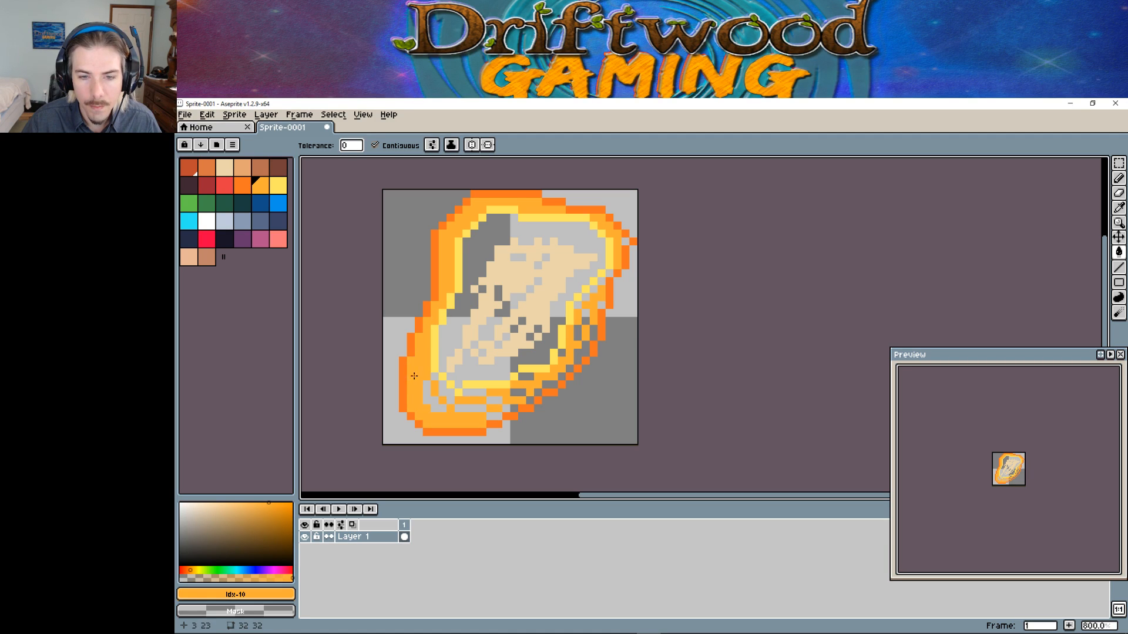
{"action": "left_click", "coordinate": [423, 392]}
{"action": "left_click", "coordinate": [441, 397]}
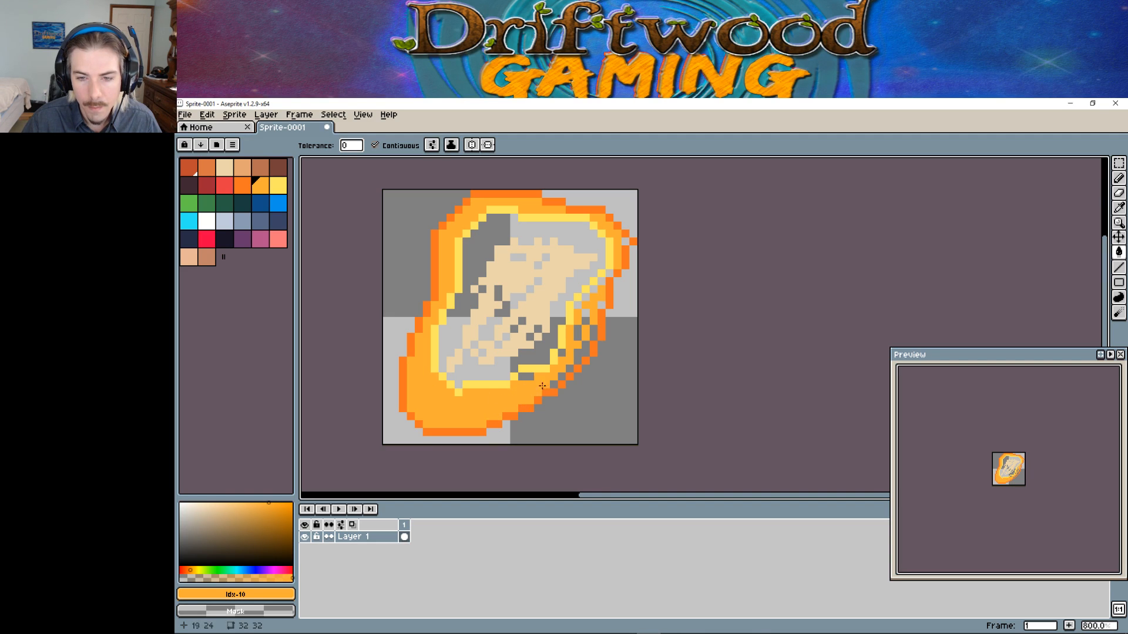
{"action": "left_click", "coordinate": [578, 355]}
{"action": "left_click", "coordinate": [595, 335]}
{"action": "left_click", "coordinate": [603, 304]}
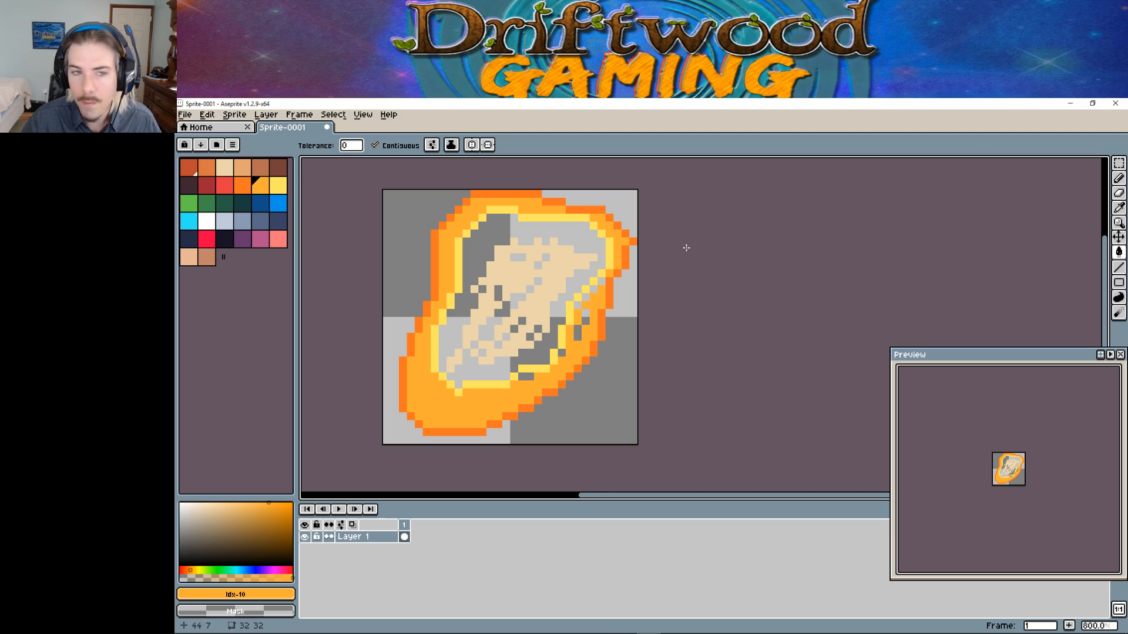
Scribble yellow pencil strokes across the shape's interior, over the beige streaks and empty areas inside the yellow outline.
{"action": "key", "text": "bracketright"}
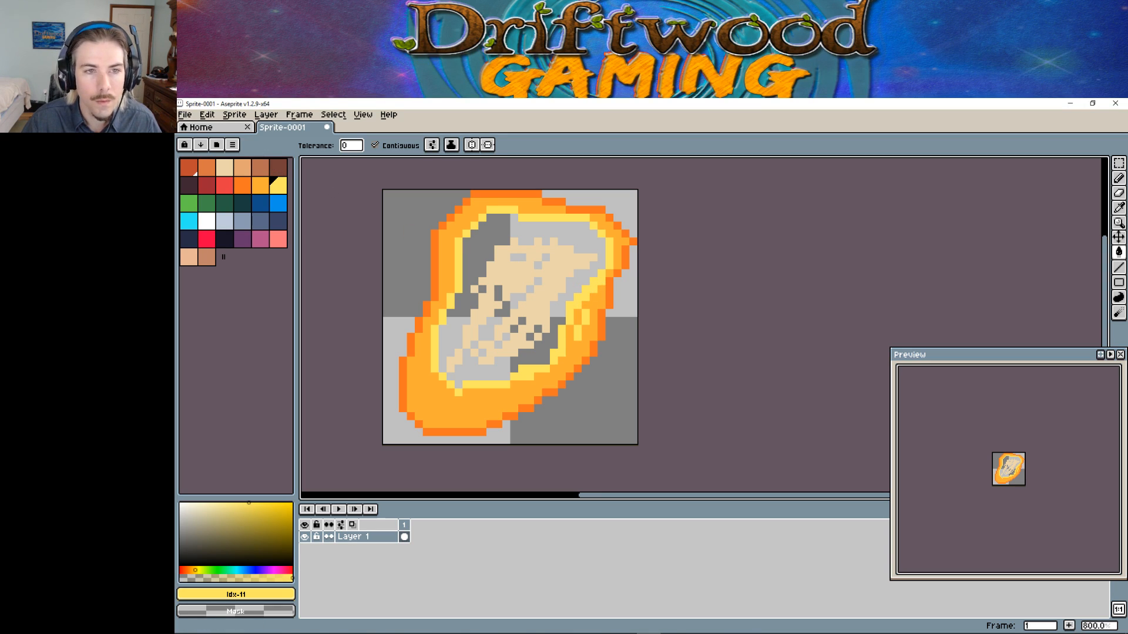
{"action": "left_click", "coordinate": [1120, 179]}
{"action": "mouse_move", "coordinate": [498, 226]}
{"action": "left_mouse_down"}
{"action": "mouse_move", "coordinate": [467, 249]}
{"action": "mouse_move", "coordinate": [443, 332]}
{"action": "mouse_move", "coordinate": [446, 390]}
{"action": "mouse_move", "coordinate": [519, 359]}
{"action": "mouse_move", "coordinate": [561, 320]}
{"action": "mouse_move", "coordinate": [590, 266]}
{"action": "mouse_move", "coordinate": [557, 225]}
{"action": "mouse_move", "coordinate": [496, 250]}
{"action": "mouse_move", "coordinate": [447, 350]}
{"action": "mouse_move", "coordinate": [506, 359]}
{"action": "mouse_move", "coordinate": [578, 263]}
{"action": "mouse_move", "coordinate": [491, 234]}
{"action": "mouse_move", "coordinate": [458, 344]}
{"action": "mouse_move", "coordinate": [555, 308]}
{"action": "mouse_move", "coordinate": [483, 350]}
{"action": "mouse_move", "coordinate": [498, 290]}
{"action": "mouse_move", "coordinate": [504, 330]}
{"action": "left_mouse_up"}
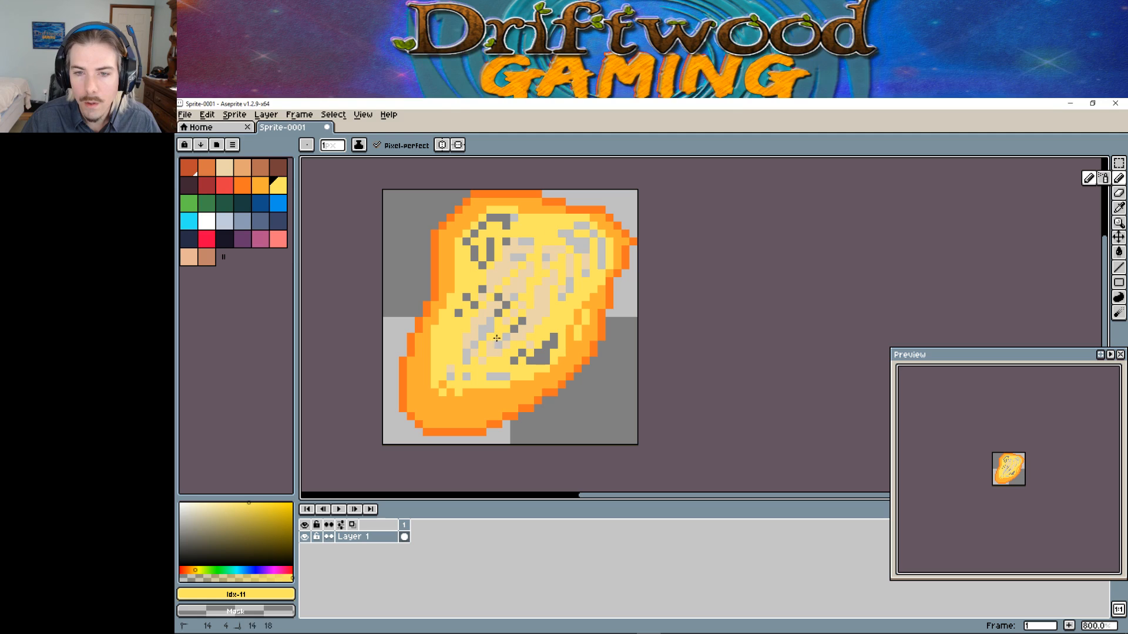
{"action": "left_click_drag", "start_coordinate": [541, 290], "coordinate": [569, 252]}
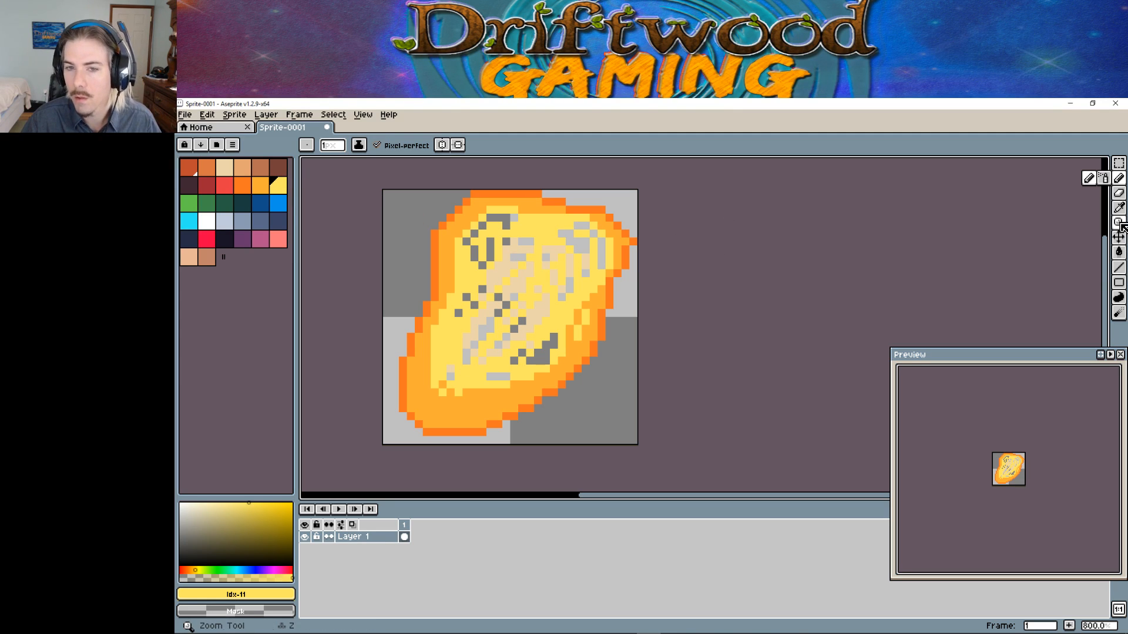
Fill the empty gaps along the upper-left part of the shape's interior with the same yellow using the Paint Bucket.
{"action": "left_click", "coordinate": [1118, 252]}
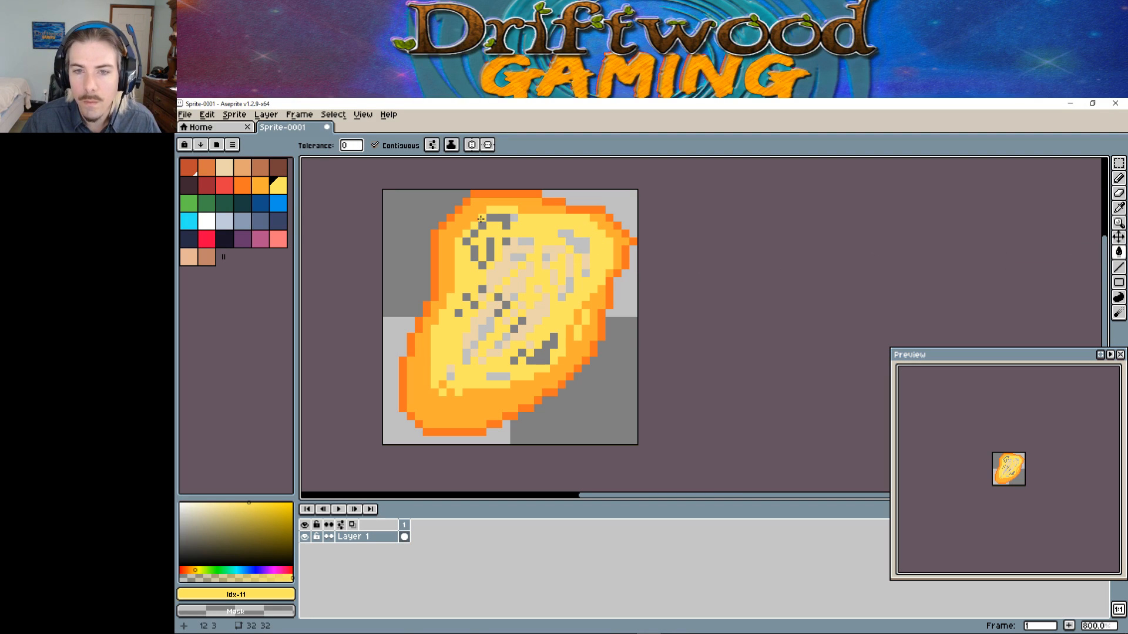
{"action": "left_click", "coordinate": [509, 221]}
{"action": "left_click", "coordinate": [493, 221]}
{"action": "left_click", "coordinate": [475, 234]}
{"action": "left_click", "coordinate": [467, 242]}
{"action": "left_click", "coordinate": [458, 313]}
{"action": "left_click", "coordinate": [466, 298]}
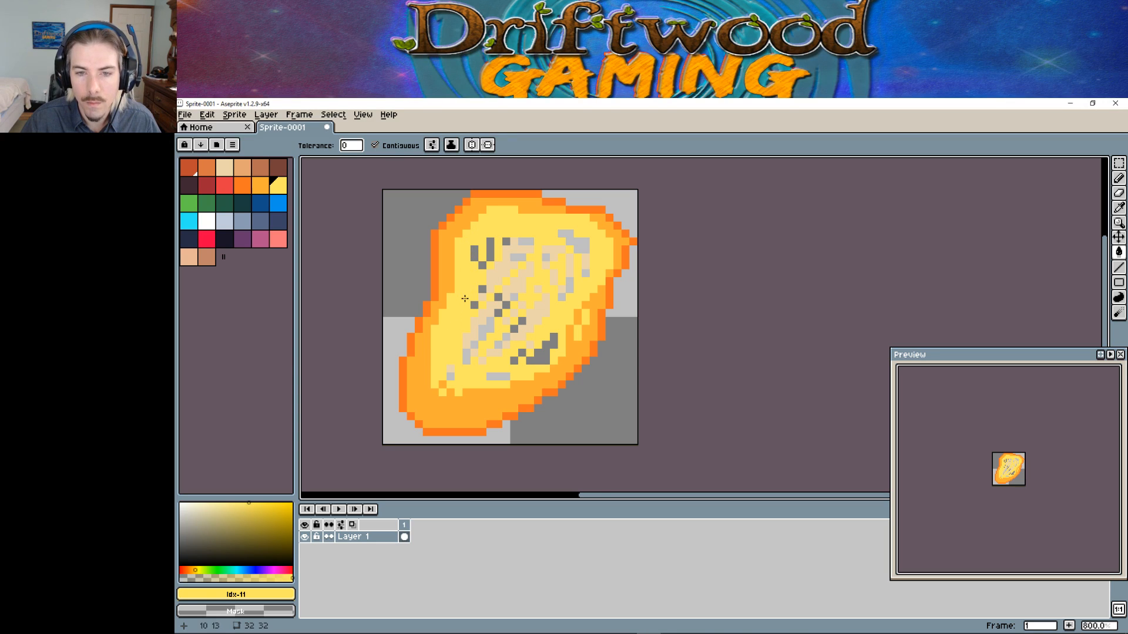
Fill the gaps along the lower and right parts of the shape's interior with yellow.
{"action": "left_click", "coordinate": [494, 379]}
{"action": "left_click", "coordinate": [505, 375]}
{"action": "left_click", "coordinate": [541, 350]}
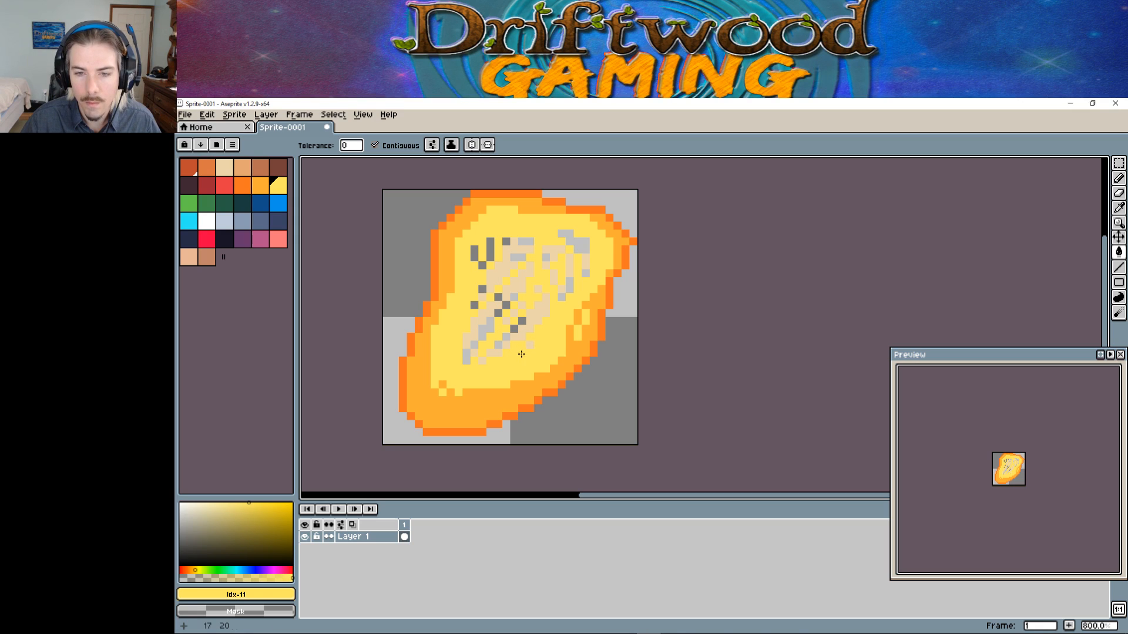
{"action": "left_click", "coordinate": [587, 246]}
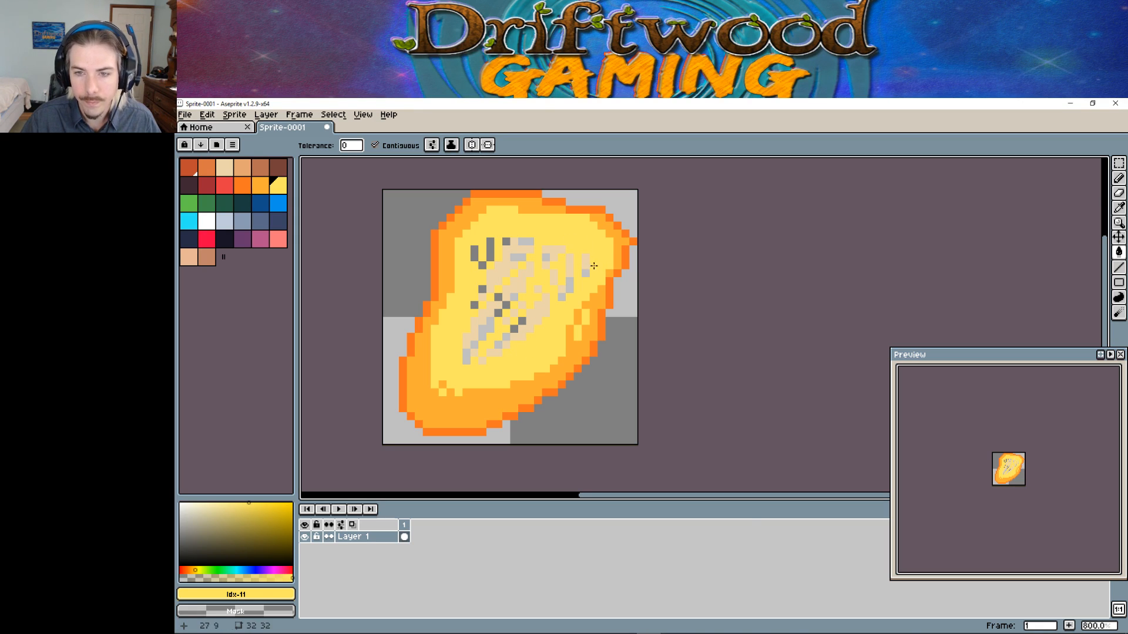
{"action": "left_click", "coordinate": [585, 273]}
Fill the remaining dark grey gaps in the upper-left and centre of the interior with yellow.
{"action": "left_click", "coordinate": [490, 250]}
{"action": "left_click", "coordinate": [490, 241]}
{"action": "left_click", "coordinate": [491, 258]}
{"action": "left_click", "coordinate": [474, 258]}
{"action": "left_click", "coordinate": [476, 250]}
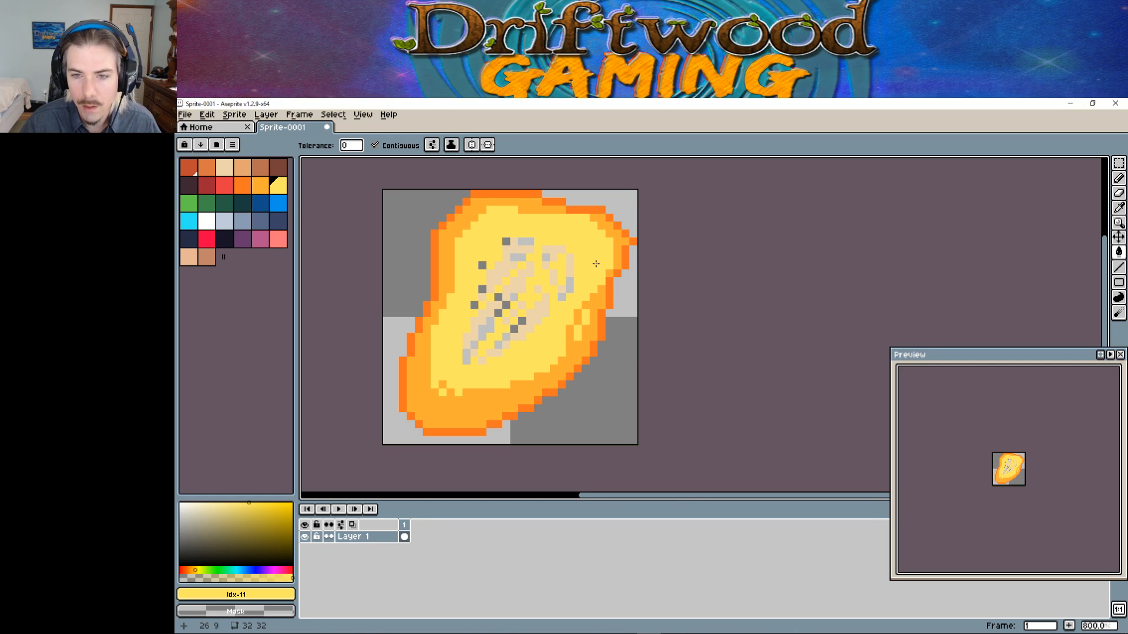
{"action": "left_click", "coordinate": [507, 305]}
{"action": "left_click", "coordinate": [522, 321]}
{"action": "left_click", "coordinate": [512, 327]}
{"action": "left_click", "coordinate": [474, 305]}
{"action": "left_click", "coordinate": [482, 265]}
{"action": "left_click", "coordinate": [506, 241]}
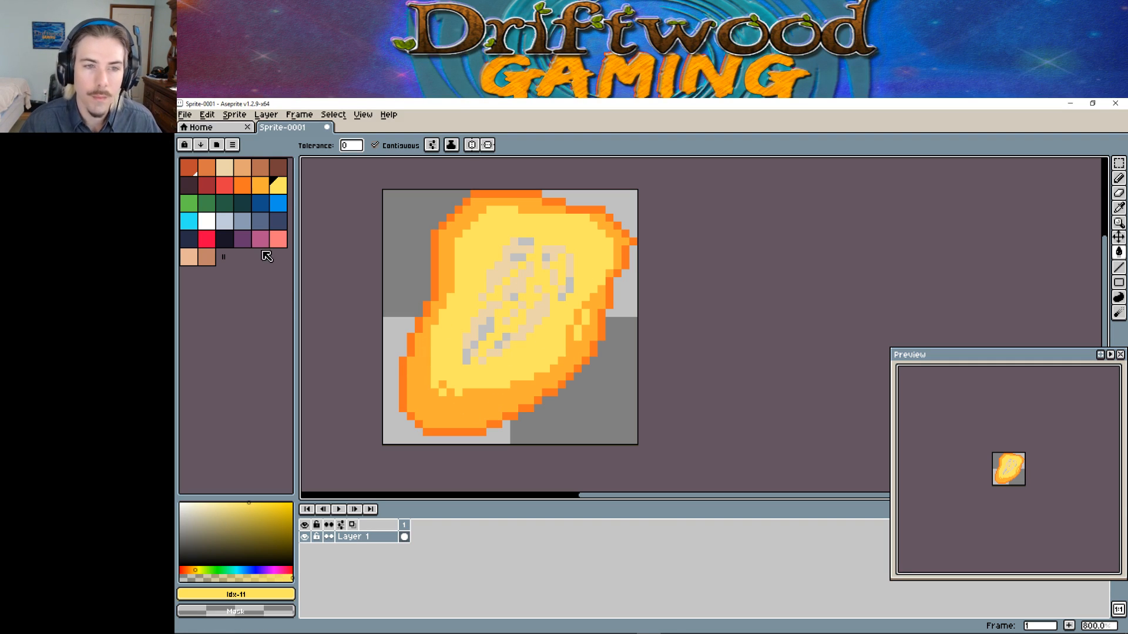
Thicken the shape's right and lower-right rim with dark orange pencil strokes and a light orange band along their inner side.
{"action": "left_click", "coordinate": [242, 186]}
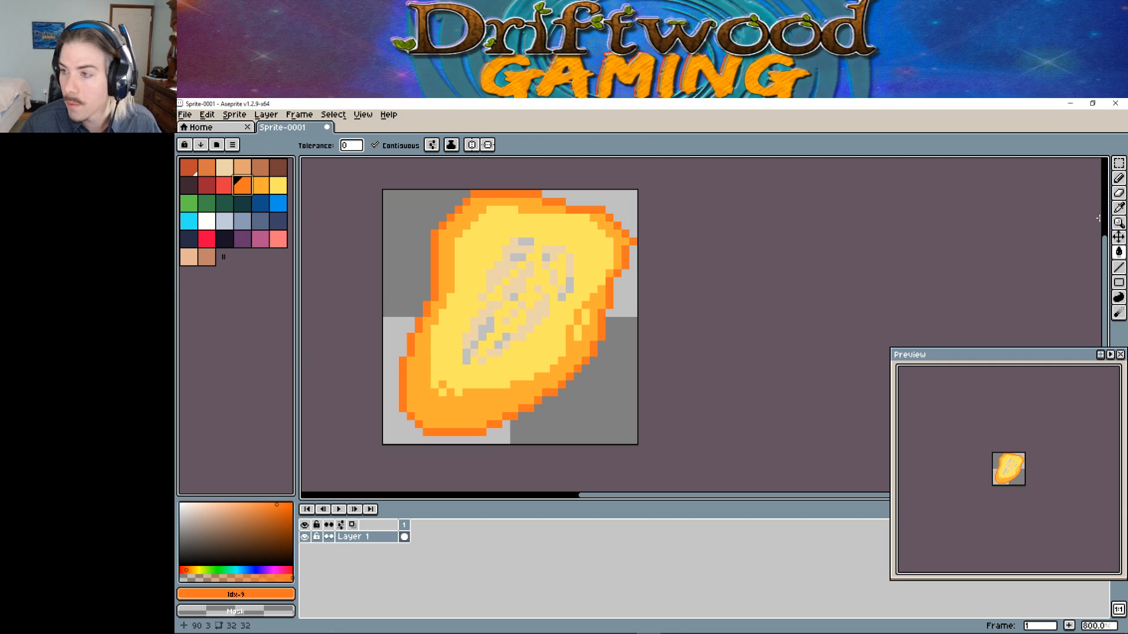
{"action": "left_click", "coordinate": [1118, 178]}
{"action": "mouse_move", "coordinate": [635, 246]}
{"action": "left_mouse_down"}
{"action": "mouse_move", "coordinate": [617, 292]}
{"action": "mouse_move", "coordinate": [617, 280]}
{"action": "left_mouse_up"}
{"action": "mouse_move", "coordinate": [610, 331]}
{"action": "left_mouse_down"}
{"action": "mouse_move", "coordinate": [516, 430]}
{"action": "mouse_move", "coordinate": [596, 361]}
{"action": "mouse_move", "coordinate": [629, 288]}
{"action": "mouse_move", "coordinate": [587, 388]}
{"action": "mouse_move", "coordinate": [535, 424]}
{"action": "left_mouse_up"}
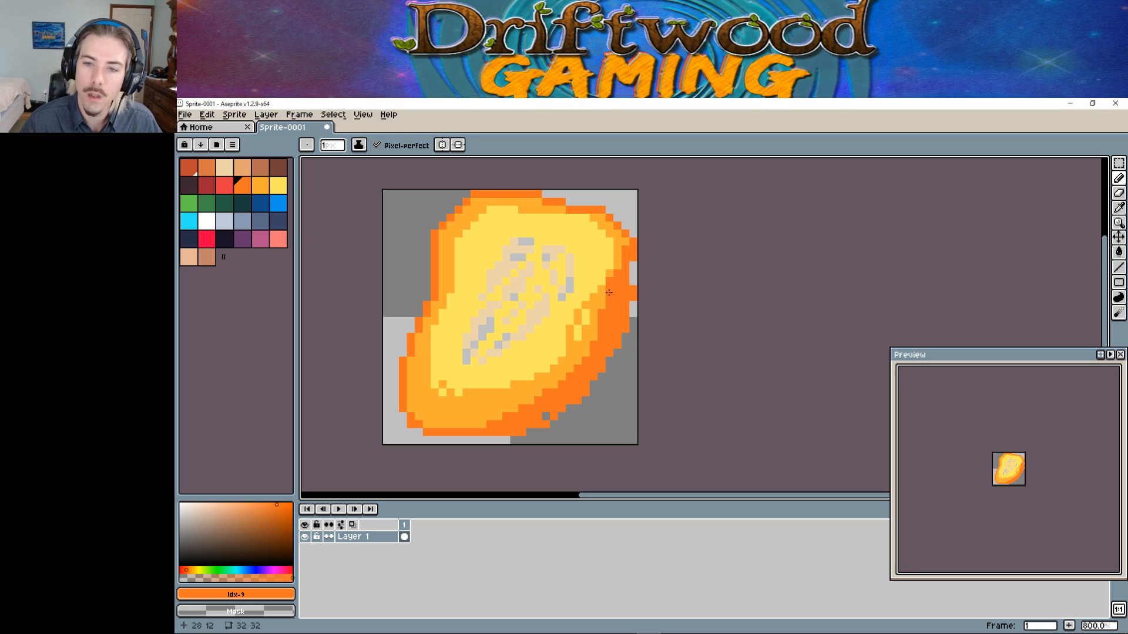
{"action": "key", "text": "]"}
{"action": "mouse_move", "coordinate": [618, 278]}
{"action": "left_mouse_down"}
{"action": "mouse_move", "coordinate": [562, 384]}
{"action": "mouse_move", "coordinate": [507, 415]}
{"action": "mouse_move", "coordinate": [590, 348]}
{"action": "left_mouse_up"}
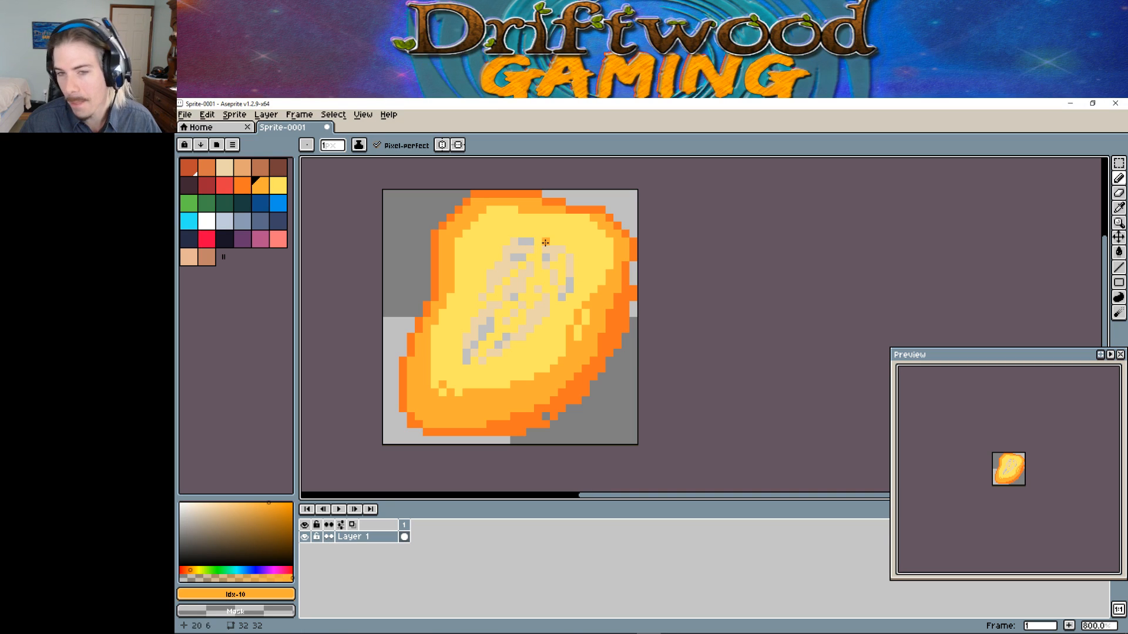
Cover the leftover grey gaps and most of the beige streaks inside the shape with yellow pencil strokes.
{"action": "left_click", "coordinate": [278, 185]}
{"action": "mouse_move", "coordinate": [529, 241]}
{"action": "left_mouse_down"}
{"action": "mouse_move", "coordinate": [482, 357]}
{"action": "mouse_move", "coordinate": [489, 323]}
{"action": "mouse_move", "coordinate": [456, 370]}
{"action": "left_mouse_up"}
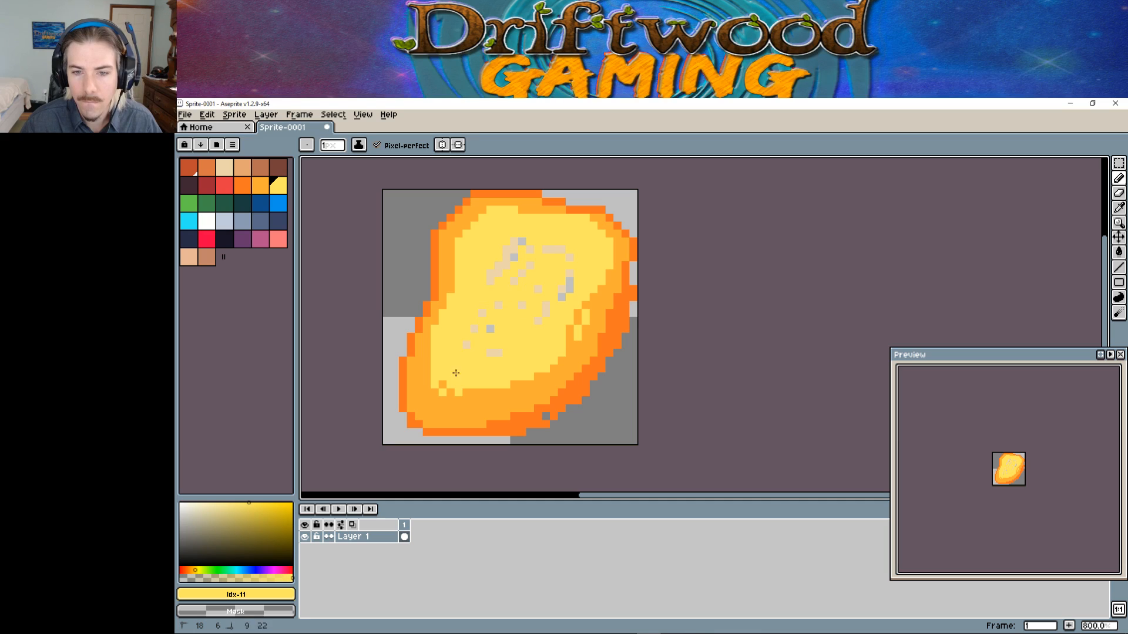
{"action": "left_click_drag", "start_coordinate": [569, 289], "coordinate": [555, 292]}
{"action": "left_click_drag", "start_coordinate": [526, 247], "coordinate": [491, 292]}
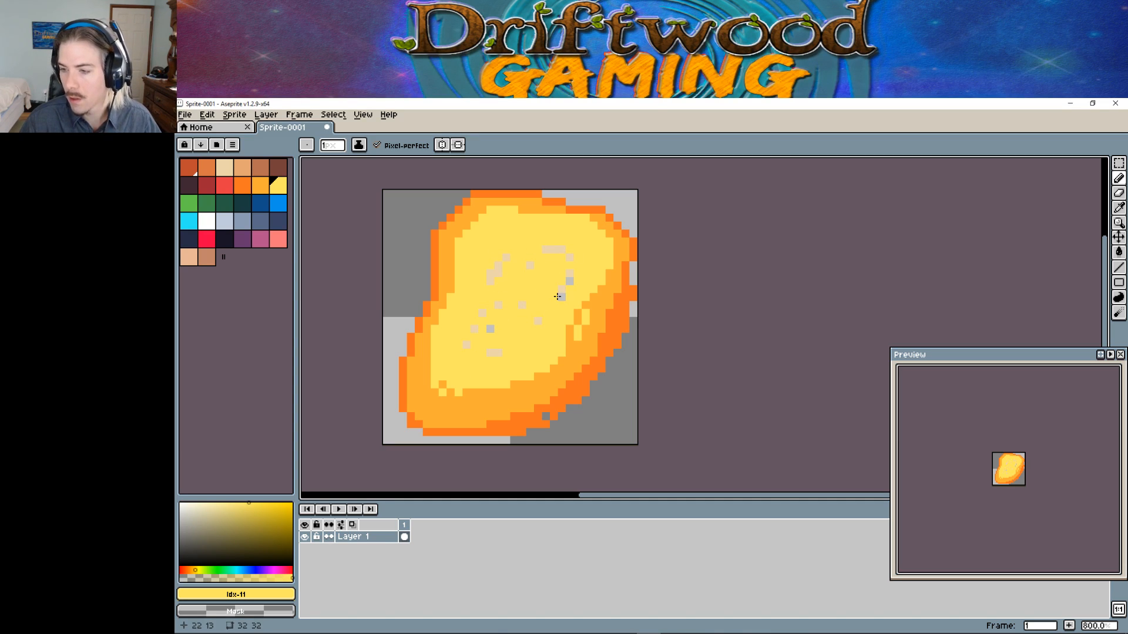
{"action": "mouse_move", "coordinate": [568, 286]}
{"action": "left_mouse_down"}
{"action": "mouse_move", "coordinate": [530, 330]}
{"action": "mouse_move", "coordinate": [578, 279]}
{"action": "left_mouse_up"}
{"action": "left_click_drag", "start_coordinate": [506, 321], "coordinate": [479, 339]}
{"action": "left_click", "coordinate": [569, 281]}
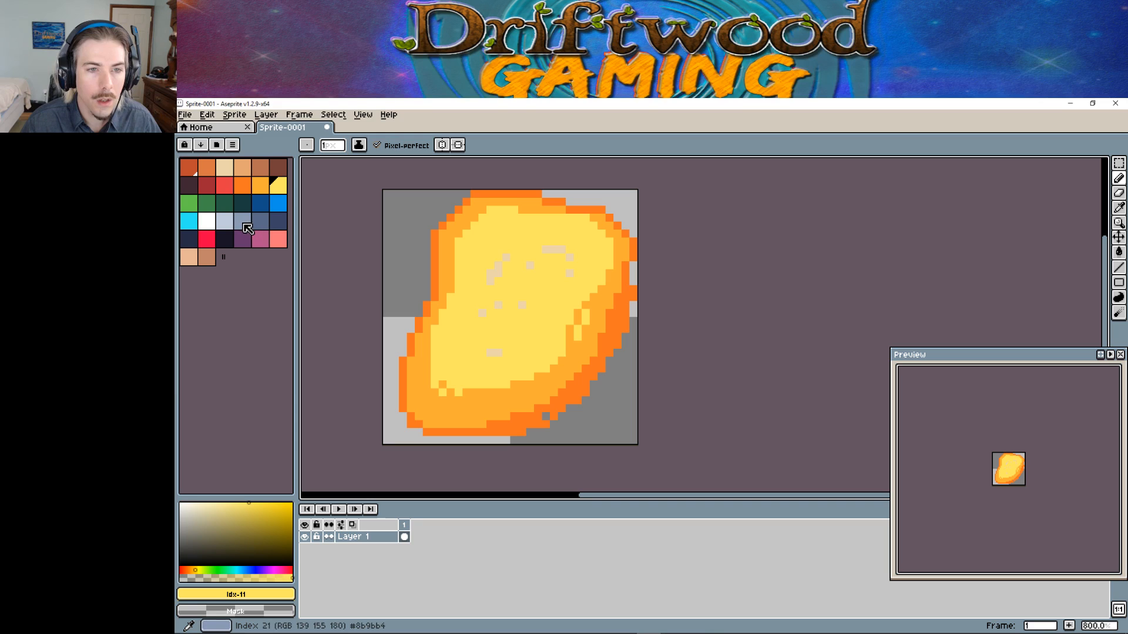
Close the leftover gaps in the lower-right and right outline with dark orange.
{"action": "left_click", "coordinate": [225, 221]}
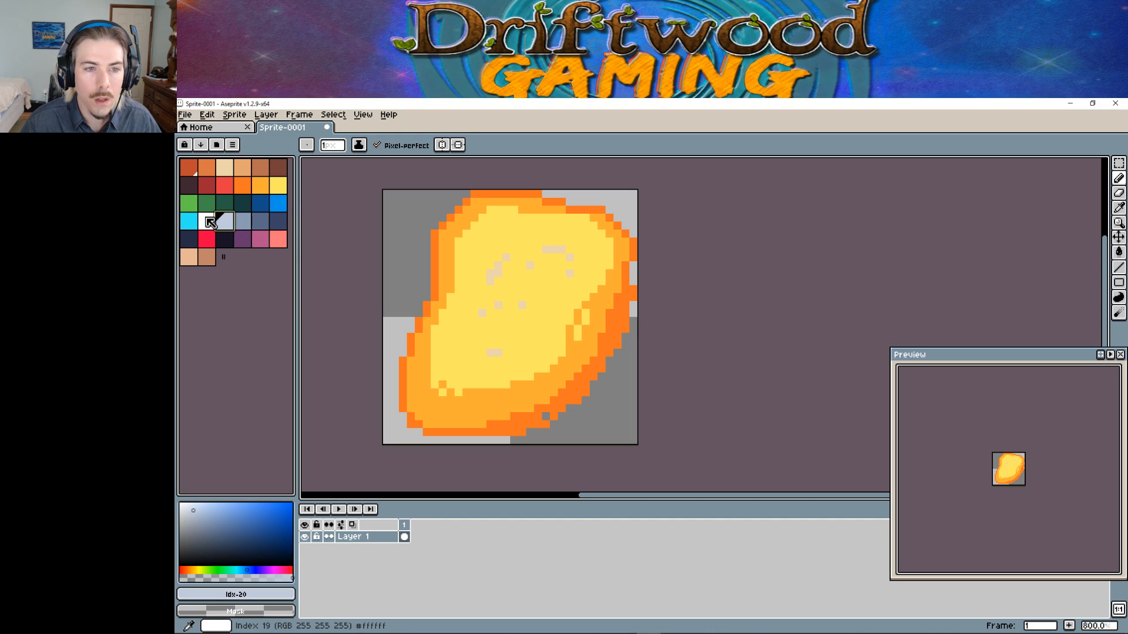
{"action": "left_click", "coordinate": [243, 220]}
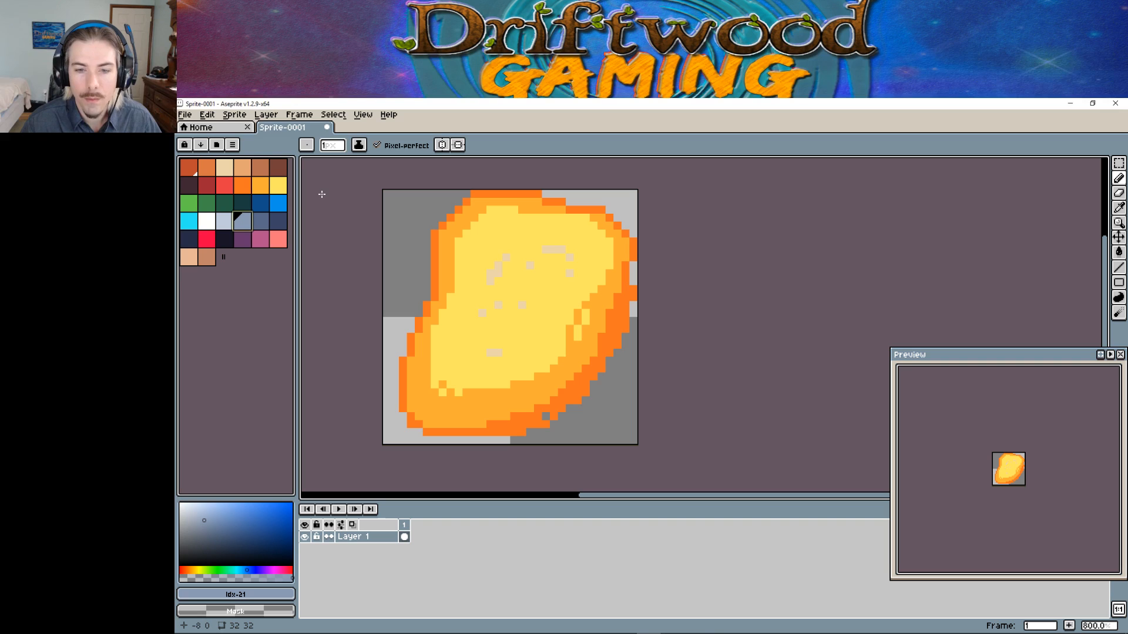
{"action": "left_click", "coordinate": [544, 414], "text": "alt"}
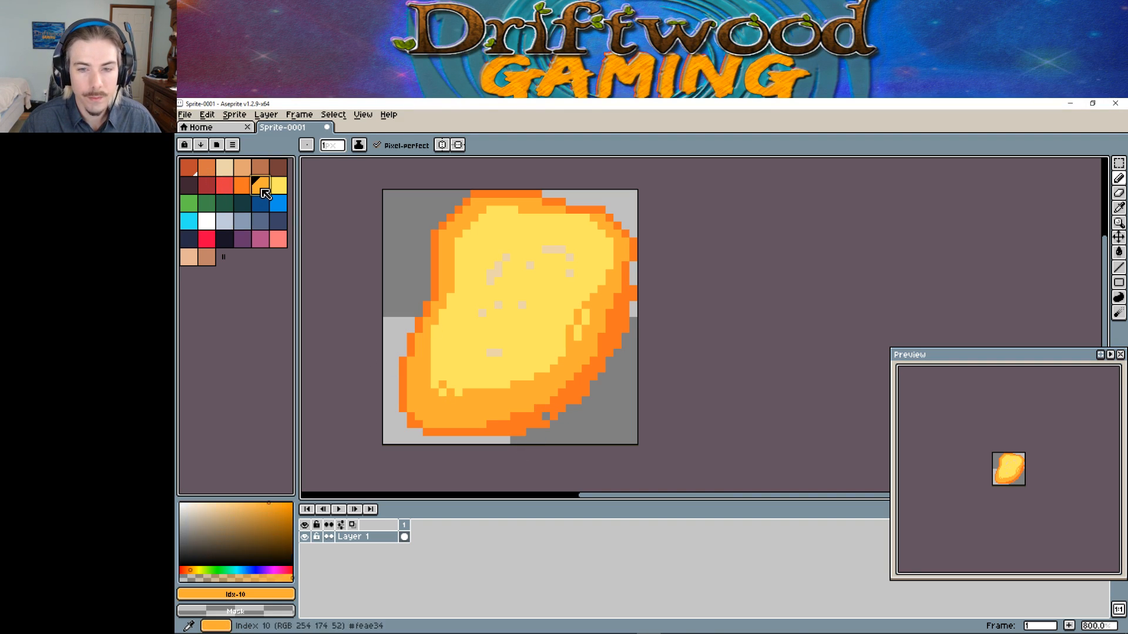
{"action": "left_click", "coordinate": [545, 412], "text": "alt"}
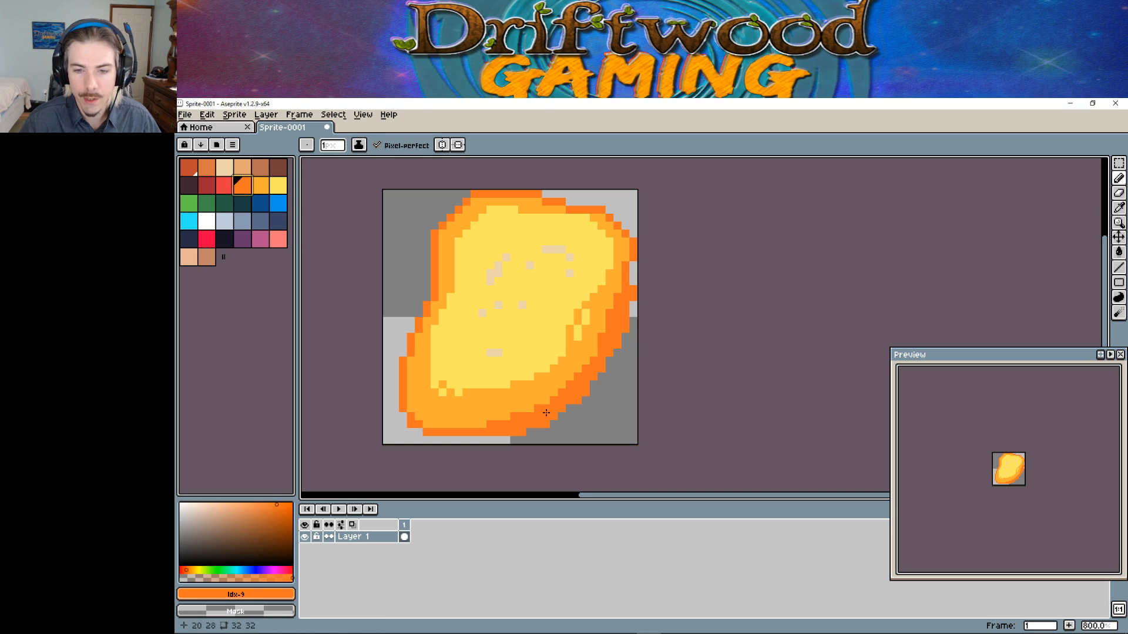
{"action": "left_click_drag", "start_coordinate": [634, 286], "coordinate": [633, 264]}
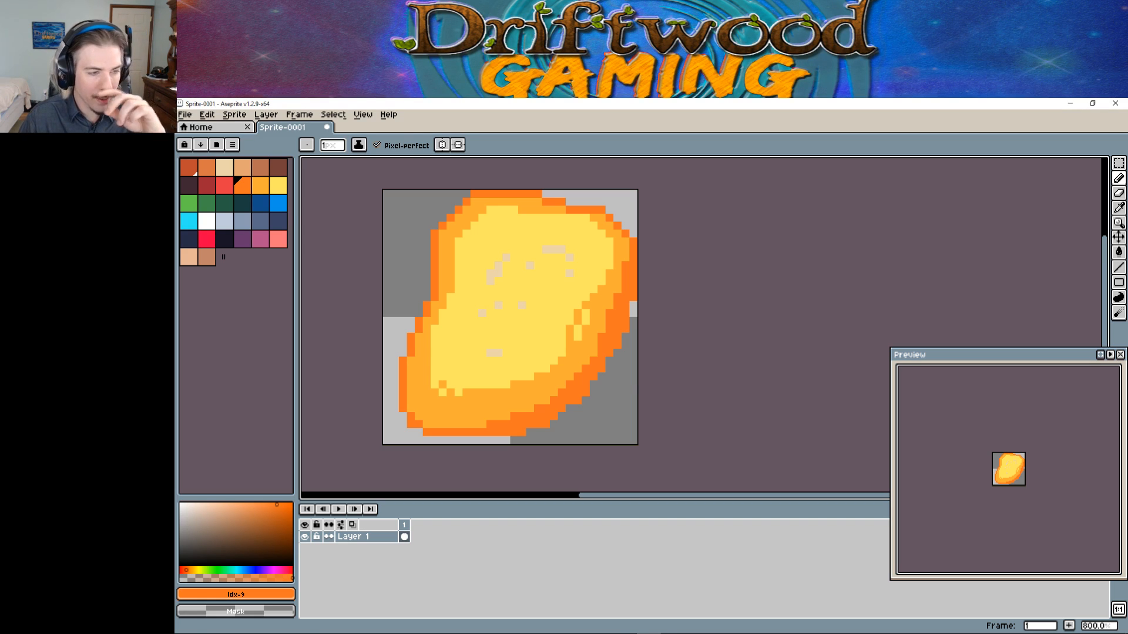
Export the sprite as a PNG file named DG_CheeseMmnn, keeping the 100% size.
{"action": "mouse_move", "coordinate": [514, 625]}
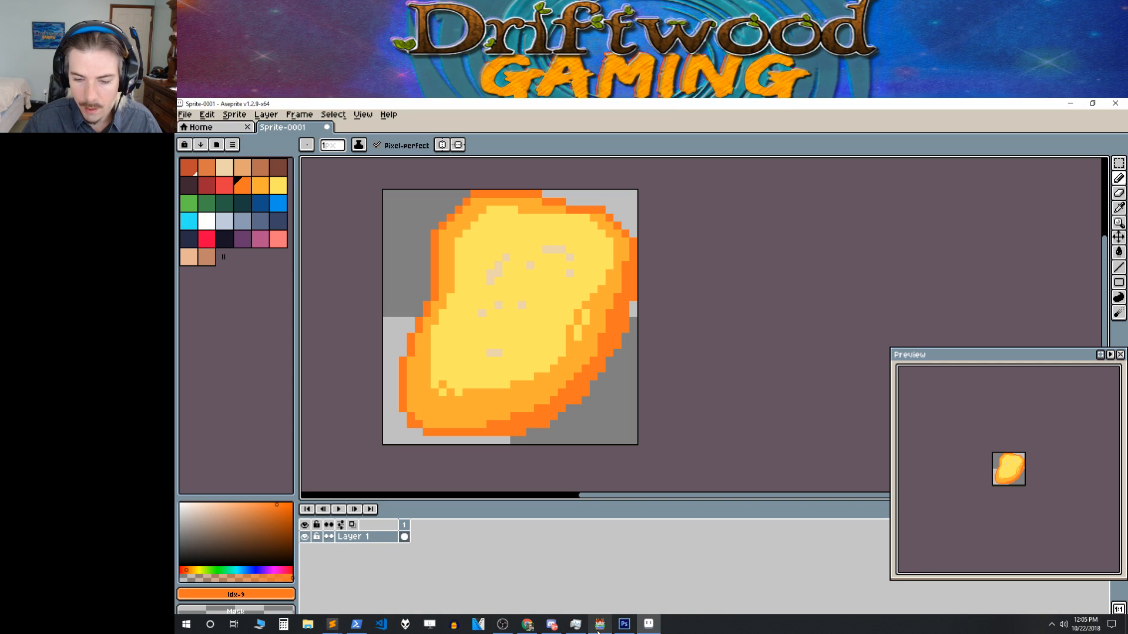
{"action": "mouse_move", "coordinate": [598, 627]}
{"action": "left_click", "coordinate": [185, 115]}
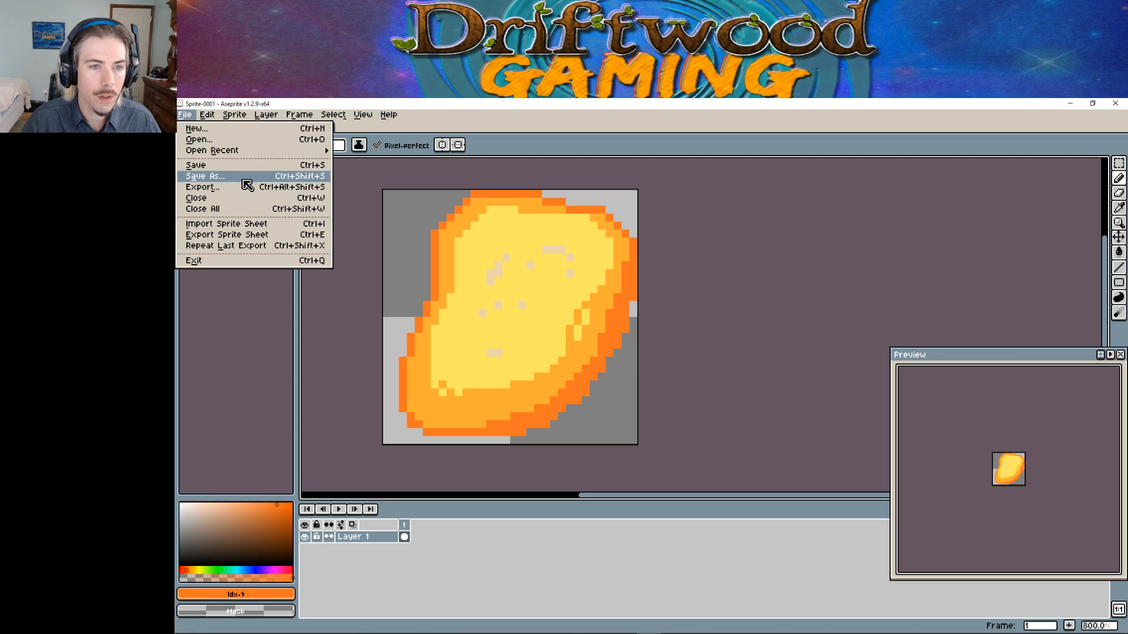
{"action": "left_click", "coordinate": [248, 187]}
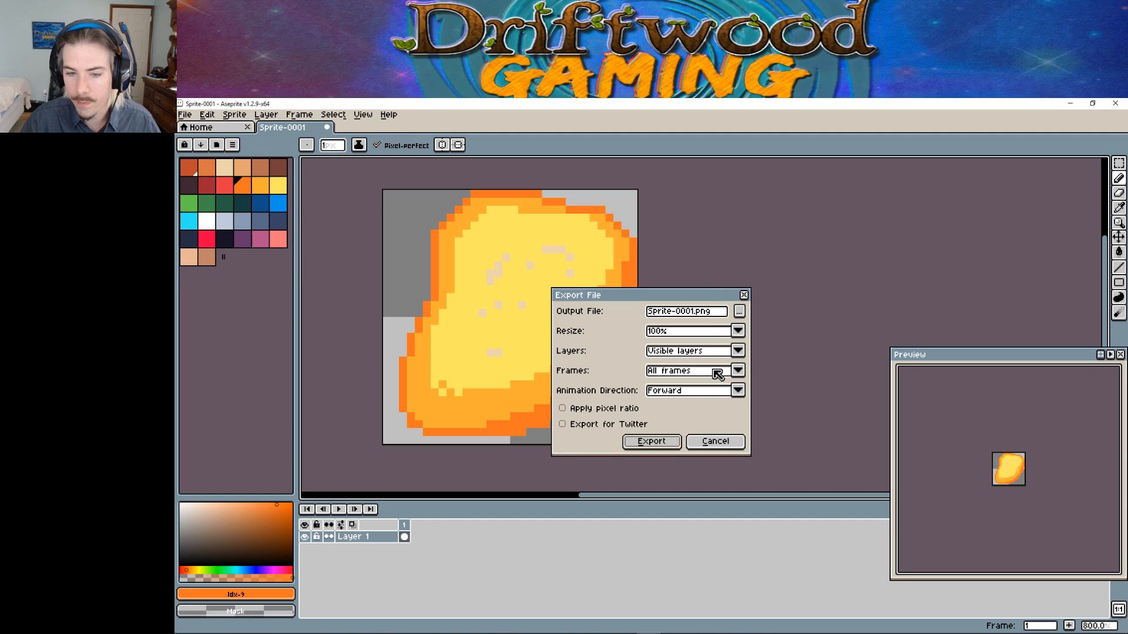
{"action": "left_click", "coordinate": [739, 310]}
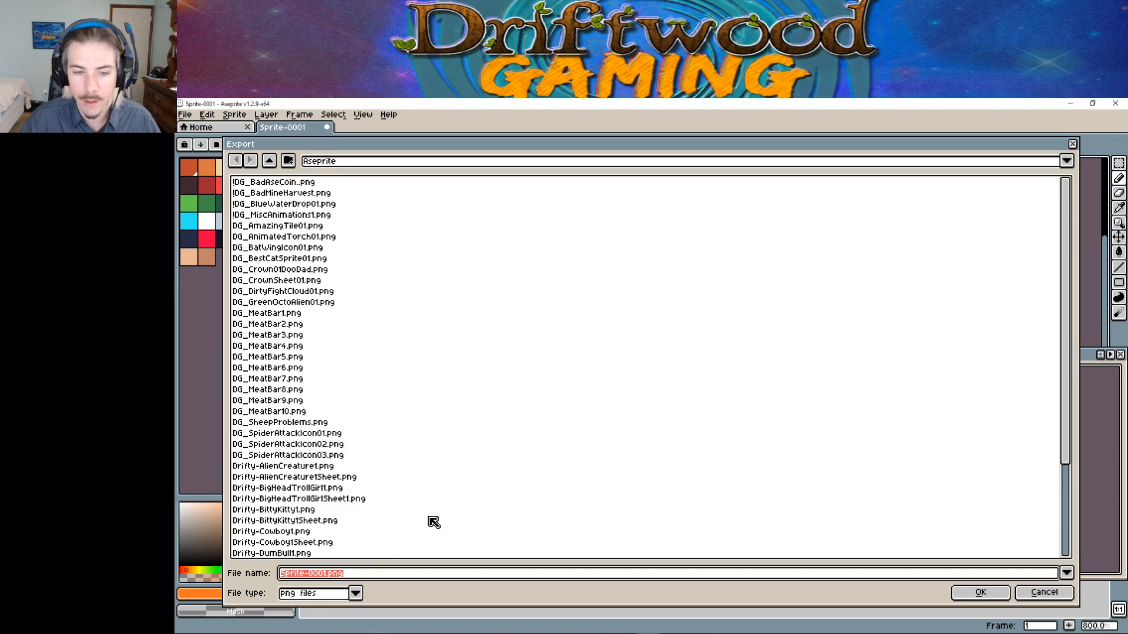
{"action": "type", "text": "DG_"}
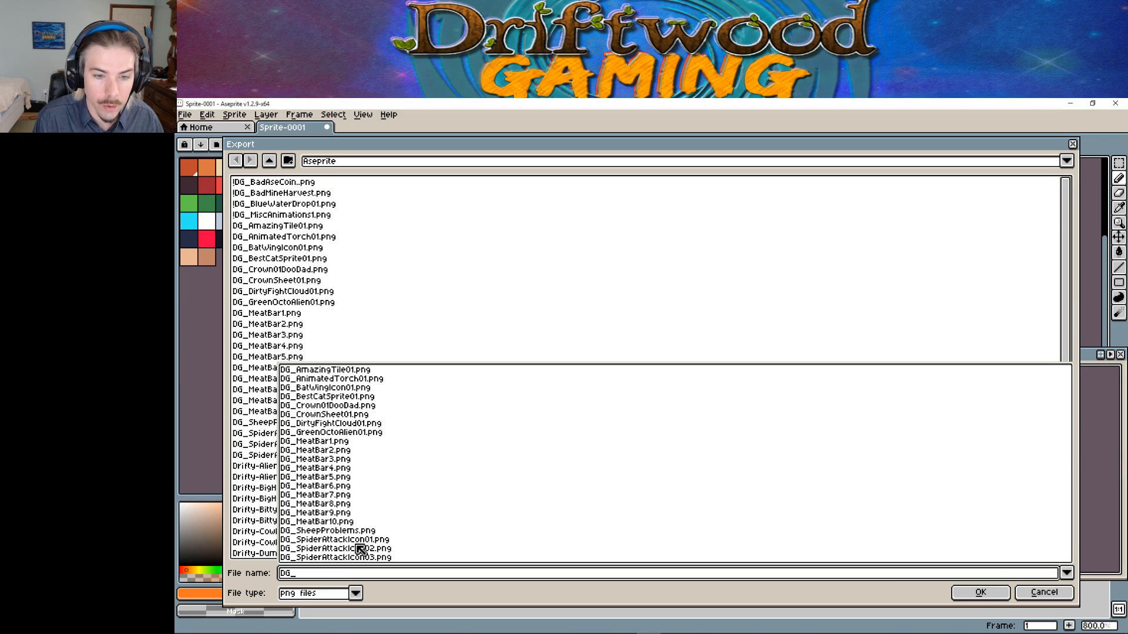
{"action": "type", "text": "CheeseMmnn"}
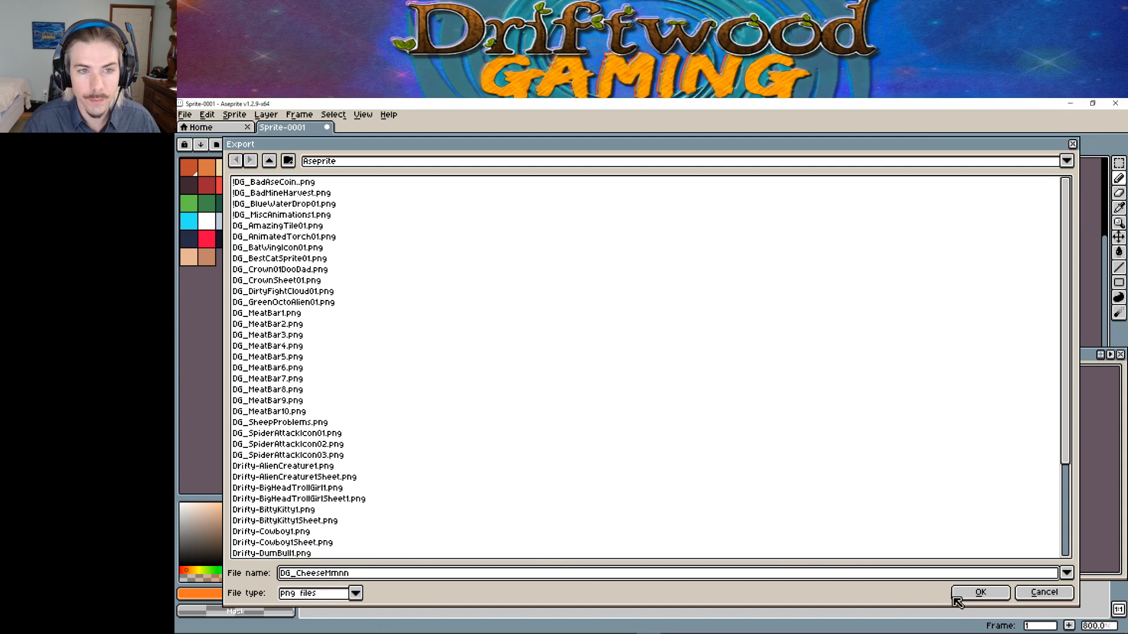
{"action": "left_click", "coordinate": [978, 593]}
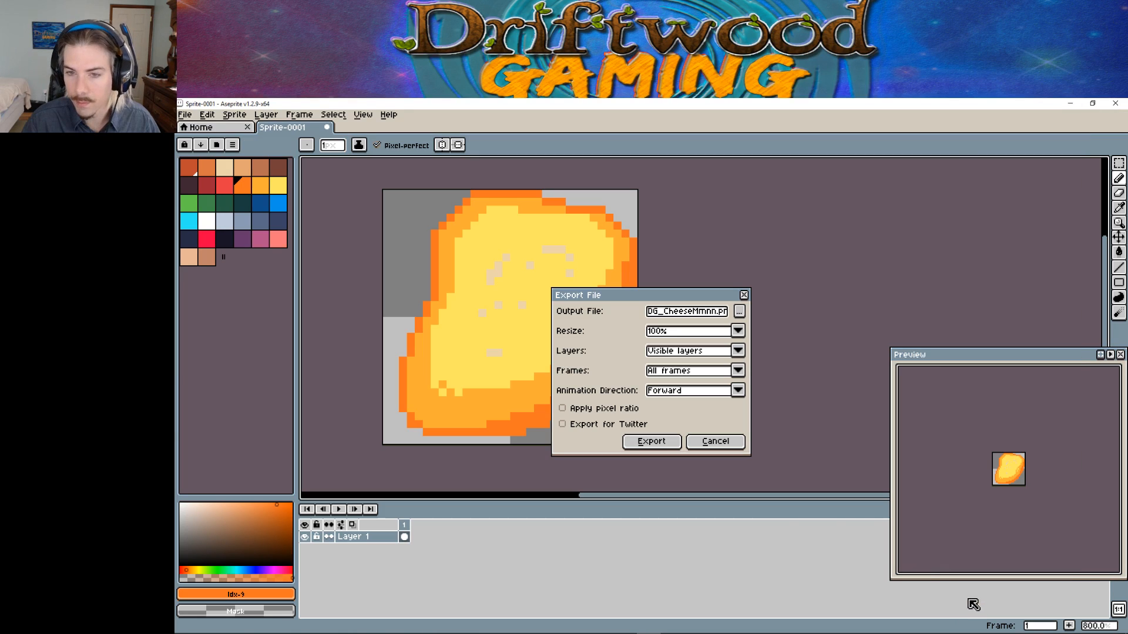
{"action": "left_click", "coordinate": [664, 444]}
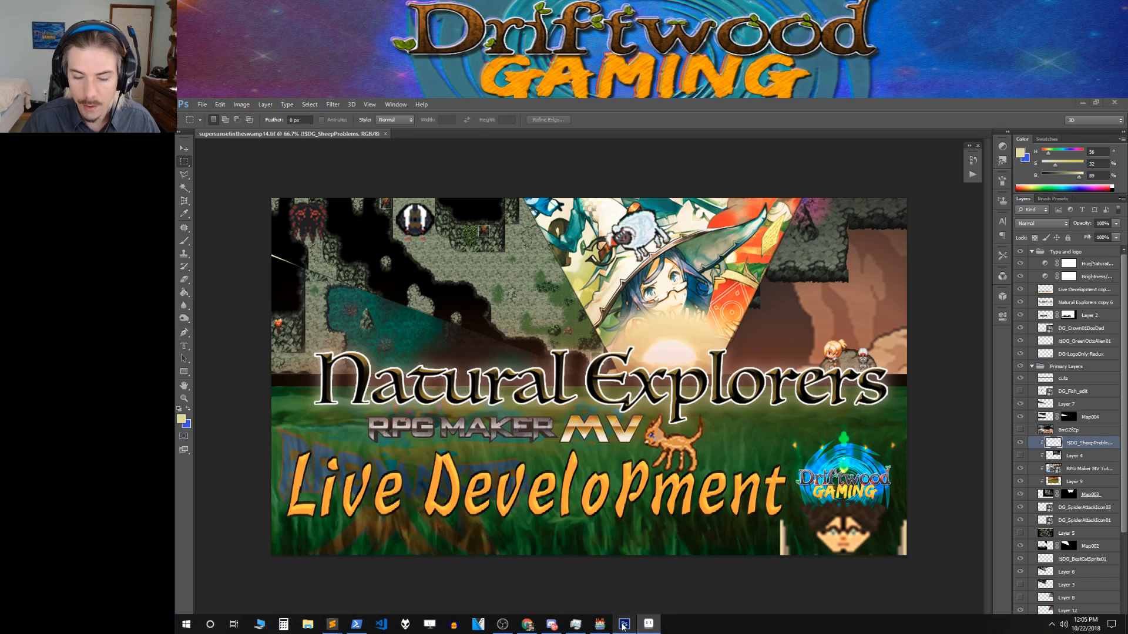
Switch to Photoshop and browse for a file to open in the RPG Maker folder on the 7200SATA (E:) drive.
{"action": "left_click", "coordinate": [624, 631]}
{"action": "left_click", "coordinate": [201, 106]}
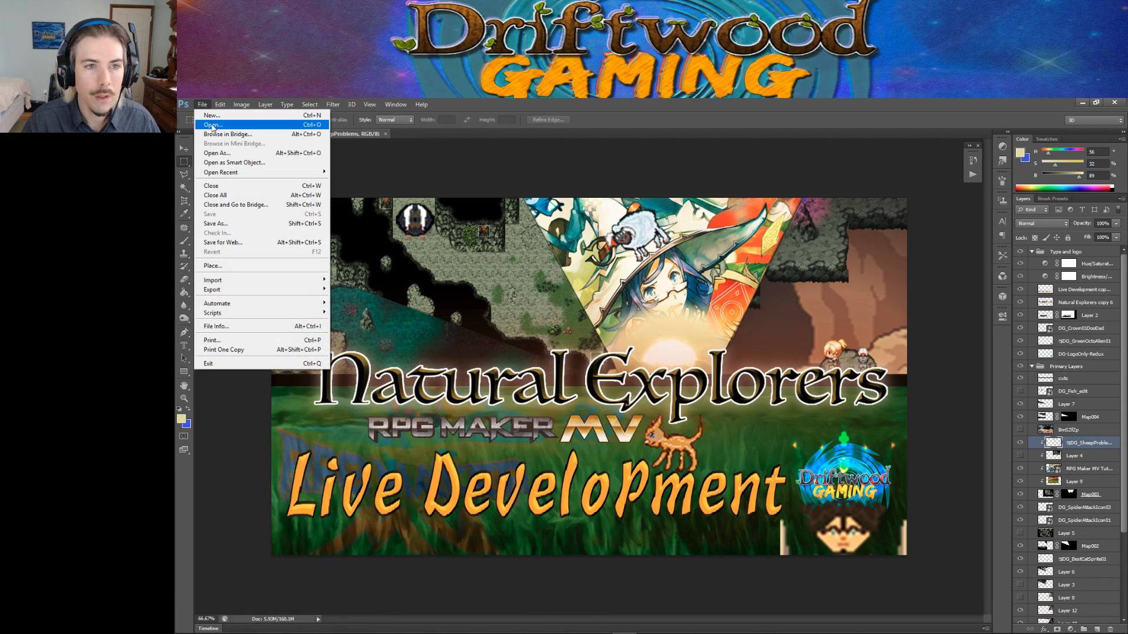
{"action": "left_click", "coordinate": [213, 125]}
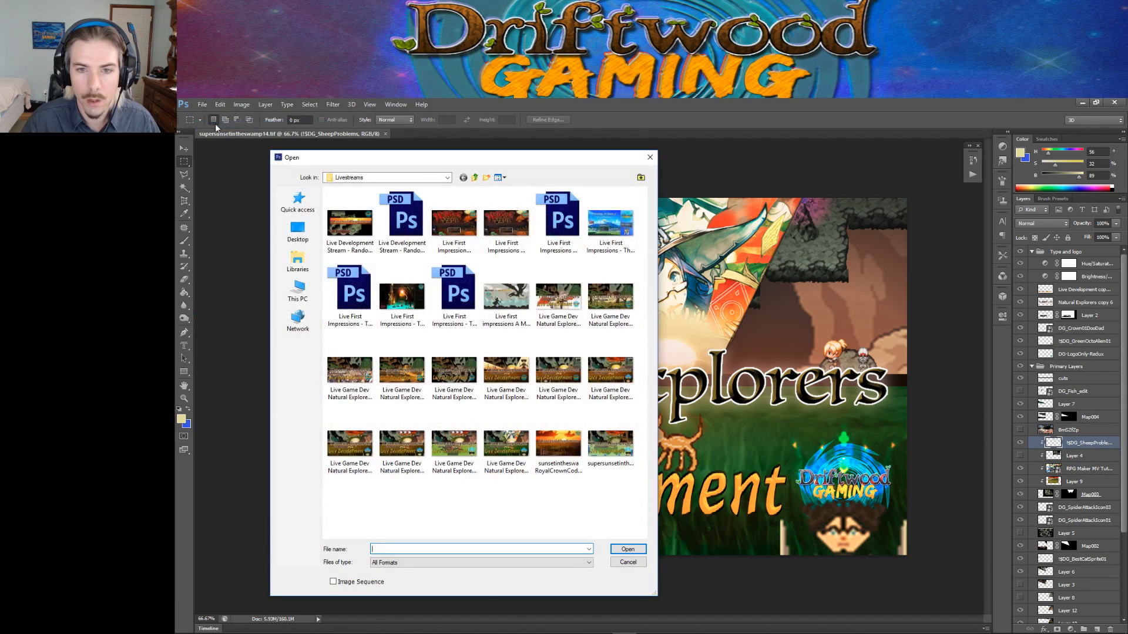
{"action": "left_click", "coordinate": [448, 177]}
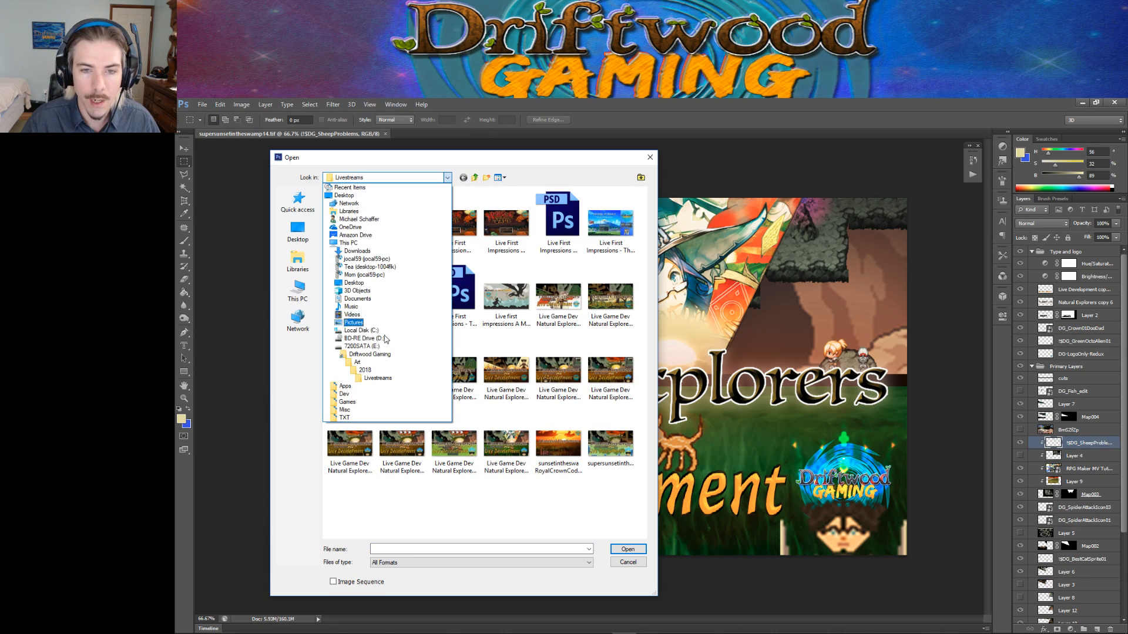
{"action": "left_click", "coordinate": [361, 346]}
{"action": "scroll", "coordinate": [376, 358], "scroll_direction": "down", "scroll_amount": 3}
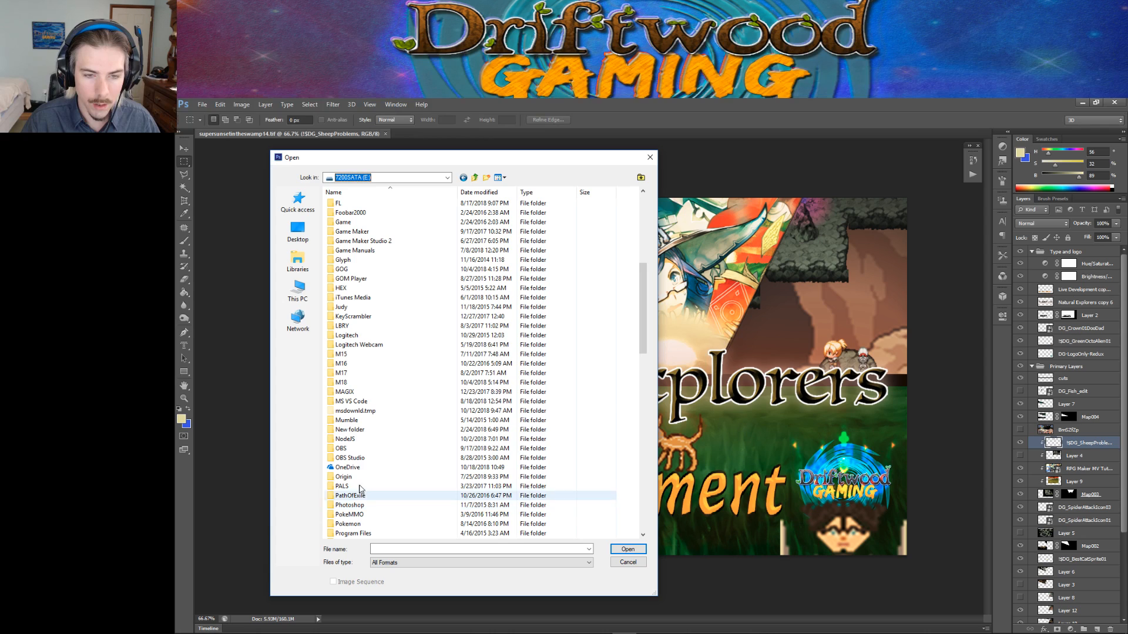
{"action": "scroll", "coordinate": [366, 330], "scroll_direction": "up", "scroll_amount": 5}
{"action": "scroll", "coordinate": [365, 329], "scroll_direction": "down", "scroll_amount": 10}
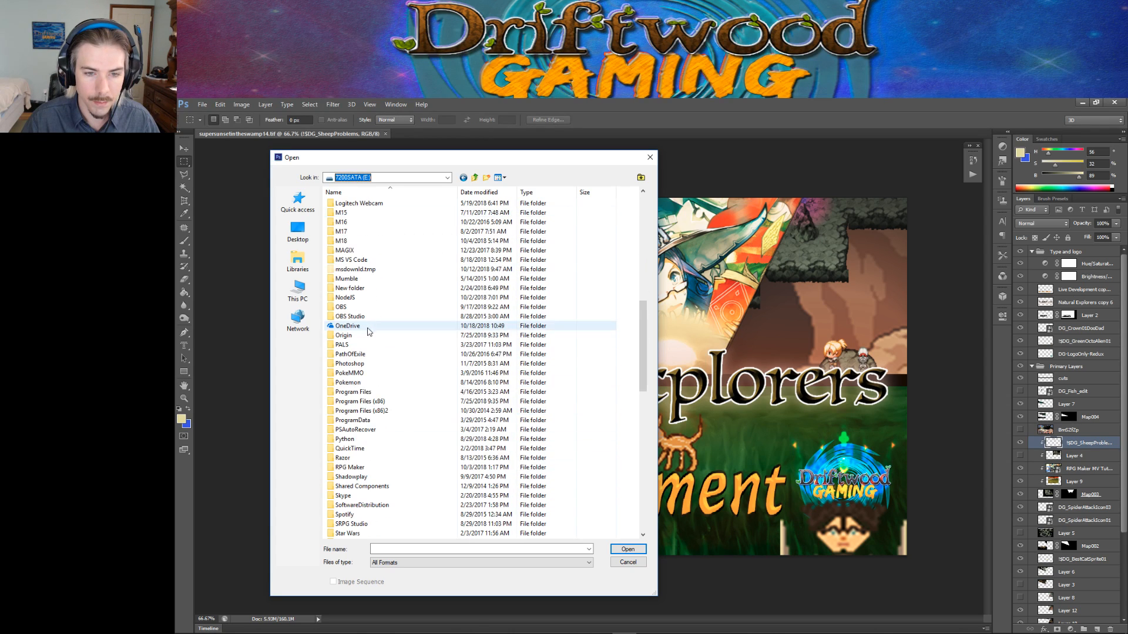
{"action": "double_click", "coordinate": [362, 469]}
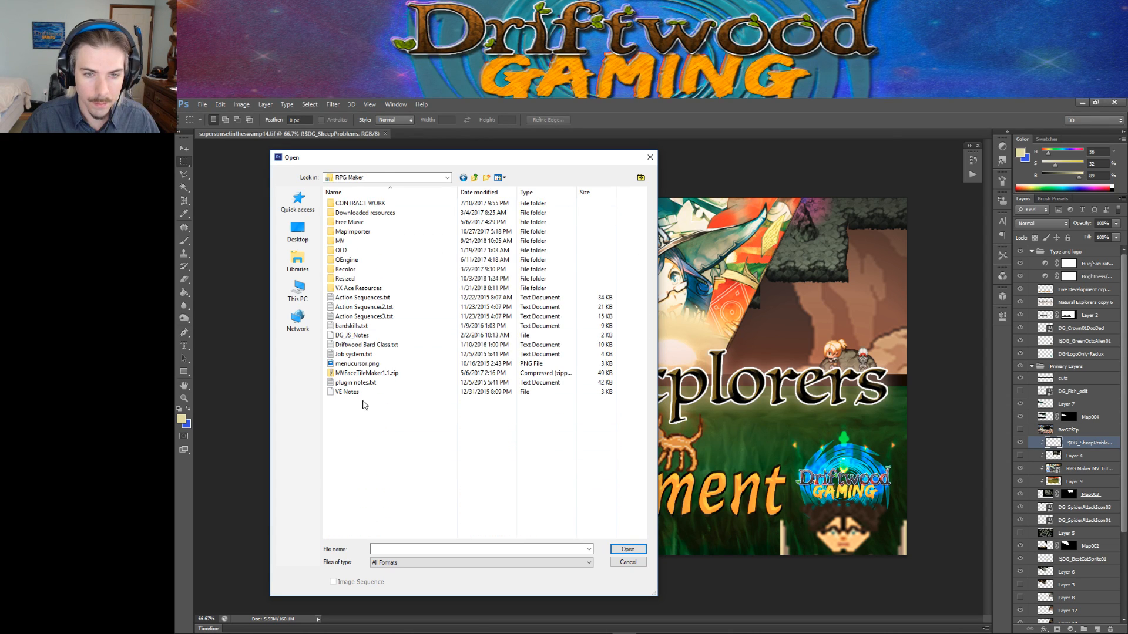
Open IconSet.png from the img/system folder of the Natural Explorers project inside the MV folder.
{"action": "double_click", "coordinate": [336, 241]}
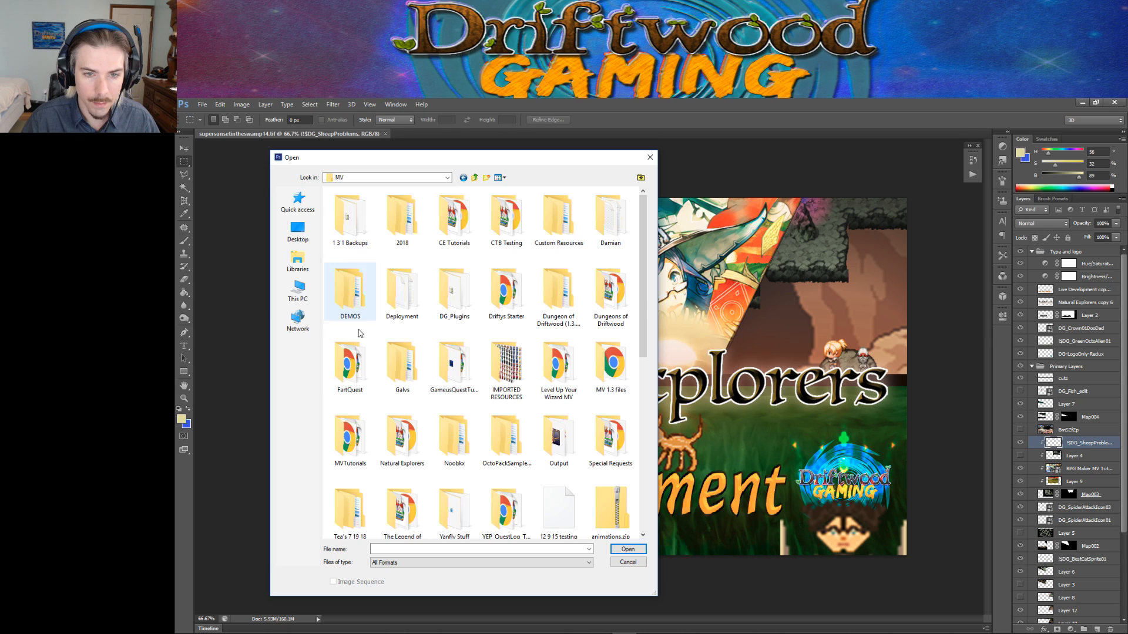
{"action": "double_click", "coordinate": [402, 440]}
{"action": "double_click", "coordinate": [347, 242]}
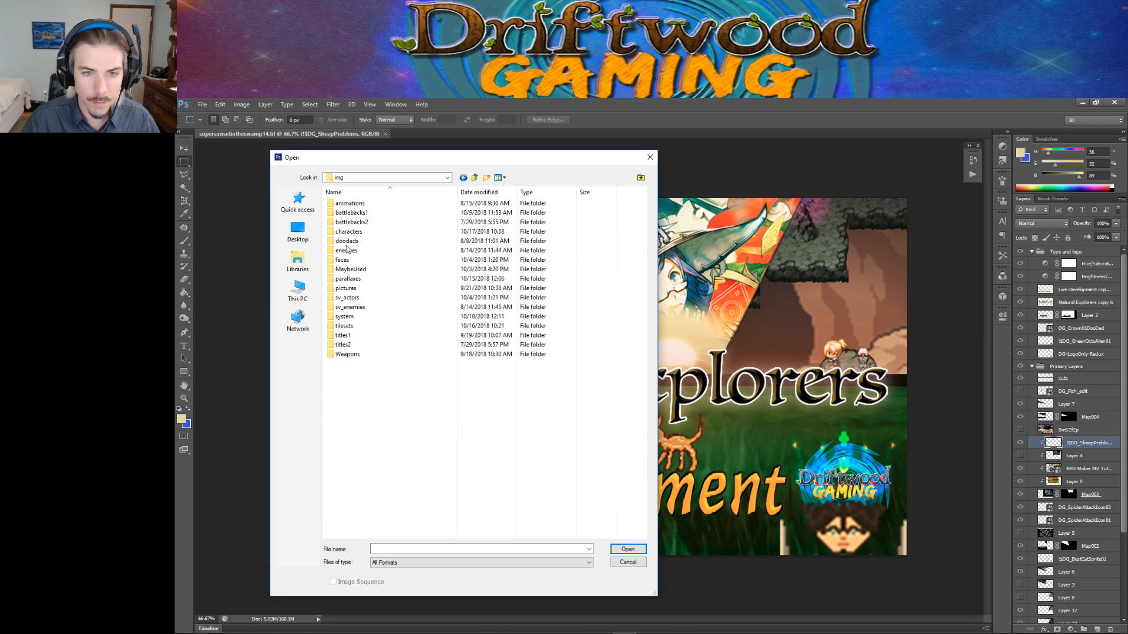
{"action": "double_click", "coordinate": [360, 317]}
{"action": "left_click", "coordinate": [345, 311]}
{"action": "double_click", "coordinate": [344, 311]}
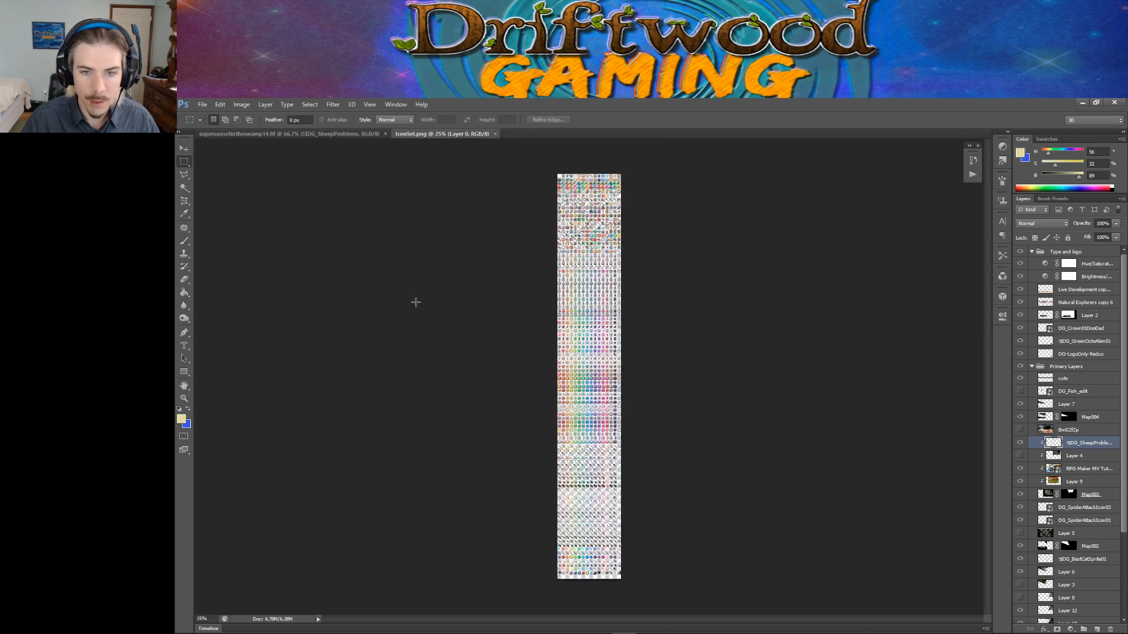
Place the DG_CheeseMmnn image from the Aseprite folder into the first cell of the icon sheet's empty last row.
{"action": "left_click_drag", "start_coordinate": [611, 380], "coordinate": [728, 388], "text": "ctrl"}
{"action": "left_click_drag", "start_coordinate": [520, 388], "coordinate": [667, 353]}
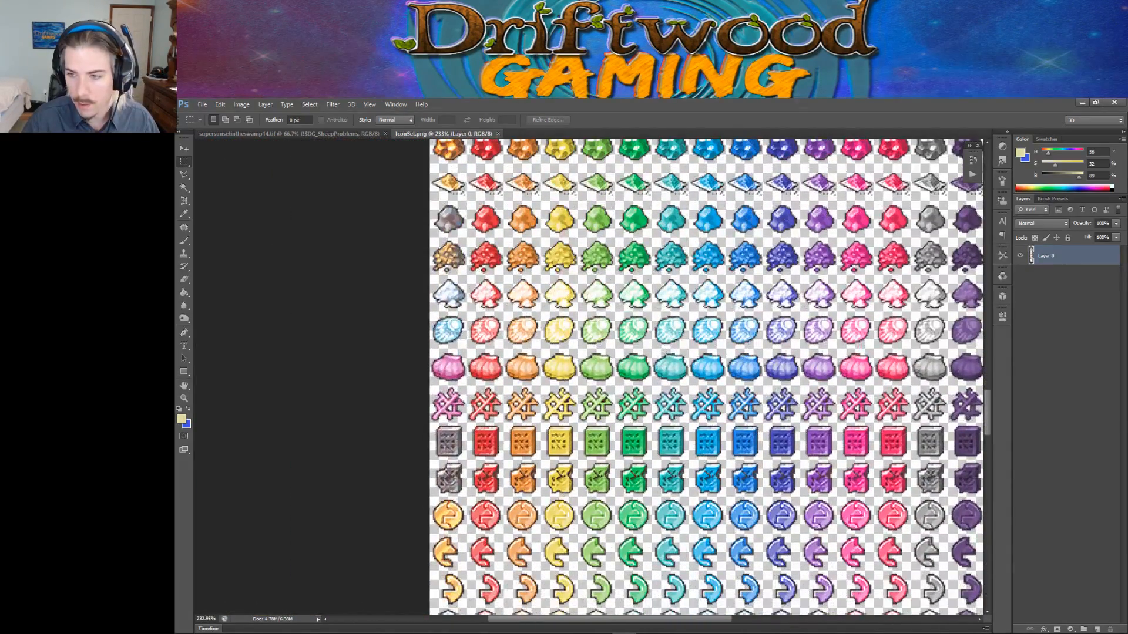
{"action": "scroll", "coordinate": [665, 353], "scroll_direction": "right", "scroll_amount": 5}
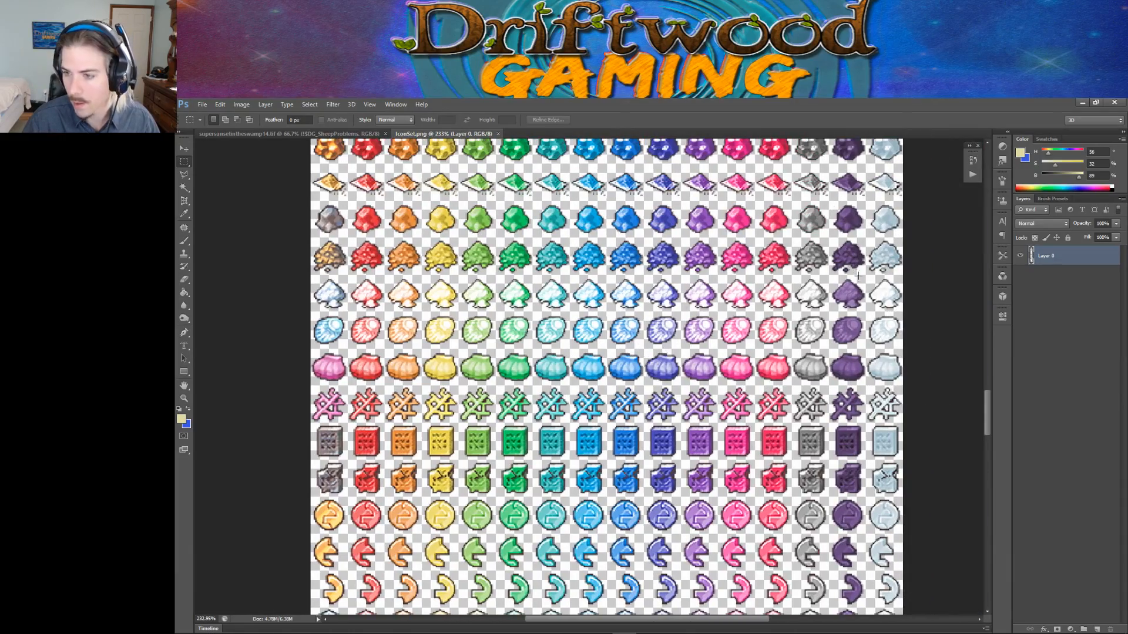
{"action": "left_click_drag", "start_coordinate": [990, 403], "coordinate": [991, 550]}
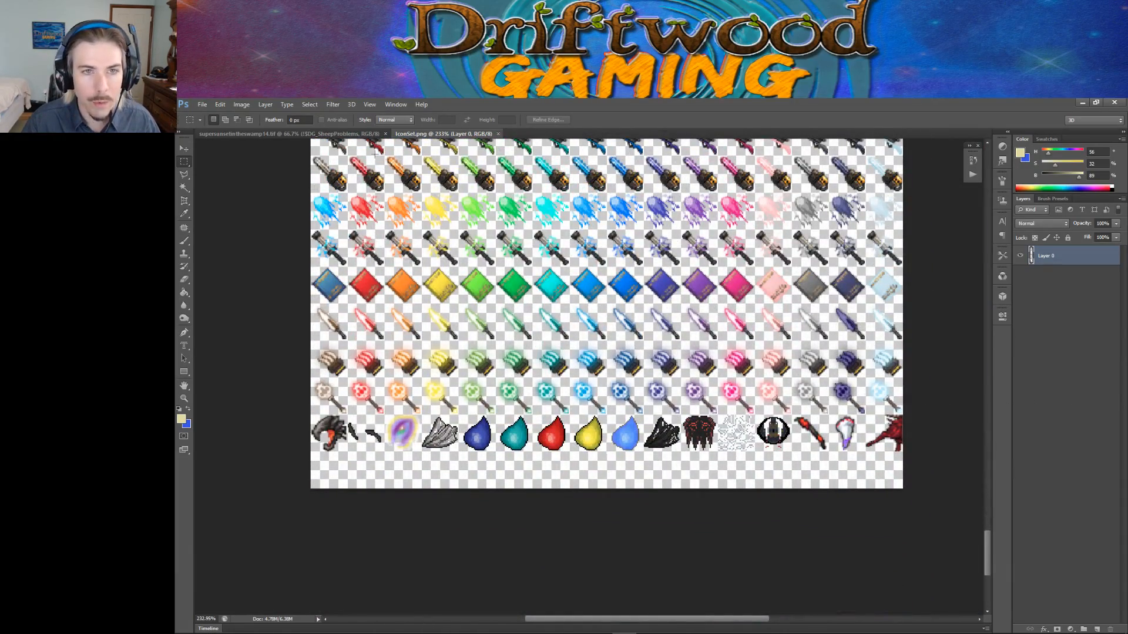
{"action": "left_click", "coordinate": [202, 105]}
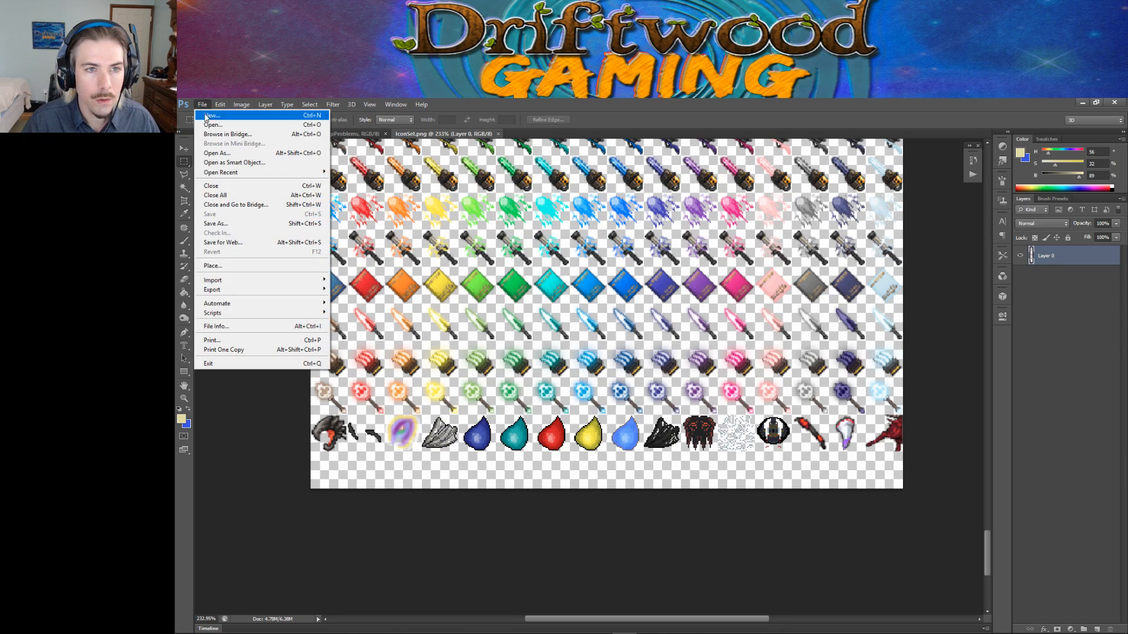
{"action": "left_click", "coordinate": [217, 265]}
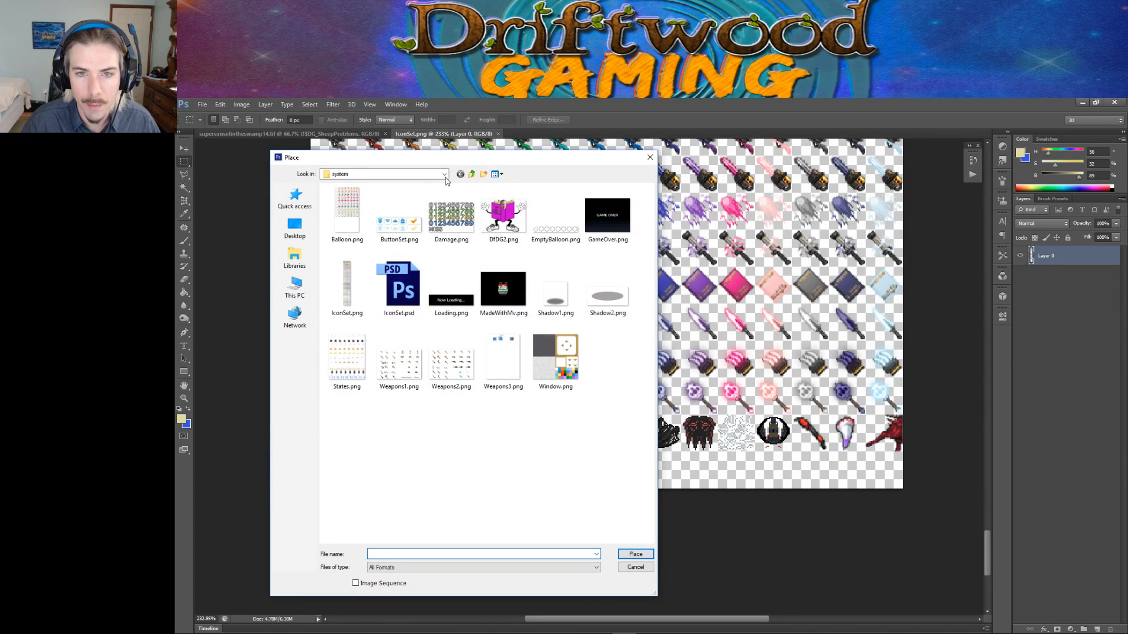
{"action": "left_click", "coordinate": [355, 174]}
{"action": "left_click", "coordinate": [360, 334]}
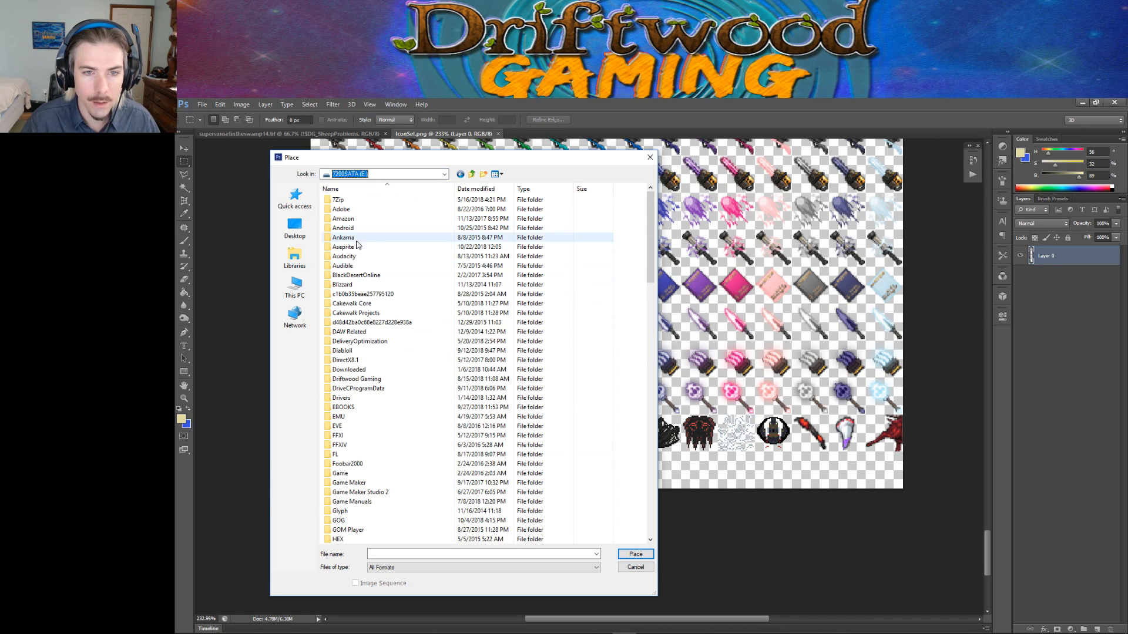
{"action": "double_click", "coordinate": [356, 248]}
{"action": "left_click", "coordinate": [348, 222]}
{"action": "left_click", "coordinate": [635, 554]}
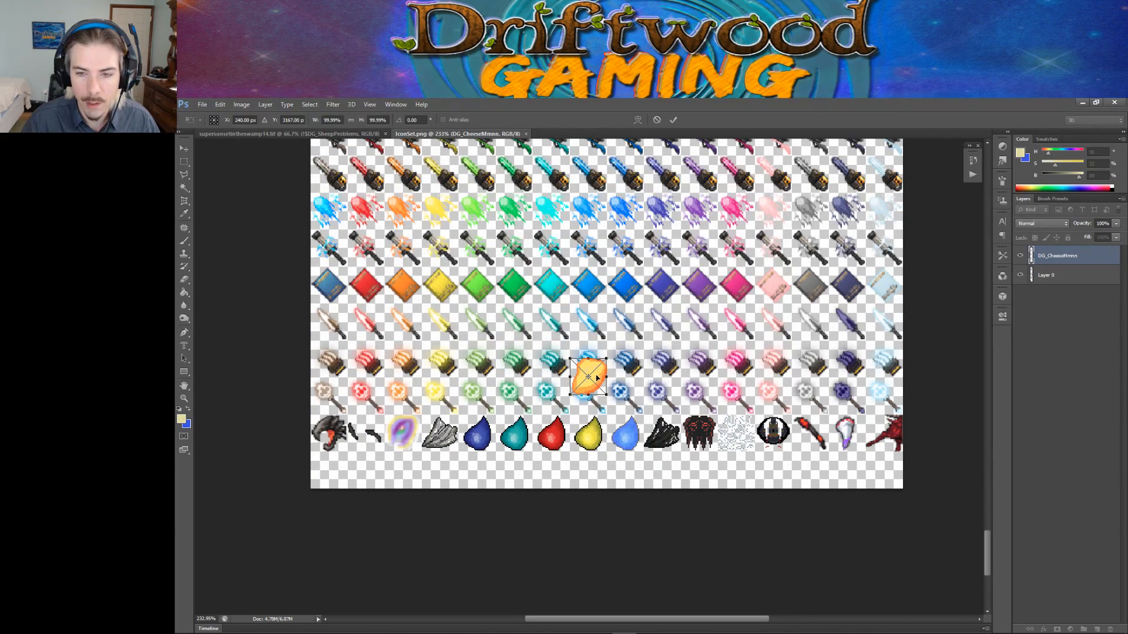
{"action": "left_click_drag", "start_coordinate": [586, 376], "coordinate": [328, 470]}
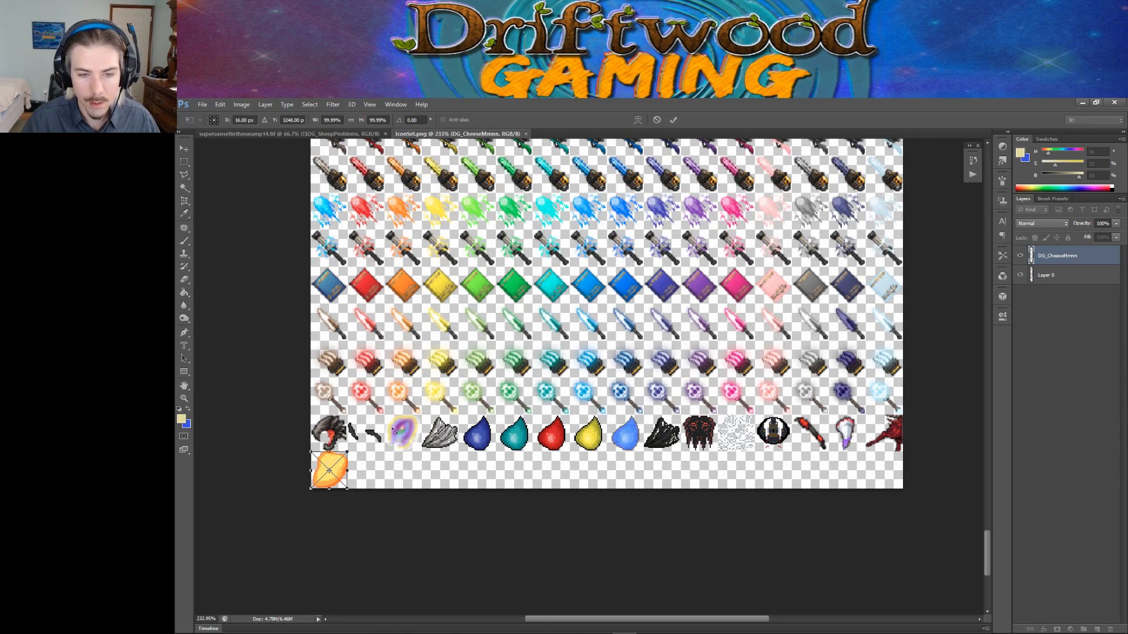
{"action": "left_click", "coordinate": [674, 120]}
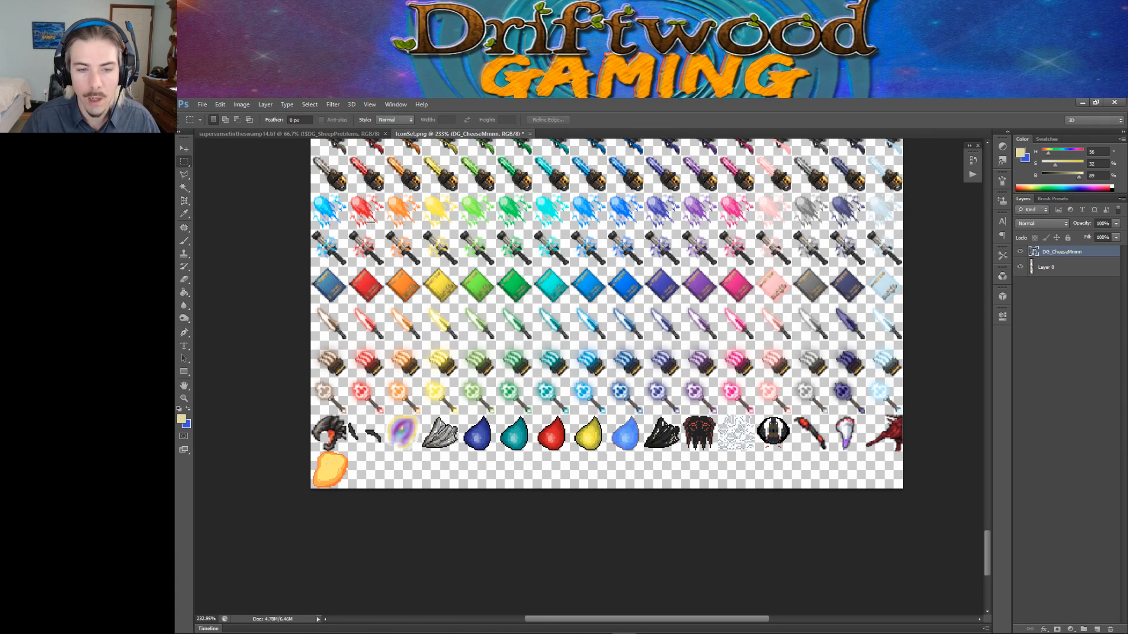
Save the icon sheet in PNG format over the existing IconSet.png in the system folder, with smallest compression and no interlacing.
{"action": "left_click", "coordinate": [202, 104]}
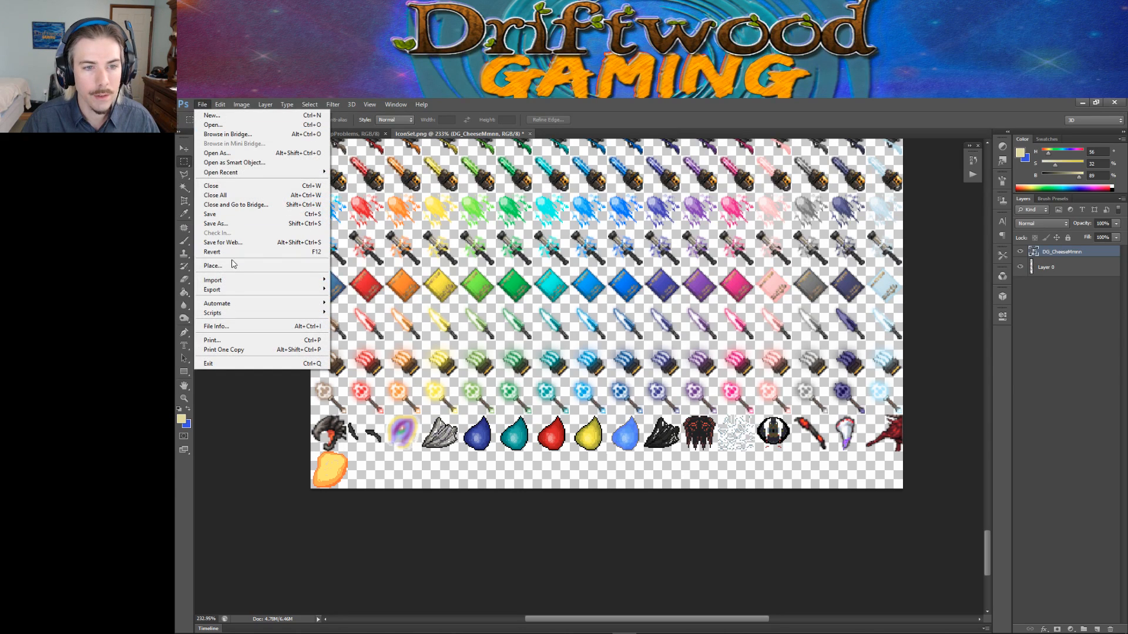
{"action": "left_click", "coordinate": [215, 223]}
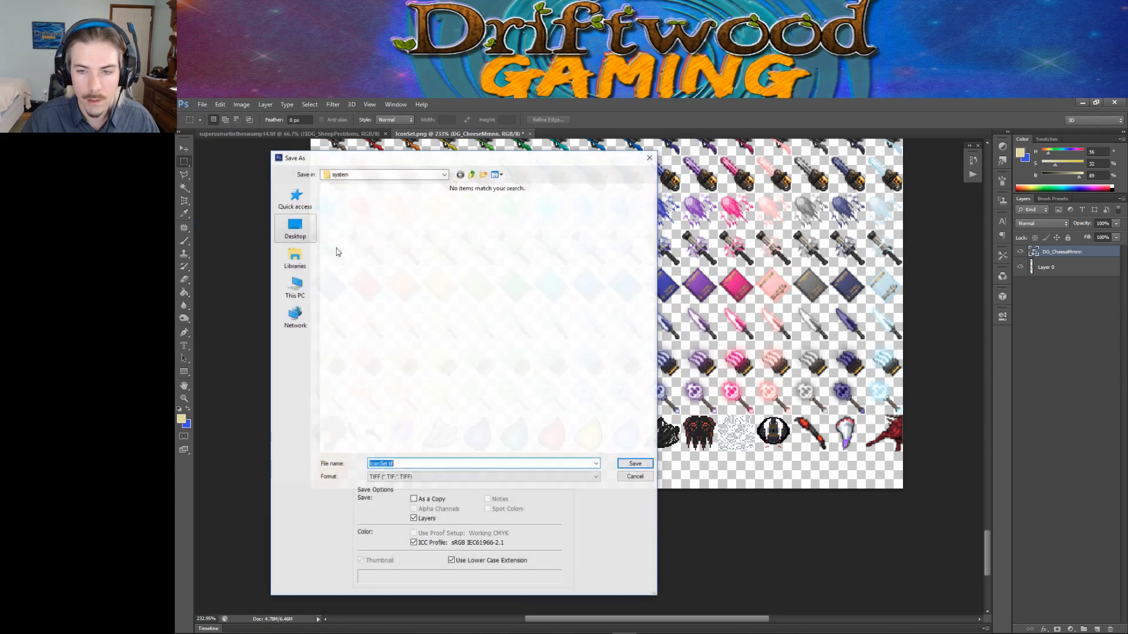
{"action": "left_click", "coordinate": [473, 477]}
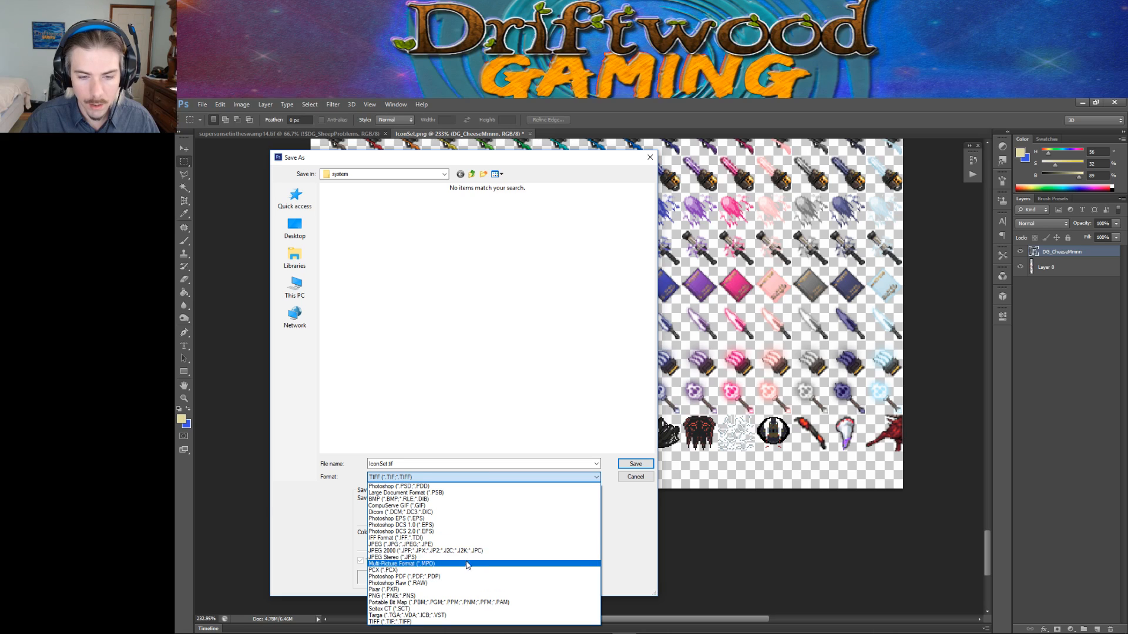
{"action": "left_click", "coordinate": [464, 596]}
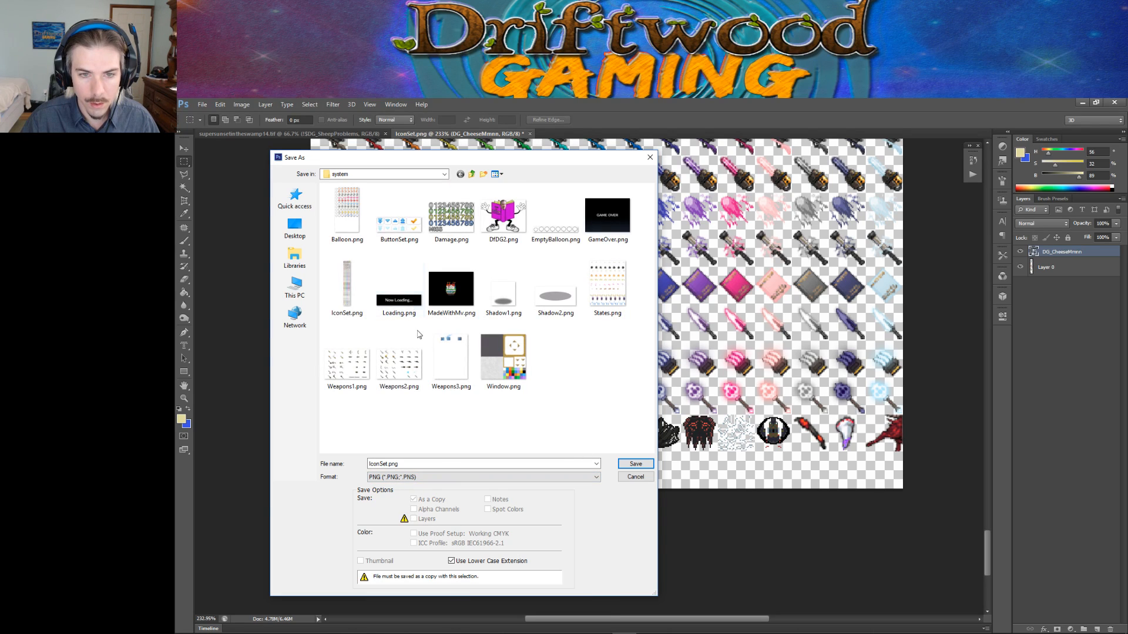
{"action": "left_click", "coordinate": [634, 464]}
{"action": "left_click", "coordinate": [633, 307]}
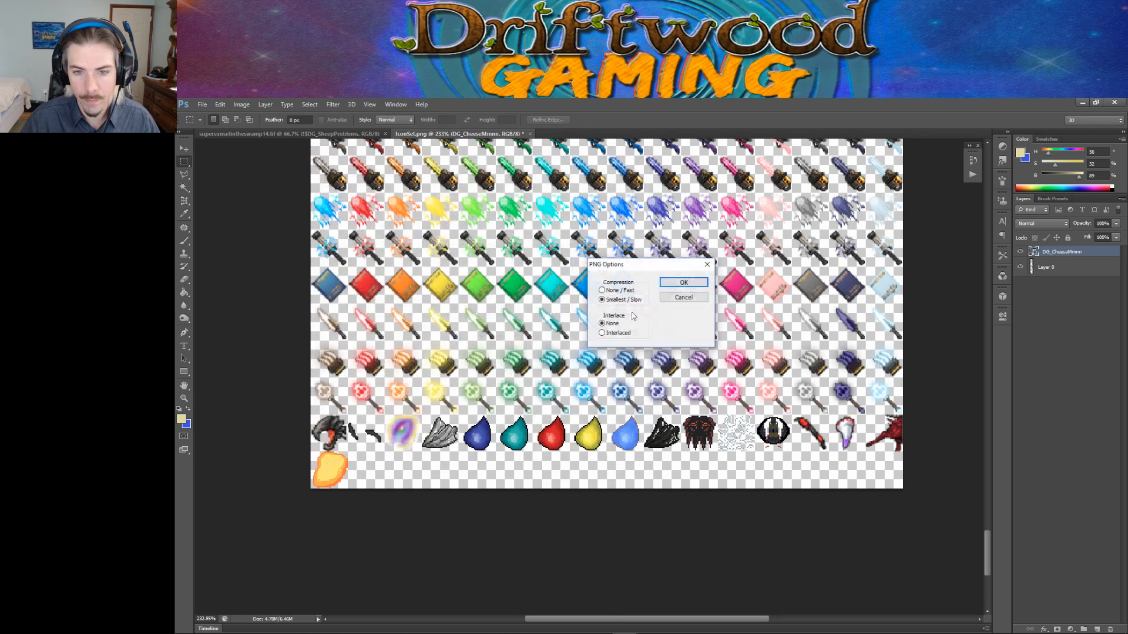
{"action": "left_click", "coordinate": [695, 286]}
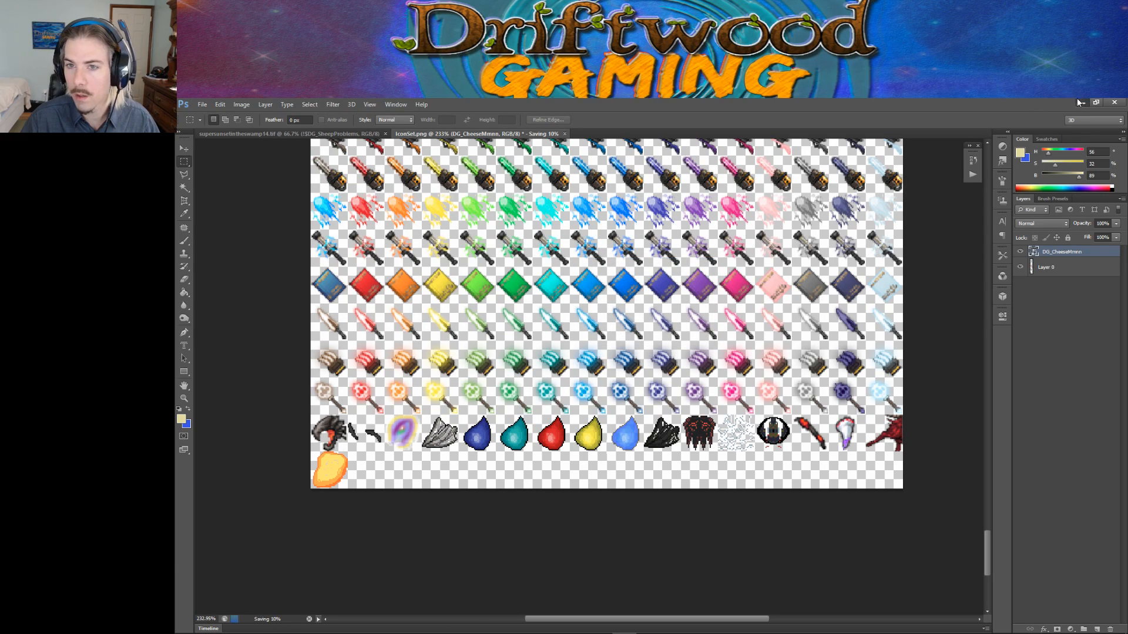
Switch to RPG Maker MV, close the database accepting its changes, and reopen it on the GoodCheese state.
{"action": "left_click", "coordinate": [1080, 101]}
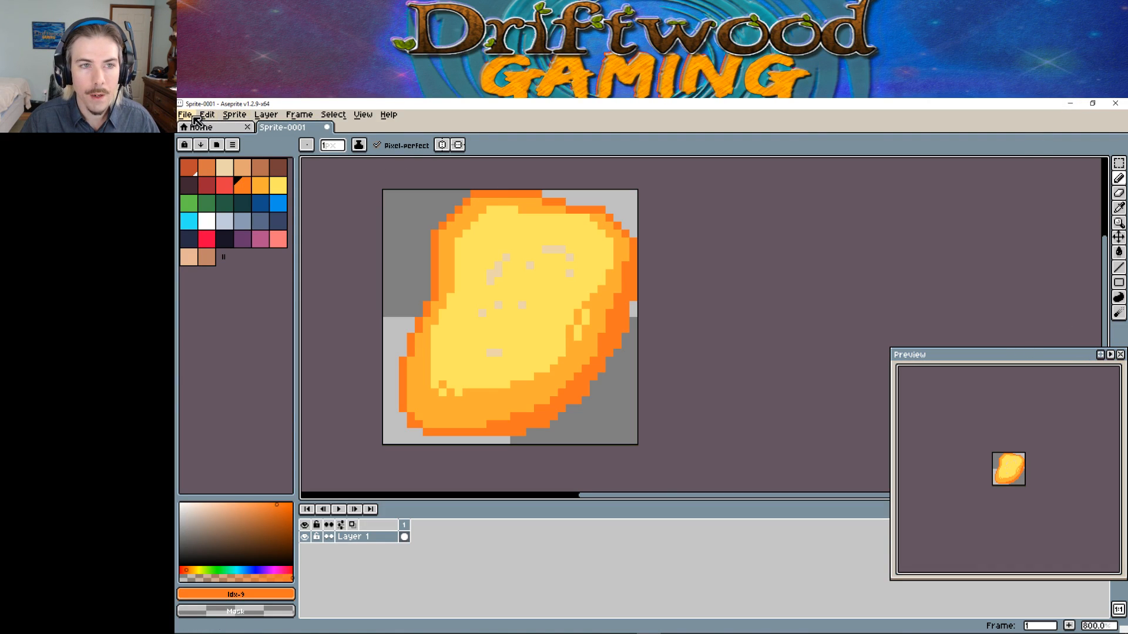
{"action": "left_click", "coordinate": [605, 629]}
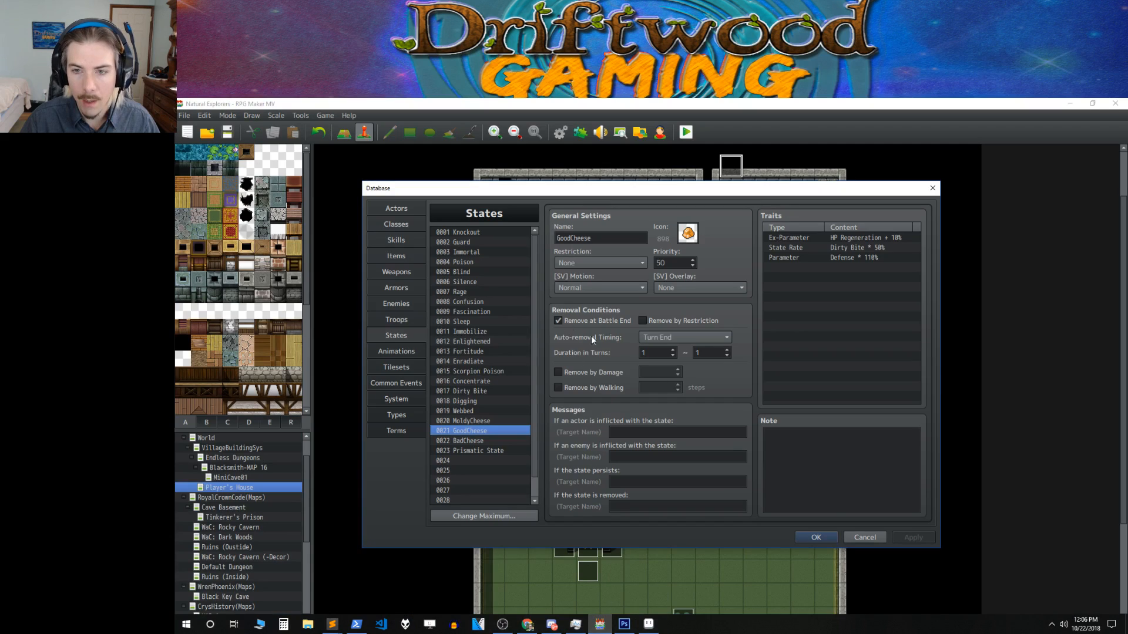
{"action": "left_click", "coordinate": [823, 539]}
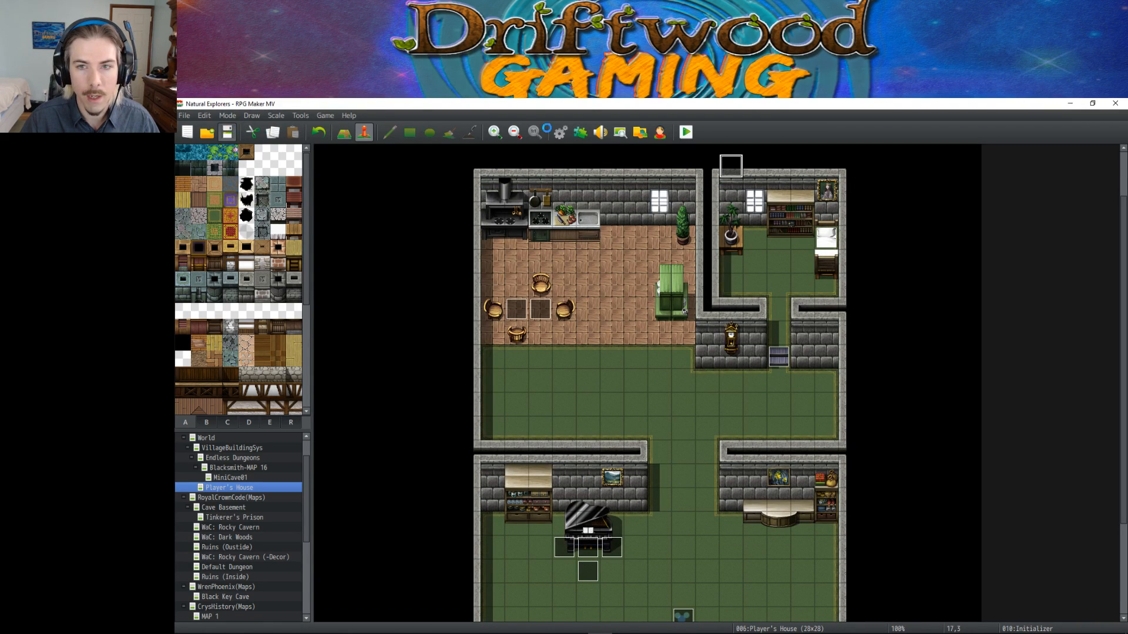
{"action": "left_click", "coordinate": [563, 134]}
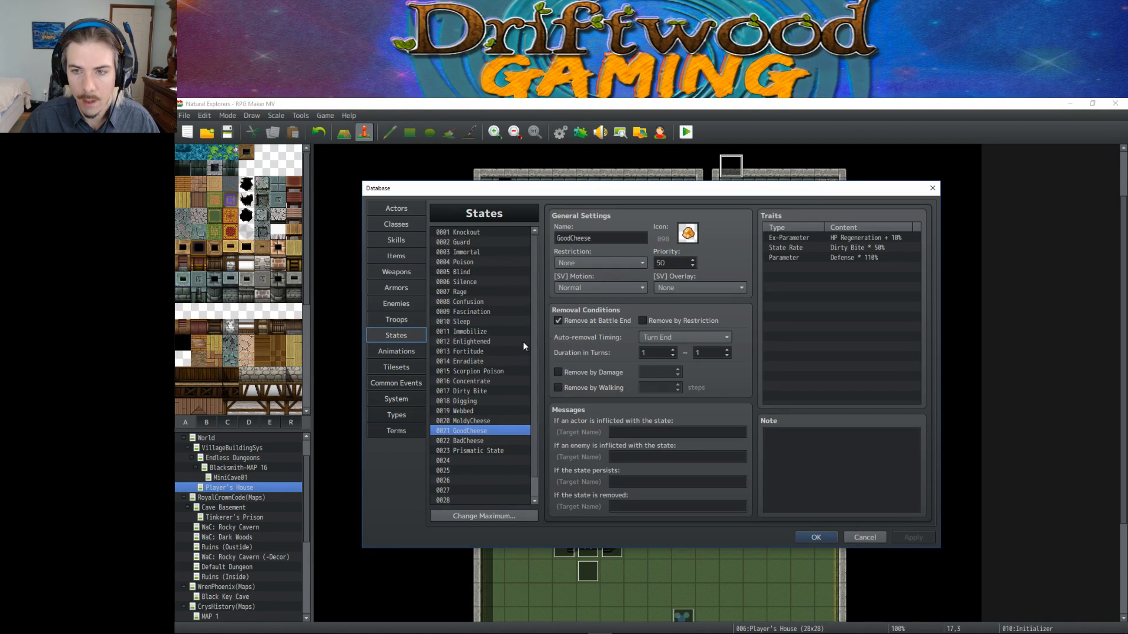
Set the GoodCheese state's icon to the new cheese icon, number 1616, at the end of the icon set.
{"action": "left_click", "coordinate": [687, 234]}
{"action": "scroll", "coordinate": [601, 414], "scroll_direction": "down", "scroll_amount": 10}
{"action": "scroll", "coordinate": [600, 414], "scroll_direction": "down", "scroll_amount": 5}
{"action": "left_click", "coordinate": [528, 452]}
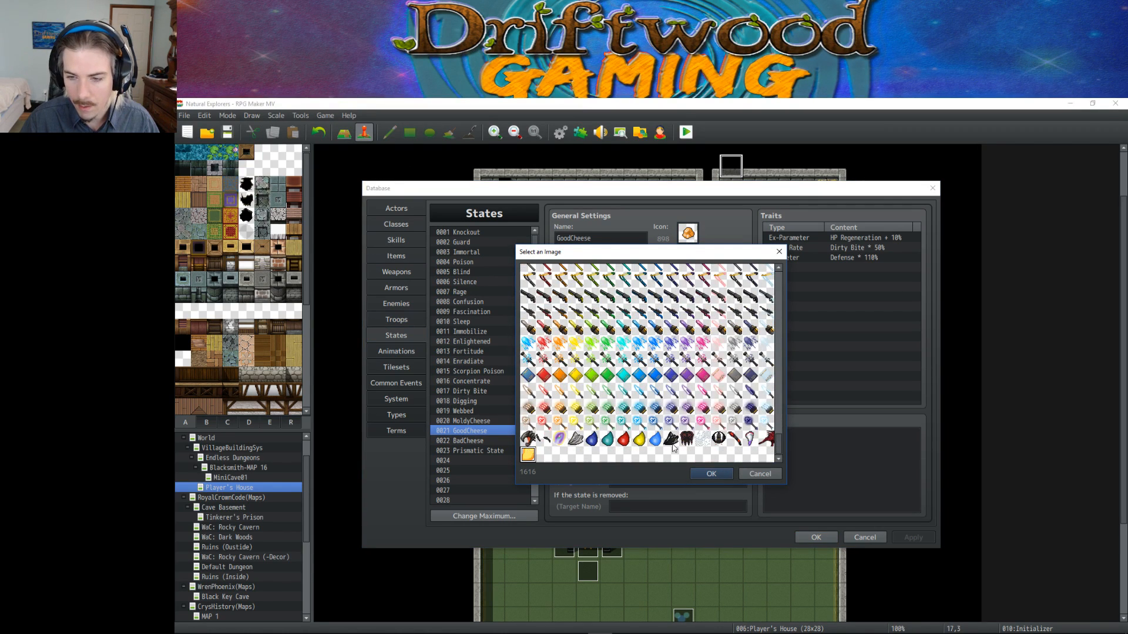
{"action": "left_click", "coordinate": [707, 475]}
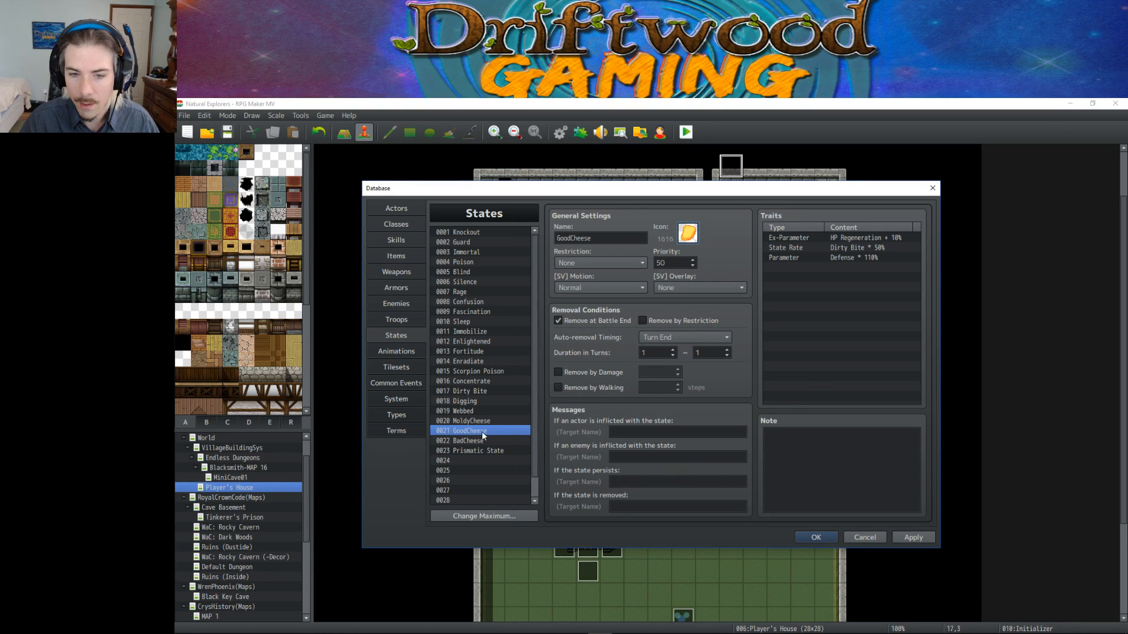
Compare the icons and settings of the GoodCheese and BadCheese states.
{"action": "left_click", "coordinate": [473, 441]}
{"action": "left_click", "coordinate": [476, 433]}
{"action": "left_click", "coordinate": [477, 440]}
{"action": "left_click", "coordinate": [477, 434]}
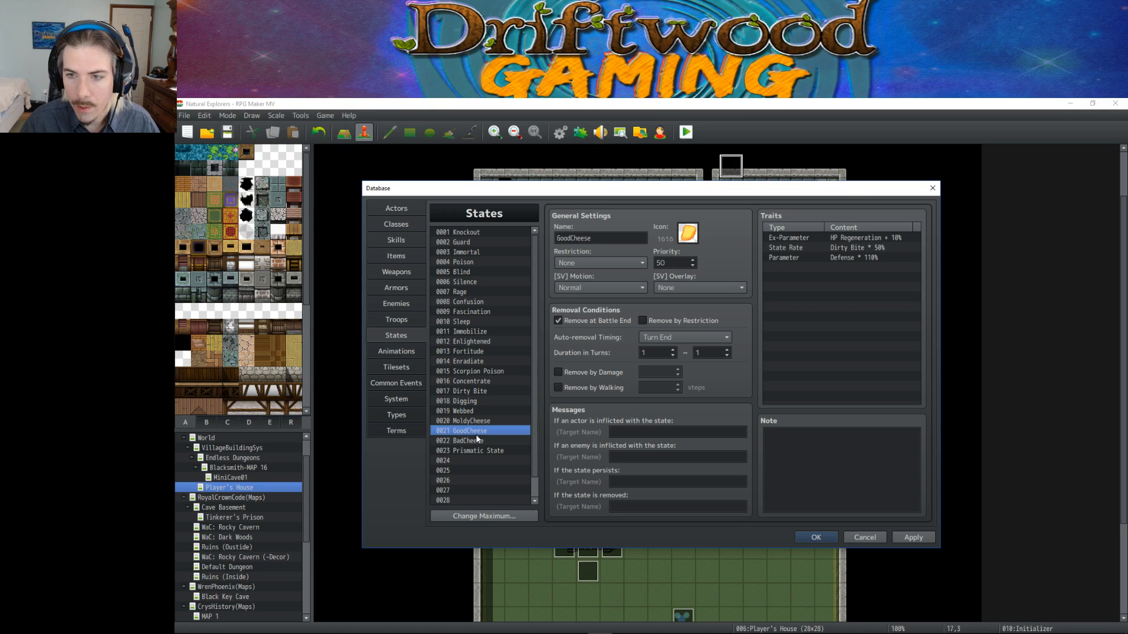
{"action": "left_click", "coordinate": [476, 442]}
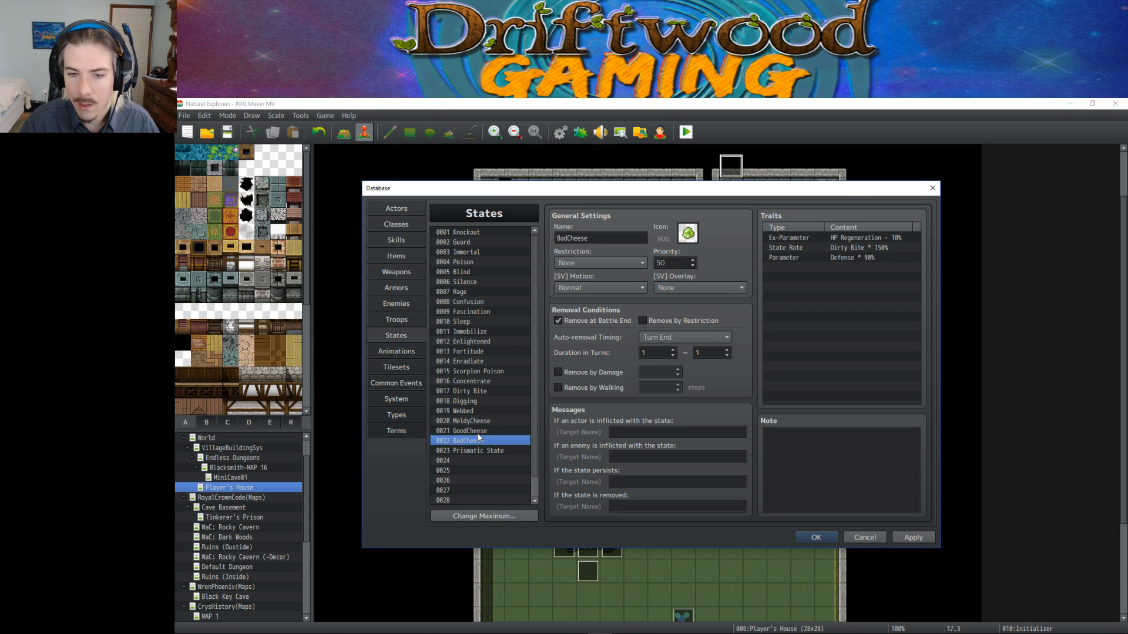
{"action": "left_click", "coordinate": [480, 433]}
{"action": "left_click", "coordinate": [477, 441]}
{"action": "left_click", "coordinate": [475, 432]}
{"action": "left_click", "coordinate": [475, 441]}
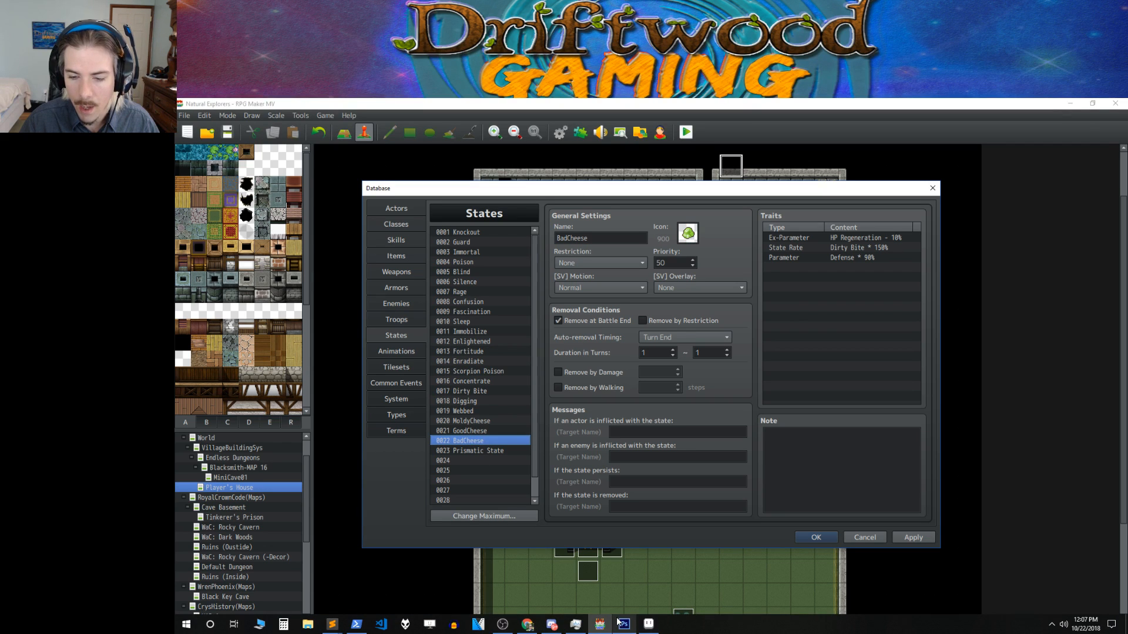
Switch to Photoshop and start placing a file into the icon sheet, browsing to the Aseprite folder on drive E:.
{"action": "left_click", "coordinate": [623, 624]}
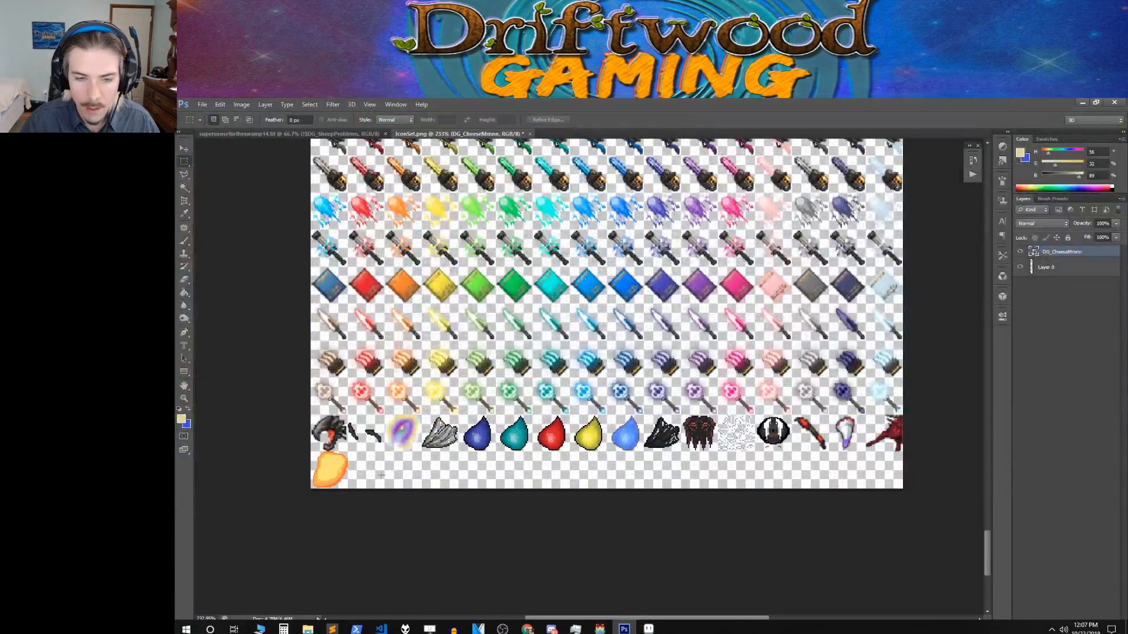
{"action": "left_click", "coordinate": [202, 104]}
{"action": "left_click", "coordinate": [232, 260]}
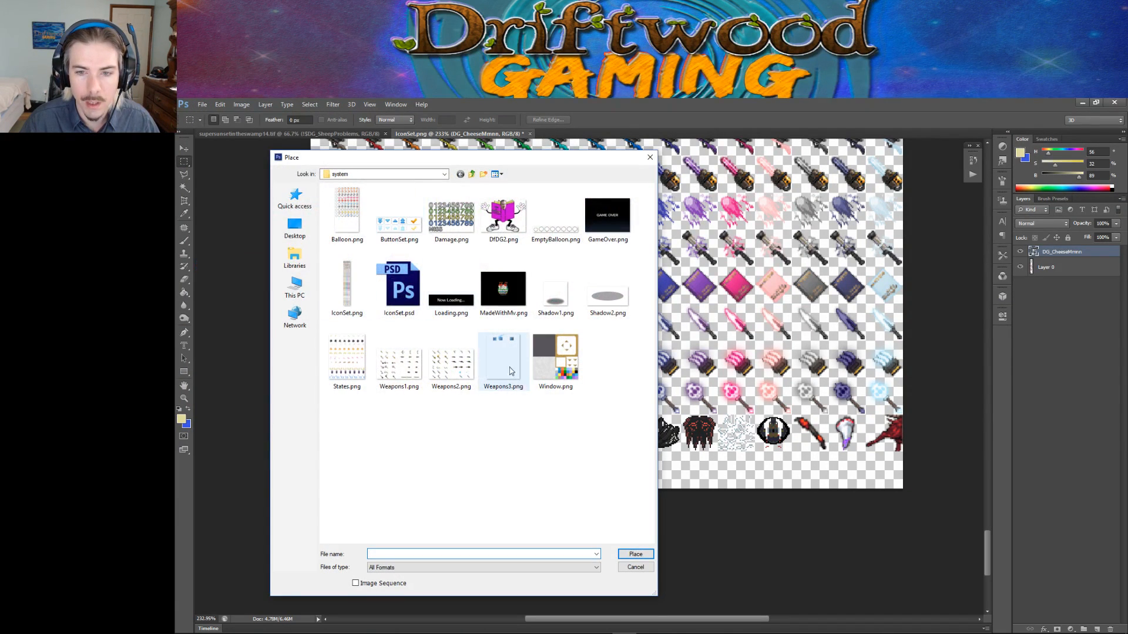
{"action": "left_click", "coordinate": [411, 173]}
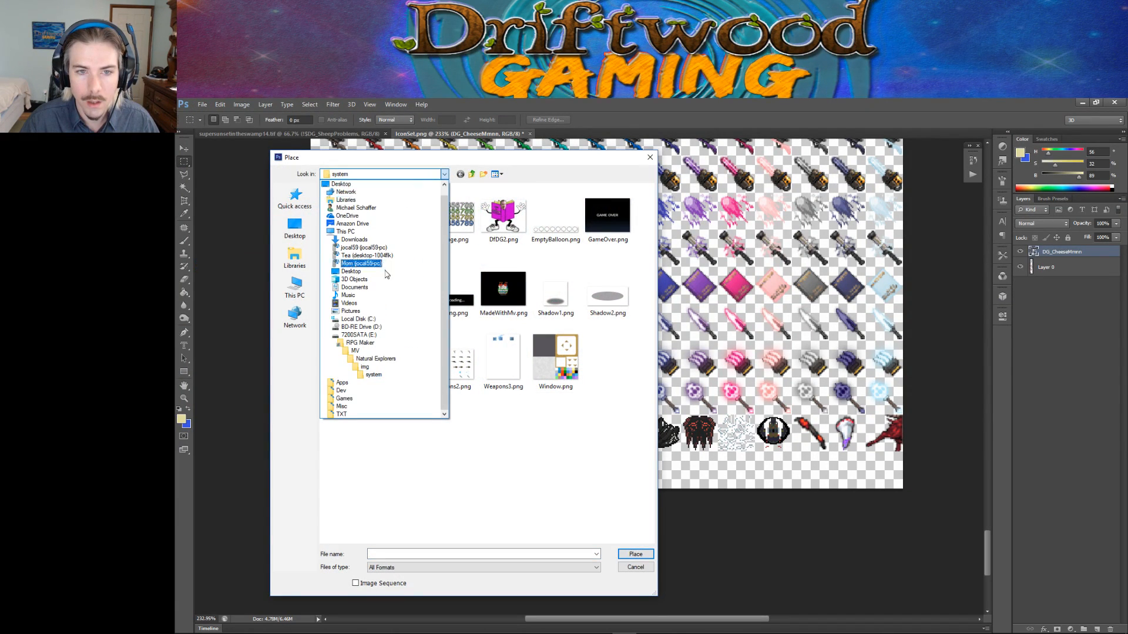
{"action": "left_click", "coordinate": [360, 334]}
{"action": "scroll", "coordinate": [369, 212], "scroll_direction": "up", "scroll_amount": 11}
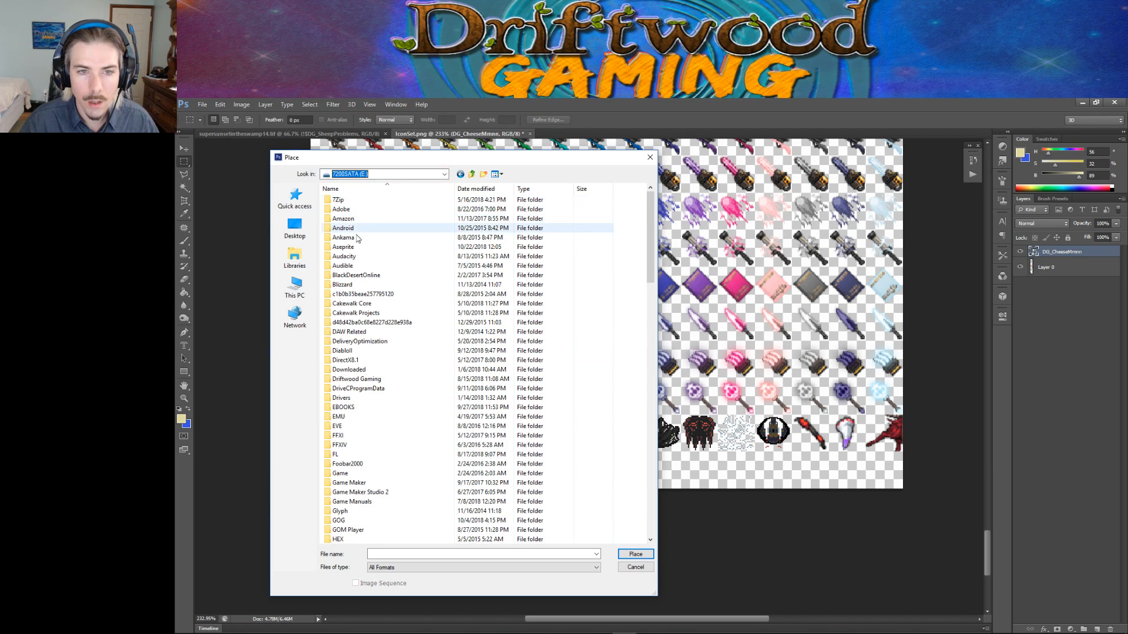
{"action": "double_click", "coordinate": [343, 247]}
Place the DG_CheeseMmmn sprite in the second slot of the icon sheet's last row, beside the first cheese.
{"action": "double_click", "coordinate": [348, 226]}
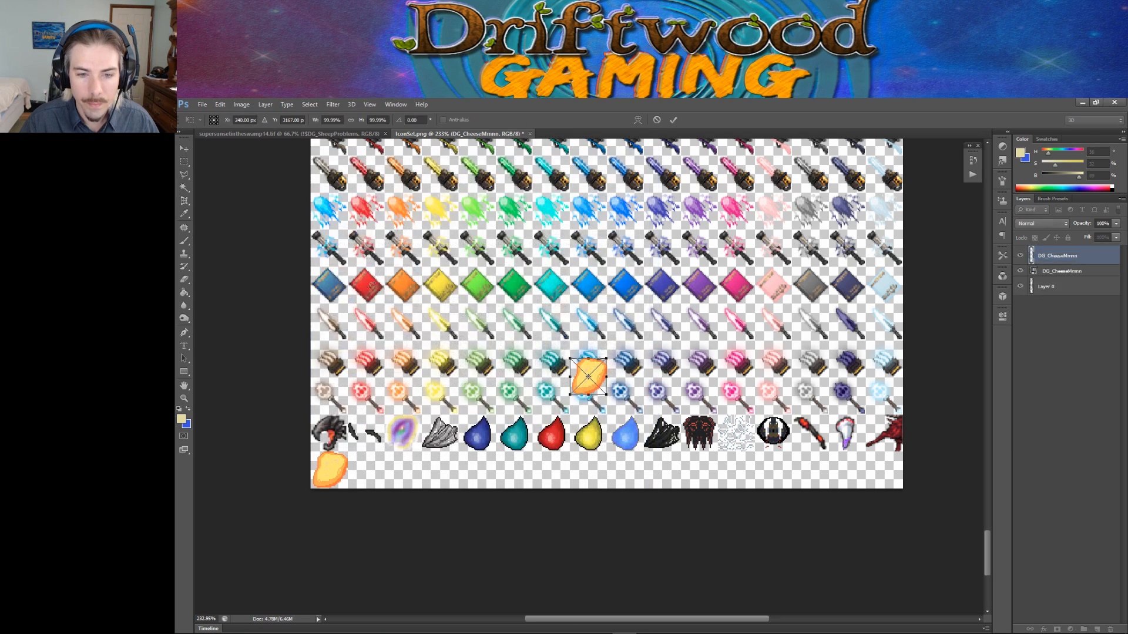
{"action": "left_click_drag", "start_coordinate": [588, 381], "coordinate": [366, 469]}
{"action": "left_click", "coordinate": [674, 120]}
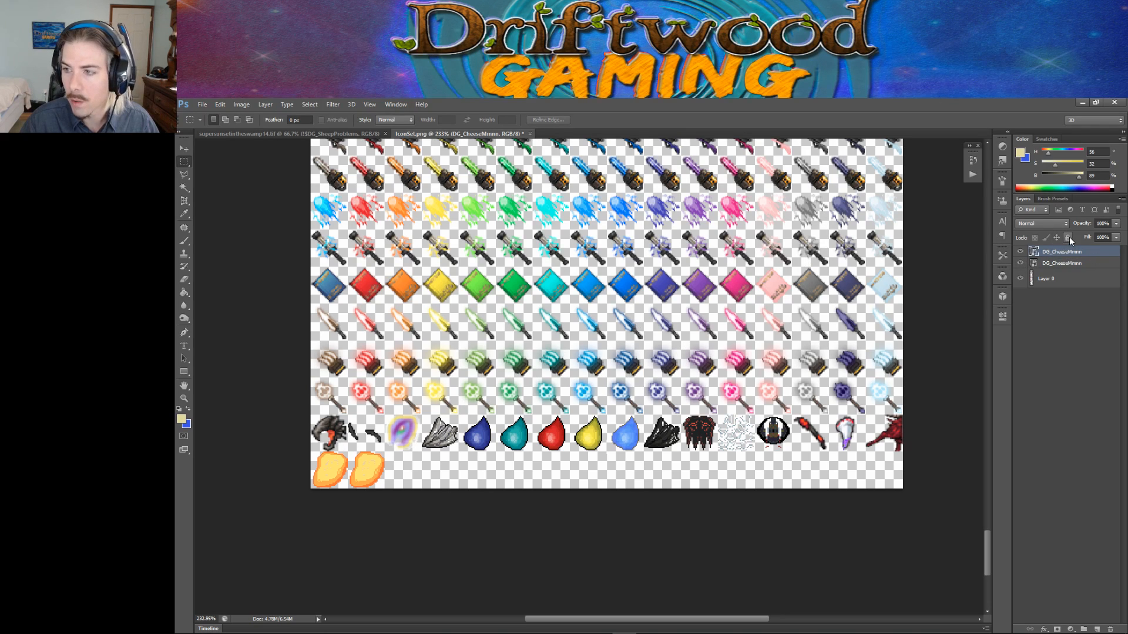
Check the blending options of the upper cheese layer and close them without changing anything.
{"action": "right_click", "coordinate": [1047, 252]}
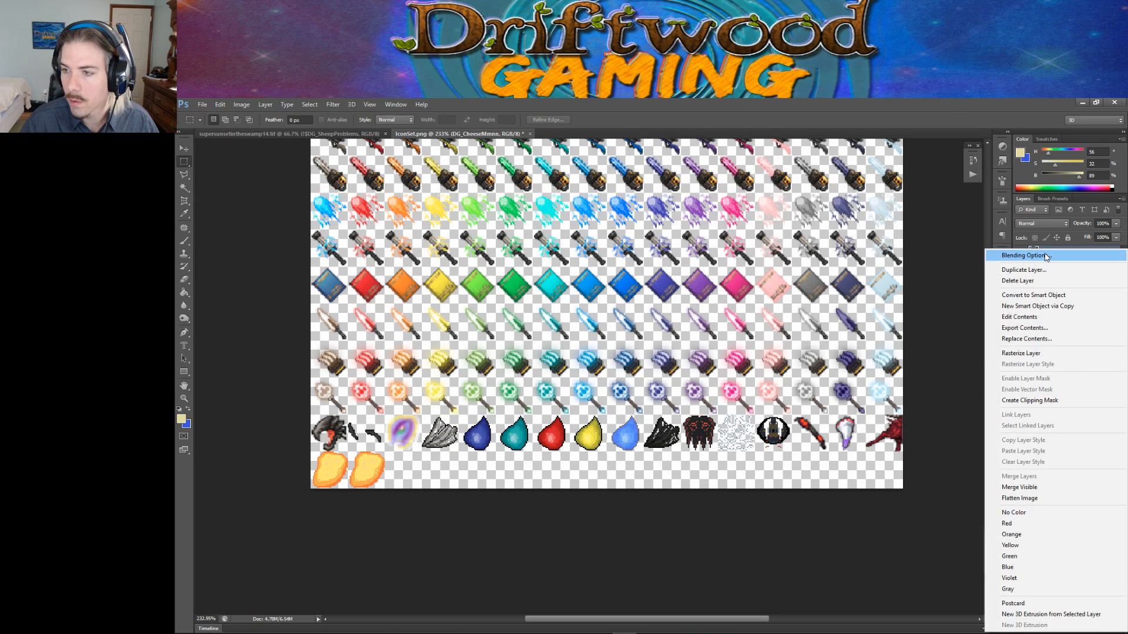
{"action": "left_click", "coordinate": [1046, 256]}
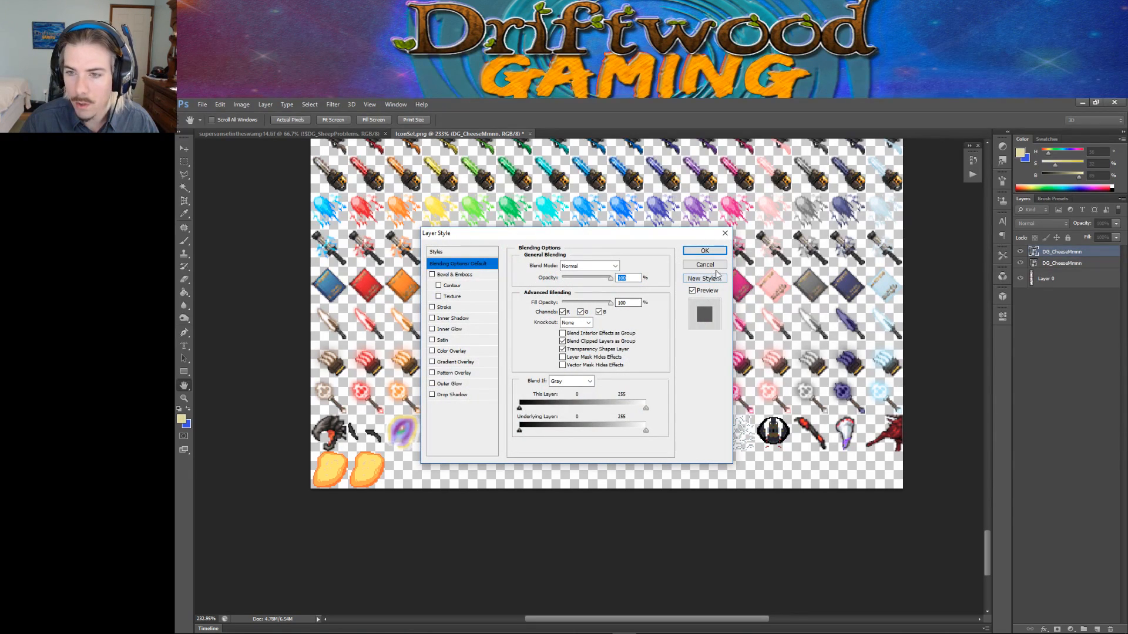
{"action": "left_click", "coordinate": [704, 251]}
Add a Hue/Saturation adjustment layer above the cheese layers, try shifting its hue, and undo the shift.
{"action": "left_click", "coordinate": [1003, 149]}
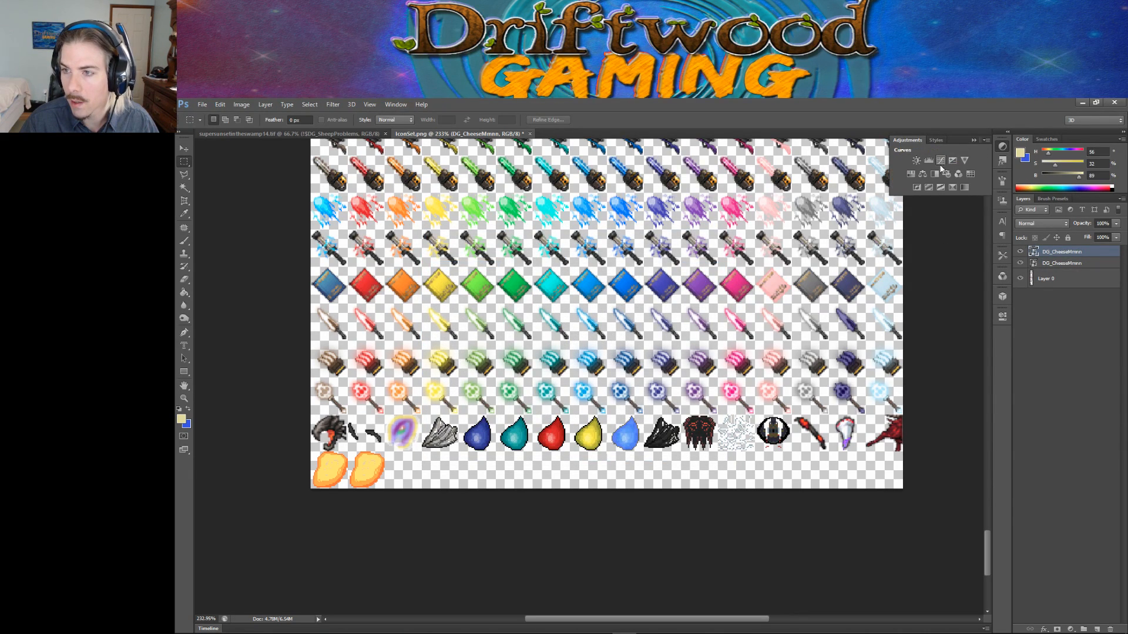
{"action": "left_click", "coordinate": [911, 175]}
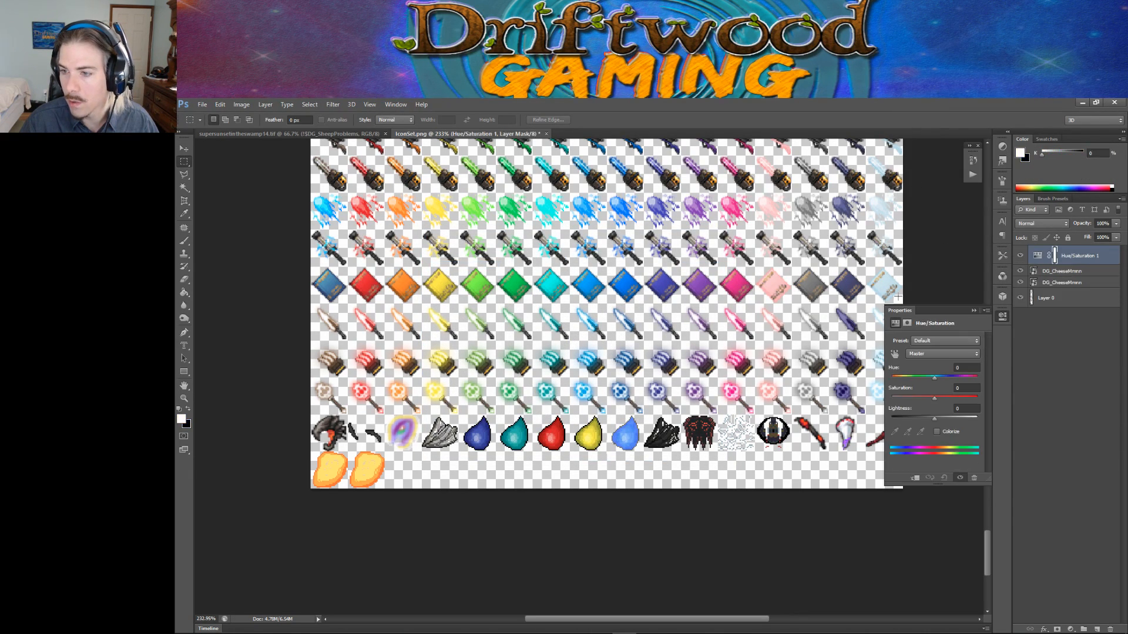
{"action": "left_click_drag", "start_coordinate": [936, 380], "coordinate": [942, 381]}
{"action": "key", "text": "ctrl+z"}
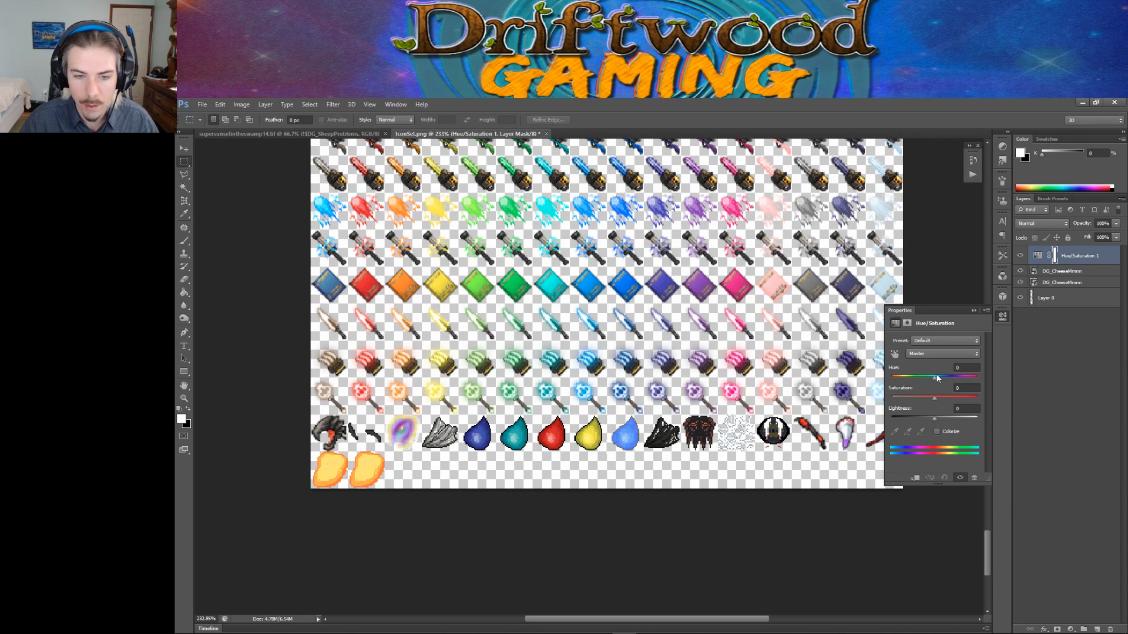
Move a cheese layer beneath Layer 0, put the Hue/Saturation layer directly above it, and try shifting the hue.
{"action": "left_click_drag", "start_coordinate": [1072, 257], "coordinate": [1058, 319]}
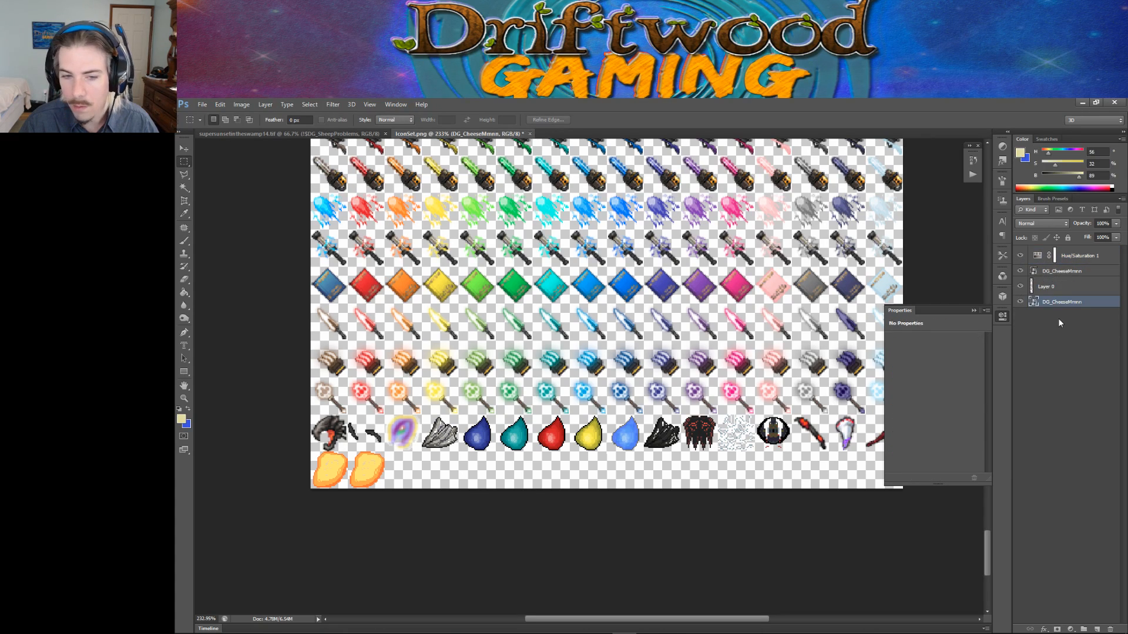
{"action": "left_click_drag", "start_coordinate": [1070, 260], "coordinate": [1063, 298]}
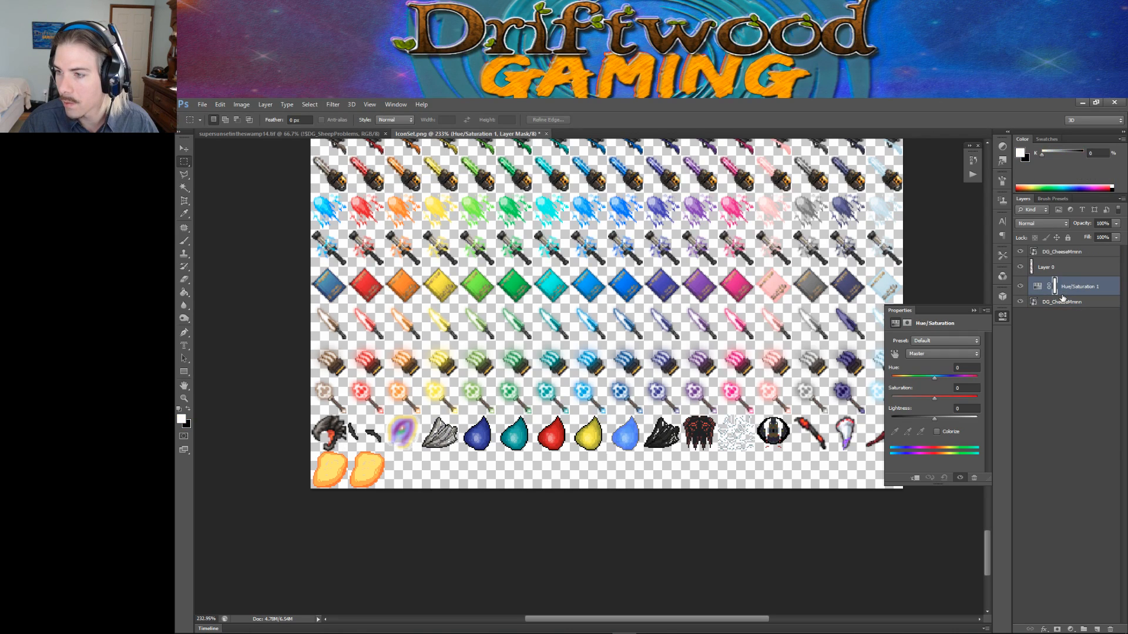
{"action": "mouse_move", "coordinate": [935, 379]}
{"action": "left_mouse_down"}
{"action": "mouse_move", "coordinate": [947, 378]}
{"action": "mouse_move", "coordinate": [915, 379]}
{"action": "mouse_move", "coordinate": [946, 381]}
{"action": "mouse_move", "coordinate": [904, 383]}
{"action": "mouse_move", "coordinate": [974, 386]}
{"action": "mouse_move", "coordinate": [904, 390]}
{"action": "mouse_move", "coordinate": [944, 393]}
{"action": "left_mouse_up"}
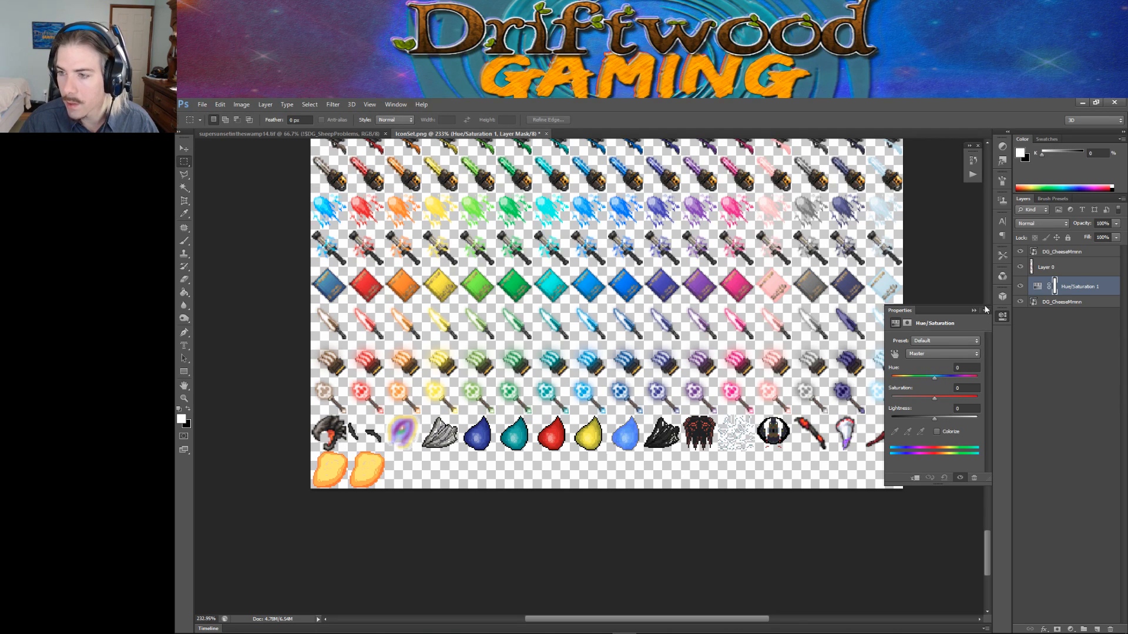
Undo the layer reordering and the Hue/Saturation adjustment layer.
{"action": "key", "text": "ctrl+z"}
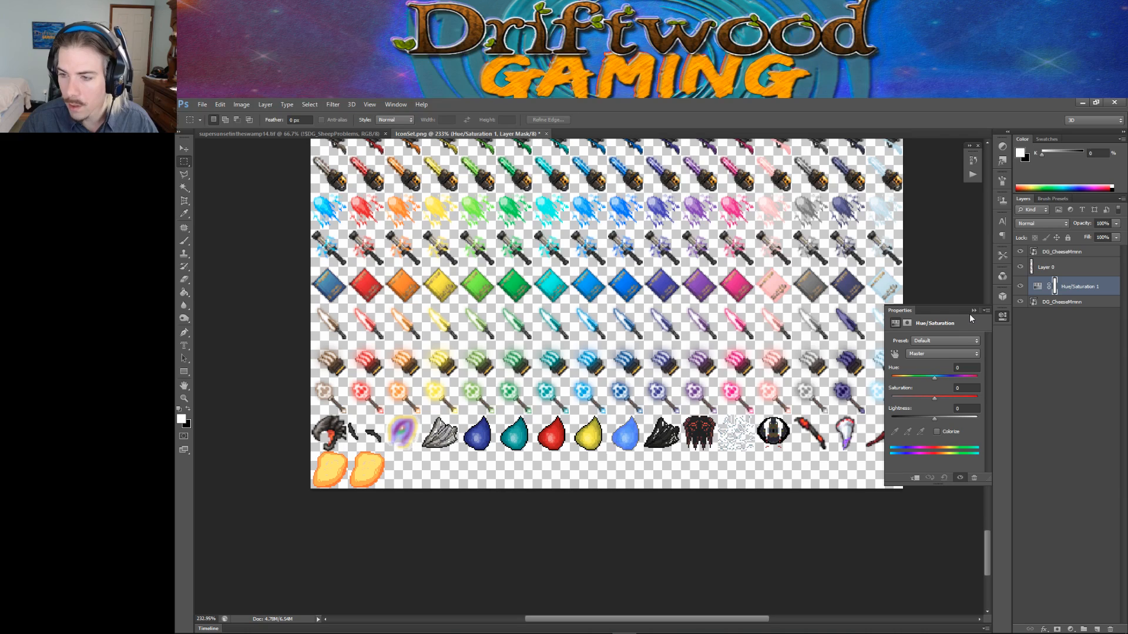
{"action": "key", "text": "ctrl+alt+z"}
{"action": "key", "text": "ctrl+alt+z"}
{"action": "key", "text": "ctrl+alt+z"}
{"action": "key", "text": "ctrl+alt+z"}
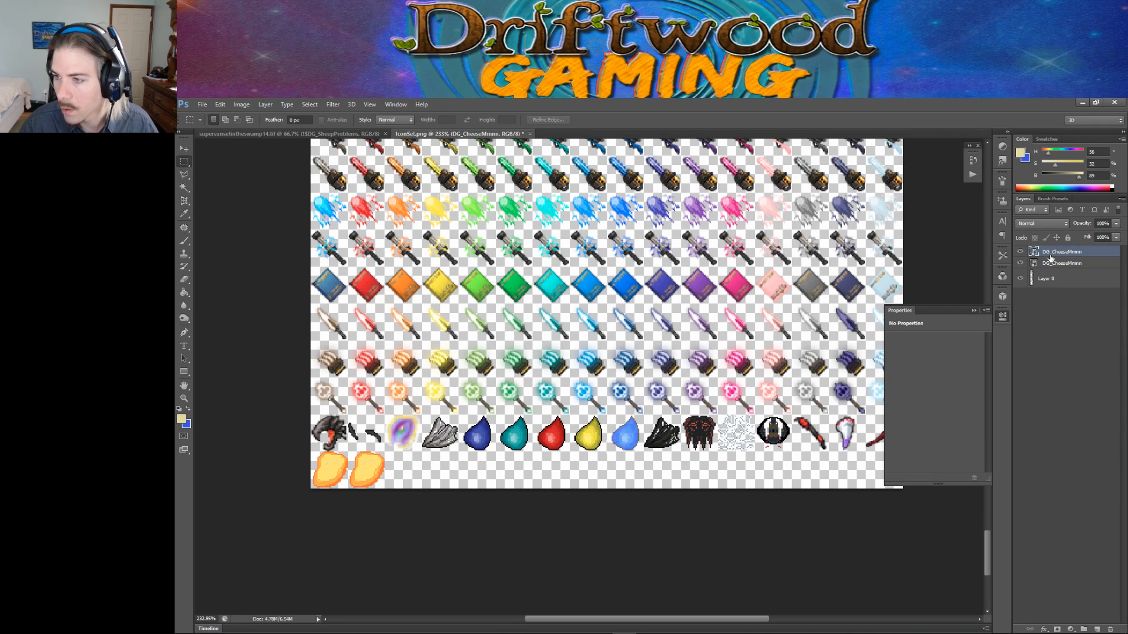
Give the upper cheese layer a green colour label and try the Difference blend mode on it.
{"action": "right_click", "coordinate": [1051, 258]}
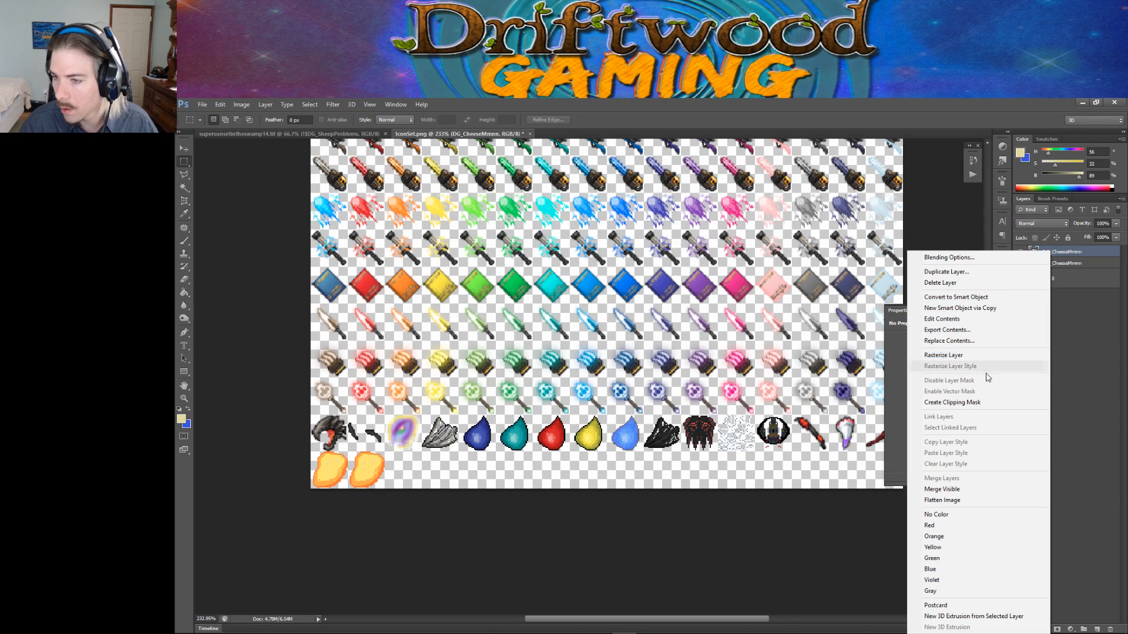
{"action": "left_click", "coordinate": [972, 559]}
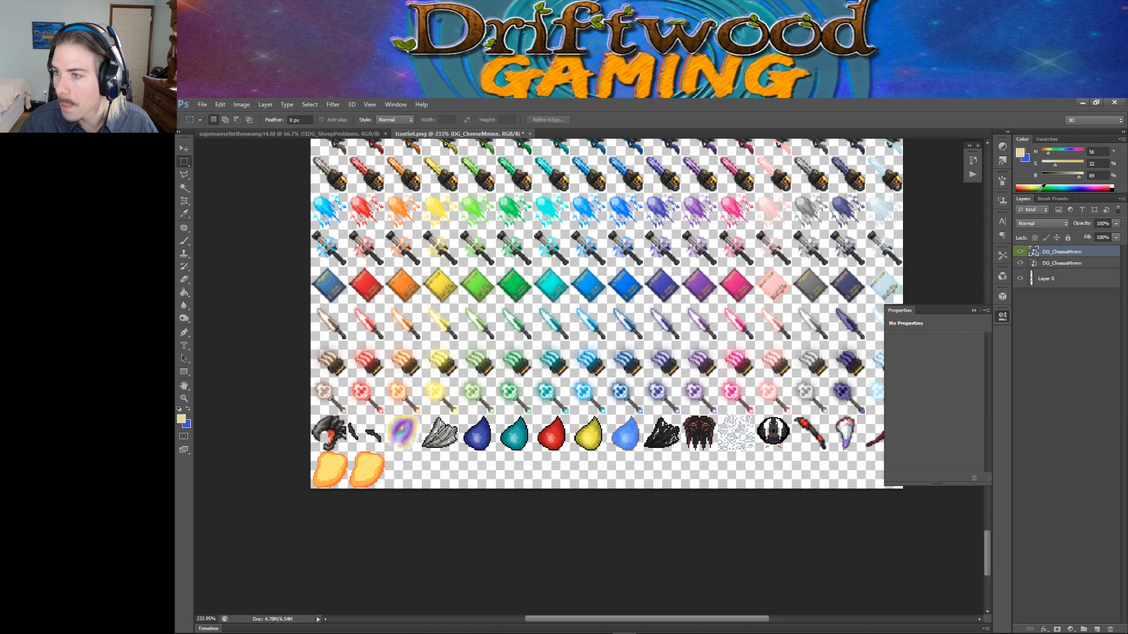
{"action": "left_click", "coordinate": [1051, 223]}
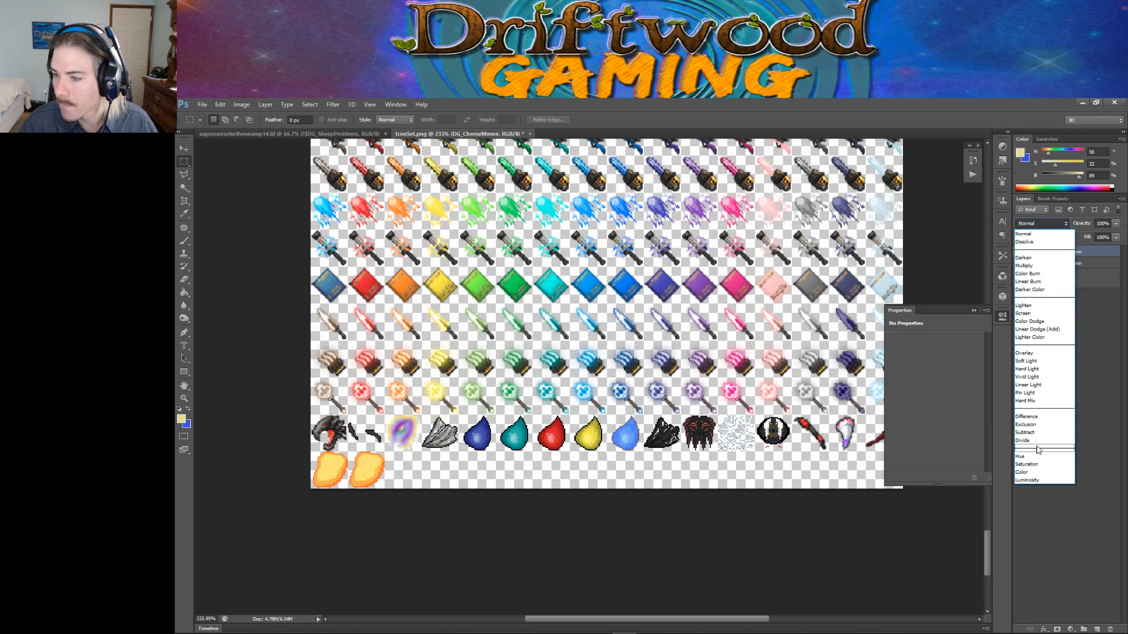
{"action": "left_click", "coordinate": [1038, 418]}
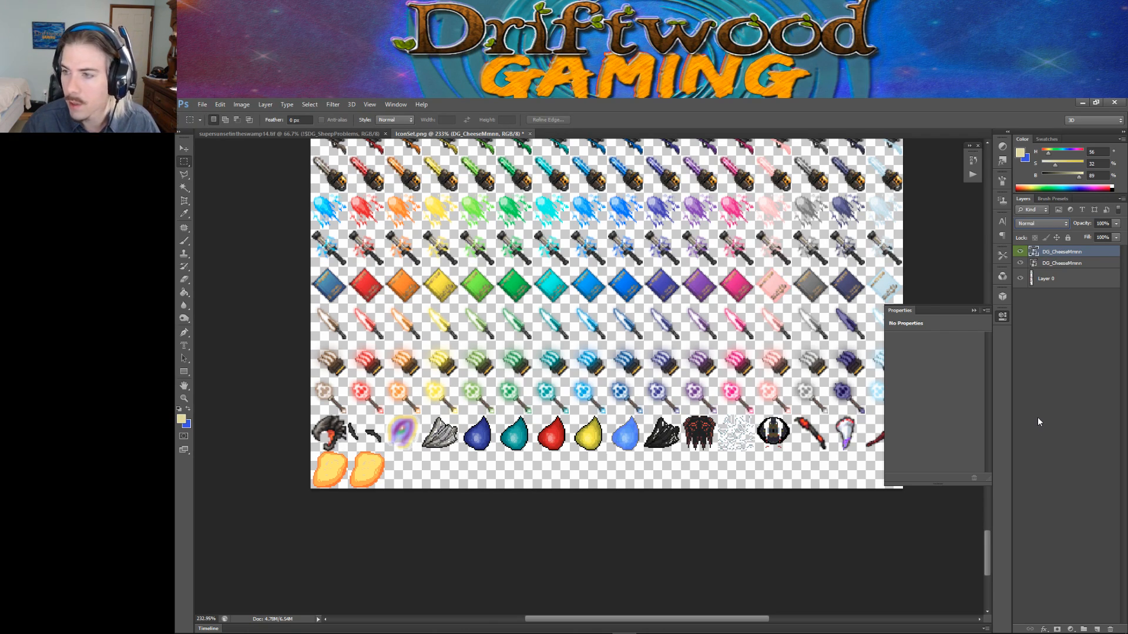
{"action": "right_click", "coordinate": [1062, 251]}
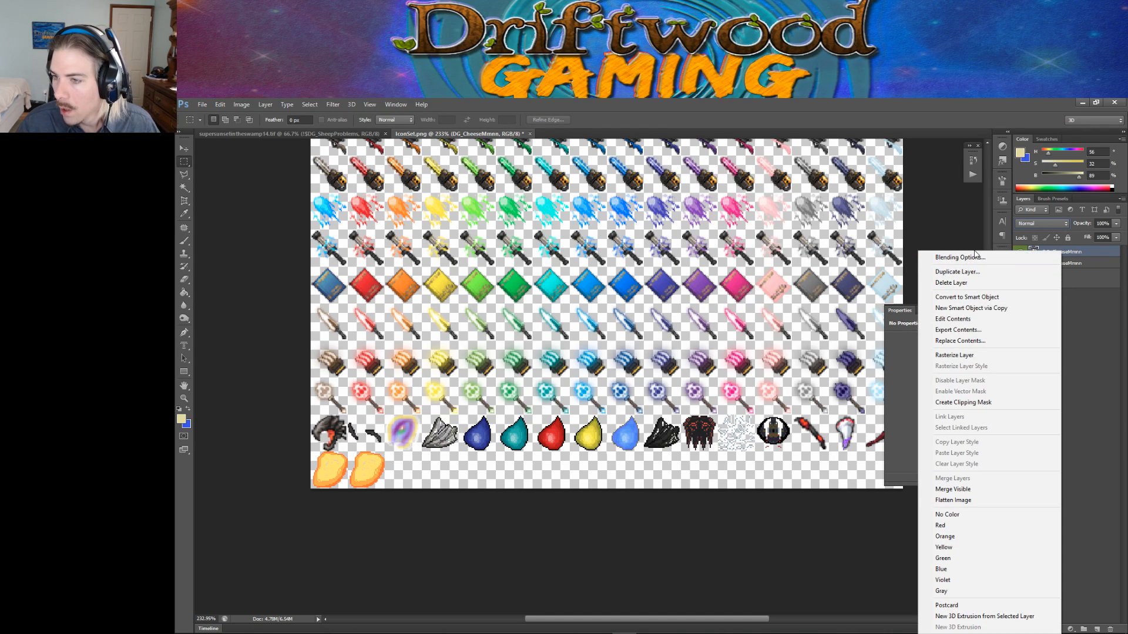
{"action": "left_click", "coordinate": [1102, 326]}
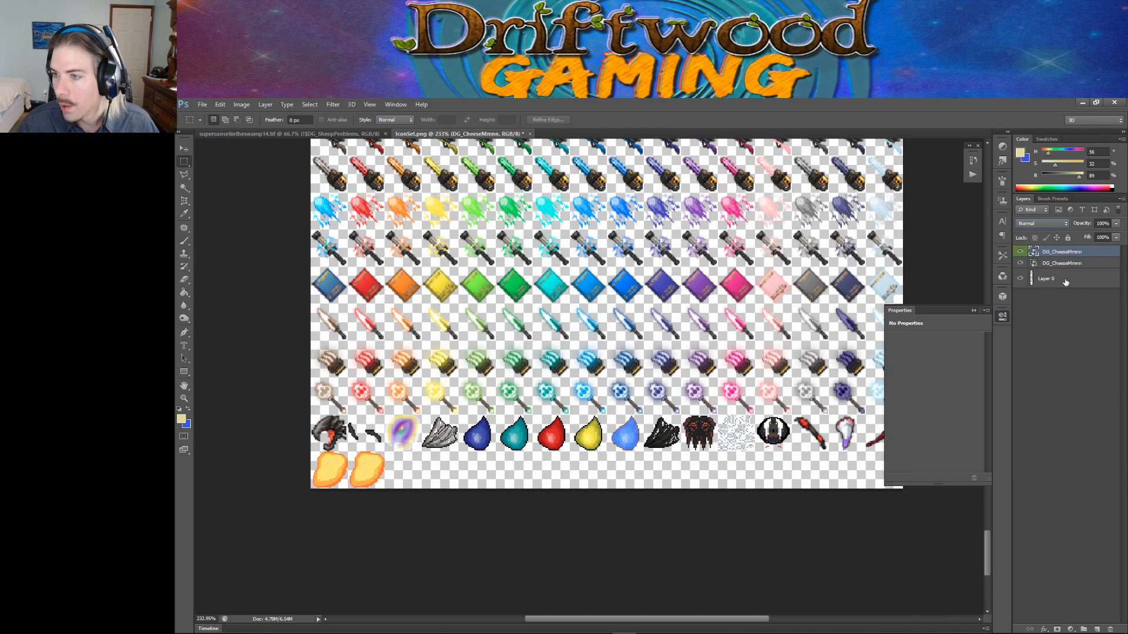
{"action": "key", "text": "ctrl+alt+a"}
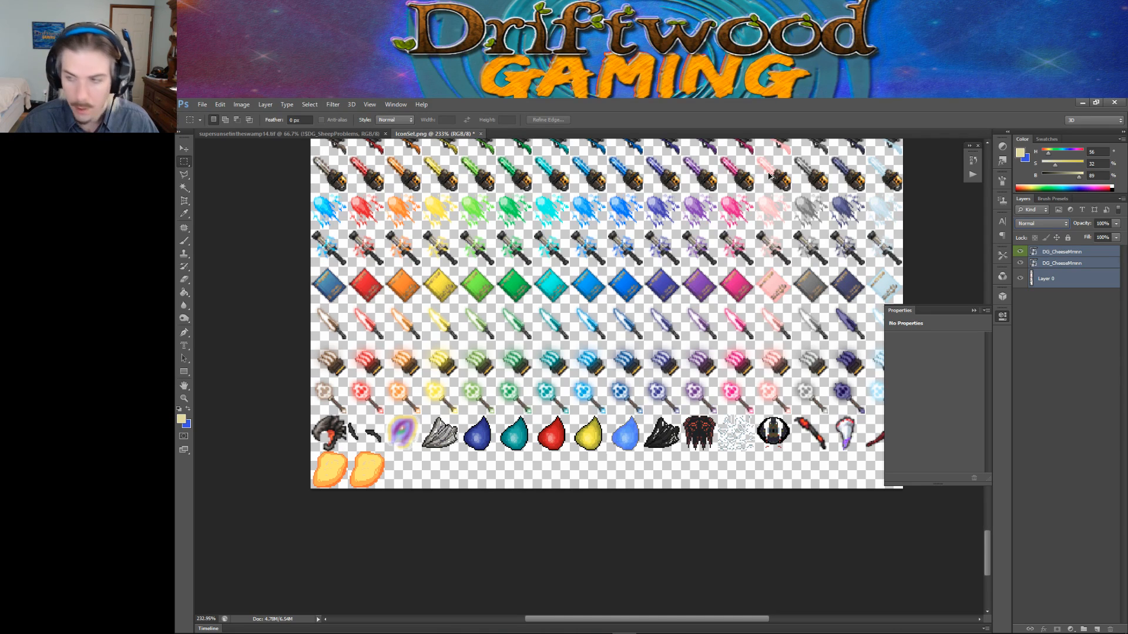
{"action": "key", "text": "ctrl+alt+z"}
{"action": "key", "text": "ctrl+alt+z"}
{"action": "key", "text": "ctrl+alt+z"}
{"action": "key", "text": "ctrl+alt+z"}
{"action": "key", "text": "ctrl+alt+z"}
{"action": "key", "text": "ctrl+alt+z"}
Cycle the upper cheese layer through the blend modes up to Color.
{"action": "key", "text": "shift+plus"}
{"action": "key", "text": "shift+plus"}
{"action": "key", "text": "shift+plus"}
{"action": "key", "text": "shift+plus"}
{"action": "key", "text": "shift+plus"}
{"action": "key", "text": "shift+plus"}
{"action": "key", "text": "shift+plus"}
{"action": "key", "text": "shift+plus"}
{"action": "key", "text": "shift+plus"}
{"action": "key", "text": "shift+plus"}
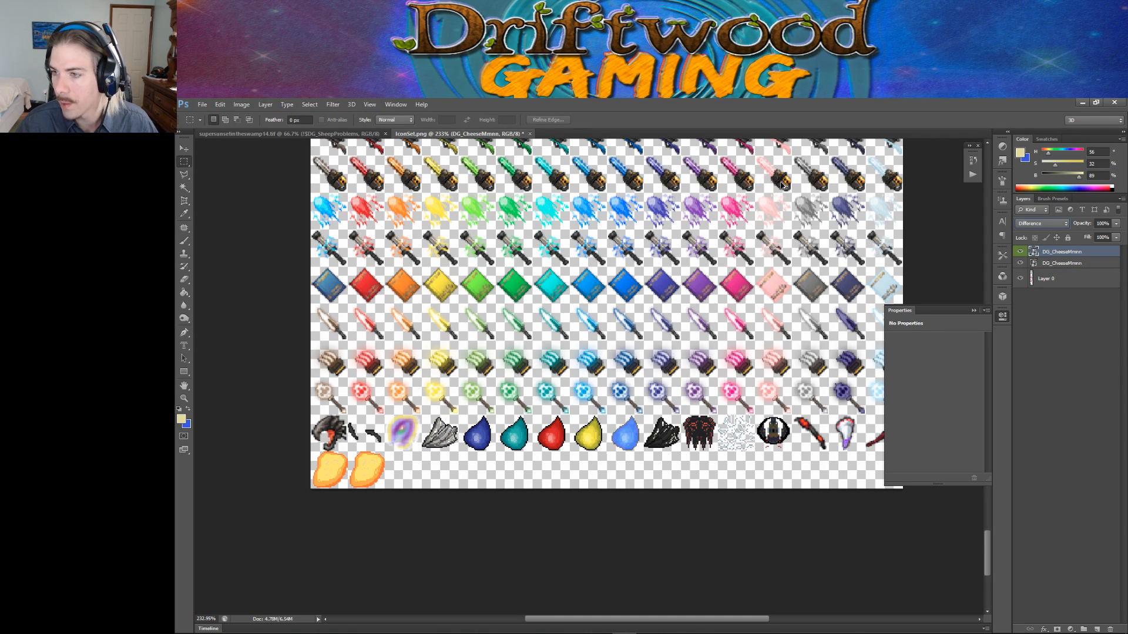
{"action": "key", "text": "shift+plus"}
{"action": "key", "text": "shift+plus"}
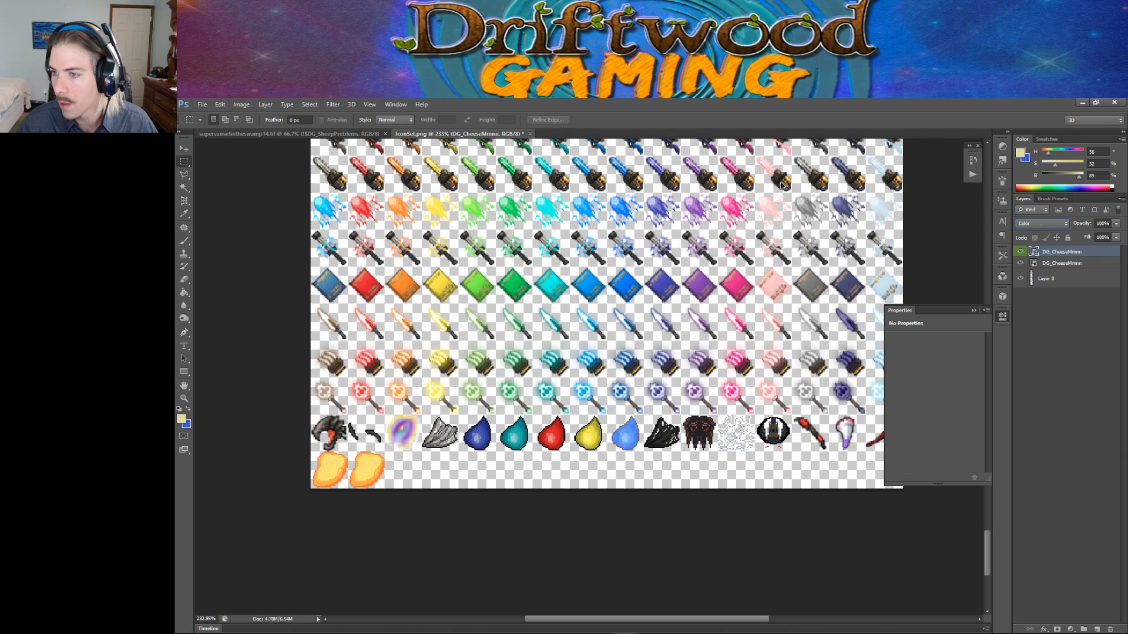
Return the upper cheese layer to the Normal blend mode and undo the placement of the second cheese sprite.
{"action": "key", "text": "shift+minus"}
{"action": "key", "text": "shift+minus"}
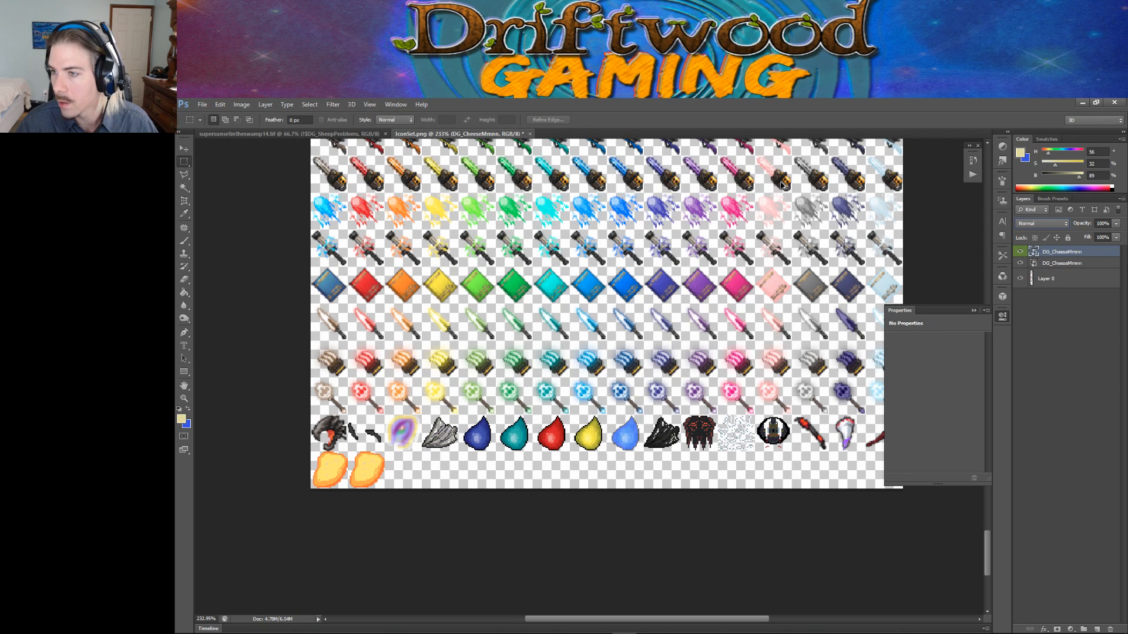
{"action": "key", "text": "ctrl+alt+z"}
{"action": "key", "text": "ctrl+alt+z"}
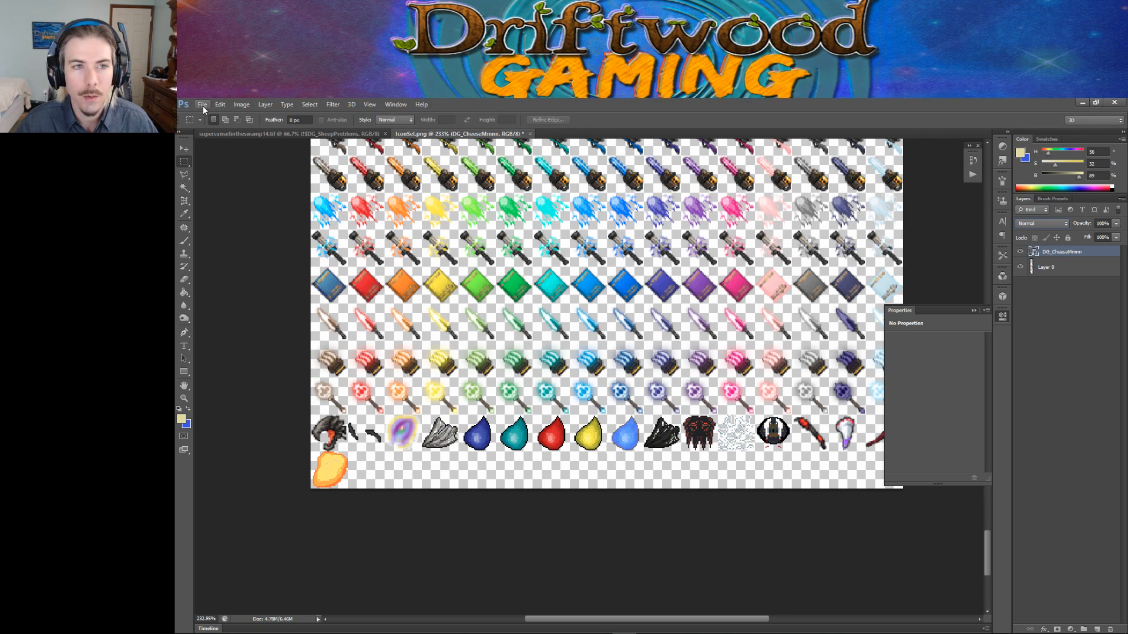
Place the DG_CheeseMmmn sprite again, positioned in the last row's second slot directly beside the first cheese.
{"action": "left_click", "coordinate": [202, 106]}
{"action": "left_click", "coordinate": [238, 267]}
{"action": "left_click", "coordinate": [347, 224]}
{"action": "double_click", "coordinate": [347, 224]}
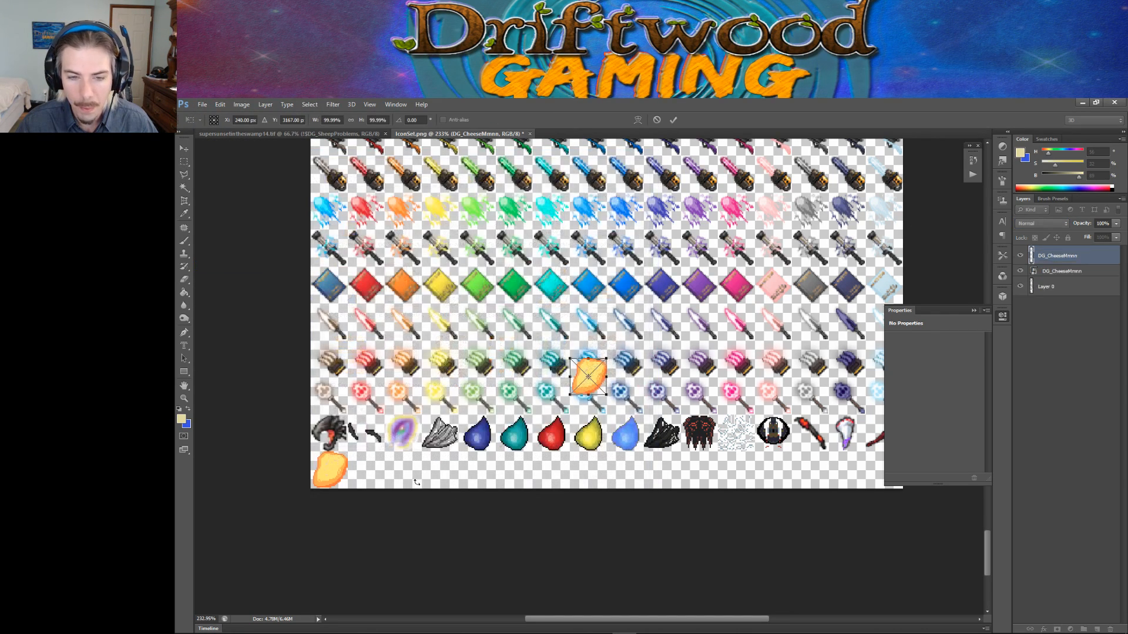
{"action": "left_click_drag", "start_coordinate": [592, 372], "coordinate": [365, 467]}
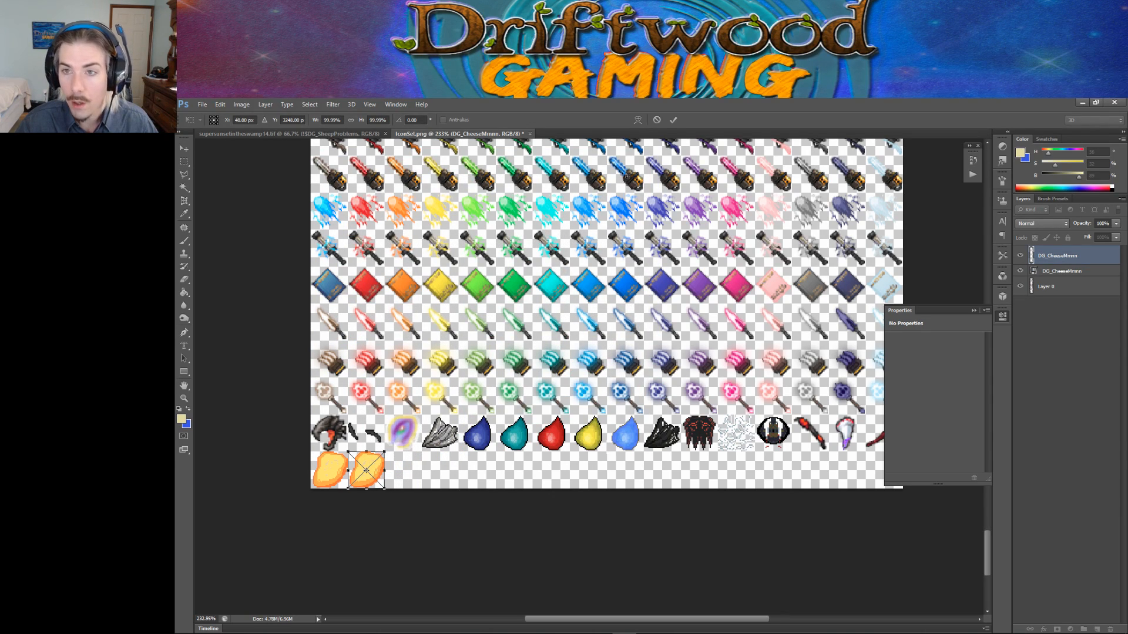
{"action": "left_click", "coordinate": [673, 120]}
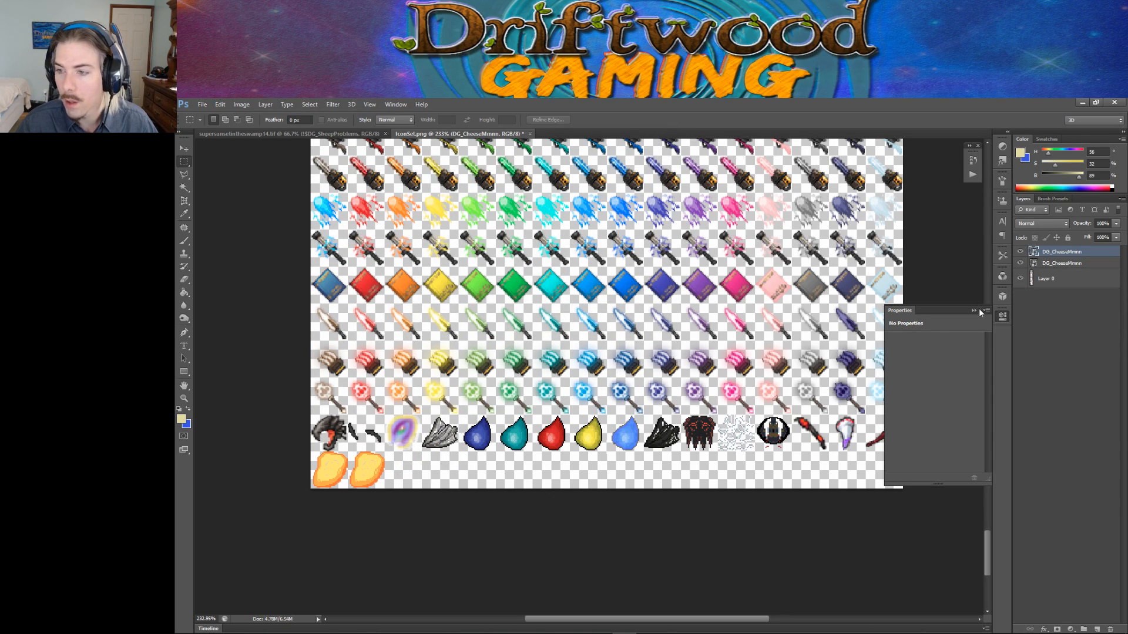
Add a Color Balance adjustment layer, move a cheese layer beneath Layer 0, and put the adjustment directly above that cheese.
{"action": "left_click", "coordinate": [973, 159]}
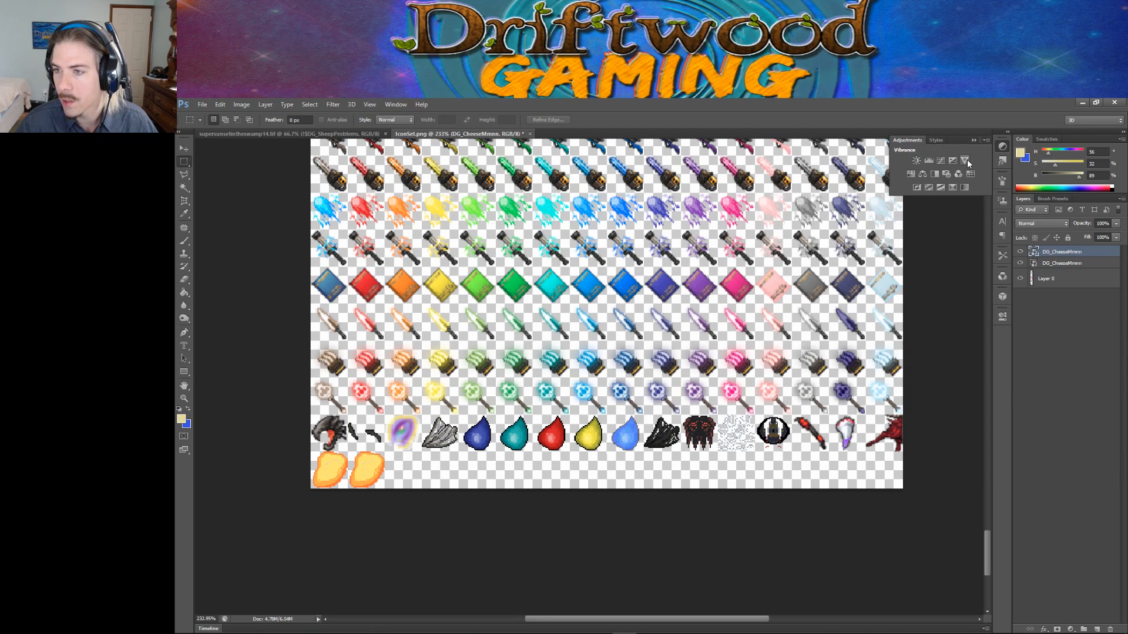
{"action": "left_click", "coordinate": [925, 172]}
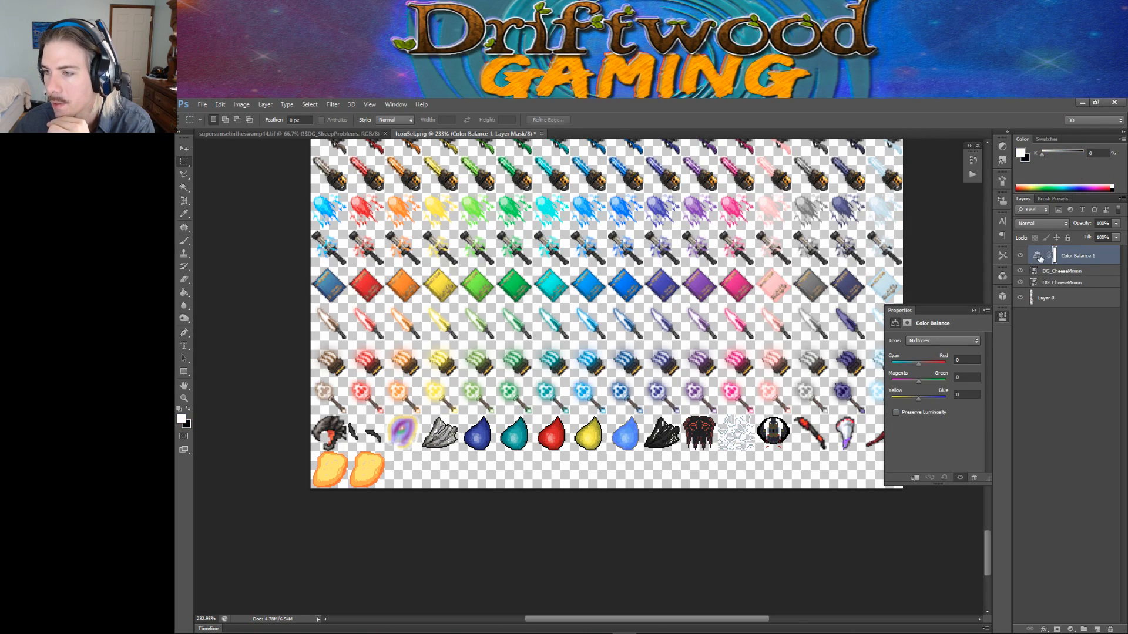
{"action": "left_click_drag", "start_coordinate": [1066, 279], "coordinate": [1065, 317]}
{"action": "left_click_drag", "start_coordinate": [1070, 255], "coordinate": [1067, 295]}
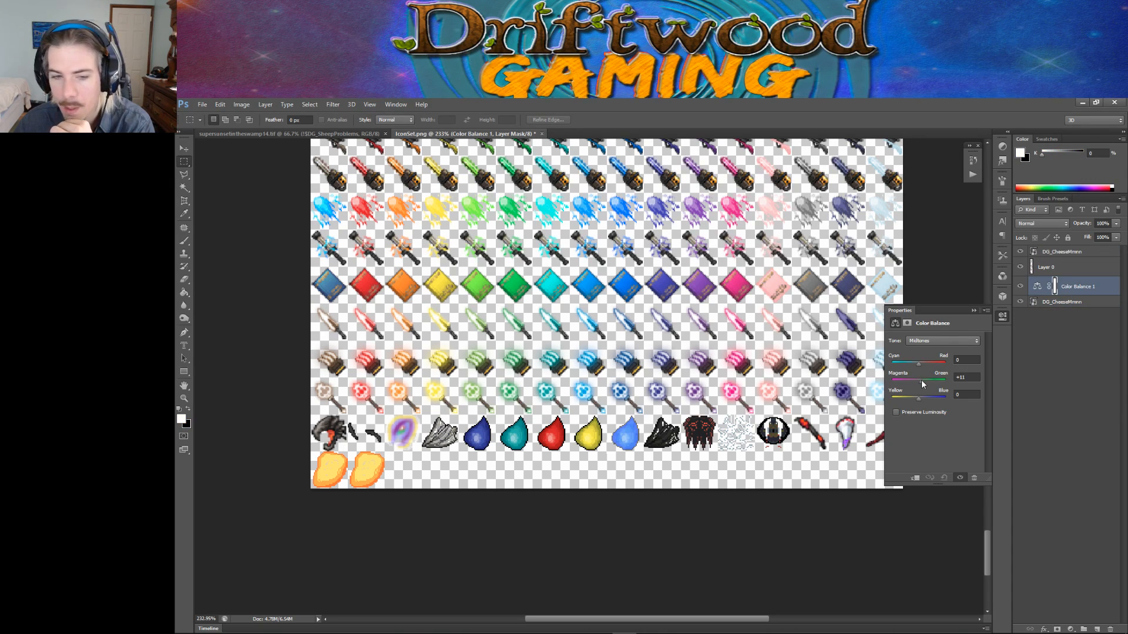
Try shifting the Color Balance midtones to cyan -44, magenta -42 and yellow -13, and the highlights toward magenta and yellow.
{"action": "left_click_drag", "start_coordinate": [930, 384], "coordinate": [940, 384]}
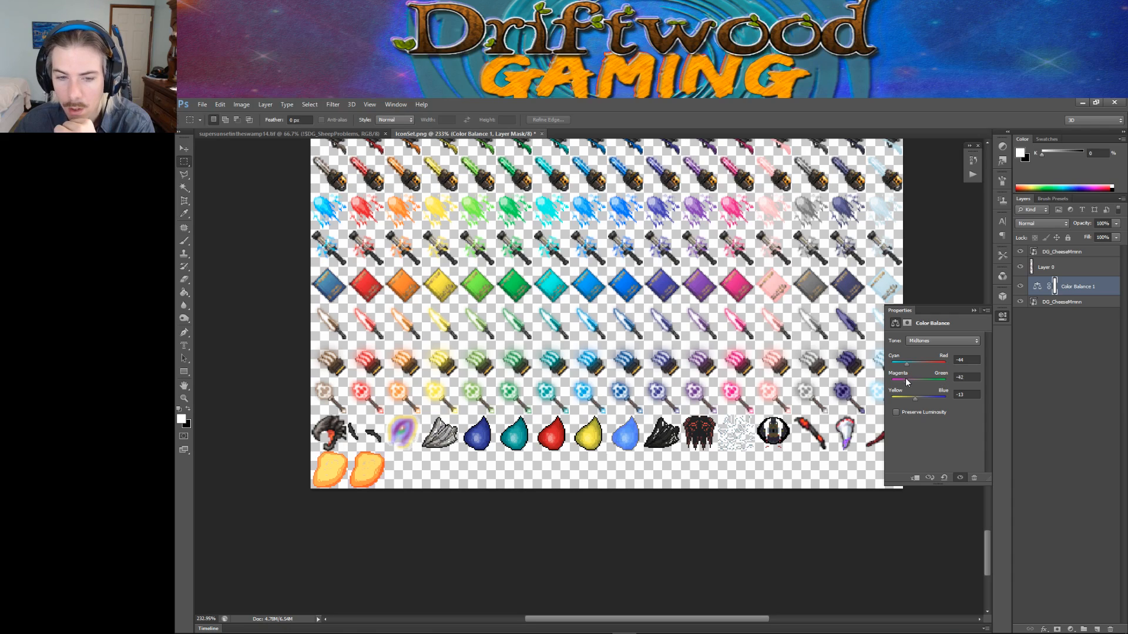
{"action": "left_click", "coordinate": [940, 341]}
{"action": "left_click", "coordinate": [930, 365]}
{"action": "mouse_move", "coordinate": [919, 380]}
{"action": "left_mouse_down"}
{"action": "mouse_move", "coordinate": [938, 383]}
{"action": "mouse_move", "coordinate": [905, 385]}
{"action": "left_mouse_up"}
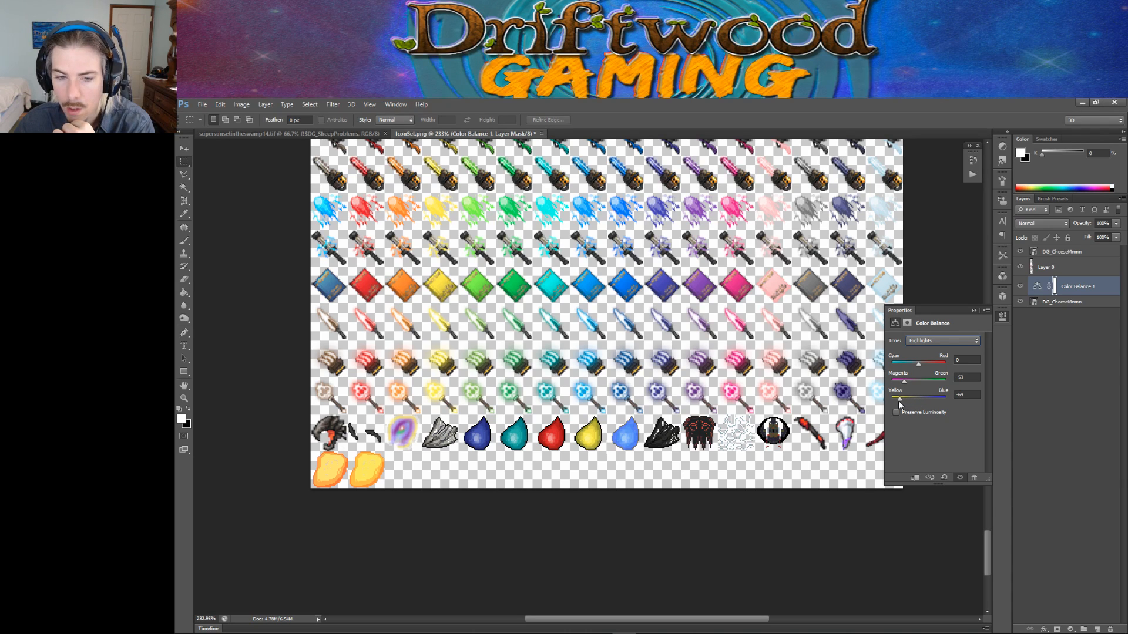
Try shifting the Color Balance shadows toward magenta, to about -64.
{"action": "left_click", "coordinate": [940, 340]}
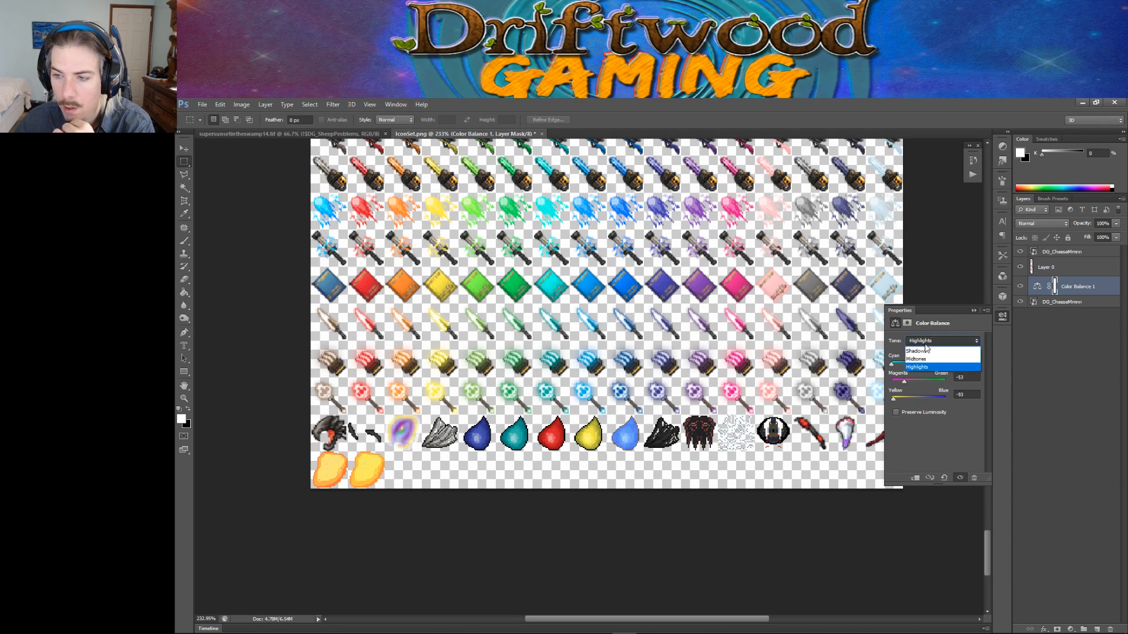
{"action": "left_click", "coordinate": [929, 348]}
{"action": "left_click_drag", "start_coordinate": [926, 384], "coordinate": [904, 381]}
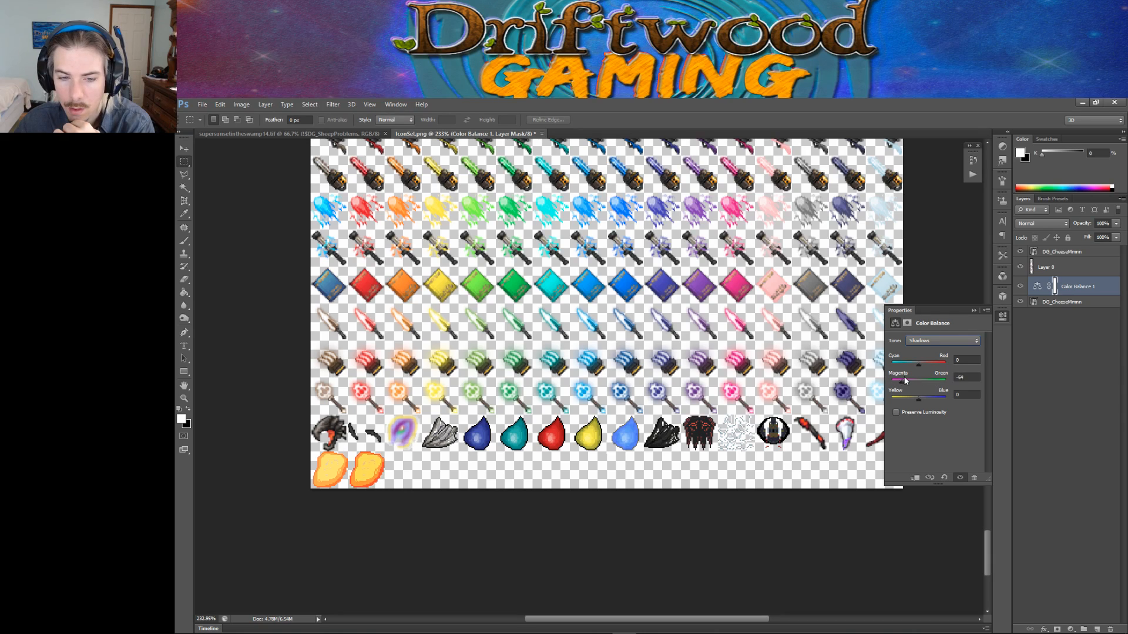
Try midtones of about -60 on Cyan-Red and +100 on Yellow-Blue, and delete the Color Balance adjustment layer.
{"action": "left_click", "coordinate": [941, 342]}
{"action": "left_click", "coordinate": [939, 355]}
{"action": "left_click_drag", "start_coordinate": [935, 380], "coordinate": [919, 379]}
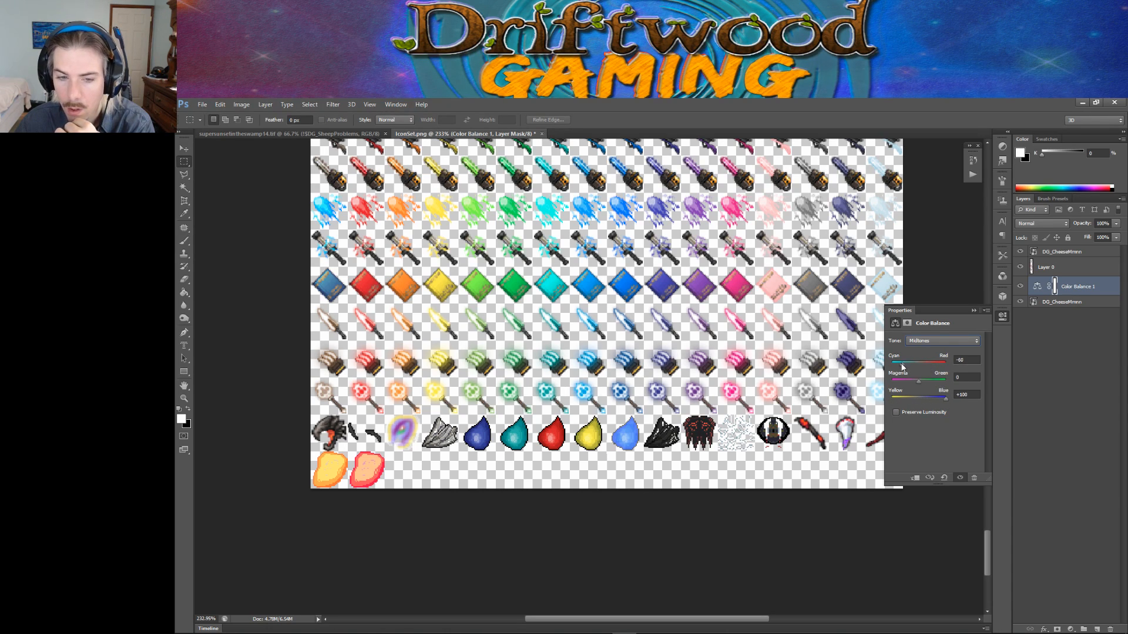
{"action": "left_click_drag", "start_coordinate": [918, 383], "coordinate": [927, 382]}
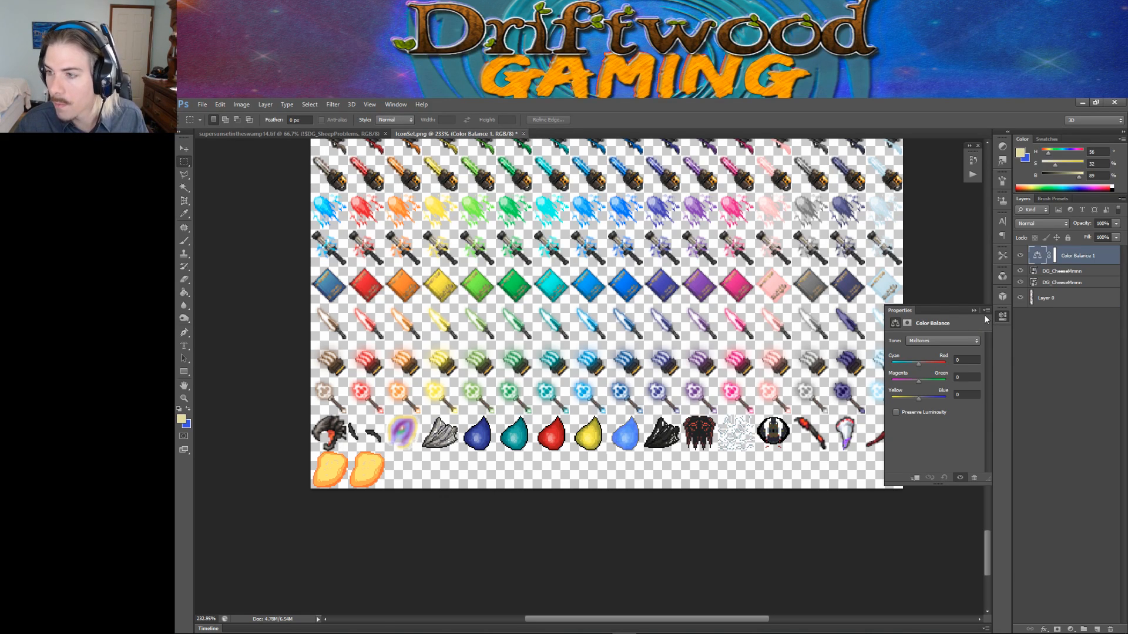
{"action": "key", "text": "Delete"}
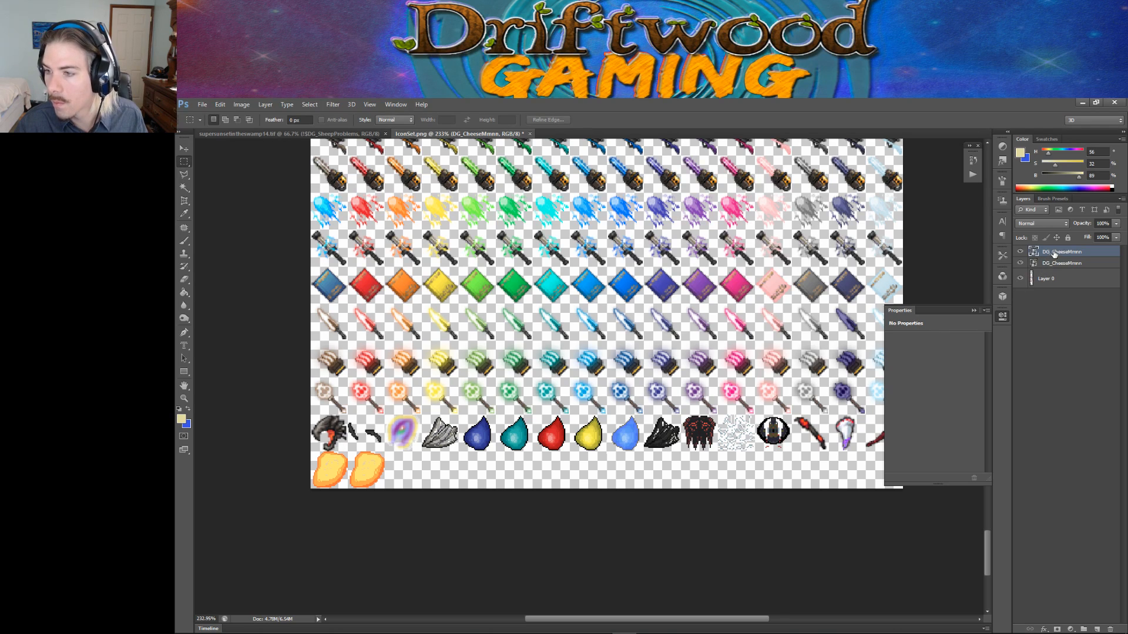
Move the top cheese layer beneath Layer 0 and add a Brightness/Contrast adjustment above it with contrast 32.
{"action": "left_click_drag", "start_coordinate": [1055, 253], "coordinate": [1053, 286]}
{"action": "left_click", "coordinate": [1002, 148]}
{"action": "left_click", "coordinate": [916, 160]}
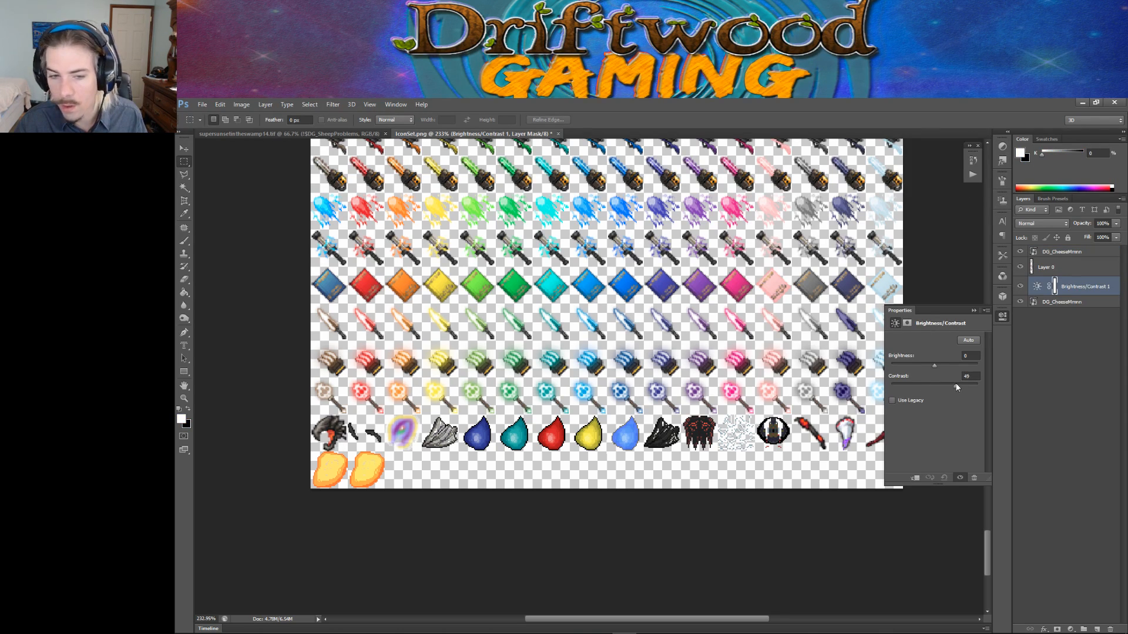
{"action": "left_click_drag", "start_coordinate": [960, 383], "coordinate": [956, 382]}
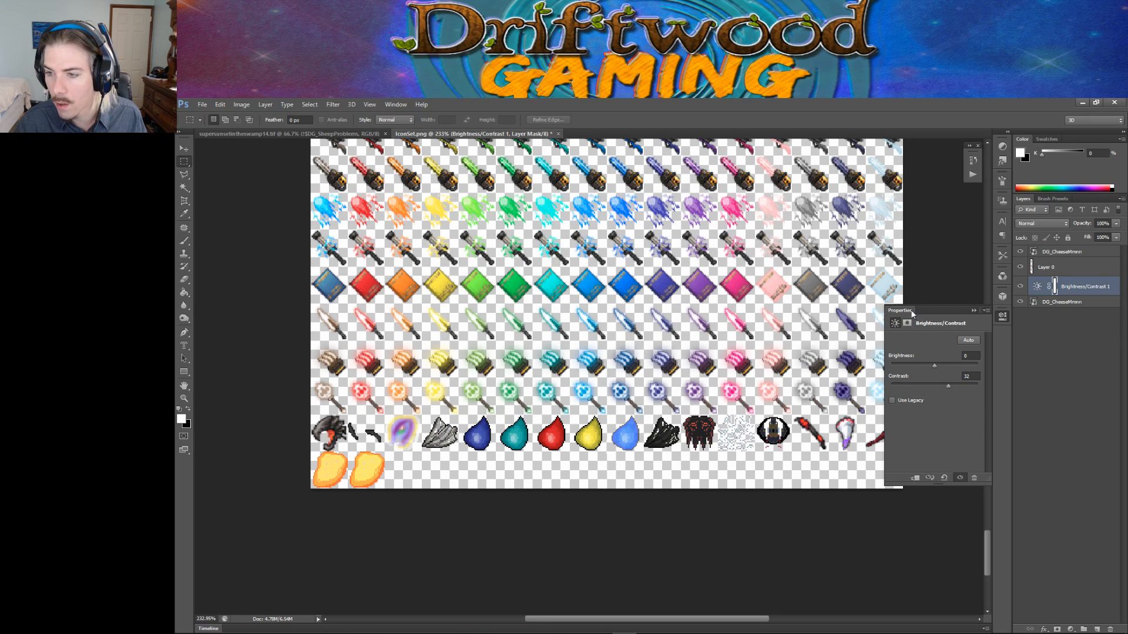
Add a Channel Mixer adjustment directly above the bottom cheese layer, with Green at about -115% in the Red output channel.
{"action": "left_click", "coordinate": [1059, 301]}
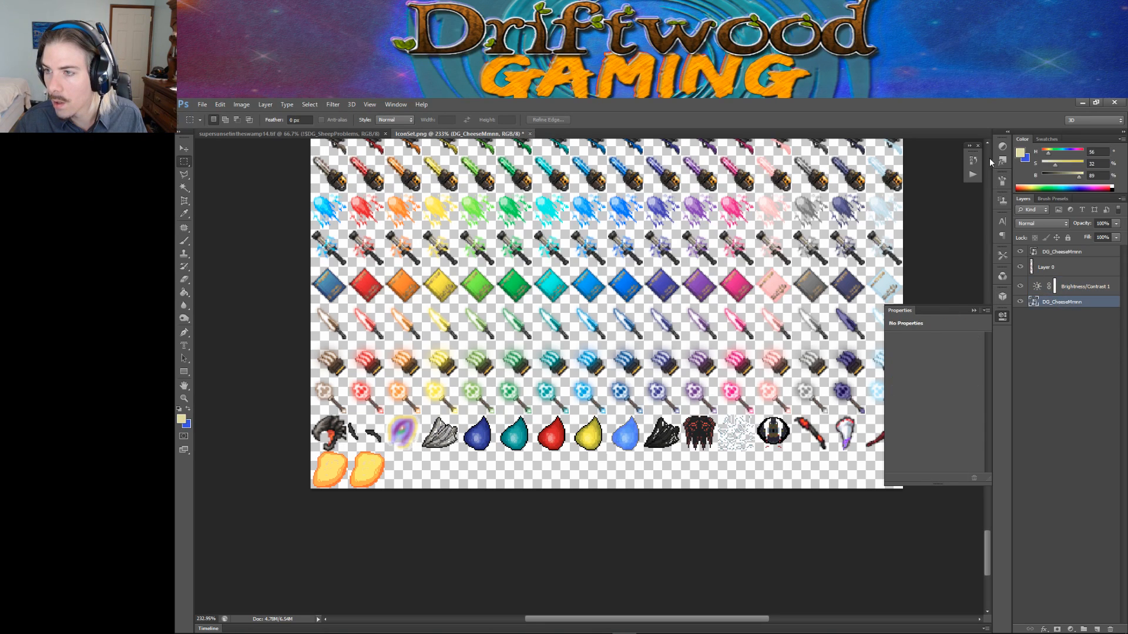
{"action": "left_click", "coordinate": [1001, 146]}
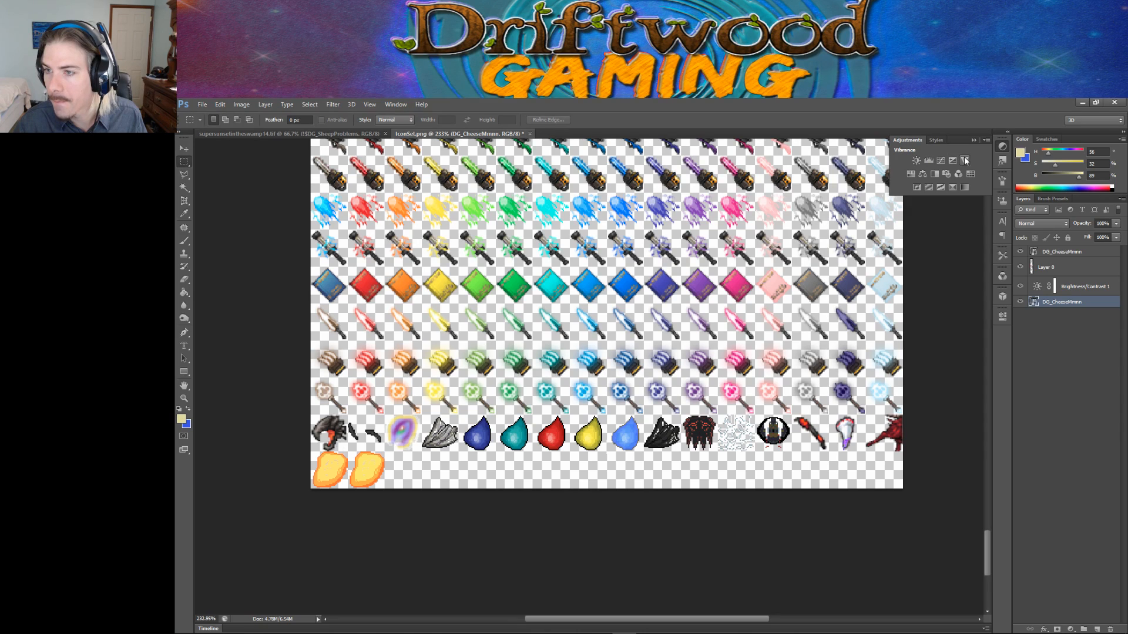
{"action": "left_click", "coordinate": [958, 175]}
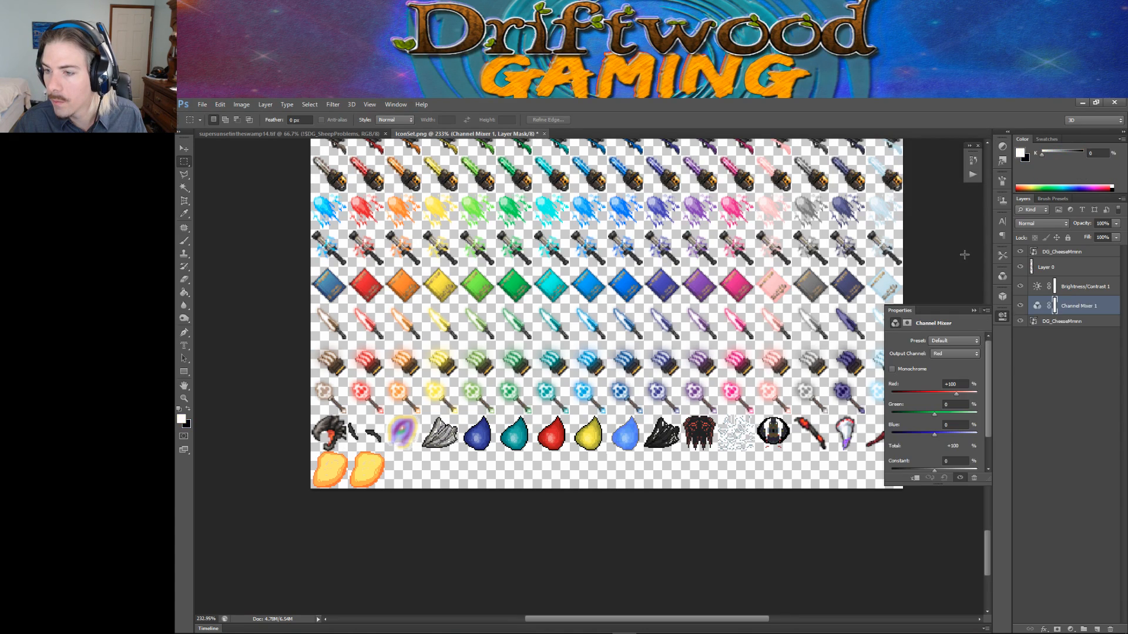
{"action": "left_click_drag", "start_coordinate": [972, 416], "coordinate": [909, 415]}
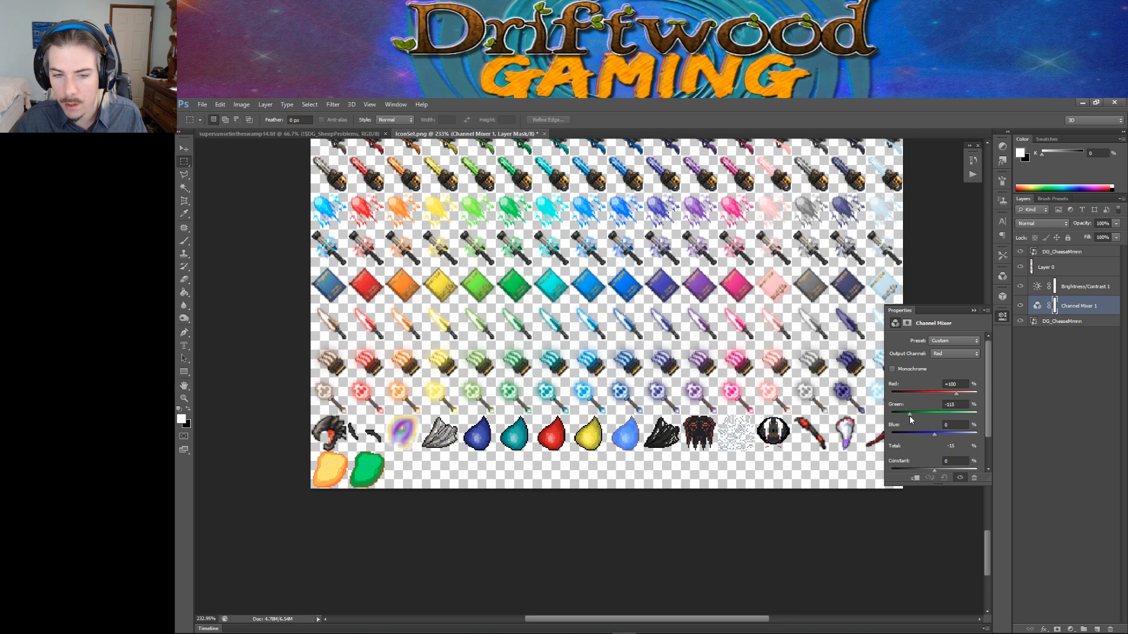
{"action": "left_click", "coordinate": [972, 311]}
Select the bottom cheese layer together with its Brightness/Contrast and Channel Mixer adjustment layers.
{"action": "left_click", "coordinate": [1055, 322]}
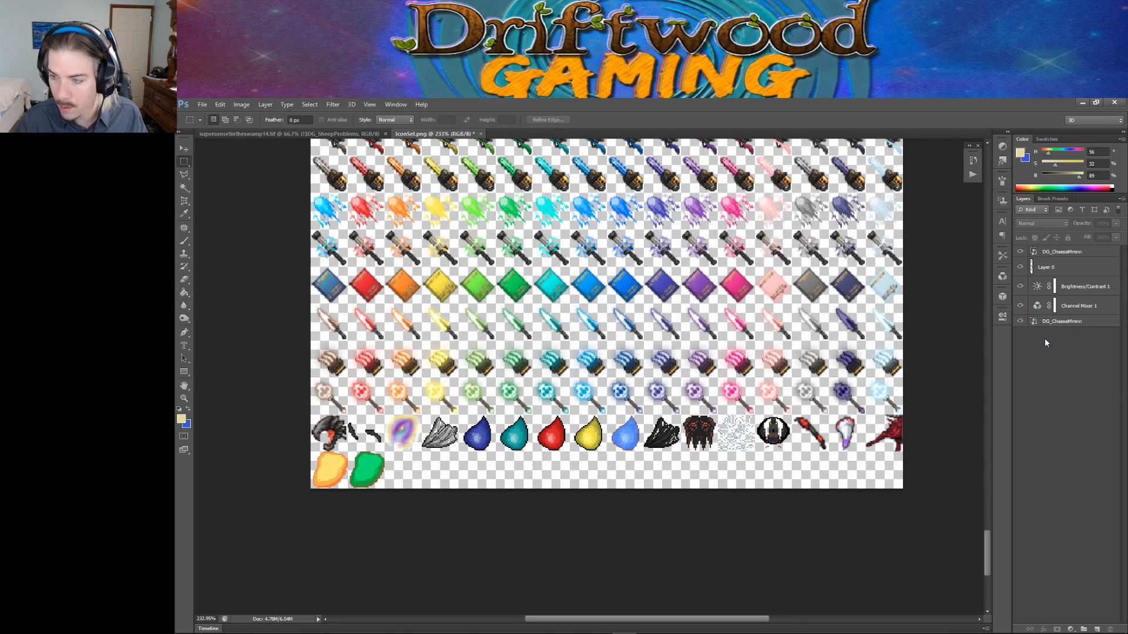
{"action": "left_click", "coordinate": [1070, 285]}
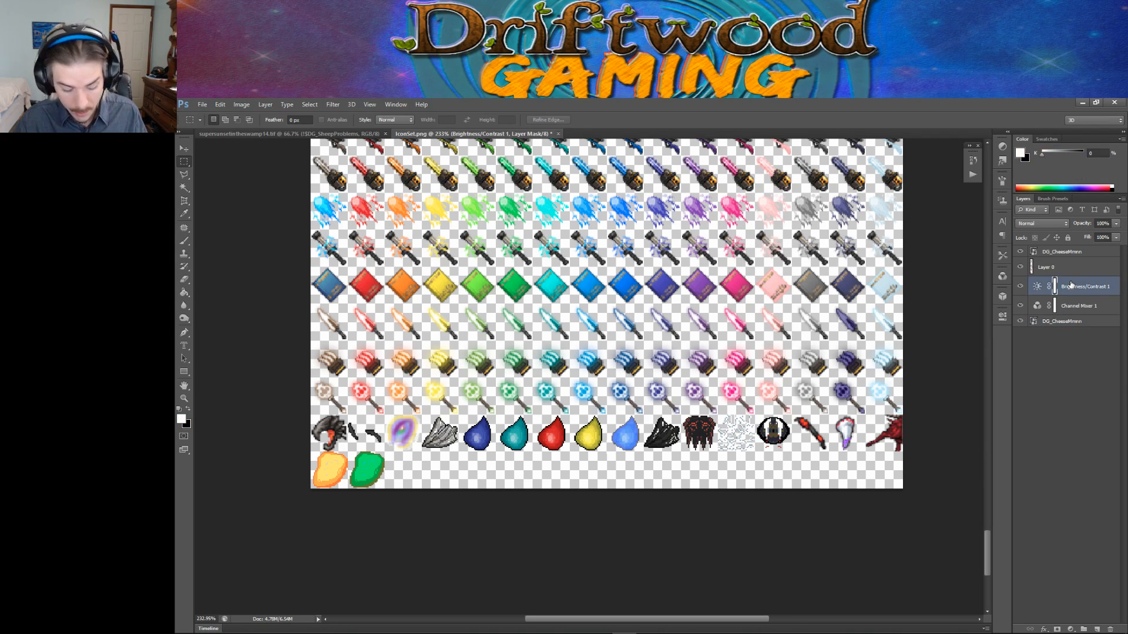
{"action": "left_click", "coordinate": [1078, 322]}
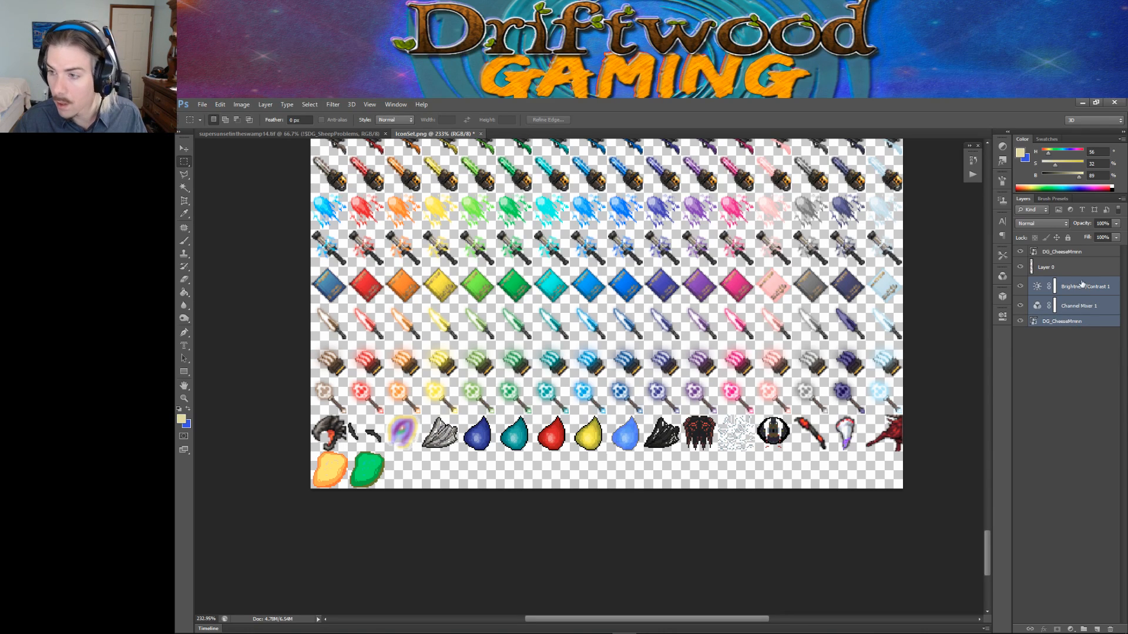
{"action": "left_click", "coordinate": [1078, 288]}
Copy the green cheese slot from the bottom cheese layer and paste it onto a new layer above the Brightness/Contrast adjustment.
{"action": "left_click", "coordinate": [1061, 323]}
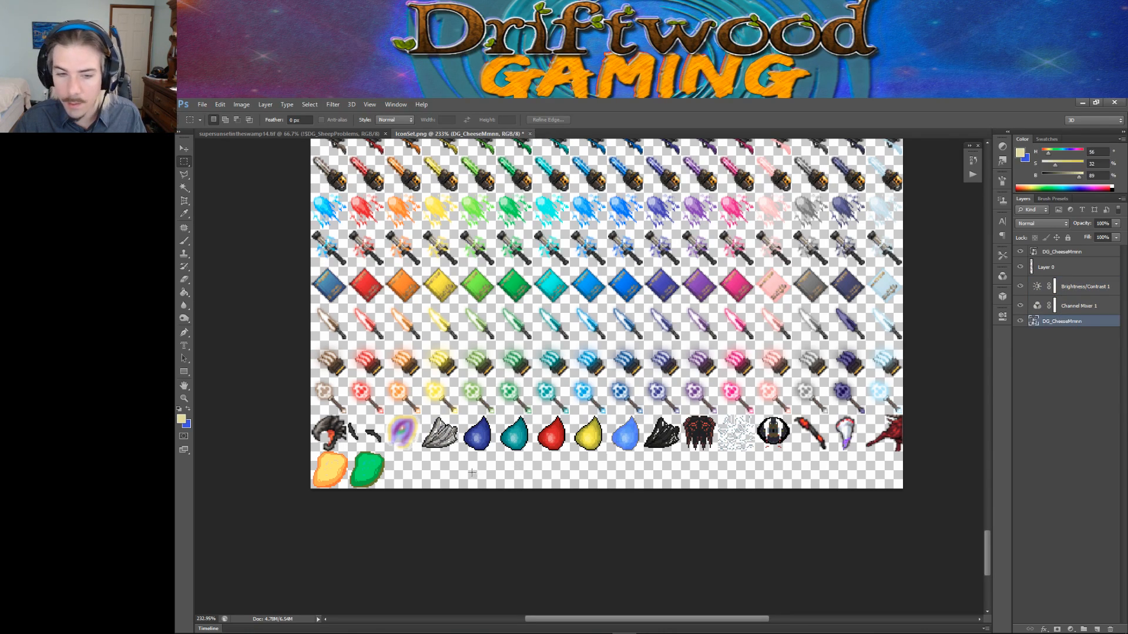
{"action": "left_click_drag", "start_coordinate": [350, 450], "coordinate": [385, 494]}
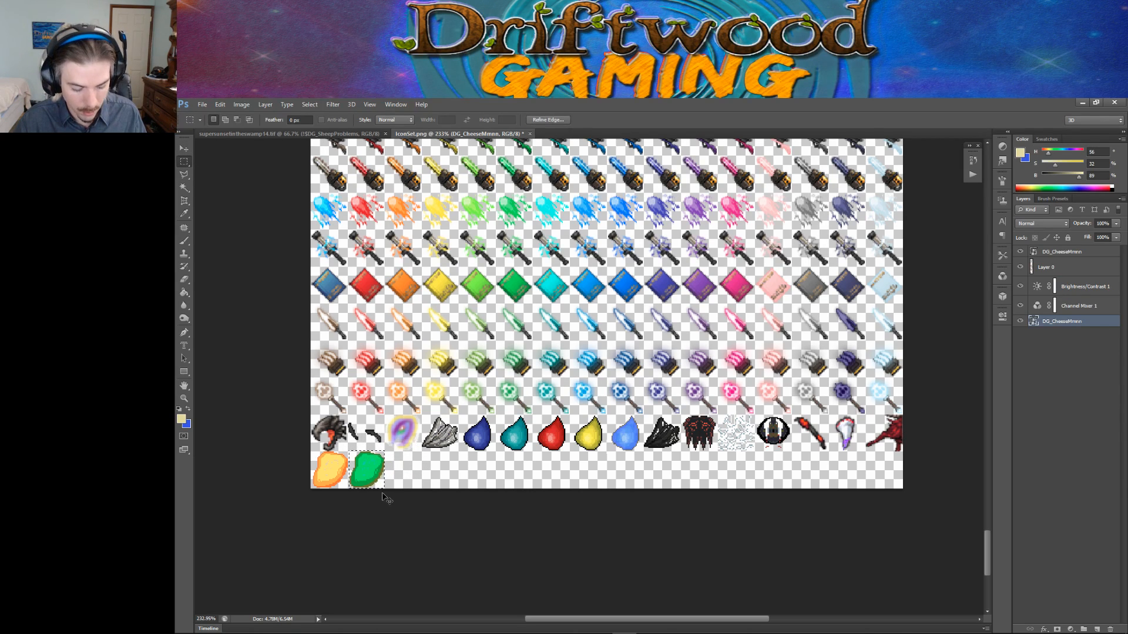
{"action": "left_click", "coordinate": [1088, 287]}
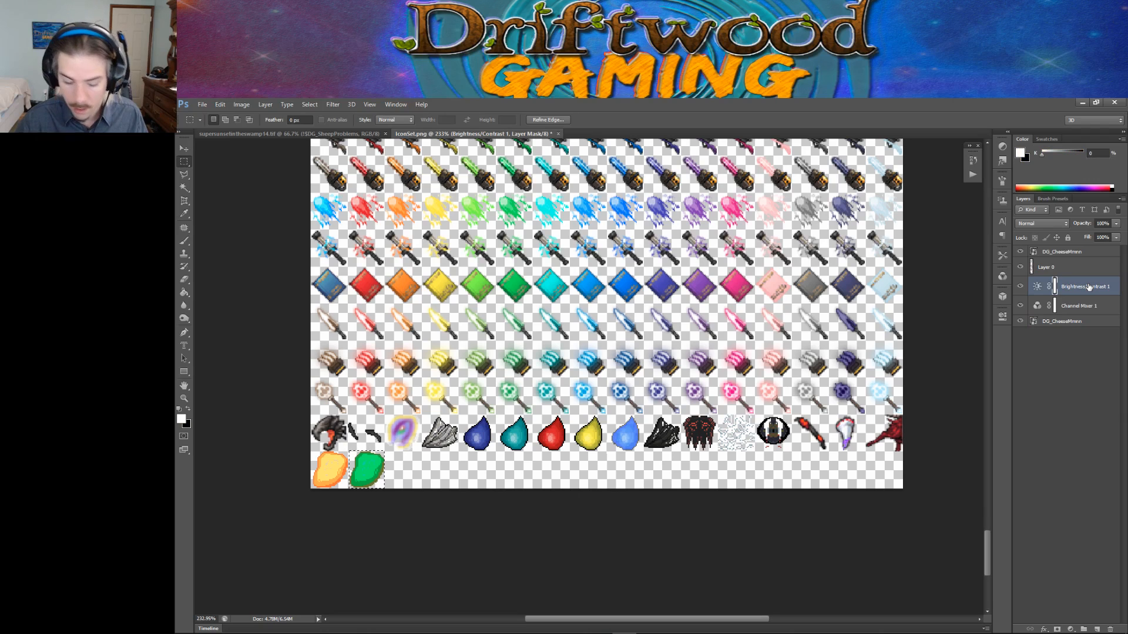
{"action": "key", "text": "ctrl+shift+n"}
{"action": "key", "text": "Return"}
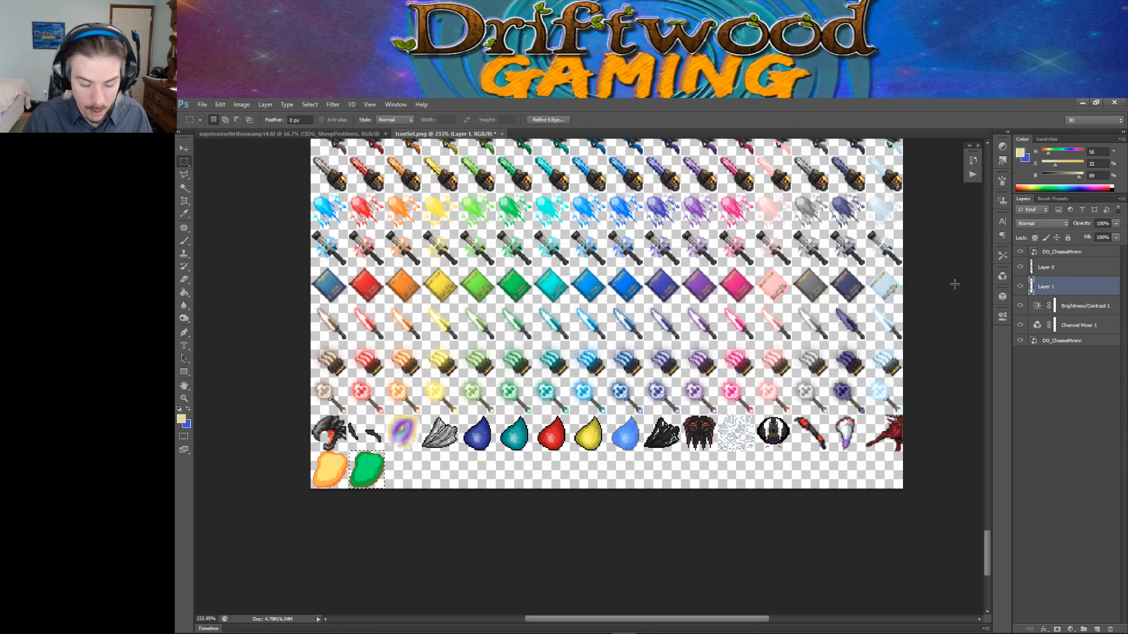
{"action": "key", "text": "ctrl+v"}
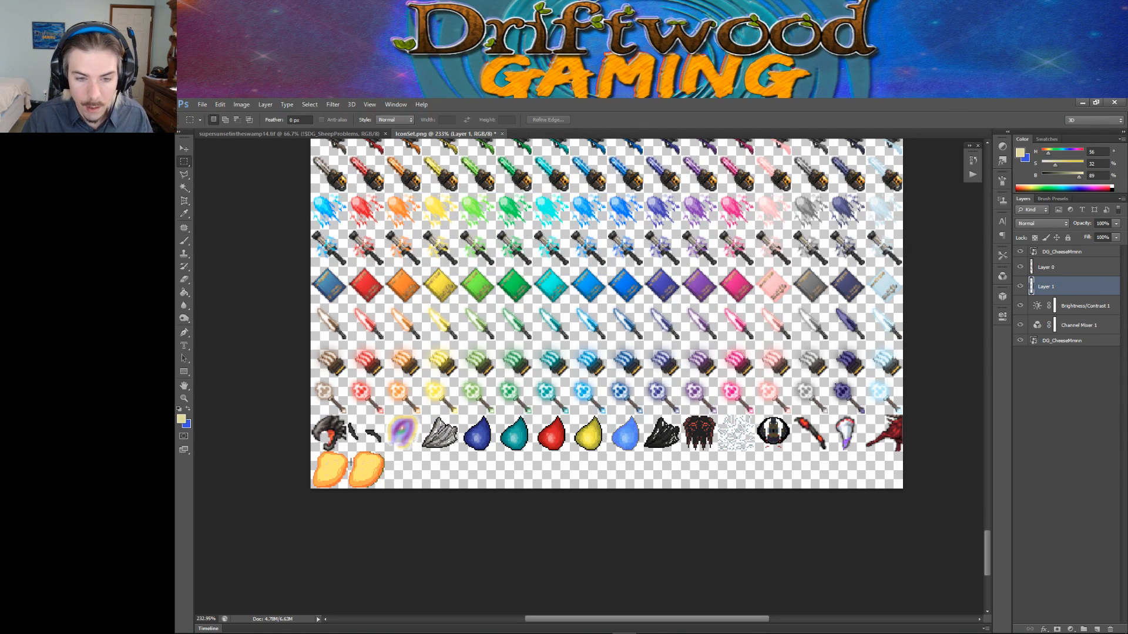
Select the pasted cheese on Layer 1 and move it into the last row's third slot, beside the green cheese.
{"action": "left_click_drag", "start_coordinate": [348, 452], "coordinate": [415, 504]}
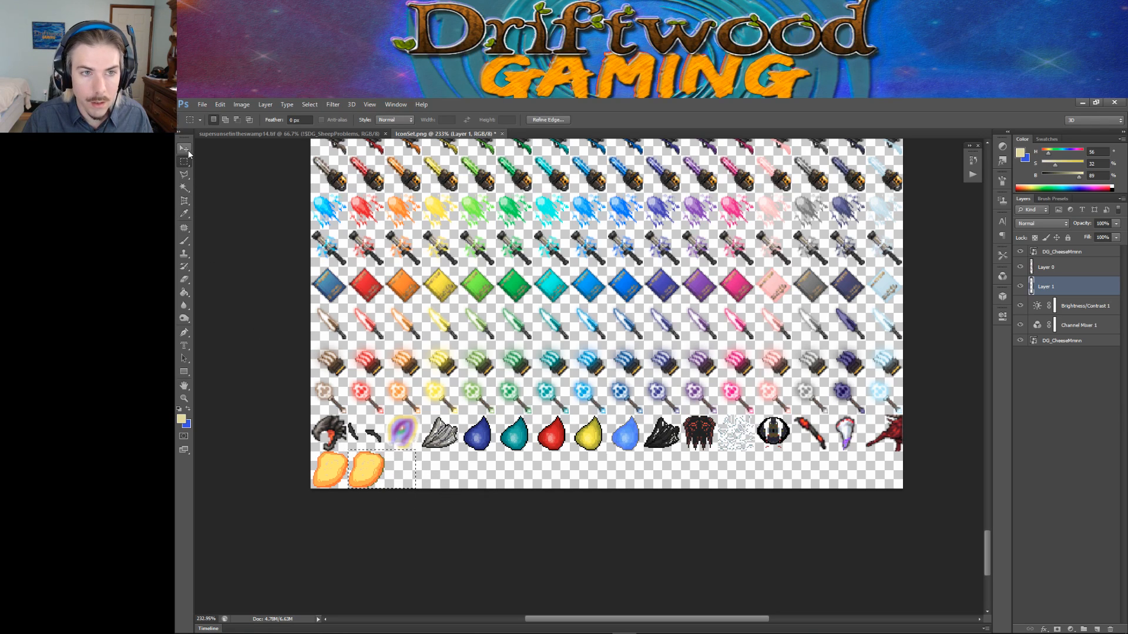
{"action": "left_click_drag", "start_coordinate": [348, 451], "coordinate": [401, 433]}
{"action": "left_click", "coordinate": [361, 449]}
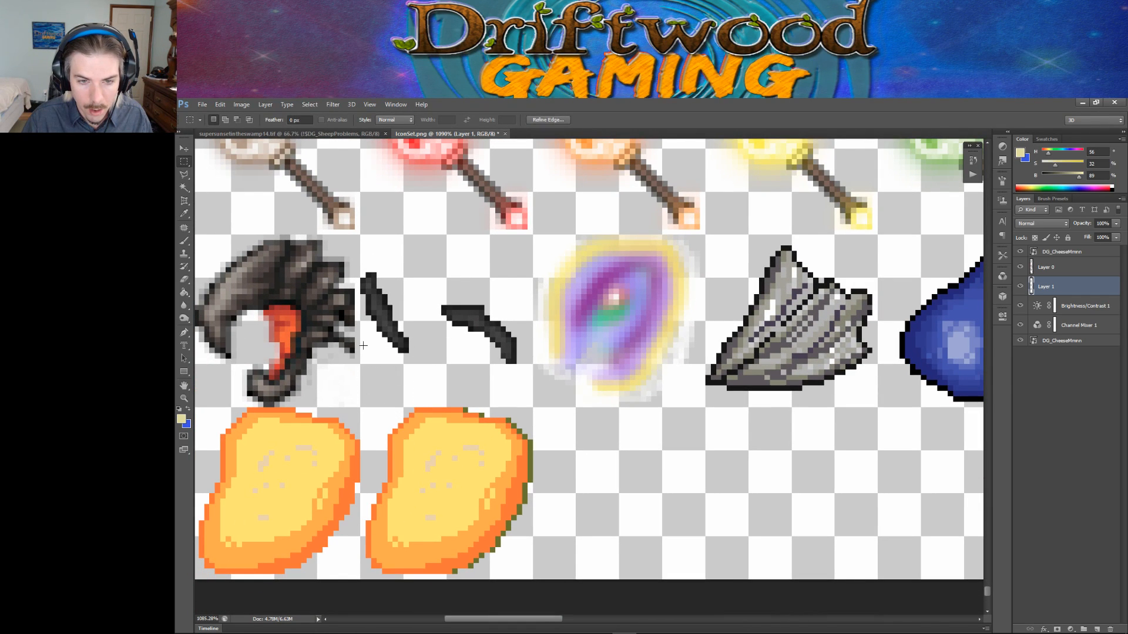
{"action": "left_click_drag", "start_coordinate": [359, 365], "coordinate": [529, 587]}
{"action": "key", "text": "v"}
{"action": "left_click_drag", "start_coordinate": [423, 489], "coordinate": [592, 484]}
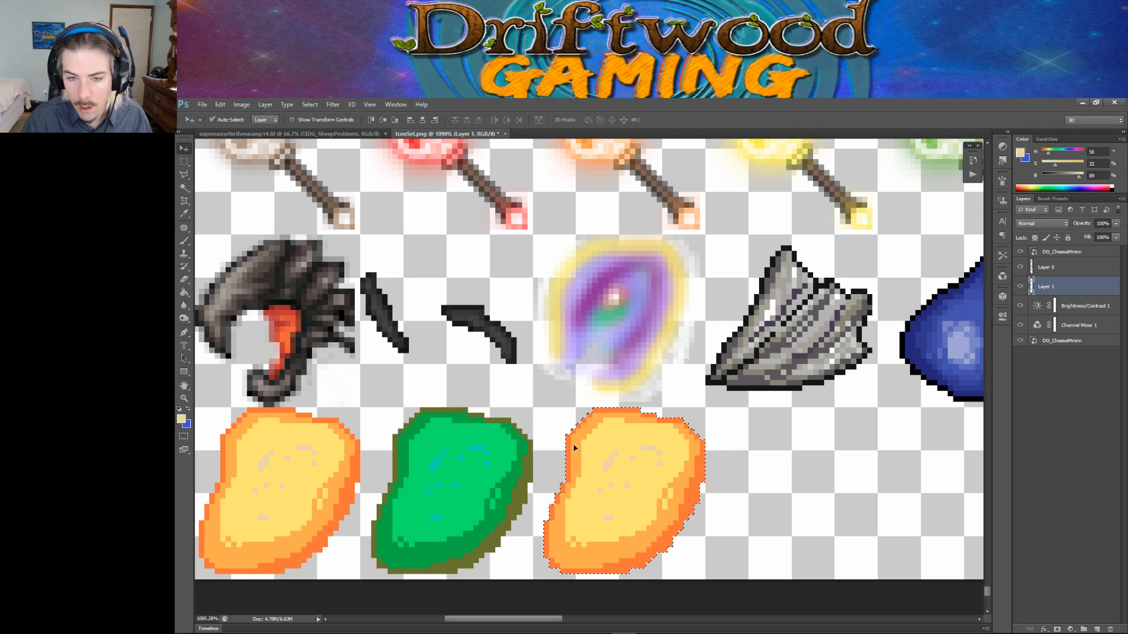
{"action": "left_click", "coordinate": [182, 163]}
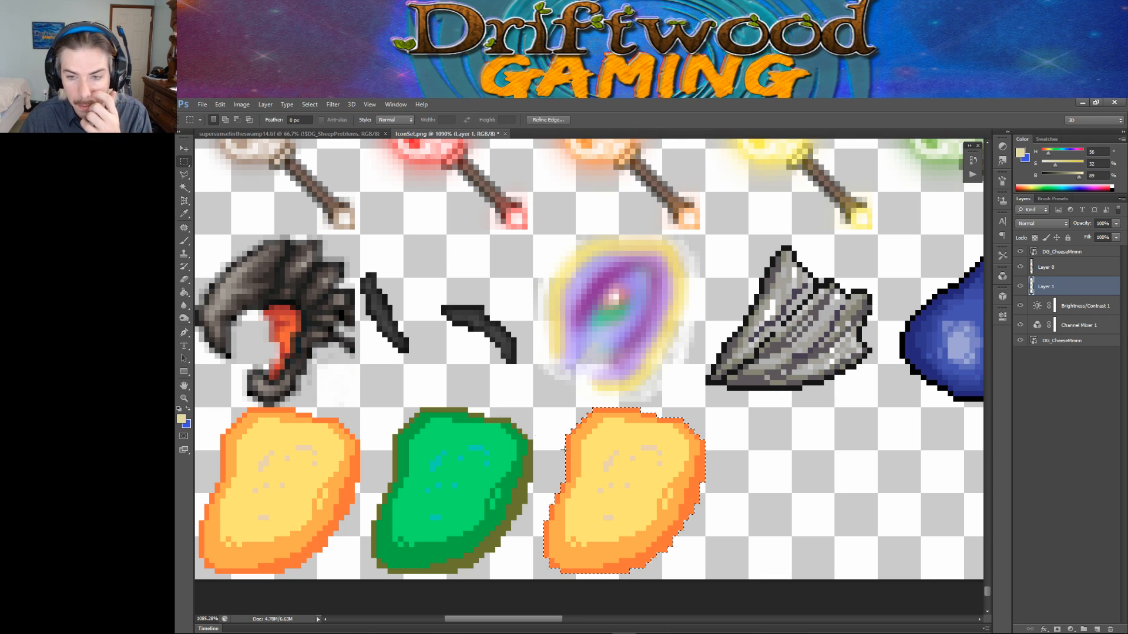
{"action": "right_click", "coordinate": [1062, 288]}
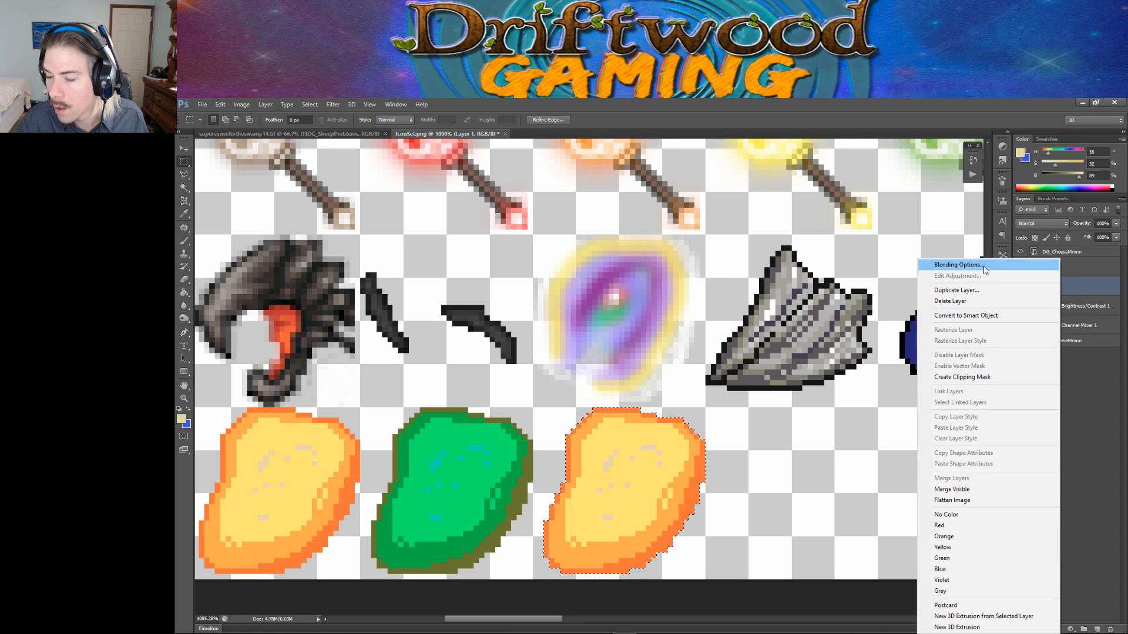
{"action": "left_click", "coordinate": [987, 263]}
{"action": "left_click", "coordinate": [724, 232]}
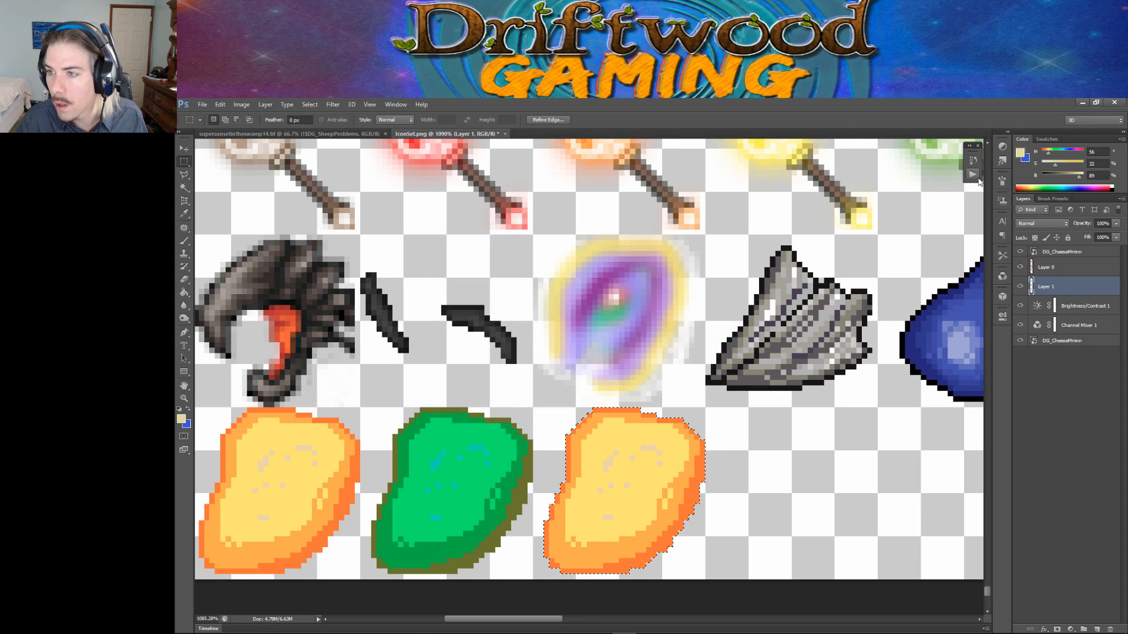
Try a Channel Mixer adjustment masked to the third cheese, with Red +37%, Green +21% and Blue -103% in the Red channel.
{"action": "left_click", "coordinate": [1002, 147]}
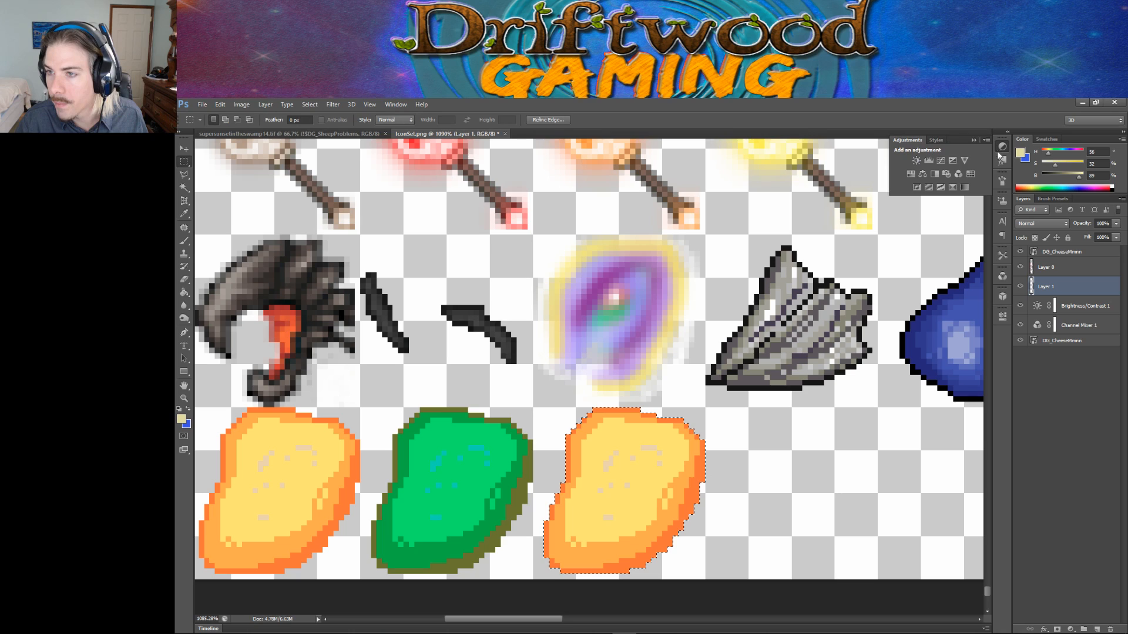
{"action": "left_click", "coordinate": [959, 173]}
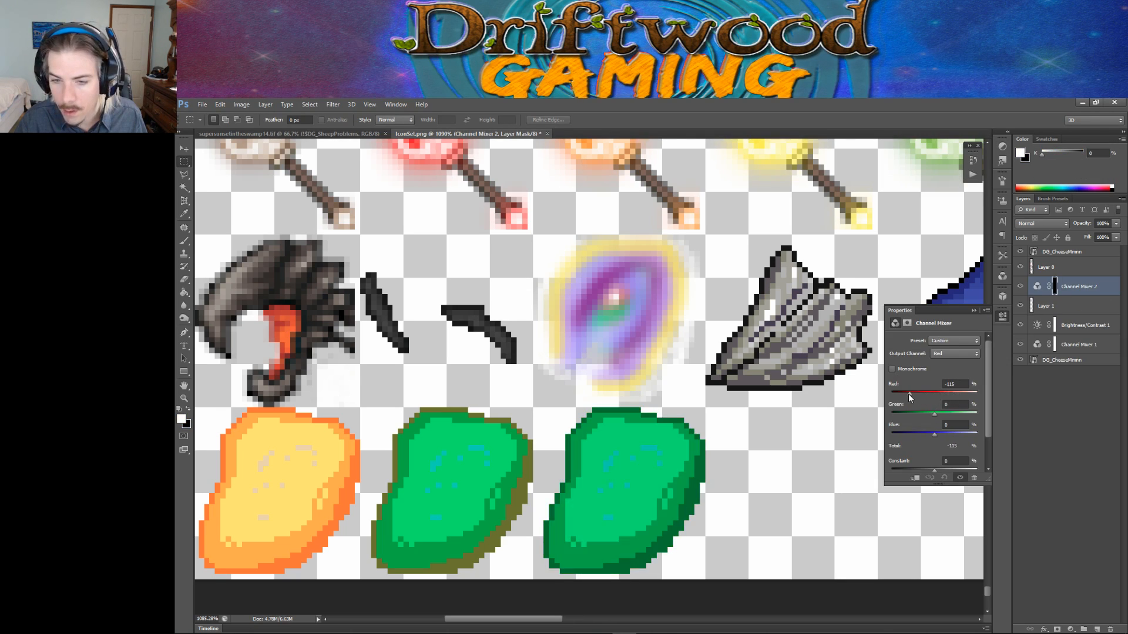
{"action": "left_click_drag", "start_coordinate": [970, 392], "coordinate": [933, 414]}
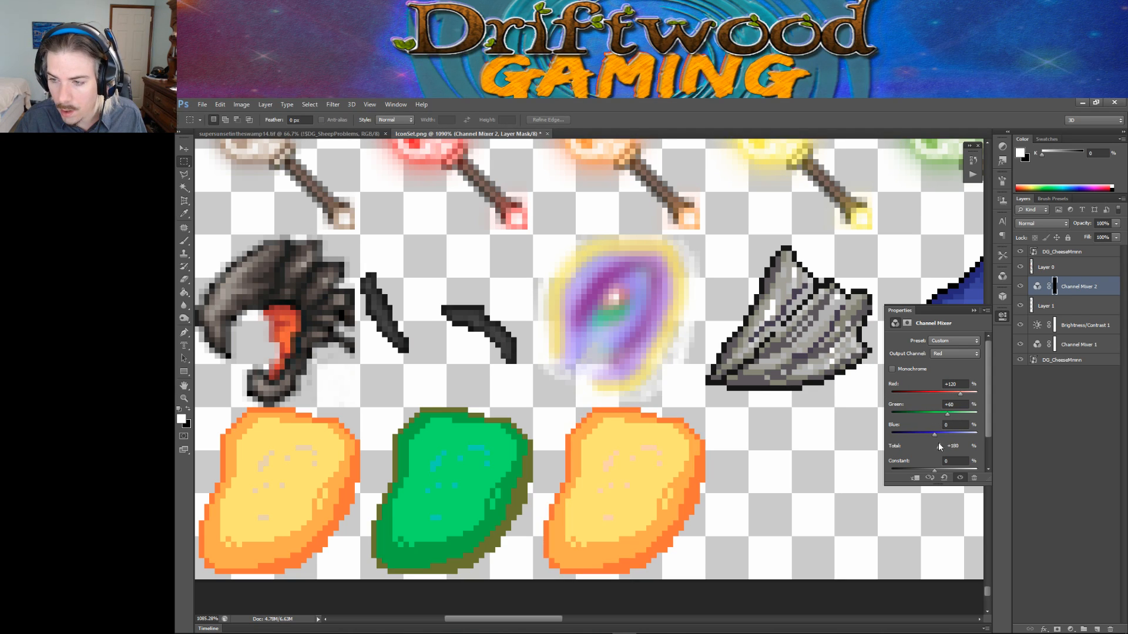
{"action": "mouse_move", "coordinate": [952, 413]}
{"action": "left_mouse_down"}
{"action": "mouse_move", "coordinate": [923, 415]}
{"action": "mouse_move", "coordinate": [939, 415]}
{"action": "mouse_move", "coordinate": [932, 393]}
{"action": "mouse_move", "coordinate": [942, 393]}
{"action": "left_mouse_up"}
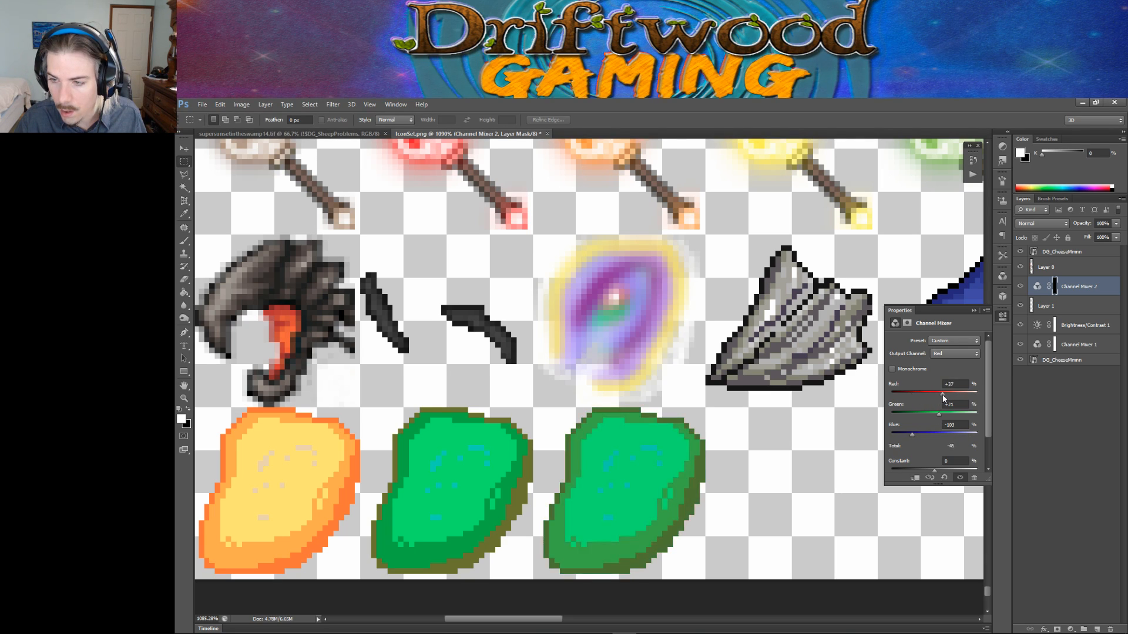
Try Monochrome and the Black & White with Orange Filter preset on the third cheese, and undo its Channel Mixer adjustment.
{"action": "left_click", "coordinate": [893, 369]}
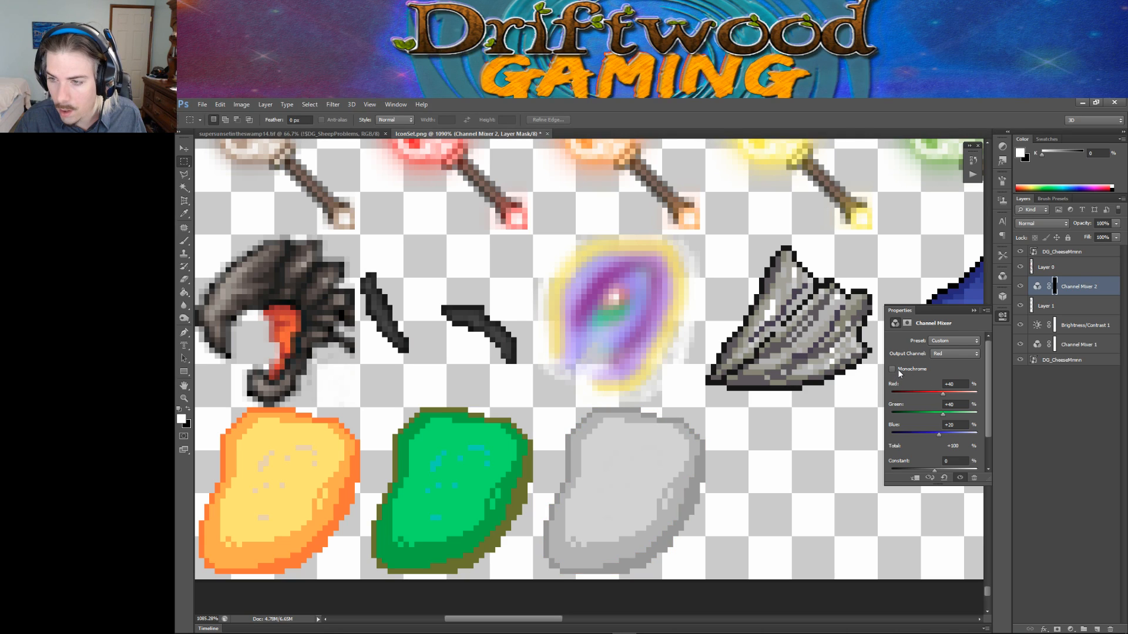
{"action": "left_click", "coordinate": [960, 341]}
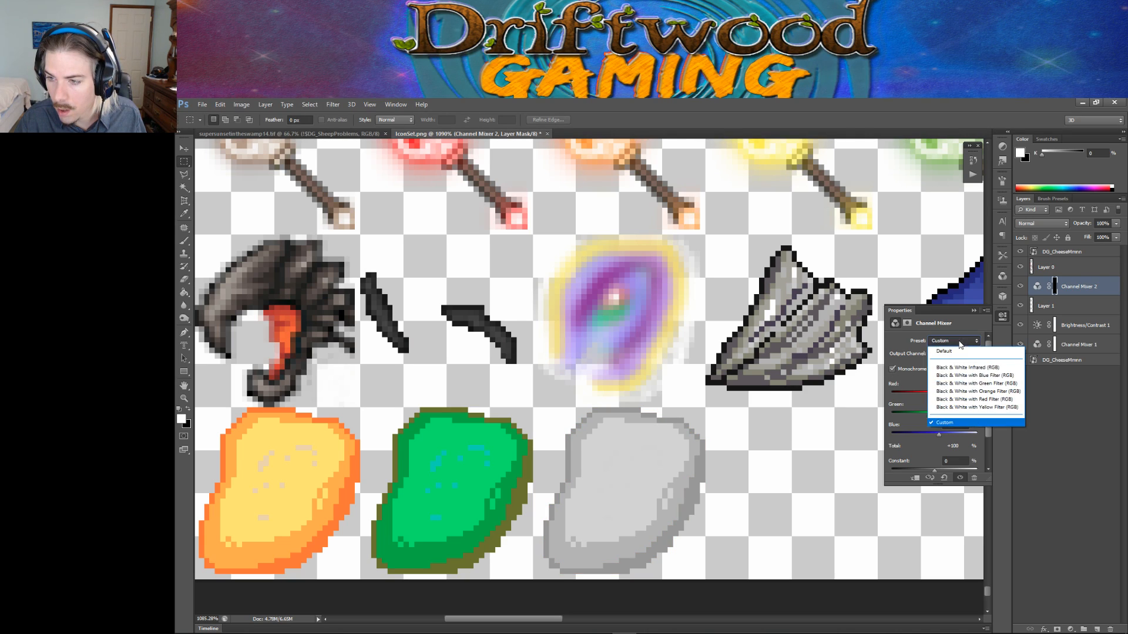
{"action": "left_click", "coordinate": [958, 391]}
{"action": "left_click", "coordinate": [893, 368]}
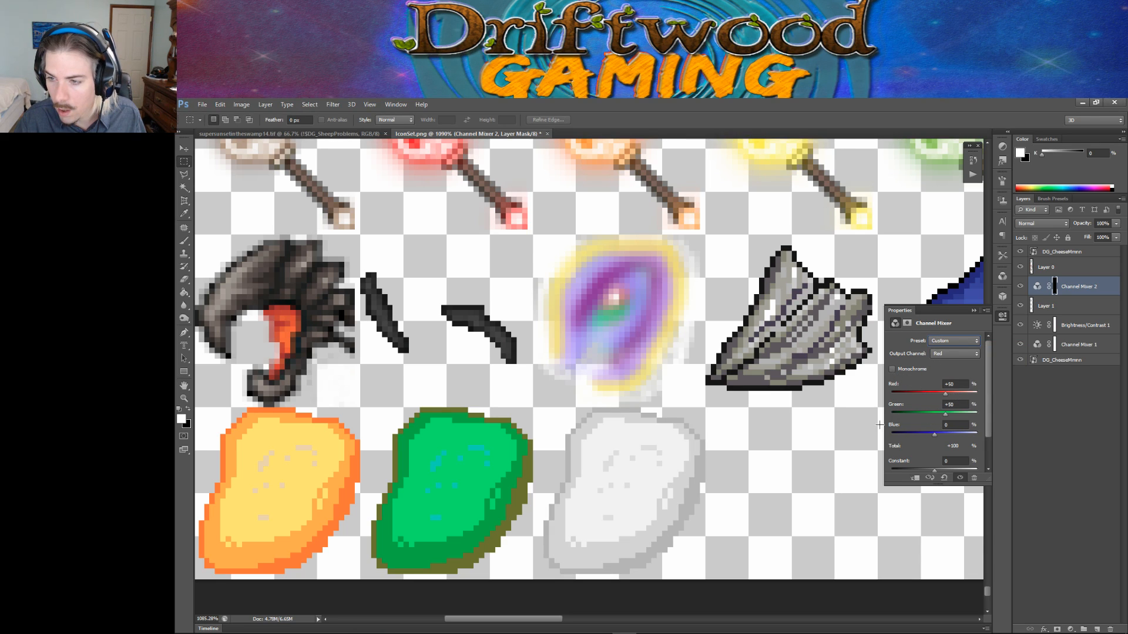
{"action": "key", "text": "ctrl+alt+z"}
{"action": "key", "text": "ctrl+alt+z"}
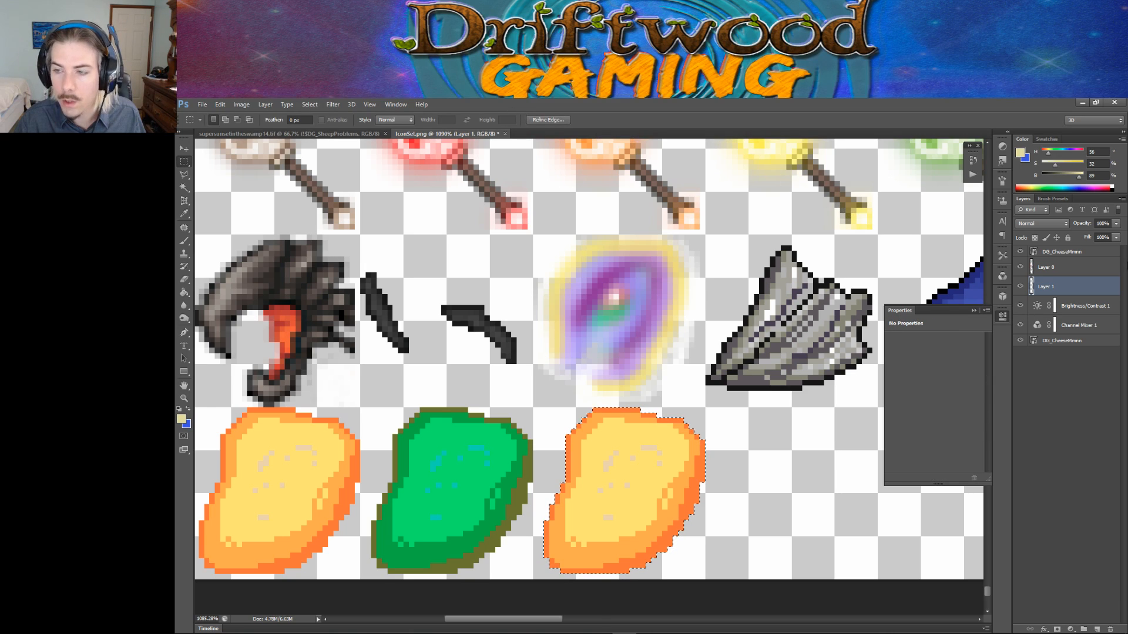
Try a Selective Color adjustment on the third cheese with the Greens at Cyan -31% and Magenta +34%, and undo it back to the pasted cheese.
{"action": "left_click", "coordinate": [1002, 146]}
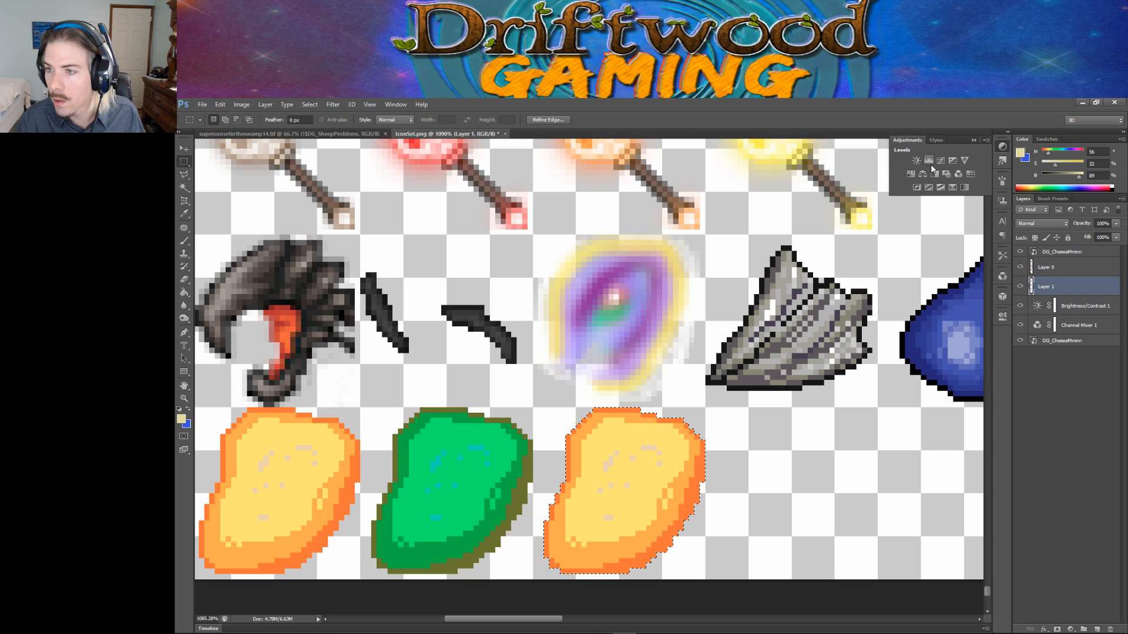
{"action": "left_click", "coordinate": [951, 187]}
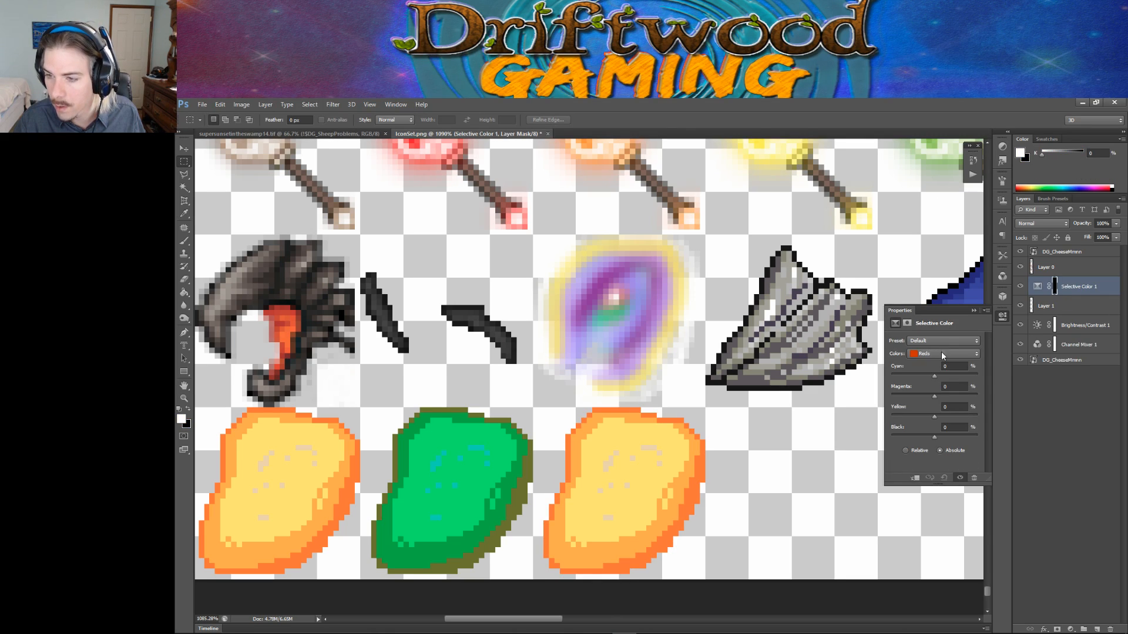
{"action": "left_click", "coordinate": [941, 353]}
{"action": "left_click", "coordinate": [937, 371]}
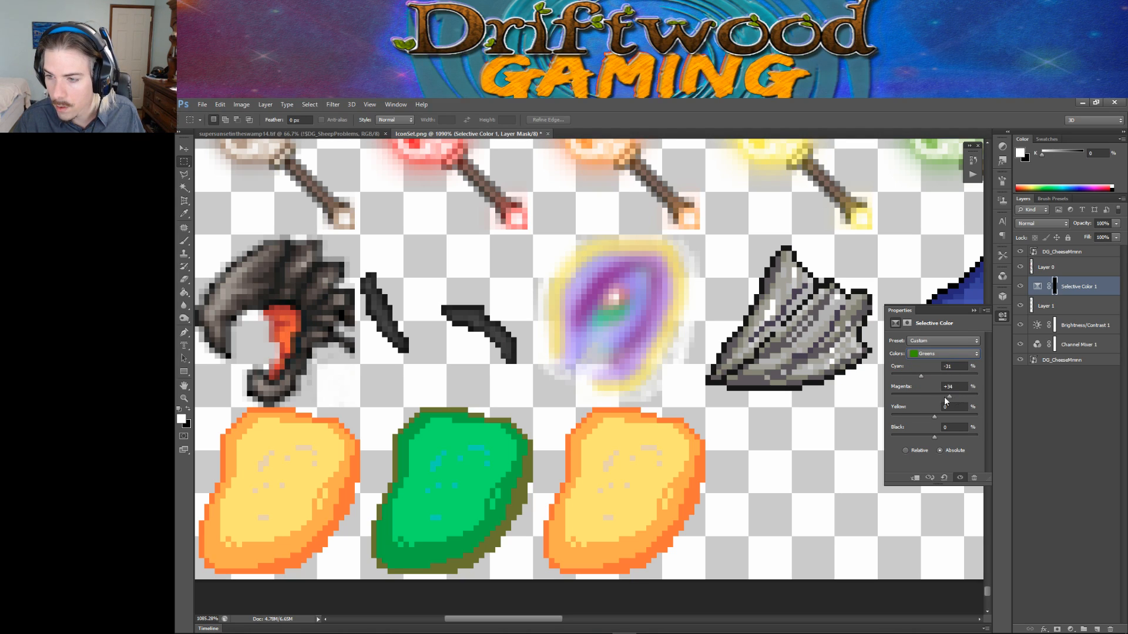
{"action": "left_click", "coordinate": [939, 353]}
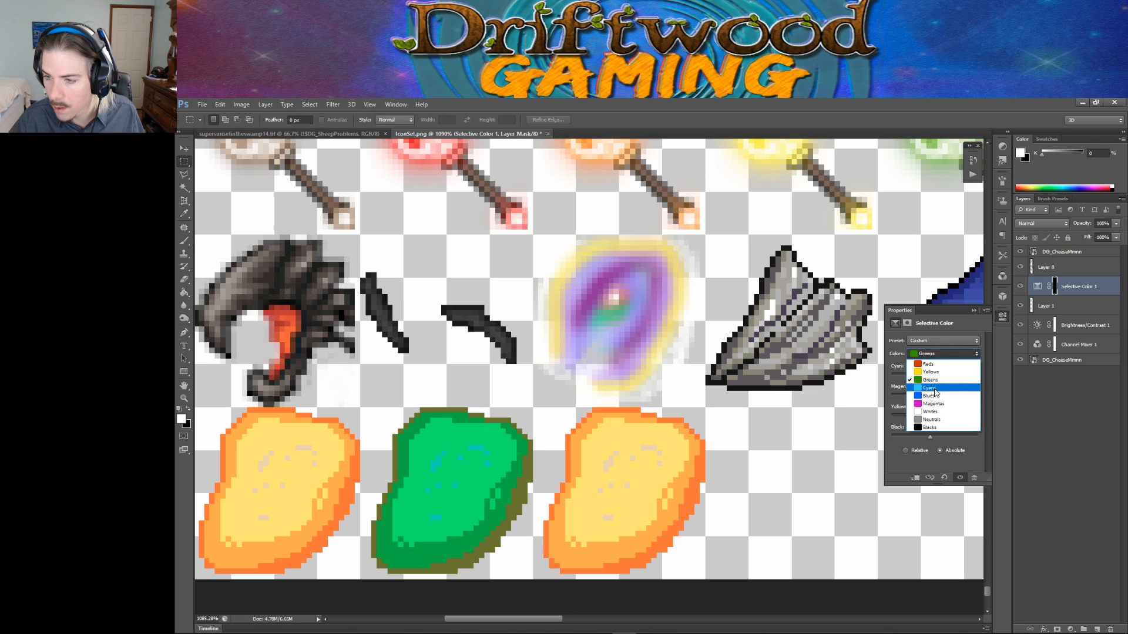
{"action": "left_click", "coordinate": [934, 395]}
{"action": "key", "text": "ctrl+alt+z"}
{"action": "key", "text": "ctrl+alt+z"}
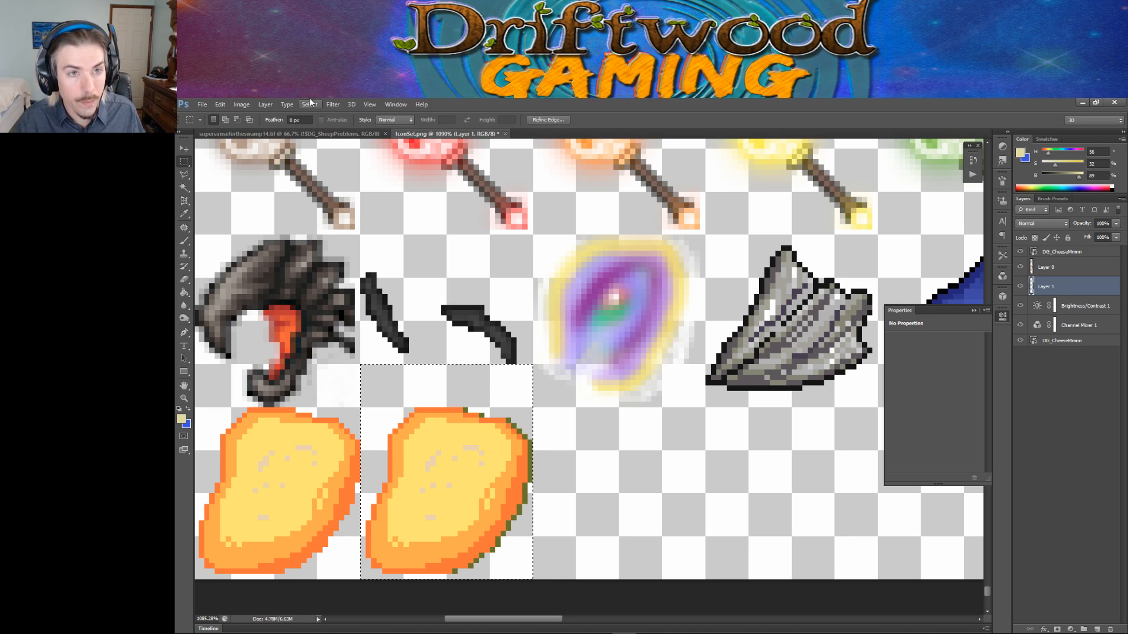
{"action": "left_click", "coordinate": [222, 104]}
{"action": "left_click", "coordinate": [244, 126]}
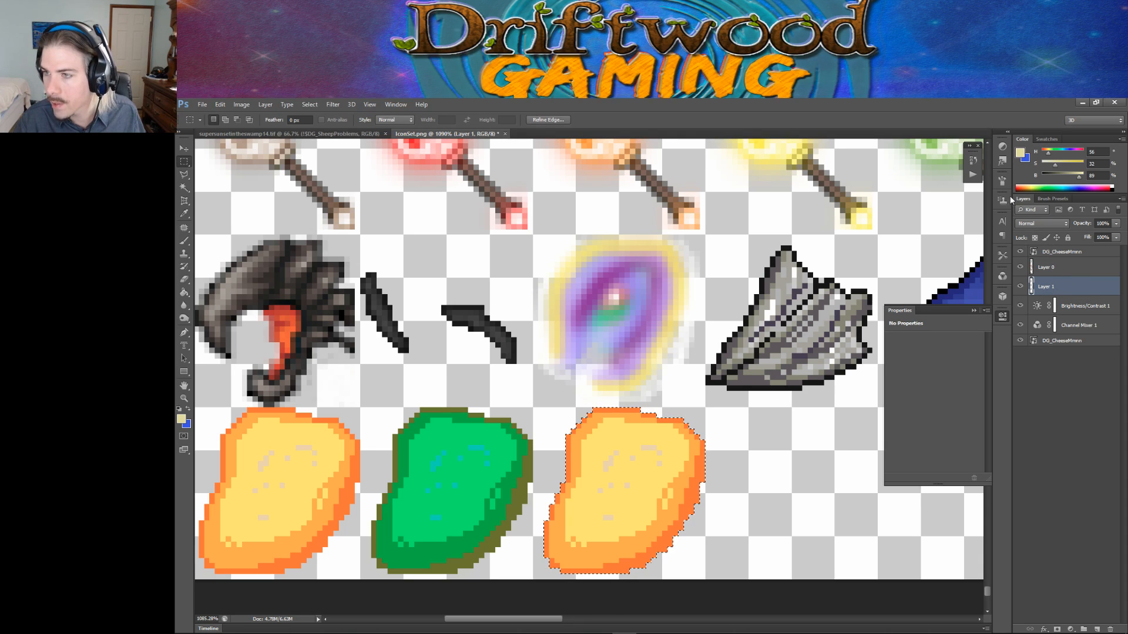
Add a Channel Mixer adjustment masked to the third cheese, with Red +129%, Green +87% and Blue -191% in the Red channel.
{"action": "left_click", "coordinate": [1002, 146]}
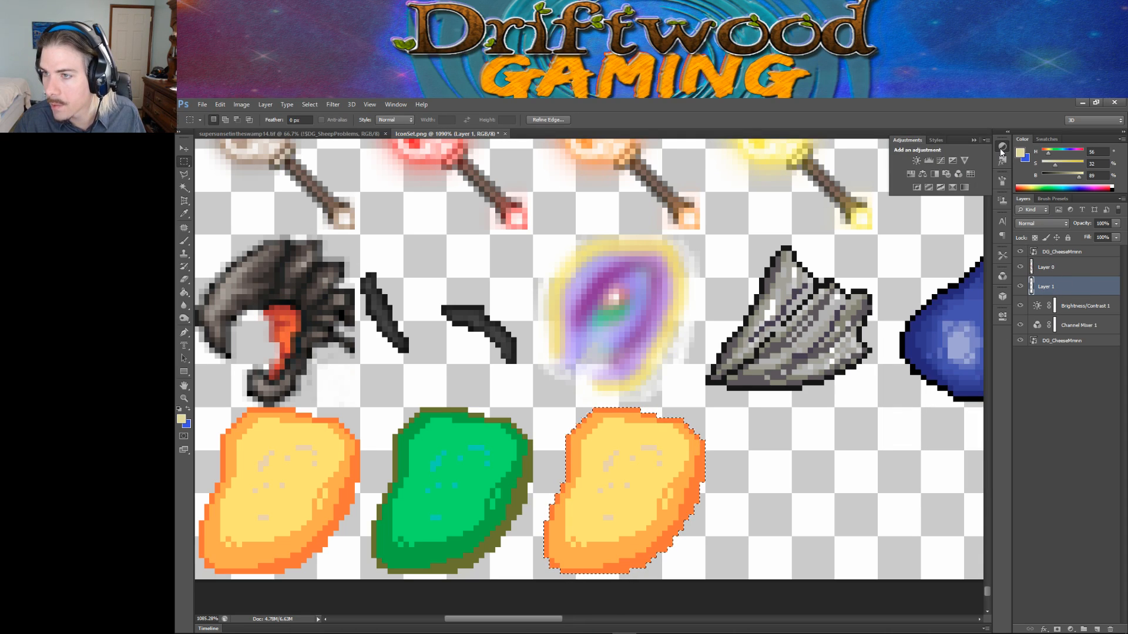
{"action": "left_click", "coordinate": [958, 174]}
{"action": "left_click_drag", "start_coordinate": [934, 434], "coordinate": [915, 435]}
{"action": "mouse_move", "coordinate": [956, 394]}
{"action": "left_mouse_down"}
{"action": "mouse_move", "coordinate": [942, 411]}
{"action": "mouse_move", "coordinate": [910, 411]}
{"action": "mouse_move", "coordinate": [945, 413]}
{"action": "left_mouse_up"}
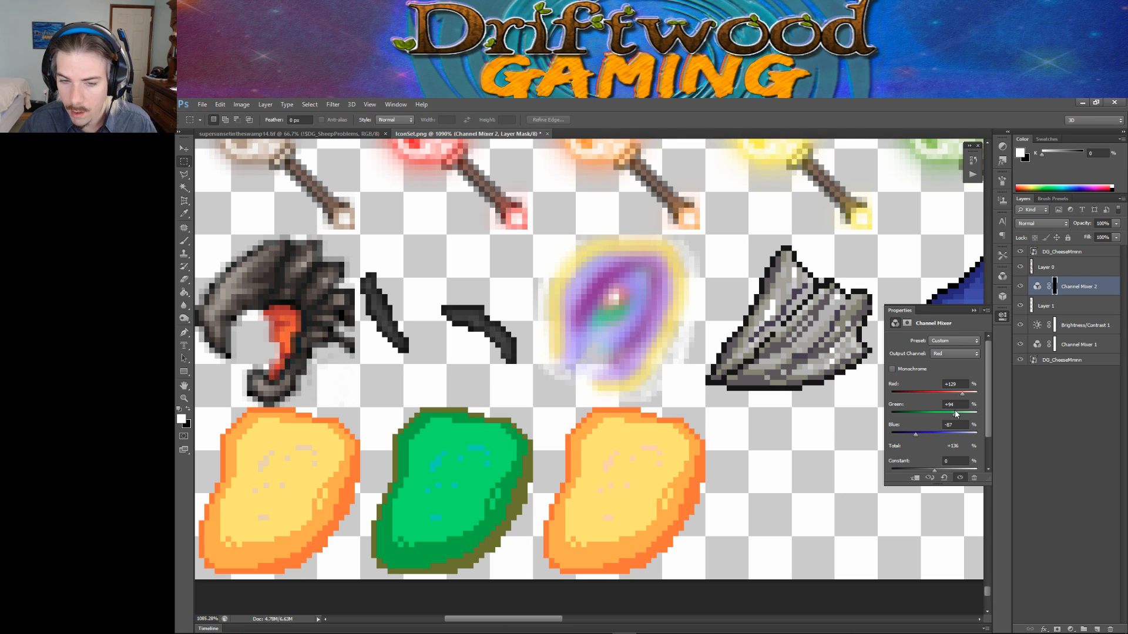
{"action": "left_click_drag", "start_coordinate": [946, 432], "coordinate": [892, 436]}
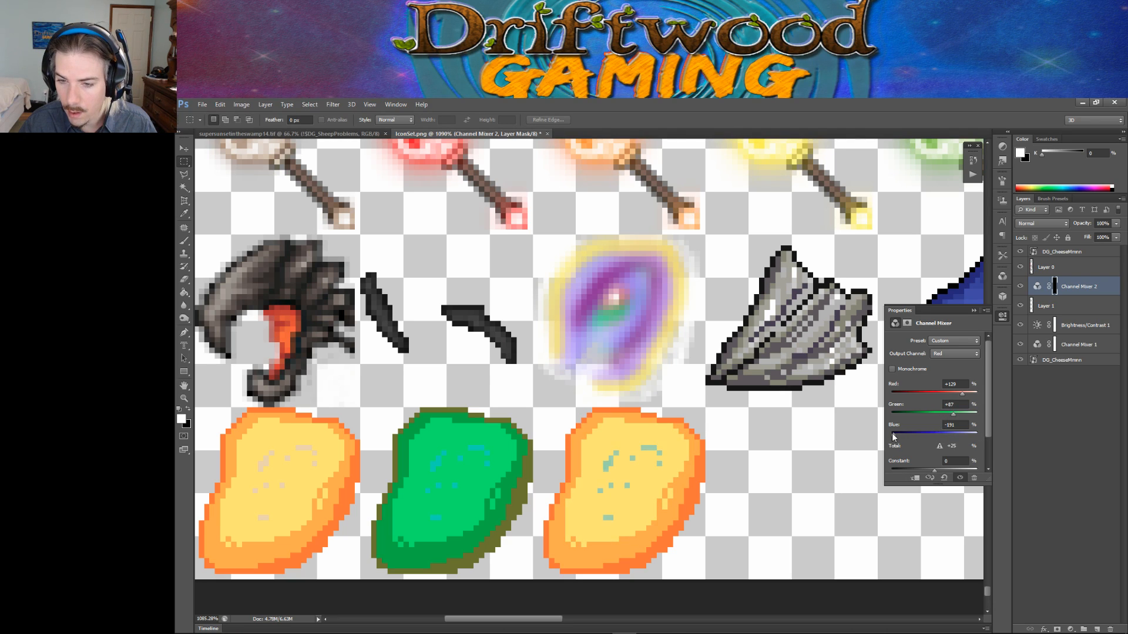
Recolour the third cheese in the Channel Mixer's Green channel with a reduced Red value, Green +115% and Blue -41%.
{"action": "left_click", "coordinate": [927, 394]}
{"action": "mouse_move", "coordinate": [919, 396]}
{"action": "left_mouse_down"}
{"action": "mouse_move", "coordinate": [975, 395]}
{"action": "mouse_move", "coordinate": [910, 414]}
{"action": "mouse_move", "coordinate": [959, 414]}
{"action": "mouse_move", "coordinate": [925, 392]}
{"action": "left_mouse_up"}
{"action": "left_click", "coordinate": [951, 376]}
{"action": "mouse_move", "coordinate": [933, 433]}
{"action": "left_mouse_down"}
{"action": "mouse_move", "coordinate": [949, 435]}
{"action": "mouse_move", "coordinate": [926, 432]}
{"action": "left_mouse_up"}
Set the Channel Mixer's Blue channel to Red -126%, Green +145% and Blue +55%, and leave the adjustment with no layer selected.
{"action": "left_click", "coordinate": [953, 353]}
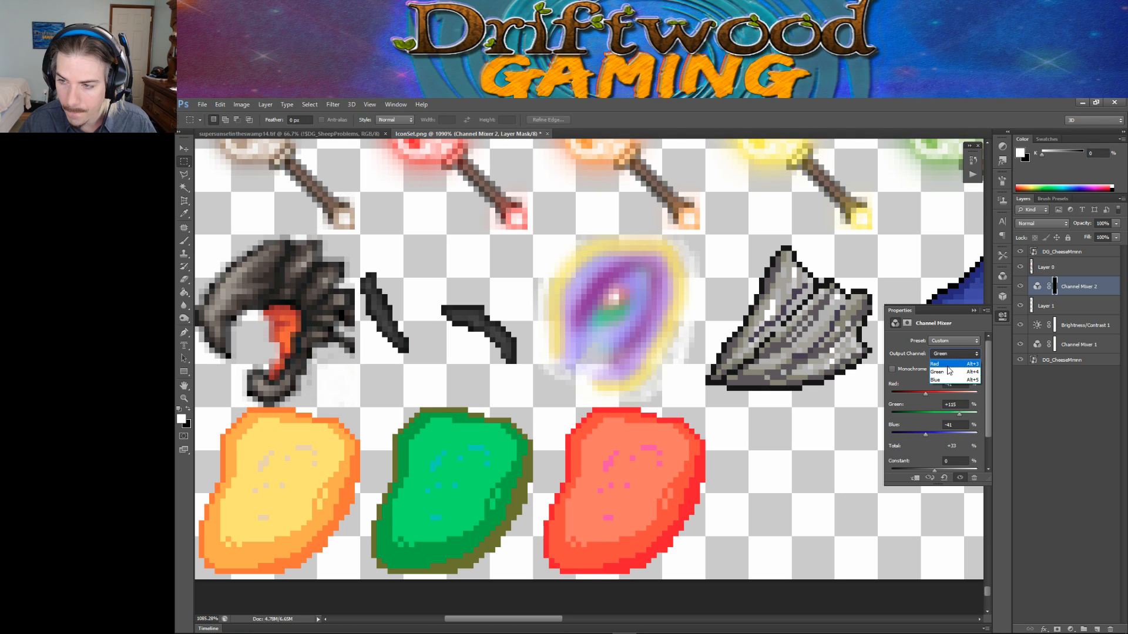
{"action": "left_click", "coordinate": [945, 381]}
{"action": "left_click_drag", "start_coordinate": [935, 393], "coordinate": [921, 435]}
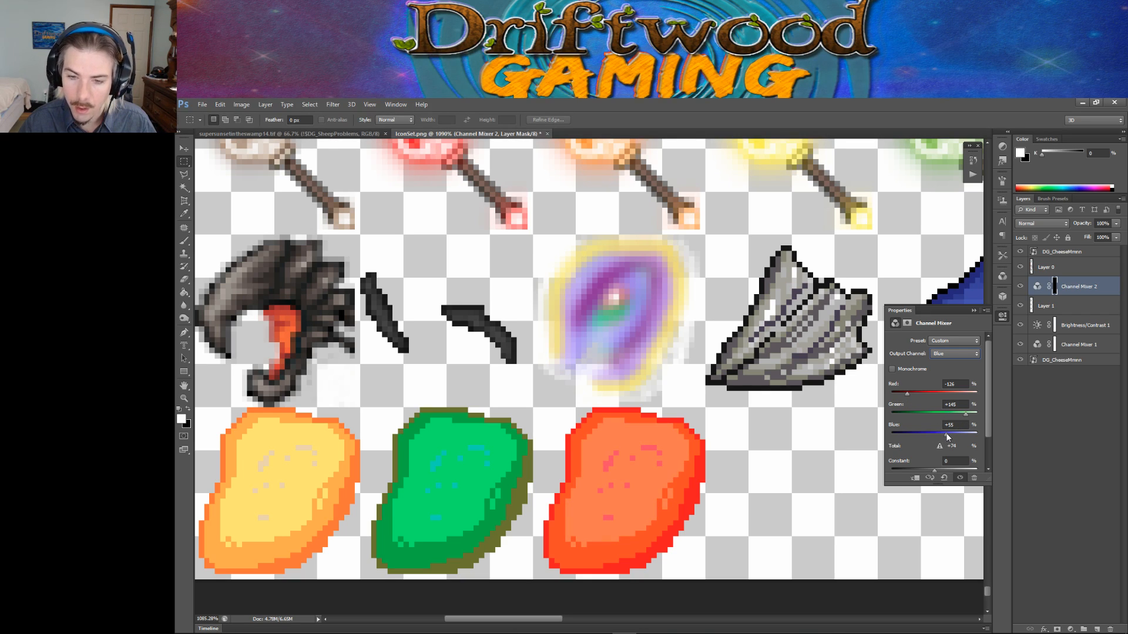
{"action": "left_click", "coordinate": [973, 310]}
{"action": "left_click", "coordinate": [1044, 438]}
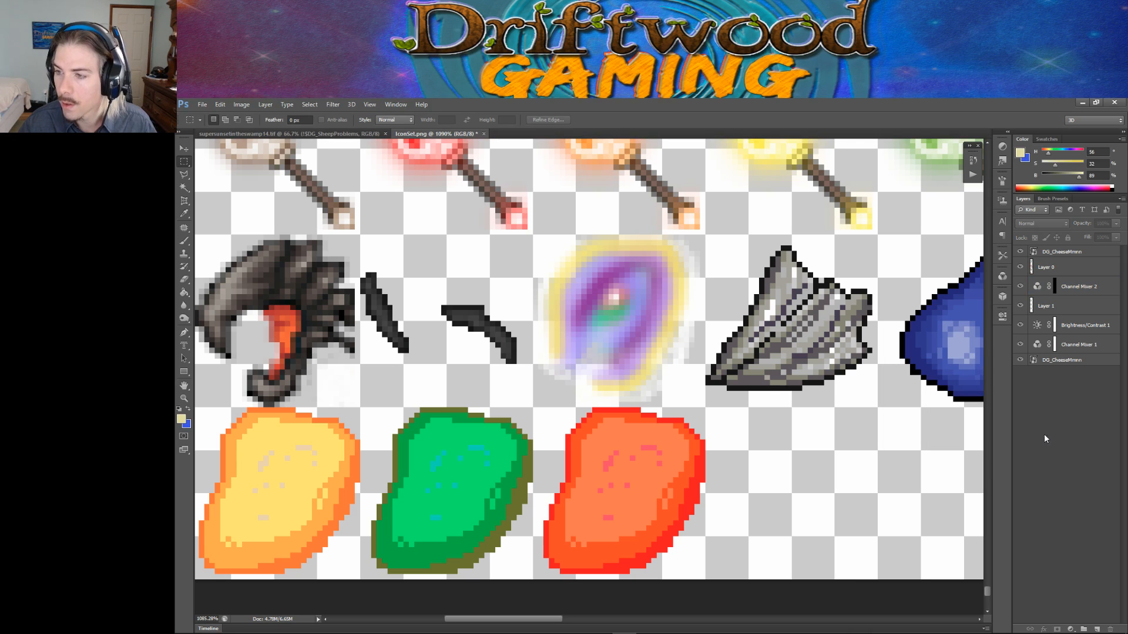
Save the icon set in PNG format as IconSet.png in the system folder, replacing the existing file with smallest compression and no interlacing.
{"action": "left_click", "coordinate": [202, 104]}
{"action": "left_click", "coordinate": [223, 223]}
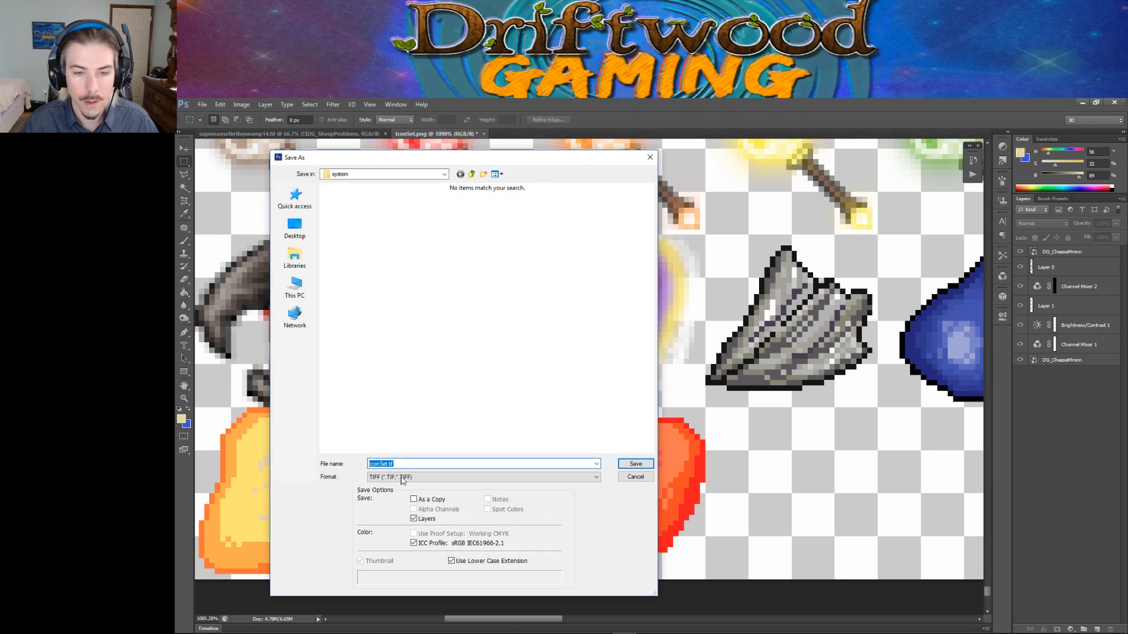
{"action": "left_click", "coordinate": [419, 477]}
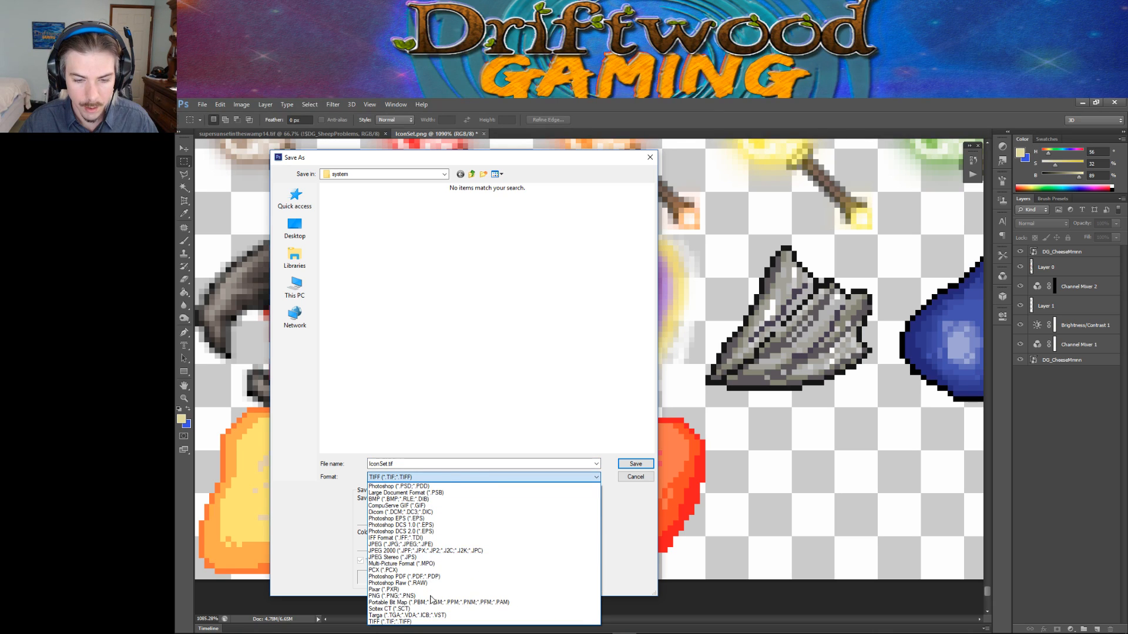
{"action": "left_click", "coordinate": [431, 595]}
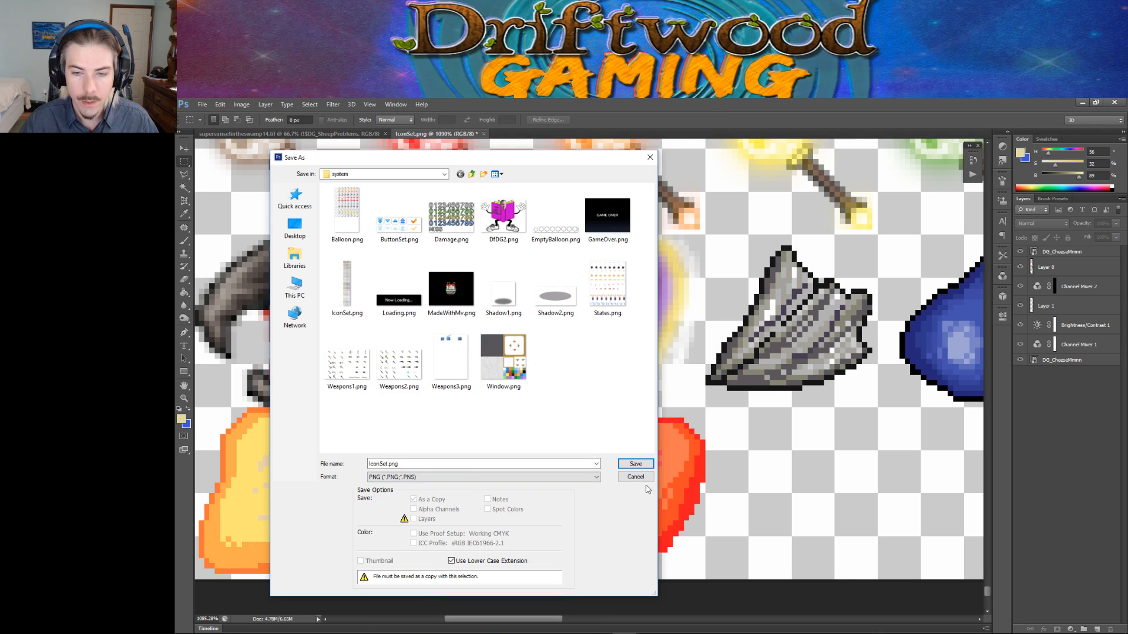
{"action": "left_click", "coordinate": [634, 464]}
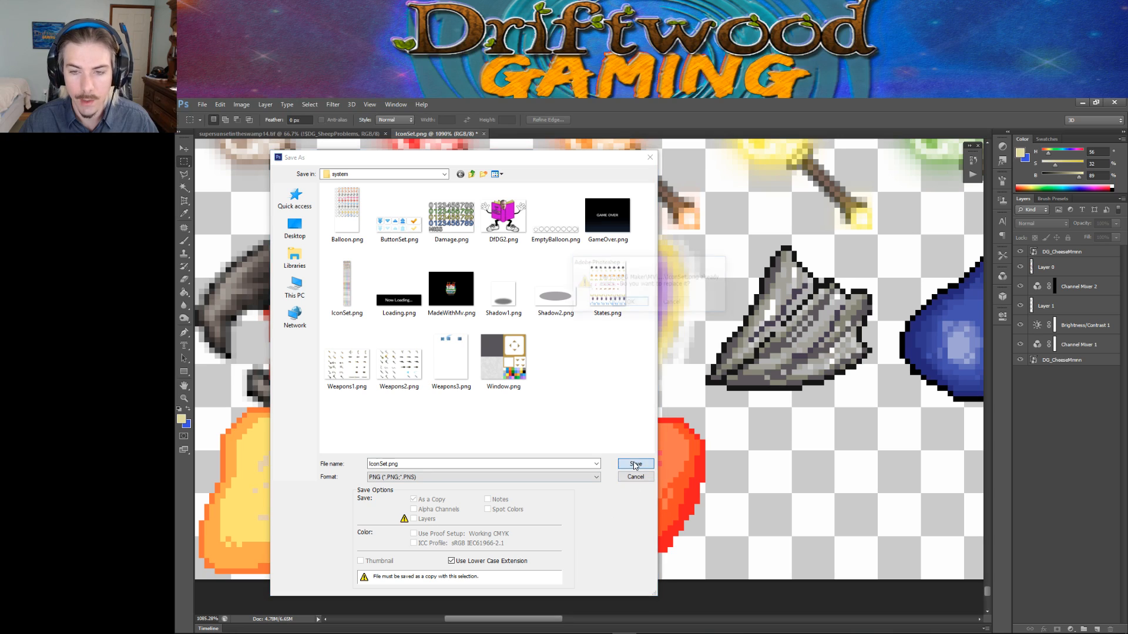
{"action": "left_click", "coordinate": [628, 303]}
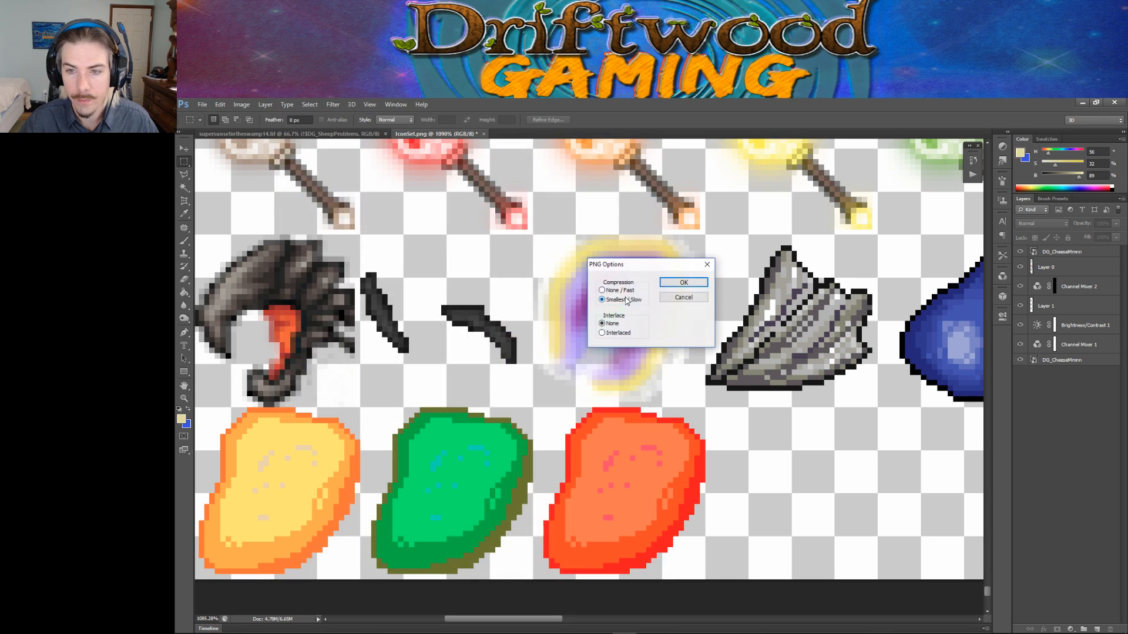
{"action": "left_click", "coordinate": [683, 286]}
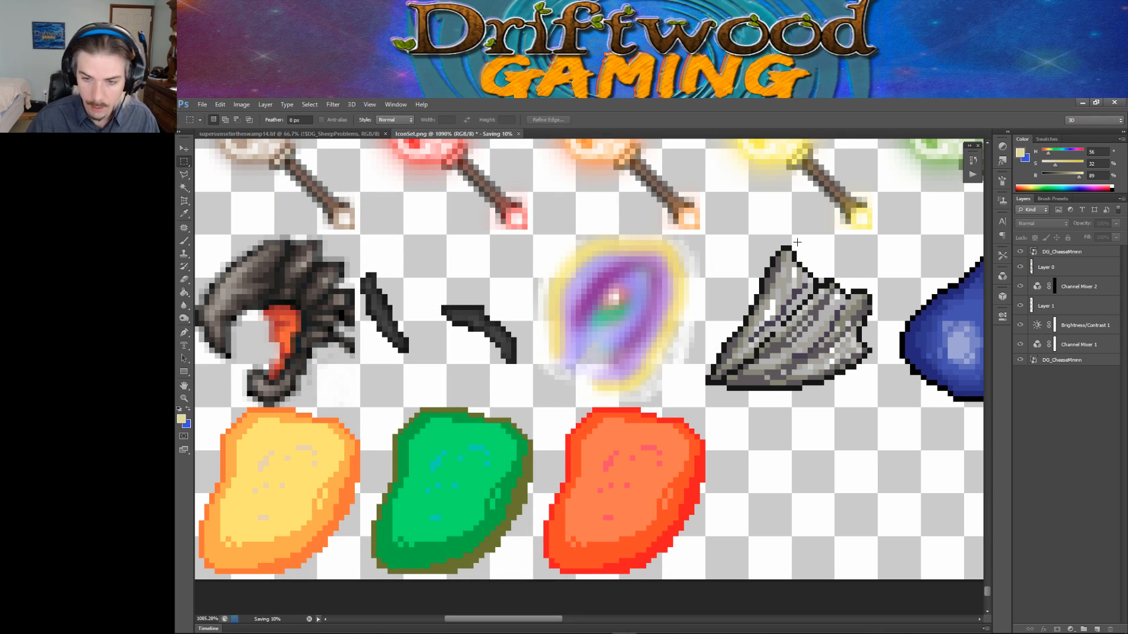
{"action": "scroll", "coordinate": [799, 245], "scroll_direction": "down", "scroll_amount": 5, "text": "alt"}
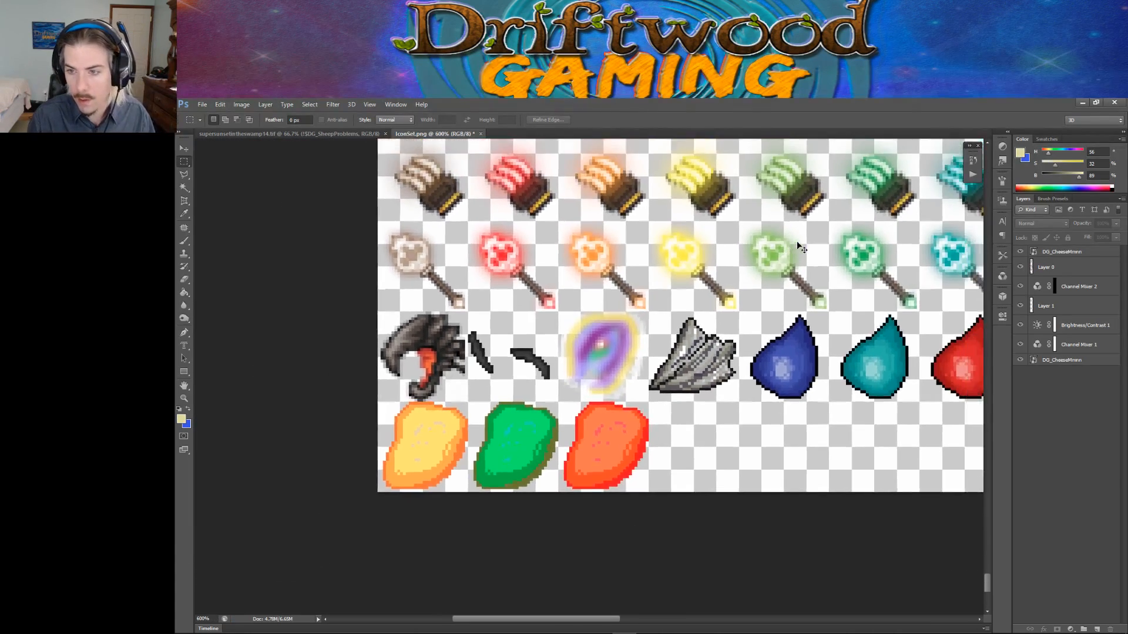
{"action": "scroll", "coordinate": [778, 246], "scroll_direction": "down", "scroll_amount": 1}
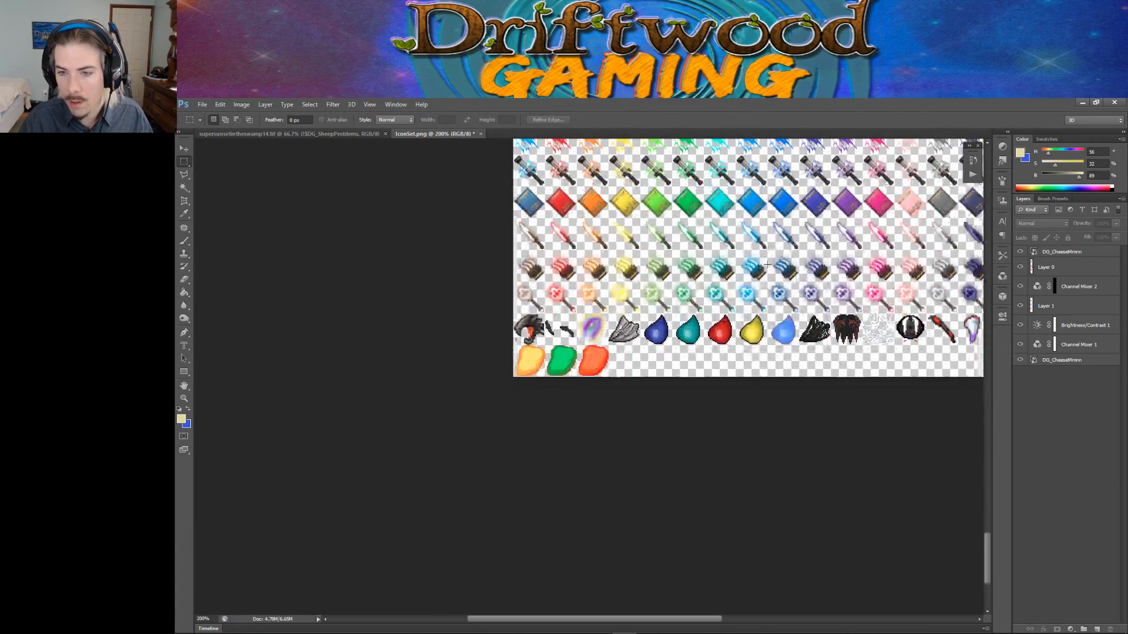
{"action": "scroll", "coordinate": [748, 333], "scroll_direction": "up", "scroll_amount": 3}
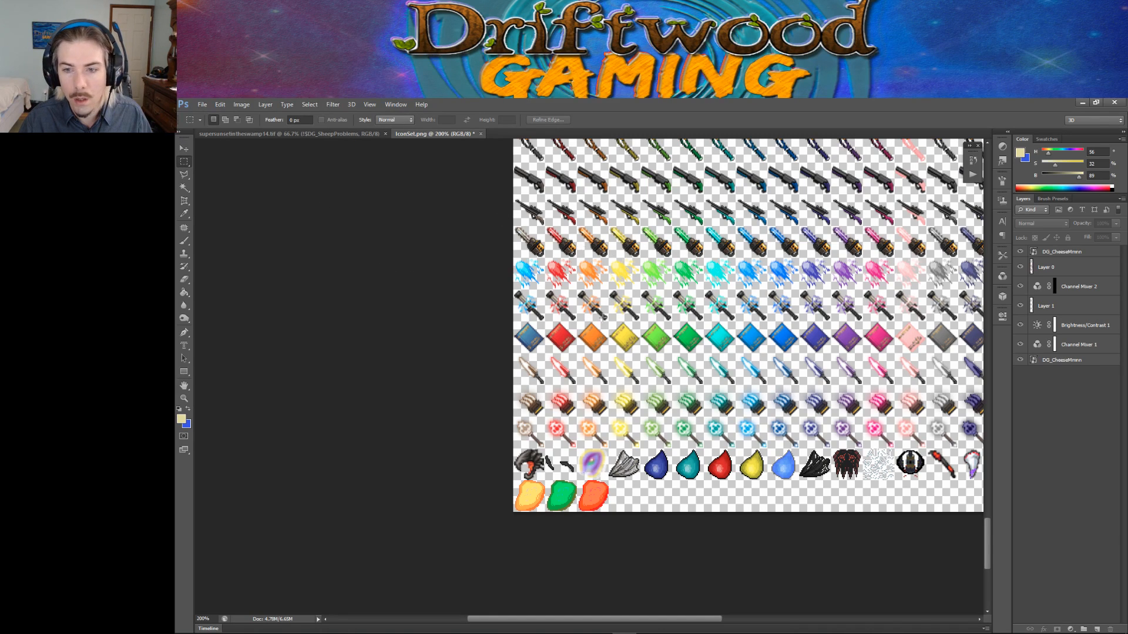
{"action": "scroll", "coordinate": [611, 301], "scroll_direction": "right", "scroll_amount": 3, "text": "ctrl"}
{"action": "scroll", "coordinate": [609, 298], "scroll_direction": "up", "scroll_amount": 3}
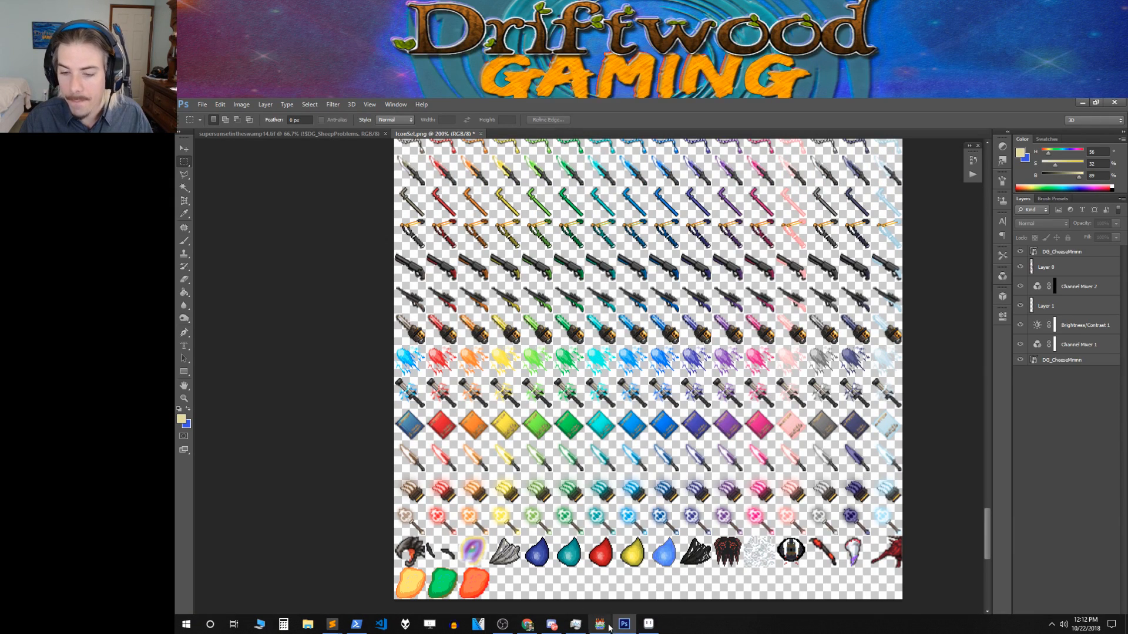
Switch to RPG Maker MV, check the BadCheese state's icon choices for the new cheeses, and close and reopen the database to reload them.
{"action": "left_click", "coordinate": [600, 629]}
{"action": "left_click", "coordinate": [688, 233]}
{"action": "scroll", "coordinate": [661, 380], "scroll_direction": "down", "scroll_amount": 10}
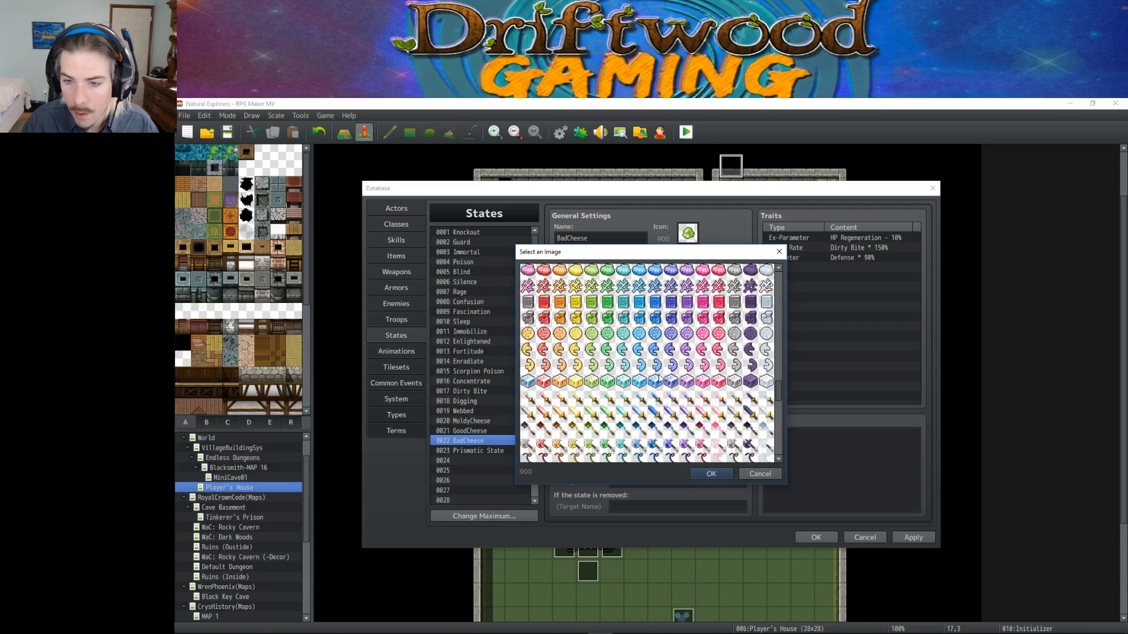
{"action": "left_click", "coordinate": [779, 407]}
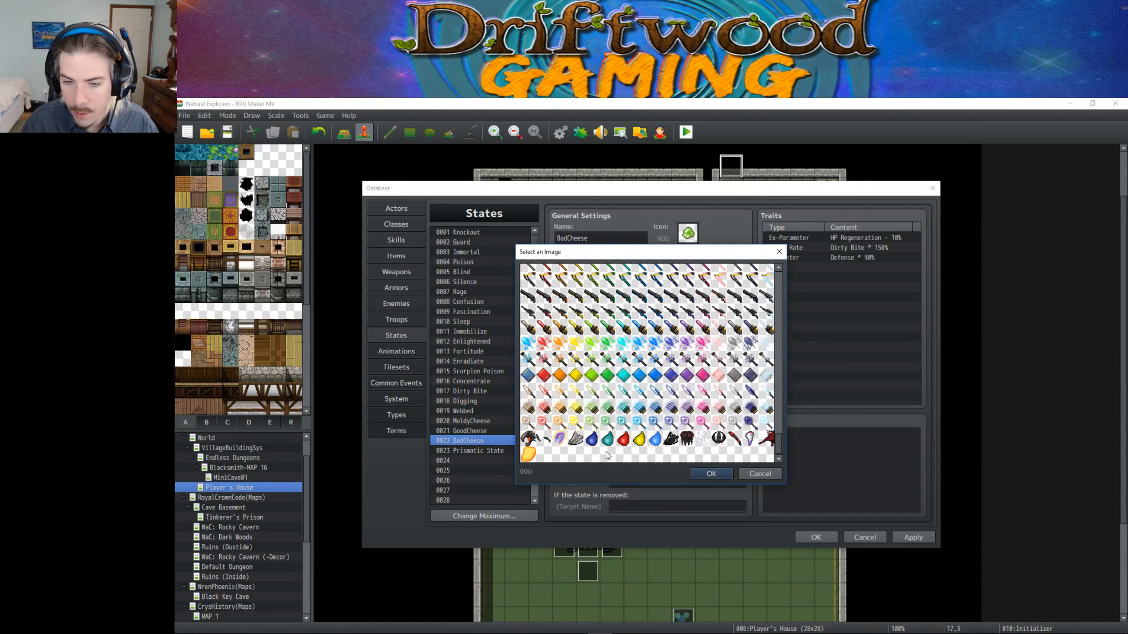
{"action": "left_click", "coordinate": [730, 474]}
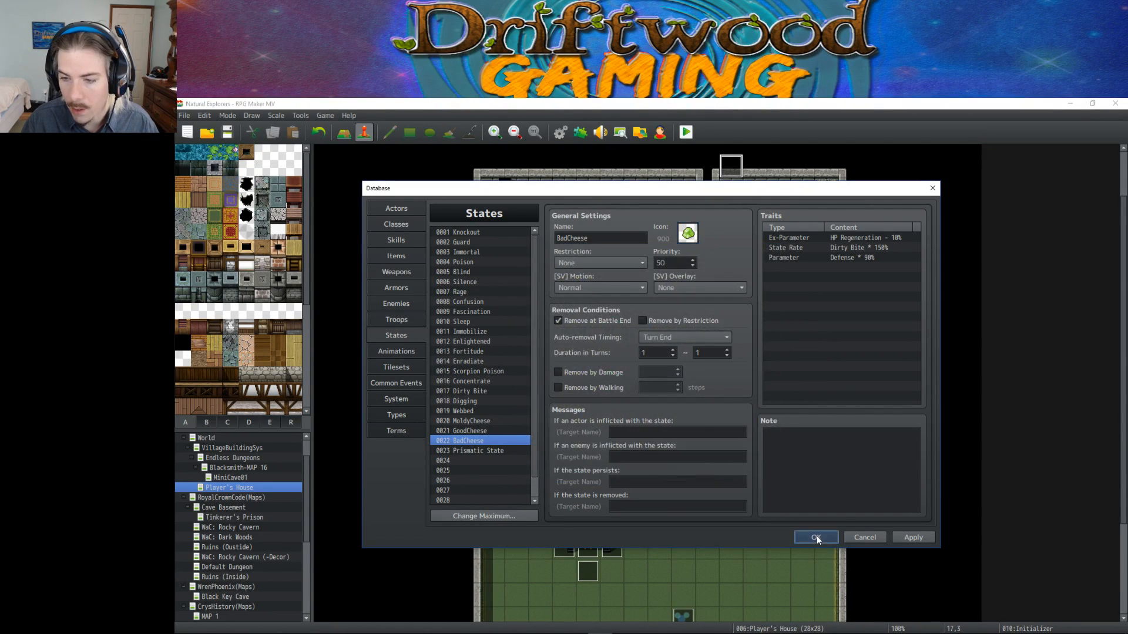
{"action": "left_click", "coordinate": [816, 537]}
{"action": "left_click", "coordinate": [560, 132]}
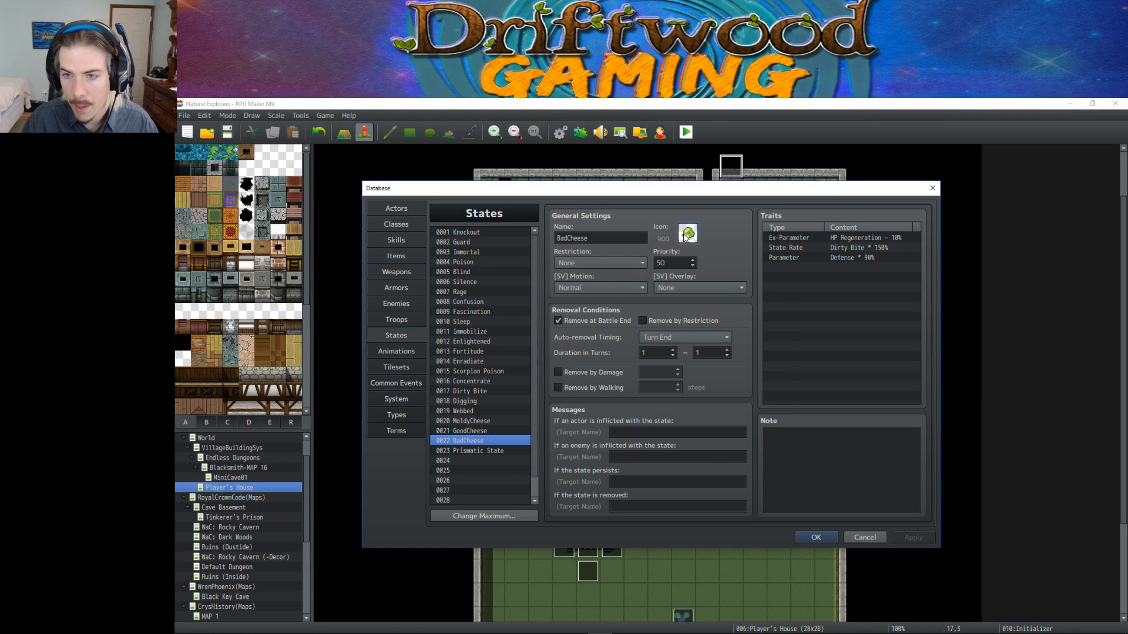
Set the BadCheese state's icon to the green cheese in the icon set's last row.
{"action": "double_click", "coordinate": [687, 233]}
{"action": "left_click_drag", "start_coordinate": [777, 371], "coordinate": [775, 481]}
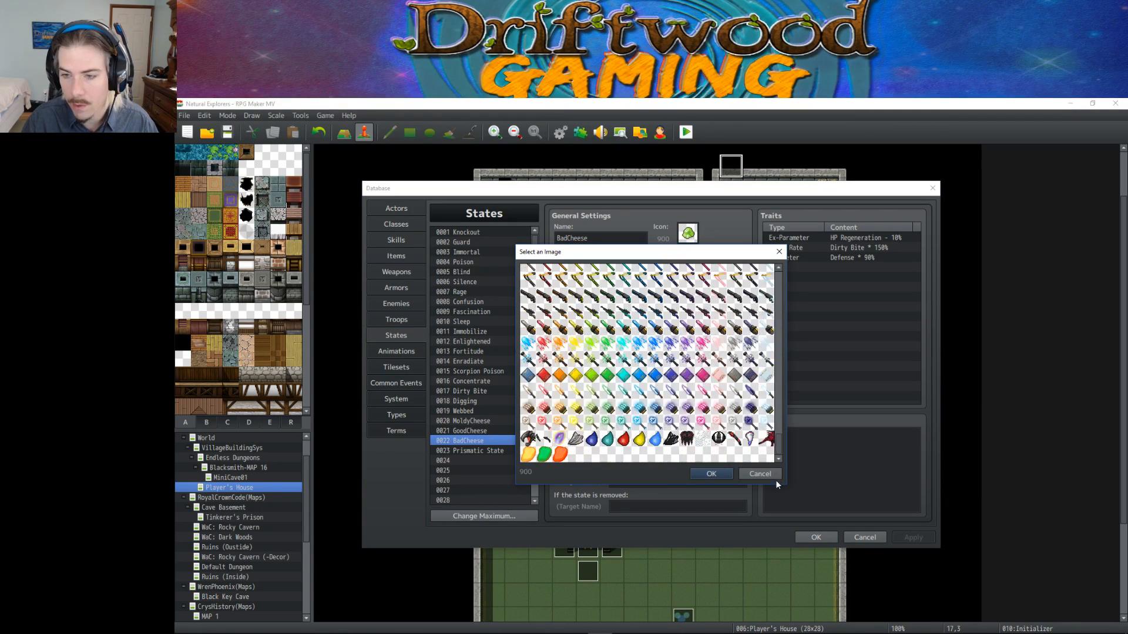
{"action": "double_click", "coordinate": [544, 452]}
Set the MoldyCheese state's icon to the red cheese in the icon set's last row.
{"action": "left_click", "coordinate": [497, 432]}
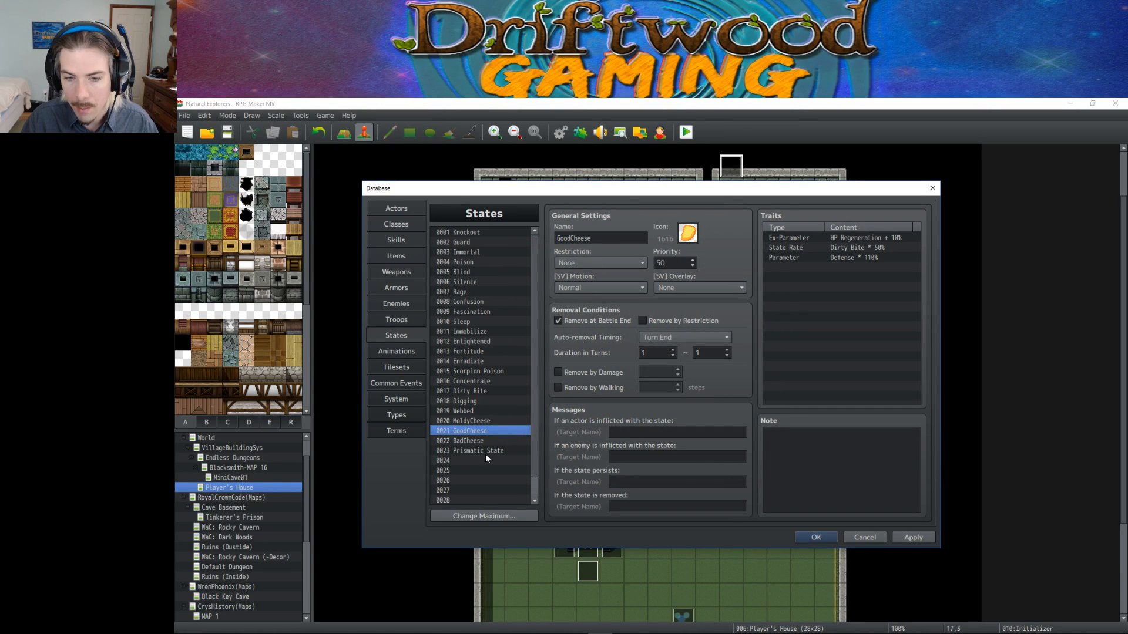
{"action": "left_click", "coordinate": [490, 422]}
{"action": "double_click", "coordinate": [686, 238]}
{"action": "scroll", "coordinate": [607, 460], "scroll_direction": "down", "scroll_amount": 3}
{"action": "scroll", "coordinate": [781, 384], "scroll_direction": "down", "scroll_amount": 5}
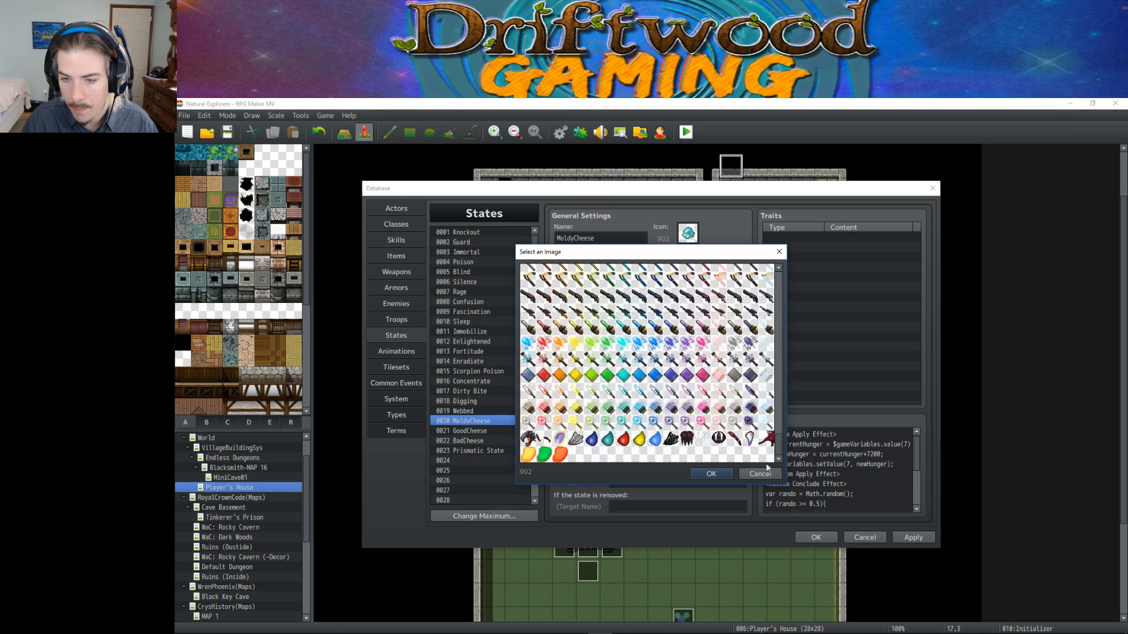
{"action": "double_click", "coordinate": [560, 455]}
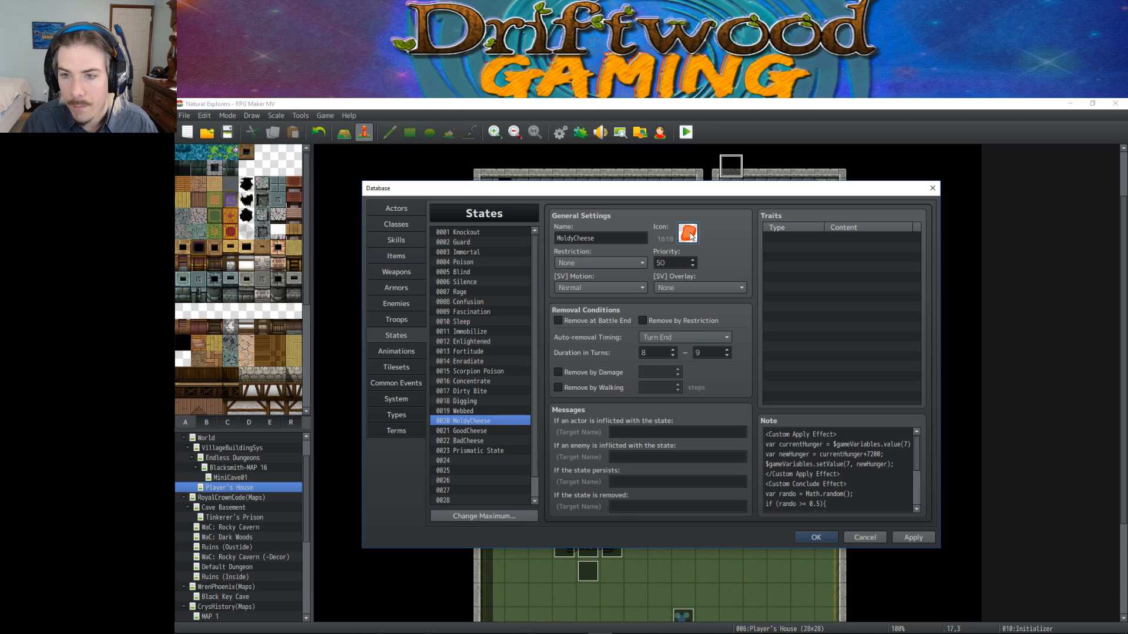
Assign the green cheese icon to the MoldyCheese state and the red one to BadCheese, and review the MoldyCheese and GoodCheese icons.
{"action": "double_click", "coordinate": [688, 234]}
{"action": "double_click", "coordinate": [543, 454]}
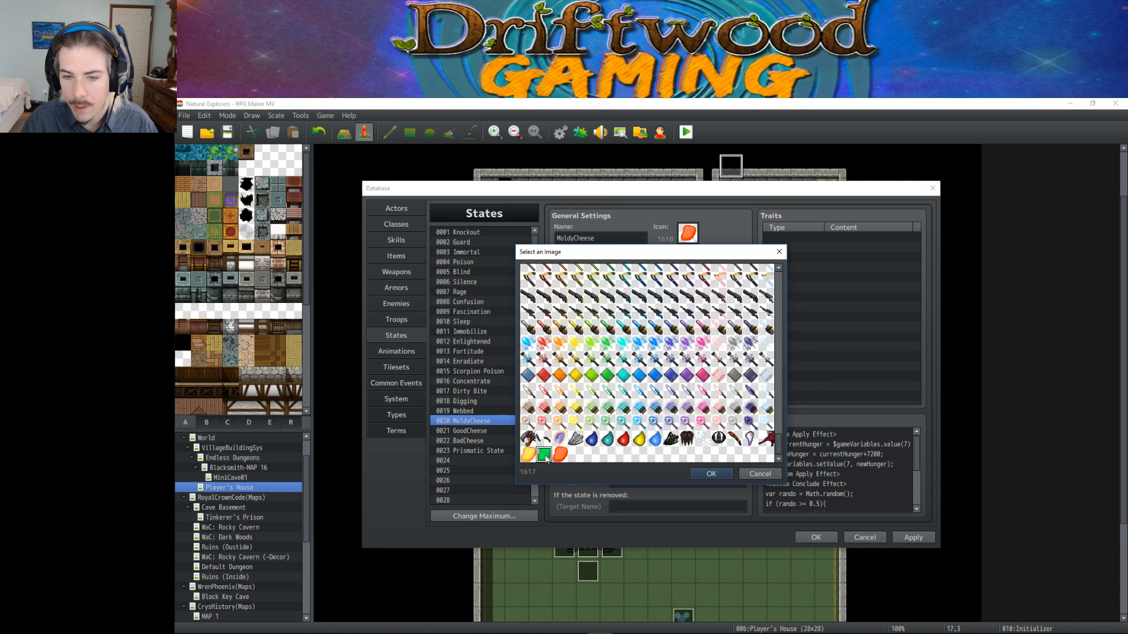
{"action": "left_click", "coordinate": [474, 441]}
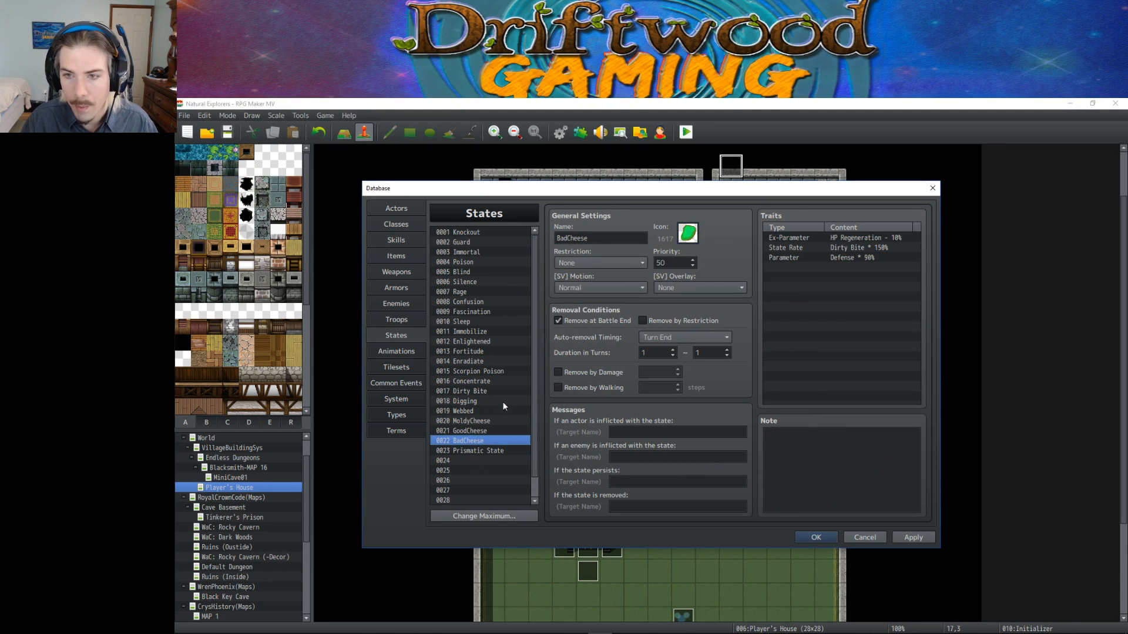
{"action": "double_click", "coordinate": [689, 233]}
{"action": "double_click", "coordinate": [559, 455]}
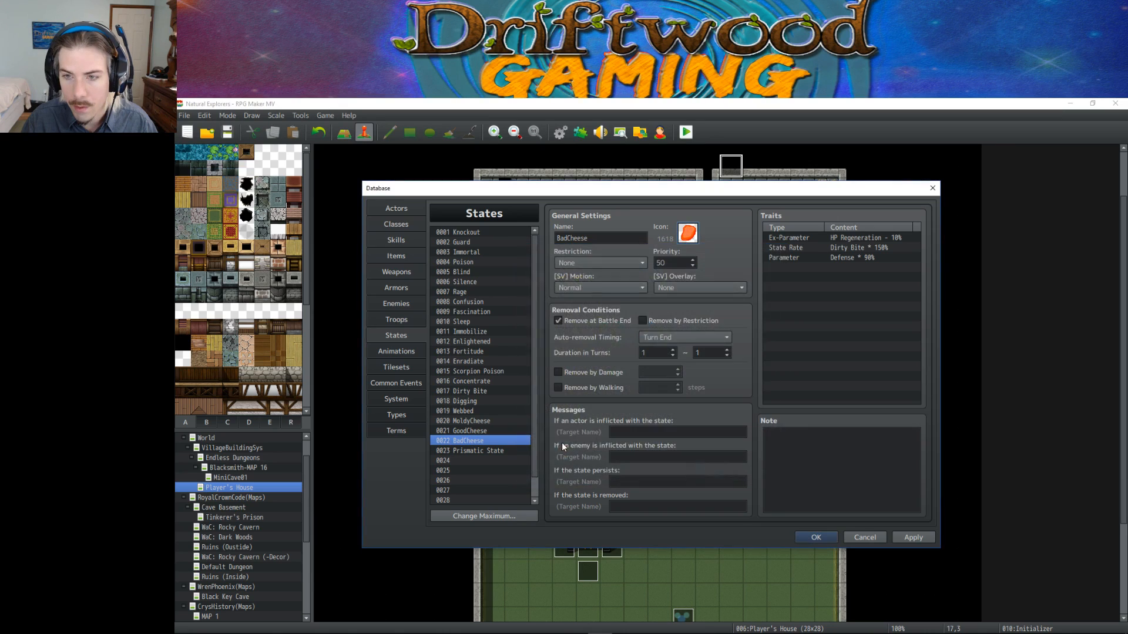
{"action": "left_click", "coordinate": [480, 432]}
{"action": "key", "text": "Up"}
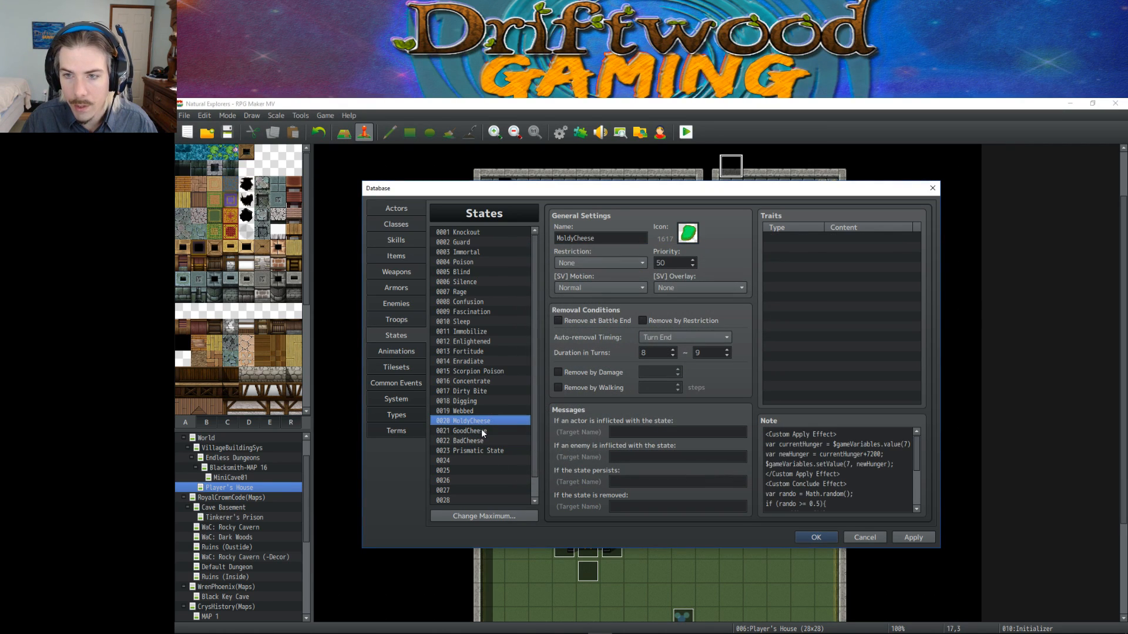
{"action": "left_click", "coordinate": [483, 432]}
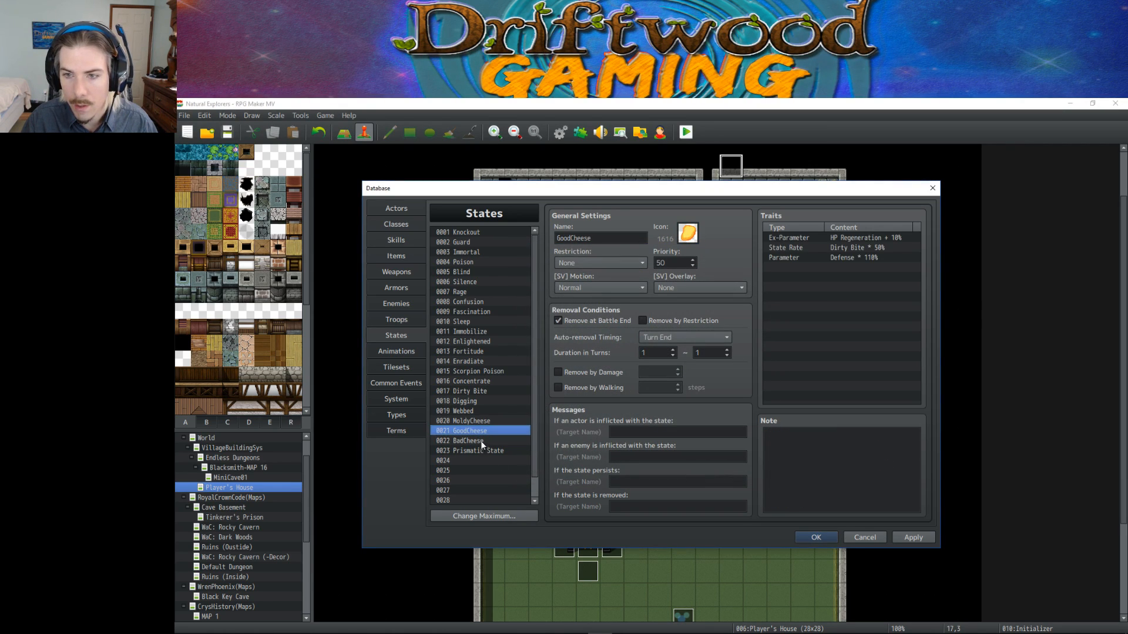
Review the icons and settings of the BadCheese and GoodCheese states side by side in the database.
{"action": "left_click", "coordinate": [480, 441]}
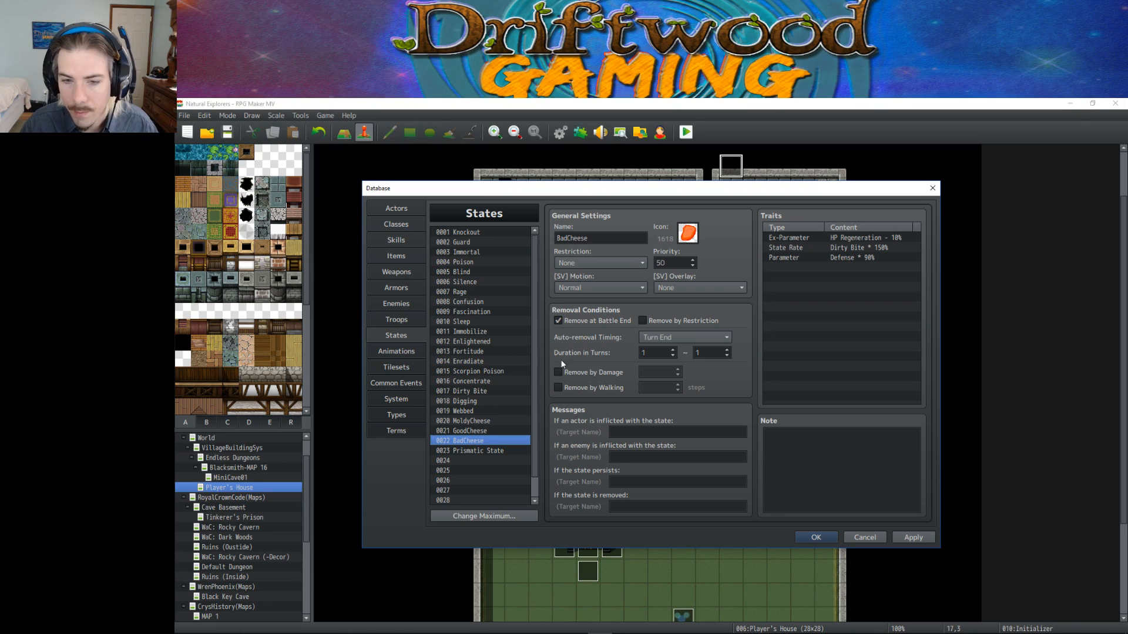
{"action": "left_click", "coordinate": [477, 431]}
{"action": "left_click", "coordinate": [477, 441]}
{"action": "left_click", "coordinate": [479, 432]}
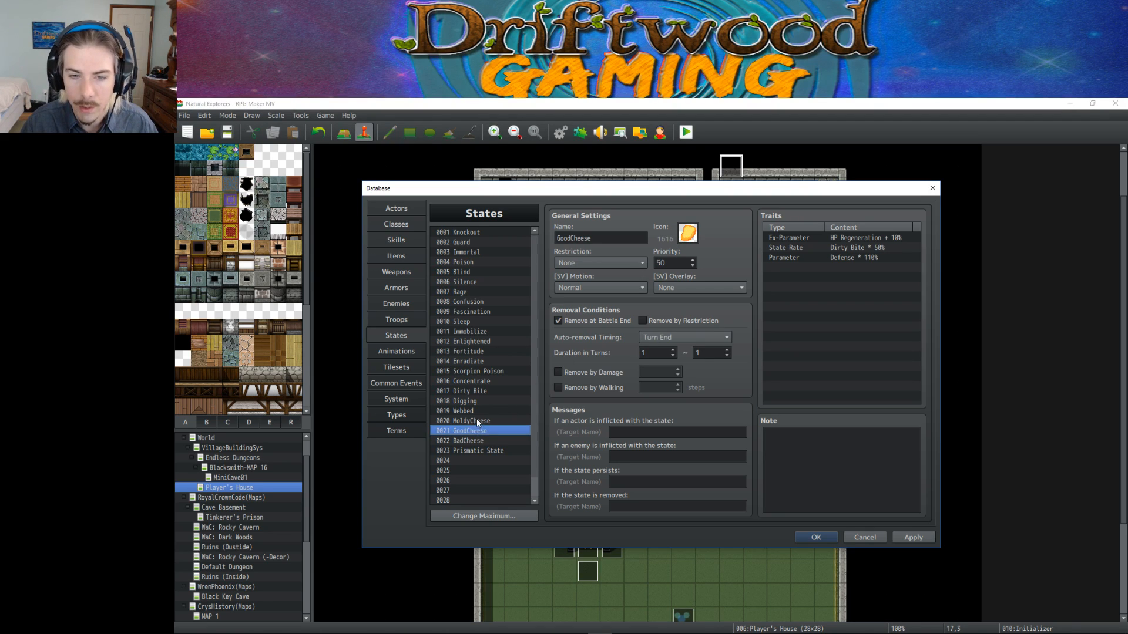
Set the Moldy Cheese item's icon to the green cheese in the icon set's last row, apply it and close the database.
{"action": "left_click", "coordinate": [401, 211]}
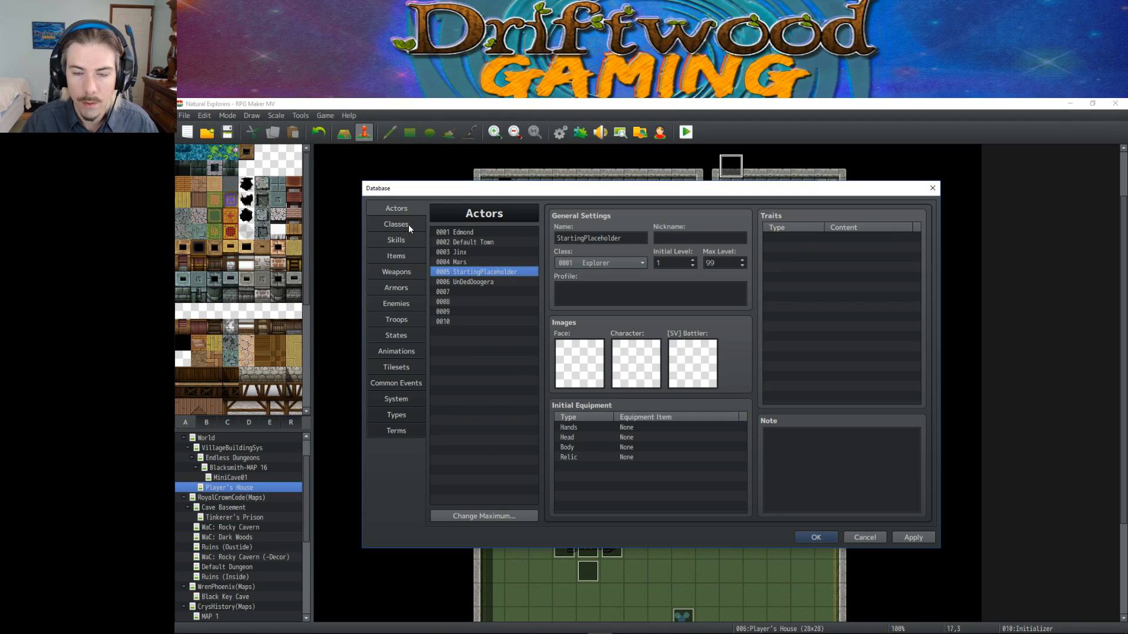
{"action": "left_click", "coordinate": [408, 225]}
{"action": "left_click", "coordinate": [408, 241]}
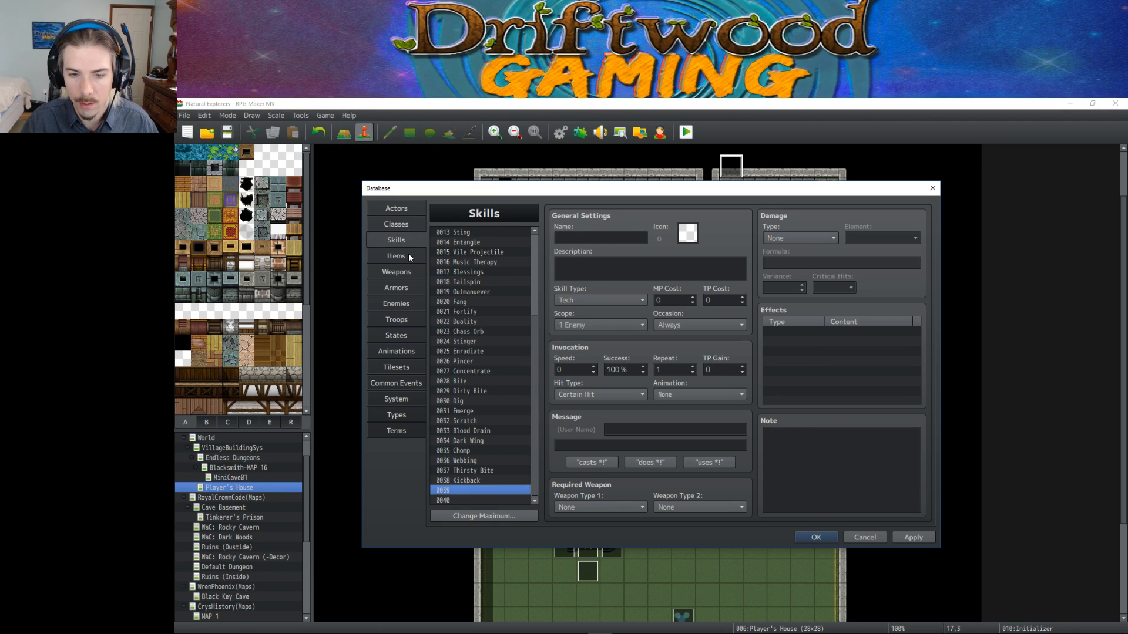
{"action": "left_click", "coordinate": [393, 256]}
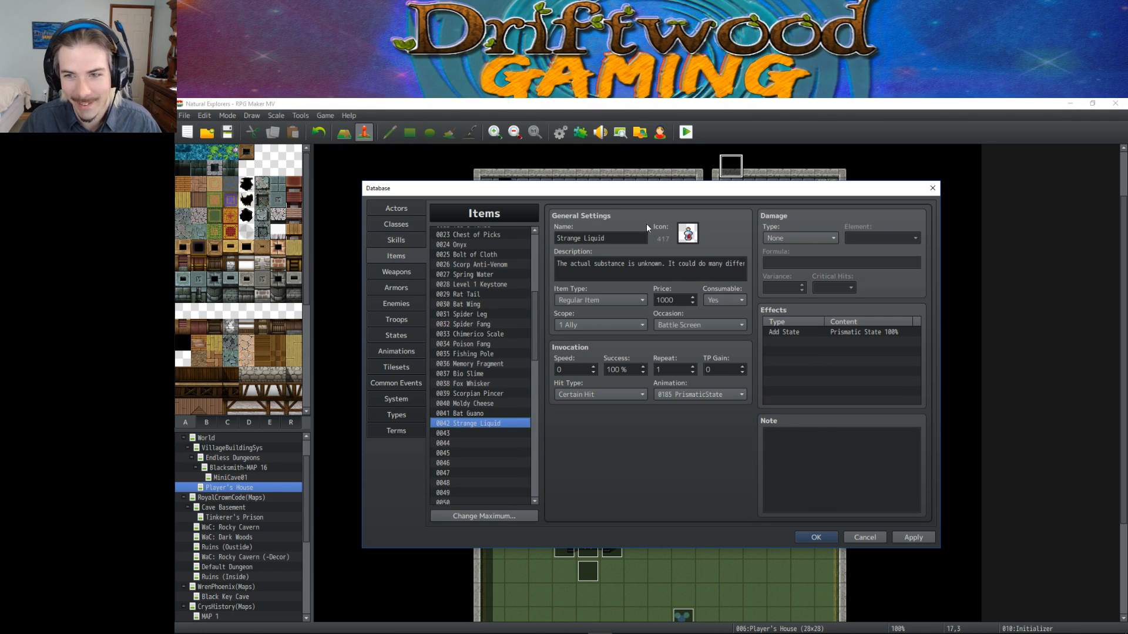
{"action": "left_click", "coordinate": [480, 405]}
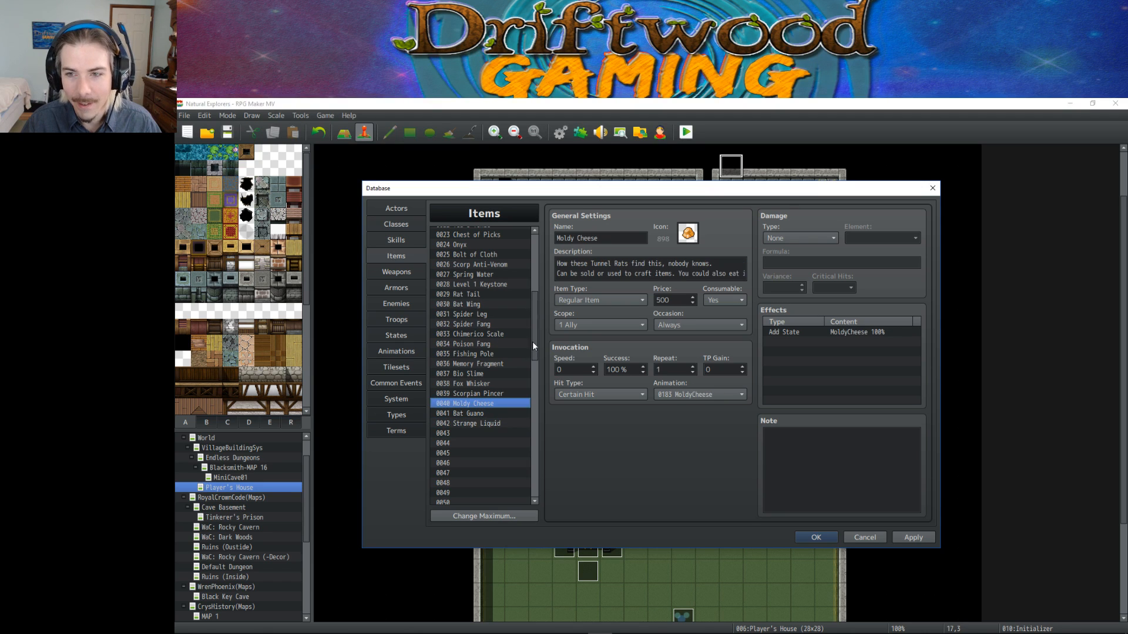
{"action": "double_click", "coordinate": [687, 233]}
{"action": "scroll", "coordinate": [584, 386], "scroll_direction": "down", "scroll_amount": 3}
{"action": "left_click_drag", "start_coordinate": [780, 381], "coordinate": [774, 463]}
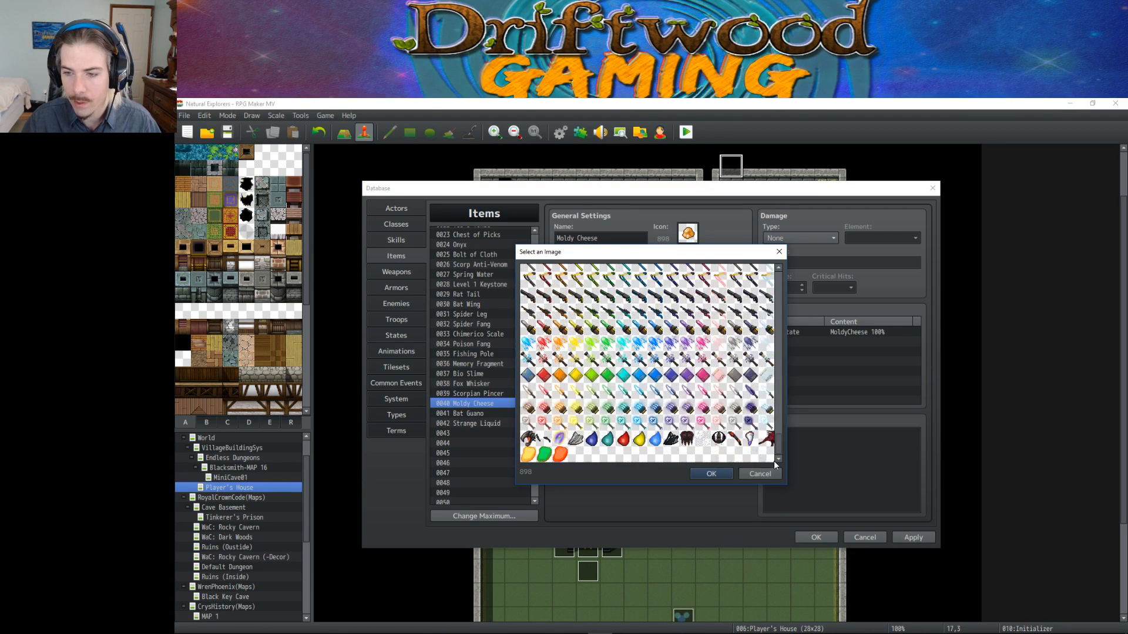
{"action": "double_click", "coordinate": [541, 458]}
{"action": "left_click", "coordinate": [907, 537]}
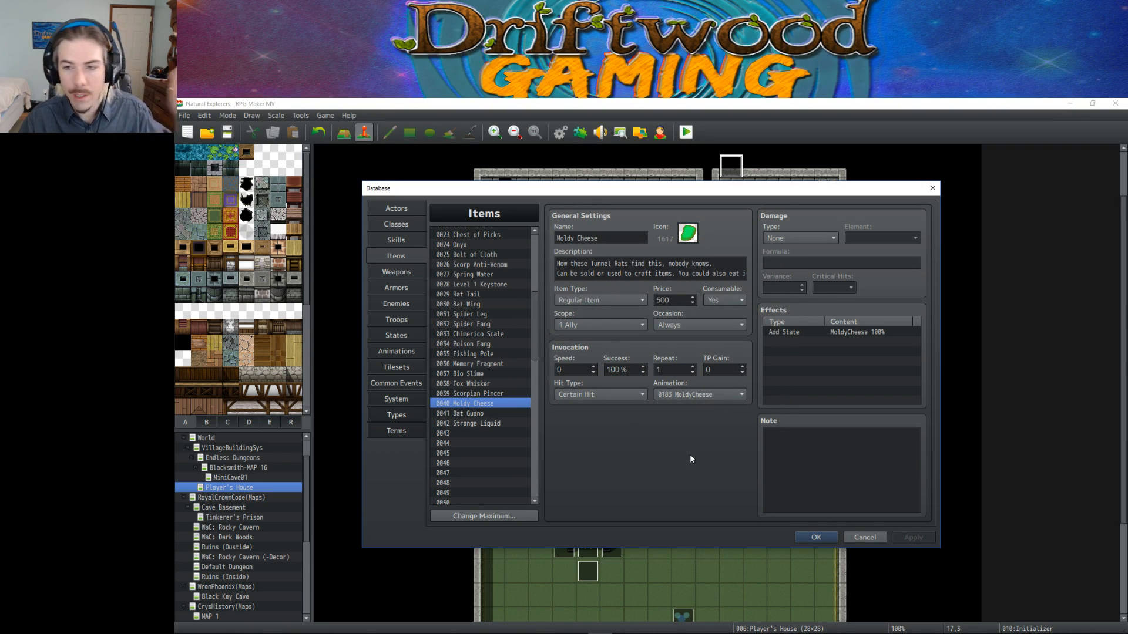
{"action": "left_click", "coordinate": [817, 538]}
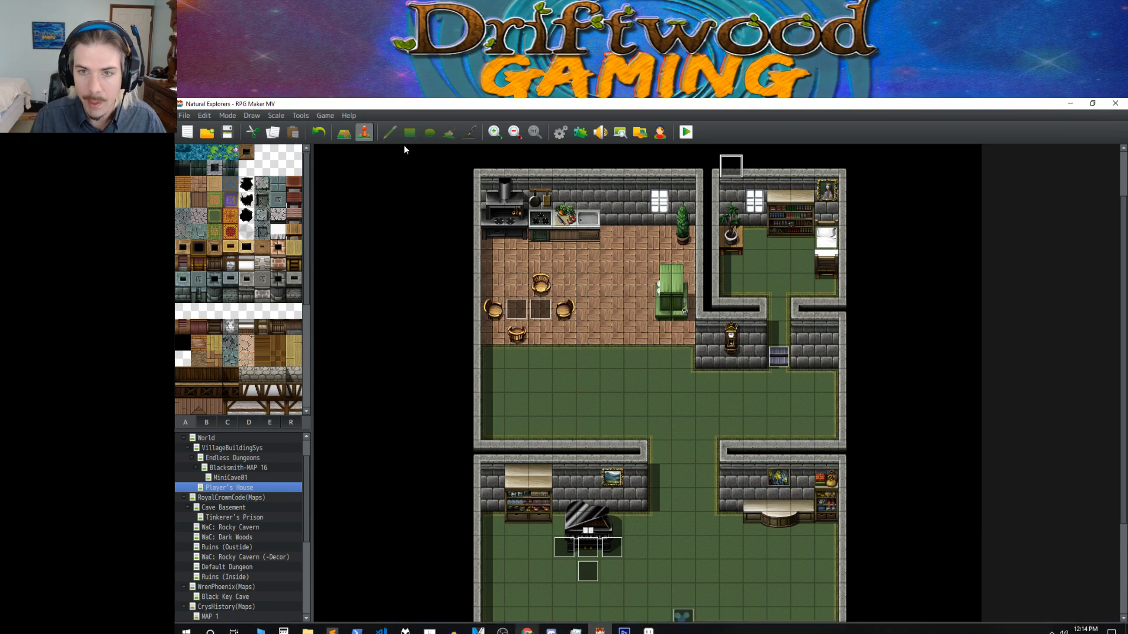
Reopen the database and copy the entire note of the MoldyCheese state.
{"action": "left_click", "coordinate": [560, 133]}
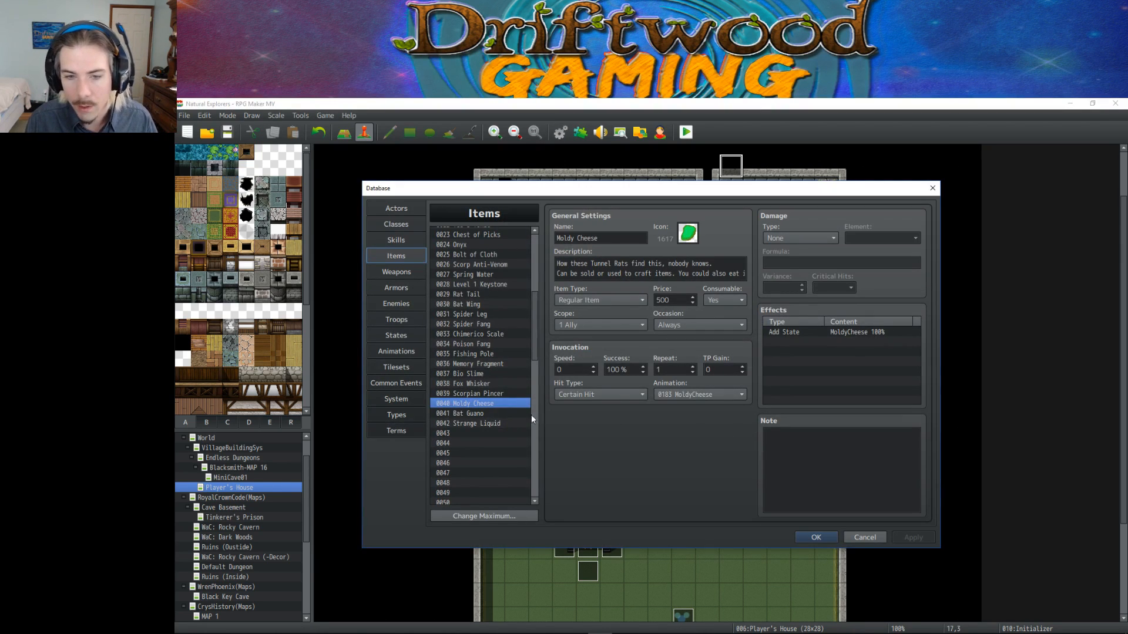
{"action": "left_click", "coordinate": [406, 336]}
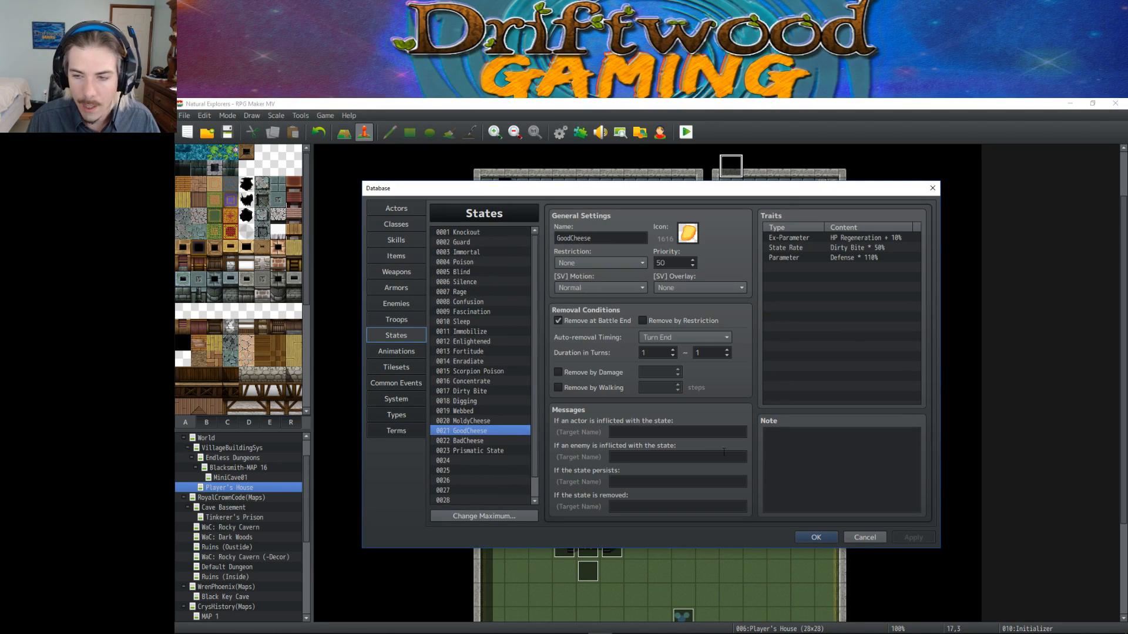
{"action": "left_click", "coordinate": [480, 422]}
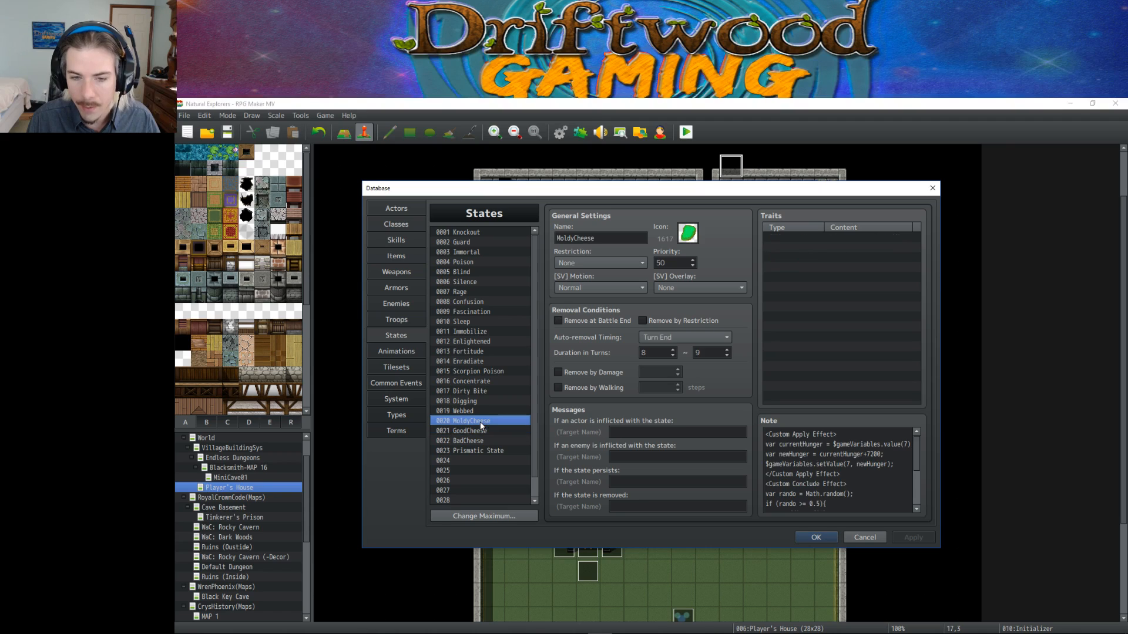
{"action": "left_click", "coordinate": [773, 435]}
{"action": "left_click", "coordinate": [772, 435]}
{"action": "left_click_drag", "start_coordinate": [765, 435], "coordinate": [859, 568]}
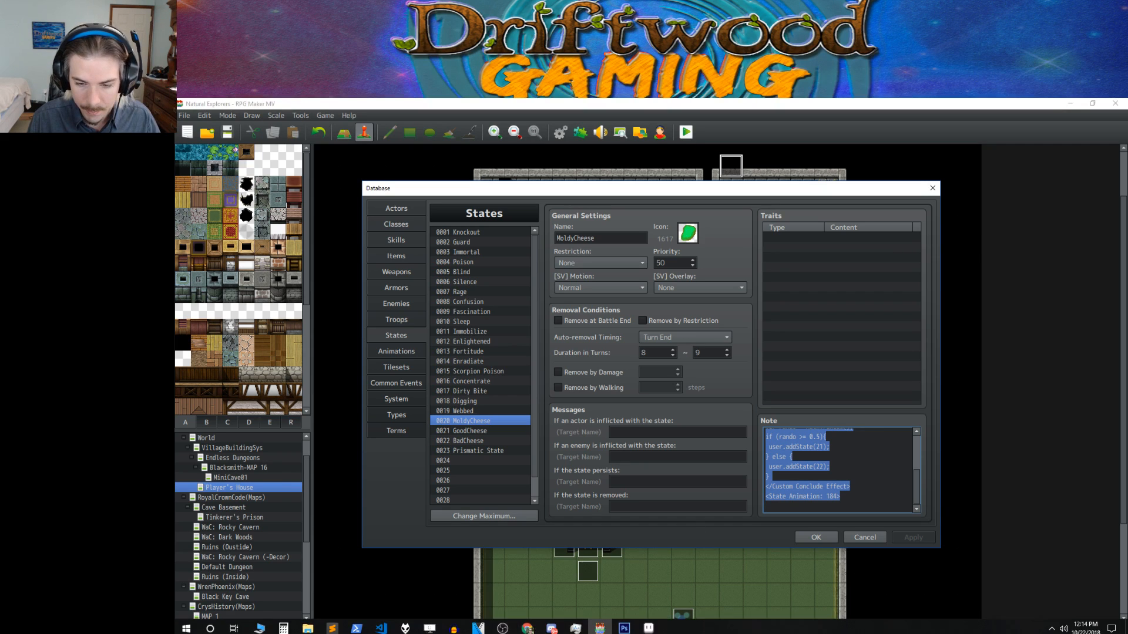
Switch to Discord and post the copied MoldyCheese note as a code block in the code_dump channel.
{"action": "left_click", "coordinate": [551, 627]}
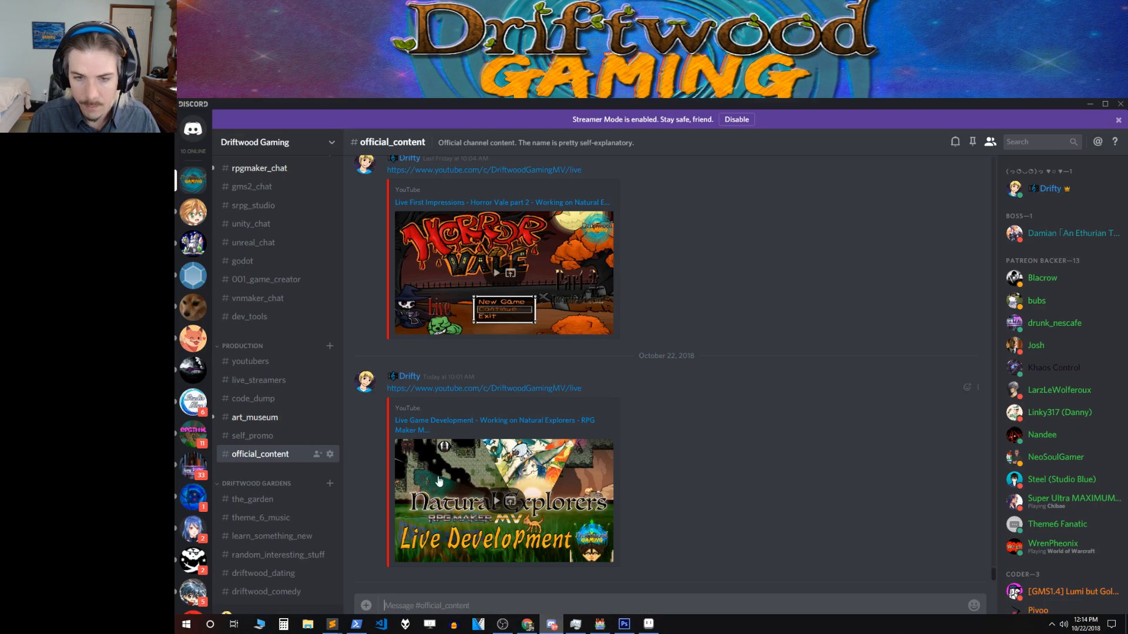
{"action": "left_click", "coordinate": [261, 405]}
{"action": "type", "text": "``"}
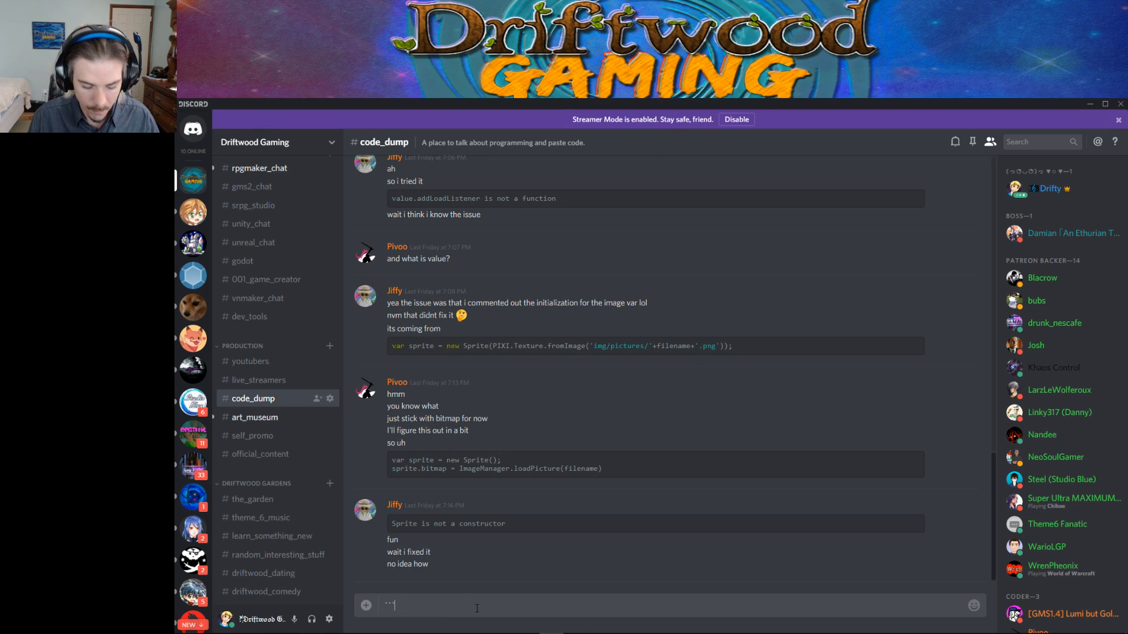
{"action": "key", "text": "ctrl+v"}
{"action": "type", "text": "``"}
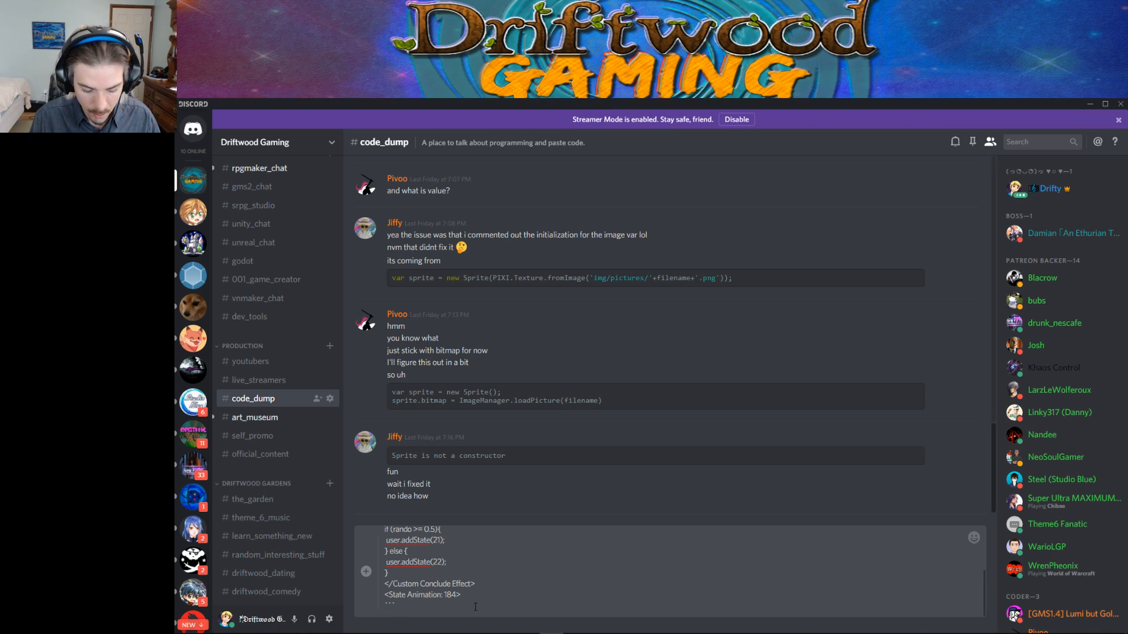
{"action": "key", "text": "ctrl+Home"}
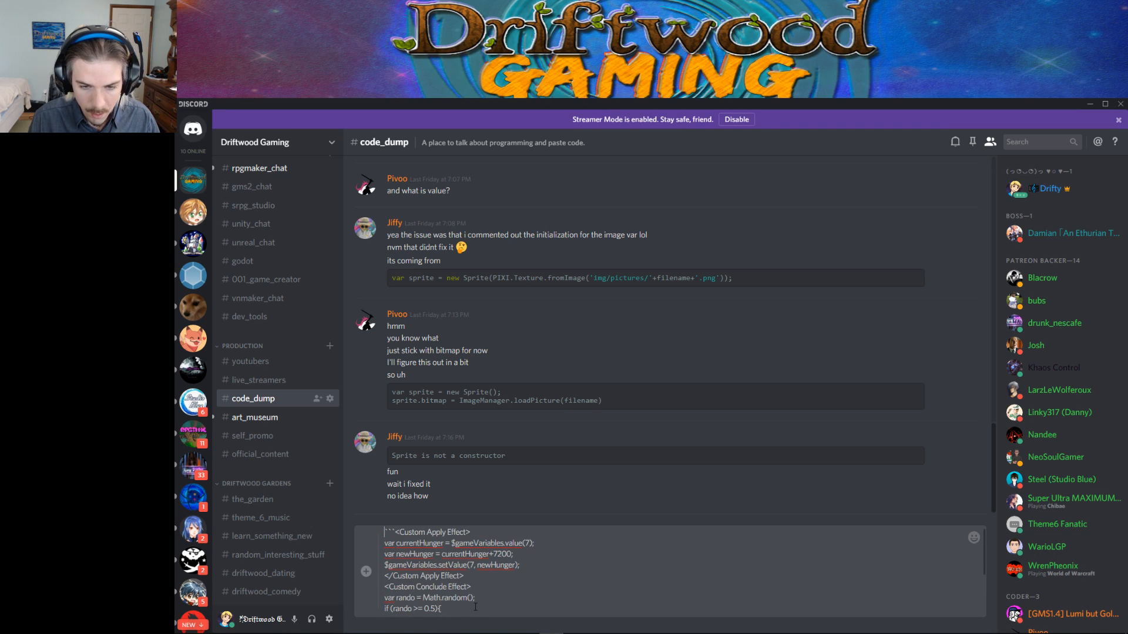
{"action": "key", "text": "Return"}
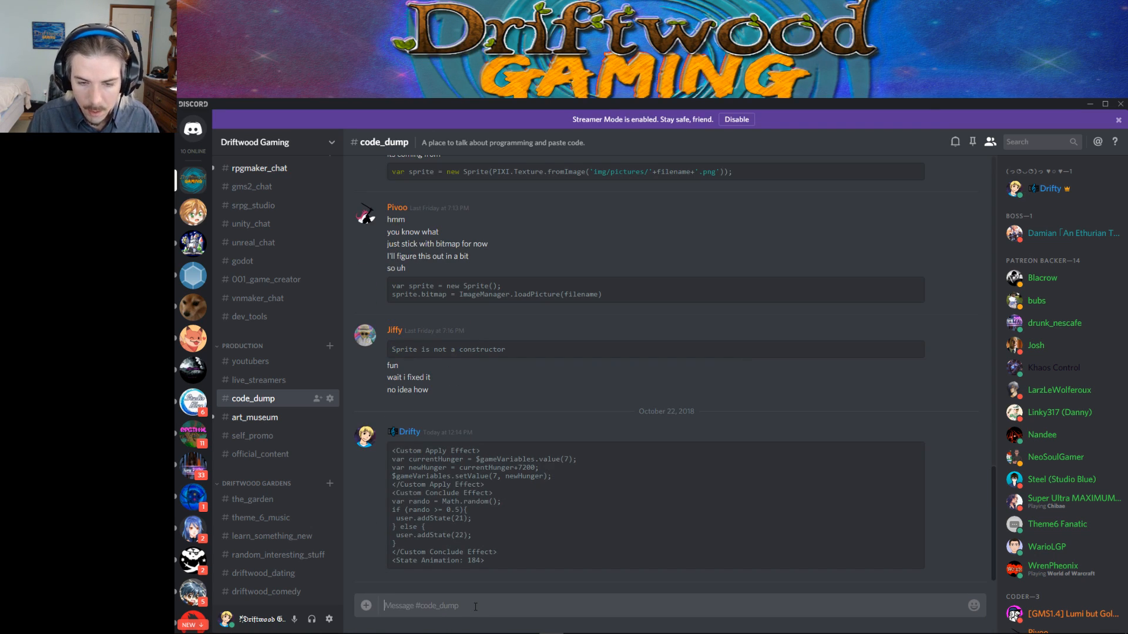
Post the message "For those of you watching the livestream I <3 You all, here's the fruits of our labor in copy/paste form.".
{"action": "type", "text": "For tho"}
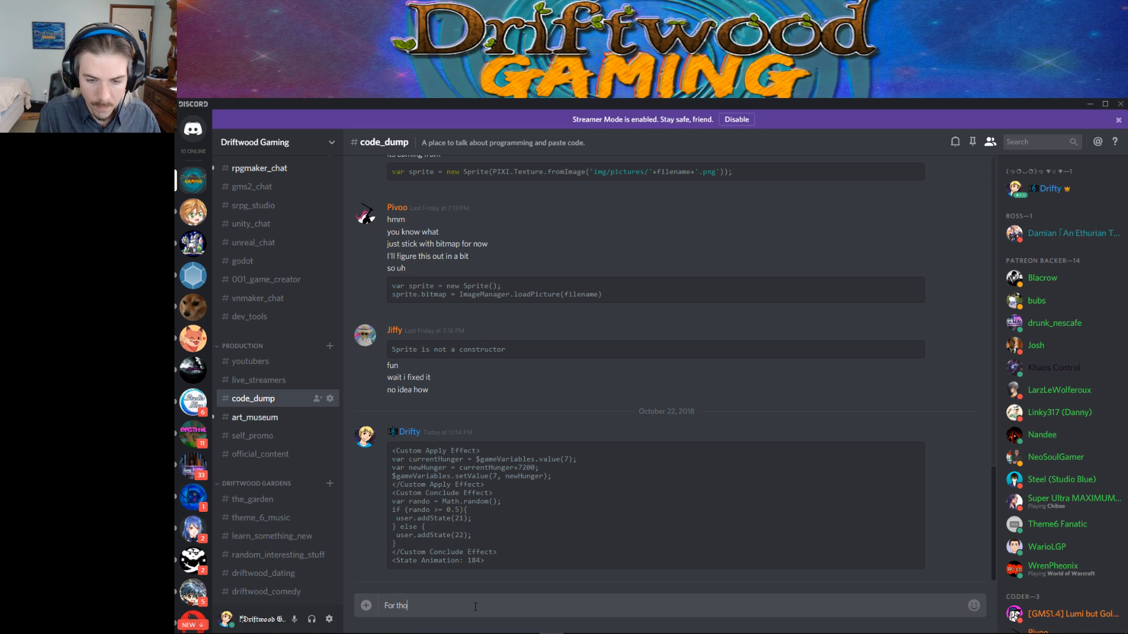
{"action": "type", "text": "se of you wat"}
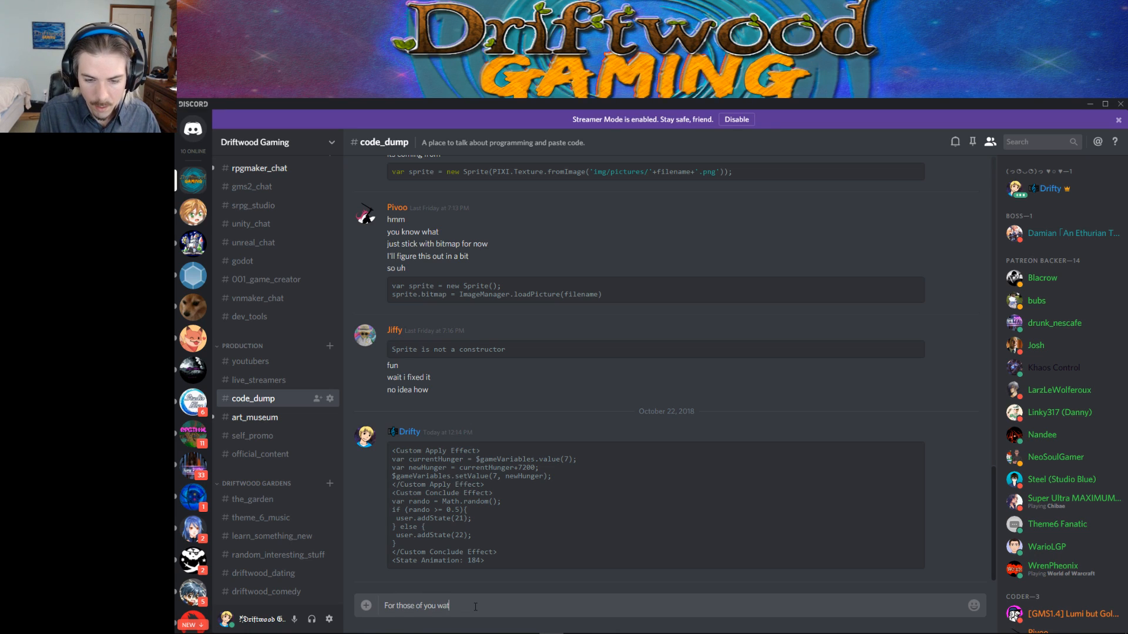
{"action": "type", "text": "ching the livestream I"}
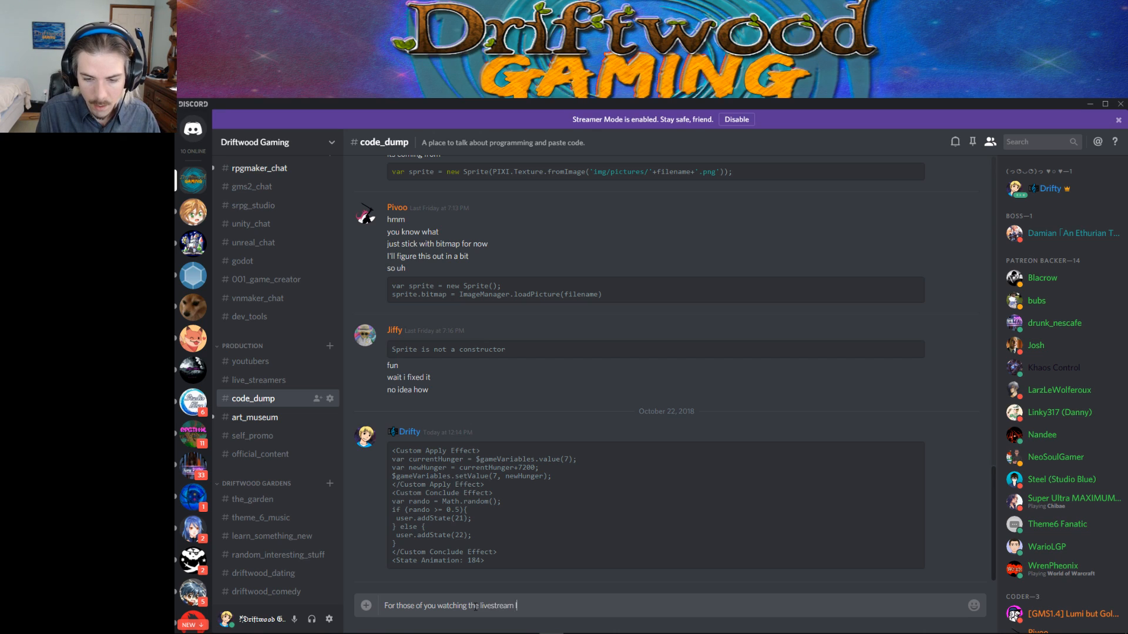
{"action": "type", "text": " c3 You all"}
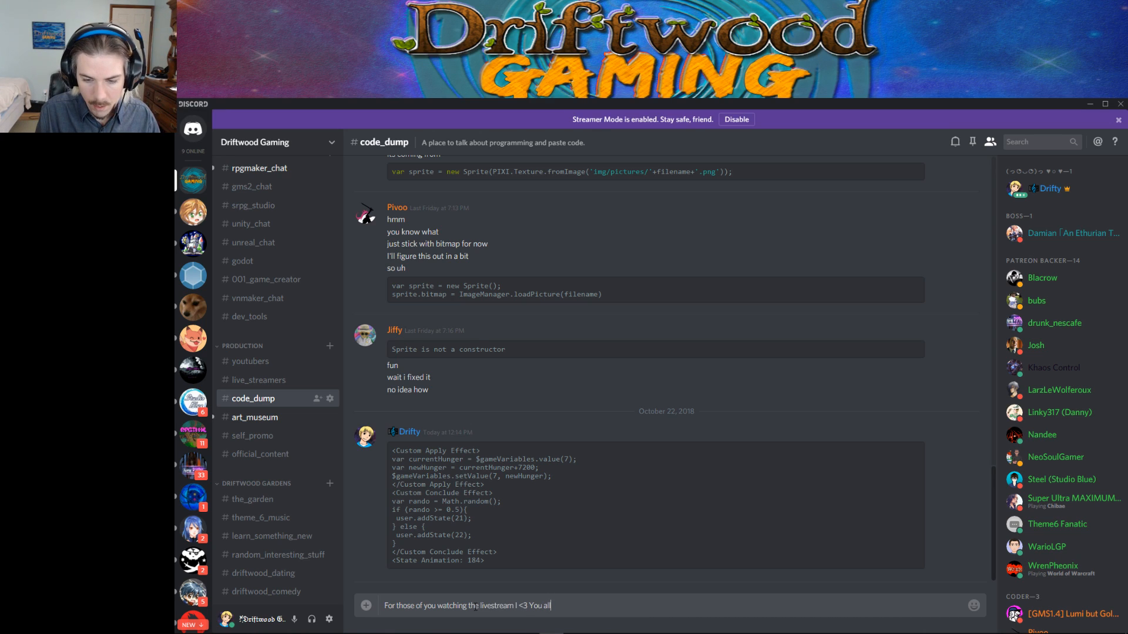
{"action": "type", "text": ", here's the fruits of our lab"}
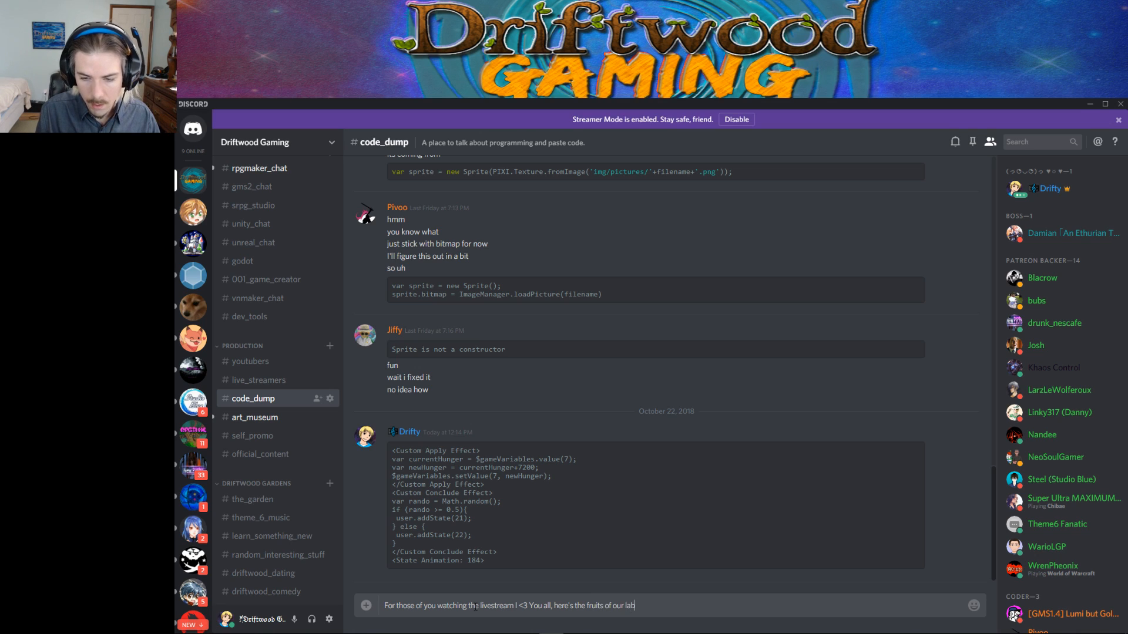
{"action": "type", "text": "or."}
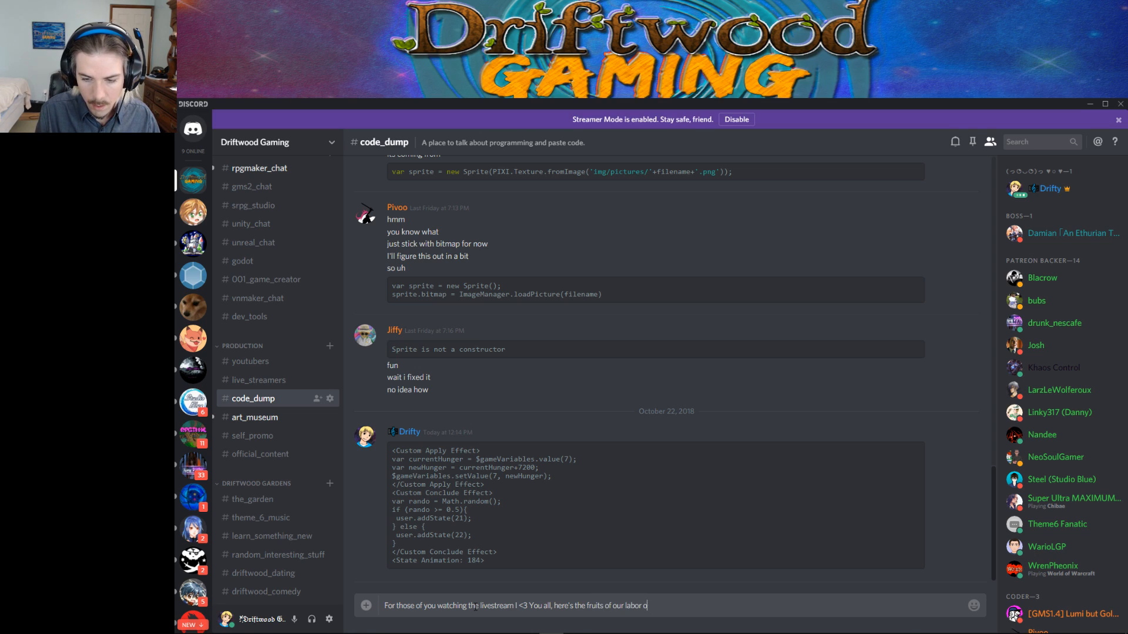
{"action": "type", "text": " in copy/pa"}
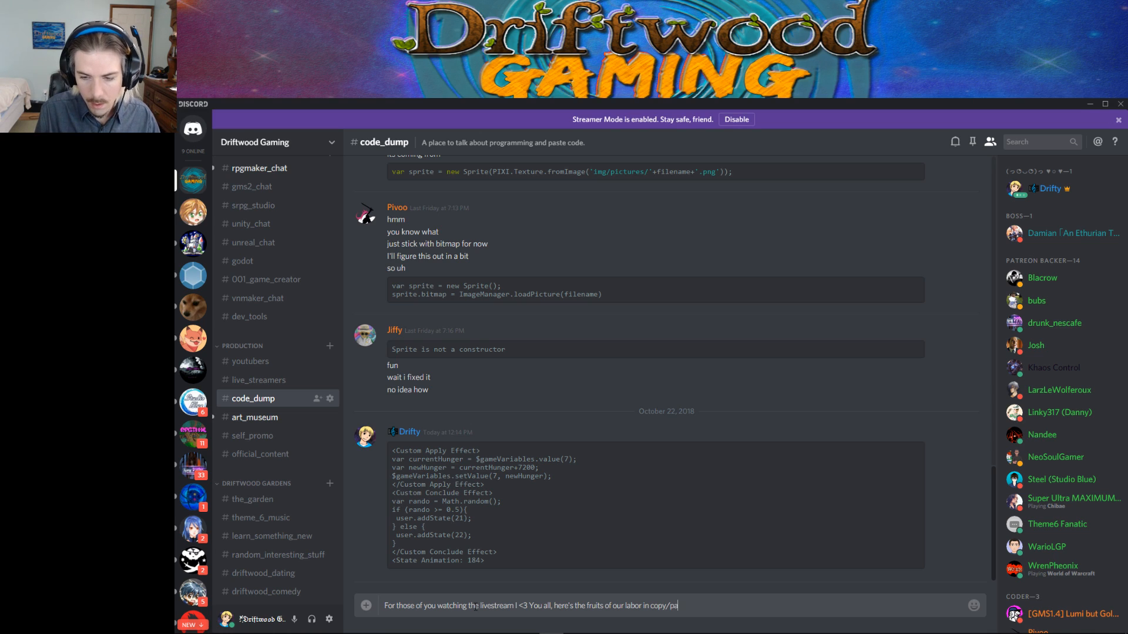
{"action": "type", "text": "ste form."}
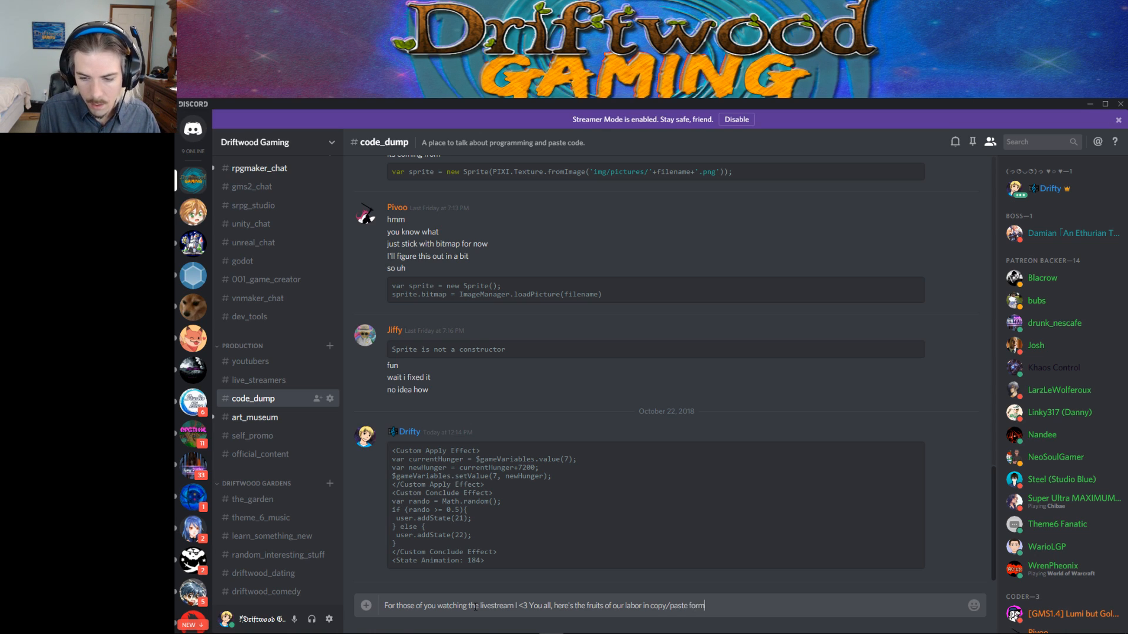
{"action": "key", "text": "Return"}
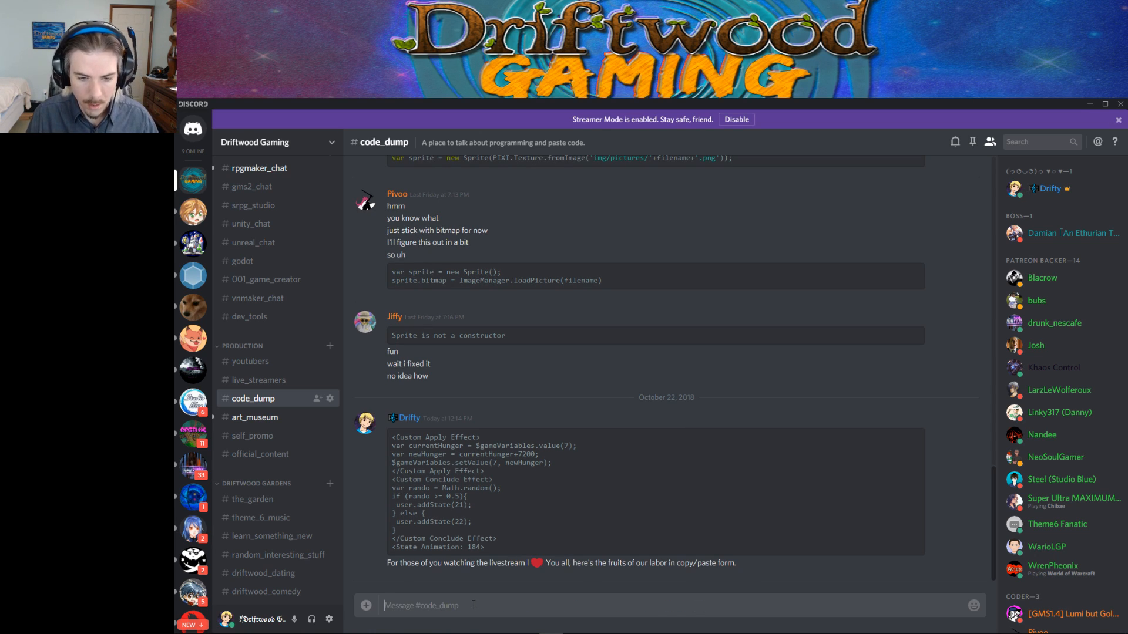
Start another code block in the message, switch to RPG Maker MV and copy the entire note of the Prismatic State.
{"action": "type", "text": "``"}
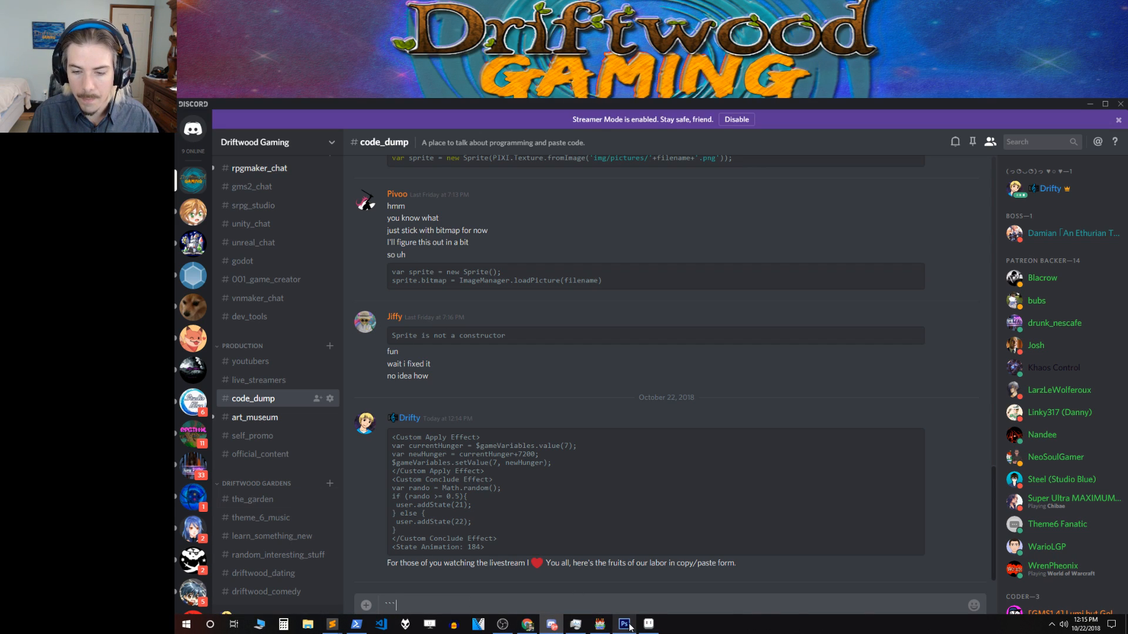
{"action": "left_click", "coordinate": [600, 624]}
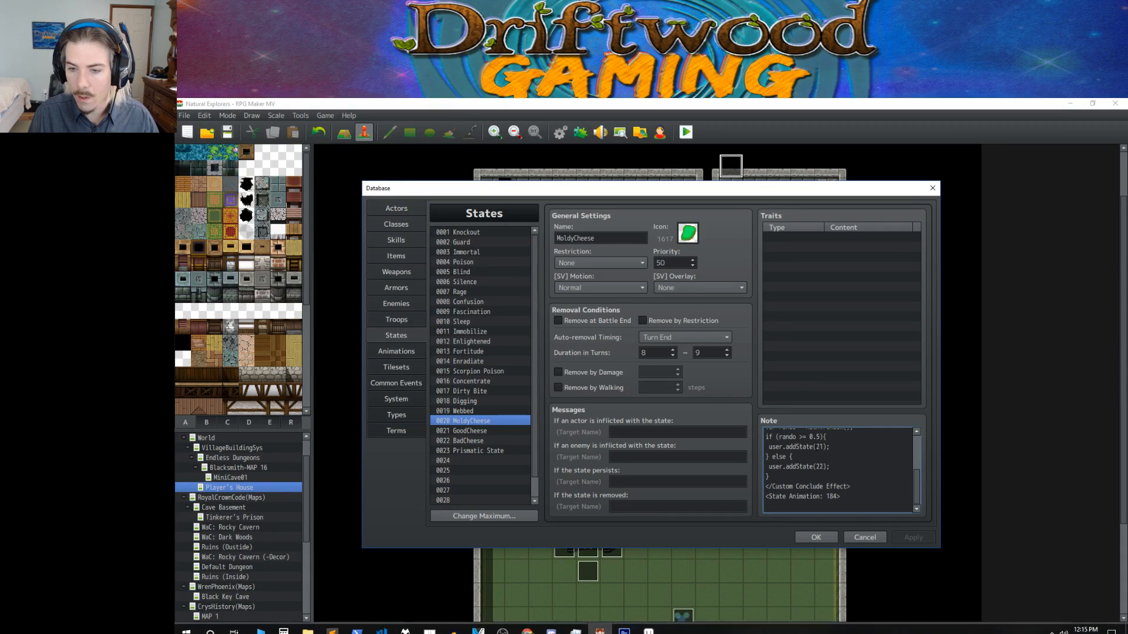
{"action": "left_click", "coordinate": [485, 450]}
{"action": "left_click", "coordinate": [768, 434]}
{"action": "key", "text": "ctrl+a"}
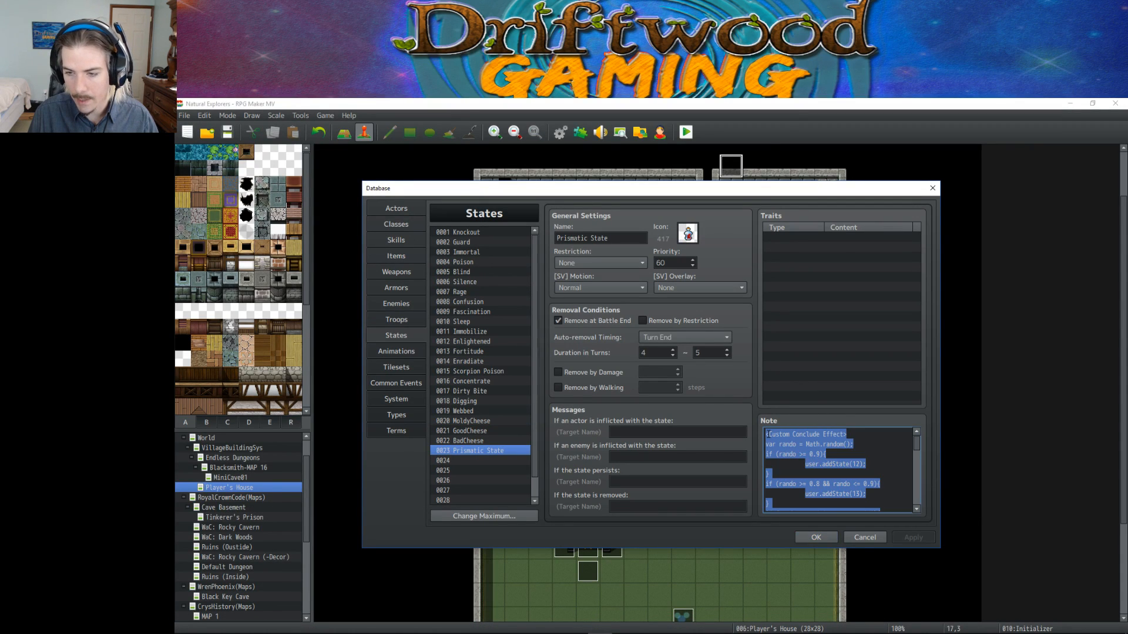
{"action": "scroll", "coordinate": [784, 442], "scroll_direction": "down", "scroll_amount": 10}
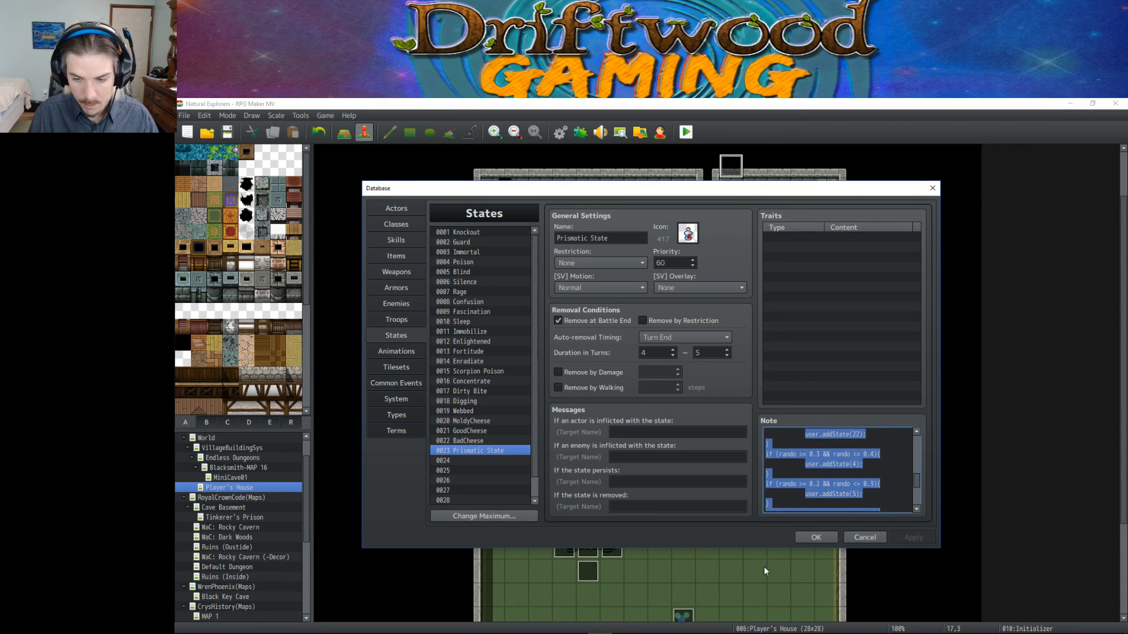
{"action": "mouse_move", "coordinate": [634, 631]}
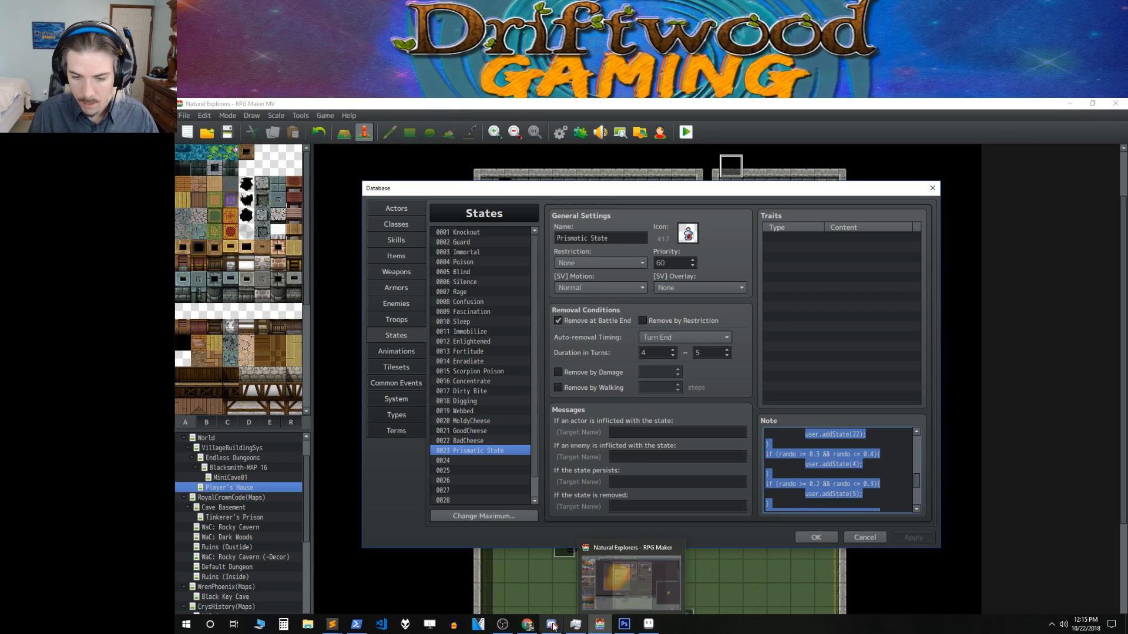
Switch to Discord and post the copied Prismatic State note as a code block in the code_dump channel.
{"action": "left_click", "coordinate": [552, 625]}
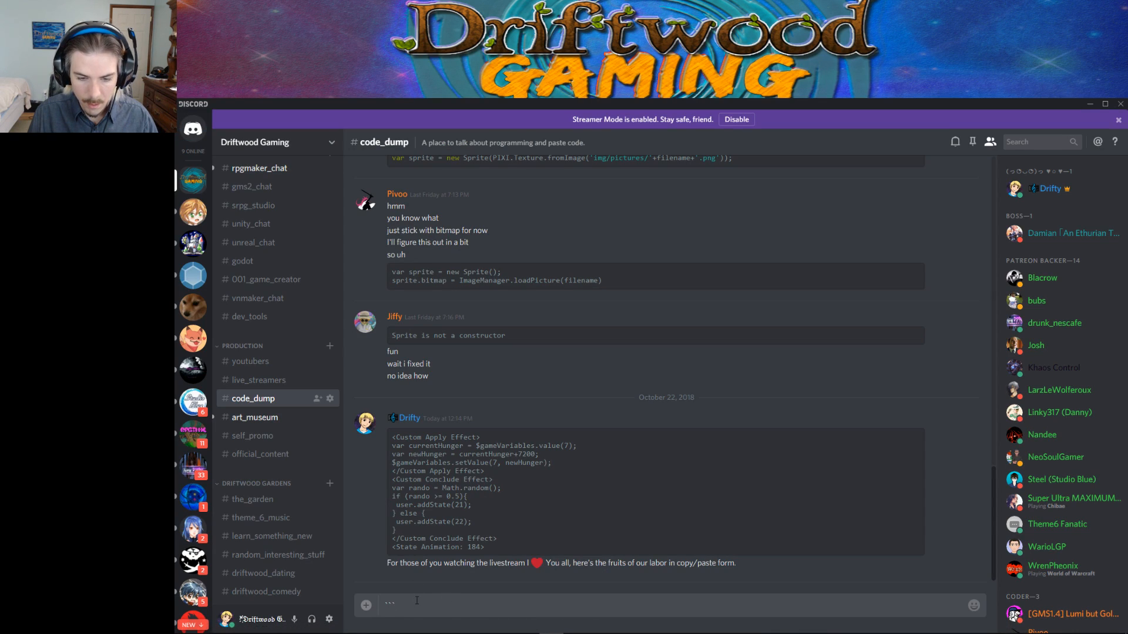
{"action": "key", "text": "ctrl+v"}
{"action": "type", "text": "`"}
{"action": "key", "text": "Return"}
Post the message "Change as needed for your game." below the Prismatic State code.
{"action": "type", "text": "Change"}
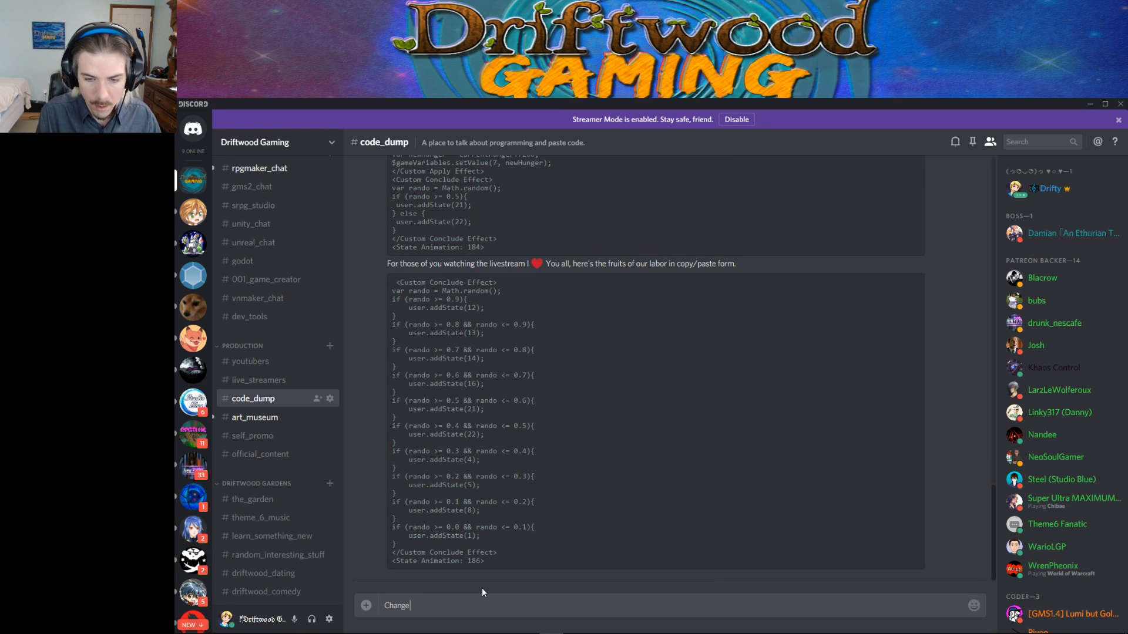
{"action": "type", "text": " as needed"}
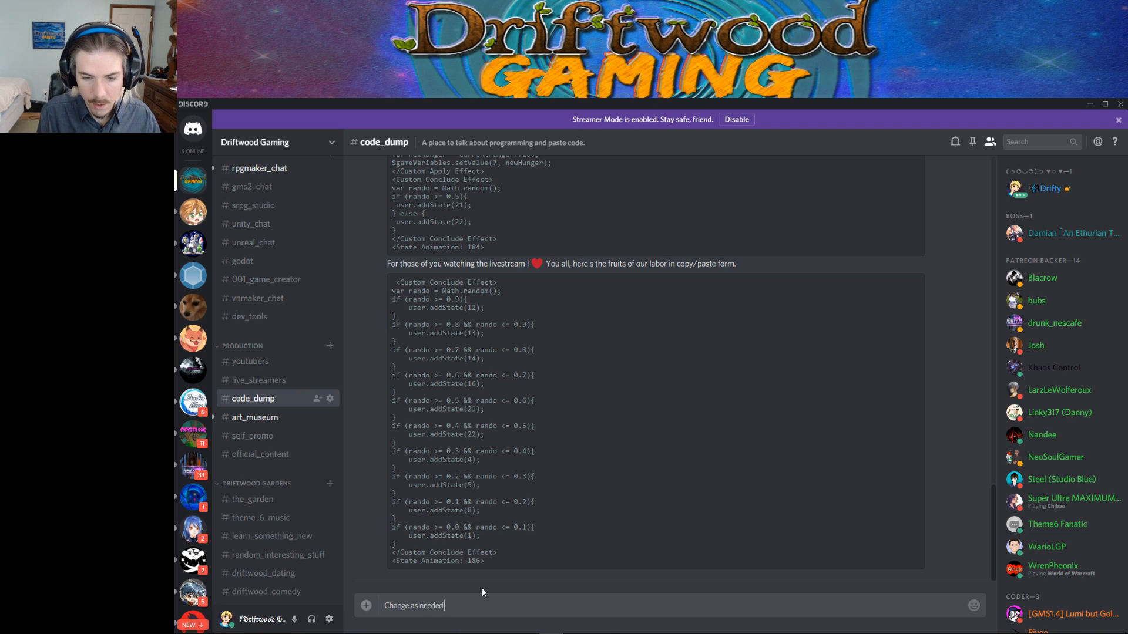
{"action": "type", "text": " for your game."}
{"action": "key", "text": "Return"}
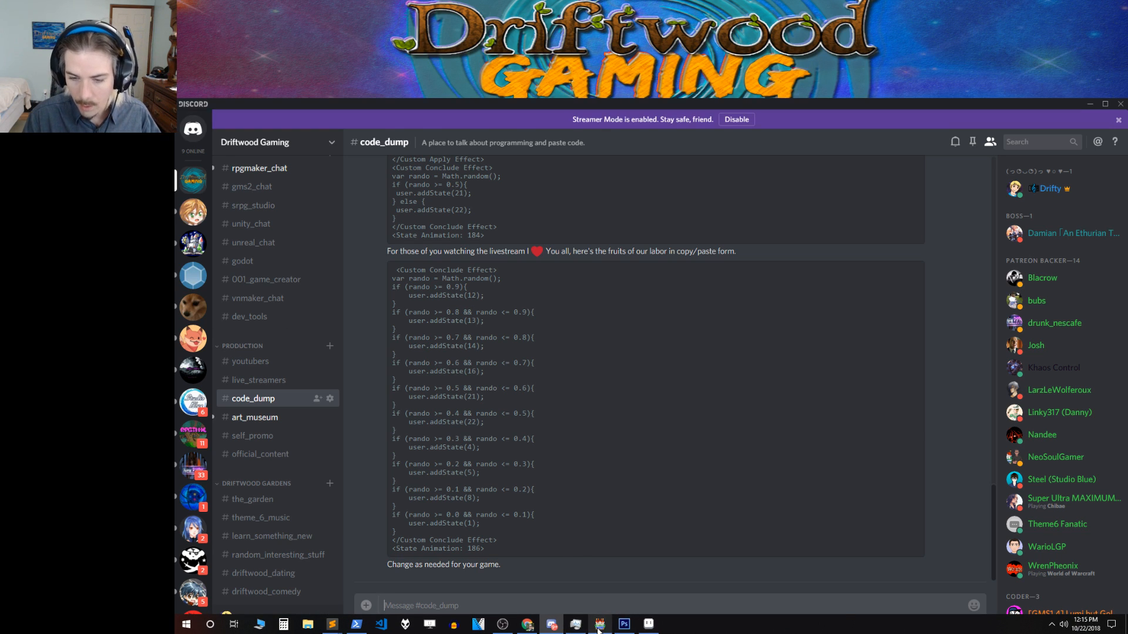
Switch to RPG Maker MV and close the database, accepting its settings.
{"action": "left_click", "coordinate": [600, 624]}
{"action": "left_click", "coordinate": [816, 536]}
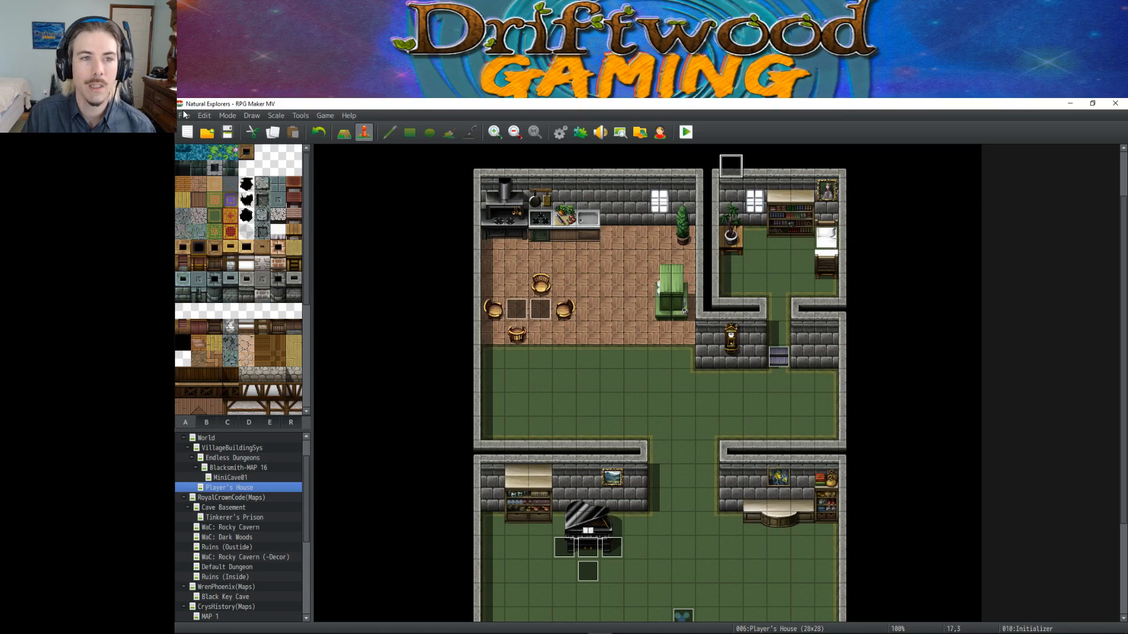